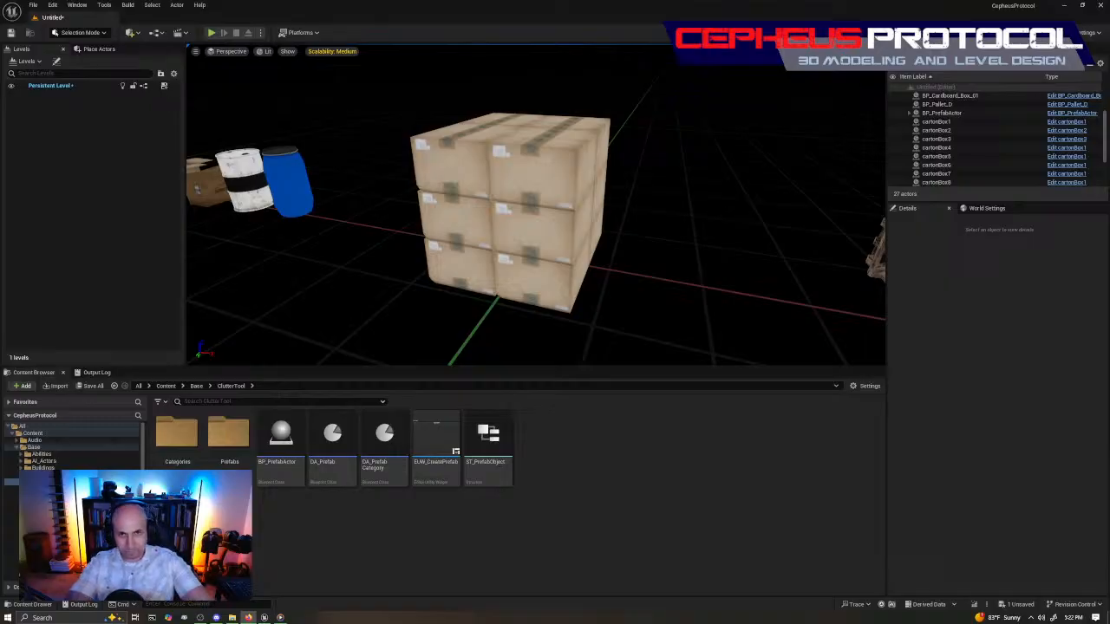
Select the wooden crate prefab actor beside the carton stack and reroll its prefab several times.
right_click_drag(649, 200, 584, 258)
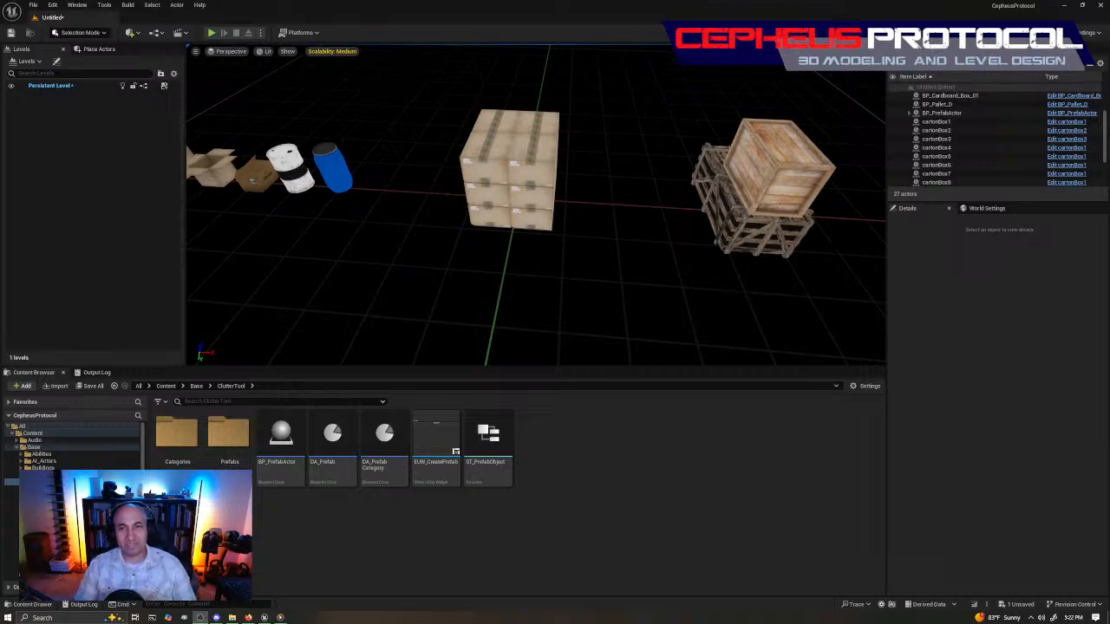
left_click(685, 162)
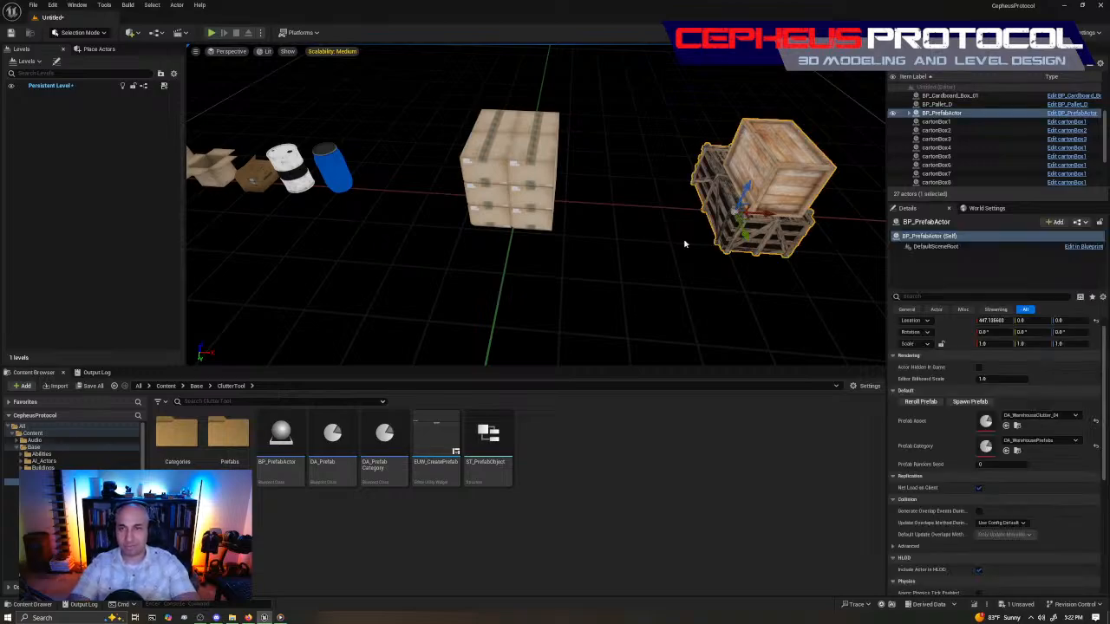
key("f")
right_click_drag(685, 162, 699, 232)
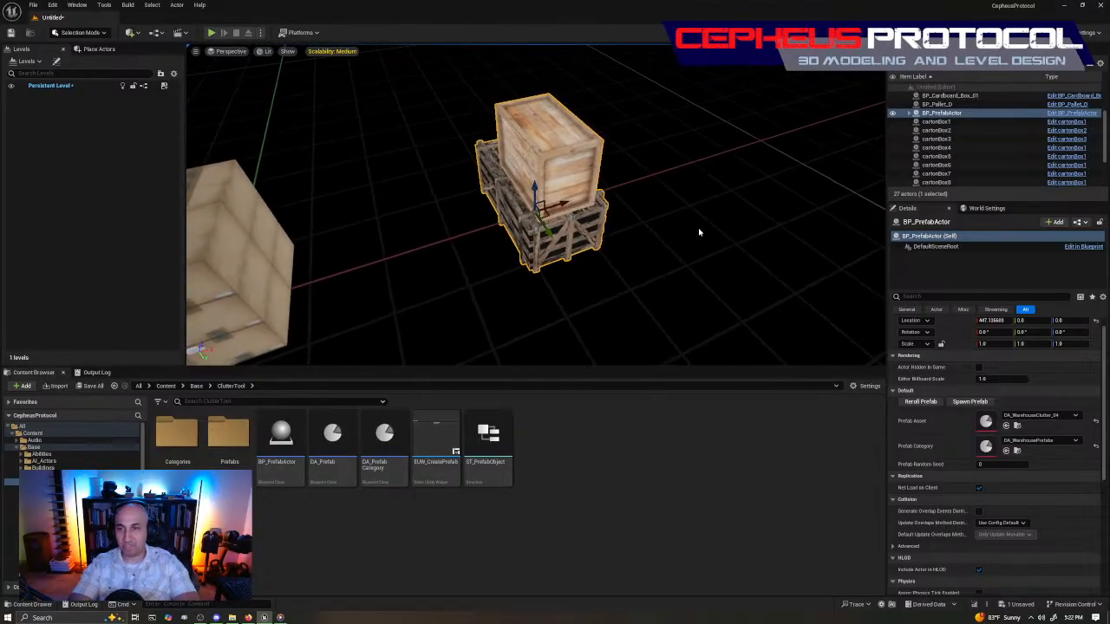
left_click(921, 403)
left_click(921, 402)
left_click(920, 402)
left_click(921, 403)
left_click(921, 403)
left_click(921, 403)
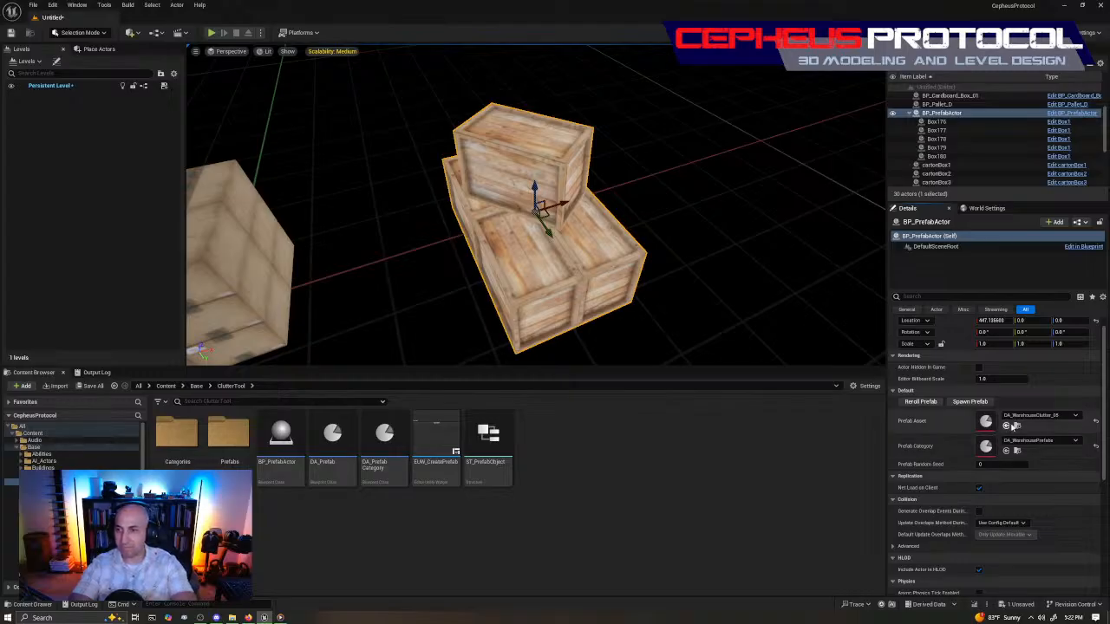
Reroll the actor within the DA_PatioPrefabs category and move it along the X axis away from the carton stack.
left_click(1057, 441)
left_click(1037, 338)
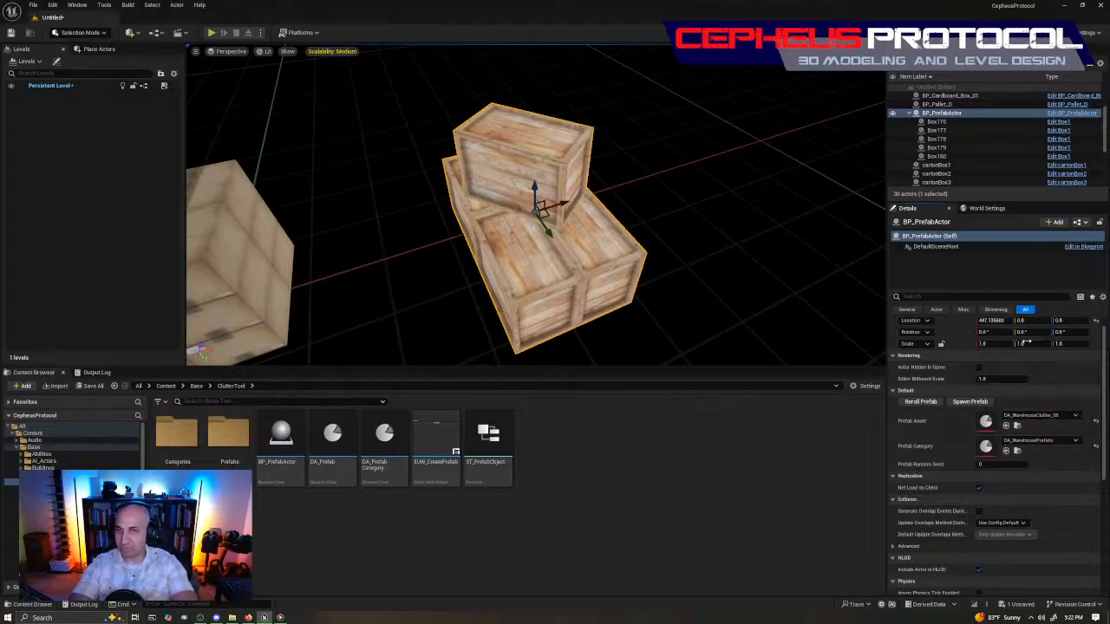
left_click(921, 403)
left_click(922, 404)
left_click(922, 405)
left_click(922, 405)
left_click(923, 405)
right_click_drag(521, 253, 399, 253)
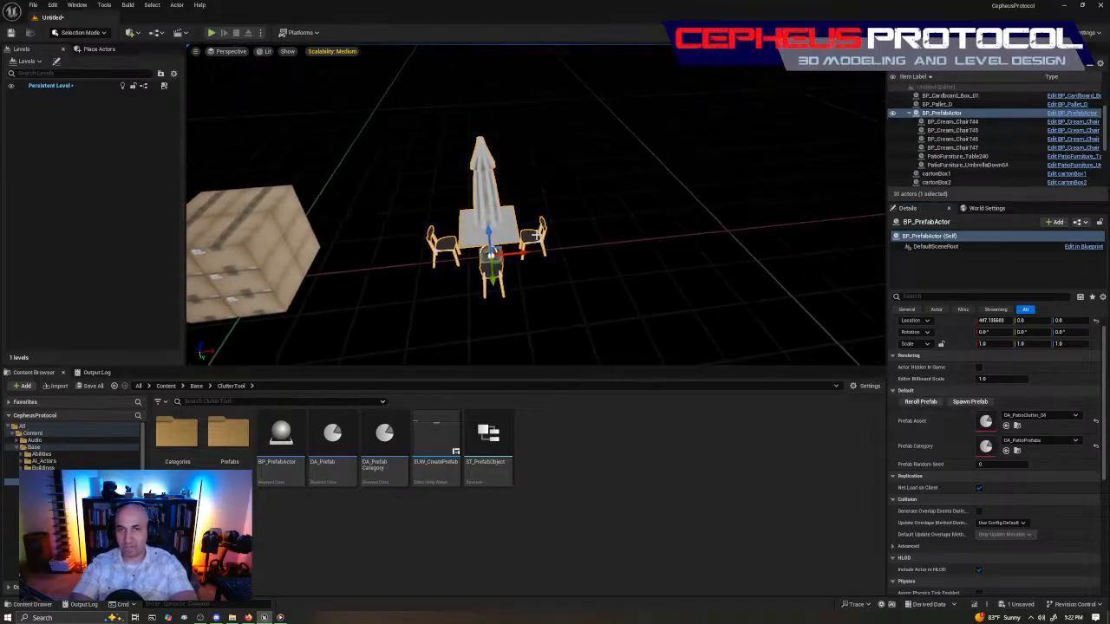
left_click_drag(516, 252, 727, 279)
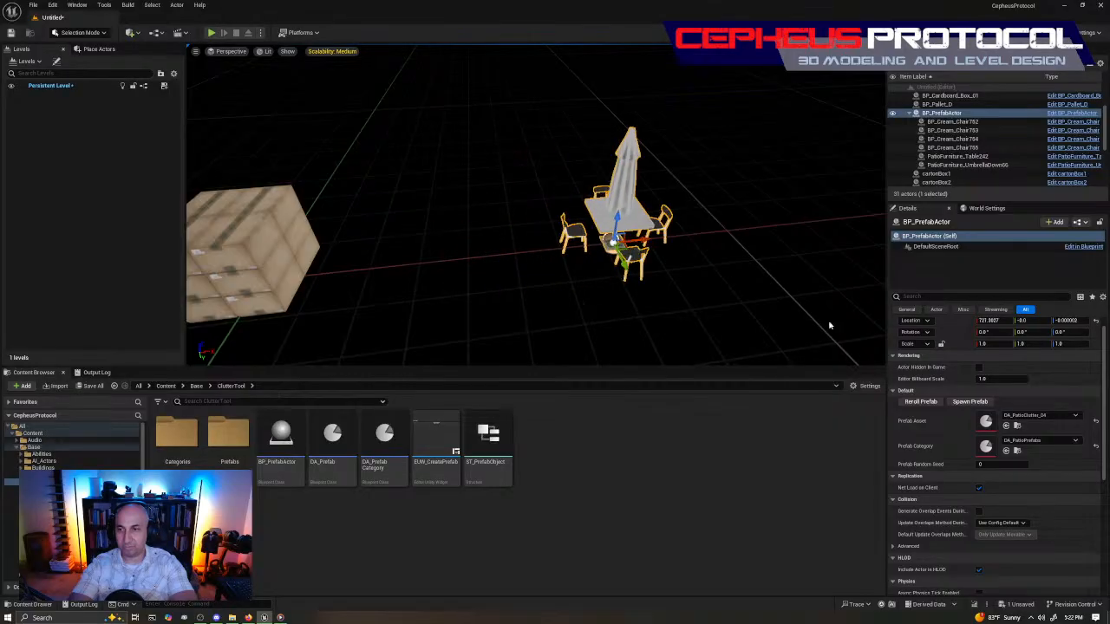
Duplicate the patio prefab four times along the X axis, rerolling copies to vary the row of tables.
left_click_drag(646, 235, 785, 235, "alt")
right_click_drag(711, 260, 664, 266)
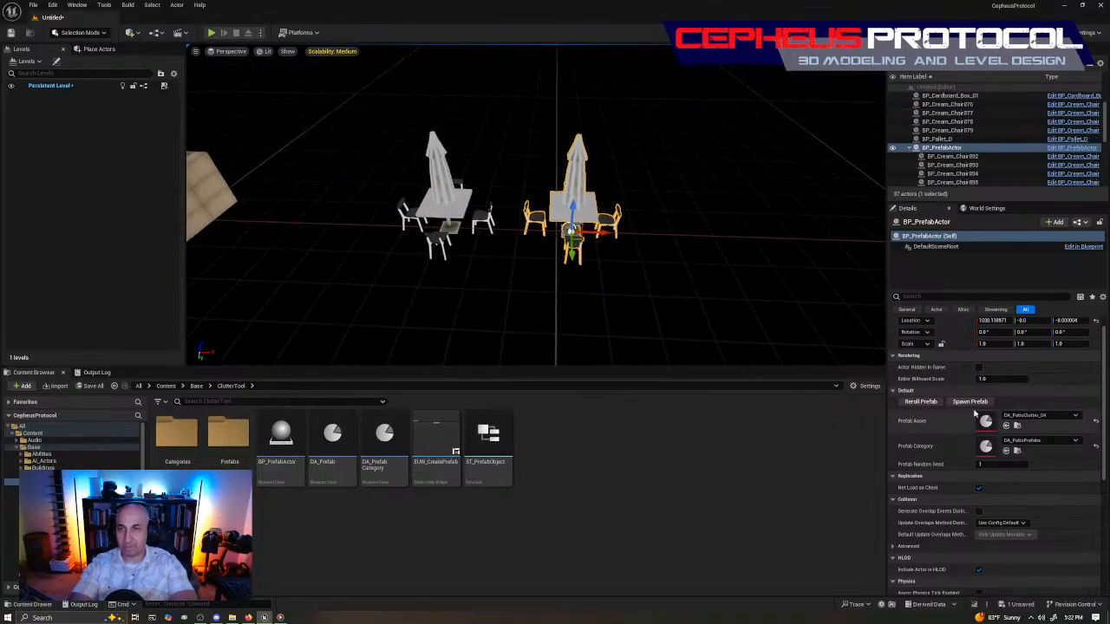
left_click(921, 402)
left_click_drag(597, 238, 719, 260, "alt")
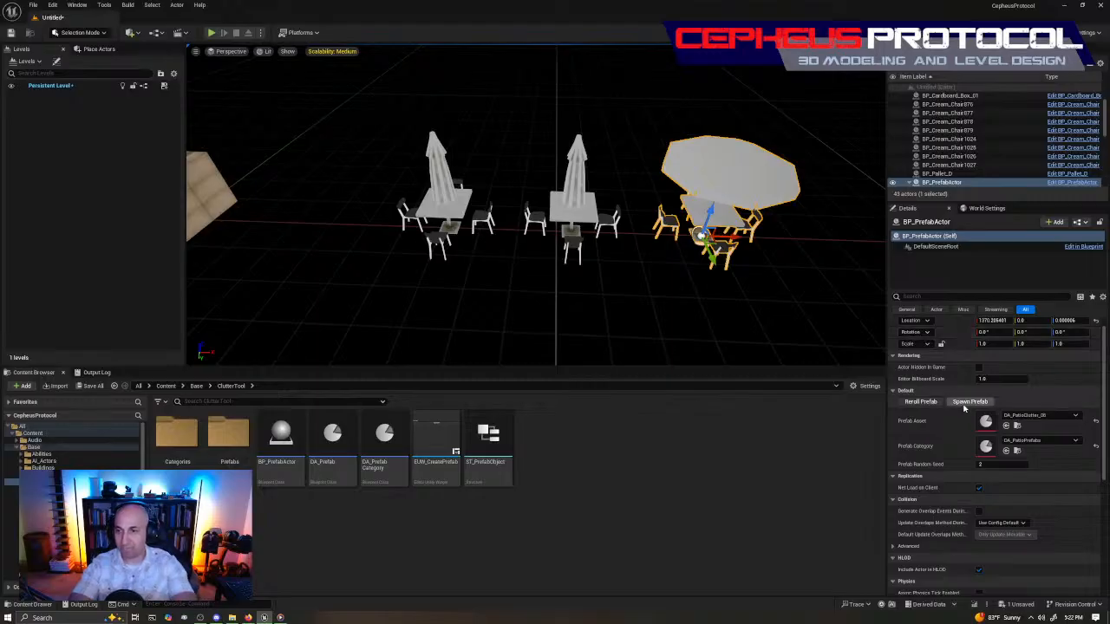
left_click(921, 402)
left_click_drag(719, 235, 847, 253, "alt")
key("d")
right_click_drag(846, 254, 849, 253)
left_click(971, 403)
left_click_drag(693, 235, 790, 239)
key("s")
right_click_drag(757, 276, 757, 276)
key("d")
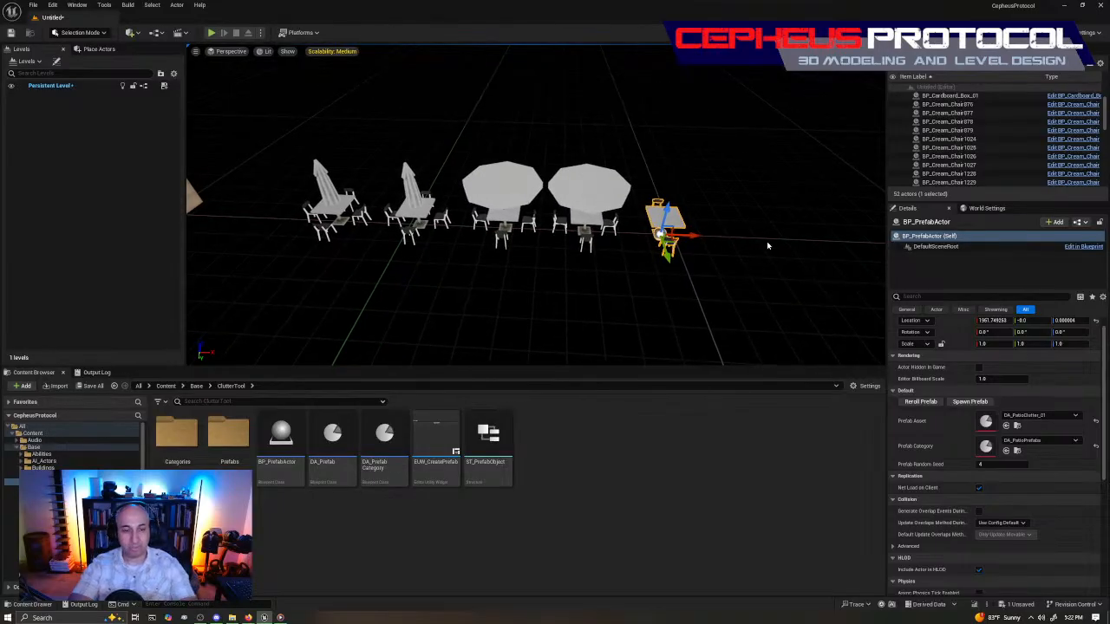
Undo the patio prefab duplicates, back to the single original actor.
key("ctrl+z")
key("ctrl+z")
key("ctrl+z")
key("ctrl+z")
key("ctrl+z")
key("ctrl+z")
key("ctrl+z")
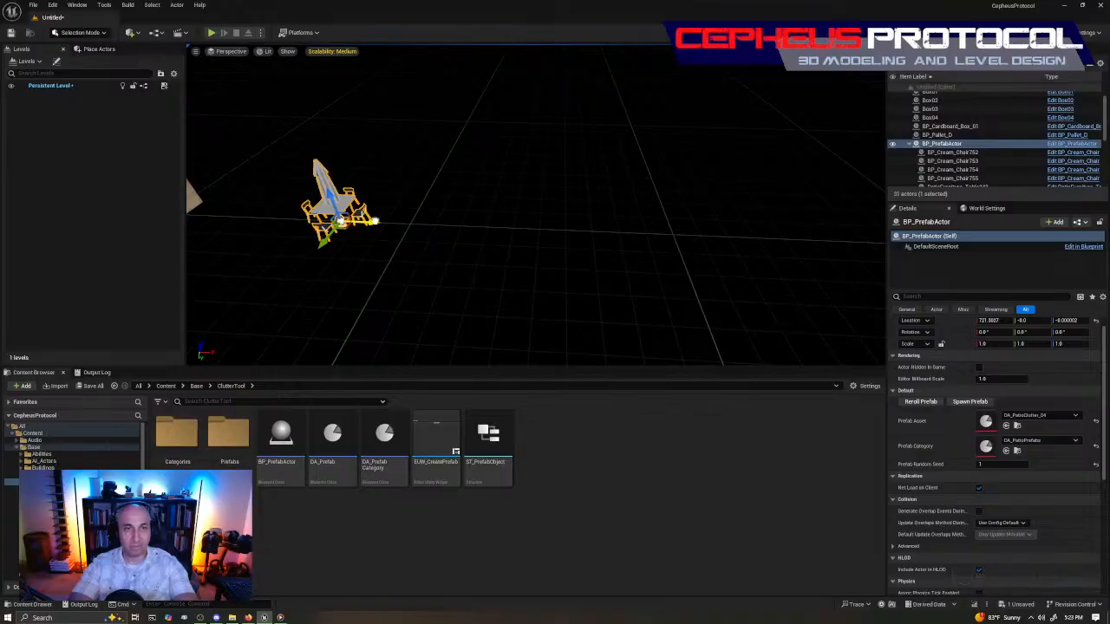
Move the remaining patio prefab farther along the X axis from the carton stack.
left_click_drag(371, 223, 495, 234)
right_click_drag(495, 234, 561, 243)
key("a")
key("w")
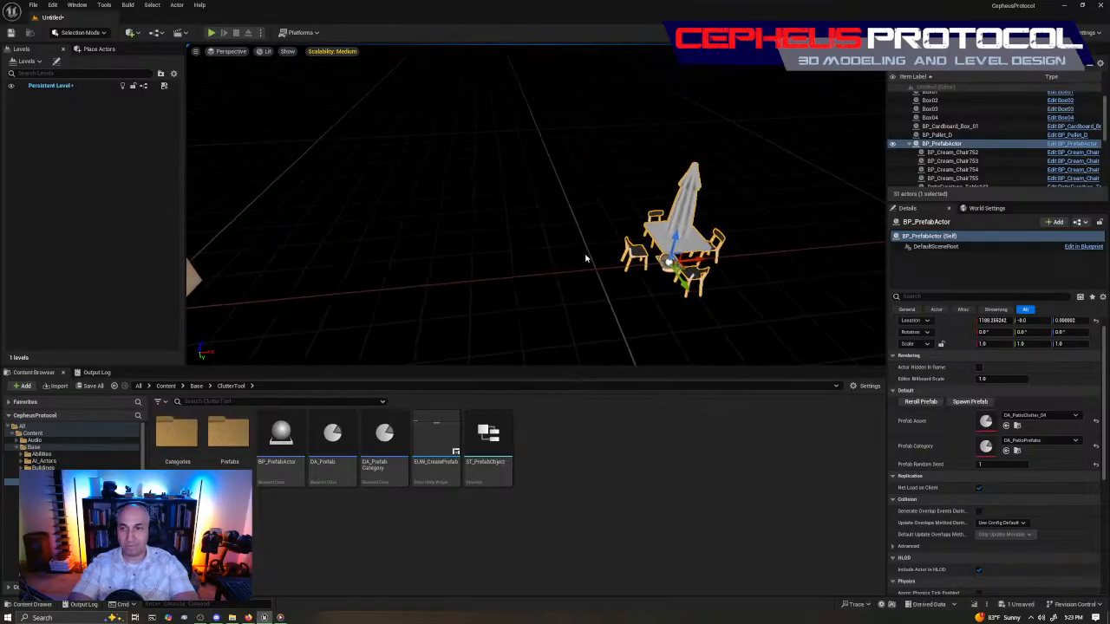
Set the prefab actor's category to DA_WarehousePrefabs.
left_click(1056, 442)
left_click(1040, 360)
right_click_drag(590, 99, 591, 98)
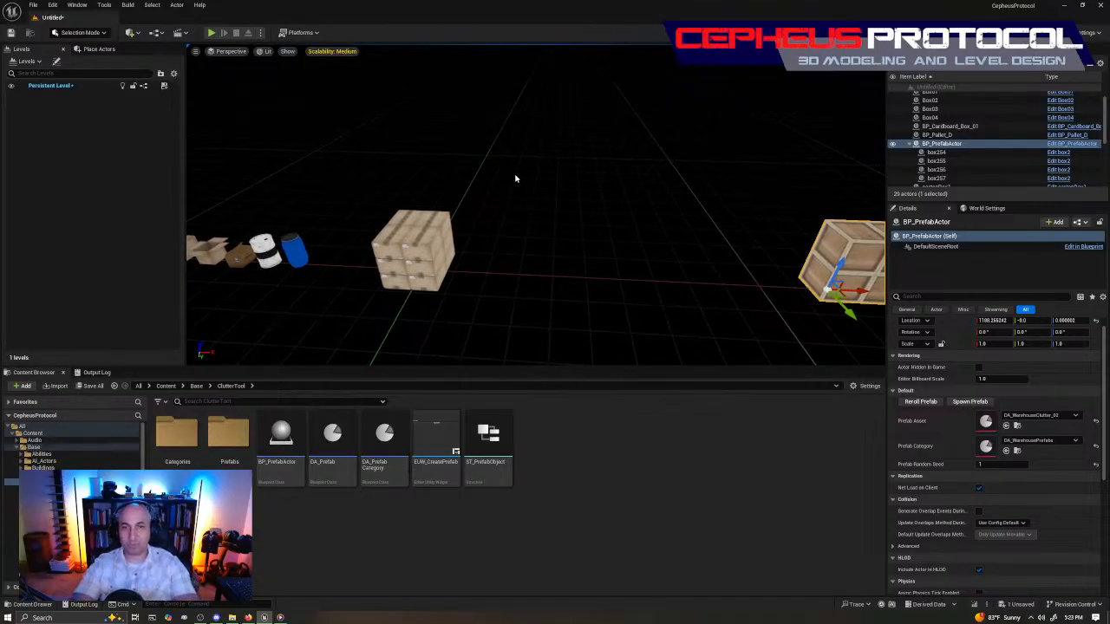
right_click_drag(619, 184, 619, 184)
key("w")
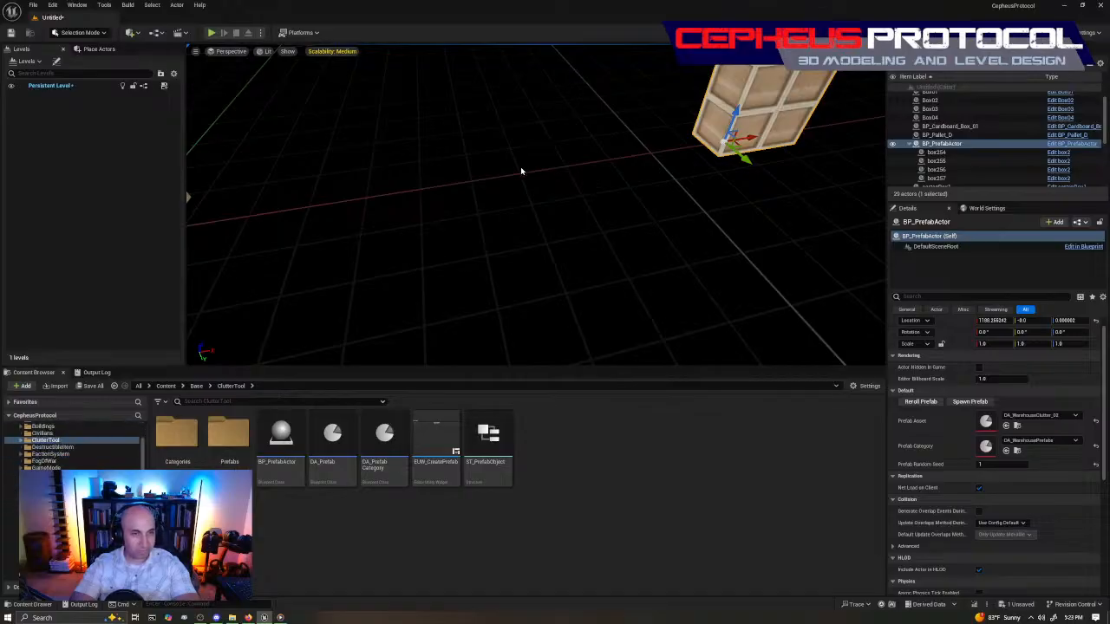
Run the EUW_CreatePrefab editor utility widget from the ClutterTool folder.
double_click(228, 434)
right_click_drag(637, 208, 637, 208)
key("a")
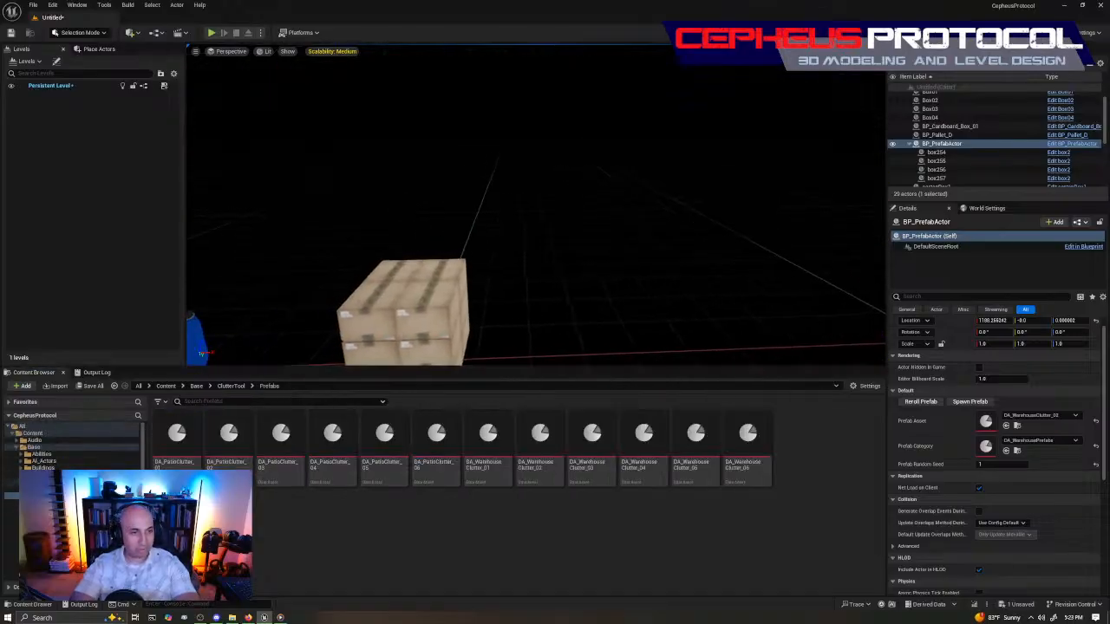
key("alt+Left")
right_click(438, 442)
left_click(490, 258)
left_click_drag(638, 154, 992, 107)
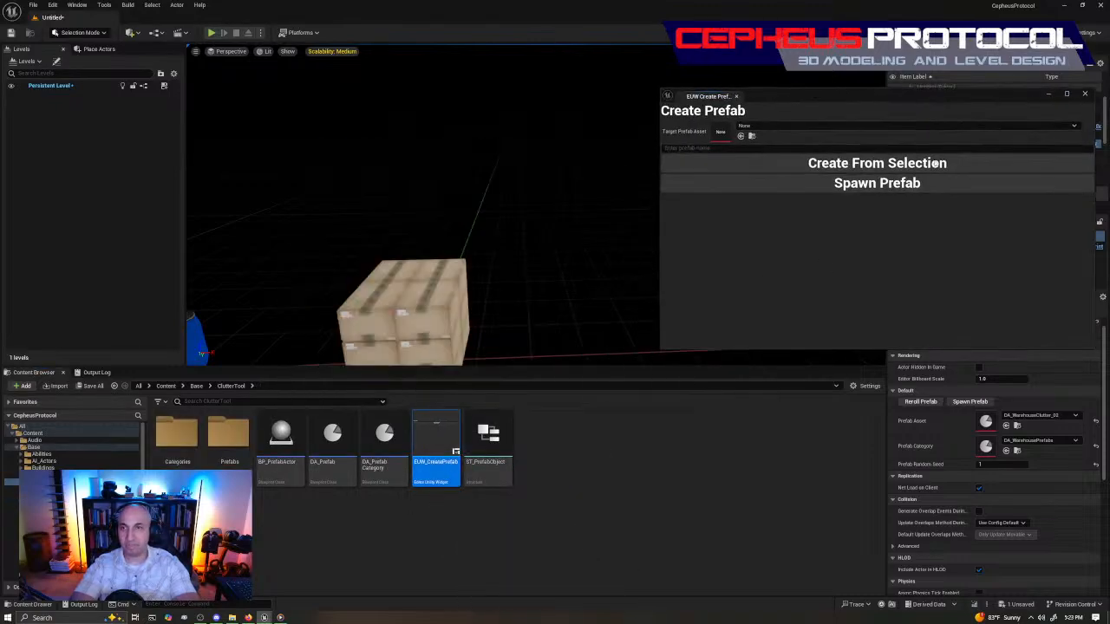
left_click(667, 425)
Dock the Create Prefab widget window alongside the Outliner, above the actor's details.
right_click_drag(572, 223, 572, 223)
key("s")
left_click_drag(852, 99, 833, 240)
left_click_drag(685, 242, 951, 171)
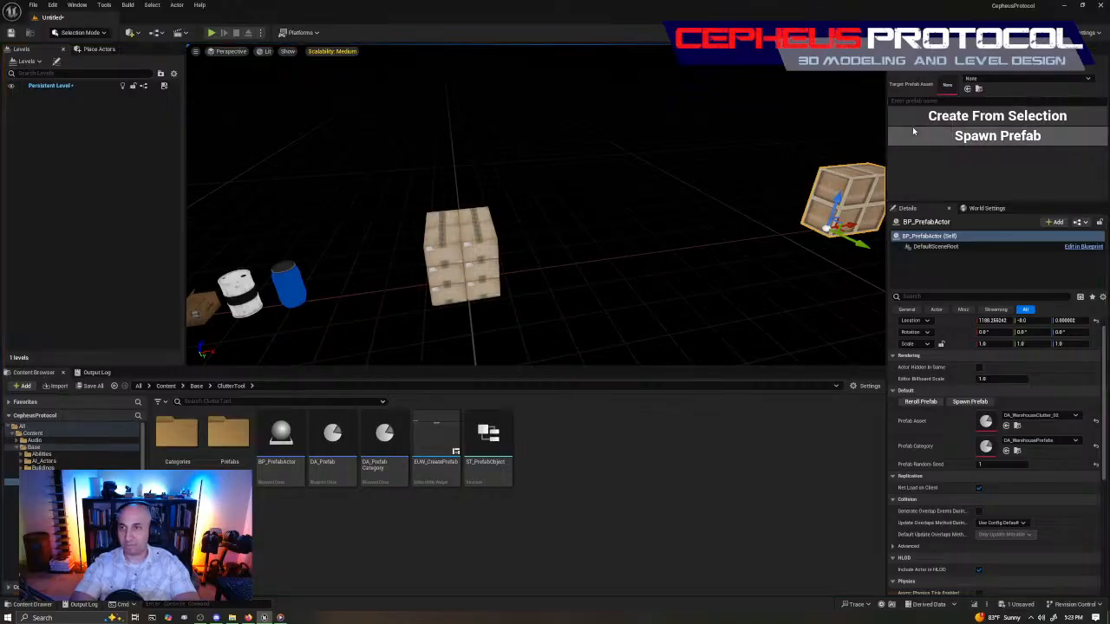
left_click(910, 51)
left_click(976, 50)
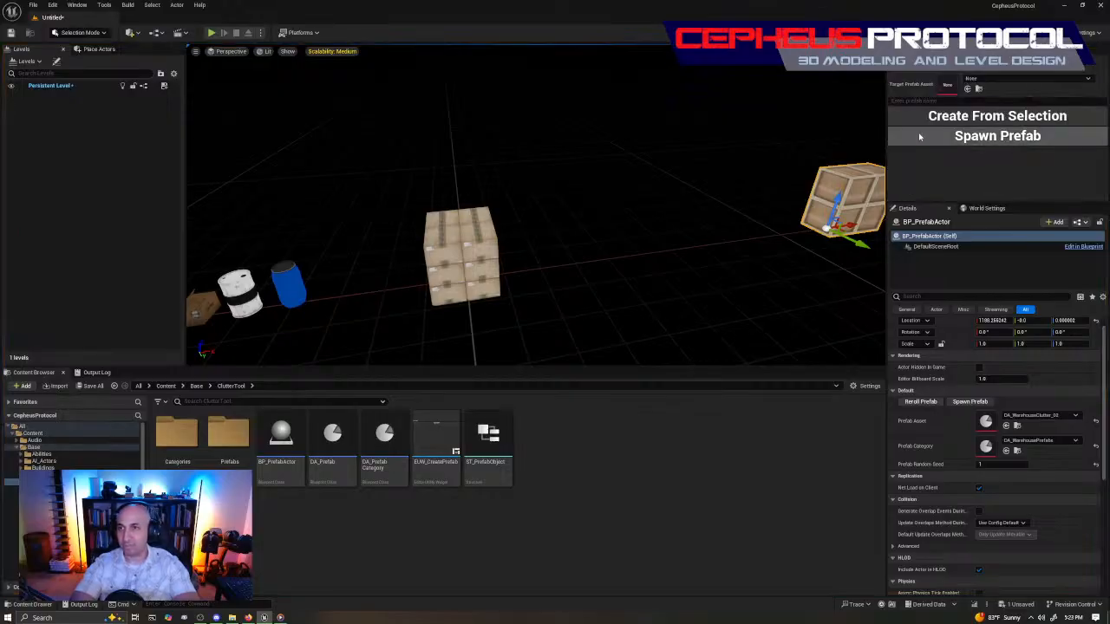
Open the ClutterTool Prefabs folder that holds the existing clutter data assets.
key("s")
right_click_drag(533, 269, 495, 278)
key("w")
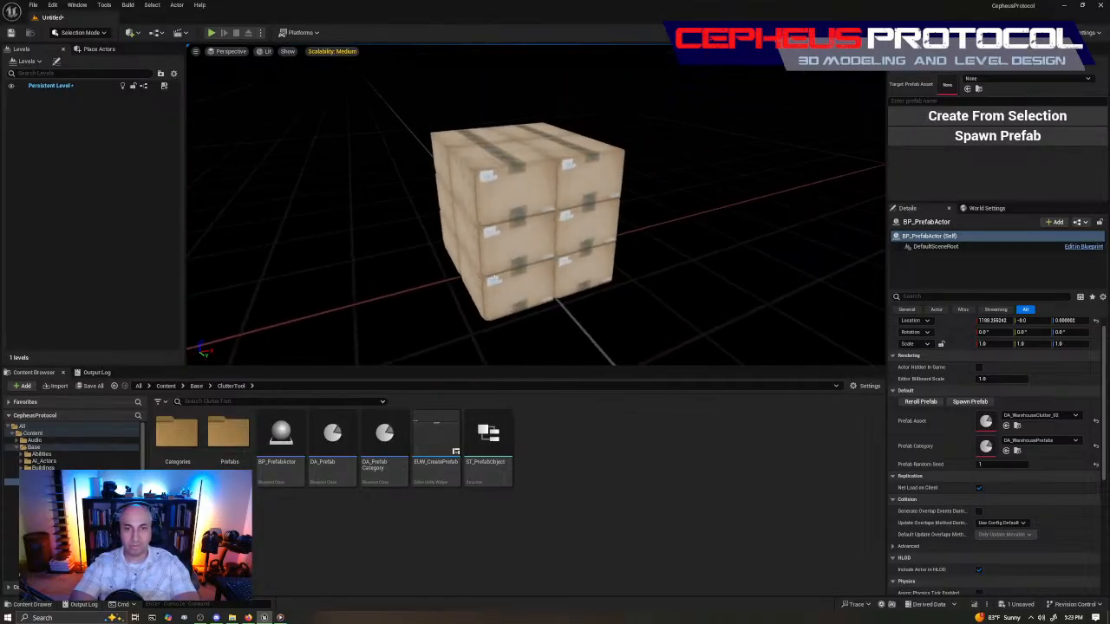
double_click(228, 434)
Select the four cartons in the bottom layer of the stack.
left_click(512, 304)
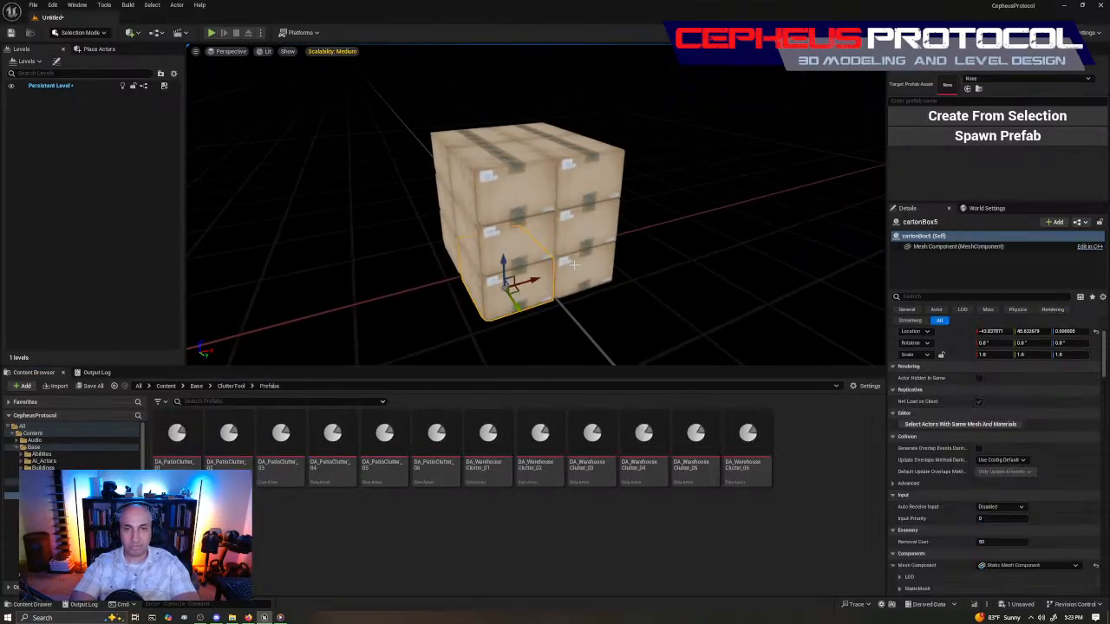
left_click(575, 267, "ctrl")
key("a")
right_click_drag(500, 319, 540, 290)
left_click(500, 317, "ctrl")
key("a")
left_click(483, 247, "ctrl")
right_click_drag(483, 248, 597, 253)
key("w")
key("s")
key("a")
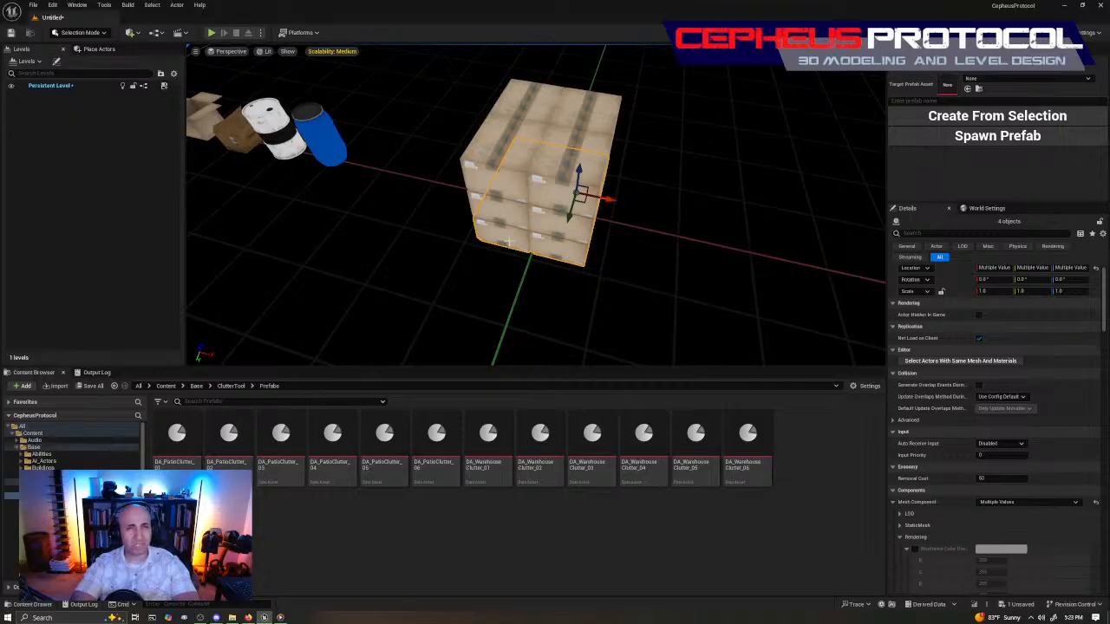
Select the stacked wooden crate prefab and try moving it slightly.
right_click_drag(536, 205, 659, 205)
right_click_drag(526, 225, 549, 260)
left_click(526, 225)
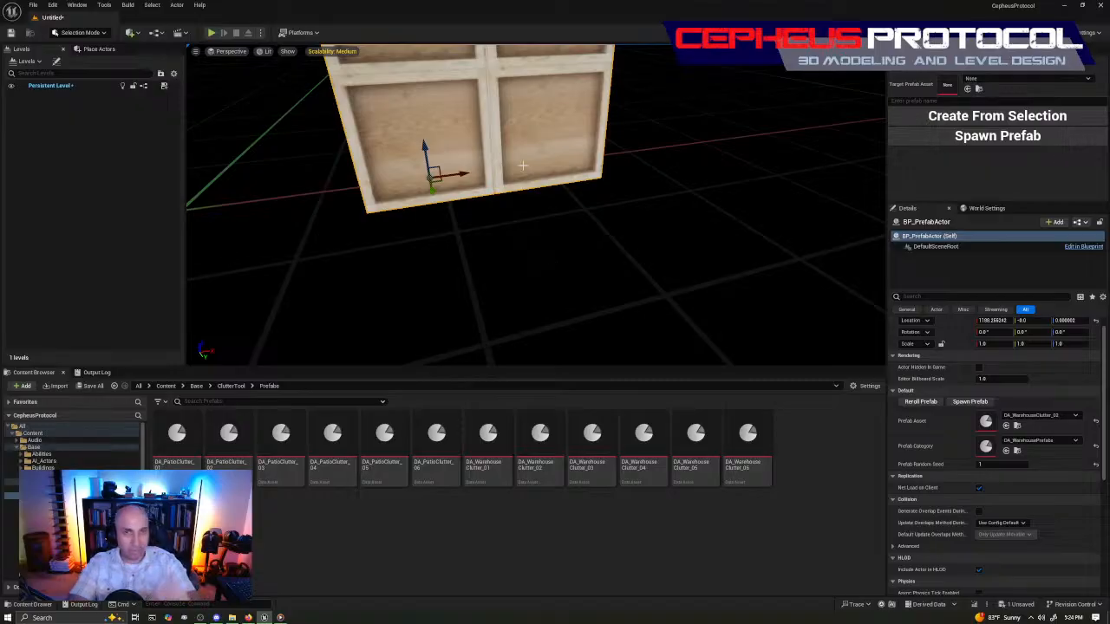
right_click_drag(548, 260, 550, 291)
key("s")
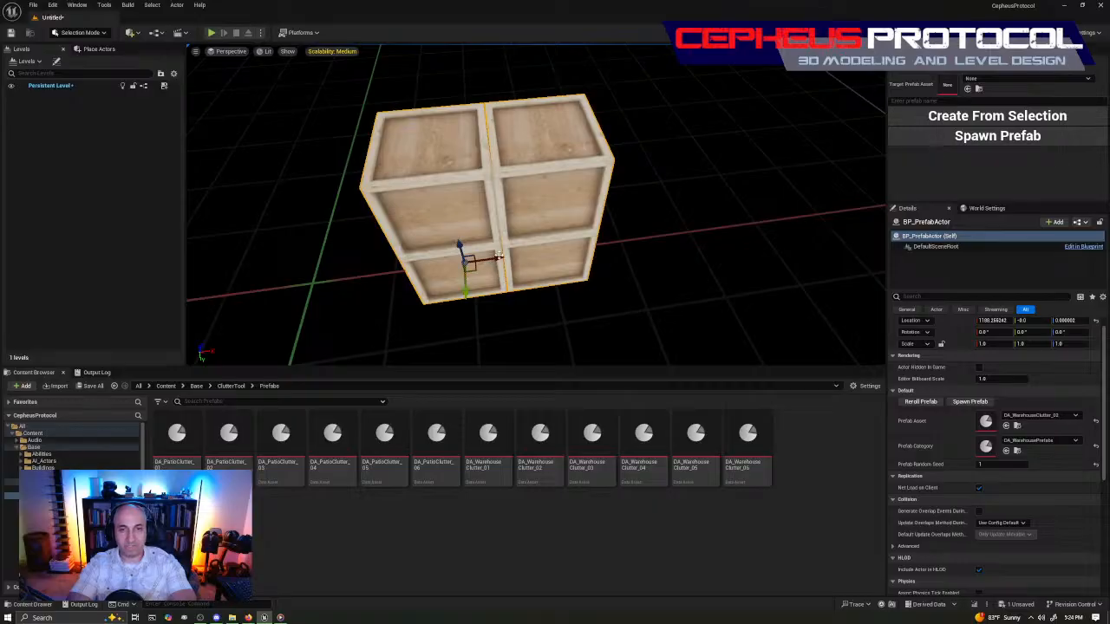
right_click_drag(511, 264, 506, 268)
key("s")
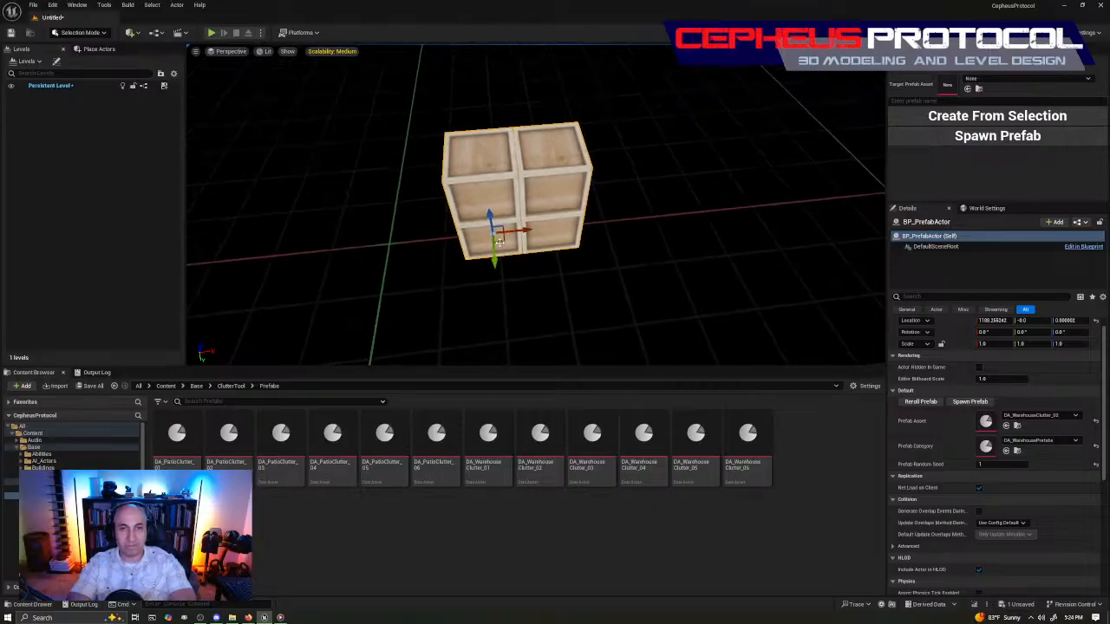
mouse_move(500, 241)
left_mouse_down()
mouse_move(557, 255)
mouse_move(530, 223)
mouse_move(491, 253)
mouse_move(498, 236)
left_mouse_up()
key("ctrl+z")
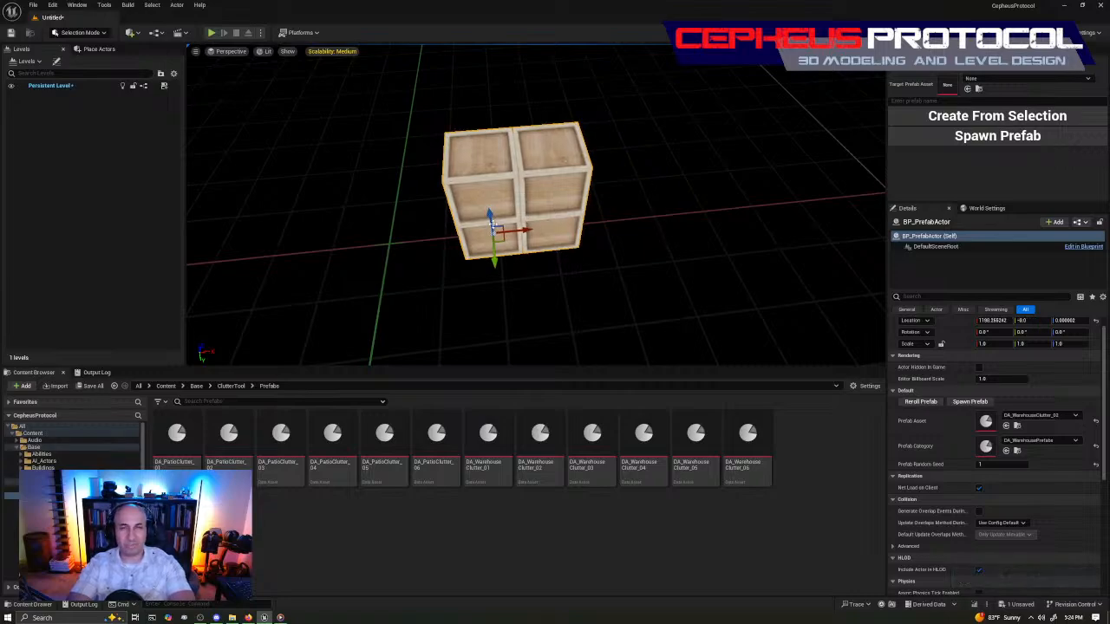
Spawn the wooden crate prefab's contents and move the prefab actor along the X axis.
key("s")
mouse_move(448, 283)
right_mouse_down()
mouse_move(485, 282)
mouse_move(448, 282)
right_mouse_up()
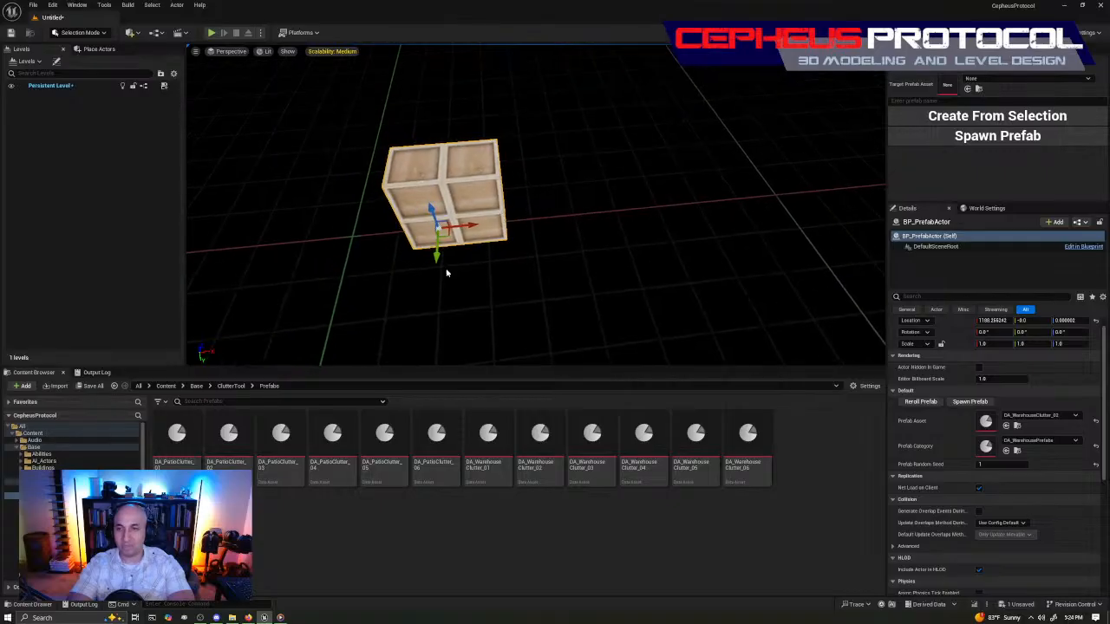
left_click(970, 402)
left_click_drag(473, 223, 718, 224)
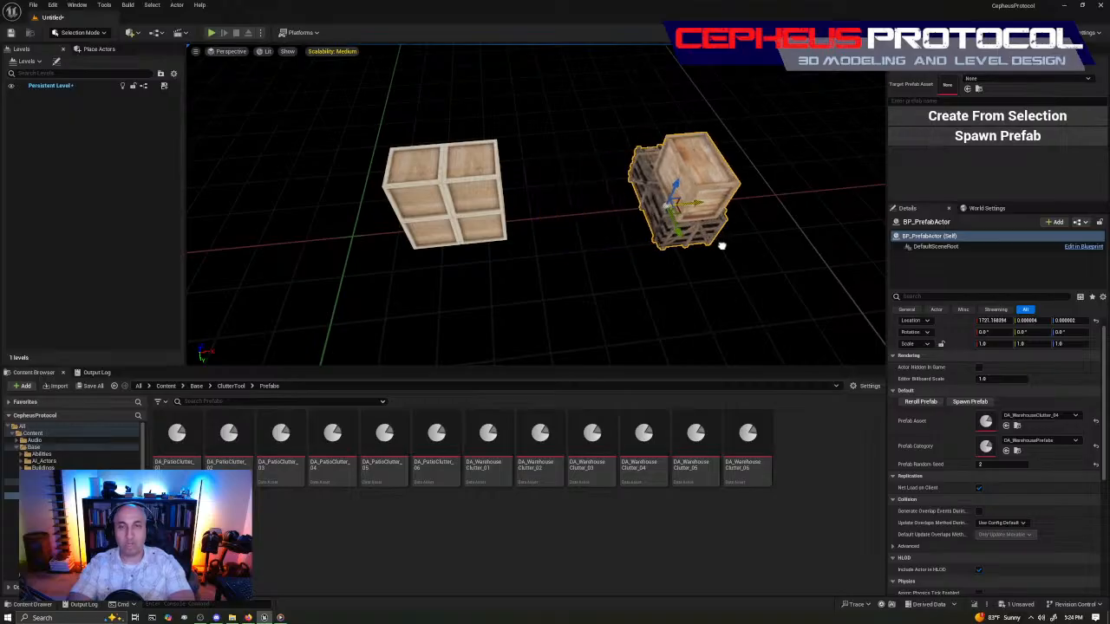
Select the crates left at the original position one by one to check whether they are separate objects.
left_click(492, 198)
mouse_move(609, 230)
right_mouse_down()
mouse_move(545, 229)
mouse_move(609, 230)
right_mouse_up()
left_click(486, 232)
left_click(425, 227)
left_click(419, 198)
left_click(482, 201)
left_click(426, 203)
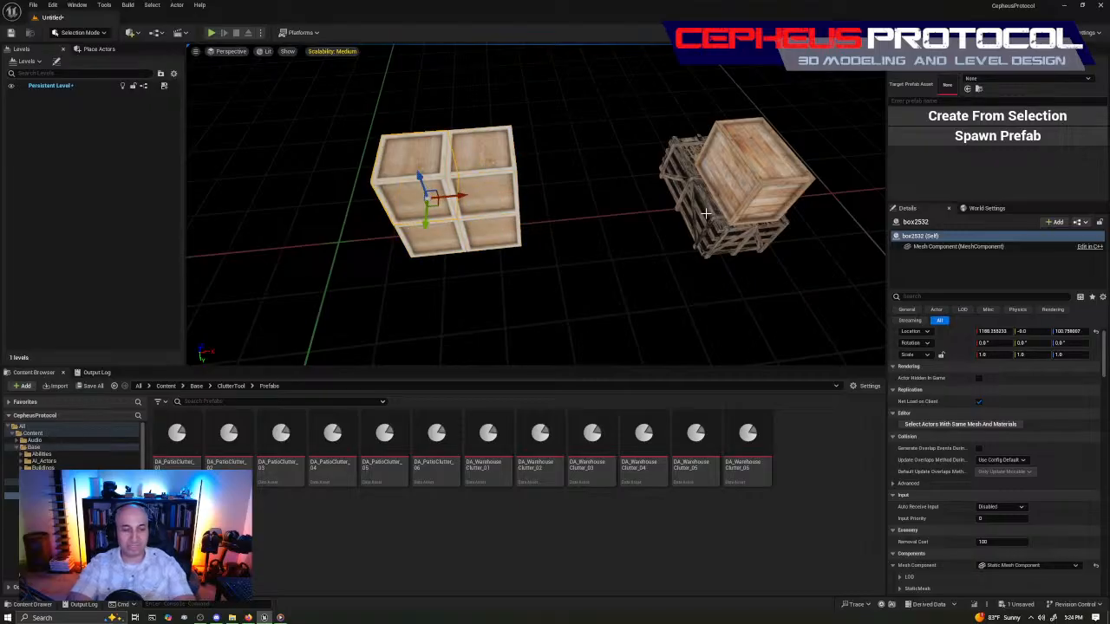
Undo the individual crate selections and the move of the prefab actor.
key("ctrl+z")
key("ctrl+z")
key("ctrl+z")
key("ctrl+z")
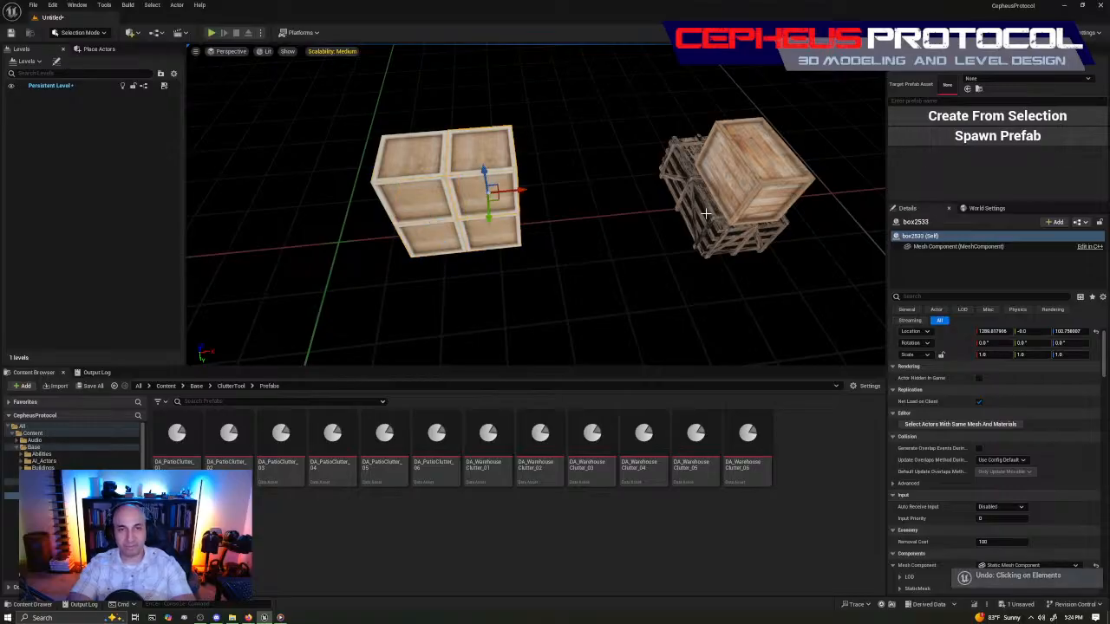
key("ctrl+z")
key("ctrl+z")
right_click_drag(667, 201, 671, 211)
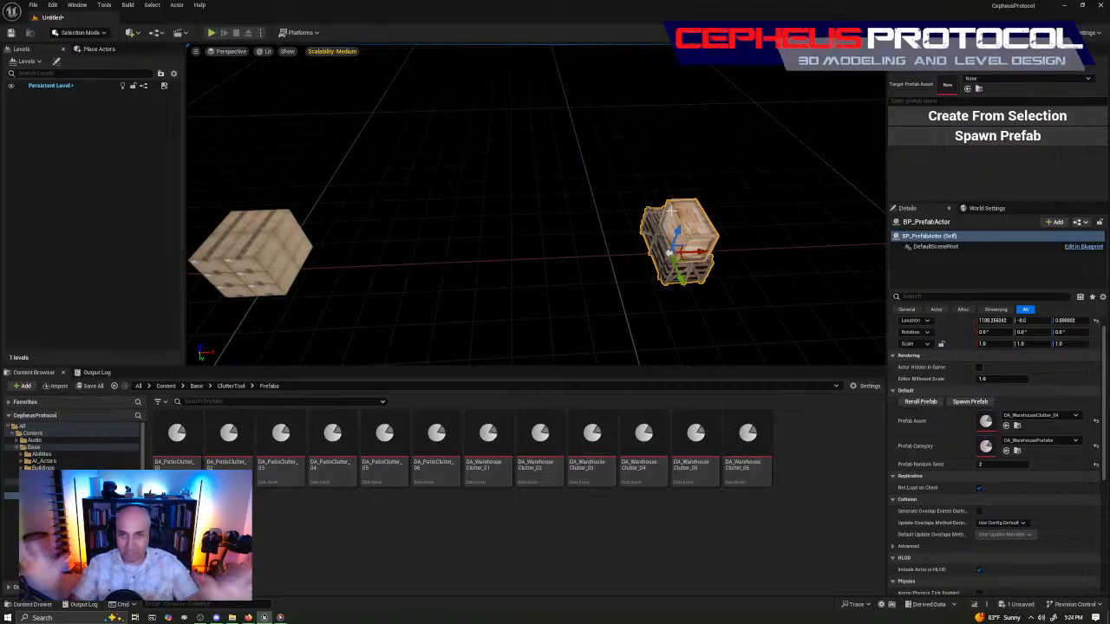
Select all twelve cartons in the stack together.
right_click_drag(631, 213, 583, 219)
left_click(556, 272)
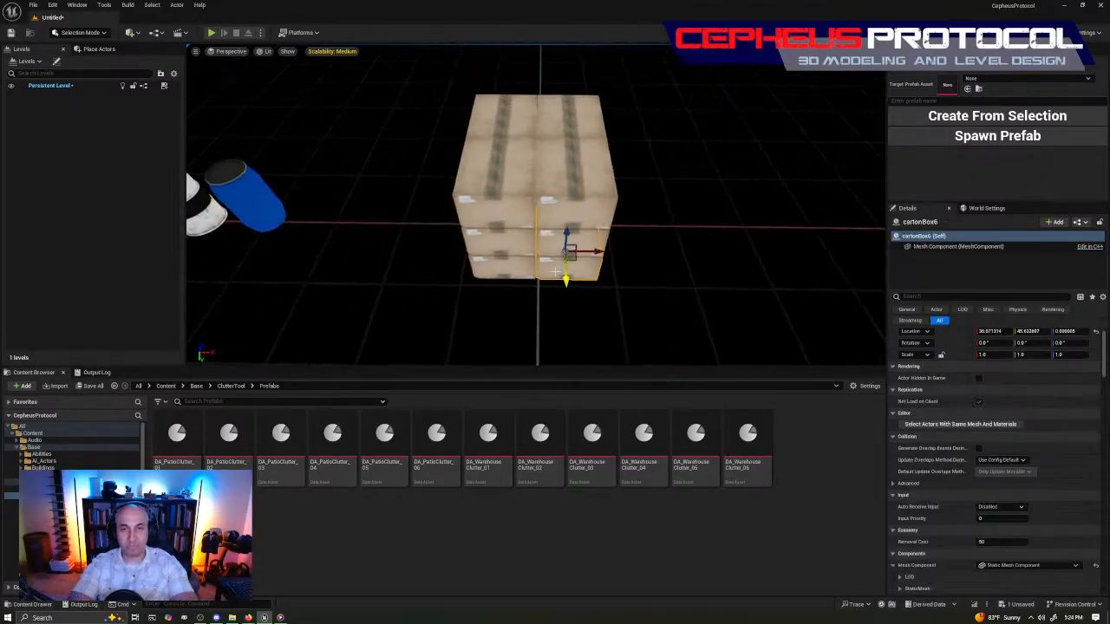
left_click(515, 274, "ctrl")
right_click_drag(516, 274, 536, 256)
left_click(540, 250, "ctrl")
right_click_drag(483, 190, 514, 192)
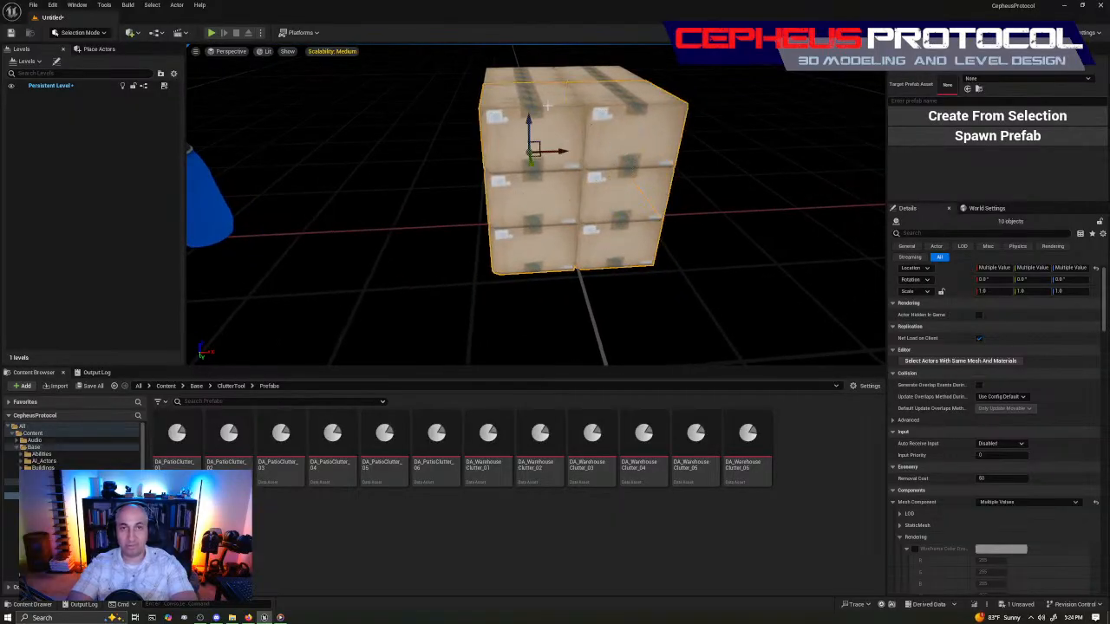
left_click(585, 76, "ctrl")
right_click_drag(585, 76, 593, 91)
left_click_drag(599, 170, 670, 217)
key("ctrl+z")
right_click_drag(669, 216, 656, 206)
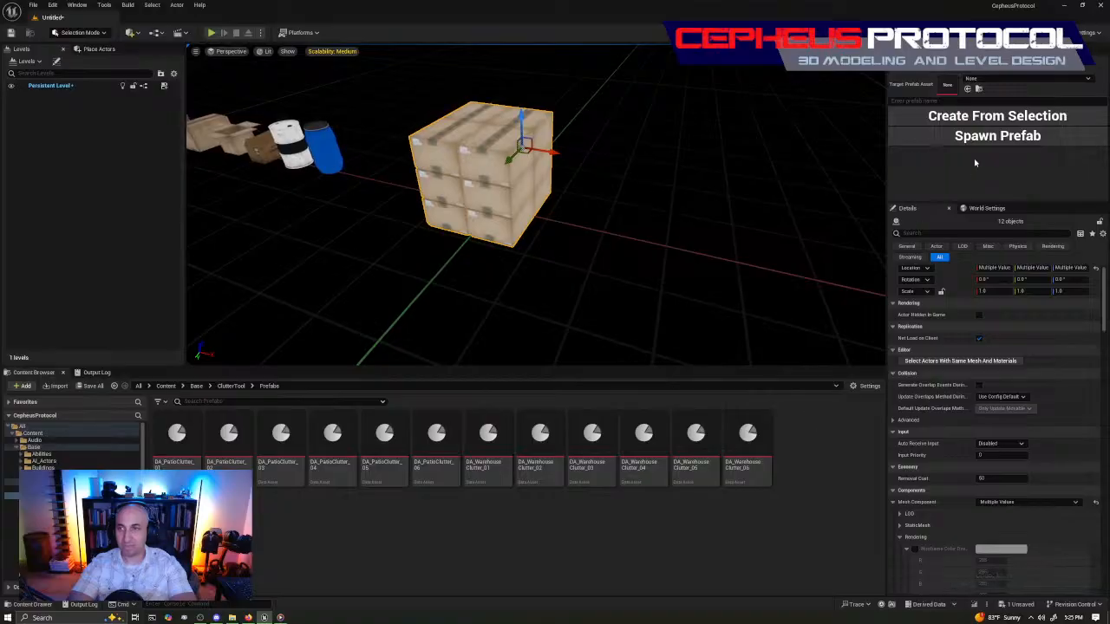
Create a prefab named DA_WarehouseClutter_07 from the selected cartons and open the new asset to check its objects.
left_click(967, 101)
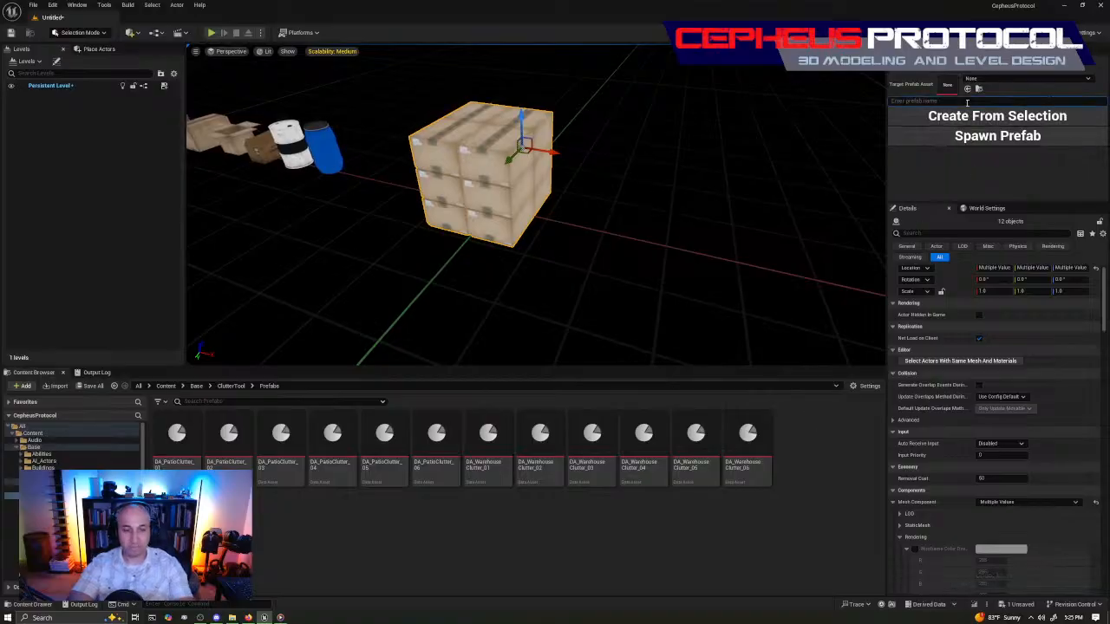
type("DA_WarehouseClutter_")
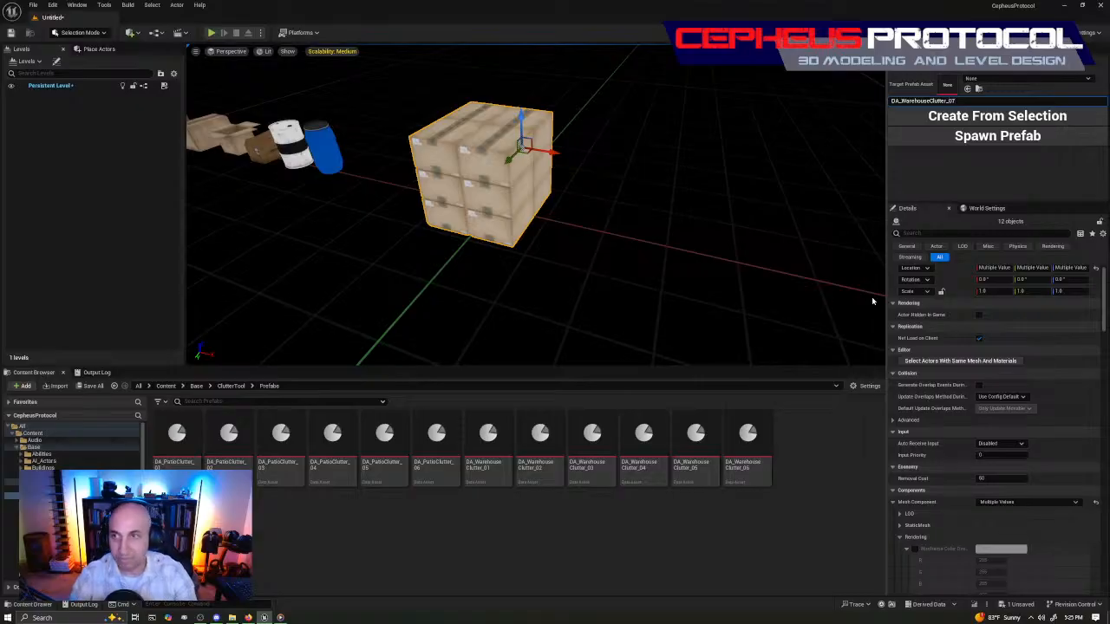
left_click(964, 119)
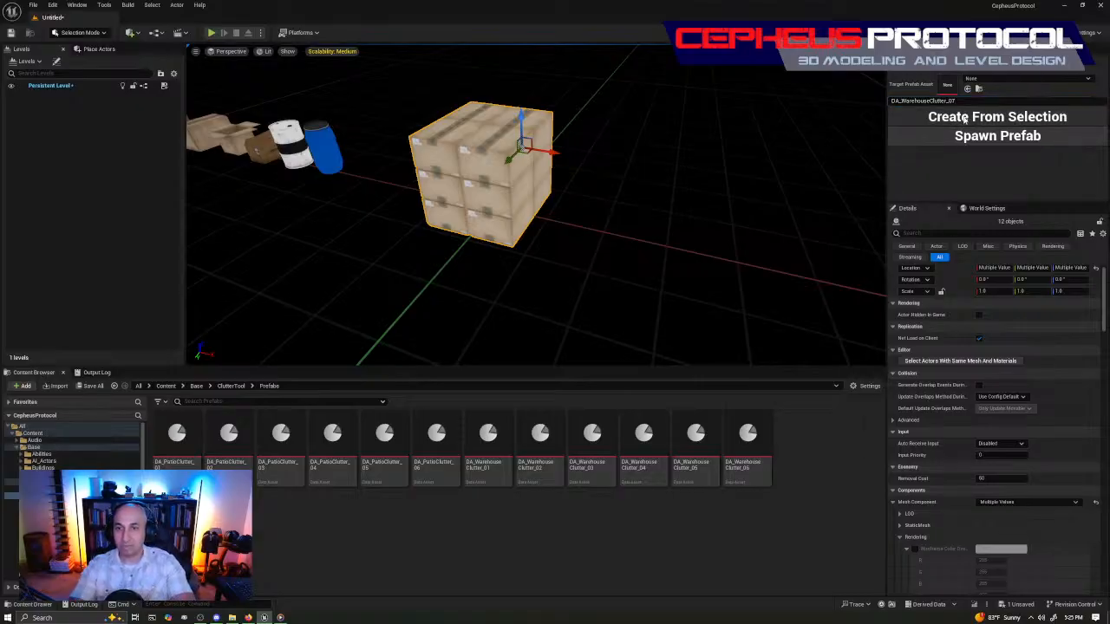
double_click(798, 439)
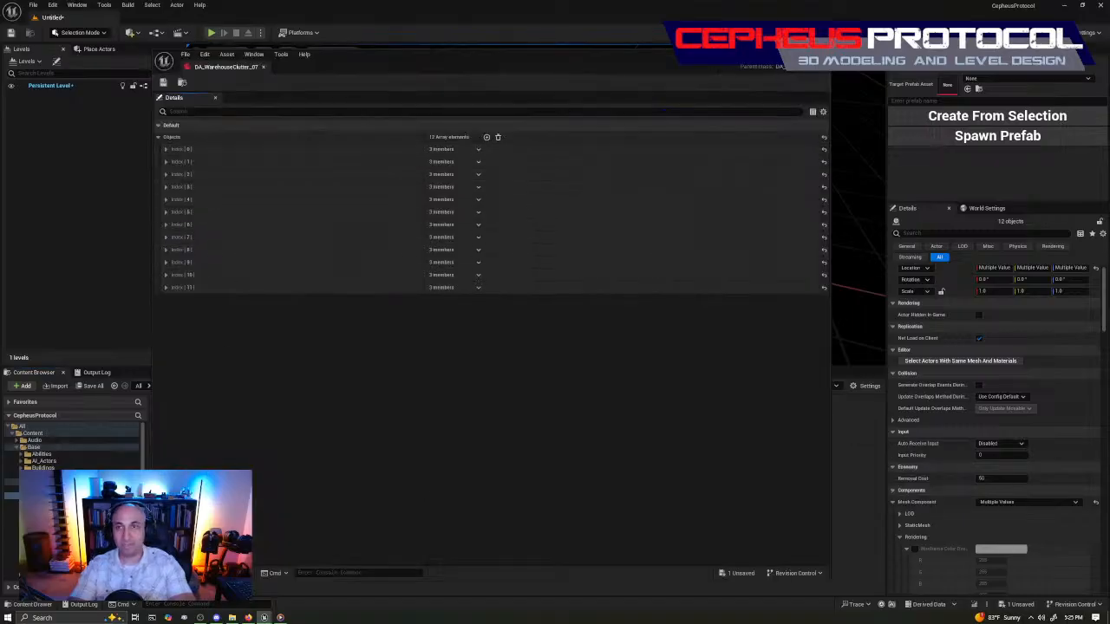
left_click(822, 53)
mouse_move(591, 229)
right_mouse_down()
mouse_move(612, 222)
mouse_move(592, 229)
right_mouse_up()
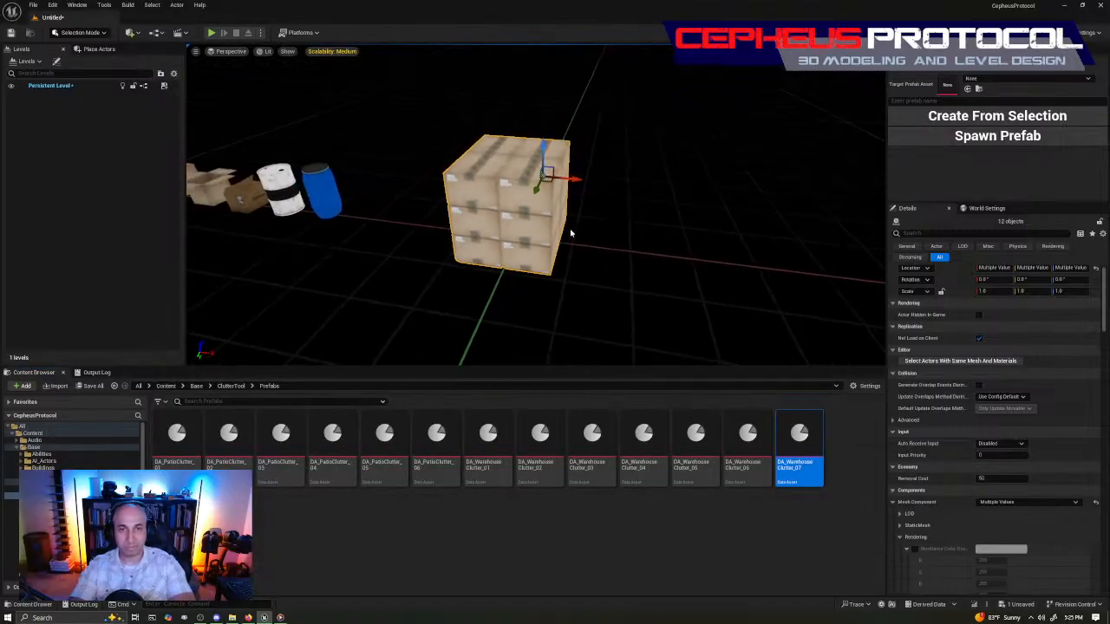
right_click_drag(590, 187, 518, 207)
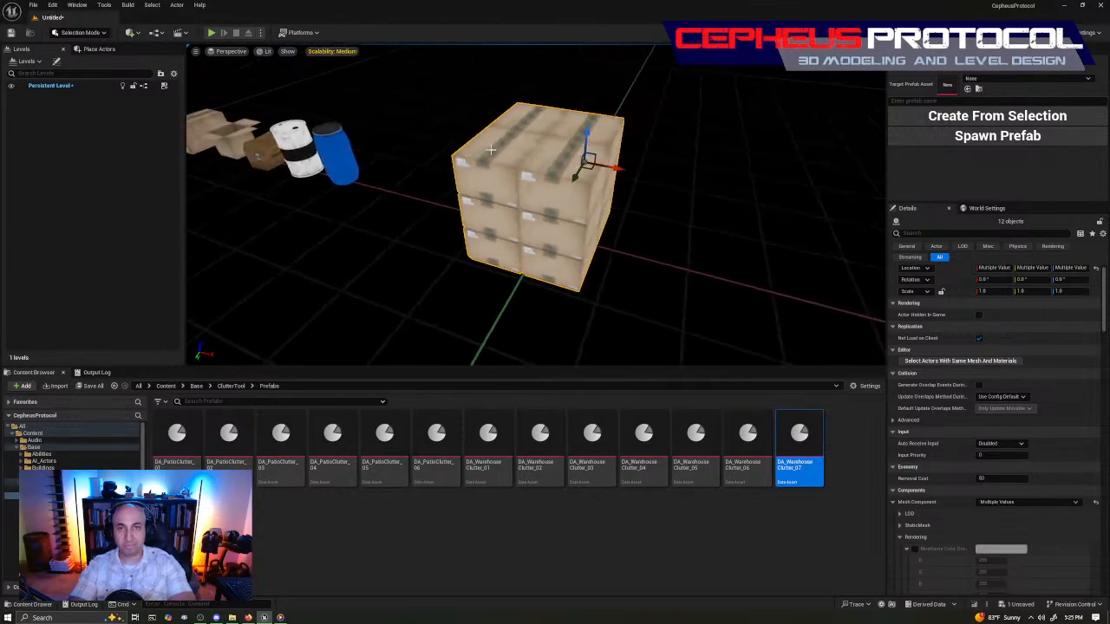
left_click(577, 177)
left_click(533, 125, "ctrl")
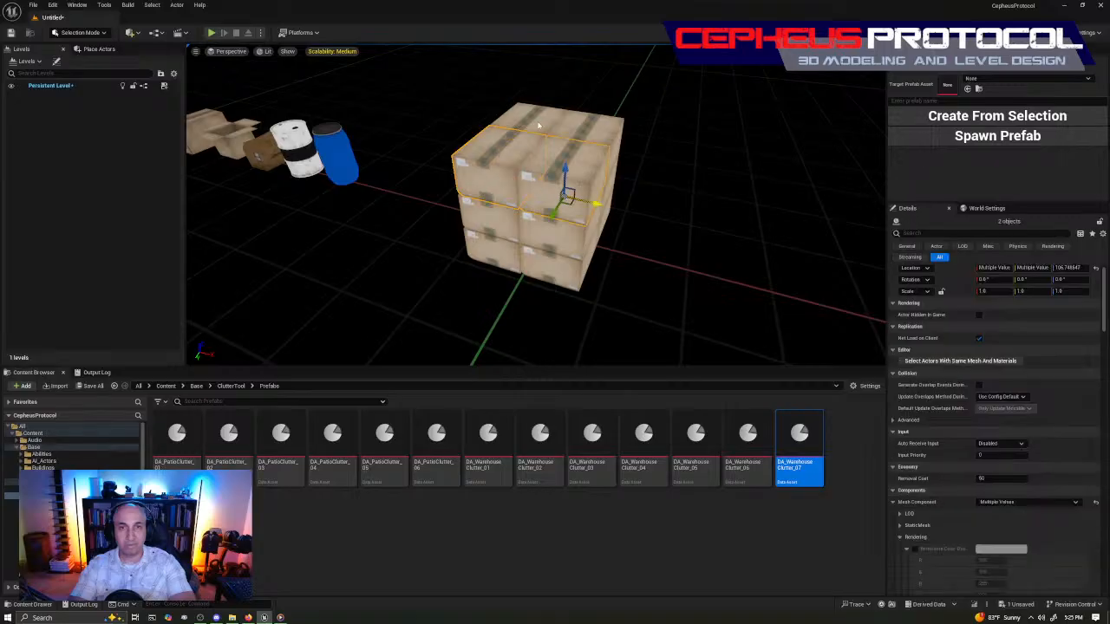
right_click_drag(673, 211, 635, 210)
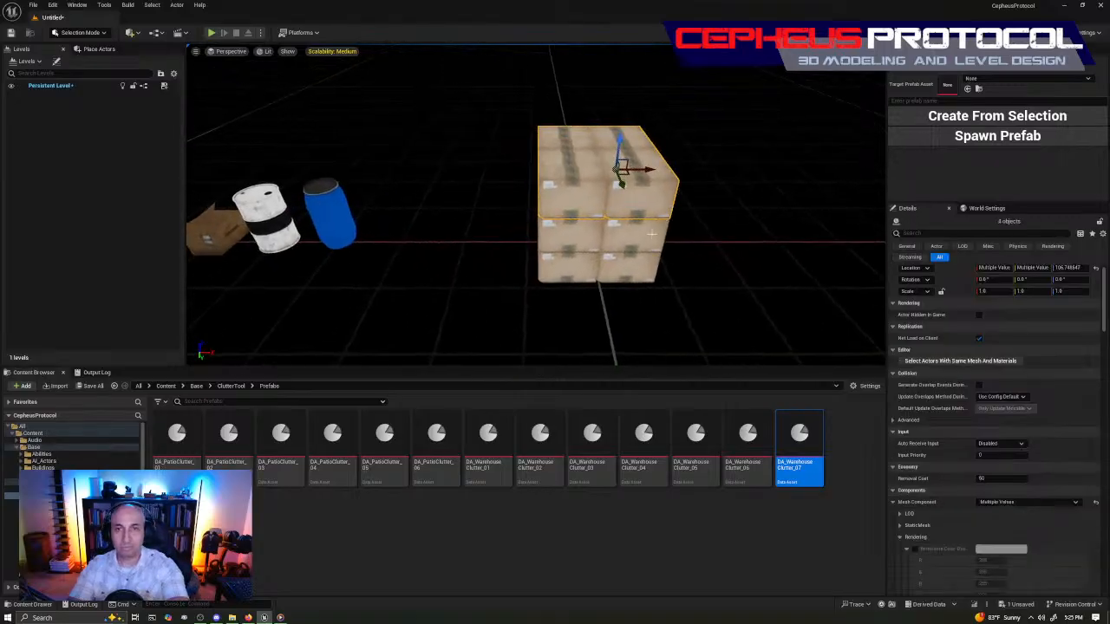
left_click(635, 208)
left_click(635, 230, "ctrl")
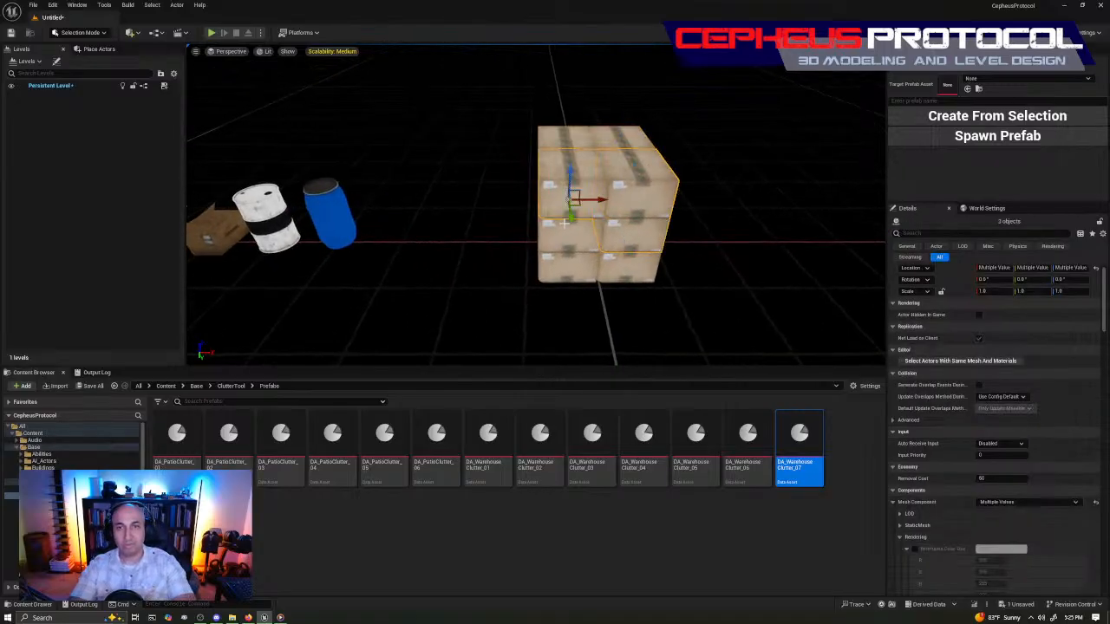
left_click(598, 177)
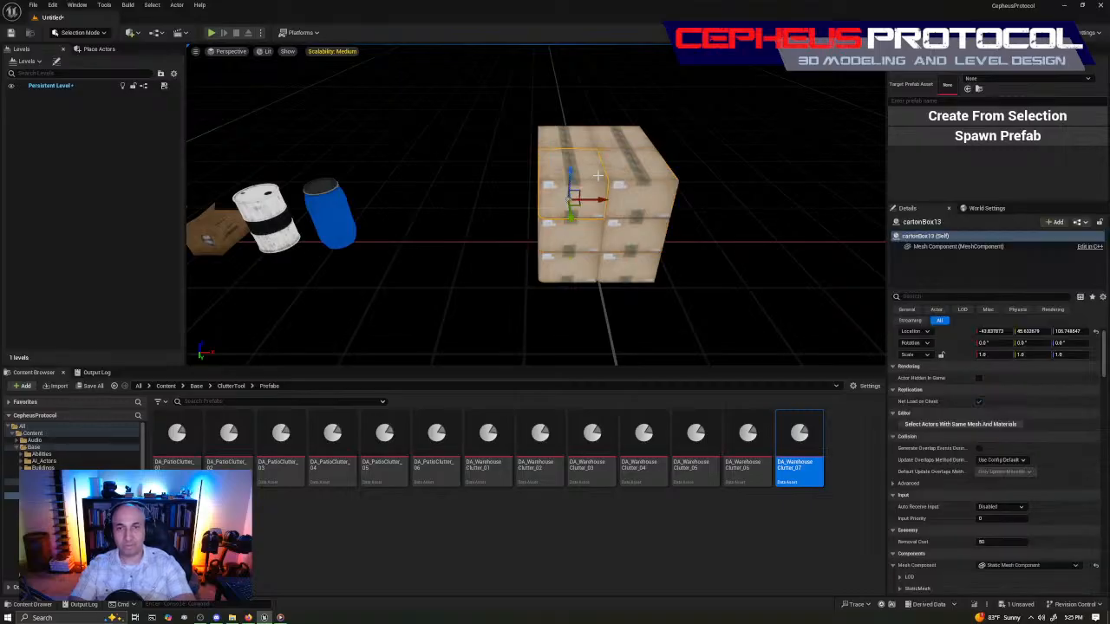
left_click(574, 140, "ctrl")
left_click(618, 143, "ctrl")
key("ctrl+z")
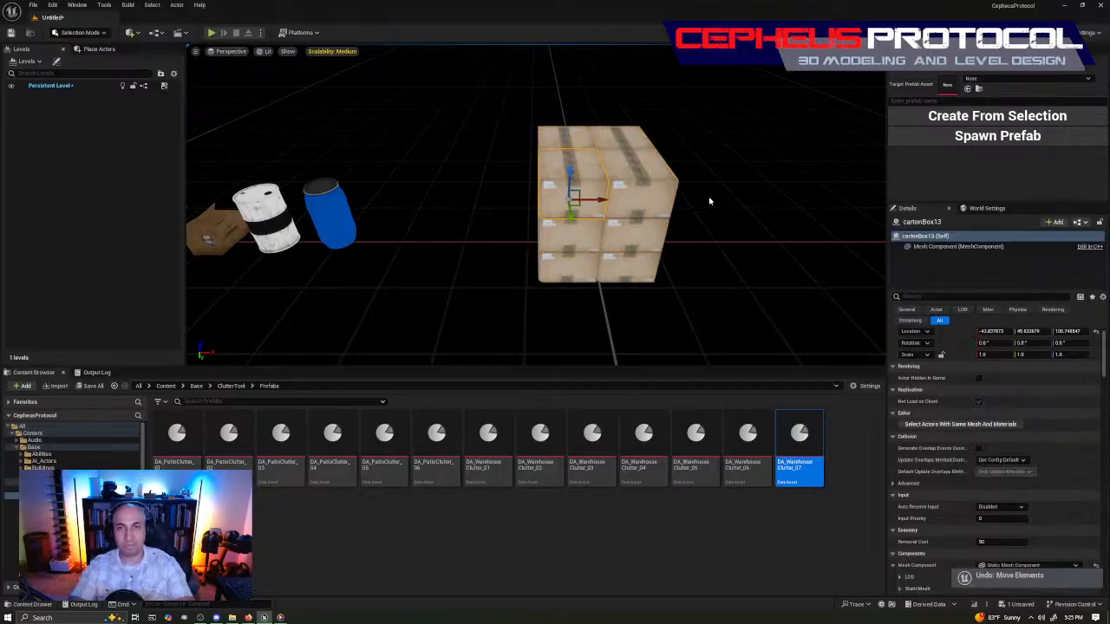
key("ctrl+z")
Delete the four cartons of the stack's top layer.
left_click(612, 137)
left_click(573, 168, "ctrl")
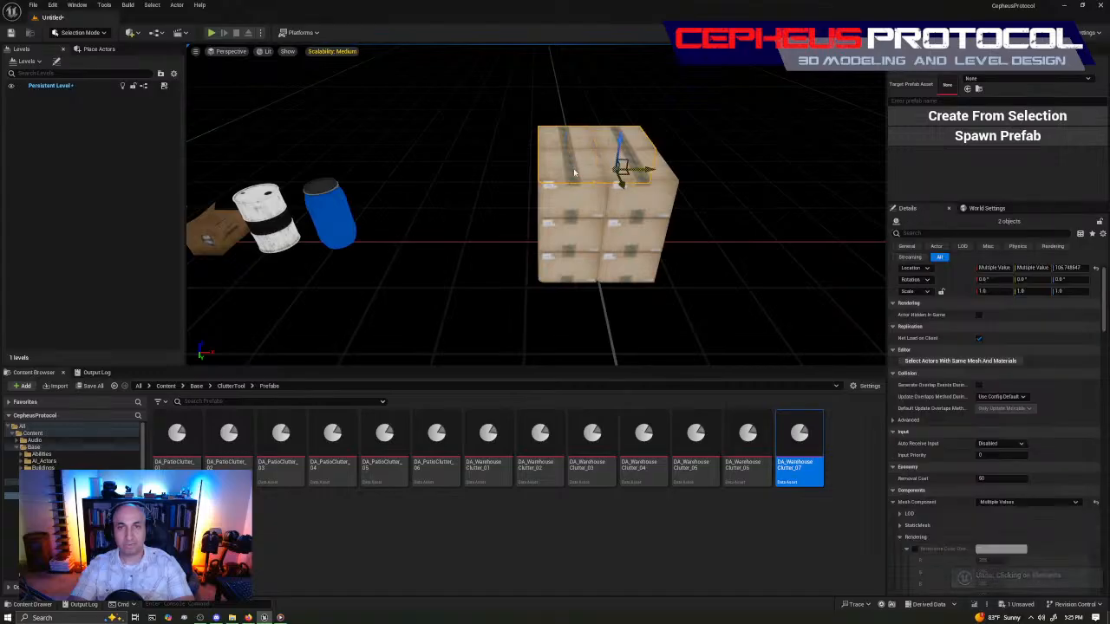
key("Delete")
Move the closed carton from the row of props over to the stack and raise it above the upper layer.
right_click_drag(562, 177, 529, 180)
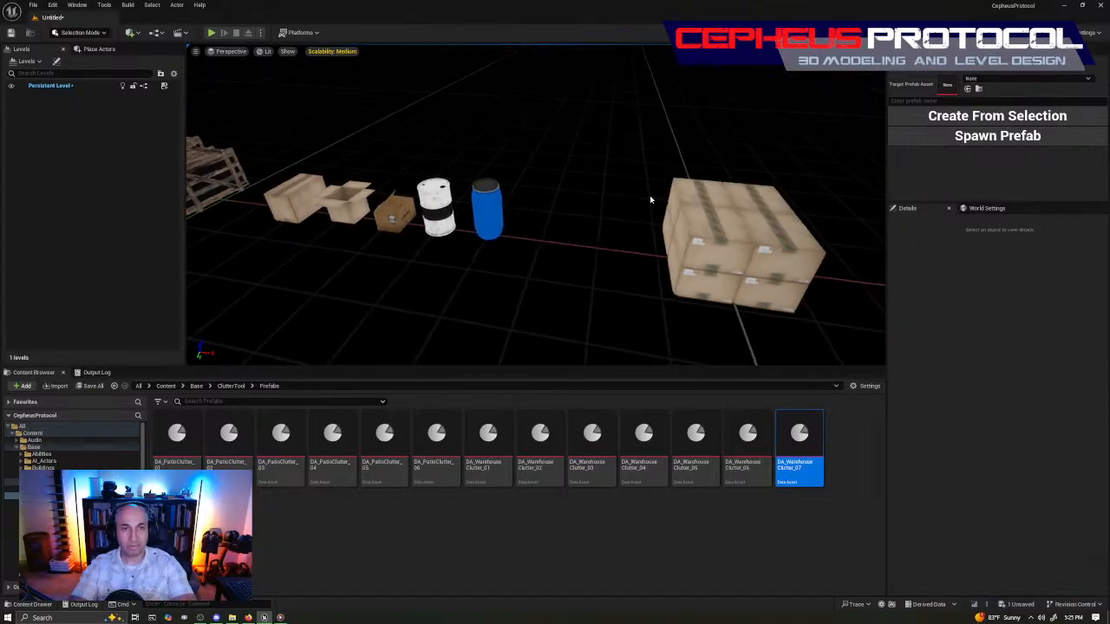
left_click(306, 200)
left_click_drag(304, 213, 708, 281)
right_click_drag(708, 281, 776, 273)
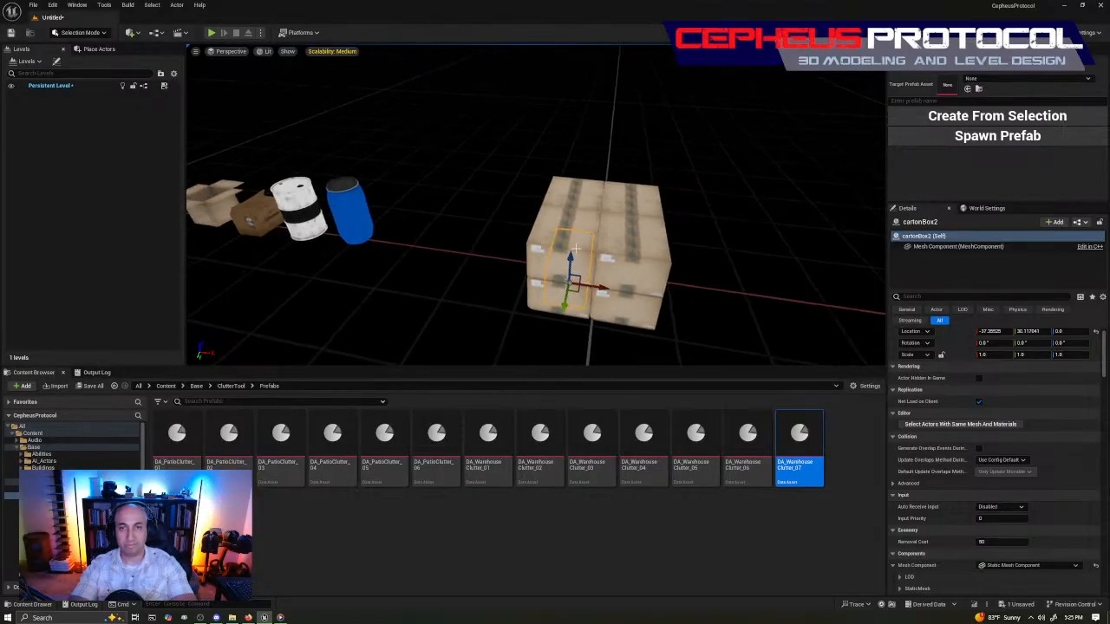
left_click_drag(571, 259, 587, 127)
Rotate the closed carton about 18° around its vertical axis and adjust its height to rest on the stack.
key("e")
left_click_drag(618, 236, 620, 222)
key("w")
right_click_drag(651, 187, 651, 260)
left_click_drag(572, 205, 582, 162)
right_click_drag(581, 162, 460, 169)
Move the brown cardboard box from the row of props onto the stack beside the closed carton.
left_click(483, 249)
right_click_drag(491, 253, 539, 266)
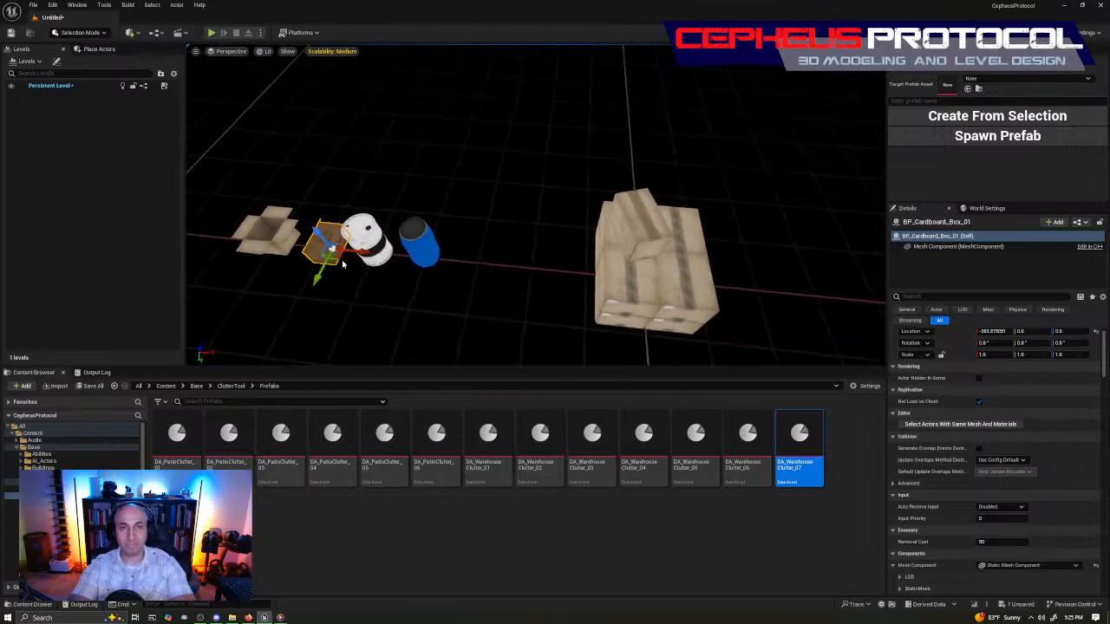
left_click_drag(338, 258, 686, 302)
right_click_drag(653, 305, 529, 265)
left_click_drag(514, 330, 530, 251)
Move the open carton from the row of props over the stack and raise it to a height of about 154.
right_click_drag(637, 303, 722, 294)
left_click(721, 291)
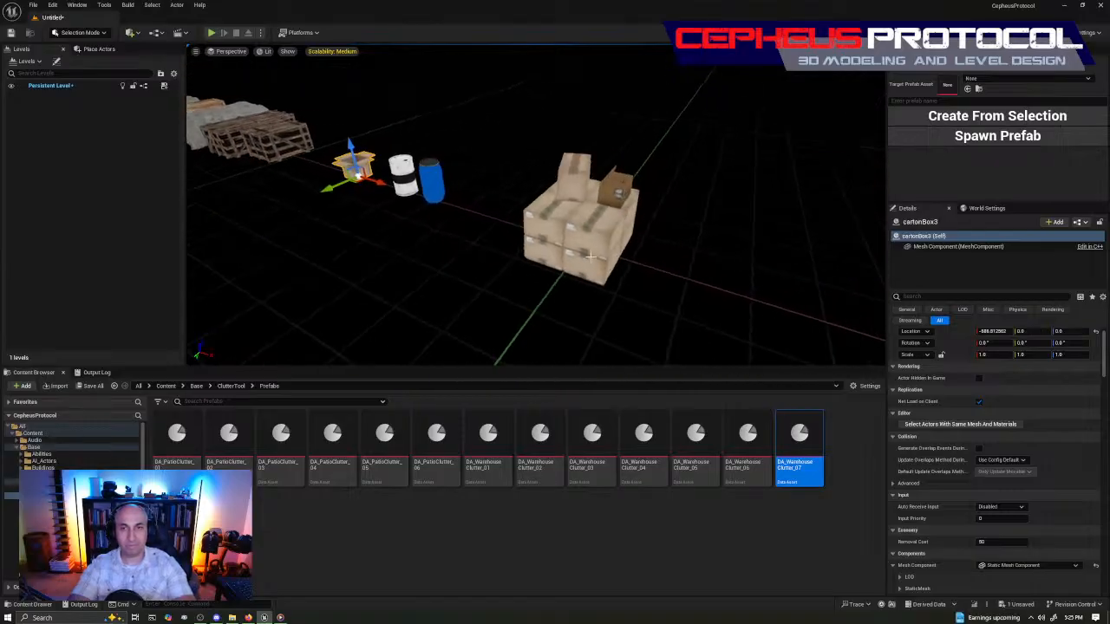
left_click_drag(360, 186, 583, 274)
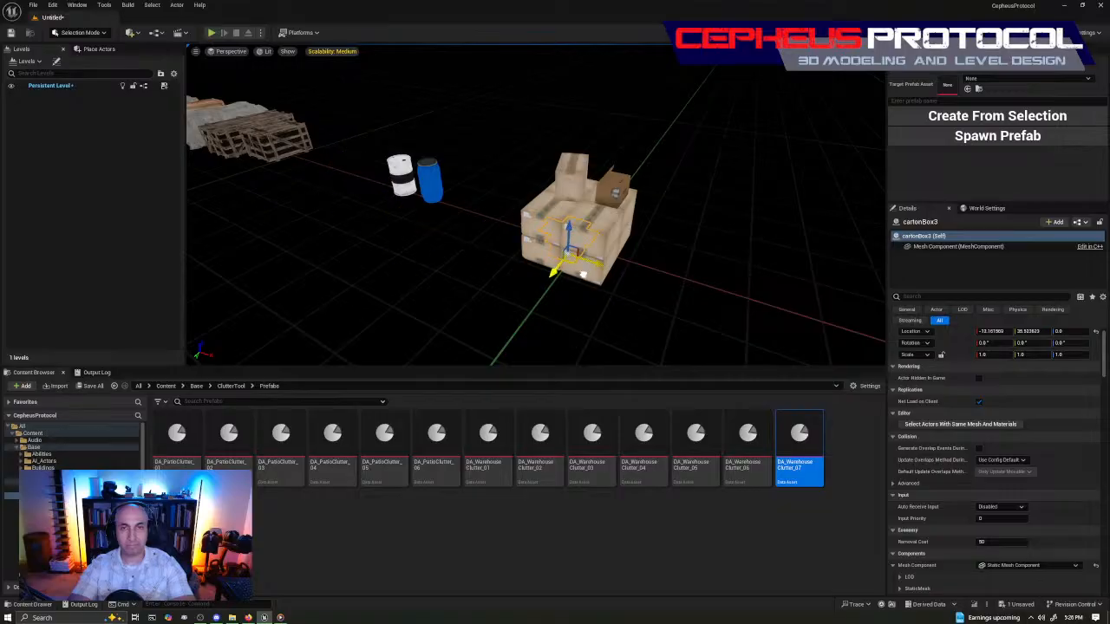
left_click_drag(583, 234, 590, 150)
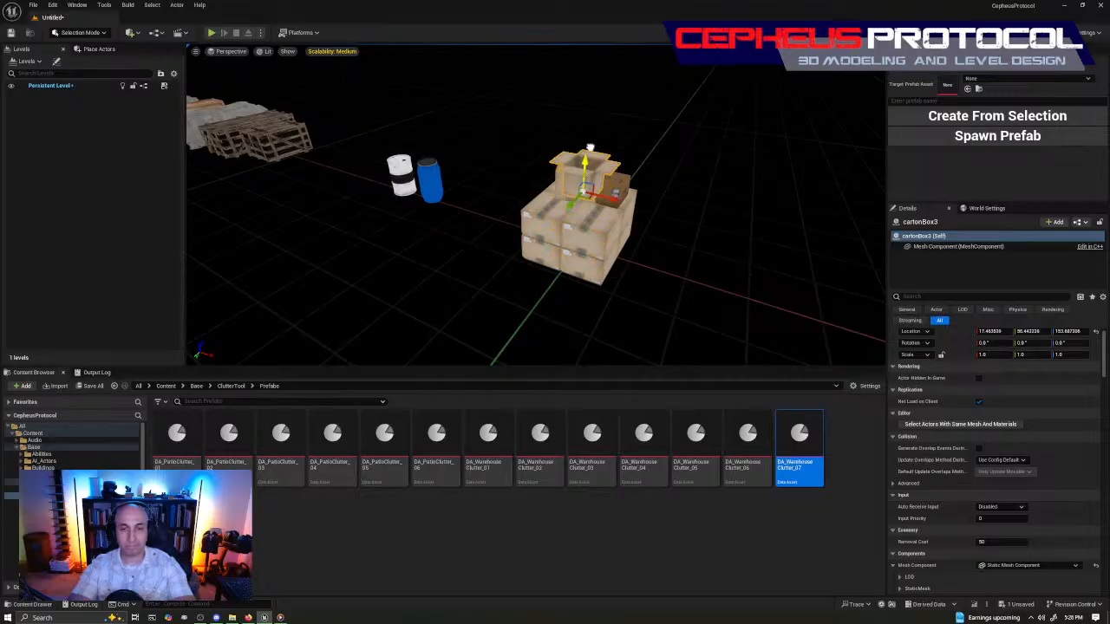
right_click_drag(618, 193, 619, 193)
right_click_drag(606, 247, 606, 246)
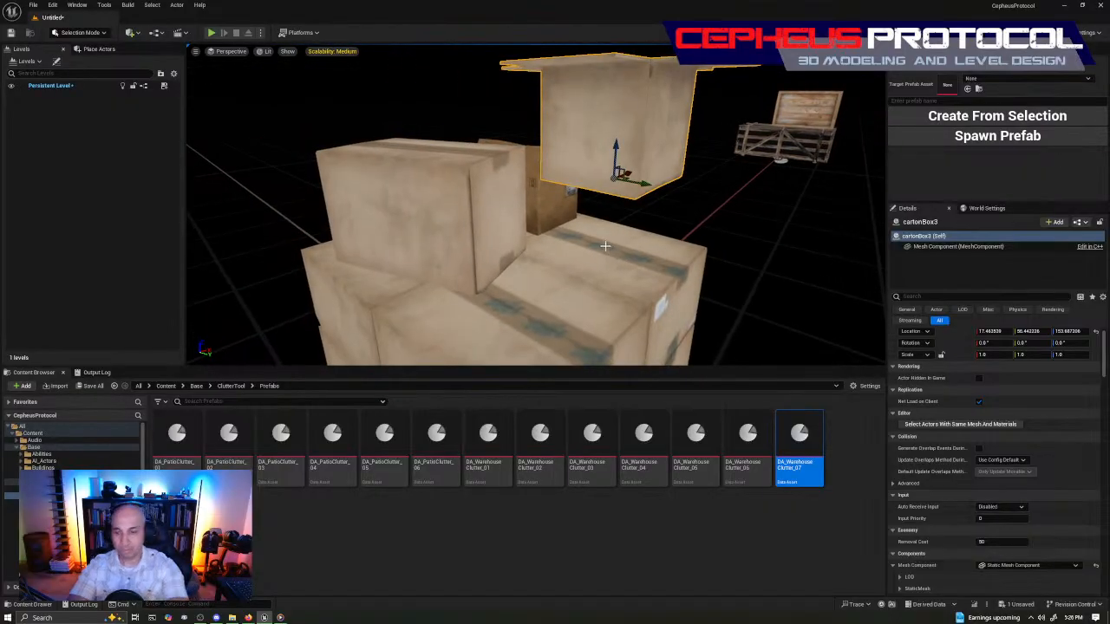
Snap the open carton down to the surface beneath it and fine-tune its height to about 107.
right_click(632, 149)
mouse_move(665, 323)
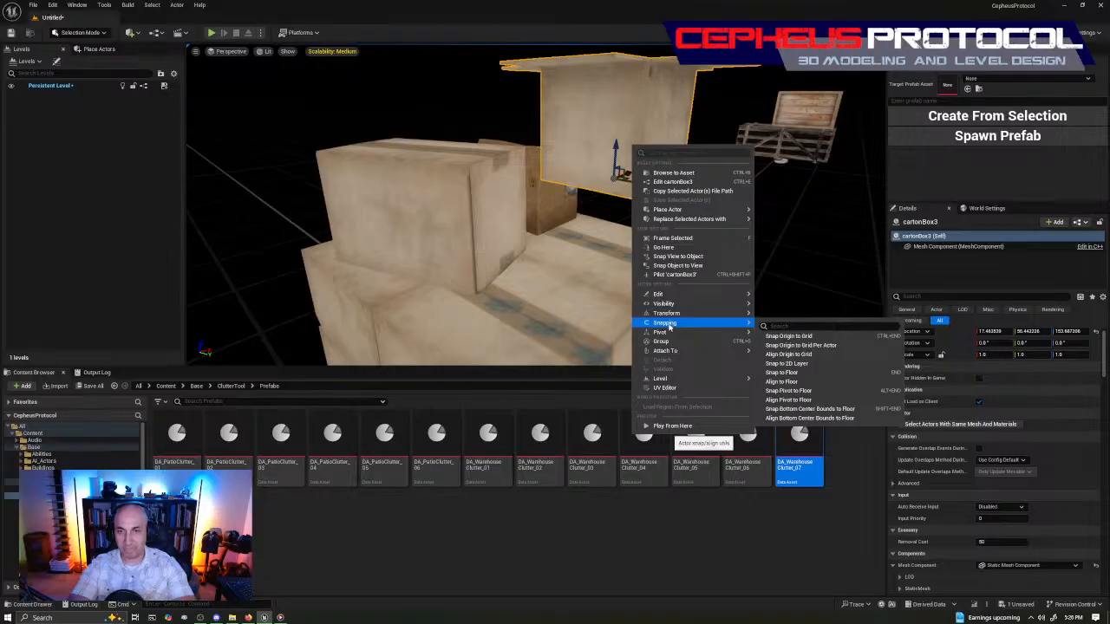
left_click(781, 381)
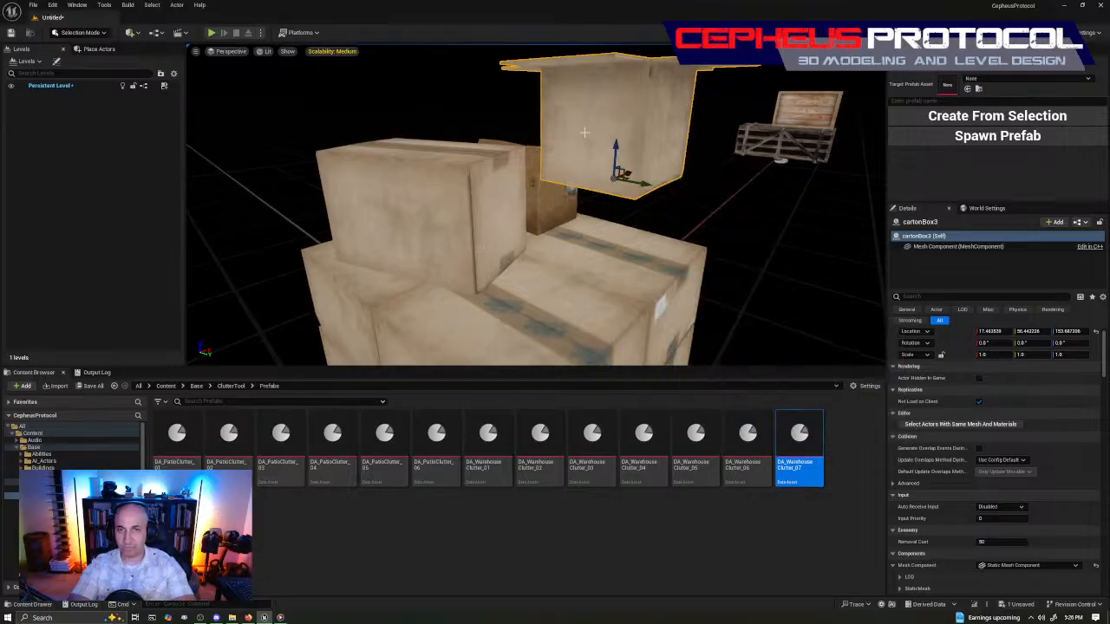
key("End")
right_click_drag(616, 145, 531, 130)
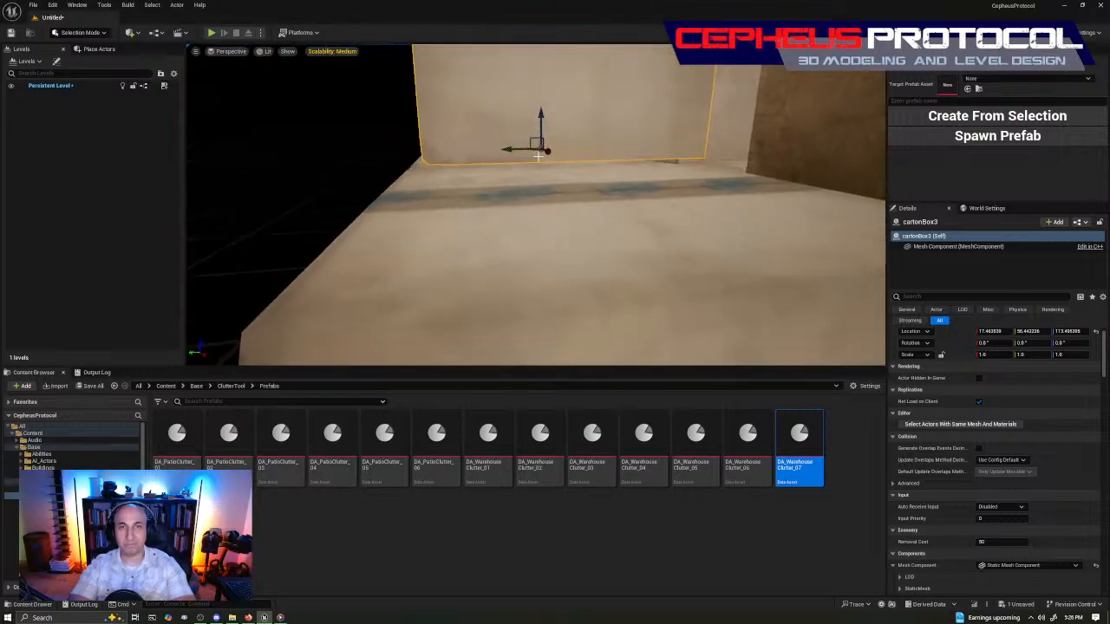
left_click_drag(541, 113, 543, 144)
mouse_move(544, 145)
right_mouse_down()
mouse_move(548, 165)
mouse_move(577, 130)
mouse_move(562, 150)
right_mouse_up()
left_click_drag(476, 215, 481, 201)
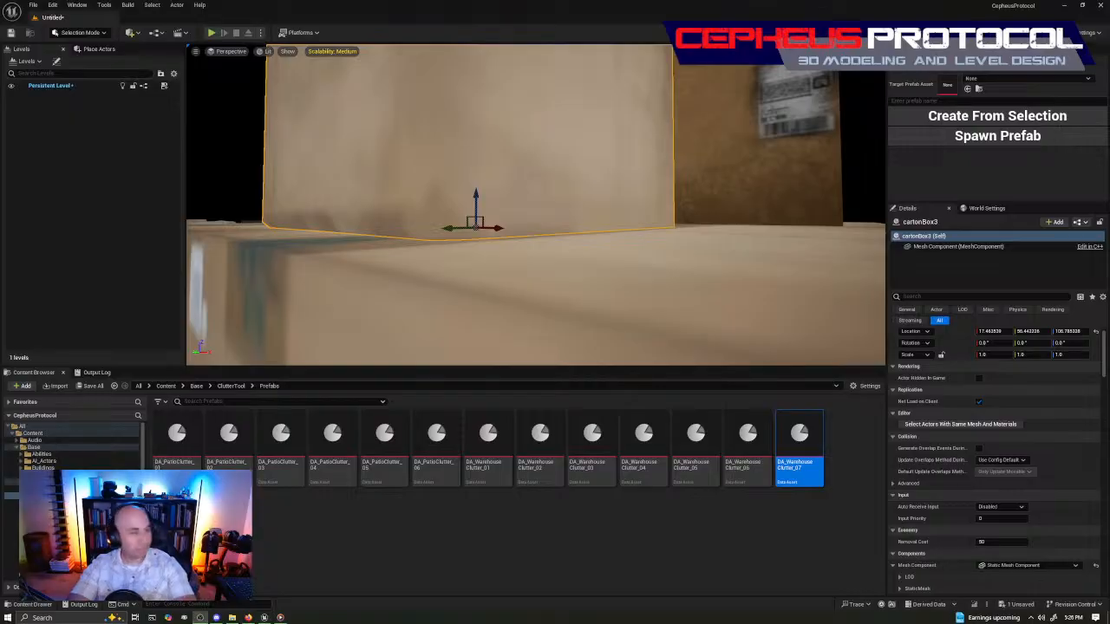
Delete the stack carton beneath the open carton and lower the open carton into the gap, at a height of about 53.
mouse_move(523, 259)
right_mouse_down()
mouse_move(511, 295)
mouse_move(555, 299)
mouse_move(498, 282)
mouse_move(523, 246)
right_mouse_up()
key("Delete")
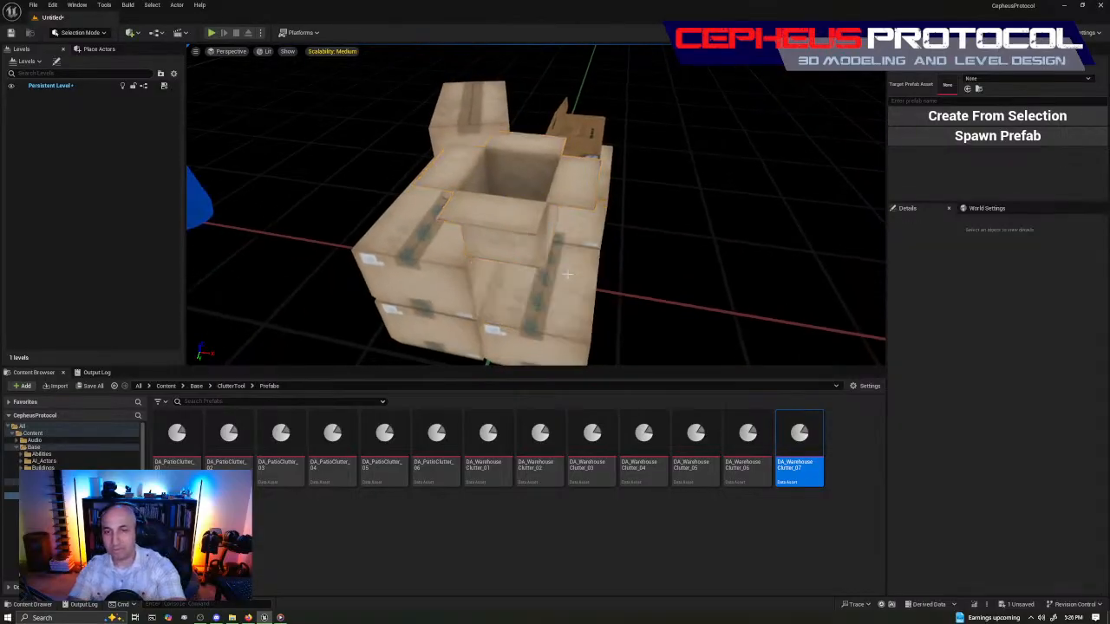
left_click(545, 242)
left_click_drag(575, 257, 582, 259)
right_click_drag(582, 259, 548, 161)
left_click_drag(570, 235, 569, 238)
right_click_drag(570, 238, 525, 256)
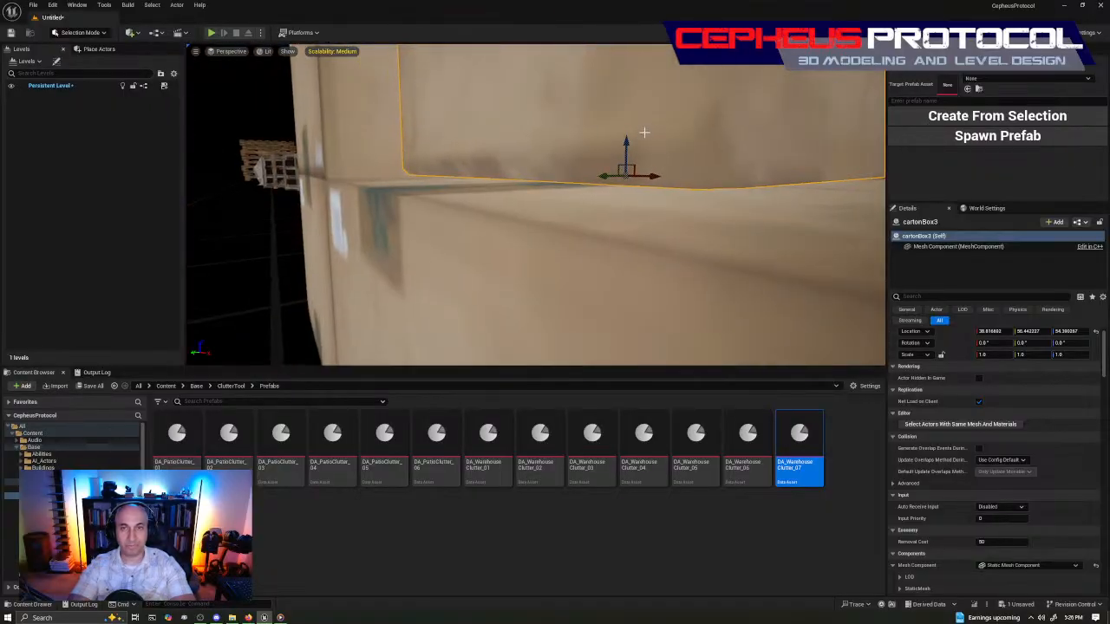
left_click_drag(626, 143, 630, 153)
mouse_move(625, 180)
right_mouse_down()
mouse_move(646, 242)
mouse_move(611, 213)
mouse_move(625, 180)
right_mouse_up()
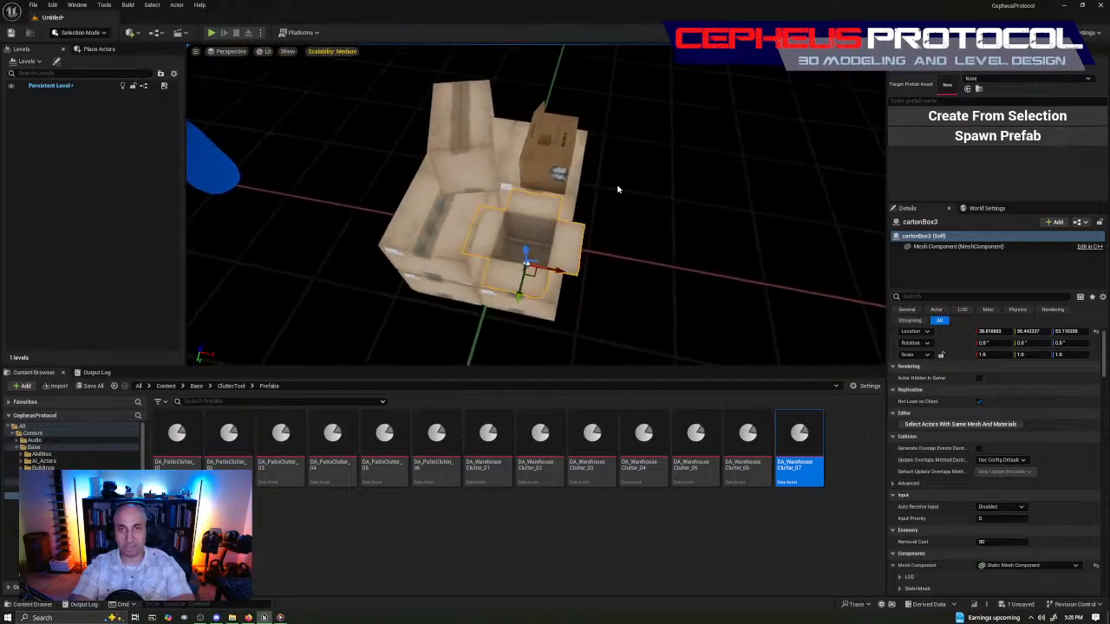
Shift the open carton to about 46.5 along X and rotate it at an angle around its vertical axis.
mouse_move(687, 313)
right_mouse_down()
mouse_move(664, 239)
mouse_move(655, 251)
mouse_move(685, 325)
right_mouse_up()
key("f")
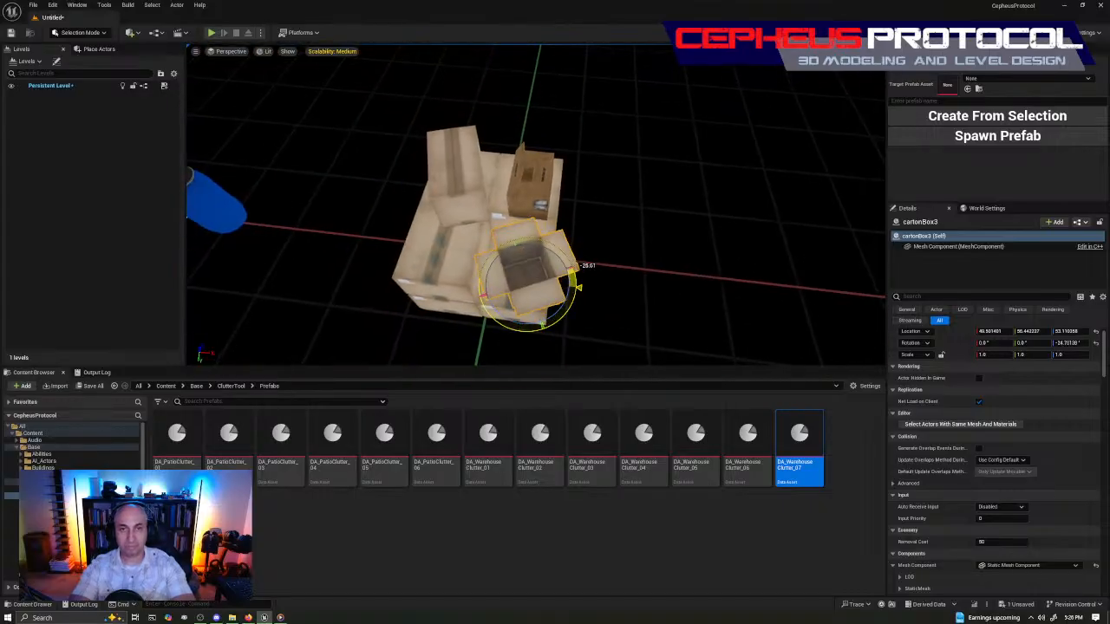
key("w")
mouse_move(634, 288)
right_mouse_down()
mouse_move(663, 251)
mouse_move(637, 229)
mouse_move(616, 273)
mouse_move(663, 304)
mouse_move(646, 295)
right_mouse_up()
Select all ten boxes of the pile together, testing the selection with a move along X that is undone.
left_click(520, 227)
left_click(381, 208, "ctrl")
right_click_drag(755, 170, 477, 232)
left_click(490, 170, "ctrl")
right_click_drag(490, 170, 415, 213)
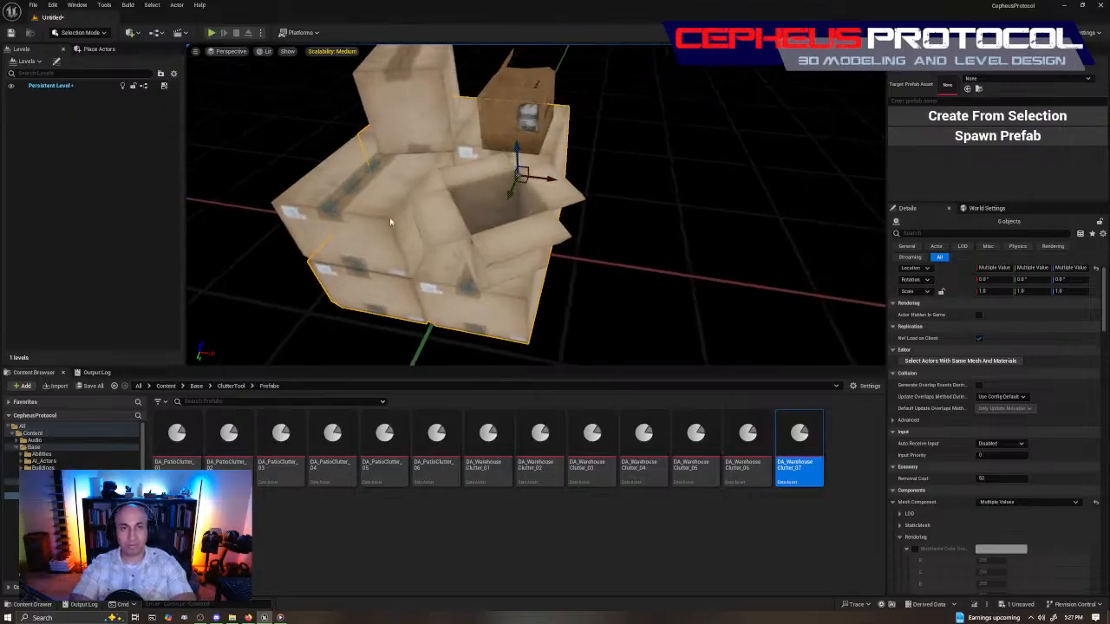
left_click(389, 218, "ctrl")
left_click(425, 96, "ctrl")
right_click_drag(425, 96, 588, 173)
left_click_drag(558, 183, 726, 181)
key("ctrl+z")
Create a prefab named DA_WarehouseClutter_08 from the selected pile of boxes.
left_click(912, 102)
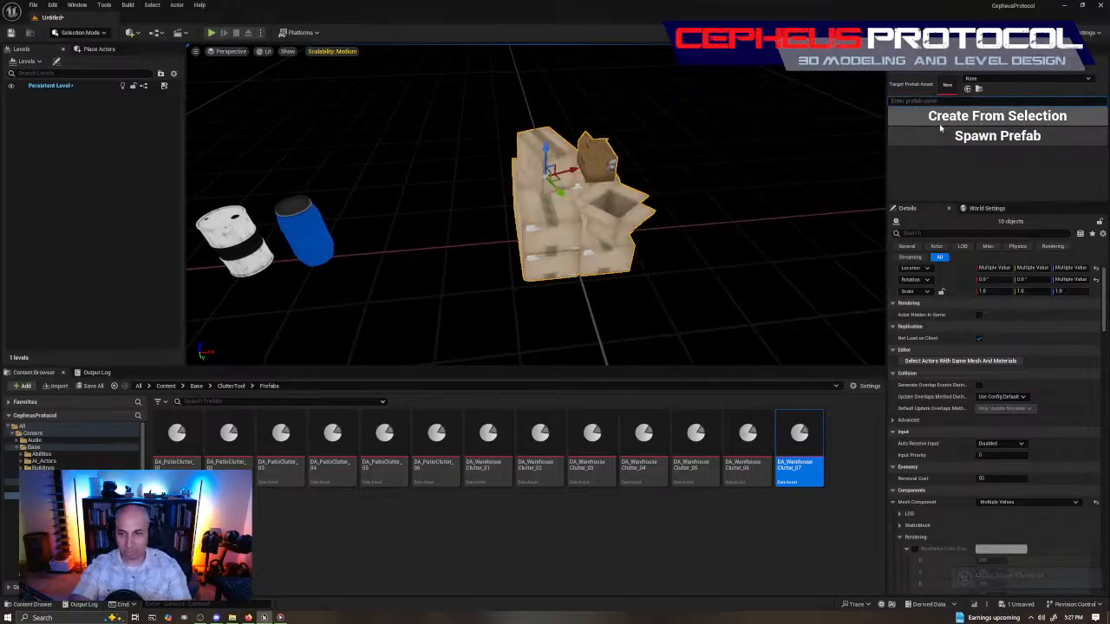
type("DA_WarehouseClutter_")
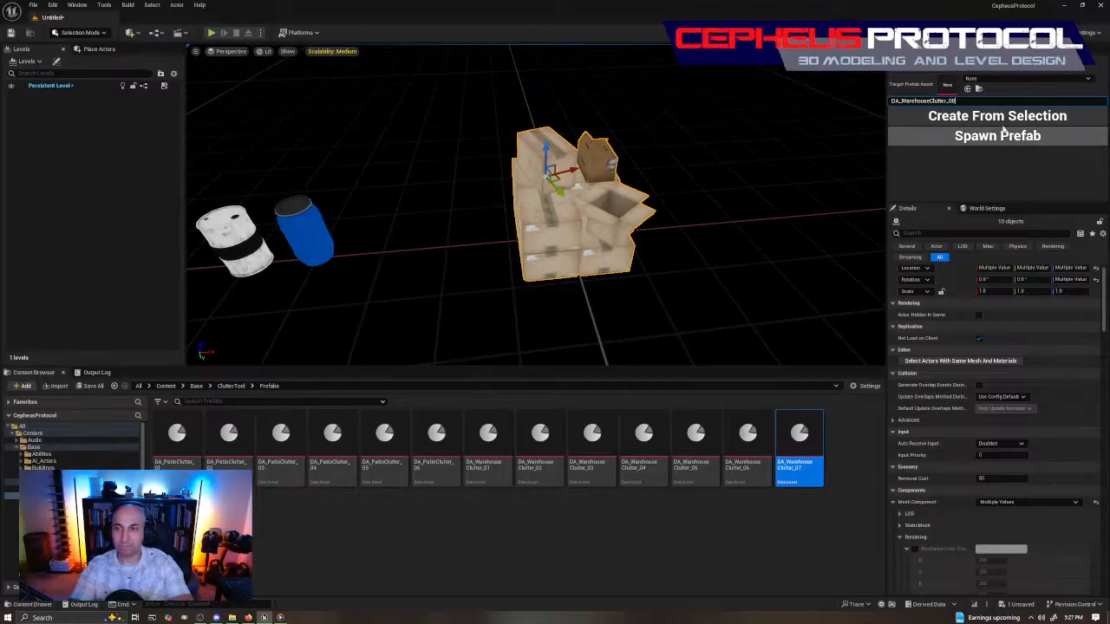
left_click(1003, 117)
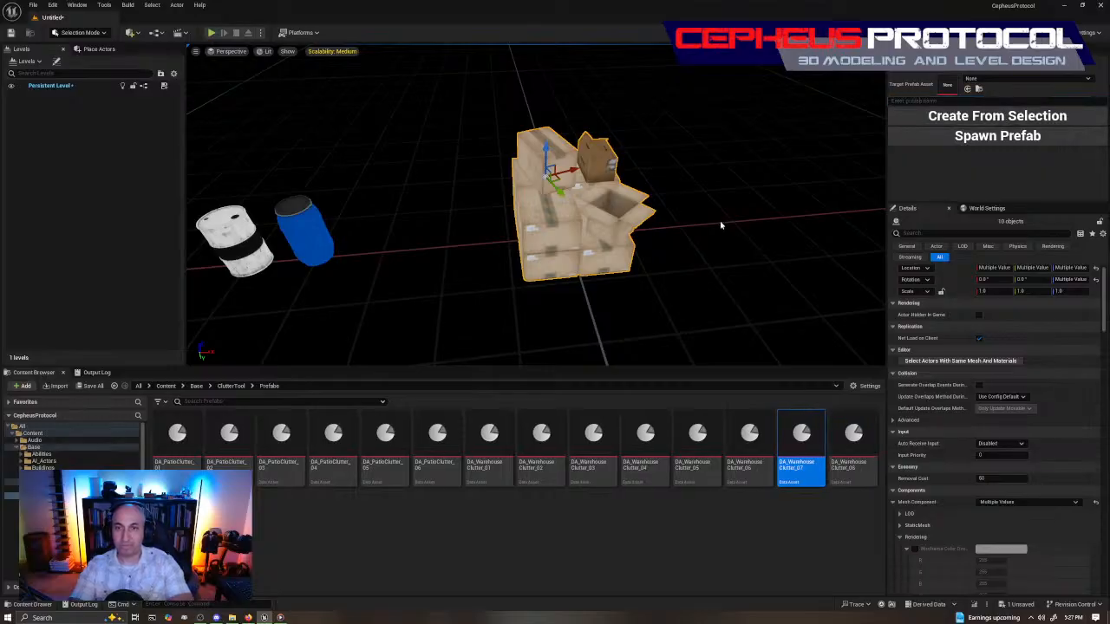
Delete the remaining upper-layer cartons from the pile, keeping the bottom layer and the three loose boxes.
mouse_move(608, 219)
left_mouse_down("alt")
mouse_move(624, 213)
mouse_move(612, 203)
left_mouse_up("alt")
left_click(471, 249)
key("Delete")
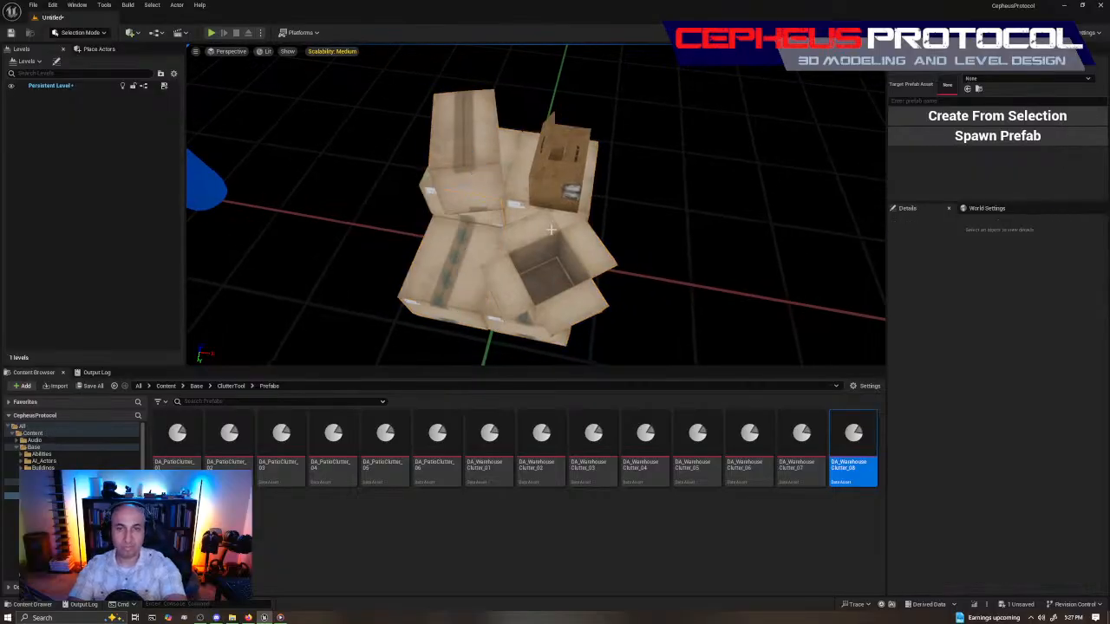
left_click(514, 164)
key("Delete")
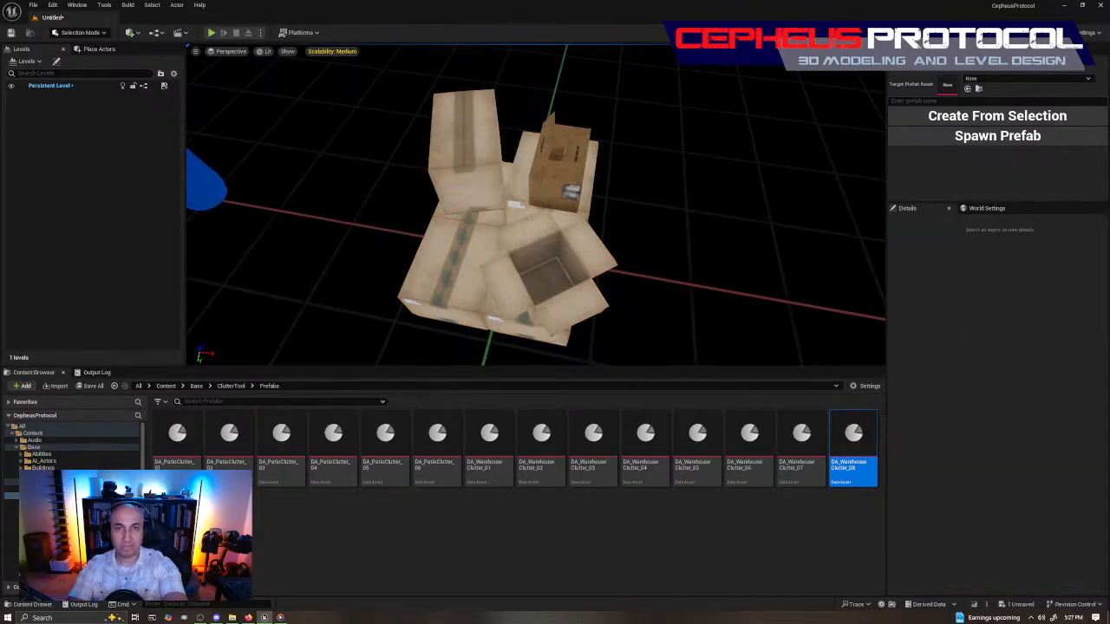
Drop the raised carton and the small cardboard box down onto the bottom layer of the pile.
left_click(474, 177)
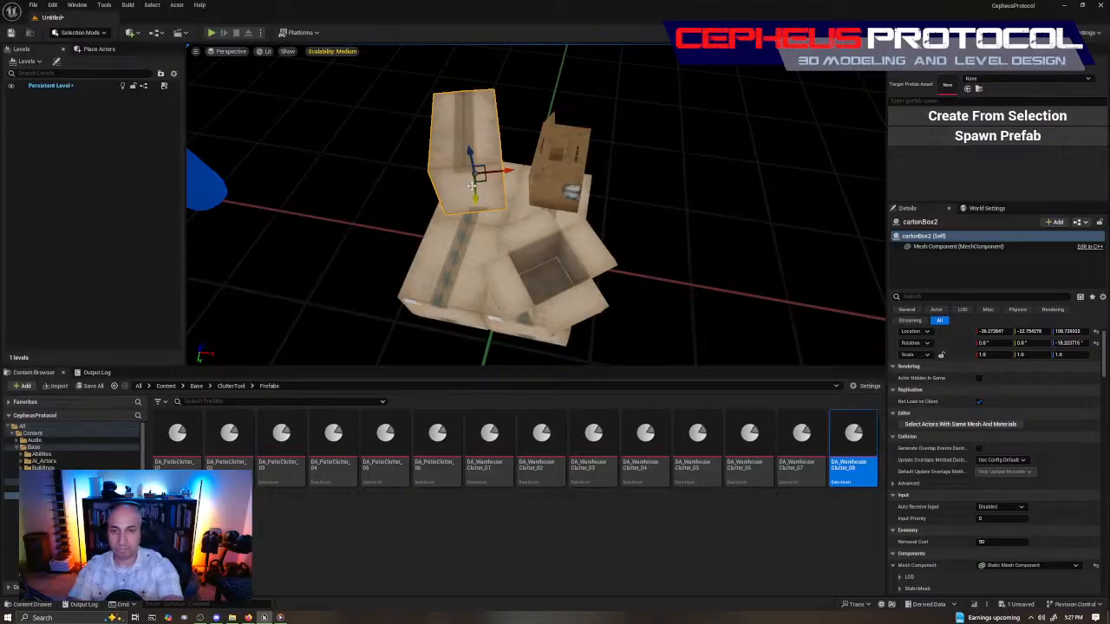
key("Delete")
left_click(563, 186)
left_click(566, 273)
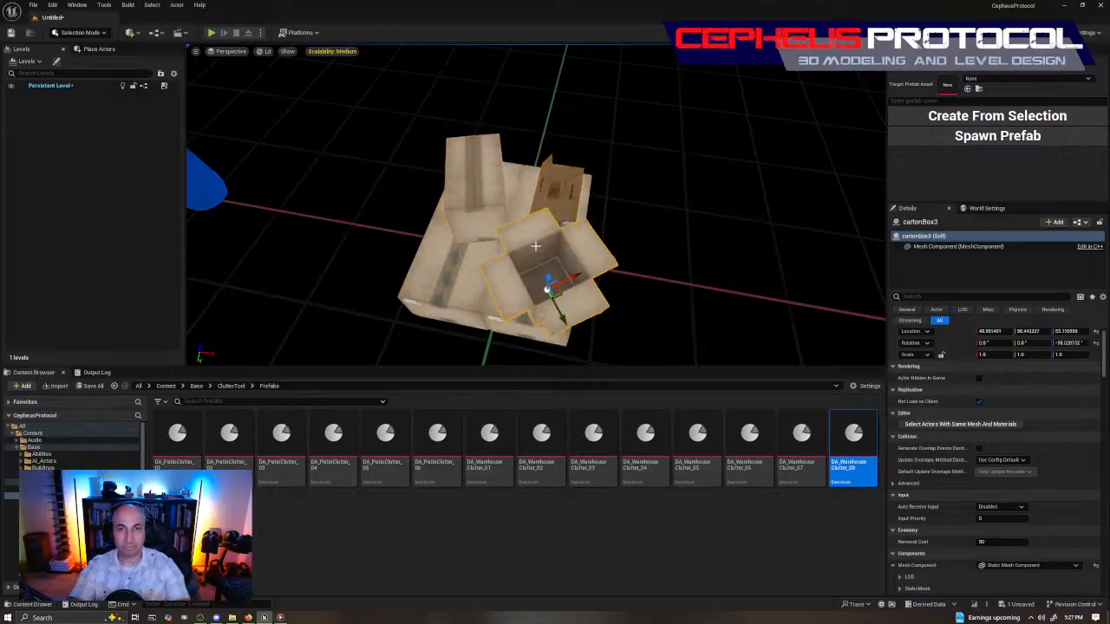
Move the small cardboard box out of the pile, lower it to the floor and slide it along X past the barrels.
left_click(553, 192)
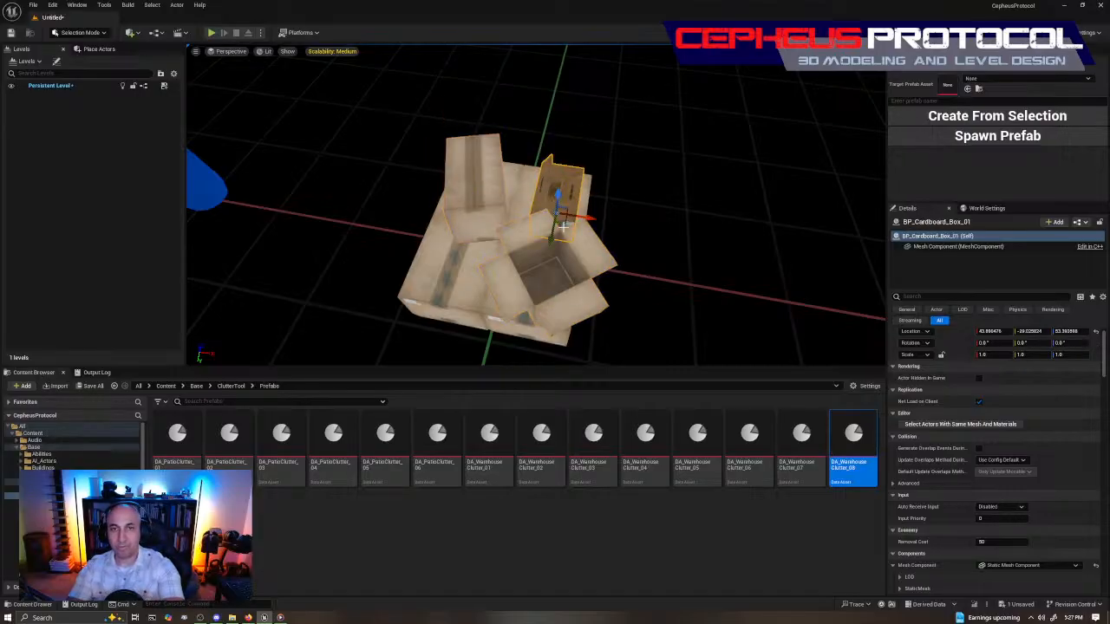
left_click_drag(567, 225, 286, 148)
key("a")
right_click_drag(580, 235, 607, 235)
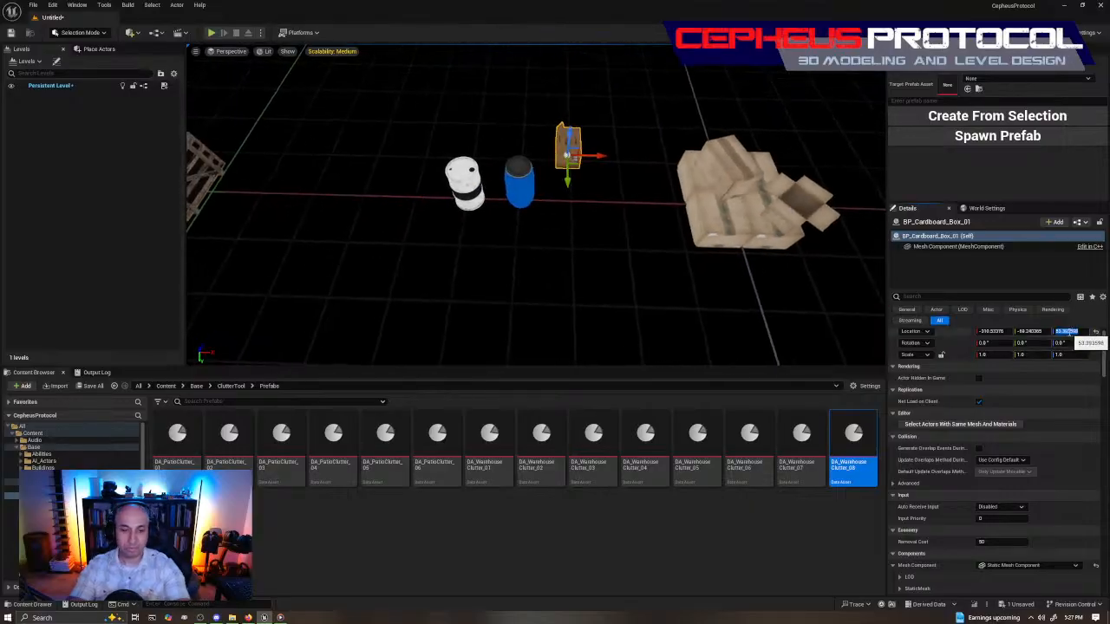
key("Return")
left_click_drag(579, 183, 352, 184)
Rotate the second-layer carton to about 1.2° around its vertical axis and place a duplicate beside it along X.
key("w")
key("d")
right_click_drag(588, 167, 589, 167)
left_click(589, 167)
key("e")
left_click_drag(592, 219, 548, 210)
key("w")
left_click_drag(626, 180, 663, 183)
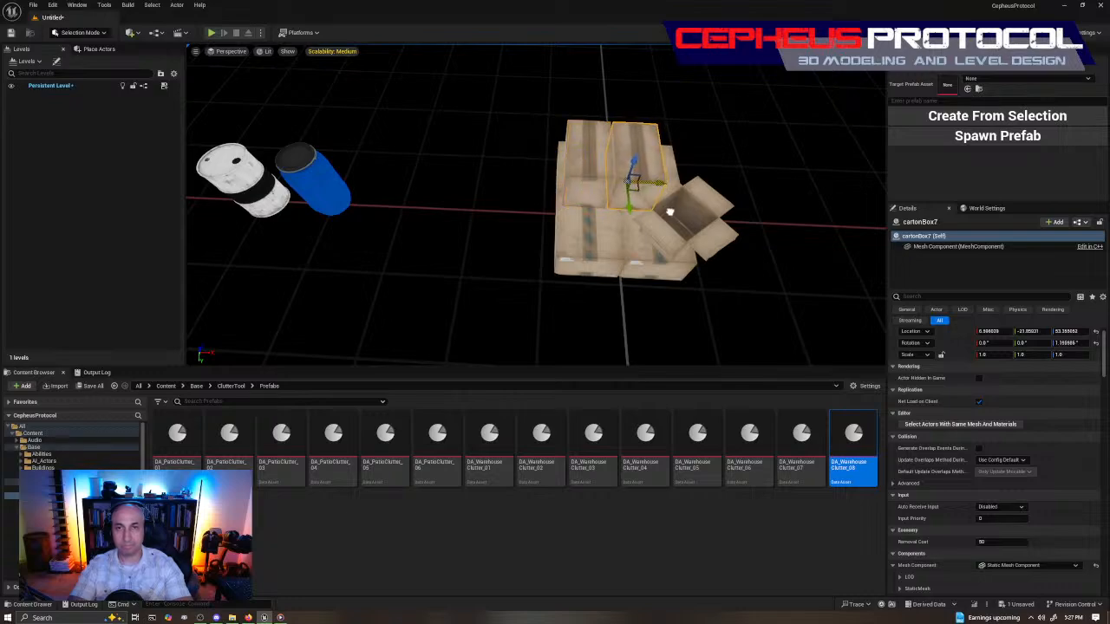
Rotate the open carton to about -6° around its vertical axis.
right_click_drag(595, 251, 659, 251)
left_click(482, 227)
right_click_drag(485, 229, 407, 232)
key("e")
left_click_drag(593, 250, 601, 179)
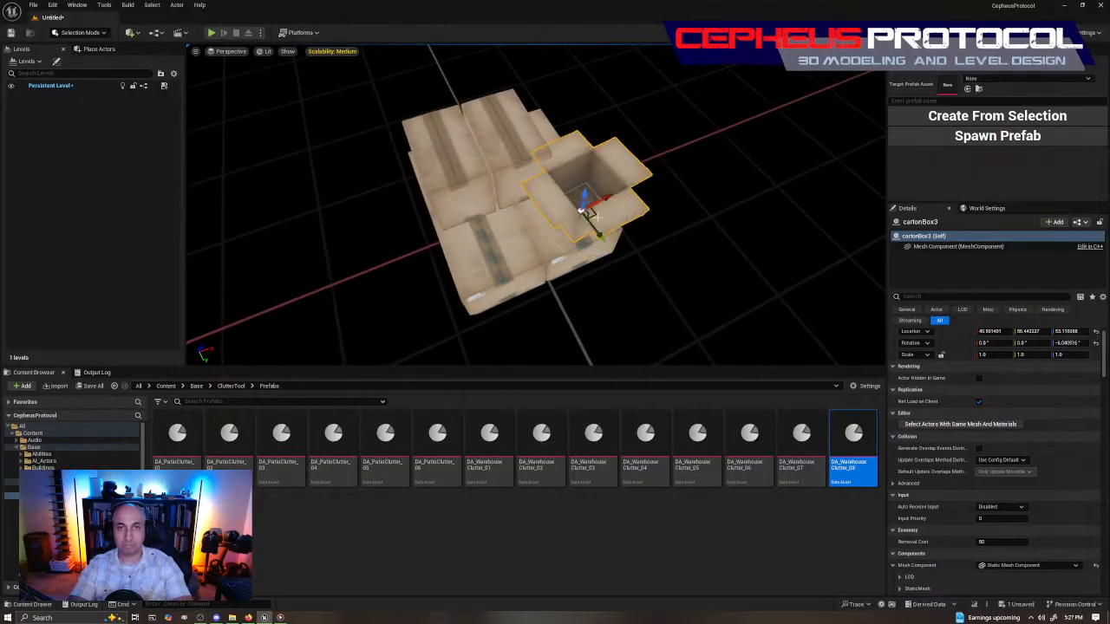
Move the open carton on top of the two second-layer cartons, at a height of about 113.6 and about -31.8 along Y.
left_click_drag(497, 165, 491, 125)
right_click_drag(616, 154, 616, 154)
key("s")
key("w")
key("s")
key("w")
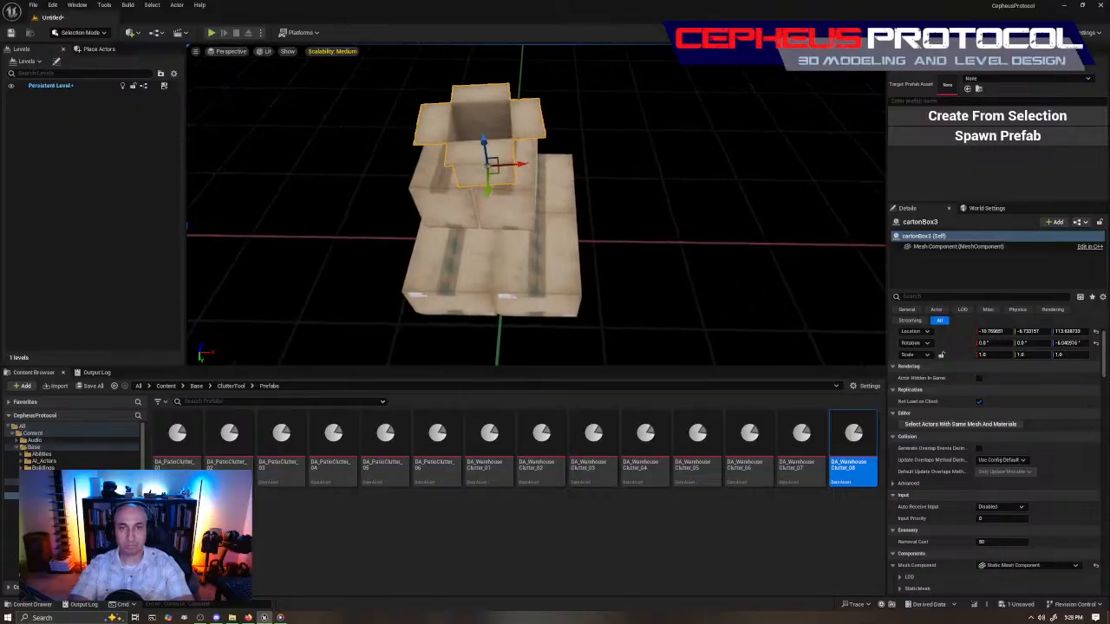
right_click_drag(553, 175, 553, 175)
left_click_drag(580, 173, 579, 159)
Select all seven cartons of the stepped stack together, including the open carton on top.
key("a")
right_click_drag(579, 160, 579, 160)
key("s")
key("d")
key("w")
key("s")
right_click_drag(456, 225, 456, 224)
left_click(497, 297)
left_click(433, 282, "ctrl")
left_click(558, 228, "ctrl")
key("a")
right_click_drag(557, 228, 557, 228)
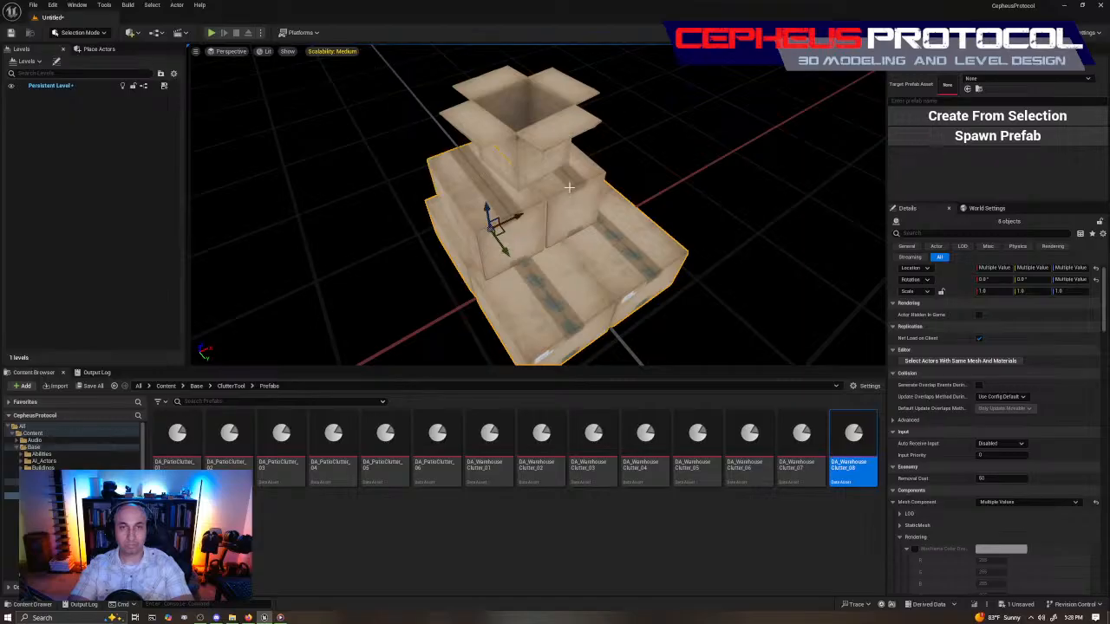
left_click(560, 133, "ctrl")
Create a prefab named DA_WarehouseClutter_09 from the selected carton stack.
key("s")
right_click_drag(560, 133, 560, 133)
key("d")
key("w")
key("w")
key("s")
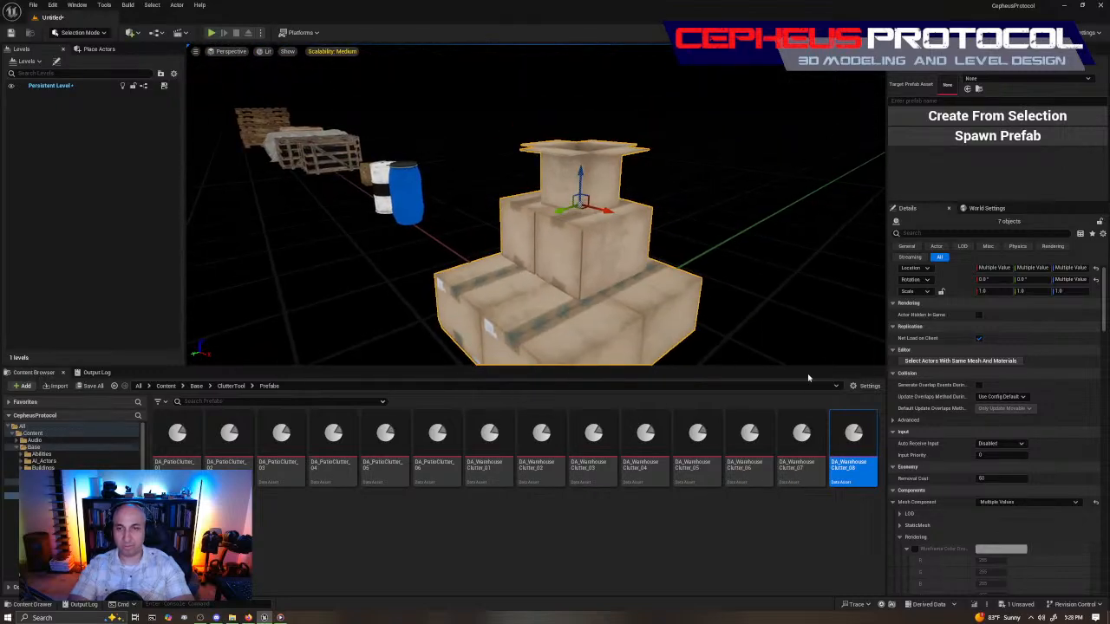
right_click_drag(740, 317, 741, 317)
key("s")
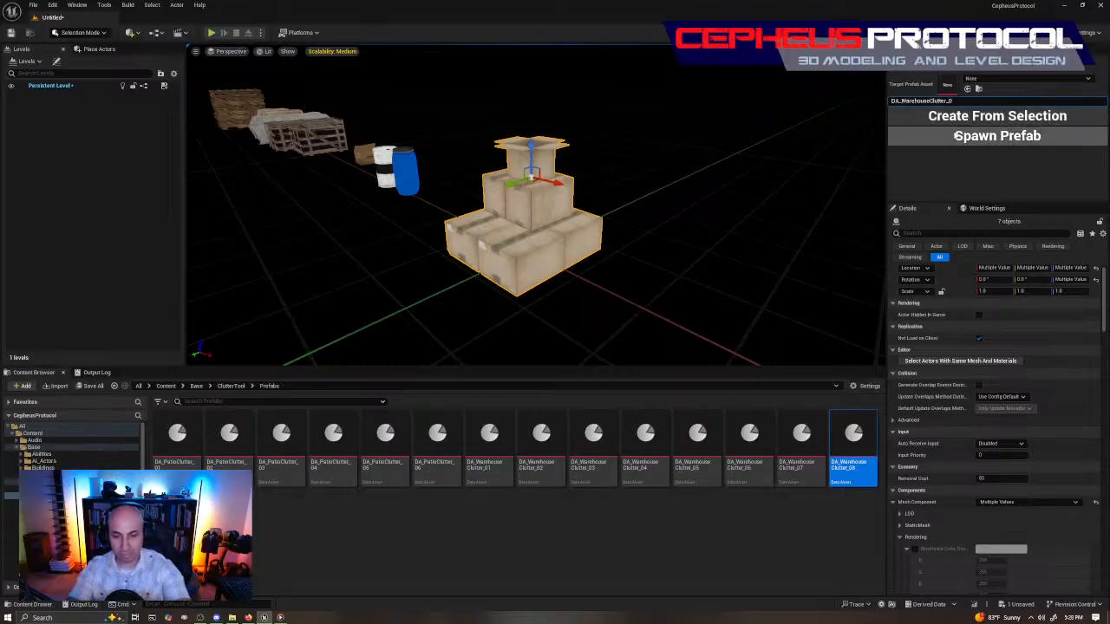
type("9")
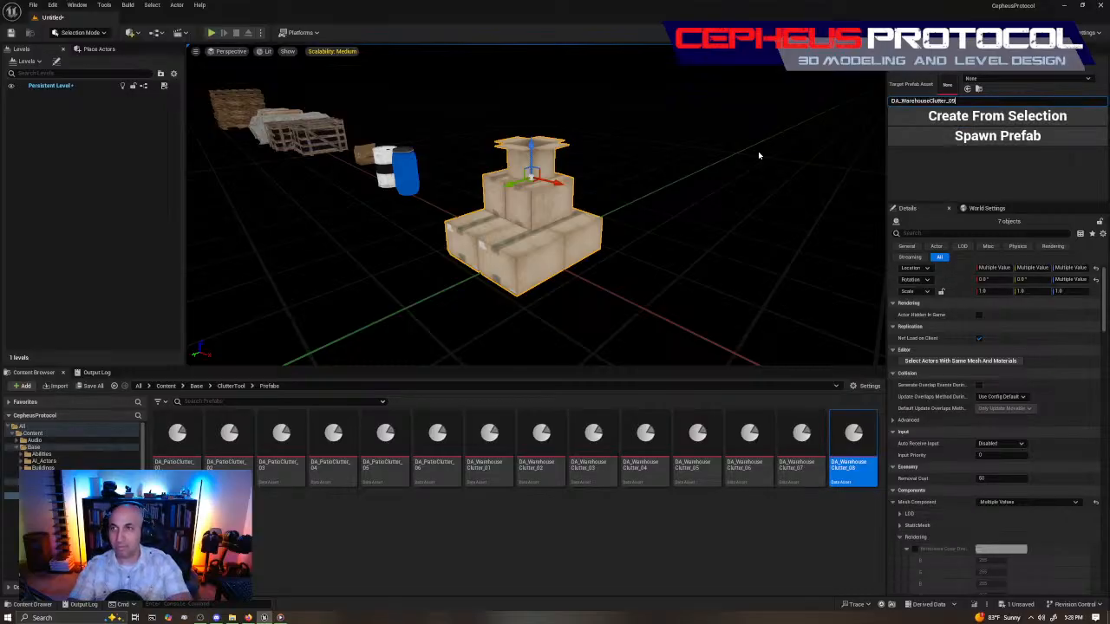
right_click_drag(760, 156, 746, 160)
left_click(984, 116)
Delete the duplicated second-layer carton, keeping the open carton and the other second-layer carton.
right_click_drag(631, 220, 735, 221)
left_click(536, 161)
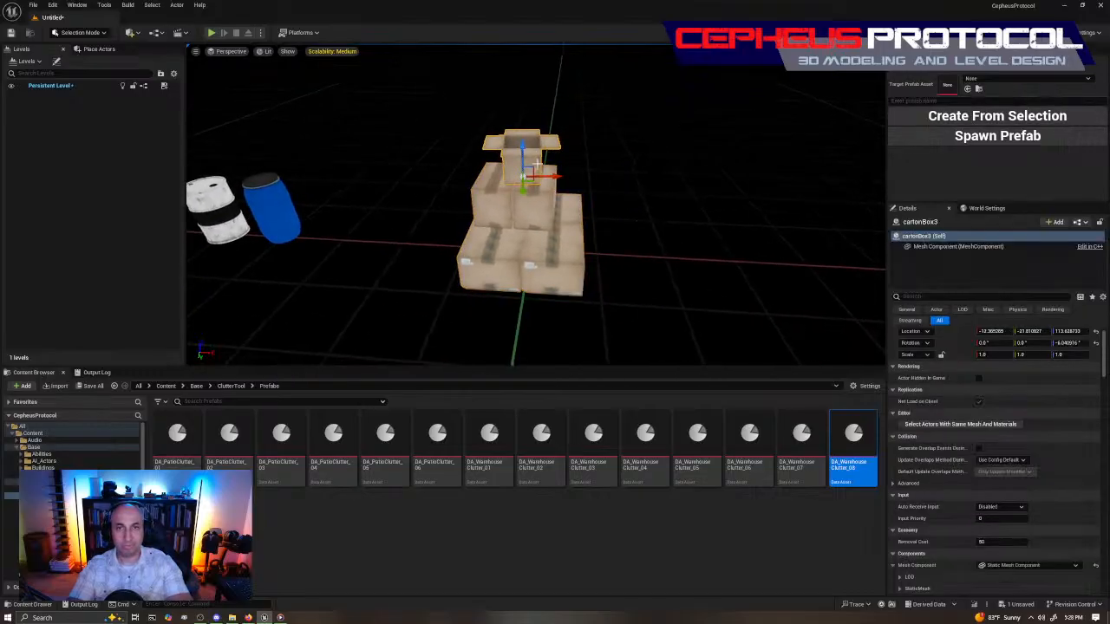
left_click(546, 202)
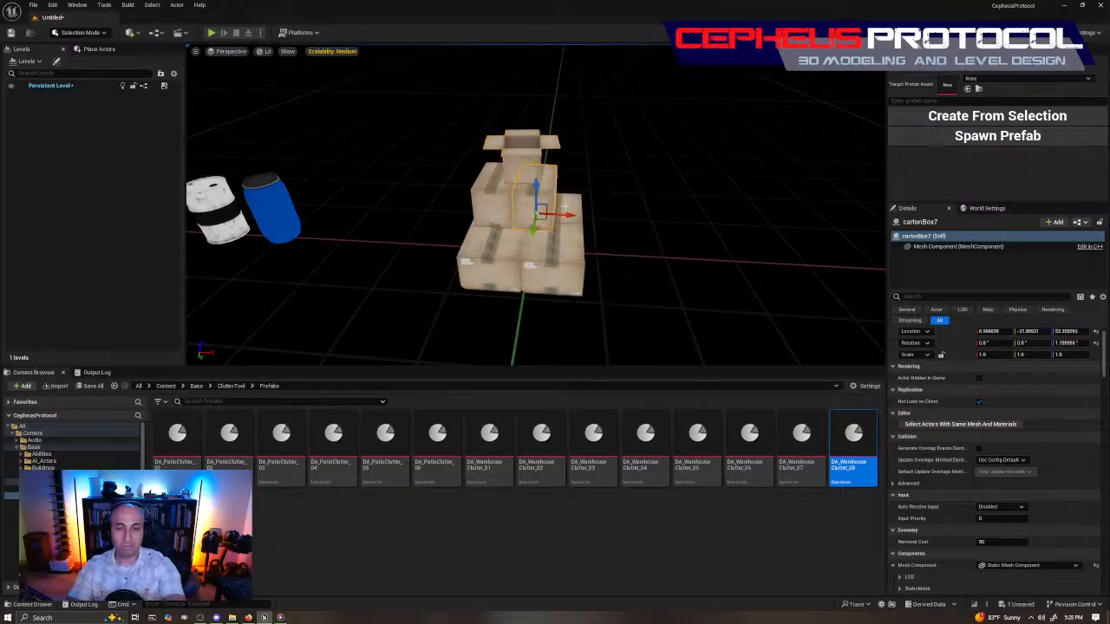
left_click(546, 169)
left_click(530, 167)
right_click_drag(532, 169, 655, 179)
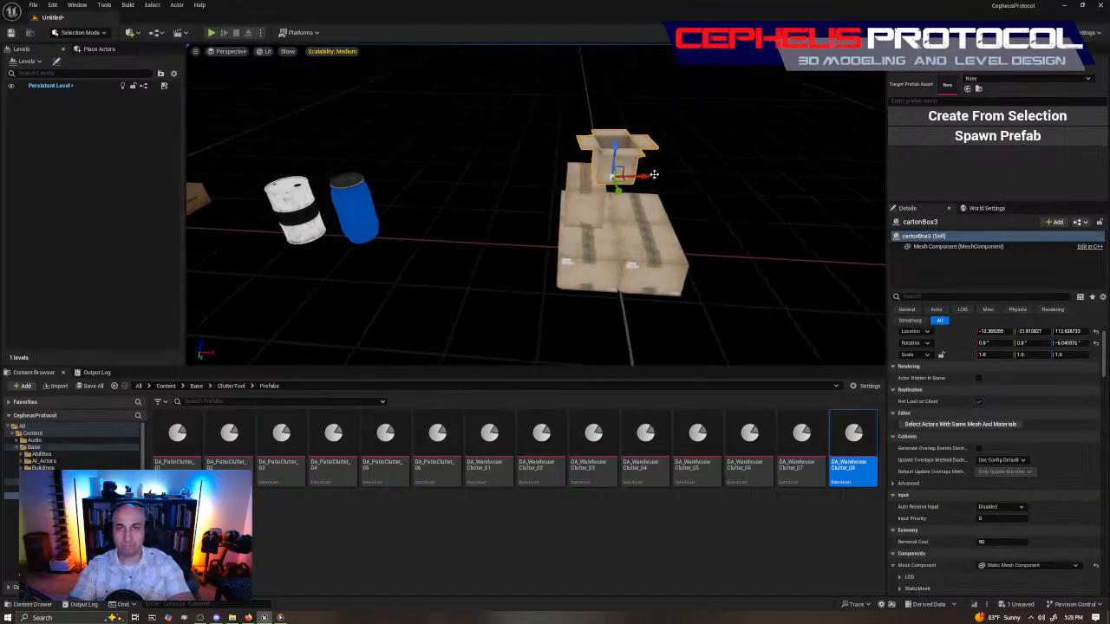
Move the remaining second-layer carton along X toward the barrels and lower it to the floor.
left_click(590, 205)
right_click_drag(590, 205, 641, 205)
left_click_drag(669, 212, 550, 209)
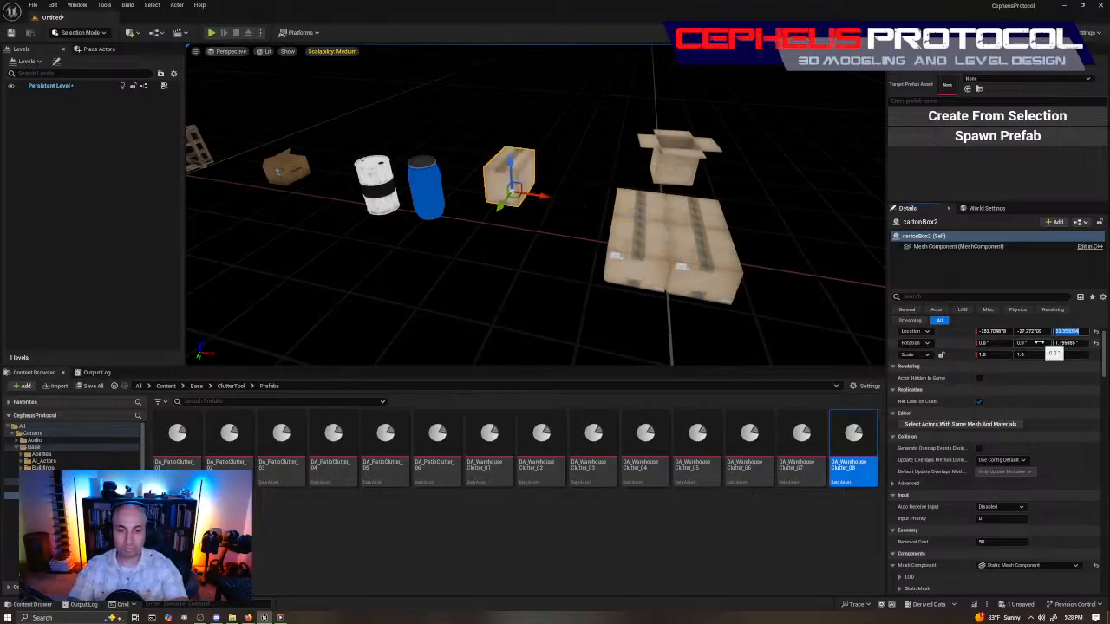
Move the open carton away from the pile to behind the barrels and set its Z location to 0.
left_click(678, 161)
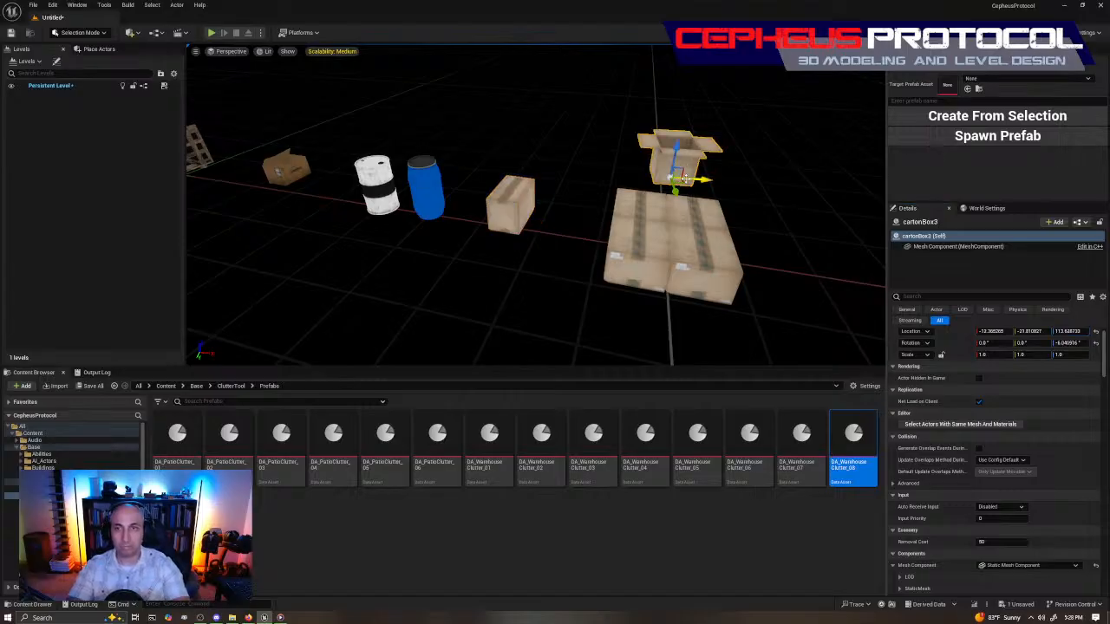
left_click_drag(674, 179, 459, 97)
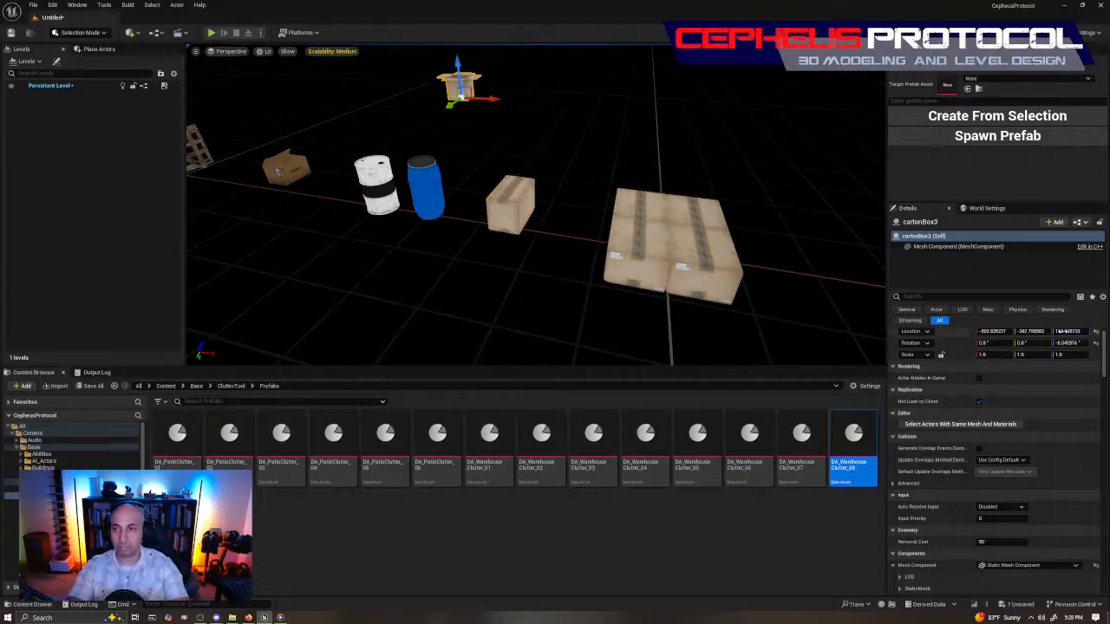
type("0")
key("Return")
Delete three of the four bottom-layer cartons, leaving a single carton by the origin.
right_click_drag(603, 235, 611, 260)
mouse_move(434, 174)
right_mouse_down()
mouse_move(442, 143)
mouse_move(416, 204)
mouse_move(433, 174)
right_mouse_up()
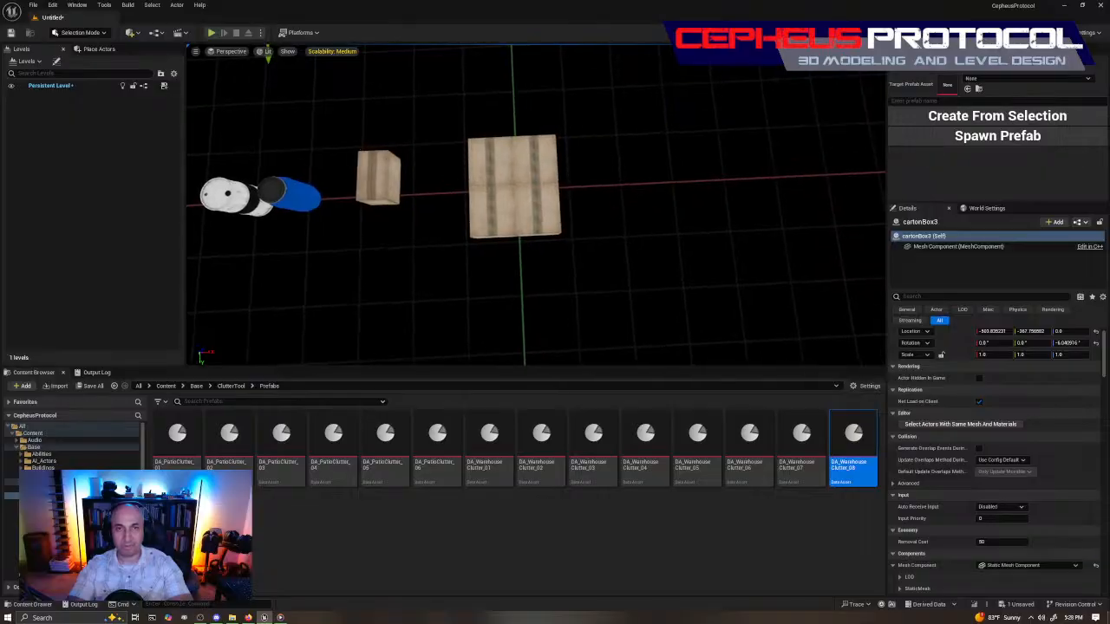
left_click(498, 210)
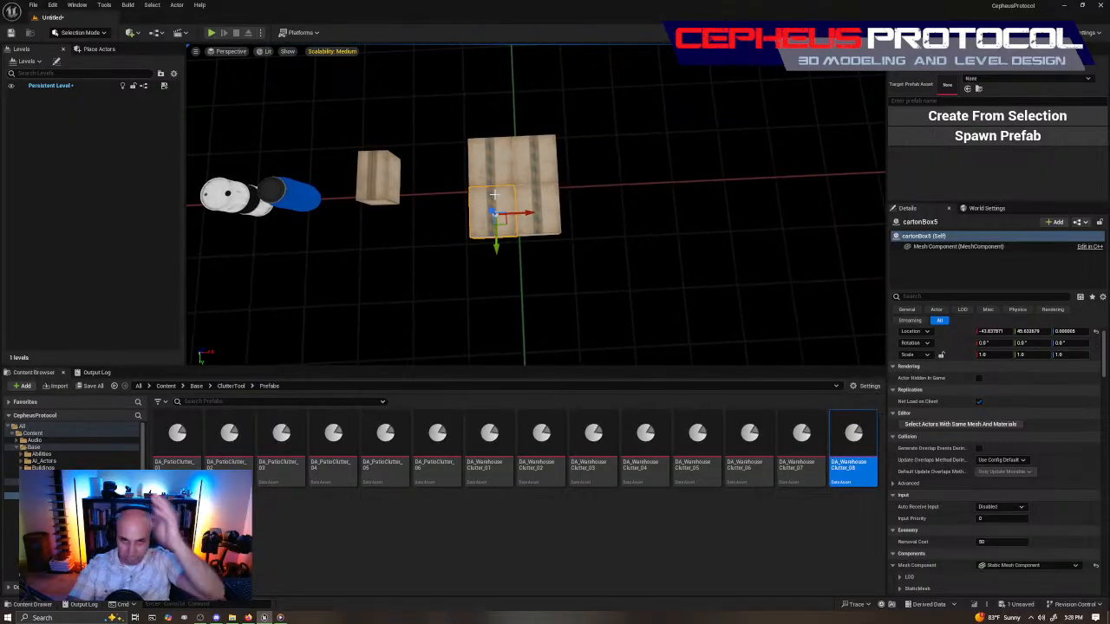
right_click_drag(572, 204, 369, 201)
left_click(514, 265, "ctrl")
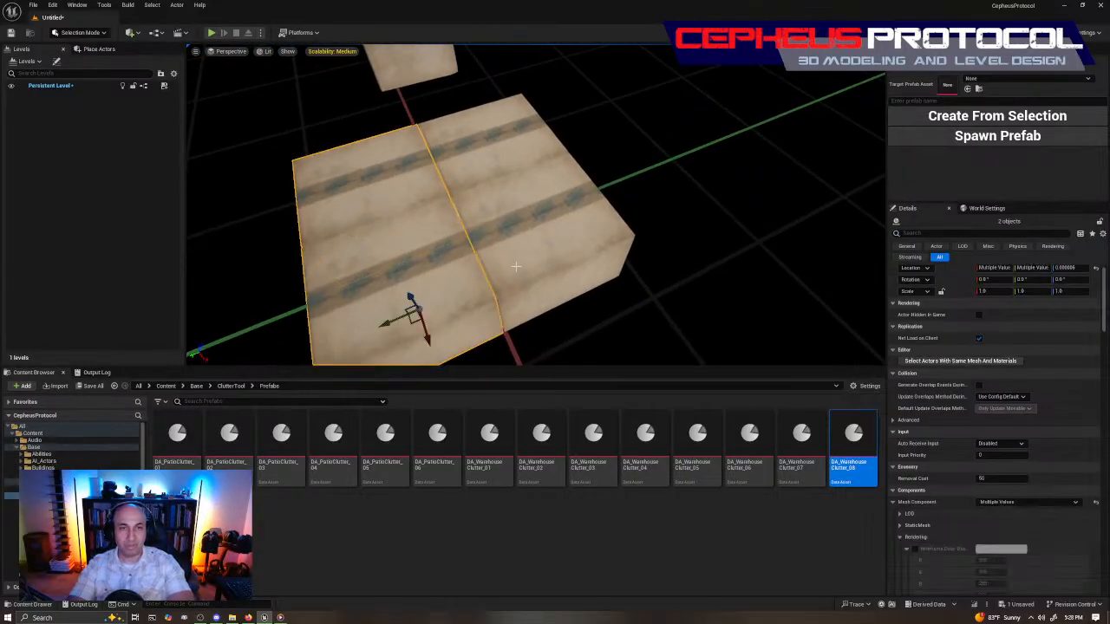
left_click(531, 276, "ctrl")
key("Delete")
Set the remaining carton's location to 0, 0, 0.
left_click(513, 208)
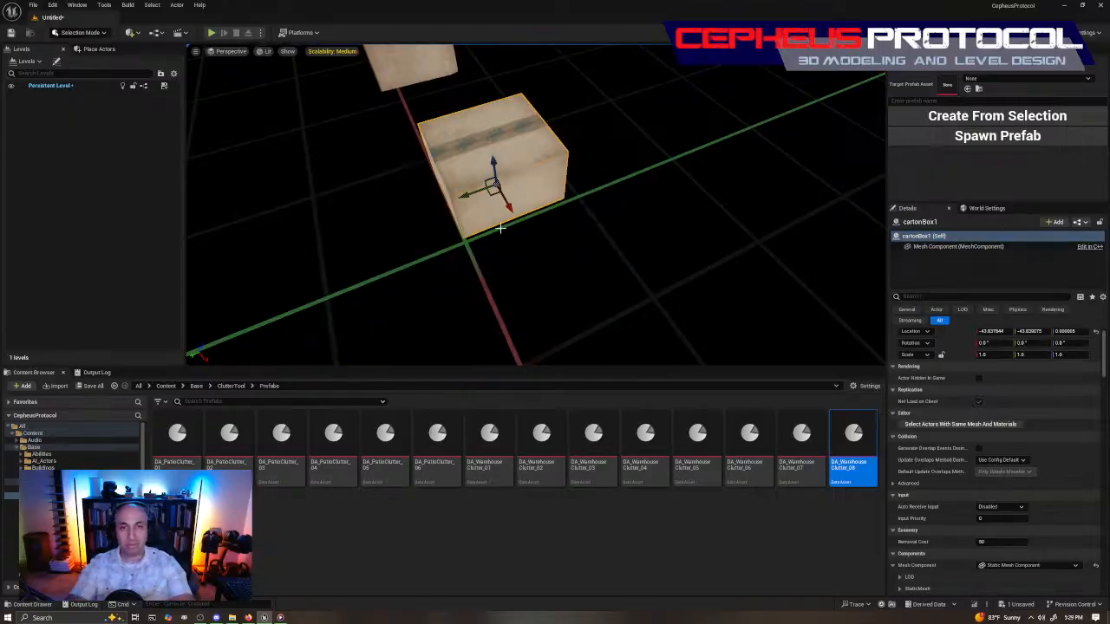
right_click_drag(513, 208, 659, 208)
right_click_drag(469, 217, 520, 208)
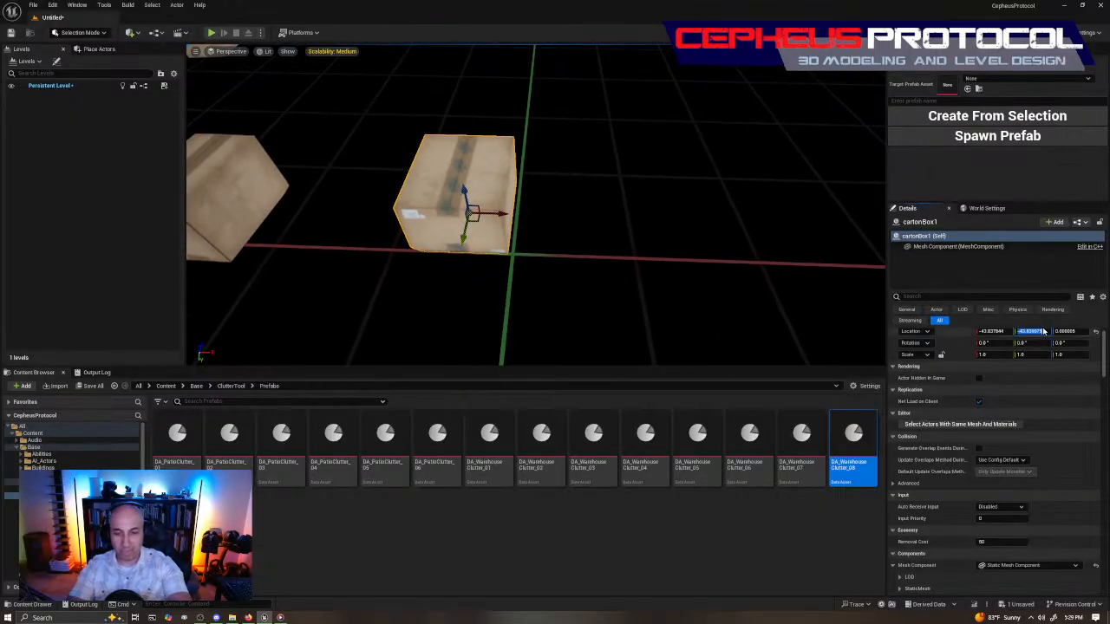
left_click(995, 331)
type("0")
left_click(1067, 332)
type("0")
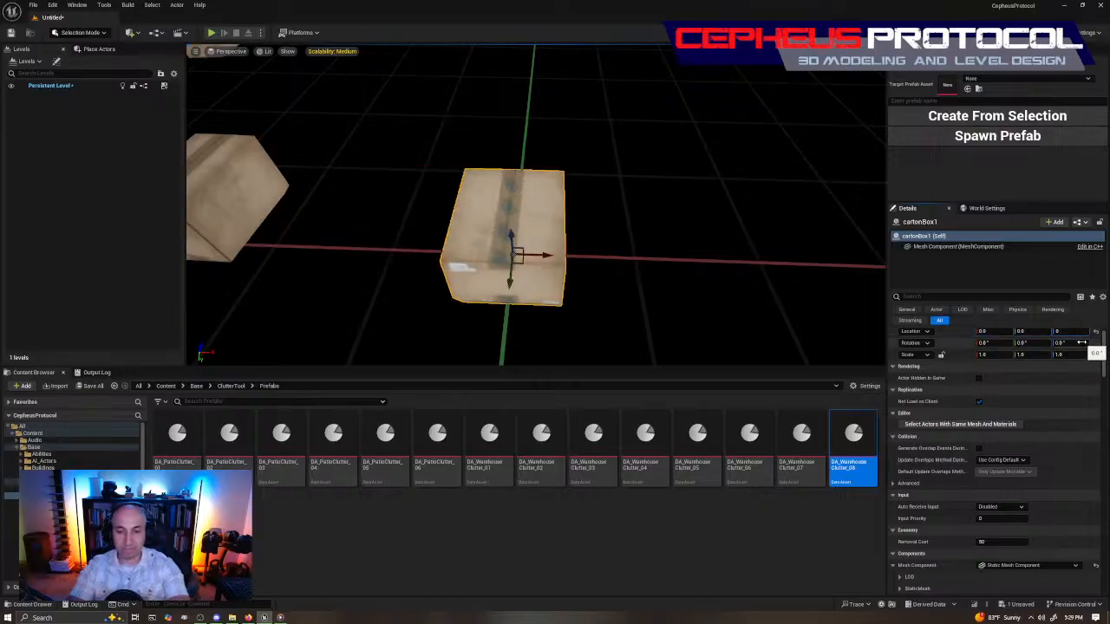
Duplicate the carton upward twice, dropping each copy onto the one below to build a stack of three.
right_click_drag(531, 237, 587, 236)
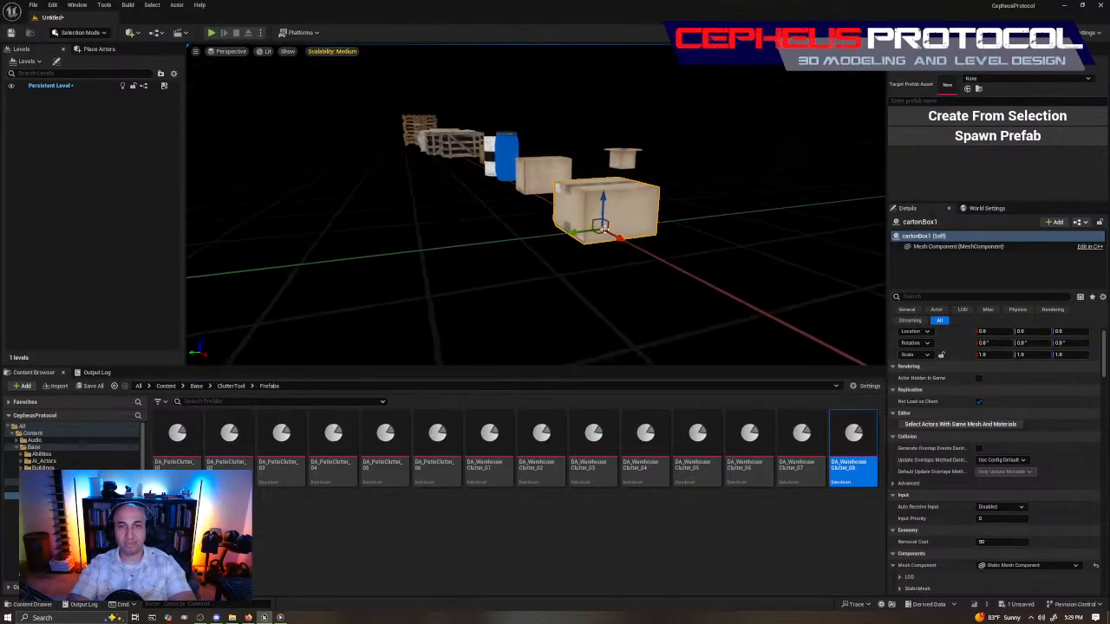
left_click_drag(603, 200, 622, 107, "alt")
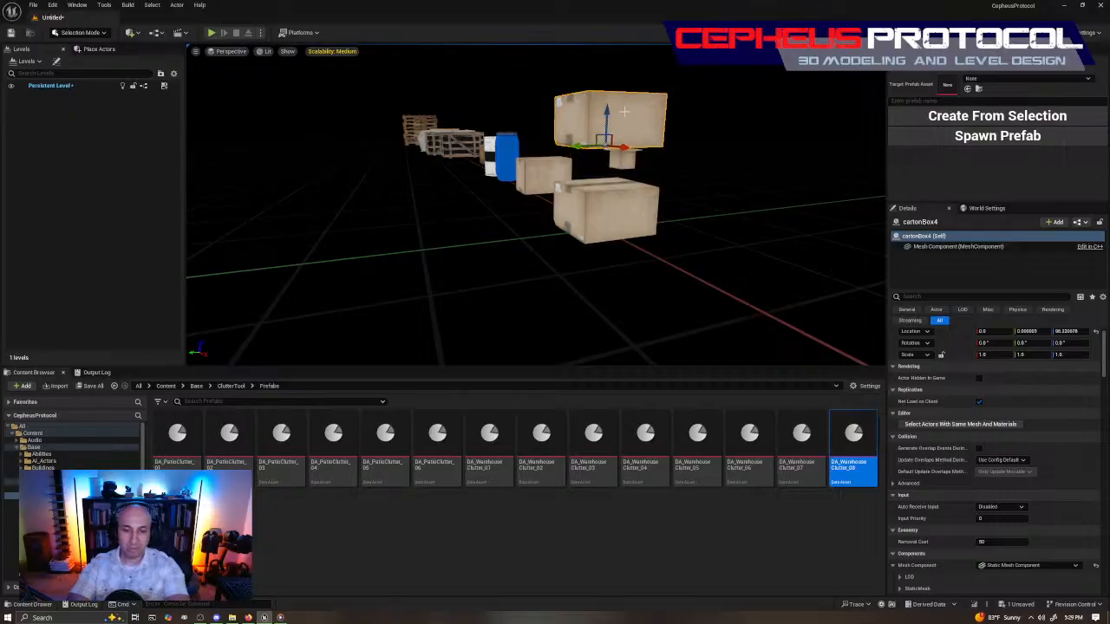
key("End")
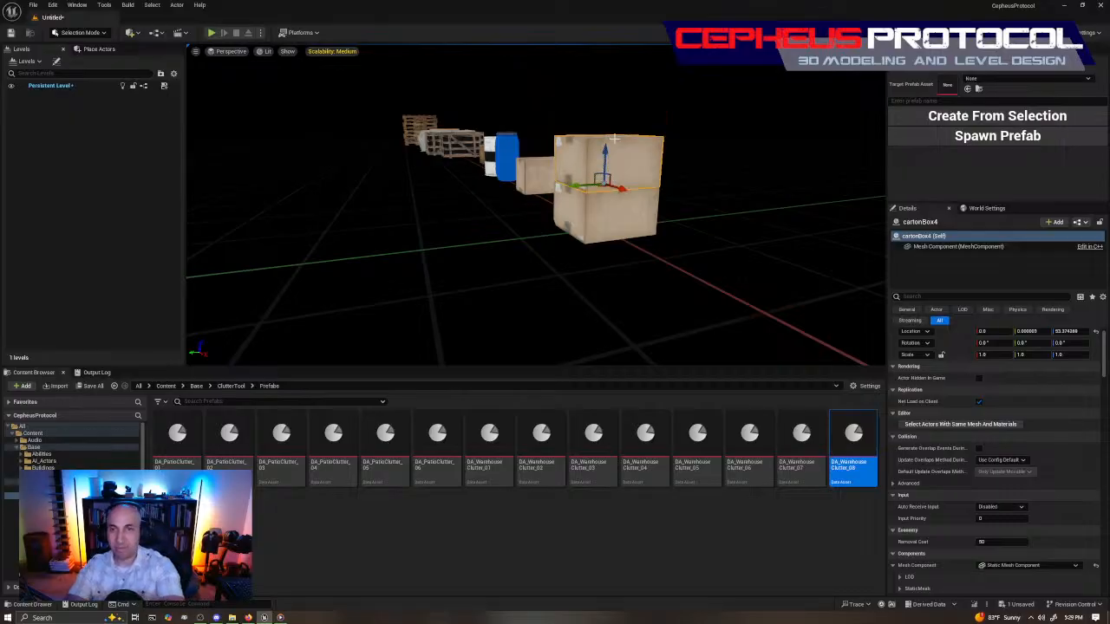
left_click_drag(605, 150, 619, 67, "alt")
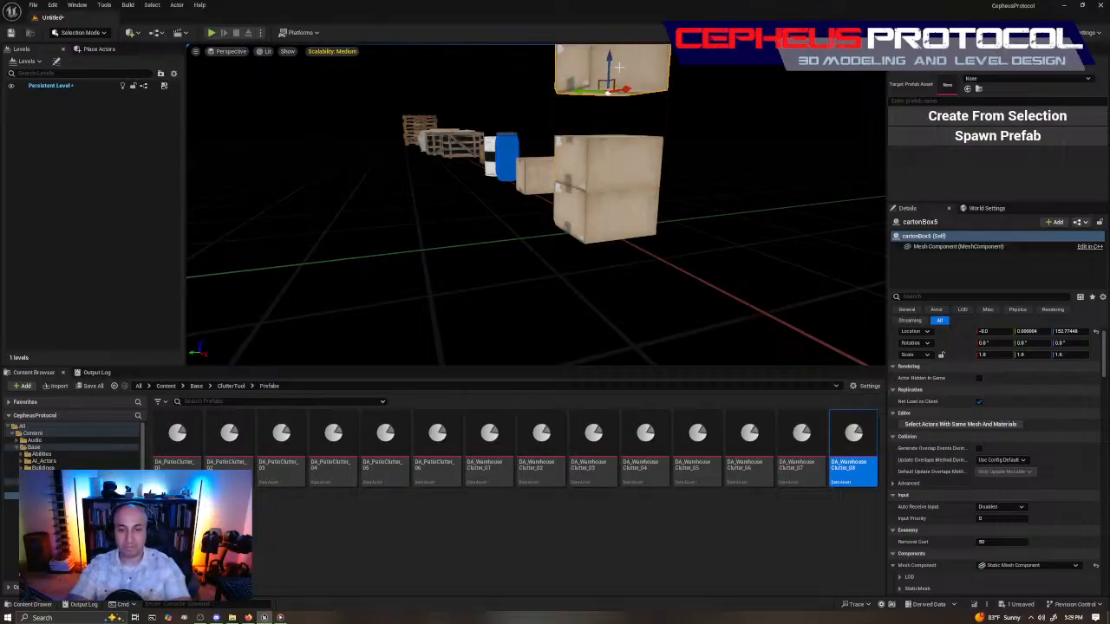
key("End")
Select all three stacked cartons and create a prefab named DA_WarehouseClutter_10 from them.
left_click(626, 210)
left_click(638, 161, "shift")
left_click(639, 115, "shift")
right_click_drag(716, 218, 788, 218)
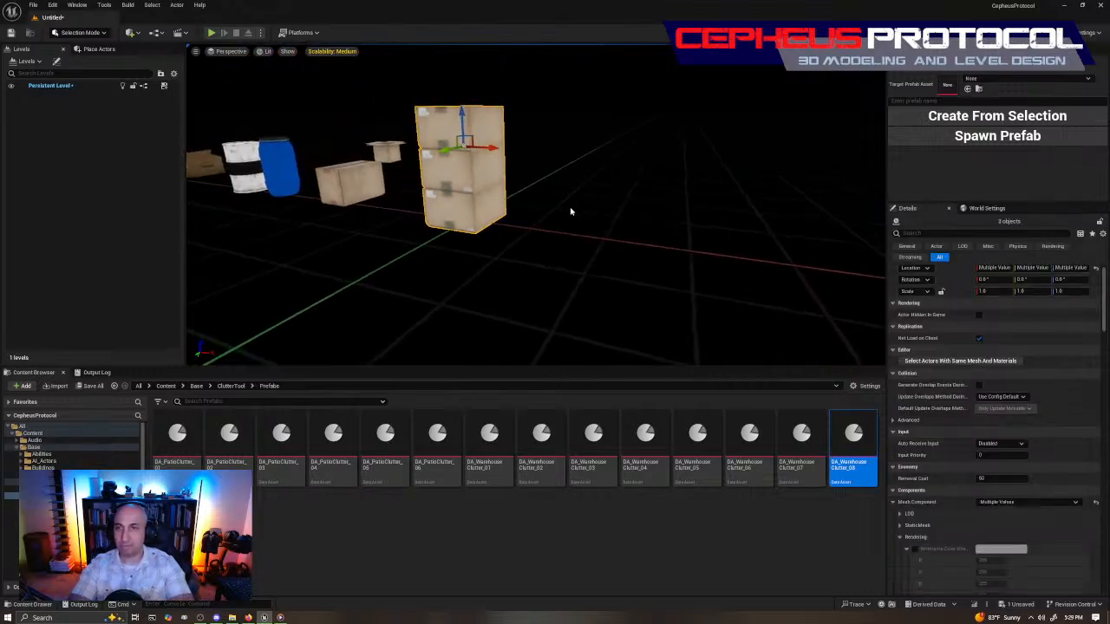
left_click(938, 100)
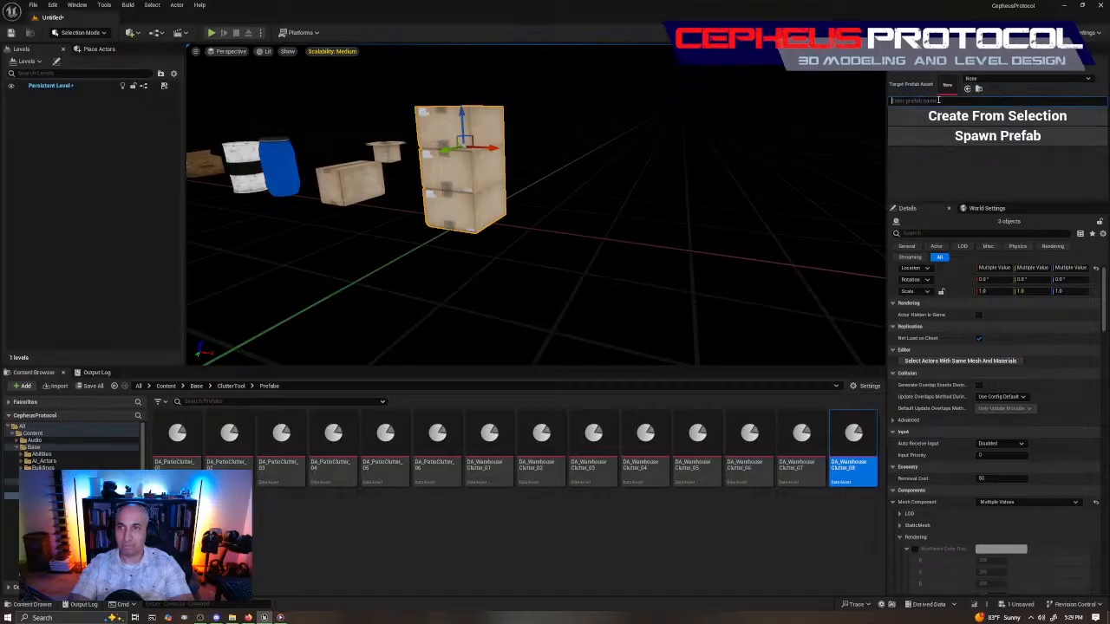
type("DA_WarehouseClutter_10")
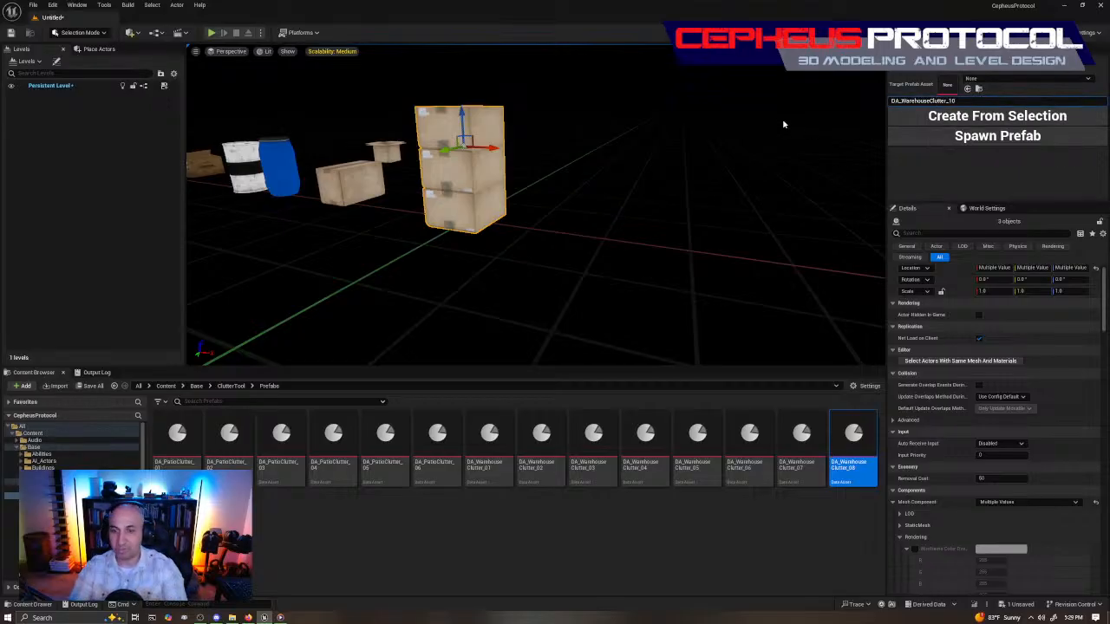
left_click(487, 202)
key("ctrl+z")
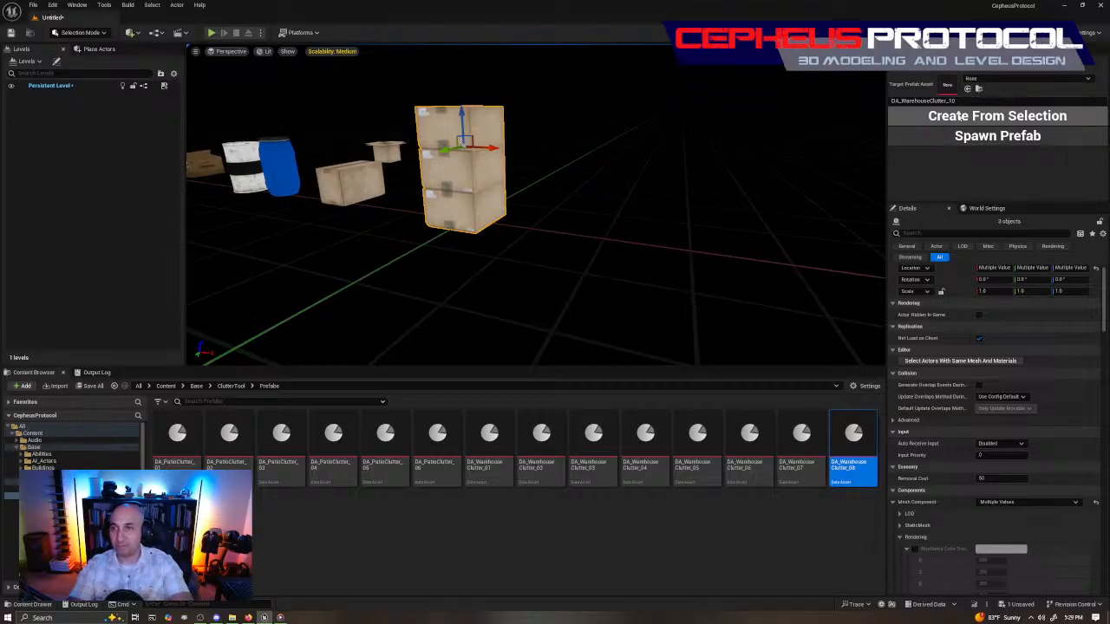
left_click(960, 115)
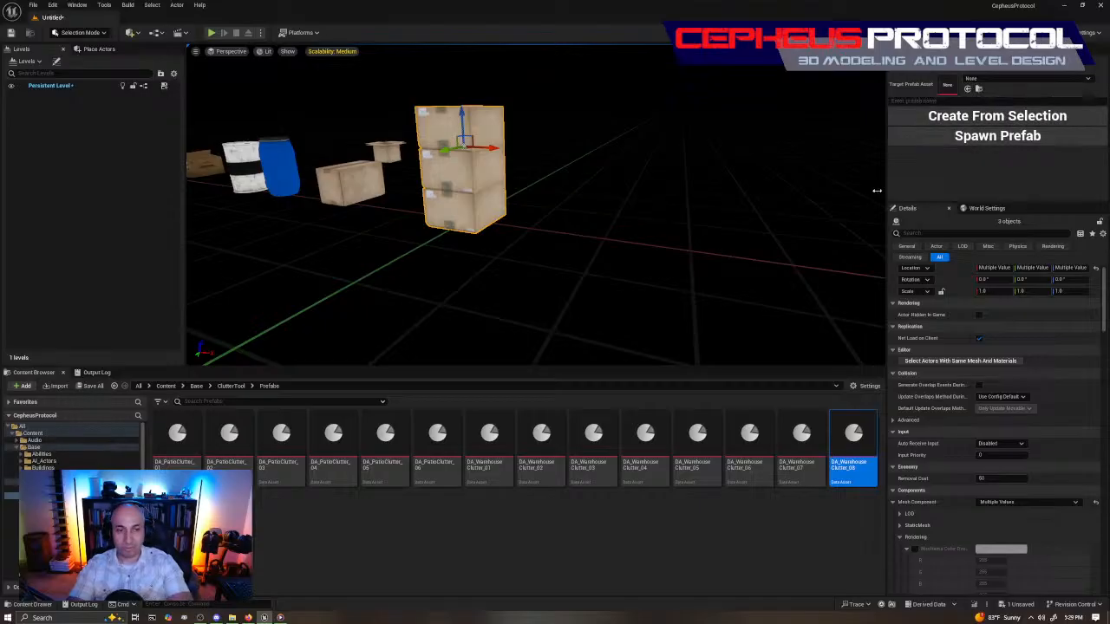
Delete the two upper cartons of the stack, keeping the bottom one.
left_click(490, 203)
left_click(487, 178, "shift")
left_click(486, 132, "shift")
right_click_drag(486, 132, 447, 135)
left_click(582, 205)
left_click(583, 165, "shift")
key("Delete")
Move the remaining carton along the negative X direction, away from the origin and toward the other spare props.
right_click_drag(599, 238, 709, 252)
left_click(717, 256)
left_click_drag(744, 266, 465, 279)
right_click_drag(526, 296, 615, 307)
key("d")
right_click_drag(475, 303, 515, 293)
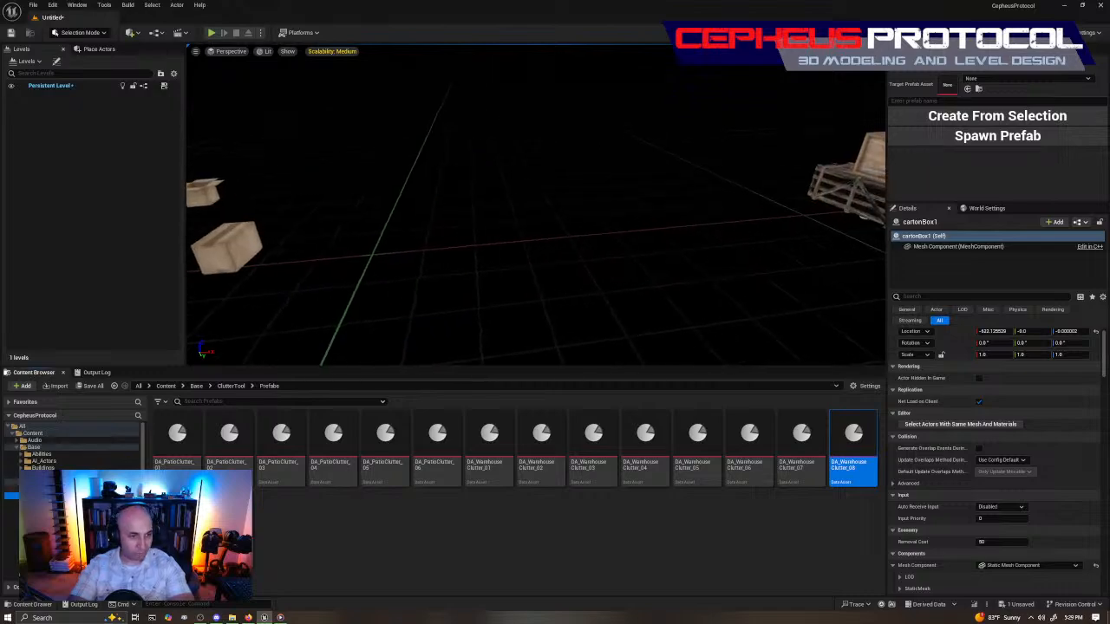
Open the DA_WarehousePrefabs data asset from the ClutterTool Categories folder.
left_click(52, 489)
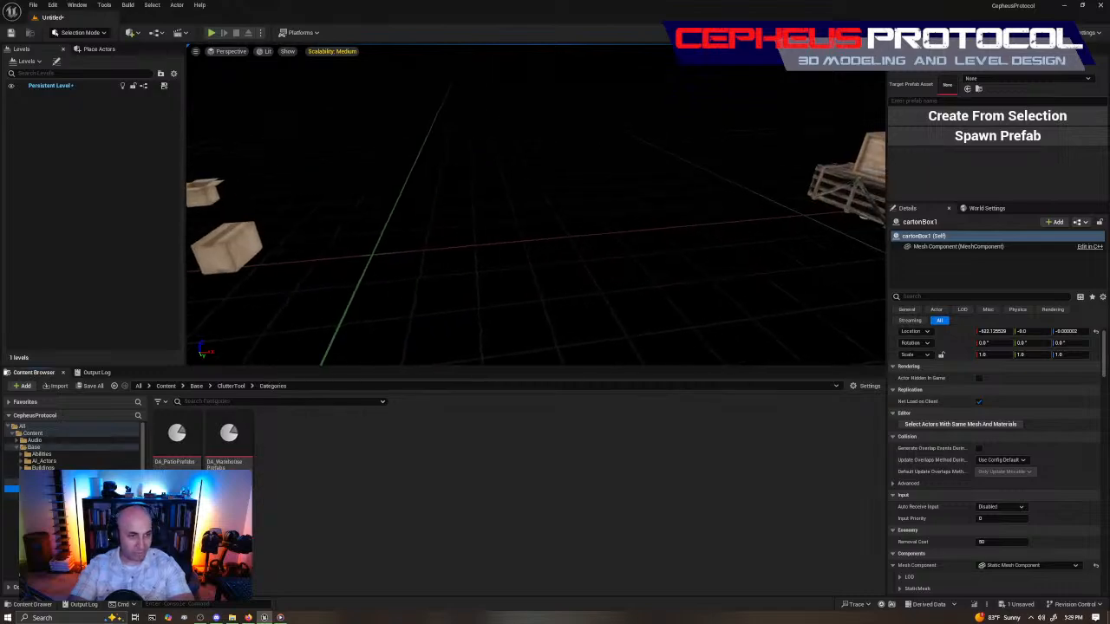
double_click(229, 435)
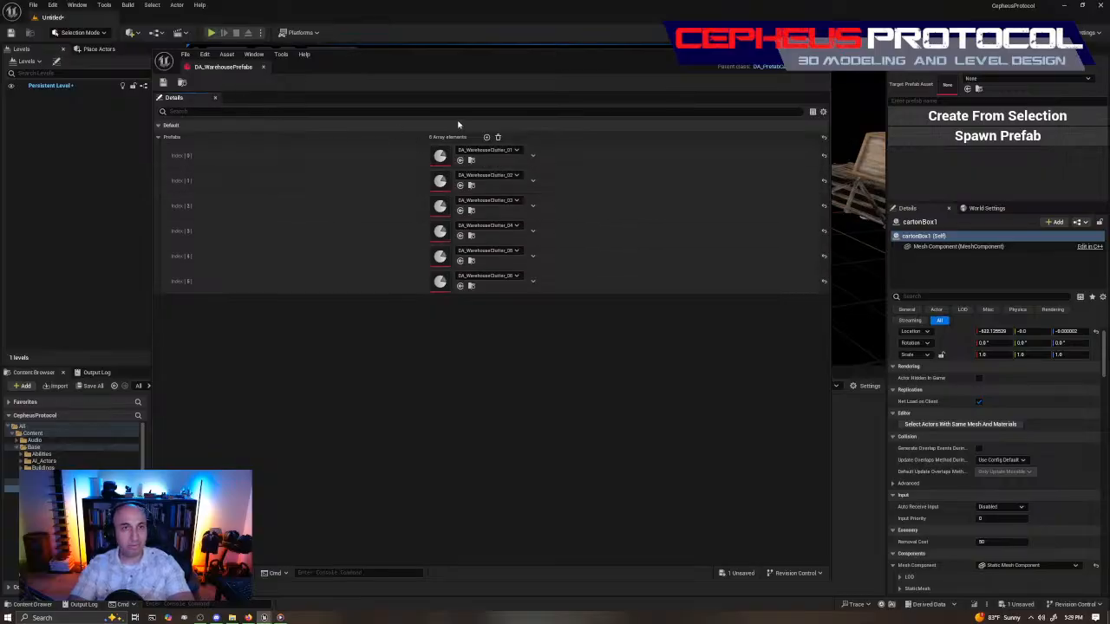
Add four empty elements to the Prefabs array of the DA_WarehousePrefabs asset.
left_click(486, 137)
left_click(487, 137)
left_click(486, 137)
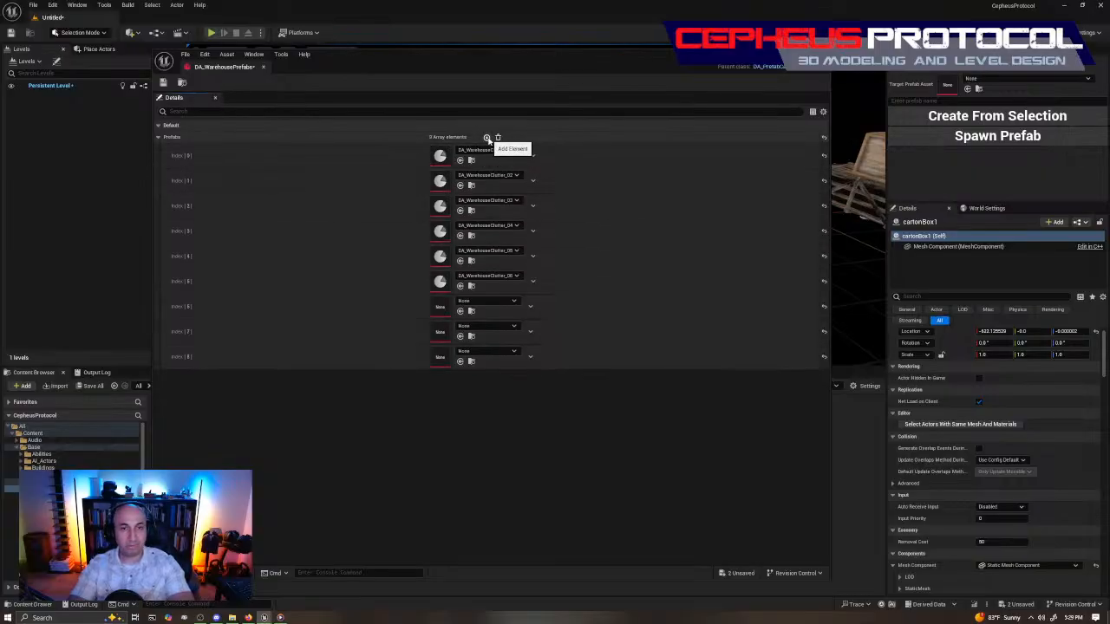
left_click(486, 137)
Assign DA_WarehouseClutter_07 to Index 6 and DA_WarehouseClutter_08 to Index 7 of the Prefabs array.
left_click(515, 300)
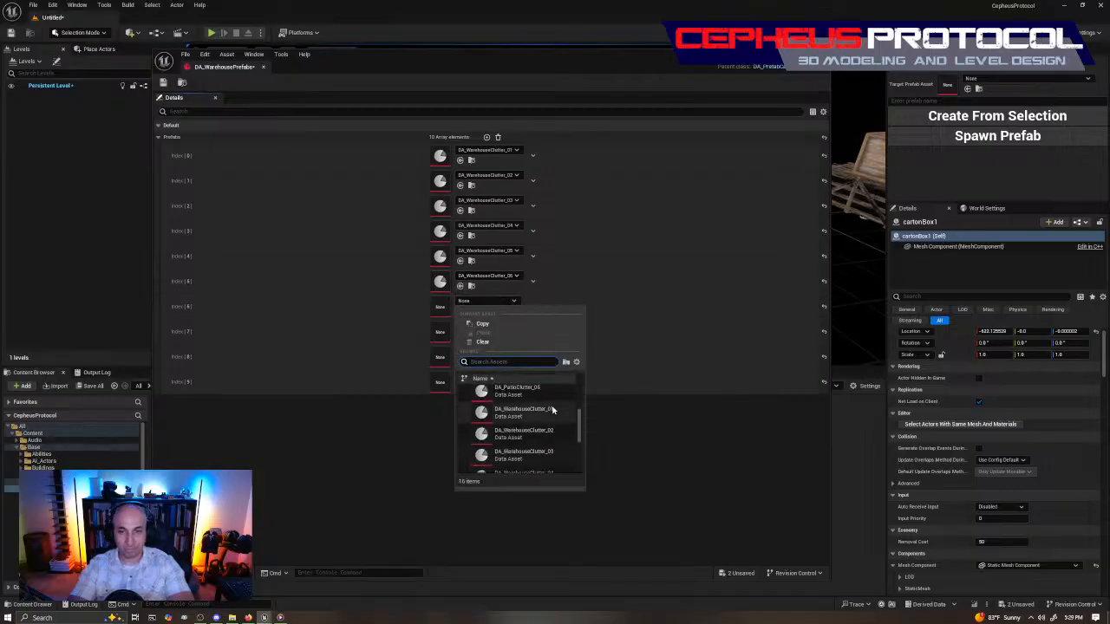
scroll(557, 417, "down", 3)
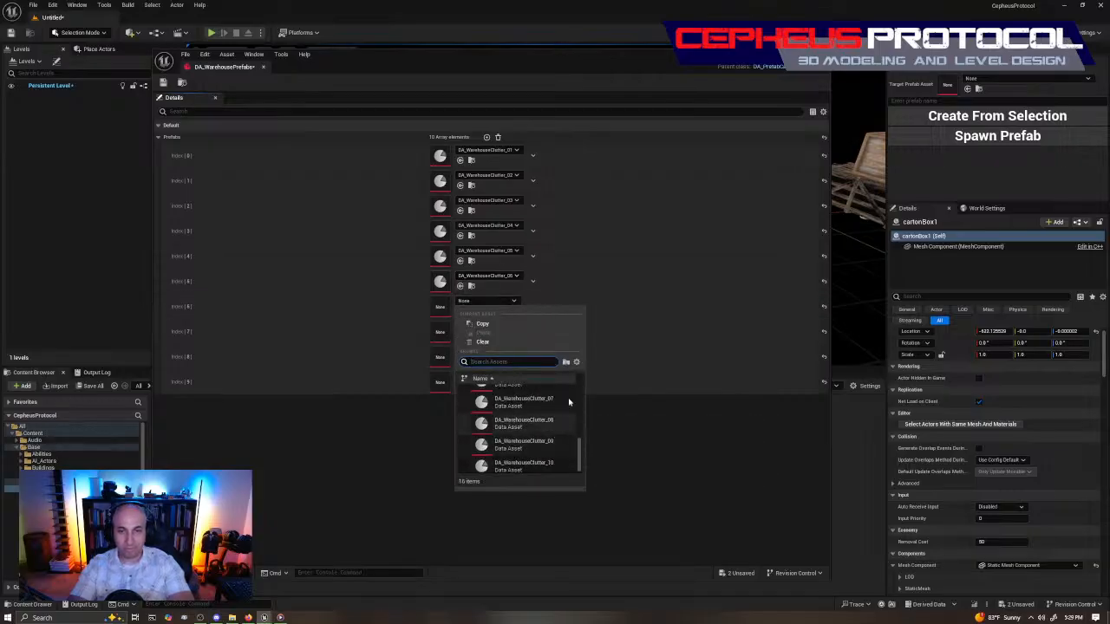
left_click(563, 400)
left_click(514, 326)
scroll(555, 451, "down", 3)
scroll(550, 468, "down", 3)
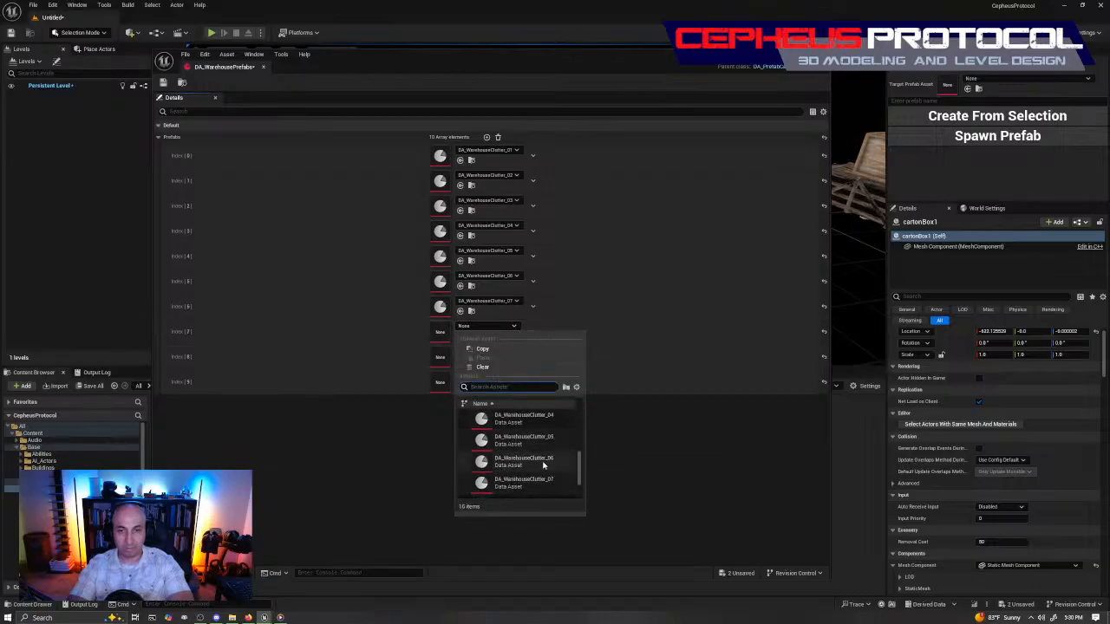
scroll(545, 457, "down", 3)
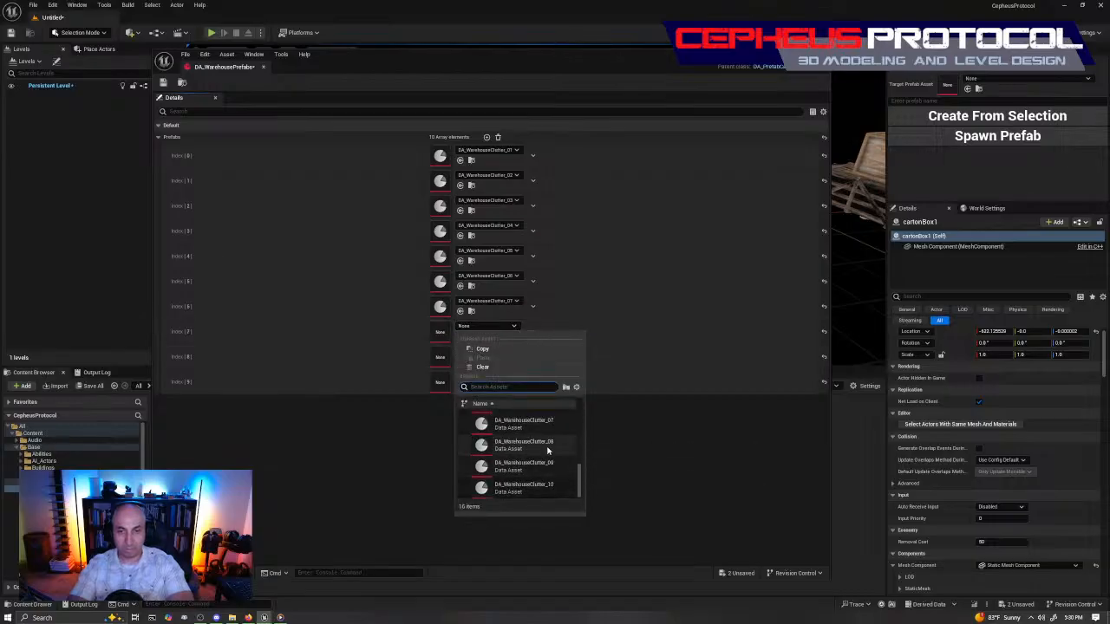
left_click(547, 447)
Assign DA_WarehouseClutter_09 to Index 8 and DA_WarehouseClutter_10 to Index 9 of the Prefabs array.
left_click(515, 351)
scroll(546, 462, "down", 3)
scroll(546, 464, "down", 5)
left_click(550, 490)
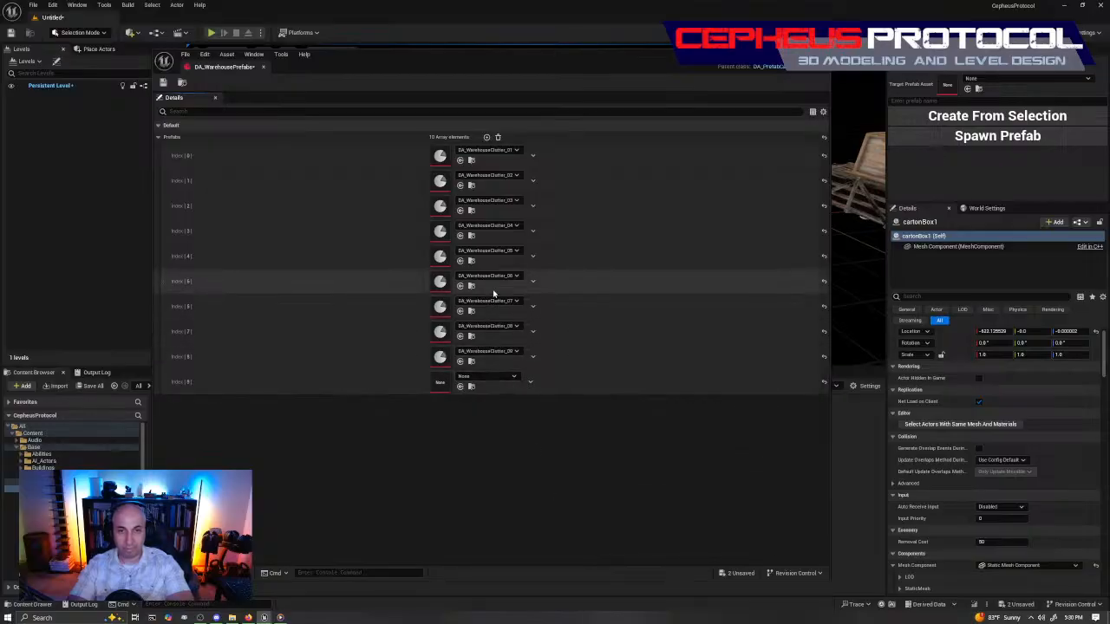
left_click(515, 377)
scroll(547, 490, "down", 2)
scroll(547, 488, "down", 3)
key("Escape")
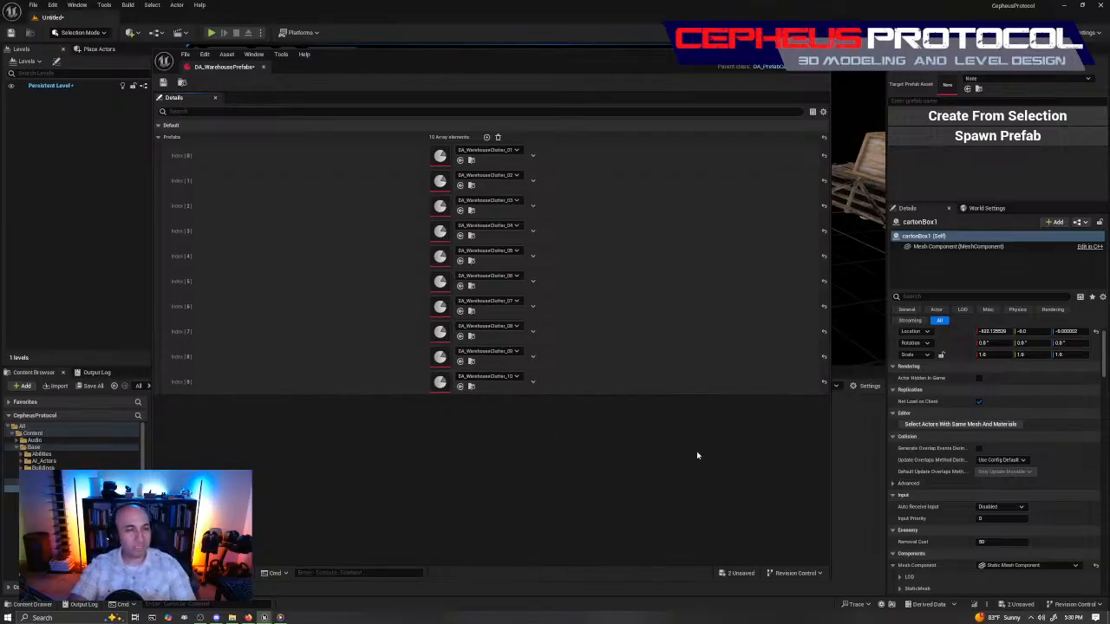
Move the data asset window aside and open the ClutterTool Prefabs folder behind it.
left_click_drag(690, 57, 850, 31)
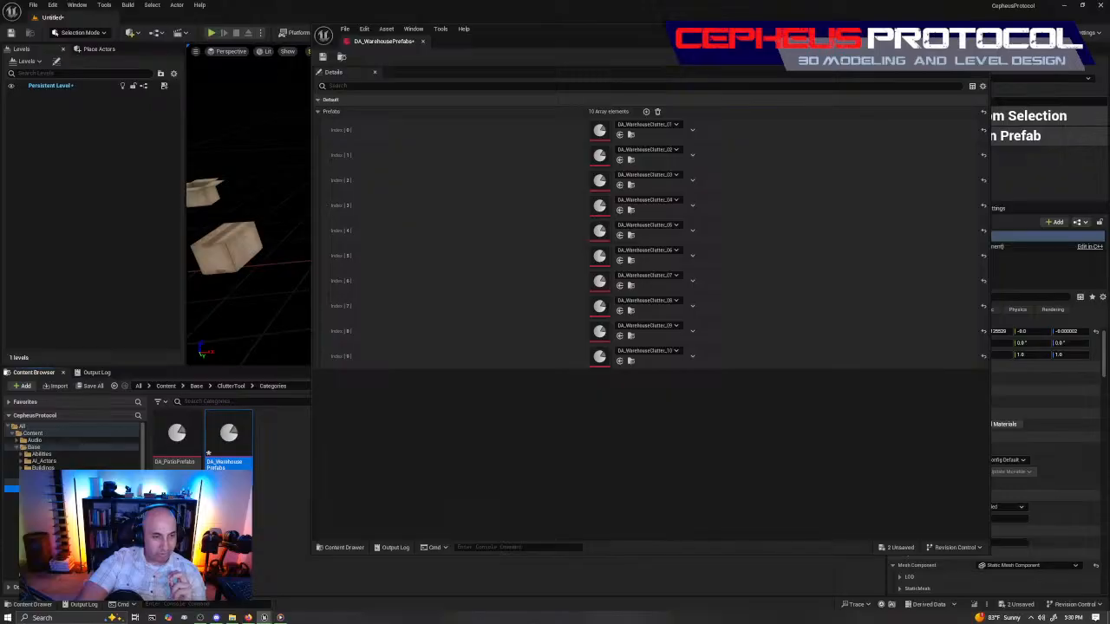
left_click(49, 482)
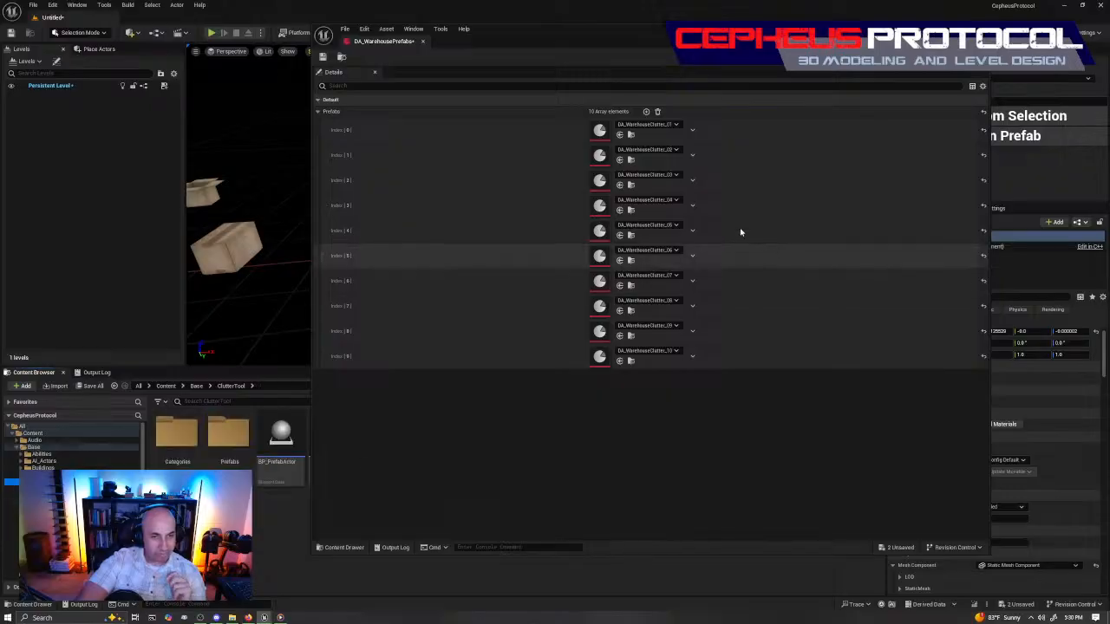
double_click(239, 421)
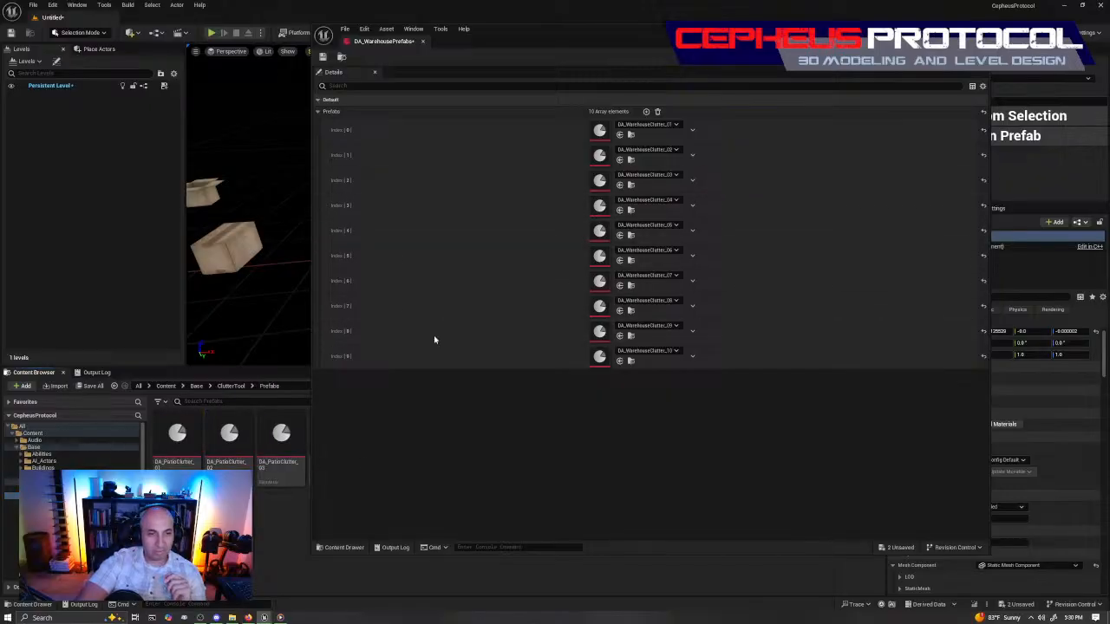
Save the DA_WarehousePrefabs data asset and close its editor window.
left_click_drag(386, 40, 543, 22)
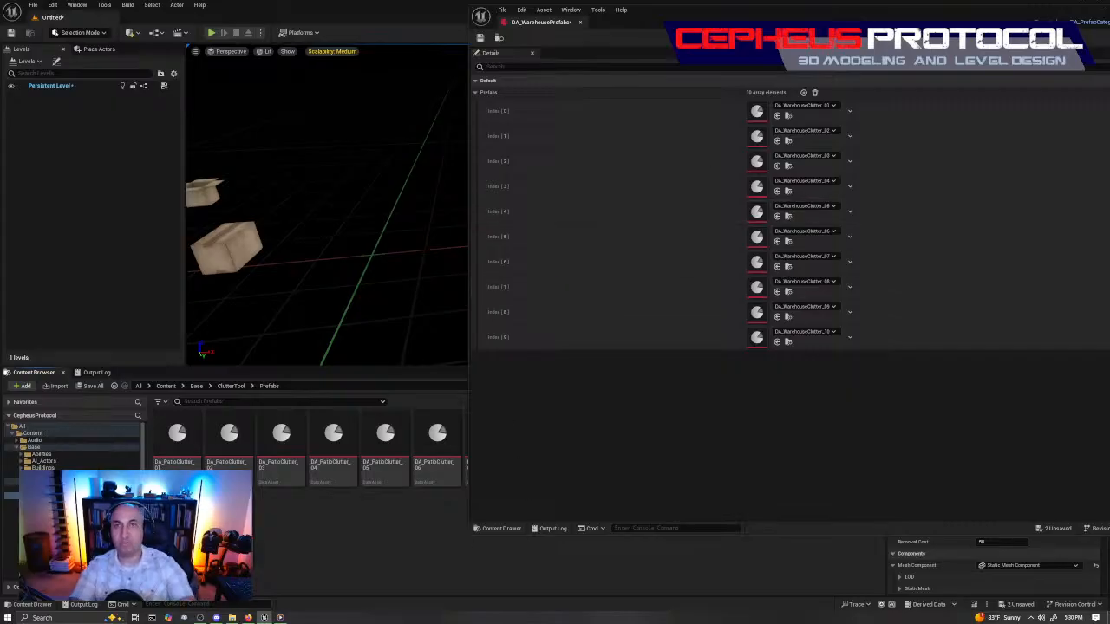
left_click_drag(879, 9, 586, 44)
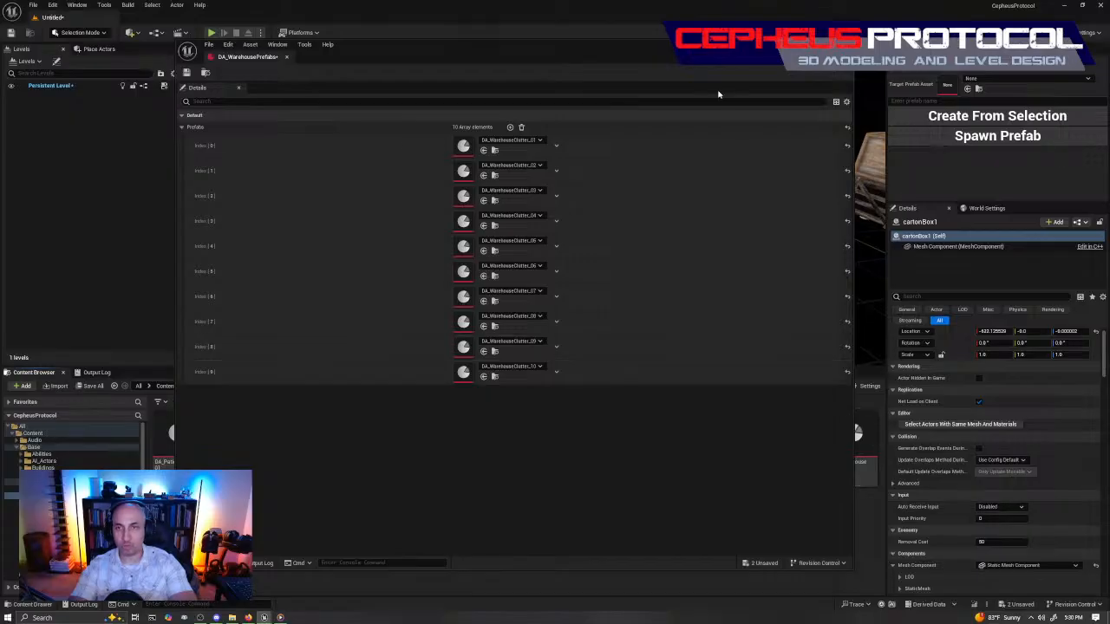
left_click_drag(722, 57, 878, 37)
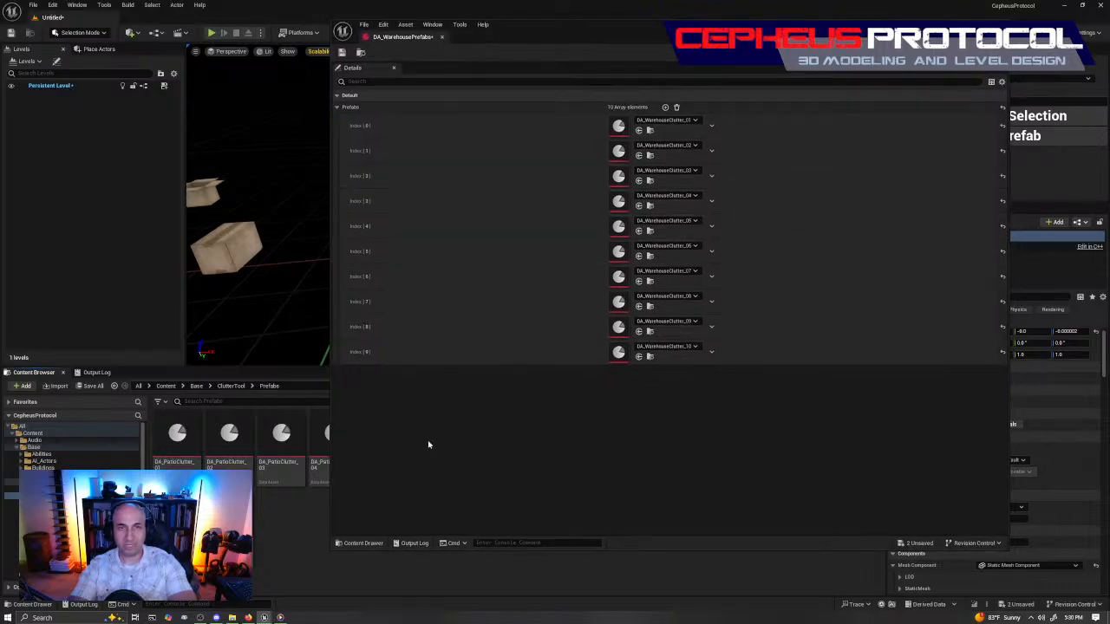
left_click_drag(778, 29, 528, 37)
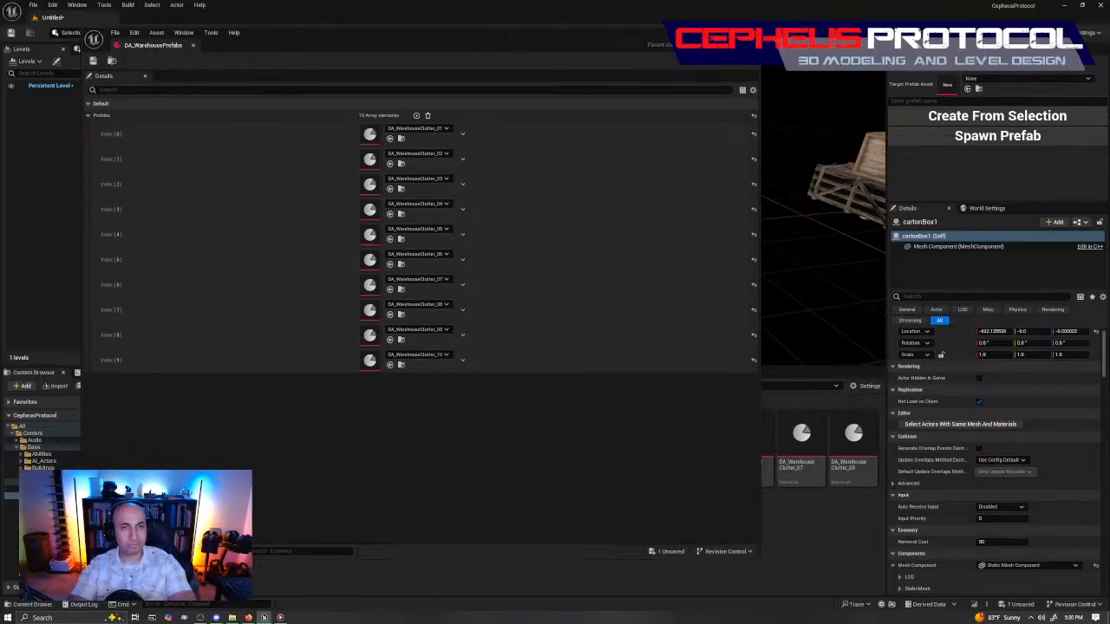
left_click(750, 32)
Select the crate prefab actor in the level and reroll it repeatedly to preview the registered warehouse prefab variations.
right_click_drag(451, 260, 614, 248)
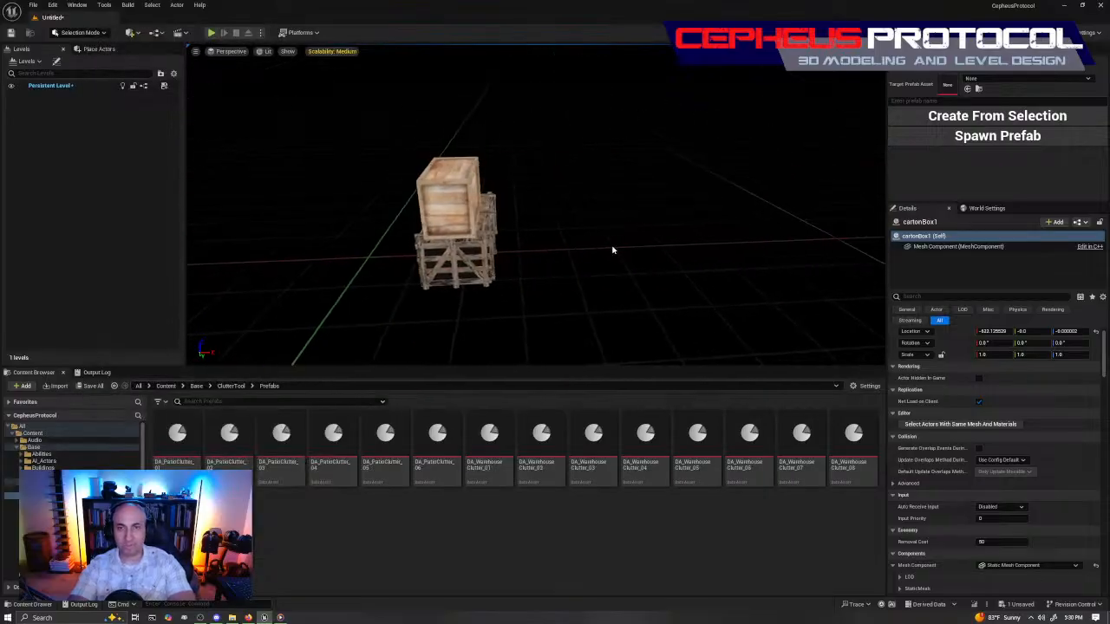
left_click(463, 255)
left_click(923, 403)
left_click(922, 403)
left_click(923, 403)
left_click(922, 403)
left_click(922, 404)
left_click(923, 404)
right_click_drag(746, 260, 928, 260)
scroll(537, 217, "up", 3)
right_click_drag(746, 260, 763, 279)
left_click(932, 404)
left_click(932, 404)
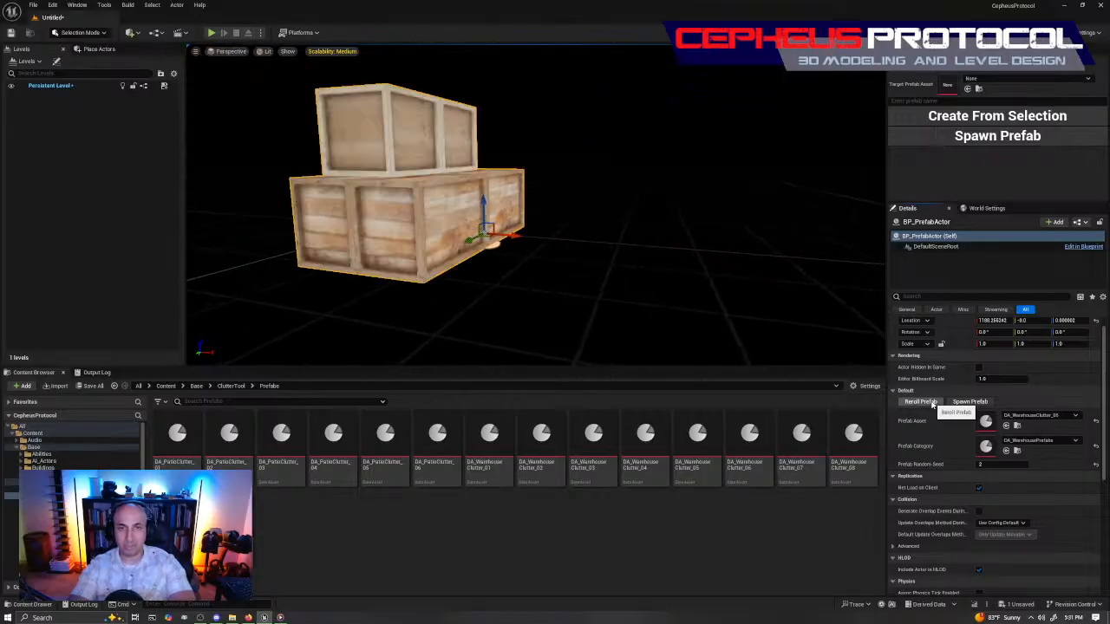
left_click(932, 404)
left_click(932, 404)
left_click(933, 404)
left_click(932, 404)
left_click(932, 404)
left_click(933, 404)
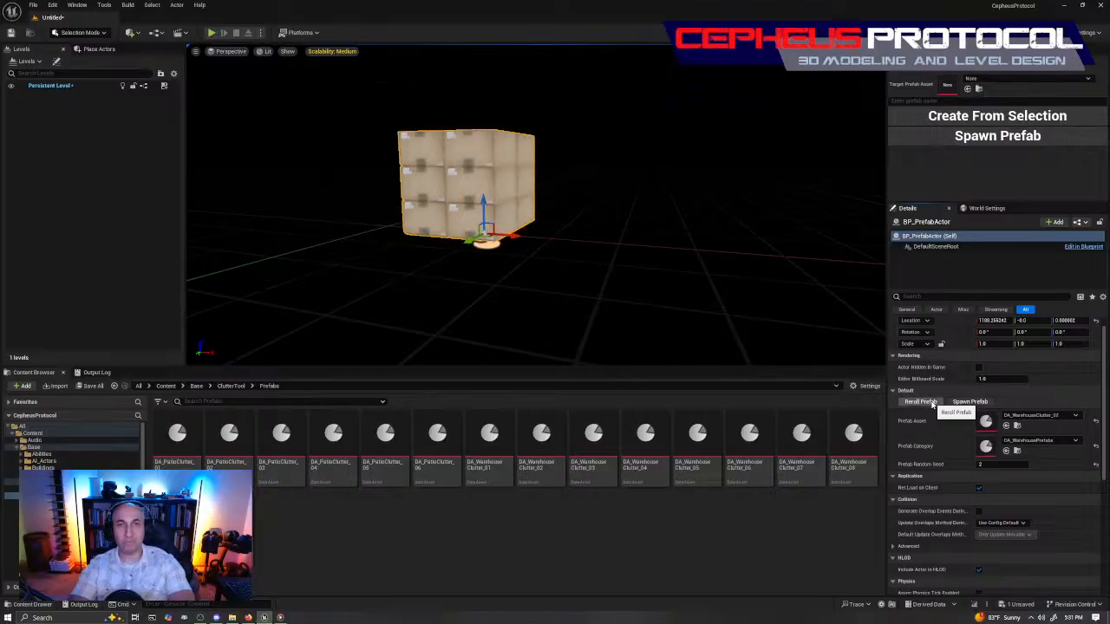
mouse_move(1005, 617)
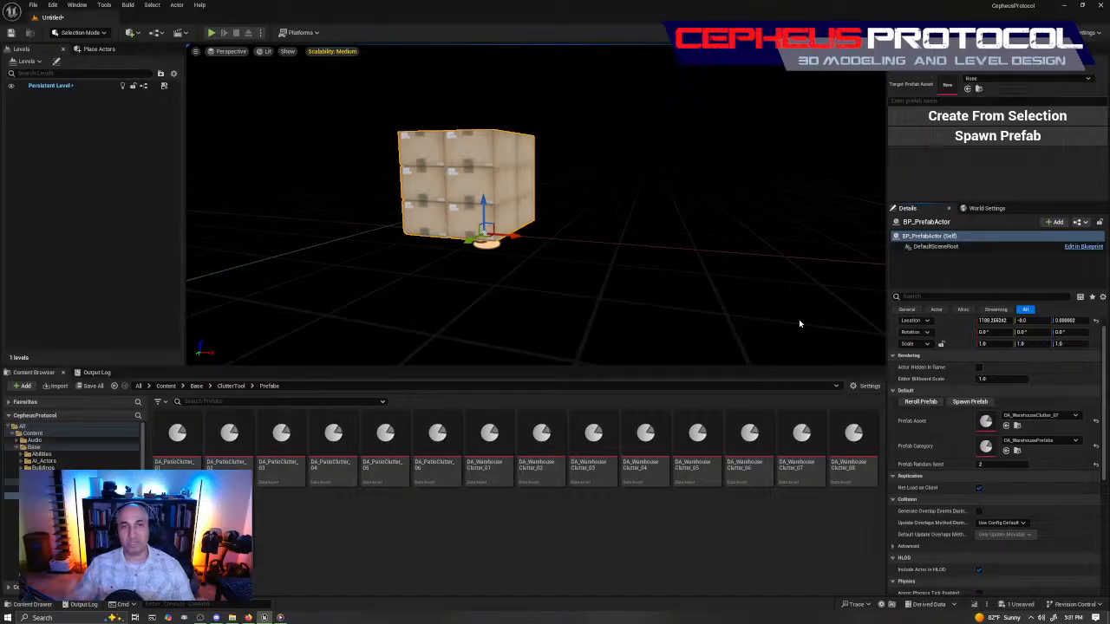
right_click_drag(499, 299, 499, 224)
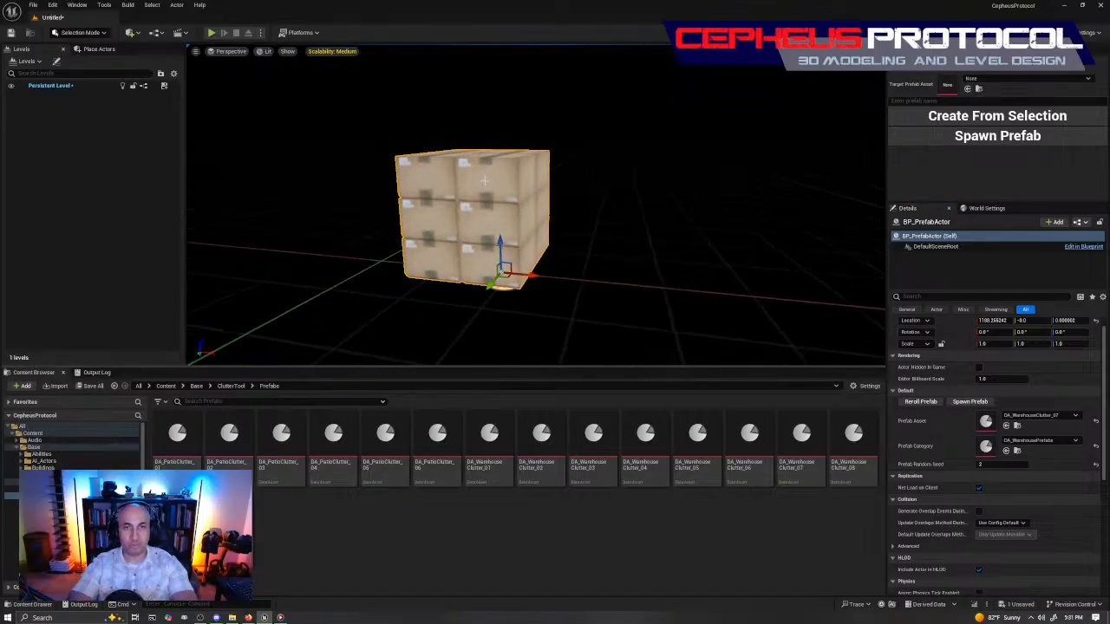
right_click_drag(679, 283, 713, 293)
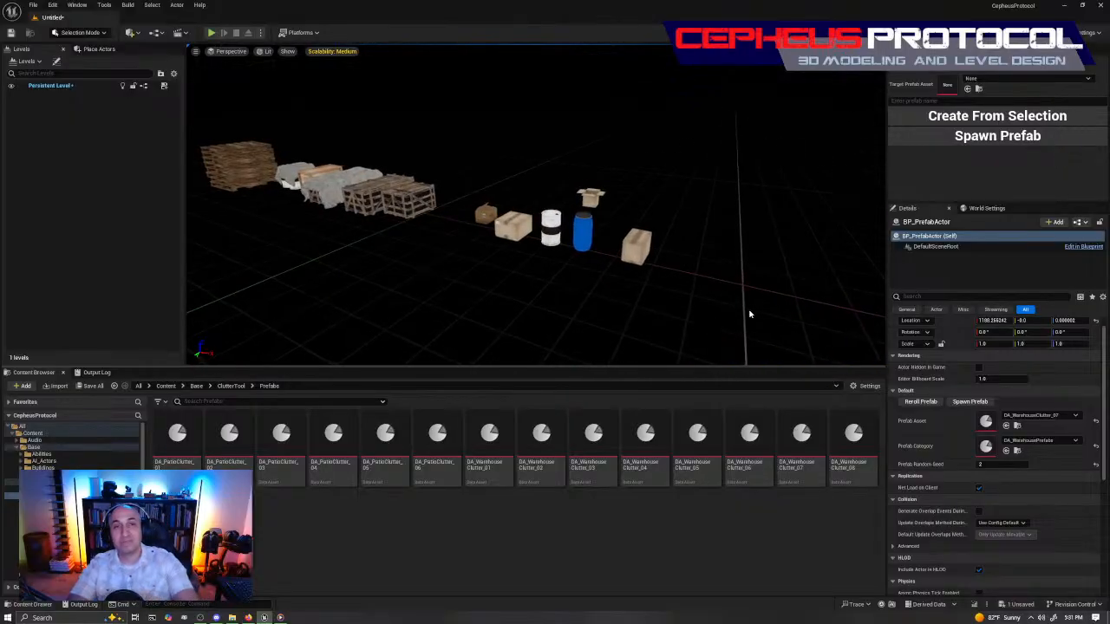
right_click_drag(704, 258, 463, 285)
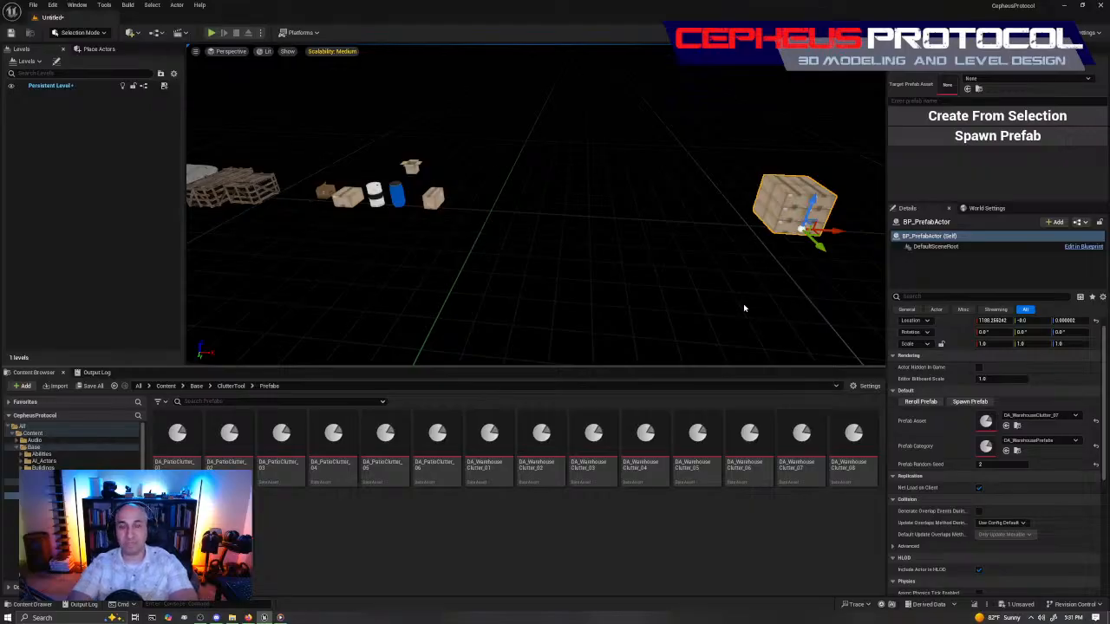
Focus on the selected prefab actor and reroll it through several more warehouse clutter variations.
key("f")
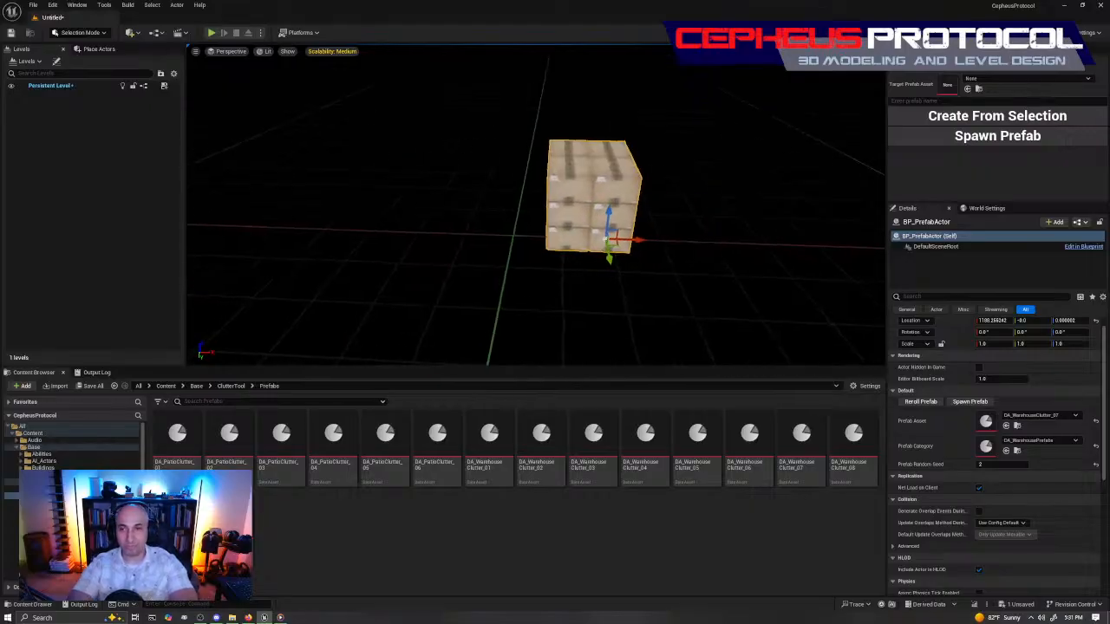
left_click(919, 402)
left_click(919, 401)
left_click(919, 402)
left_click(916, 405)
left_click(916, 405)
left_click(916, 405)
left_click(916, 405)
left_click(916, 405)
Inspect the spare carton near the blue barrel, then reselect the prefab actor and reroll it five more times.
right_click_drag(763, 277, 503, 304)
key("w")
key("s")
left_click(475, 232)
right_click_drag(475, 233, 625, 234)
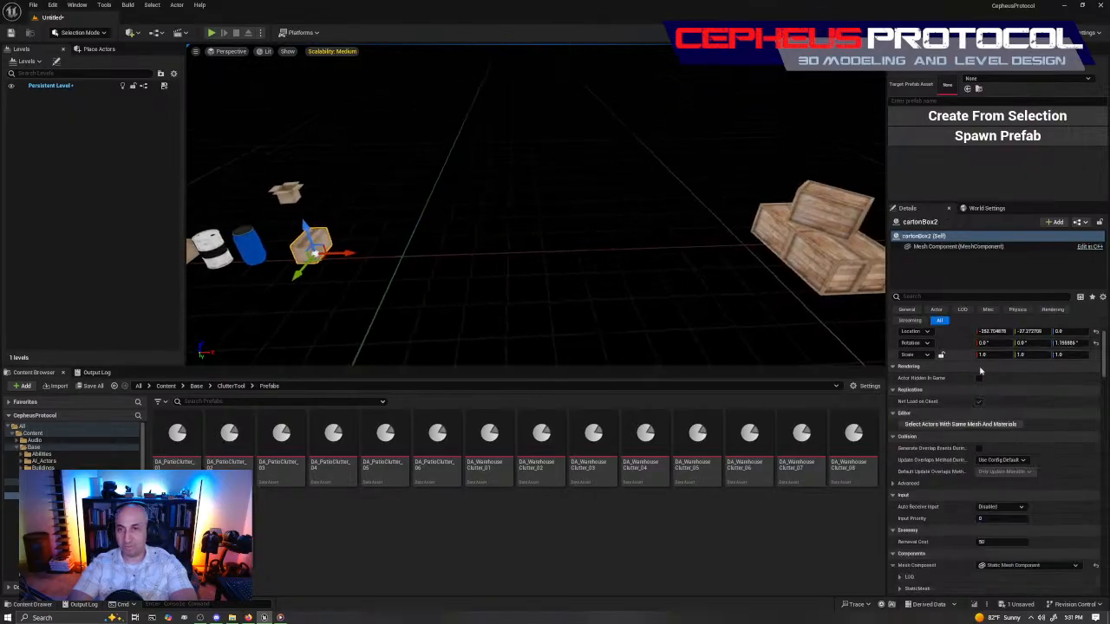
left_click(834, 259)
left_click(926, 404)
left_click(926, 404)
left_click(926, 404)
left_click(926, 404)
left_click(926, 404)
Select the spare carton beside the blue barrel and set its X and Y location to 0.
right_click_drag(624, 286, 693, 273)
left_click(584, 267)
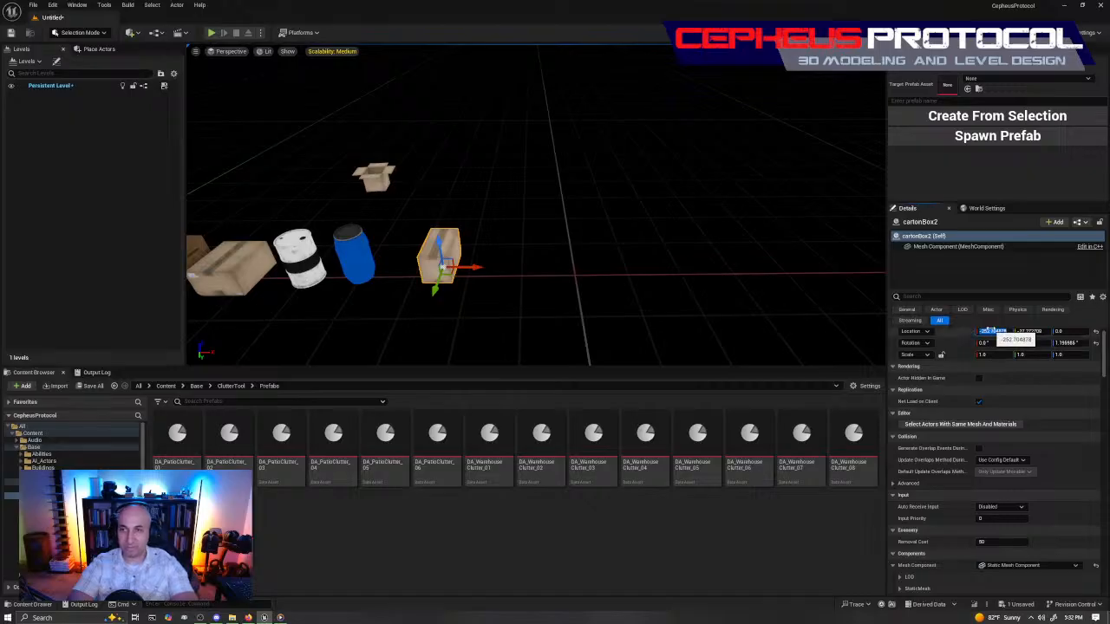
type("0")
key("Return")
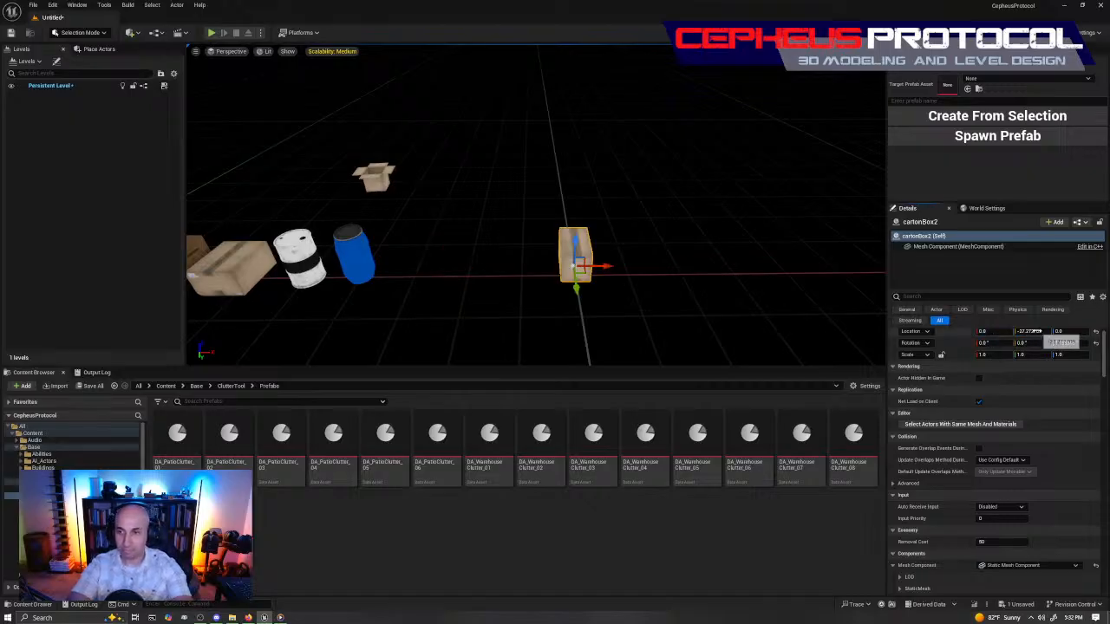
key("Return")
Duplicate the carton along X to sit flush beside the original and shift the pair to centre it on the origin.
right_click_drag(623, 286, 607, 269)
key("w")
key("d")
left_click_drag(515, 253, 555, 288, "alt")
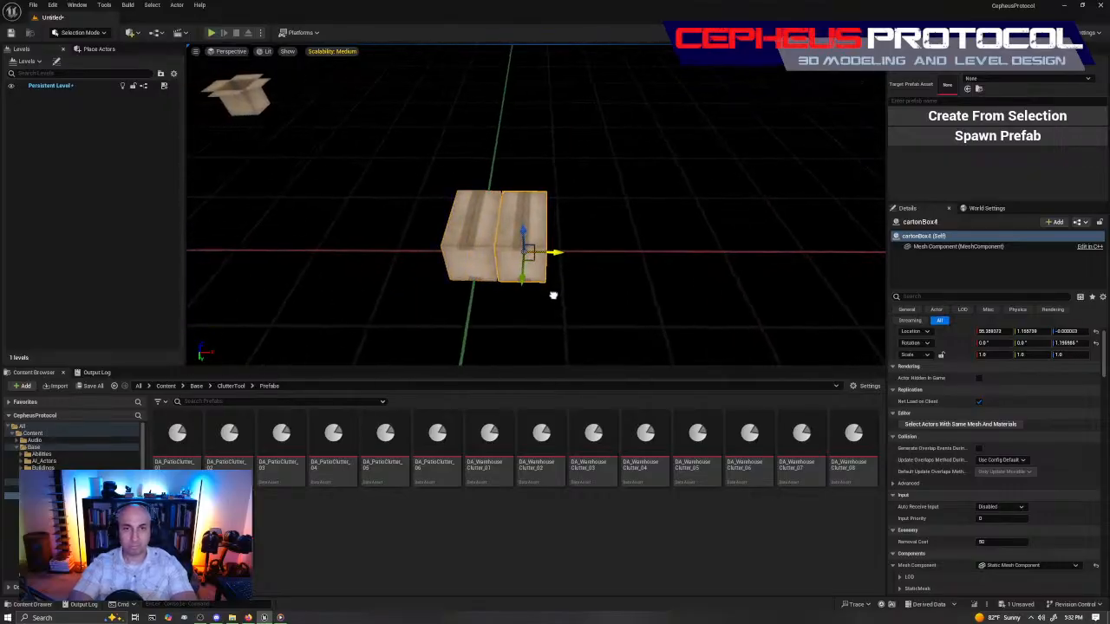
left_click(469, 210, "ctrl")
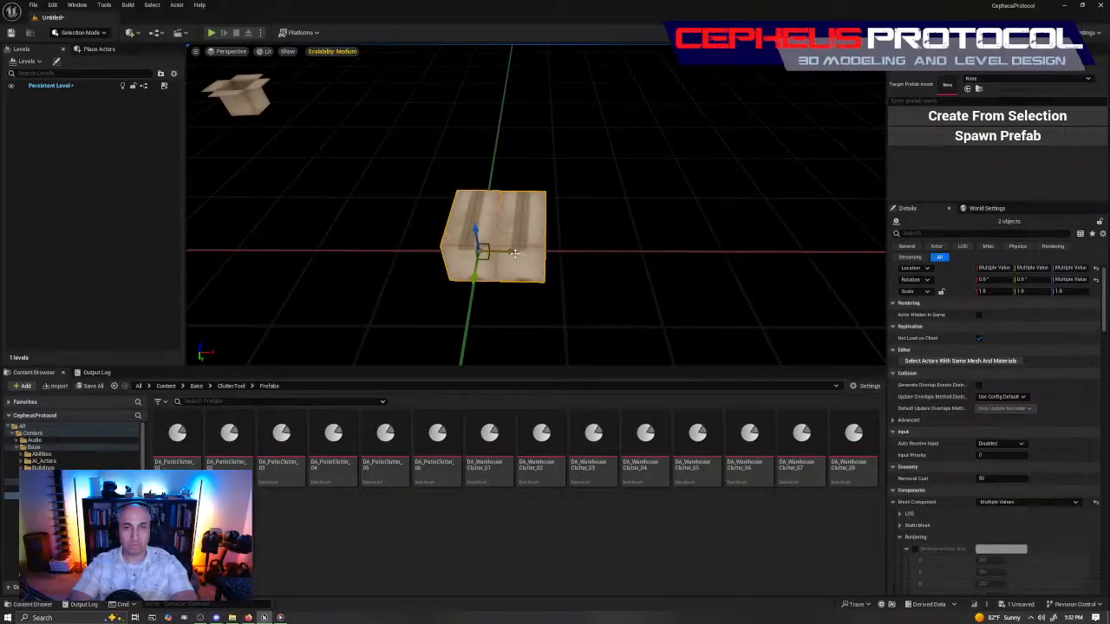
left_click_drag(518, 253, 496, 262)
Duplicate the carton pair upward twice, dropping each copy onto the cartons below to build a three-tier stack.
key("d")
mouse_move(559, 261)
right_mouse_down()
mouse_move(511, 273)
mouse_move(559, 282)
right_mouse_up()
key("w")
key("a")
key("f")
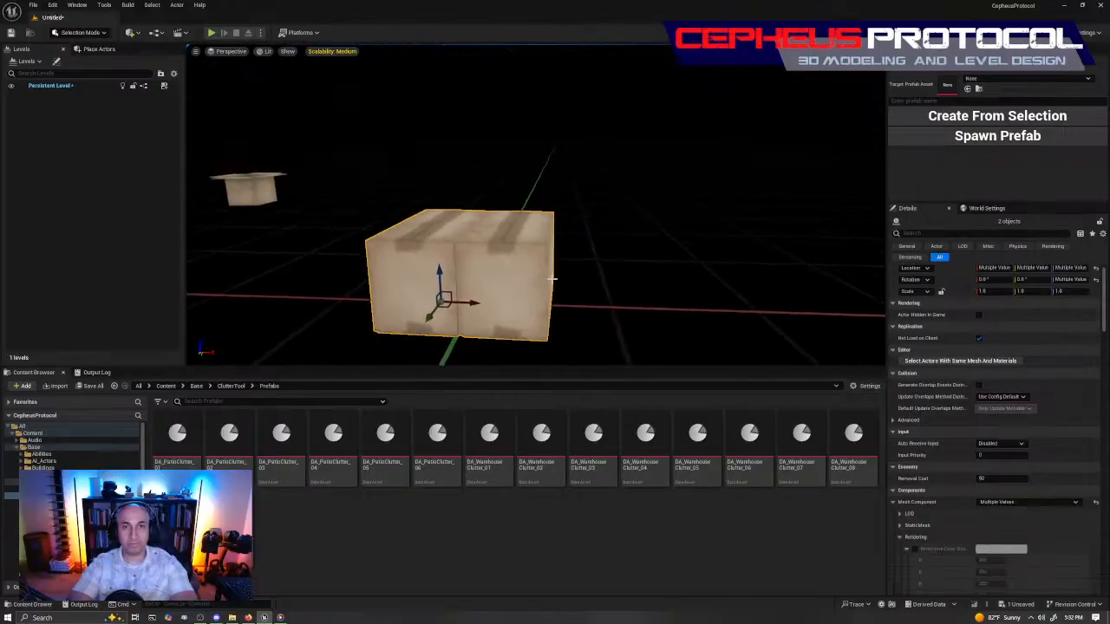
left_click_drag(441, 274, 430, 93, "alt")
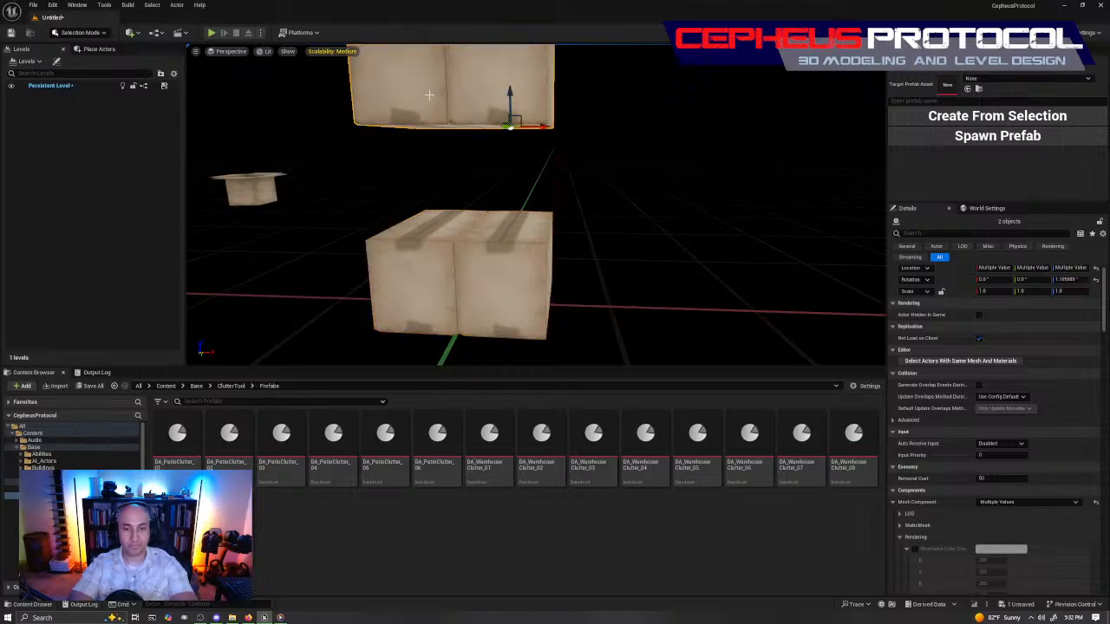
key("End")
right_click_drag(681, 226, 520, 227)
left_click_drag(655, 228, 659, 99, "alt")
key("End")
Select all six stacked cartons and create a prefab named DA_WarehouseClutter_11 from them.
mouse_move(642, 144)
right_mouse_down()
mouse_move(724, 195)
mouse_move(639, 173)
mouse_move(650, 156)
right_mouse_up()
left_click(545, 198)
left_click(499, 202, "ctrl")
left_click(490, 82, "ctrl")
right_click_drag(490, 82, 533, 76)
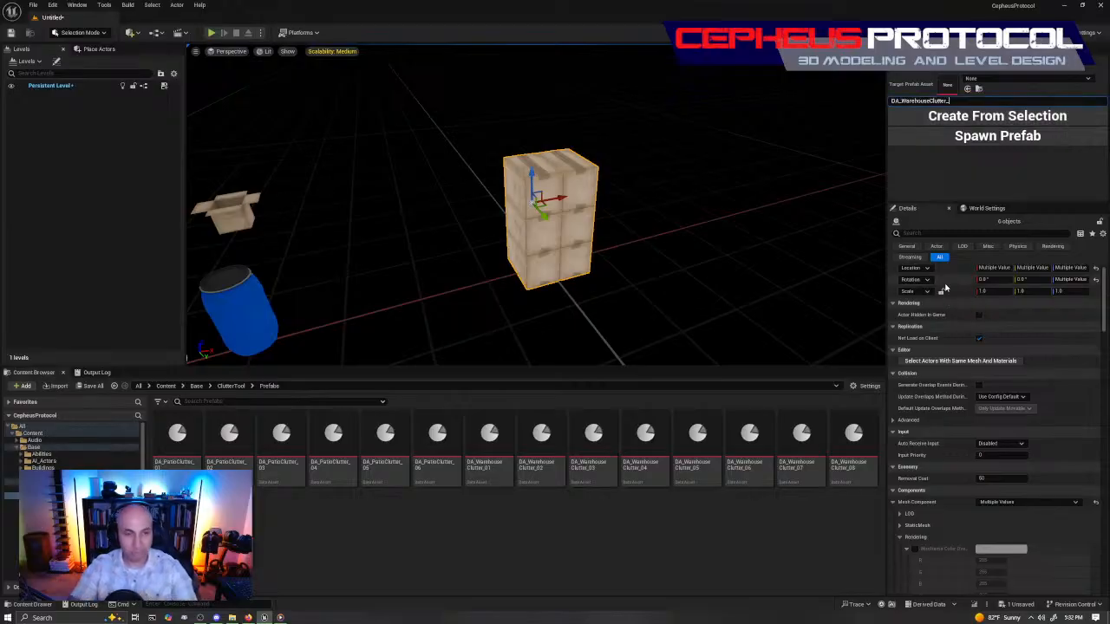
type("11")
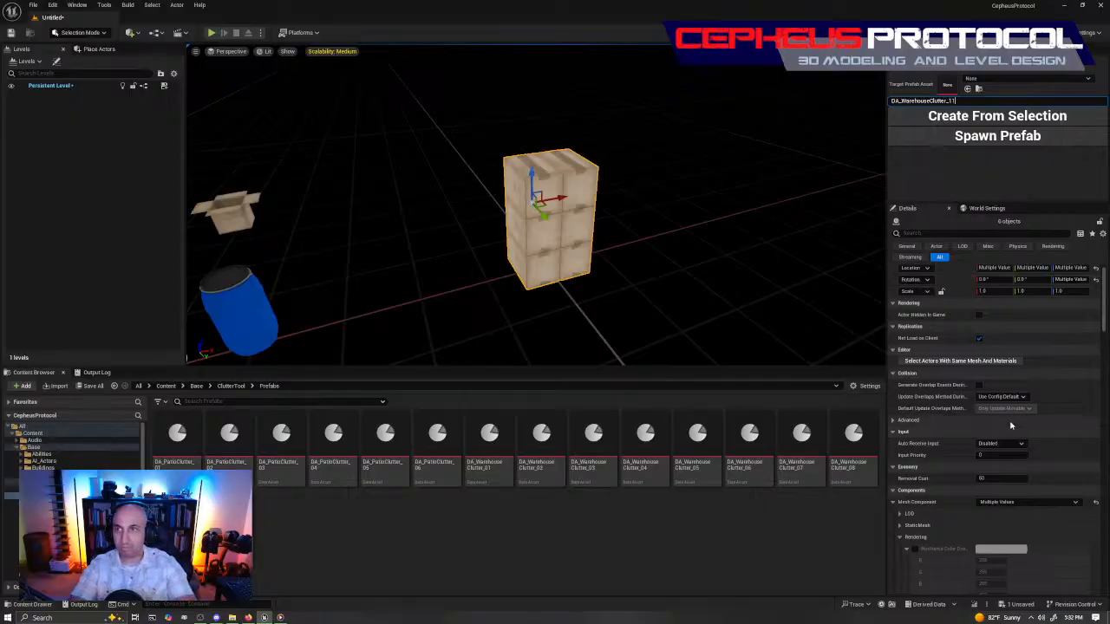
left_click(965, 115)
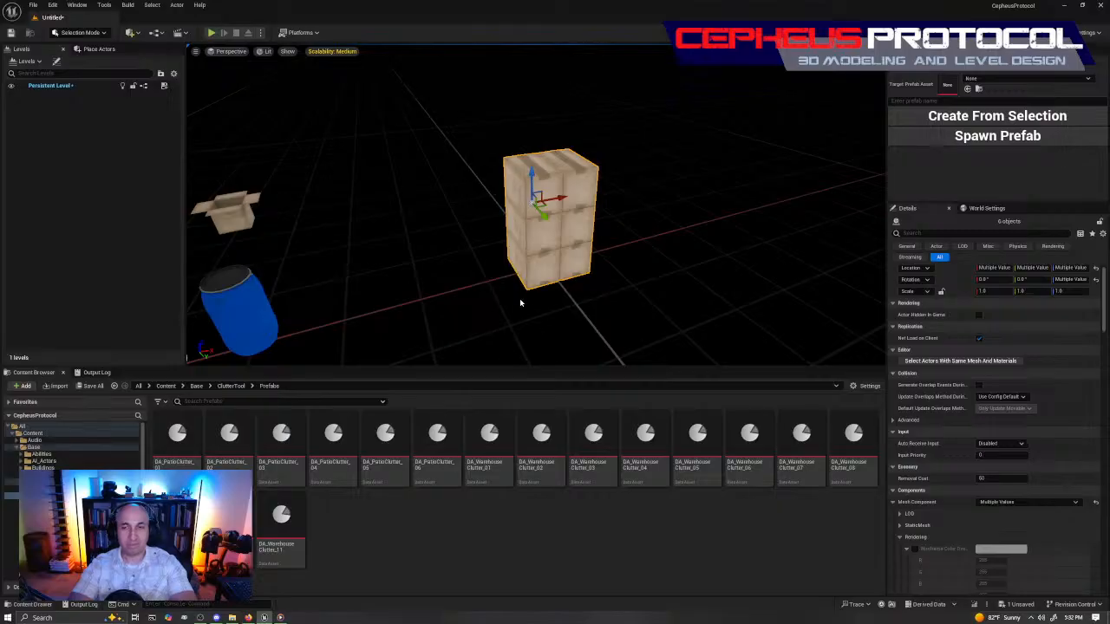
Delete the two cartons on the top tier of the stack.
right_click_drag(627, 258, 523, 302)
left_click(537, 258)
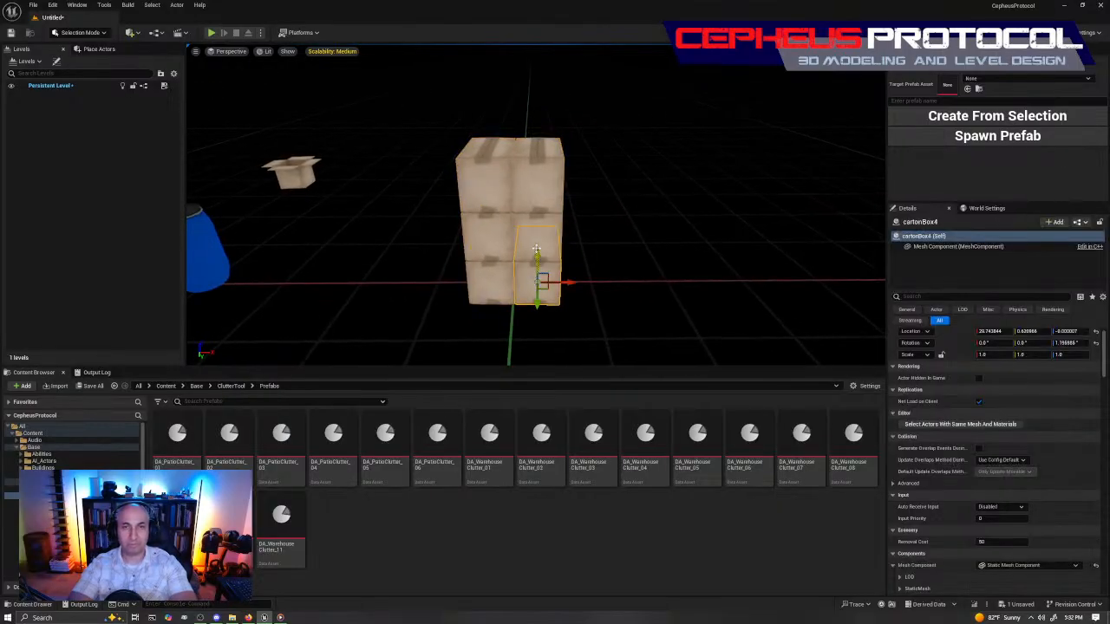
right_click_drag(620, 193, 666, 196)
left_click(561, 176)
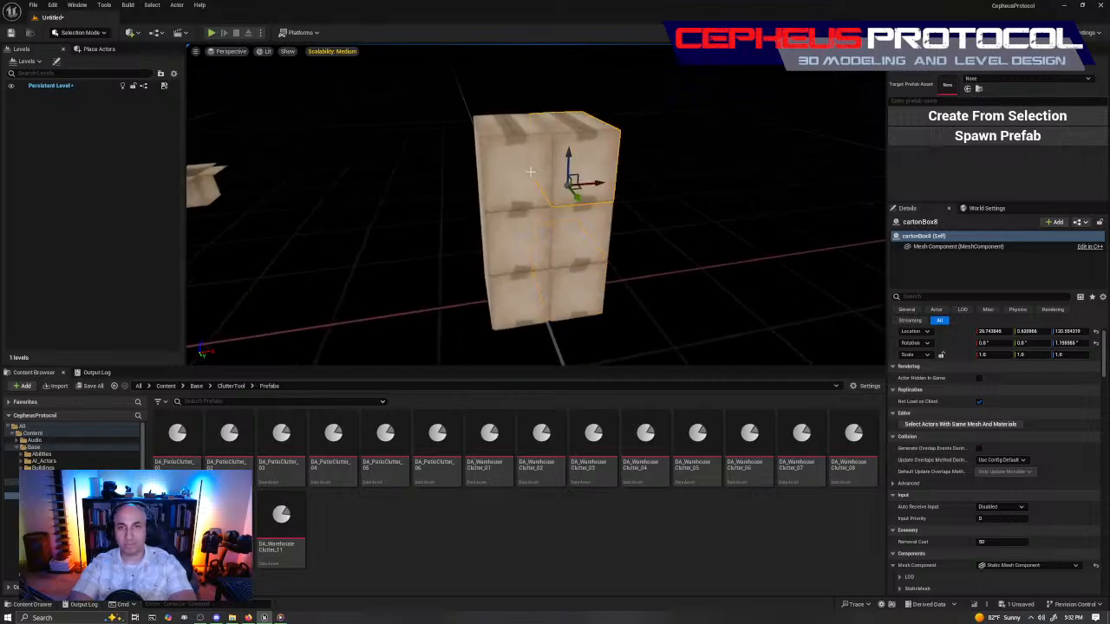
left_click(530, 172, "ctrl")
key("Delete")
Move the spare single carton from beside the barrels onto the two-tier stack, drop it and centre it on top.
right_click_drag(530, 172, 525, 211)
left_click(277, 176)
left_click_drag(272, 184, 694, 82)
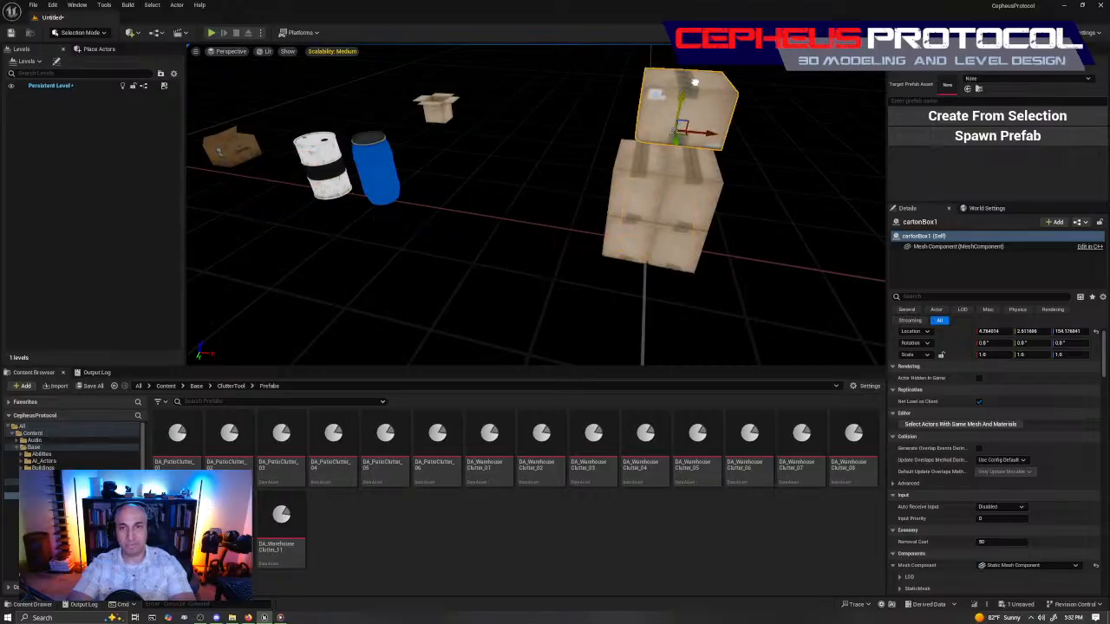
key("End")
right_click_drag(694, 82, 646, 201)
left_click_drag(600, 202, 591, 203)
right_click_drag(591, 203, 542, 182)
left_click_drag(543, 182, 521, 310)
left_click(541, 293)
left_click(490, 287, "ctrl")
left_click(548, 236, "ctrl")
left_click(488, 230, "ctrl")
left_click(507, 169, "ctrl")
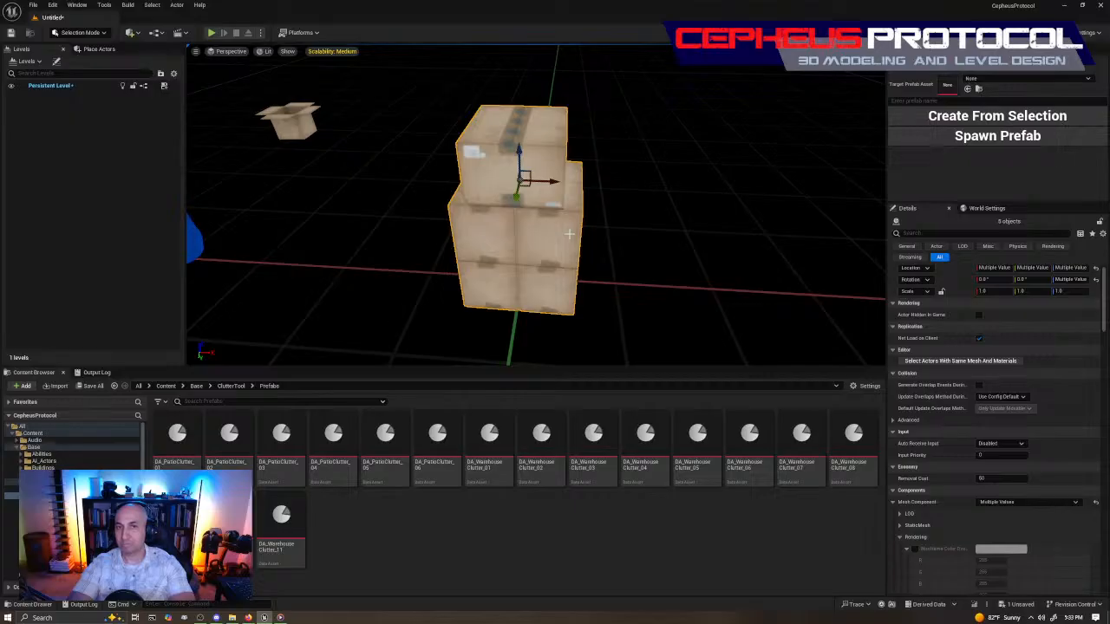
Delete the two middle-tier cartons and drop the top carton down onto the bottom pair.
left_click(512, 239)
left_click(485, 235, "ctrl")
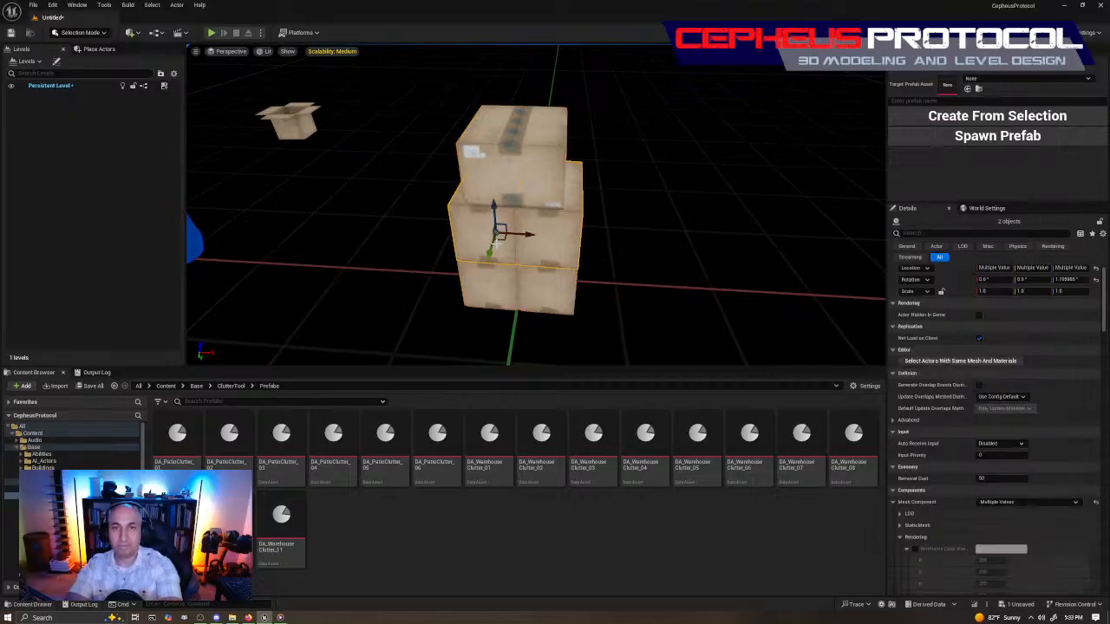
key("Delete")
left_click(526, 202)
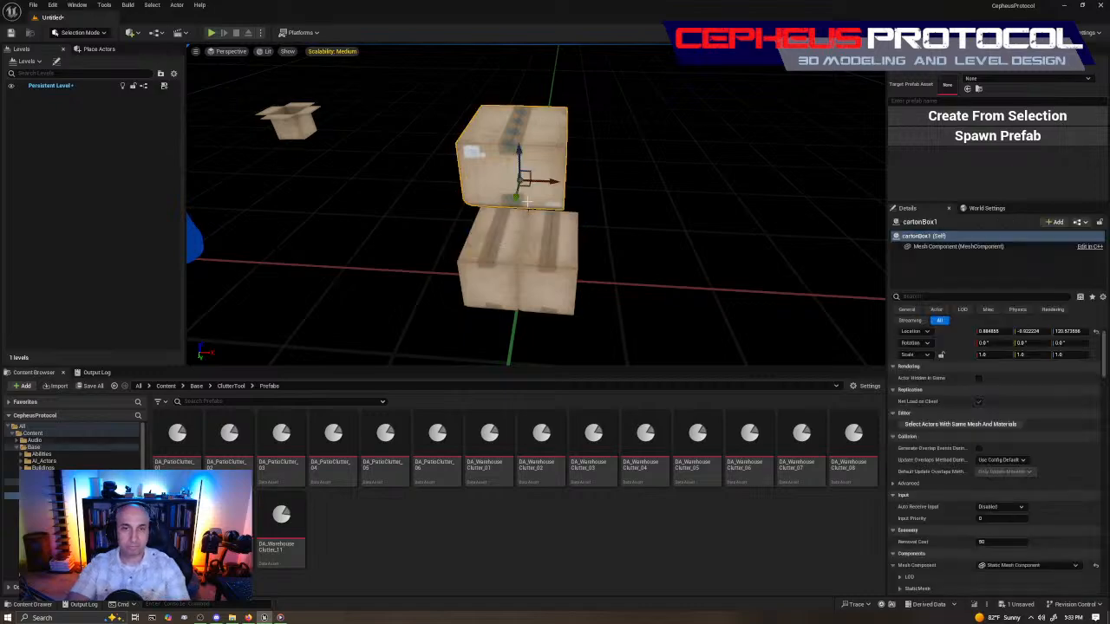
key("End")
Select the three stacked cartons and create a prefab named DA_WarehouseClutter_12 from them.
left_click(548, 283)
left_click(501, 281, "ctrl")
left_click(535, 244, "ctrl")
key("a")
right_click_drag(619, 236, 694, 234)
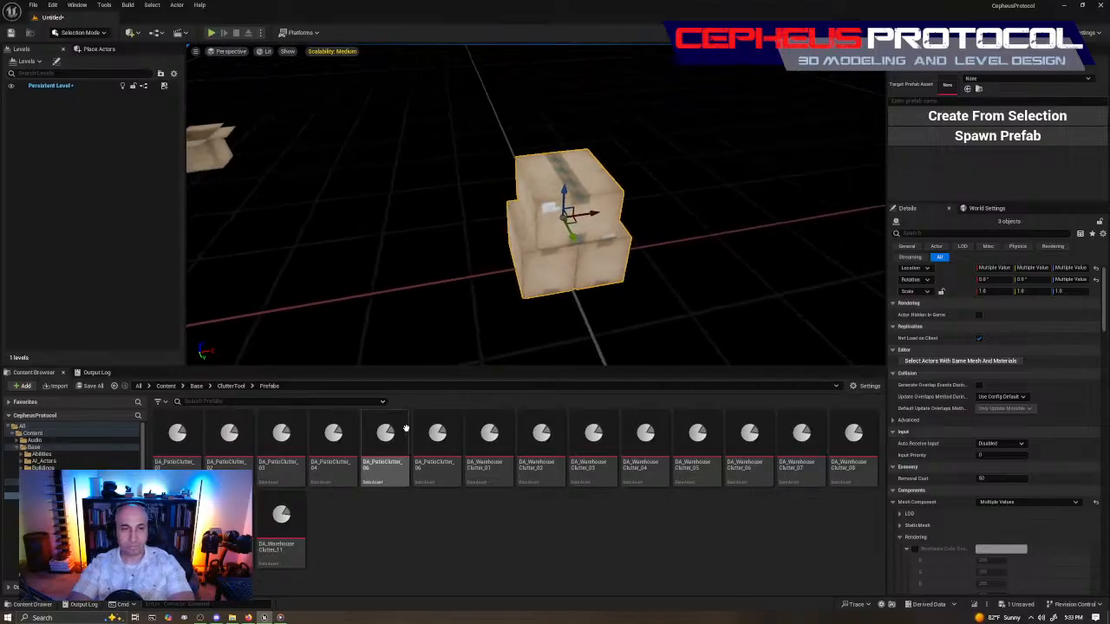
left_click(997, 100)
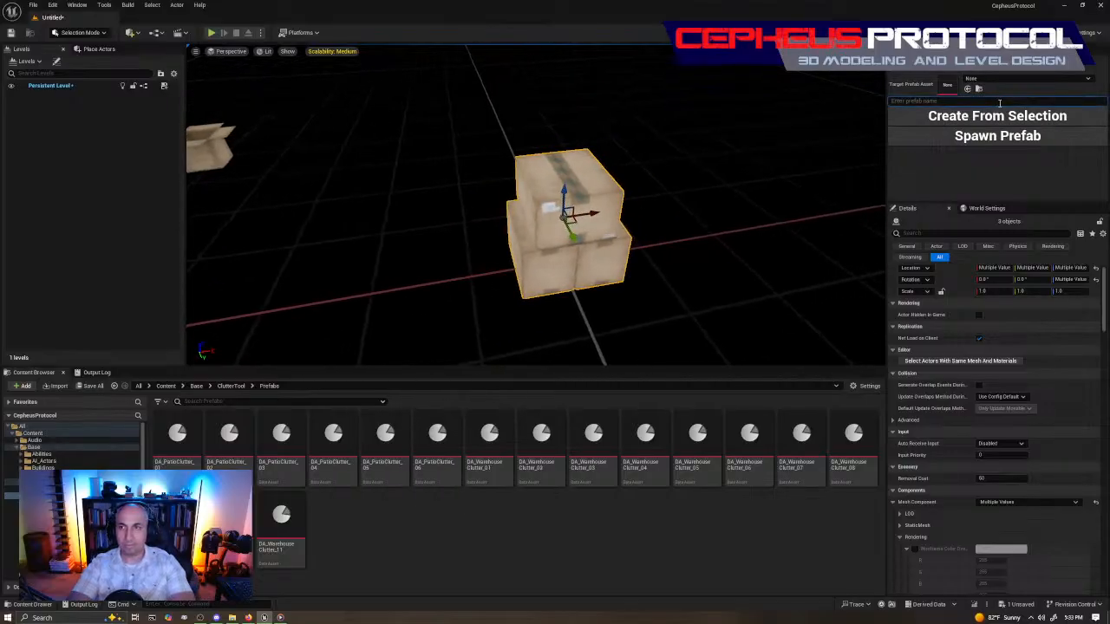
type("23")
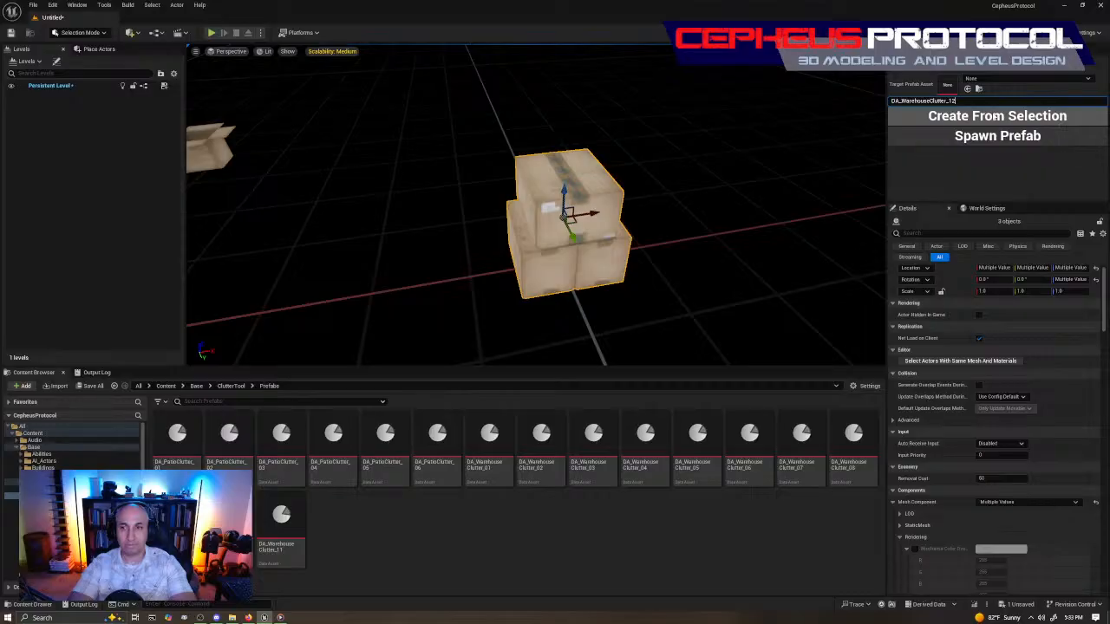
left_click(996, 116)
Move the top carton off the pair along X to the far side of the barrels.
right_click_drag(561, 257, 607, 266)
left_click(624, 265)
left_click_drag(665, 237, 292, 257)
Duplicate one carton of the pair upward, rotate the copy to about 93° around Z, drop it onto the pair and centre it.
left_click(620, 247)
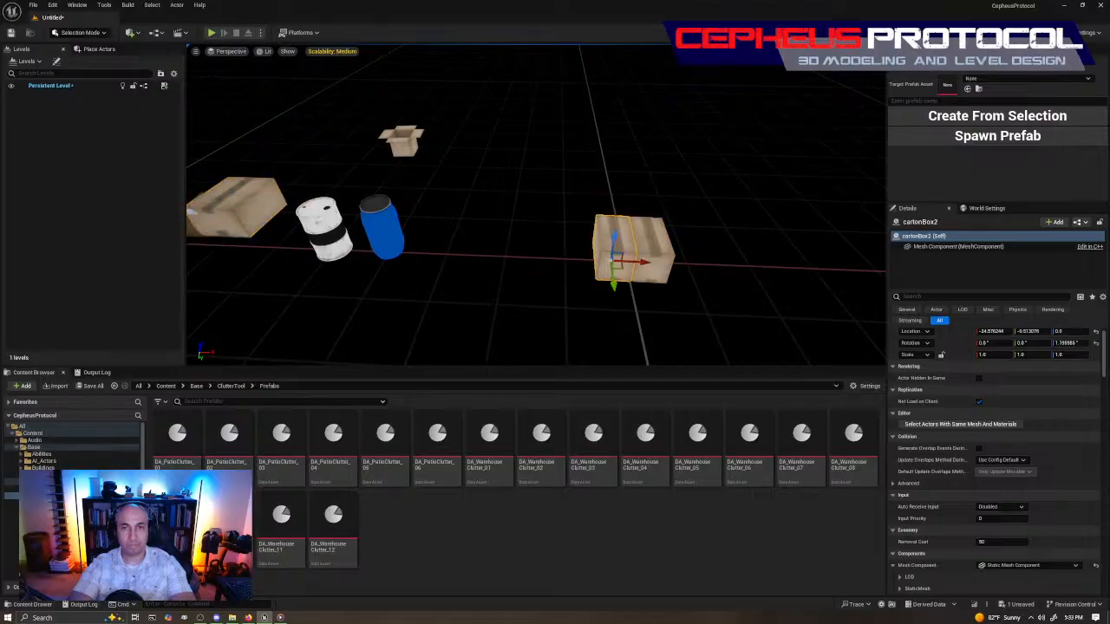
key("f")
left_click_drag(538, 208, 538, 155, "alt")
key("e")
left_click_drag(575, 198, 536, 226)
key("w")
key("End")
key("a")
right_click_drag(536, 227, 694, 224)
key("w")
left_click_drag(535, 216, 513, 218)
Try placing the brown cardboard box on the carton pair next to the rotated carton, turning it to fit.
key("d")
right_click_drag(602, 231, 401, 258)
left_click(469, 225)
key("s")
left_click_drag(377, 233, 664, 355)
key("w")
right_click_drag(664, 355, 585, 264)
key("e")
left_click_drag(639, 309, 590, 249)
left_click_drag(584, 198, 597, 110)
right_click_drag(597, 109, 477, 139)
Move the brown cardboard box off the stack to stand beside the blue barrel.
left_click(540, 233)
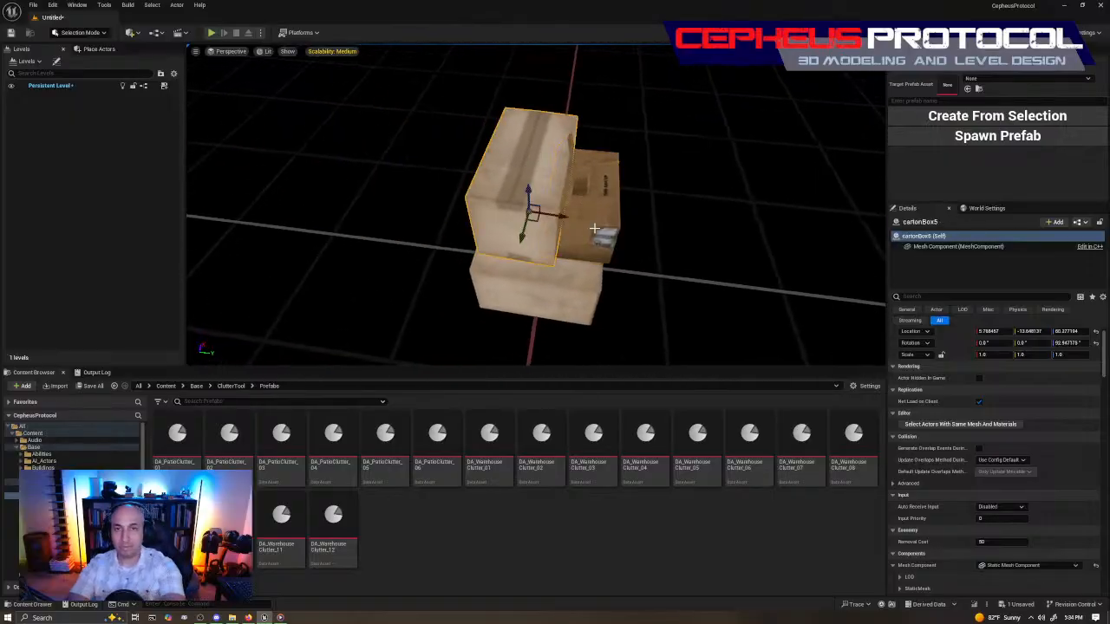
left_click(684, 233)
left_click(578, 215)
right_click_drag(579, 215, 556, 244)
left_click_drag(551, 239, 403, 227)
Select the carton pair and the rotated carton on top and create a prefab named DA_WarehouseClutter_13 from them.
left_click(557, 251)
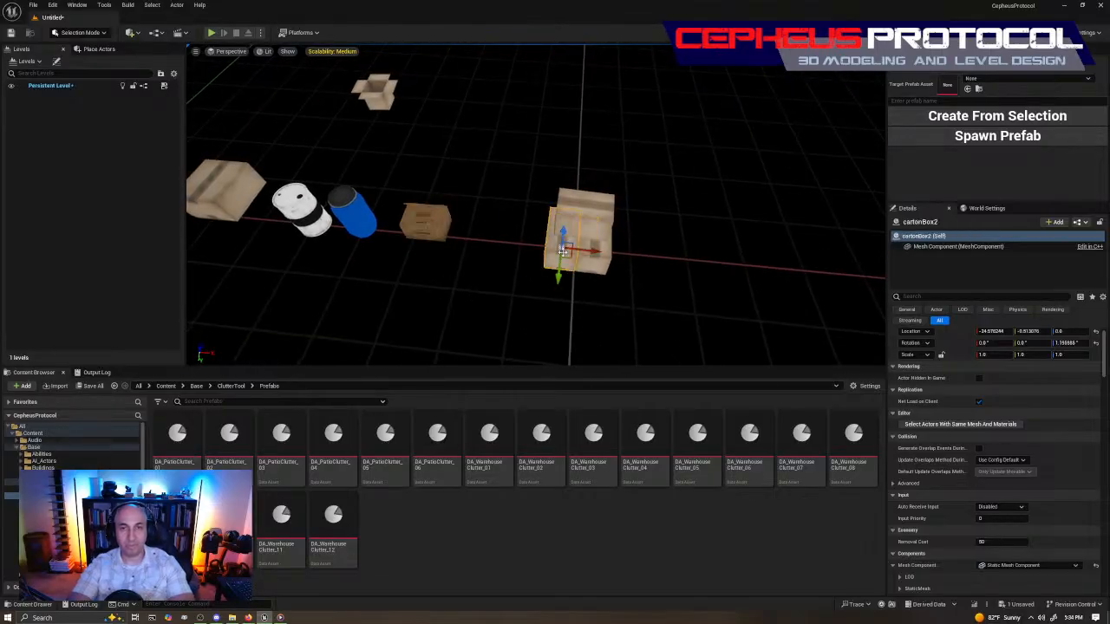
left_click(596, 263, "shift")
left_click(600, 210, "shift")
right_click_drag(600, 209, 659, 274)
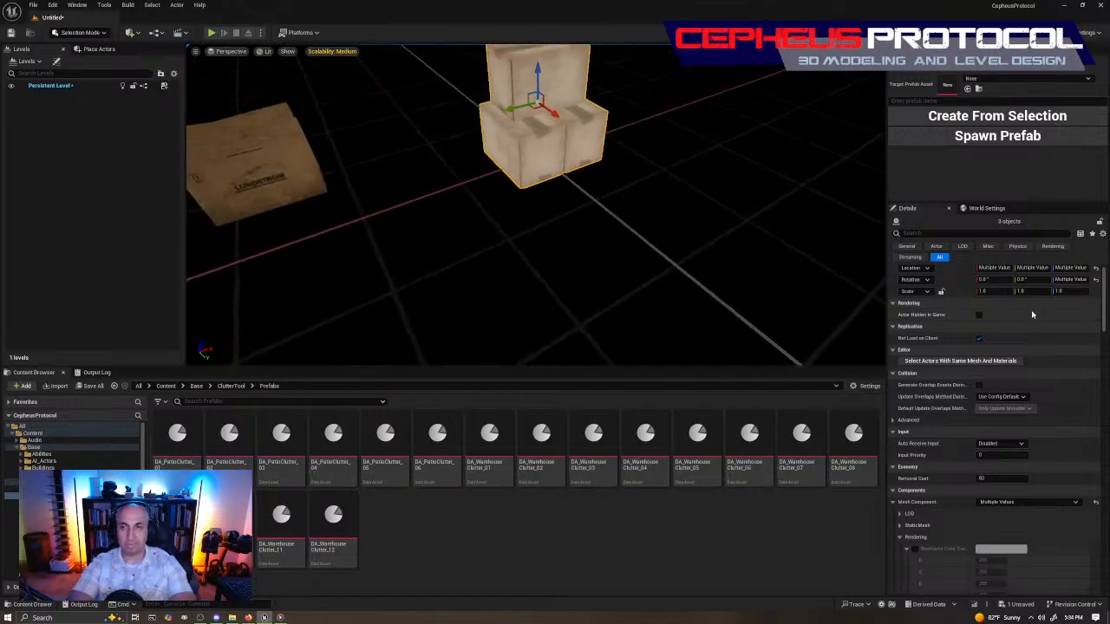
left_click(986, 102)
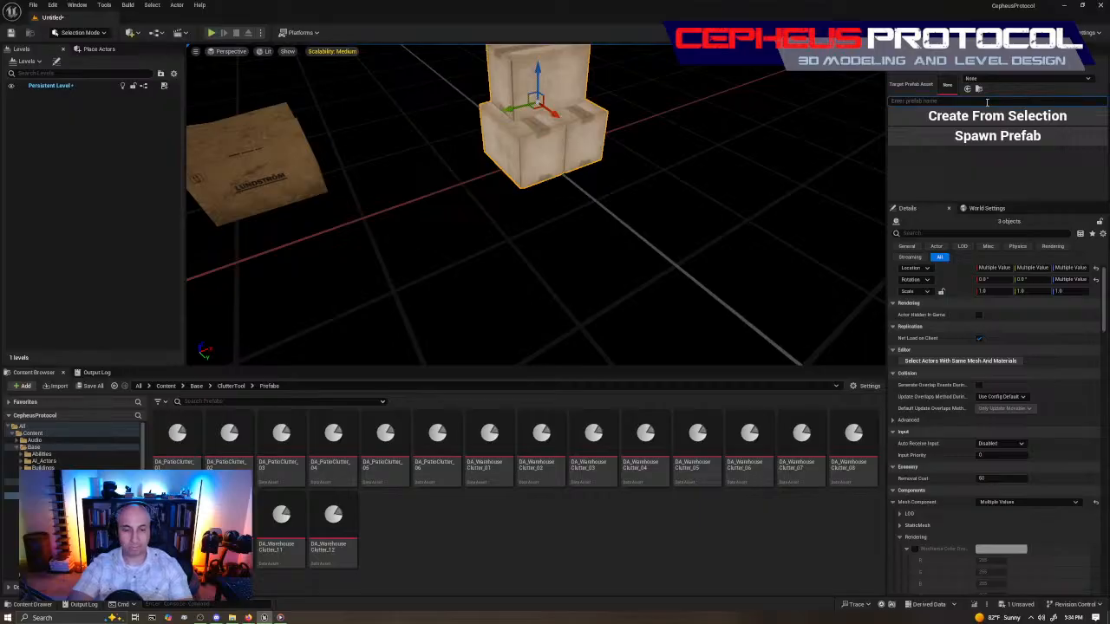
type("DA_WarehouseClutter_")
type("13")
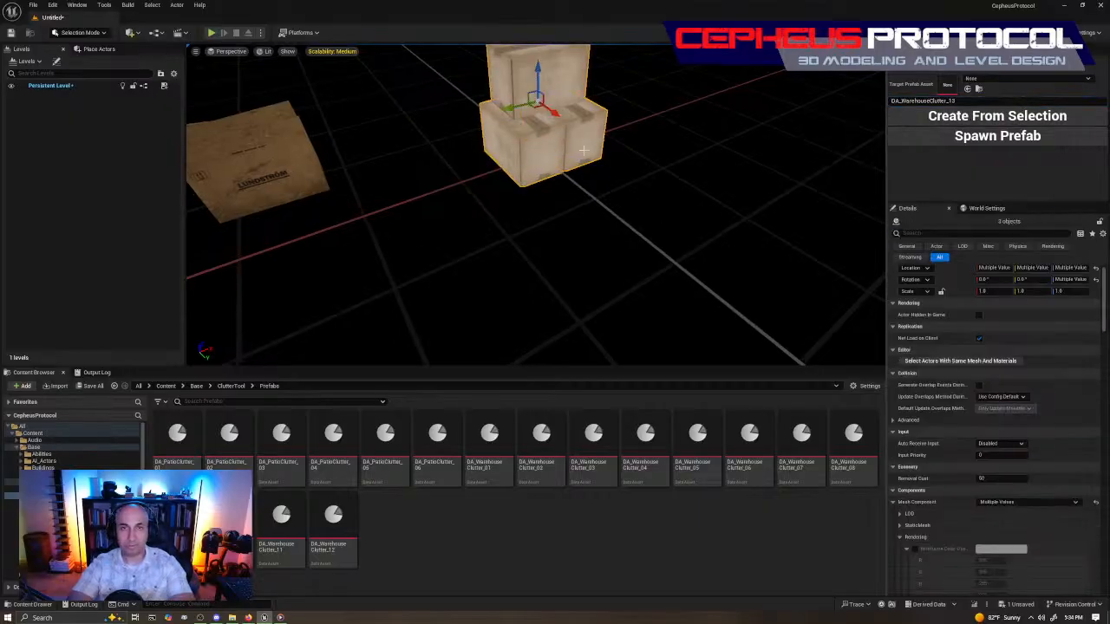
left_click(997, 115)
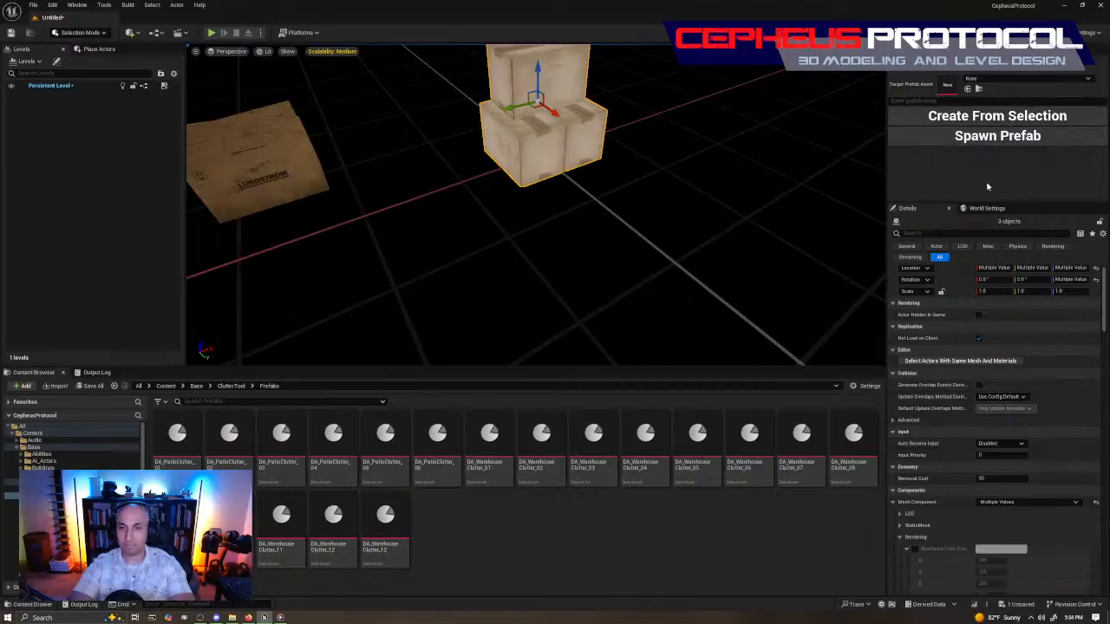
Delete the rotated carton on top of the pair, keeping the two bottom cartons.
left_click(554, 76)
left_click(529, 169, "ctrl")
left_click(534, 171, "ctrl")
key("Delete")
mouse_move(431, 178)
right_mouse_down()
mouse_move(364, 174)
mouse_move(416, 225)
mouse_move(431, 177)
right_mouse_up()
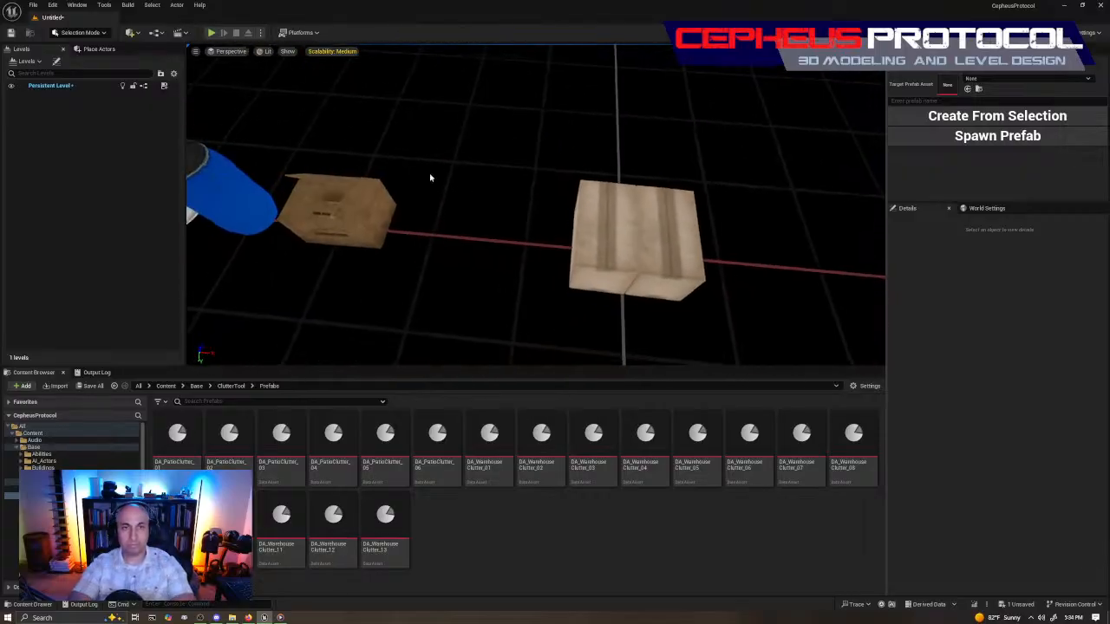
Place the brown cardboard box centred on top of the carton pair and rotate it to about 56° around Z.
left_click(344, 245)
left_click_drag(340, 230, 606, 206)
right_click_drag(573, 247, 571, 246)
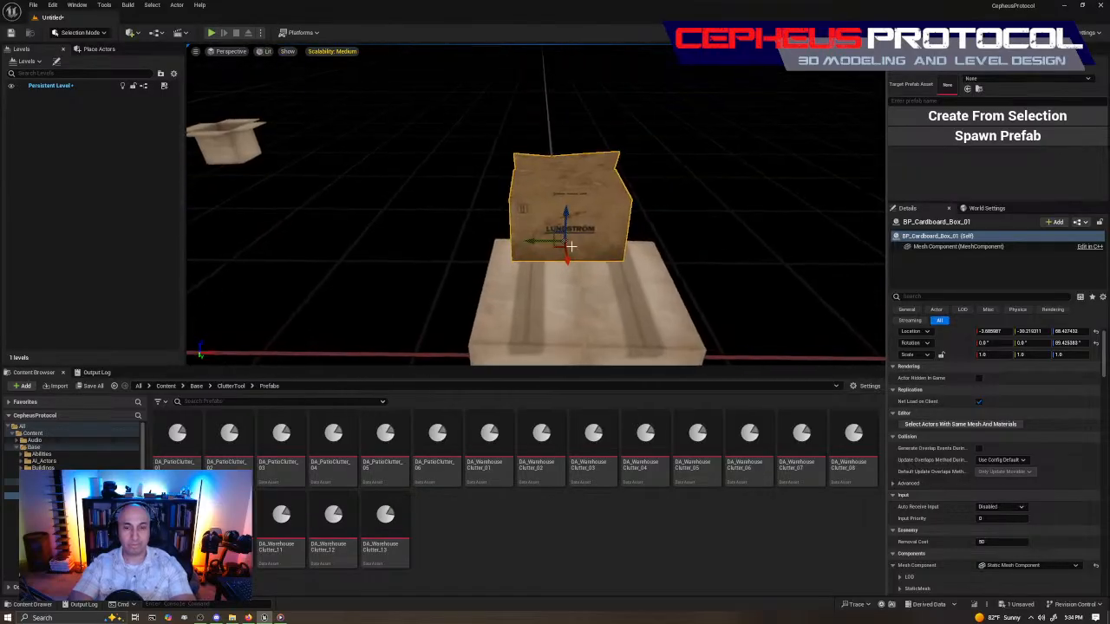
left_click_drag(567, 212, 595, 220)
right_click_drag(660, 210, 660, 210)
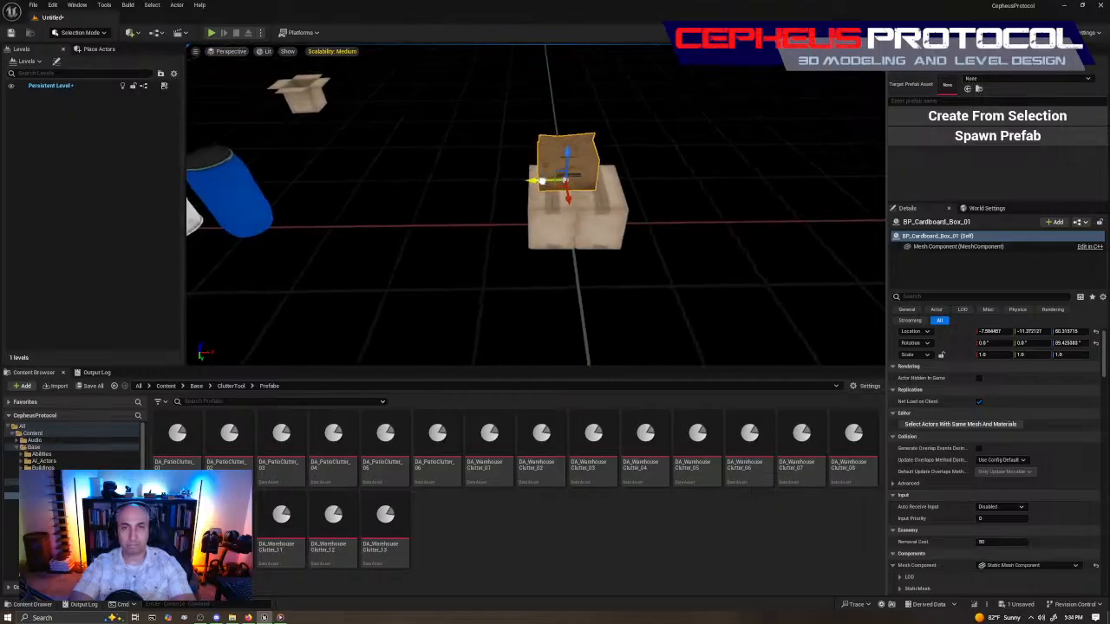
left_click_drag(555, 205, 586, 193)
key("w")
left_click(597, 233)
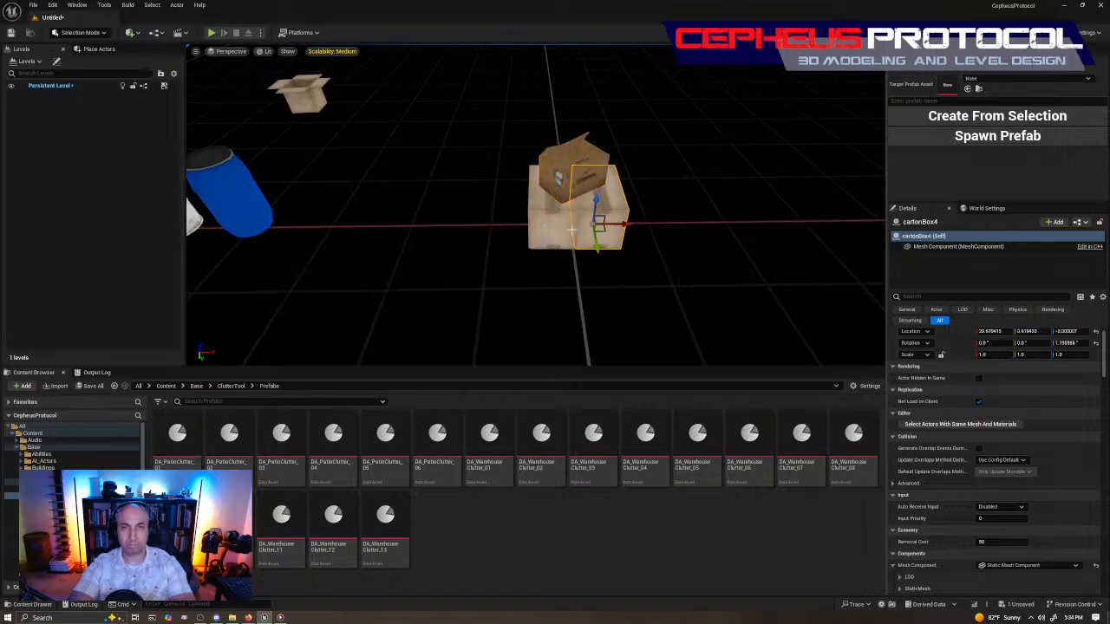
left_click(557, 224, "ctrl")
left_click(573, 163, "ctrl")
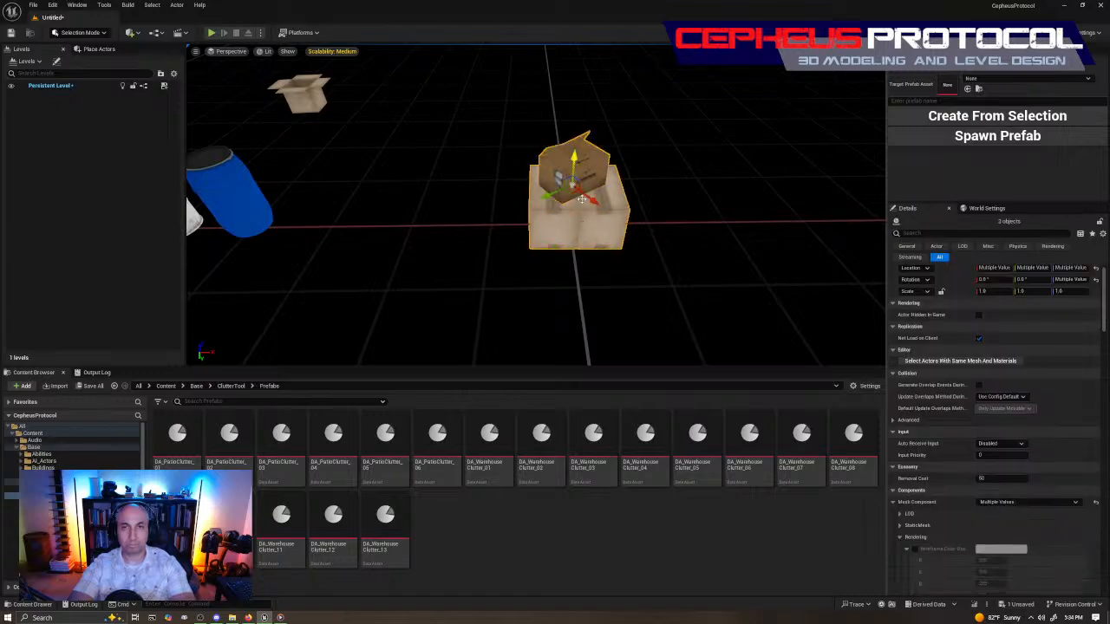
key("ctrl+z")
left_click(716, 259)
Select the two cartons and the cardboard box on top and create a prefab named DA_WarehouseClutter_14 from them.
left_click(598, 228)
left_click(555, 224, "ctrl")
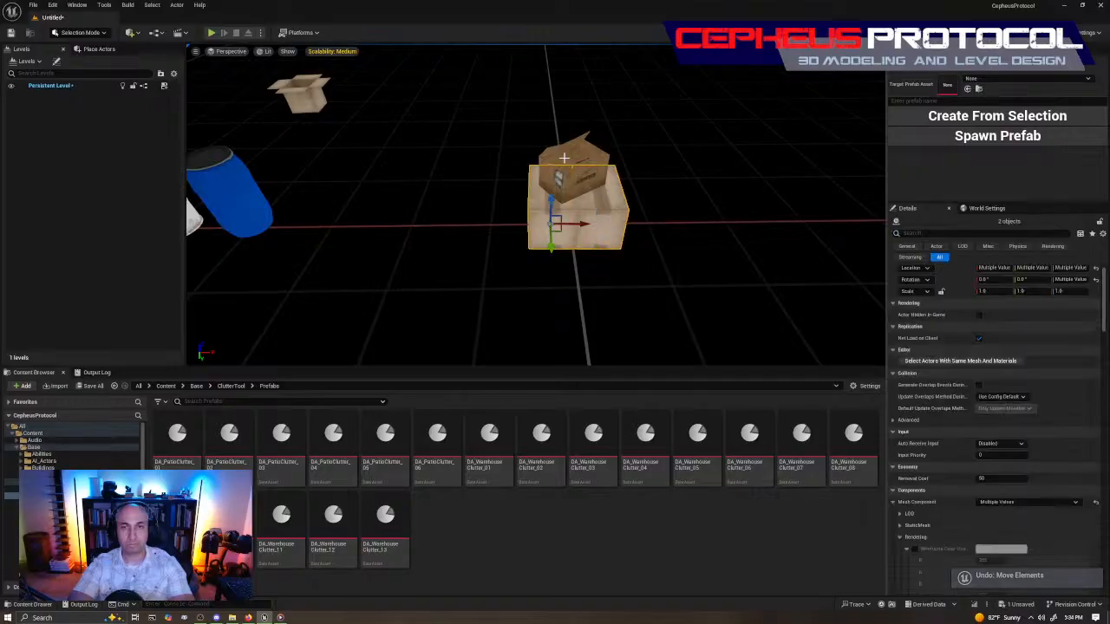
left_click(956, 100)
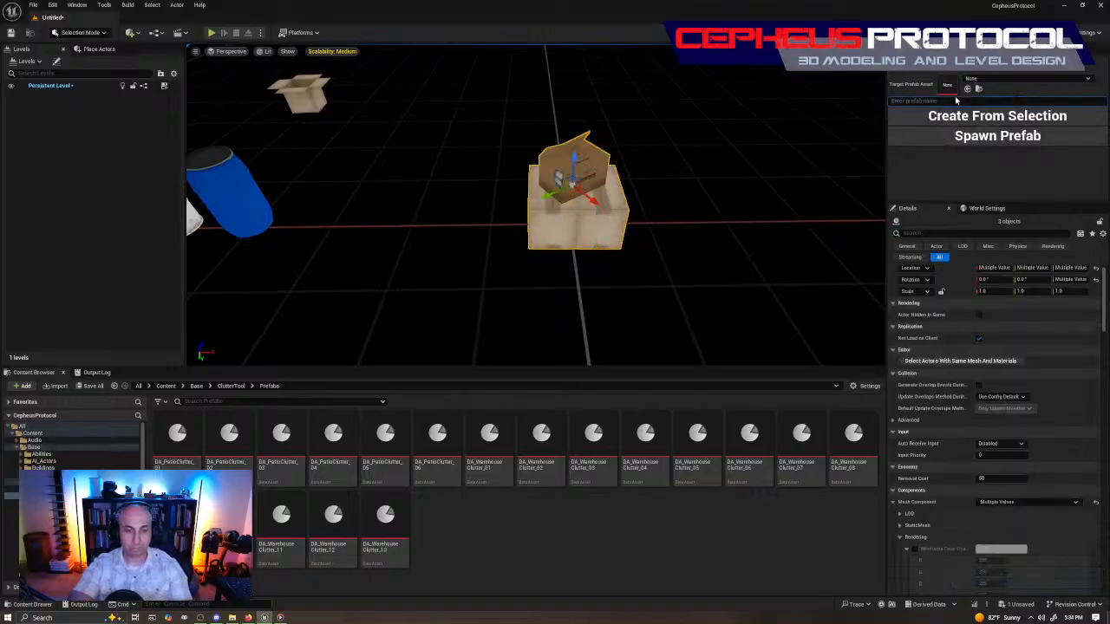
type("1")
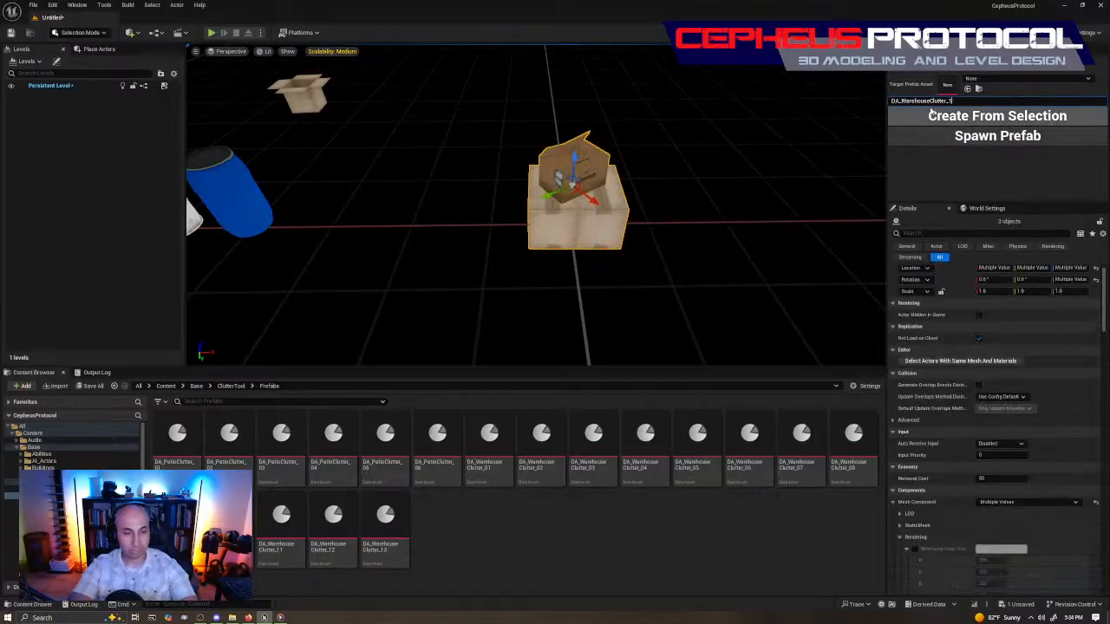
right_click_drag(745, 236, 727, 223)
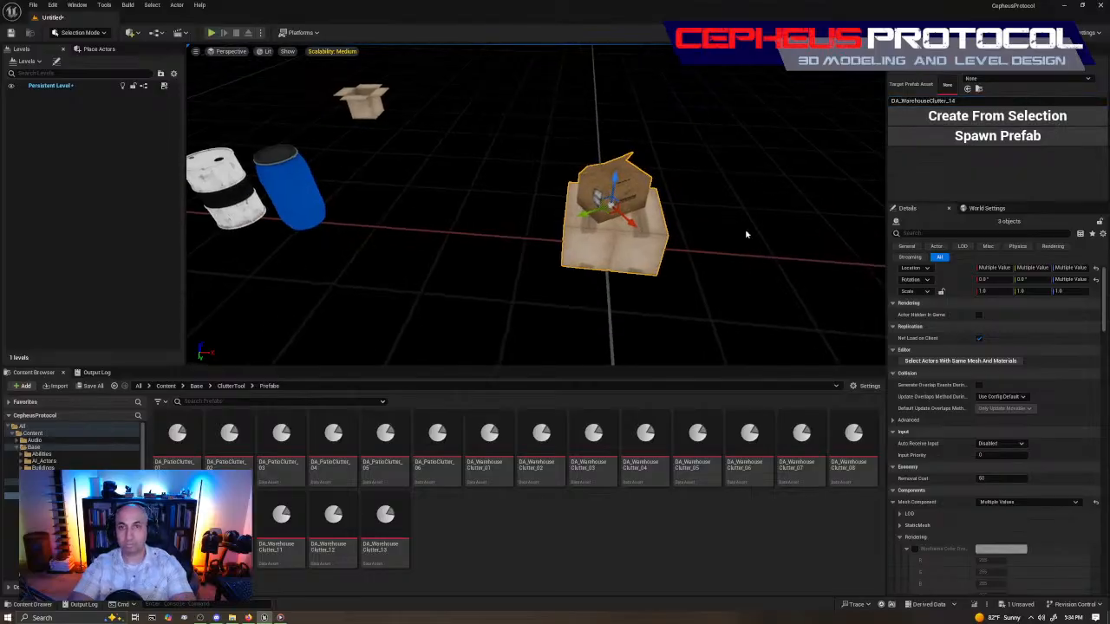
left_click(632, 251)
left_click(580, 242, "ctrl")
right_click_drag(677, 232, 860, 185)
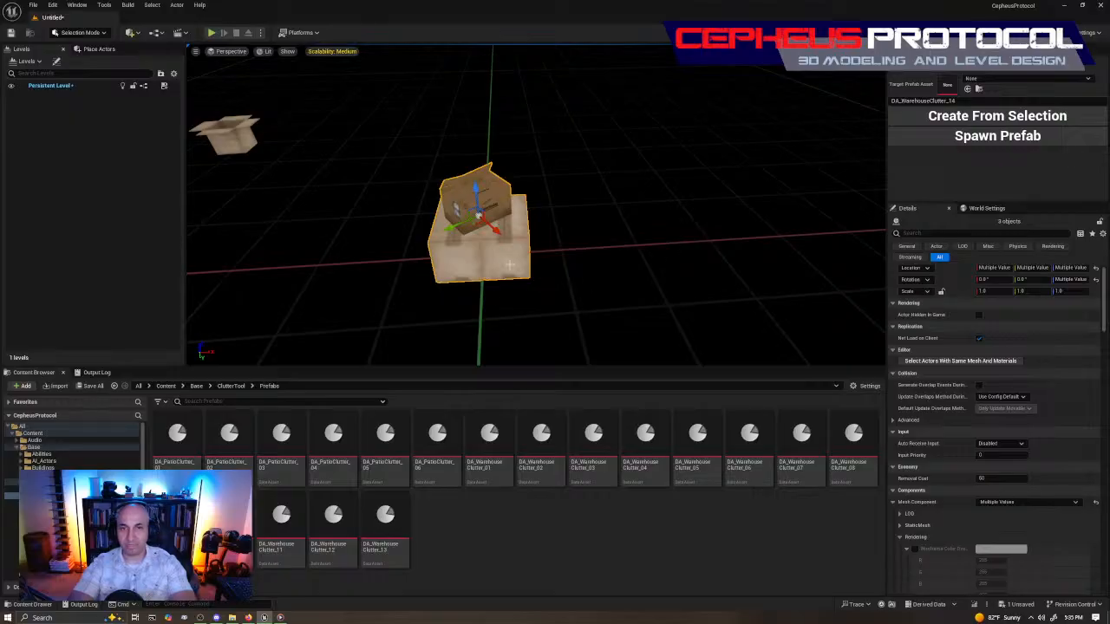
left_click(987, 122)
Set the Z location of the spare carton beside the barrels to 0.
key("w")
right_click_drag(601, 182, 503, 155)
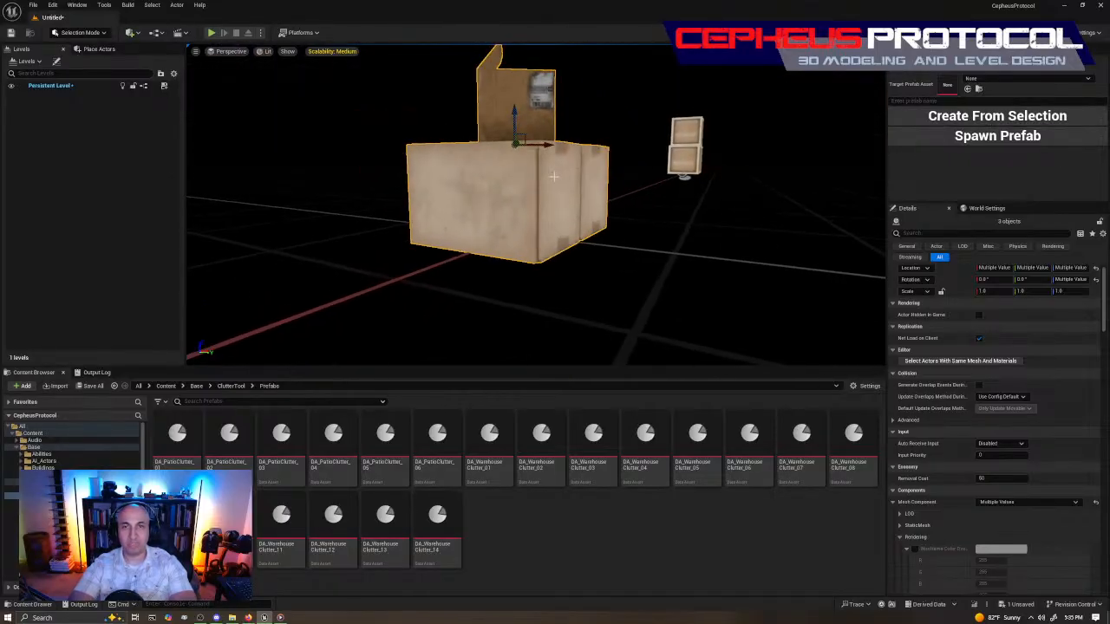
right_click_drag(639, 208, 572, 291)
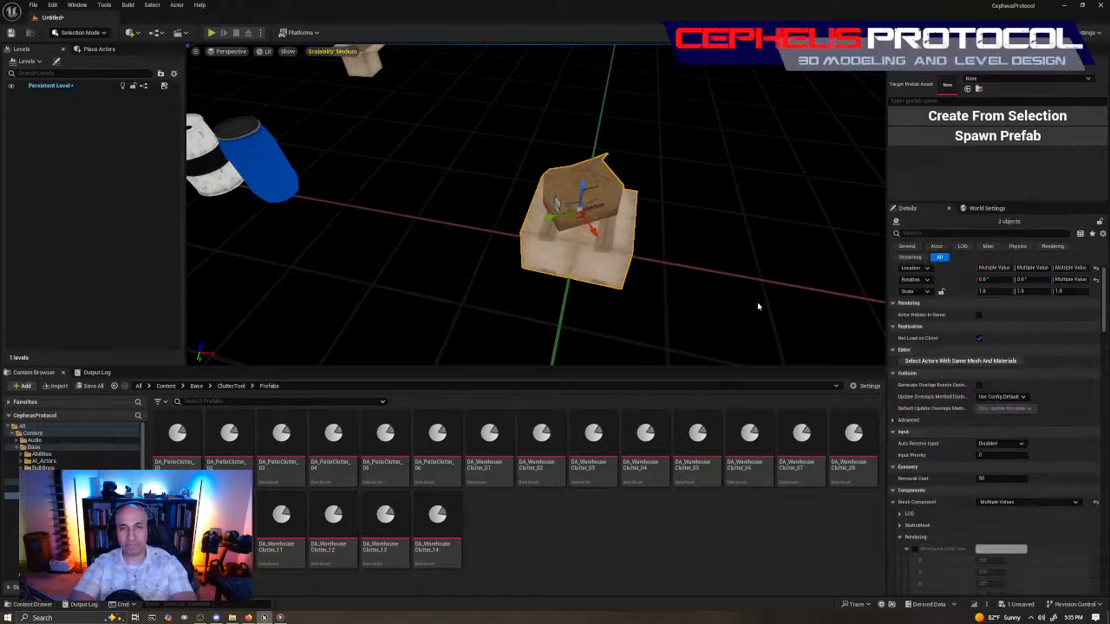
left_click(619, 208)
right_click_drag(619, 208, 552, 210)
left_click(486, 155)
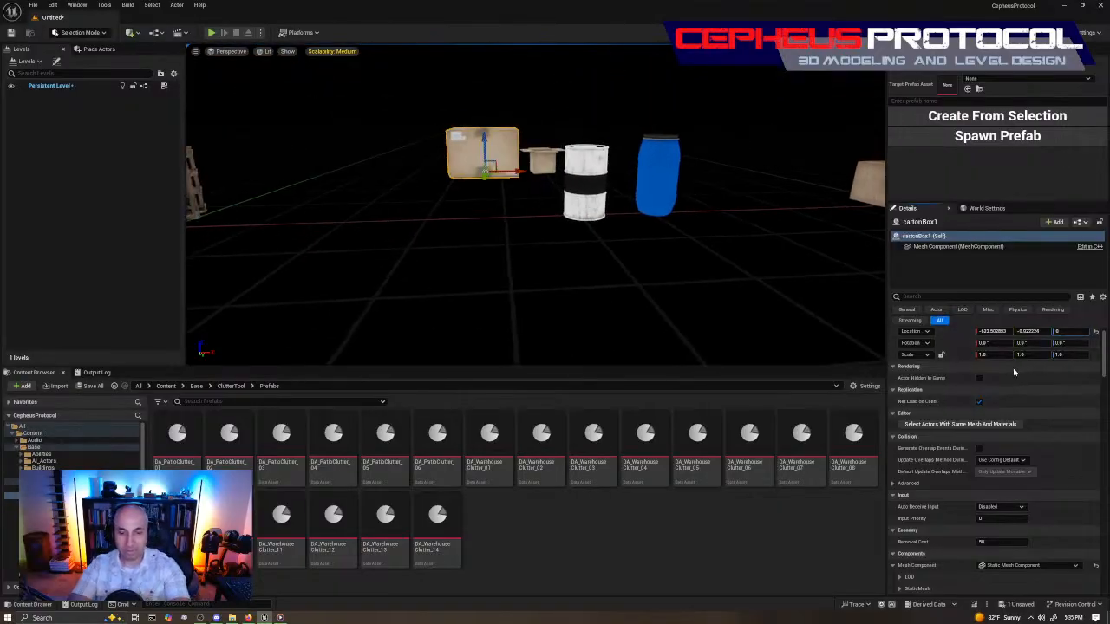
key("Return")
Move the cardboard box off the carton pair towards the blue barrel and set its Z location to 0.
mouse_move(694, 225)
right_mouse_down()
mouse_move(689, 260)
mouse_move(686, 219)
right_mouse_up()
left_click(646, 158)
left_click_drag(652, 167, 492, 166, "alt")
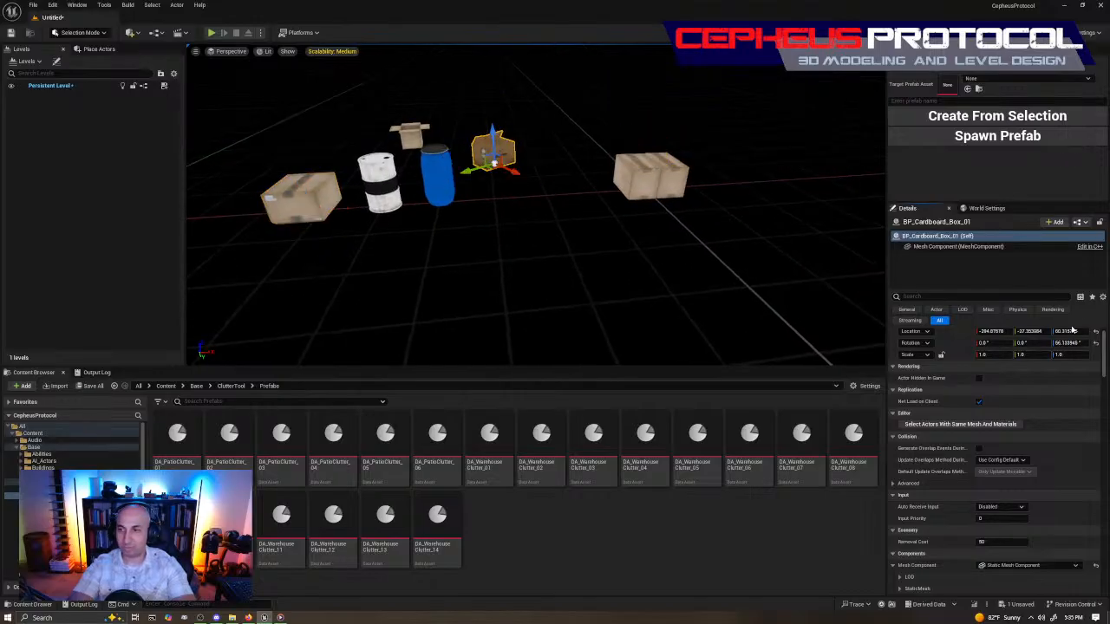
type("0")
key("Return")
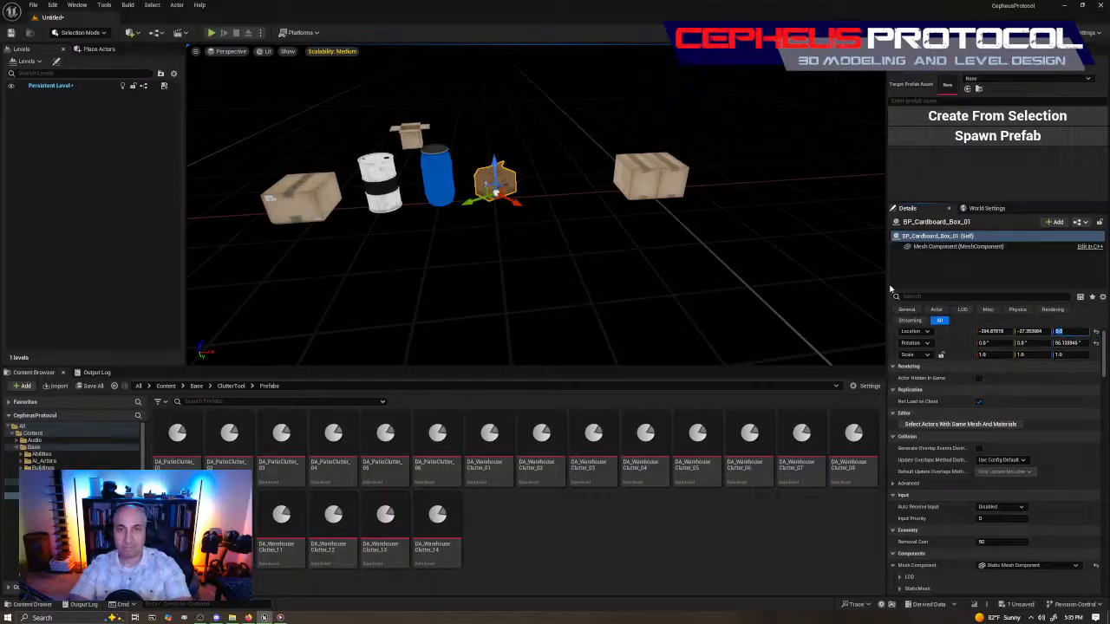
Move the two cartons away from the origin to line up beside the spare carton.
left_click(651, 180)
right_click_drag(627, 118, 633, 168)
left_click_drag(642, 188, 377, 219)
left_click(648, 177)
left_click_drag(662, 185, 357, 208)
Move the blue water barrel next to the origin and duplicate it along X so the copy stands beside it.
right_click_drag(512, 133, 505, 109)
left_click(523, 227)
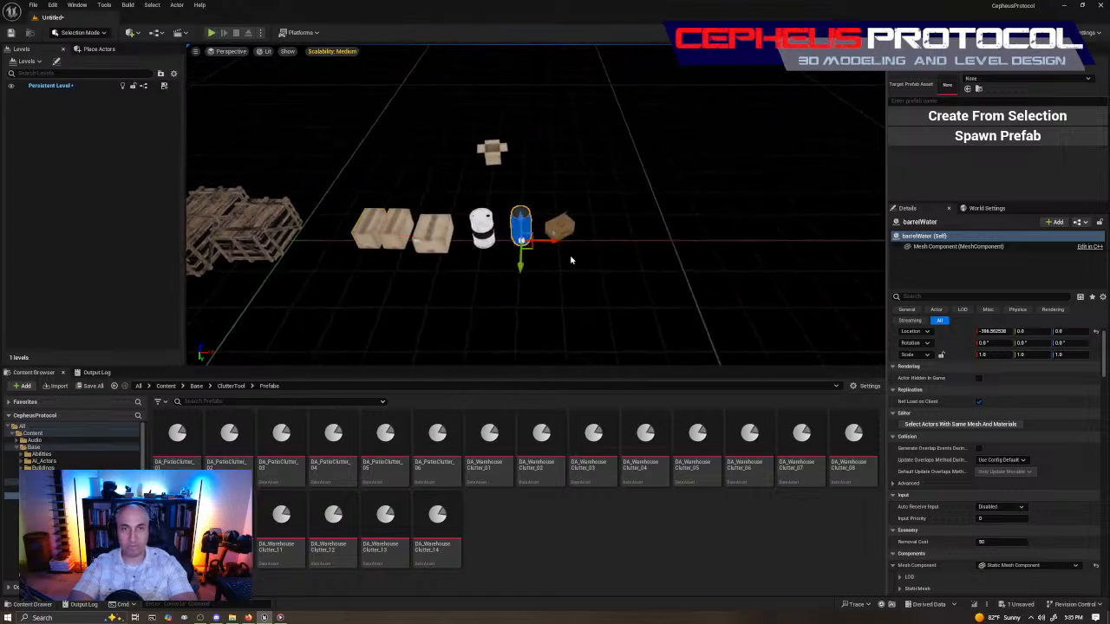
left_click_drag(554, 241, 693, 242)
key("f")
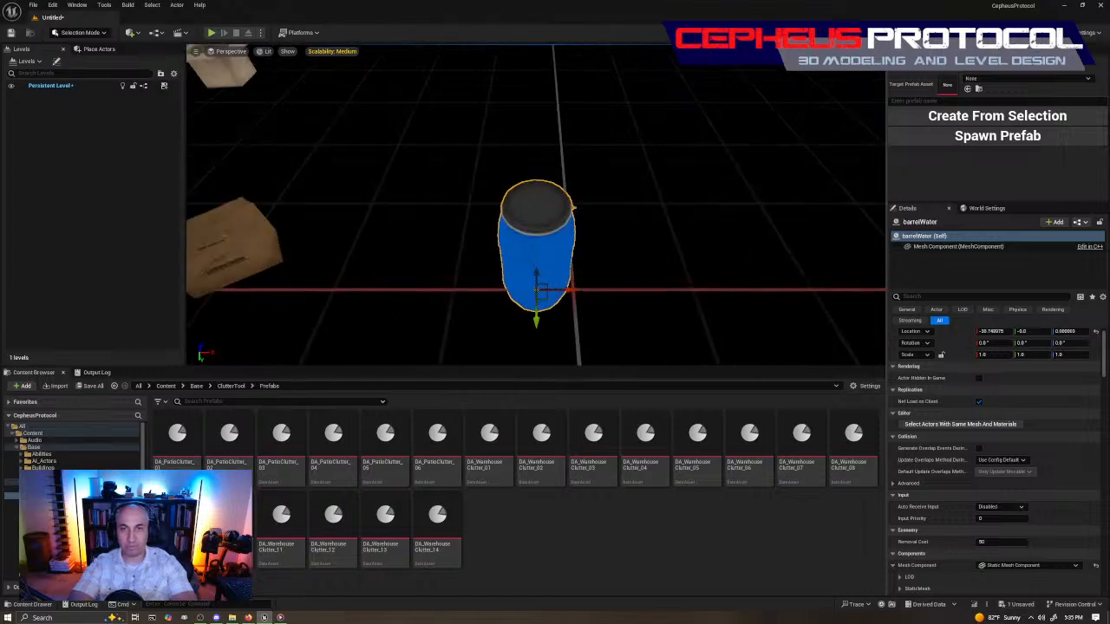
scroll(574, 255, "down", 2)
left_click_drag(562, 254, 634, 280, "alt")
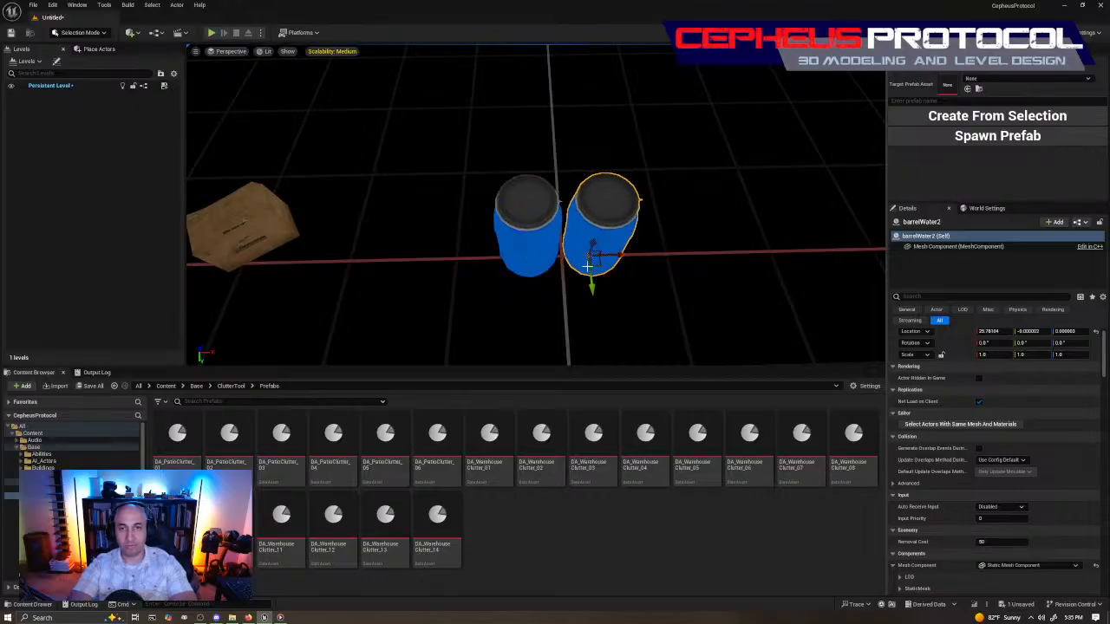
Duplicate the pair of blue barrels along Y twice to form a block of six barrels.
left_click(531, 217, "ctrl")
right_click_drag(530, 217, 528, 212)
left_click_drag(521, 210, 505, 274, "alt")
right_click_drag(602, 185, 516, 238)
key("w")
left_click_drag(503, 280, 501, 280)
Select all six blue barrels and create the prefab DA_WarehouseClutter_15 from them.
left_click(602, 232)
left_click(606, 168, "ctrl")
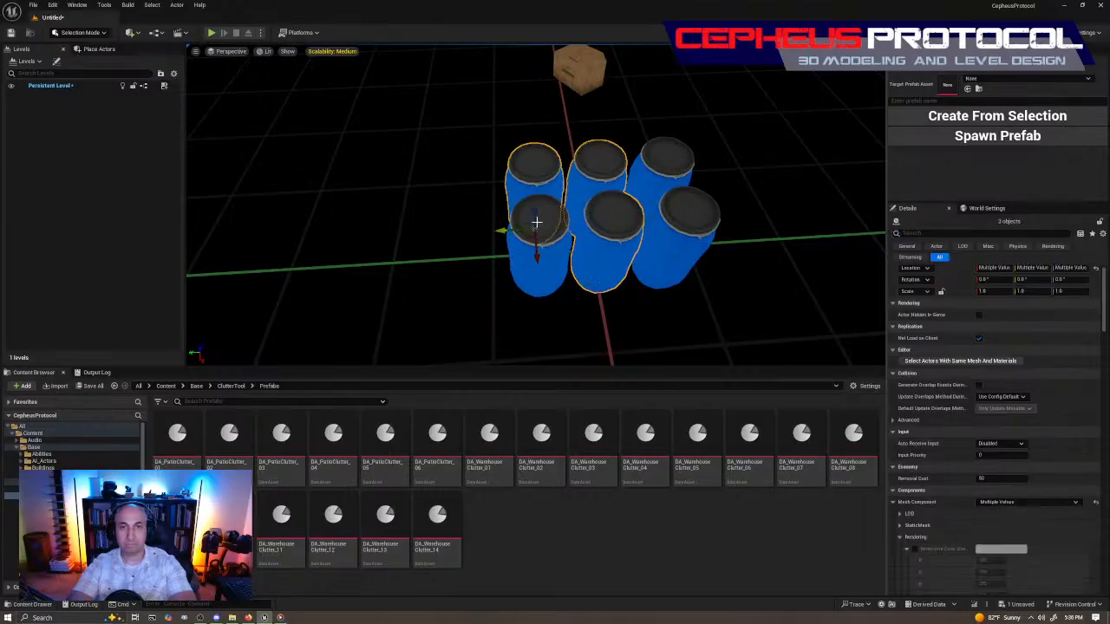
left_click(549, 197)
left_click(605, 167)
left_click(540, 239, "ctrl")
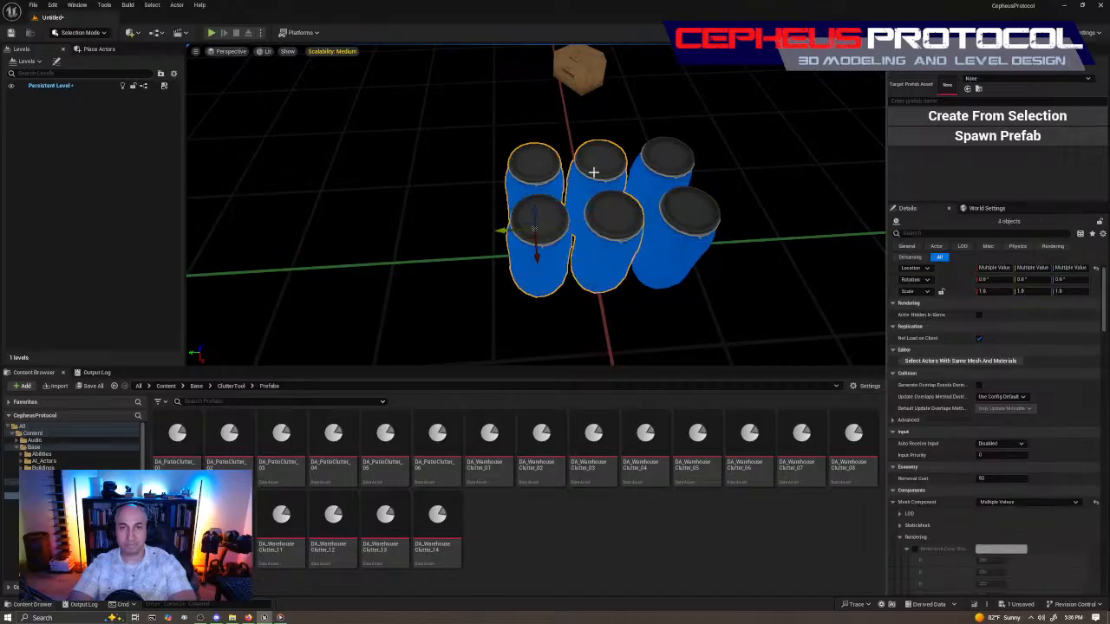
right_click_drag(695, 254, 696, 253)
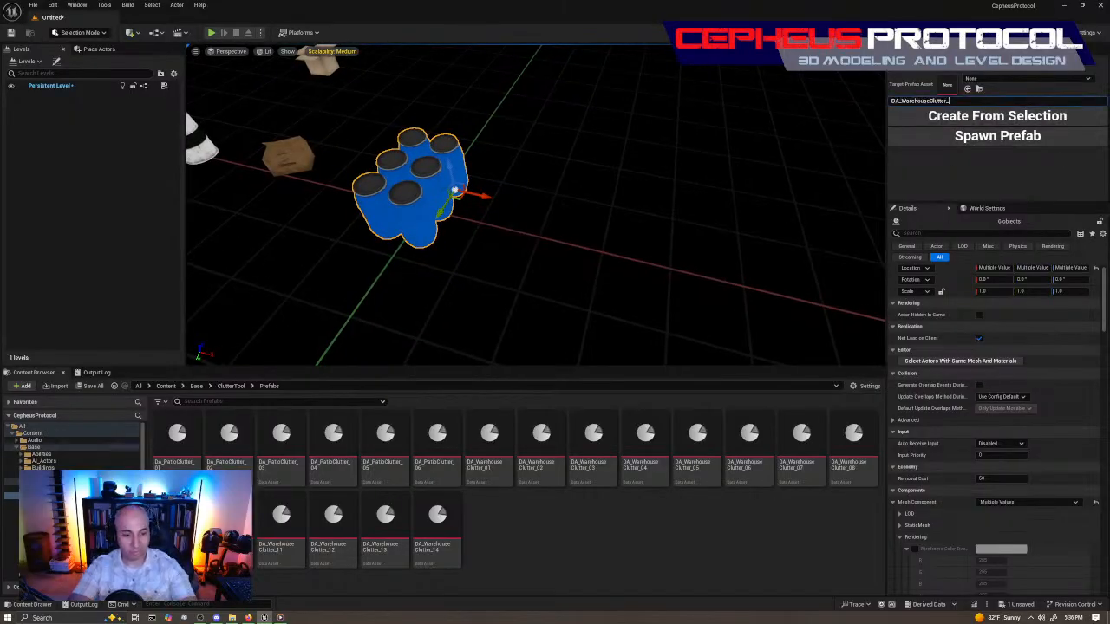
right_click_drag(696, 253, 695, 253)
left_click(1054, 115)
right_click_drag(603, 225, 600, 200)
right_click_drag(748, 247, 754, 236)
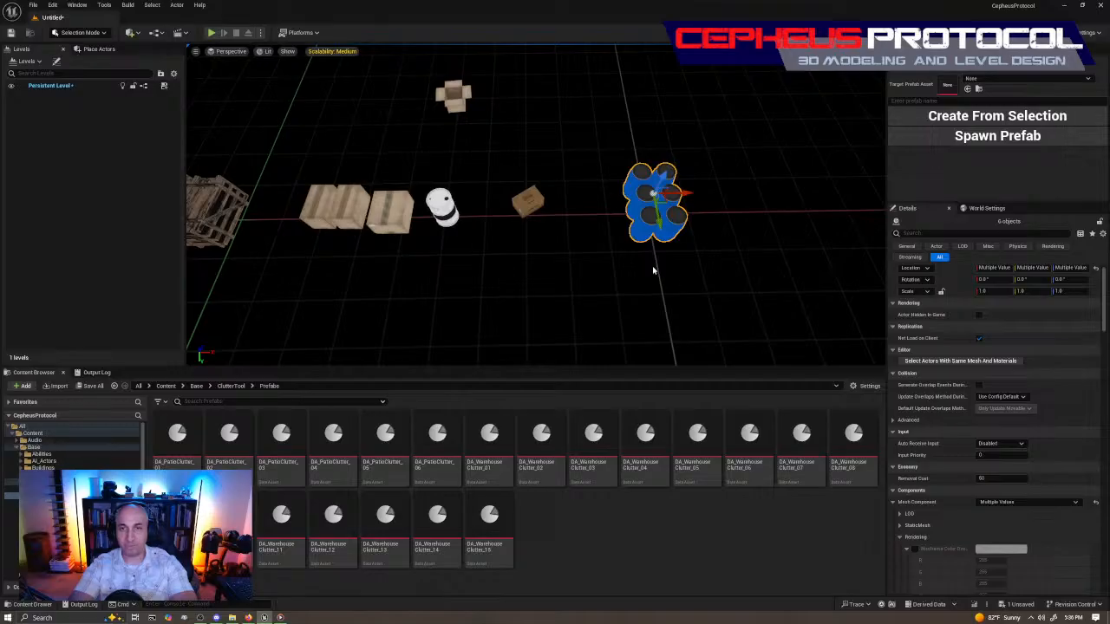
Duplicate the block of six blue barrels upward and snap the copies down onto the lower layer.
right_click_drag(740, 243, 740, 236)
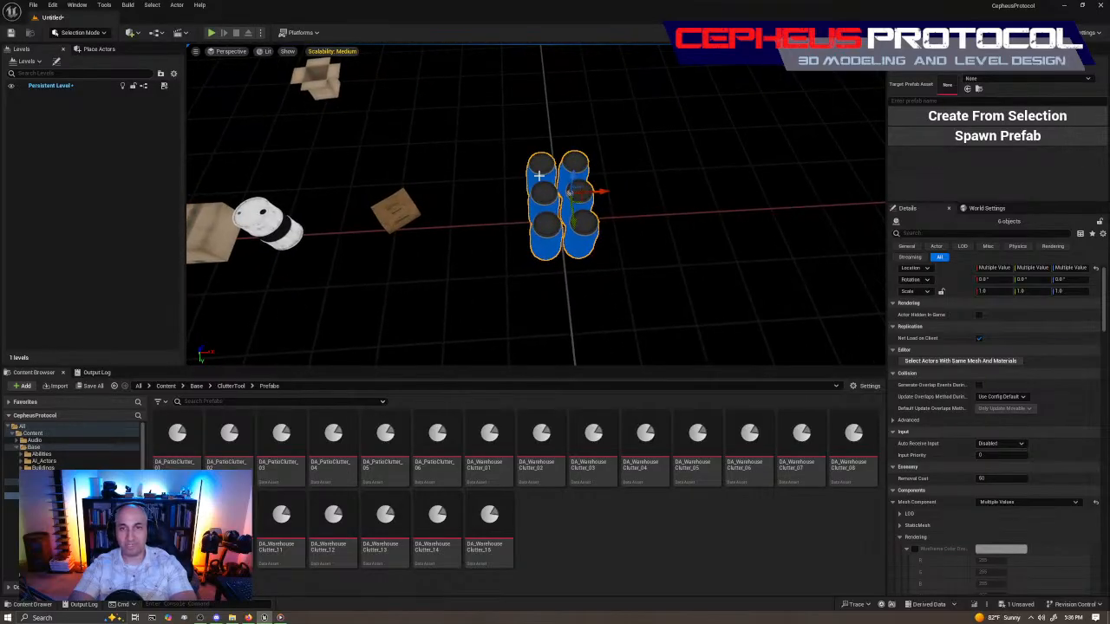
right_click_drag(613, 250, 613, 250)
right_click_drag(733, 208, 734, 208)
left_click_drag(567, 211, 574, 116, "alt")
right_click_drag(696, 177, 697, 177)
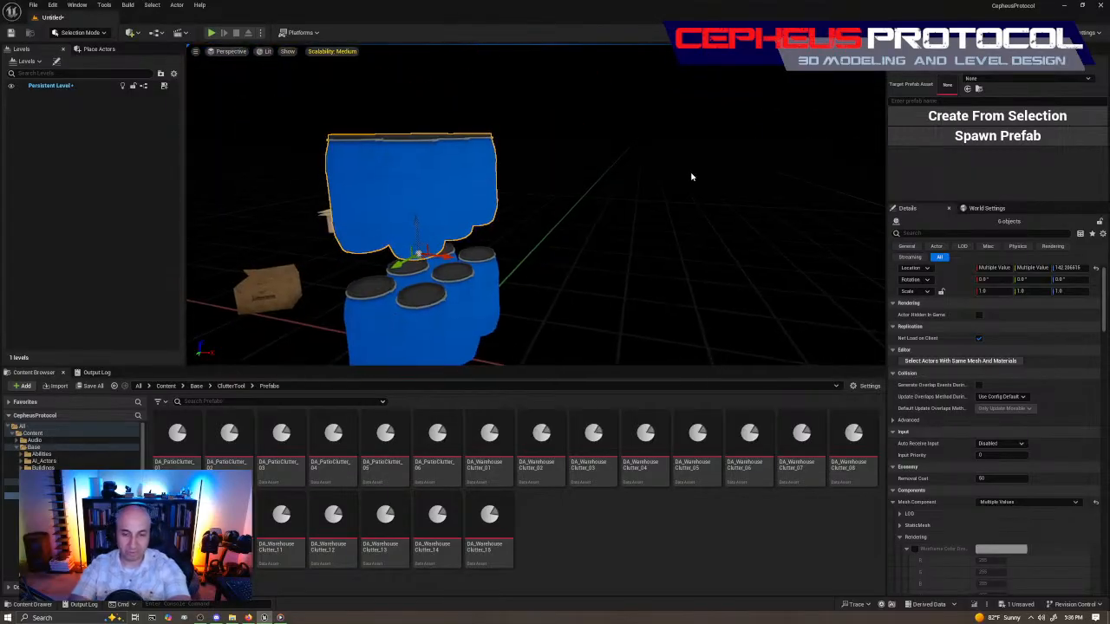
key("End")
right_click_drag(516, 170, 511, 265)
Select all twelve stacked blue barrels and create the prefab DA_WarehouseClutter_16 from them.
left_click(501, 263)
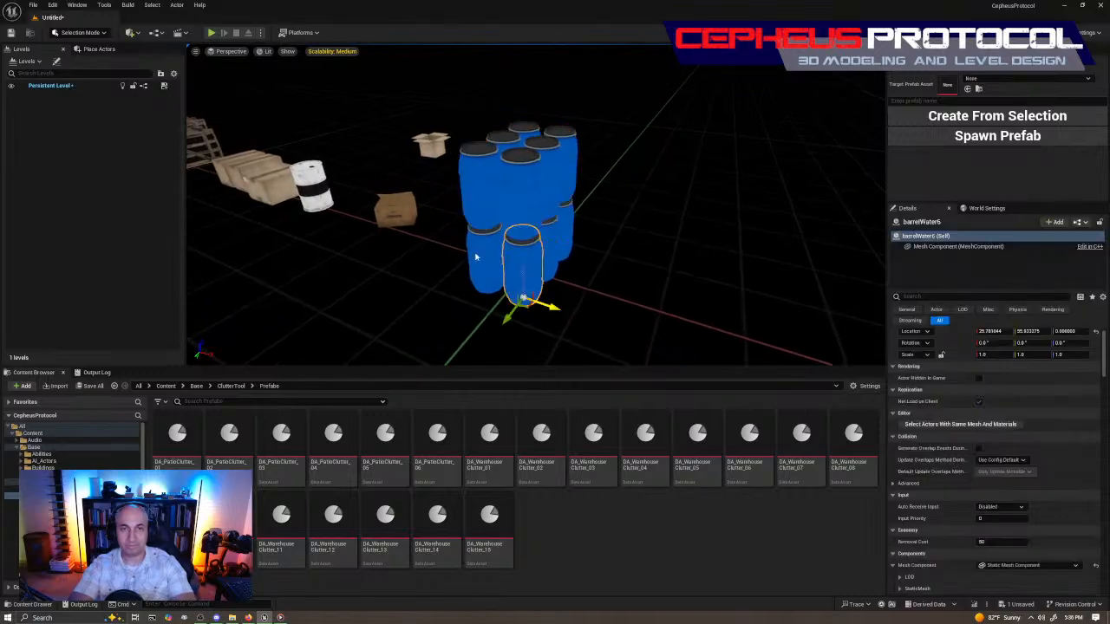
left_click(476, 257, "ctrl")
right_click_drag(587, 260, 587, 260)
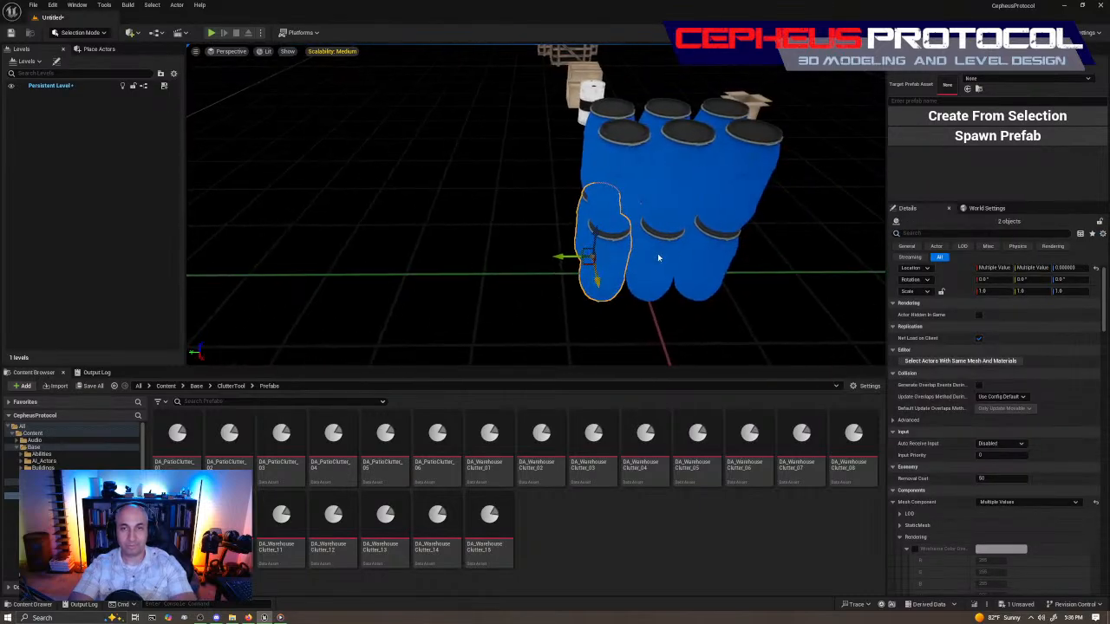
right_click_drag(755, 268, 755, 268)
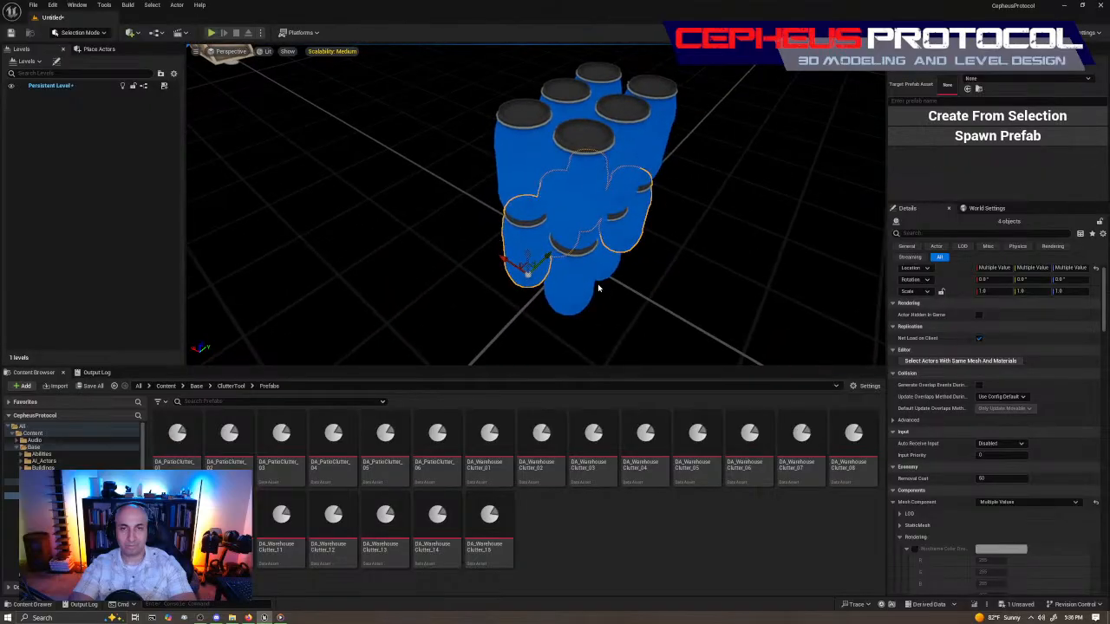
left_click(609, 271, "ctrl")
right_click_drag(609, 270, 609, 271)
left_click(727, 258, "ctrl")
left_click(665, 238, "ctrl")
left_click(548, 206, "ctrl")
left_click(654, 167, "ctrl")
left_click(713, 172, "ctrl")
right_click_drag(713, 172, 713, 171)
right_click_drag(686, 243, 686, 243)
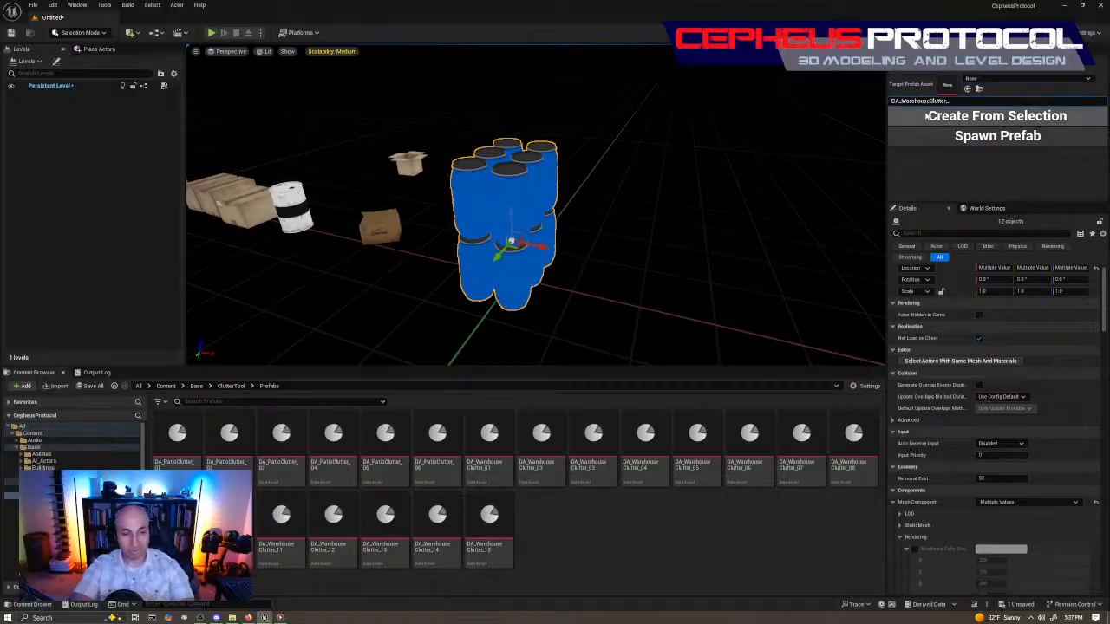
left_click(997, 118)
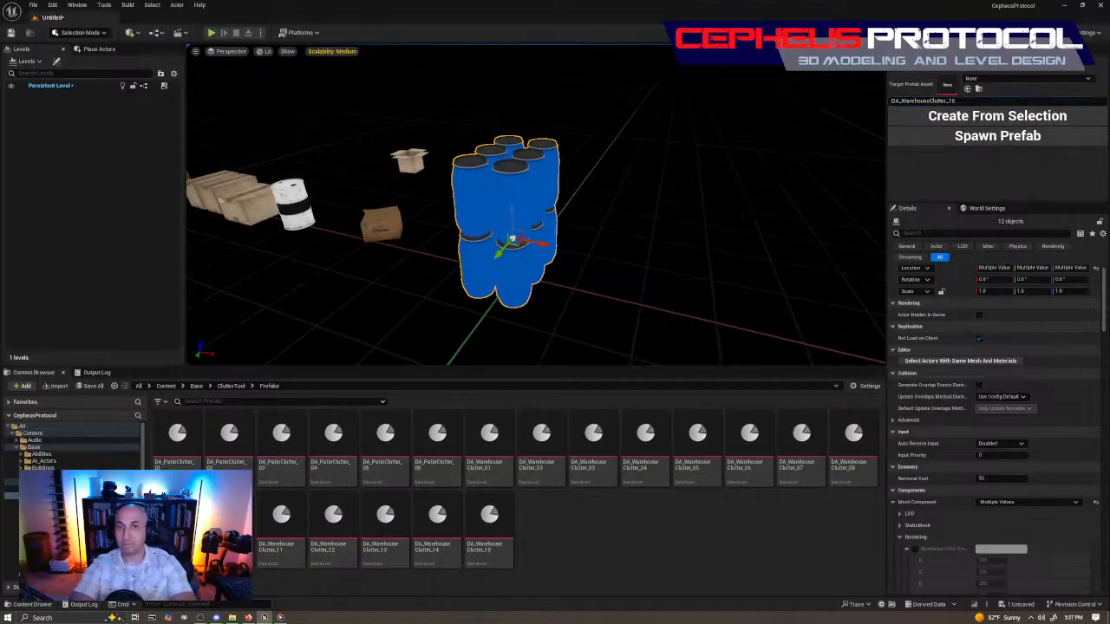
Delete all but one of the blue barrels and move the remaining one away between the cartons and the cardboard box.
right_click_drag(706, 212, 598, 203)
left_click(586, 199)
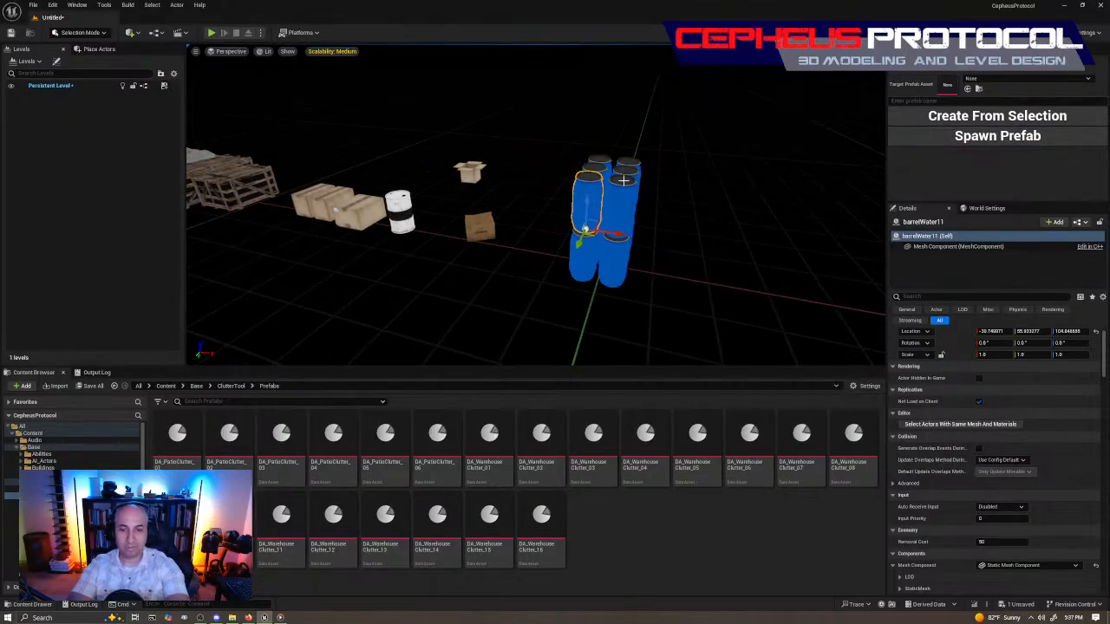
key("Delete")
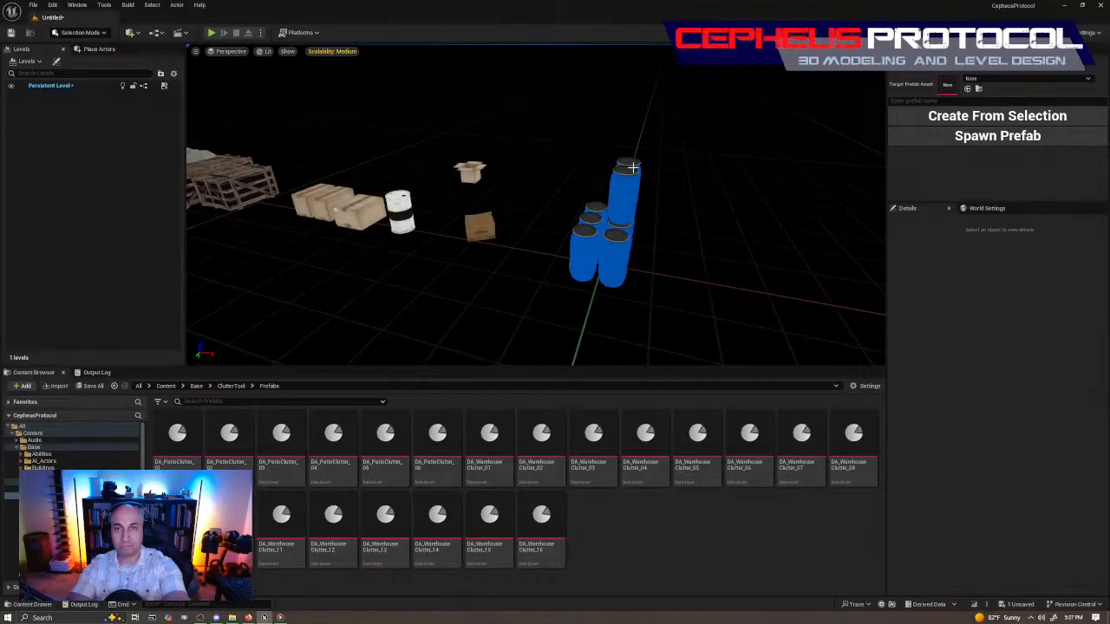
left_click(621, 244)
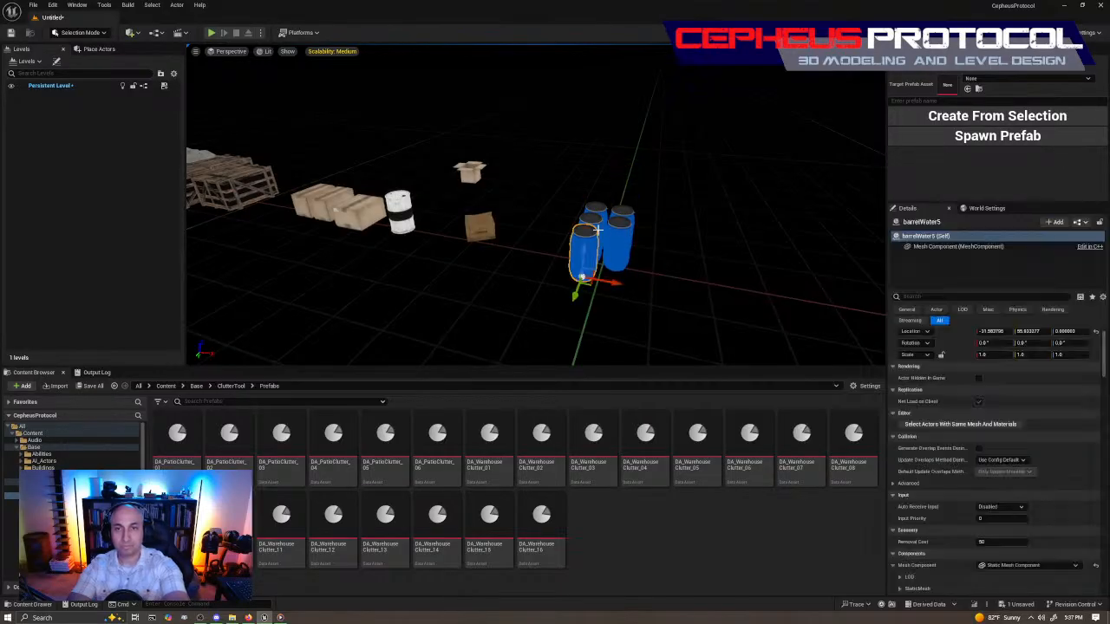
key("Delete")
left_click(626, 217)
key("Delete")
left_click(607, 230)
left_click_drag(596, 249, 426, 221)
Move the white barrel to the origin and duplicate it along X so the copy stands beside it.
left_click(398, 224)
mouse_move(397, 231)
right_mouse_down()
mouse_move(425, 235)
mouse_move(401, 260)
mouse_move(397, 232)
right_mouse_up()
left_click_drag(394, 192, 594, 295)
key("f")
scroll(510, 208, "down", 2)
left_click_drag(509, 208, 556, 245, "alt")
Duplicate the pair of white barrels along Y twice to form a block of six barrels.
left_click(482, 200, "ctrl")
right_click_drag(482, 199, 438, 227)
left_click_drag(468, 208, 503, 239, "alt")
key("a")
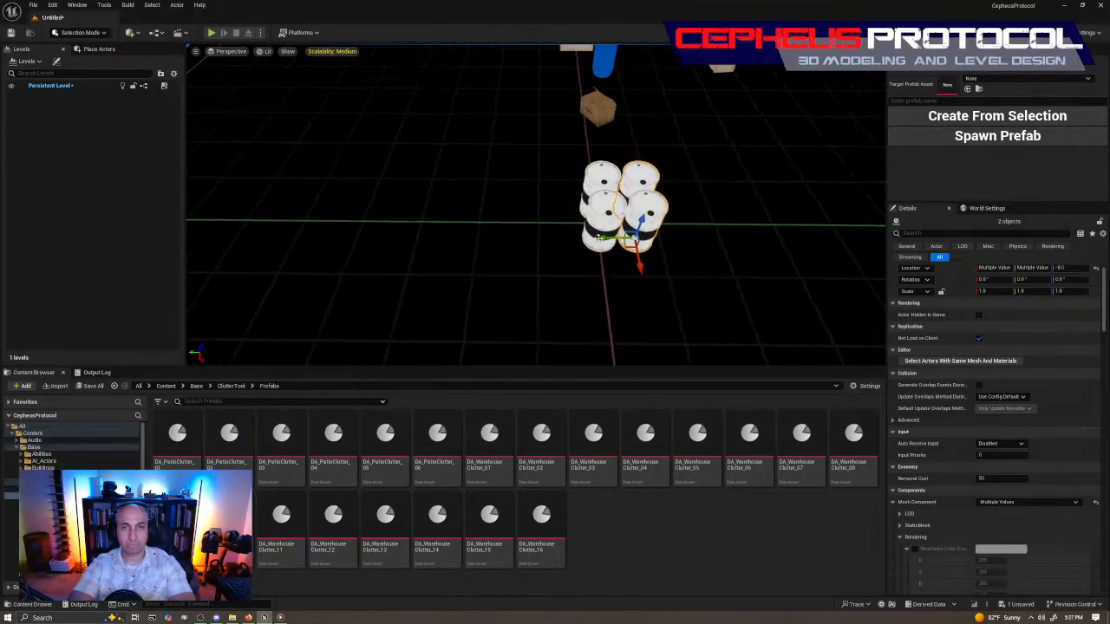
left_click_drag(612, 237, 538, 256, "alt")
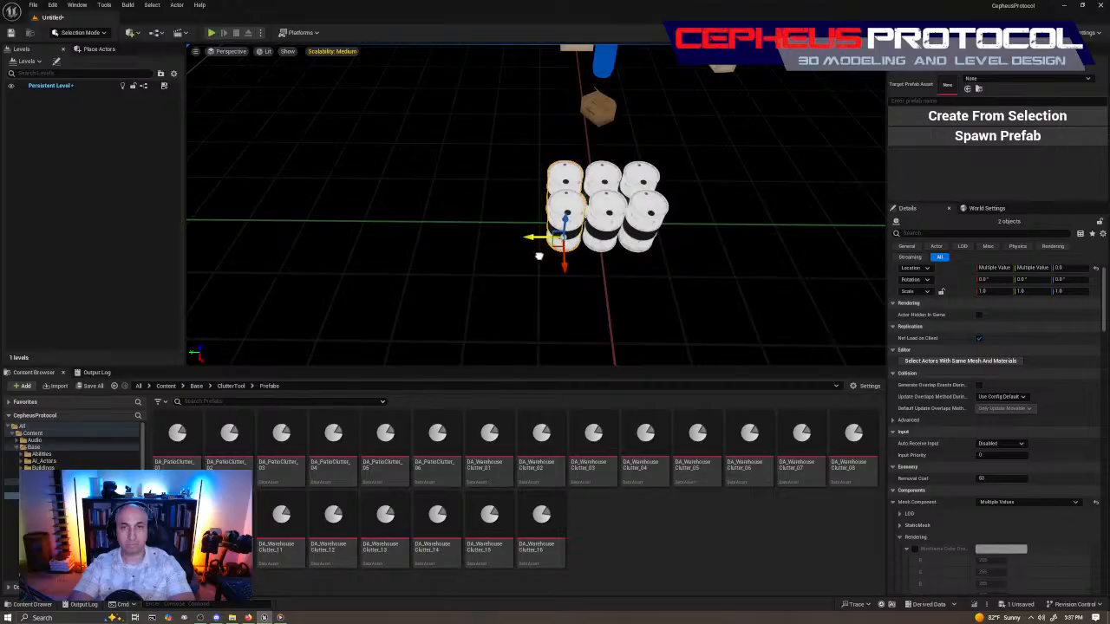
Select all six white barrels and create the prefab DA_WarehouseClutter_17 from them.
key("w")
right_click_drag(539, 256, 679, 223)
key("d")
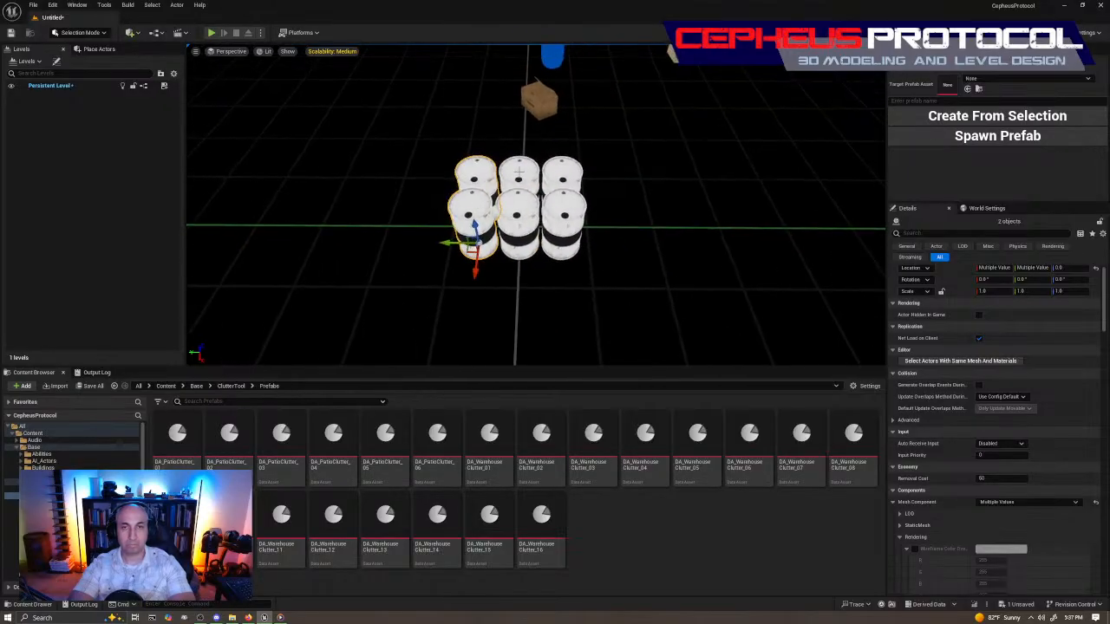
left_click(519, 174)
left_click(515, 205, "ctrl")
left_click(462, 205, "ctrl")
left_click(474, 176, "ctrl")
left_click(562, 208, "ctrl")
key("a")
right_click_drag(564, 186, 698, 174)
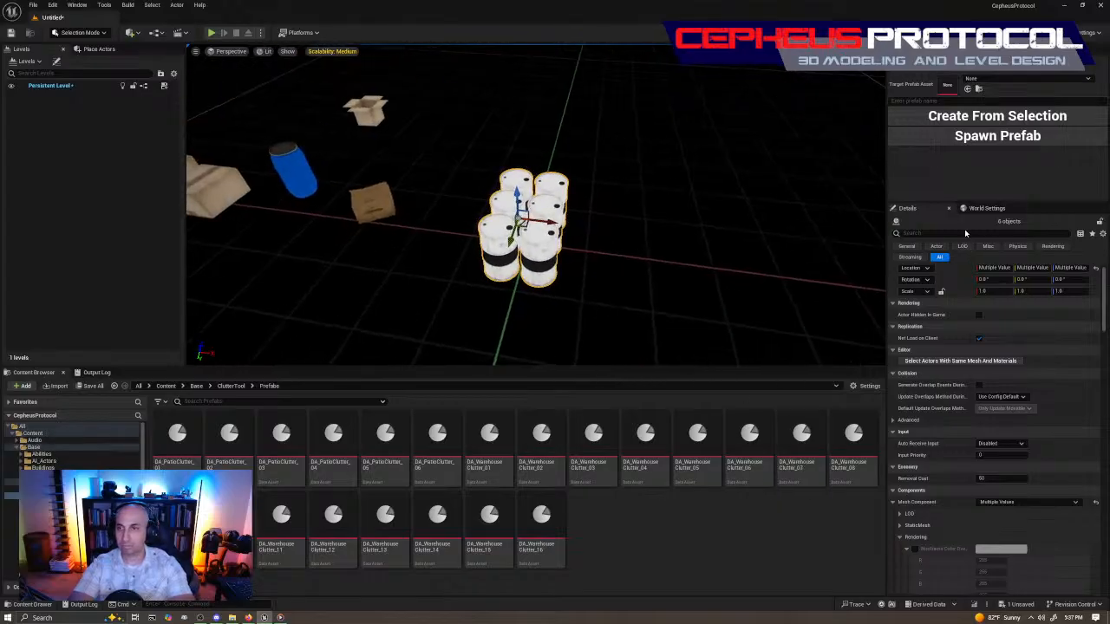
left_click(951, 102)
type("DA_WarehouseClutter_")
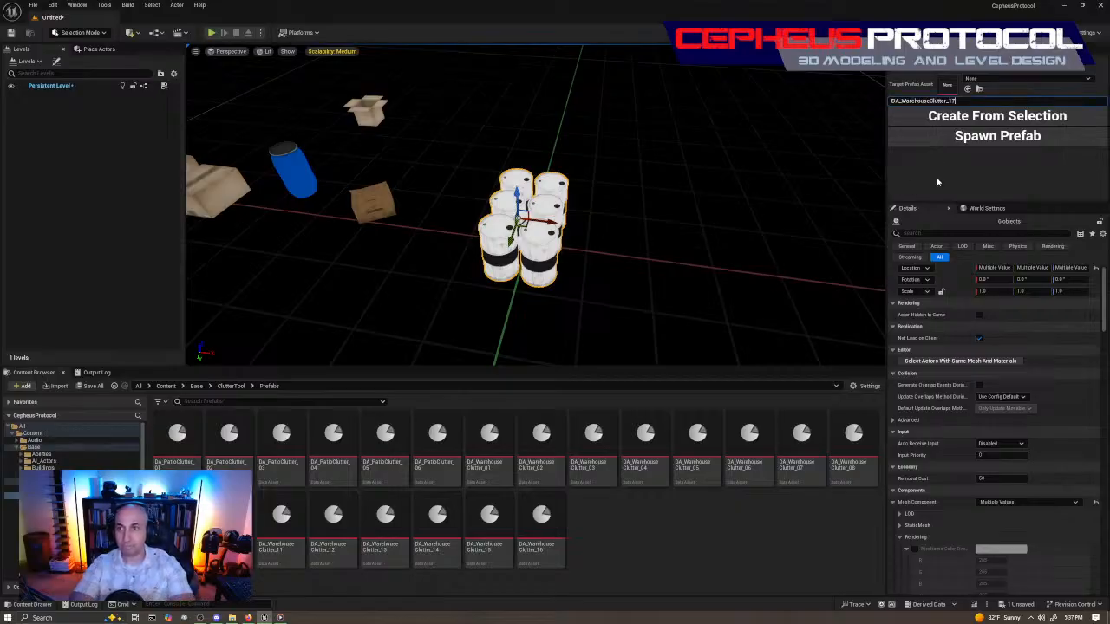
key("f")
left_click(982, 120)
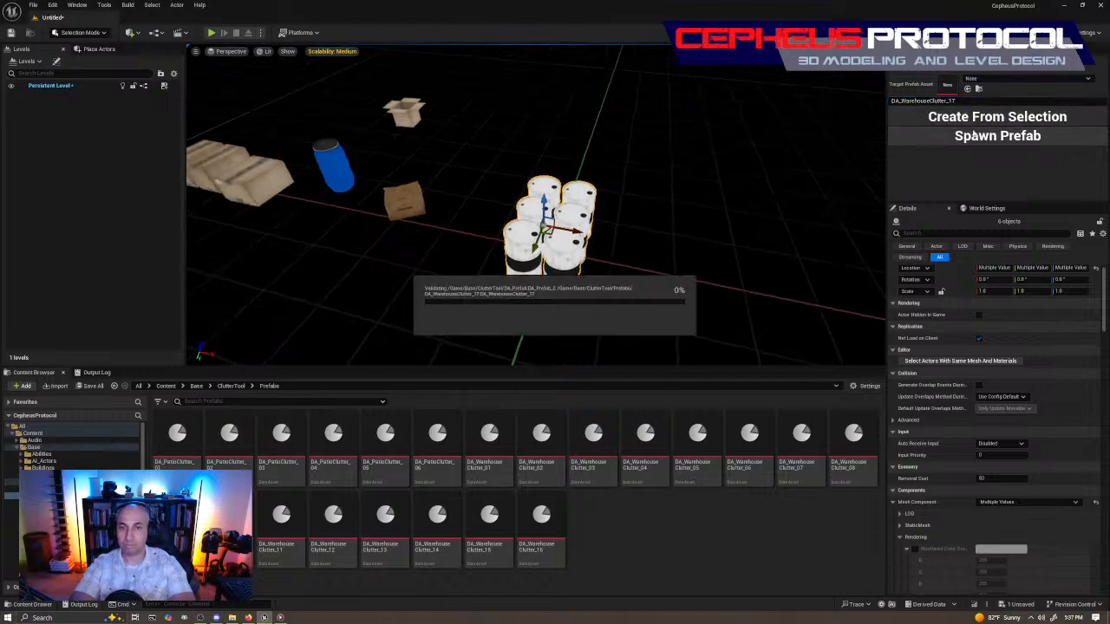
Duplicate the block of six white barrels upward and snap the copies down onto the lower layer.
left_click_drag(545, 203, 546, 143, "alt")
key("End")
right_click_drag(612, 228, 694, 208)
key("w")
right_click_drag(555, 252, 520, 255)
Select all twelve stacked white barrels and create the prefab DA_WarehouseClutter_18 from them.
left_click(552, 267)
left_click(599, 246, "ctrl")
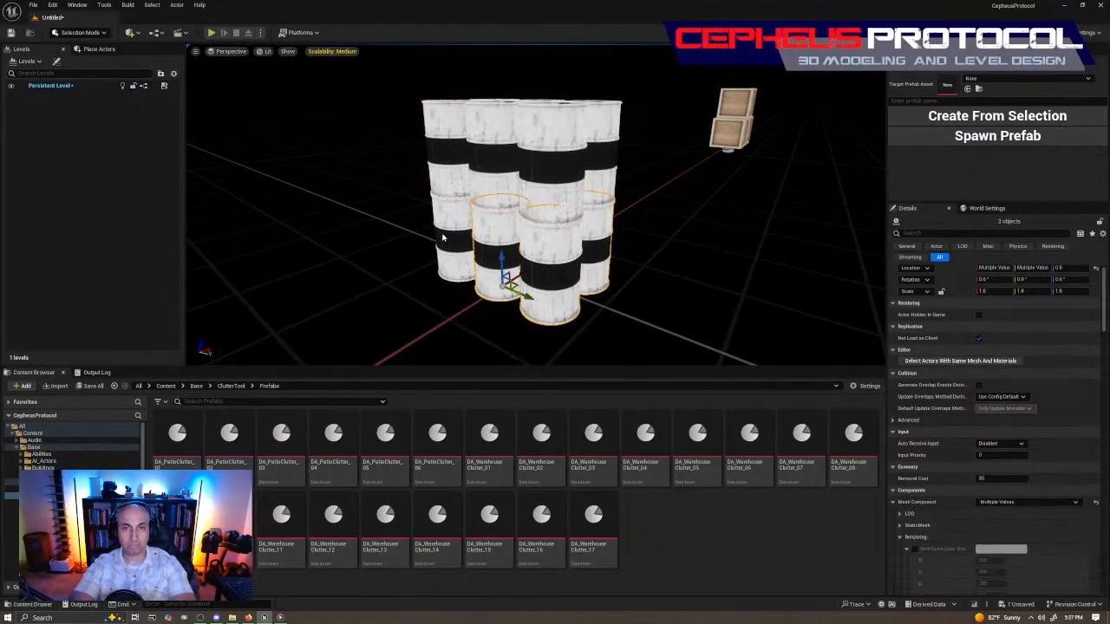
left_click(503, 252)
left_click(552, 283, "ctrl")
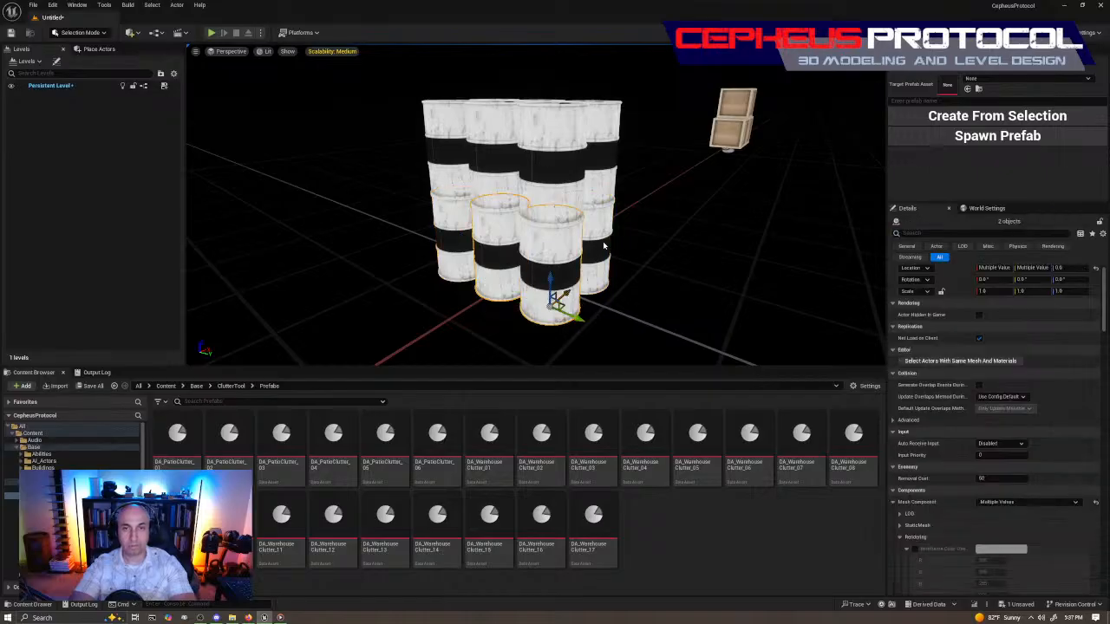
mouse_move(624, 254)
right_mouse_down()
mouse_move(598, 257)
mouse_move(622, 275)
right_mouse_up()
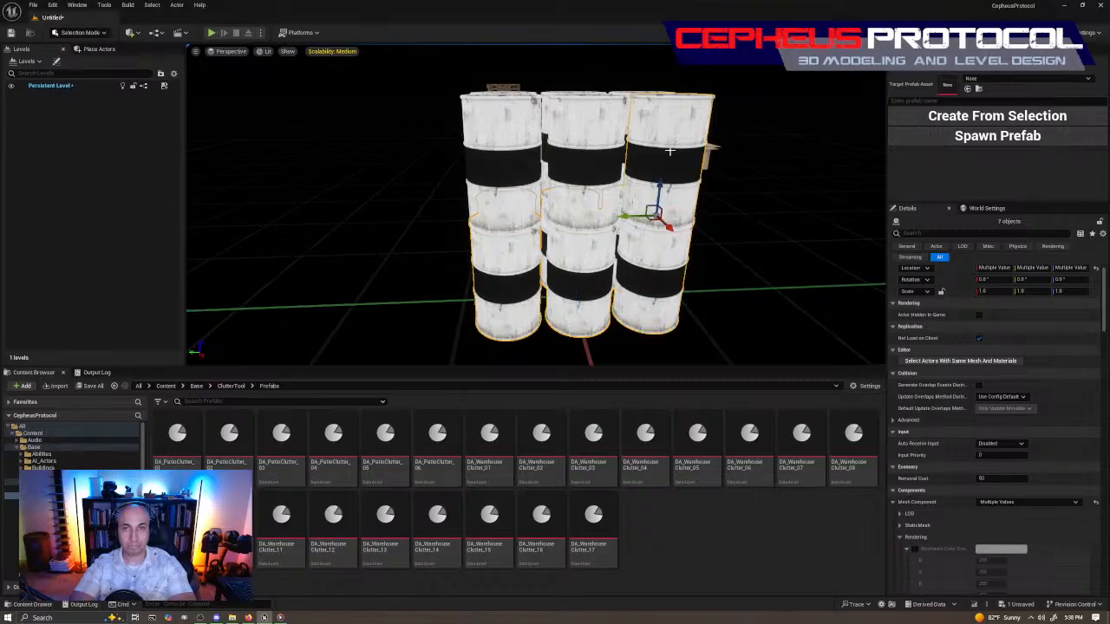
right_click_drag(545, 205, 681, 246)
mouse_move(586, 184)
right_mouse_down()
mouse_move(554, 185)
mouse_move(583, 184)
right_mouse_up()
left_click(972, 101)
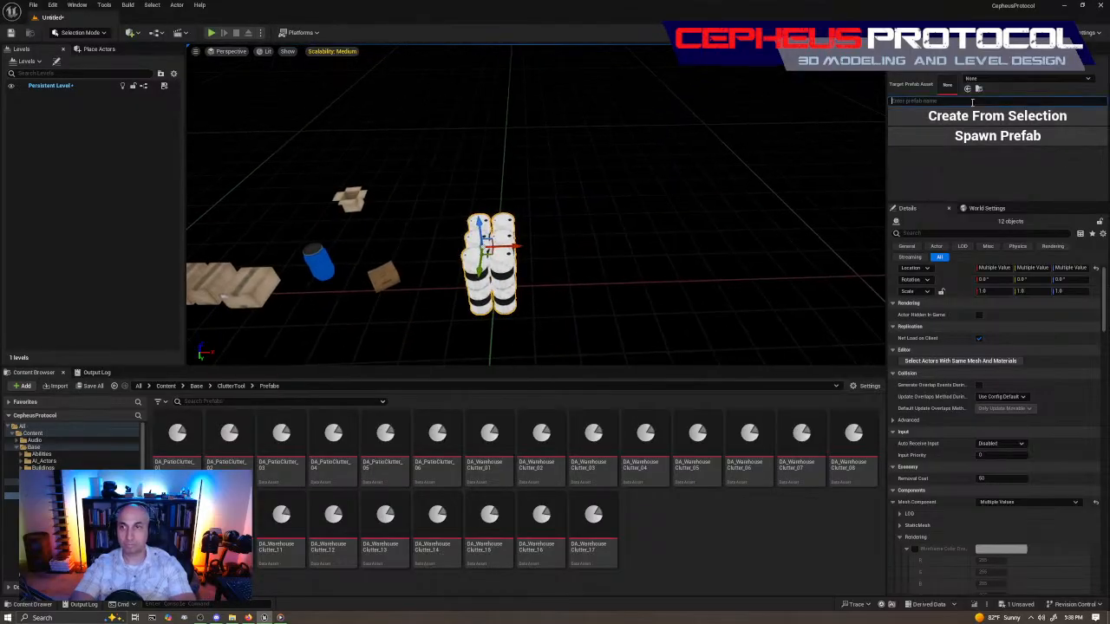
type("DA_WarehouseClutter_")
type("1")
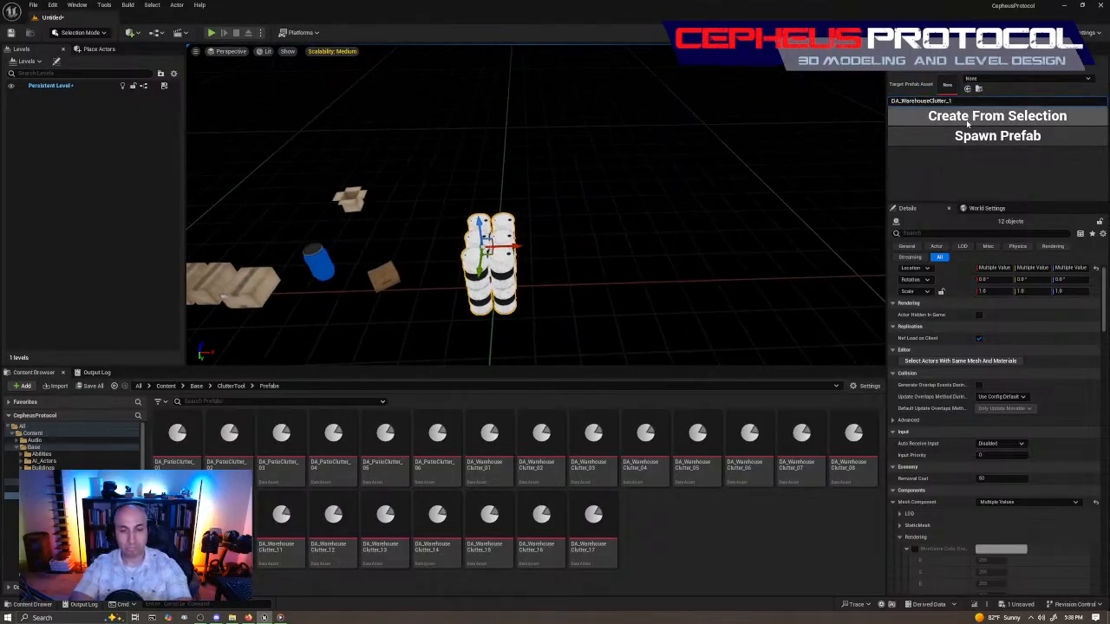
type("8")
right_click_drag(774, 165, 730, 181)
left_click(997, 122)
Start clearing the upper layer of white barrels by deleting the front barrels of the stack.
key("w")
key("a")
left_click(555, 247)
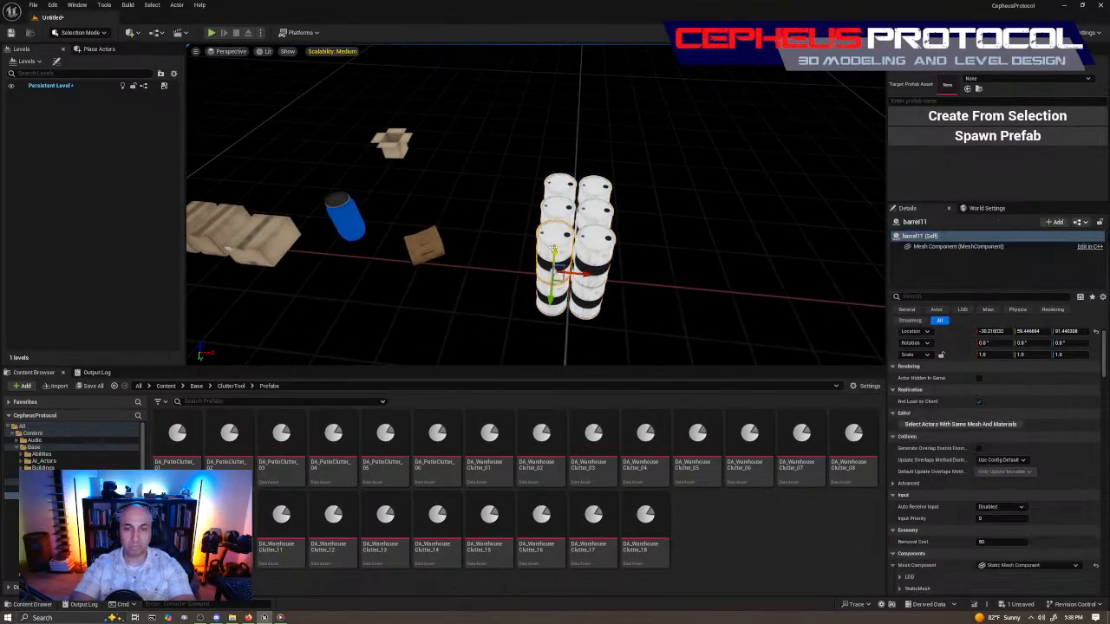
key("Delete")
left_click(592, 238)
key("Delete")
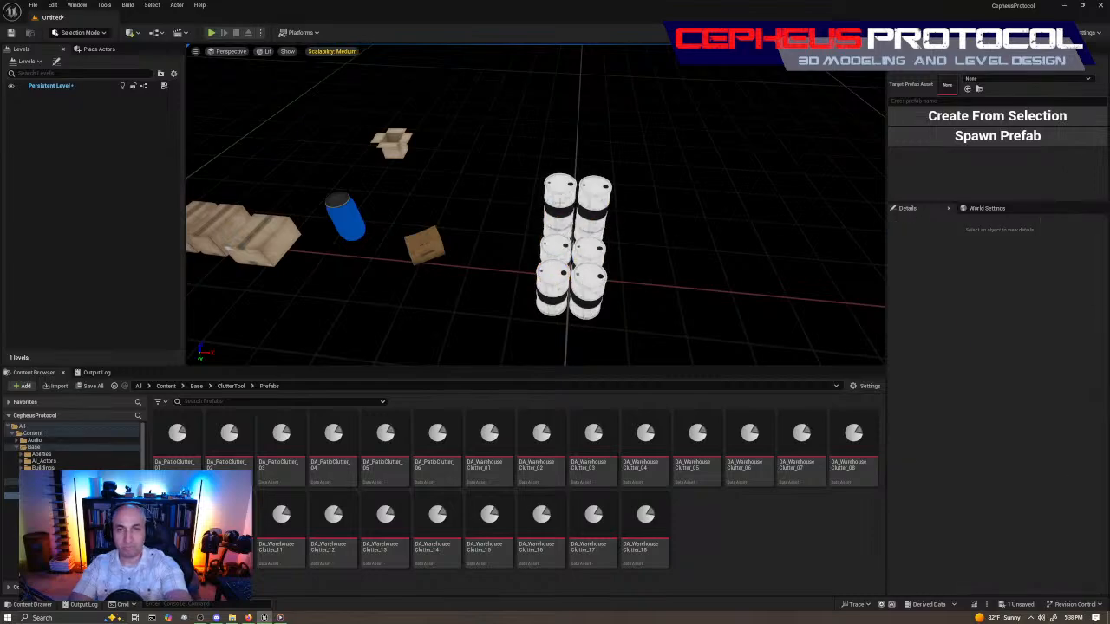
Delete the surplus white barrels until a single one is left near the origin.
left_click(589, 286)
key("w")
right_click_drag(680, 227, 681, 228)
key("d")
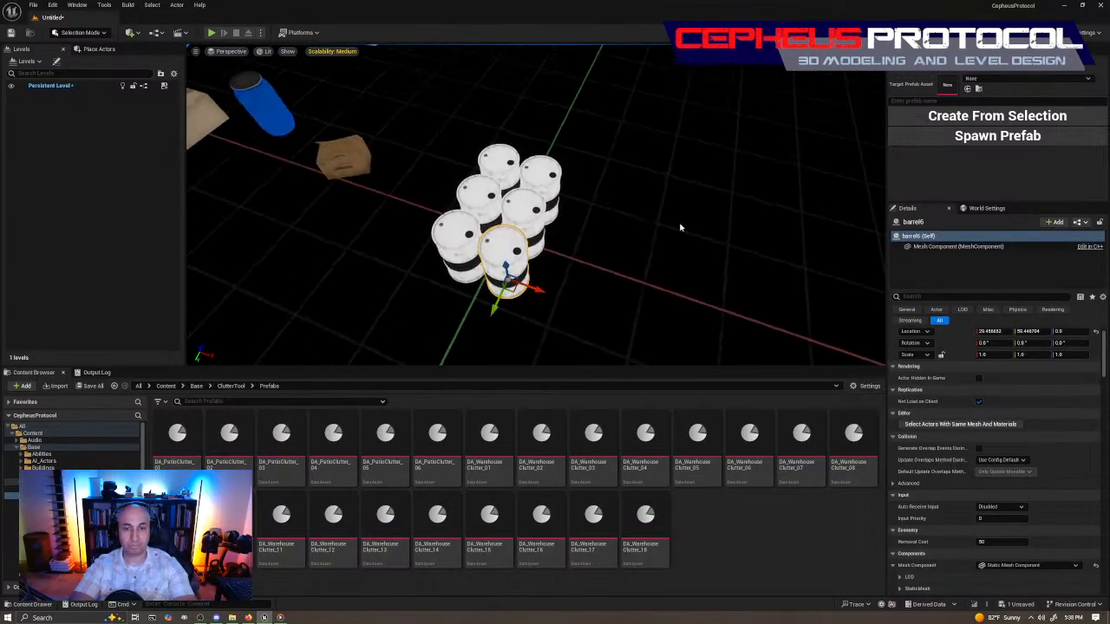
key("Delete")
left_click(458, 241)
key("Delete")
left_click(482, 208)
key("Delete")
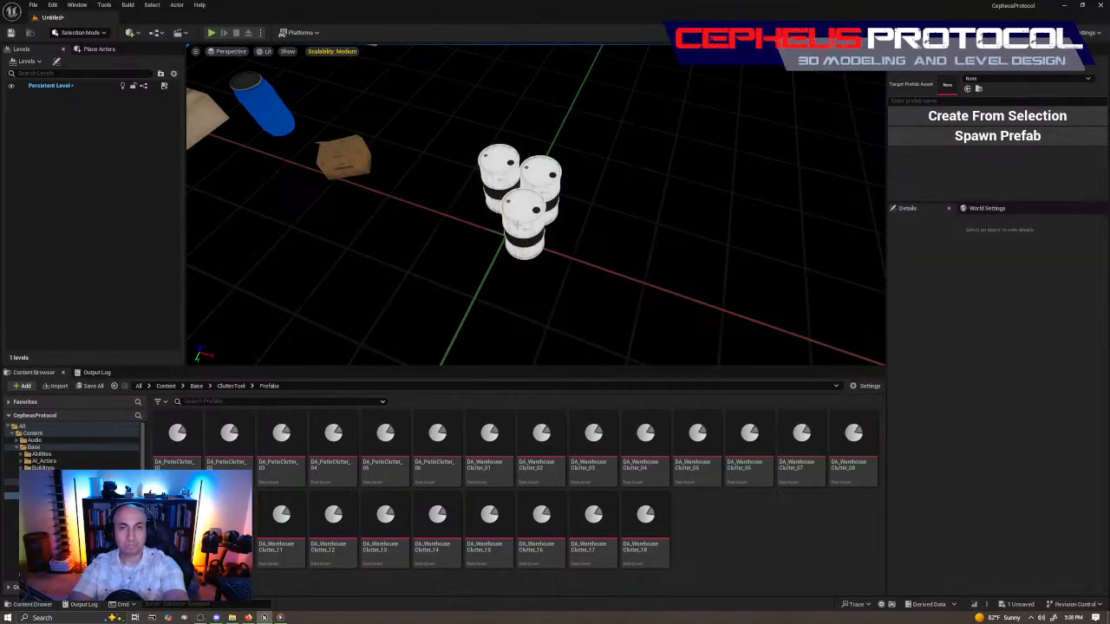
left_click(524, 218)
key("Delete")
left_click(540, 191)
key("Delete")
Move the remaining white barrel away from the origin to stand near the spare cartons.
left_click(508, 179)
key("a")
right_click_drag(629, 193, 637, 194)
key("s")
left_click_drag(445, 182, 341, 182)
Move the slatted wooden crate from the row of spare props to the origin.
left_click(247, 217)
key("s")
right_click_drag(286, 215, 277, 213)
left_click_drag(391, 202, 653, 283)
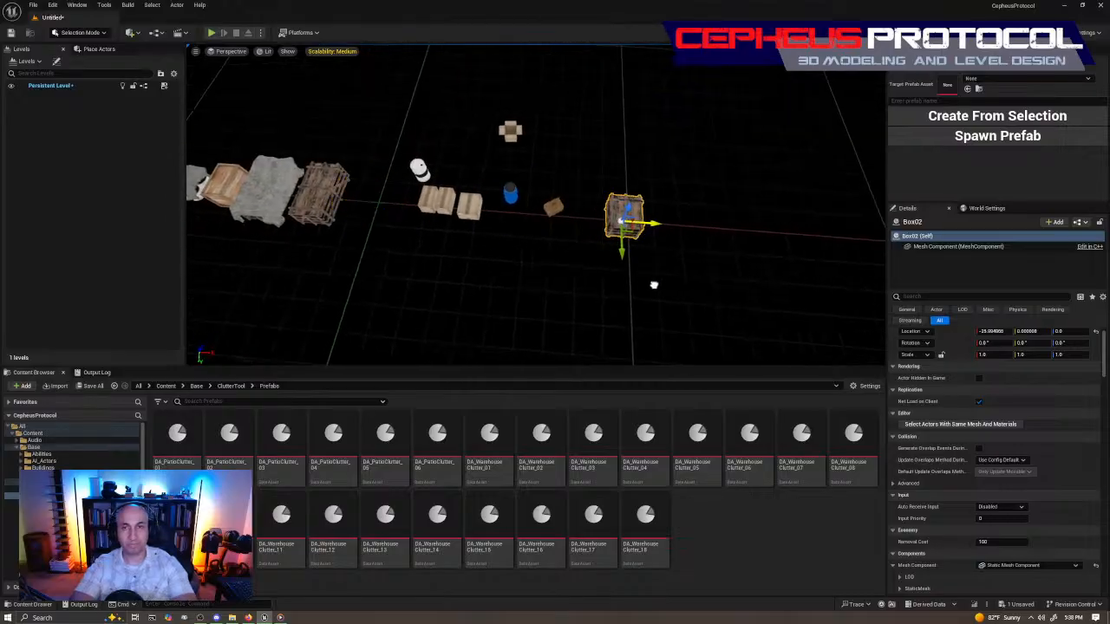
mouse_move(661, 291)
right_mouse_down()
mouse_move(673, 276)
mouse_move(635, 272)
mouse_move(661, 274)
right_mouse_up()
Move the single carton over to the origin and position it on top of the wooden crate.
key("w")
key("s")
left_click(321, 239)
left_click_drag(345, 253, 613, 244)
right_click_drag(613, 244, 646, 251)
key("w")
key("a")
key("a")
key("s")
left_click_drag(651, 225, 621, 221)
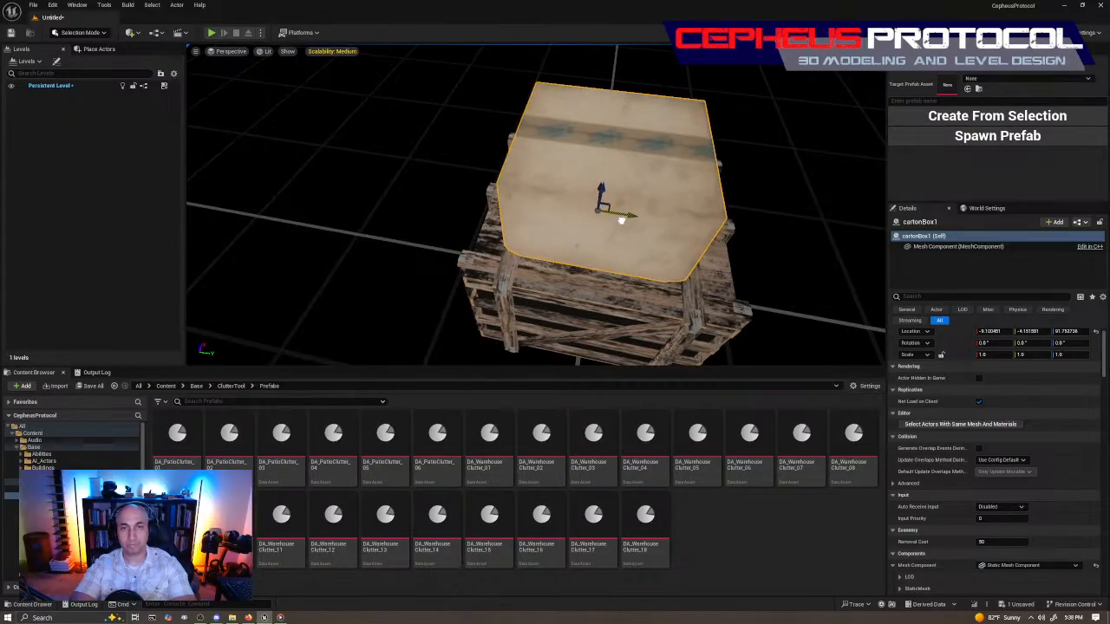
Rotate the carton on the crate about 15° around its vertical axis.
key("d")
right_click_drag(696, 242, 548, 250)
key("s")
key("e")
left_click_drag(561, 230, 589, 204)
key("w")
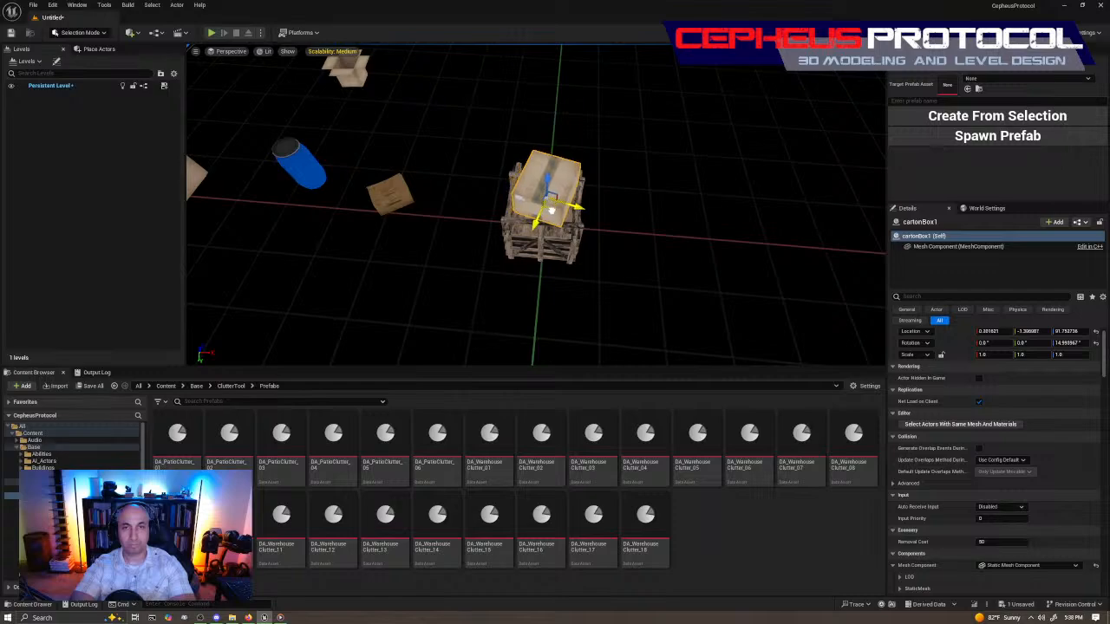
key("s")
right_click_drag(598, 217, 592, 224)
Select the crate together with the carton on top and enter DA_WarehouseClutter_ as the start of the prefab name.
left_click(554, 241)
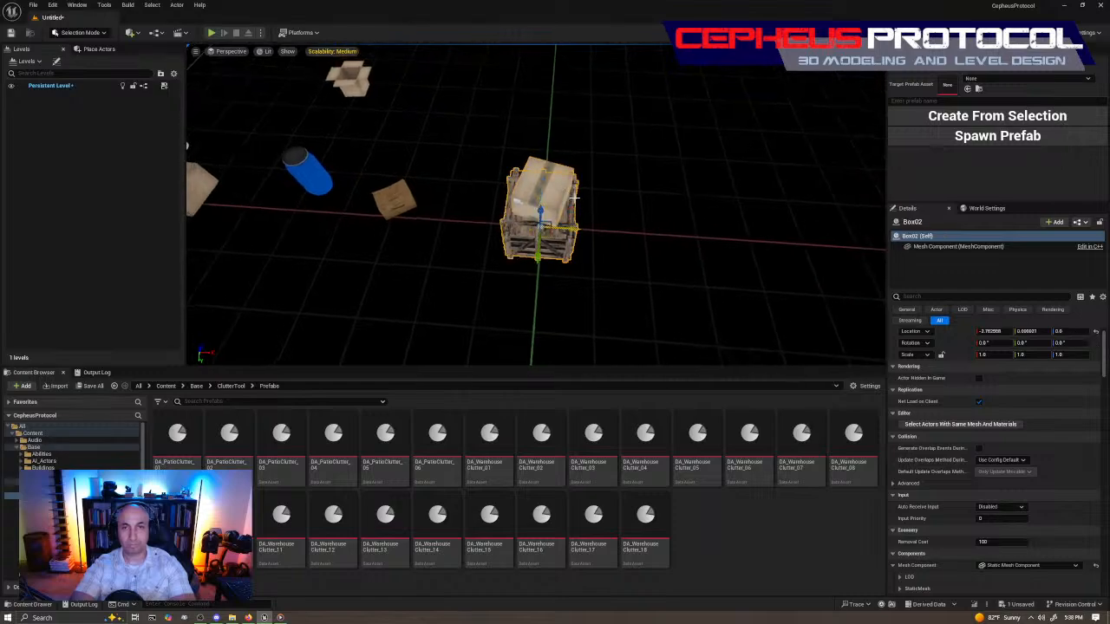
left_click(565, 189, "shift")
left_click(966, 100)
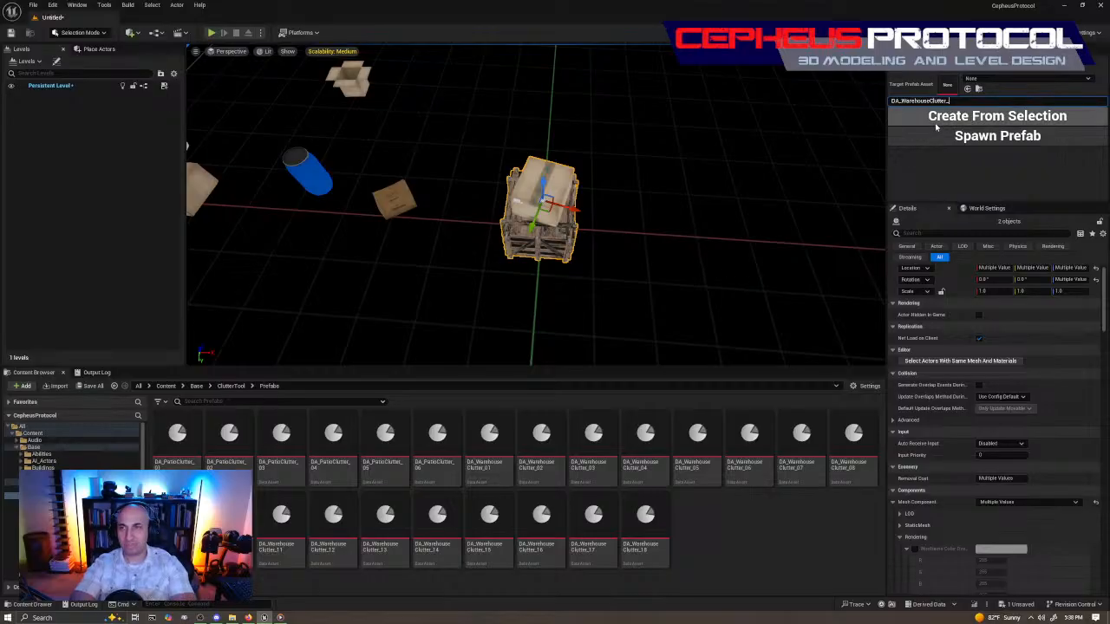
Move the carton off the crate along X, back between the carton pair and the blue barrel.
left_click(547, 198)
right_click_drag(688, 241, 638, 229)
left_click_drag(683, 231, 390, 234)
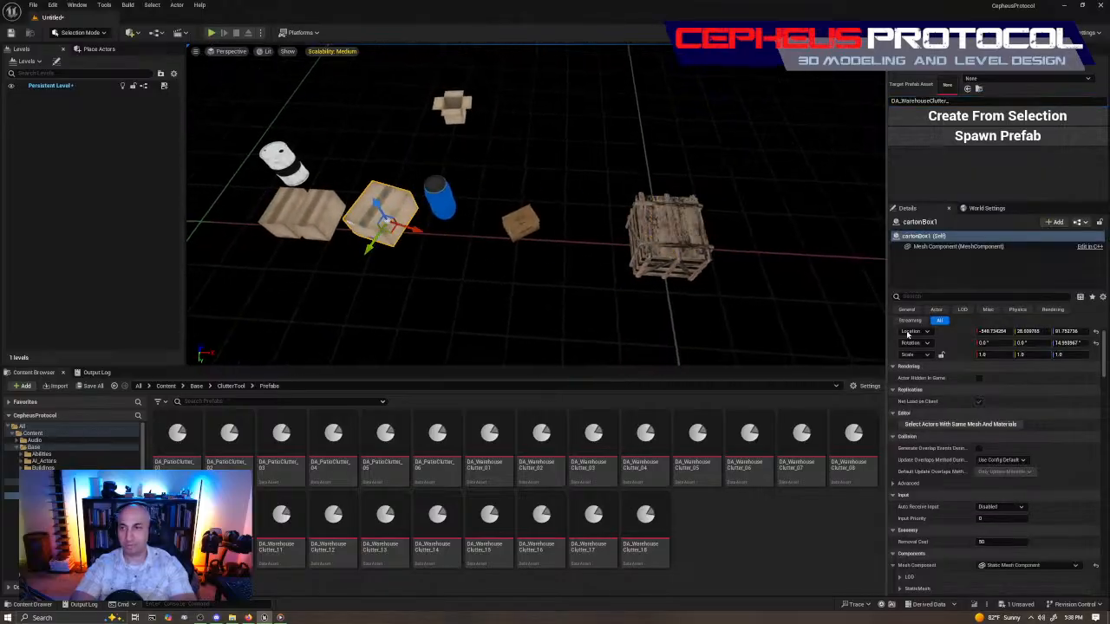
Set the Z location of the selected carton next to the blue barrel to 0.
type("0")
key("Return")
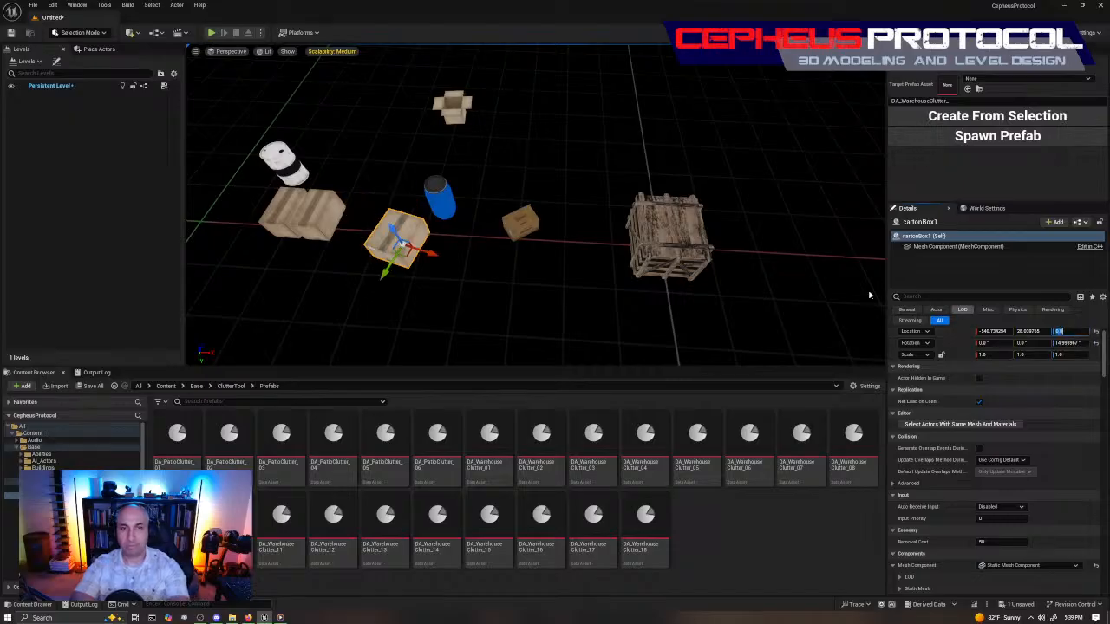
key("Delete")
Move the carton near the white barrel over to the wooden crate at the origin and drop it on top of the crate.
left_click(281, 219)
left_click_drag(299, 227, 685, 242)
key("f")
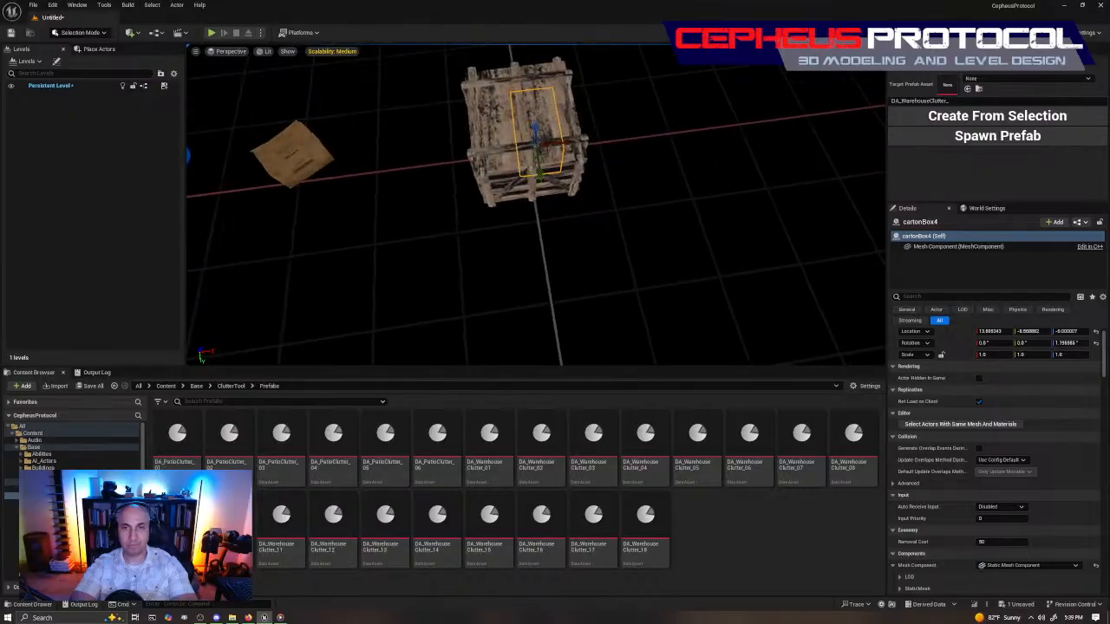
right_click_drag(598, 299, 604, 285)
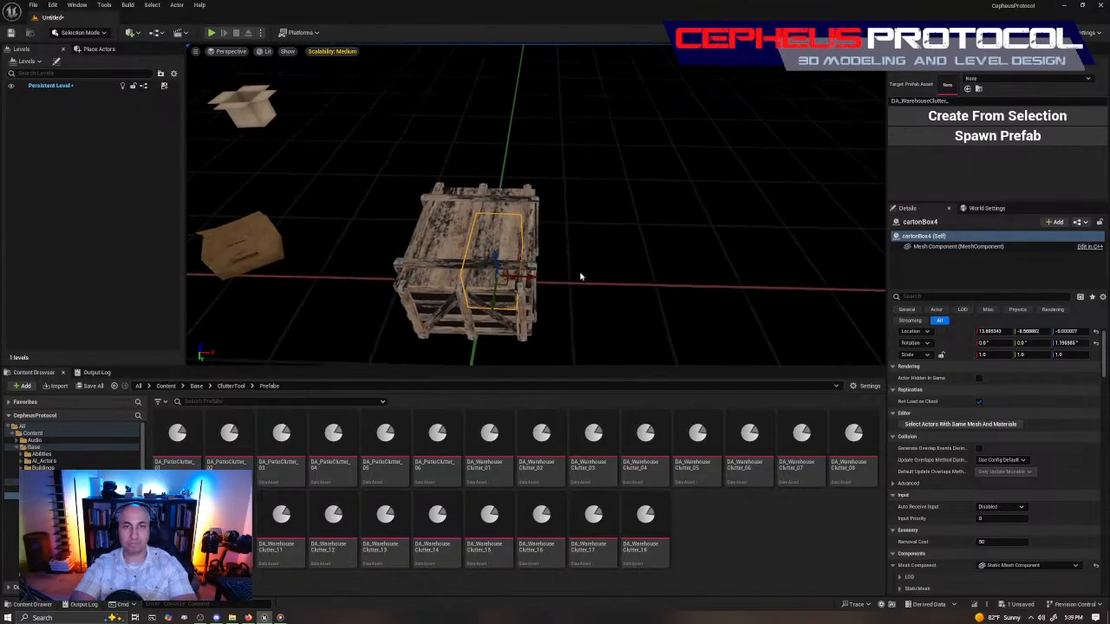
left_click_drag(497, 250, 483, 135)
key("End")
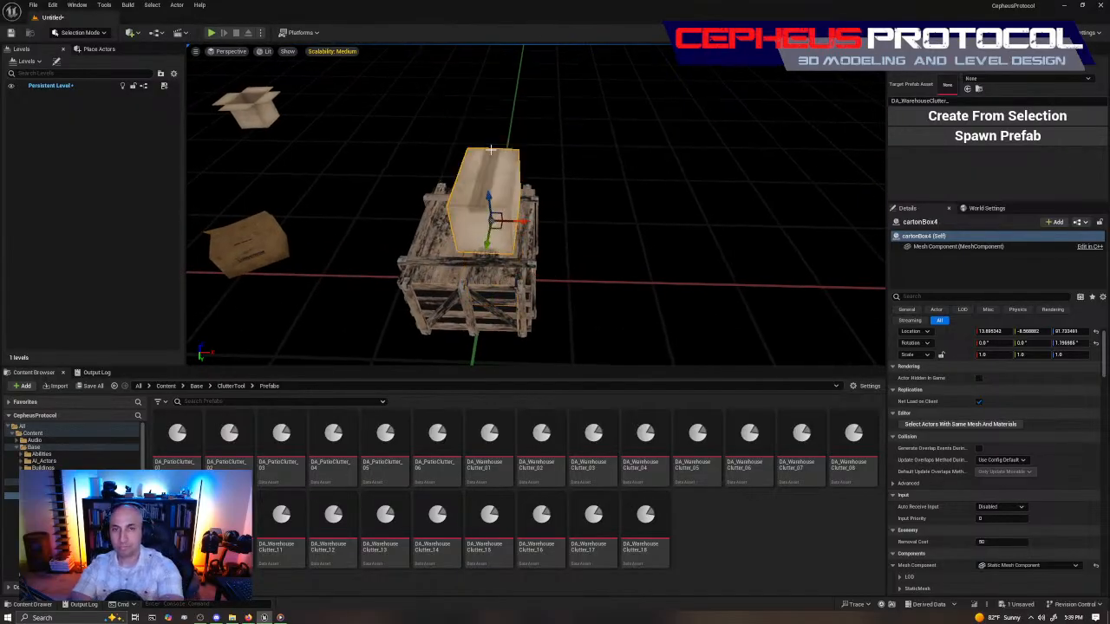
Adjust the position and vertical-axis rotation of the carton on top of the crate.
right_click_drag(550, 218, 522, 204)
mouse_move(522, 204)
left_mouse_down()
mouse_move(575, 204)
mouse_move(520, 218)
left_mouse_up()
key("a")
right_click_drag(623, 224, 599, 208)
key("f")
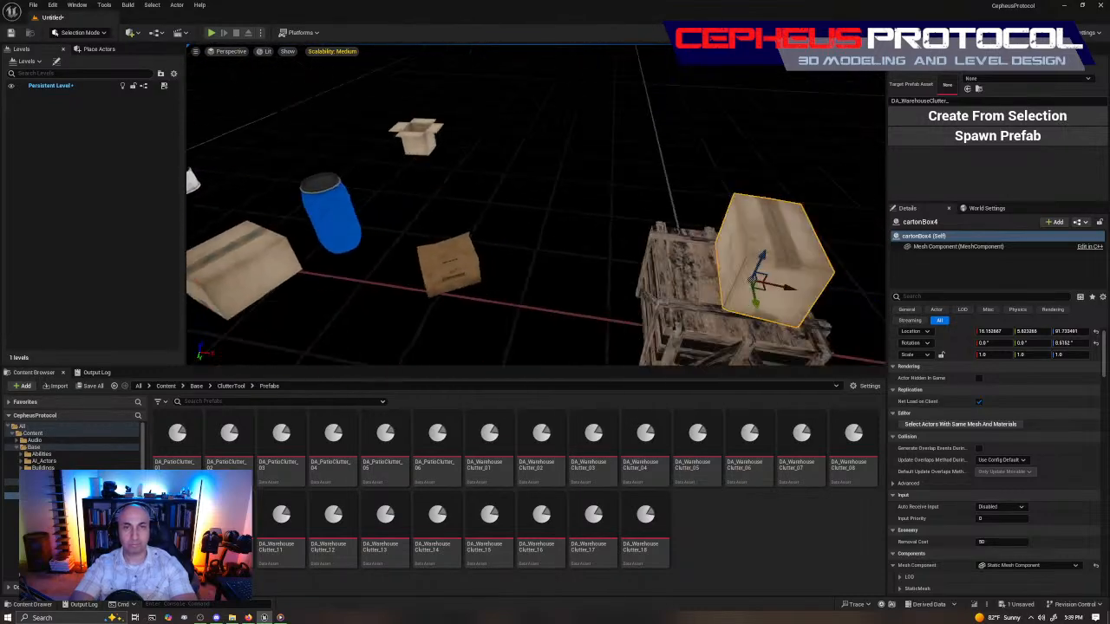
Select the crate together with the carton on top and create the prefab DA_WarehouseClutter_19 from them.
left_click(480, 252)
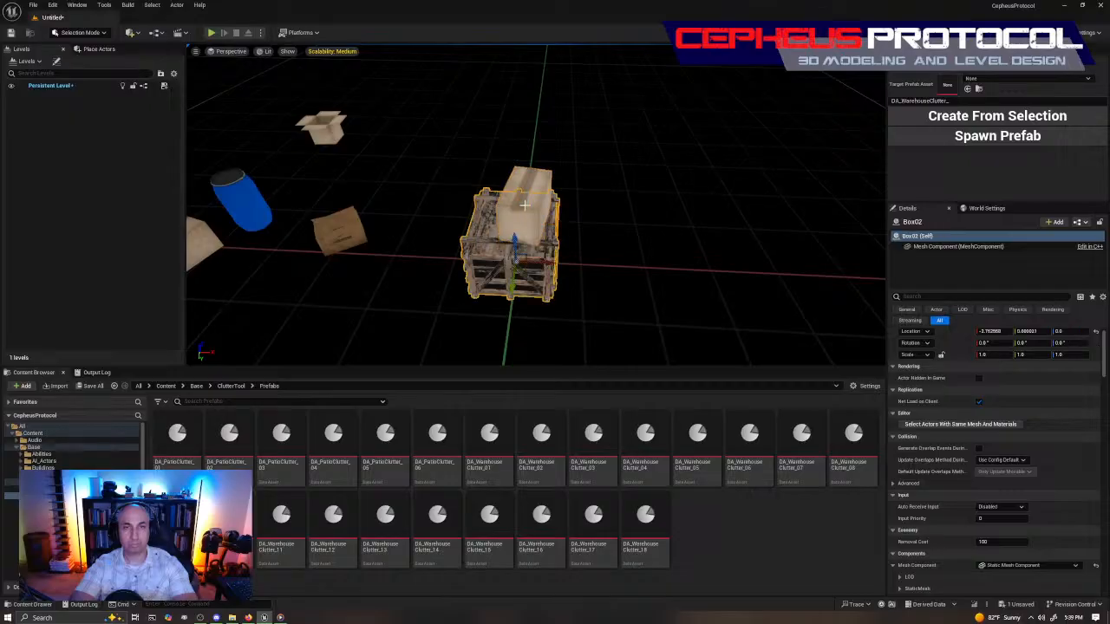
left_click(525, 205, "ctrl")
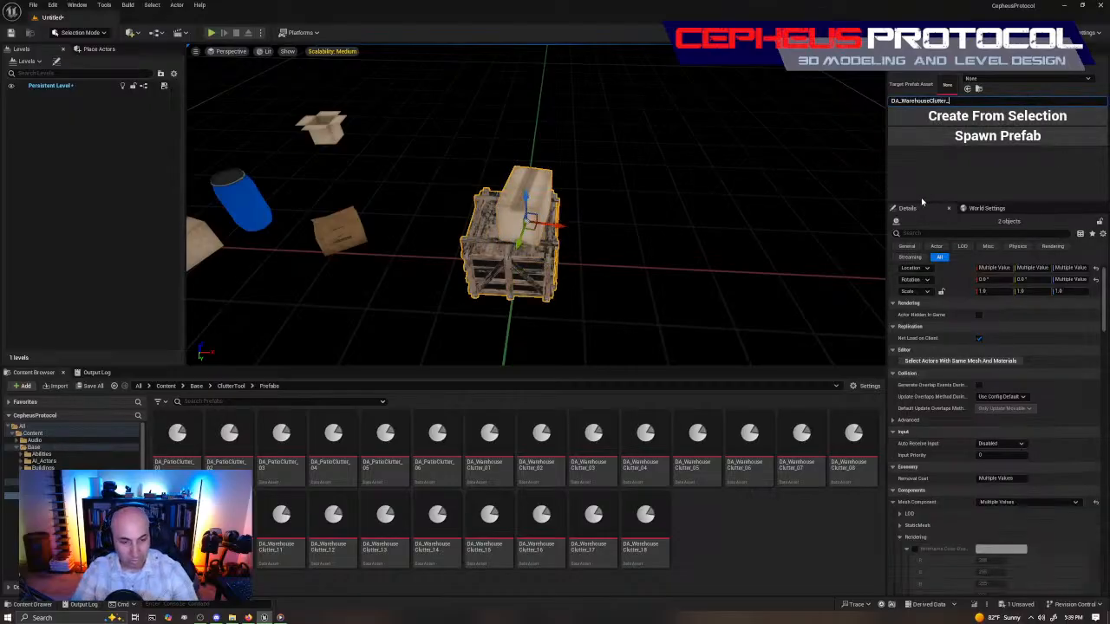
type("9")
right_click_drag(716, 289, 704, 317)
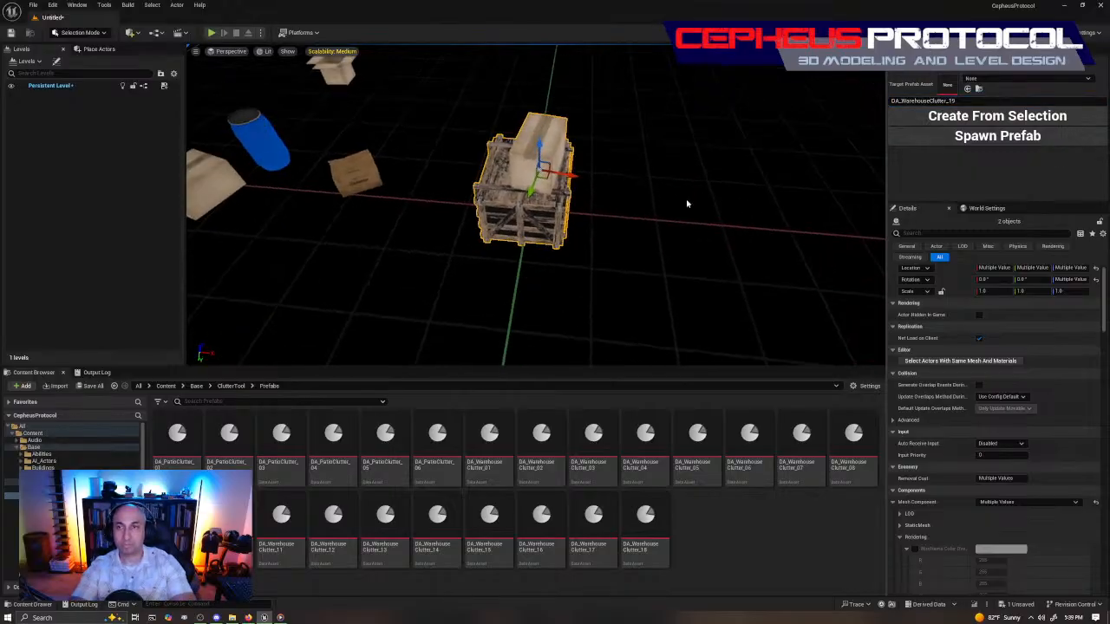
left_click(998, 116)
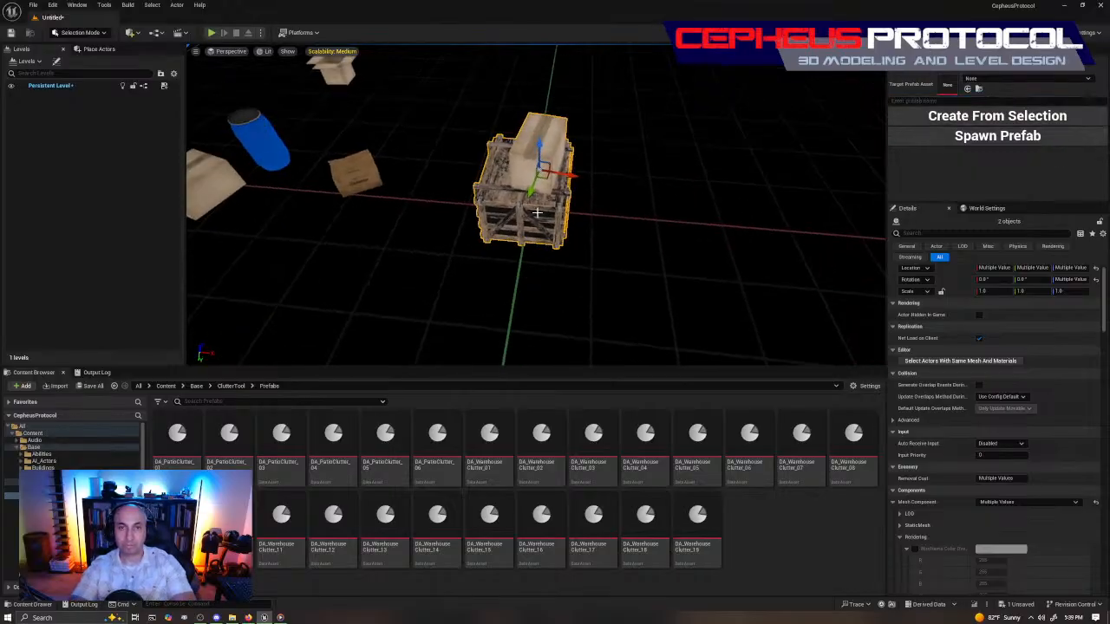
Move the carton off the crate to a spot between the white and blue barrels and set its Z location to 0.
left_click(557, 158)
left_click_drag(570, 177, 217, 95)
right_click_drag(520, 260, 473, 260)
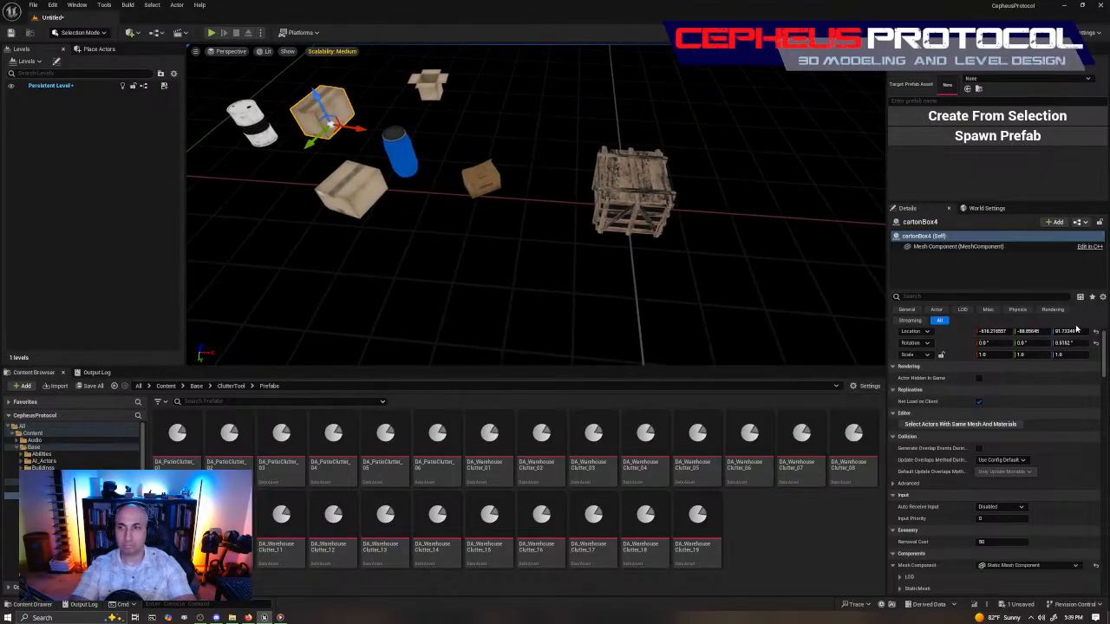
type("0")
key("Return")
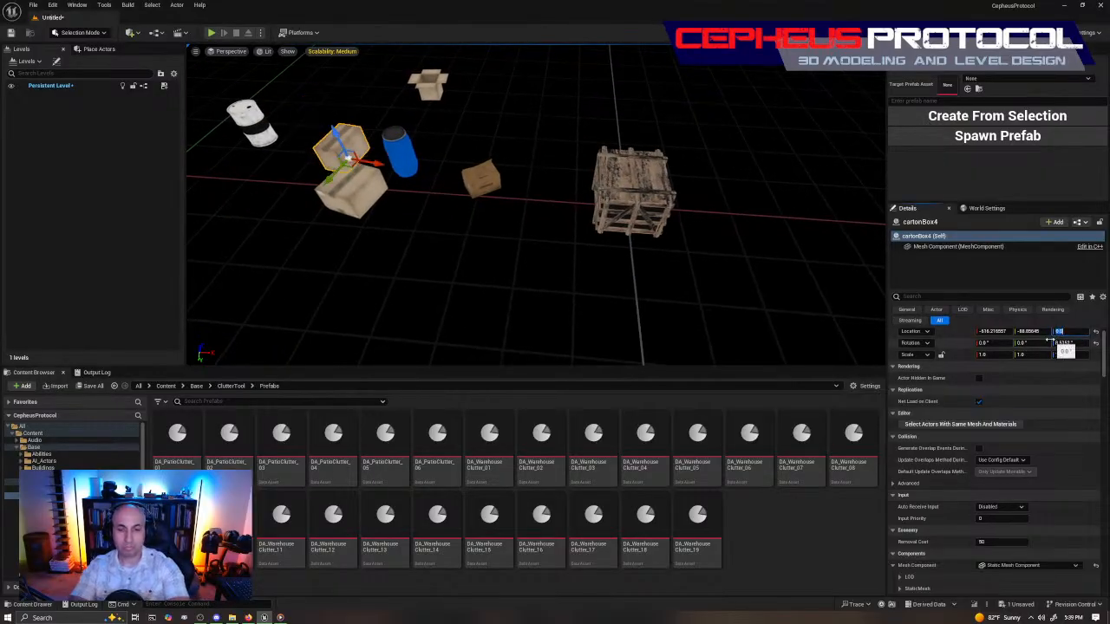
Duplicate the wooden crate along both horizontal axes and arrange the copies into a tight two-by-two block.
left_click(617, 190)
key("f")
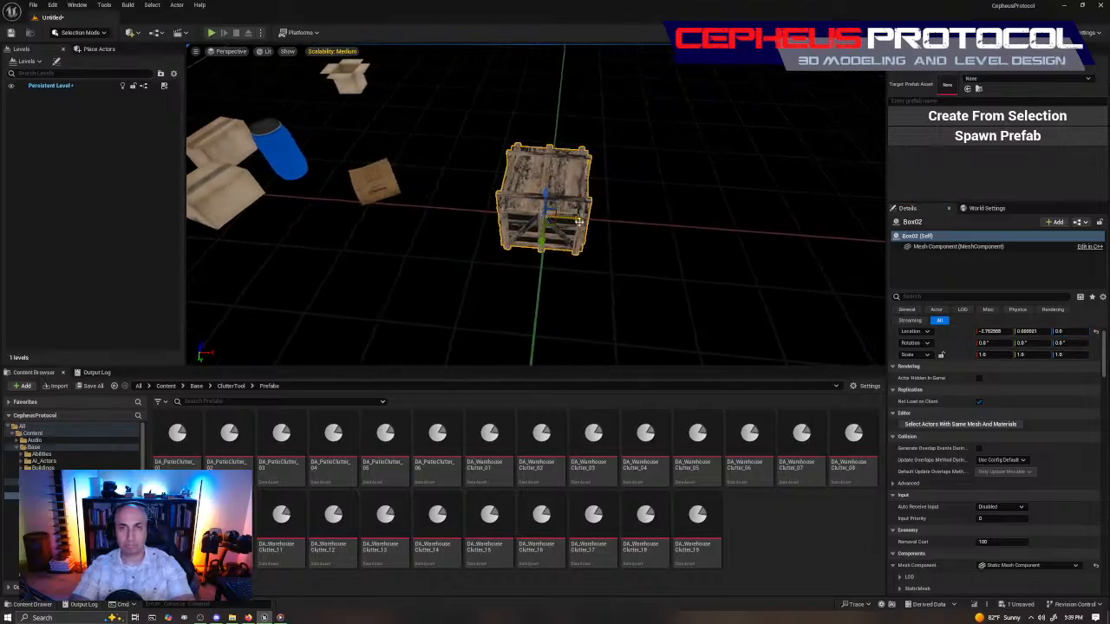
left_click_drag(579, 221, 621, 264)
left_click(518, 202, "shift")
right_click_drag(626, 220, 499, 260)
left_click_drag(508, 199, 569, 276, "alt")
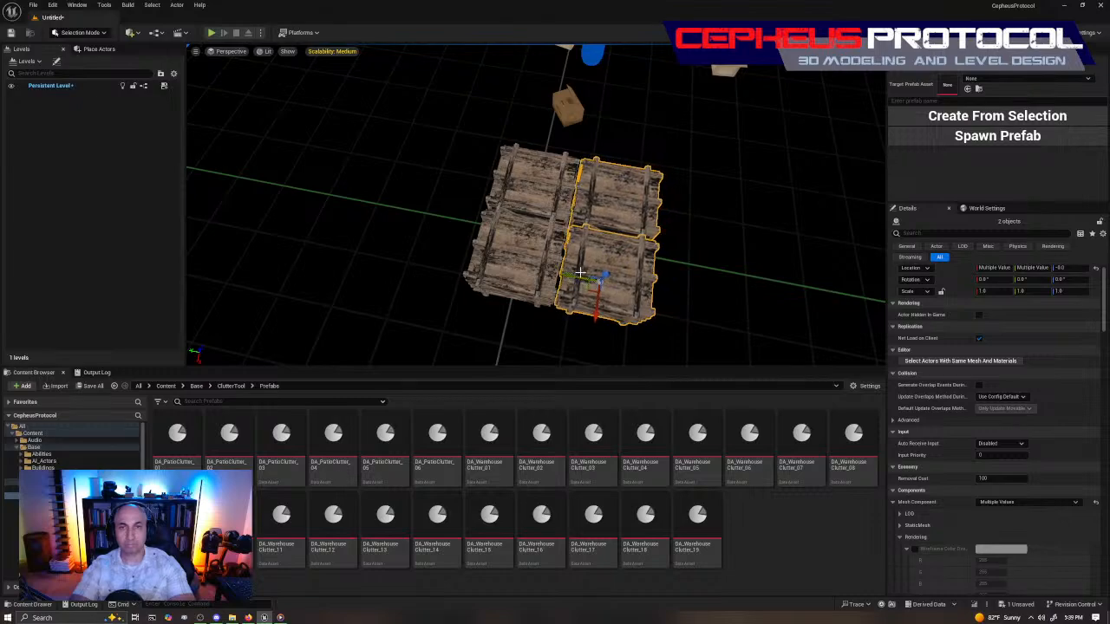
left_click_drag(518, 208, 474, 200)
Select all four crates of the block and create the prefab DA_WarehouseClutter_20 from them.
left_click(563, 204)
left_click(549, 266, "ctrl")
left_click(513, 181, "ctrl")
right_click_drag(514, 181, 641, 169)
left_click(941, 101)
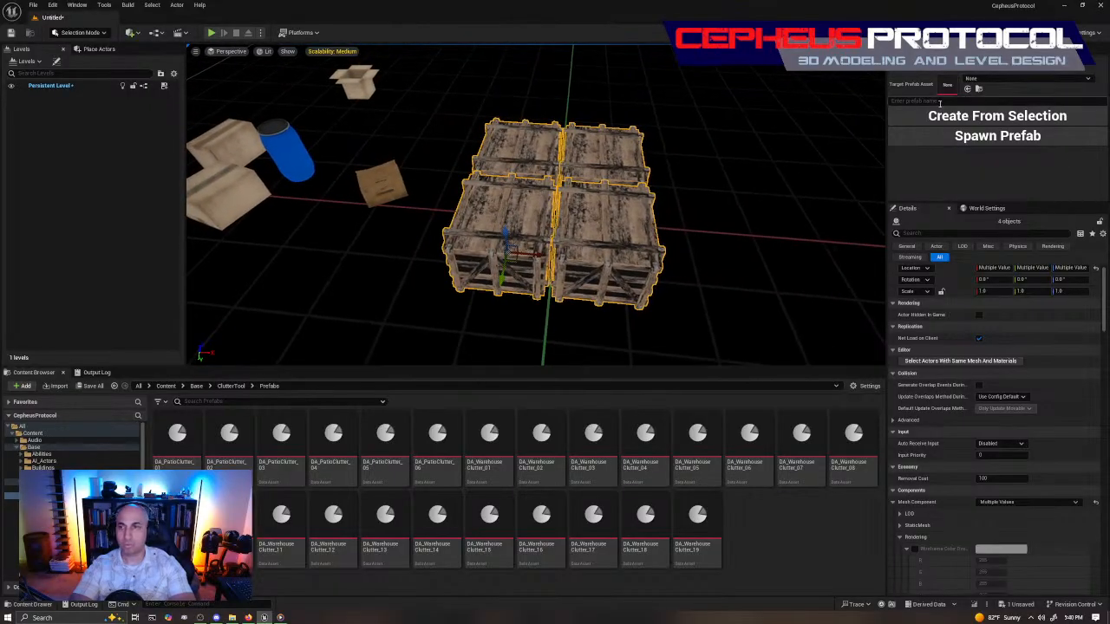
type("20")
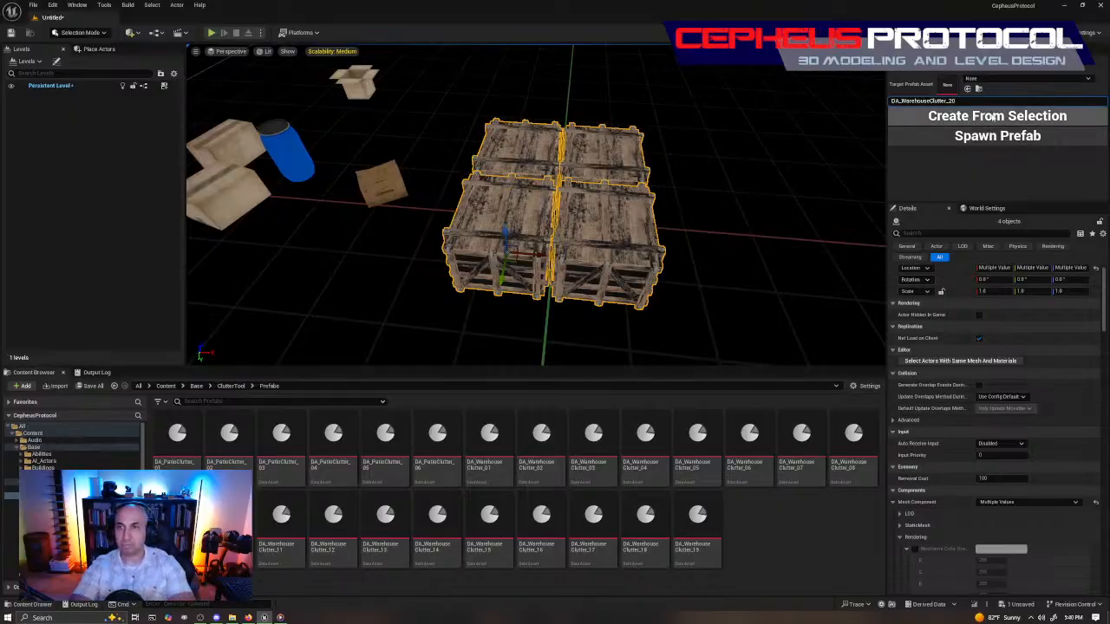
left_click(995, 116)
Duplicate the four crates upward and drop the copies onto the block as a second layer.
right_click_drag(582, 208, 631, 208)
left_click_drag(387, 211, 564, 111, "alt")
key("End")
Select all eight stacked crates at their original position and create the prefab DA_WarehouseClutter_21 from them.
right_click_drag(671, 263, 636, 315)
left_click(565, 313)
left_click(463, 310, "shift")
right_click_drag(463, 310, 572, 329)
left_click(517, 341, "shift")
left_click(579, 254, "shift")
mouse_move(579, 254)
right_mouse_down()
mouse_move(638, 260)
mouse_move(598, 251)
right_mouse_up()
left_click(550, 235, "shift")
left_click(428, 178, "shift")
right_click_drag(428, 178, 706, 210)
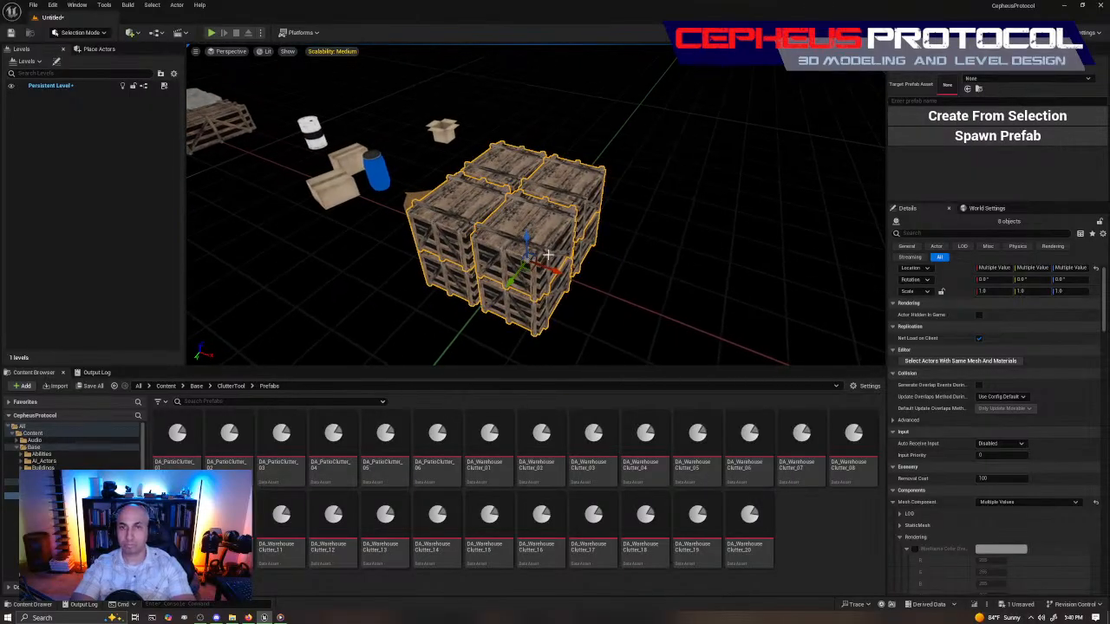
left_click_drag(553, 267, 704, 329)
key("ctrl+z")
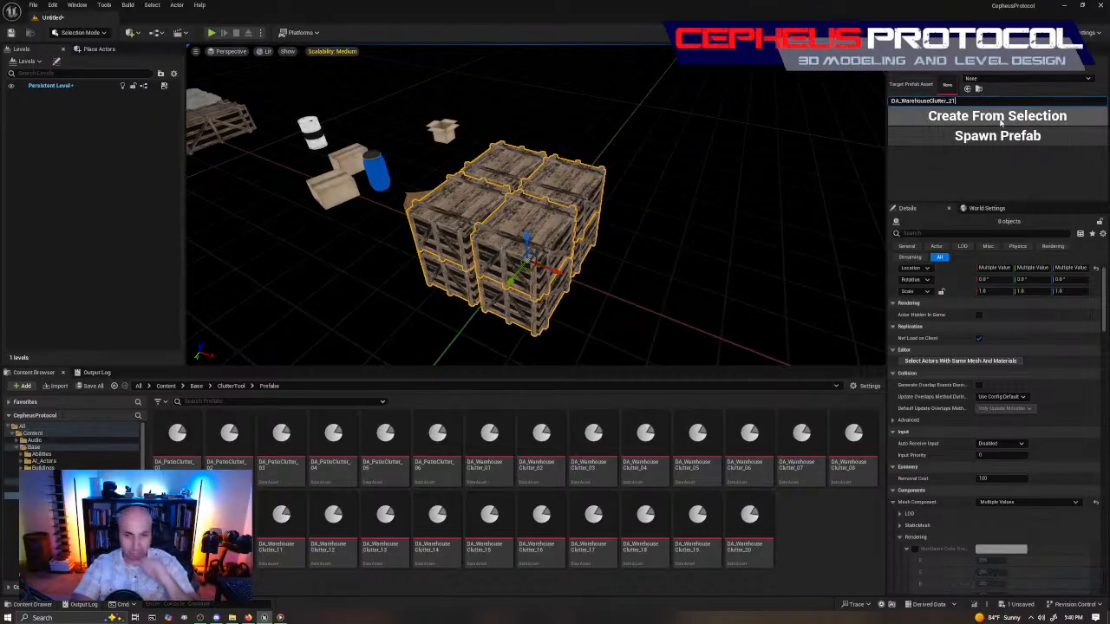
left_click(971, 117)
Delete the four upper crates and three of the lower ones, keeping a single crate at the origin.
left_click(551, 176)
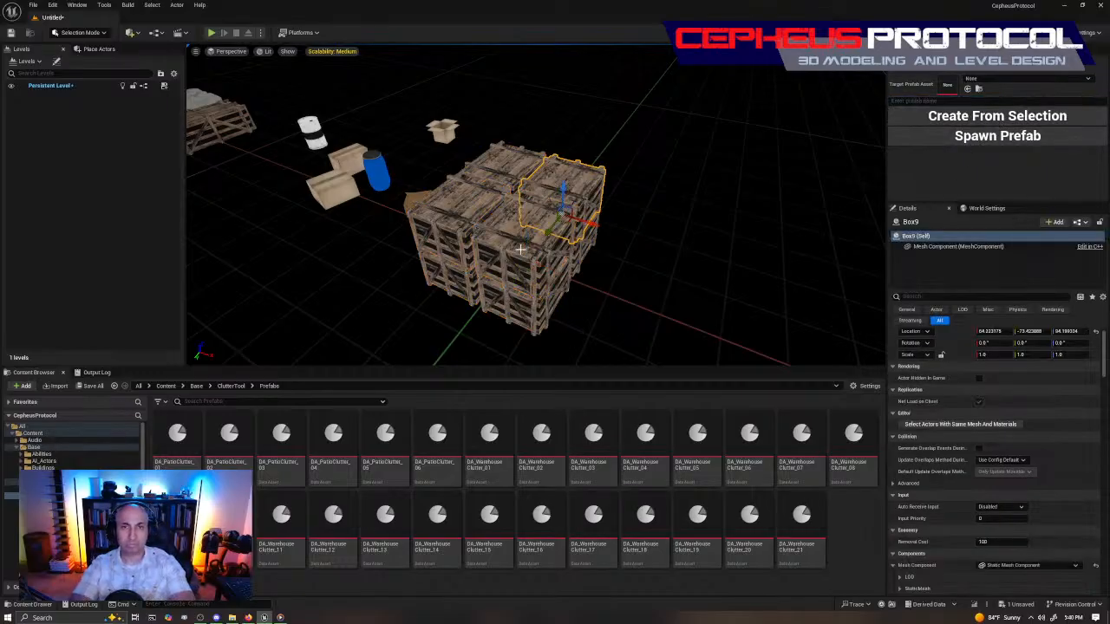
left_click(518, 246, "ctrl")
left_click(462, 203, "ctrl")
left_click(497, 176, "ctrl")
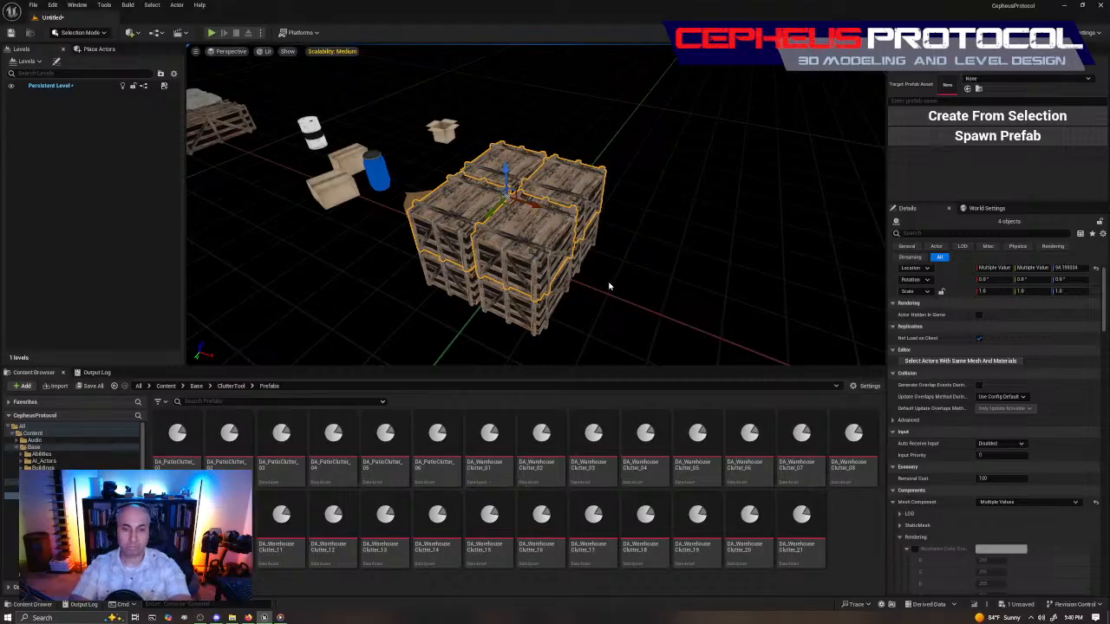
key("Delete")
left_click(564, 243)
key("Delete")
left_click(575, 222)
key("Delete")
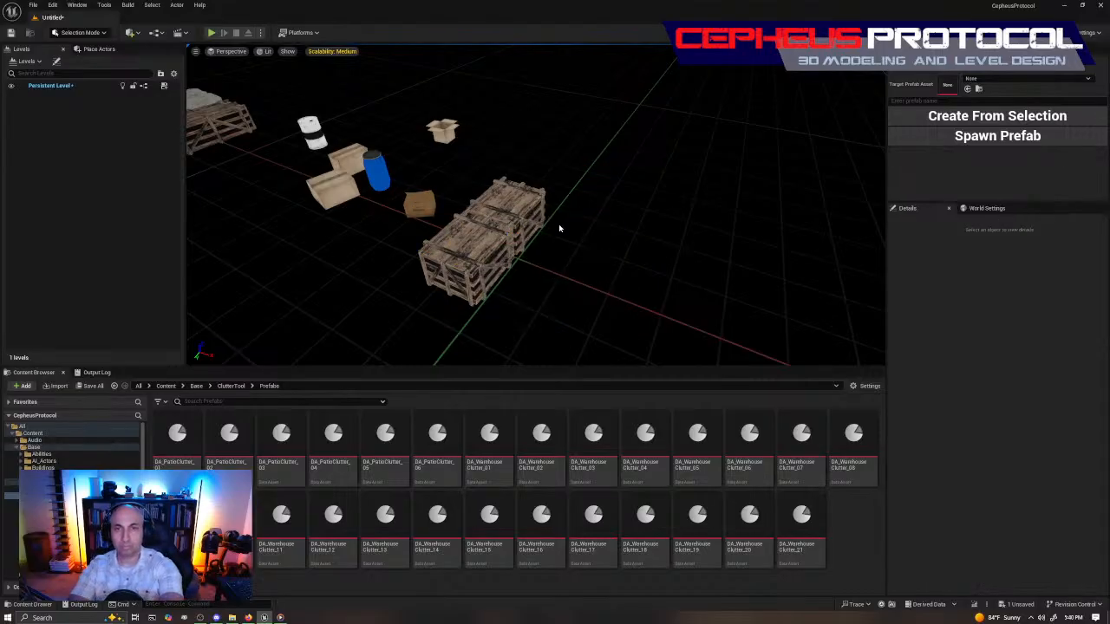
left_click(535, 209)
key("Delete")
Move the larger wooden crate beside the tarp-covered pile along X over to the origin.
right_click_drag(292, 156, 394, 185)
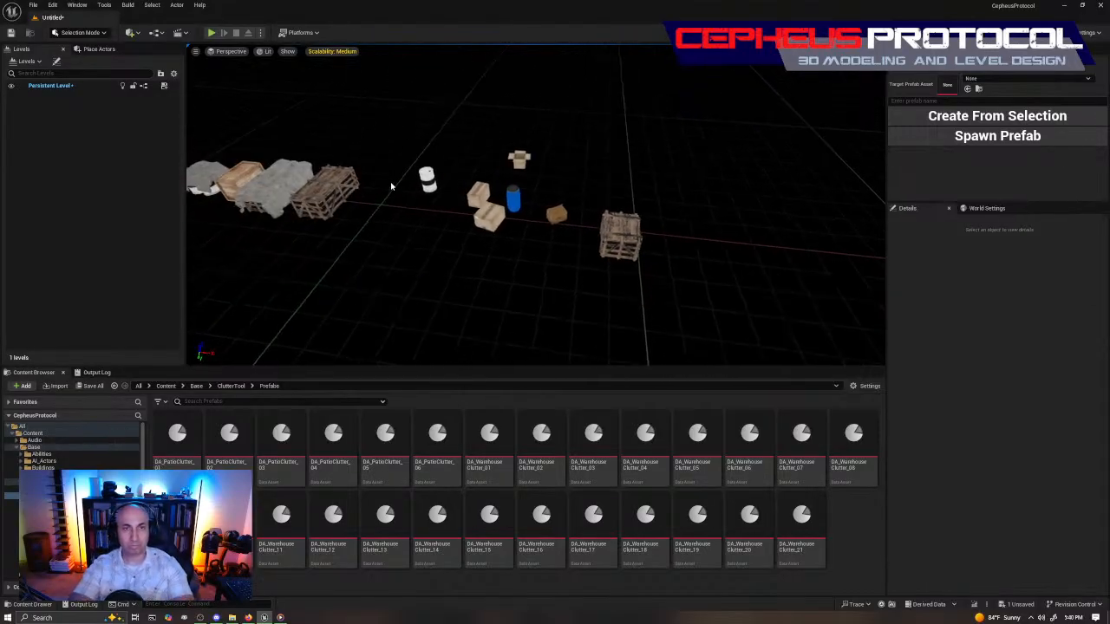
left_click(337, 192)
left_click_drag(368, 201, 662, 288)
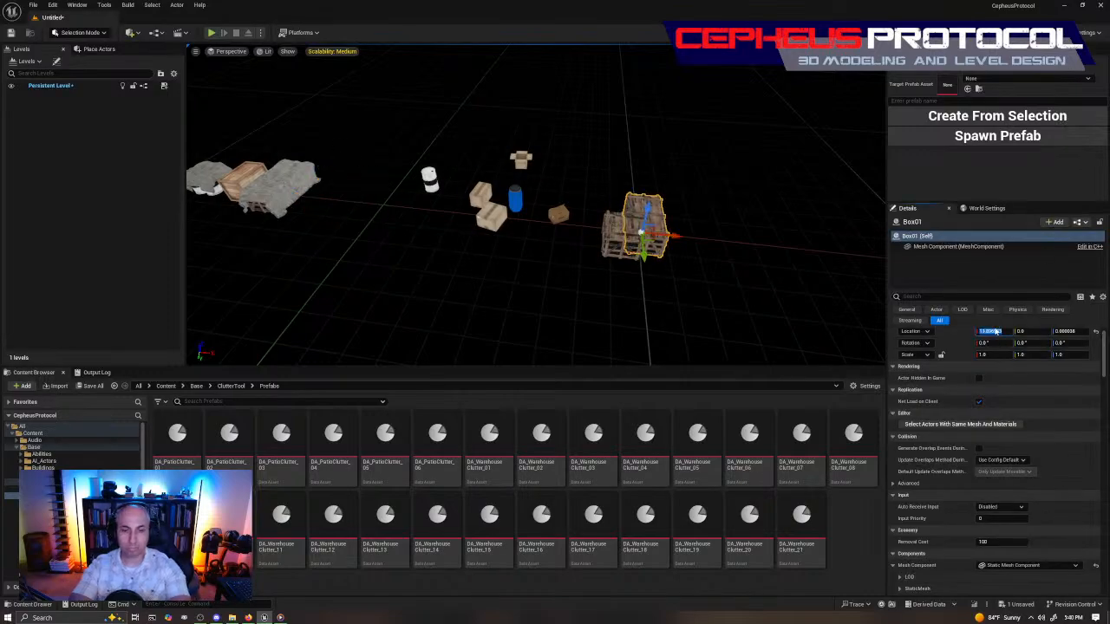
Raise the small crate above the larger crate at the origin and drop it onto the top.
left_click(600, 258)
left_click(610, 246)
key("w")
right_click_drag(610, 246, 737, 236)
left_click_drag(411, 215, 574, 222)
left_click_drag(614, 185, 439, 53)
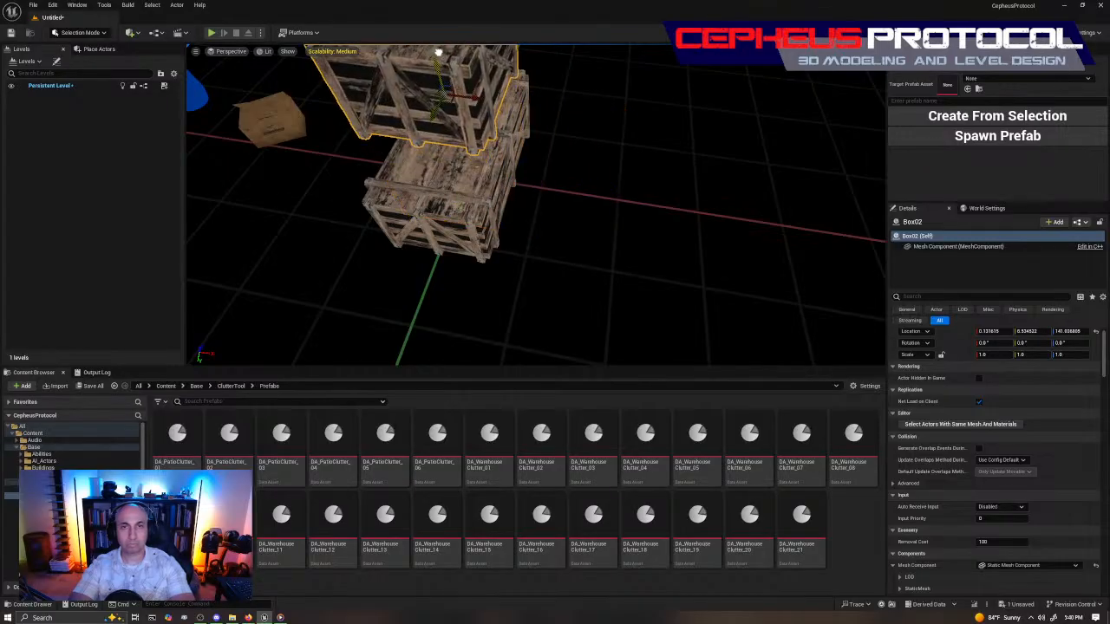
key("End")
Lower the small crate slightly to close the gap above the larger crate and check the contact from the side.
right_click_drag(651, 154, 589, 95)
scroll(515, 141, "up", 10)
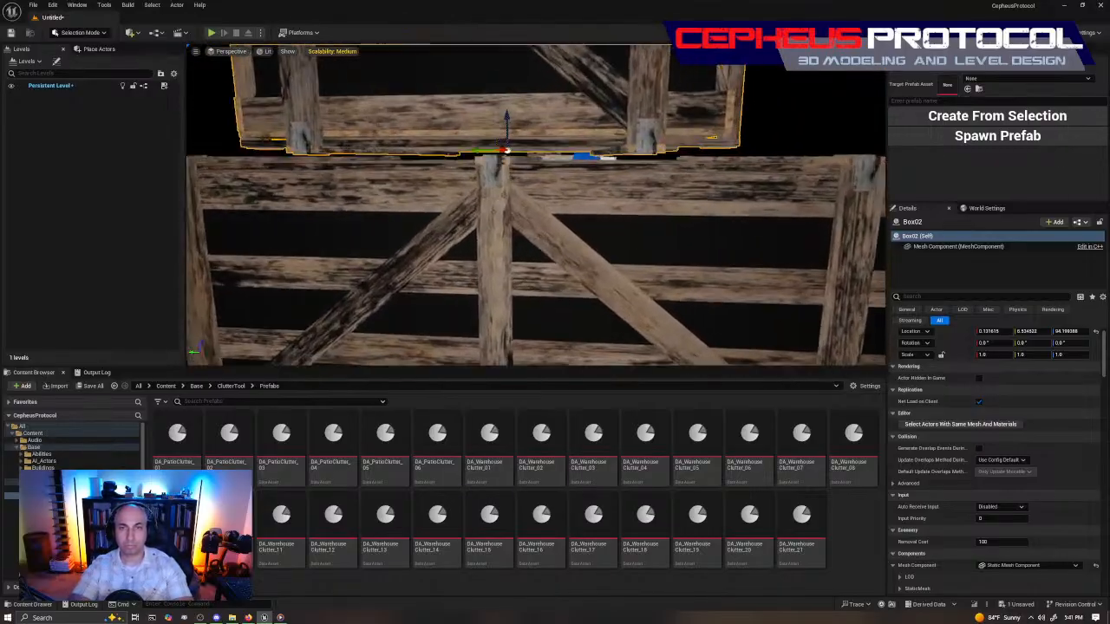
left_click_drag(487, 111, 490, 119)
mouse_move(584, 202)
right_mouse_down()
mouse_move(633, 208)
mouse_move(580, 230)
mouse_move(607, 212)
mouse_move(581, 238)
mouse_move(641, 217)
mouse_move(599, 217)
right_mouse_up()
left_click(637, 213)
key("w")
key("d")
right_click_drag(405, 163, 405, 163)
key("w")
key("d")
right_click_drag(427, 206, 428, 206)
left_click(427, 206)
key("f")
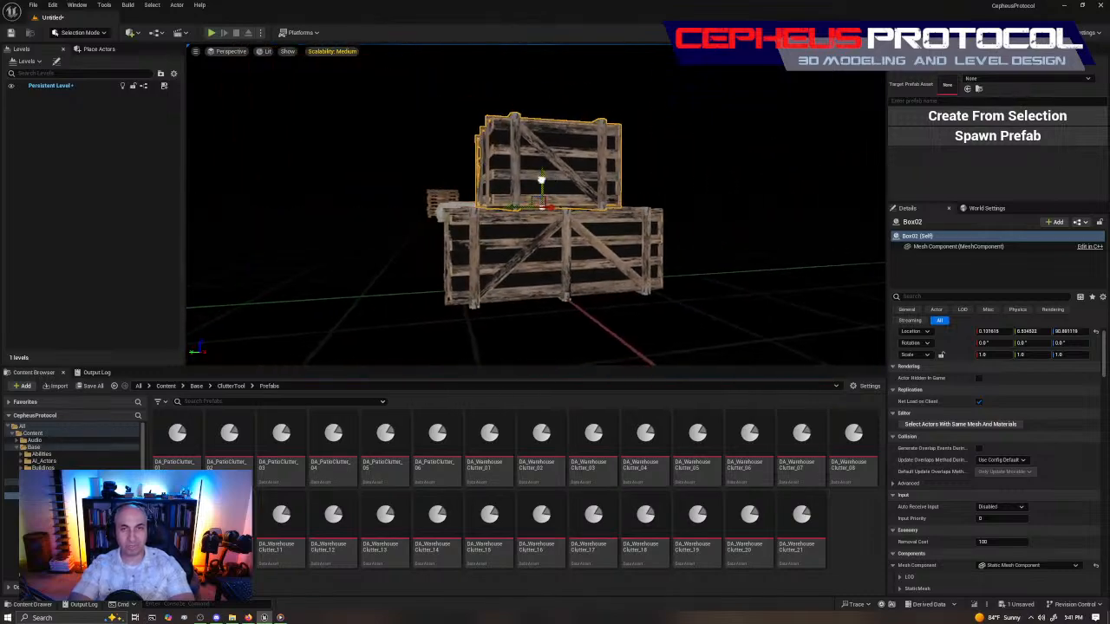
Drop the small crate onto the larger one again from above and lower it to a Z location of about 90.5.
left_click_drag(541, 179, 550, 83)
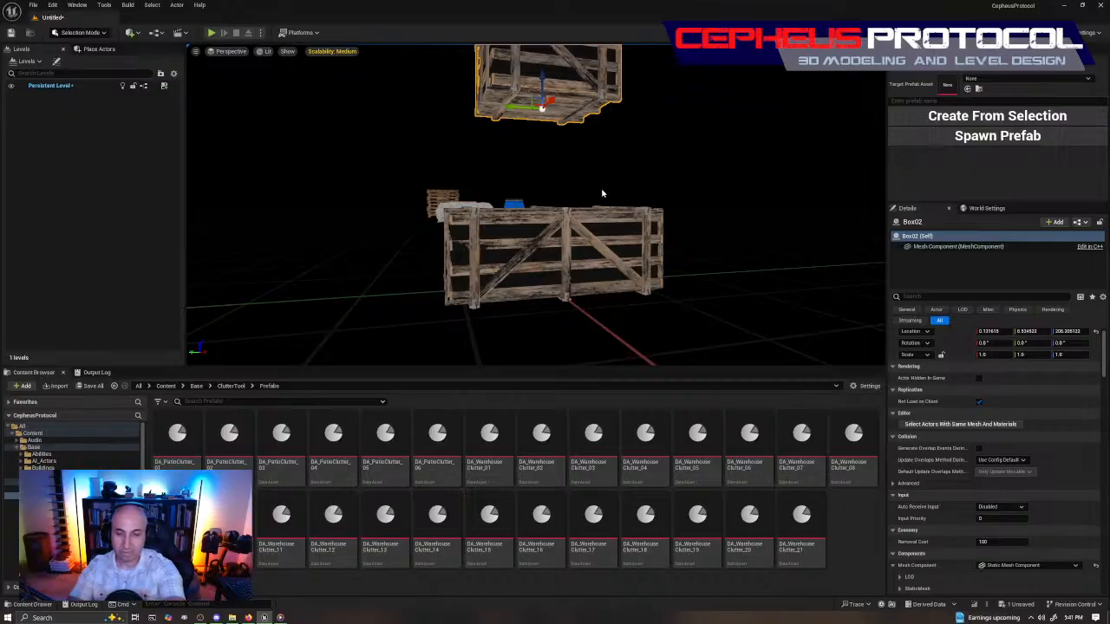
key("End")
scroll(639, 205, "up", 10)
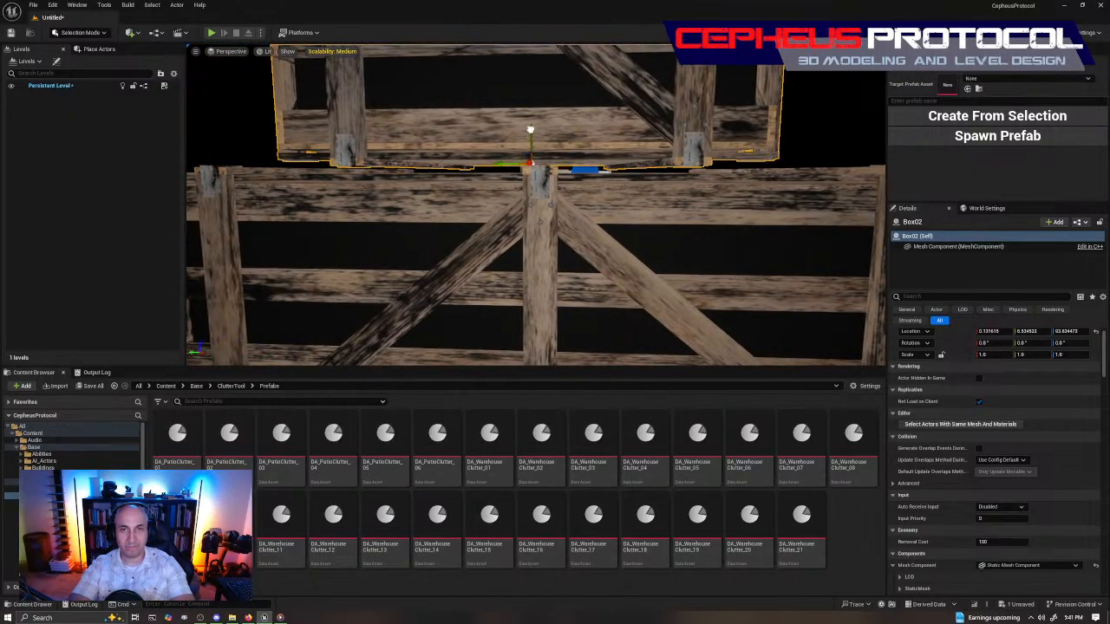
left_click_drag(527, 129, 533, 135)
right_click_drag(628, 174, 629, 161)
left_click_drag(616, 154, 622, 157)
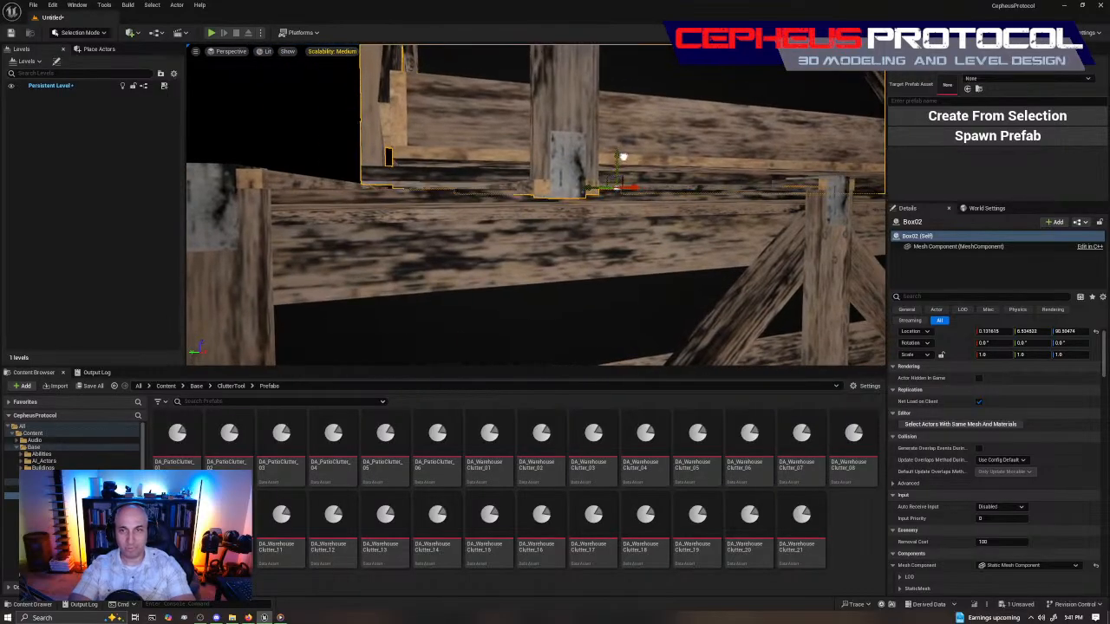
mouse_move(623, 157)
right_mouse_down()
mouse_move(632, 172)
mouse_move(621, 173)
right_mouse_up()
mouse_move(652, 251)
right_mouse_down()
mouse_move(640, 248)
mouse_move(659, 251)
right_mouse_up()
mouse_move(612, 211)
right_mouse_down()
mouse_move(622, 215)
mouse_move(612, 211)
right_mouse_up()
left_click(525, 263)
left_click(465, 177, "ctrl")
right_click_drag(465, 177, 450, 179)
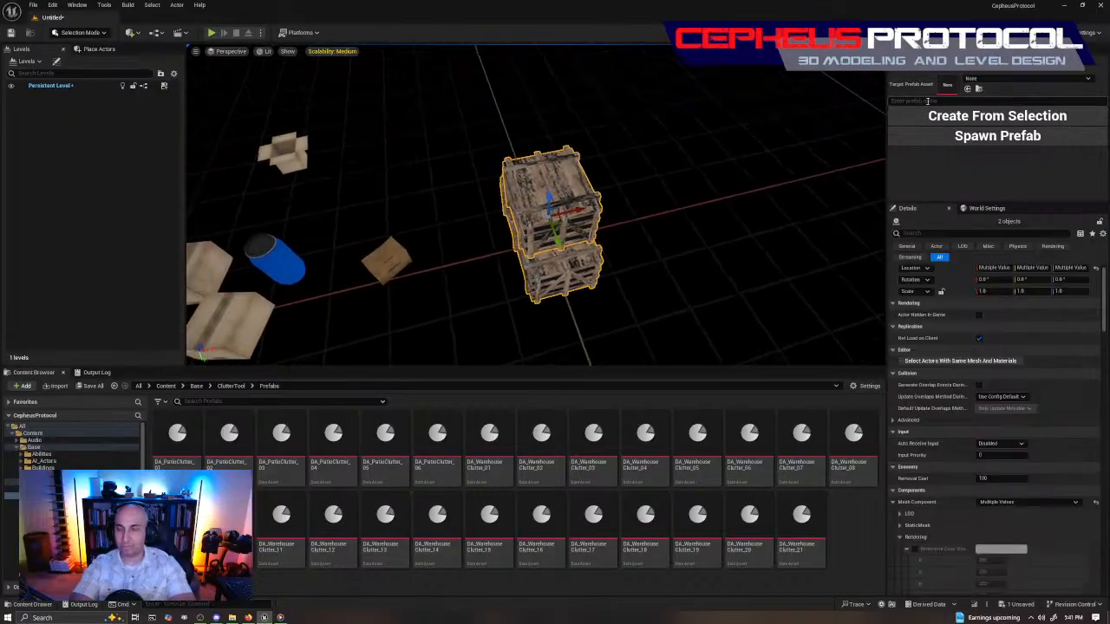
left_click(647, 286)
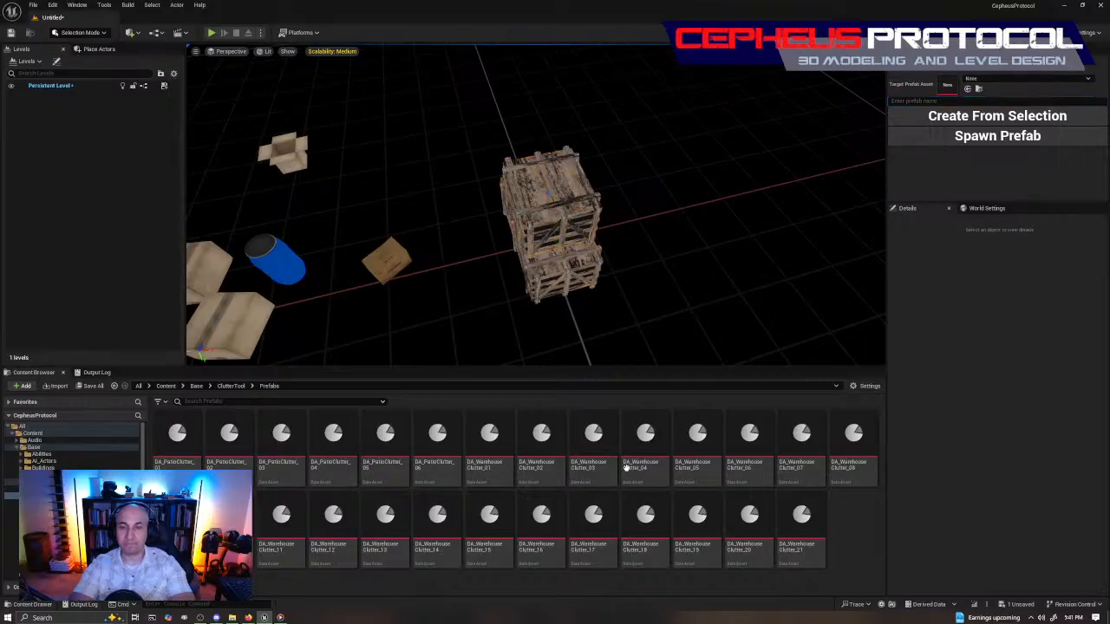
Open the DA_WarehousePrefabs data asset from the ClutterTool Categories folder and reposition its window over the level editor.
right_click_drag(647, 251, 651, 244)
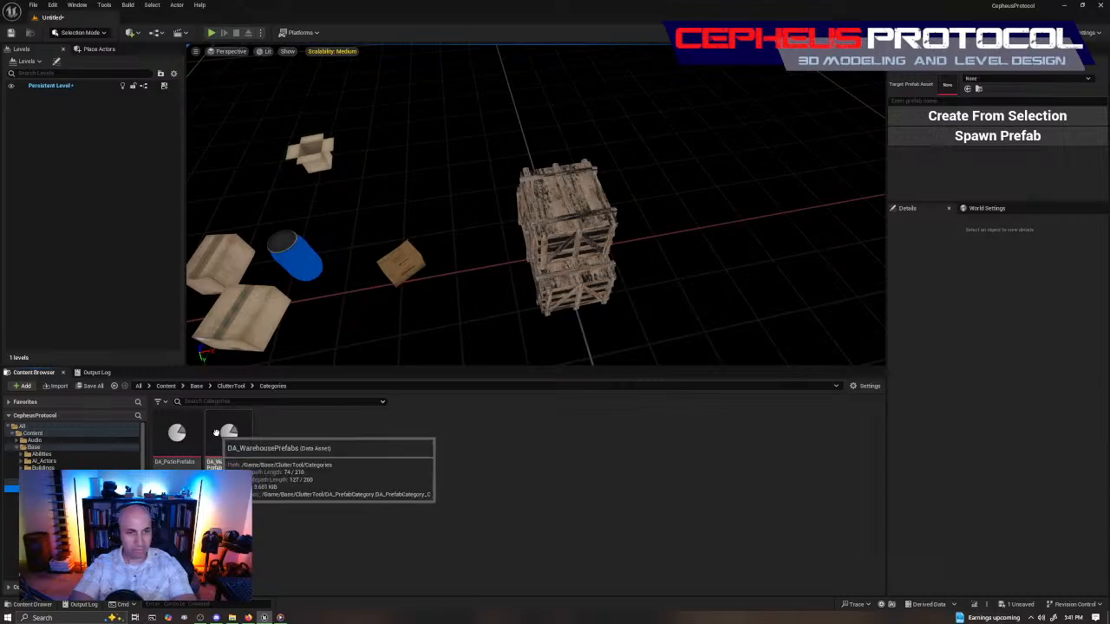
double_click(216, 431)
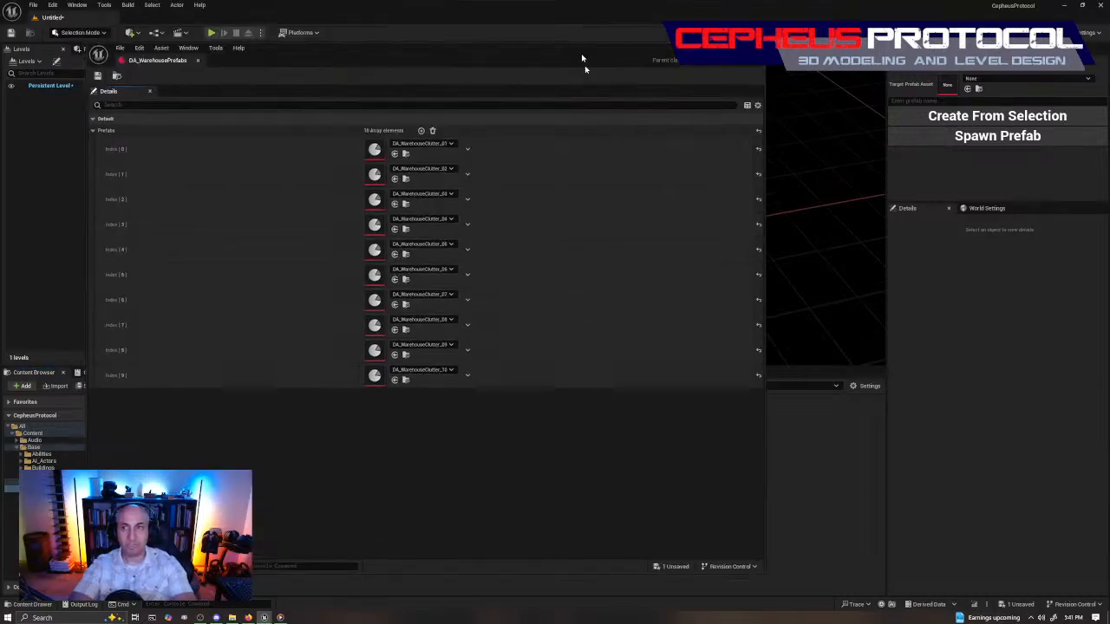
left_click_drag(578, 44, 787, 116)
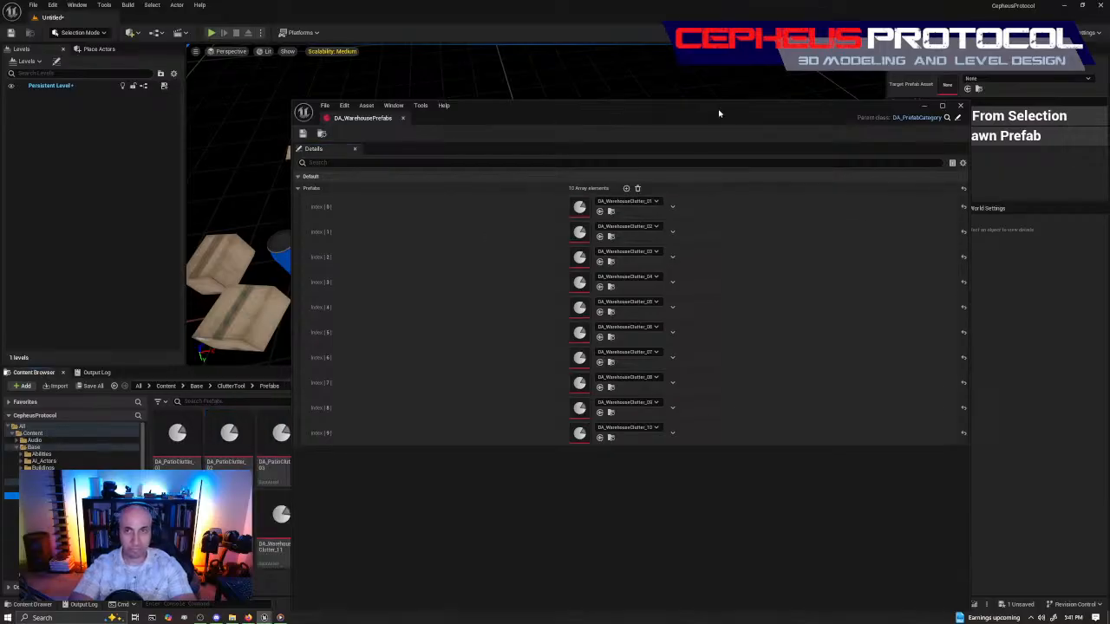
left_click_drag(719, 114, 676, 75)
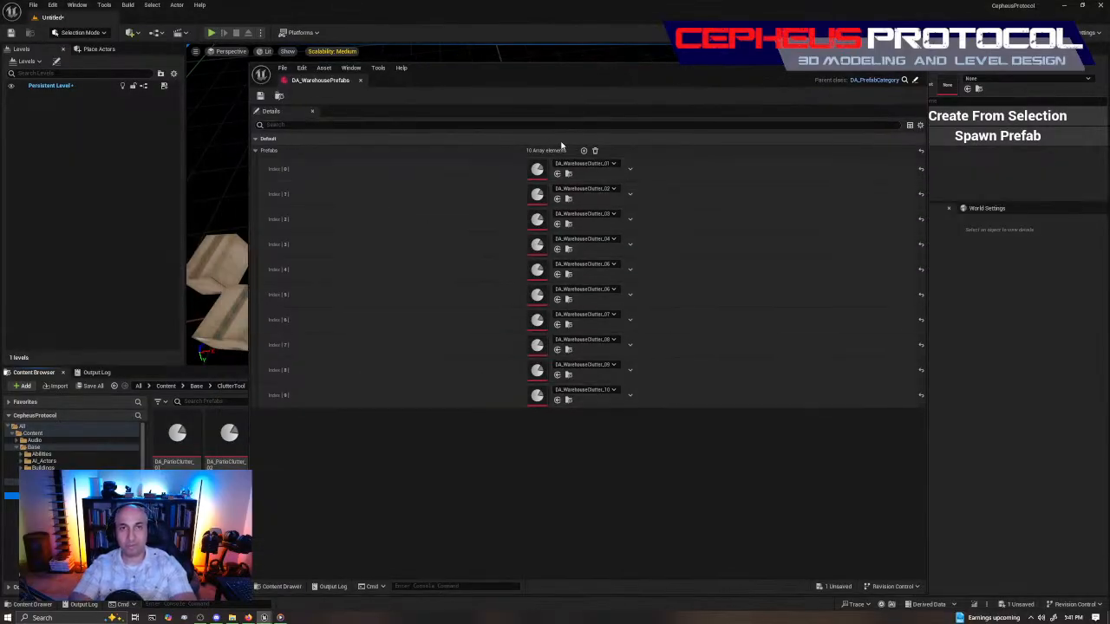
Add eleven empty elements to the Prefabs array, indices 10 to 20.
left_click(584, 151)
left_click(583, 150)
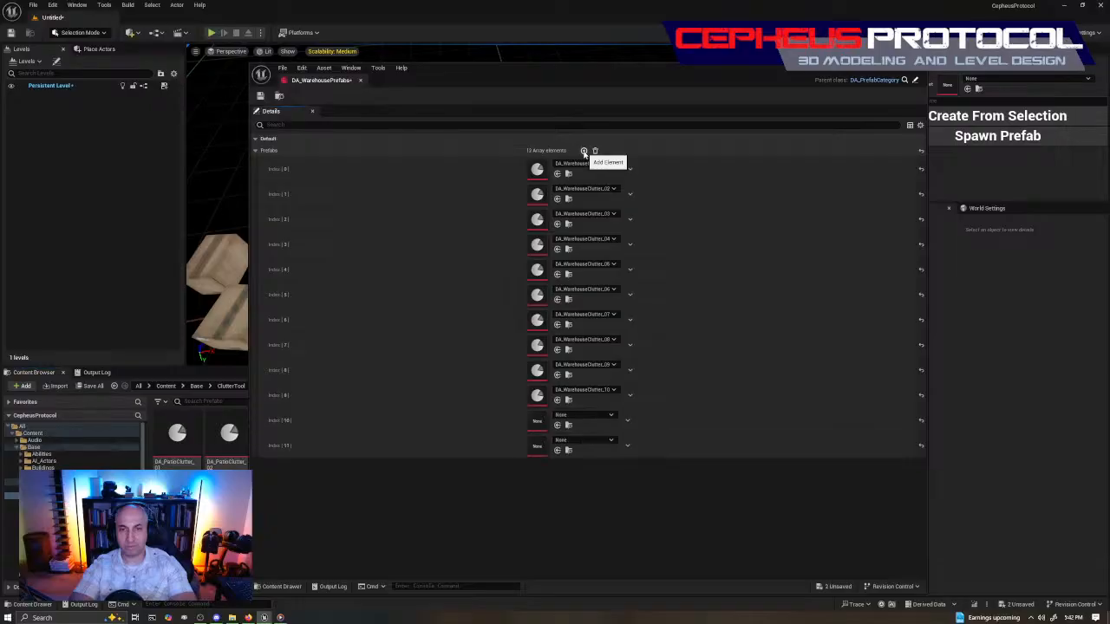
left_click(583, 151)
left_click(583, 151)
left_click(584, 151)
left_click(584, 151)
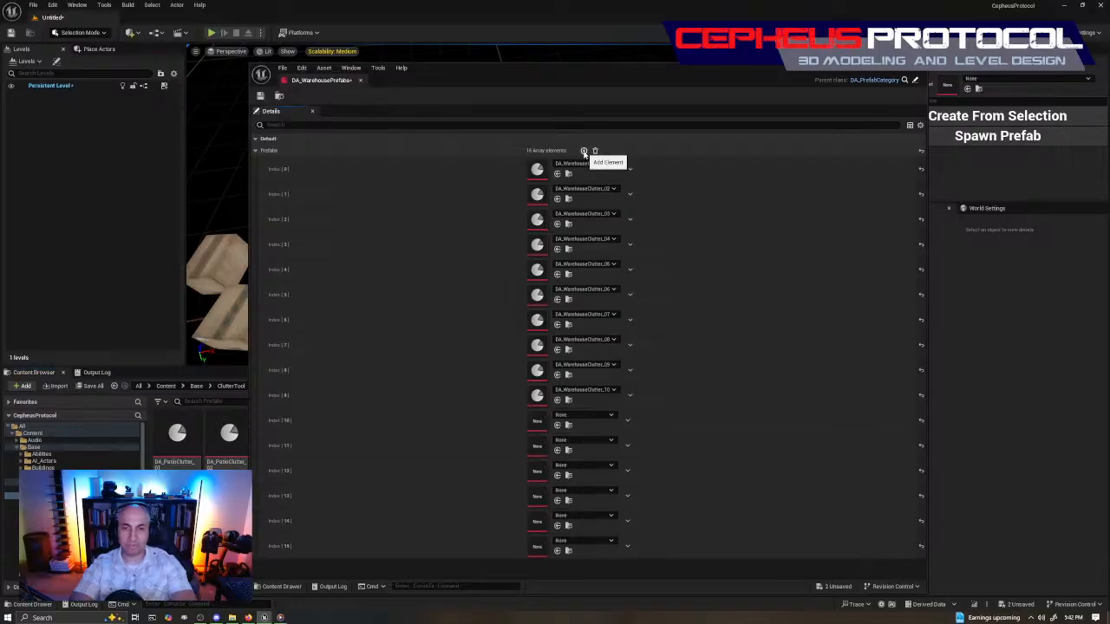
left_click(583, 151)
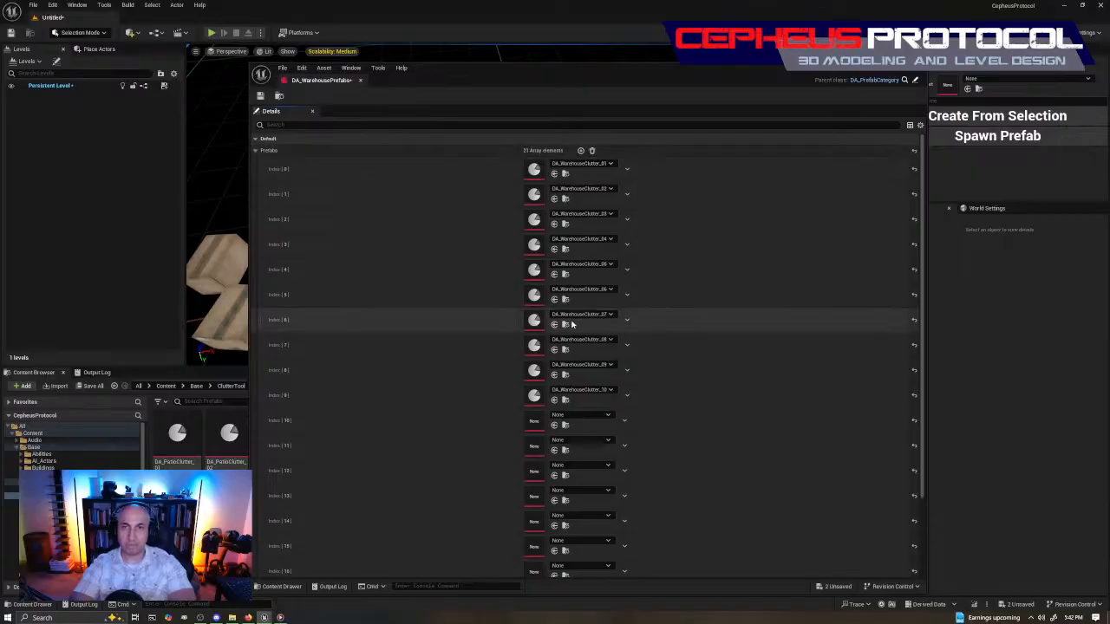
Assign DA_WarehouseClutter_11 to index 10 and DA_WarehouseClutter_12 to index 11 of the Prefabs array.
scroll(564, 319, "down", 3)
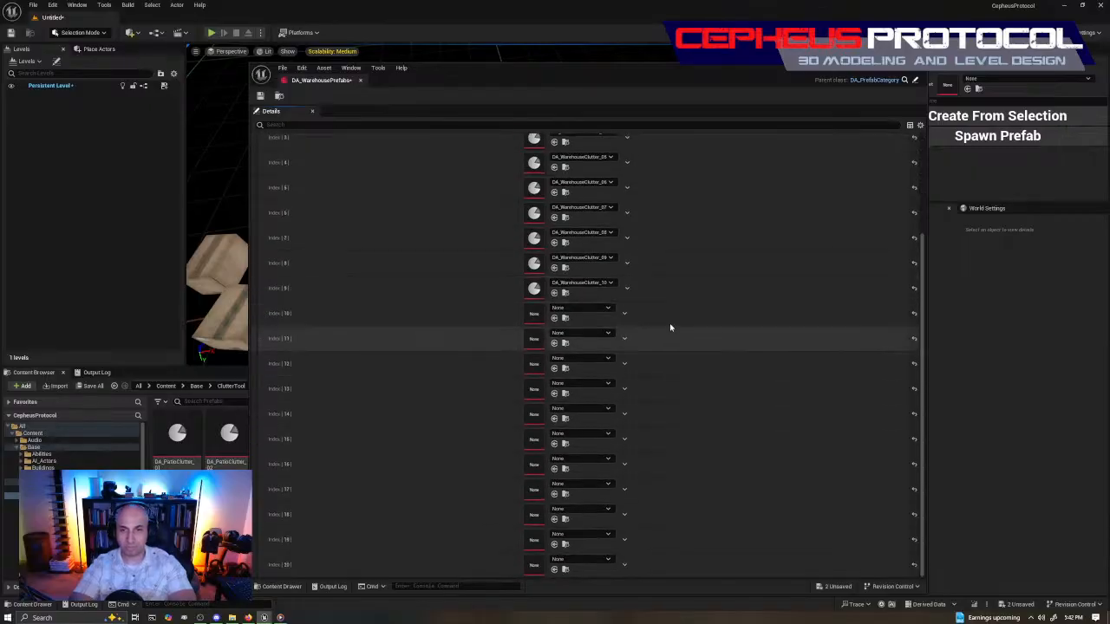
left_click(607, 307)
scroll(648, 419, "down", 5)
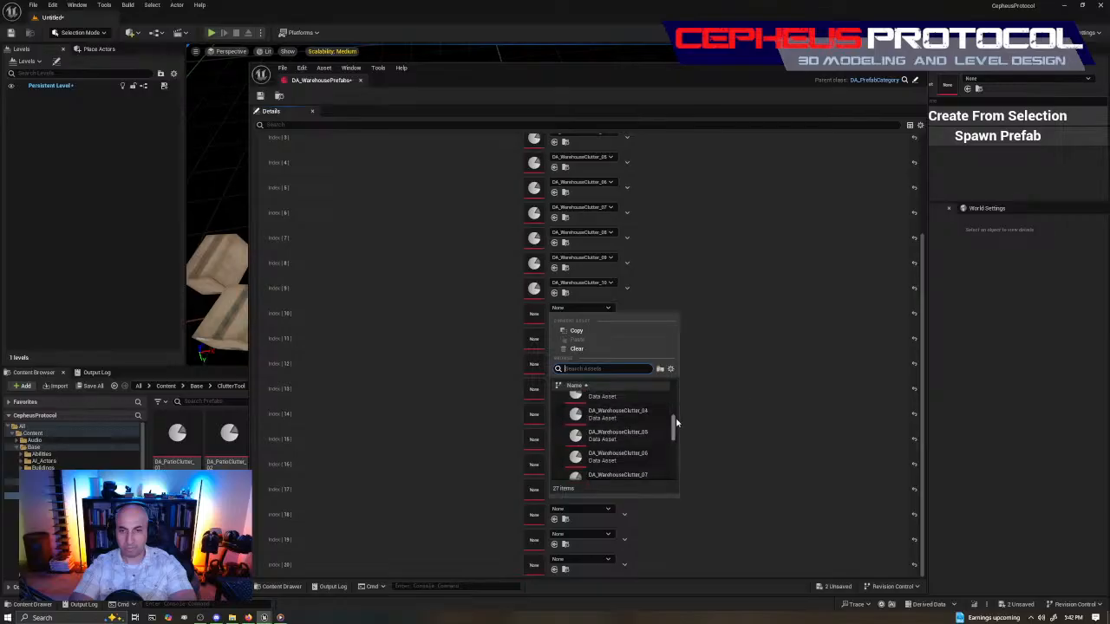
scroll(623, 427, "down", 5)
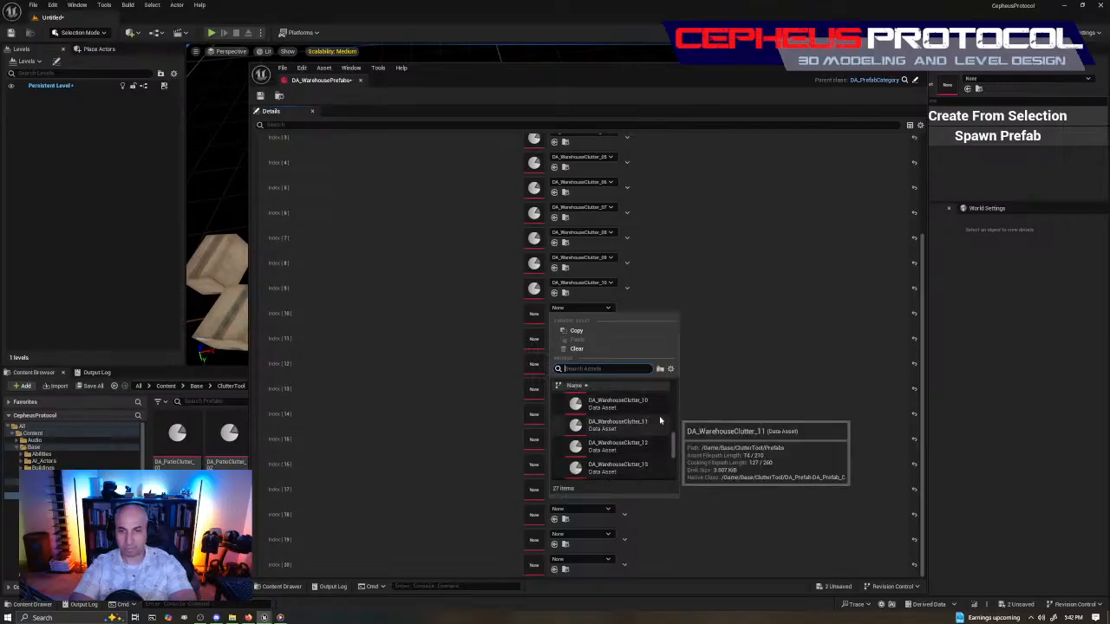
left_click(648, 423)
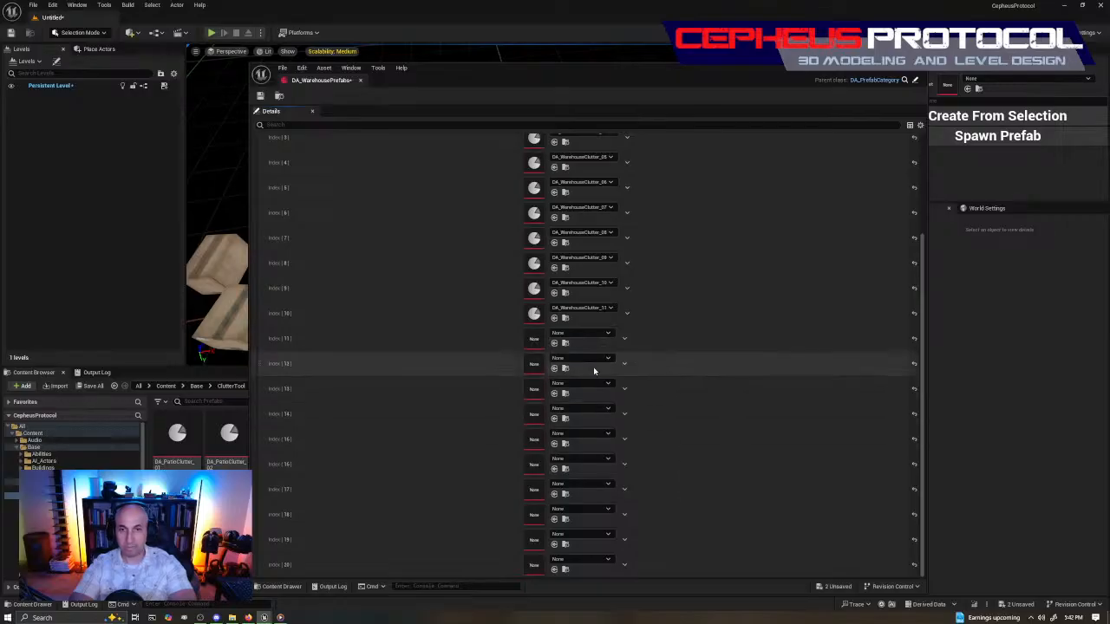
left_click(607, 333)
scroll(645, 468, "down", 10)
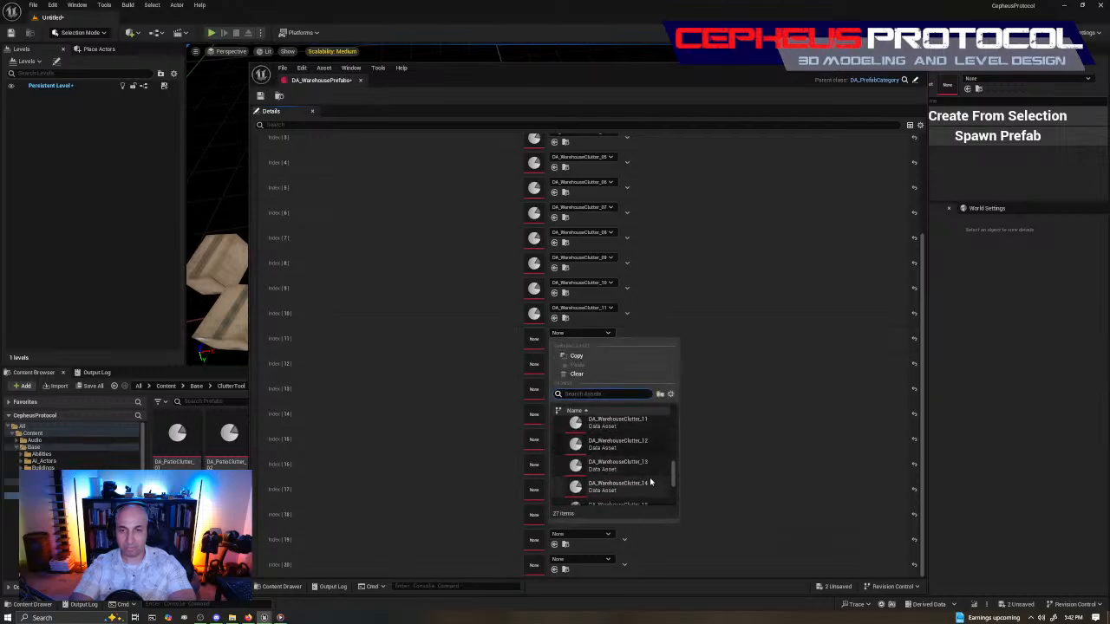
left_click(618, 485)
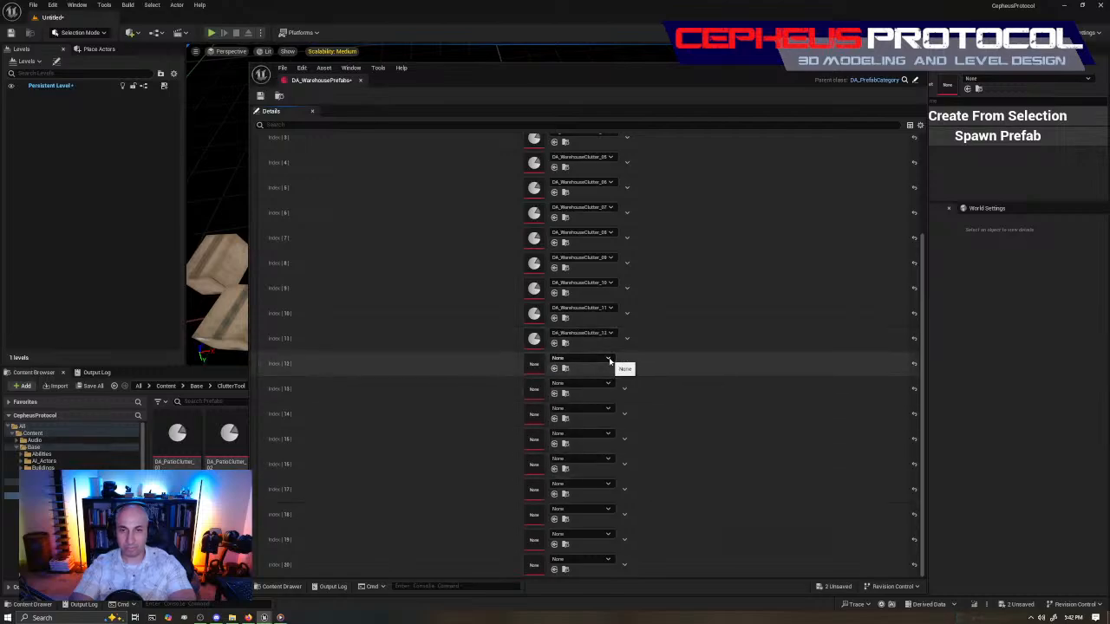
Assign DA_WarehouseClutter_13 to index 12 and DA_WarehouseClutter_14 to index 13 of the Prefabs array.
left_click(607, 358)
scroll(643, 470, "down", 2)
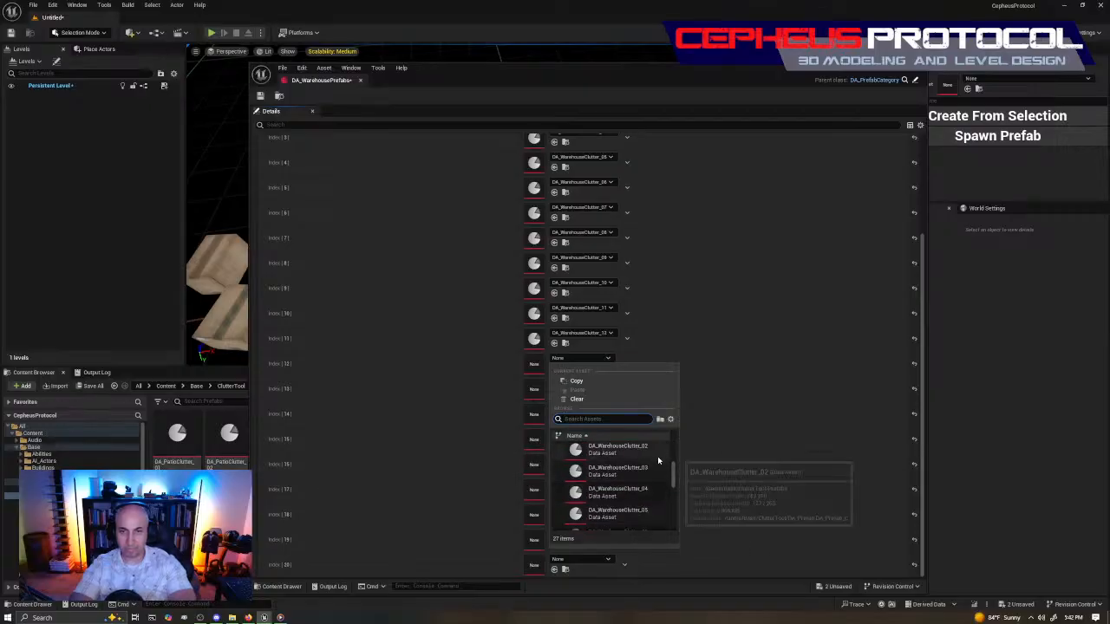
scroll(657, 464, "down", 2)
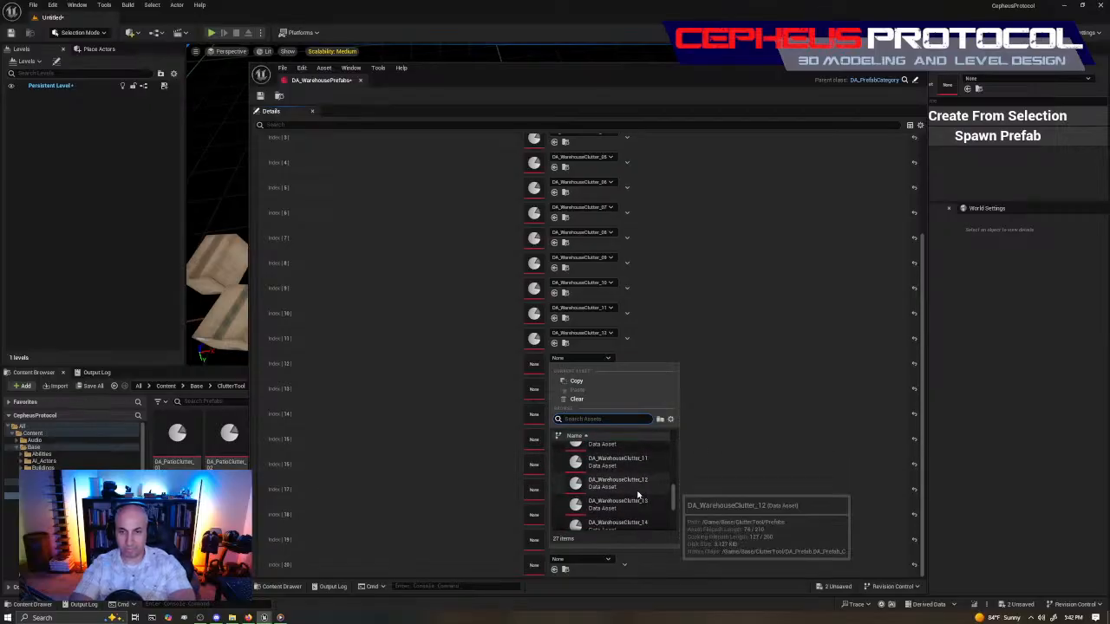
left_click(639, 503)
left_click(614, 384)
scroll(638, 482, "down", 3)
scroll(639, 476, "down", 2)
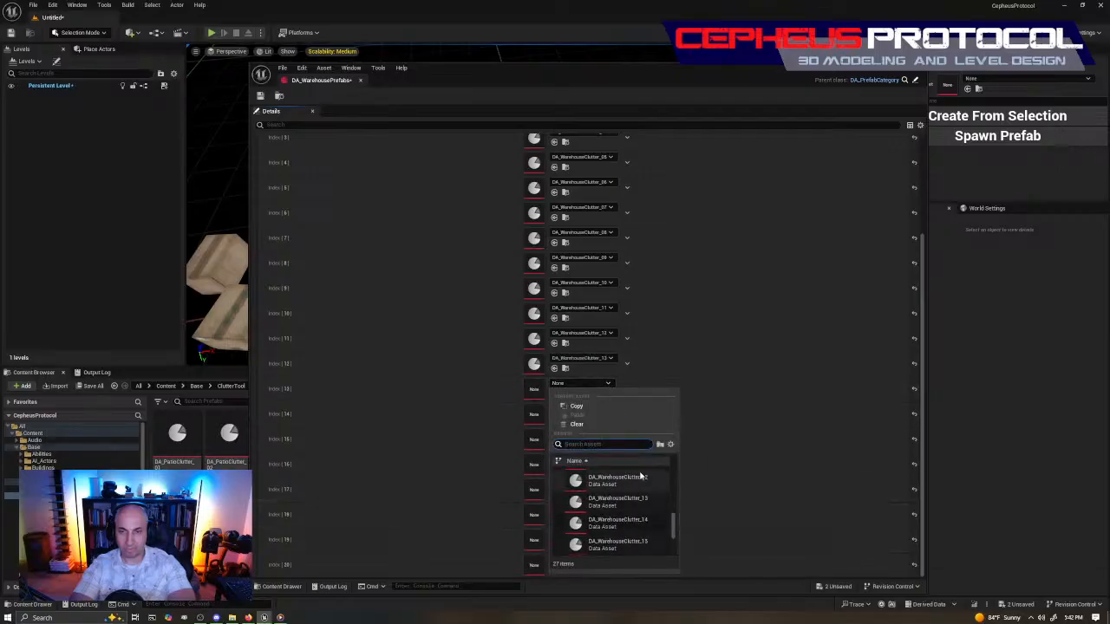
left_click(617, 522)
Assign DA_WarehouseClutter_15 to index 14 and DA_WarehouseClutter_16 to index 15 of the Prefabs array.
left_click(589, 408)
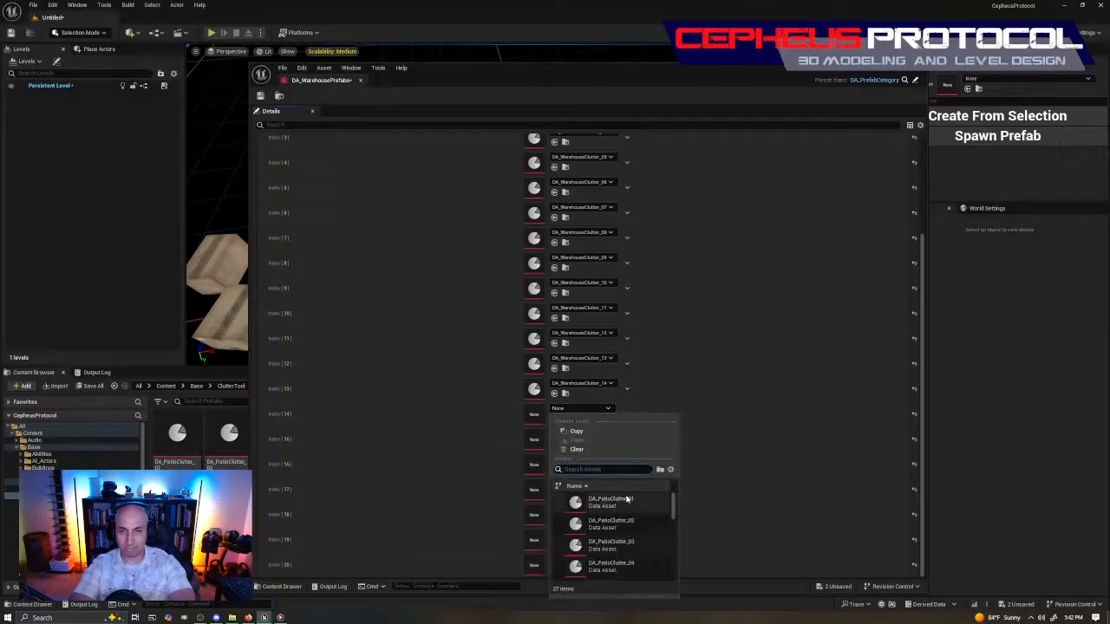
scroll(632, 504, "down", 4)
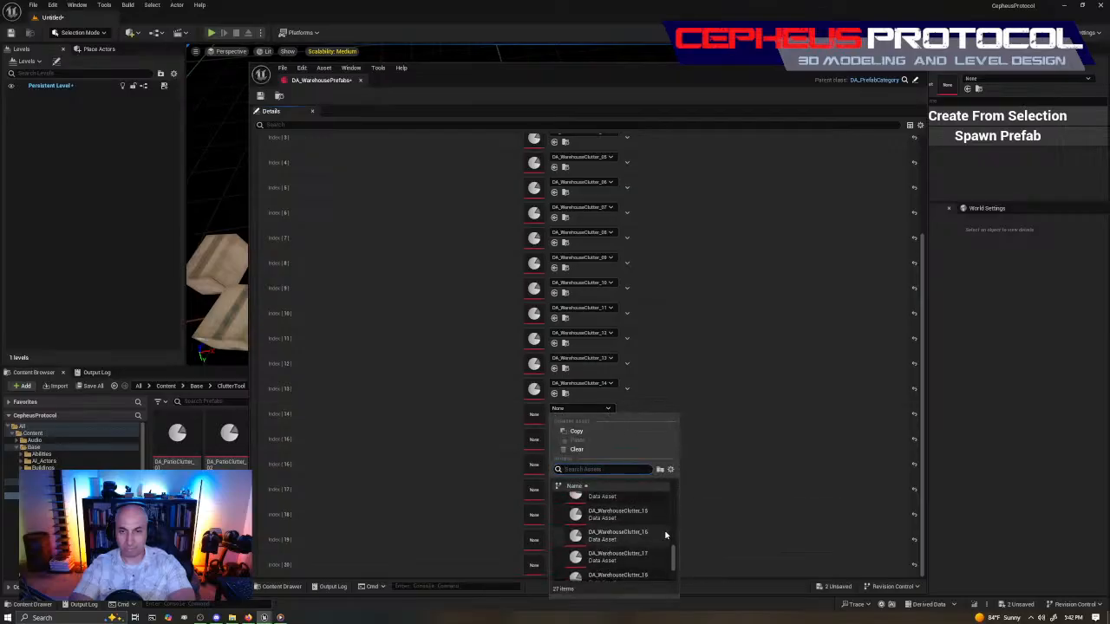
scroll(667, 551, "up", 2)
left_click(638, 510)
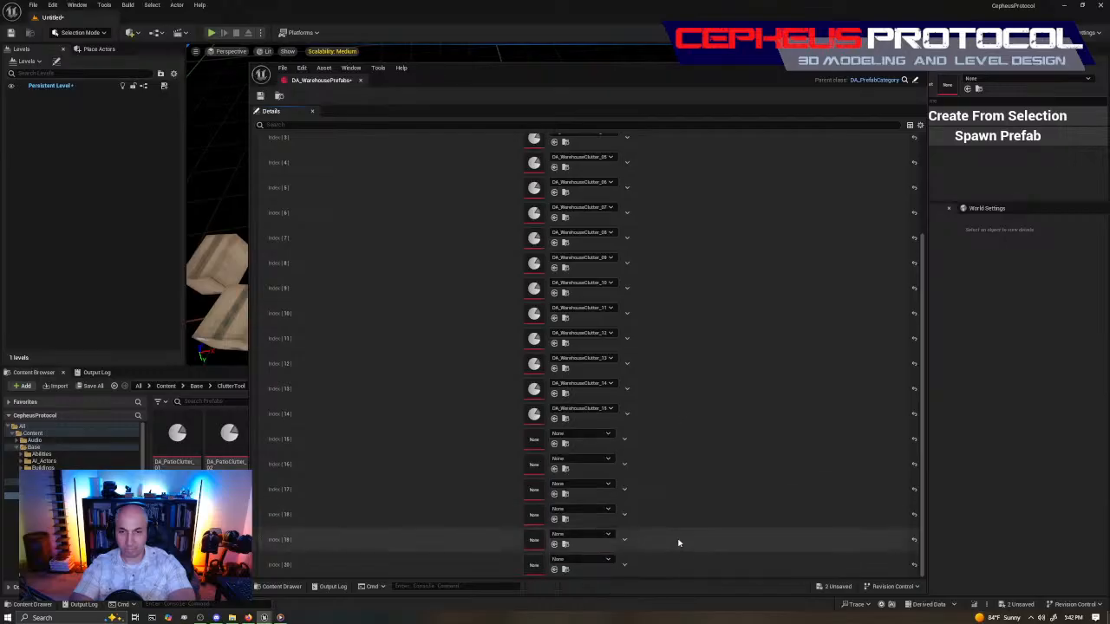
left_click(596, 437)
scroll(635, 358, "down", 2)
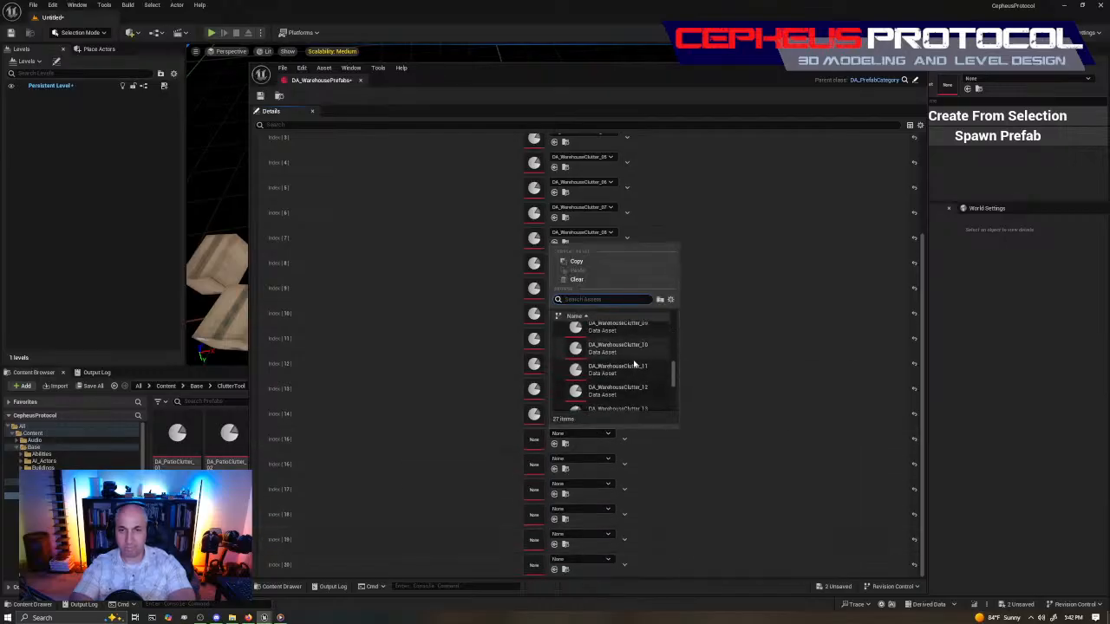
left_click(617, 351)
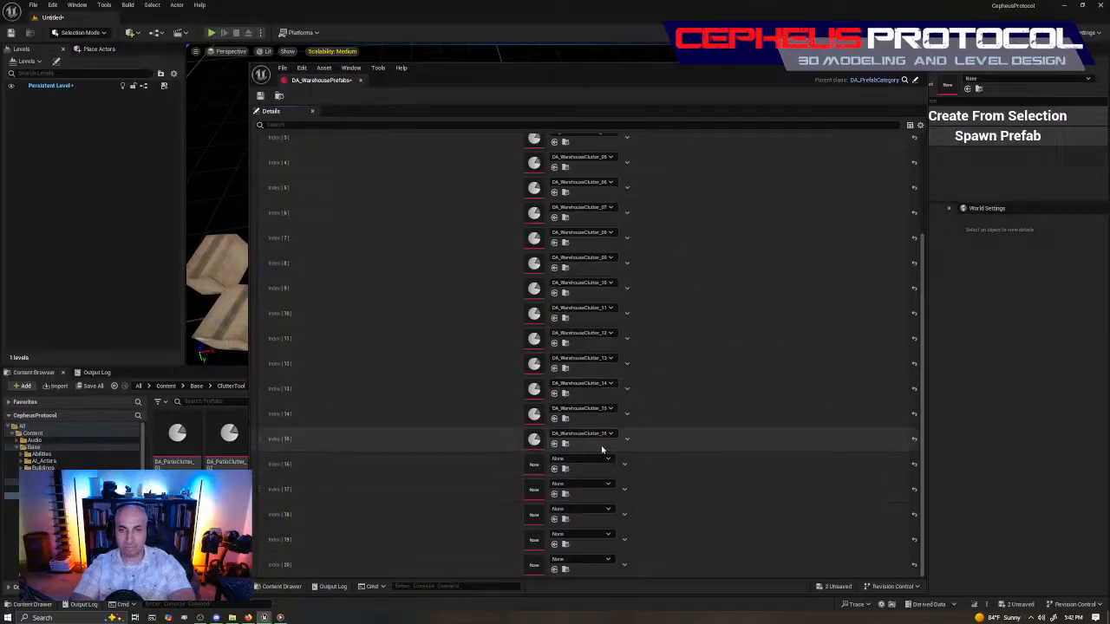
Assign DA_WarehouseClutter_17 to index 16 and DA_WarehouseClutter_18 to index 17 of the Prefabs array.
left_click(614, 455)
scroll(610, 379, "down", 3)
scroll(614, 380, "down", 5)
left_click(618, 406)
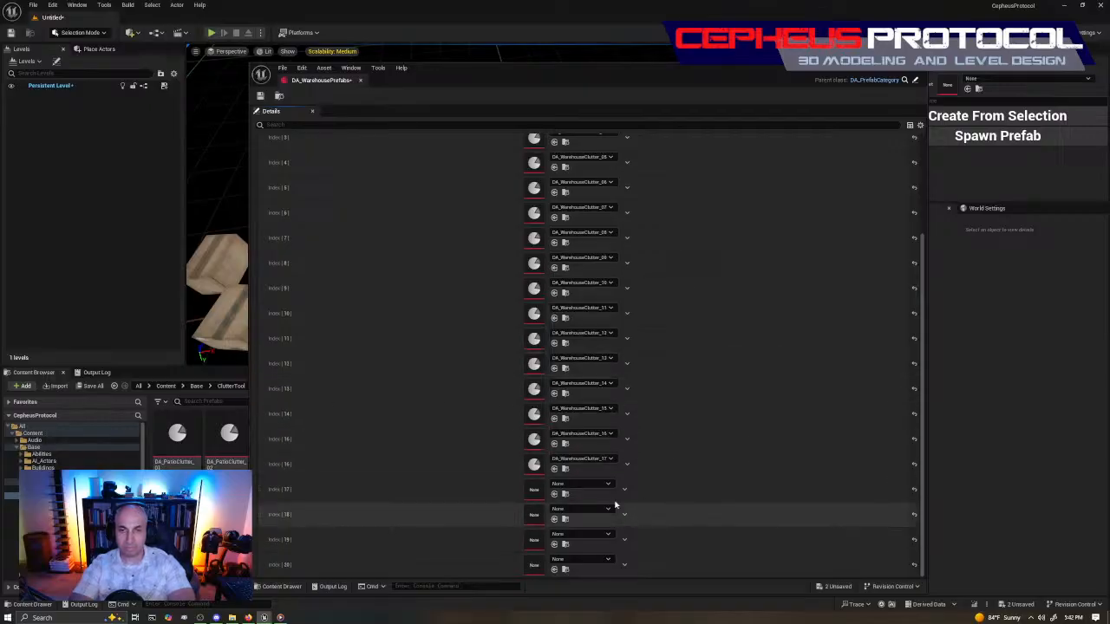
left_click(609, 484)
scroll(621, 394, "down", 3)
scroll(633, 429, "down", 2)
left_click(635, 443)
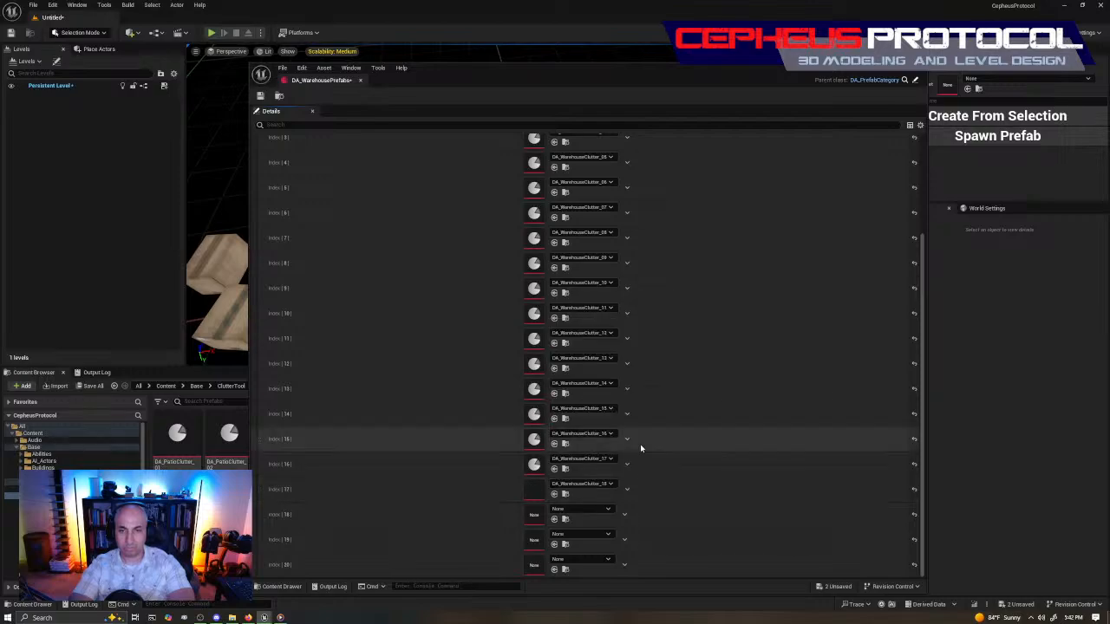
Assign DA_WarehouseClutter_19 to index 18 and DA_WarehouseClutter_20 to index 19, and save the category asset.
left_click(610, 509)
scroll(604, 421, "down", 3)
scroll(615, 433, "down", 6)
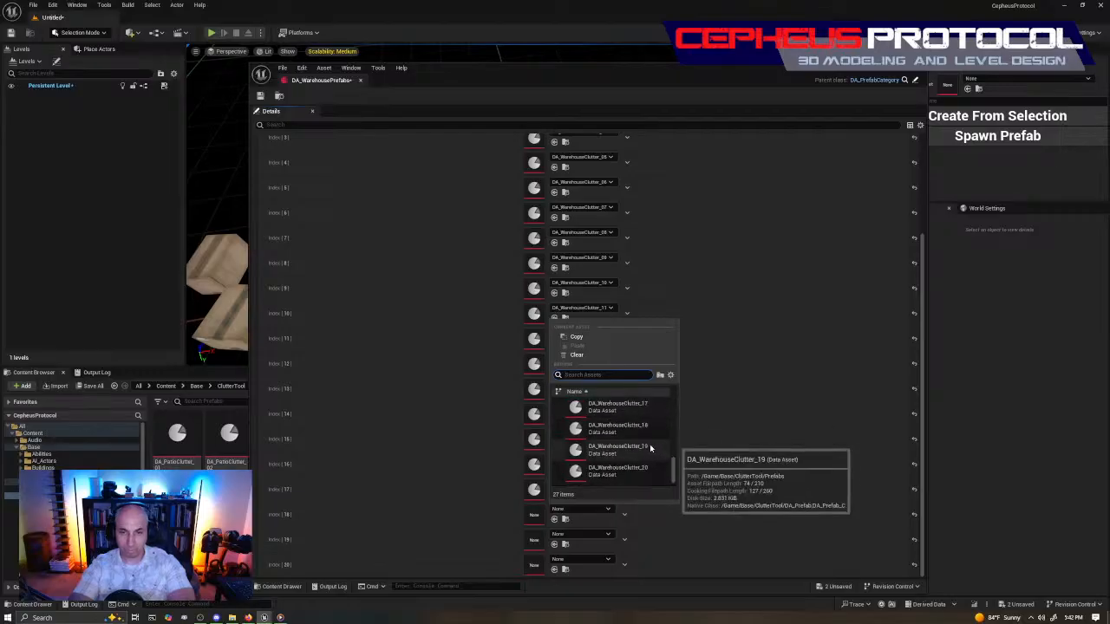
left_click(652, 450)
left_click(611, 535)
scroll(644, 466, "down", 3)
scroll(644, 465, "down", 5)
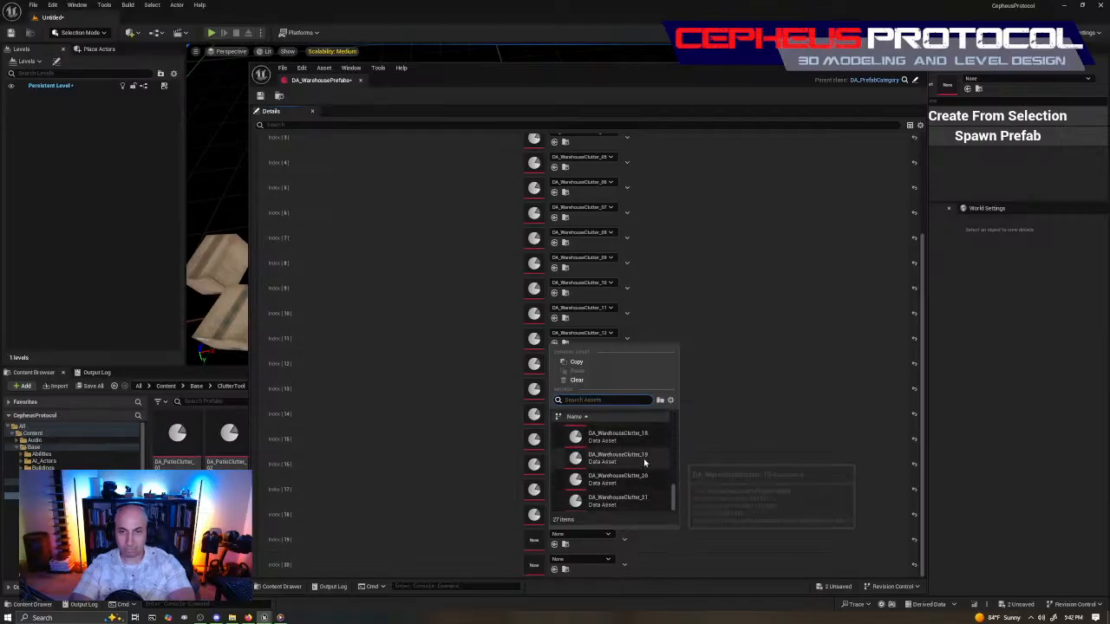
left_click(646, 473)
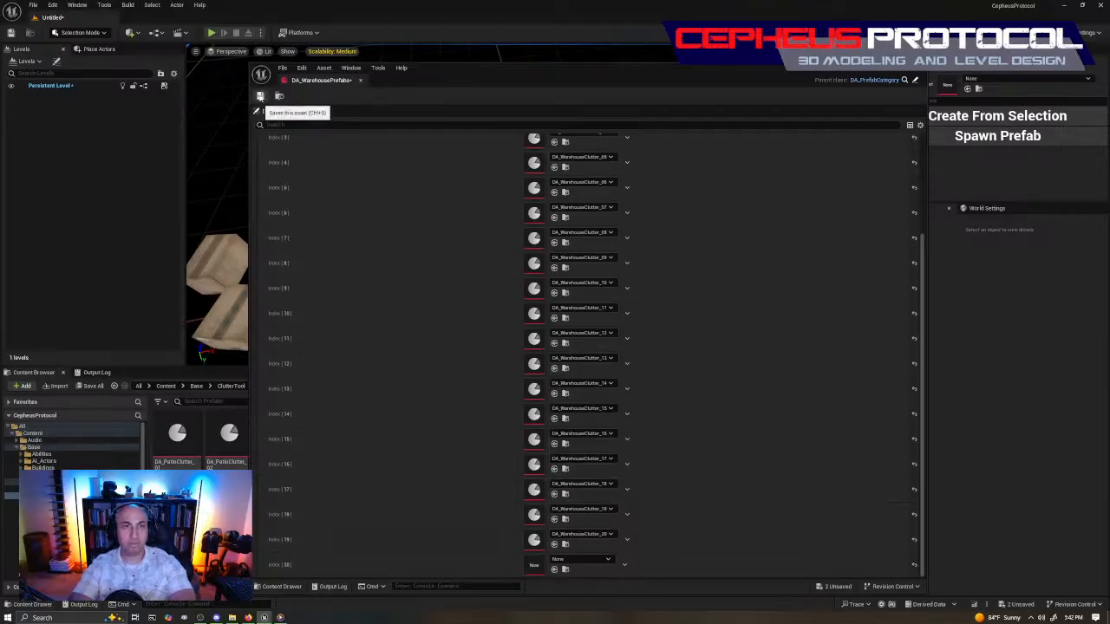
Minimize the DA_WarehousePrefabs window and select the stacked-crates BP_PrefabActor in the level.
left_click(880, 71)
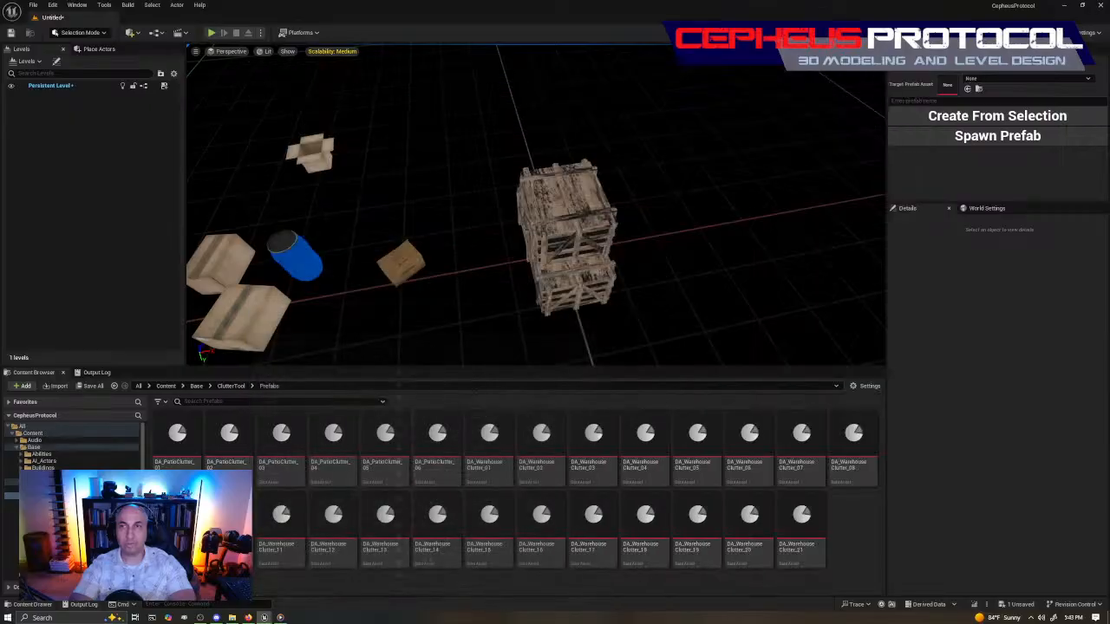
mouse_move(636, 236)
right_mouse_down()
mouse_move(630, 222)
mouse_move(598, 216)
mouse_move(637, 227)
mouse_move(628, 236)
right_mouse_up()
left_click(531, 193)
right_click_drag(530, 192, 607, 199)
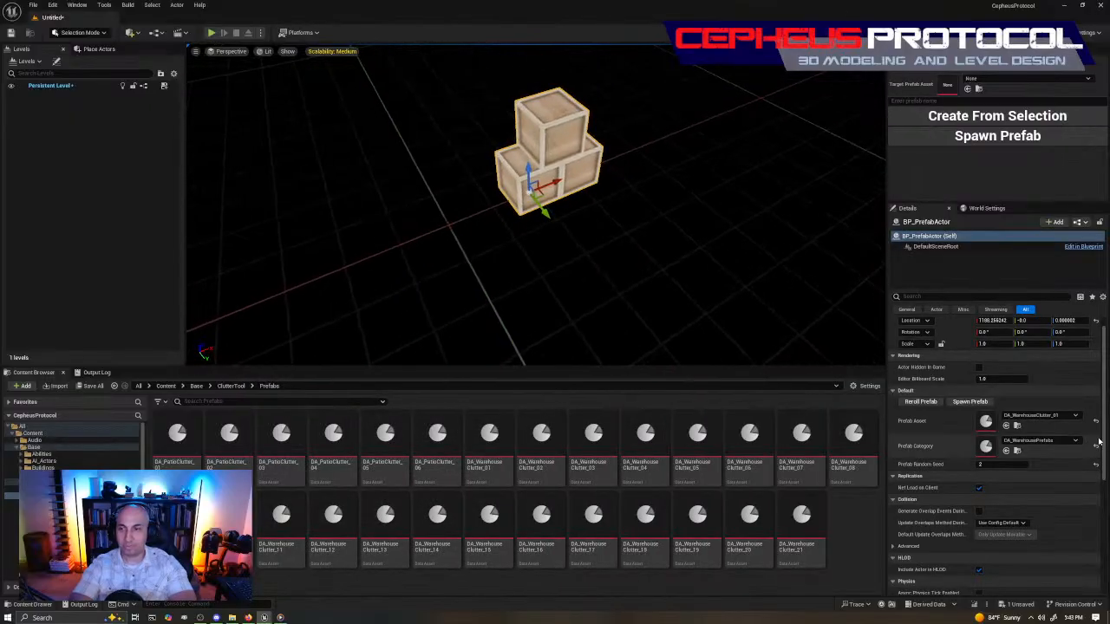
Reroll the selected prefab actor repeatedly to cycle through random clutter variations from the DA_WarehousePrefabs category.
left_click(924, 403)
left_click(923, 403)
left_click(923, 403)
left_click(923, 404)
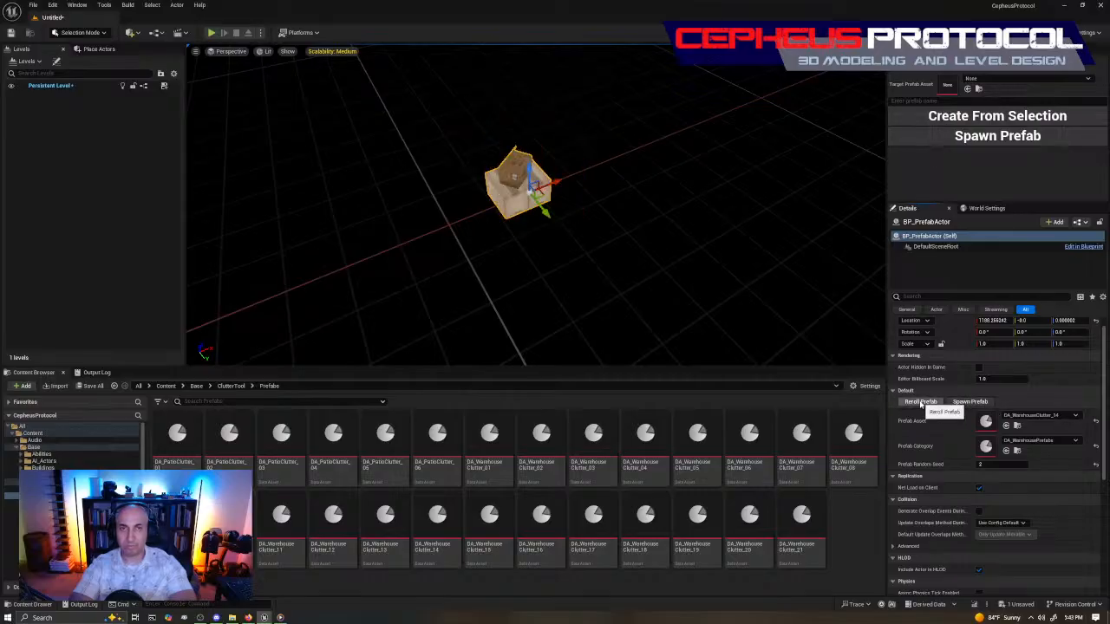
left_click(924, 403)
left_click(923, 404)
left_click(923, 404)
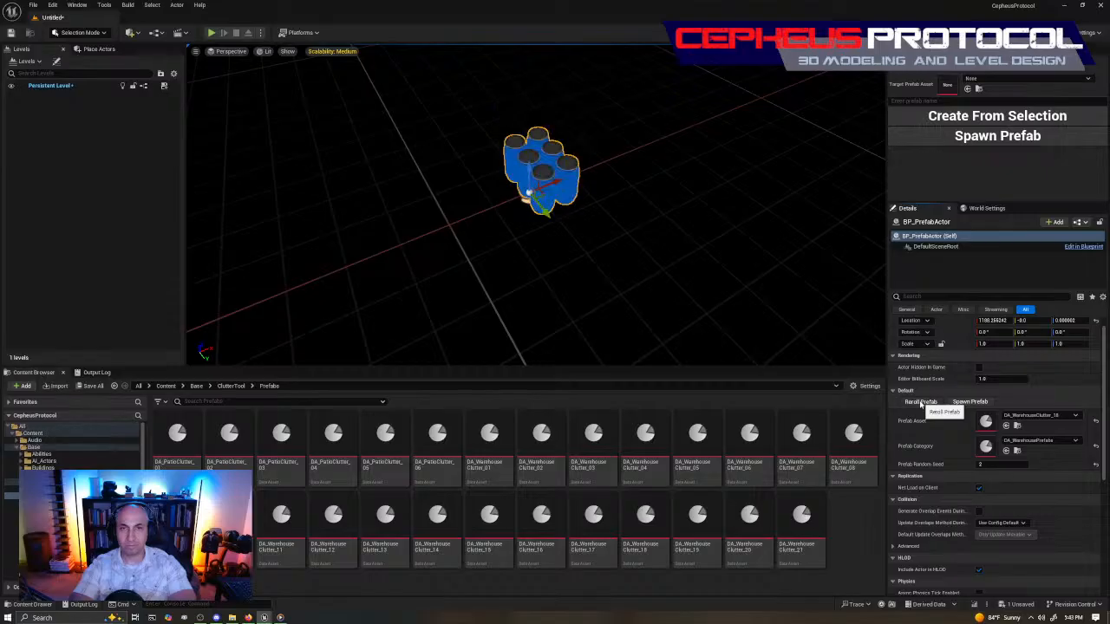
left_click(924, 403)
left_click(922, 403)
left_click(922, 403)
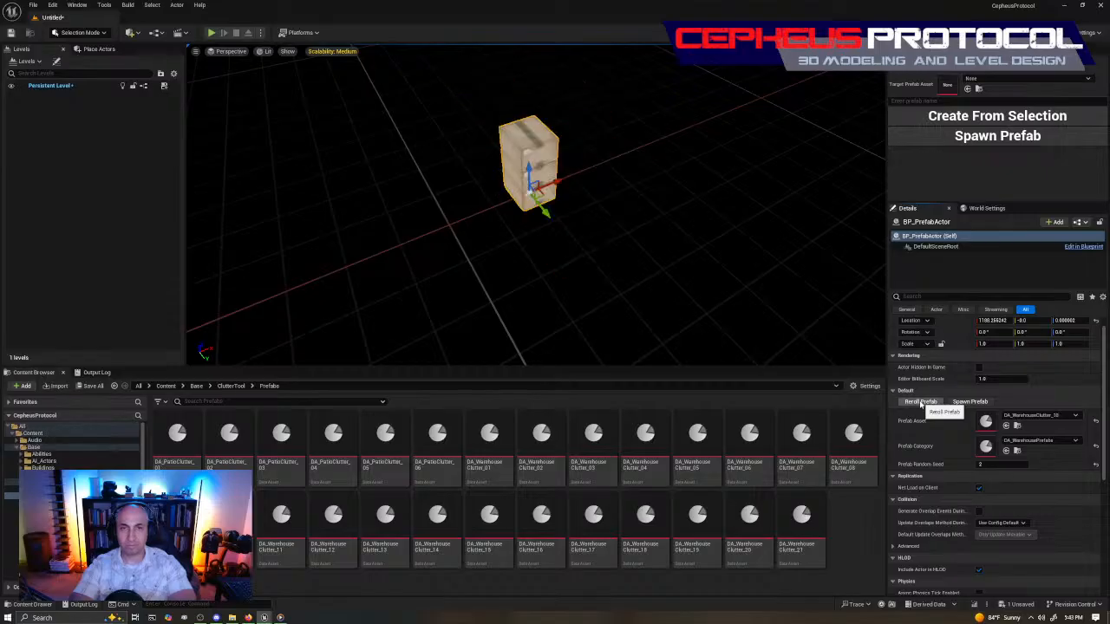
left_click(922, 403)
left_click(922, 403)
left_click(922, 403)
left_click(922, 403)
left_click(922, 403)
left_click(922, 404)
left_click(923, 403)
left_click(922, 403)
left_click(922, 403)
left_click(923, 403)
left_click(922, 403)
left_click(923, 403)
left_click(922, 403)
left_click(923, 403)
left_click(923, 403)
left_click(923, 403)
left_click(923, 403)
left_click(923, 403)
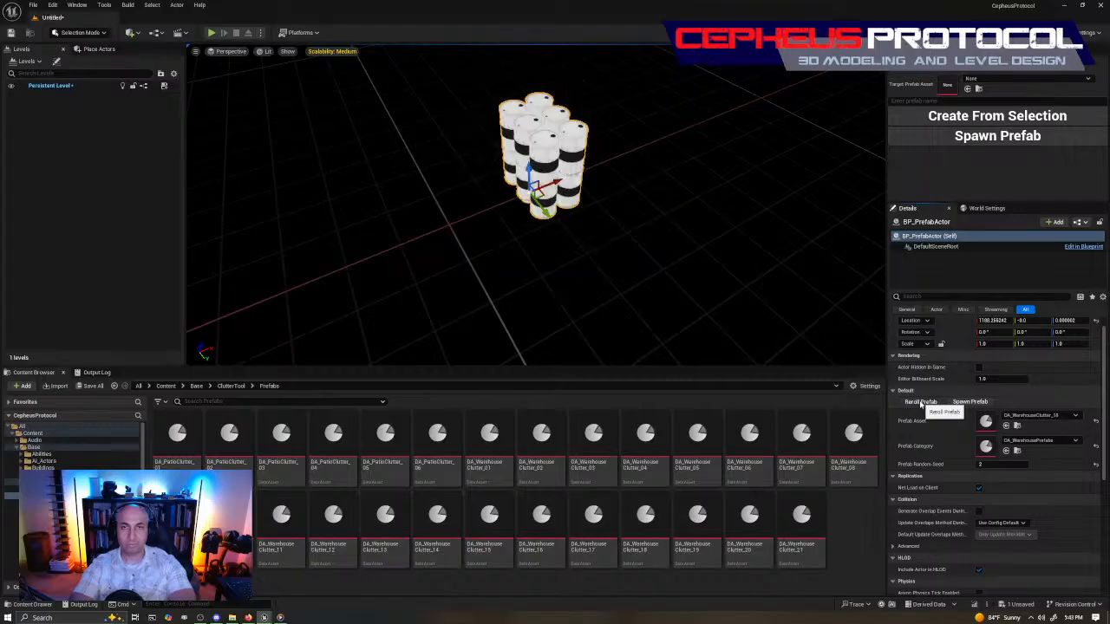
left_click(922, 403)
Set the actor's Prefab Asset to DA_WarehouseClutter_20 and inspect the resulting crate arrangement from close up and afar.
left_click(1047, 416)
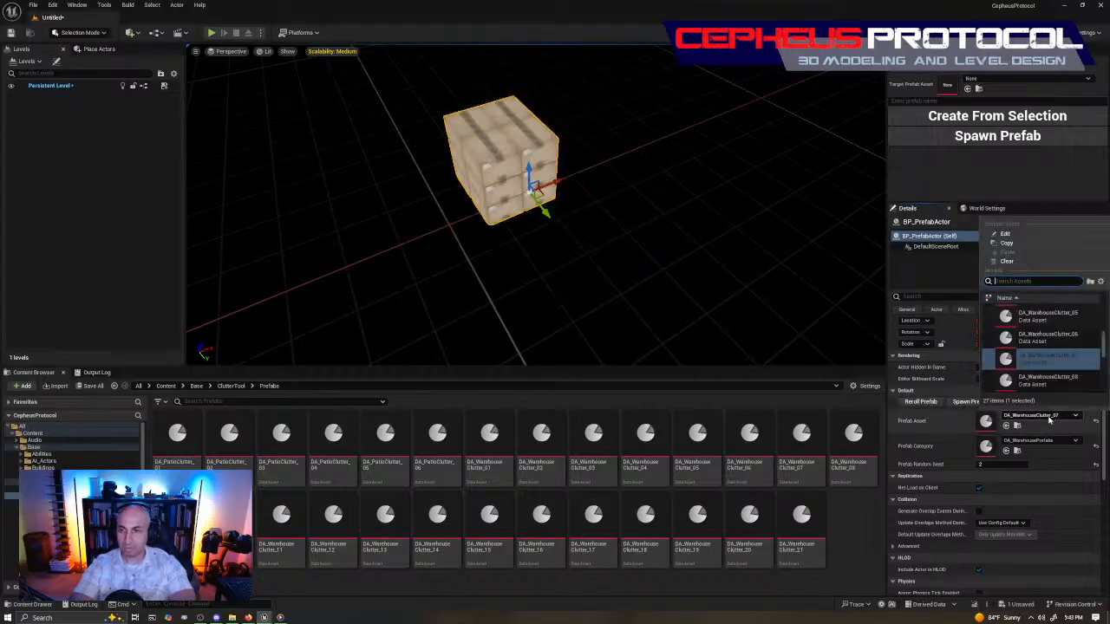
scroll(1075, 358, "down", 5)
left_click(1080, 362)
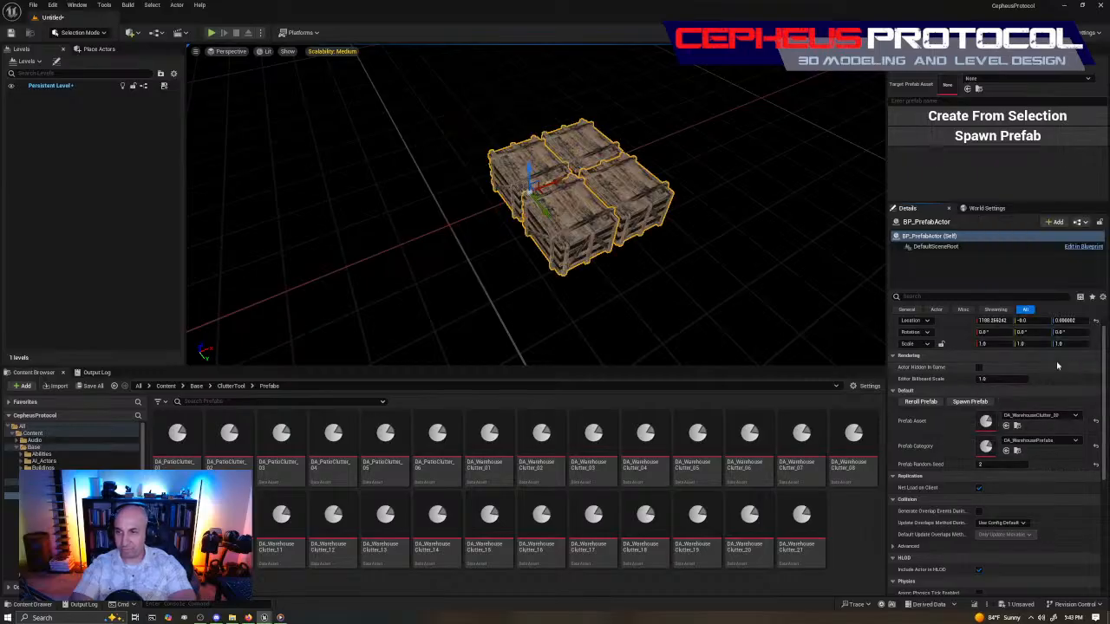
right_click_drag(538, 199, 553, 265)
right_click_drag(758, 297, 735, 291)
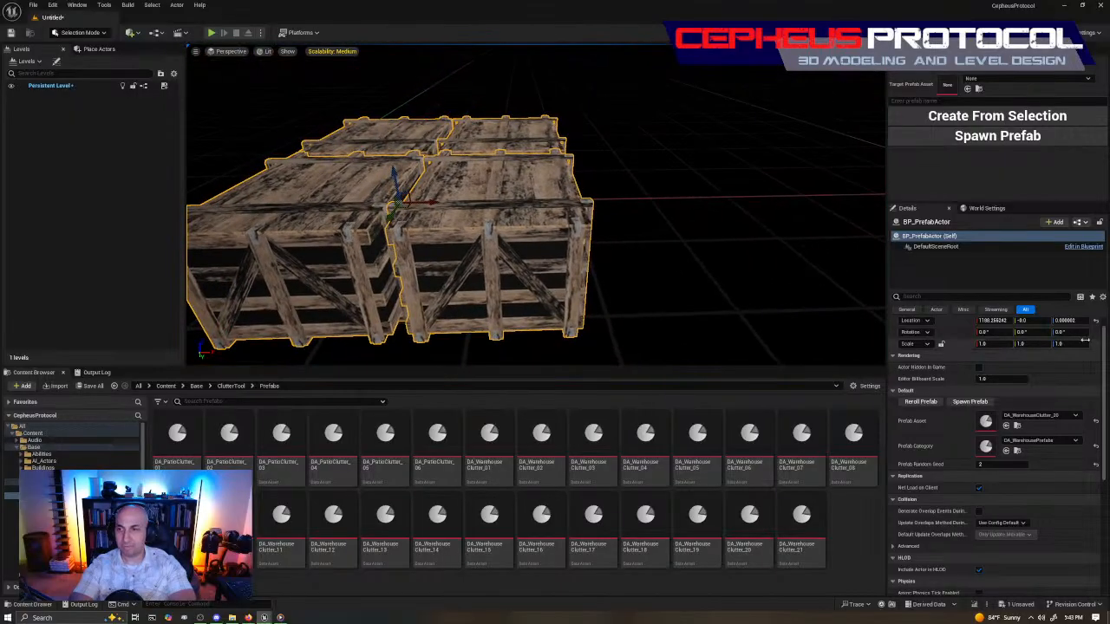
right_click_drag(693, 286, 590, 293)
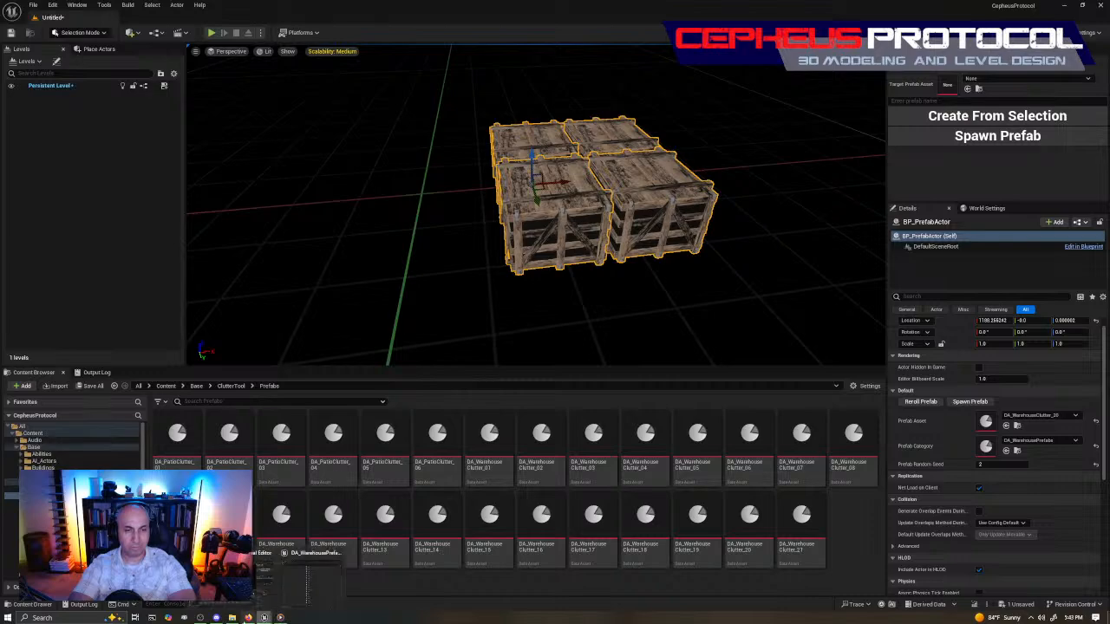
Bring back the DA_WarehousePrefabs asset, assign DA_WarehouseClutter_21 to the empty index 20, and save it.
left_click(299, 579)
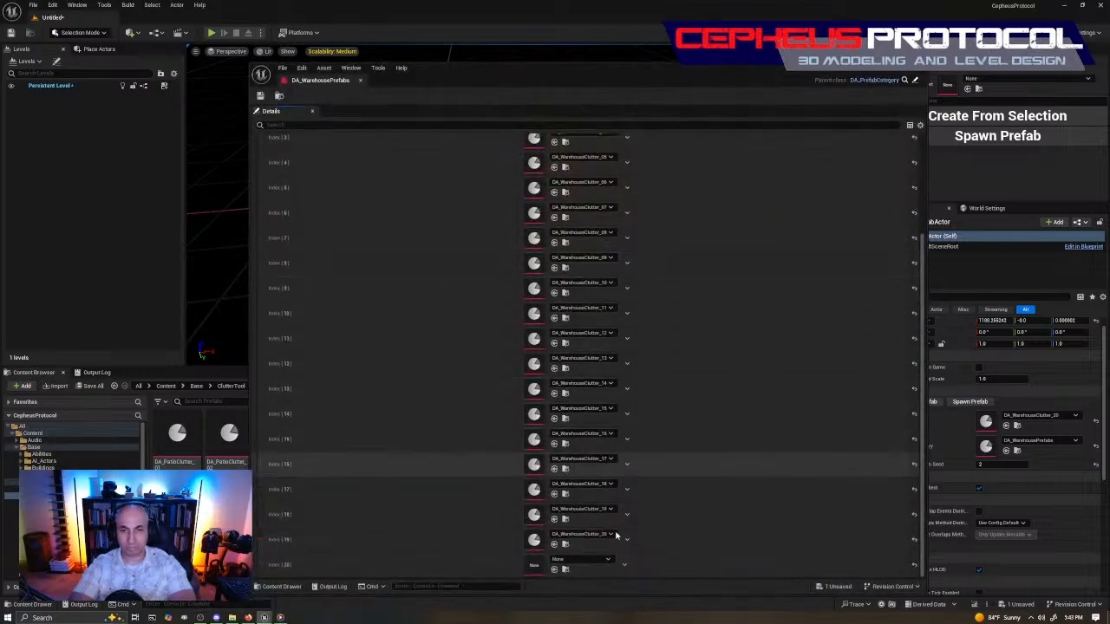
left_click(607, 560)
scroll(631, 507, "down", 8)
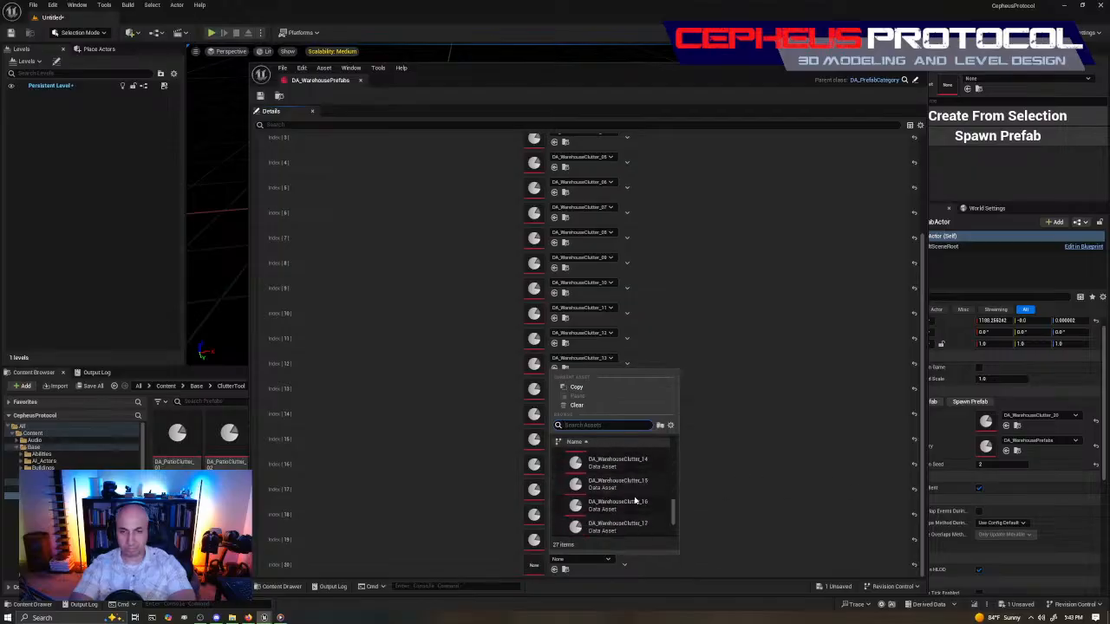
left_click(628, 525)
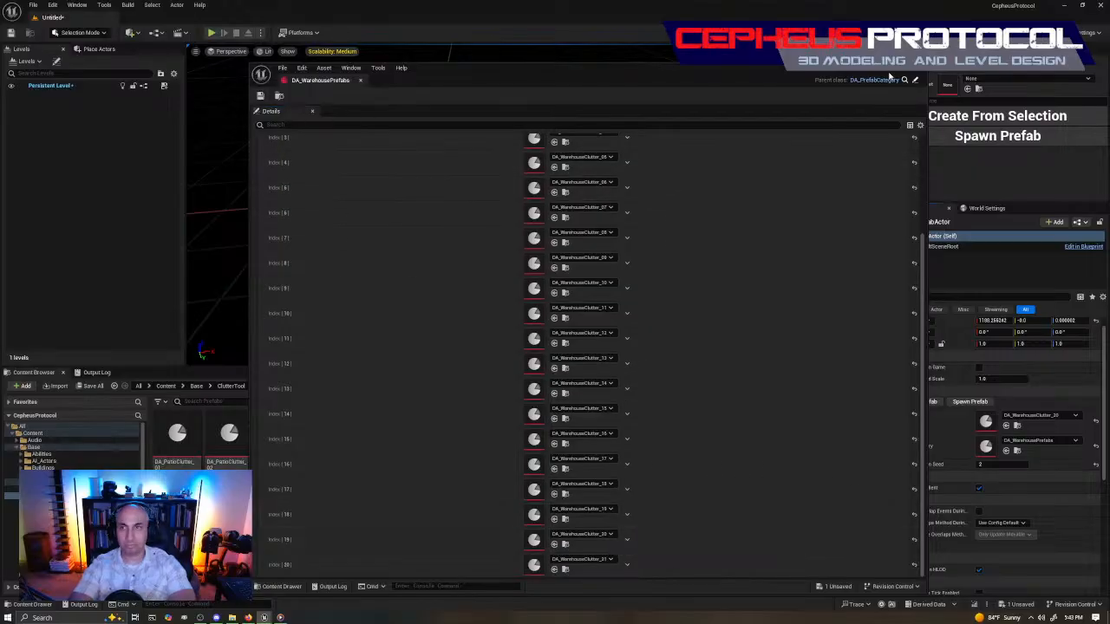
Minimize the DA_WarehousePrefabs window and set the prefab actor's Prefab Asset to DA_WarehouseClutter_21.
left_click(919, 66)
left_click(1048, 419)
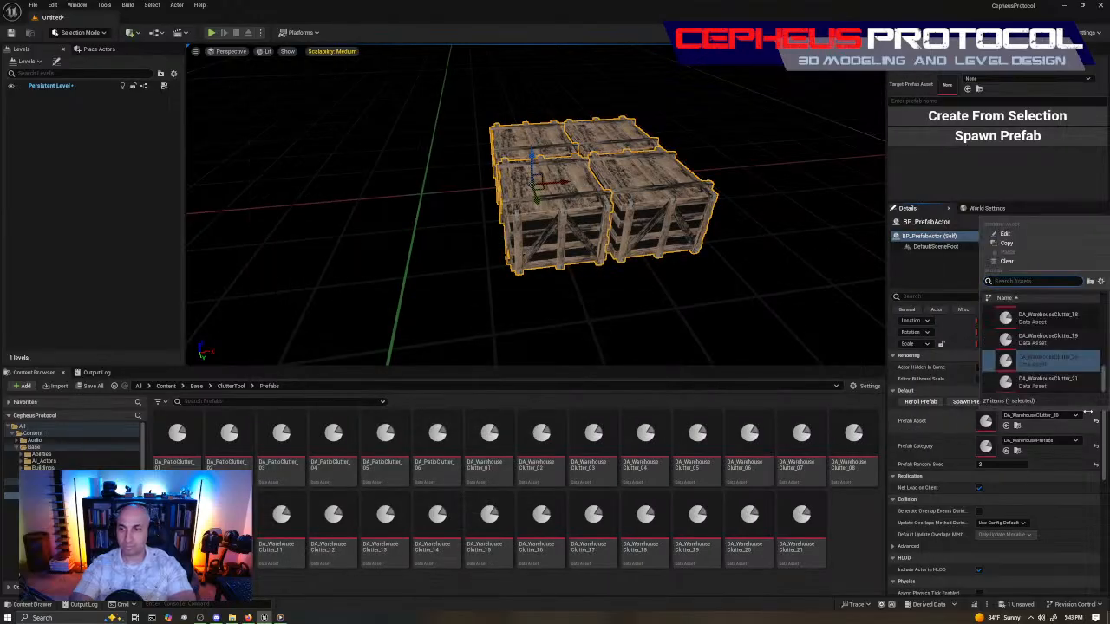
left_click(1045, 379)
Examine the spawned crate arrangement in the level from several sides, both close up and from afar.
right_click_drag(536, 205, 546, 298)
key("w")
key("a")
key("w")
key("s")
key("w")
key("d")
right_click_drag(690, 201, 831, 314)
key("s")
key("w")
key("w")
key("s")
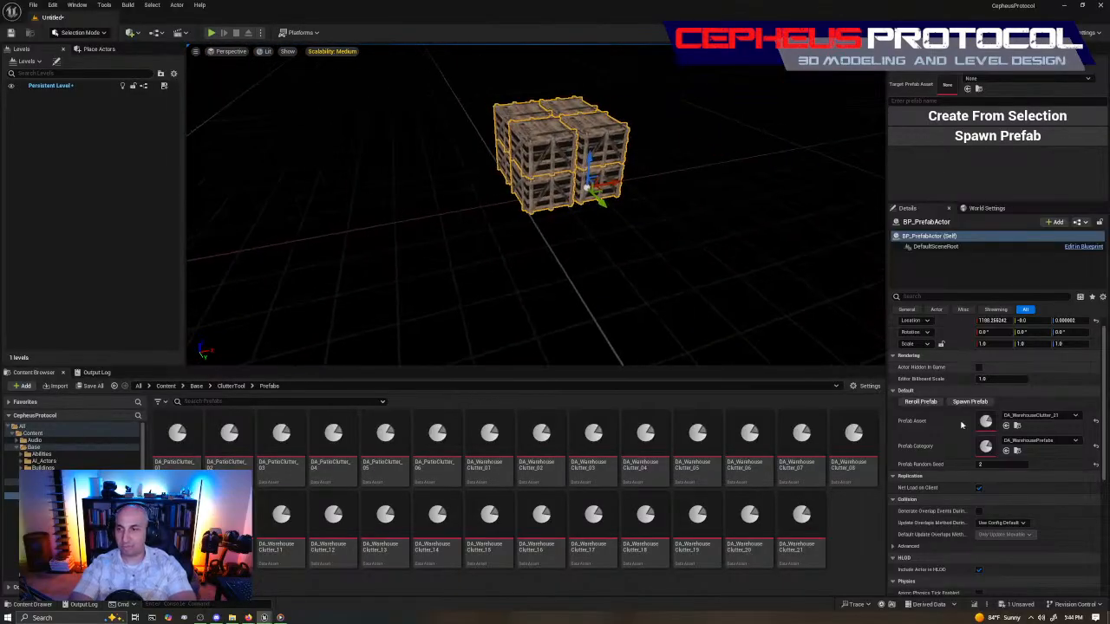
Select the long crate and the crate stacked on it and create a prefab from them named DA_WarehouseClutter_22.
right_click_drag(558, 227, 469, 239)
left_click(660, 253)
right_click_drag(660, 252, 586, 271)
left_click(465, 254)
left_click(445, 168, "ctrl")
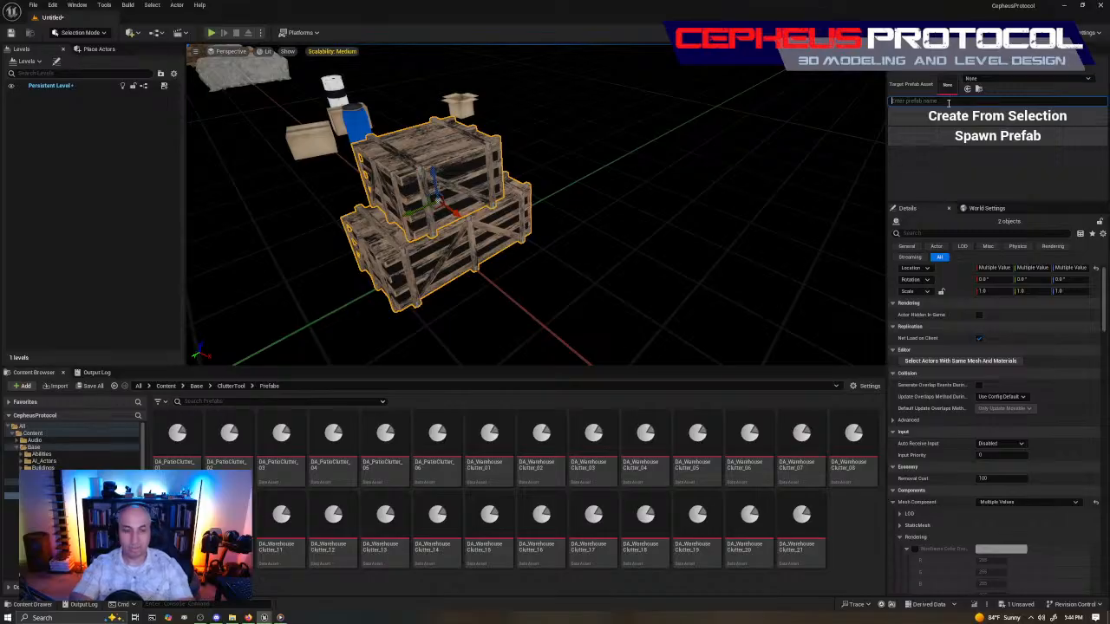
type("22")
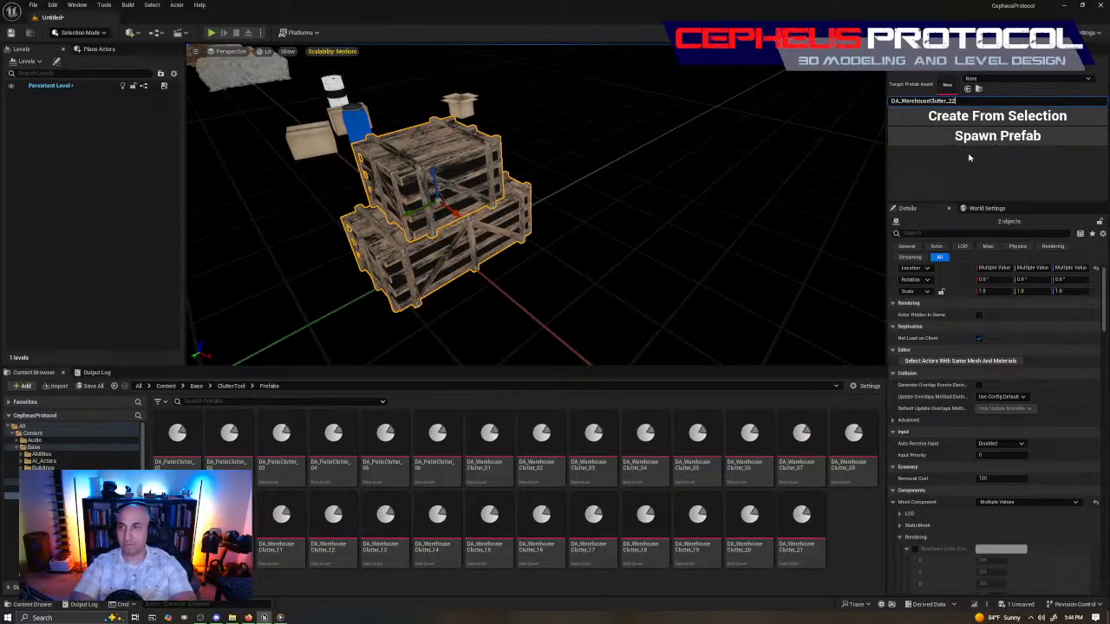
Move the upper crate Box02 away from the stack to an X of about -1023 and set its Z location to 0.
right_click_drag(538, 217, 678, 301)
left_click(748, 265)
left_click_drag(770, 271, 793, 326)
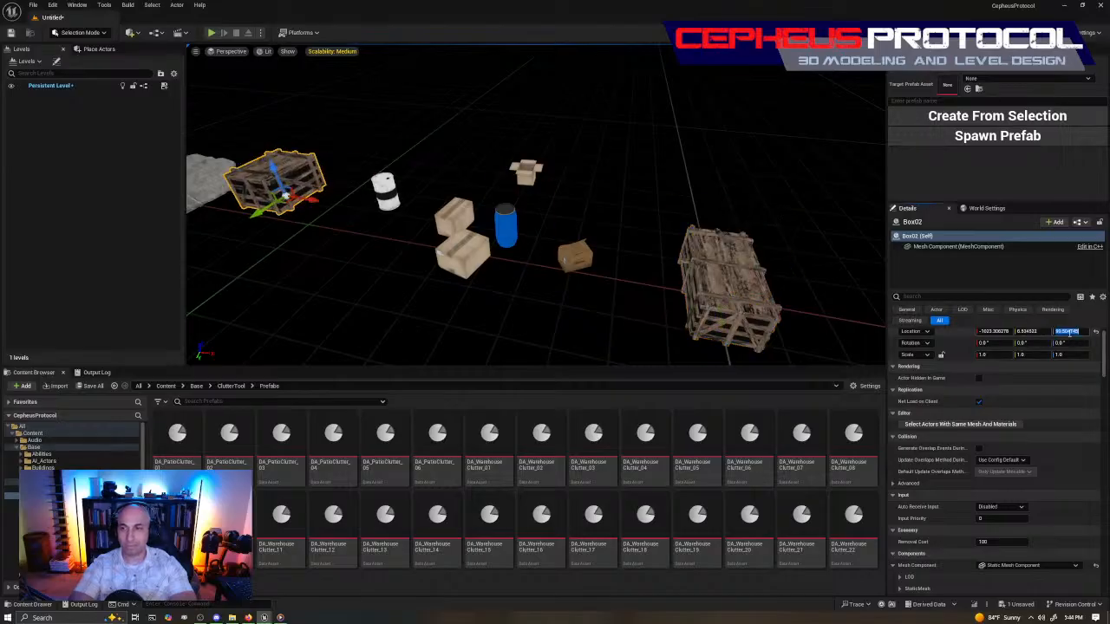
type("0")
key("Return")
right_click_drag(650, 280, 663, 280)
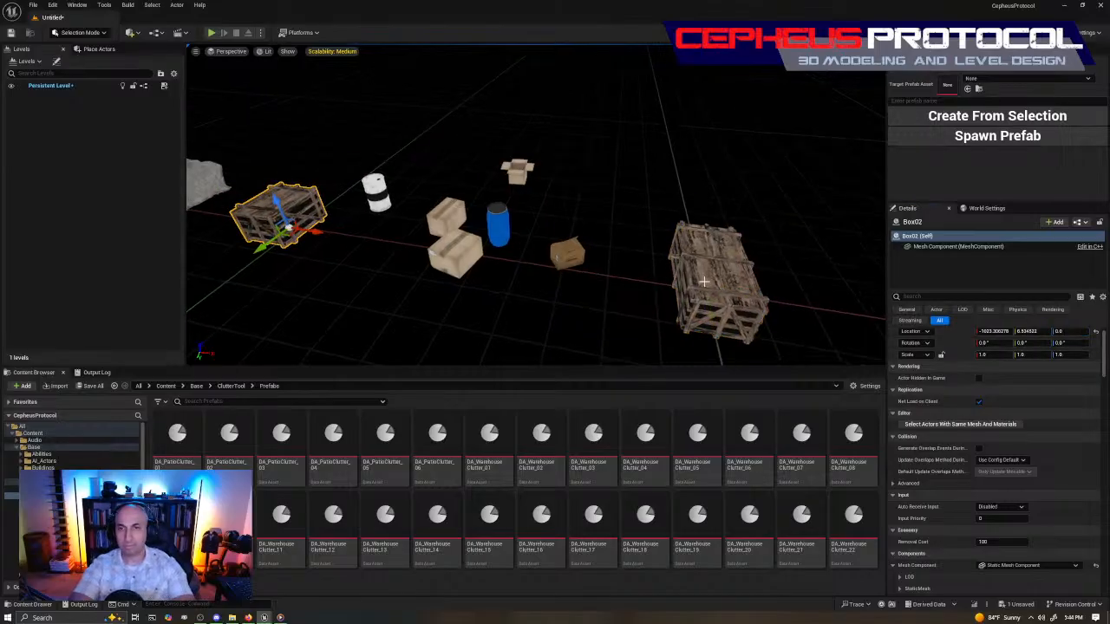
Duplicate the long crate upward and lower the copy onto the original at a Z of about 94.
left_click(659, 261)
key("f")
left_click_drag(537, 208, 624, 196, "alt")
right_click_drag(624, 195, 655, 203)
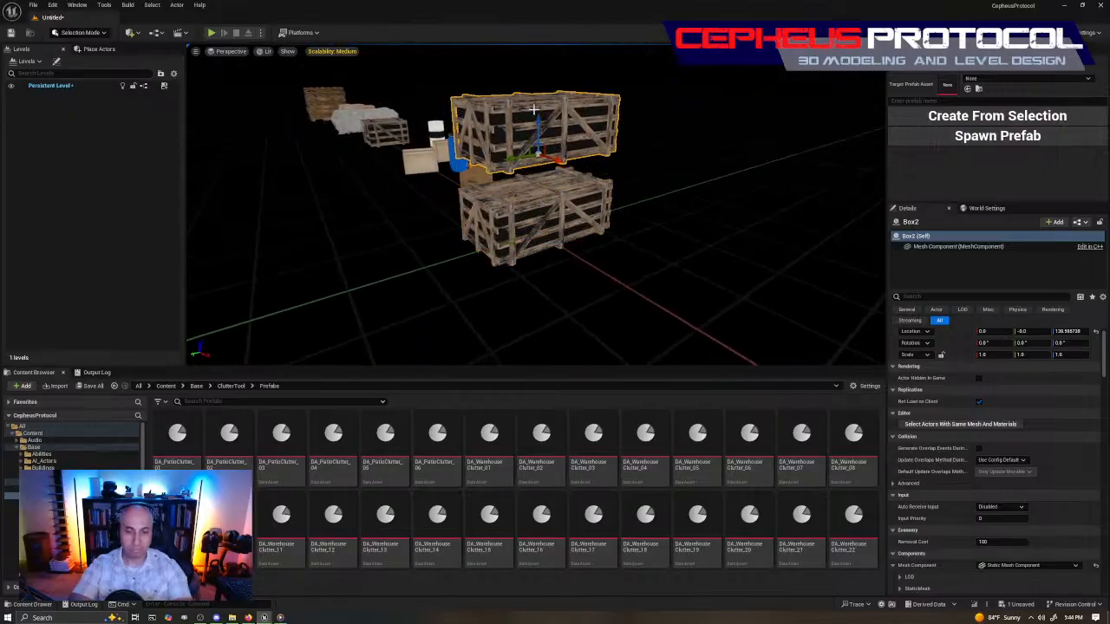
left_click_drag(542, 133, 539, 145)
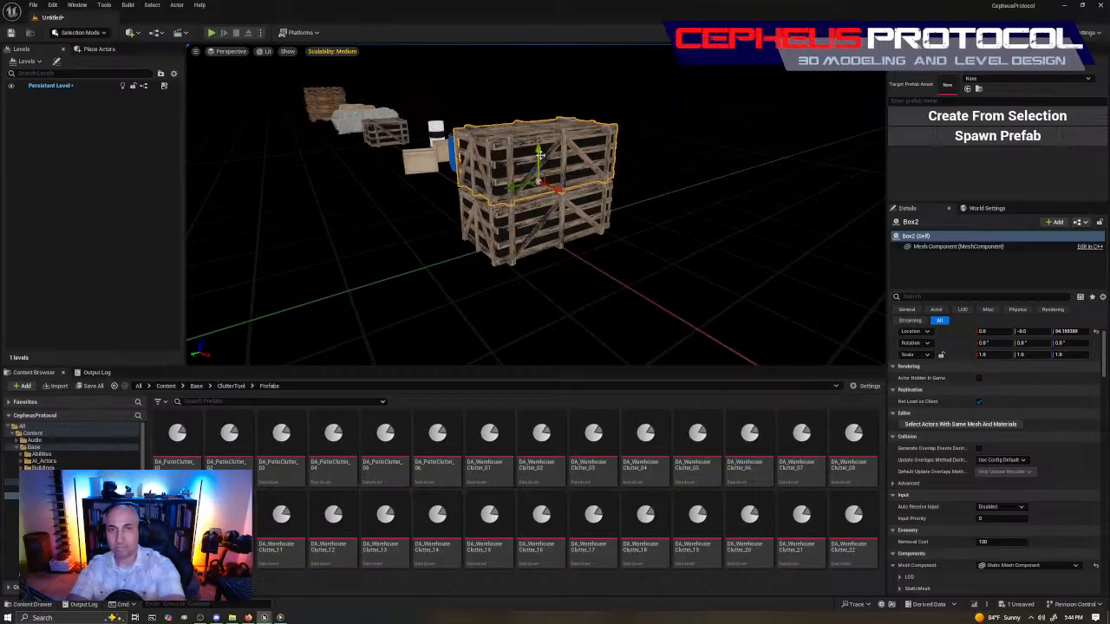
Select both stacked long crates and create a prefab from them named DA_WarehouseClutter_23.
right_click_drag(507, 191, 475, 278)
left_click(474, 277, "ctrl")
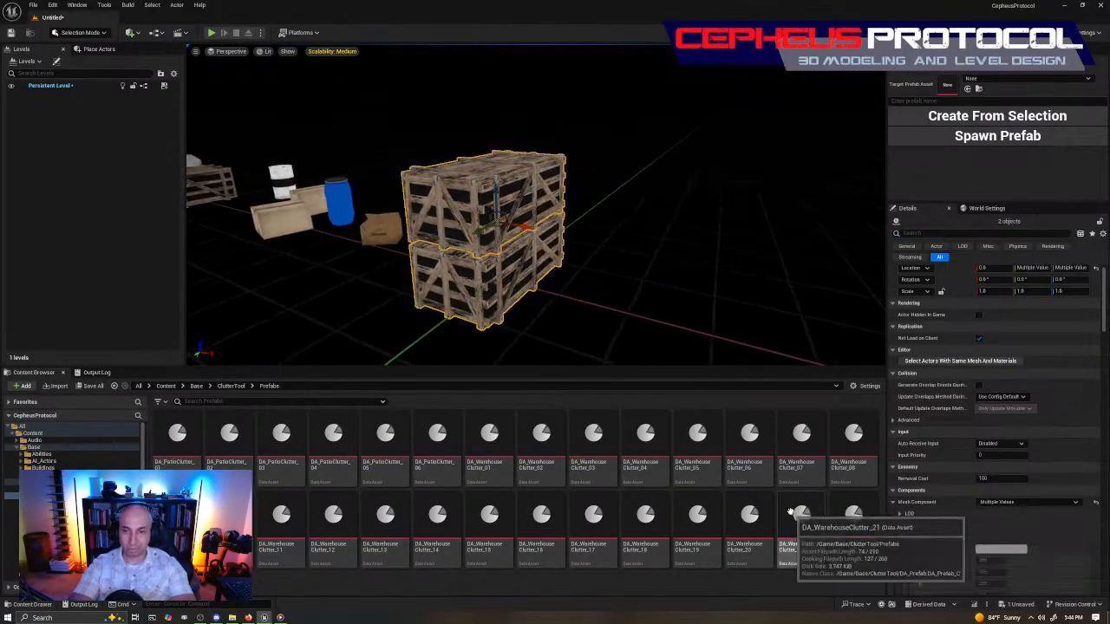
left_click(932, 102)
type("DA_WarehouseClutter_2")
type("3")
right_click_drag(803, 188, 764, 190)
left_click(585, 202, "ctrl")
left_click(585, 202, "ctrl")
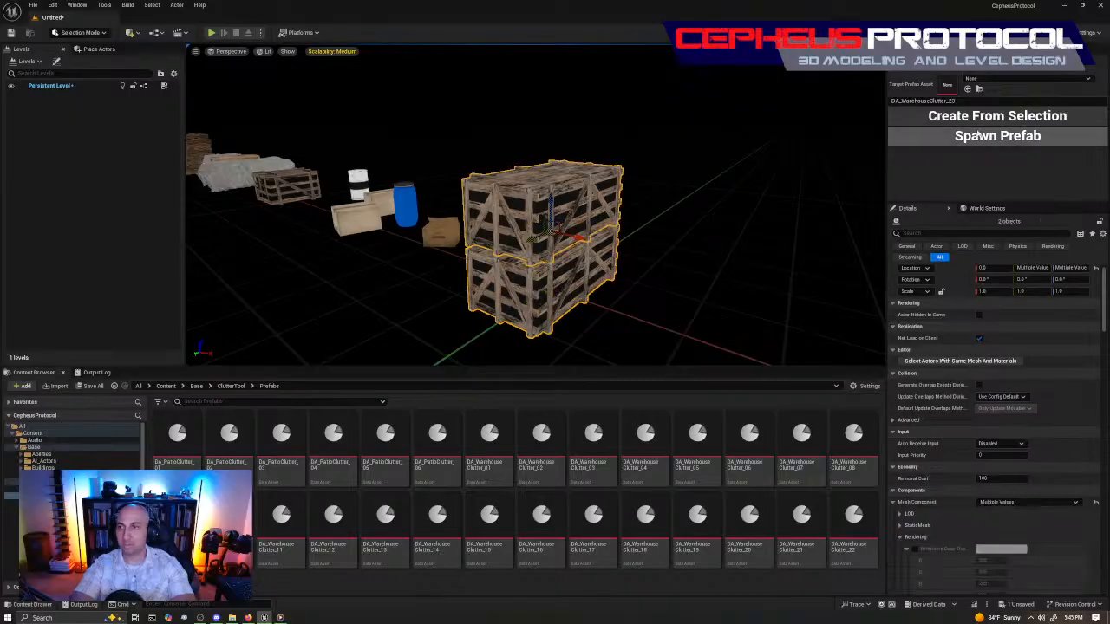
left_click(980, 116)
scroll(600, 487, "down", 2)
scroll(607, 492, "up", 1)
Delete the upper long crate from the stack and select the remaining one.
mouse_move(556, 260)
right_mouse_down()
mouse_move(624, 282)
mouse_move(555, 260)
right_mouse_up()
left_click(573, 149)
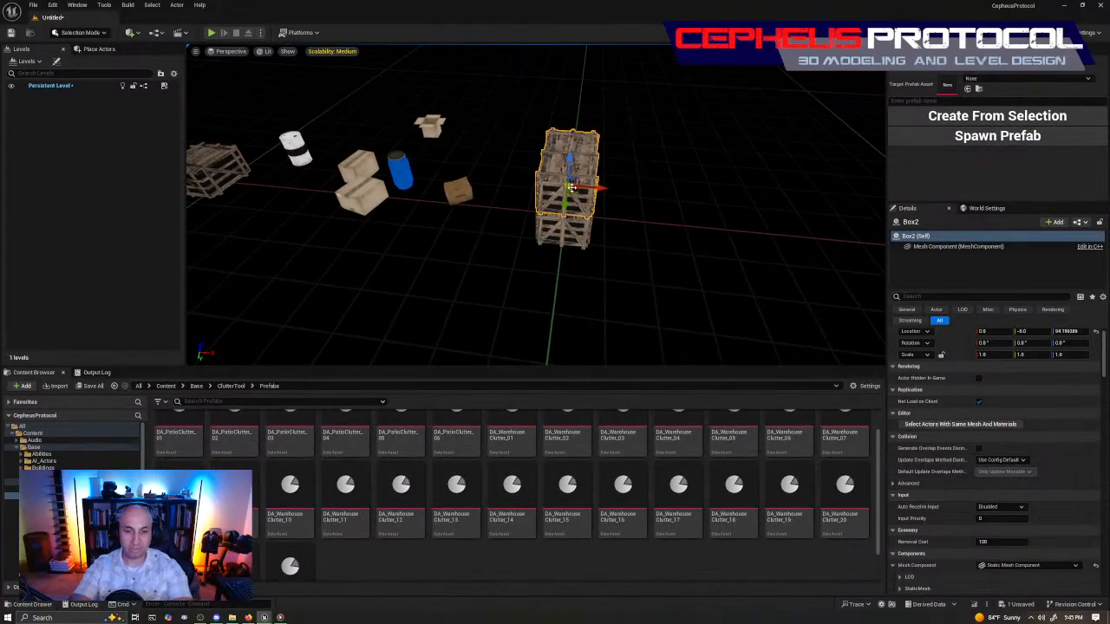
key("Delete")
left_click(570, 205)
Move the tarp-covered crate Box03 to the long crate's location at the origin.
right_click_drag(570, 204, 443, 200)
left_click(352, 186)
left_click_drag(382, 201, 771, 263)
key("f")
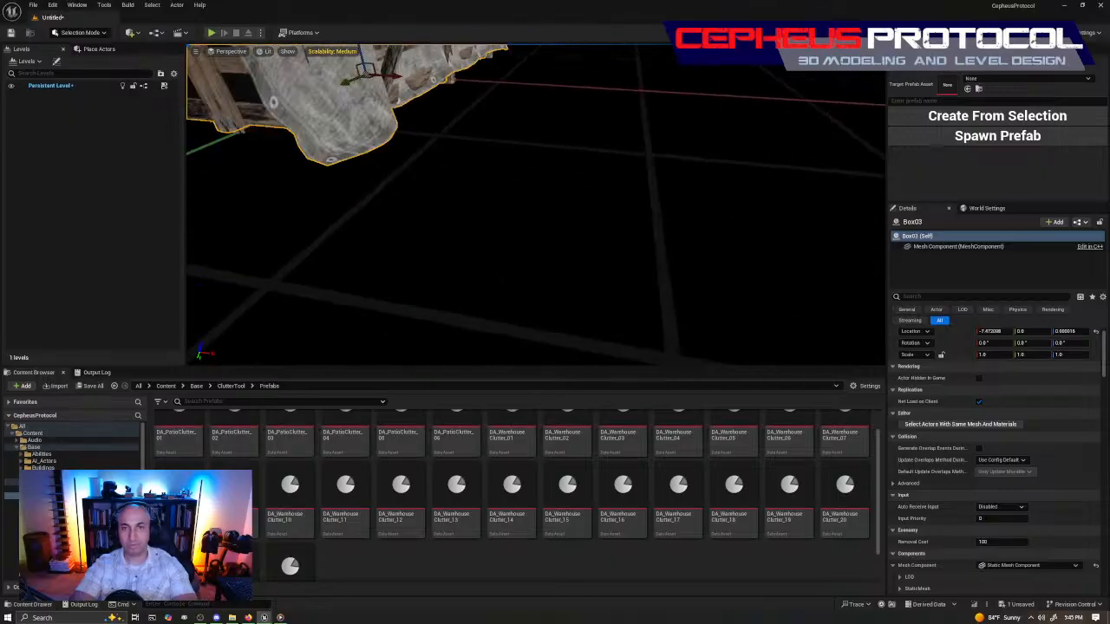
Raise the tarp-covered crate, snap it down onto the long crate, and align it at an X of about 1.2.
scroll(584, 184, "down", 3)
left_click_drag(513, 204, 513, 74)
right_click_drag(628, 198, 628, 202)
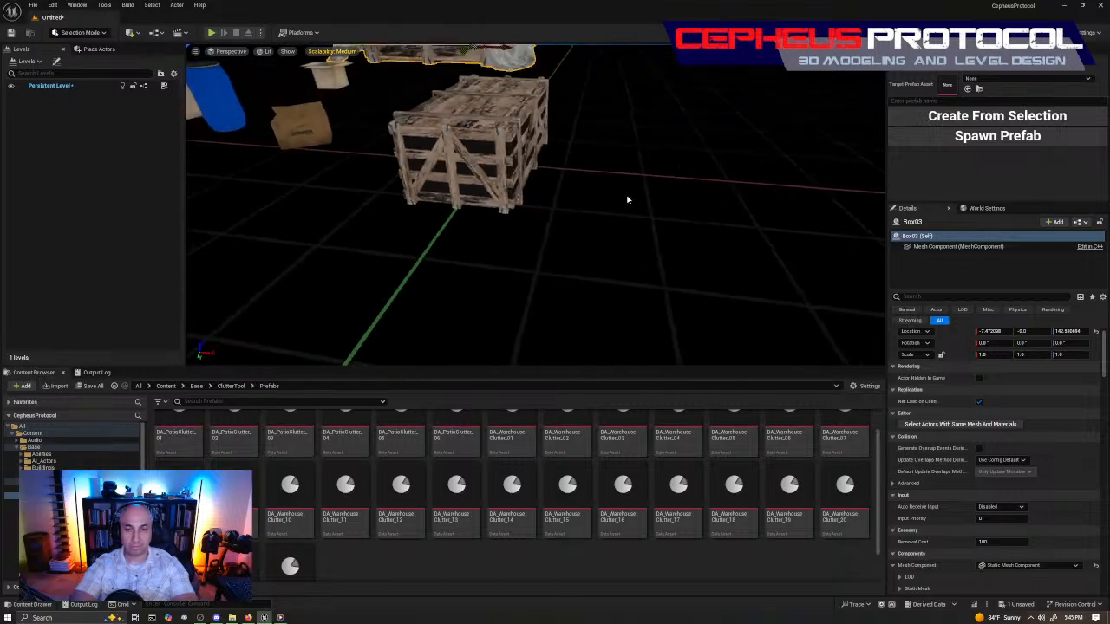
key("End")
right_click_drag(533, 170, 533, 168)
left_click_drag(492, 181, 510, 199)
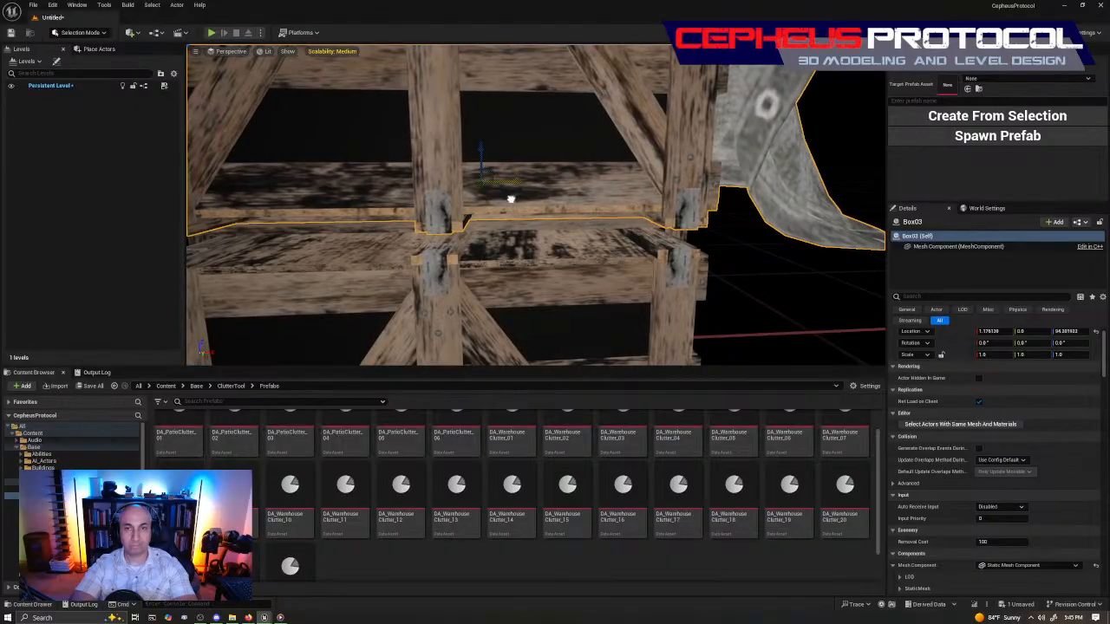
Select the long crate and the tarp-covered crate on top and create a prefab from them named DA_WarehouseClutter_24.
right_click_drag(511, 200, 510, 199)
left_click(485, 200, "ctrl")
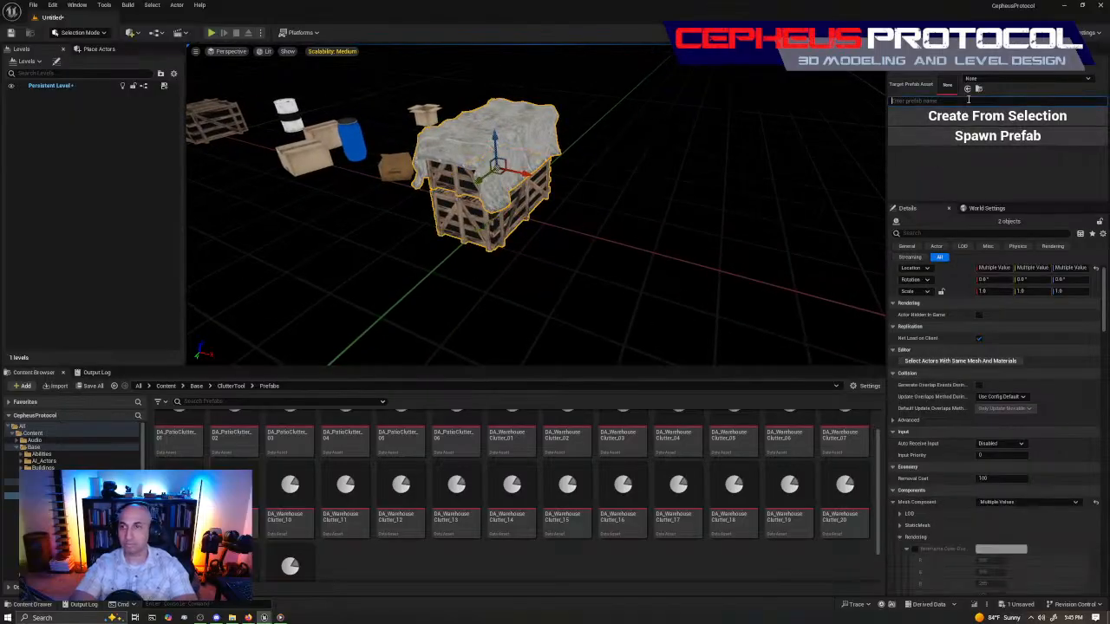
scroll(429, 527, "down", 1)
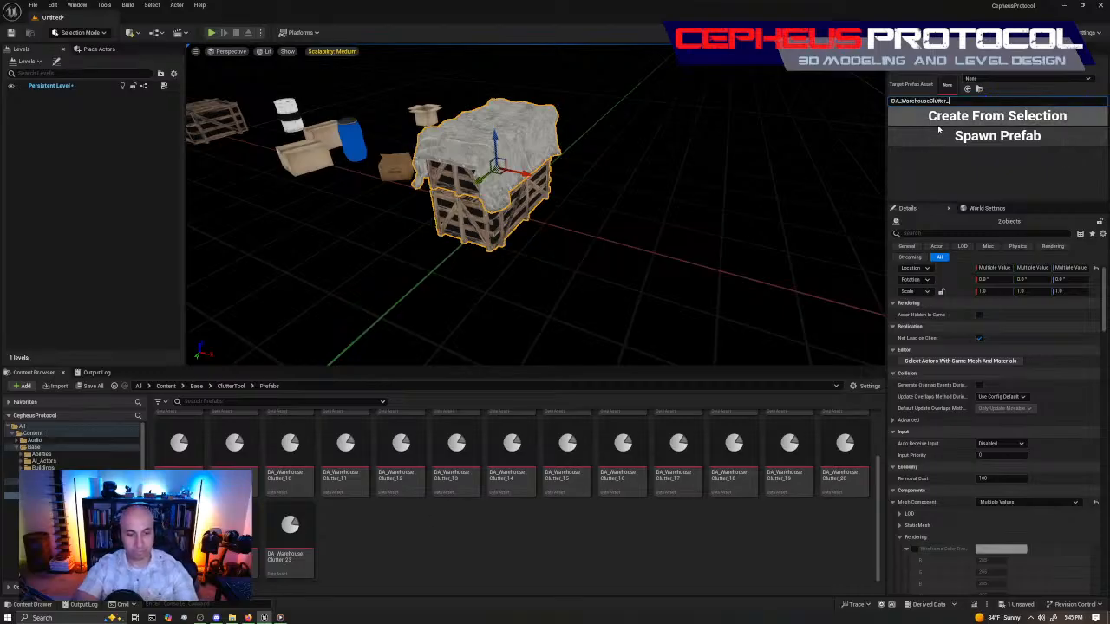
type("24")
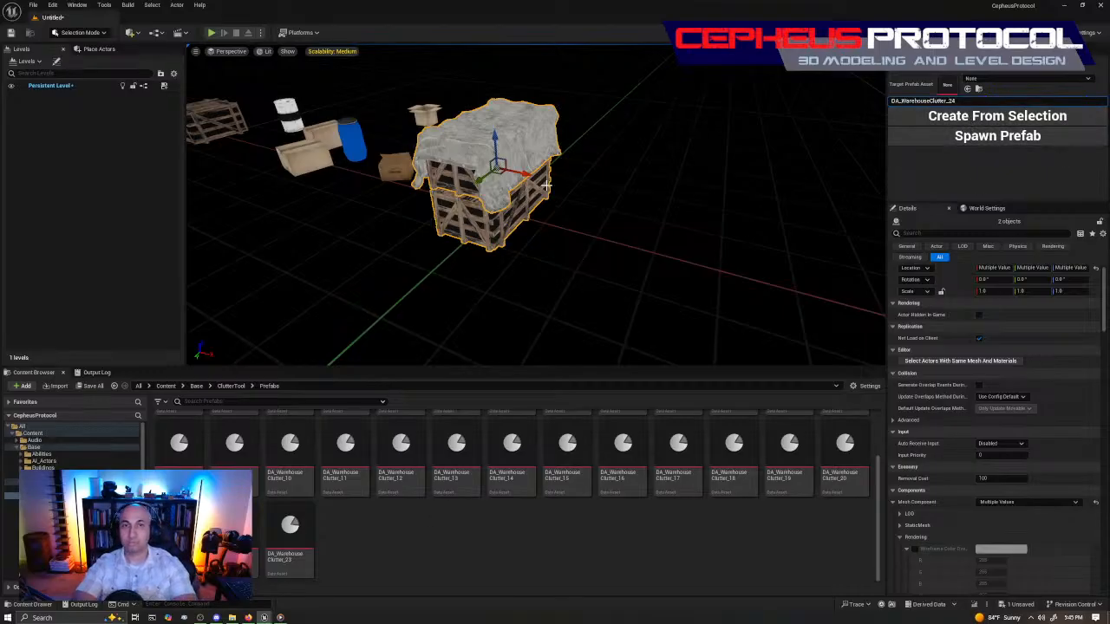
left_click(552, 191)
left_click(544, 127, "ctrl")
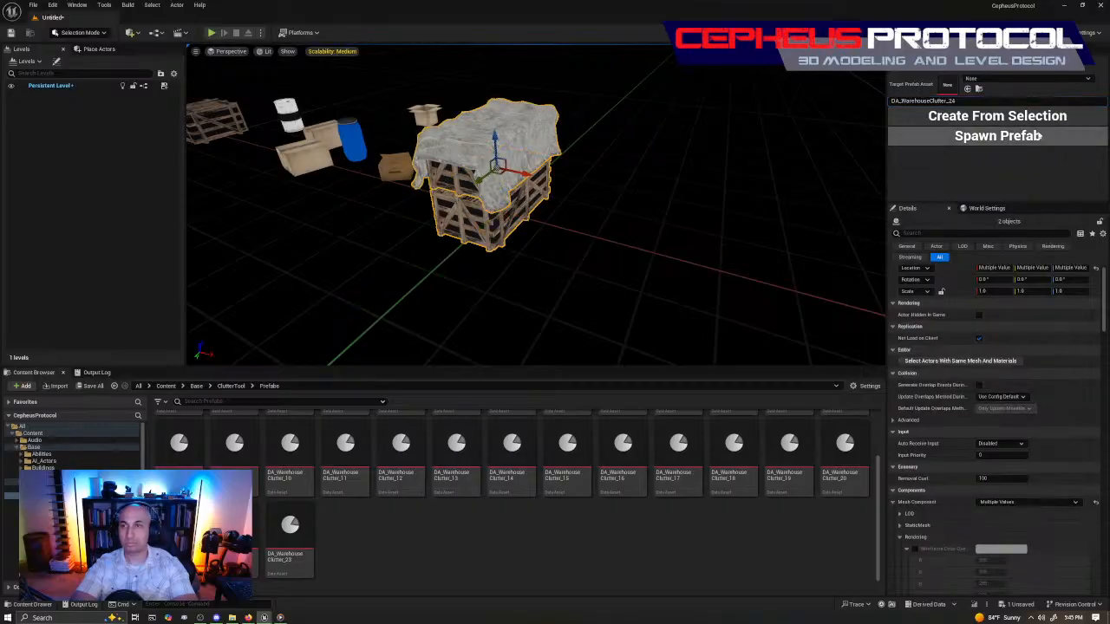
left_click(965, 119)
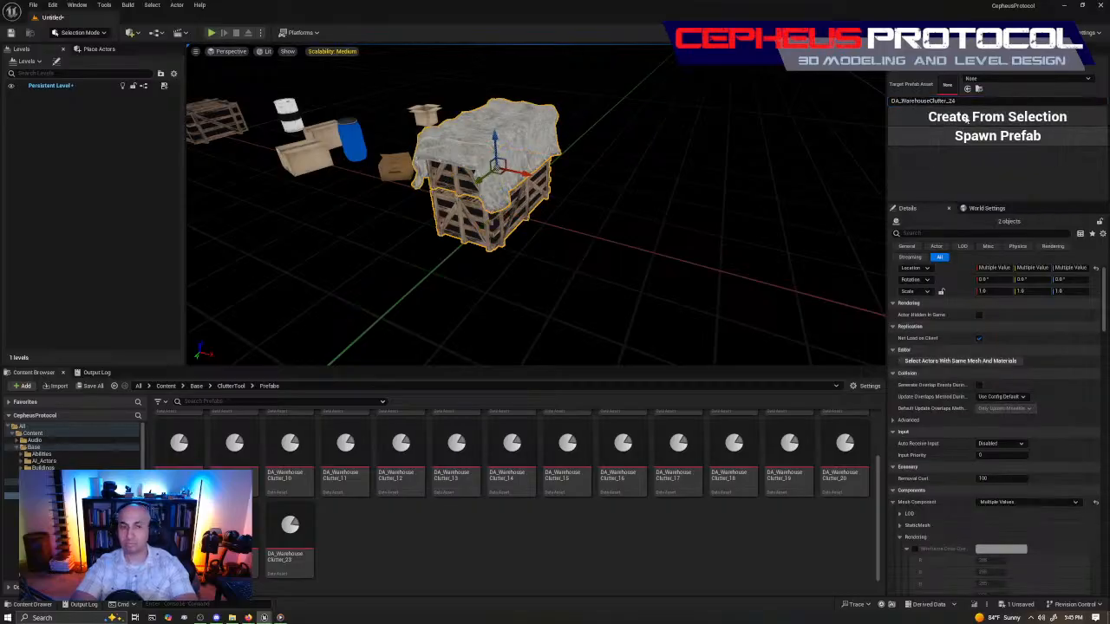
Delete the lower long crate and set the tarp-covered crate's Z location to 0.
left_click(451, 244)
left_click(453, 227)
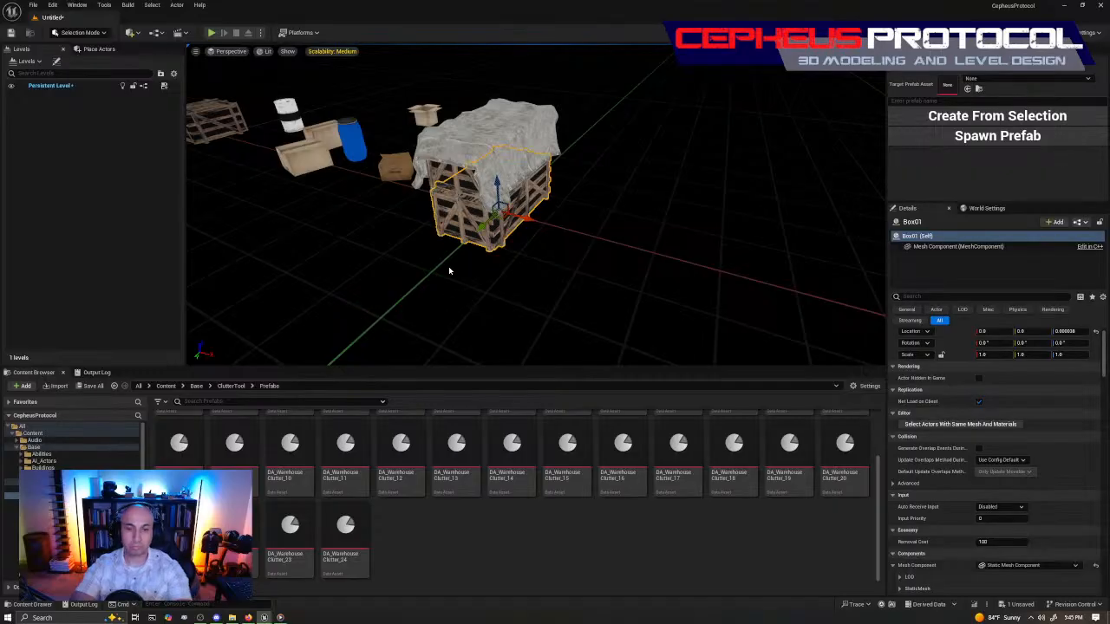
key("Delete")
left_click(494, 201)
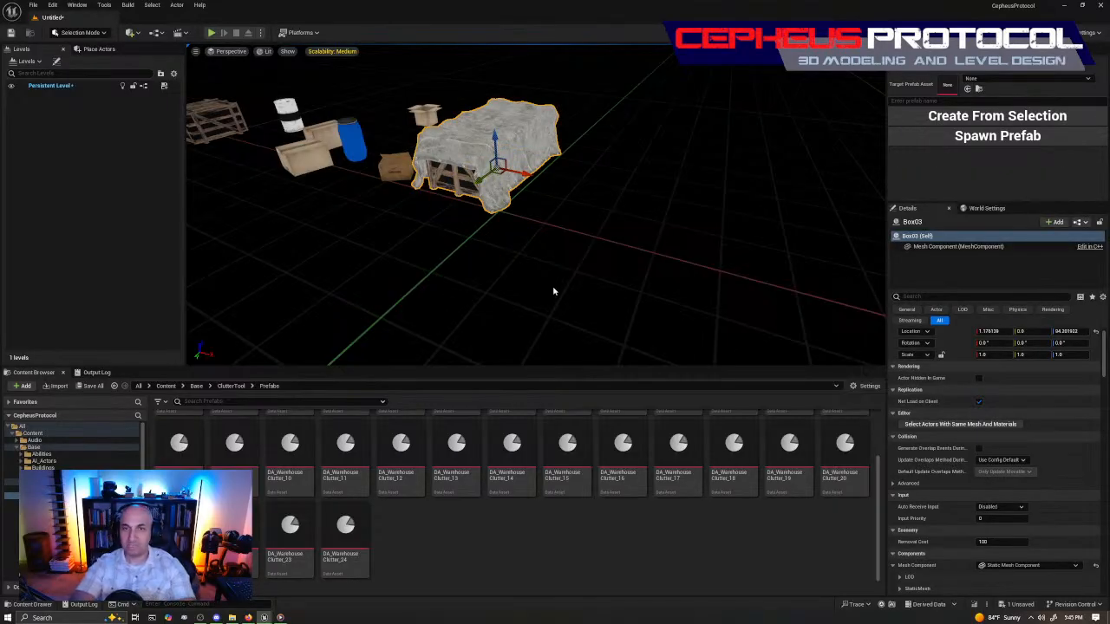
left_click(1063, 331)
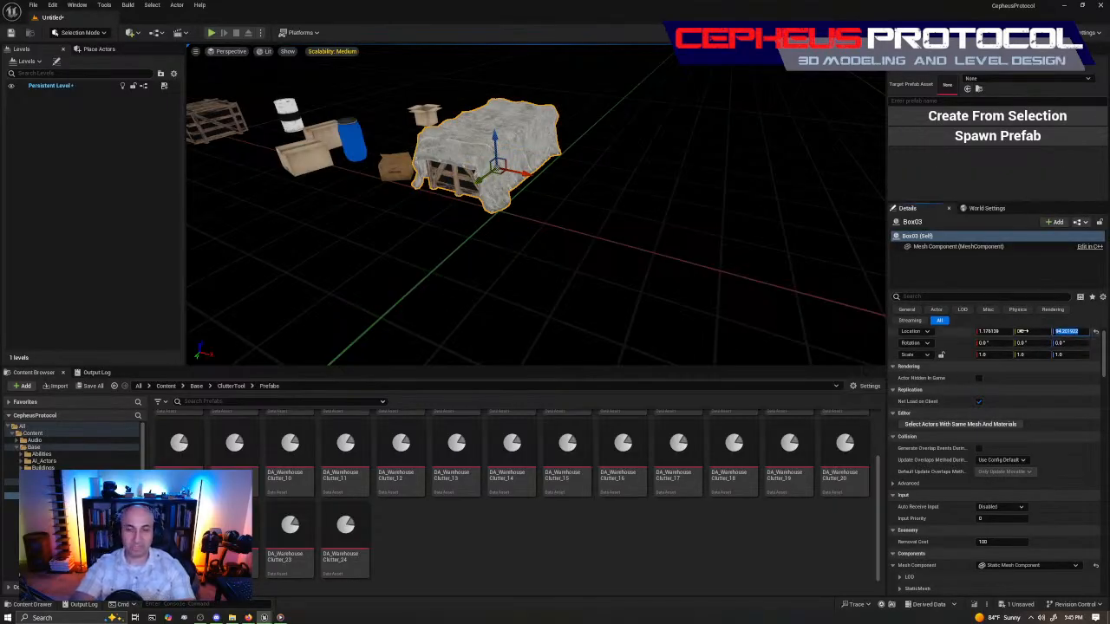
type("0")
key("Return")
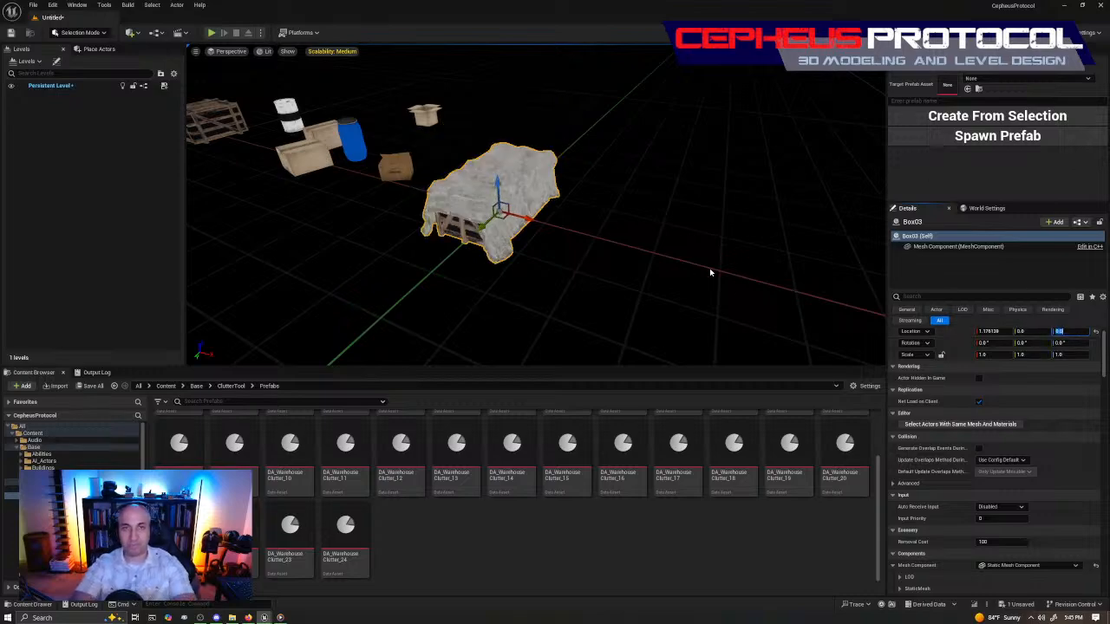
right_click_drag(571, 185, 664, 187)
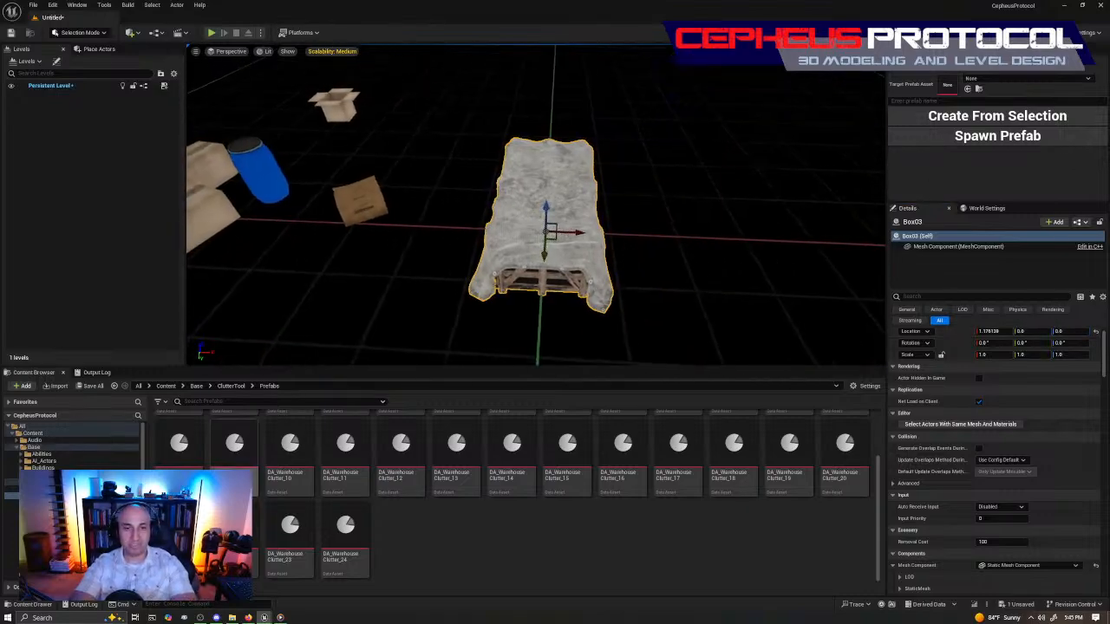
scroll(273, 470, "up", 2)
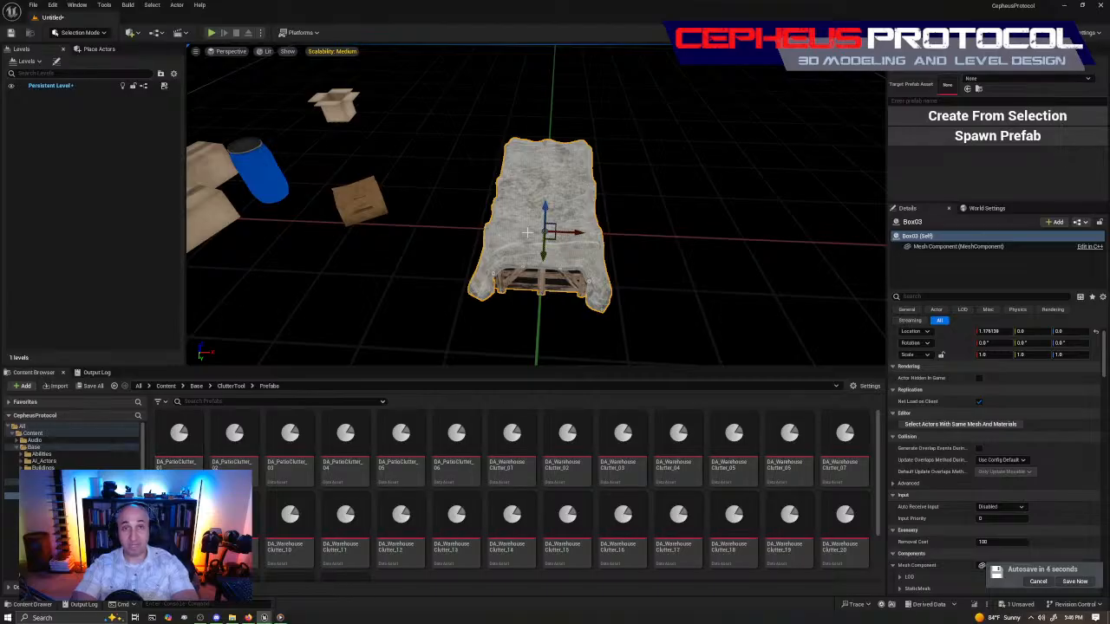
right_click_drag(659, 224, 607, 222)
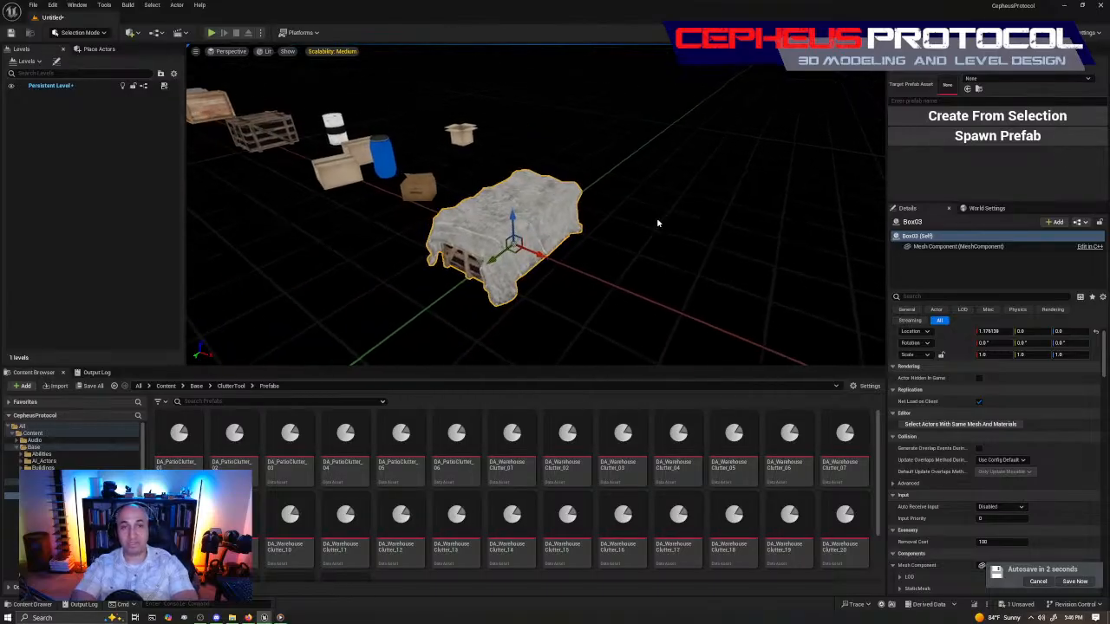
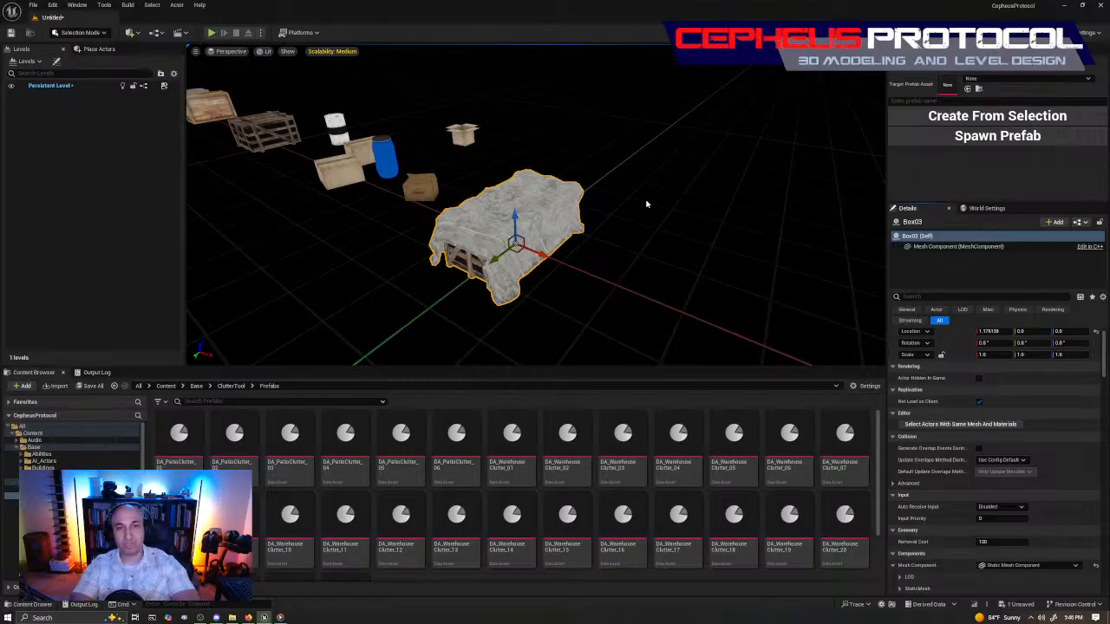
right_click_drag(576, 172, 655, 182)
key("f")
right_click_drag(623, 296, 598, 296)
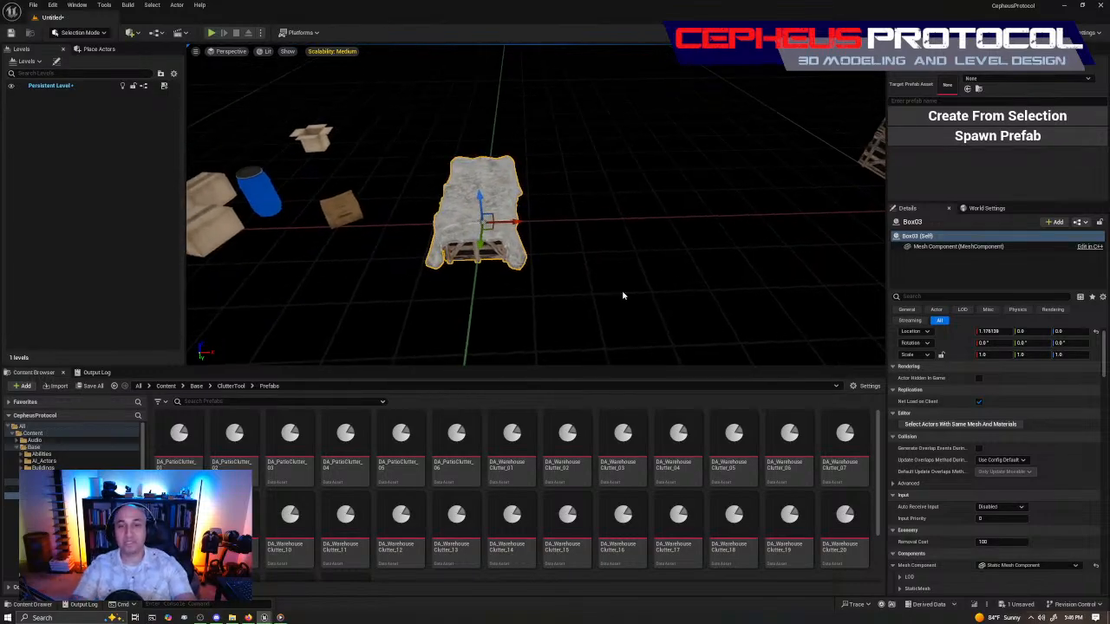
Move the wooden pallet stack BP_Pallet_D along the X axis toward the tarp-covered crate.
right_click_drag(569, 270, 512, 270)
right_click_drag(654, 234, 529, 230)
left_click(420, 215)
right_click_drag(419, 215, 501, 239)
left_click_drag(206, 121, 606, 161)
key("f")
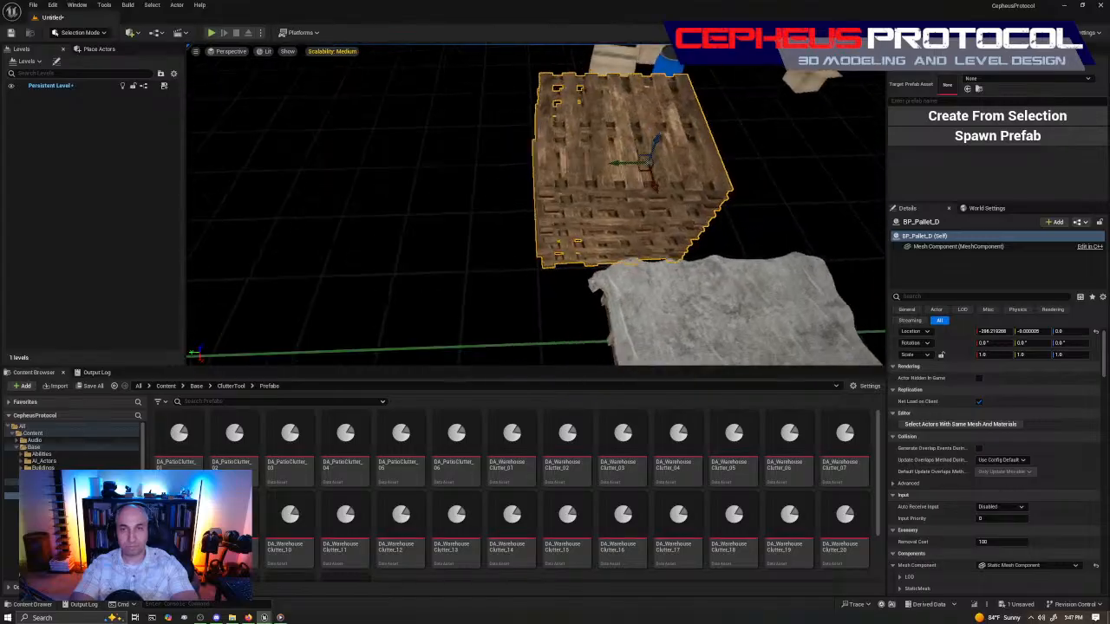
Nudge the pallet stack up to the tarp-covered crate and shift the crate sideways to line up with it.
right_click_drag(607, 162, 676, 204)
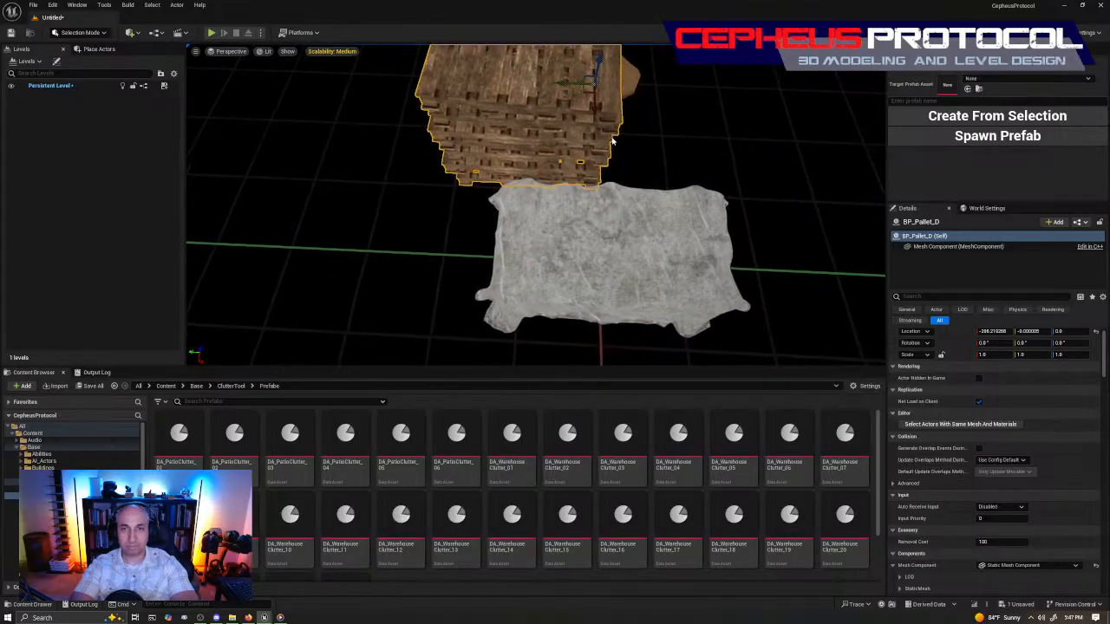
left_click_drag(595, 114, 596, 129)
left_click(615, 255)
left_click_drag(568, 263, 481, 279)
Try rotating the pallet stack and tarp-covered crate together by about a quarter turn around the Z axis.
left_click(493, 164)
right_click_drag(494, 164, 615, 148)
key("s")
left_click(569, 182, "ctrl")
key("e")
left_click_drag(572, 251, 520, 256)
key("w")
left_click_drag(519, 191, 516, 192)
Reset the Z rotation of the selected pallet stack and tarp-covered crate to 0°.
left_click(1067, 279)
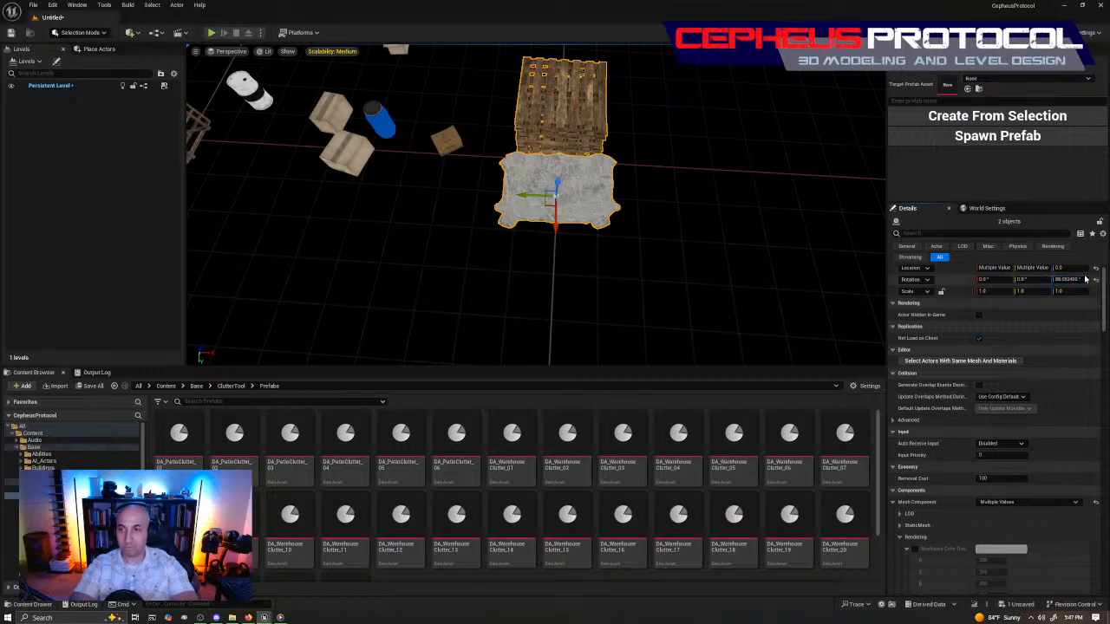
type("0")
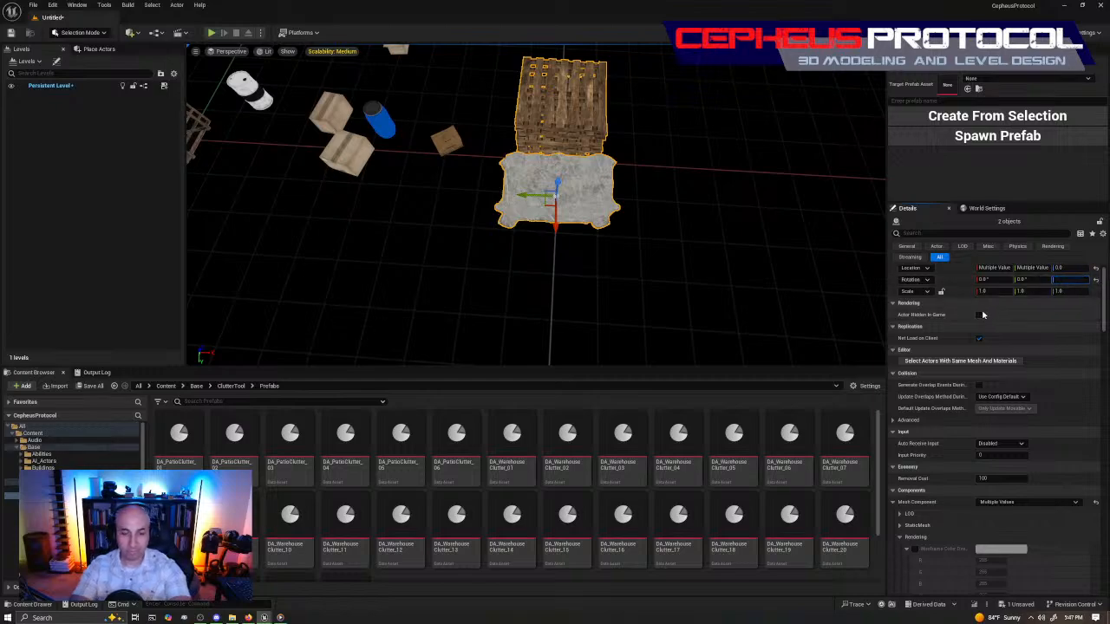
key("Return")
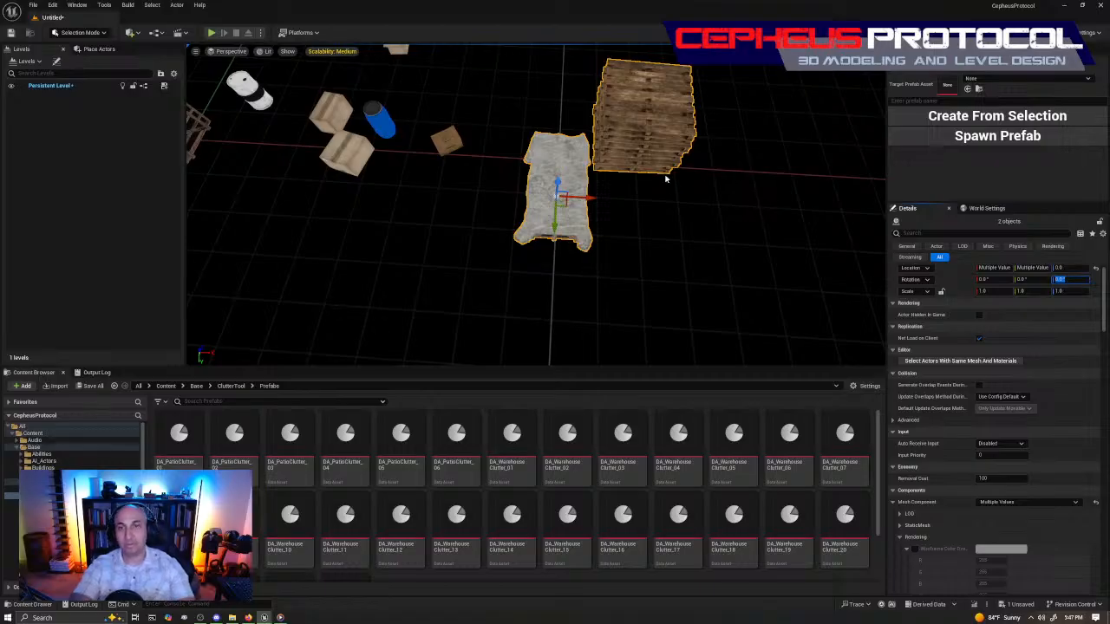
Move the pallet stack against the tarp-covered crate's long side and rotate both together to about -90° around Z.
left_click(639, 139)
left_click_drag(593, 130, 617, 169)
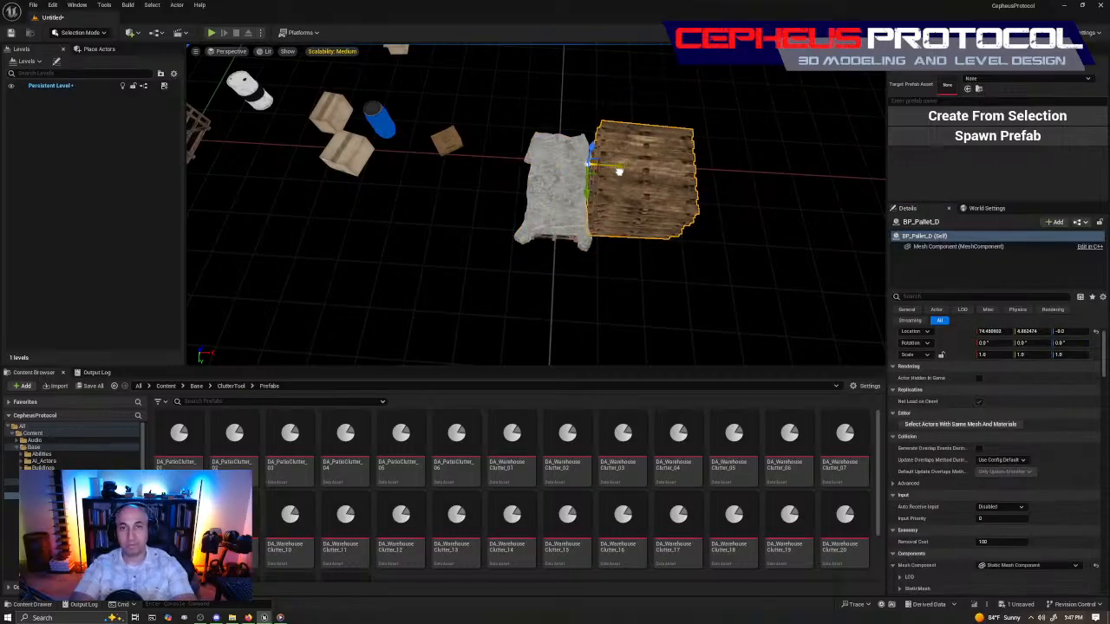
left_click(560, 184, "ctrl")
key("e")
left_click_drag(536, 233, 606, 242)
key("w")
right_click_drag(606, 242, 503, 209)
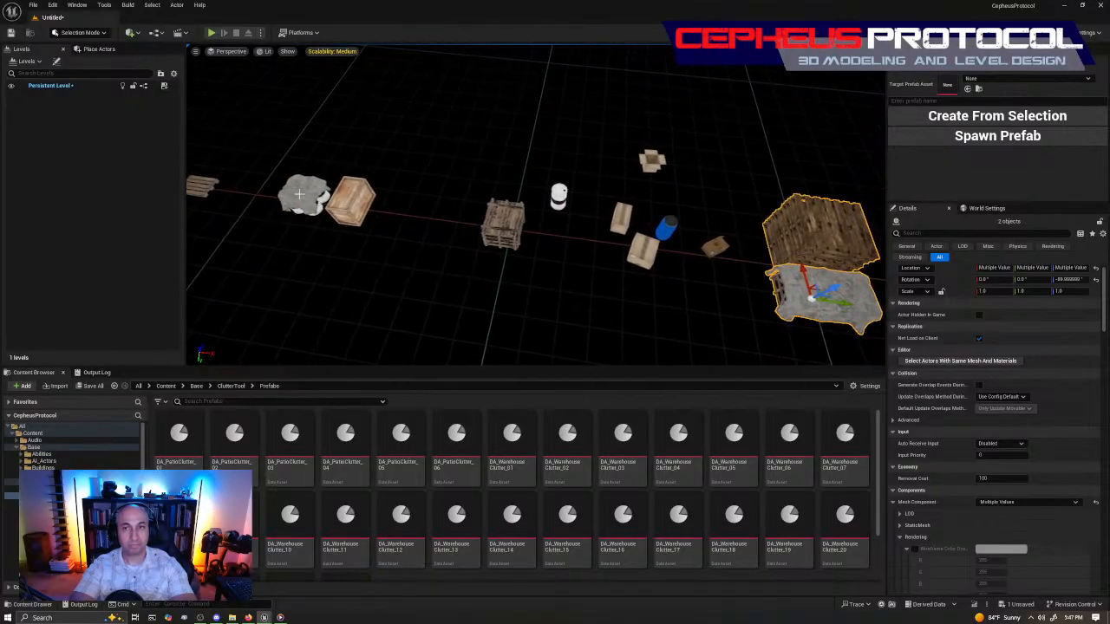
Move the wooden crate over the tarp-covered crate and rotate it to about 90° around Z.
left_click(357, 211)
left_click_drag(365, 219, 810, 318)
right_click_drag(810, 318, 755, 308)
right_click_drag(504, 341, 500, 282)
left_click_drag(503, 341, 525, 212)
mouse_move(526, 212)
right_mouse_down()
mouse_move(526, 312)
mouse_move(531, 193)
right_mouse_up()
key("e")
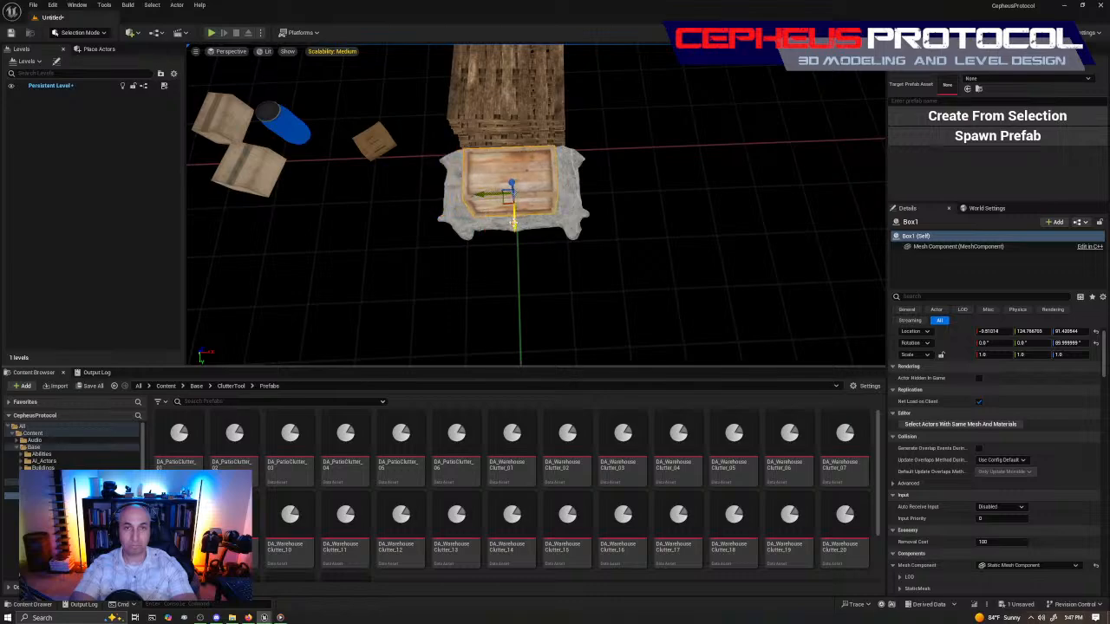
Adjust the wooden crate's height to rest on the tarp and slide it toward one side.
right_click_drag(515, 200, 676, 167)
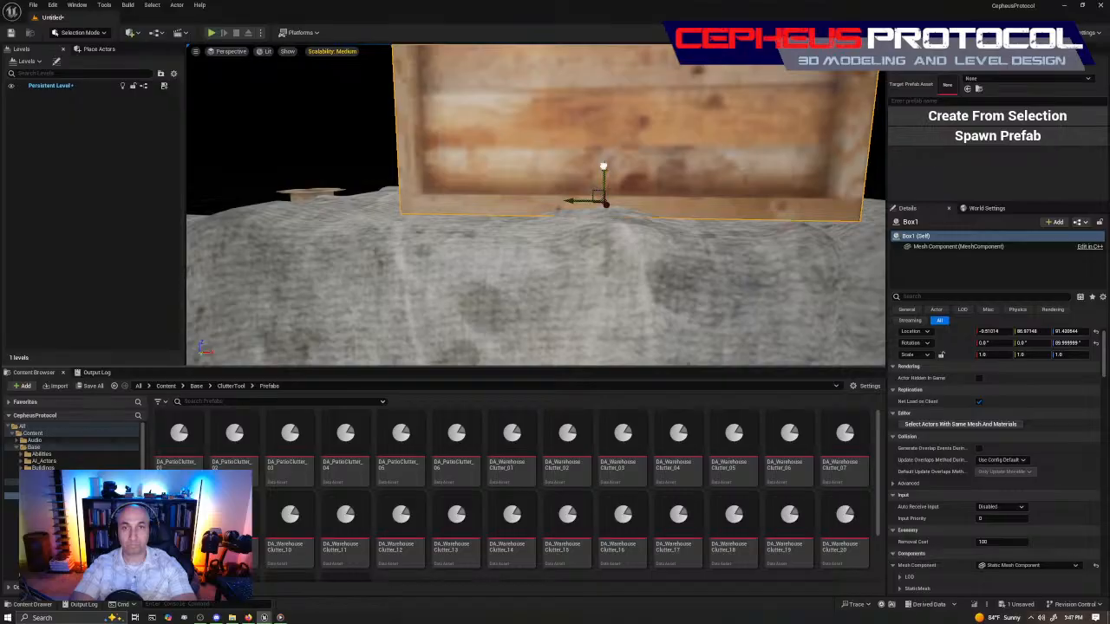
left_click_drag(603, 166, 614, 162)
right_click_drag(847, 175, 848, 222)
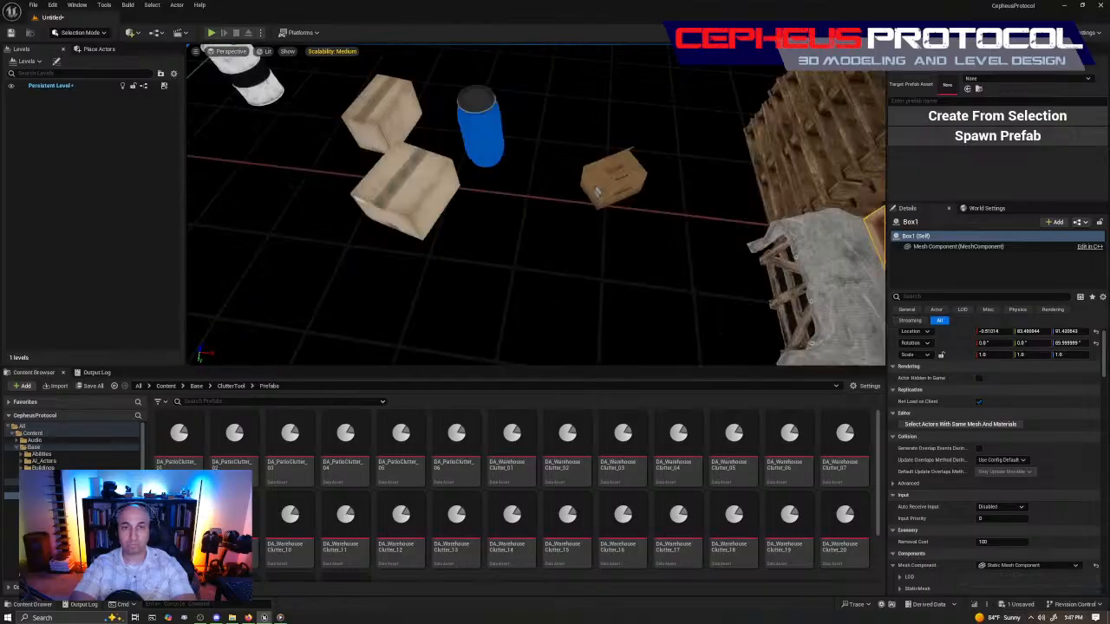
key("f")
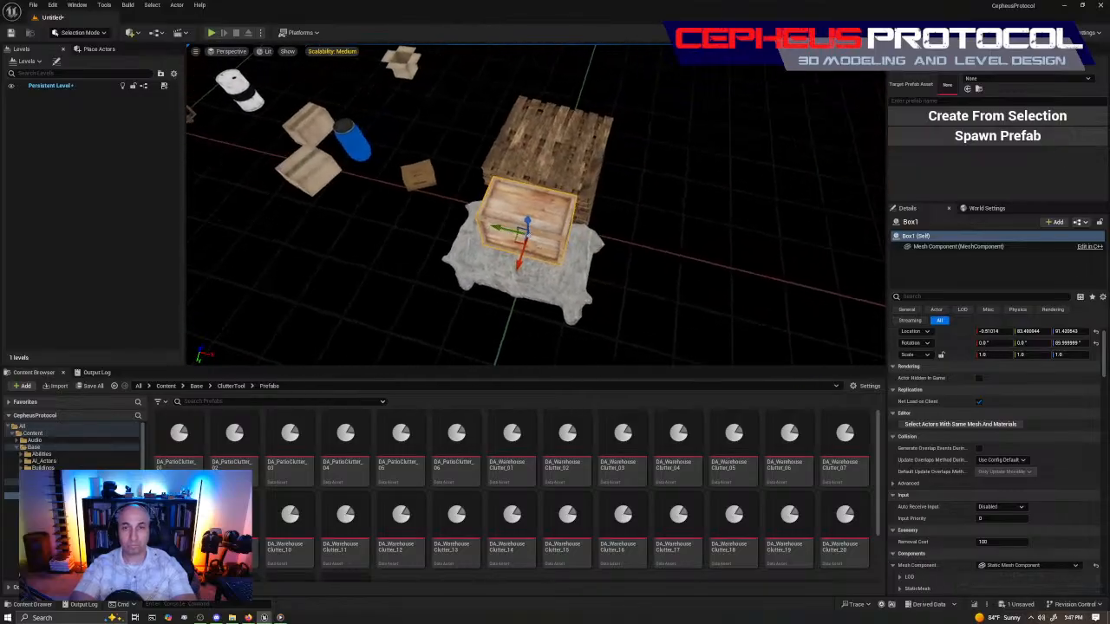
left_click_drag(473, 220, 498, 236)
Create prefab DA_WarehouseClutter_25 from the pallet stack, wooden crate and tarp-covered crate.
left_click(550, 153)
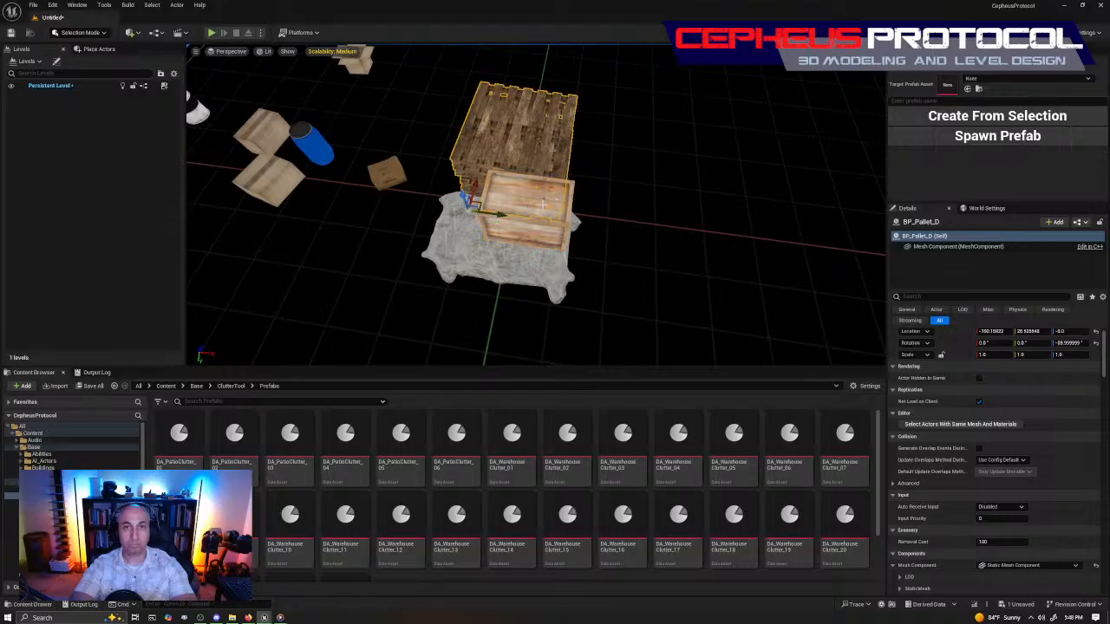
left_click(534, 240, "shift")
left_click(500, 261, "shift")
right_click_drag(500, 261, 594, 271)
scroll(841, 458, "down", 1)
left_click(972, 101)
type("DA_WarehouseClutter_")
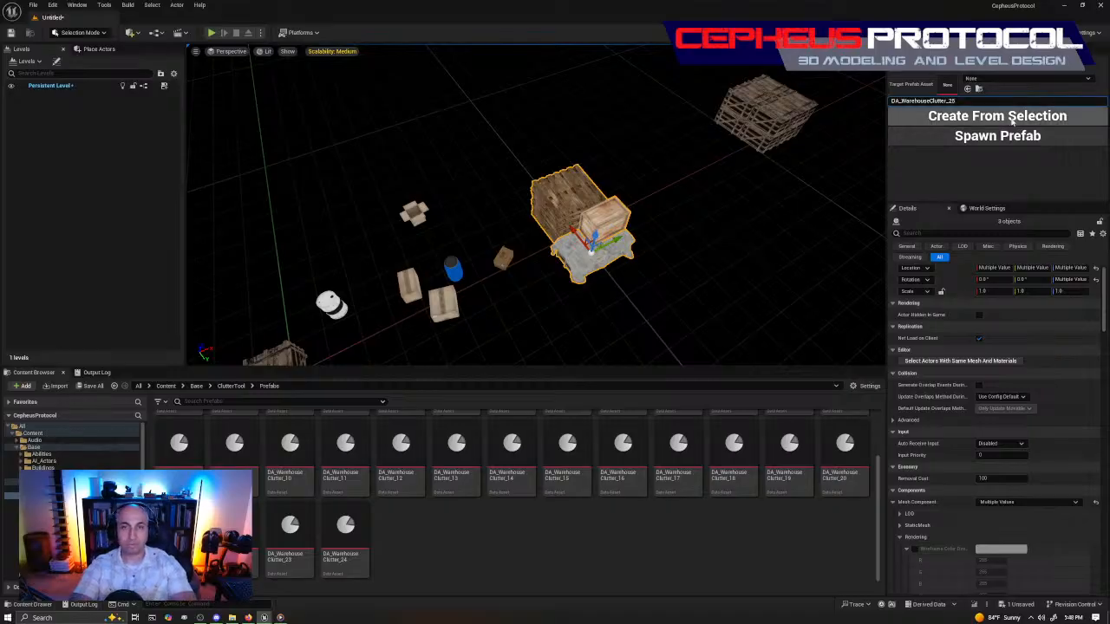
left_click(1012, 122)
Move the pallet stack and wooden crate away beside the tarp-covered barrels and set their Z location to 0.
right_click_drag(671, 213, 753, 203)
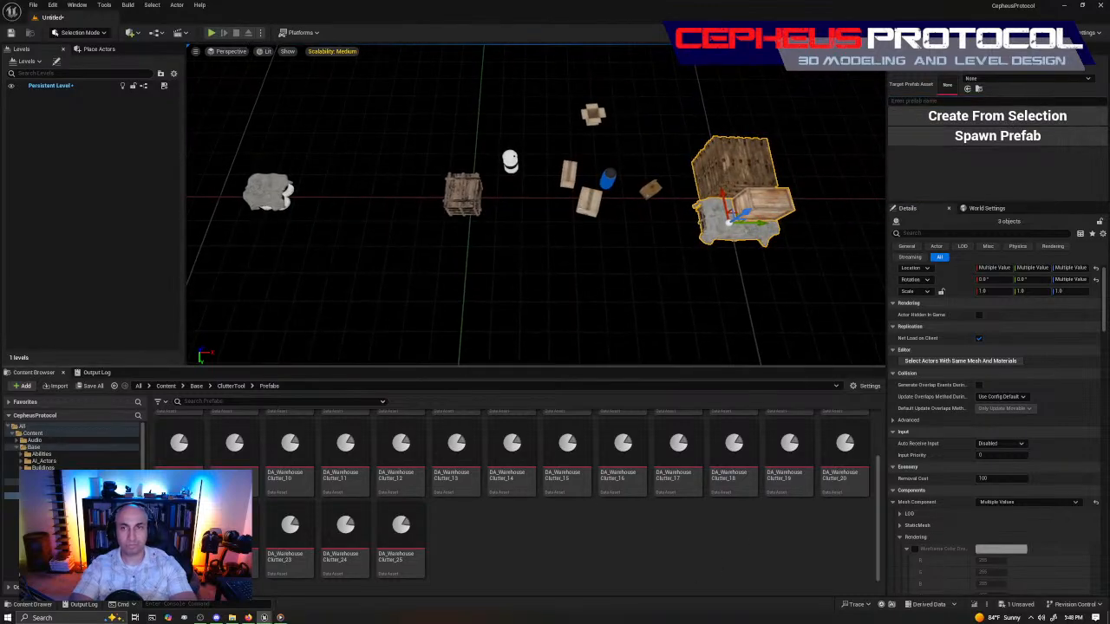
left_click(756, 201)
left_click(735, 239, "ctrl")
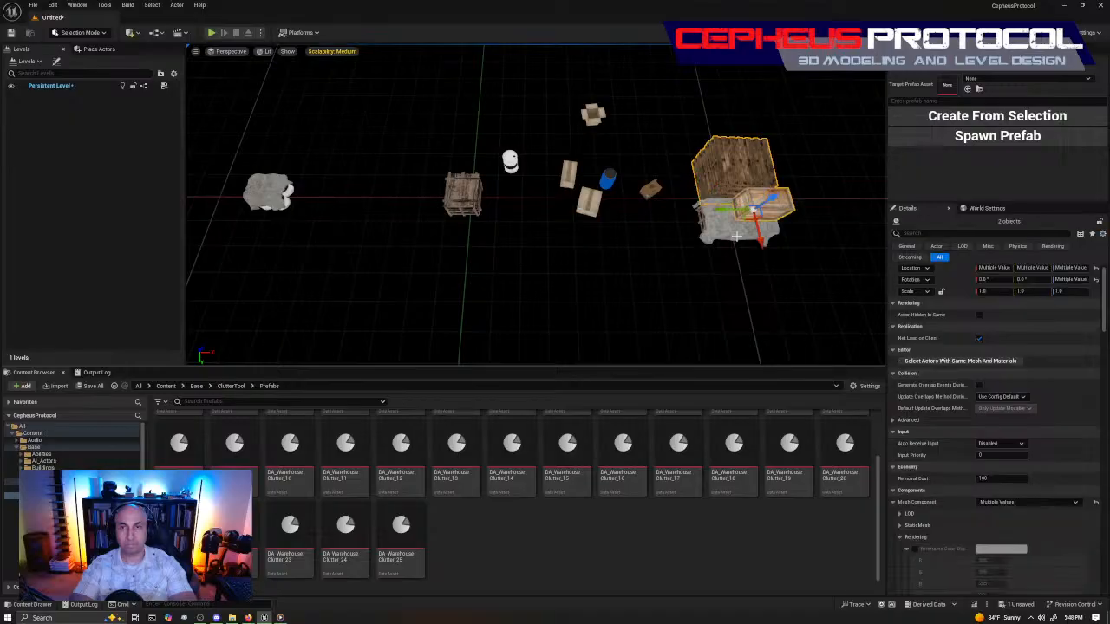
left_click_drag(736, 208, 334, 206)
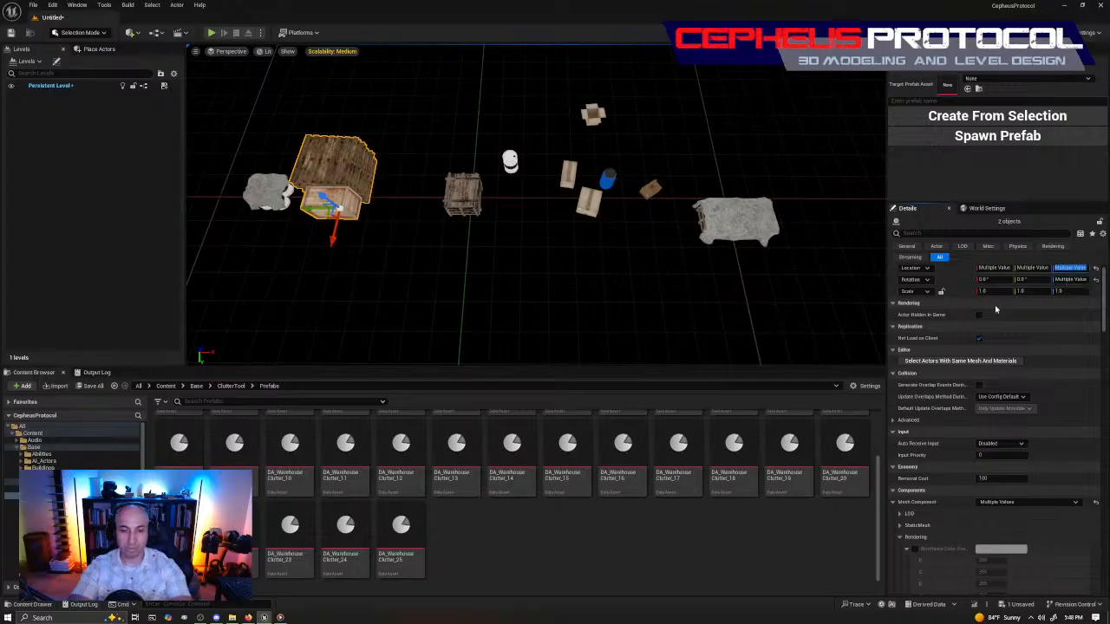
key("f")
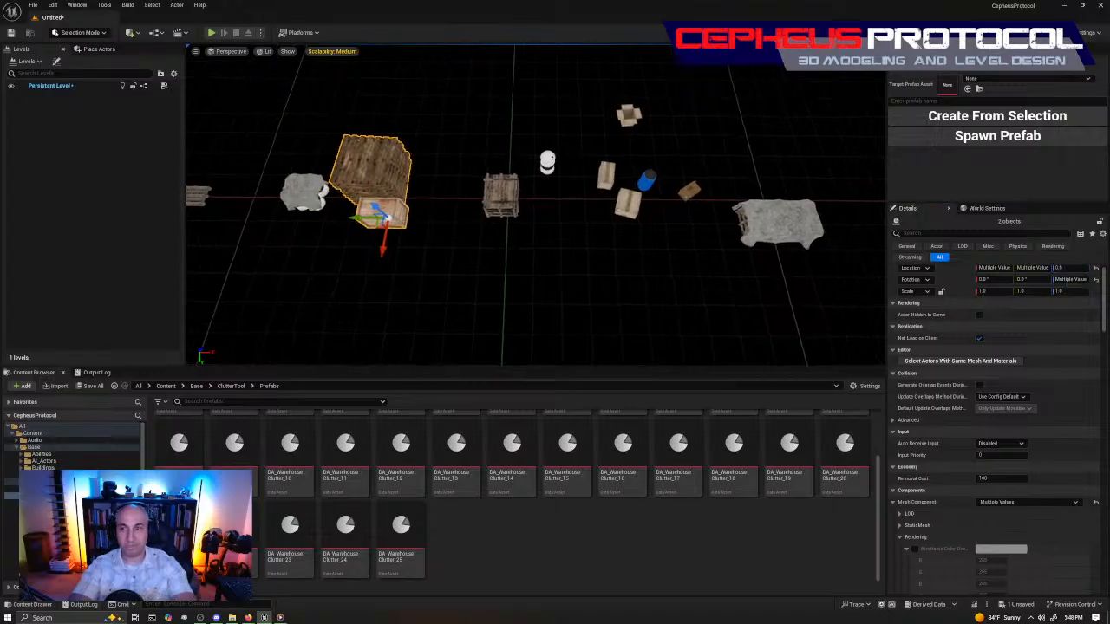
Move the tarp-covered barrels over to the tarp-covered crate and place them against its long side.
right_click_drag(339, 265, 299, 258)
key("s")
left_click(341, 264)
left_click_drag(347, 263, 804, 250)
key("f")
right_click_drag(644, 196, 669, 207)
key("s")
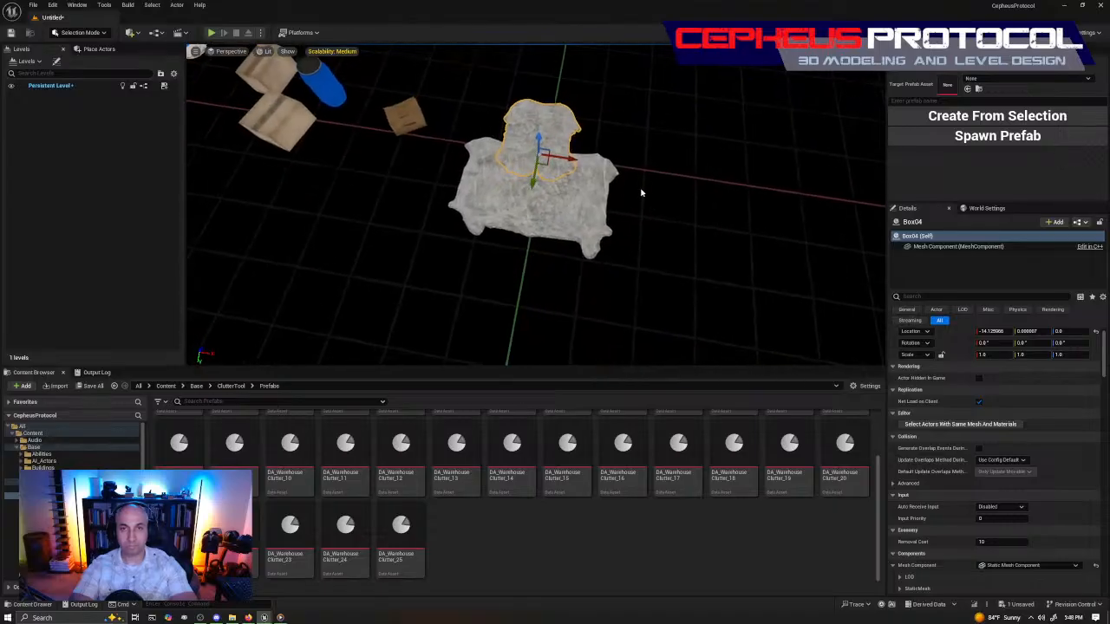
left_click_drag(535, 188, 517, 309)
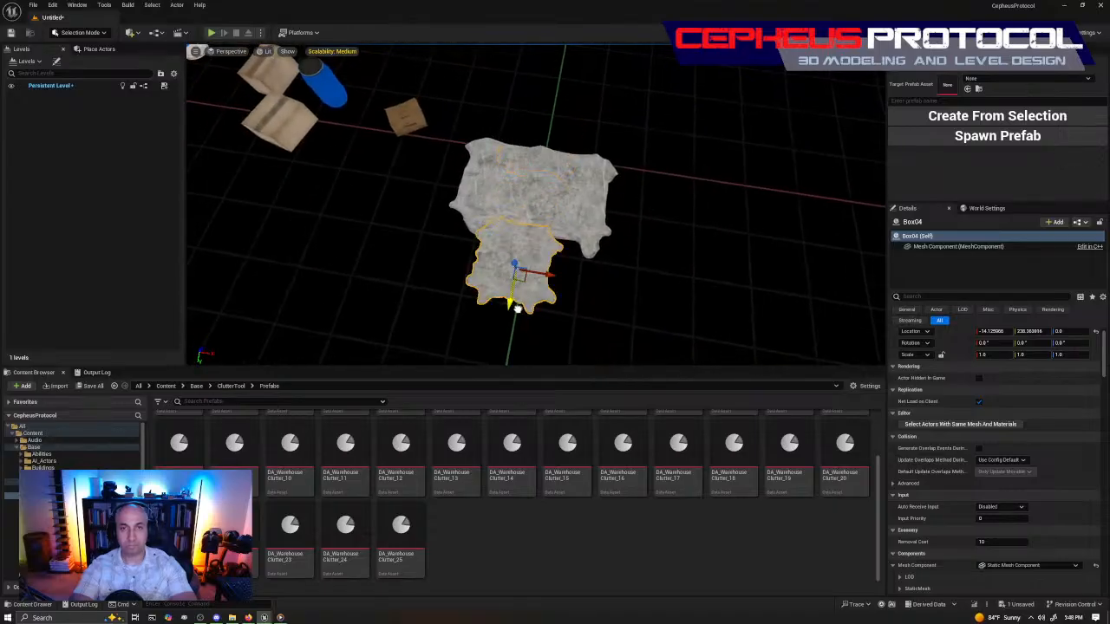
Shift the tarp-covered crate and barrels together along the Y axis to center them near the world origin.
left_click(557, 201, "shift")
key("d")
right_click_drag(566, 199, 438, 137)
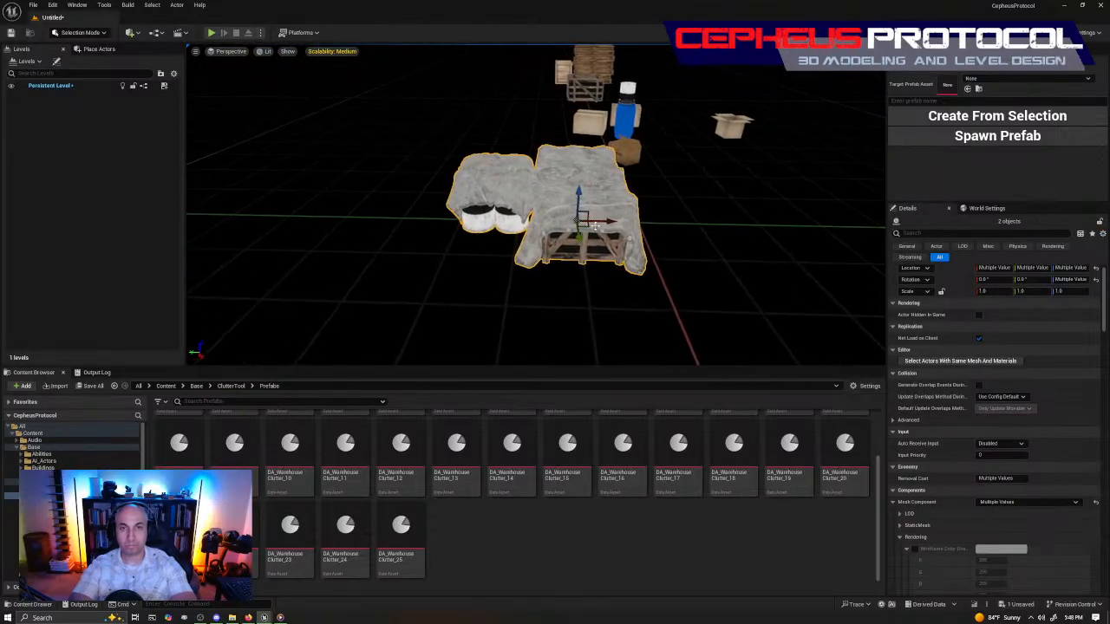
left_click_drag(612, 223, 676, 250)
Duplicate the tarp-covered barrels and place the copy beside the original along the crate's long side.
right_click_drag(659, 256, 718, 300)
key("w")
key("s")
left_click(496, 276)
right_click_drag(497, 276, 468, 268)
right_click_drag(680, 231, 579, 220)
key("w")
key("s")
left_click_drag(537, 238, 659, 258, "alt")
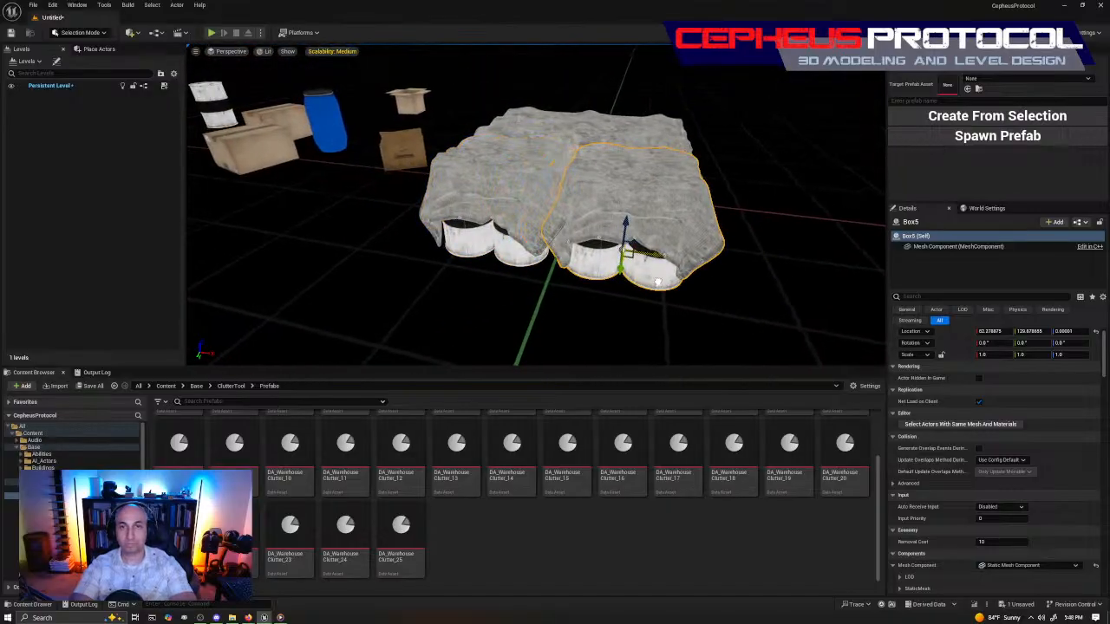
Create prefab DA_WarehouseClutter_26 from the tarp-covered crate and both sets of tarp-covered barrels.
left_click(648, 132)
left_click(656, 186, "shift")
left_click(524, 188, "shift")
right_click_drag(524, 188, 538, 230)
key("s")
key("d")
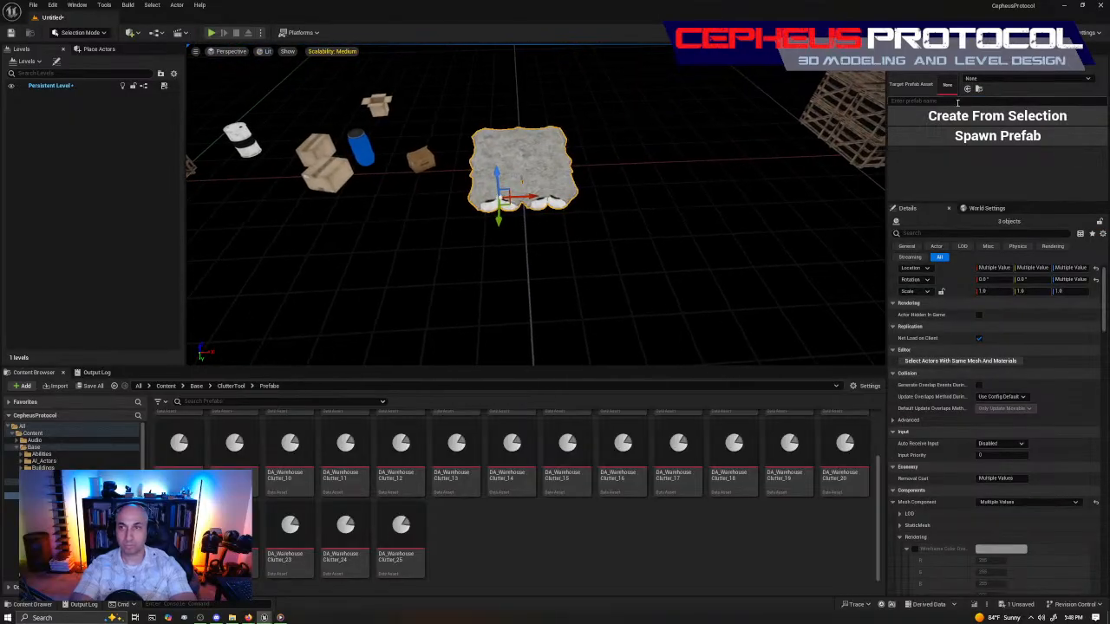
left_click(957, 102)
type("DA_WarehouseClutter_")
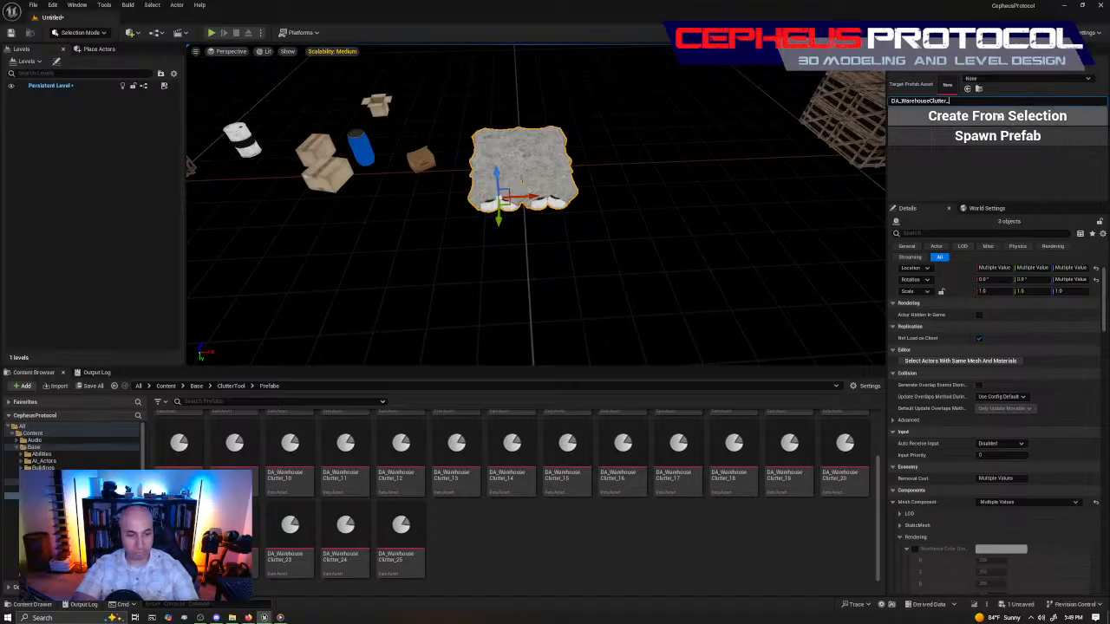
type("26")
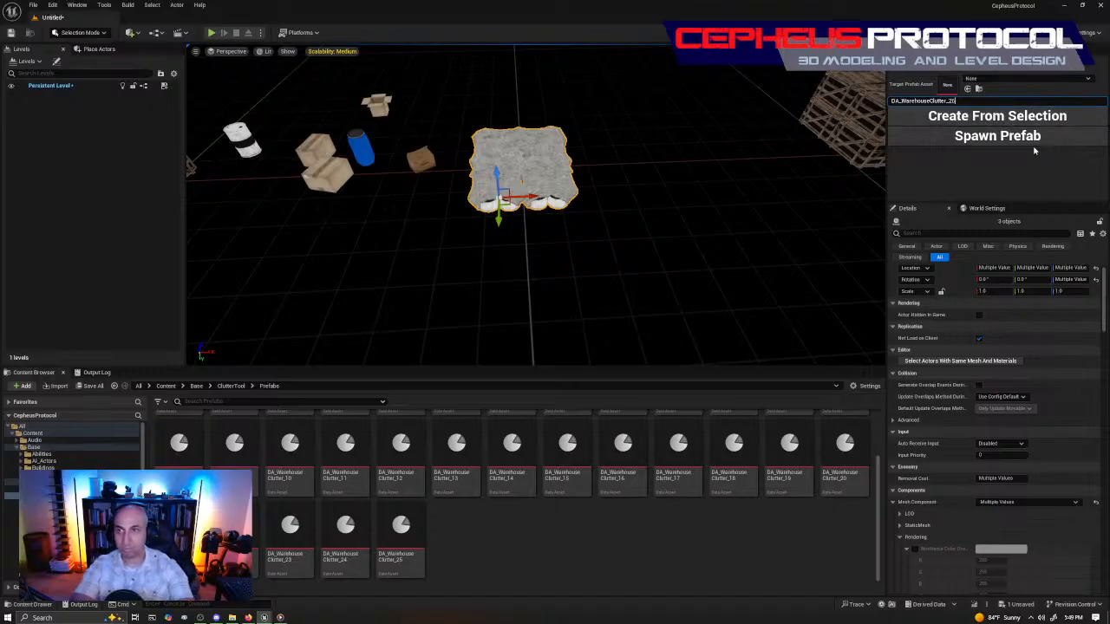
right_click_drag(691, 172, 683, 171)
left_click(972, 123)
Move the large carton box over the tarp-covered crate and lower it onto the tarp.
right_click_drag(597, 285, 607, 239)
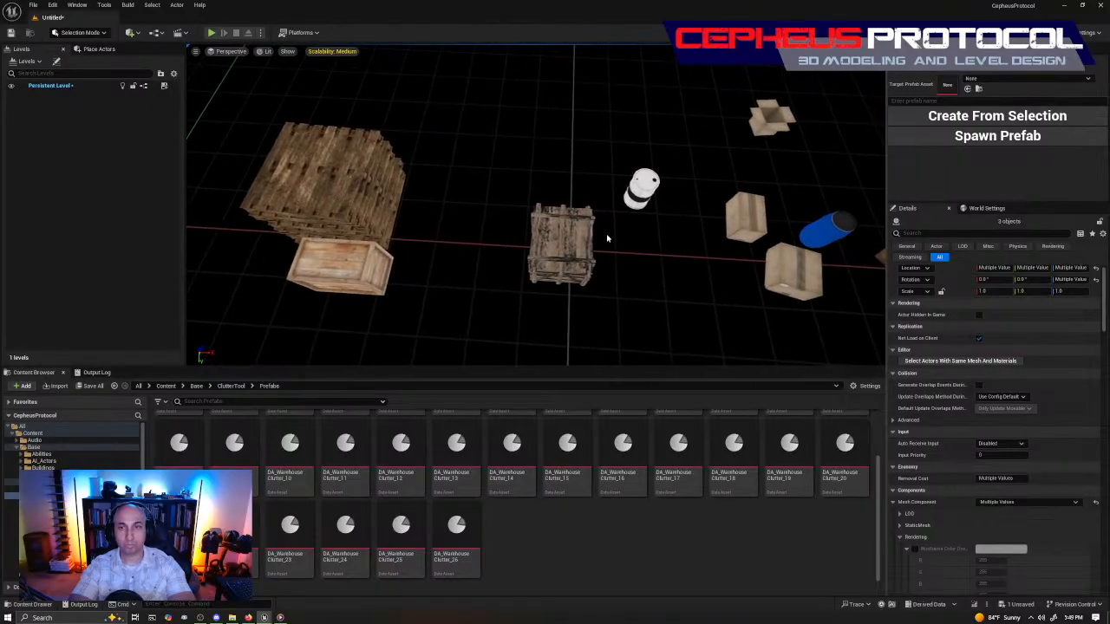
left_click(786, 256)
mouse_move(786, 256)
right_mouse_down()
mouse_move(777, 258)
mouse_move(803, 260)
right_mouse_up()
left_click_drag(394, 282, 597, 296)
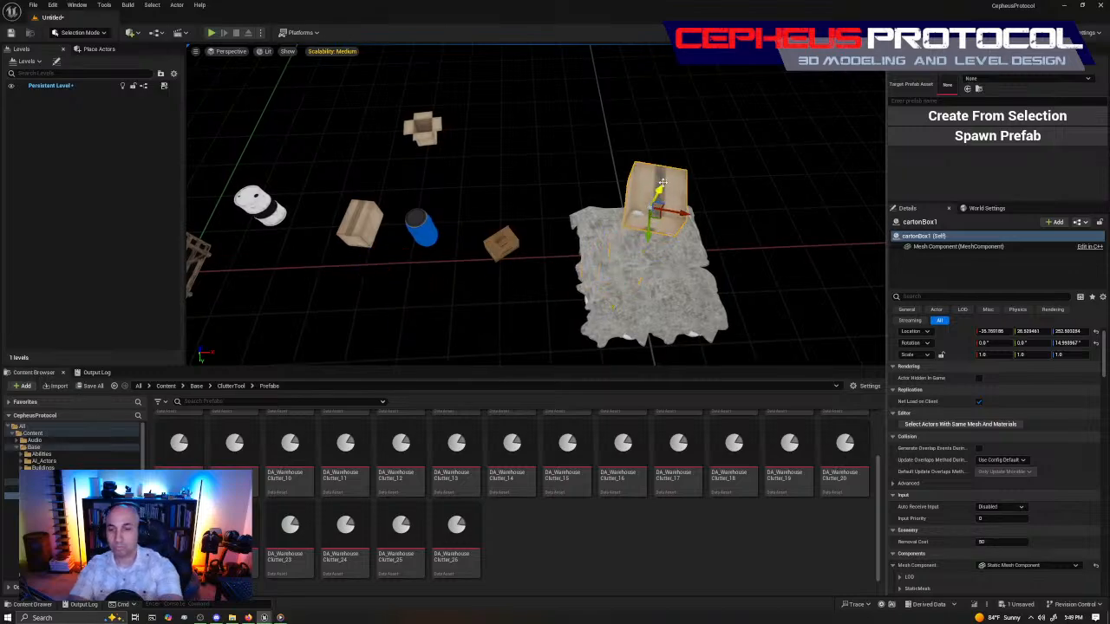
left_click_drag(661, 187, 642, 227)
right_click_drag(629, 202, 538, 139)
right_click_drag(473, 157, 573, 247)
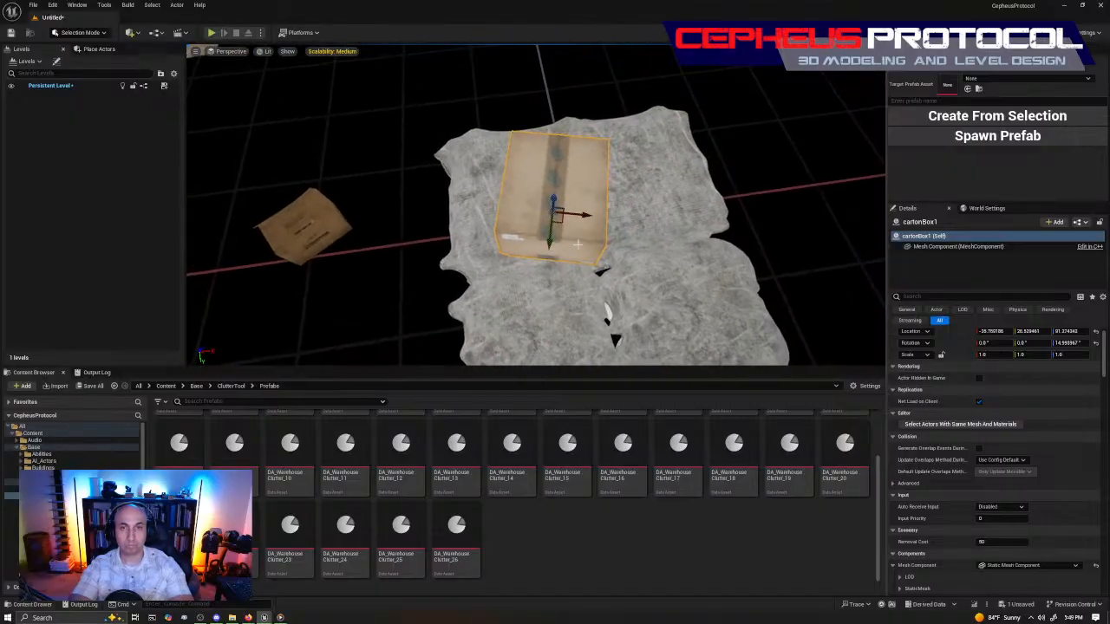
Place the second carton box on the tarp beside the first one and rotate it slightly around Z.
right_click_drag(537, 198, 437, 208)
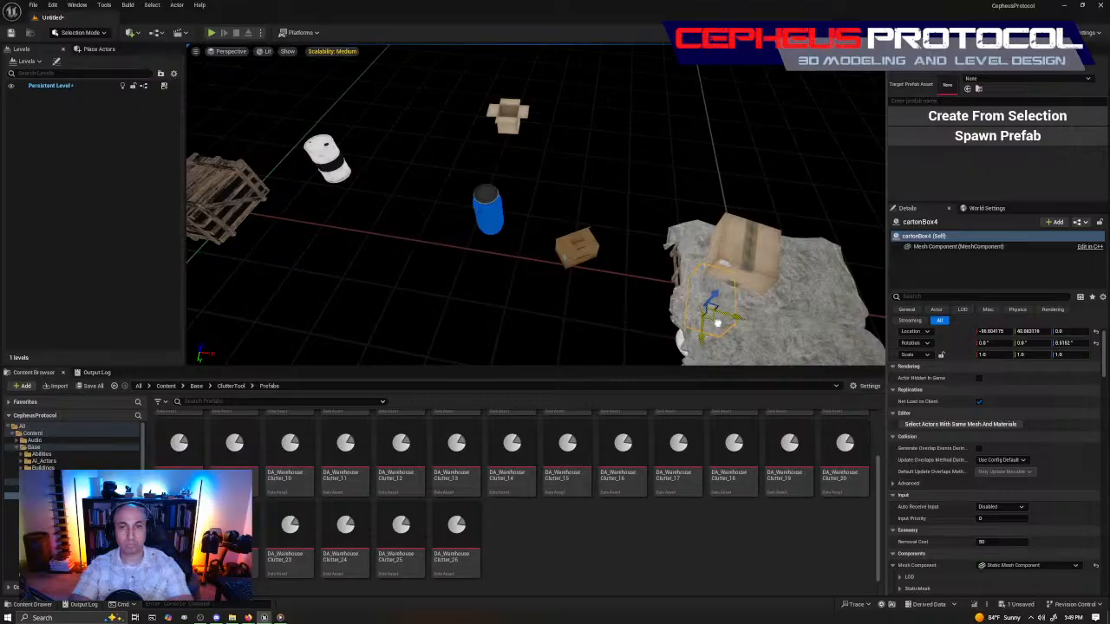
right_click_drag(798, 323, 724, 299)
left_click_drag(490, 257, 481, 136)
right_click_drag(480, 136, 530, 188)
key("e")
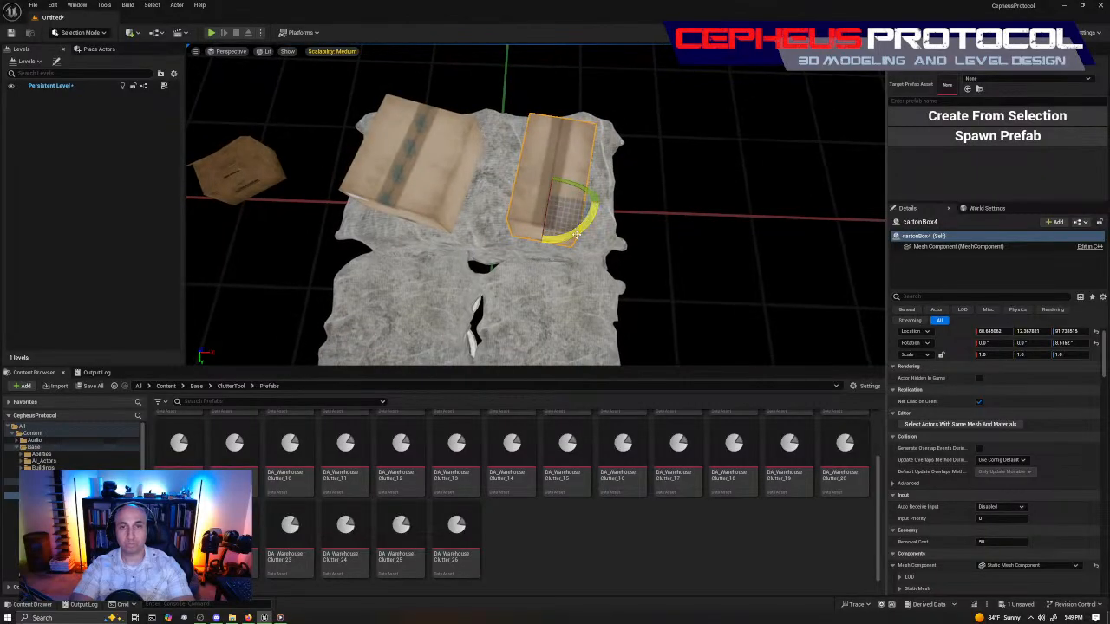
Bring the single pallet over and rest it on top of the tarp-covered barrels.
right_click_drag(565, 185, 468, 182)
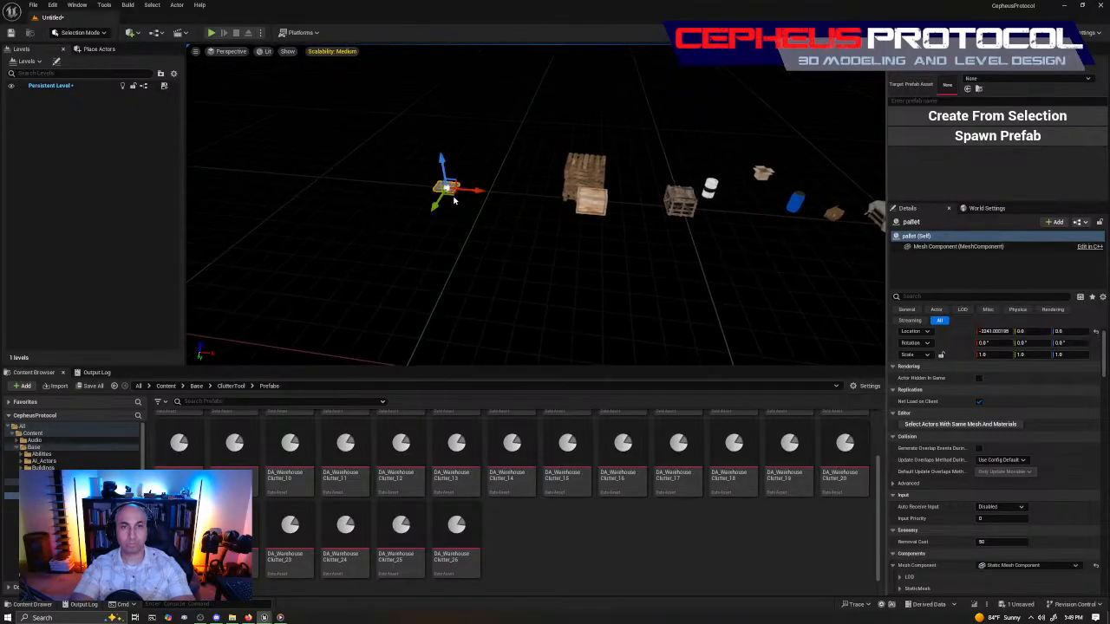
right_click_drag(485, 299, 560, 307)
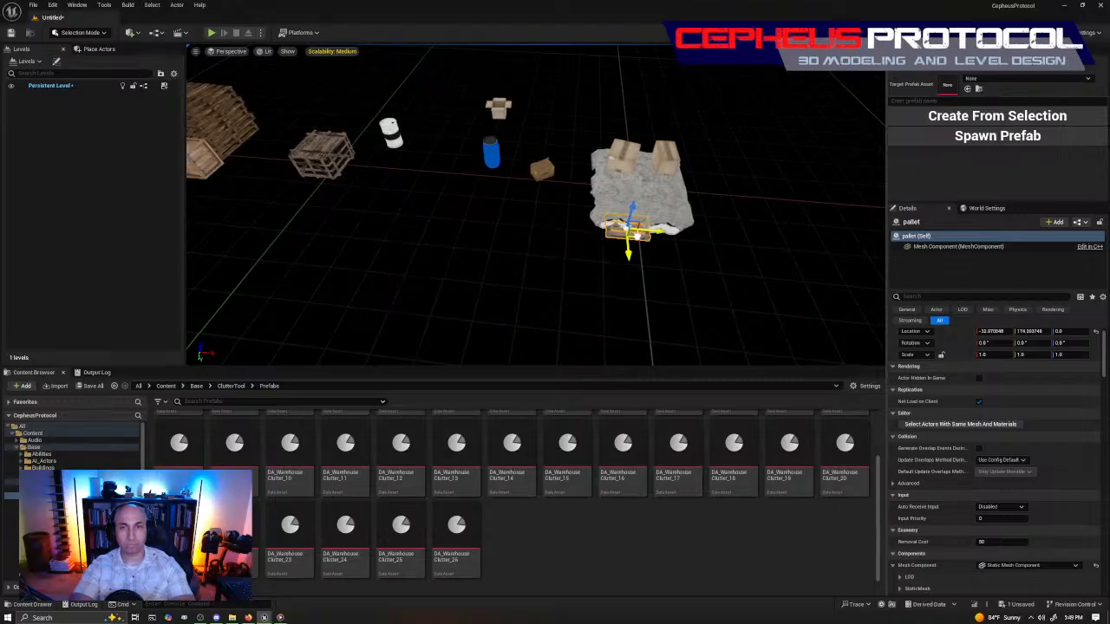
right_click_drag(618, 276, 486, 239)
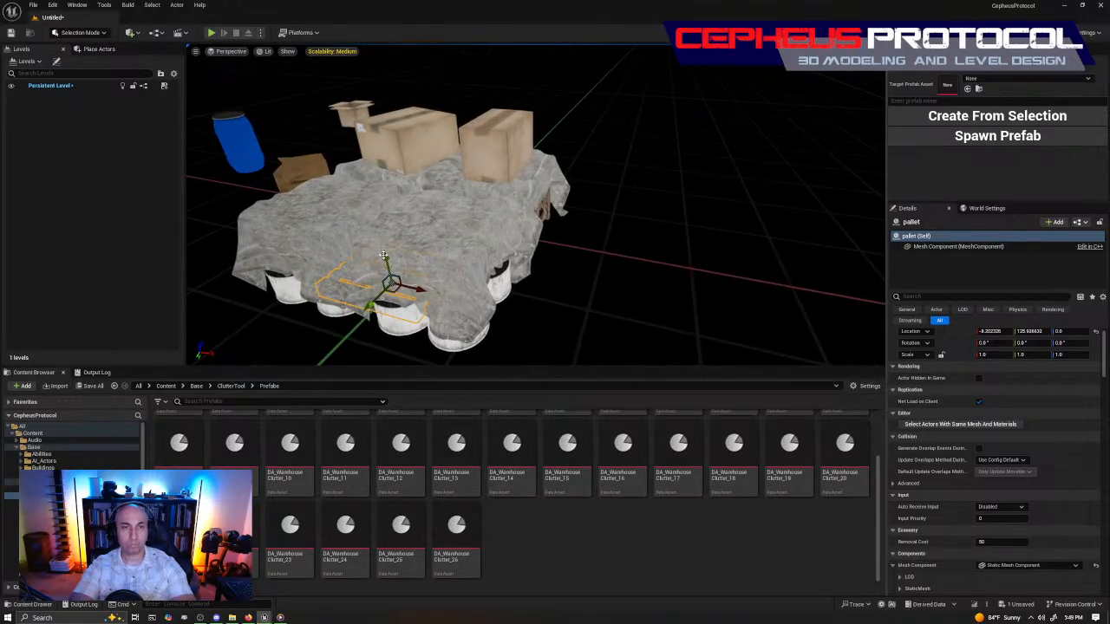
right_click_drag(365, 146, 439, 230)
left_click_drag(429, 200, 429, 215)
Place a copy of the narrow carton box over the pallet and raise it above the slats.
right_click_drag(428, 216, 299, 264)
right_click_drag(509, 217, 625, 182)
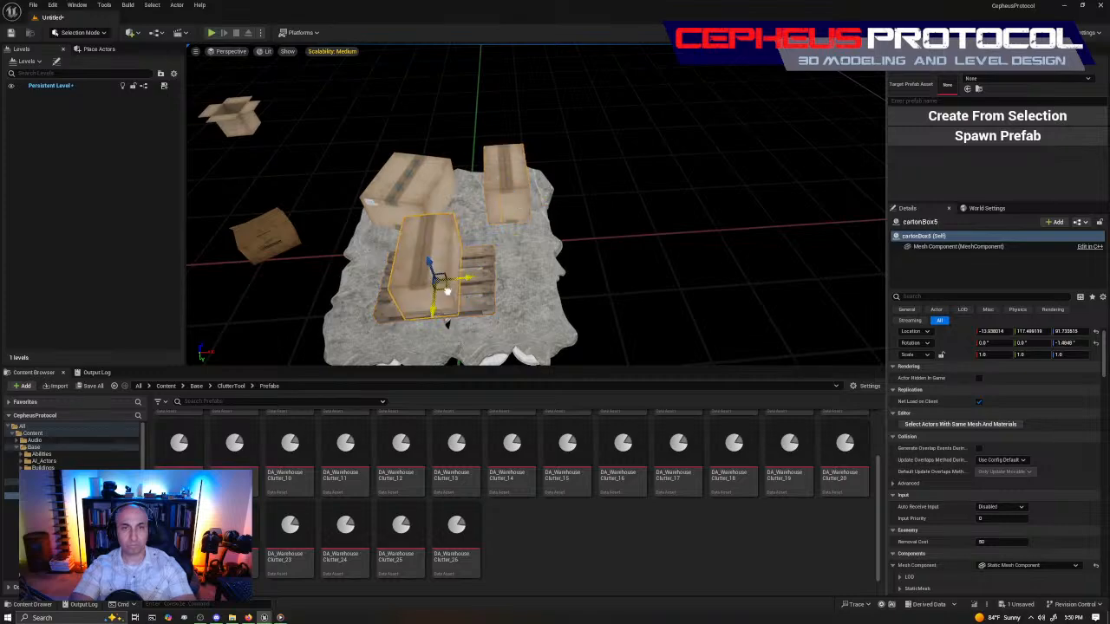
right_click_drag(530, 291, 562, 215)
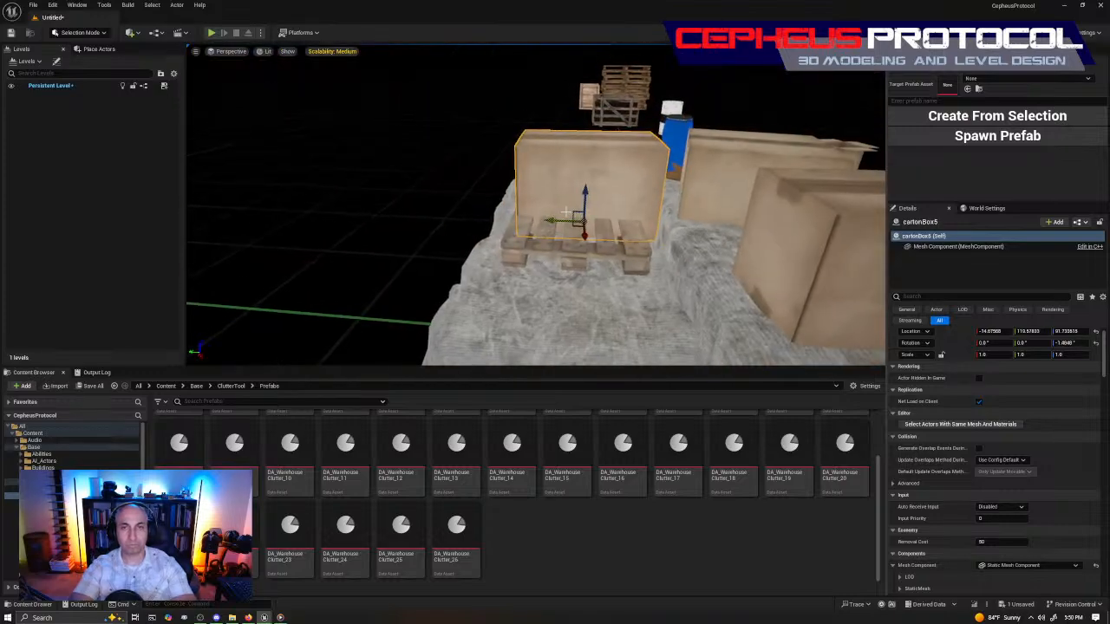
left_click_drag(587, 189, 589, 153)
Rotate the copied carton box to about -81° around Z and lower it onto the pallet.
left_click_drag(568, 201, 646, 203)
mouse_move(611, 254)
right_mouse_down()
mouse_move(685, 260)
mouse_move(611, 254)
right_mouse_up()
key("w")
left_click_drag(527, 185, 527, 197)
right_click_drag(540, 213, 602, 240)
left_click(602, 240)
left_click_drag(461, 270, 468, 184, "alt")
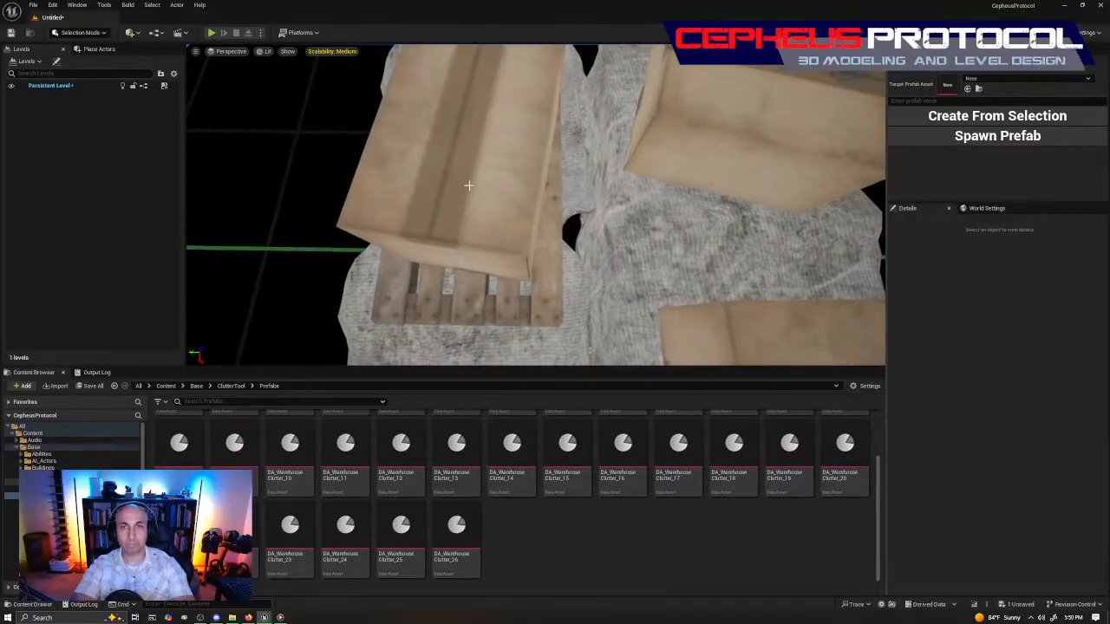
left_click(468, 184)
scroll(555, 199, "down", 5)
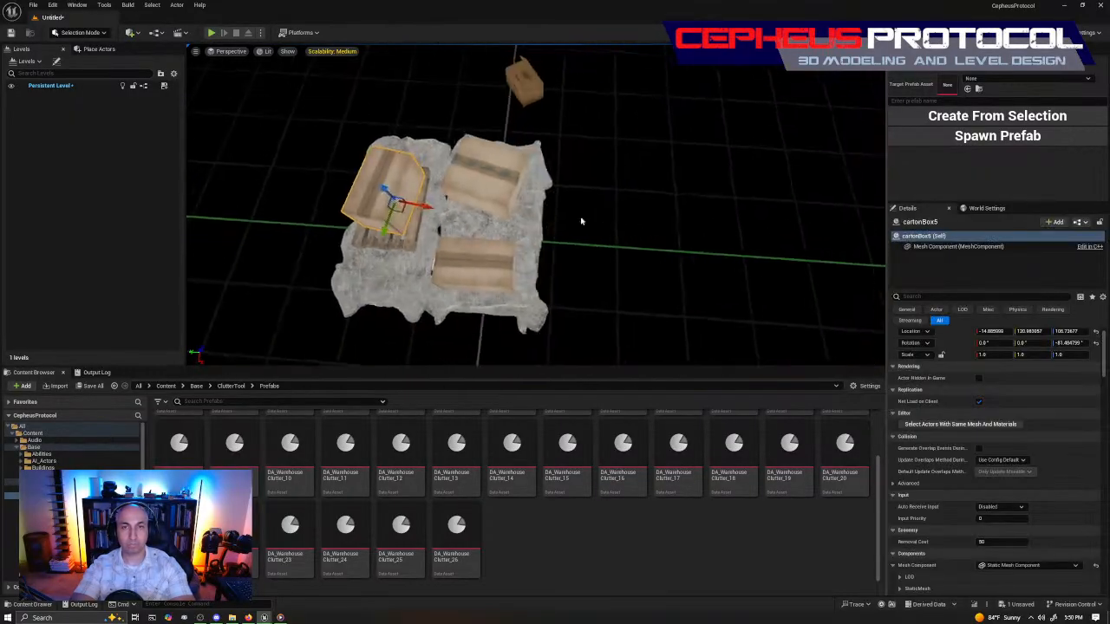
Select the tarp-covered crate and barrels together with the pallet and carton boxes on top.
left_click(617, 222)
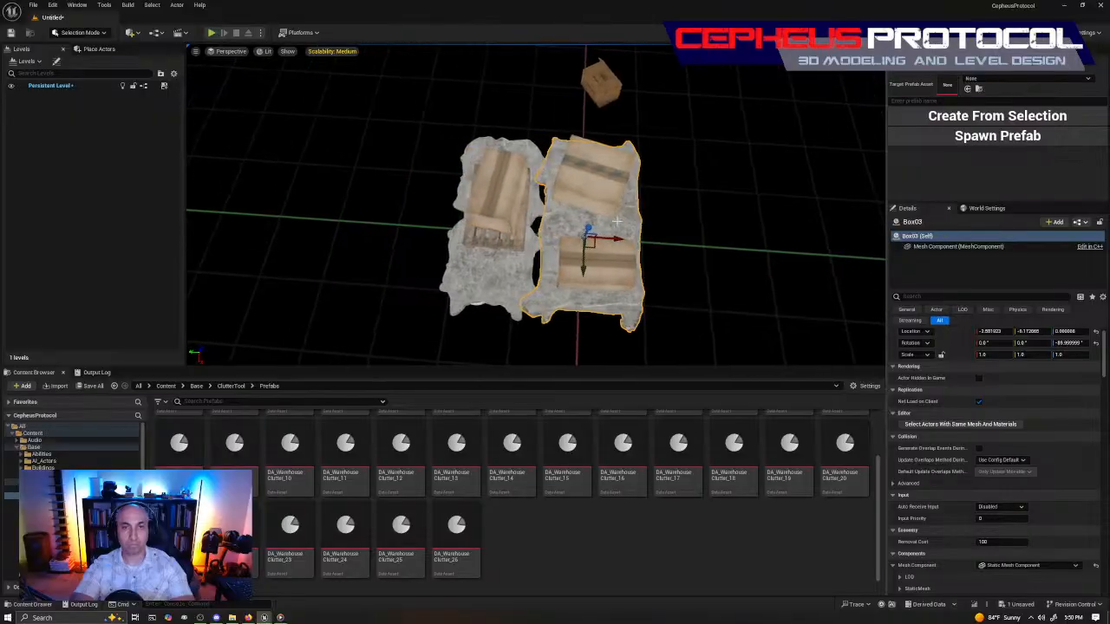
left_click(608, 248, "ctrl")
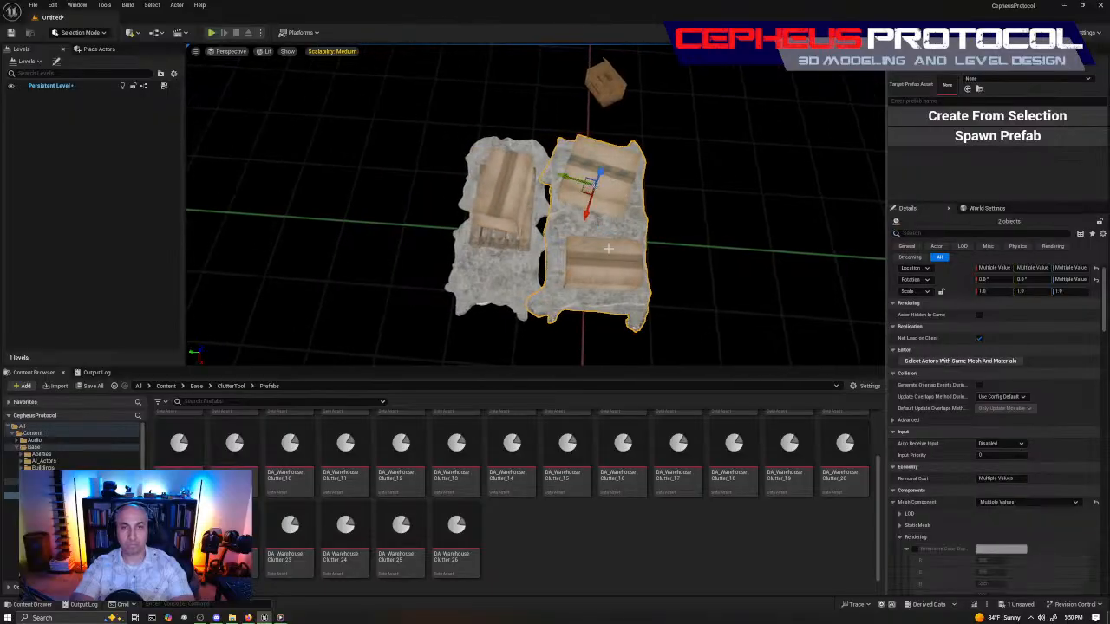
left_click(574, 188)
left_click(526, 154, "ctrl")
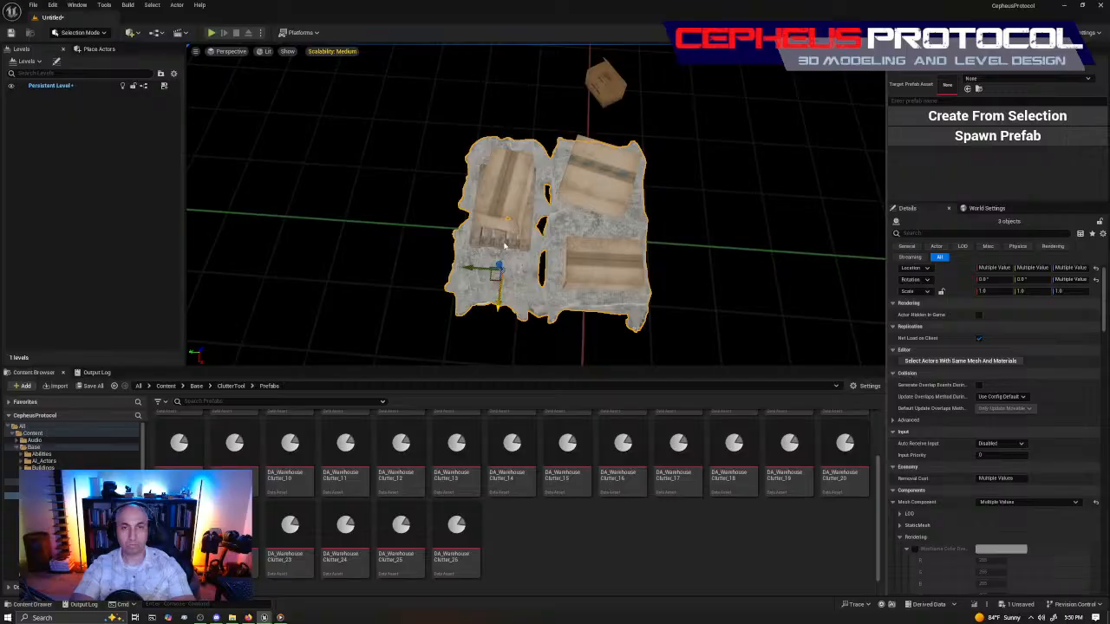
right_click_drag(580, 255, 693, 178)
mouse_move(579, 209)
right_mouse_down()
mouse_move(658, 269)
mouse_move(607, 277)
mouse_move(580, 209)
right_mouse_up()
left_click(578, 209, "ctrl")
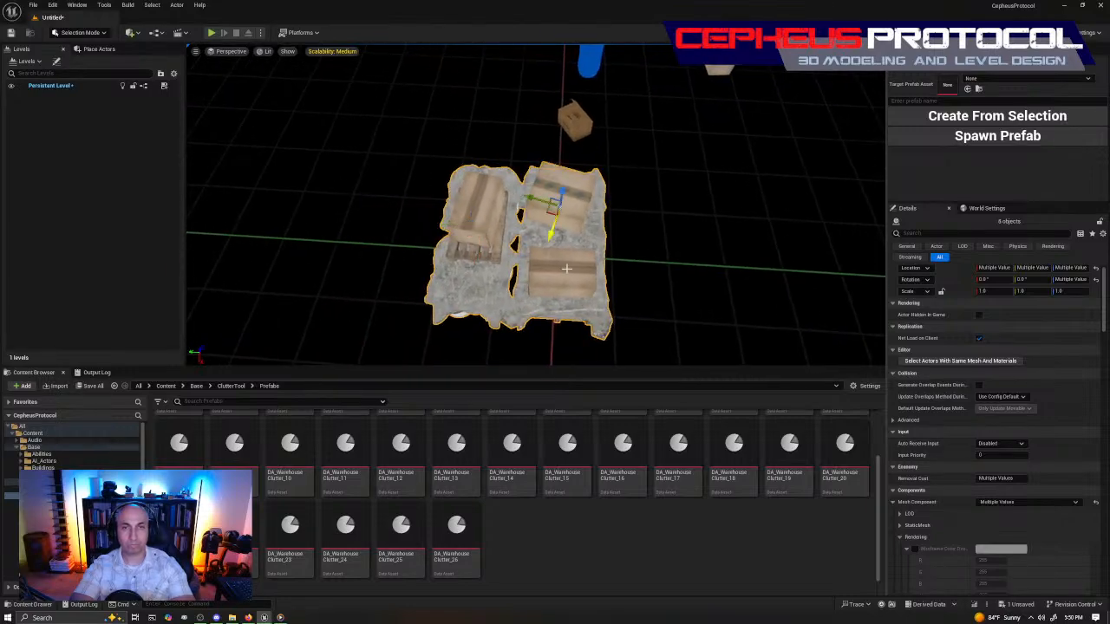
Try moving the selected group of tarps, pallet and cartons away from the world origin.
mouse_move(489, 223)
right_mouse_down()
mouse_move(607, 148)
mouse_move(650, 152)
mouse_move(494, 220)
right_mouse_up()
left_click_drag(498, 207, 723, 326)
key("ctrl+z")
Create a prefab named DA_WarehouseClutter_27 from the selected tarp-covered props, pallet and carton boxes.
right_click_drag(644, 249, 644, 299)
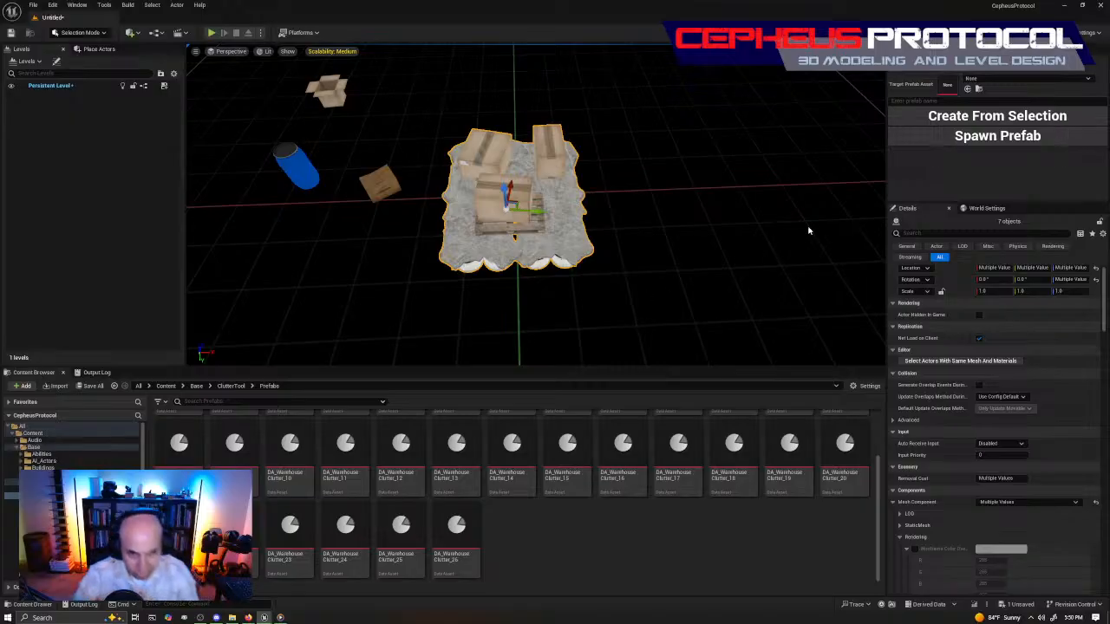
left_click(938, 100)
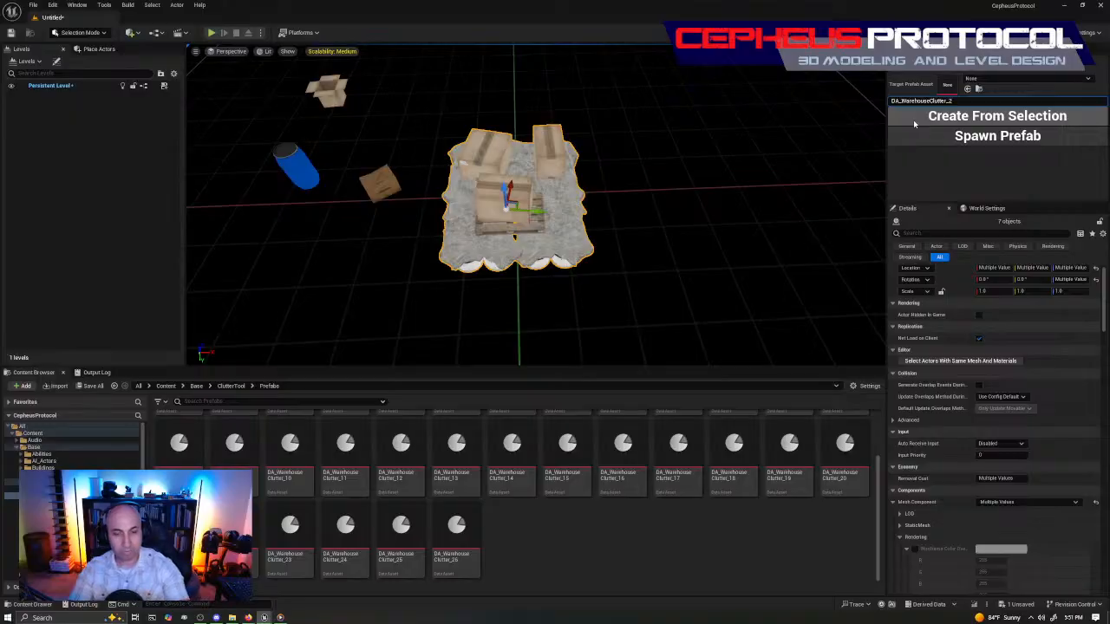
left_click(913, 124)
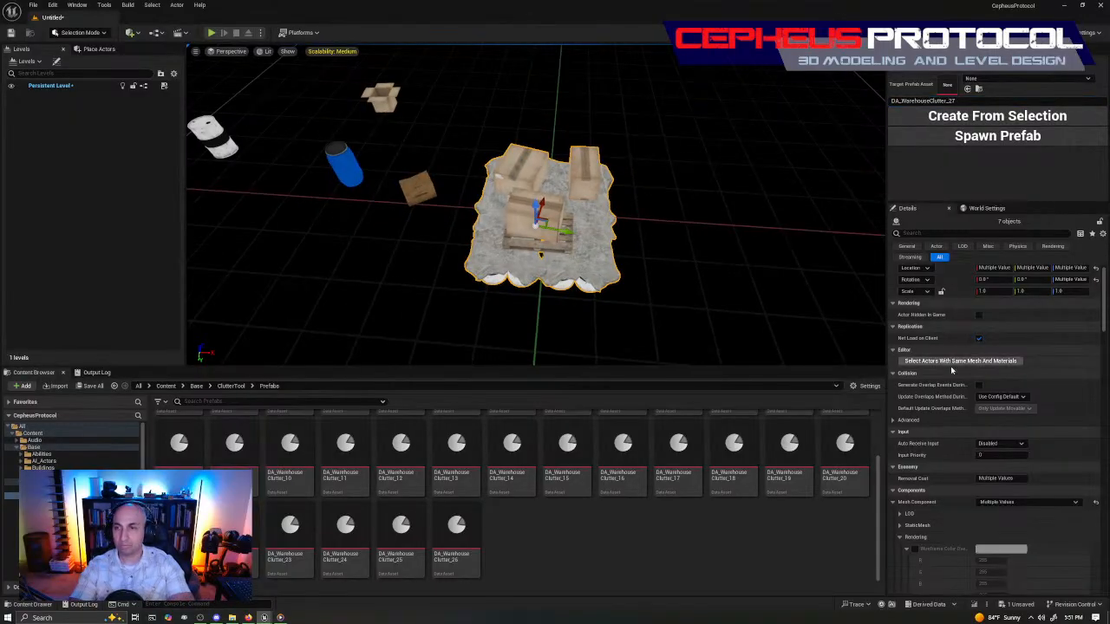
left_click(942, 115)
Move the carton boxes off the tarps and pallet to the spare props and lower them to ground level.
left_click(586, 180)
key("a")
right_click_drag(623, 179, 660, 179)
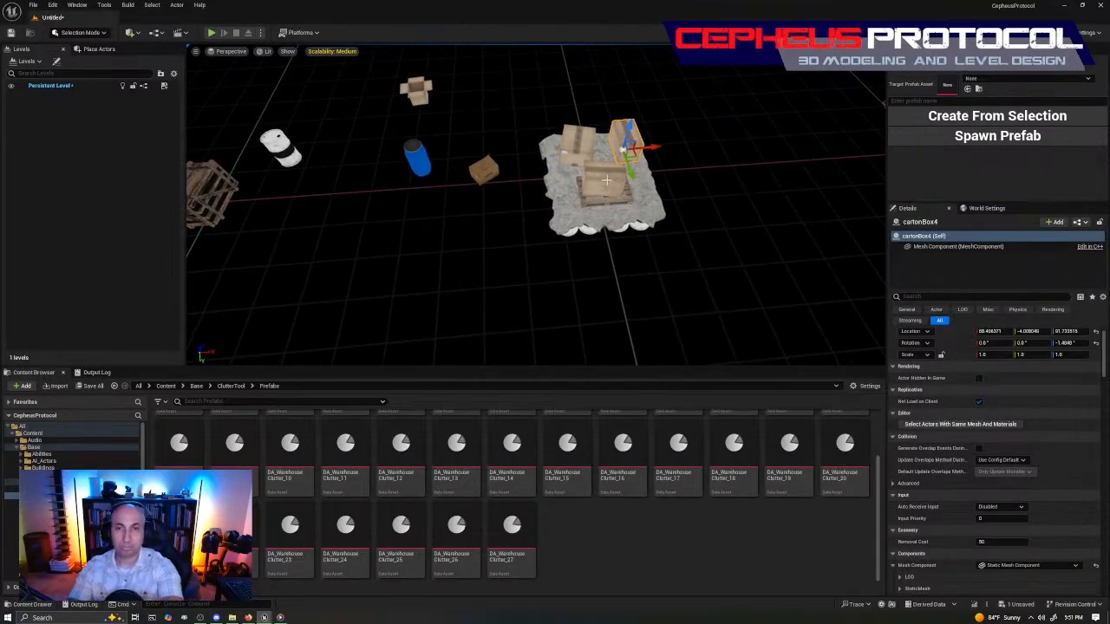
left_click(611, 174)
left_click_drag(586, 165, 279, 198)
left_click(607, 184)
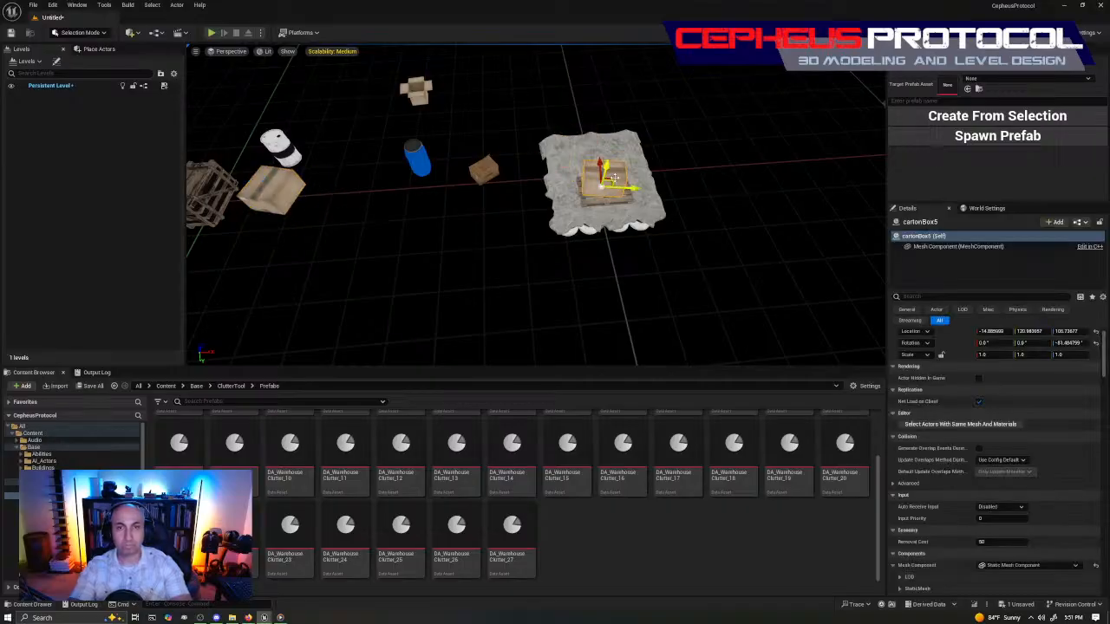
left_click_drag(611, 177, 279, 198)
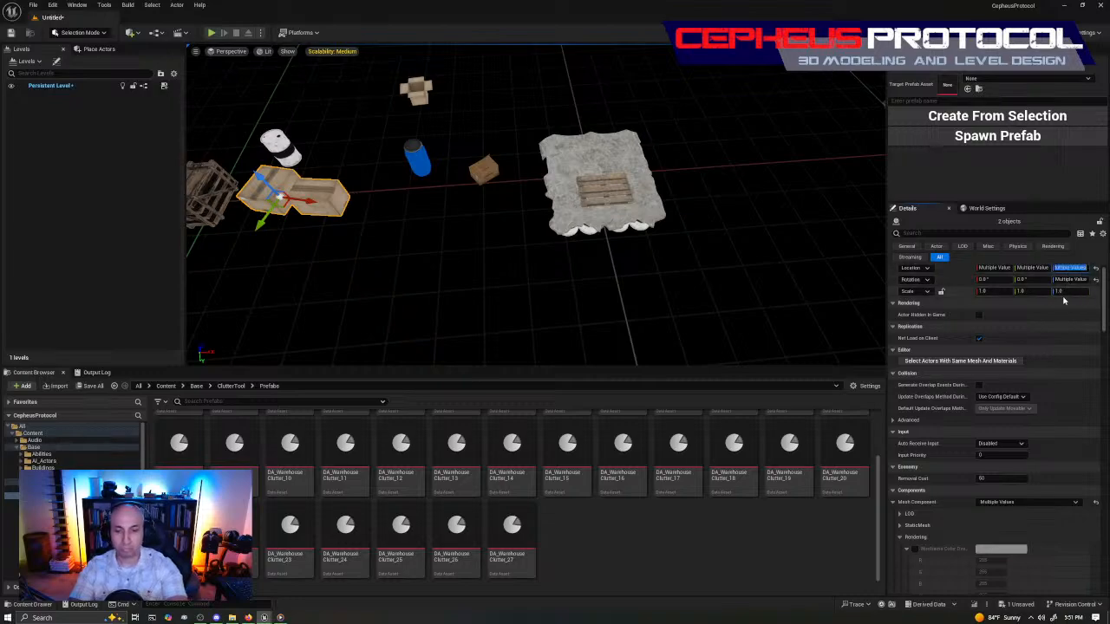
key("Return")
Move the pallet off the tarps to beside the spare carton boxes and set its Z location to 0.
left_click(607, 195)
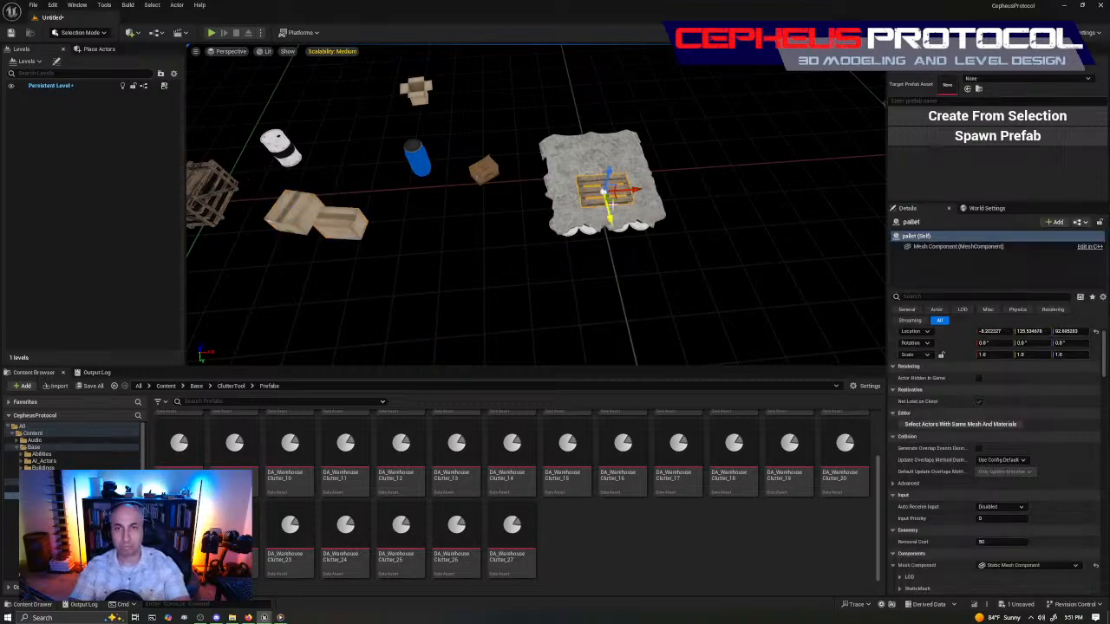
left_click_drag(614, 197, 268, 267)
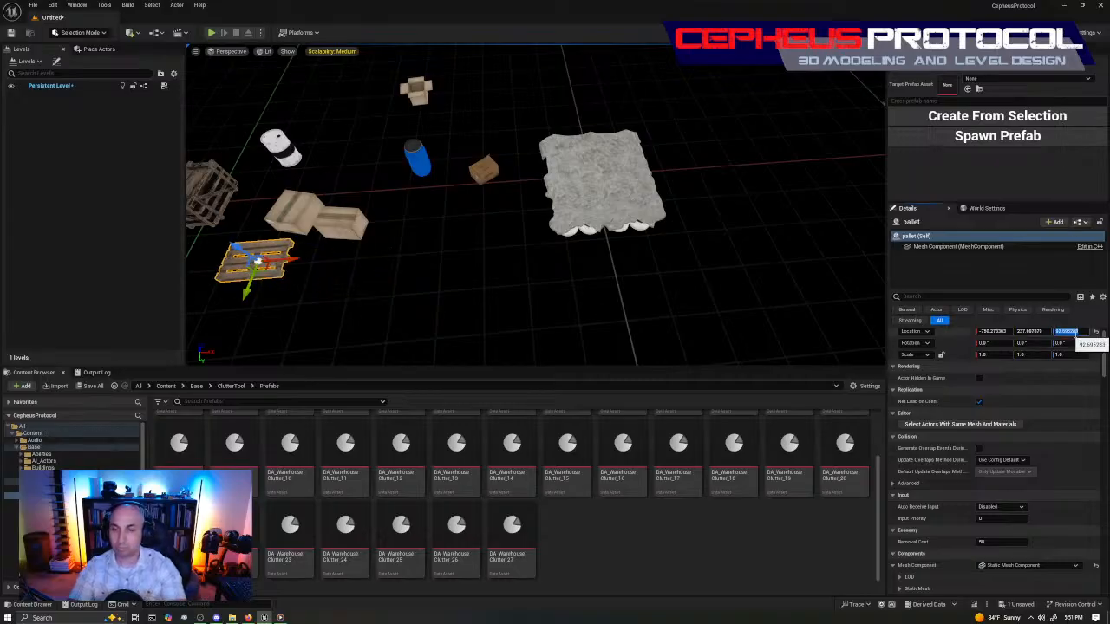
key("Return")
Clear the tarp-covered props from the origin by deleting the duplicate barrel tarp and moving the others among the spare props.
left_click(643, 184)
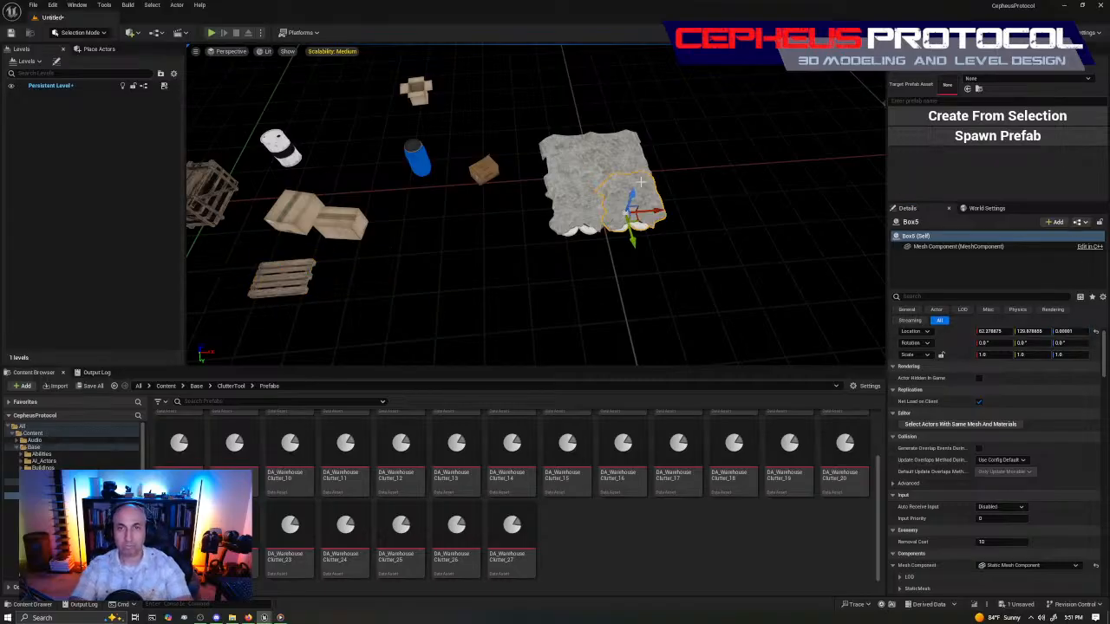
key("Delete")
left_click(586, 196)
key("s")
mouse_move(686, 277)
right_mouse_down()
mouse_move(646, 264)
mouse_move(687, 277)
right_mouse_up()
left_click_drag(644, 259, 357, 265)
left_click(658, 227)
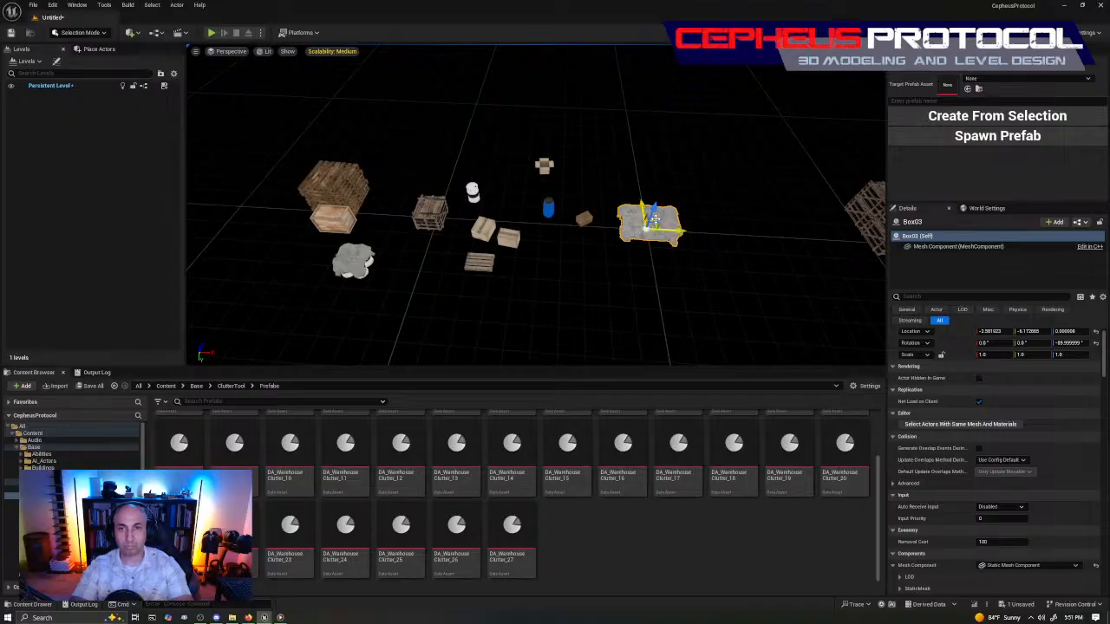
left_click_drag(655, 221, 284, 252)
Move the tall pallet stack from the spare props to the world origin.
left_click(333, 189)
left_click_drag(332, 210, 645, 218)
right_click_drag(645, 218, 475, 71)
key("w")
key("w")
key("s")
key("w")
key("s")
key("s")
key("d")
key("w")
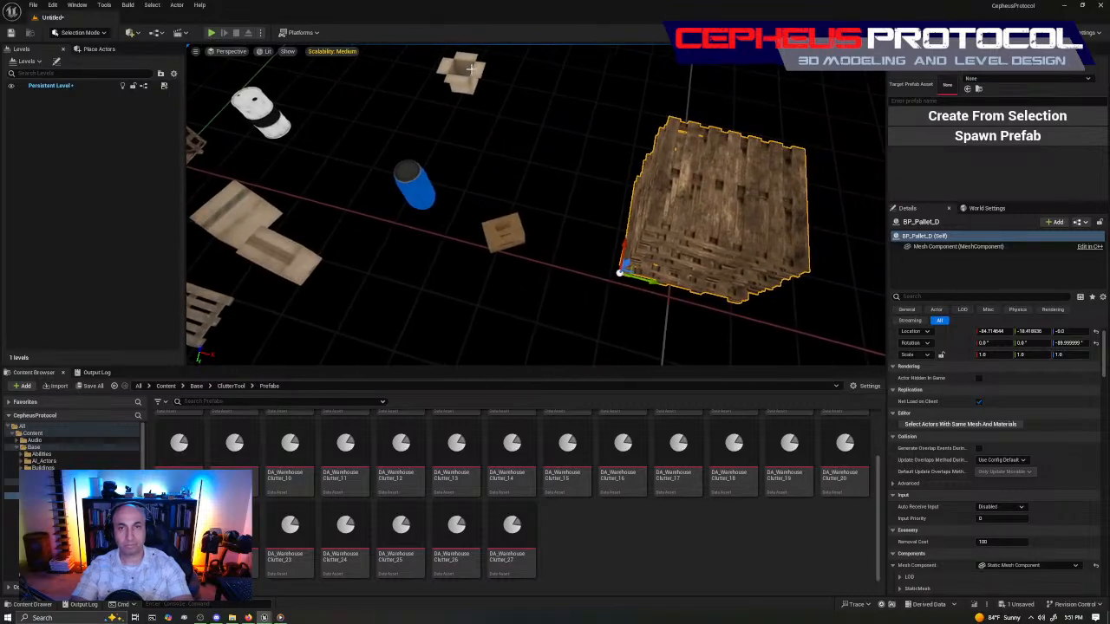
Move the open carton box to the pallet stack and set it on top of the stack.
left_click(463, 74)
left_click_drag(470, 94, 670, 258)
right_click_drag(670, 257, 737, 182)
key("w")
key("s")
key("s")
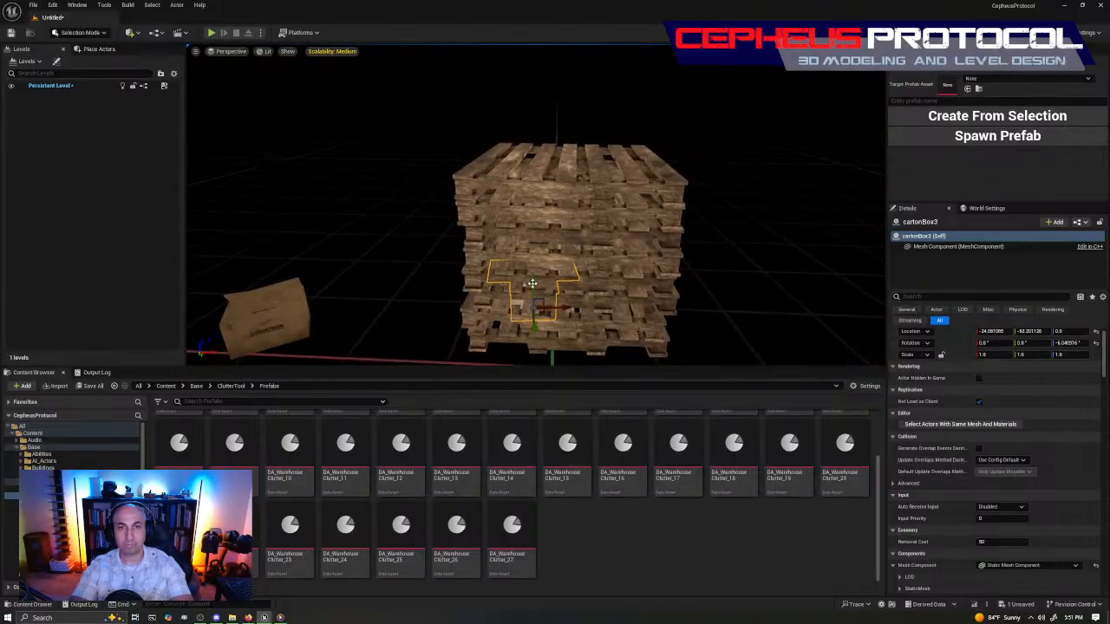
key("End")
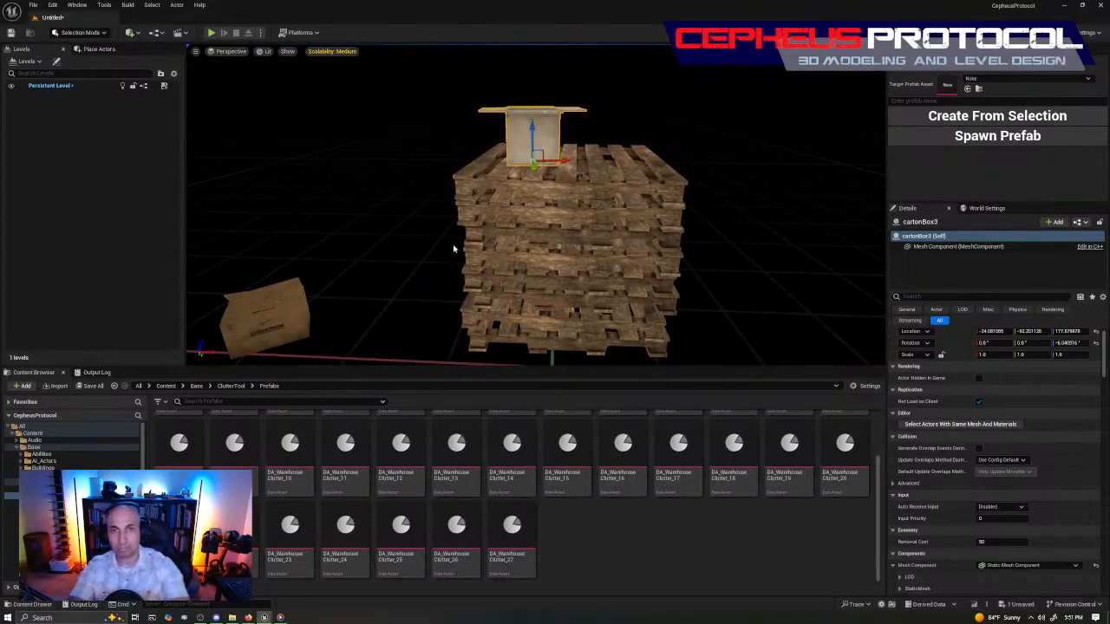
key("Escape")
Move the small cardboard box above the pallet stack and drop it onto the top beside the open carton.
left_click(303, 320)
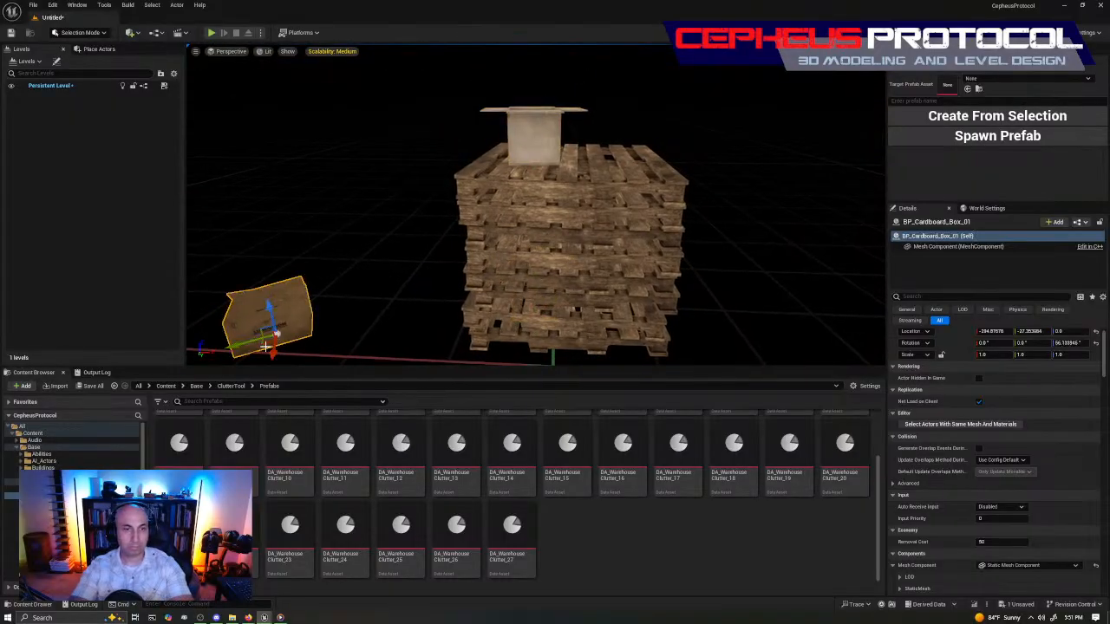
left_click_drag(266, 344, 651, 105)
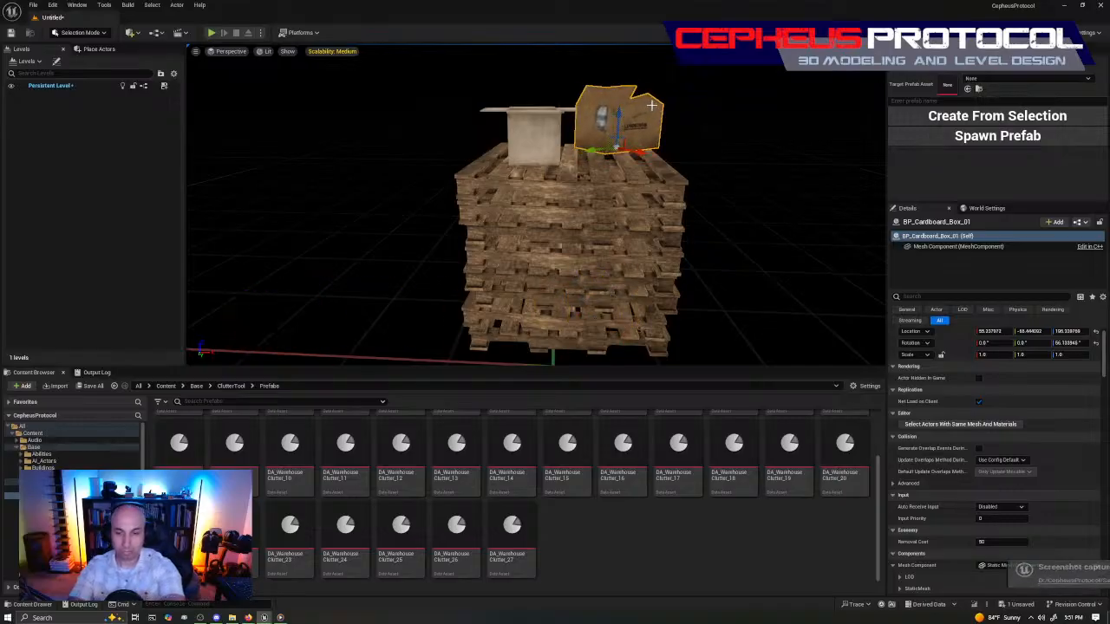
key("End")
Shift the small cardboard box toward the far edge of the pallet stack and rotate it around Z.
right_click_drag(662, 139, 683, 176)
key("w")
key("f")
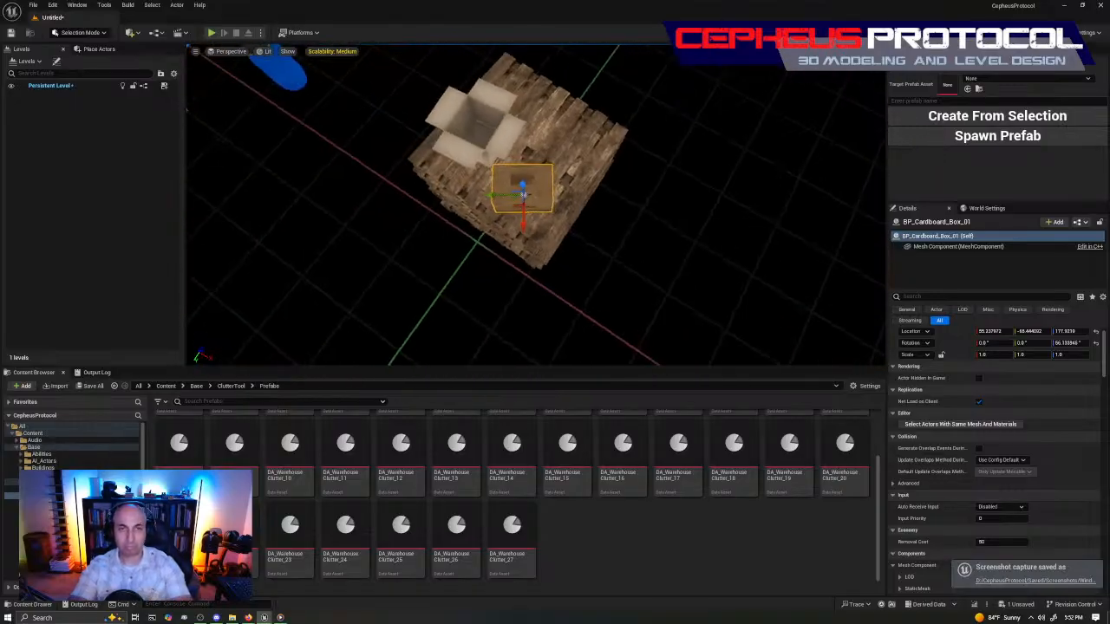
left_click_drag(518, 209, 621, 142)
key("e")
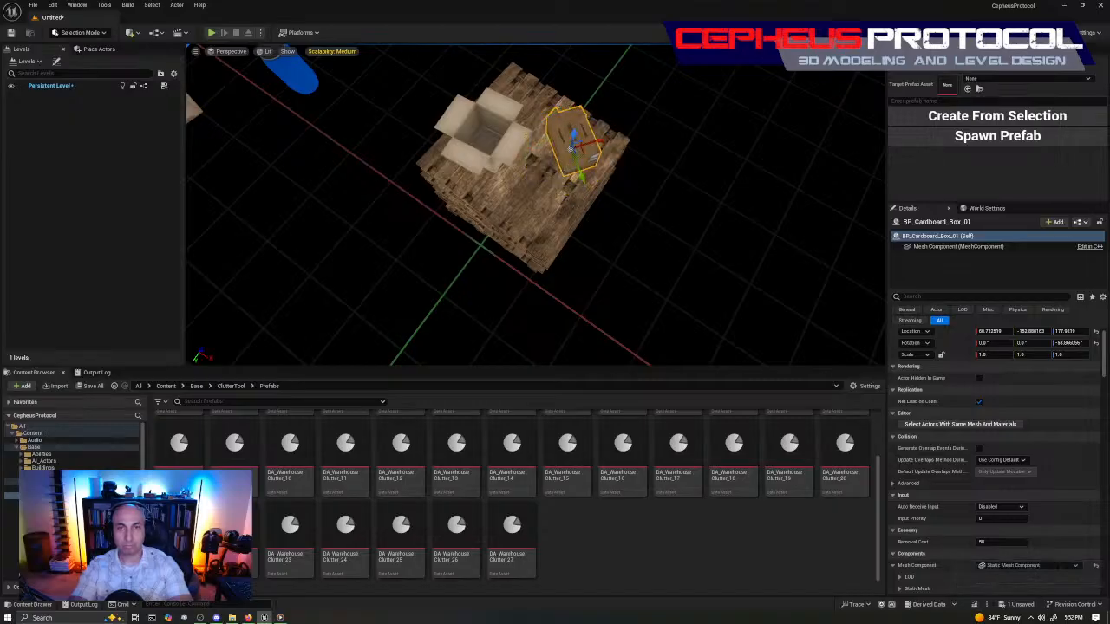
Select the pallet stack with the boxes on top and move the group over the world origin.
left_click(568, 208, "ctrl")
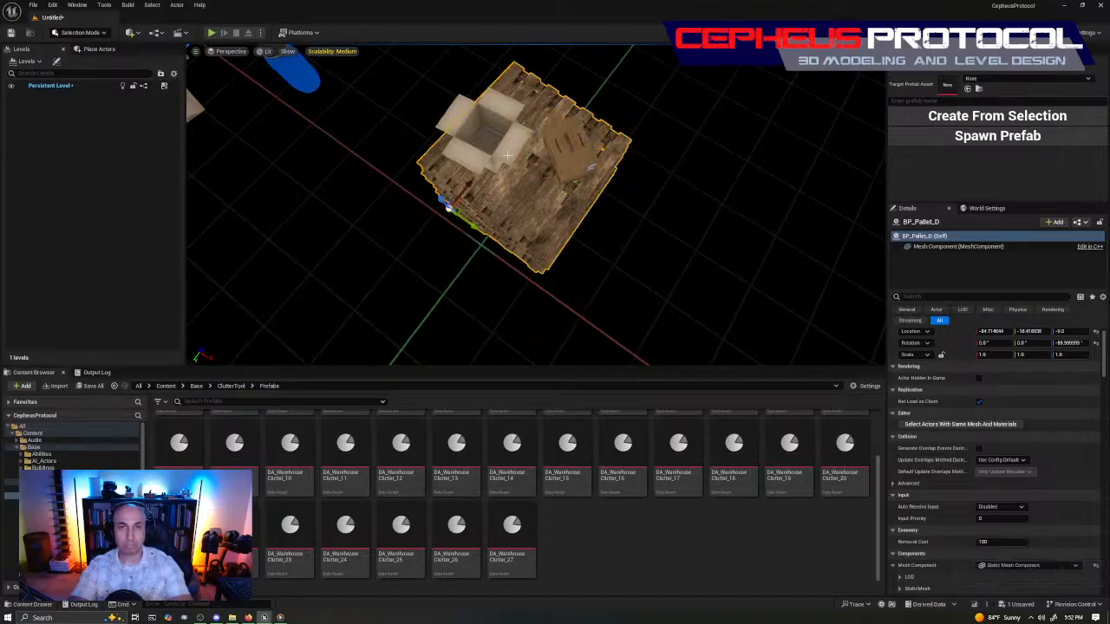
mouse_move(651, 179)
right_mouse_down()
mouse_move(577, 130)
mouse_move(646, 173)
right_mouse_up()
left_click(615, 236)
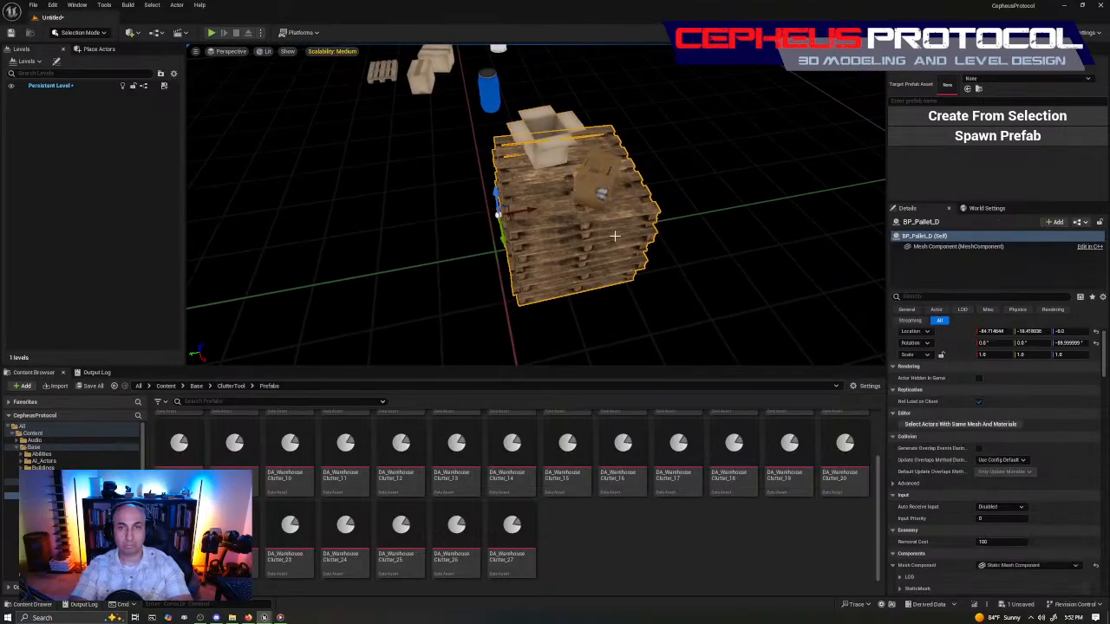
left_click(591, 195, "ctrl")
left_click_drag(513, 161, 436, 184)
right_click_drag(452, 263, 568, 187)
left_click_drag(555, 164, 538, 168)
Create a prefab named DA_WarehouseClutter_28 from the pallet stack, open carton and cardboard box.
left_click(569, 184)
left_click(543, 151, "ctrl")
right_click_drag(633, 209, 516, 228)
right_click_drag(795, 240, 854, 238)
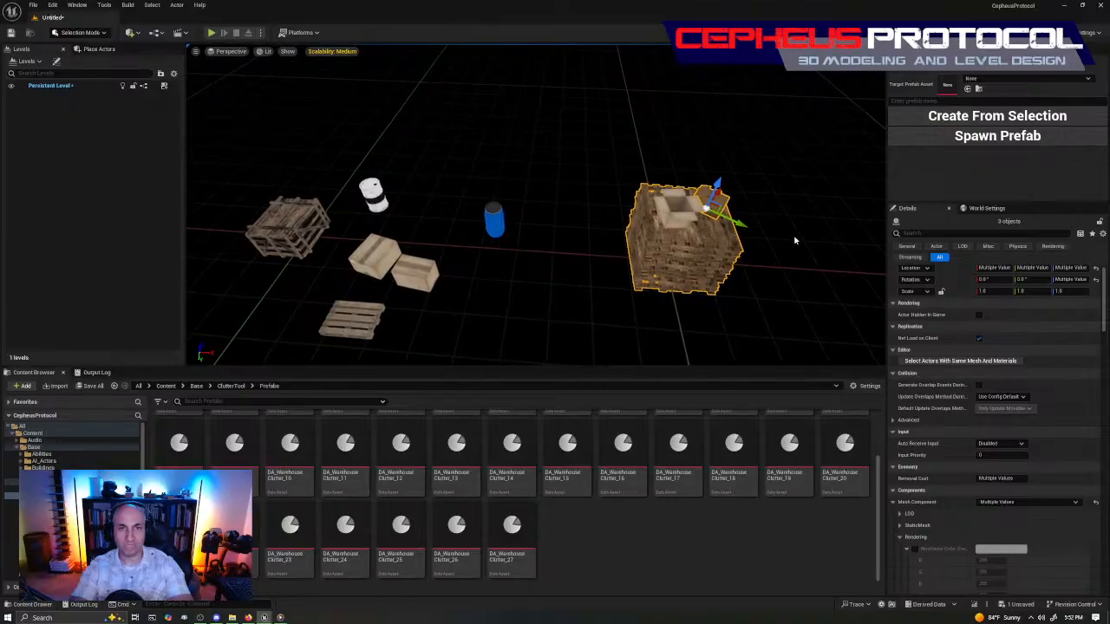
left_click(946, 101)
type("DA_WarehouseClutter_")
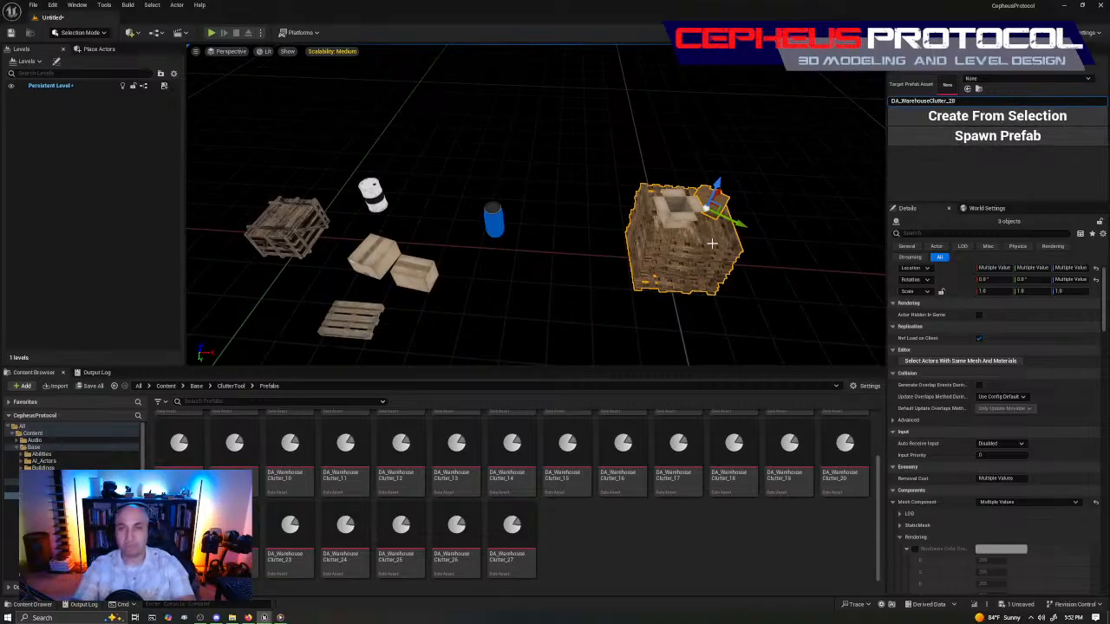
left_click(989, 118)
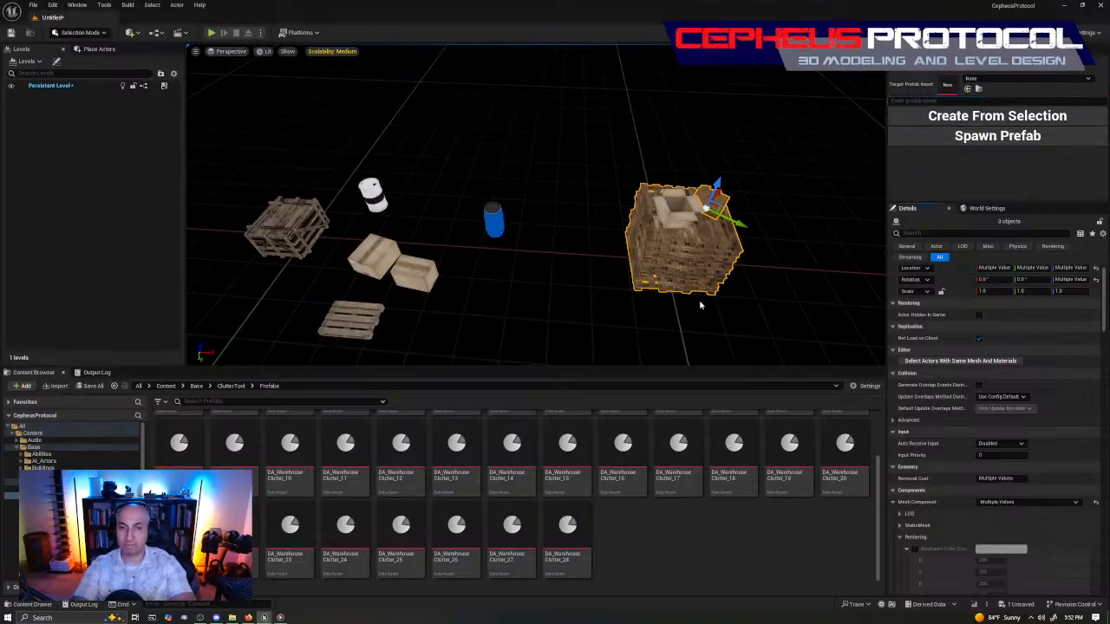
Move the pallet stack away from the origin to the spare props.
right_click_drag(716, 217, 743, 221)
left_click(728, 212)
left_click_drag(746, 235, 326, 225)
Set the Z location of the open carton and cardboard box to 0 and move both among the spare props.
left_click(752, 183)
right_click_drag(752, 189, 754, 192)
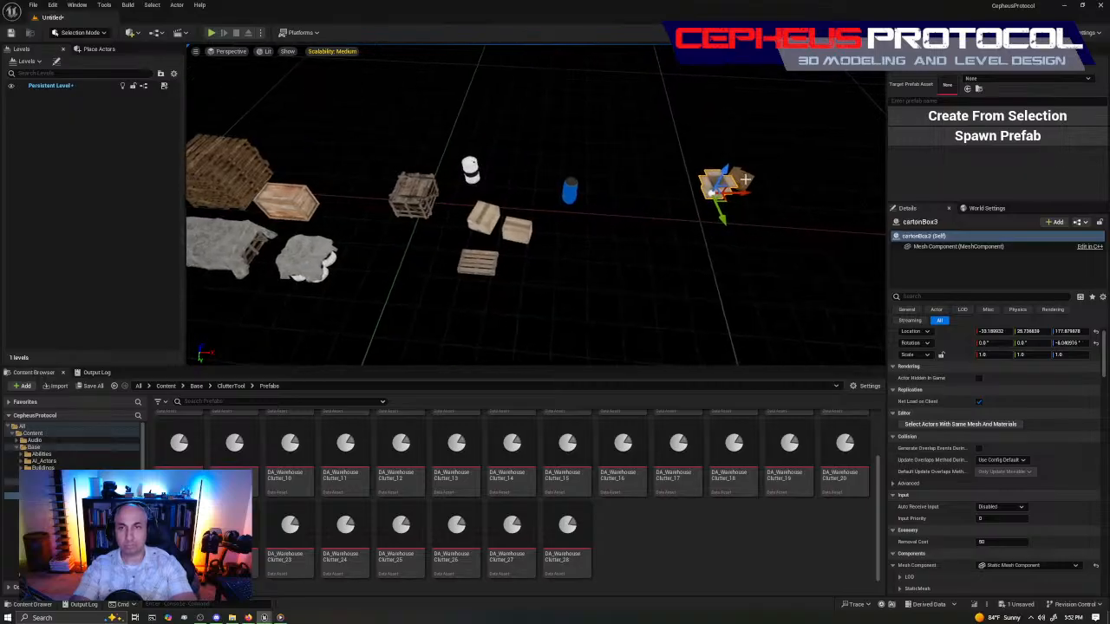
left_click(744, 180, "ctrl")
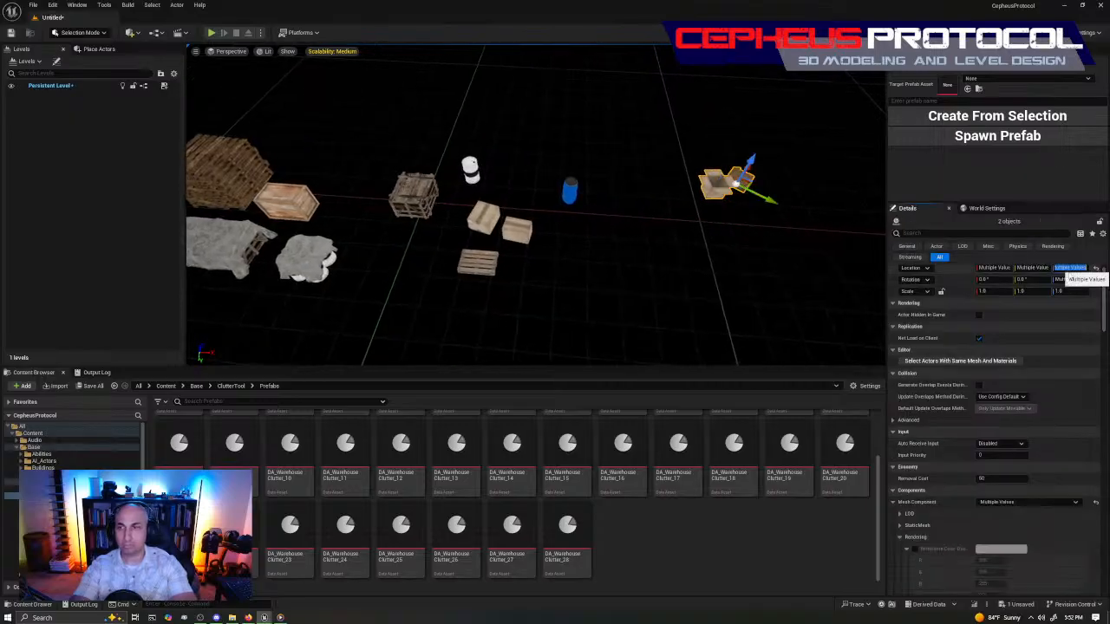
type("0")
key("Return")
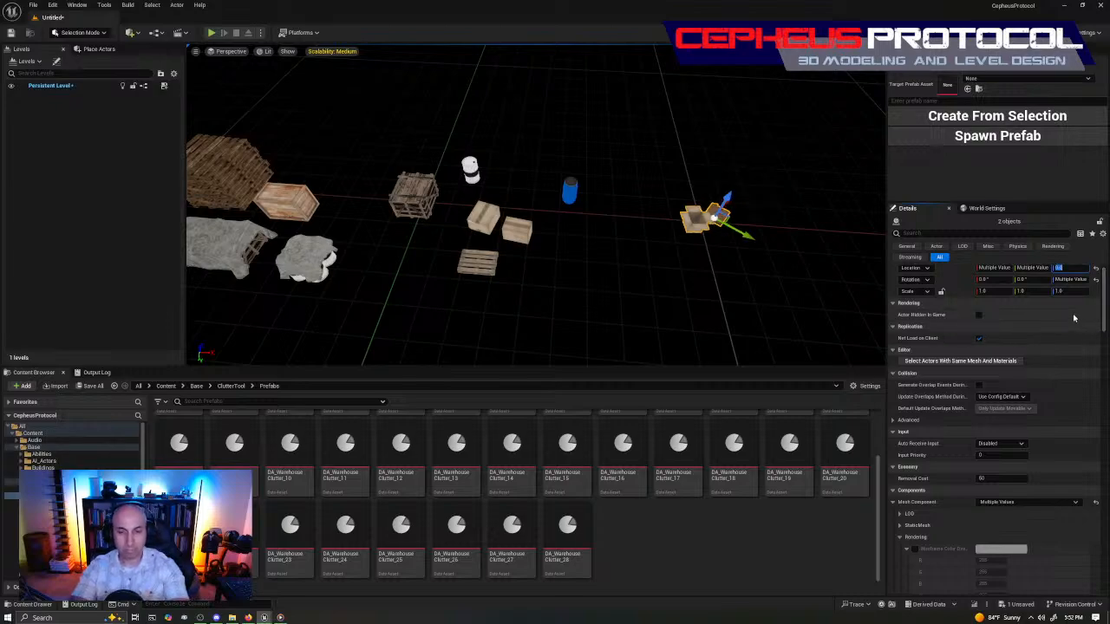
left_click_drag(722, 215, 365, 174)
Inspect the placed stacked-crate prefab actor and check the entries listed in DA_WarehousePrefabs.
left_click(479, 262)
key("f")
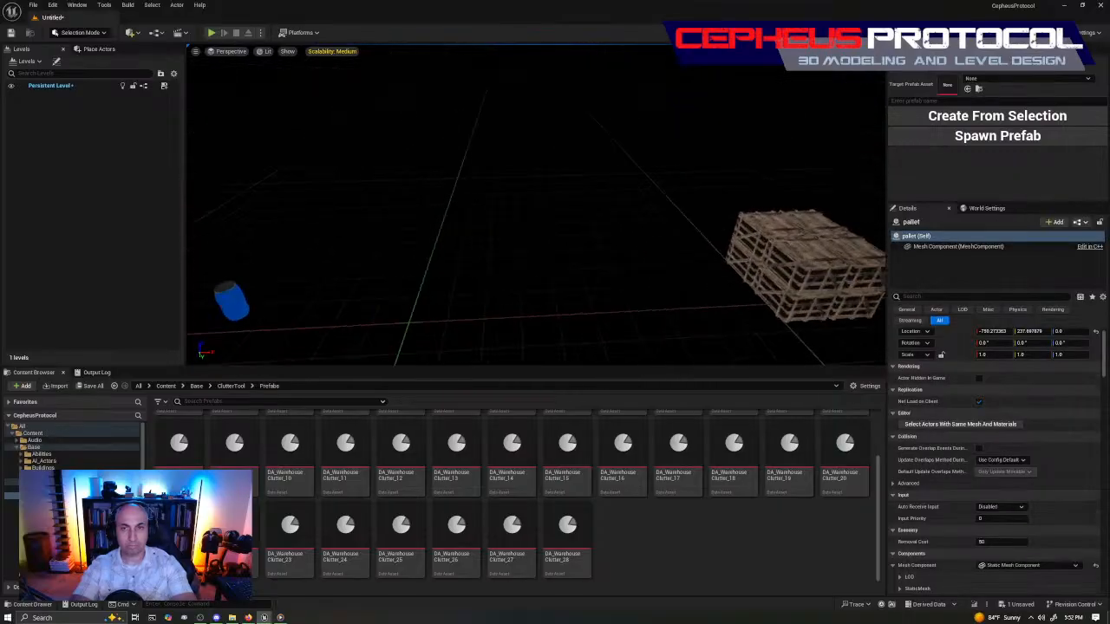
left_click(755, 260)
key("f")
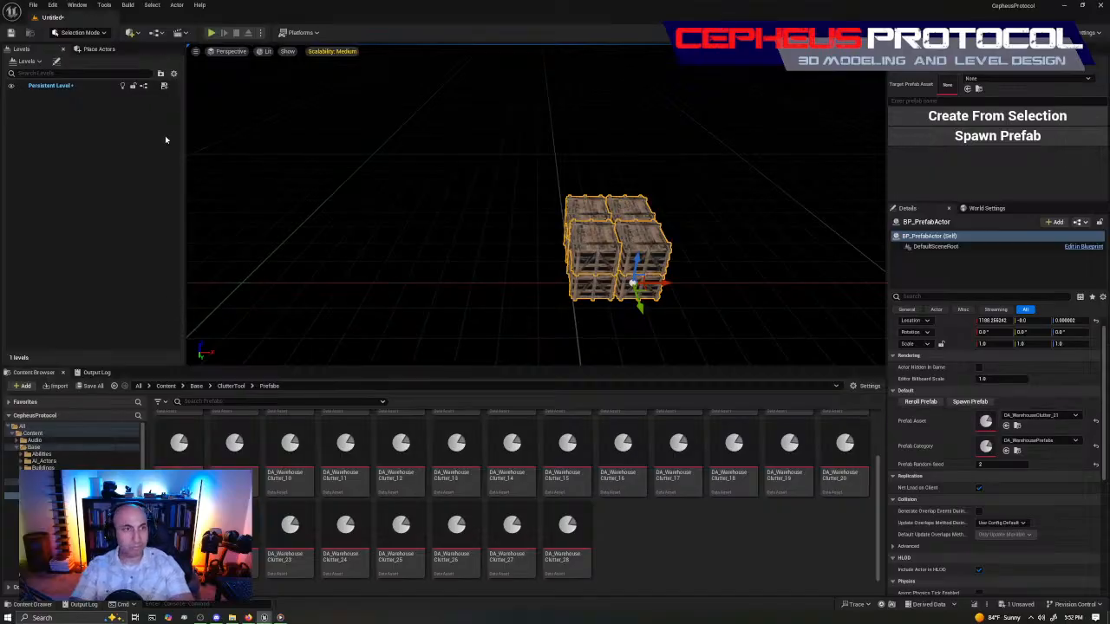
mouse_move(265, 617)
left_click(286, 577)
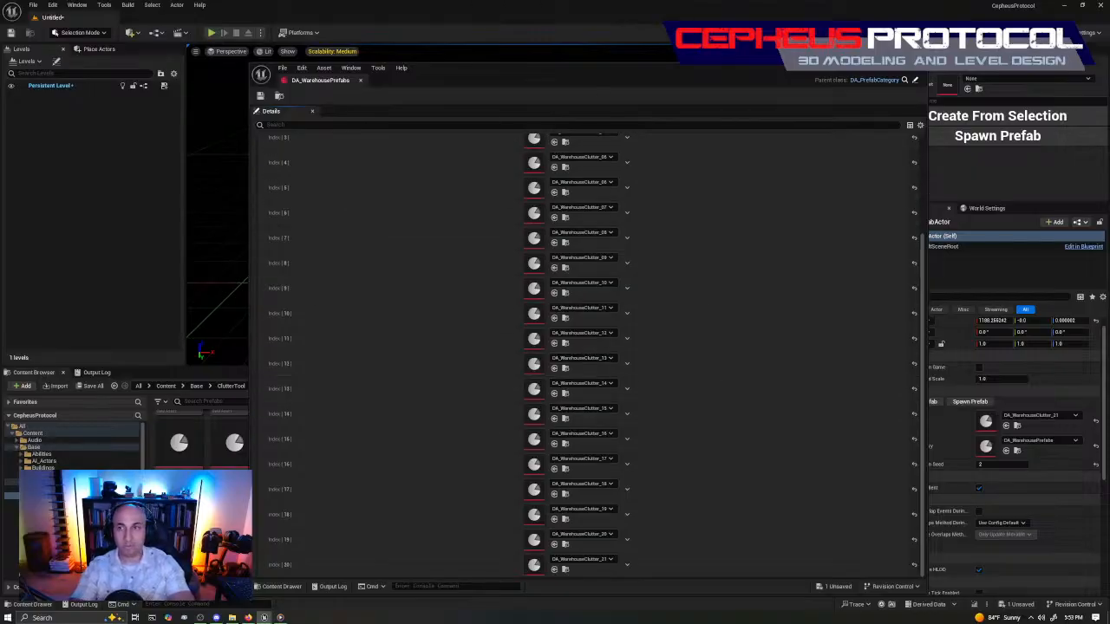
left_click(884, 73)
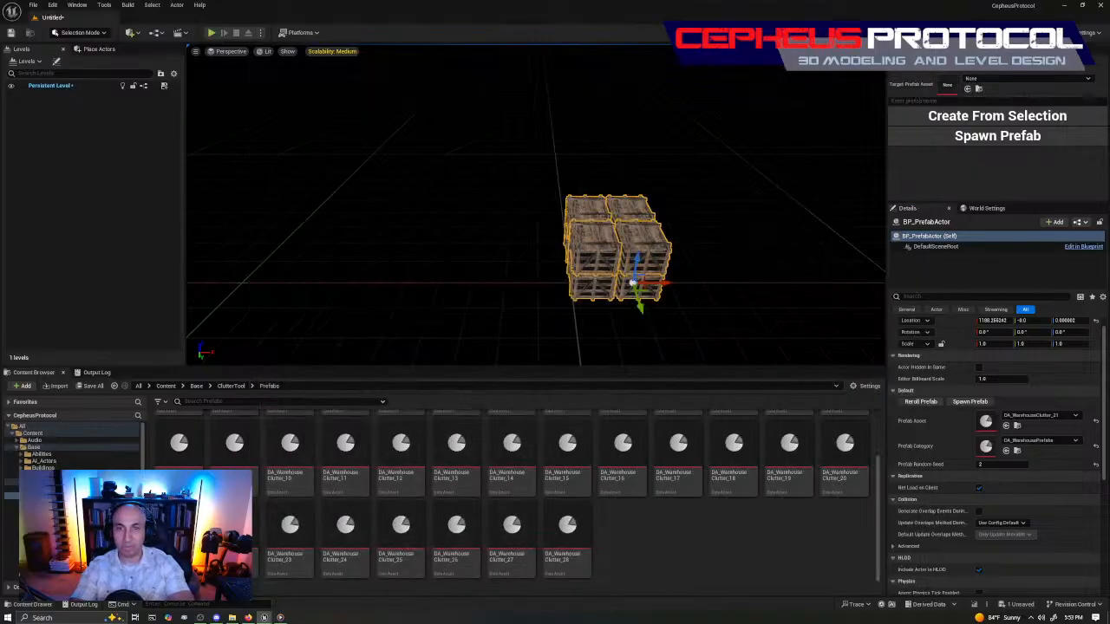
Look over the loose crates, tarps, pallets, barrels and cartons laid out in the level.
key("w")
right_click_drag(535, 205, 447, 247)
right_click_drag(634, 201, 633, 209)
key("s")
right_click_drag(535, 205, 607, 205)
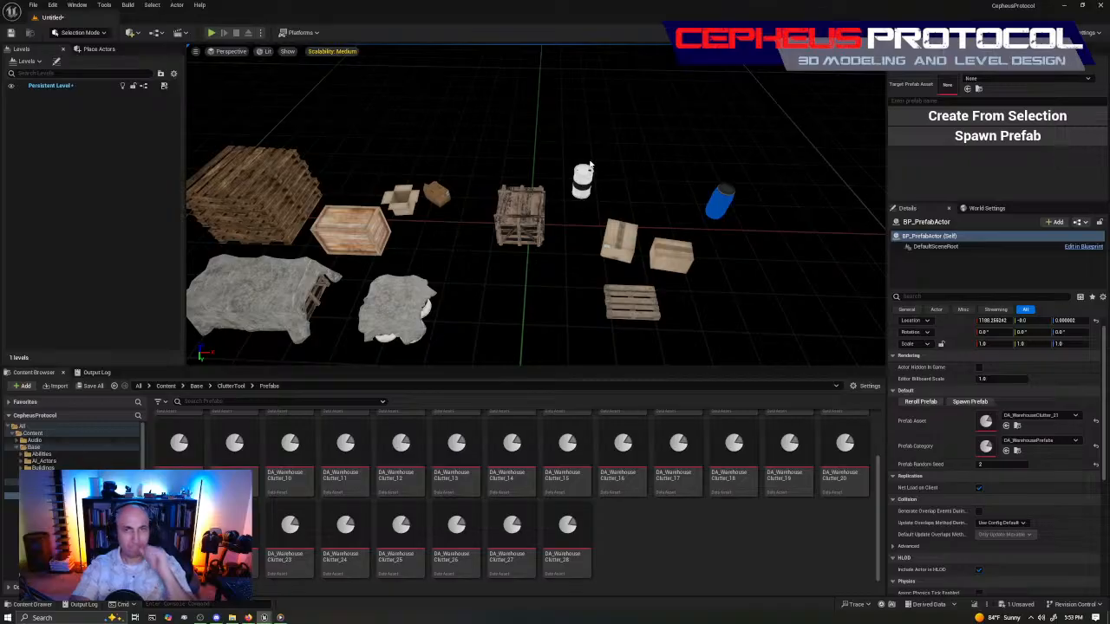
key("s")
right_click_drag(513, 295, 628, 295)
key("w")
key("a")
key("a")
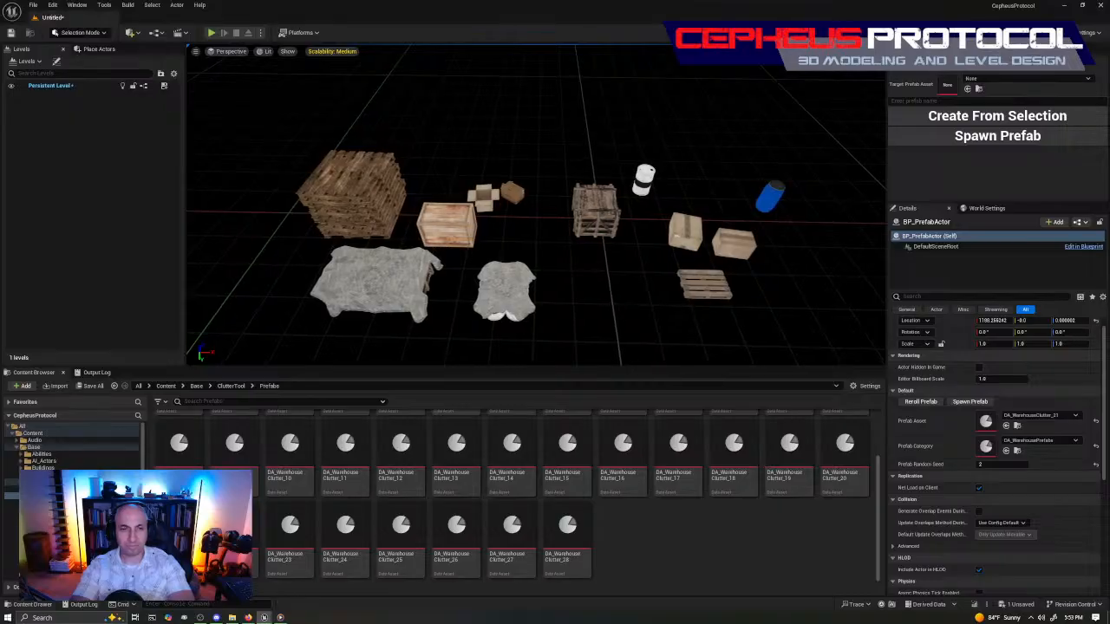
Open the Base/Landscaping/Physics folder and look through its blueprints for the cardboard box.
scroll(74, 442, "down", 3)
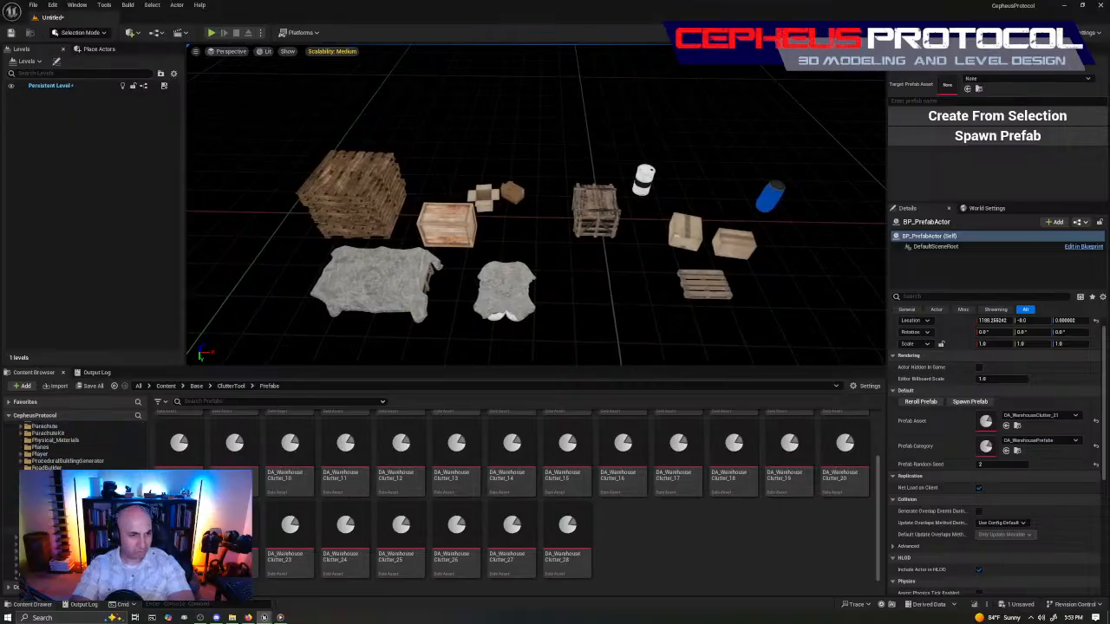
left_click(53, 489)
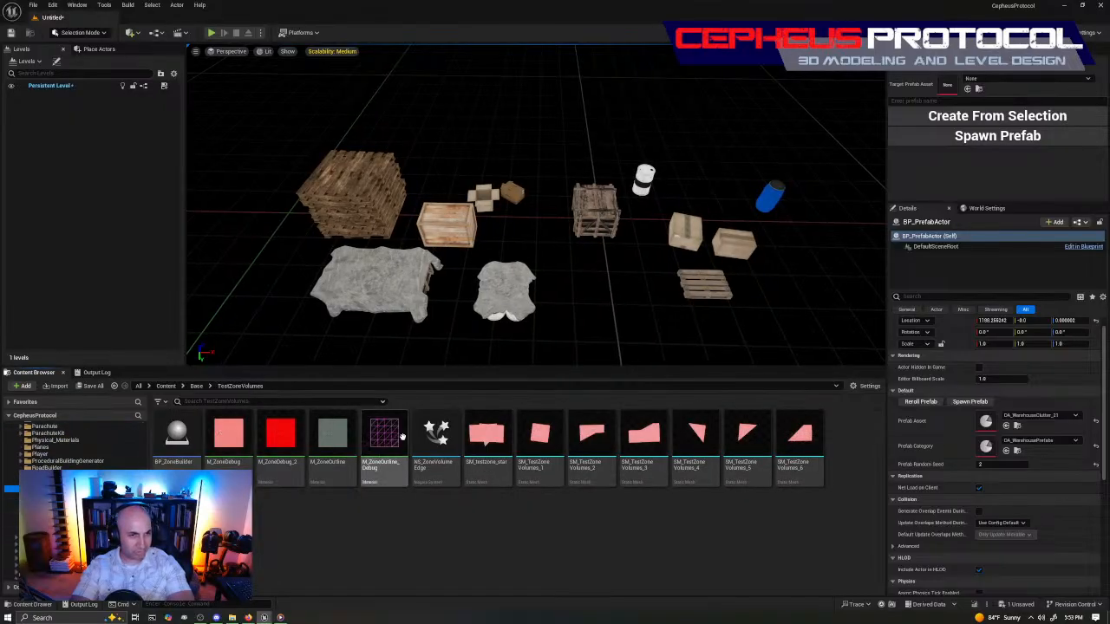
left_click(40, 475)
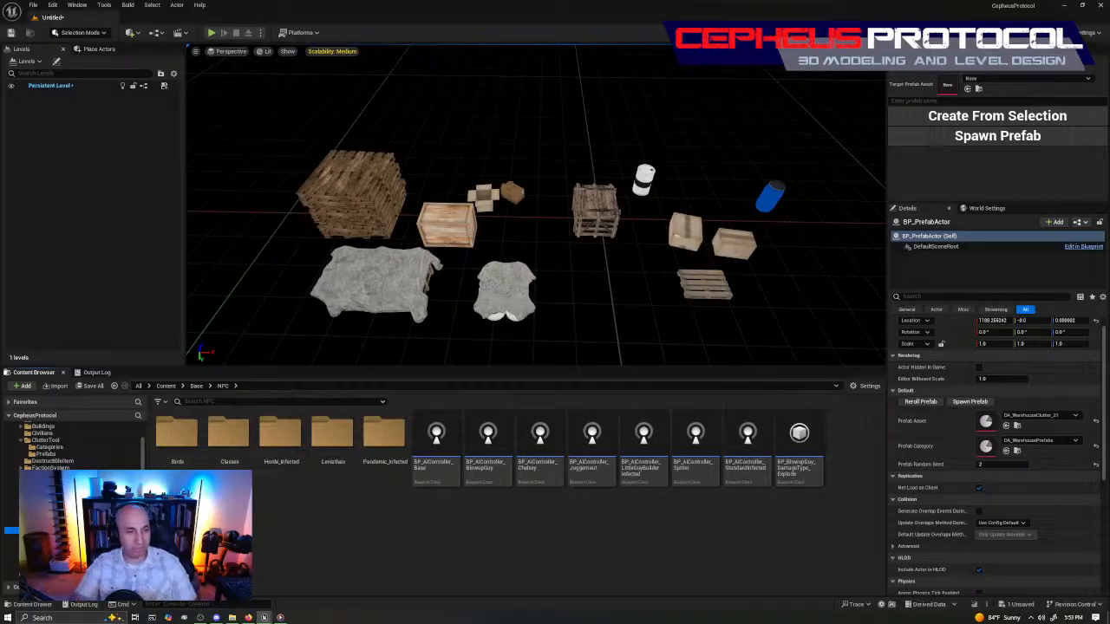
scroll(69, 442, "up", 5)
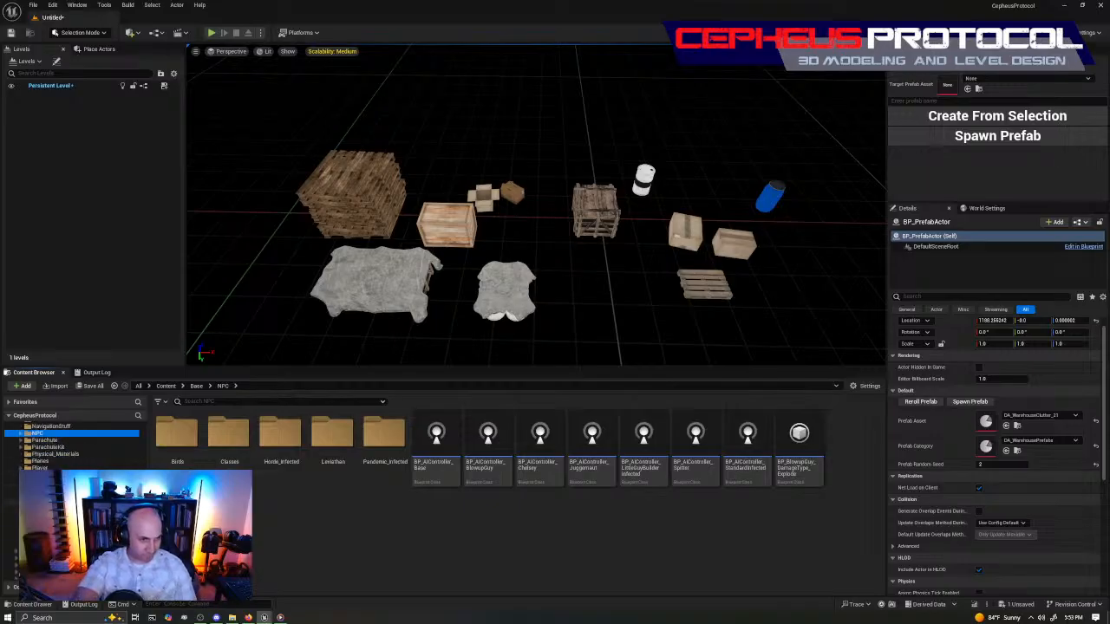
left_click(50, 495)
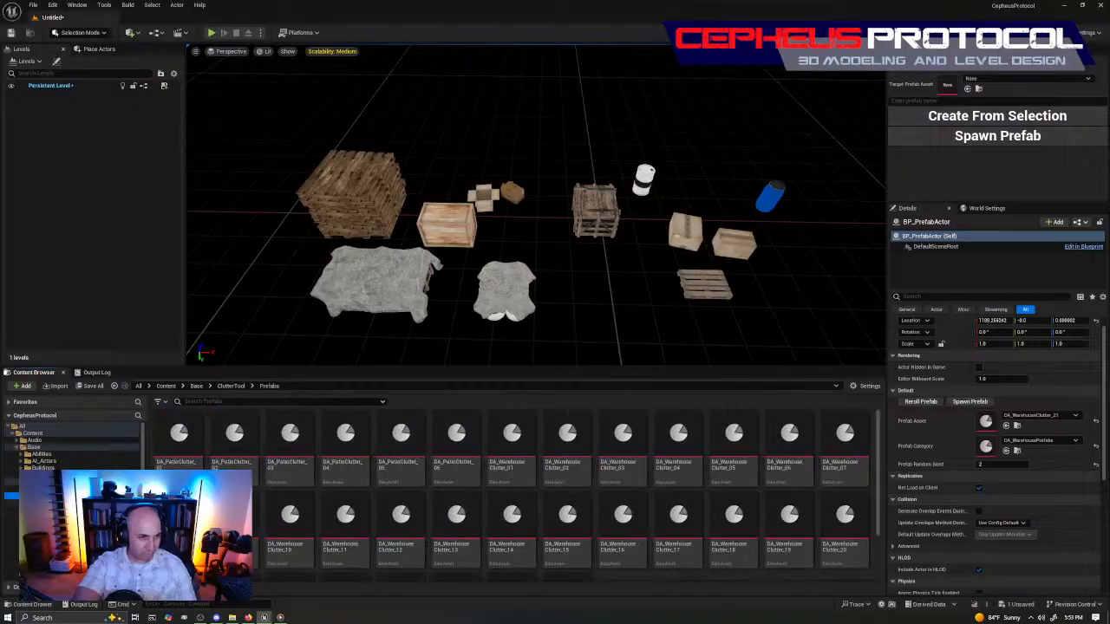
scroll(74, 447, "down", 5)
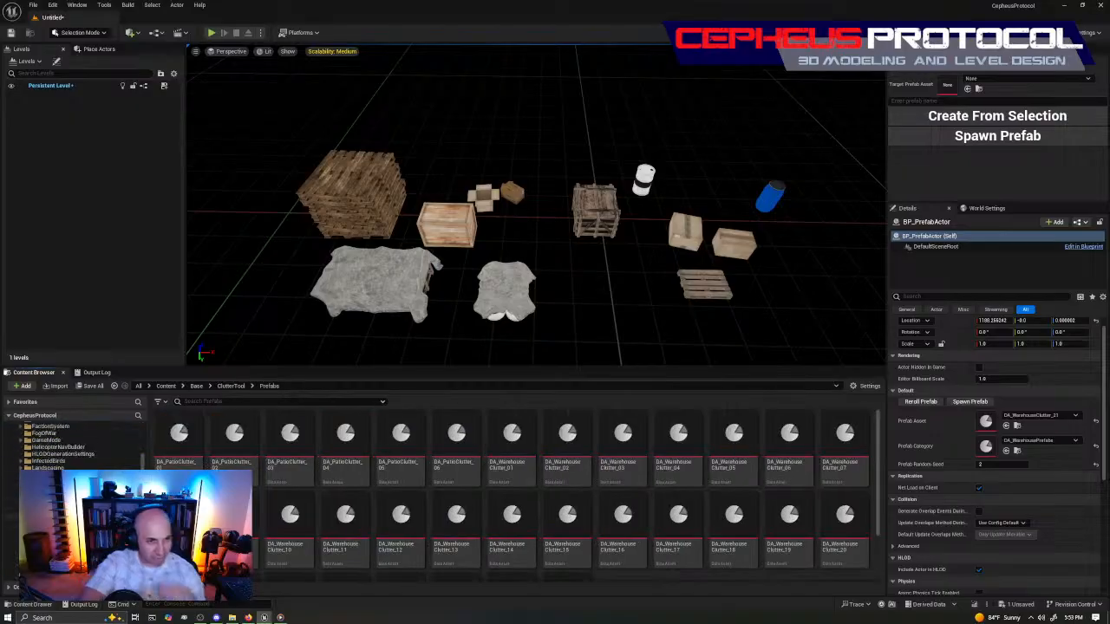
left_click(69, 440)
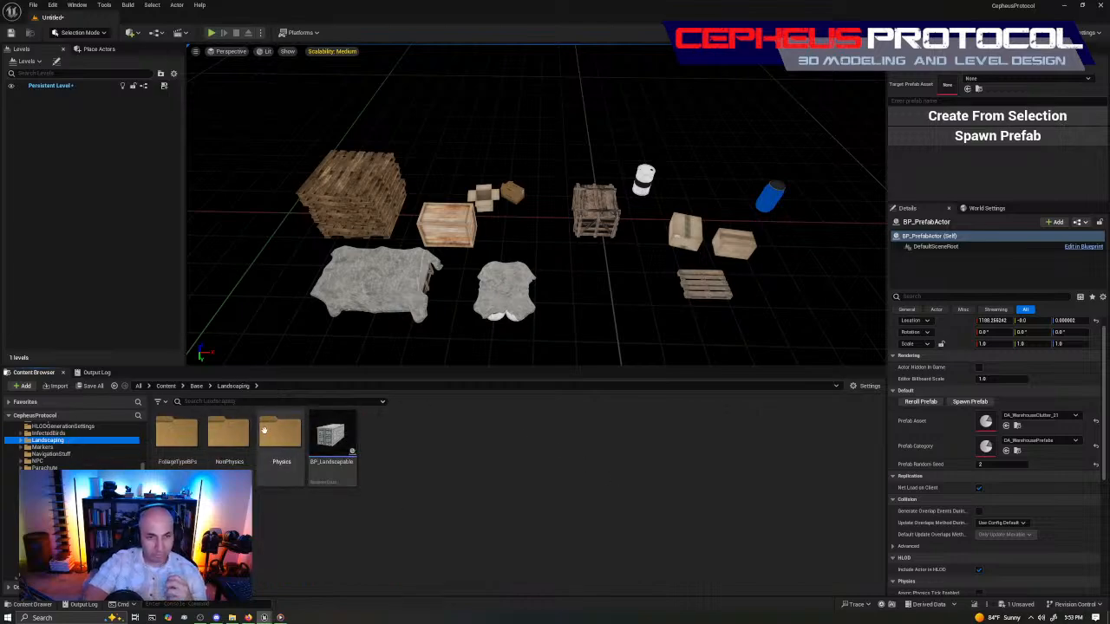
double_click(280, 431)
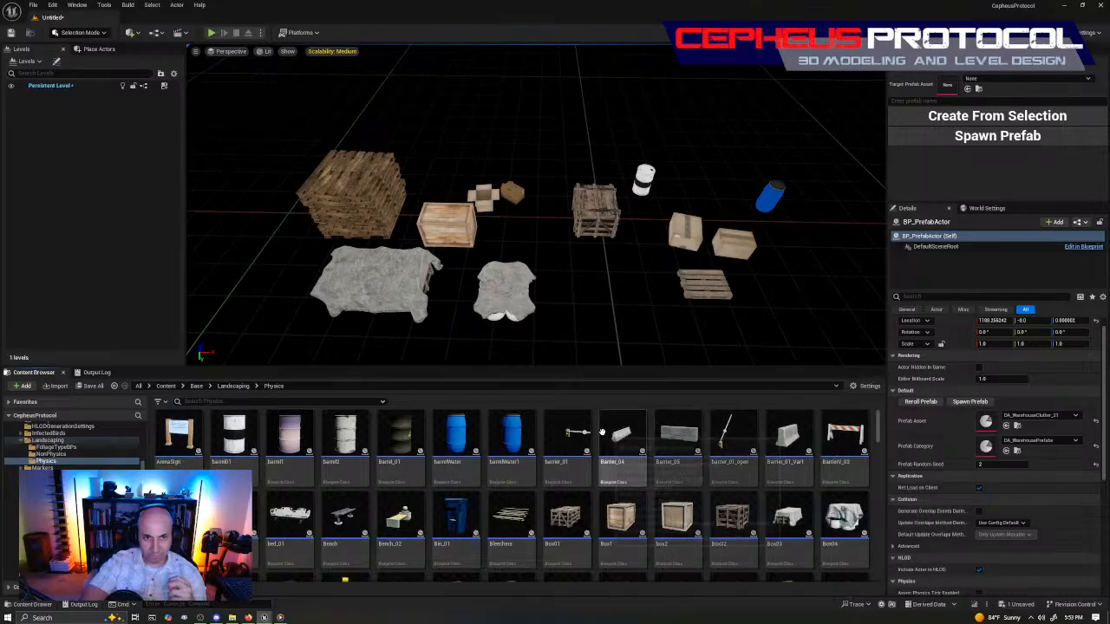
scroll(533, 434, "down", 2)
scroll(684, 435, "down", 5)
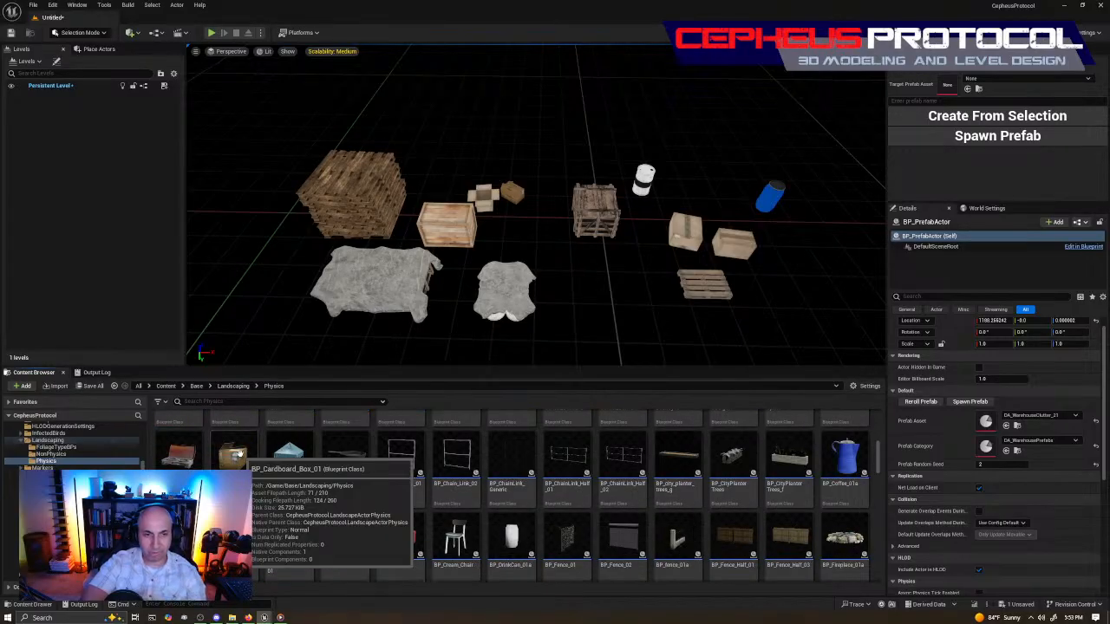
Get close to the Lundström cardboard box beside the open carton and select it.
key("w")
right_click_drag(659, 260, 607, 217)
key("w")
right_click_drag(536, 205, 536, 265)
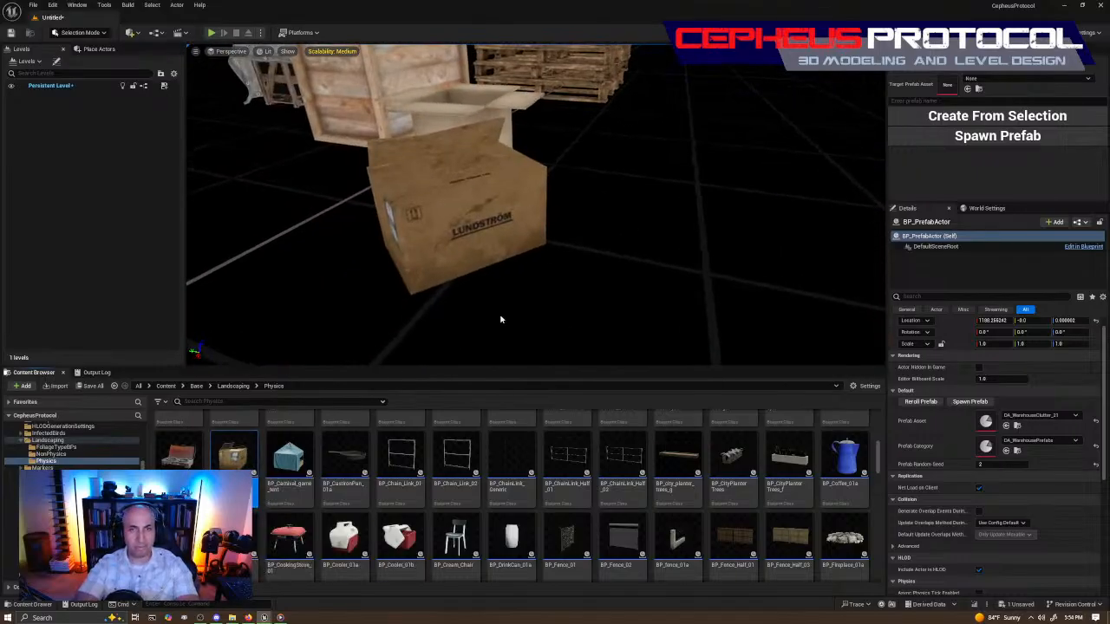
right_click(466, 224)
left_click(503, 251)
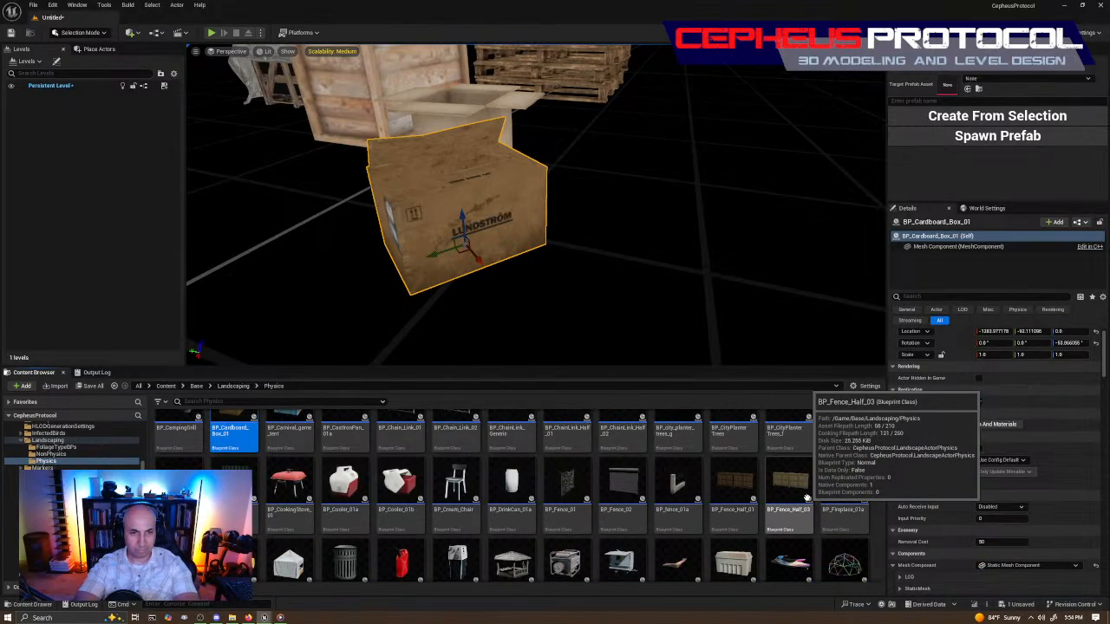
Look through the rest of the Physics folder for other box and clutter prop blueprints.
scroll(850, 491, "down", 2)
scroll(849, 492, "down", 2)
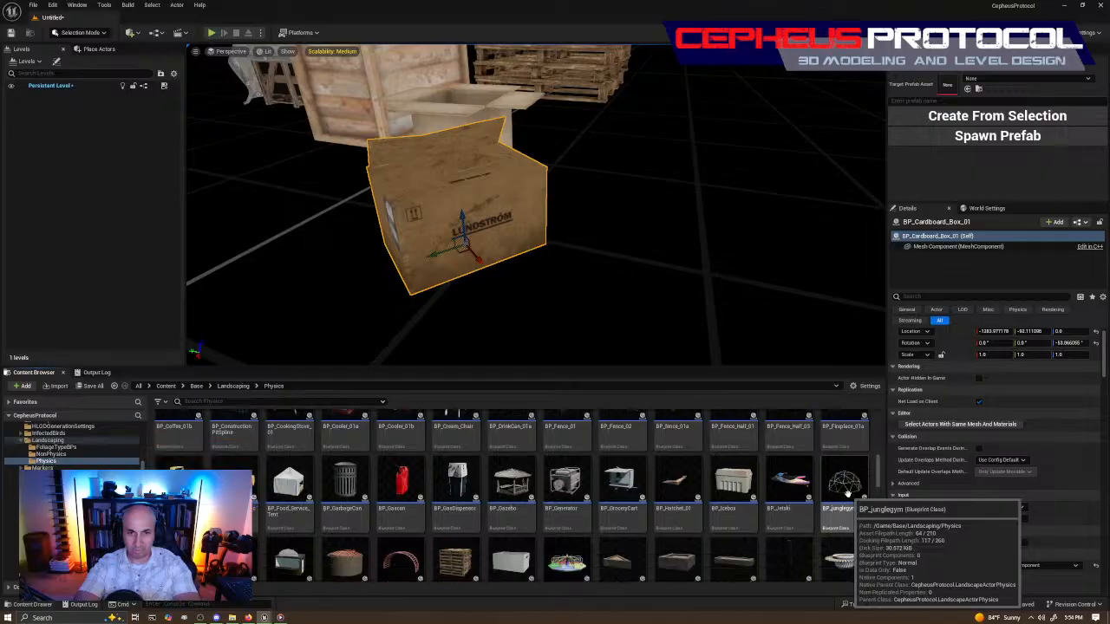
scroll(847, 493, "down", 2)
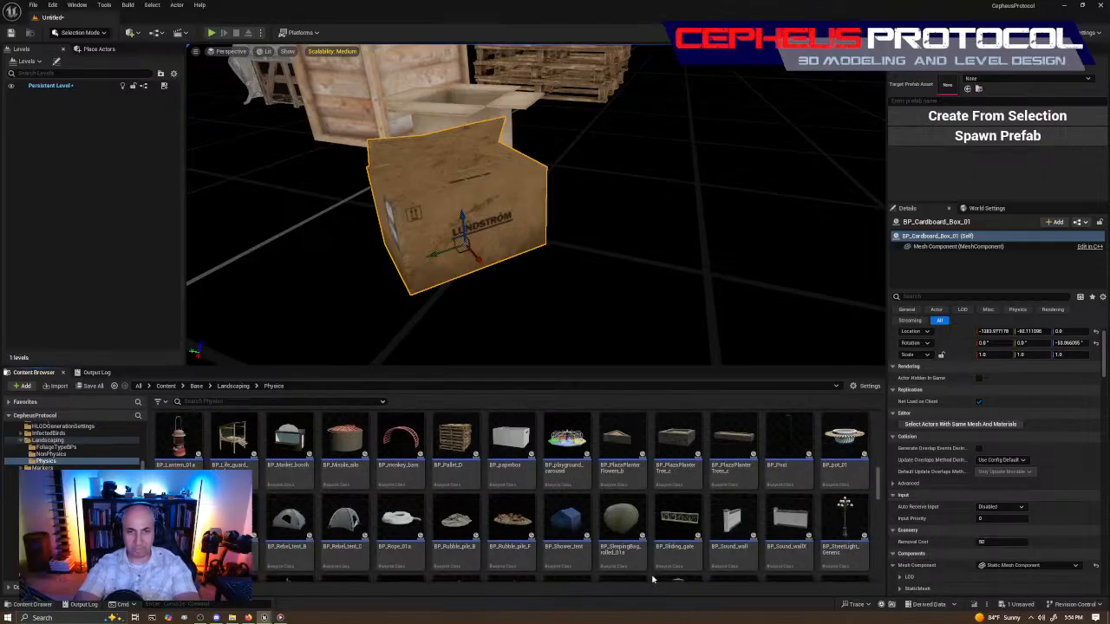
scroll(774, 483, "down", 2)
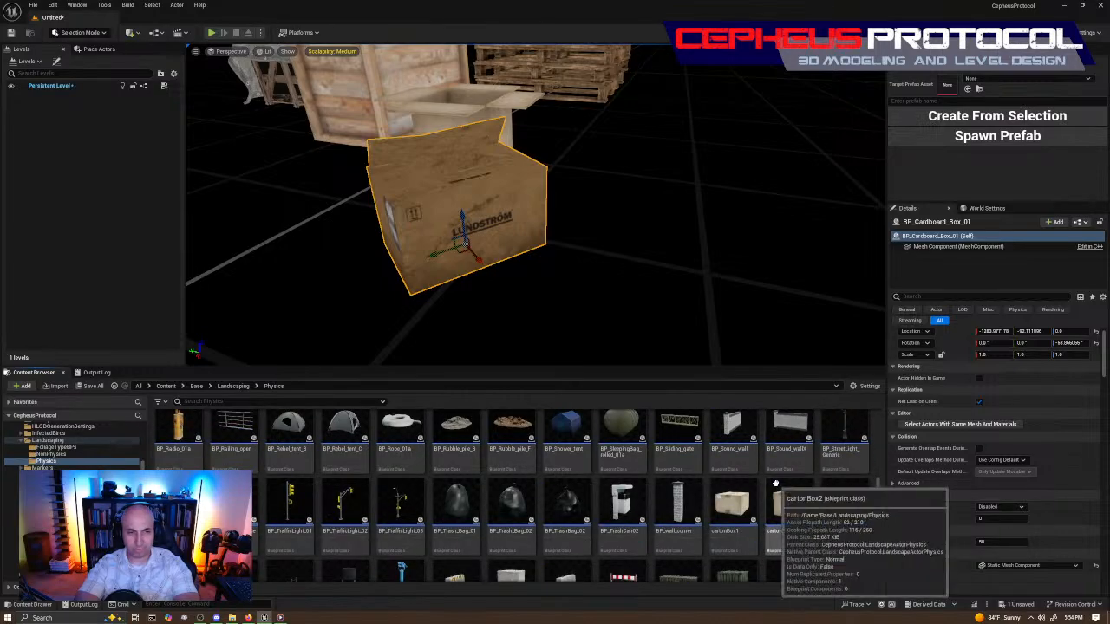
scroll(774, 483, "down", 5)
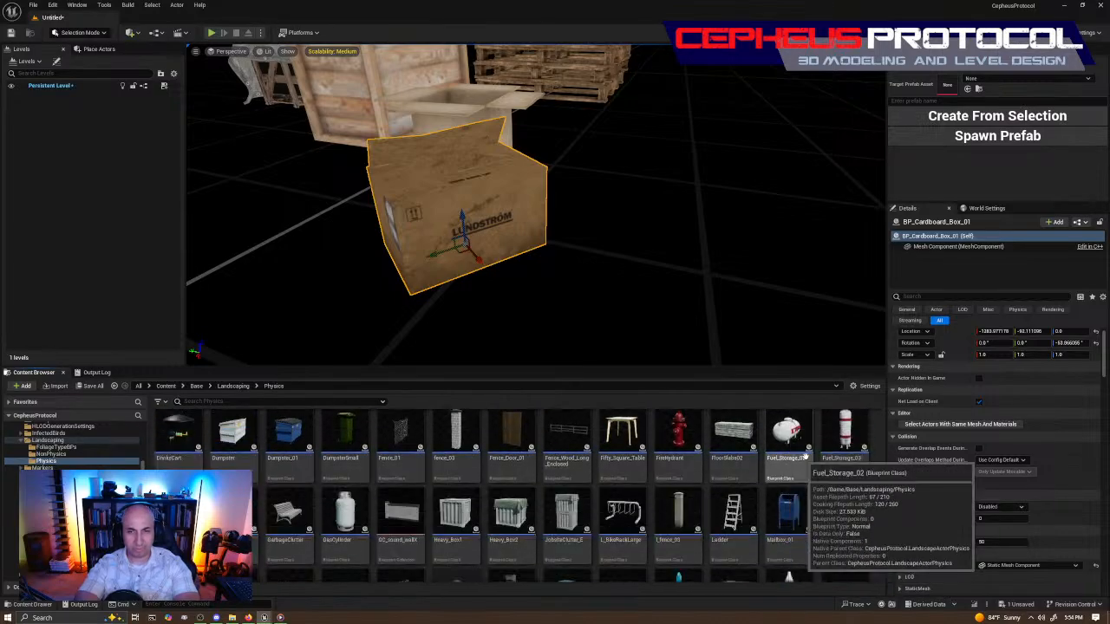
scroll(810, 454, "down", 3)
scroll(815, 459, "up", 3)
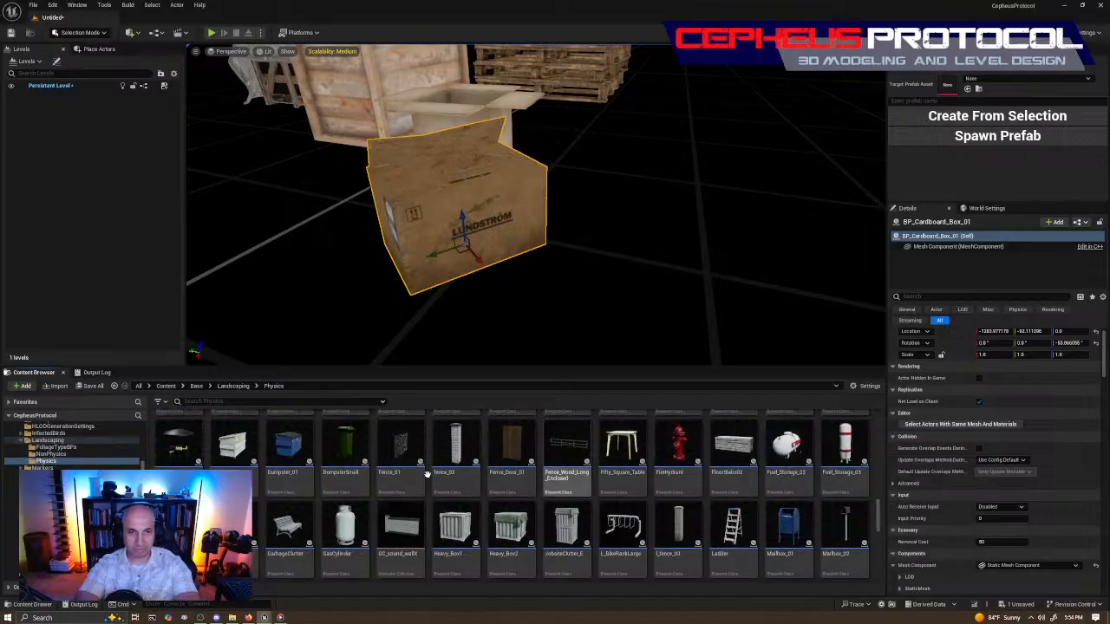
scroll(719, 503, "down", 5)
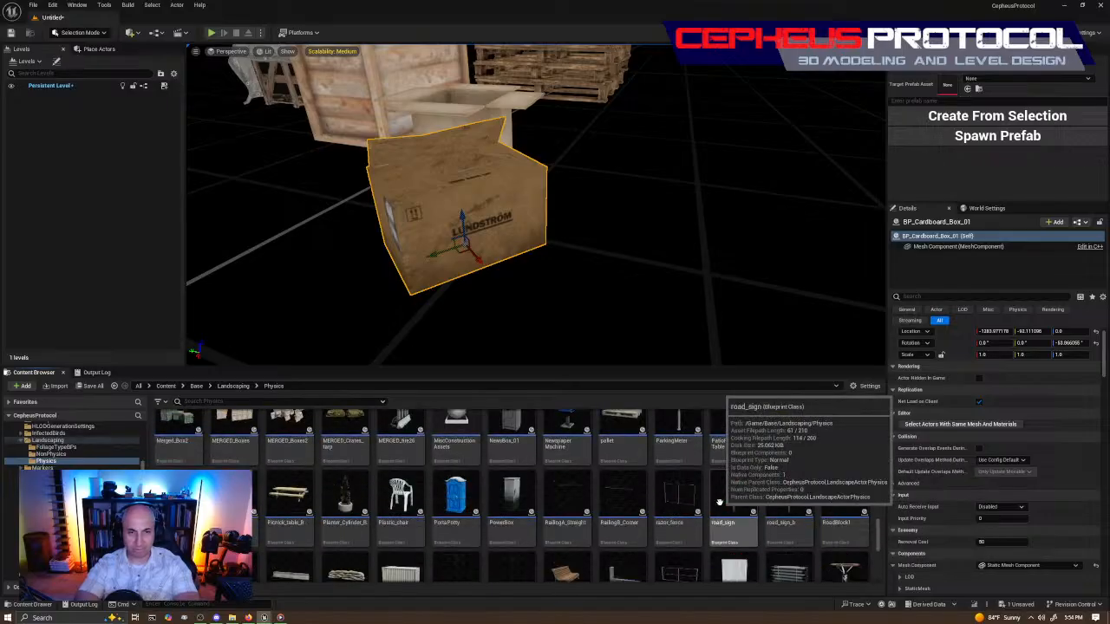
scroll(718, 503, "down", 6)
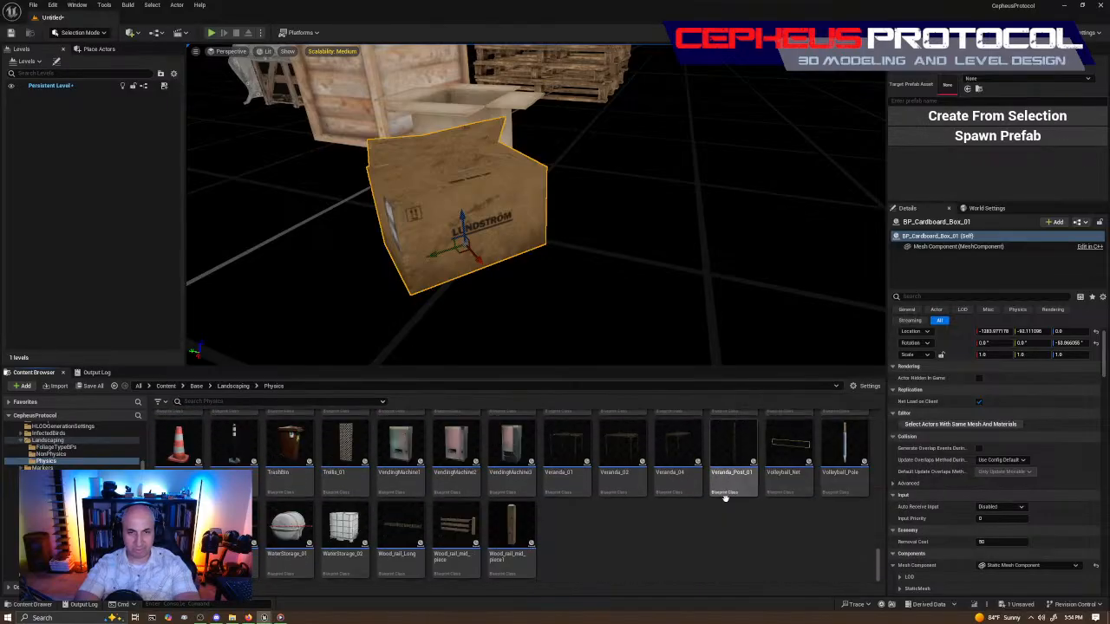
scroll(656, 538, "up", 6)
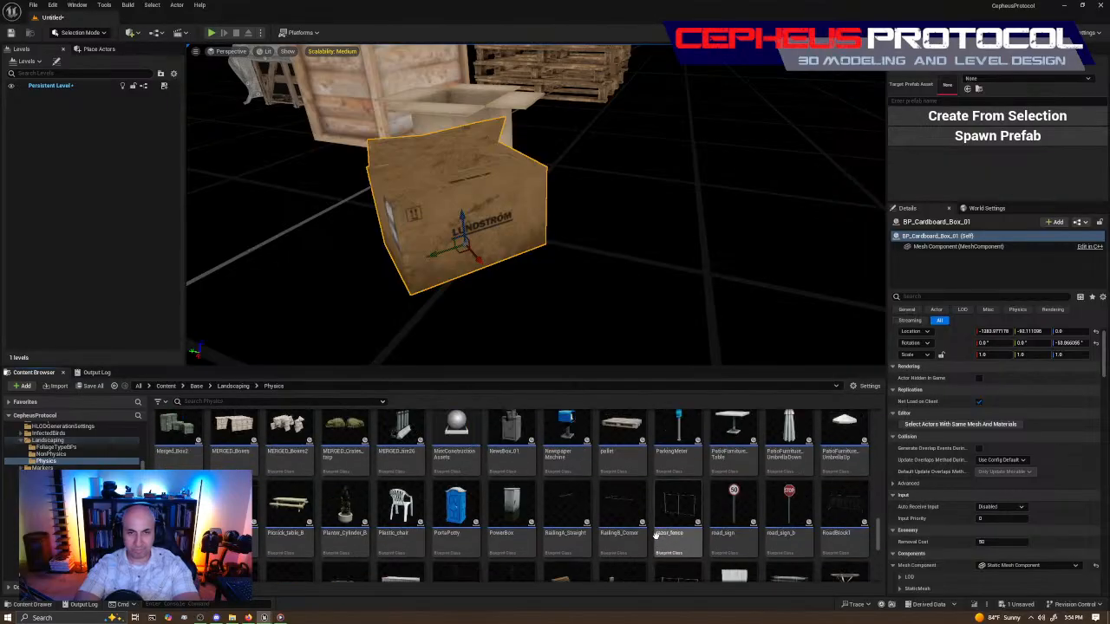
scroll(656, 532, "up", 5)
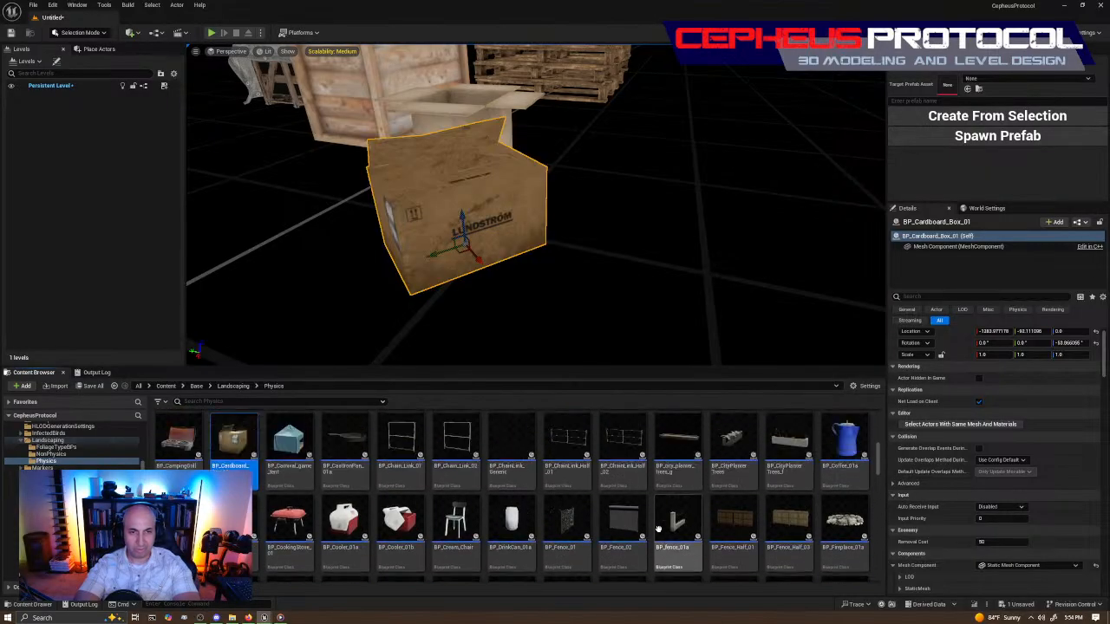
Select the cardboard box's mesh component and locate its static mesh SM_Cardboard_Box_01 among the project assets.
right_click_drag(560, 262, 655, 270)
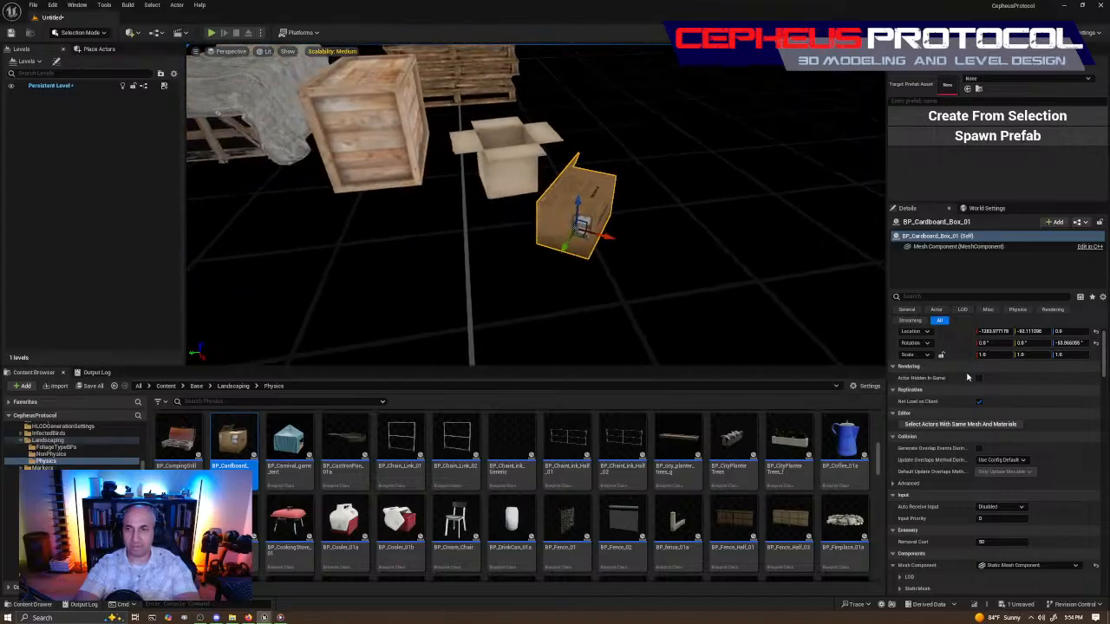
scroll(974, 372, "up", 1)
left_click(961, 248)
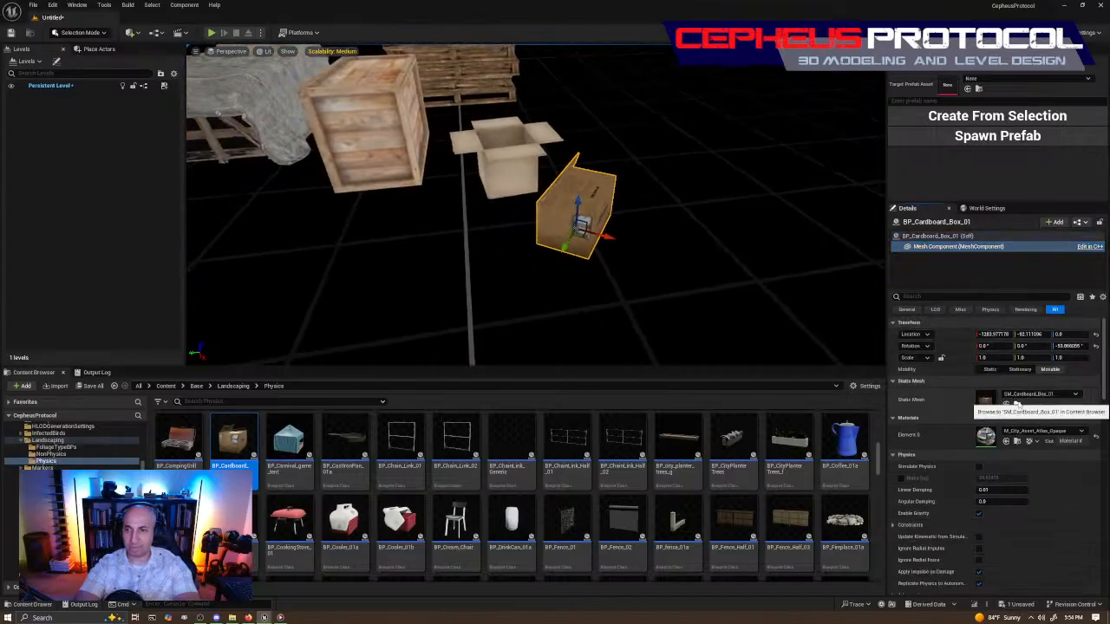
left_click(1018, 404)
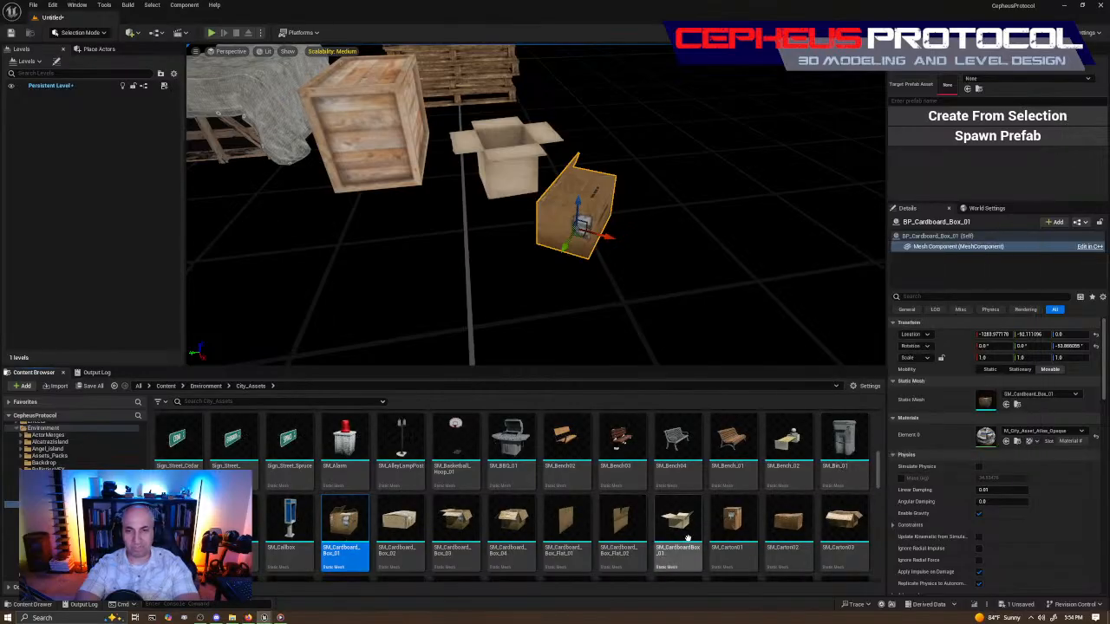
Examine the cardboard box, carton and garbage clutter meshes available in the City_Assets folder.
scroll(515, 519, "down", 1)
scroll(515, 519, "down", 1)
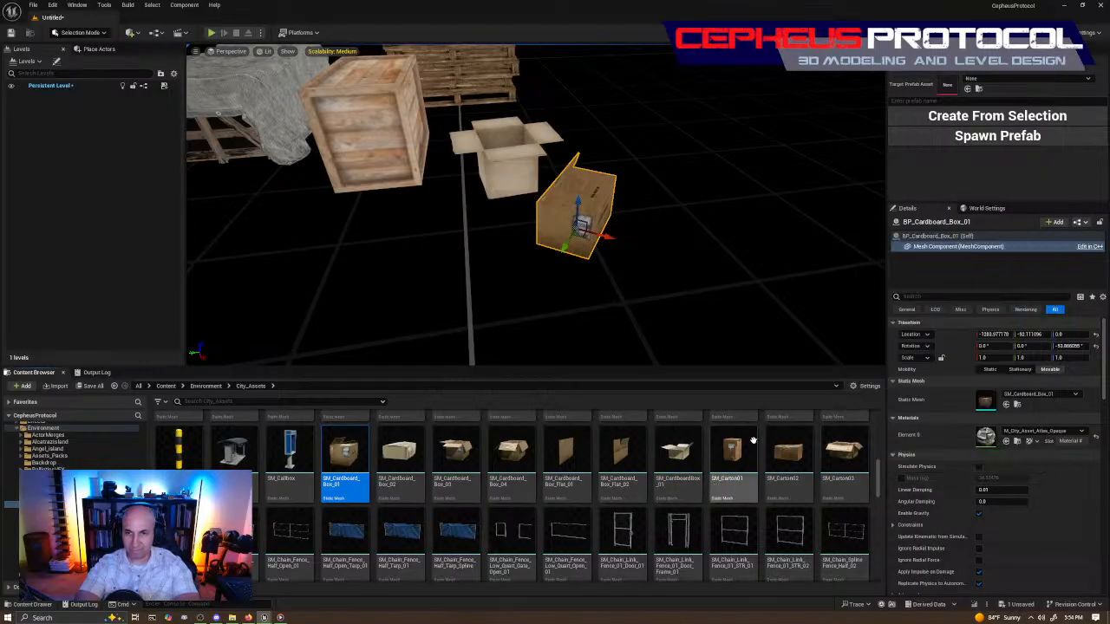
mouse_move(673, 438)
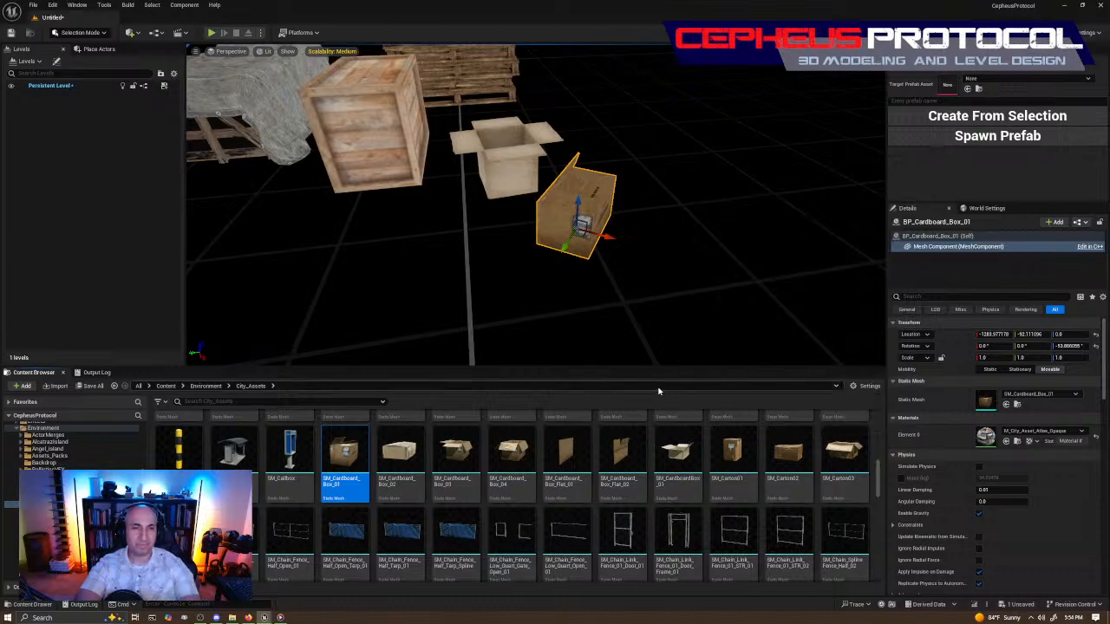
scroll(709, 503, "up", 1)
scroll(709, 503, "up", 1)
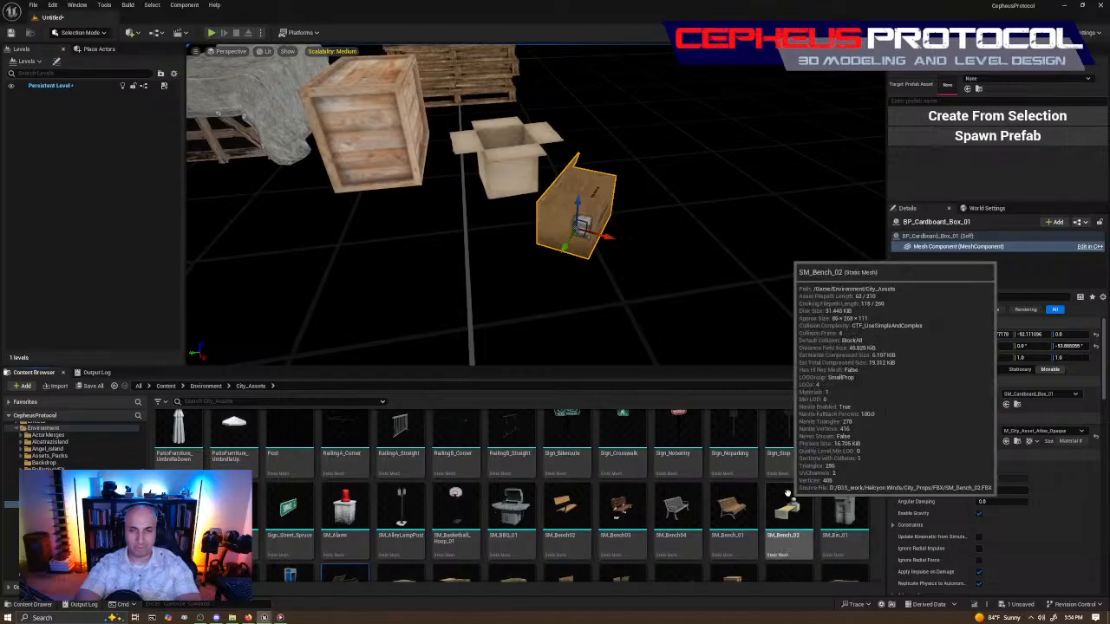
scroll(787, 492, "up", 1)
scroll(787, 493, "up", 2)
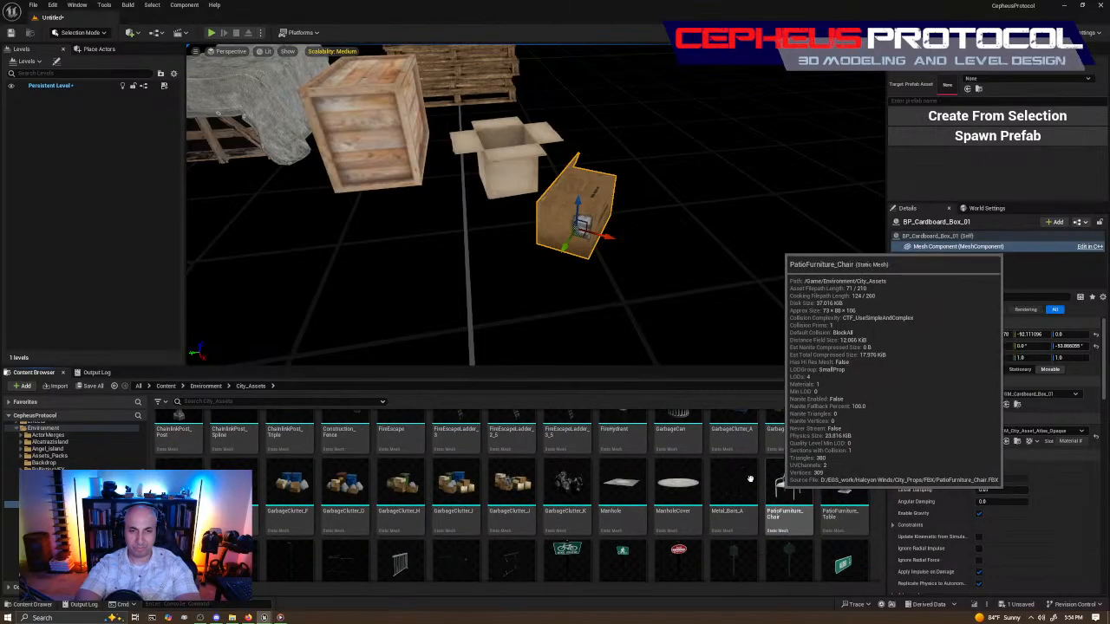
Open the GarbageClutter_J static mesh, examine the piled boxes and trash bags from several sides, and close its editor.
double_click(507, 483)
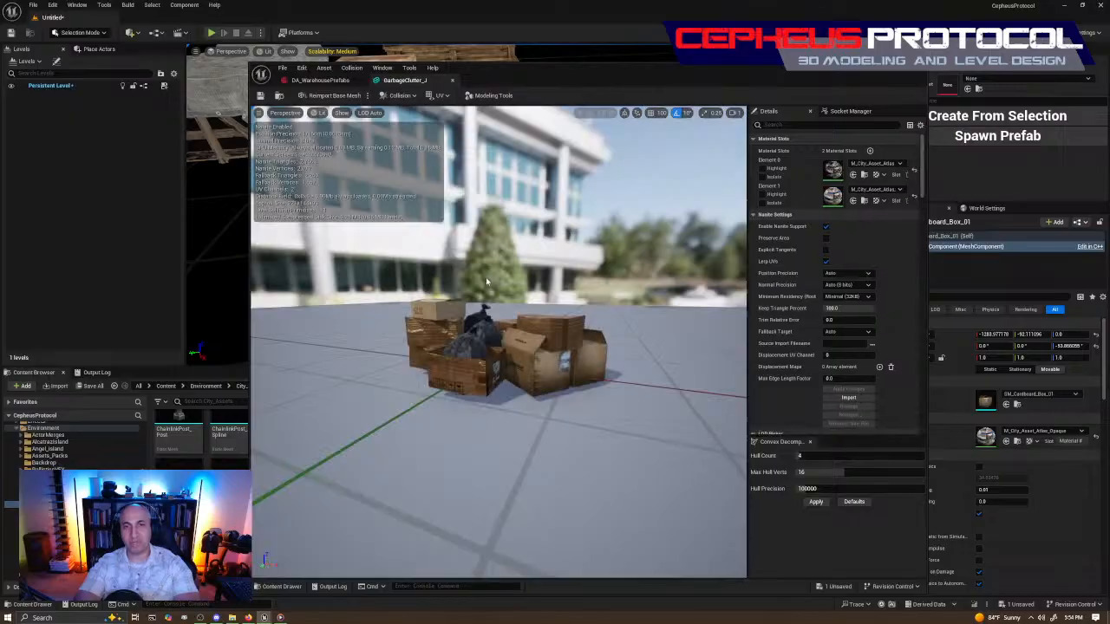
right_click_drag(486, 282, 257, 330)
scroll(486, 282, "down", 1)
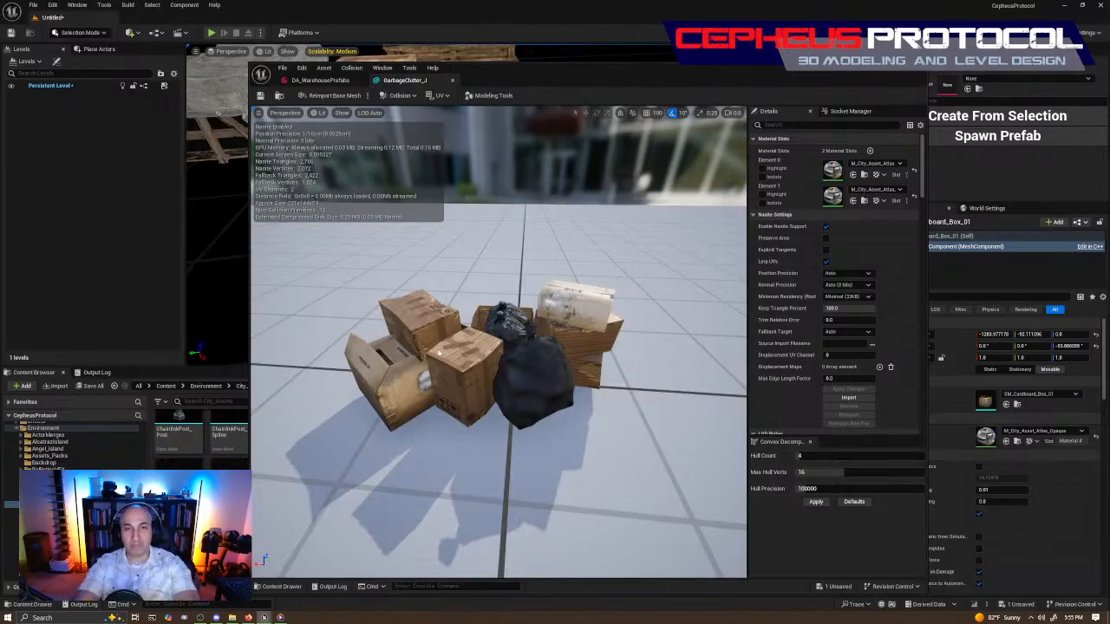
left_click_drag(821, 82, 702, 72)
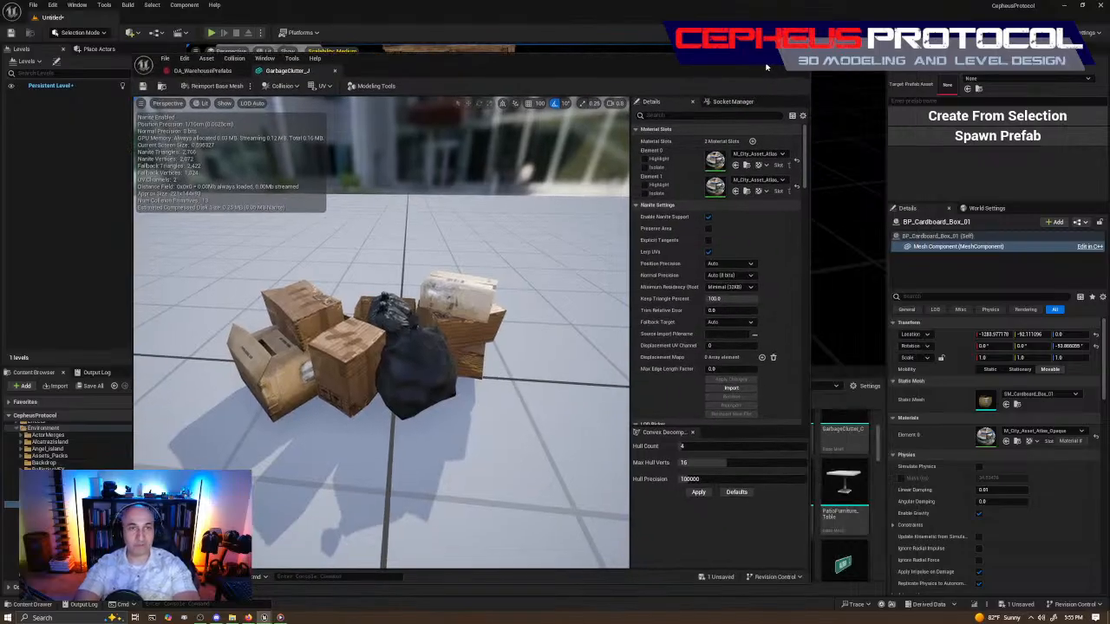
left_click(802, 59)
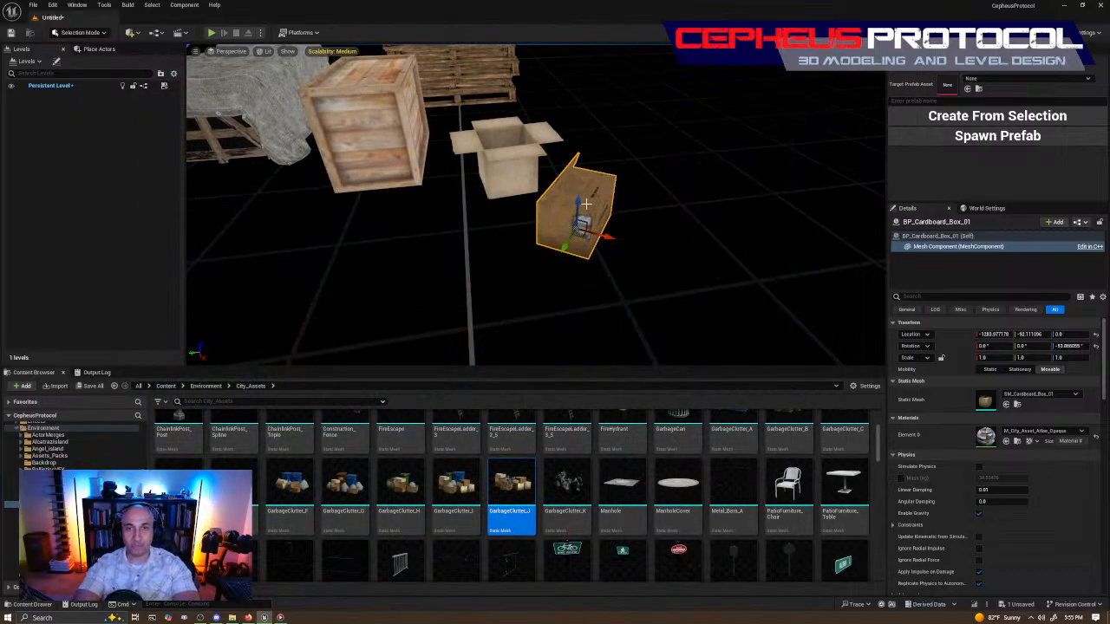
Select the open-topped carton box (cartonBox3) in the level and look over the neighbouring props.
left_click(586, 203)
right_click_drag(628, 241, 636, 239)
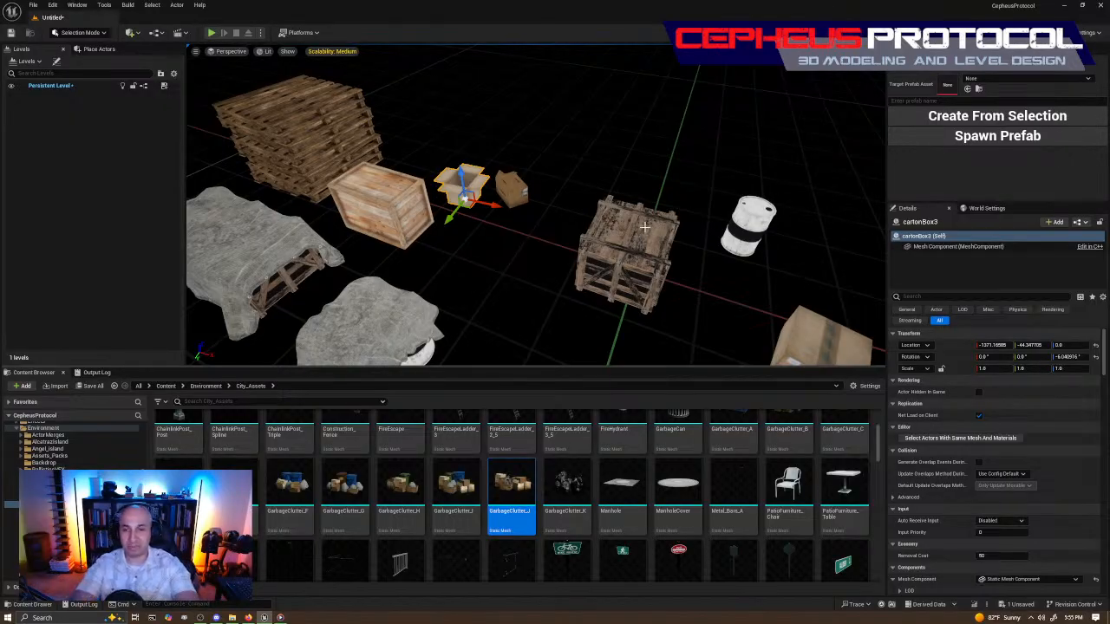
right_click_drag(536, 208, 477, 205)
Open the GarbageClutter_I static mesh to examine its cluster of boxes and bins, and close its editor.
left_click(463, 489)
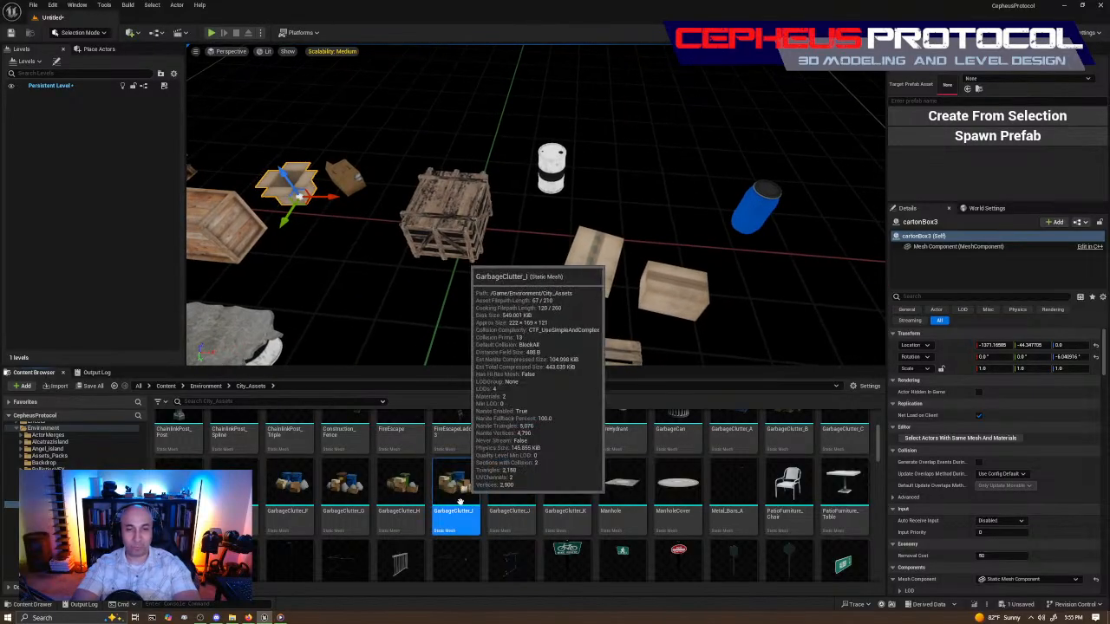
double_click(455, 485)
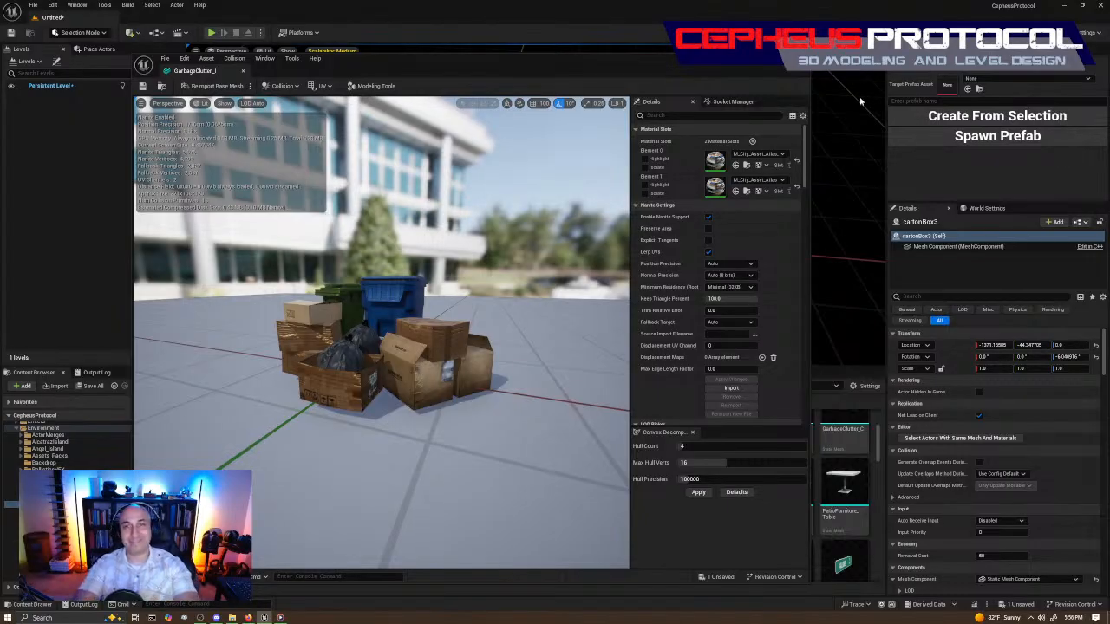
left_click_drag(757, 67, 776, 49)
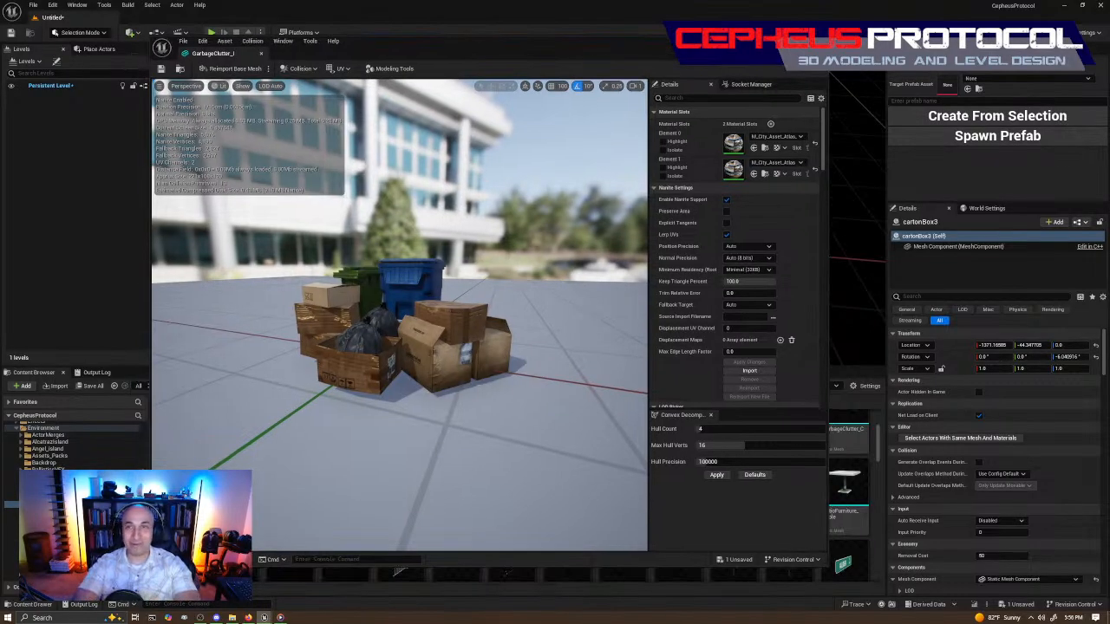
left_click(820, 41)
Look over the prop layout and empty floor, and find the SM_Cardboard_Box_01 mesh among the City_Assets.
key("s")
mouse_move(607, 200)
right_mouse_down()
mouse_move(676, 178)
mouse_move(637, 203)
mouse_move(604, 195)
right_mouse_up()
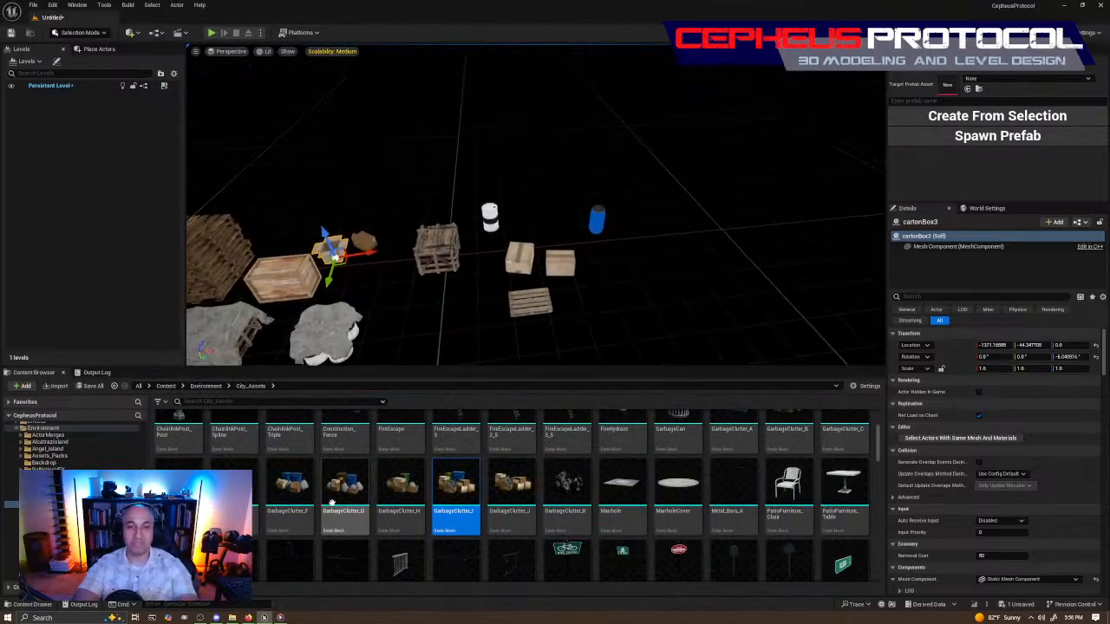
scroll(696, 480, "up", 2)
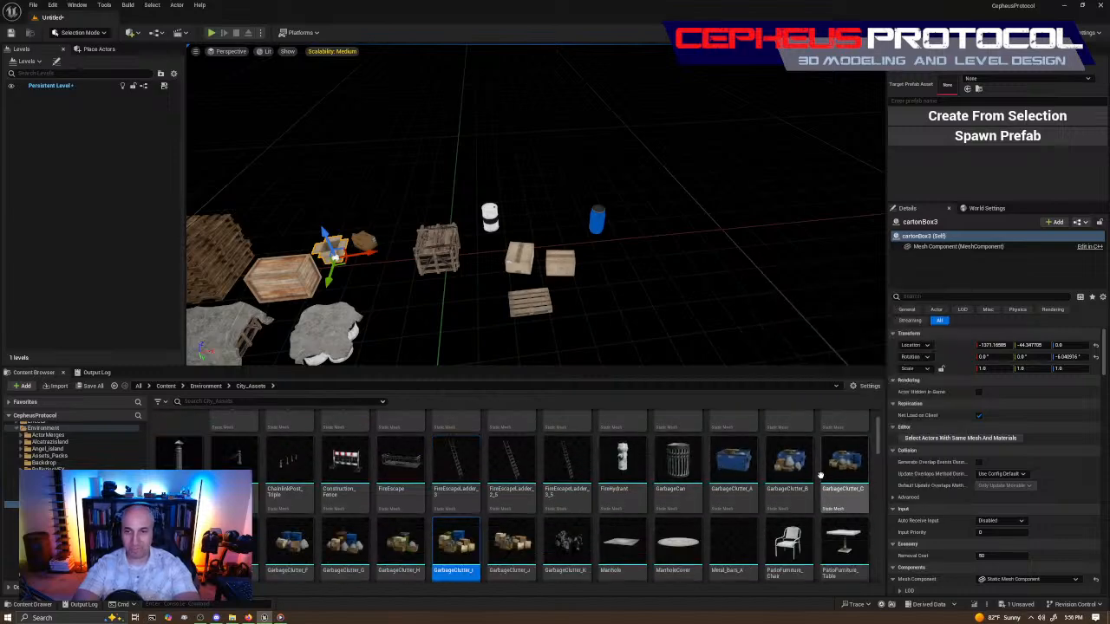
key("s")
right_click_drag(672, 278, 579, 334)
key("w")
scroll(656, 529, "down", 4)
scroll(656, 529, "down", 6)
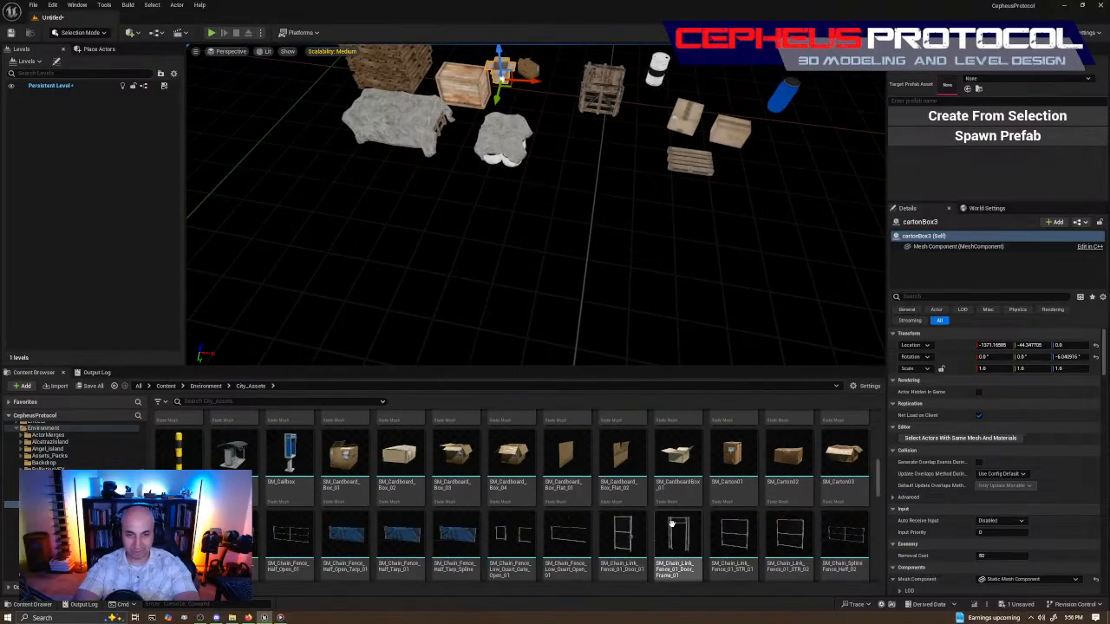
scroll(552, 490, "up", 3)
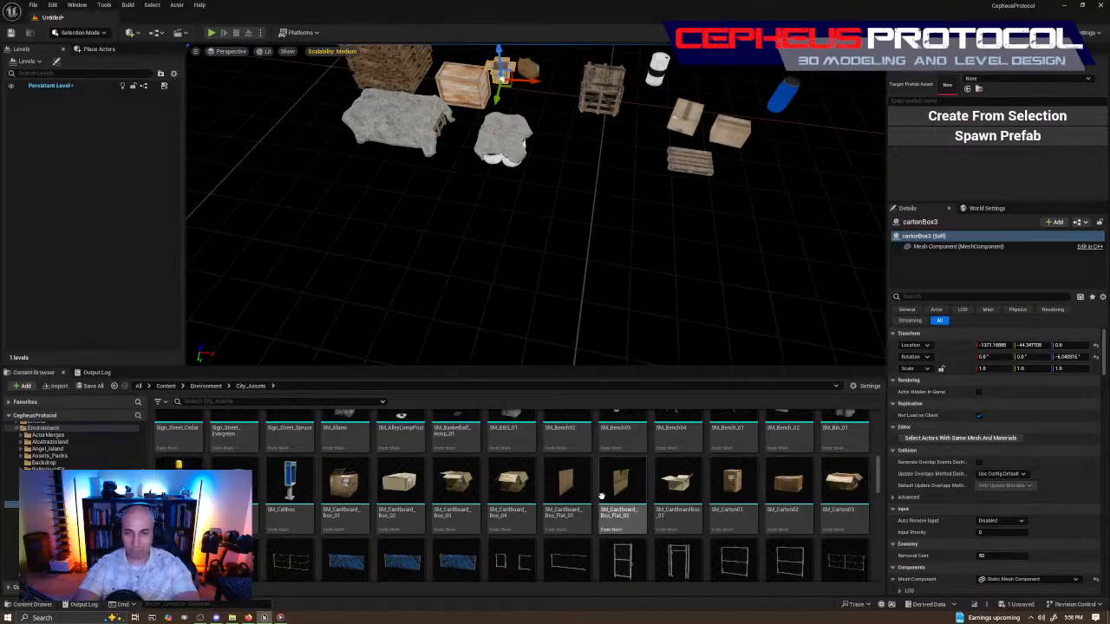
left_click(350, 482)
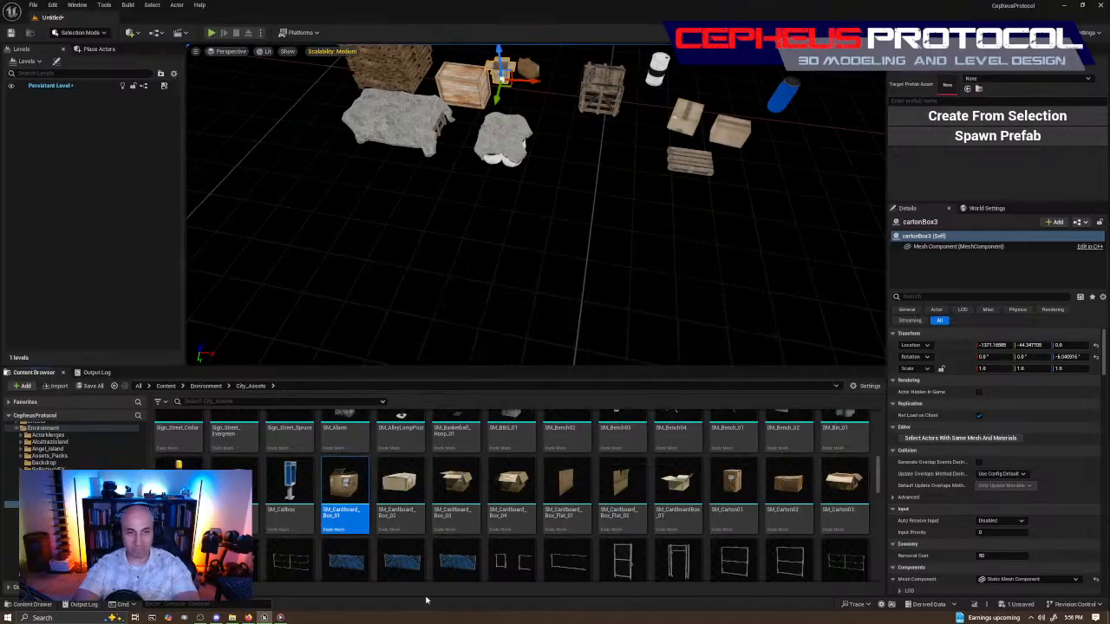
Browse the City_Assets folder for dumpster meshes such as SM_Dumpster_01_Base, and return to the garbage clutter meshes.
scroll(732, 491, "down", 5)
scroll(733, 491, "down", 3)
scroll(769, 501, "up", 3)
left_click(636, 502)
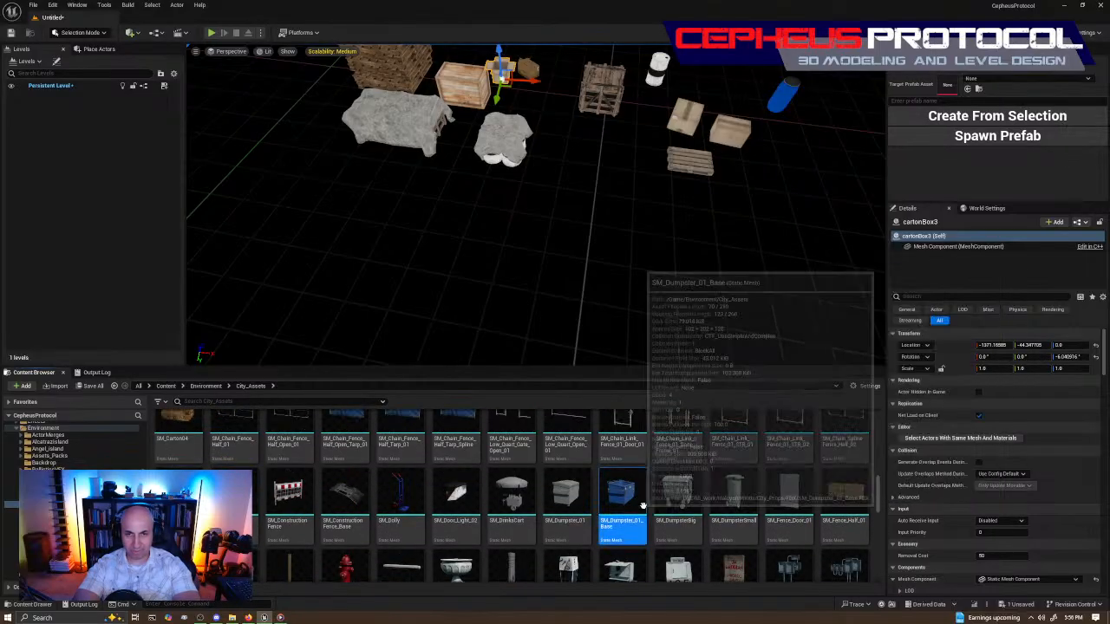
scroll(807, 498, "up", 10)
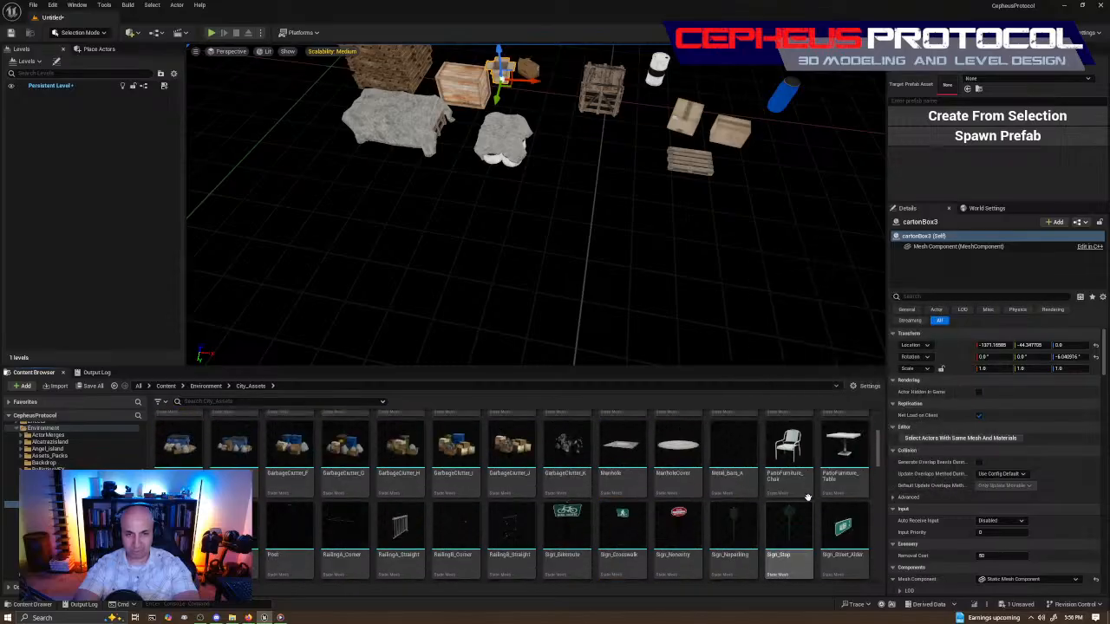
scroll(810, 490, "up", 3)
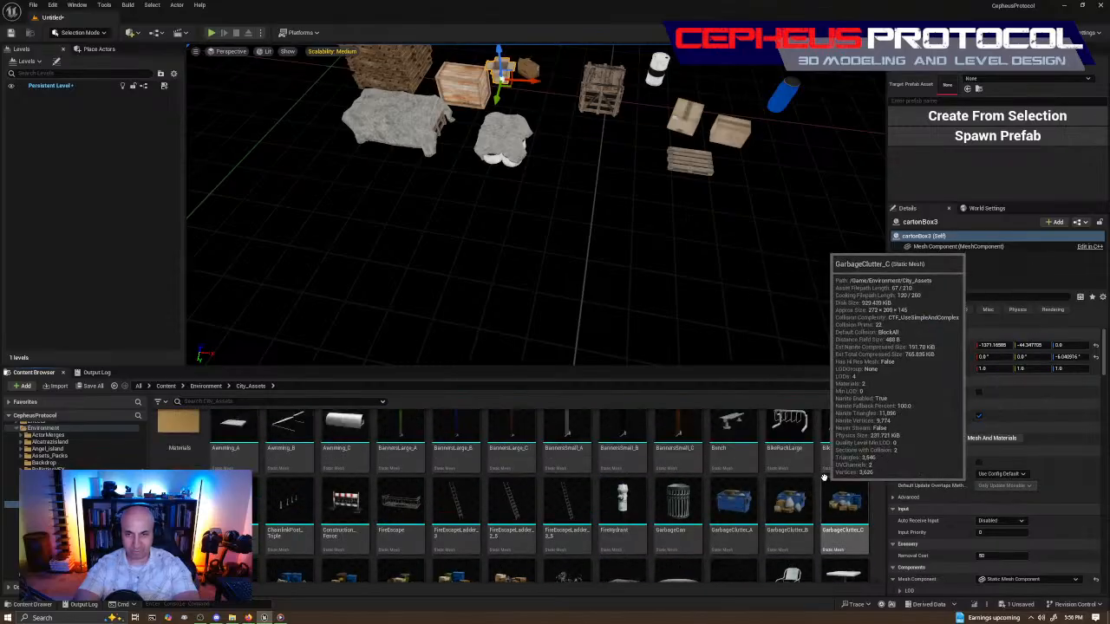
scroll(828, 479, "up", 1)
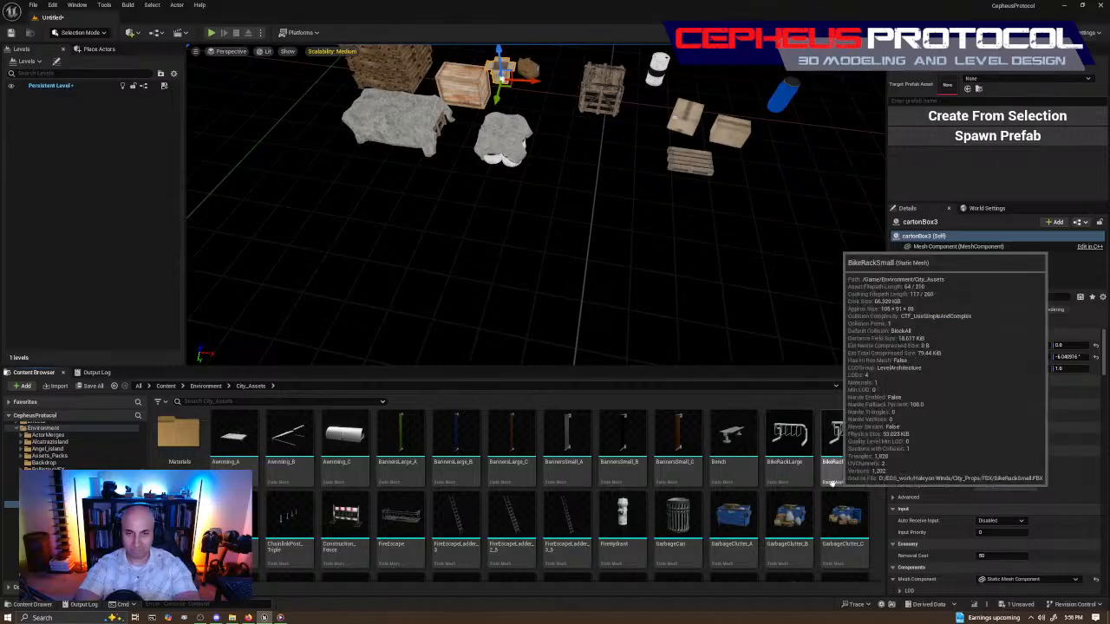
Open the GarbageClutter_A static mesh and examine the dumpster's contents from above.
left_click(732, 520)
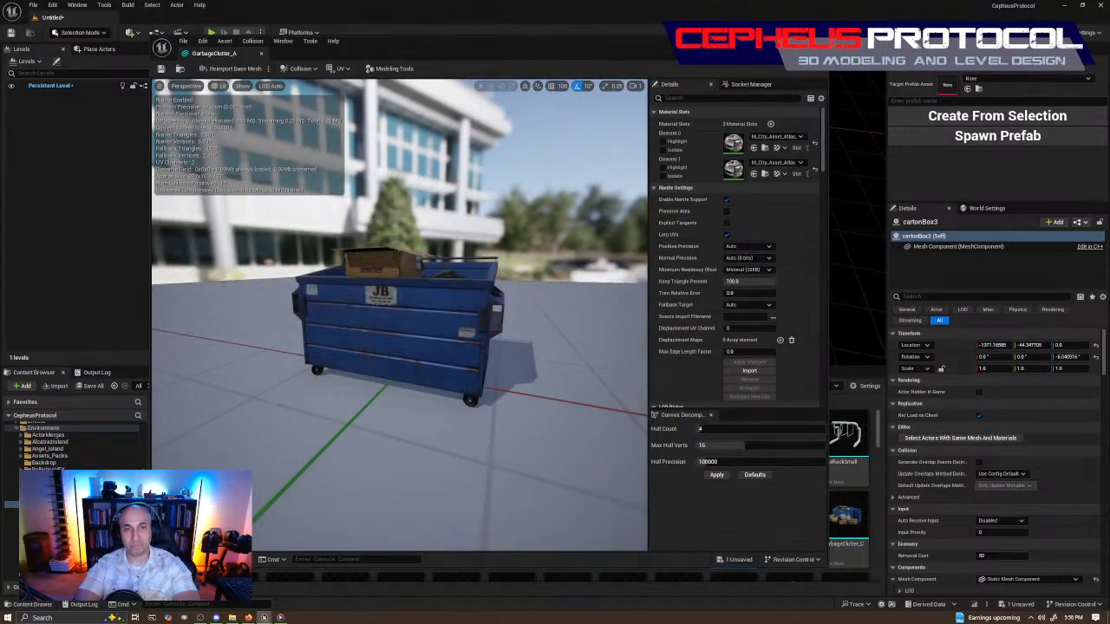
right_click_drag(584, 506, 416, 494)
right_click_drag(468, 325, 517, 319)
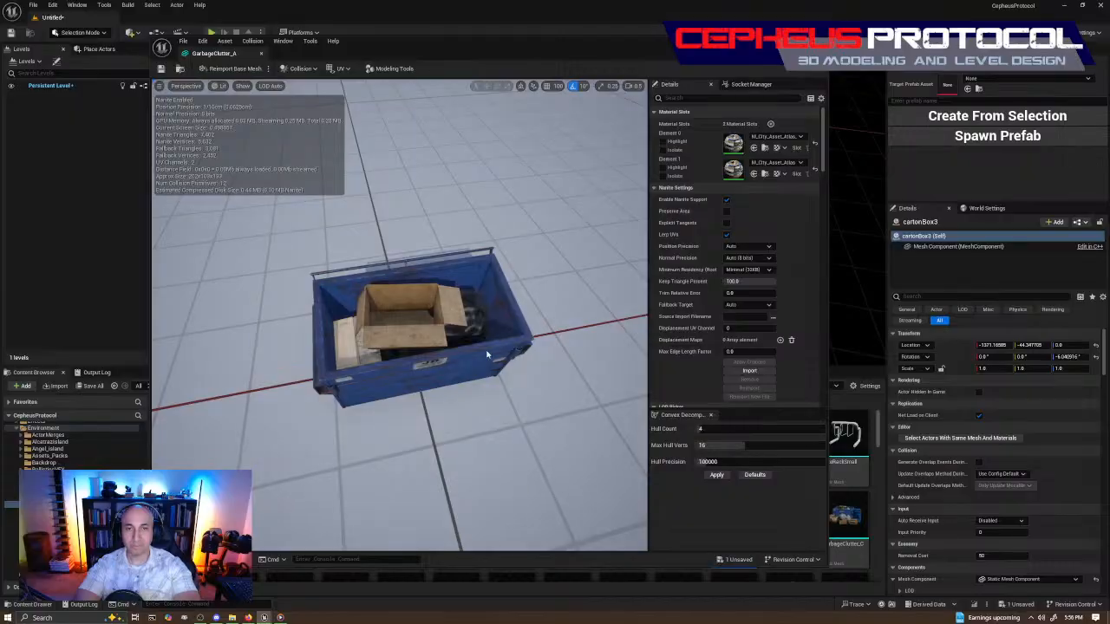
left_click_drag(550, 387, 447, 377)
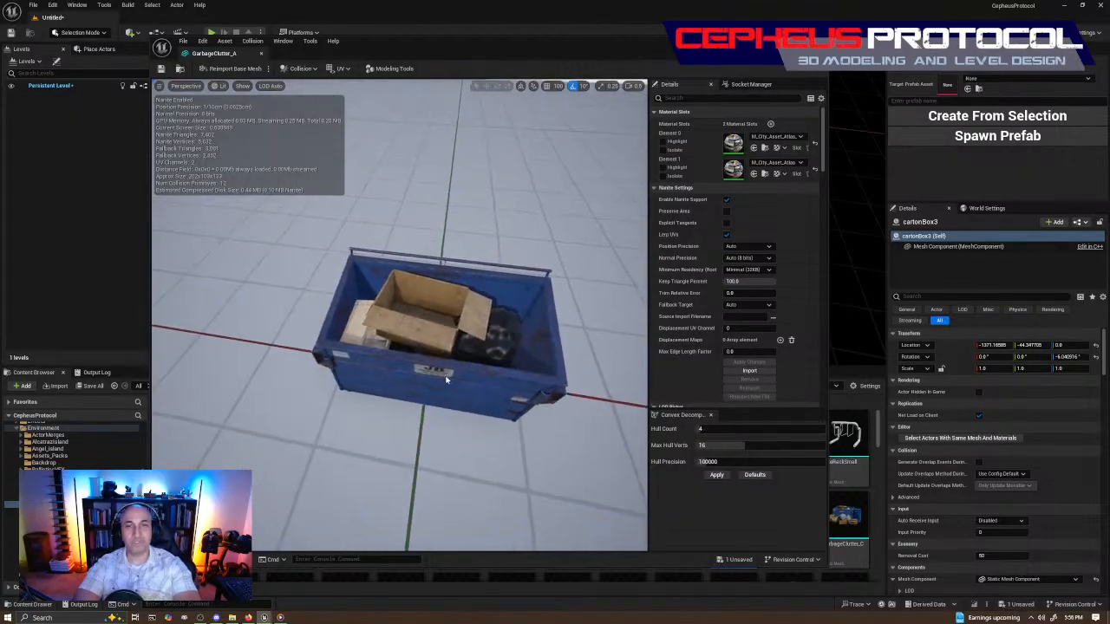
Display the Simple Collision of the GarbageClutter_A mesh and examine the hulls around the dumpster's body.
left_click(243, 87)
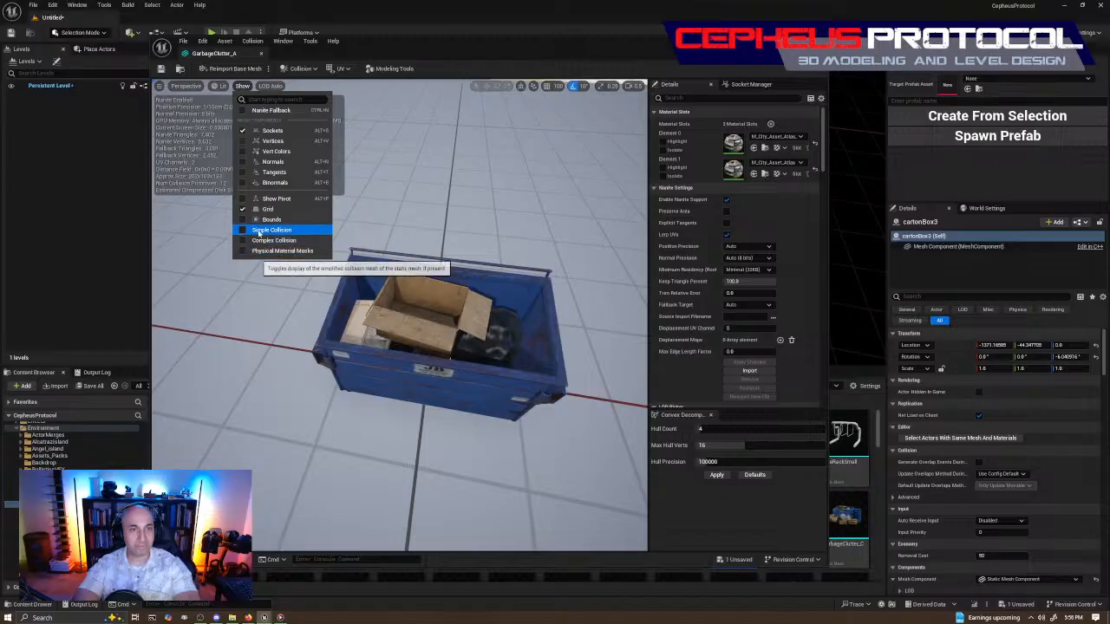
left_click(267, 229)
right_click_drag(558, 397, 473, 364)
left_click(510, 481)
right_click_drag(510, 481, 629, 472)
right_click_drag(510, 426, 495, 425)
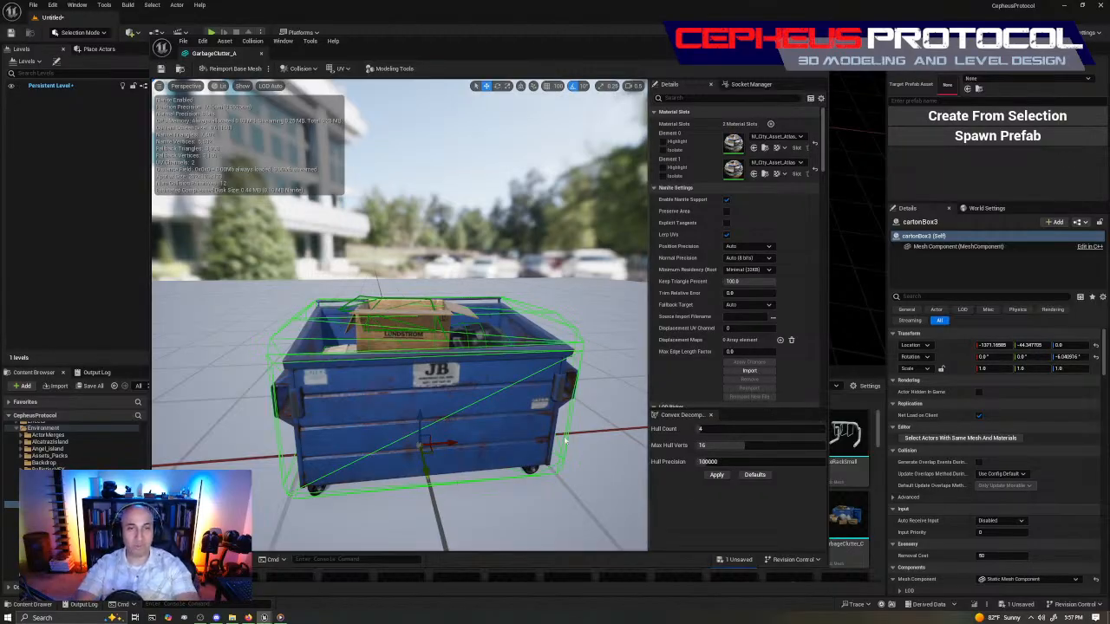
Inspect the dumpster's collision hulls from above, the ends and the front, and close the GarbageClutter_A mesh editor.
mouse_move(411, 243)
right_mouse_down()
mouse_move(472, 248)
mouse_move(450, 291)
mouse_move(412, 260)
right_mouse_up()
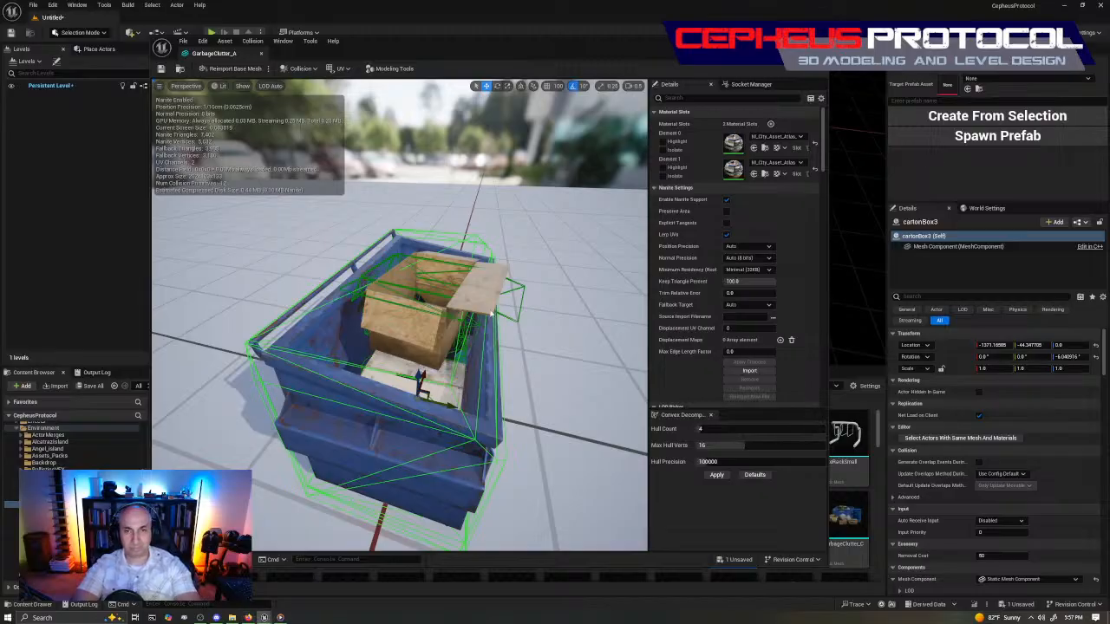
key("f")
right_click_drag(508, 311, 507, 308)
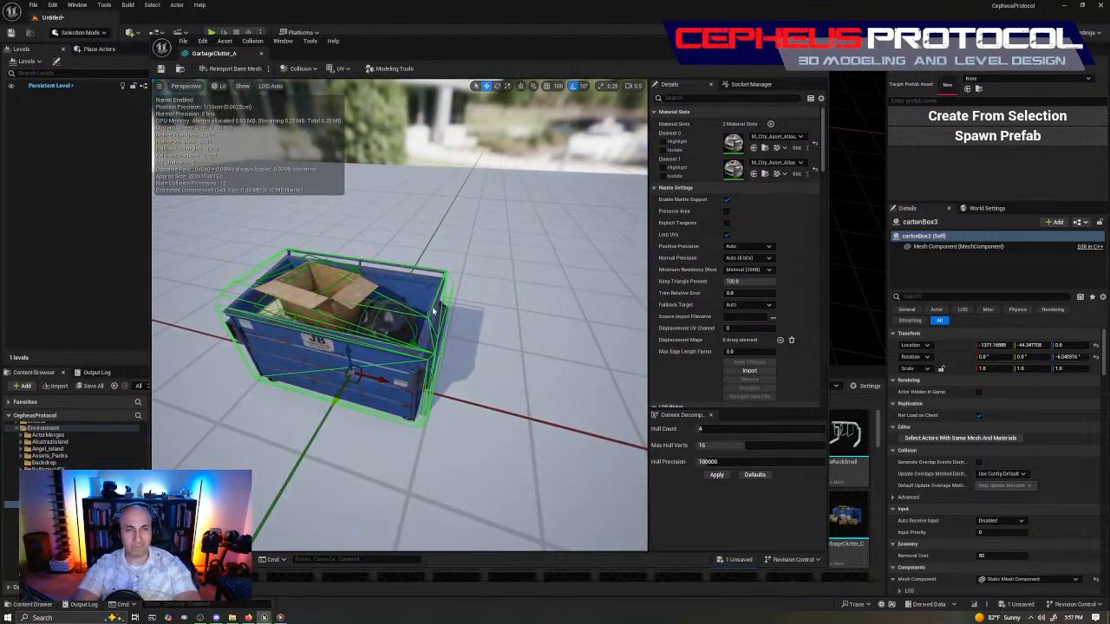
right_click_drag(433, 367, 433, 367)
left_click_drag(472, 306, 417, 307, "alt")
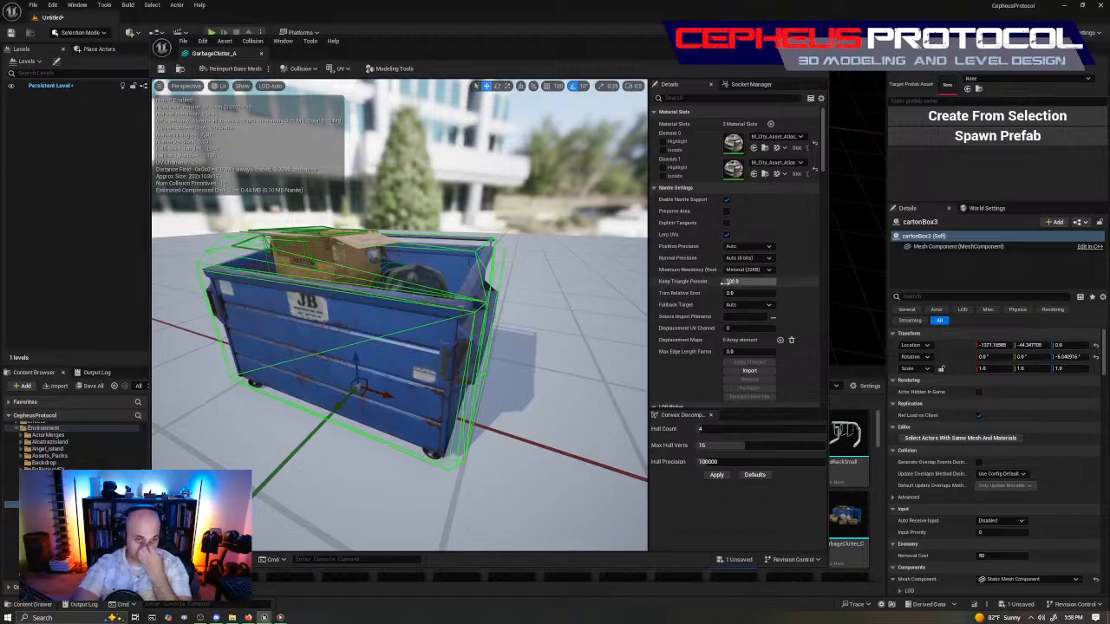
left_click_drag(552, 316, 617, 318)
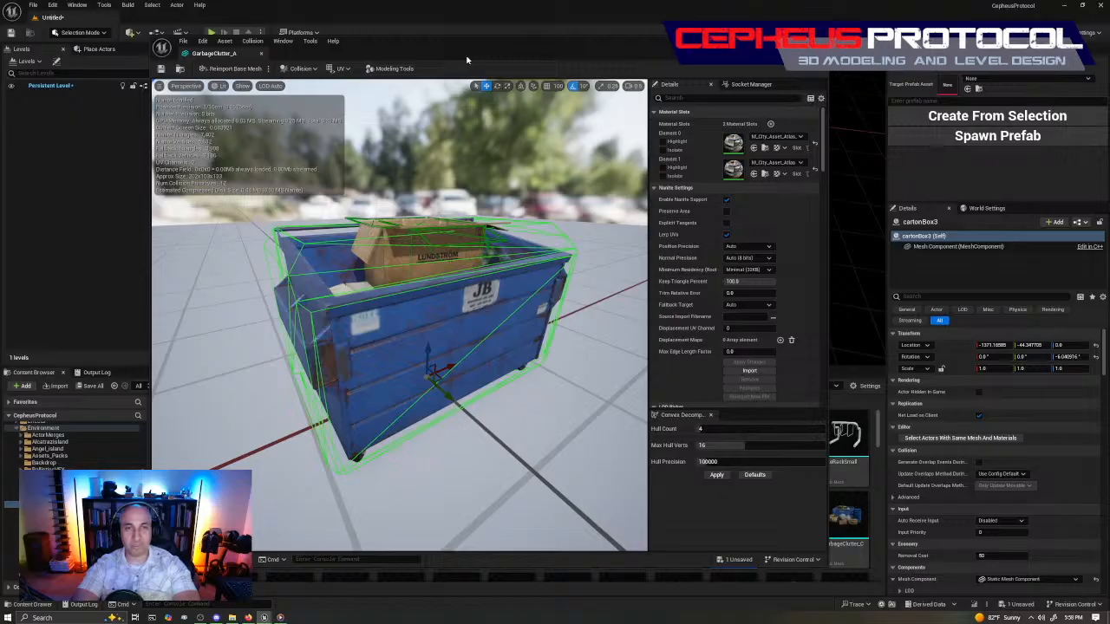
right_click_drag(561, 282, 628, 288)
right_click_drag(399, 312, 321, 312)
right_click_drag(560, 268, 555, 266)
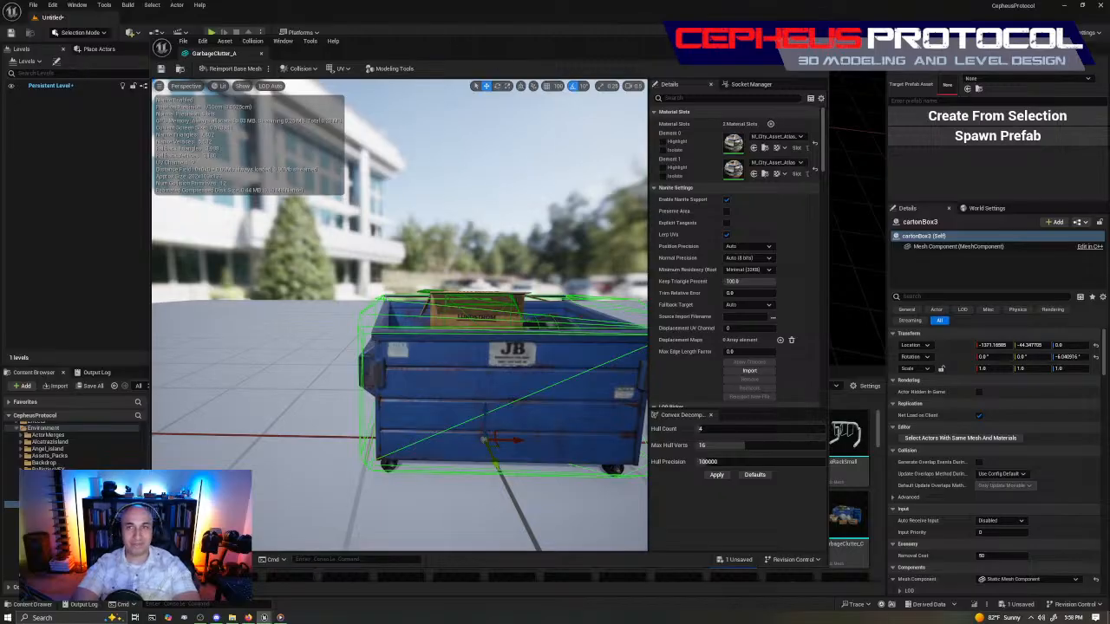
left_click(821, 42)
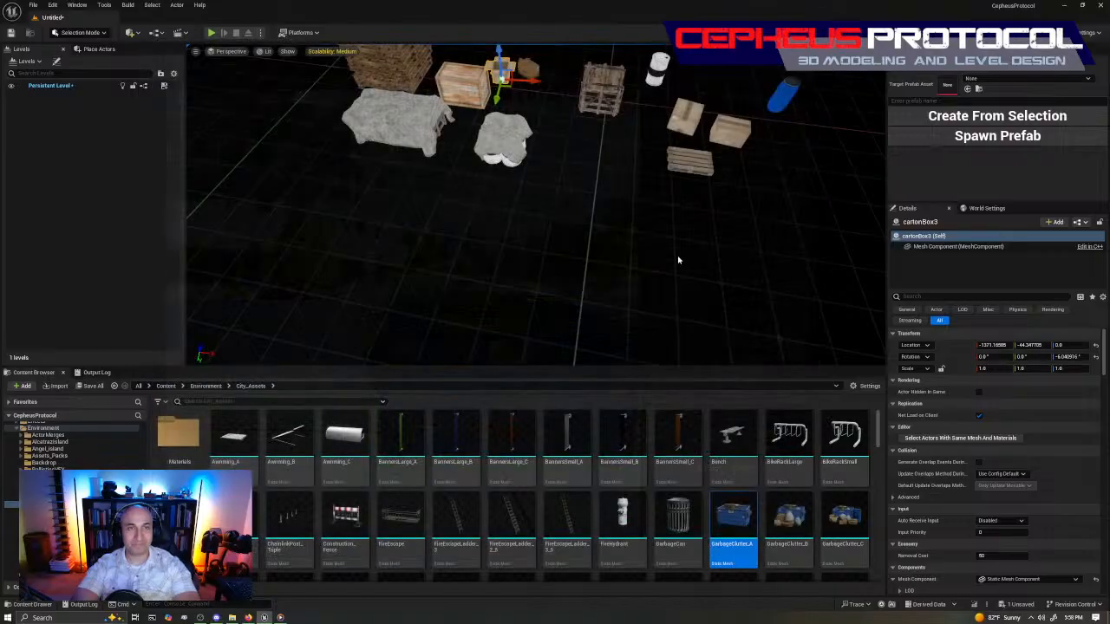
Look through the City_Assets meshes for further props, from the garbage clutter down to the pallets, posters and road fence.
scroll(709, 548, "down", 2)
scroll(693, 548, "down", 2)
scroll(658, 548, "up", 2)
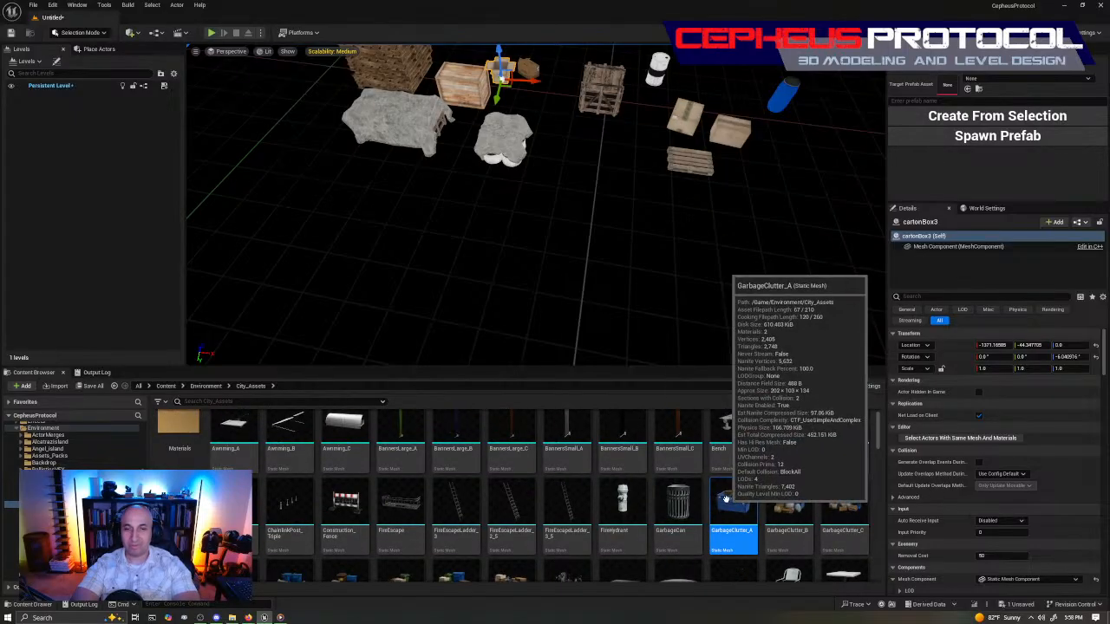
scroll(733, 507, "up", 1)
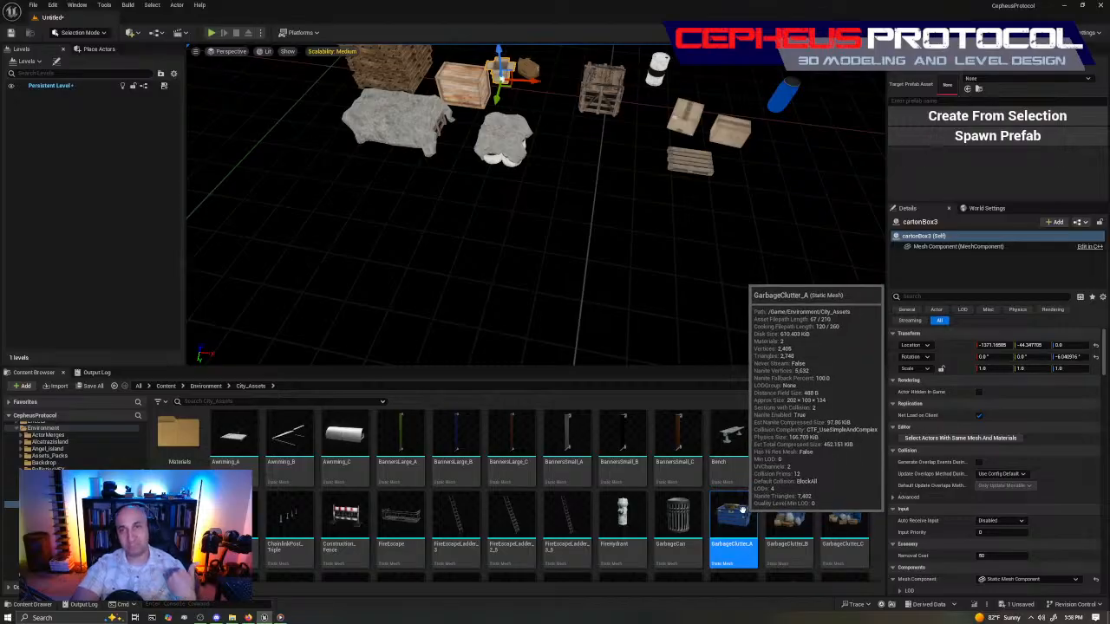
scroll(751, 515, "down", 10)
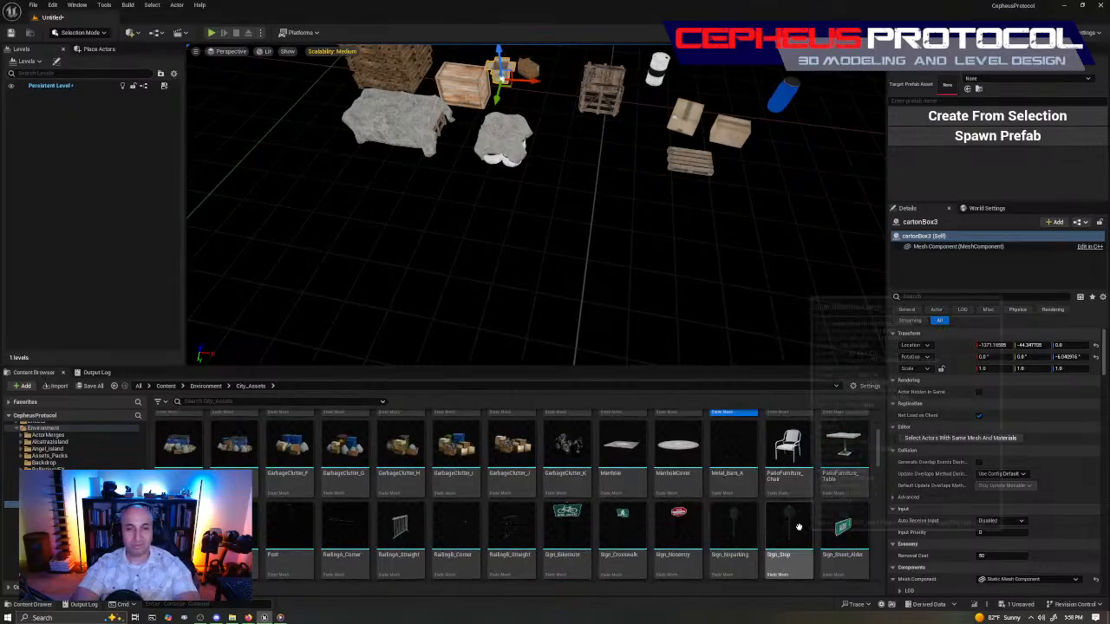
scroll(843, 530, "down", 2)
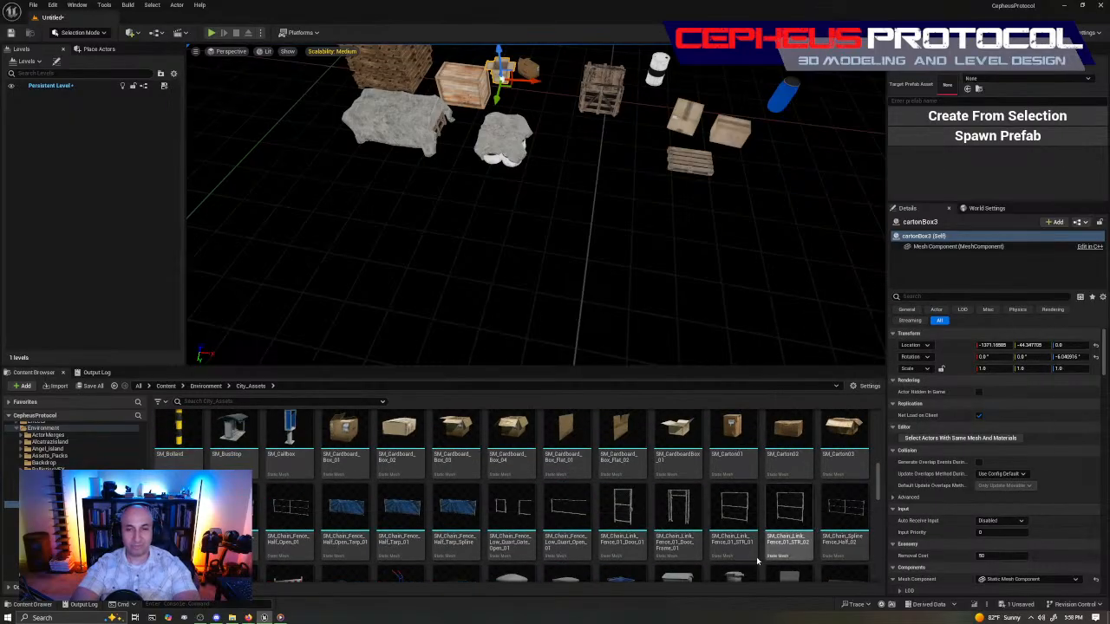
scroll(733, 548, "down", 2)
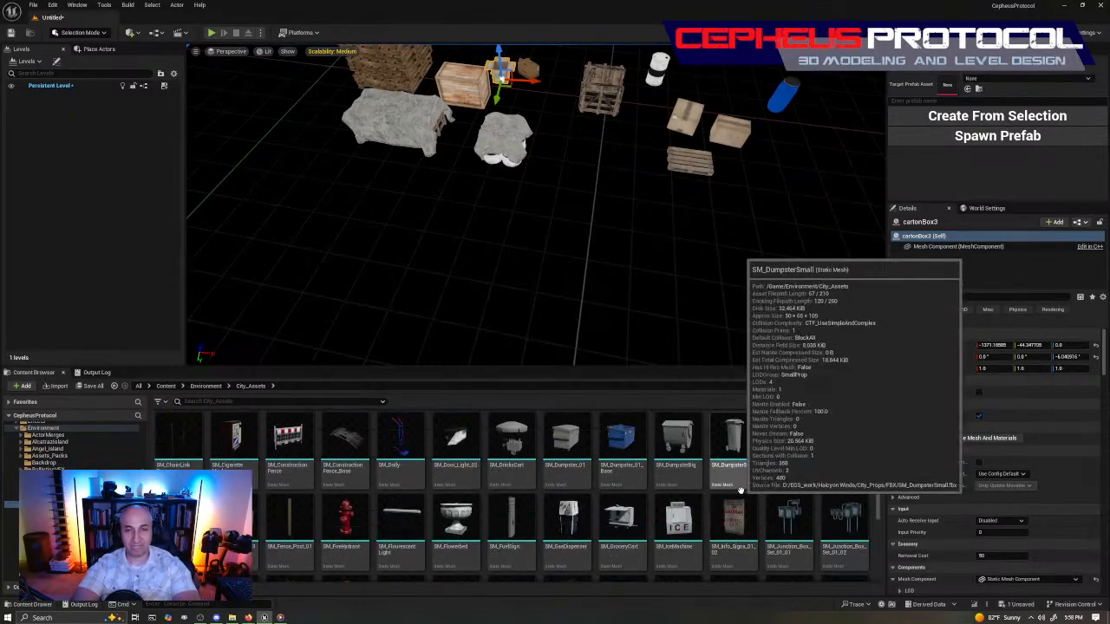
scroll(737, 488, "down", 5)
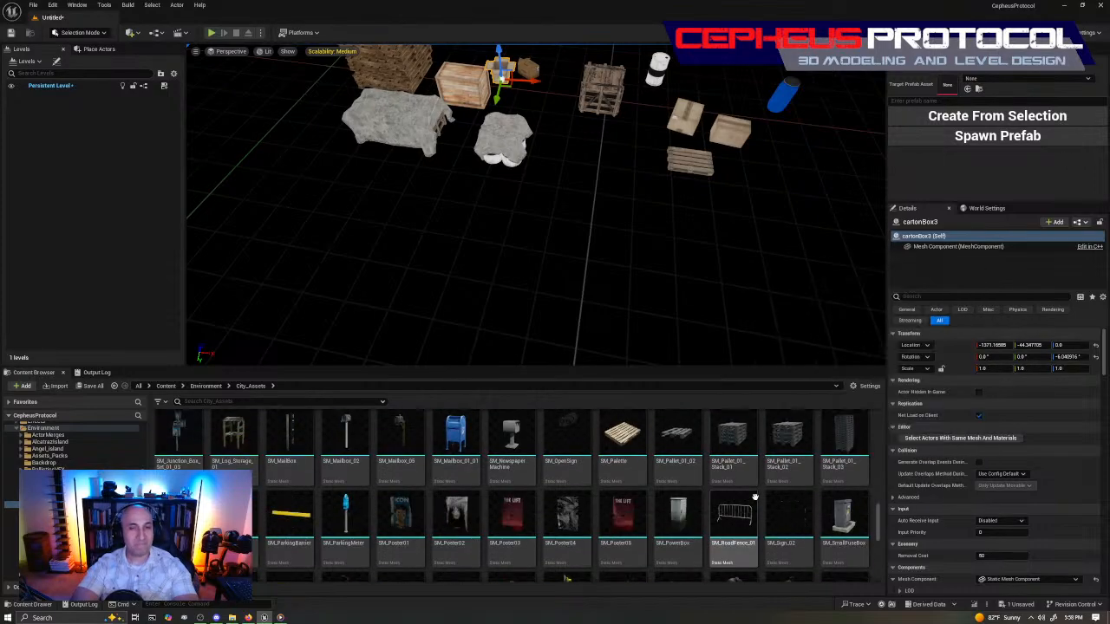
scroll(804, 525, "up", 4)
scroll(803, 525, "down", 6)
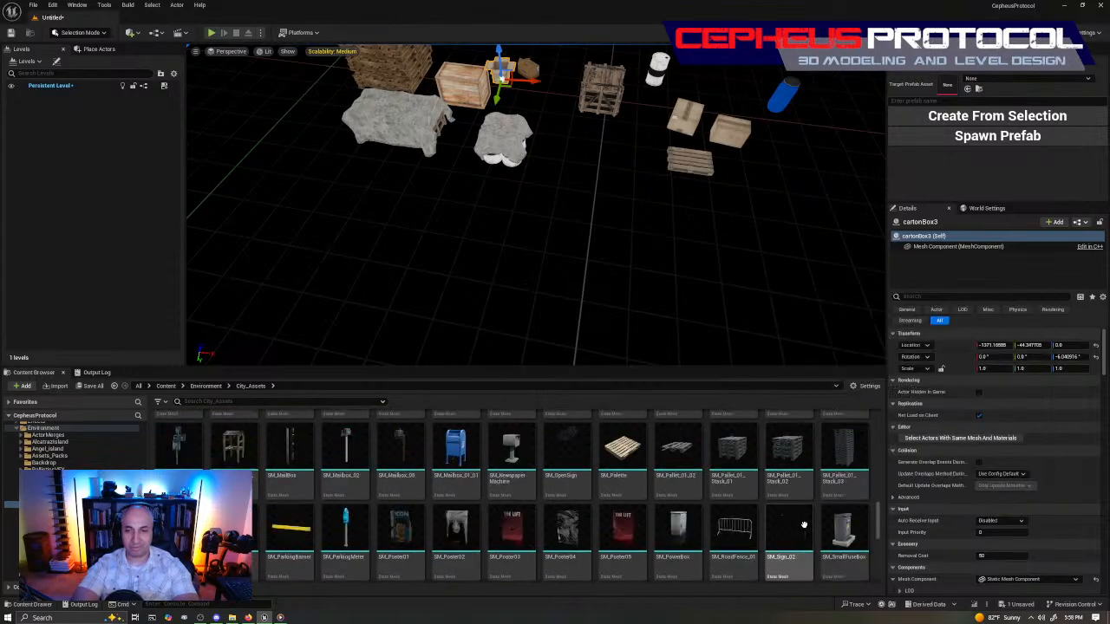
Open the SM_Pallet_01_Stack_01 static mesh, examine the stacked pallets up close, and close its mesh editor.
scroll(804, 526, "up", 2)
scroll(803, 526, "up", 1)
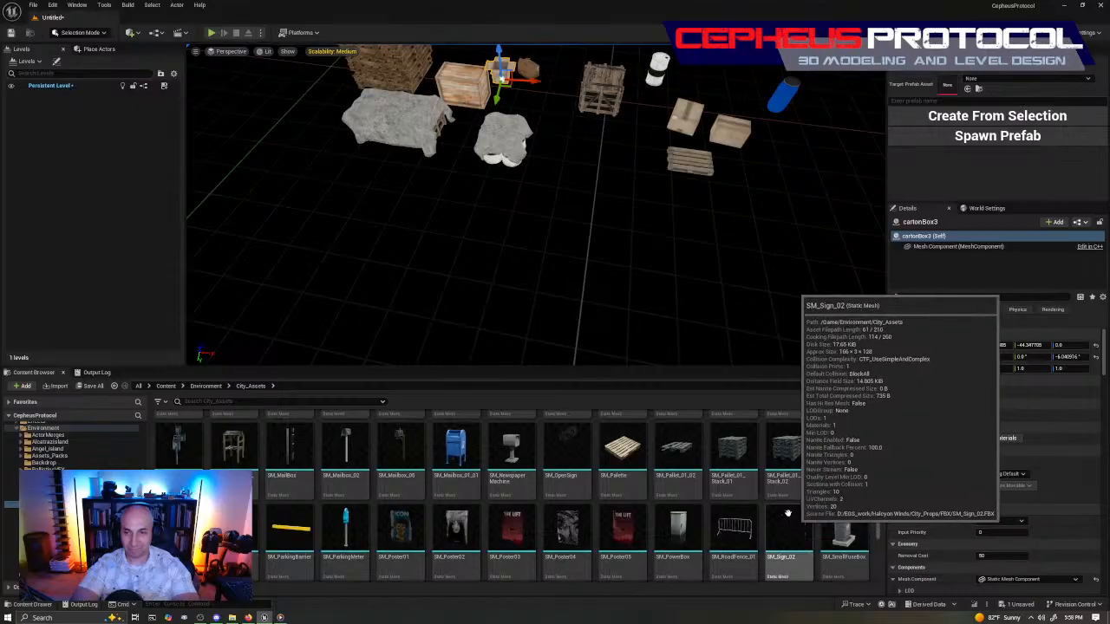
left_click(740, 444)
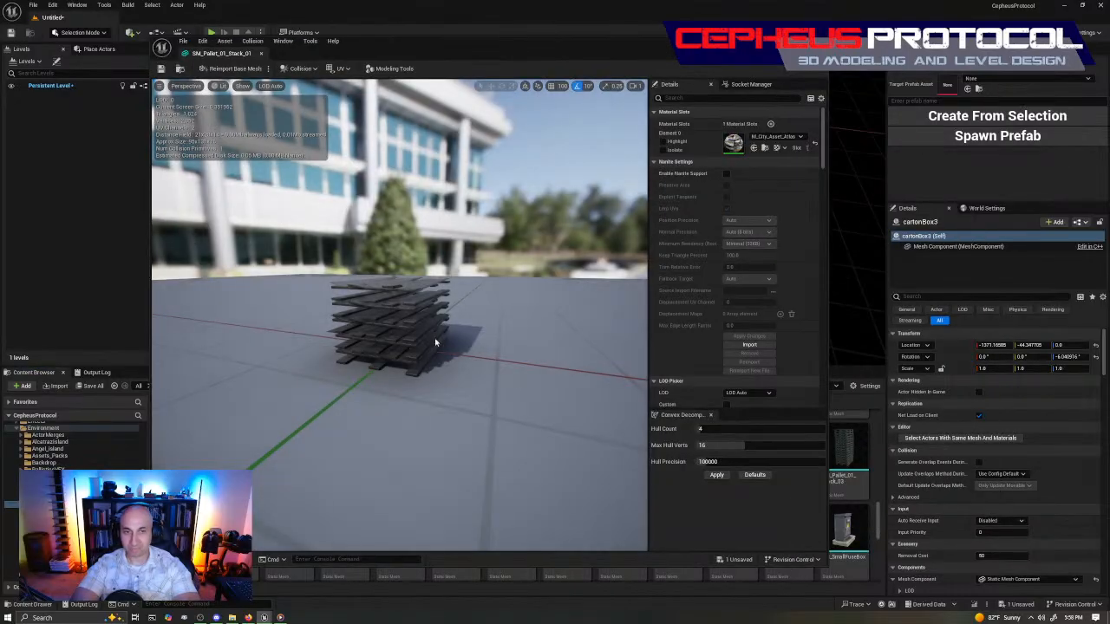
right_click_drag(436, 342, 229, 339)
key("w")
key("s")
scroll(407, 347, "down", 3)
key("a")
key("d")
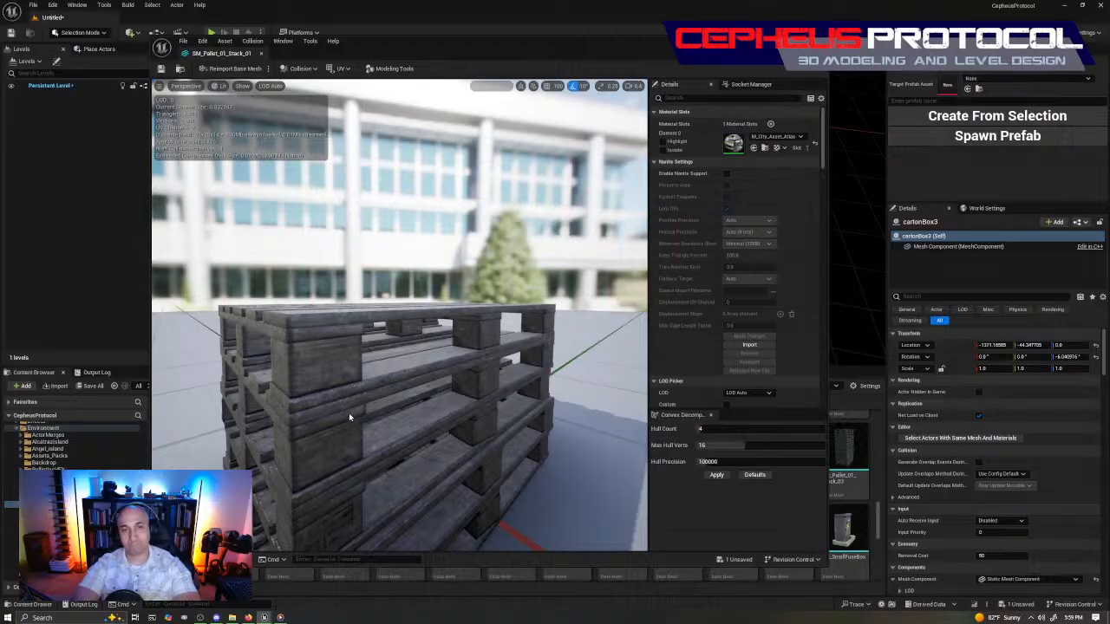
left_click_drag(718, 49, 770, 28)
left_click(872, 21)
Select the single pallet in the level and set its X and Y location to 0.
right_click_drag(609, 235, 618, 165)
left_click(711, 289)
right_click_drag(718, 300, 625, 297)
left_click(994, 346)
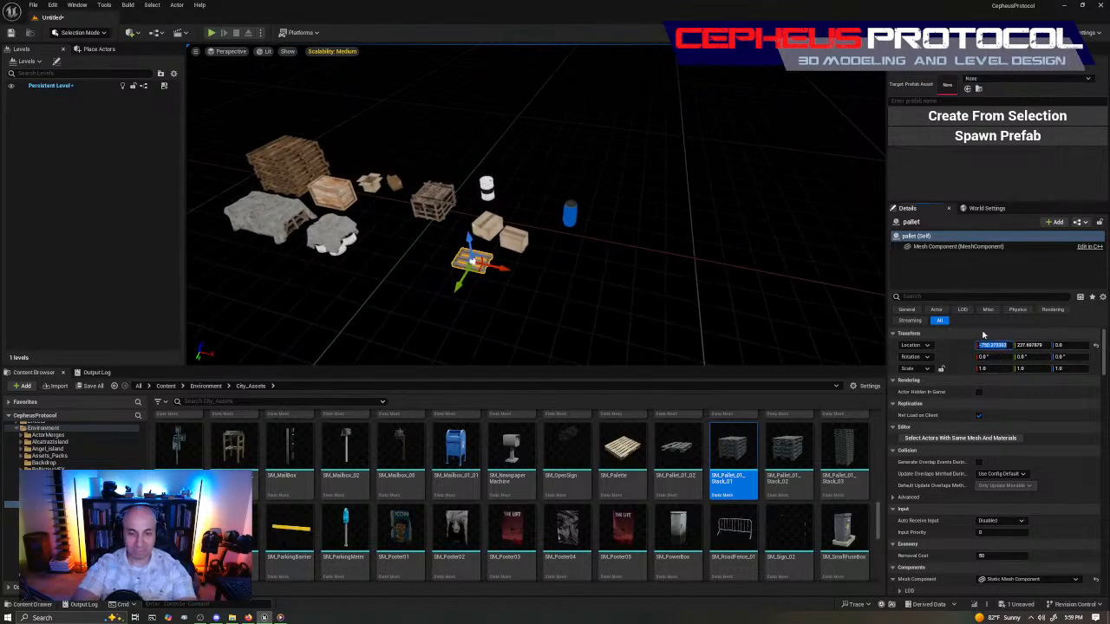
type("0")
key("Return")
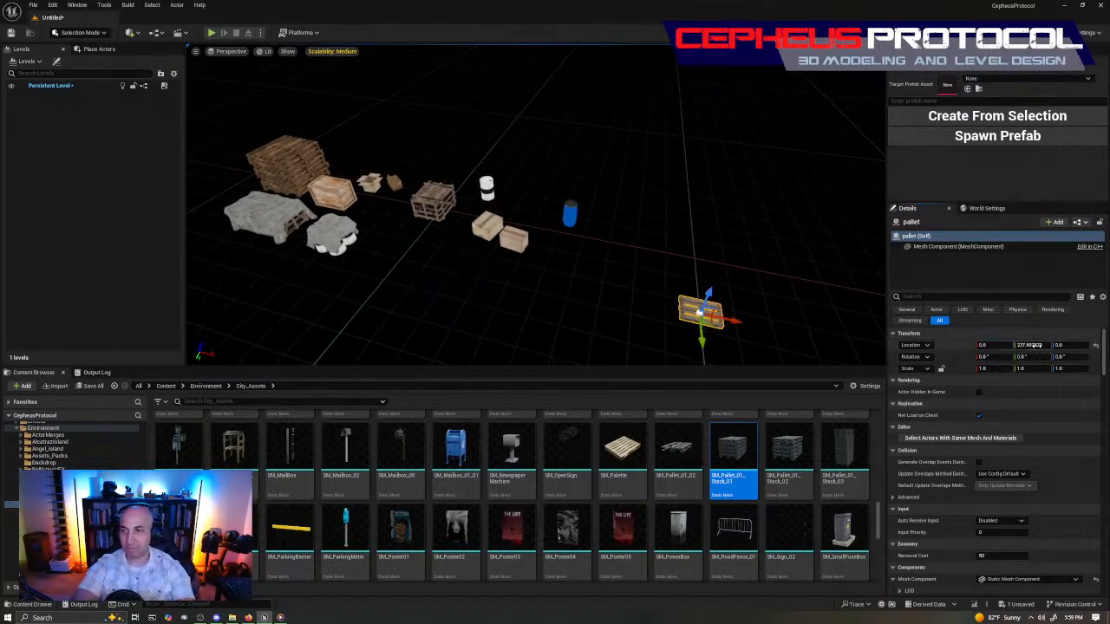
key("Return")
Duplicate the pallet upward five times, snapping the copies down to form a stack of six pallets.
right_click_drag(642, 224, 504, 231)
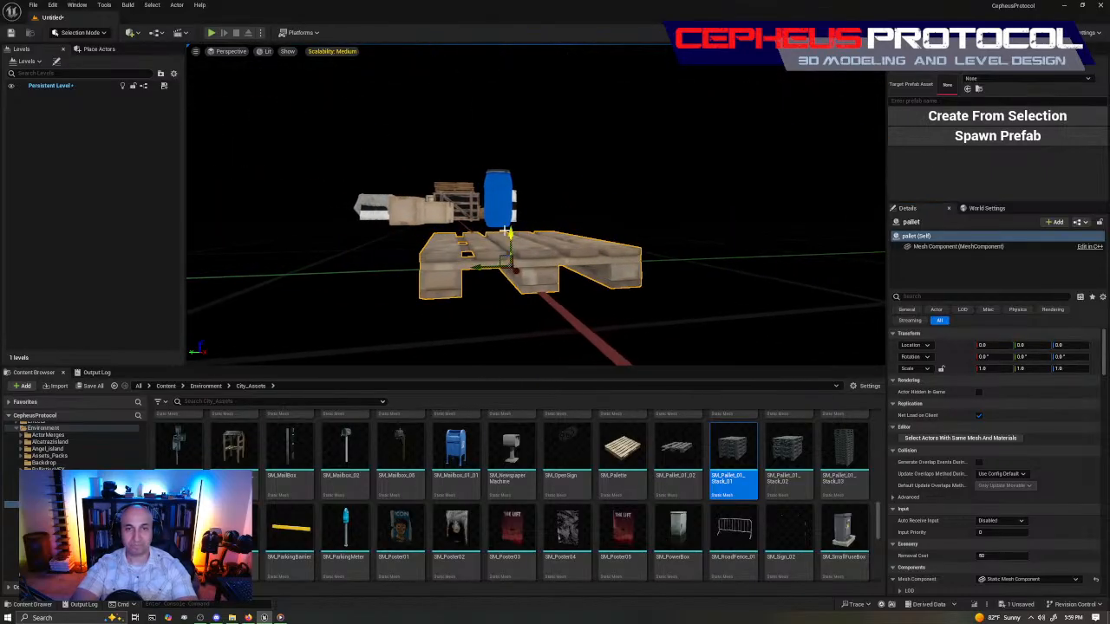
left_click_drag(511, 235, 518, 167, "alt")
left_click_drag(512, 213, 534, 118, "alt")
mouse_move(526, 163)
left_mouse_down("alt")
mouse_move(524, 91)
mouse_move(526, 148)
left_mouse_up("alt")
mouse_move(623, 203)
left_mouse_down("alt")
mouse_move(581, 207)
mouse_move(622, 203)
left_mouse_up("alt")
left_click_drag(491, 181, 503, 92, "alt")
key("End")
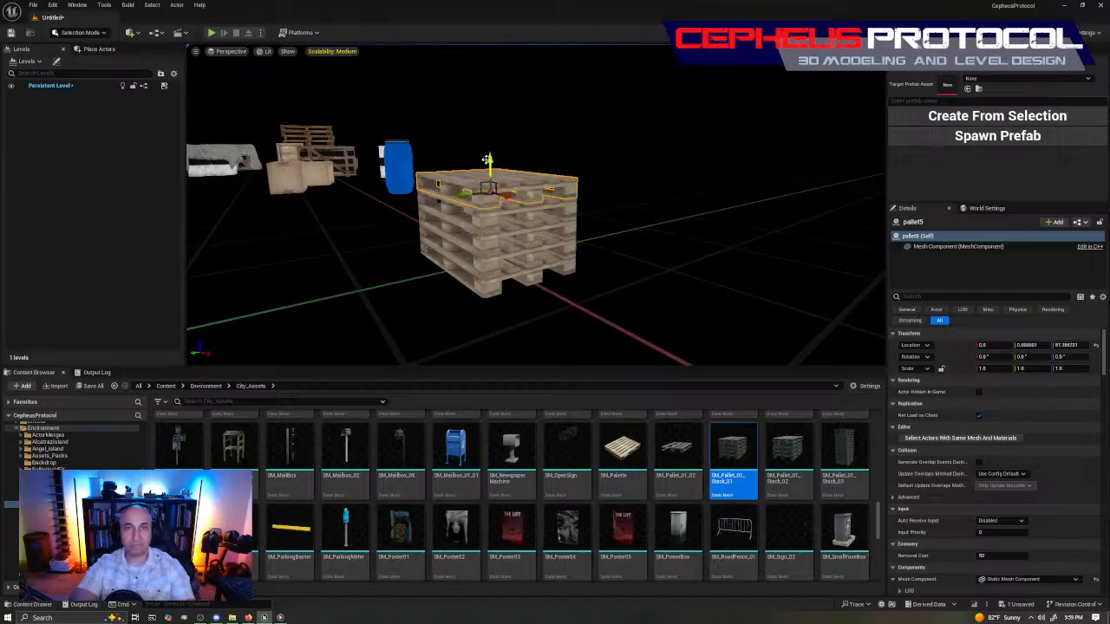
left_click_drag(488, 162, 500, 92)
key("End")
Rotate individual pallets in the stack slightly about the vertical axis so that the layers are unevenly aligned.
right_click_drag(501, 92, 382, 156)
right_click_drag(501, 156, 564, 208)
right_click_drag(489, 208, 511, 208)
key("e")
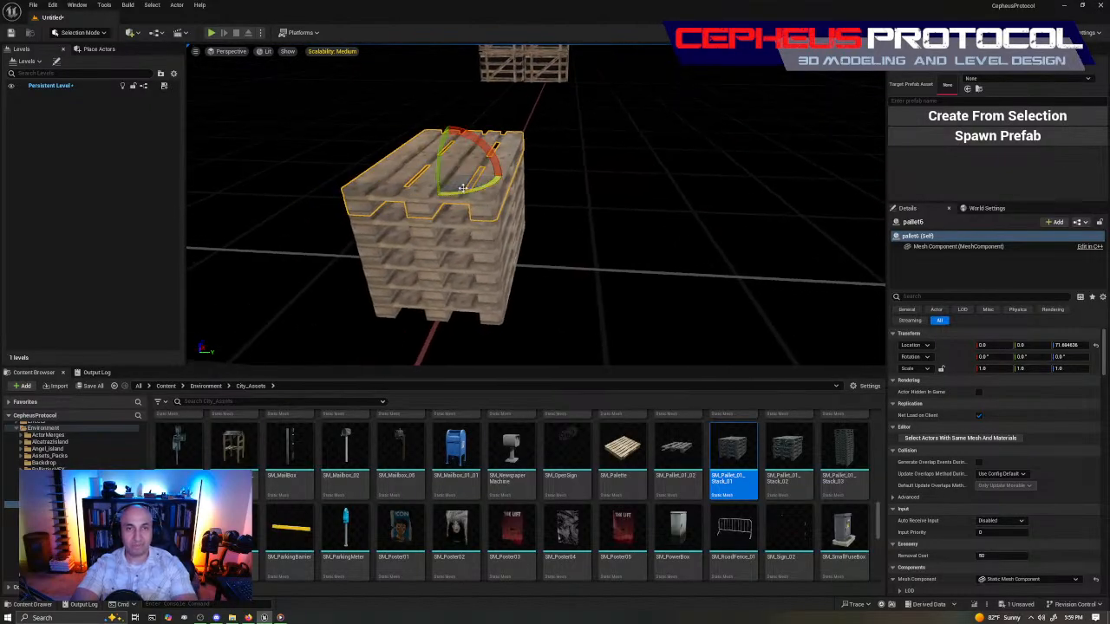
left_click_drag(463, 192, 477, 185)
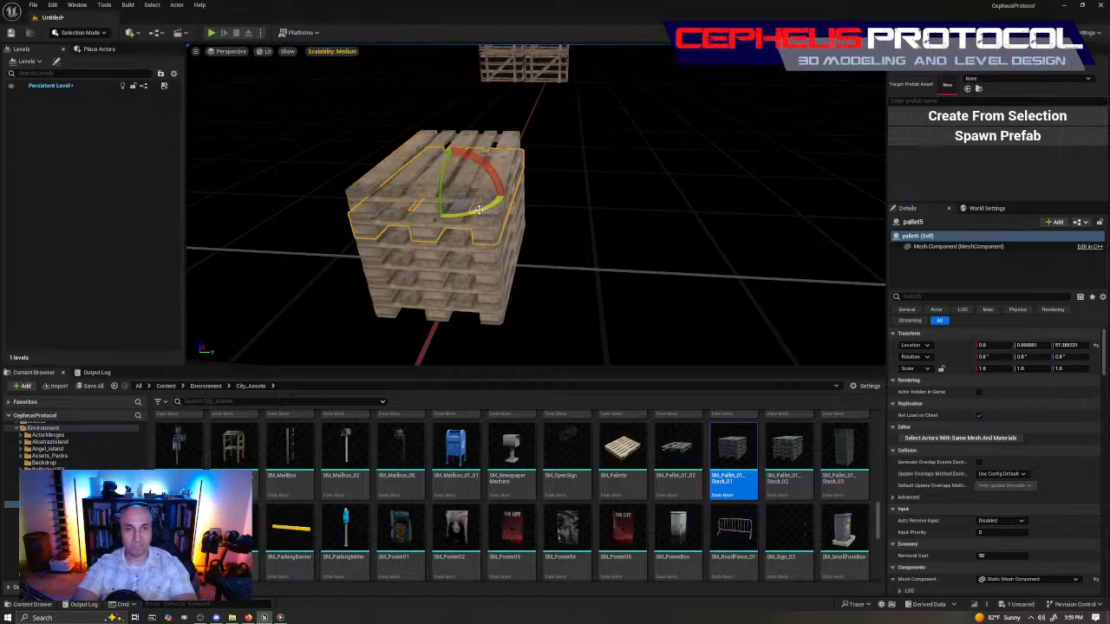
key("ctrl+z")
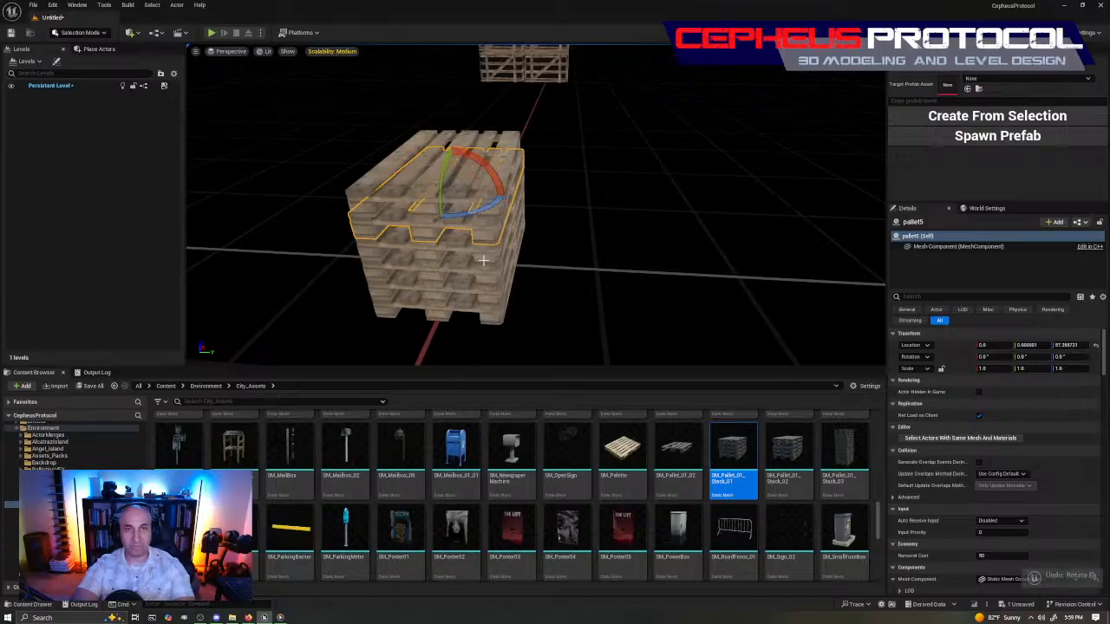
left_click_drag(476, 230, 477, 227)
left_click(441, 297)
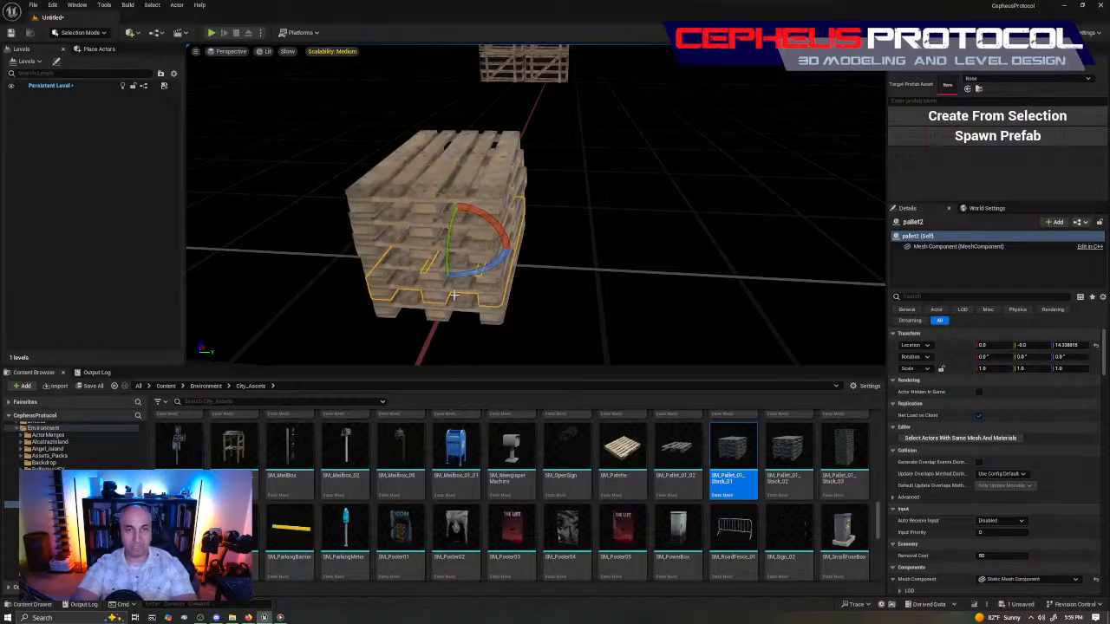
left_click_drag(475, 275, 479, 273)
Select all six pallets of the stack together.
left_click(652, 287)
right_click_drag(651, 287, 674, 248)
left_click(538, 239)
left_click(533, 227, "ctrl")
mouse_move(490, 266)
right_mouse_down()
mouse_move(520, 251)
mouse_move(511, 243)
mouse_move(490, 266)
right_mouse_up()
left_click(490, 266)
left_click(500, 212, "ctrl")
left_click(500, 142, "ctrl")
left_click(490, 88, "ctrl")
mouse_move(512, 101)
right_mouse_down()
mouse_move(514, 83)
mouse_move(511, 121)
right_mouse_up()
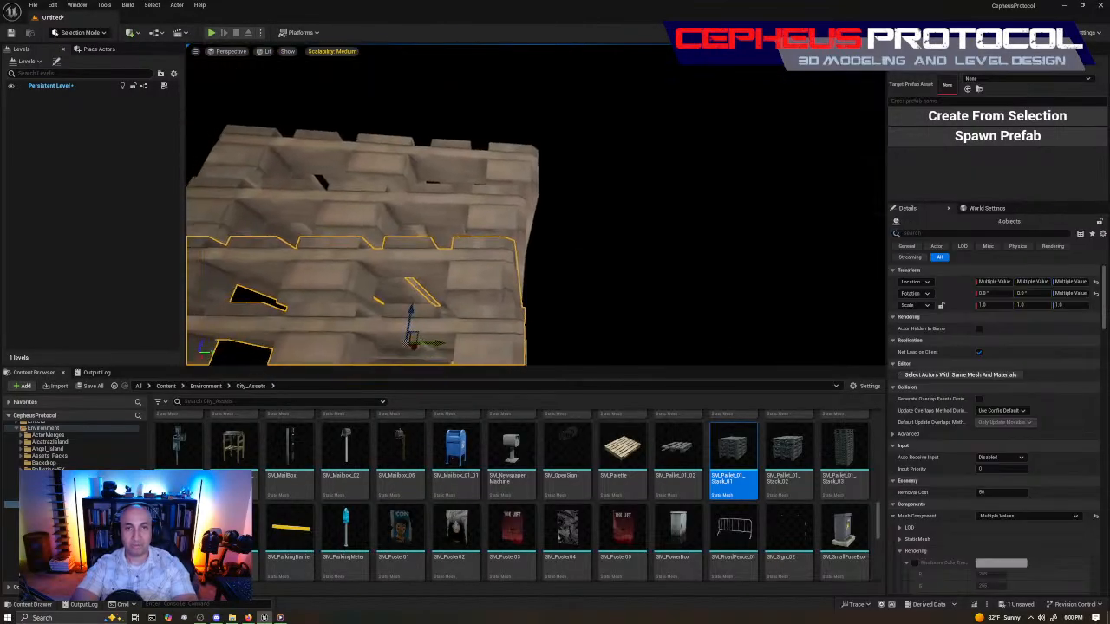
left_click(504, 227, "ctrl")
key("ctrl+z")
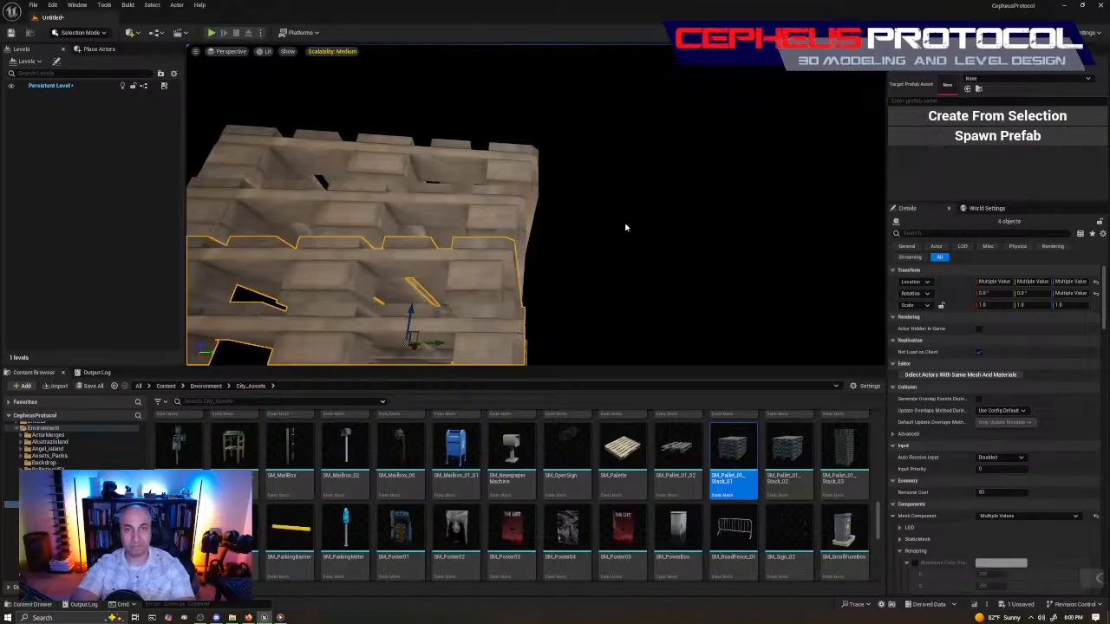
left_click(527, 176, "ctrl")
right_click_drag(528, 177, 618, 285)
scroll(78, 511, "up", 5)
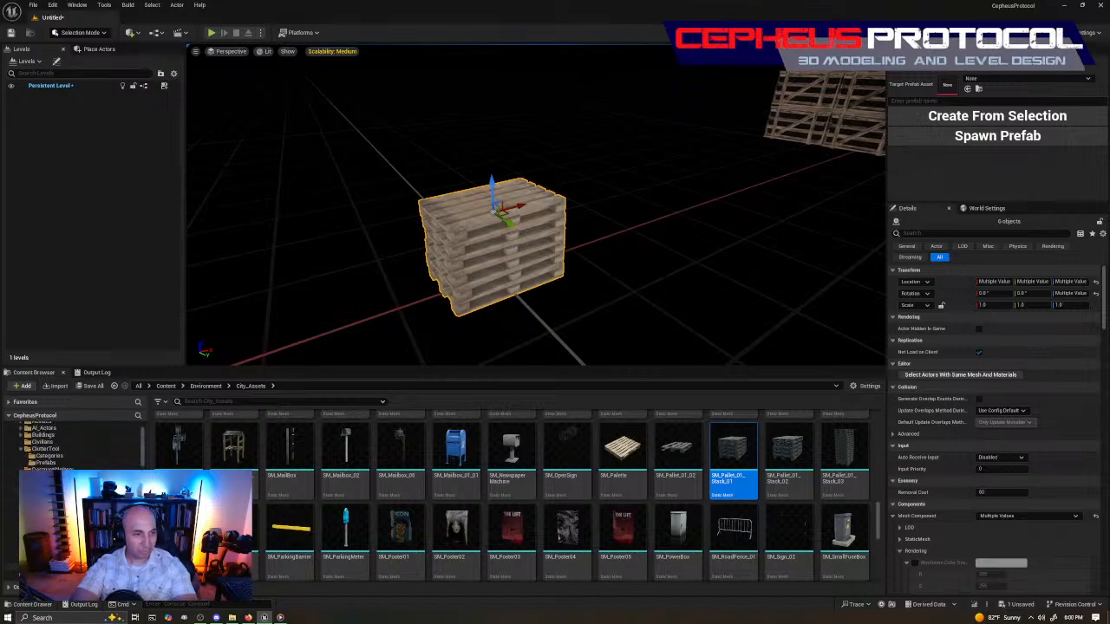
Check the existing names in the ClutterTool Prefabs folder and create the prefab DA_WarehouseClutter_29 from the selected pallet stack.
left_click(58, 539)
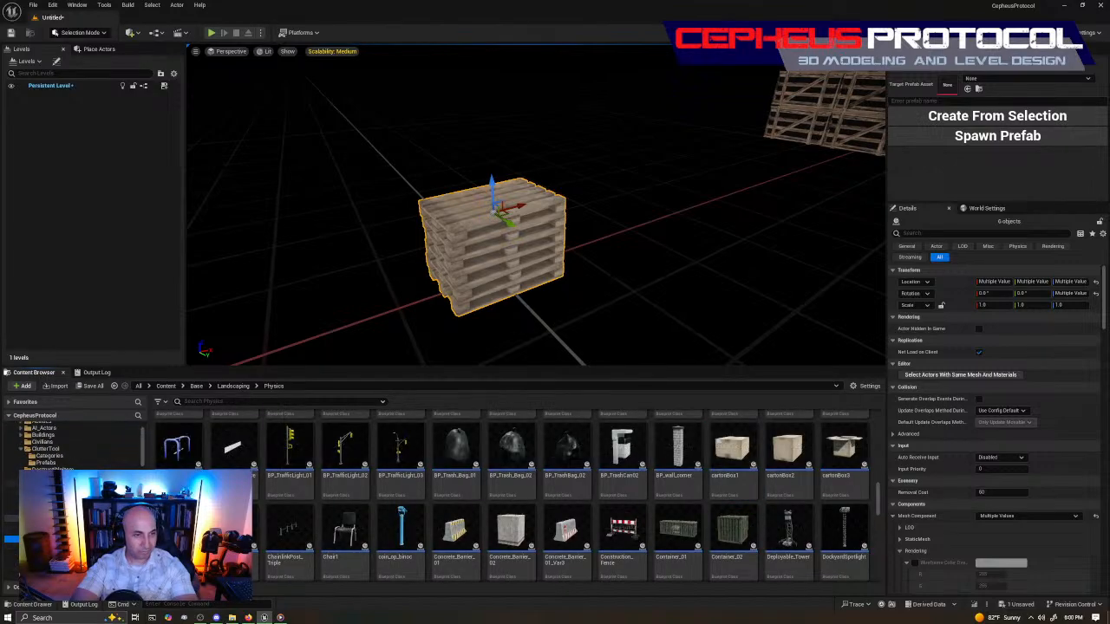
left_click(63, 456)
left_click(53, 463)
right_click_drag(451, 261, 408, 286)
right_click_drag(607, 286, 527, 292)
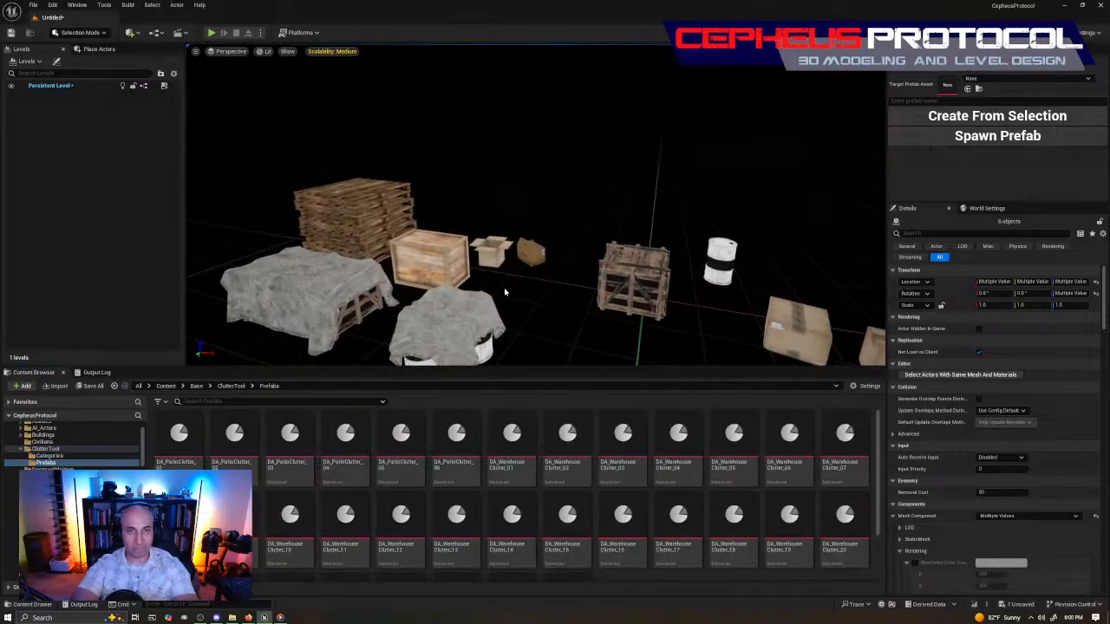
right_click_drag(373, 217, 426, 310)
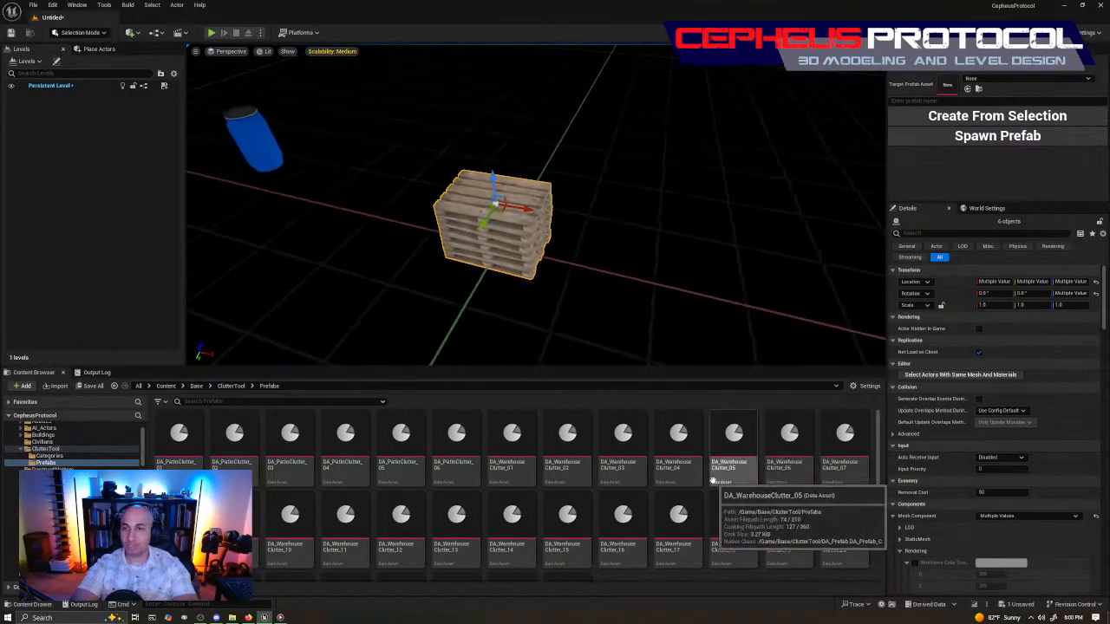
scroll(597, 540, "down", 1)
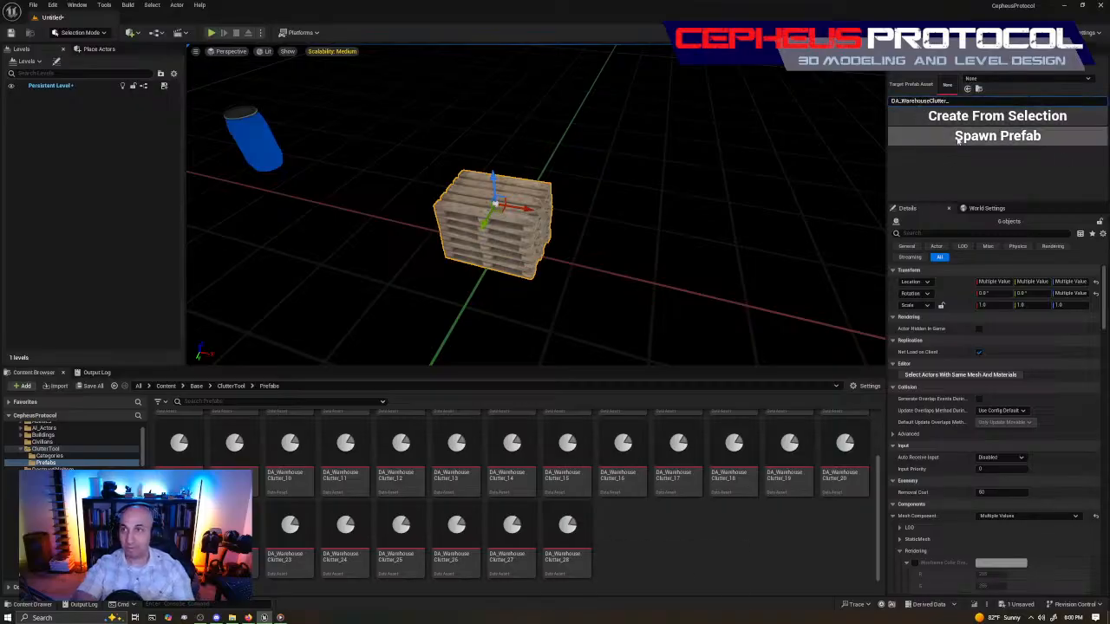
type("9")
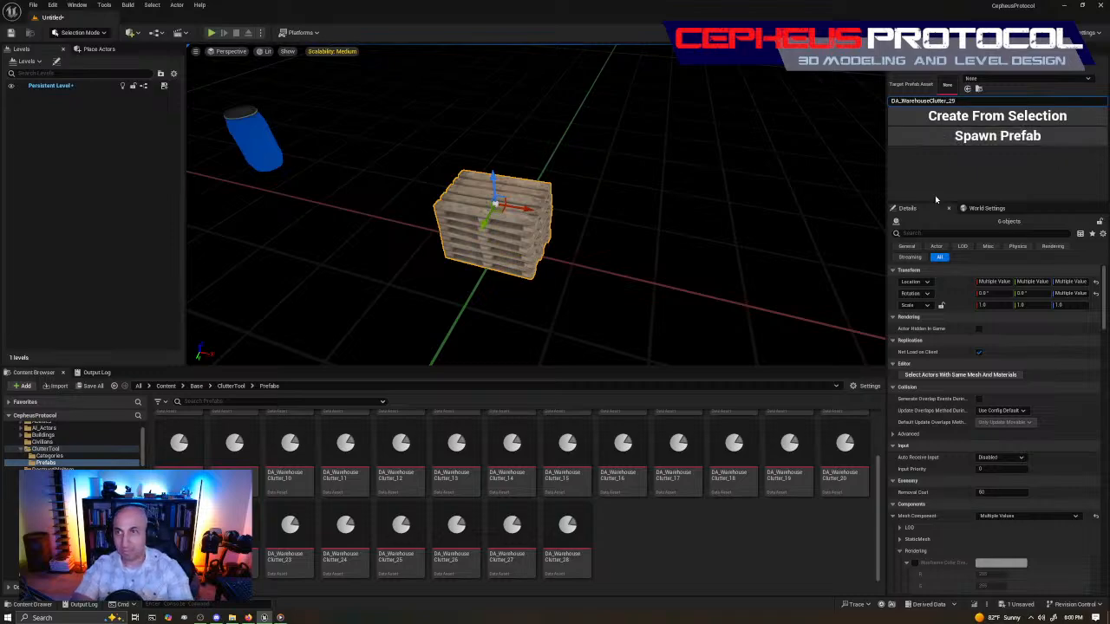
left_click(967, 120)
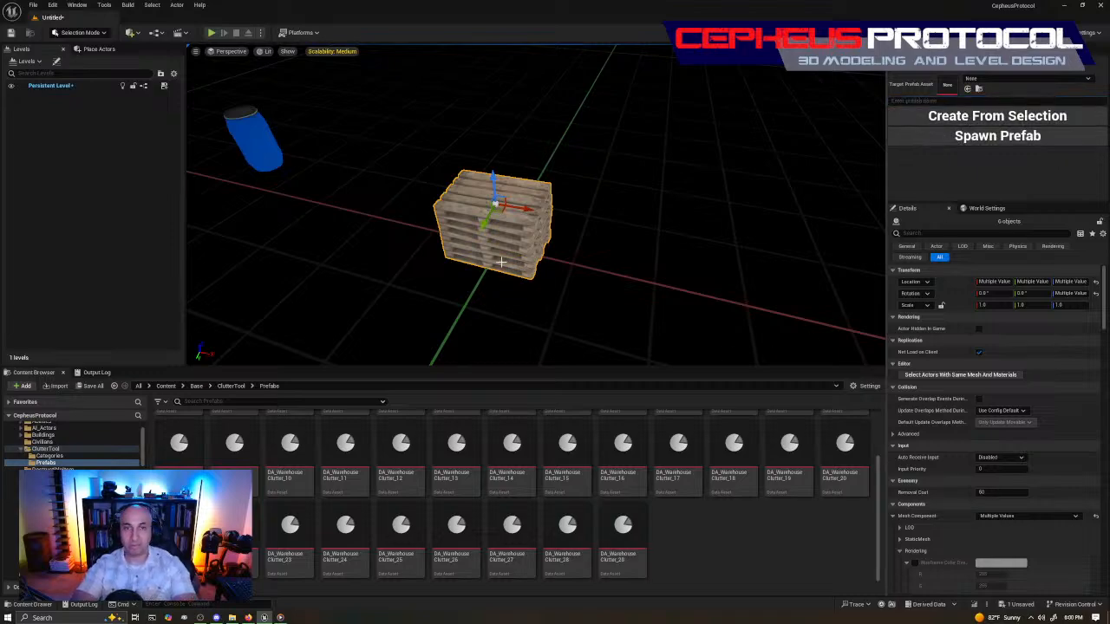
Select the tall BP_Pallet_D stack and examine its planks and shape up close and from above.
right_click_drag(600, 207, 550, 186)
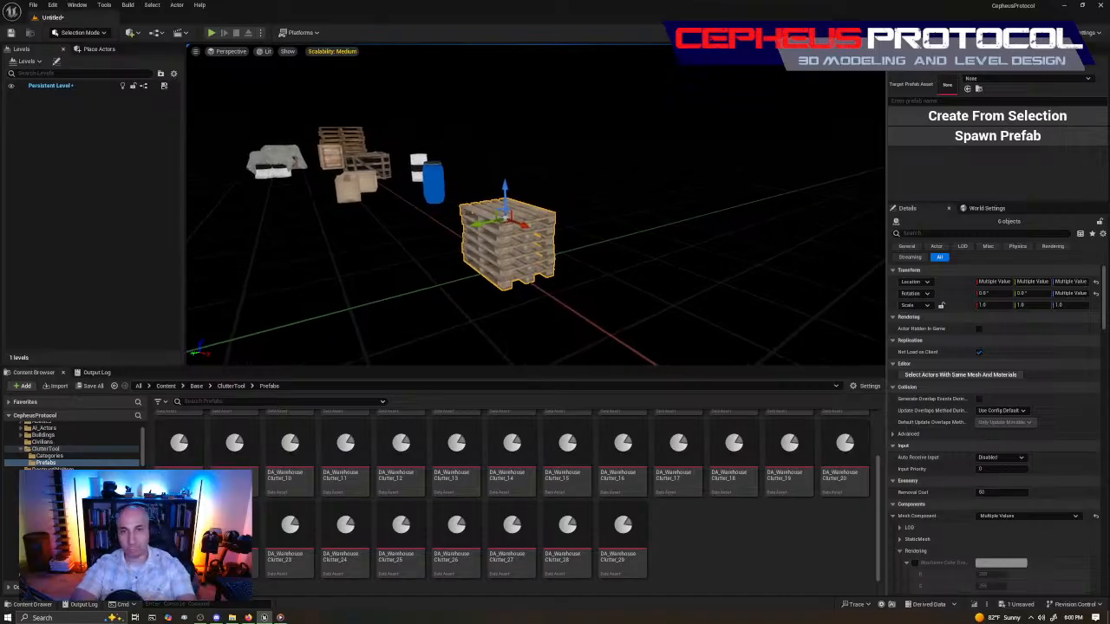
left_click(334, 134)
key("w")
right_click_drag(334, 134, 332, 97)
key("s")
key("d")
key("w")
key("s")
key("w")
key("w")
key("s")
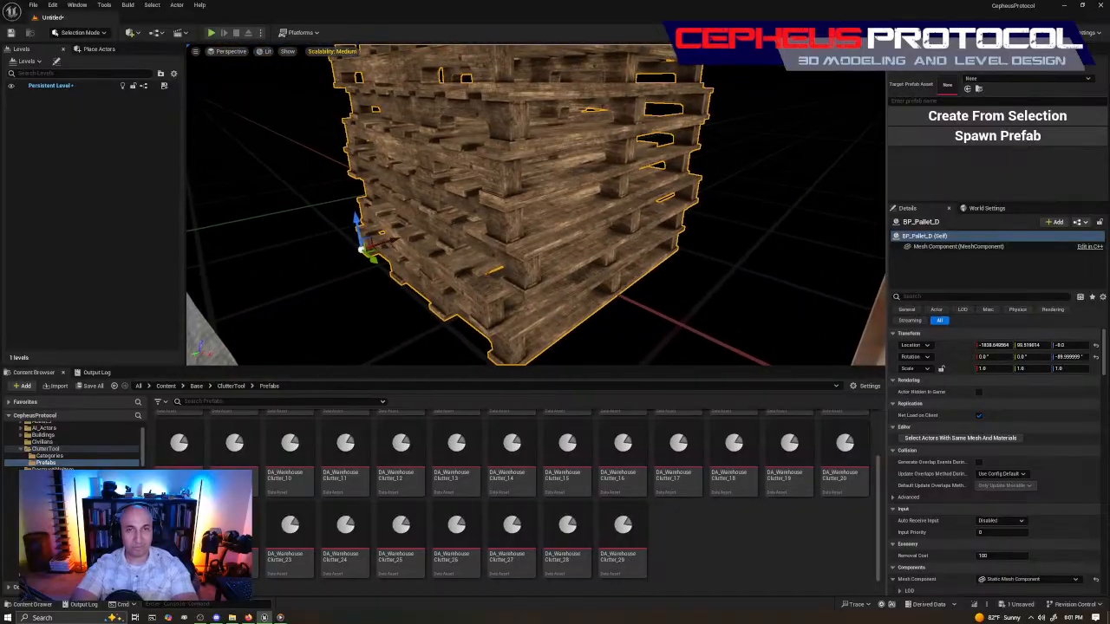
key("s")
mouse_move(596, 216)
right_mouse_down()
mouse_move(746, 238)
mouse_move(684, 278)
mouse_move(585, 213)
mouse_move(612, 217)
right_mouse_up()
key("w")
key("s")
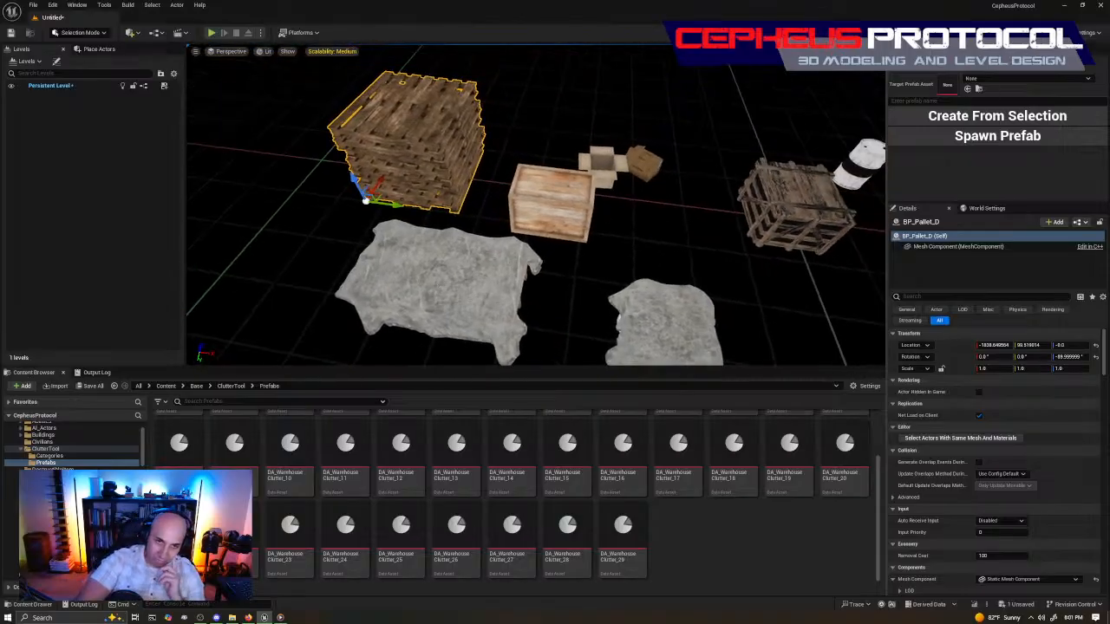
Delete the BP_Pallet_D stack and the two cloth-covered props beside it from the level.
left_click(462, 291)
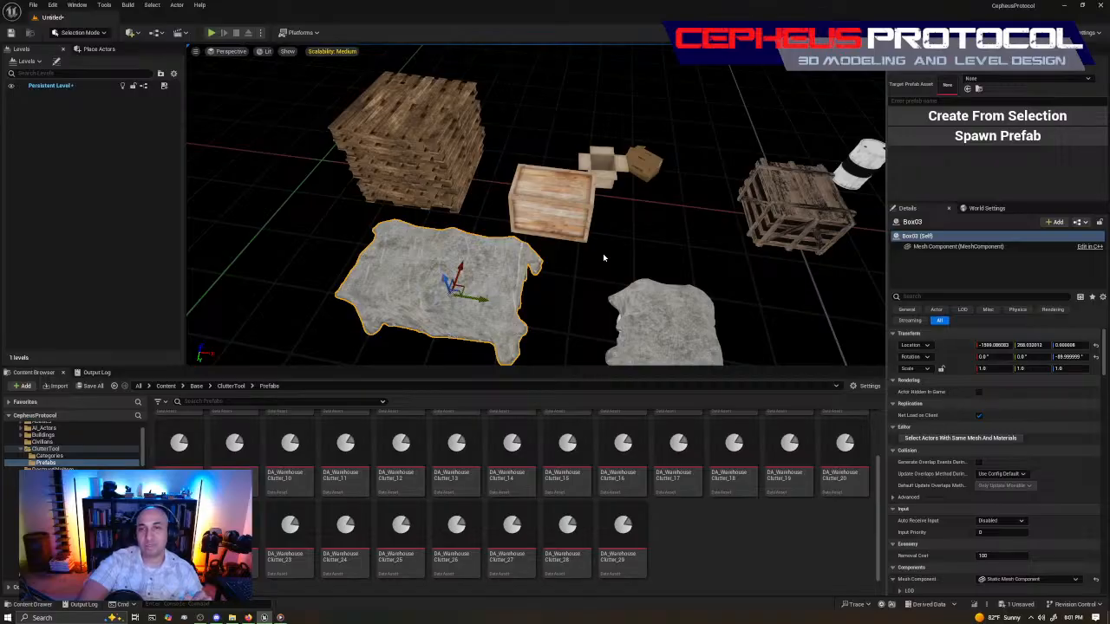
left_click(435, 154)
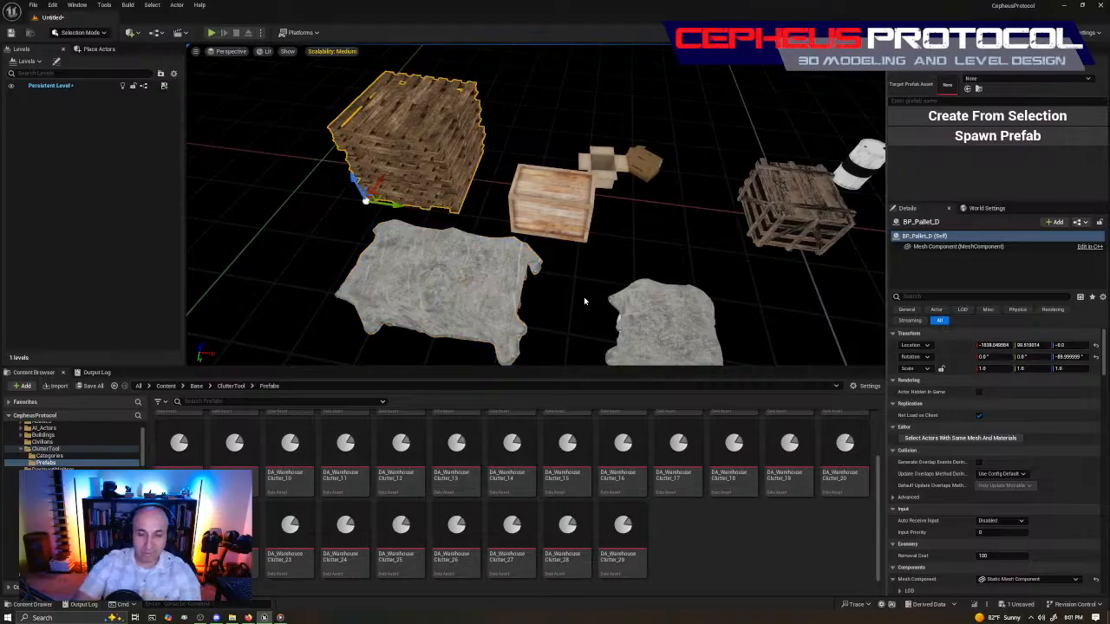
key("Delete")
key("s")
mouse_move(607, 301)
right_mouse_down()
mouse_move(623, 302)
mouse_move(607, 301)
right_mouse_up()
key("d")
key("s")
left_click(417, 275)
left_click(303, 256, "ctrl")
key("Delete")
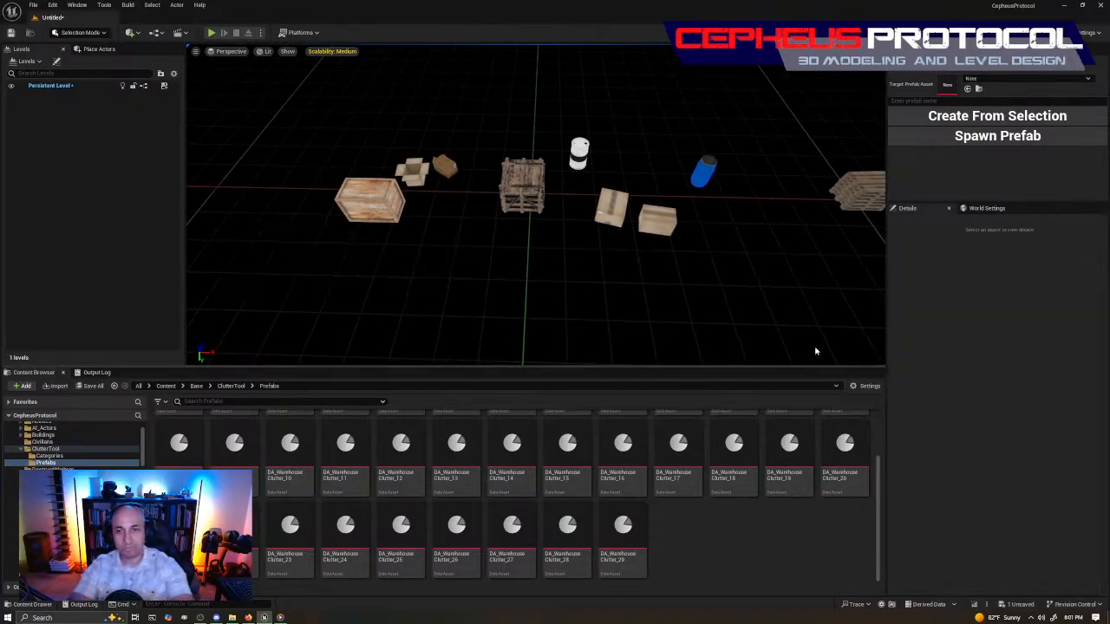
Select the BP_PrefabActor with the stacked slatted crates and examine its arrangement up close.
right_click_drag(663, 304, 414, 280)
key("d")
right_click_drag(701, 275, 657, 259)
left_click(626, 315)
right_click_drag(586, 259, 477, 254)
key("a")
key("d")
key("w")
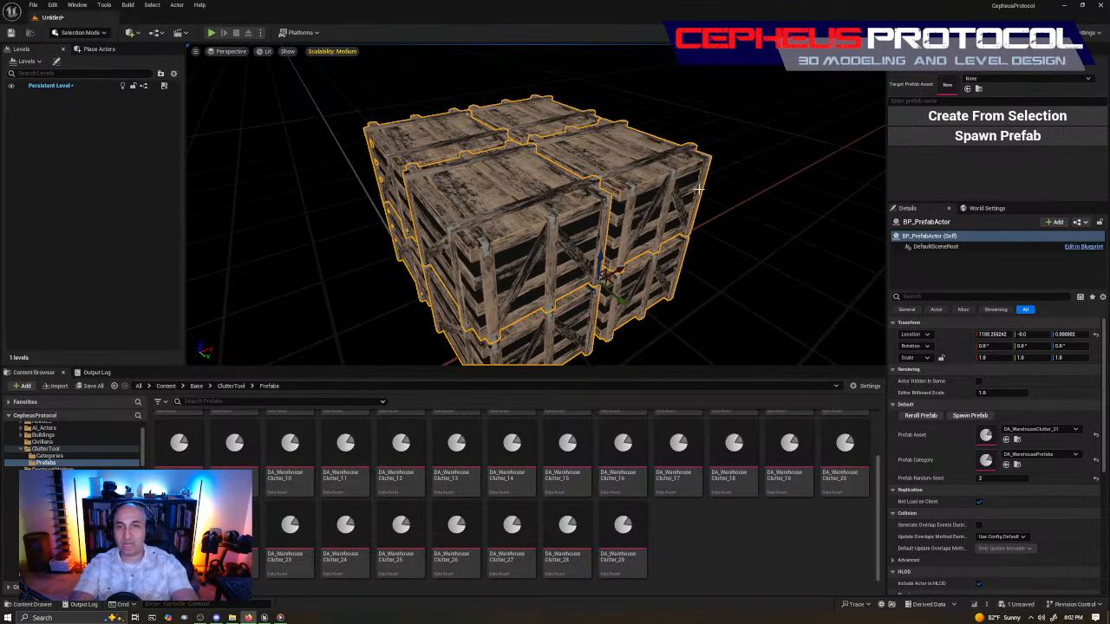
Compare the crate prefab with the pallet stack at the origin, selecting the stack's bottom pallet.
right_click_drag(574, 199, 638, 289)
right_click_drag(521, 220, 607, 252)
left_click(743, 262)
left_click(550, 187)
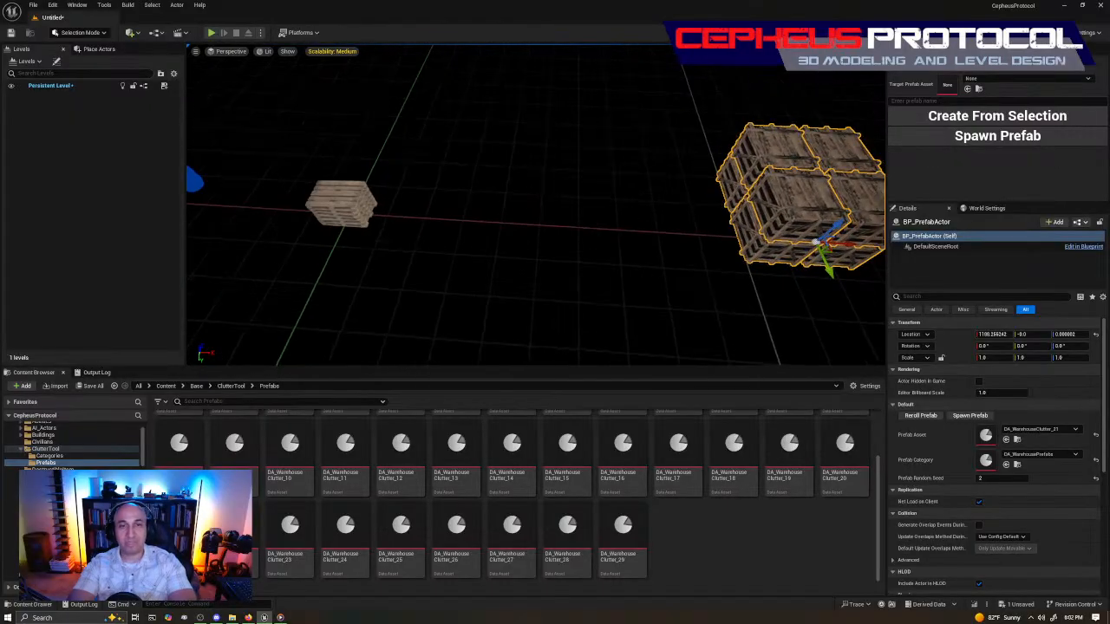
left_click(367, 221)
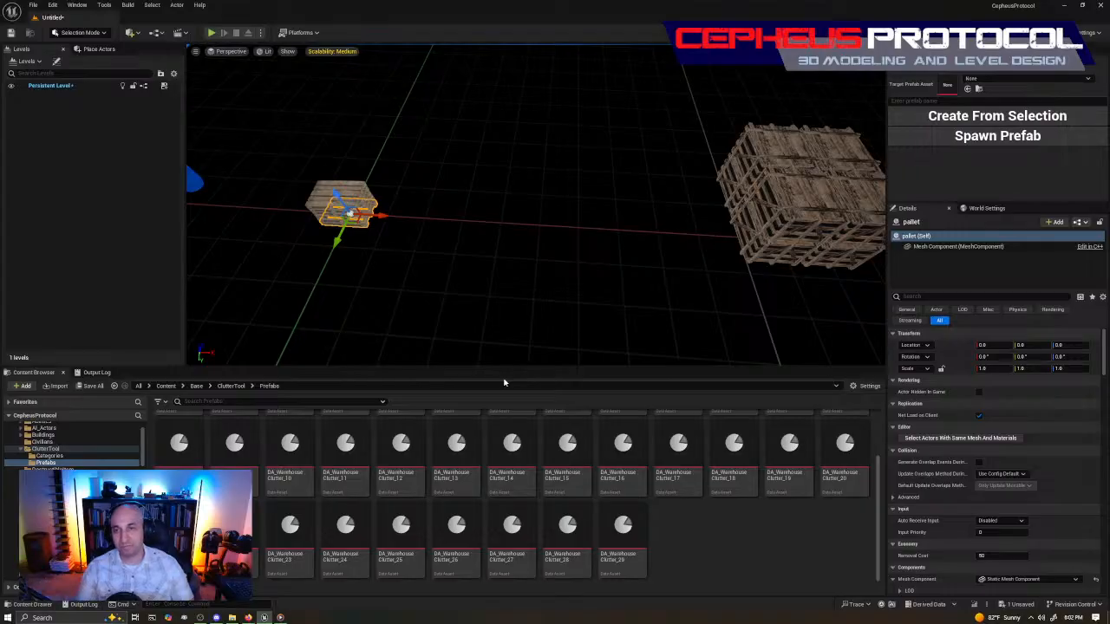
right_click_drag(498, 248, 494, 264)
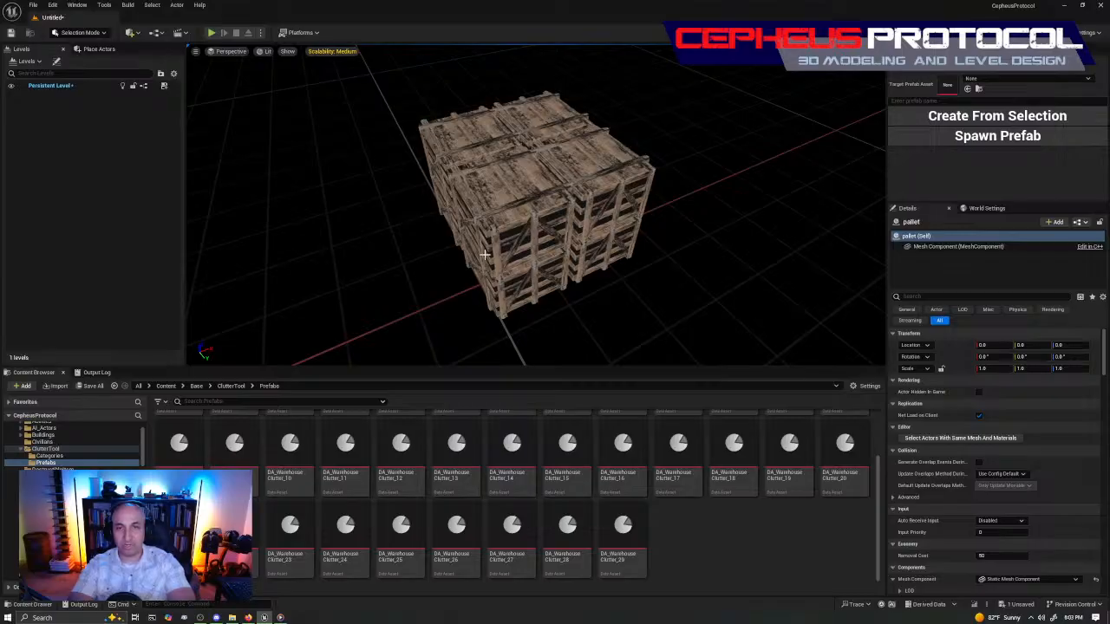
Switch the crate BP_PrefabActor's prefab asset to the WarehouseClutter asset of stacked light wooden boxes and focus on it.
left_click(515, 200)
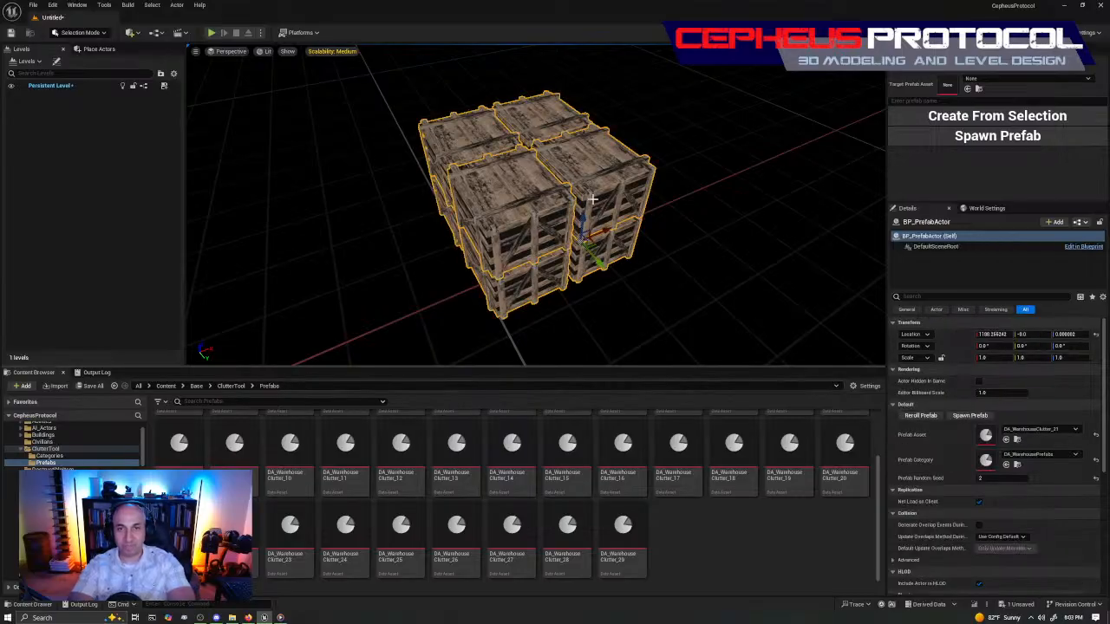
right_click_drag(424, 290, 424, 290)
right_click_drag(593, 180, 593, 181)
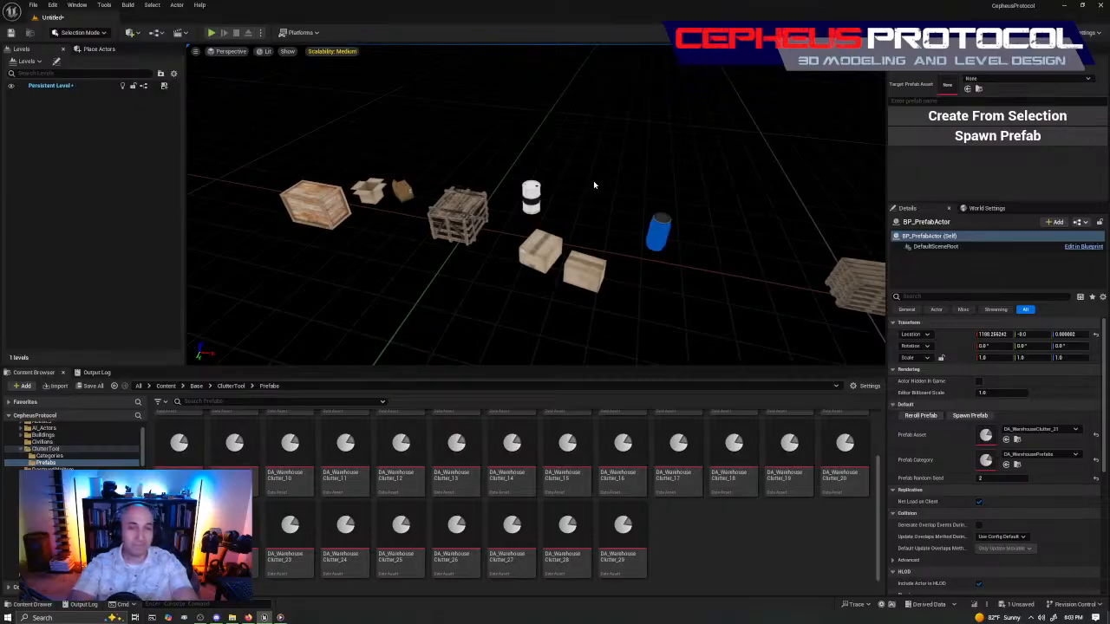
right_click_drag(594, 180, 594, 181)
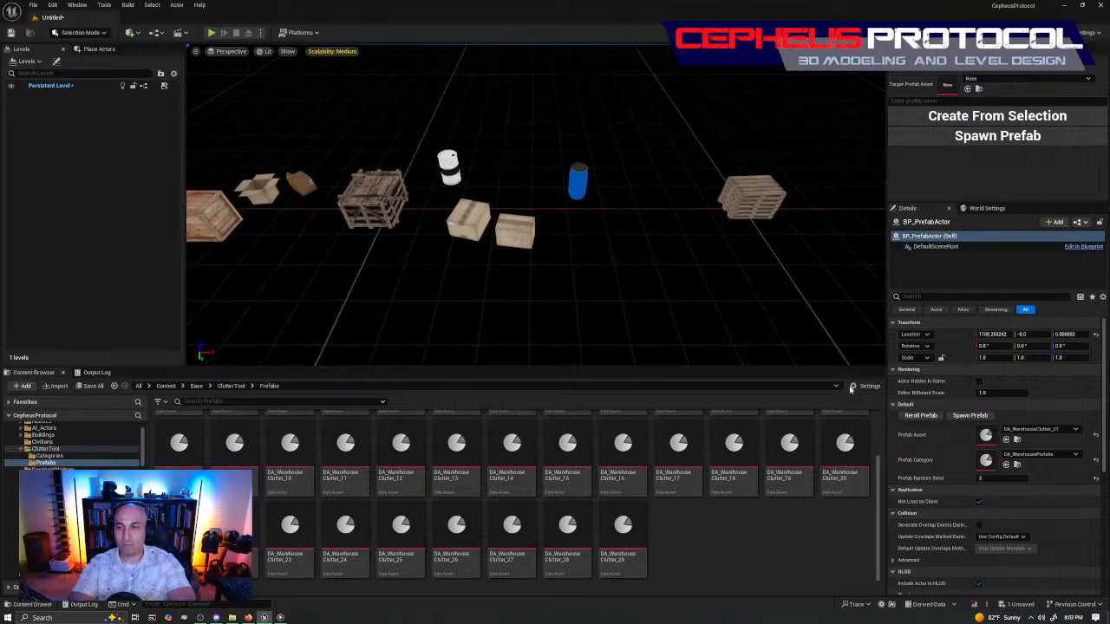
left_click(1041, 429)
scroll(1024, 336, "down", 1)
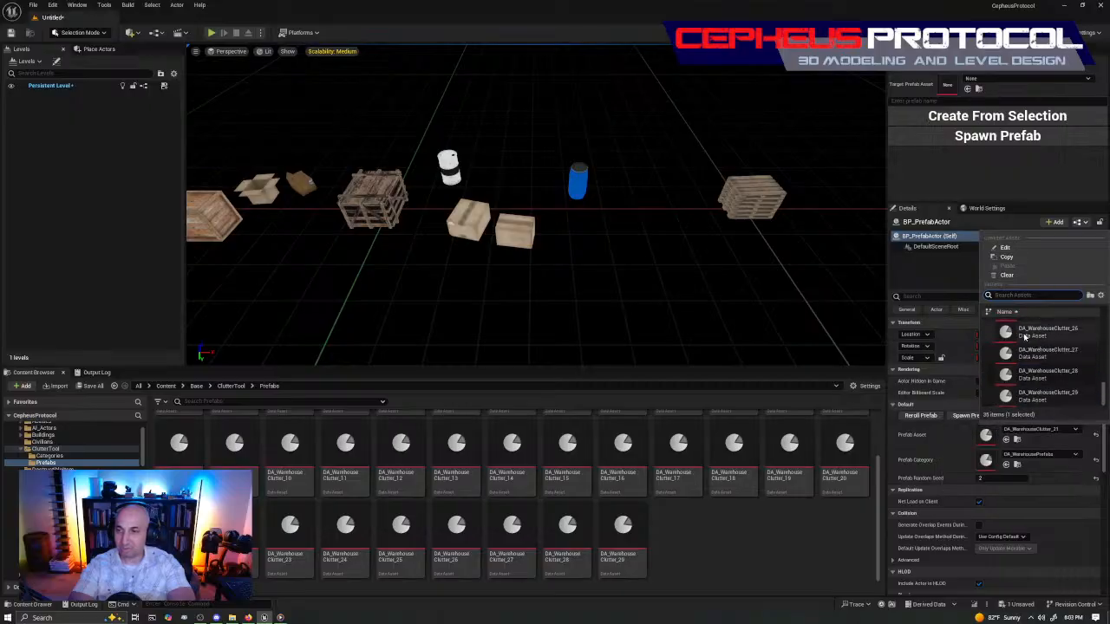
left_click(1028, 348)
key("f")
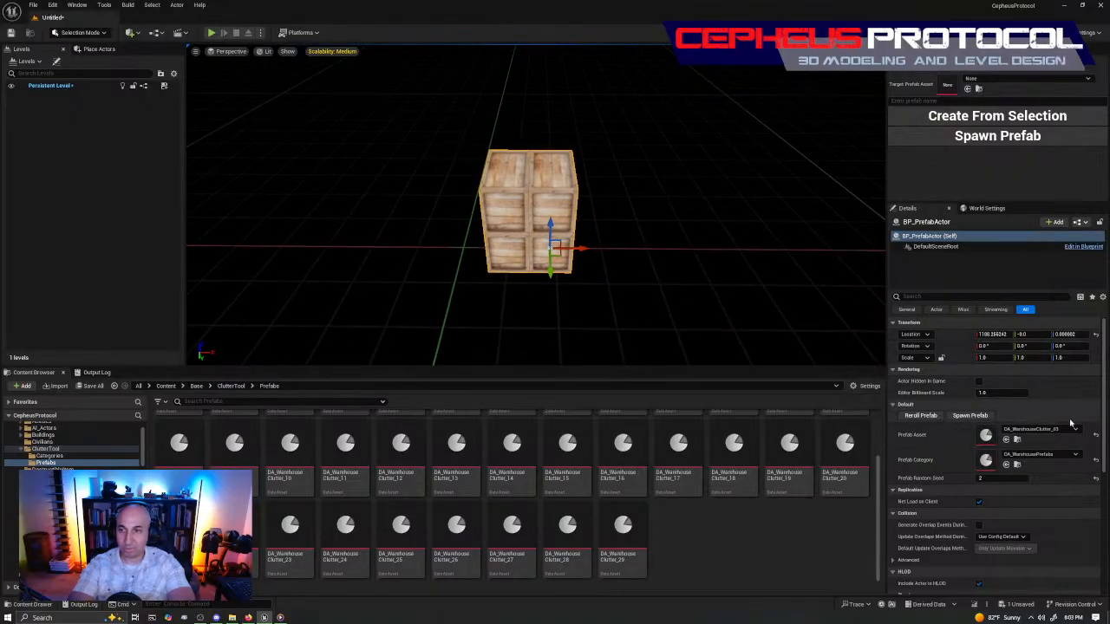
Try to switch the BP_PrefabActor's prefab asset to DA_WarehouseClutter_28.
left_click(1041, 429)
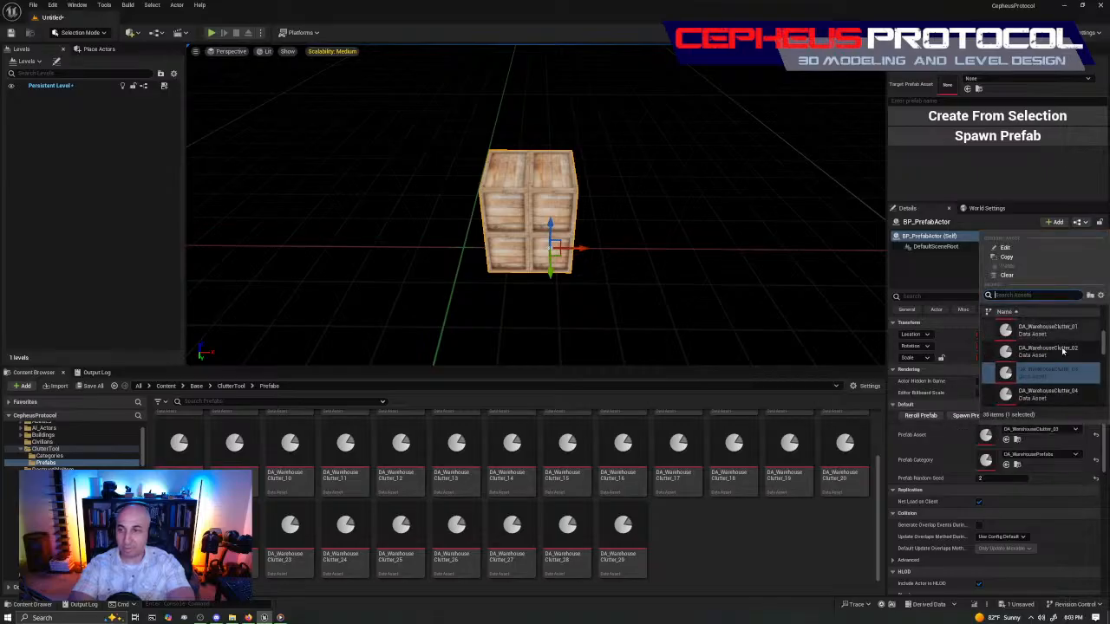
scroll(1071, 381, "down", 8)
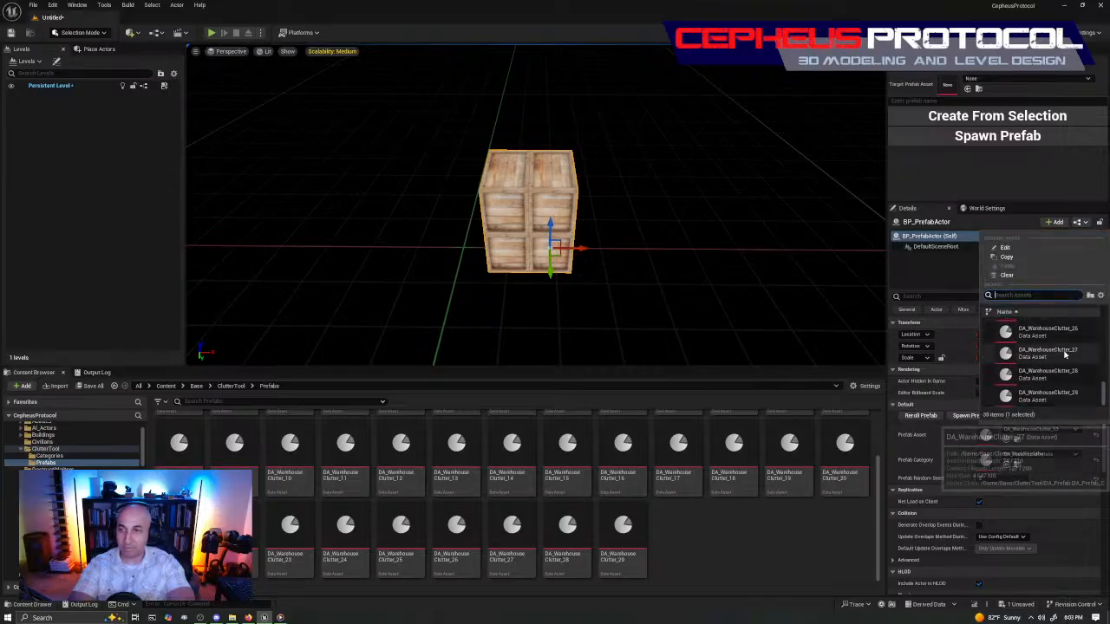
left_click(1047, 381)
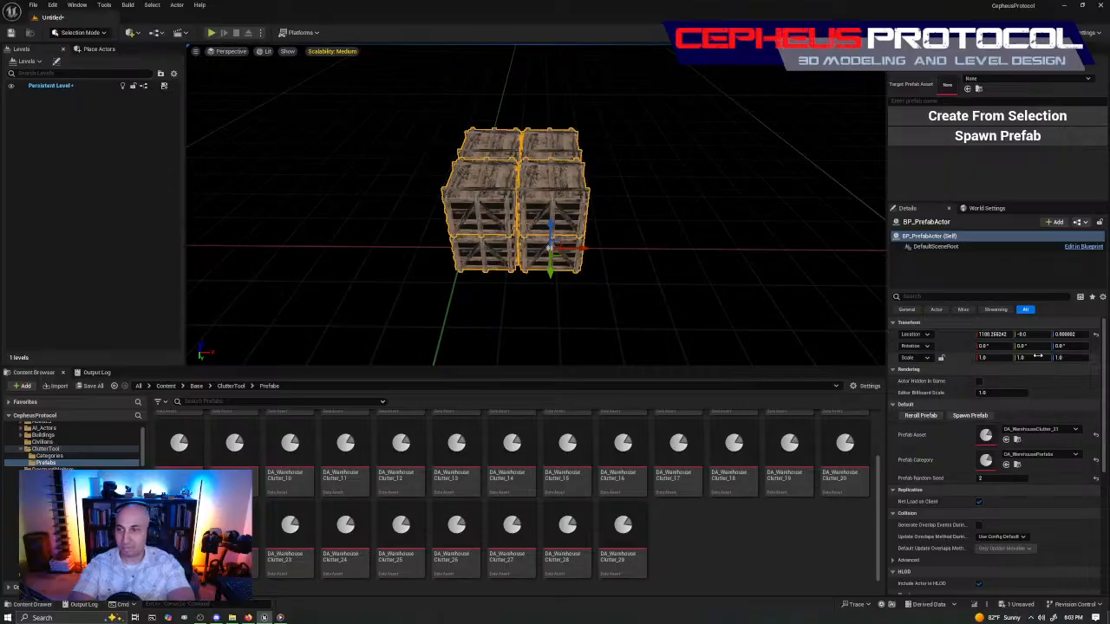
Try to assign DA_WarehouseClutter_29 as the BP_PrefabActor's prefab asset.
left_click(1040, 429)
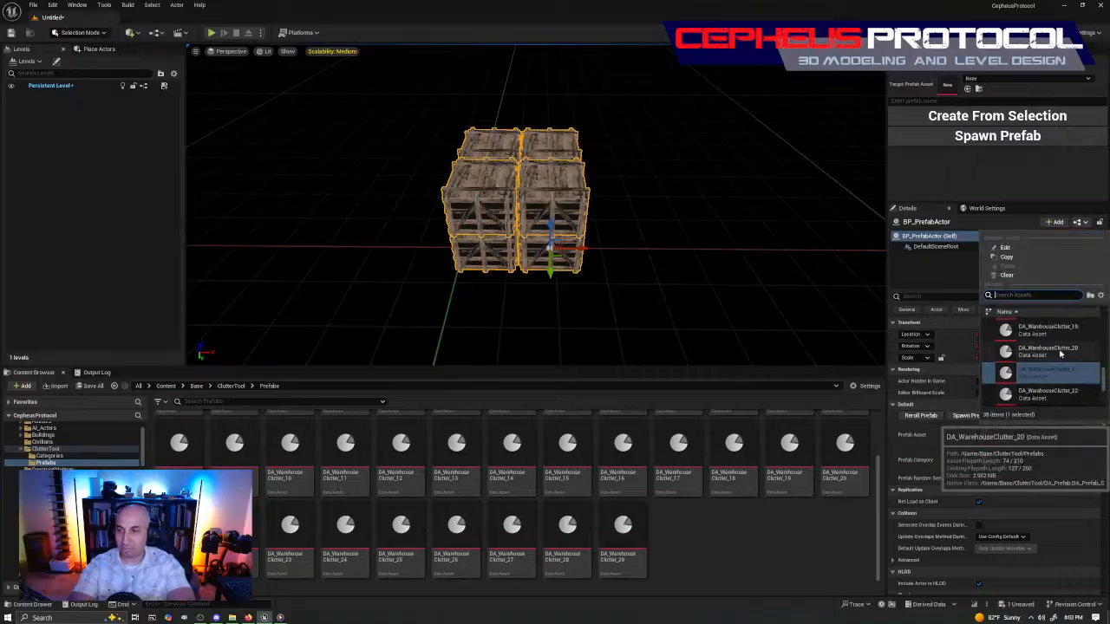
scroll(1078, 358, "down", 4)
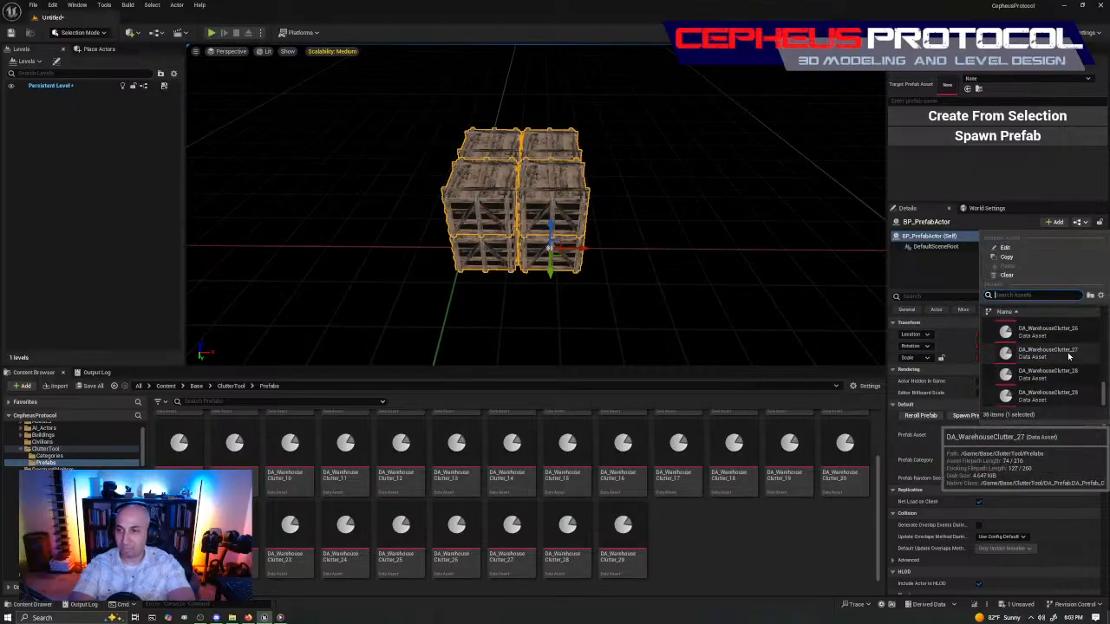
left_click(929, 271)
left_click(1056, 431)
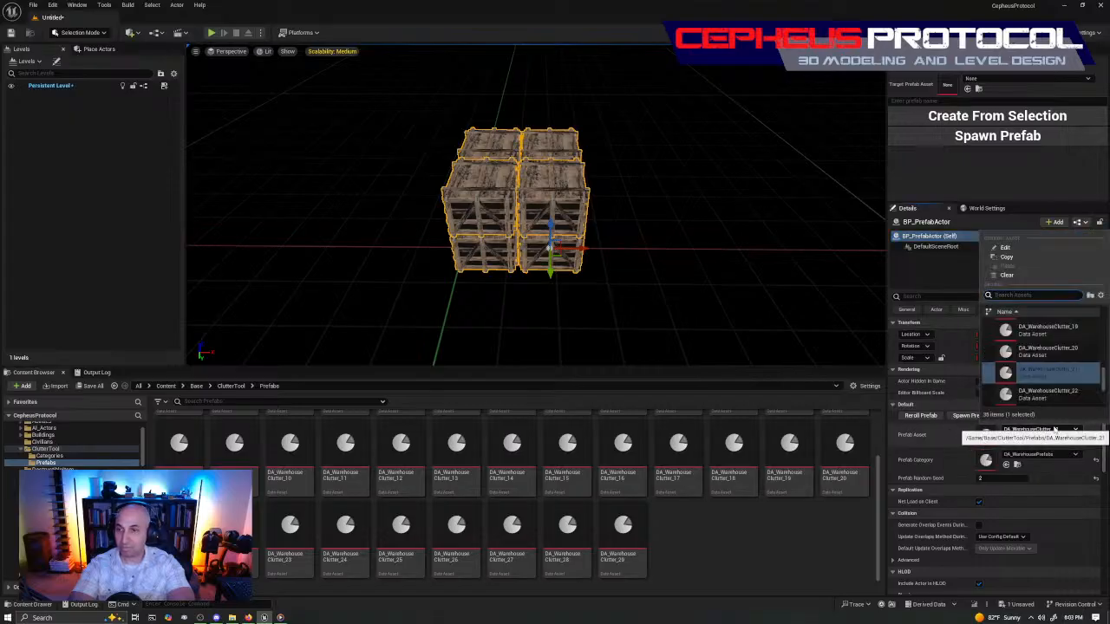
scroll(1065, 351, "down", 4)
scroll(1064, 351, "down", 1)
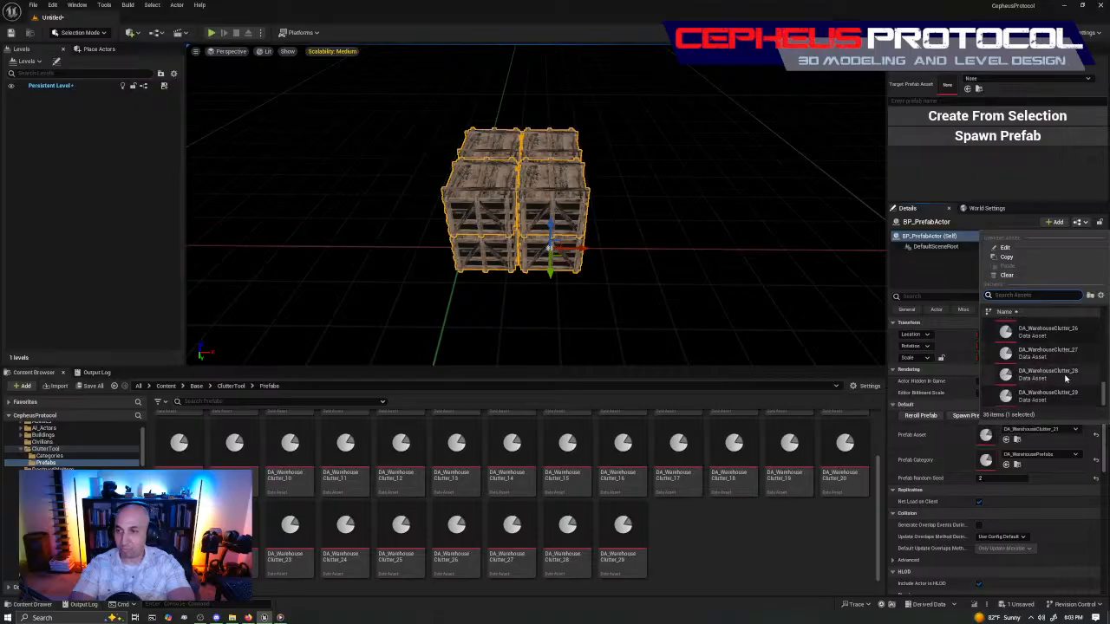
left_click(1060, 392)
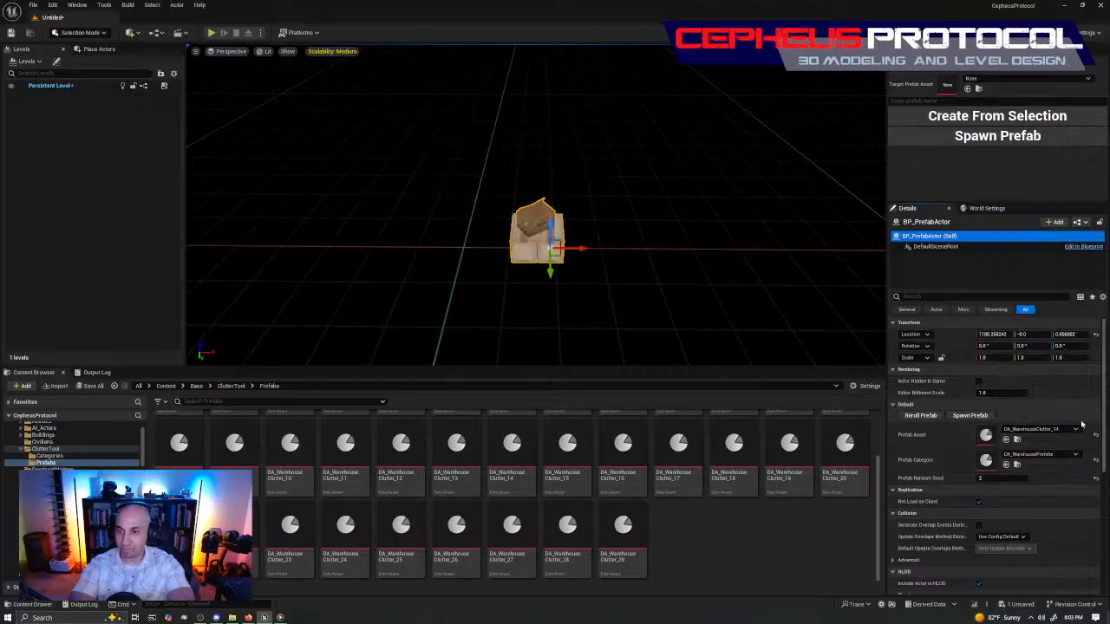
Retry assigning DA_WarehouseClutter_28 as the BP_PrefabActor's prefab asset twice.
left_click(1056, 430)
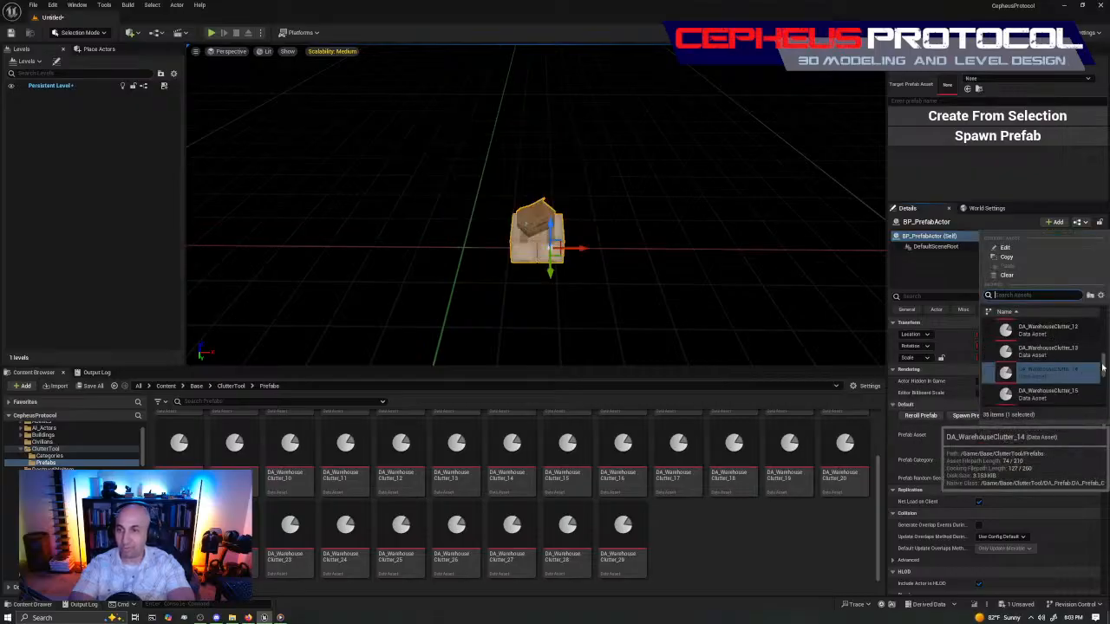
scroll(1062, 364, "down", 5)
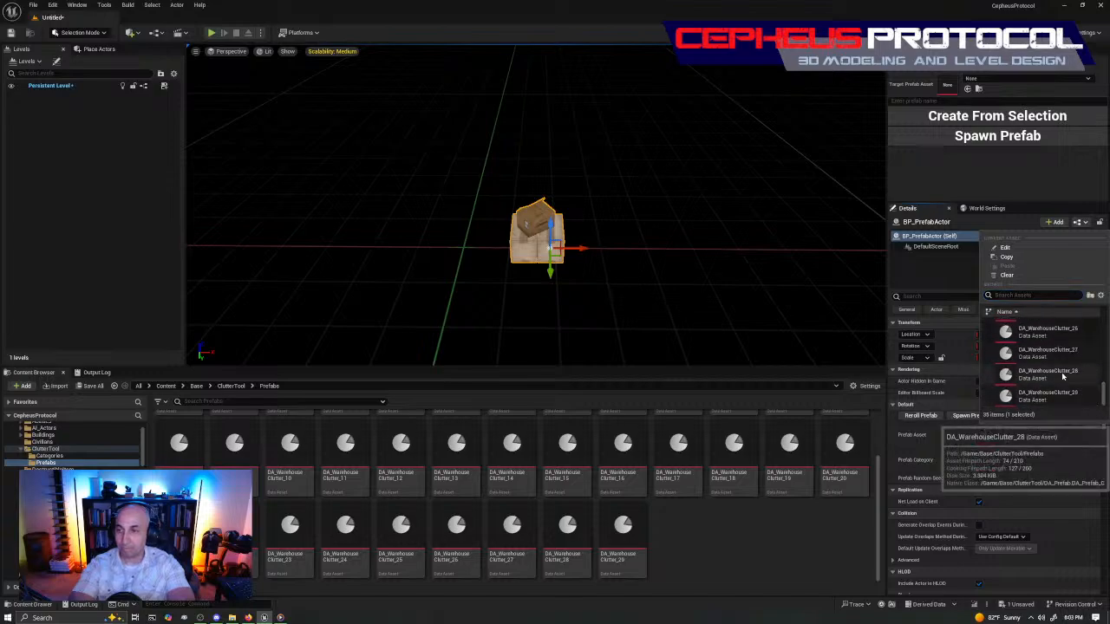
left_click(1070, 382)
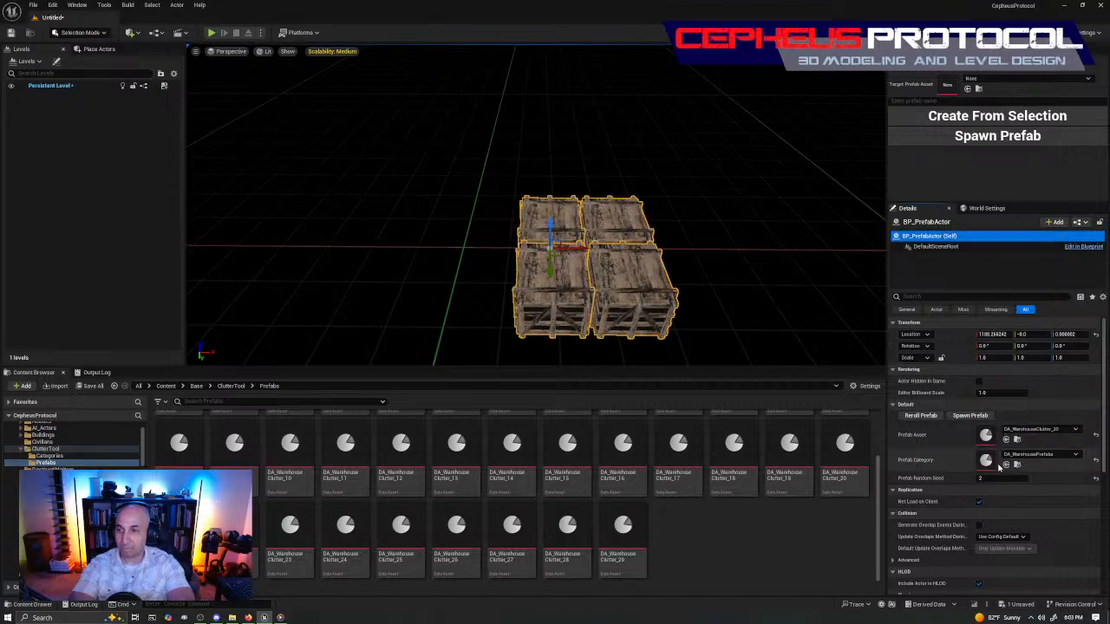
left_click(1074, 429)
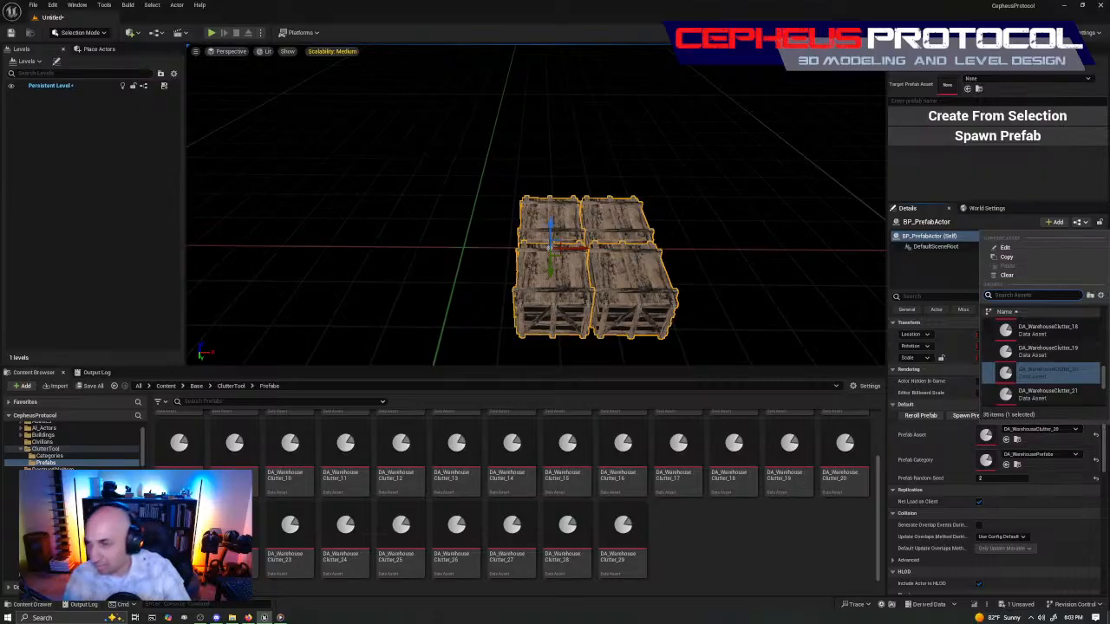
scroll(1105, 378, "up", 1)
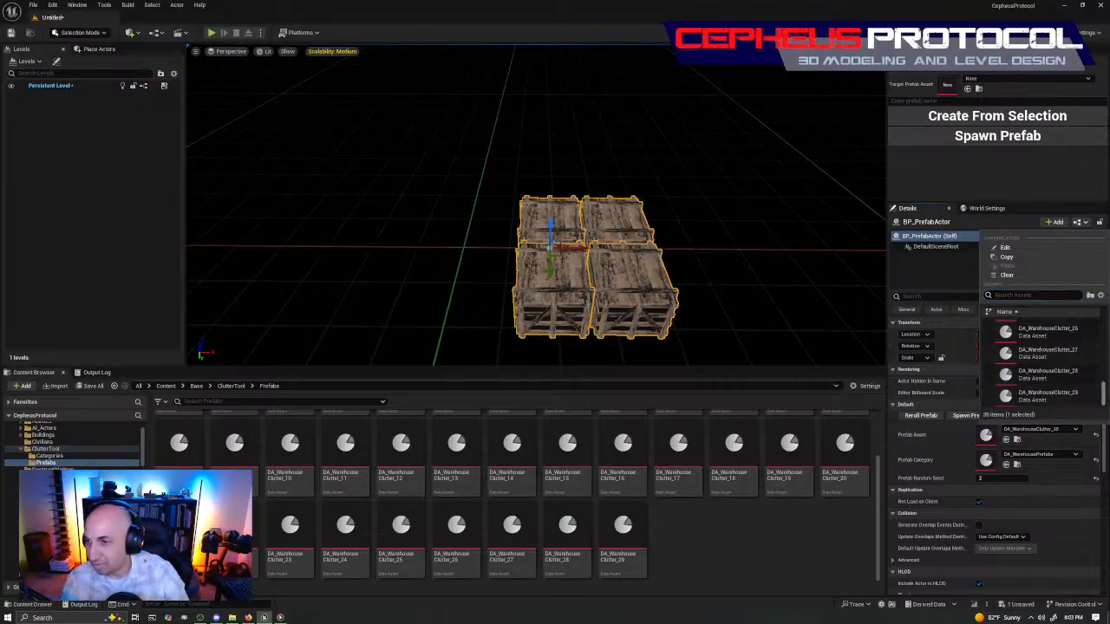
left_click(1066, 378)
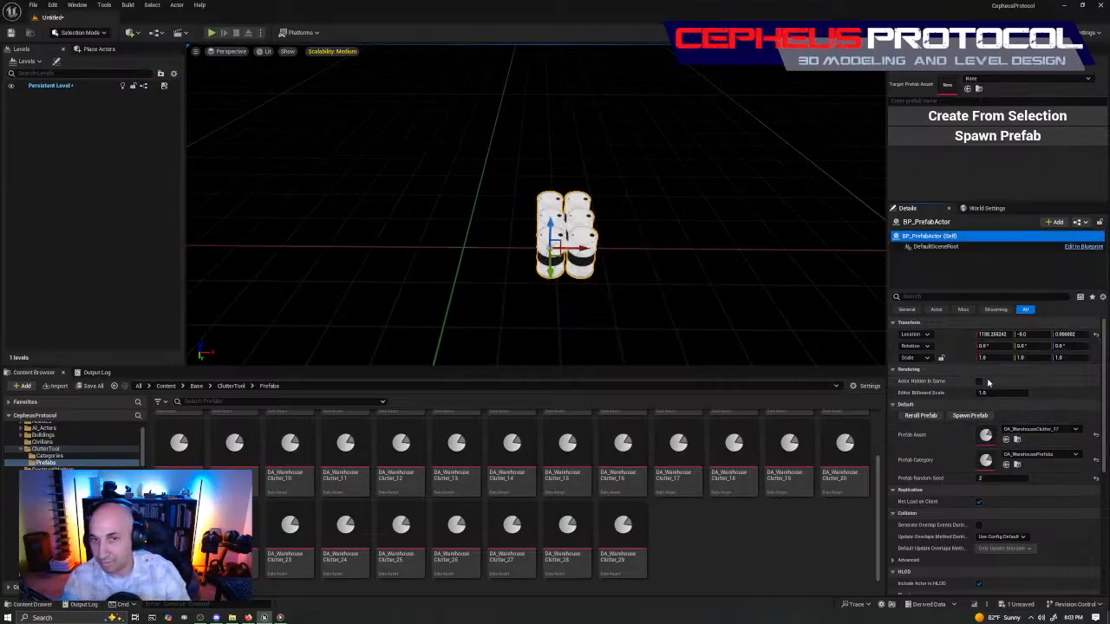
Reselect the BP_PrefabActor with the white barrels and clear its prefab category.
left_click(1074, 429)
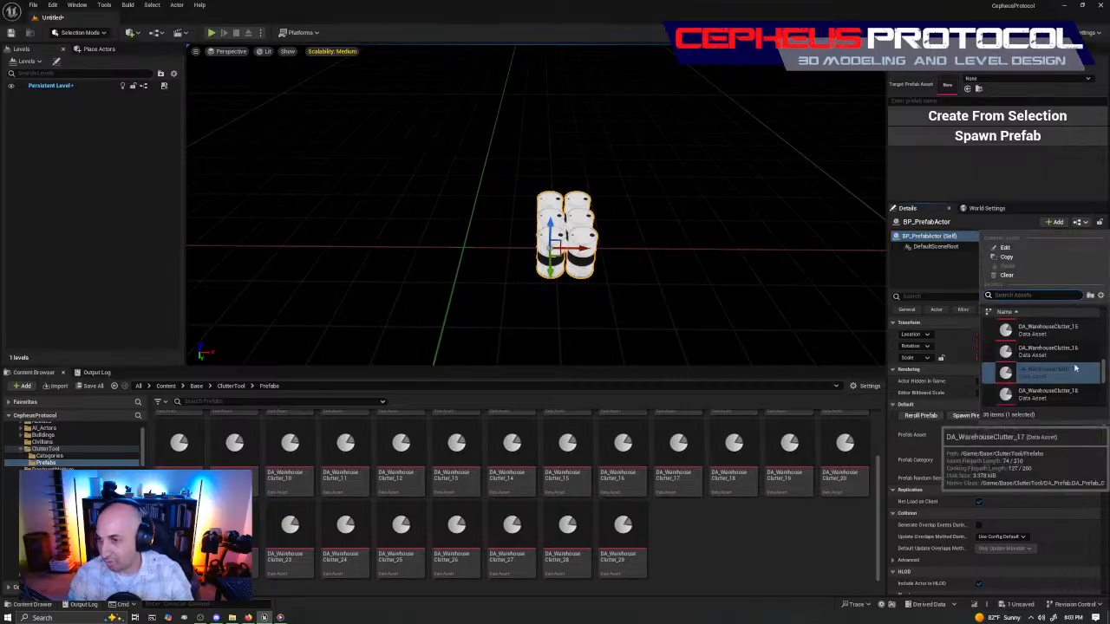
left_click(787, 315)
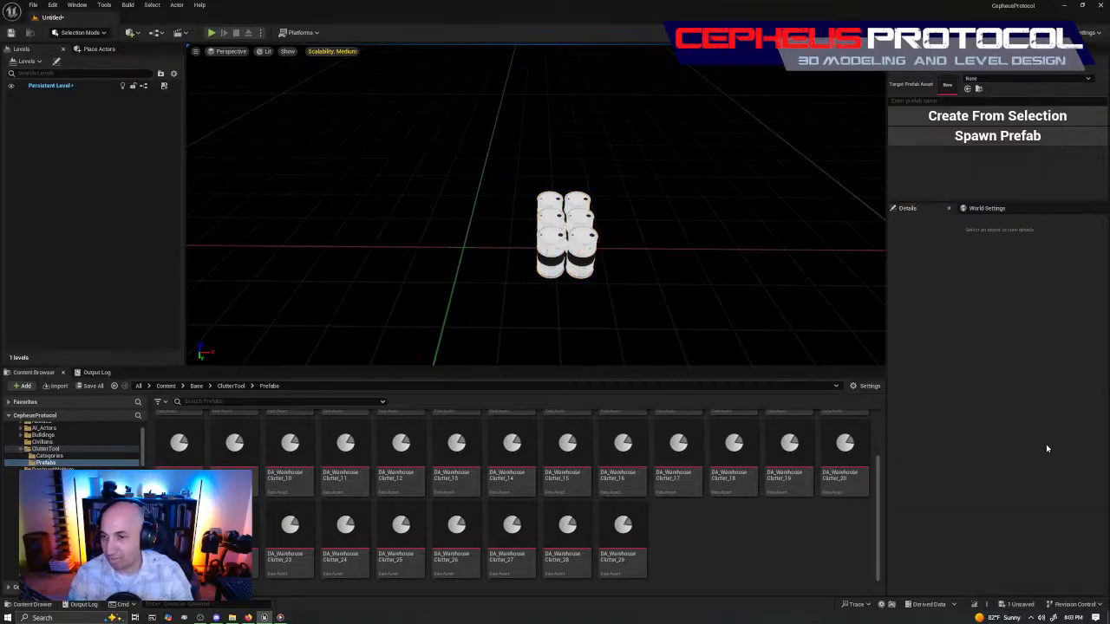
left_click(556, 236)
left_click(1074, 429)
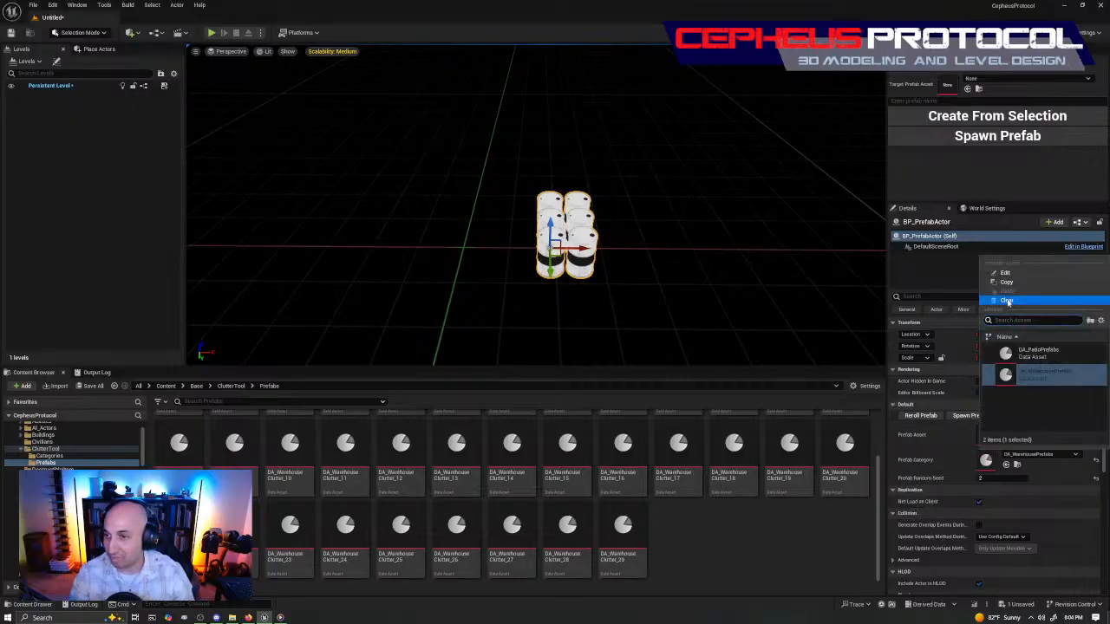
left_click(1008, 301)
Set the BP_PrefabActor's prefab asset to DA_WarehouseClutter_29.
left_click(1052, 429)
scroll(1067, 394, "down", 5)
left_click(1068, 396)
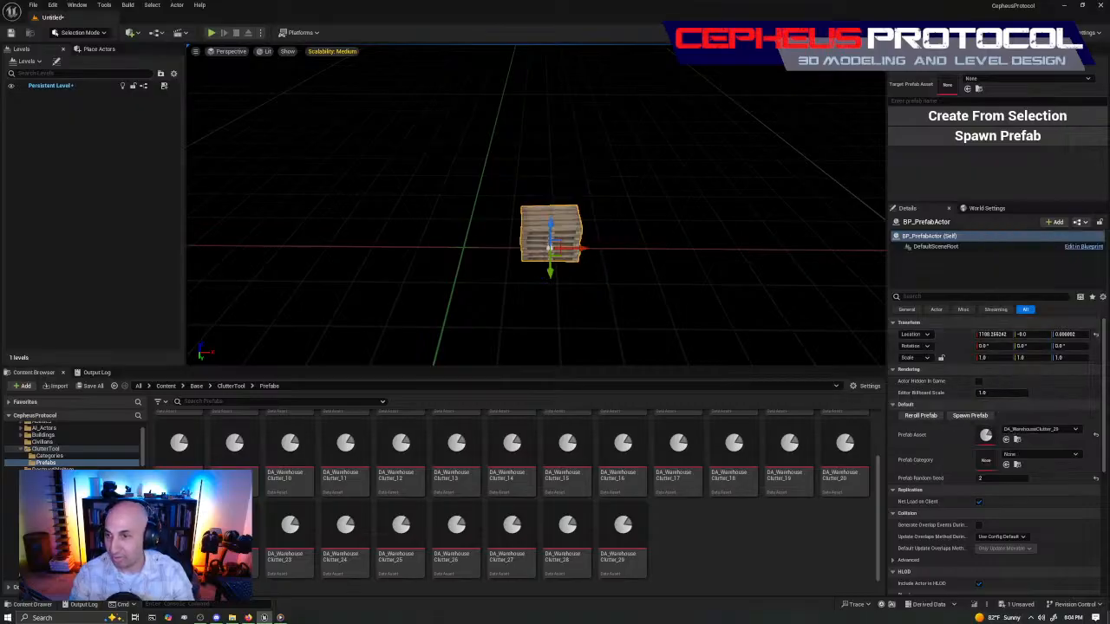
Change the BP_PrefabActor's prefab asset to DA_WarehouseClutter_28 and view it from another side.
left_click(1041, 429)
left_click(1061, 378)
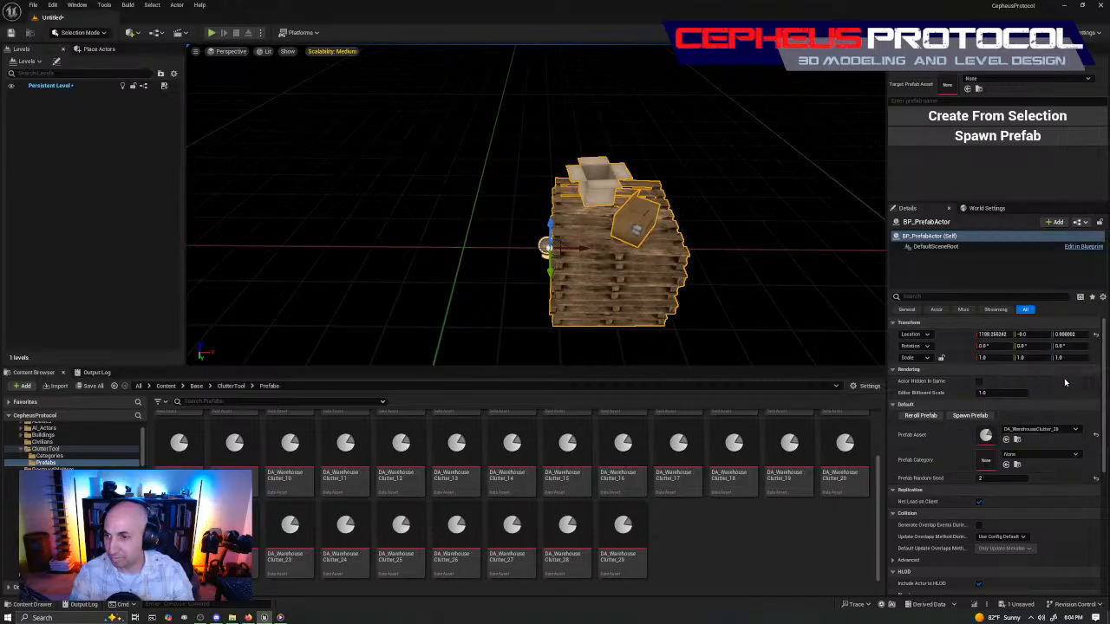
key("a")
right_click_drag(652, 300, 780, 300)
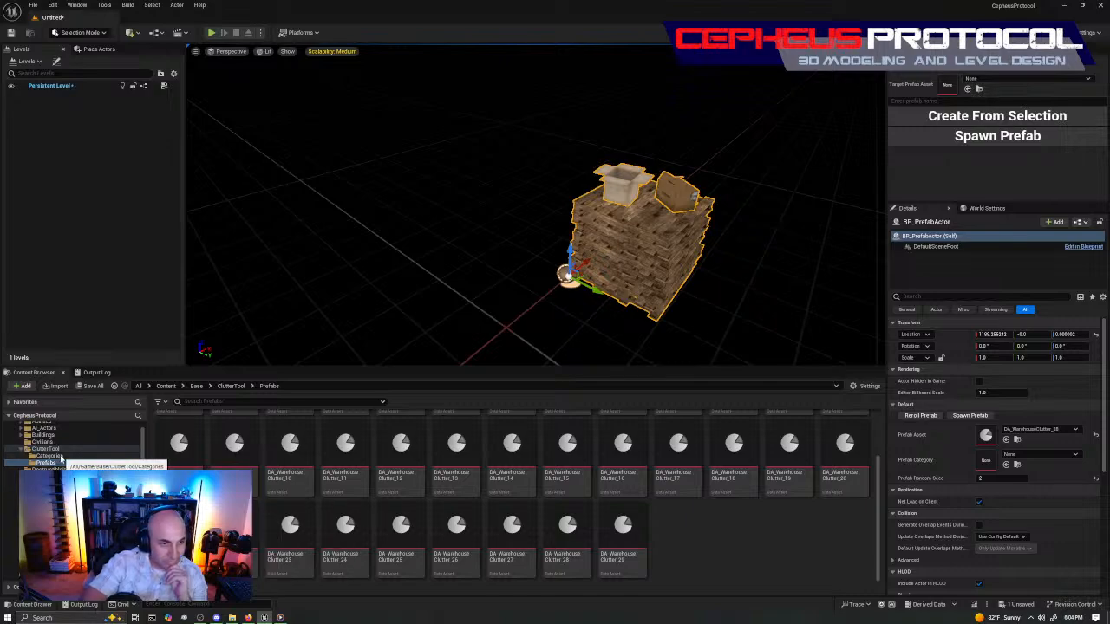
Open the DA_WarehousePrefabs asset from the ClutterTool Categories folder and look through its Prefabs array.
left_click(264, 617)
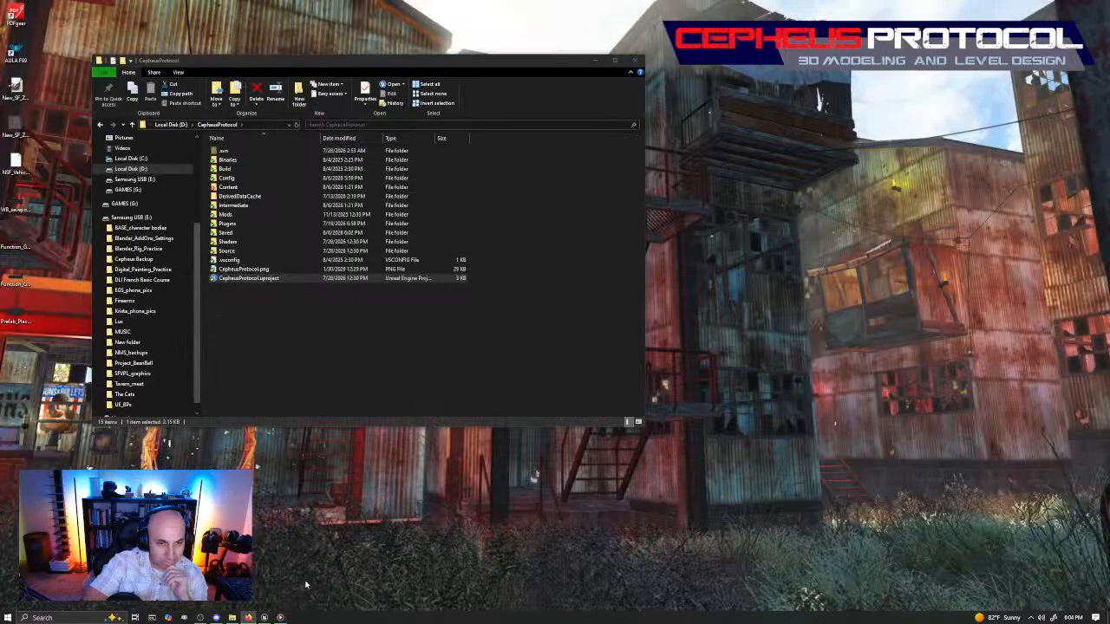
left_click(264, 617)
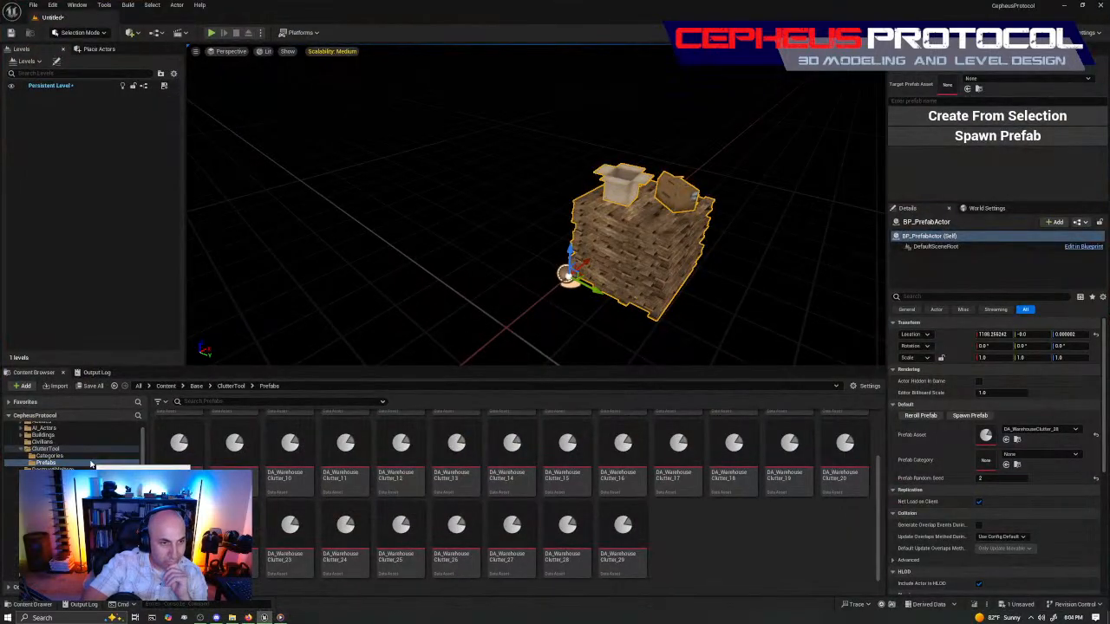
left_click(50, 455)
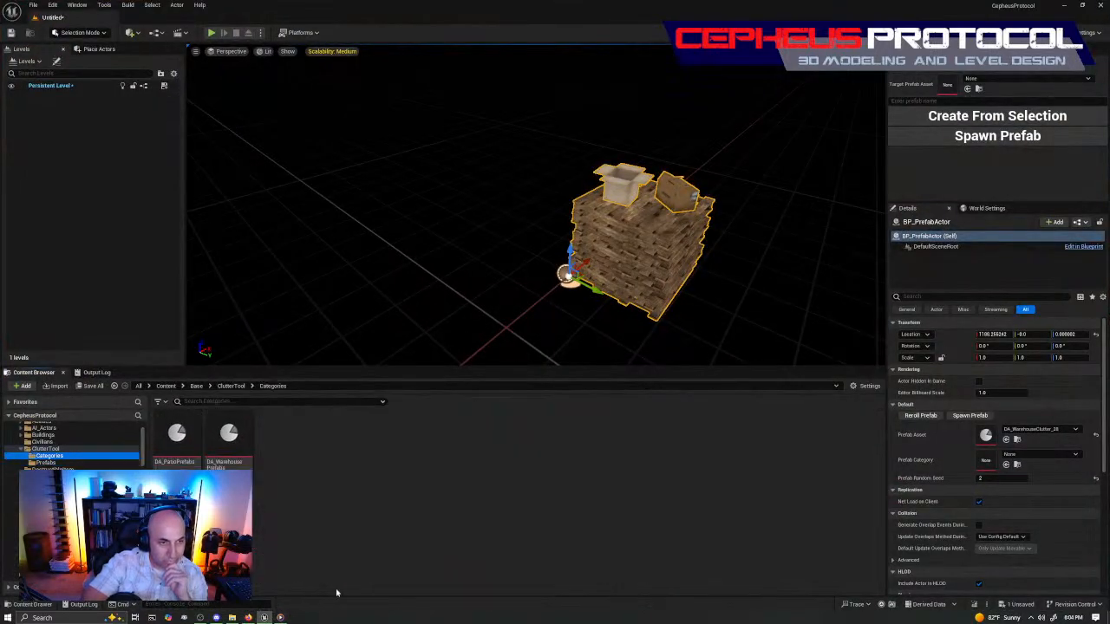
double_click(228, 437)
scroll(601, 371, "down", 1)
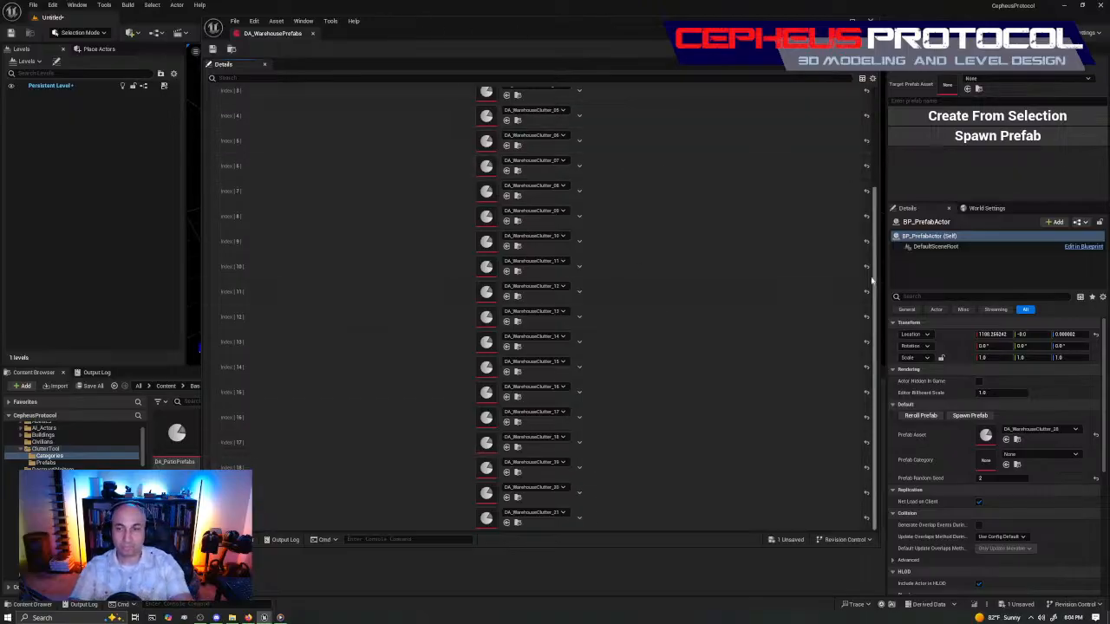
scroll(565, 209, "up", 3)
Add nine empty elements to the Prefabs array of DA_WarehousePrefabs.
left_click(533, 103)
scroll(599, 199, "down", 3)
scroll(602, 200, "up", 3)
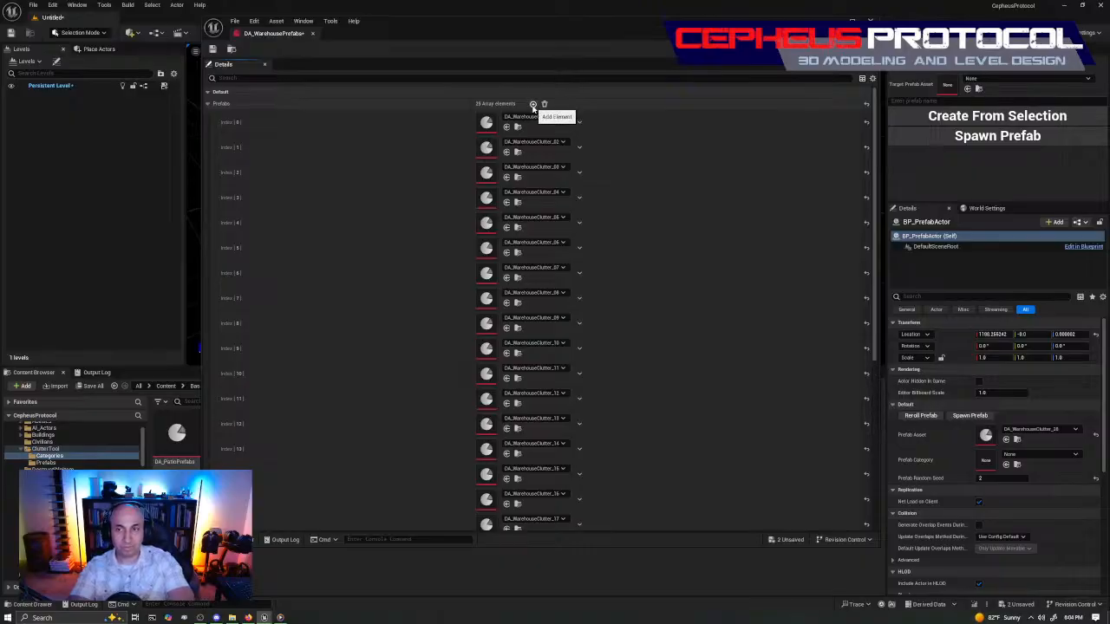
scroll(604, 282, "down", 5)
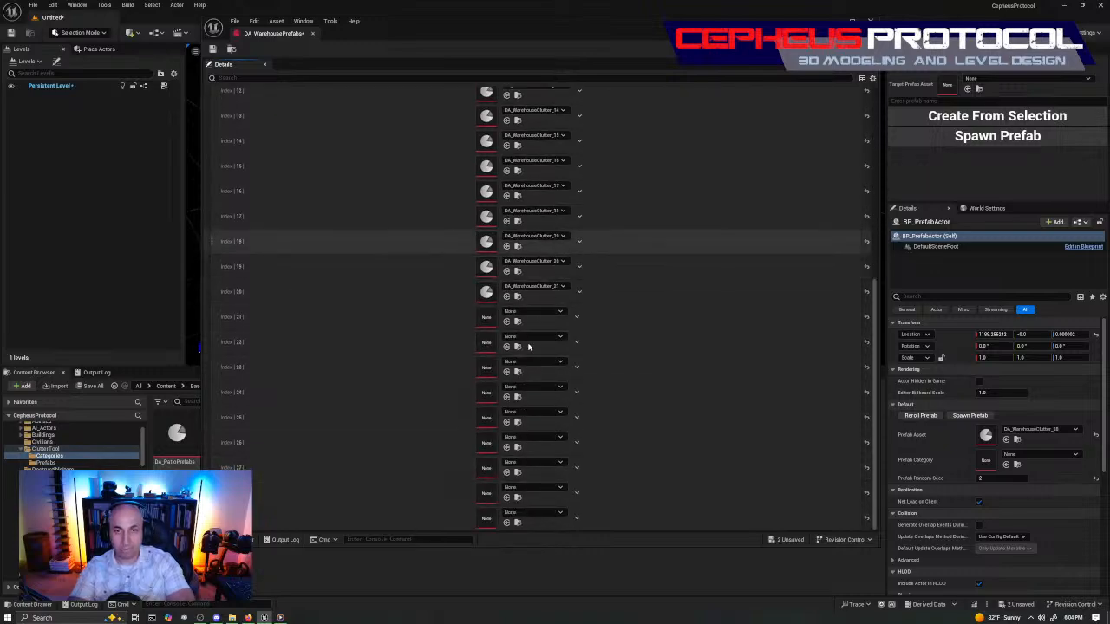
Assign DA_WarehouseClutter_22 to array index 21 and DA_WarehouseClutter_23 to index 22.
left_click(560, 314)
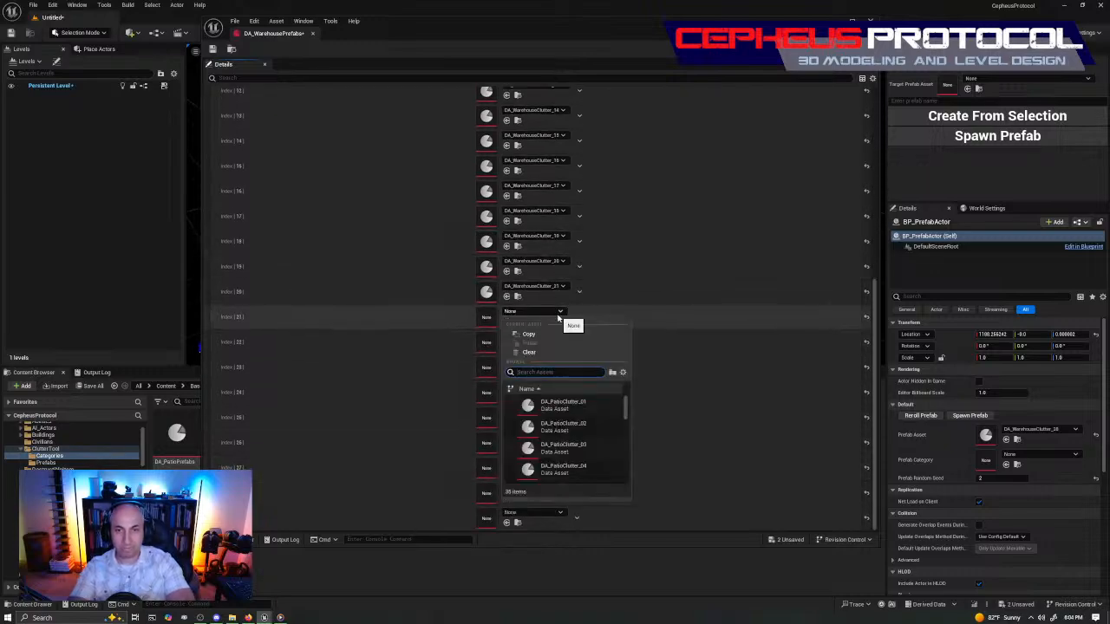
scroll(597, 453, "down", 3)
scroll(596, 453, "down", 4)
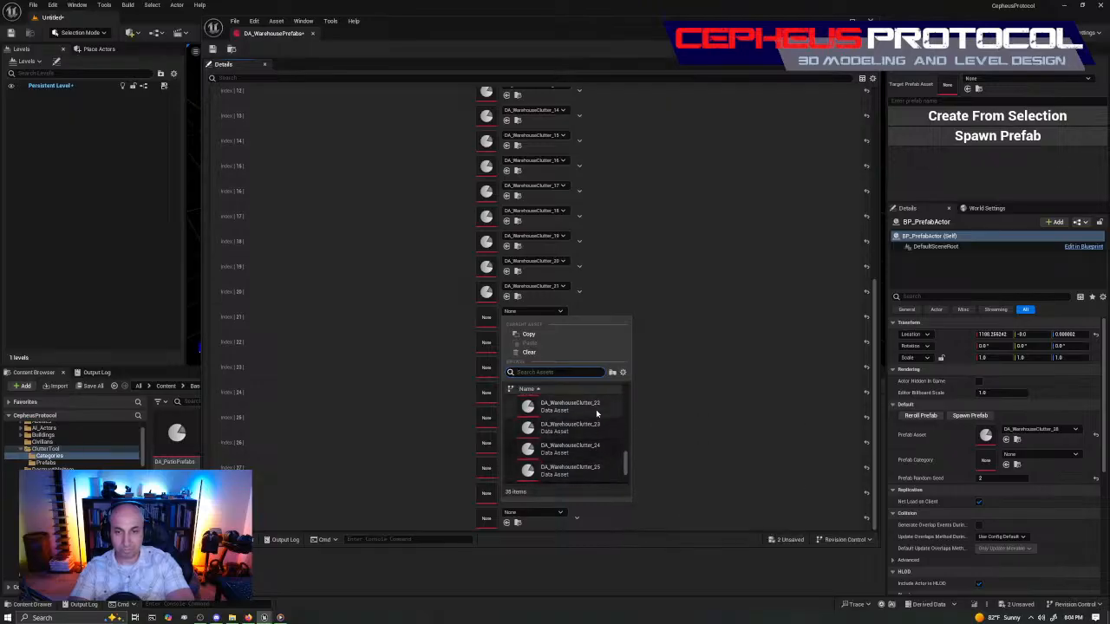
left_click(568, 406)
left_click(562, 338)
scroll(602, 464, "down", 6)
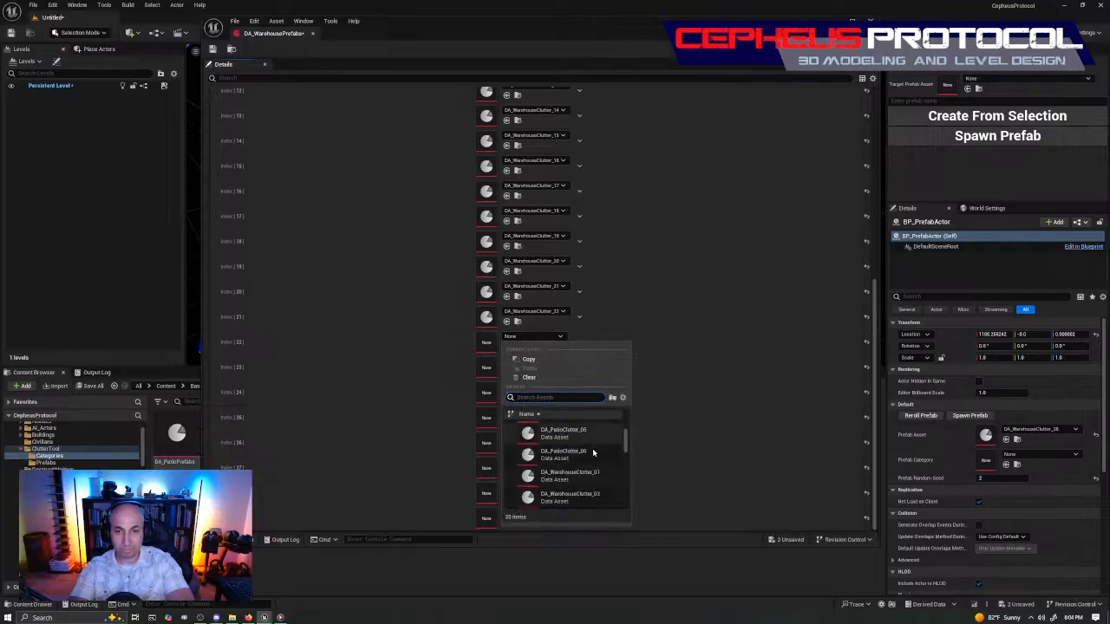
scroll(602, 462, "down", 2)
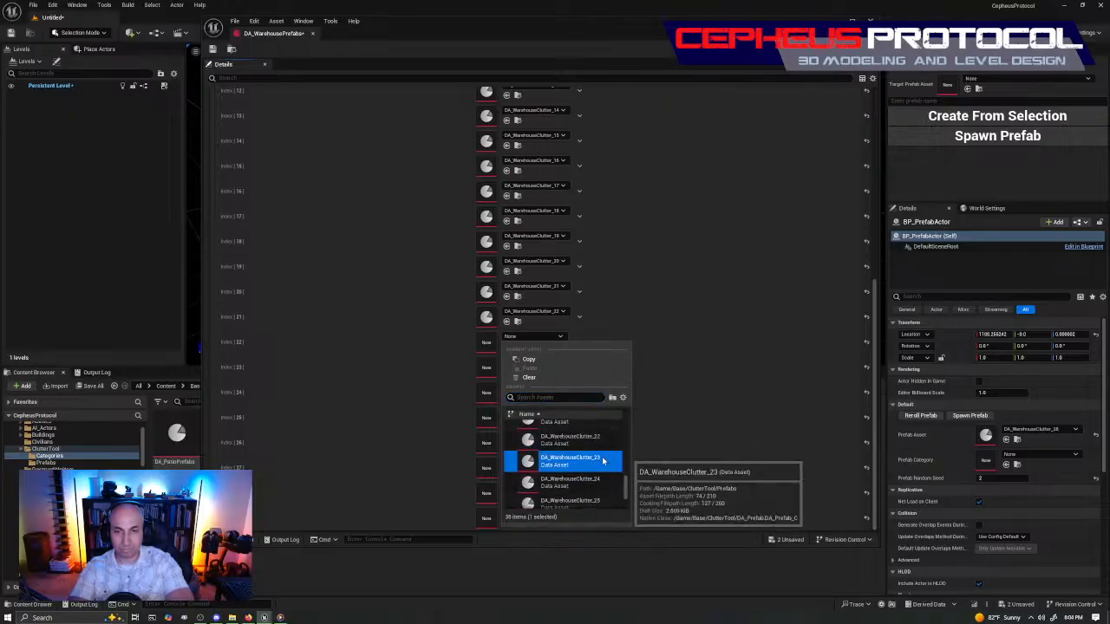
left_click(570, 458)
Assign DA_WarehouseClutter_24 to array index 23 and DA_WarehouseClutter_25 to index 24.
left_click(562, 363)
scroll(593, 460, "down", 8)
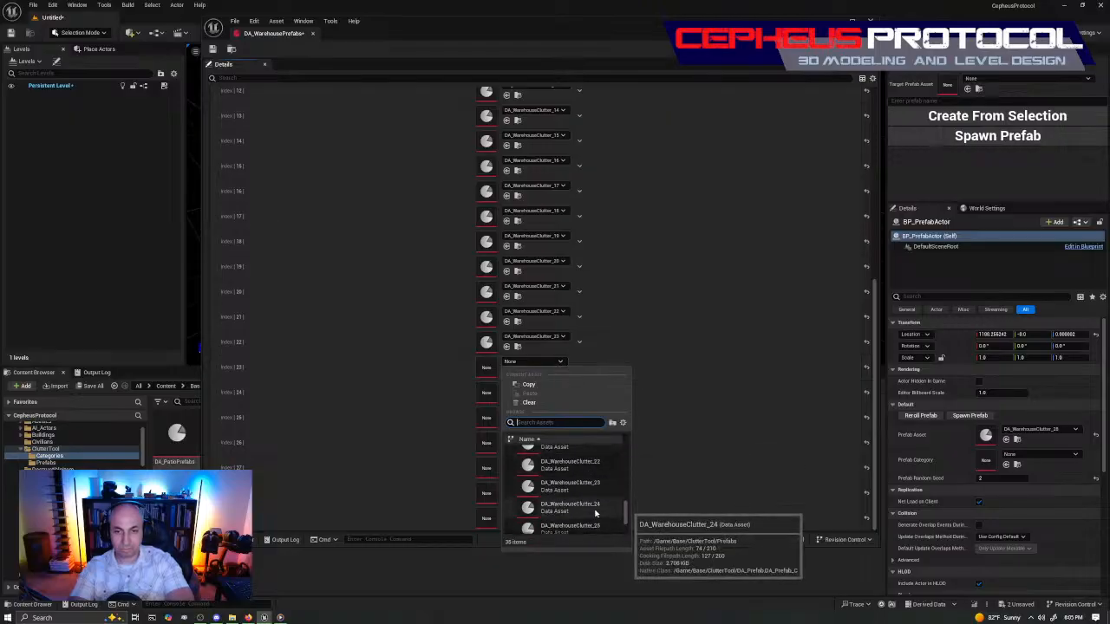
left_click(595, 510)
left_click(562, 388)
scroll(610, 487, "down", 2)
scroll(609, 487, "down", 6)
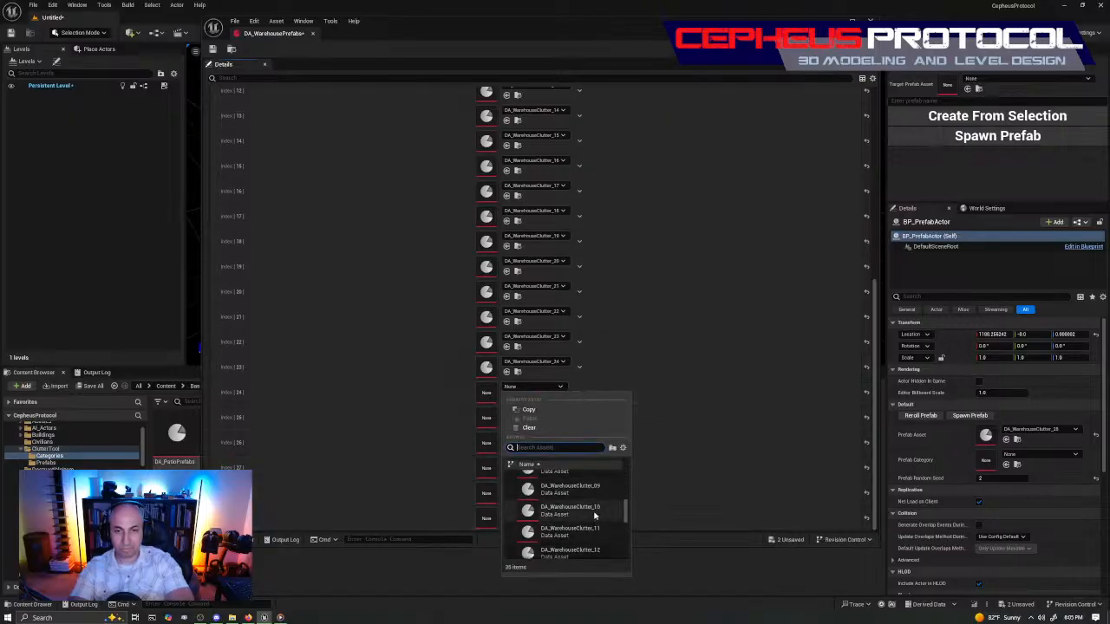
left_click(607, 527)
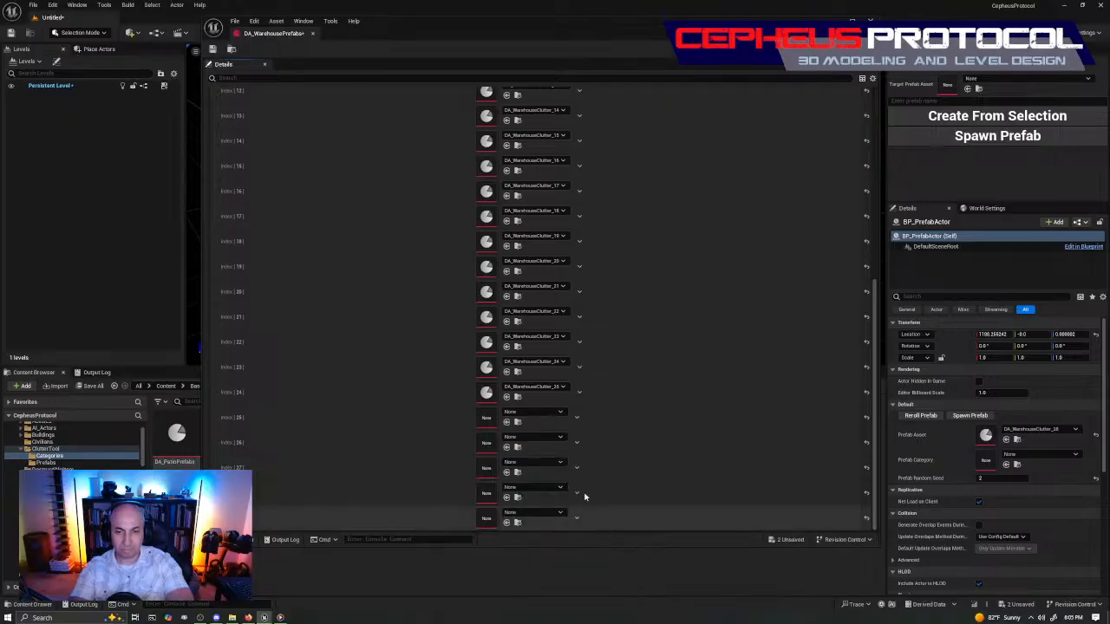
Assign DA_WarehouseClutter_26 to array index 25 of the Prefabs array.
left_click(562, 411)
scroll(587, 542, "down", 4)
scroll(587, 542, "down", 10)
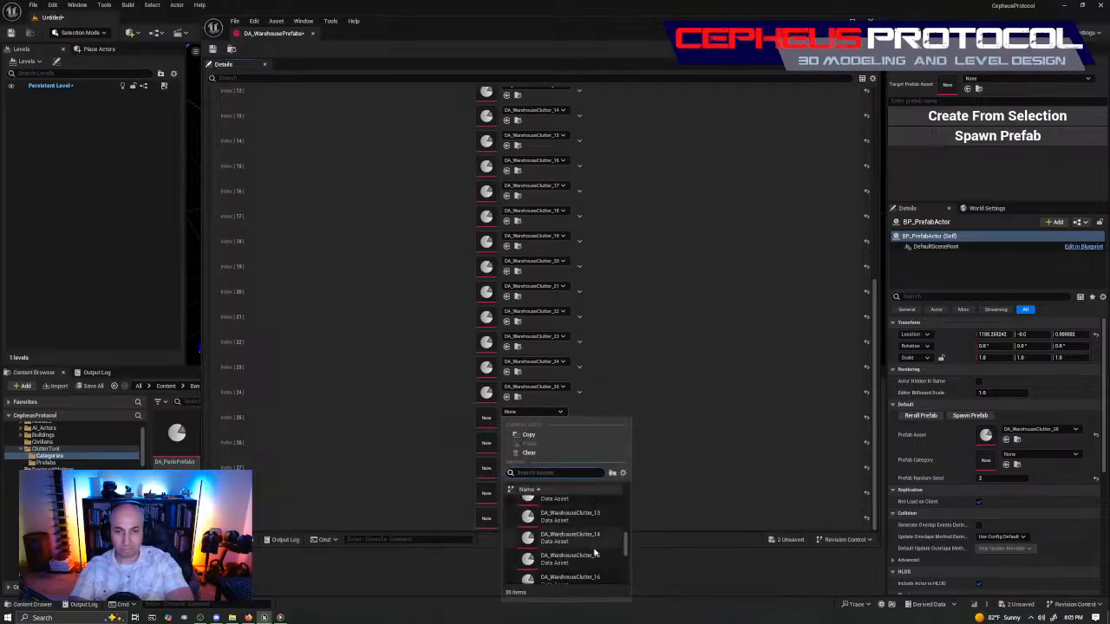
left_click(590, 507)
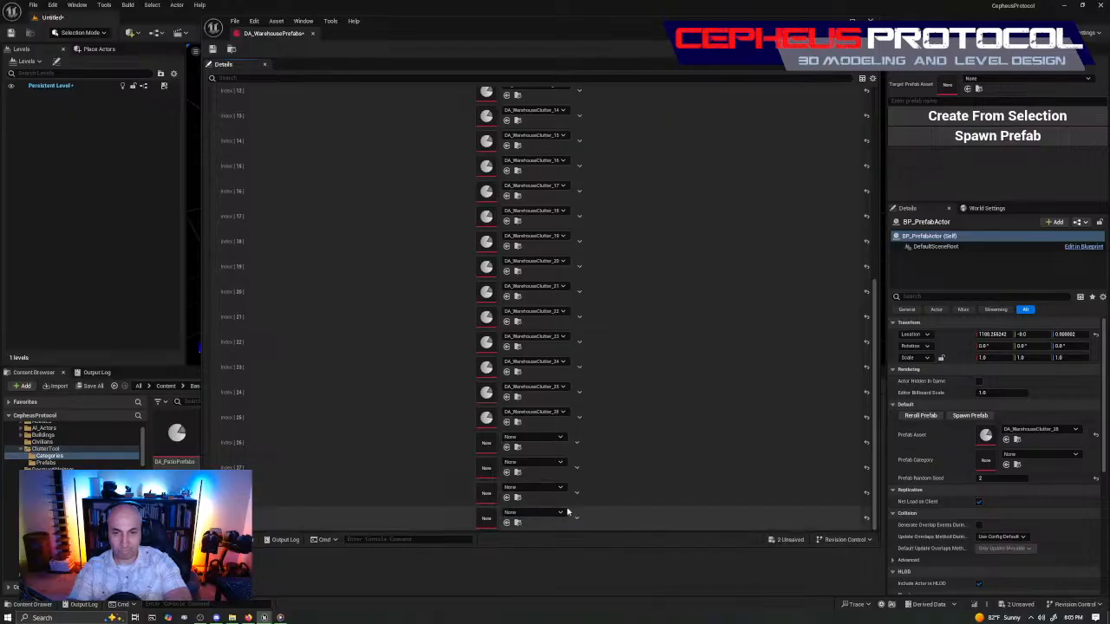
Assign DA_WarehouseClutter_27 to array index 26 and DA_WarehouseClutter_28 to index 27 of the Prefabs array.
left_click(559, 439)
scroll(581, 373, "down", 5)
scroll(592, 387, "down", 8)
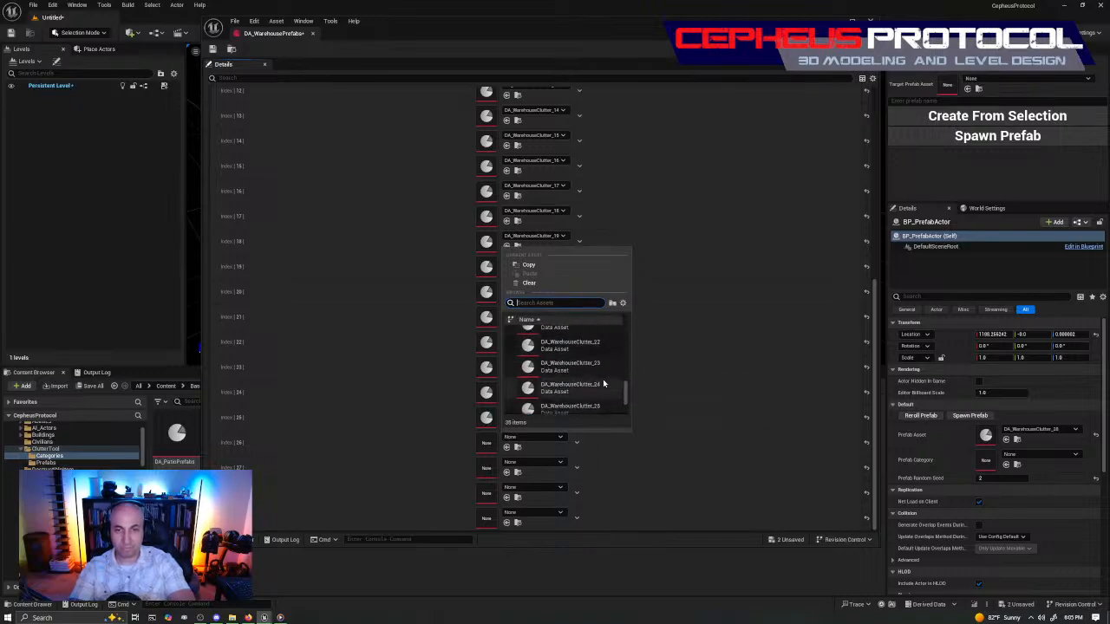
left_click(595, 367)
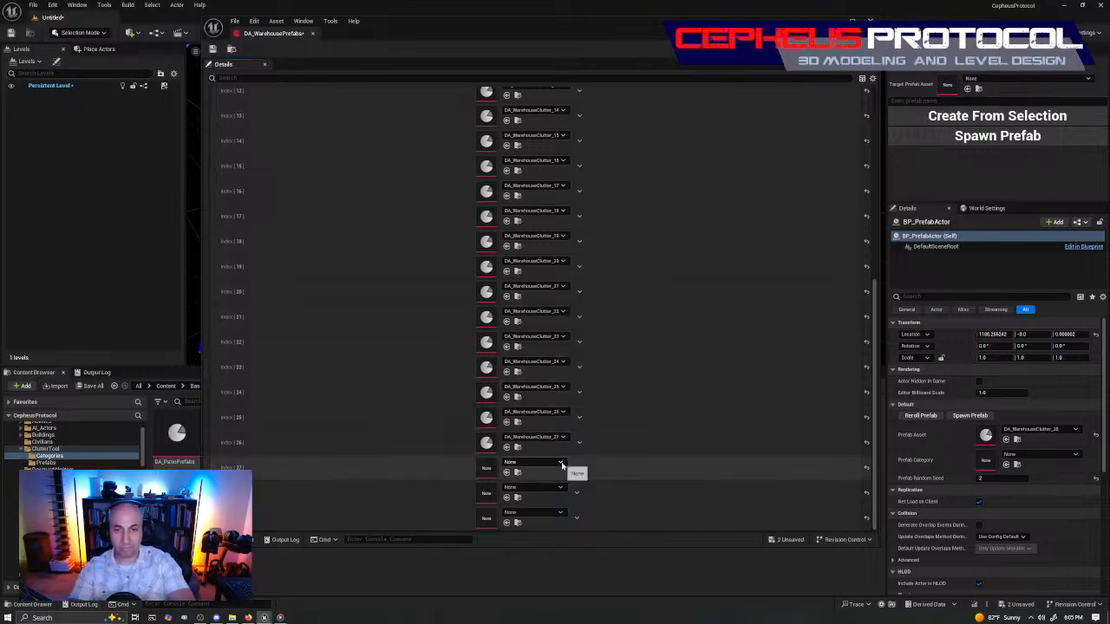
left_click(562, 462)
scroll(603, 406, "down", 5)
scroll(603, 405, "down", 8)
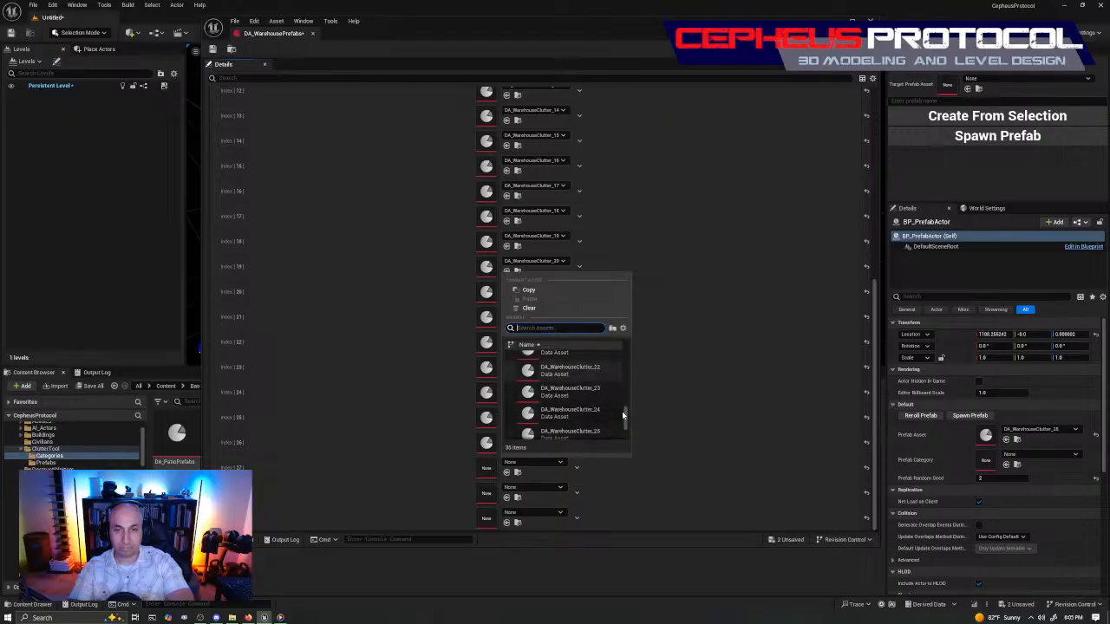
left_click(572, 429)
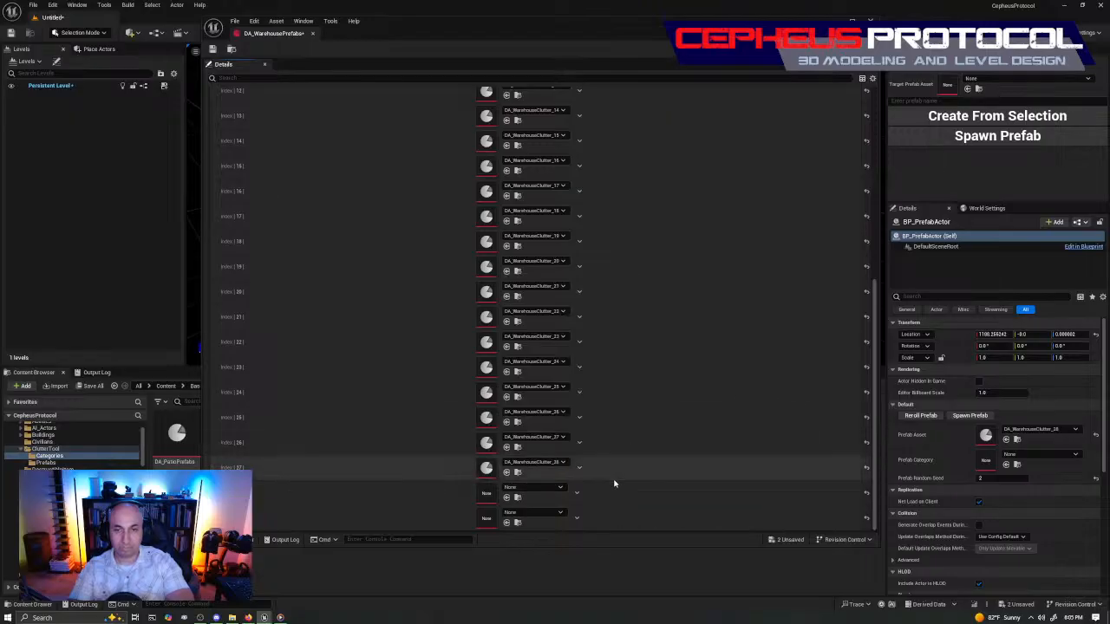
Assign DA_WarehouseClutter_29 to array index 28 and move the asset editor window away from the level viewport.
left_click(561, 489)
scroll(604, 425, "down", 12)
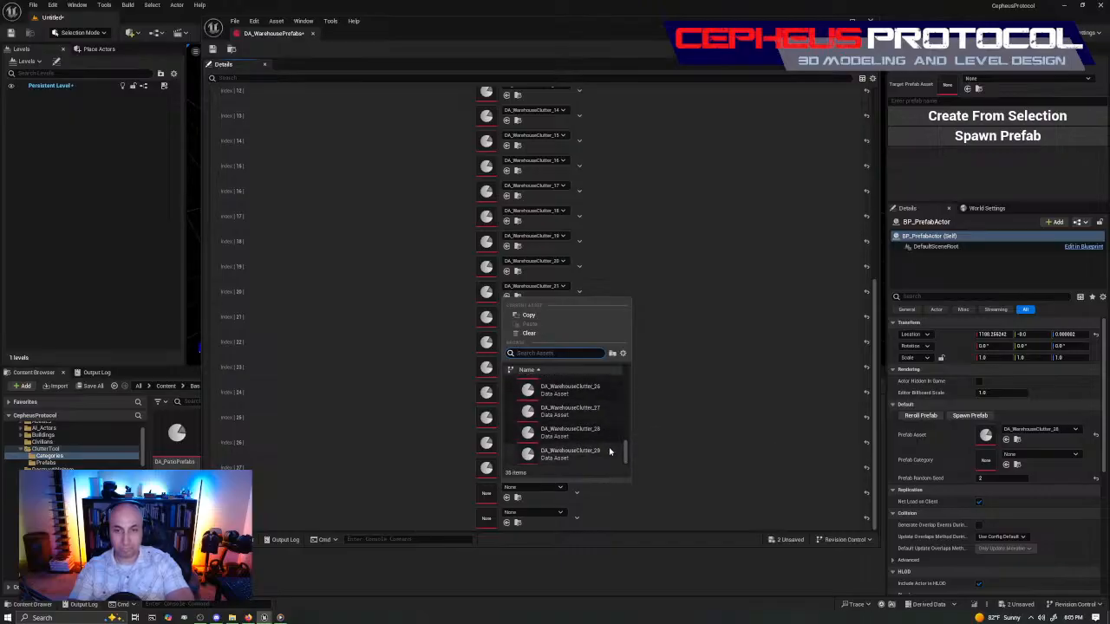
left_click(607, 452)
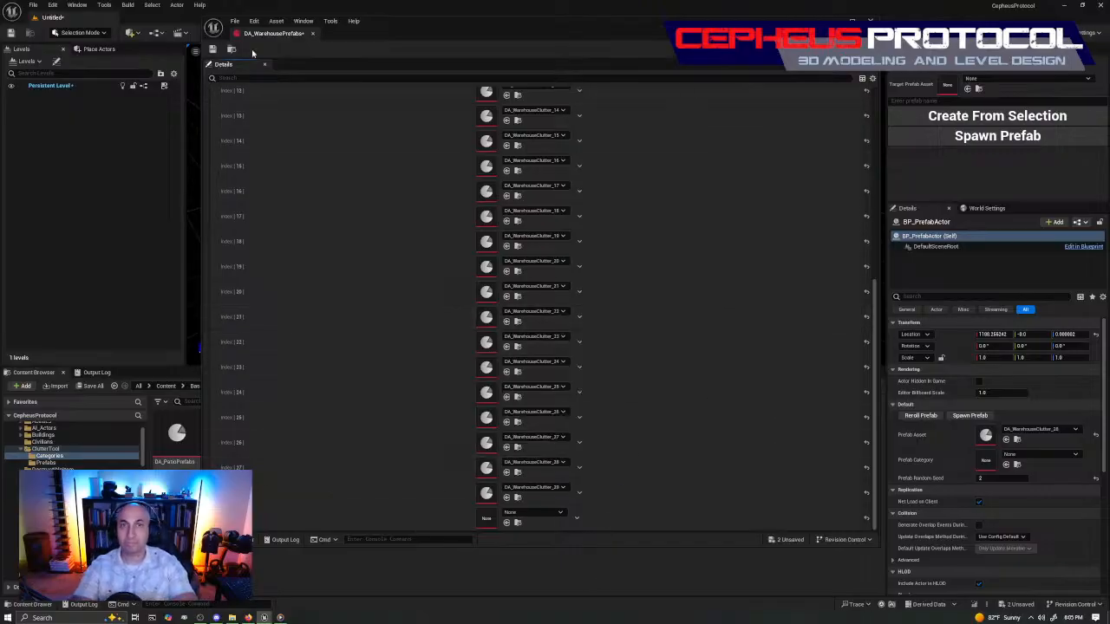
left_click_drag(587, 29, 0, 174)
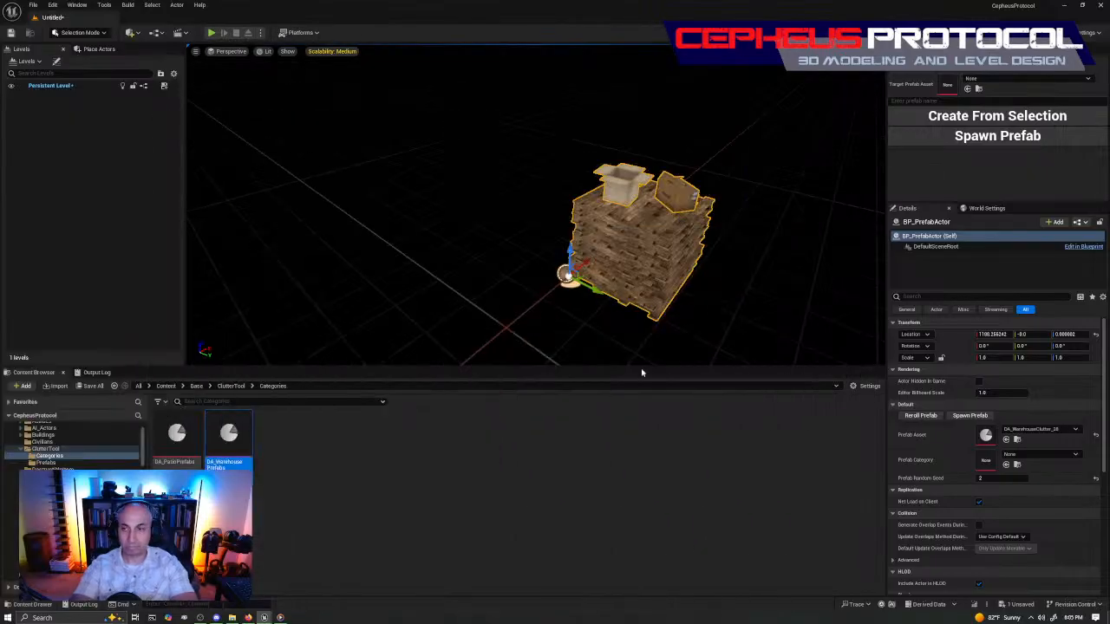
Load DA_WarehouseClutter_27 as the prefab actor's Prefab Asset and examine the clutter from several angles.
right_click_drag(738, 227, 865, 234)
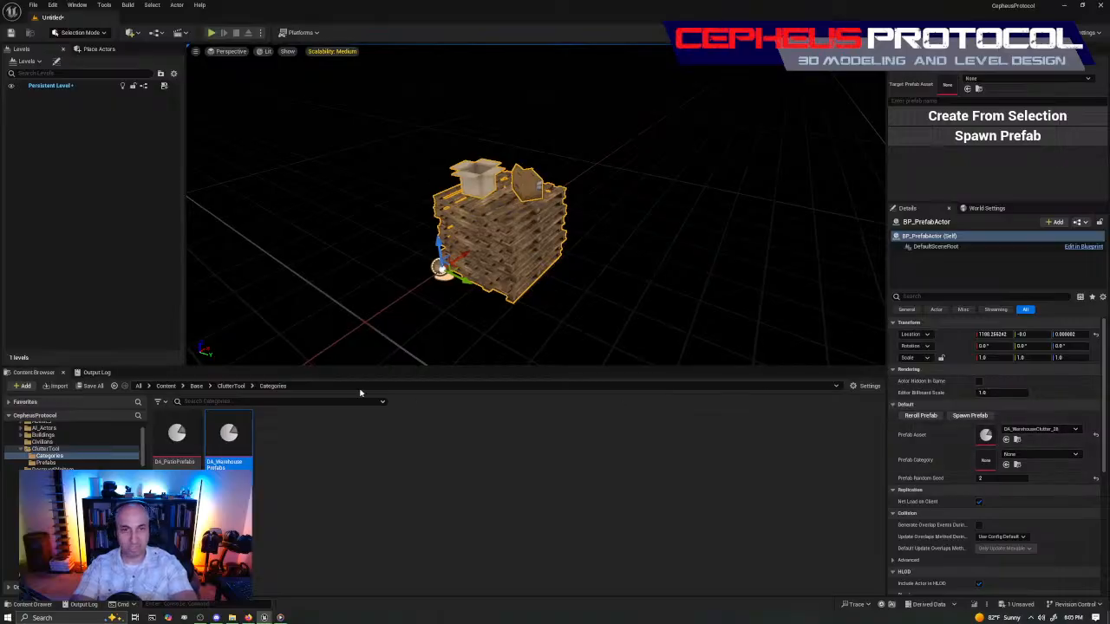
left_click(1040, 429)
scroll(1080, 361, "up", 1)
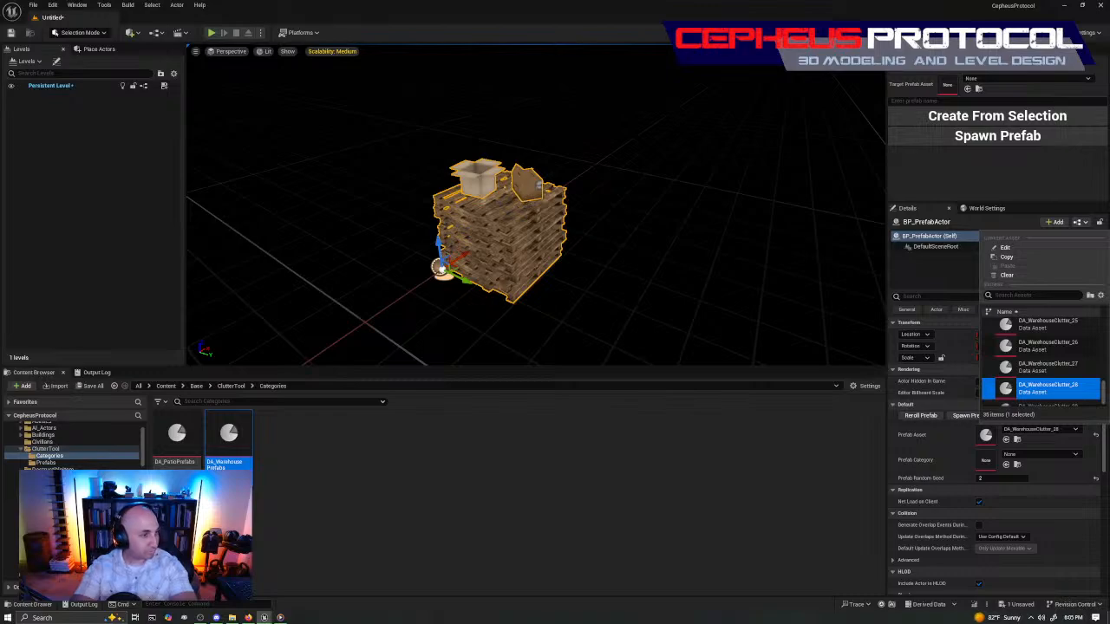
left_click(539, 185)
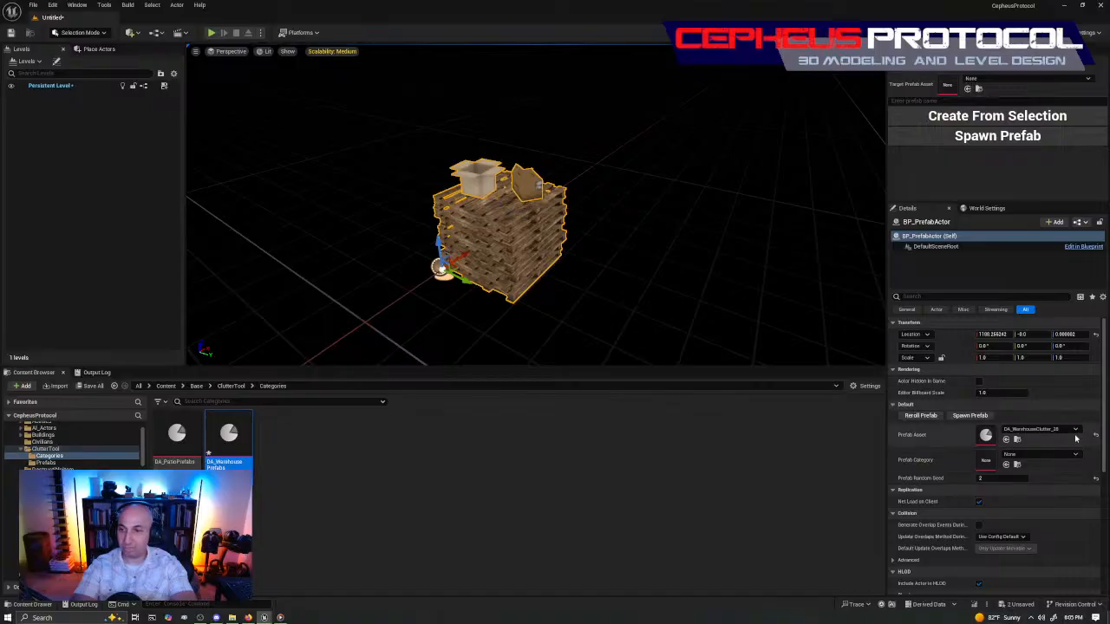
left_click(1036, 428)
left_click(1063, 355)
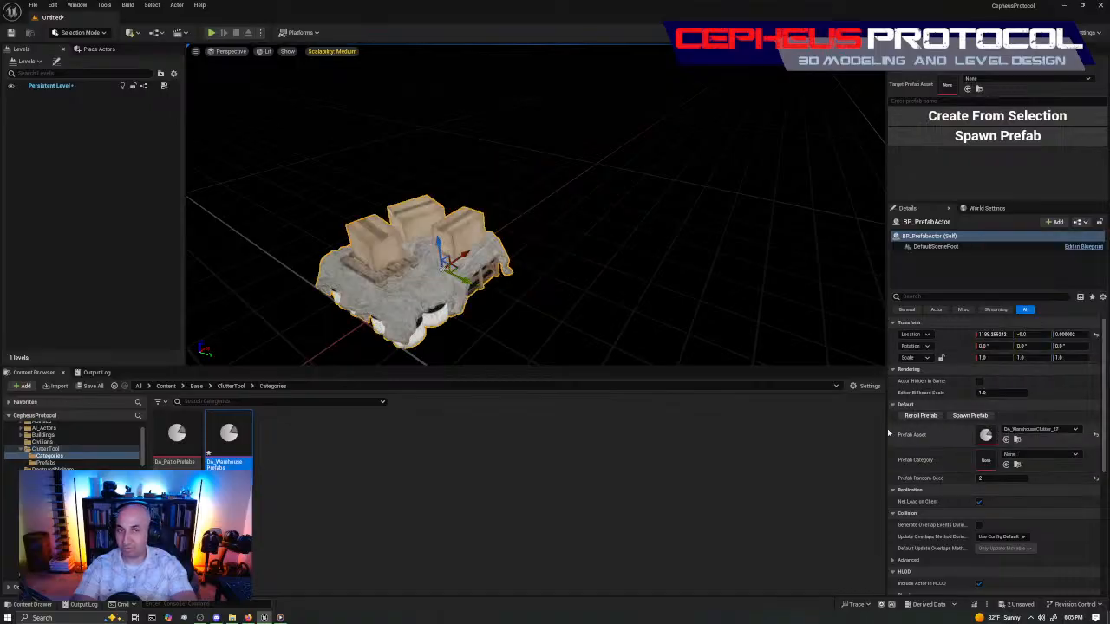
right_click_drag(513, 257, 532, 270)
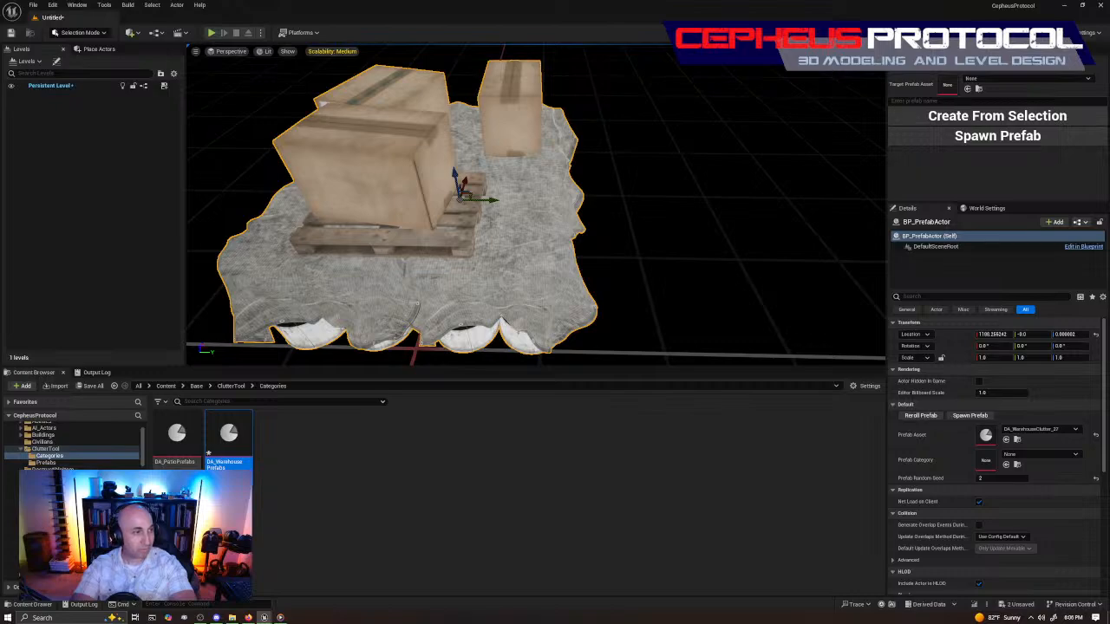
Preview DA_WarehouseClutter_26 and DA_WarehouseClutter_25 on the prefab actor, viewing each arrangement.
left_click(1076, 430)
left_click(1040, 351)
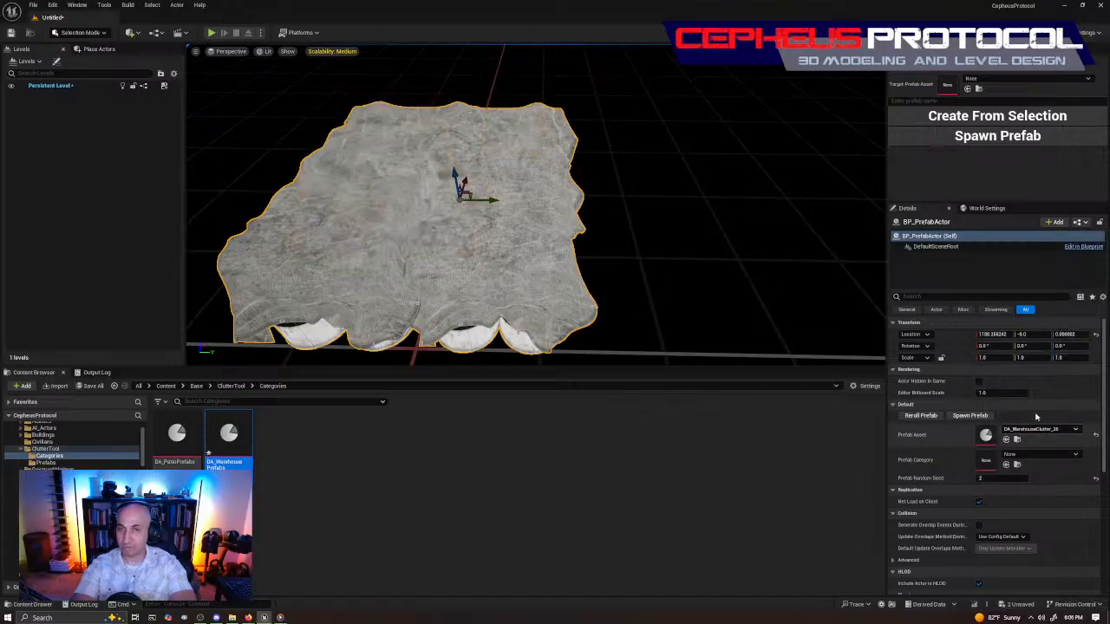
right_click_drag(536, 205, 433, 208)
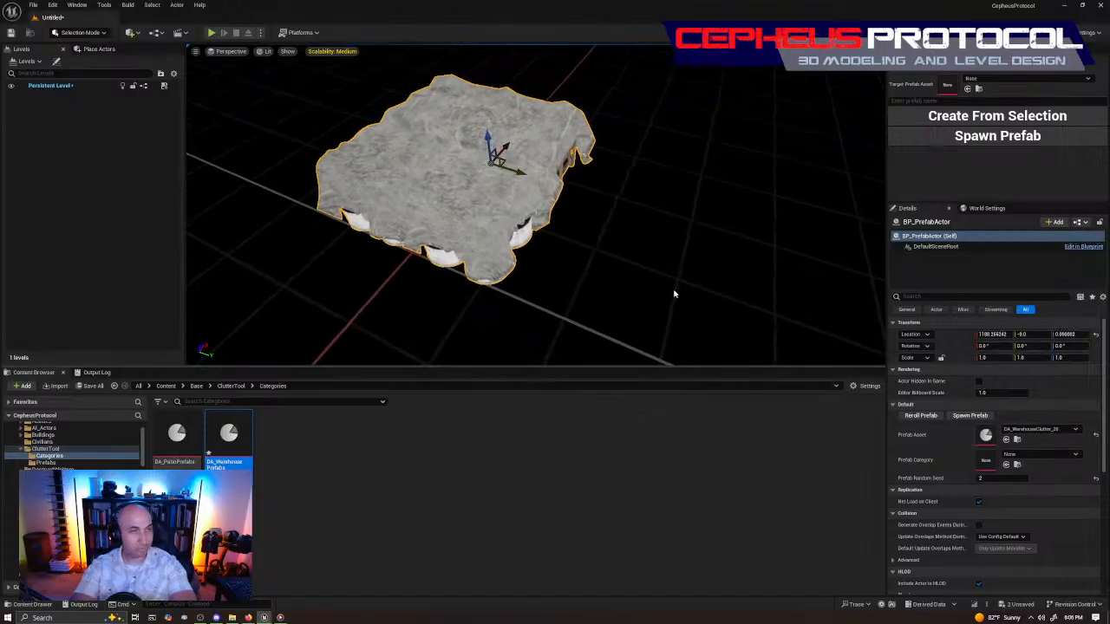
left_click(1040, 429)
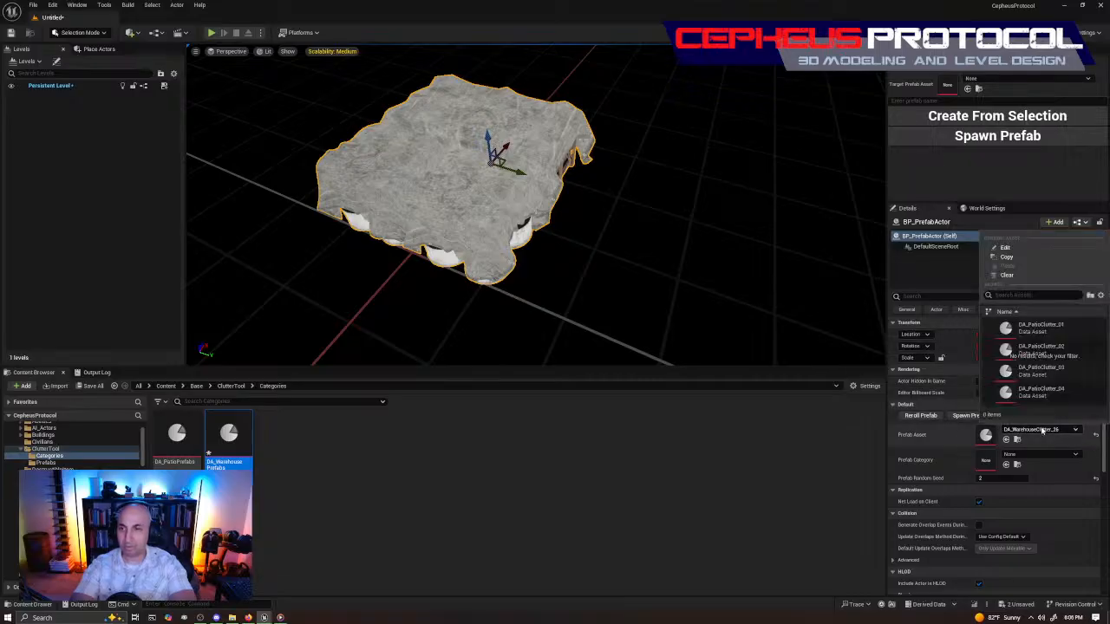
left_click(1040, 348)
right_click_drag(701, 306, 644, 240)
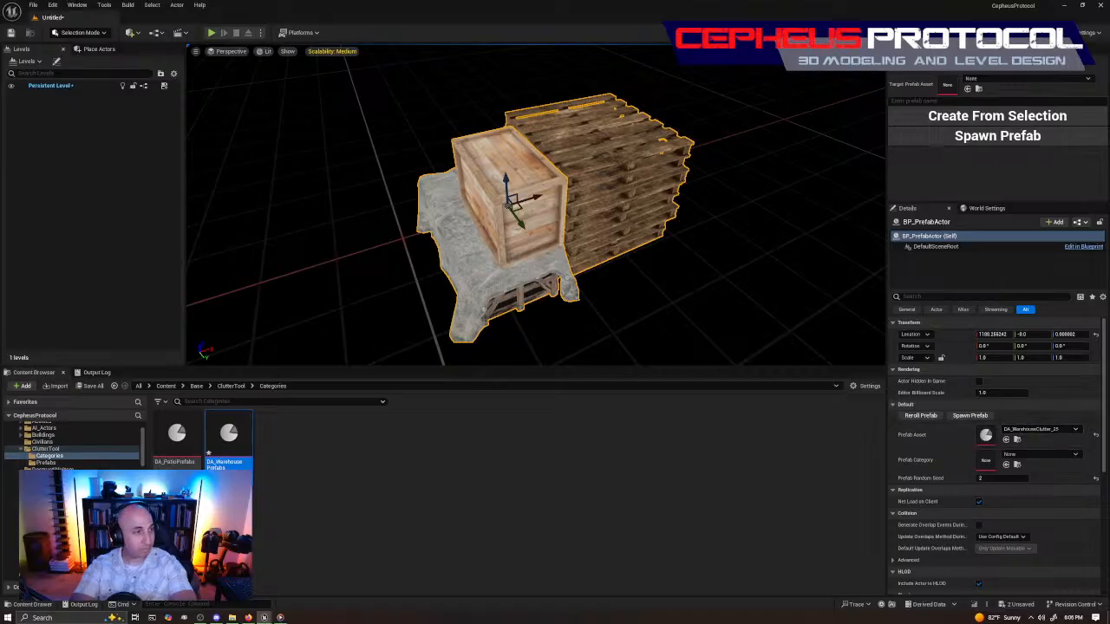
Preview DA_WarehouseClutter_24, 23, 22 and 21 one after another on the prefab actor.
left_click(1075, 431)
left_click(1059, 350)
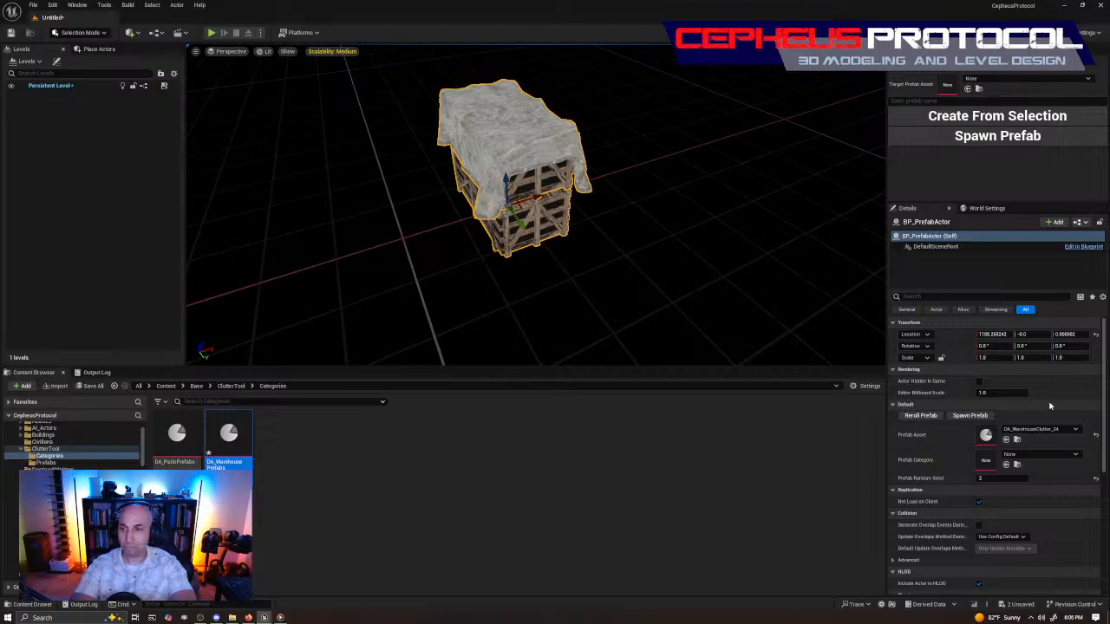
left_click(1041, 429)
left_click(1058, 357)
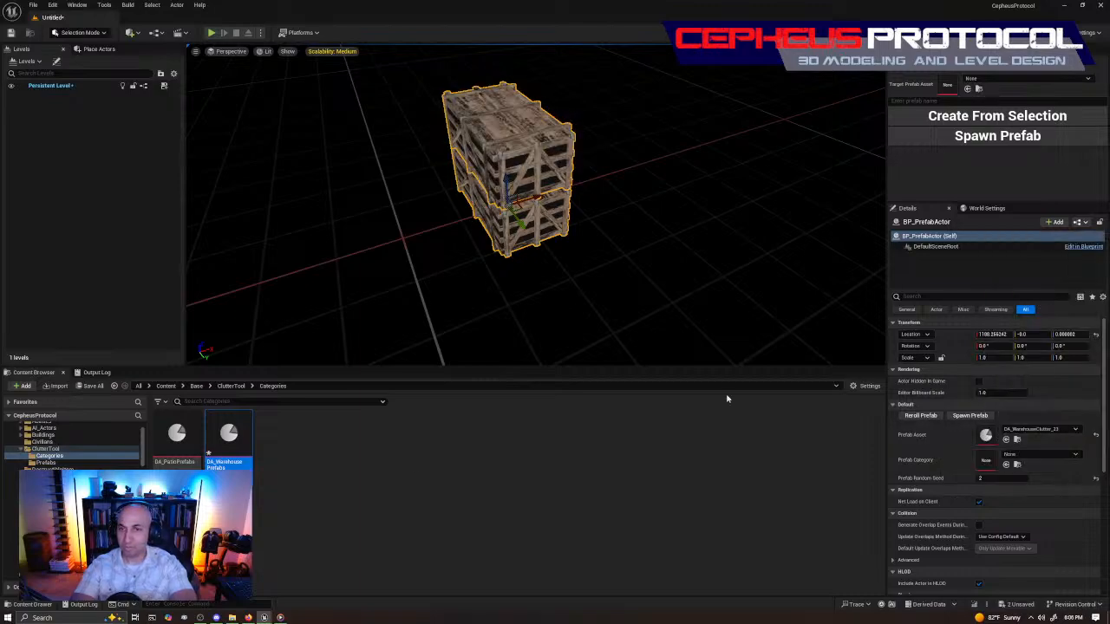
left_click(1076, 427)
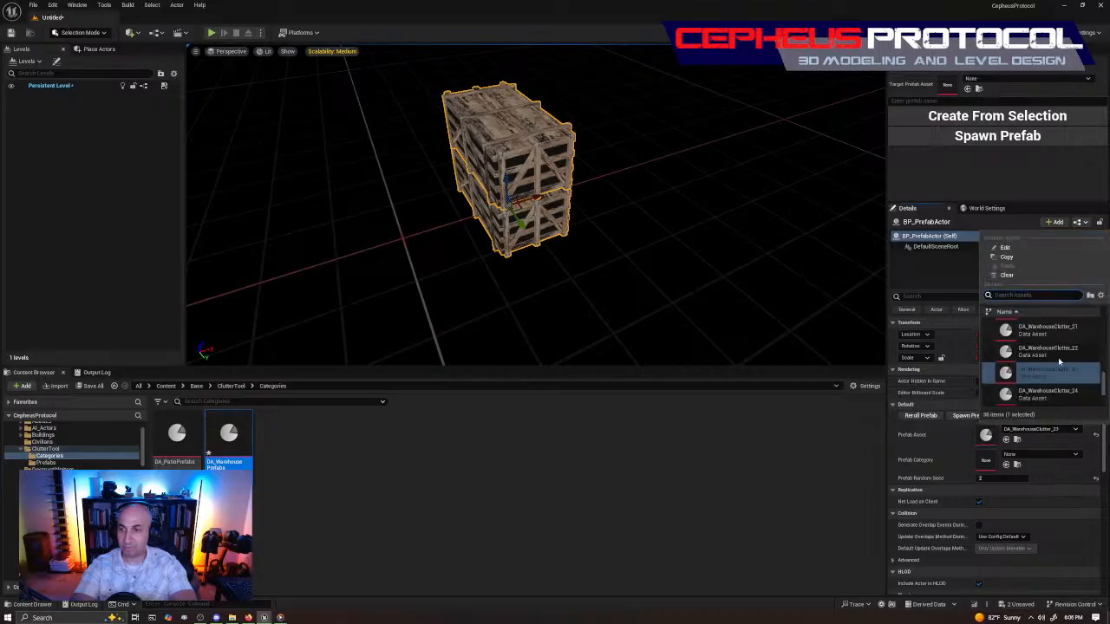
left_click(1058, 357)
left_click(1076, 428)
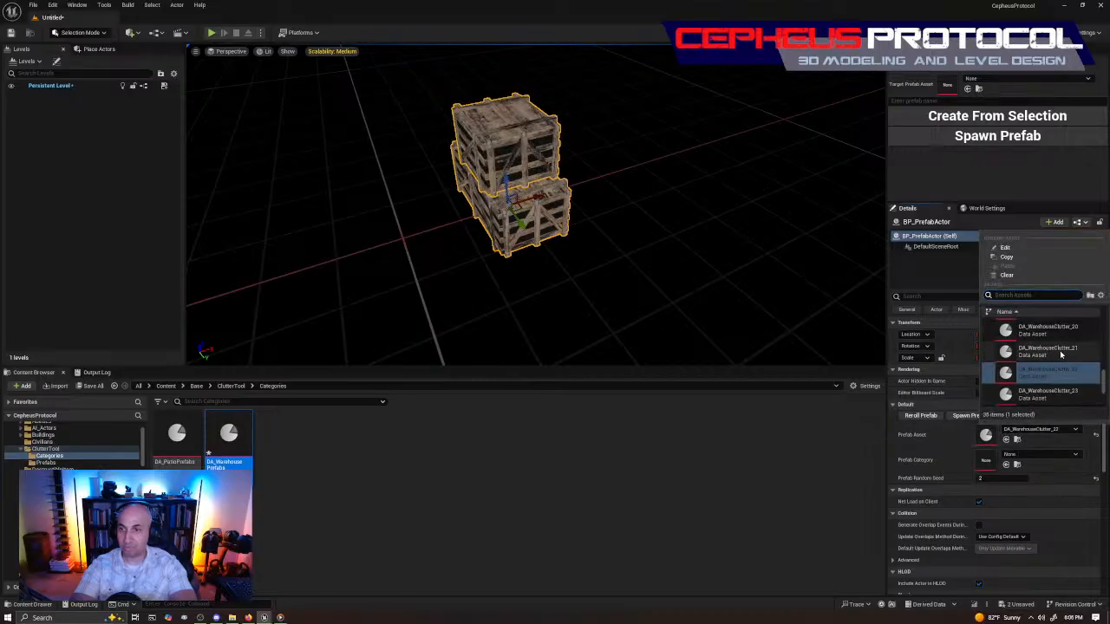
left_click(1059, 350)
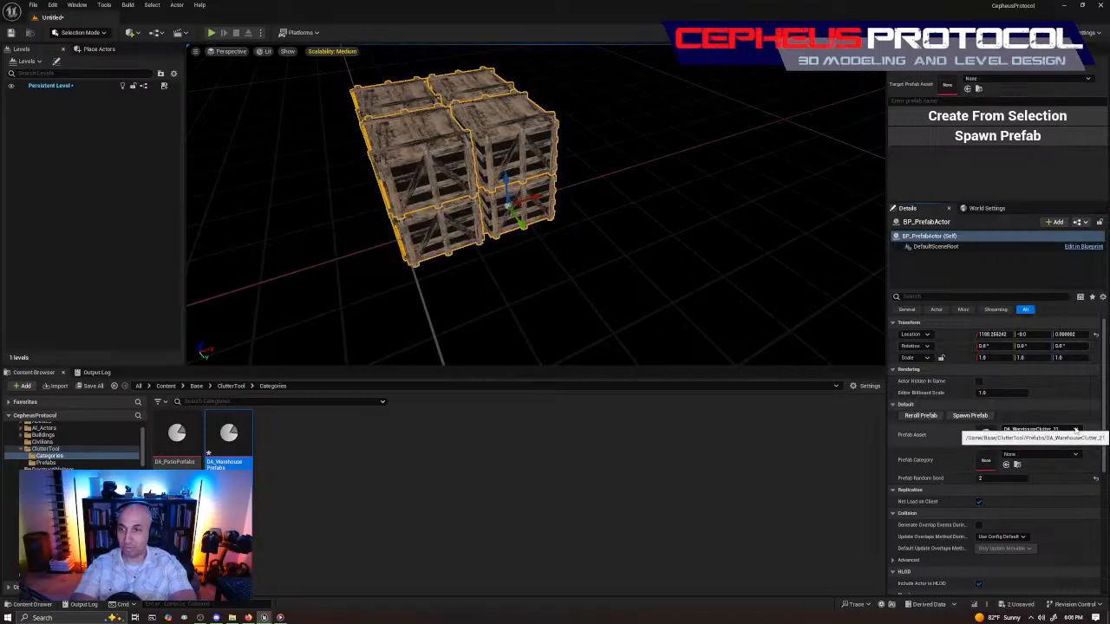
Clear the prefab actor's Prefab Asset and deselect the actor, leaving its Prefab Category at None.
left_click(1076, 428)
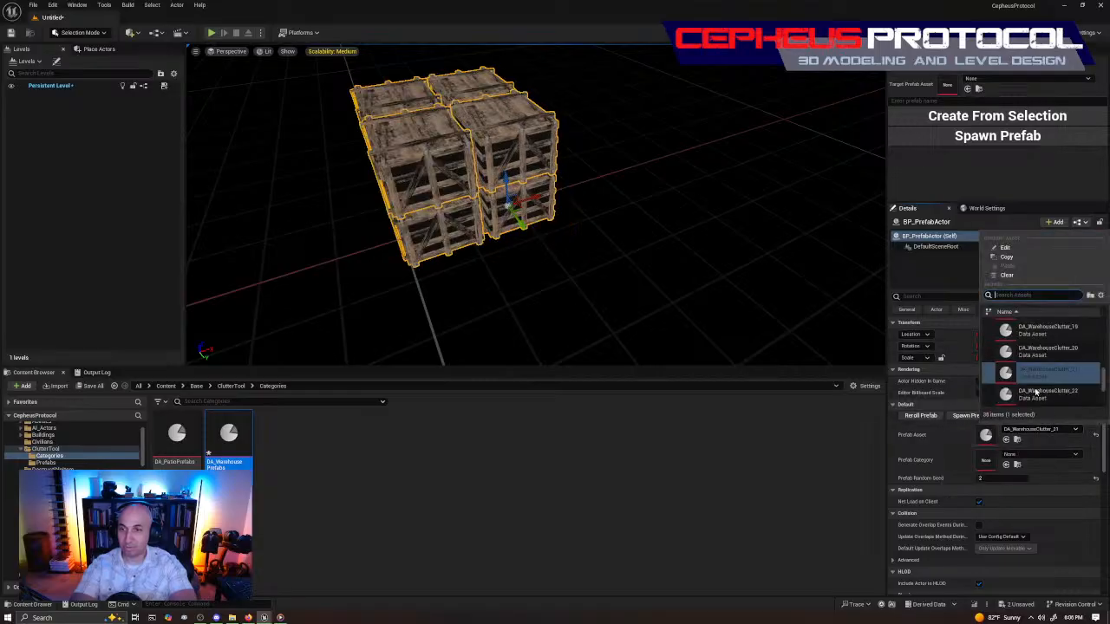
left_click(1005, 278)
left_click(1024, 454)
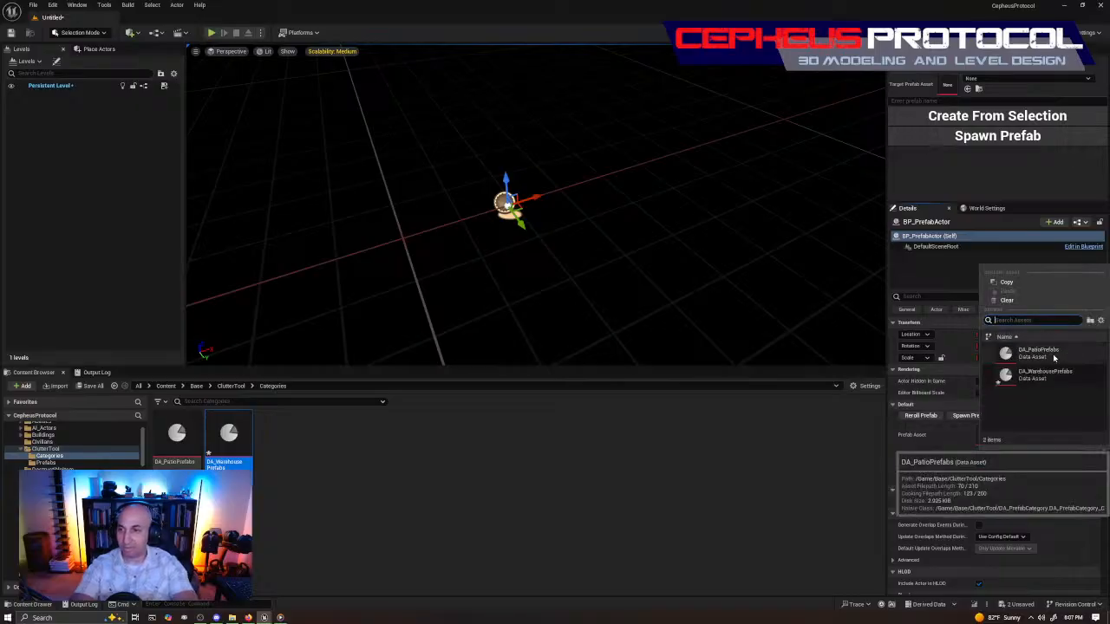
left_click(580, 265)
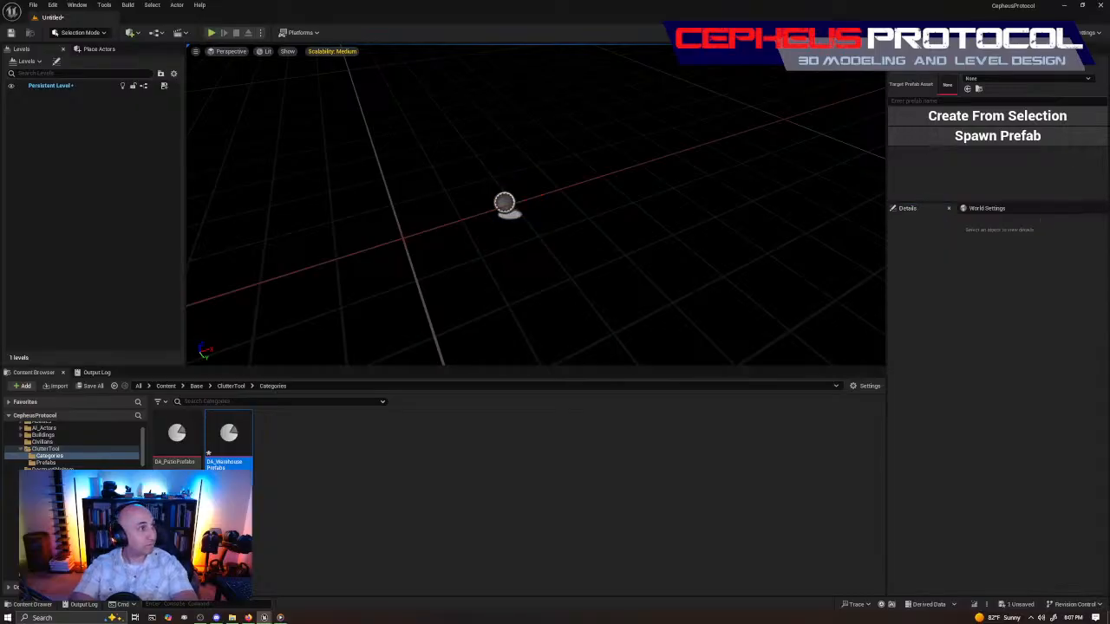
left_click_drag(1109, 102, 361, 70)
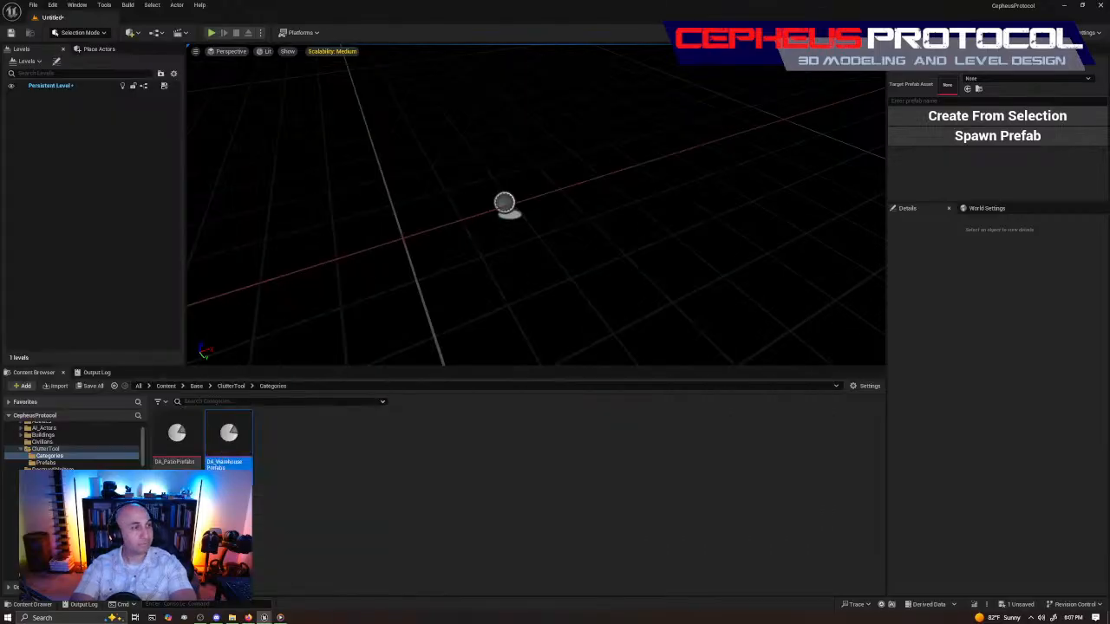
Open the ClutterTool Prefabs folder and extend the pallet stack with three copies of its top pallet, each dropped onto the pile.
right_click_drag(649, 240, 862, 285)
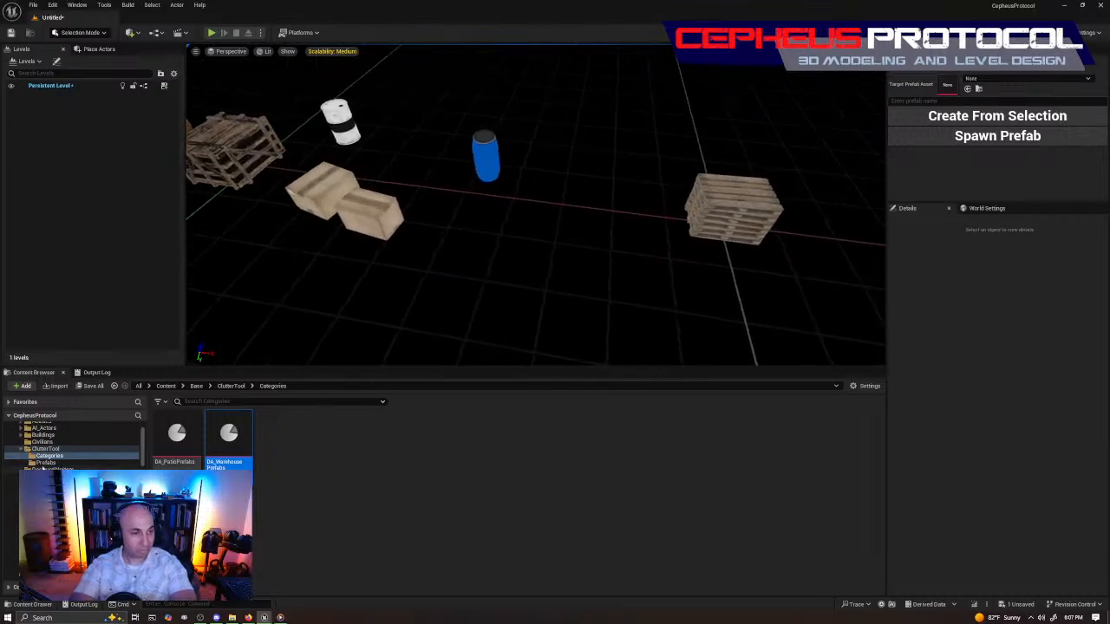
left_click(45, 462)
right_click_drag(867, 138, 867, 139)
left_click(450, 189)
right_click_drag(451, 189, 451, 189)
right_click_drag(552, 187, 553, 187)
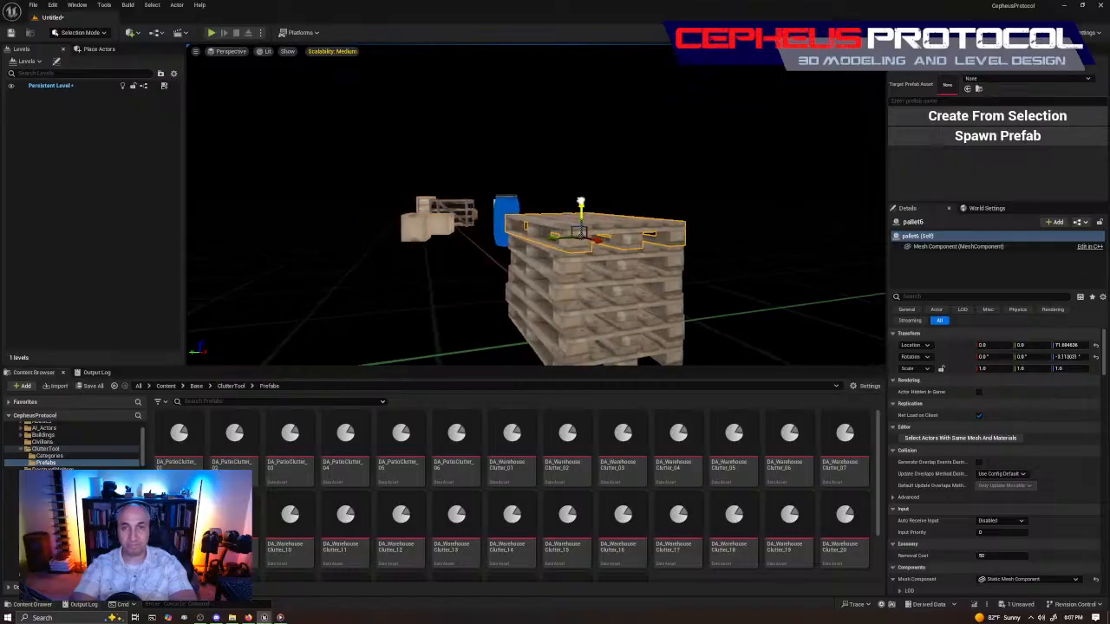
left_click_drag(581, 205, 592, 136, "alt")
key("End")
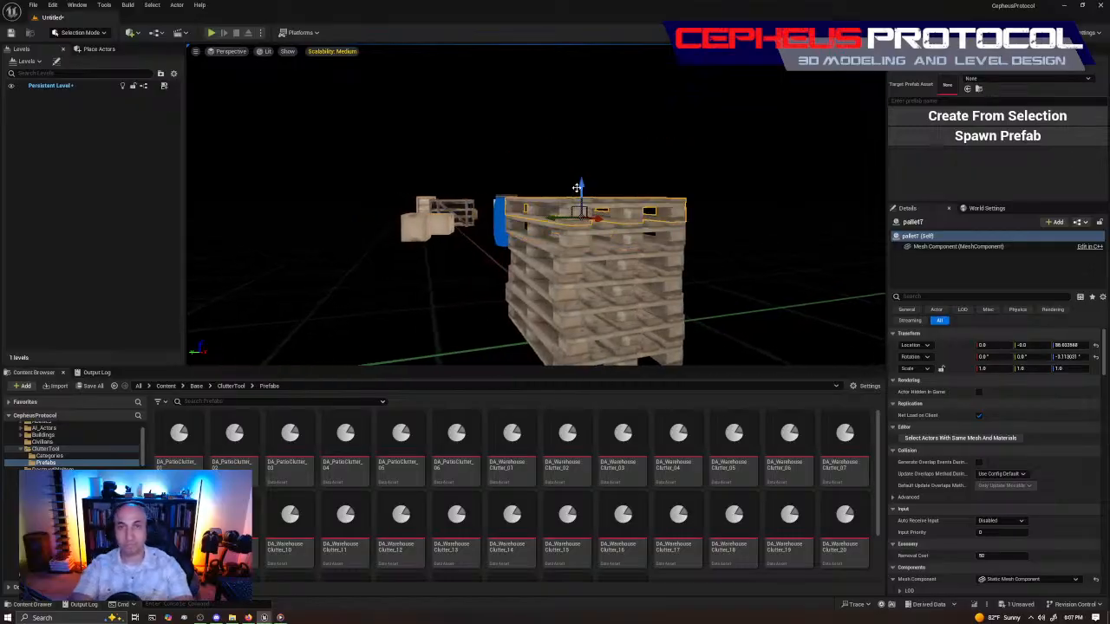
left_click_drag(581, 185, 585, 104, "alt")
key("End")
key("End")
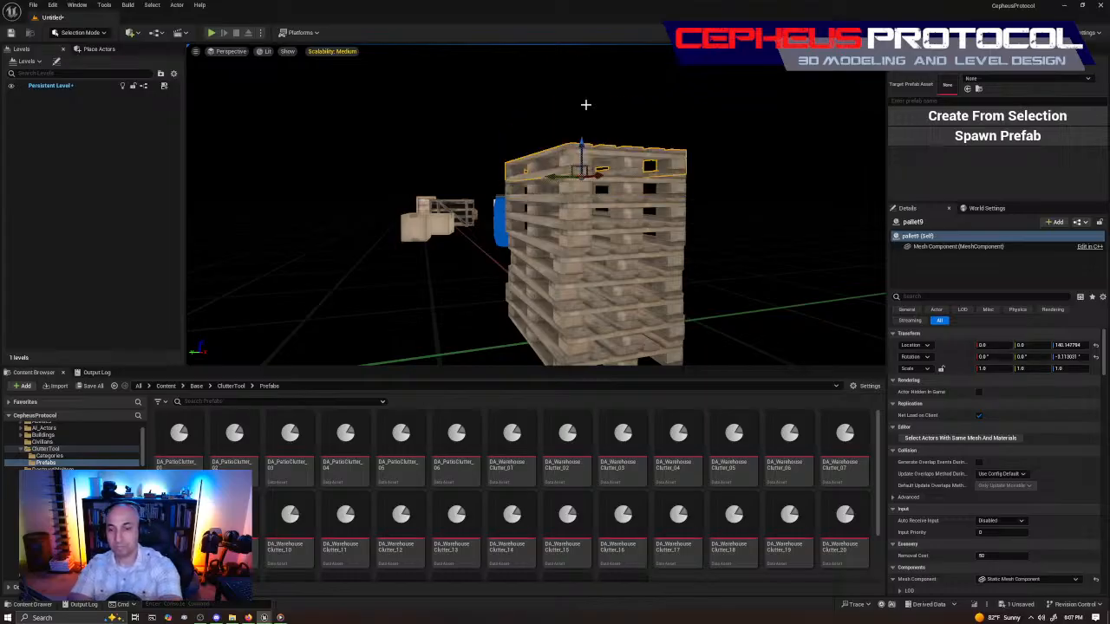
Duplicate the top pallet upward four more times, dropping each copy onto the stack.
right_click_drag(720, 233, 730, 303)
left_click_drag(471, 227, 476, 130, "alt")
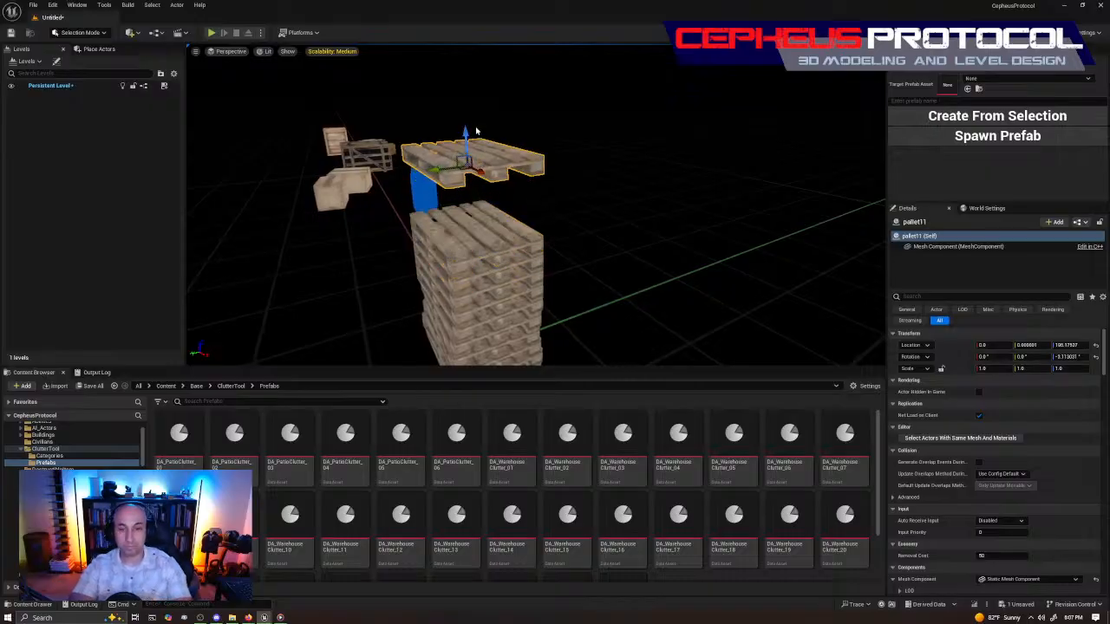
key("End")
right_click_drag(477, 135, 559, 129)
left_click_drag(546, 132, 543, 70, "alt")
key("End")
left_click_drag(540, 119, 548, 61, "alt")
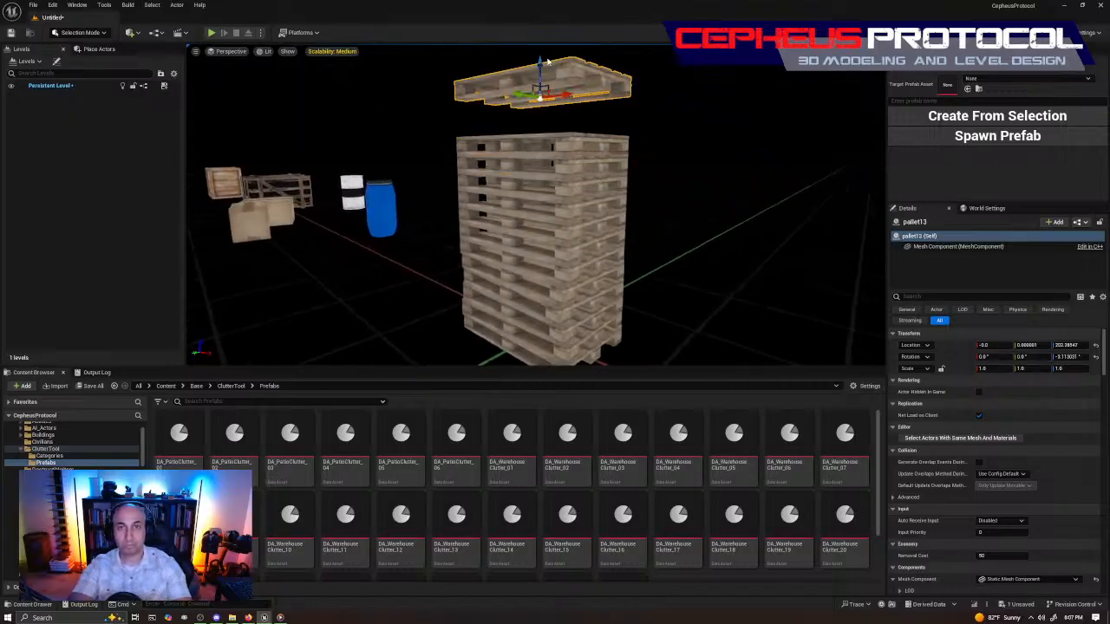
key("End")
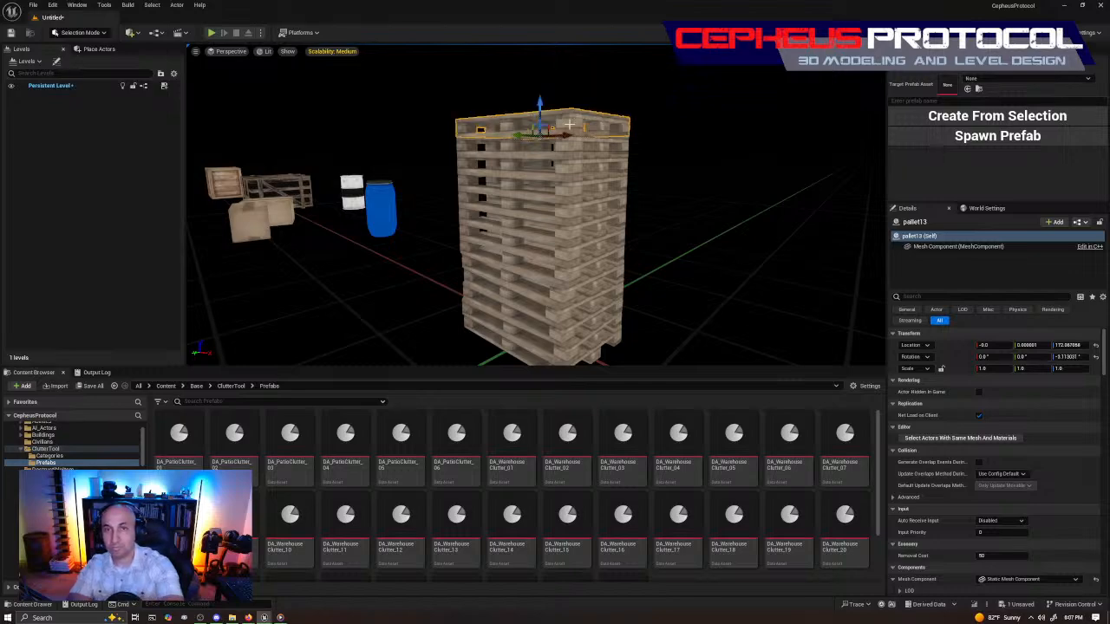
Rotate the top pallet slightly about its vertical axis and set the Y location of the pallet beneath it to 0.
right_click_drag(647, 218, 539, 180)
key("e")
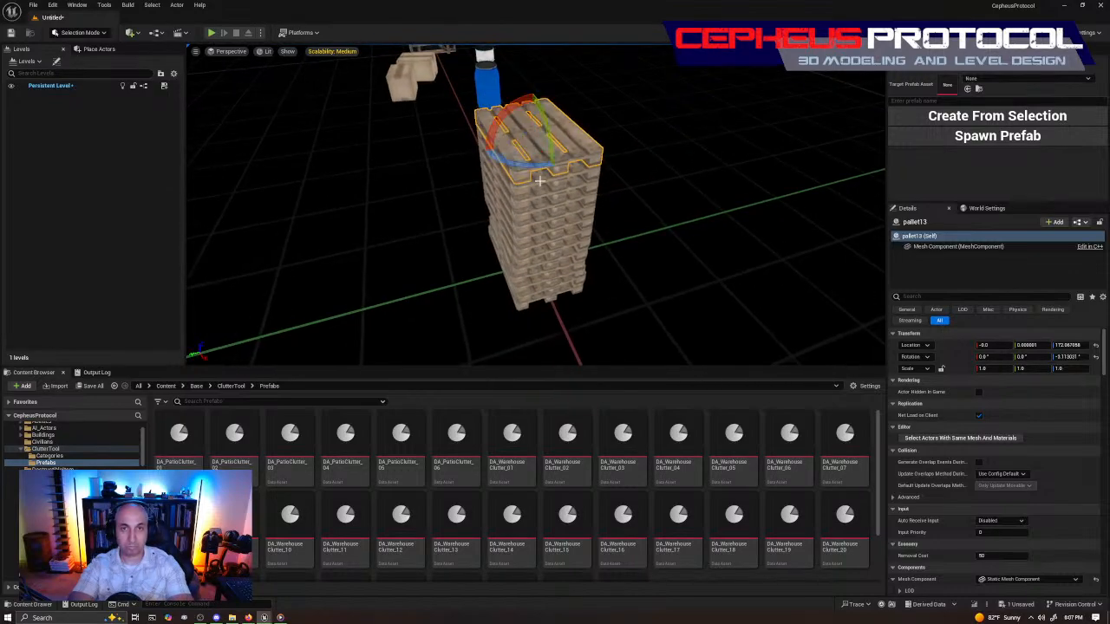
left_click_drag(539, 169, 554, 168)
left_click(537, 200)
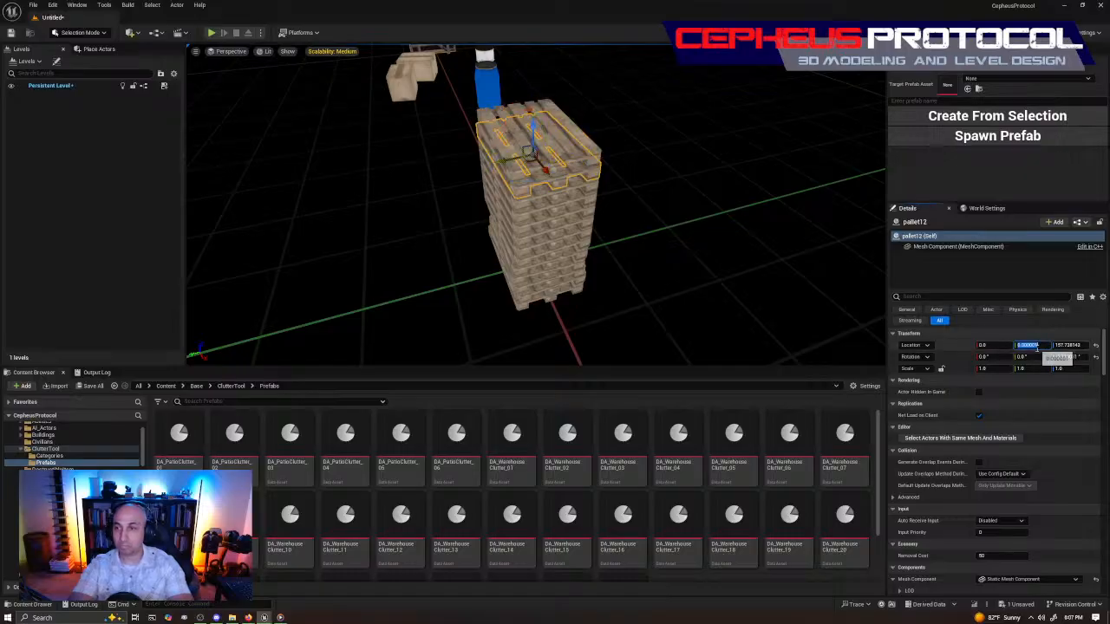
right_click_drag(714, 225, 706, 238)
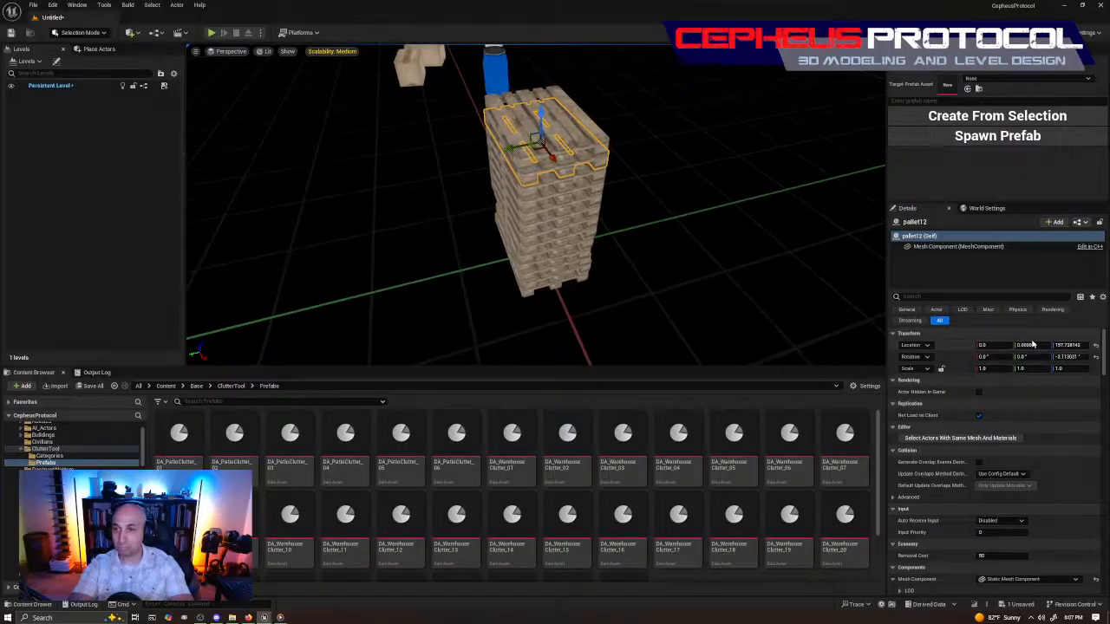
type("0")
Turn the third pallet from the top slightly about its vertical axis.
right_click_drag(613, 225, 624, 160)
key("w")
key("w")
right_click_drag(660, 199, 643, 200)
left_click(666, 251)
key("e")
left_click_drag(642, 211, 649, 236)
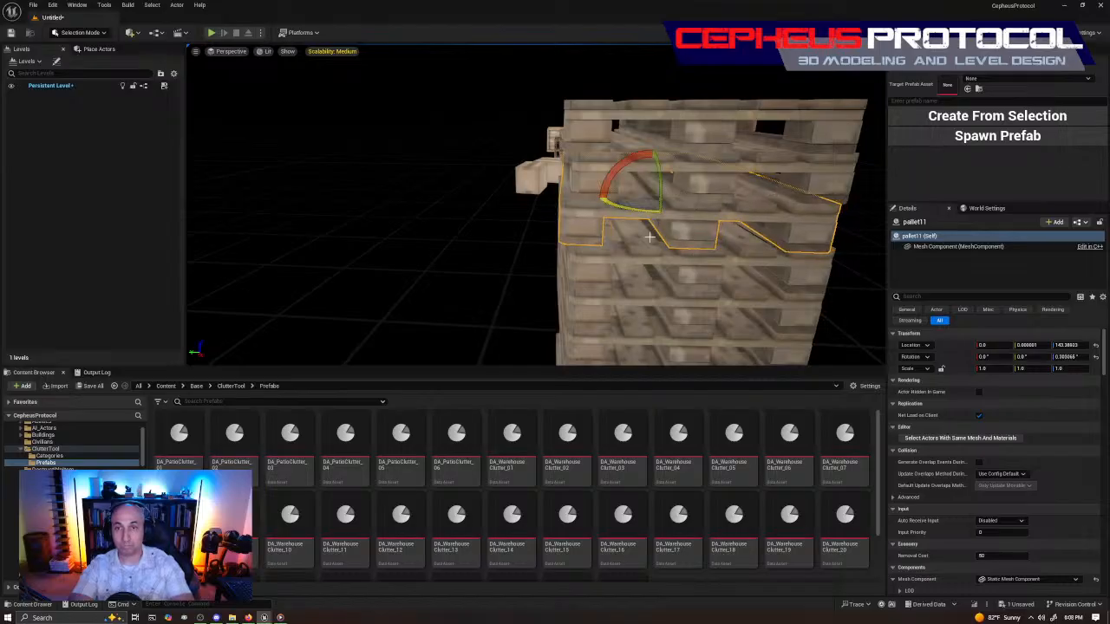
Try to edit the Z rotation of the fourth pallet from the top and undo the last change.
left_click(703, 277)
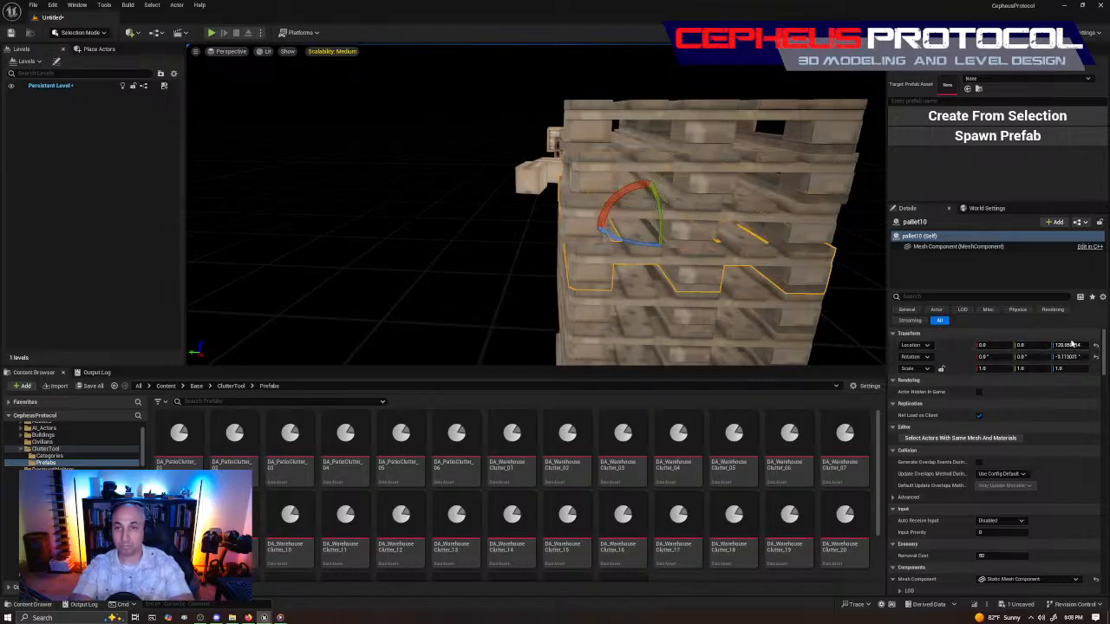
key("w")
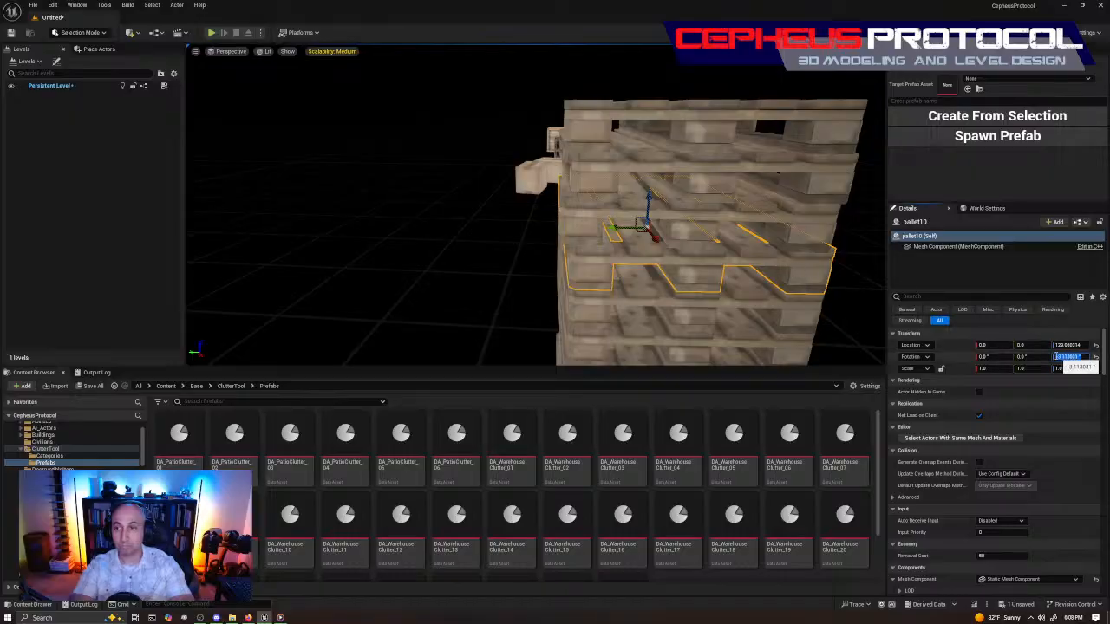
right_click_drag(650, 213, 676, 215)
key("s")
key("ctrl+z")
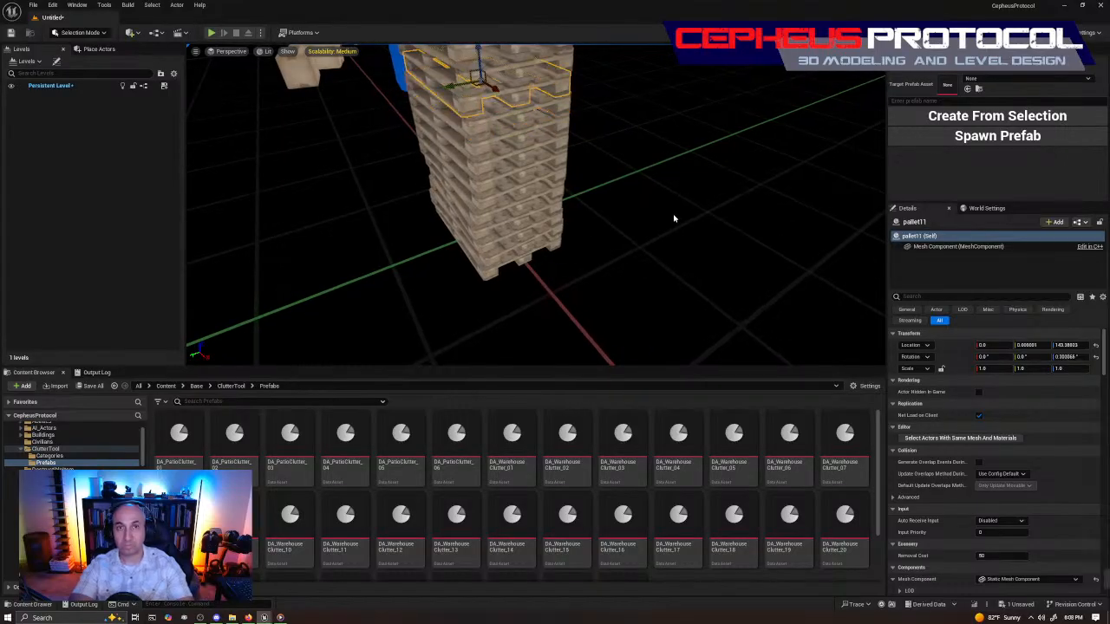
Set the Z rotation of the second pallet from the top to 0°.
right_click_drag(633, 142, 472, 81)
key("w")
key("s")
key("d")
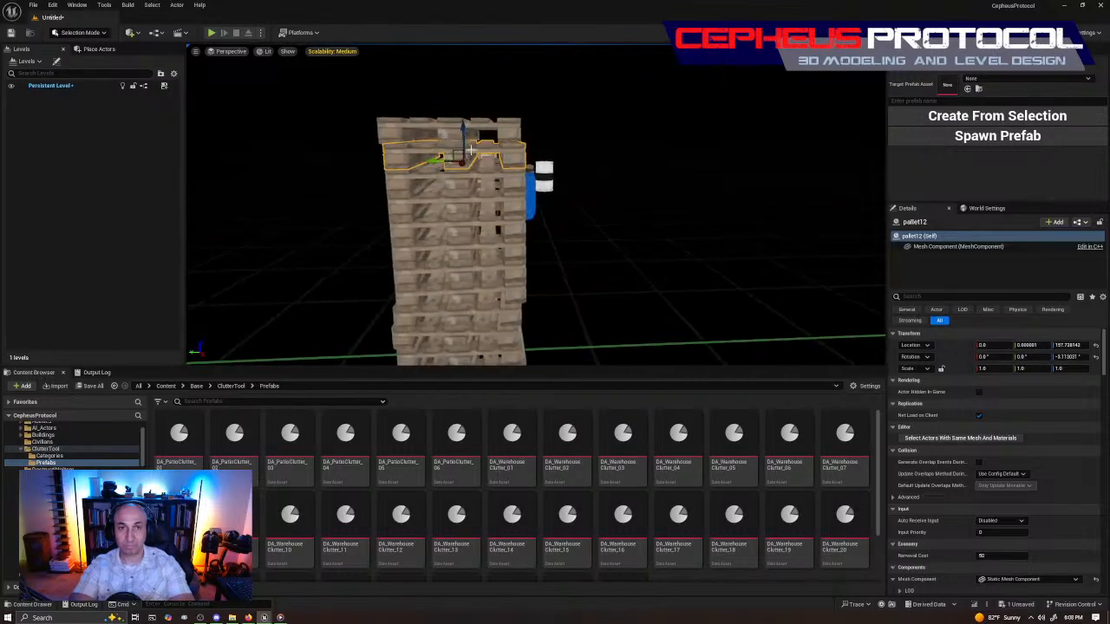
right_click_drag(560, 187, 719, 263)
key("a")
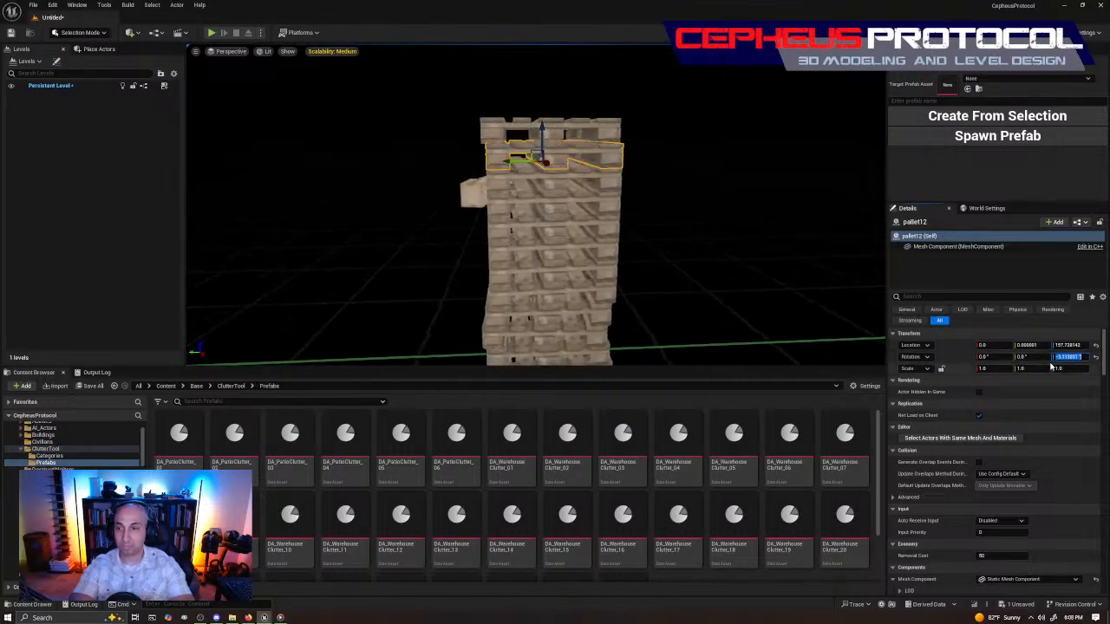
type("0")
key("Return")
Rotate the third pallet from the top a few degrees further and set the Z rotation of the pallet below it to 0°.
left_click(535, 186)
key("e")
left_click_drag(533, 187, 543, 192)
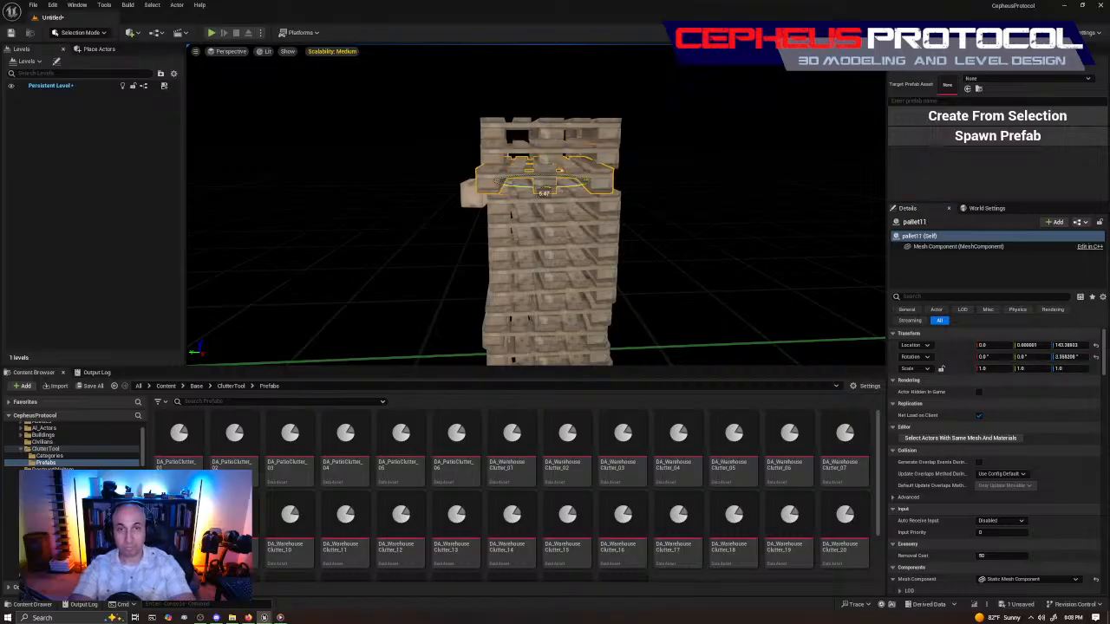
left_click(545, 204)
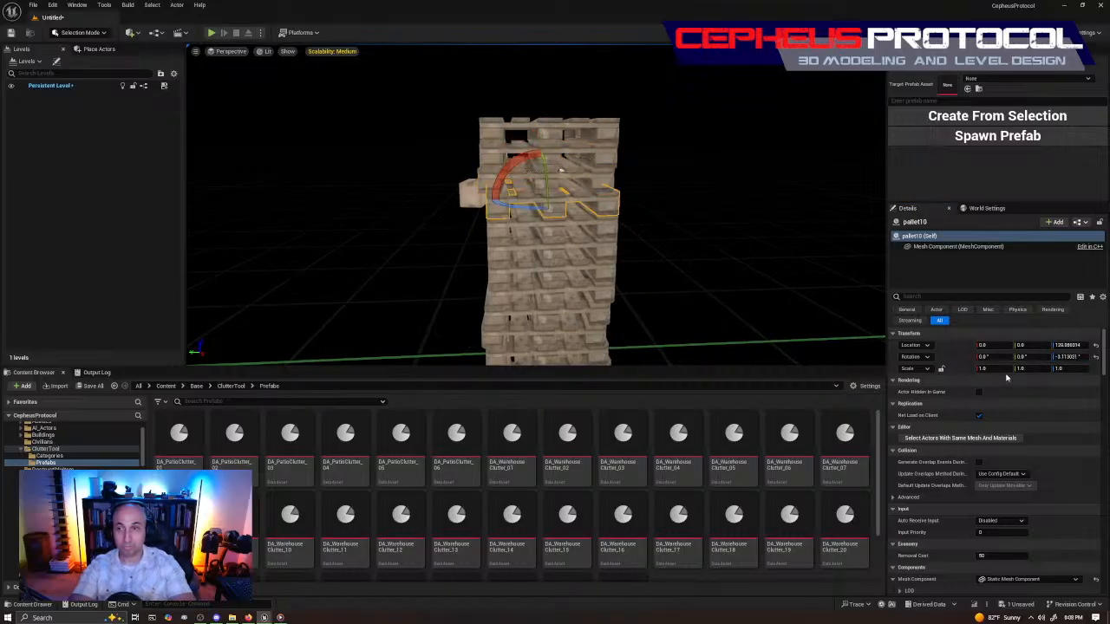
type("0")
key("Return")
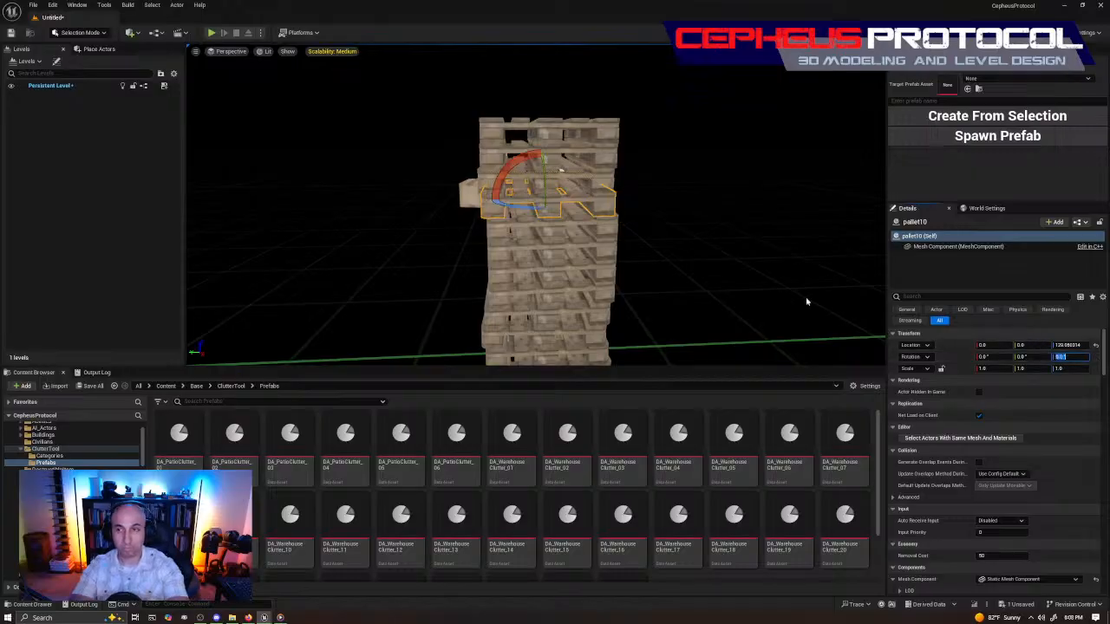
Rotate the fifth pallet from the top slightly and set the Z rotation of the sixth and seventh pallets to 0°.
right_click_drag(599, 232, 623, 236)
left_click(561, 241)
left_click_drag(505, 227, 529, 254)
left_click(524, 246)
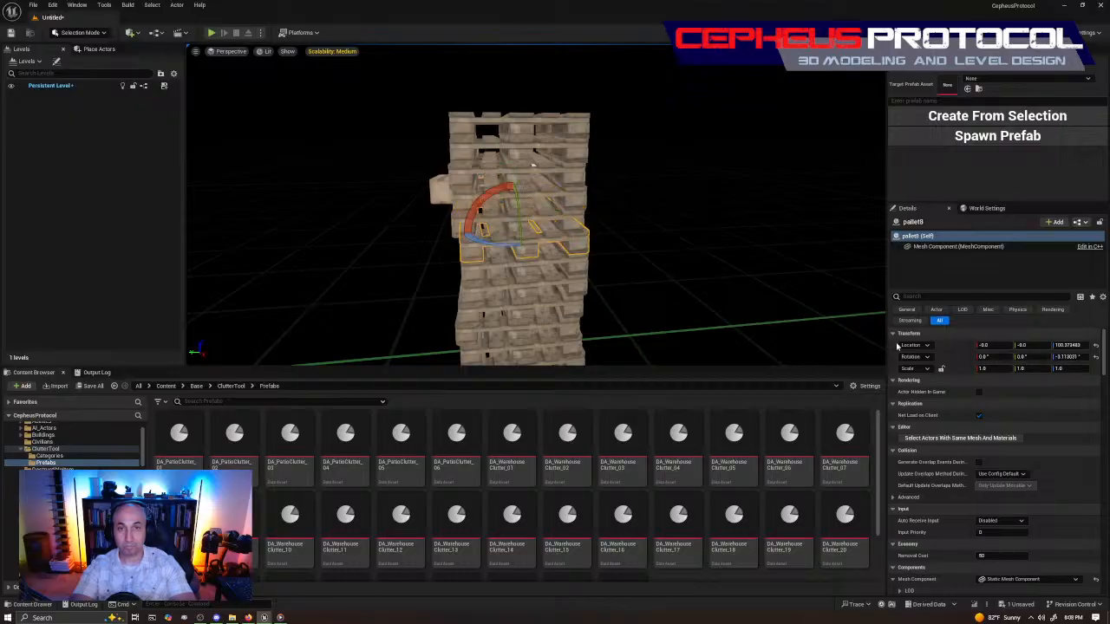
type("0")
key("Return")
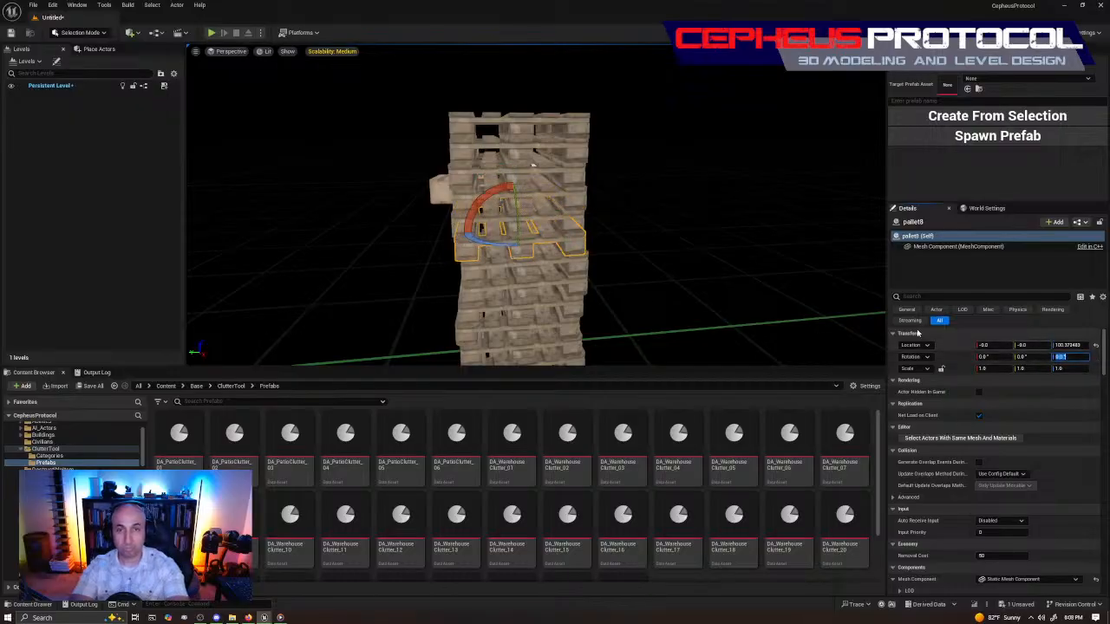
left_click(582, 274)
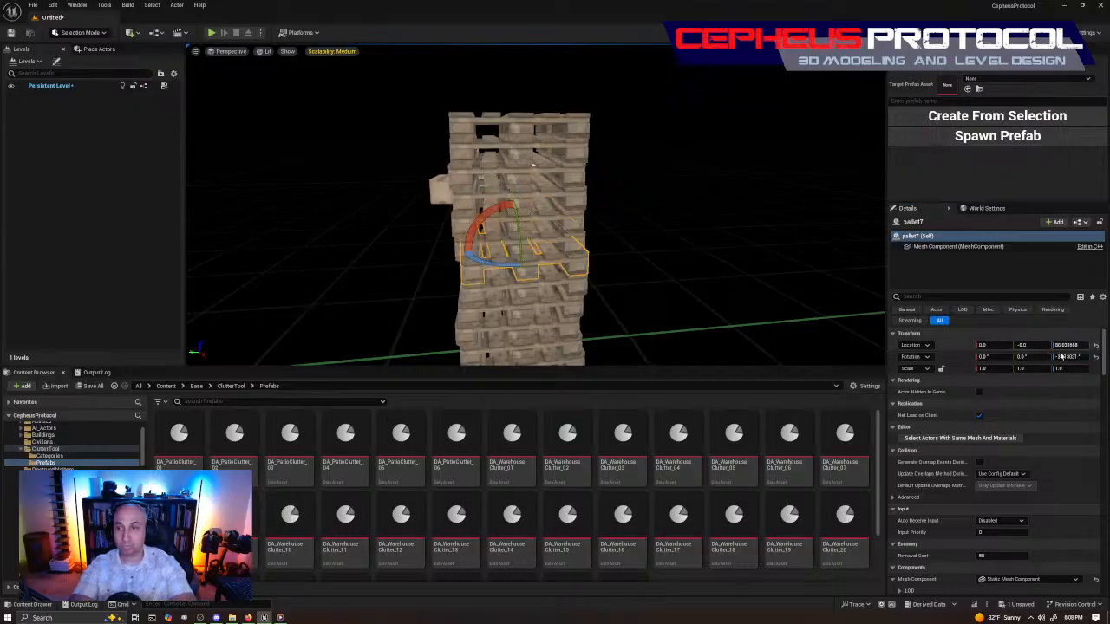
type("0")
key("Return")
Examine the pallet stack's alignment in the top wireframe view, deselect the top pallet and return to the perspective view.
right_click_drag(864, 326, 781, 351)
right_click_drag(309, 162, 537, 177)
left_click(433, 154)
right_click_drag(668, 182, 567, 211)
key("alt+j")
scroll(595, 188, "up", 8)
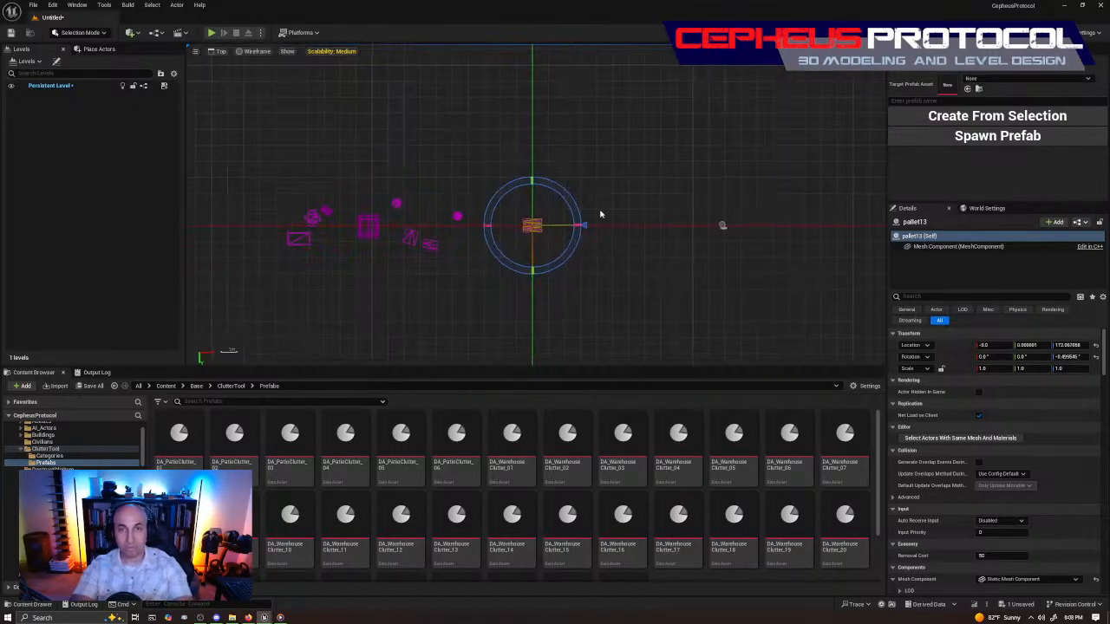
scroll(536, 224, "up", 3)
left_click(541, 93)
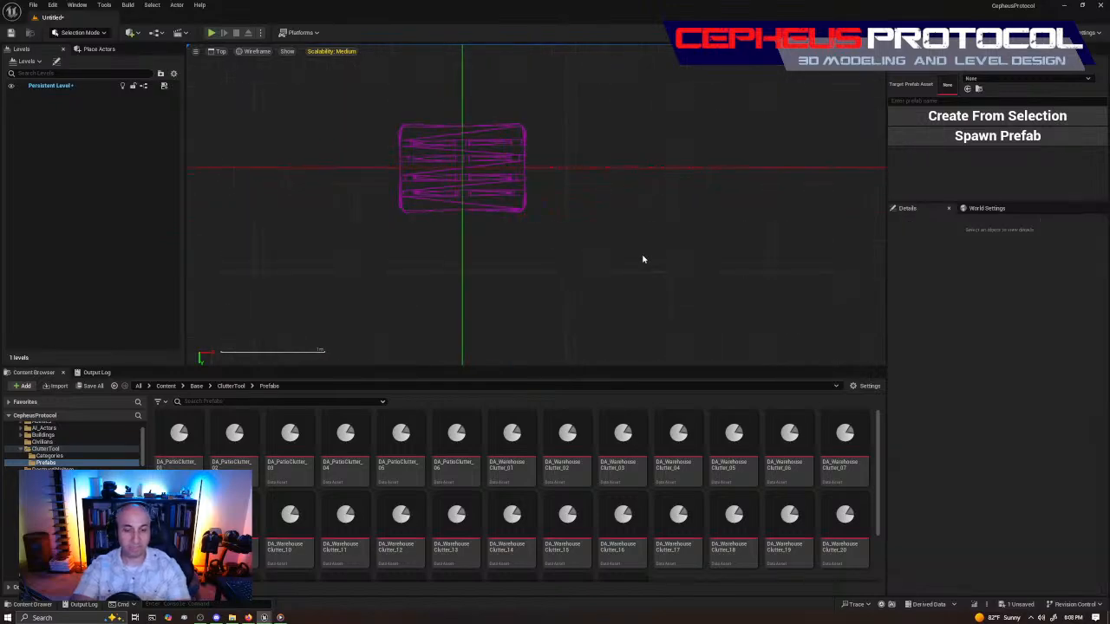
key("alt+g")
Select all 13 pallets of the stack from the bottom up, test the selection with a trial move and undo that move.
right_click_drag(630, 238, 520, 217)
left_click(532, 252)
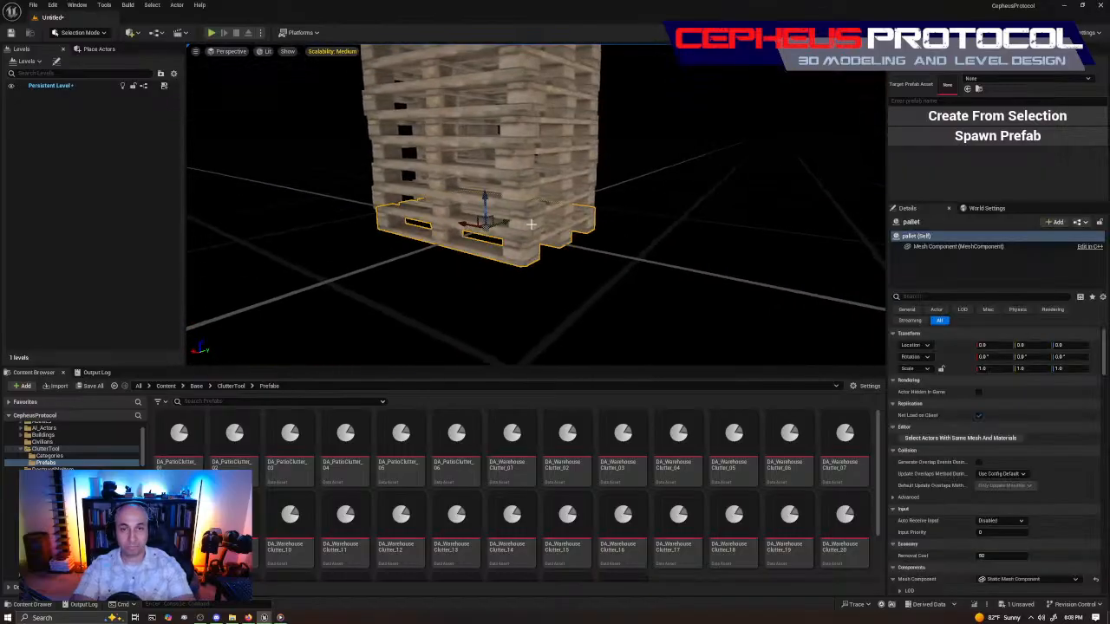
left_click(524, 199, "ctrl")
left_click(526, 122, "ctrl")
left_click(525, 101, "ctrl")
left_click(525, 68, "ctrl")
right_click_drag(526, 68, 499, 150)
left_click(492, 134, "ctrl")
left_click(488, 98, "ctrl")
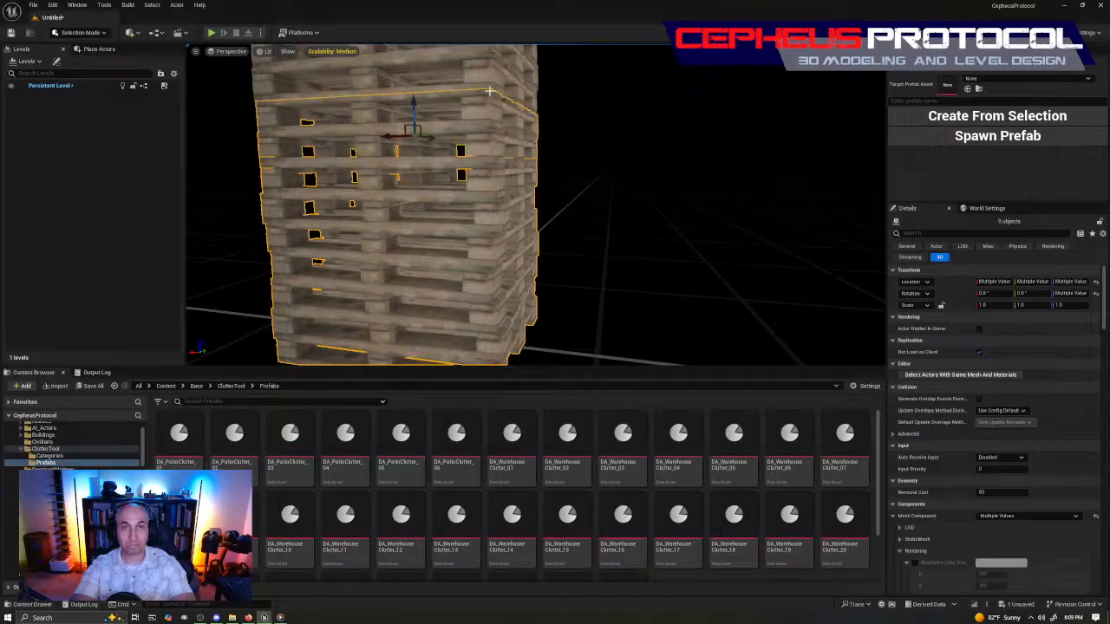
left_click(497, 82, "ctrl")
right_click_drag(496, 81, 634, 193)
left_click(498, 128, "ctrl")
left_click(496, 96, "ctrl")
left_click(497, 74, "ctrl")
left_click_drag(455, 213, 635, 166)
key("ctrl+z")
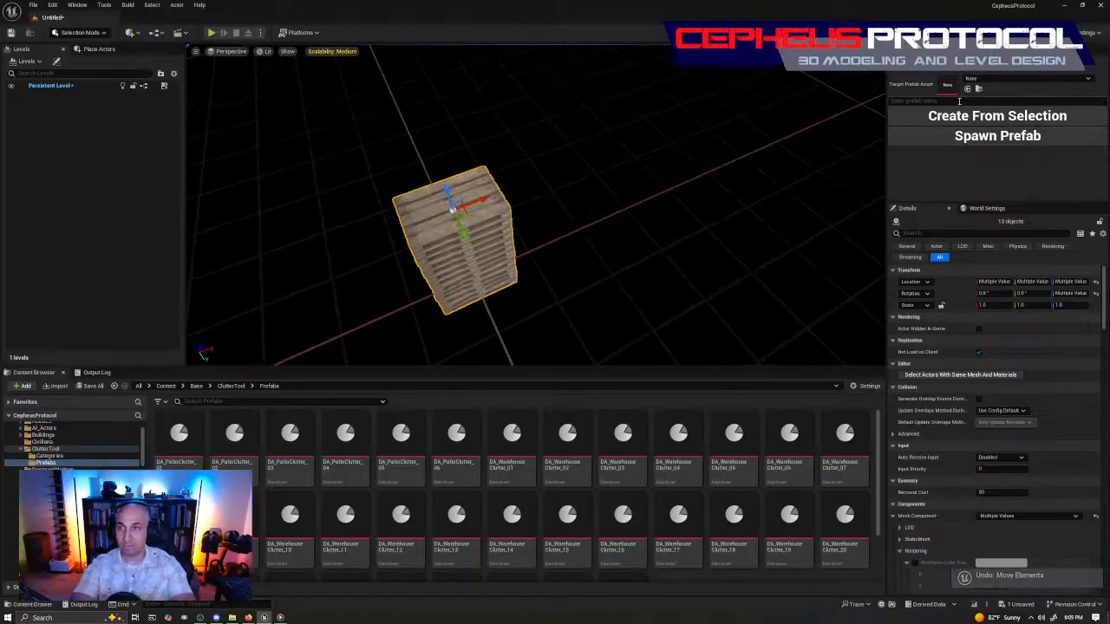
Create a prefab named DA_WarehouseClutter_30 from the selected pallets and clear the selection.
type("DA_WarehouseClutter_")
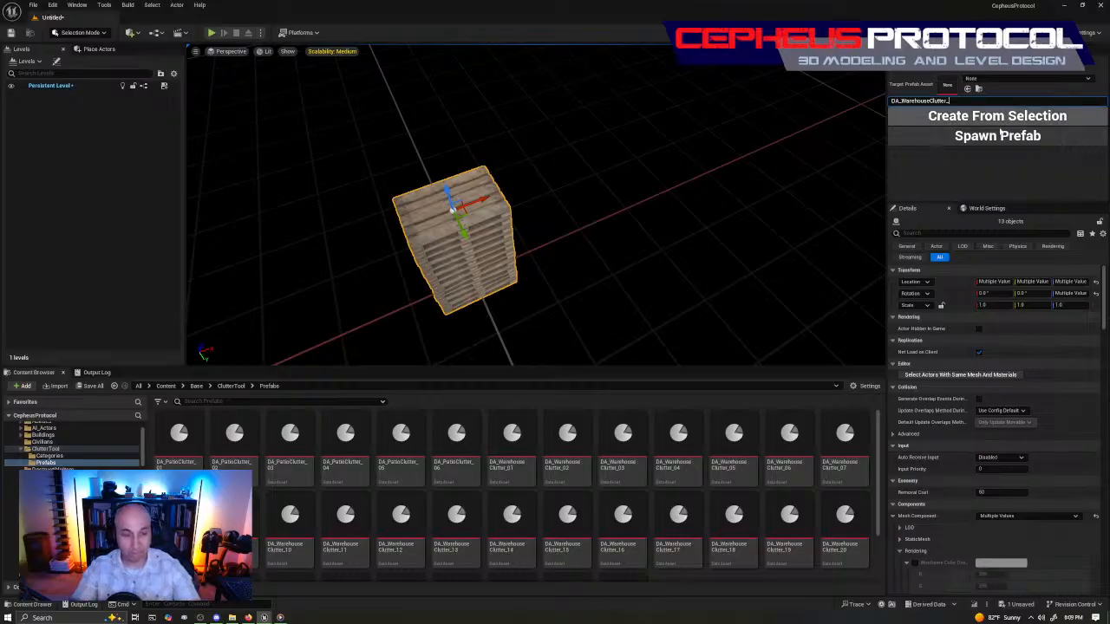
type("3")
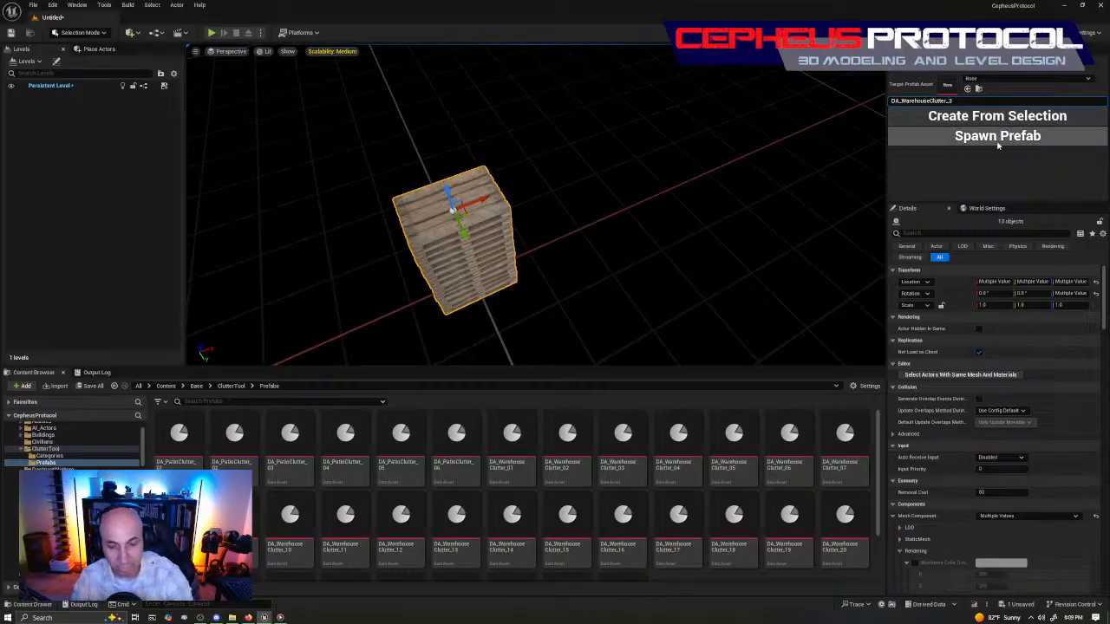
type("0")
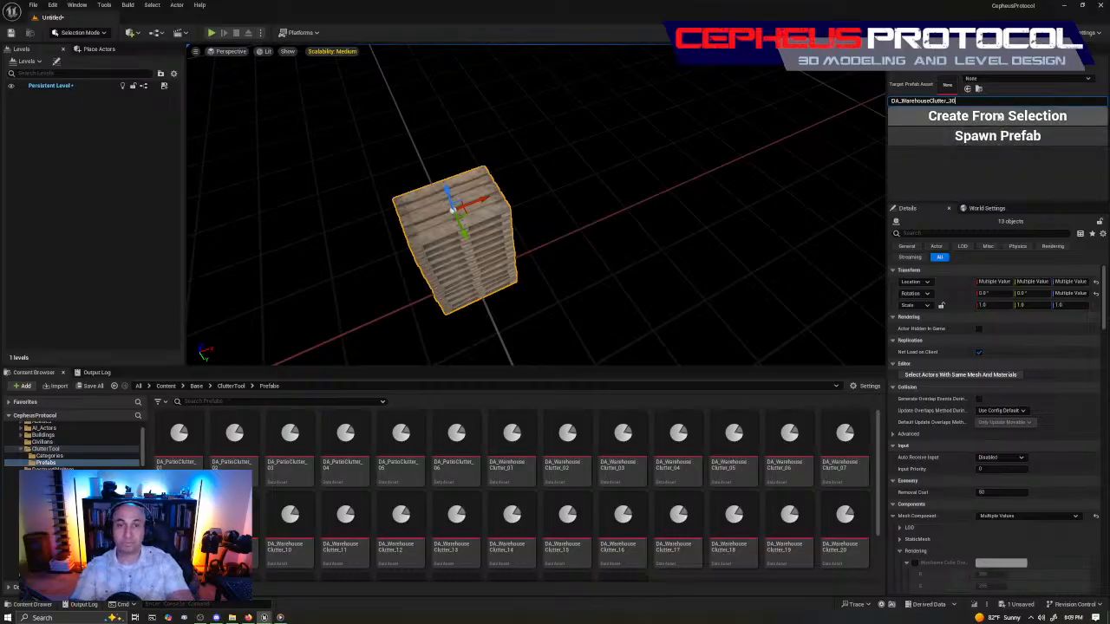
left_click(1000, 116)
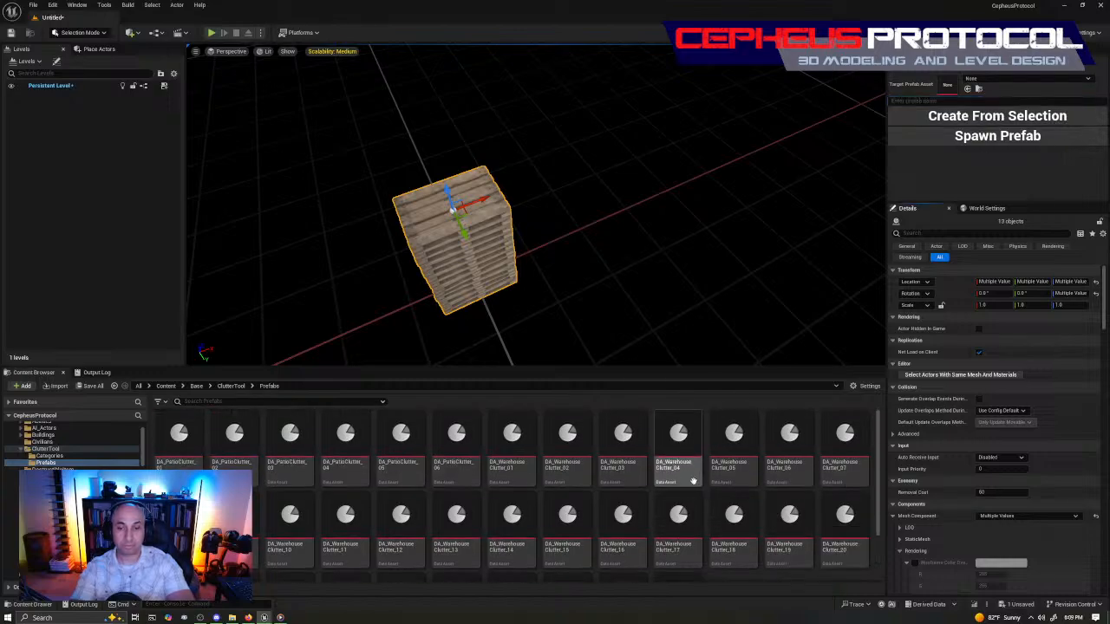
right_click_drag(655, 282, 655, 282)
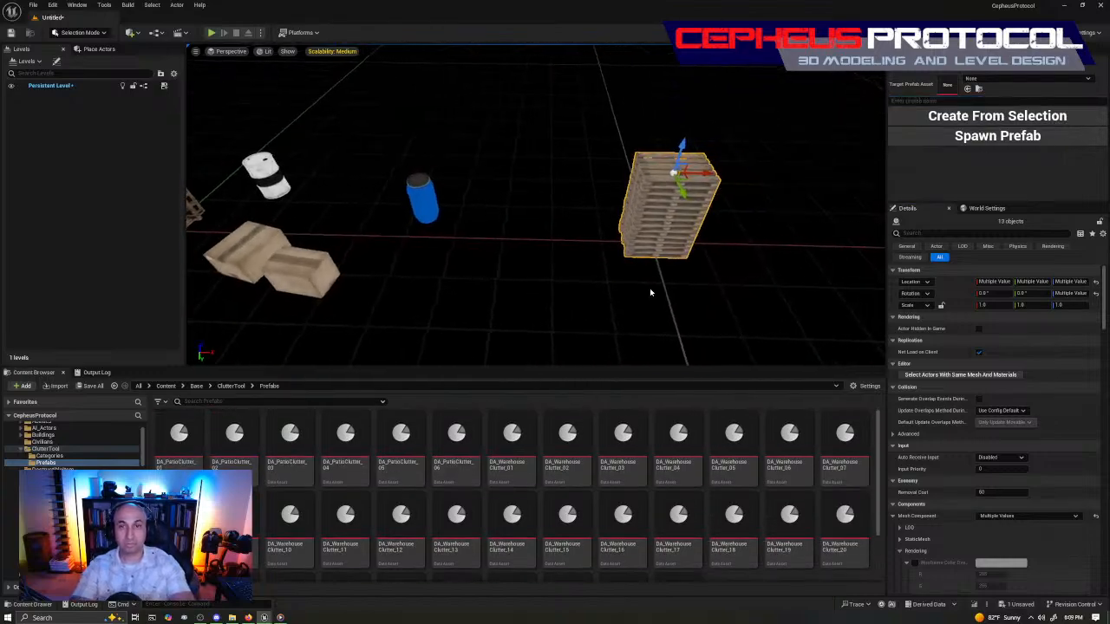
left_click(655, 282)
Select all the stack's actors, from pallet to pallet13, in the Outliner.
right_click_drag(674, 220, 474, 222)
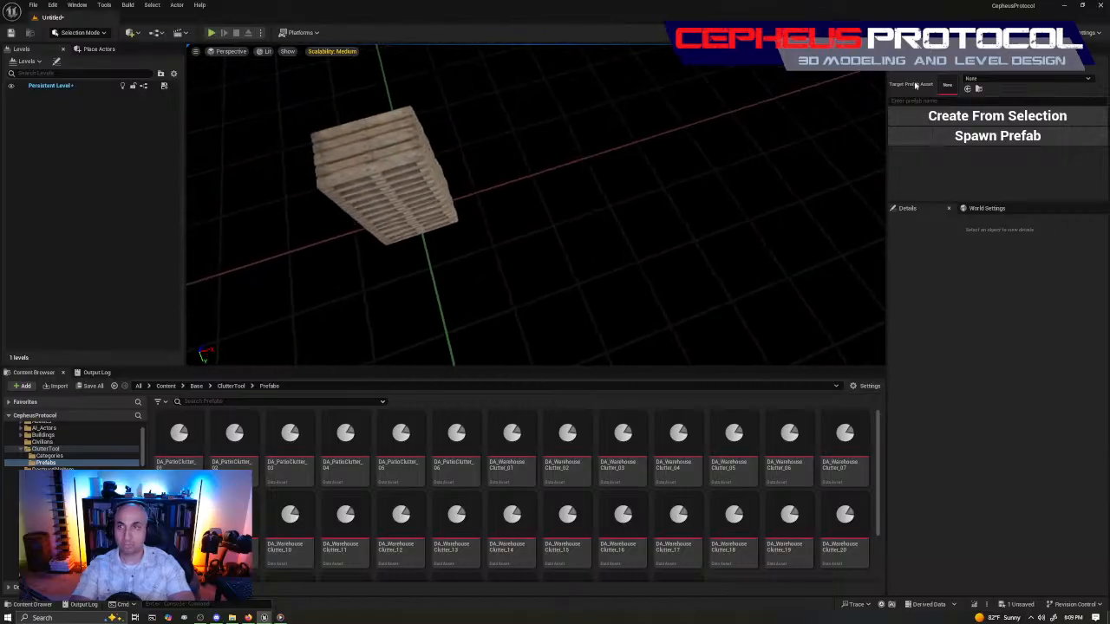
left_click(936, 65)
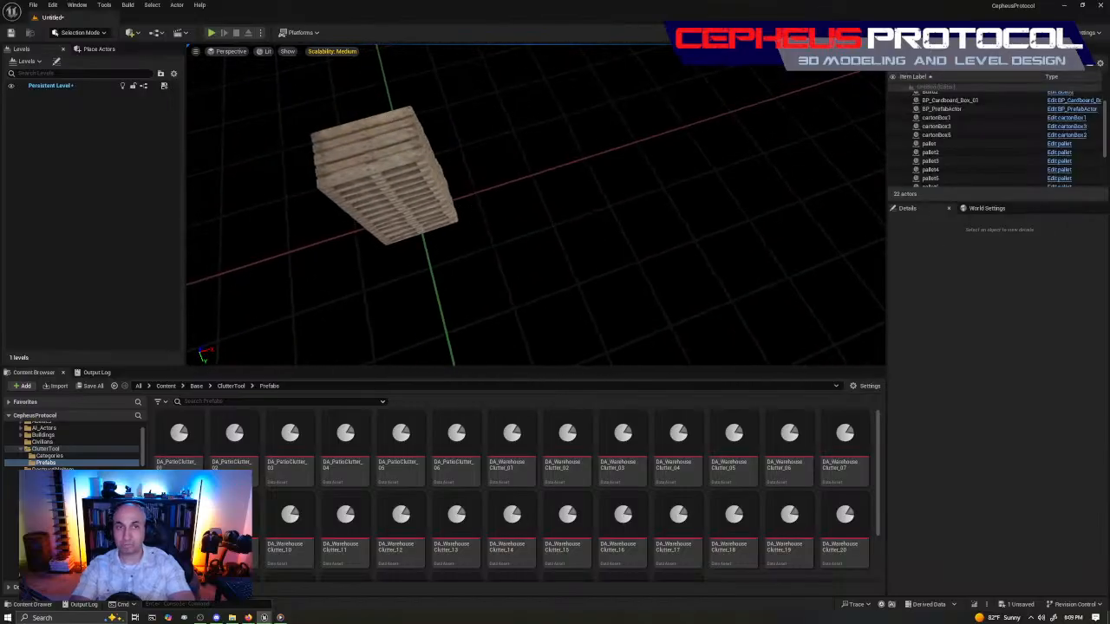
left_click(368, 165)
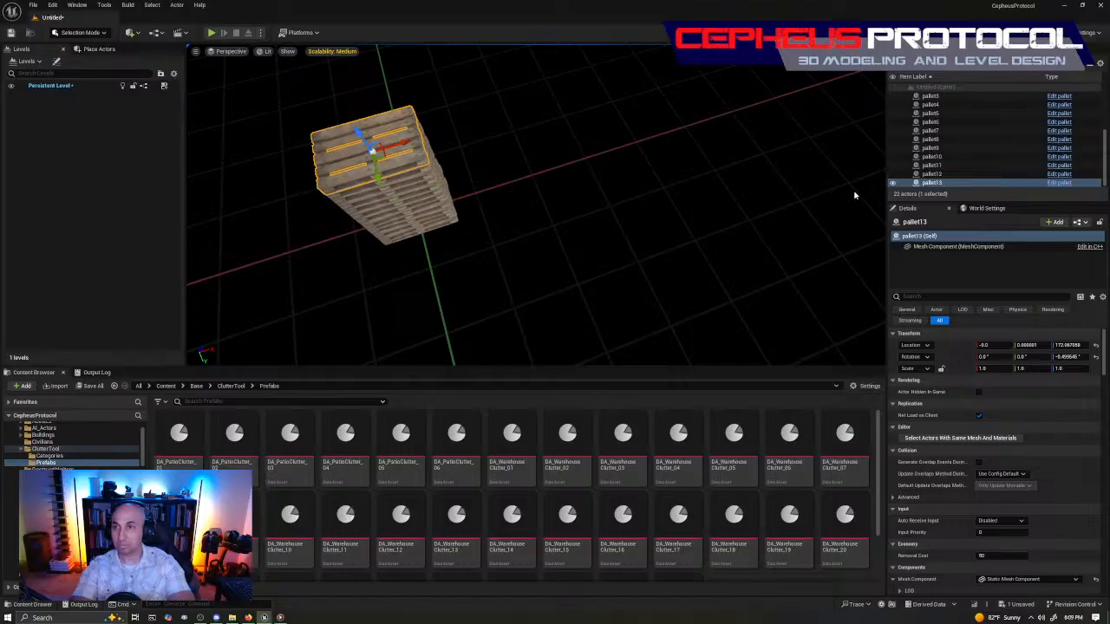
left_click(949, 174, "shift")
left_click(945, 164, "shift")
left_click(943, 156, "shift")
left_click(939, 148, "shift")
left_click(939, 139, "shift")
left_click(939, 130, "shift")
left_click(939, 121, "shift")
left_click(939, 114, "shift")
left_click(939, 104, "shift")
left_click(939, 96, "shift")
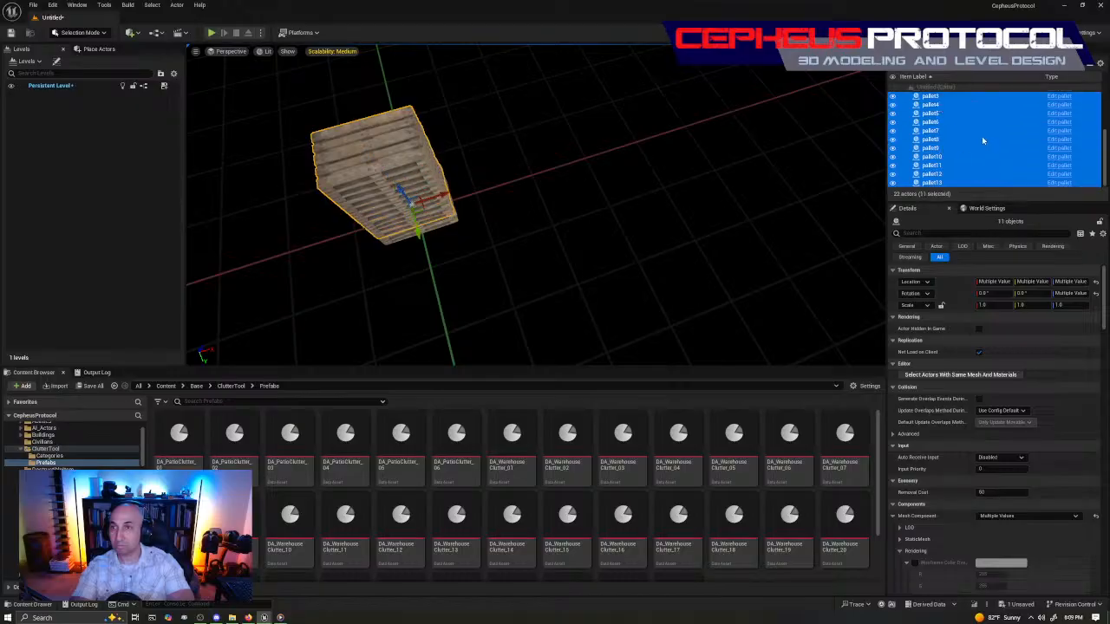
scroll(941, 122, "up", 2)
left_click(940, 130, "shift")
left_click(942, 121, "shift")
Shift the selected pallet stack along its horizontal axes so it stands to one side of and behind the world origin.
right_click_drag(659, 208, 566, 205)
left_click_drag(587, 218, 553, 234)
right_click_drag(557, 227, 473, 225)
key("d")
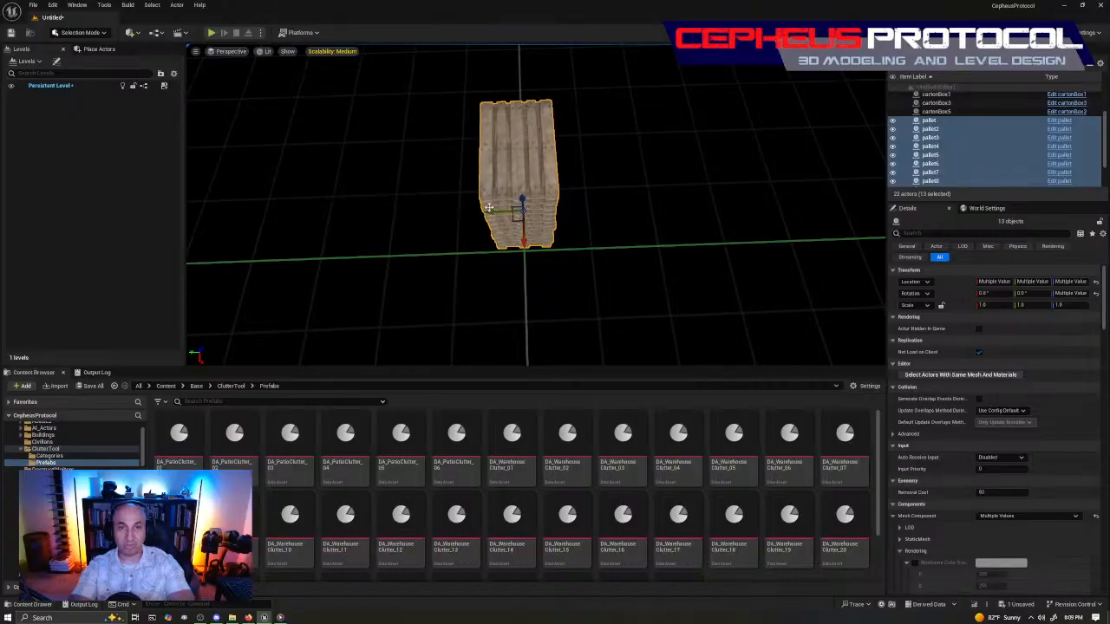
left_click_drag(488, 208, 518, 234)
key("a")
mouse_move(518, 227)
right_mouse_down()
mouse_move(531, 224)
mouse_move(518, 222)
right_mouse_up()
Duplicate the whole pallet stack along the X axis so the copy stands directly beside the original.
left_click_drag(523, 221, 652, 279, "alt")
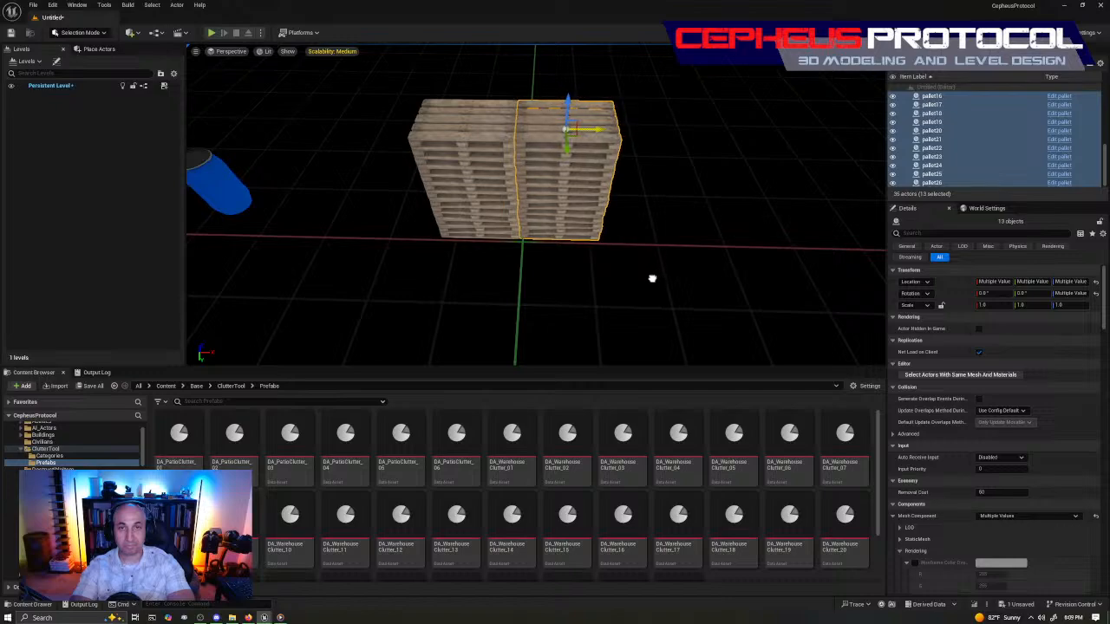
key("s")
key("a")
right_click_drag(755, 273, 738, 270)
key("w")
Open the Landscaping Physics folder and place a Box01 wooden crate in front of the two pallet stacks.
left_click(414, 213)
right_click_drag(414, 214, 502, 218)
key("s")
key("a")
key("w")
left_click(559, 242)
right_click_drag(705, 295, 781, 295)
left_click_drag(559, 525, 739, 324)
Rotate the Box01 crate roughly parallel to the pallet stacks and centre it directly in front of them.
key("e")
key("f")
right_click_drag(643, 235, 631, 235)
key("s")
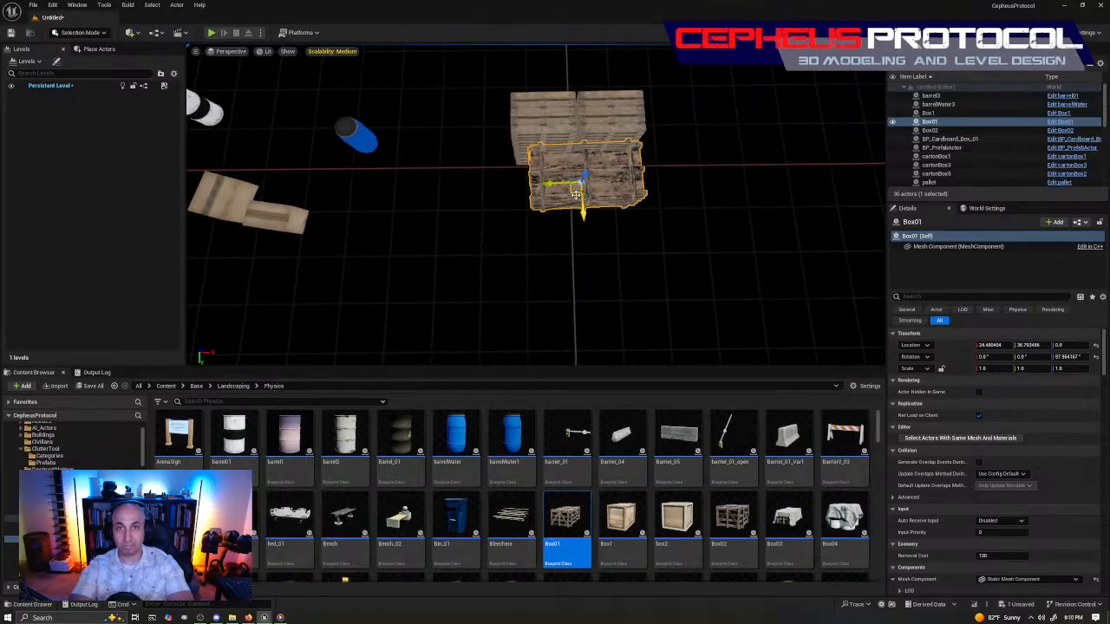
key("w")
mouse_move(590, 229)
right_mouse_down()
mouse_move(589, 216)
mouse_move(589, 260)
mouse_move(589, 227)
right_mouse_up()
key("s")
left_click_drag(518, 210, 547, 287)
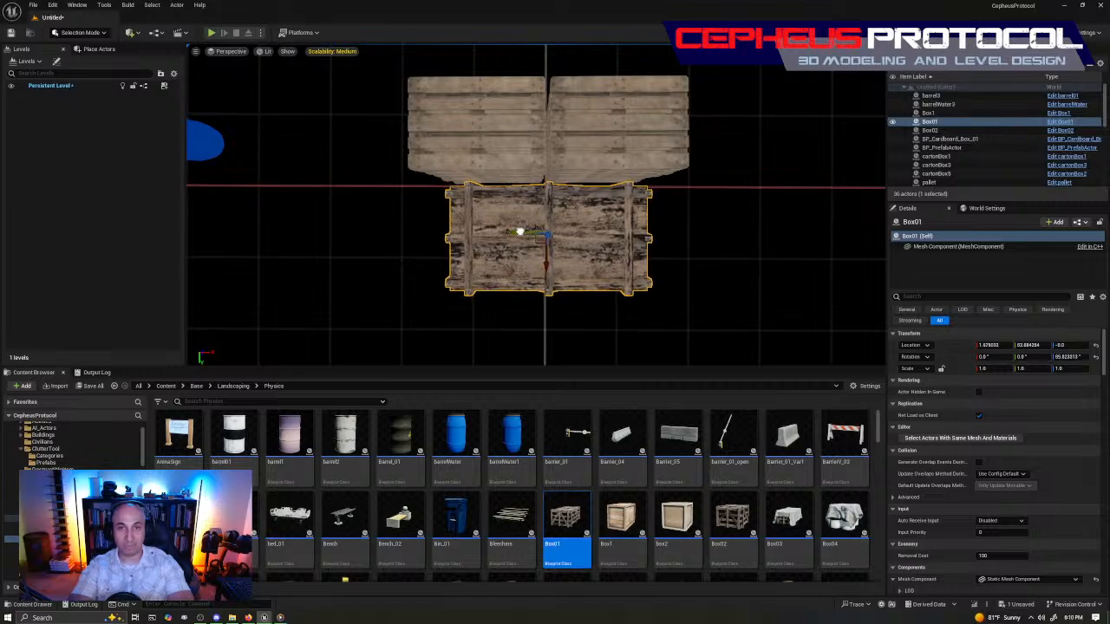
Move the cartonBox1 cardboard box onto the top of the Box01 crate, towards one end.
right_click_drag(538, 245, 512, 181)
key("s")
left_click(538, 246)
left_click(667, 184)
left_click(452, 233)
right_click_drag(452, 232, 419, 238)
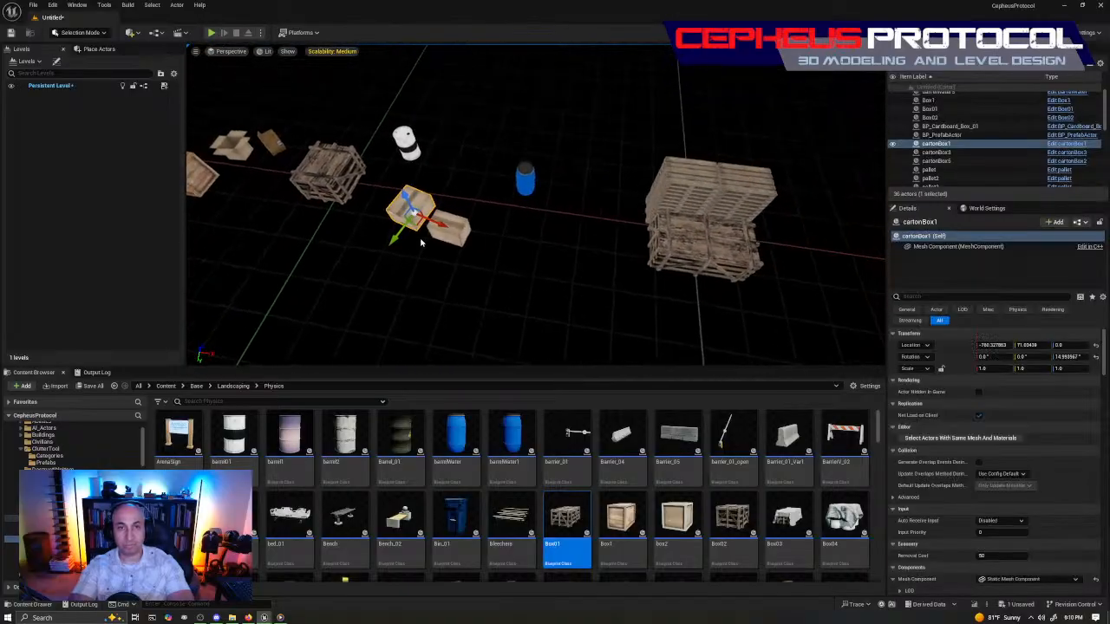
right_click_drag(680, 266, 532, 267)
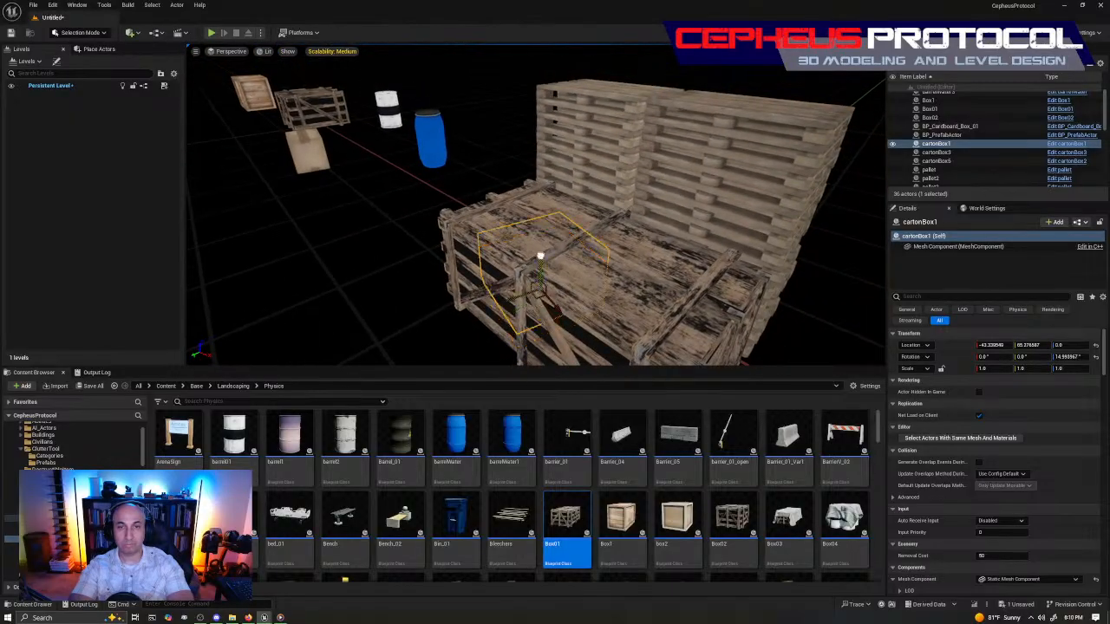
left_click_drag(542, 153, 542, 186)
Bring cartonBox5 to the free end of the crate, rotate it roughly square to the crate and lift it above the top.
right_click_drag(542, 186, 624, 192)
right_click_drag(189, 131, 143, 137)
left_click(395, 213)
right_click_drag(394, 212, 400, 182)
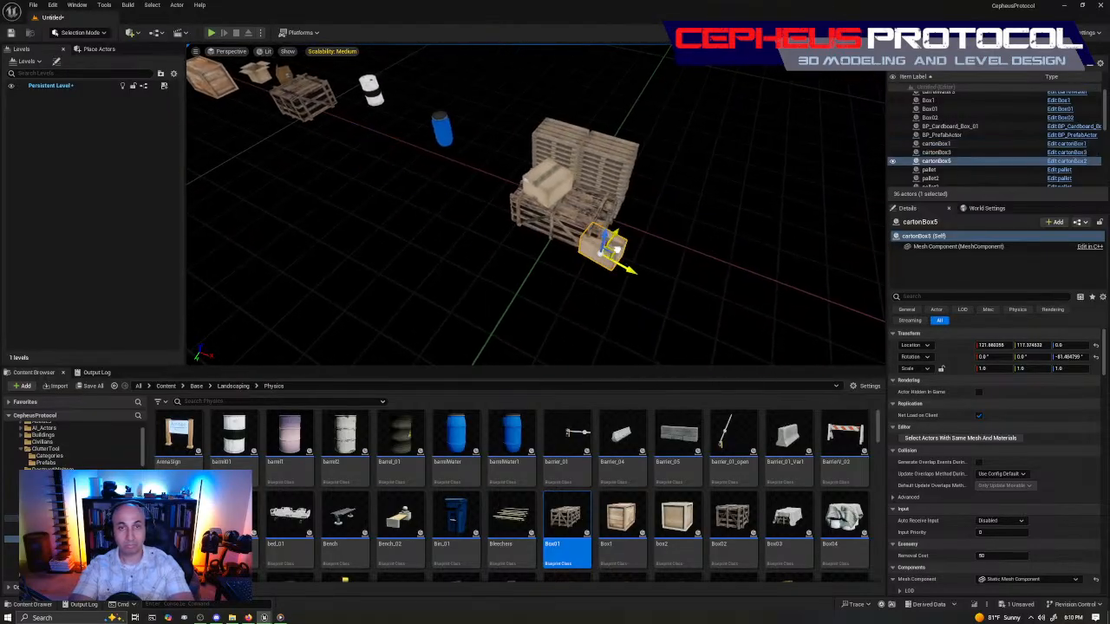
mouse_move(582, 270)
right_mouse_down()
mouse_move(620, 279)
mouse_move(598, 291)
mouse_move(582, 282)
right_mouse_up()
key("e")
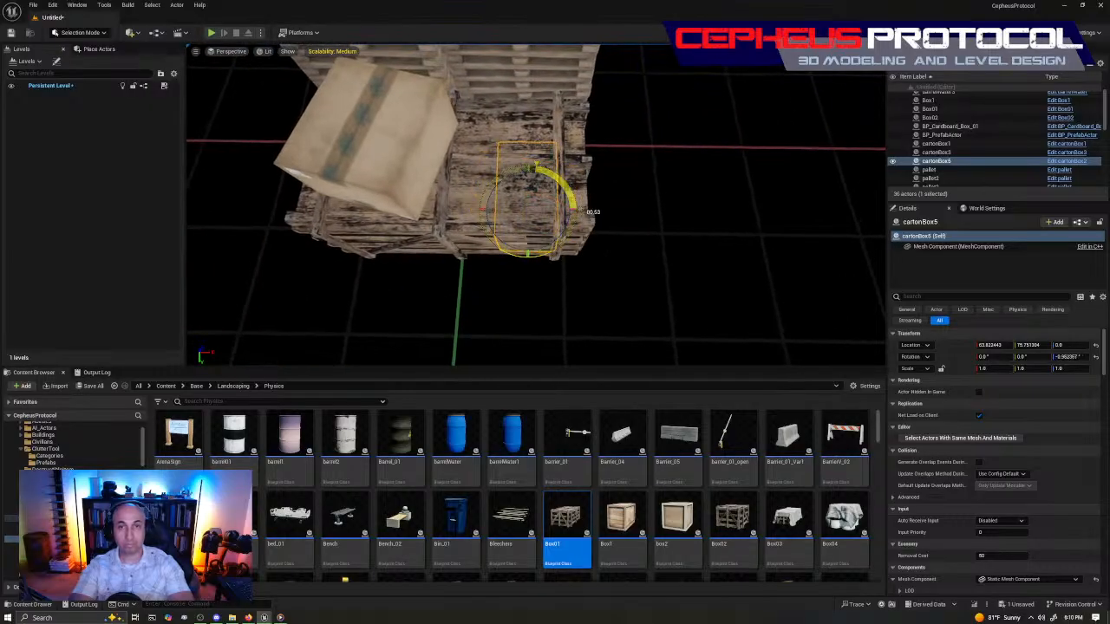
left_click_drag(528, 198, 521, 127)
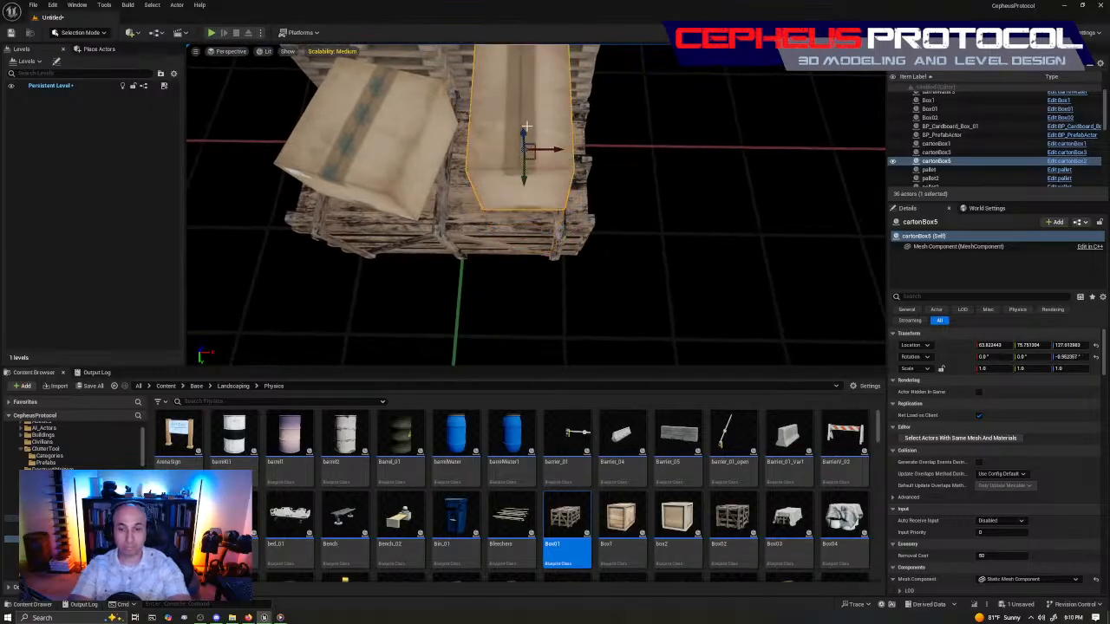
Drop cartonBox5 onto the crate, shift it closer to the other carton and lower it flush with the crate's top.
key("End")
right_click_drag(576, 215, 565, 229)
left_click_drag(539, 277, 518, 289)
right_click_drag(518, 289, 626, 215)
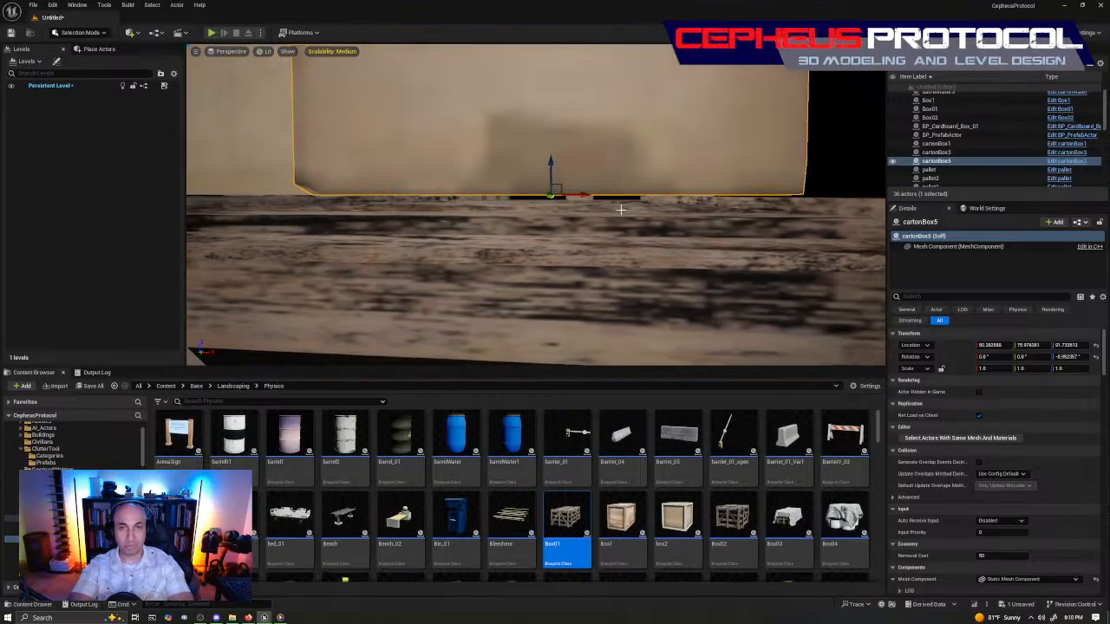
left_click_drag(550, 155, 551, 172)
right_click_drag(551, 171, 520, 149)
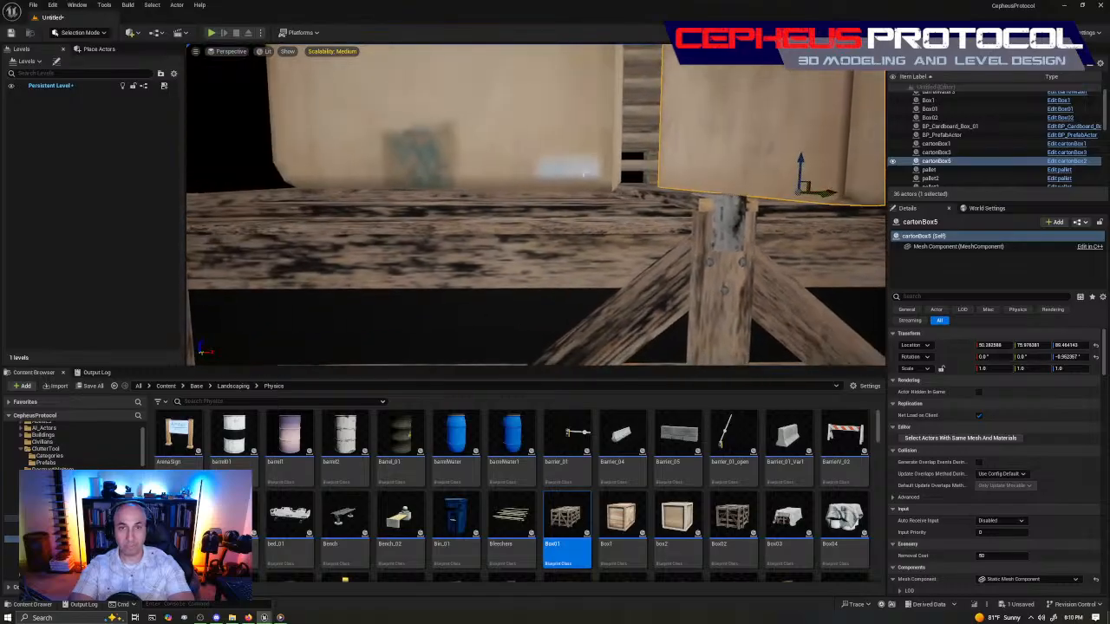
Fine-tune the height of cartonBox1 so it rests on the crate's top planks.
left_click(493, 149)
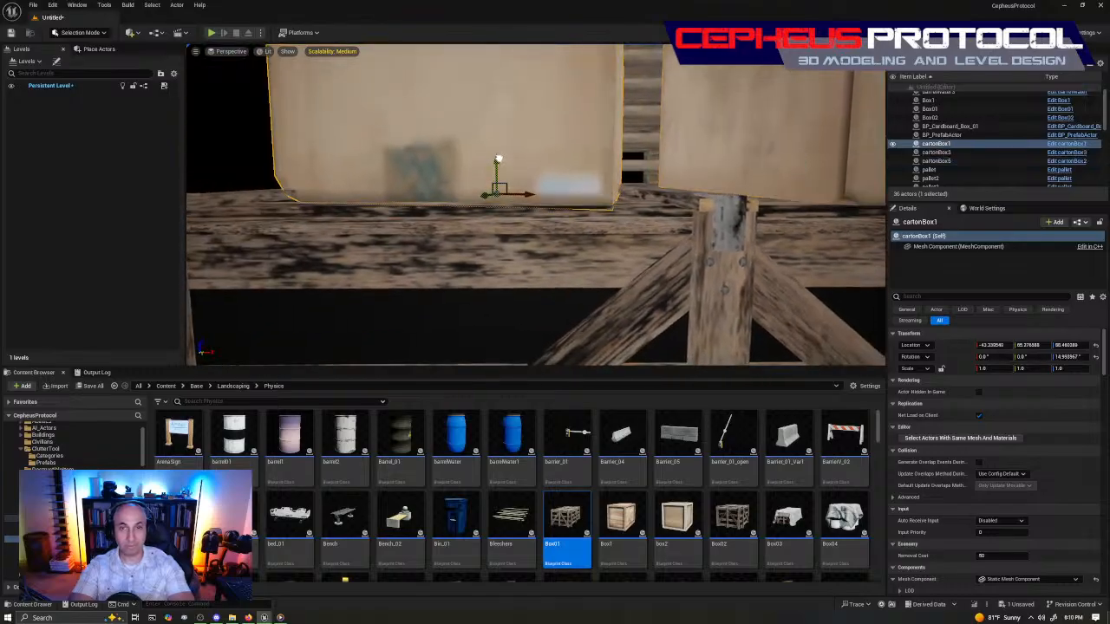
right_click_drag(500, 158, 573, 208)
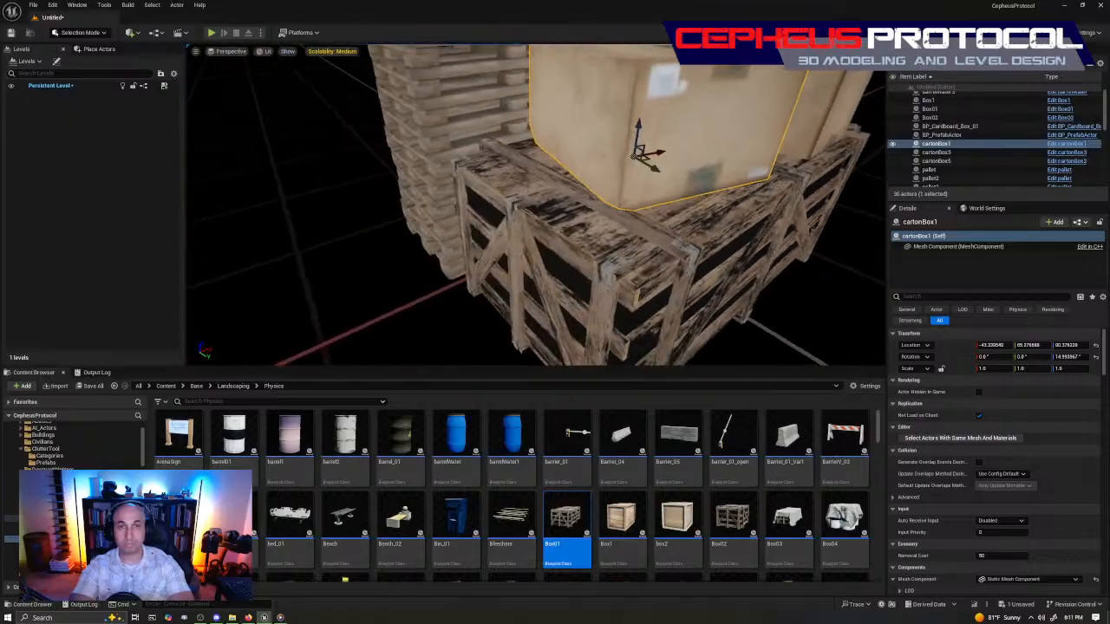
mouse_move(619, 284)
right_mouse_down()
mouse_move(659, 288)
mouse_move(619, 283)
right_mouse_up()
right_click_drag(635, 159, 775, 197)
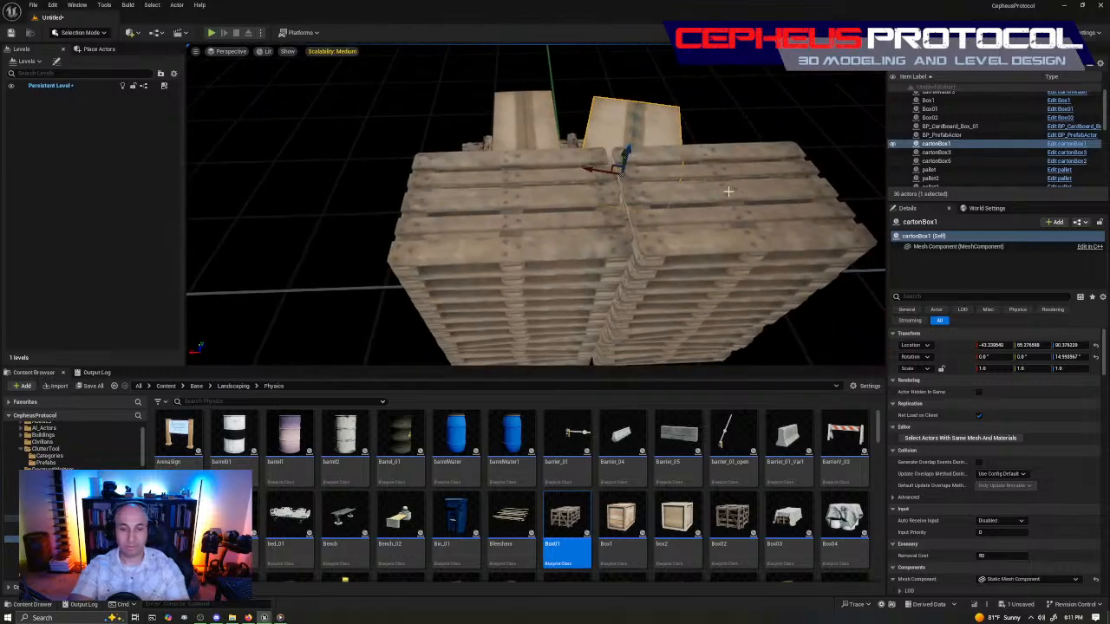
right_click_drag(651, 226, 703, 240)
left_click(626, 258)
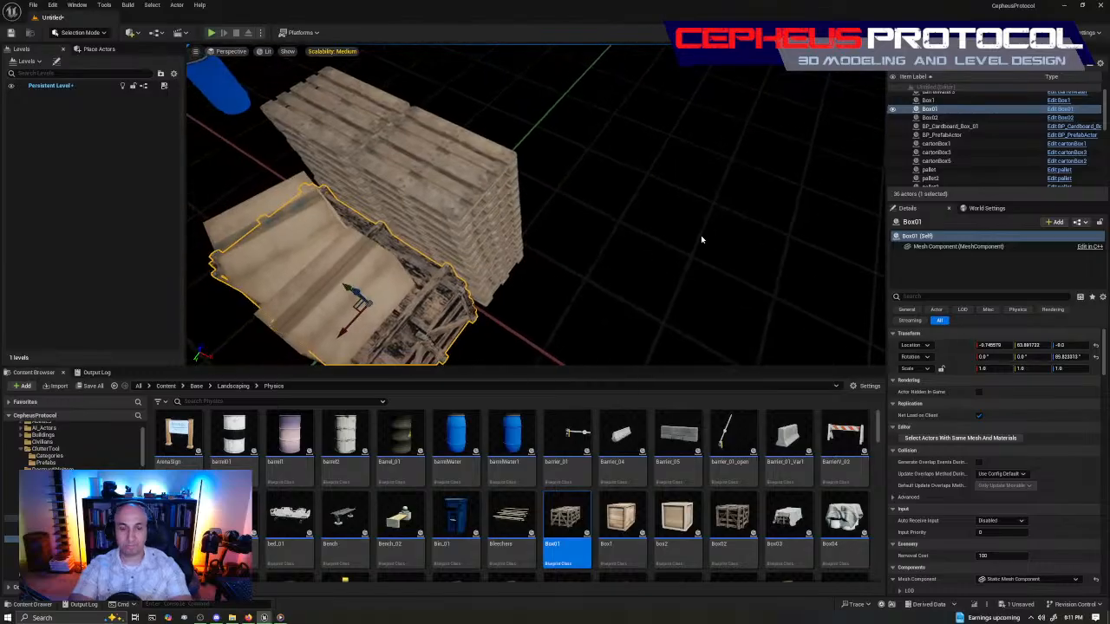
key("alt+j")
right_click_drag(503, 109, 537, 220)
left_click_drag(432, 142, 563, 211, "ctrl")
key("ctrl+z")
right_click_drag(659, 231, 656, 108)
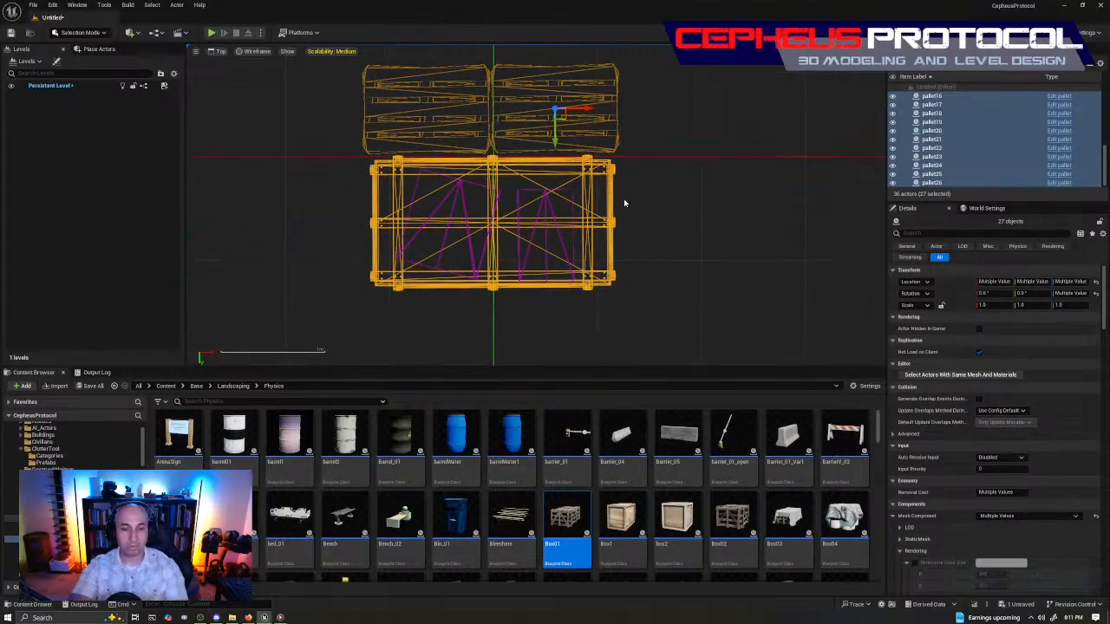
key("alt+g")
right_click_drag(622, 213, 646, 160)
left_click(448, 117, "shift")
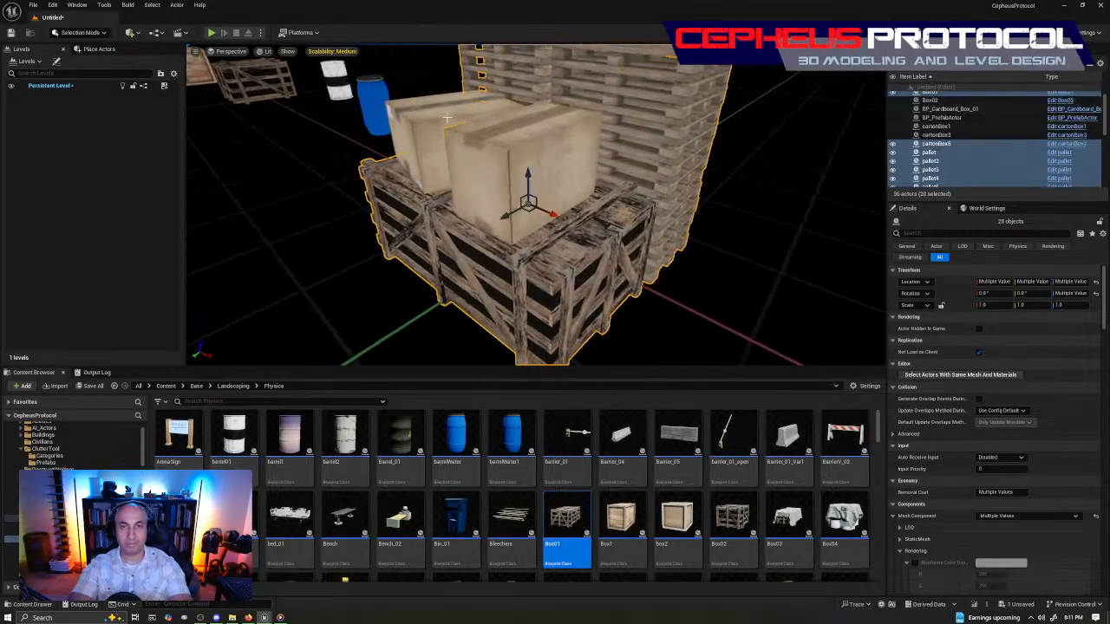
key("Escape")
Select the Box01 crate together with the two cartons, cartonBox1 and cartonBox5, standing on it.
left_click(589, 274)
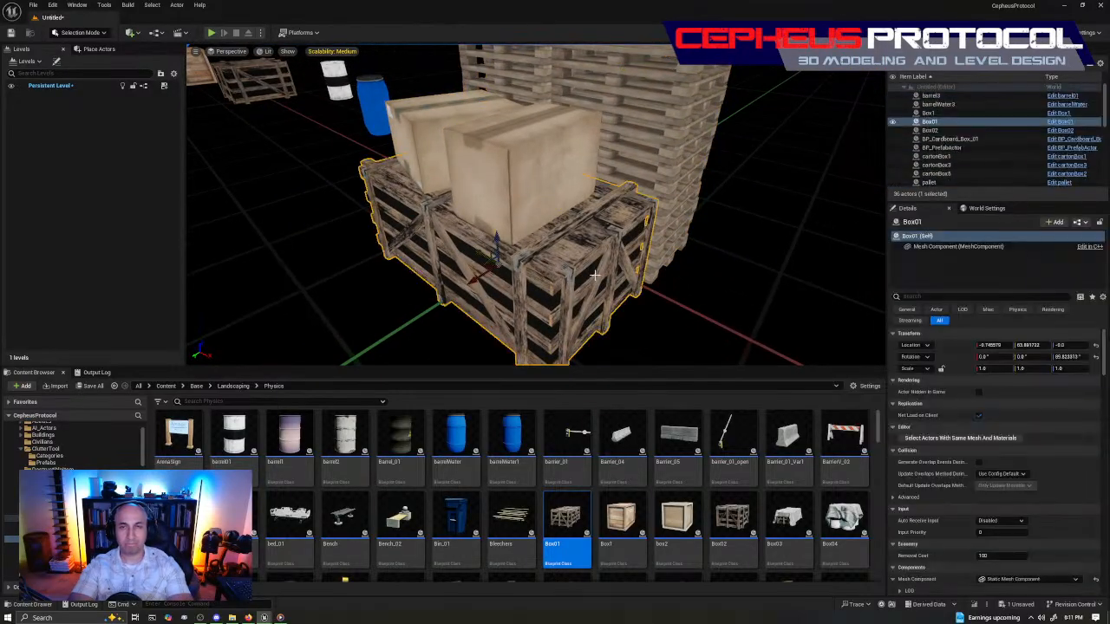
left_click(531, 191, "shift")
left_click(441, 146, "shift")
right_click_drag(440, 145, 624, 165)
Add every pallet of both stacks, from pallet to pallet26, to the selection.
scroll(955, 139, "down", 3)
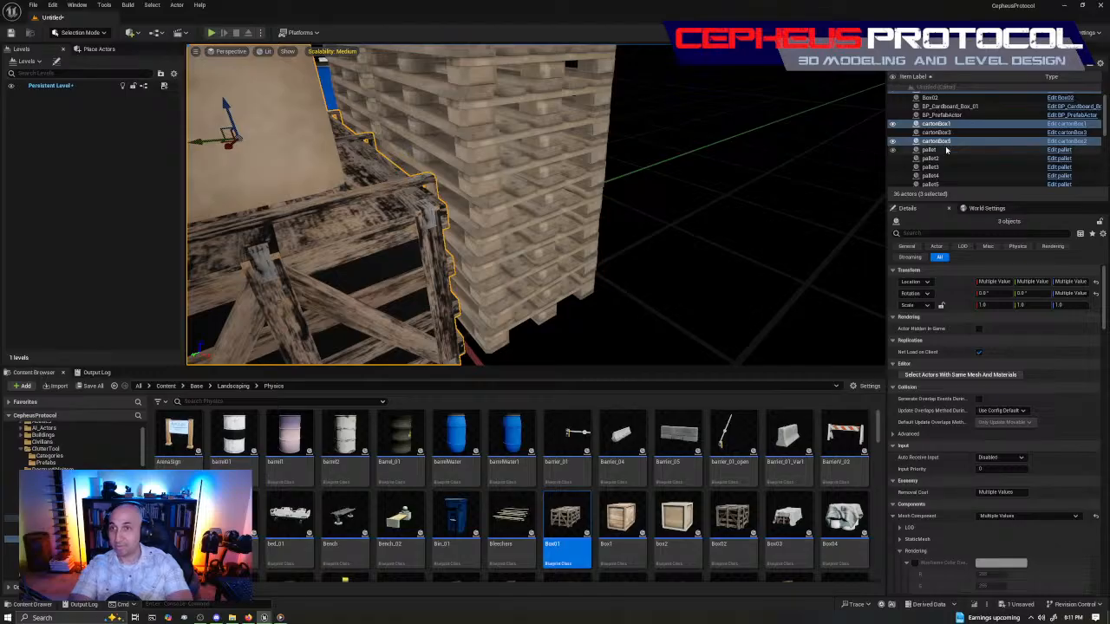
left_click(946, 150, "ctrl")
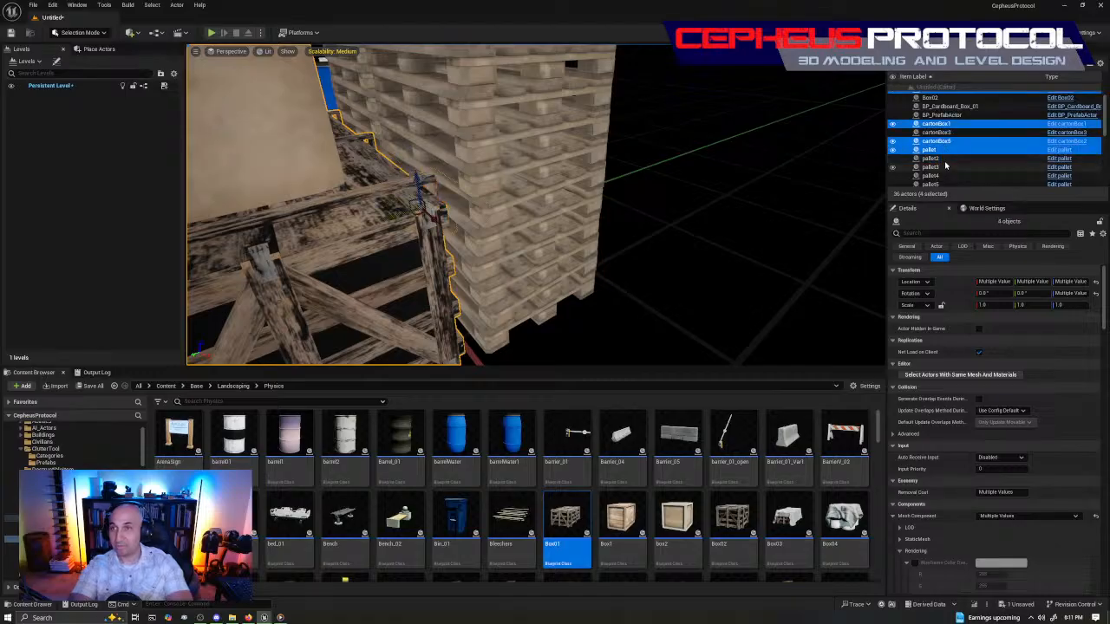
scroll(954, 165, "down", 3)
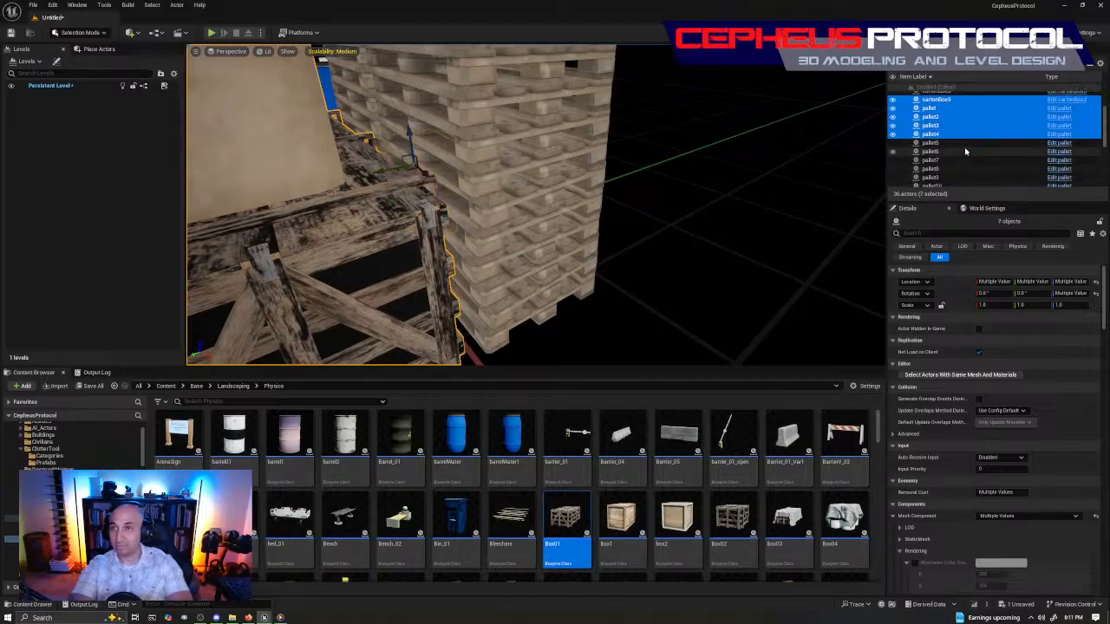
left_click(947, 143, "ctrl")
left_click(943, 152, "ctrl")
left_click(943, 170, "ctrl")
left_click(943, 178, "ctrl")
scroll(959, 153, "down", 6)
left_click(949, 103, "ctrl")
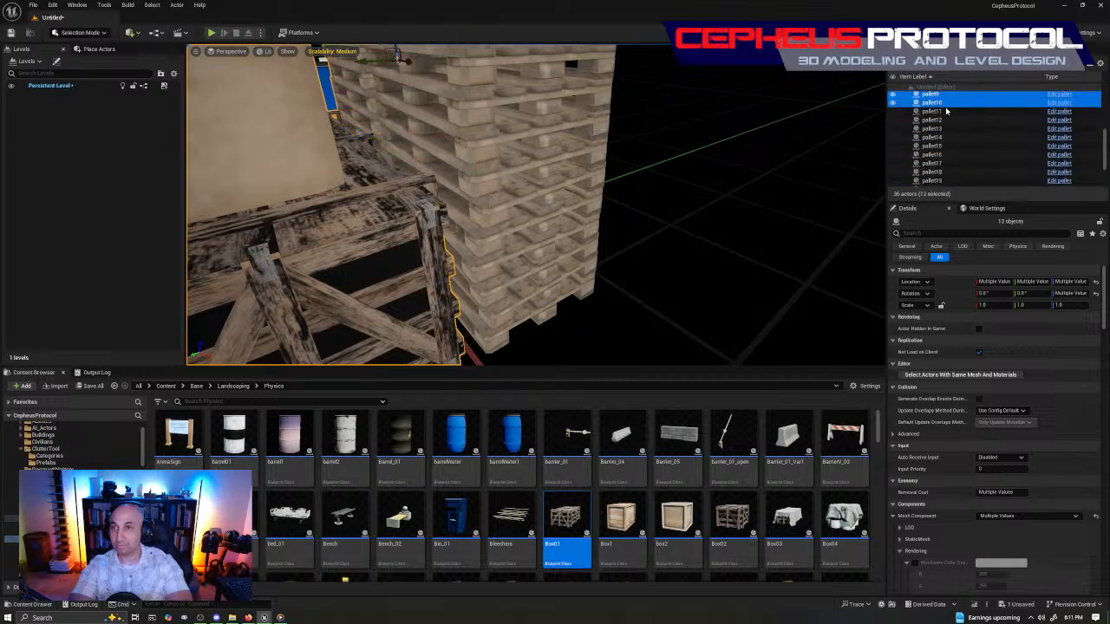
left_click(945, 119, "ctrl")
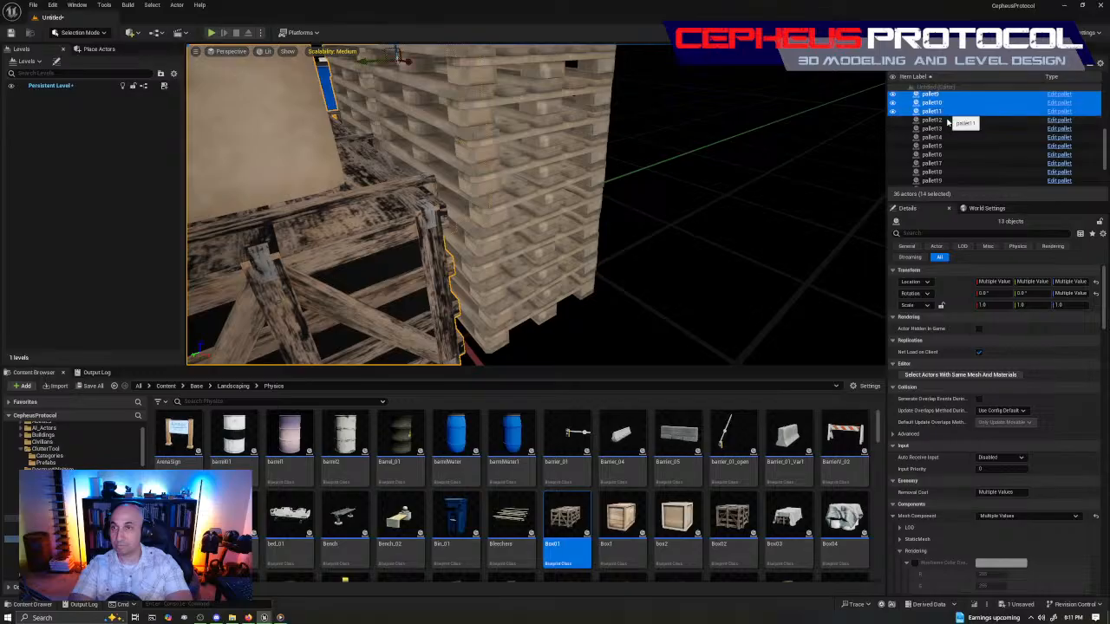
left_click(945, 128, "ctrl")
left_click(947, 137, "ctrl")
left_click(948, 146, "ctrl")
left_click(948, 154, "ctrl")
left_click(949, 163, "ctrl")
left_click(951, 172, "ctrl")
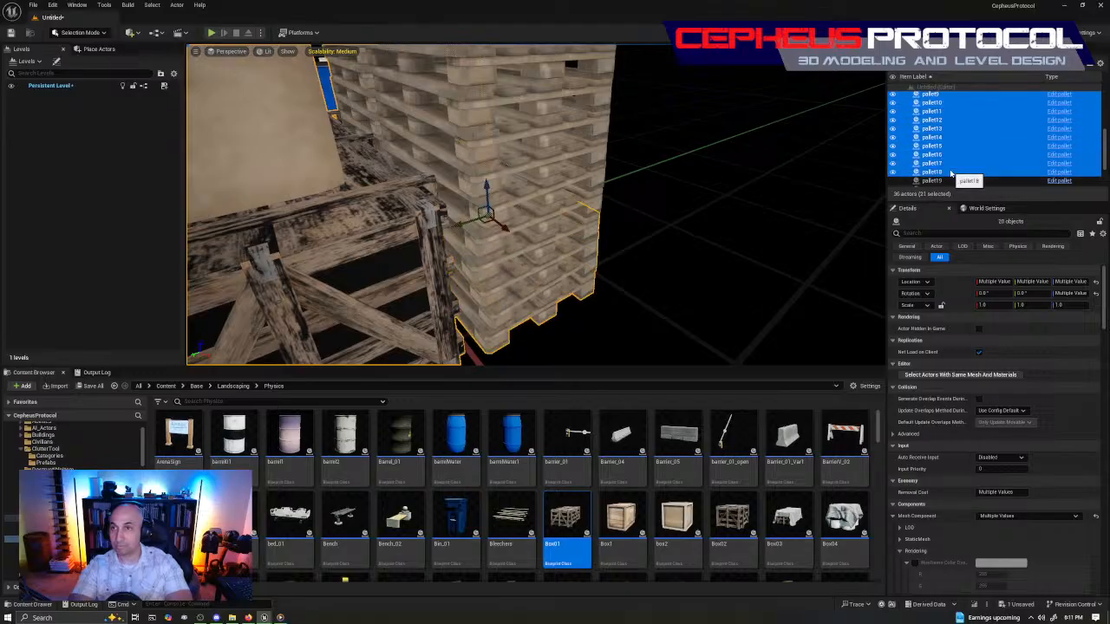
scroll(963, 147, "down", 3)
left_click(948, 121, "ctrl")
left_click(949, 130, "ctrl")
left_click(951, 138, "ctrl")
left_click(951, 148, "ctrl")
left_click(953, 165, "ctrl")
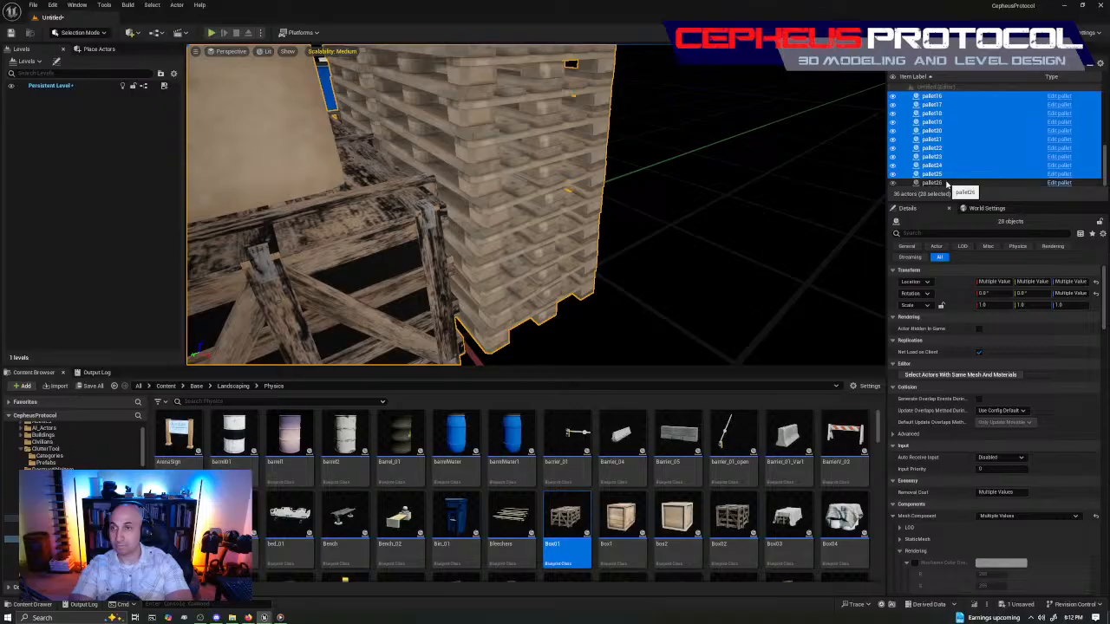
Test the selection by moving the whole arrangement along the ground, and undo the move.
key("f")
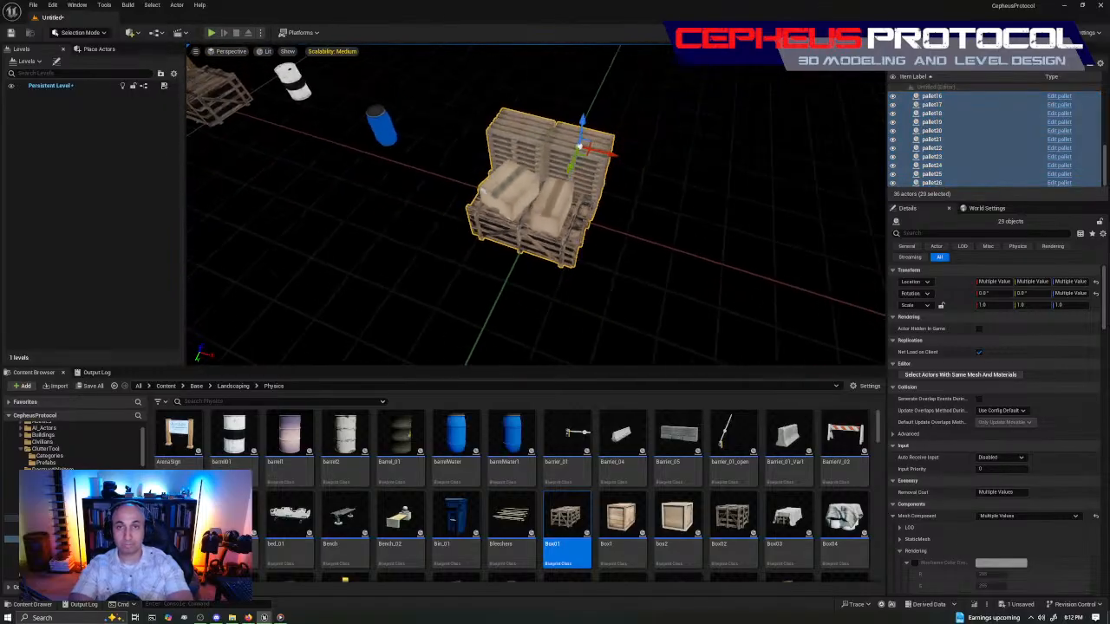
left_click_drag(532, 165, 656, 185)
key("ctrl+z")
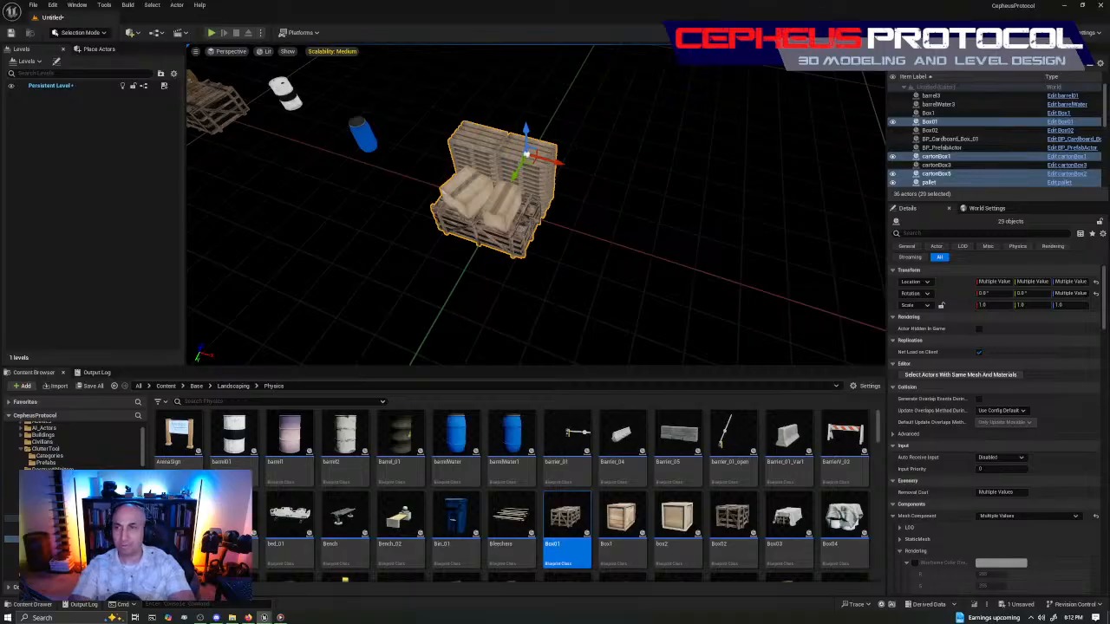
right_click_drag(670, 133, 628, 138)
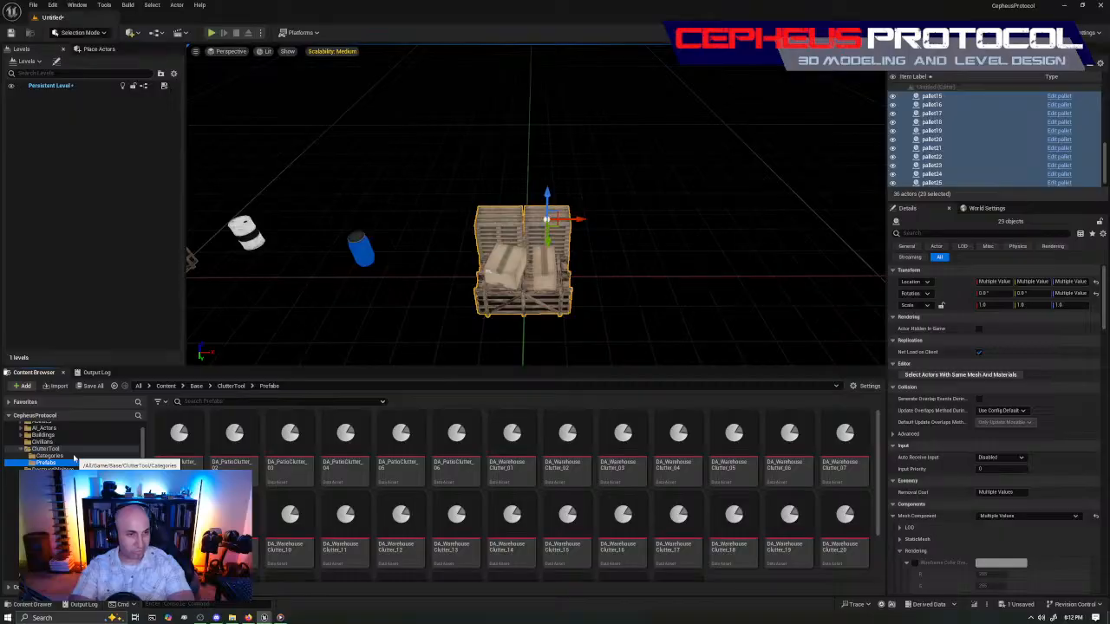
Set DA_WarehouseClutter_24 as the target prefab asset and create the prefab from the selected arrangement.
scroll(676, 529, "down", 2)
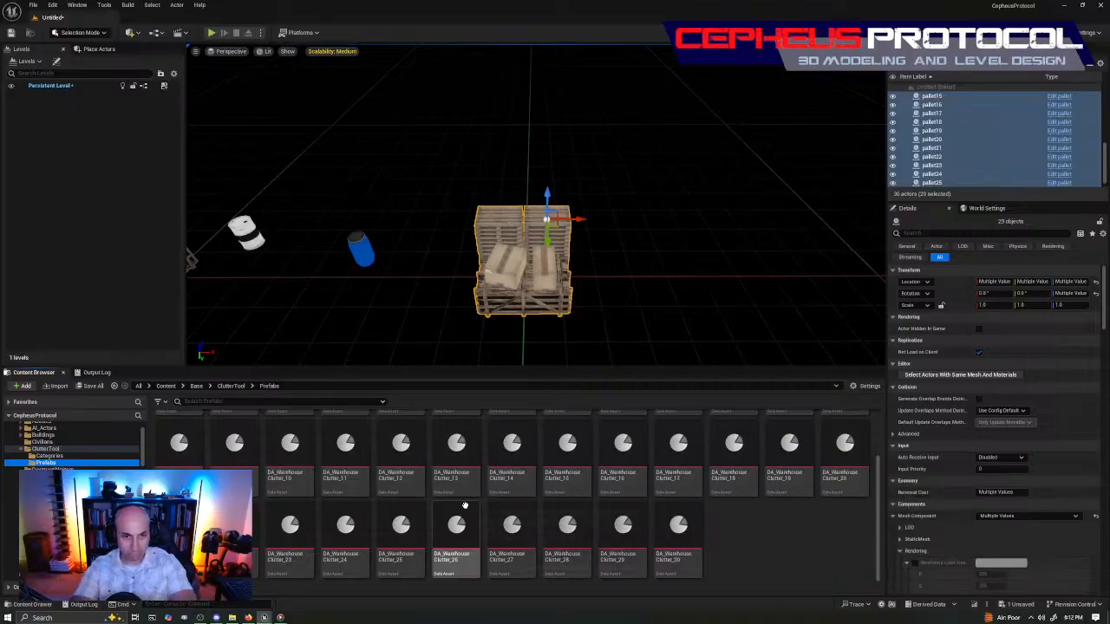
left_click(966, 51)
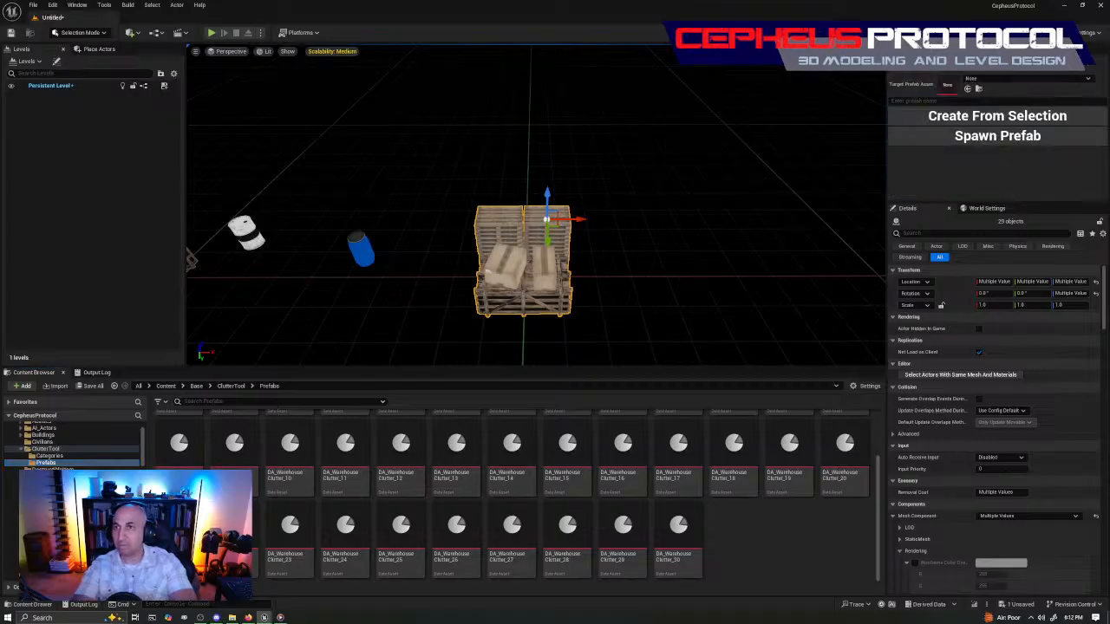
left_click(1028, 79)
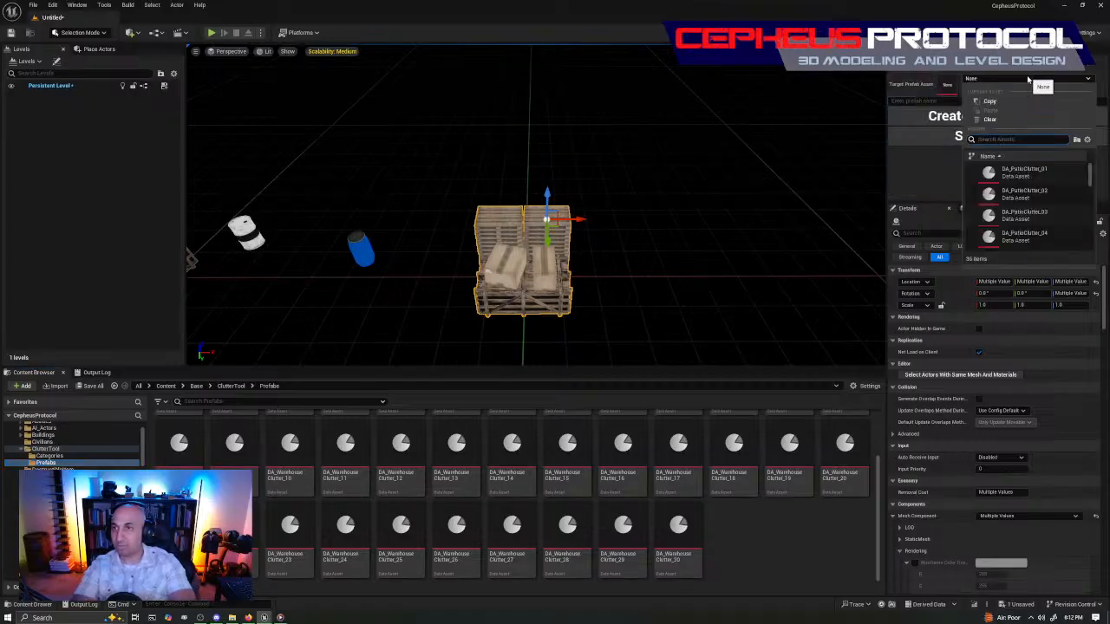
scroll(1067, 209, "down", 10)
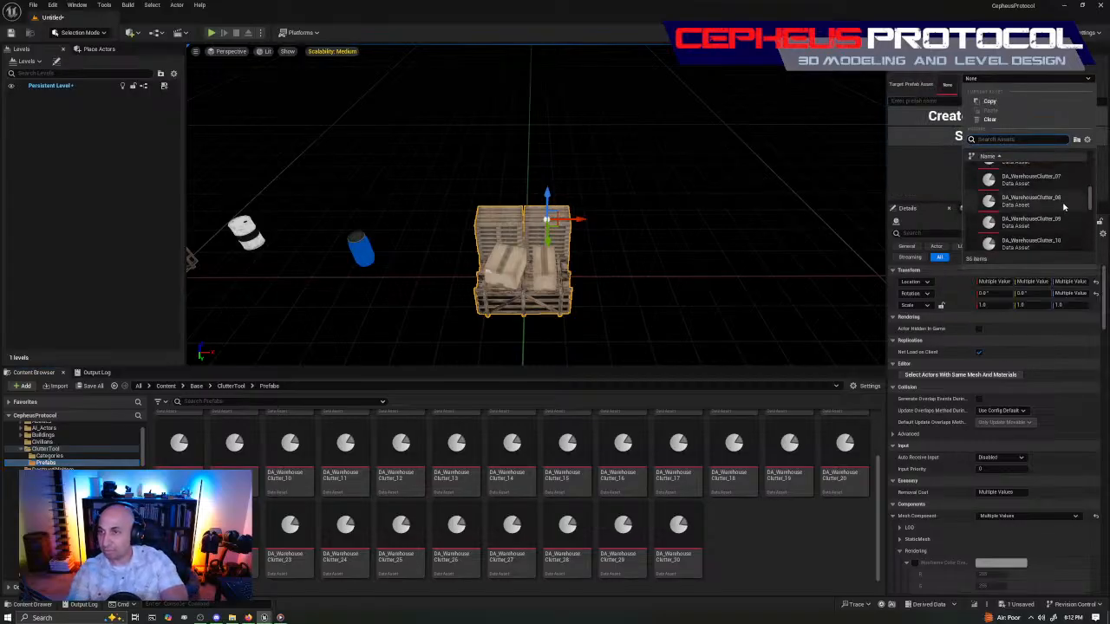
scroll(1059, 202, "down", 6)
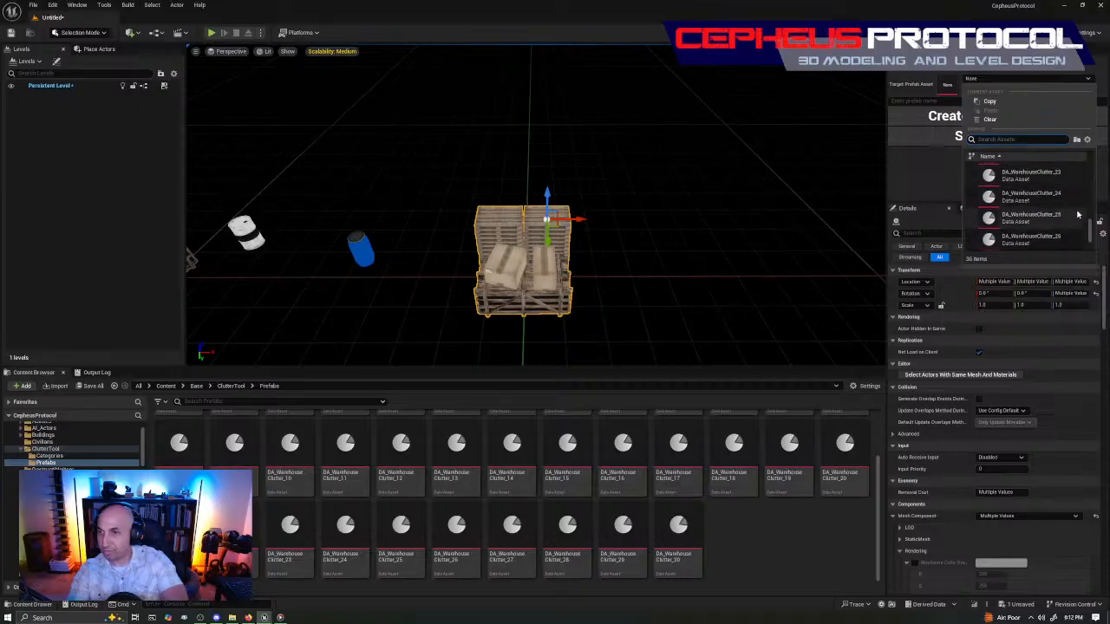
left_click(1054, 197)
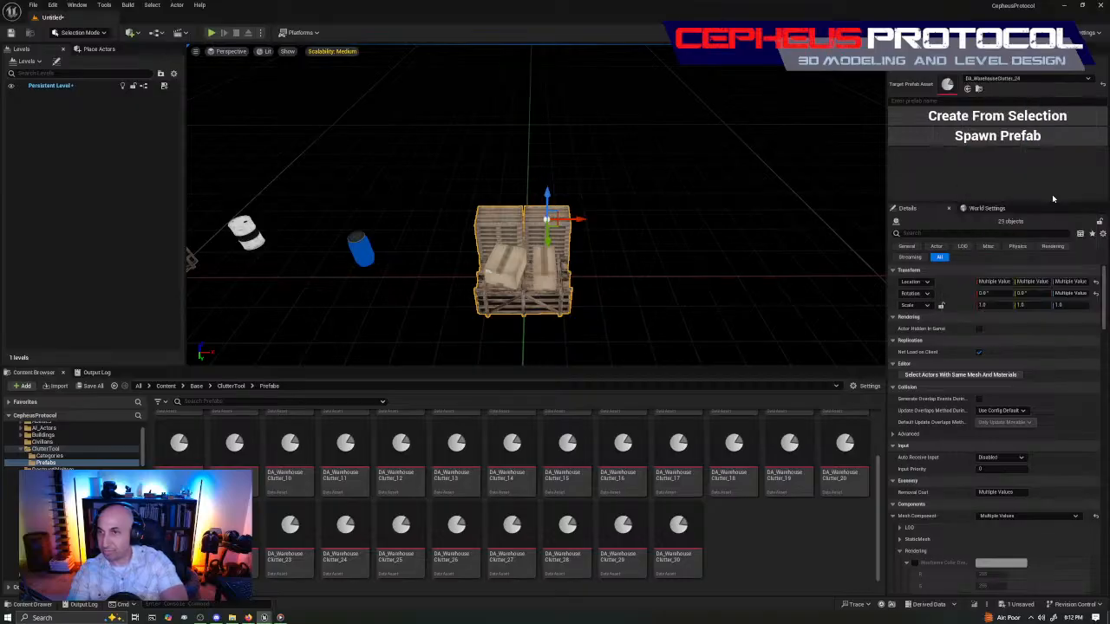
left_click(971, 122)
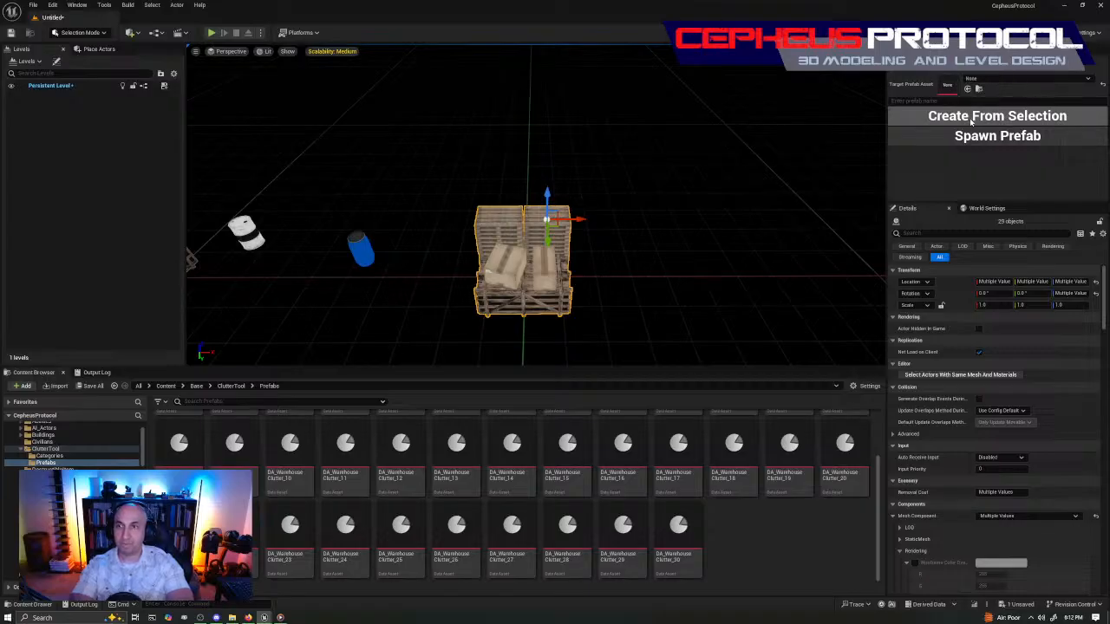
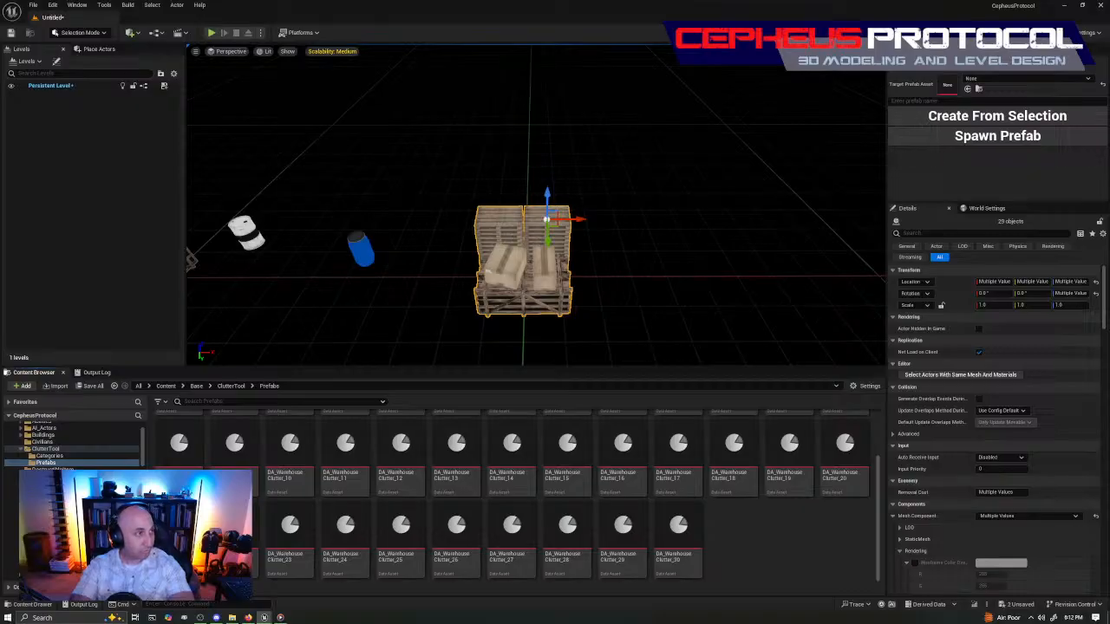
Assign DA_WarehouseClutter_24 as the prefab asset of the BP_PrefabActor and compare it with the original arrangement.
mouse_move(390, 256)
right_mouse_down()
mouse_move(472, 269)
mouse_move(395, 248)
right_mouse_up()
left_click(568, 292)
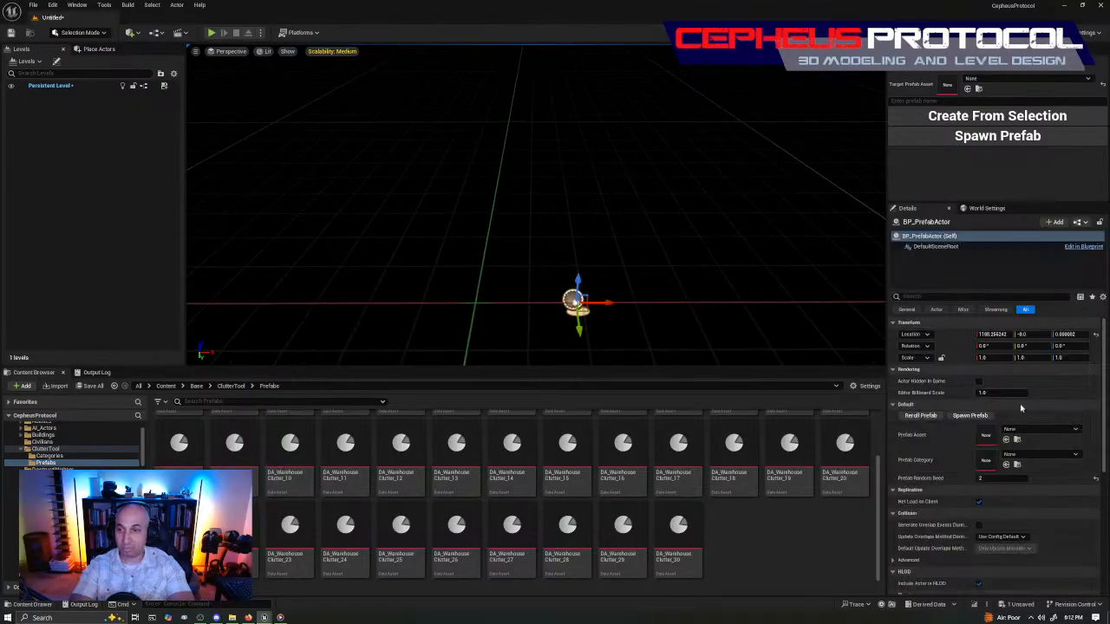
left_click(1051, 429)
scroll(1062, 360, "down", 2)
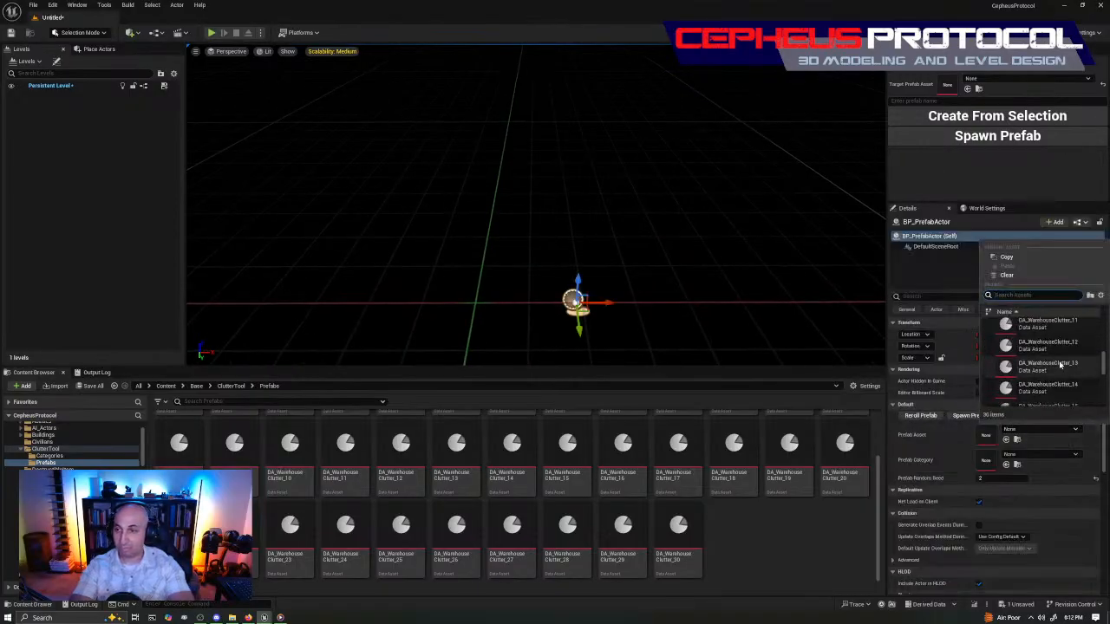
scroll(1060, 364, "down", 4)
left_click(1093, 397)
right_click_drag(681, 245, 507, 232)
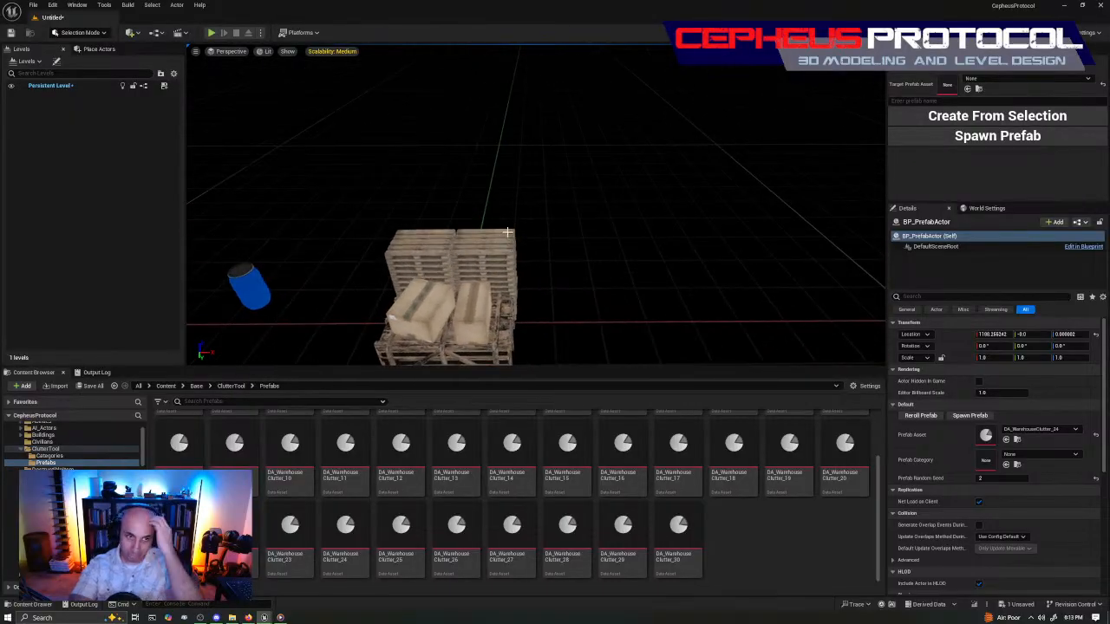
Move the crate with the carton boxes on it away from the pallet stacks to the other loose props.
right_click_drag(468, 303, 485, 334)
left_click(607, 256)
right_click_drag(638, 209, 689, 213)
left_click(515, 209, "ctrl")
right_click_drag(605, 224, 522, 222)
left_click_drag(705, 207, 397, 239, "alt")
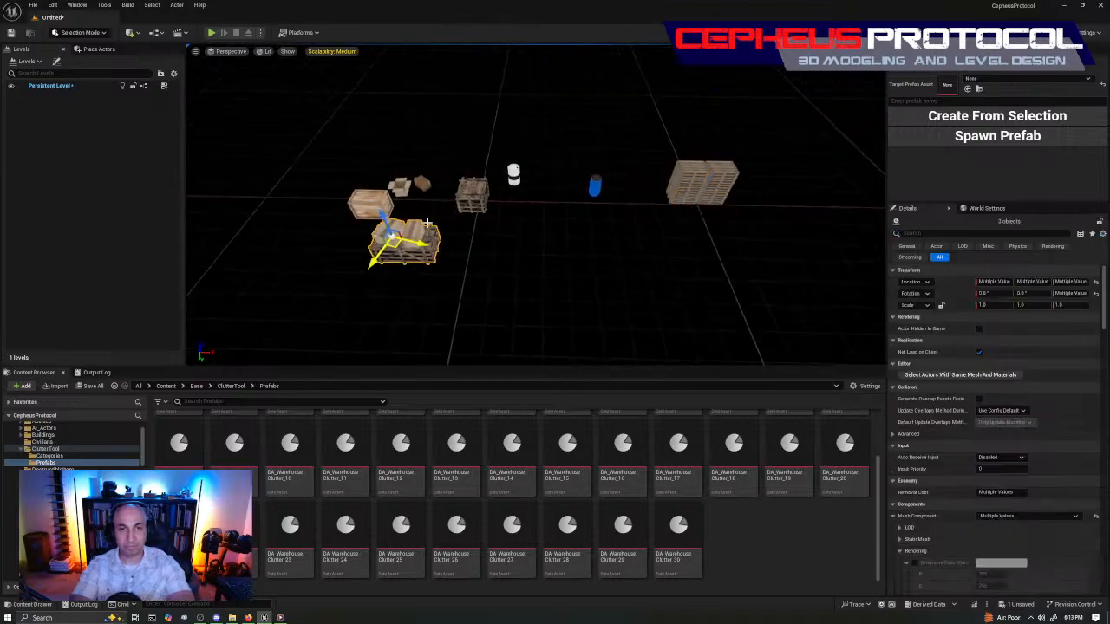
Place the dark wooden crate Box02 directly in front of one of the two pallet stacks.
left_click(469, 194)
left_click_drag(485, 205, 701, 234)
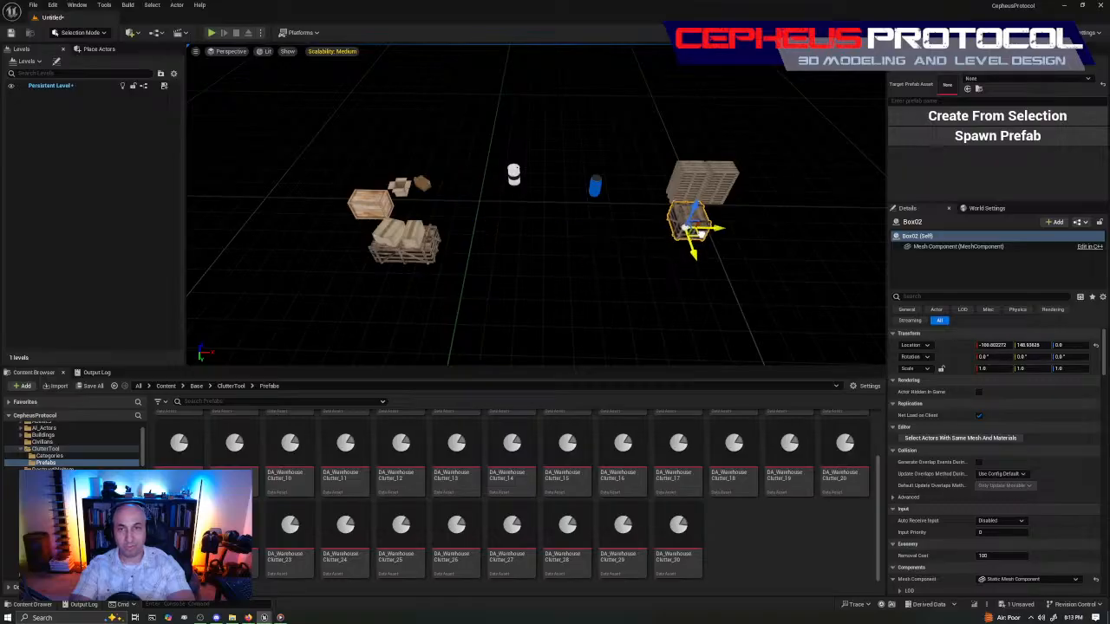
key("w")
right_click_drag(700, 234, 595, 216)
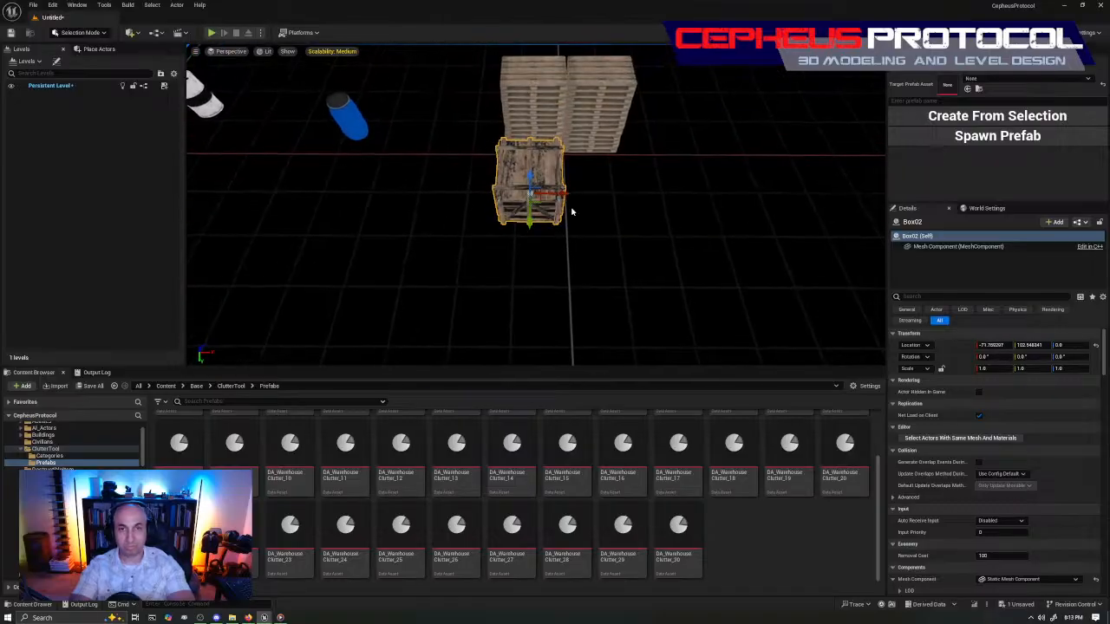
left_click_drag(542, 205, 547, 190)
Place the light wooden crate Box1 beside Box02, rotated parallel to the pallet stacks, and check its alignment from above.
key("a")
right_click_drag(534, 212, 471, 222)
key("w")
key("s")
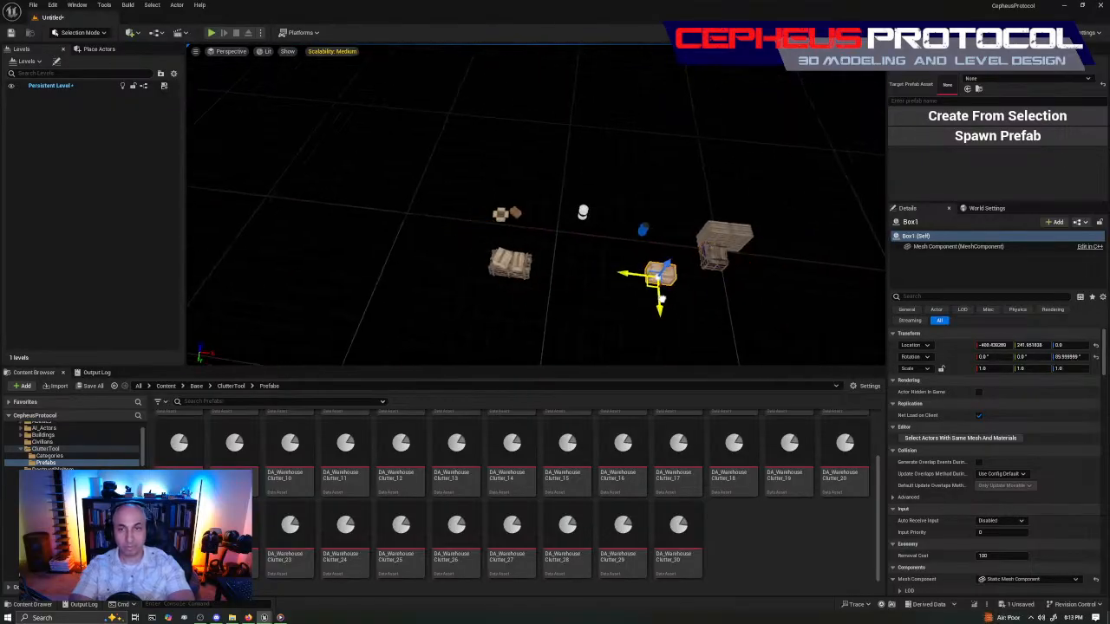
key("w")
right_click_drag(731, 284, 553, 330)
key("e")
left_click_drag(572, 296, 581, 279)
key("alt+j")
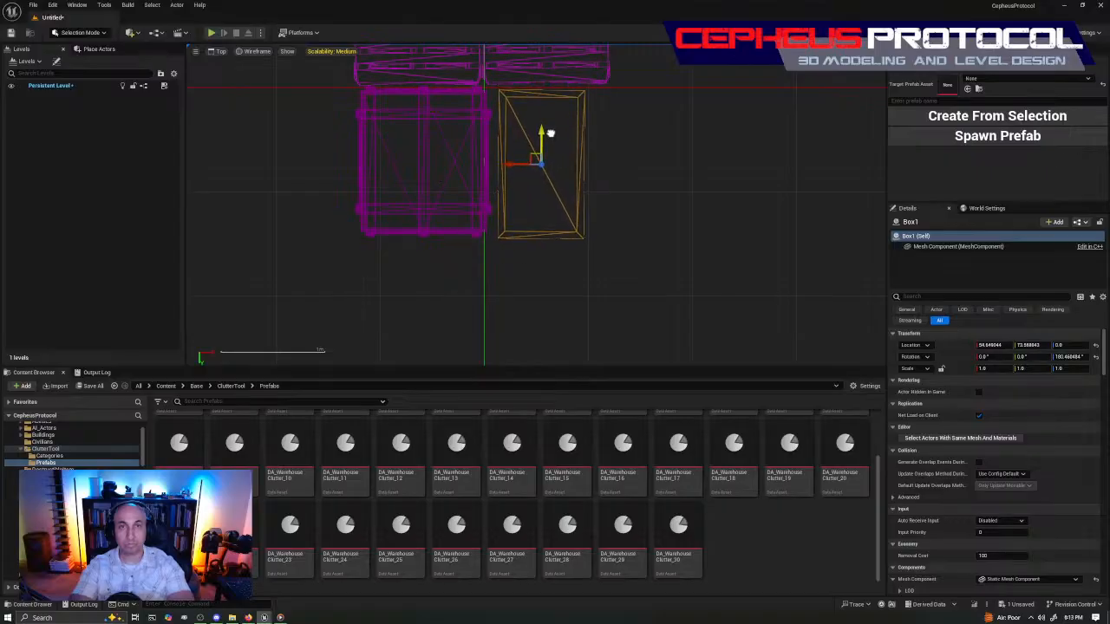
key("alt+space")
right_click_drag(652, 153, 686, 123)
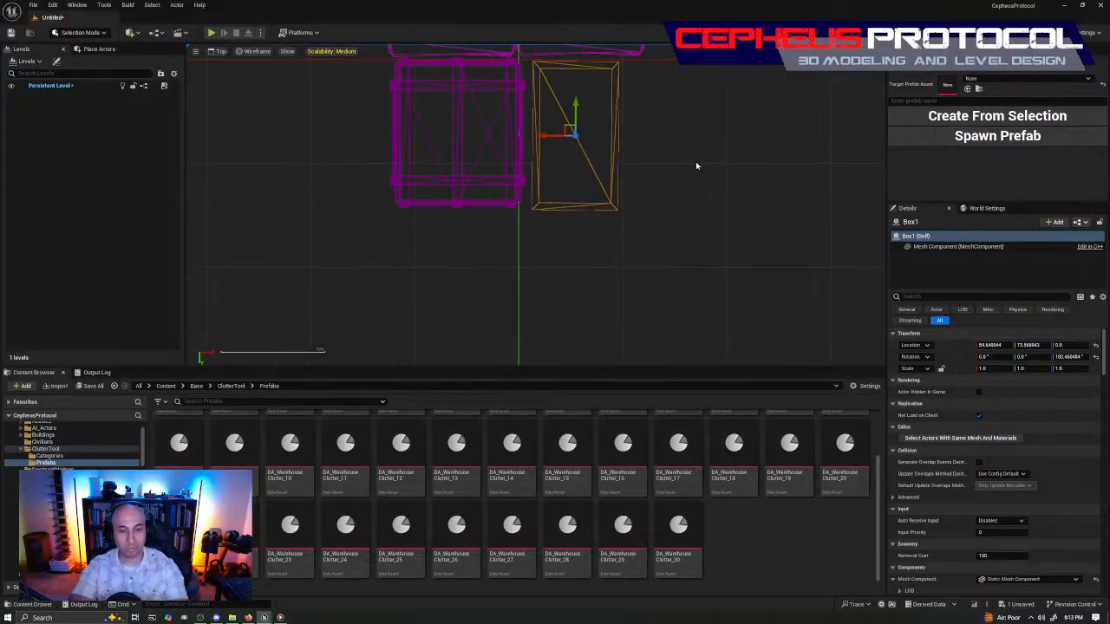
key("alt+g")
Stack a copy of the light wooden crate Box1 on top of the original.
right_click_drag(696, 171, 674, 232)
left_click_drag(551, 307, 551, 199, "alt")
right_click_drag(551, 199, 490, 158)
left_click(475, 167)
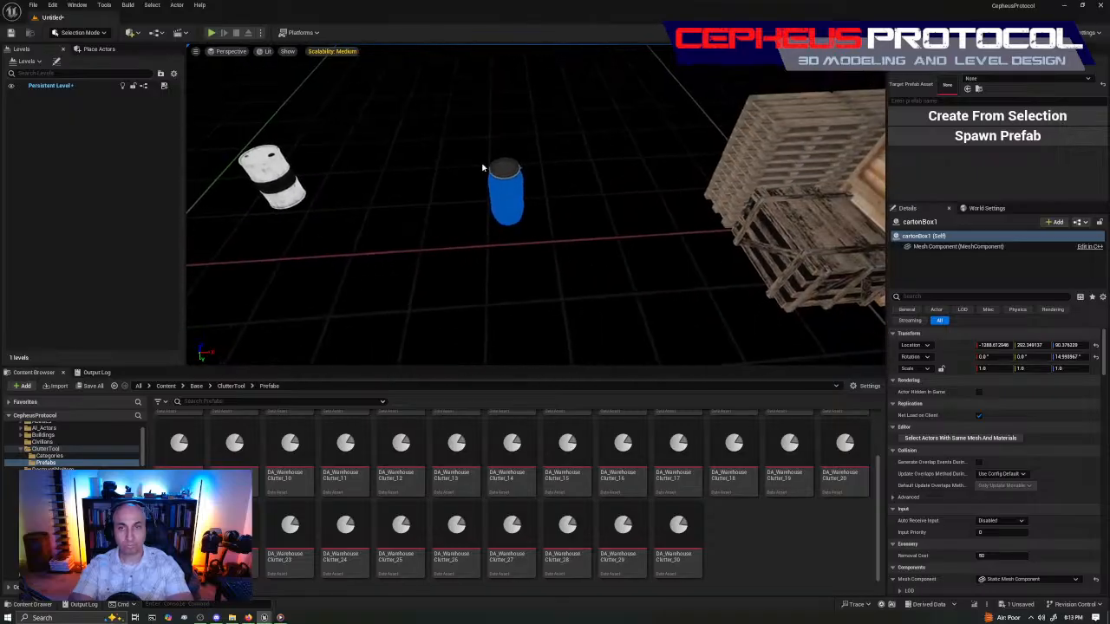
Try placing the blue water barrel on top of the dark crate Box02.
left_click_drag(517, 222, 793, 286)
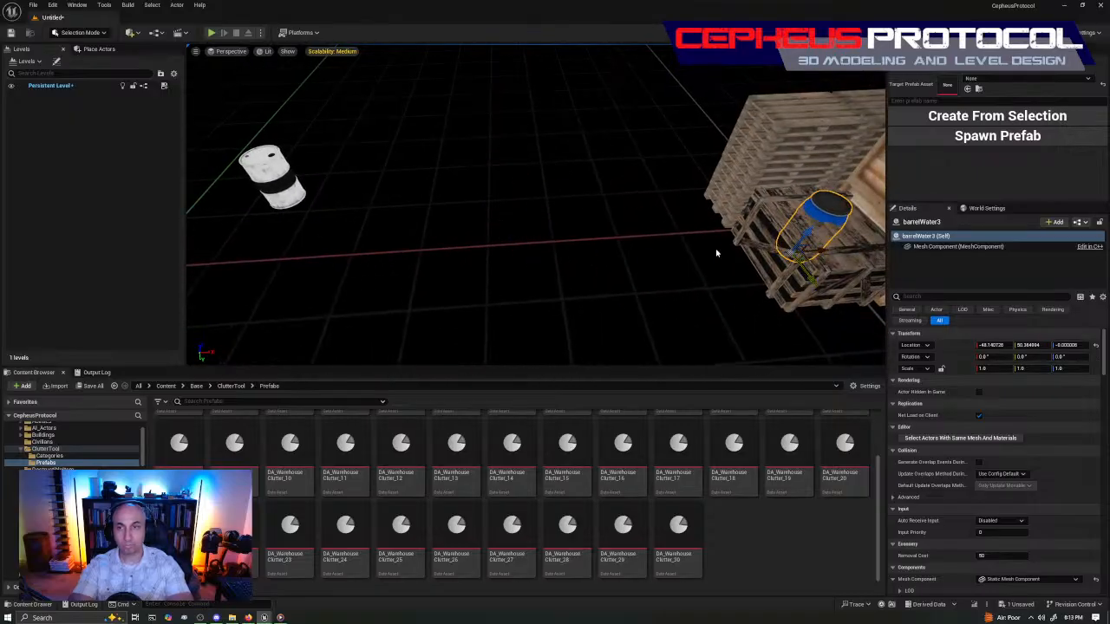
key("f")
left_click_drag(549, 253, 551, 204)
right_click_drag(550, 206, 655, 187)
key("w")
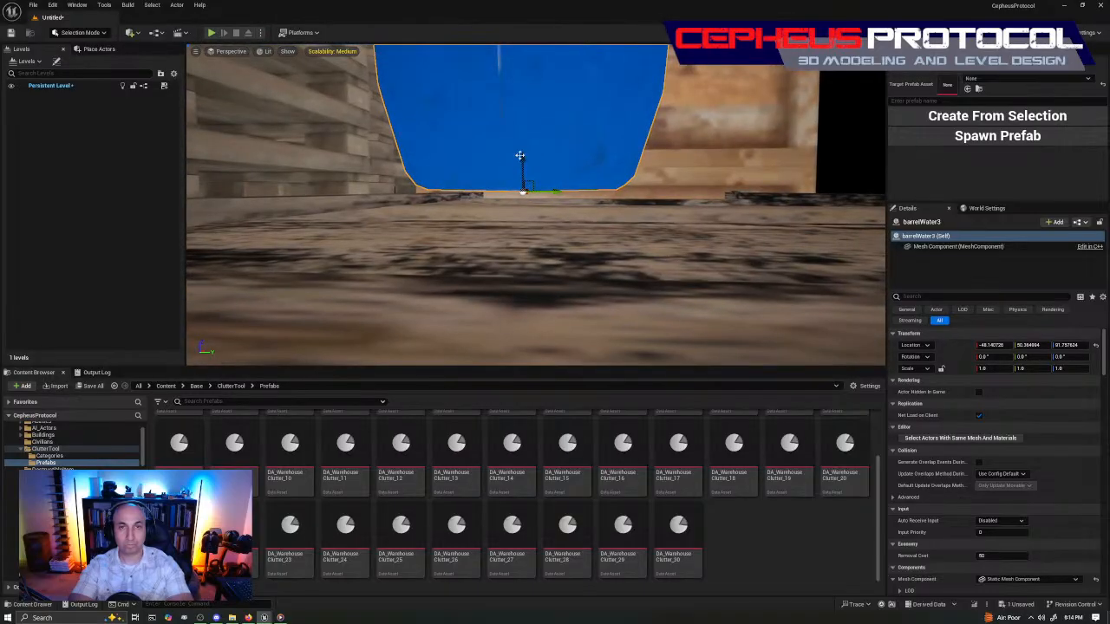
right_click_drag(654, 187, 635, 188)
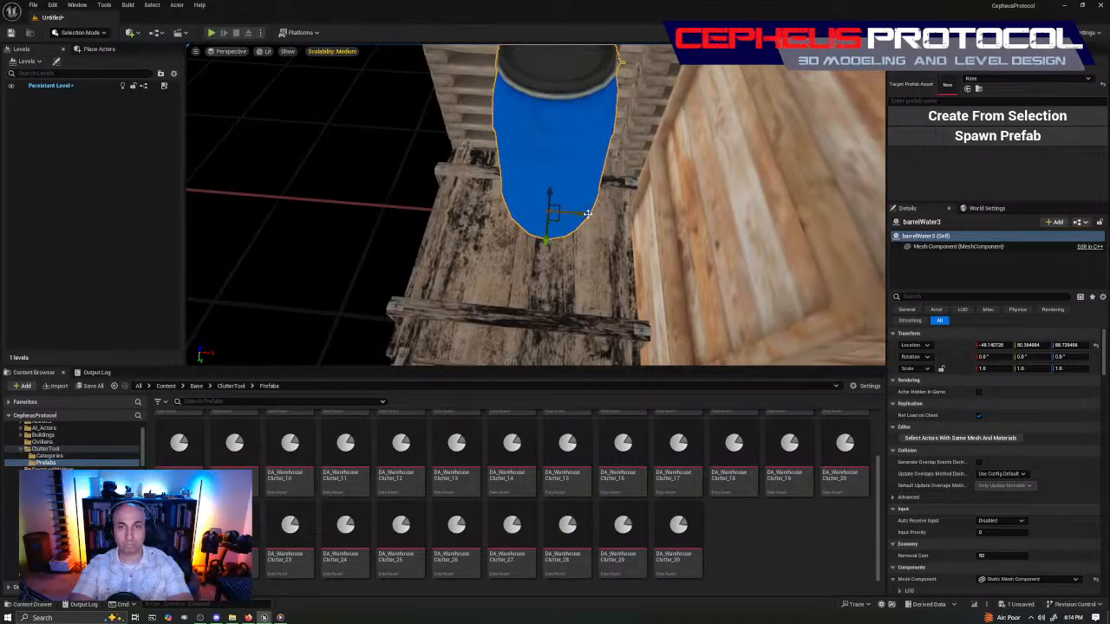
Try shifting the blue barrel on the crate and adding a copy beside it, and undo all barrel placement.
left_click_drag(587, 213, 616, 238)
key("s")
right_click_drag(575, 218, 505, 189)
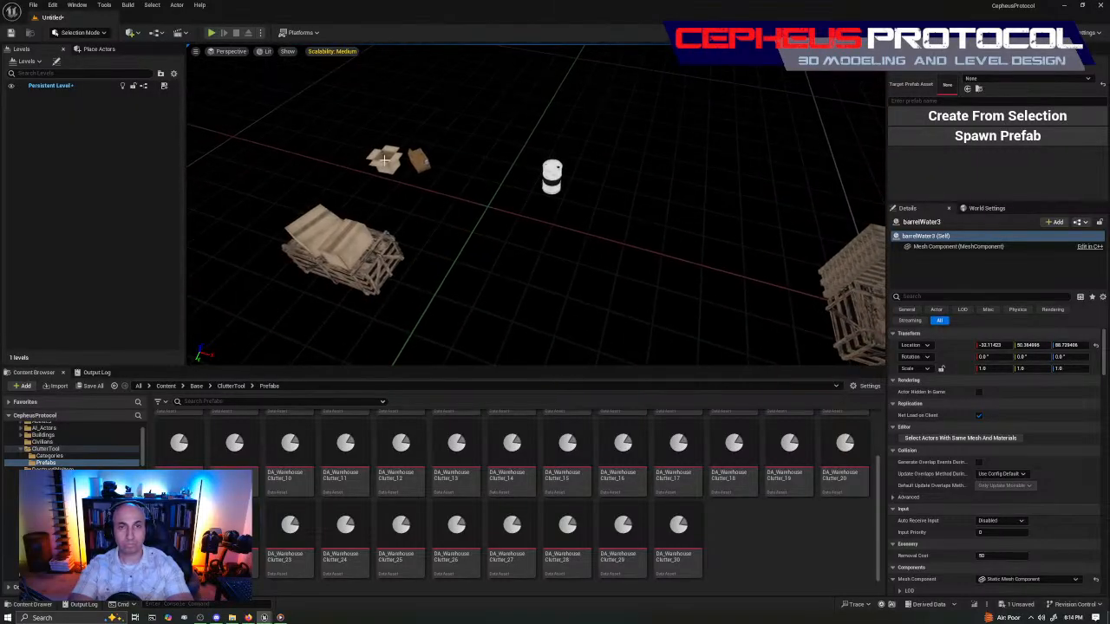
right_click_drag(345, 240, 520, 270)
key("w")
key("w")
right_click_drag(555, 163, 532, 157)
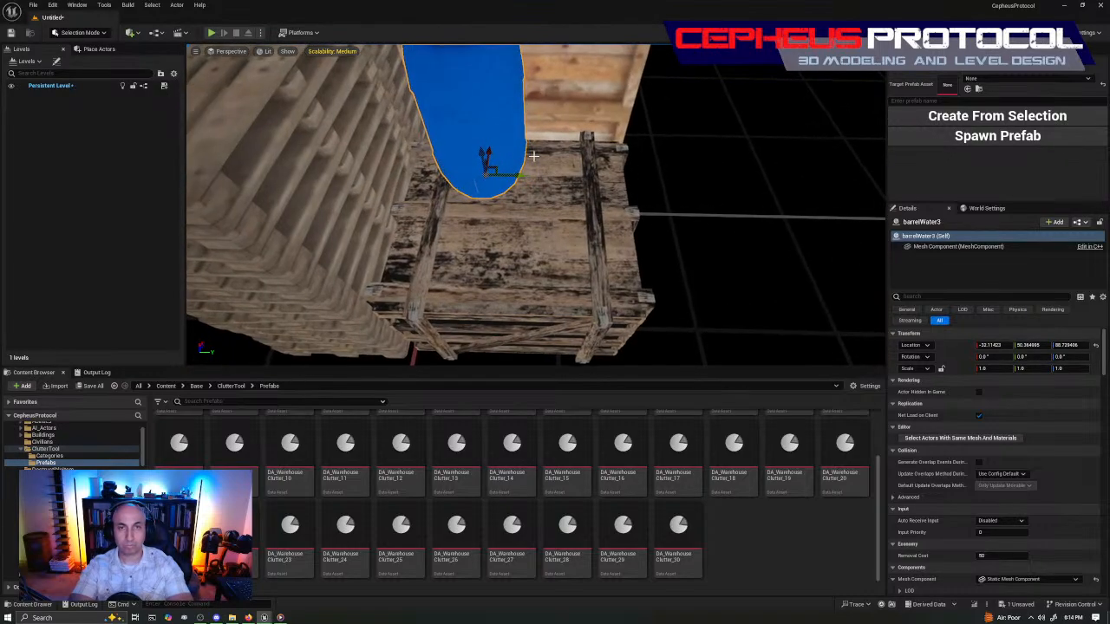
left_click_drag(518, 173, 600, 202, "alt")
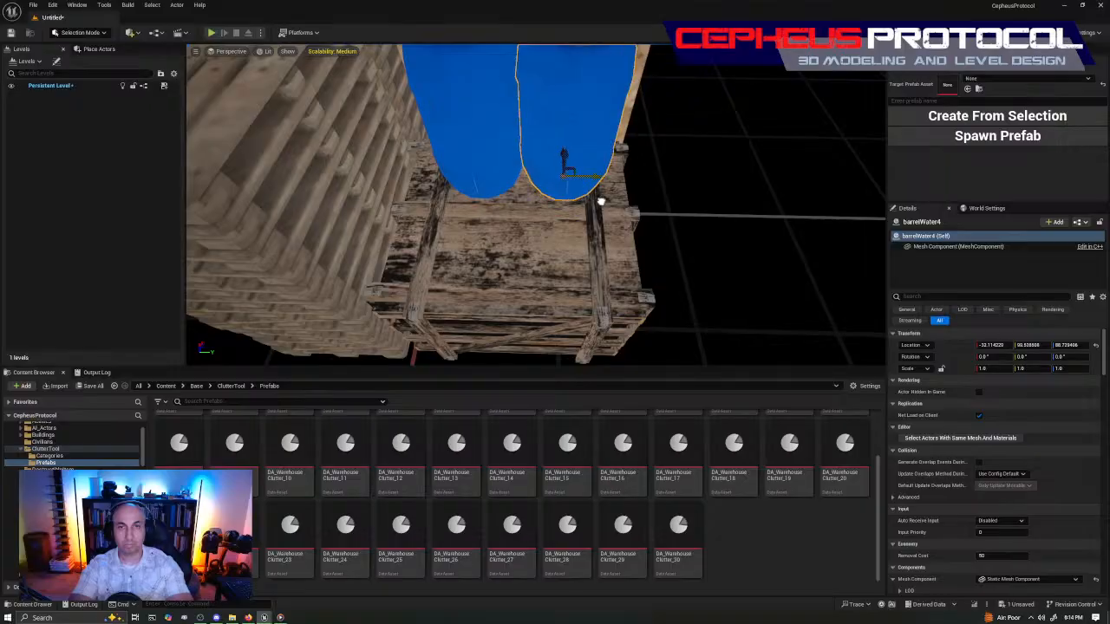
key("ctrl+z")
key("ctrl+z")
key("ctrl+z")
key("ctrl+z")
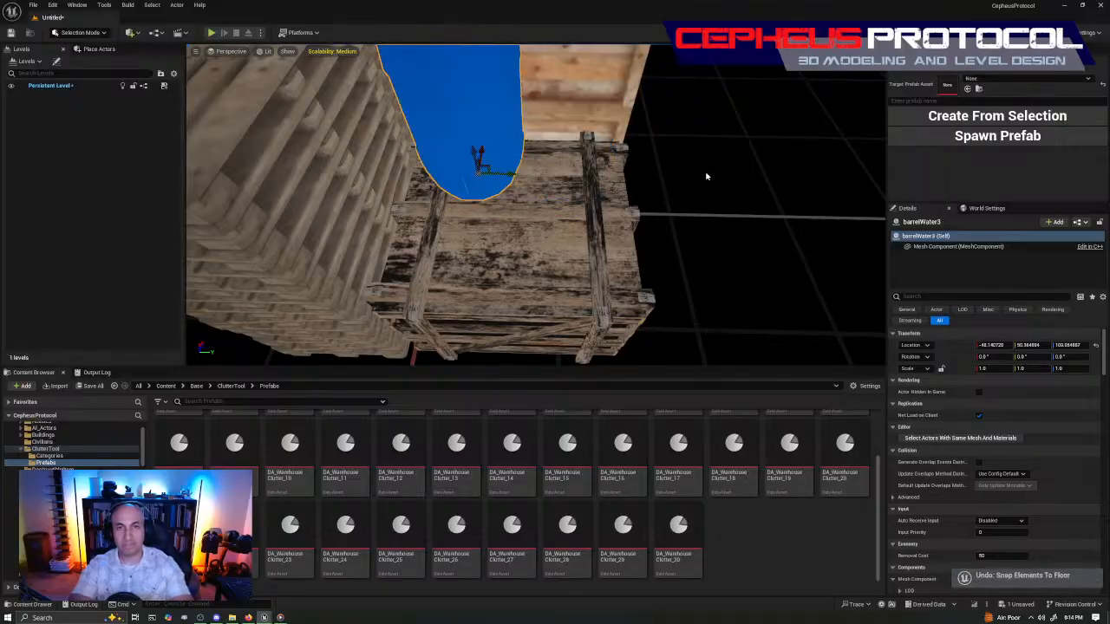
mouse_move(760, 181)
right_mouse_down()
mouse_move(746, 185)
mouse_move(759, 180)
right_mouse_up()
right_click_drag(450, 198, 448, 183)
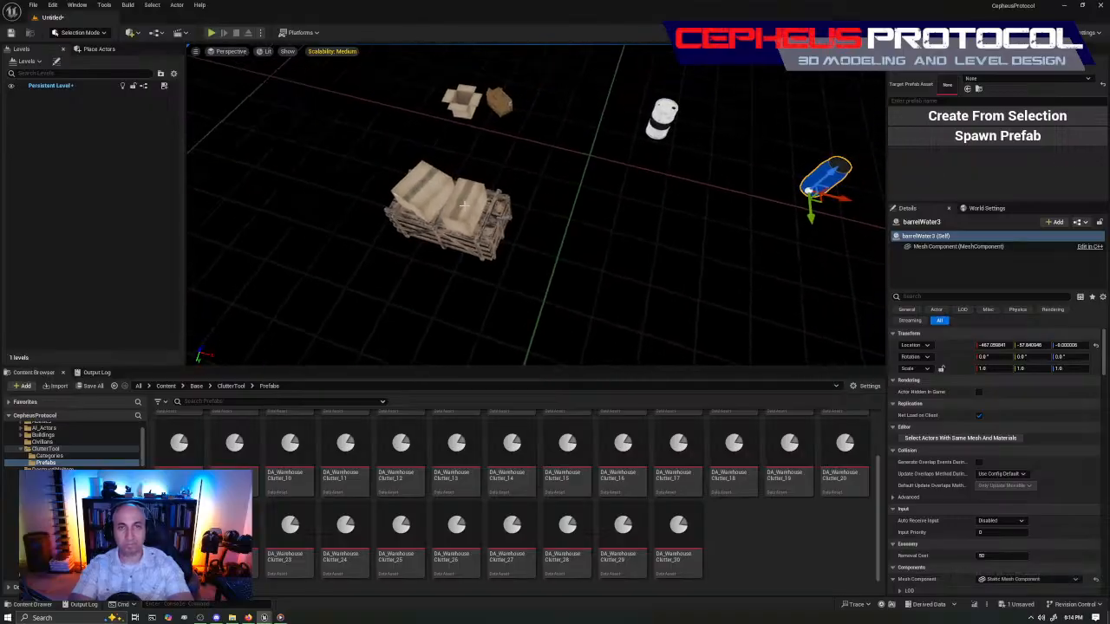
left_click(461, 205)
right_click_drag(548, 242, 598, 243)
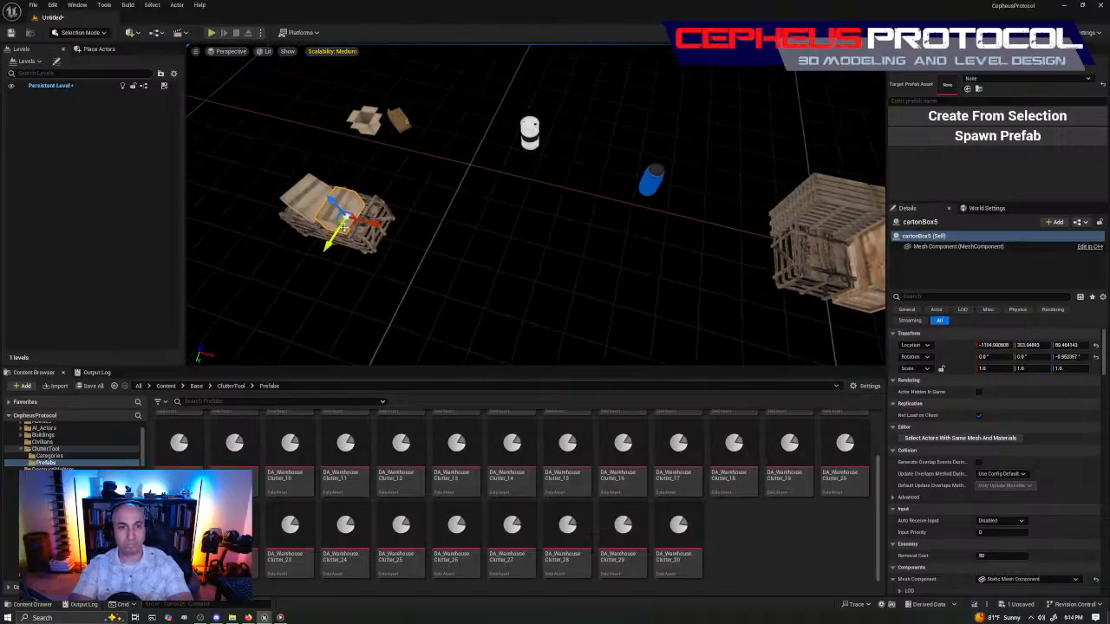
mouse_move(491, 171)
right_mouse_down()
mouse_move(526, 179)
mouse_move(539, 166)
mouse_move(491, 171)
right_mouse_up()
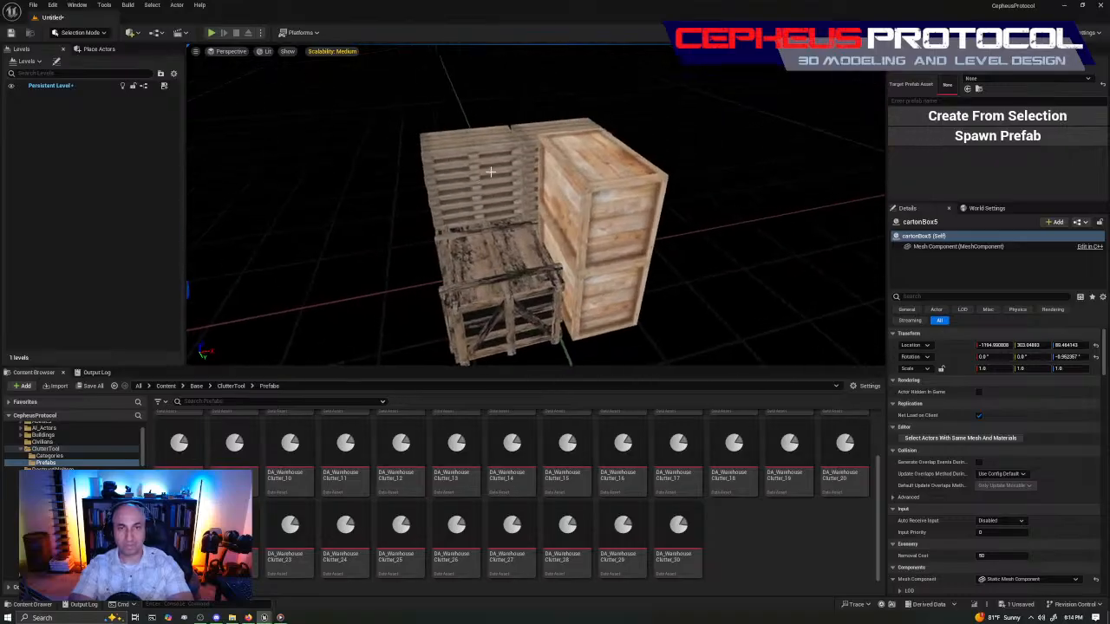
Try to select the crates Box1, Box2 and Box02 and extend the selection through the Outliner.
left_click(589, 156, "ctrl")
key("f")
right_click_drag(589, 156, 520, 156)
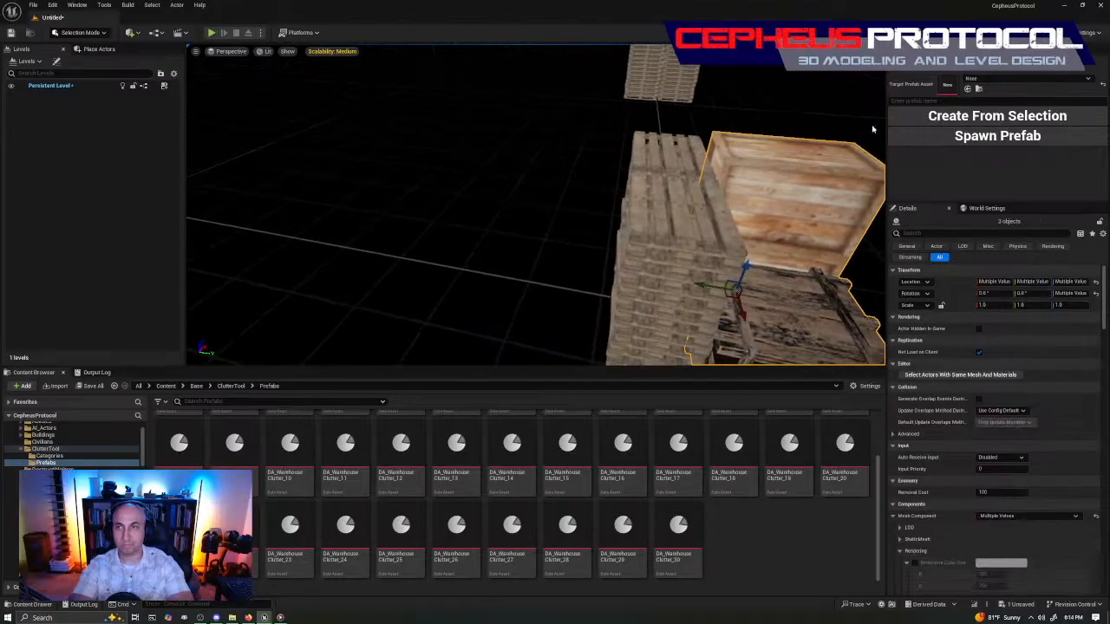
left_click(914, 51)
scroll(963, 143, "down", 3)
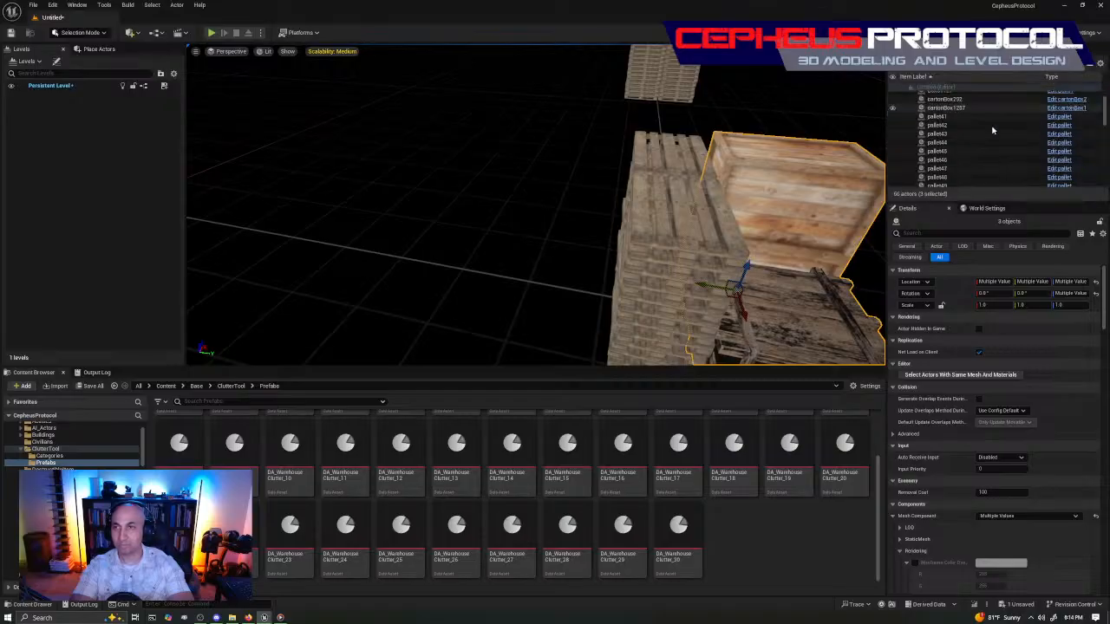
left_click(957, 96, "ctrl")
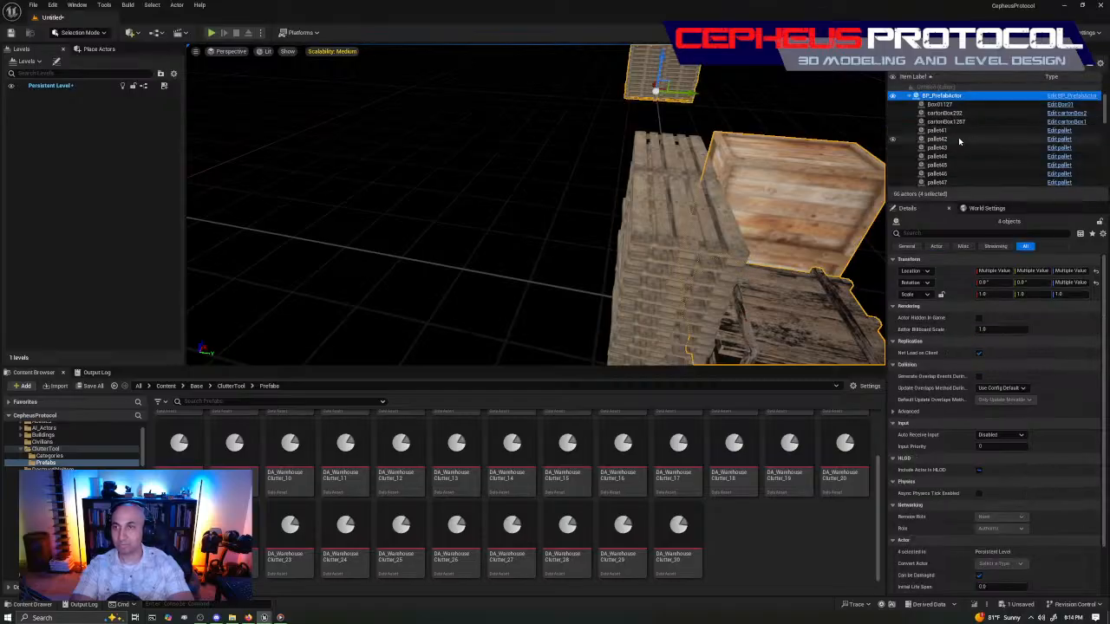
key("ctrl+z")
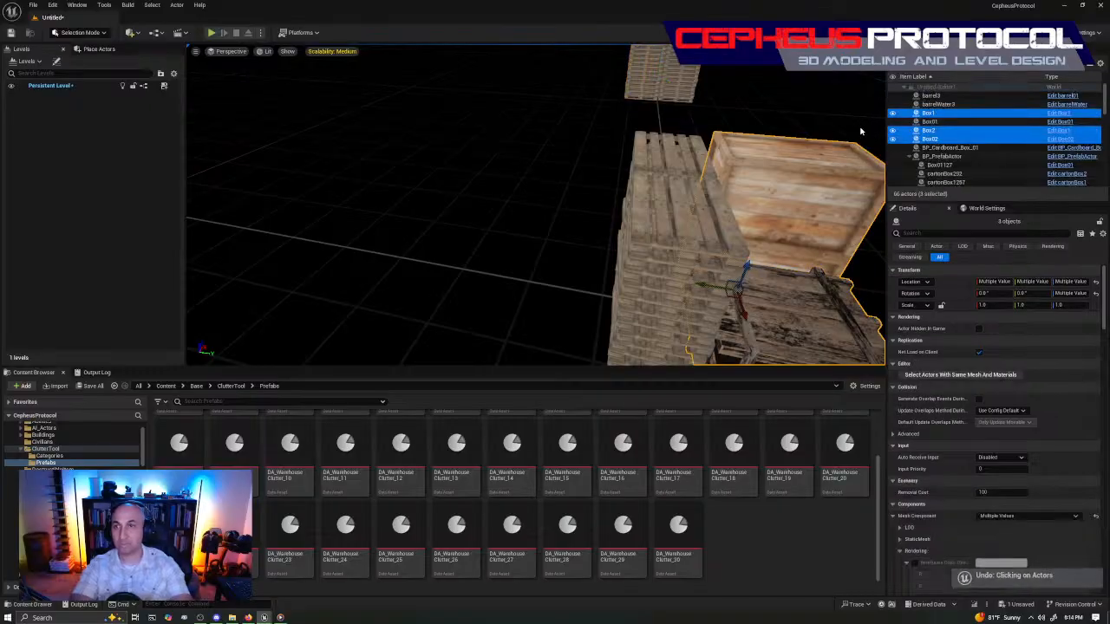
left_click(937, 145, "ctrl")
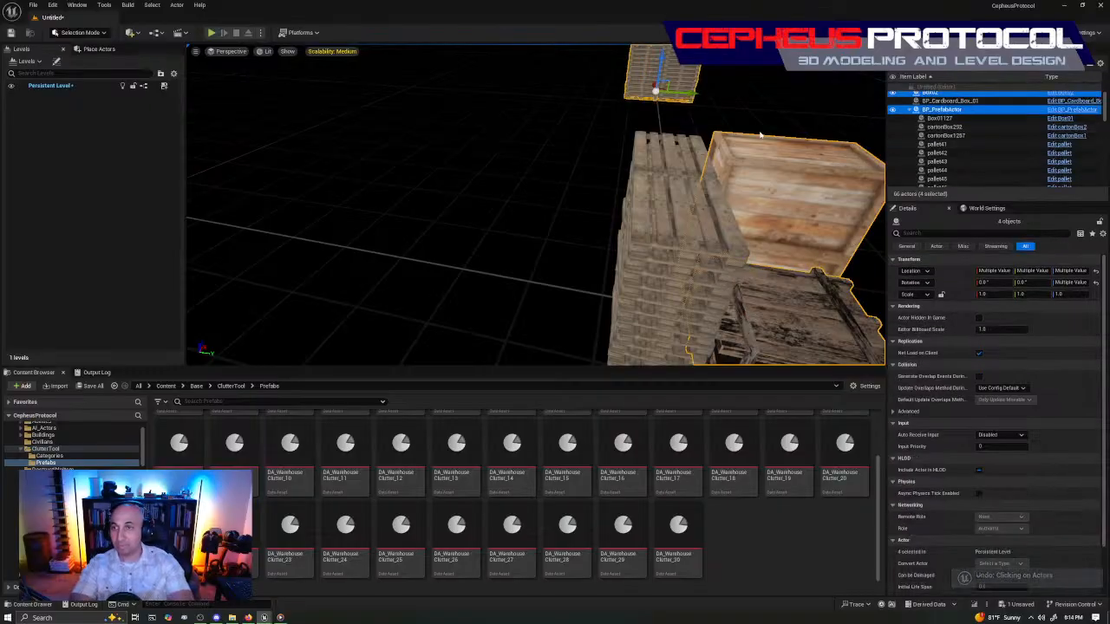
Select the crates Box1, Box2 and Box02 of the new arrangement again.
right_click_drag(754, 106, 716, 230)
left_click(760, 185)
left_click(498, 238)
left_click(590, 234, "ctrl")
left_click(572, 149, "ctrl")
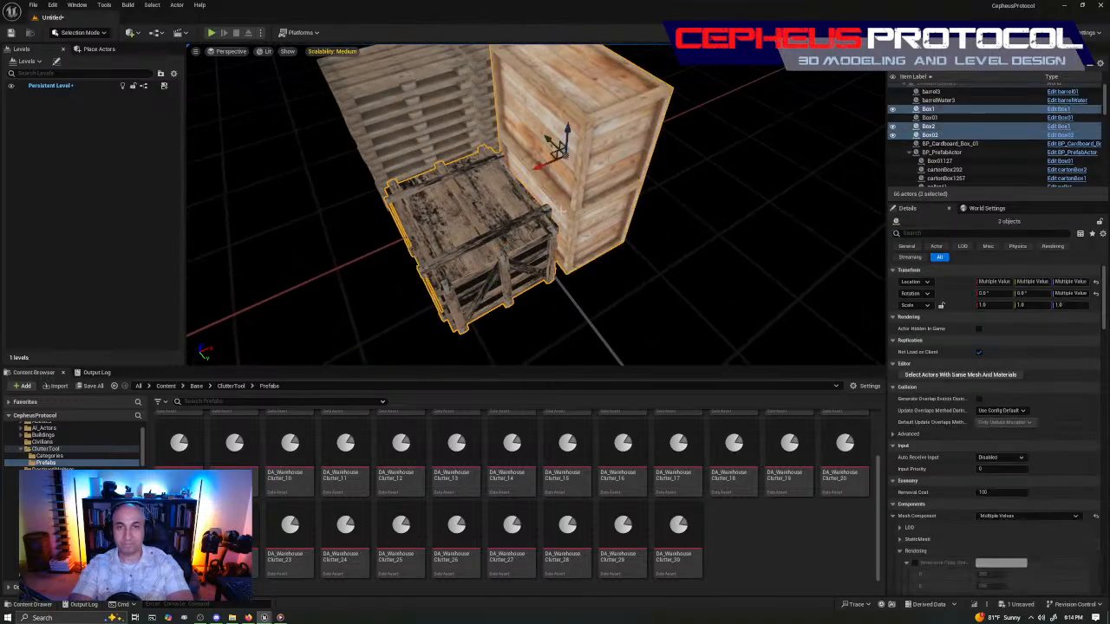
Add every pallet of the first stack, from pallet to pallet13, to the crate selection.
right_click_drag(572, 150, 503, 112)
right_click_drag(538, 173, 588, 266)
left_click(599, 245, "ctrl")
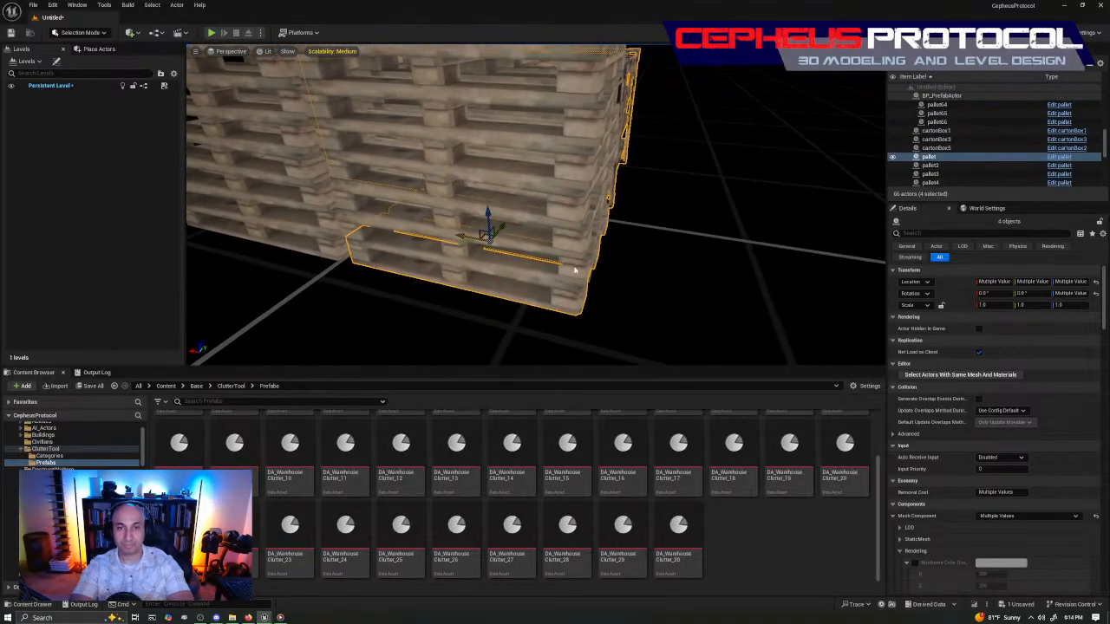
left_click(573, 257, "ctrl")
left_click(569, 227, "ctrl")
left_click(571, 207, "ctrl")
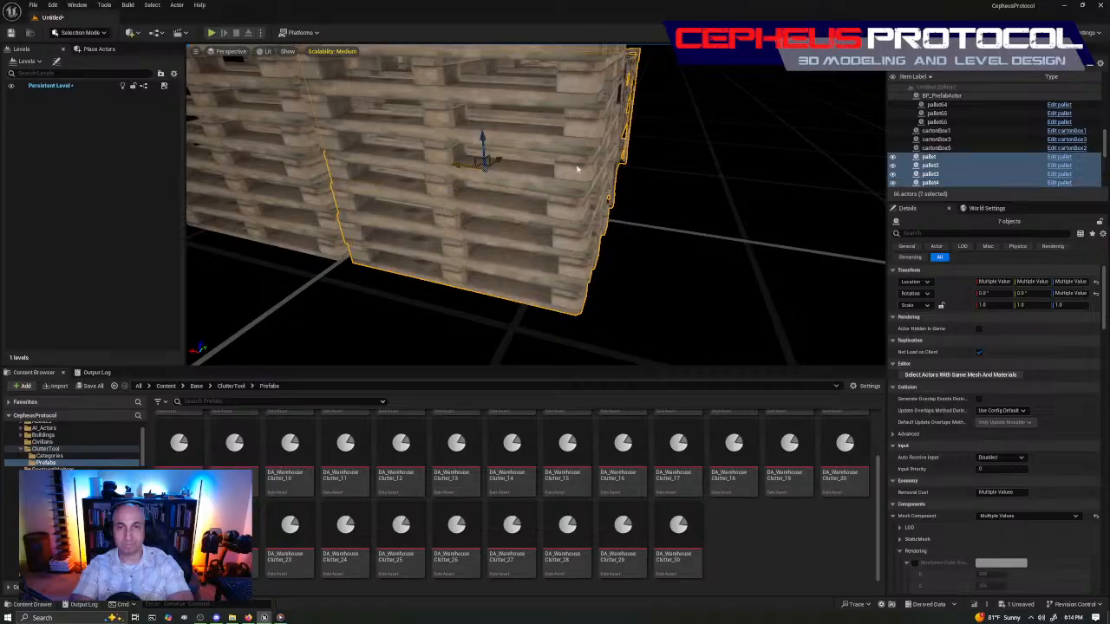
left_click(579, 168, "ctrl")
left_click(580, 122, "ctrl")
left_click(584, 88, "ctrl")
right_click_drag(586, 90, 653, 165)
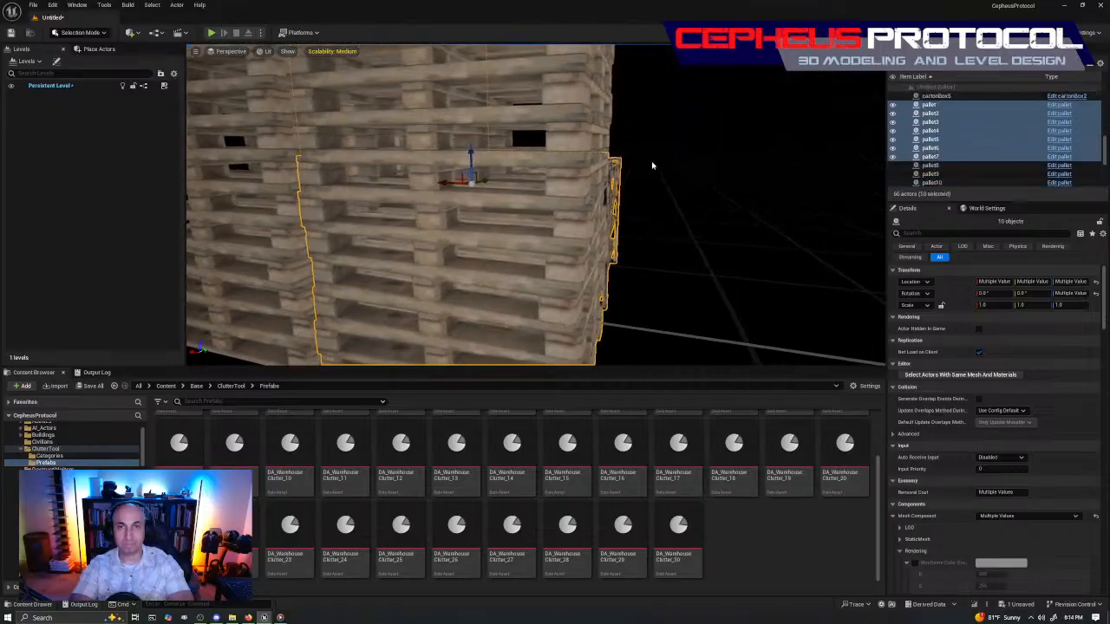
left_click(586, 120, "ctrl")
left_click(595, 103, "ctrl")
right_click_drag(596, 100, 606, 188)
left_click(580, 107, "ctrl")
left_click(579, 77, "ctrl")
left_click(572, 116, "ctrl")
left_click(583, 80, "ctrl")
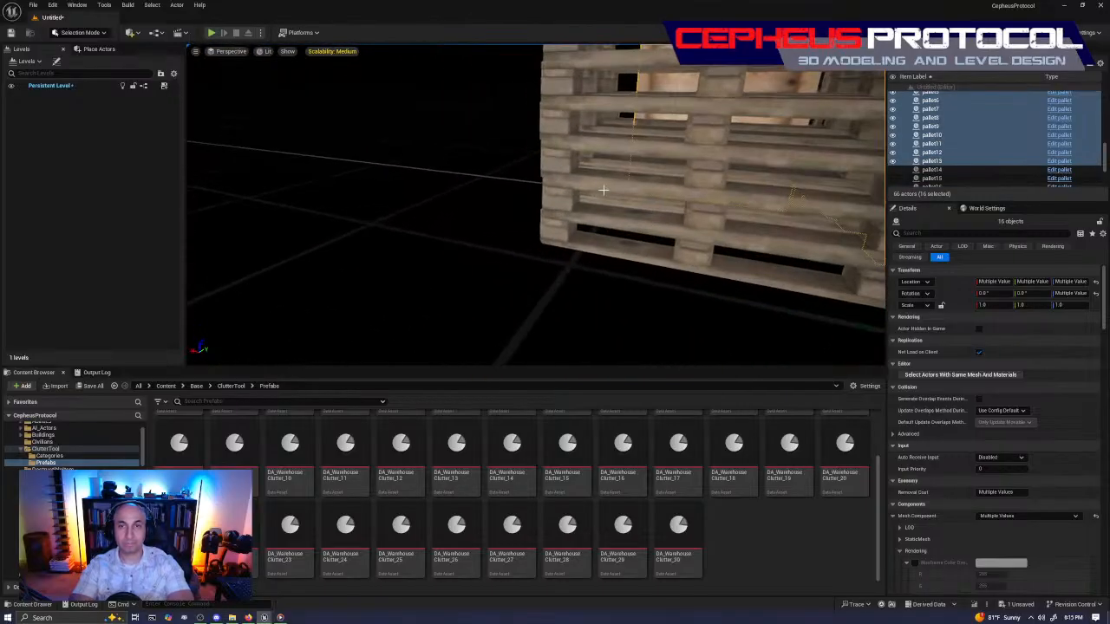
Add every pallet of the second stack, from pallet14 to pallet26, to the selection.
left_click(552, 204, "ctrl")
left_click(560, 110, "ctrl")
left_click(561, 110, "ctrl")
left_click(556, 91, "ctrl")
right_click_drag(558, 91, 560, 54)
left_click(563, 157, "ctrl")
left_click(562, 124, "ctrl")
left_click(558, 91, "ctrl")
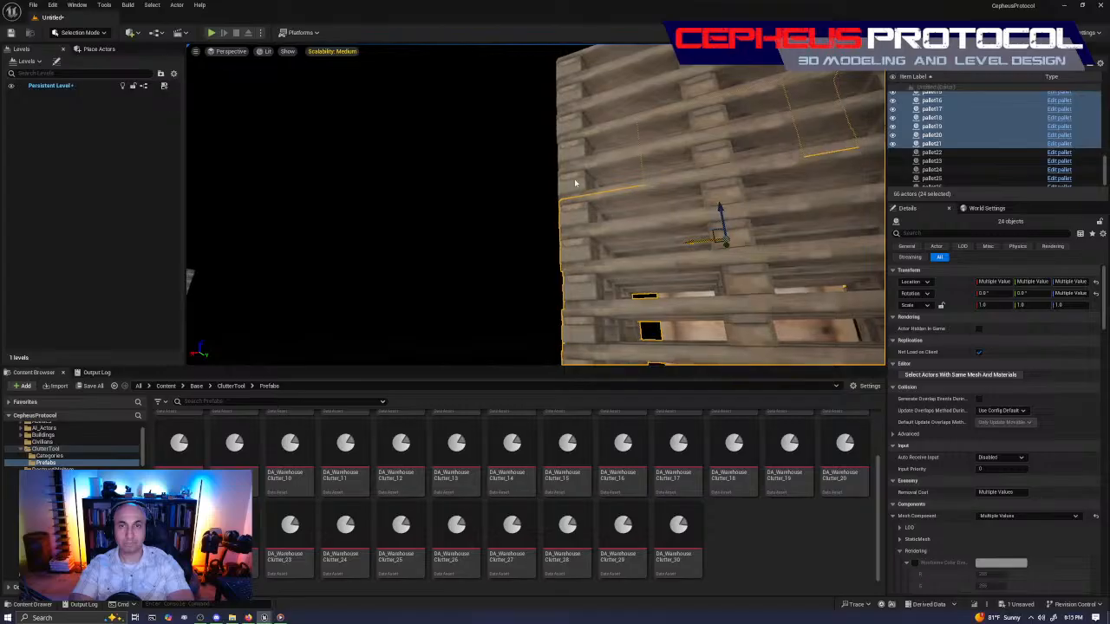
left_click(568, 154, "ctrl")
left_click(565, 127, "ctrl")
left_click(565, 99, "ctrl")
left_click(561, 76, "ctrl")
left_click(560, 54, "ctrl")
Test the selection by moving the whole arrangement sideways, and undo the move.
right_click_drag(687, 209, 647, 156)
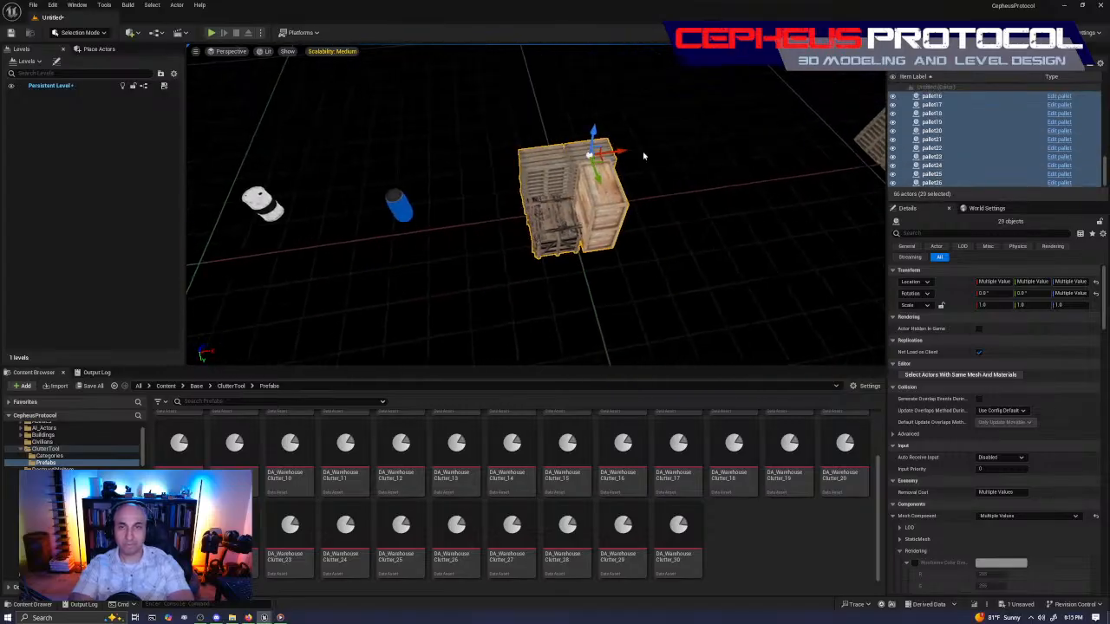
left_click_drag(618, 151, 704, 140)
key("ctrl+z")
right_click_drag(717, 185, 685, 189)
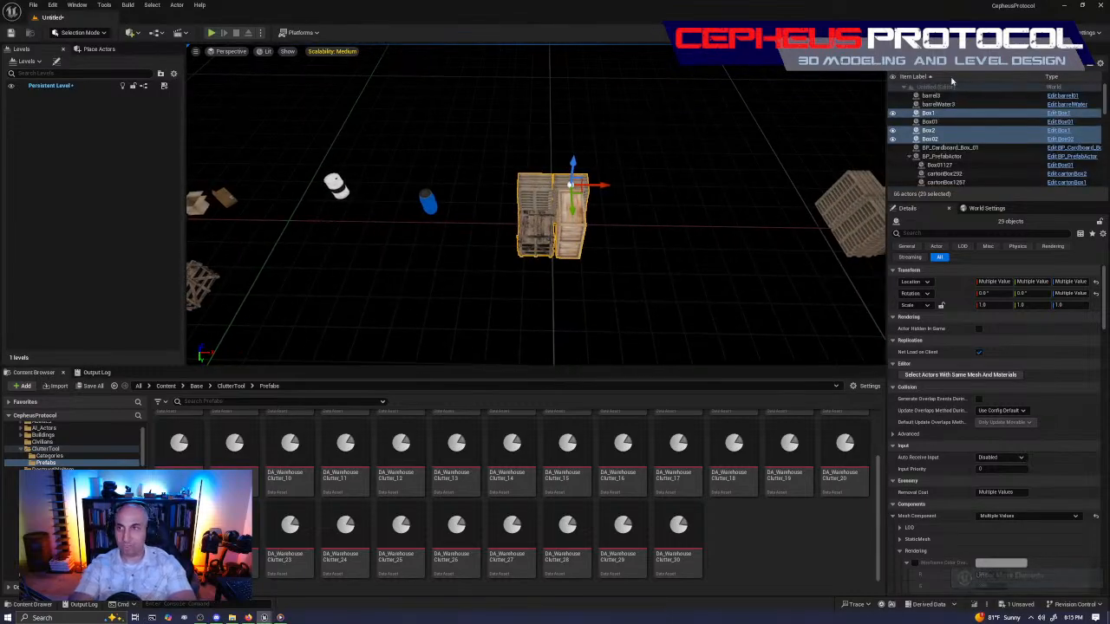
Set DA_WarehouseClutter_25 as the target prefab asset, create the prefab from the selected arrangement, and clear the selection.
left_click(974, 51)
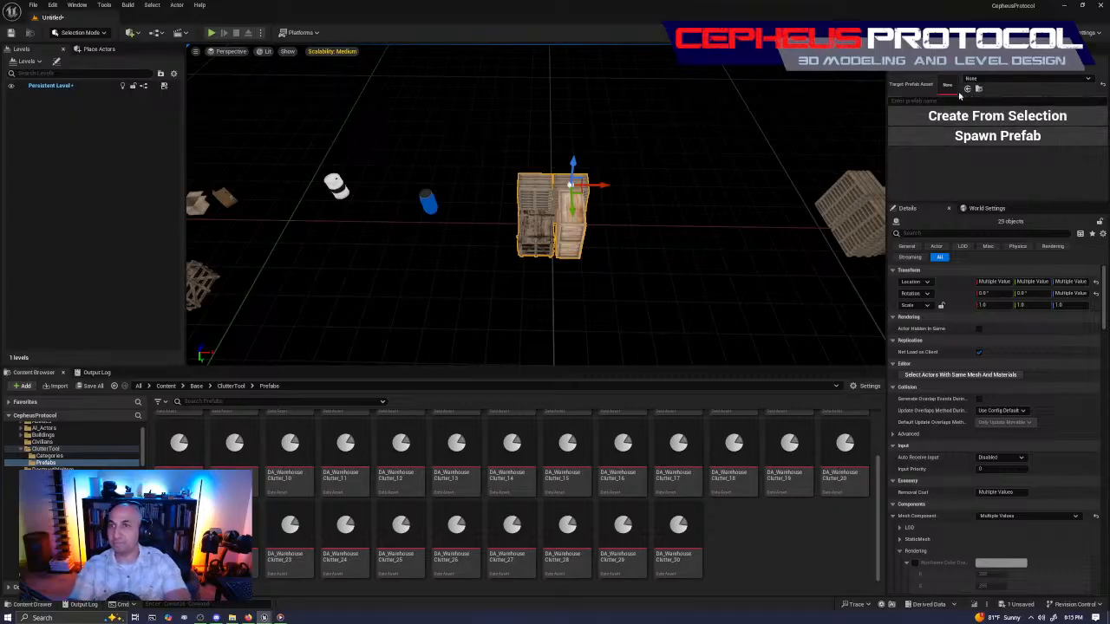
left_click(995, 79)
scroll(1027, 191, "down", 3)
scroll(1027, 186, "down", 5)
scroll(1036, 208, "down", 3)
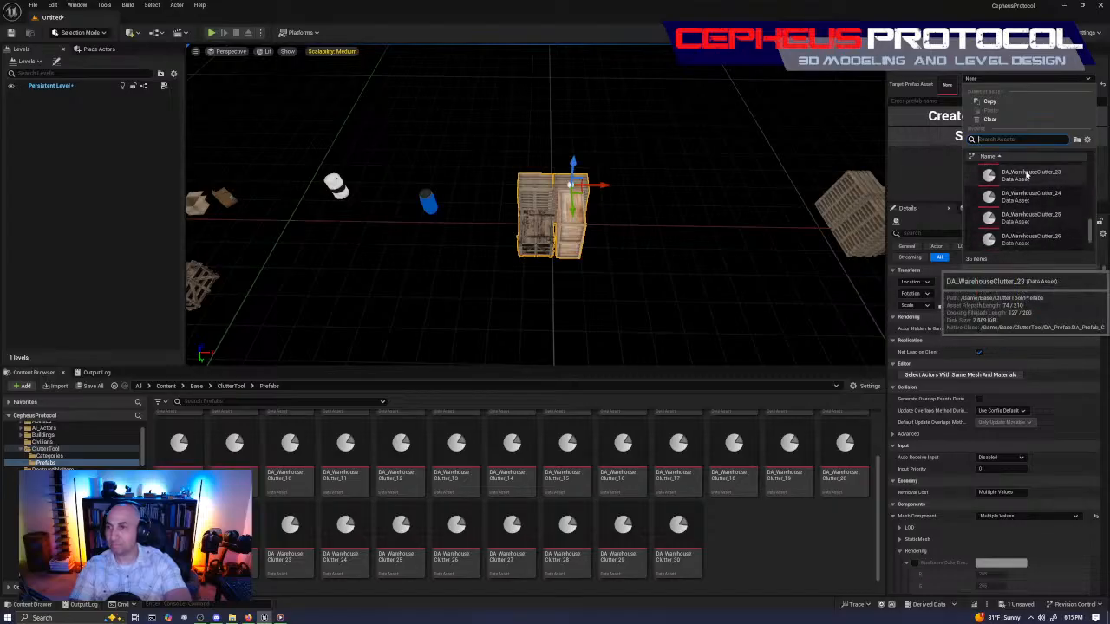
left_click(1041, 224)
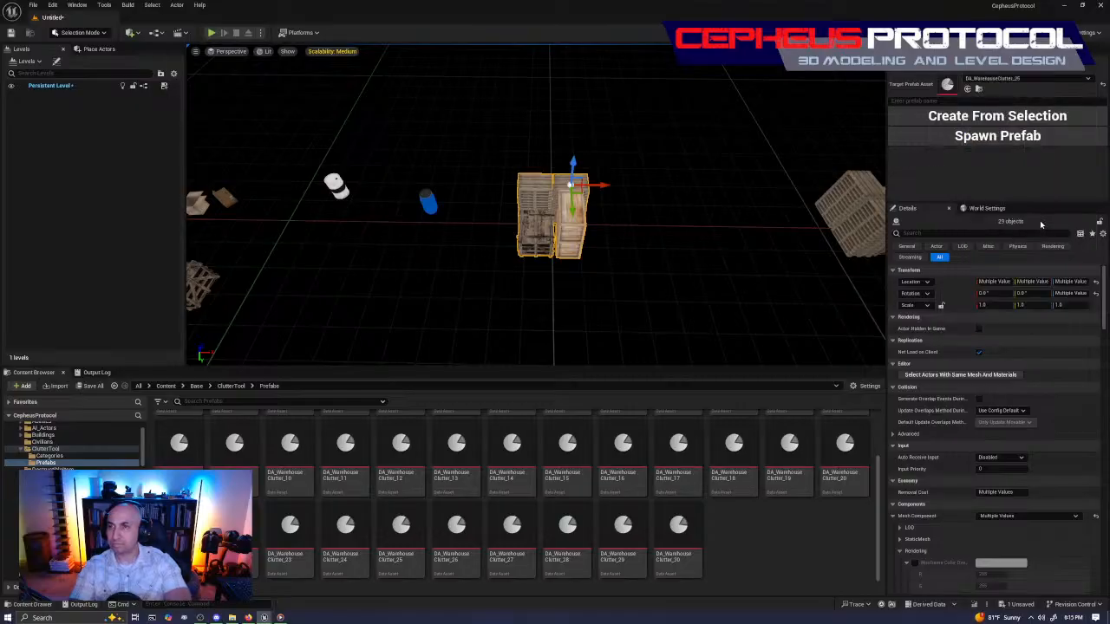
left_click(1012, 119)
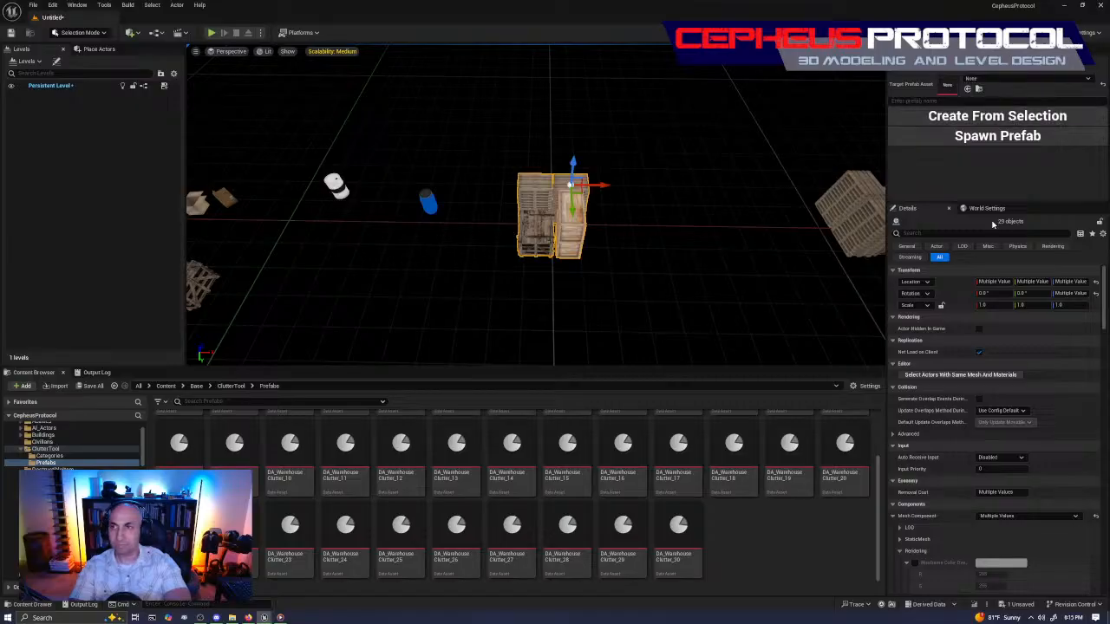
key("d")
right_click_drag(571, 287, 564, 287)
left_click(534, 334)
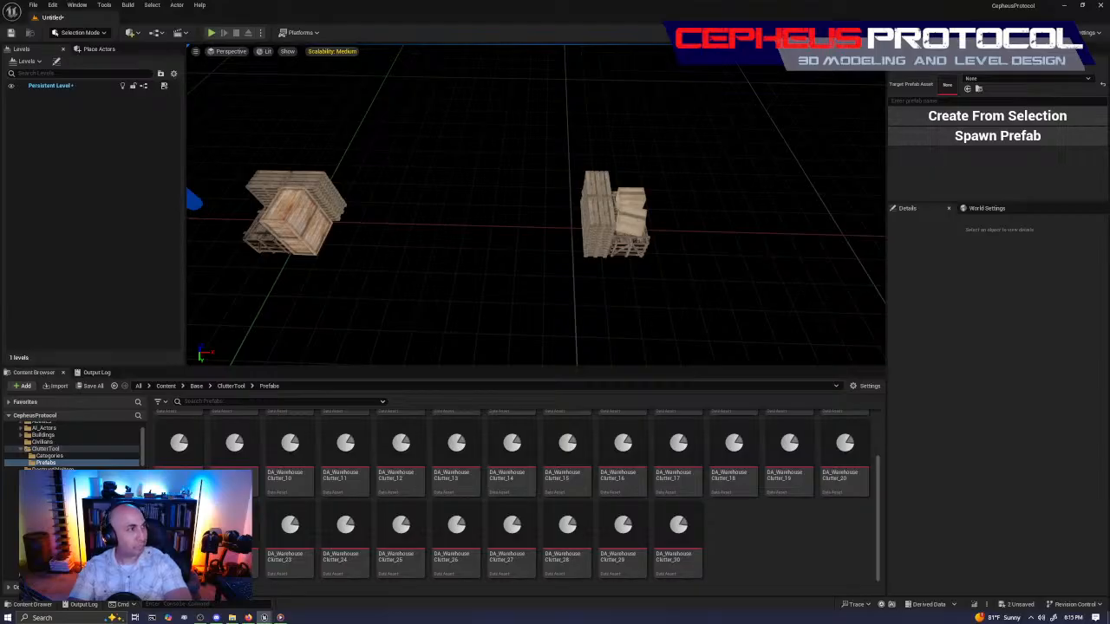
Set the prefab actor's prefab asset to DA_WarehouseClutter_25 and inspect the spawned arrangement beside the original.
left_click_drag(0, 178, 450, 89)
left_click_drag(648, 81, 0, 106)
left_click(624, 209)
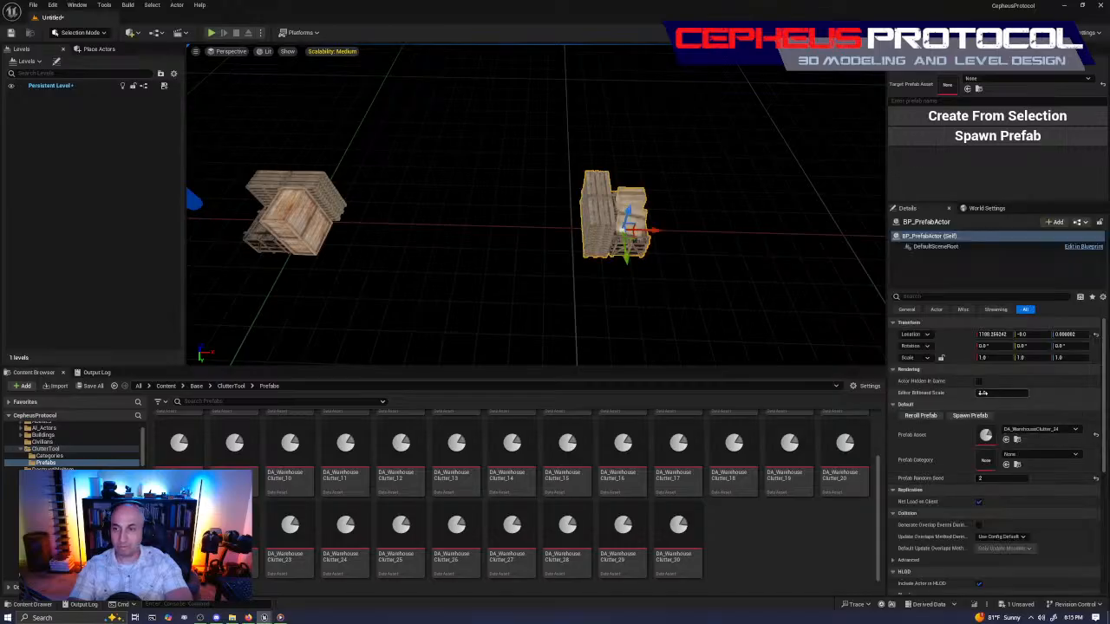
left_click(1038, 429)
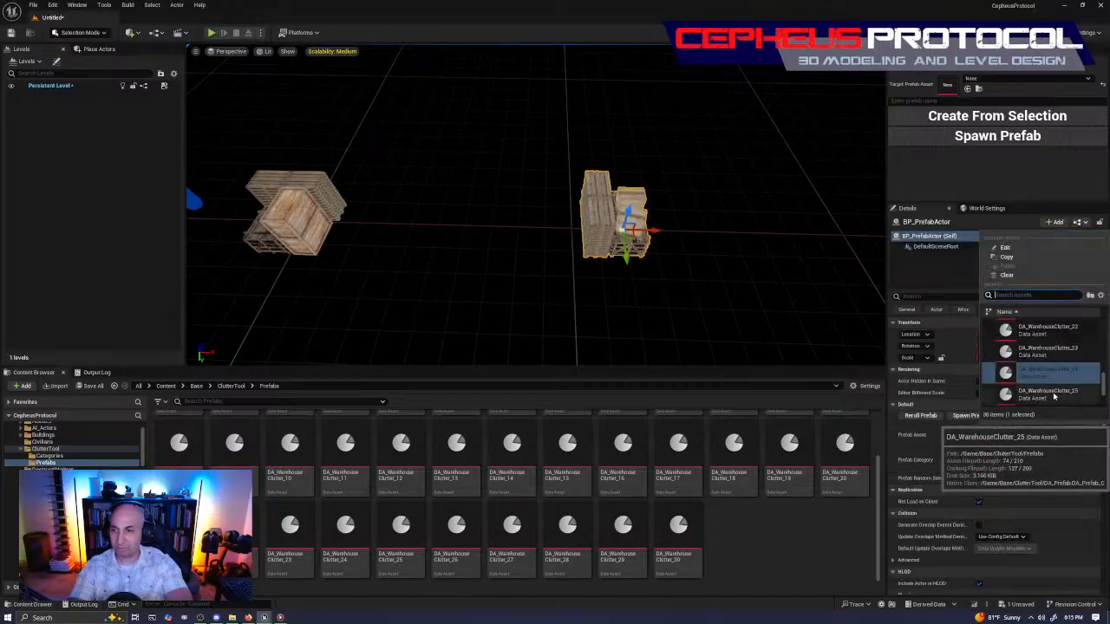
left_click(1049, 393)
right_click_drag(688, 296, 654, 293)
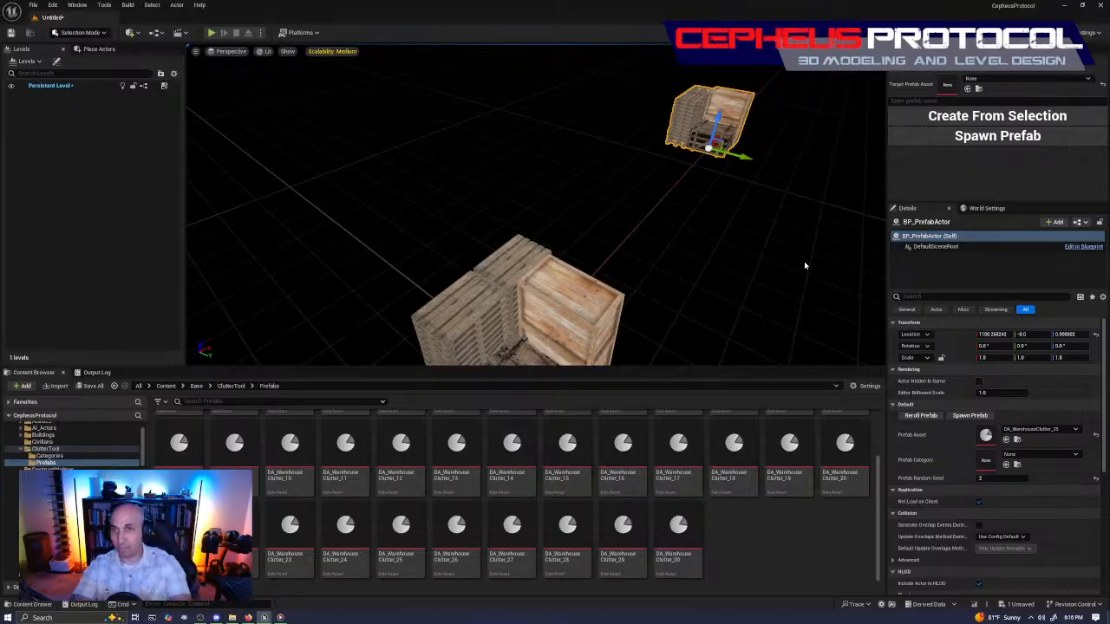
key("f")
Try another saved prefab in the prefab actor, and set its prefab asset to DA_WarehouseClutter_29.
left_click(1045, 430)
scroll(1070, 381, "down", 2)
left_click(1047, 395)
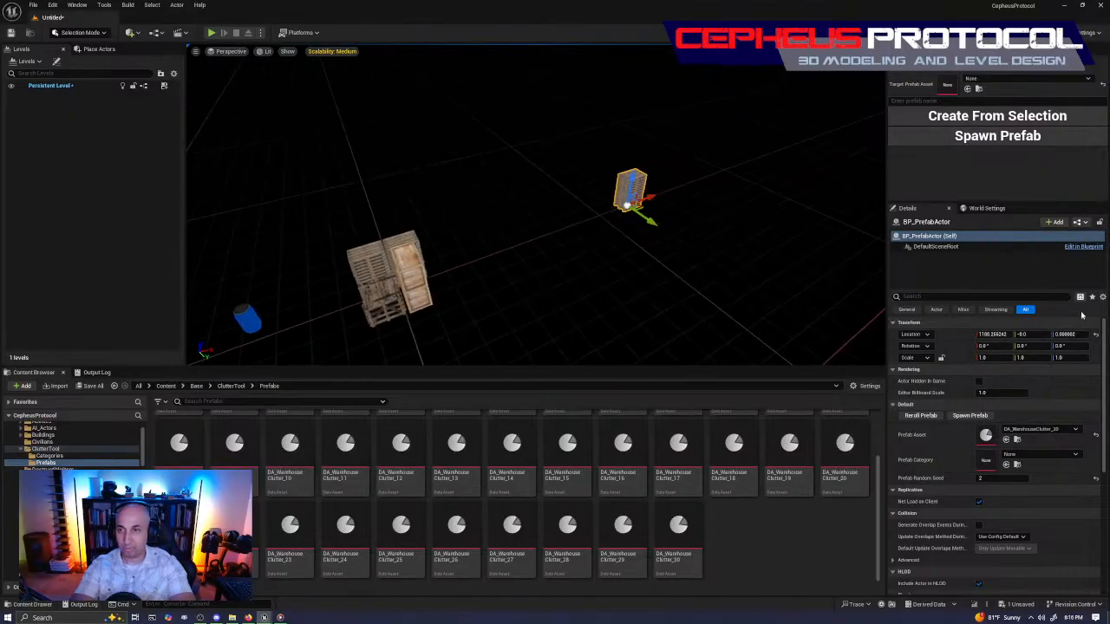
left_click(1045, 430)
left_click(1055, 375)
Delete the upper wooden crate, Box2, from the original arrangement.
right_click_drag(685, 260, 576, 299)
key("w")
key("s")
left_click(673, 262)
right_click_drag(673, 262, 668, 290)
key("s")
right_click_drag(540, 188, 546, 188)
key("d")
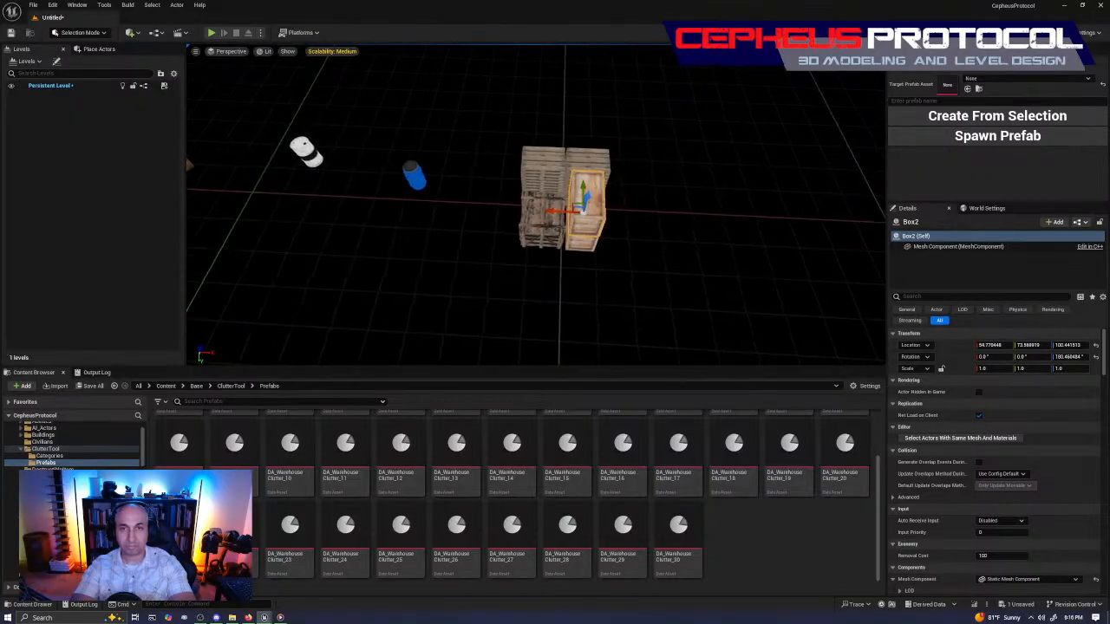
key("Delete")
Delete the pallets of the second stack one by one, starting from pallet26 on top.
left_click(579, 154)
right_click_drag(578, 154, 637, 204)
key("w")
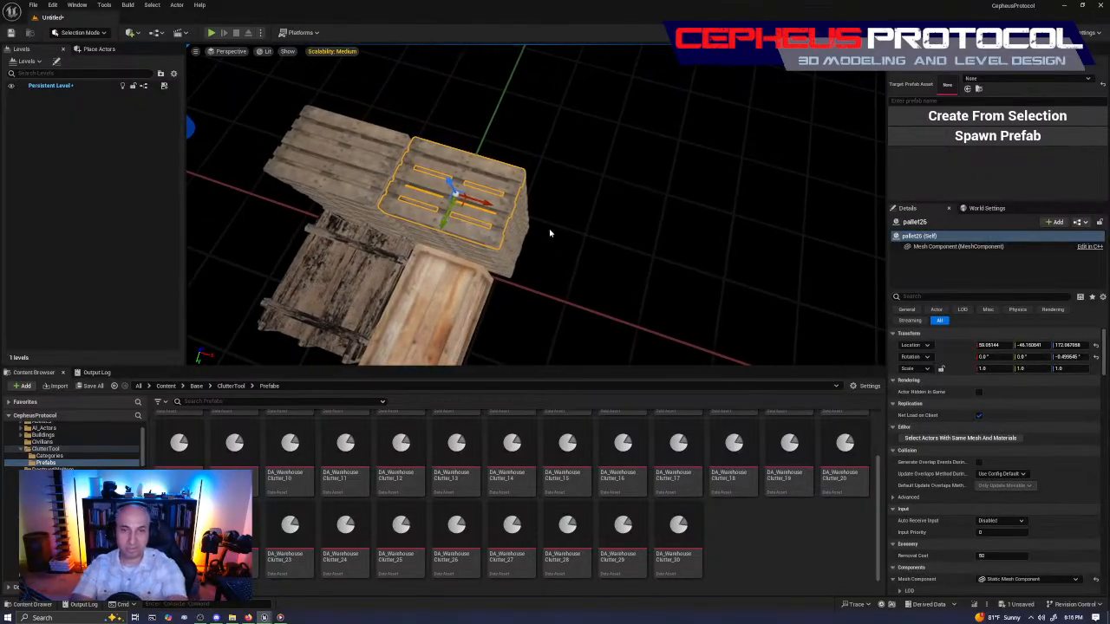
key("Delete")
left_click(497, 212)
key("Delete")
left_click(507, 212)
key("Delete")
left_click(507, 194)
key("Delete")
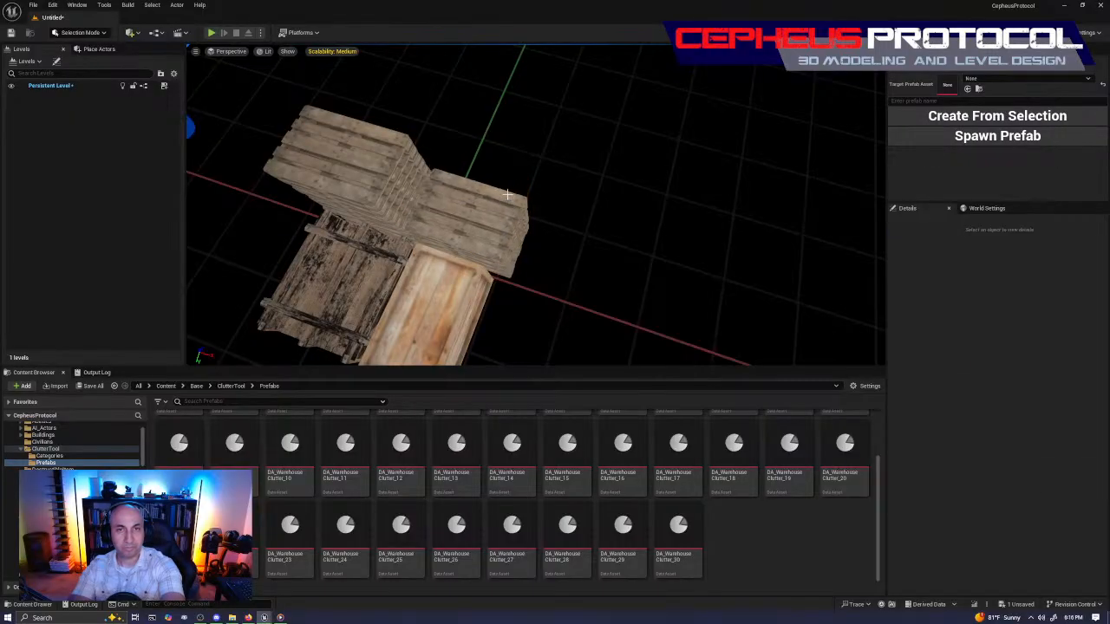
left_click(509, 198)
key("Delete")
left_click(512, 217)
key("Delete")
left_click(508, 217)
key("Delete")
Move the dark slatted crate away from the pallet stack, over by the white barrel.
right_click_drag(499, 217, 390, 195)
key("s")
left_click(697, 268)
left_click_drag(711, 251, 475, 254)
Move wooden crate Box1 to the blue barrel's side of the pallet stack and shift it along the stack.
left_click(729, 269)
left_click_drag(689, 252, 618, 267)
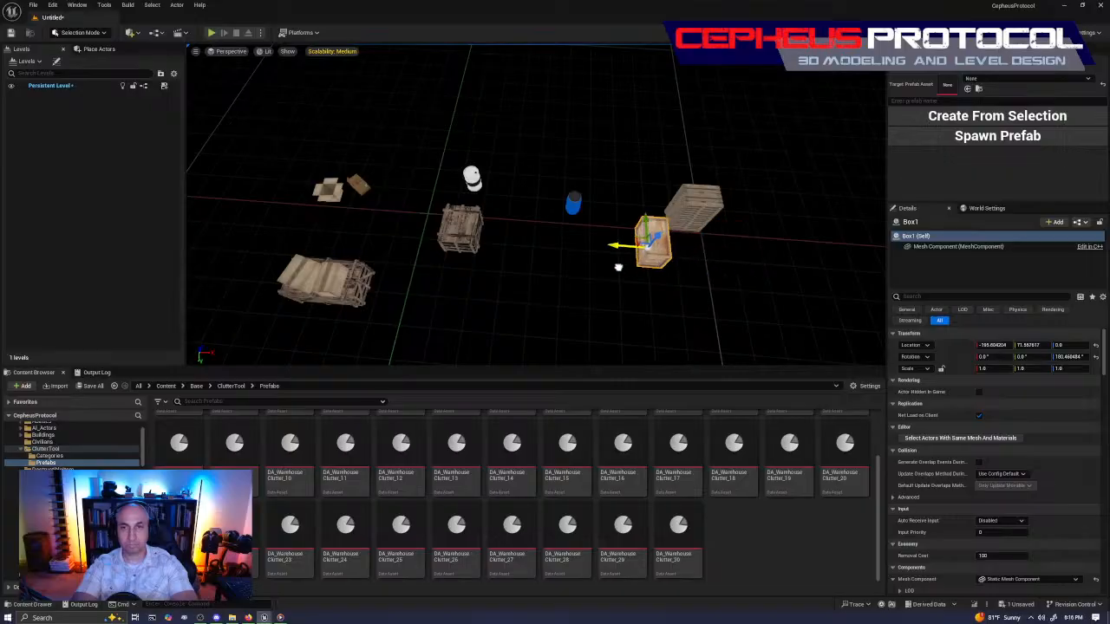
right_click_drag(666, 252, 637, 254)
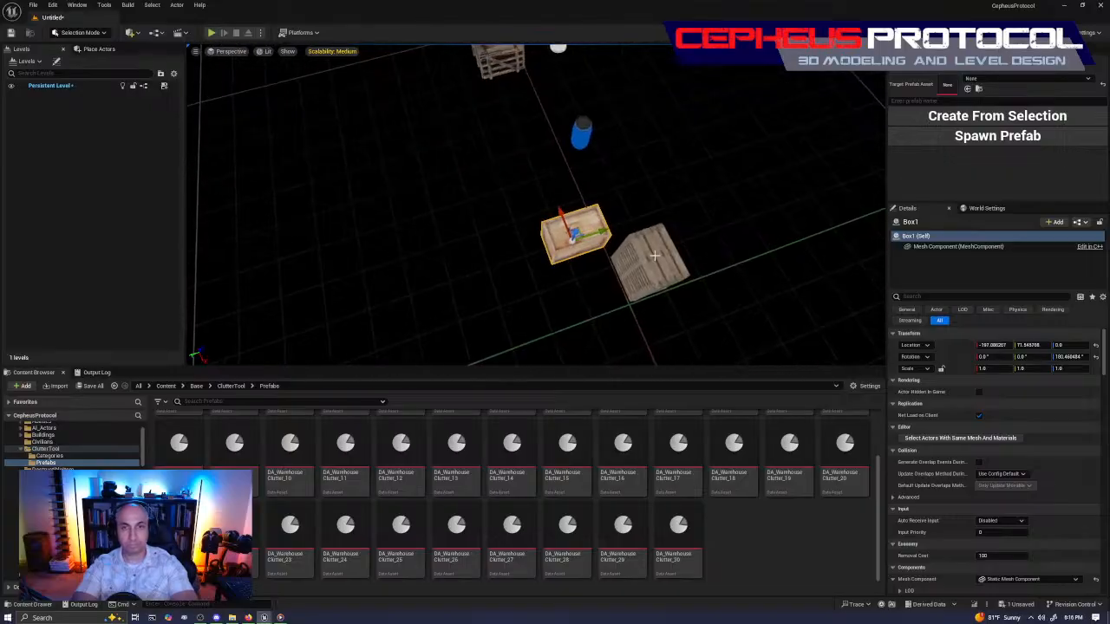
left_click_drag(598, 232, 646, 226)
Delete the upper pallets of the remaining stack one by one, leaving a single pallet on the ground.
left_click(663, 265)
key("f")
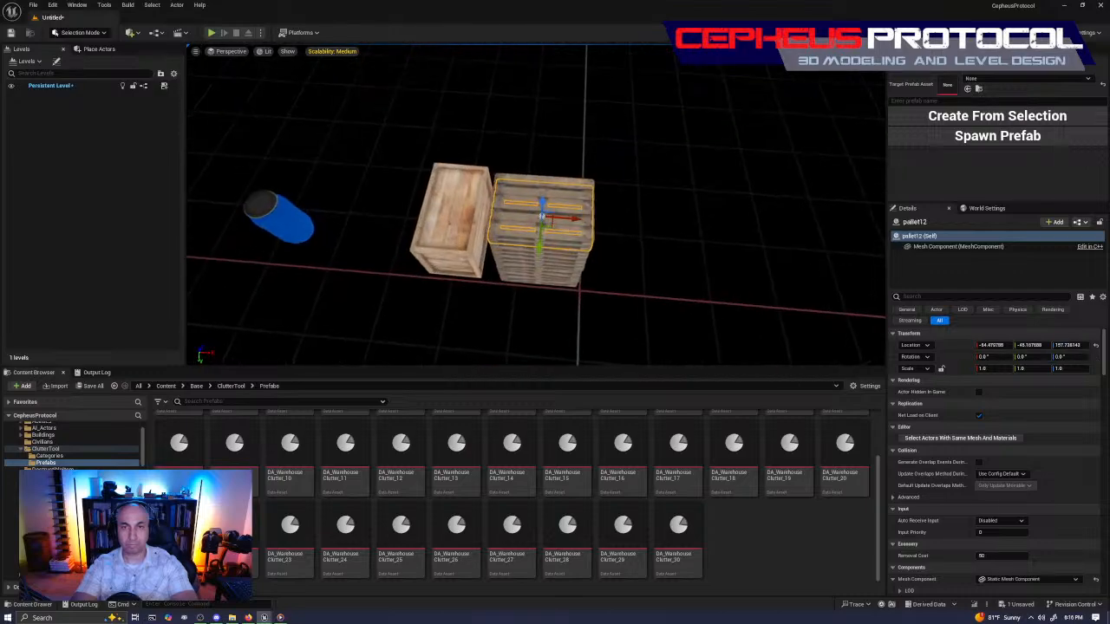
left_click(638, 262)
left_click(574, 190)
key("Delete")
left_click(576, 189)
key("Delete")
left_click(571, 208)
key("Delete")
left_click(571, 211)
key("Delete")
left_click(572, 223)
key("Delete")
left_click(571, 224)
key("Delete")
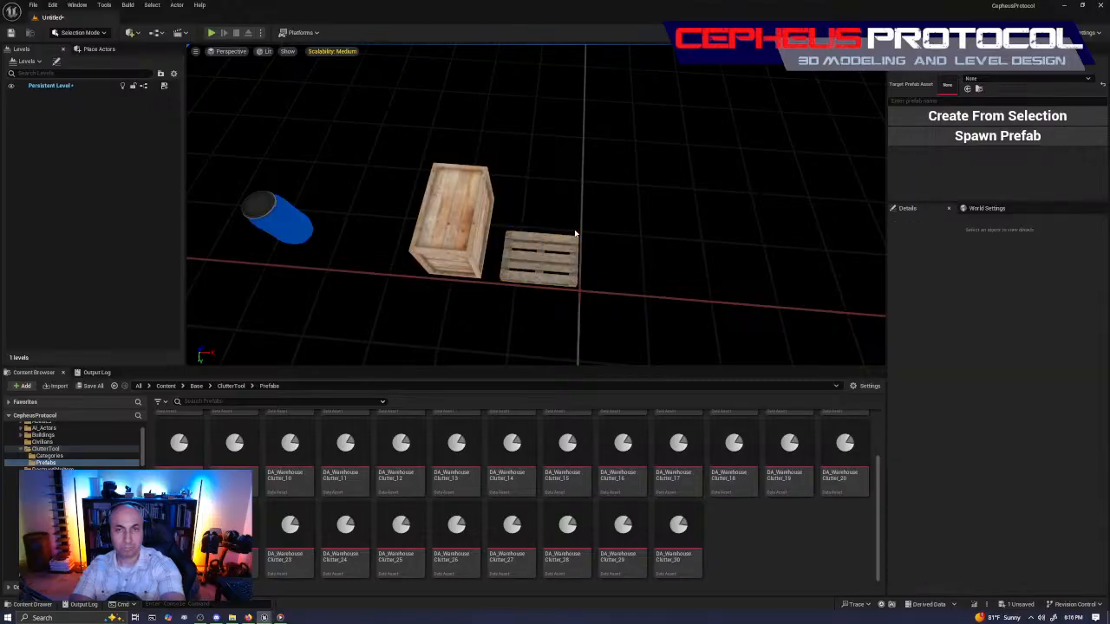
Move the remaining pallet aside, next to the blue barrel.
left_click(573, 233)
left_click_drag(574, 263, 391, 252)
right_click_drag(539, 246, 522, 214)
key("s")
key("w")
Move wooden crate Box1 to the world origin in the top view and place a duplicate beside it.
left_click(542, 222)
left_click(526, 214)
key("a")
key("s")
key("s")
key("w")
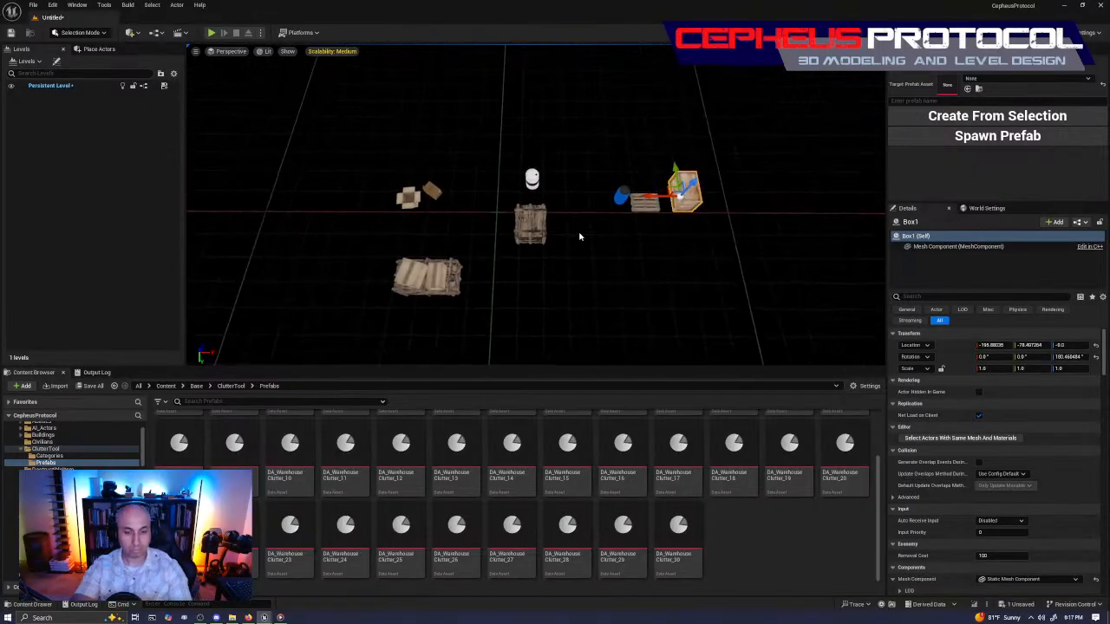
key("alt+j")
scroll(578, 234, "up", 3)
scroll(573, 229, "down", 5)
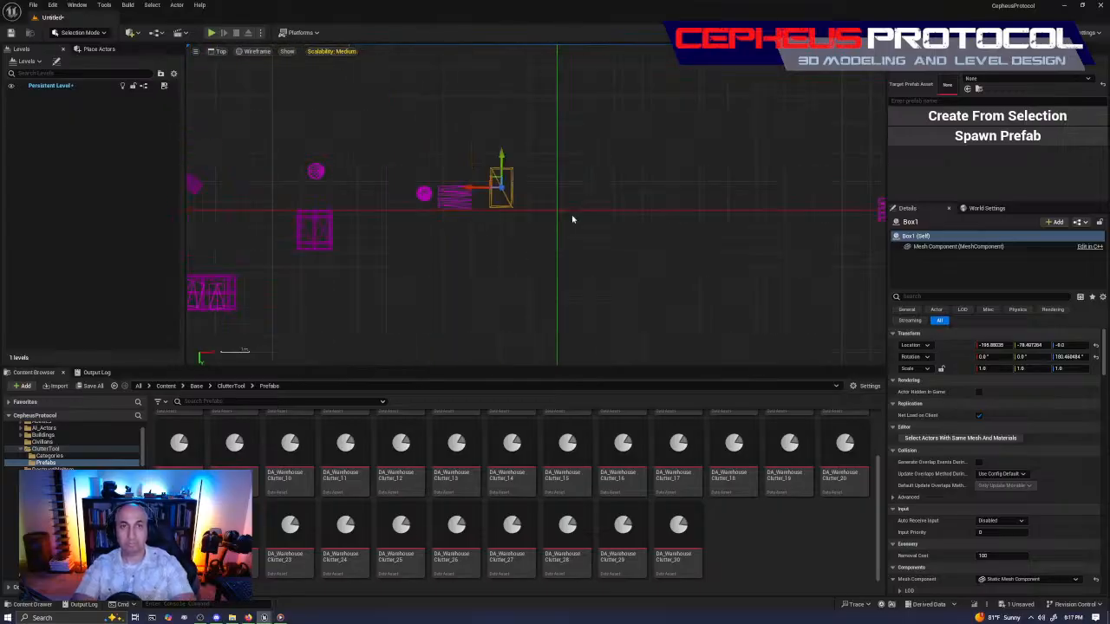
left_click_drag(450, 199, 507, 231)
right_click_drag(572, 261, 562, 260)
key("alt+g")
Duplicate both wooden crates upward and drop the copies onto the lower pair.
right_click_drag(638, 202, 440, 204)
key("w")
left_click(474, 206, "ctrl")
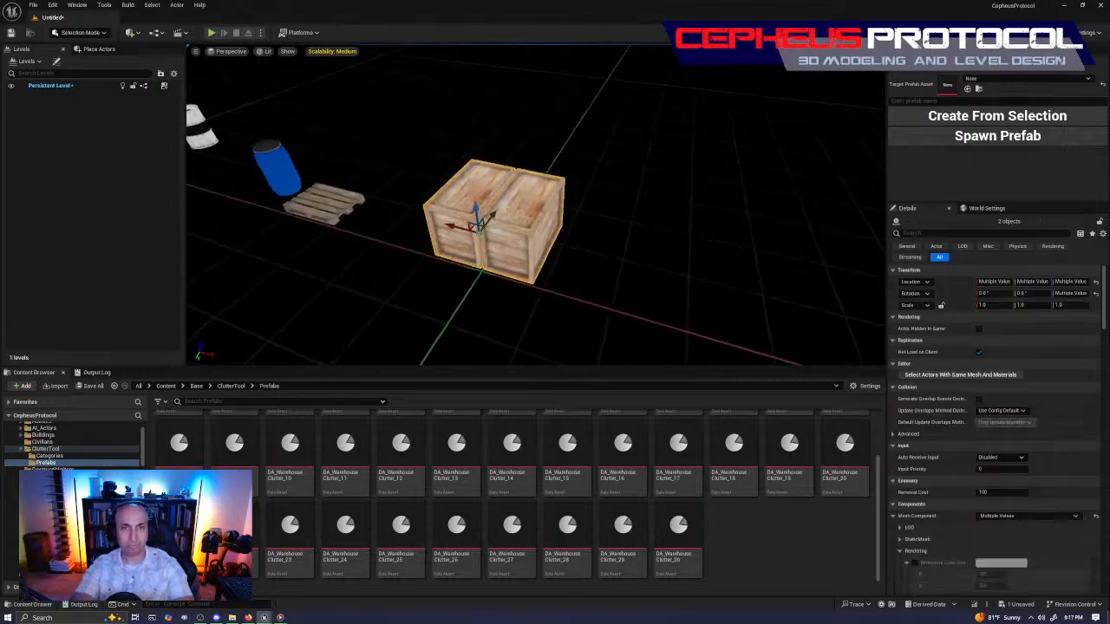
left_click_drag(476, 209, 479, 119, "alt")
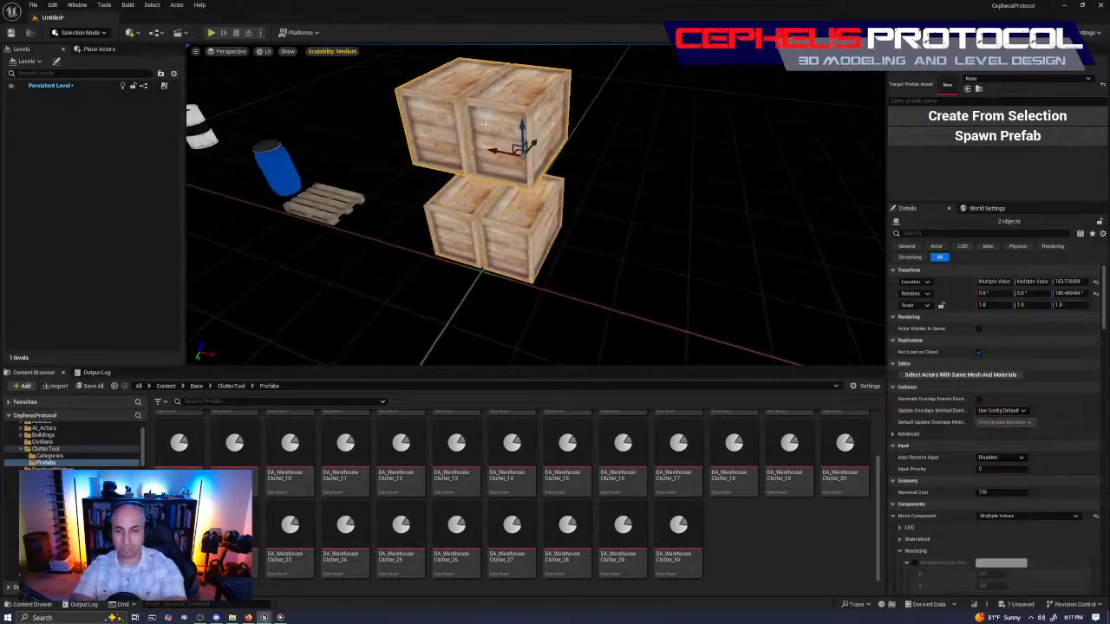
key("End")
Move the dark slatted crate Box02 in front of the stacked wooden crates and adjust its position.
key("s")
right_click_drag(485, 124, 503, 165)
key("w")
key("s")
left_click(377, 189)
left_click_drag(408, 203, 662, 261)
key("f")
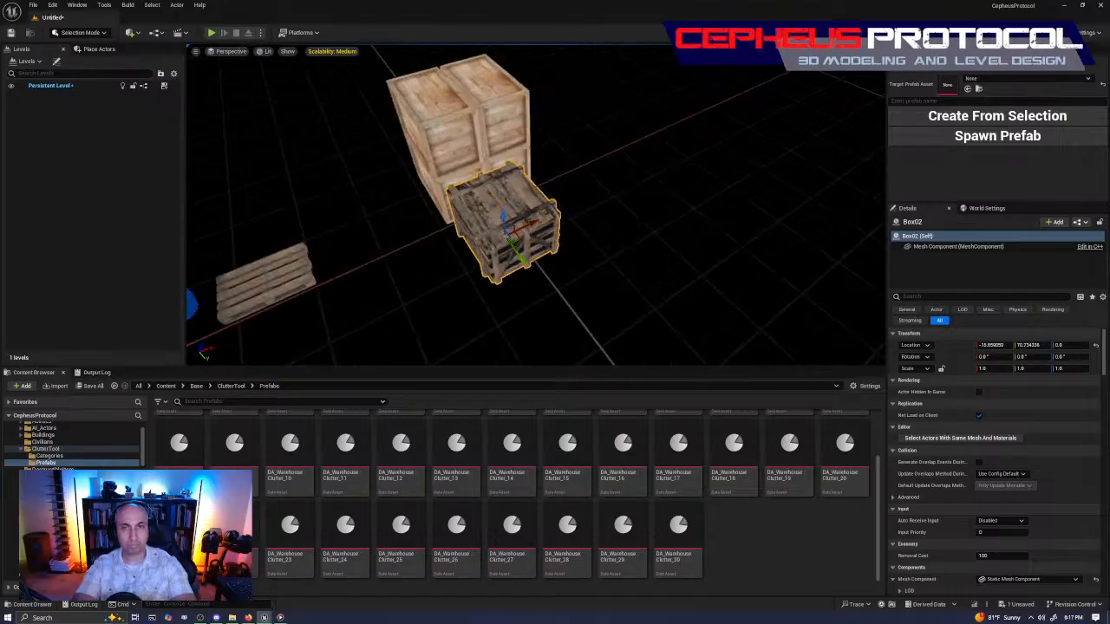
left_click_drag(606, 223, 567, 209)
key("d")
right_click_drag(567, 208, 416, 229)
Move the white barrel to the free corner between the stacked wooden crates and the dark slatted crate.
key("s")
mouse_move(417, 172)
right_mouse_down()
mouse_move(399, 175)
mouse_move(417, 172)
right_mouse_up()
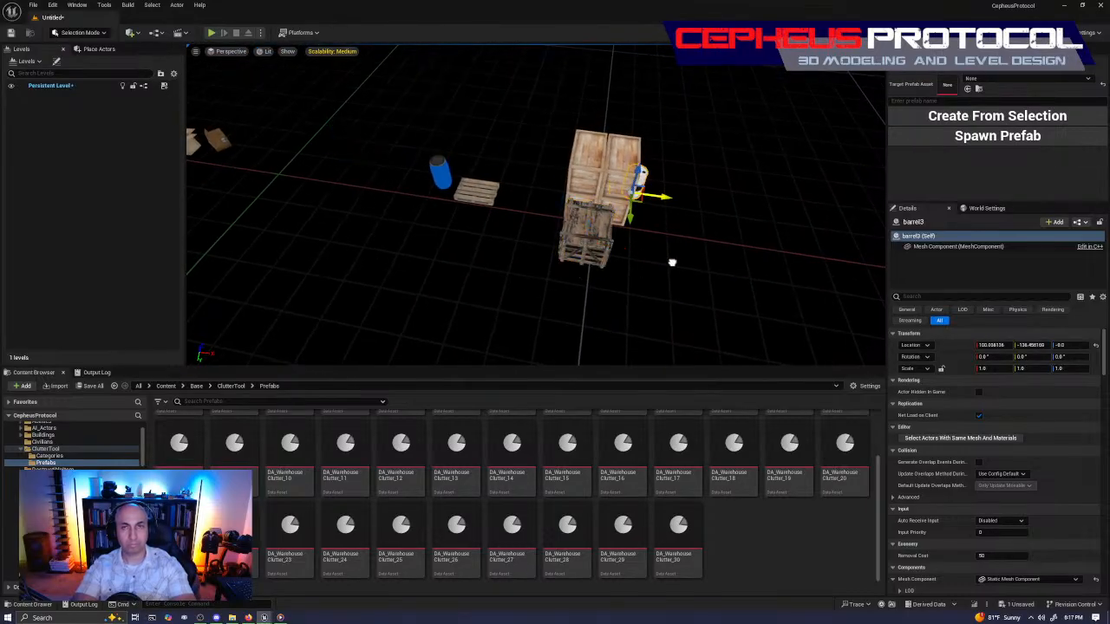
key("d")
mouse_move(593, 206)
right_mouse_down()
mouse_move(521, 210)
mouse_move(593, 207)
right_mouse_up()
key("w")
left_click_drag(624, 213, 552, 249)
Place a duplicate of the white barrel beside the first and rotate the copy about its vertical axis.
mouse_move(542, 218)
right_mouse_down()
mouse_move(598, 227)
mouse_move(555, 234)
mouse_move(542, 217)
right_mouse_up()
key("a")
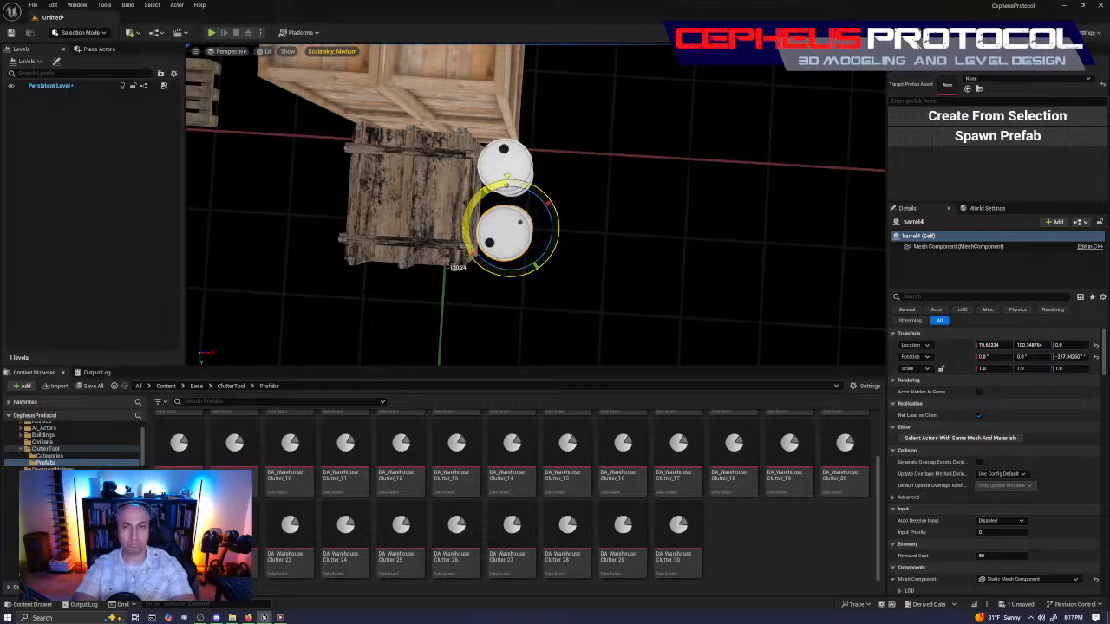
left_click_drag(592, 313, 591, 312)
key("w")
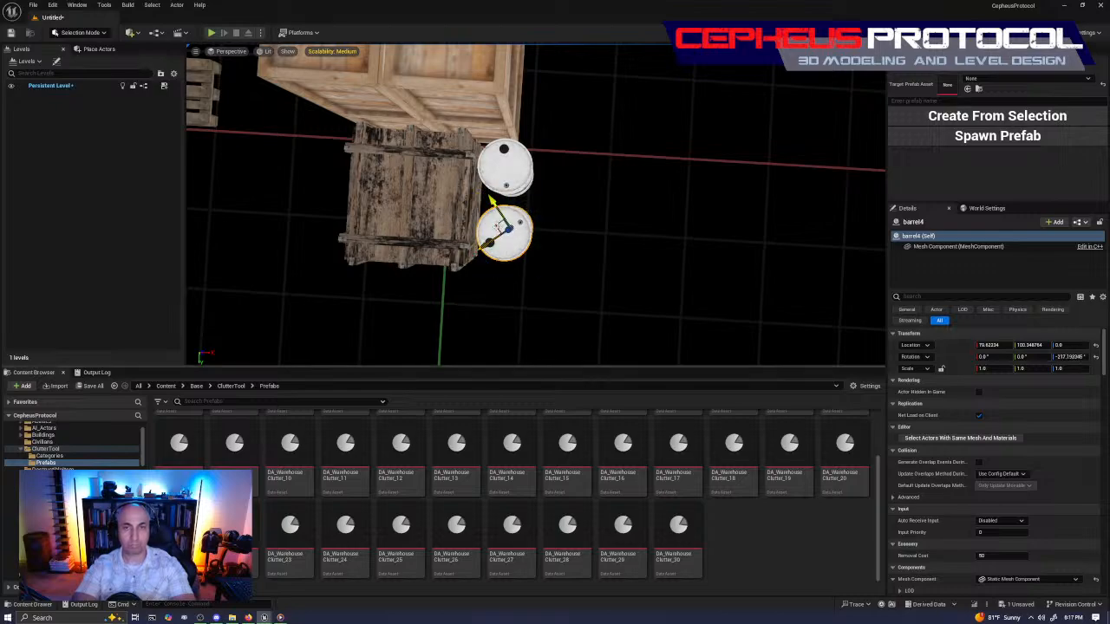
Move the dark slatted crate out to the other side of the white barrels.
mouse_move(500, 224)
right_mouse_down()
mouse_move(472, 195)
mouse_move(425, 191)
mouse_move(468, 225)
mouse_move(512, 208)
right_mouse_up()
right_click_drag(464, 212, 511, 247)
left_click(478, 229)
left_click_drag(463, 219, 700, 262)
Select both white barrels and duplicate the pair twice to form a block of six barrels.
left_click(527, 189)
left_click(518, 243, "ctrl")
right_click_drag(519, 243, 504, 243)
left_click_drag(582, 243, 513, 234)
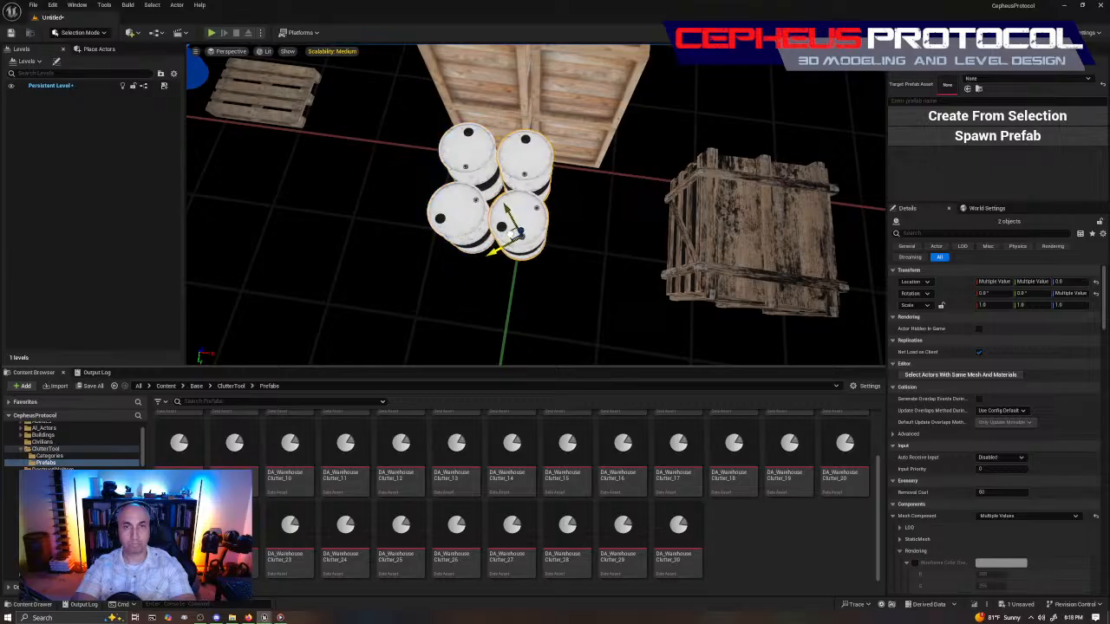
left_click_drag(514, 234, 565, 241, "alt")
Move the single pallet to the barrel block, raise it onto the barrel tops and rotate it.
right_click_drag(498, 211, 419, 208)
left_click(465, 165)
left_click_drag(457, 158, 659, 231)
key("f")
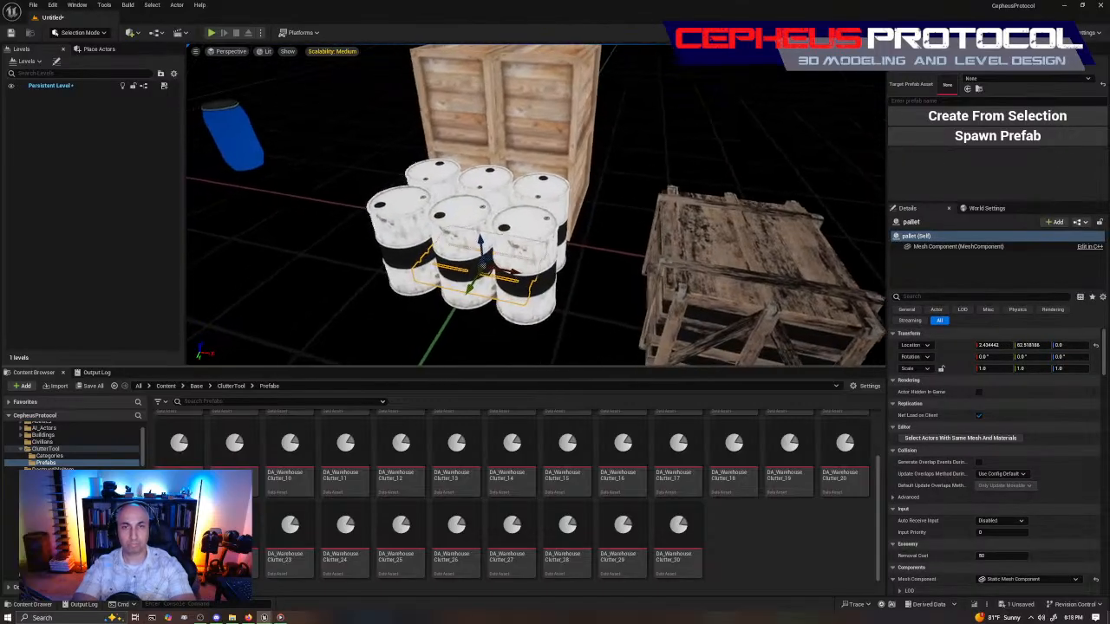
left_click_drag(486, 240, 478, 156)
right_click_drag(479, 156, 546, 208)
key("e")
left_click_drag(505, 205, 522, 216)
Reposition the dark slatted crate beside the stacked wooden crates.
left_click(666, 250)
right_click_drag(664, 341, 520, 342)
key("w")
left_click_drag(473, 327, 564, 343)
right_click_drag(563, 343, 704, 347)
left_click_drag(670, 211, 622, 207)
right_click_drag(621, 208, 522, 182)
Move the open cardboard box onto the pallet that lies on the barrels.
right_click_drag(341, 129, 405, 158)
left_click(269, 108)
left_click_drag(614, 259, 607, 260)
right_click_drag(608, 260, 520, 222)
left_click_drag(532, 274, 520, 184)
right_click_drag(520, 184, 492, 225)
Select all parts of the arrangement: wooden crates, slatted crate, six barrels, pallet and cardboard box.
left_click(565, 267)
right_click_drag(565, 267, 496, 270)
left_click(591, 260, "ctrl")
left_click(531, 184, "ctrl")
right_click_drag(531, 184, 693, 172)
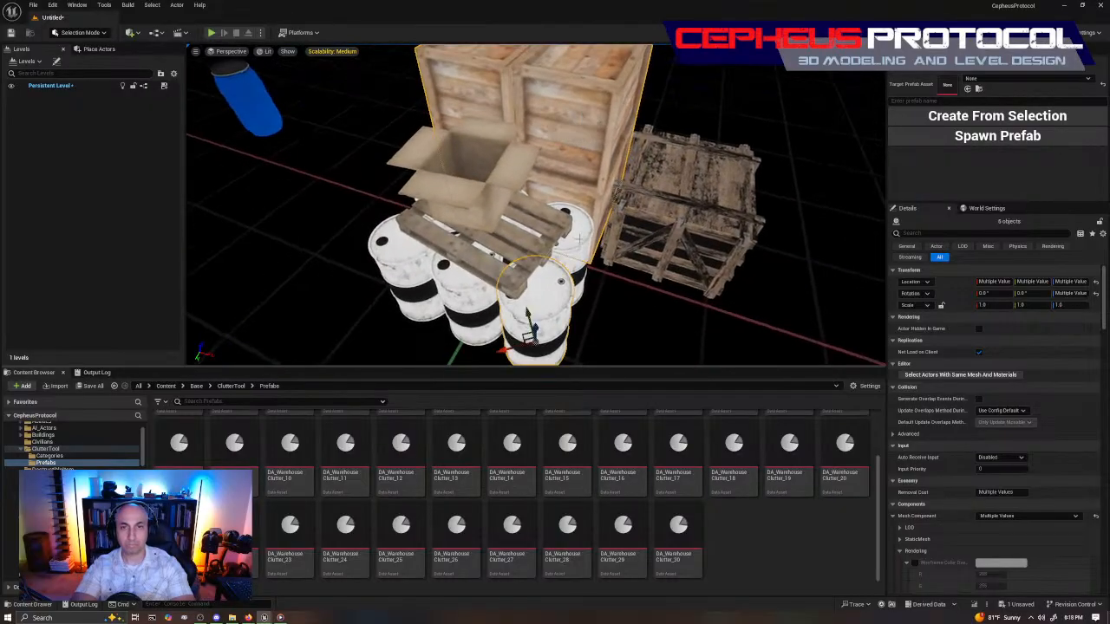
left_click(449, 289, "ctrl")
right_click_drag(449, 288, 363, 283)
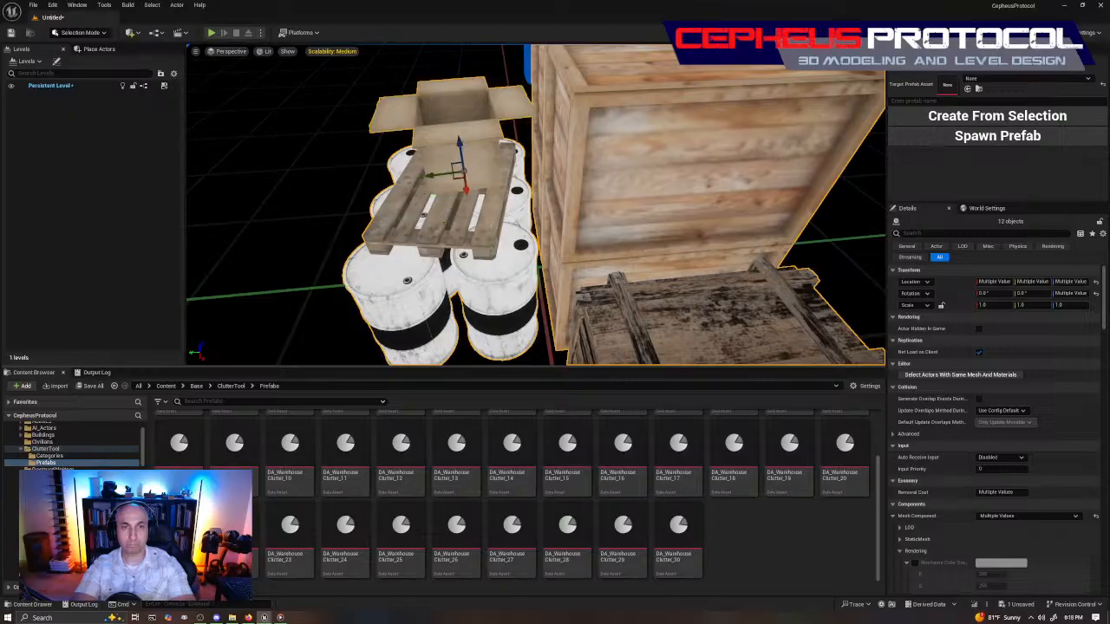
Test the selection by moving the whole arrangement sideways, undo the move, and frame the arrangement.
key("f")
left_click_drag(504, 229, 645, 253)
key("ctrl+z")
right_click_drag(725, 223, 685, 229)
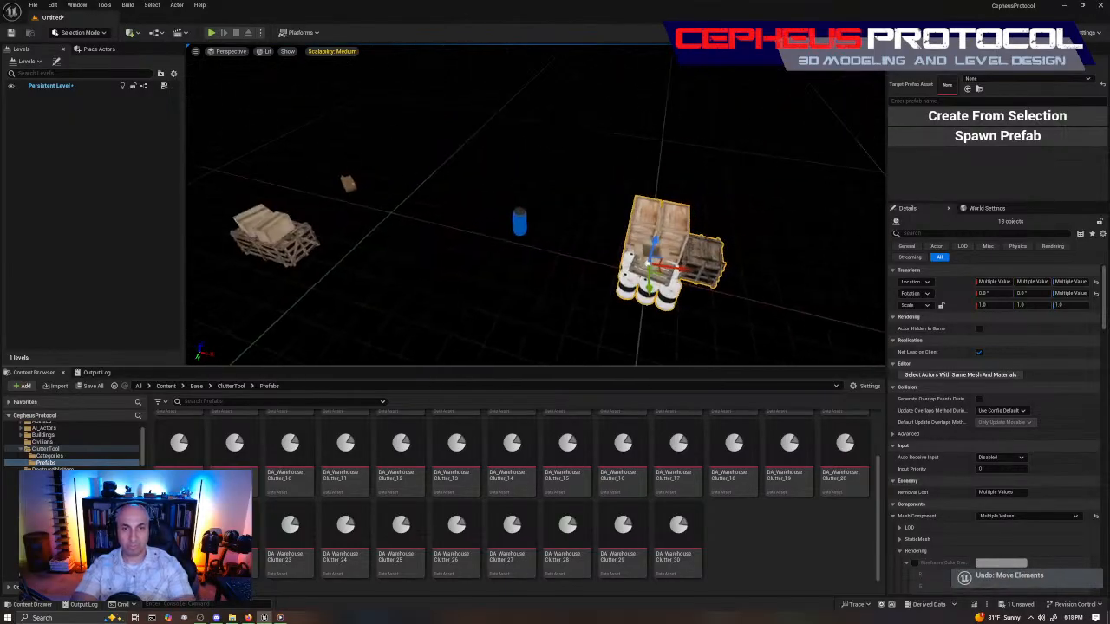
key("f")
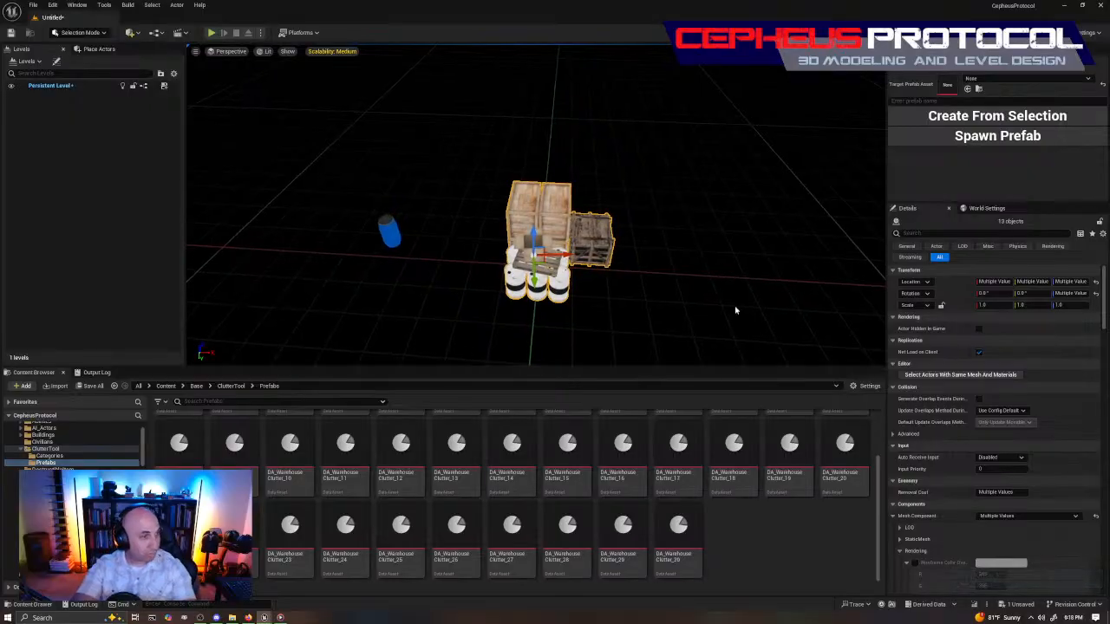
Set DA_WarehouseClutter_26 as the target prefab asset and create the prefab from the selected arrangement.
left_click(997, 79)
scroll(1038, 204, "down", 5)
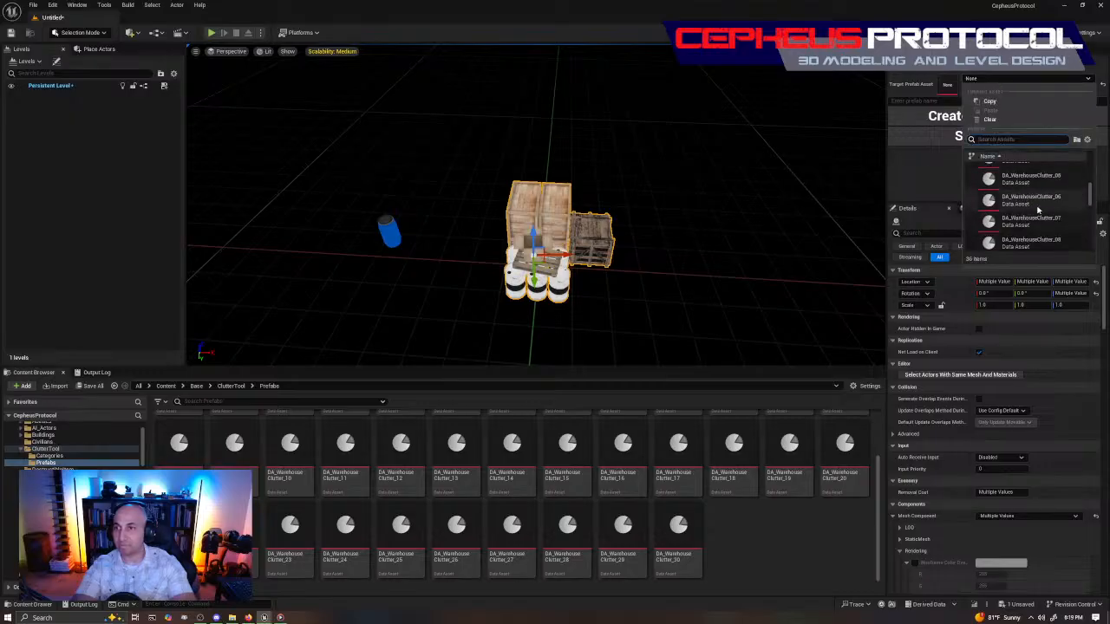
scroll(1053, 225, "down", 2)
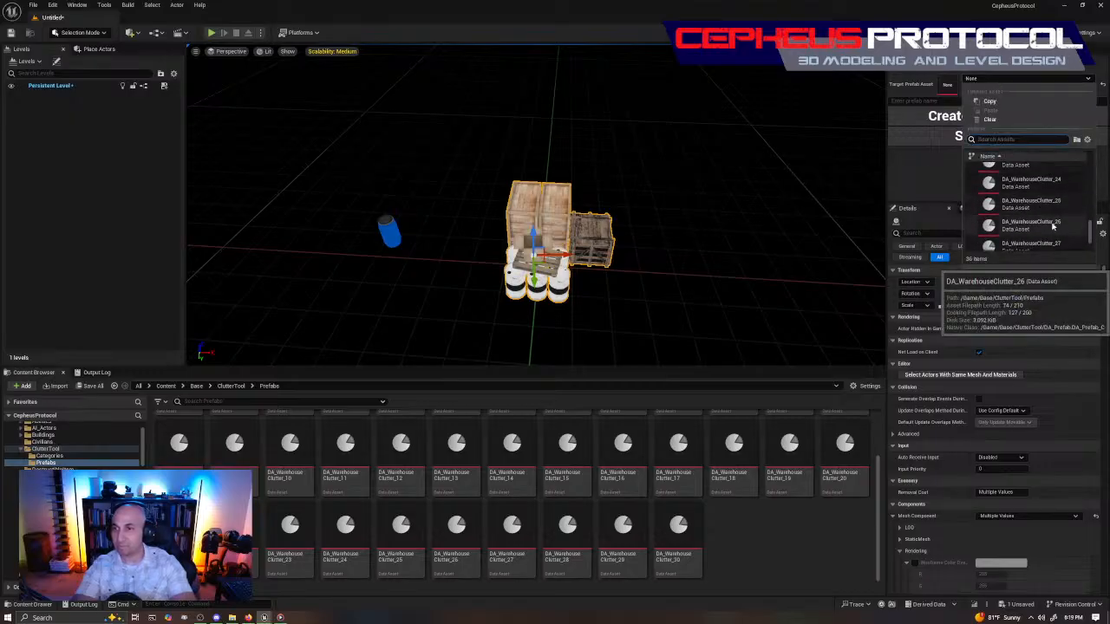
left_click(1053, 225)
left_click(985, 116)
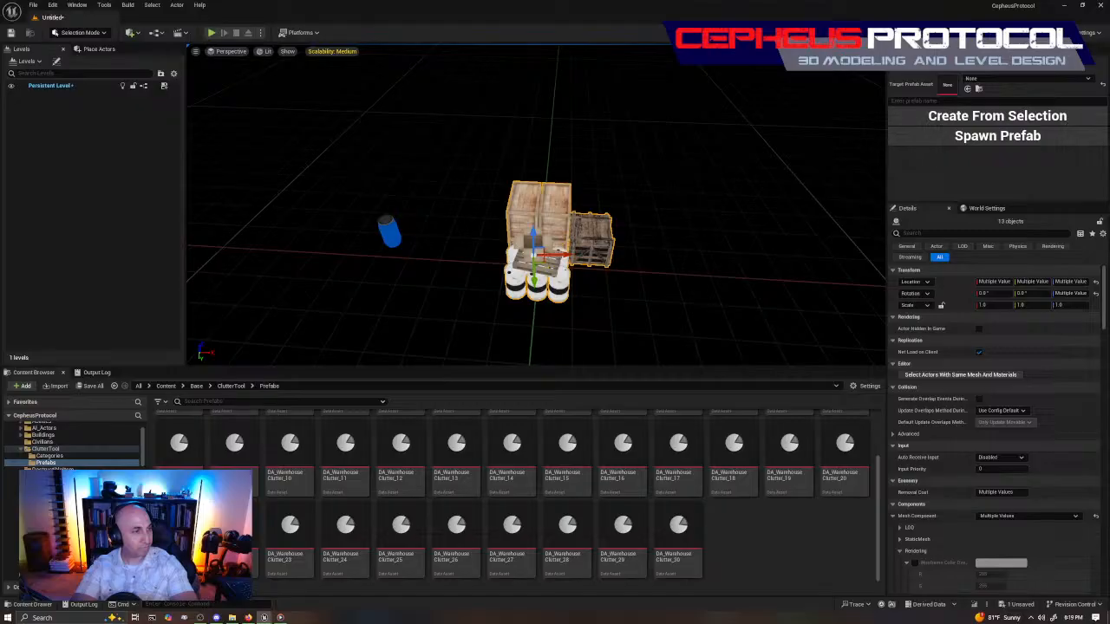
Set the prefab actor's prefab asset to DA_WarehouseClutter_26 and inspect the spawned barrel and crate arrangement.
right_click_drag(631, 273, 756, 258)
left_click(614, 256)
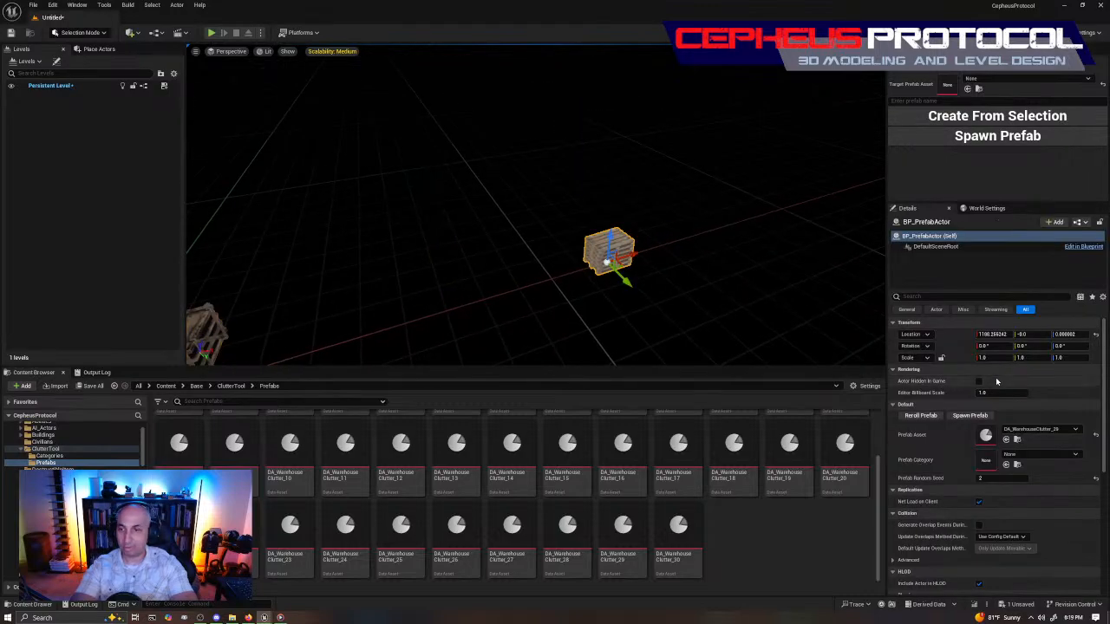
left_click(1034, 430)
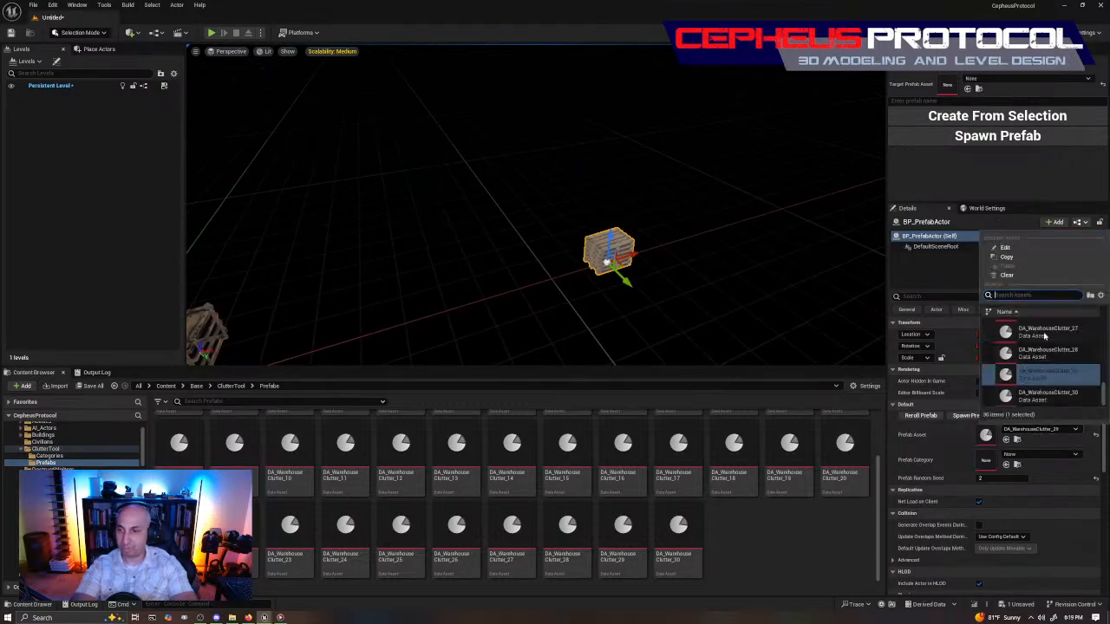
left_click(1083, 355)
right_click_drag(763, 303, 573, 299)
key("f")
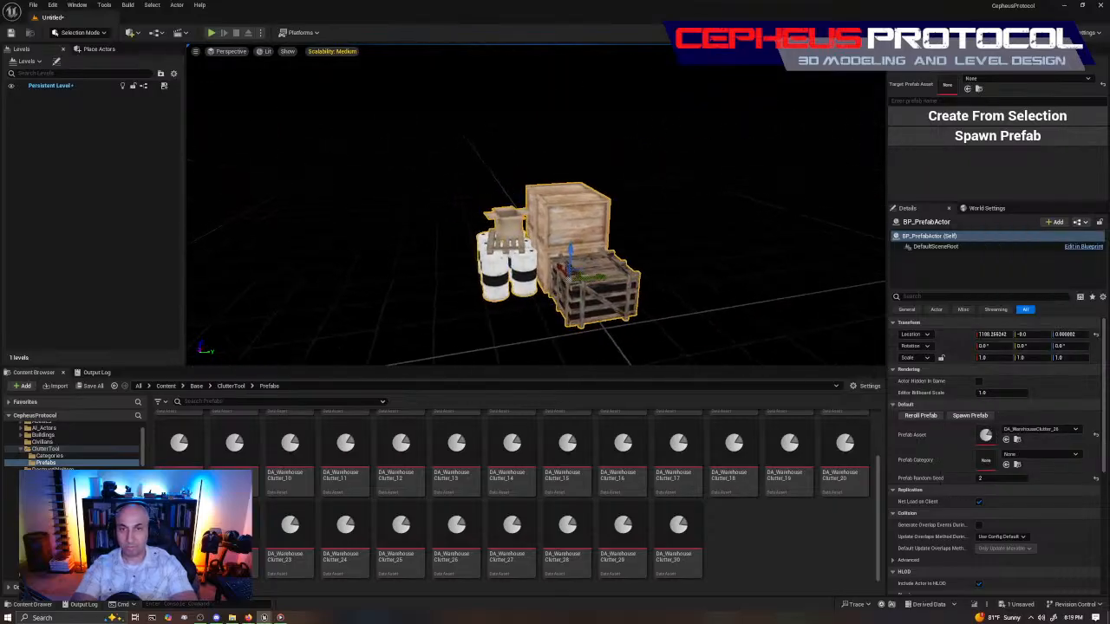
Delete the upper wooden crates from the original arrangement.
right_click_drag(536, 206, 644, 245)
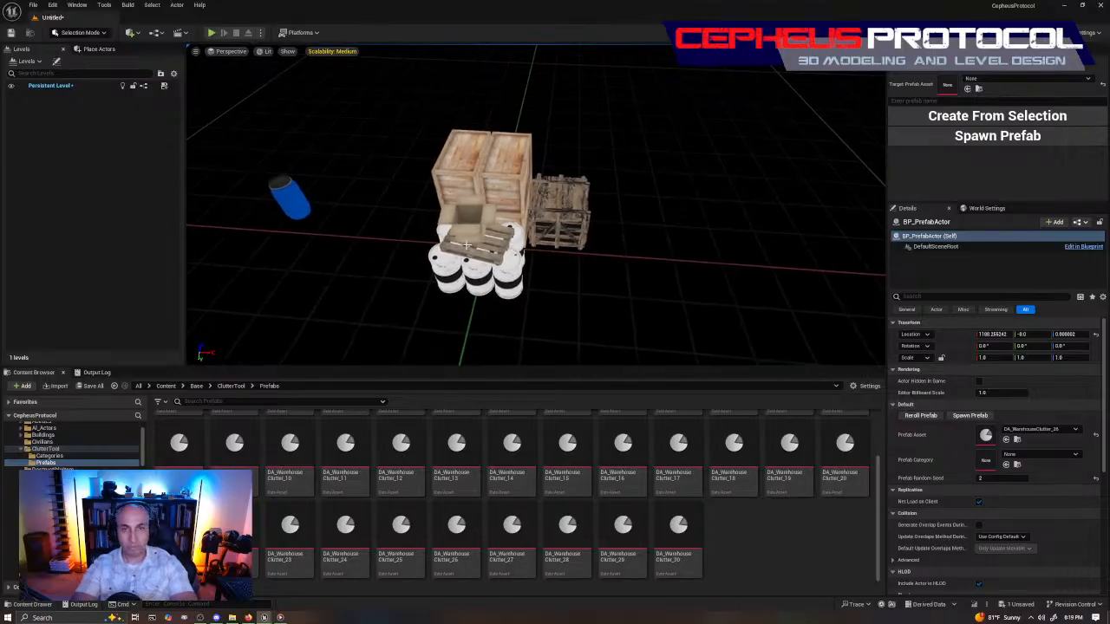
left_click(511, 188)
key("Delete")
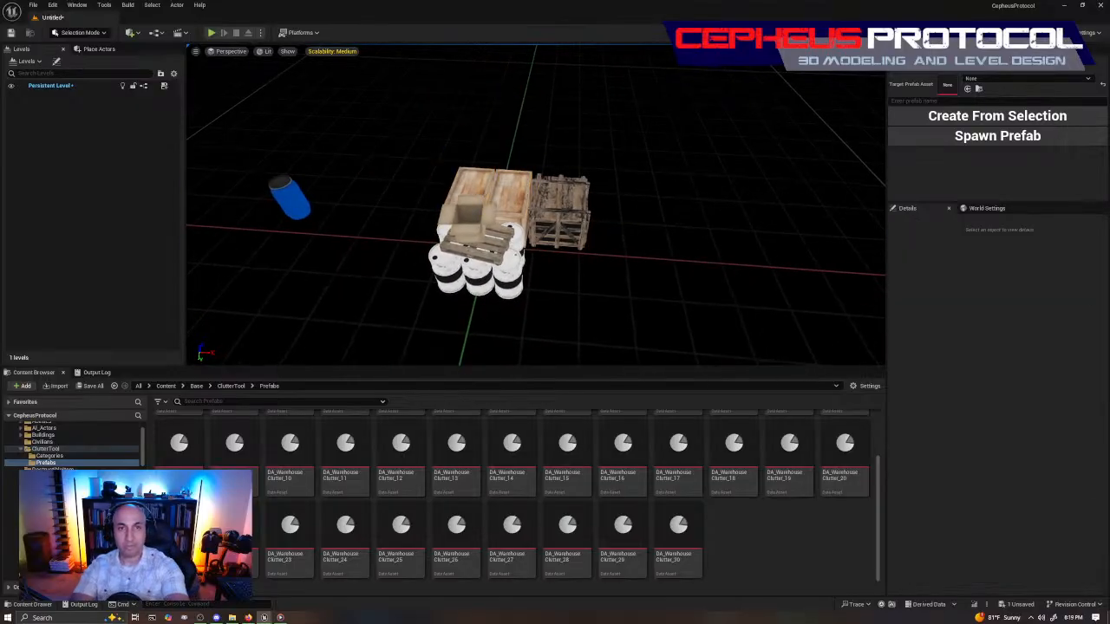
Move the square slatted crate, the pallet and the open carton out of the arrangement to sit apart as spare props.
left_click(565, 217)
left_click_drag(564, 230, 236, 211)
key("Escape")
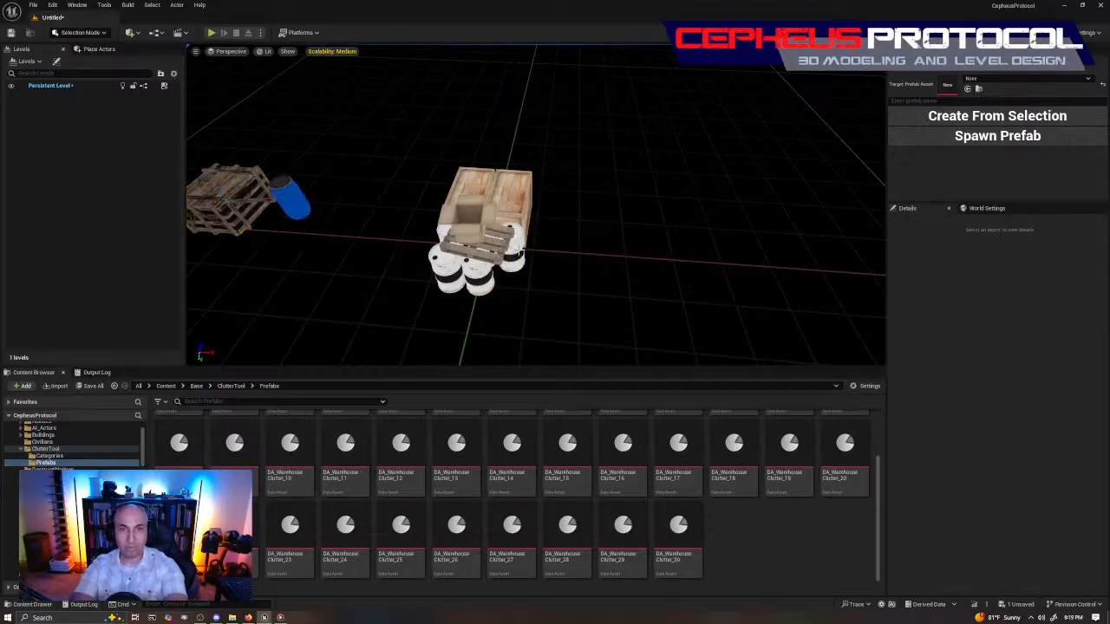
left_click(505, 255)
left_click_drag(490, 256, 283, 115)
left_click(471, 222)
left_click_drag(482, 241, 325, 94)
Delete the remaining white barrels from the arrangement.
left_click(457, 248)
key("Delete")
left_click(478, 276)
key("Delete")
left_click(447, 275)
key("Delete")
Move the two brown wooden crates together over beside the slatted crate that carries the cartons.
left_click(482, 240)
right_click_drag(642, 280, 607, 282)
right_click_drag(704, 275, 705, 275)
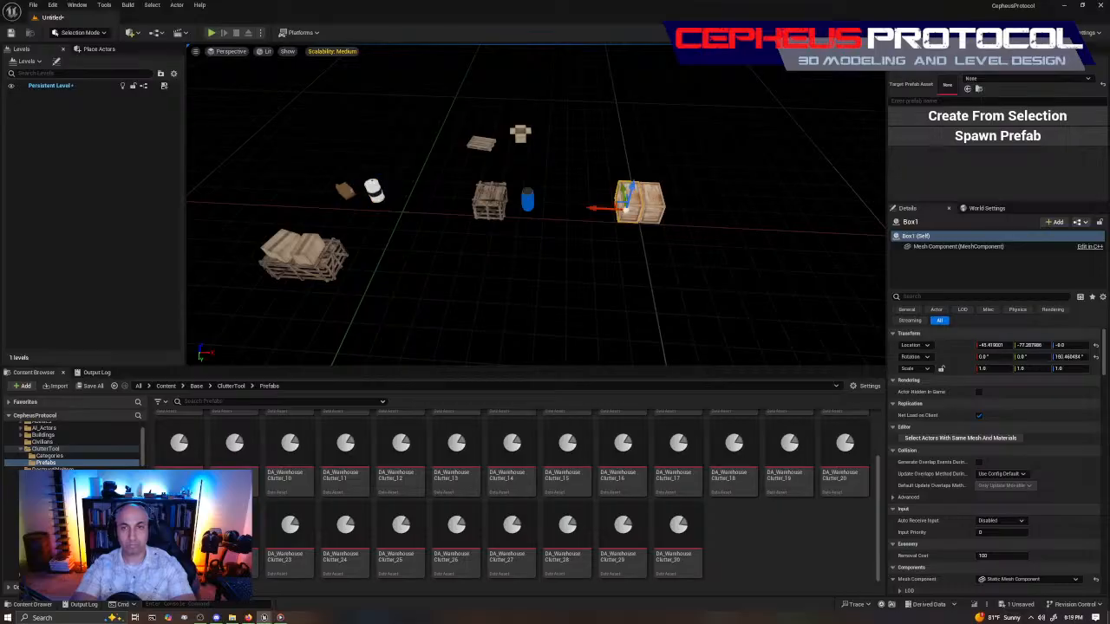
right_click_drag(713, 220, 711, 219)
left_click(664, 211, "ctrl")
left_click_drag(644, 214, 359, 222)
right_click_drag(373, 227, 464, 275)
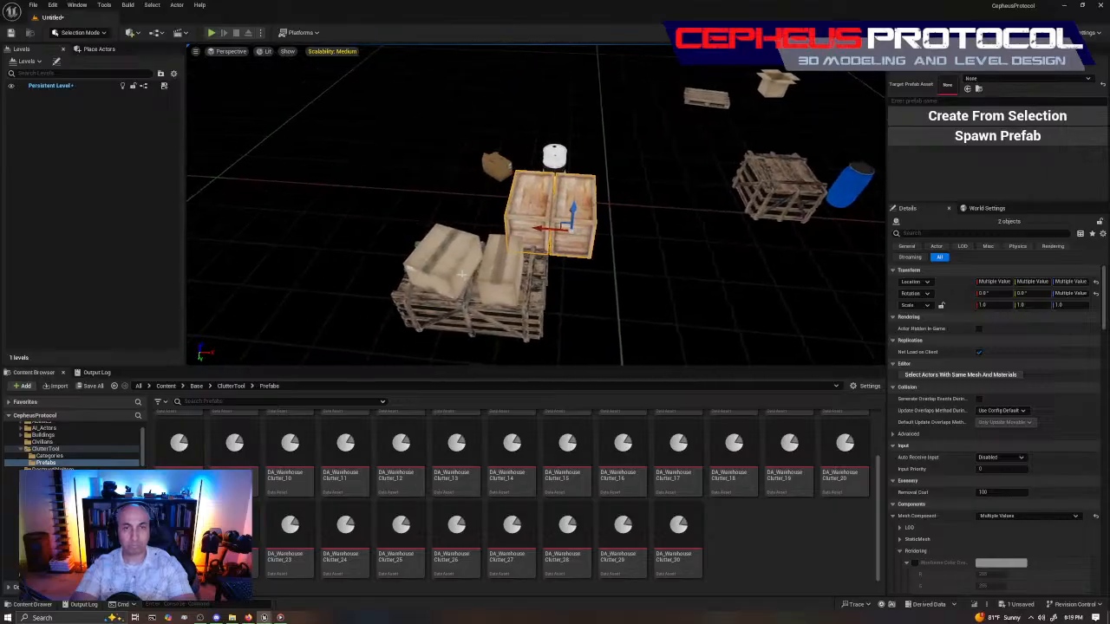
Pull the long slatted crate out from under the cartons and set its X and Y location to 0.
left_click(465, 275)
right_click_drag(546, 265, 406, 247)
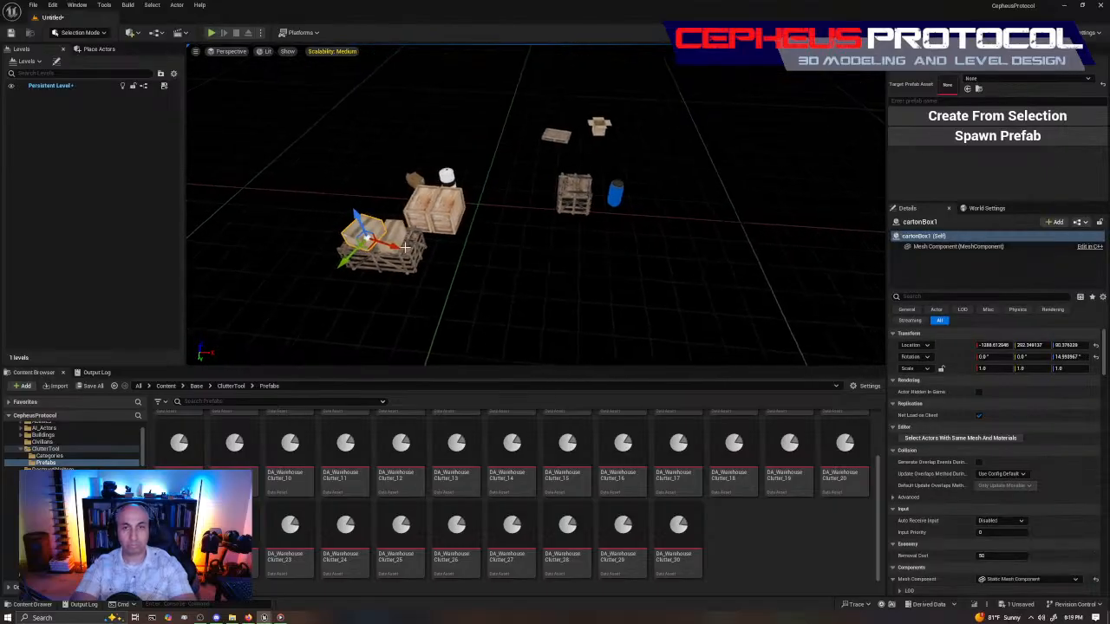
left_click(394, 235)
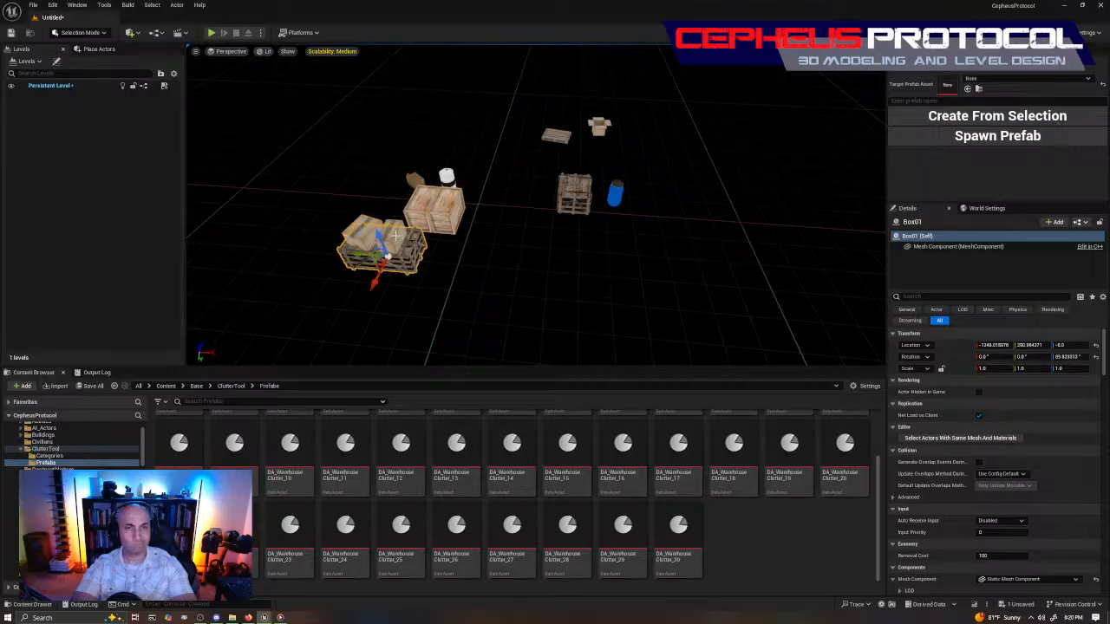
left_click_drag(359, 258, 616, 313)
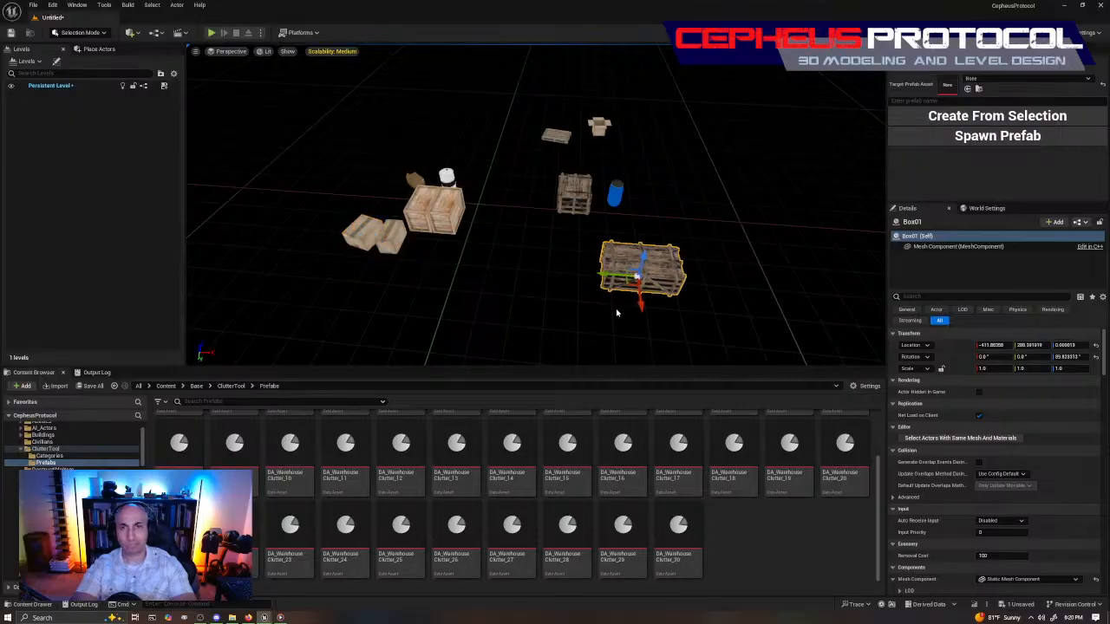
key("f")
left_click_drag(545, 279, 540, 212)
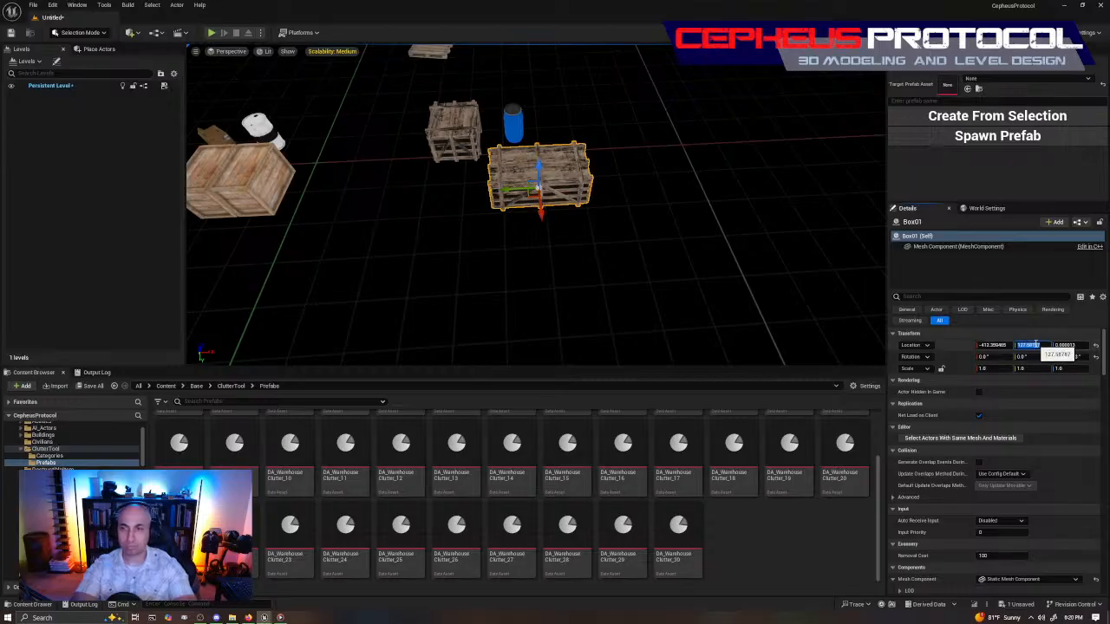
left_click(999, 345)
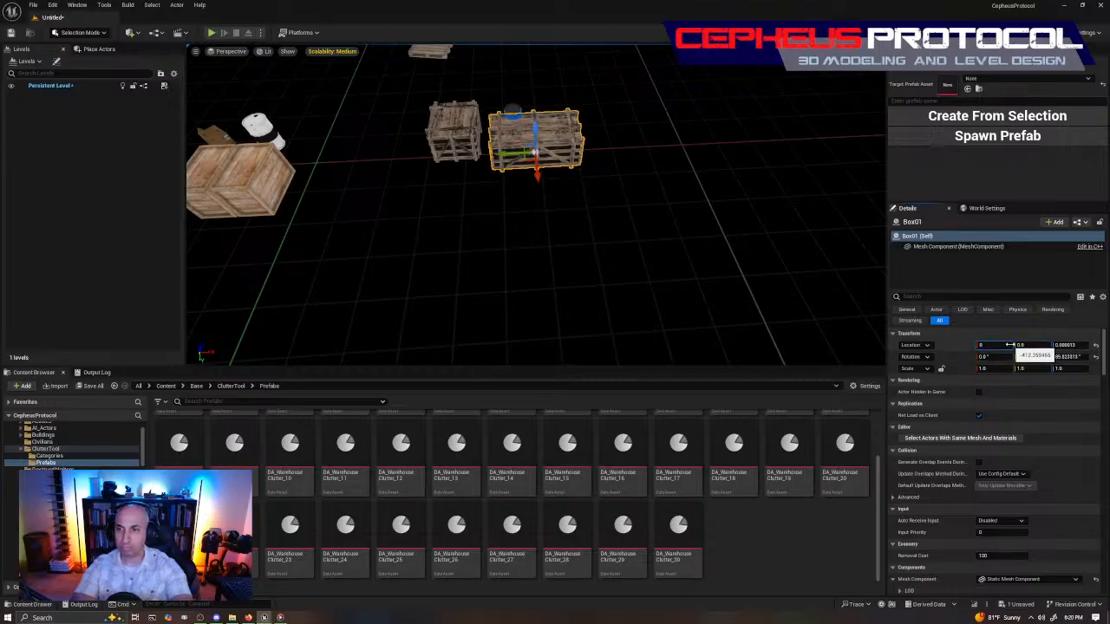
type("0")
key("Return")
Move the square slatted crate to the long slatted crate and stack it on one end.
left_click(456, 132)
left_click_drag(493, 145, 714, 171)
right_click_drag(715, 171, 798, 143)
key("w")
mouse_move(491, 154)
right_mouse_down()
mouse_move(555, 153)
mouse_move(490, 154)
right_mouse_up()
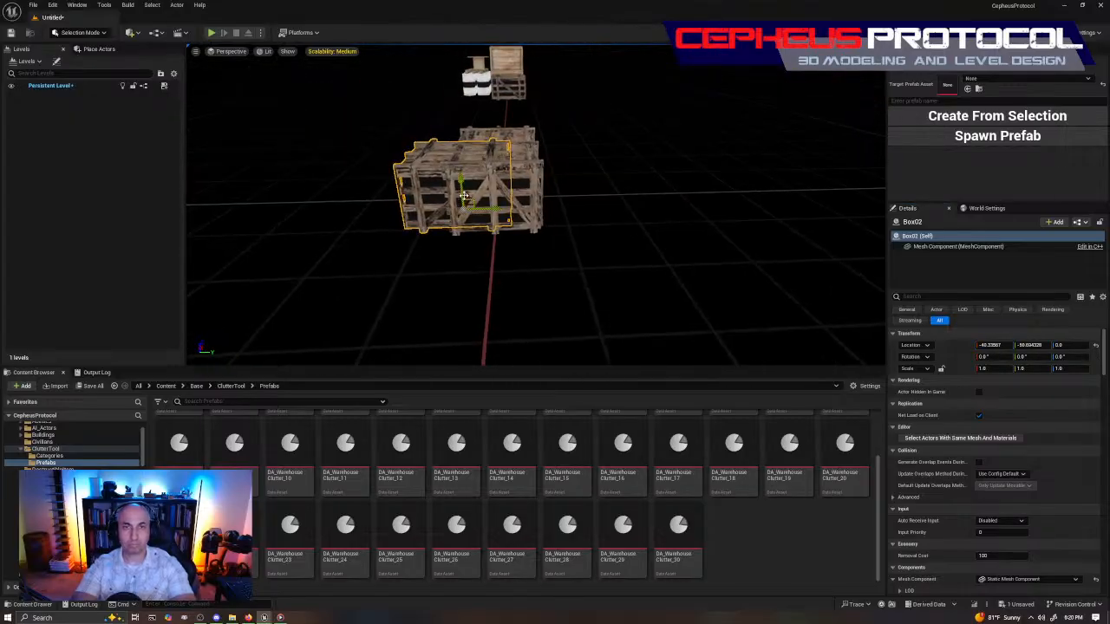
left_click_drag(462, 188, 562, 194)
right_click_drag(633, 180, 492, 166)
key("d")
key("w")
key("w")
left_click_drag(563, 182, 518, 161)
right_click_drag(555, 191, 473, 247)
Delete one of the two spare brown wooden crates.
left_click(666, 248)
key("w")
key("s")
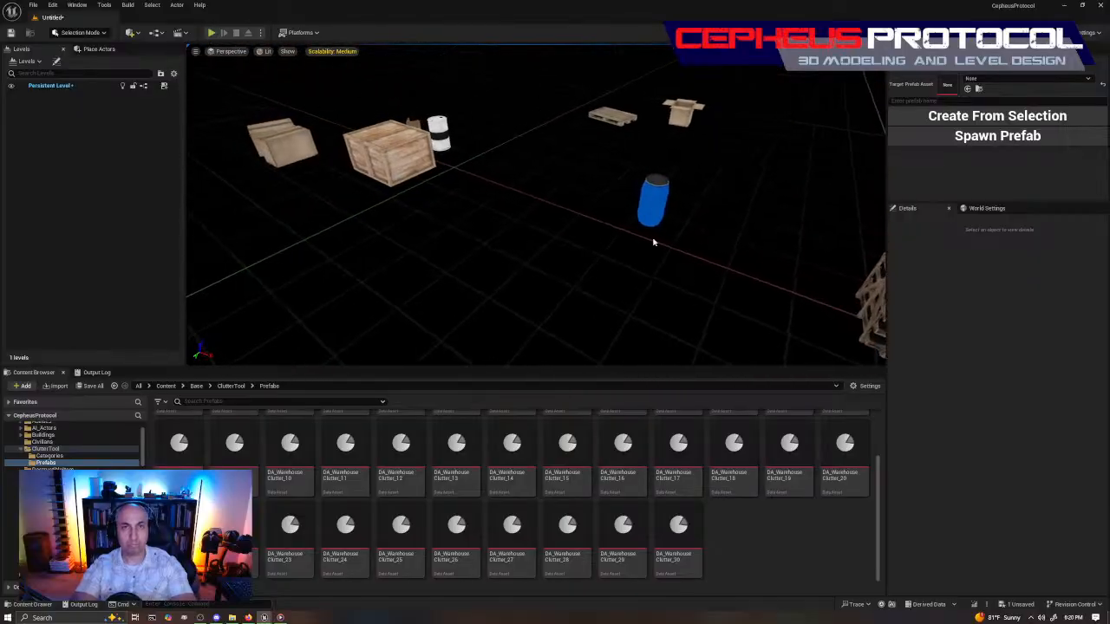
left_click(415, 156)
right_click_drag(415, 156, 450, 158)
right_click_drag(708, 213, 529, 230)
left_click(237, 317)
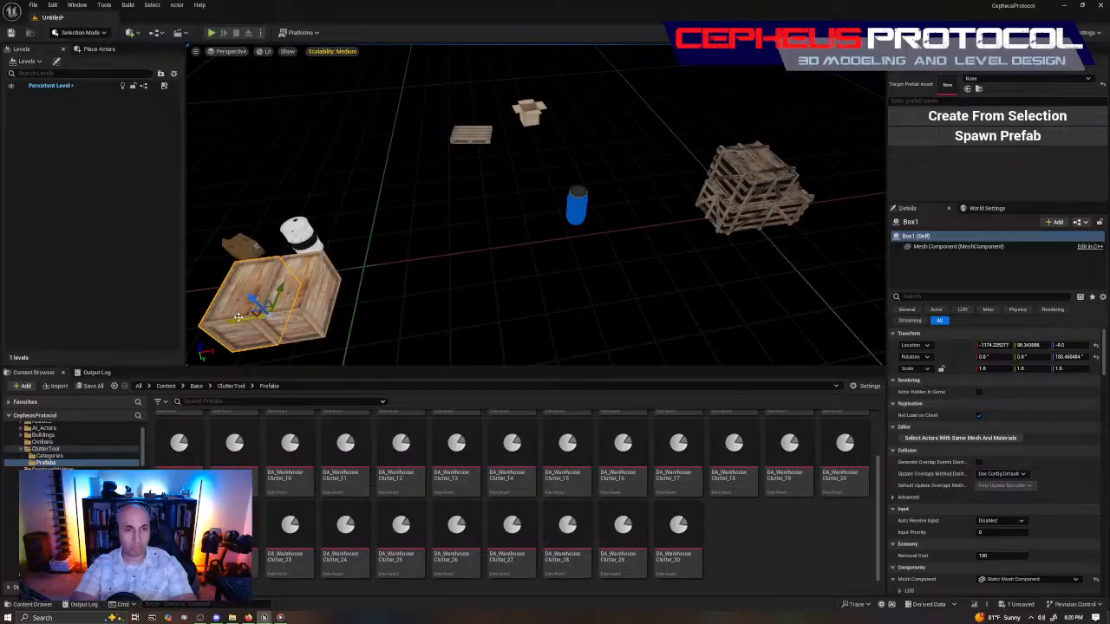
key("Delete")
Browse to the brown crate's asset, place a light box2 crate in the level and set its Z location to 0.
right_click(305, 293)
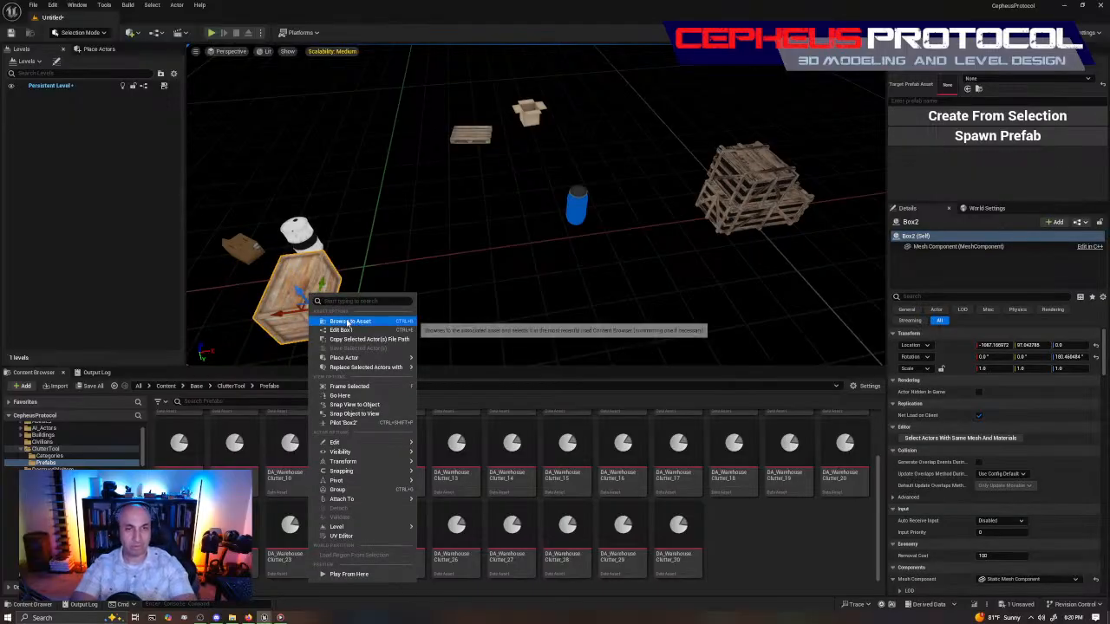
left_click(350, 321)
left_click_drag(676, 444, 565, 266)
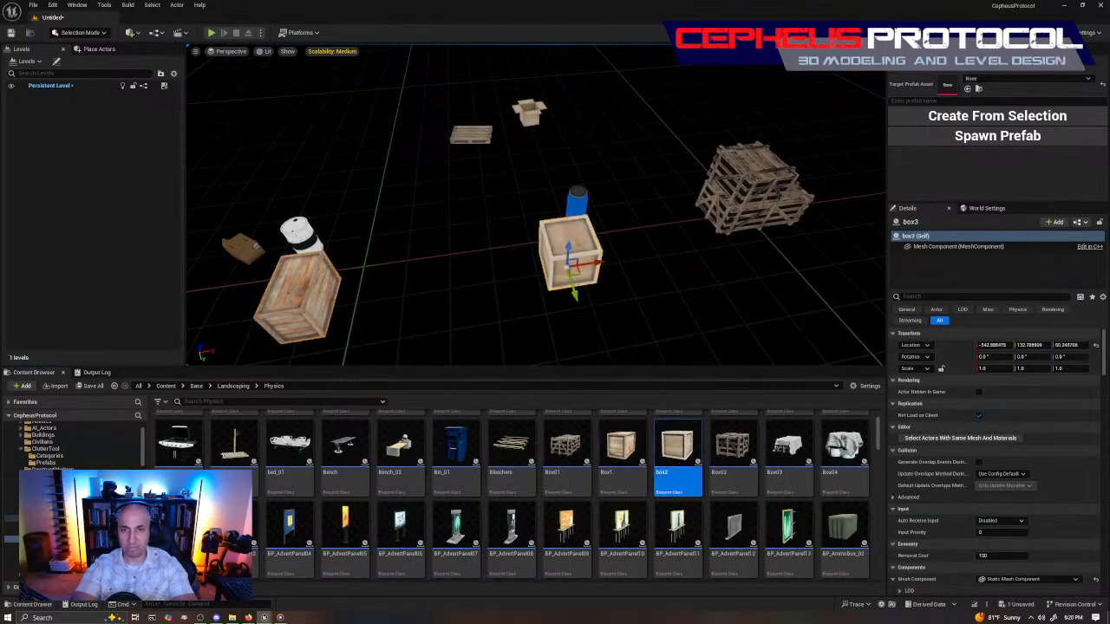
right_click_drag(738, 298, 707, 299)
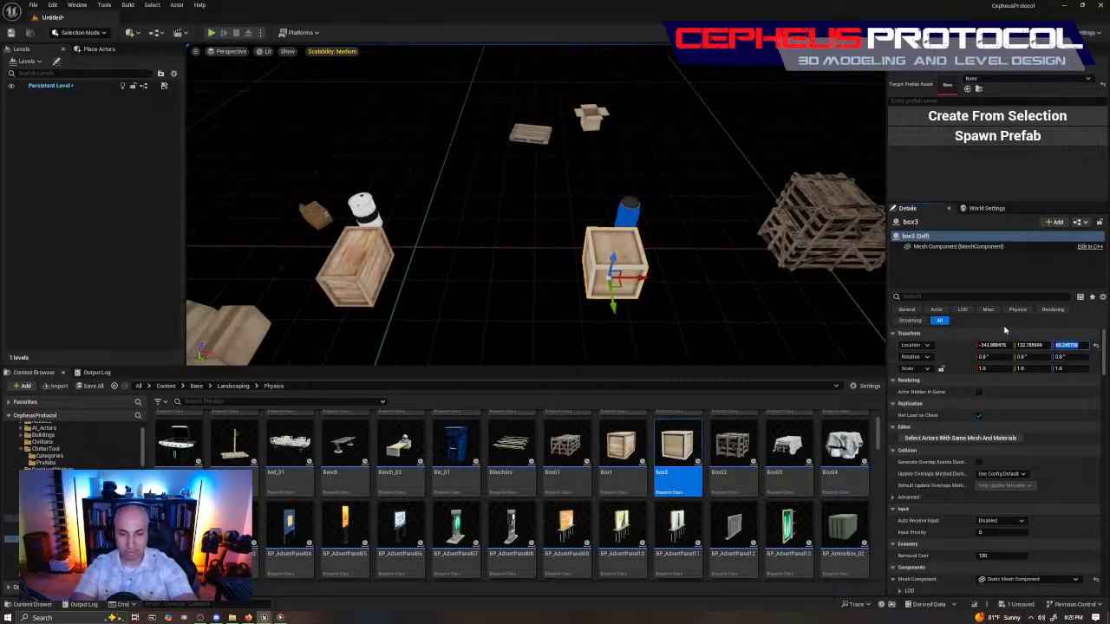
type("0")
key("Return")
Move the light wooden crate up against the front of the slatted crates.
mouse_move(393, 298)
right_mouse_down()
mouse_move(451, 299)
mouse_move(393, 299)
right_mouse_up()
left_click_drag(347, 282, 528, 321)
key("f")
right_click_drag(528, 321, 720, 334)
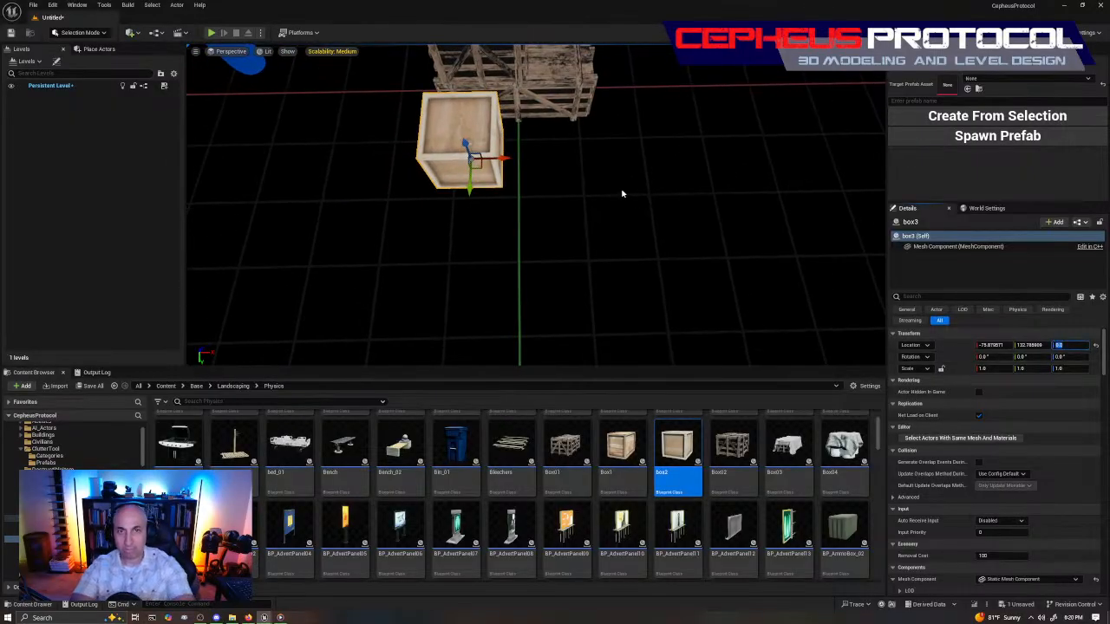
right_click_drag(543, 170, 512, 160)
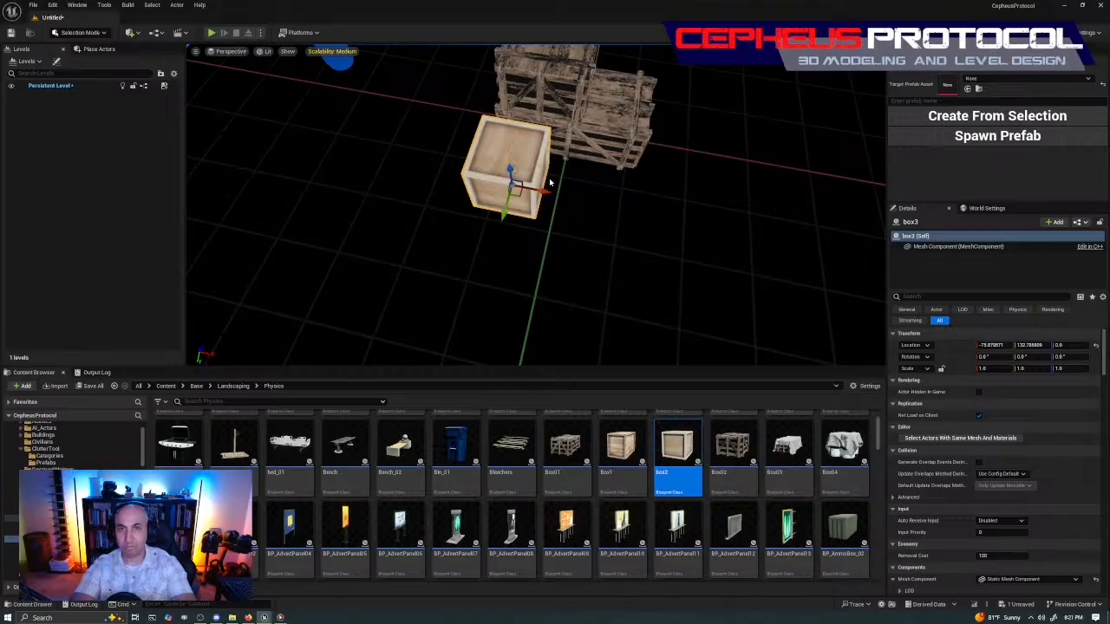
left_click_drag(541, 190, 618, 204)
right_click_drag(618, 205, 617, 143)
scroll(394, 274, "up", 3)
left_click_drag(405, 259, 428, 285)
right_click_drag(429, 284, 529, 299)
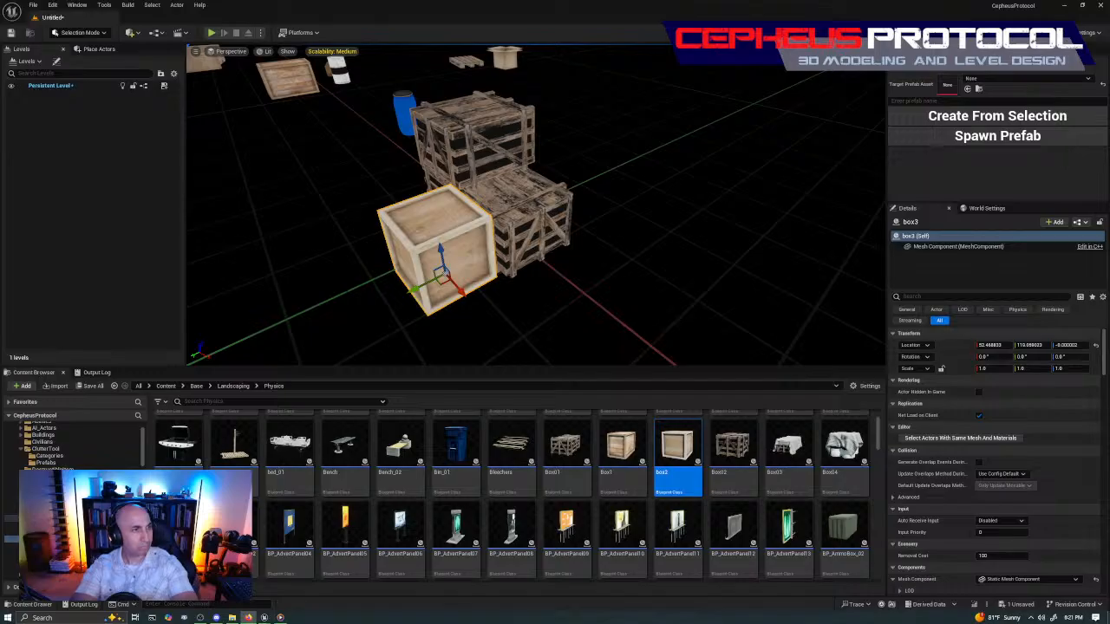
Move the blue barrel away from the arrangement toward the spare white barrel.
right_click_drag(477, 236, 496, 208)
left_click(503, 203)
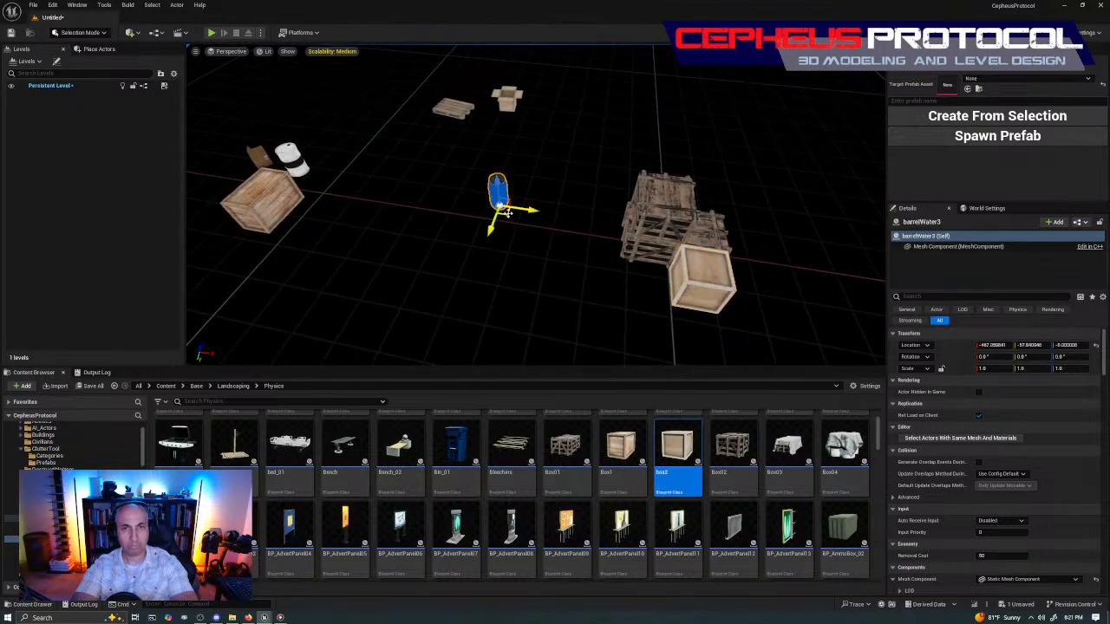
left_click_drag(508, 212, 382, 179)
Duplicate the light wooden crate and place the copy directly beside it along X.
left_click(259, 210)
right_click_drag(373, 225, 596, 221)
left_click(579, 255)
left_click_drag(556, 272, 487, 267, "alt")
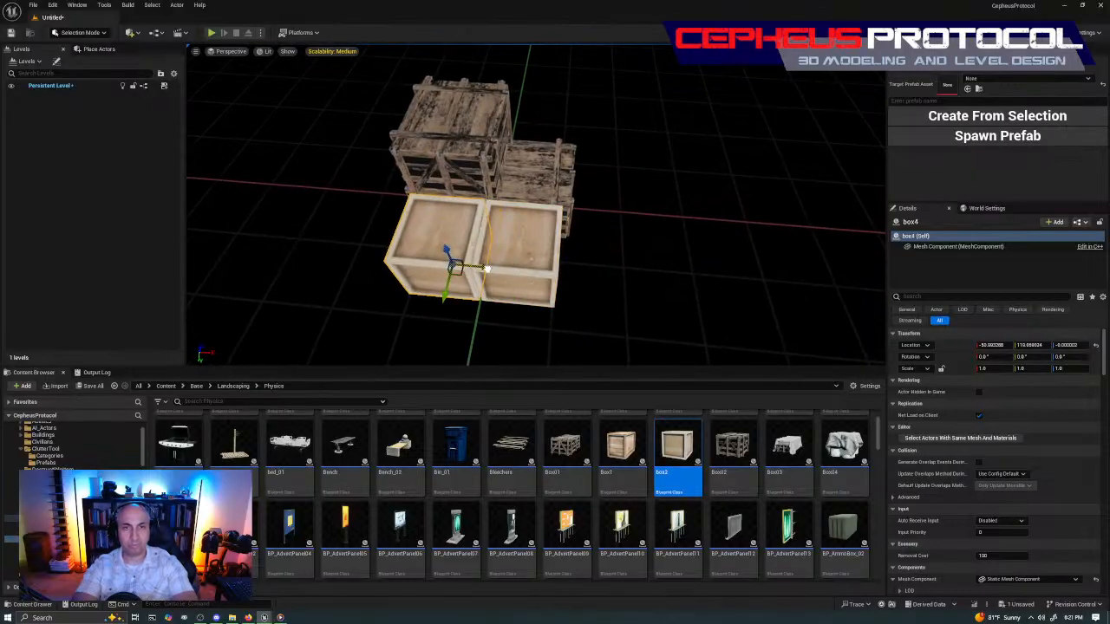
Bring the spare brown wooden crate into the arrangement at the free end of the long slatted crate.
right_click_drag(472, 261, 316, 152)
left_click(403, 170)
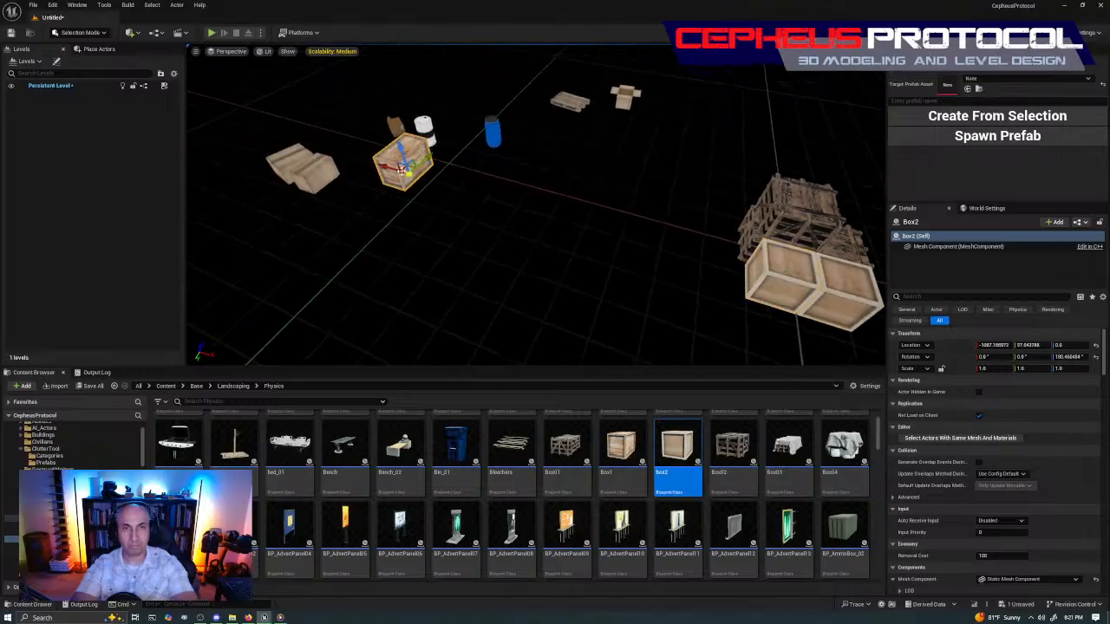
left_click_drag(403, 169, 767, 308)
key("f")
right_click_drag(485, 234, 433, 227)
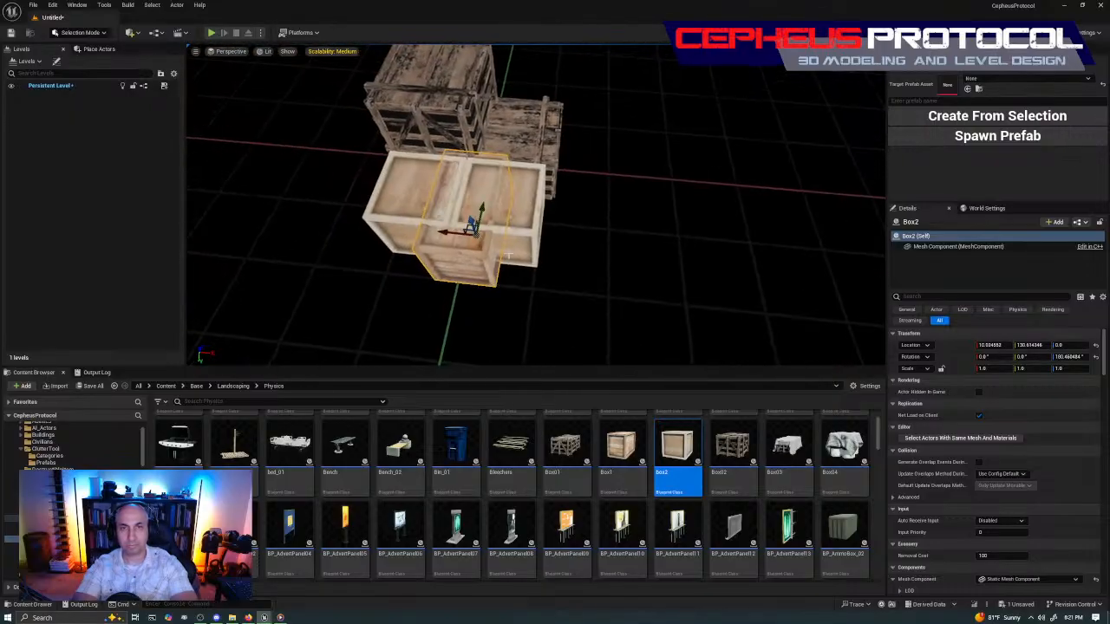
left_click_drag(433, 243, 555, 259)
right_click_drag(557, 250, 433, 248)
left_click_drag(423, 295, 530, 316)
key("f")
right_click_drag(523, 232, 509, 227)
left_click_drag(517, 229, 512, 230)
Duplicate the brown wooden crate and place the copy right beside it.
right_click_drag(513, 230, 486, 228)
key("d")
left_click_drag(394, 222, 436, 254, "alt")
key("a")
mouse_move(522, 233)
right_mouse_down()
mouse_move(489, 232)
mouse_move(503, 236)
right_mouse_up()
key("d")
key("w")
Duplicate a light wooden crate and stack the copy on top of the brown crates.
left_click(503, 276)
left_click_drag(496, 285, 584, 247, "alt")
left_click_drag(580, 208, 586, 167)
left_click_drag(585, 214, 585, 219)
Set the narrow carton's Z location to 0 and line up a pair of narrow cartons in front of the brown crates.
right_click_drag(635, 228, 635, 228)
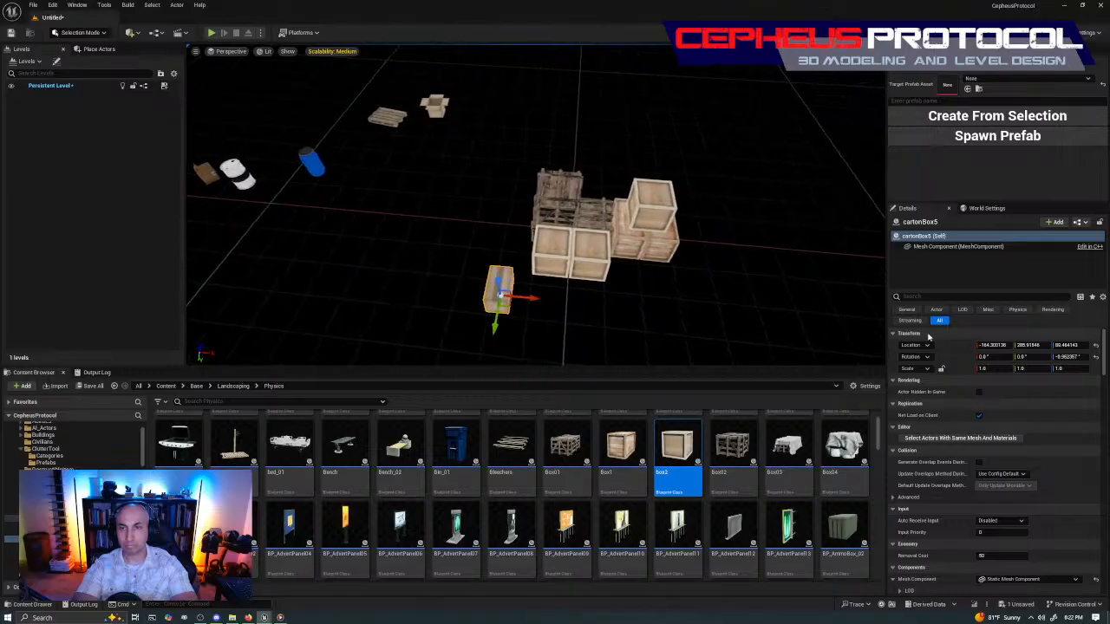
type("0")
key("Return")
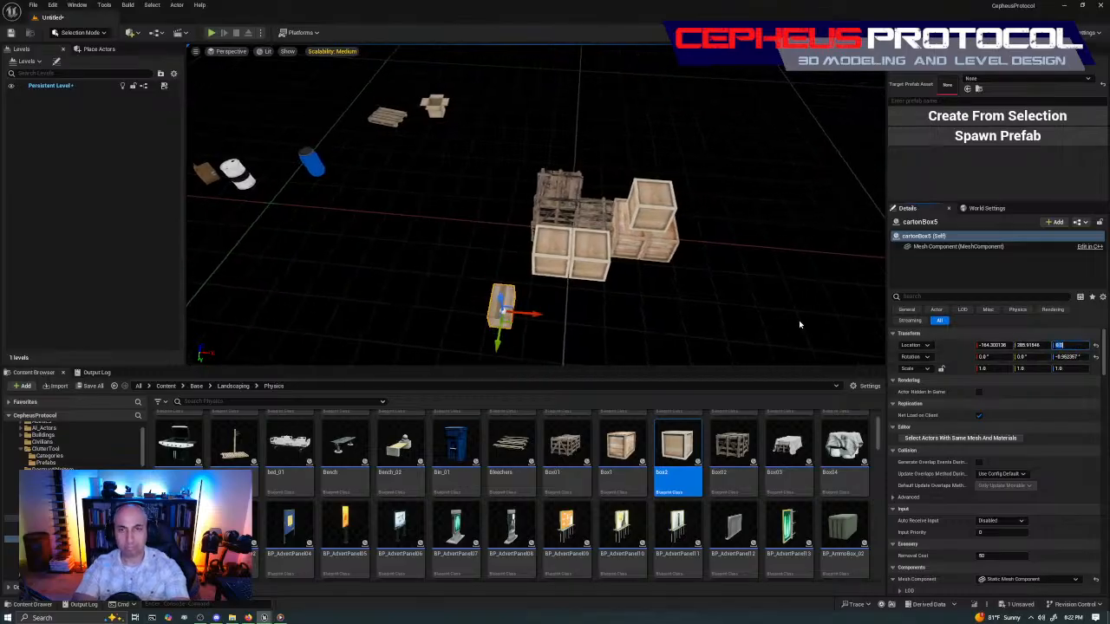
left_click_drag(531, 316, 651, 351)
right_click_drag(510, 311, 510, 312)
left_click_drag(443, 264, 537, 301)
right_click_drag(528, 307, 528, 307)
left_click_drag(515, 258, 543, 269)
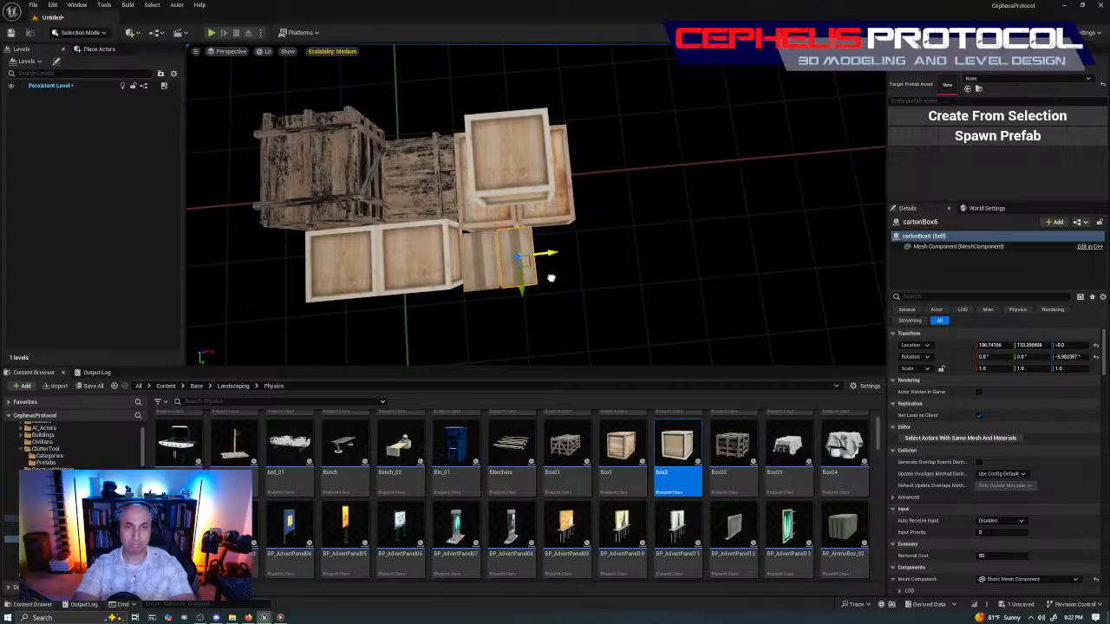
Bring the wide spare carton into the arrangement and place it on top of the two narrow cartons.
right_click_drag(550, 277, 549, 277)
left_click(435, 175)
left_click_drag(442, 183, 792, 234)
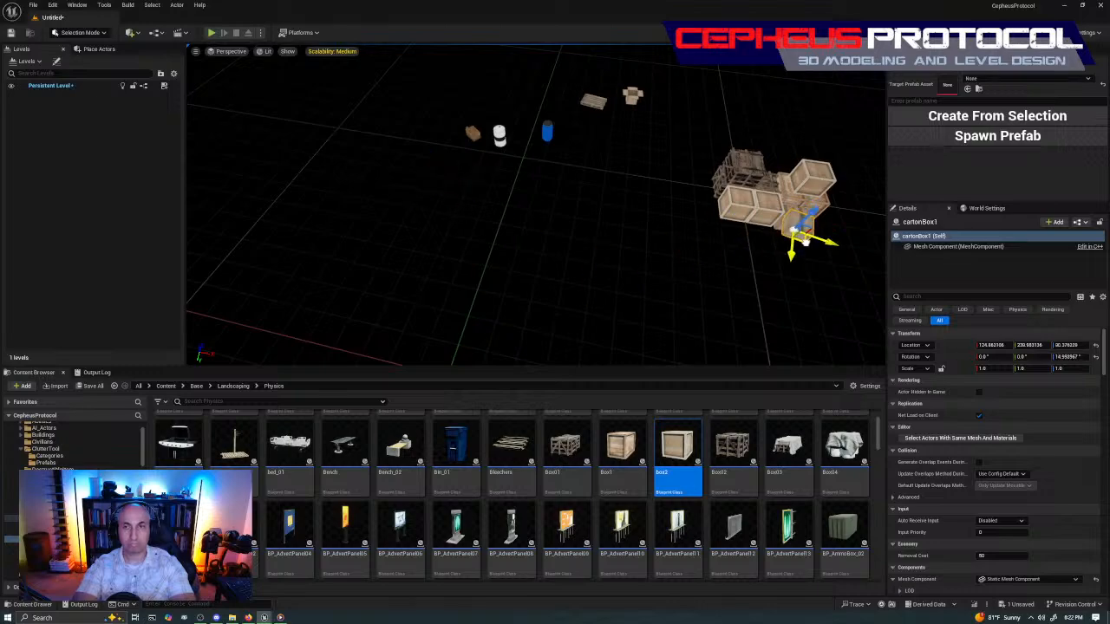
key("f")
scroll(688, 252, "down", 8)
left_click_drag(550, 253, 601, 185)
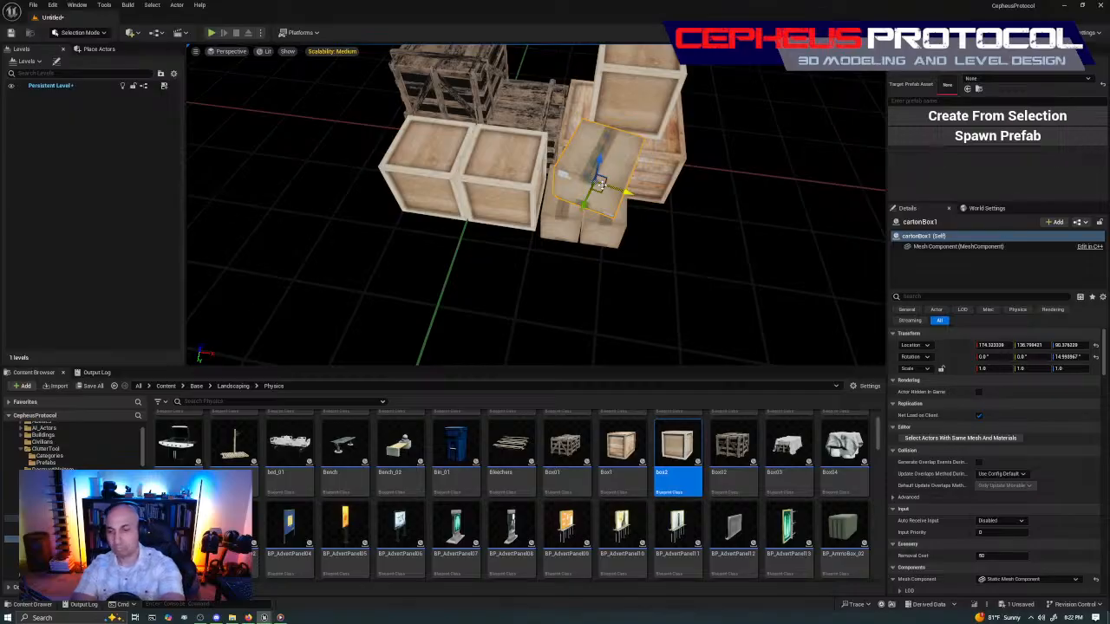
right_click_drag(601, 186, 601, 185)
right_click_drag(606, 123, 606, 122)
left_click_drag(610, 163, 622, 209)
Rotate the wide carton to about 0.6° around Z so it lines up with the cartons below.
right_click_drag(510, 227, 510, 312)
key("e")
left_click_drag(509, 227, 565, 211)
key("w")
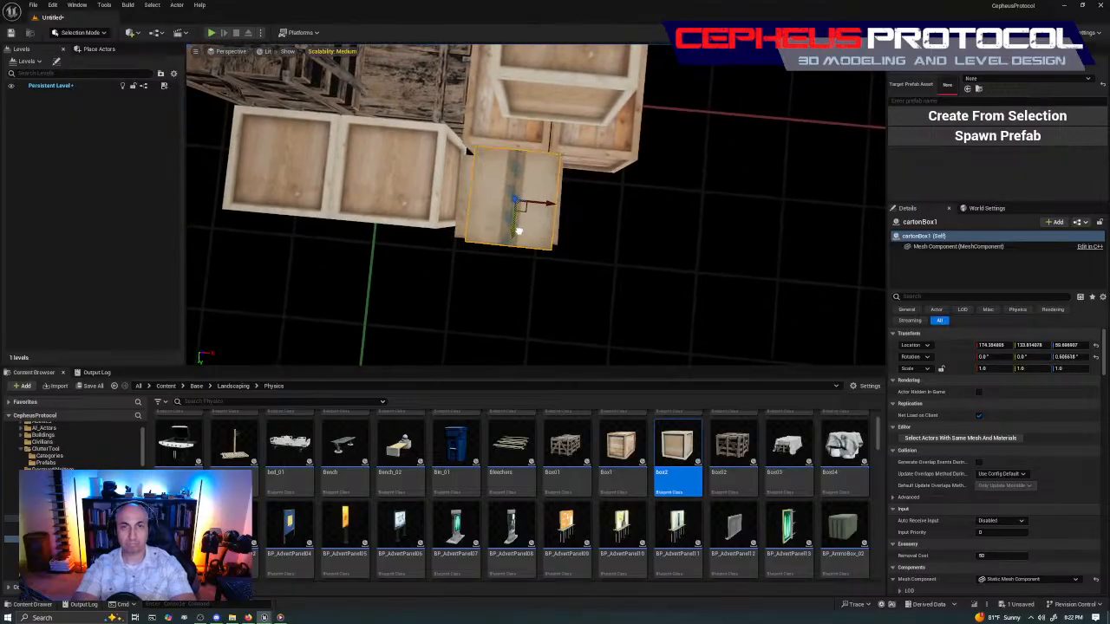
Set the wide carton's Z location to 0 and place a duplicate of it farther along X.
right_click_drag(532, 219, 596, 248)
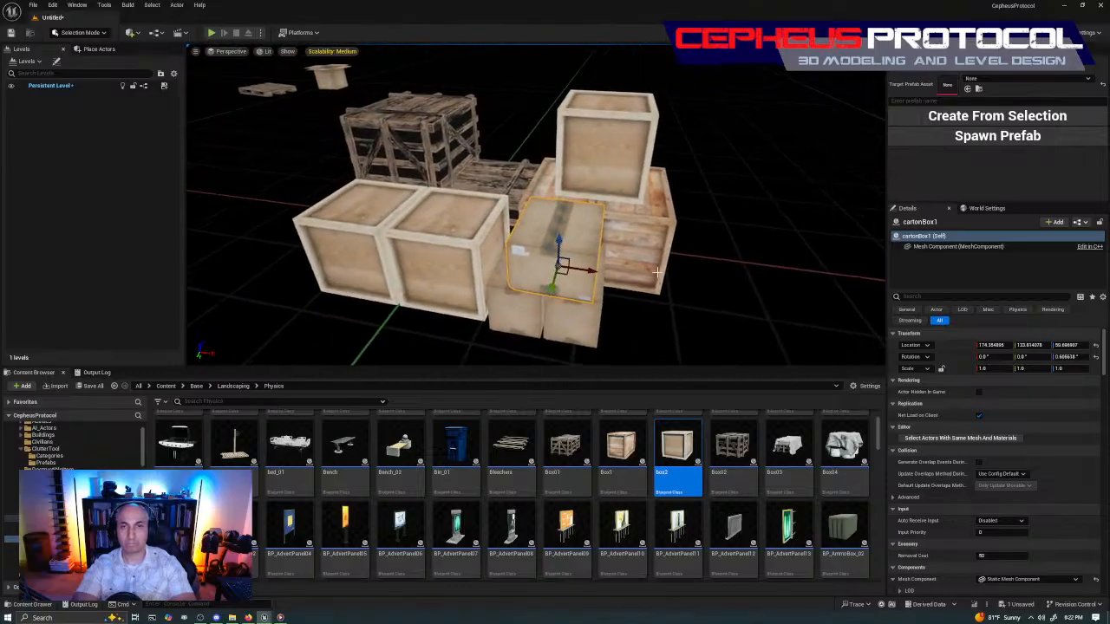
type("0")
key("Return")
left_click_drag(590, 313, 658, 335)
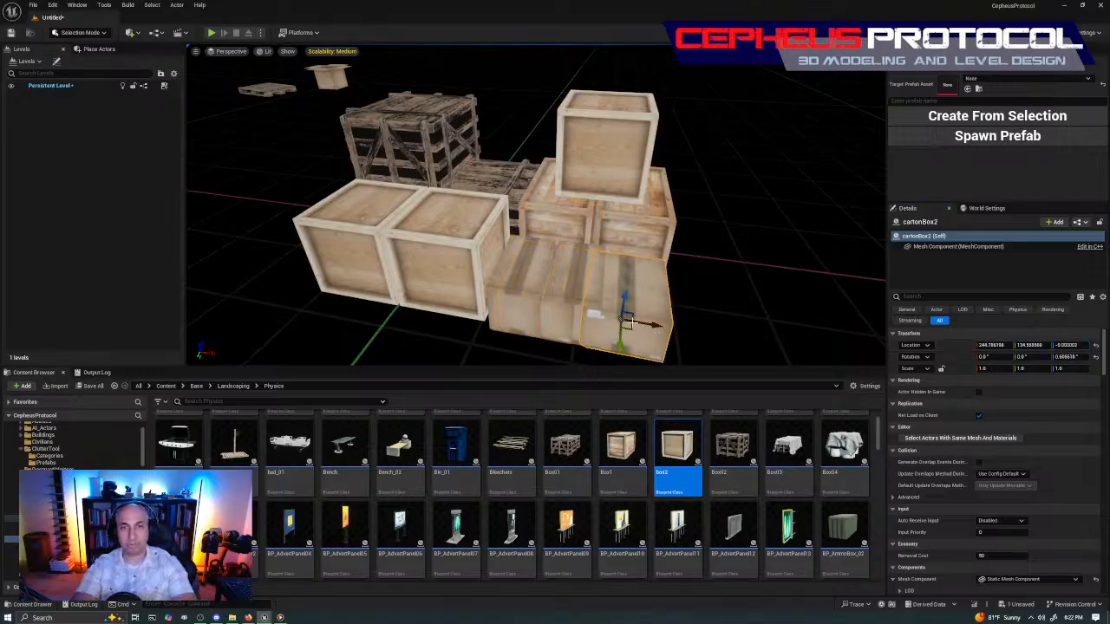
Stack one narrow carton on the wide cartons, turned to about -74° around Z, and delete the other narrow carton.
left_click(577, 294)
left_click_drag(579, 290, 592, 220, "alt")
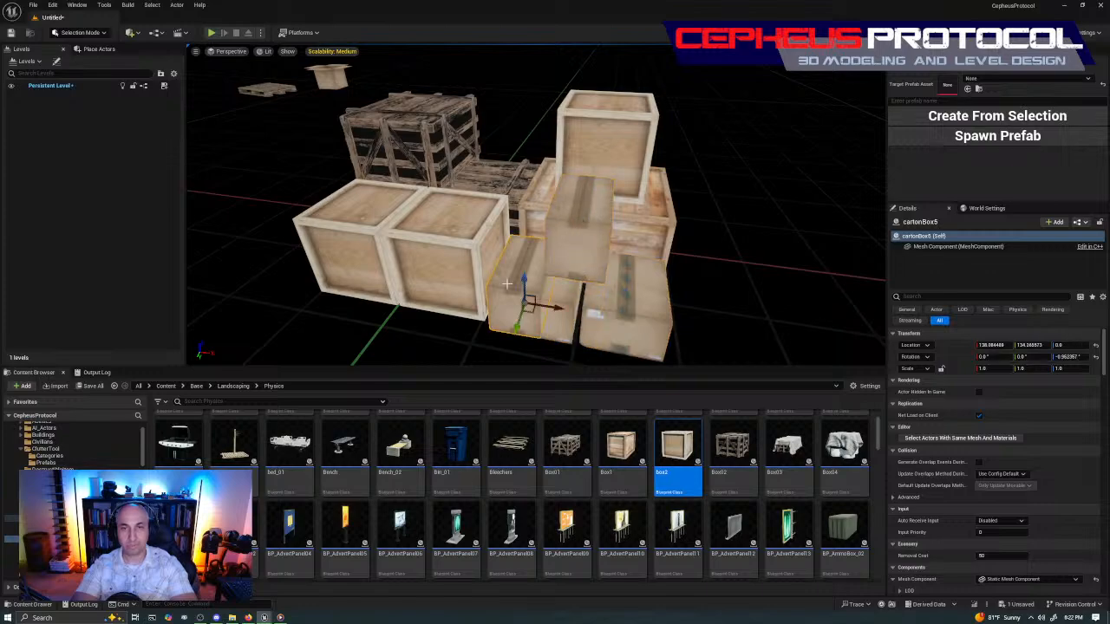
key("Escape")
left_click(593, 271)
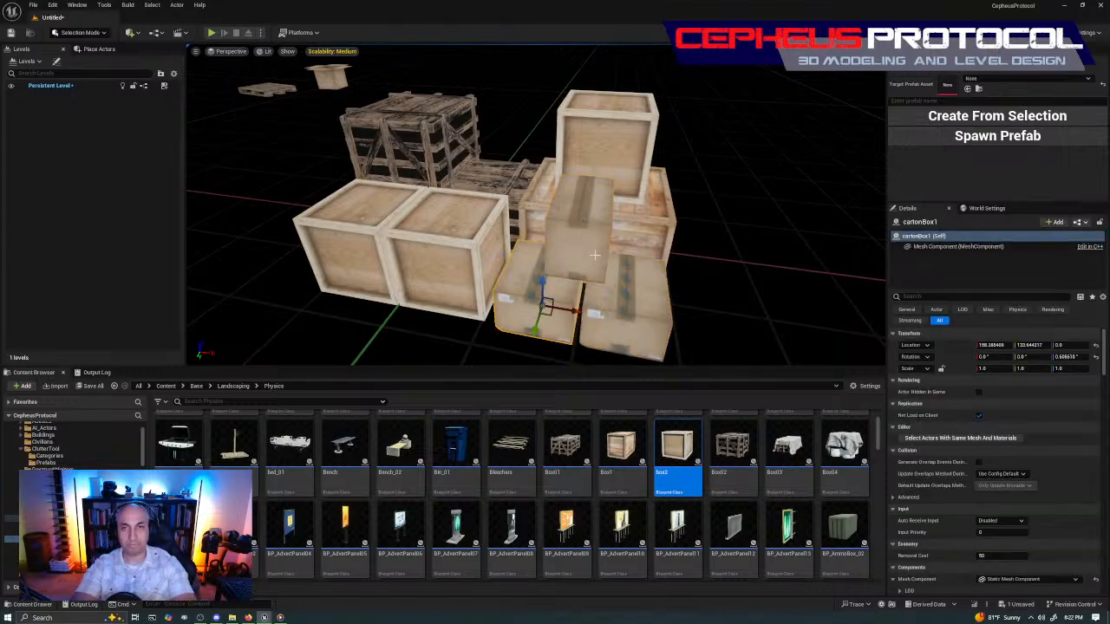
key("w")
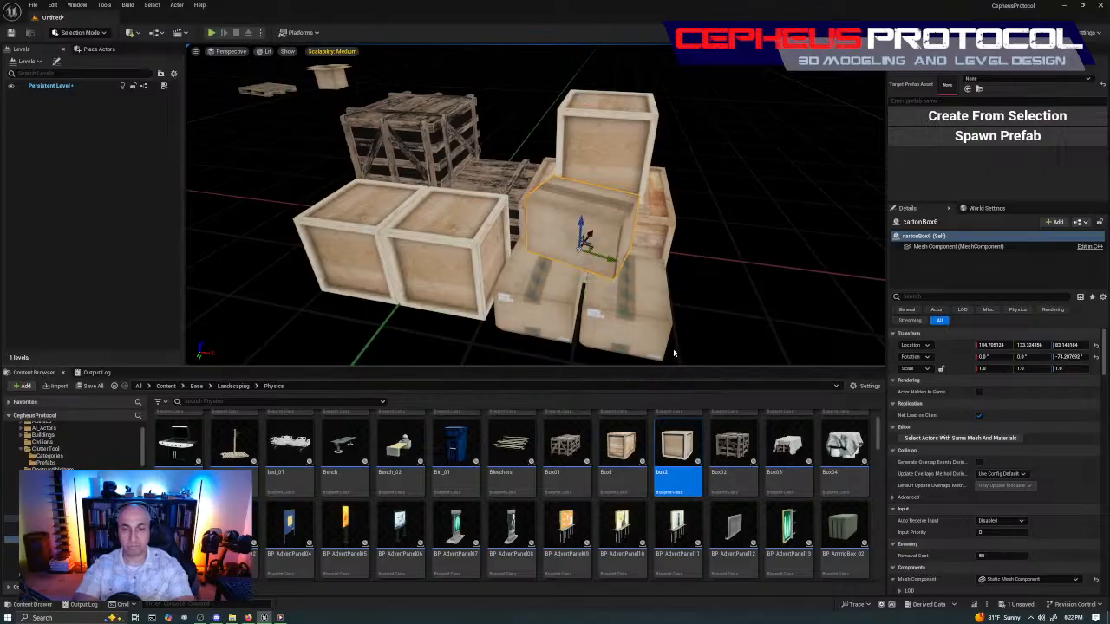
key("End")
Move the light crate next to the cartons out of the arrangement along X to about 504.
left_click(606, 322)
right_click_drag(605, 323, 491, 227)
right_click_drag(564, 246, 568, 273)
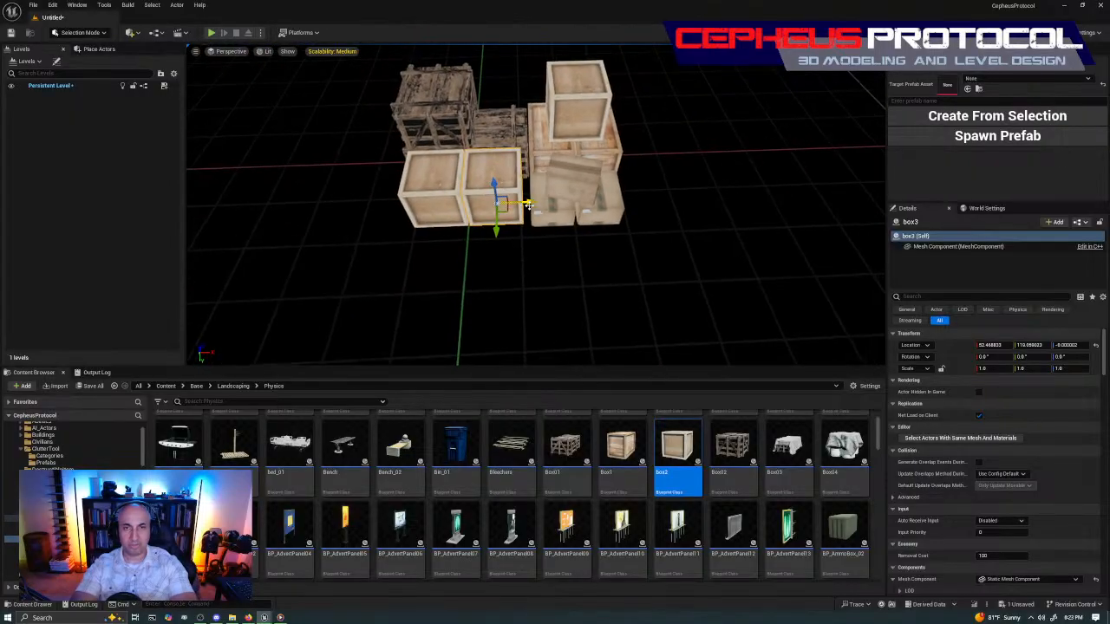
left_click_drag(518, 209, 820, 238)
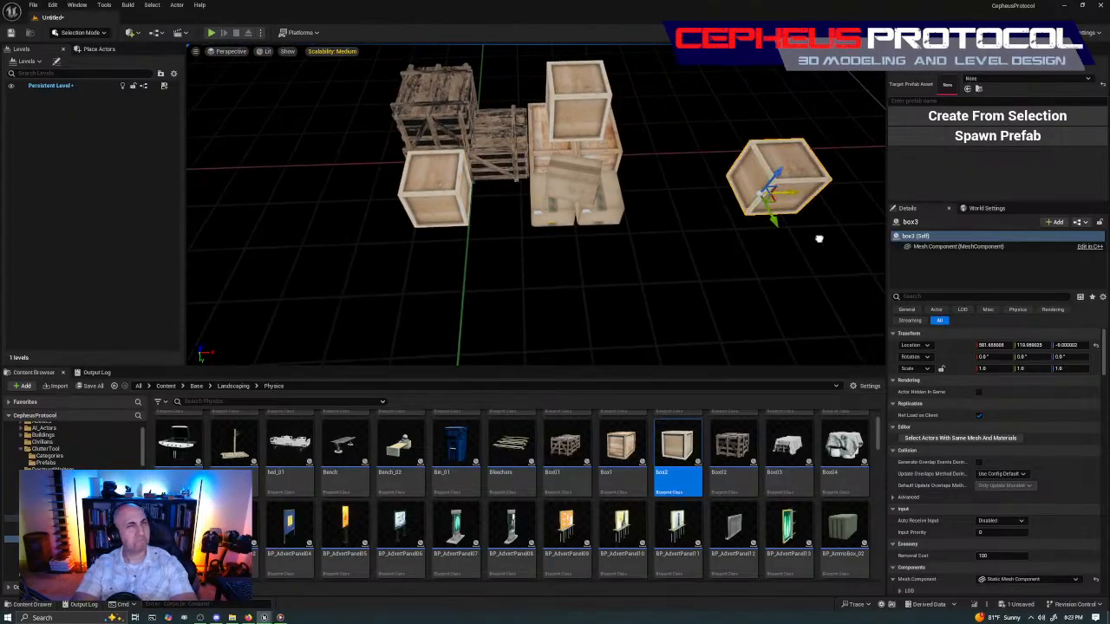
left_click_drag(819, 238, 781, 243)
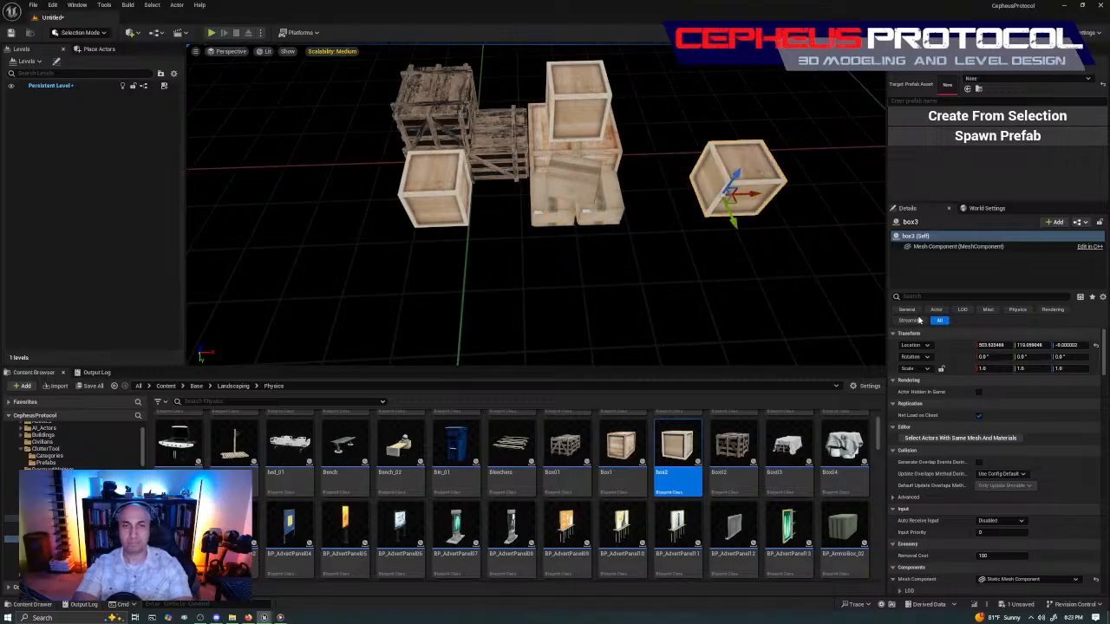
Undo the light crate's last move and select every crate and carton of the arrangement.
key("ctrl+z")
right_click_drag(748, 144, 678, 141)
left_click(553, 173)
left_click(624, 183, "ctrl")
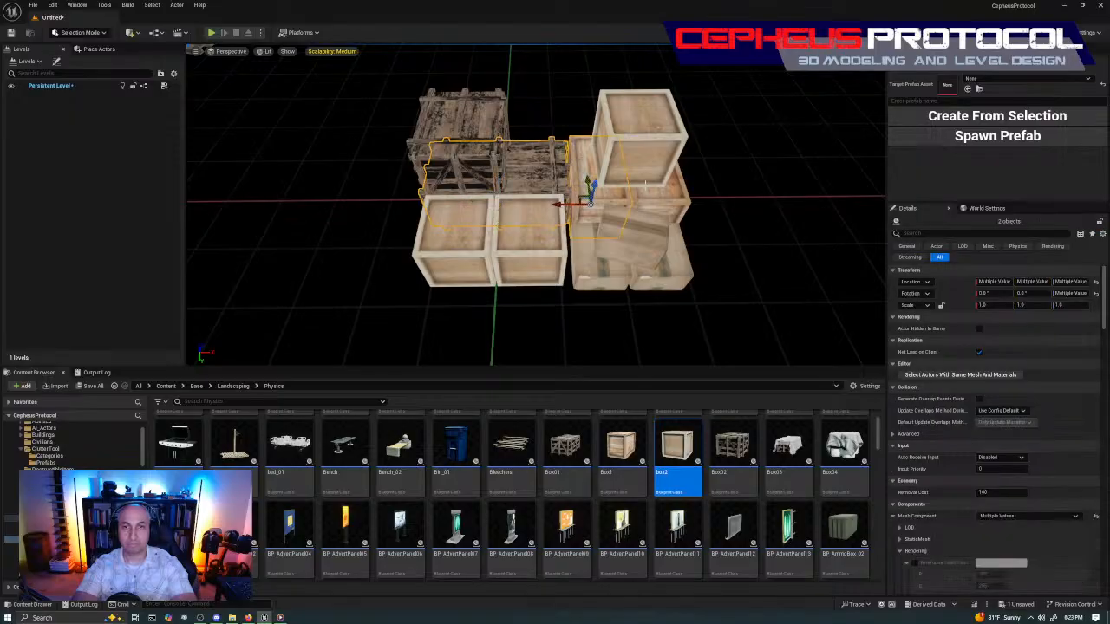
left_click(652, 269, "ctrl")
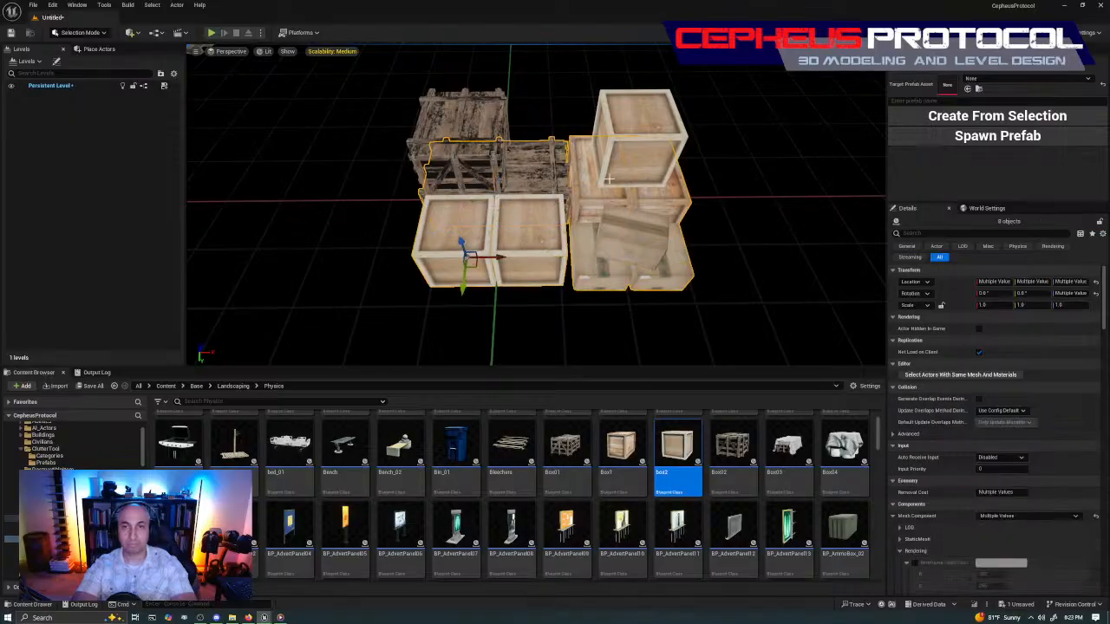
left_click(464, 120, "ctrl")
right_click_drag(748, 211, 745, 234)
left_click_drag(580, 184, 538, 207)
right_click_drag(537, 206, 567, 207)
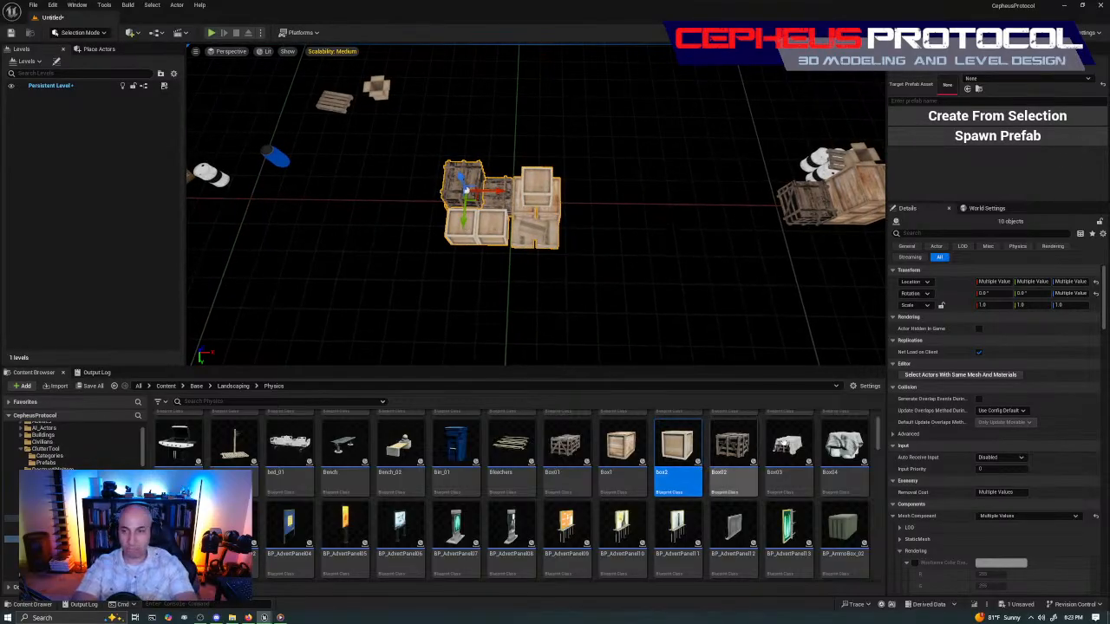
Save the selected arrangement as a prefab into DA_WarehouseClutter_27.
left_click(1012, 78)
scroll(1030, 182, "down", 6)
scroll(1030, 182, "down", 2)
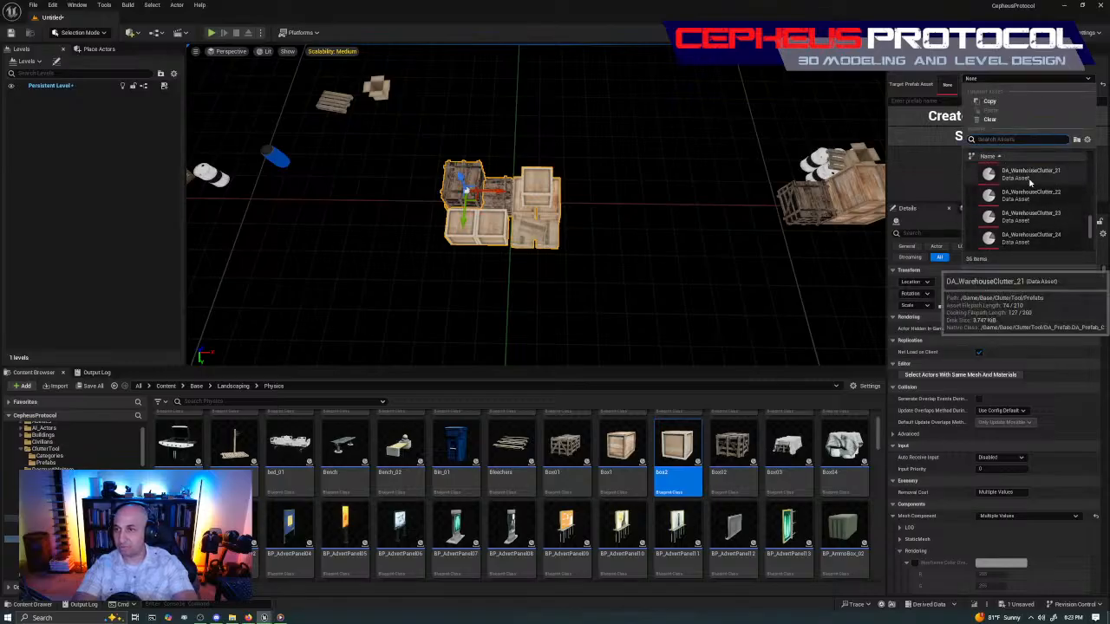
scroll(1067, 196, "down", 4)
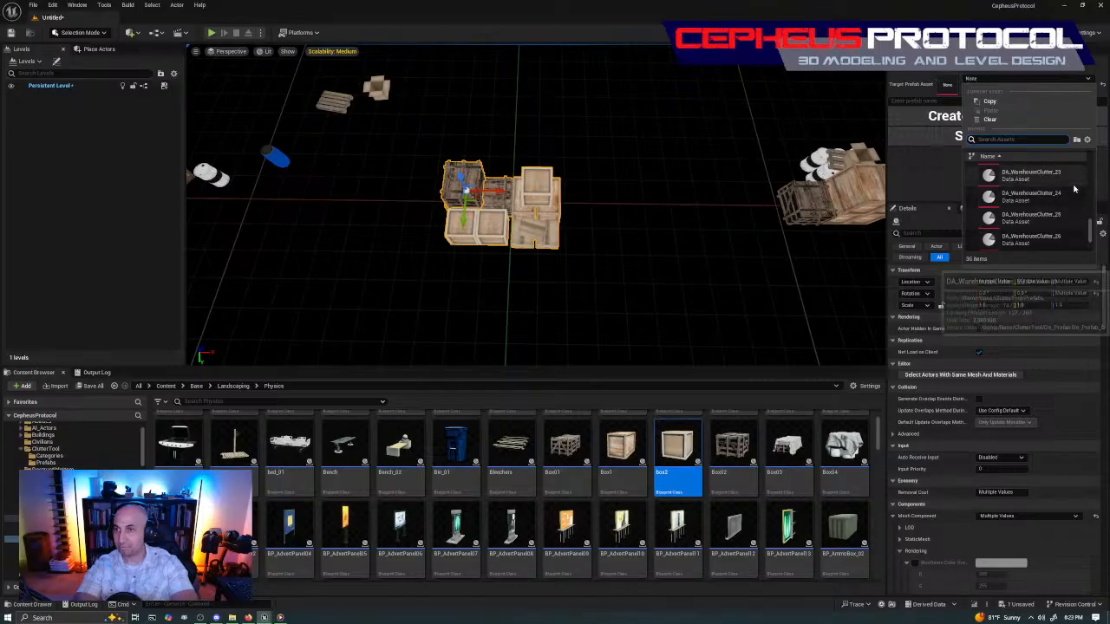
left_click(1031, 217)
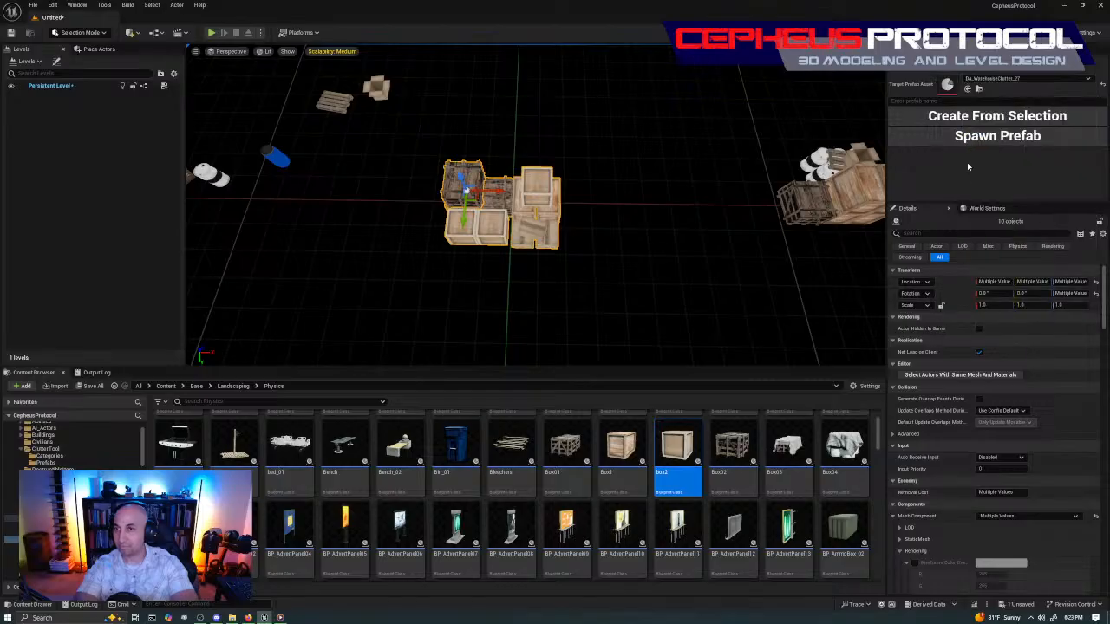
left_click(975, 117)
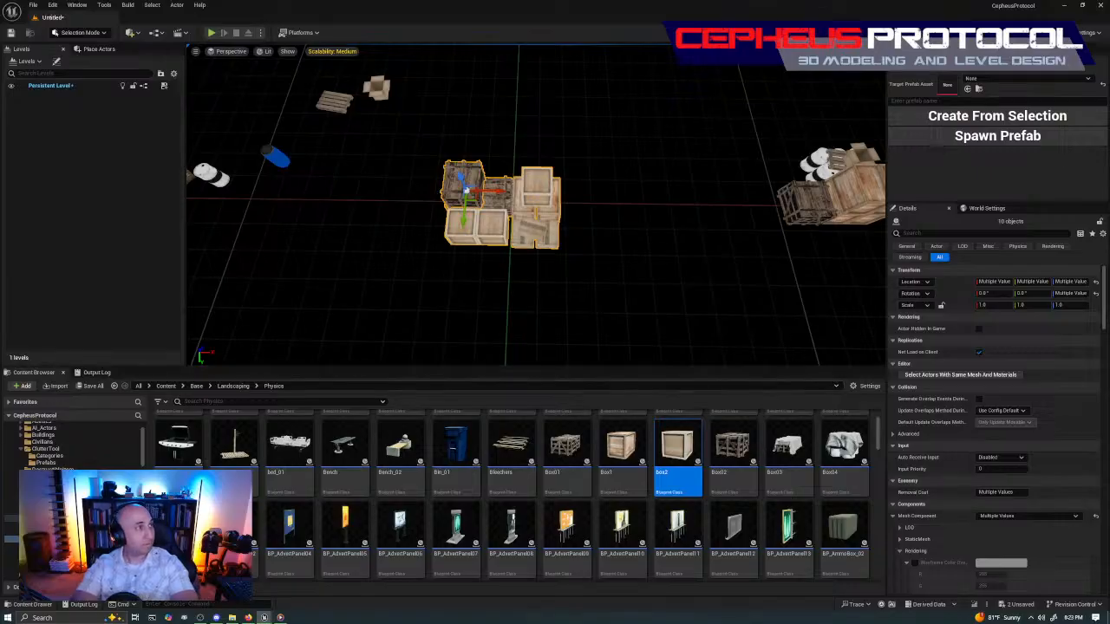
Assign DA_WarehouseClutter_27 as the prefab asset of the BP_PrefabActor beside the arrangement.
left_click(805, 210)
right_click_drag(721, 292, 858, 332)
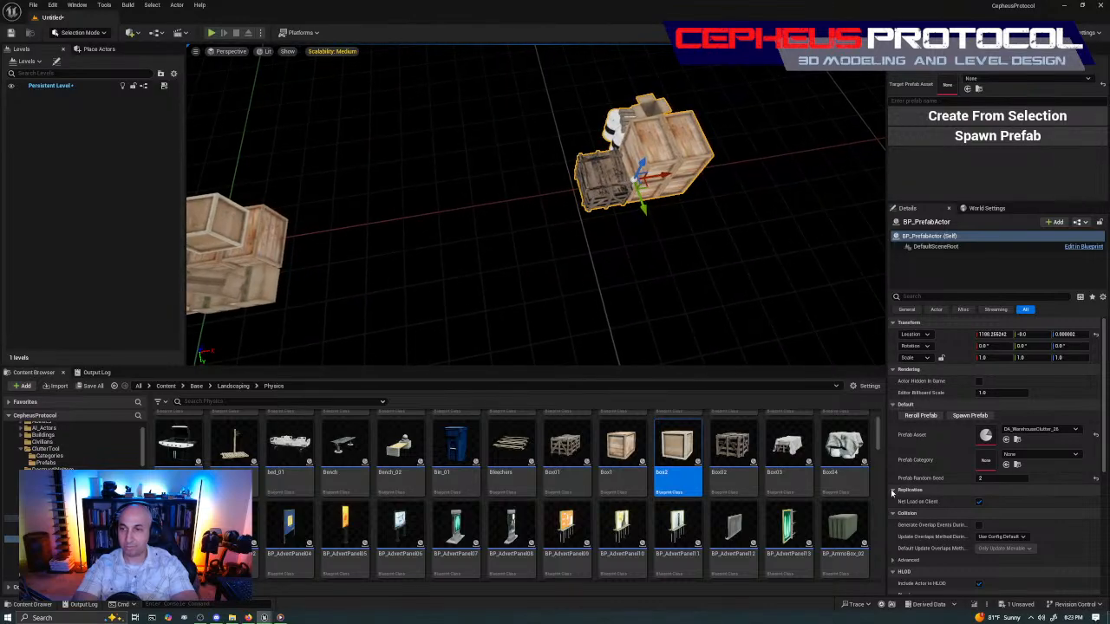
left_click(1040, 429)
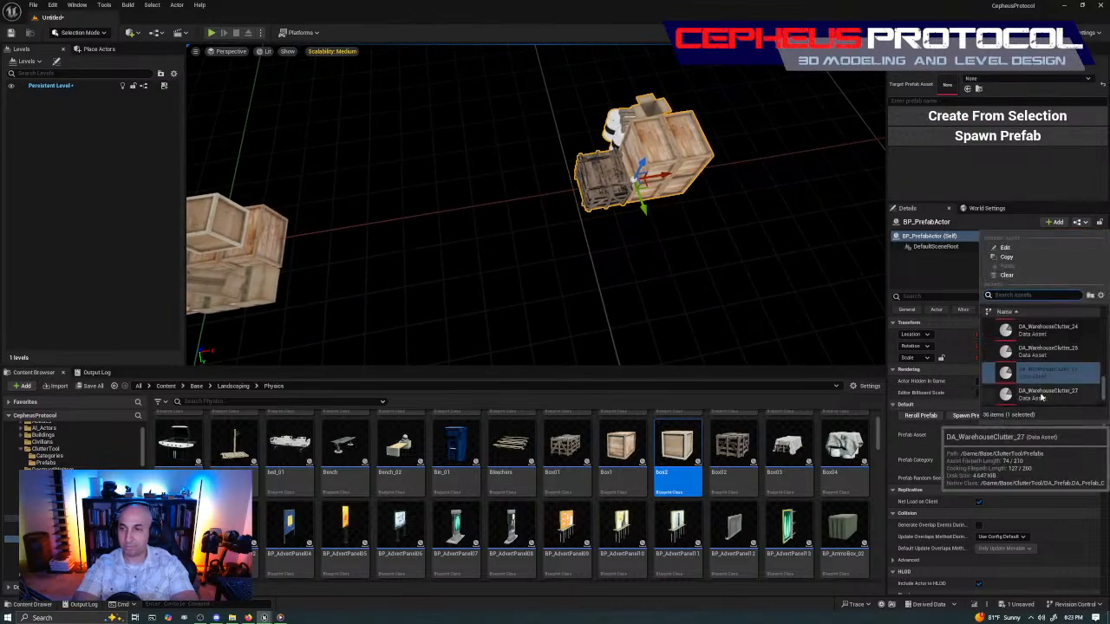
left_click(1043, 396)
mouse_move(706, 237)
right_mouse_down()
mouse_move(555, 213)
mouse_move(694, 240)
right_mouse_up()
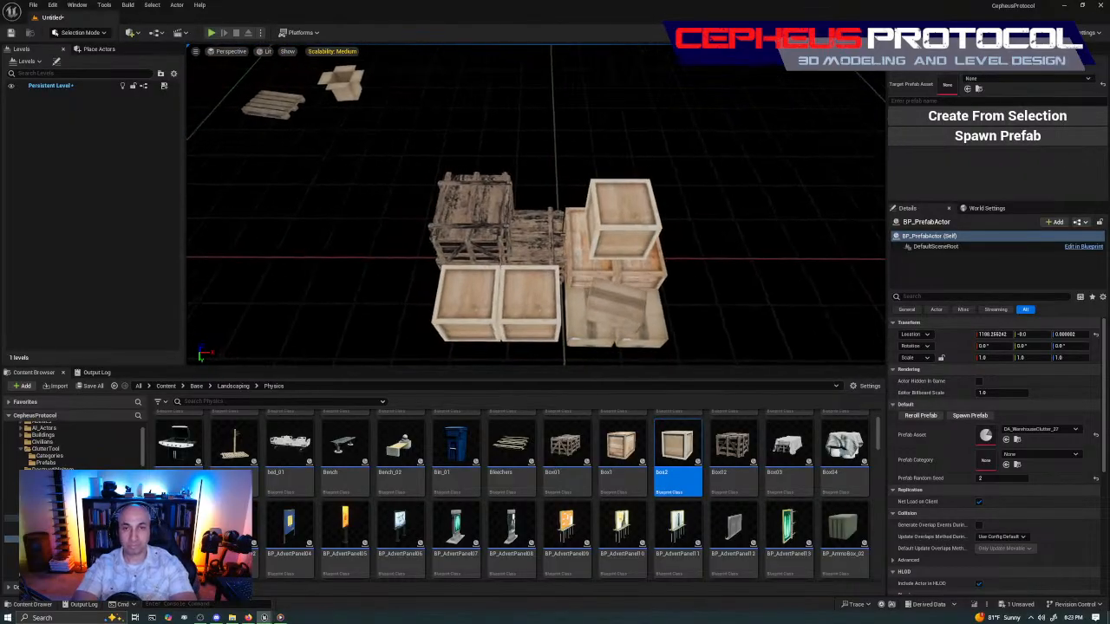
Move the two dark slatted crates out of the arrangement, away along X.
left_click(642, 281)
left_click(500, 262)
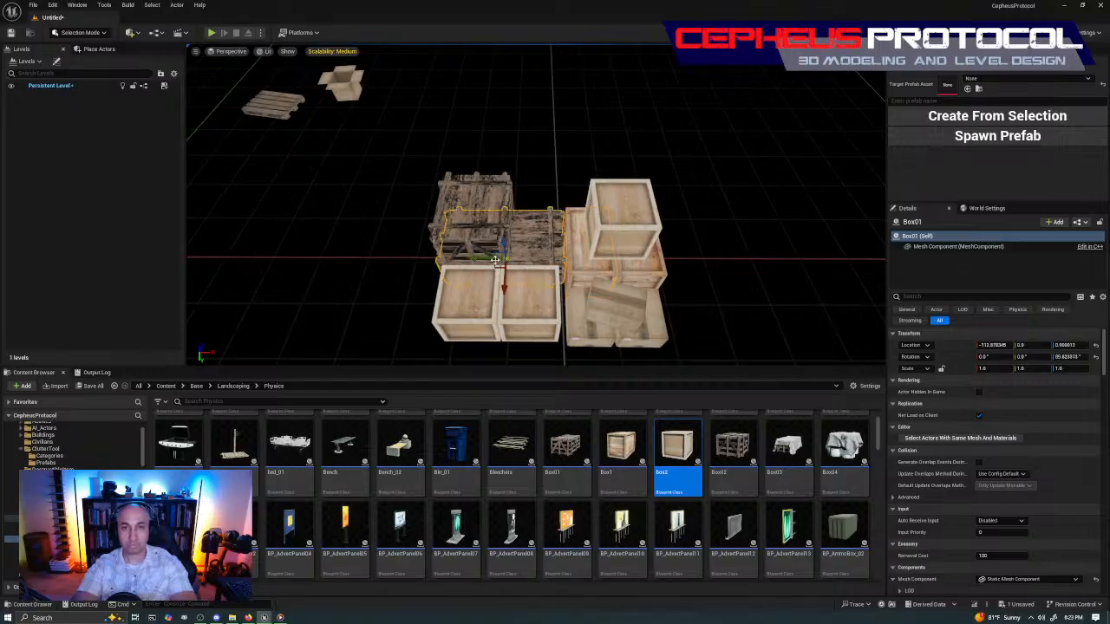
left_click(479, 208, "shift")
left_click_drag(492, 232, 187, 230)
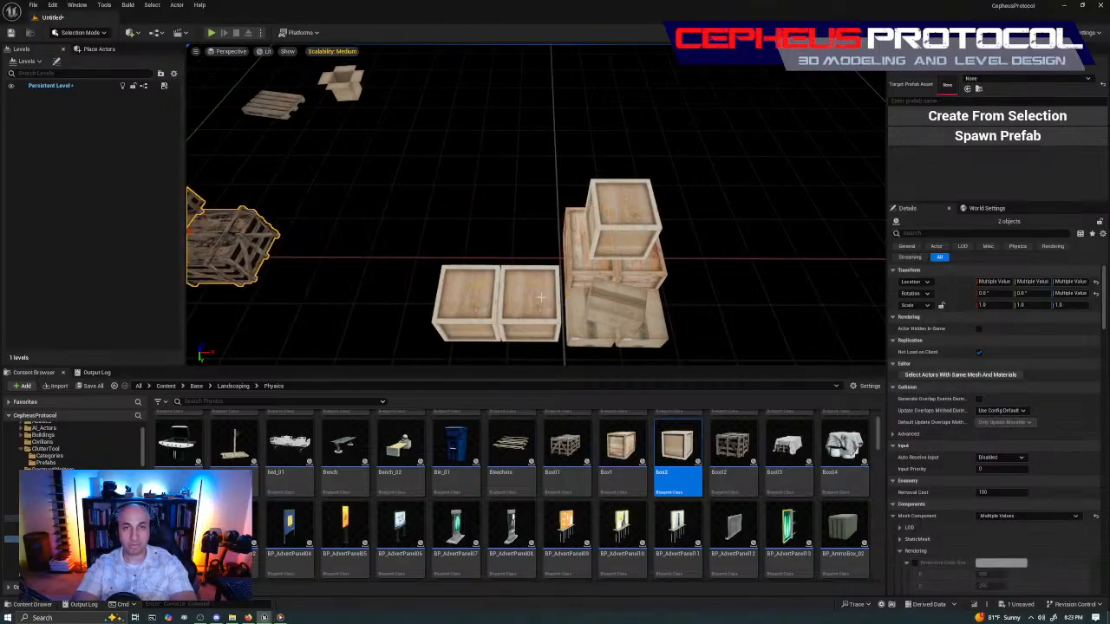
Move the two light crates back along Y to about -11, in line with the wooden crate.
scroll(561, 246, "down", 5)
left_click(612, 254)
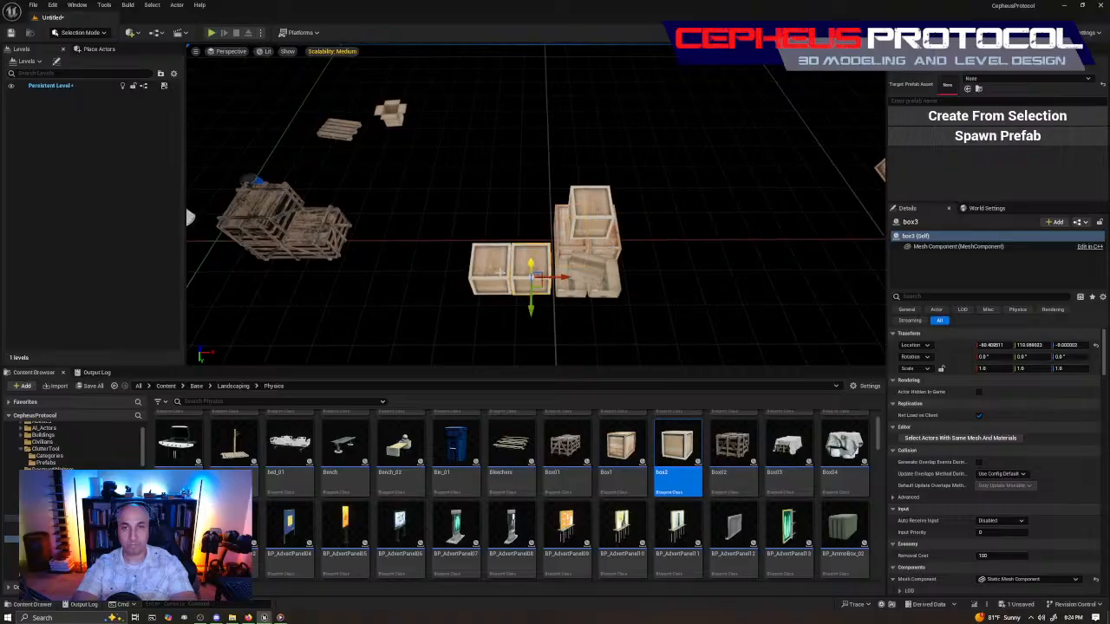
left_click(533, 272)
left_click(496, 276, "shift")
left_click_drag(493, 294, 503, 254)
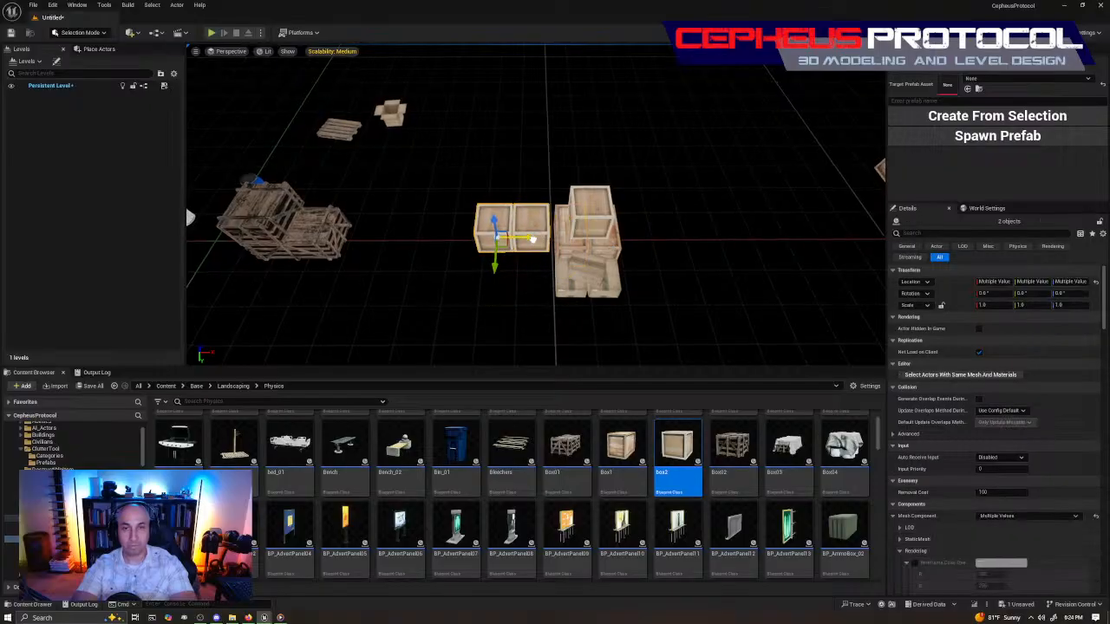
Duplicate the pair of light crates along X to make a row of four.
left_click_drag(540, 236, 469, 250, "alt")
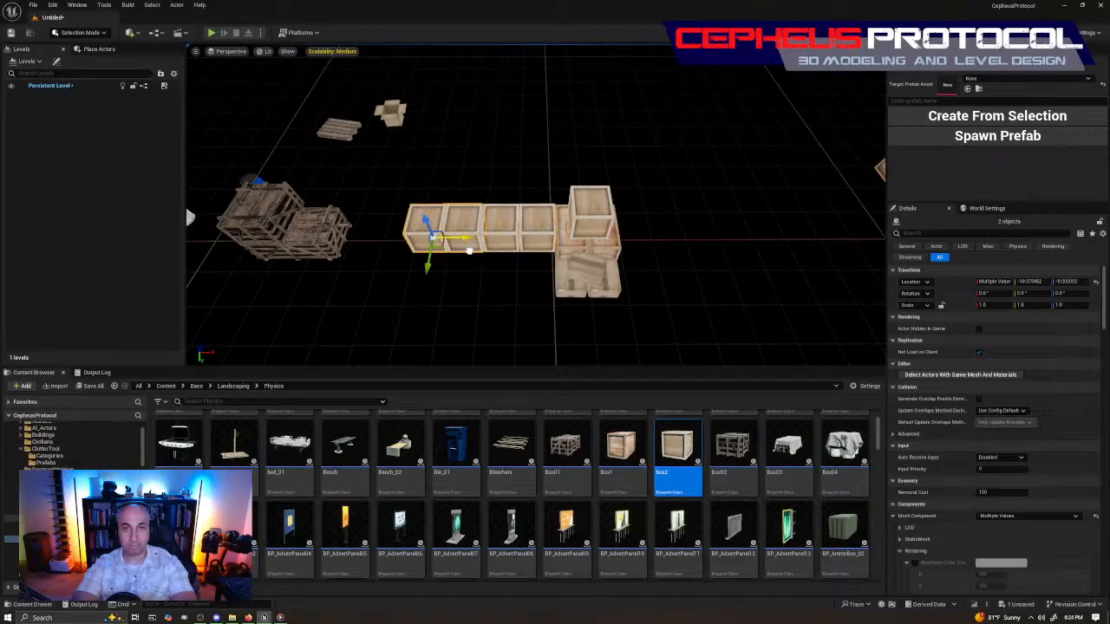
right_click_drag(490, 298, 490, 298)
key("w")
left_click_drag(444, 308, 449, 316)
key("s")
right_click_drag(743, 286, 743, 286)
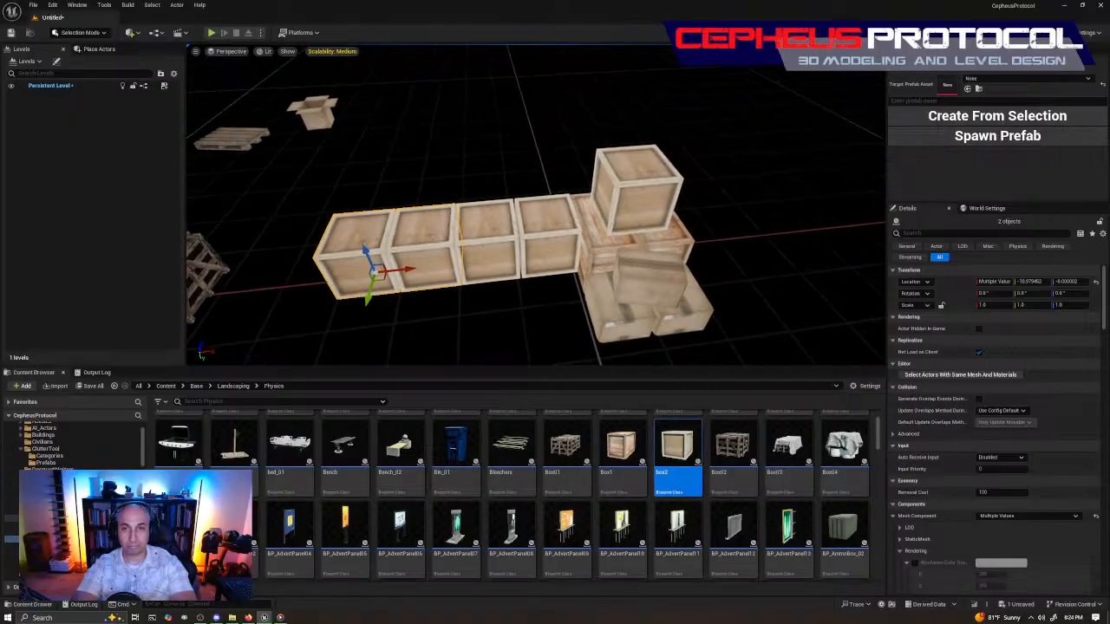
Duplicate two crates of the light row along Y to form a second row in front of it.
left_click(620, 310)
left_click(621, 289)
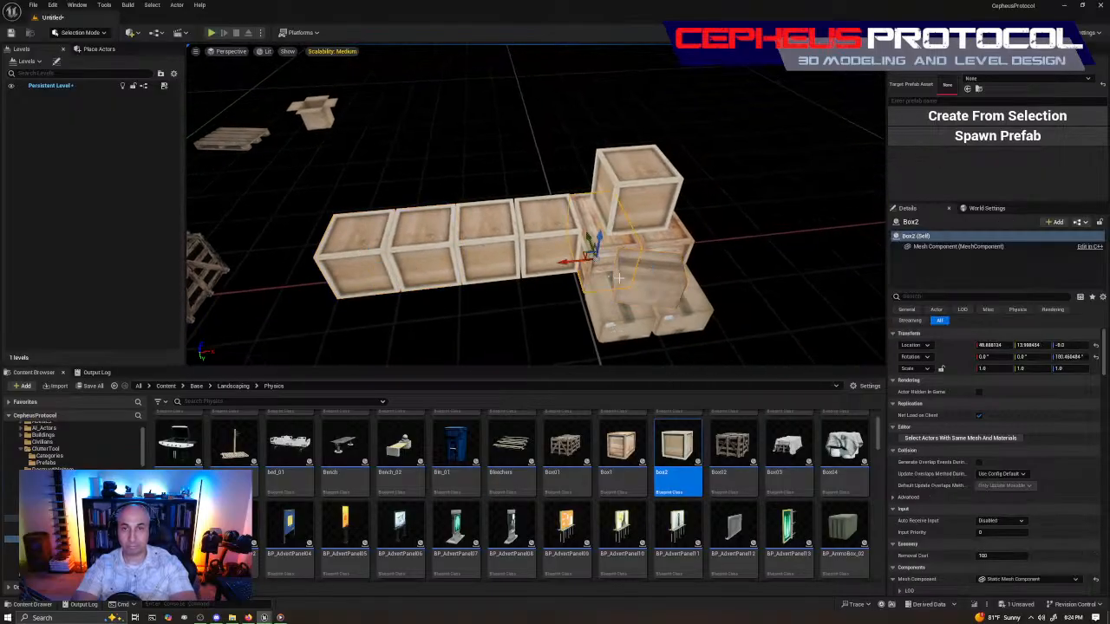
left_click(491, 251)
left_click(440, 269, "ctrl")
right_click_drag(477, 212, 649, 234)
left_click_drag(466, 291, 527, 347, "alt")
right_click_drag(525, 359, 607, 286)
Duplicate the wooden crate and stack the copy on top of the light crates.
left_click(636, 250)
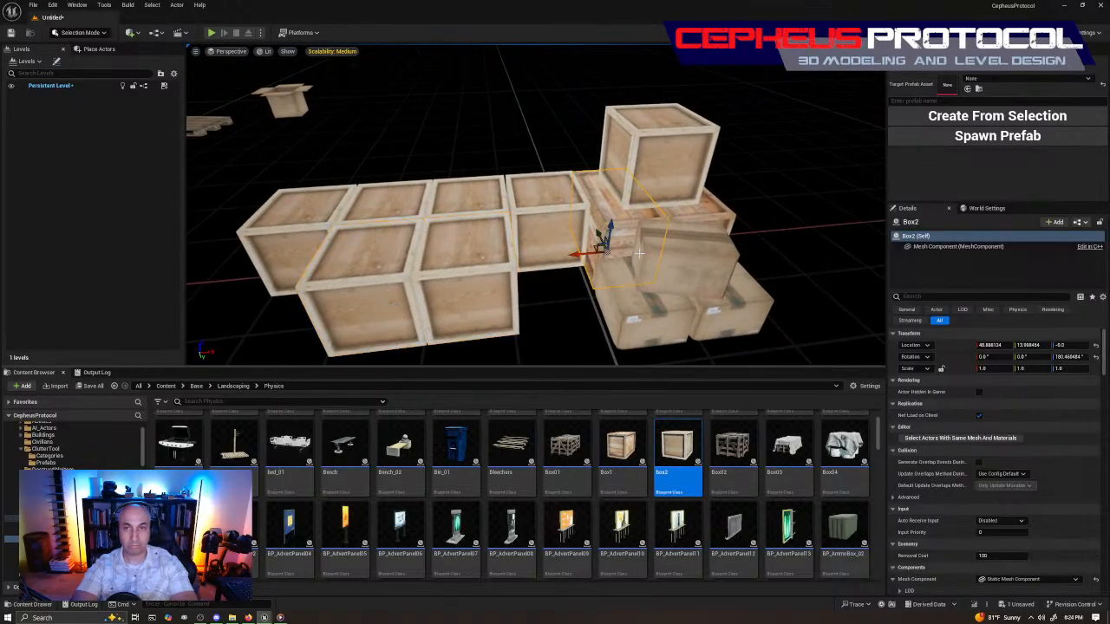
left_click(405, 241)
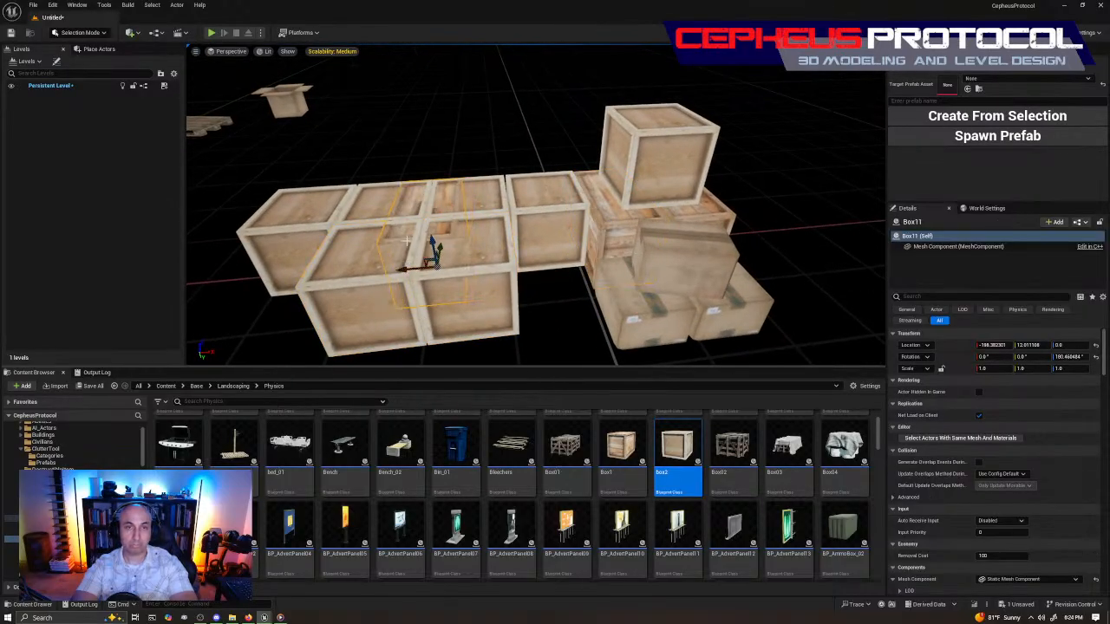
mouse_move(432, 238)
left_mouse_down()
mouse_move(423, 173)
mouse_move(354, 219)
mouse_move(437, 254)
left_mouse_up()
right_click_drag(462, 264, 544, 245)
Move the turned narrow carton from the wide cartons onto the light crate next to the wooden crate.
left_click(586, 242)
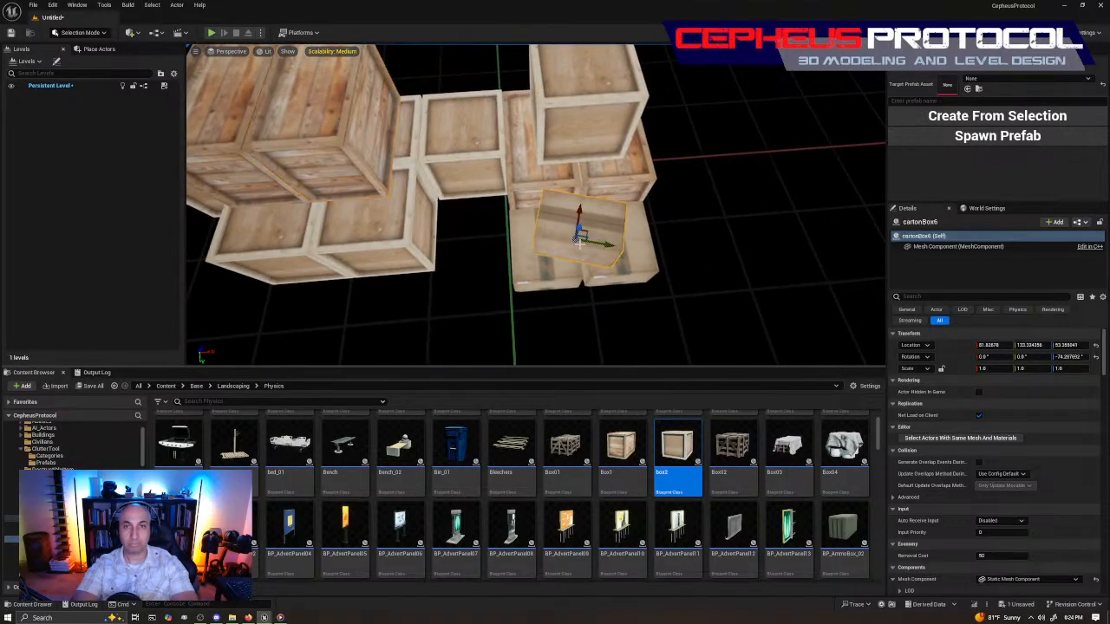
left_click_drag(585, 231, 462, 116)
right_click_drag(462, 122, 455, 229)
key("w")
key("s")
key("w")
key("s")
key("w")
key("s")
Move one wide carton from beside the wooden crate to the far end of the front light crates.
left_click(487, 229)
left_click(552, 227, "ctrl")
key("d")
right_click_drag(555, 227, 499, 227)
key("a")
key("s")
left_click(680, 225)
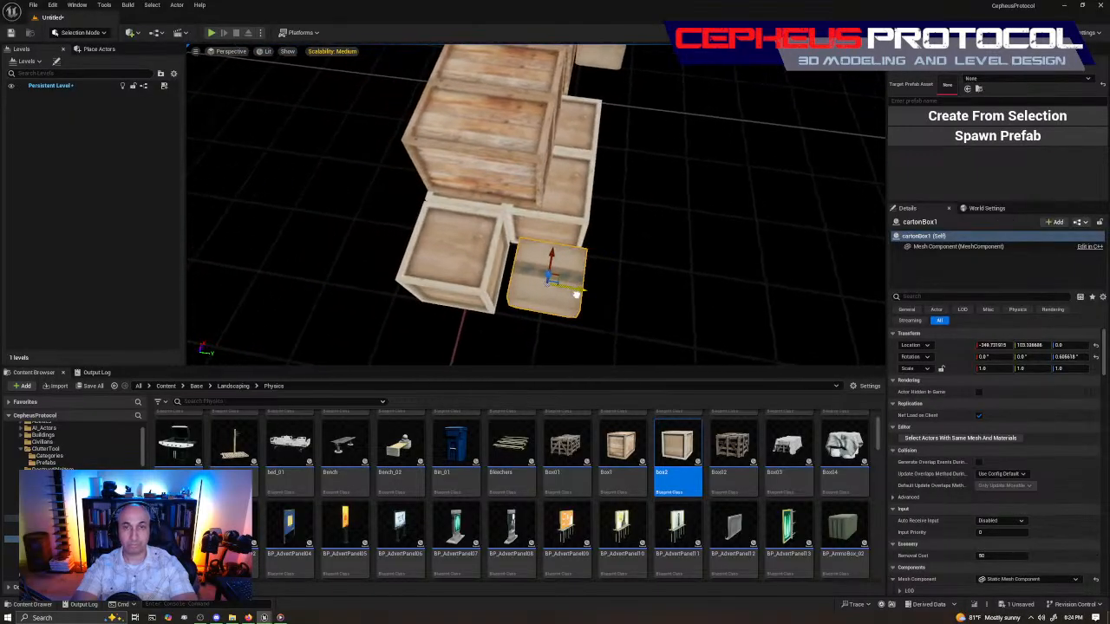
Stack a duplicate of the wide carton on the one at the far end of the light crates.
key("d")
right_click_drag(567, 296, 465, 271)
key("s")
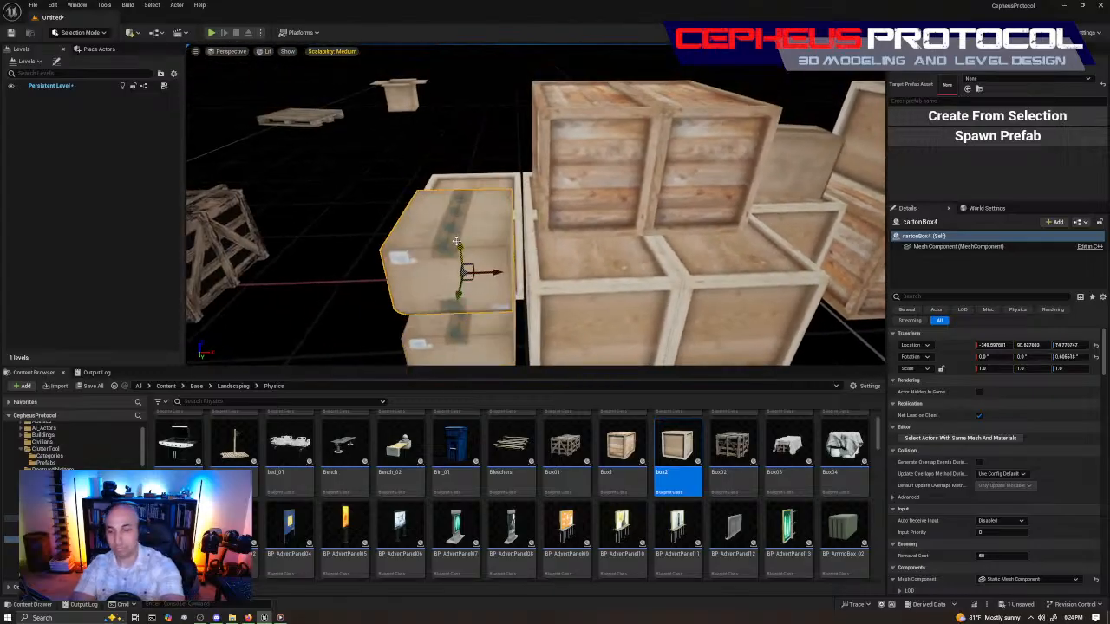
left_click_drag(457, 242, 457, 265)
key("a")
Set a second wooden crate on the far end of the light crates, turned to about 89.5° around Z.
right_click_drag(457, 264, 304, 316)
key("d")
key("s")
key("w")
key("s")
key("d")
key("d")
key("s")
left_click(576, 261)
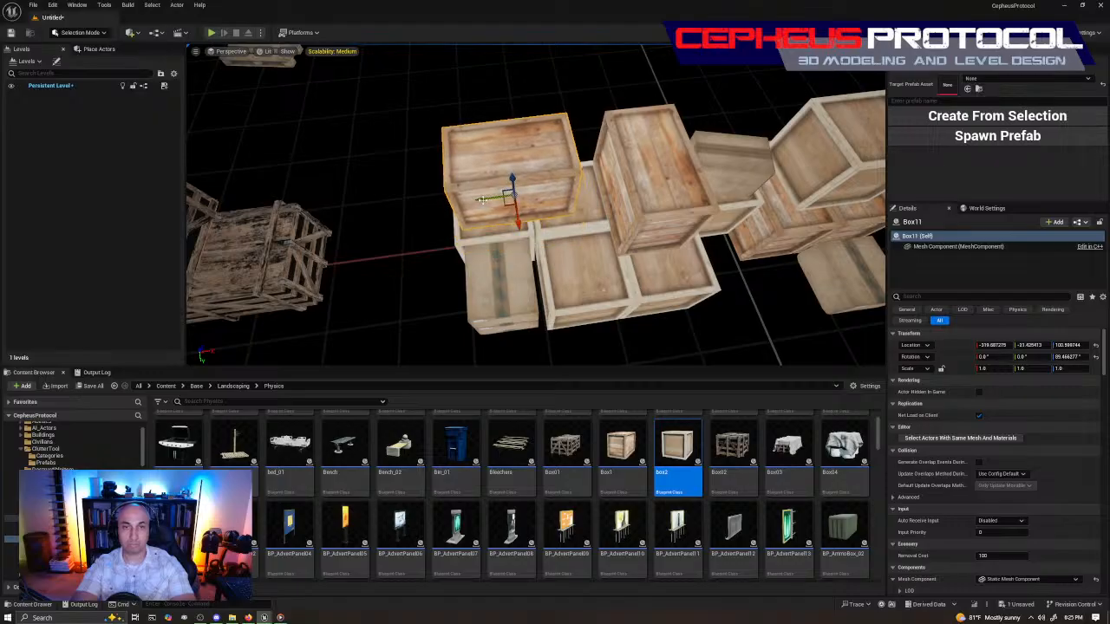
key("w")
right_click_drag(576, 261, 687, 231)
key("s")
left_click_drag(499, 228, 513, 233)
Turn the middle wooden crate on top of the light crates at a slight angle around Z.
right_click_drag(513, 233, 321, 283)
key("s")
key("d")
key("w")
left_click(563, 265)
key("e")
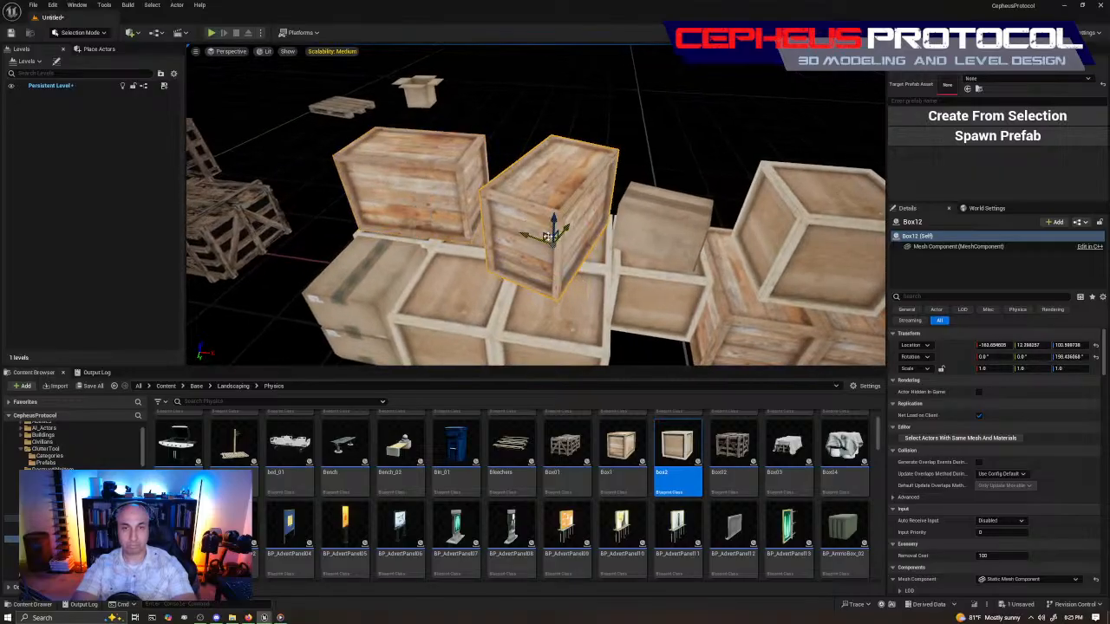
Nudge the front light crate nearest the narrow carton slightly along Y.
left_click(585, 311)
key("s")
right_click_drag(585, 312, 459, 211)
key("d")
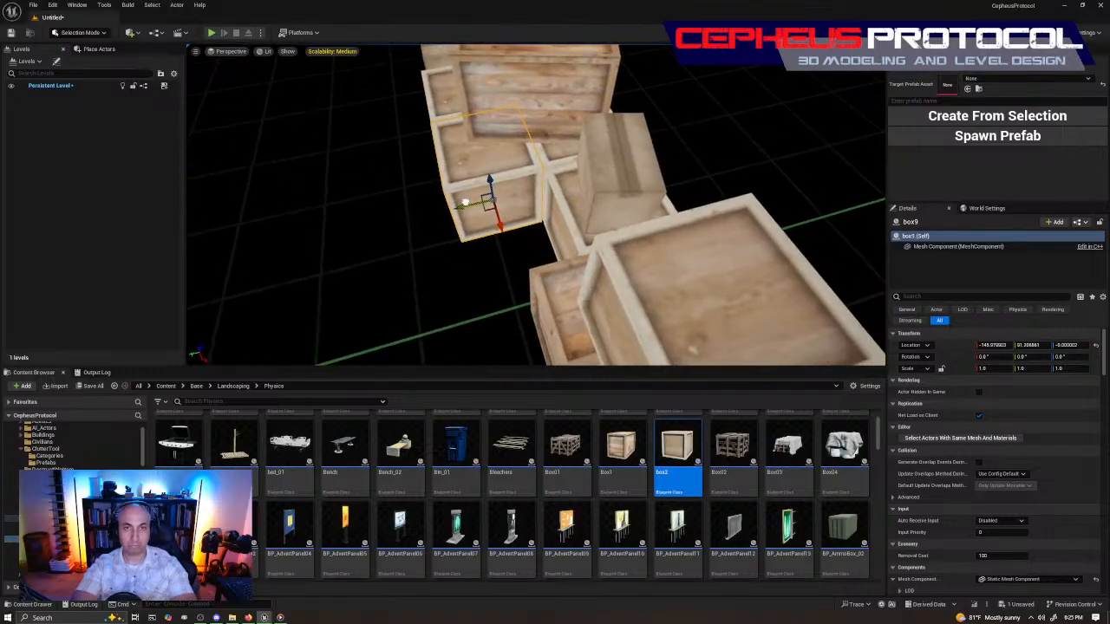
left_click_drag(466, 205, 460, 205)
mouse_move(480, 201)
right_mouse_down()
mouse_move(486, 191)
mouse_move(479, 222)
right_mouse_up()
left_click_drag(481, 221, 479, 222)
right_click_drag(480, 222, 480, 222)
Place a duplicate of the narrow carton at Z 0 beside the wide carton, turned to about 0.9° around Z.
left_click(646, 265)
left_click(538, 165)
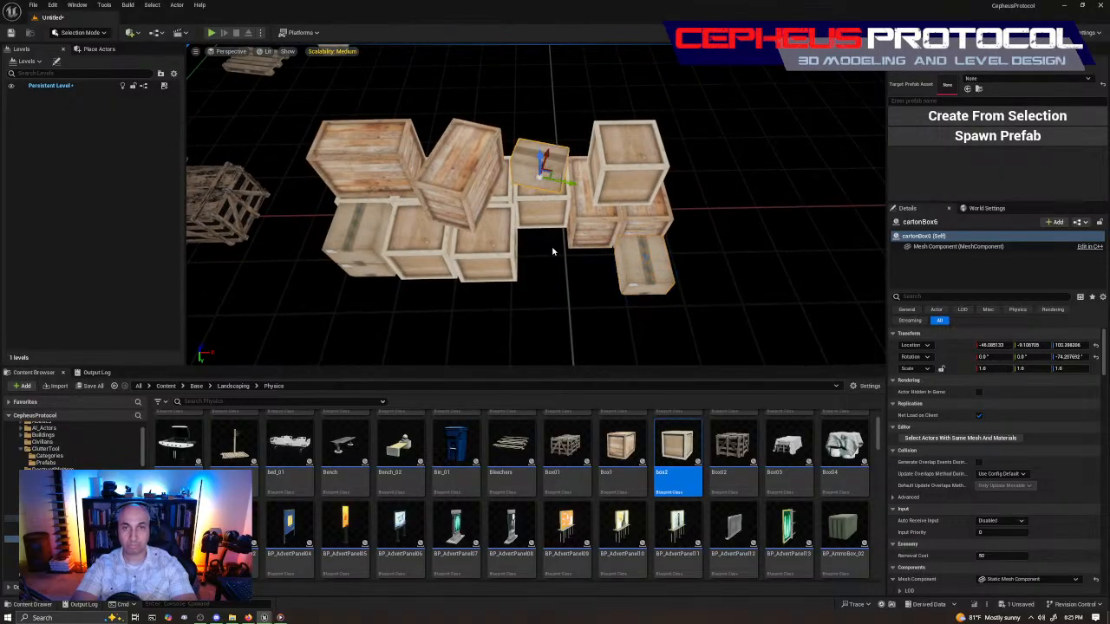
key("e")
left_click_drag(572, 299, 557, 275)
key("w")
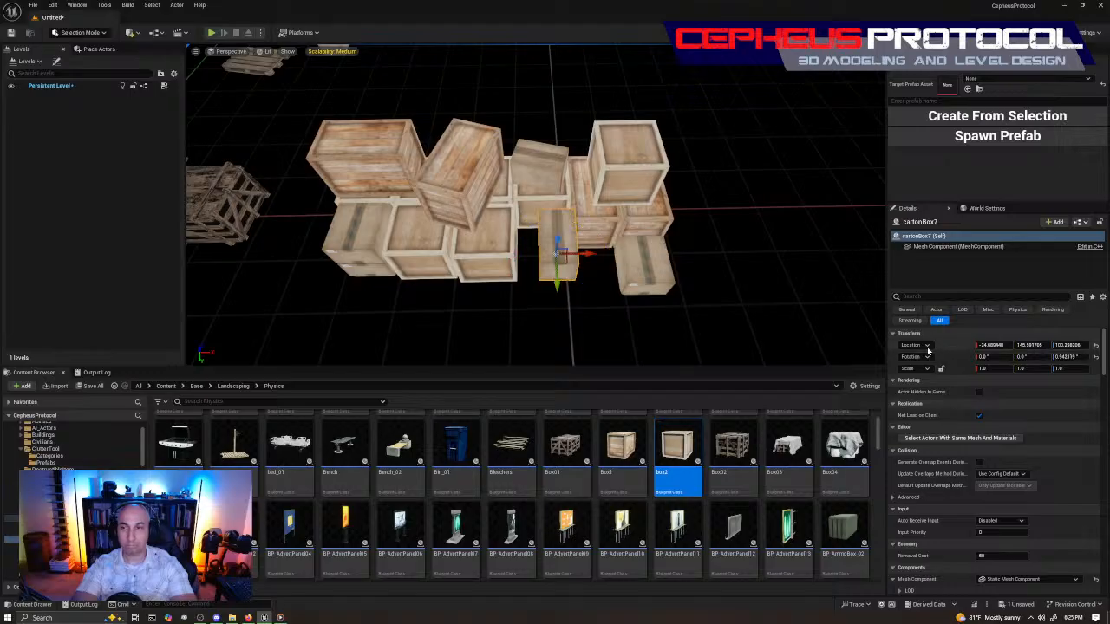
key("w")
mouse_move(574, 284)
right_mouse_down()
mouse_move(574, 264)
mouse_move(620, 286)
mouse_move(569, 285)
right_mouse_up()
left_click_drag(556, 276, 603, 283)
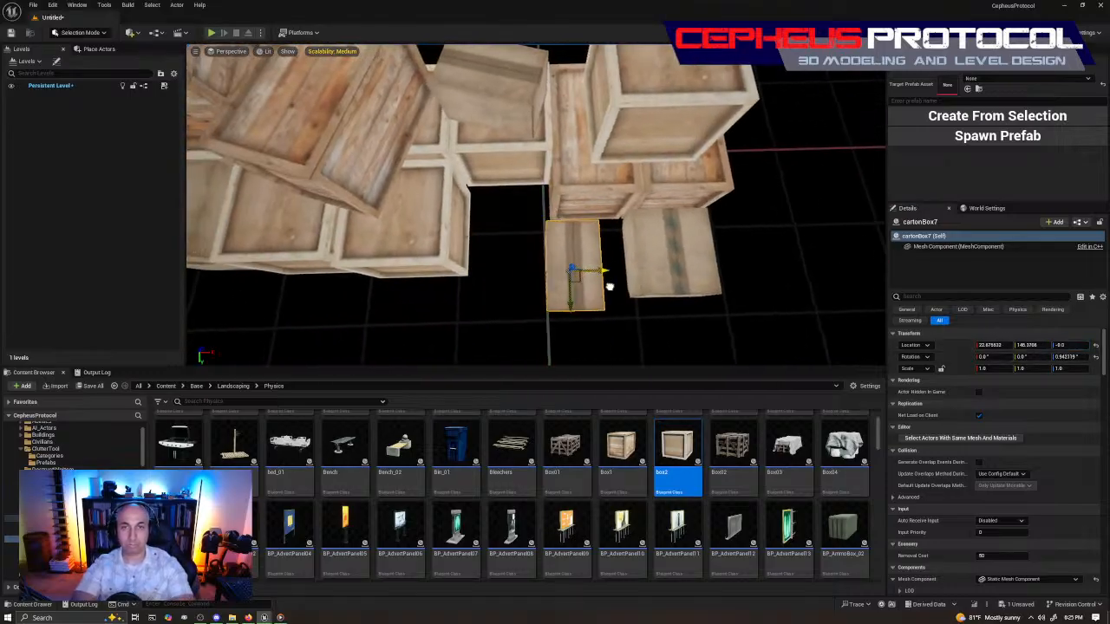
Turn the narrow floor carton to about -0.6° around Z and move it against the wide carton, to X about 50.
right_click_drag(606, 288, 599, 213)
key("w")
key("s")
mouse_move(666, 295)
right_mouse_down()
mouse_move(654, 338)
mouse_move(667, 295)
right_mouse_up()
key("e")
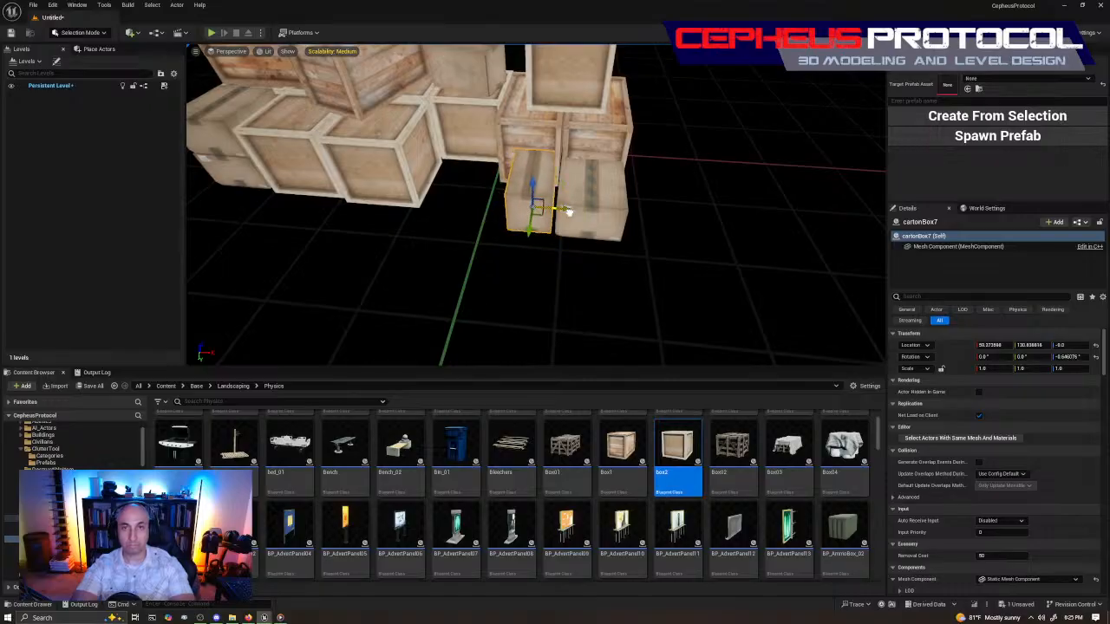
right_click_drag(568, 211, 636, 289)
key("s")
key("w")
key("w")
key("s")
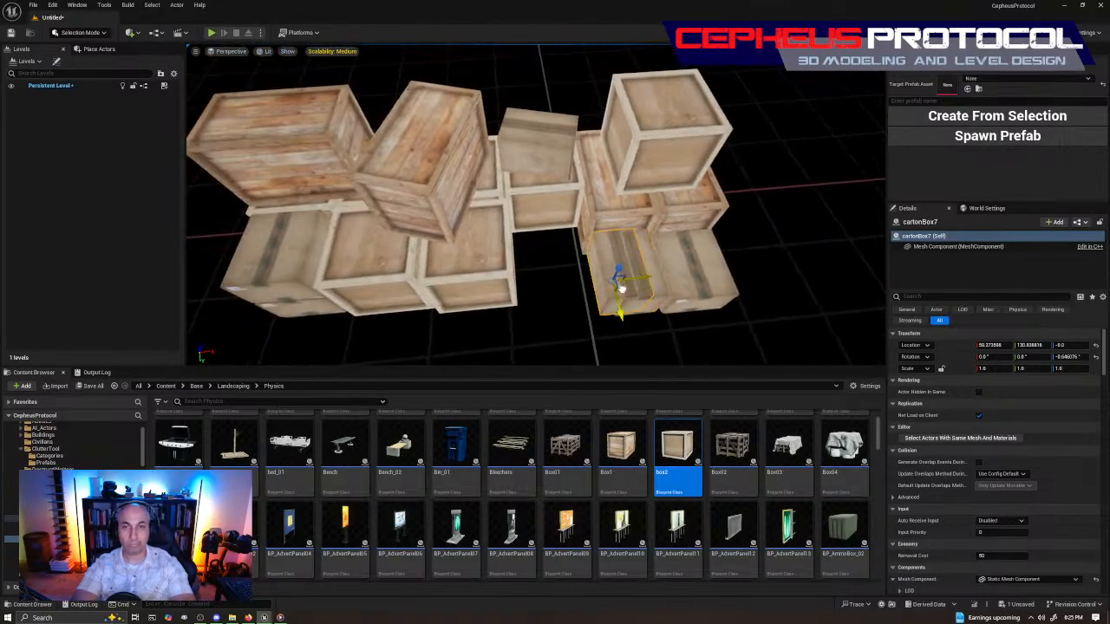
Place another narrow carton on the floor beside the front light crates.
left_click_drag(543, 266, 537, 263)
right_click_drag(537, 264, 449, 206)
key("w")
key("s")
Stack a duplicate of the wide carton on the one in front of the wooden crate, at Z about 53.3.
left_click(555, 279)
key("w")
key("s")
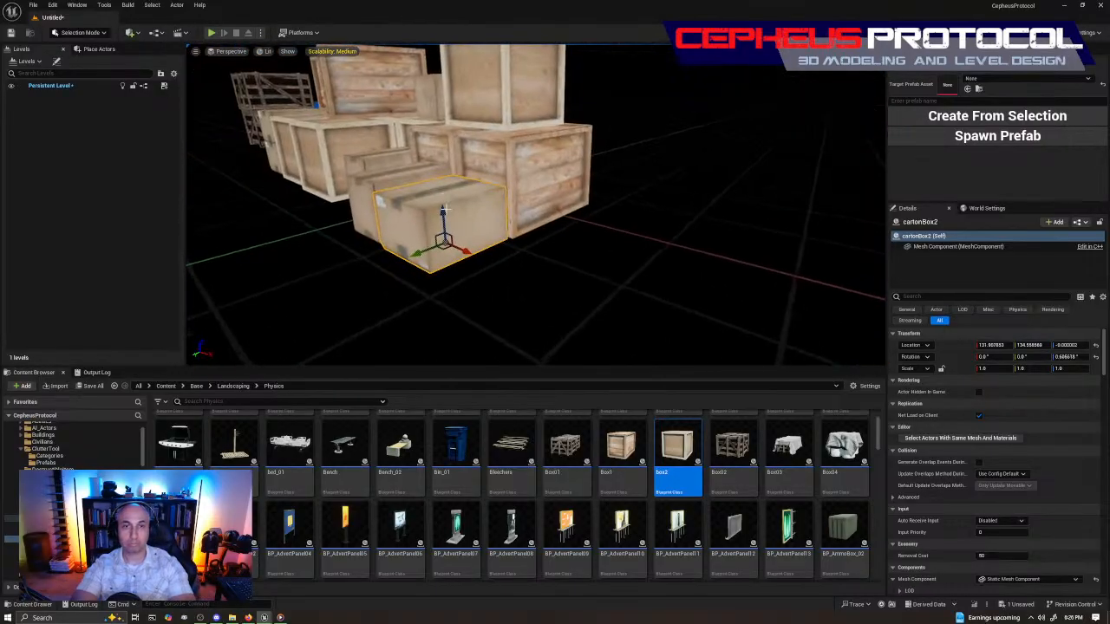
left_click_drag(440, 130, 442, 151)
right_click_drag(441, 151, 798, 204)
key("a")
key("a")
right_click_drag(674, 253, 669, 251)
key("w")
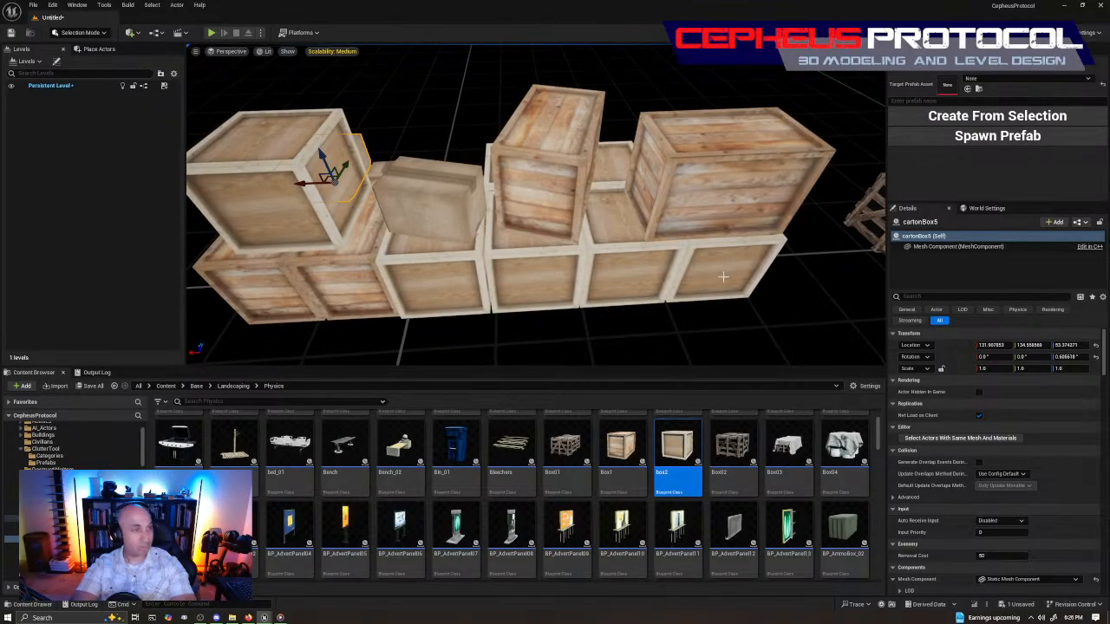
Select all light crates, wooden crates and cartons of the new arrangement, undoing a selection mistake along the way.
left_click(646, 276)
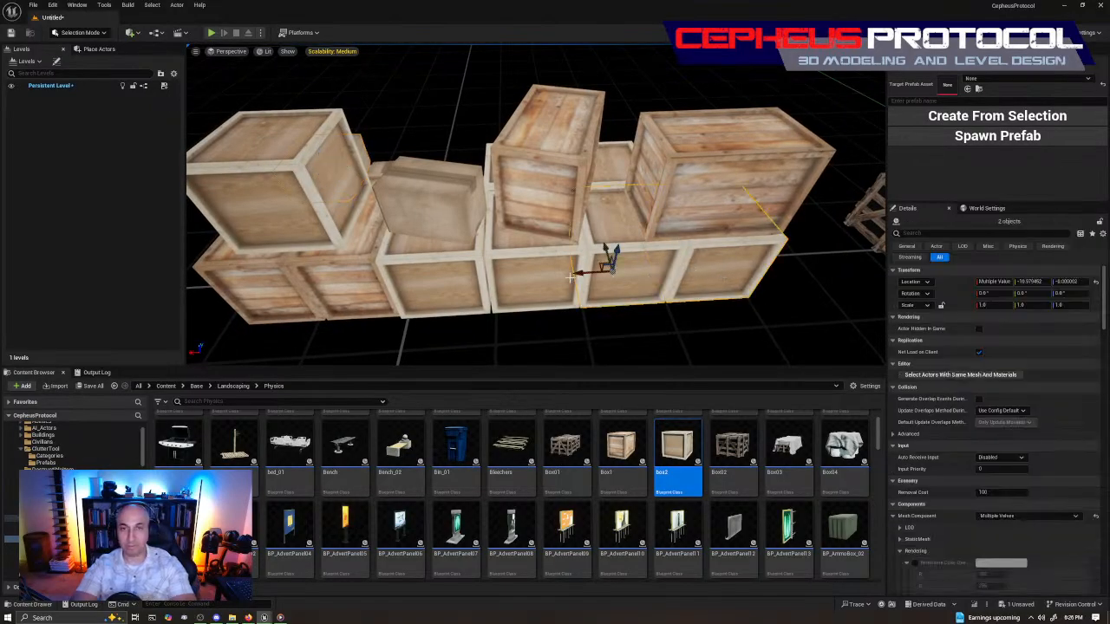
left_click(357, 264, "shift")
left_click(278, 283, "shift")
key("d")
mouse_move(278, 283)
right_mouse_down()
mouse_move(130, 295)
mouse_move(290, 271)
mouse_move(216, 271)
mouse_move(299, 276)
mouse_move(269, 279)
right_mouse_up()
key("w")
key("s")
right_click_drag(382, 282, 414, 281)
left_click(408, 282, "shift")
left_click(408, 254, "shift")
left_click(507, 288, "shift")
left_click(573, 288, "shift")
left_click(652, 275, "shift")
left_click(756, 297, "shift")
left_click(811, 299, "shift")
left_click(861, 233, "shift")
left_click(784, 122, "shift")
left_click(646, 135, "shift")
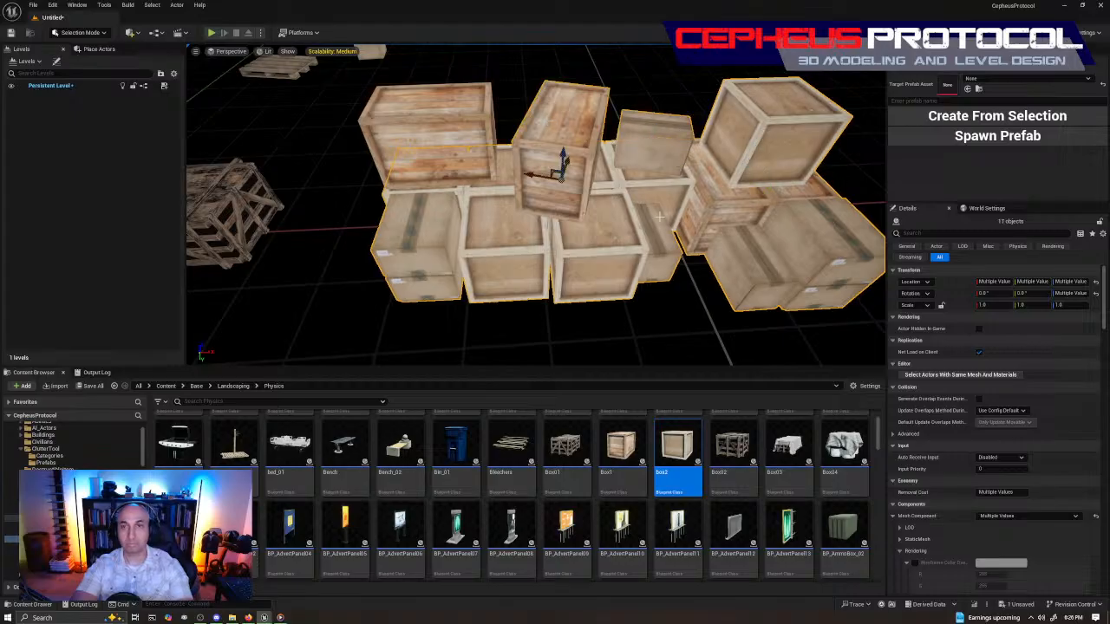
key("ctrl+z")
left_click(661, 119, "shift")
left_click(555, 149, "shift")
left_click(446, 174, "shift")
Try moving the selected arrangement to check that every piece is included, and undo the move.
key("s")
key("d")
right_click_drag(446, 176, 447, 176)
left_click_drag(380, 183, 610, 213)
key("ctrl+z")
key("a")
right_click_drag(356, 357, 355, 356)
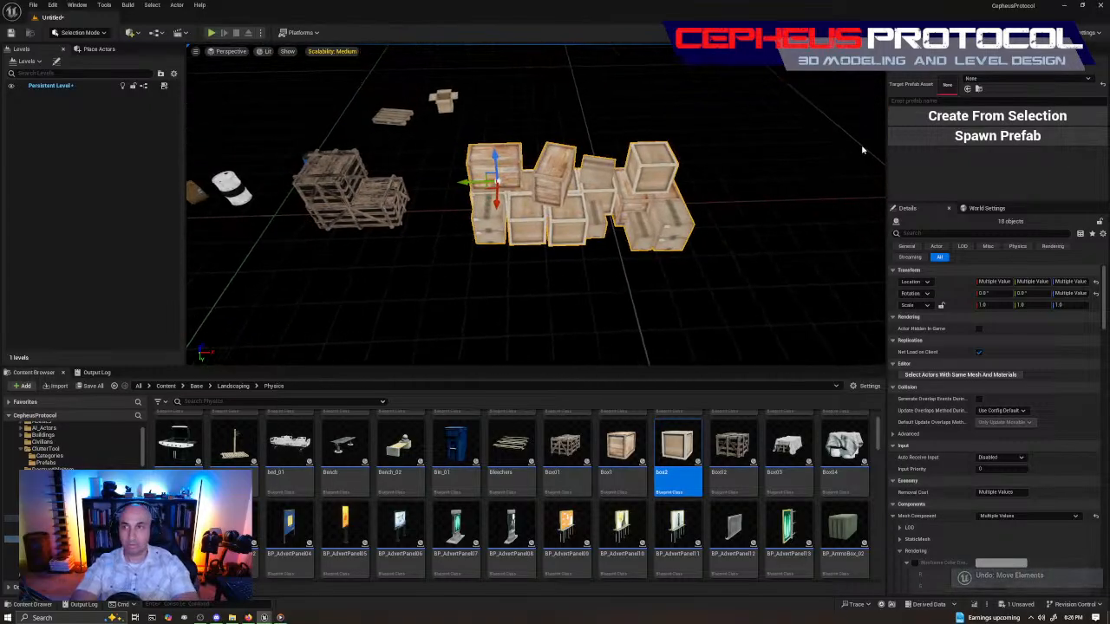
Save the selected crate and carton arrangement into the DA_WarehouseClutter_28 prefab asset.
left_click(1024, 79)
scroll(1050, 199, "down", 5)
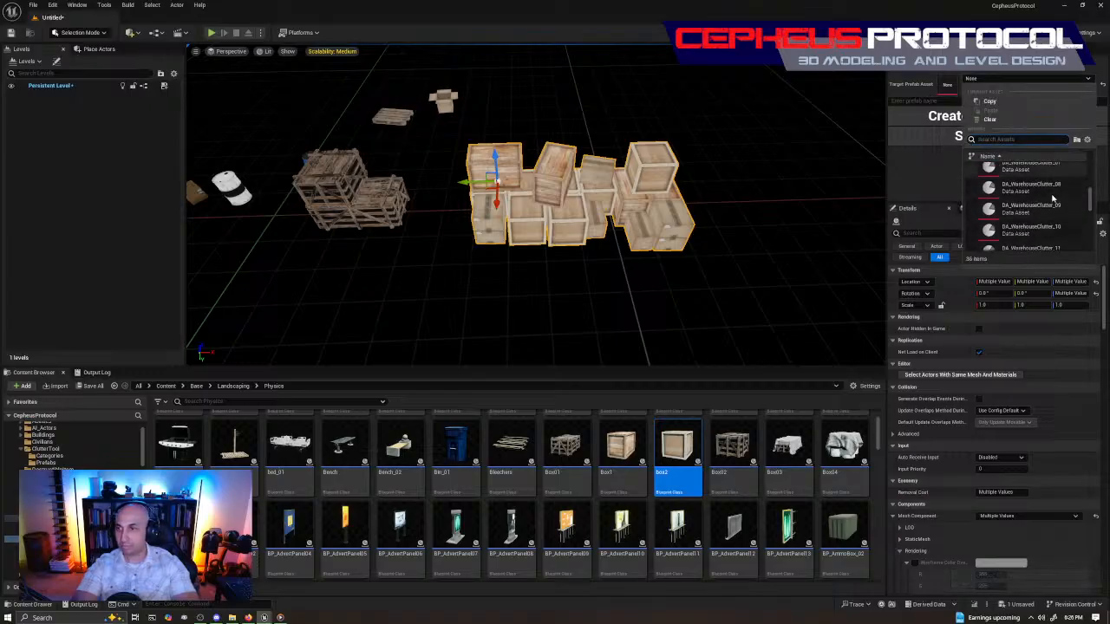
scroll(1056, 206, "down", 8)
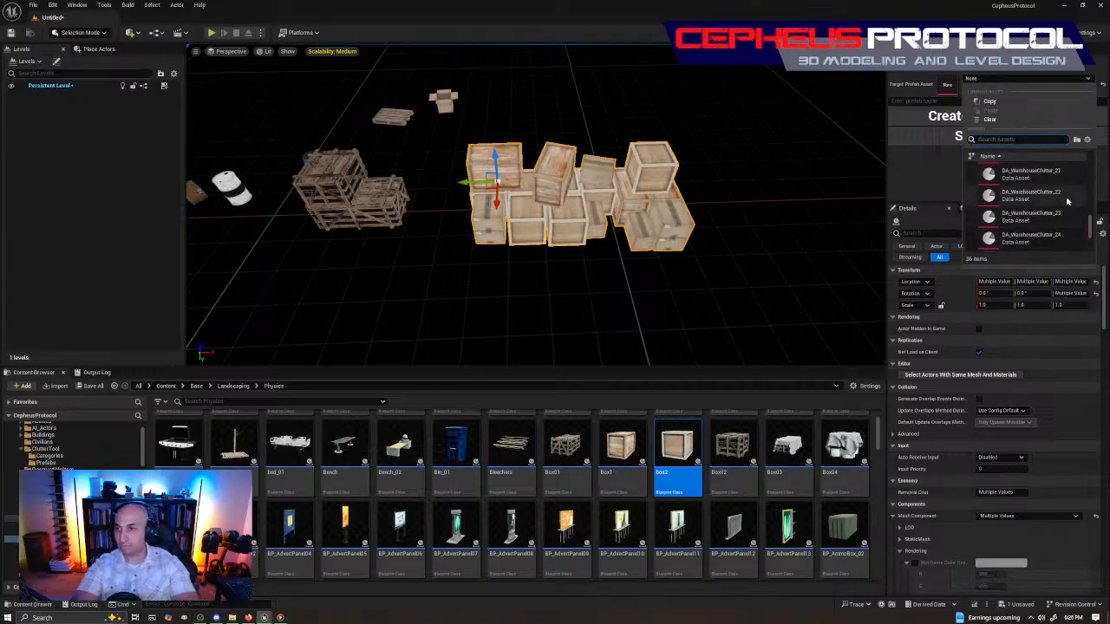
scroll(1072, 243, "down", 3)
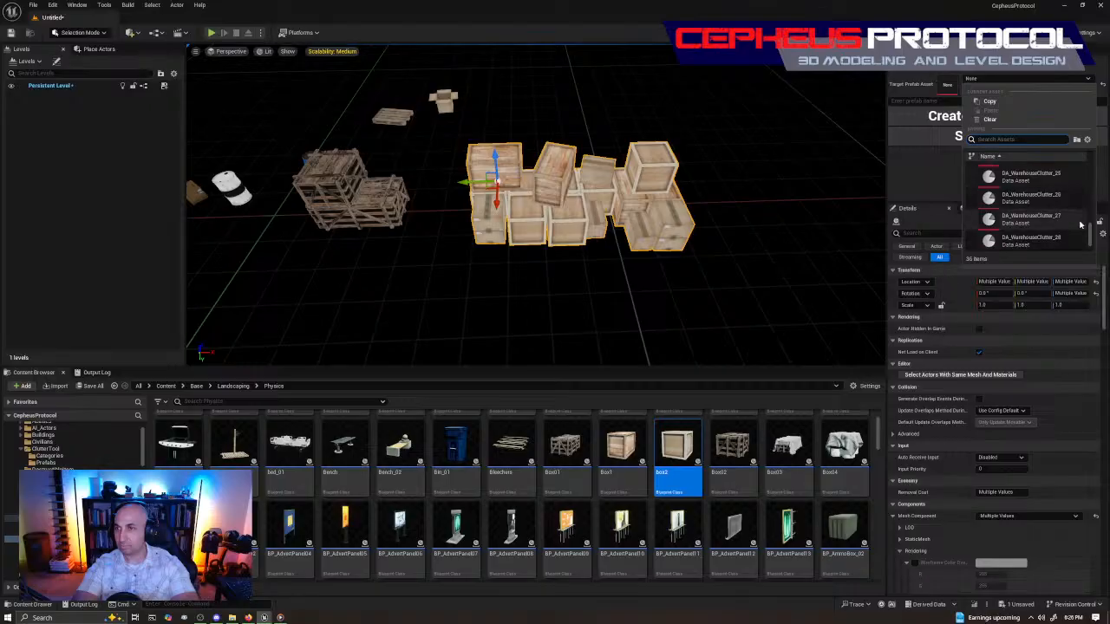
scroll(1075, 230, "down", 1)
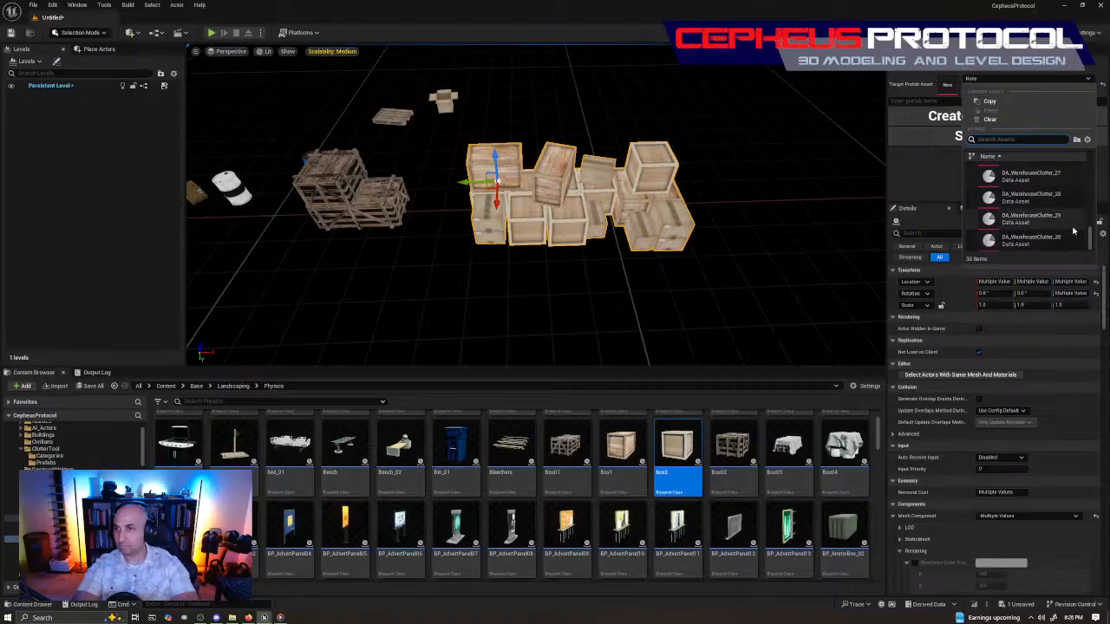
left_click(1040, 240)
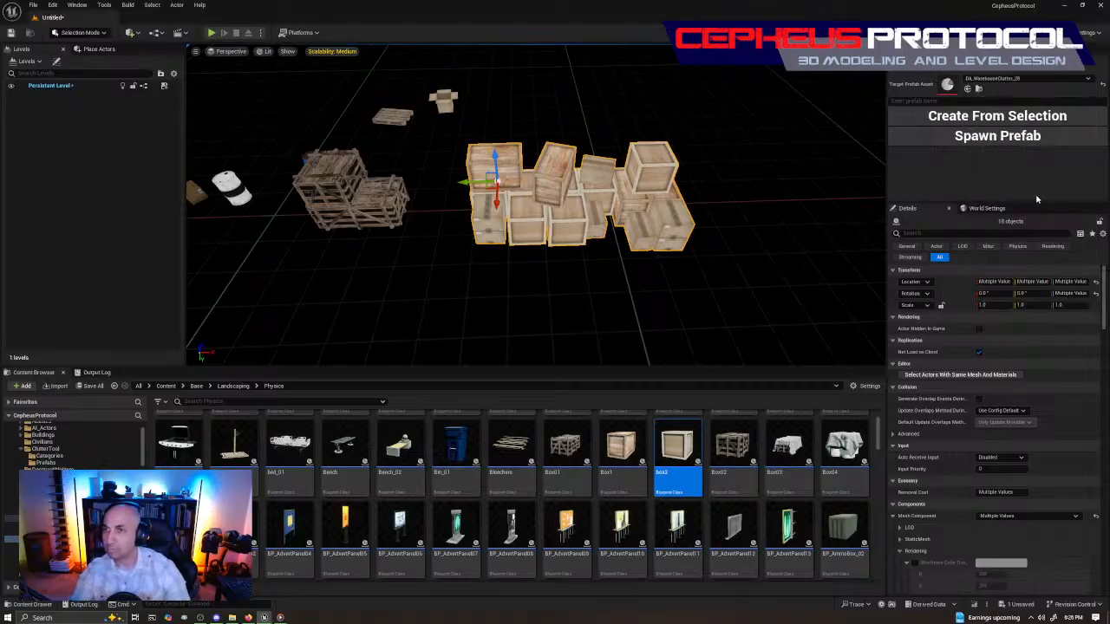
right_click_drag(729, 161, 759, 143)
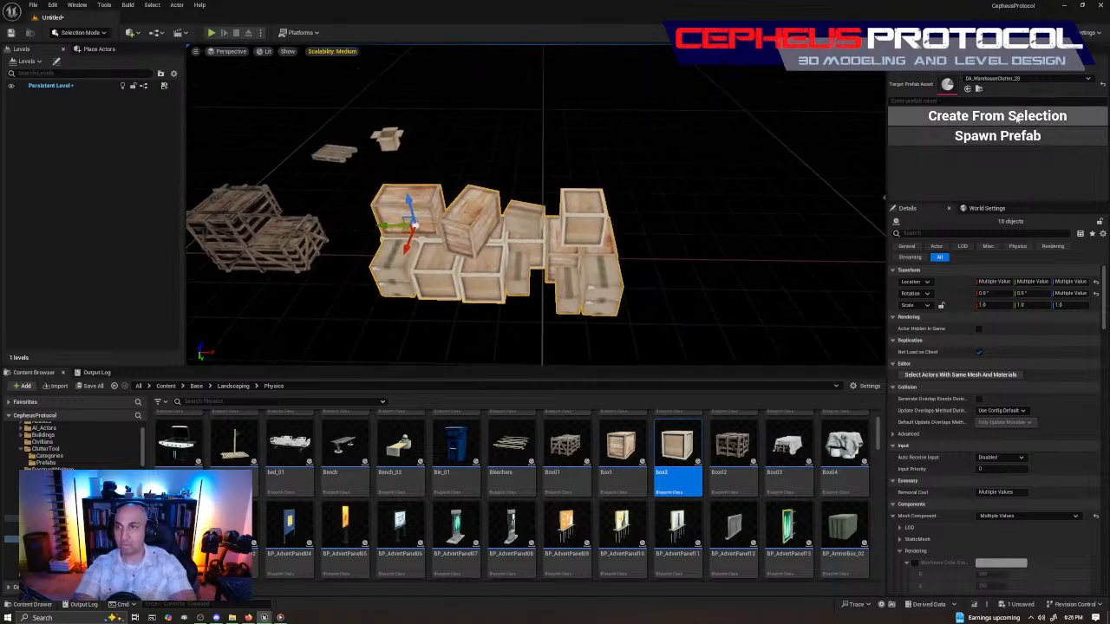
right_click_drag(754, 203, 867, 218)
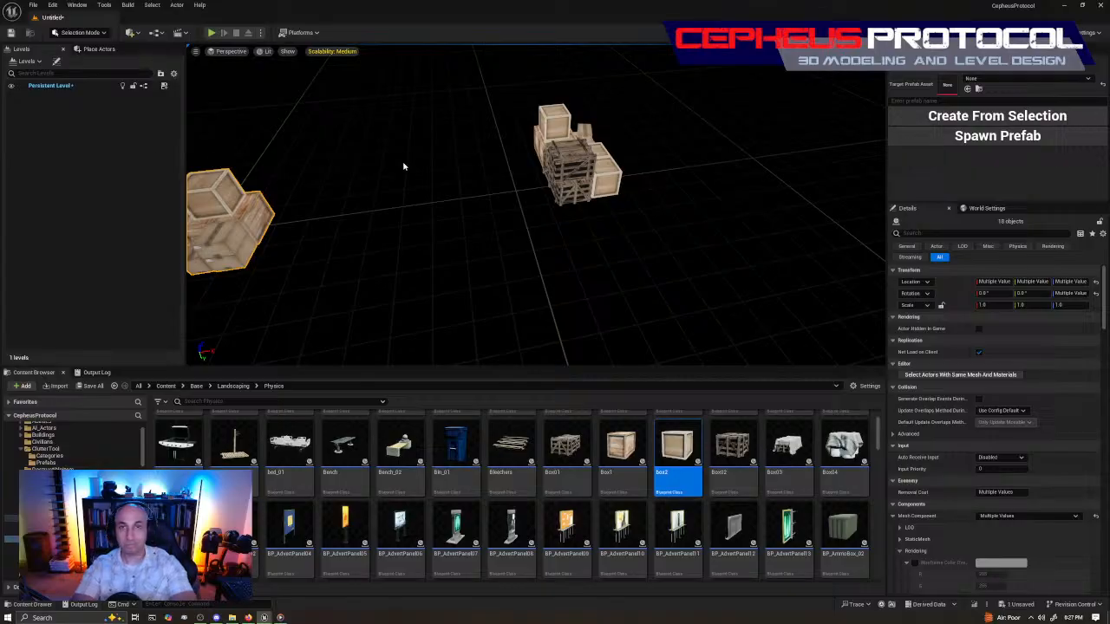
Load DA_WarehouseClutter_28 in the prefab actor and compare it with the original arrangement.
right_click_drag(640, 192, 619, 188)
left_click(635, 182)
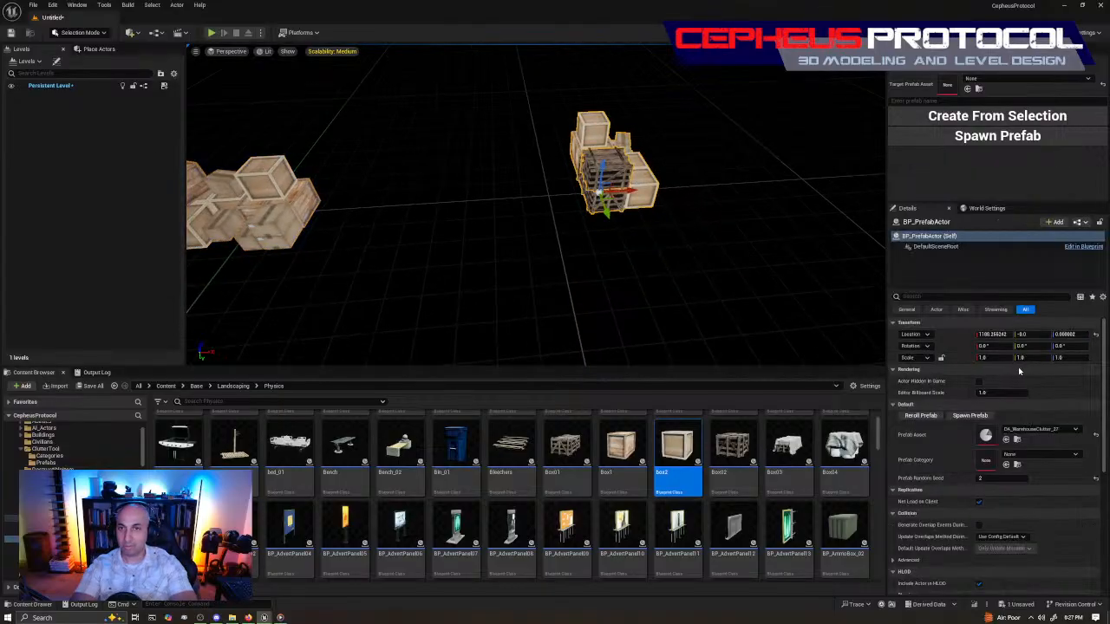
left_click(1041, 431)
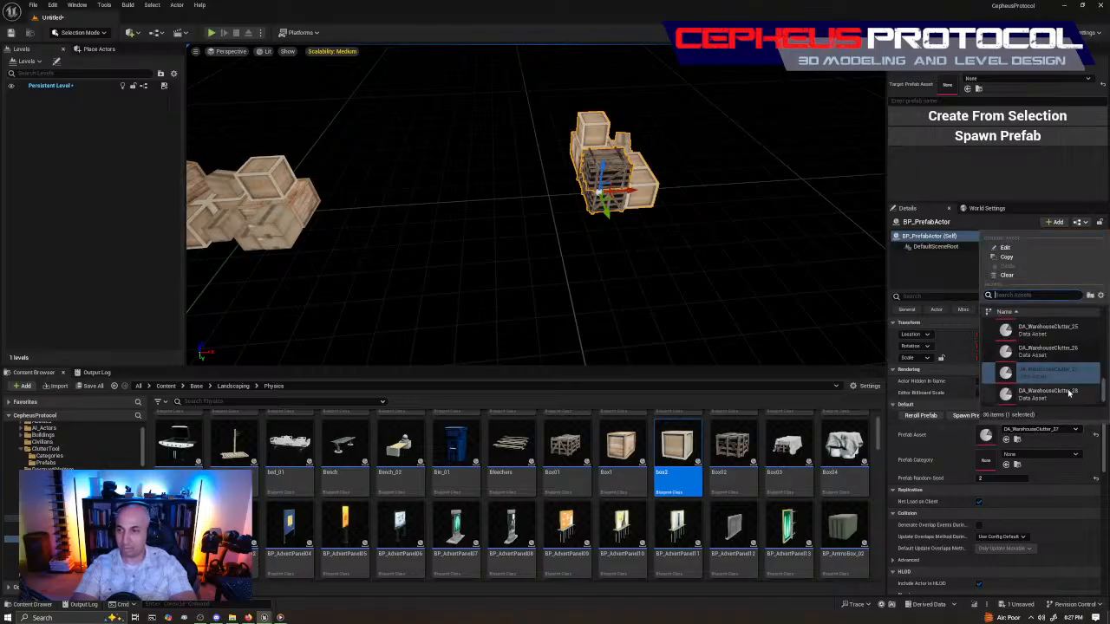
left_click(1062, 394)
right_click_drag(763, 260, 728, 301)
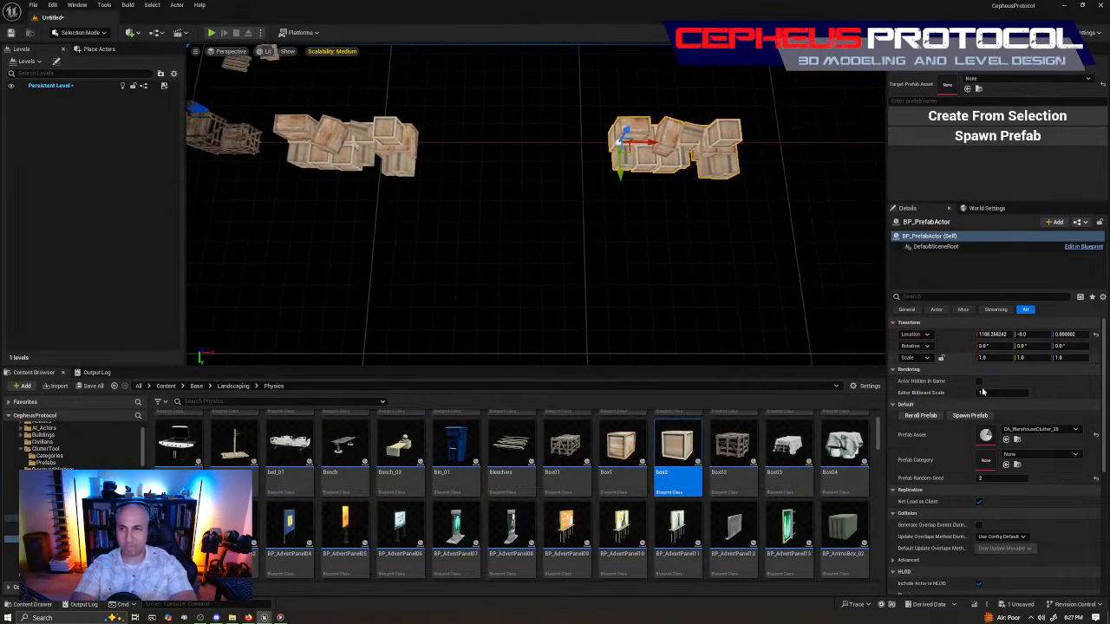
Set the prefab actor's asset back to DA_WarehouseClutter_27 and shift the actor on the floor.
left_click(1075, 429)
left_click(1052, 358)
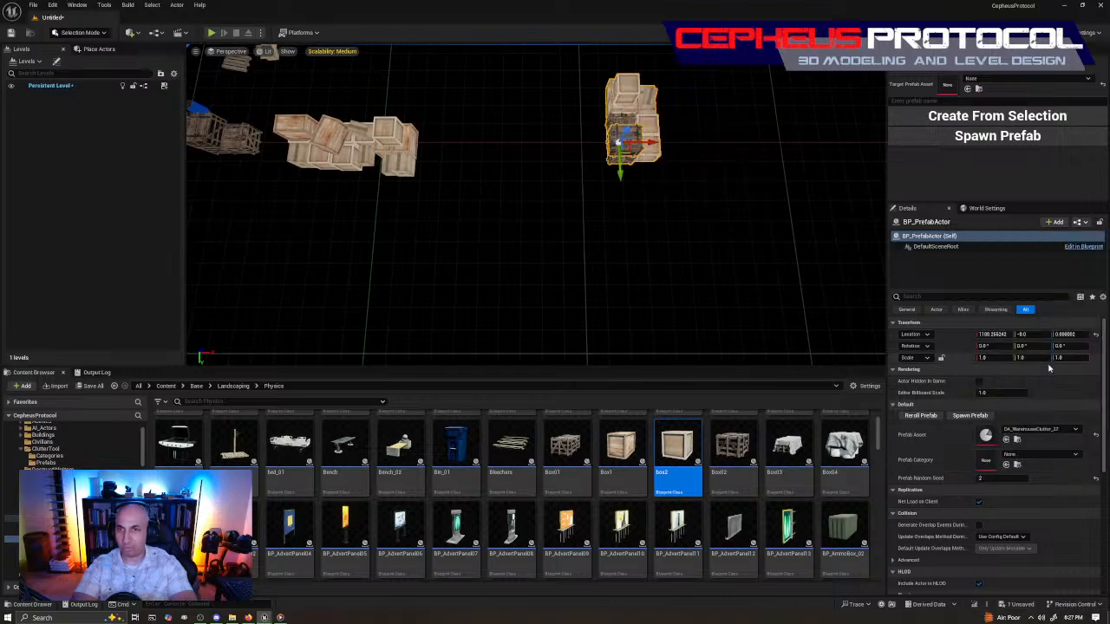
right_click_drag(646, 235, 685, 208)
left_click_drag(609, 245, 653, 263)
right_click_drag(652, 263, 763, 242)
right_click_drag(617, 260, 629, 291)
Try rotating the prefab actor, undo the rotation and clear the selection.
key("e")
left_click_drag(528, 271, 589, 278)
key("ctrl+z")
right_click_drag(755, 261, 658, 261)
left_click(659, 261)
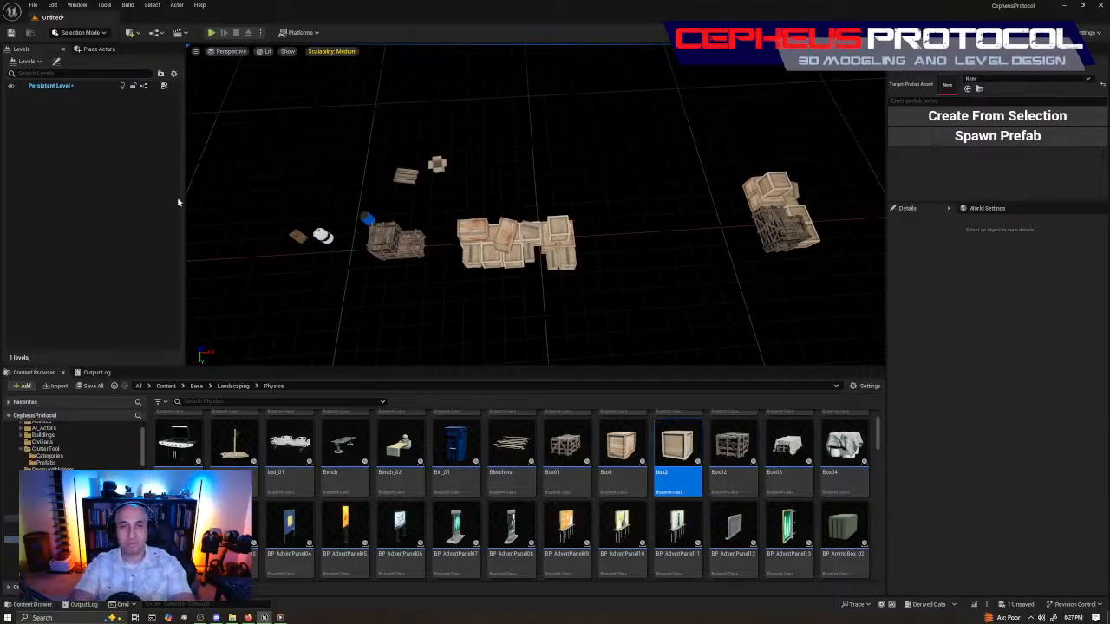
Move the brown cardboard box and the open carton close together on the floor, setting the carton's Z location to 0.
right_click_drag(495, 257, 425, 253)
left_click(415, 250)
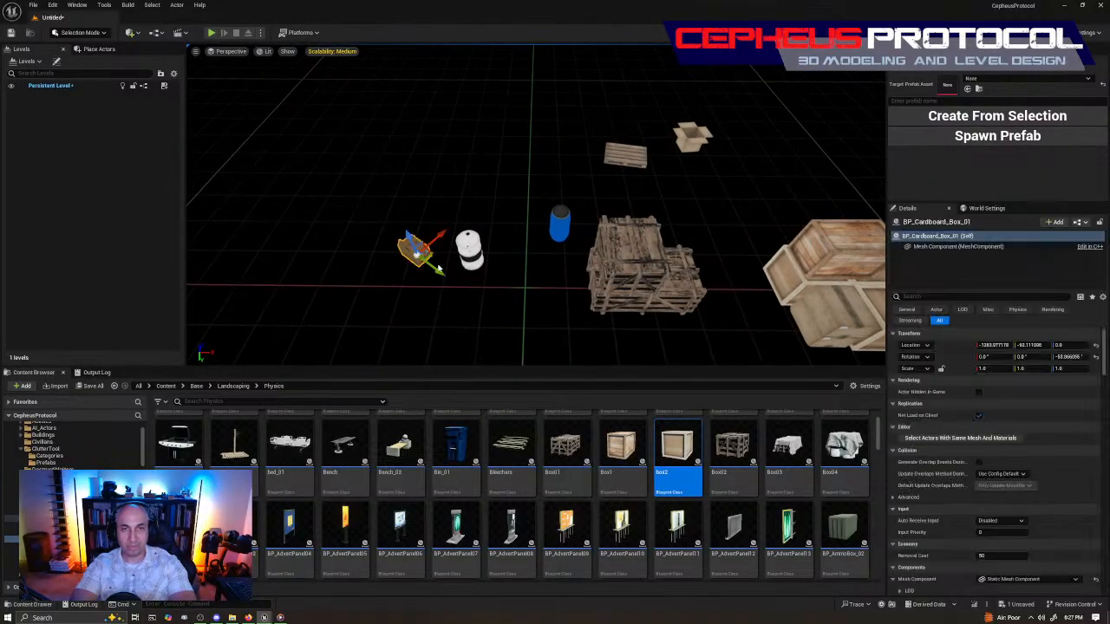
left_click_drag(420, 251, 397, 241)
left_click(691, 139)
left_click_drag(693, 142, 420, 179)
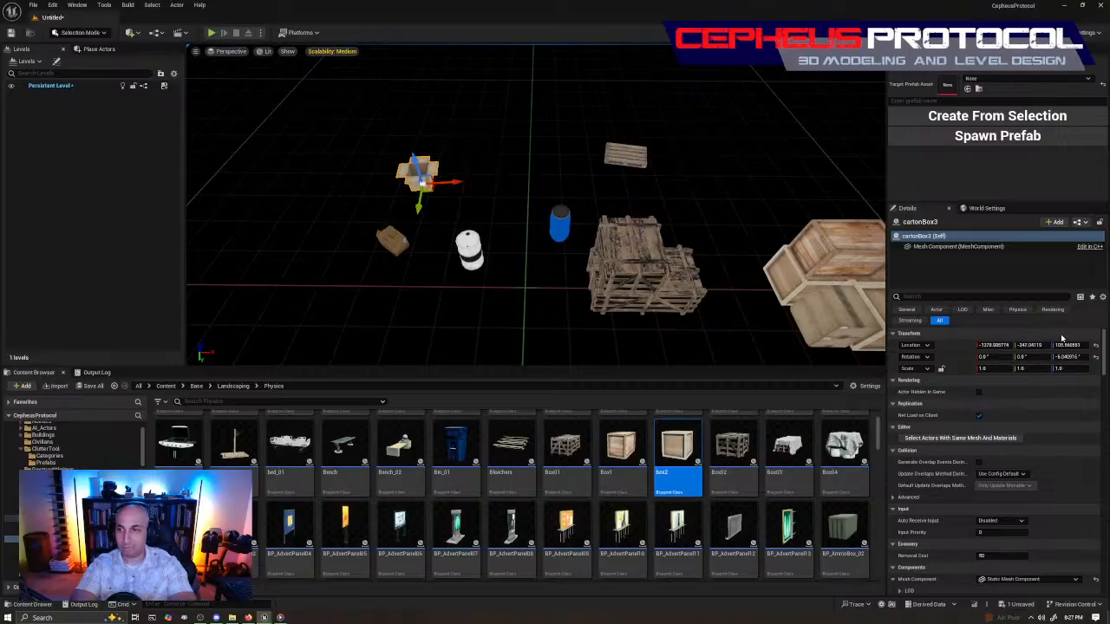
type("0")
key("Return")
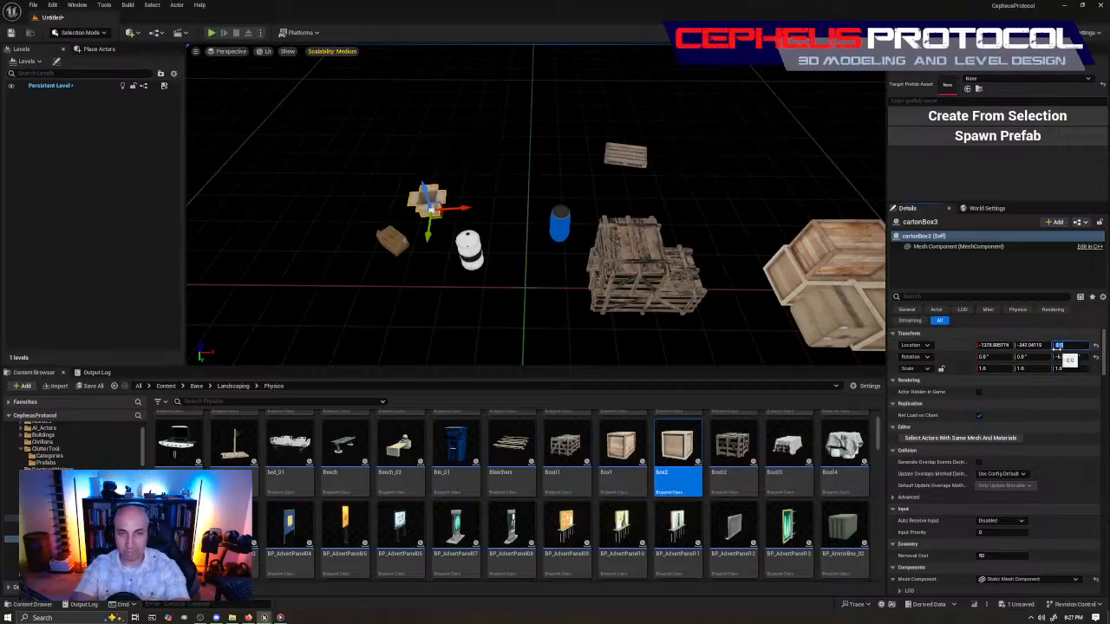
Delete the white barrel, the blue barrel and the upper slatted crate.
left_click(468, 248)
left_click(560, 224, "ctrl")
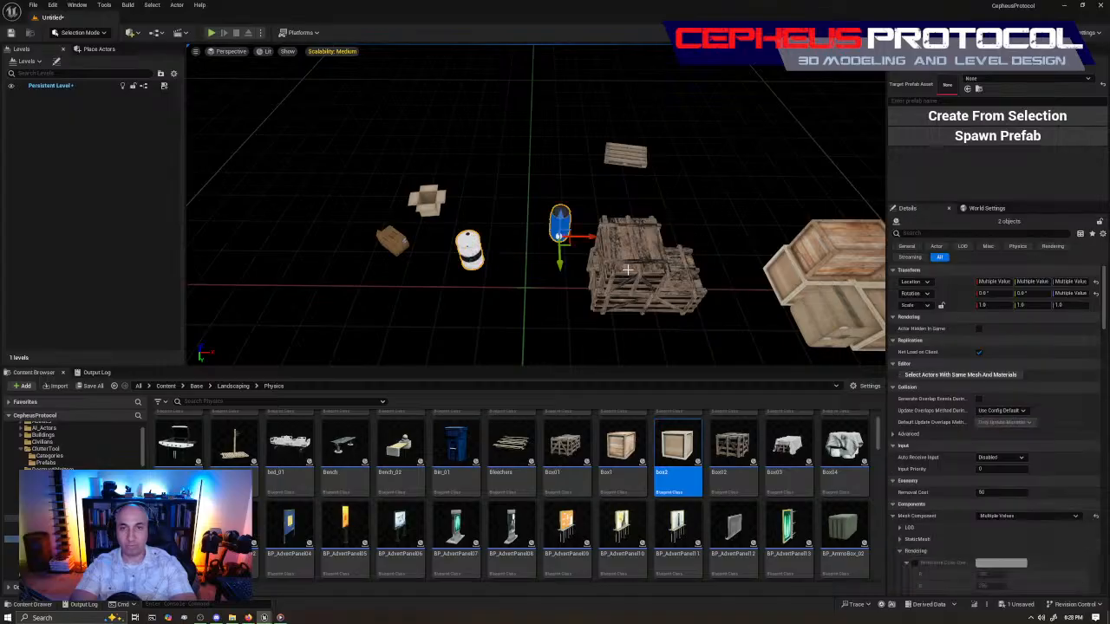
key("Delete")
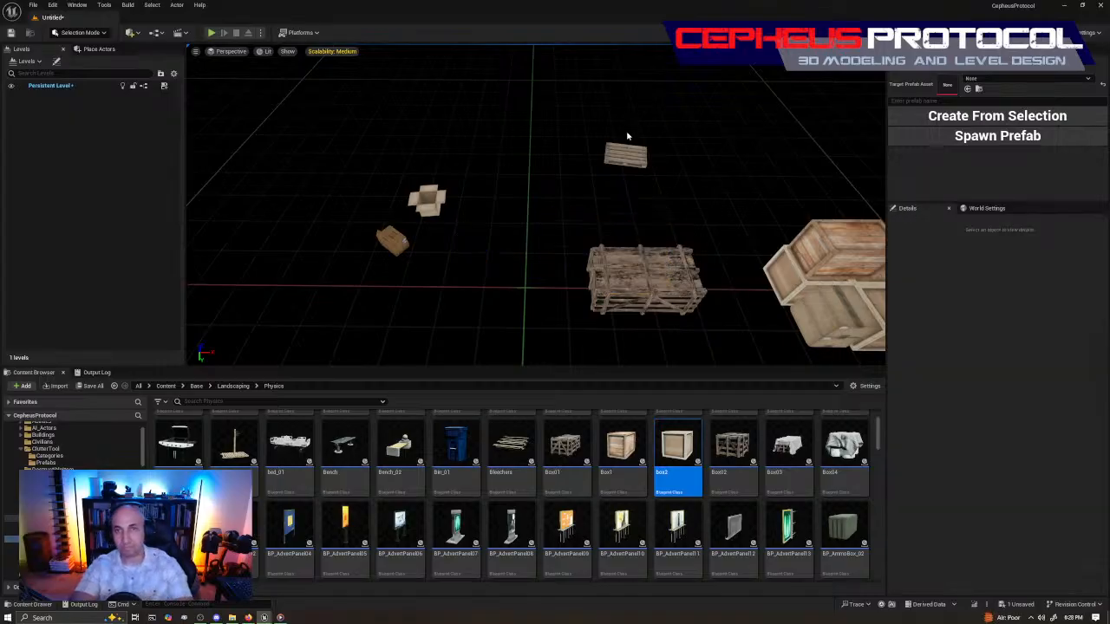
Move the pallet over near the brown cardboard box and delete the remaining slatted crates.
left_click(625, 150)
left_click_drag(639, 169, 315, 311)
left_click(657, 309)
key("d")
right_click_drag(777, 327, 767, 330)
key("Delete")
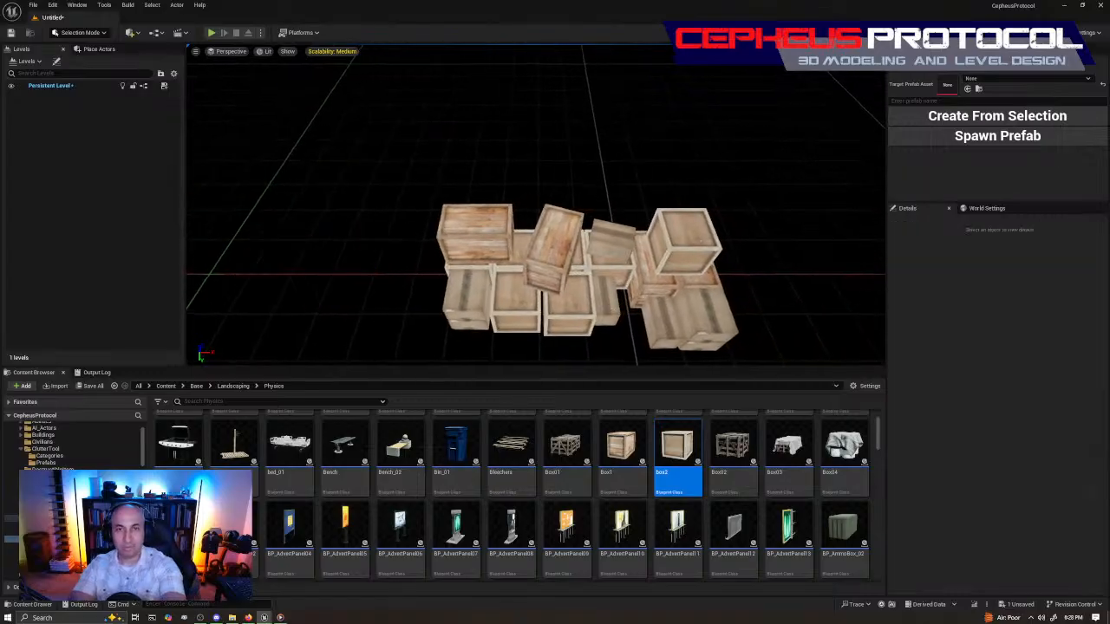
Delete the upper wooden crates, the stacked carton and the light crate behind them from the saved arrangement.
left_click(480, 238)
key("Delete")
left_click(555, 246)
key("Delete")
left_click(595, 250)
key("Delete")
left_click(573, 253)
key("Delete")
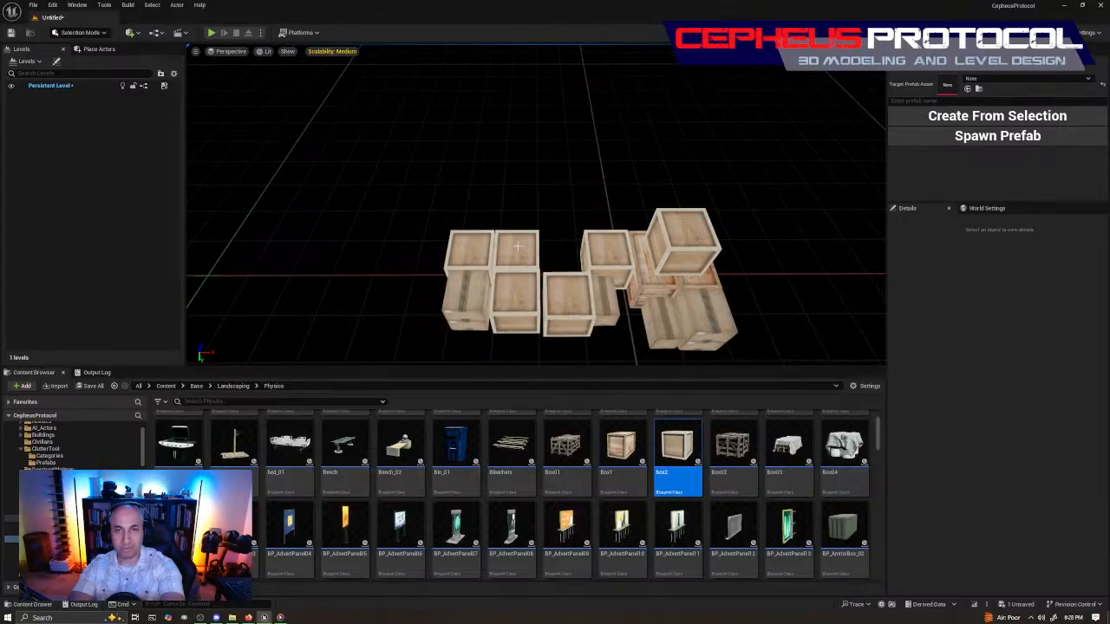
Delete the four light crates around the wide carton at the arrangement's far end.
left_click(524, 248)
key("Delete")
left_click(474, 251)
key("Delete")
left_click(471, 290)
key("Delete")
left_click(573, 298)
key("Delete")
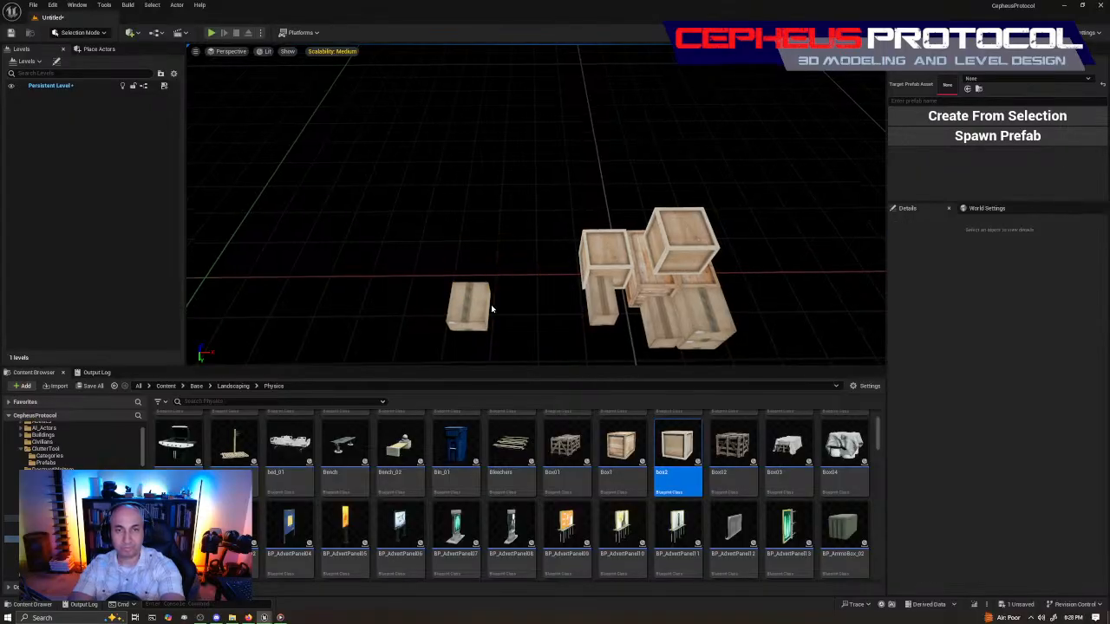
Locate the wide carton's cartonBox1 blueprint class in the Content Browser.
left_click(469, 306)
right_click(477, 310)
left_click(509, 335)
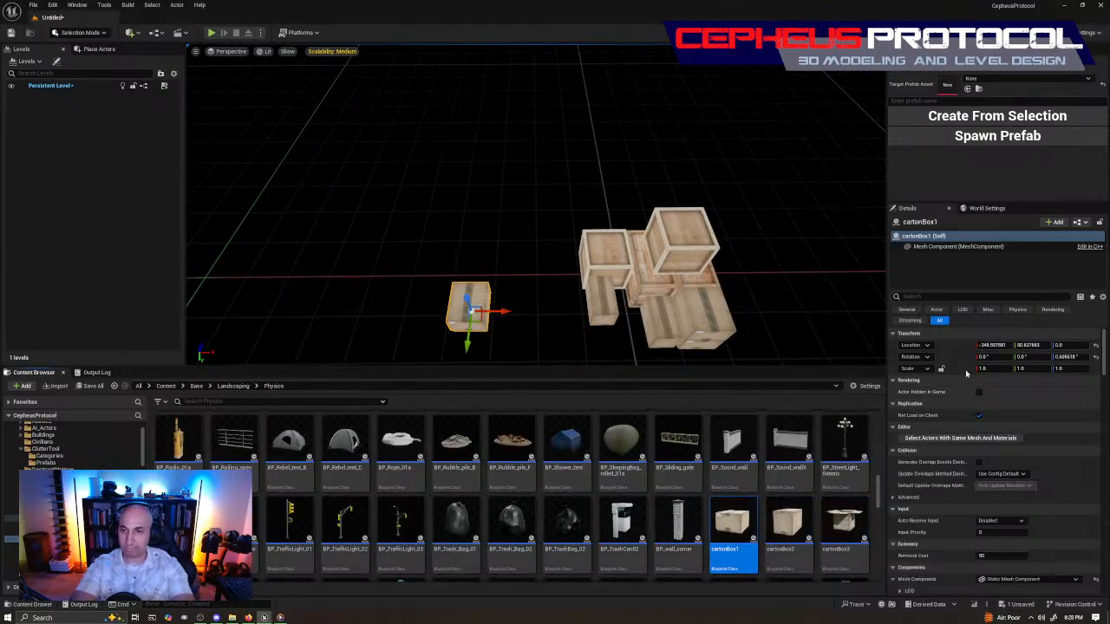
Locate the wide carton's static mesh in the Jobsite_Assets folder and examine the neighbouring meshes.
left_click(954, 246)
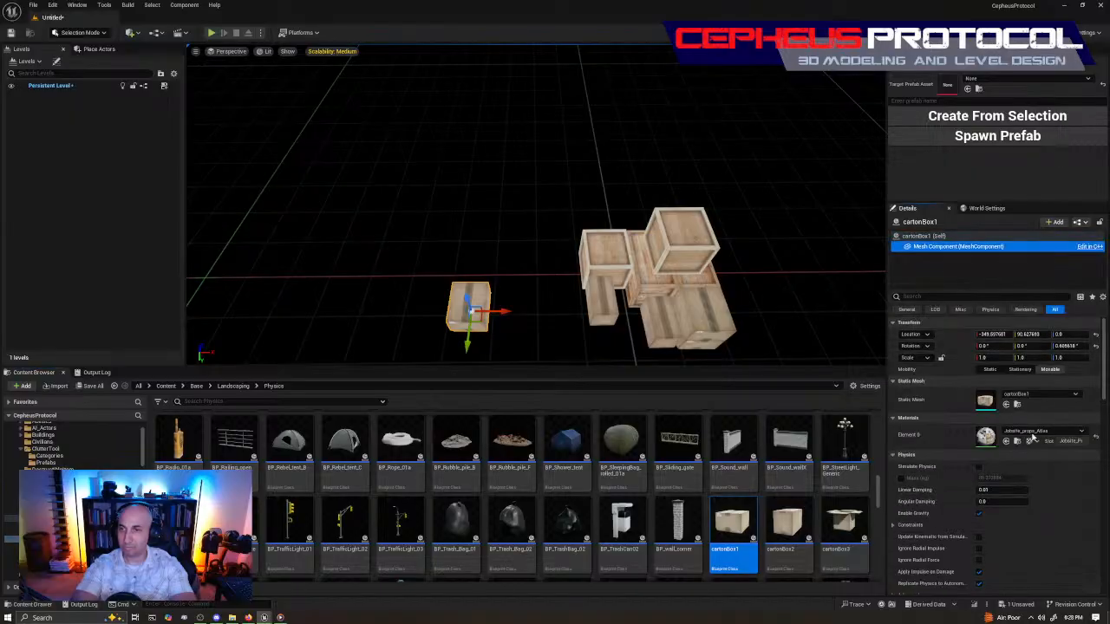
left_click(1006, 404)
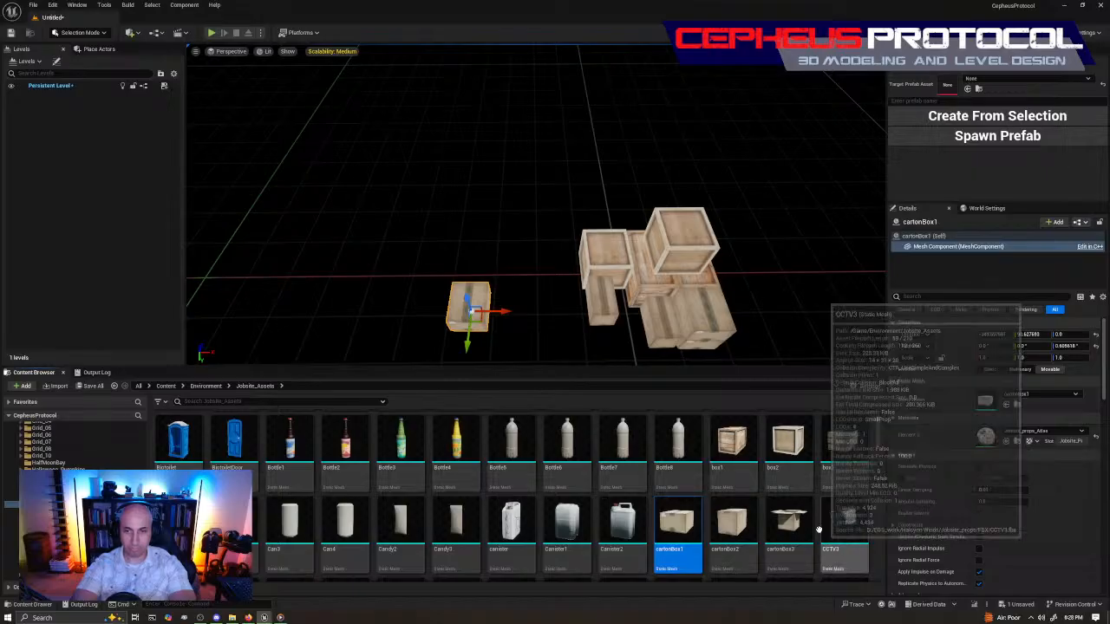
scroll(780, 493, "down", 3)
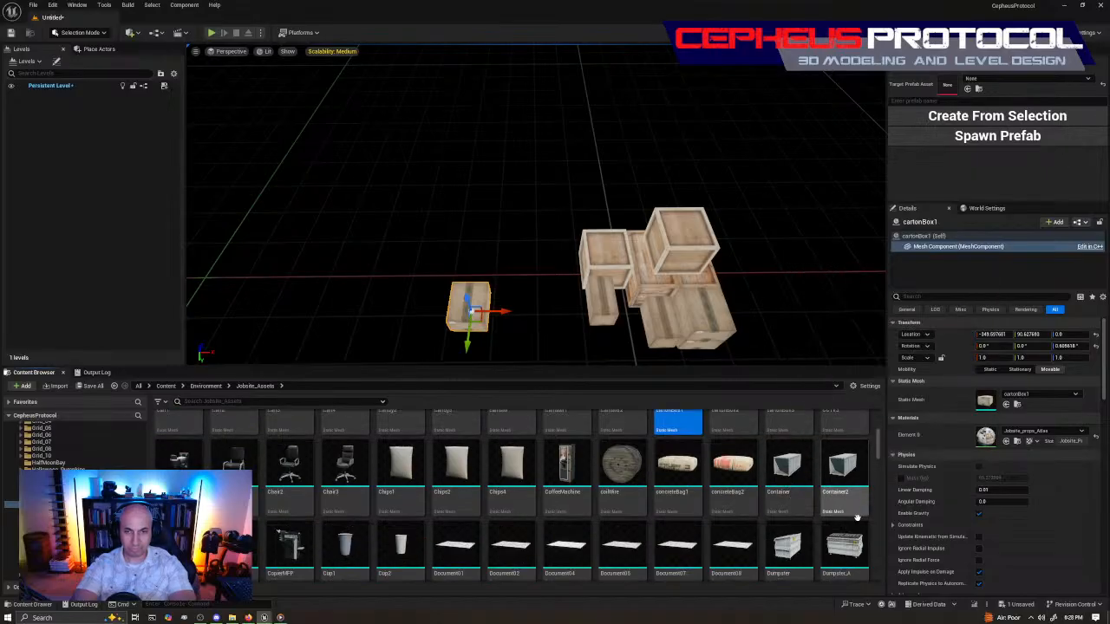
scroll(730, 501, "up", 1)
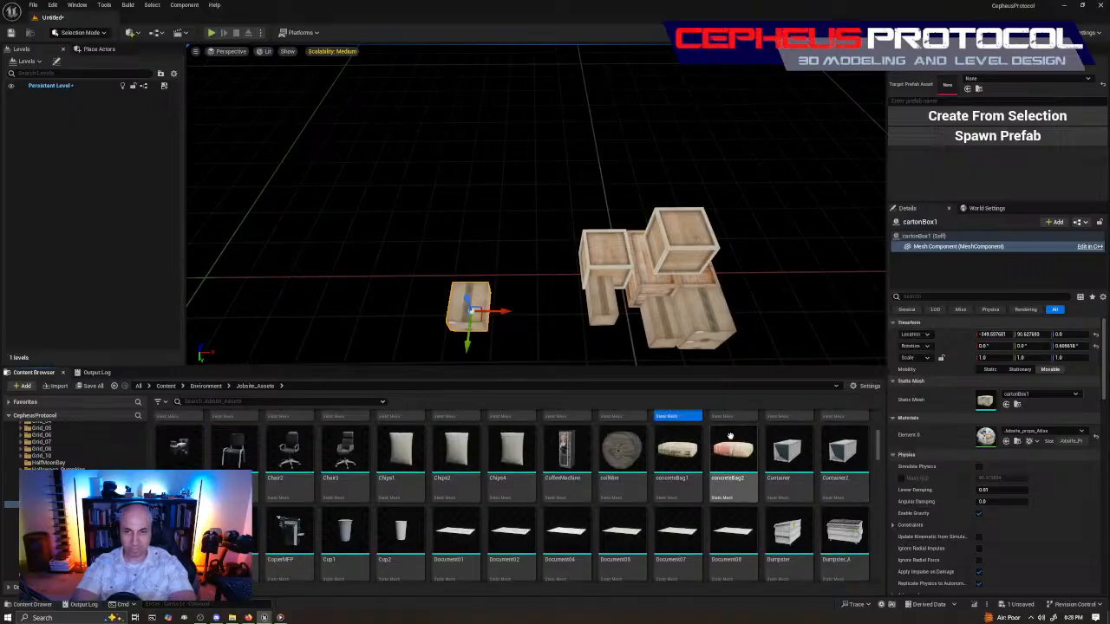
right_click_drag(633, 303, 598, 316)
scroll(699, 265, "down", 4)
scroll(699, 265, "up", 3)
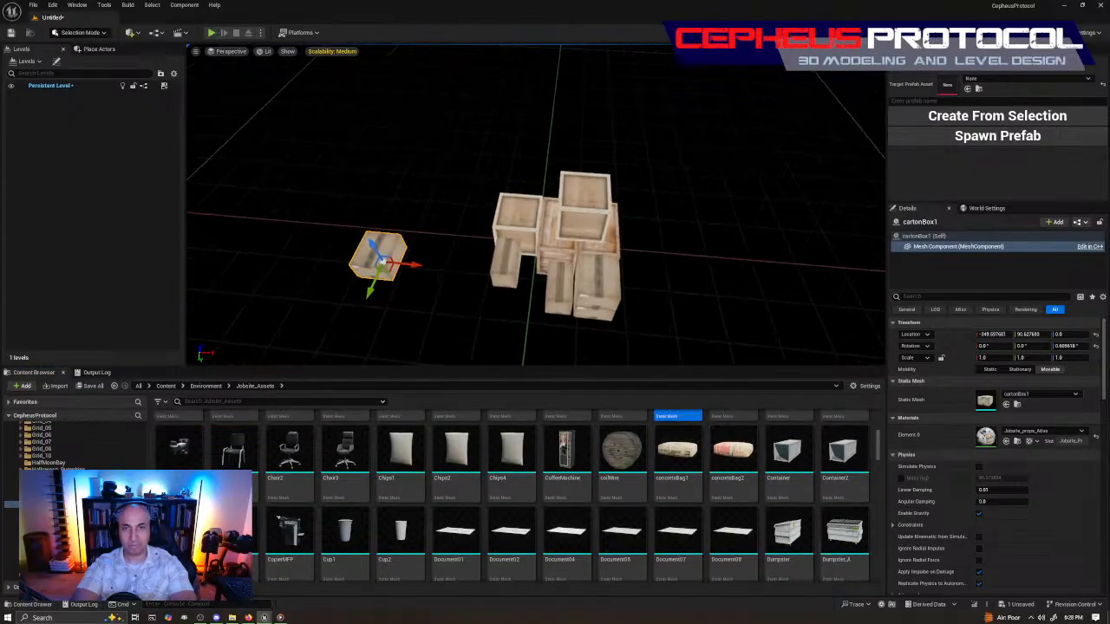
Delete the light crates and the raised wooden crate from the remaining stack.
left_click(579, 222)
key("e")
key("ctrl+z")
key("ctrl+z")
key("ctrl+z")
key("ctrl+z")
key("ctrl+z")
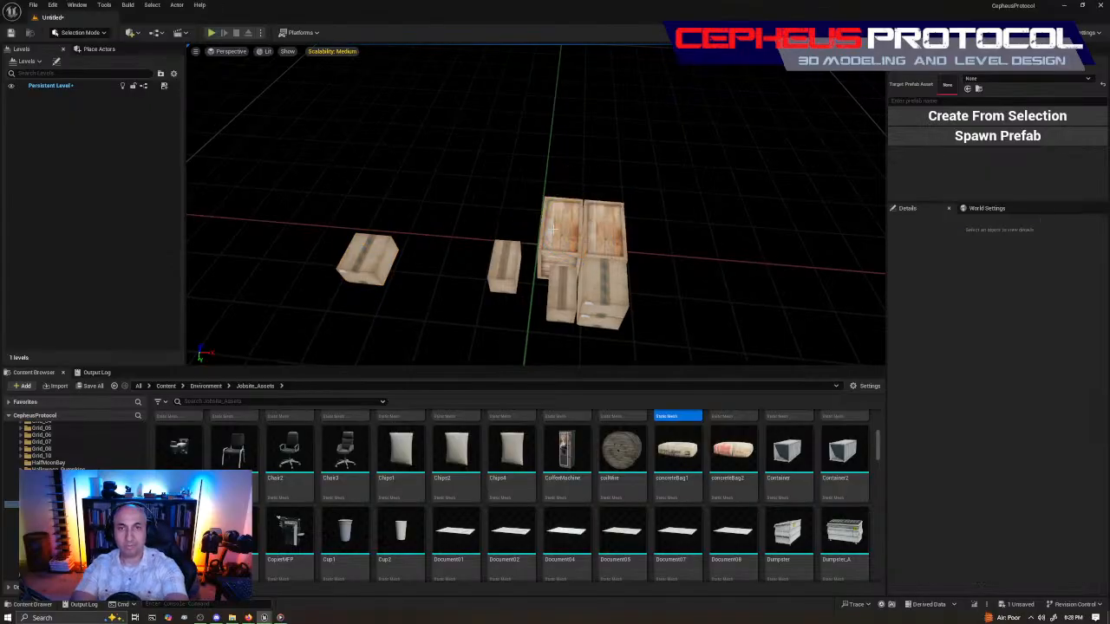
Delete the last wooden crates and all closed cartons left from the saved arrangement.
key("ctrl+z")
key("ctrl+z")
key("ctrl+z")
key("ctrl+z")
key("ctrl+z")
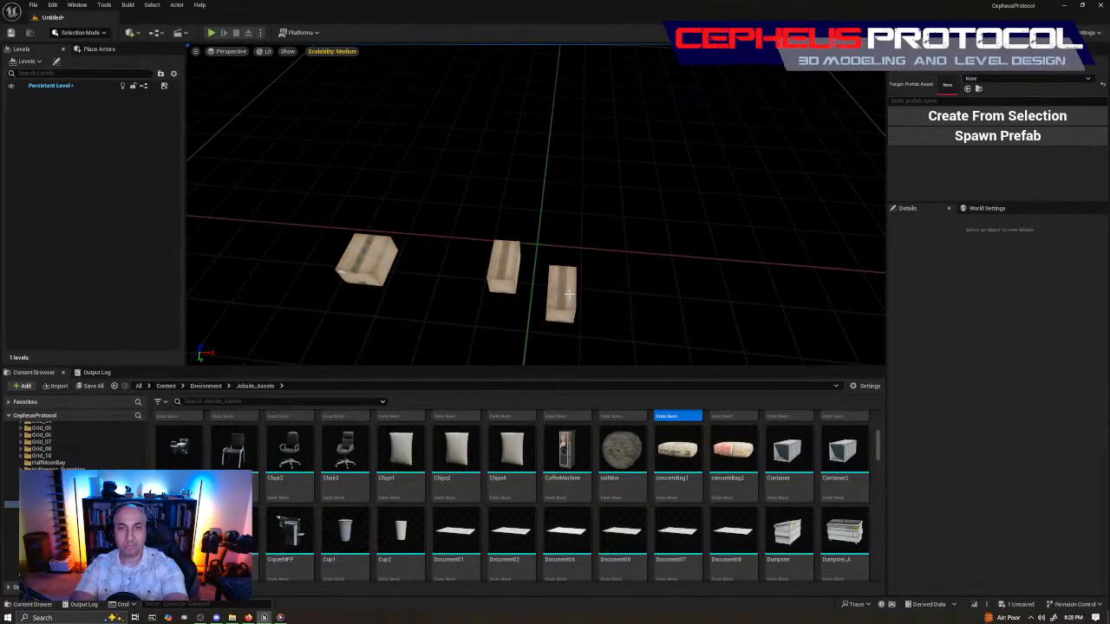
key("ctrl+z")
key("ctrl+z")
key("ctrl+z")
Put the floating pallet on the floor by setting its Z location to 0.
key("s")
right_click_drag(659, 297, 489, 233)
key("w")
key("s")
left_click(531, 193)
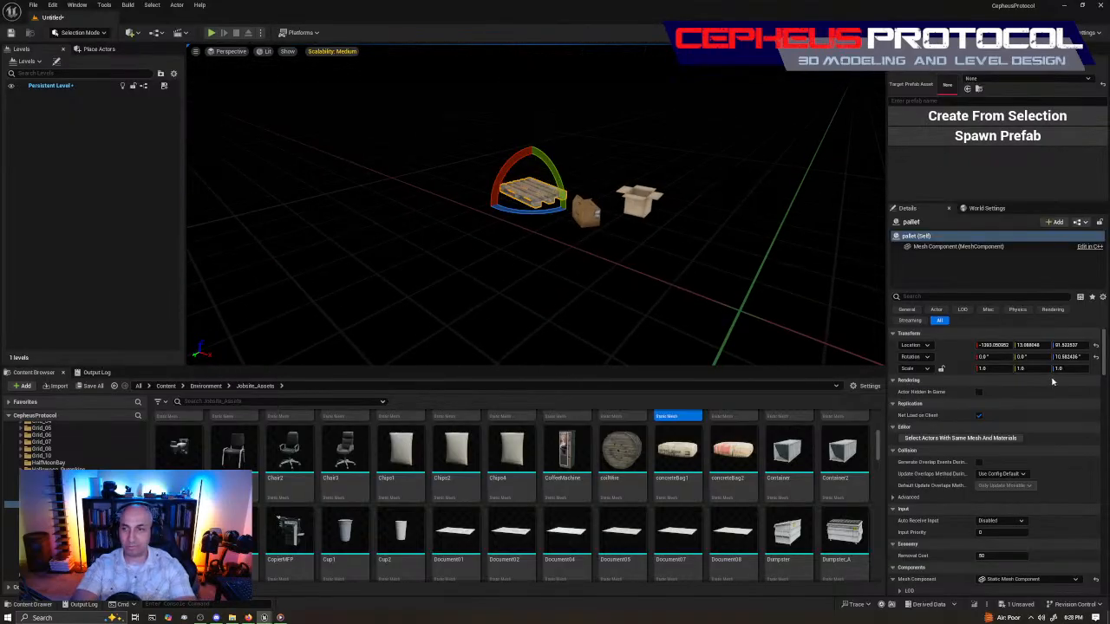
type("0")
key("Return")
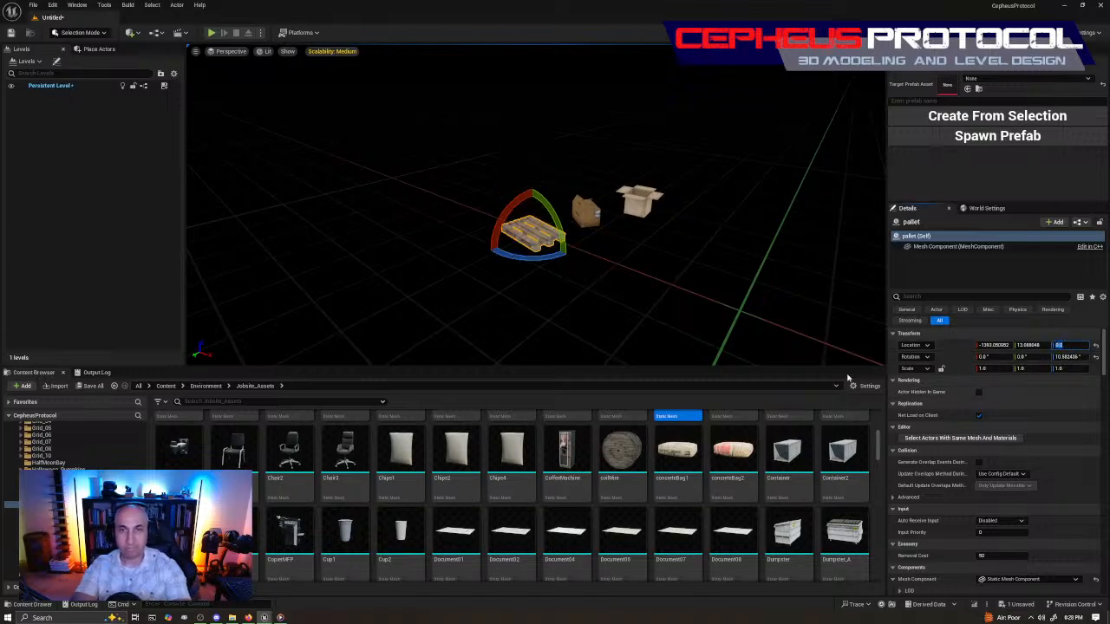
Locate the brown cardboard box's static mesh, SM_Cardboard_Box_01, in the City_Assets folder.
left_click(577, 202)
key("w")
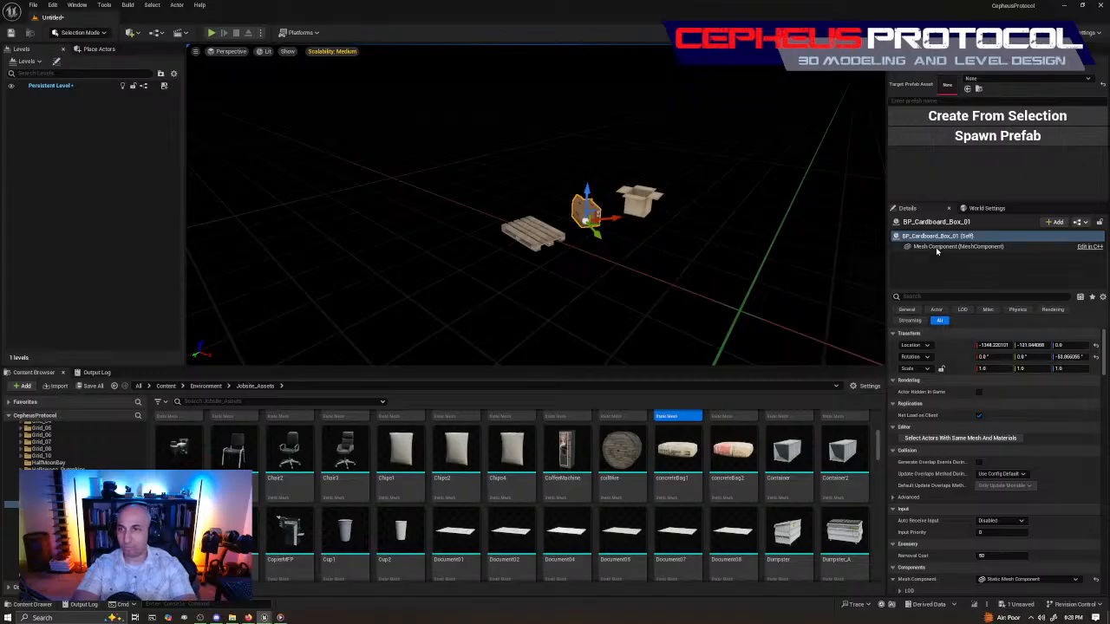
left_click(945, 246)
left_click(1018, 405)
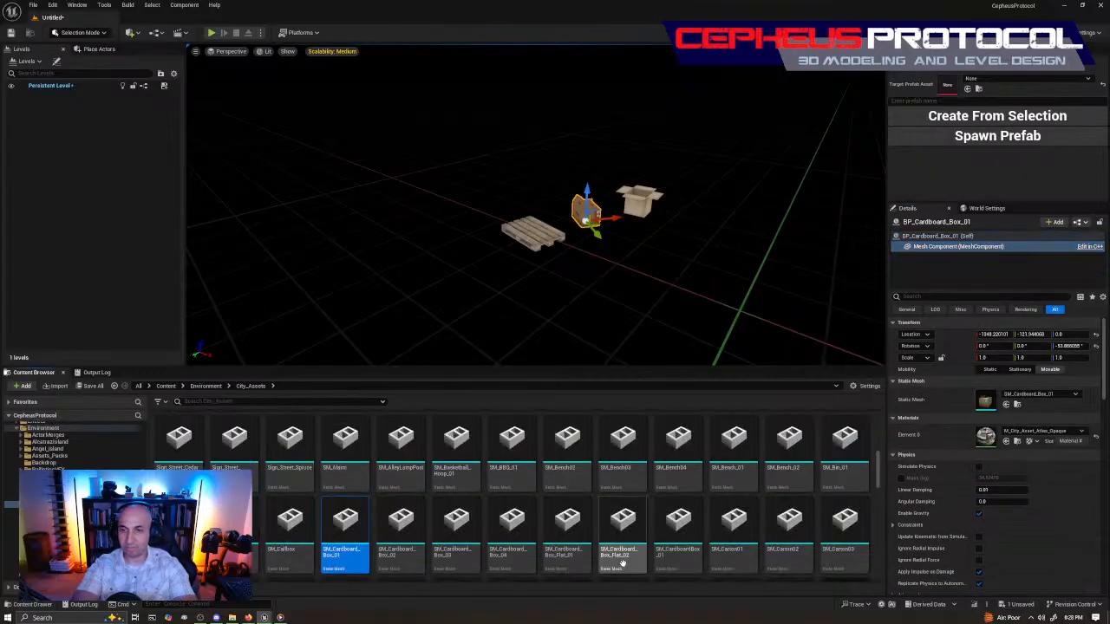
left_click_drag(622, 296, 589, 234)
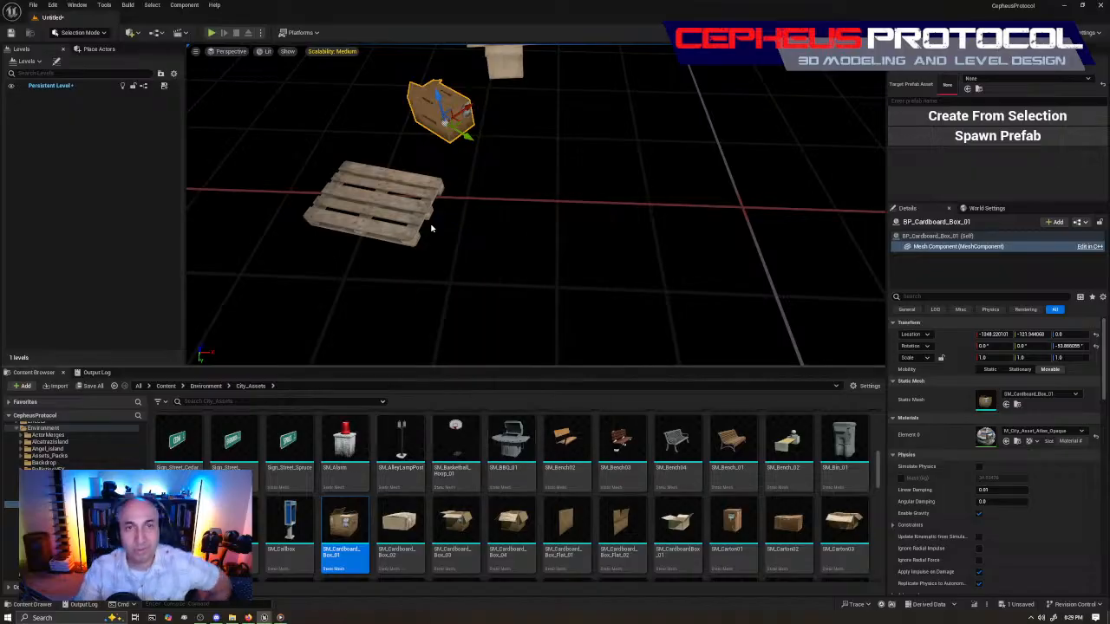
Look over the cardboard box and carton static meshes in City_Assets, from SM_Cardboard_Box_03 to SM_Carton03.
right_click(424, 94)
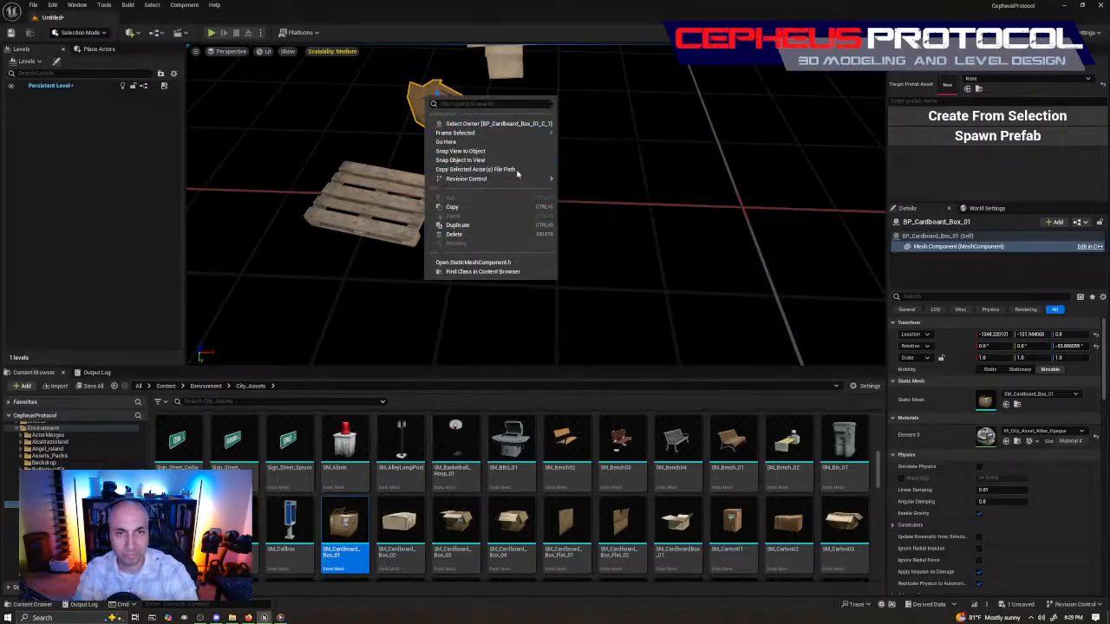
left_click(383, 531)
left_click(468, 539)
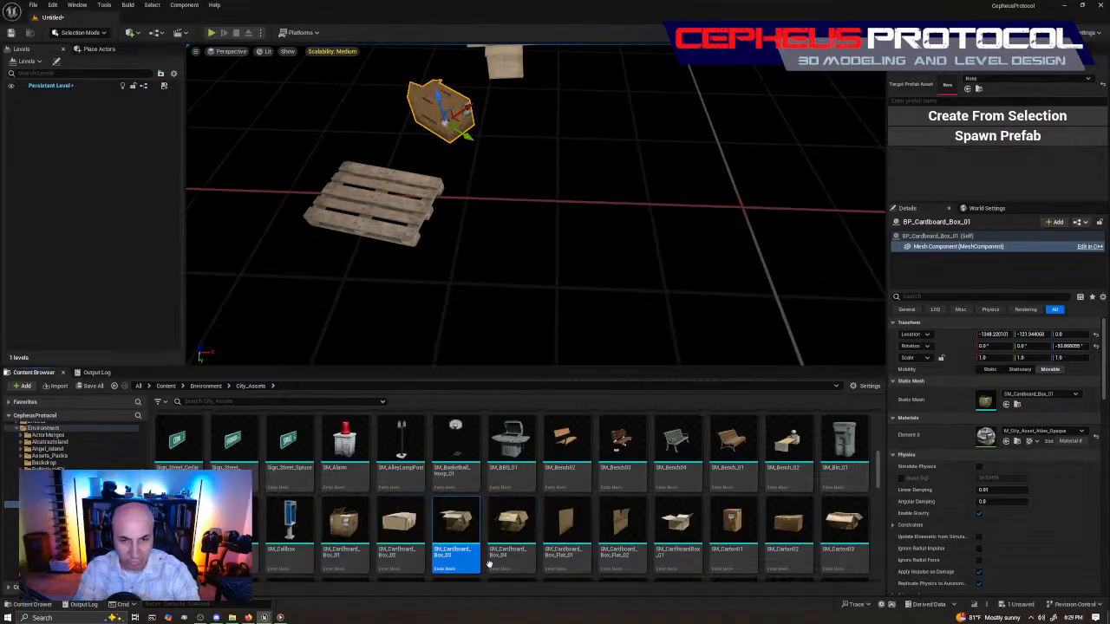
left_click(507, 531)
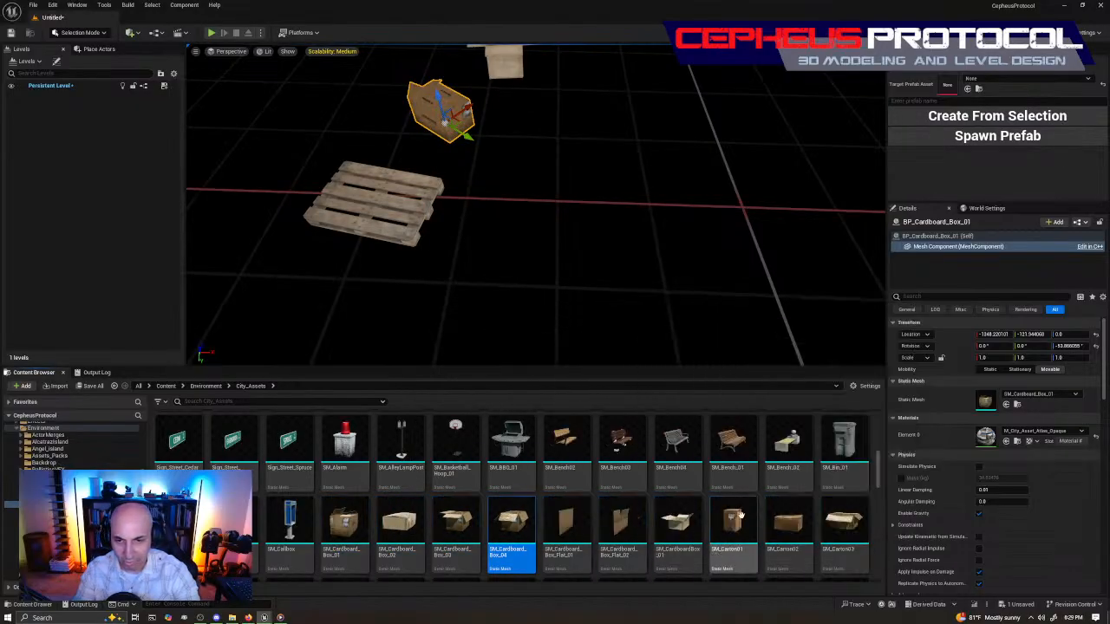
left_click(677, 522)
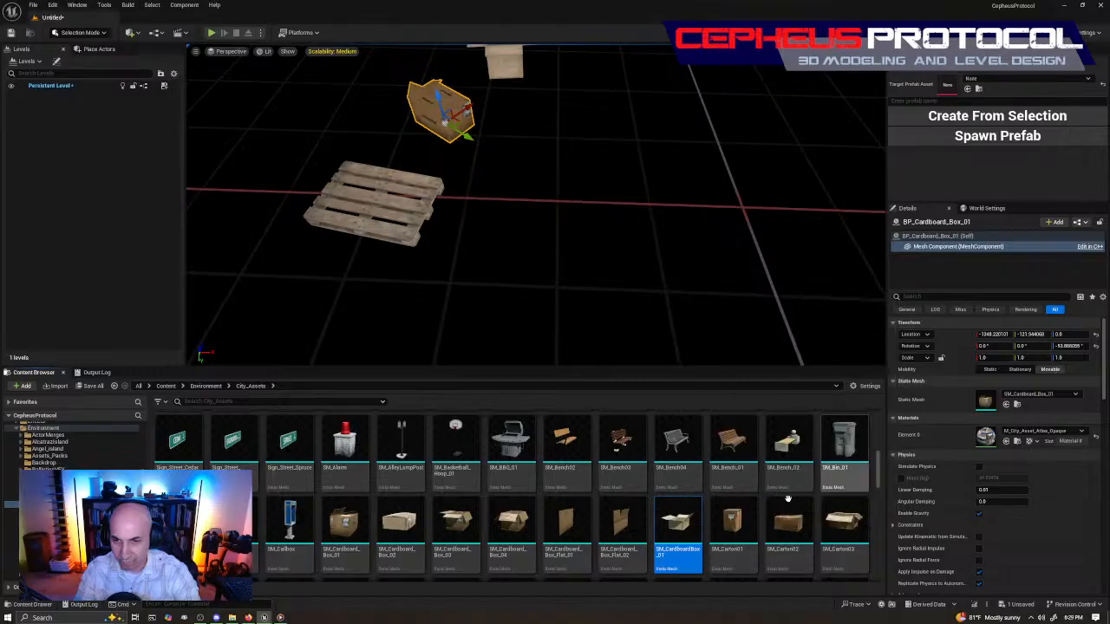
left_click(732, 522)
left_click(787, 521)
left_click(843, 522)
scroll(843, 521, "down", 2)
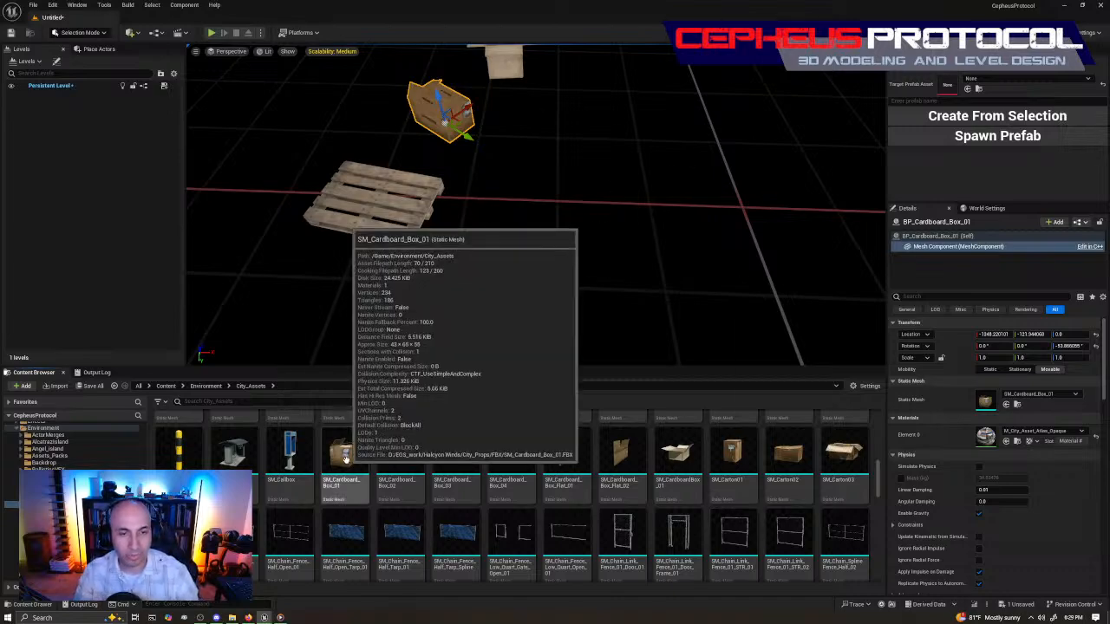
Open the cardboard box meshes from SM_Cardboard_Box_02 onward, SM_CardboardBox_01 and SM_Carton01 to SM_Carton04 for inspection.
right_click(438, 111)
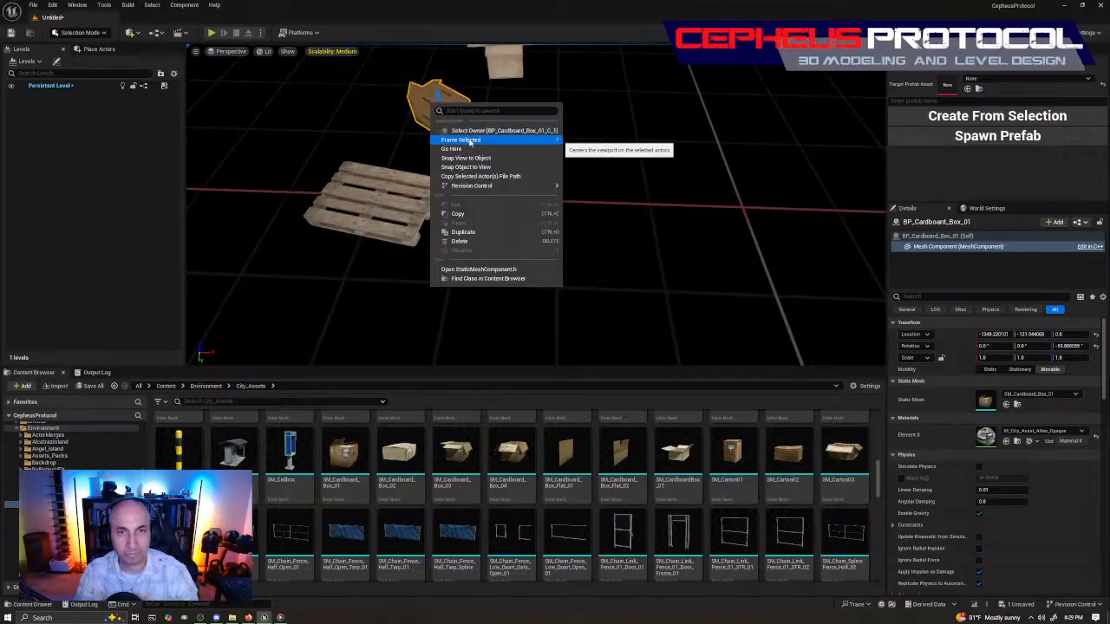
left_click(408, 432)
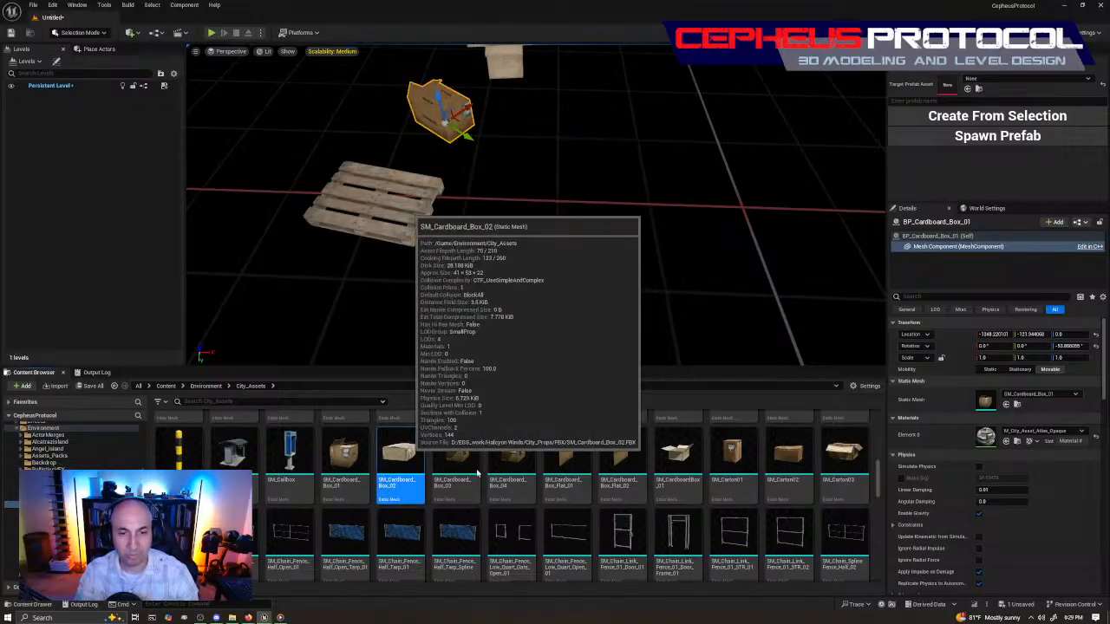
left_click(463, 466)
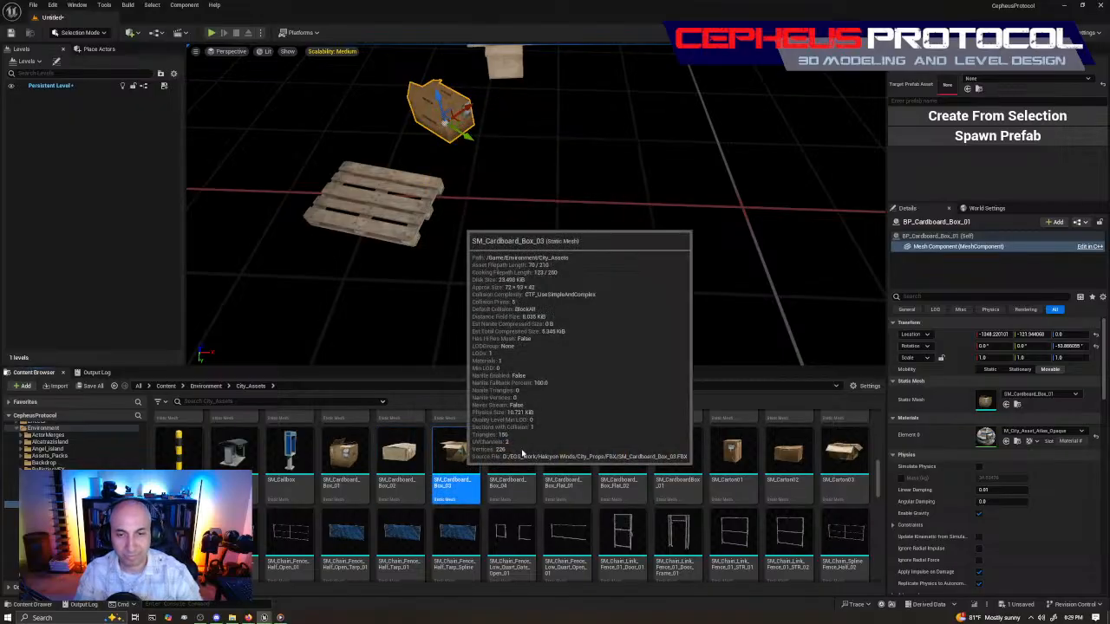
left_click(523, 455)
left_click(685, 459)
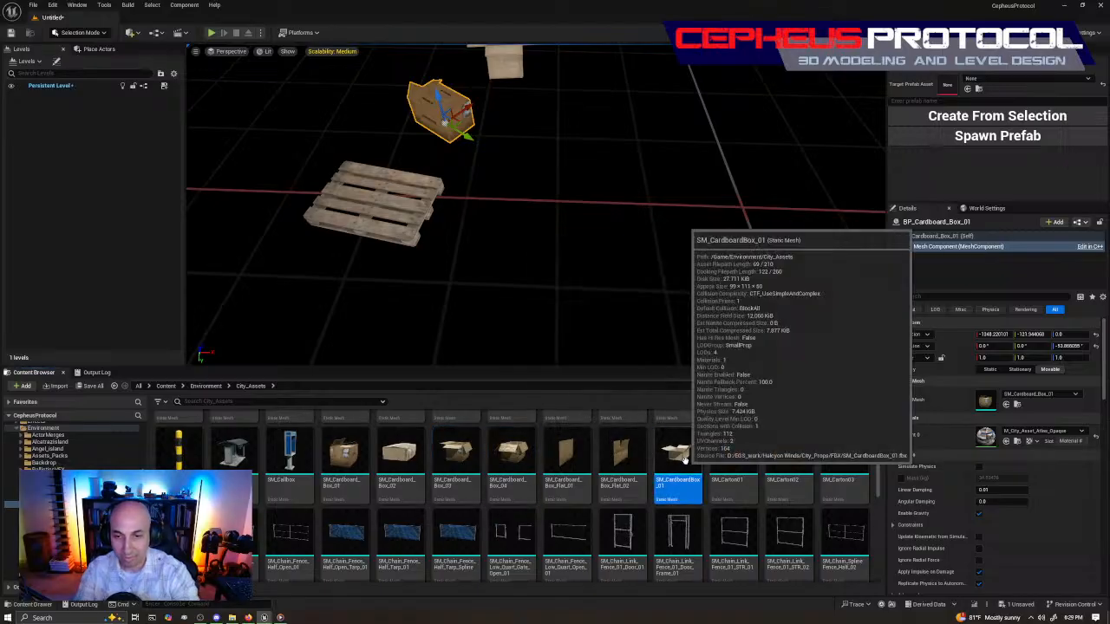
left_click(734, 455)
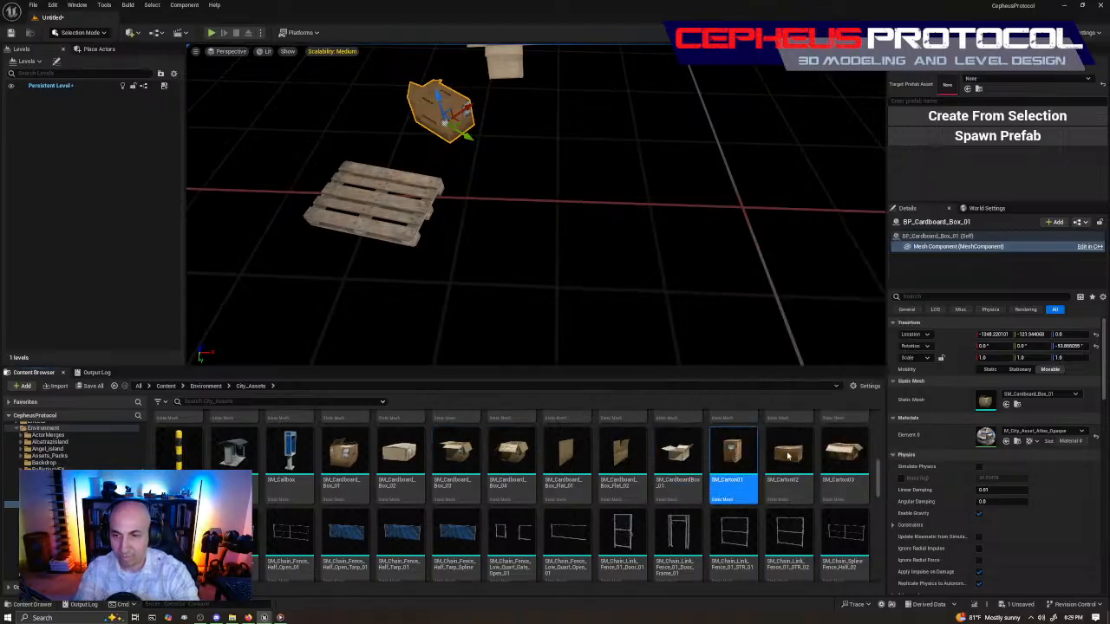
left_click(790, 457)
left_click(849, 449)
double_click(856, 445)
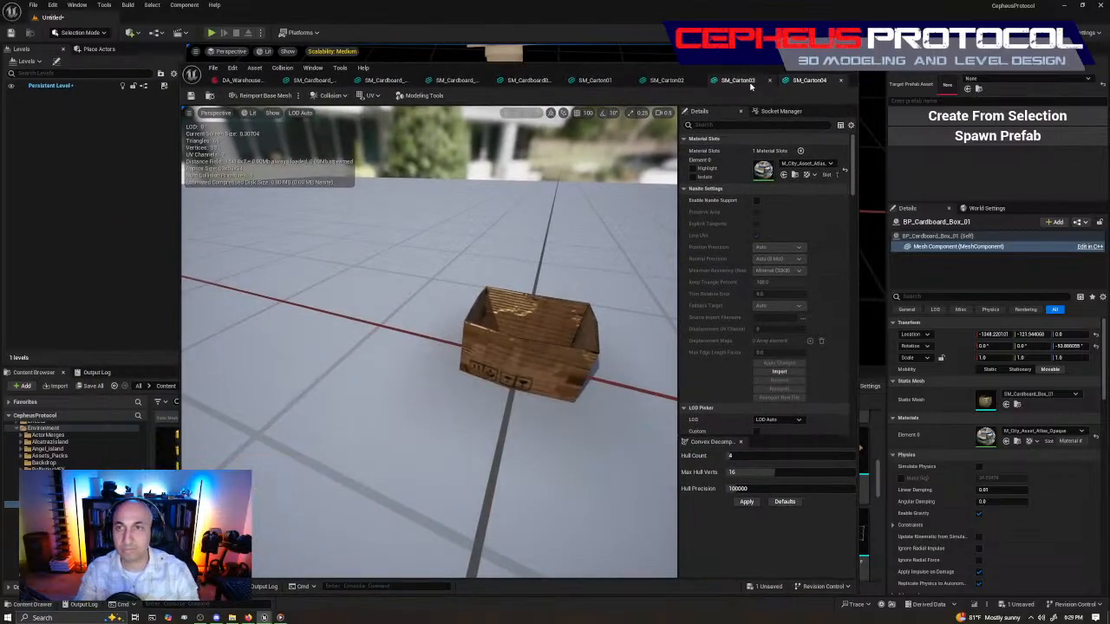
Inspect the SM_Carton03, SM_Carton02 and SM_Carton01 meshes from several angles in their mesh previews.
left_click(740, 84)
left_click(666, 80)
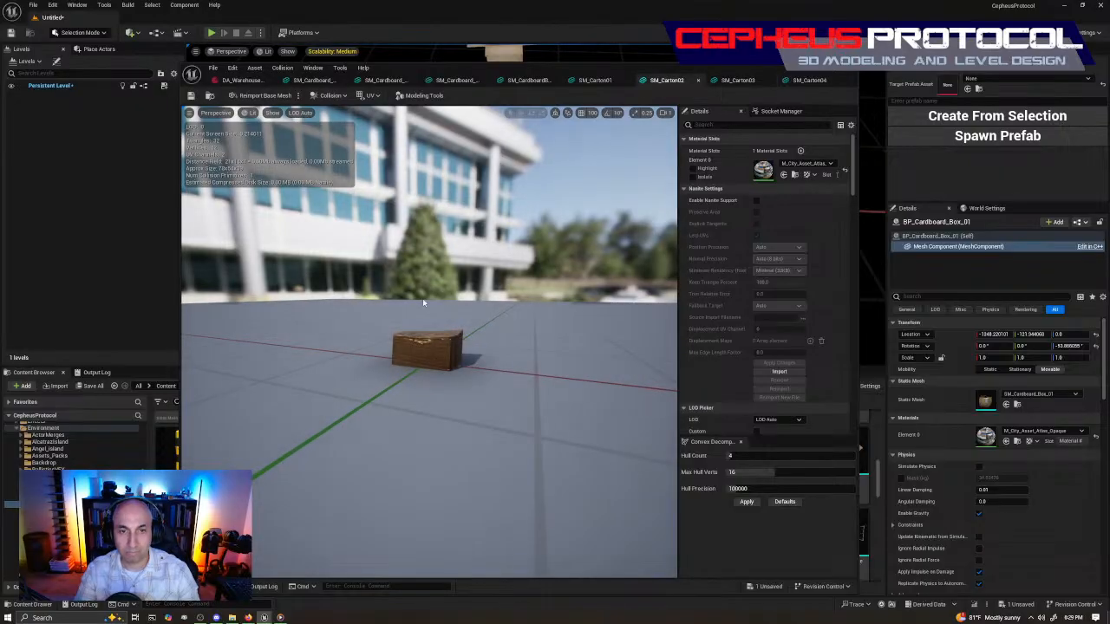
right_click_drag(430, 343, 485, 330)
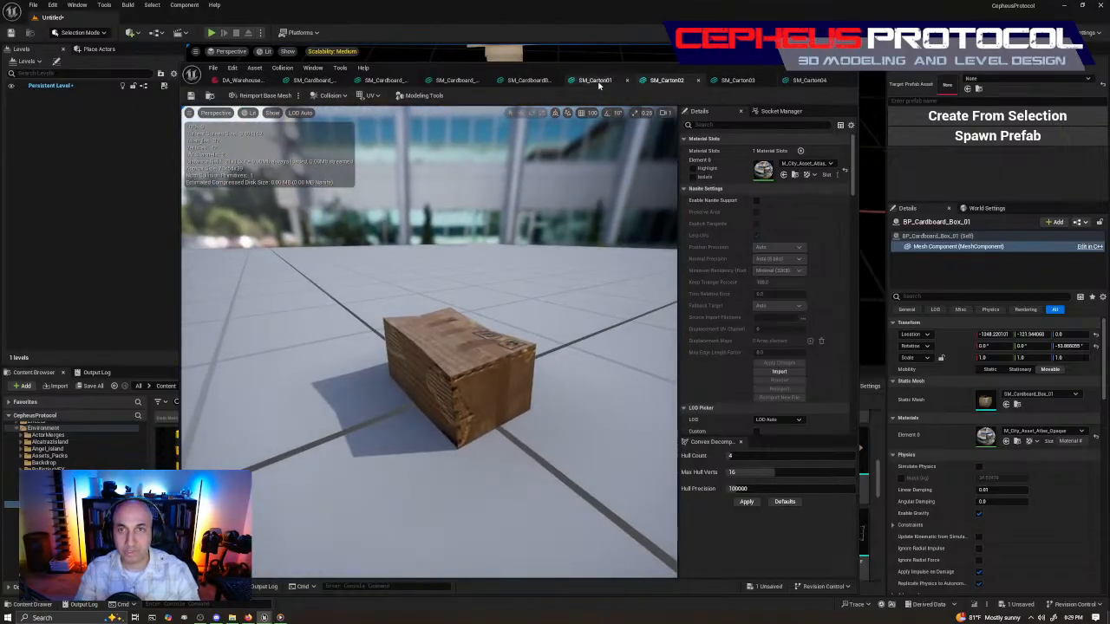
left_click(594, 80)
right_click_drag(521, 251, 555, 128)
scroll(511, 269, "down", 1)
Inspect SM_CardboardBox_01 and the other cardboard box meshes in their previews, and move the mesh editor window off the level view.
left_click(529, 80)
right_click_drag(500, 293, 603, 316)
left_click(456, 80)
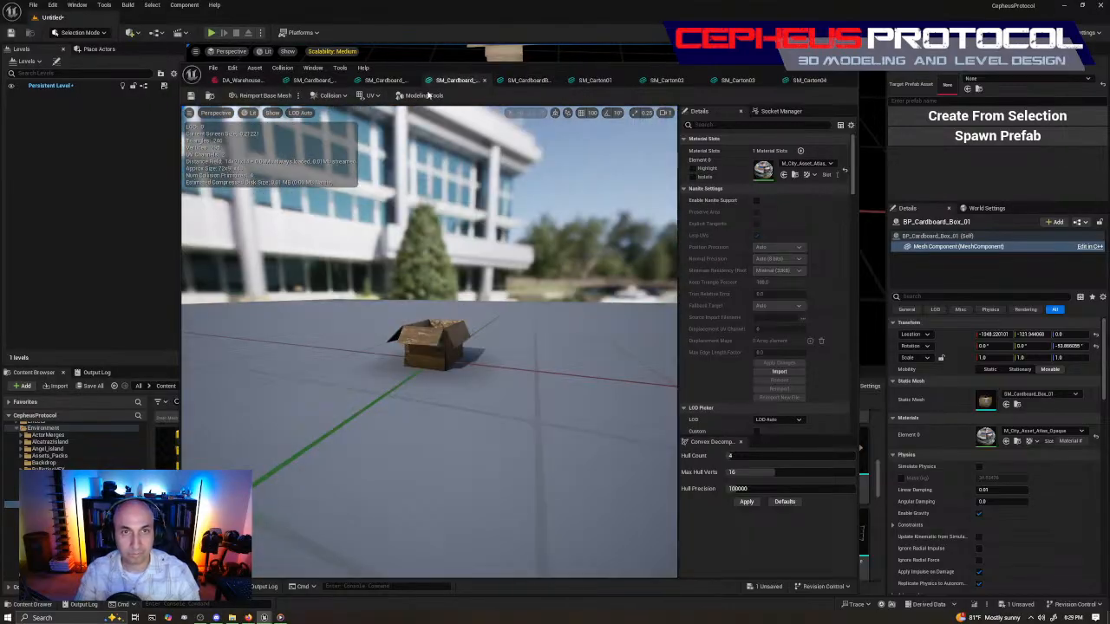
left_click(312, 79)
mouse_move(495, 303)
right_mouse_down()
mouse_move(473, 334)
mouse_move(531, 321)
mouse_move(511, 303)
right_mouse_up()
key("w")
scroll(476, 332, "down", 1)
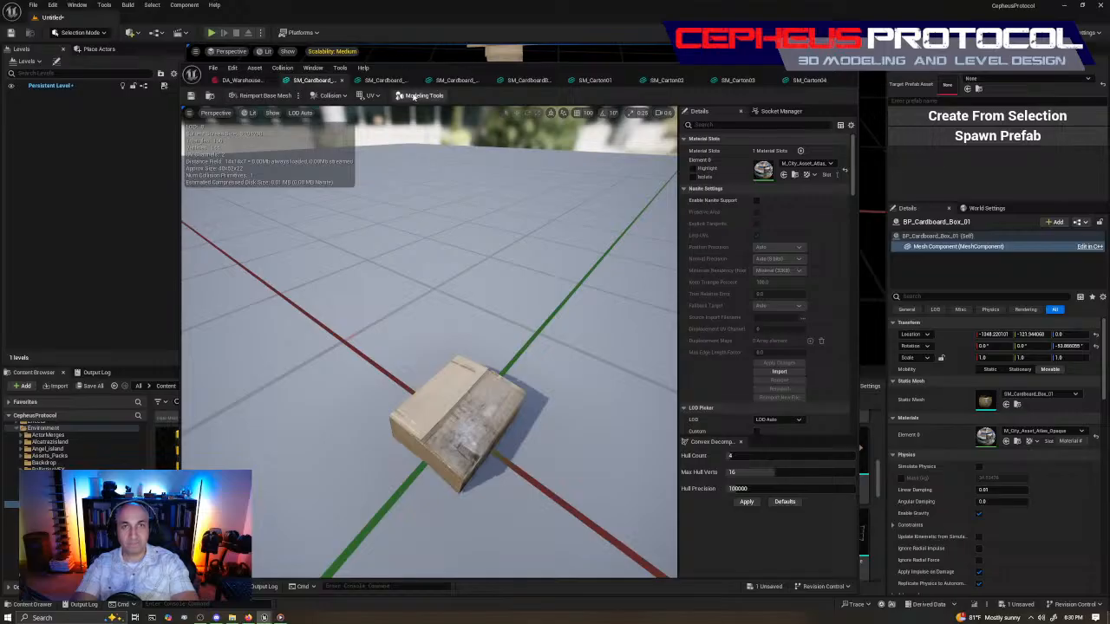
left_click_drag(676, 69, 0, 26)
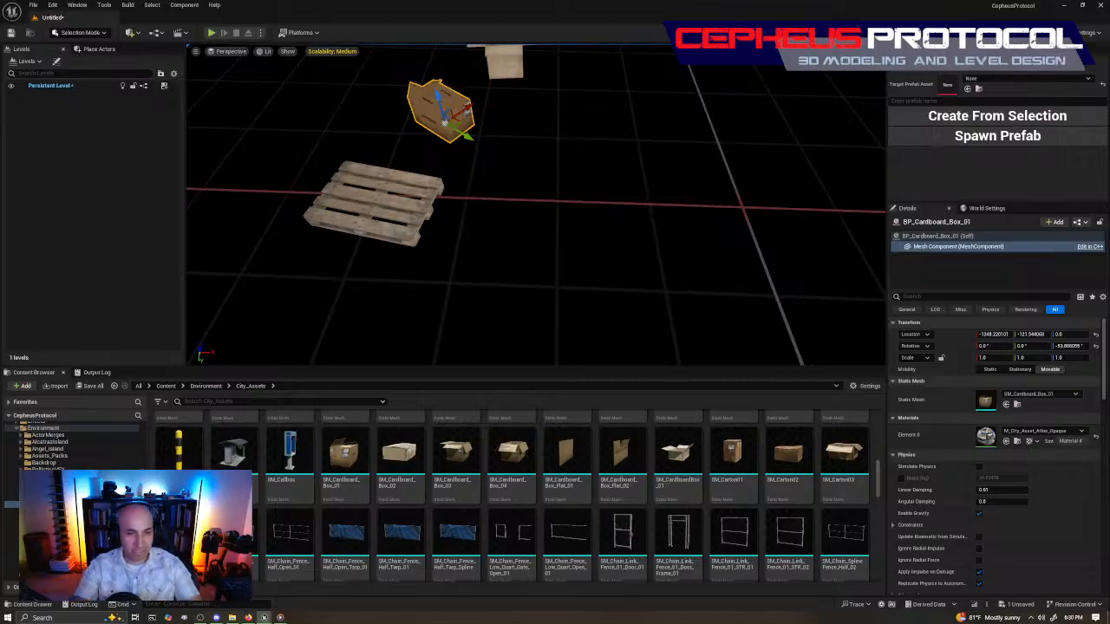
Find the brown box's blueprint, BP_Cardboard_Box_01, in the Landscaping/Physics folder and duplicate it.
right_click_drag(378, 167, 438, 129)
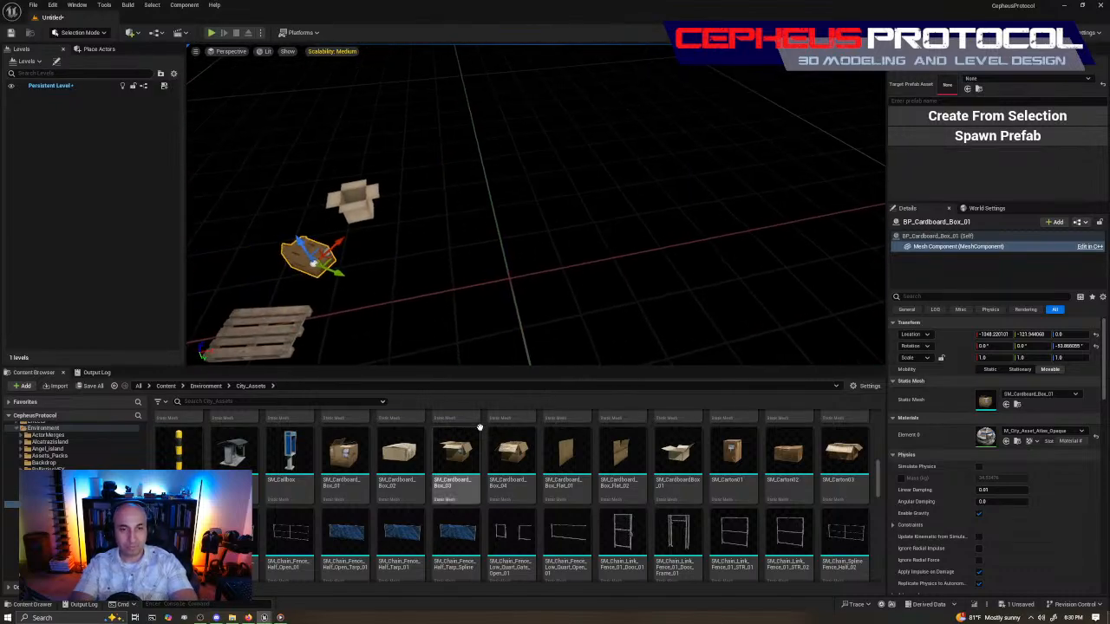
right_click(302, 254)
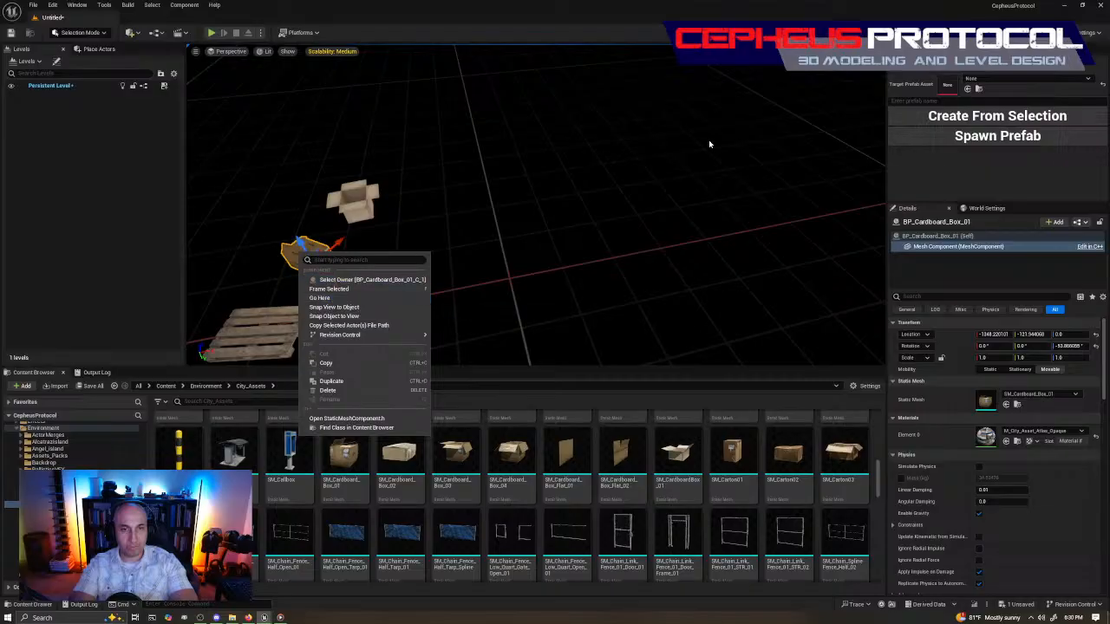
left_click(412, 244)
right_click(314, 260)
left_click(346, 290)
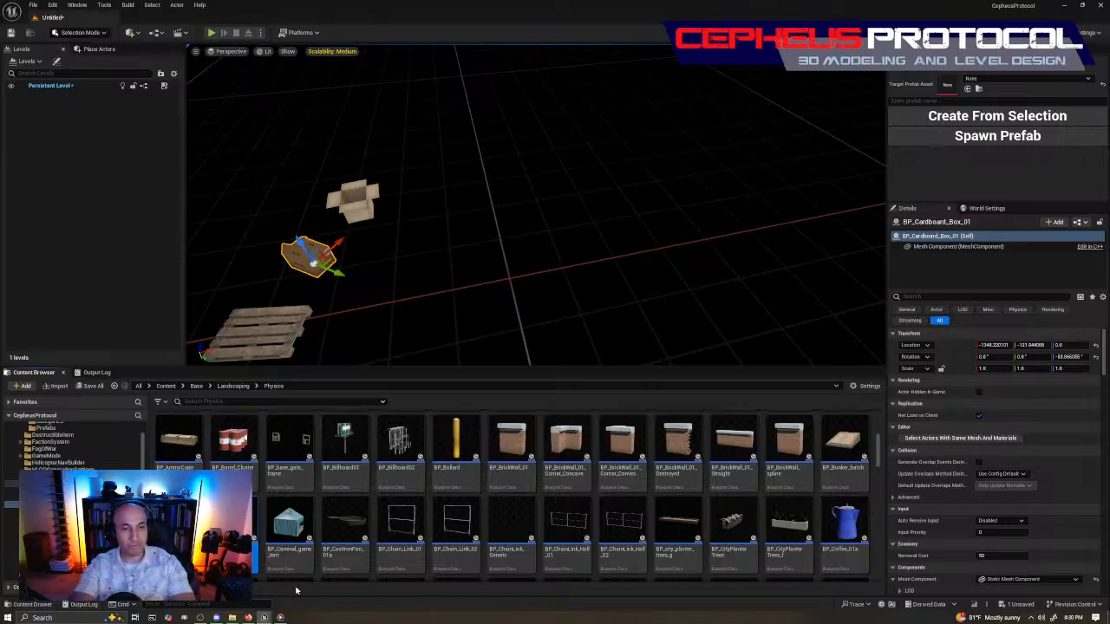
right_click(243, 522)
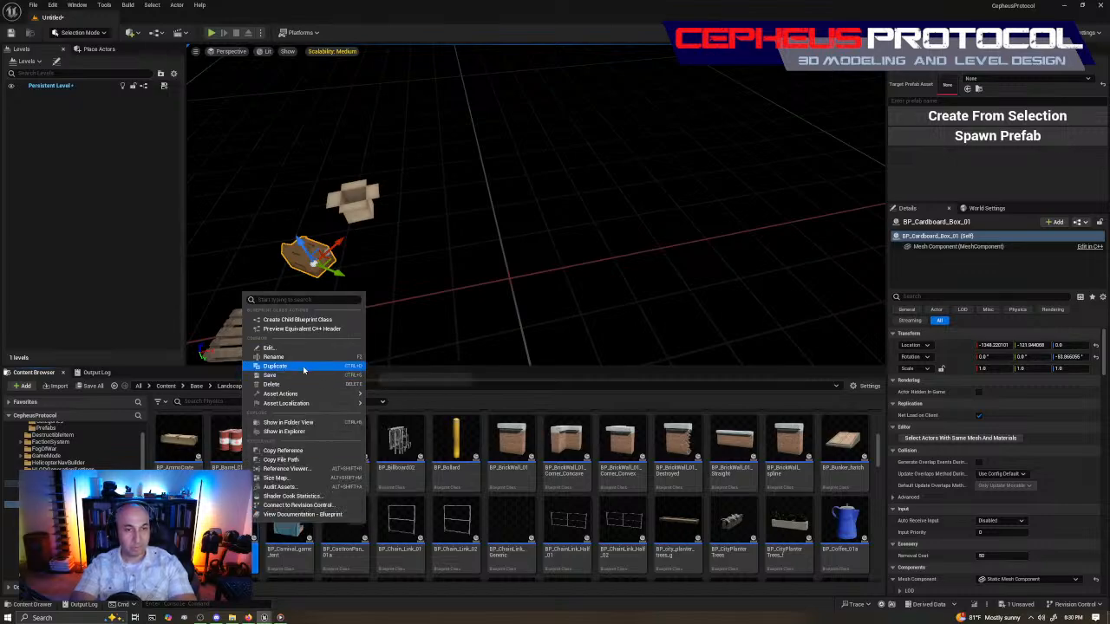
left_click(275, 366)
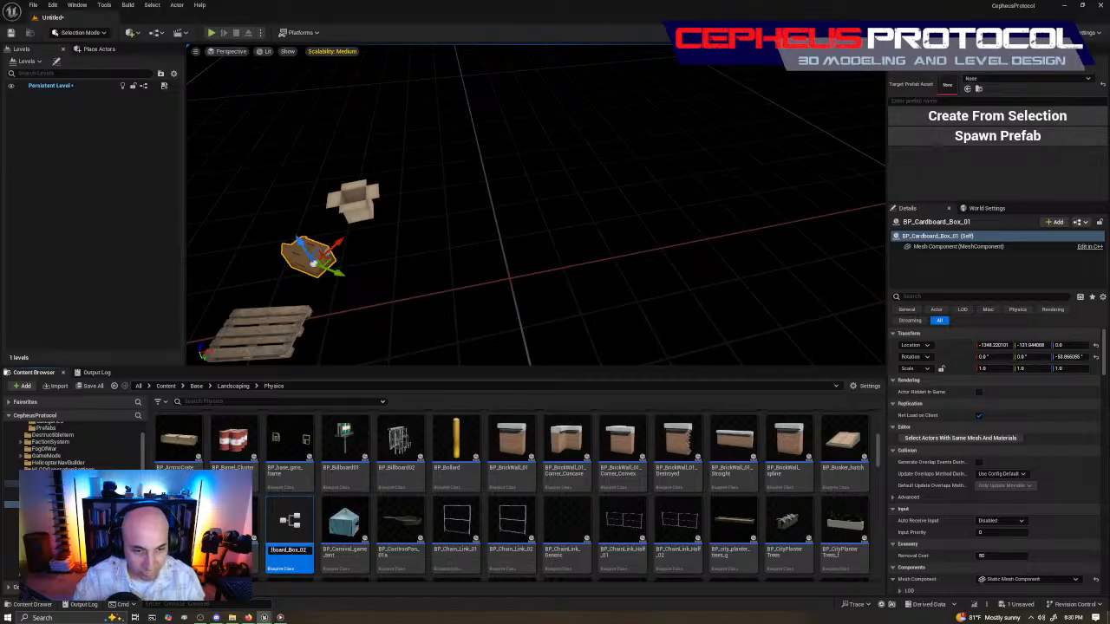
Name the duplicated blueprint BP_Cardboard_Box_02 and open it with its mesh component selected.
key("Return")
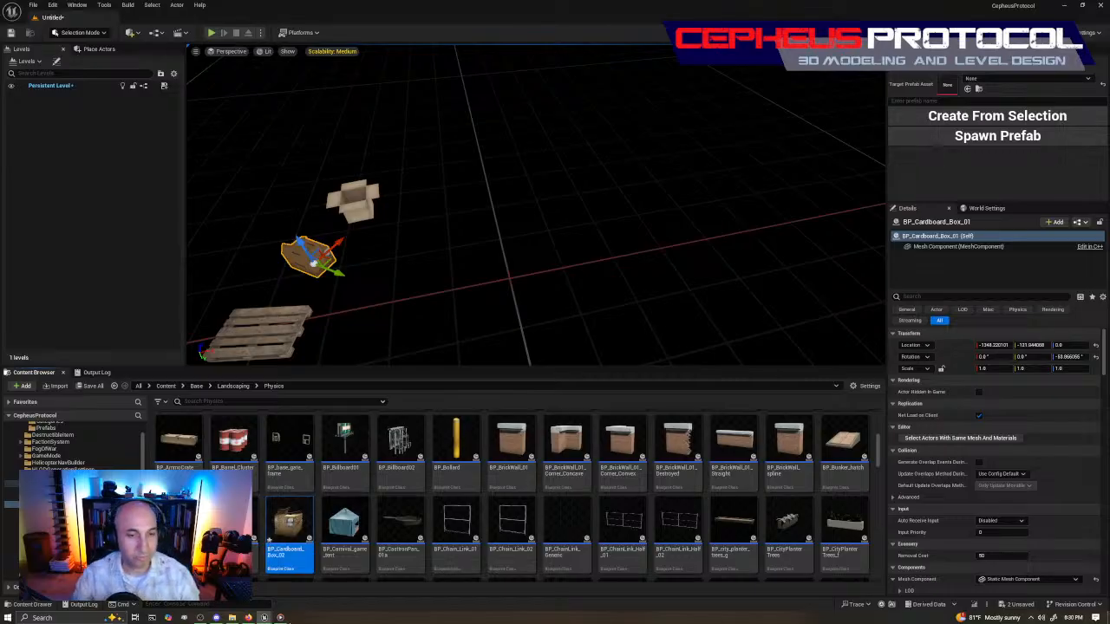
double_click(280, 502)
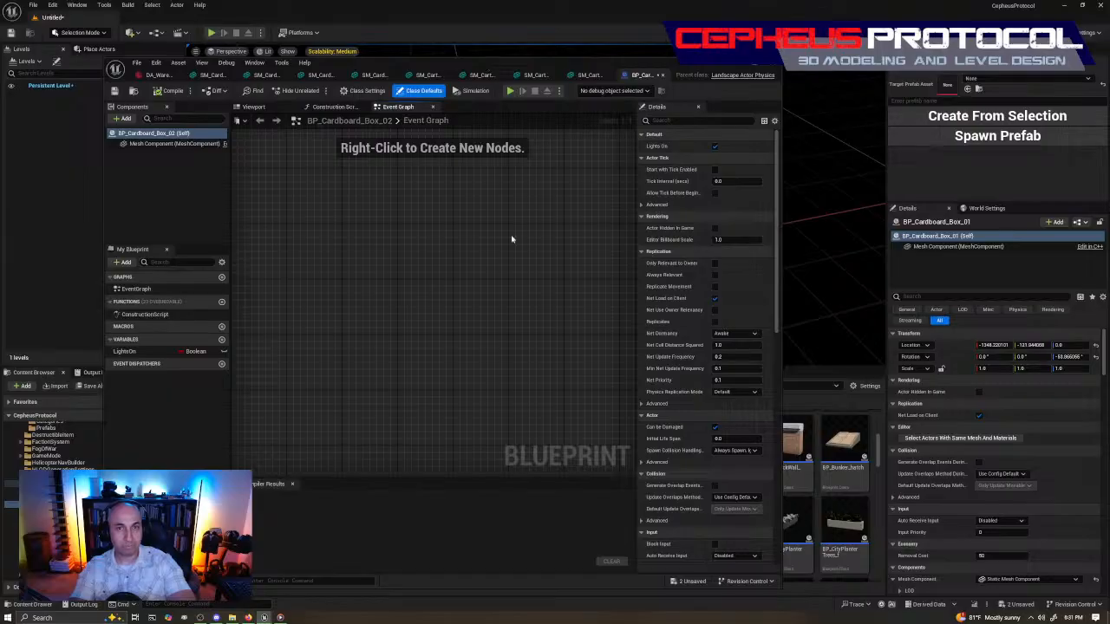
left_click(174, 143)
left_click_drag(600, 68, 0, 106)
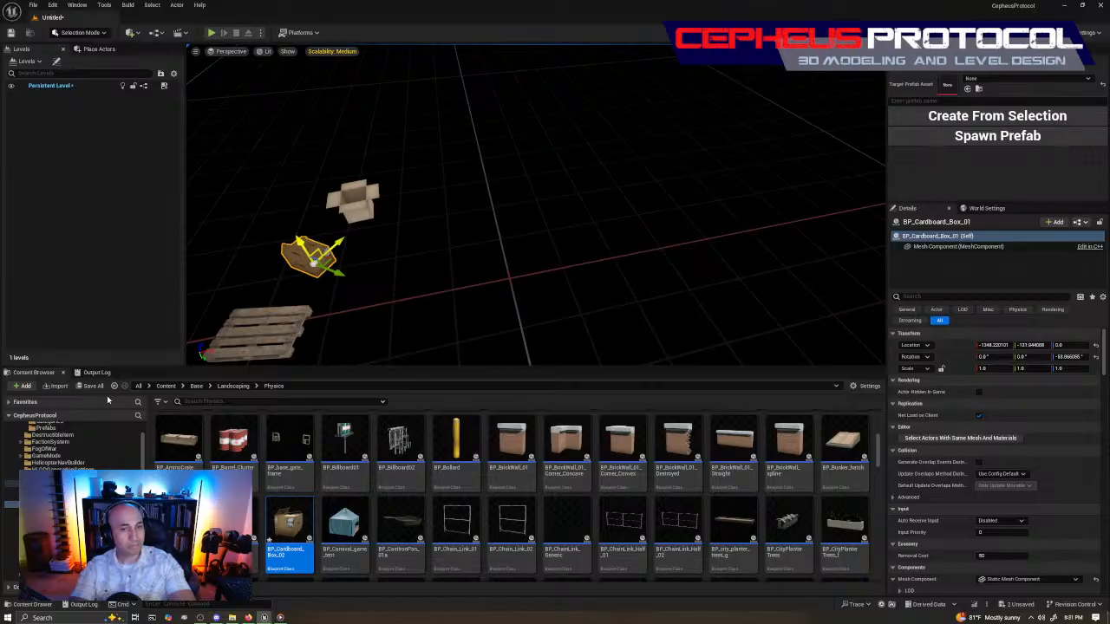
left_click_drag(0, 57, 0, 61)
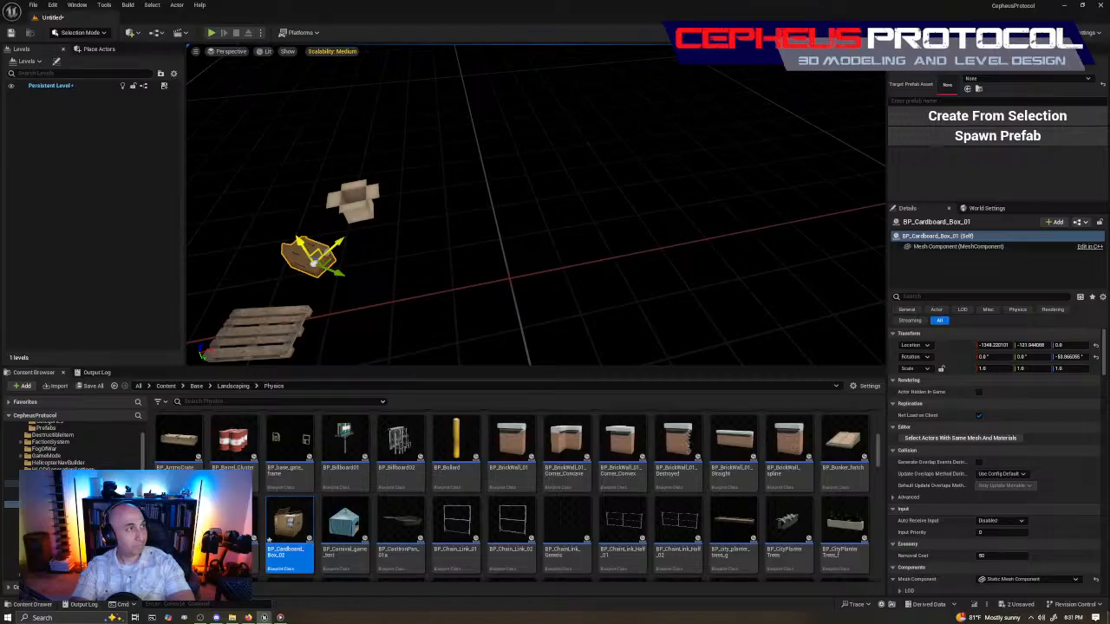
Locate the cardboard meshes in City_Assets and place SM_Cardboard_Box_02, SM_Cardboard_Box_03 and SM_Cardboard_Box_04 side by side in the level.
key("ctrl+b")
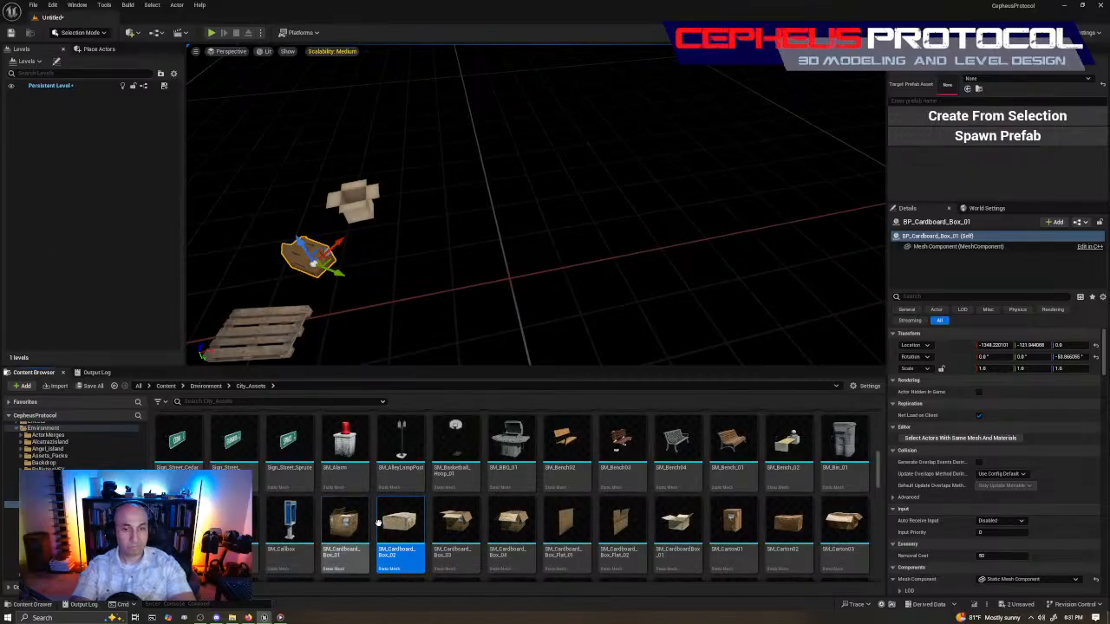
left_click_drag(410, 523, 553, 157)
right_click_drag(596, 235, 444, 251)
left_click_drag(459, 523, 533, 210)
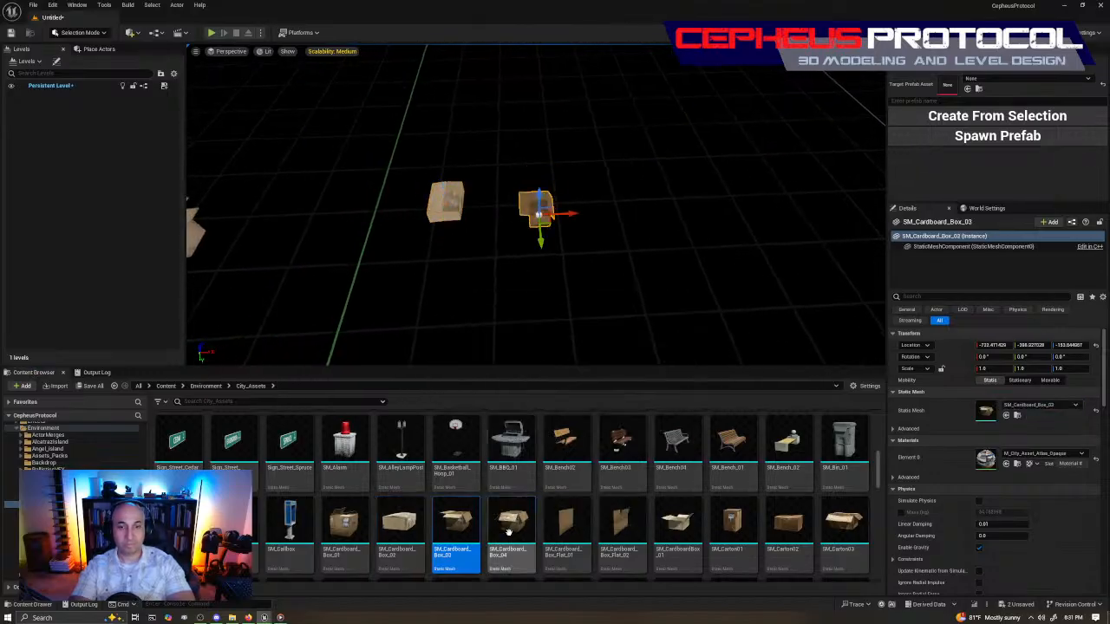
left_click_drag(512, 524, 598, 214)
key("d")
right_click_drag(656, 307, 667, 309)
Place SM_CardboardBox_01 and the meshes SM_Carton01 through SM_Carton04 in the level, continuing the row of boxes.
left_click_drag(677, 520, 545, 213)
left_click_drag(729, 521, 636, 219)
left_click_drag(708, 249, 710, 236)
left_click_drag(837, 538, 761, 214)
right_click_drag(761, 213, 752, 227)
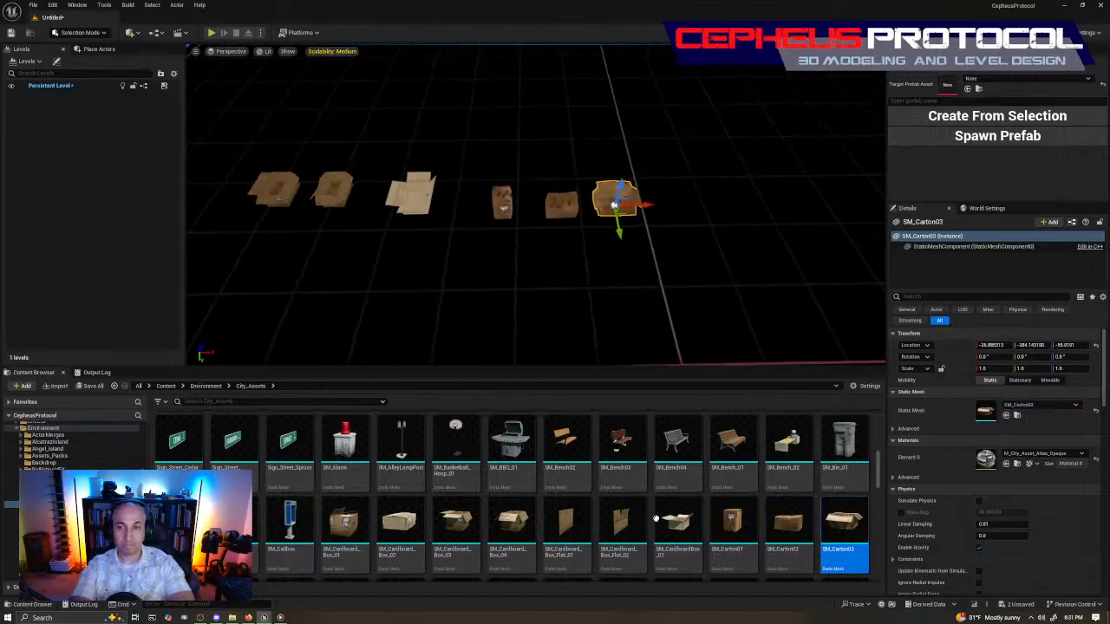
scroll(555, 518, "down", 3)
left_click_drag(170, 519, 677, 207)
right_click_drag(676, 207, 835, 345)
Copy the static mesh reference of the placed SM_Cardboard_Box_02 to the mesh component of BP_Cardboard_Box_02 and compile the blueprint.
left_click(512, 231)
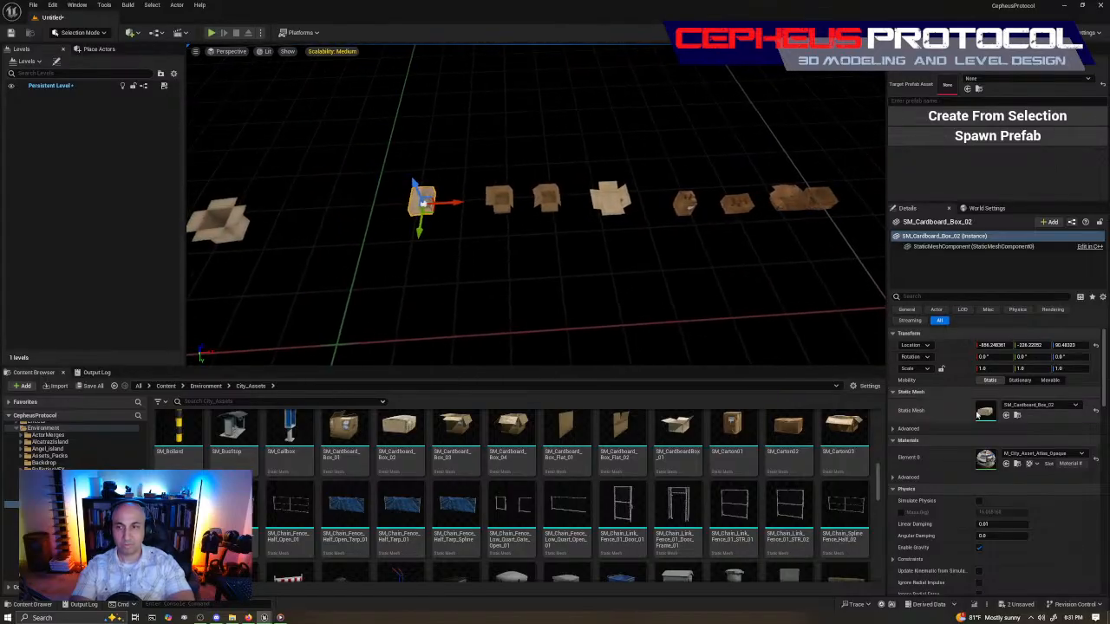
right_click(980, 414)
left_click(1010, 434)
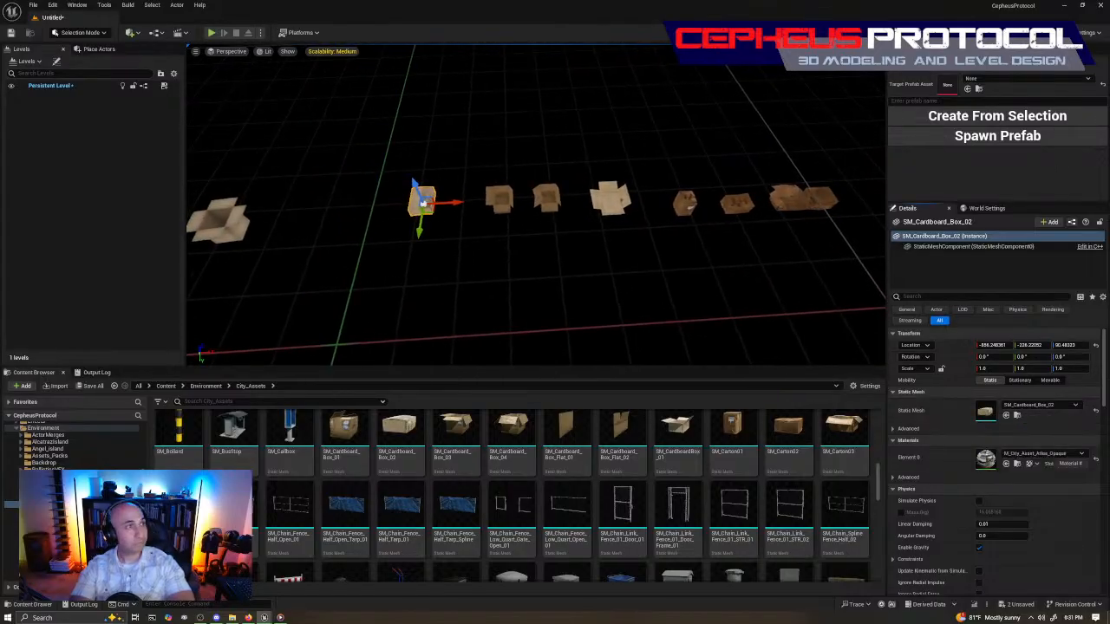
left_click_drag(0, 124, 448, 92)
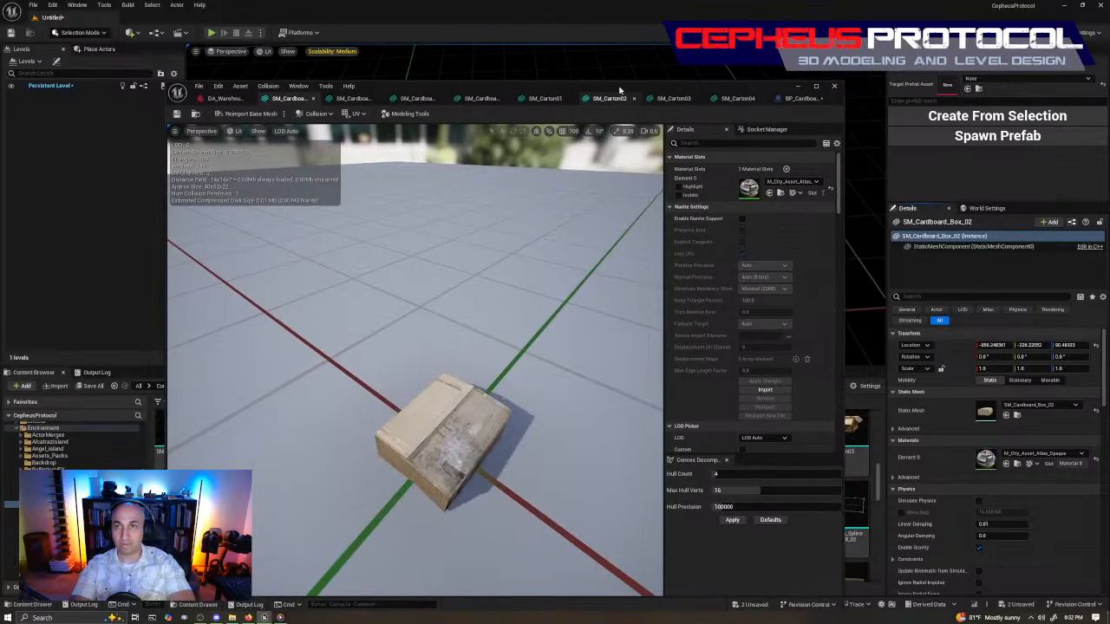
left_click(799, 98)
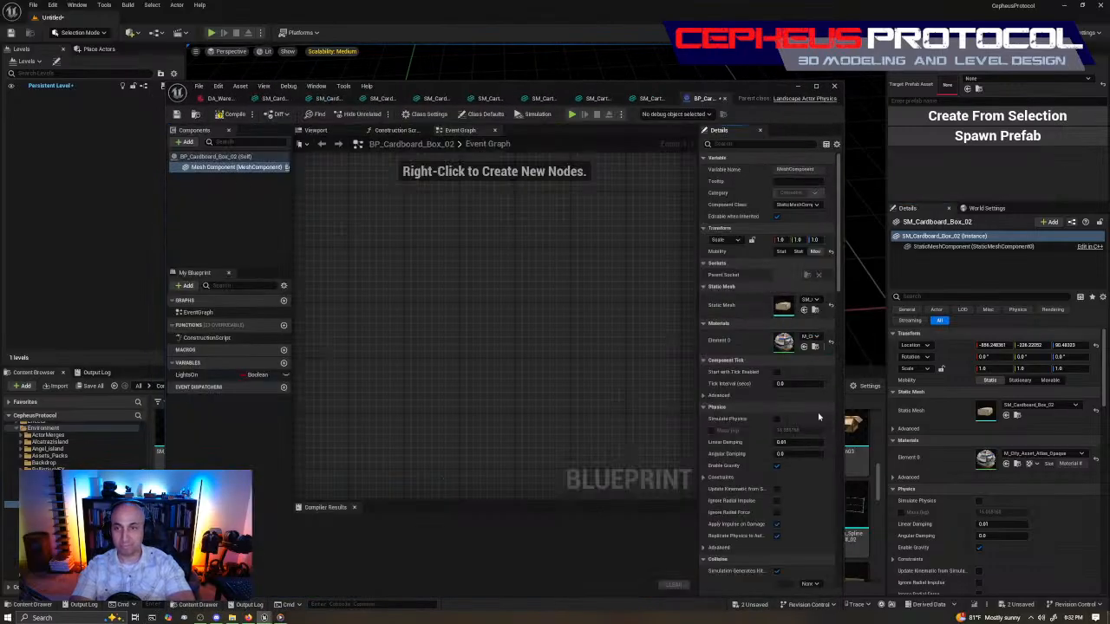
left_click(231, 114)
left_click_drag(499, 87, 0, 67)
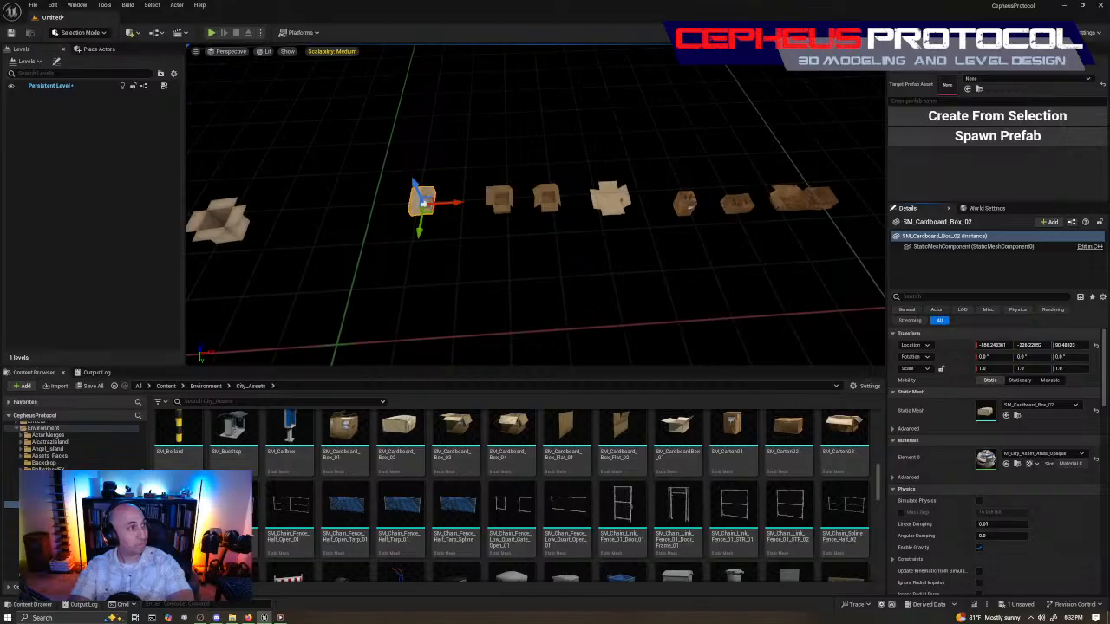
Locate BP_Cardboard_Box_02 in the Physics folder and delete the placed SM_Cardboard_Box_02 from the level.
key("ctrl+b")
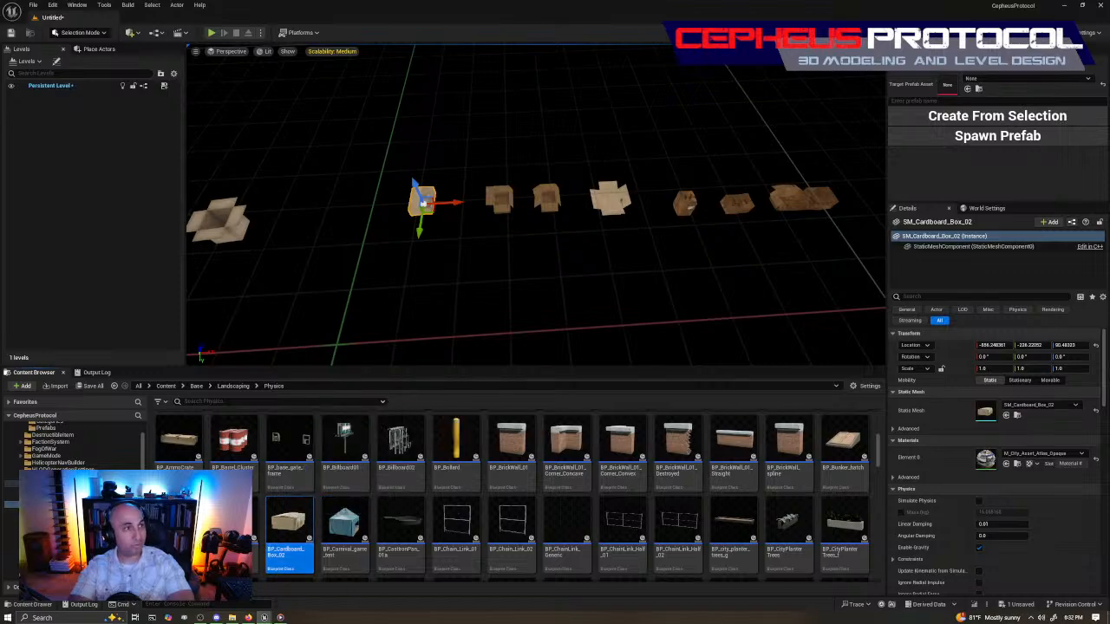
left_click(466, 231)
left_click(422, 208)
key("Delete")
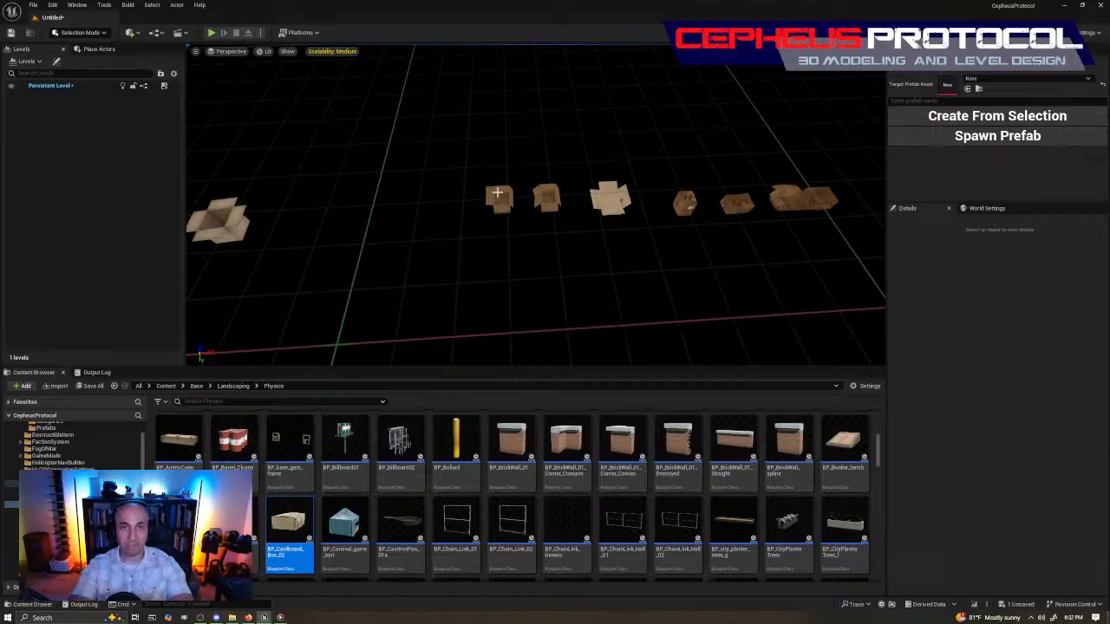
Select the placed SM_Cardboard_Box_03 and duplicate BP_Cardboard_Box_02 as BP_Cardboard_Box_03.
left_click(499, 198)
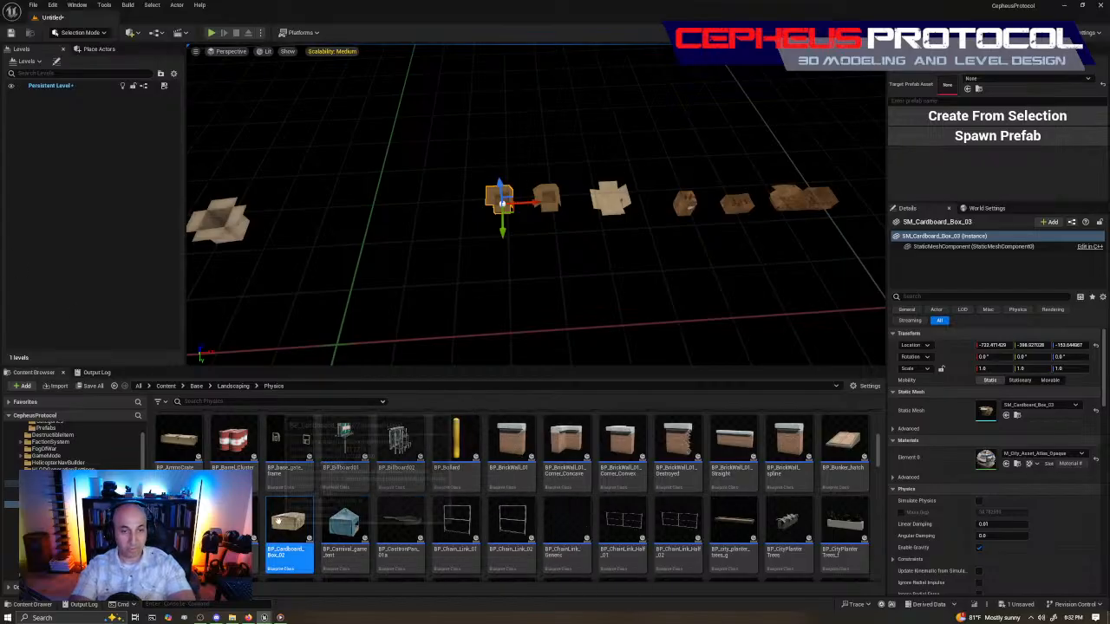
right_click(278, 521)
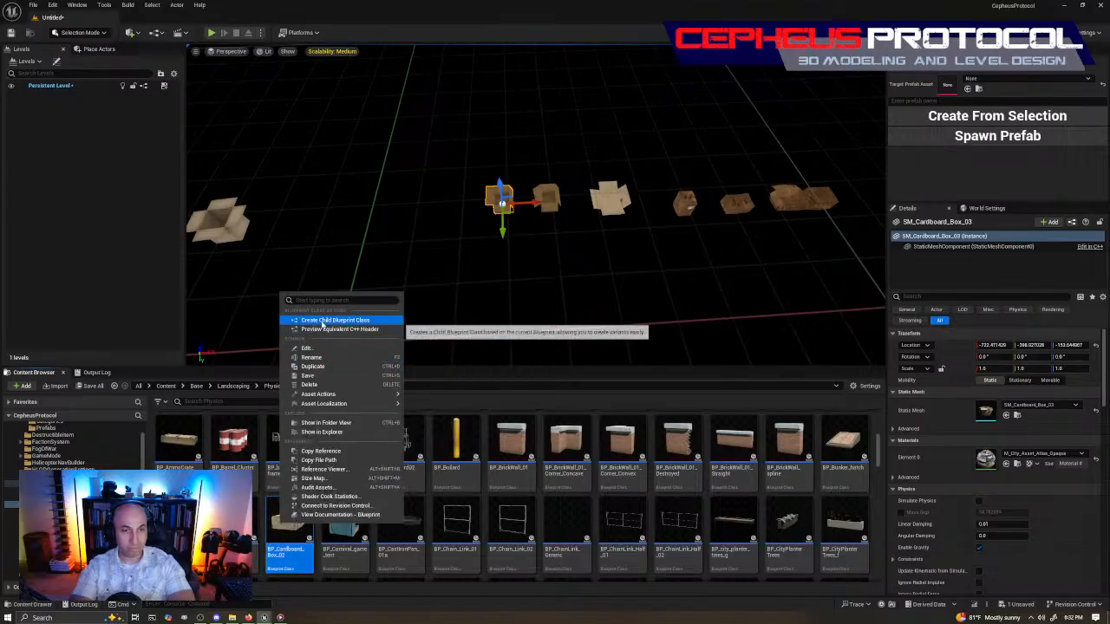
left_click(322, 368)
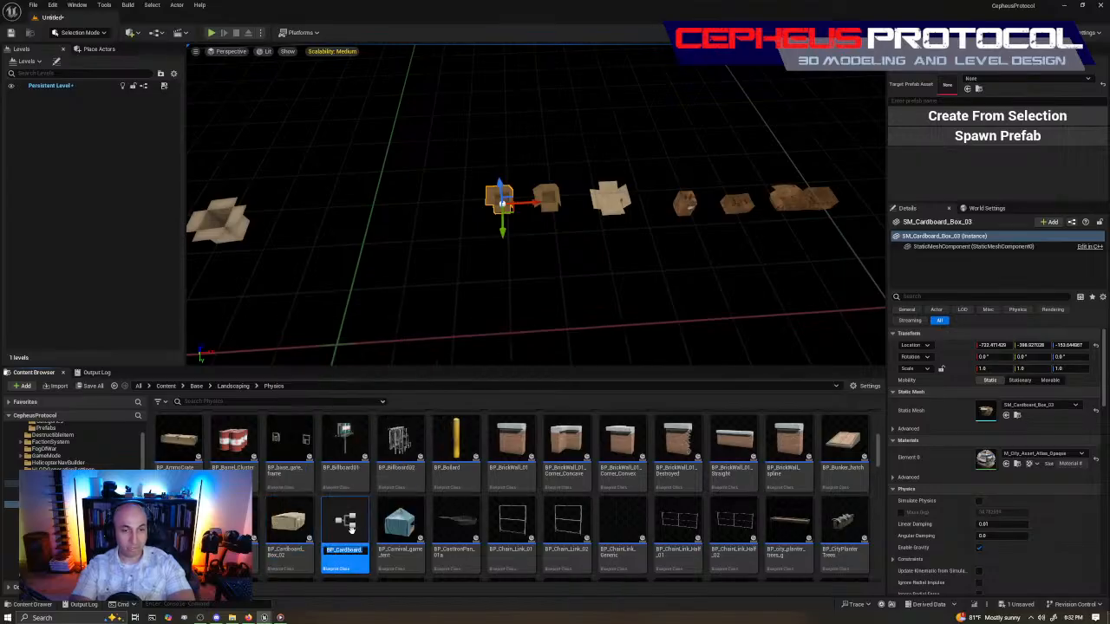
key("Right")
key("Return")
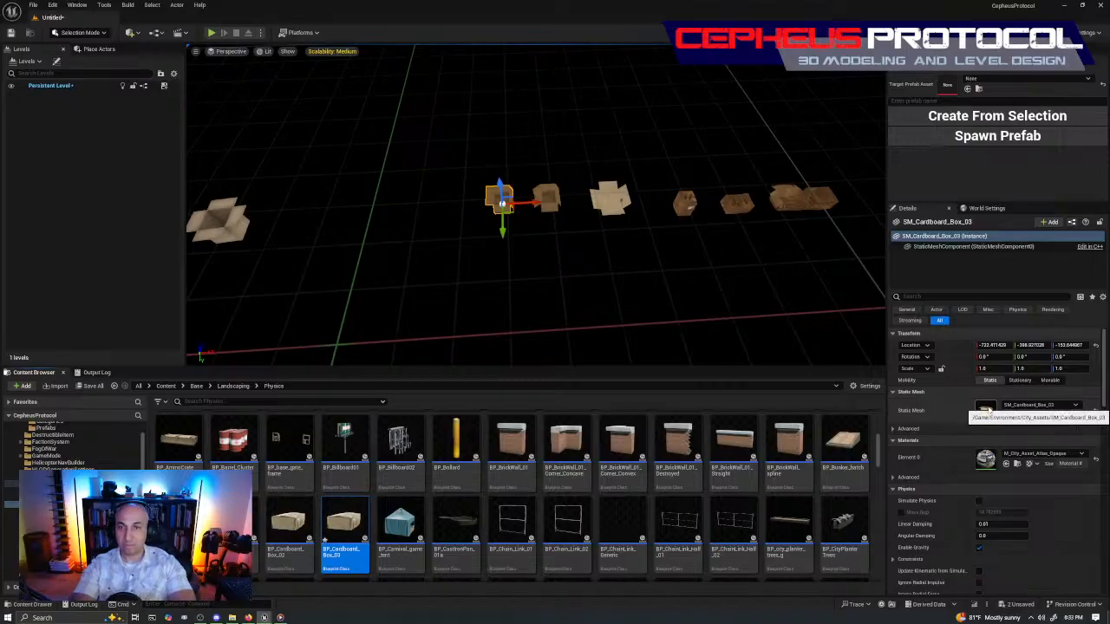
Copy the static mesh reference of the placed SM_Cardboard_Box_03 to the mesh component of BP_Cardboard_Box_03.
right_click(988, 409)
left_click(1014, 424)
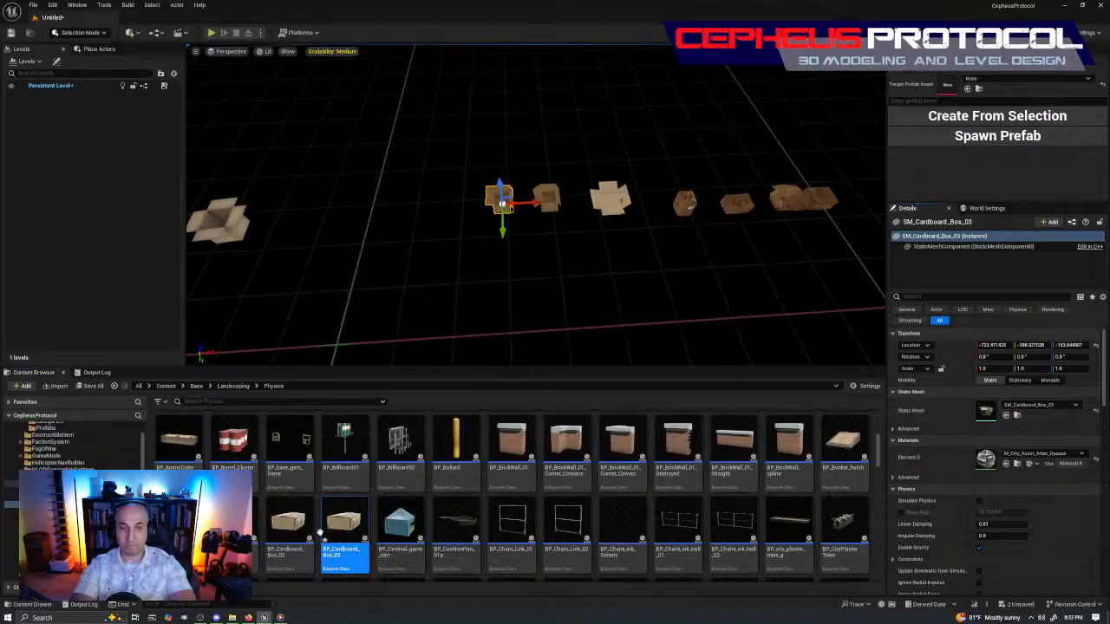
left_click_drag(0, 99, 637, 85)
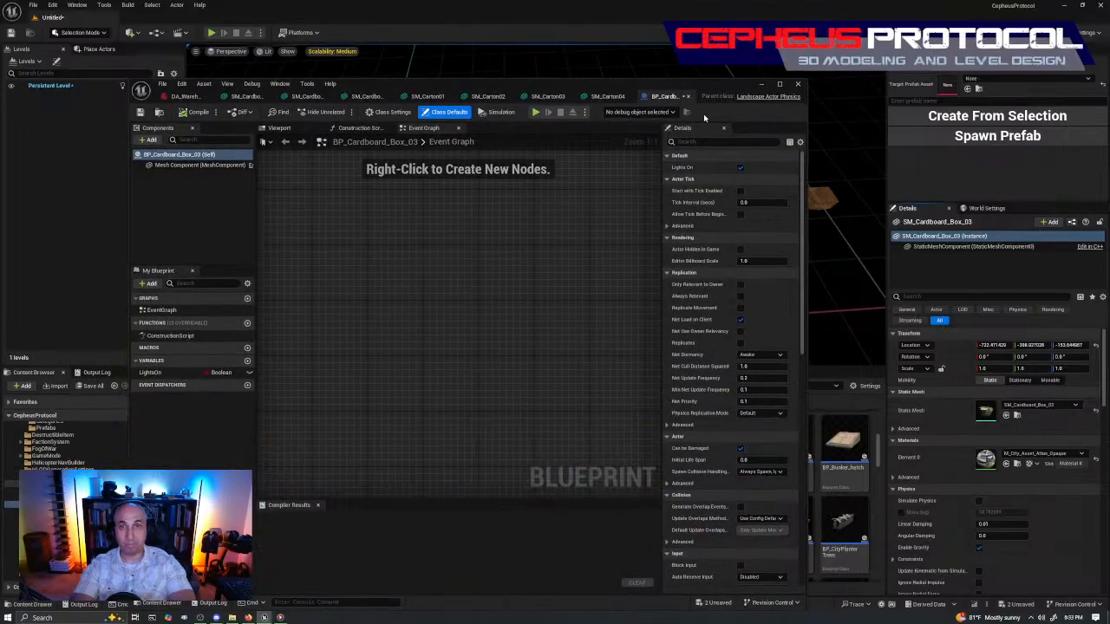
left_click(192, 165)
right_click(756, 325)
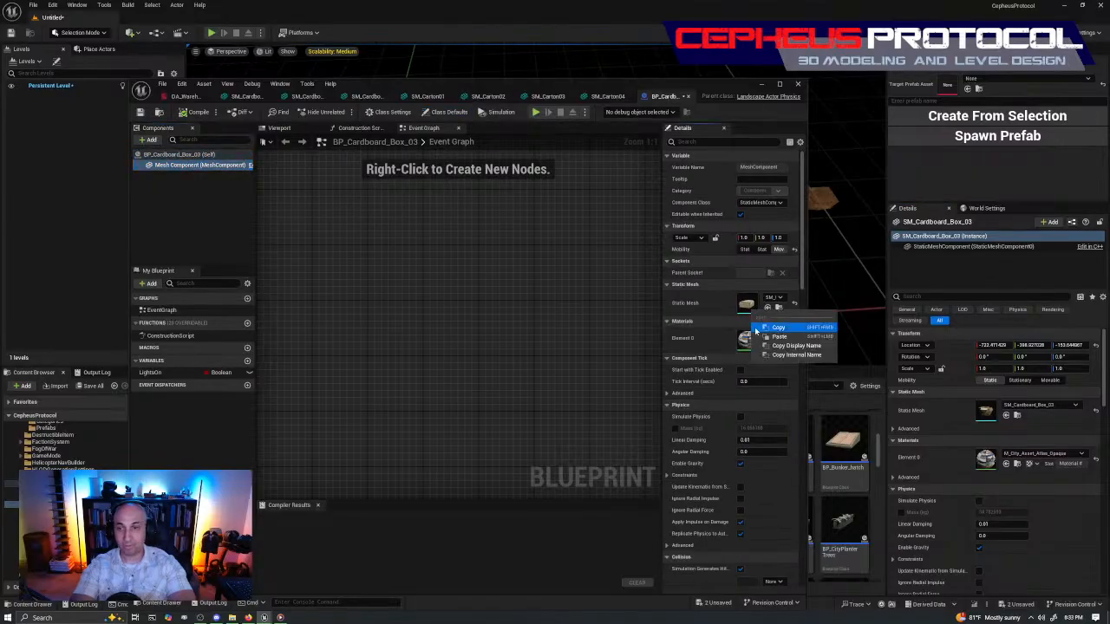
left_click(783, 338)
left_click_drag(558, 90, 0, 82)
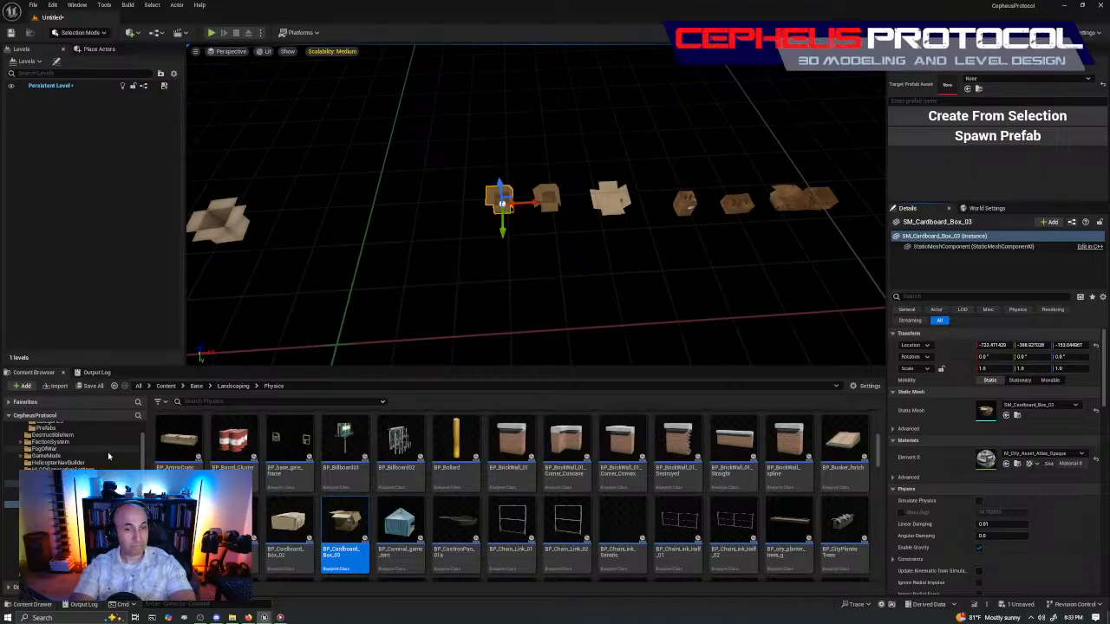
Delete the placed SM_Cardboard_Box_03 from the level.
left_click(511, 222)
left_click(499, 205)
left_click_drag(503, 205, 464, 222)
key("Delete")
Copy the static mesh reference of the placed SM_Cardboard_Box_04 and duplicate BP_Cardboard_Box_03 as BP_Cardboard_Box_04.
left_click(548, 205)
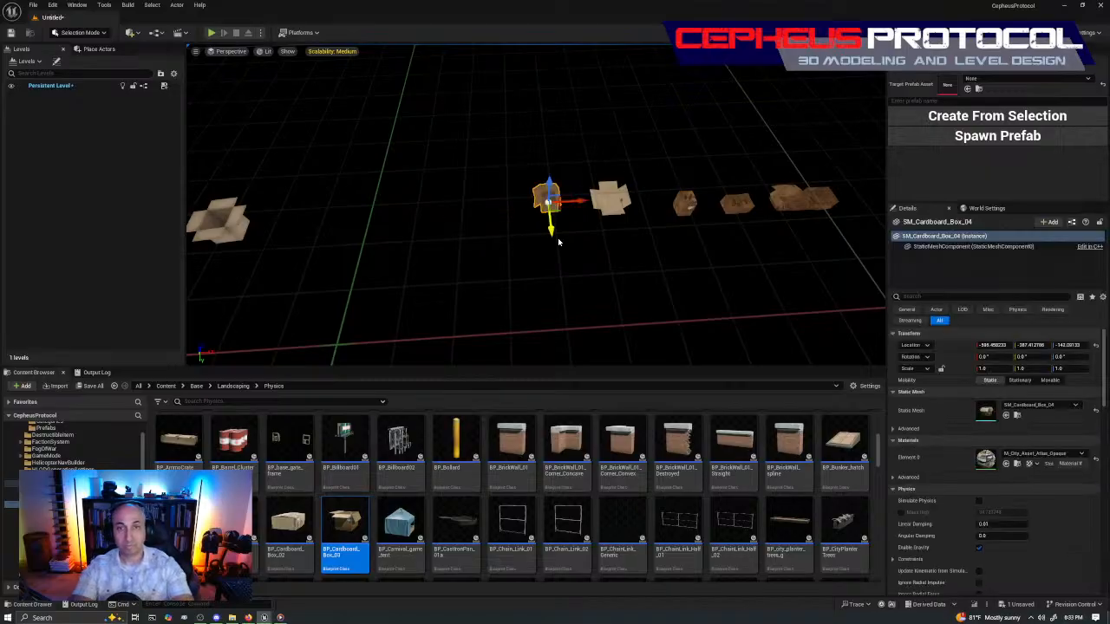
right_click_drag(534, 279, 546, 279)
mouse_move(622, 310)
right_mouse_down()
mouse_move(583, 326)
mouse_move(589, 333)
mouse_move(621, 310)
right_mouse_up()
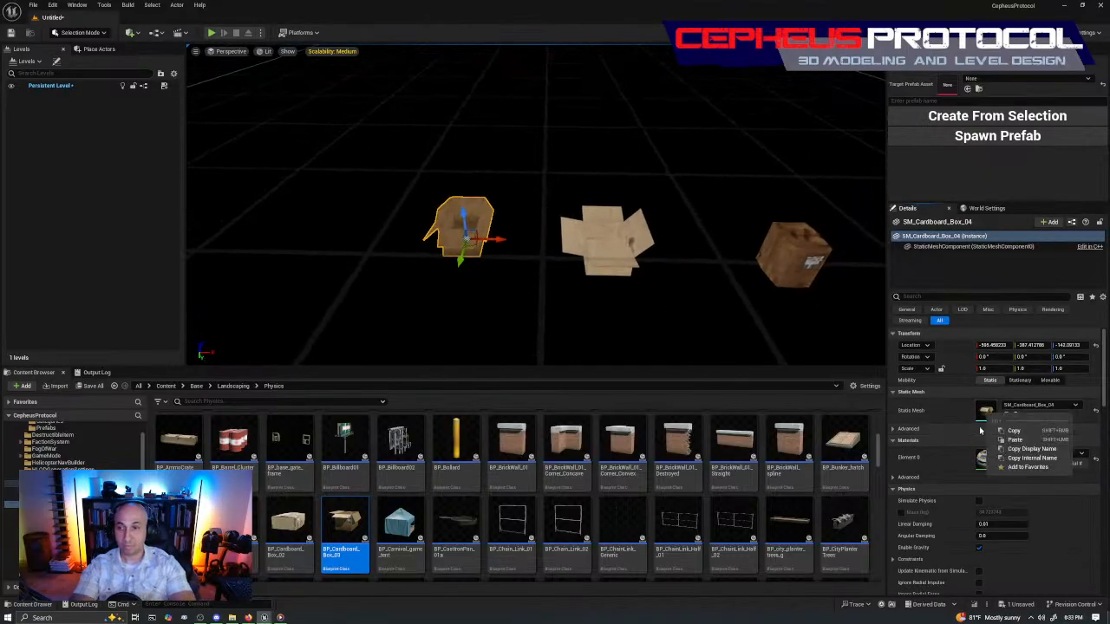
right_click(347, 530)
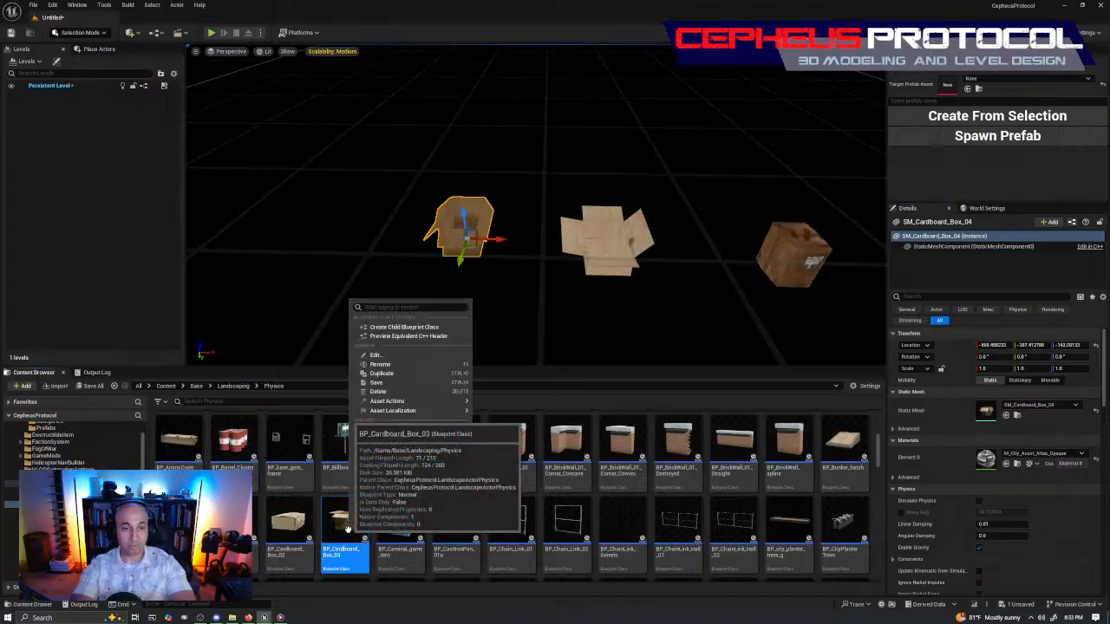
left_click(398, 384)
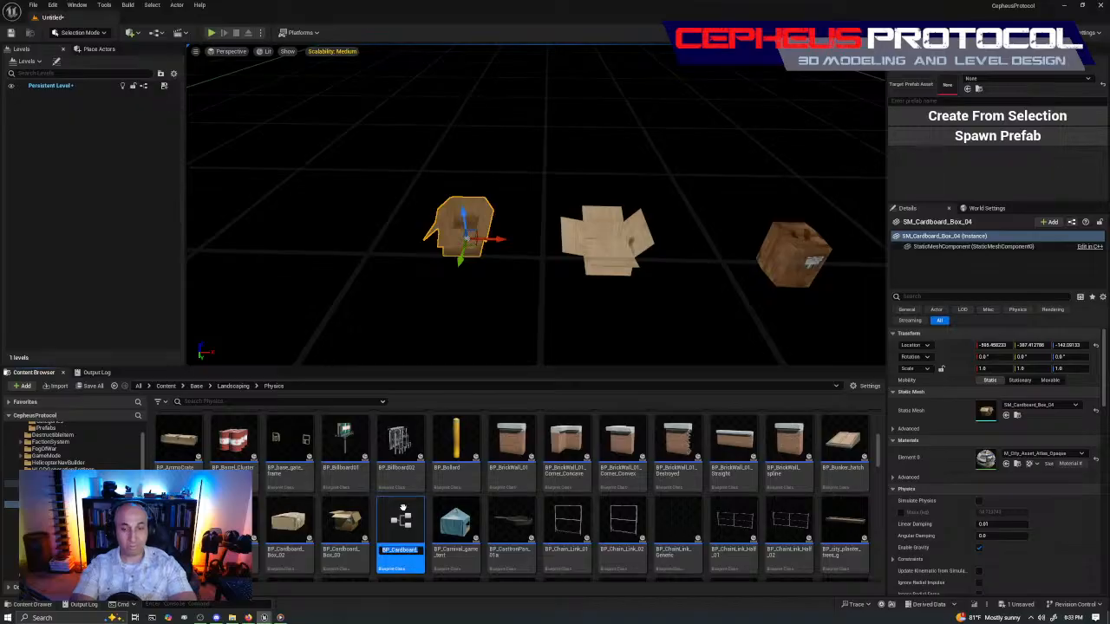
key("Return")
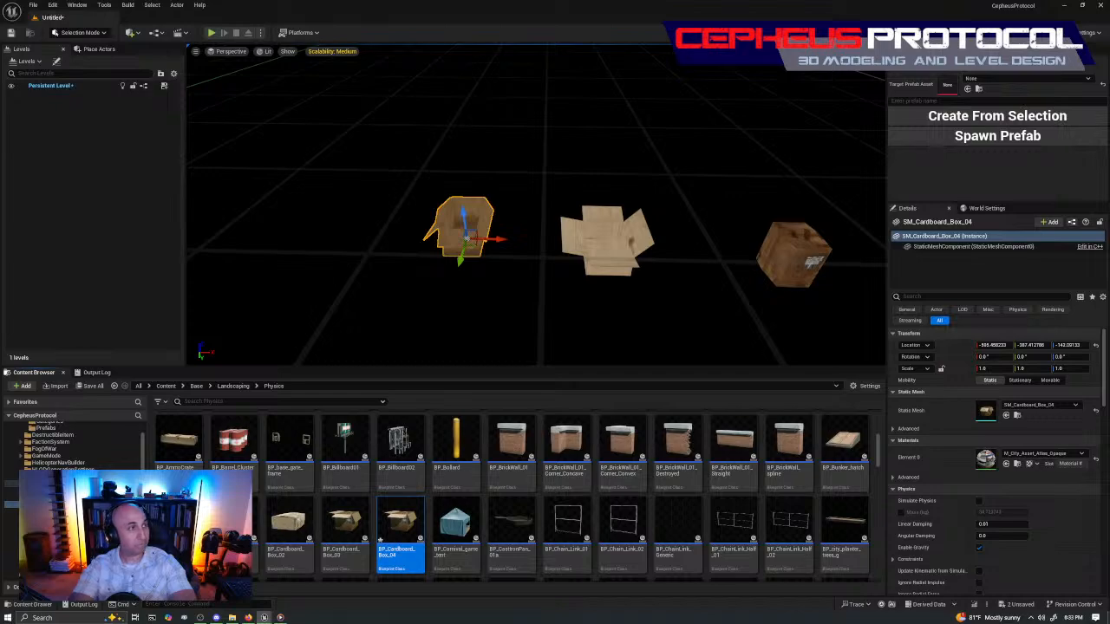
Paste the copied SM_Cardboard_Box_04 reference into the static mesh of BP_Cardboard_Box_04's mesh component, then compile, save and close the blueprint.
double_click(400, 530)
left_click(234, 167)
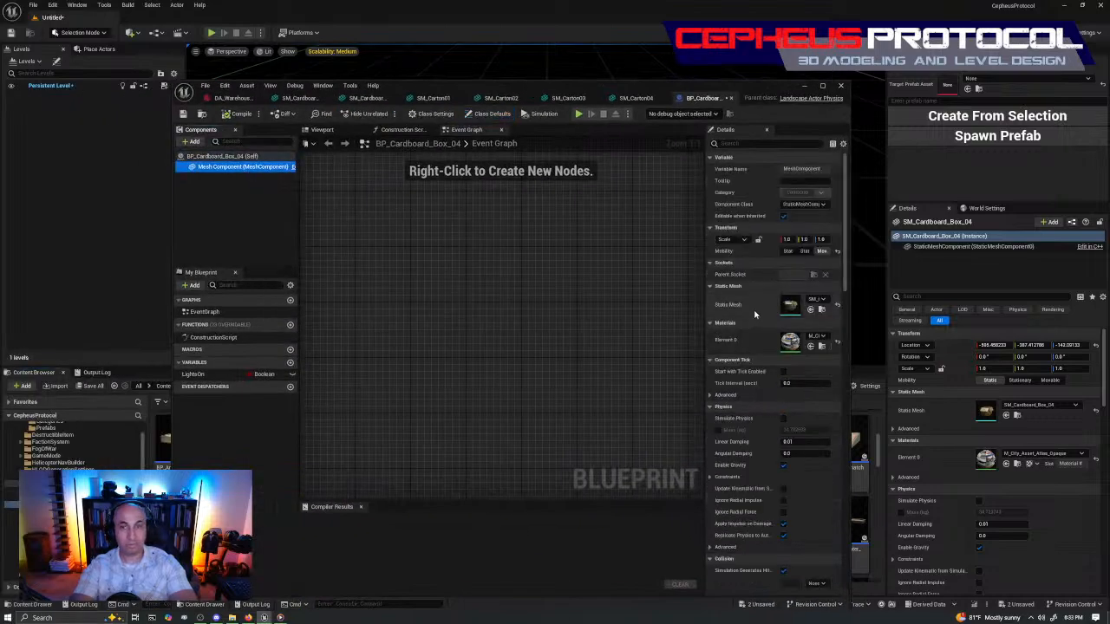
right_click(786, 305)
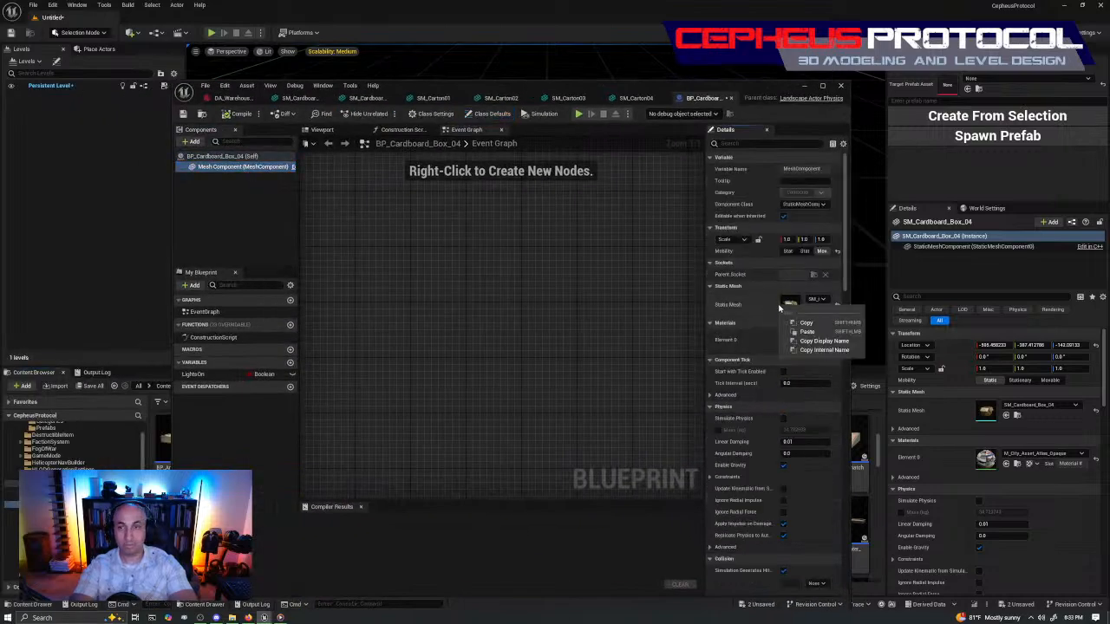
left_click(828, 327)
left_click(237, 113)
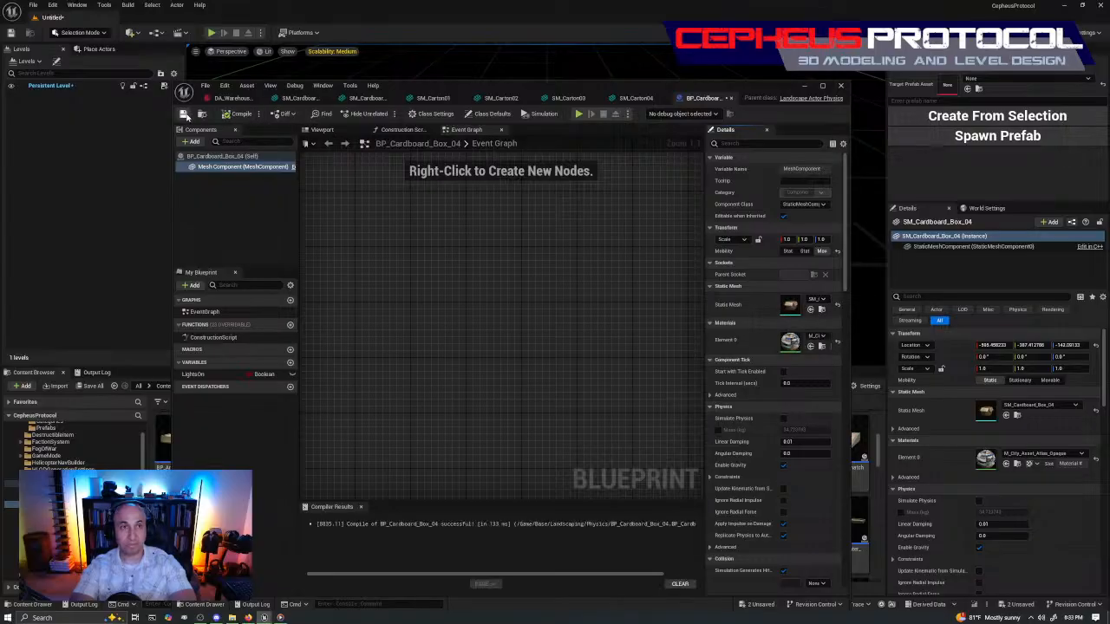
left_click(731, 99)
left_click(375, 99)
left_click_drag(520, 89, 0, 104)
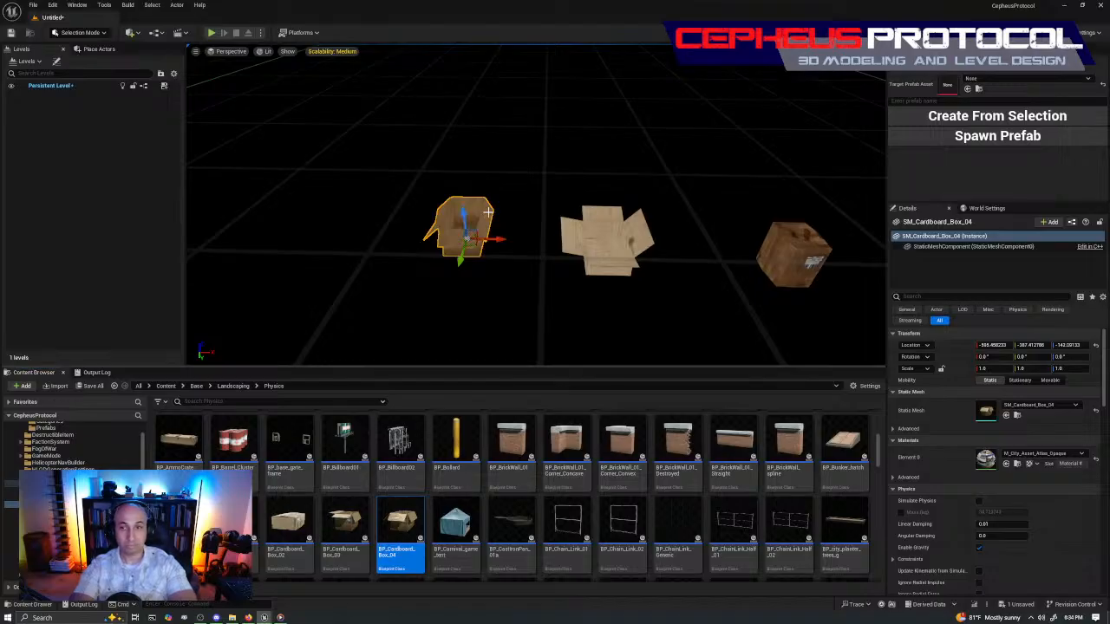
Delete the placed SM_Cardboard_Box_04, select SM_CardboardBox_01, and duplicate BP_Cardboard_Box_04 as BP_Cardboard_Box_05.
key("Delete")
left_click(598, 245)
right_click_drag(597, 246, 641, 252)
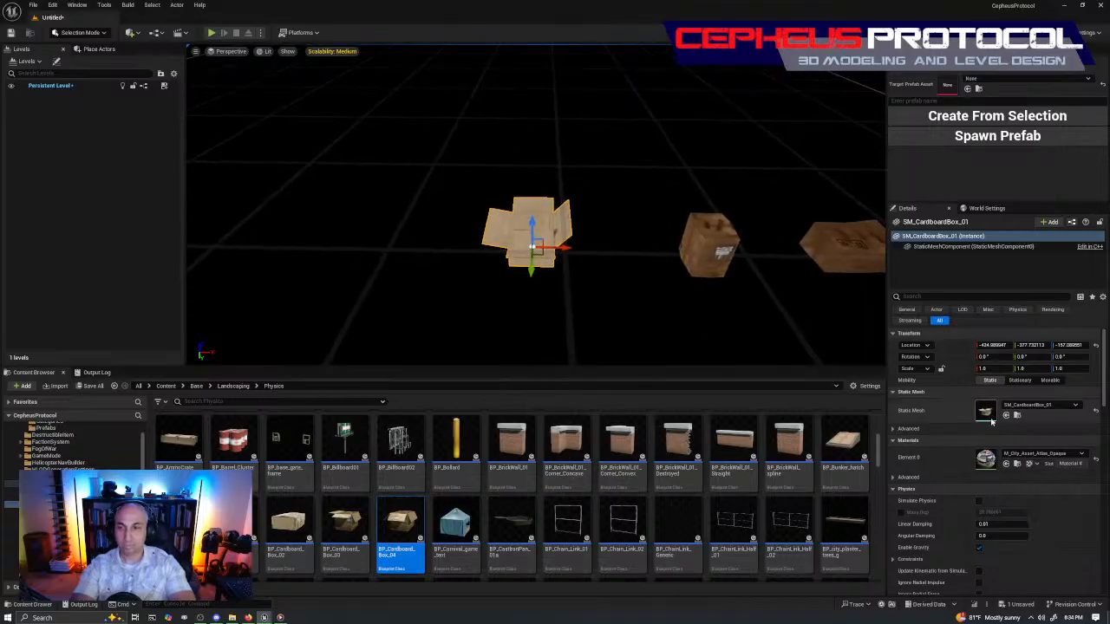
right_click(411, 524)
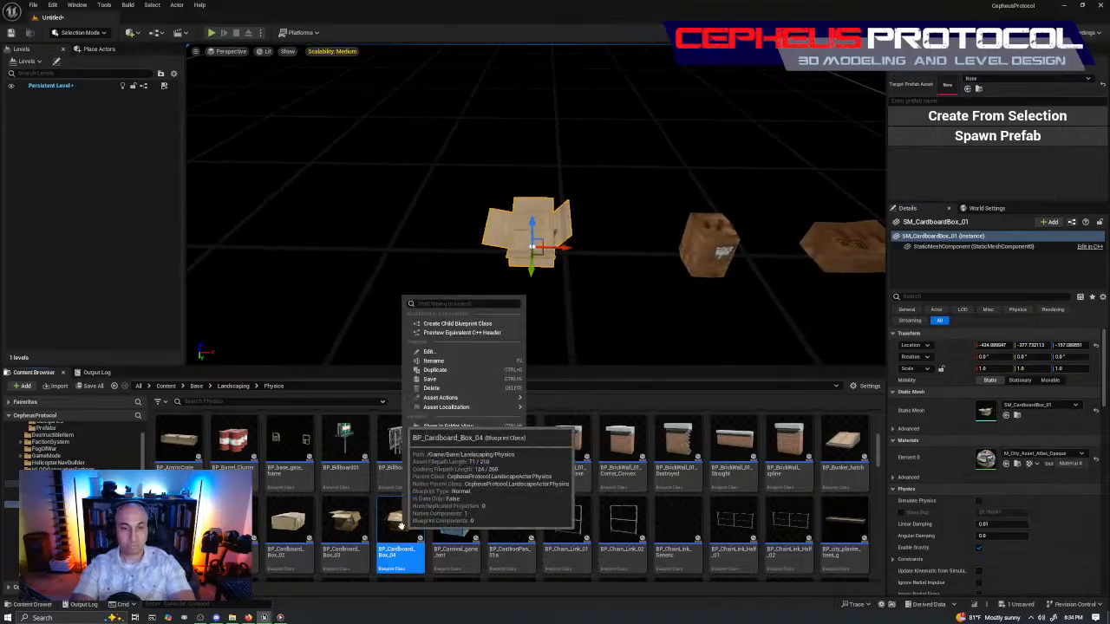
left_click(434, 369)
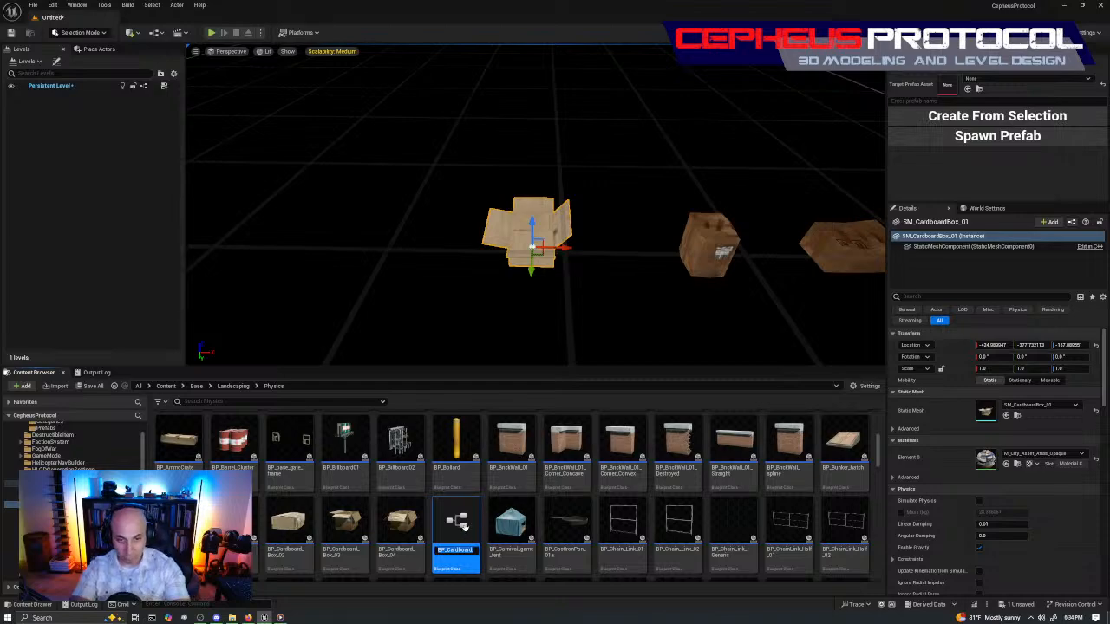
key("Right")
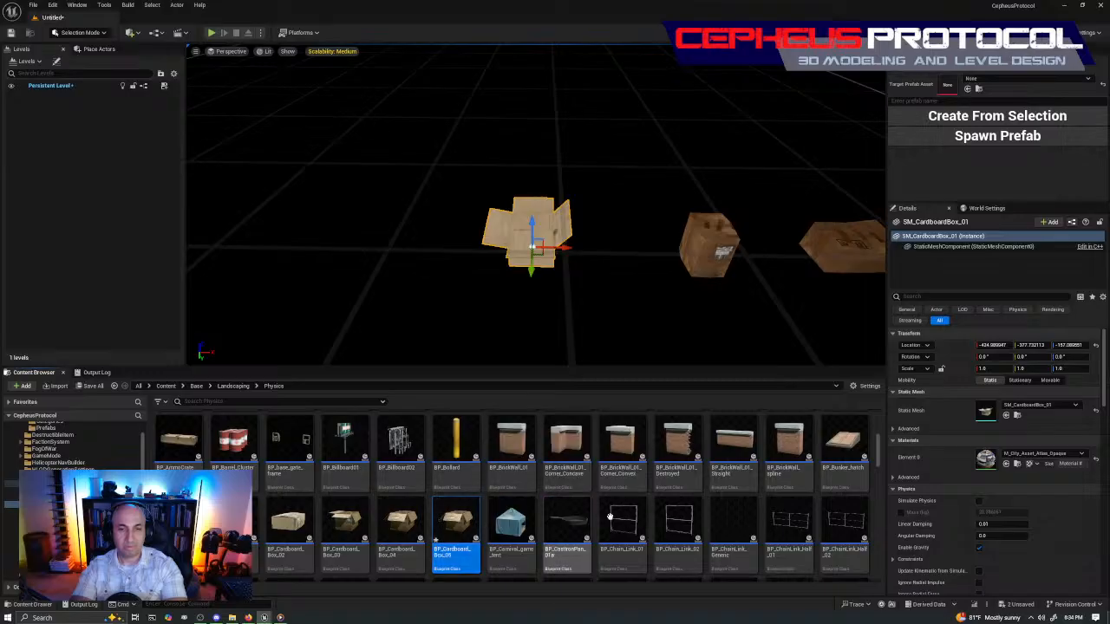
Compare the placed SM_CardboardBox_01 with the existing cartonBox3 and the blueprints in the Physics folder to check for duplicates.
scroll(733, 519, "up", 5)
scroll(784, 494, "down", 6)
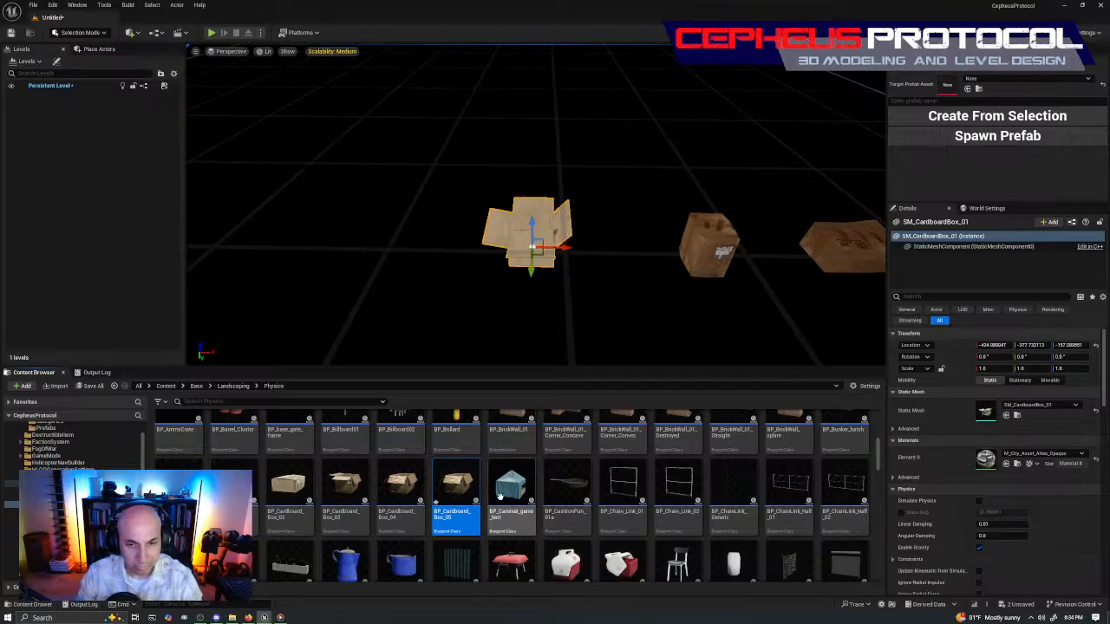
key("f")
right_click_drag(536, 208, 667, 264)
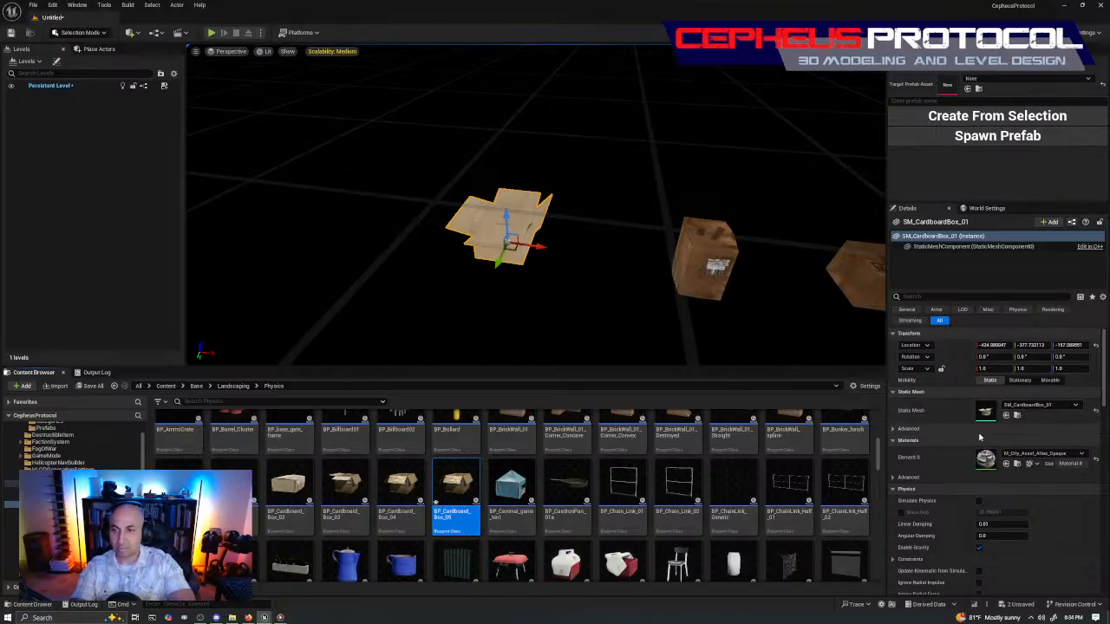
right_click_drag(555, 292, 540, 320)
key("w")
left_click(542, 324)
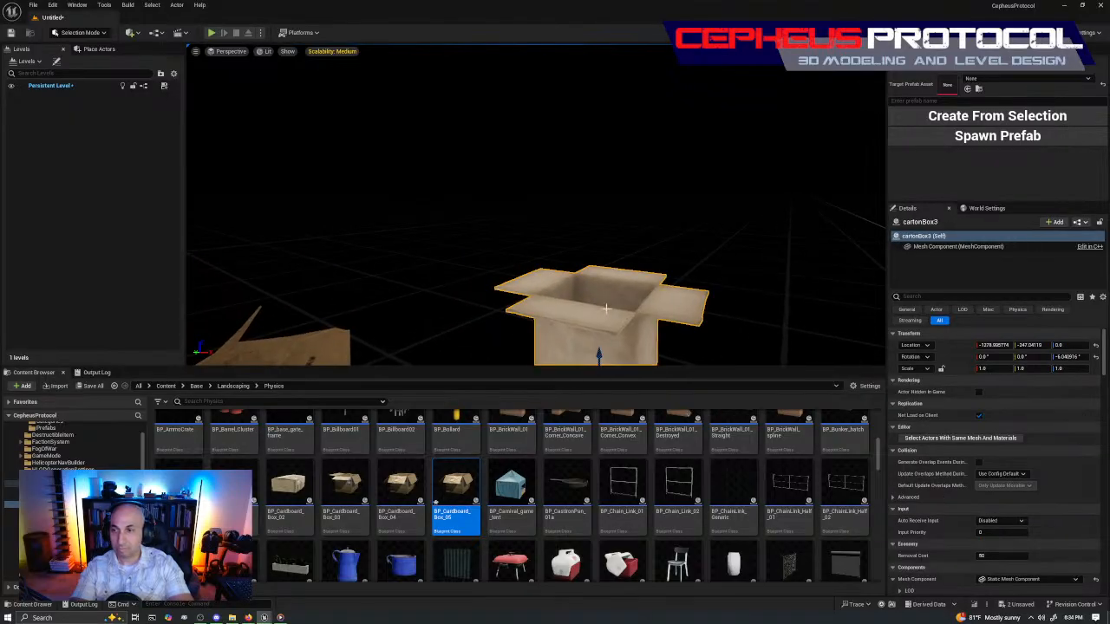
right_click_drag(710, 284, 610, 260)
left_click(568, 255)
right_click_drag(637, 324, 702, 323)
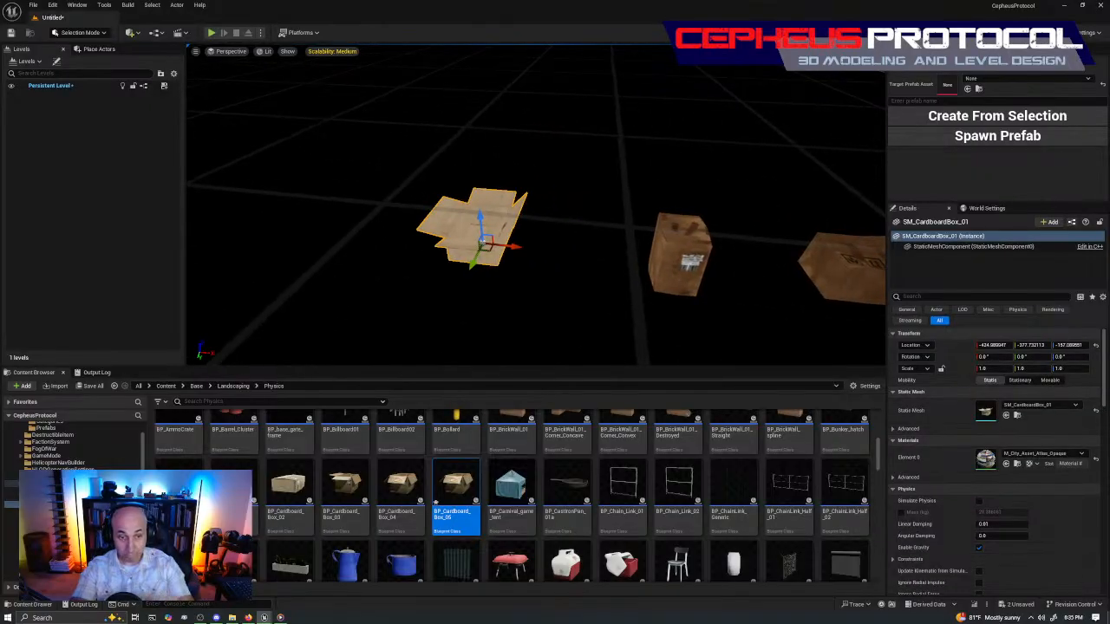
right_click_drag(703, 322, 706, 327)
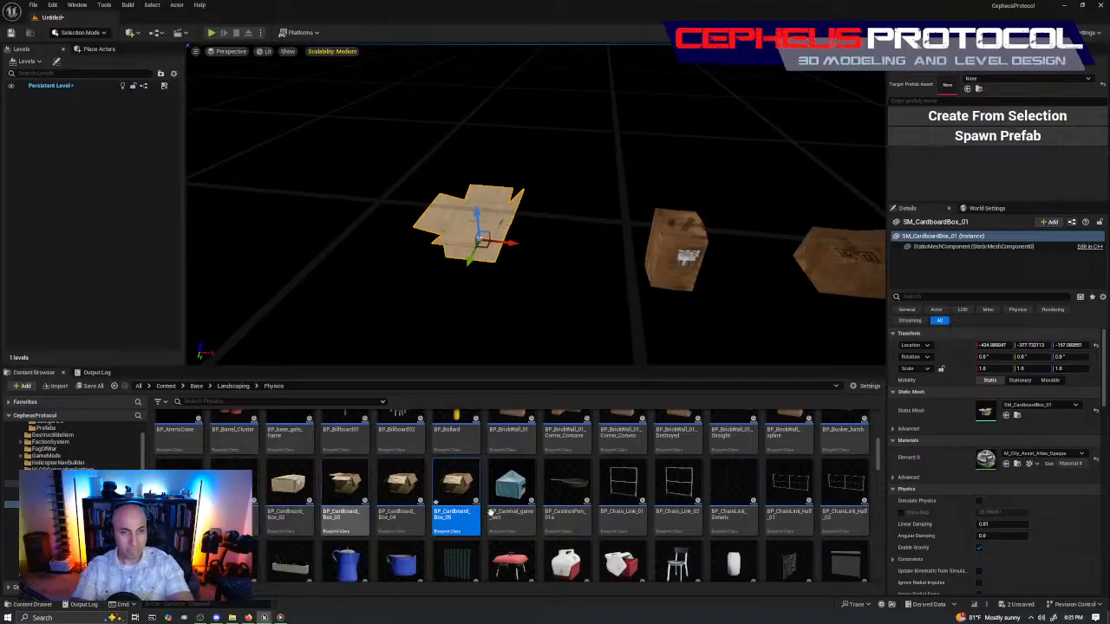
right_click_drag(545, 250, 581, 260)
mouse_move(512, 280)
right_mouse_down()
mouse_move(526, 278)
mouse_move(512, 280)
right_mouse_up()
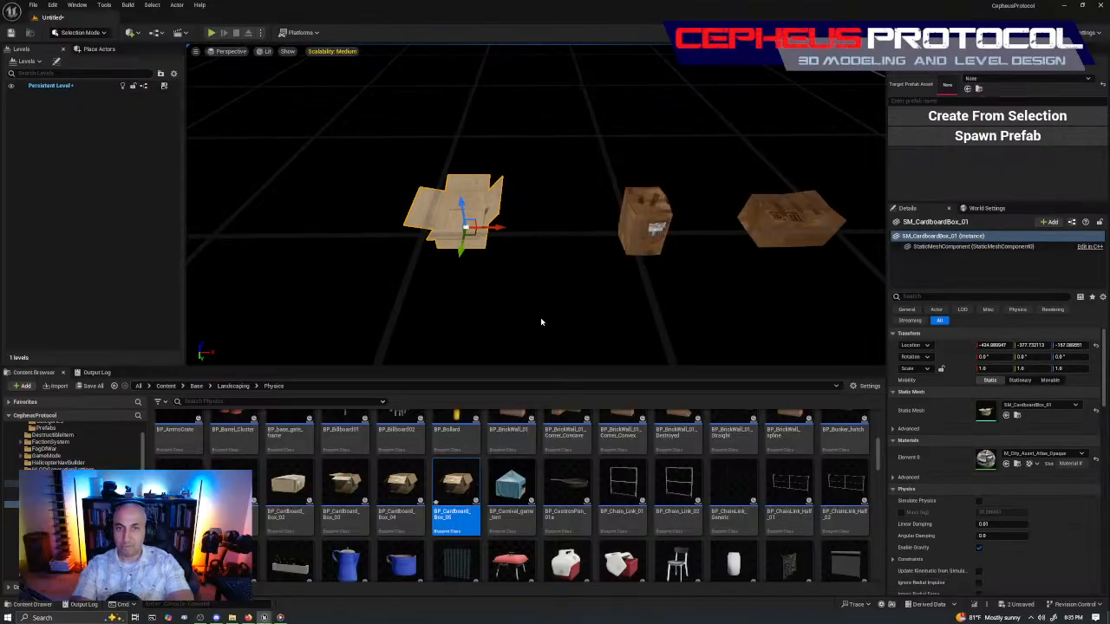
Copy the static mesh reference of the placed SM_CardboardBox_01.
right_click(982, 414)
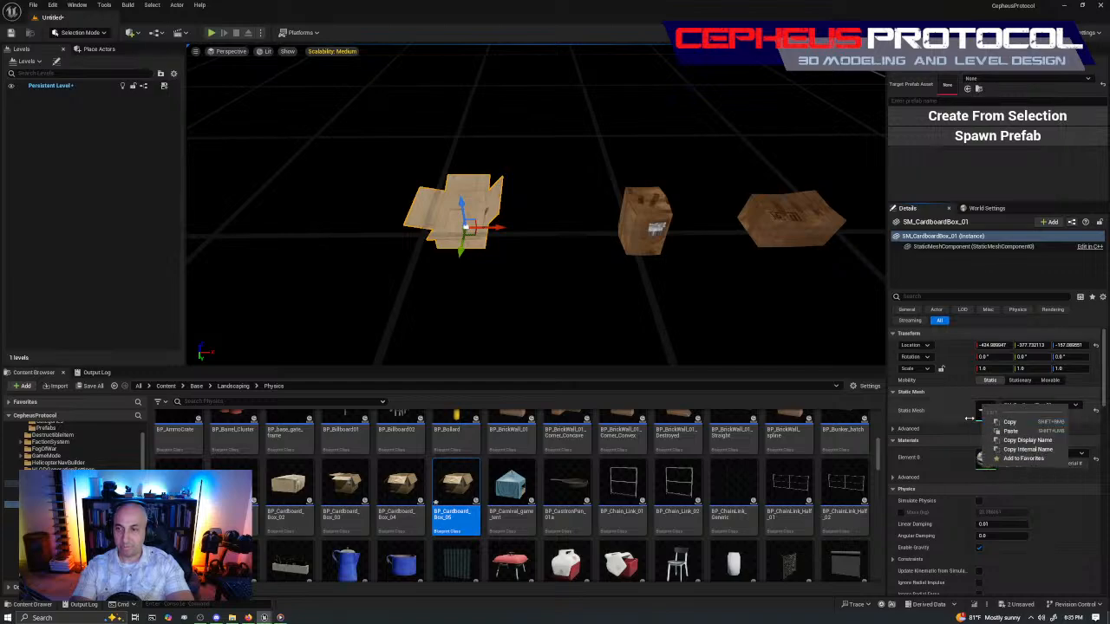
left_click(968, 413)
right_click(986, 413)
left_click(1019, 431)
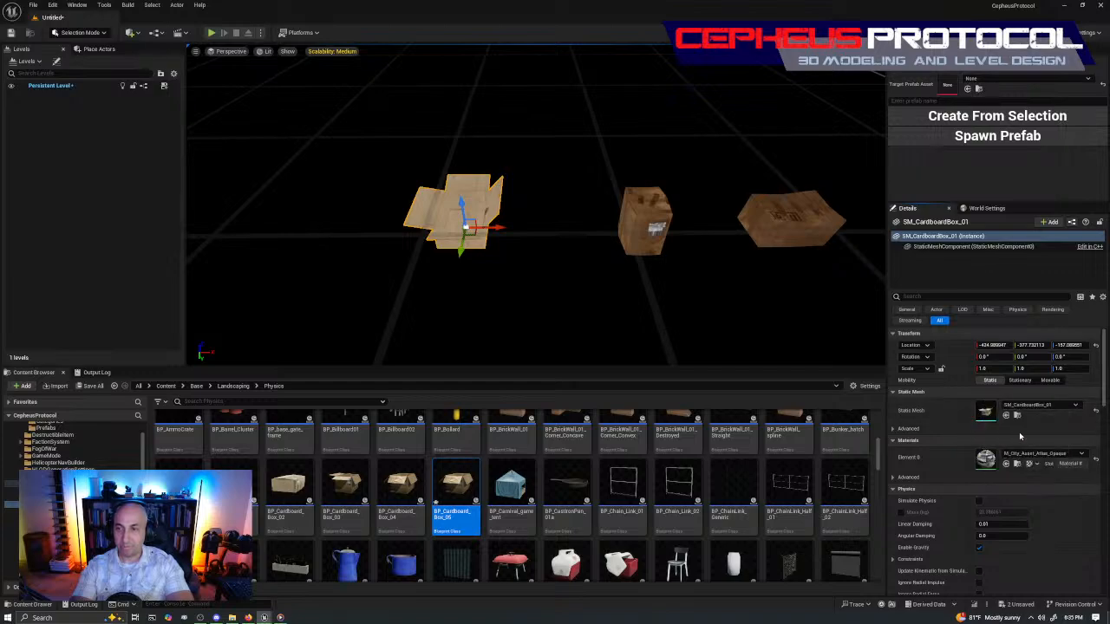
right_click(992, 417)
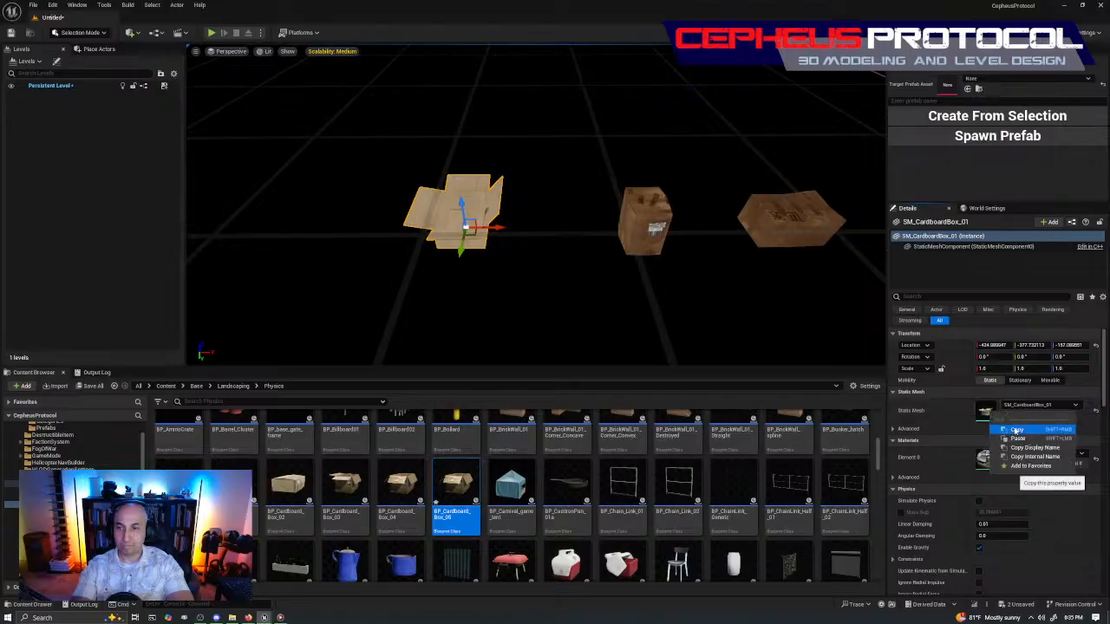
left_click(1016, 430)
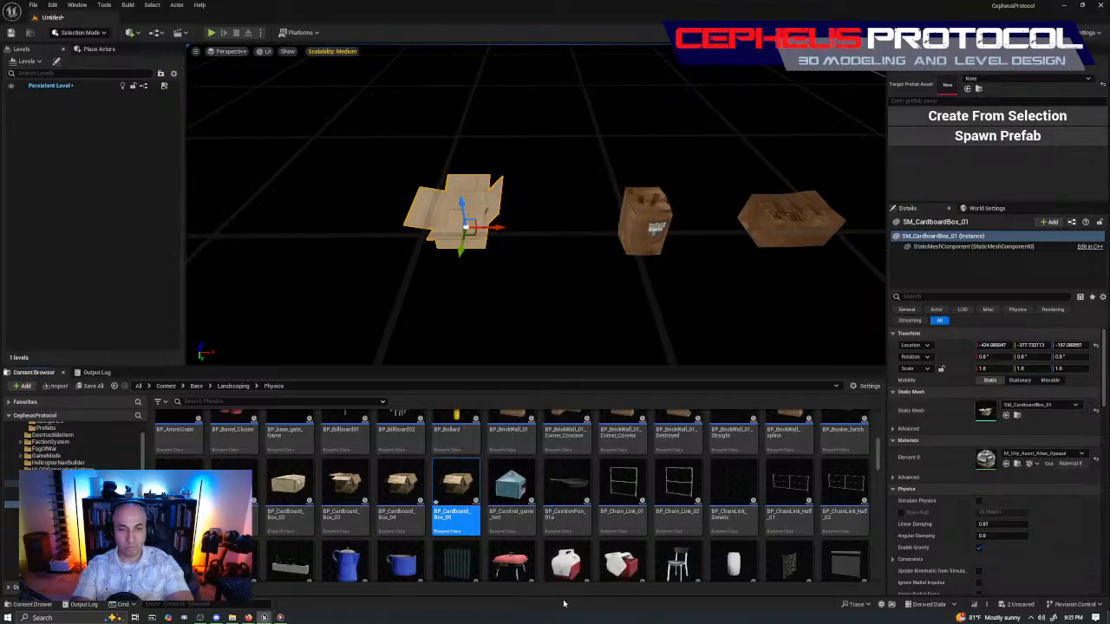
Paste the copied SM_CardboardBox_01 reference into the static mesh of BP_Cardboard_Box_05's mesh component, then compile, save and close the blueprint.
left_click_drag(0, 100, 573, 81)
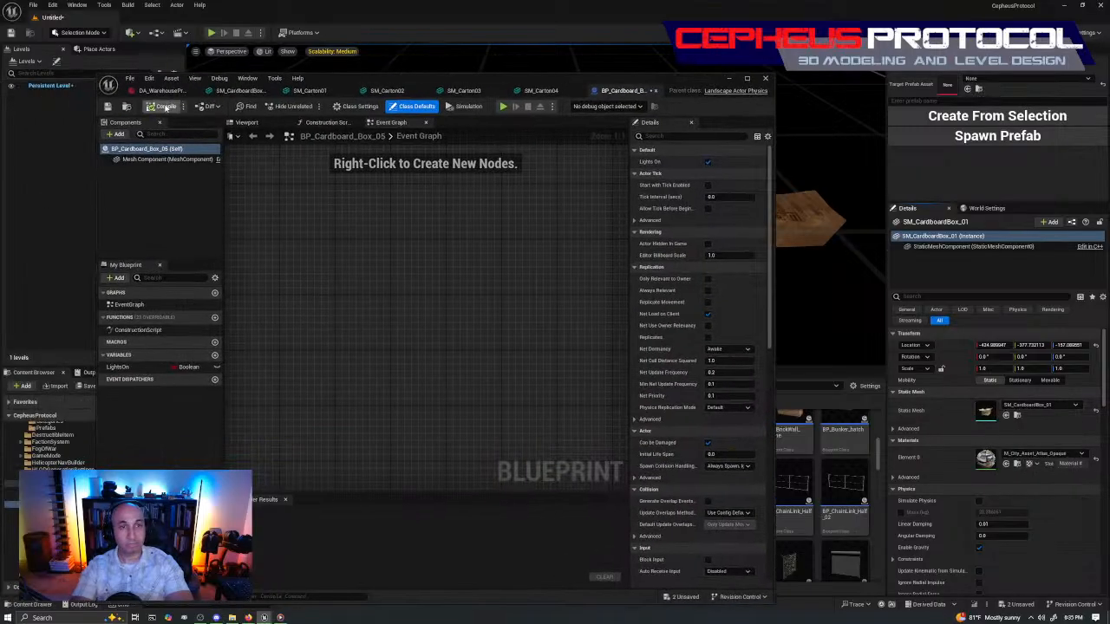
left_click(146, 161)
right_click(724, 302)
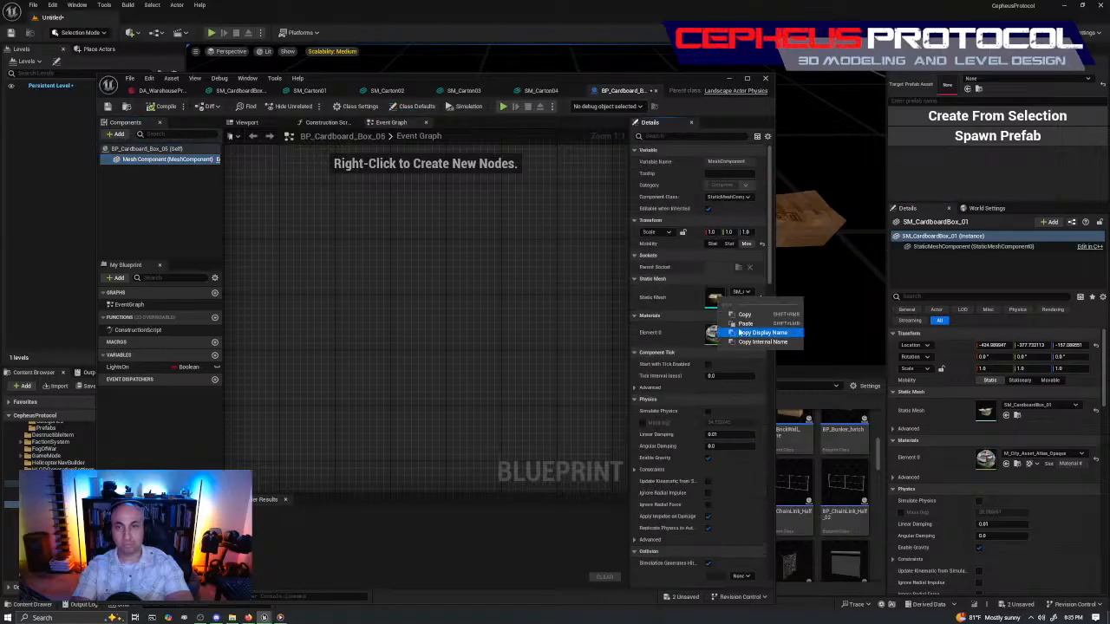
left_click(746, 324)
left_click(161, 106)
left_click_drag(544, 83, 526, 82)
left_click(712, 79)
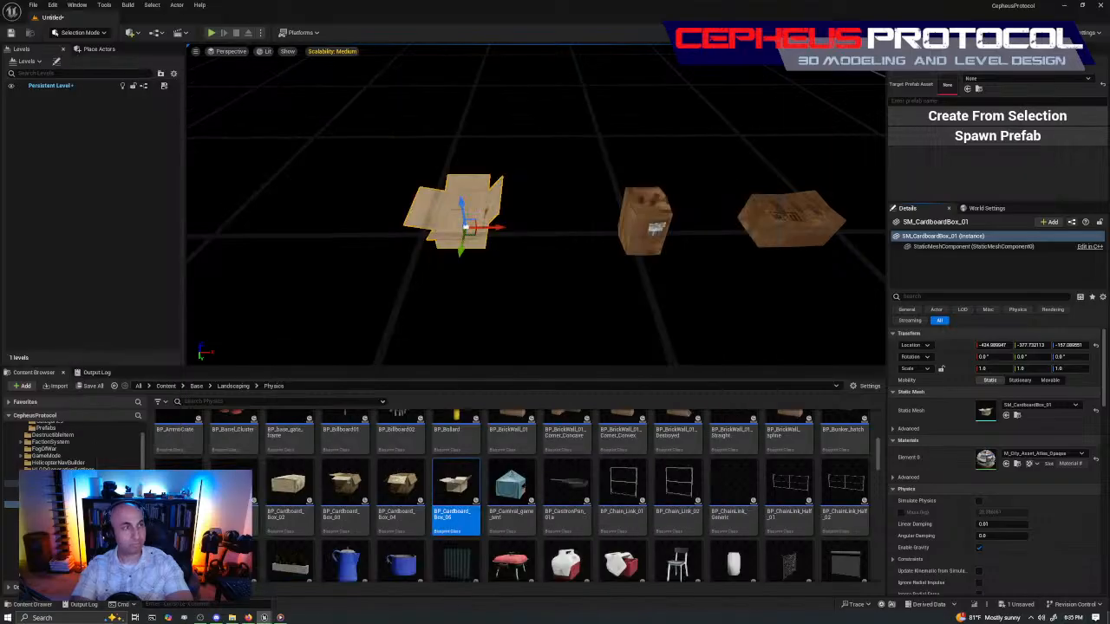
Delete the placed SM_CardboardBox_01 from the level and select SM_Carton01.
right_click_drag(555, 251, 485, 256)
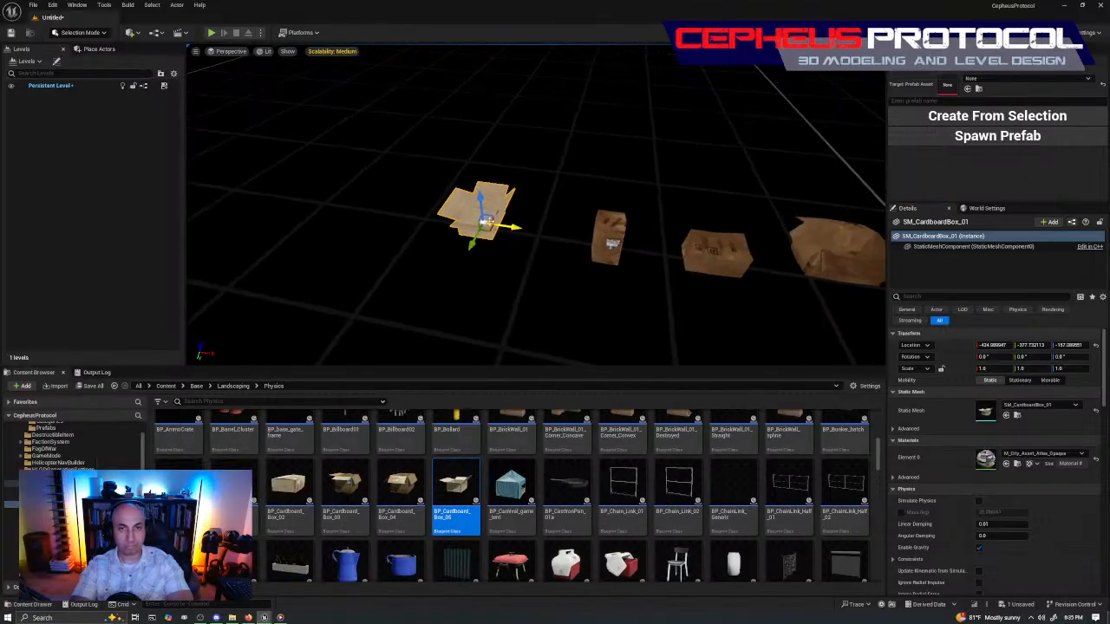
key("Delete")
left_click(607, 236)
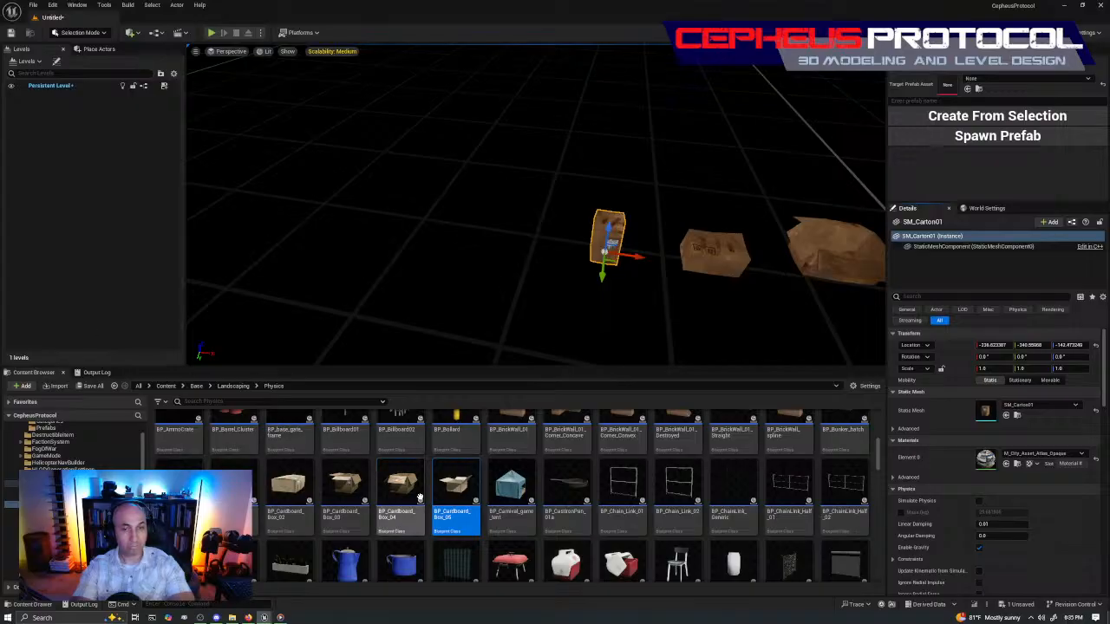
Duplicate BP_Cardboard_Box_05 as BP_Cardboard_Box_06 and copy the static mesh reference of the placed SM_Carton01.
right_click(466, 490)
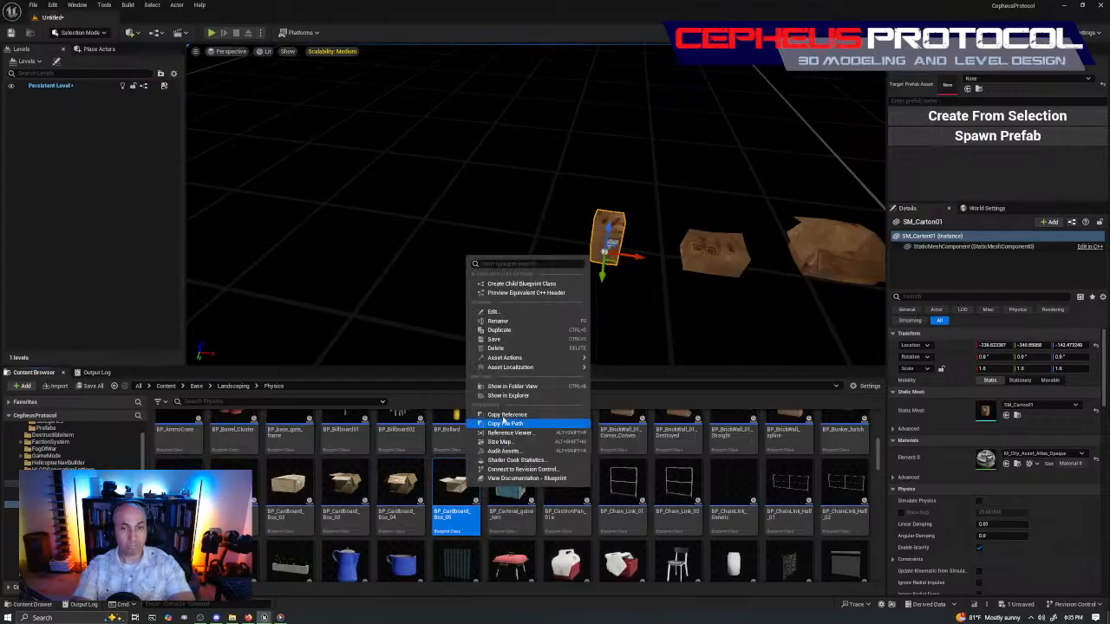
left_click(519, 330)
key("Return")
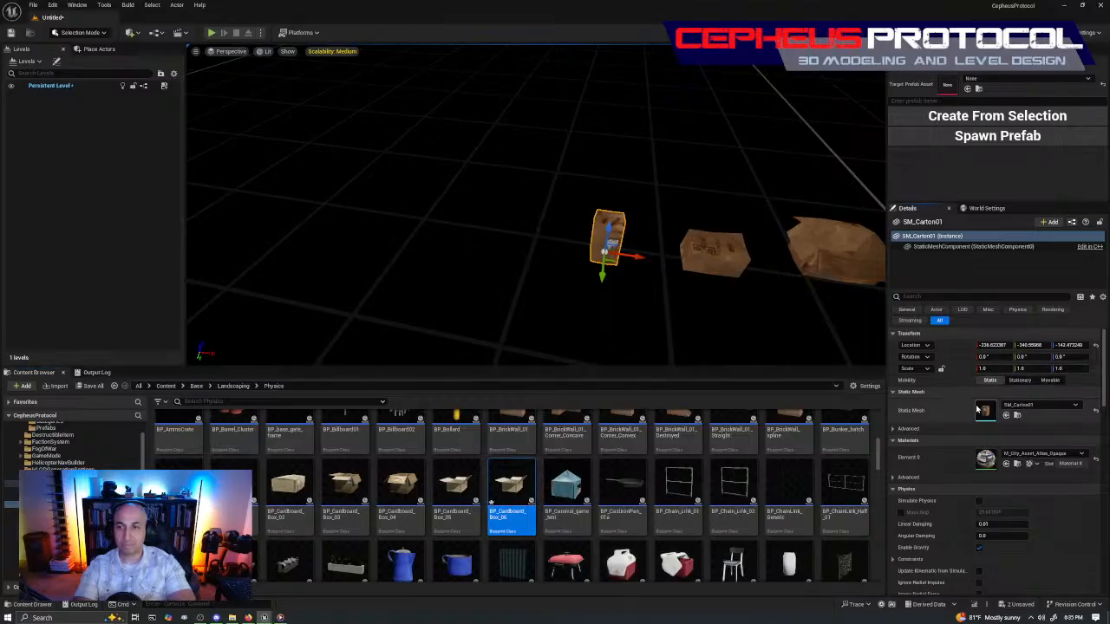
right_click(990, 417)
left_click(1006, 424)
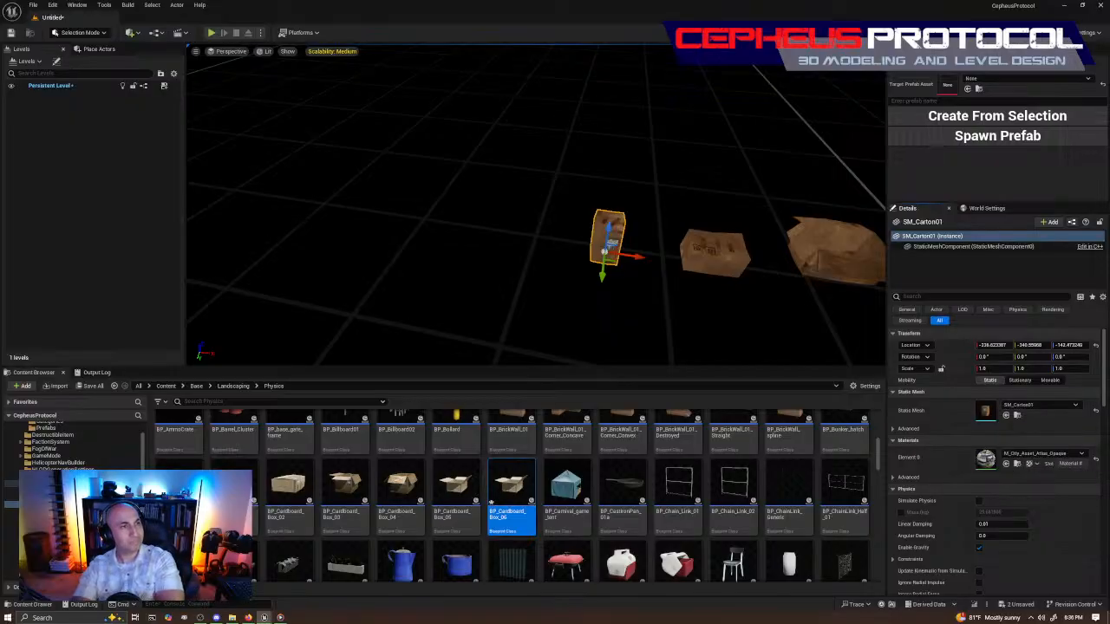
Examine the existing box blueprints and the placed cartonBox3 and BP_Cardboard_Box_01 for comparison with the carton meshes.
scroll(751, 475, "up", 5)
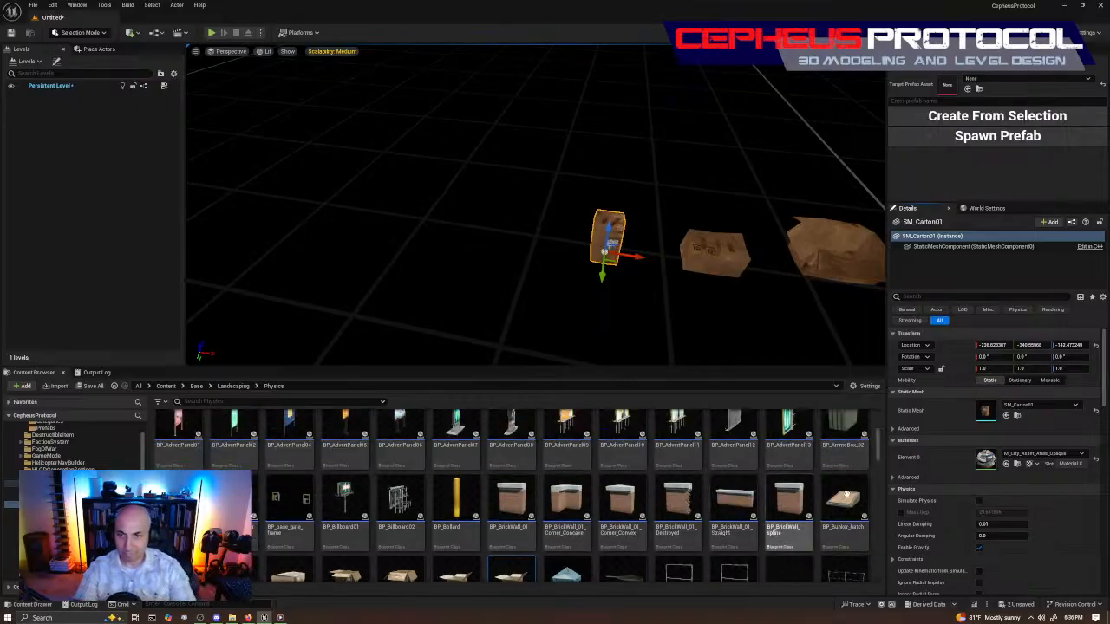
scroll(752, 479, "up", 1)
right_click_drag(746, 299, 517, 233)
key("w")
left_click(476, 211)
key("s")
left_click(516, 234)
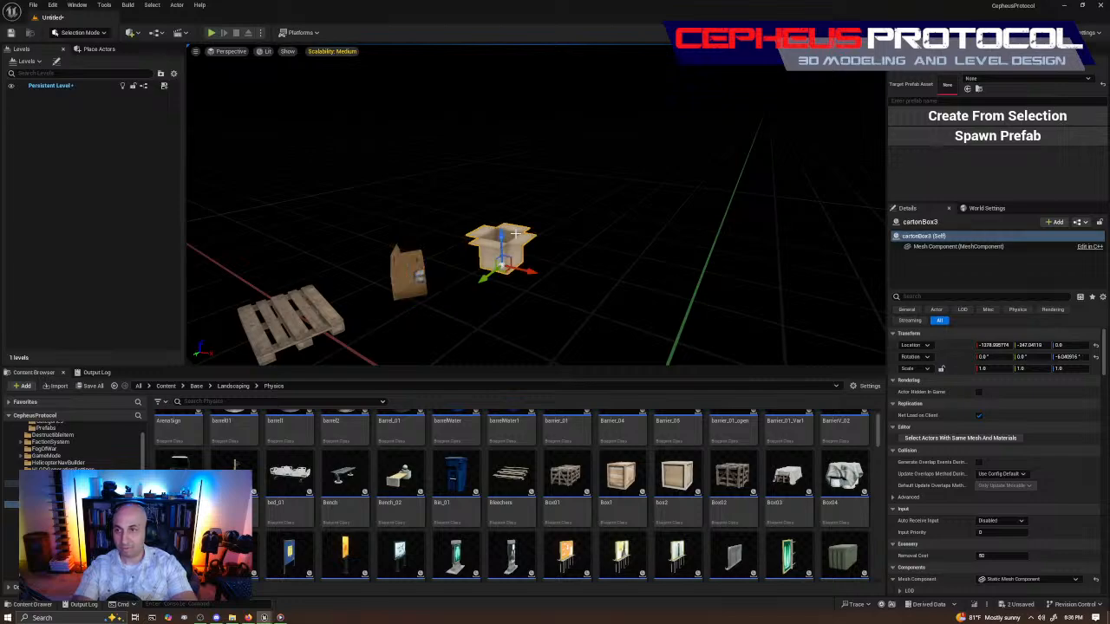
left_click(394, 269)
key("s")
mouse_move(666, 287)
right_mouse_down()
mouse_move(771, 281)
mouse_move(667, 277)
mouse_move(780, 281)
mouse_move(768, 304)
mouse_move(656, 279)
right_mouse_up()
key("w")
key("w")
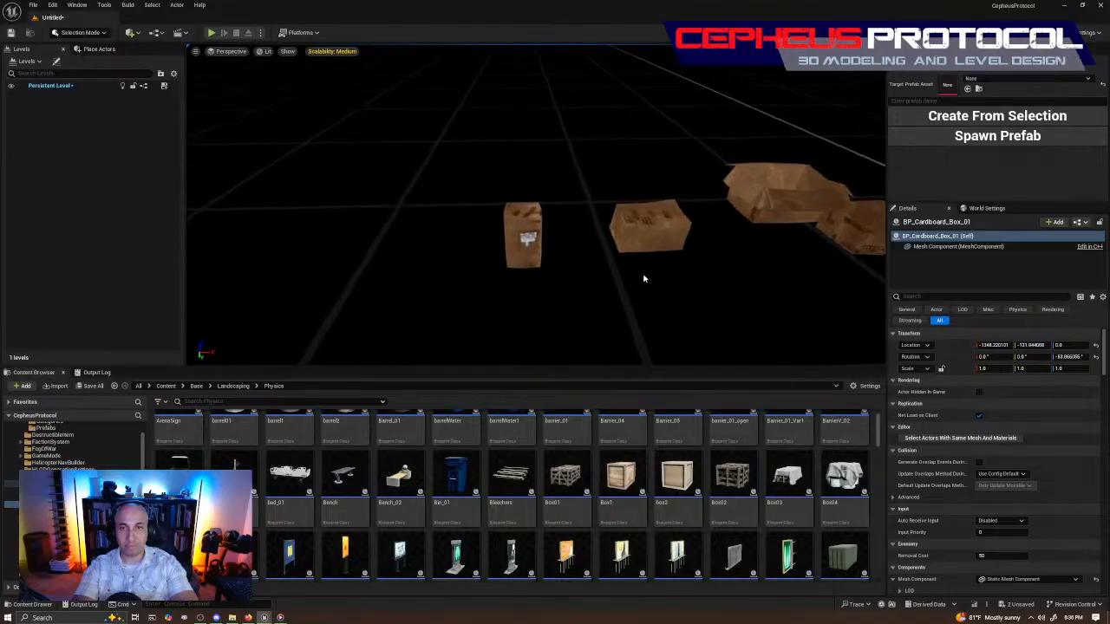
Reselect the placed SM_Carton01 in the level and select BP_Cardboard_Box_06 in the Physics folder.
left_click(526, 238)
key("w")
right_click_drag(526, 239, 564, 262)
key("s")
key("s")
key("w")
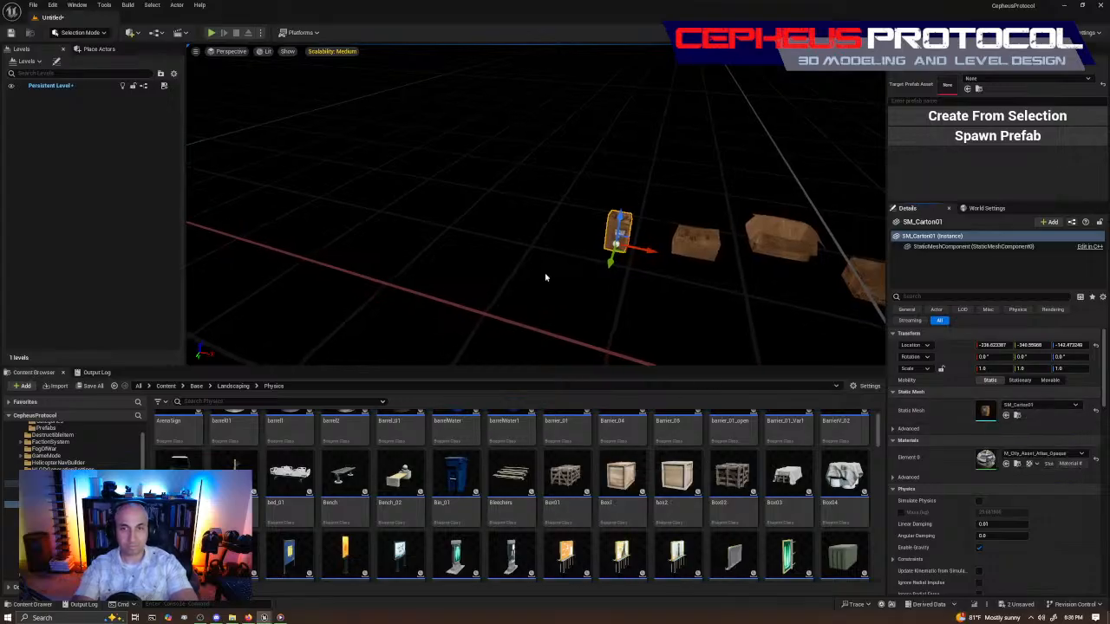
scroll(600, 429, "down", 3)
left_click(511, 460)
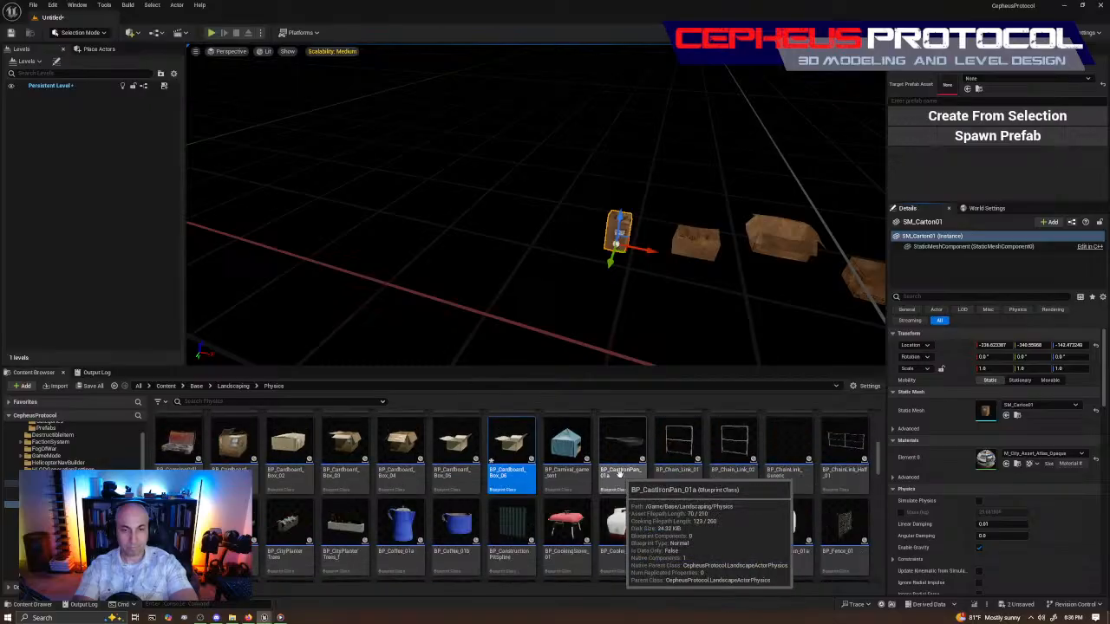
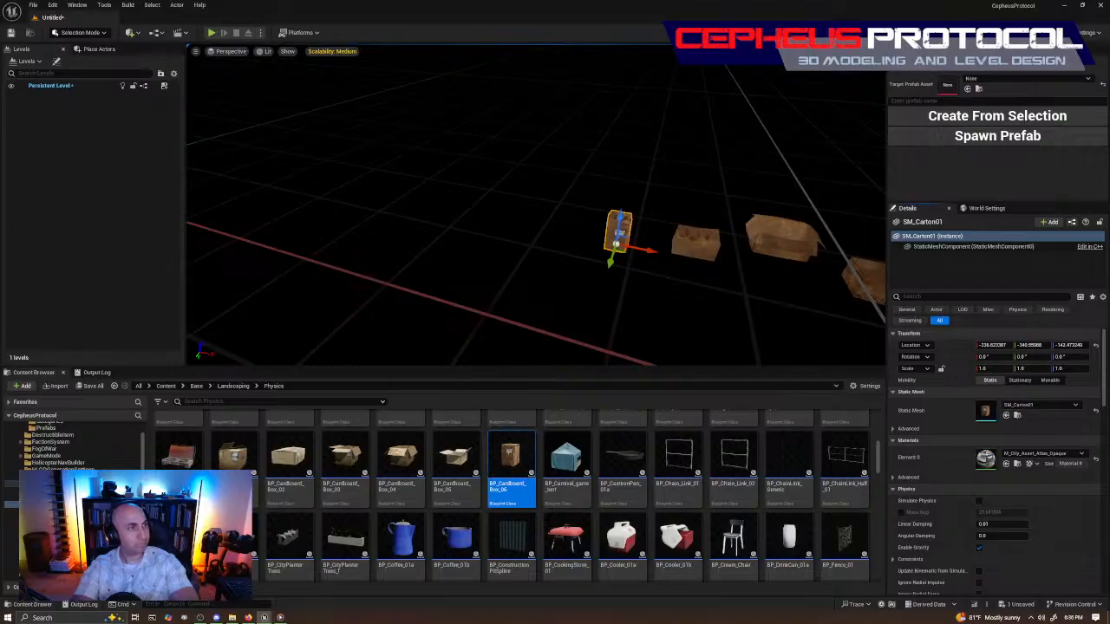
Delete the placed SM_Carton01, select SM_Carton02, and duplicate BP_Cardboard_Box_06 as BP_Cardboard_Box_07.
right_click_drag(532, 220, 589, 188)
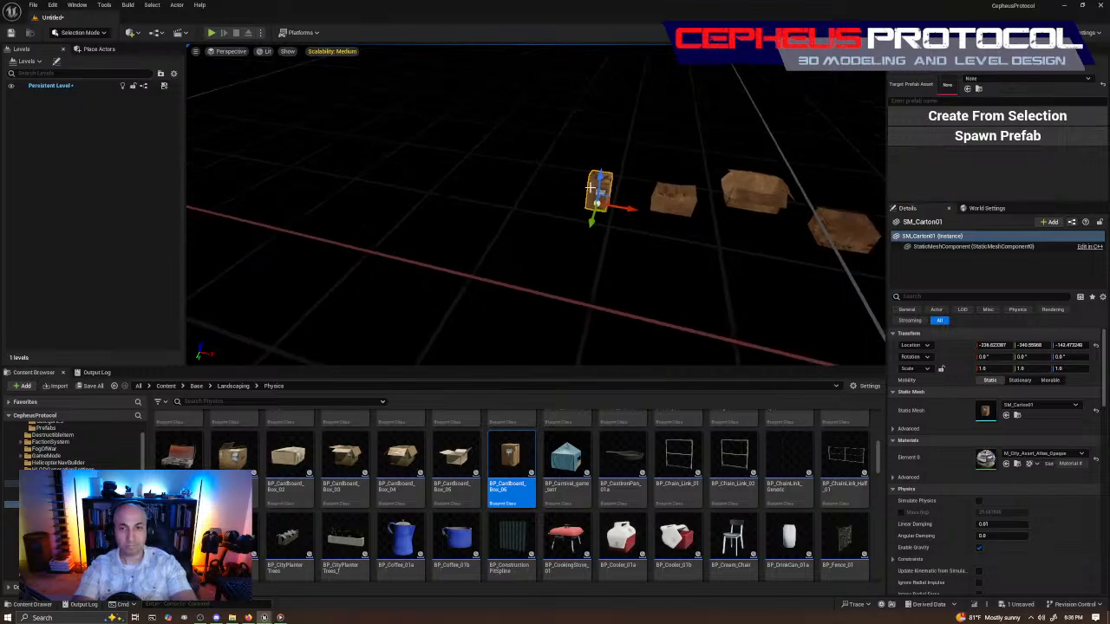
key("Delete")
left_click(674, 200)
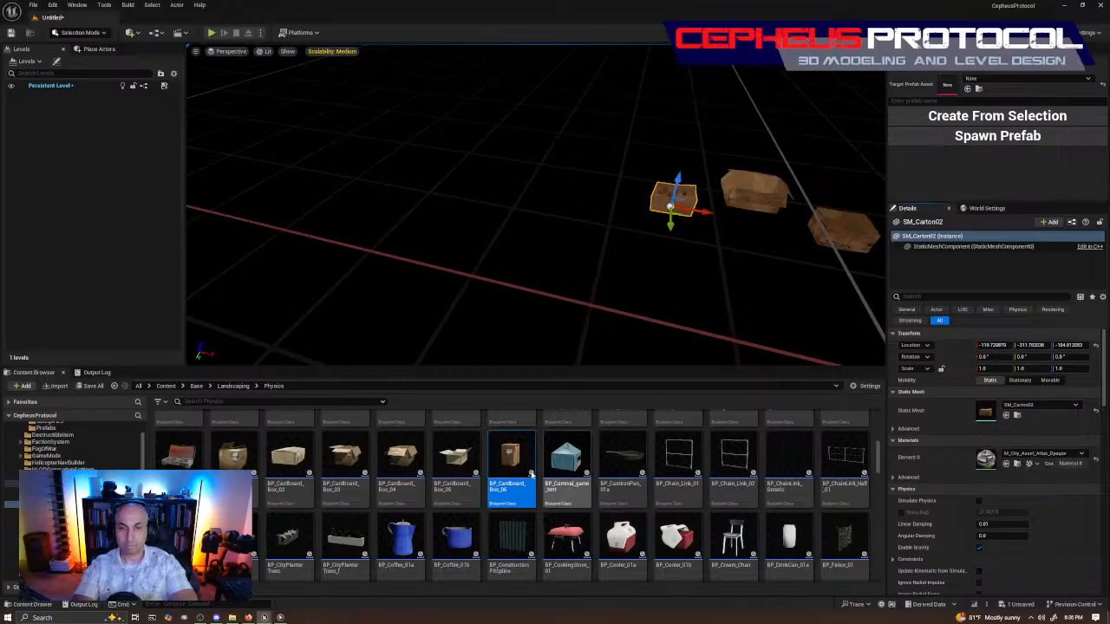
right_click(503, 469)
left_click(543, 298)
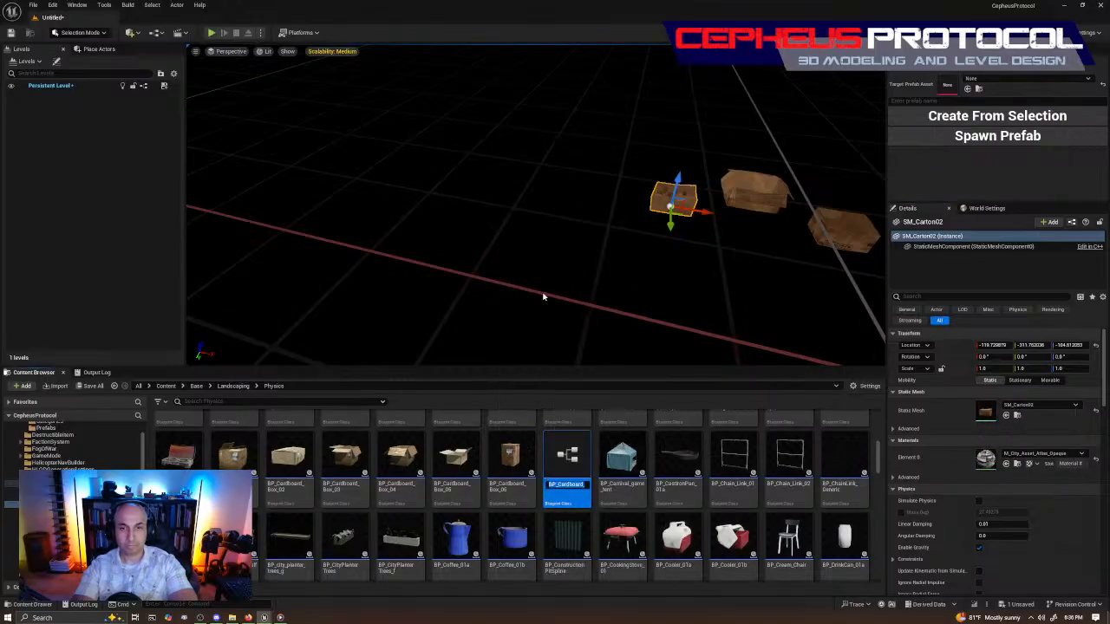
key("Return")
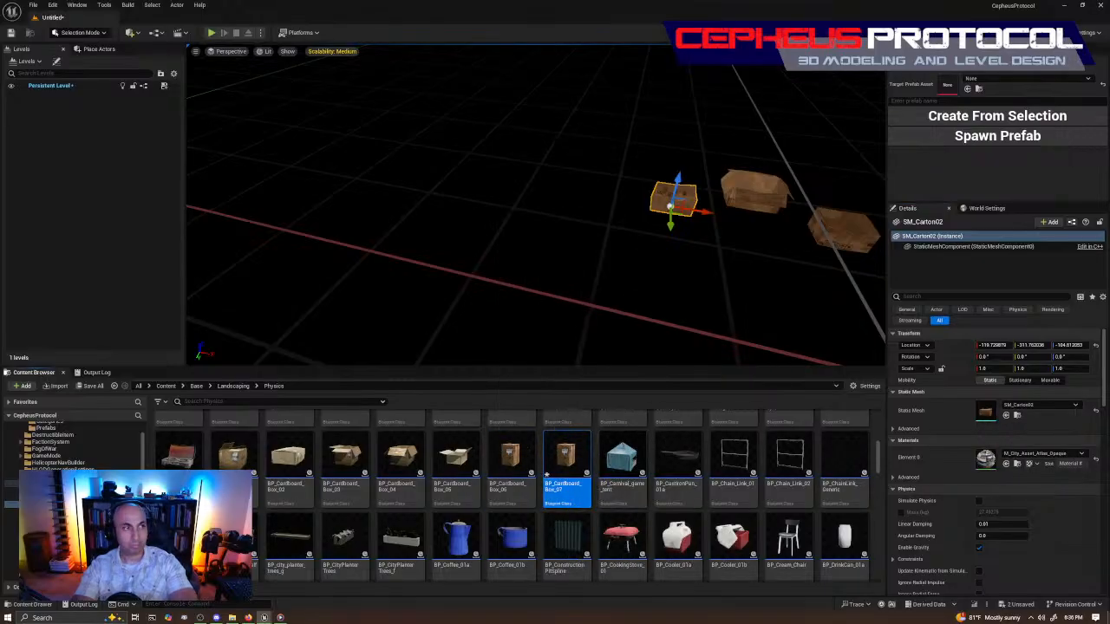
left_click(248, 618)
left_click(248, 617)
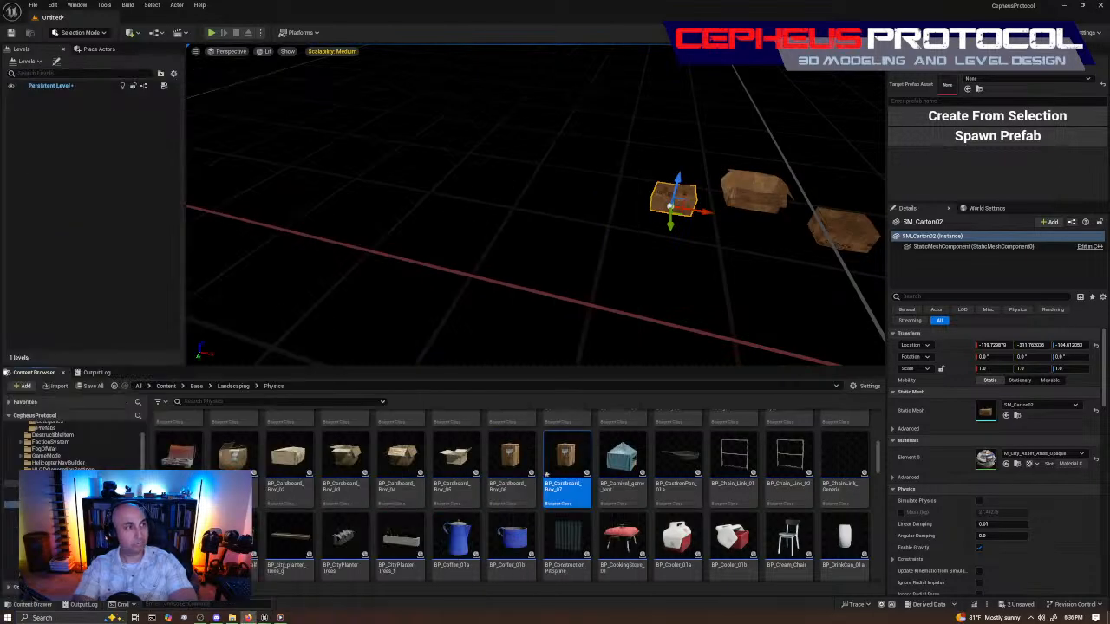
Paste the copied SM_Carton02 reference into the static mesh of BP_Cardboard_Box_07's mesh component, then compile, save and close the blueprint.
left_click_drag(0, 165, 719, 79)
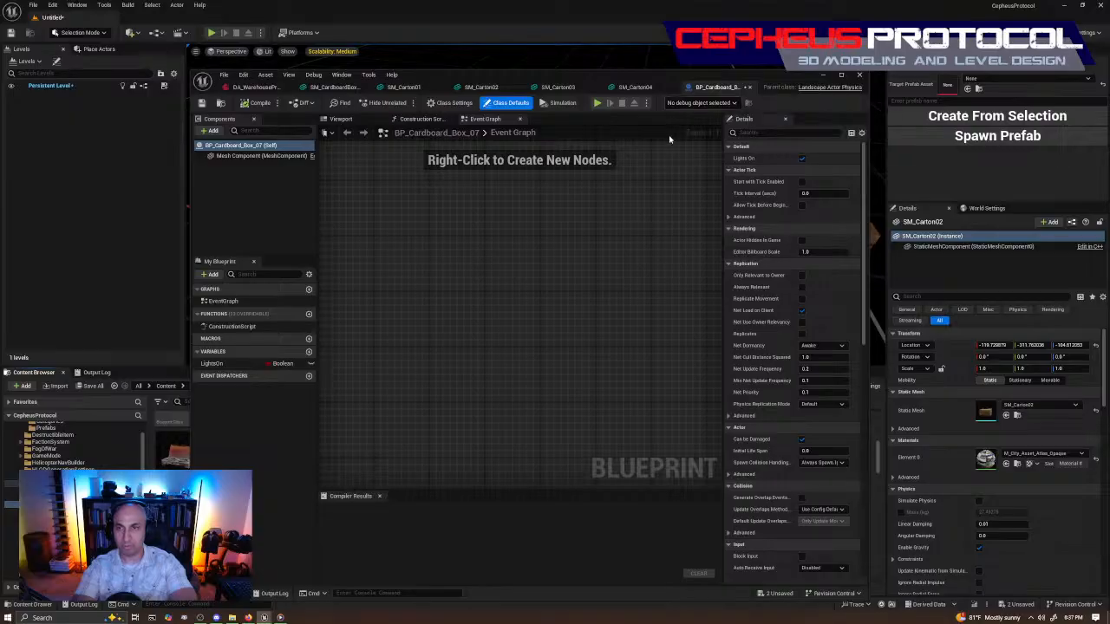
left_click(260, 155)
right_click(812, 297)
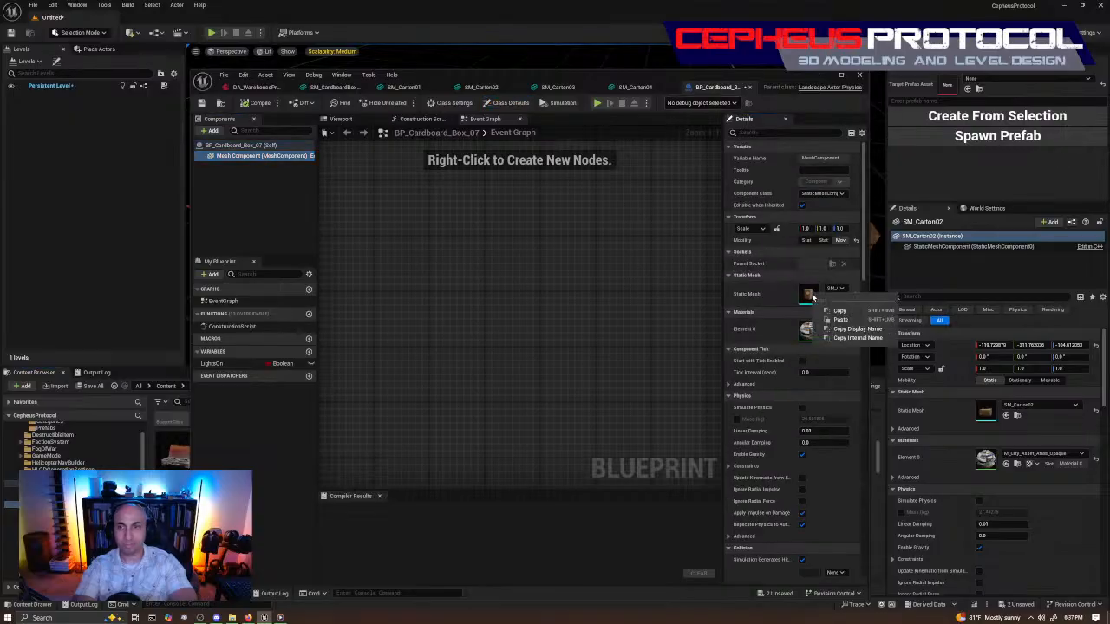
left_click(838, 312)
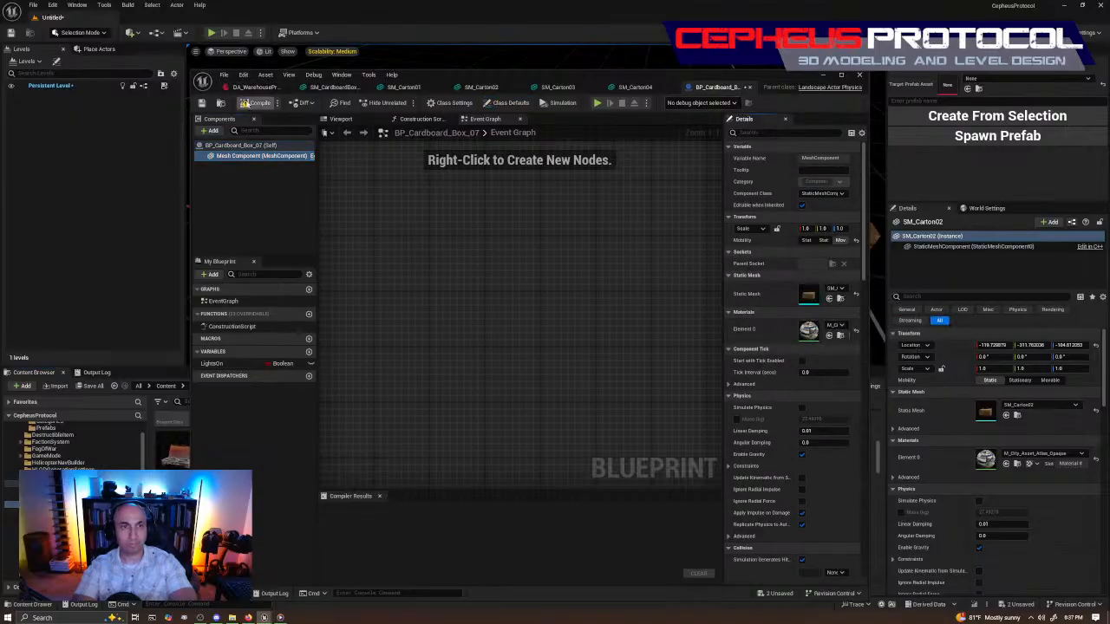
left_click(256, 102)
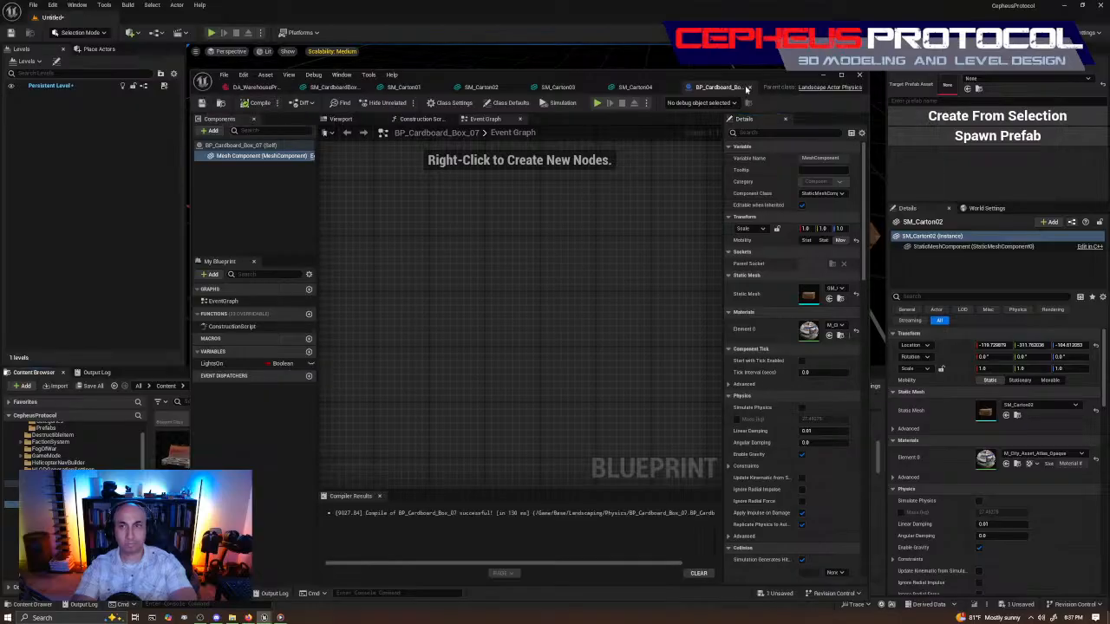
left_click(749, 90)
left_click(859, 74)
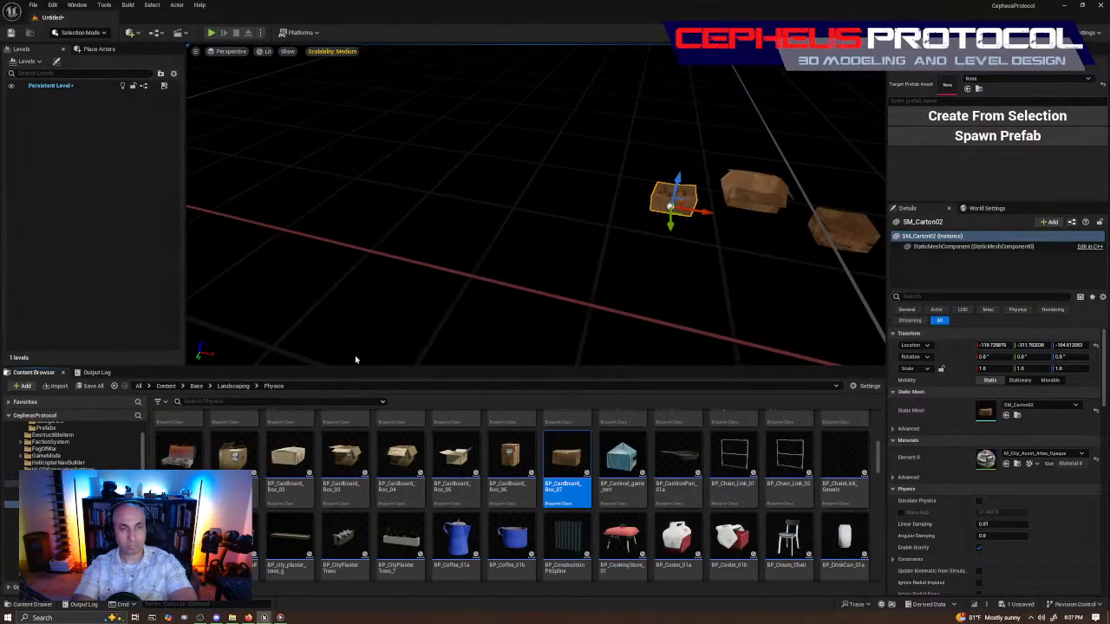
right_click_drag(675, 208, 660, 208)
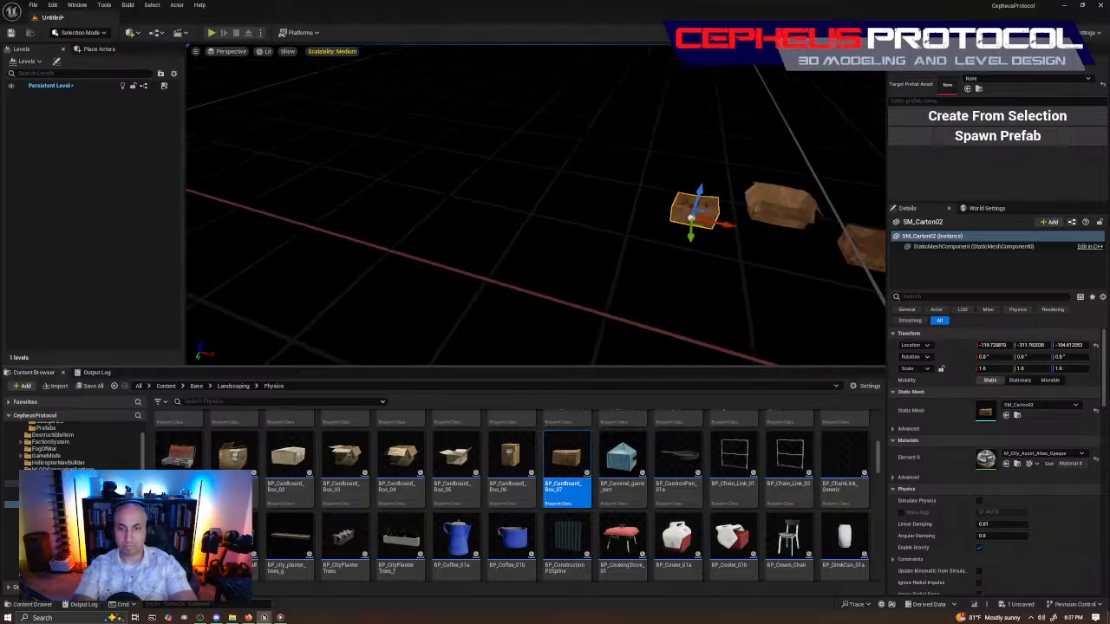
Delete the placed SM_Carton02, copy the static mesh reference of SM_Carton03, and duplicate BP_Cardboard_Box_07 as BP_Cardboard_Box_08.
key("Delete")
left_click(768, 202)
right_click_drag(768, 203, 797, 210)
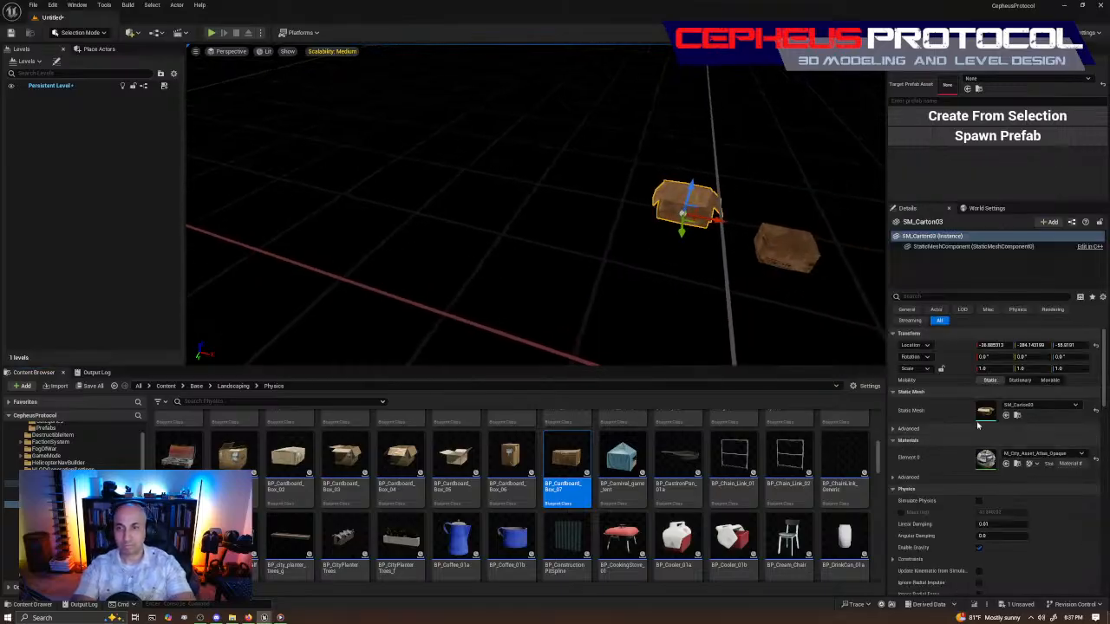
right_click(989, 414)
left_click(1011, 431)
right_click_drag(507, 294, 572, 286)
right_click(582, 454)
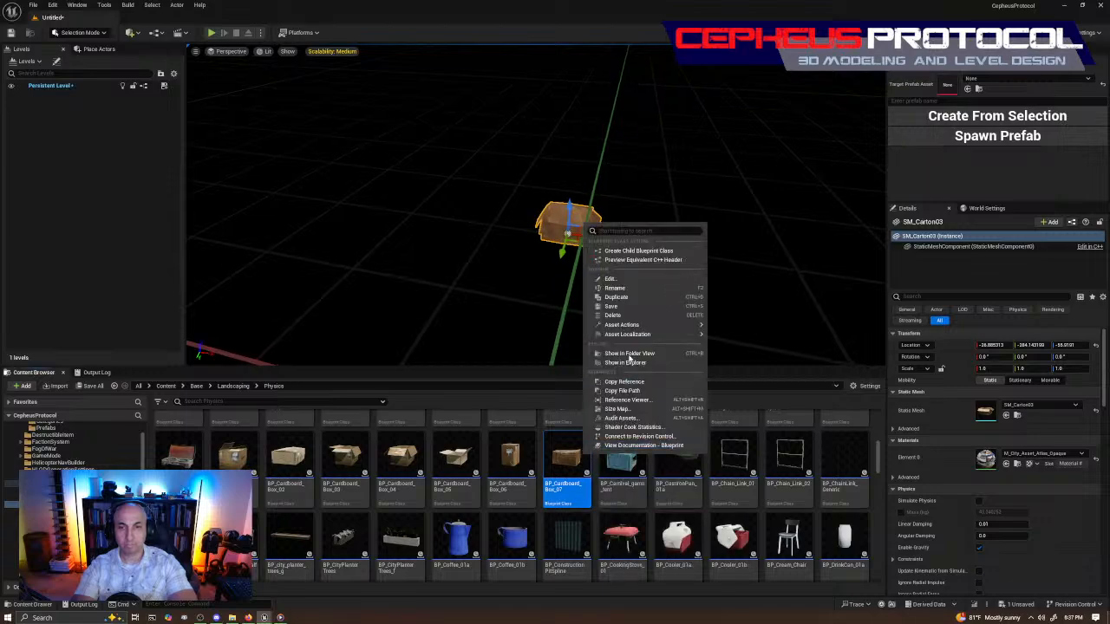
left_click(630, 297)
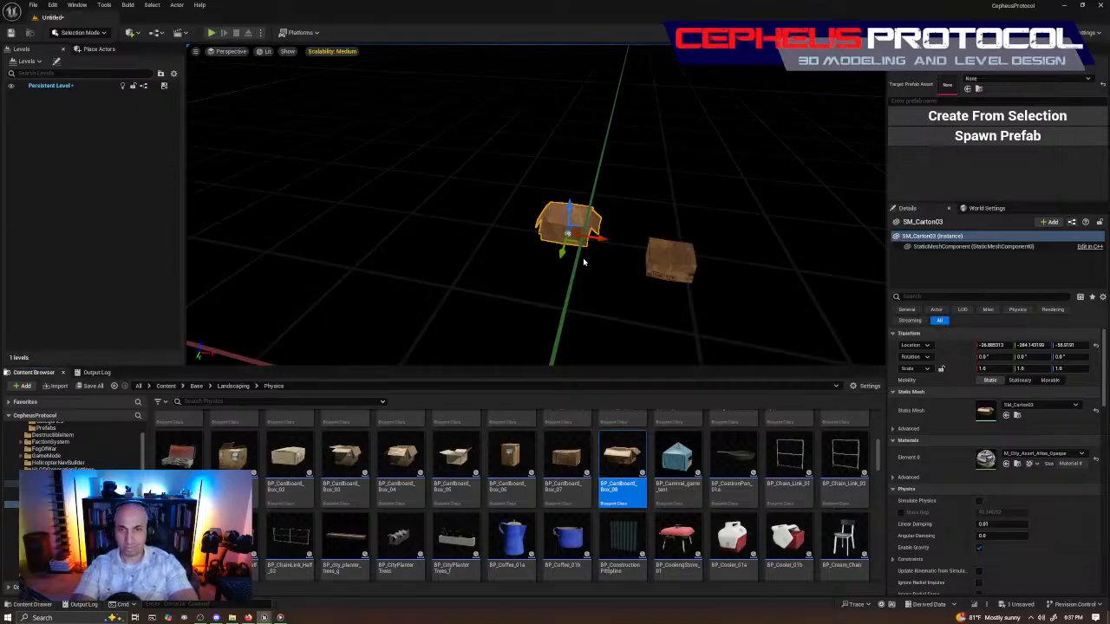
Delete the placed SM_Carton03, copy the SM_Carton04 mesh reference, and duplicate BP_Cardboard_Box_08 as BP_Cardboard_Box_09.
key("Delete")
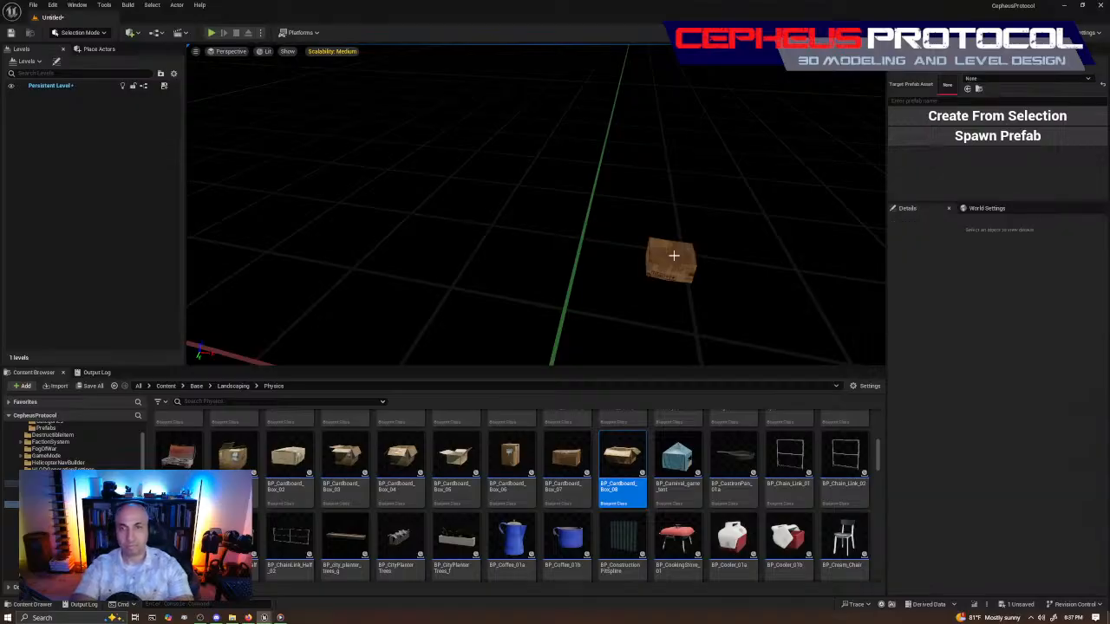
left_click(669, 251)
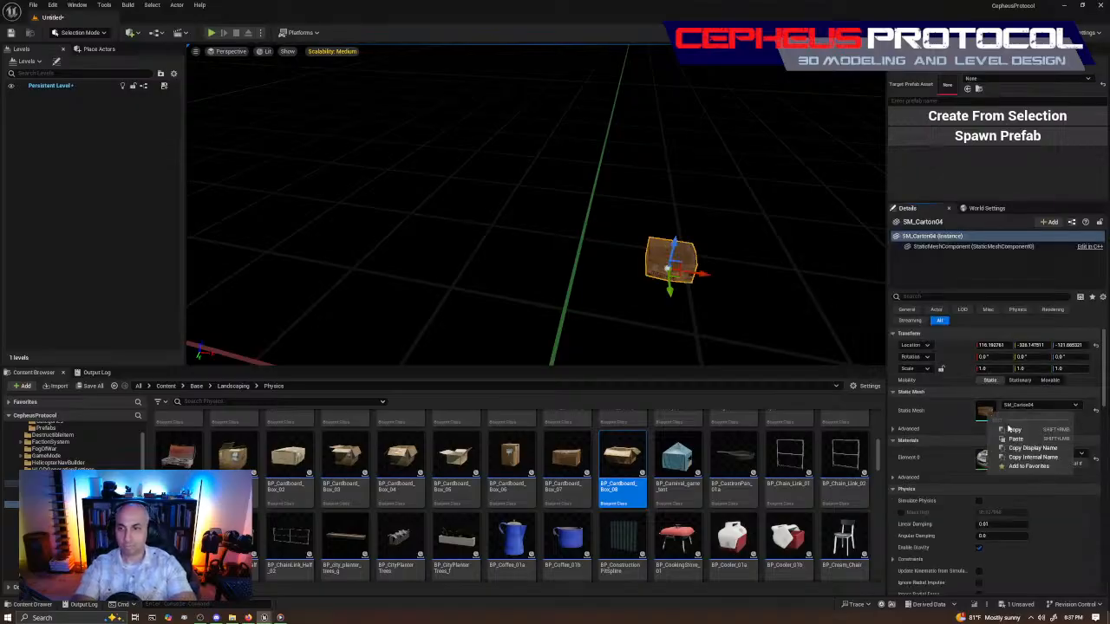
right_click(621, 457)
left_click(662, 307)
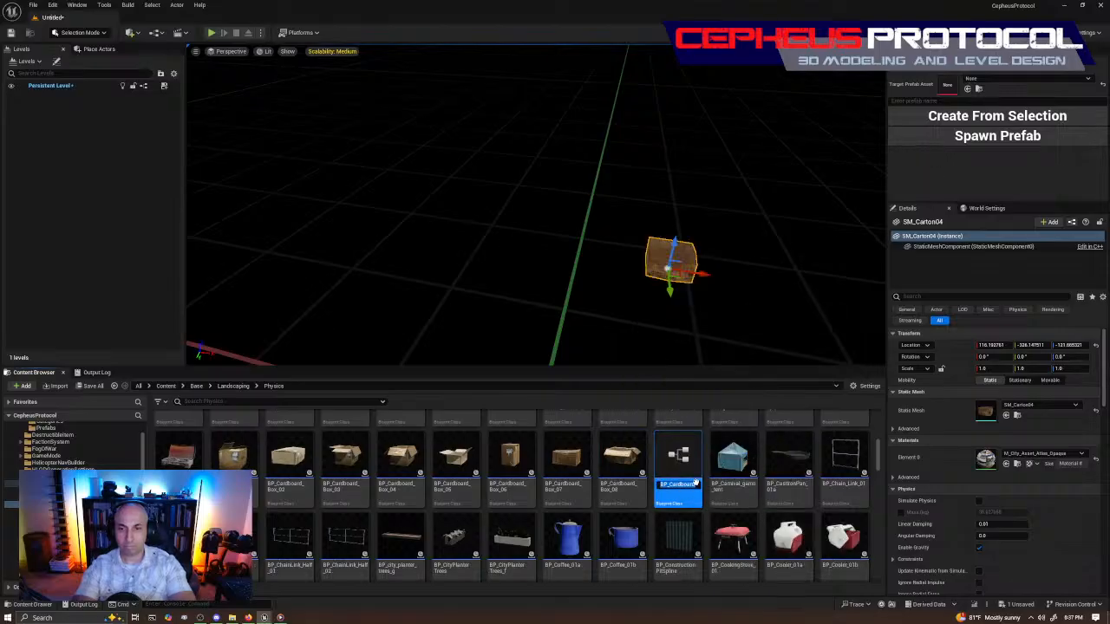
key("Return")
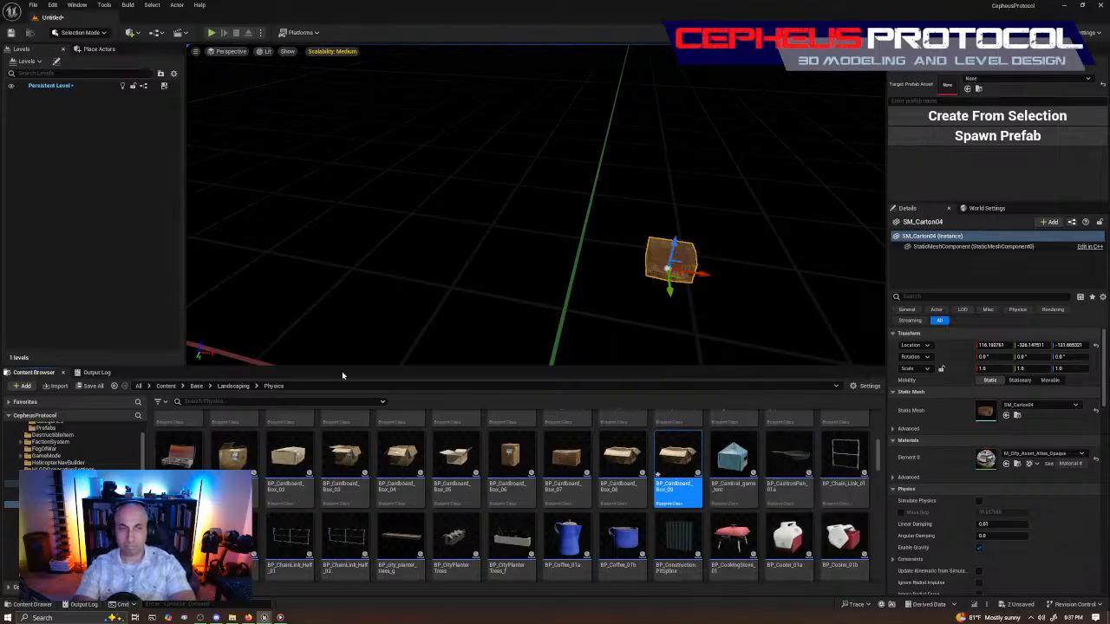
Paste the SM_Carton04 reference into the static mesh of BP_Cardboard_Box_09's mesh component, compile, and move the blueprint editor out of the way.
double_click(677, 456)
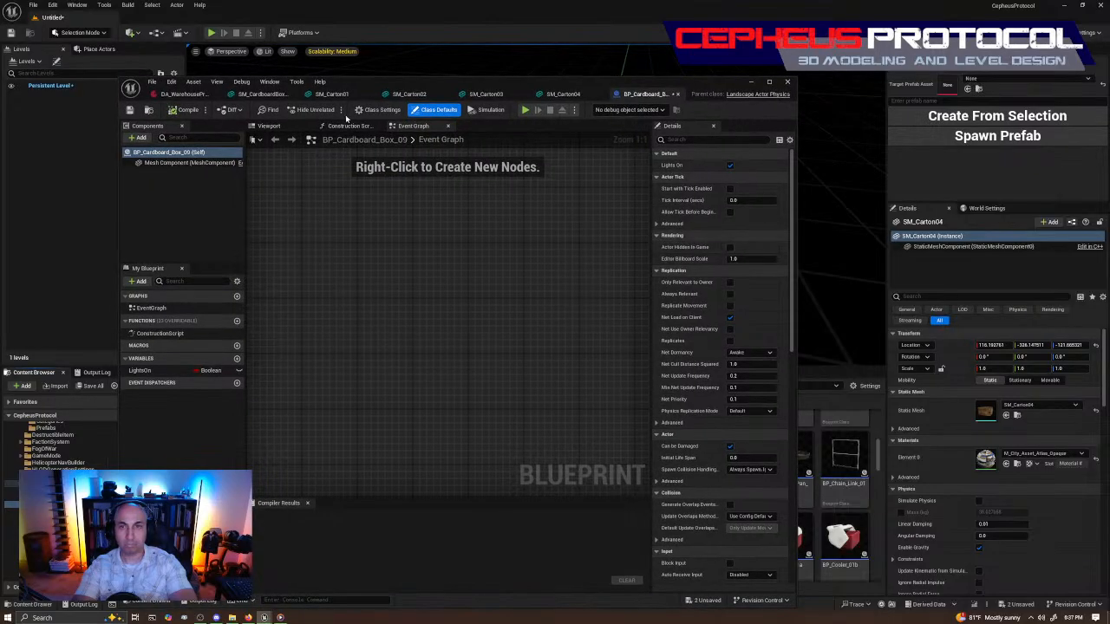
left_click(165, 163)
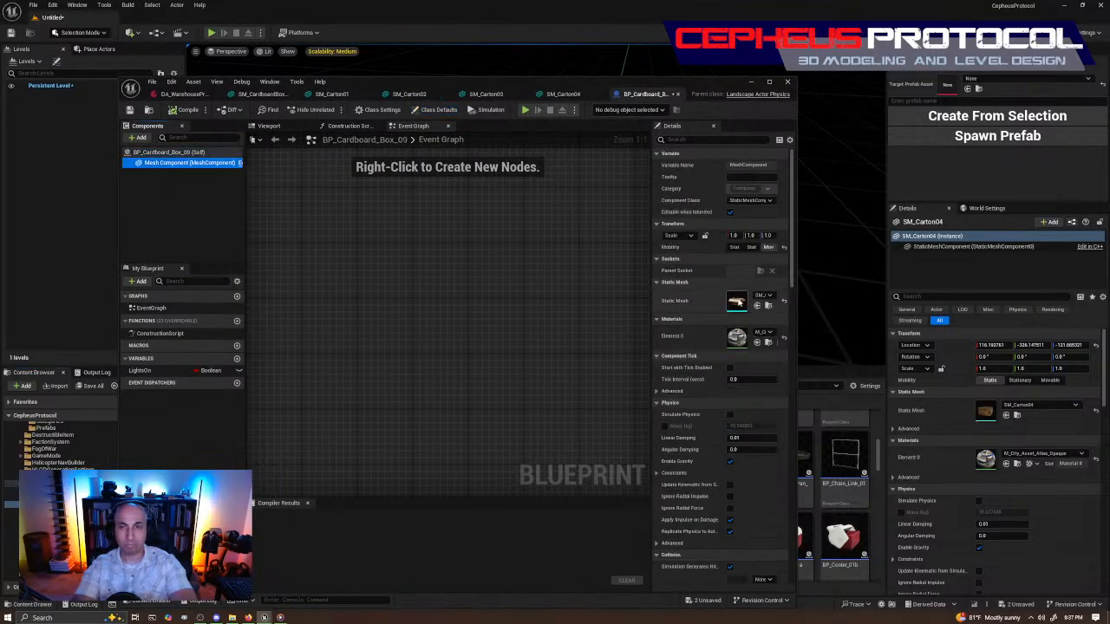
right_click(738, 303)
left_click(770, 329)
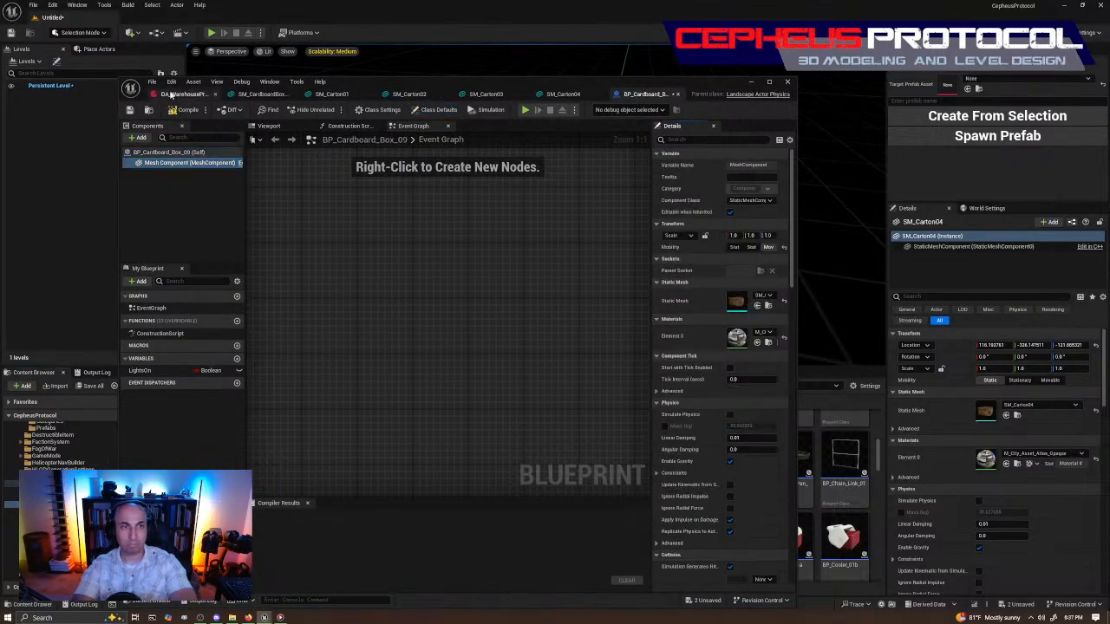
left_click(188, 111)
left_click_drag(482, 87, 0, 66)
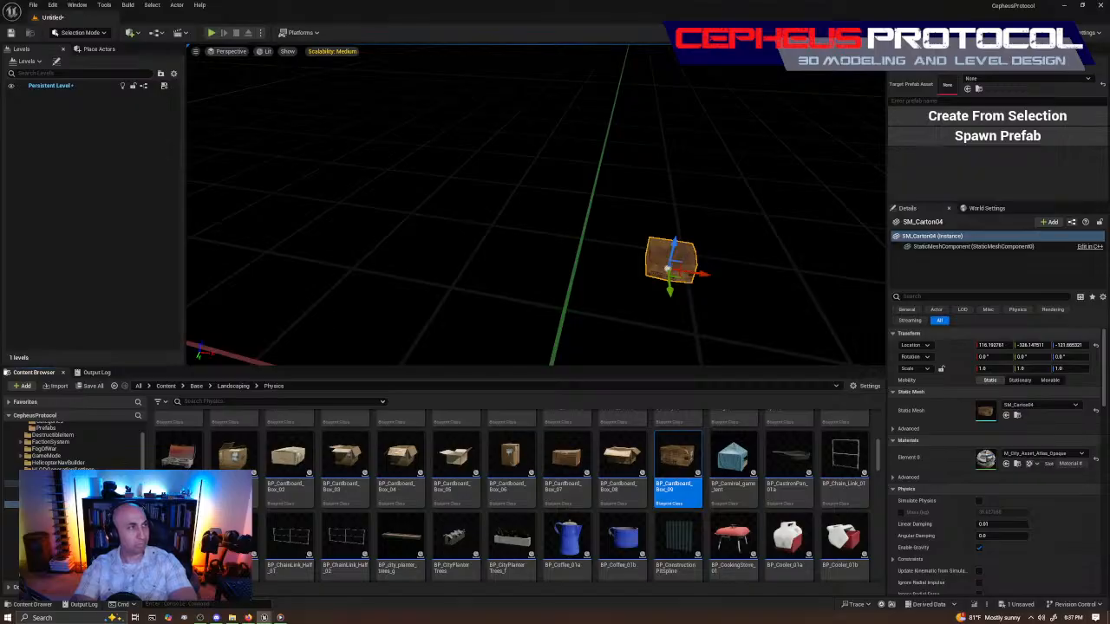
Delete the placed SM_Carton04 and place BP_Cardboard_Box_02 in the level at Z location 0, beside the pallet.
right_click_drag(709, 261, 665, 259)
key("Delete")
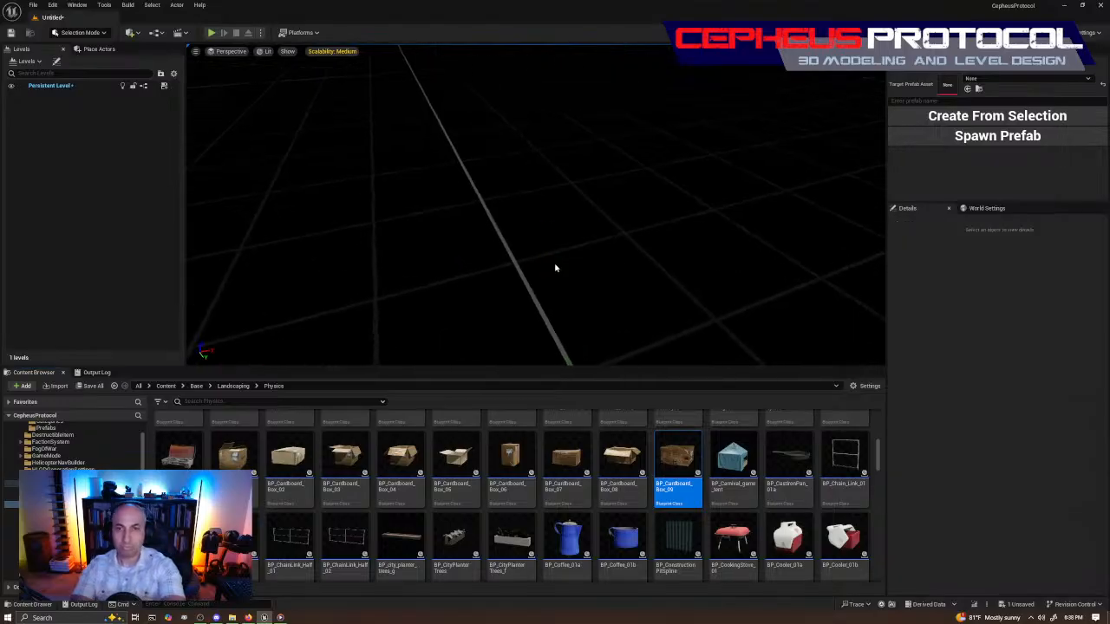
right_click_drag(554, 263, 507, 241)
key("w")
key("w")
left_click_drag(300, 458, 499, 301)
key("w")
right_click_drag(570, 260, 582, 293)
key("s")
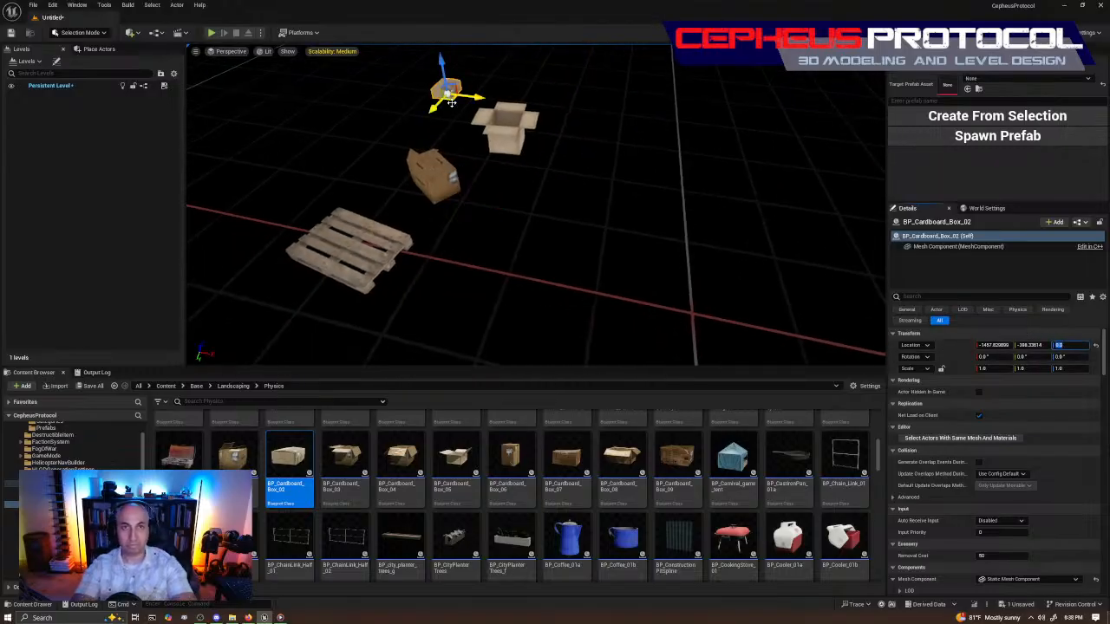
left_click_drag(451, 100, 450, 187)
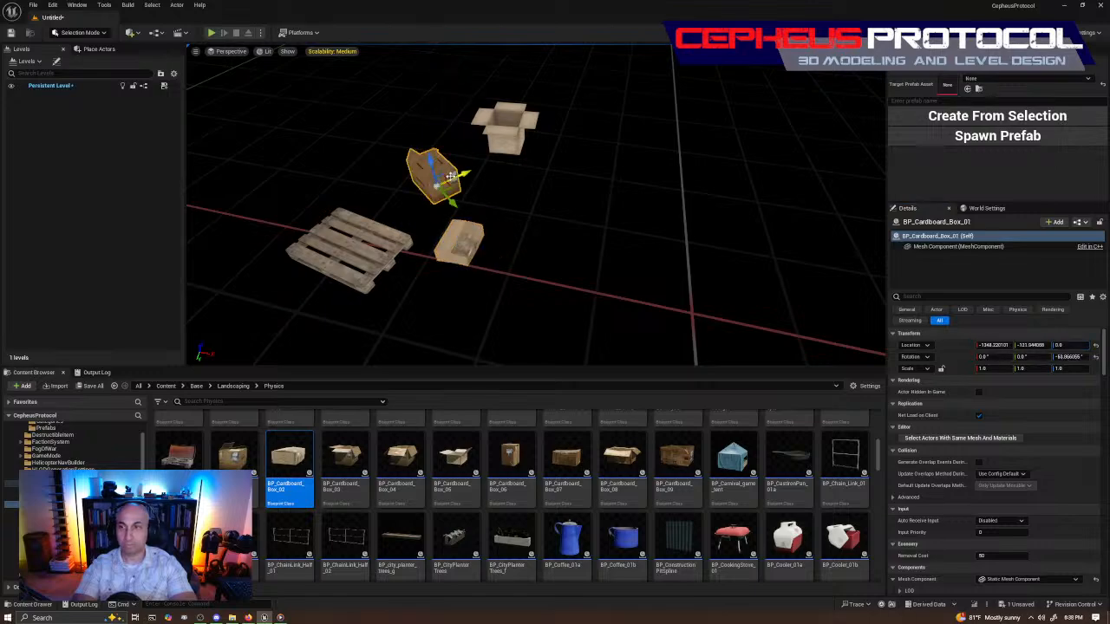
left_click(462, 223)
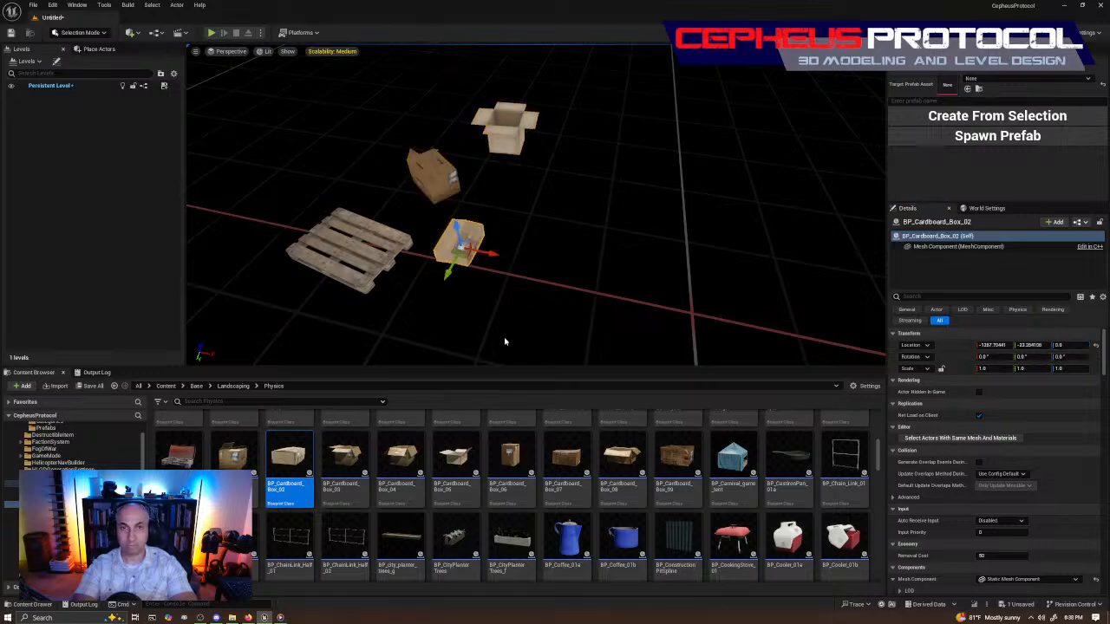
Place BP_Cardboard_Box_03 and BP_Cardboard_Box_04 in the level among the other boxes, each at Z location 0.
left_click_drag(345, 456, 526, 319)
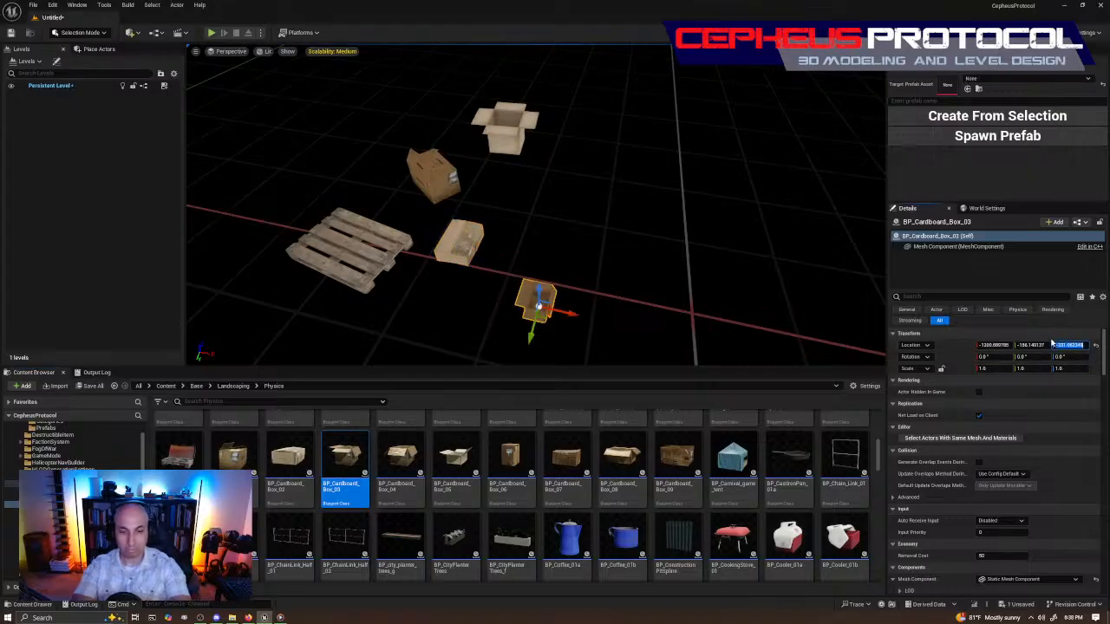
type("0")
key("Return")
left_click_drag(401, 455, 586, 307)
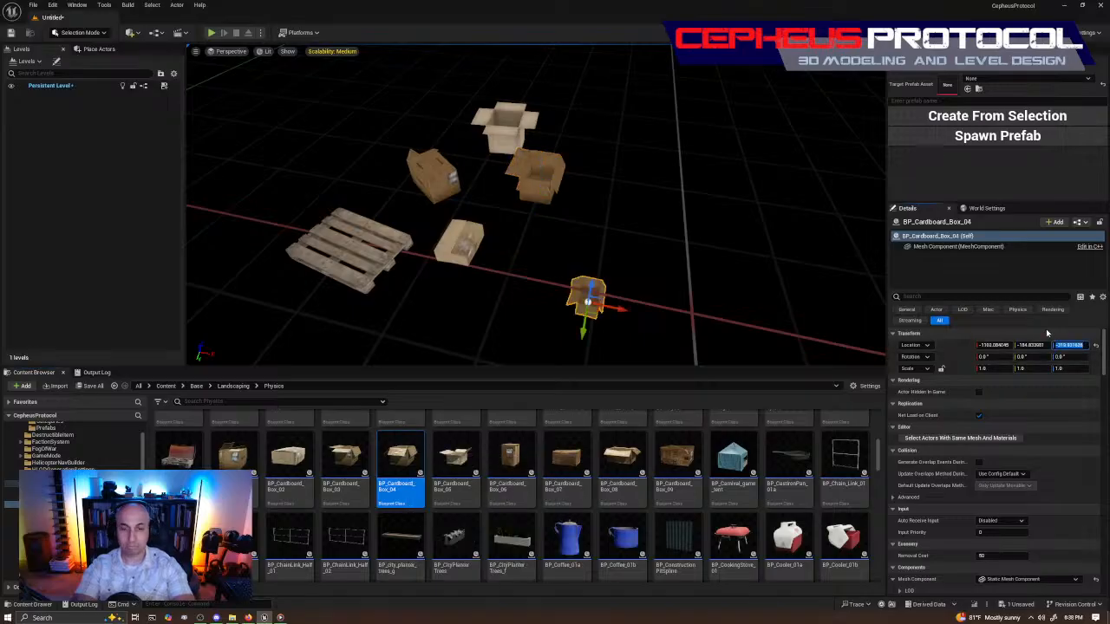
type("0")
key("Return")
Place BP_Cardboard_Box_05 at Z location 0 and move it into the free space beside BP_Cardboard_Box_02.
left_click_drag(455, 453, 568, 299)
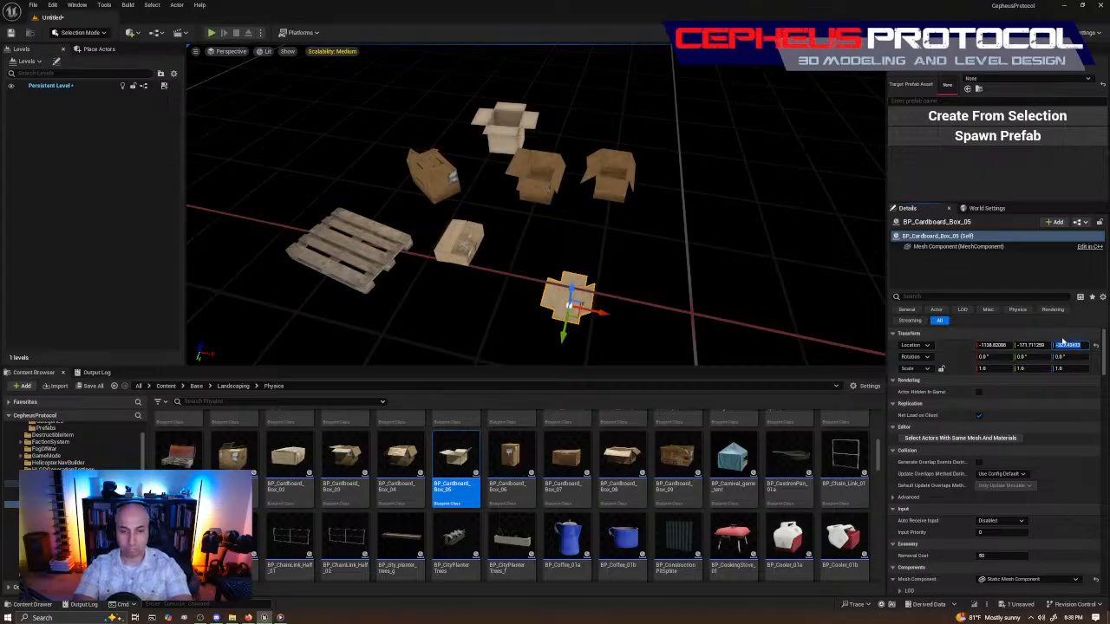
type("0")
key("Return")
left_click_drag(592, 196, 569, 281)
Place BP_Cardboard_Box_06 in the level beyond BP_Cardboard_Box_04 and set its Z location to 0.
left_click_drag(510, 463, 652, 351)
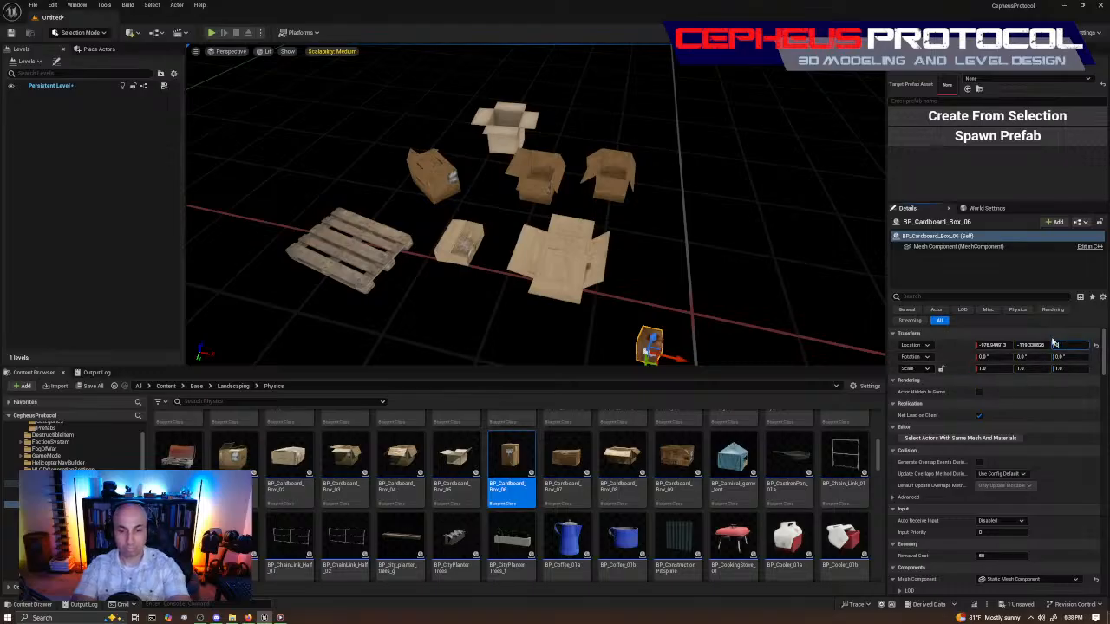
left_click(1054, 344)
type("0")
key("Return")
Place BP_Cardboard_Box_07 and BP_Cardboard_Box_08 in the level, setting the Z location of each to 0.
right_click_drag(593, 192, 626, 203)
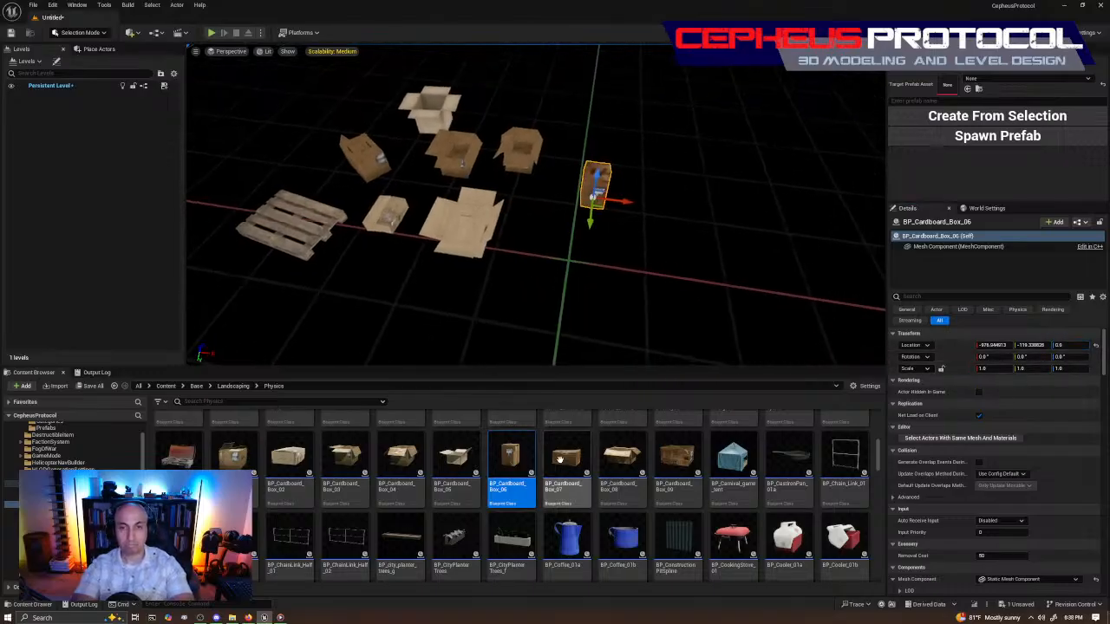
left_click_drag(564, 457, 526, 357)
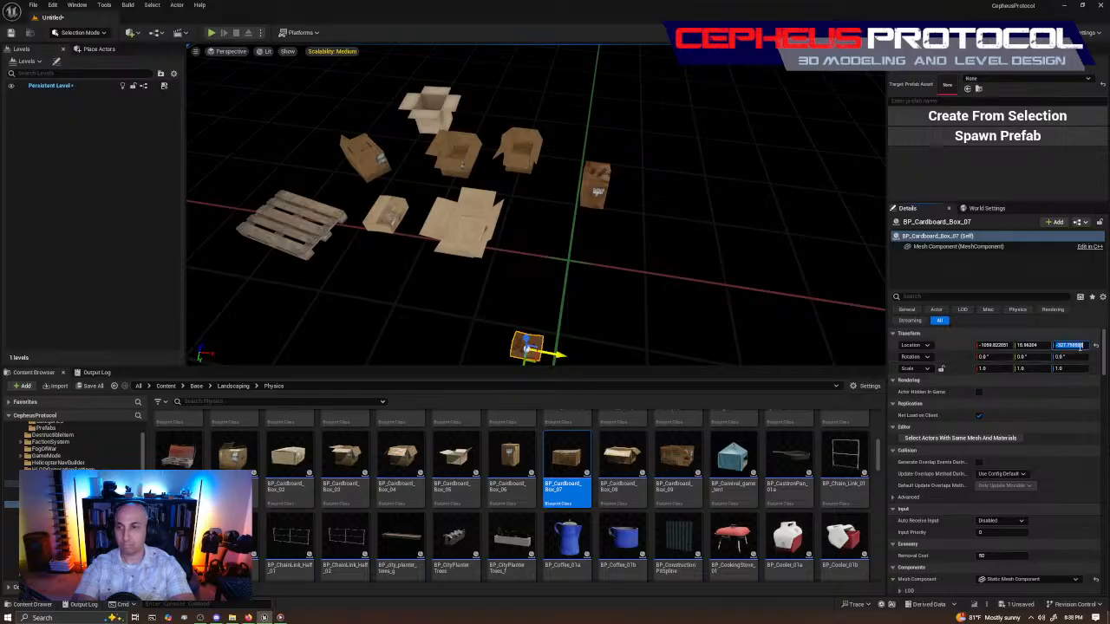
type("0")
key("Return")
left_click_drag(622, 455, 629, 341)
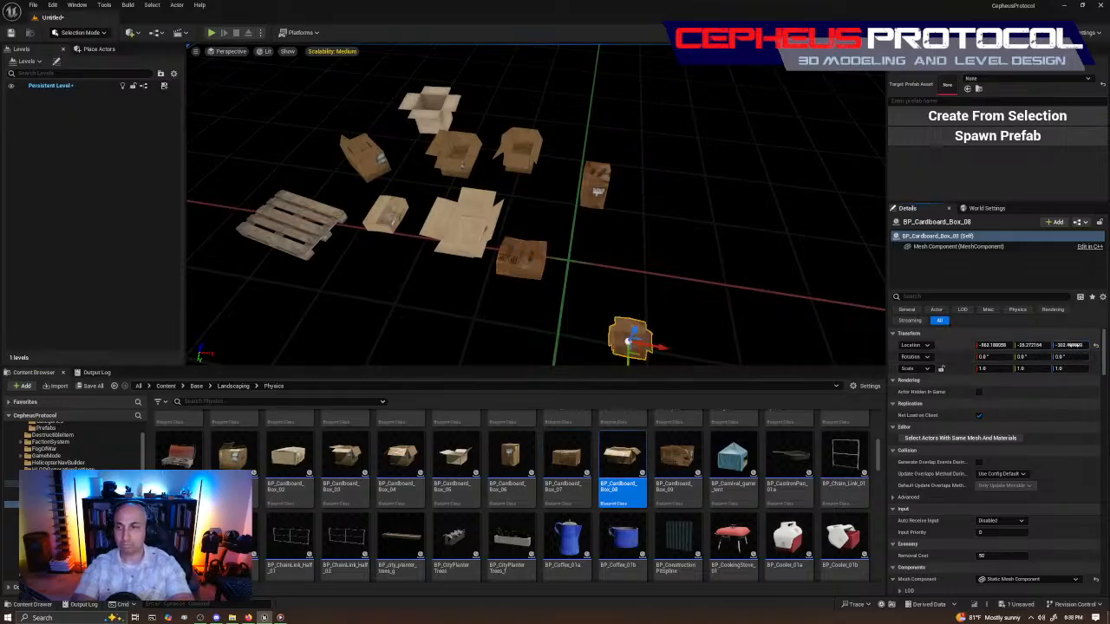
key("Return")
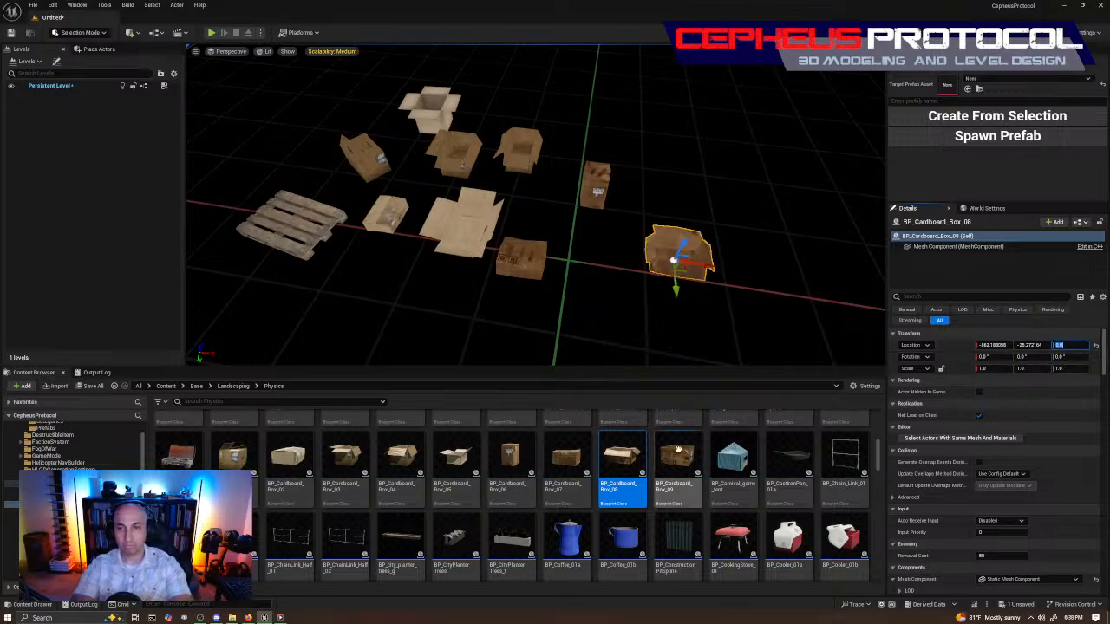
Place BP_Cardboard_Box_09 at Z location 0 and shift it slightly clear of BP_Cardboard_Box_08.
left_click_drag(679, 439, 540, 297)
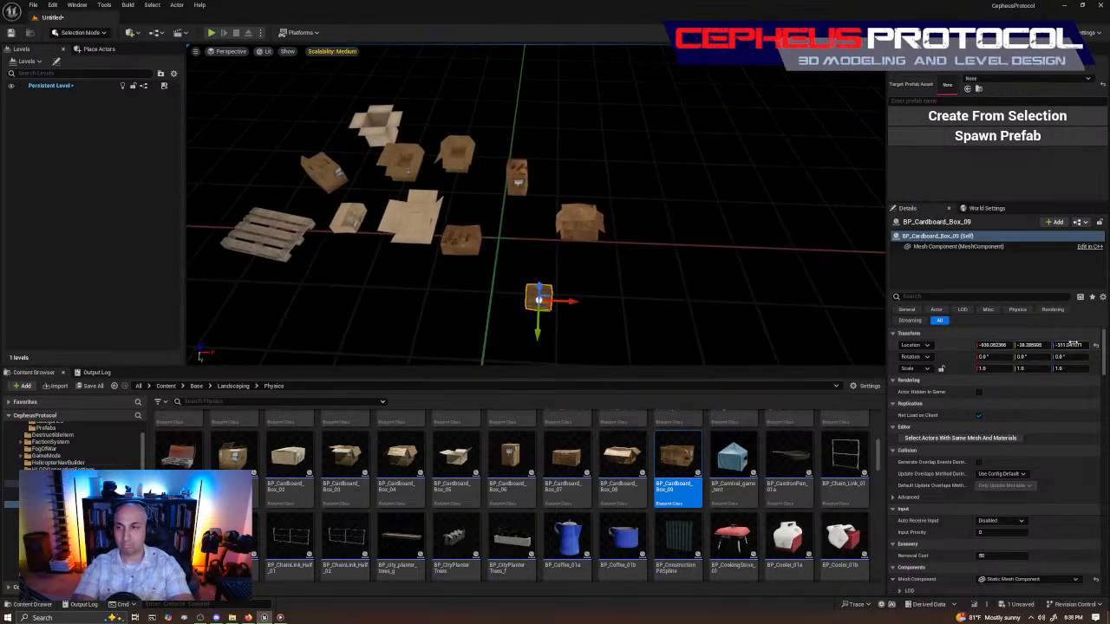
type("0")
key("Return")
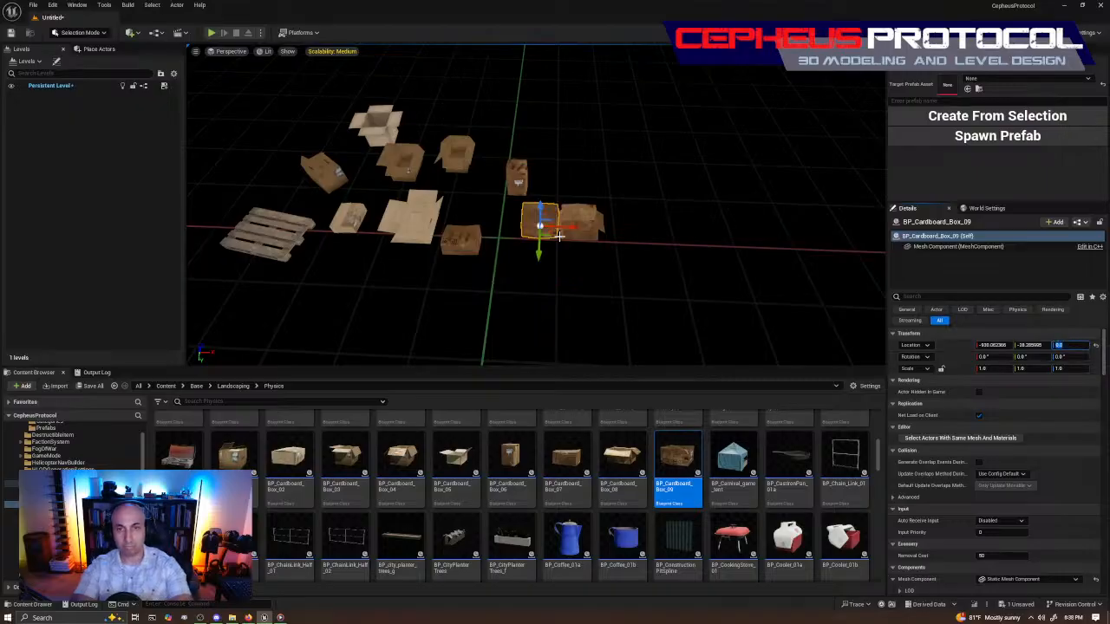
left_click_drag(545, 230, 541, 245)
right_click_drag(592, 259, 664, 266)
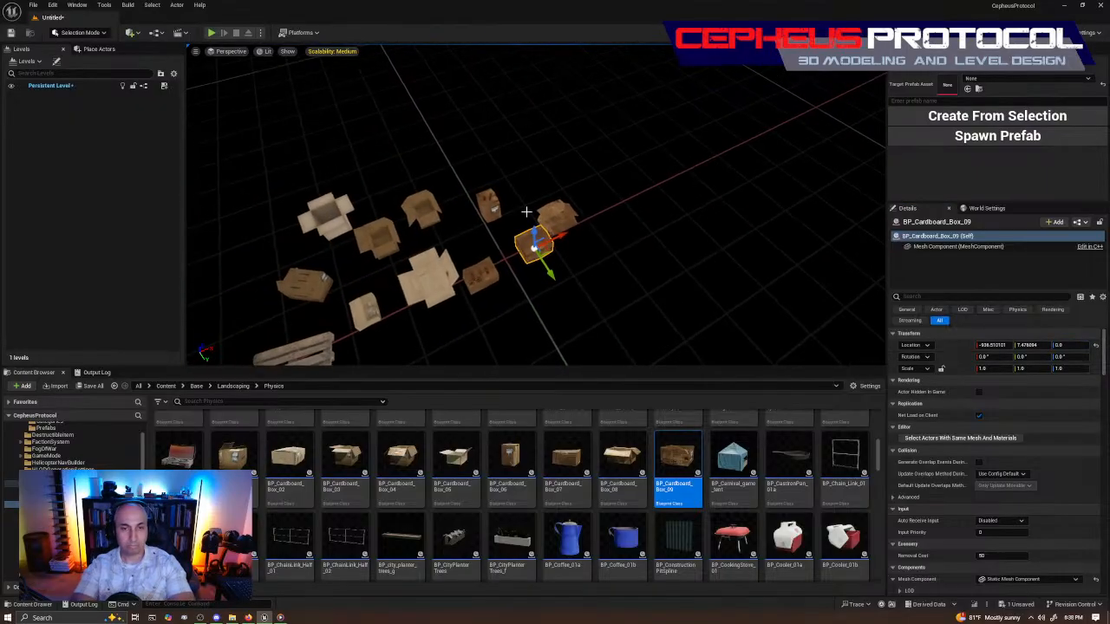
In the top view, select the pallet and all placed boxes, move them together farther from the level's other objects, and deselect them.
scroll(716, 472, "up", 5)
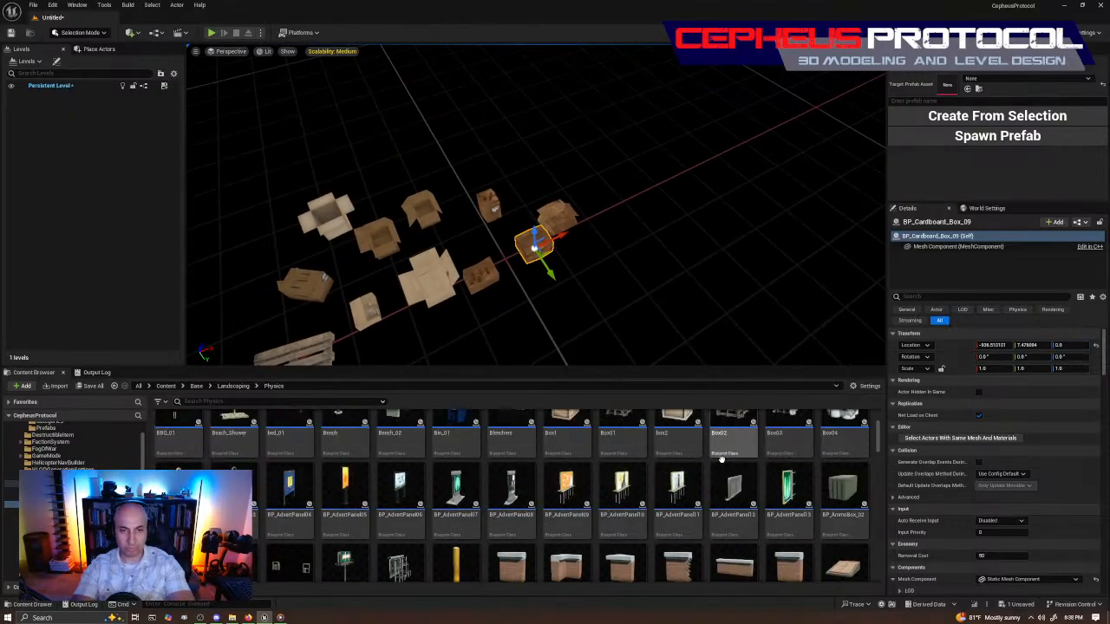
right_click_drag(701, 289, 631, 254)
key("alt+j")
right_click_drag(601, 192, 670, 236)
scroll(639, 216, "down", 3)
left_click_drag(543, 159, 544, 159)
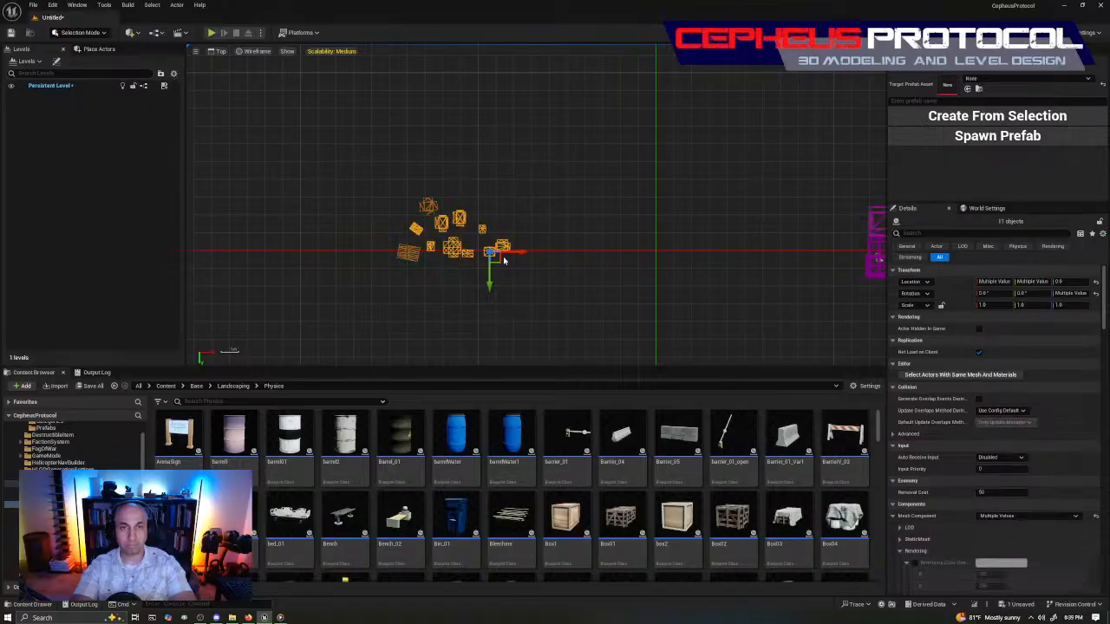
left_click_drag(495, 262, 400, 264)
left_click(568, 267)
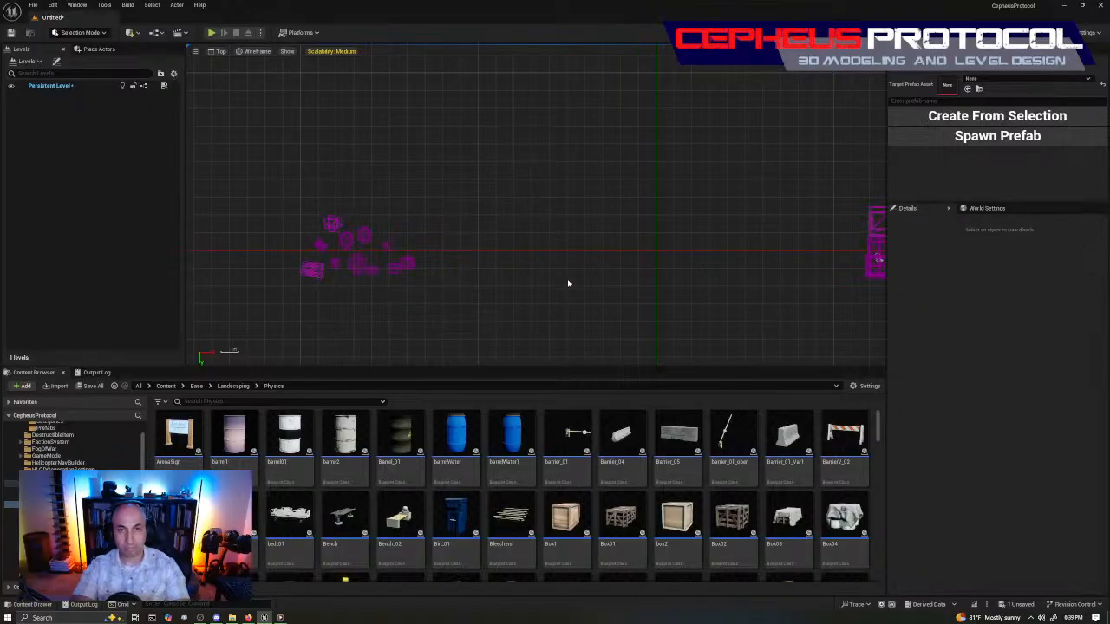
Look through the existing Physics blueprints in perspective view and go to SM_Dumpster_01 in the City_Assets folder.
right_click_drag(672, 248, 620, 238)
key("alt+g")
scroll(334, 484, "down", 15)
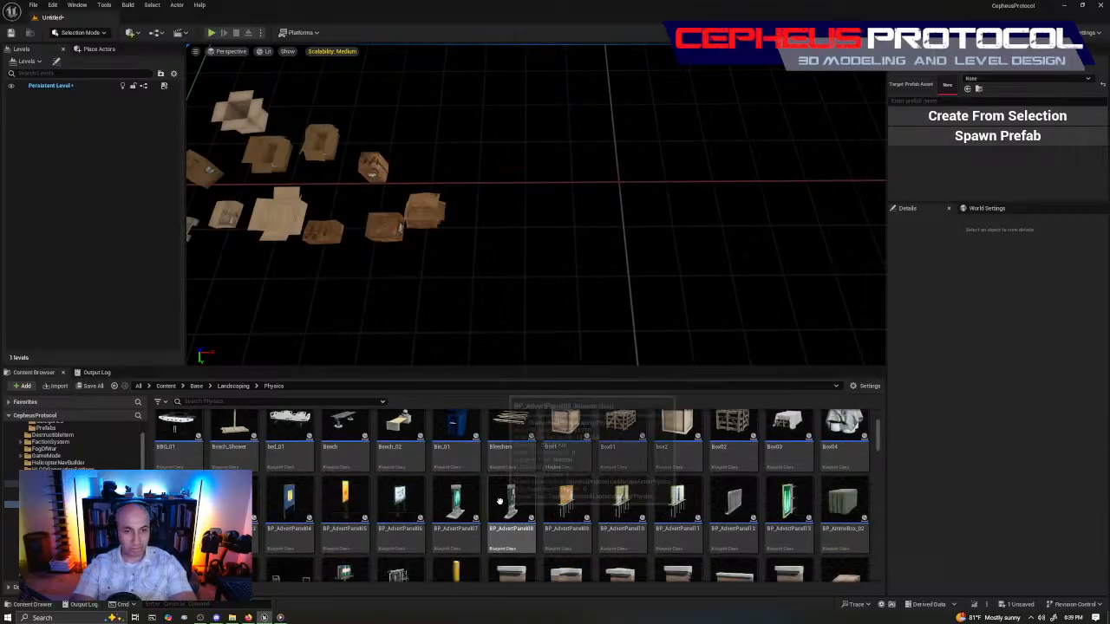
scroll(652, 470, "down", 5)
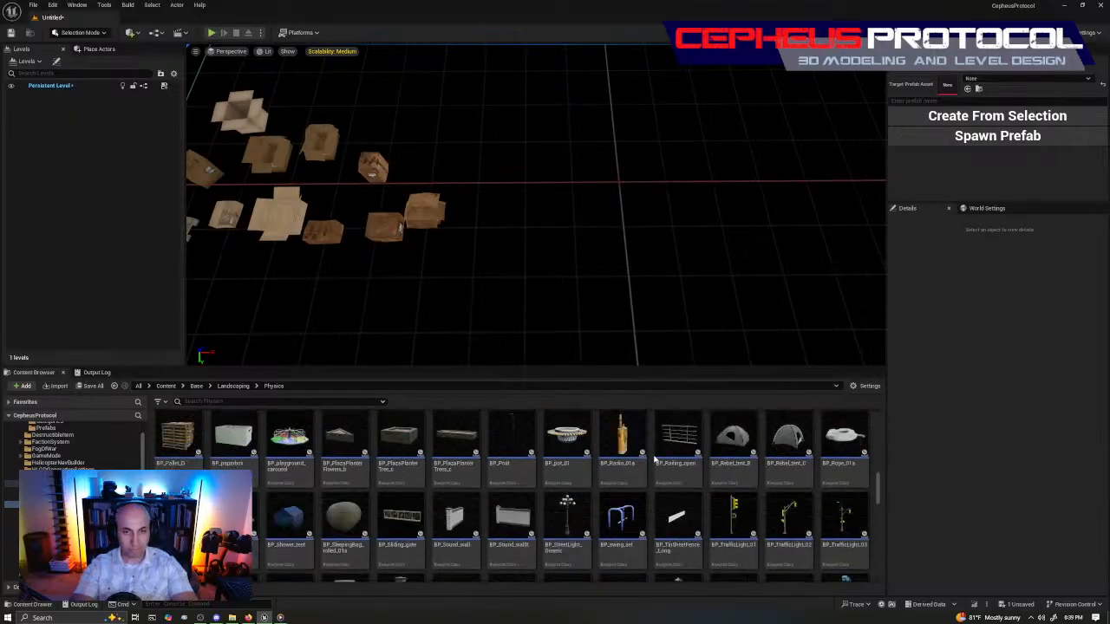
scroll(587, 531, "down", 5)
scroll(658, 528, "down", 3)
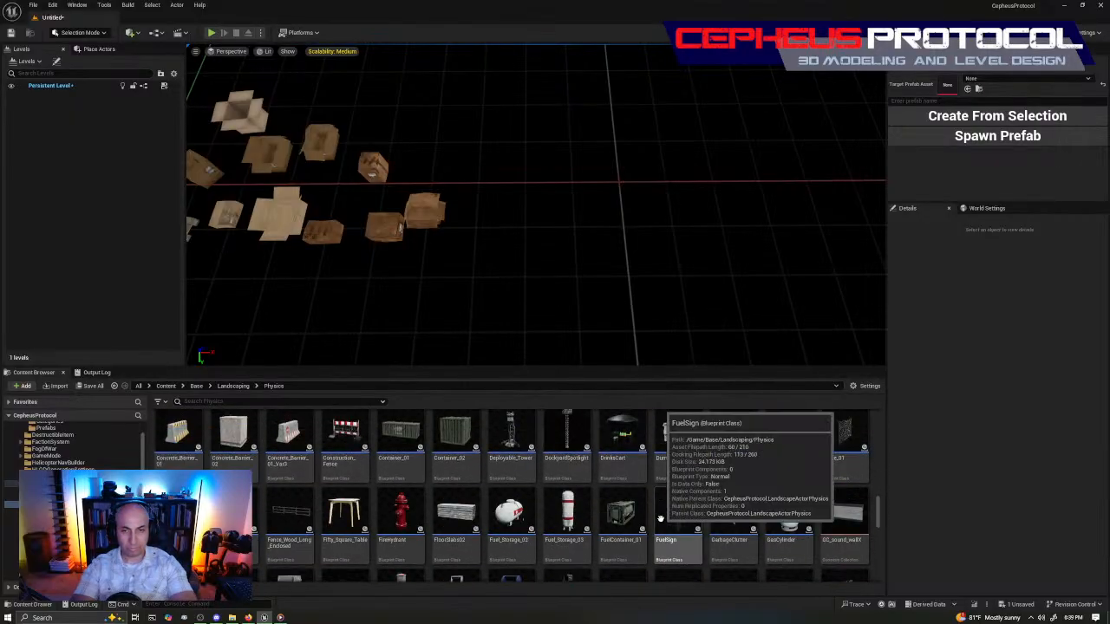
scroll(666, 525, "up", 2)
left_click(716, 491)
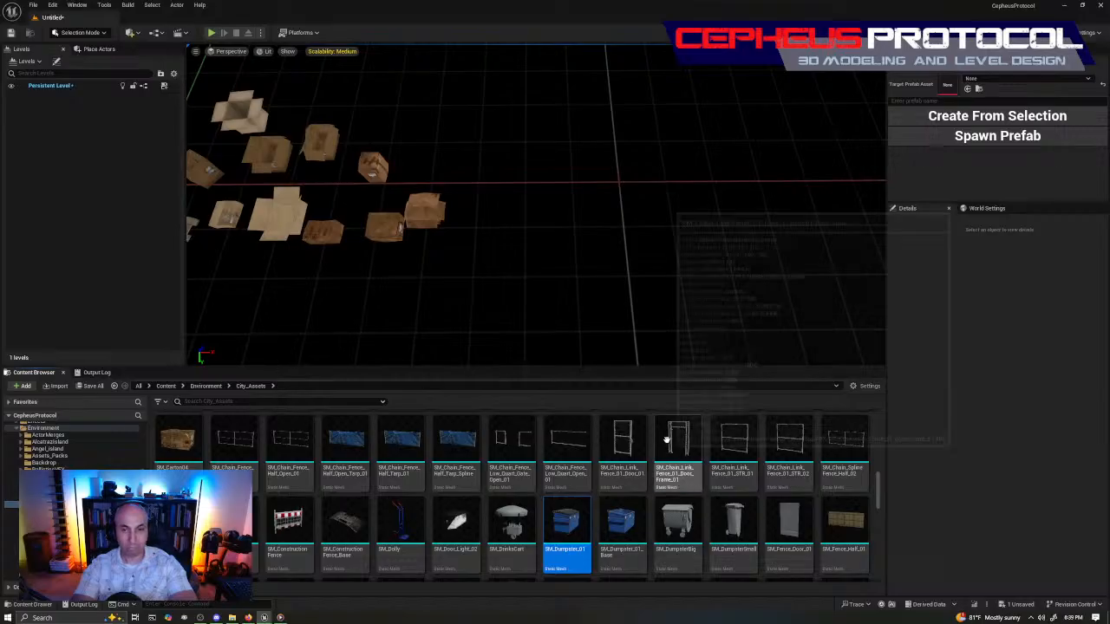
Look through the City_Assets meshes for garbage and street props suitable for the level.
scroll(718, 474, "down", 3)
scroll(720, 474, "down", 8)
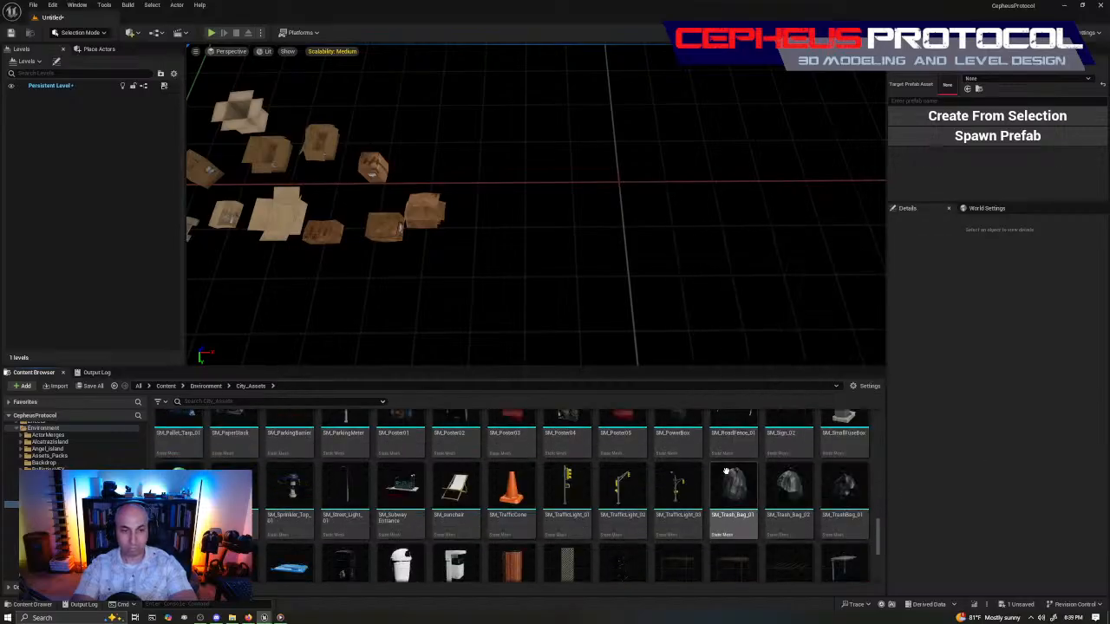
scroll(729, 472, "down", 2)
scroll(772, 469, "up", 5)
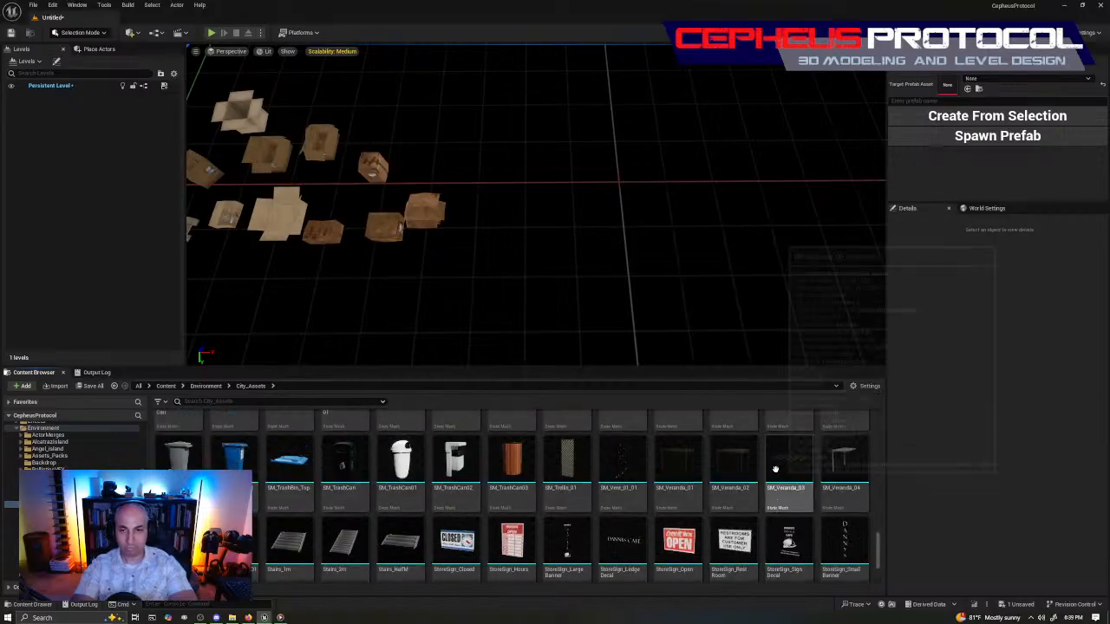
scroll(781, 468, "up", 10)
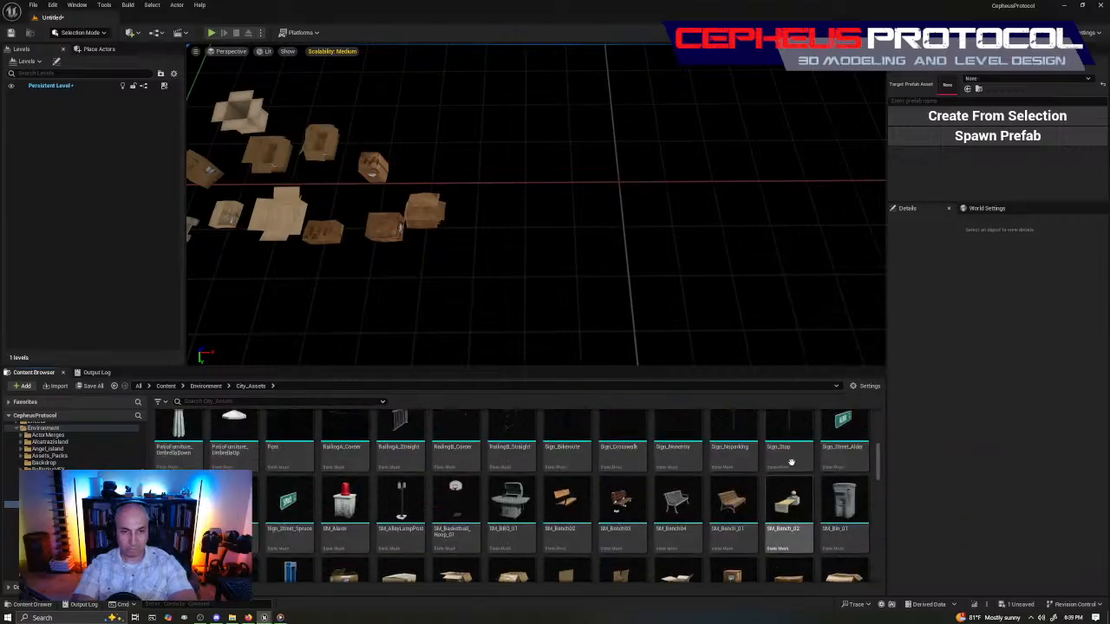
scroll(792, 457, "up", 5)
scroll(733, 448, "up", 1)
Place the GarbageClutter_A mesh in empty space beyond the cardboard boxes and select it in the top view.
right_click_drag(692, 330, 692, 329)
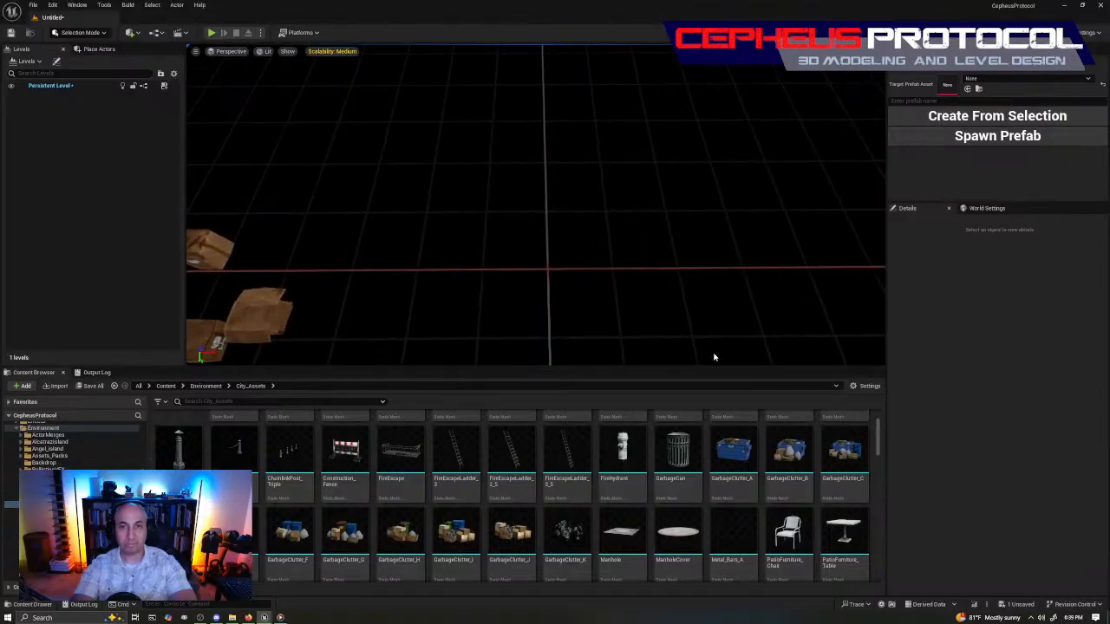
left_click_drag(731, 442, 506, 145)
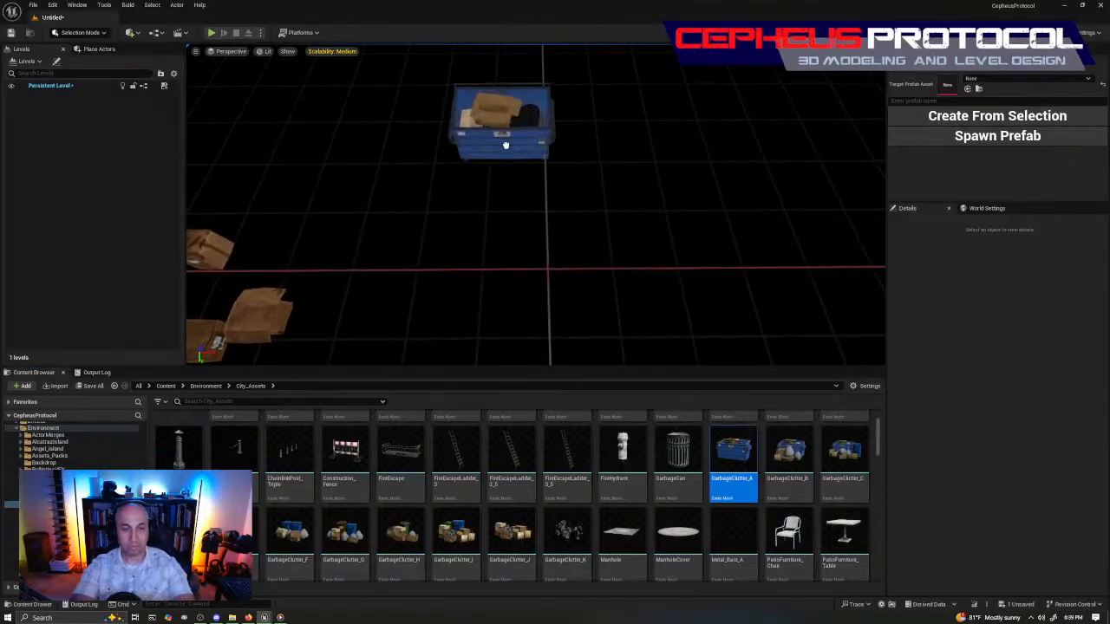
key("Escape")
key("alt+j")
scroll(515, 165, "up", 2)
right_click_drag(515, 166, 488, 272)
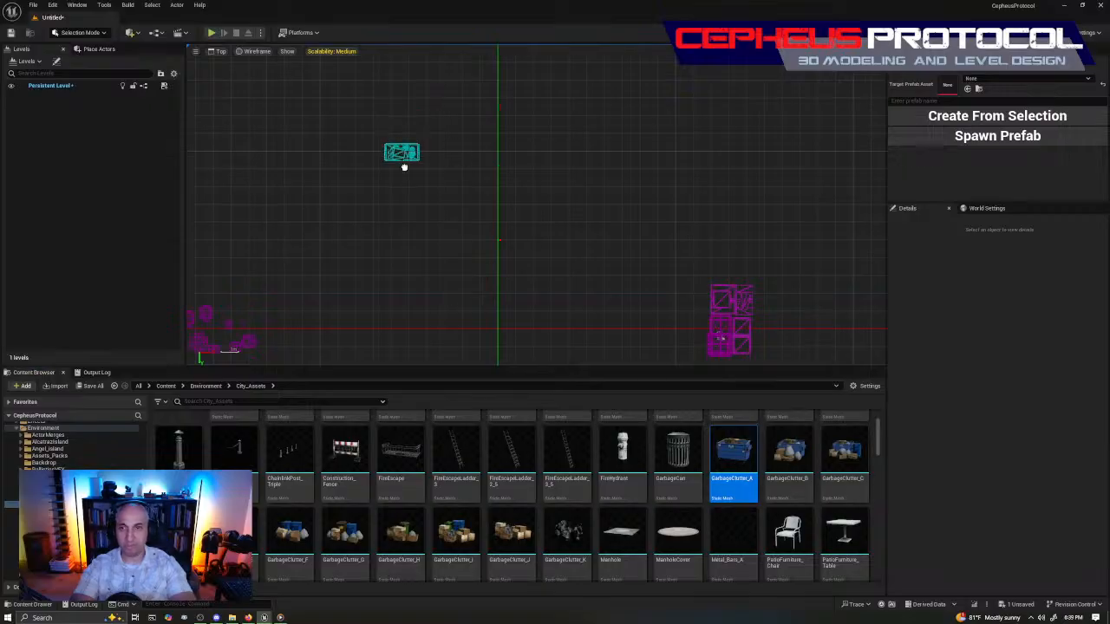
left_click(401, 153)
key("w")
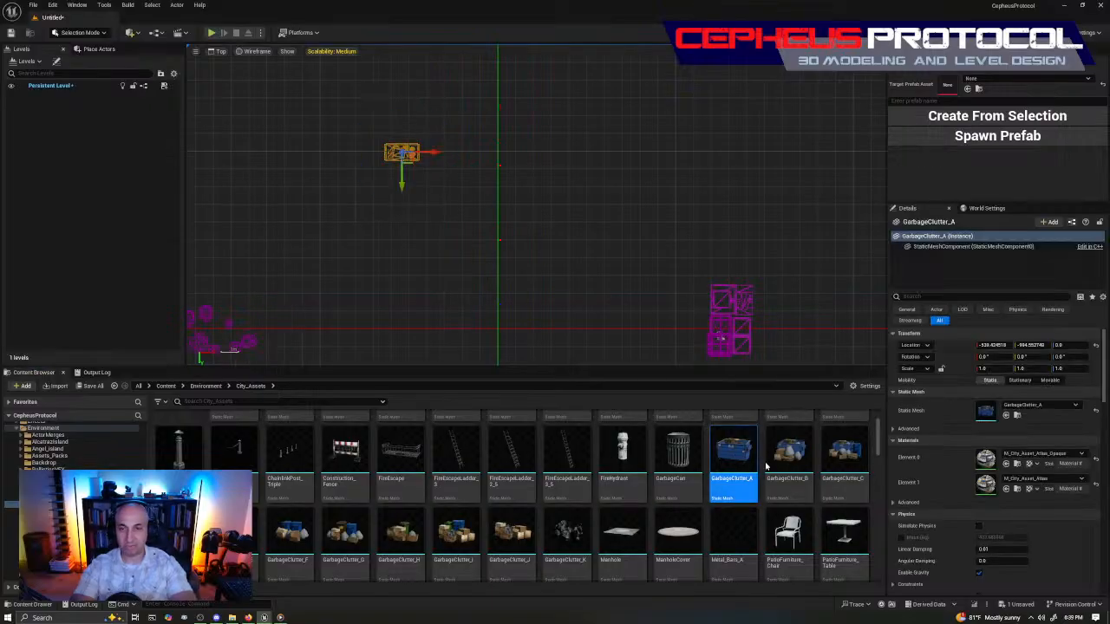
Place GarbageClutter_B, C, D, E and F in a spaced row beside GarbageClutter_A in the top view.
left_click(788, 451)
left_click_drag(787, 451, 472, 154)
scroll(527, 217, "up", 1)
left_click_drag(845, 463, 524, 140)
right_click_drag(595, 232, 484, 244)
left_click_drag(845, 455, 589, 156)
left_click_drag(291, 543, 668, 163)
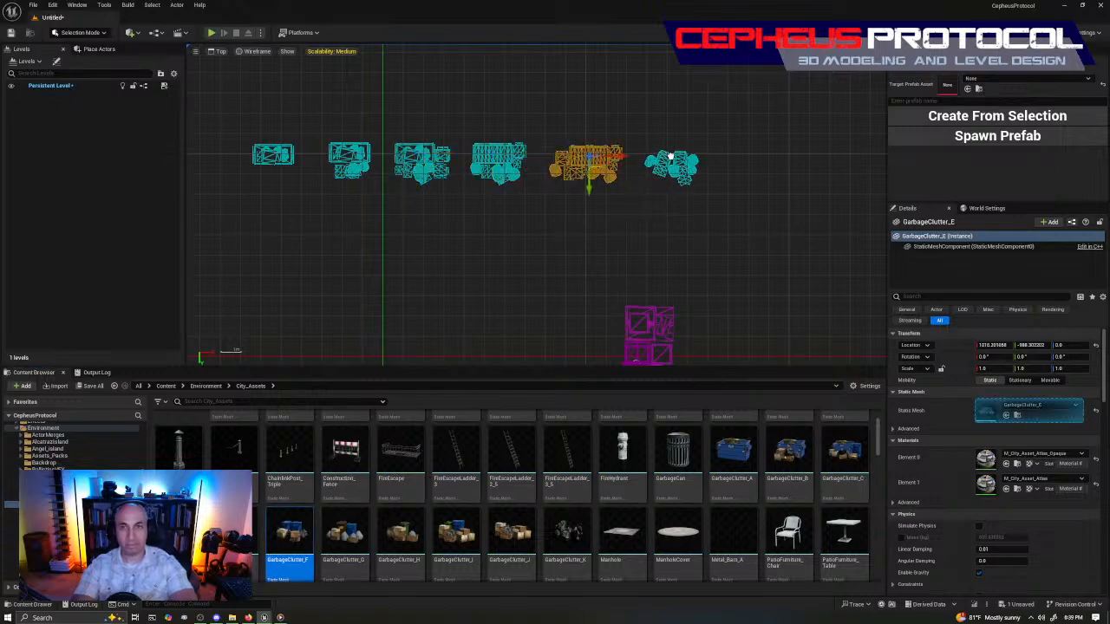
Continue the garbage row by placing GarbageClutter_G, H, I, J and K with similar spacing.
left_click_drag(345, 533, 416, 490)
left_click_drag(728, 192, 738, 158)
right_click_drag(544, 274, 324, 272)
left_click_drag(399, 533, 592, 165)
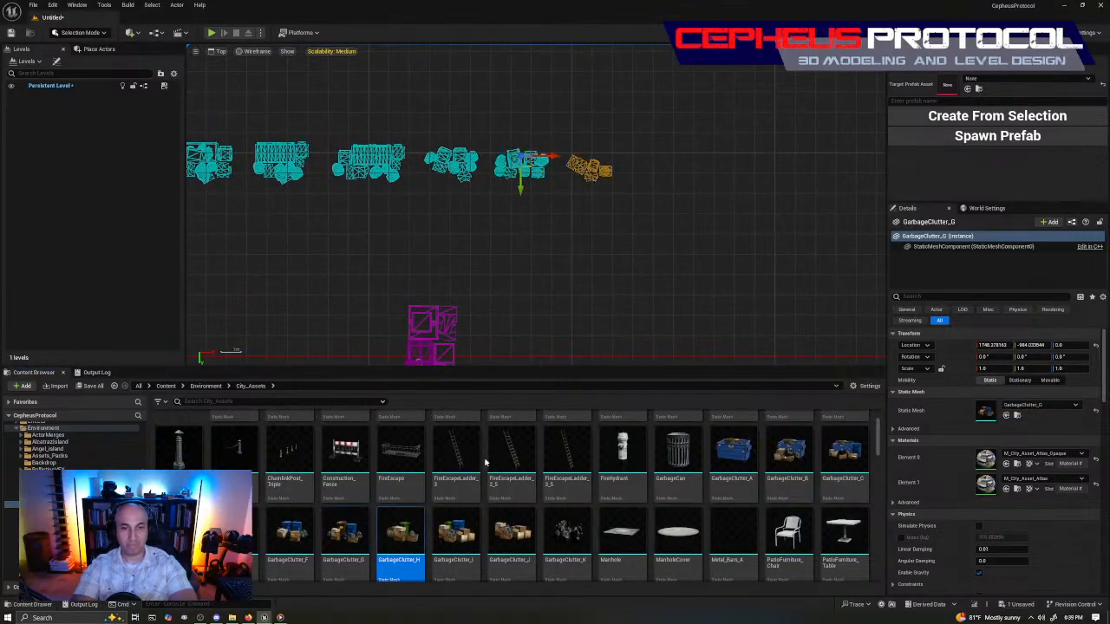
left_click_drag(456, 533, 654, 167)
left_click_drag(515, 531, 719, 167)
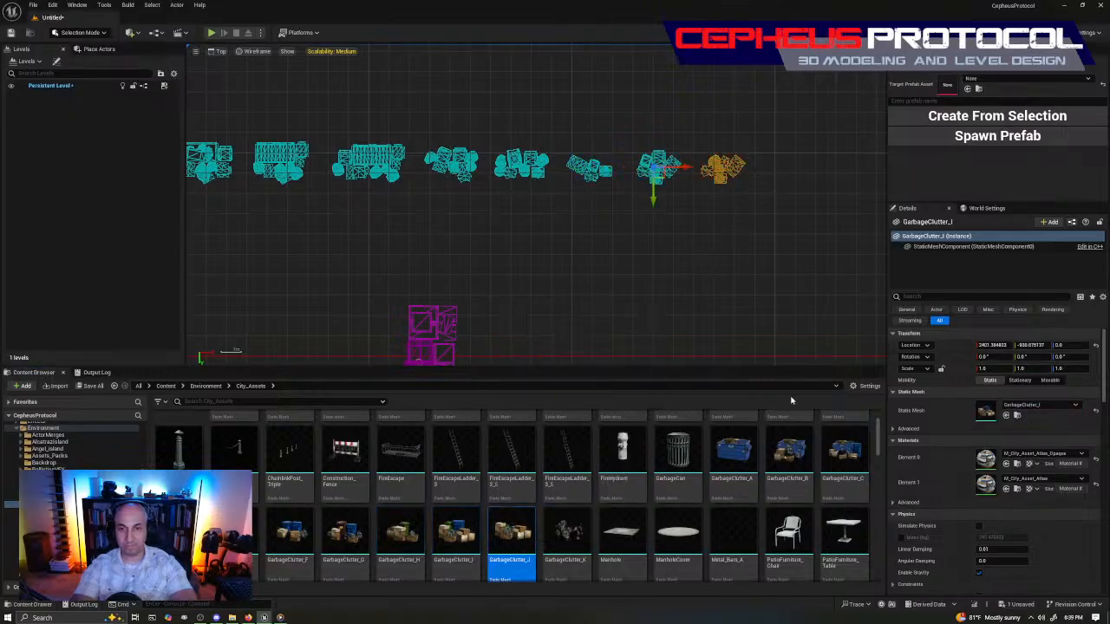
left_click_drag(567, 529, 778, 171)
Examine the City_Assets meshes beyond the garbage clutter set, including the cardboard boxes, fences and dumpsters.
scroll(709, 481, "down", 2)
scroll(708, 481, "down", 4)
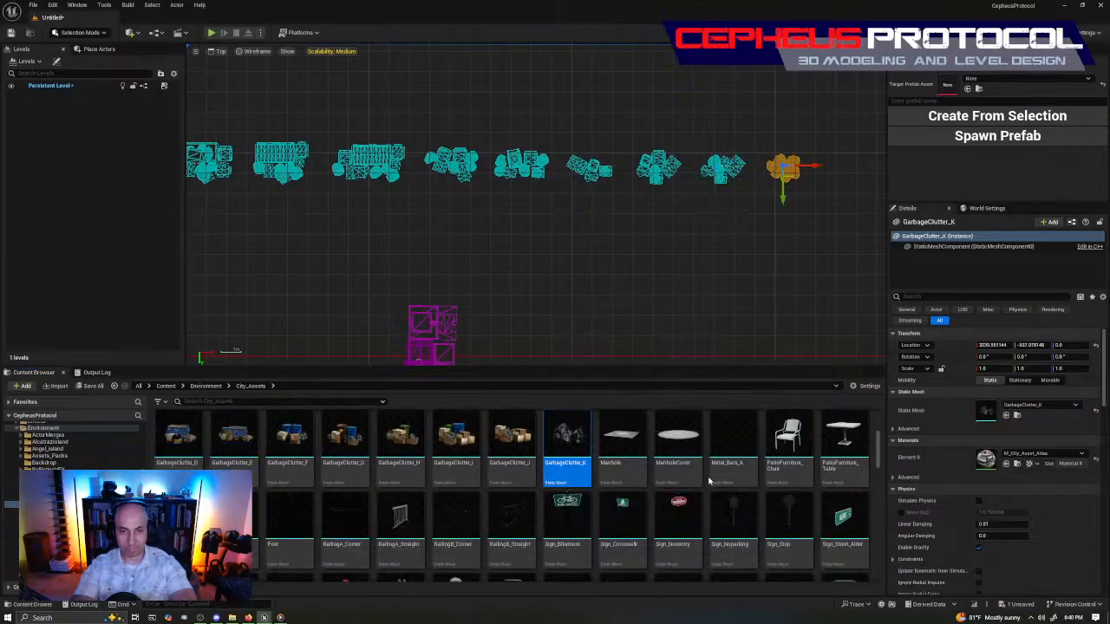
scroll(780, 447, "down", 2)
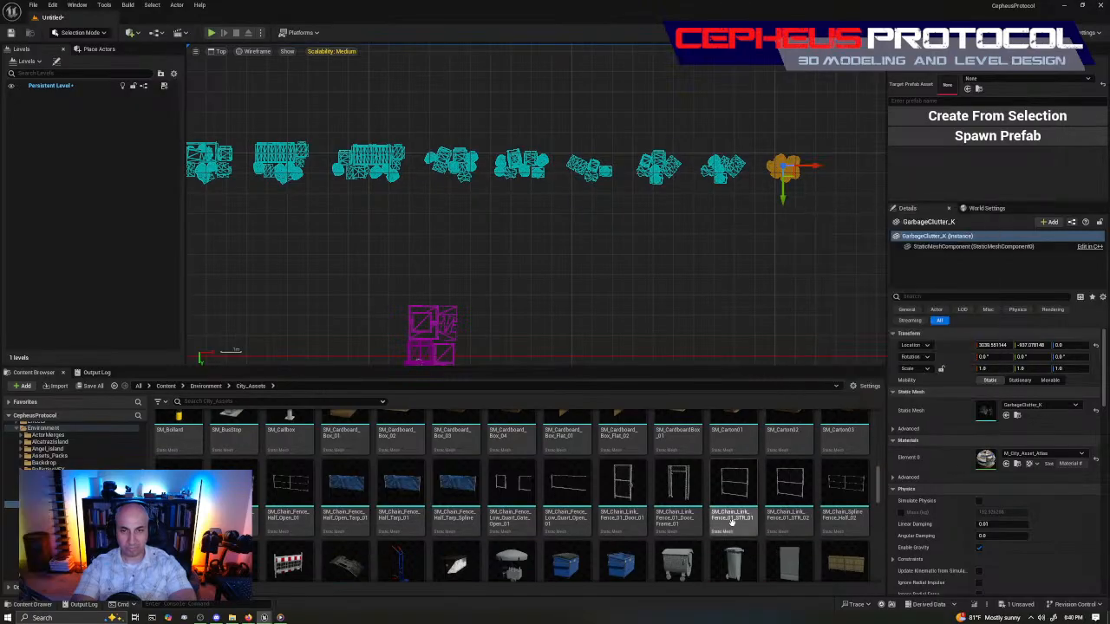
scroll(772, 485, "down", 2)
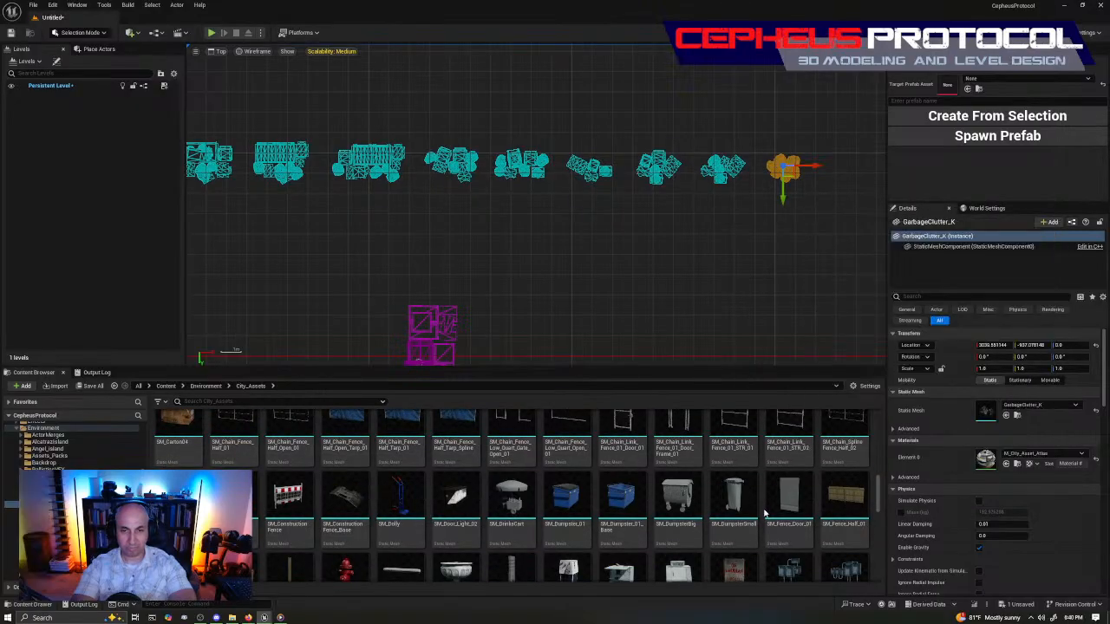
scroll(771, 494, "up", 2)
scroll(776, 490, "down", 2)
scroll(785, 482, "up", 2)
scroll(786, 482, "up", 3)
Inspect the placed GarbageClutter_A dumpster and its contents up close in perspective view.
right_click_drag(560, 251, 623, 201)
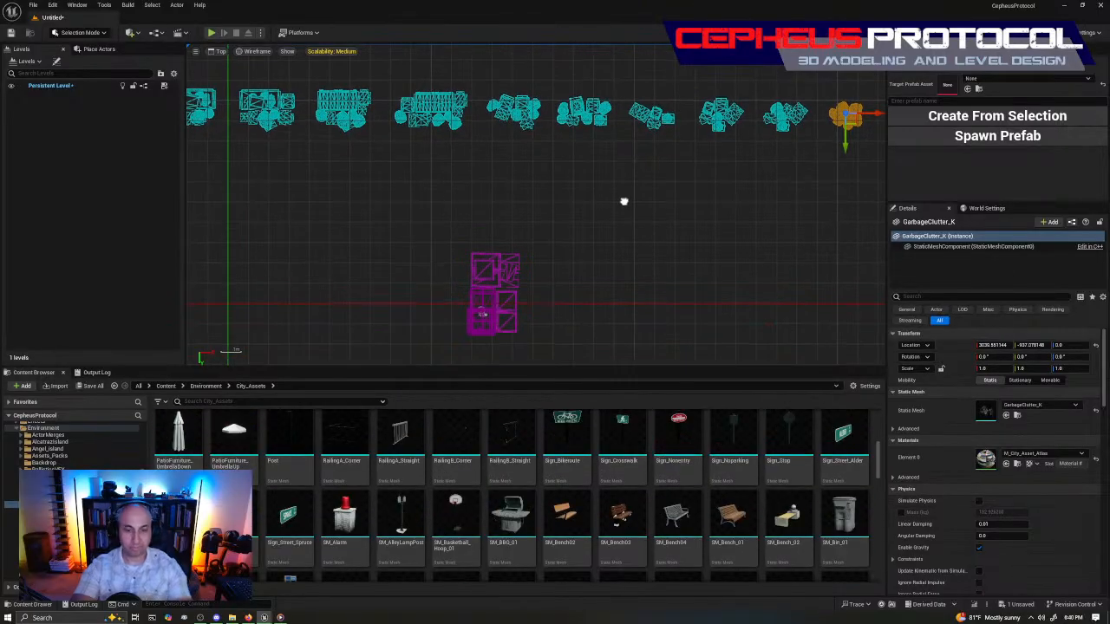
key("alt+g")
right_click_drag(639, 239, 729, 223)
key("w")
key("s")
key("w")
mouse_move(627, 275)
right_mouse_down()
mouse_move(657, 276)
mouse_move(600, 271)
mouse_move(627, 275)
right_mouse_up()
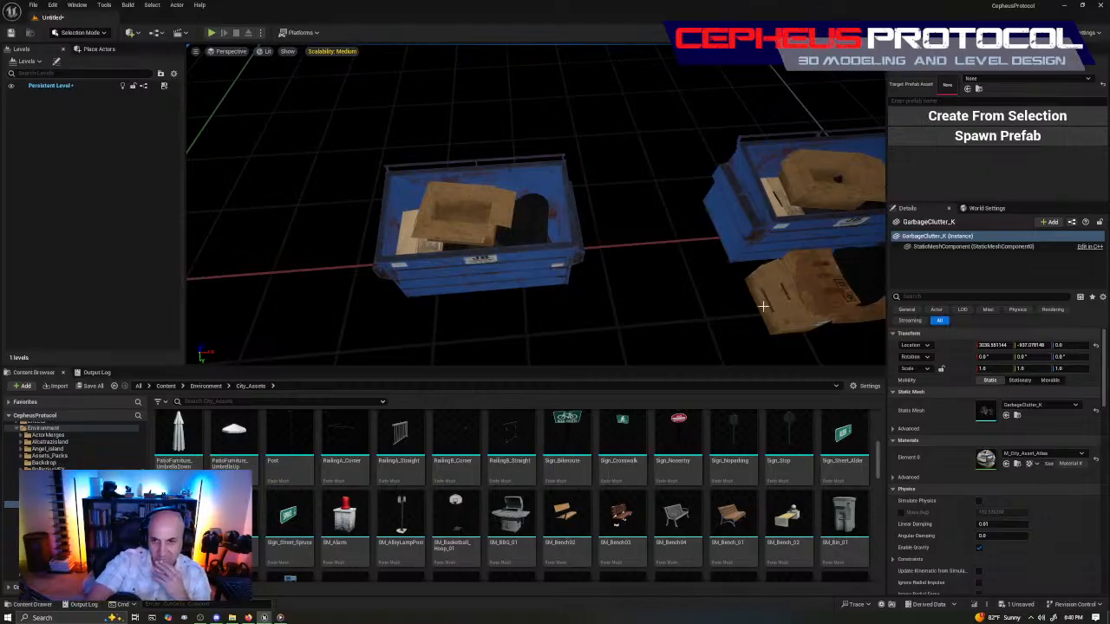
Look through the remaining City_Assets meshes for separate garbage pieces and select GarbageClutter_C in the level.
scroll(636, 513, "down", 6)
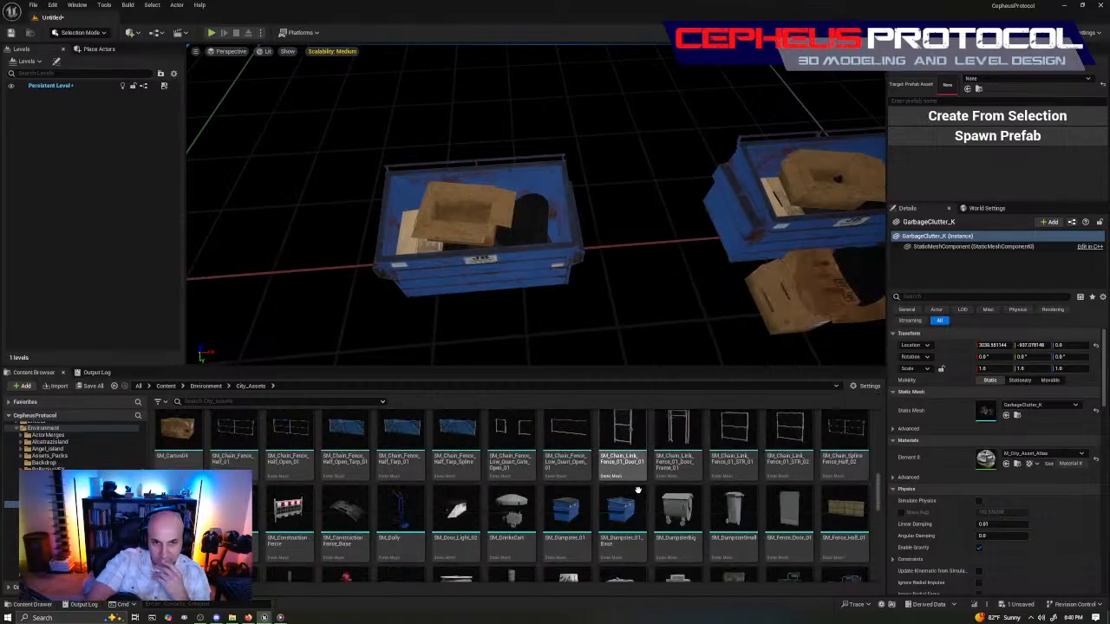
scroll(642, 471, "down", 6)
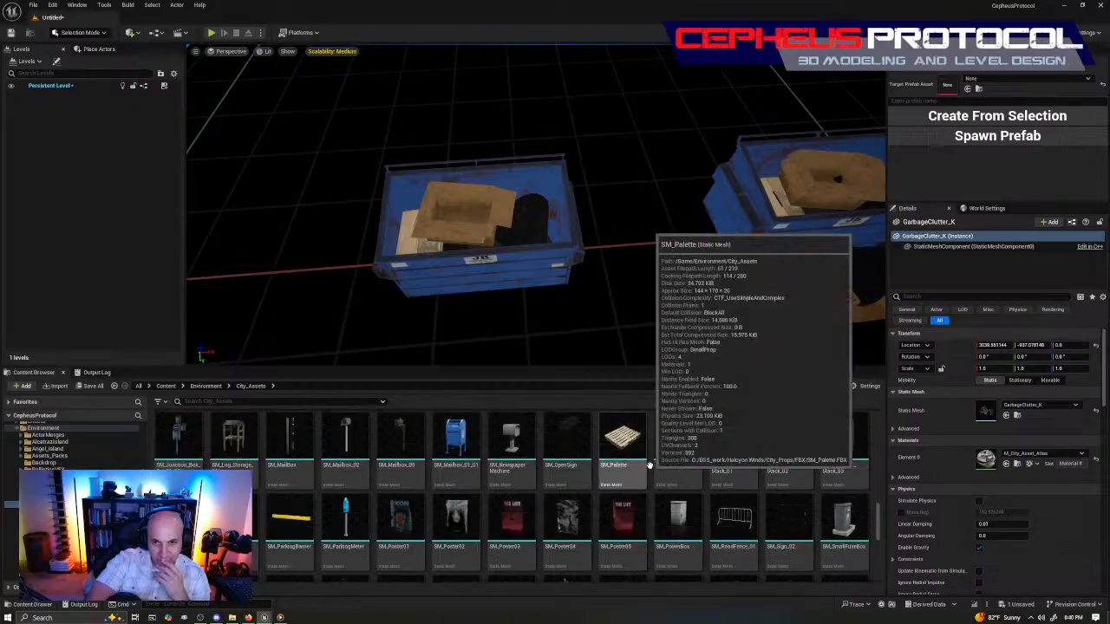
scroll(674, 460, "down", 6)
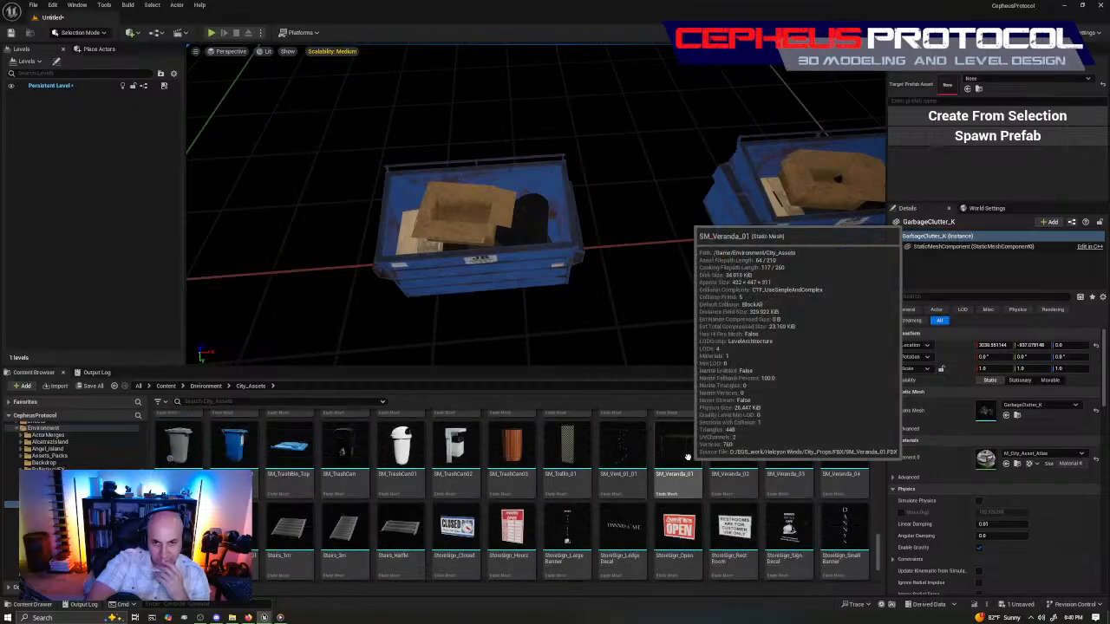
scroll(694, 464, "down", 6)
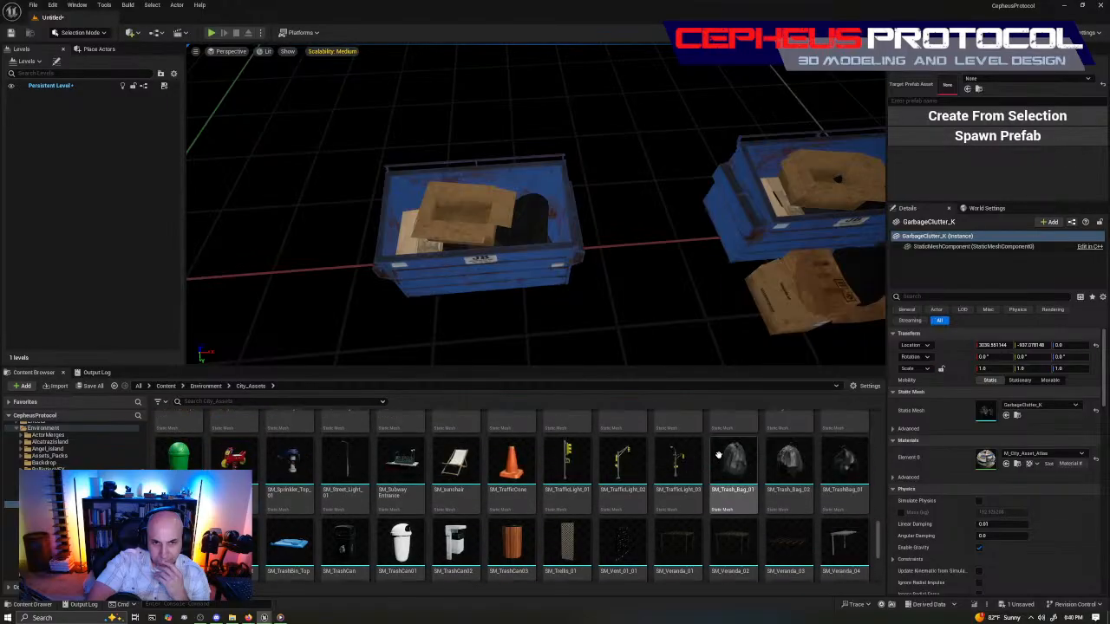
scroll(752, 469, "down", 4)
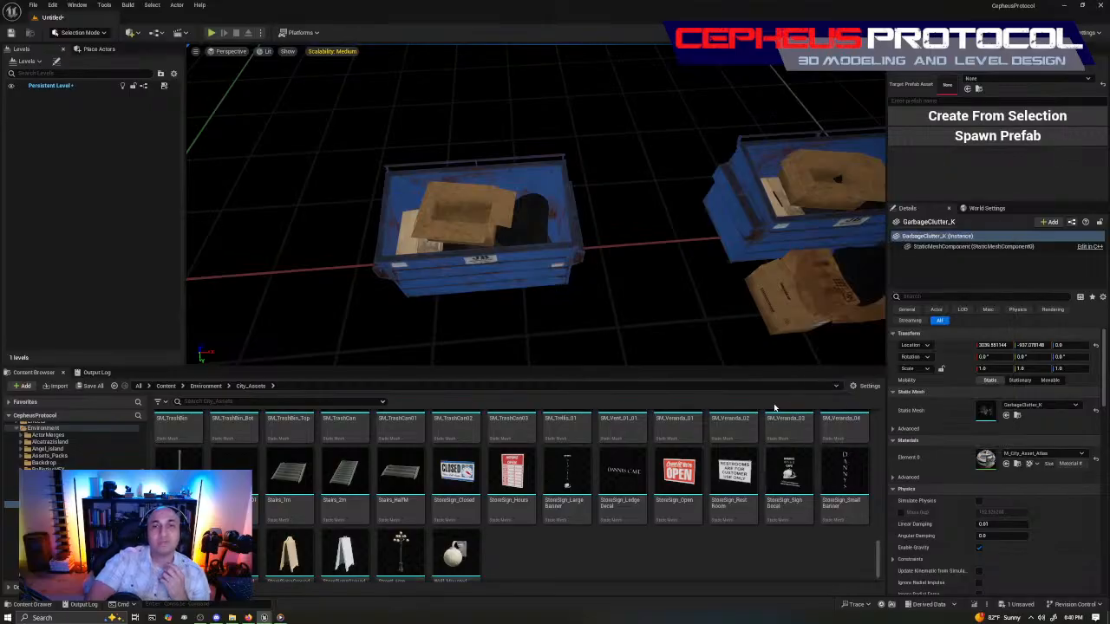
right_click_drag(681, 206, 694, 178)
left_click(637, 351)
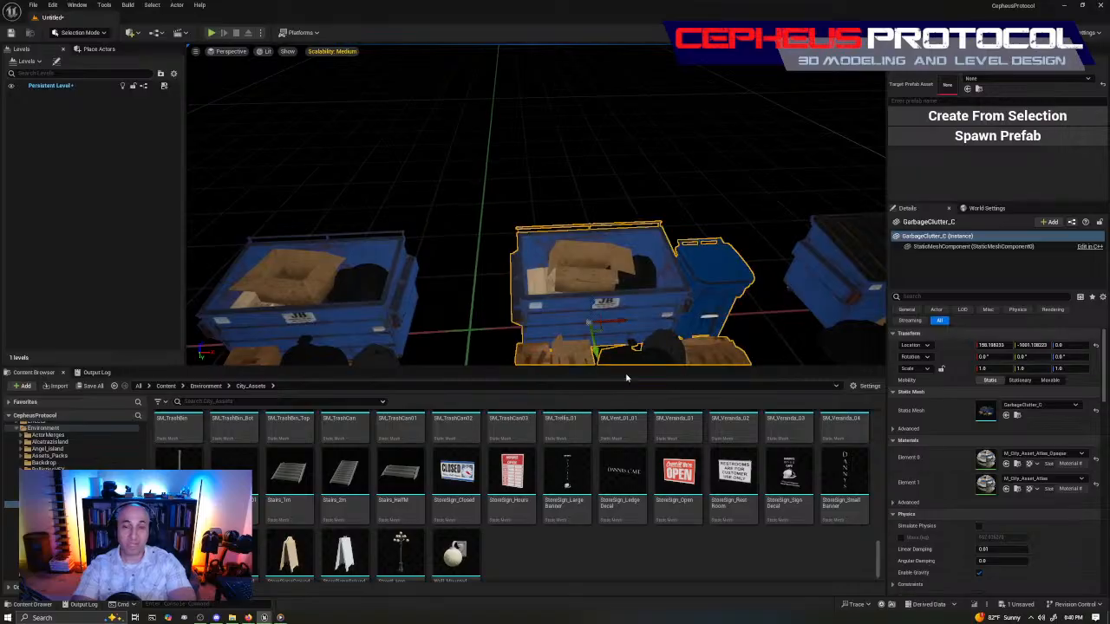
Open the SM_Dumpster_01_Base mesh and check the Dumpster_01 blueprint alongside it.
scroll(633, 478, "up", 6)
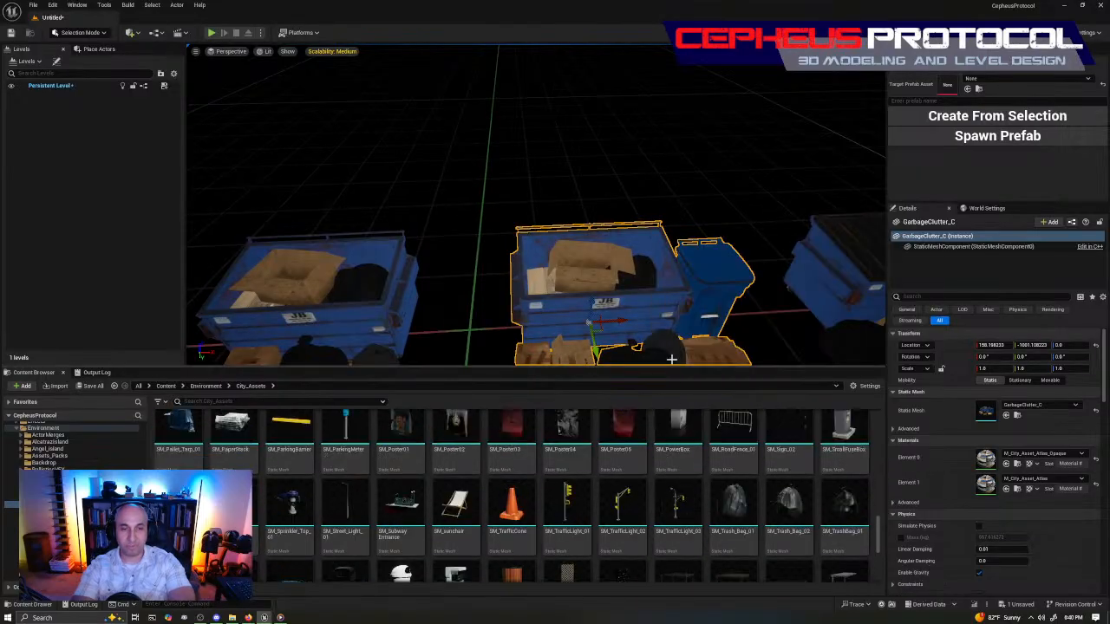
scroll(624, 503, "up", 8)
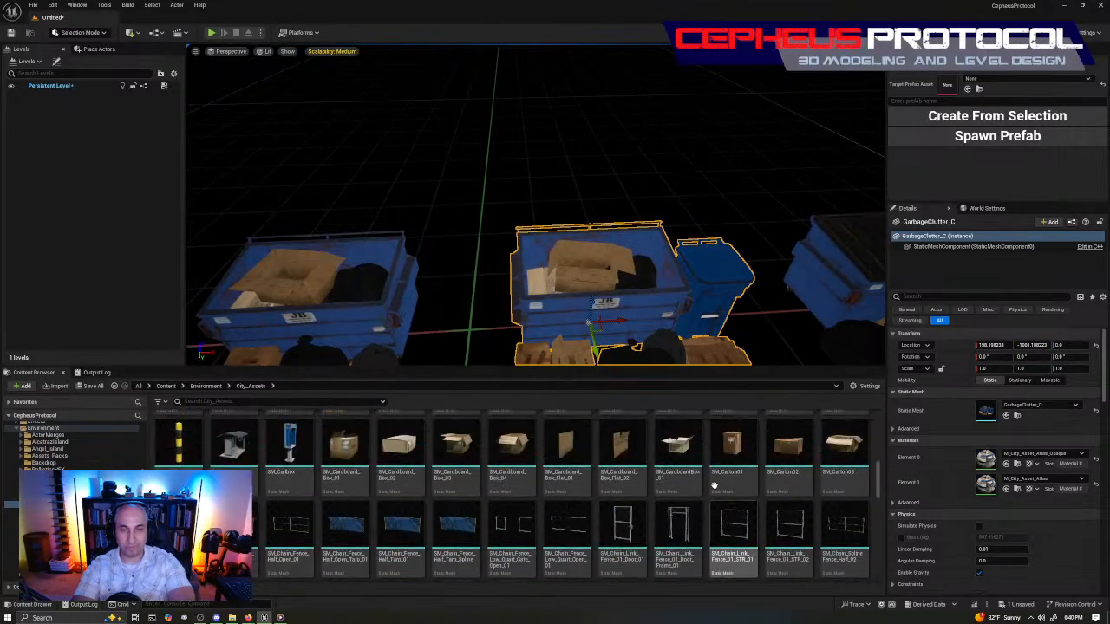
scroll(731, 481, "down", 2)
left_click_drag(622, 525, 547, 232)
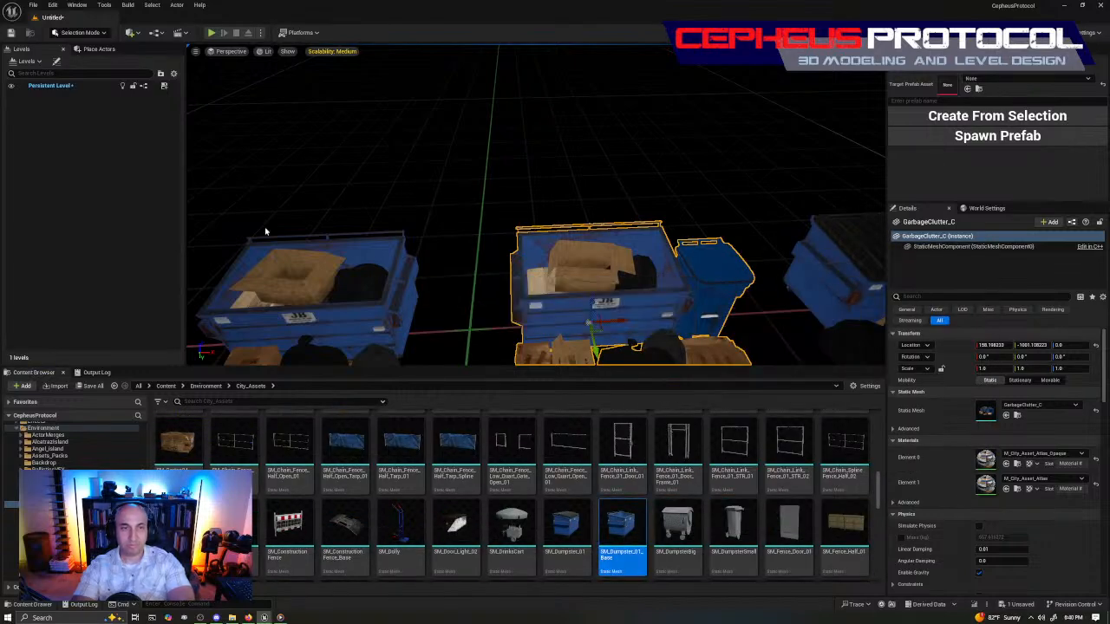
left_click_drag(0, 130, 707, 85)
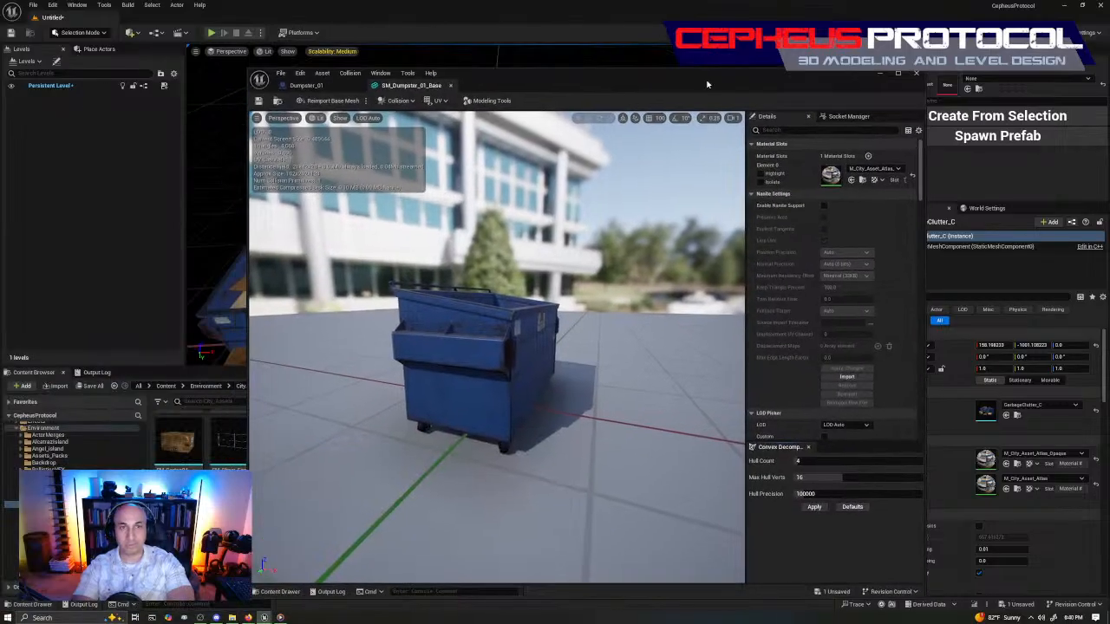
left_click(329, 87)
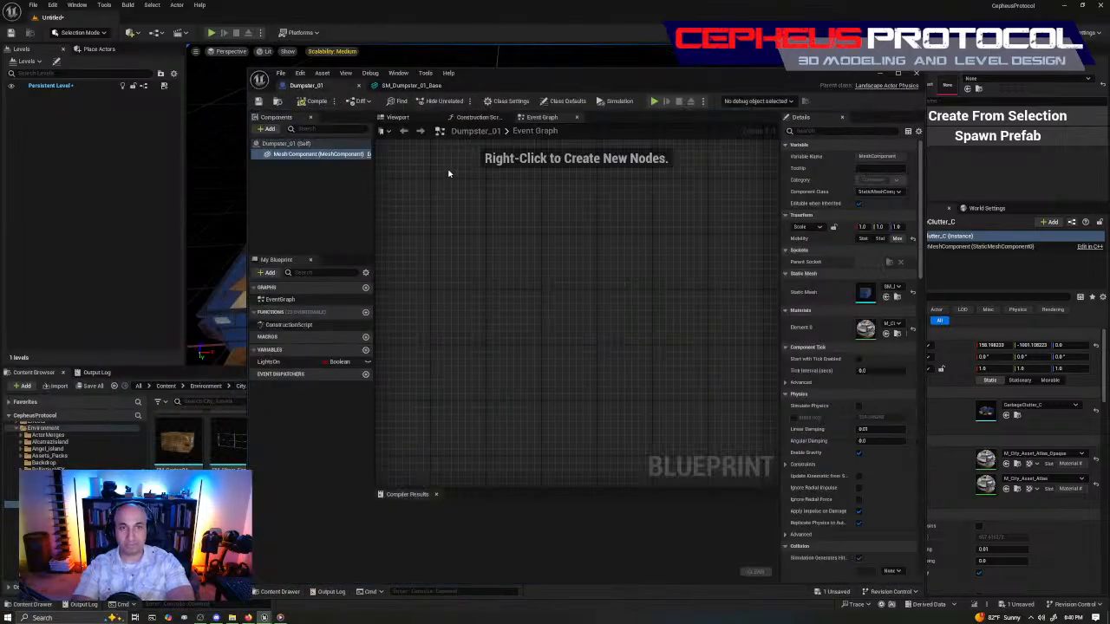
left_click_drag(599, 74, 0, 104)
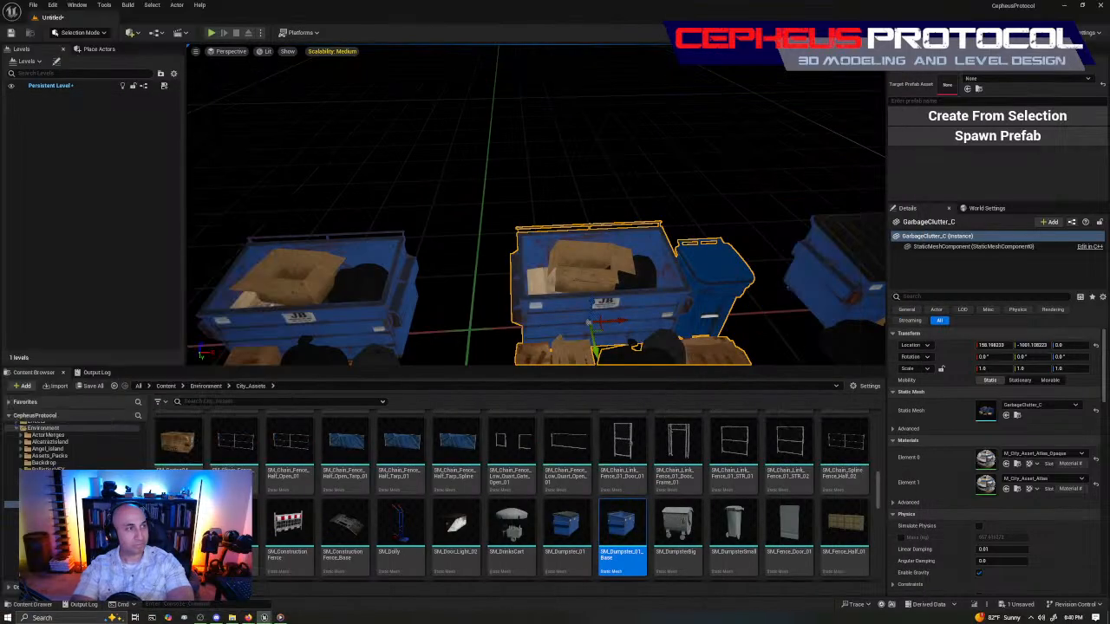
Compare the dumpsters of GarbageClutter_A, GarbageClutter_B and GarbageClutter_C side by side in the level.
key("s")
right_click_drag(267, 220, 251, 271)
key("a")
key("w")
key("a")
key("s")
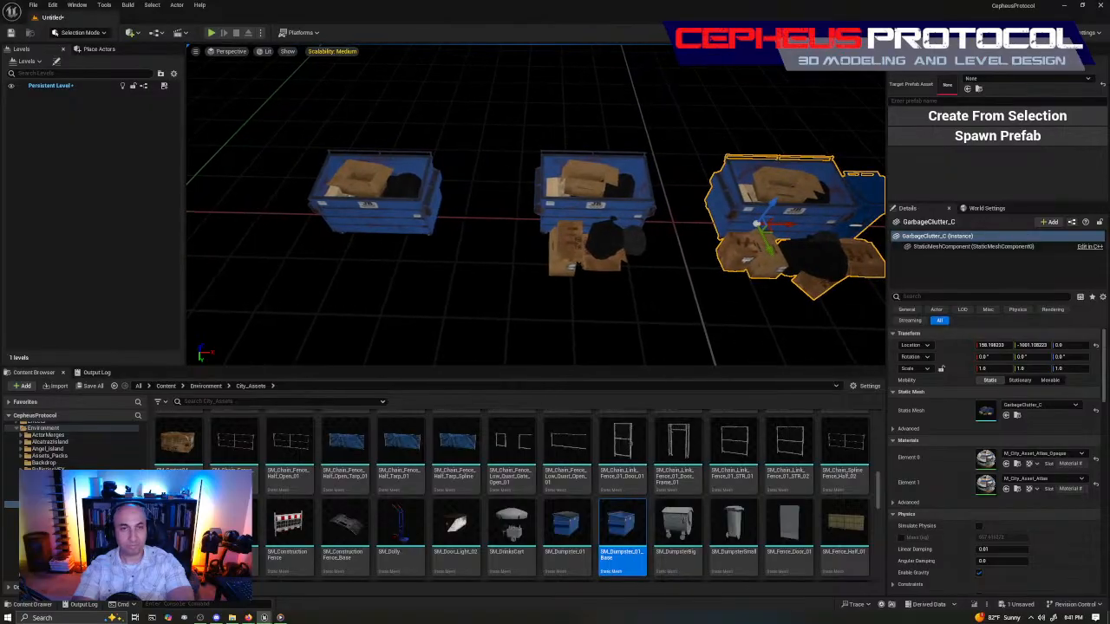
Display the simple collision of the SM_Dumpster_01_Base mesh and inspect how it wraps the open dumpster.
left_click_drag(724, 103, 566, 86)
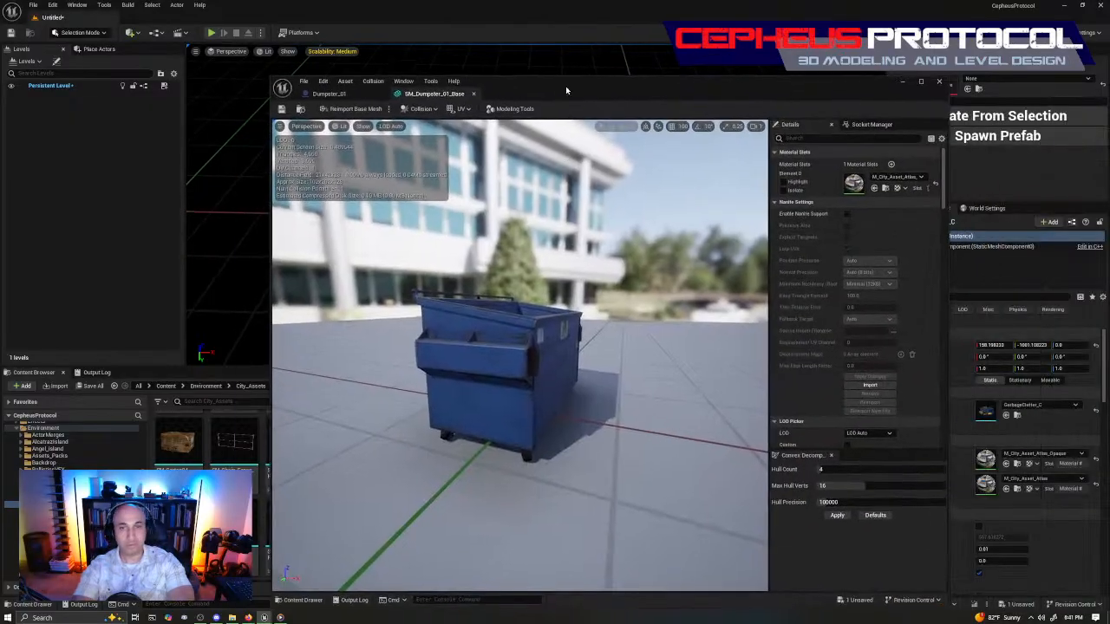
key("a")
right_click_drag(529, 295, 574, 305)
key("w")
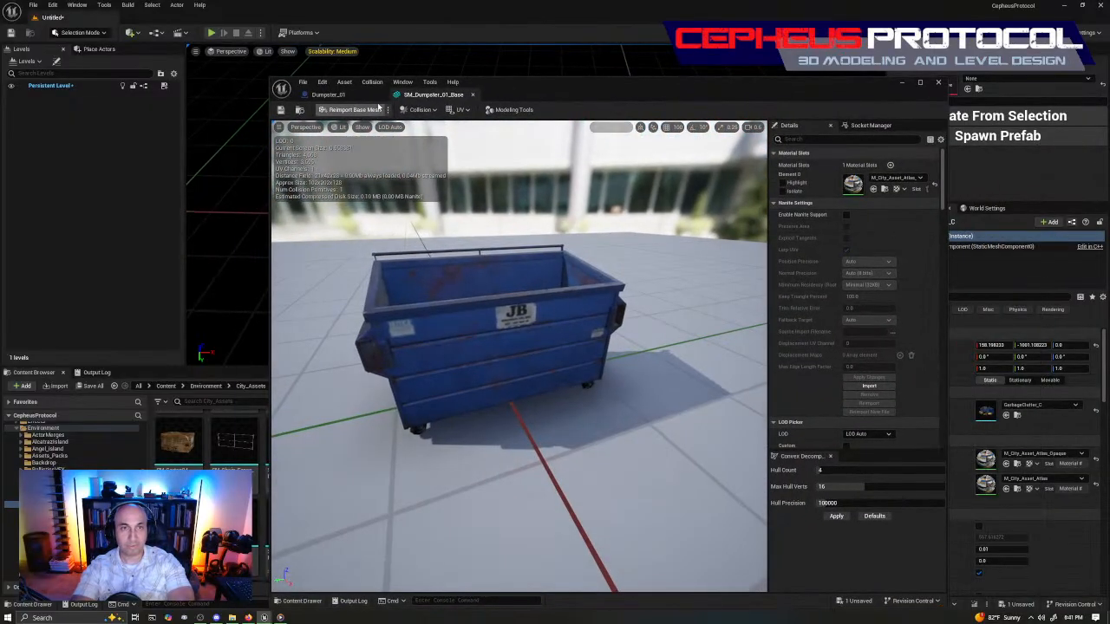
left_click(362, 127)
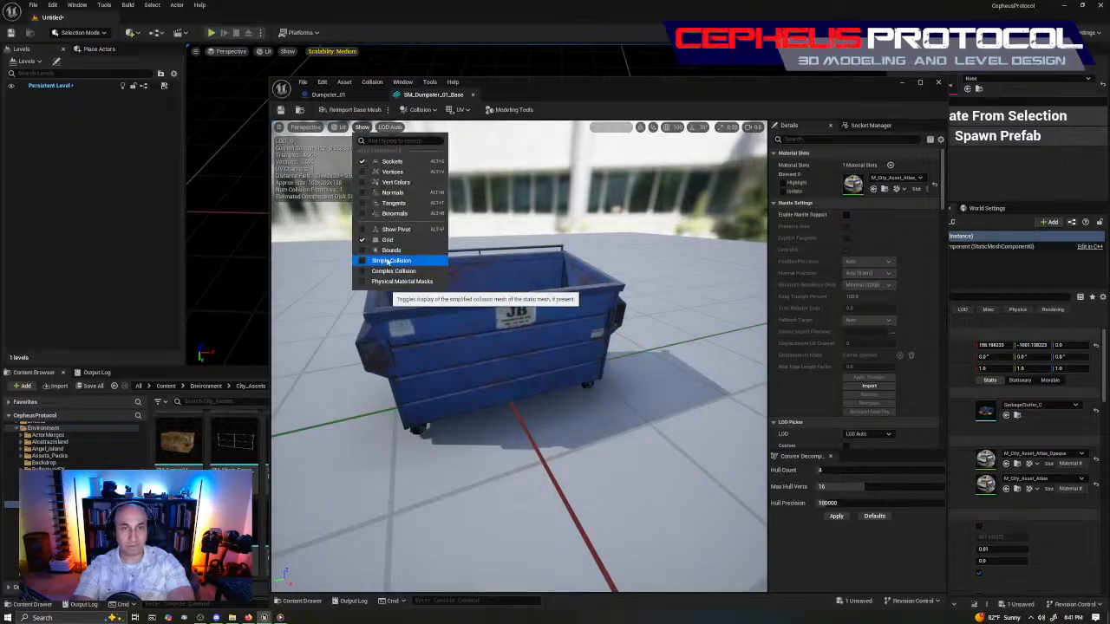
left_click(388, 261)
key("d")
right_click_drag(661, 315, 624, 306)
key("a")
key("a")
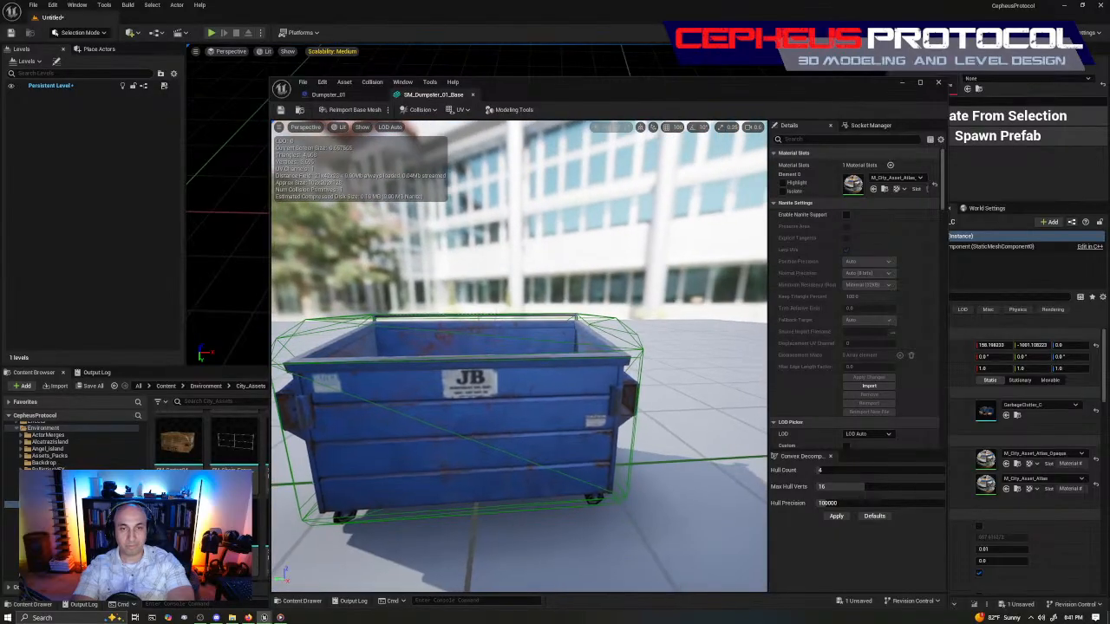
left_click_drag(736, 90, 284, 131)
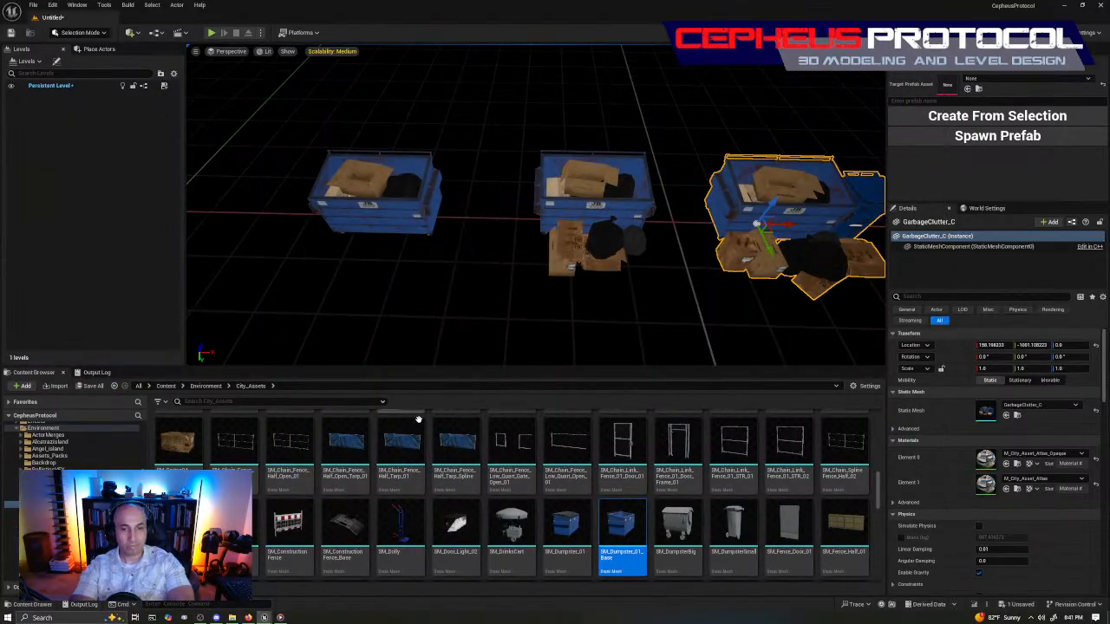
Search the City_Assets folder for "dumpster lid", and clear the search again.
scroll(704, 546, "down", 1)
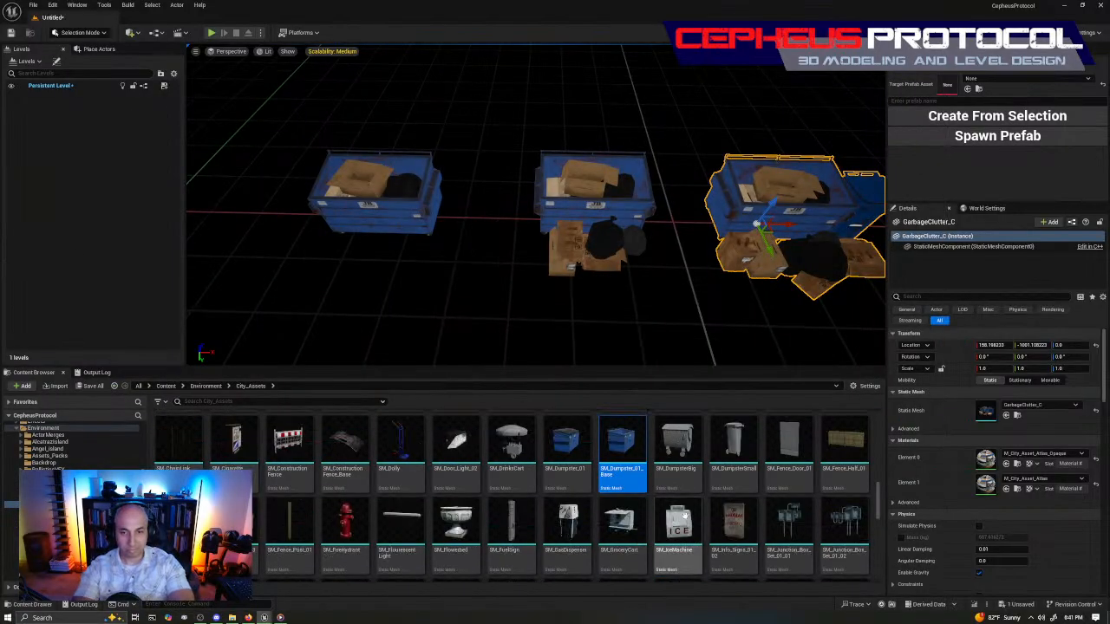
scroll(319, 414, "up", 2)
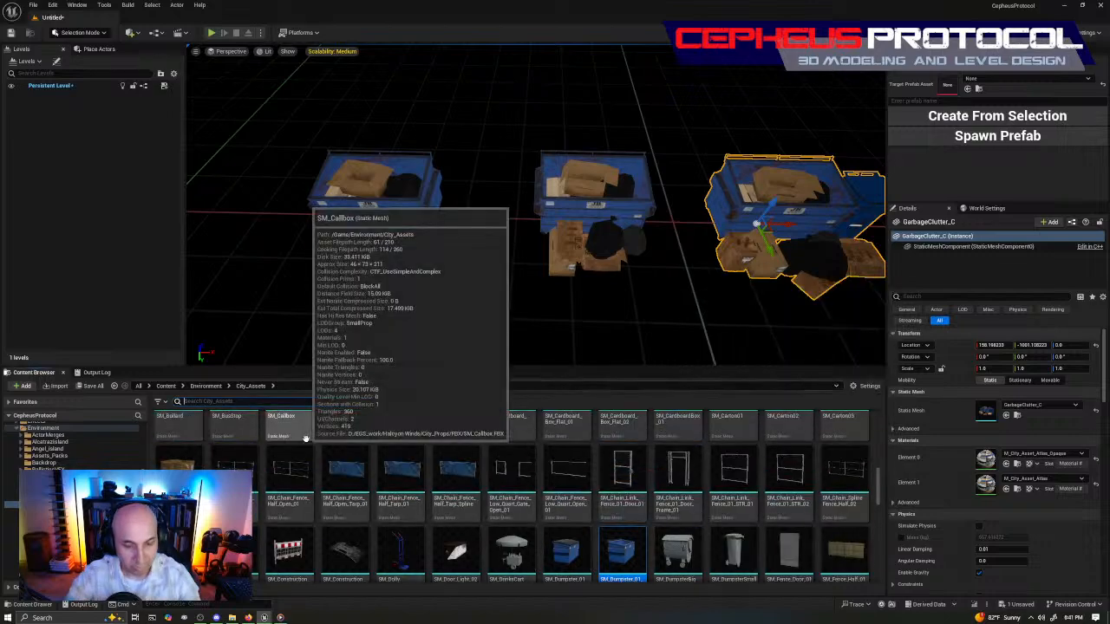
type("mpster")
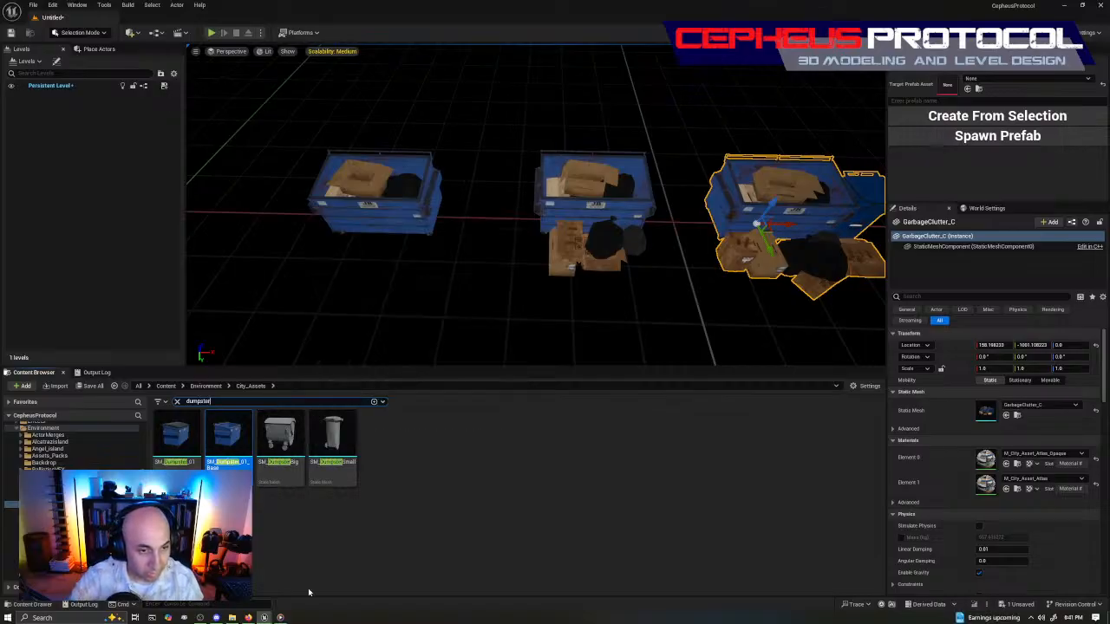
type(" lid")
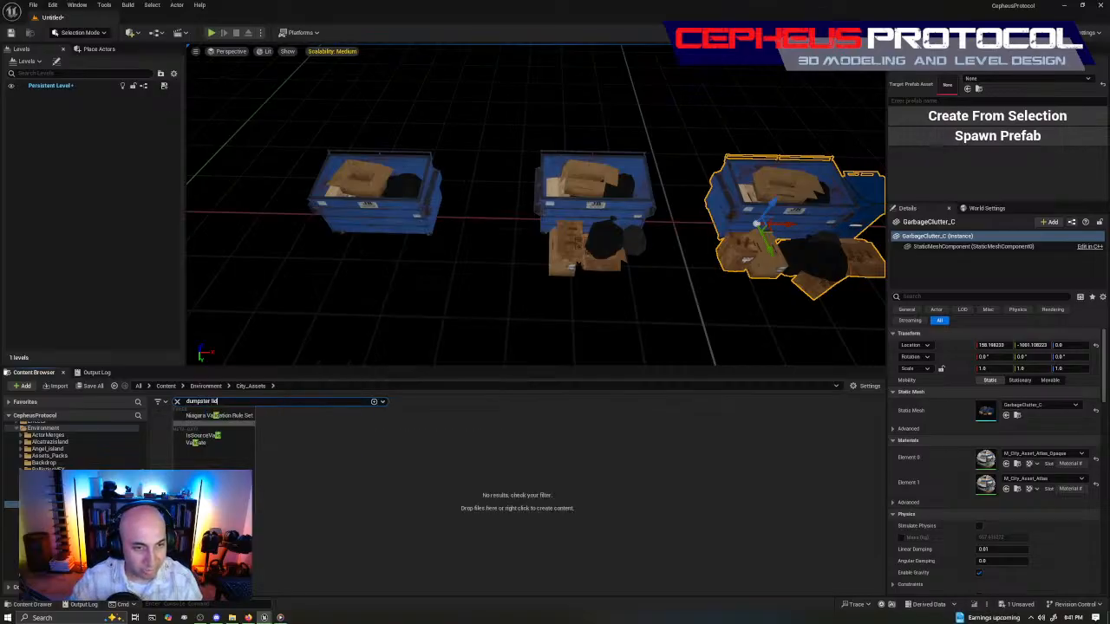
left_click(398, 493)
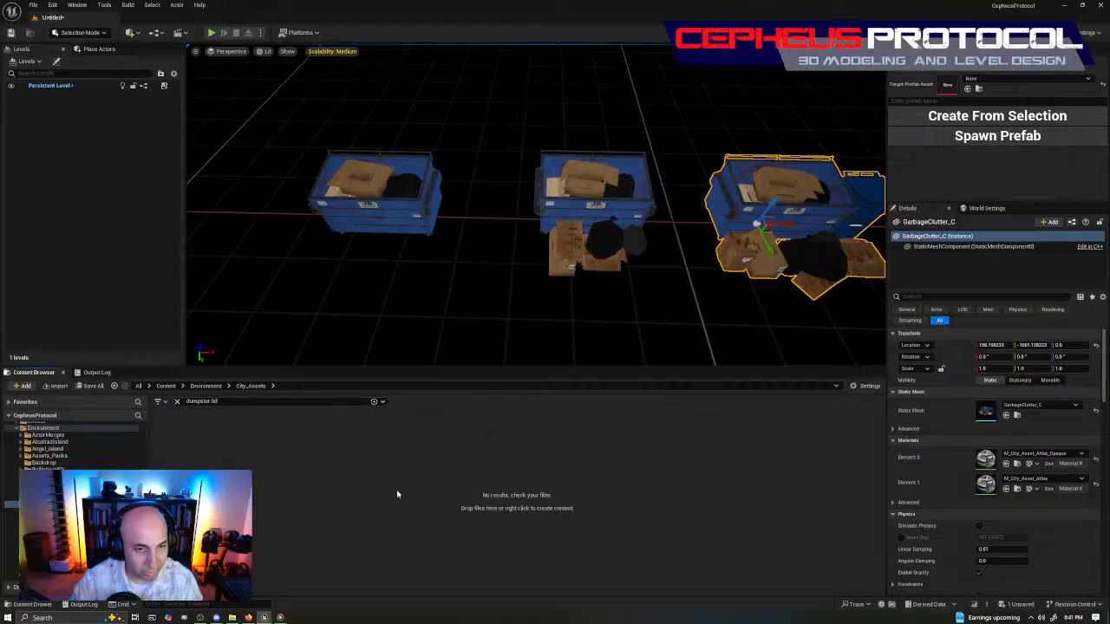
left_click(225, 400)
key("BackSpace")
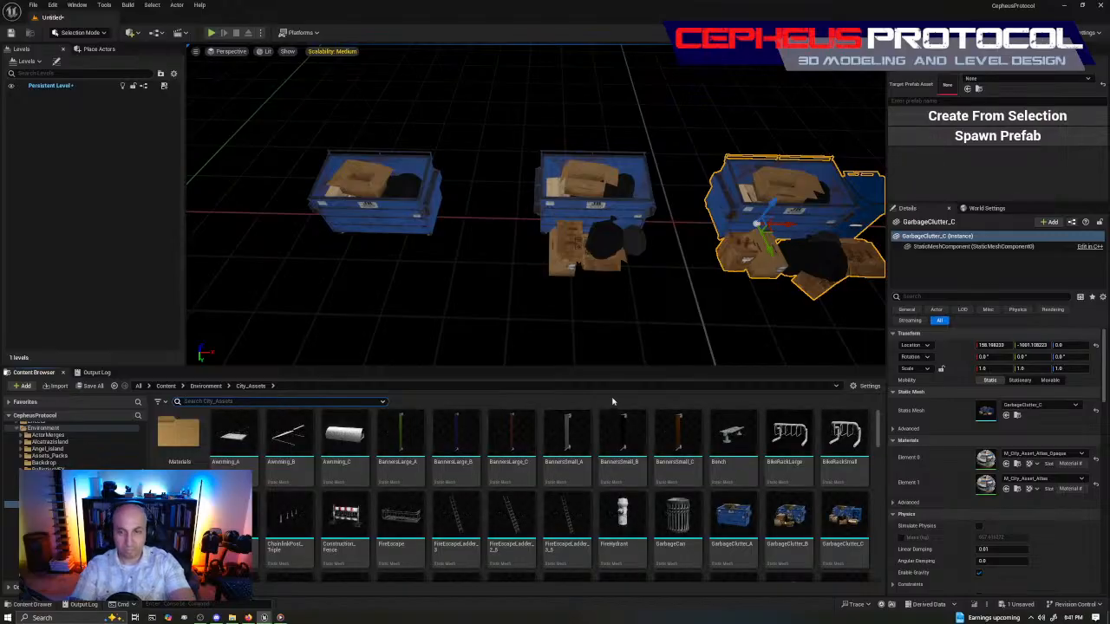
Look through all meshes in the City_Assets folder for a separate dumpster lid.
scroll(711, 485, "down", 4)
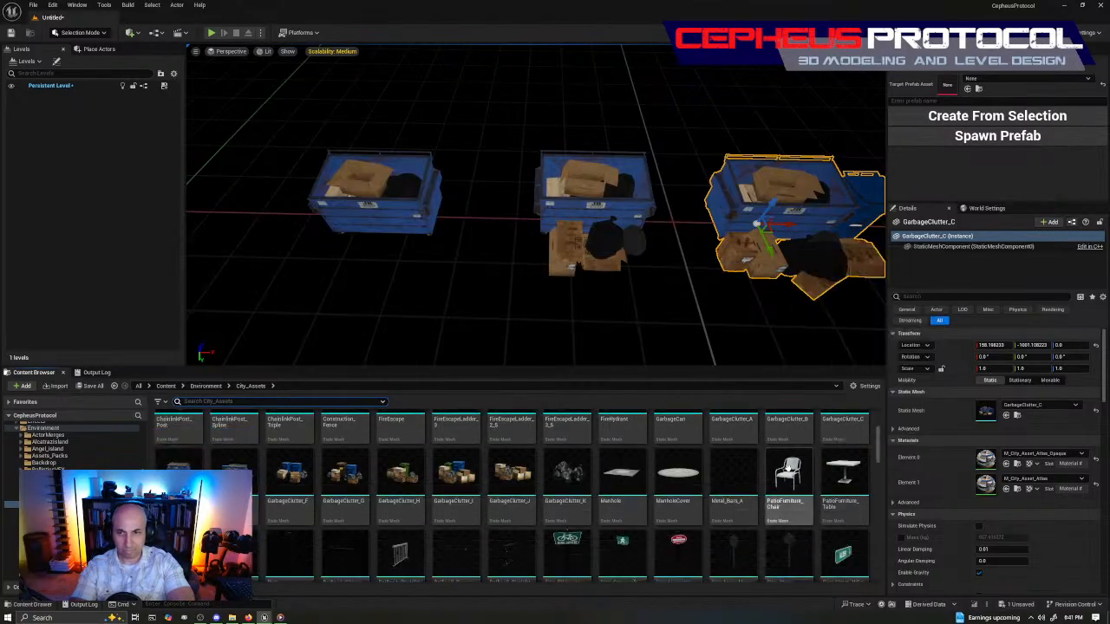
scroll(787, 465, "down", 10)
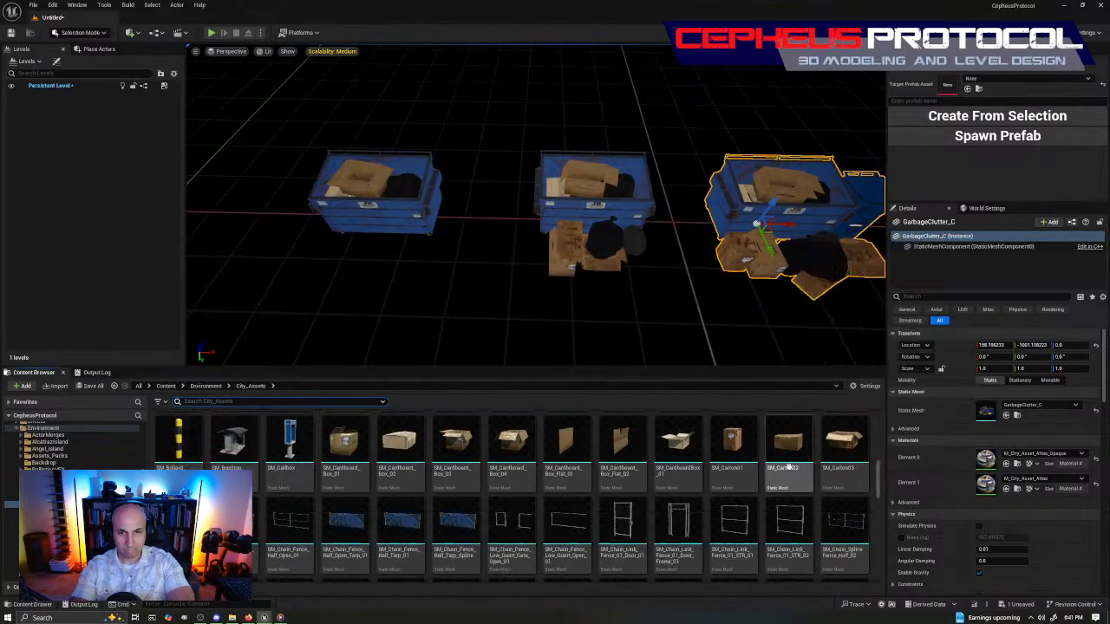
scroll(789, 466, "down", 2)
scroll(789, 466, "down", 4)
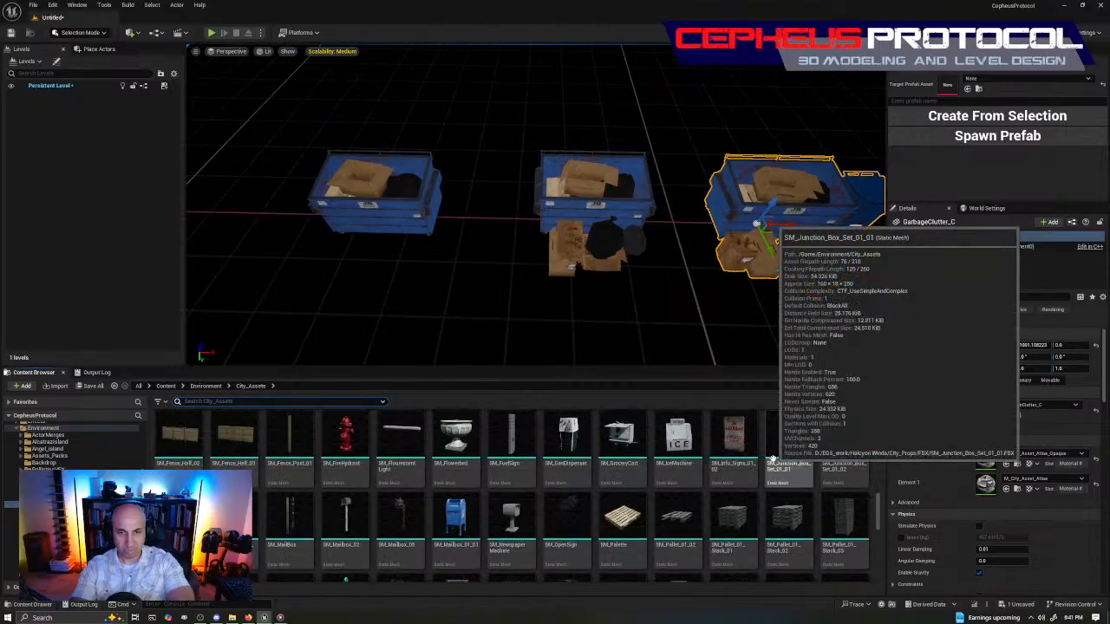
scroll(772, 459, "down", 4)
scroll(772, 460, "down", 4)
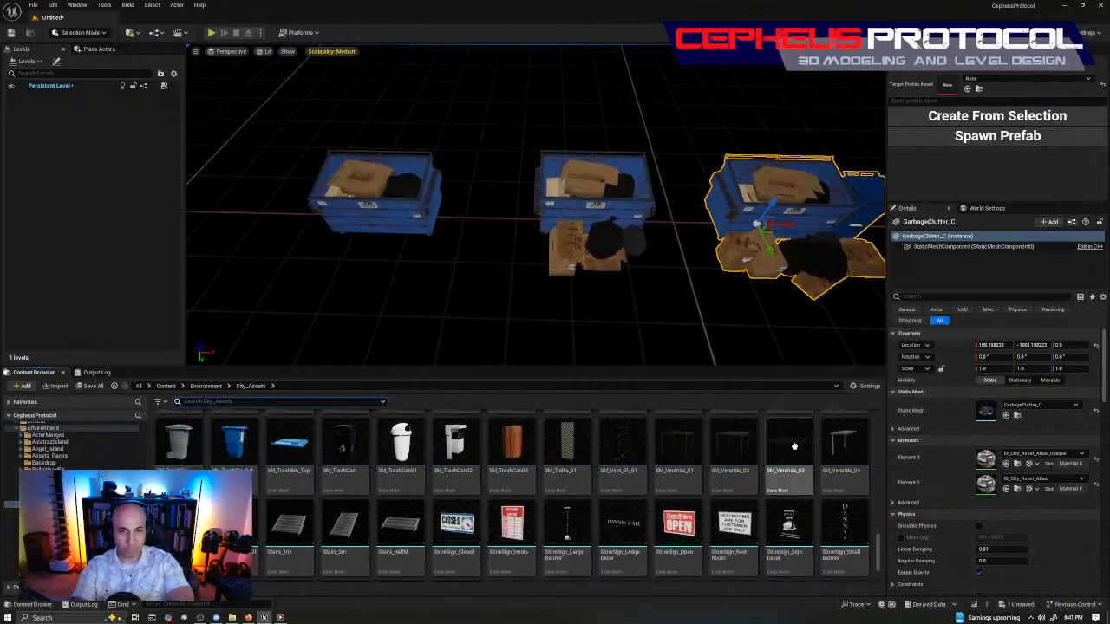
scroll(772, 459, "down", 3)
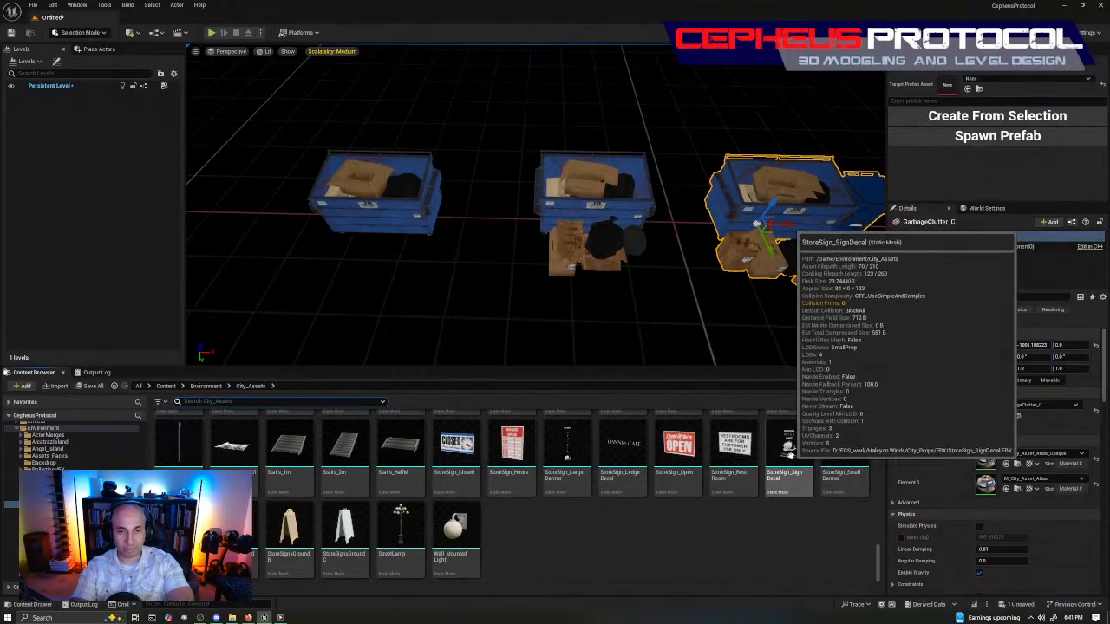
scroll(719, 513, "up", 2)
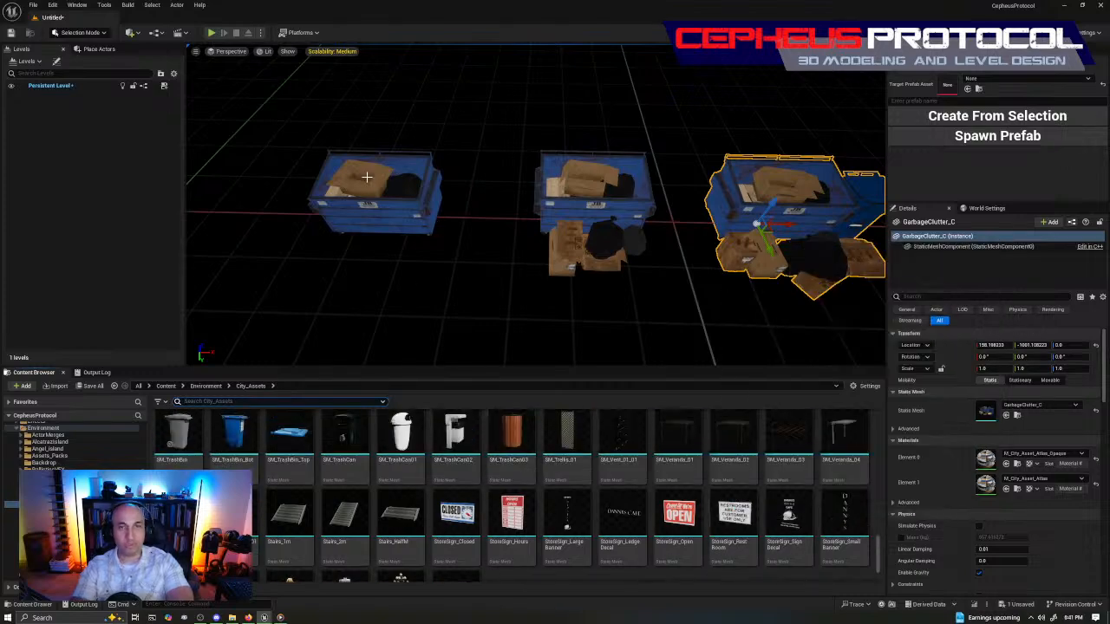
Inspect the closed lid of the GarbageClutter_D dumpster up close and select the SM_Dumpster_01 mesh in City_Assets.
key("d")
right_click_drag(587, 191, 701, 229)
key("w")
right_click_drag(568, 234, 626, 260)
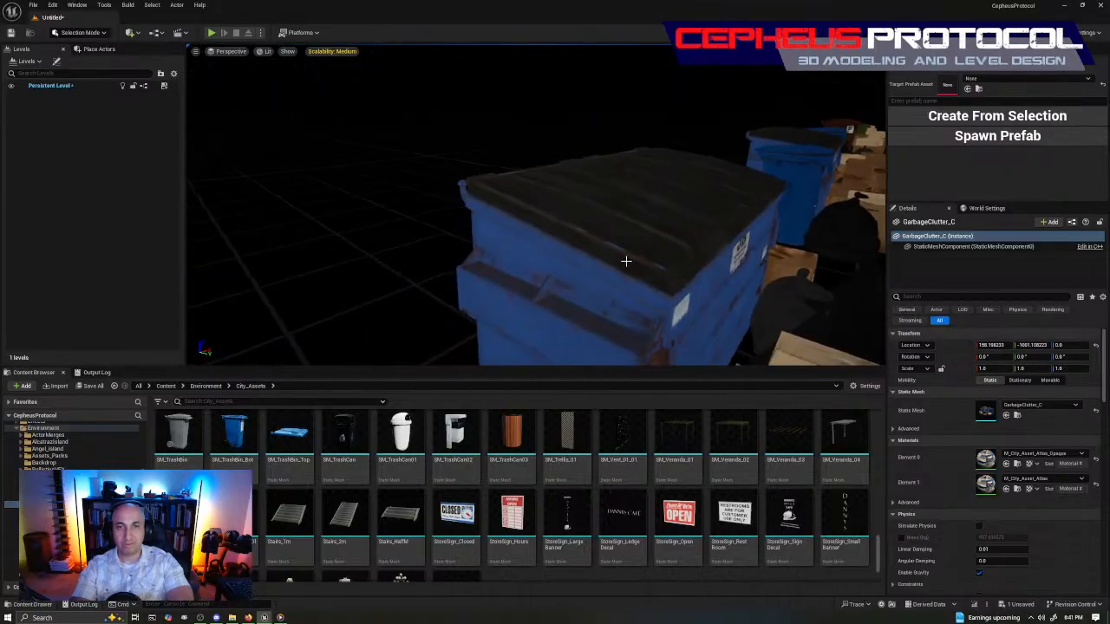
scroll(653, 445, "up", 10)
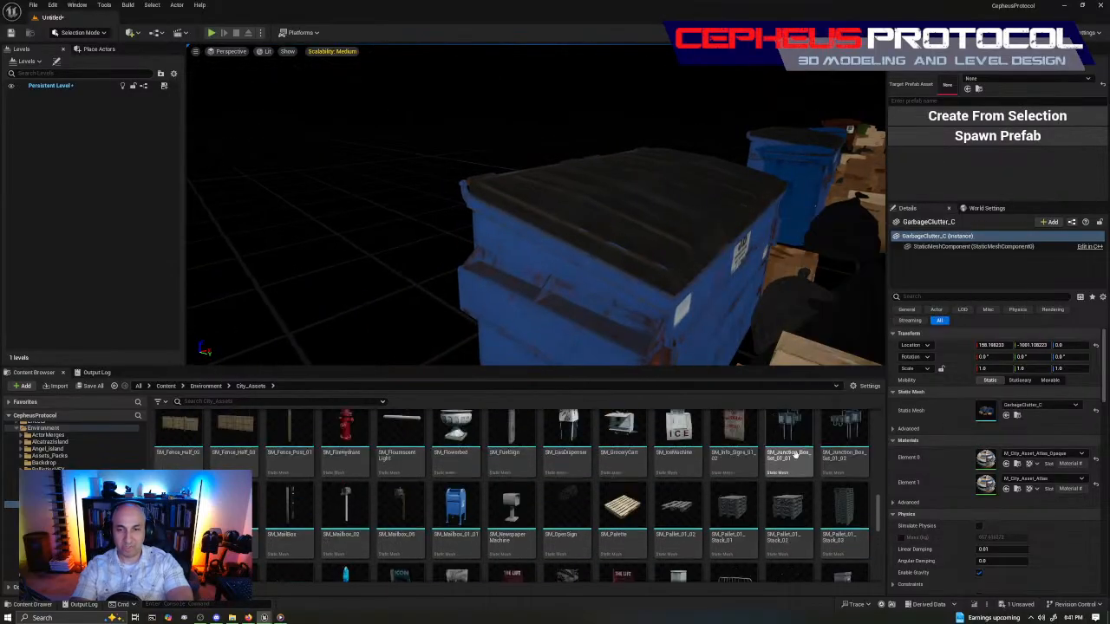
scroll(812, 452, "up", 1)
left_click(567, 520)
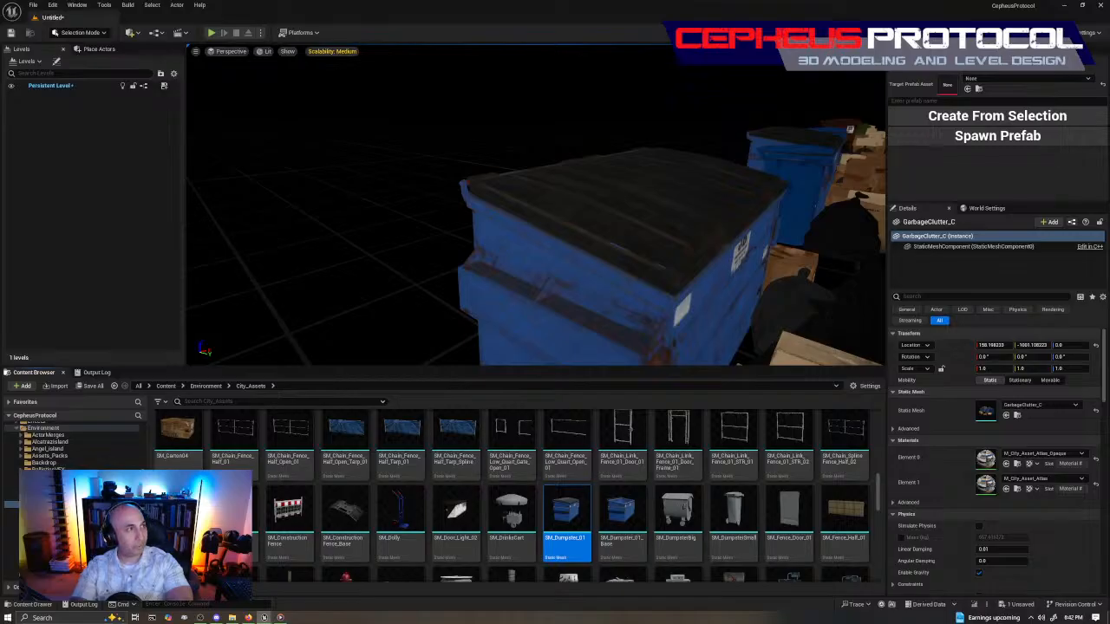
Return to the Physics folder, look through its blueprints and select Dumpster_01.
left_click(115, 386)
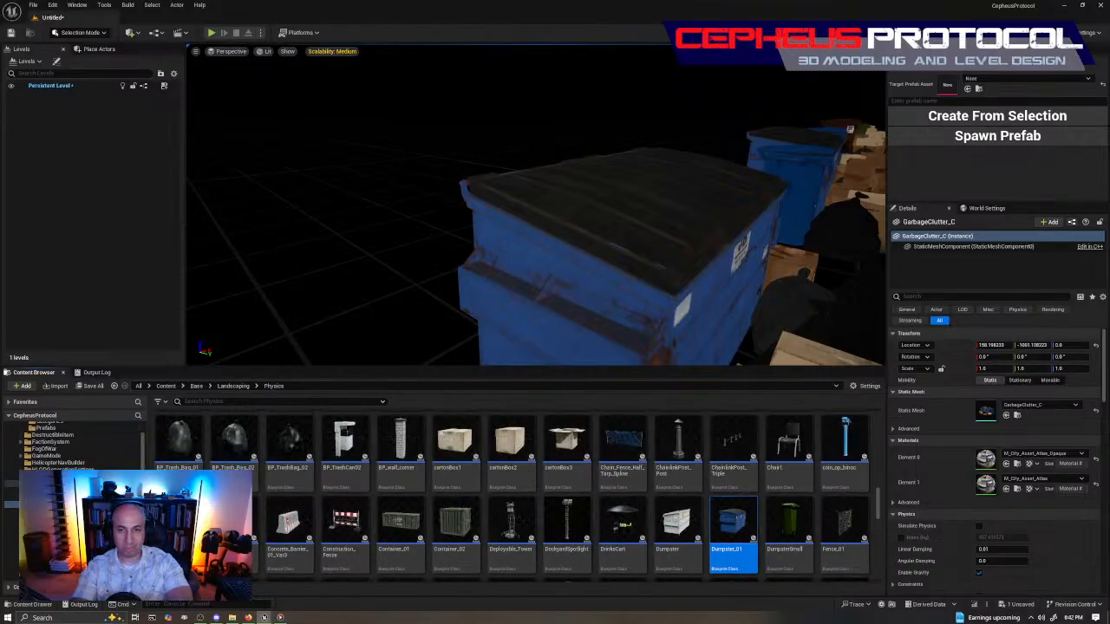
scroll(780, 520, "down", 1)
scroll(785, 512, "down", 1)
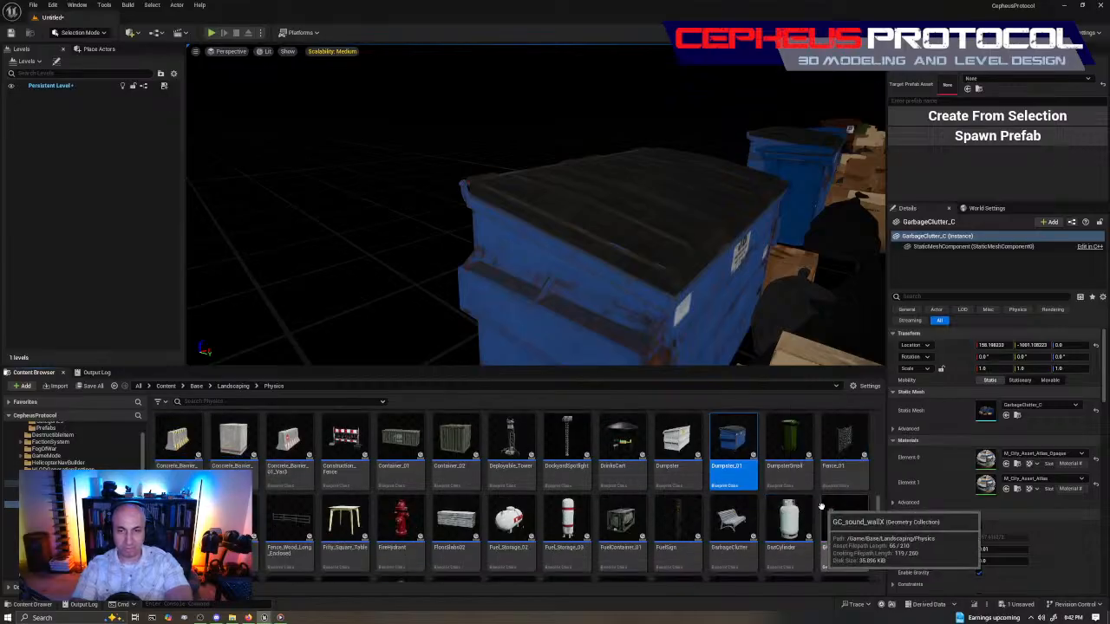
scroll(810, 496, "down", 3)
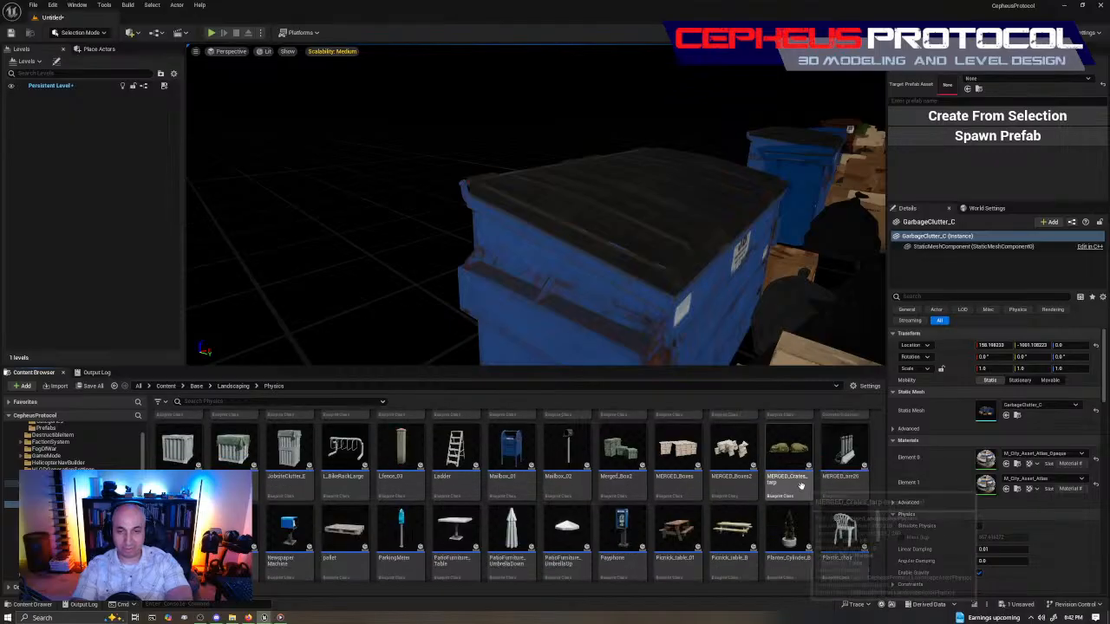
scroll(802, 487, "up", 3)
left_click(732, 498)
Locate the mesh asset of the GarbageClutter_D dumpster in City_Assets and look through the rest of that folder.
left_click(555, 311)
right_click(560, 313)
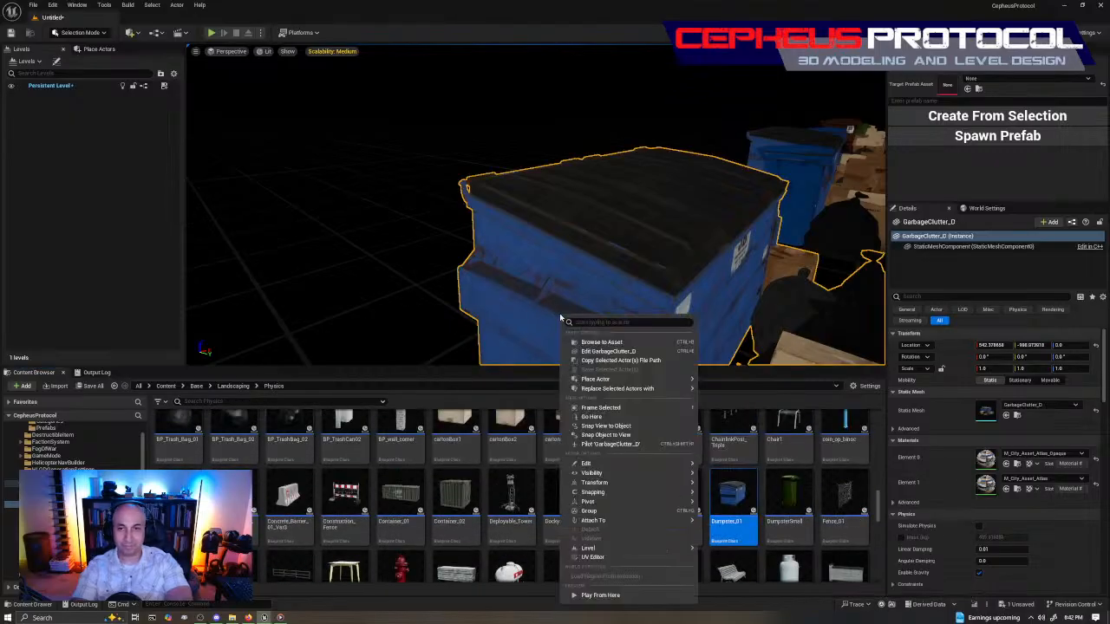
left_click(600, 342)
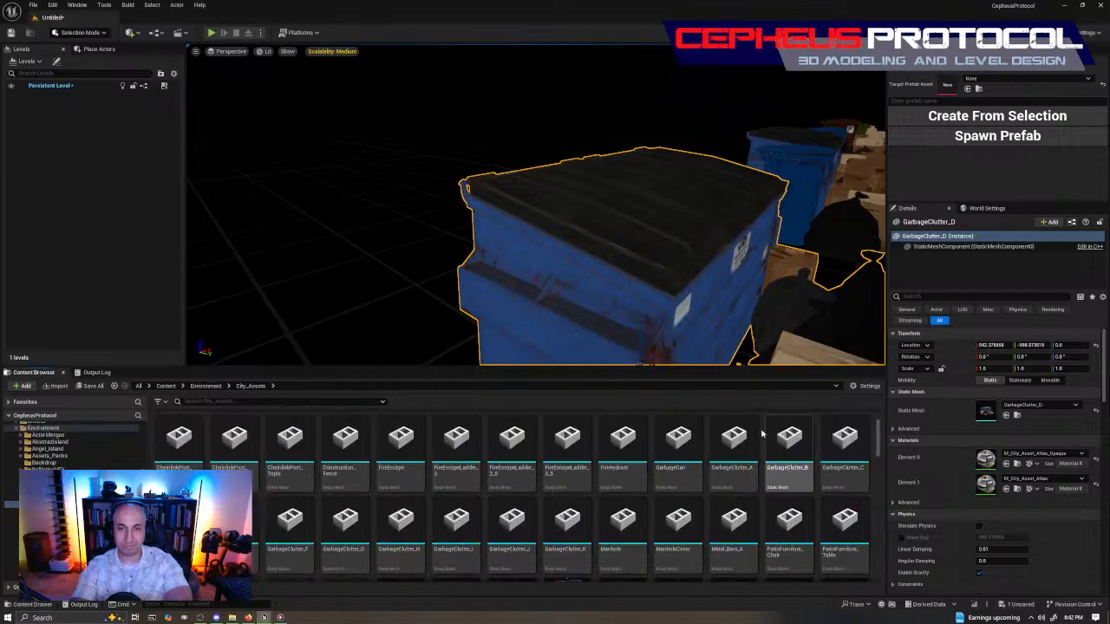
scroll(766, 505, "down", 8)
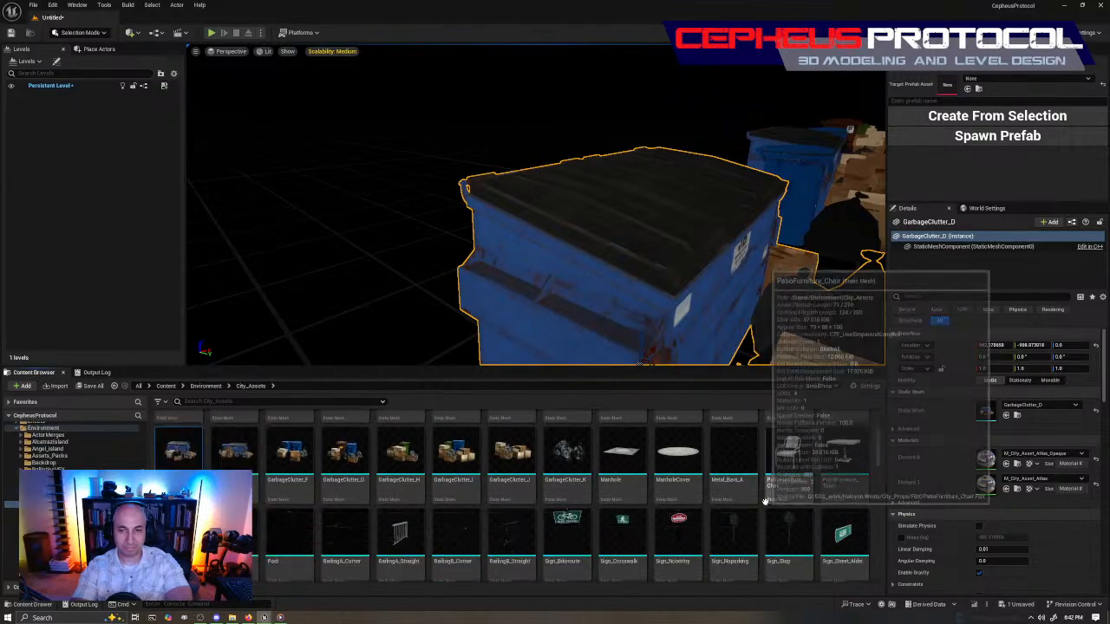
scroll(767, 505, "down", 6)
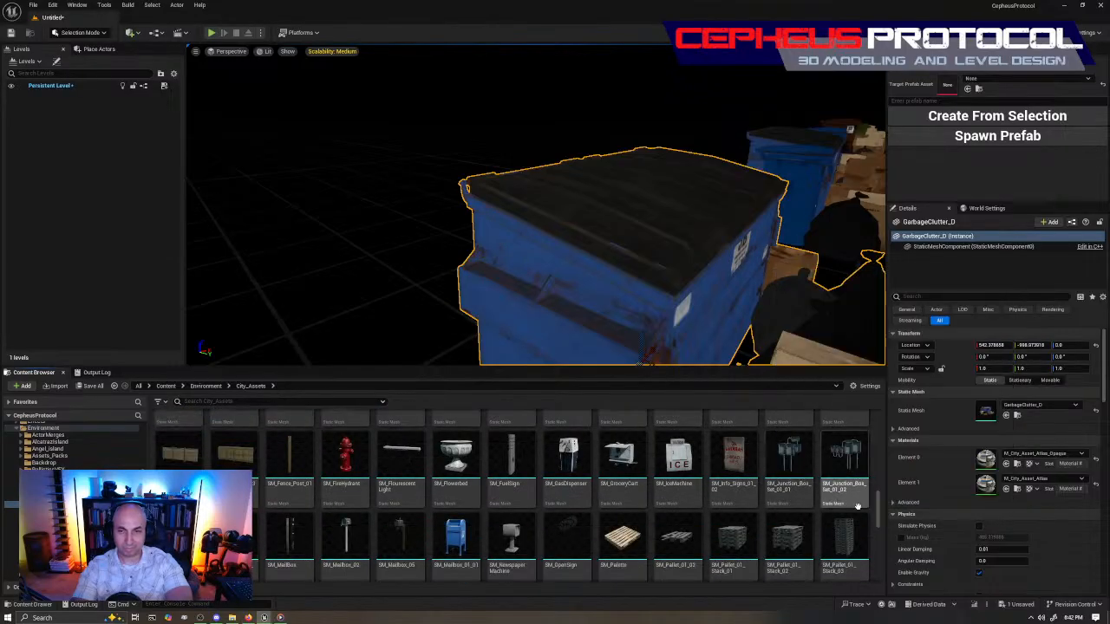
scroll(864, 507, "down", 2)
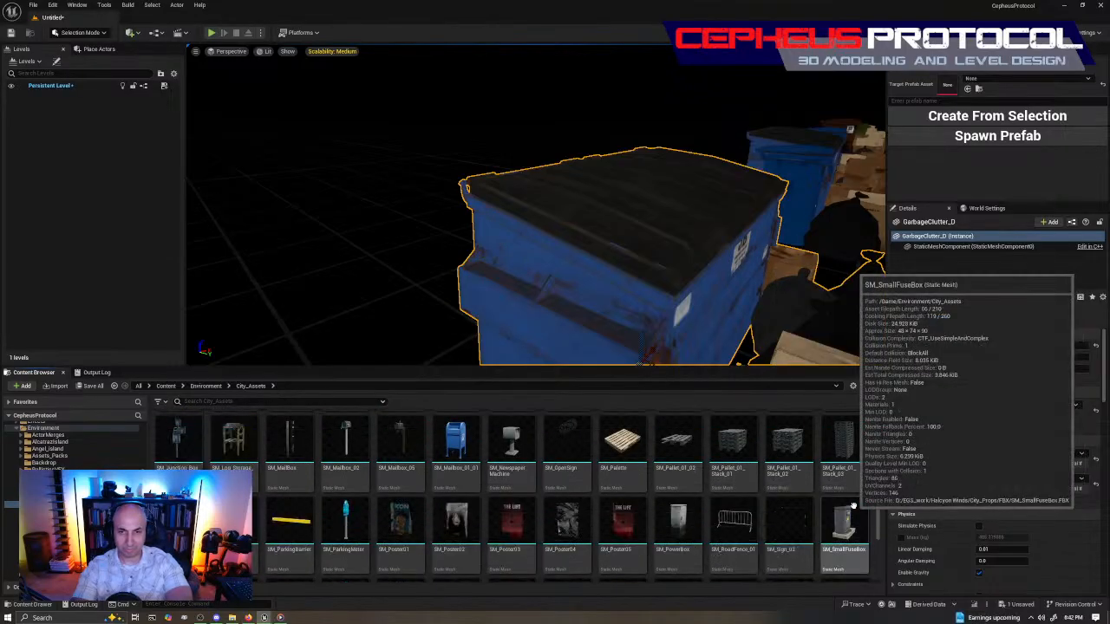
scroll(853, 506, "down", 3)
scroll(858, 500, "down", 6)
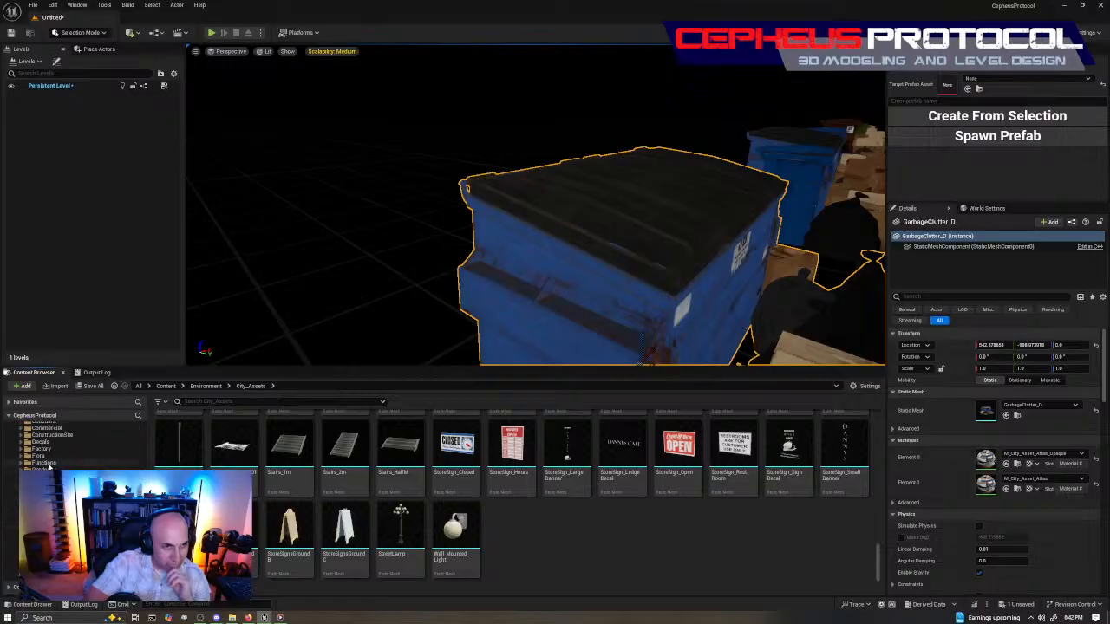
Open the Jobsite_Assets folder, find the DumpsterCap mesh and select it.
left_click(52, 516)
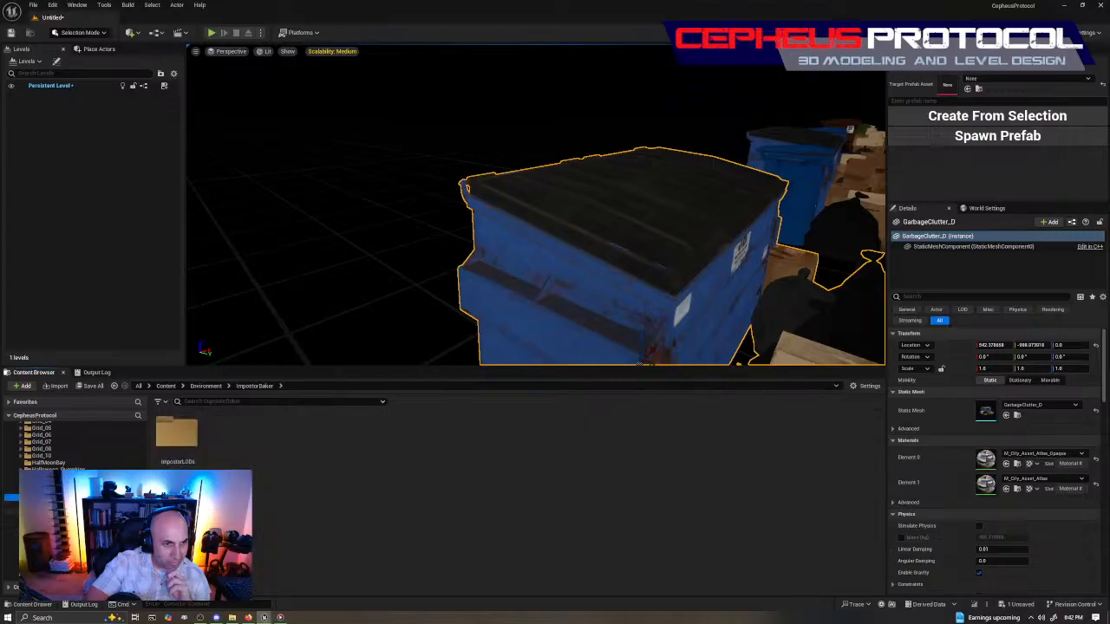
left_click(52, 505)
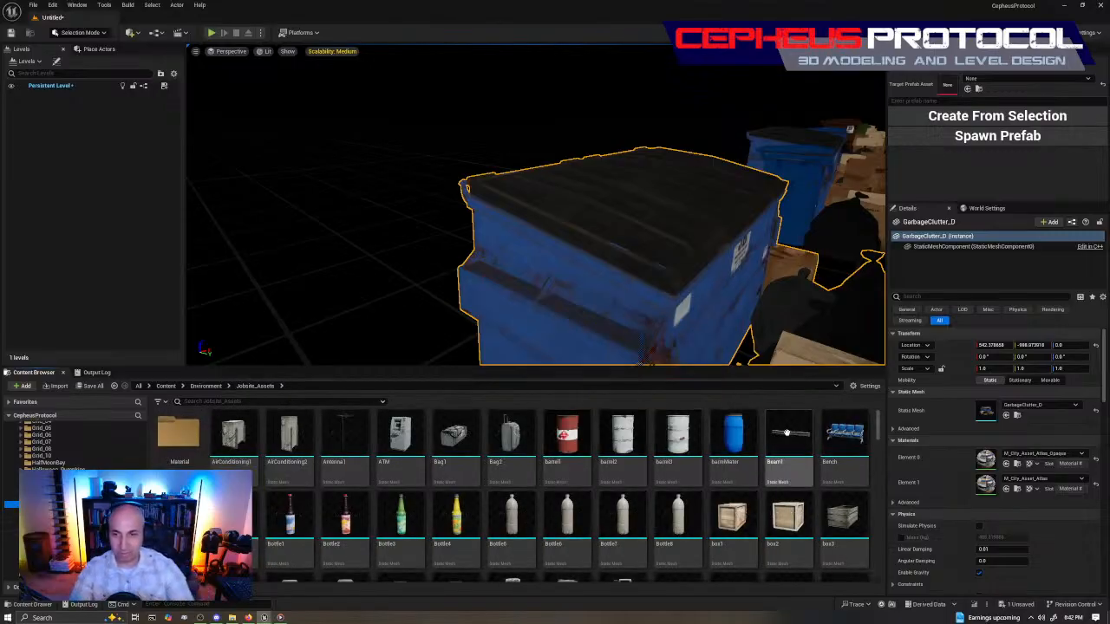
scroll(804, 411, "down", 5)
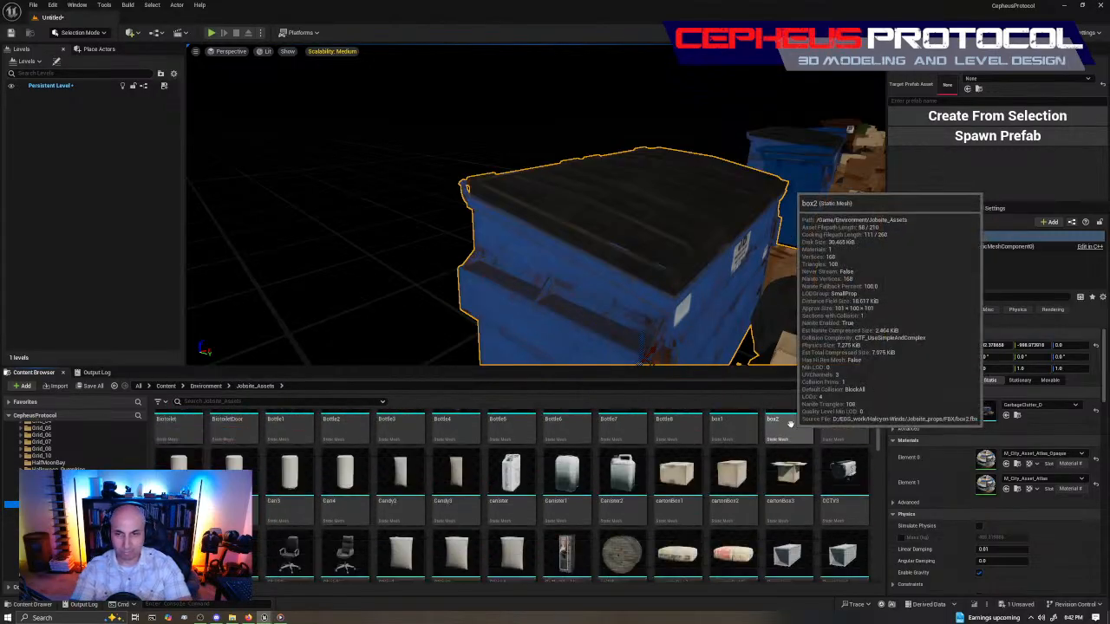
scroll(794, 420, "down", 3)
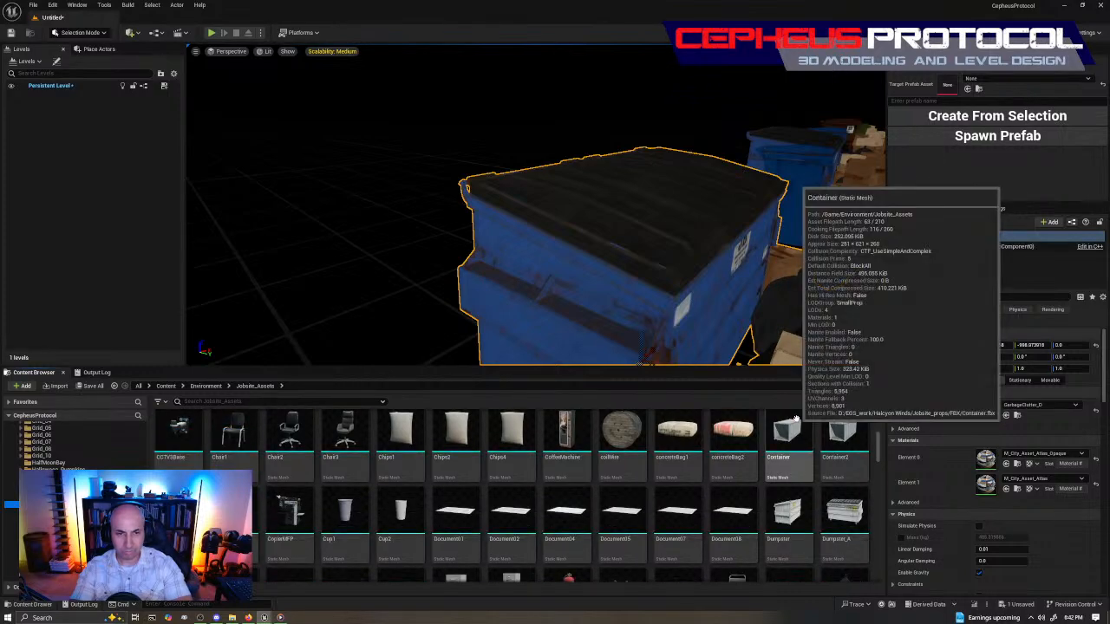
scroll(794, 419, "down", 4)
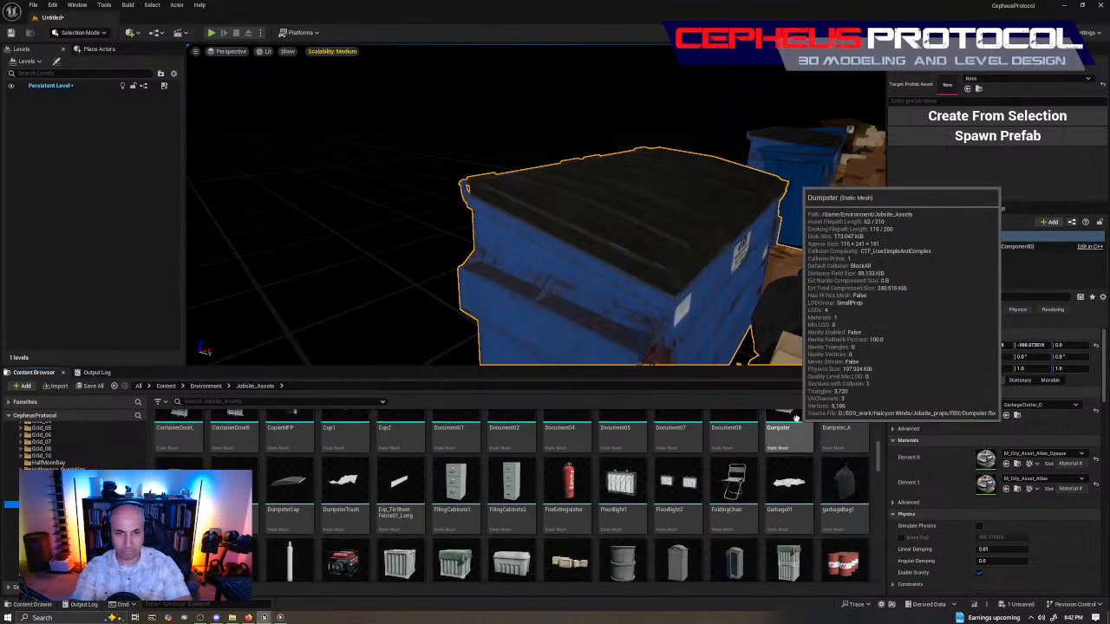
left_click(294, 469)
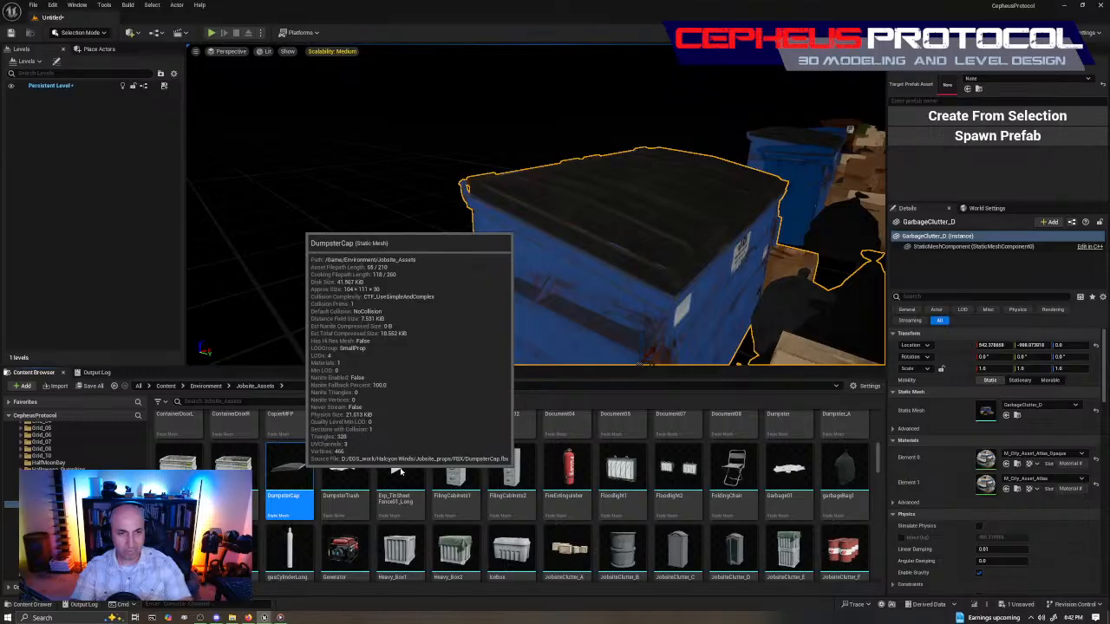
Open the DumpsterCap mesh in its own editor and inspect its shape from several angles, then return to the level.
left_click_drag(0, 94, 654, 53)
right_click_drag(433, 286, 355, 225)
right_click_drag(497, 153, 497, 304)
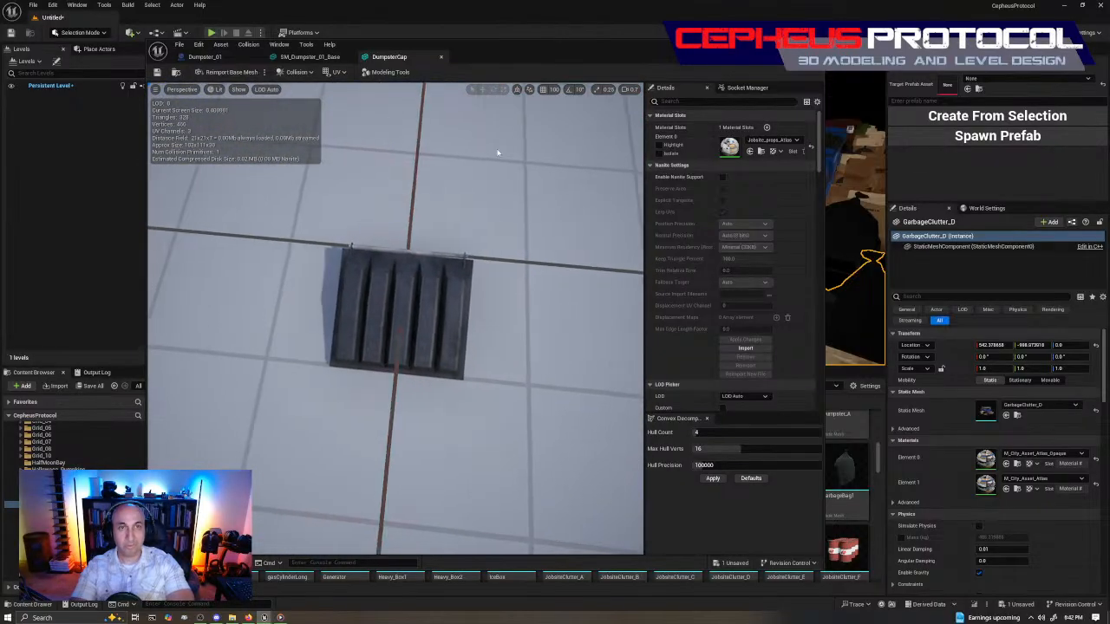
left_click_drag(512, 54, 0, 79)
right_click_drag(605, 279, 511, 290)
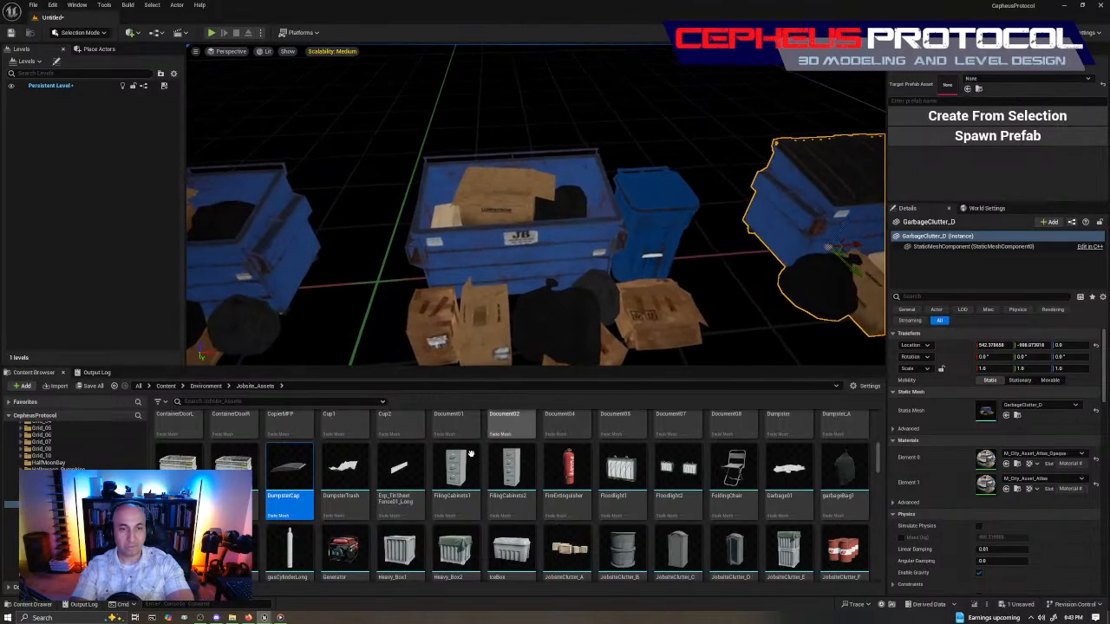
Using the top view, place a DumpsterCap mesh in the gap beside the GarbageClutter_C dumpster and select it.
right_click_drag(582, 233, 708, 315)
key("alt+j")
scroll(491, 211, "up", 5)
right_click_drag(477, 208, 591, 251)
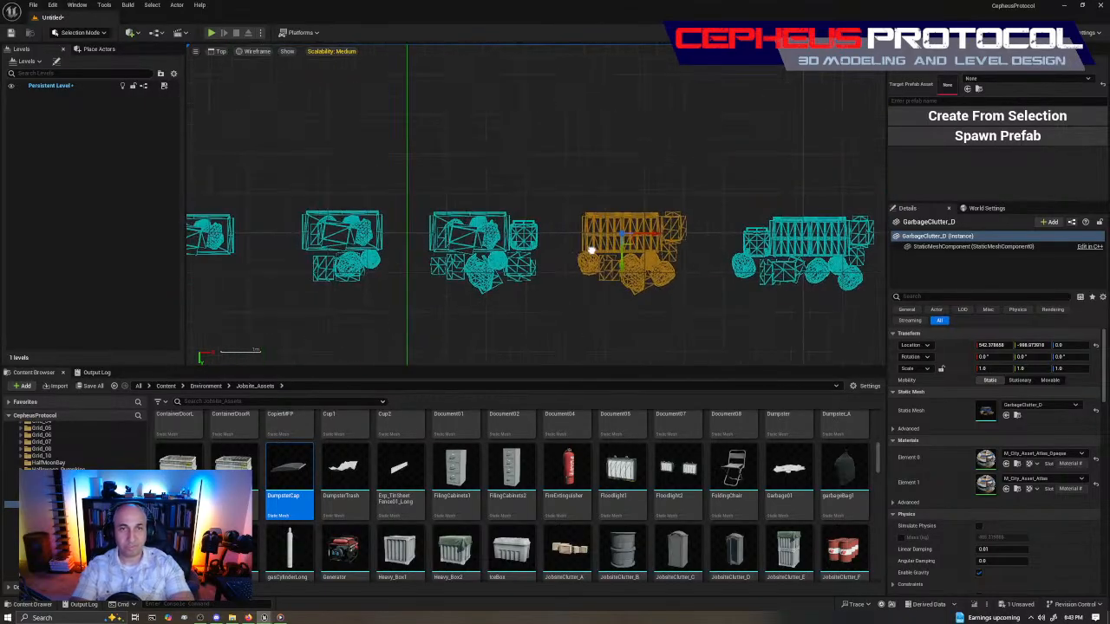
left_click(418, 151)
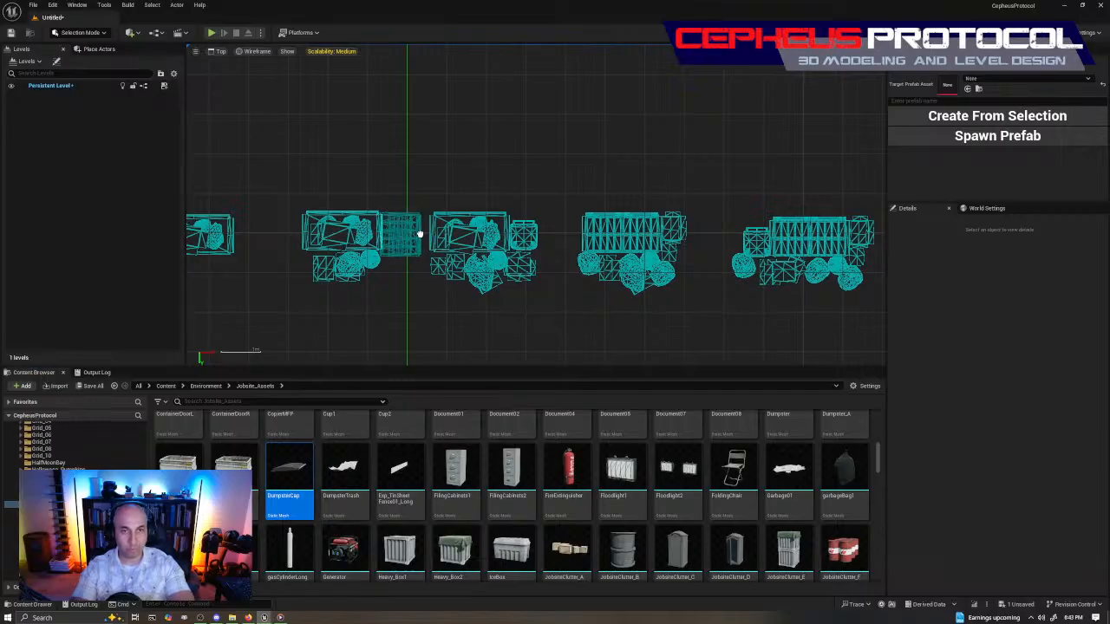
left_click(418, 234)
Rotate the placed DumpsterCap lid to -90° about the vertical axis and shift it toward the dumpsters' rear edge.
key("alt+g")
right_click_drag(469, 265, 364, 283)
key("w")
right_click_drag(565, 201, 520, 209)
key("s")
key("e")
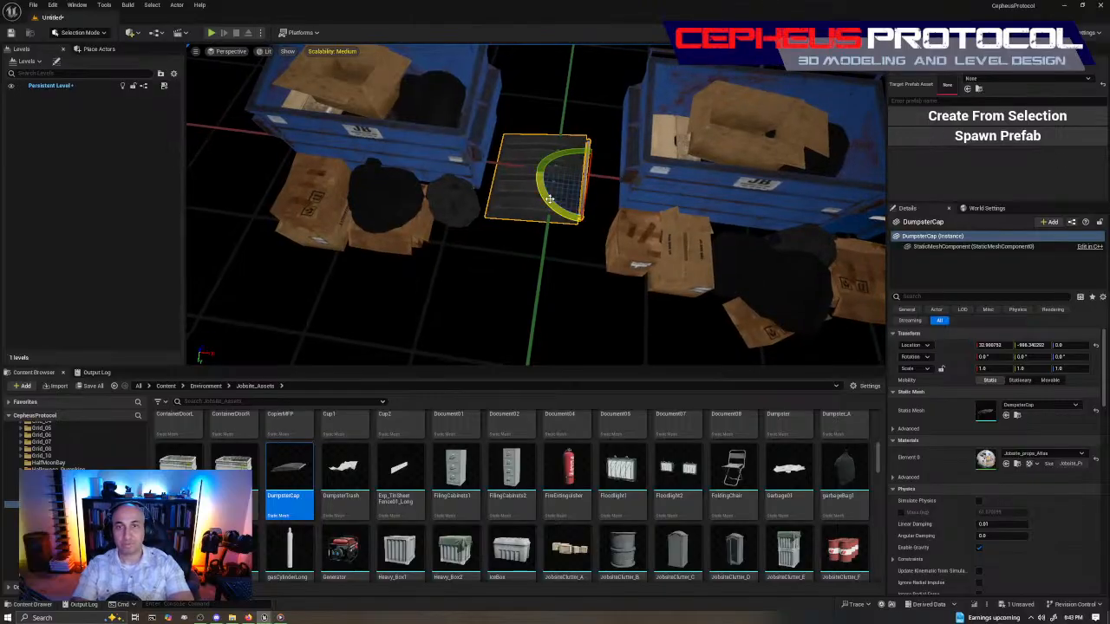
left_click_drag(550, 199, 572, 208)
left_click_drag(587, 146, 595, 98)
Raise the DumpsterCap lid to a height of about 125 so it sits level with the dumpster rims.
key("d")
right_click_drag(600, 95, 687, 257)
key("s")
left_click_drag(516, 192, 519, 63)
key("e")
right_click_drag(529, 63, 530, 115)
key("s")
key("w")
left_click_drag(486, 70, 489, 51)
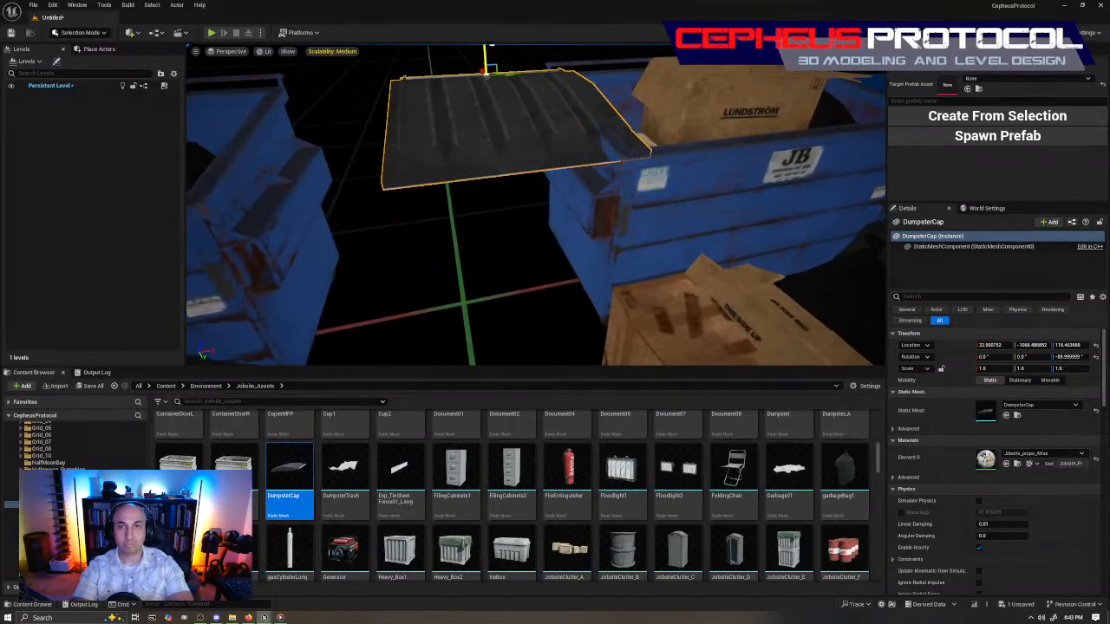
right_click_drag(504, 48, 506, 26)
left_click_drag(533, 185, 544, 176)
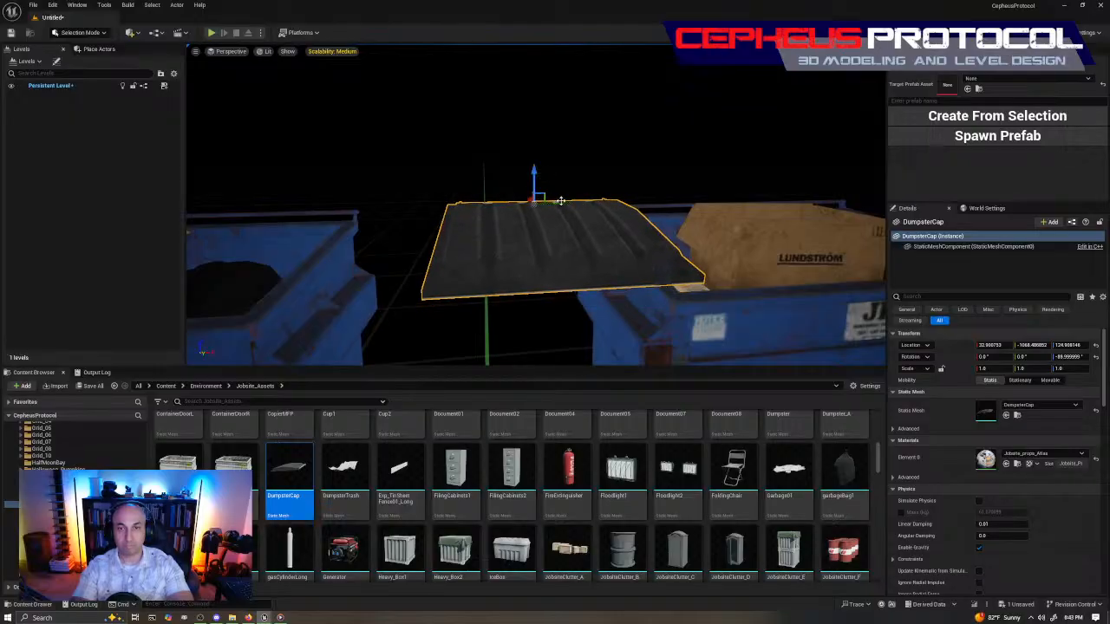
In the top view, move the lid over one half of the GarbageClutter_C dumpster, to about X 121.9, Y -1053.4.
key("alt+j")
scroll(560, 212, "up", 5)
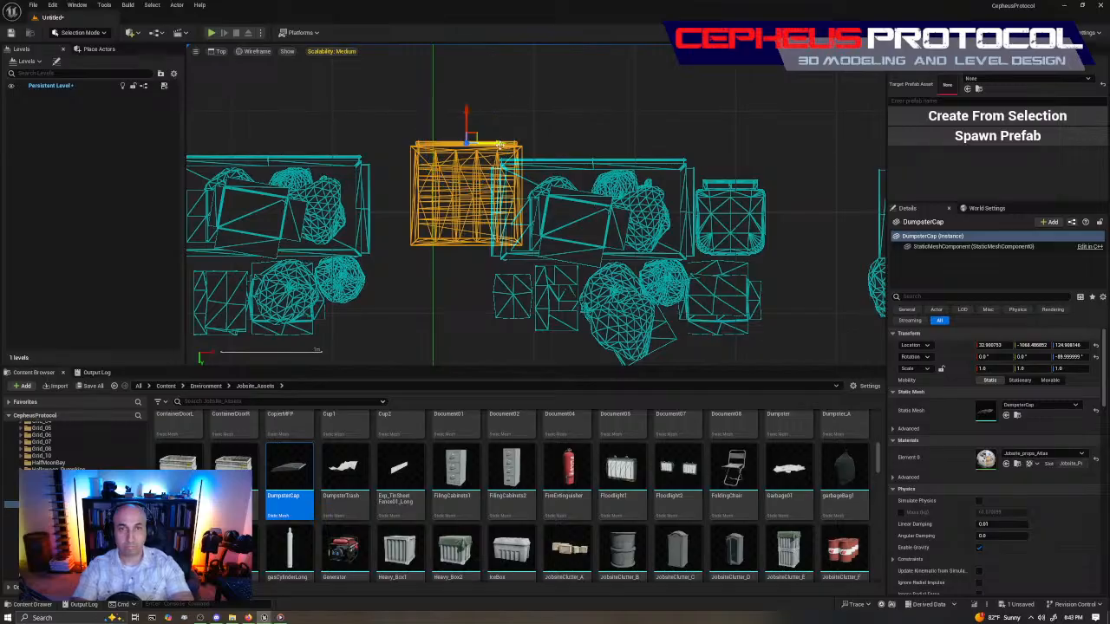
left_click_drag(501, 145, 564, 170)
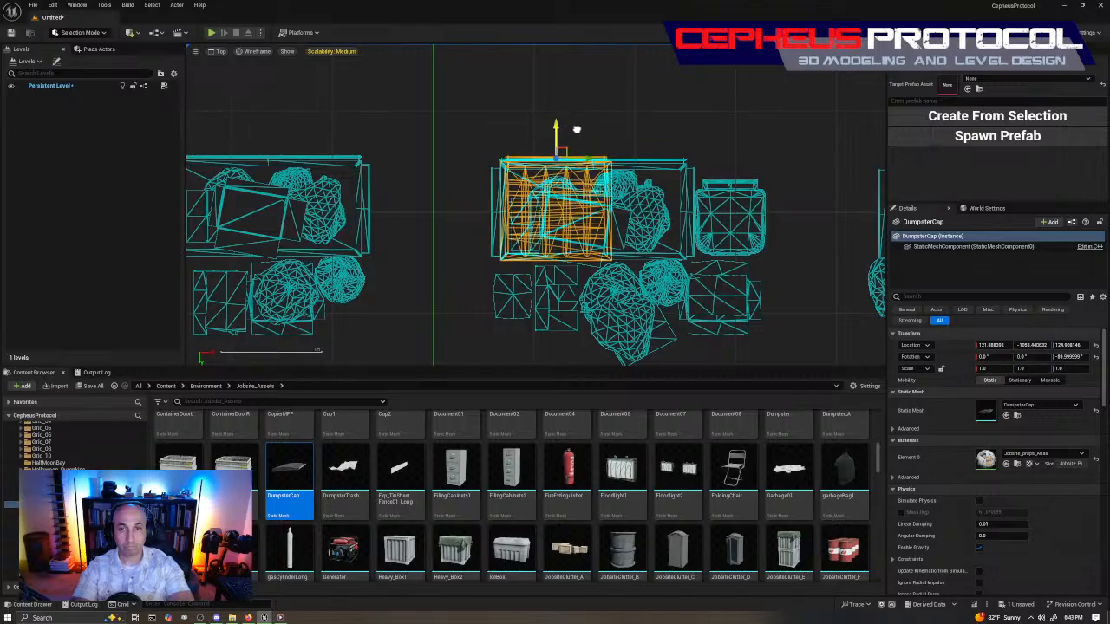
Align the lid's hinge with the dumpster's hinge pin by nudging it to about Y -1051.76, Z 124.39.
key("alt+g")
right_click_drag(609, 216, 560, 187)
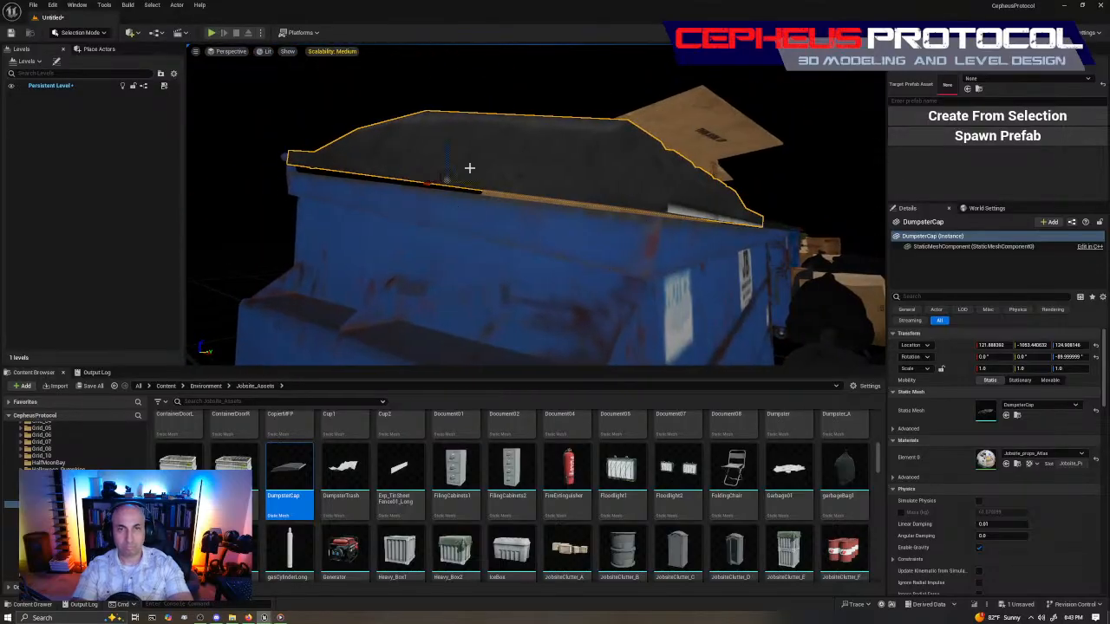
left_click_drag(449, 154, 449, 156)
right_click_drag(449, 155, 545, 222)
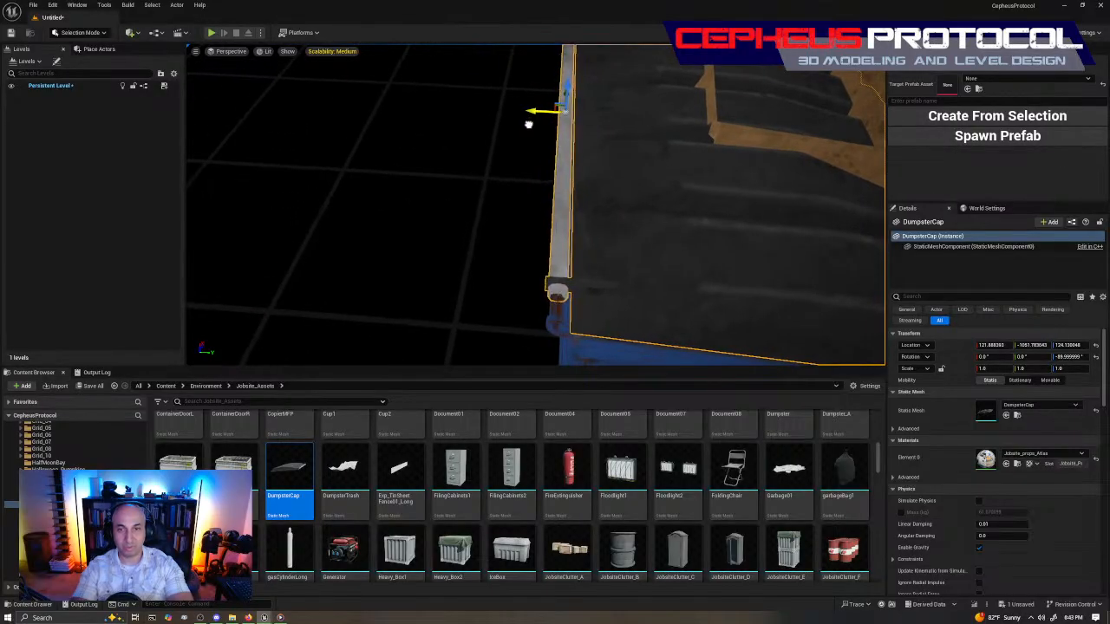
right_click_drag(527, 131, 520, 205)
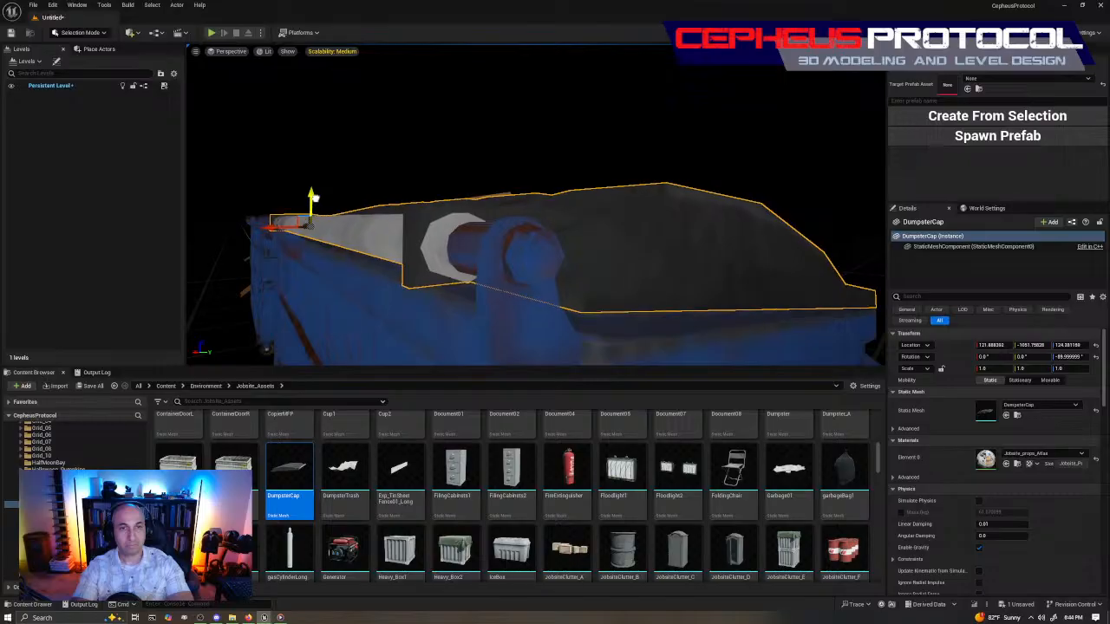
right_click_drag(317, 197, 381, 265)
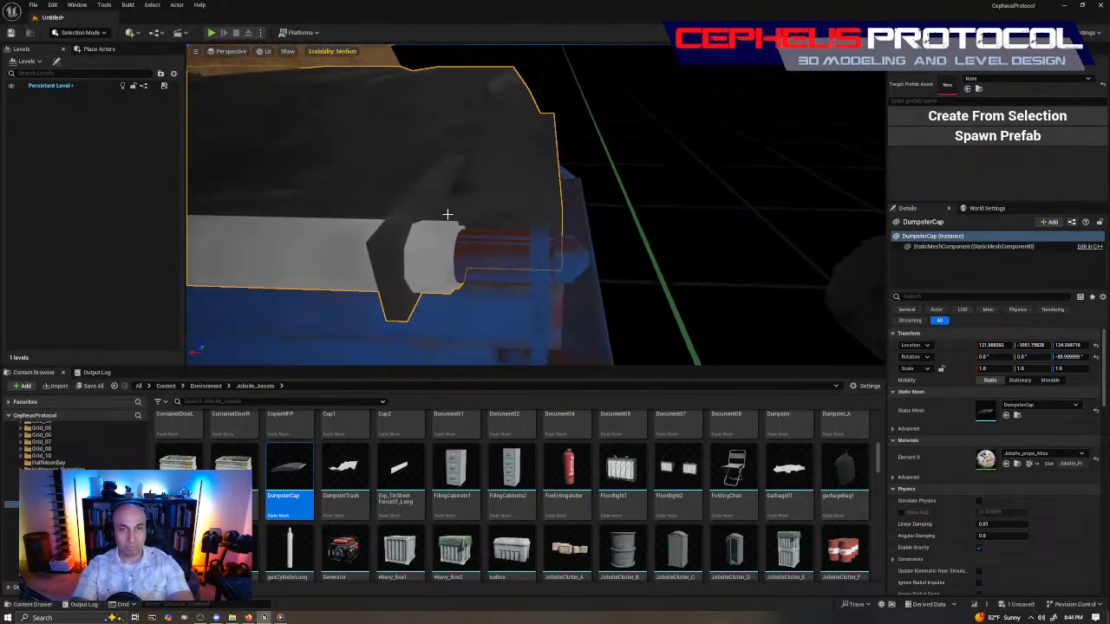
scroll(447, 215, "down", 5)
right_click_drag(447, 214, 425, 208)
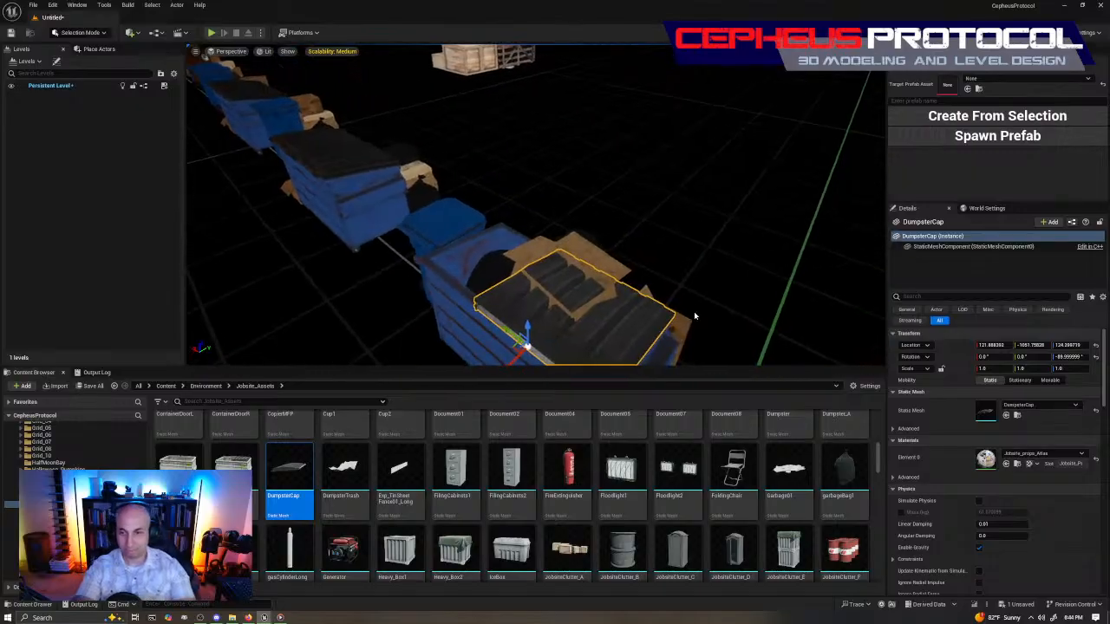
Browse the rest of Jobsite_Assets, search all content for "dumpster" and select the DumpsterCap mesh.
scroll(649, 483, "down", 3)
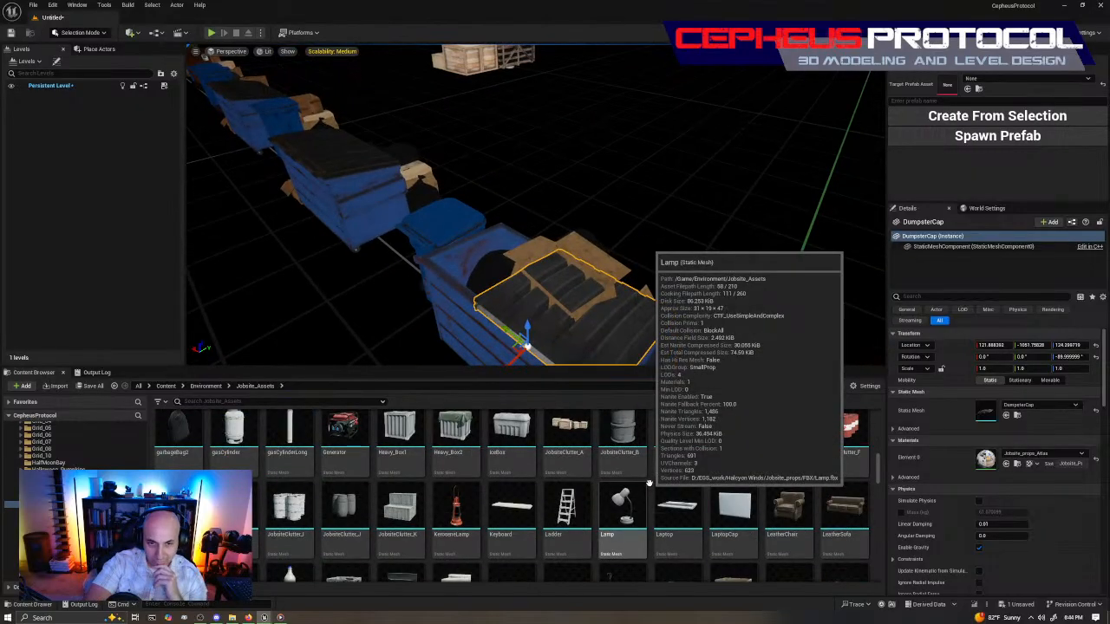
scroll(649, 482, "up", 2)
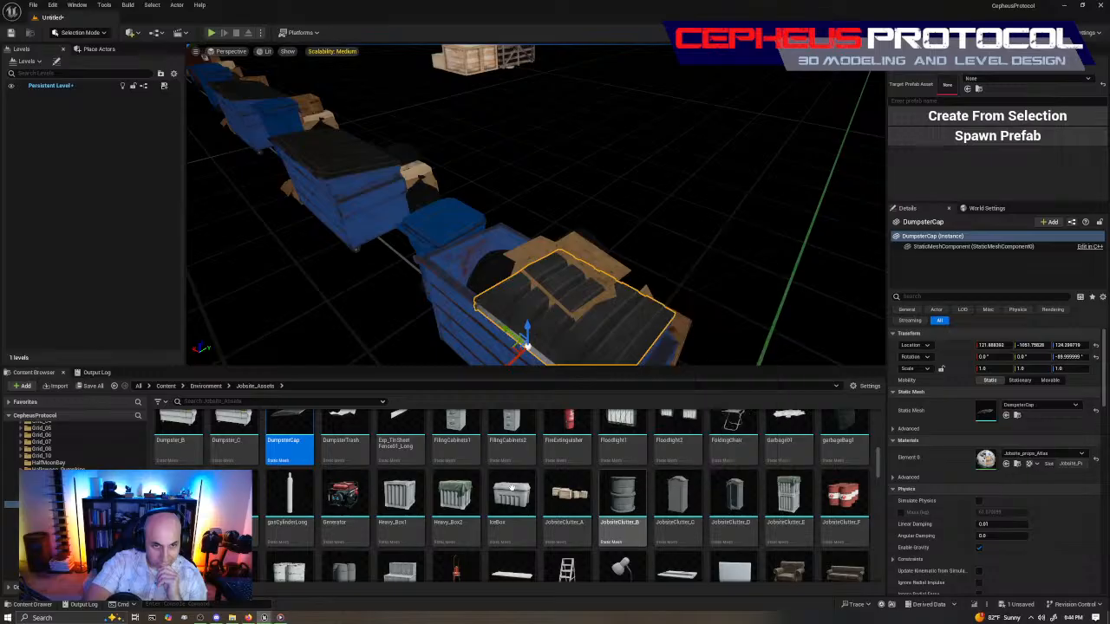
scroll(537, 478, "up", 1)
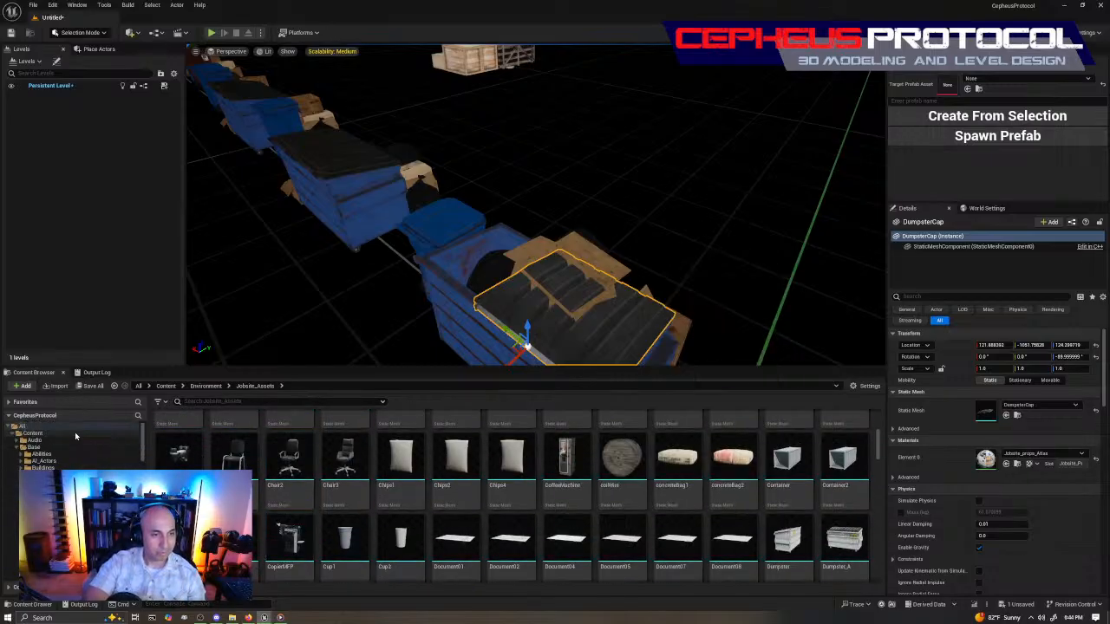
left_click(33, 432)
type("dumpst")
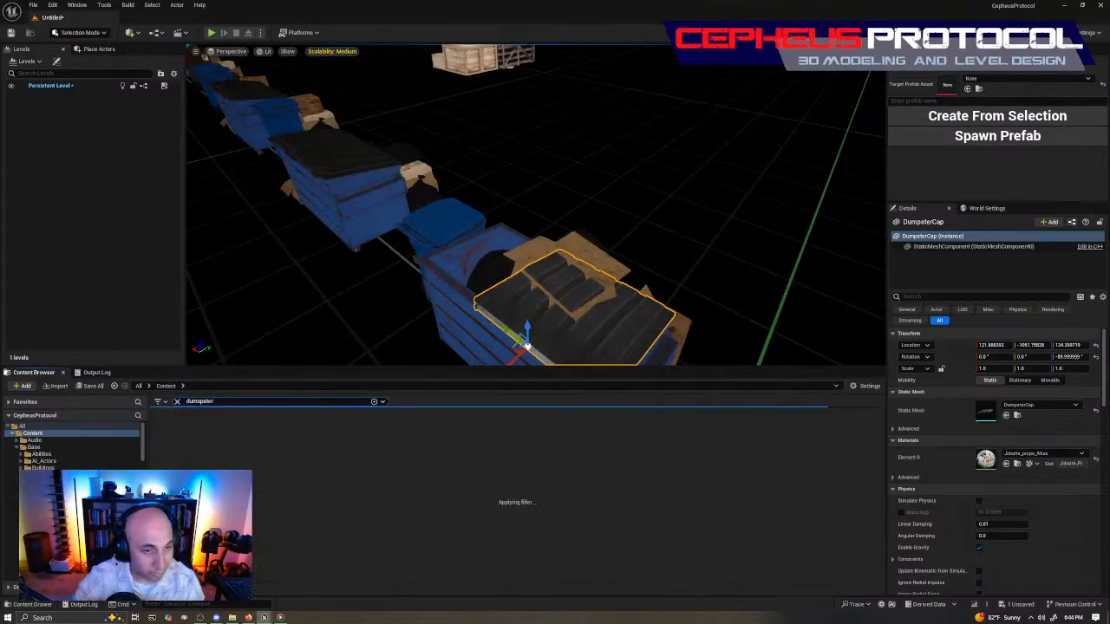
type("pster")
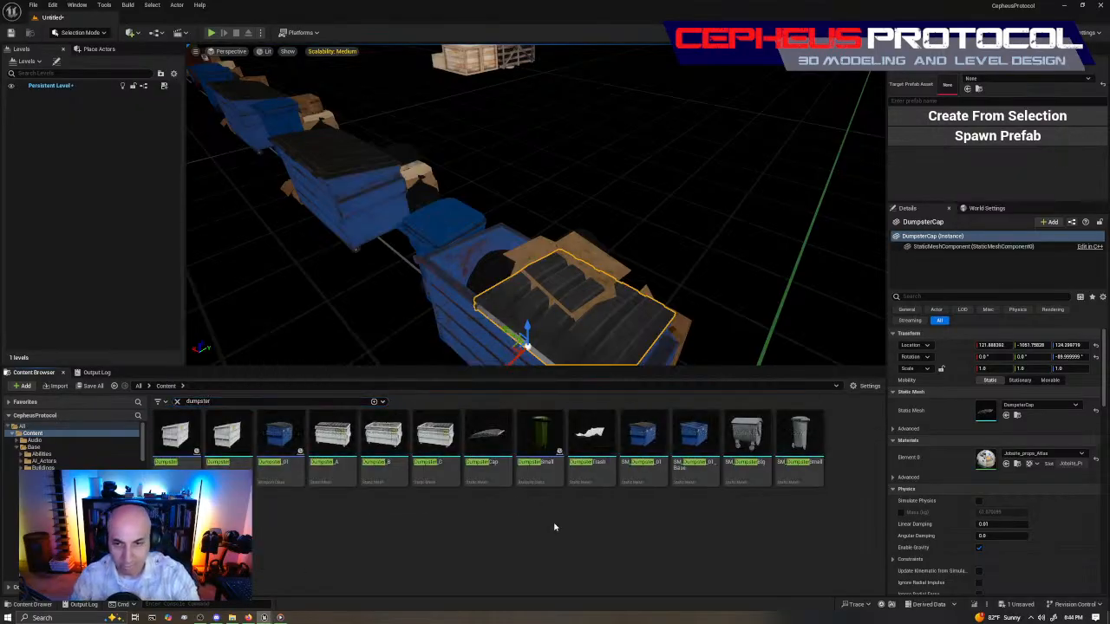
left_click(488, 438)
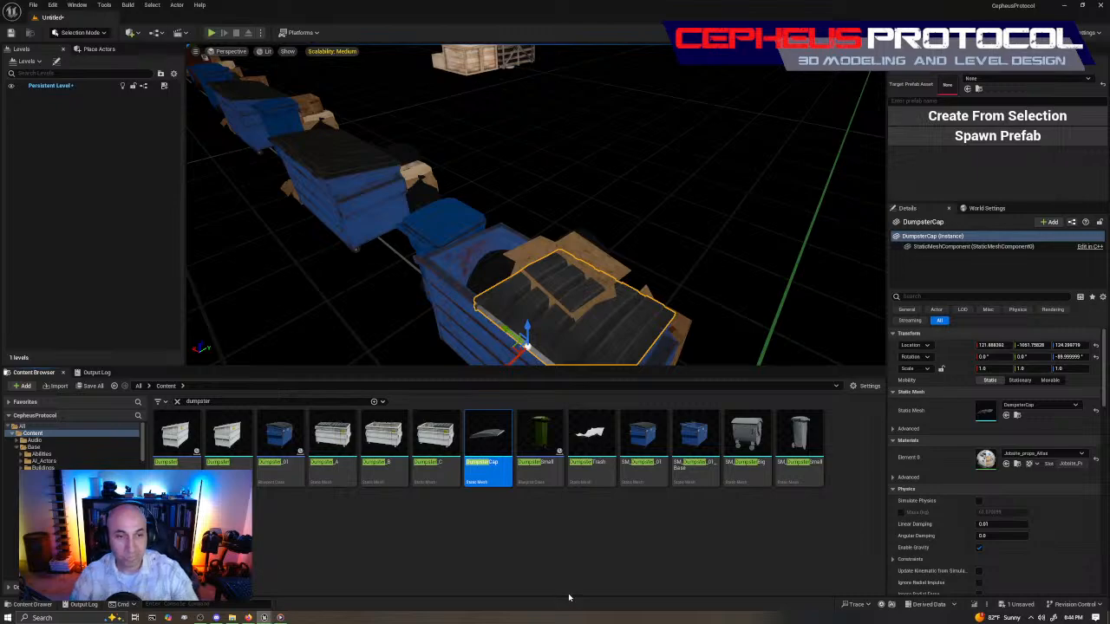
Examine how the lid fits the GarbageClutter_C dumpster compared with the neighbouring dumpsters, keeping the lid selected.
right_click_drag(555, 225, 390, 217)
left_click(715, 218)
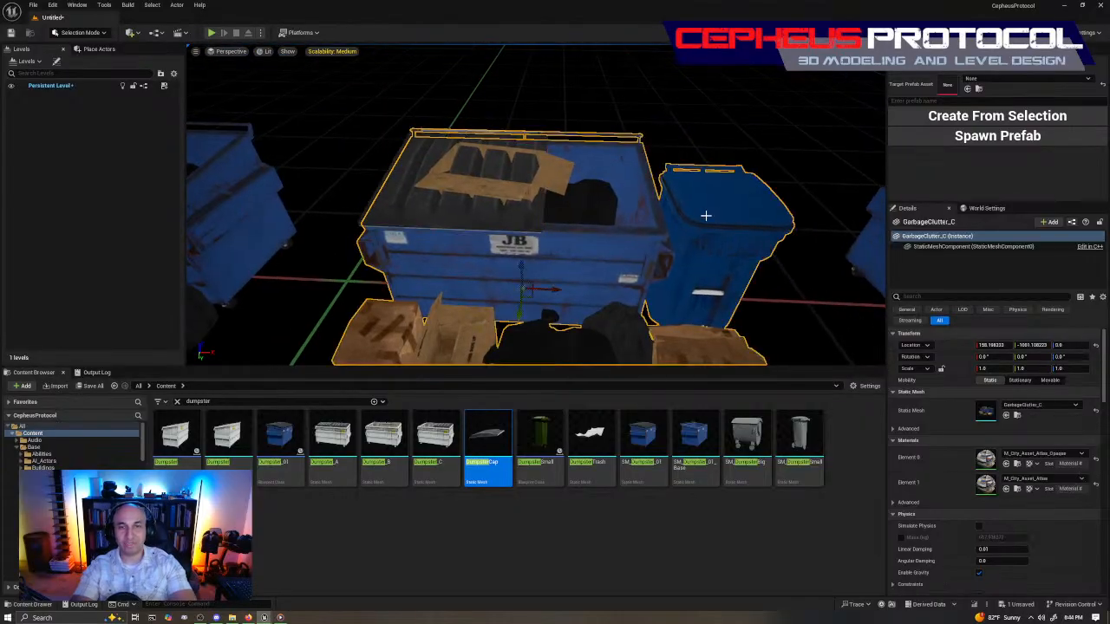
key("ctrl+z")
right_click_drag(716, 262, 683, 203)
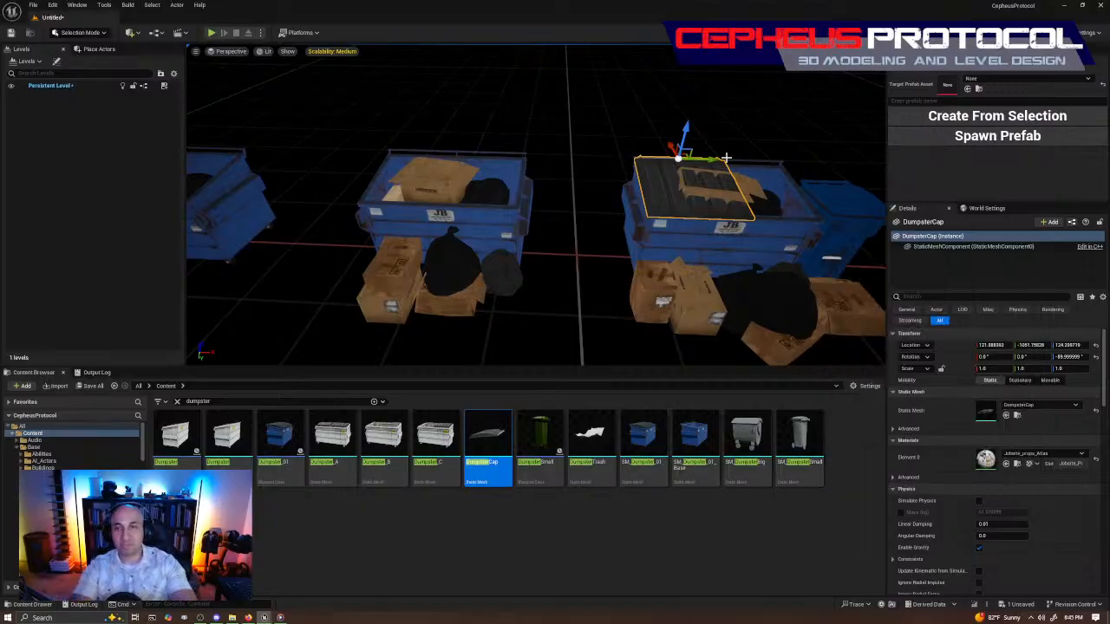
right_click_drag(731, 247, 606, 254)
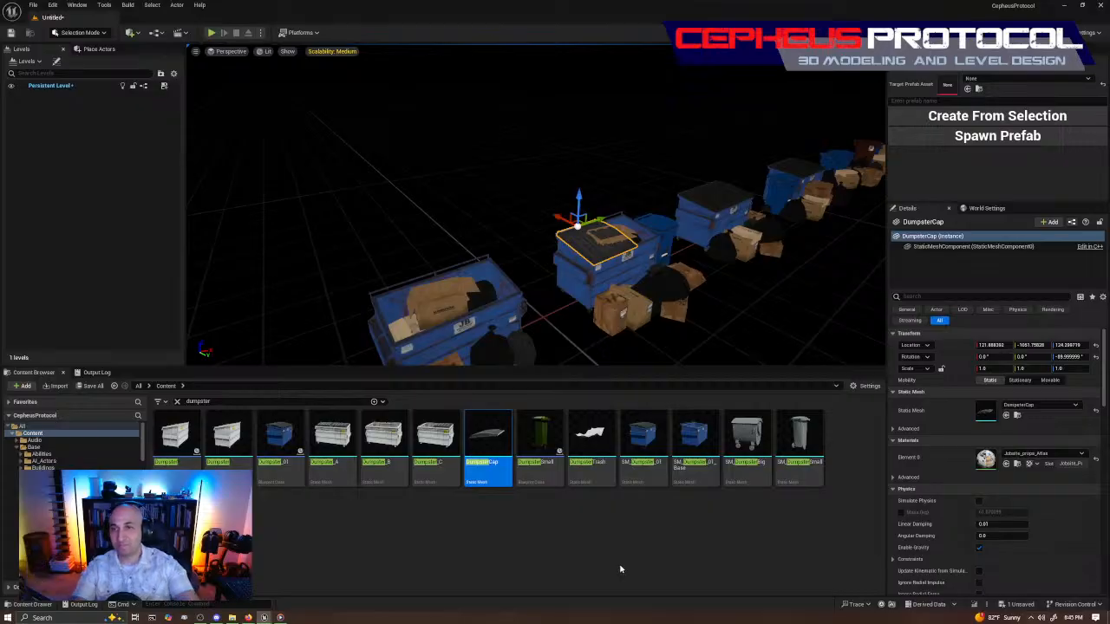
Fine-tune the lid's height to about 124.43 at the hinge pin and check its seating from the dumpster's rear.
right_click_drag(731, 295, 351, 264)
right_click_drag(741, 264, 742, 295)
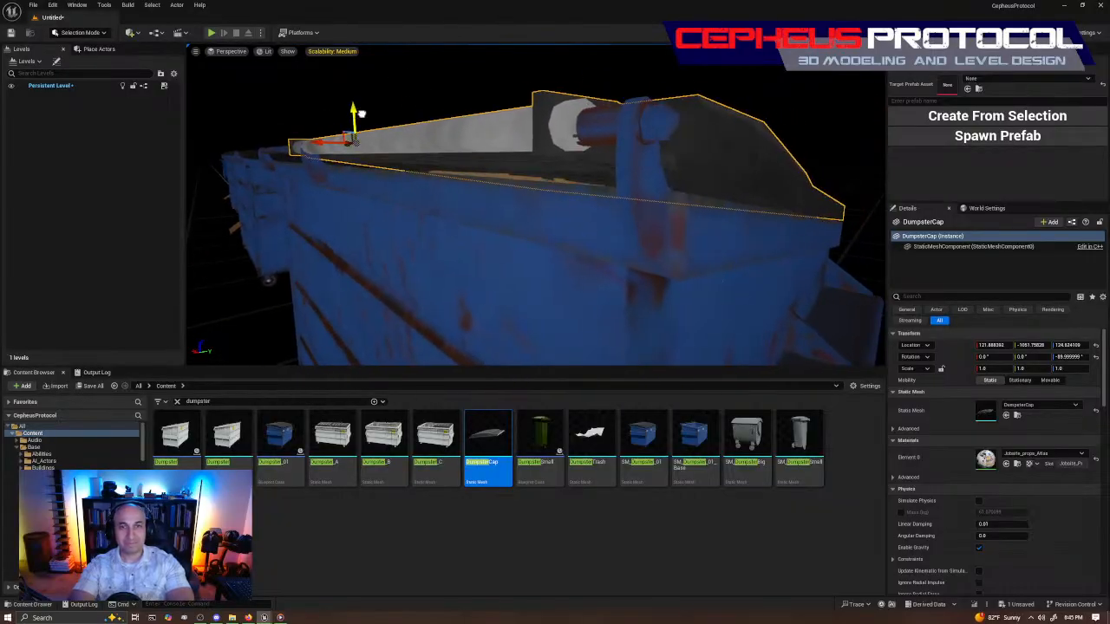
right_click_drag(538, 209, 564, 260)
left_click(453, 124)
left_click(494, 191)
right_click_drag(493, 190, 666, 217)
left_click(528, 280)
right_click_drag(611, 312, 506, 332)
right_click_drag(739, 281, 827, 273)
View the lid on the GarbageClutter_C dumpster from above and replace the content search term with "cap".
left_click(300, 427)
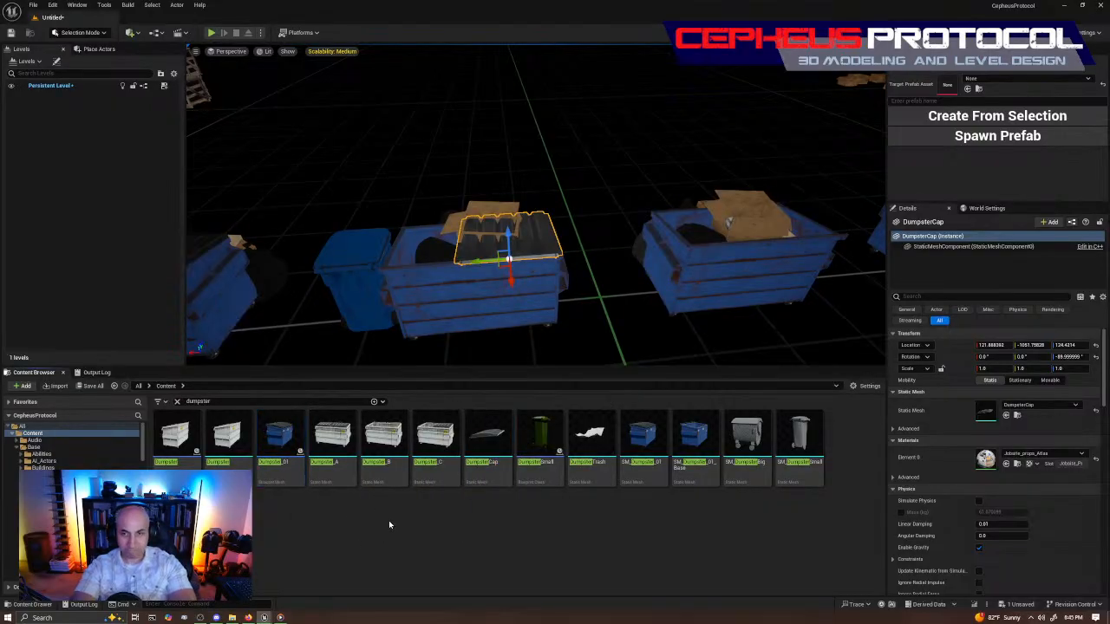
right_click_drag(619, 220, 480, 274)
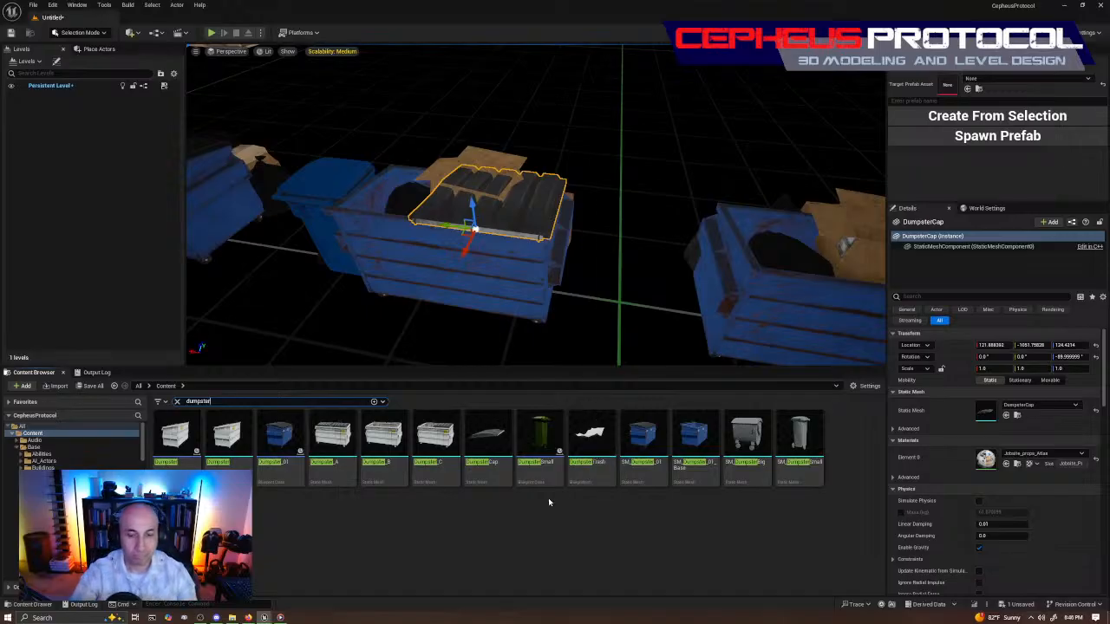
key("BackSpace")
key("BackSpace")
key("BackSpace")
key("BackSpace")
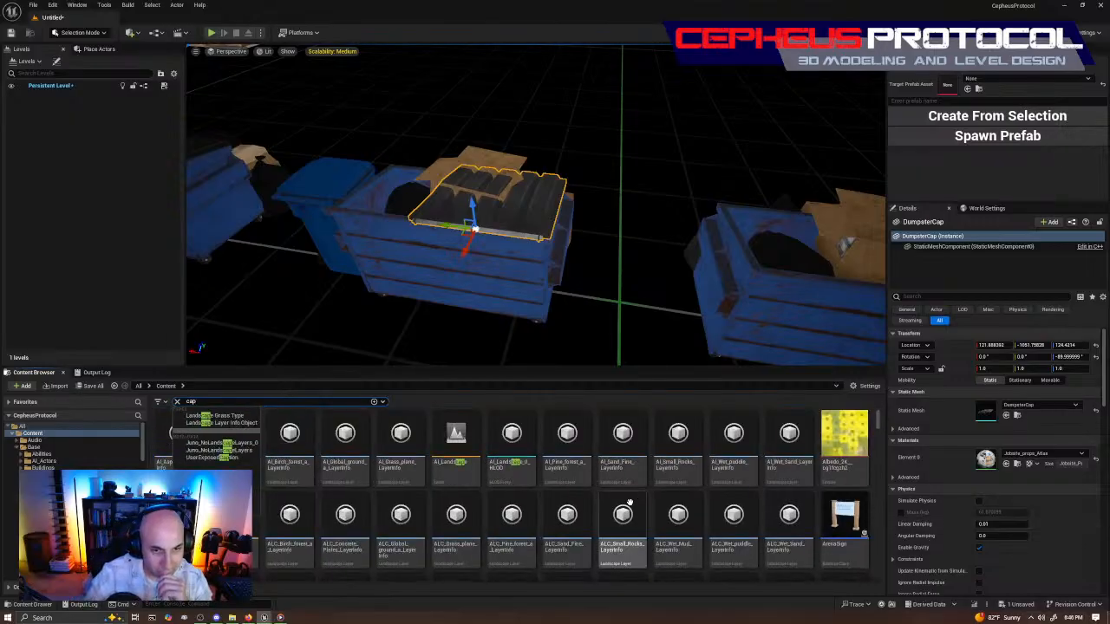
Look through the "cap" search results for another mesh that could serve as a dumpster lid.
scroll(630, 512, "down", 5)
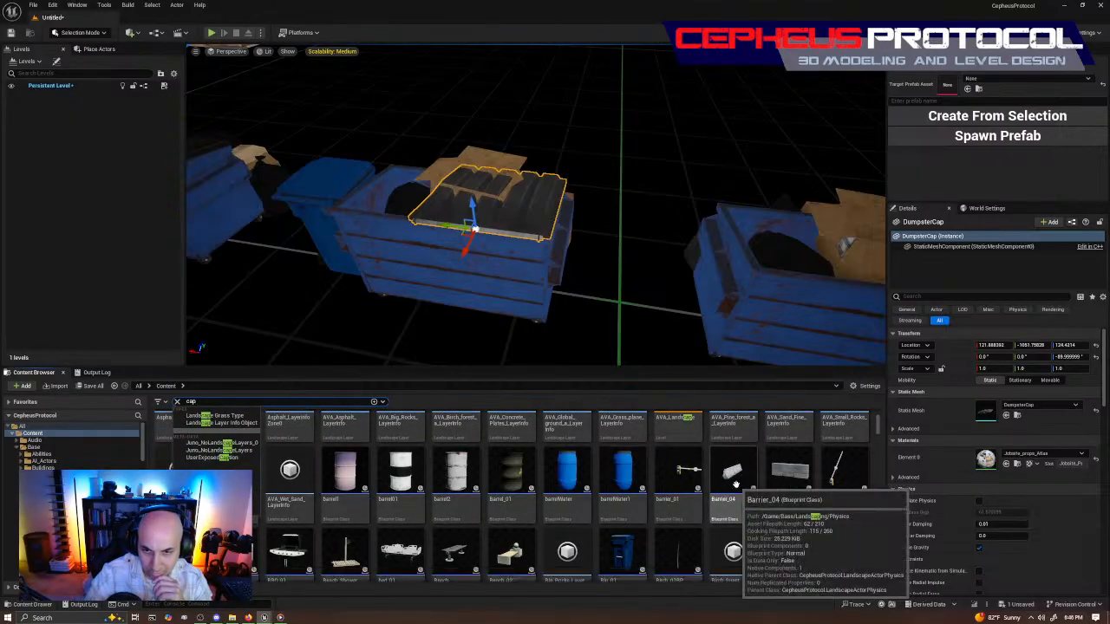
scroll(736, 484, "down", 5)
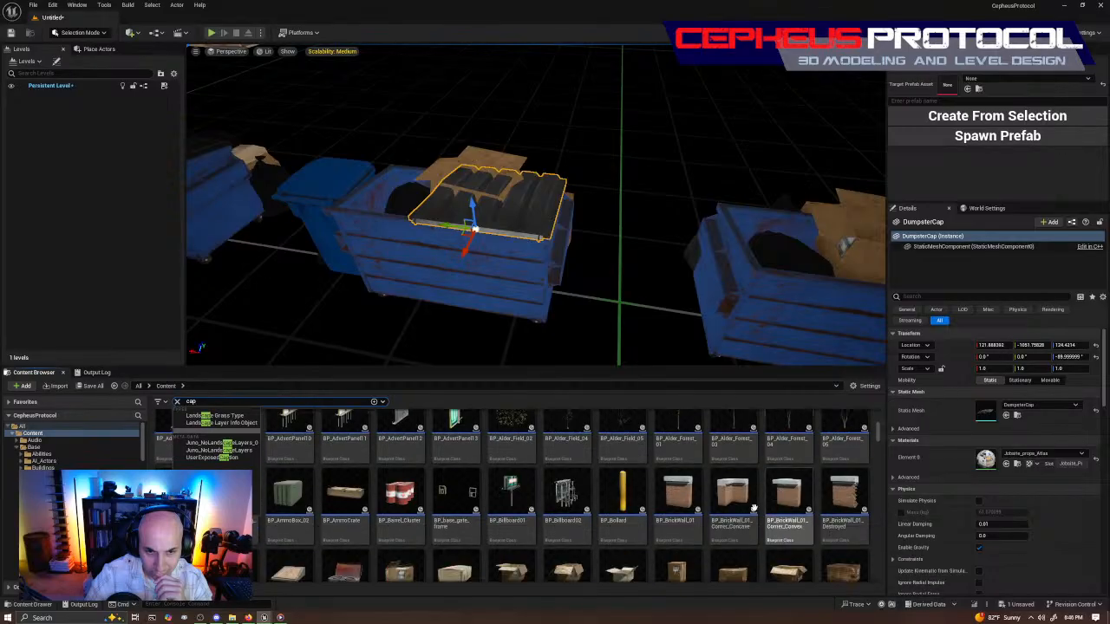
scroll(513, 520, "down", 5)
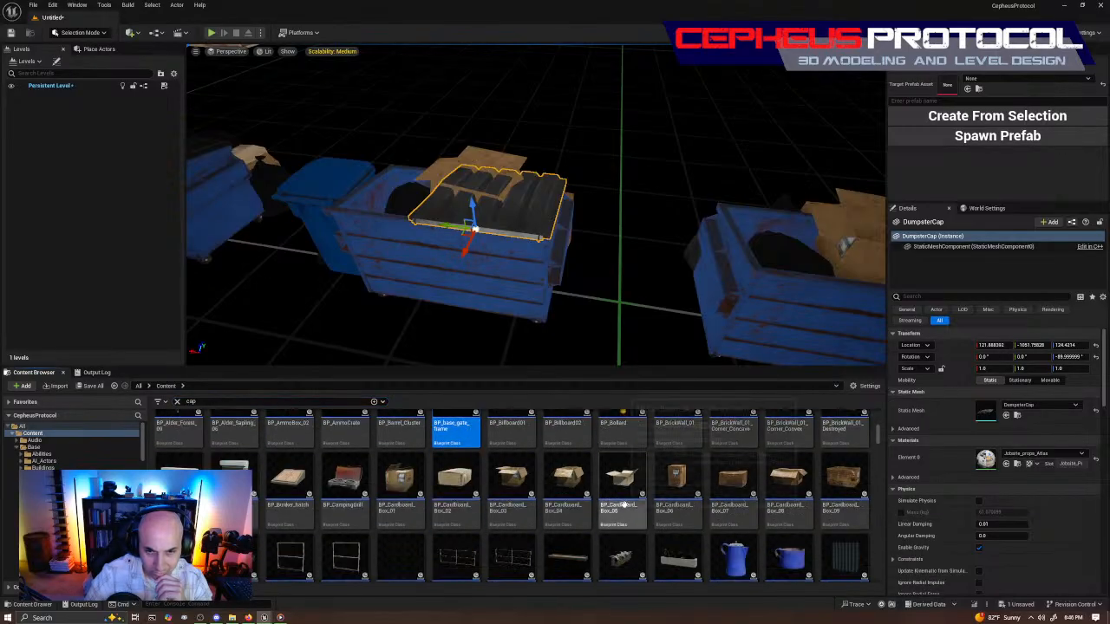
scroll(851, 470, "down", 5)
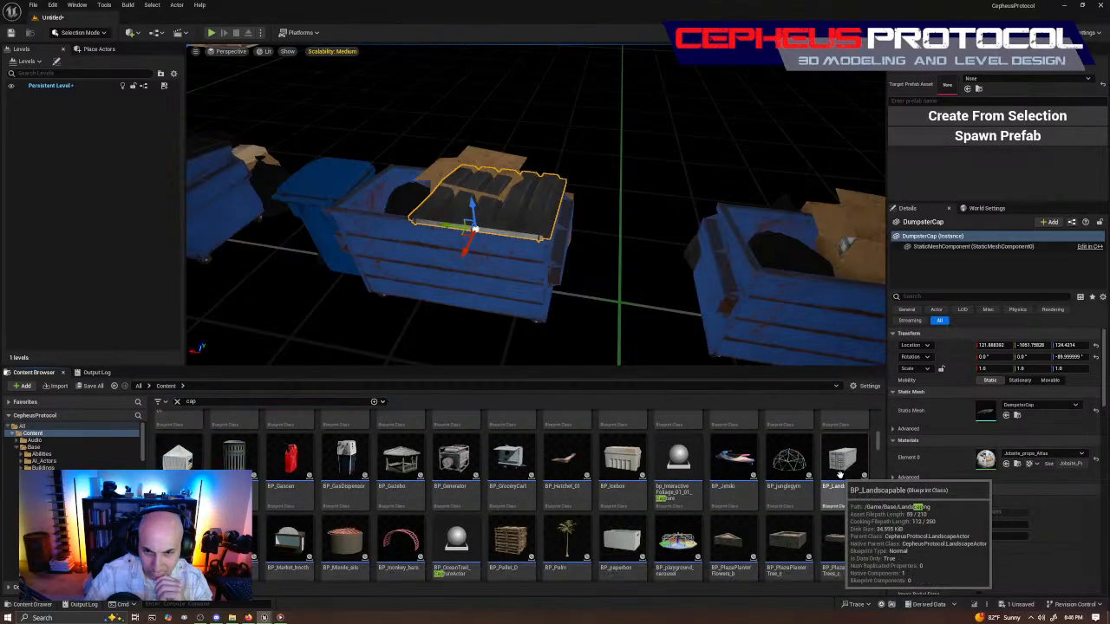
scroll(852, 470, "down", 5)
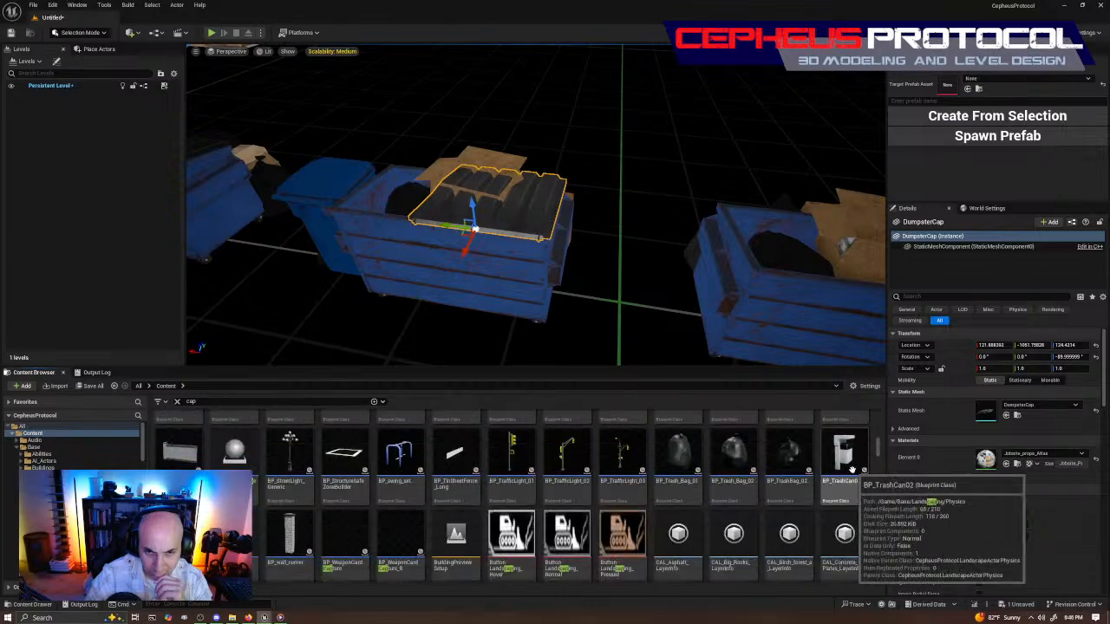
scroll(851, 470, "down", 5)
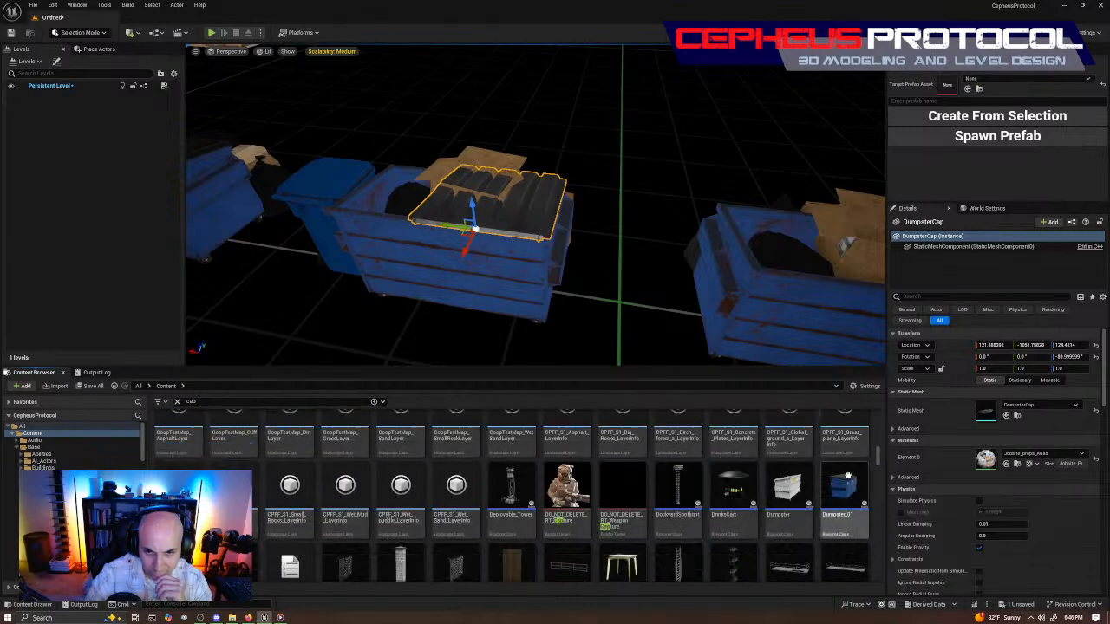
scroll(847, 474, "down", 2)
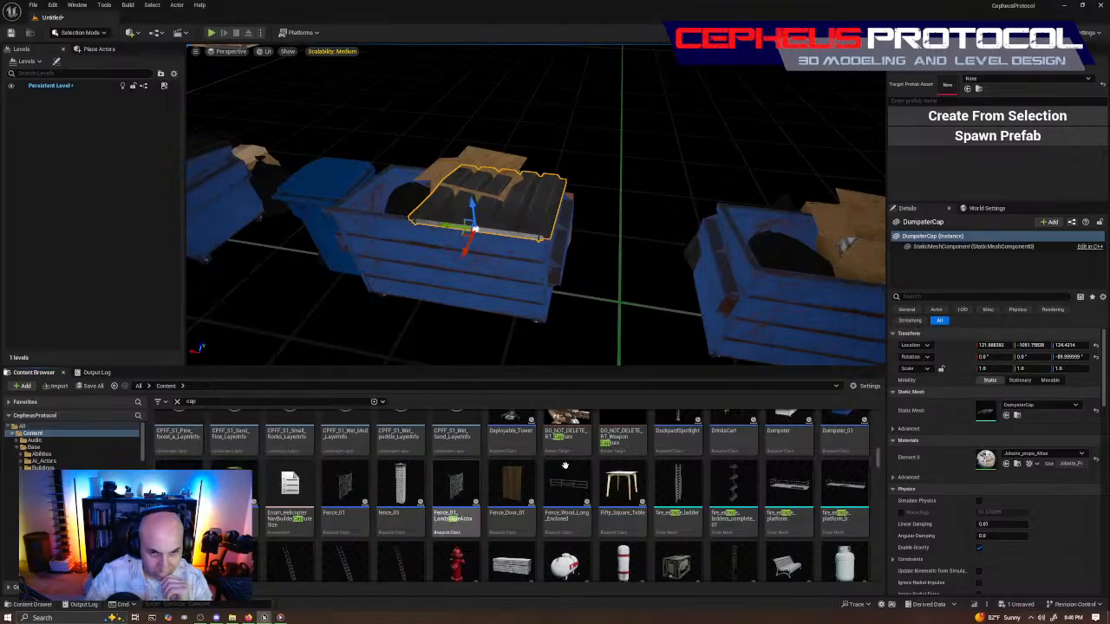
scroll(681, 477, "down", 2)
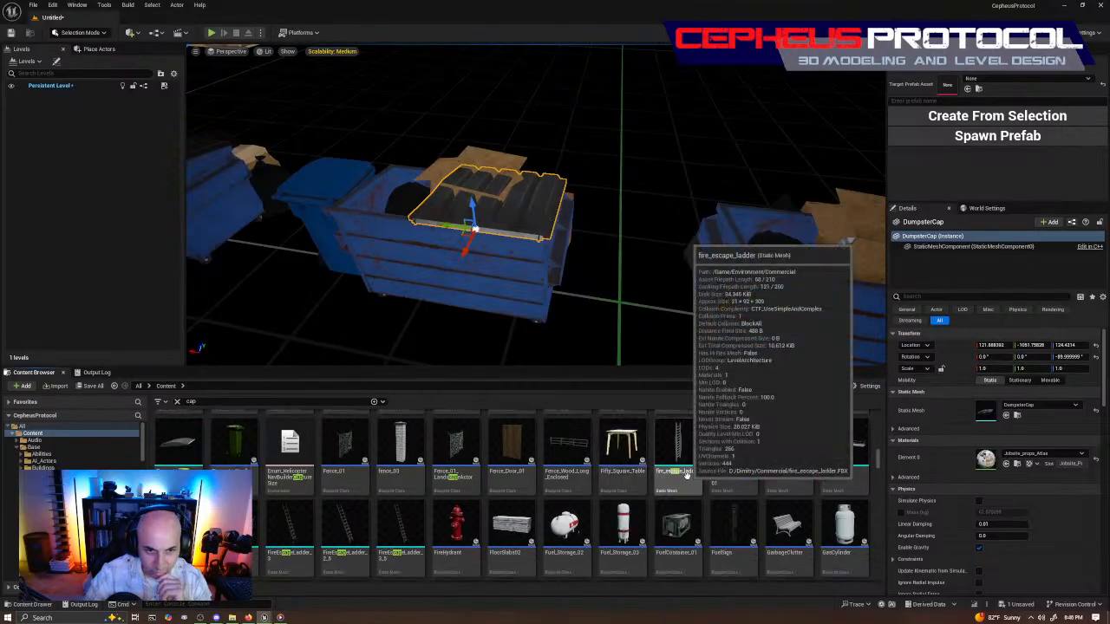
scroll(687, 477, "down", 4)
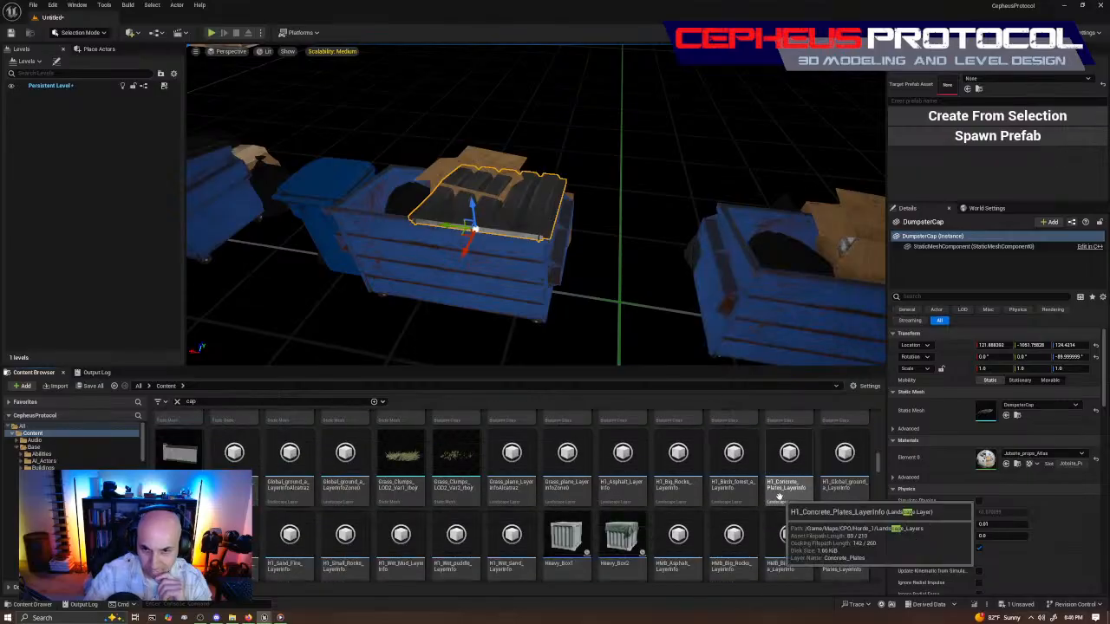
scroll(780, 512, "down", 3)
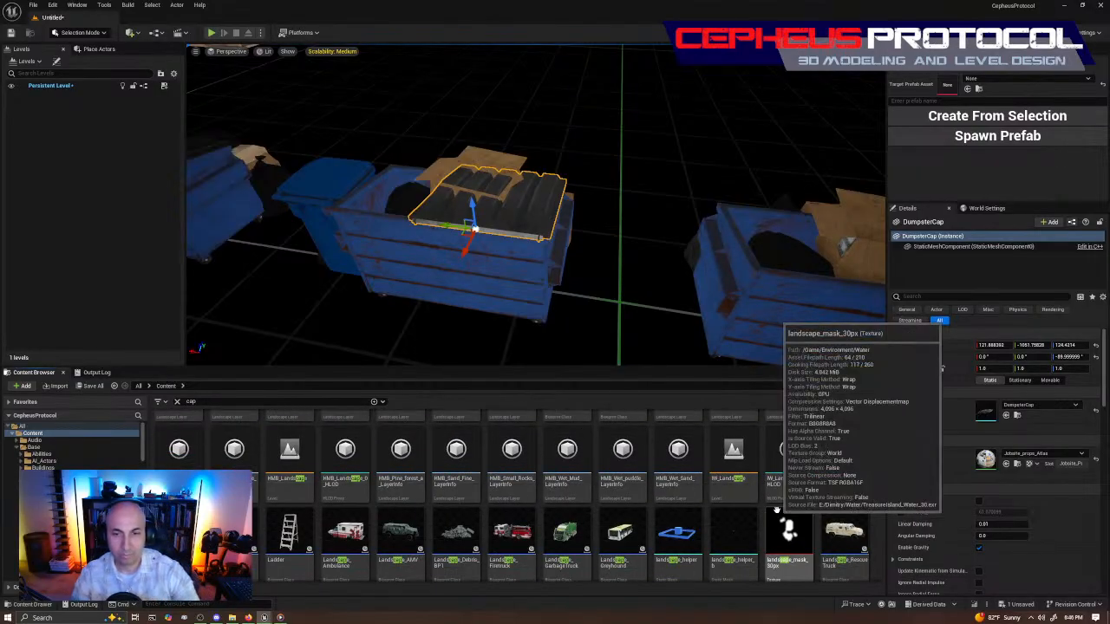
scroll(830, 520, "down", 5)
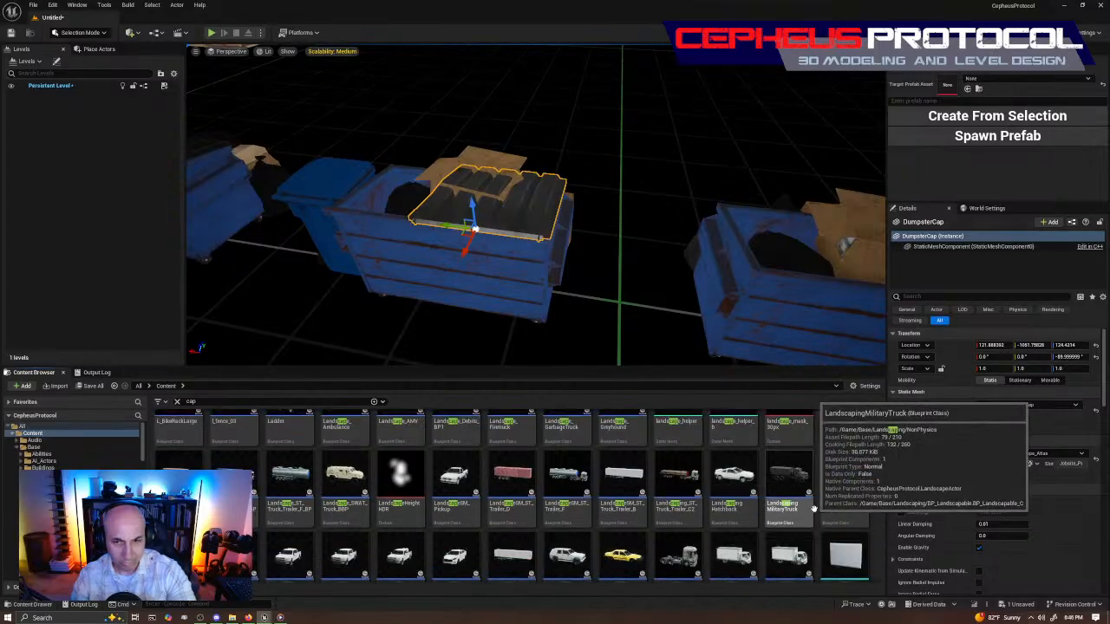
scroll(832, 519, "down", 6)
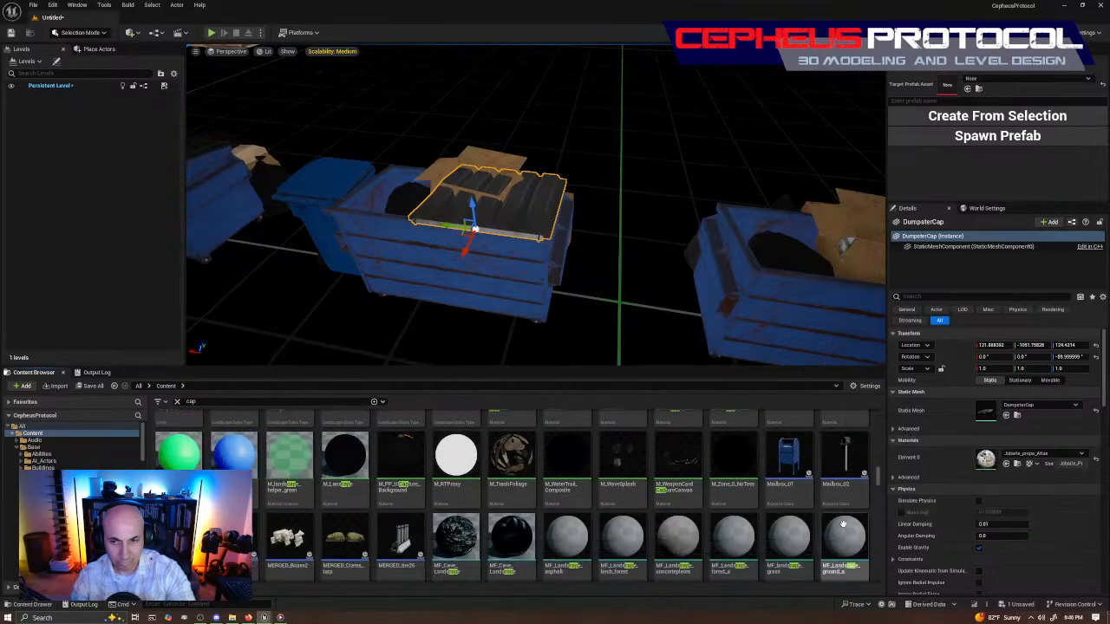
scroll(841, 527, "down", 2)
scroll(845, 533, "down", 5)
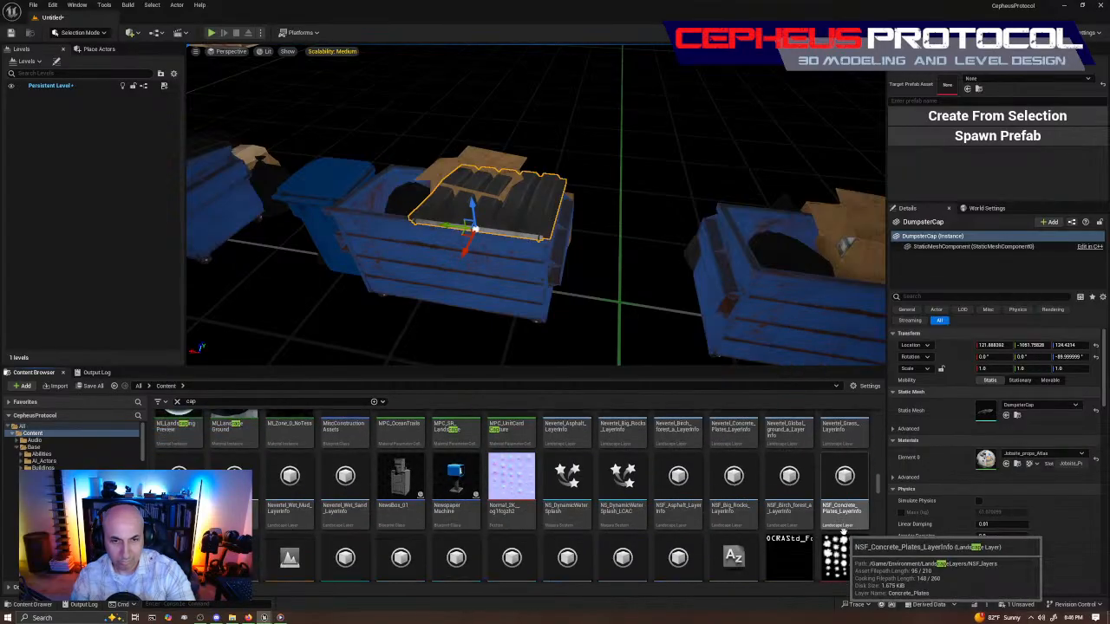
scroll(847, 535, "down", 1)
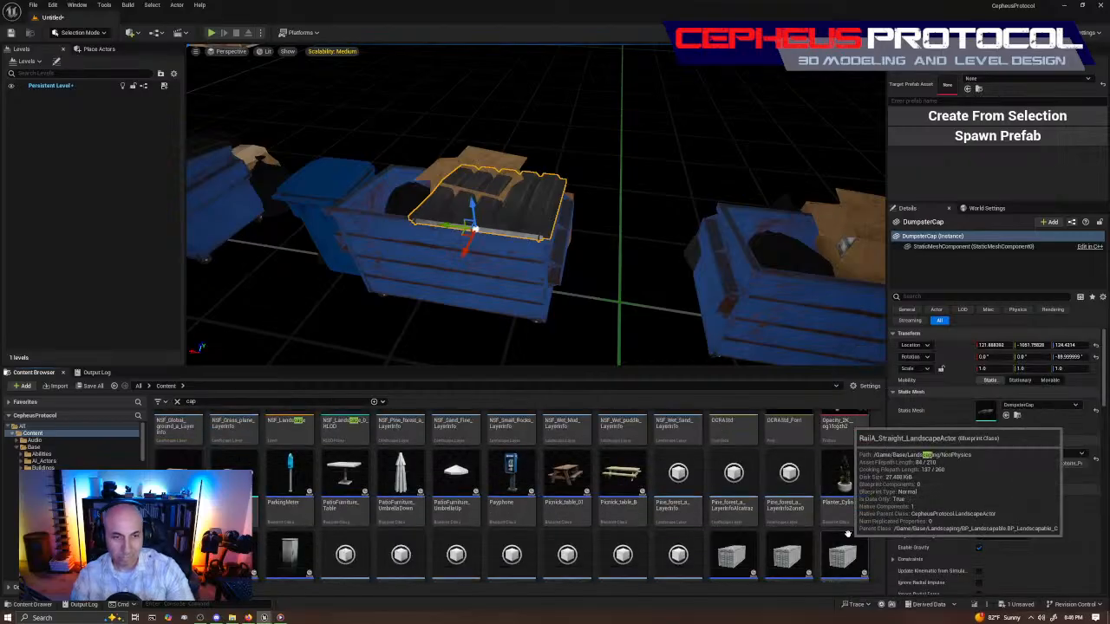
Delete the DumpsterCap lid from the GarbageClutter_C dumpster and select the dumpster mesh.
left_click(537, 276)
mouse_move(559, 302)
right_mouse_down()
mouse_move(567, 297)
mouse_move(537, 314)
mouse_move(555, 321)
right_mouse_up()
key("w")
key("s")
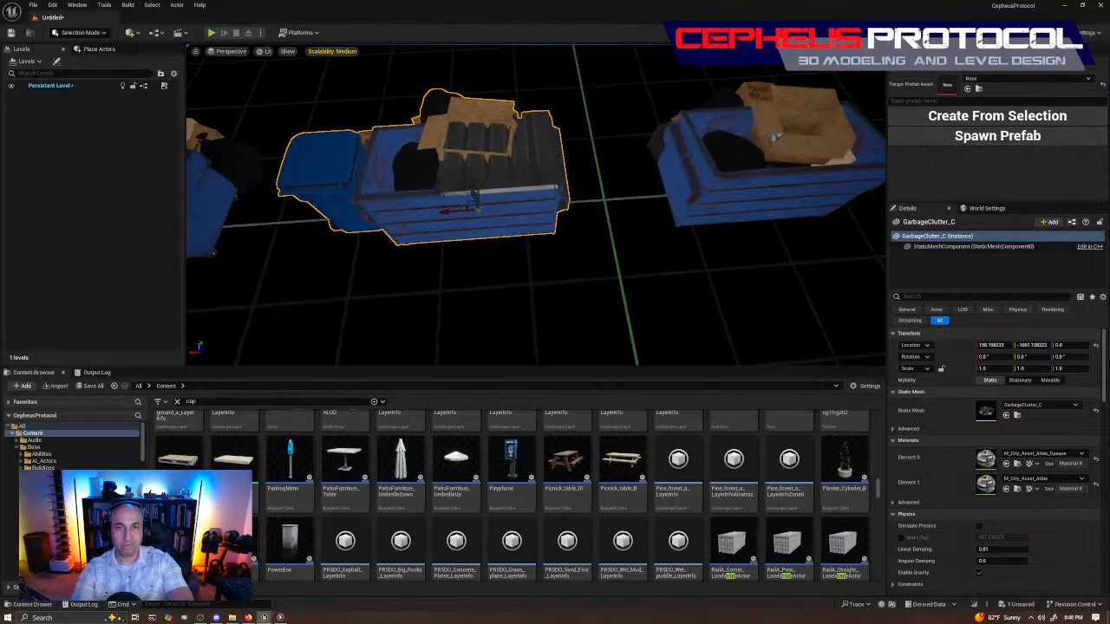
left_click(500, 174)
left_click(531, 273)
left_click(502, 223)
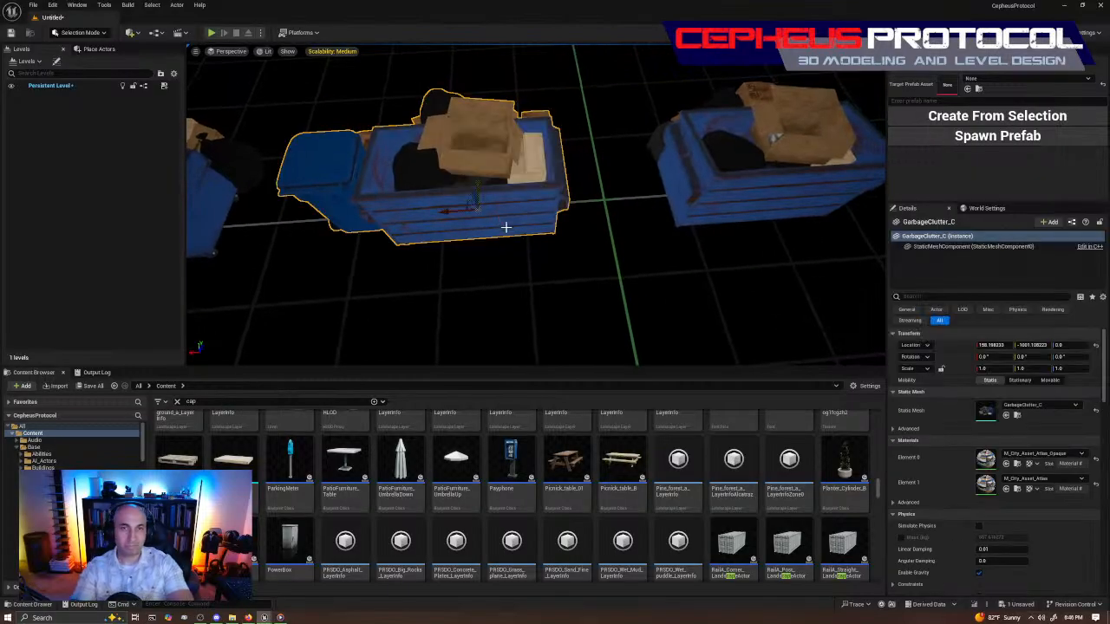
Check the remaining "cap" search results down to the UCC level assets for a usable lid.
right_click_drag(503, 223, 490, 201)
scroll(645, 428, "down", 5)
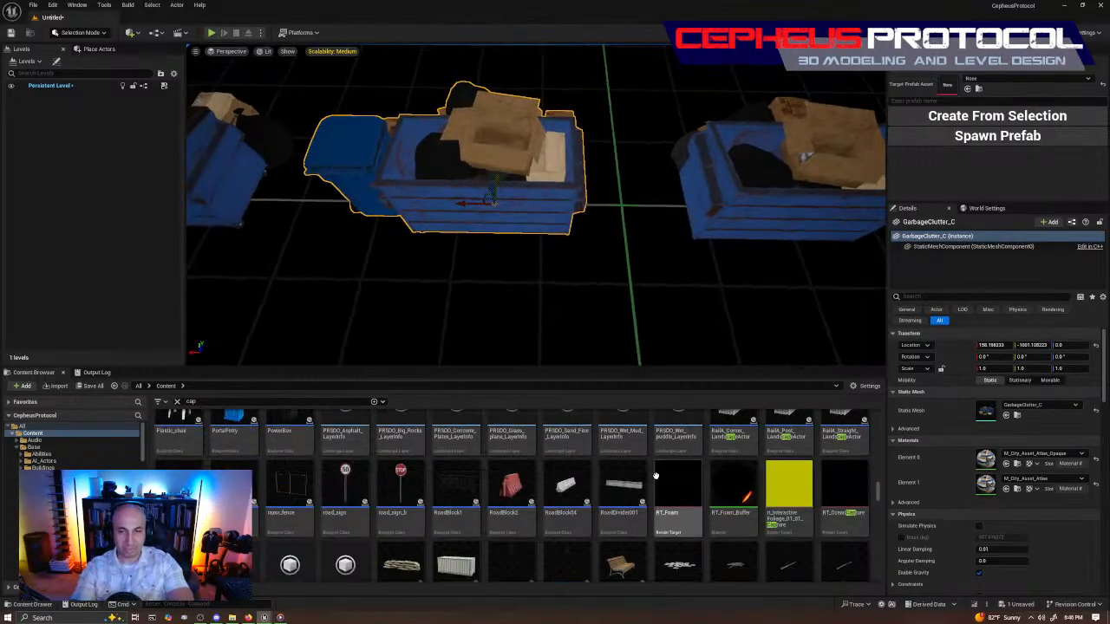
scroll(702, 473, "down", 10)
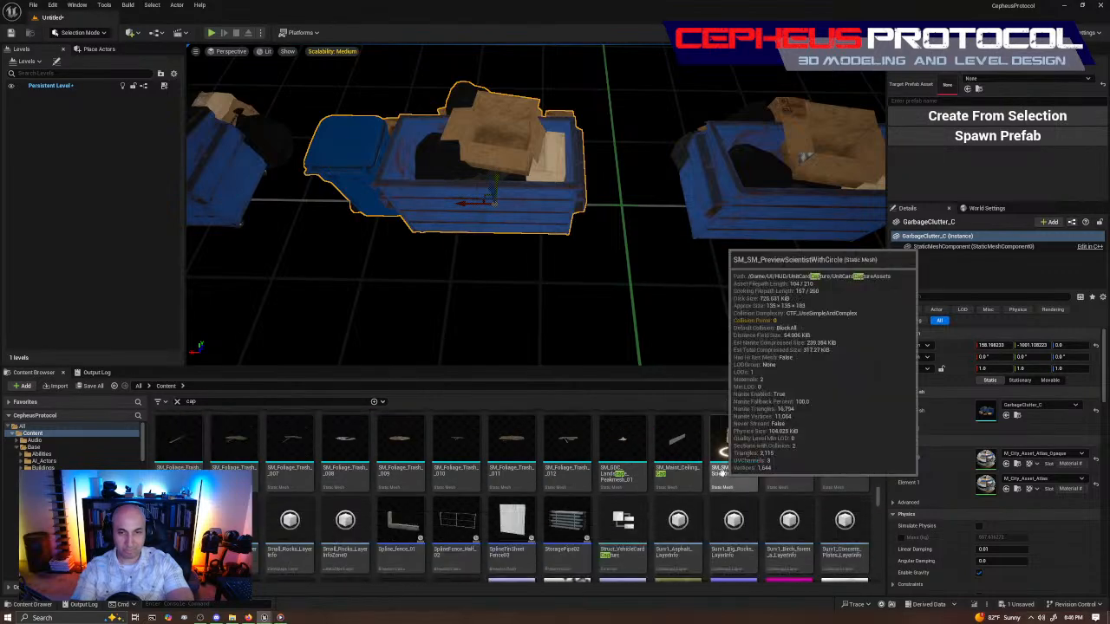
scroll(725, 476, "down", 3)
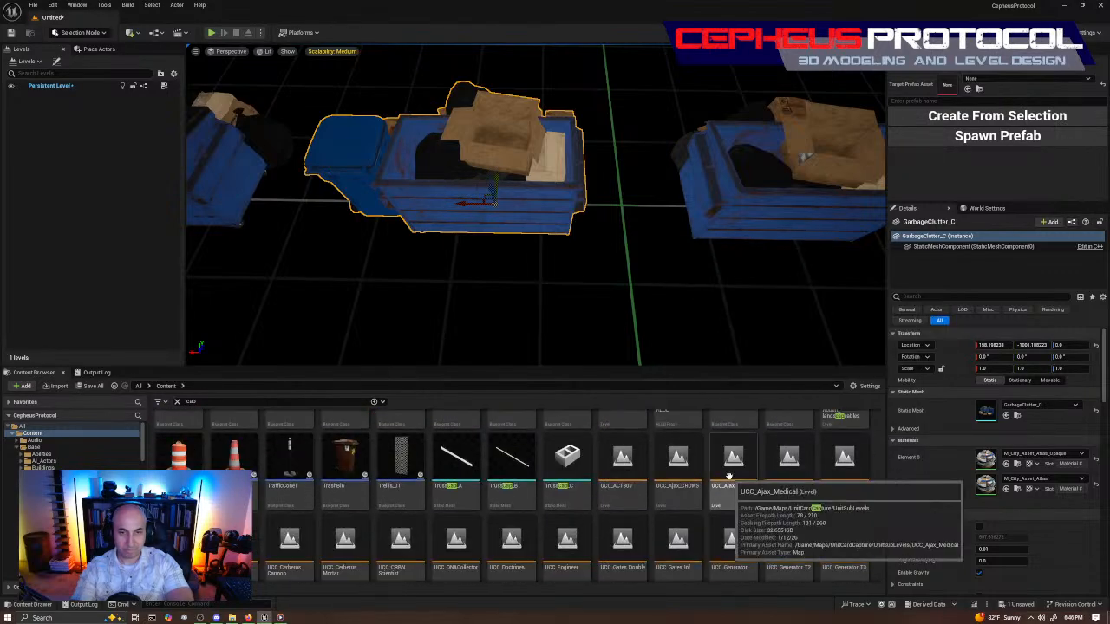
Search all content for "lid" and examine the results, including the decal_road_solid_line mesh.
type("lid")
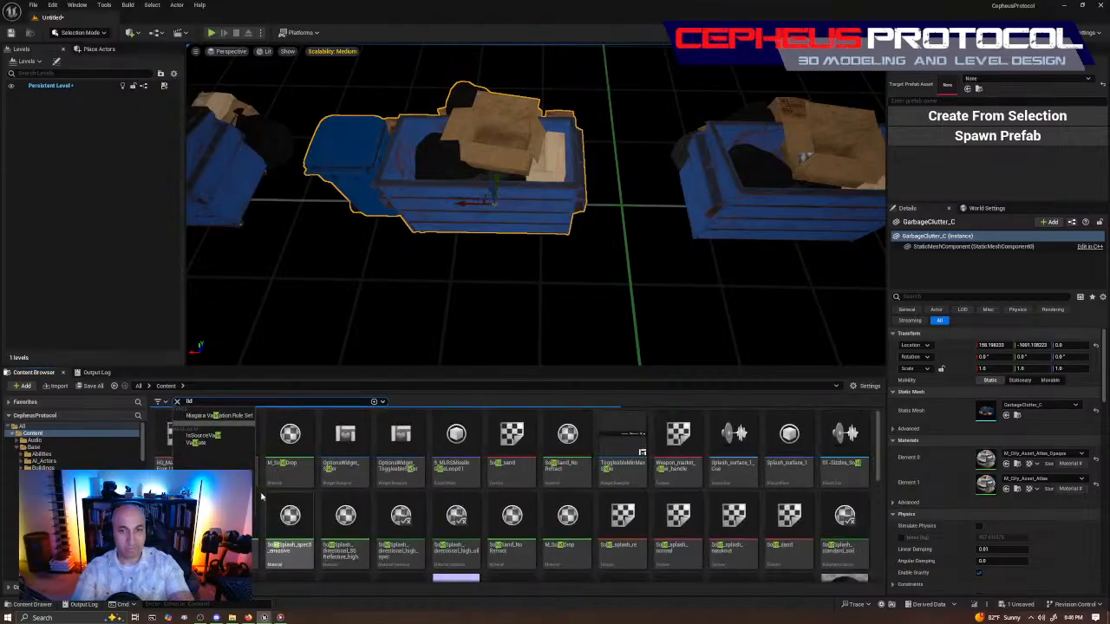
left_click(469, 448)
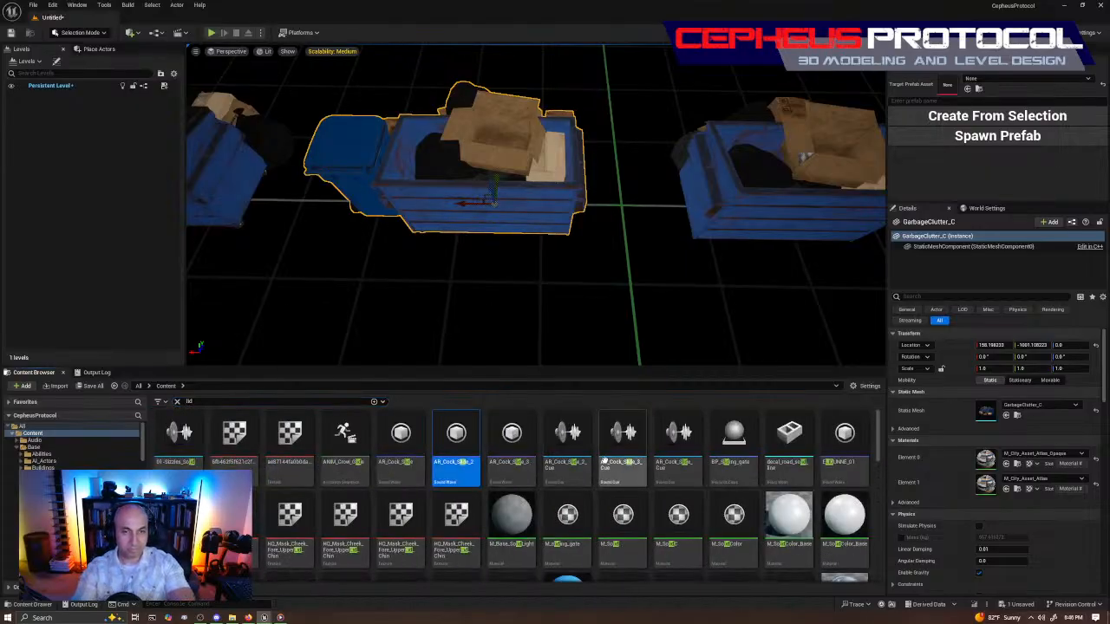
scroll(604, 460, "down", 1)
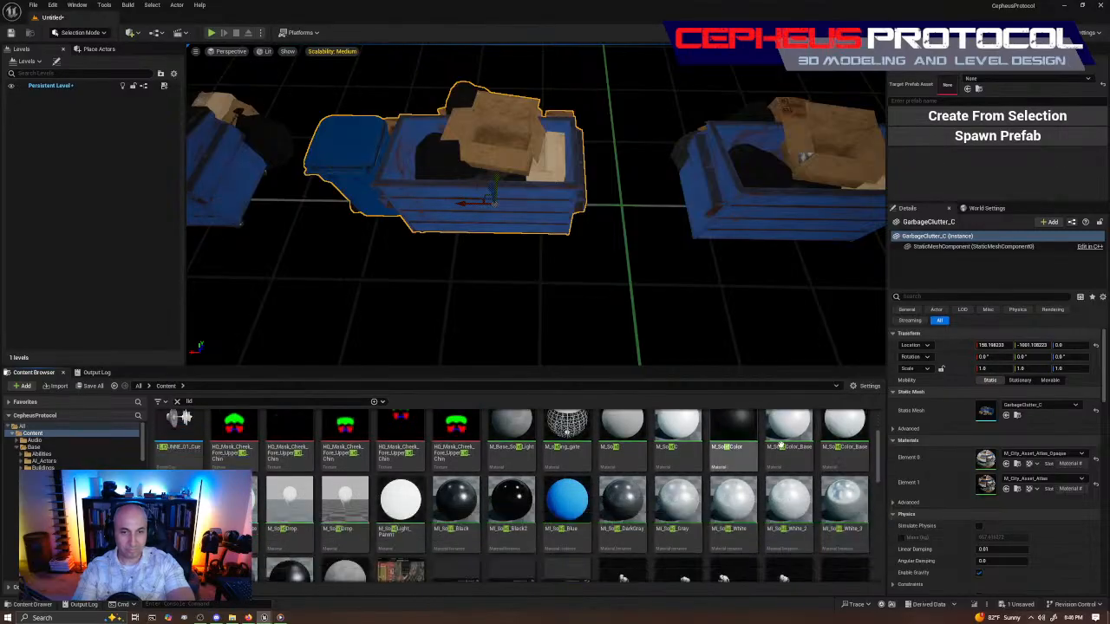
scroll(795, 446, "down", 10)
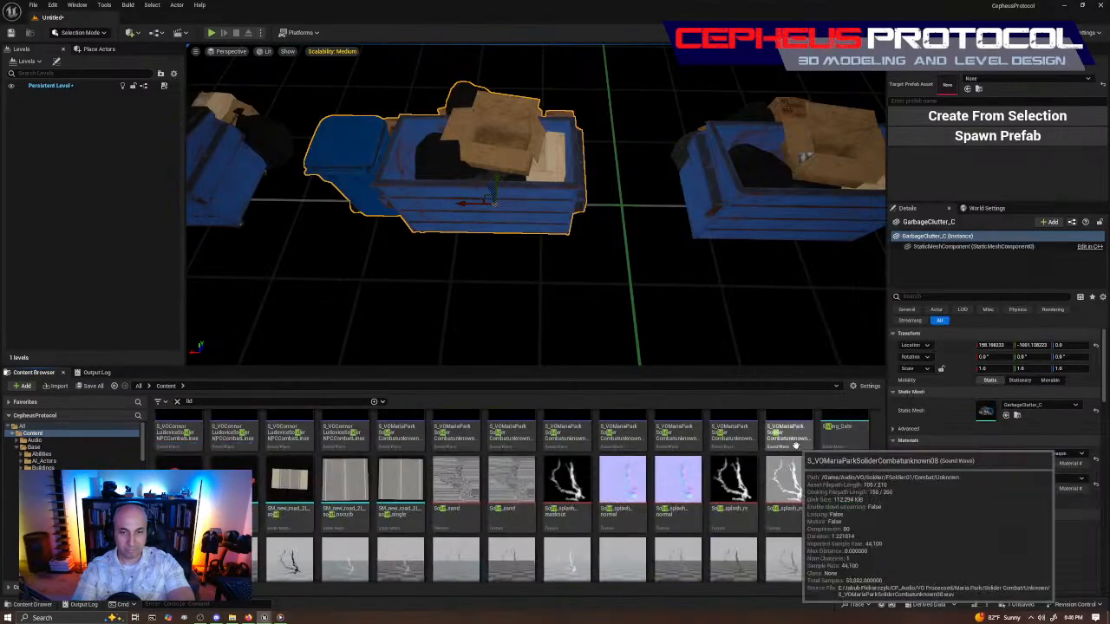
scroll(795, 446, "up", 10)
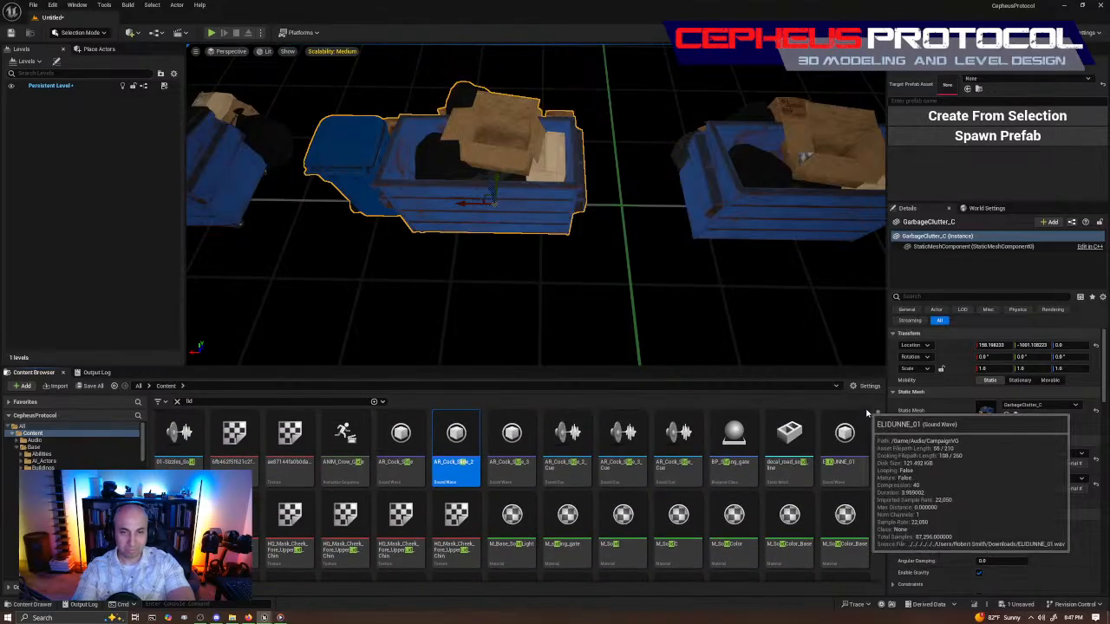
left_click(789, 438)
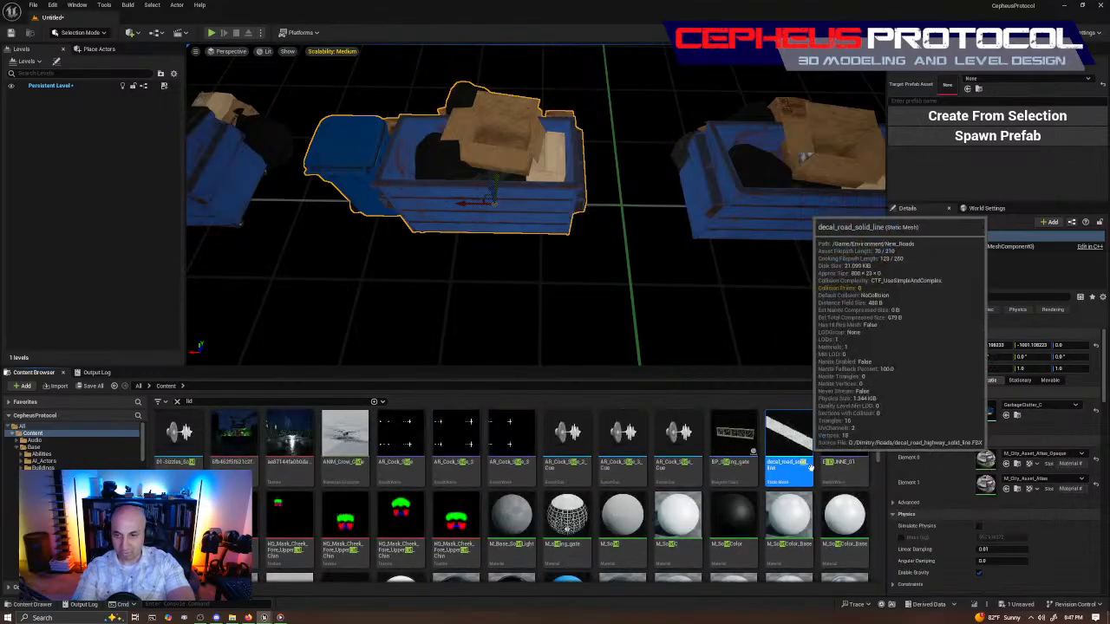
left_click_drag(879, 448, 875, 416)
Review the row of garbage clutter dumpsters, select the lidded GarbageClutter_D for comparison, and recheck the "lid" results.
mouse_move(511, 253)
left_mouse_down("alt")
mouse_move(499, 217)
mouse_move(382, 213)
mouse_move(269, 251)
mouse_move(491, 247)
left_mouse_up("alt")
right_click_drag(522, 255, 648, 326)
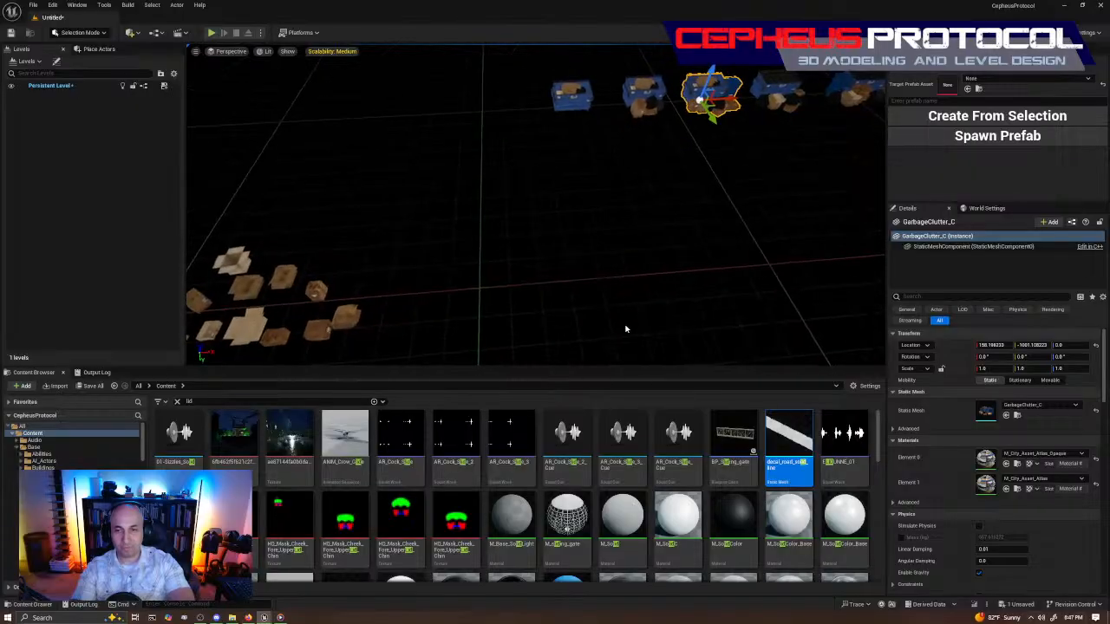
scroll(630, 457, "down", 4)
scroll(630, 468, "down", 5)
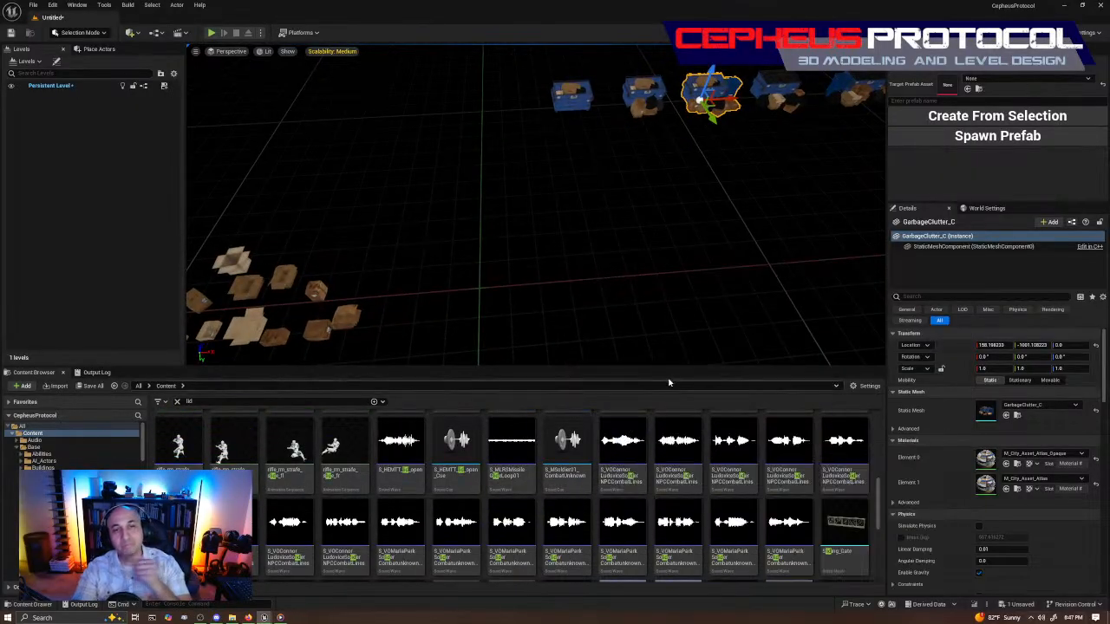
key("w")
right_click_drag(610, 235, 645, 240)
left_click(566, 189)
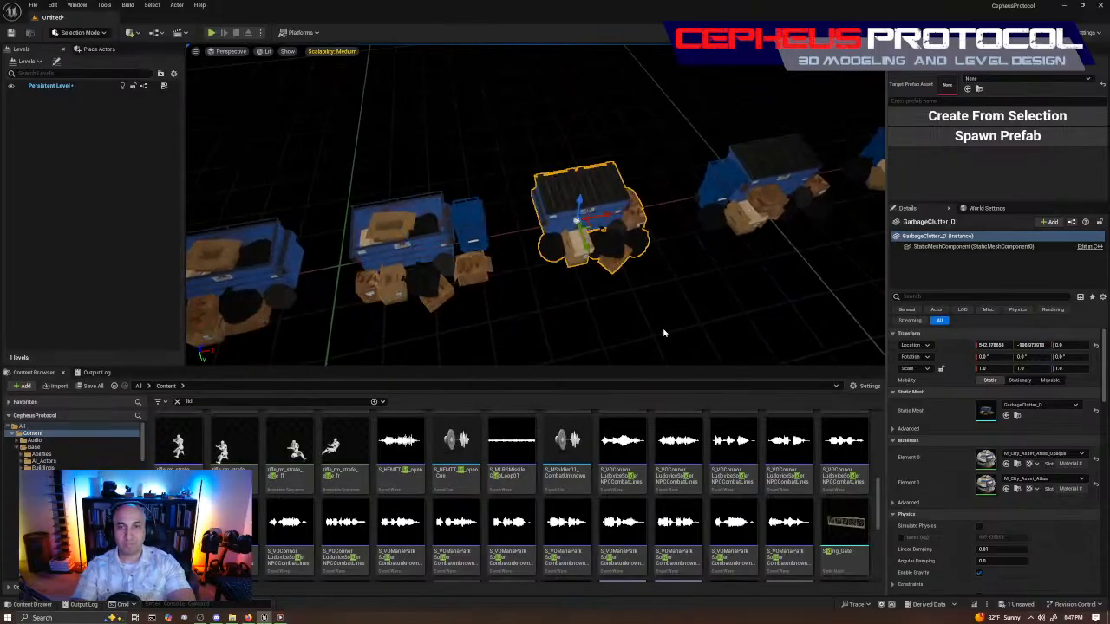
scroll(663, 332, "down", 5)
scroll(676, 451, "up", 6)
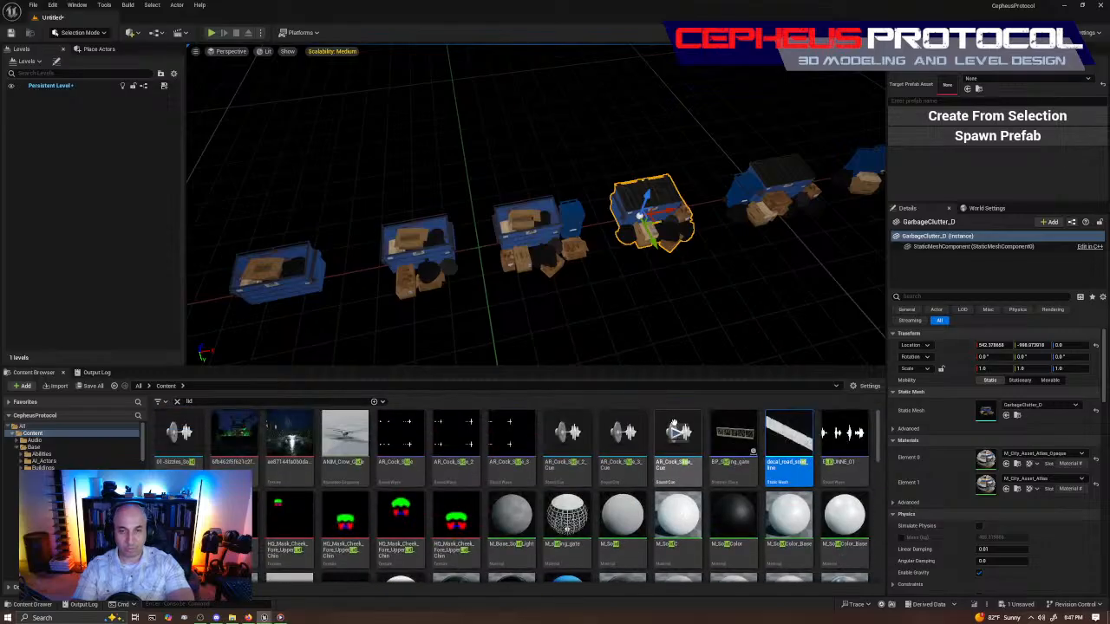
Select GarbageClutter_A in the level and locate its static mesh in the City_Assets folder.
left_click(54, 496)
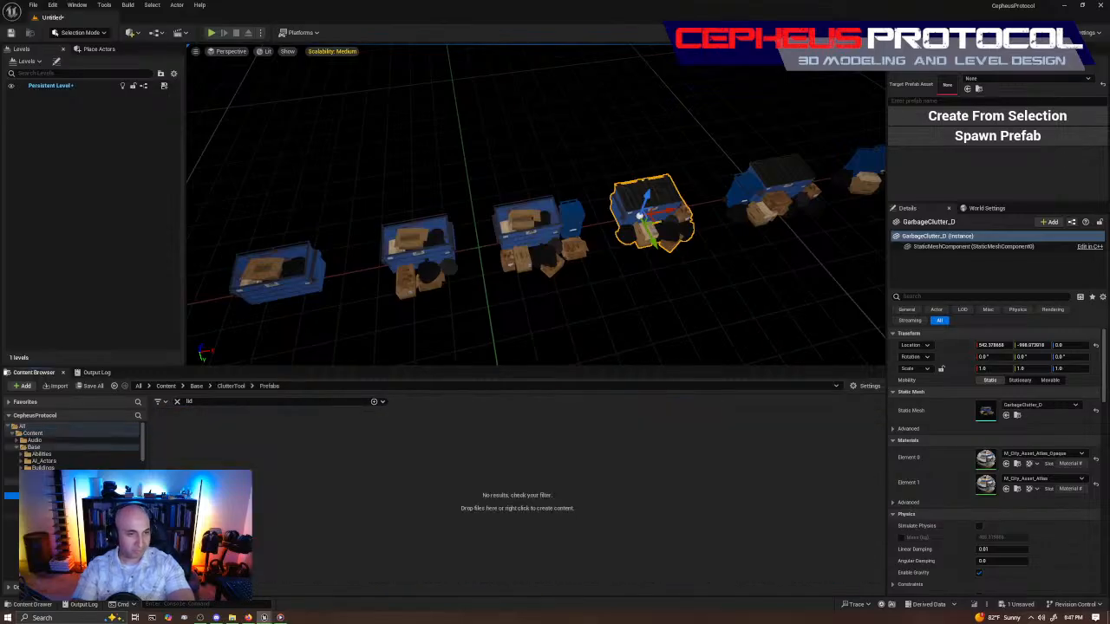
right_click(303, 274)
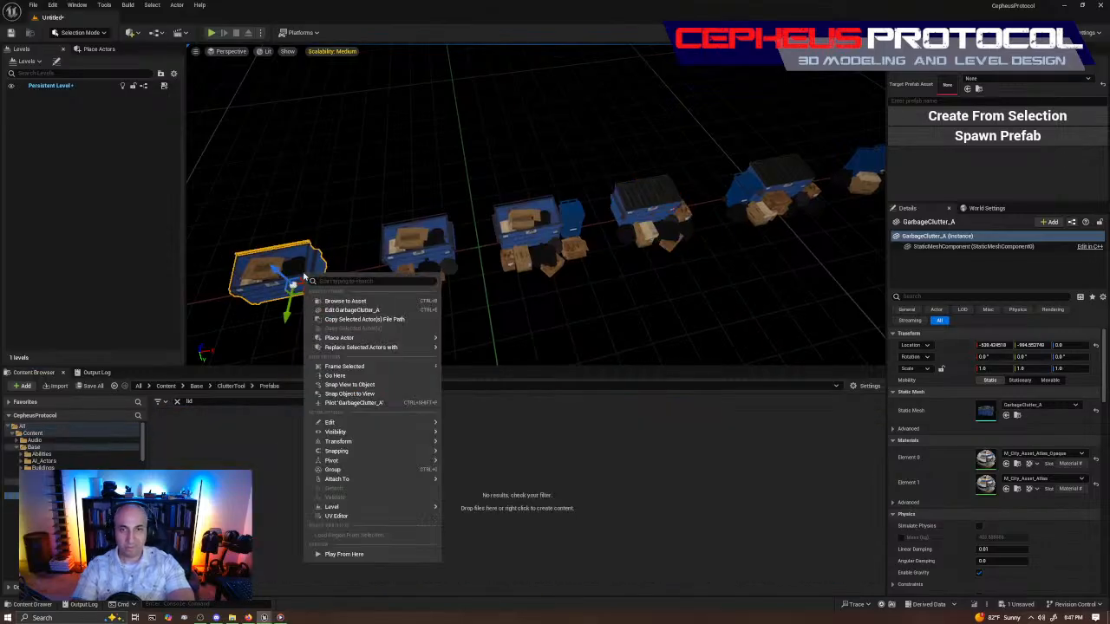
left_click(347, 301)
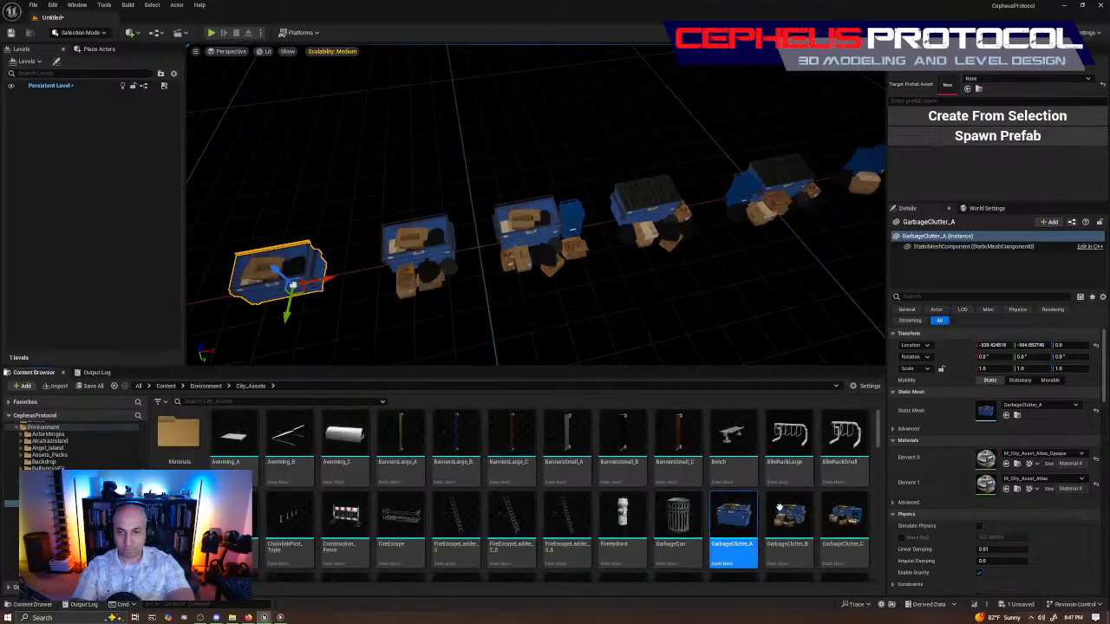
Find SM_Dumpster_01_Base in the City_Assets folder, open it in the mesh editor and inspect its open top and collision.
scroll(783, 503, "down", 5)
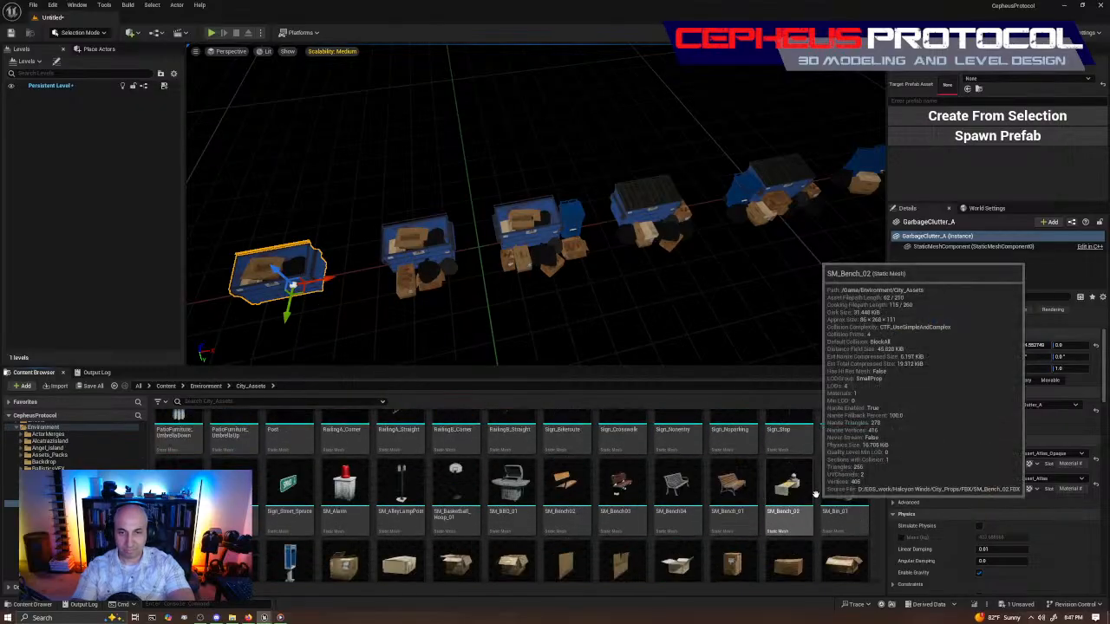
scroll(815, 494, "down", 4)
left_click(628, 496)
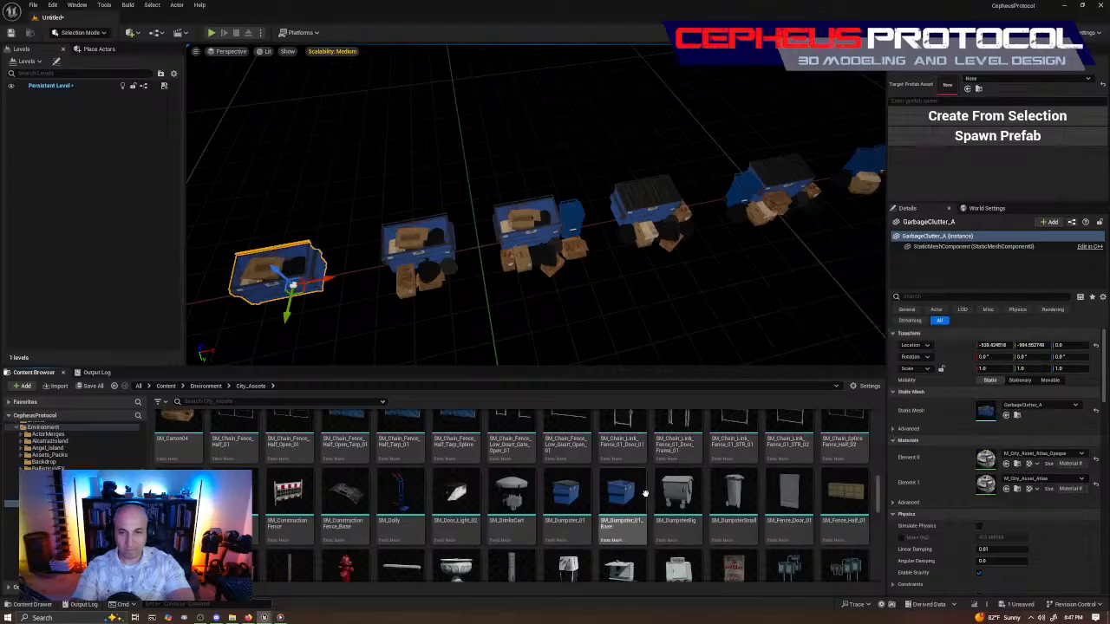
left_click_drag(0, 102, 619, 38)
right_click_drag(520, 252, 433, 252)
left_click_drag(440, 312, 431, 312)
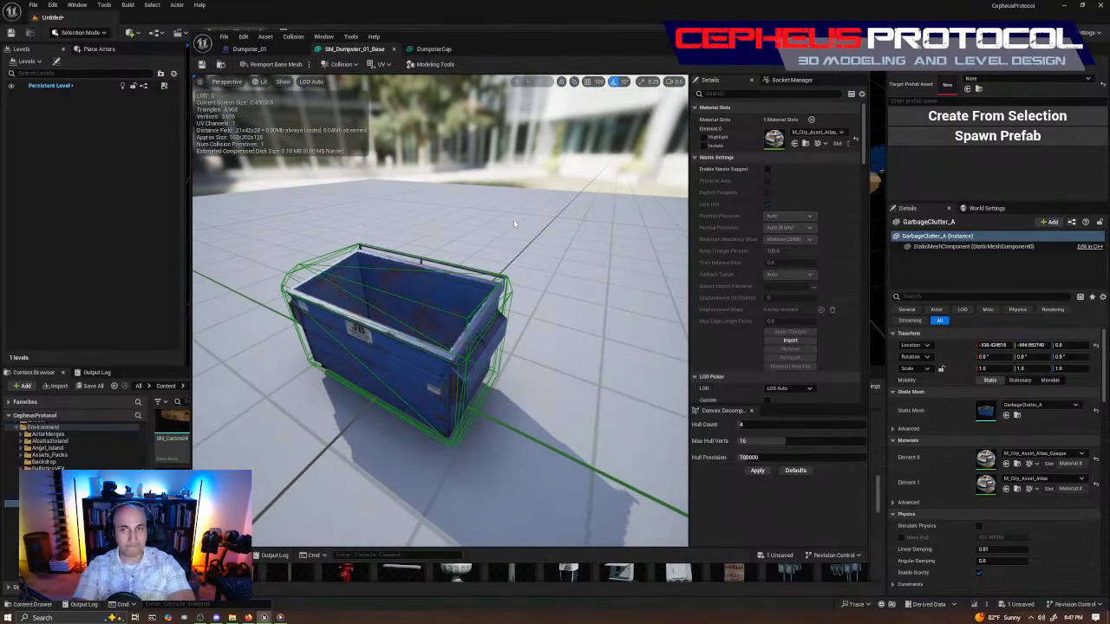
left_click_drag(802, 37, 750, 36)
left_click(772, 37)
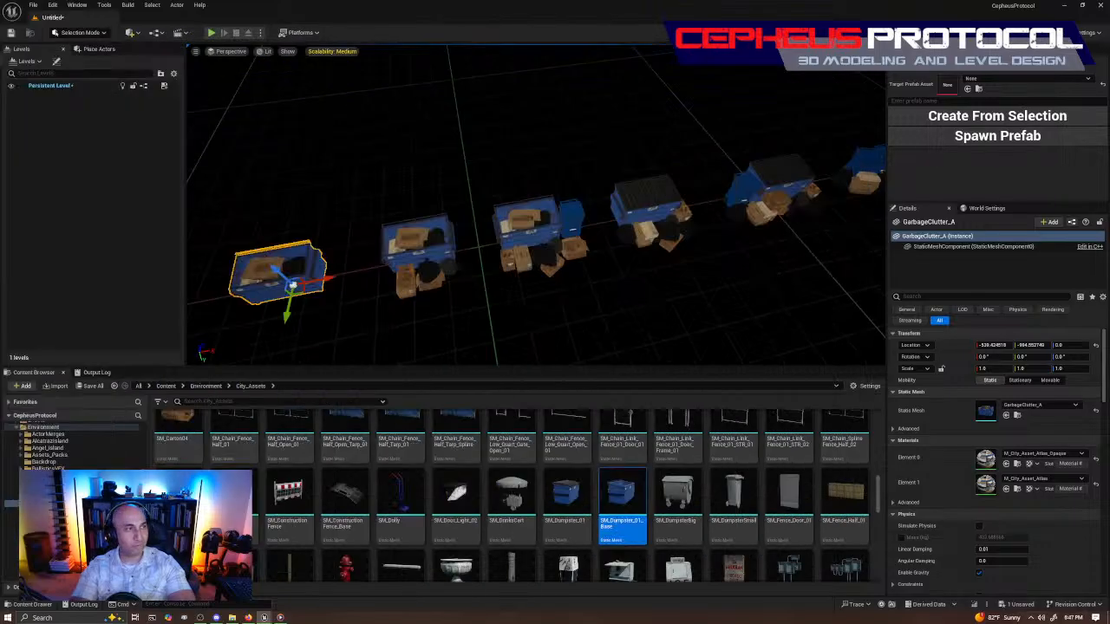
Switch to Blender and dismiss the splash screen to work in the empty scene.
mouse_move(636, 496)
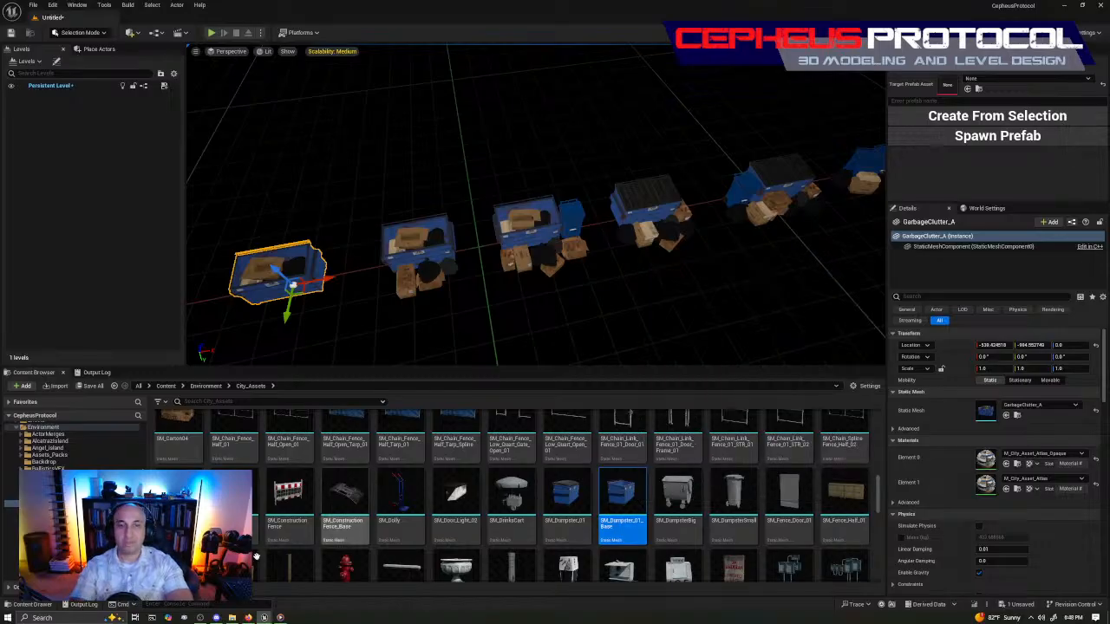
left_click(233, 618)
left_click(384, 47)
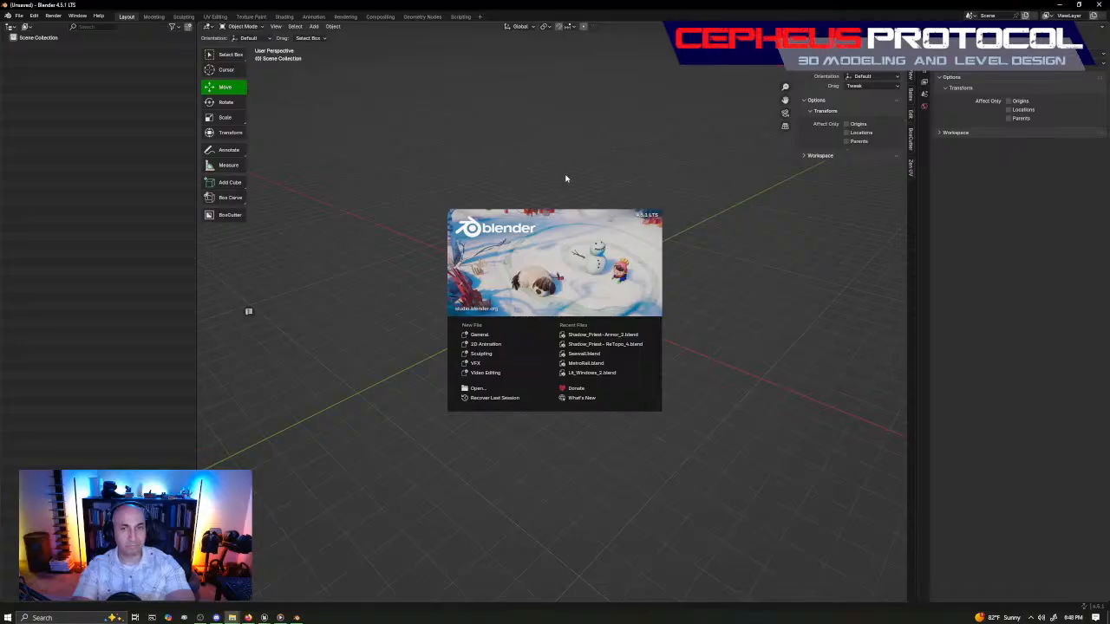
left_click(567, 176)
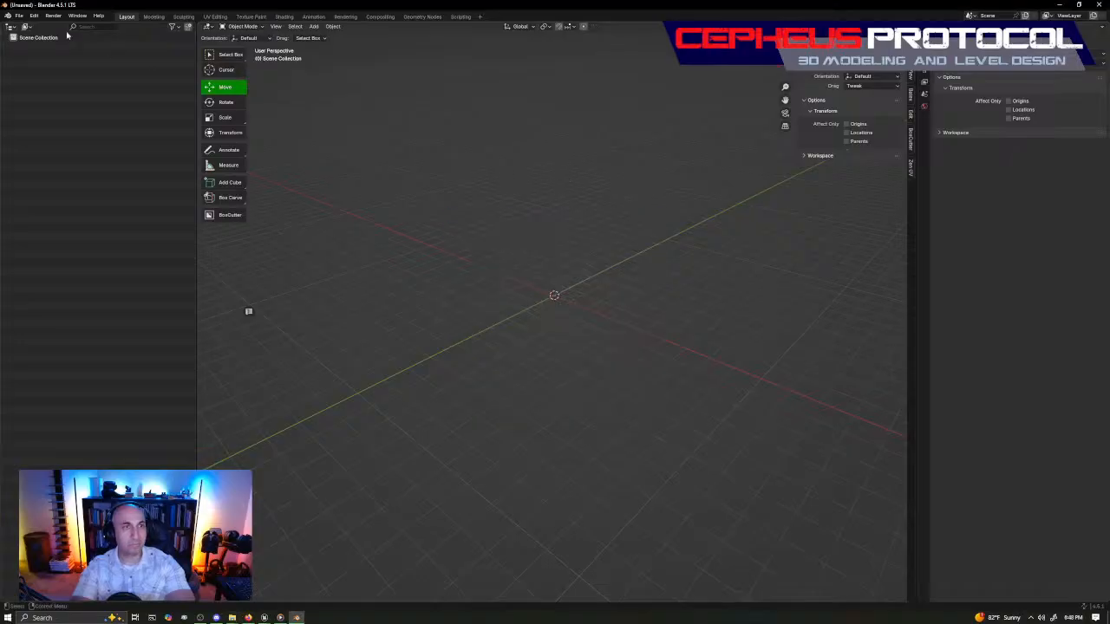
Import the SM_Dumpster_01 and SM_Dumpster_01_Base meshes into the empty Blender scene.
left_click(19, 15)
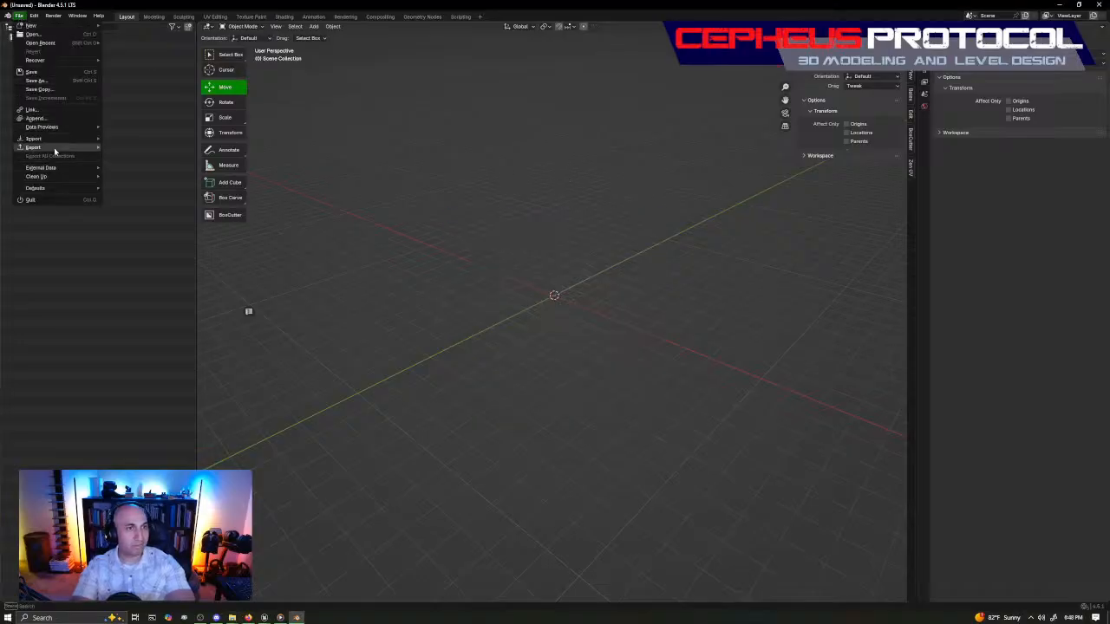
mouse_move(52, 139)
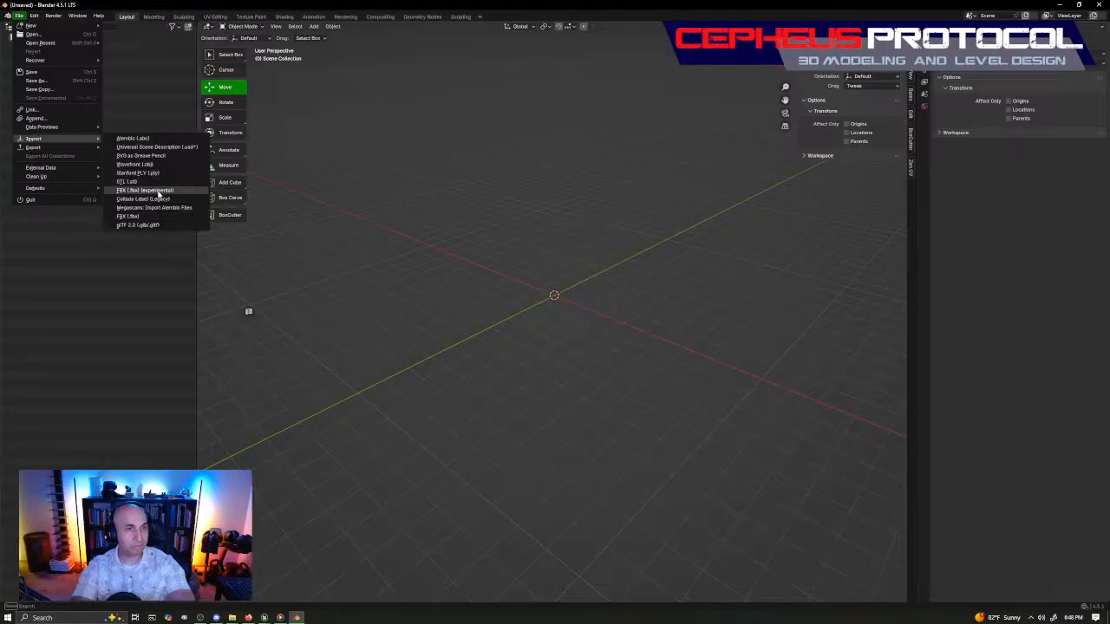
left_click(159, 191)
key("Escape")
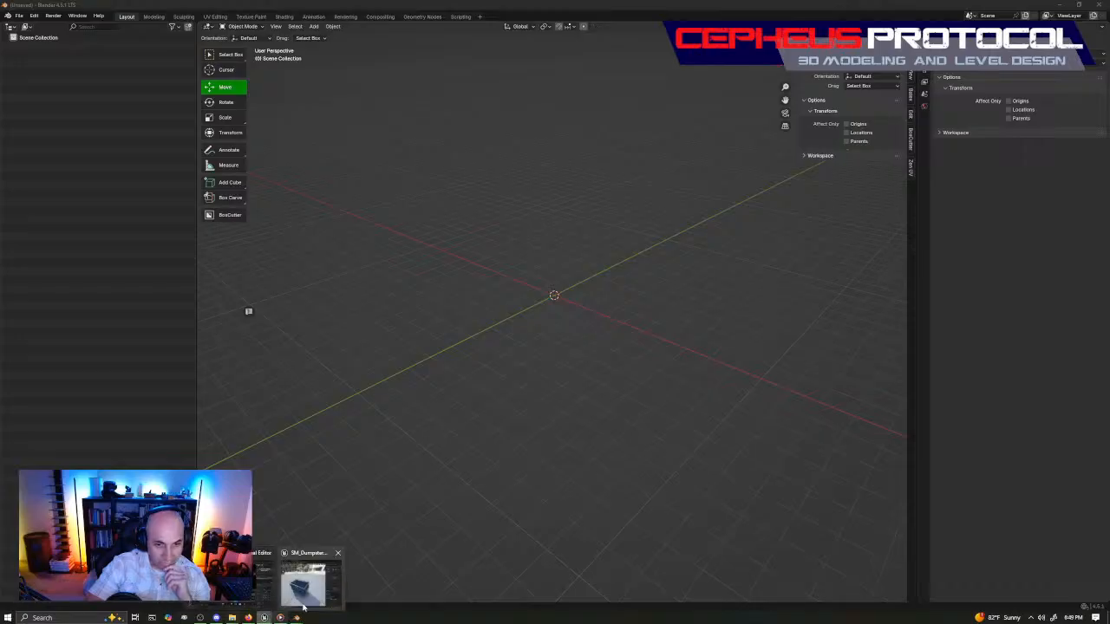
left_click(305, 601)
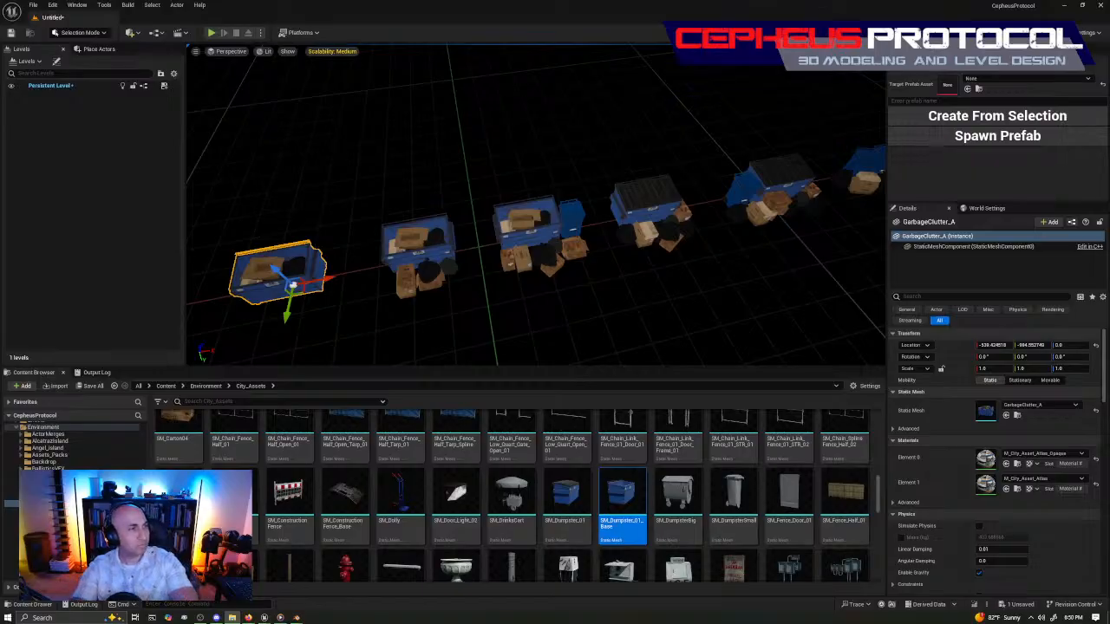
mouse_move(295, 619)
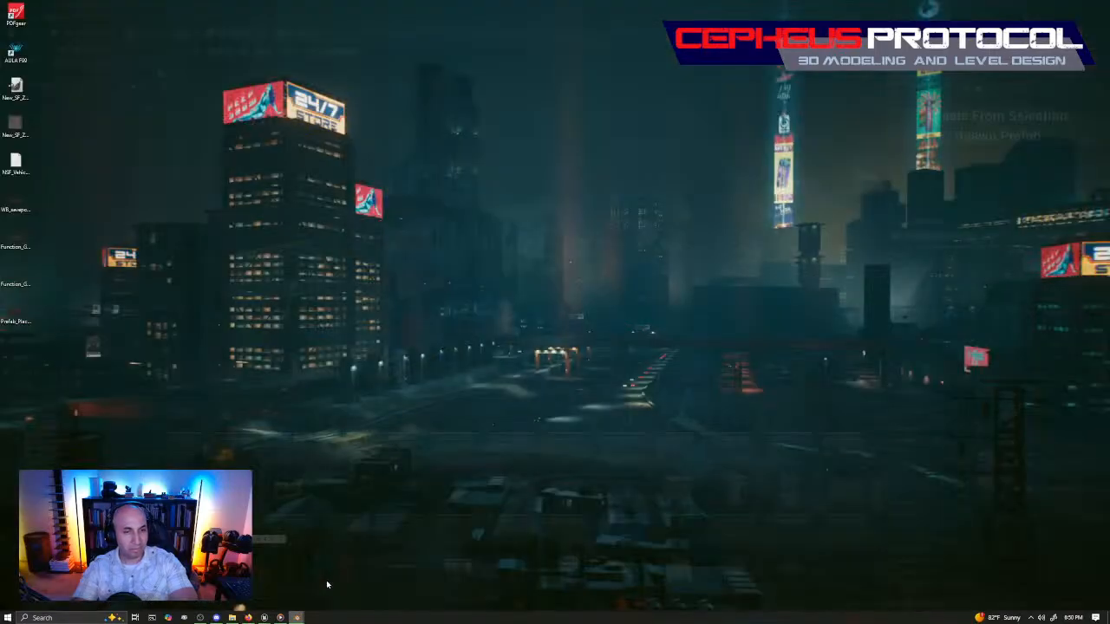
left_click(326, 585)
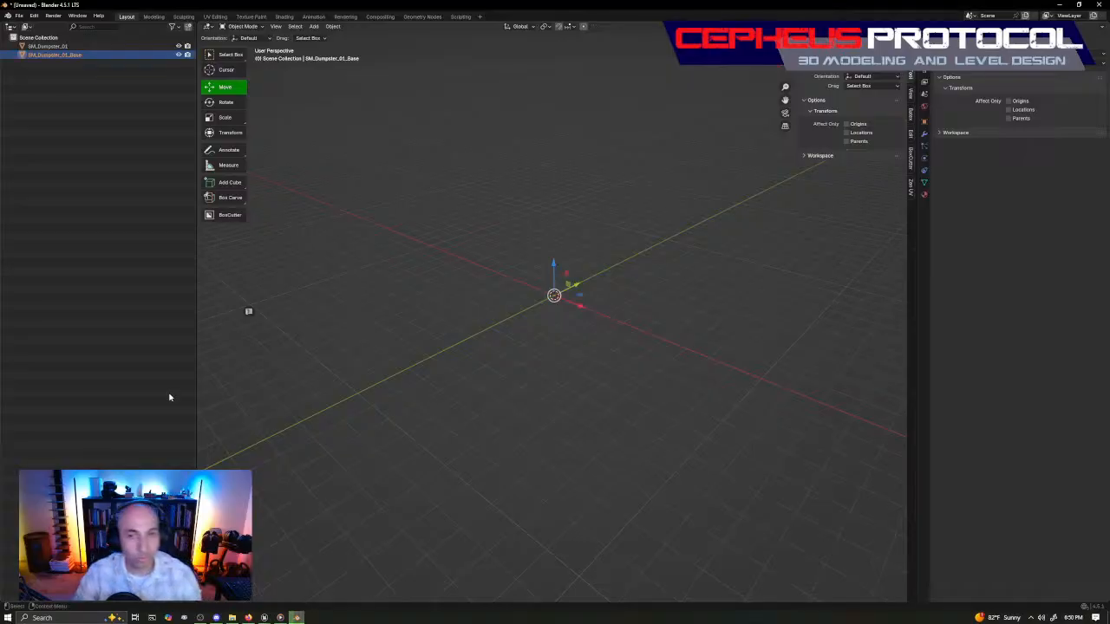
right_click(754, 257)
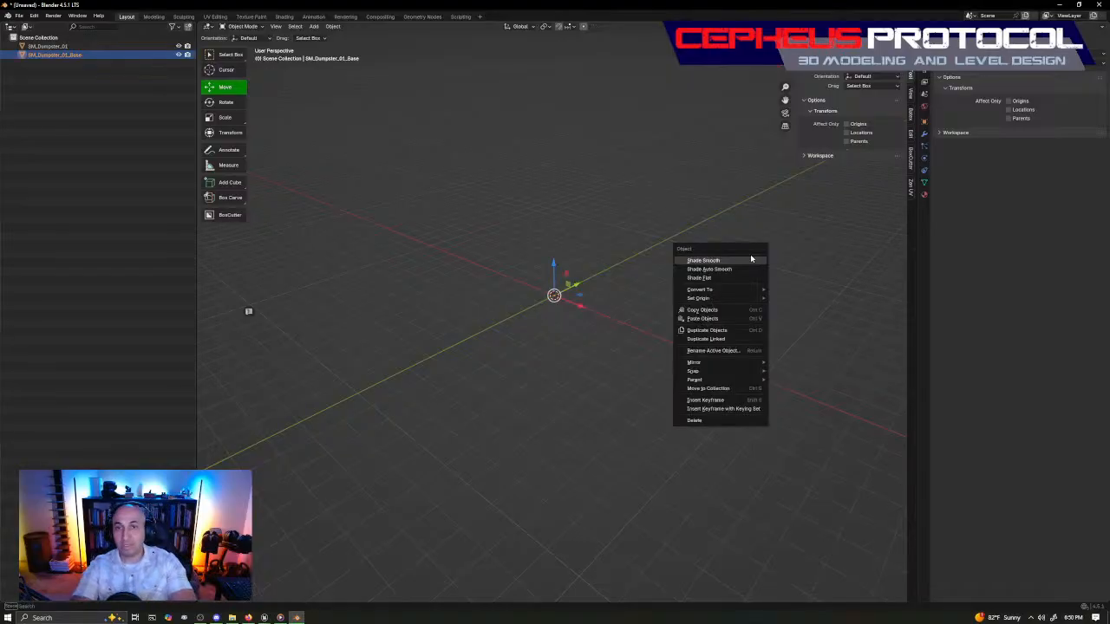
right_click(619, 211)
left_click(619, 212)
middle_click_drag(578, 235, 615, 201)
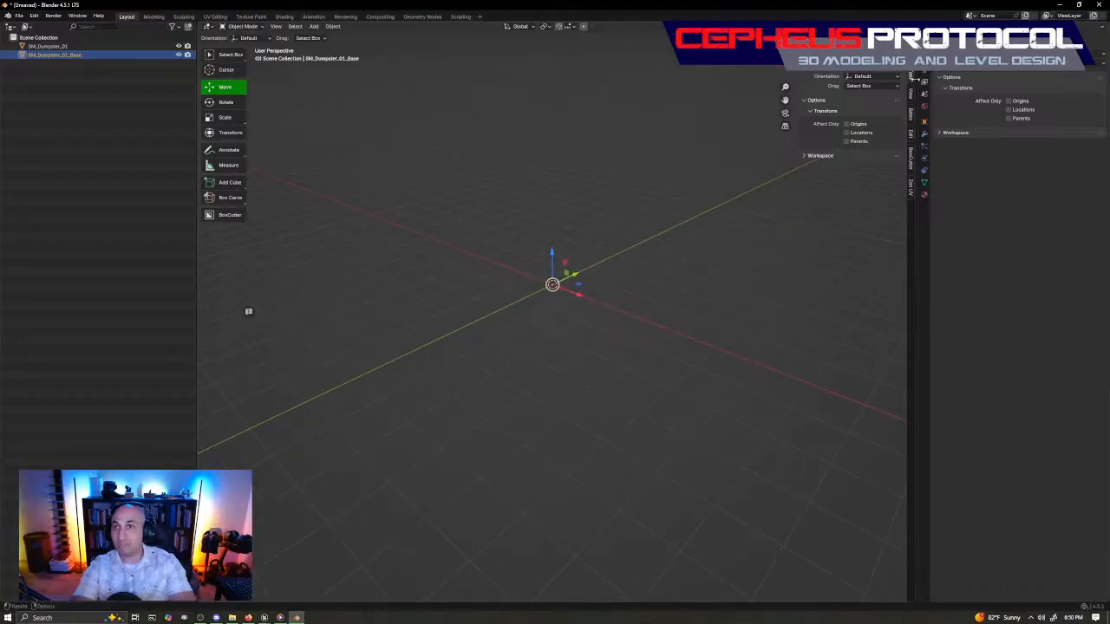
Set the scale of SM_Dumpster_01 to 1 on the X, Y and Z axes.
left_click(86, 46)
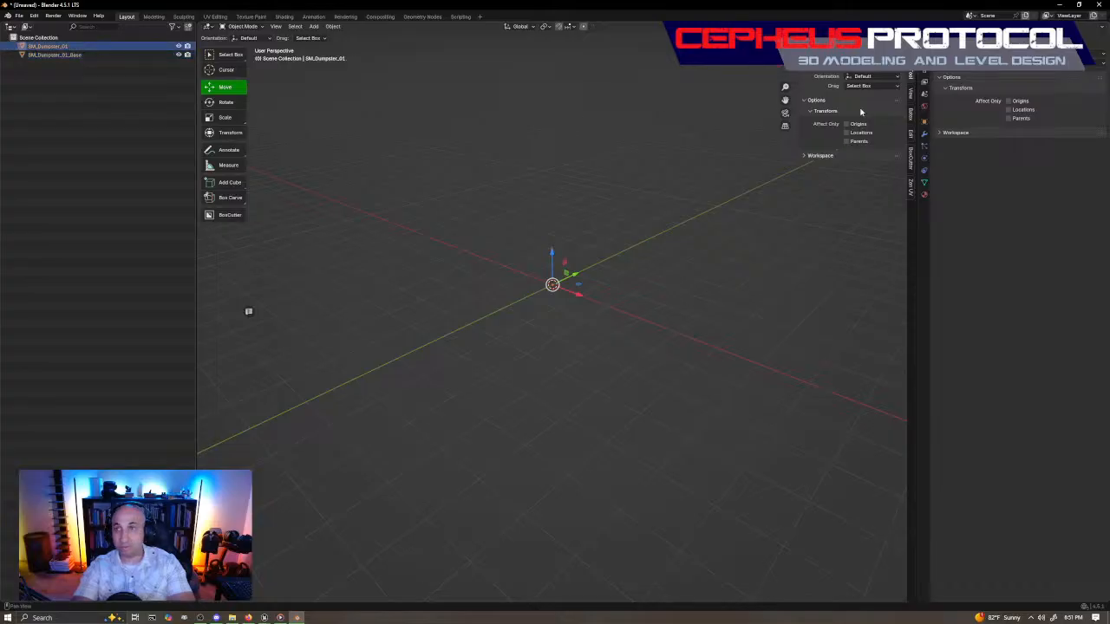
left_click(911, 92)
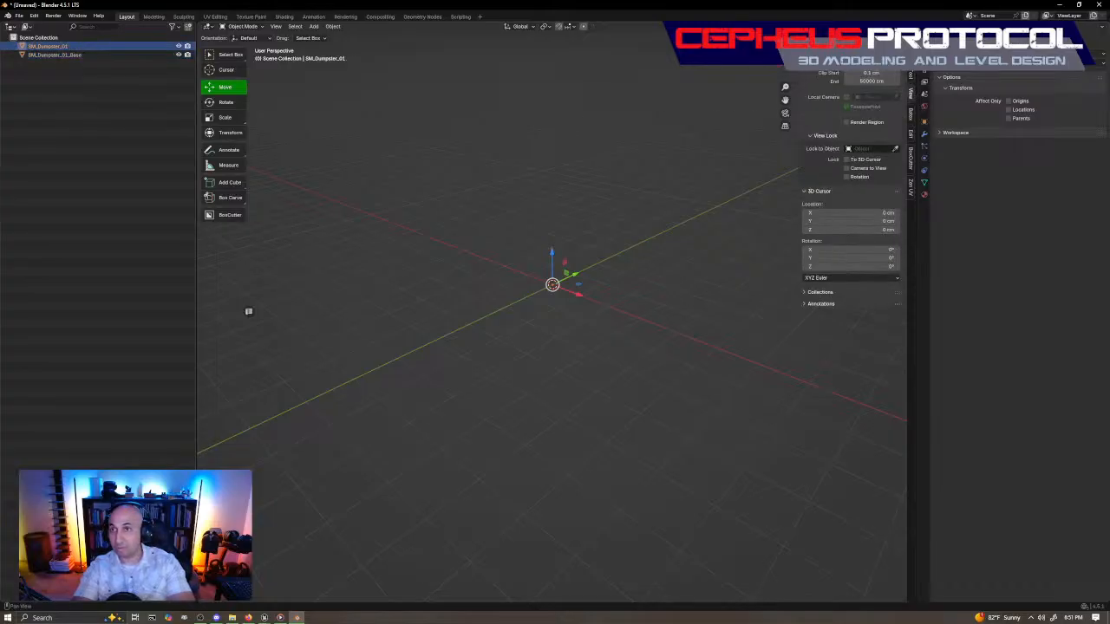
left_click(911, 57)
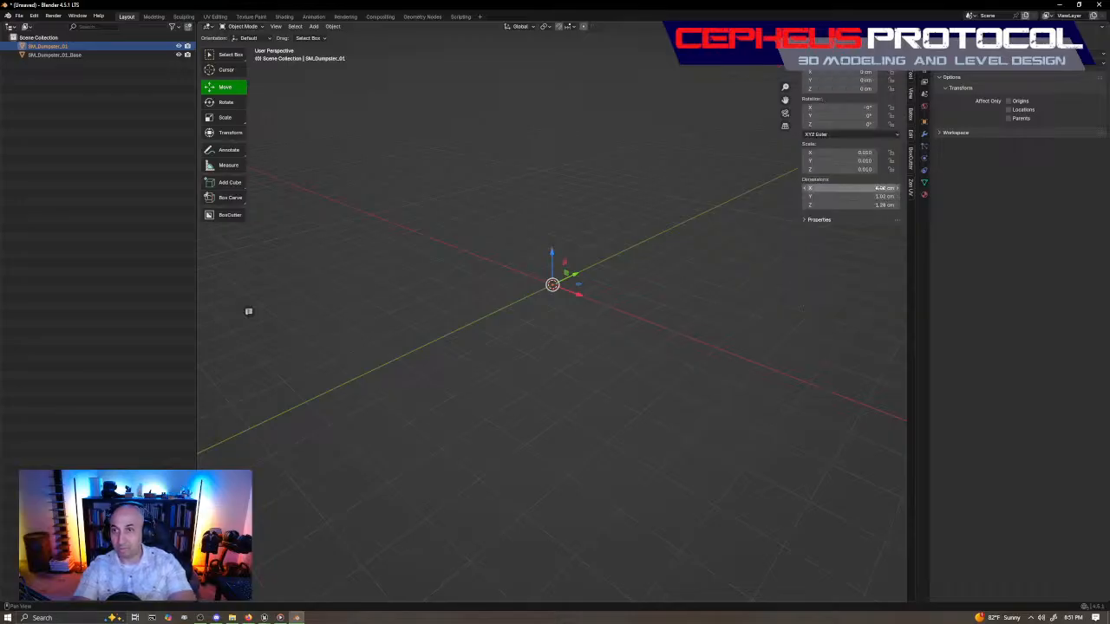
left_click(846, 153)
type("1")
key("Return")
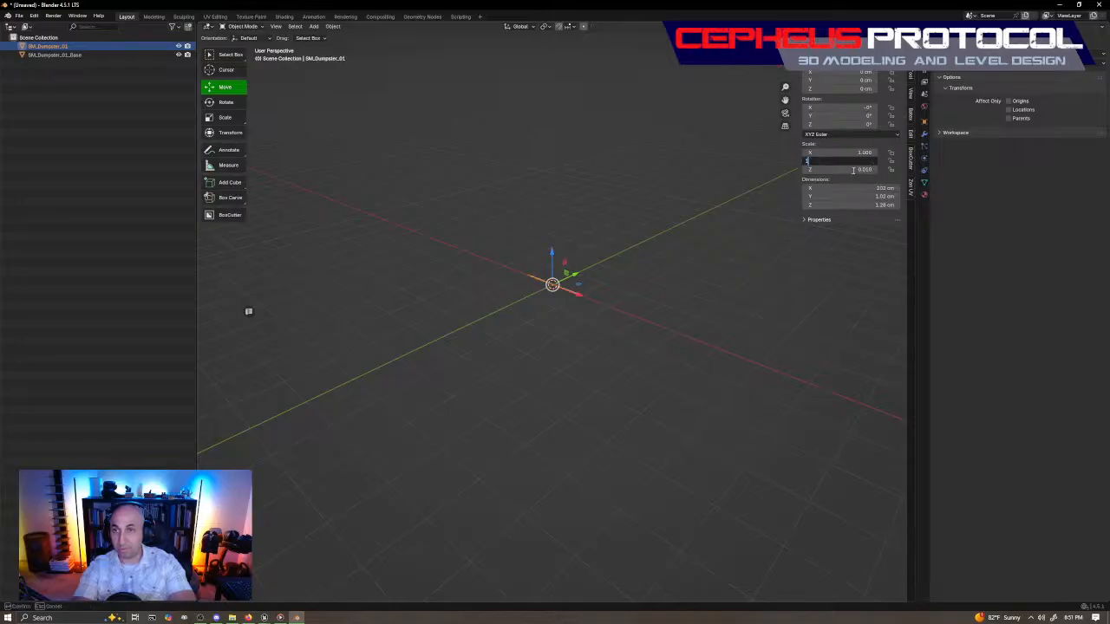
key("Tab")
type("1")
key("Return")
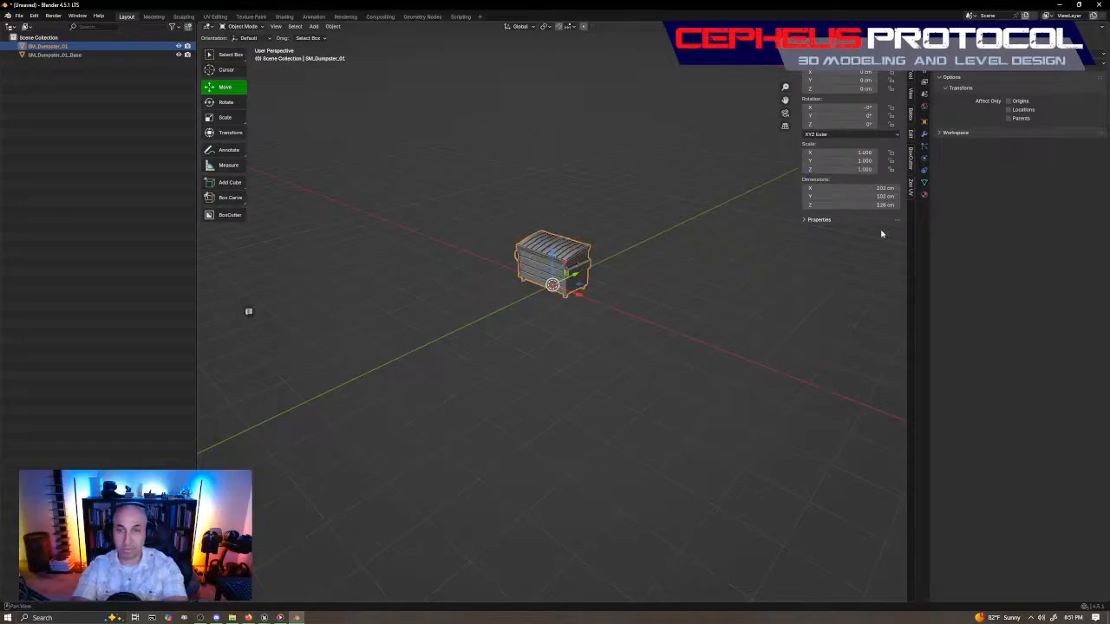
Set the scale of SM_Dumpster_01_Base to 1 on the X, Y and Z axes.
left_click(74, 57)
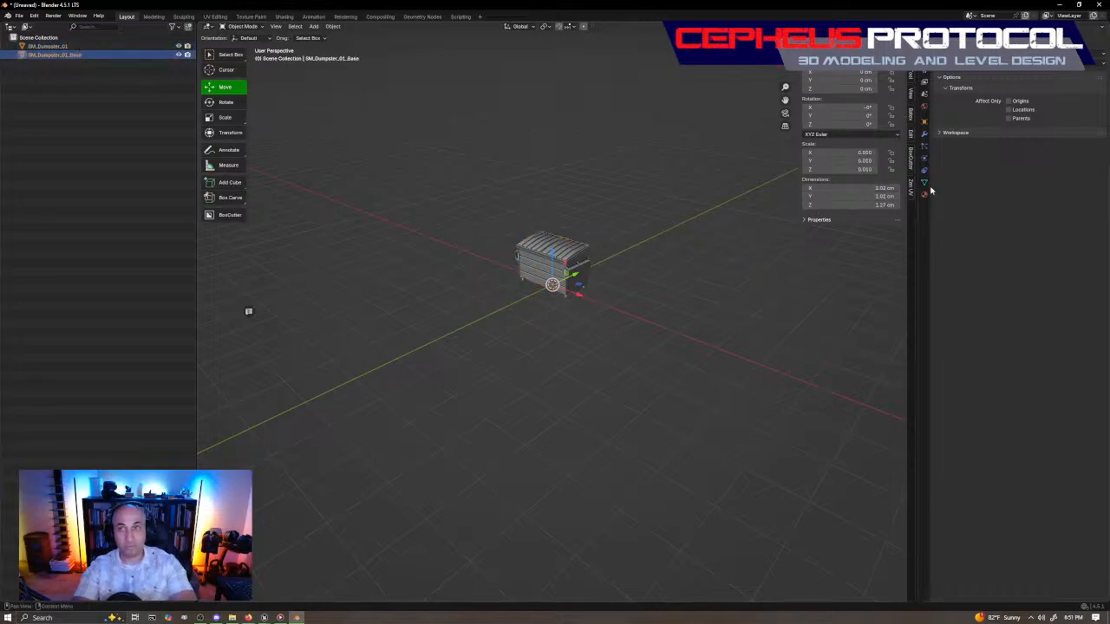
left_click(839, 154)
type("1")
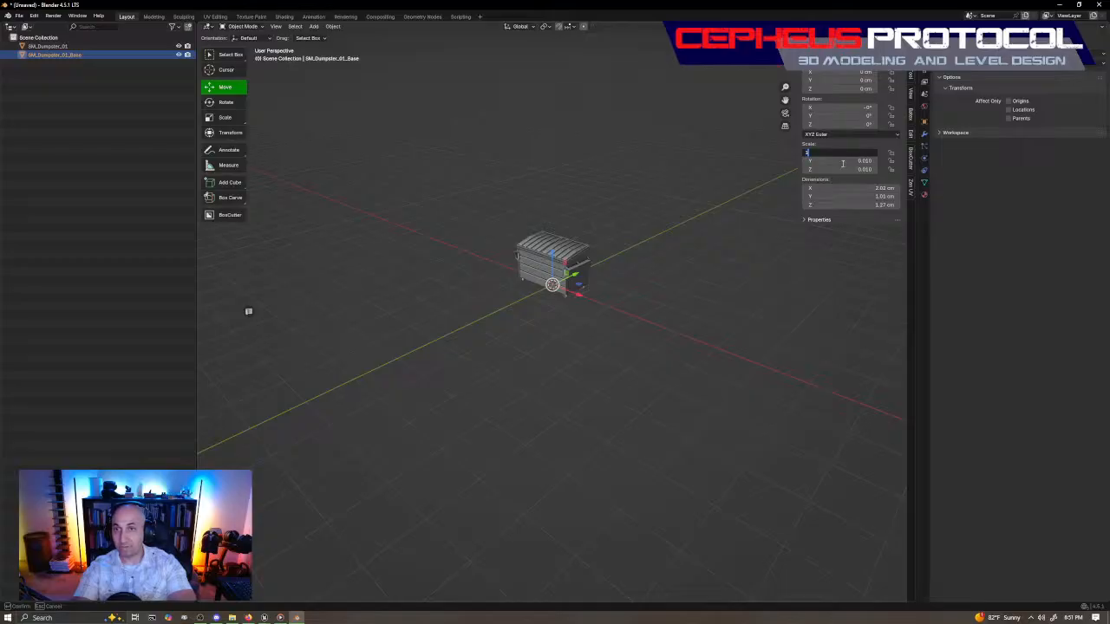
key("Tab")
type("1")
key("Tab")
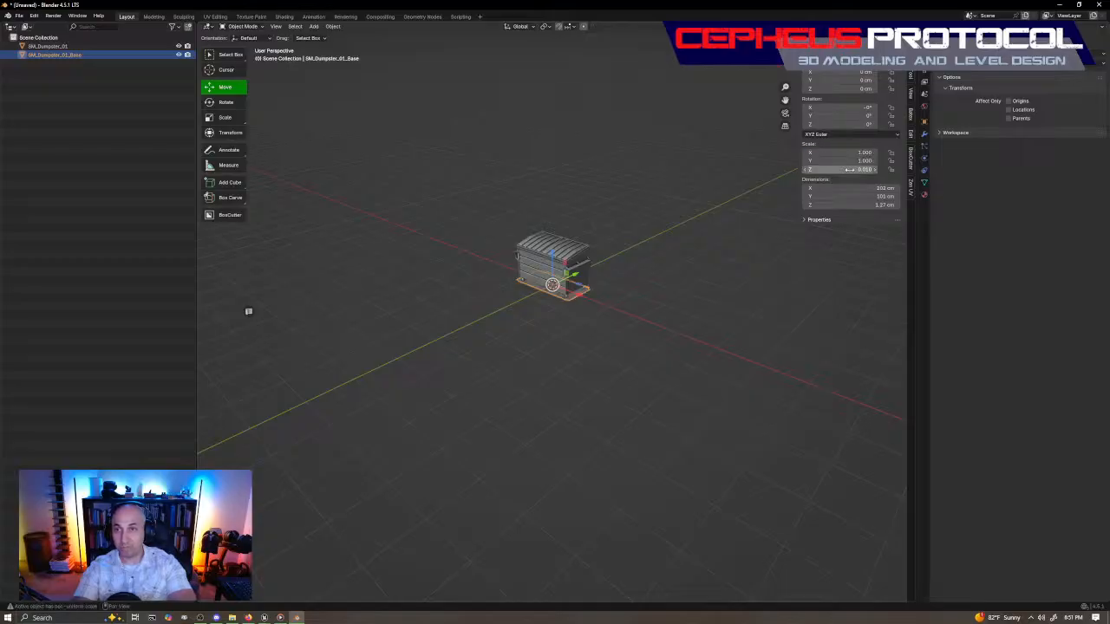
type("1")
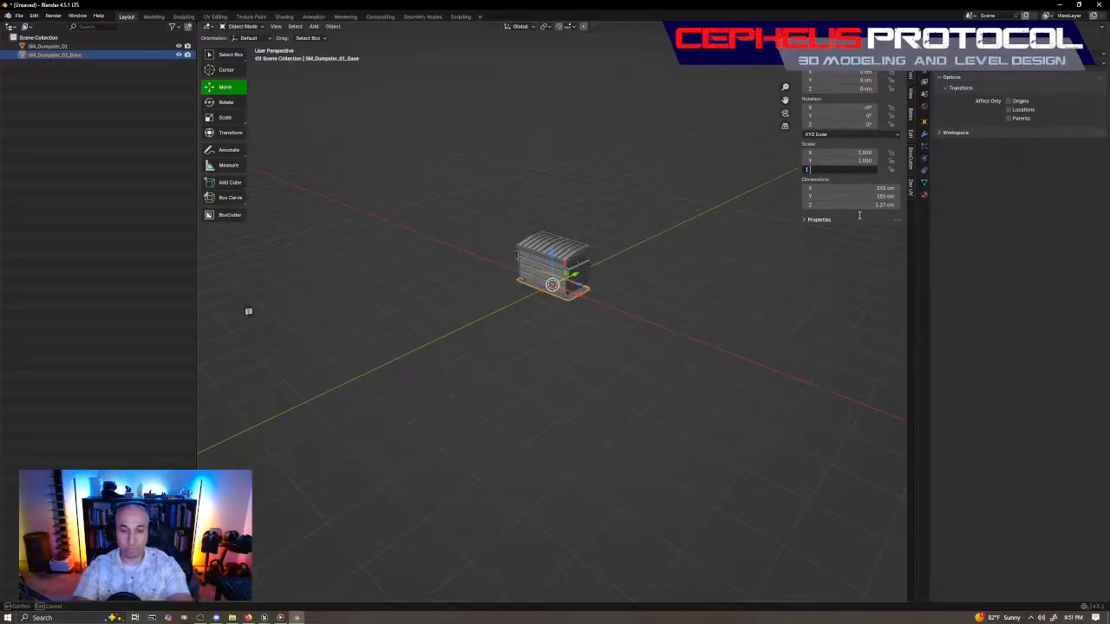
key("Return")
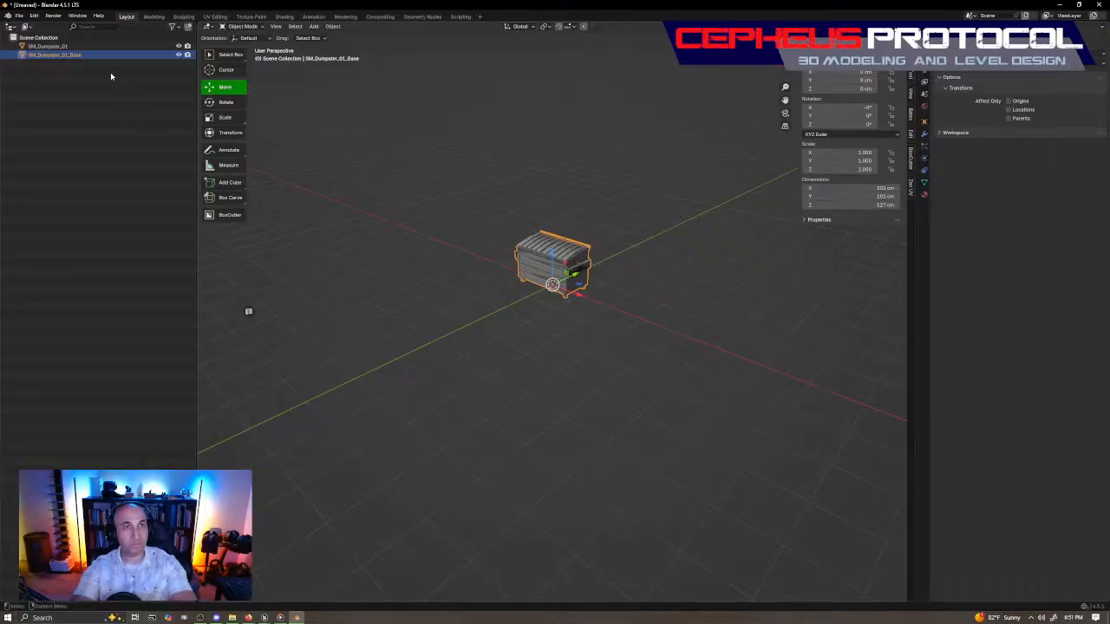
Hide SM_Dumpster_01_Base and select the lidded SM_Dumpster_01 for a close view of its lids.
left_click(178, 55)
left_click(50, 45)
right_click_drag(579, 286, 560, 147, "alt")
middle_click_drag(559, 147, 542, 260, "alt")
left_click_drag(542, 260, 605, 290, "alt")
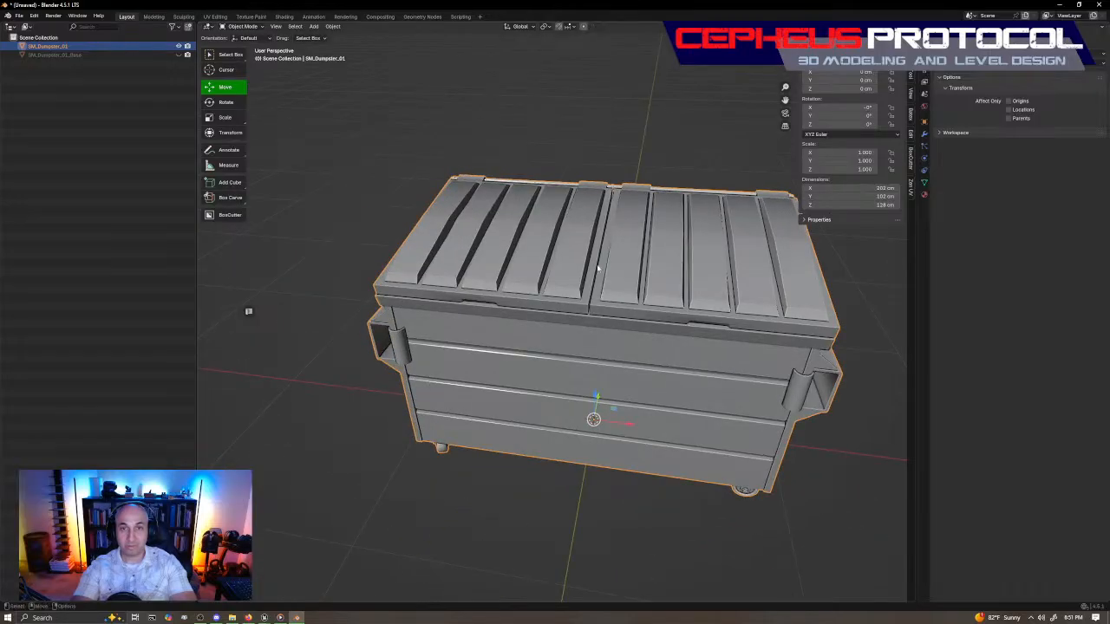
Enter Edit Mode on SM_Dumpster_01 and grow the selection from one face to cover a whole lid half, checking it from several angles.
key("Tab")
left_click(579, 235)
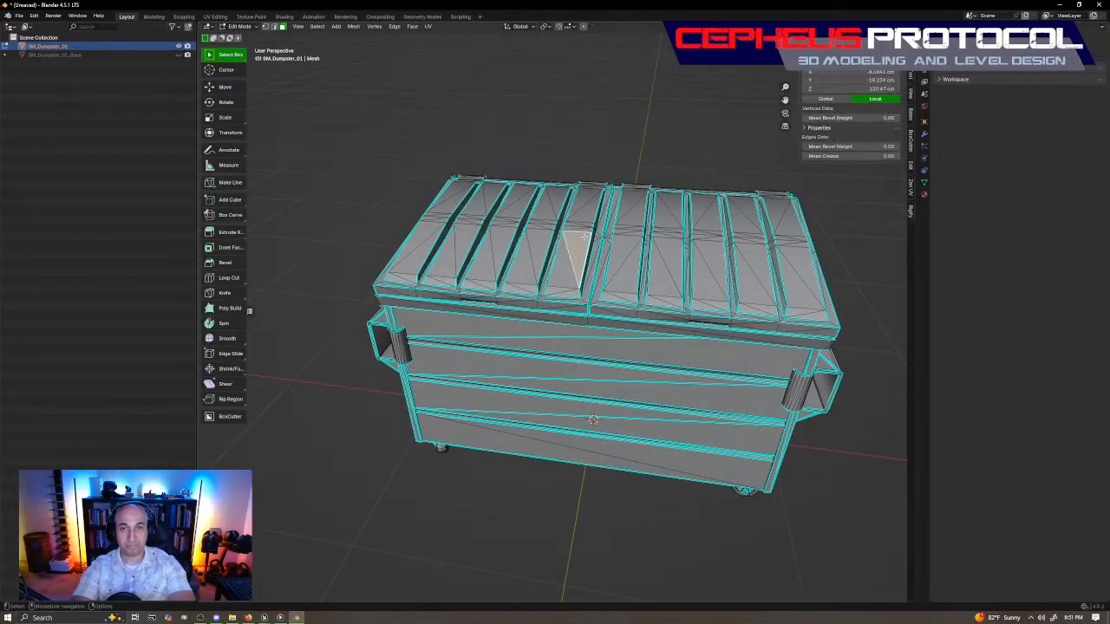
key("ctrl+KP_Add")
key("ctrl+KP_Add")
key("ctrl+KP_Add")
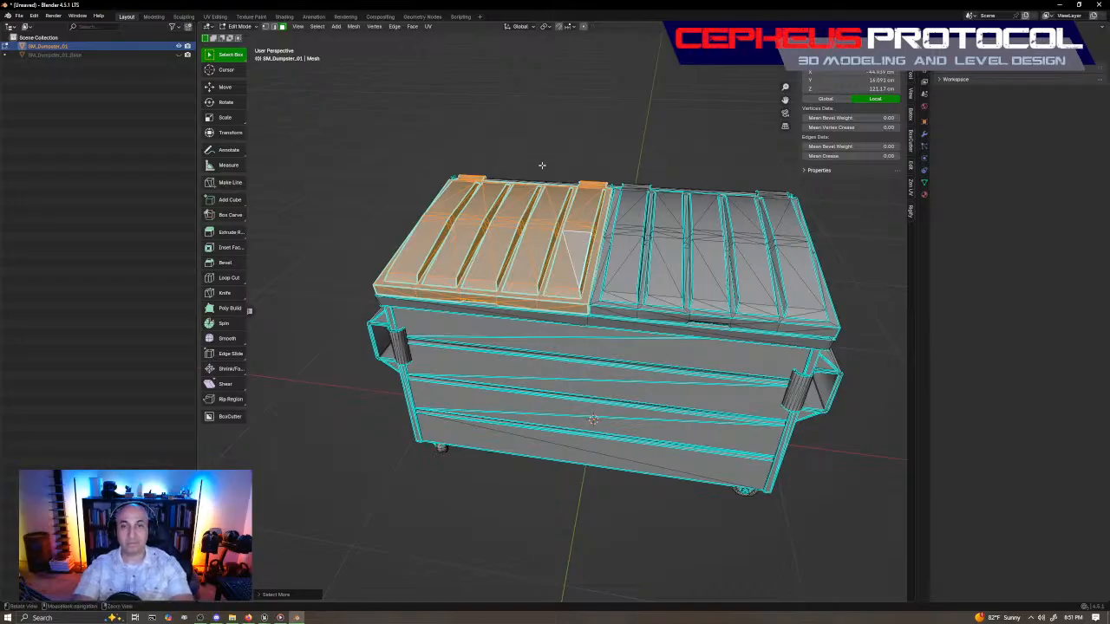
right_click_drag(543, 165, 521, 260, "alt")
left_click_drag(521, 260, 667, 232, "alt")
right_click_drag(668, 232, 673, 174, "alt")
left_click_drag(673, 174, 438, 258, "alt")
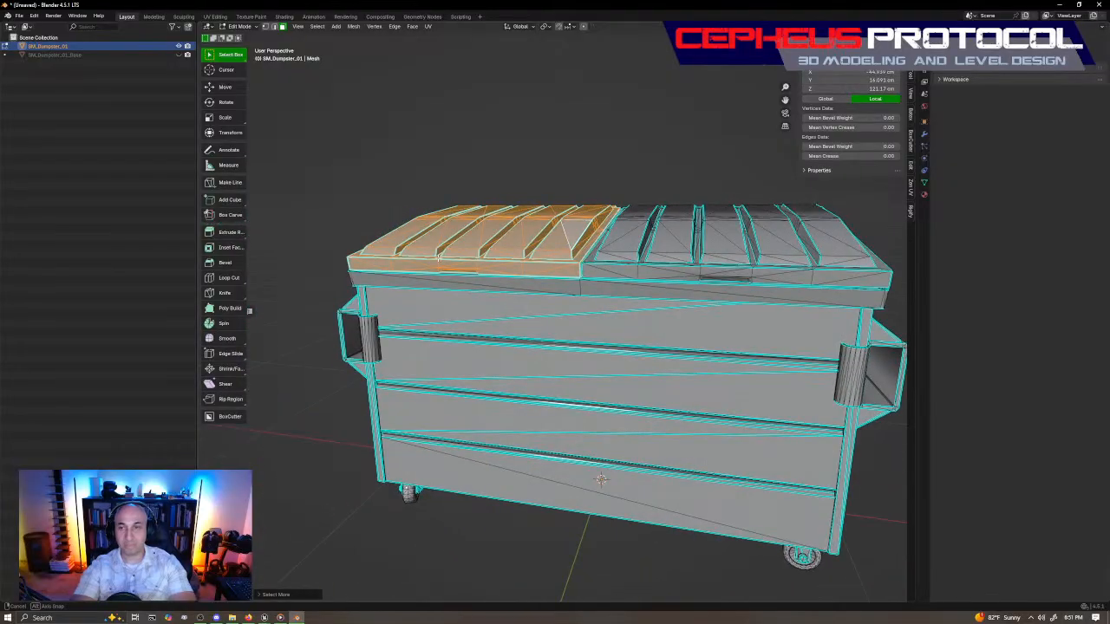
right_click_drag(438, 257, 500, 329, "alt")
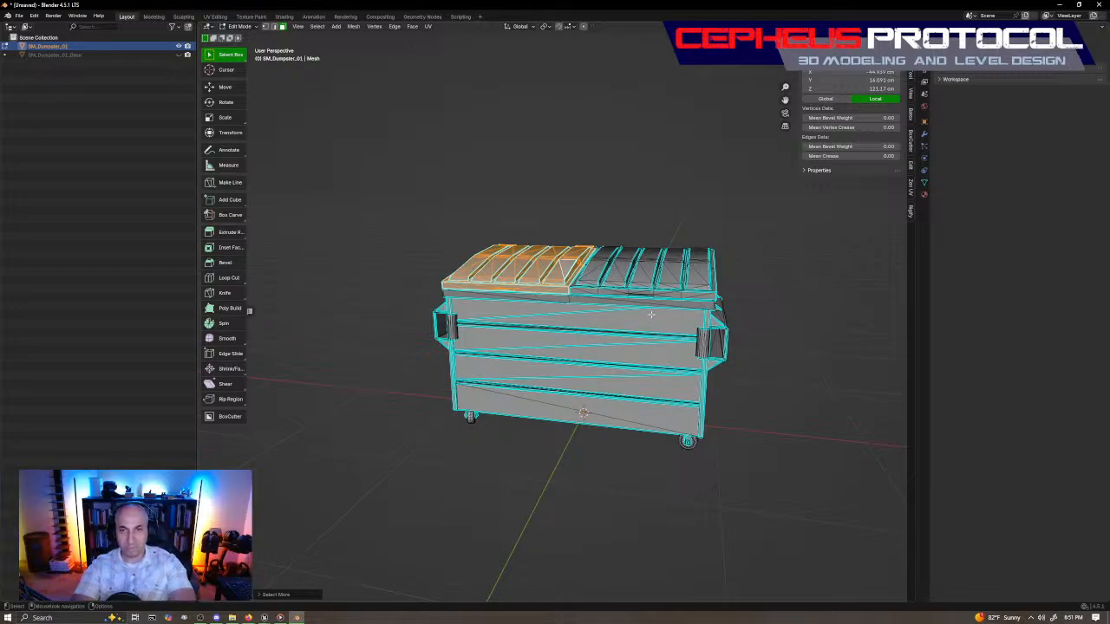
Activate the Move tool, clear the lid selection, and briefly select a single face on the other lid half.
key("w")
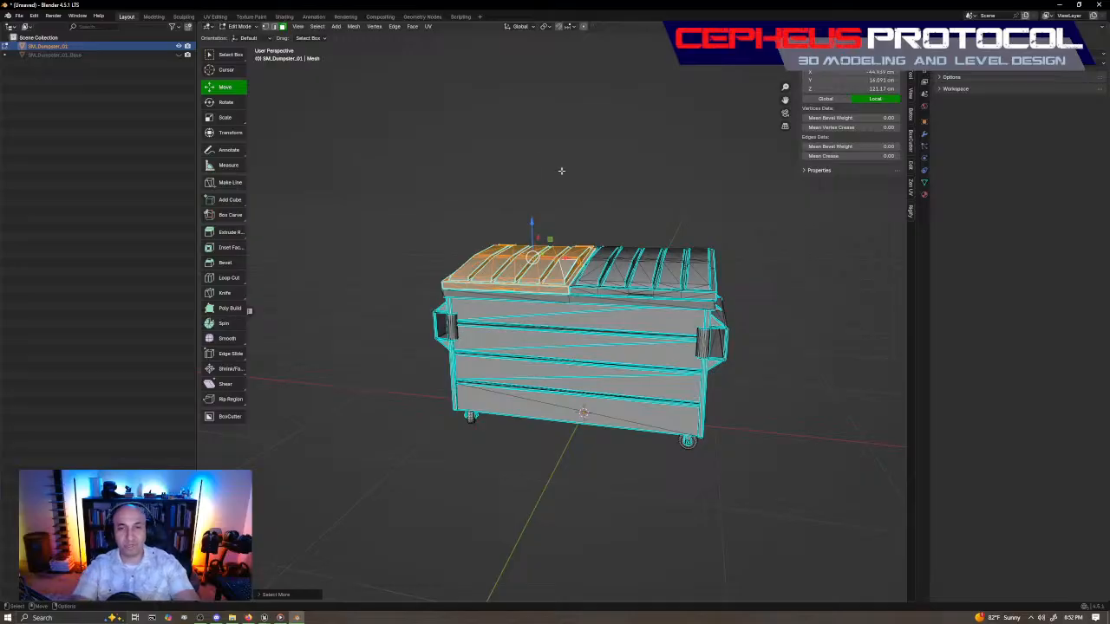
left_click(556, 173)
left_click(664, 258)
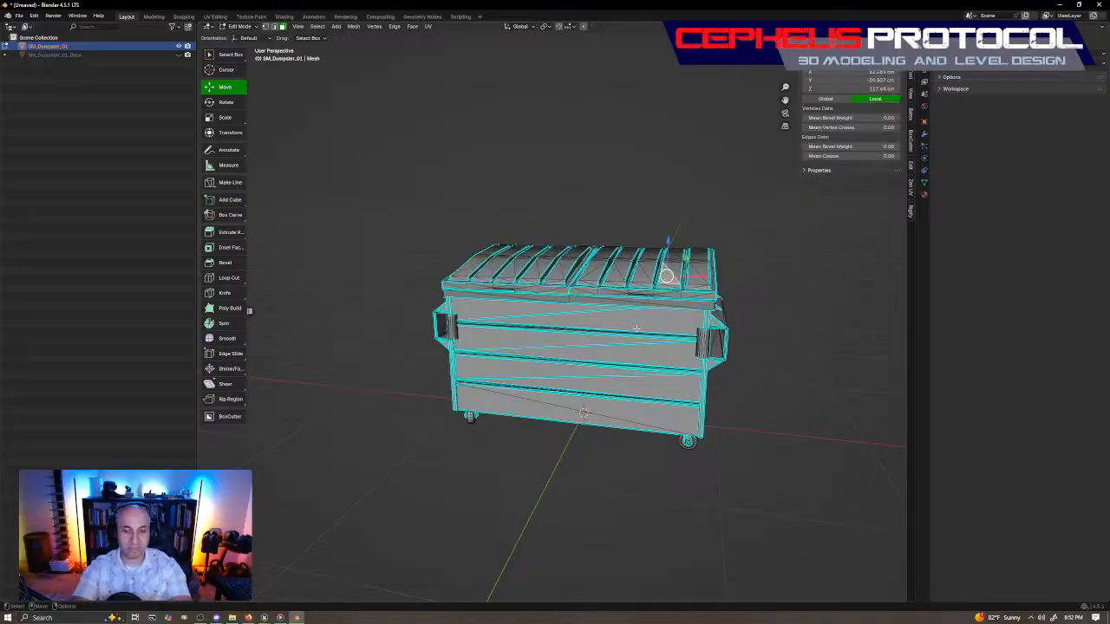
left_click(802, 341)
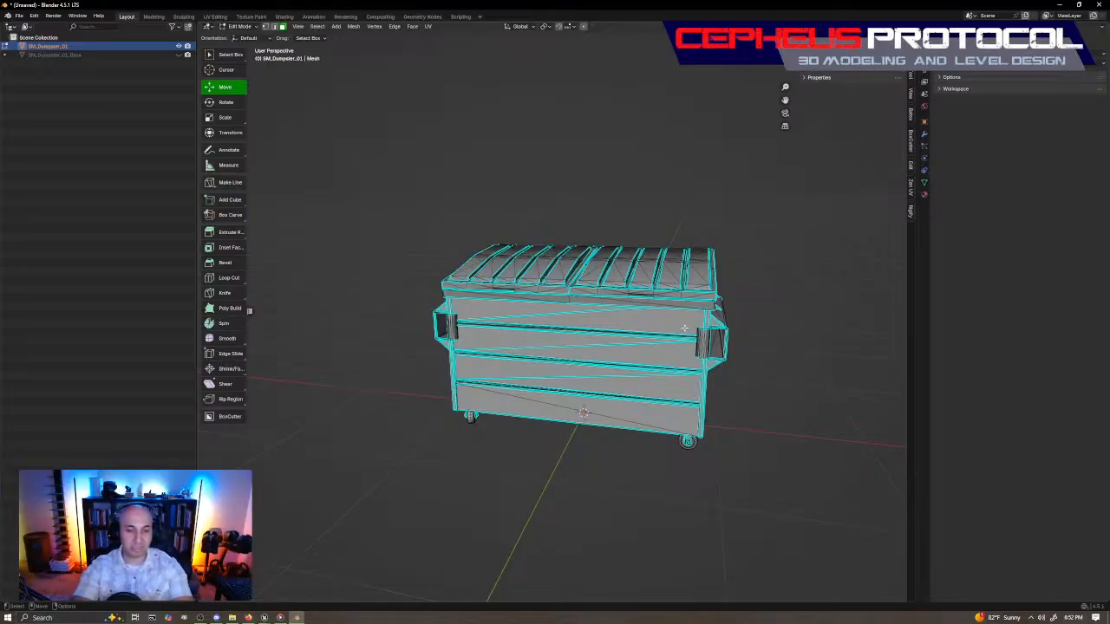
Return to Object Mode and delete SM_Dumpster_01 from the scene.
key("Tab")
right_click(670, 237)
left_click(659, 236)
scroll(672, 191, "down", 3)
middle_click_drag(682, 209, 621, 241)
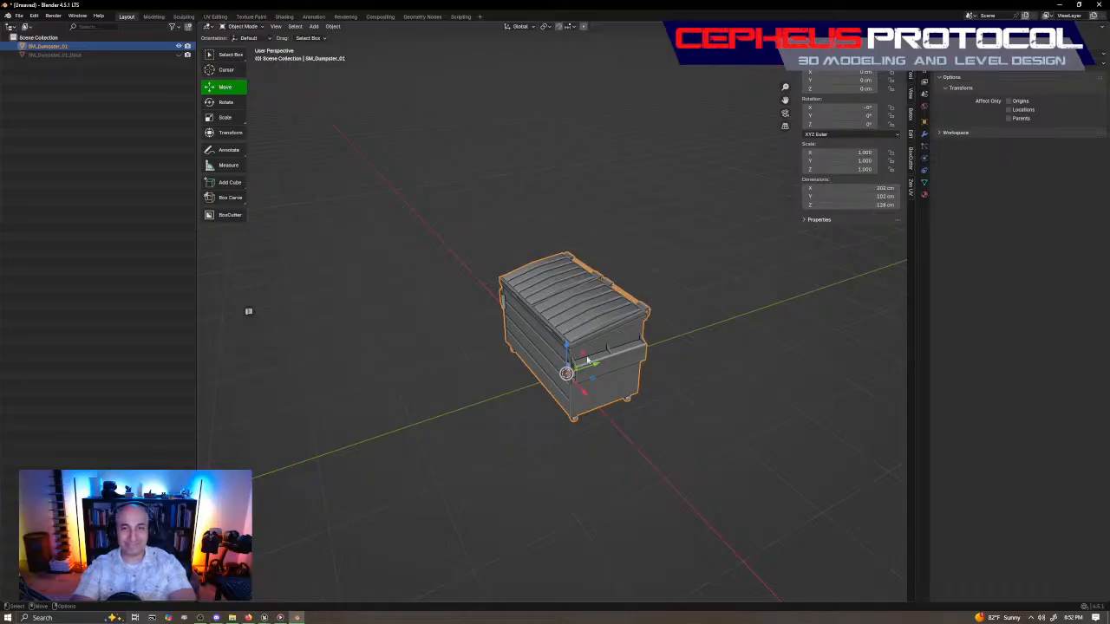
left_click_drag(594, 364, 673, 329)
key("Delete")
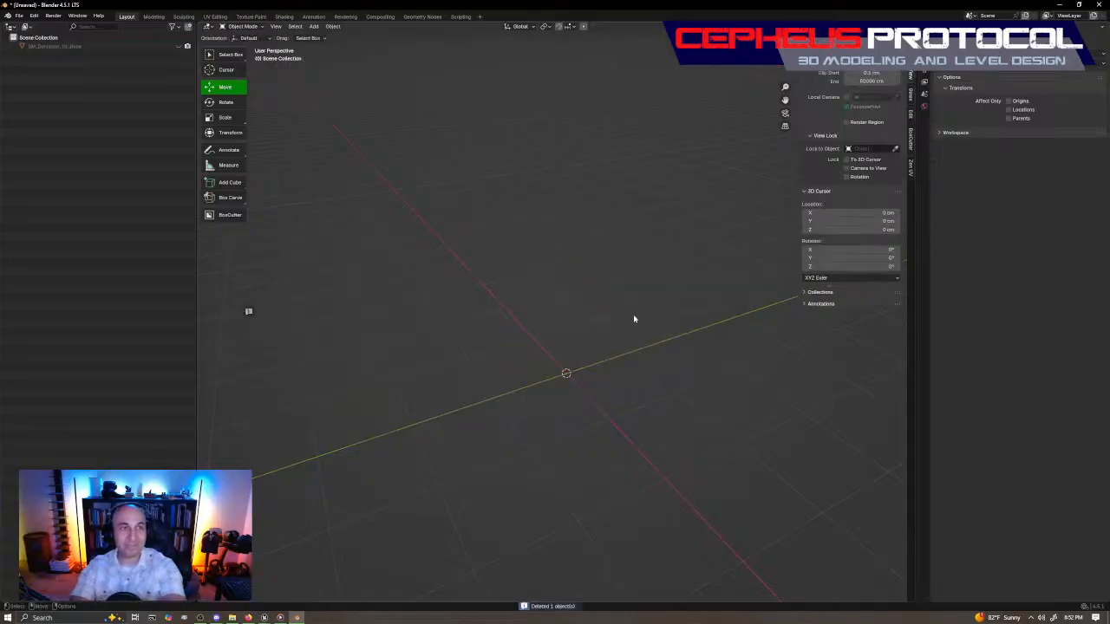
Unhide SM_Dumpster_01_Base, select it and show it from the front.
left_click(179, 47)
left_click(170, 47)
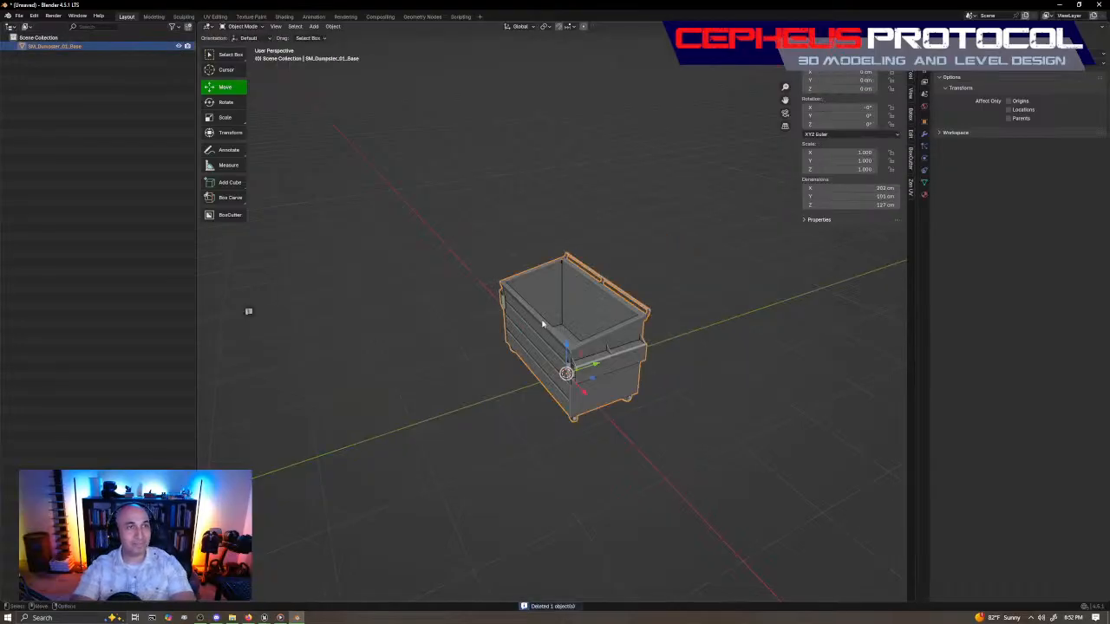
middle_click_drag(444, 284, 476, 289)
scroll(486, 293, "up", 3)
middle_click_drag(685, 352, 636, 321, "shift")
key("KP_1")
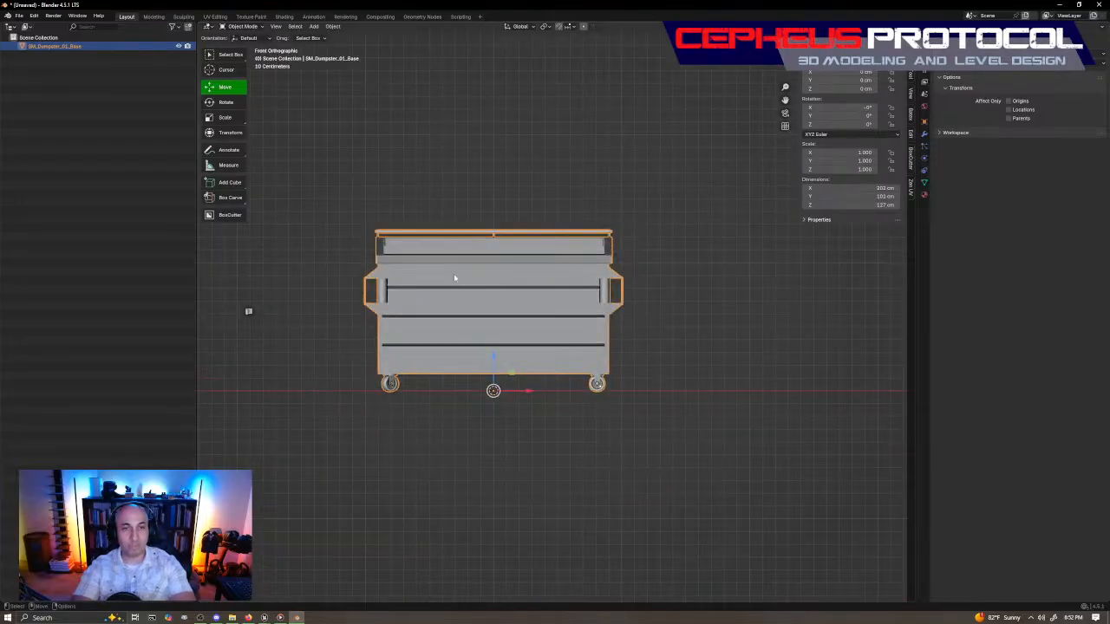
middle_click_drag(519, 277, 536, 299, "shift")
double_click(56, 46)
left_click(563, 79)
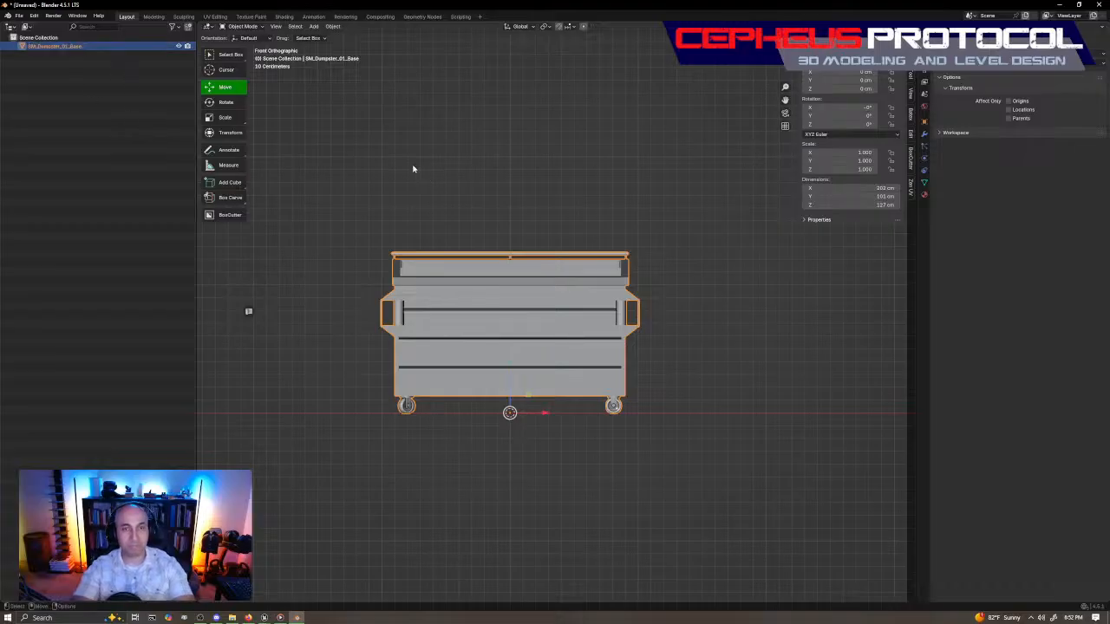
Add a cube mesh at the dumpster's origin and switch the viewport to wireframe shading.
left_click(314, 26)
mouse_move(350, 44)
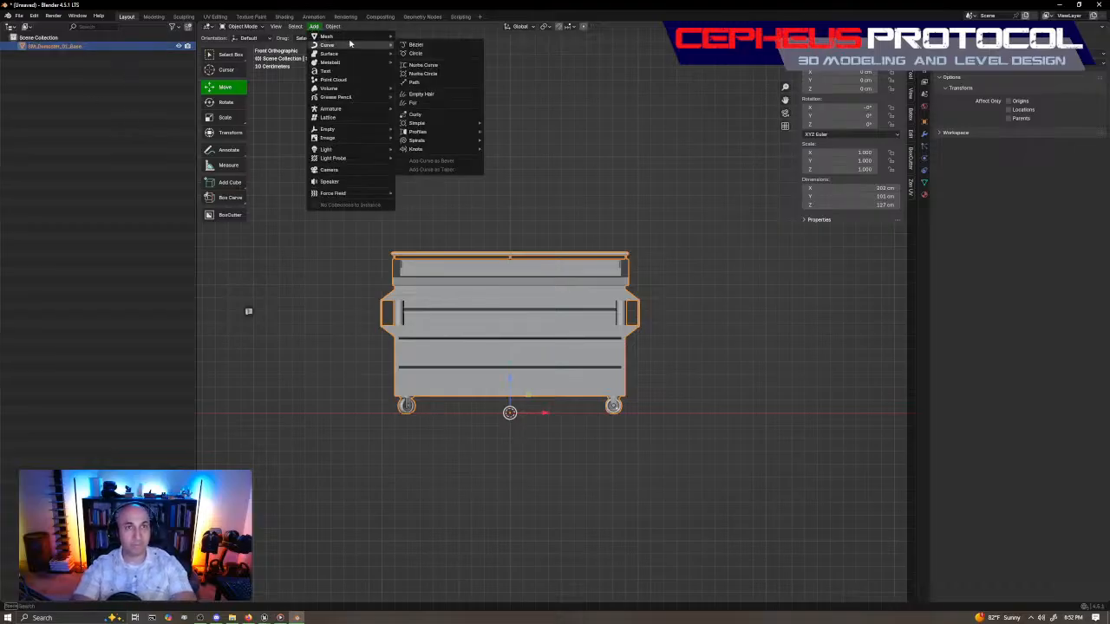
left_click(423, 49)
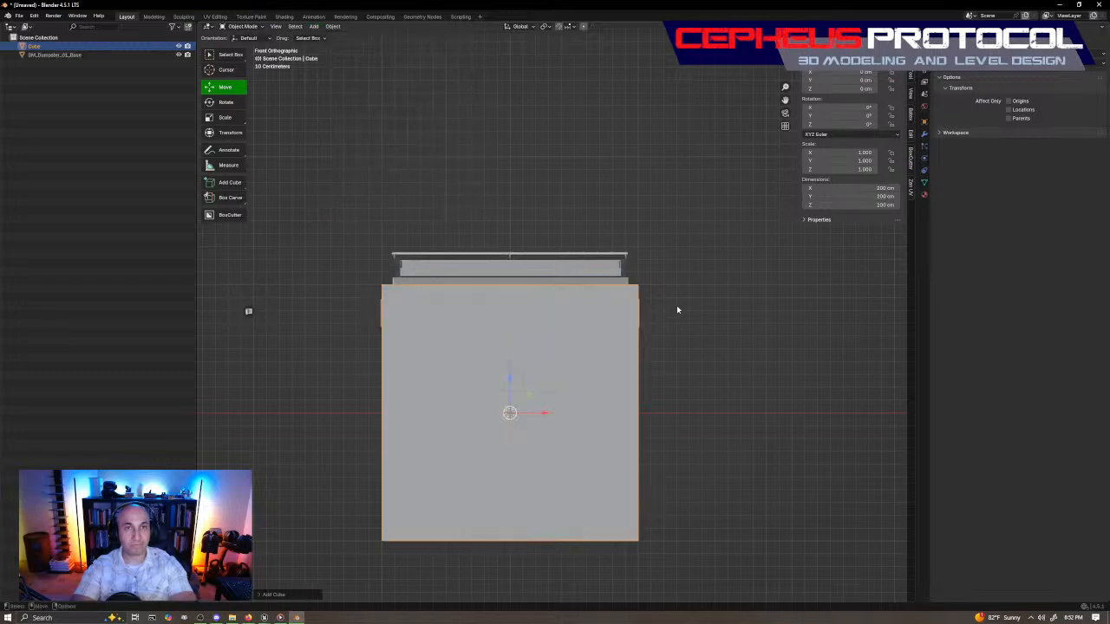
key("z")
left_click(646, 329)
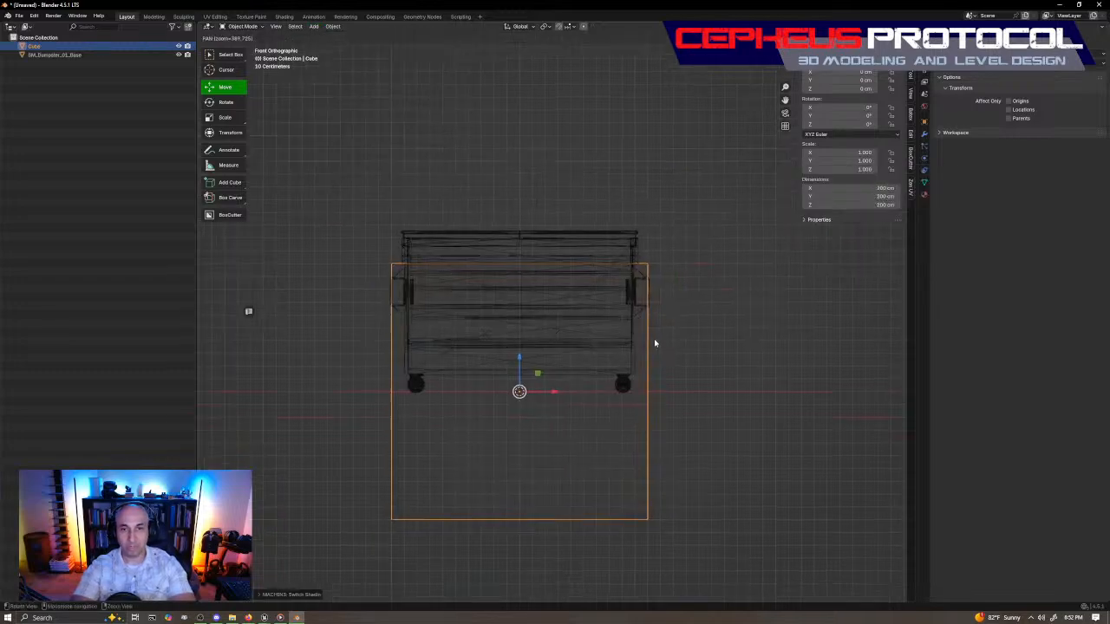
Select the cube's bottom vertices in Edit Mode and try raising them with vertex snapping.
key("Tab")
left_click_drag(331, 557, 855, 418)
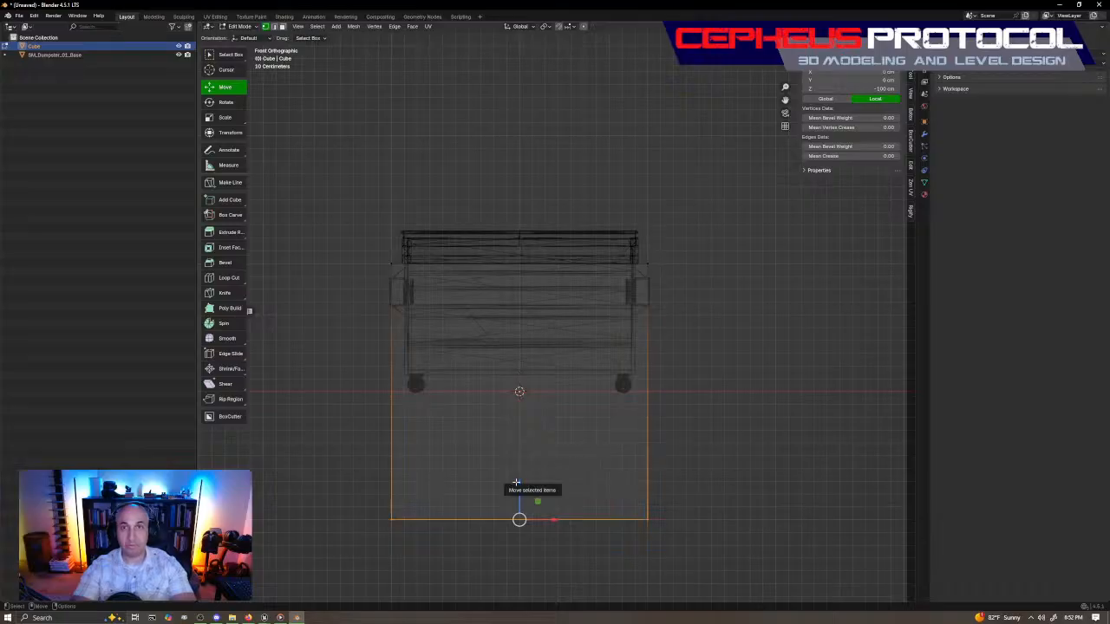
key("shift+Tab")
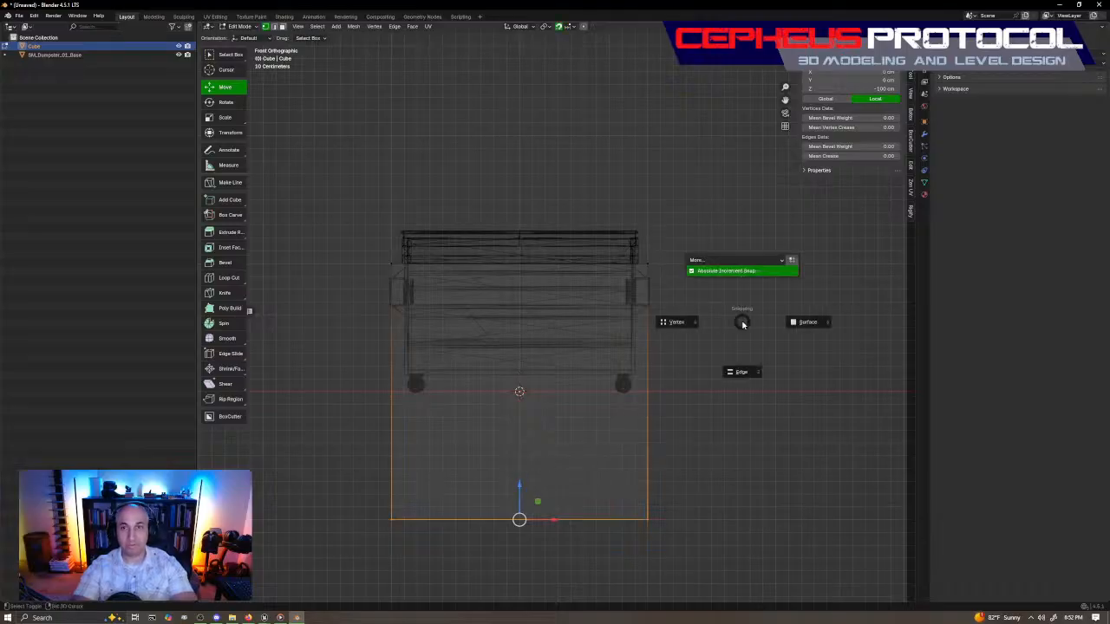
left_click(675, 321)
left_click_drag(519, 488, 625, 400)
key("ctrl+z")
right_click(724, 292)
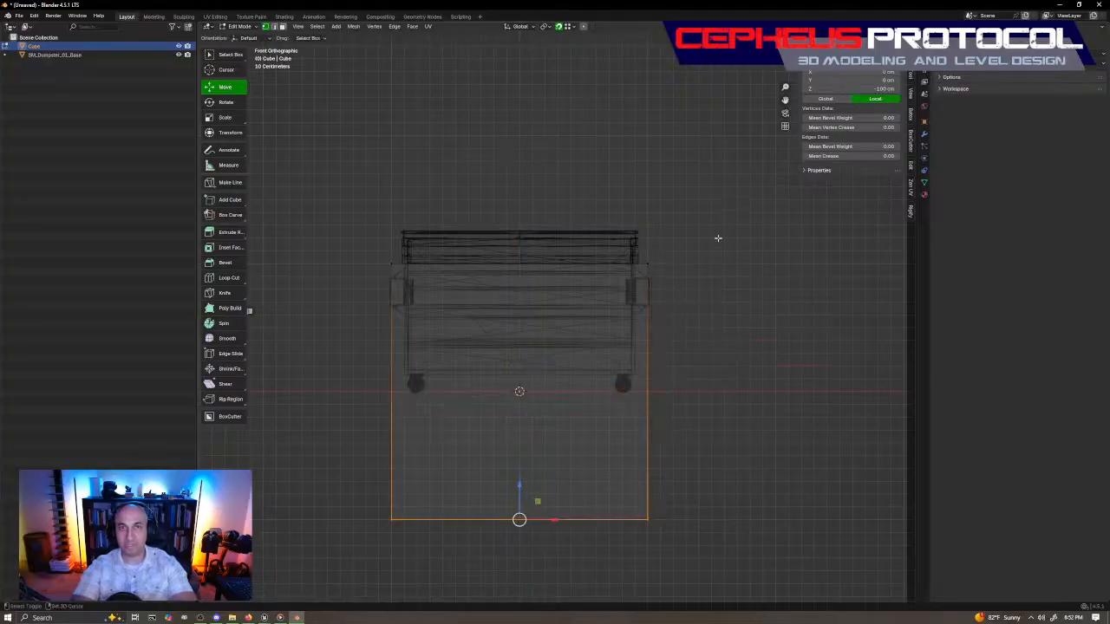
Set the snap target to Grid and raise the cube's bottom vertices to the ground line.
key("ctrl+shift+Tab")
left_click(733, 163)
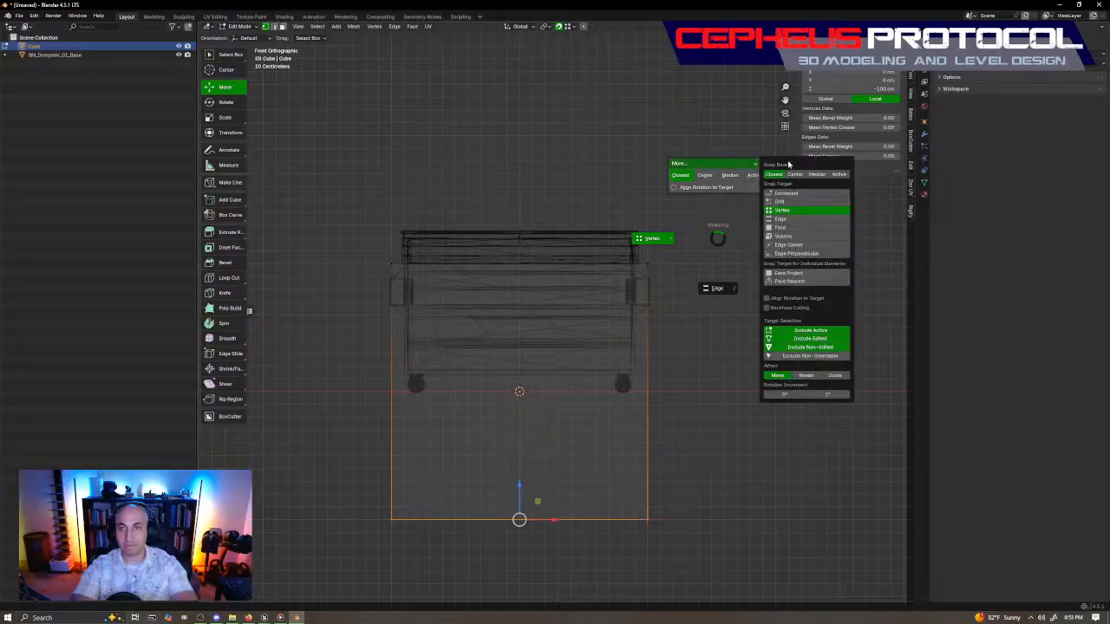
left_click(791, 201)
left_click(717, 240)
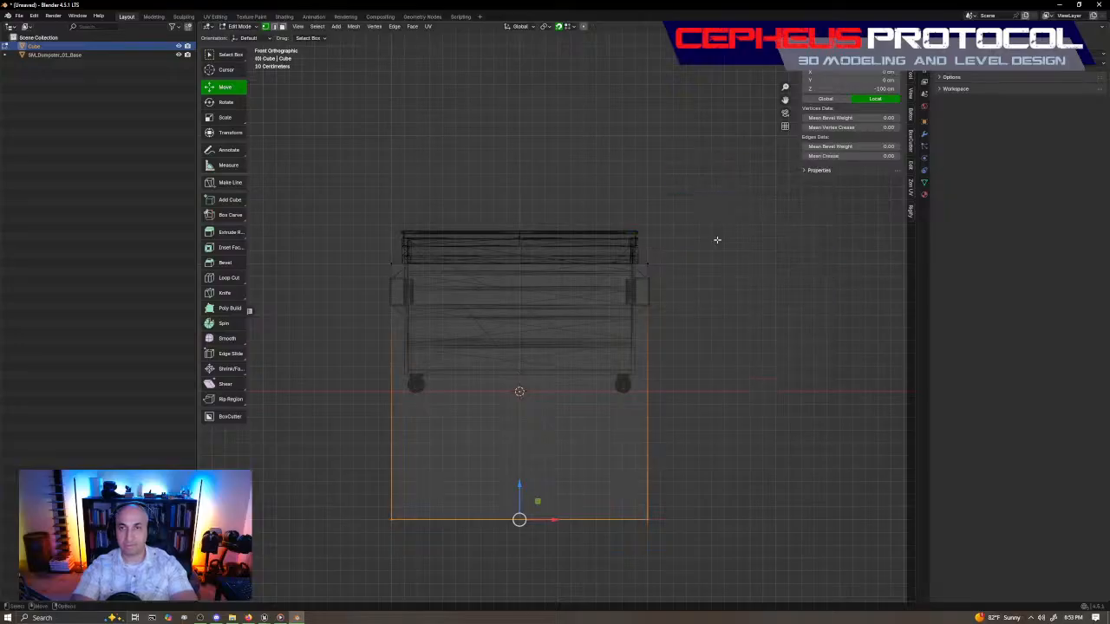
left_click_drag(514, 478, 633, 407)
Select the cube's top vertices and lower them to near the dumpster's wheels.
left_click_drag(360, 324, 841, 157)
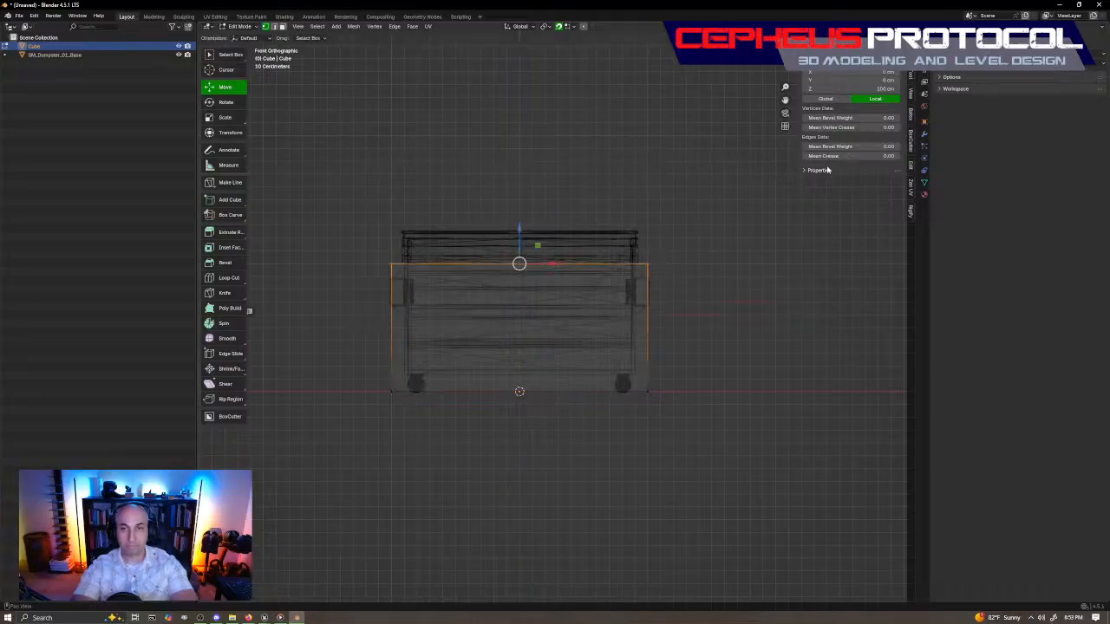
left_click_drag(517, 236, 546, 343)
right_click(496, 366)
right_click_drag(641, 335, 439, 393, "alt")
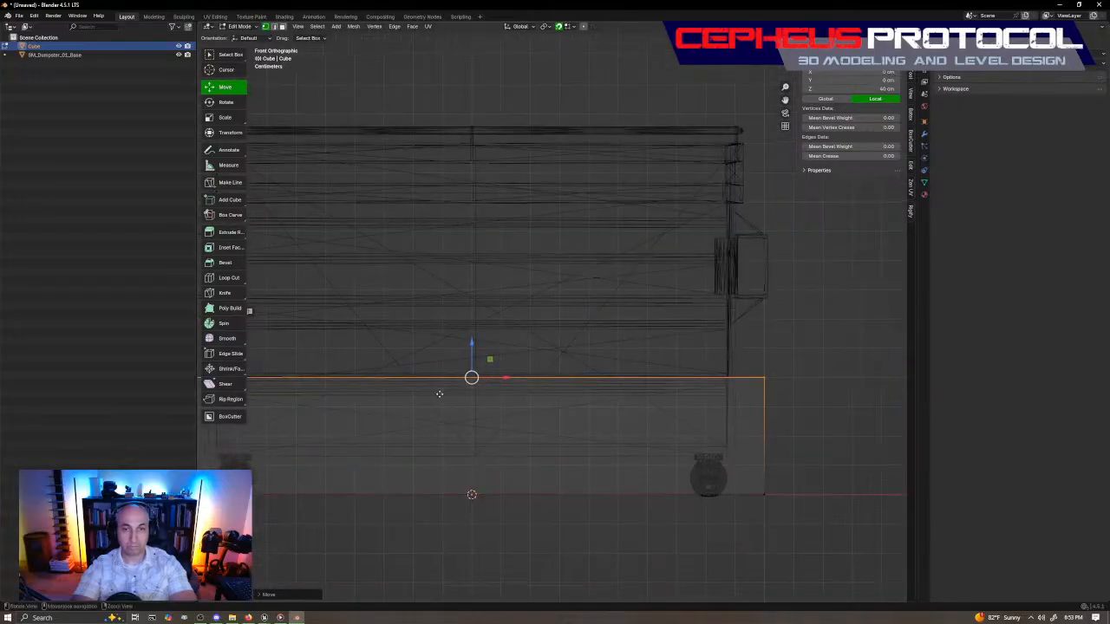
middle_click_drag(438, 393, 615, 318, "alt")
right_click_drag(615, 317, 643, 284, "alt")
left_click_drag(697, 254, 697, 326)
scroll(659, 240, "down", 1)
mouse_move(659, 241)
middle_mouse_down()
mouse_move(676, 303)
mouse_move(660, 339)
mouse_move(535, 312)
mouse_move(538, 292)
mouse_move(572, 278)
mouse_move(619, 286)
mouse_move(562, 276)
middle_mouse_up()
Lower the cube's top vertices along Z to 17 cm, near the underside of the dumpster body.
key("z")
left_click(629, 340)
key("z")
left_click(483, 407)
mouse_move(483, 411)
middle_mouse_down("ctrl")
mouse_move(584, 331)
mouse_move(579, 300)
middle_mouse_up("ctrl")
middle_click_drag(494, 367, 864, 344, "shift")
middle_click_drag(612, 379, 629, 408, "ctrl")
middle_click_drag(673, 352, 654, 322, "ctrl")
key("g")
key("z")
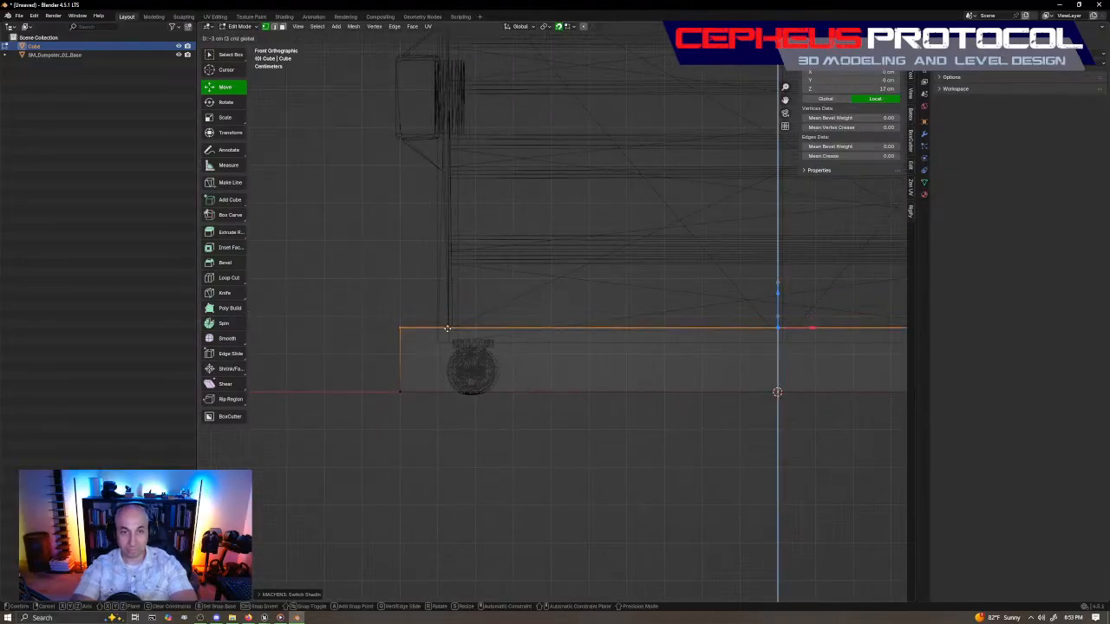
left_click(478, 315)
scroll(649, 327, "down", 3)
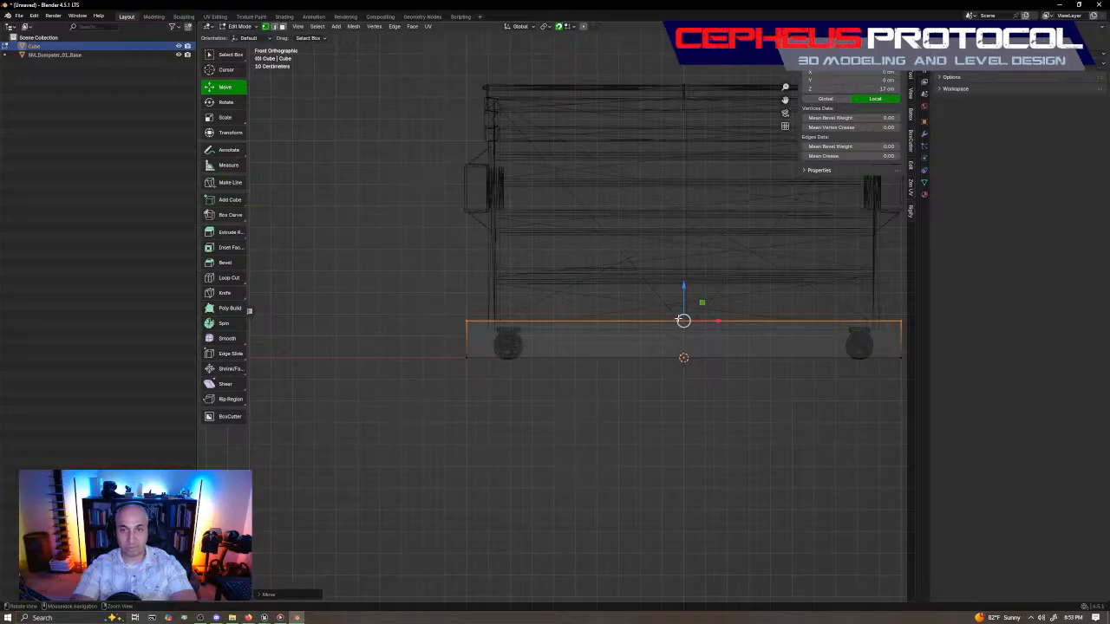
In solid shading, raise the cube's top face to Z 100 cm and look into the dumpster's inside corner.
middle_click_drag(679, 319, 662, 352)
key("z")
left_click(585, 355)
mouse_move(729, 357)
middle_mouse_down()
mouse_move(702, 361)
mouse_move(681, 348)
mouse_move(683, 331)
middle_mouse_up()
left_click_drag(524, 411, 523, 291)
right_click(611, 302)
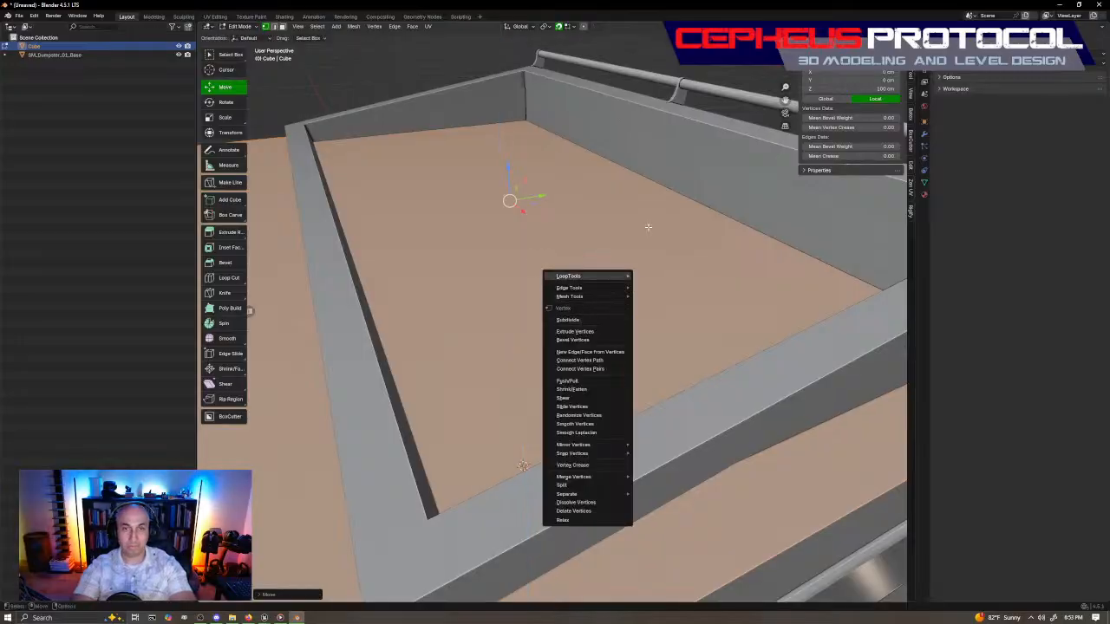
scroll(551, 295, "up", 4)
right_click_drag(517, 319, 553, 267, "alt")
left_click_drag(553, 267, 569, 242, "alt")
right_click_drag(570, 242, 577, 247, "alt")
middle_click_drag(578, 248, 581, 267, "alt")
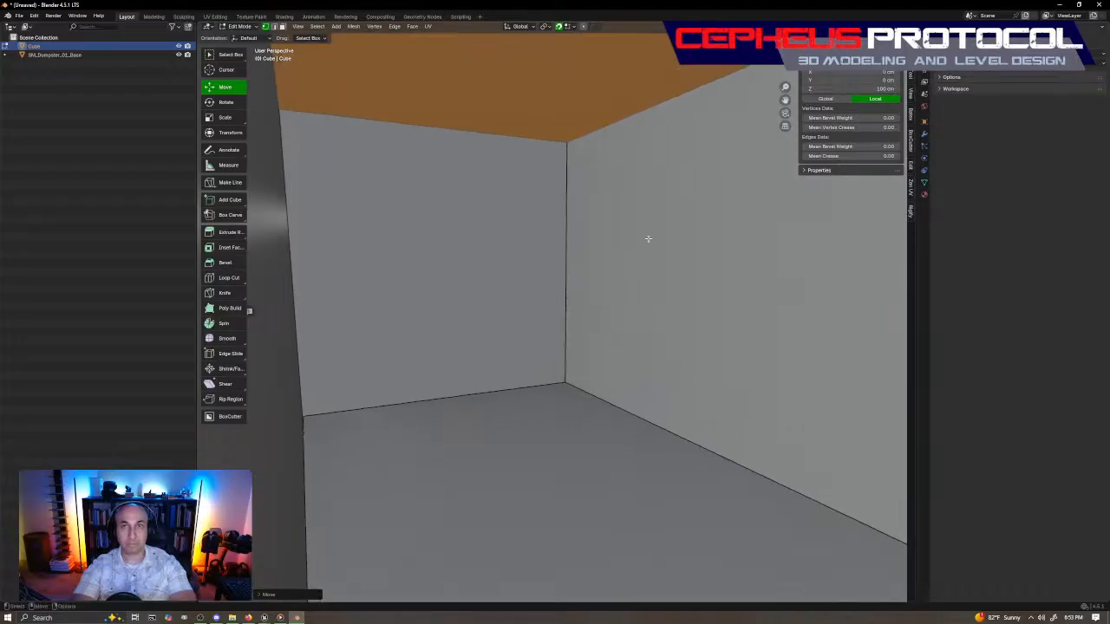
Set snapping to vertex and lower the cube's top face along Z onto the dumpster's inner floor corner.
key("shift+Tab")
left_click(596, 248)
right_click_drag(584, 239, 604, 281, "alt")
left_click_drag(604, 280, 586, 285, "alt")
key("g")
key("z")
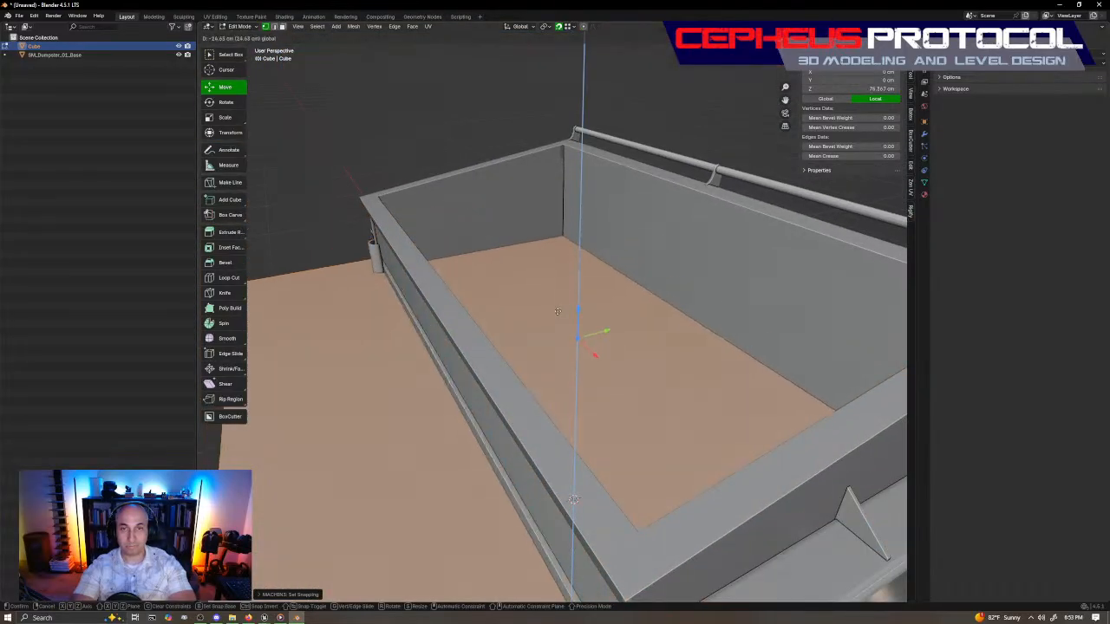
left_click(587, 389)
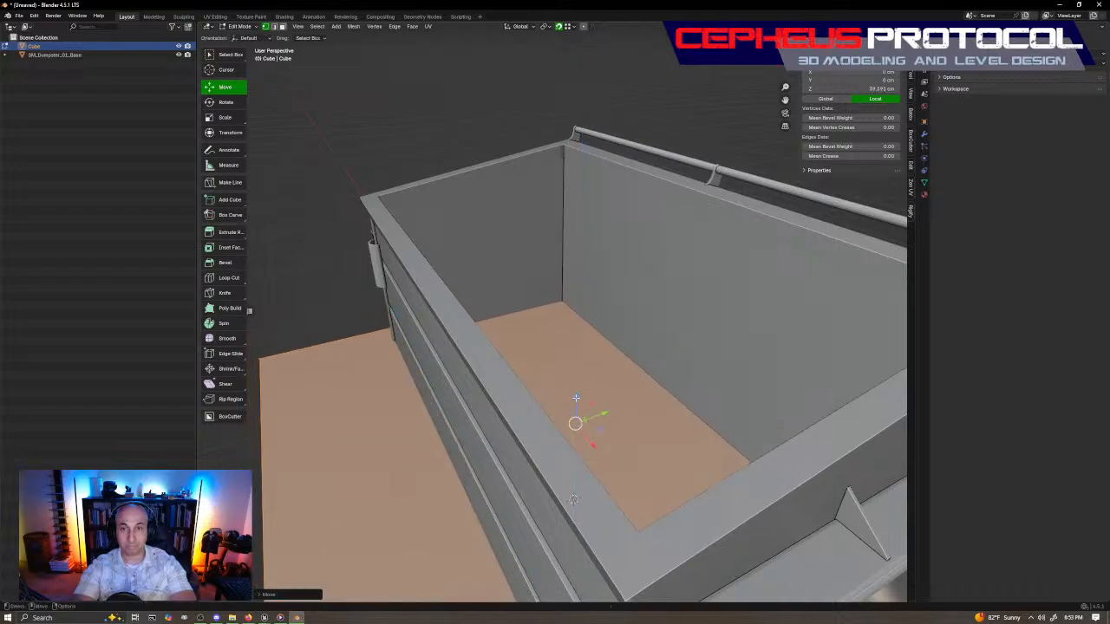
key("g")
key("z")
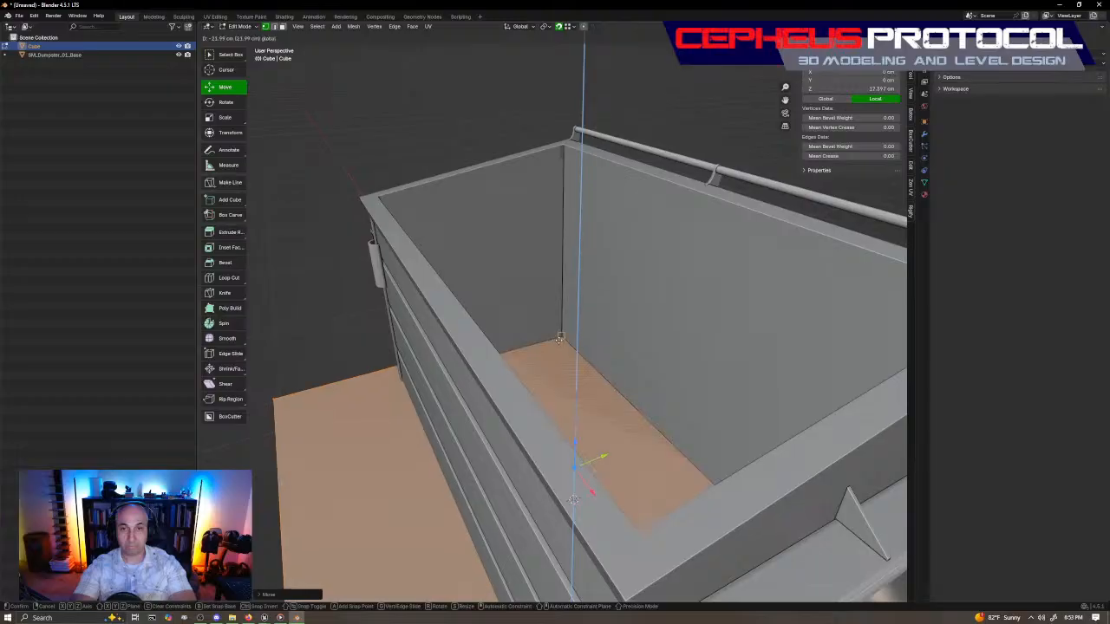
left_click(561, 338)
In a wireframe top view, select the cube's front-side vertices and move them along Y to the dumpster's front edge.
scroll(607, 328, "down", 4)
mouse_move(647, 322)
middle_mouse_down()
mouse_move(706, 299)
mouse_move(628, 372)
mouse_move(667, 349)
middle_mouse_up()
key("z")
left_click(706, 330)
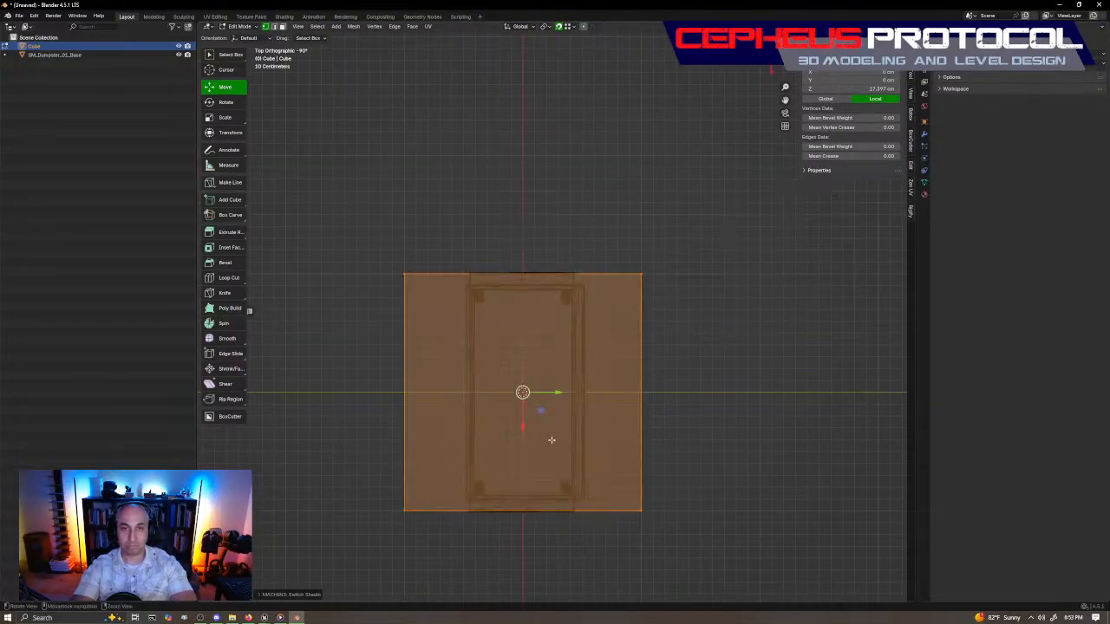
left_click_drag(366, 557, 425, 247)
scroll(453, 347, "up", 2)
middle_click_drag(454, 347, 530, 352, "shift")
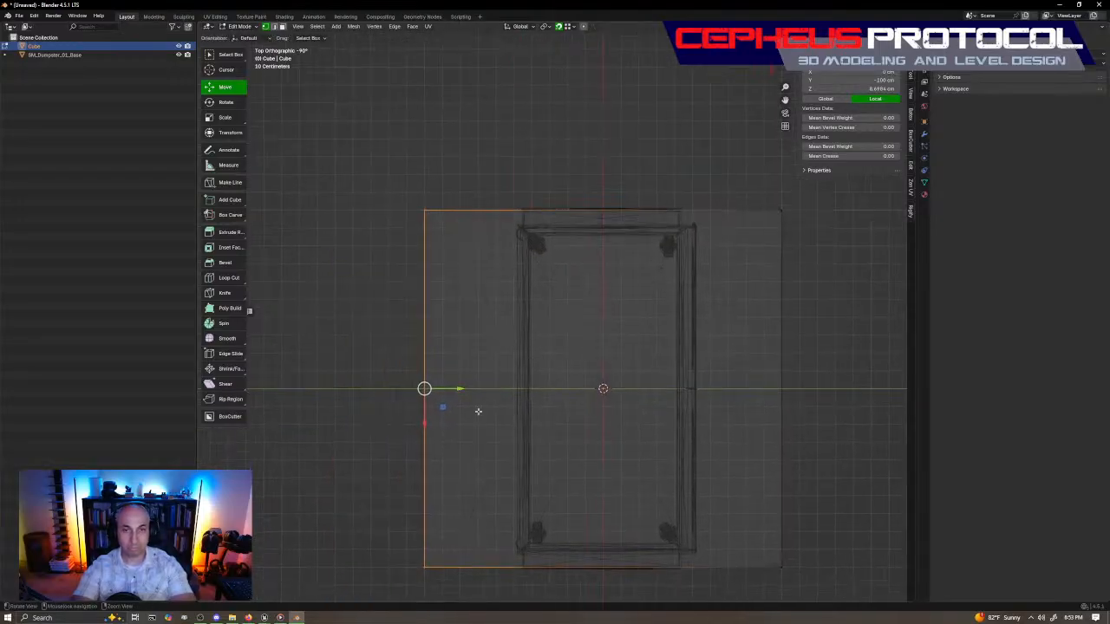
scroll(453, 399, "up", 1)
left_click_drag(422, 407, 541, 409)
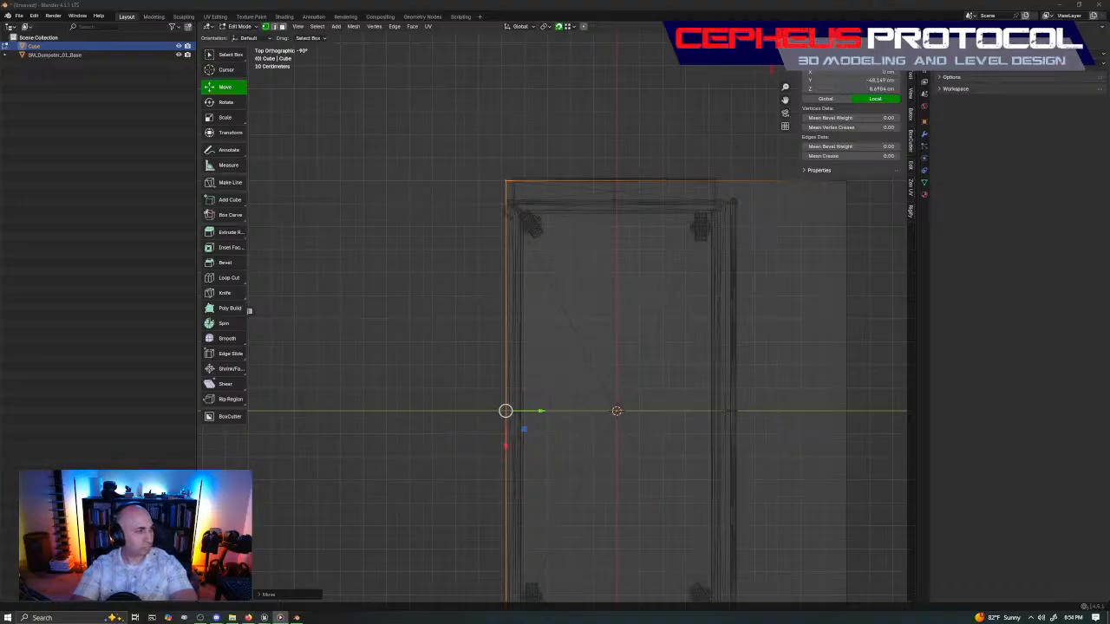
Select the cube's rear-side vertices and snap them along Y to the dumpster's back wall.
scroll(578, 176, "down", 3)
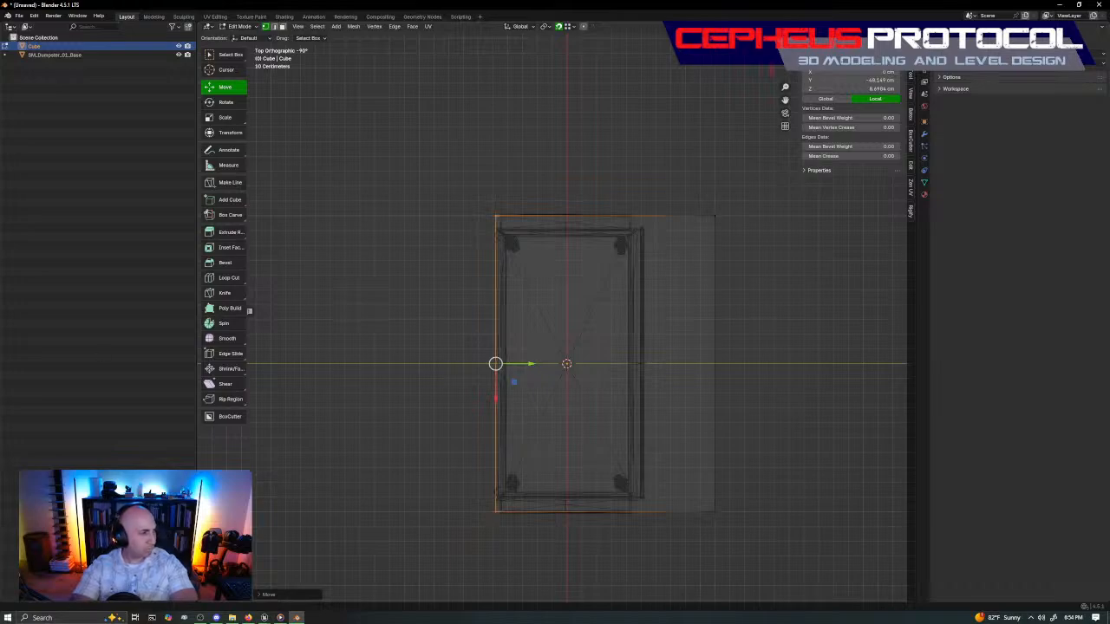
middle_click_drag(688, 316, 624, 322, "shift")
left_click_drag(617, 562, 709, 167)
key("g")
key("x")
key("Escape")
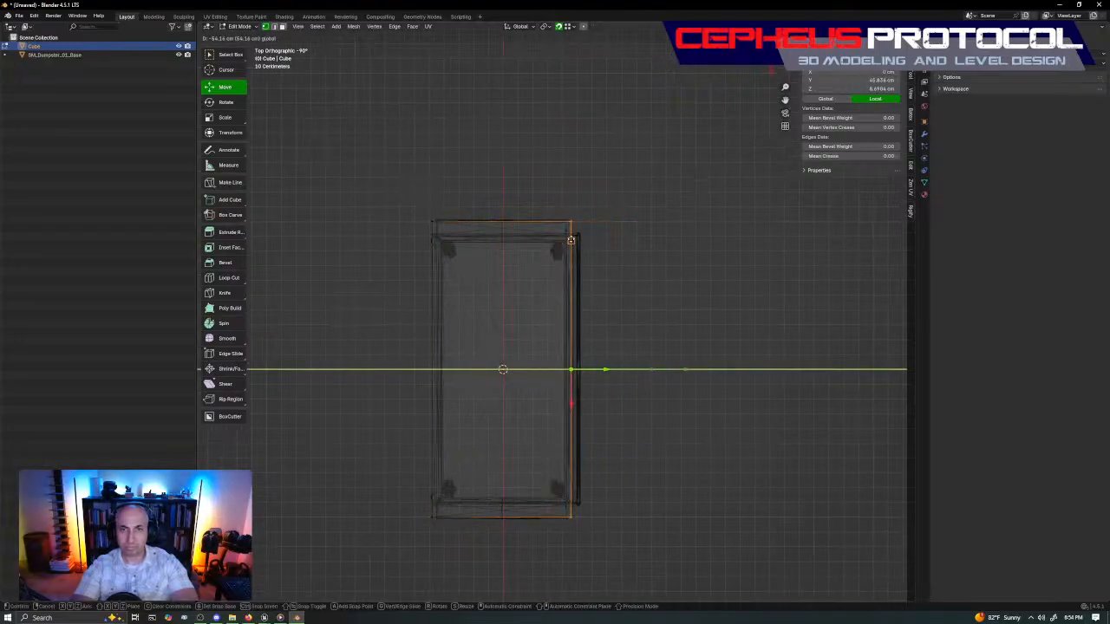
In a side view, snap the cube's front vertices along Y to the outer face of the dumpster's front wall.
middle_click_drag(720, 322, 667, 209)
scroll(662, 292, "up", 5)
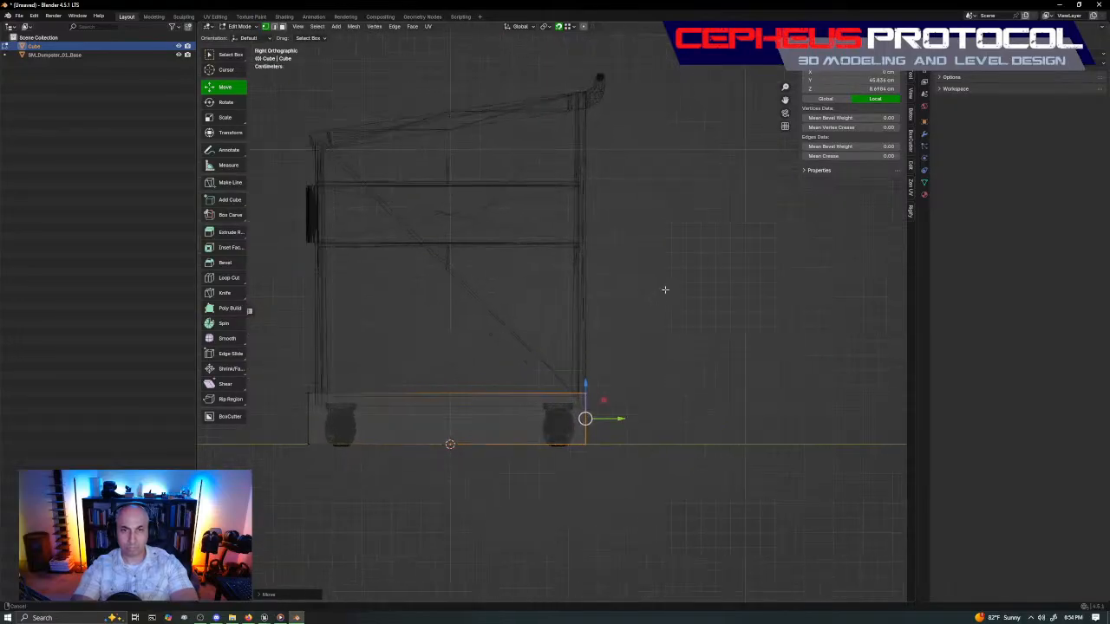
middle_click_drag(616, 378, 602, 324, "shift")
left_click_drag(604, 383, 611, 381)
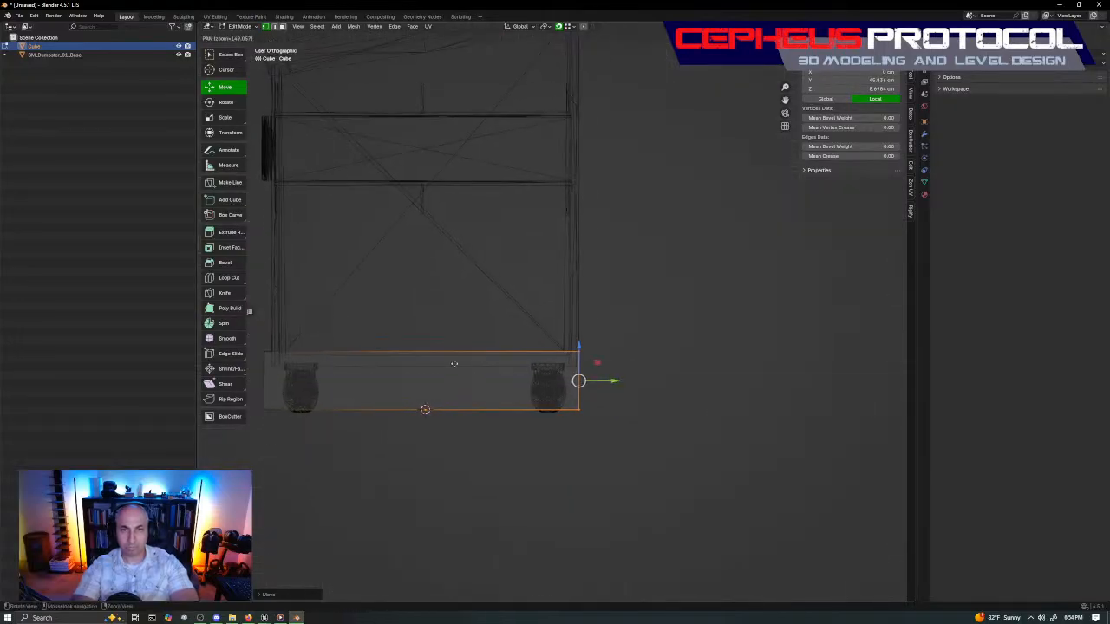
middle_click_drag(356, 371, 493, 355, "shift")
left_click_drag(318, 443, 429, 248)
left_click_drag(419, 365, 428, 363)
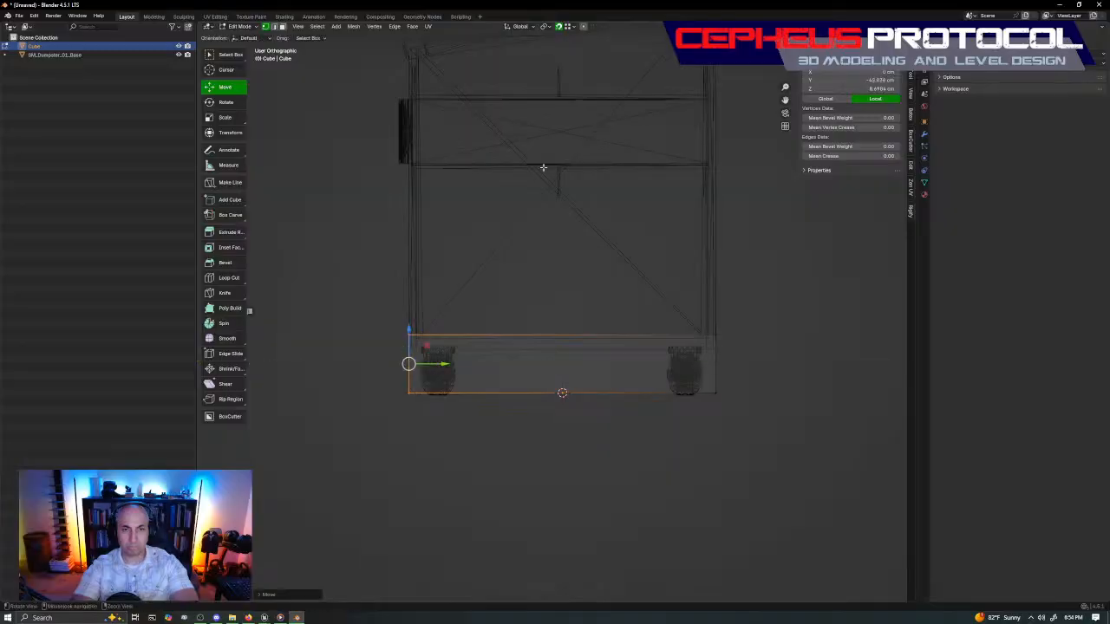
Snap the cube's two ends to the dumpster's side walls for a 180 cm width, and return to Object Mode.
scroll(547, 208, "down", 3)
middle_click_drag(541, 230, 531, 254, "shift")
middle_click_drag(481, 283, 573, 285)
left_click_drag(408, 298, 483, 461)
left_click_drag(464, 376, 485, 376)
middle_click_drag(652, 367, 544, 373, "shift")
left_click_drag(543, 373, 651, 488, "alt")
left_click_drag(728, 480, 804, 327)
left_click_drag(767, 381, 746, 378)
key("Tab")
middle_click_drag(639, 292, 695, 284)
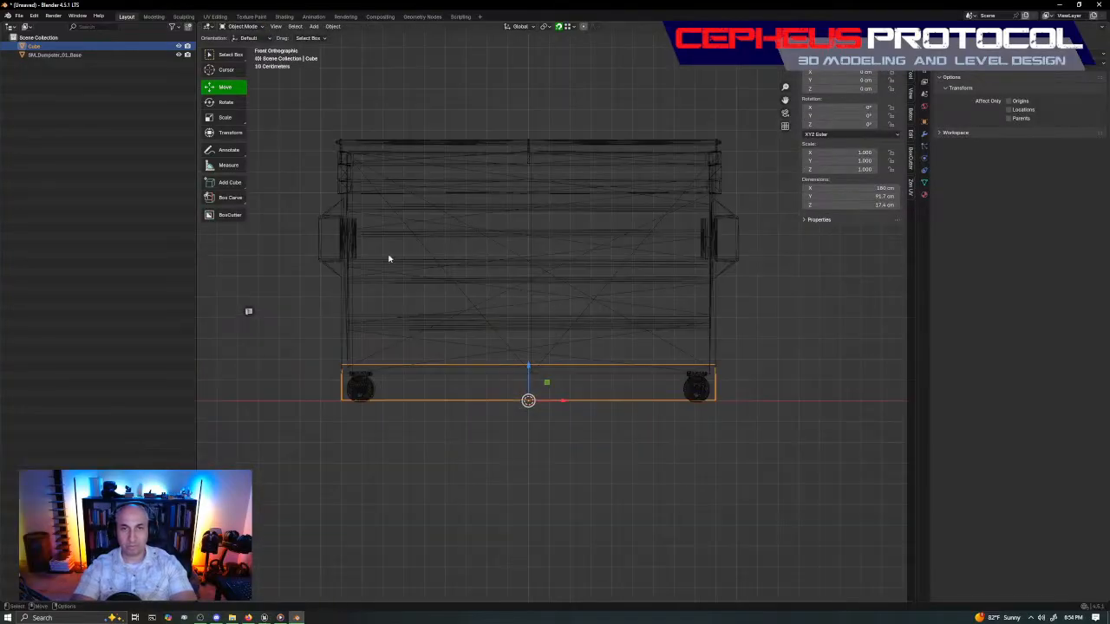
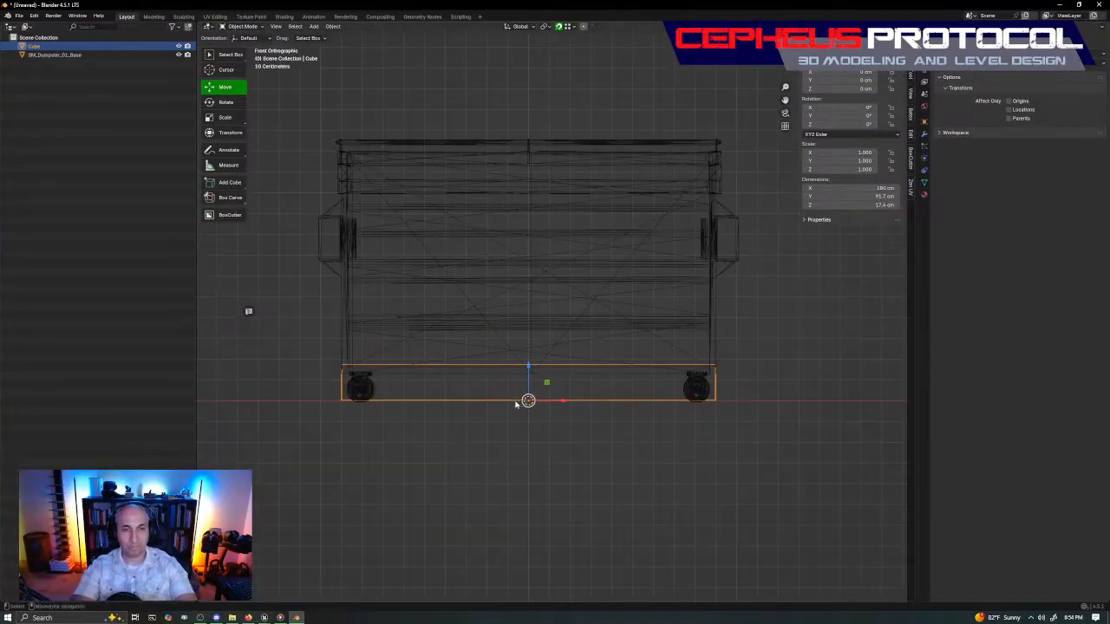
Duplicate the fitted base cube in place and raise the duplicate's top vertices to the dumpster's front rim.
left_click(538, 493)
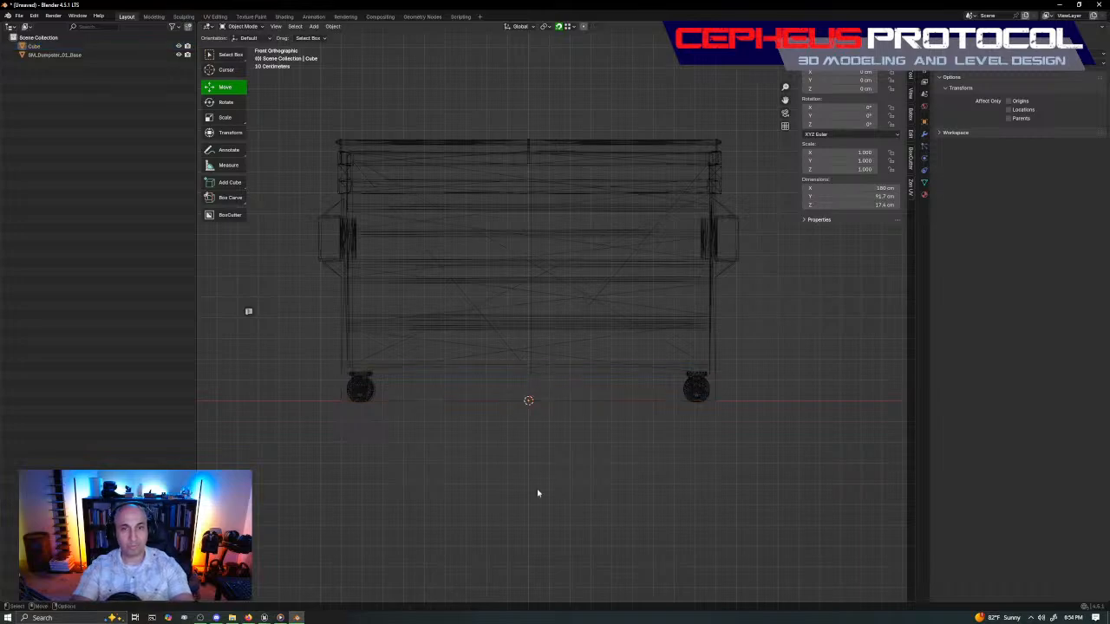
left_click(559, 409)
key("shift+d")
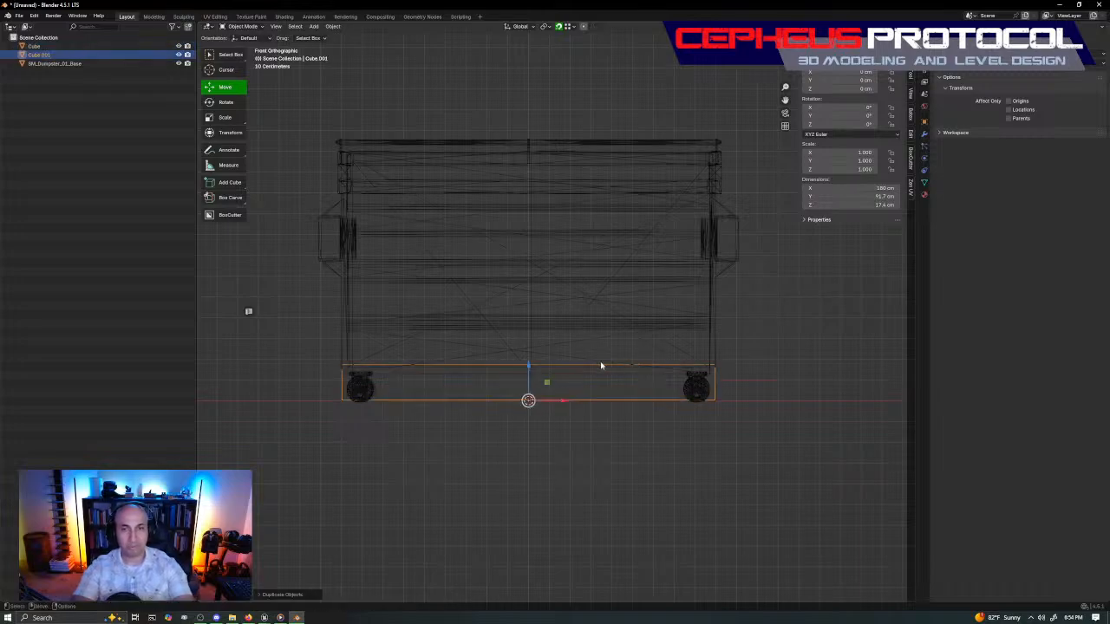
key("Tab")
left_click_drag(314, 378, 753, 278)
middle_click_drag(721, 289, 655, 369, "shift")
left_click_drag(545, 418, 445, 267)
Snap the duplicate's bottom vertices to the base cube's top and its rear vertices to the front wall, forming a thin panel.
left_click_drag(425, 544, 684, 487)
left_click_drag(544, 445, 443, 462)
middle_click_drag(443, 449, 468, 408)
left_click_drag(587, 528, 742, 186)
left_click_drag(666, 364, 455, 278)
scroll(515, 362, "up", 2)
middle_click_drag(446, 509, 517, 380, "shift")
middle_click_drag(517, 380, 517, 380)
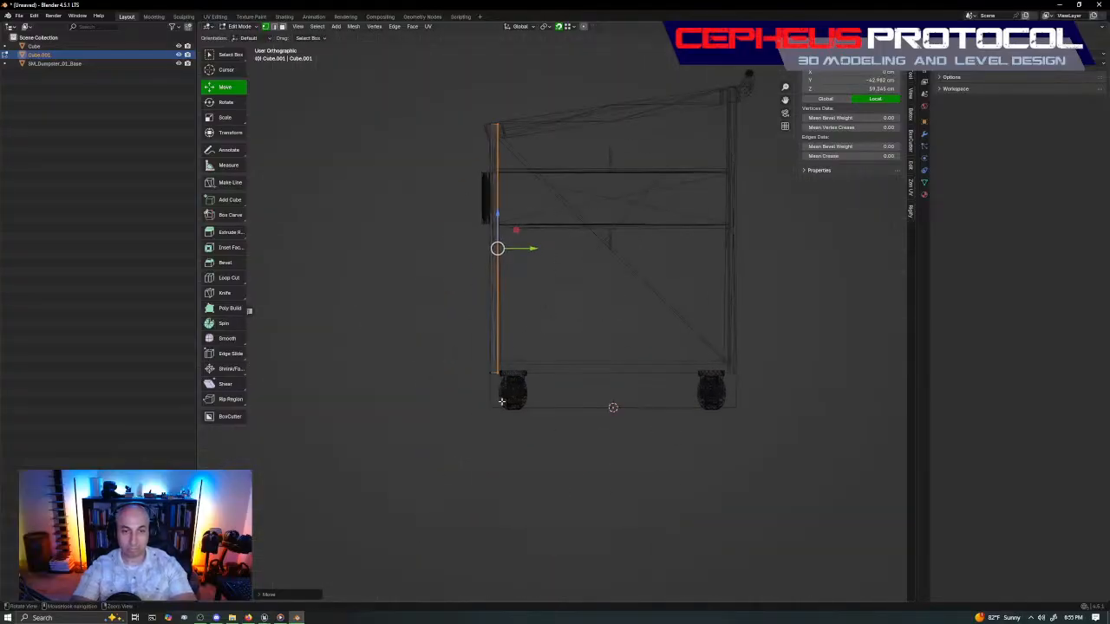
Thicken the front panel to about 4.3 cm toward the dumpster's interior, then return to Object Mode in wireframe shading.
scroll(561, 256, "down", 3)
middle_click_drag(538, 343, 607, 345)
scroll(590, 343, "up", 2)
scroll(609, 344, "down", 1)
key("z")
left_click(650, 294)
mouse_move(618, 301)
middle_mouse_down()
mouse_move(646, 293)
mouse_move(678, 318)
mouse_move(592, 281)
middle_mouse_up()
left_click_drag(555, 259, 557, 260)
mouse_move(559, 300)
middle_mouse_down()
mouse_move(578, 276)
mouse_move(573, 339)
mouse_move(579, 303)
middle_mouse_up()
key("Tab")
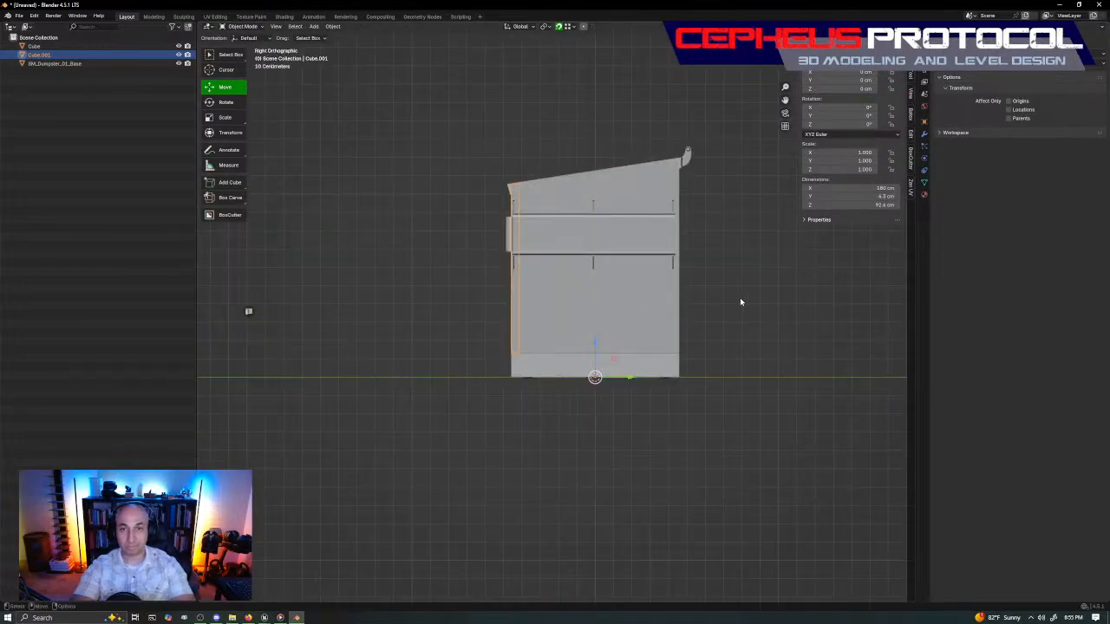
key("z")
left_click(693, 330)
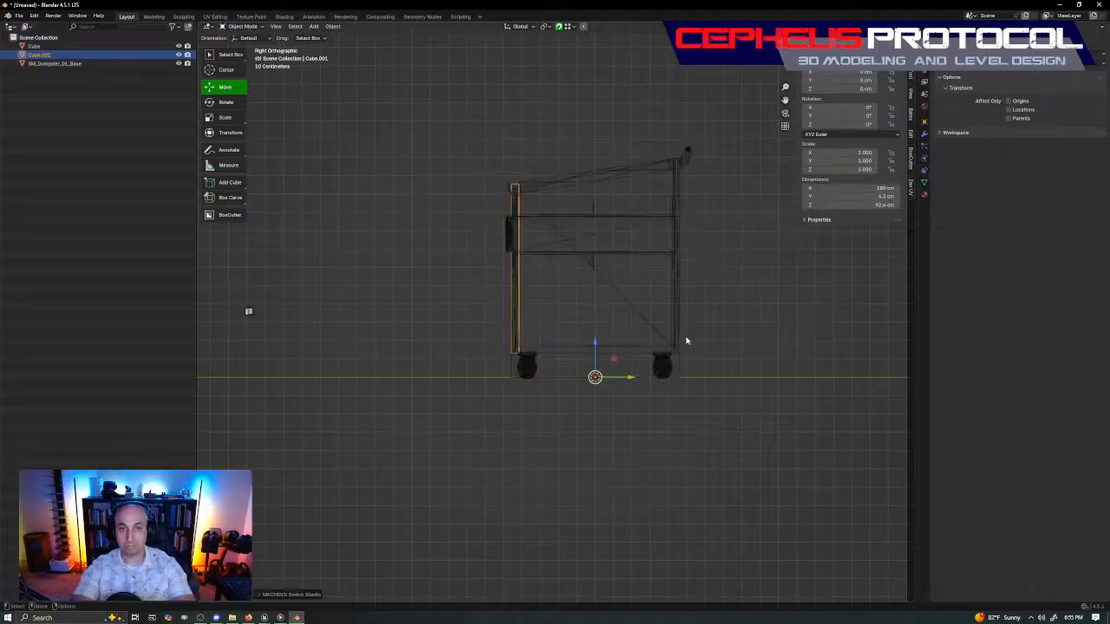
Duplicate the front panel in place and move the copy's vertices on one face back to the dumpster's rear wall.
key("shift+d")
right_click(633, 347)
key("Tab")
left_click_drag(631, 425, 513, 131)
left_click_drag(541, 269, 703, 269)
key("alt+Tab")
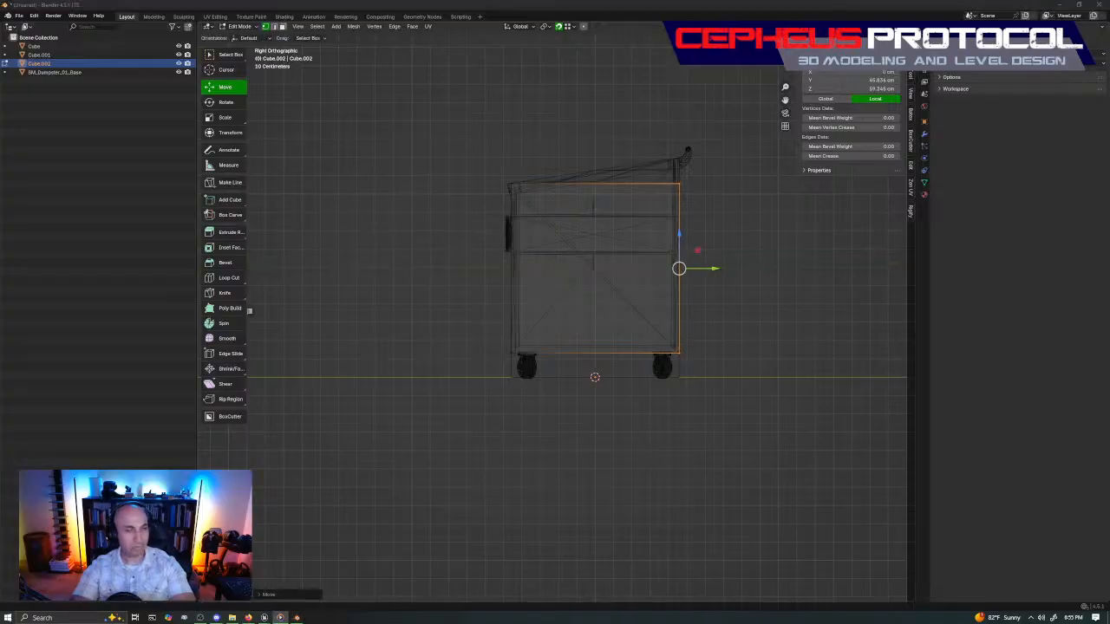
Move the duplicate's front vertices back to the rear wall and raise its top vertices to the dumpster's rear rim.
left_click_drag(431, 425, 543, 104)
middle_click_drag(659, 209, 536, 255)
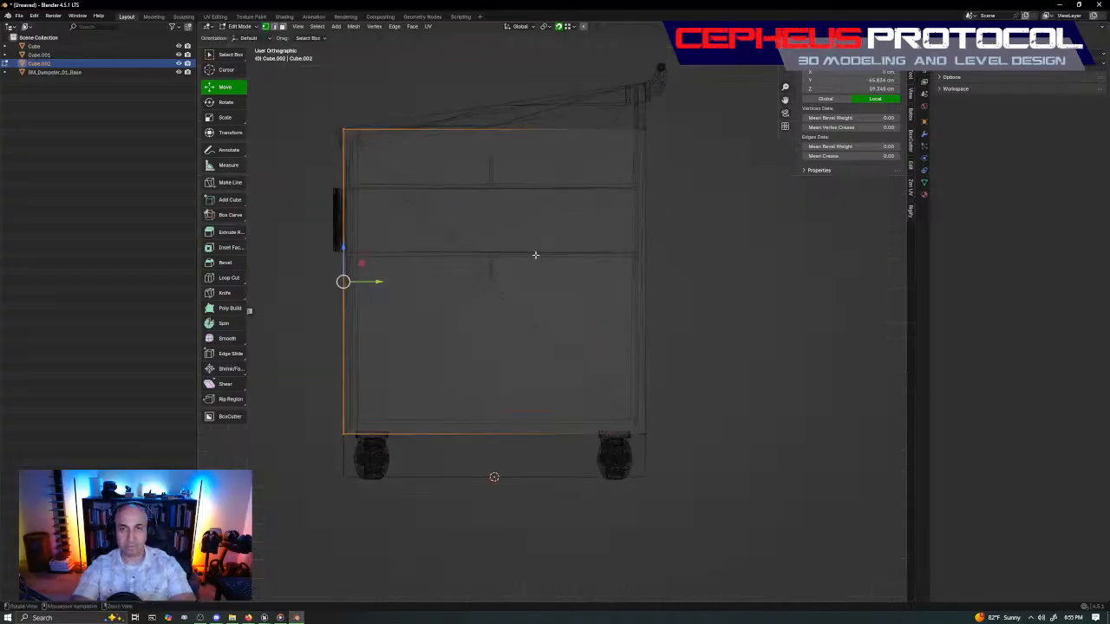
left_click_drag(370, 289, 631, 423)
left_click_drag(590, 199, 731, 108)
middle_click_drag(654, 105, 646, 159, "shift")
left_click_drag(630, 164, 639, 136)
In solid shading, snap the rear panel's inner face along Y to the dumpster's inner rear wall, and return to Object Mode.
scroll(688, 181, "down", 3)
middle_click_drag(689, 181, 646, 359)
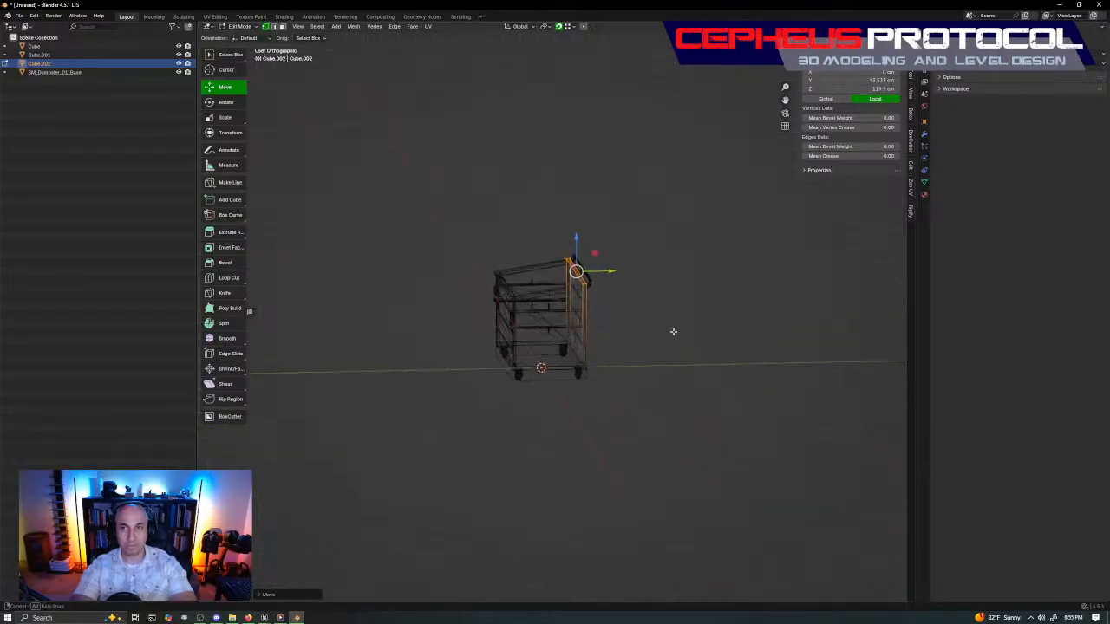
mouse_move(688, 355)
middle_mouse_down()
mouse_move(699, 361)
mouse_move(683, 344)
middle_mouse_up()
middle_click_drag(489, 193, 538, 238)
middle_click_drag(588, 276, 638, 393)
middle_click_drag(768, 306, 735, 313)
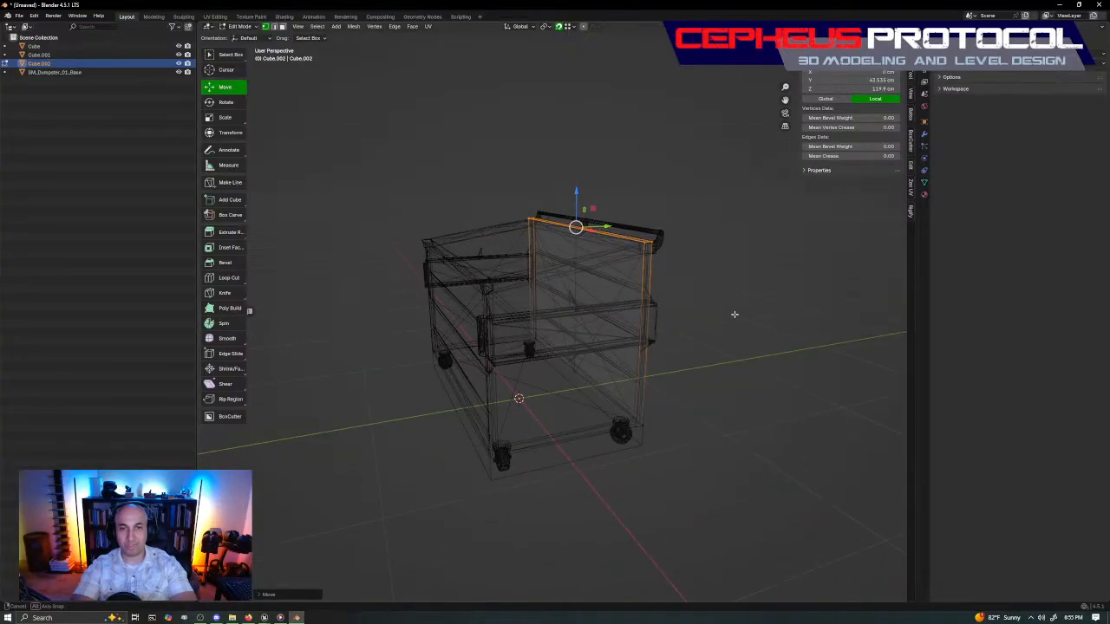
mouse_move(691, 363)
middle_mouse_down()
mouse_move(702, 358)
mouse_move(699, 289)
mouse_move(580, 324)
mouse_move(553, 358)
mouse_move(616, 325)
mouse_move(591, 283)
middle_mouse_up()
key("z")
left_click(610, 252)
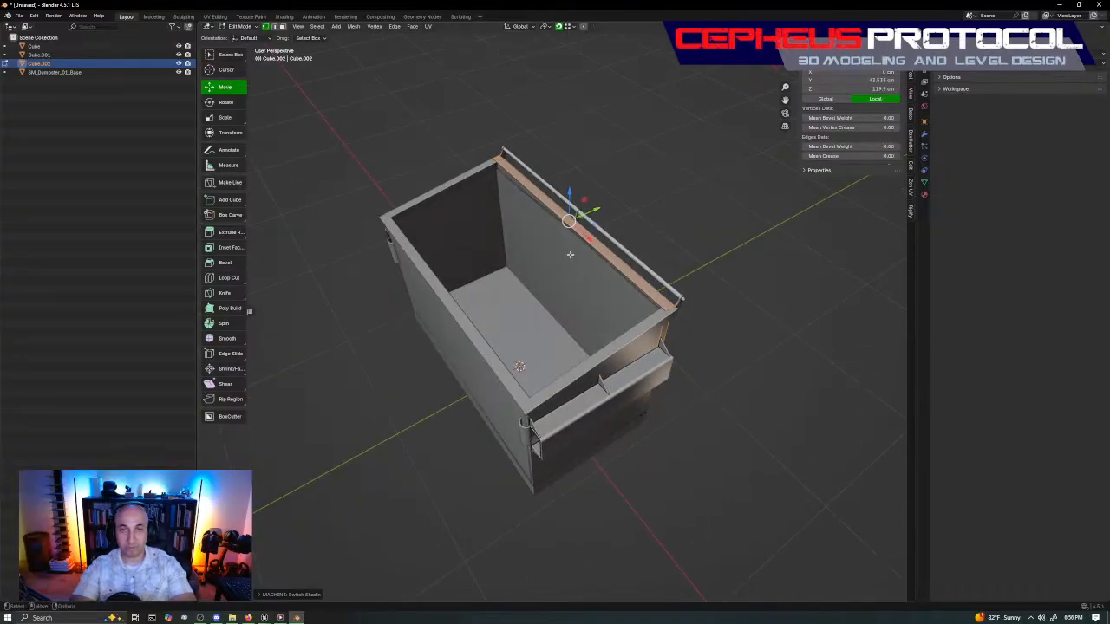
key("alt+a")
left_click(568, 241)
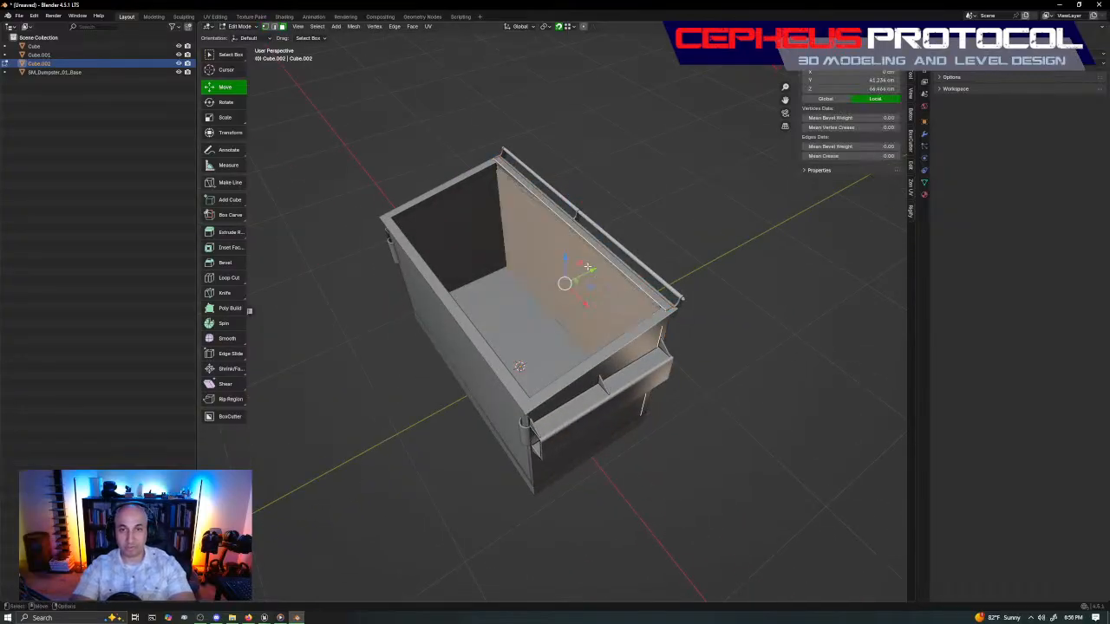
key("g")
key("y")
left_click(503, 272)
scroll(634, 272, "down", 2)
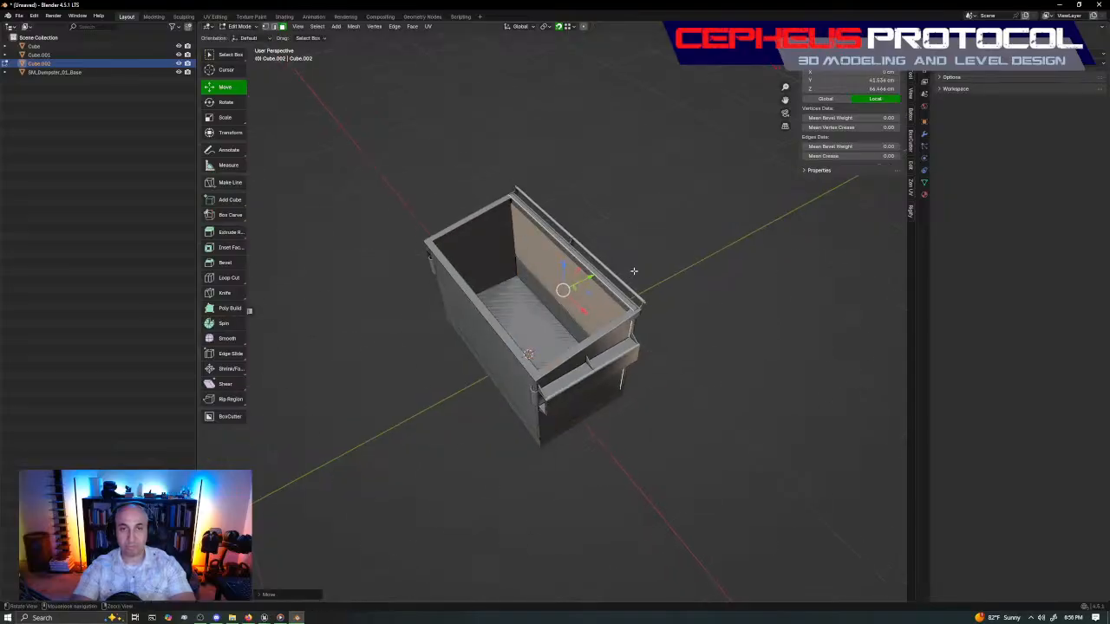
key("Tab")
Duplicate the rear panel in place and show the copy in wireframe from the top view.
middle_click_drag(626, 275, 666, 337)
key("shift+d")
right_click(642, 364)
key("KP_7")
key("z")
left_click(650, 403)
scroll(734, 277, "up", 5)
middle_click_drag(811, 300, 745, 283, "shift")
Snap both ends of the duplicate to the dumpster's +X side wall, leaving a narrow block in the rear corner.
key("Tab")
left_click_drag(634, 533, 743, 96)
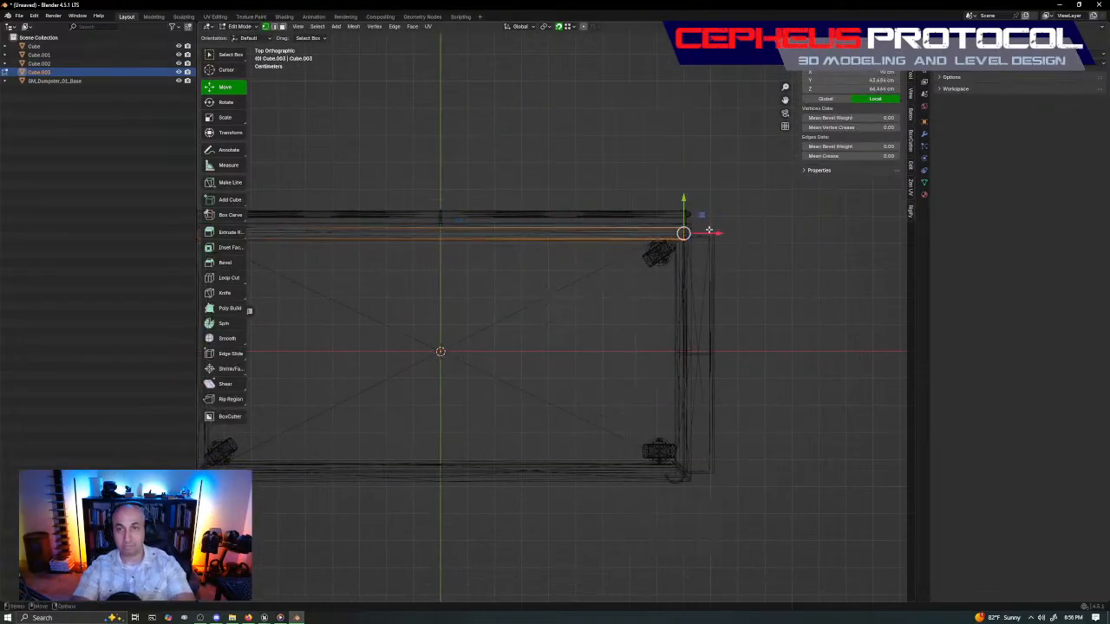
left_click_drag(706, 234, 685, 231)
scroll(532, 299, "down", 2)
middle_click_drag(528, 327, 650, 311, "shift")
left_click_drag(374, 284, 504, 148)
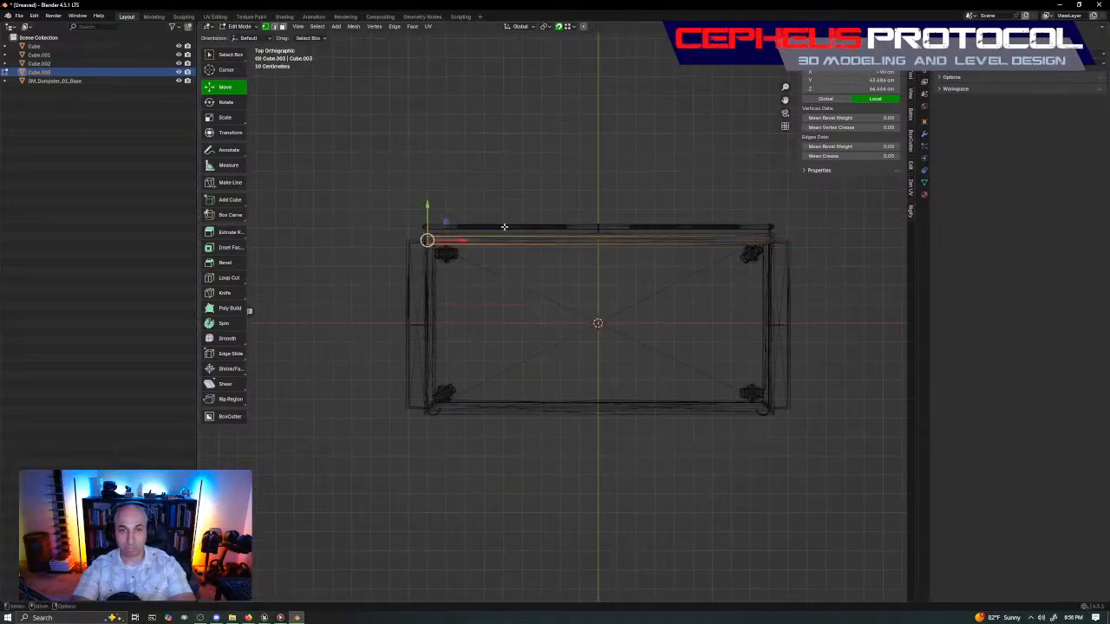
left_click_drag(461, 240, 763, 244)
Stretch the corner block's front vertices along Y to the dumpster's front wall, forming a side panel.
middle_click_drag(817, 253, 702, 253, "shift")
scroll(694, 245, "up", 6)
middle_click_drag(736, 216, 543, 310, "shift")
left_click_drag(531, 289, 699, 199)
scroll(666, 314, "down", 4)
middle_click_drag(664, 318, 668, 268, "shift")
left_click_drag(588, 178, 574, 438)
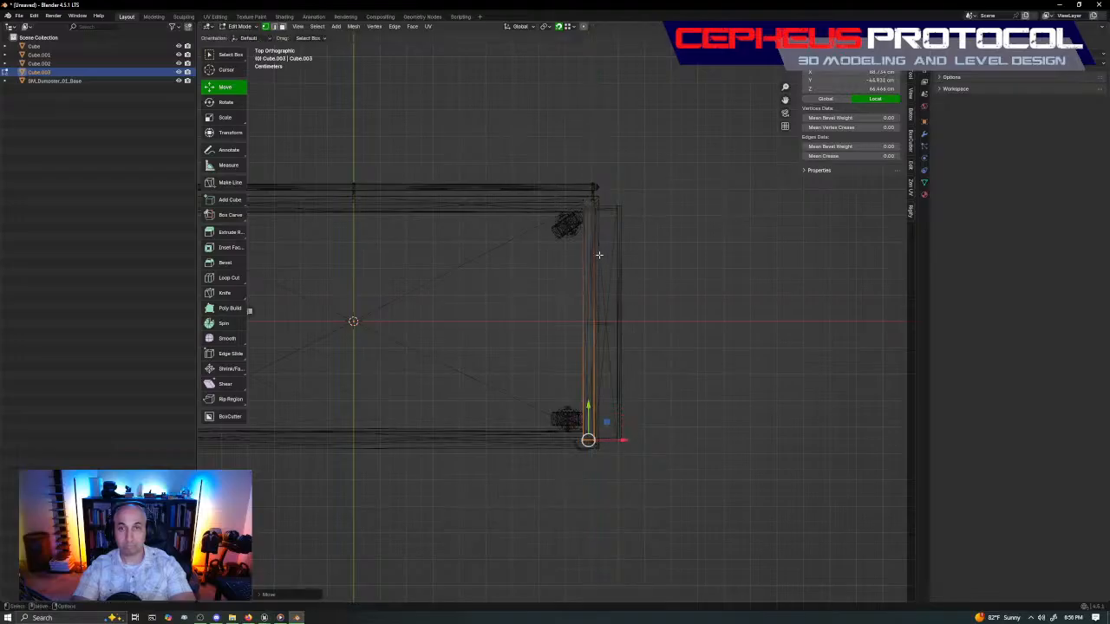
In solid shading, snap the side panel's inner face along X to the dumpster's inner side wall.
key("z")
middle_click_drag(685, 247, 630, 250)
left_click(587, 279)
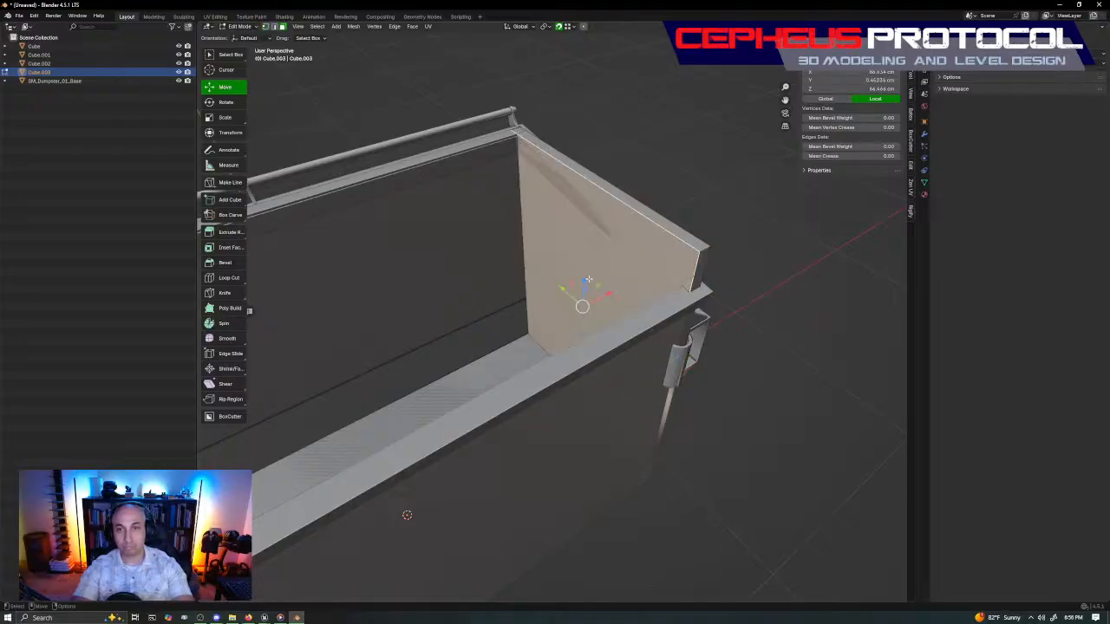
middle_click_drag(618, 297, 605, 312)
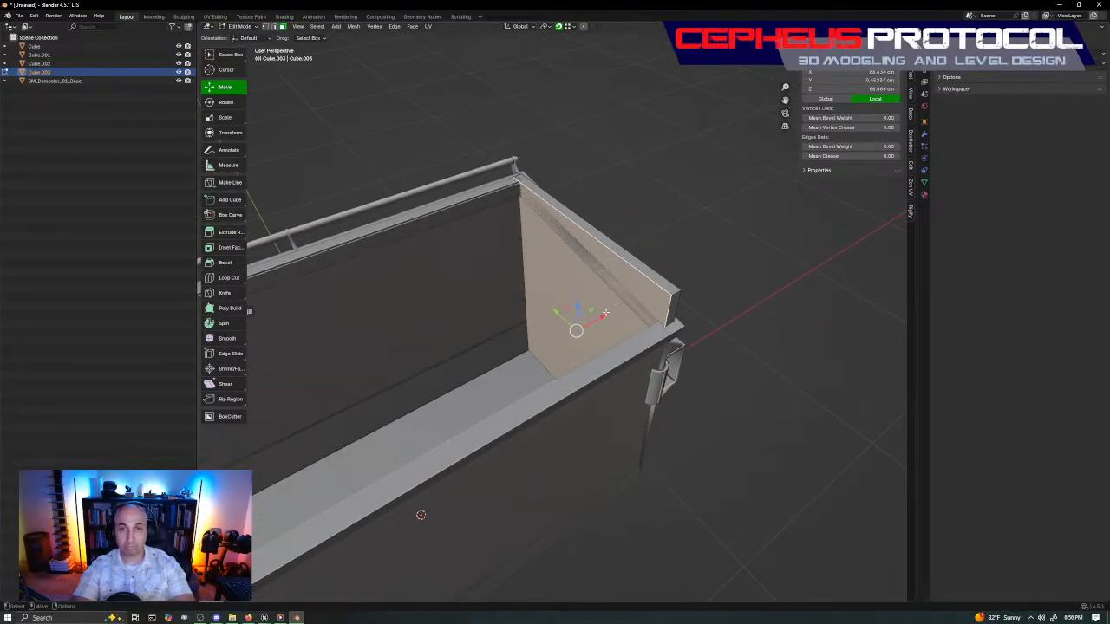
key("g")
key("x")
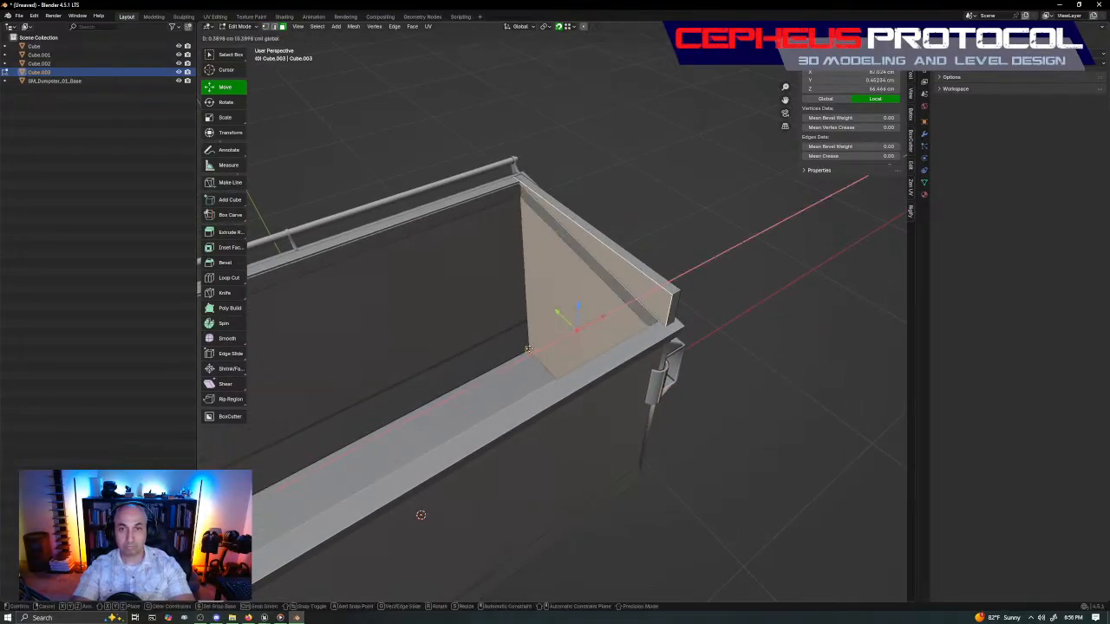
left_click(523, 348)
Snap the side panel's outer face along X to the 90 cm end, making it about 2.98 cm thick, and return to Object Mode.
middle_click_drag(524, 348, 416, 378)
left_click(573, 348)
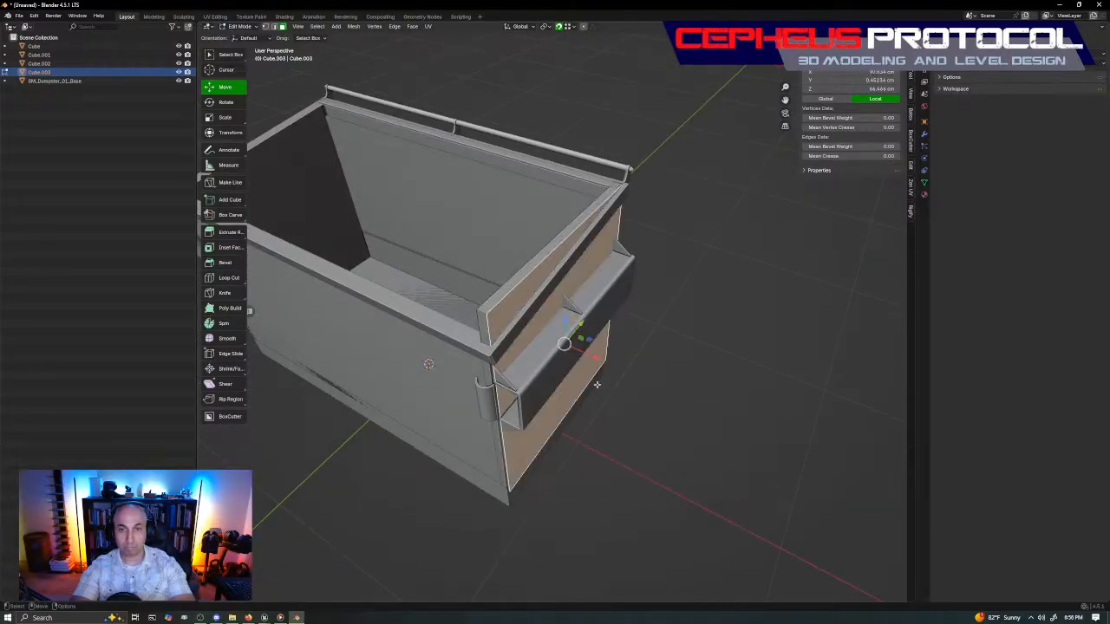
key("g")
key("x")
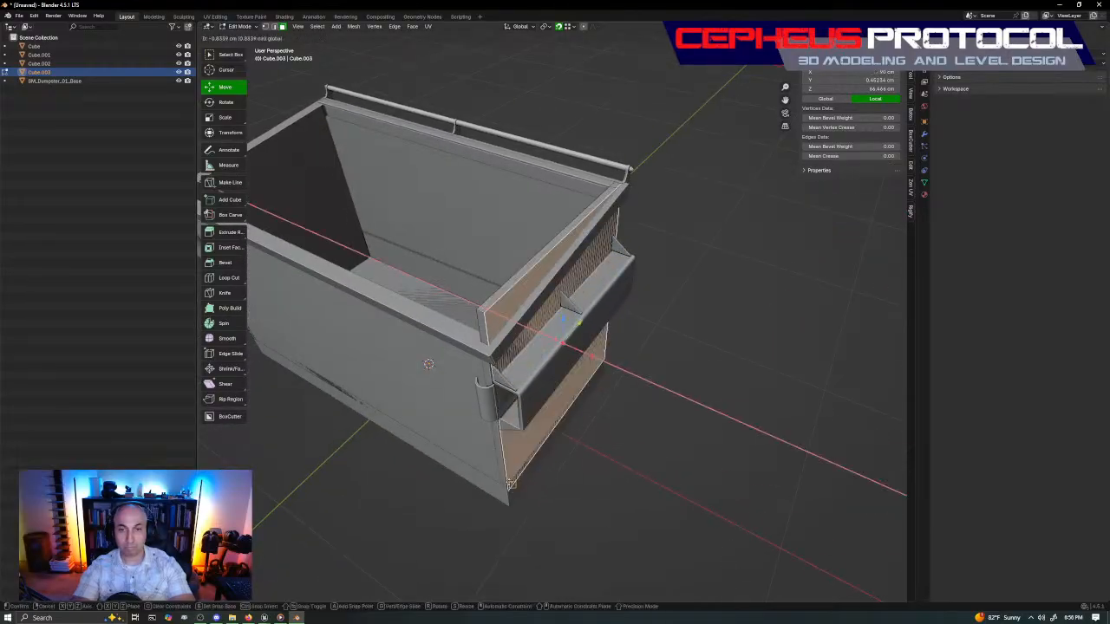
left_click(429, 363)
middle_click_drag(428, 363, 436, 396)
key("Tab")
Hide the dumpster base mesh and snap the side panel's rear vertices along Y to the rear panel's inner face.
middle_click_drag(594, 252, 296, 178)
left_click(179, 81)
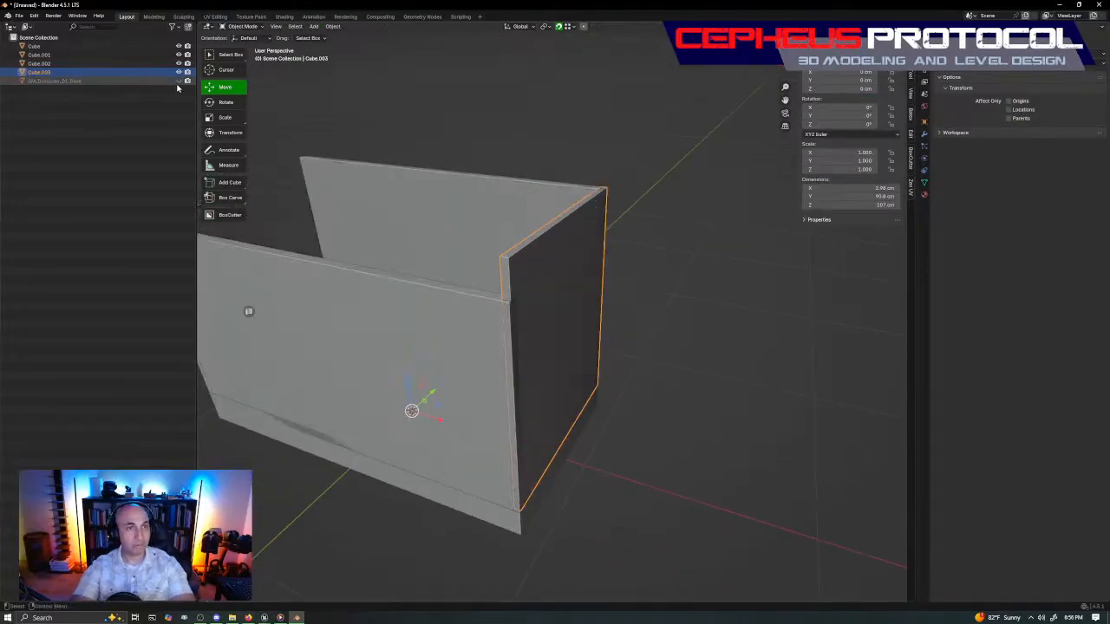
mouse_move(432, 261)
middle_mouse_down()
mouse_move(486, 277)
mouse_move(667, 248)
mouse_move(543, 306)
mouse_move(637, 298)
middle_mouse_up()
key("z")
left_click(572, 327)
key("Tab")
left_click_drag(507, 213, 634, 334)
scroll(549, 370, "up", 3)
key("g")
key("y")
left_click_drag(549, 299, 549, 300)
Snap the side panel's front vertices along Y to the front panel's inner face, then return to Object Mode in solid shading.
middle_click_drag(576, 589, 584, 347, "shift")
left_click_drag(507, 470, 650, 384)
left_click_drag(557, 396, 551, 314)
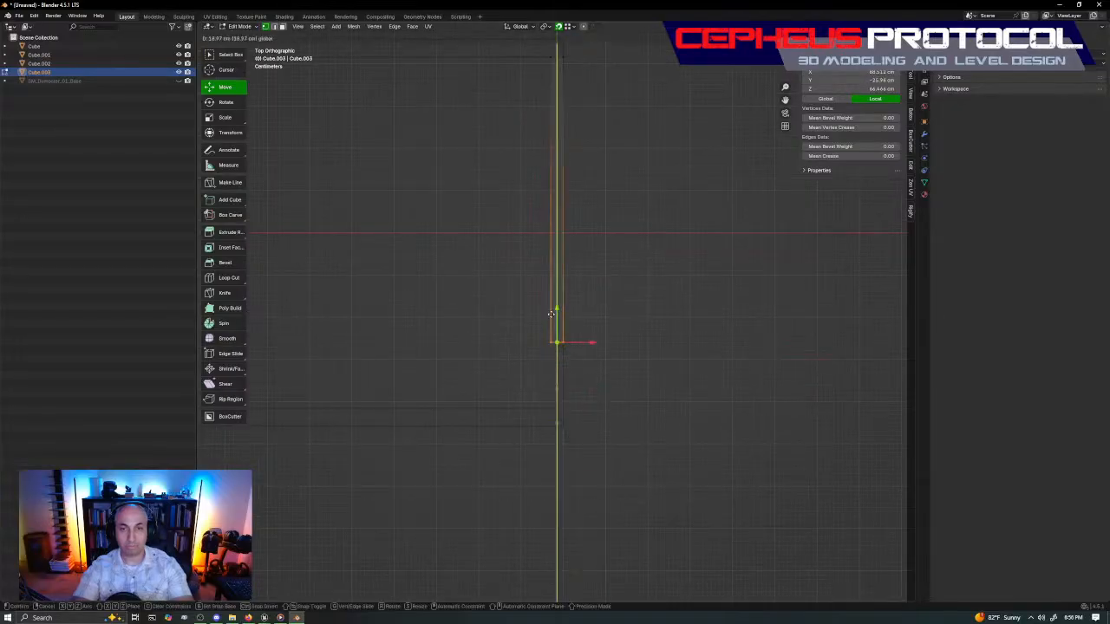
left_click_drag(559, 416, 559, 416)
mouse_move(626, 353)
middle_mouse_down("shift")
mouse_move(738, 317)
mouse_move(753, 306)
mouse_move(733, 284)
middle_mouse_up("shift")
left_click(750, 332)
key("Tab")
key("z")
left_click(670, 303)
Duplicate the side panel in place and, in wireframe top view, move the copy's inner vertices to the base's opposite end.
middle_click_drag(670, 305, 490, 336)
key("KP_7")
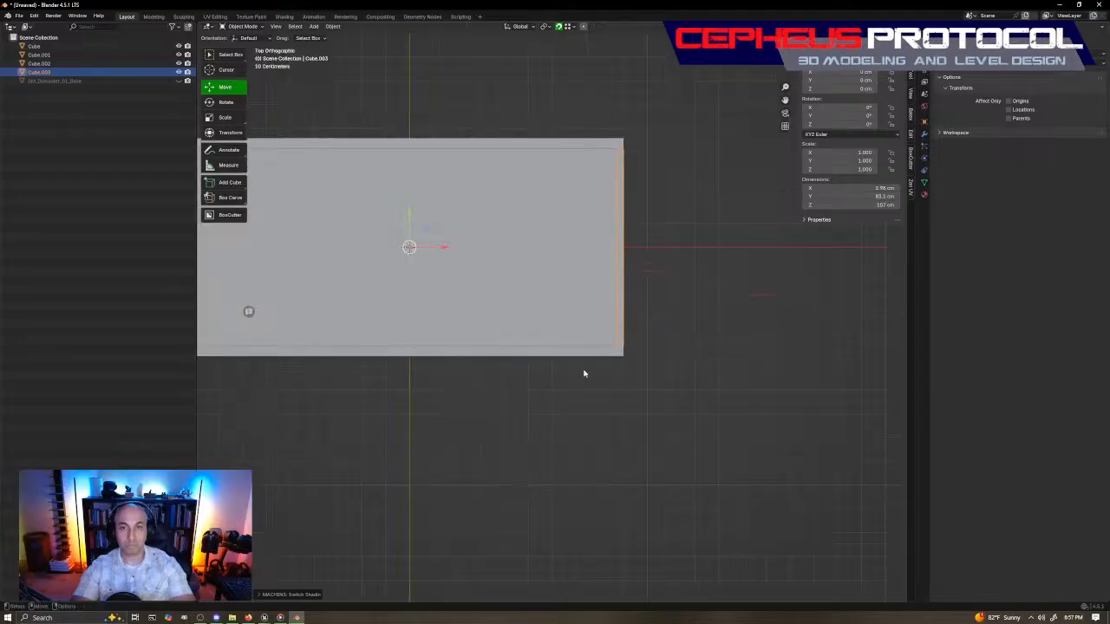
key("shift+d")
right_click(641, 331)
key("Tab")
middle_click_drag(577, 327, 685, 324, "shift")
key("z")
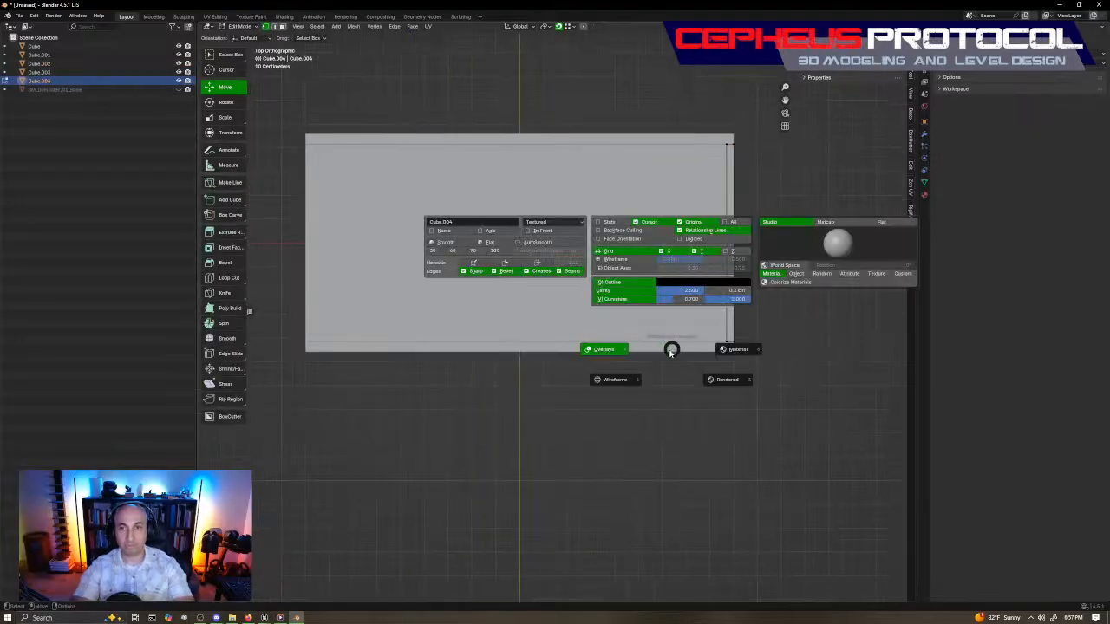
left_click(599, 393)
left_click_drag(619, 412, 729, 111)
left_click_drag(756, 238, 335, 238)
Bring the copy's remaining vertices near the same opposite end, leaving a block about 13.3 cm thick, and return to Object Mode.
left_click_drag(596, 403, 769, 114)
left_click_drag(766, 243, 367, 156)
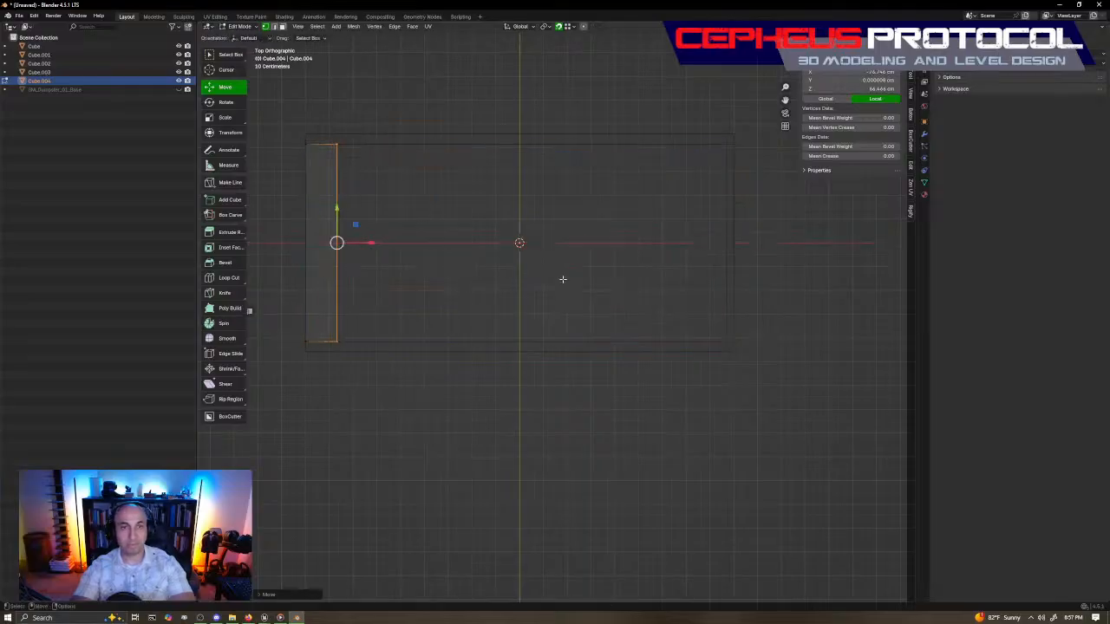
key("Tab")
key("z")
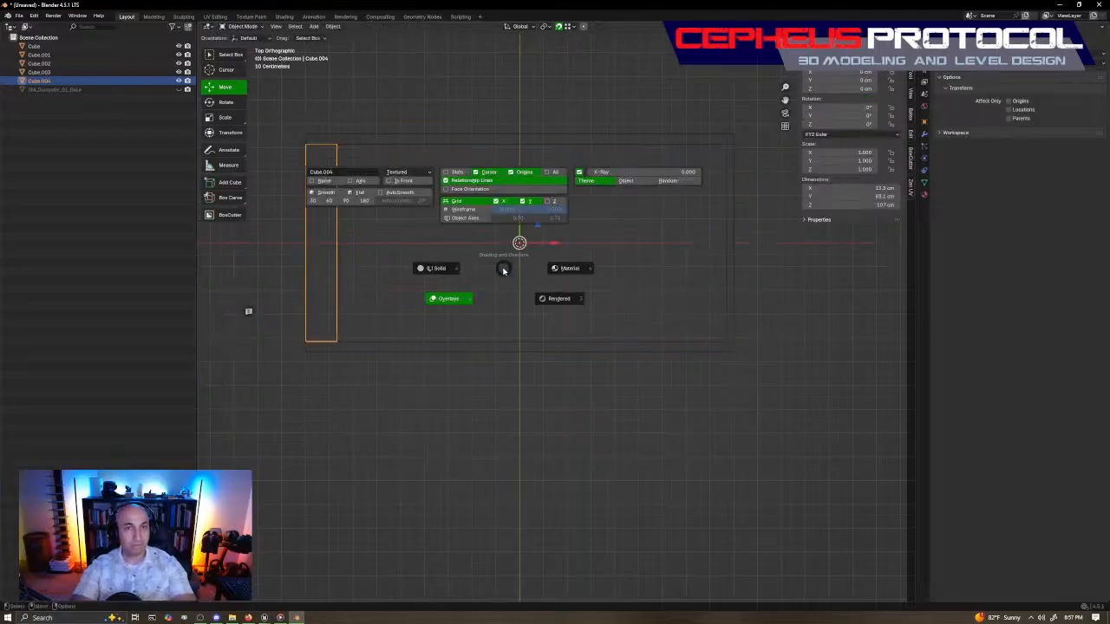
key("Escape")
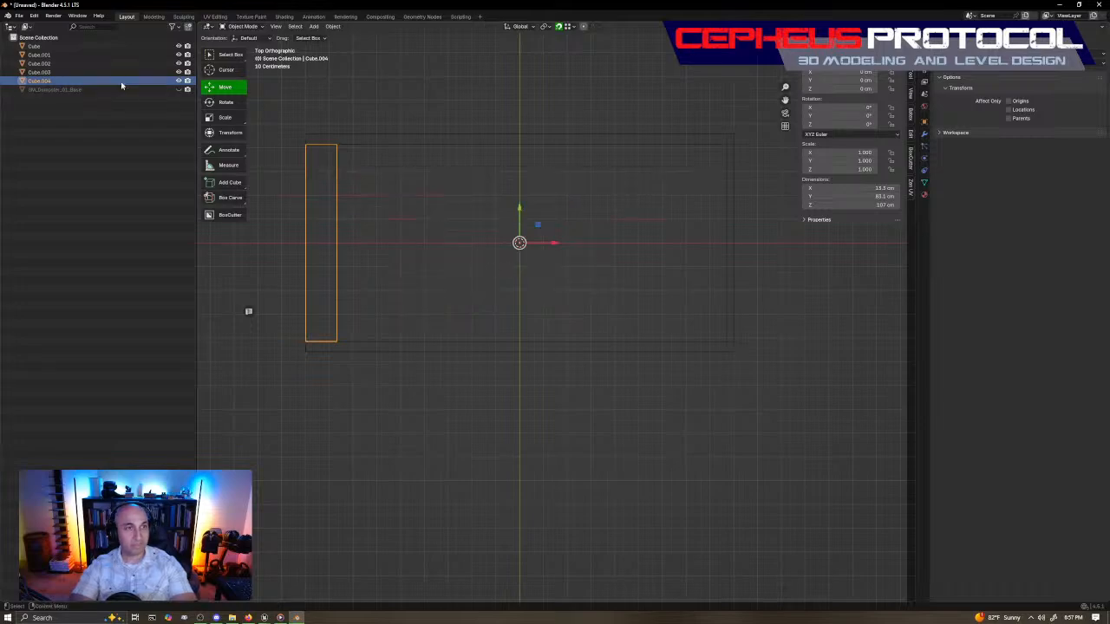
Unhide and select the dumpster base mesh, and show the new block against it in solid shading.
left_click(180, 89)
left_click(153, 91)
middle_click_drag(721, 344, 686, 273)
key("z")
left_click(617, 272)
scroll(416, 360, "up", 2)
middle_click_drag(408, 300, 552, 325, "shift")
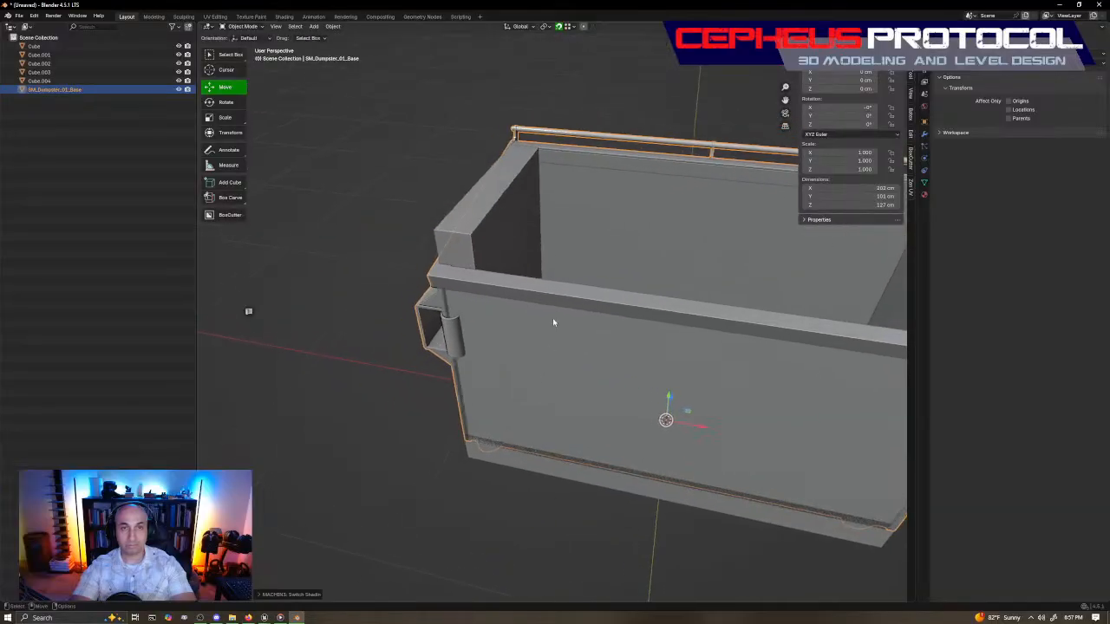
key("Tab")
left_click(512, 262)
key("Tab")
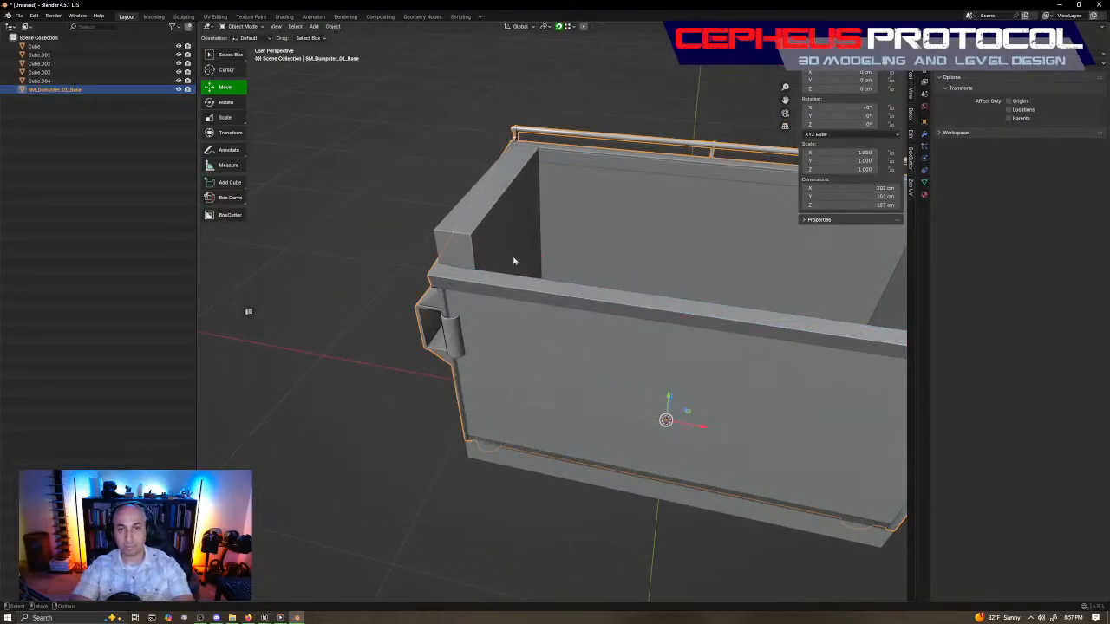
Move the thick side block's inner face along X to the dumpster's inner side wall, and return to Object Mode.
left_click(558, 311)
middle_click_drag(558, 311, 524, 322)
key("Tab")
left_click(564, 265)
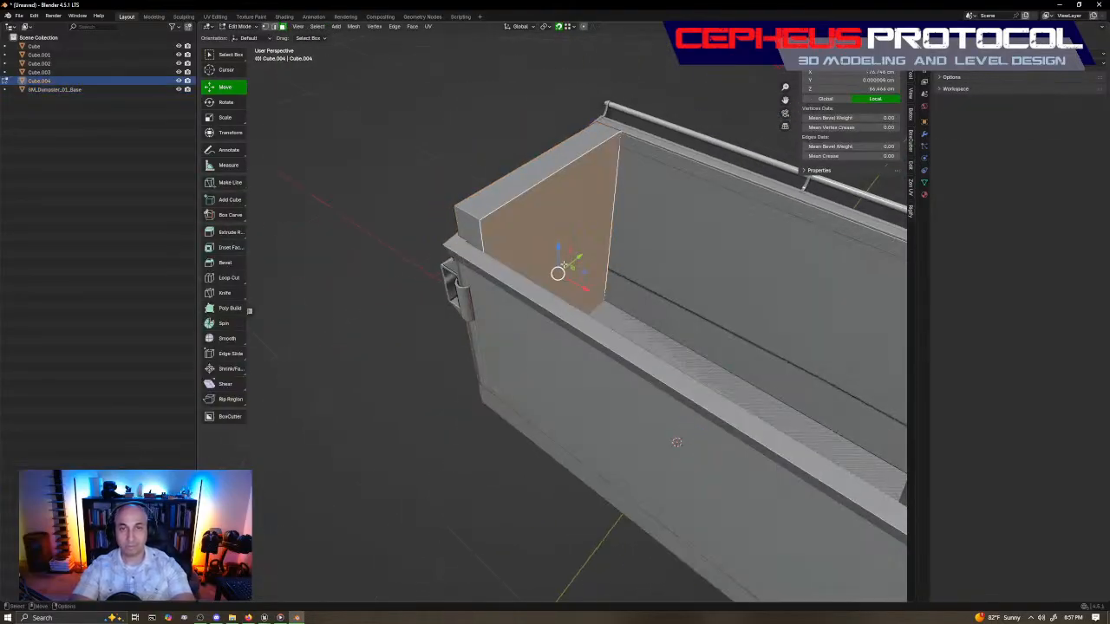
left_click_drag(587, 287, 569, 277)
middle_click_drag(570, 278, 473, 195)
key("Tab")
Compare the panels with the dumpster's sloped sides, then hide the dumpster base mesh.
middle_click_drag(528, 301, 493, 317)
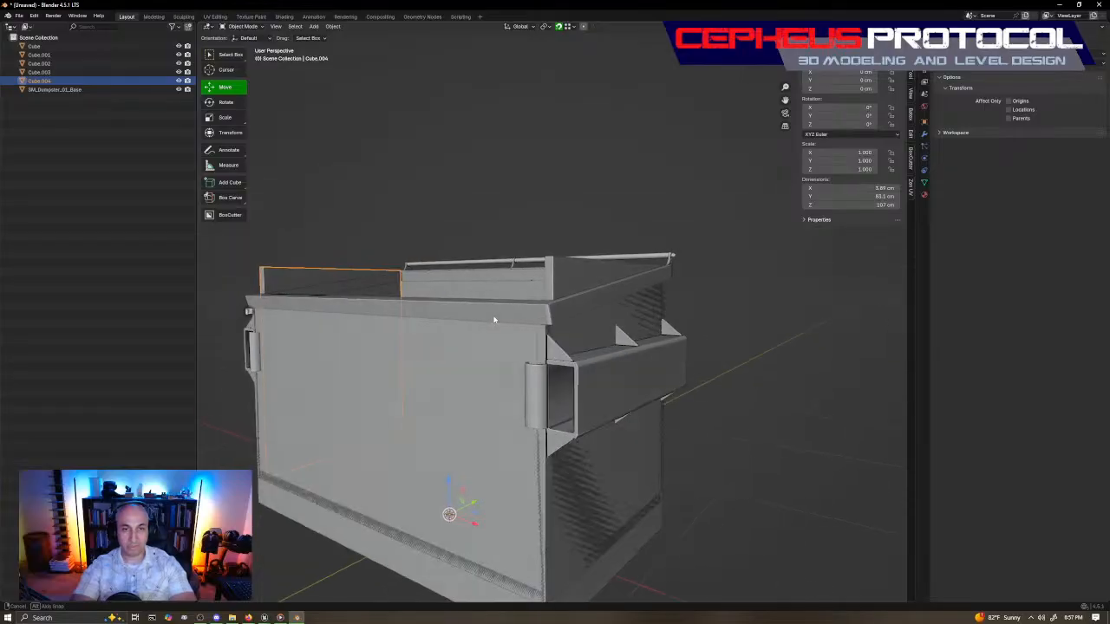
left_click(468, 356)
middle_click_drag(529, 367, 483, 374)
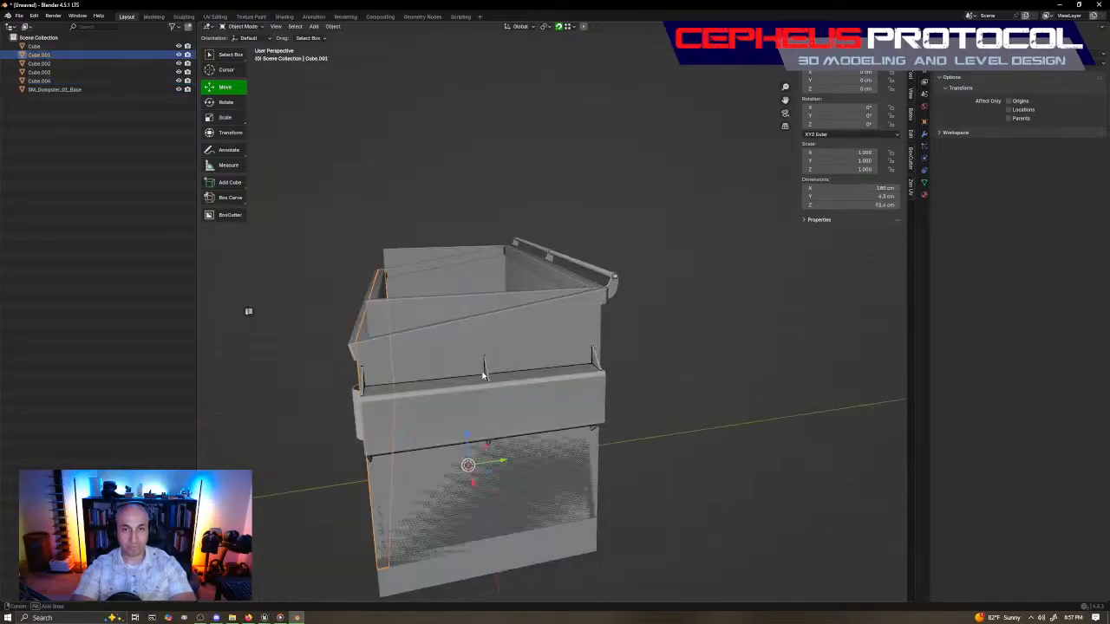
left_click(427, 318)
key("z")
key("Escape")
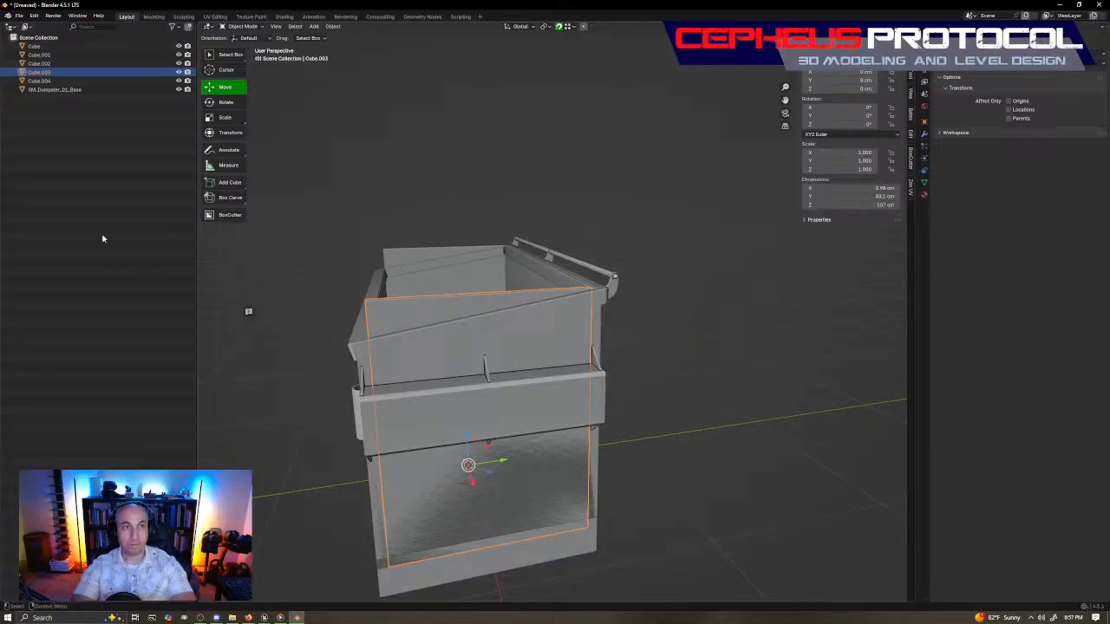
left_click(178, 91)
middle_click_drag(435, 296, 470, 301)
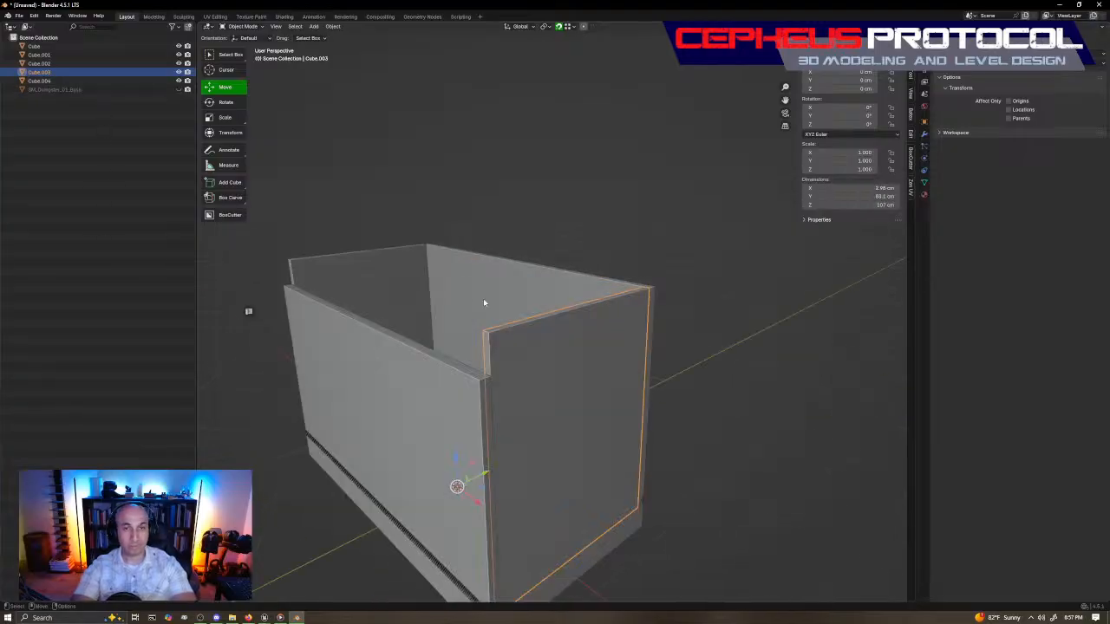
Edit both side panels together, lowering their top front vertices to the front panel's height for sloped tops, and return to Object Mode.
left_click(371, 254)
left_click(538, 357, "shift")
key("Tab")
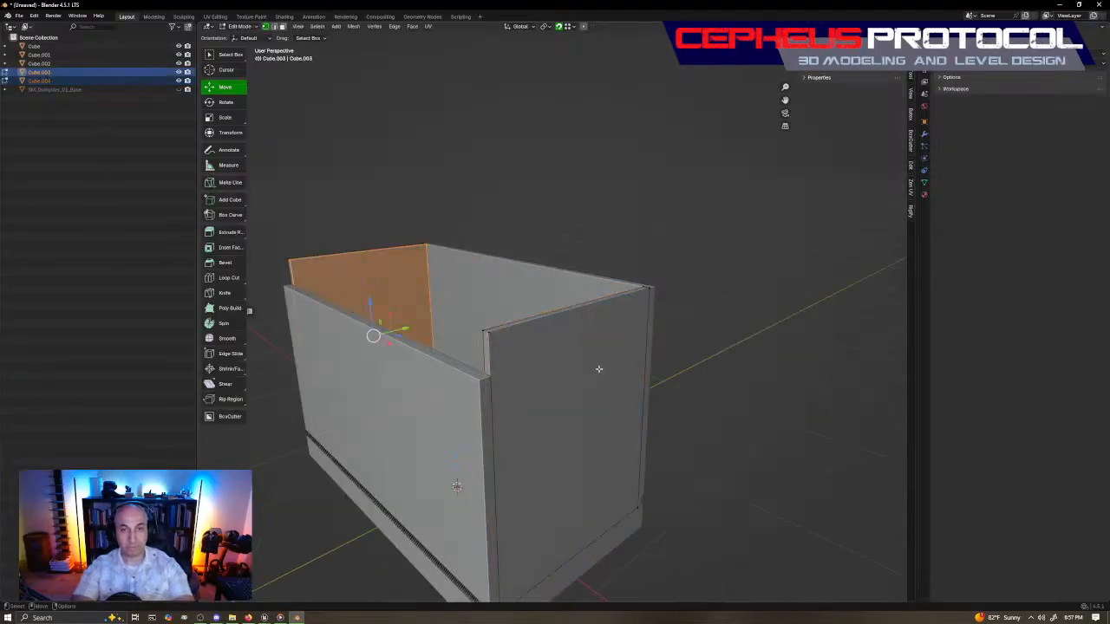
middle_click_drag(589, 364, 489, 306)
key("KP_3")
key("z")
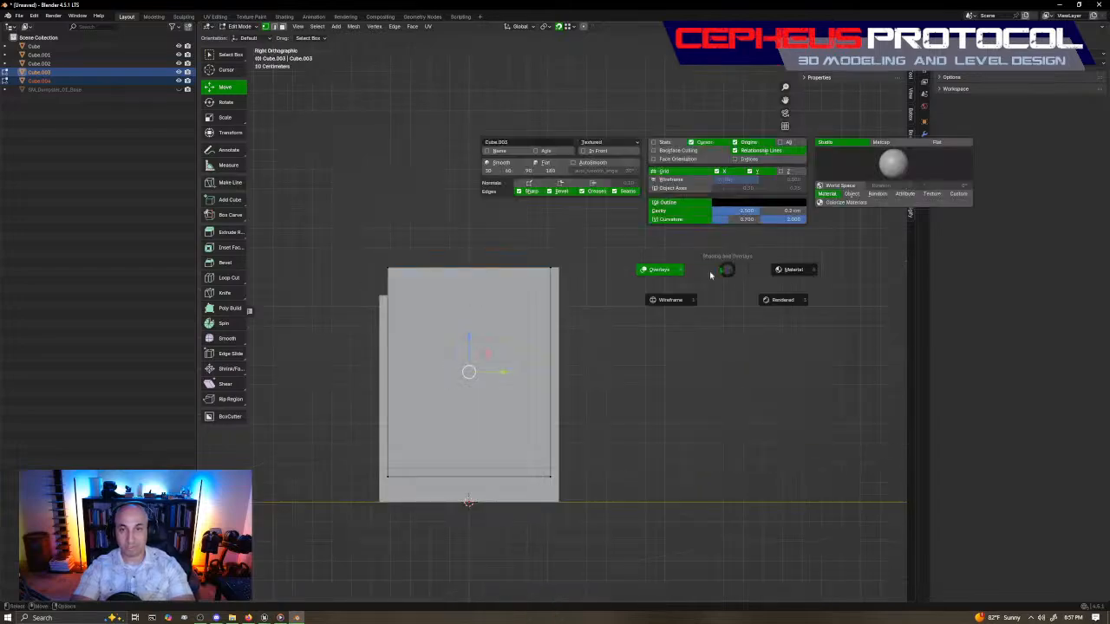
left_click(674, 310)
middle_click_drag(362, 339, 491, 372, "shift")
left_click_drag(469, 371, 515, 302)
key("Tab")
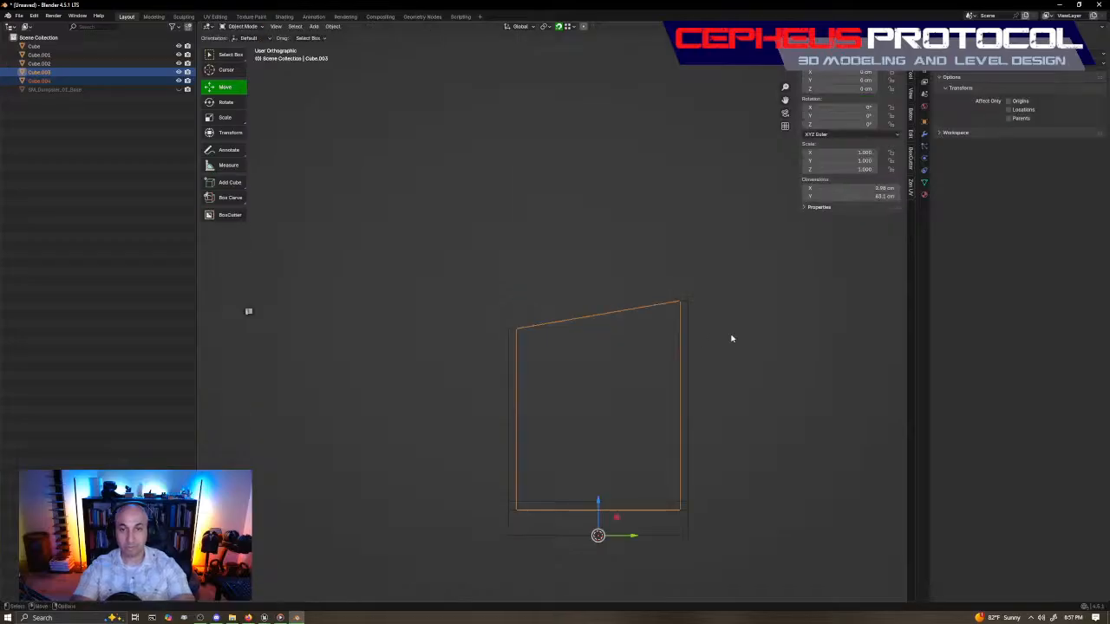
middle_click_drag(544, 283, 612, 342)
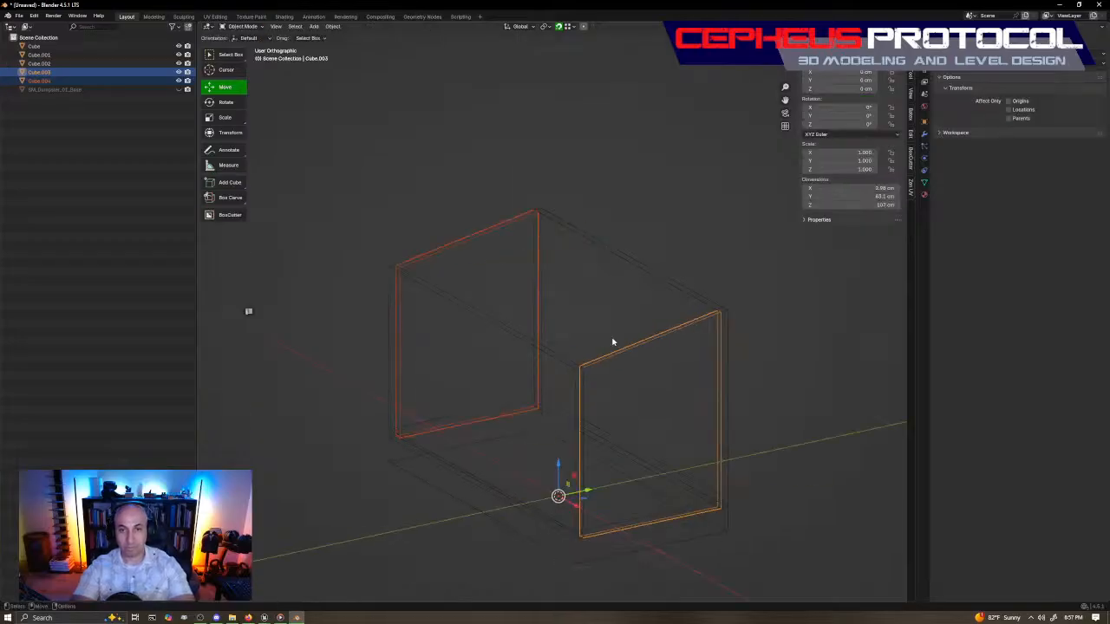
Start the collision name of the side panel Cube.003 by renaming it UCX_.
left_click(468, 248, "shift")
double_click(43, 72)
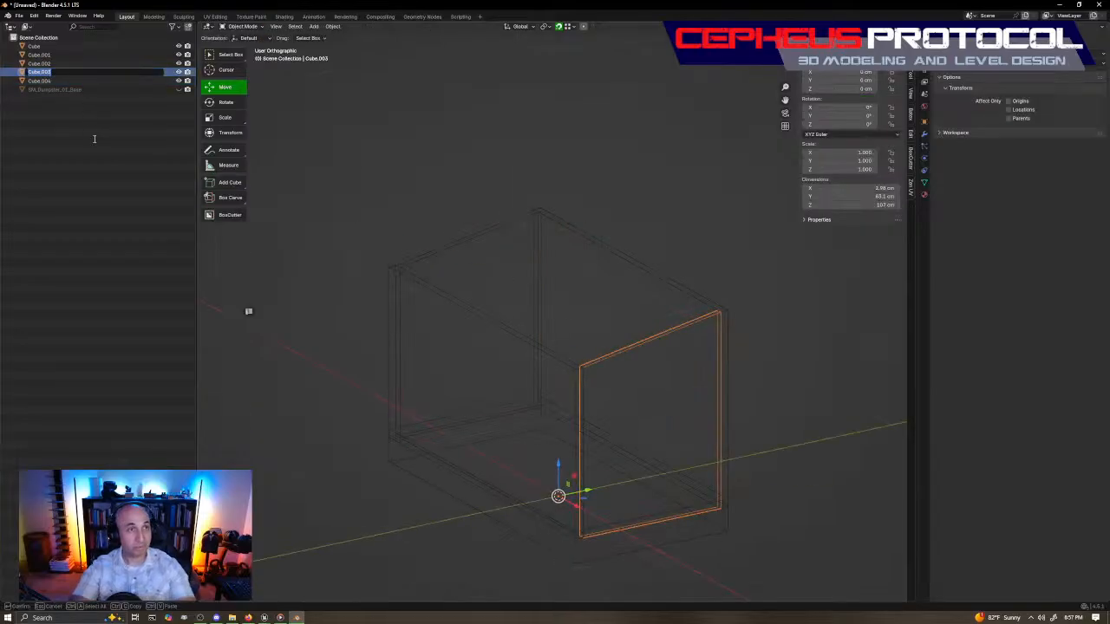
type("UCX")
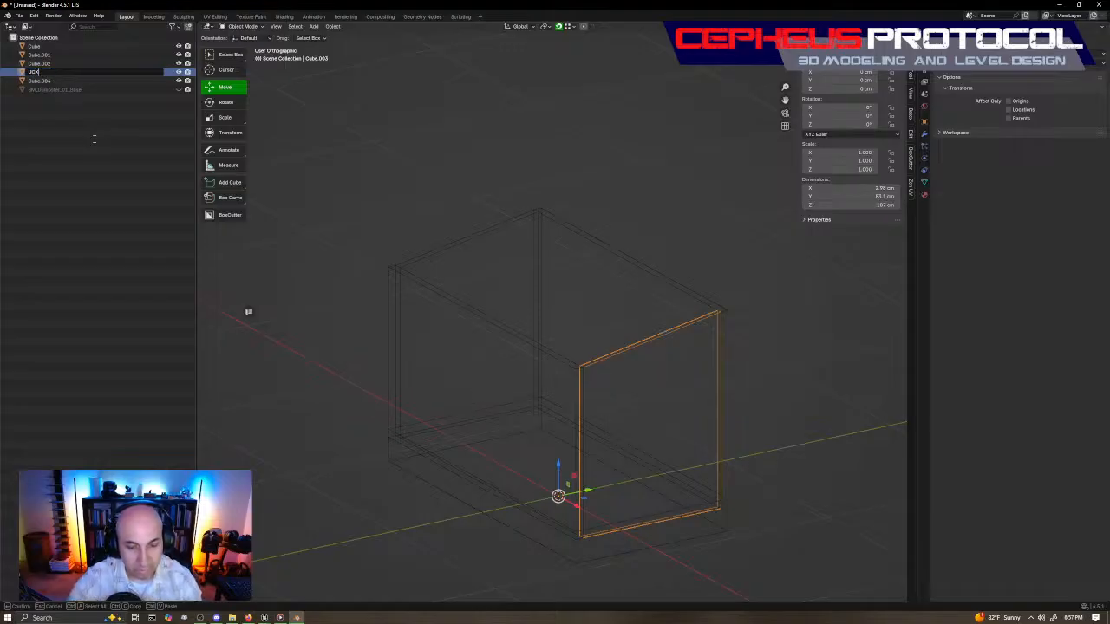
type("_")
key("Return")
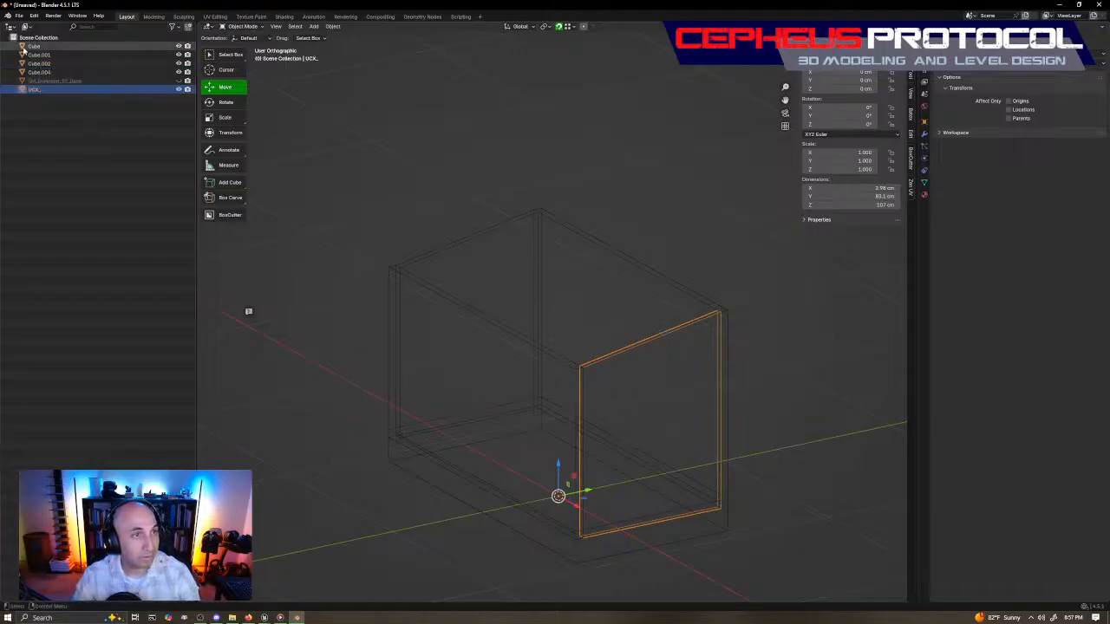
Copy the dumpster base mesh's name and complete the side panel's name as UCX_SM_Dumpster_01_Base-00.
double_click(73, 80)
left_click_drag(93, 77, 3, 74)
key("ctrl+c")
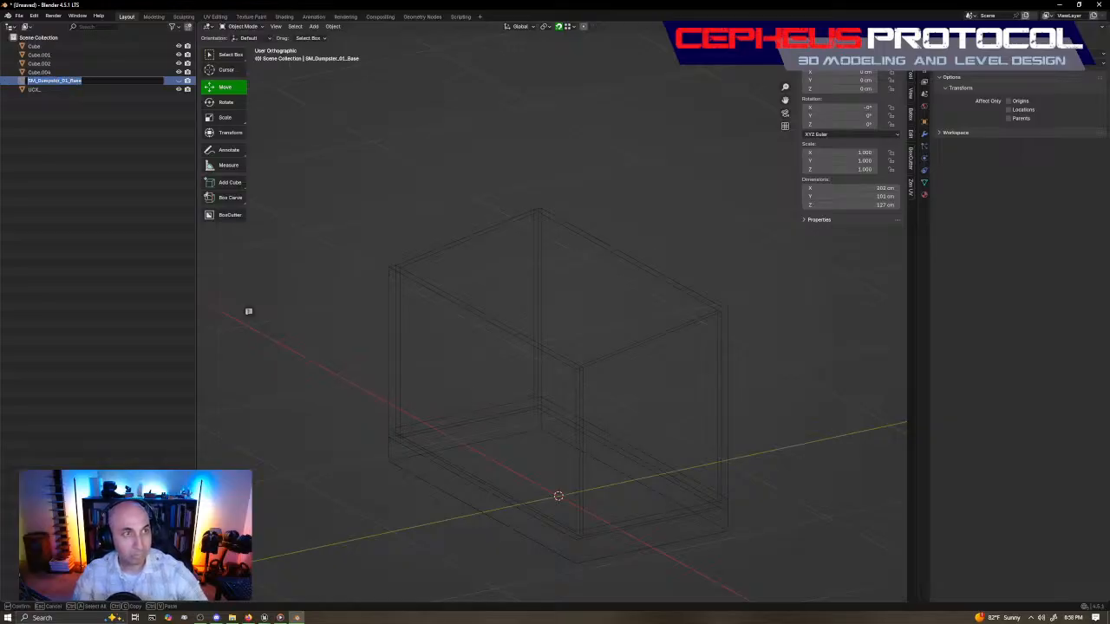
left_click(37, 89)
double_click(39, 89)
key("ctrl+v")
type("-00")
key("Return")
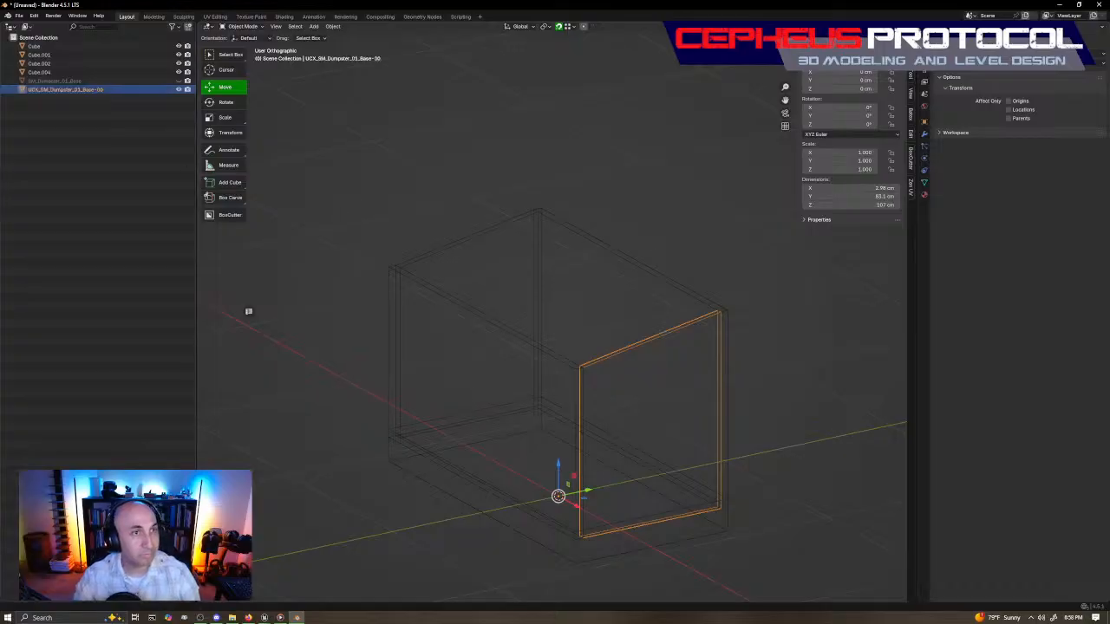
Correct the side panel's name to UCX_SM_Dumpster_01_Base_00, with an underscore before the number.
double_click(102, 91)
left_click(103, 91)
key("BackSpace")
key("BackSpace")
key("BackSpace")
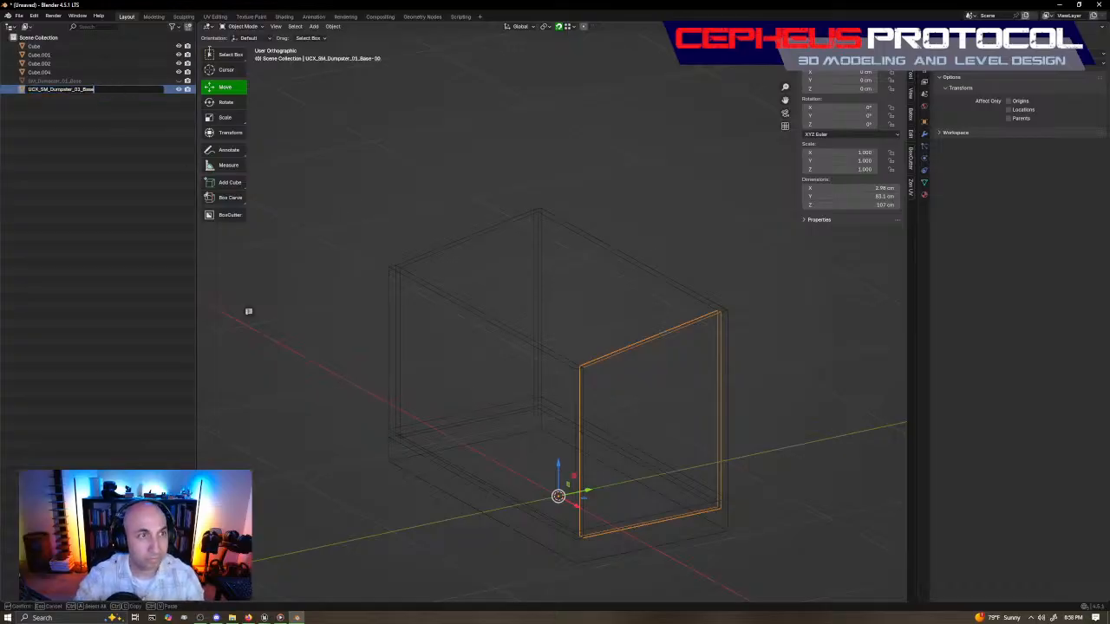
type("_")
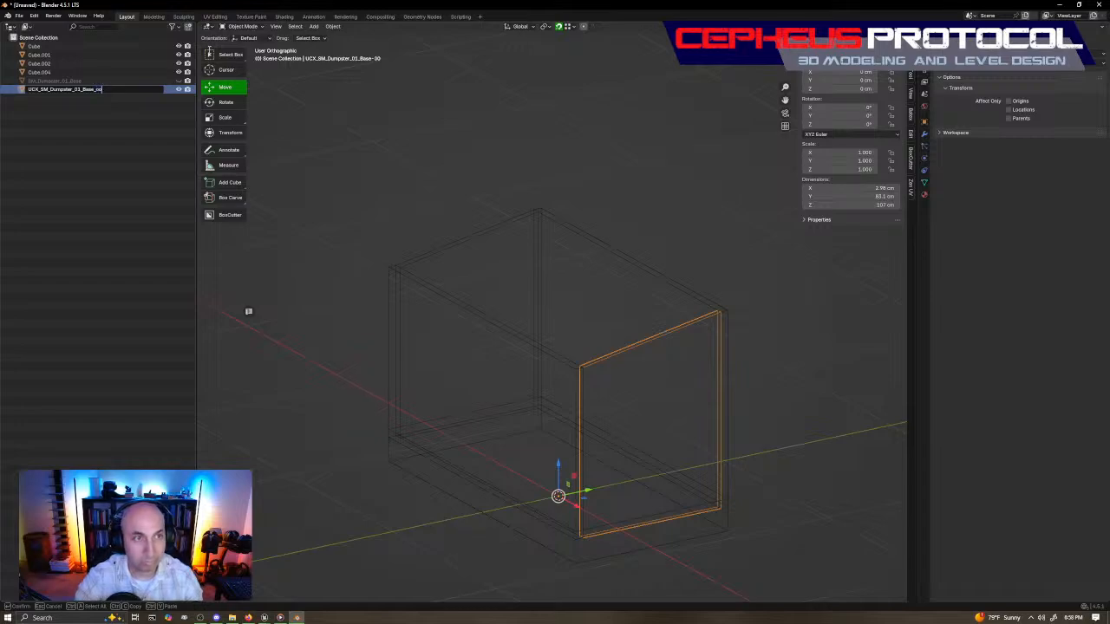
type("00")
key("Return")
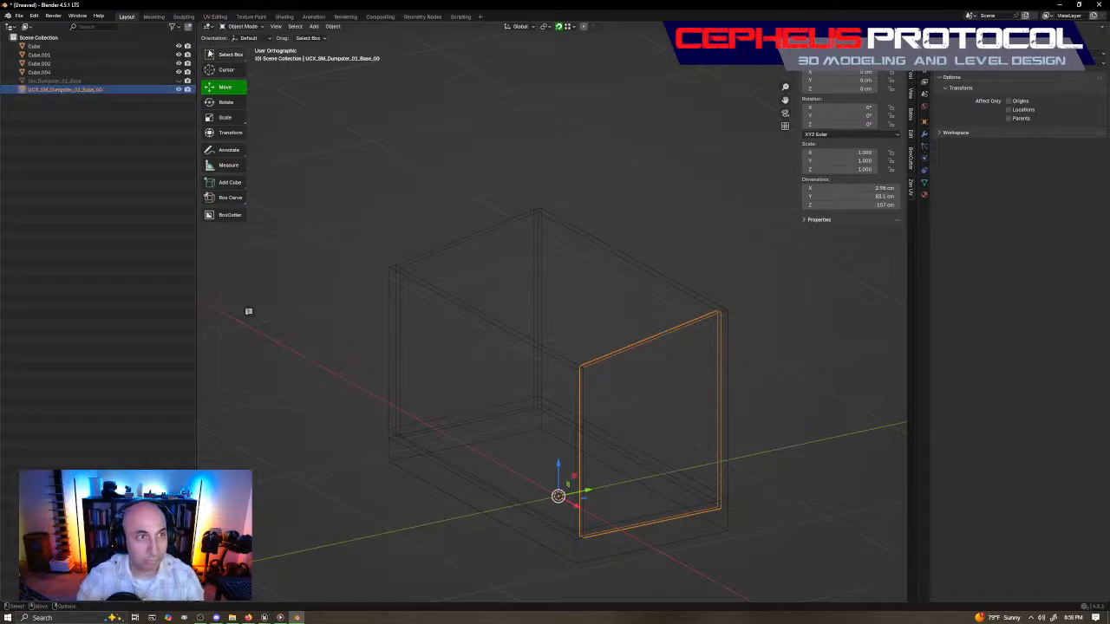
Copy that panel's name and rename the opposite side panel Cube.004 as UCX_SM_Dumpster_01_Base_01.
double_click(75, 89)
key("ctrl+c")
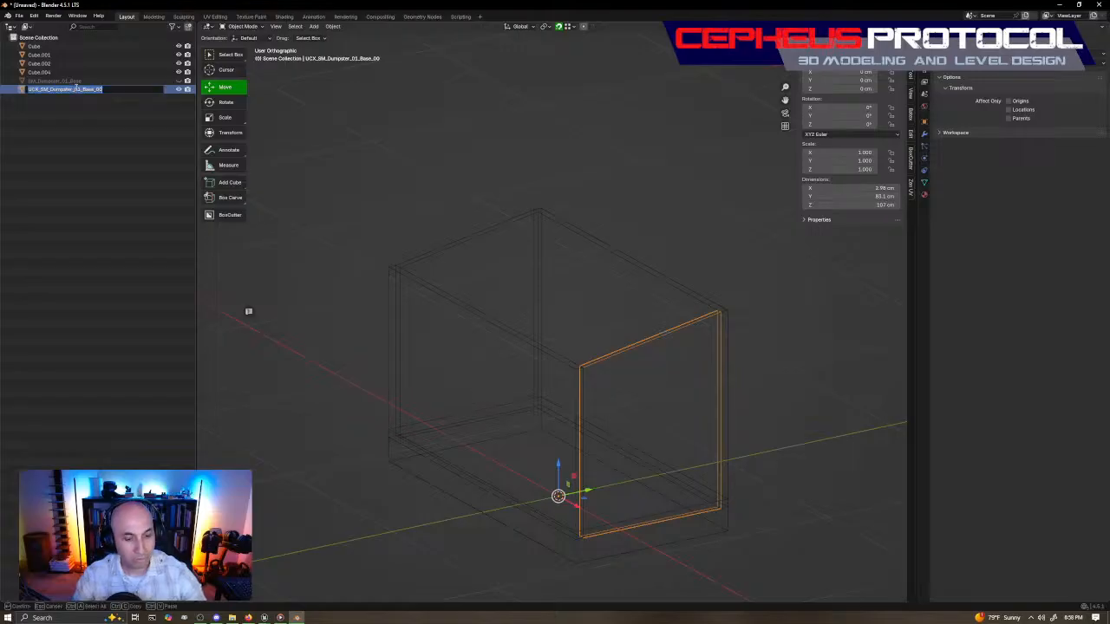
key("Escape")
left_click(50, 75)
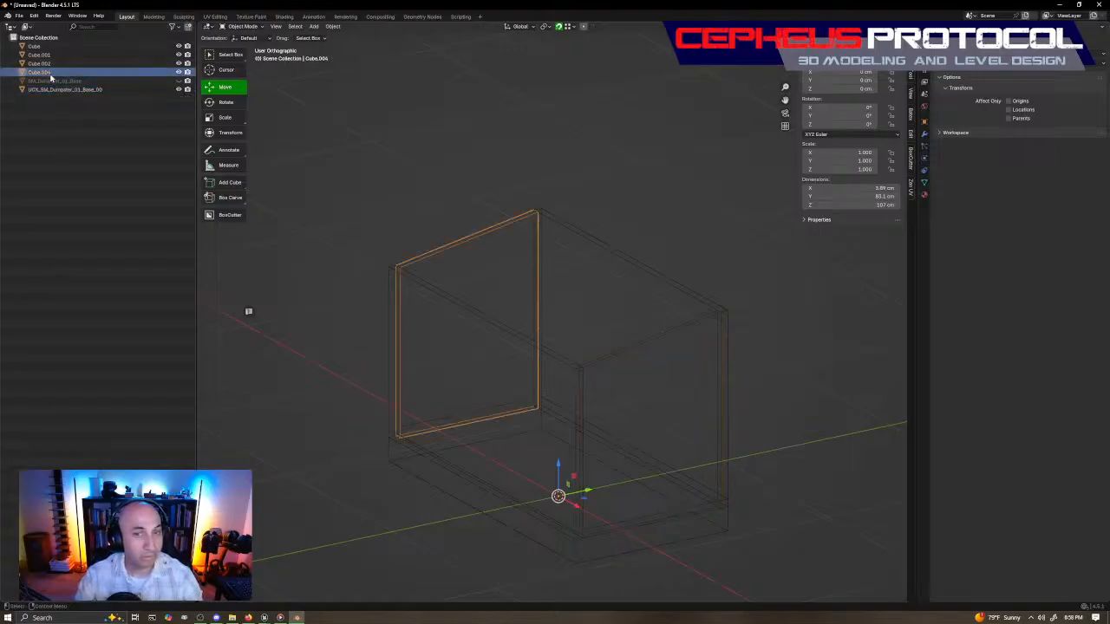
double_click(50, 75)
key("ctrl+v")
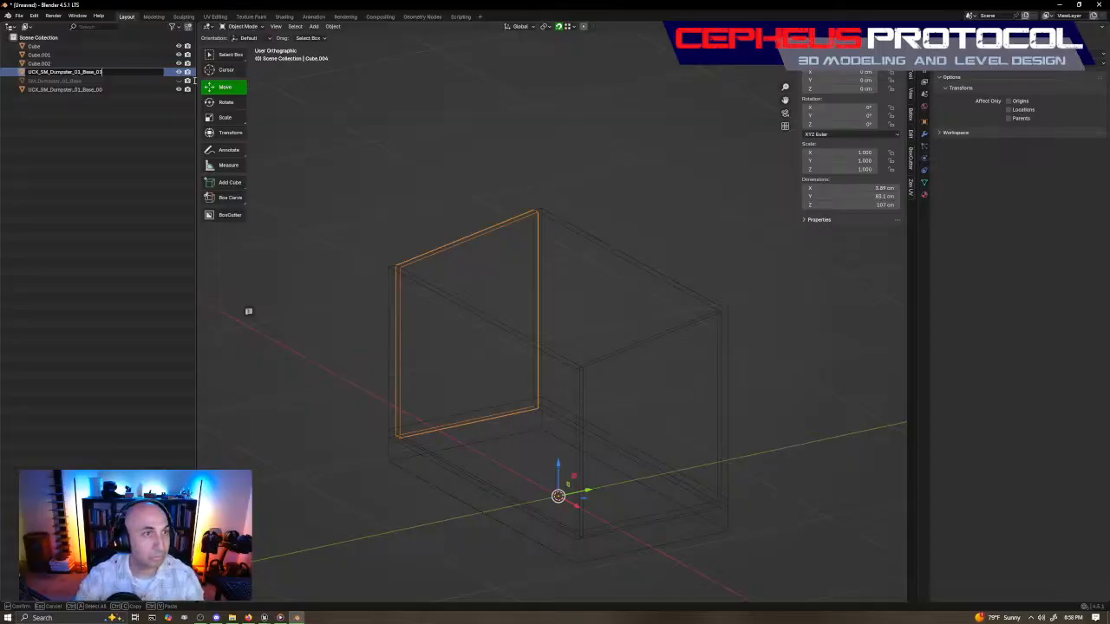
key("Return")
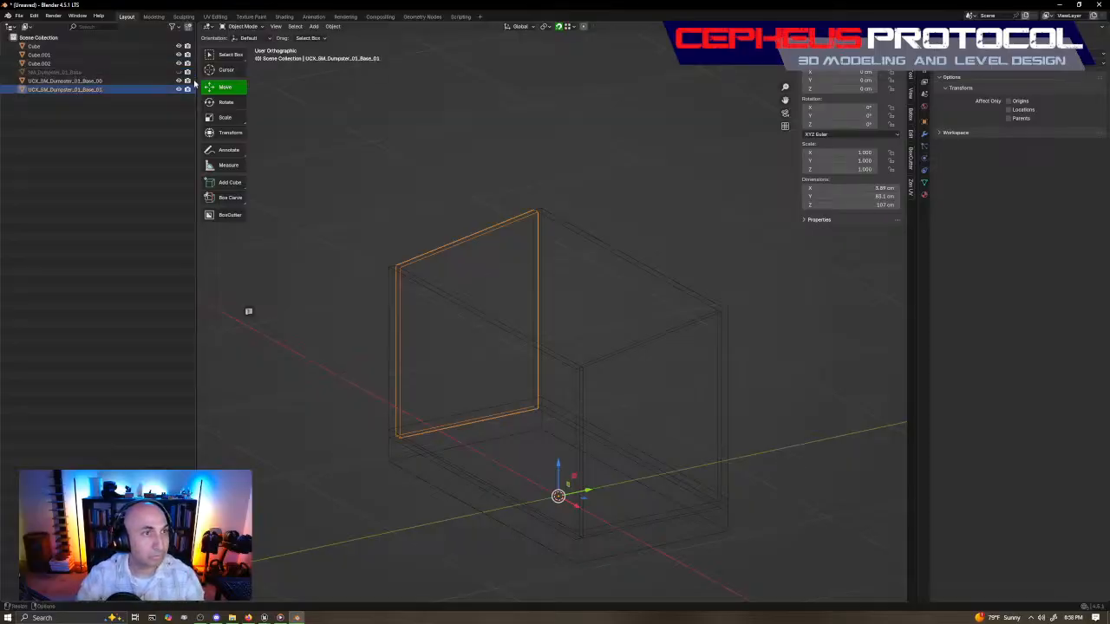
Identify the floor block Cube and copy the name of the dumpster base mesh, SM_Dumpster_01_Base.
left_click(44, 48)
scroll(543, 221, "down", 5)
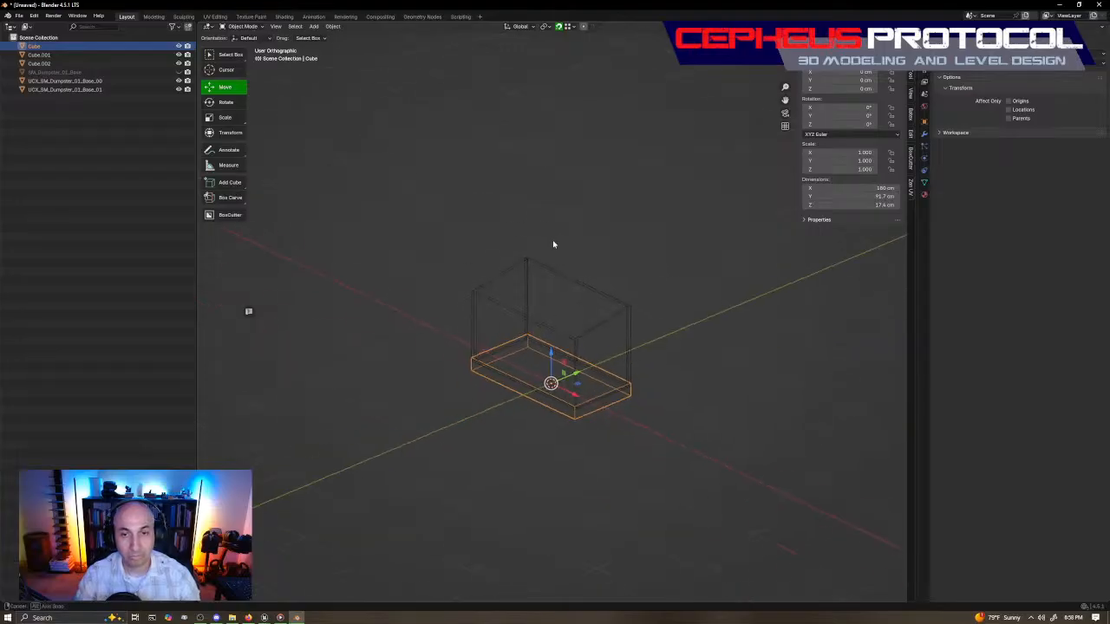
double_click(40, 47)
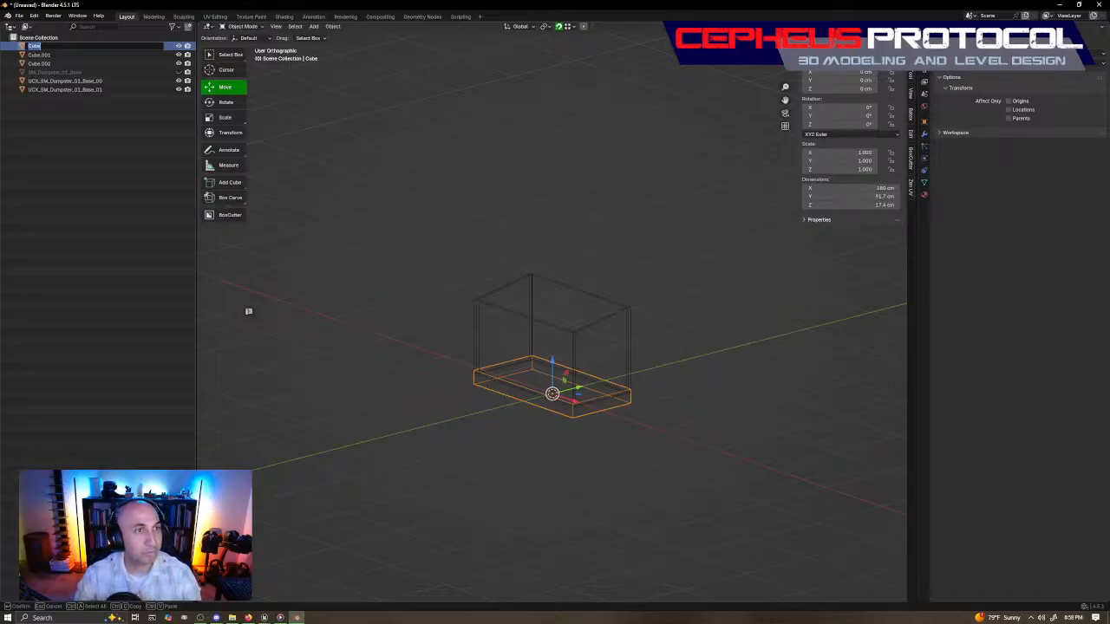
left_click(53, 72)
double_click(53, 72)
key("ctrl+c")
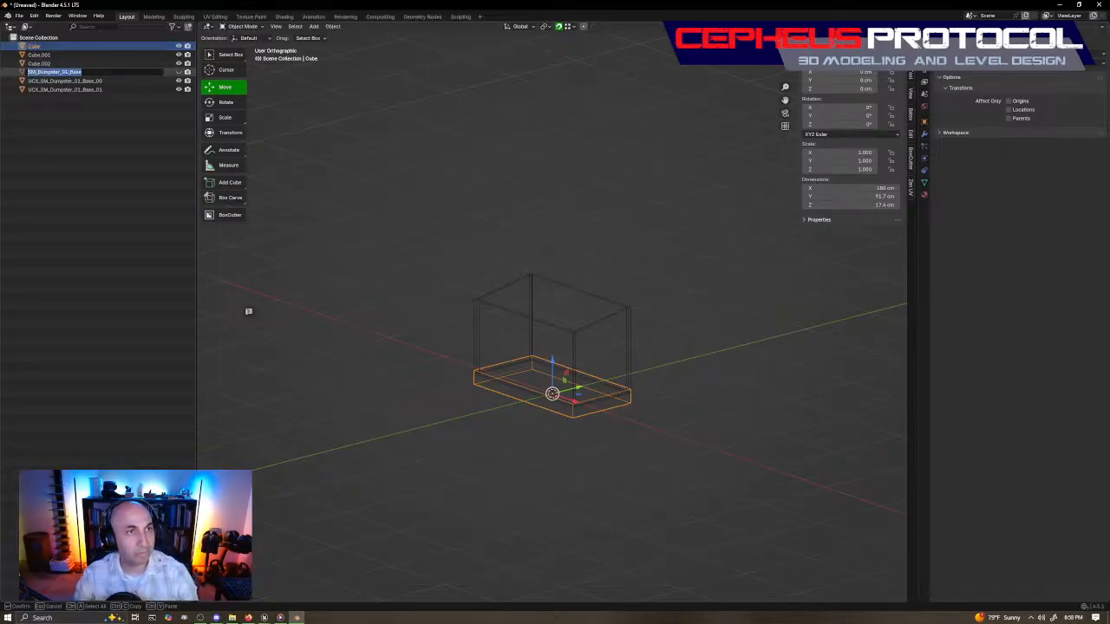
left_click(40, 56)
left_click(46, 56)
Rename the floor block Cube as UBX_SM_Dumpster_01_Base_00 and copy the new name.
double_click(36, 49)
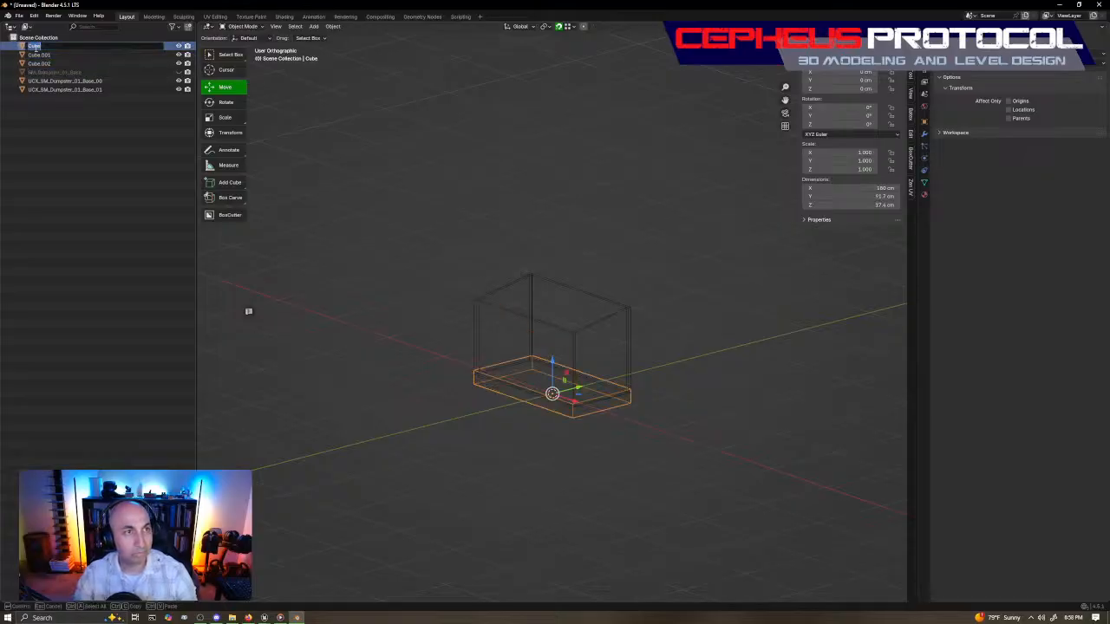
type("UC")
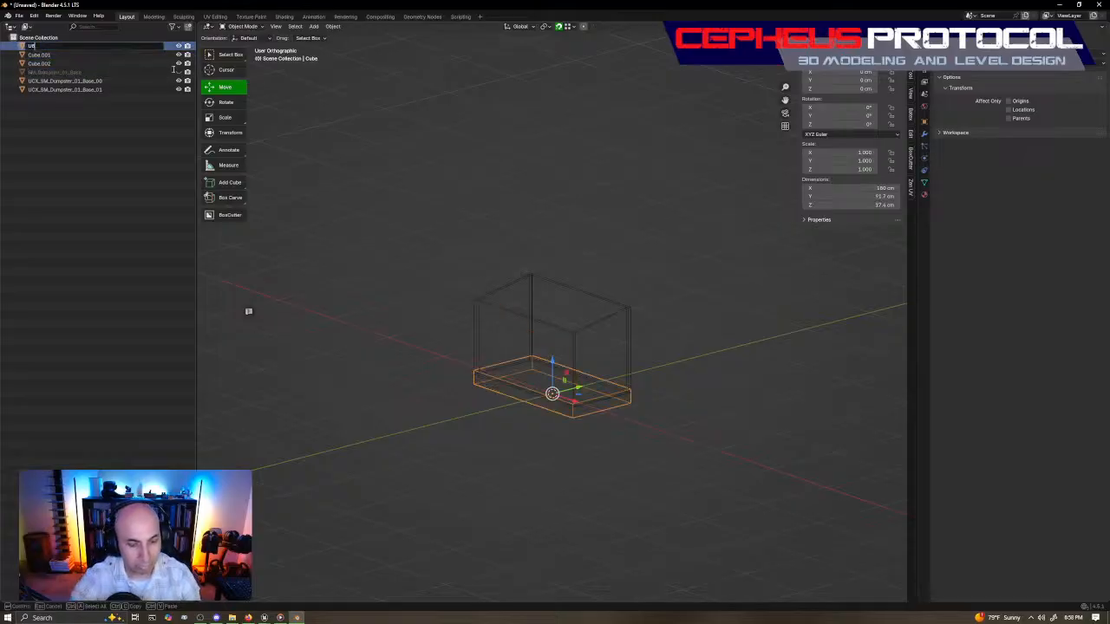
type("X_")
key("ctrl+v")
type("_00")
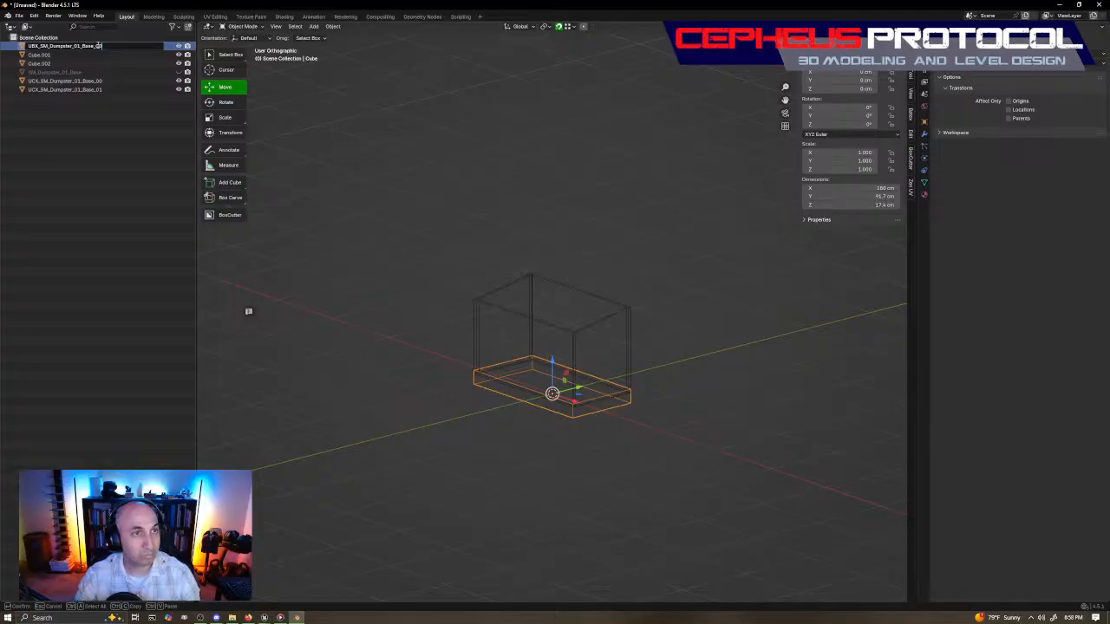
left_click_drag(103, 46, 28, 50)
key("ctrl+c")
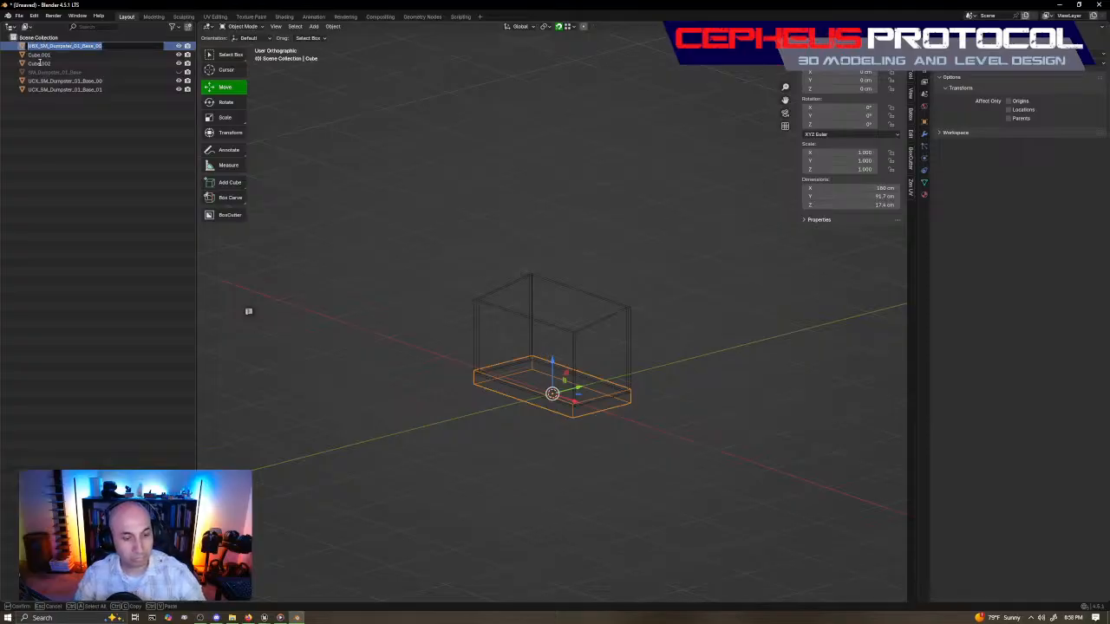
left_click(72, 147)
Rename the front panel Cube.001 as UBX_SM_Dumpster_01_Base_01 using the copied name.
left_click(45, 55)
left_click(50, 48)
double_click(46, 46)
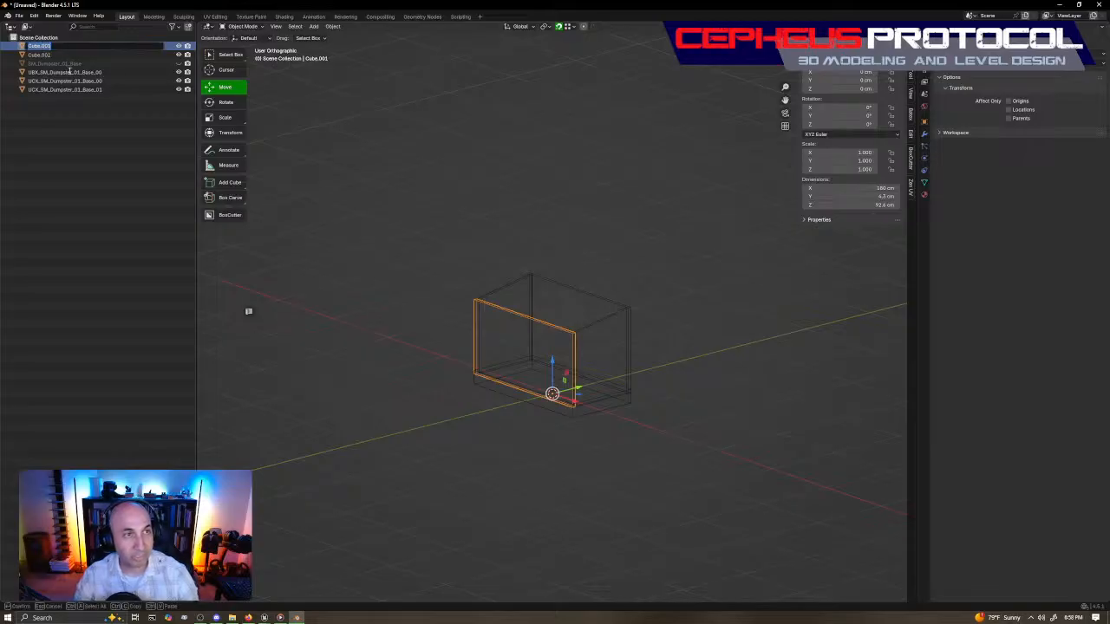
key("ctrl+v")
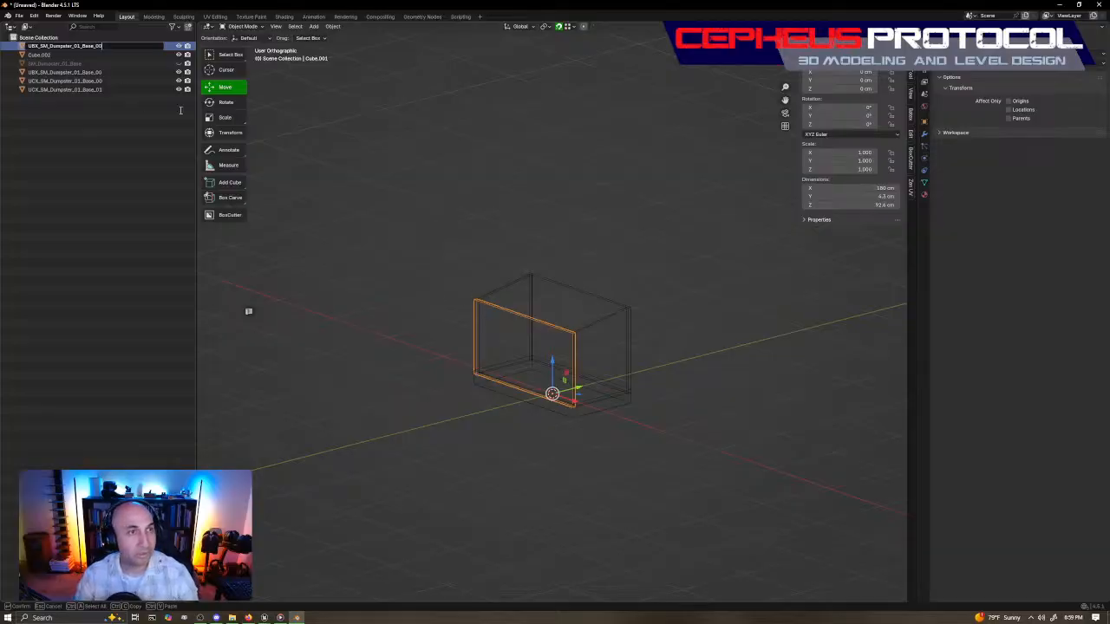
key("BackSpace")
type("1")
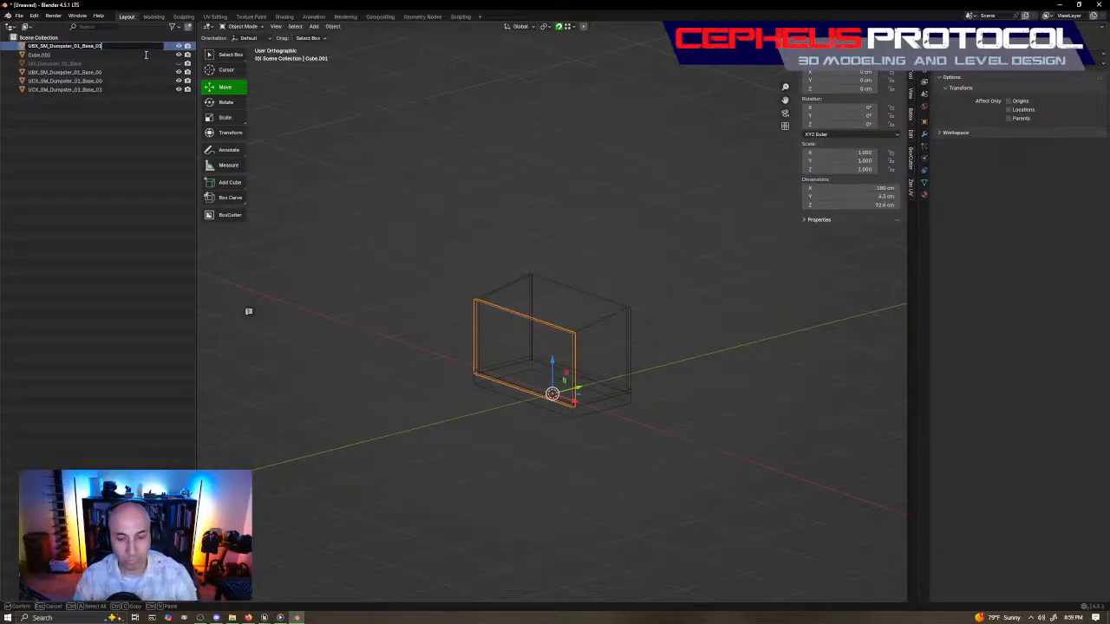
key("Return")
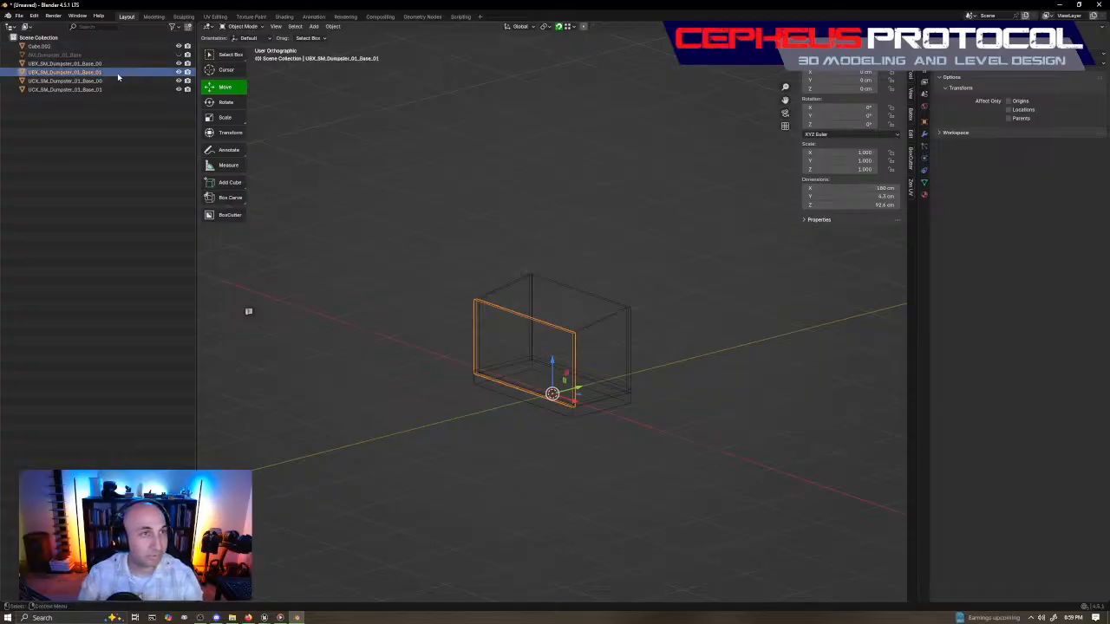
Rename the back panel Cube.002 as UBX_SM_Dumpster_01_Base_02 using the copied name.
double_click(57, 47)
key("ctrl+v")
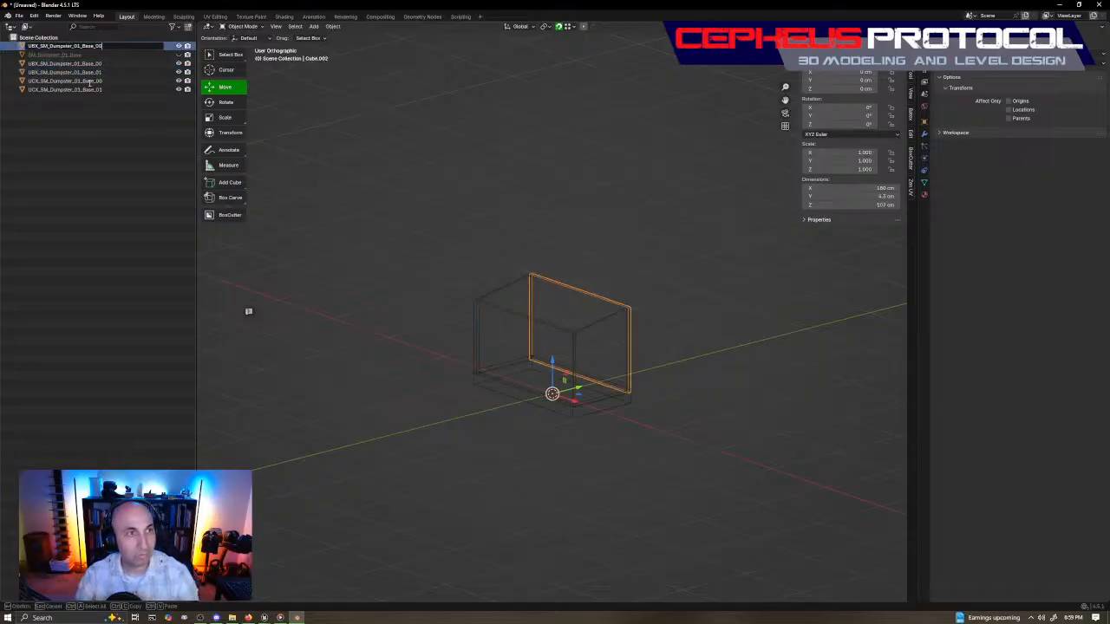
key("BackSpace")
type("2")
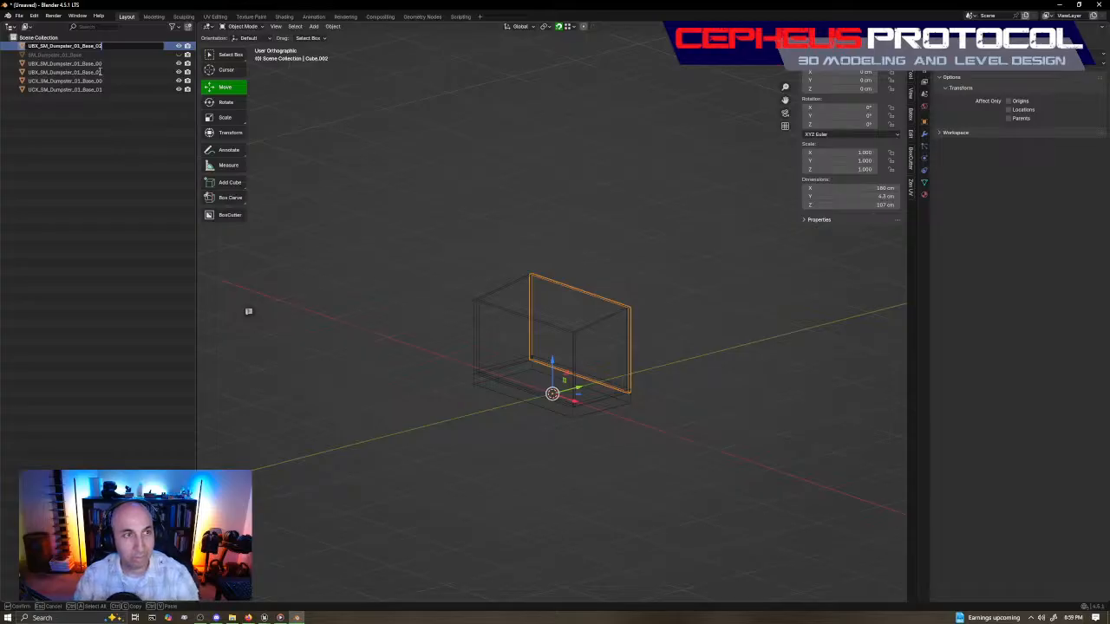
key("Return")
Unhide the dumpster base mesh and parent all five UBX and UCX collision meshes to it with Object (Keep Transform).
left_click(63, 54)
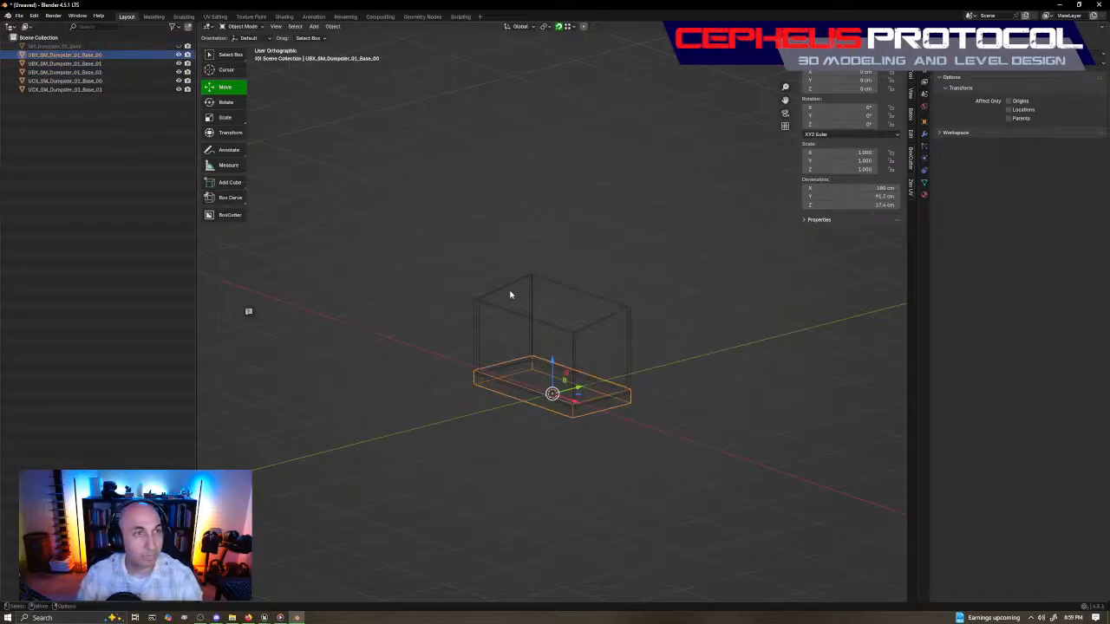
middle_click_drag(353, 123, 589, 248)
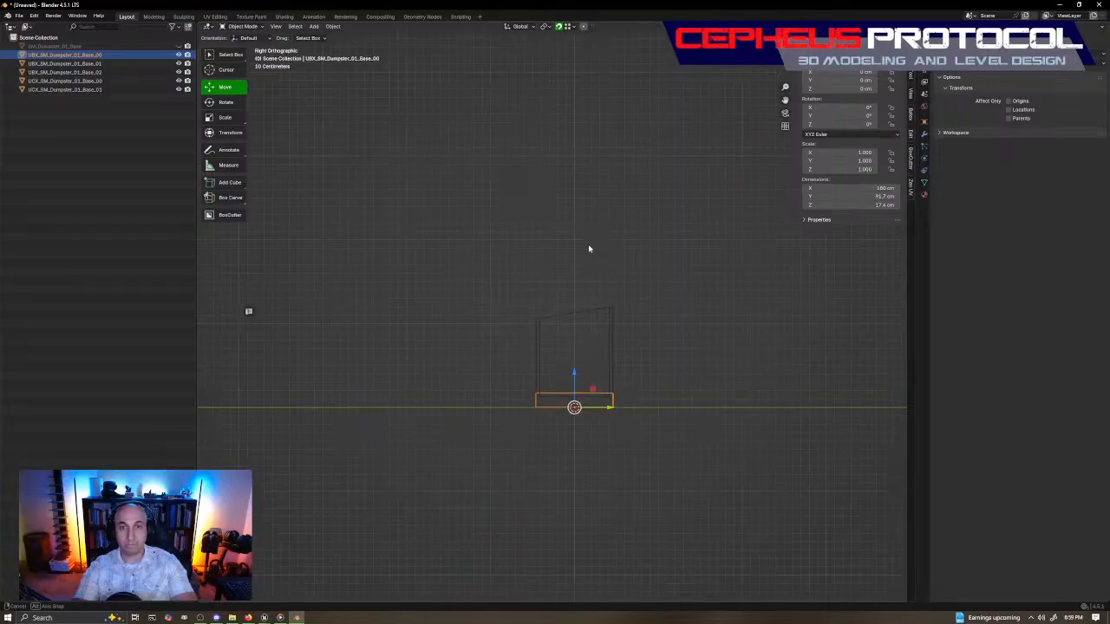
middle_click_drag(532, 219, 555, 227)
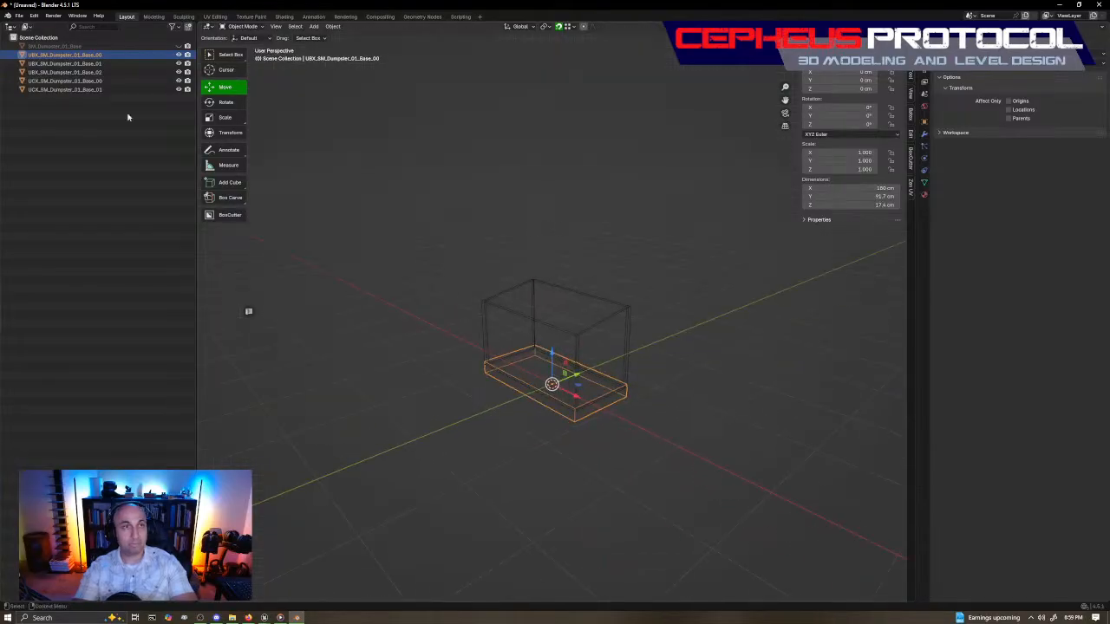
left_click(97, 90, "shift")
left_click(178, 47)
left_click(103, 46, "ctrl")
key("ctrl+p")
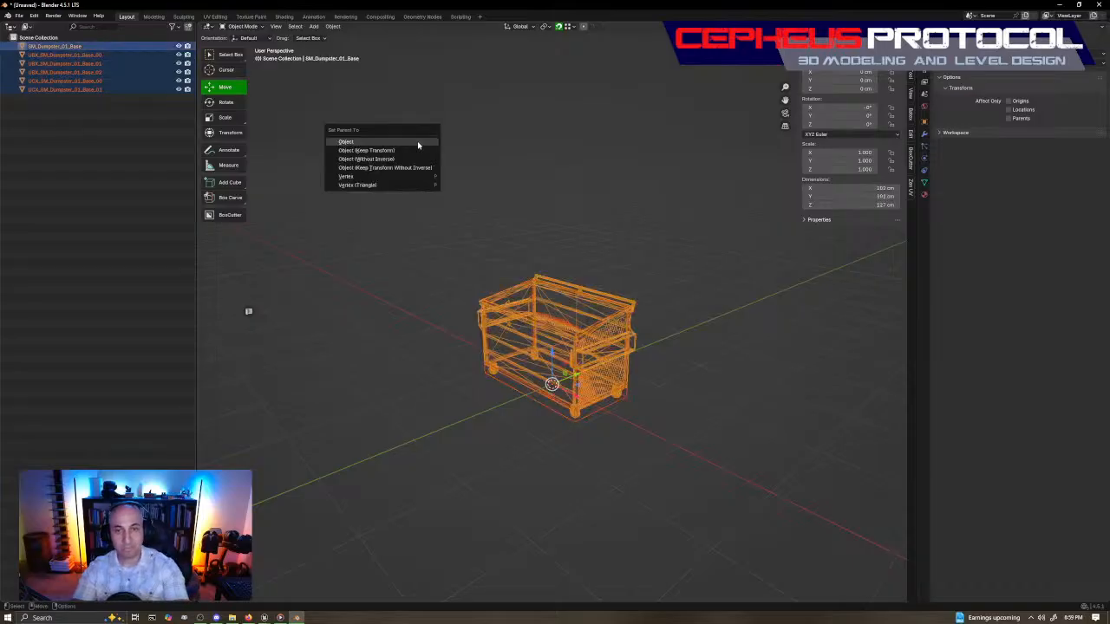
left_click(399, 150)
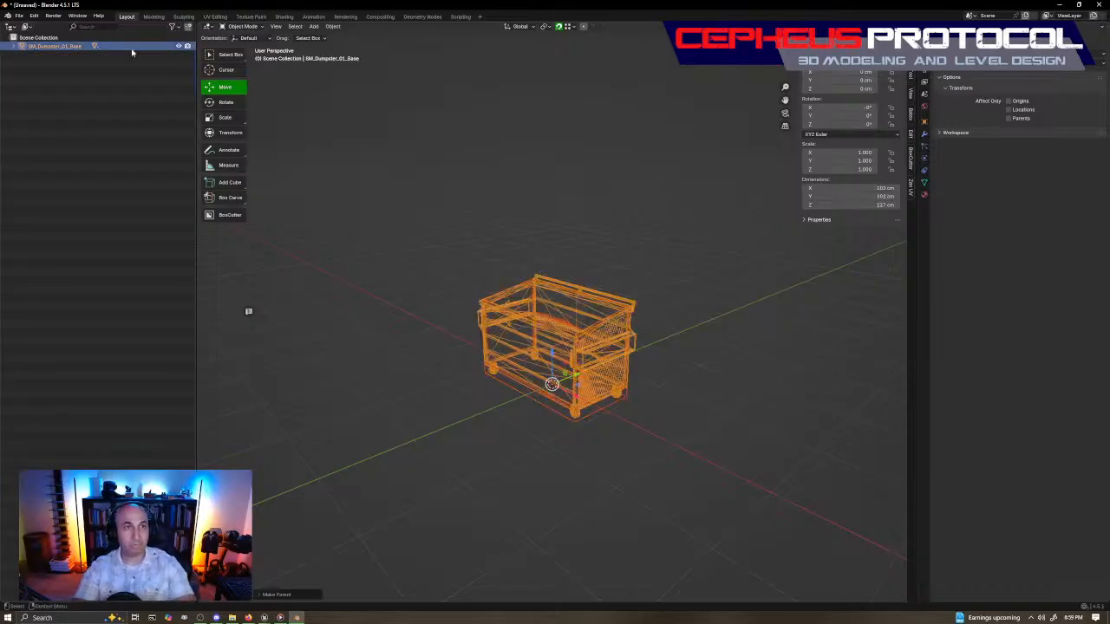
Expand the dumpster base's hierarchy, check the parented collision meshes, and clear the selection.
left_click(14, 47)
left_click(69, 111)
left_click(74, 48)
left_click(95, 90, "shift")
right_click_drag(550, 166, 586, 172, "alt")
left_click(669, 269)
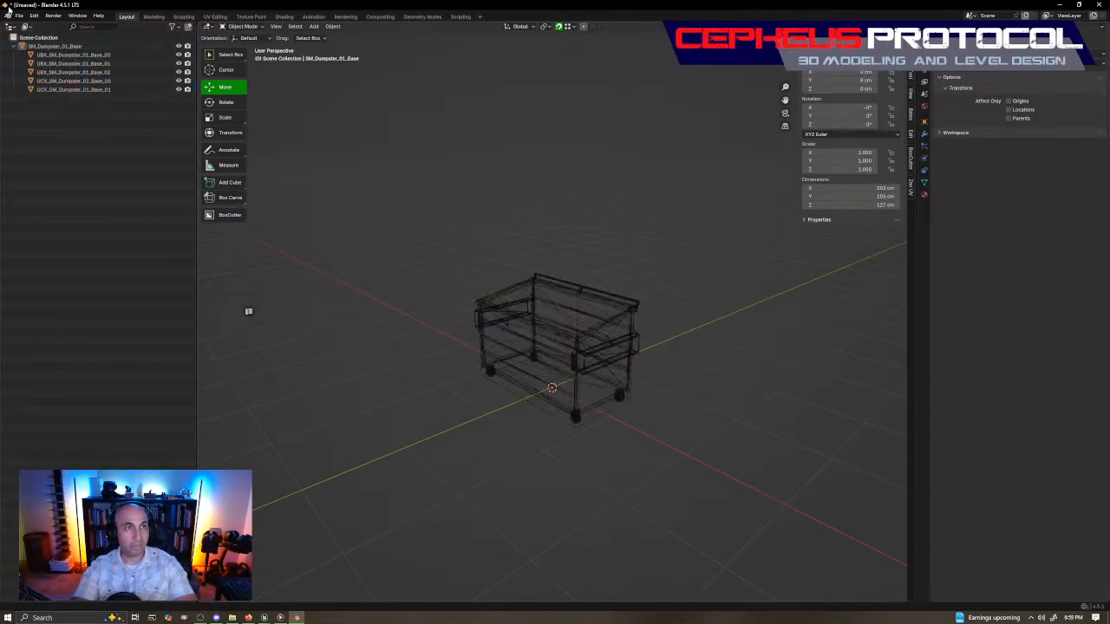
Save the Blender file as Dumpster_01_Base.blend in the City_Props folder.
left_click(17, 16)
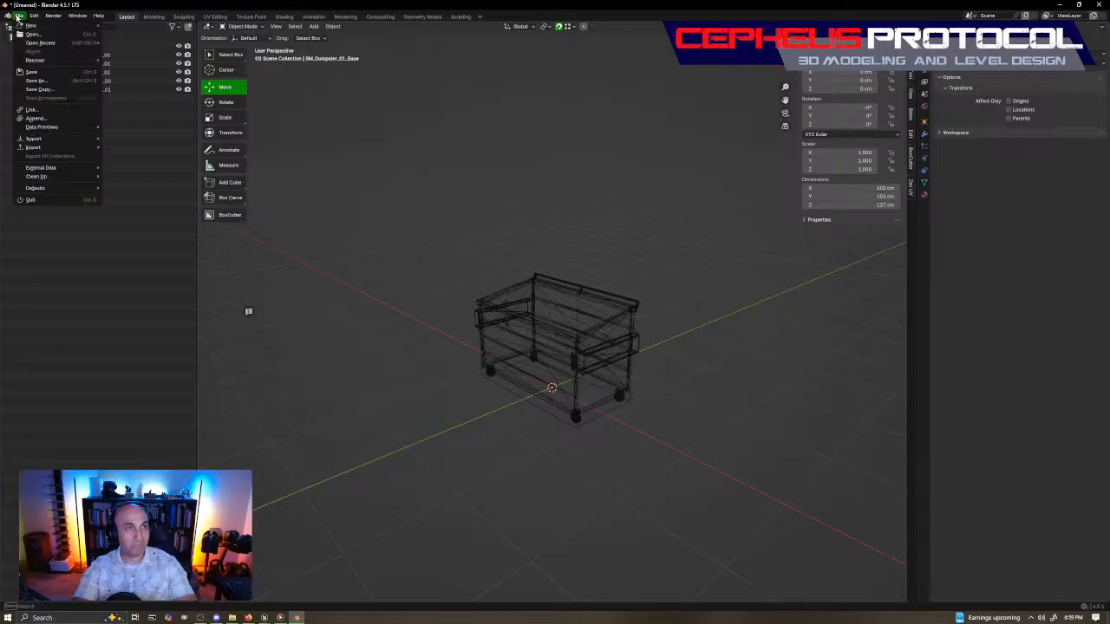
left_click(47, 81)
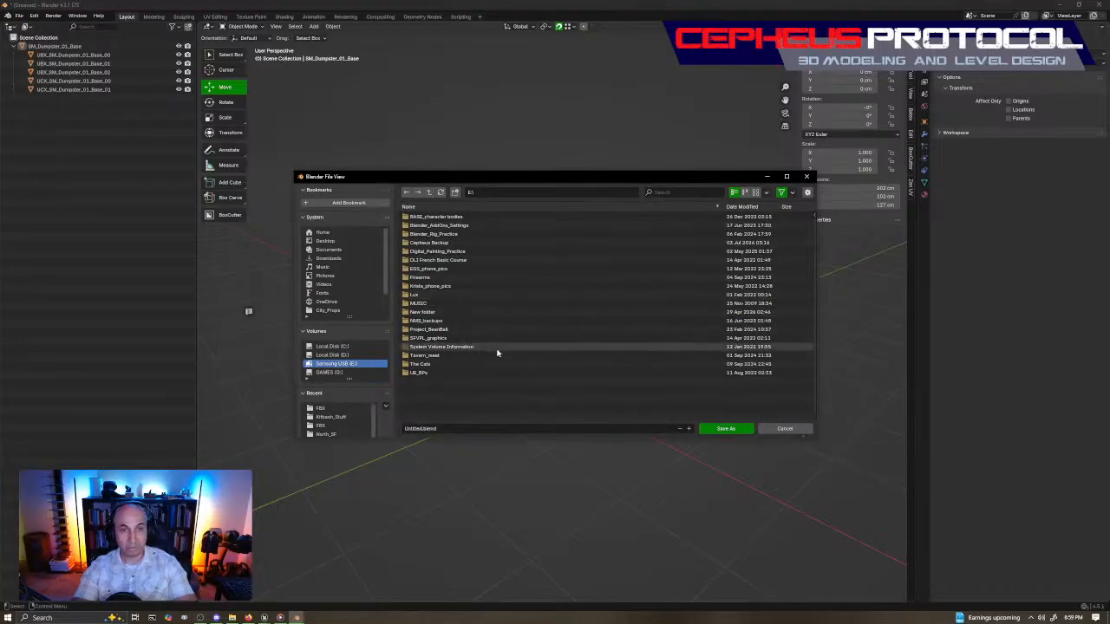
left_click_drag(540, 173, 0, 165)
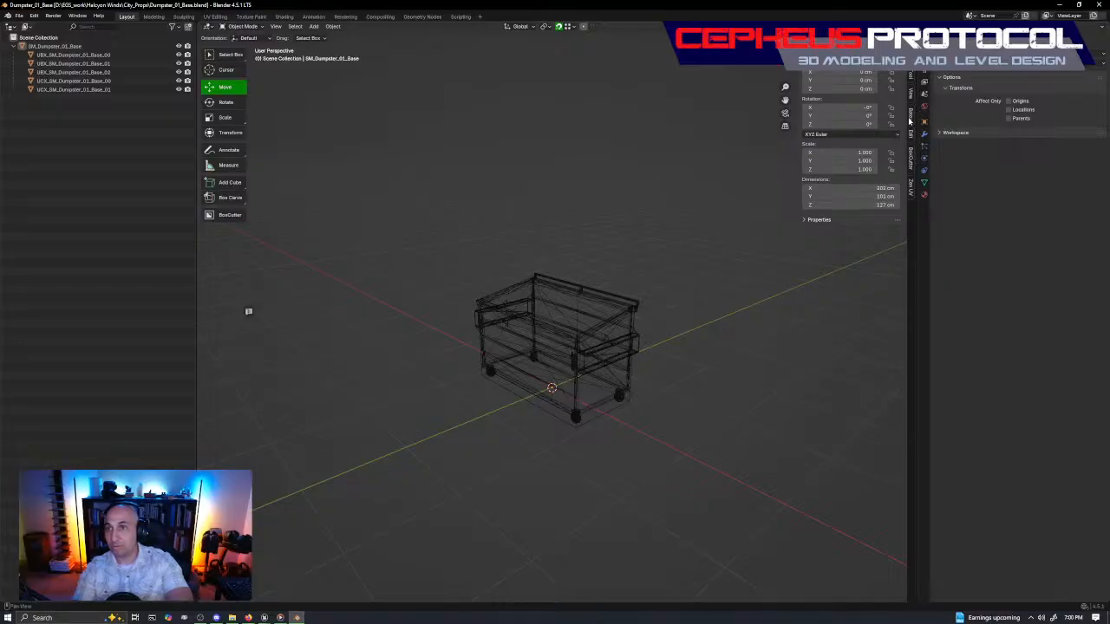
Show the mesh export settings and turn off Apply transform and One material ID.
left_click(911, 115)
left_click(809, 96)
left_click(810, 106)
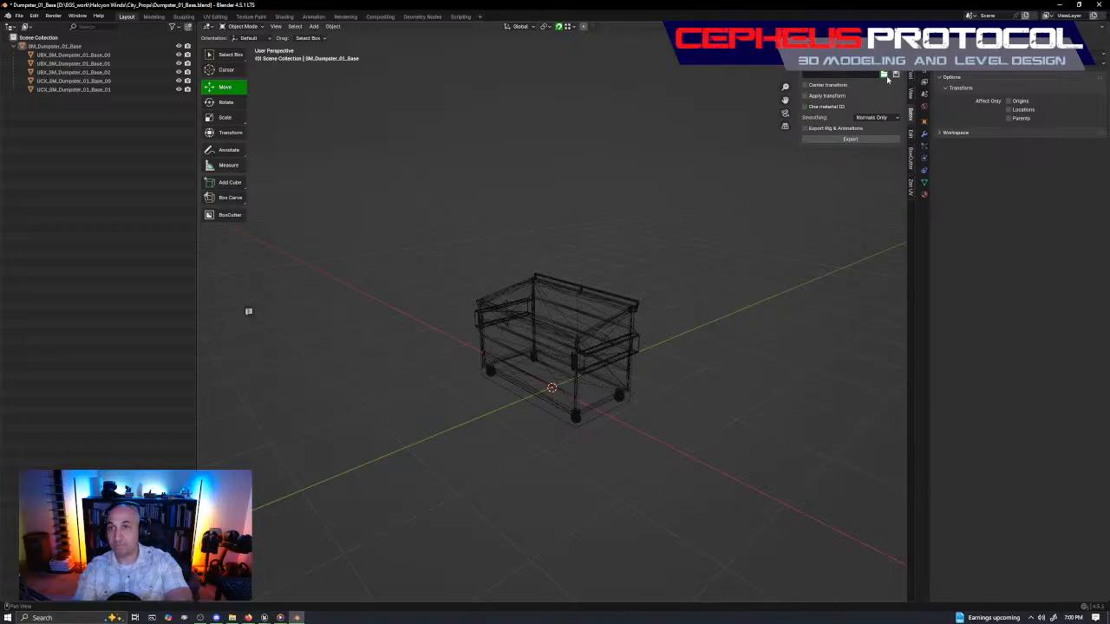
Set the export folder to the FBX folder inside Halcyon Winds\City_Props.
left_click(883, 75)
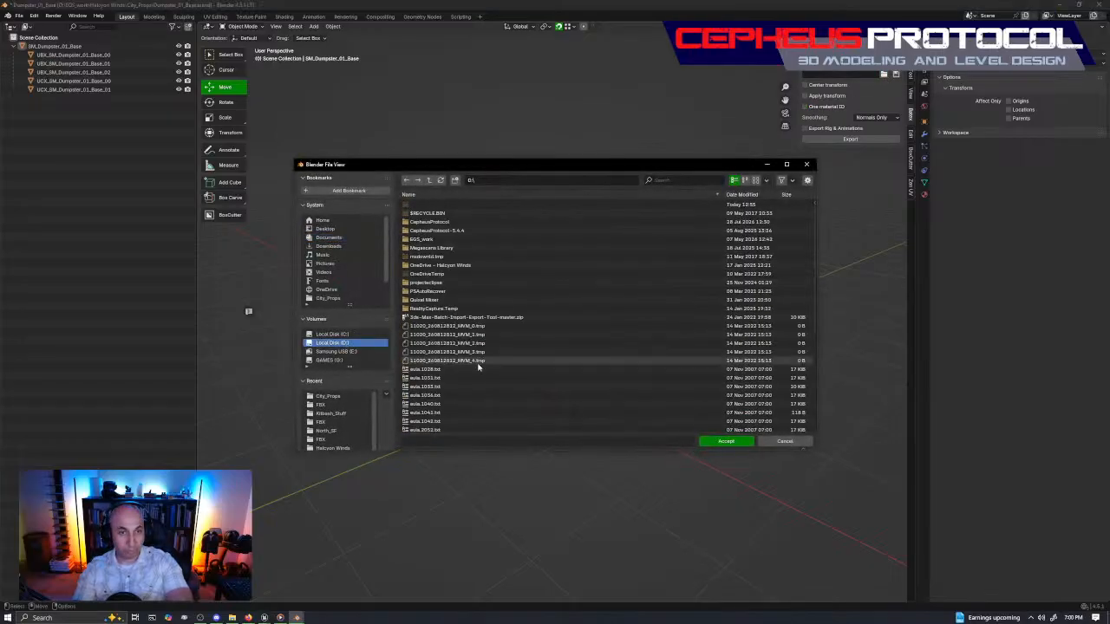
double_click(423, 239)
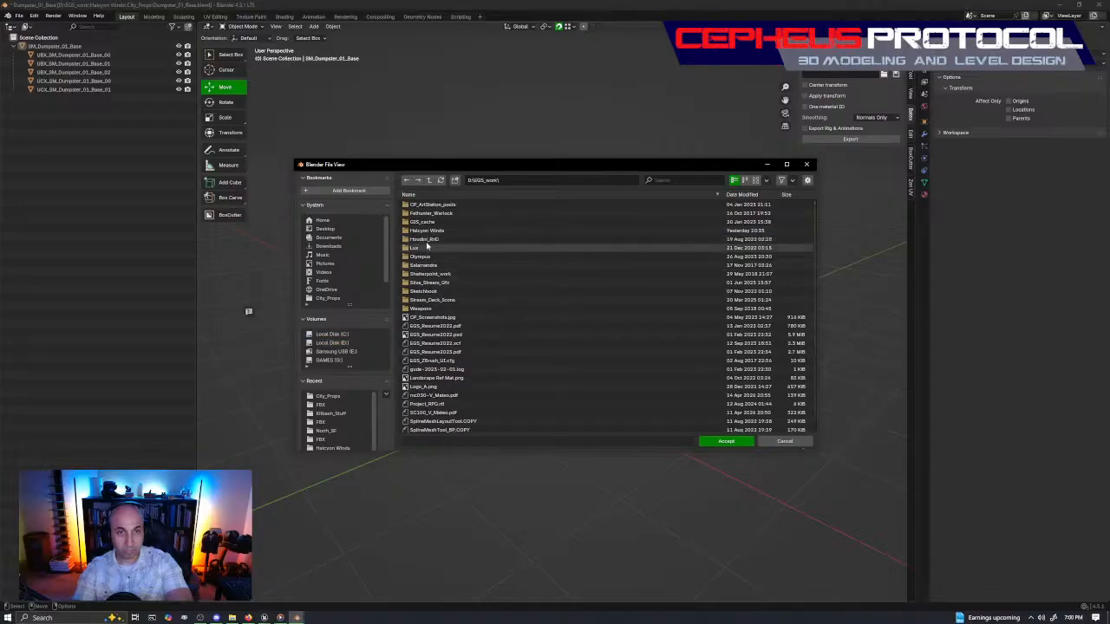
double_click(425, 230)
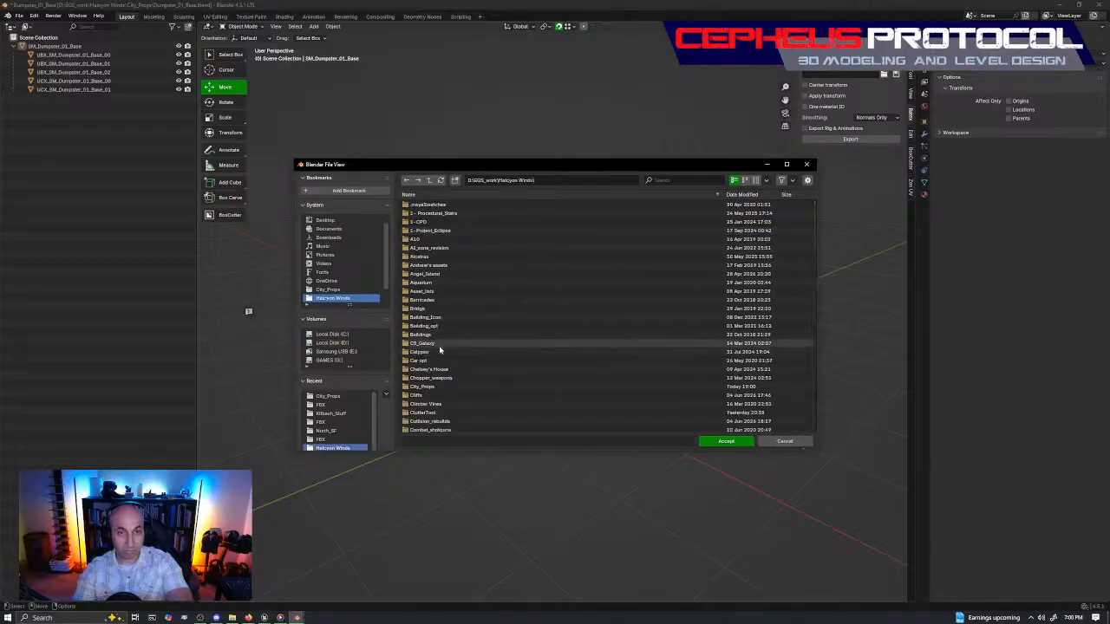
double_click(424, 386)
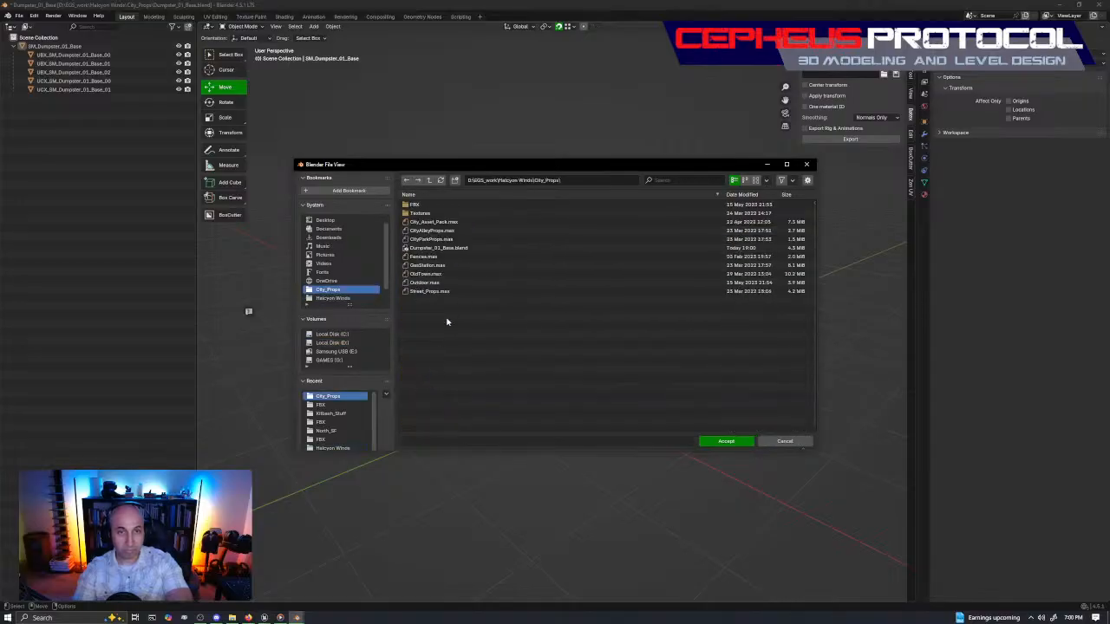
left_click(421, 205)
left_click(726, 441)
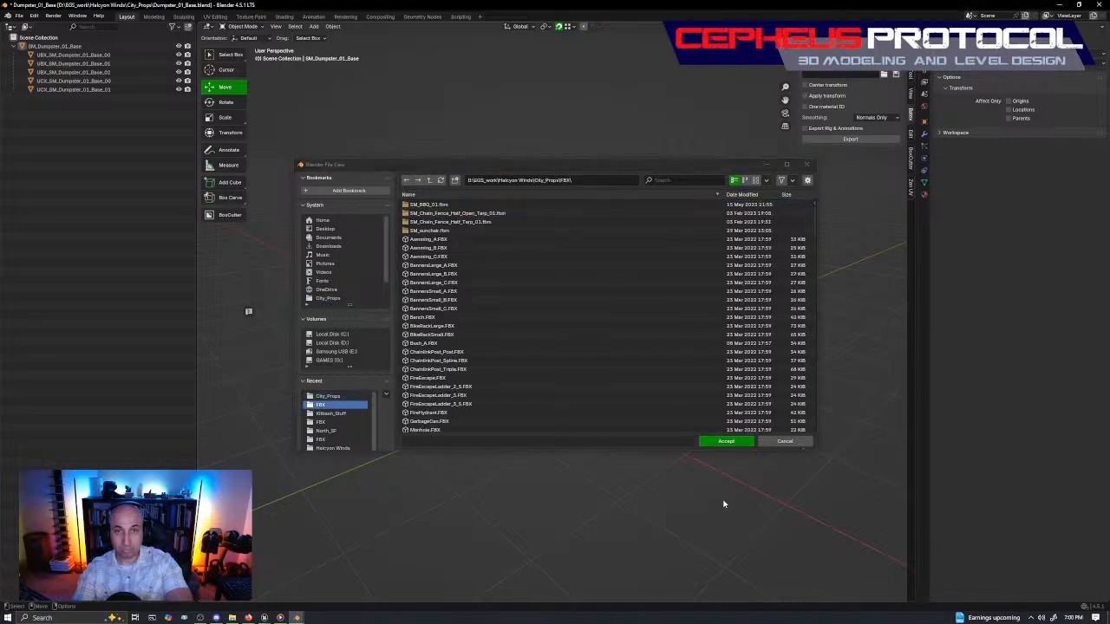
left_click(732, 446)
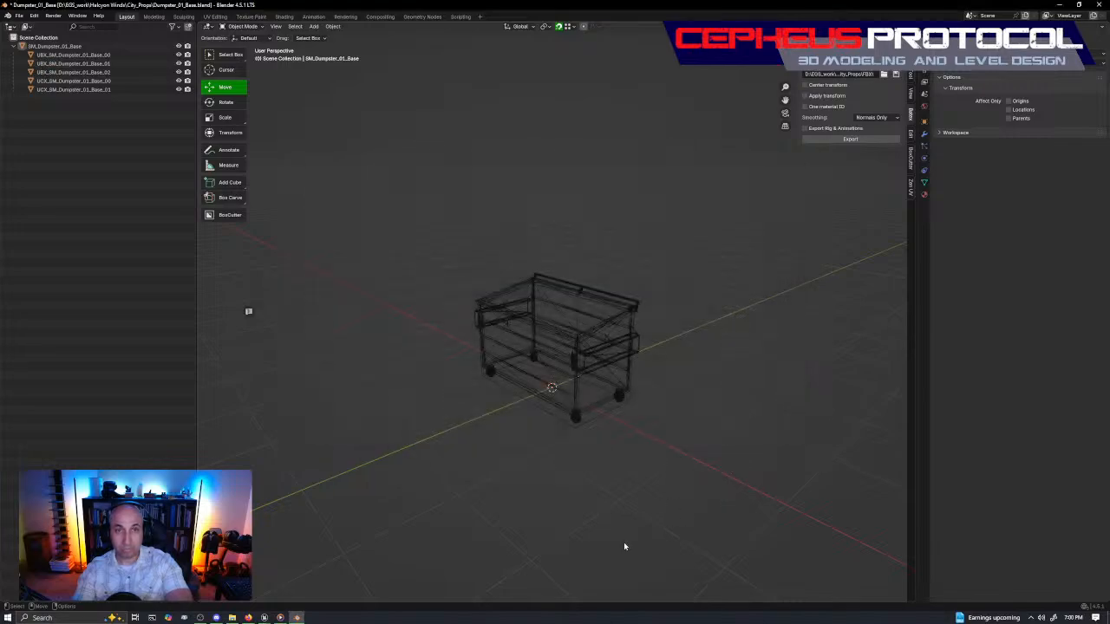
Select the dumpster base together with its five UBX and UCX collision meshes and export them.
left_click(68, 48)
left_click(87, 89, "shift")
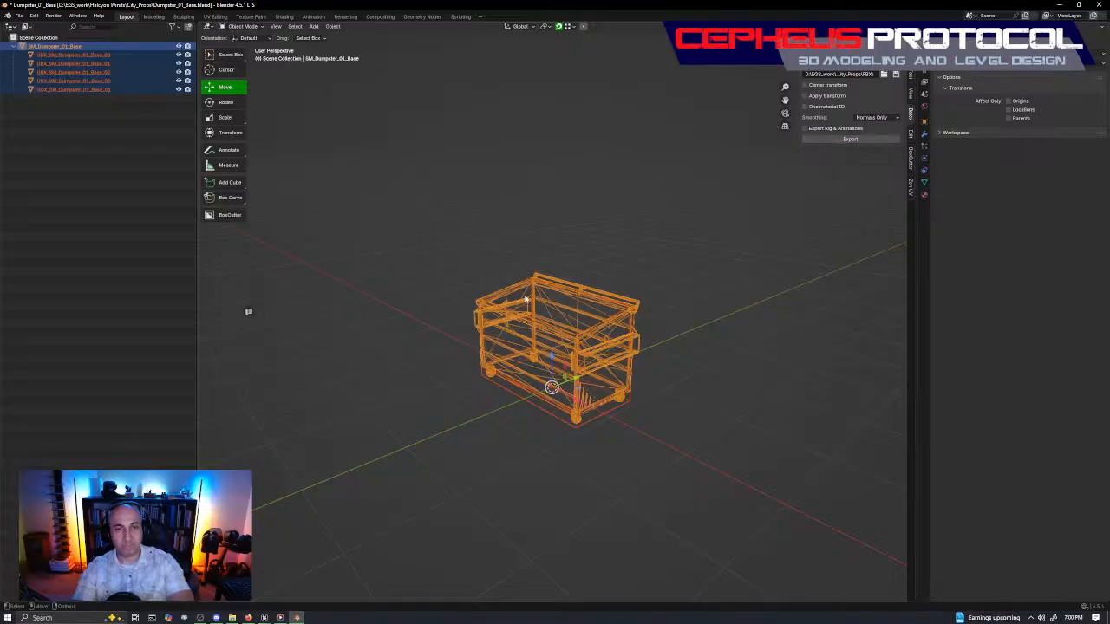
left_click(849, 138)
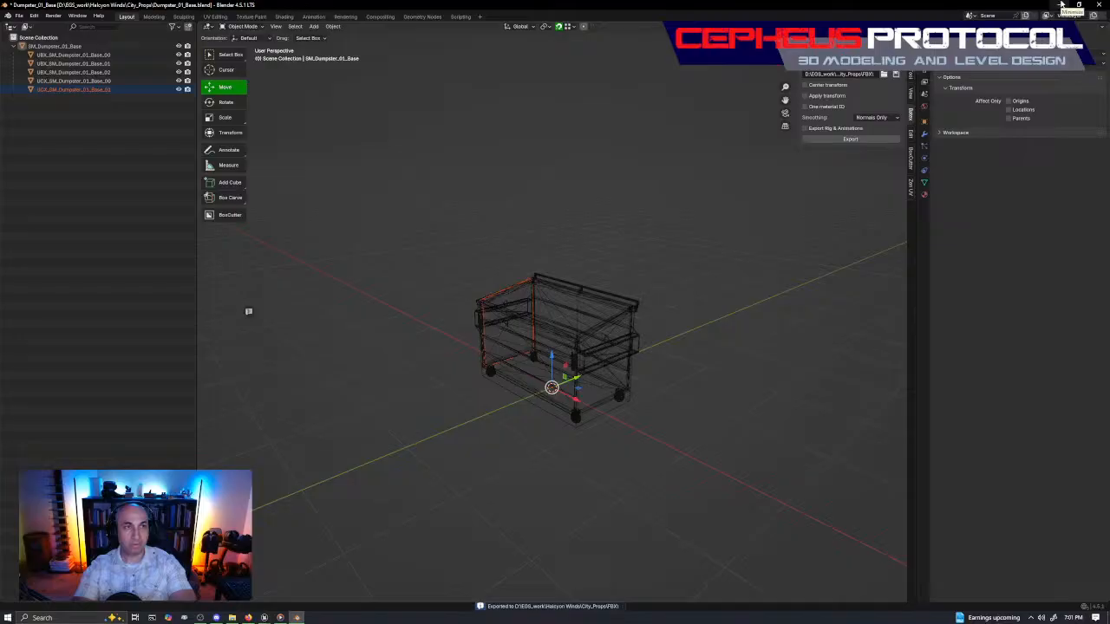
Check the dumpster base's material properties, clear the selection, and save the Blender file.
left_click(617, 308)
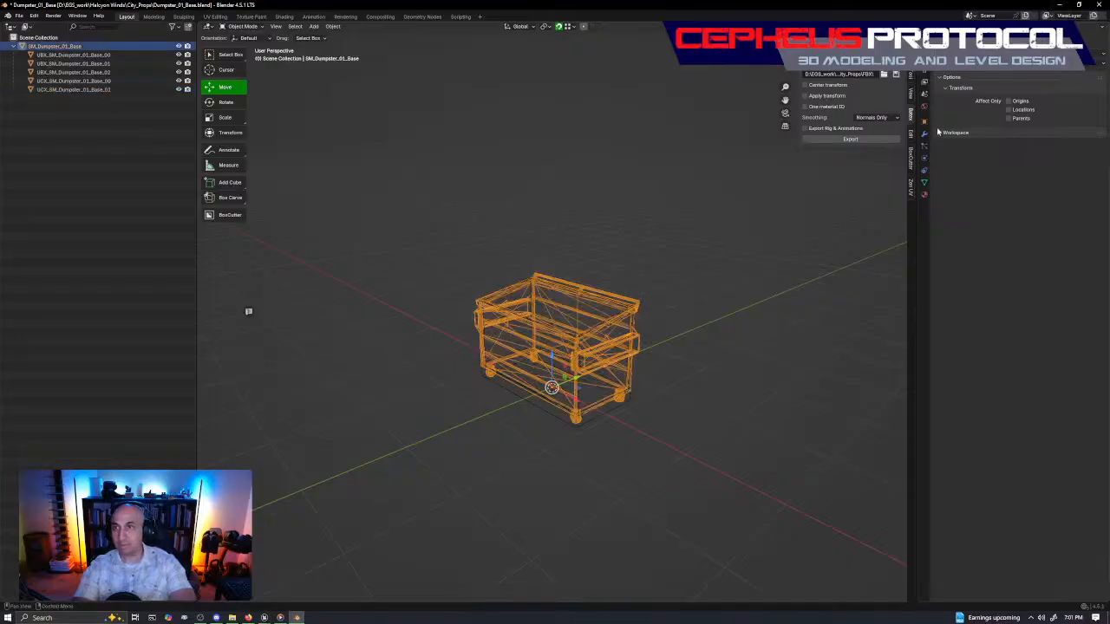
left_click(924, 105)
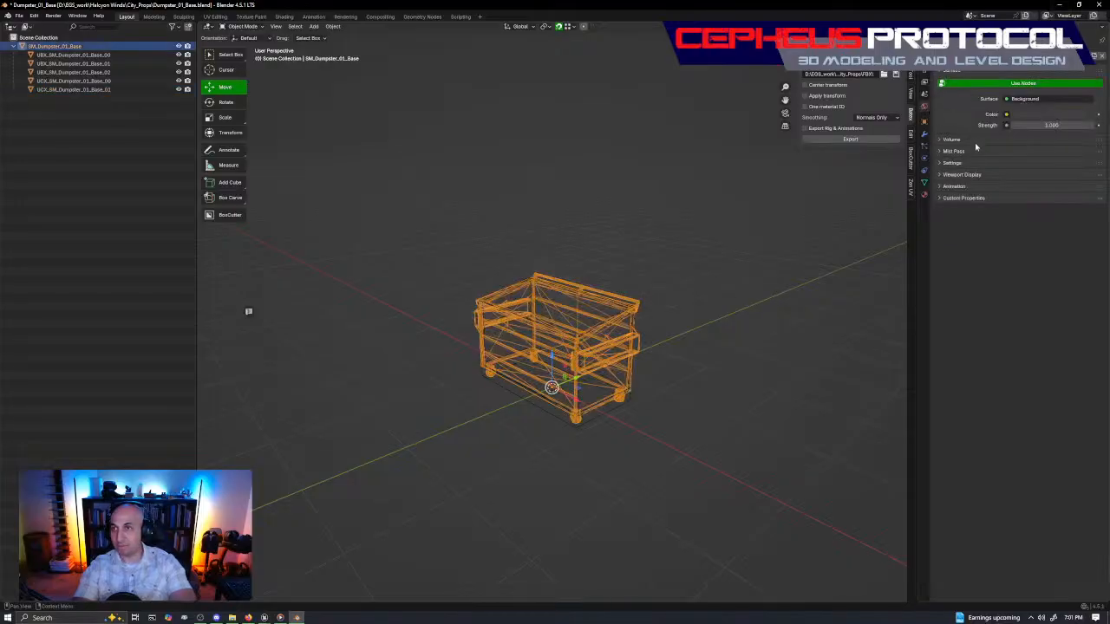
left_click(924, 194)
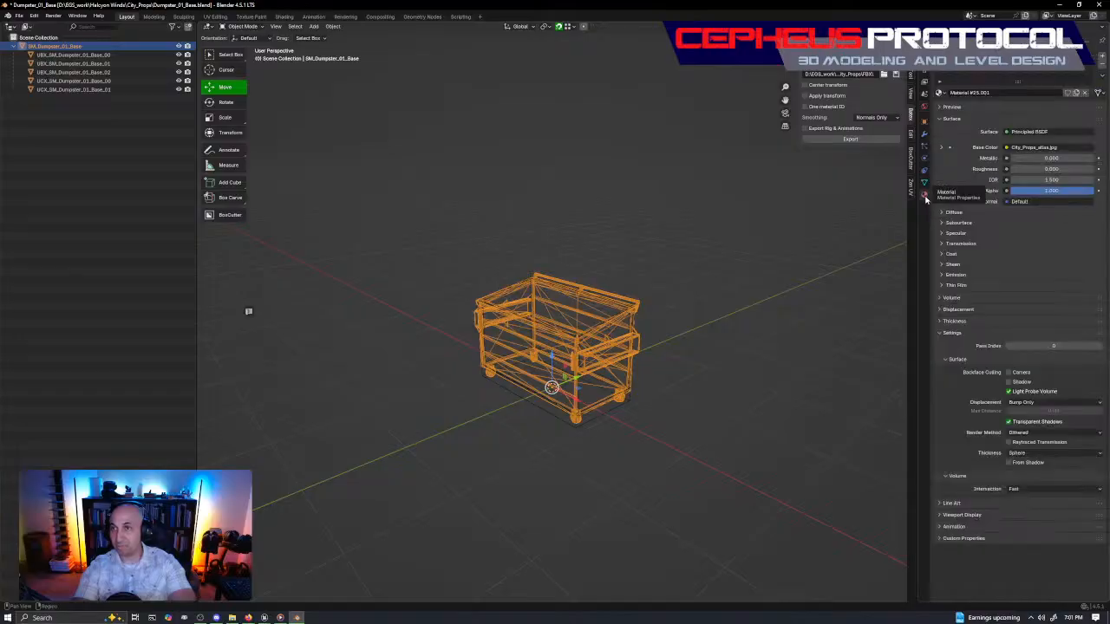
left_click(799, 264)
scroll(540, 168, "down", 1)
key("ctrl+s")
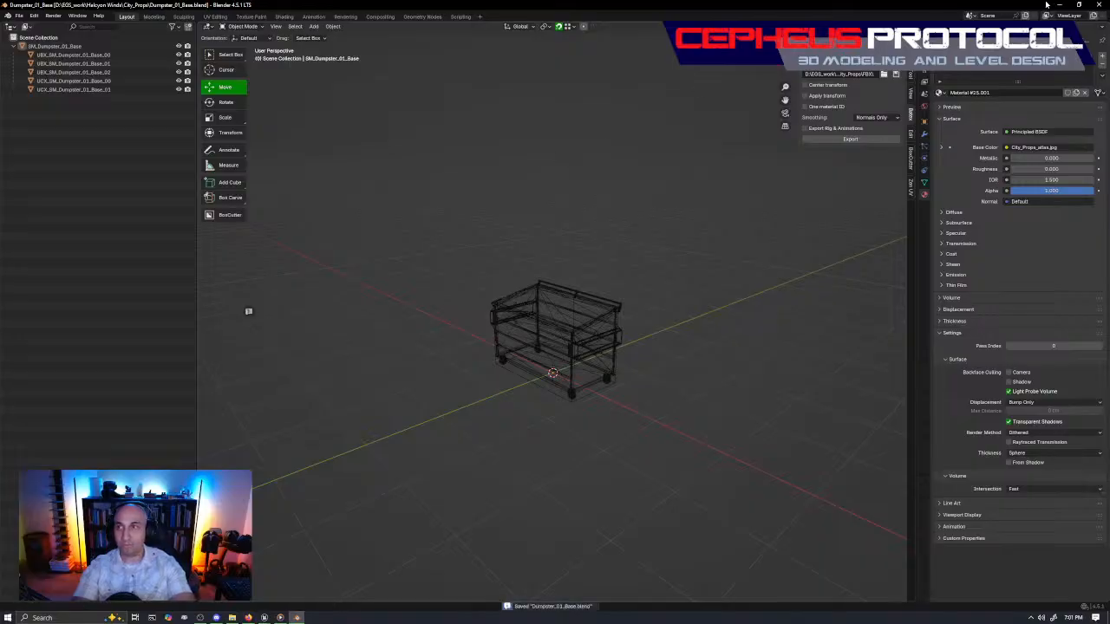
Switch to Unreal Editor and reimport the SM_Dumpster_01_Base static mesh, accepting the automatically matched material.
left_click(1060, 6)
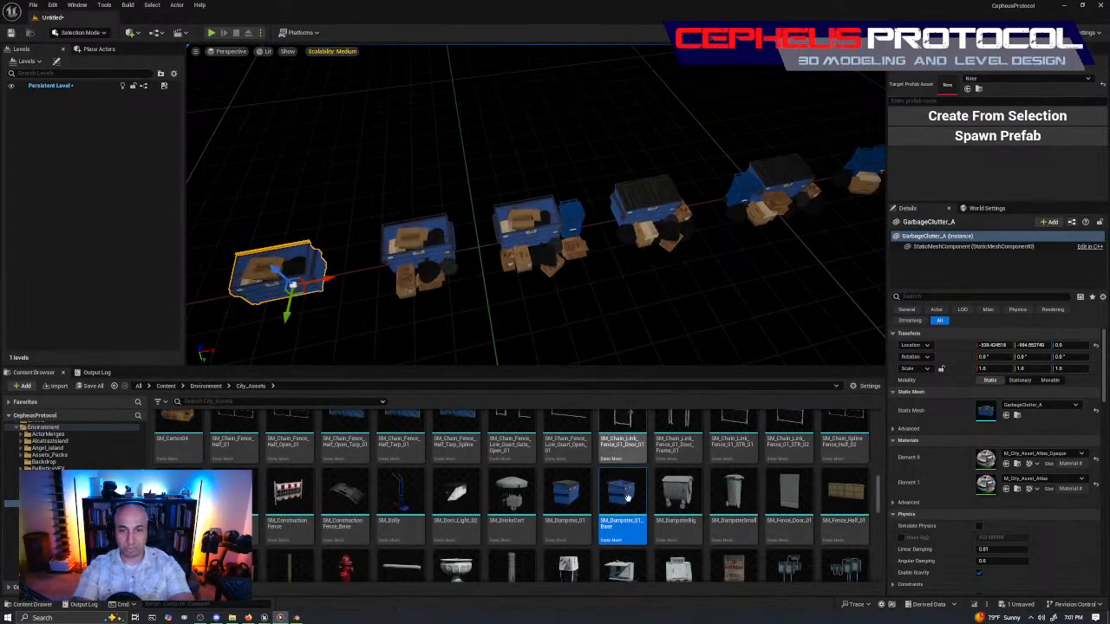
left_click(580, 501)
left_click(626, 498)
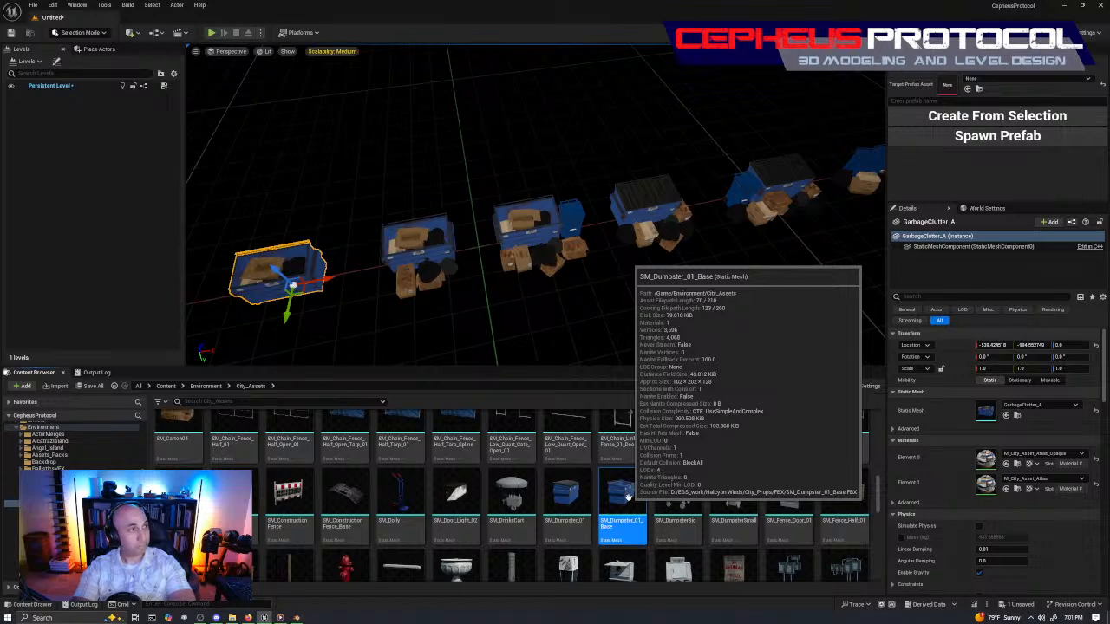
right_click(628, 496)
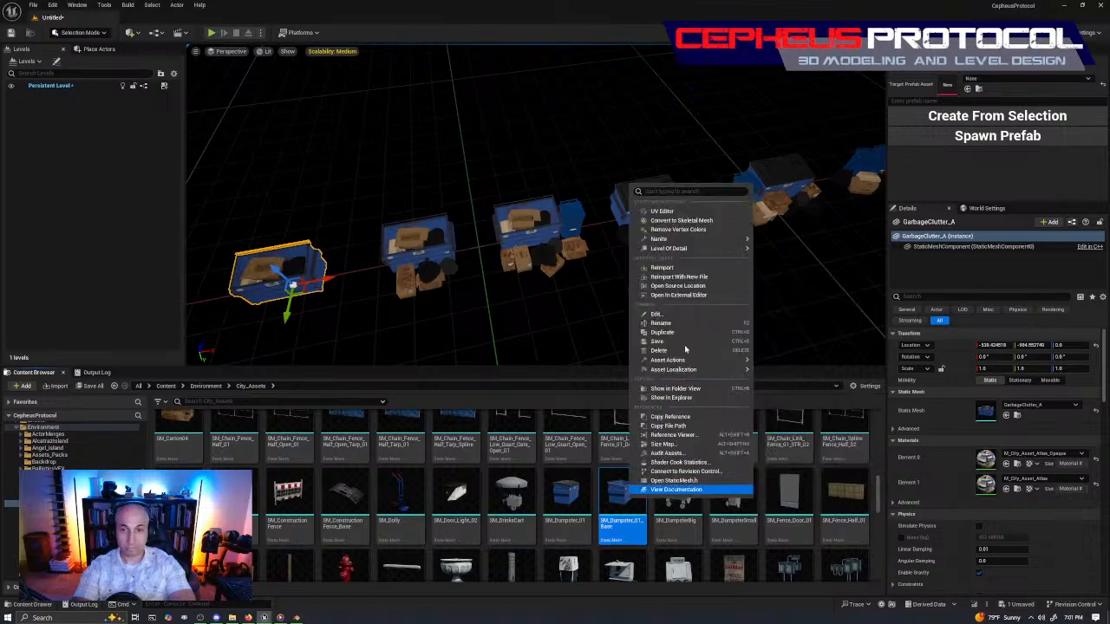
left_click(663, 268)
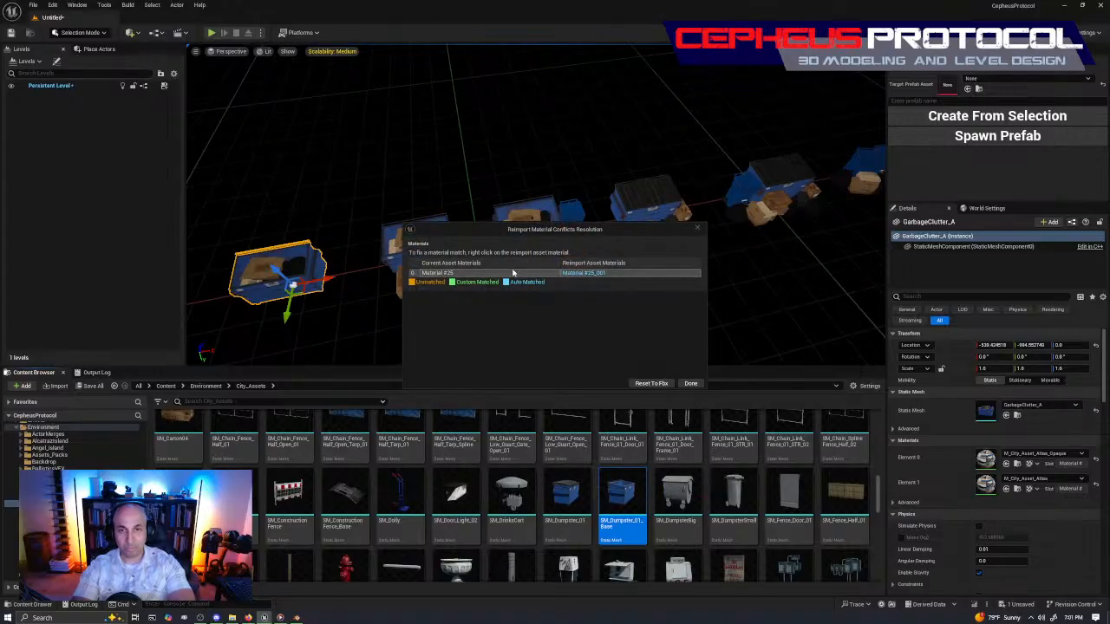
left_click(691, 384)
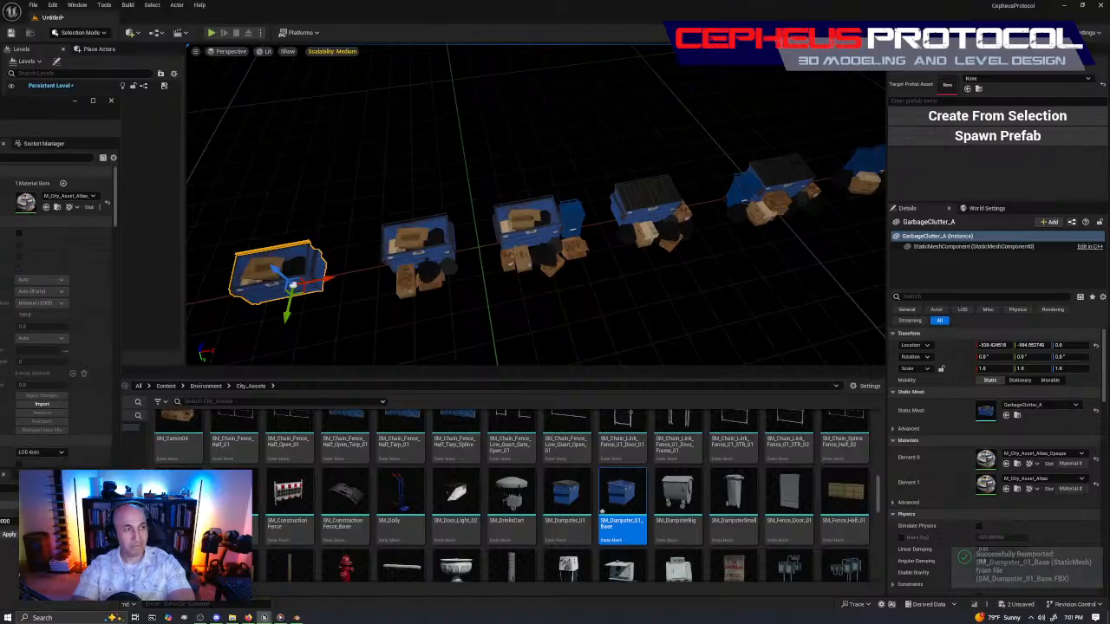
Inspect the reimported dumpster base in the Static Mesh Editor, and close the editor window.
left_click_drag(0, 101, 748, 68)
right_click_drag(488, 347, 522, 360)
left_click(871, 66)
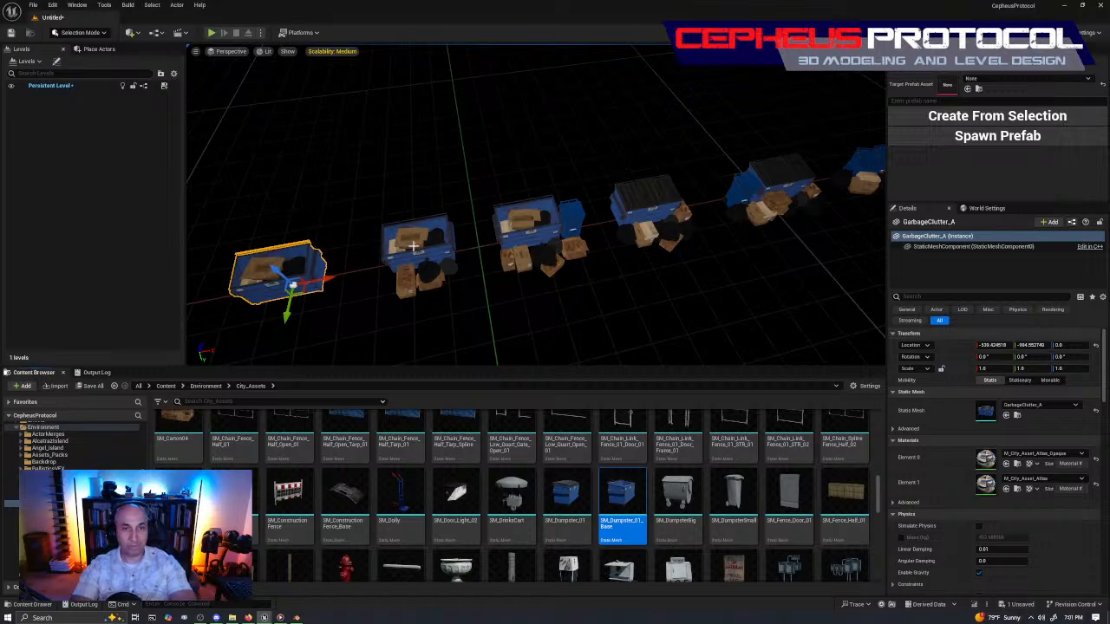
Examine the placed pallet, cardboard boxes and dumpster clusters in the perspective view and the top wireframe view.
right_click_drag(533, 290, 541, 259)
left_click(466, 244)
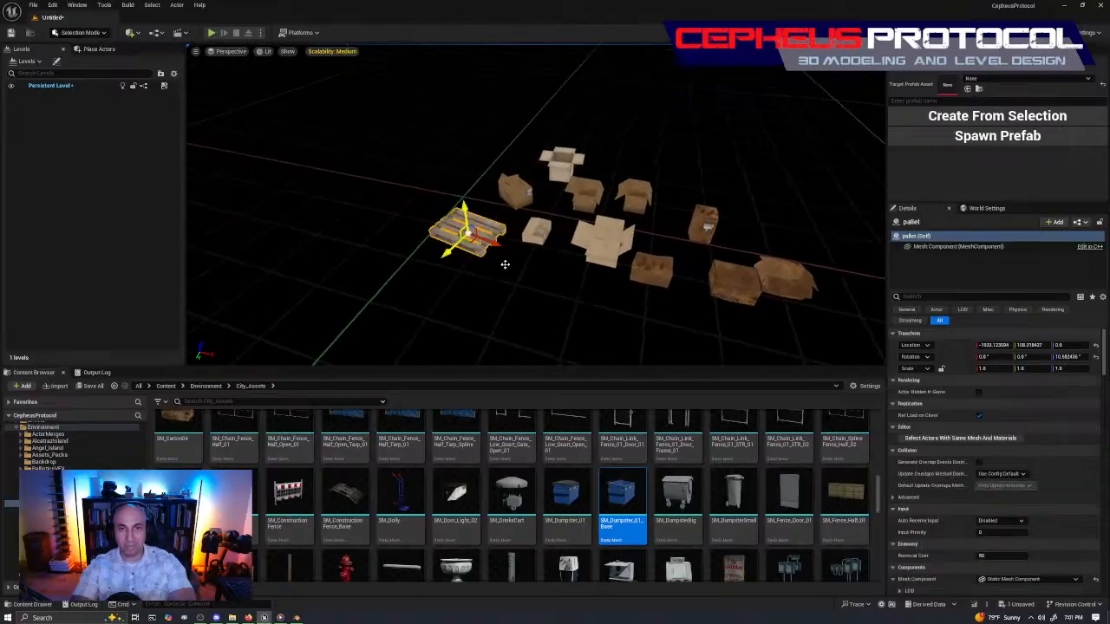
right_click_drag(467, 244, 487, 264)
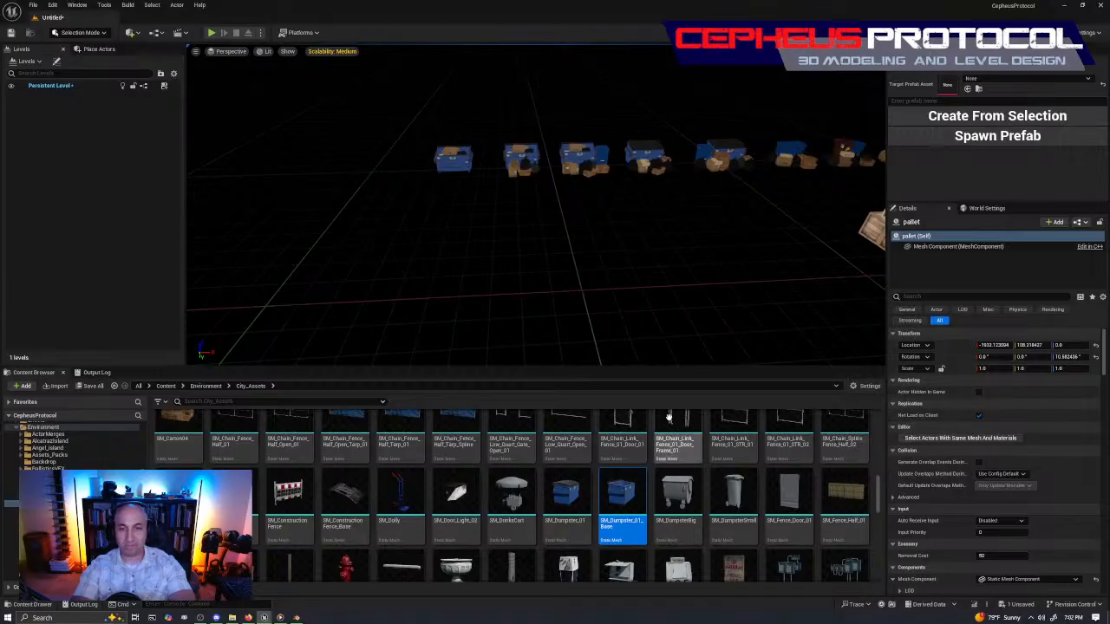
mouse_move(574, 245)
right_mouse_down()
mouse_move(547, 236)
mouse_move(529, 260)
mouse_move(573, 244)
right_mouse_up()
key("alt+j")
right_click_drag(465, 283, 658, 181)
scroll(637, 198, "down", 5)
scroll(581, 227, "down", 7)
right_click_drag(481, 282, 609, 102)
right_click_drag(499, 158, 576, 131)
scroll(546, 185, "up", 2)
right_click_drag(545, 185, 625, 169)
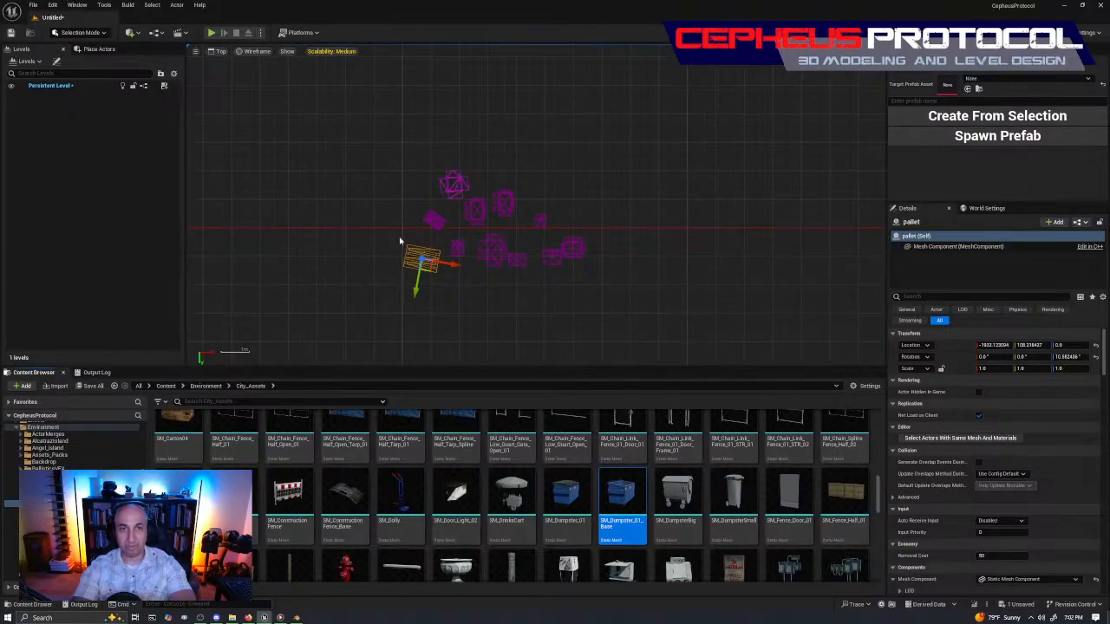
right_click_drag(732, 198, 251, 195)
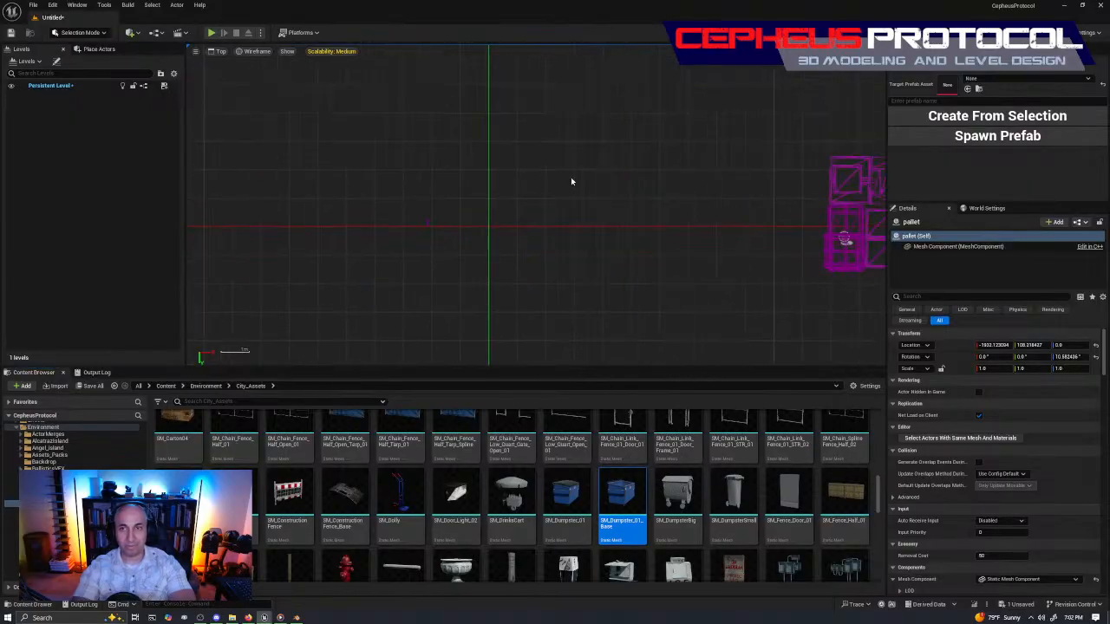
scroll(608, 202, "down", 2)
Open the Base/Landscaping/Physics folder in the project content.
scroll(69, 442, "down", 5)
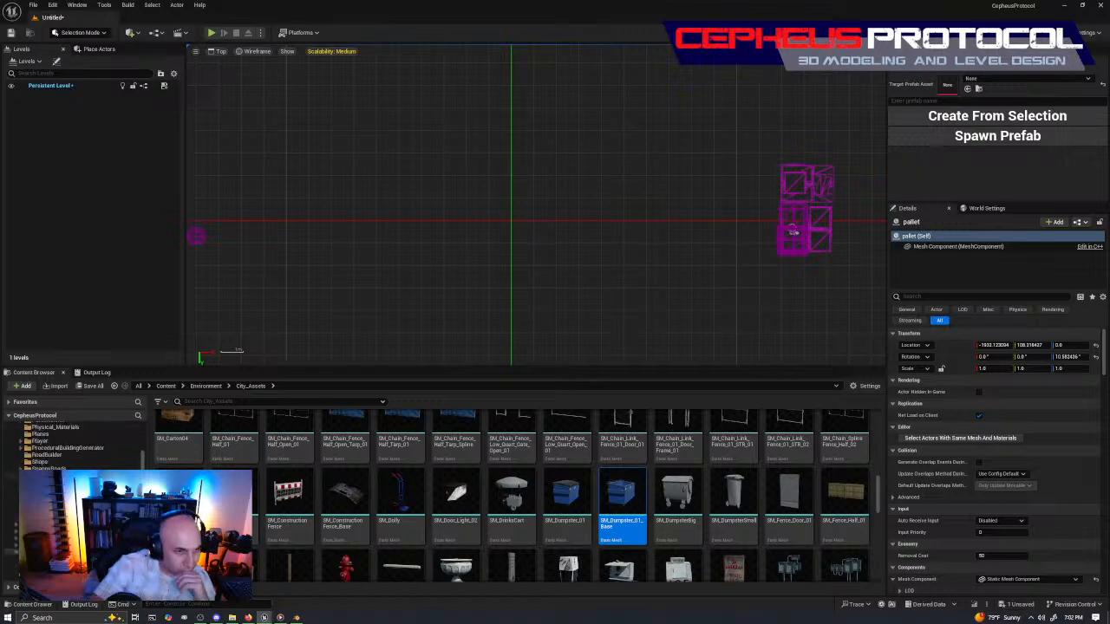
scroll(57, 460, "up", 2)
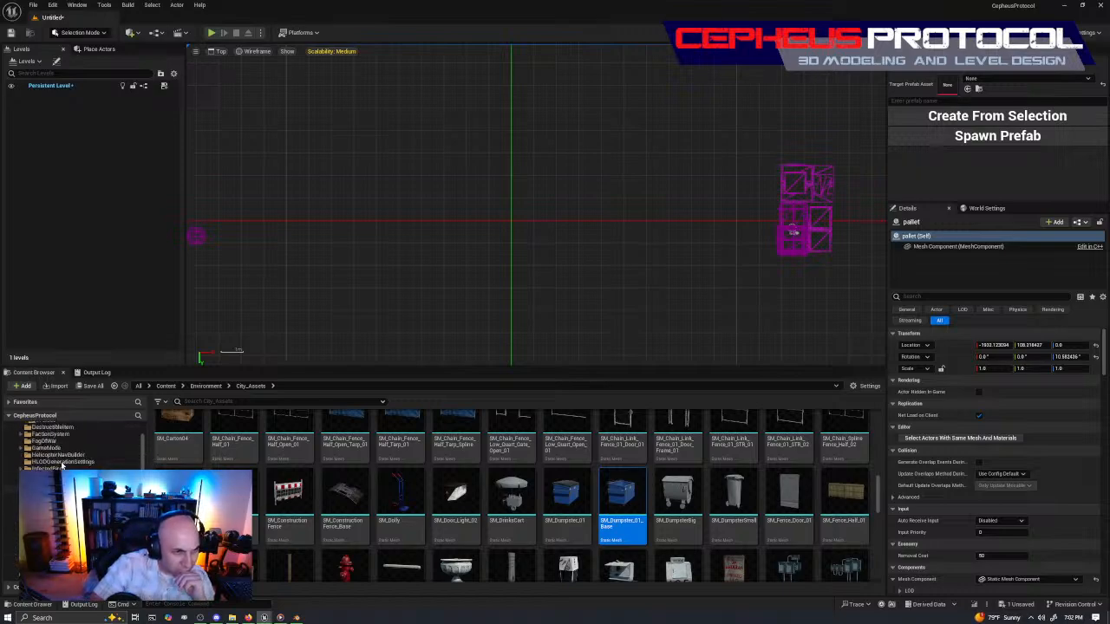
left_click(59, 517)
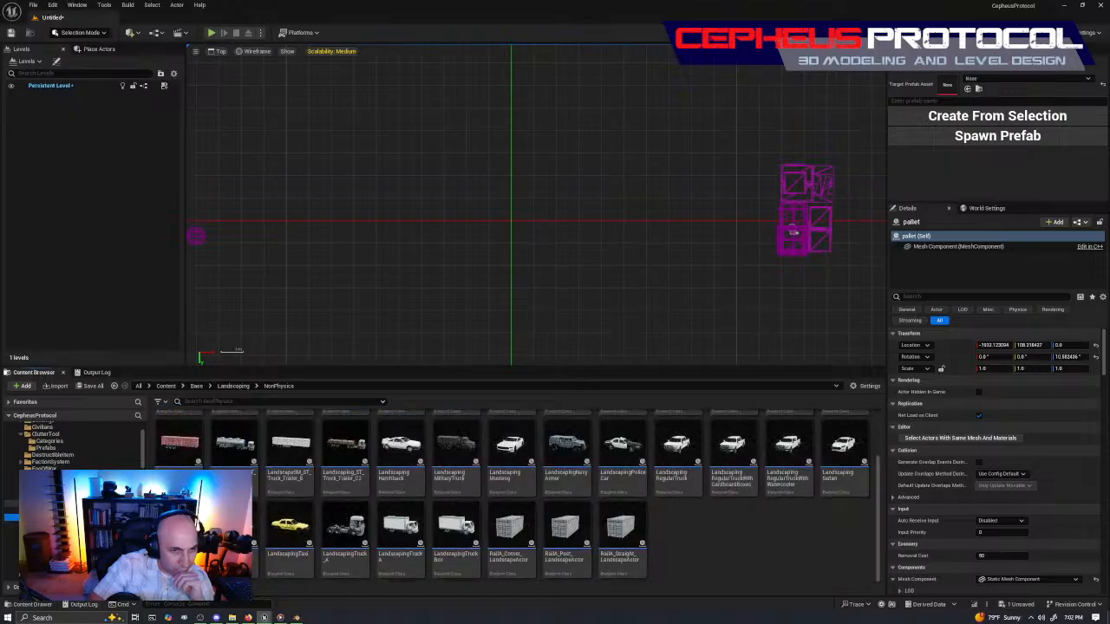
left_click(59, 524)
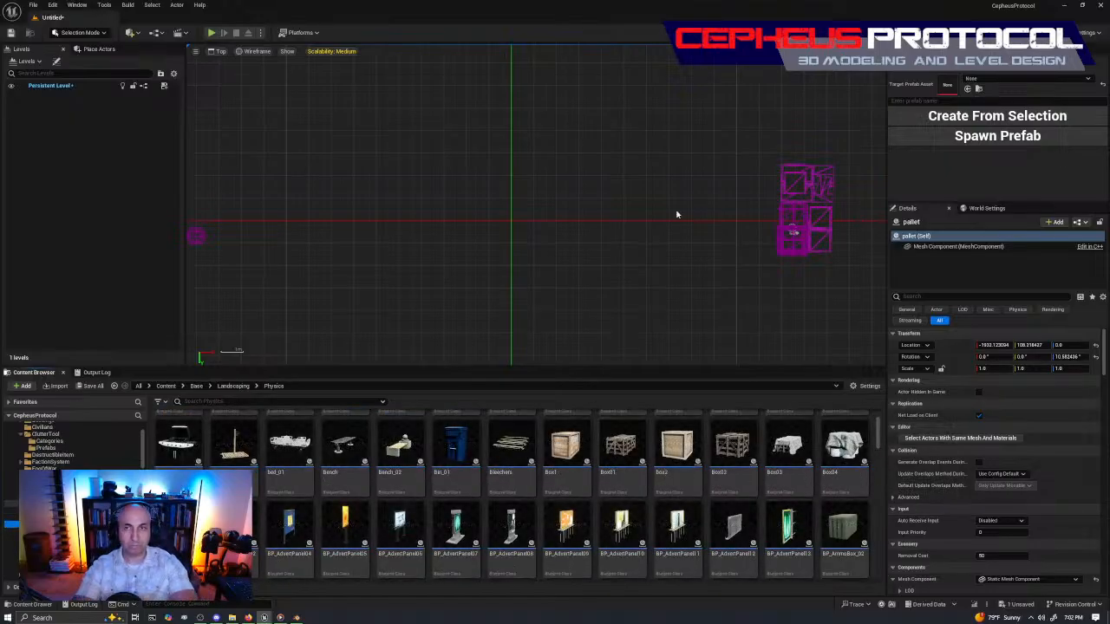
Return to the perspective view and examine the garbage clusters, individual cardboard box blueprints and pallet in the level.
key("f")
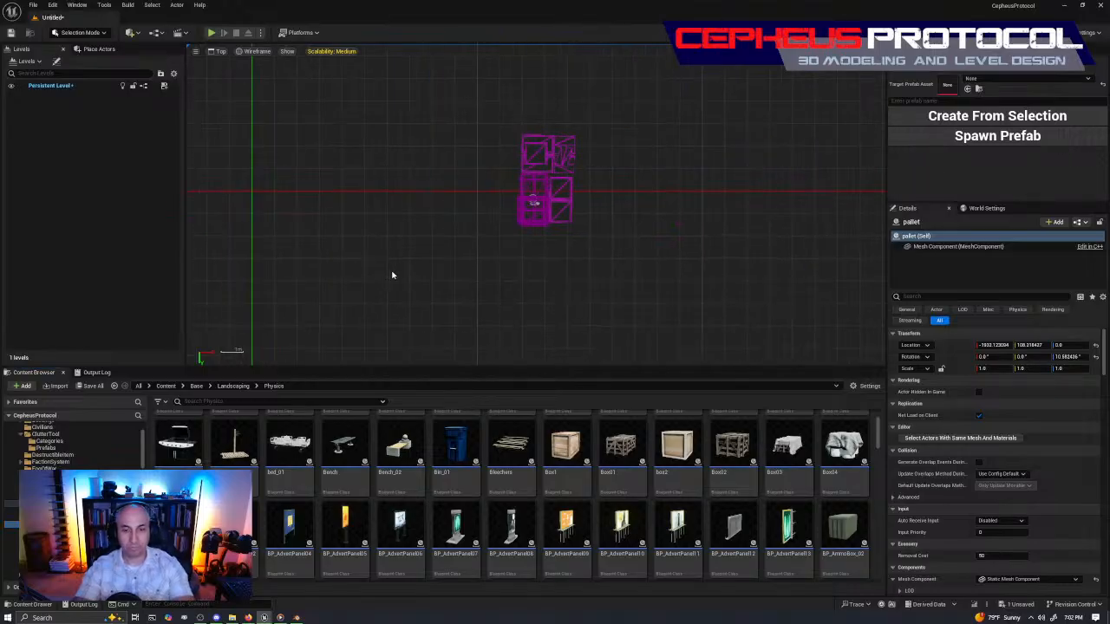
key("alt+g")
right_click_drag(461, 313, 504, 275)
key("w")
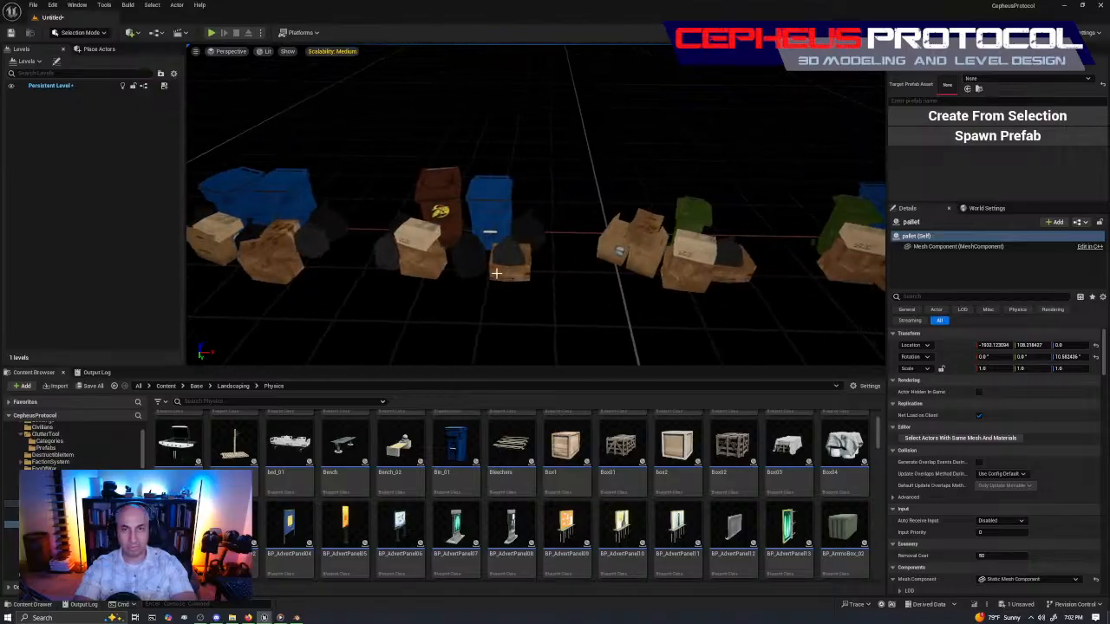
right_click_drag(645, 308, 569, 265)
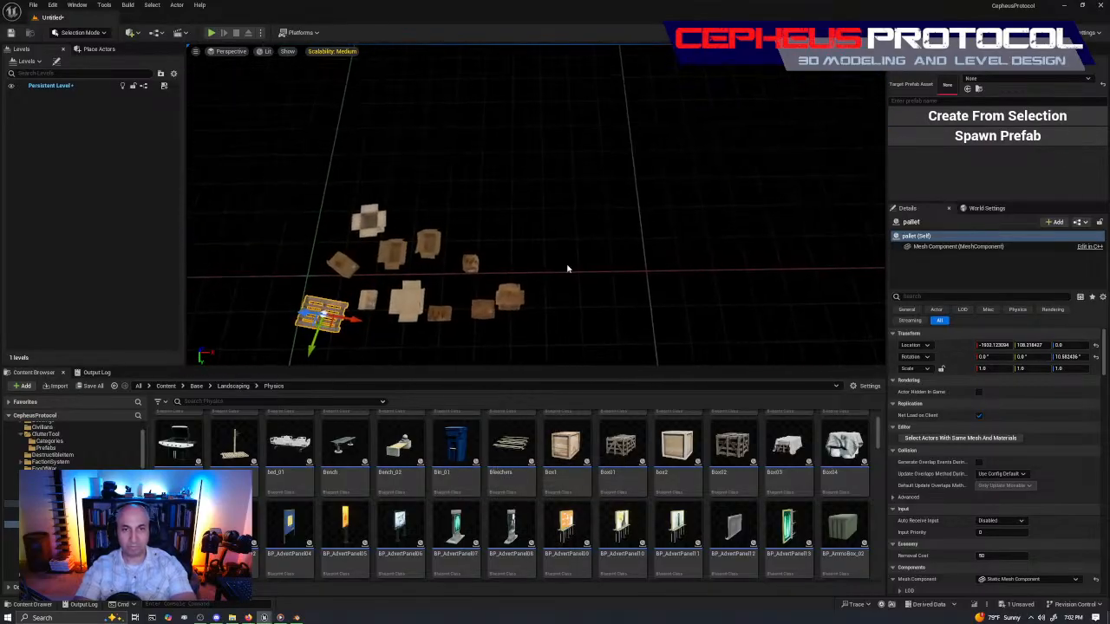
left_click(510, 297)
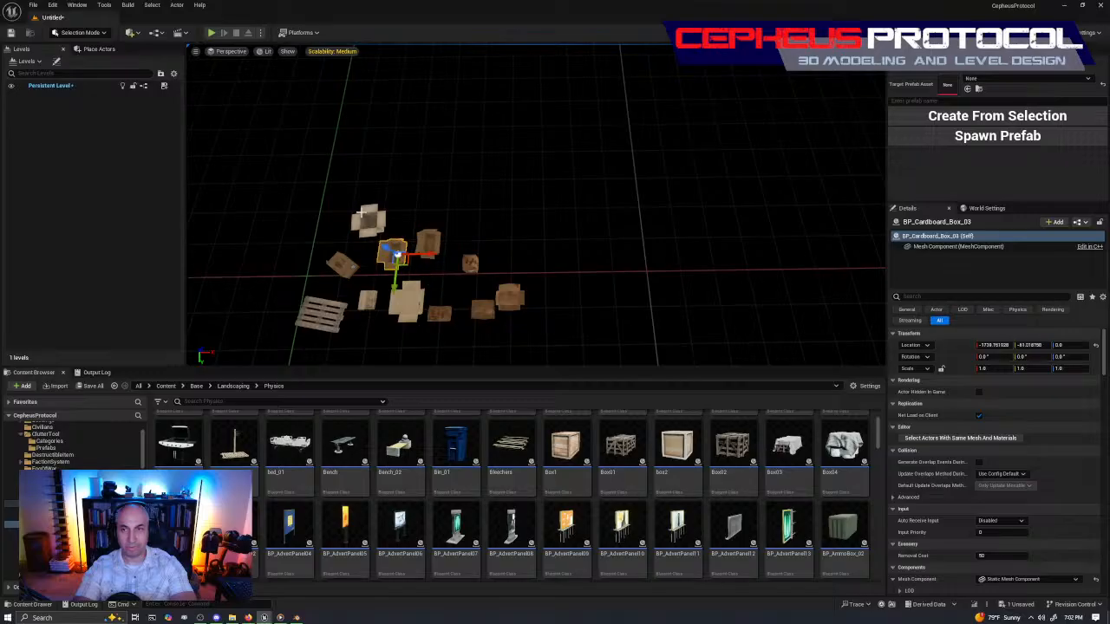
left_click(365, 219)
left_click(368, 299)
left_click(321, 330)
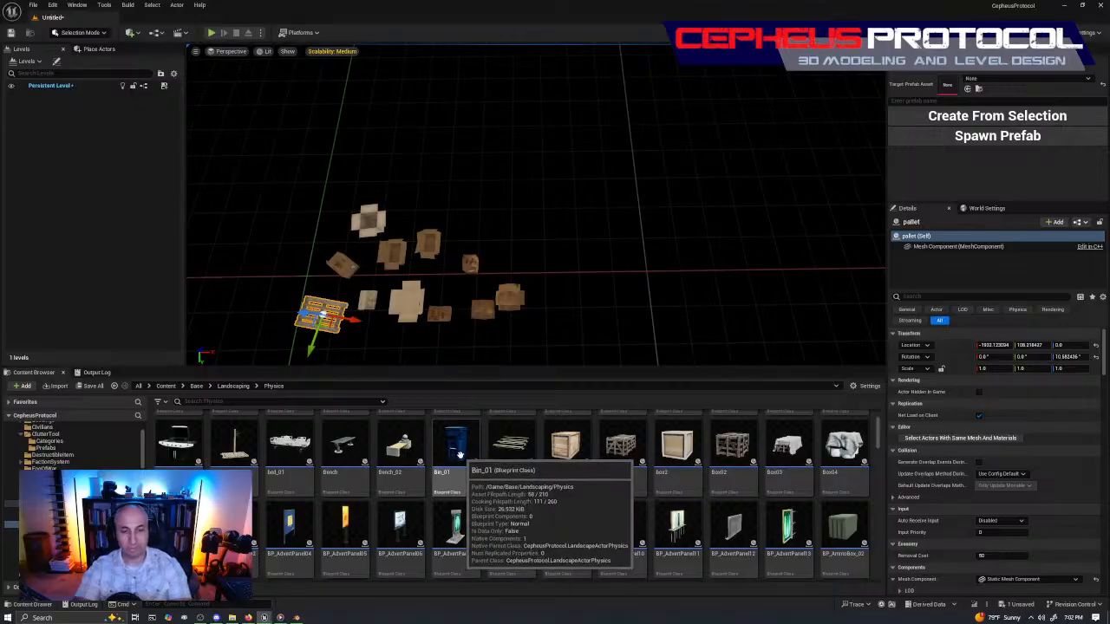
Place the Bin_01 physics blueprint near the world origin in the top view.
key("alt+j")
left_click(456, 447)
left_click(250, 188)
right_click_drag(345, 235, 494, 228)
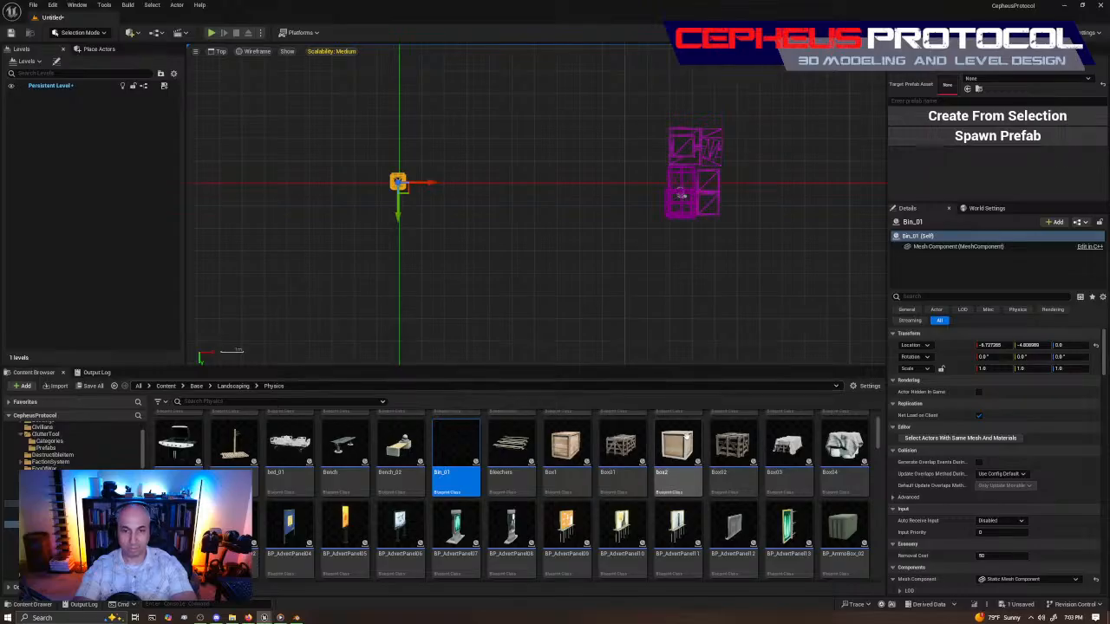
Browse the Physics folder for further prop blueprints.
scroll(791, 455, "up", 1)
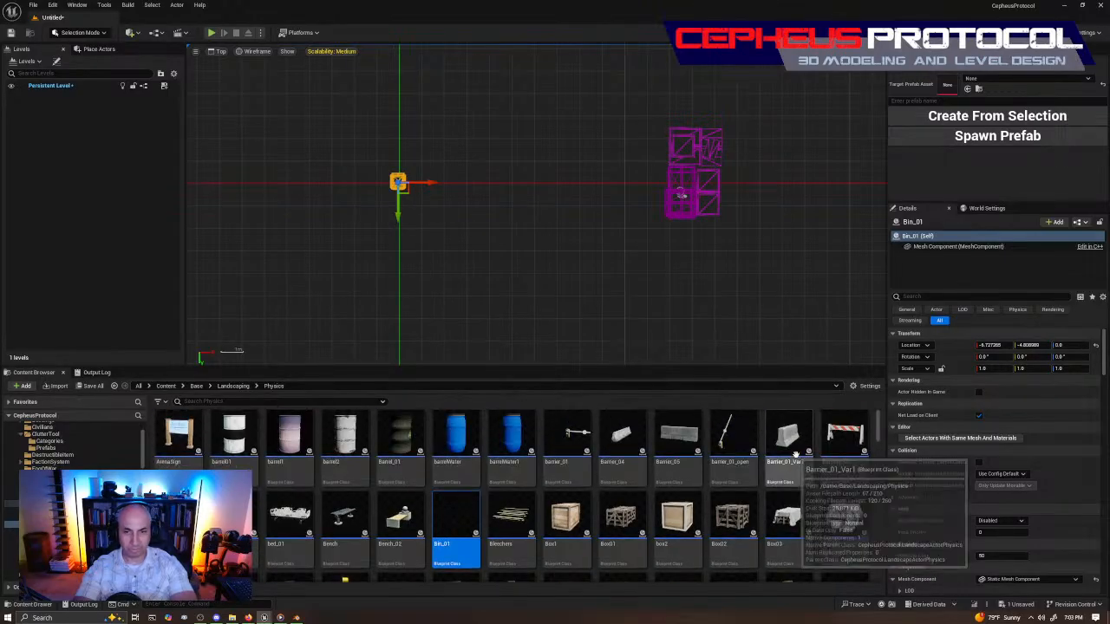
scroll(774, 460, "down", 1)
scroll(775, 459, "down", 4)
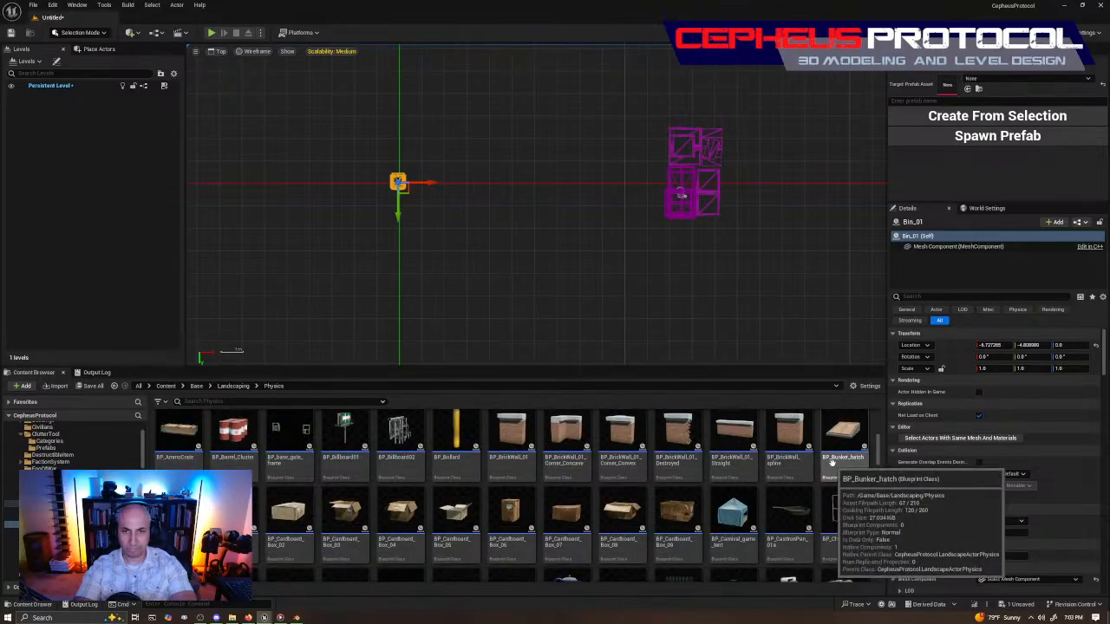
Place three trash bag blueprints from the Physics folder around Bin_01, including BP_Trash_Bag_02 and BP_TrashBag_02.
scroll(830, 466, "down", 1)
scroll(845, 457, "down", 1)
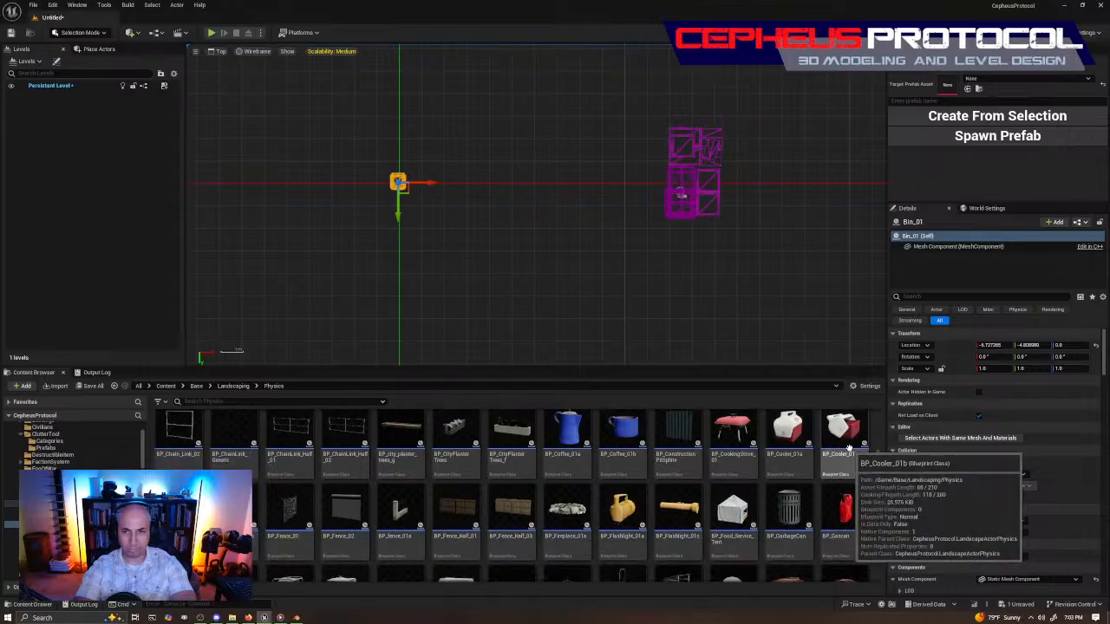
scroll(833, 449, "down", 1)
scroll(820, 449, "down", 2)
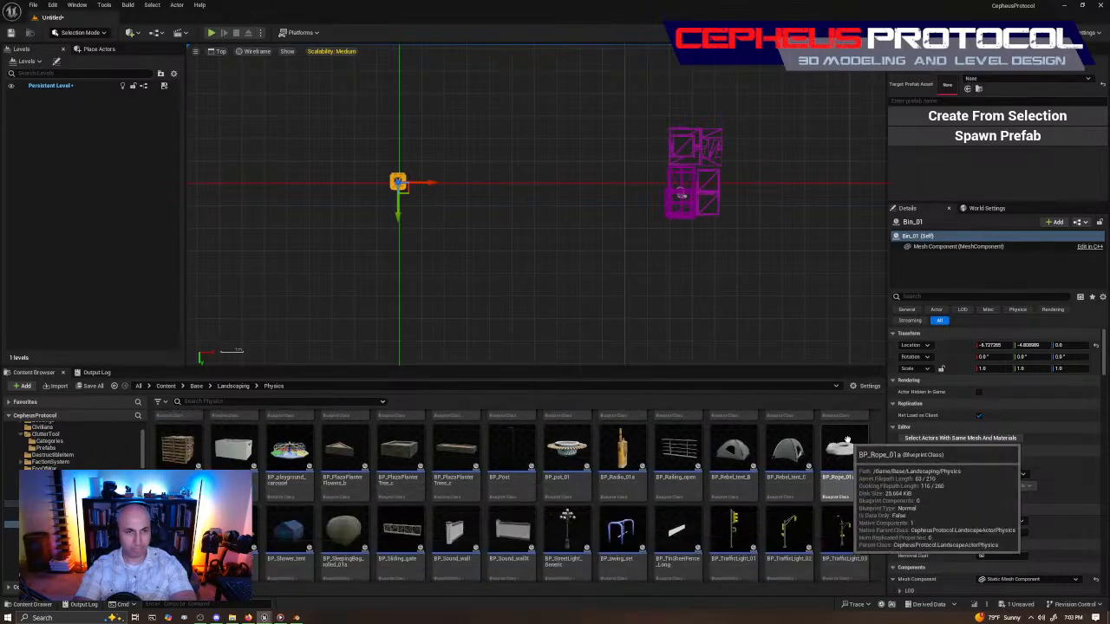
scroll(832, 442, "down", 2)
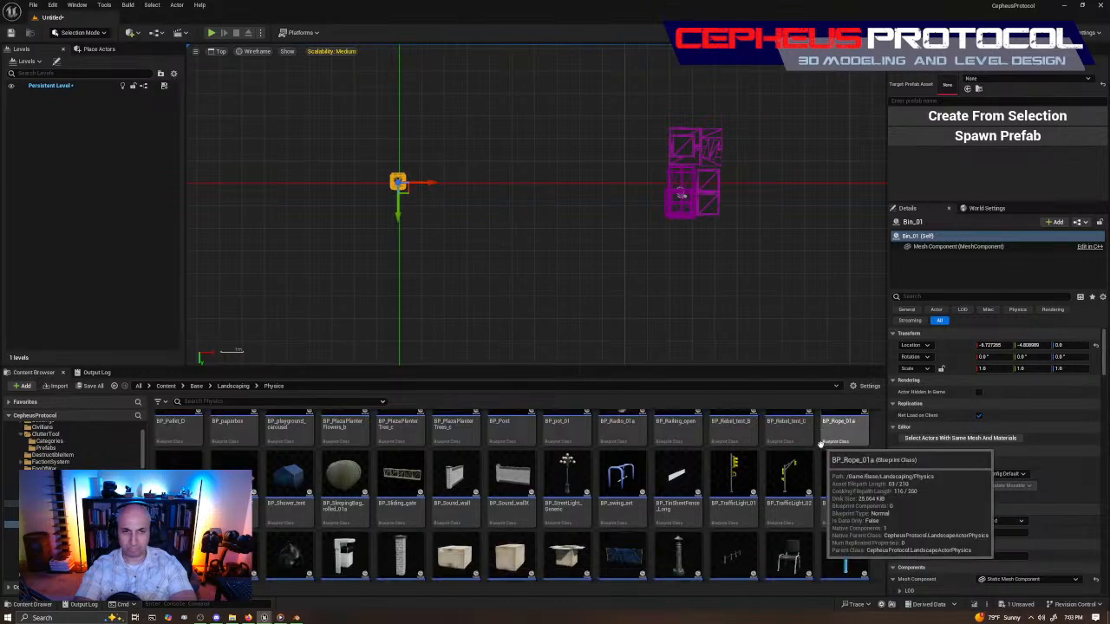
scroll(820, 444, "down", 1)
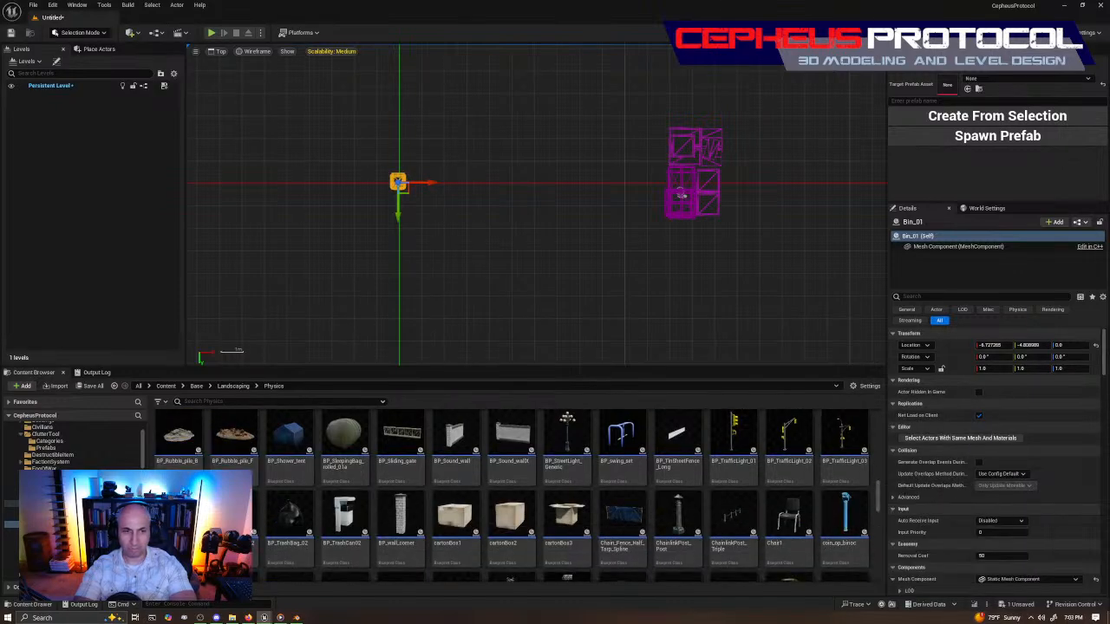
left_click(342, 170)
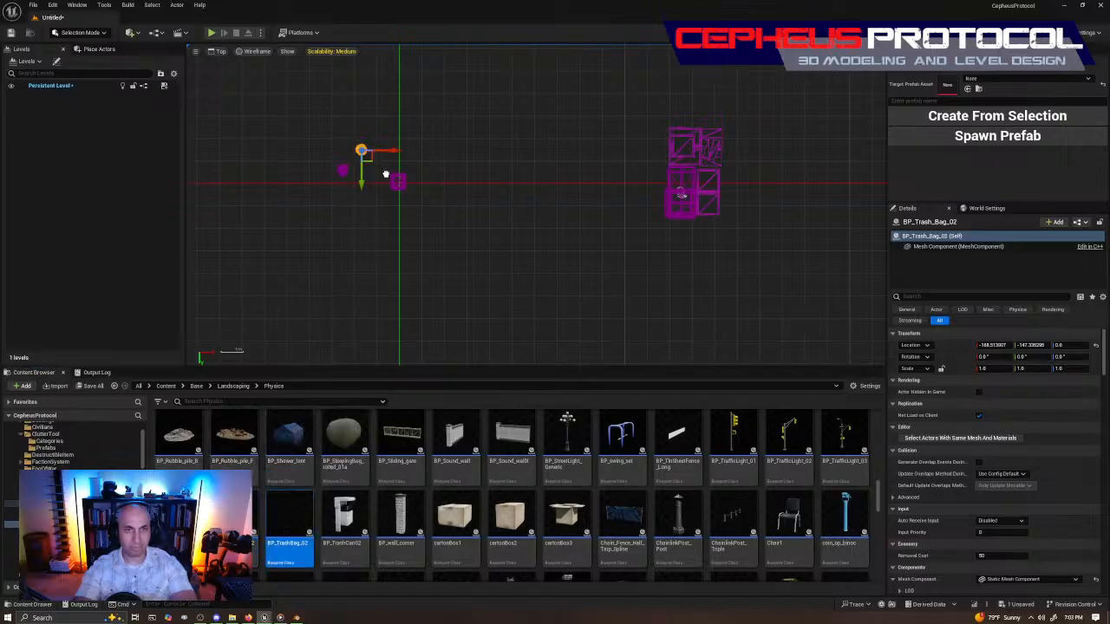
left_click_drag(406, 158, 406, 159)
Place the DumpsterSmall blueprint right beside Bin_01, and Dumpster_01 on the opposite side beyond the trash bags.
scroll(684, 489, "down", 3)
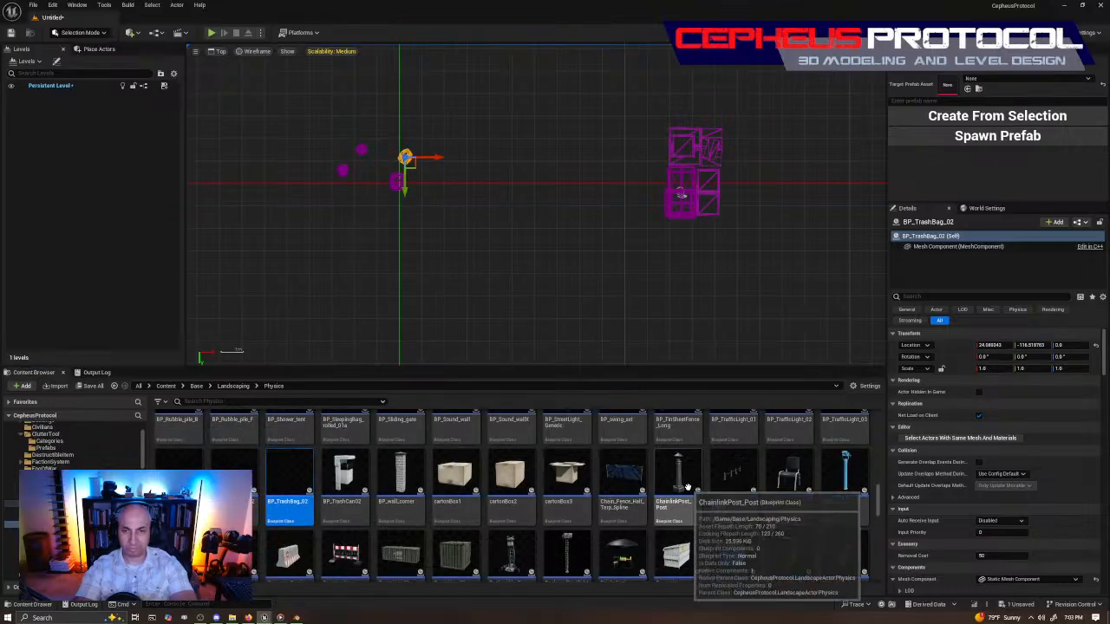
scroll(783, 506, "down", 3)
left_click(784, 473)
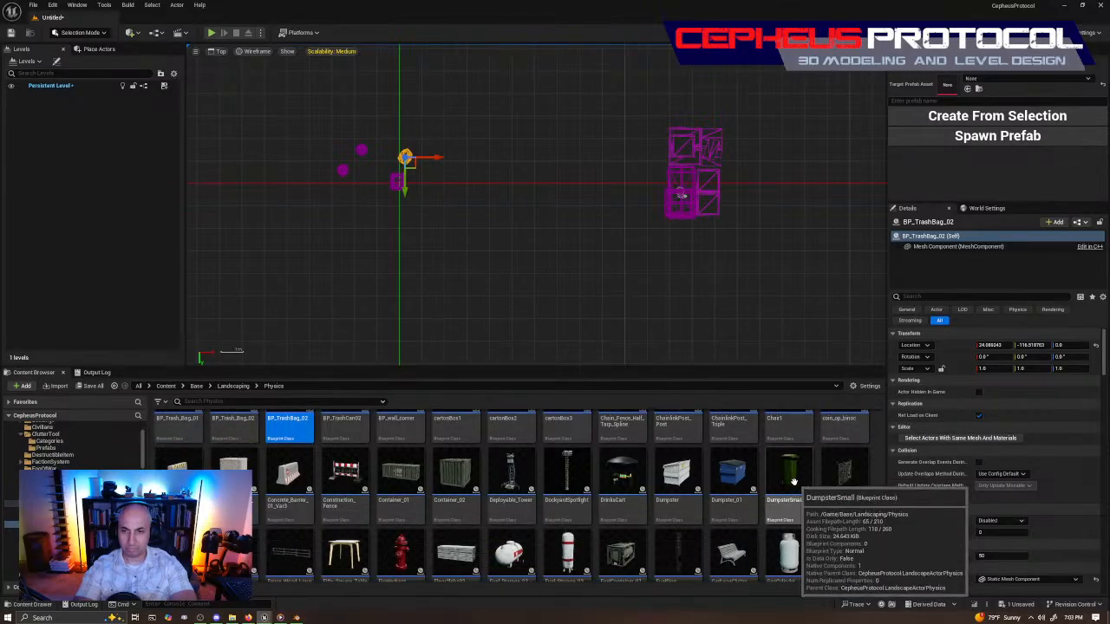
left_click_drag(482, 208, 426, 183)
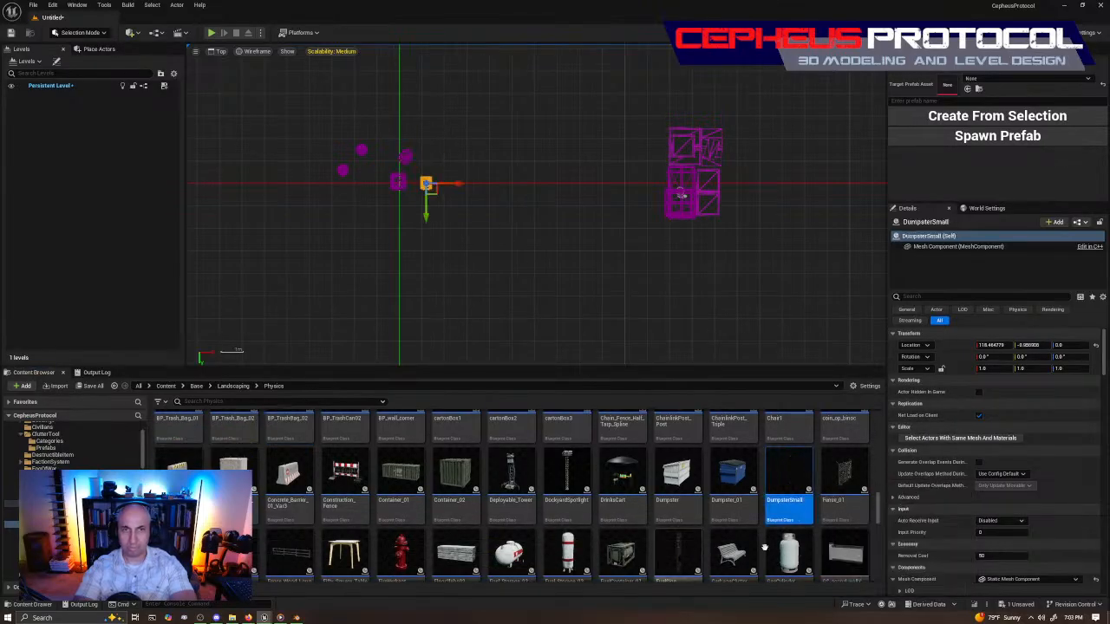
left_click(732, 473)
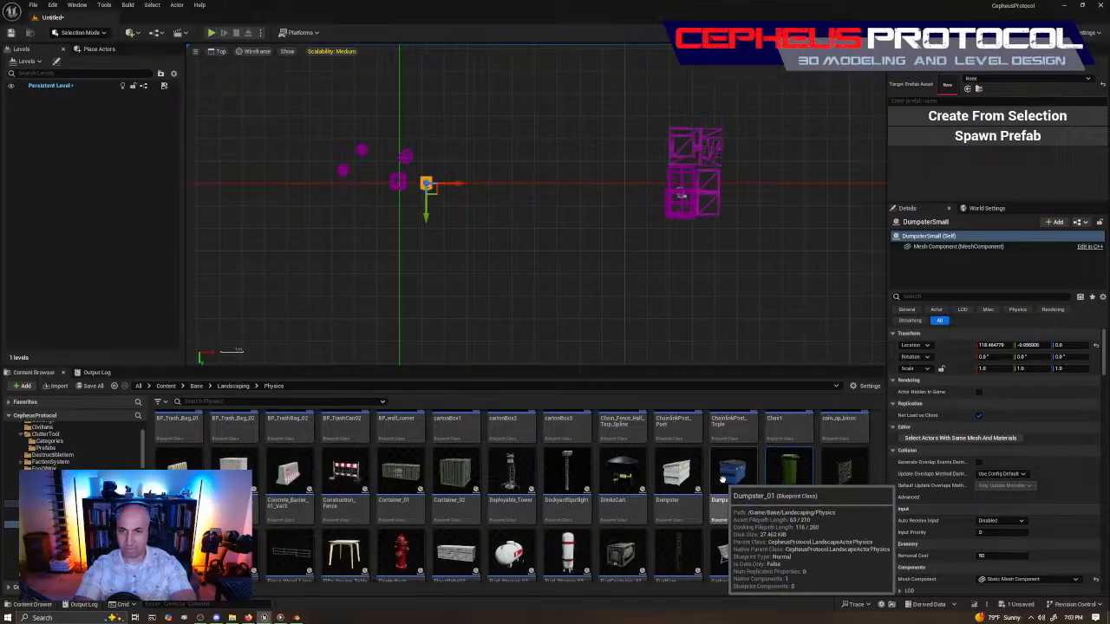
left_click(307, 187)
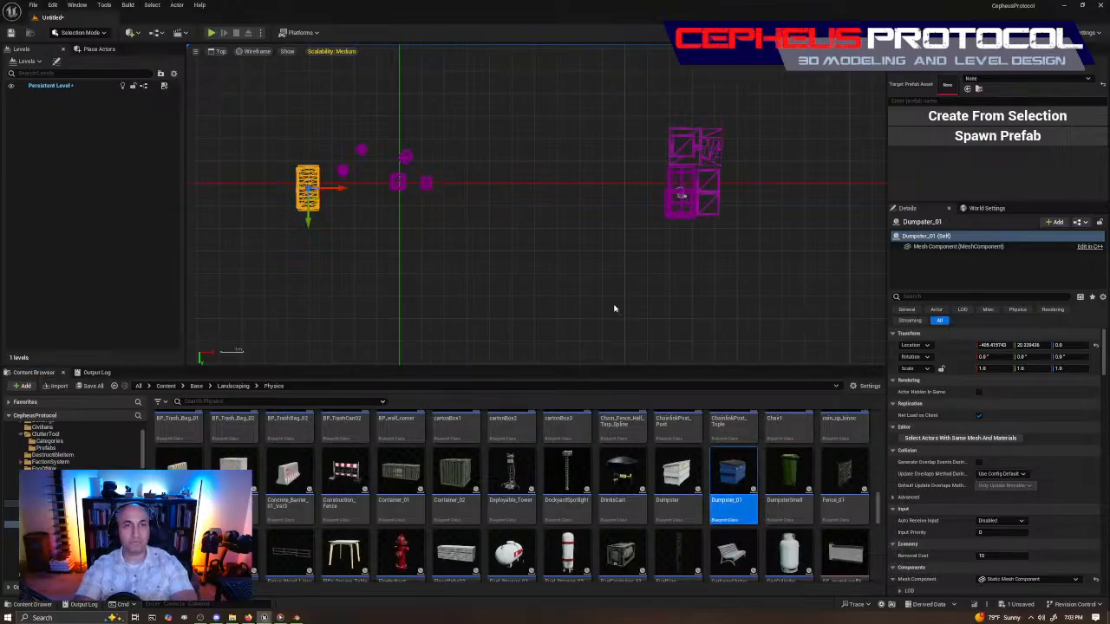
Duplicate the Dumpster_01 blueprint in the Physics folder and name the copy Dumpster_01_Base.
right_click_drag(523, 165, 483, 151)
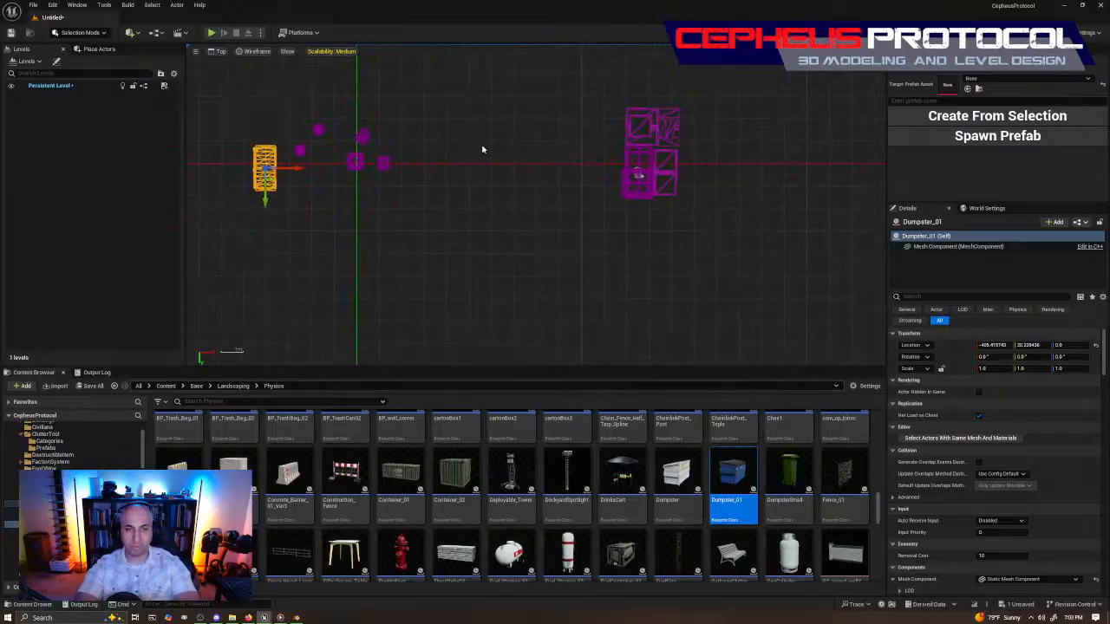
right_click(736, 466)
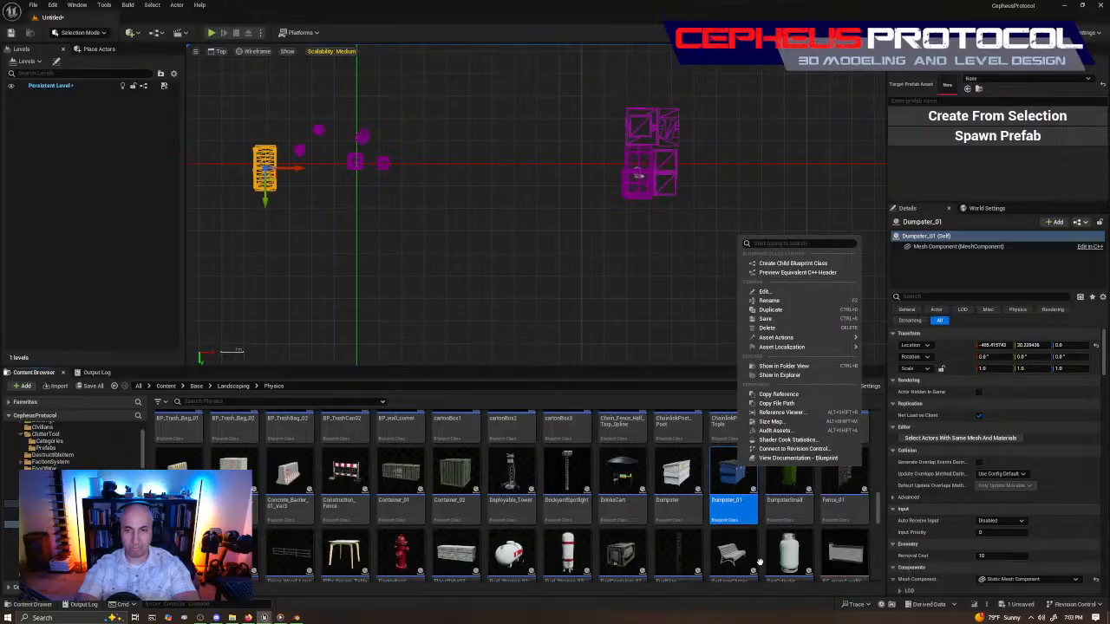
left_click(770, 310)
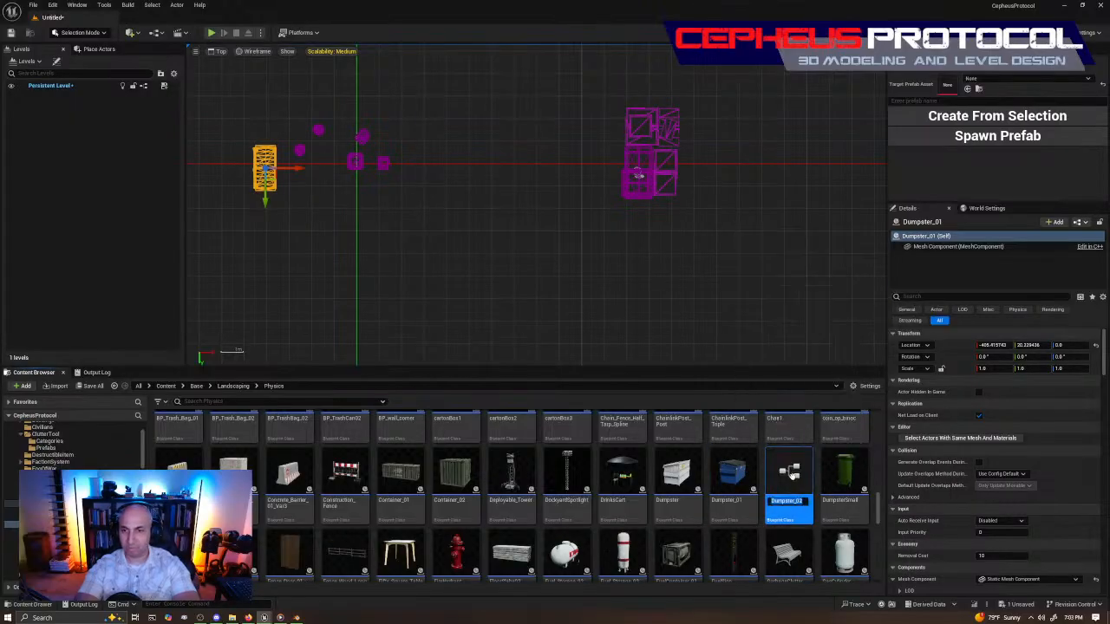
key("Return")
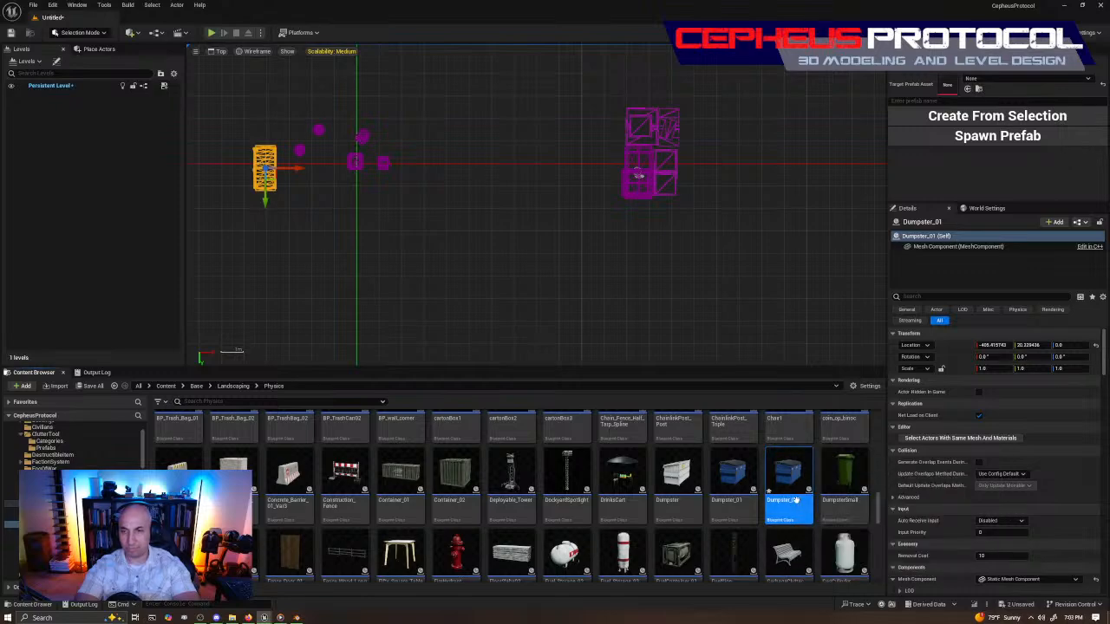
key("F2")
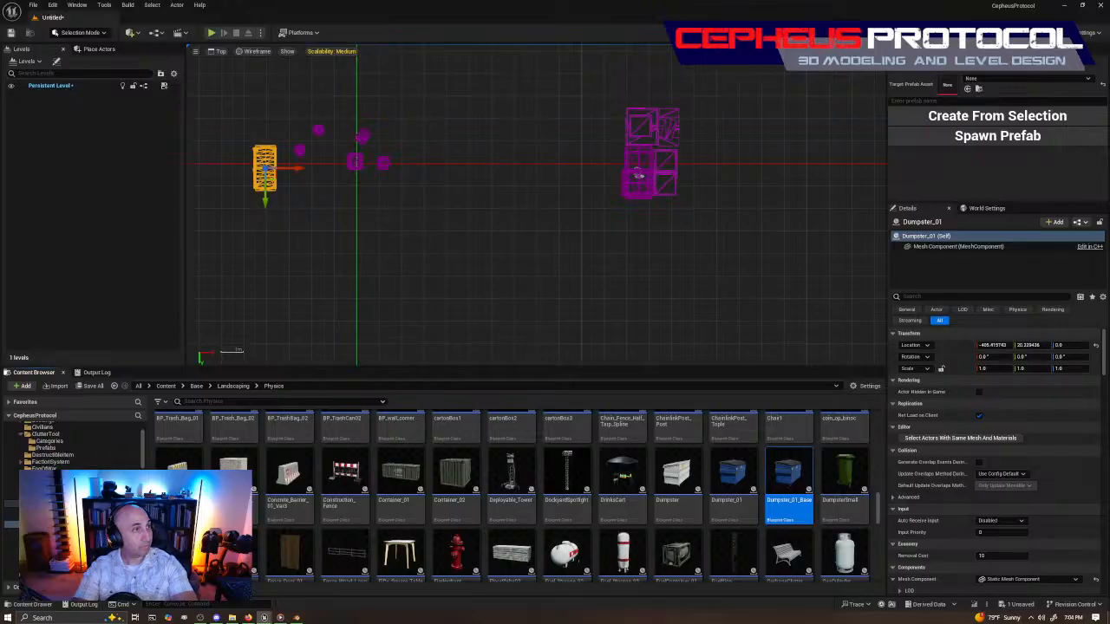
Place the SM_Dumpster_01_Base mesh from City_Assets in the level and copy its Static Mesh property.
key("ctrl+b")
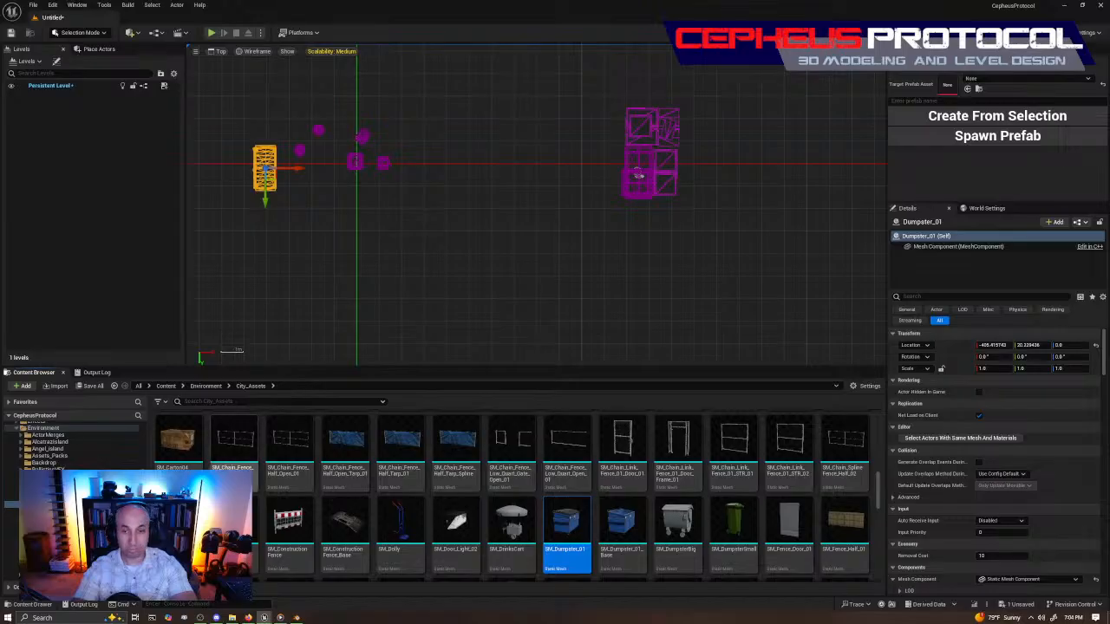
left_click(626, 522)
left_click_drag(619, 493, 493, 273)
right_click(1020, 422)
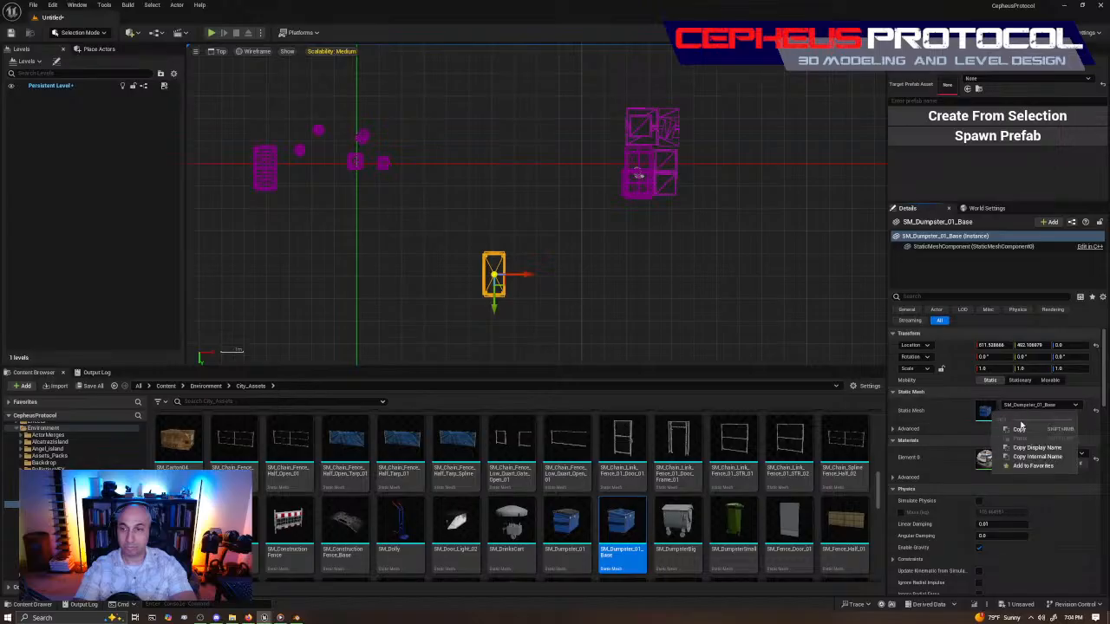
left_click(1022, 429)
Delete the SM_Dumpster_01_Base instance from the level.
left_click(604, 315)
left_click(504, 271)
key("Delete")
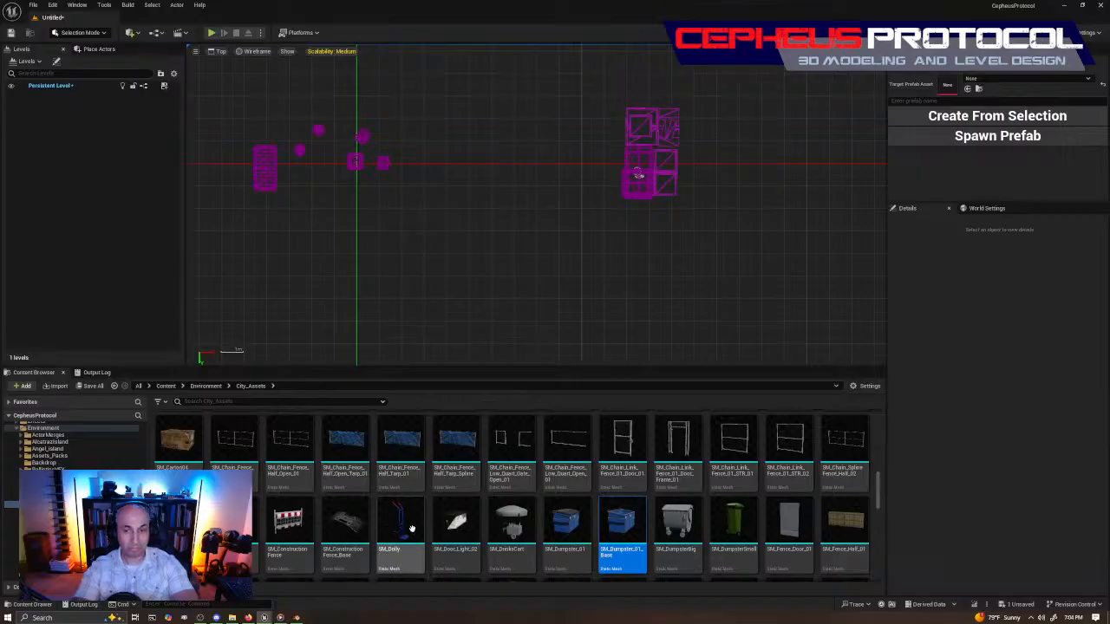
right_click_drag(516, 258, 651, 292)
scroll(563, 283, "up", 2)
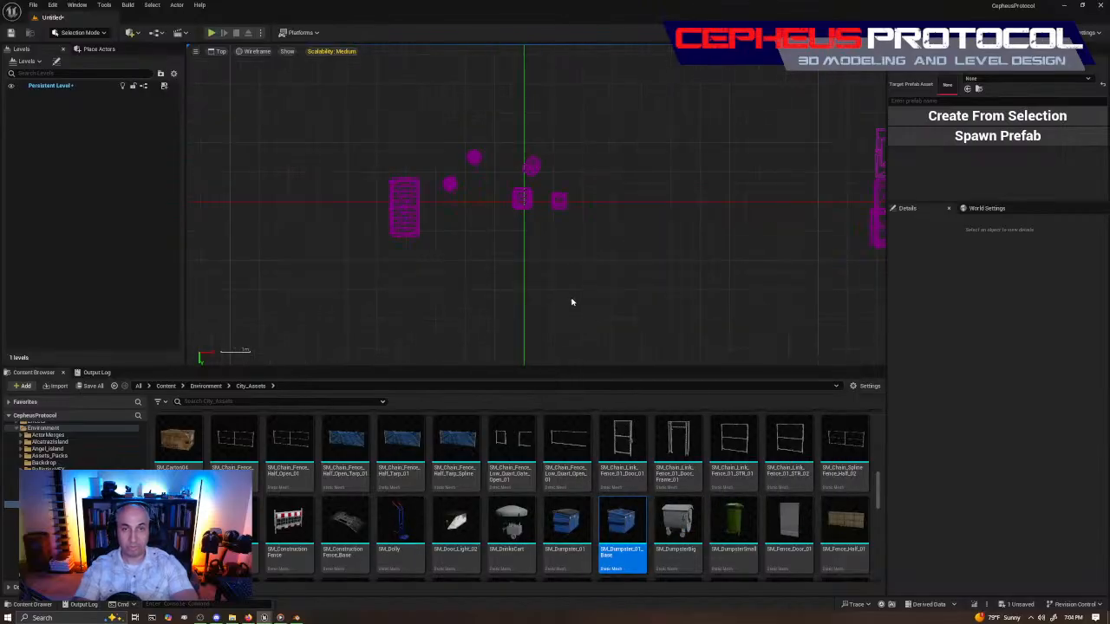
left_click_drag(643, 542, 471, 235)
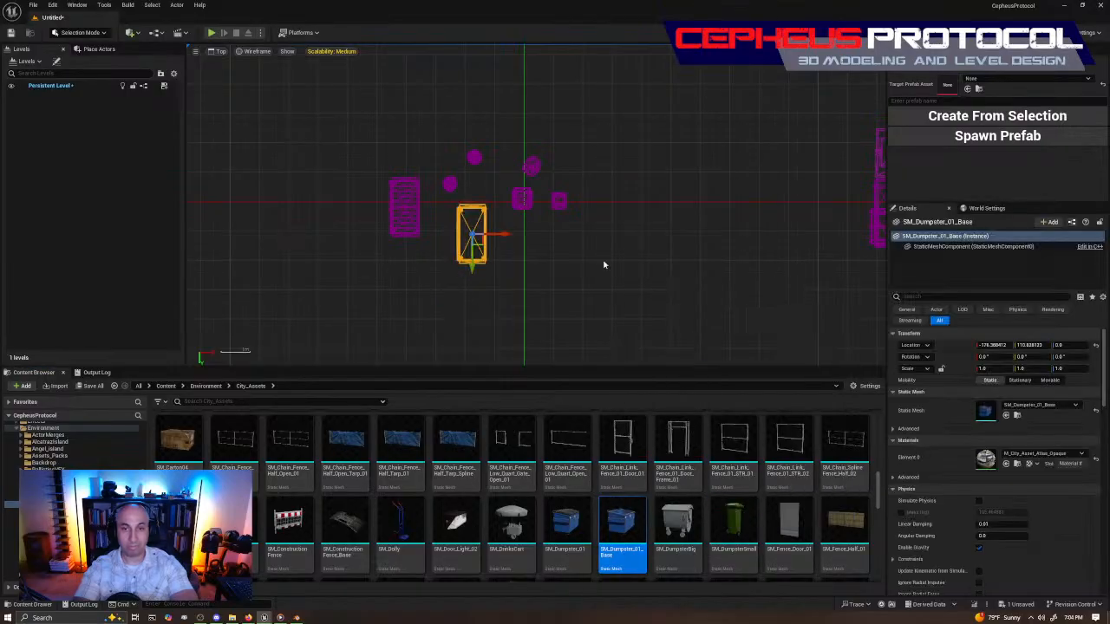
left_click(516, 259)
left_click(482, 238)
key("Delete")
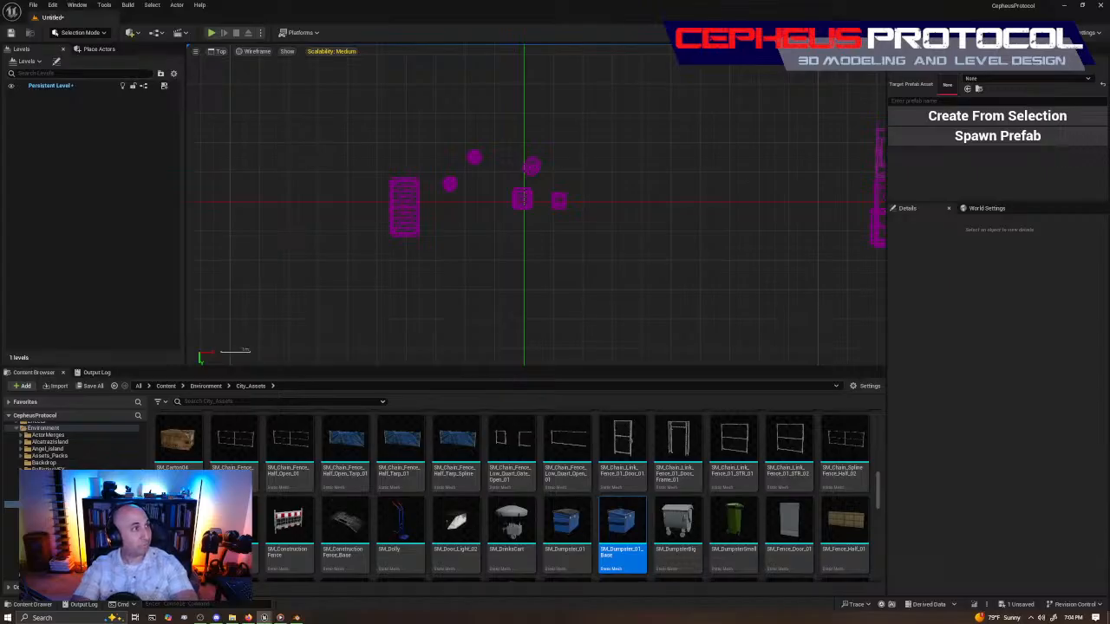
Place the Dumpster_01_Base blueprint from the Physics folder next to Dumpster_01, below the trash bags.
key("ctrl+b")
left_click_drag(777, 532, 460, 241)
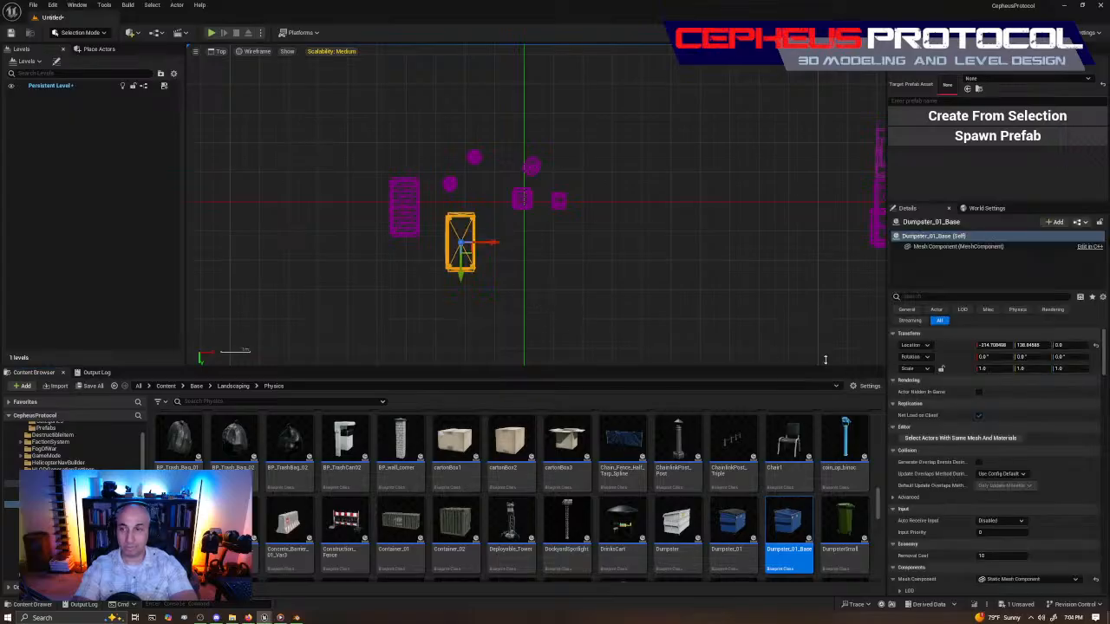
Place the TrashBin blueprint from the Physics folder in the level beside Dumpster_01_Base, just below the blue bin.
scroll(721, 447, "down", 1)
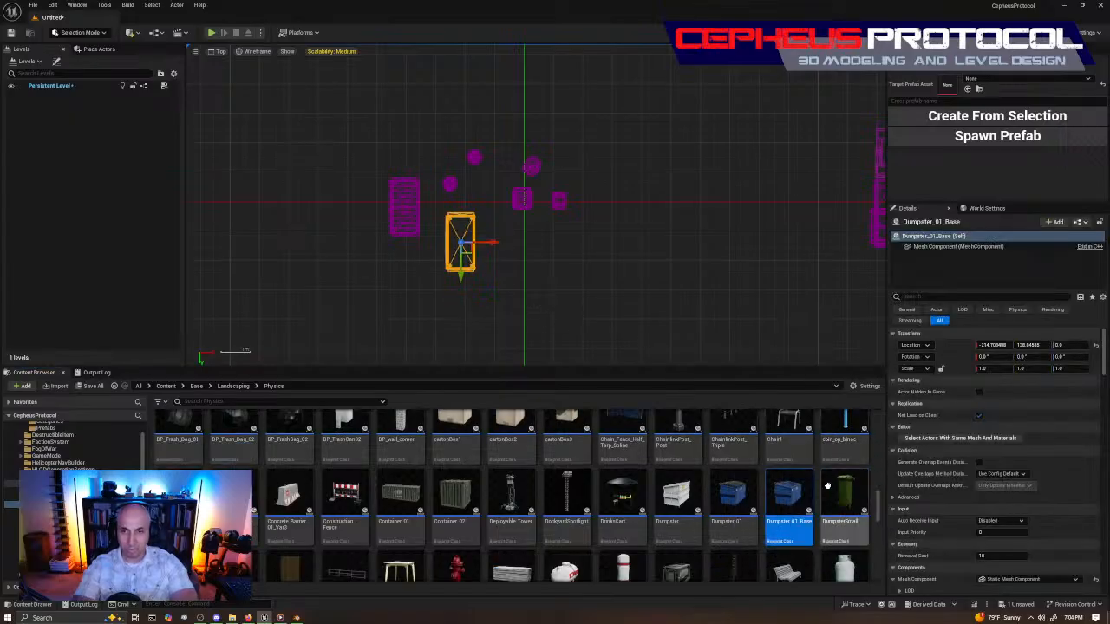
scroll(806, 488, "up", 5)
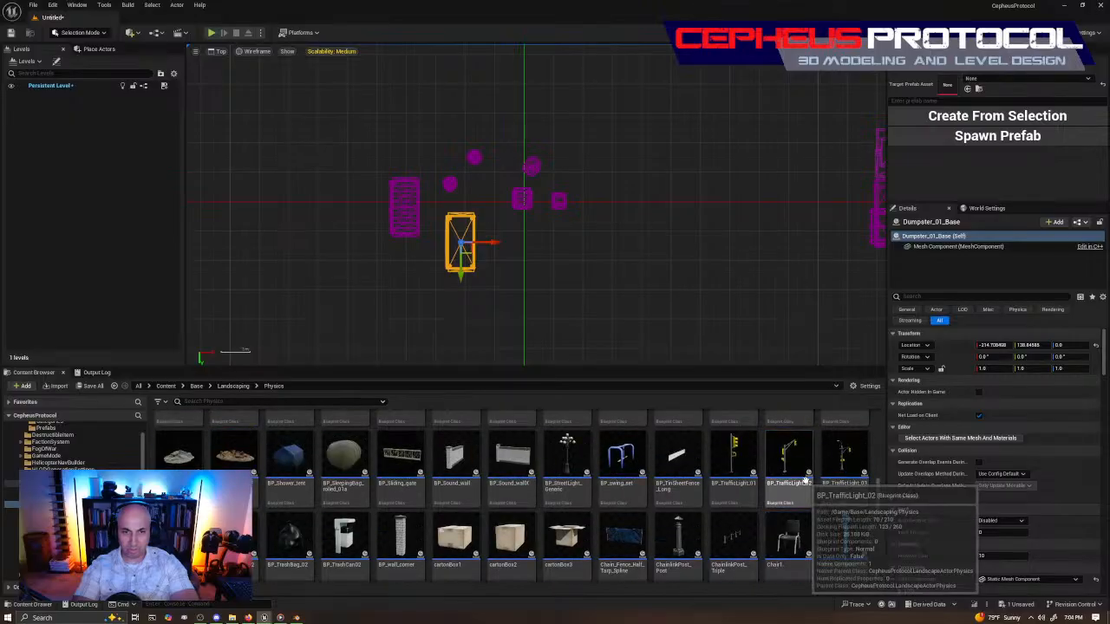
scroll(807, 481, "up", 8)
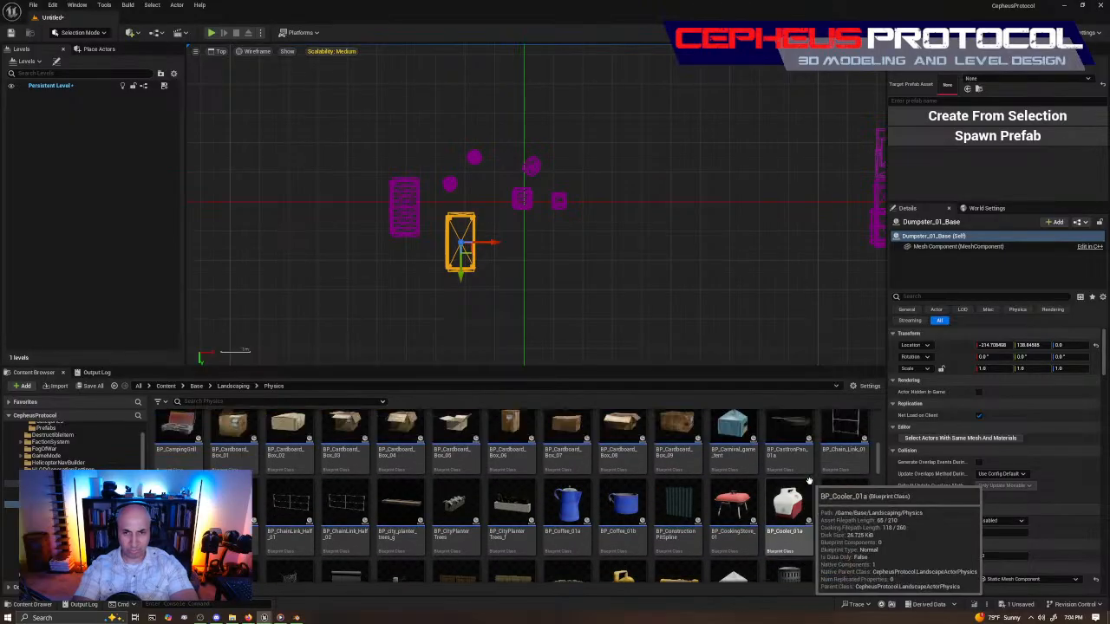
scroll(809, 481, "up", 3)
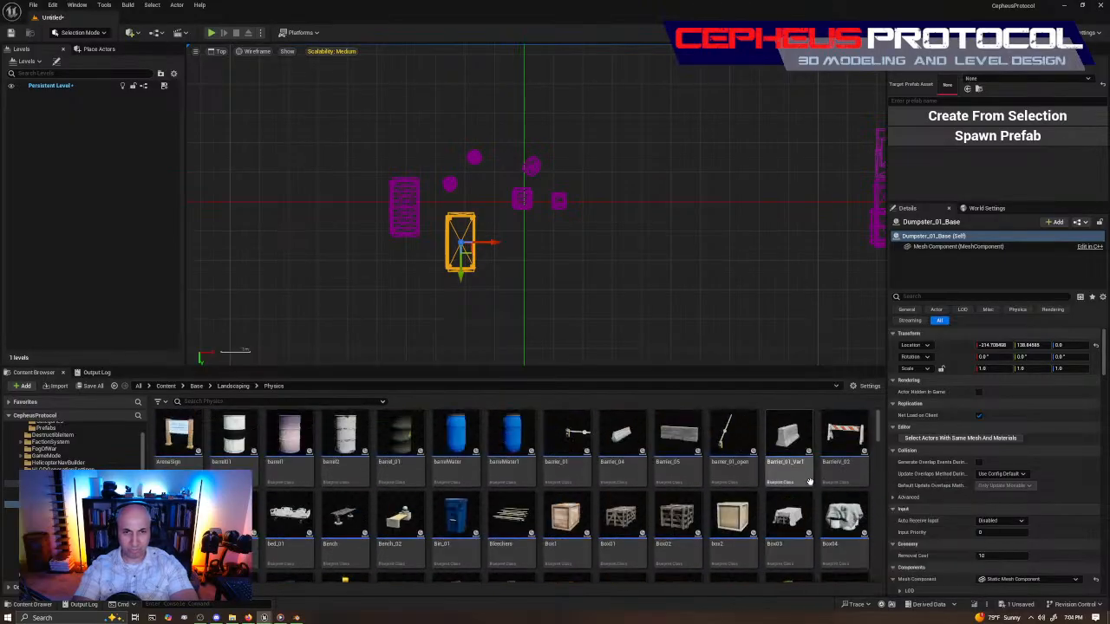
scroll(797, 477, "down", 5)
scroll(797, 477, "down", 8)
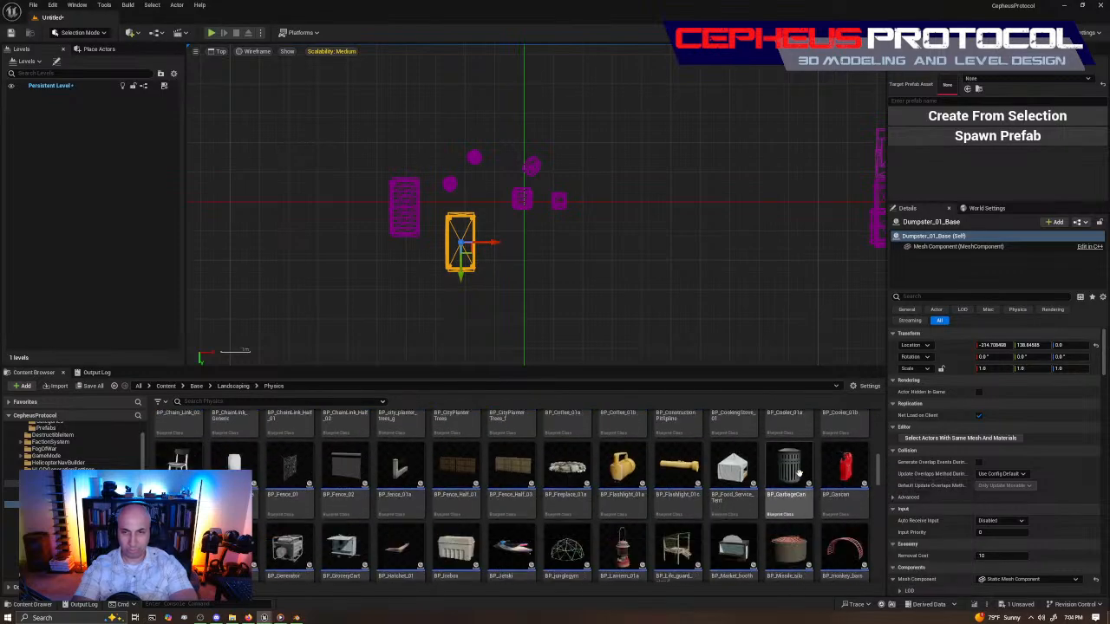
scroll(797, 473, "down", 2)
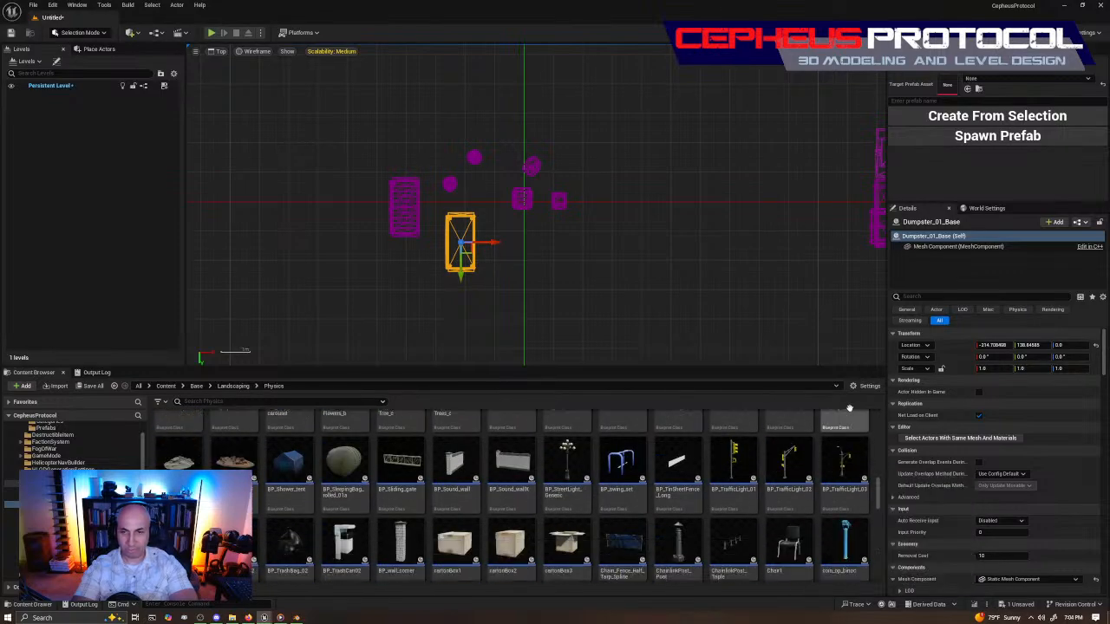
scroll(852, 479, "down", 4)
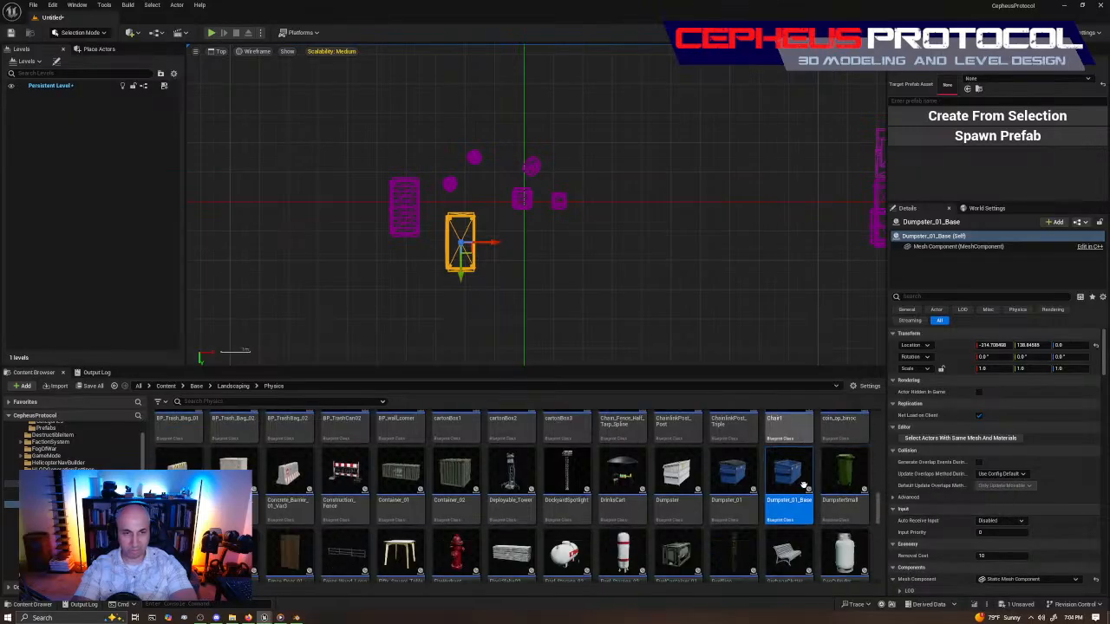
scroll(760, 478, "up", 2)
scroll(780, 464, "down", 2)
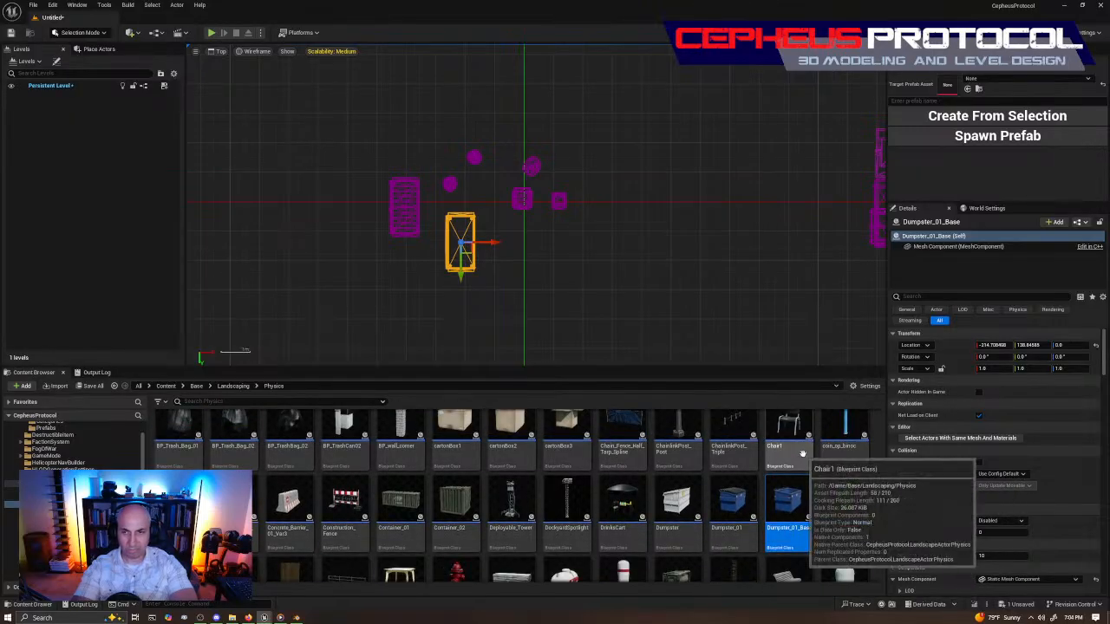
scroll(766, 450, "down", 2)
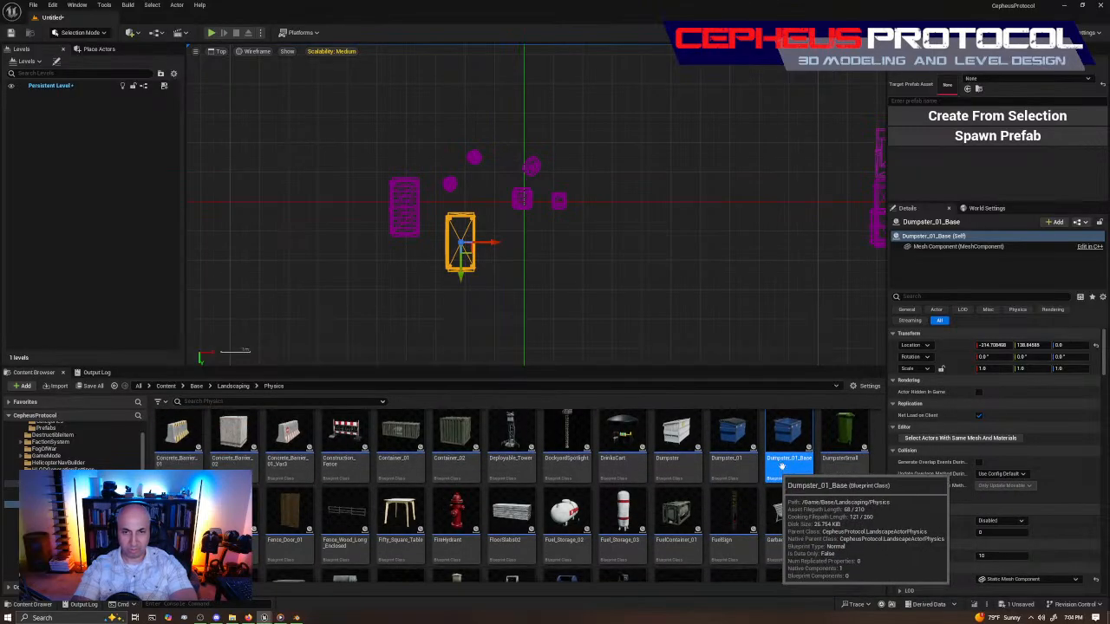
scroll(827, 448, "down", 2)
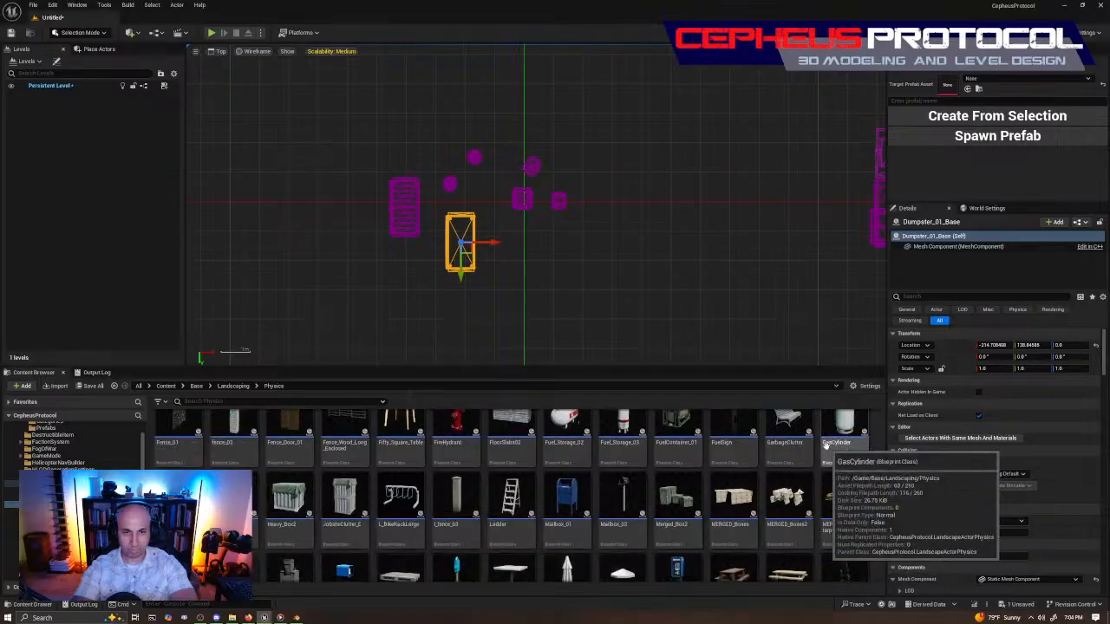
scroll(826, 446, "down", 3)
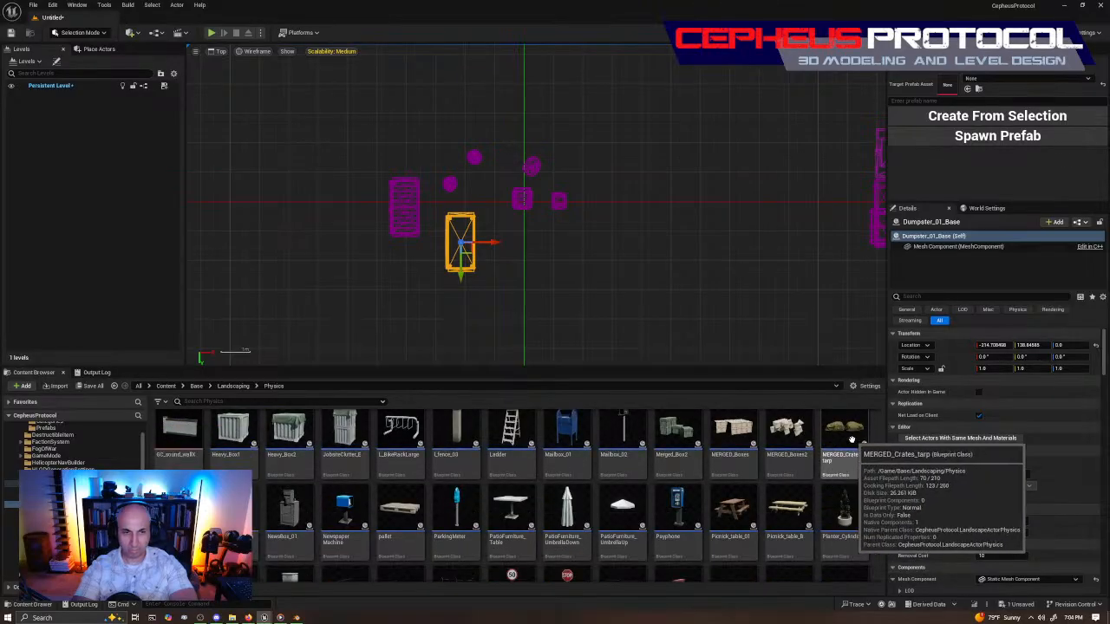
scroll(845, 444, "down", 1)
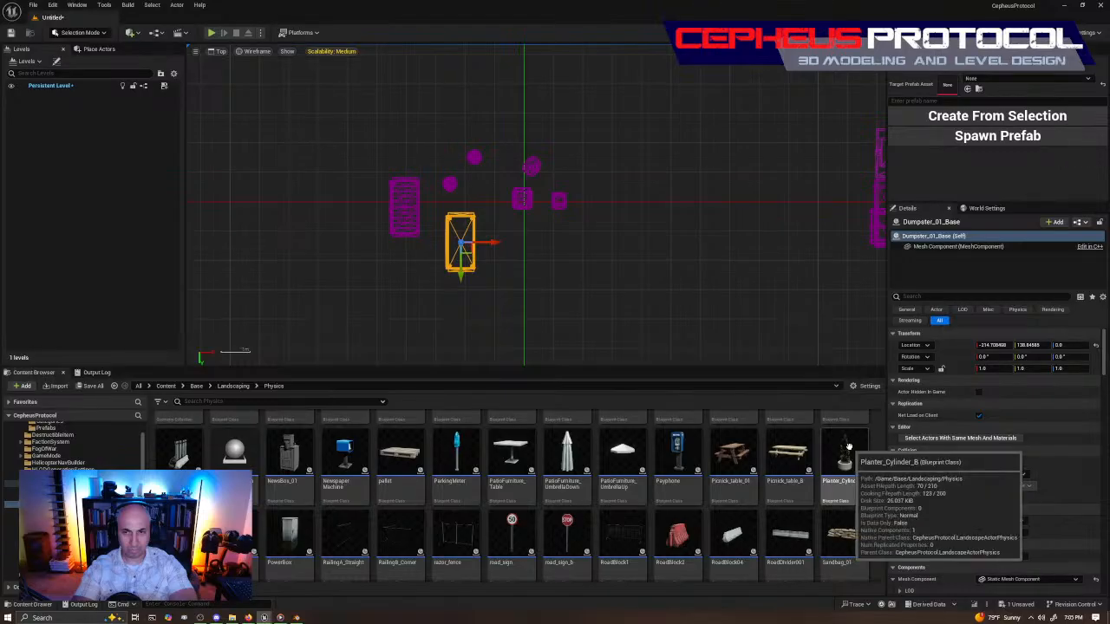
scroll(847, 447, "down", 2)
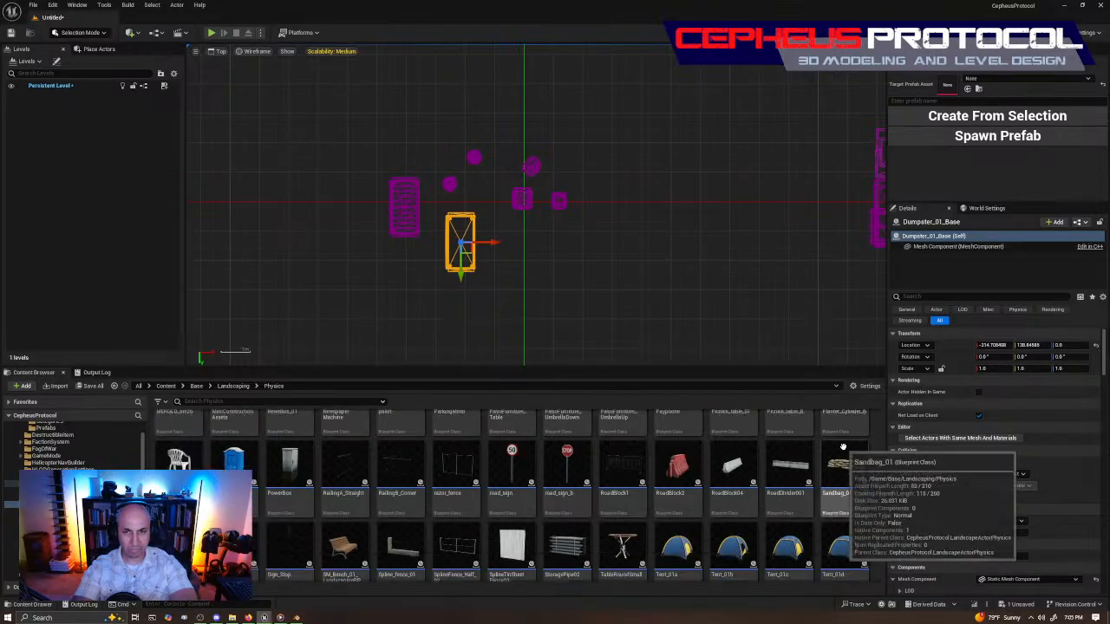
scroll(845, 446, "down", 1)
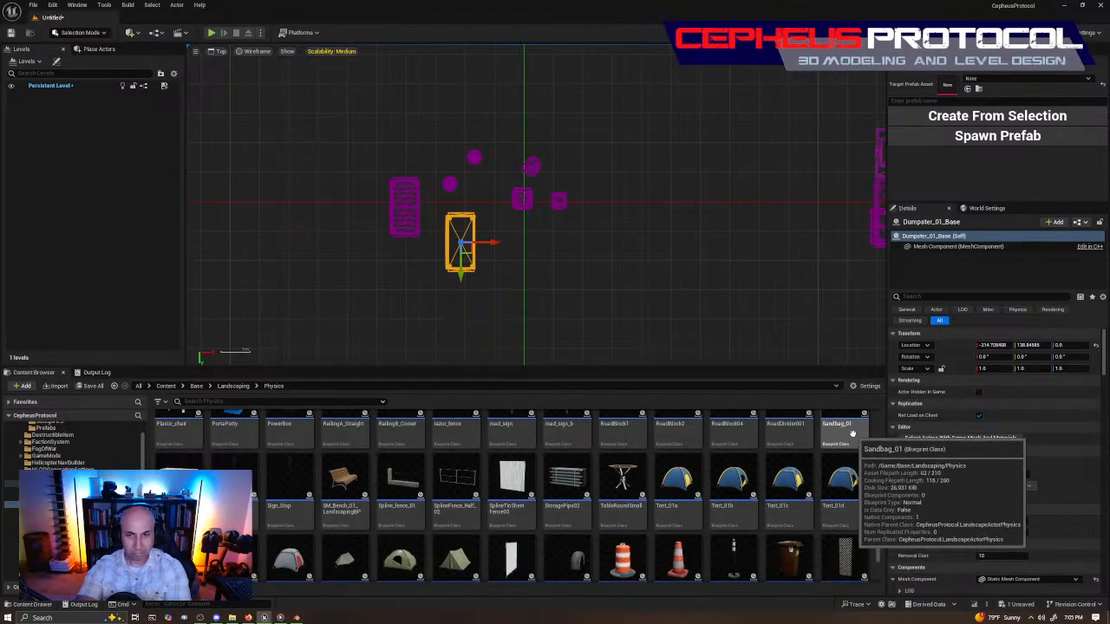
left_click_drag(791, 553, 513, 248)
Look through the remaining Physics blueprints for more trash props suited to the garbage group.
scroll(823, 468, "down", 1)
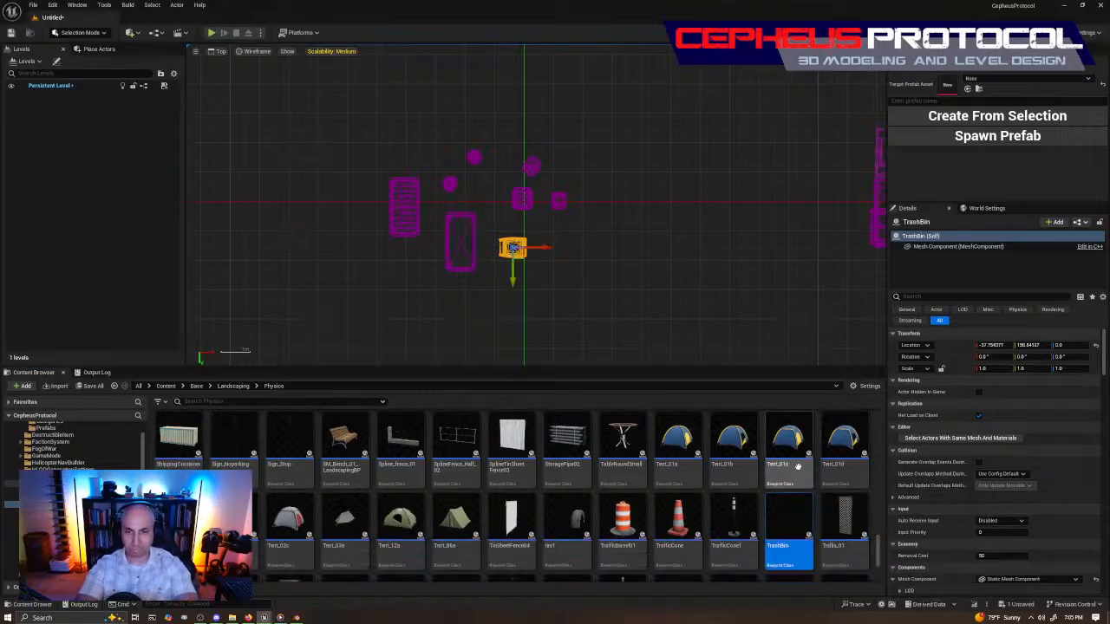
scroll(825, 468, "down", 1)
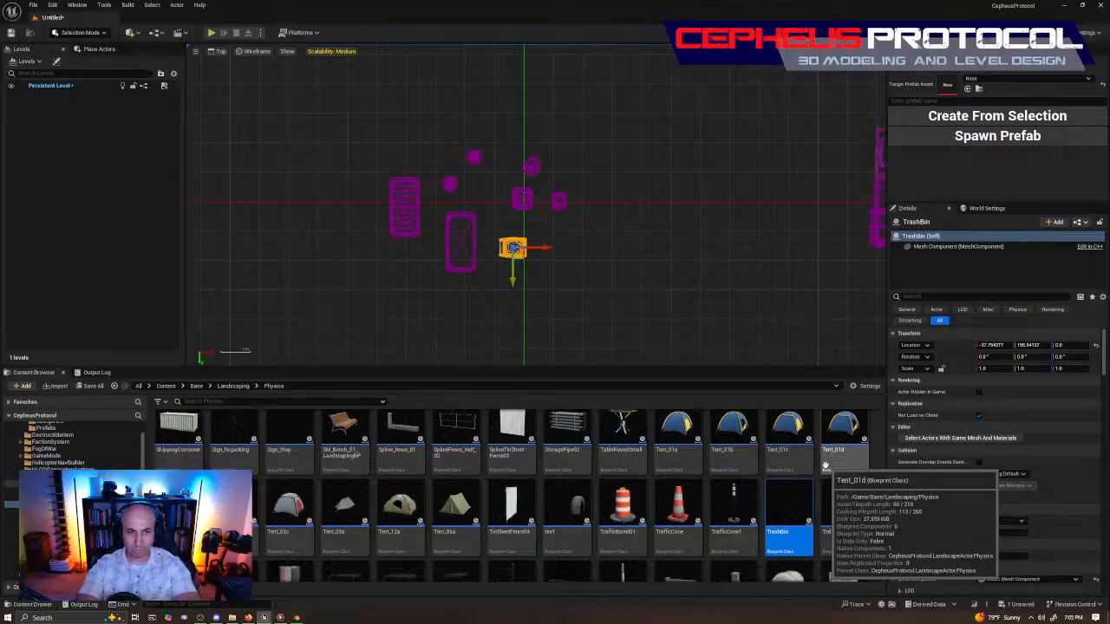
left_click(560, 503)
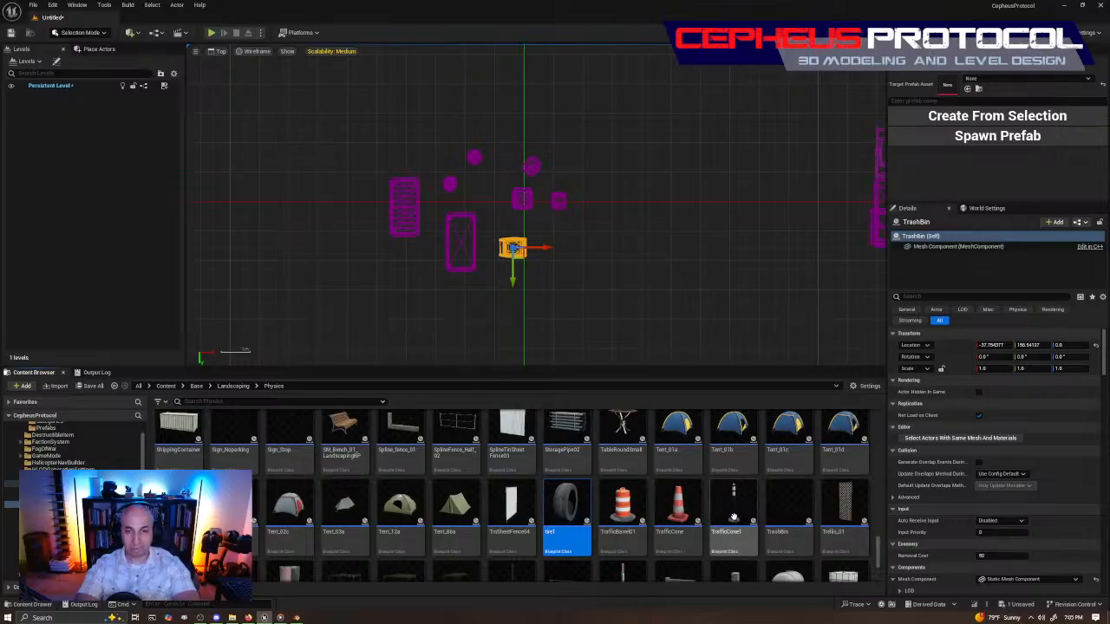
scroll(810, 468, "down", 5)
scroll(806, 477, "up", 3)
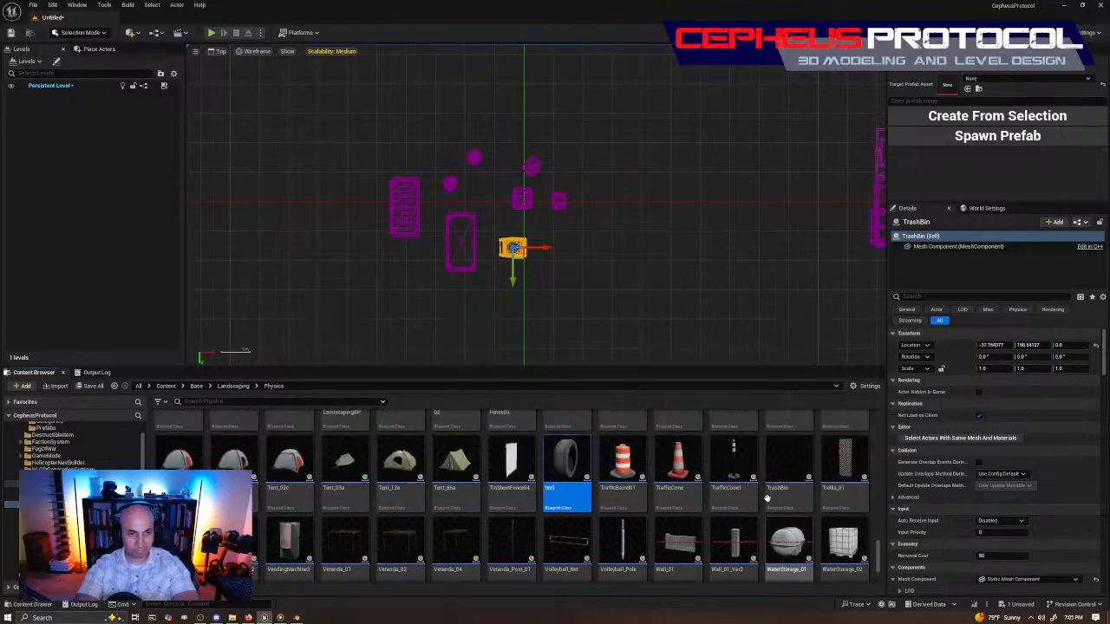
scroll(806, 477, "up", 4)
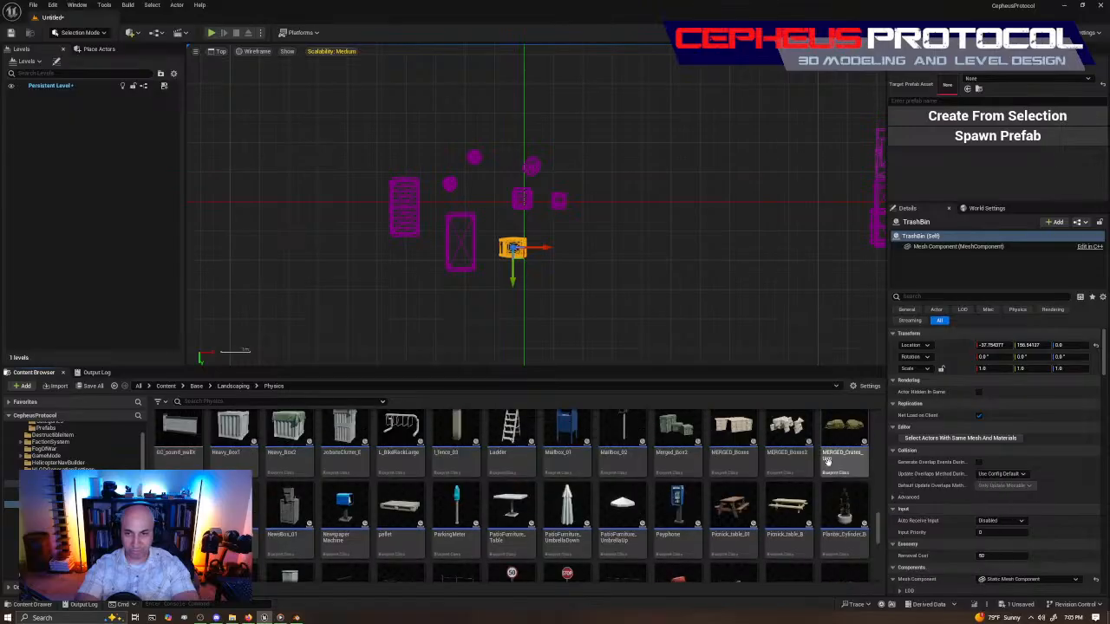
scroll(829, 464, "up", 5)
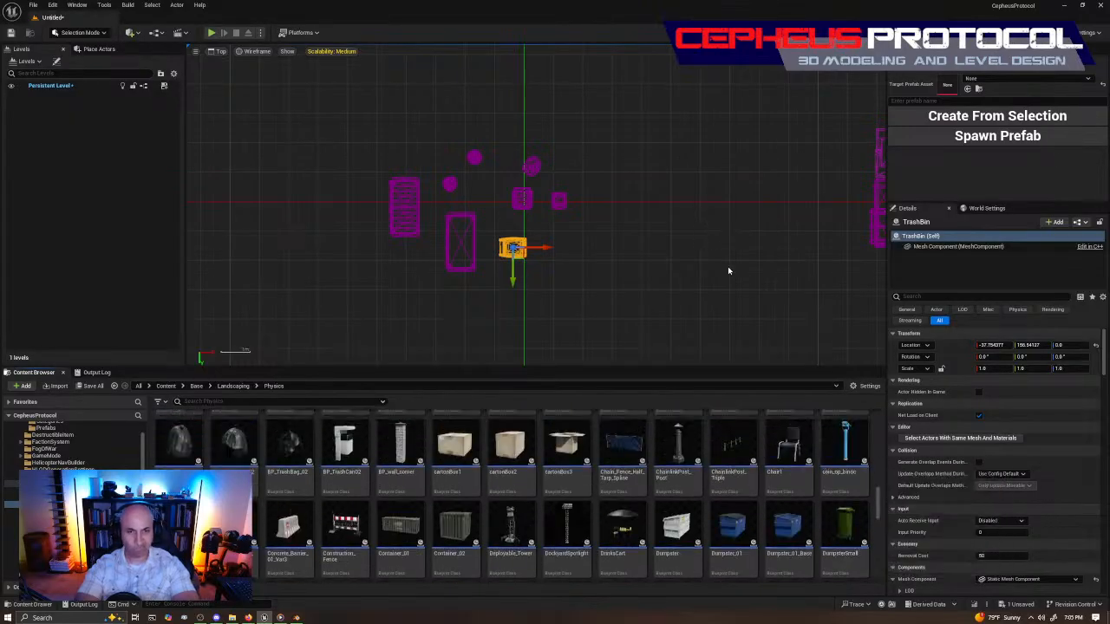
scroll(817, 488, "down", 2)
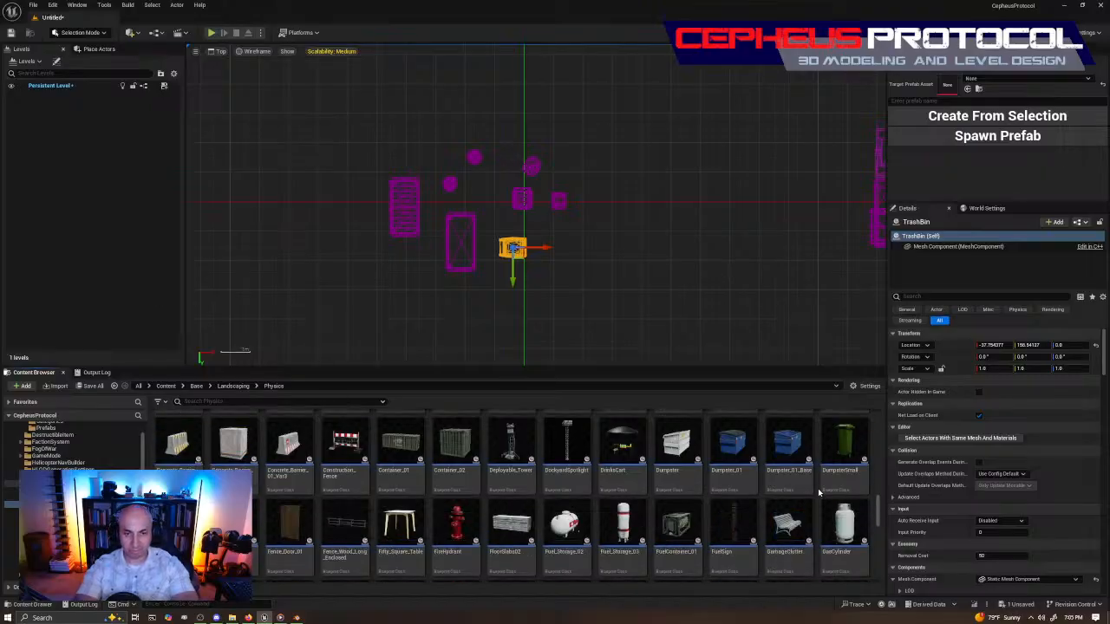
scroll(820, 488, "down", 3)
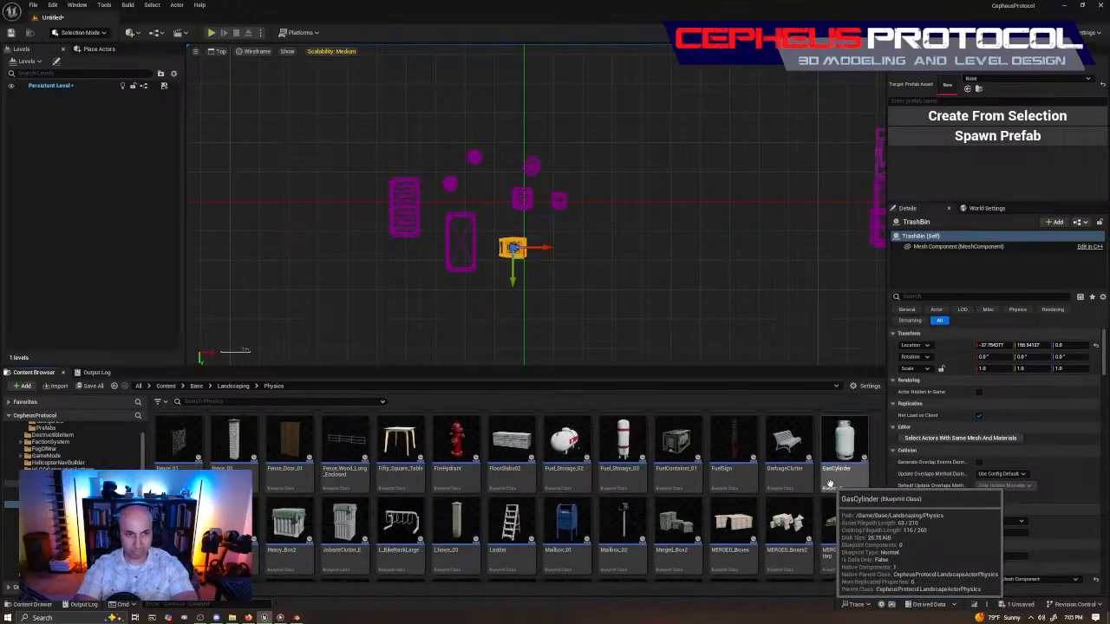
scroll(859, 479, "down", 3)
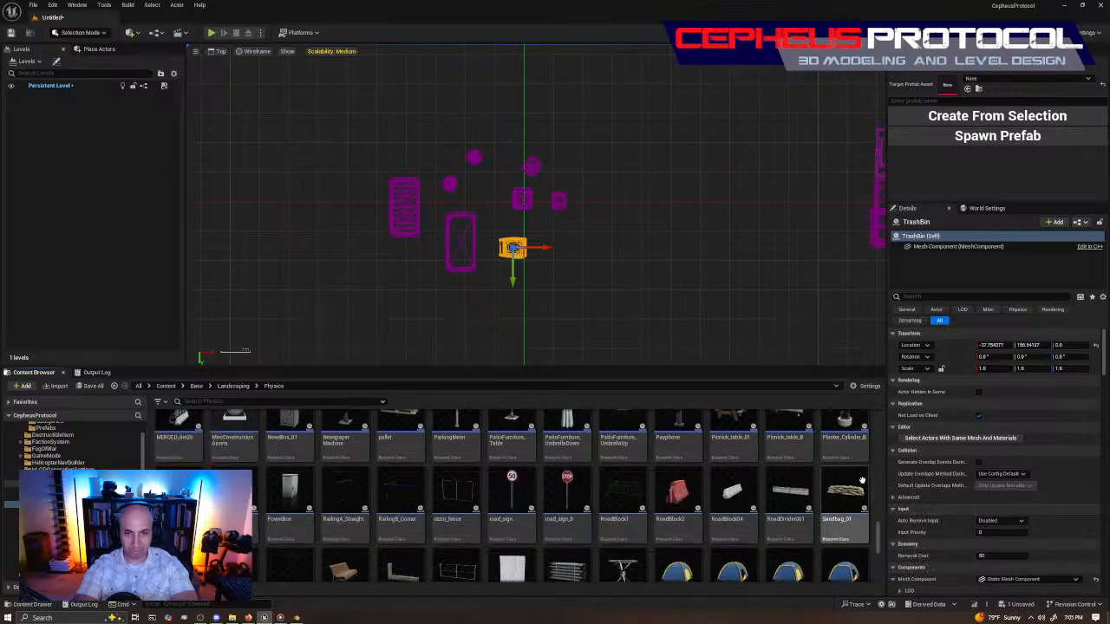
scroll(865, 478, "down", 2)
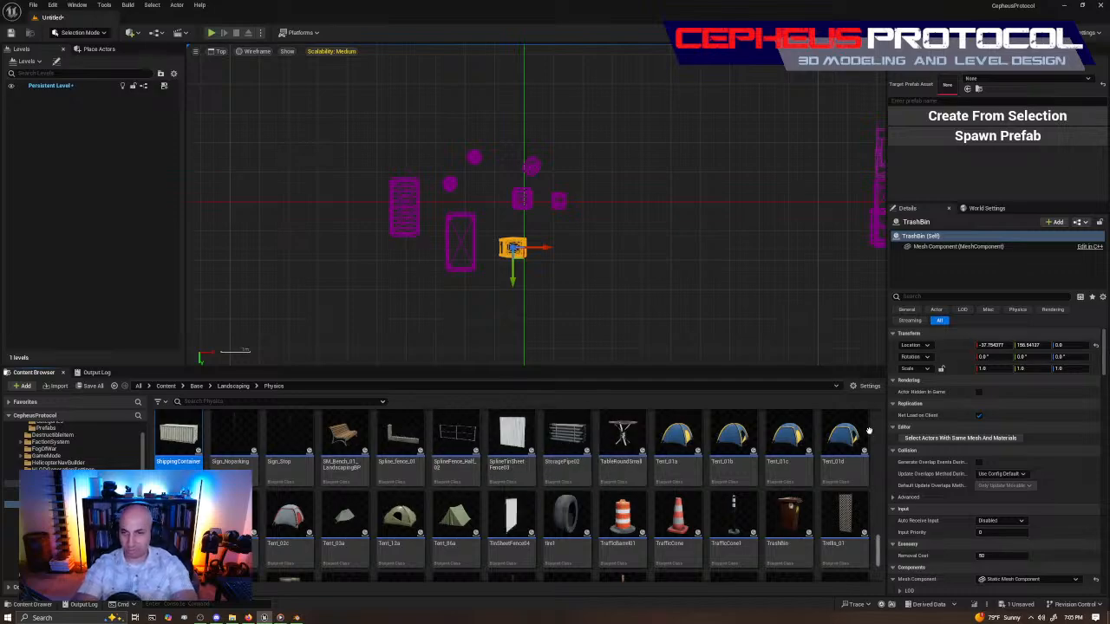
scroll(854, 437, "down", 3)
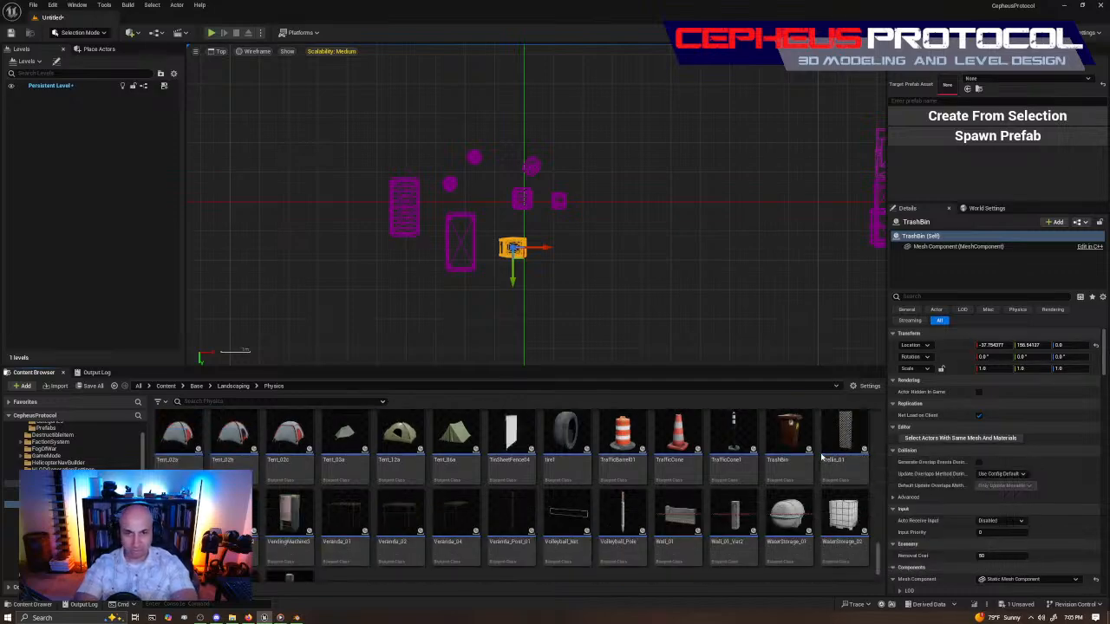
scroll(821, 453, "up", 3)
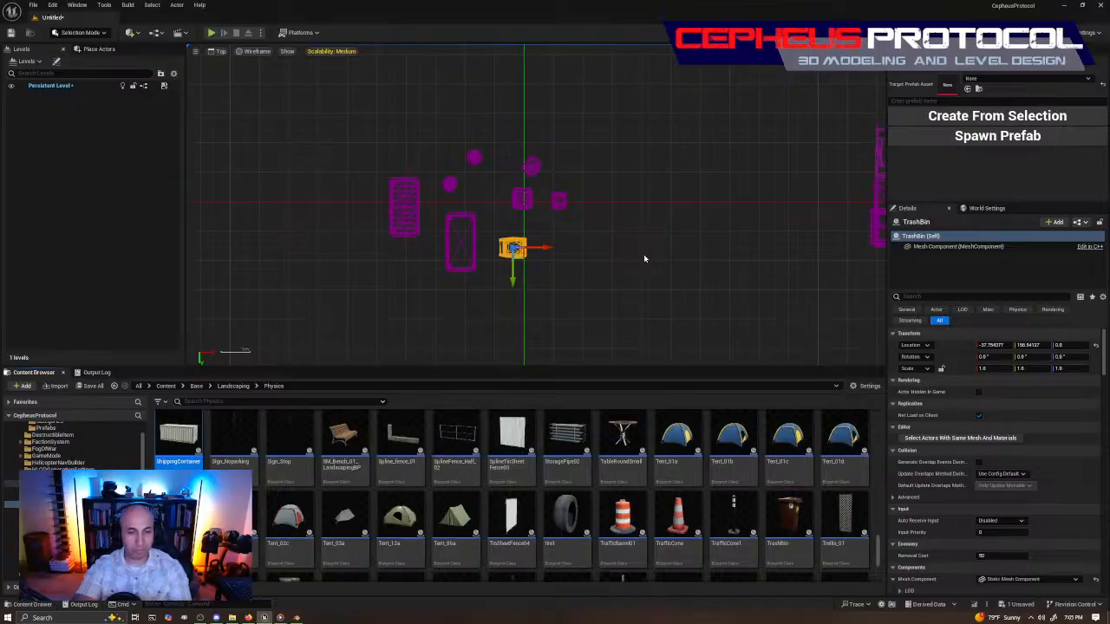
In the perspective view, select all eight bins, bags and dumpsters together and move them beside the group of cardboard boxes.
key("alt+g")
right_click_drag(618, 312, 577, 219)
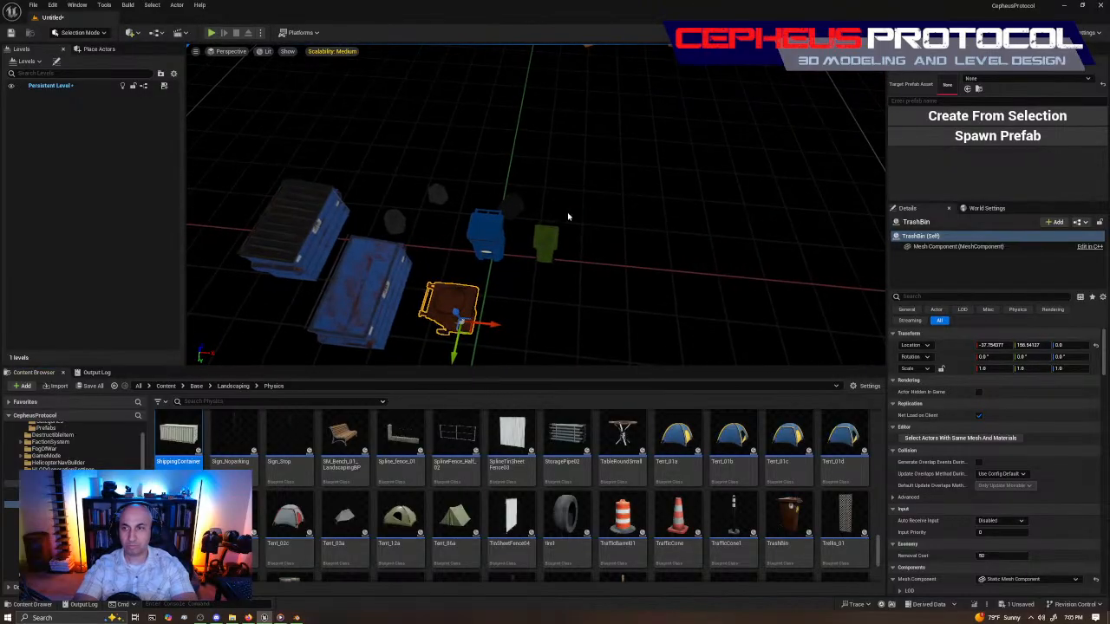
left_click(546, 232)
left_click(476, 230)
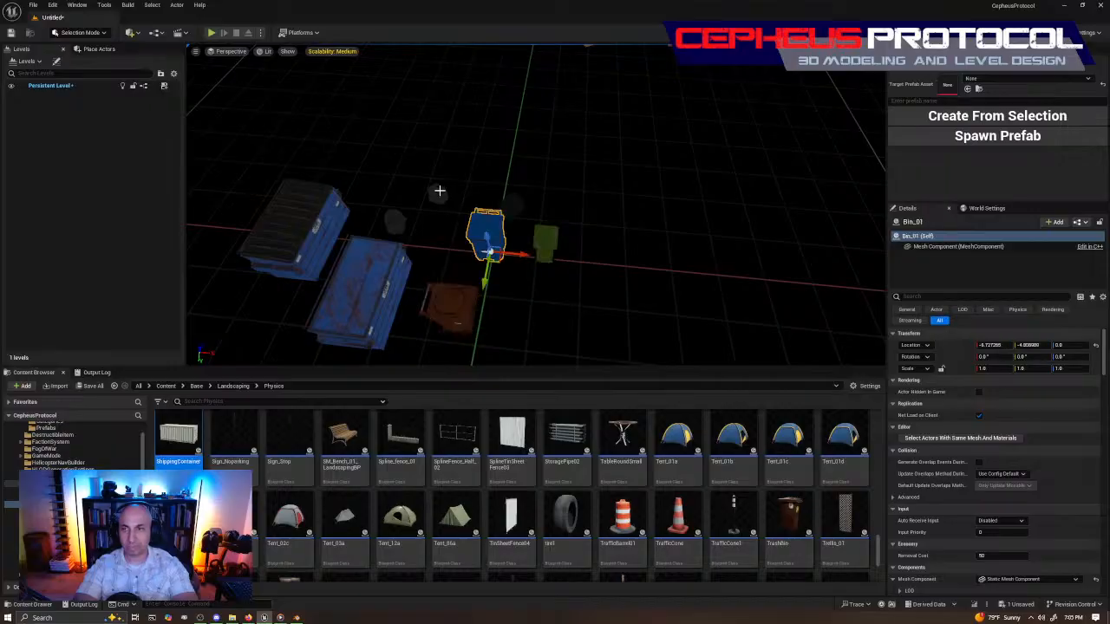
left_click(440, 191)
left_click(373, 277)
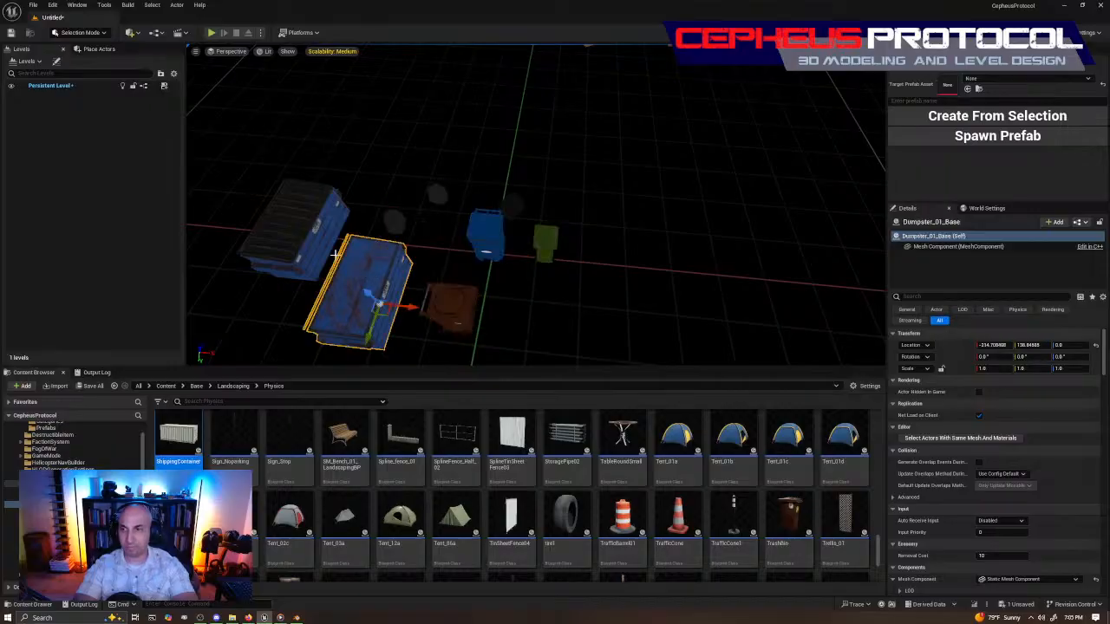
left_click(287, 192, "ctrl")
left_click(394, 221, "ctrl")
left_click(438, 192, "ctrl")
left_click(474, 229, "ctrl")
left_click(513, 207, "ctrl")
left_click(545, 239, "ctrl")
scroll(487, 314, "down", 5)
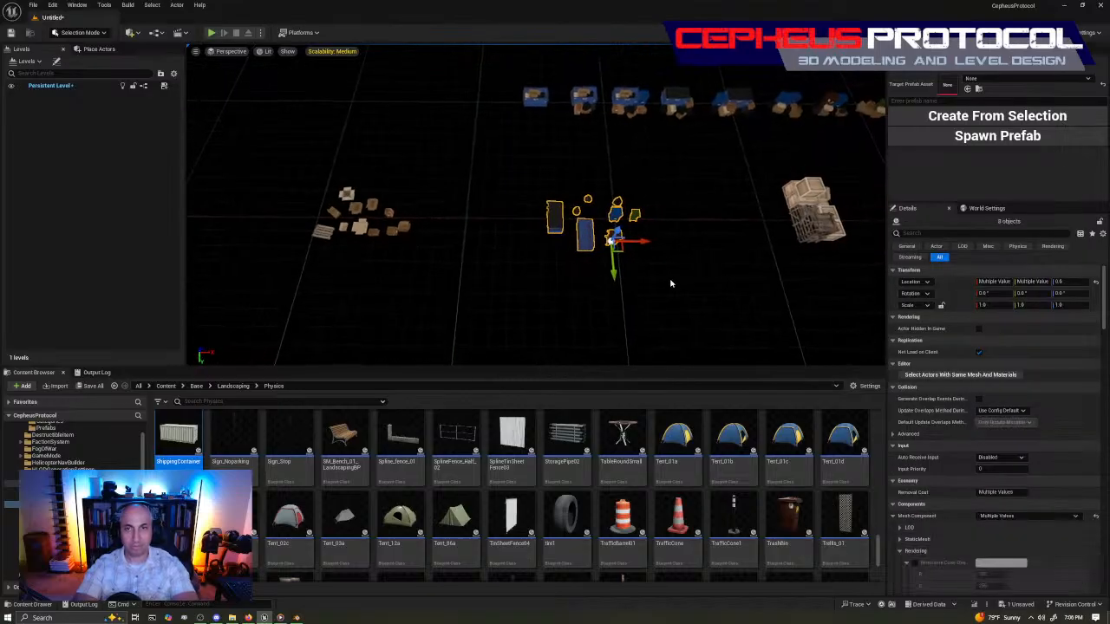
left_click(477, 302, "ctrl")
left_click_drag(479, 305, 380, 305)
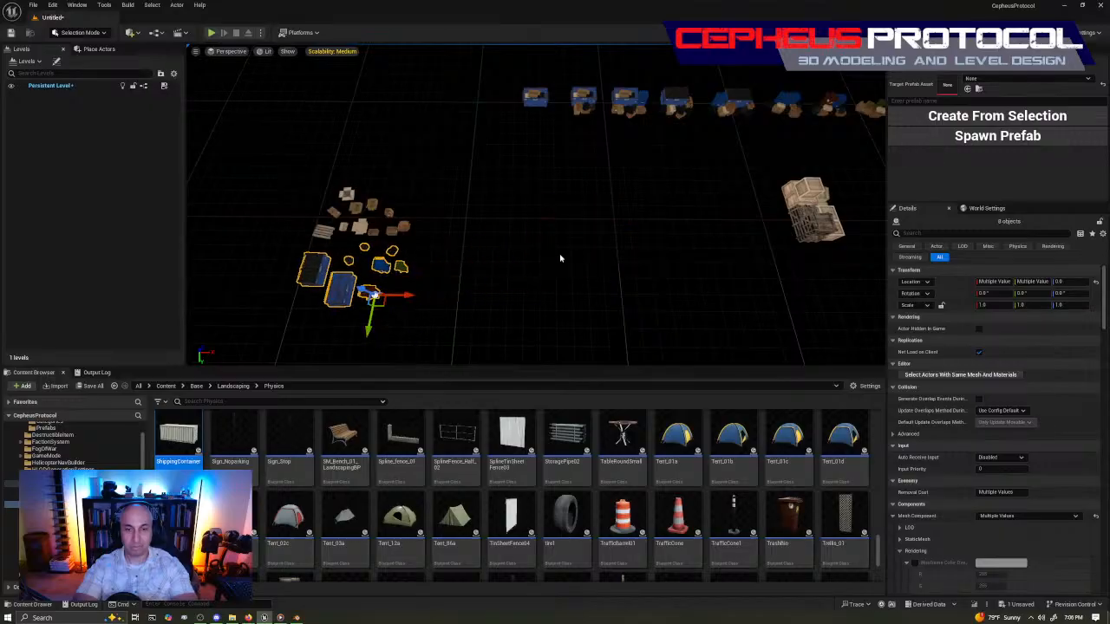
Return to the top wireframe view and select the GarbageClutter_A mesh at the start of the clutter row.
key("alt+j")
right_click_drag(637, 247, 473, 262)
scroll(486, 260, "down", 2)
scroll(487, 260, "down", 7)
right_click_drag(364, 262, 392, 398)
scroll(538, 227, "up", 7)
left_click(490, 159)
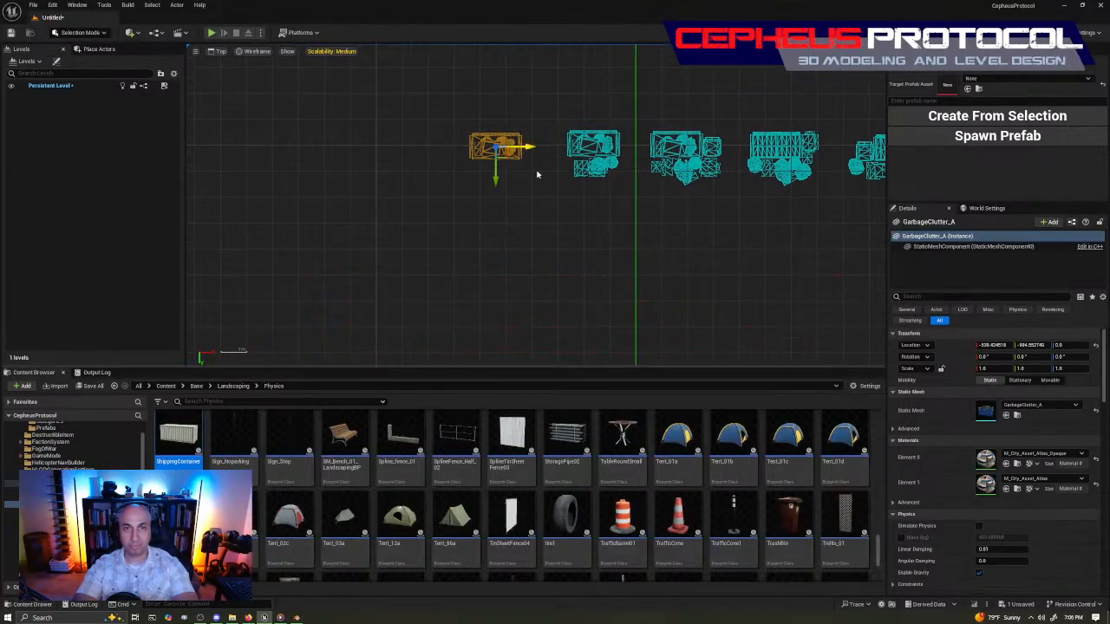
right_click_drag(522, 151, 541, 169)
Duplicate the DA_WarehousePrefabs data asset in the ClutterTool Categories folder and name the copy DA_GarbagePrefabs.
scroll(82, 503, "up", 5)
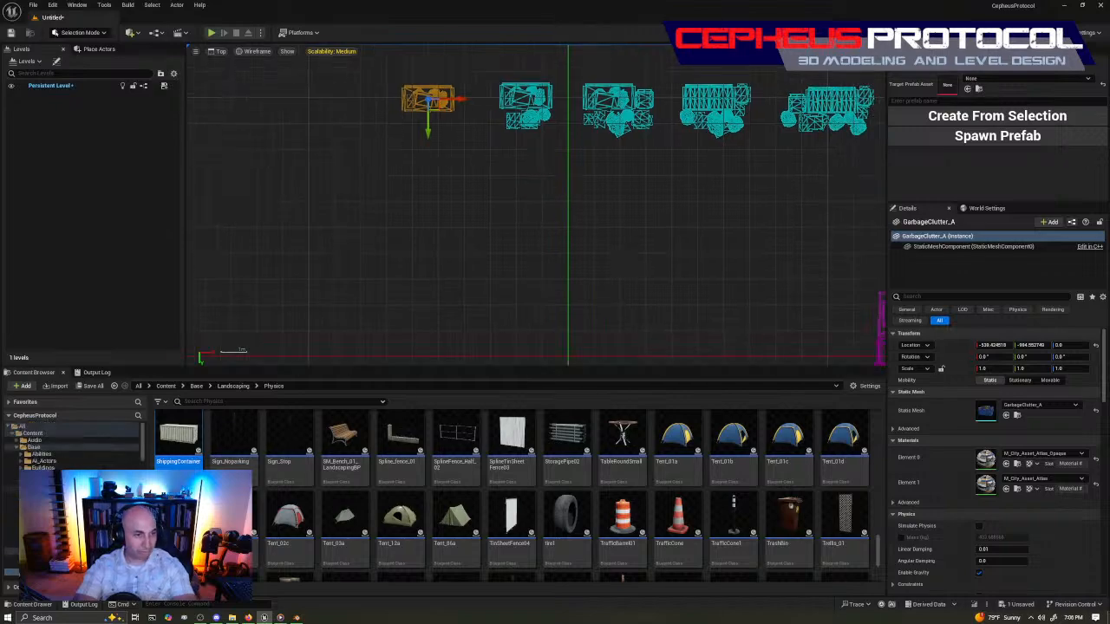
left_click(61, 489)
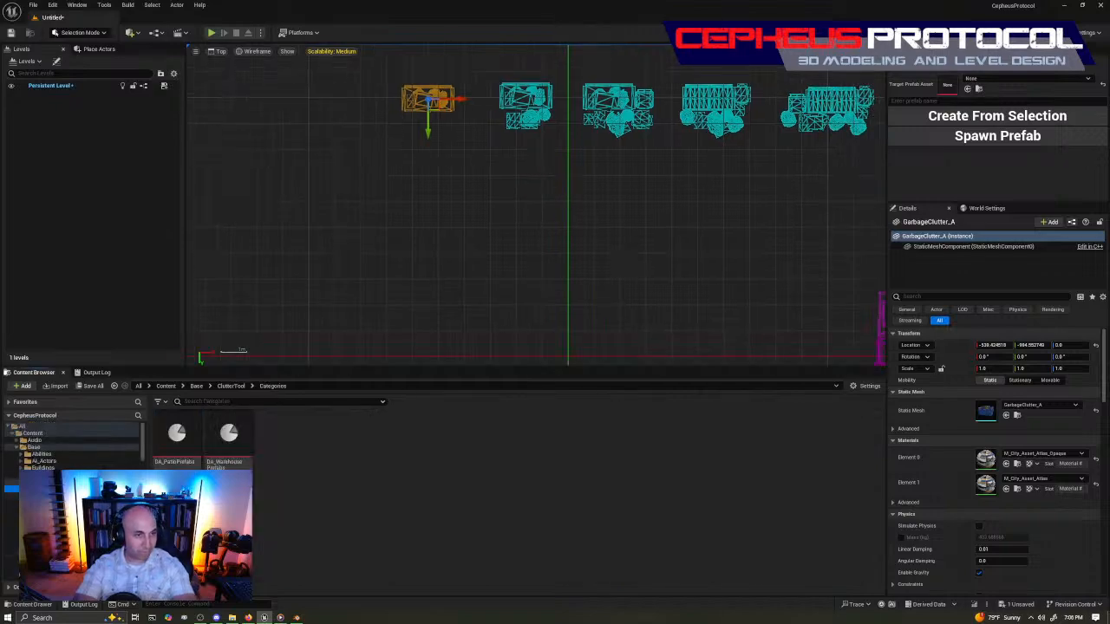
left_click(228, 434)
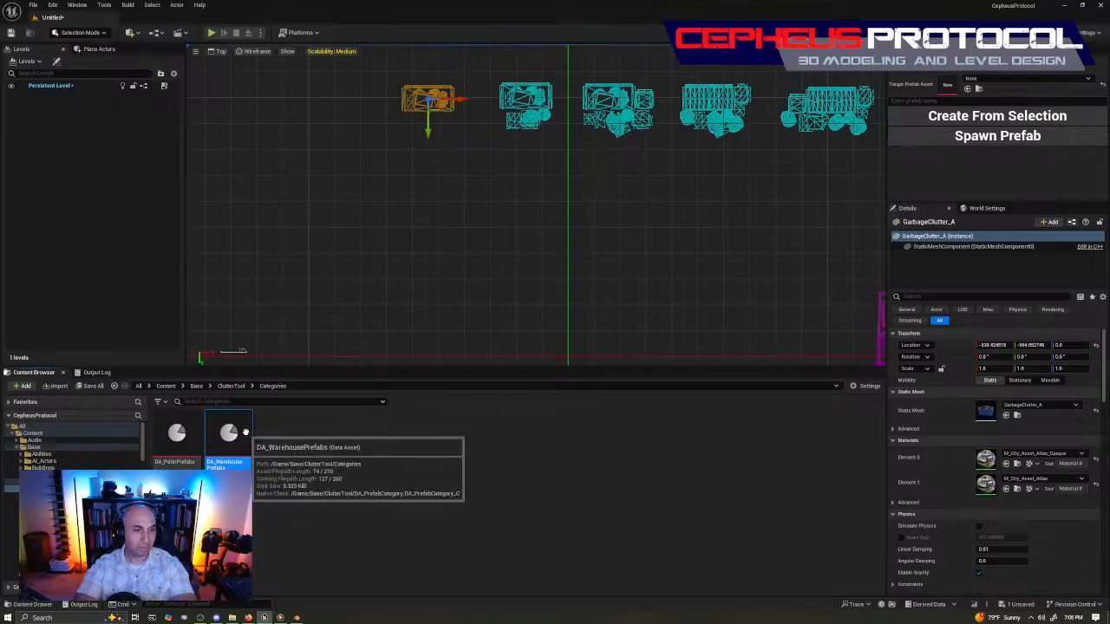
right_click(228, 434)
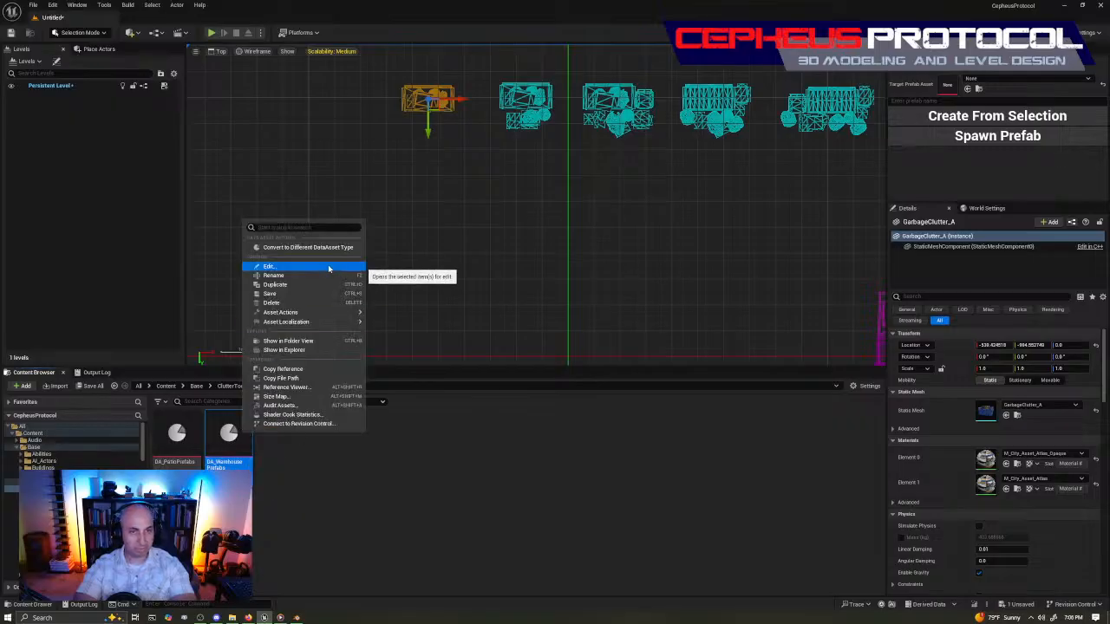
left_click(292, 285)
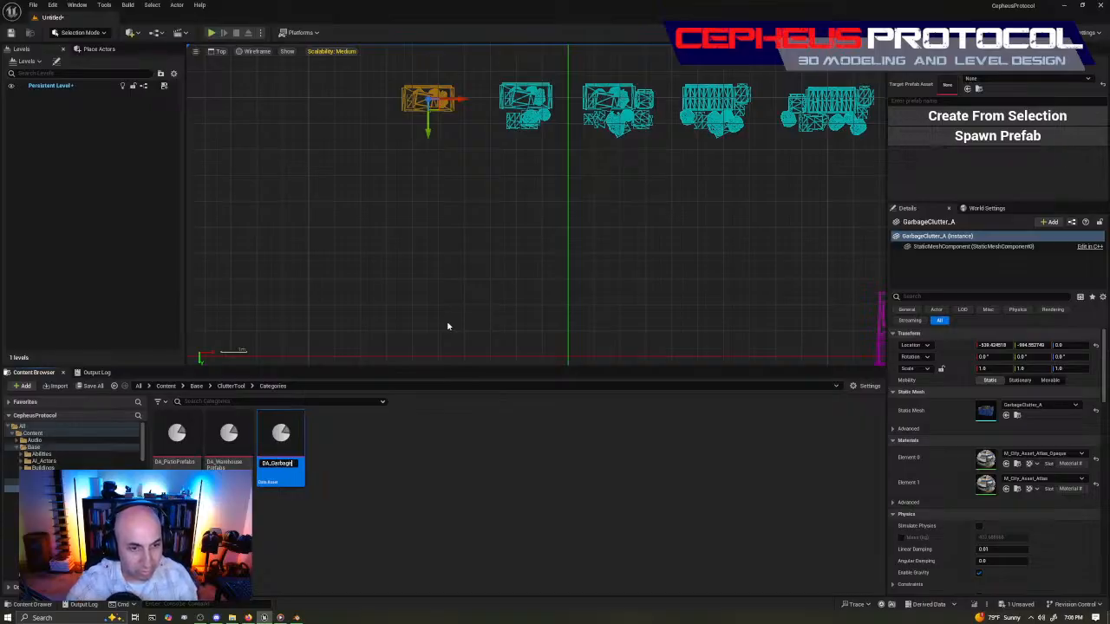
type("Prefabs")
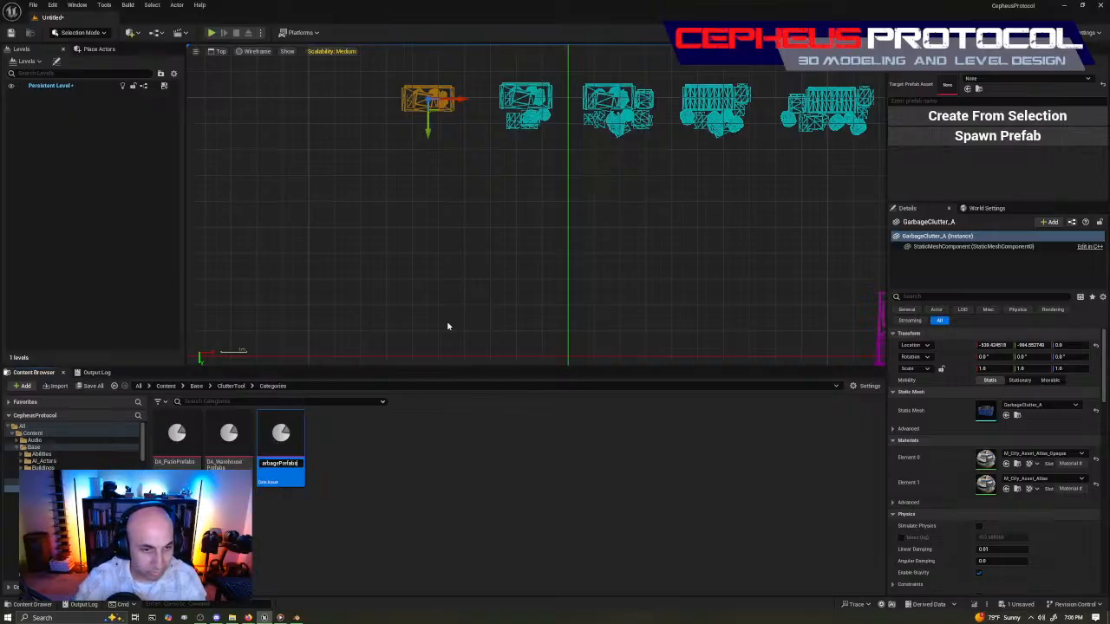
key("Return")
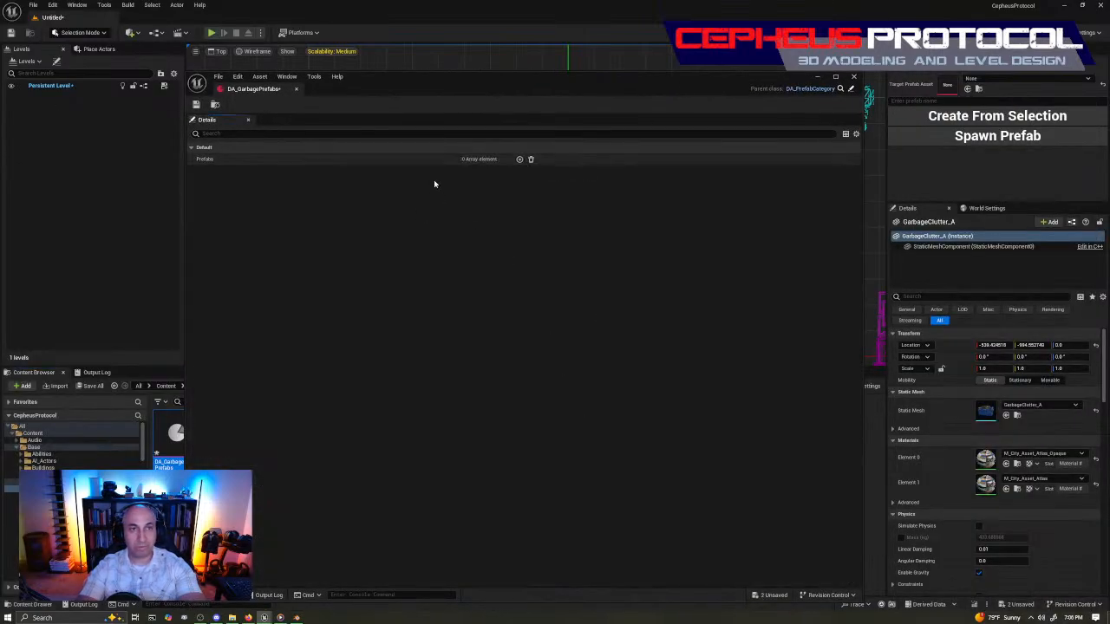
Close the DA_GarbagePrefabs asset with its Prefabs array emptied and save it.
left_click(854, 77)
left_click(296, 433)
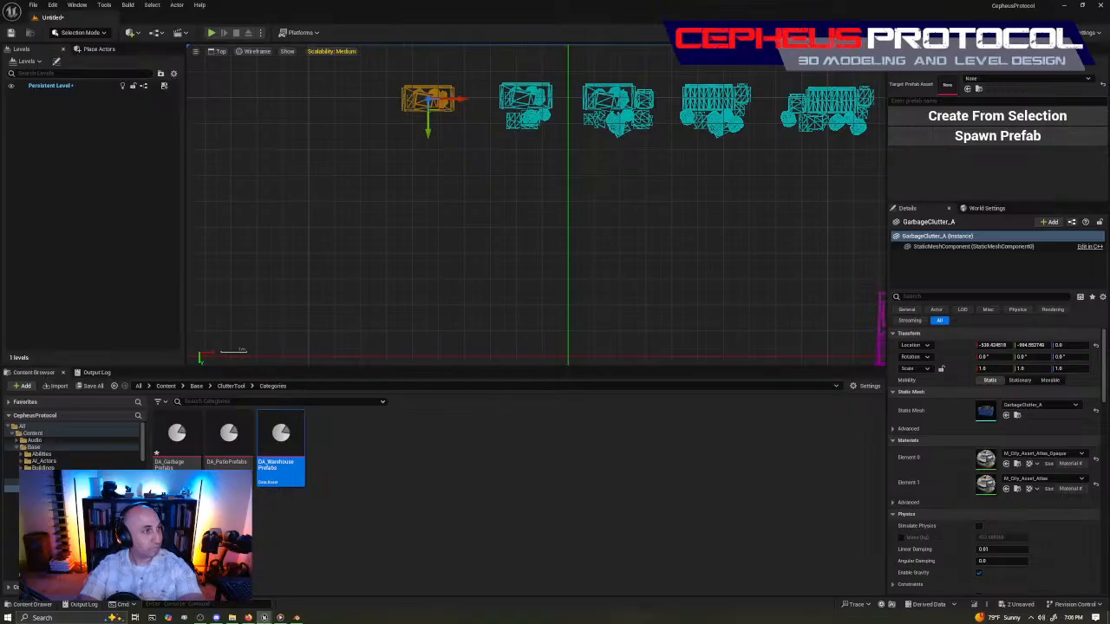
left_click(177, 438)
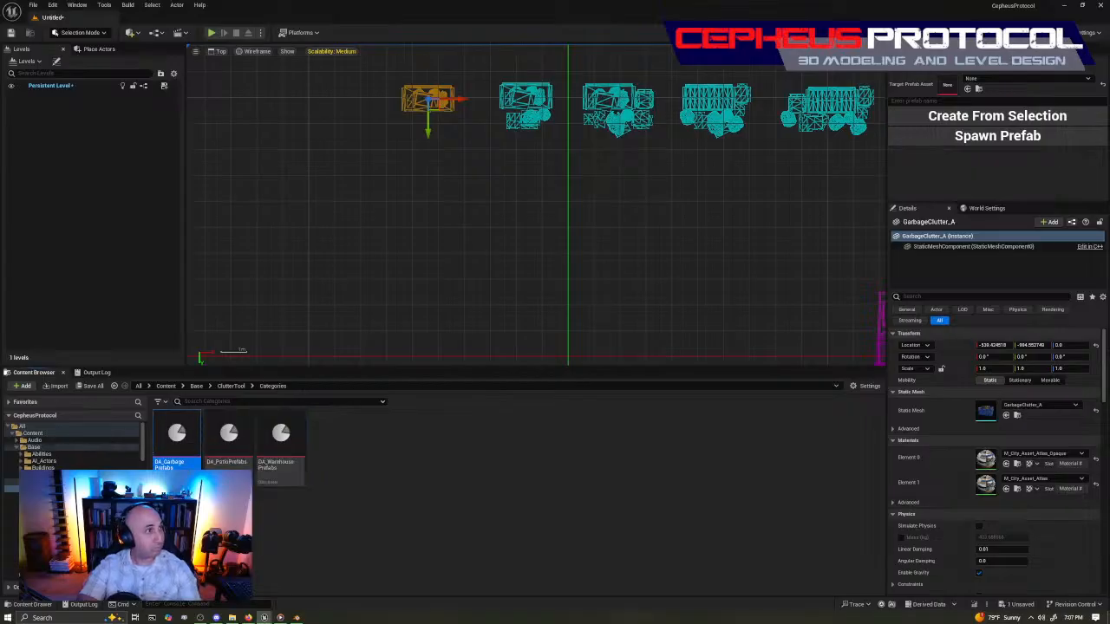
left_click(280, 434)
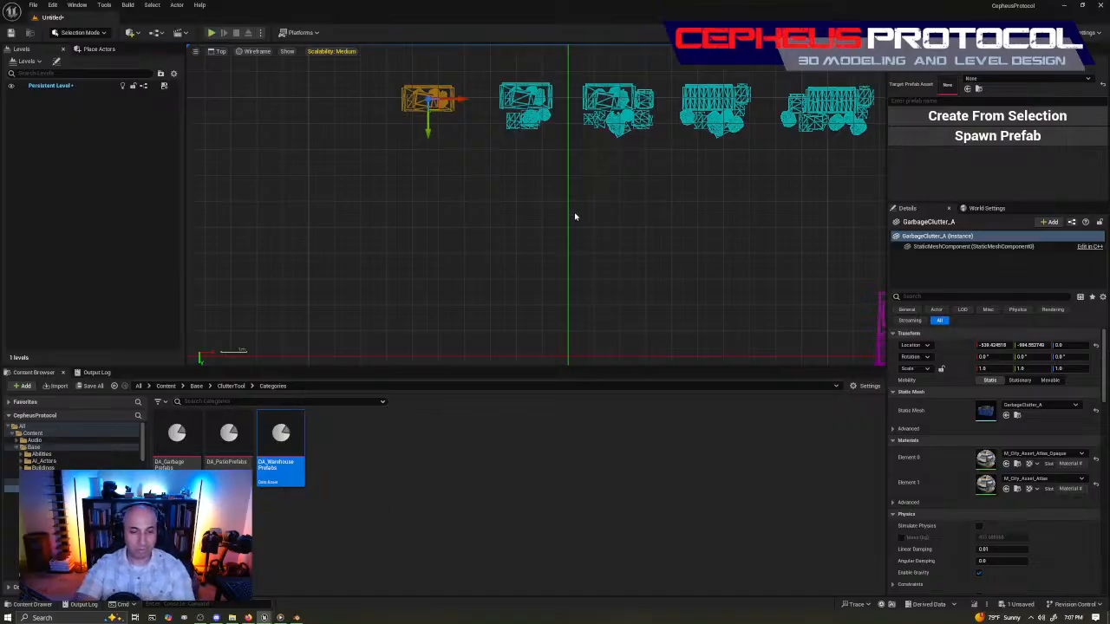
In the top wireframe view, move the GarbageClutter_A mesh out of the clutter row to just beside the world origin.
right_click_drag(647, 165, 573, 185)
key("alt+g")
right_click_drag(616, 270, 611, 316)
right_click_drag(545, 179, 558, 179)
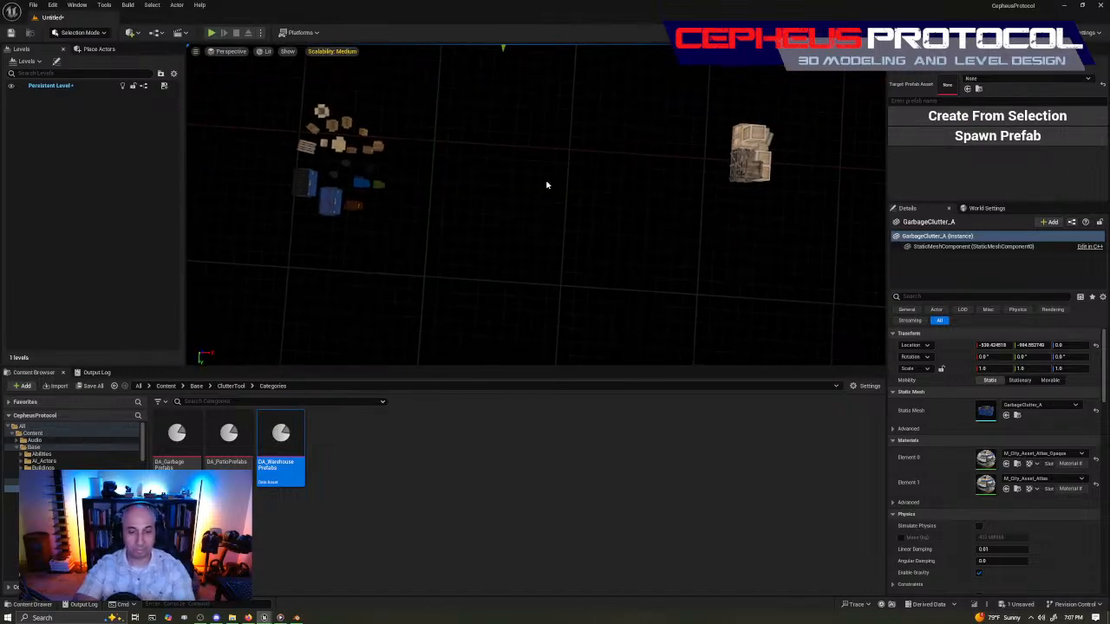
key("alt+j")
right_click_drag(644, 196, 674, 101)
scroll(599, 159, "down", 3)
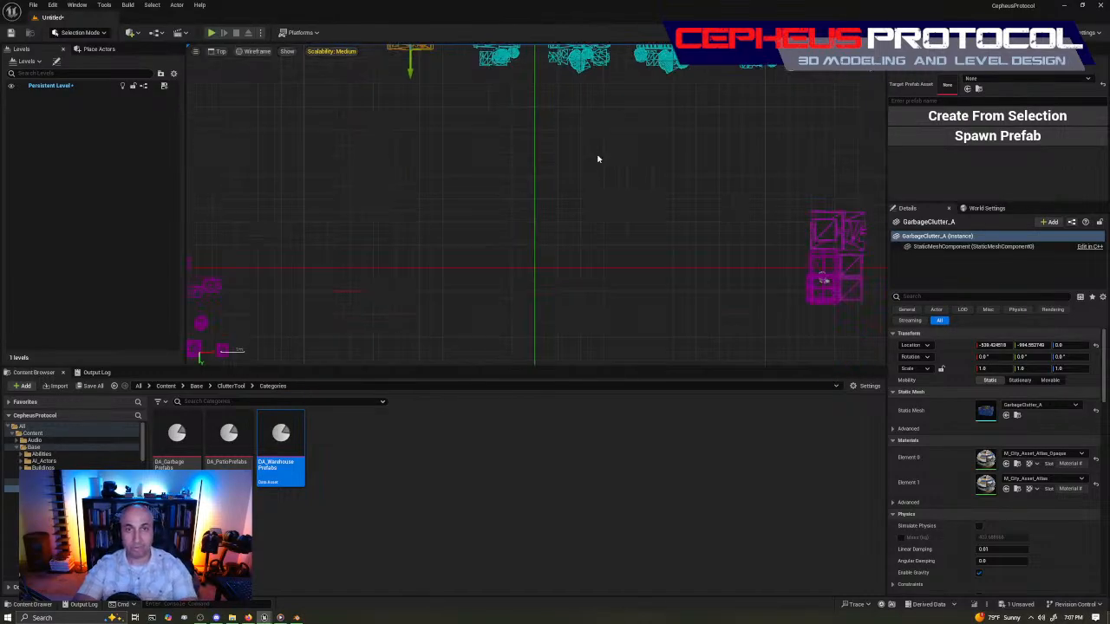
left_click(476, 94)
left_click_drag(457, 73, 553, 219)
In the perspective view, select Dumpster_01_Base among the trash props and set its location to 0, 0, 0.
key("alt+g")
key("w")
right_click_drag(555, 228, 481, 217)
key("s")
left_click(319, 276)
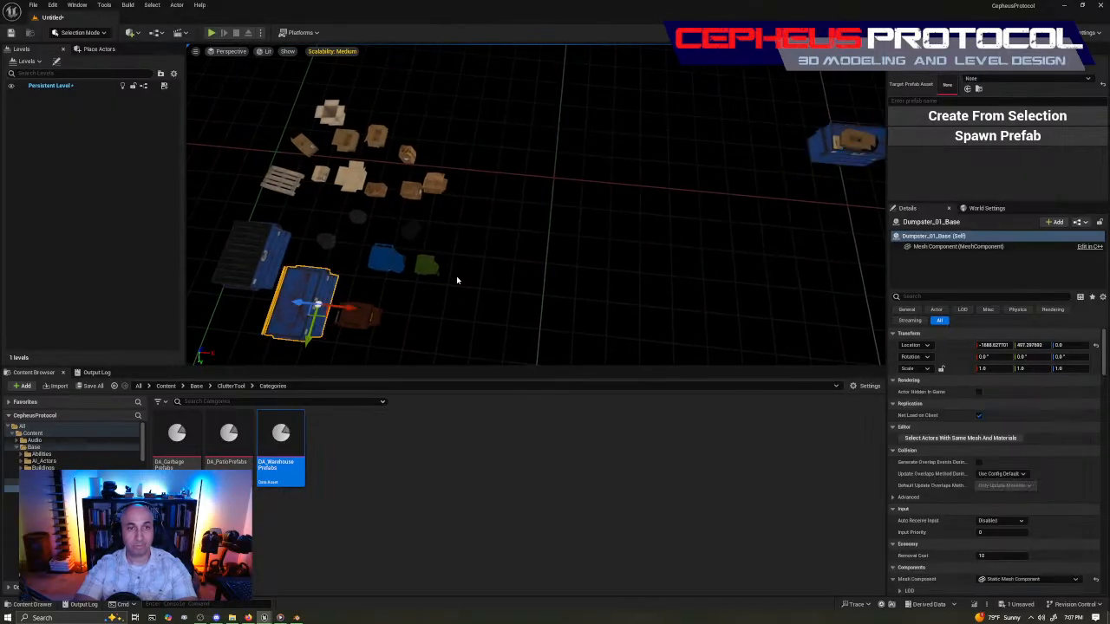
right_click_drag(439, 292, 472, 293)
key("s")
left_click(997, 345)
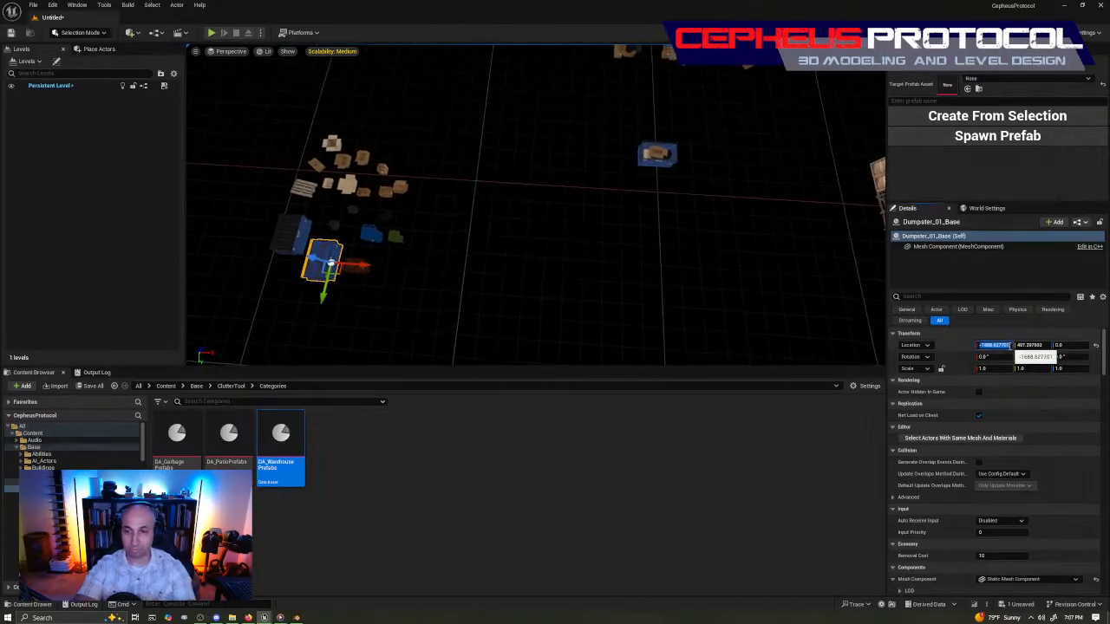
type("0")
left_click(1046, 346)
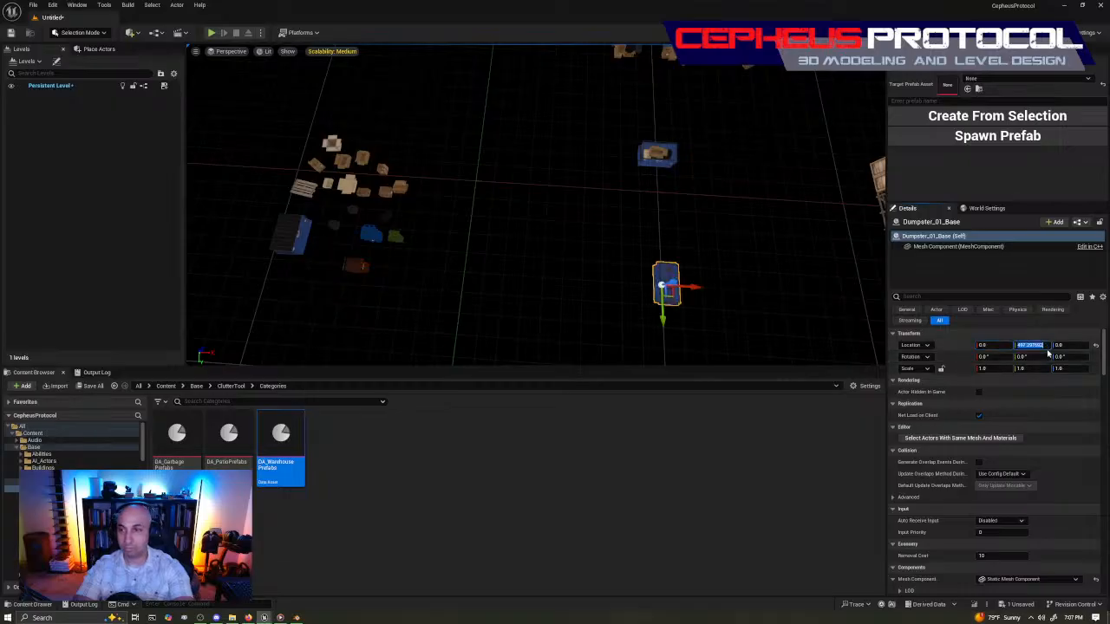
key("Return")
Rotate Dumpster_01_Base at the origin so it lines up with the GarbageClutter_A reference dumpster.
key("f")
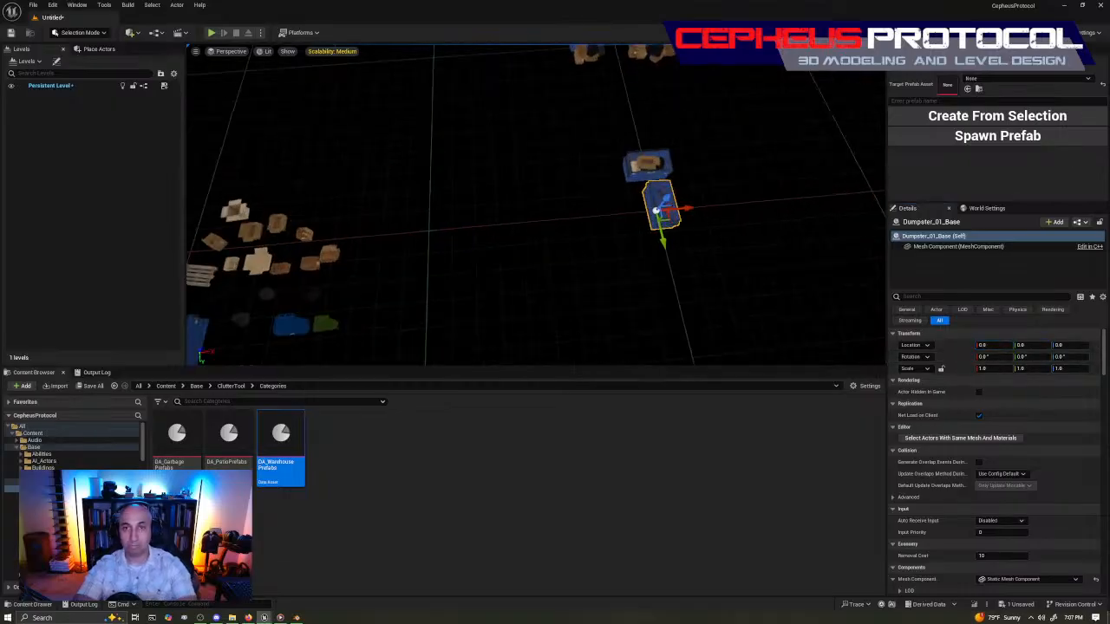
right_click_drag(599, 223, 589, 228)
key("e")
left_click_drag(568, 219, 523, 253)
key("w")
Select the three black trash bags among the props and move them together next to the dumpster at the origin.
right_click_drag(581, 256, 515, 217)
left_click(593, 214)
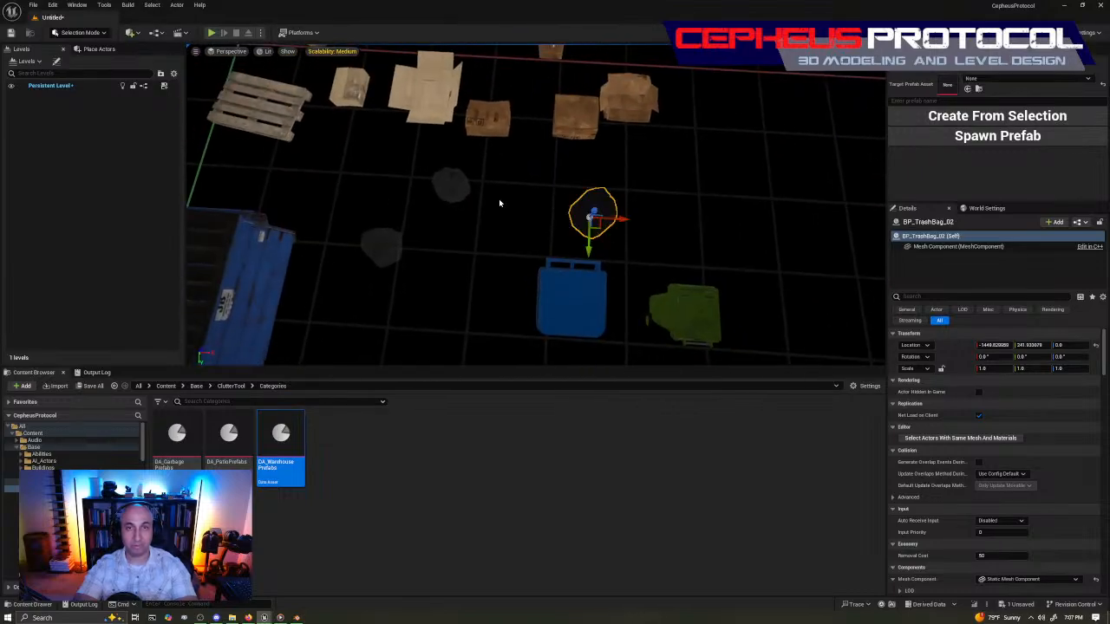
left_click(451, 185, "ctrl")
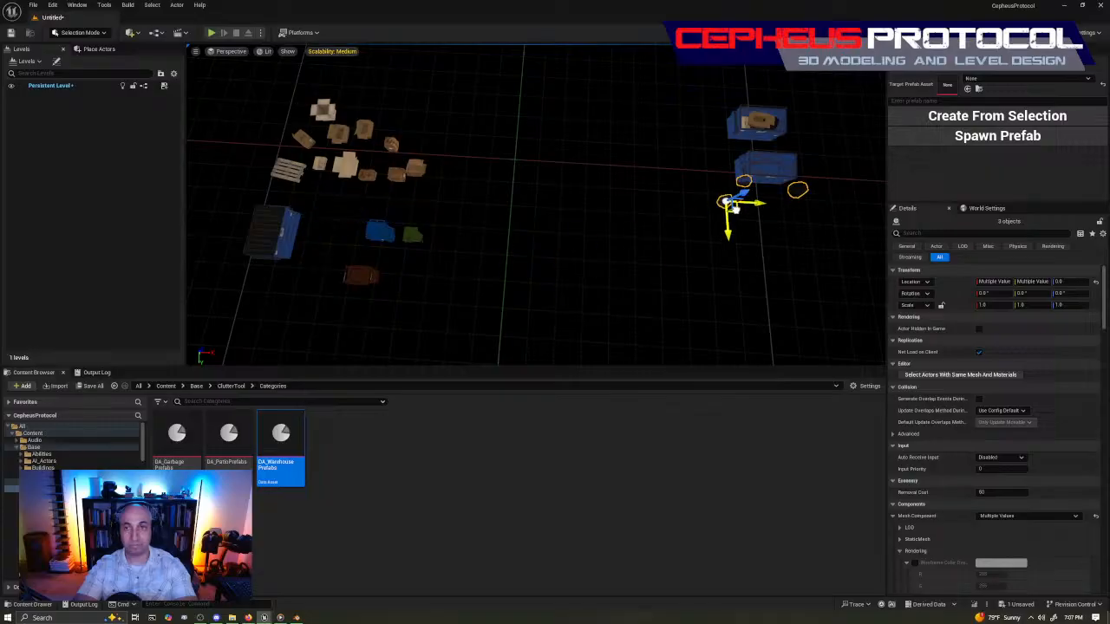
right_click_drag(555, 208, 503, 206)
Open the ClutterTool Prefabs folder and set the new prefab's name to DA_GarbageClutter_01.
left_click(348, 507)
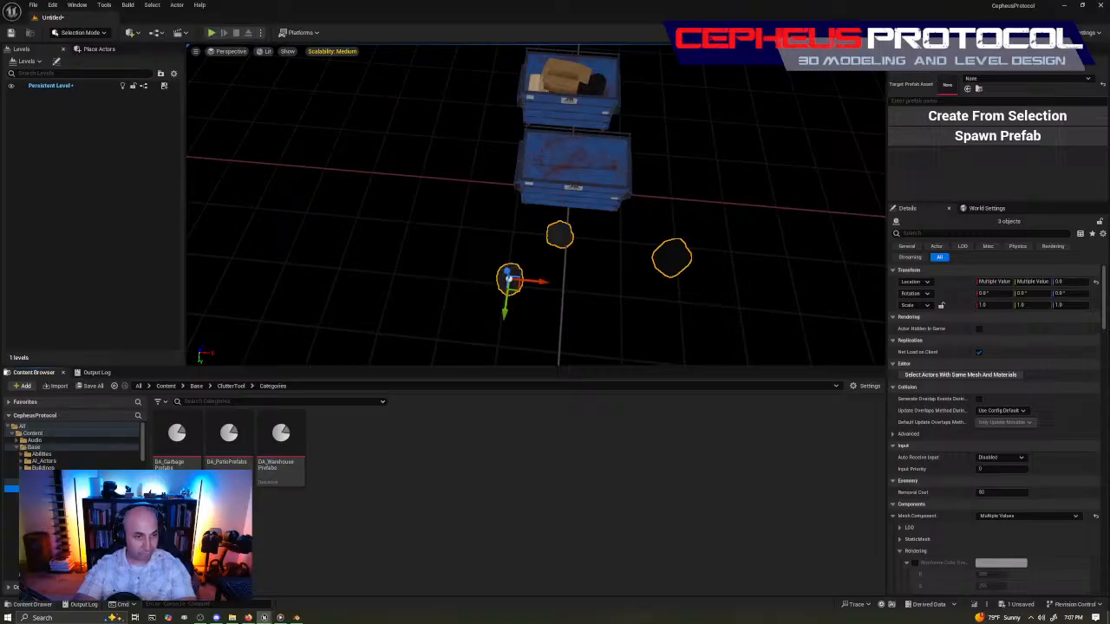
left_click(53, 496)
scroll(560, 526, "down", 3)
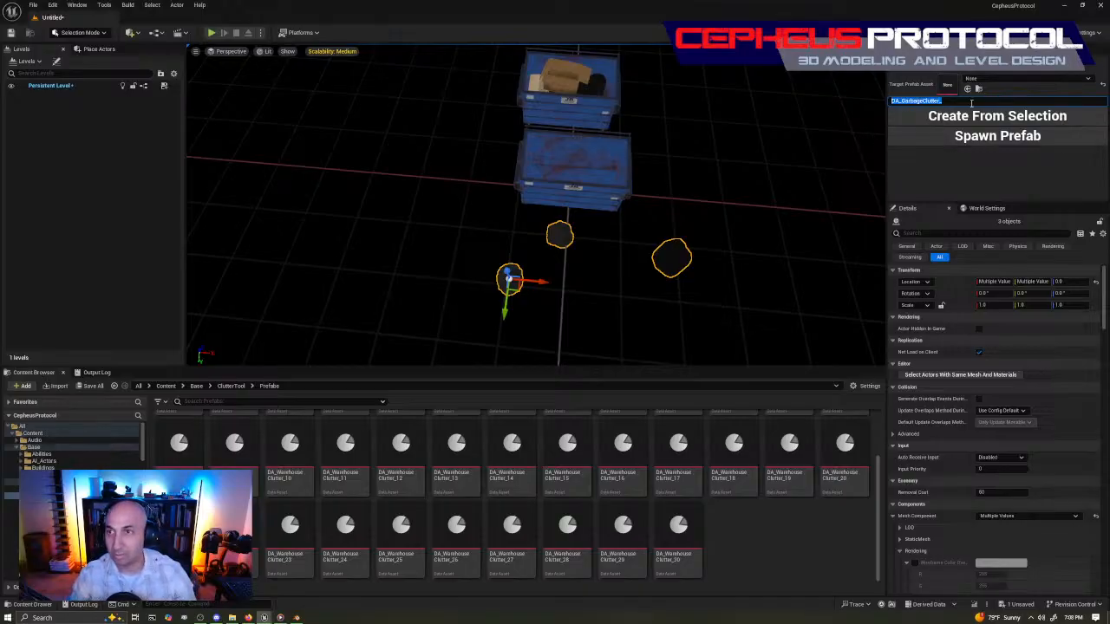
left_click(971, 102)
type("0")
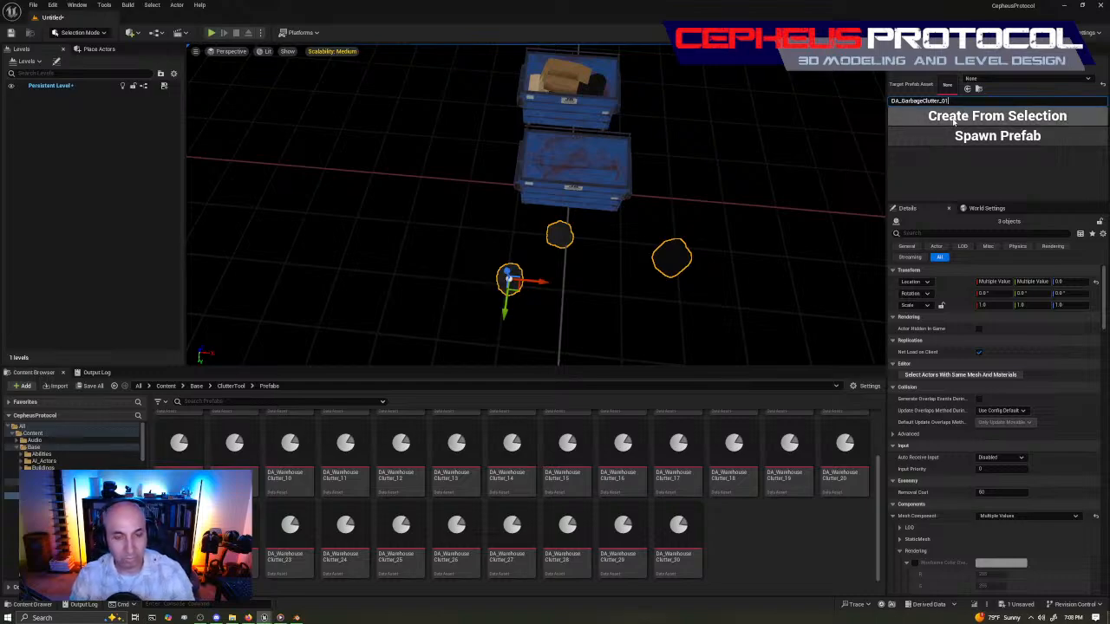
type("1")
Move BP_TrashBag_02 into the dumpster at the origin and raise it to rest on the dumpster's inner floor.
mouse_move(699, 153)
right_mouse_down()
mouse_move(637, 154)
mouse_move(737, 164)
mouse_move(694, 160)
right_mouse_up()
key("w")
key("d")
key("s")
key("w")
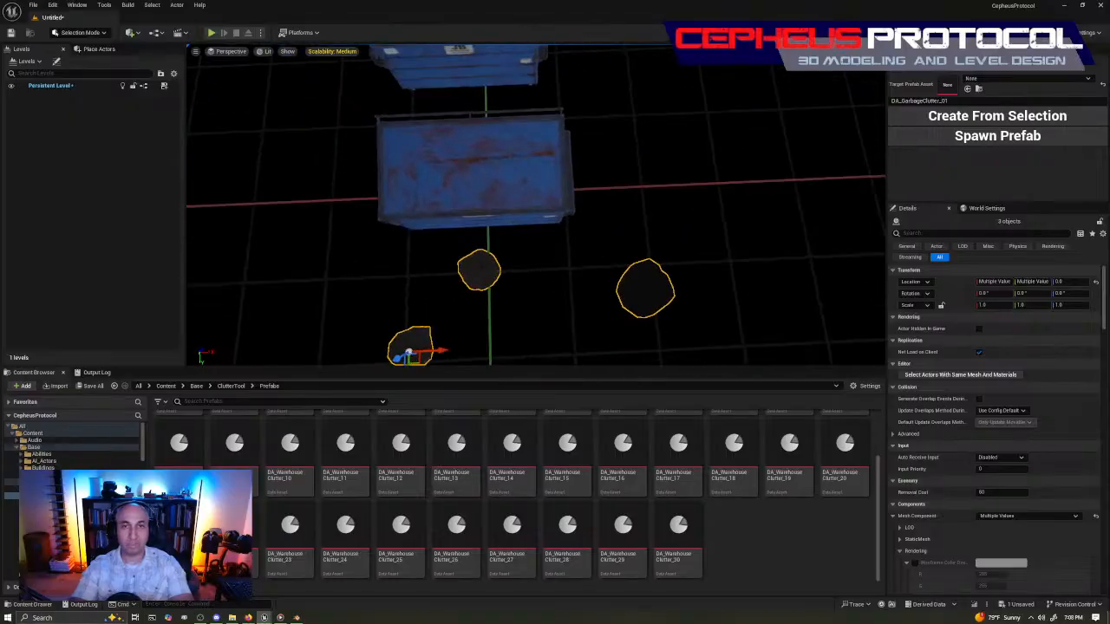
left_click(657, 302)
left_click_drag(647, 298, 539, 182)
key("w")
right_click_drag(610, 213, 729, 139)
key("s")
right_click_drag(532, 240, 533, 245)
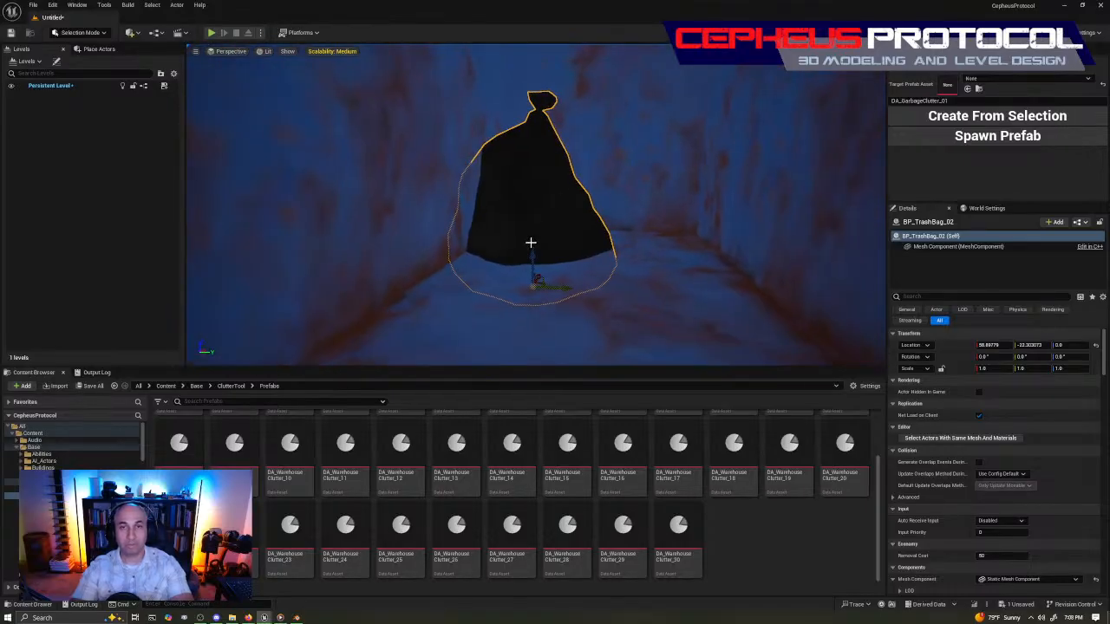
left_click_drag(535, 240, 553, 195)
left_click_drag(566, 240, 599, 267)
Move BP_Trash_Bag_02 into the dumpster beside the first bag and raise it above the inner floor.
right_click_drag(685, 266, 672, 334)
left_click(463, 234)
right_click_drag(463, 235, 404, 243)
right_click_drag(511, 263, 564, 260)
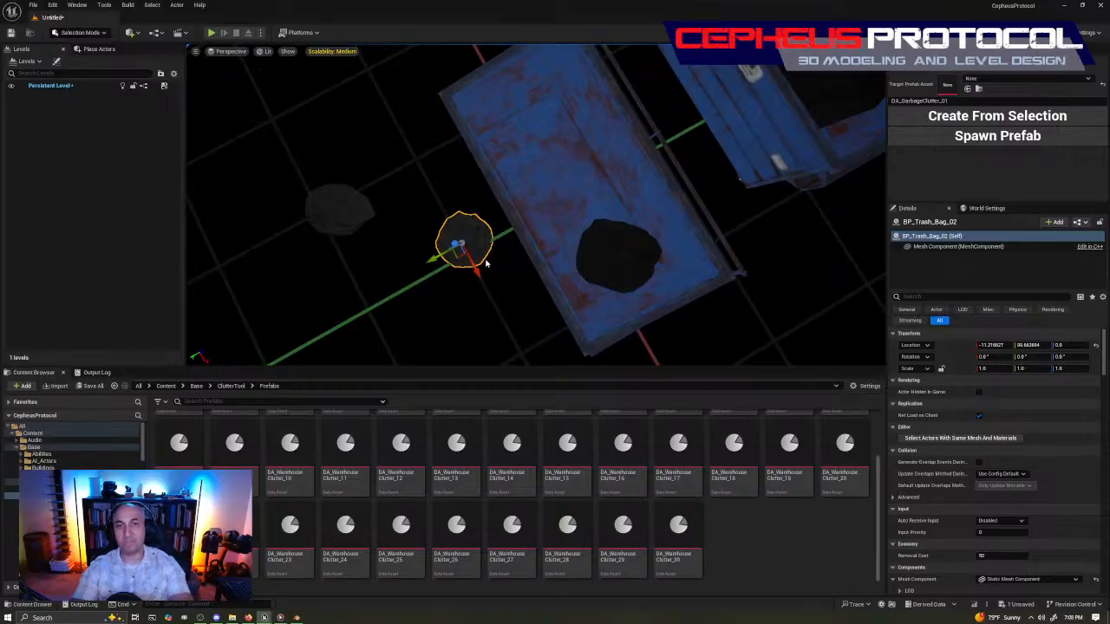
left_click_drag(575, 225, 763, 156)
key("w")
mouse_move(492, 251)
right_mouse_down()
mouse_move(473, 273)
mouse_move(475, 256)
right_mouse_up()
left_click_drag(494, 272, 552, 120)
key("s")
right_click_drag(552, 120, 416, 242)
Select BP_Trash_Bag_02's mesh component and shift it slightly toward the dumpster's front wall.
left_click(958, 247)
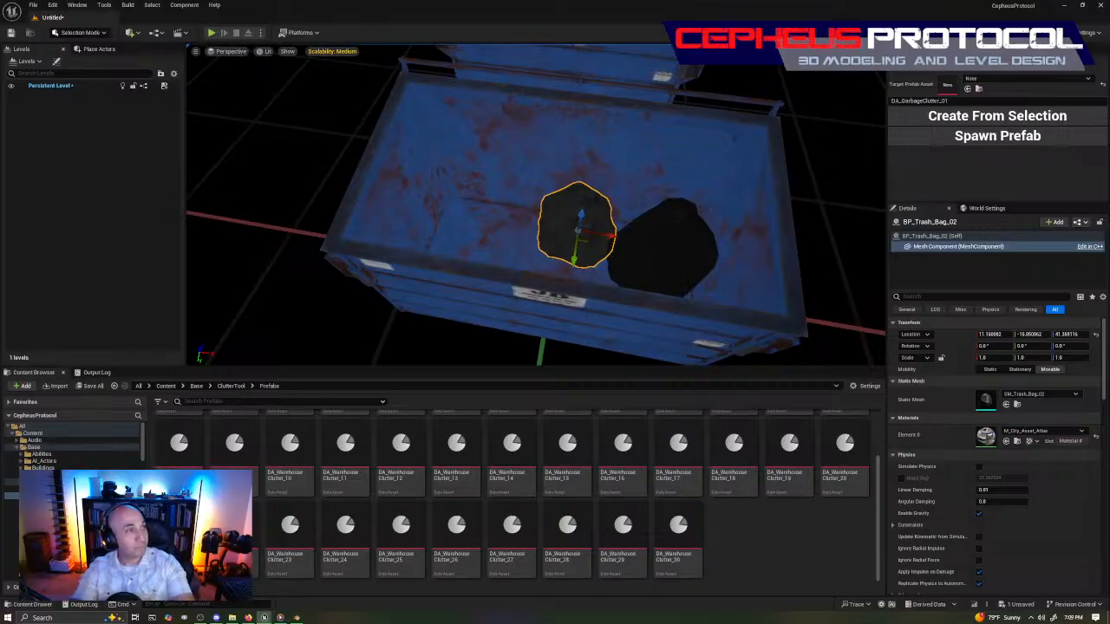
mouse_move(593, 210)
right_mouse_down()
mouse_move(627, 214)
mouse_move(633, 244)
mouse_move(626, 220)
mouse_move(593, 211)
right_mouse_up()
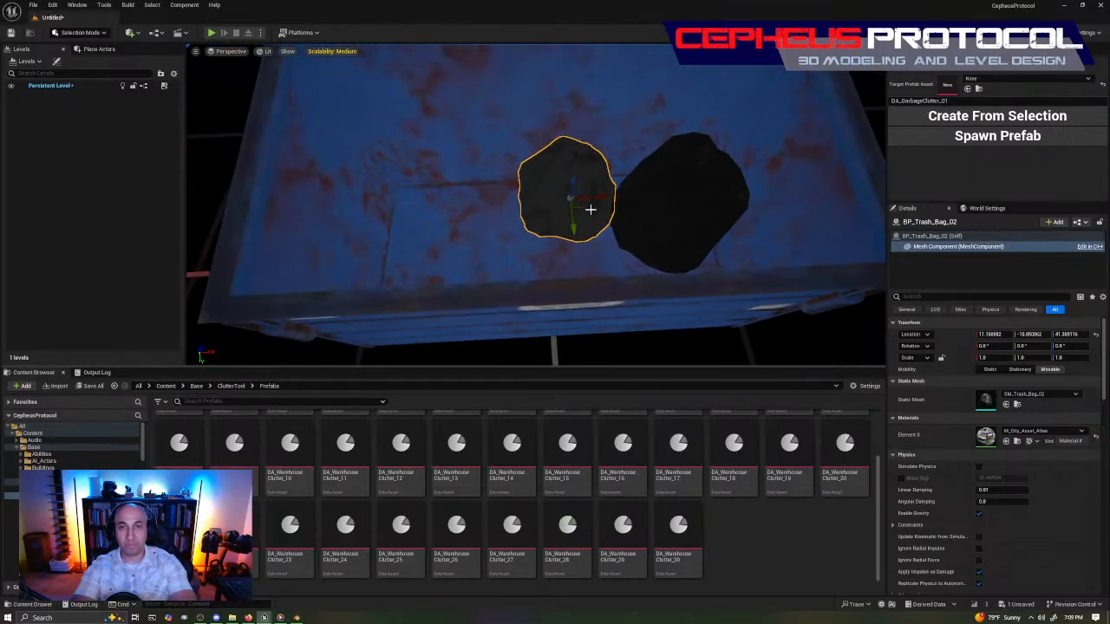
left_click_drag(585, 207, 587, 213)
right_click_drag(587, 214, 523, 293)
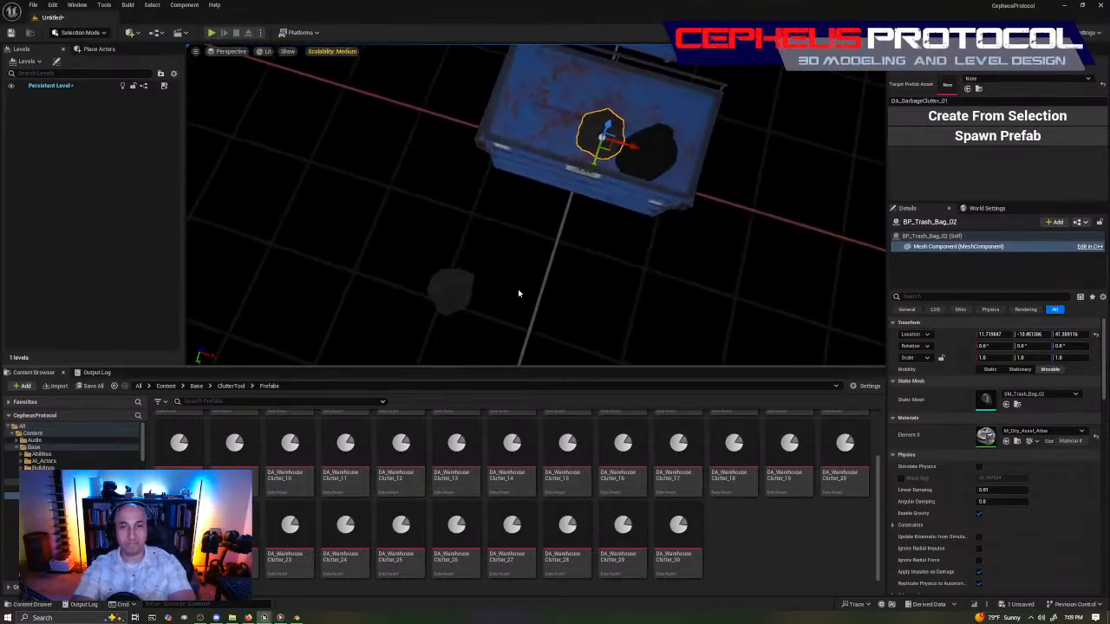
Move BP_Trash_Bag_01 into the dumpster next to the other two bags and adjust its height.
left_click(460, 300)
left_click_drag(456, 310, 607, 191)
right_click_drag(607, 190, 530, 205)
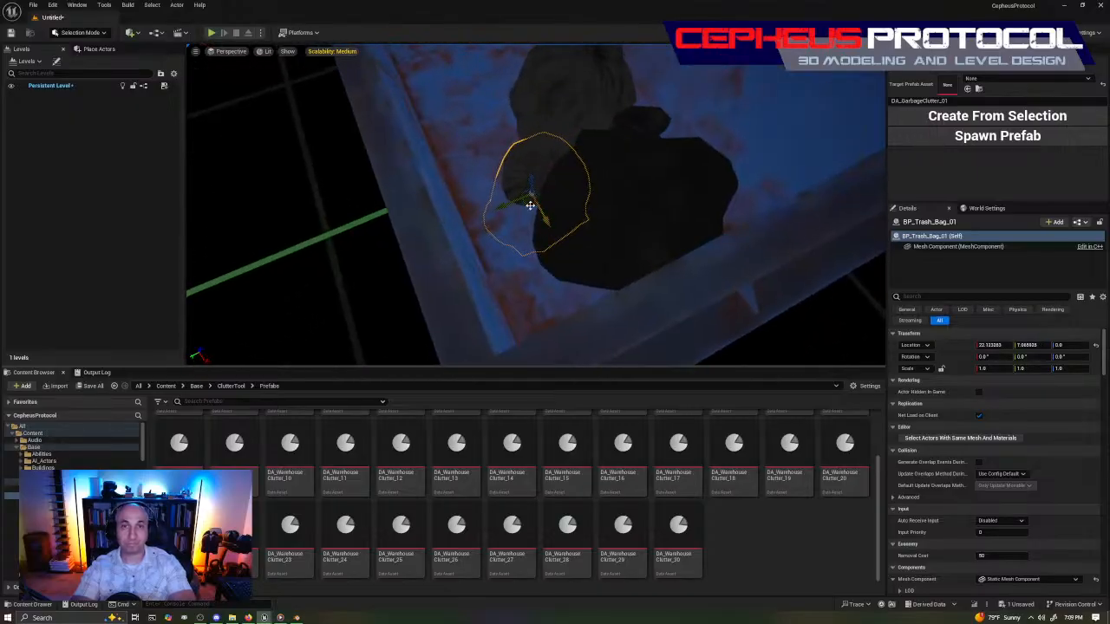
left_click_drag(512, 182, 475, 141)
right_click_drag(481, 151, 576, 157)
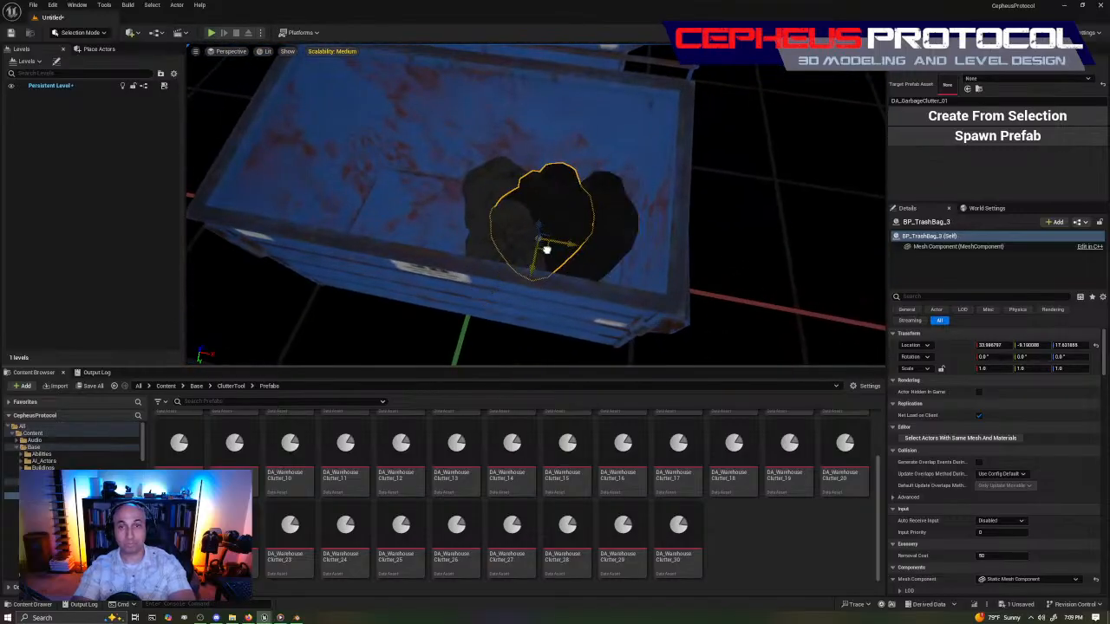
Drop the additional bag BP_TrashBag_3 on top of the other bags in the dumpster.
right_click_drag(537, 226, 575, 239)
key("End")
right_click_drag(589, 129, 570, 173)
Bring BP_Cardboard_Box_02 from the prop group into the dumpster's empty half, raise it and drop it onto the inner floor.
mouse_move(581, 228)
right_mouse_down()
mouse_move(569, 240)
mouse_move(579, 231)
mouse_move(562, 229)
mouse_move(559, 208)
mouse_move(576, 227)
mouse_move(563, 216)
mouse_move(566, 234)
right_mouse_up()
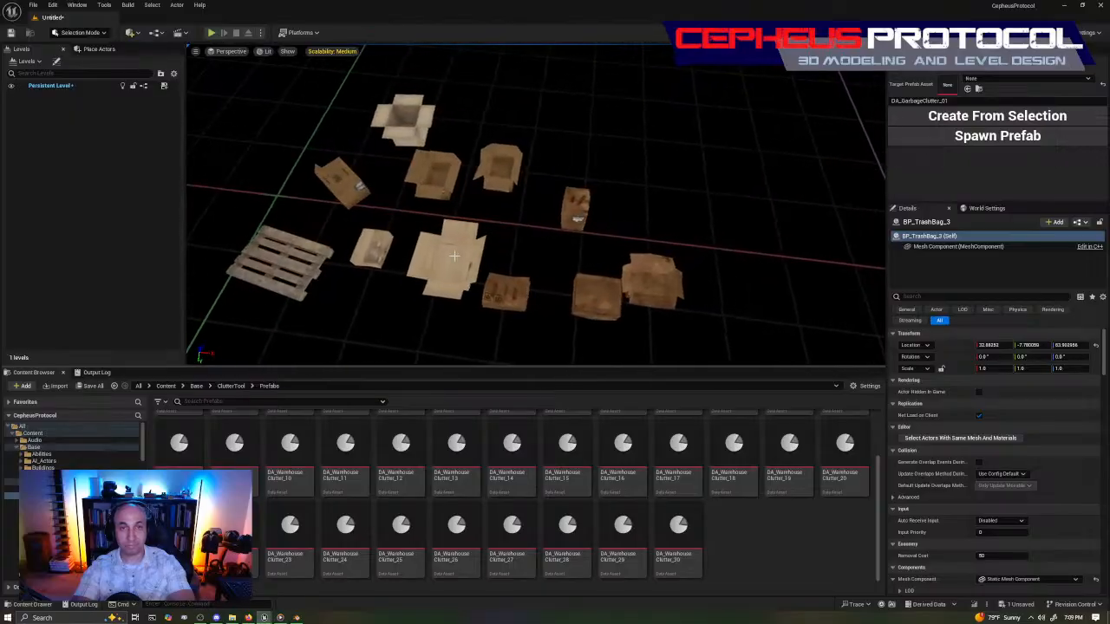
right_click_drag(293, 241, 293, 241)
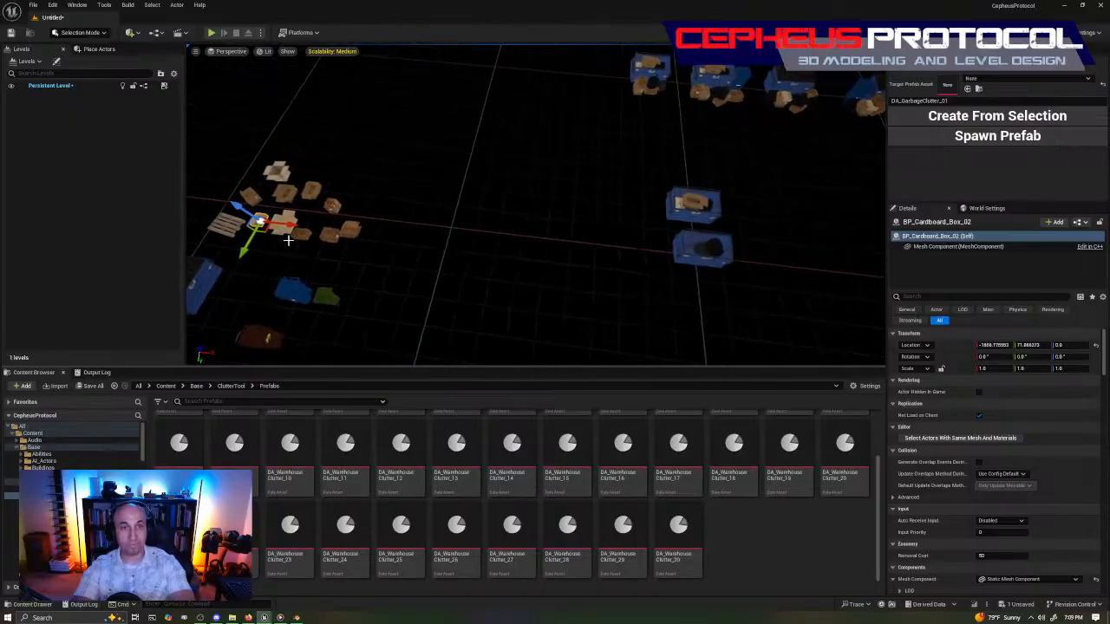
key("f")
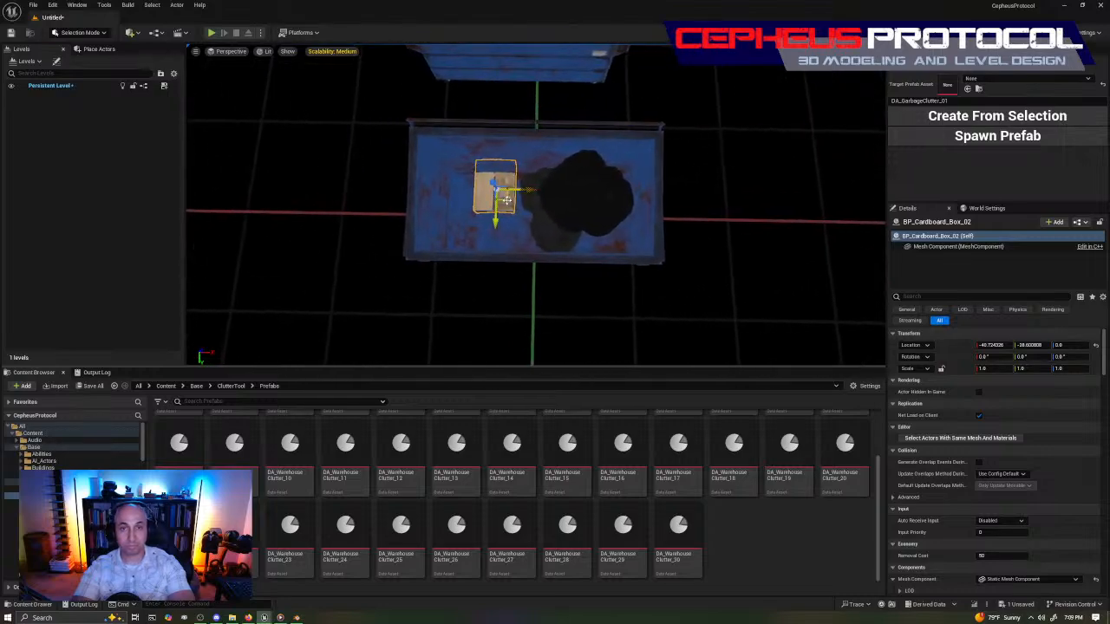
right_click_drag(492, 226, 642, 165)
right_click_drag(545, 263, 544, 263)
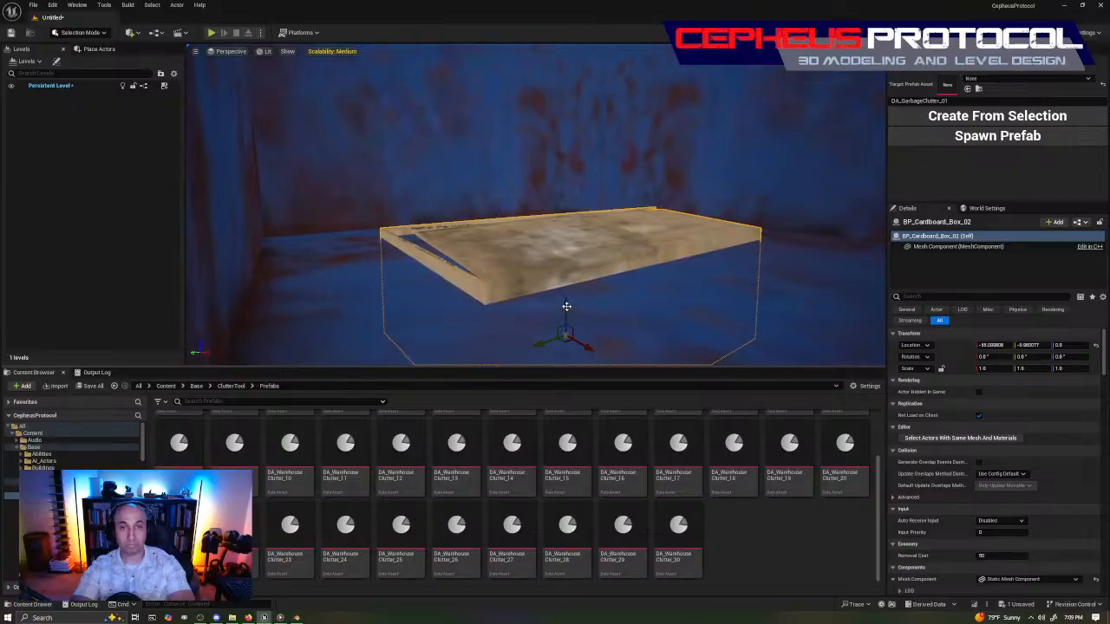
left_click_drag(567, 307, 553, 116)
key("End")
right_click_drag(556, 121, 570, 211)
Move BP_TrashBag_3 over the cardboard box in the dumpster and lower it to rest on the box.
left_click(570, 211)
left_click_drag(565, 200, 417, 235)
key("End")
right_click_drag(472, 228, 512, 251)
left_click_drag(569, 93, 568, 192)
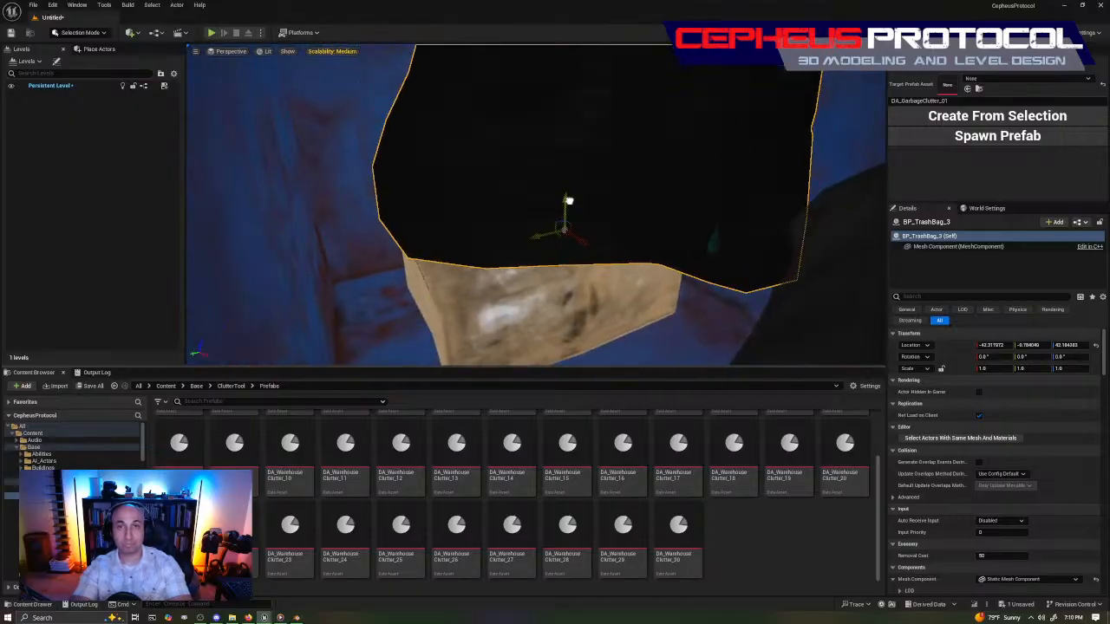
right_click_drag(565, 217, 518, 201)
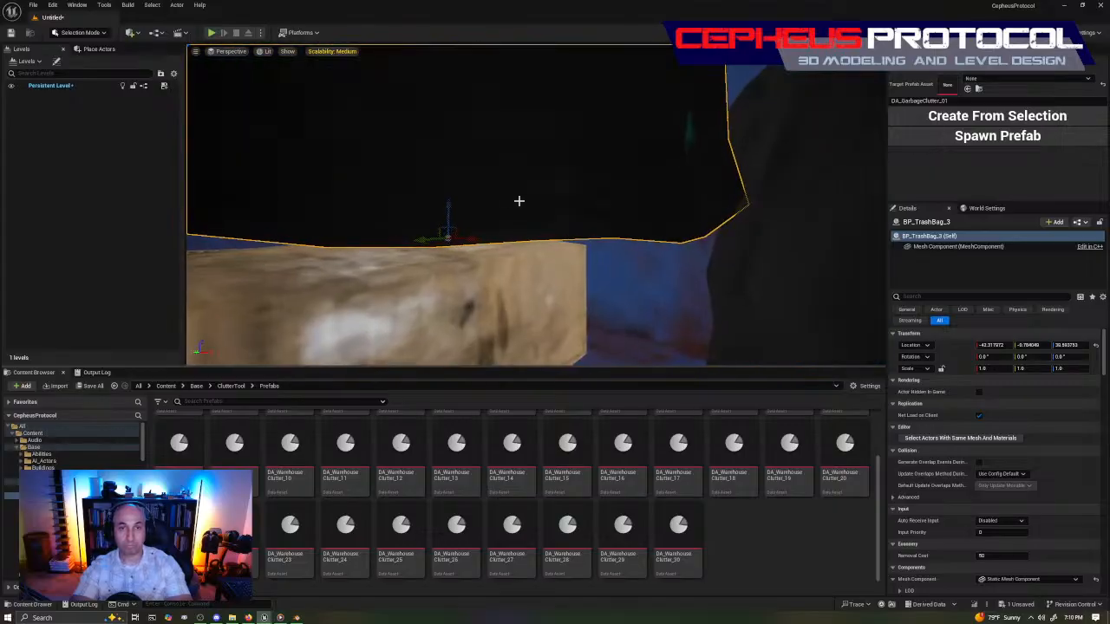
Bring BP_Cardboard_Box_04 from the prop group to the front of the dumpster and rotate it to about -80°.
mouse_move(447, 225)
right_mouse_down()
mouse_move(434, 251)
mouse_move(403, 238)
mouse_move(369, 282)
mouse_move(390, 299)
mouse_move(347, 282)
mouse_move(313, 291)
mouse_move(390, 227)
mouse_move(425, 238)
mouse_move(416, 256)
mouse_move(390, 247)
mouse_move(434, 242)
mouse_move(438, 274)
mouse_move(434, 213)
mouse_move(455, 213)
right_mouse_up()
left_click(430, 215)
right_click_drag(291, 223, 300, 223)
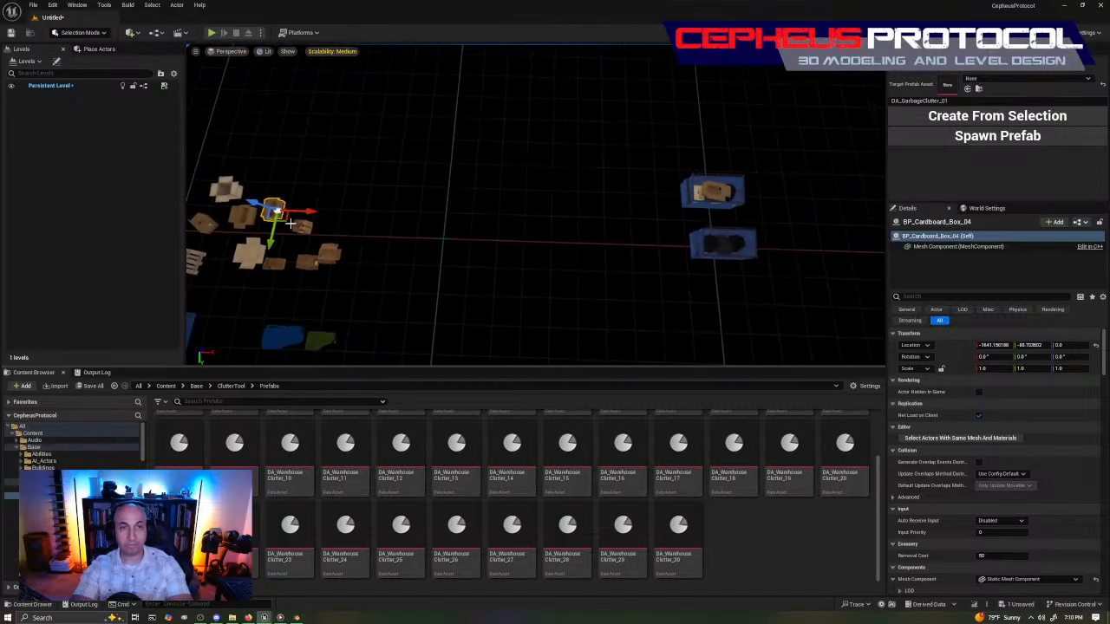
key("f")
key("e")
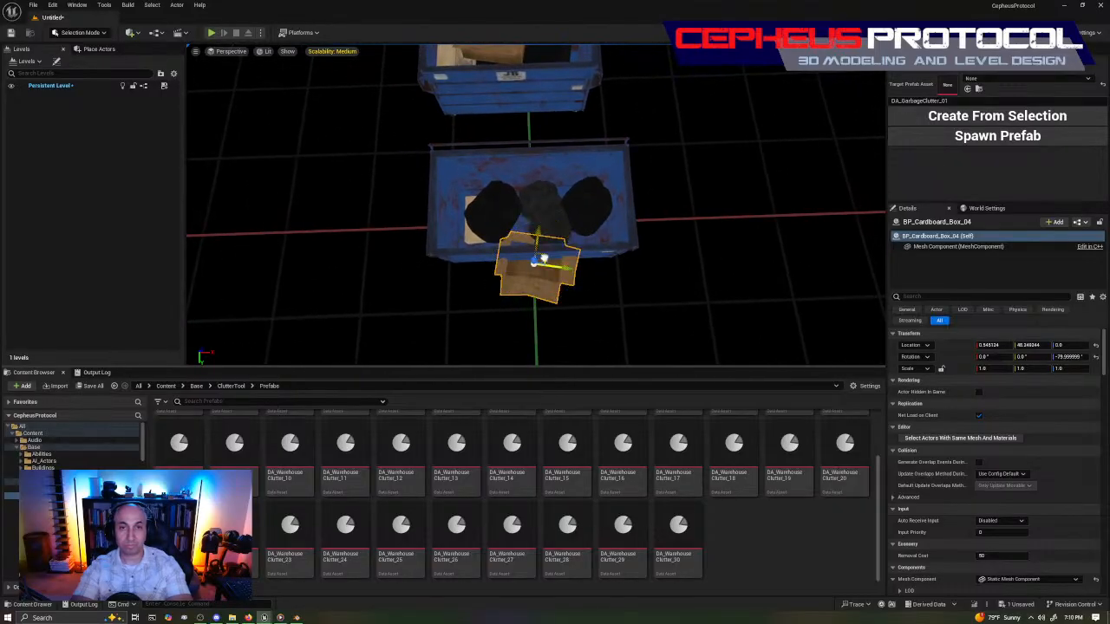
right_click_drag(564, 206, 560, 238)
Raise BP_Cardboard_Box_04 into the dumpster and settle it centrally on top of the trash bags.
left_click_drag(561, 356, 577, 165)
right_click_drag(577, 165, 538, 215)
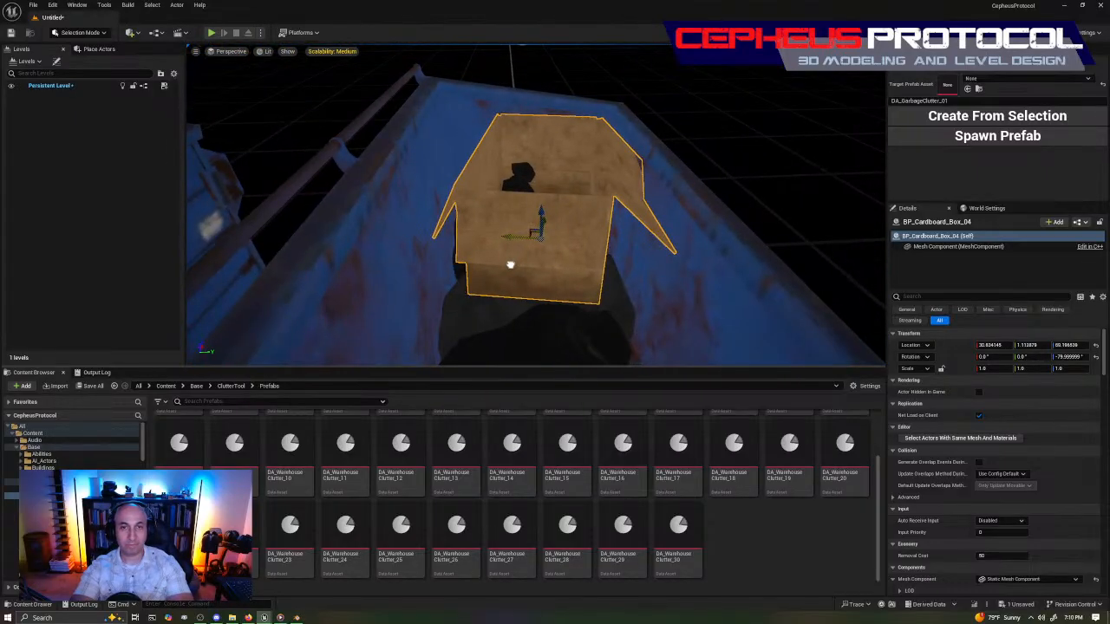
right_click_drag(593, 188, 622, 191)
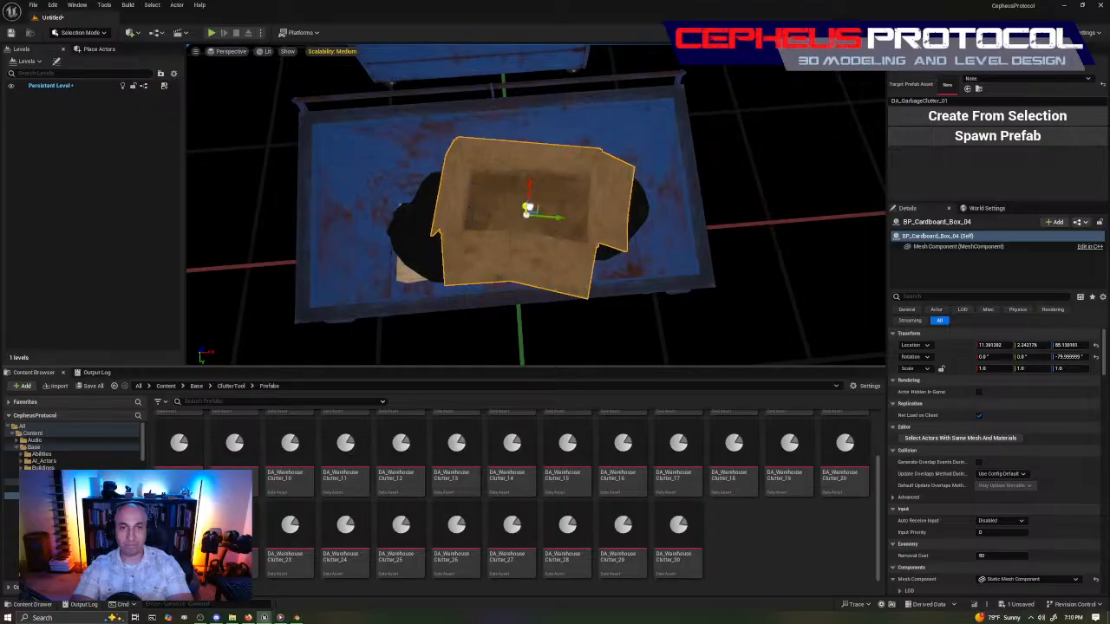
right_click_drag(537, 208, 630, 271)
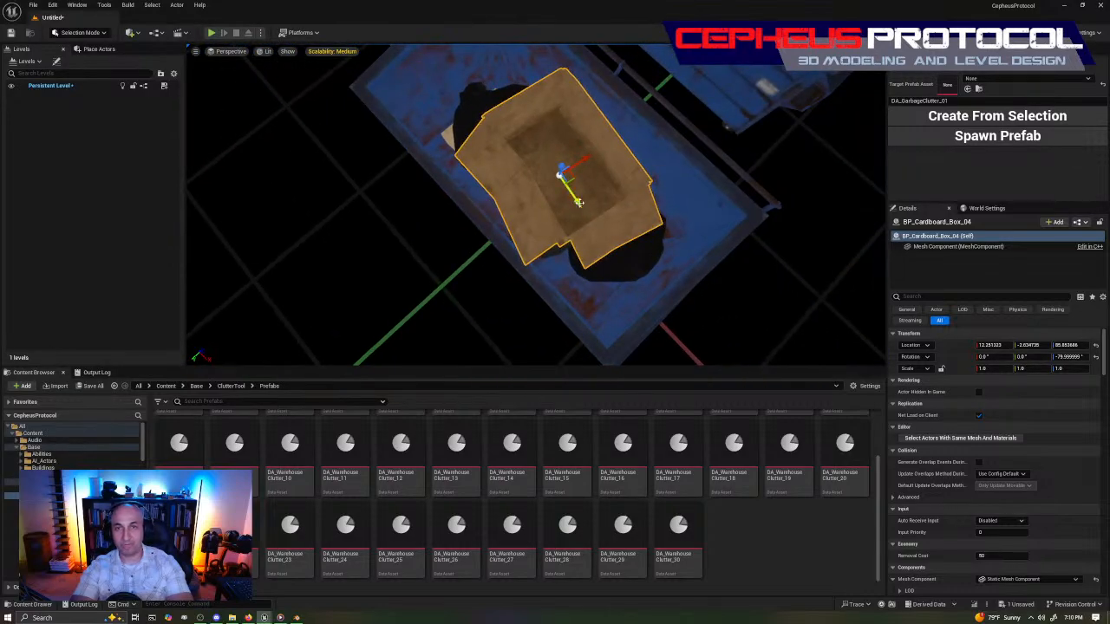
left_click_drag(578, 202, 581, 207)
mouse_move(590, 216)
right_mouse_down()
mouse_move(607, 226)
mouse_move(689, 216)
mouse_move(610, 217)
right_mouse_up()
Start a multi-selection with Dumpster_01_Base, the cardboard box on its floor and the trash bag above that box.
left_click(609, 216)
scroll(685, 260, "up", 5)
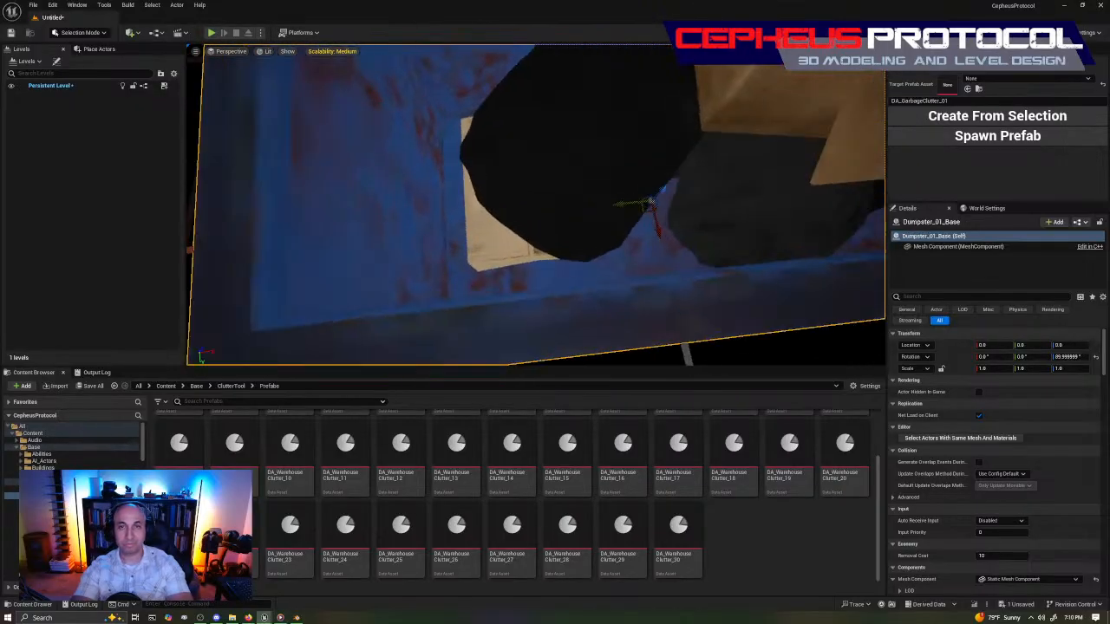
right_click_drag(684, 294, 562, 301)
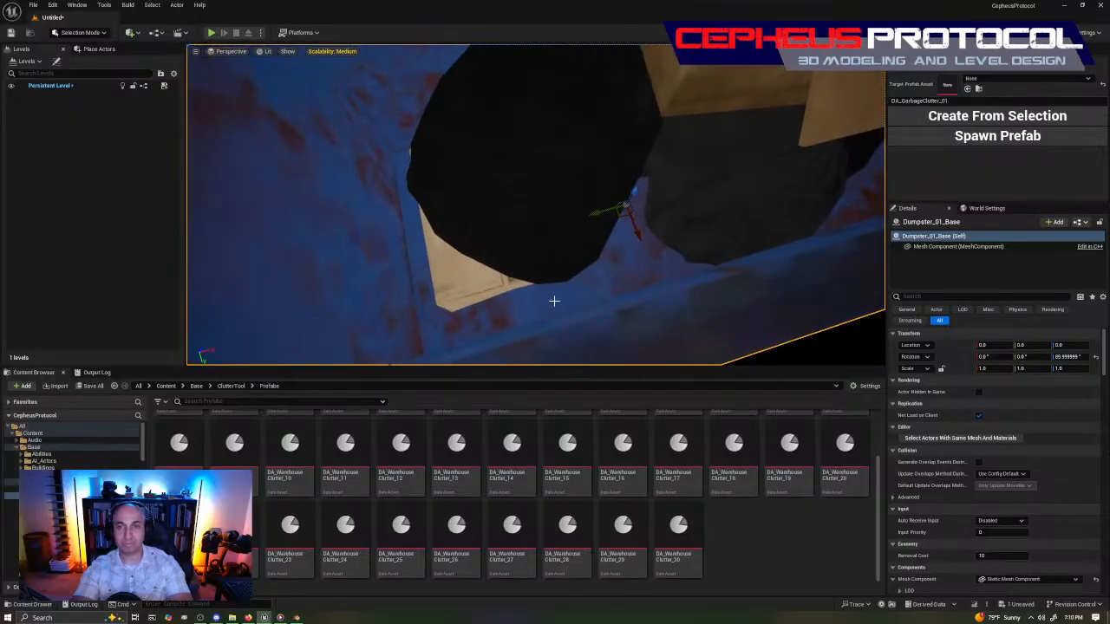
left_click(474, 287, "ctrl")
scroll(606, 242, "down", 5)
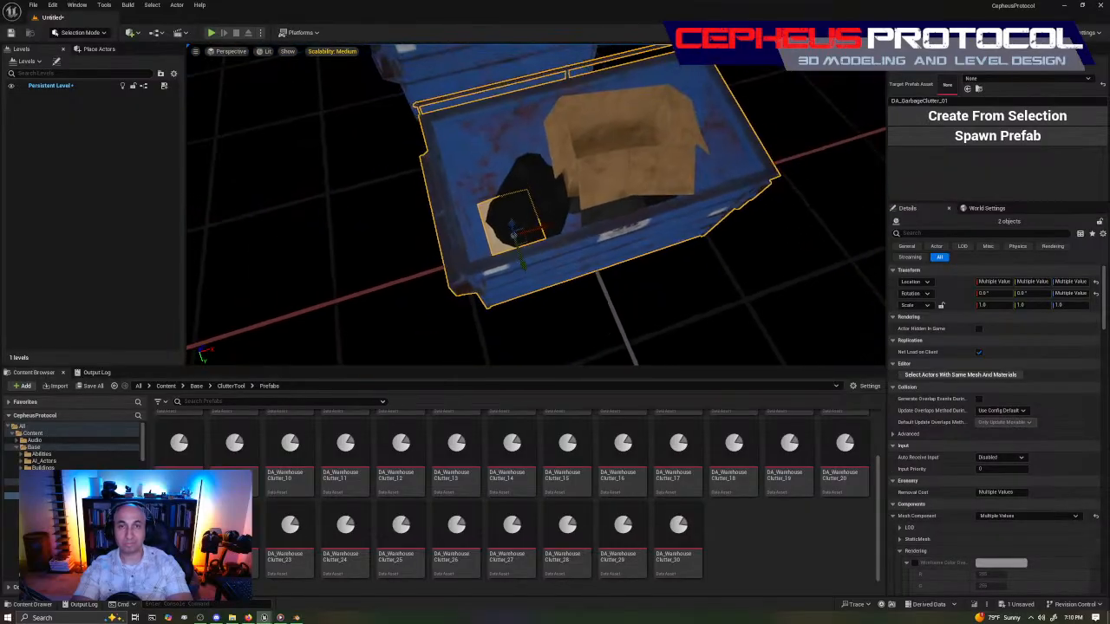
left_click(618, 265)
scroll(673, 270, "up", 5)
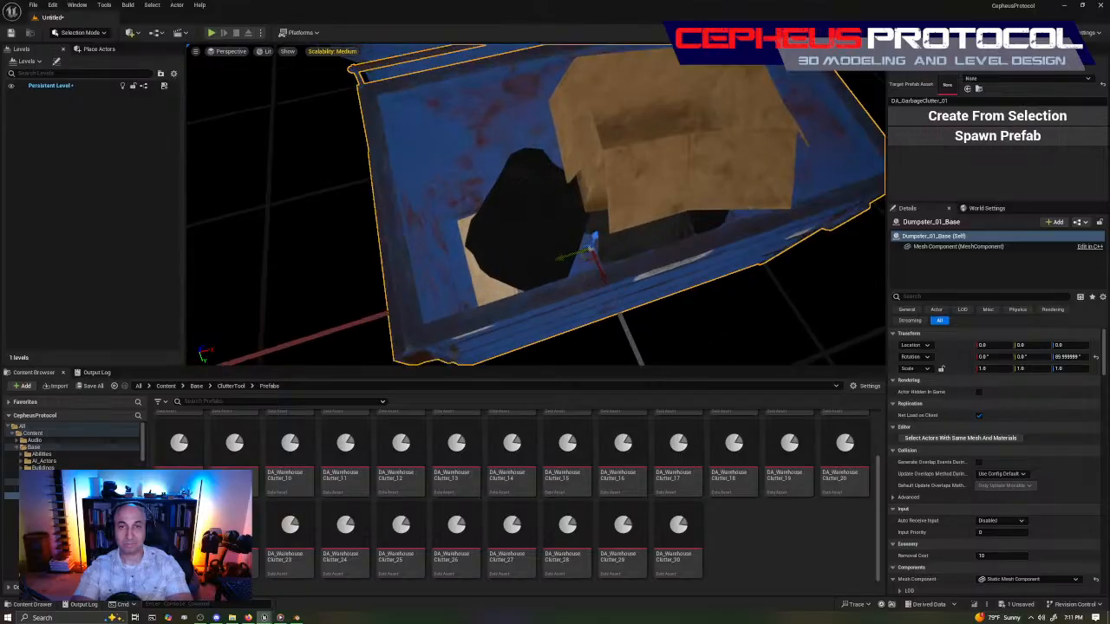
left_click(487, 299, "ctrl")
right_click_drag(642, 241, 798, 232)
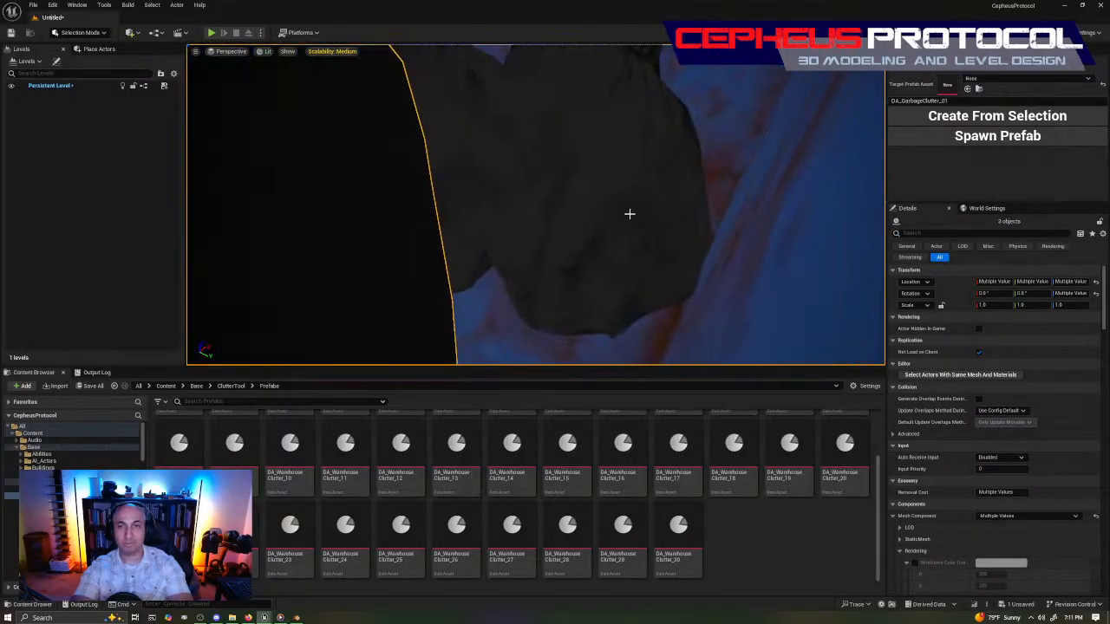
Undo the accidental move and add the remaining trash bags and the top cardboard box to the dumpster selection.
key("f")
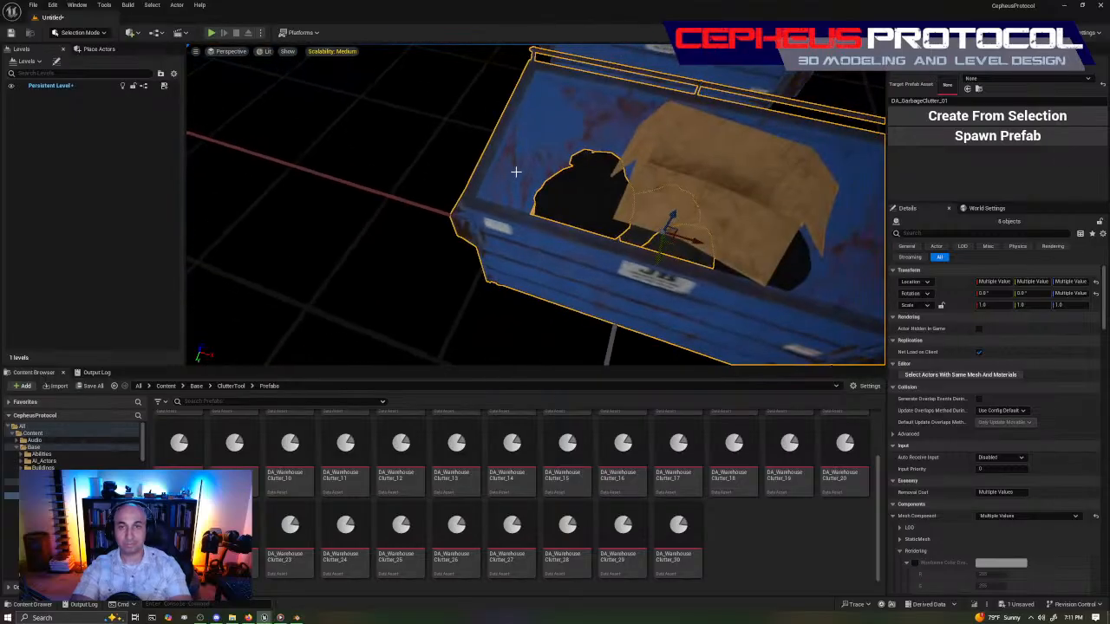
key("ctrl+z")
right_click_drag(661, 265, 710, 250)
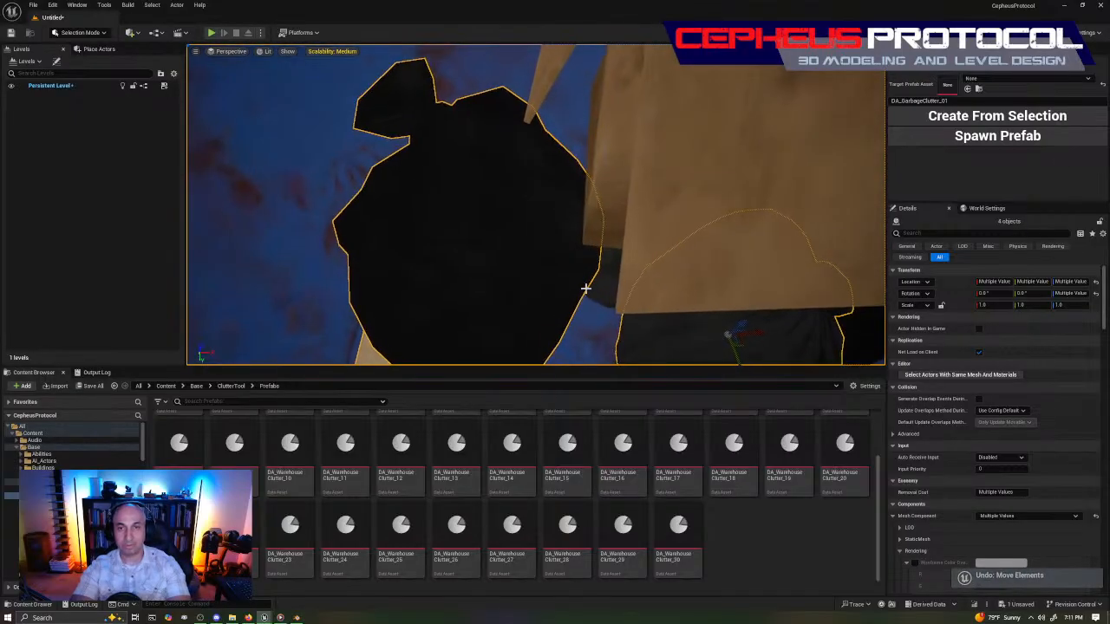
left_click(602, 287, "ctrl")
right_click_drag(602, 287, 598, 295)
right_click_drag(663, 282, 685, 282)
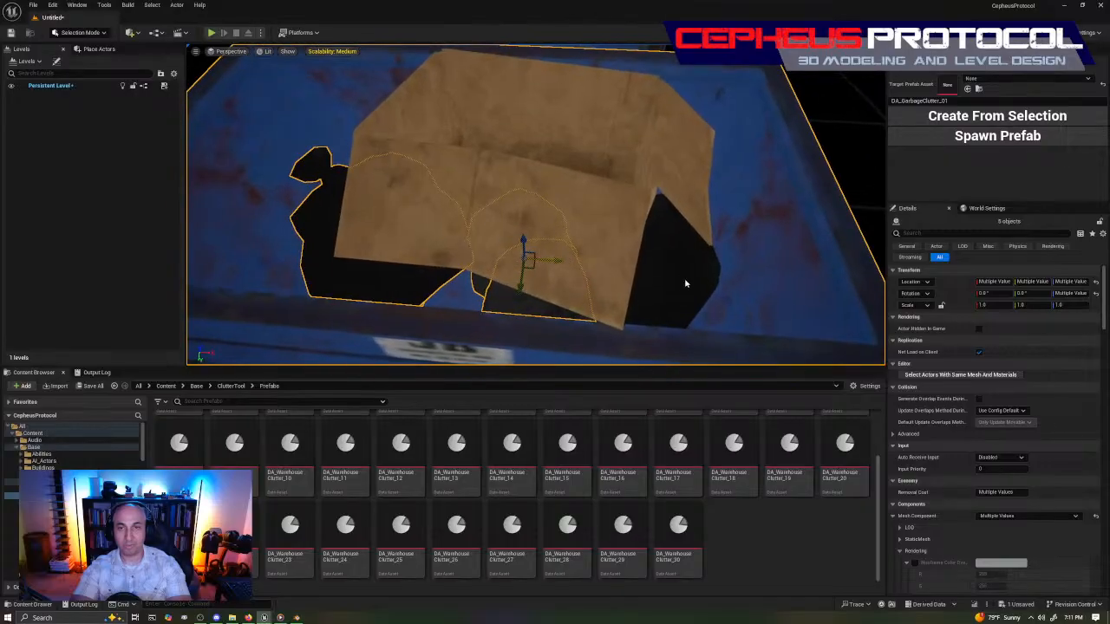
left_click(667, 161, "ctrl")
right_click_drag(644, 176, 644, 176)
key("s")
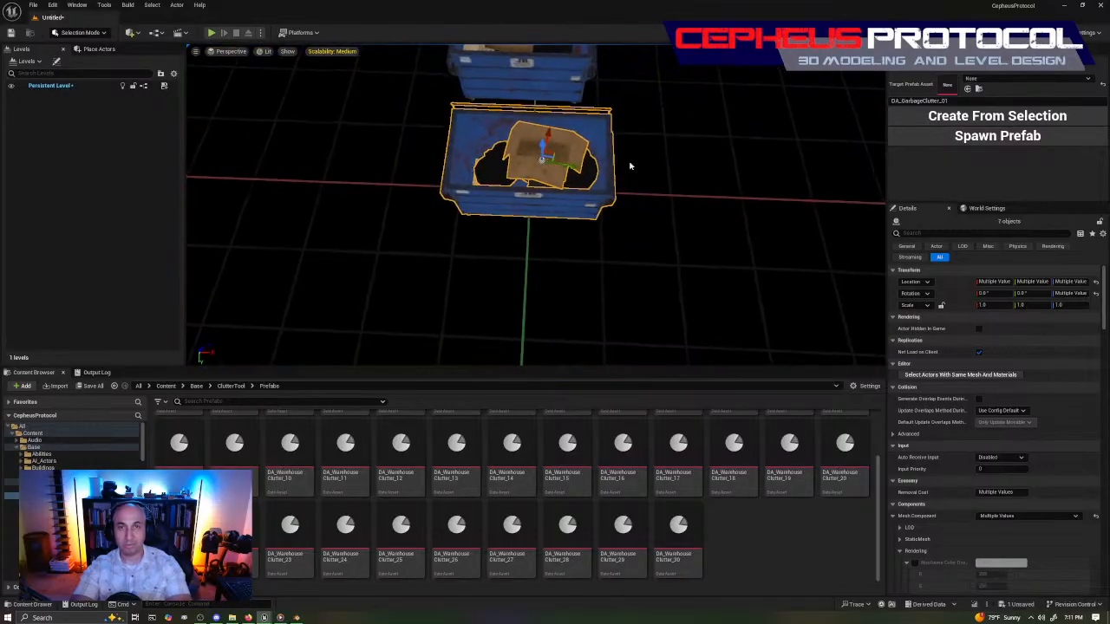
Test-move the selected dumpster group, undo the move, and create the prefab DA_GarbageClutter_01 from the selection.
left_click_drag(550, 157, 771, 199)
key("ctrl+z")
right_click_drag(682, 202, 683, 202)
key("s")
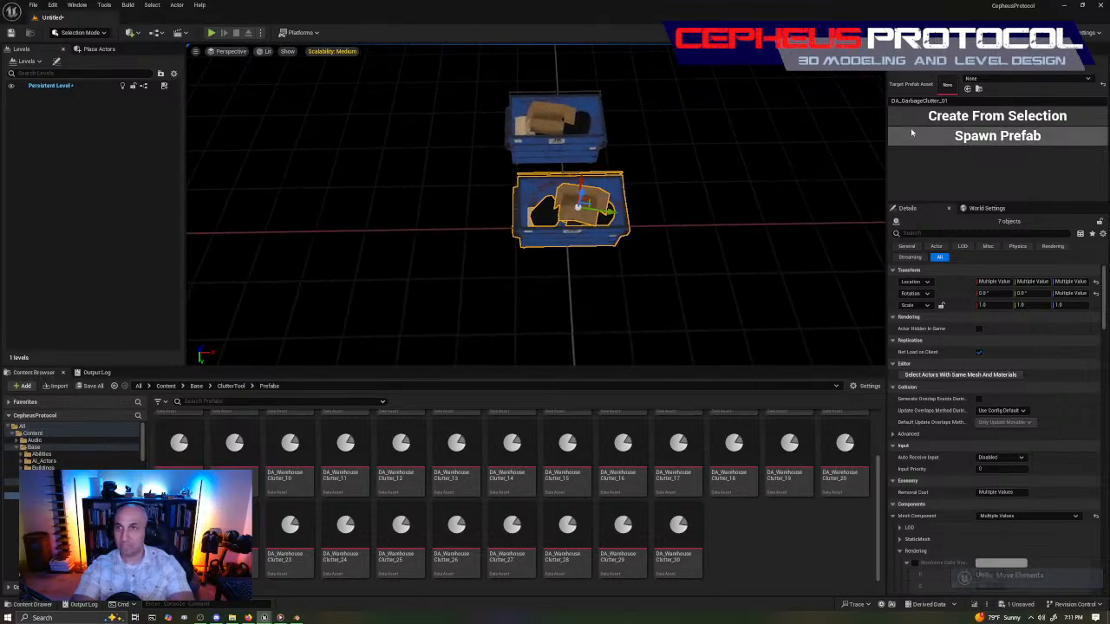
left_click(948, 137)
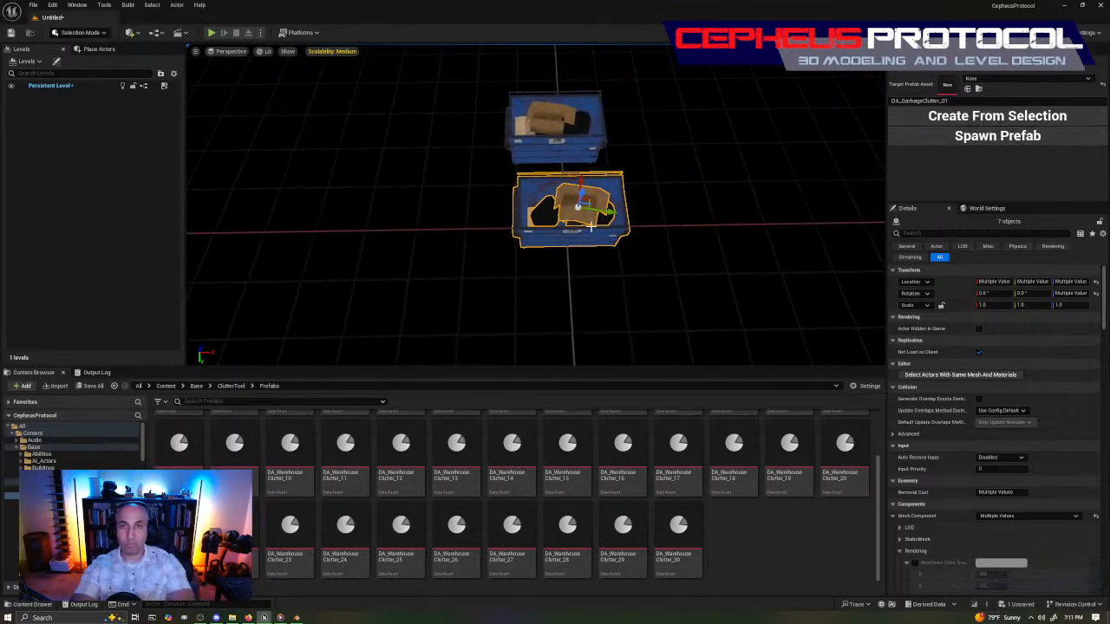
left_click(975, 116)
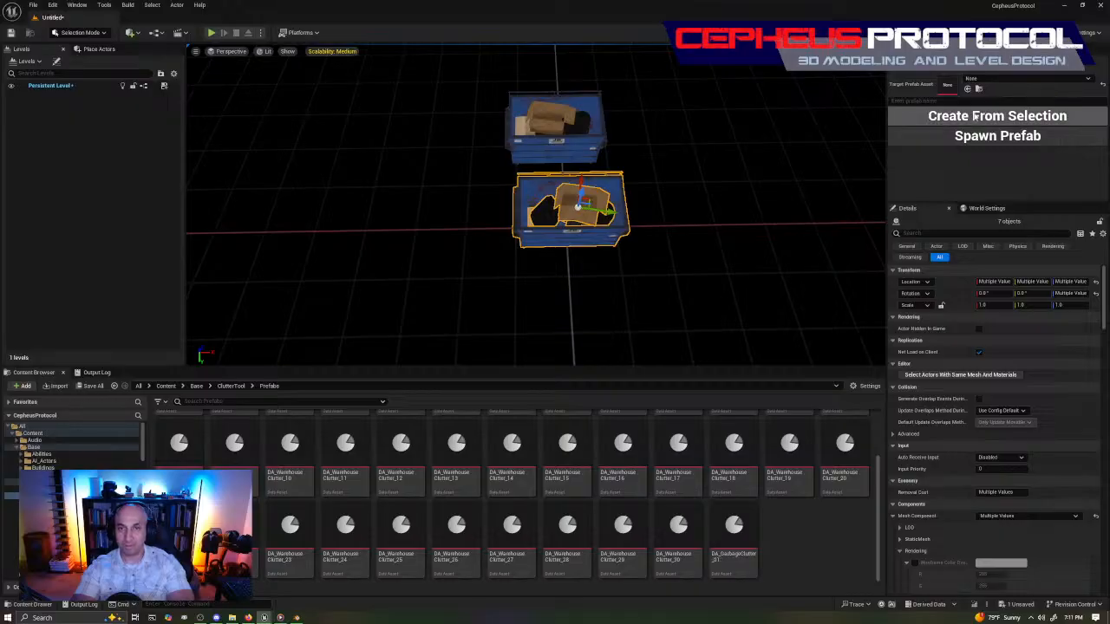
Delete the GarbageClutter_A reference mesh behind the assembled dumpster.
key("w")
right_click_drag(601, 268, 602, 268)
key("s")
left_click(557, 265)
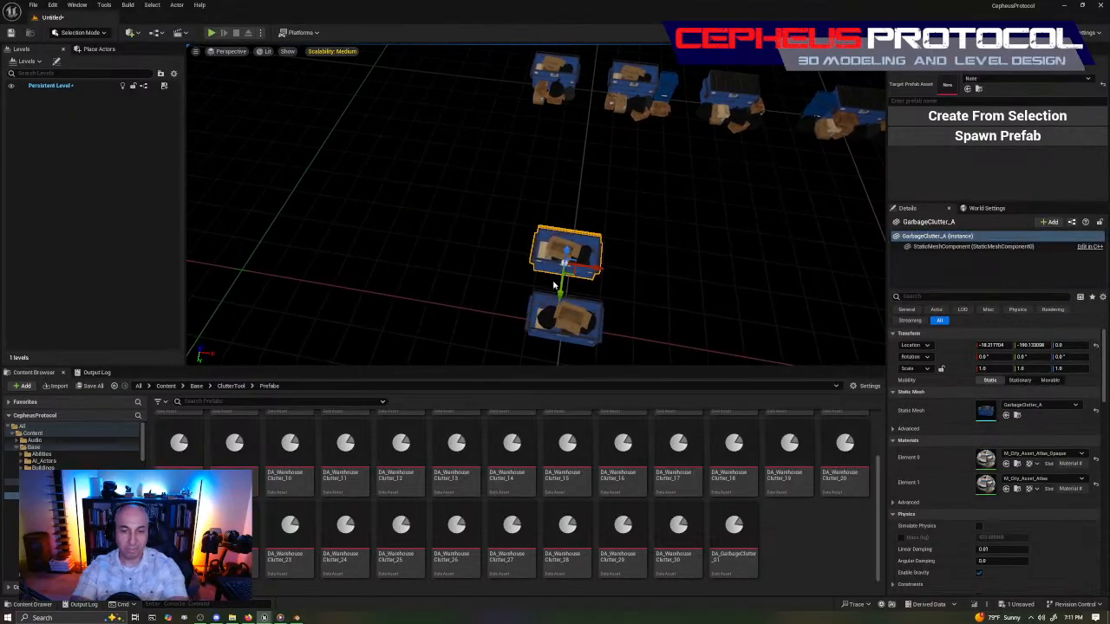
key("Delete")
Move the GarbageClutter_B mesh behind the assembled dumpster to serve as the reference.
left_click(541, 76)
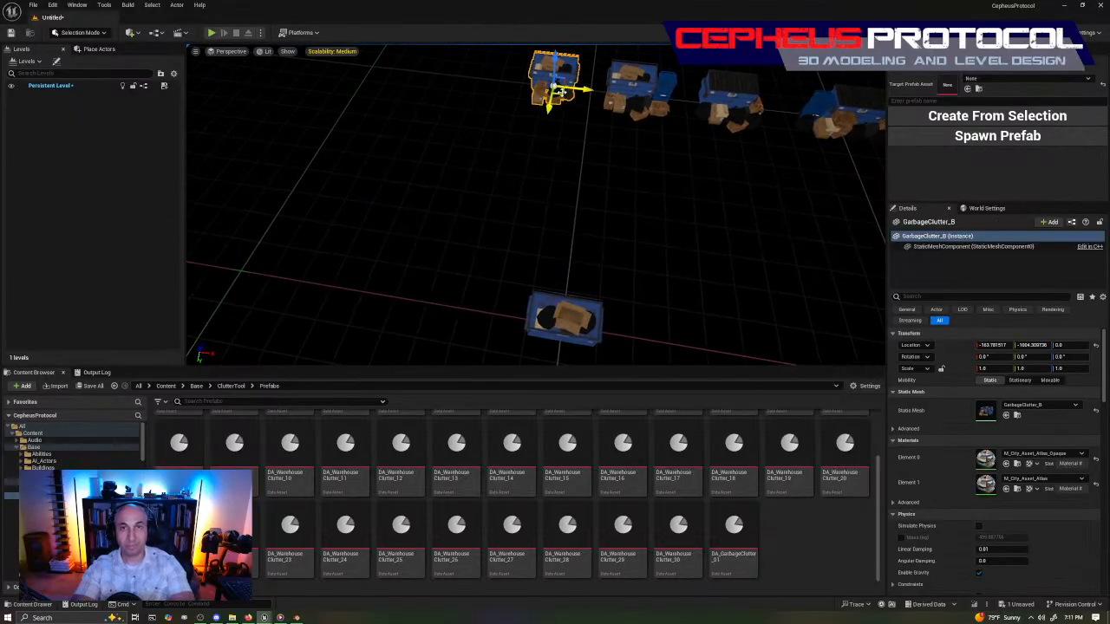
left_click_drag(562, 90, 577, 239)
key("f")
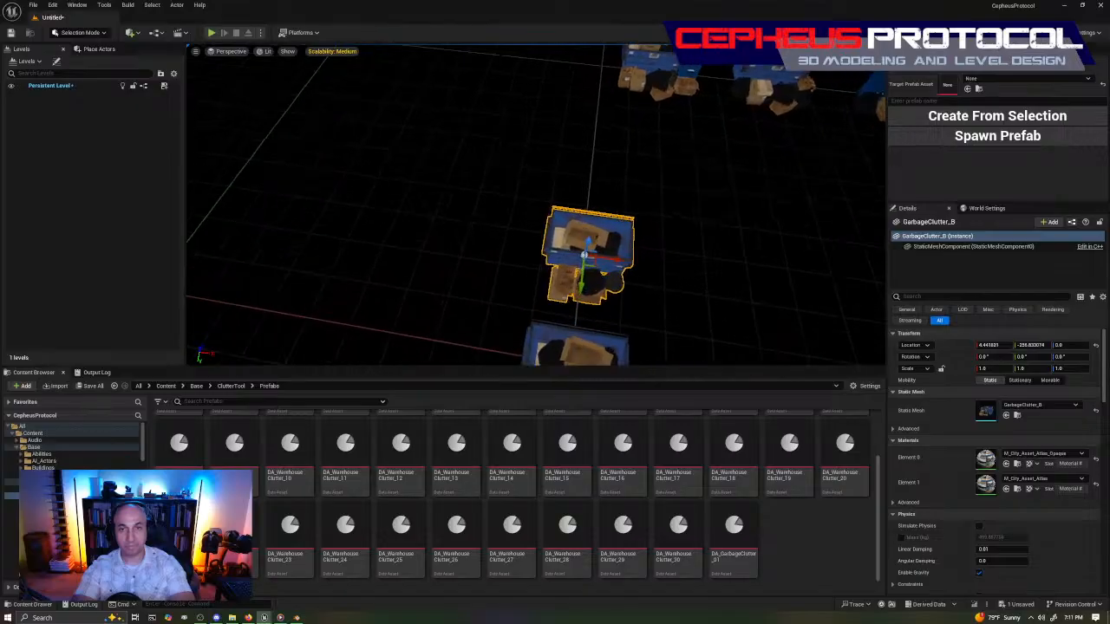
Bring BP_Cardboard_Box_01 from the prop group to the ground in front of the dumpster and rotate it 50°.
right_click_drag(573, 240, 234, 251)
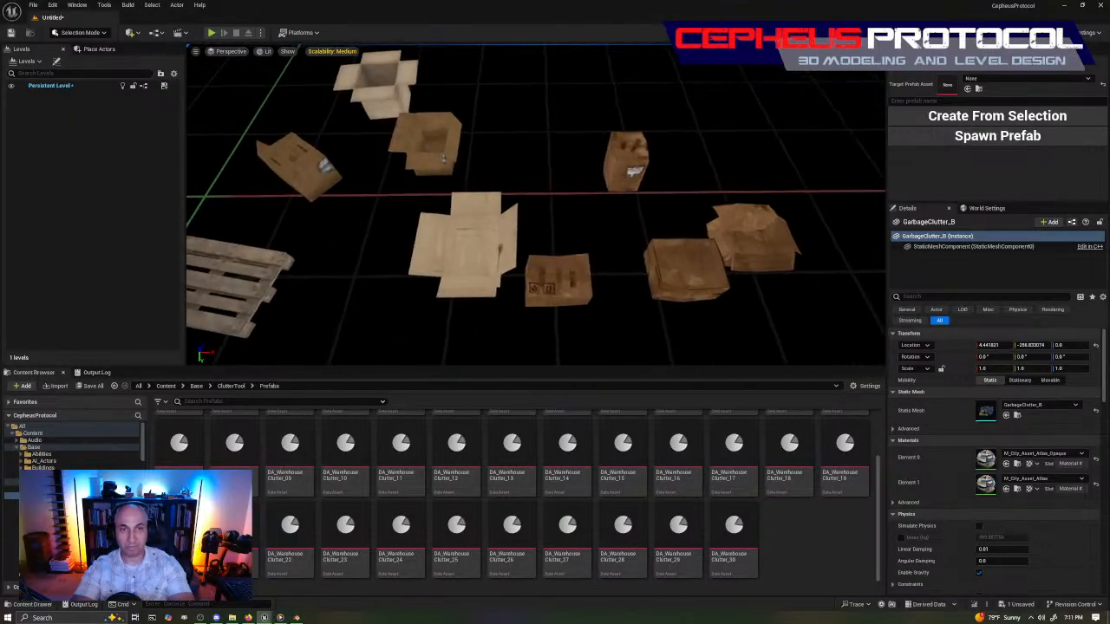
left_click(296, 180)
right_click_drag(293, 190, 397, 193)
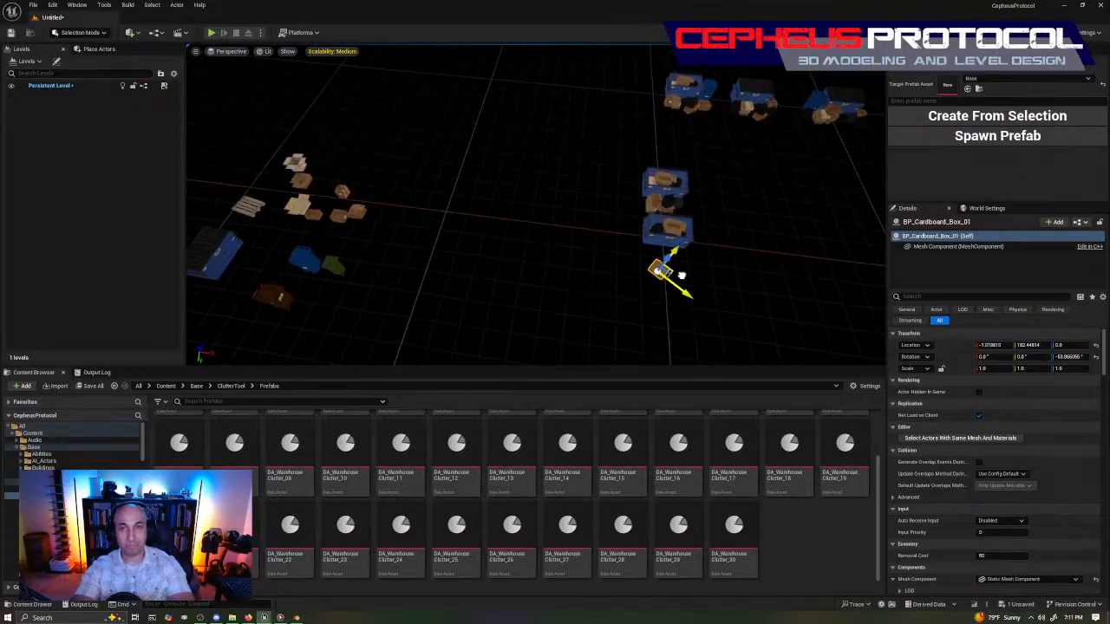
key("w")
right_click_drag(646, 267, 732, 276)
key("e")
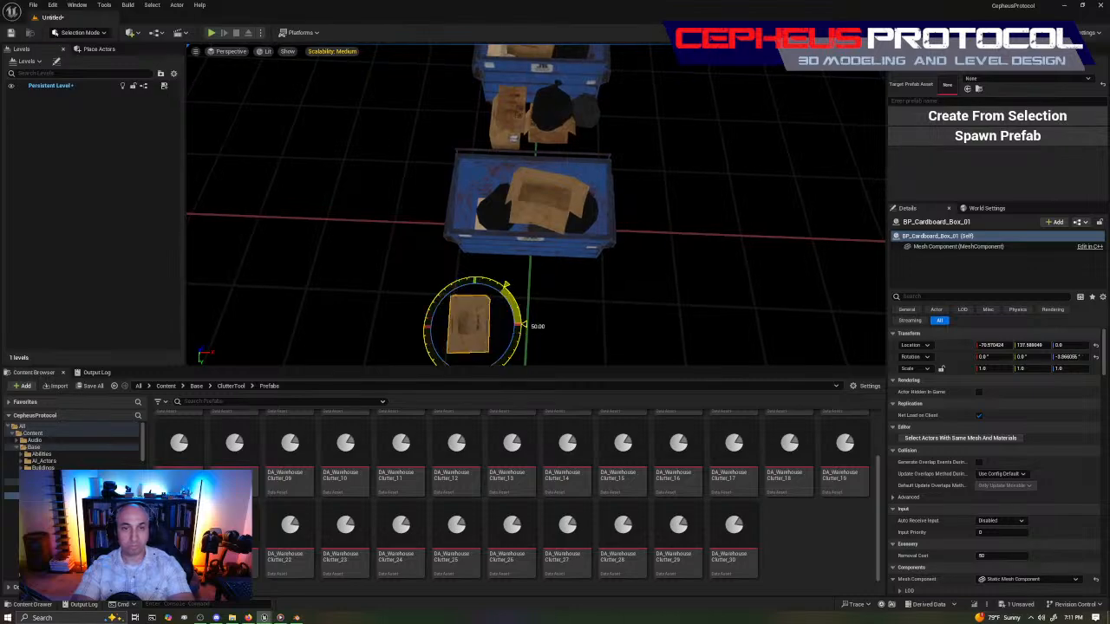
key("w")
right_click_drag(490, 293, 423, 282)
Bring BP_Cardboard_Box_07 from the prop group above the box in front of the dumpster and rotate it to about -90°.
left_click(637, 230)
key("f")
key("s")
right_click_drag(637, 230, 485, 242)
key("w")
mouse_move(563, 280)
right_mouse_down()
mouse_move(532, 280)
mouse_move(577, 290)
right_mouse_up()
left_click(515, 285)
key("s")
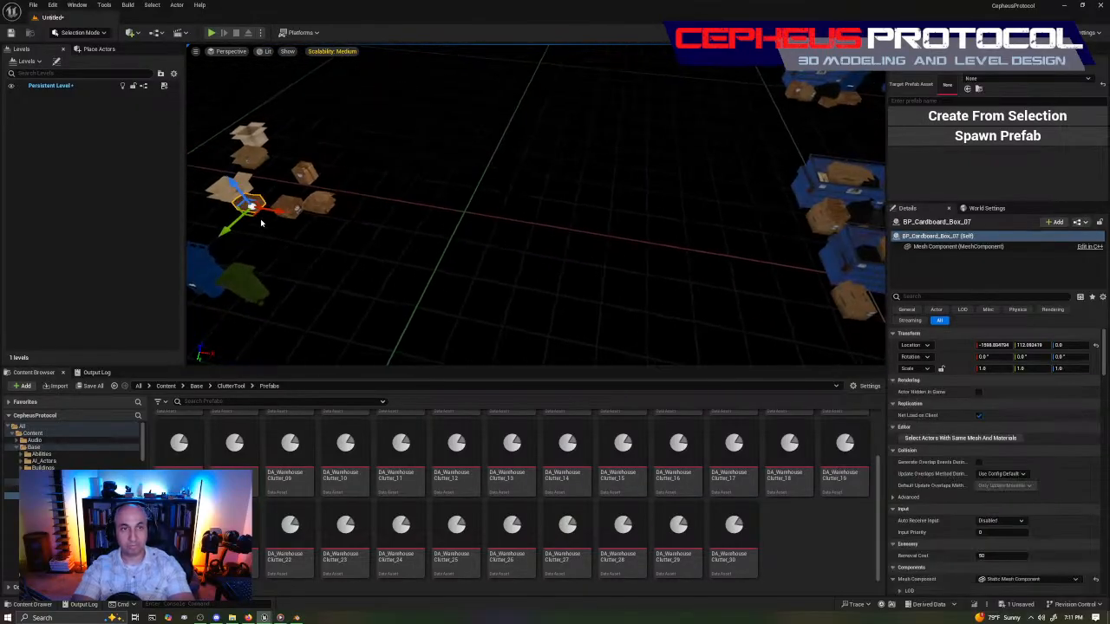
key("f")
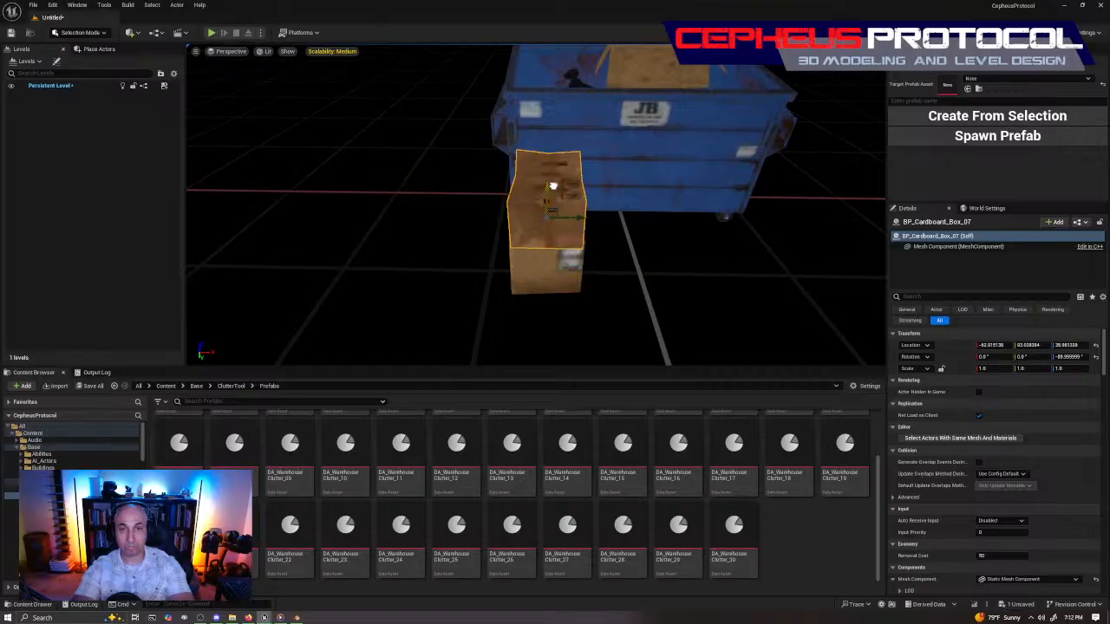
Align BP_Cardboard_Box_07 with the box underneath and lower it to rest on top.
left_click_drag(596, 224, 598, 224)
right_click_drag(598, 223, 624, 215)
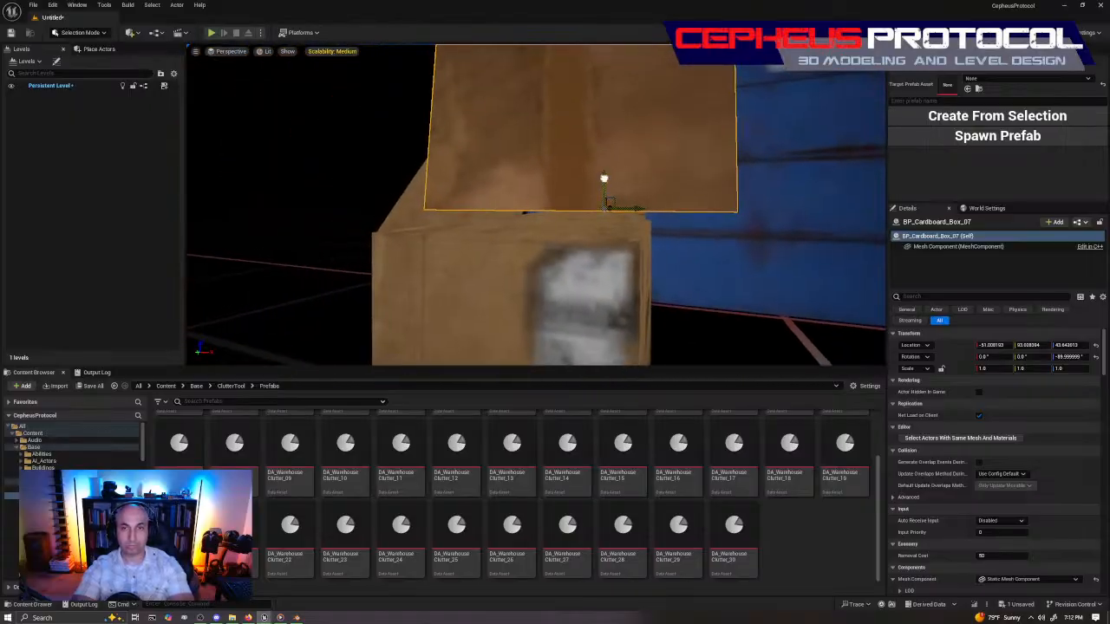
left_click_drag(605, 176, 603, 194)
right_click_drag(602, 194, 477, 200)
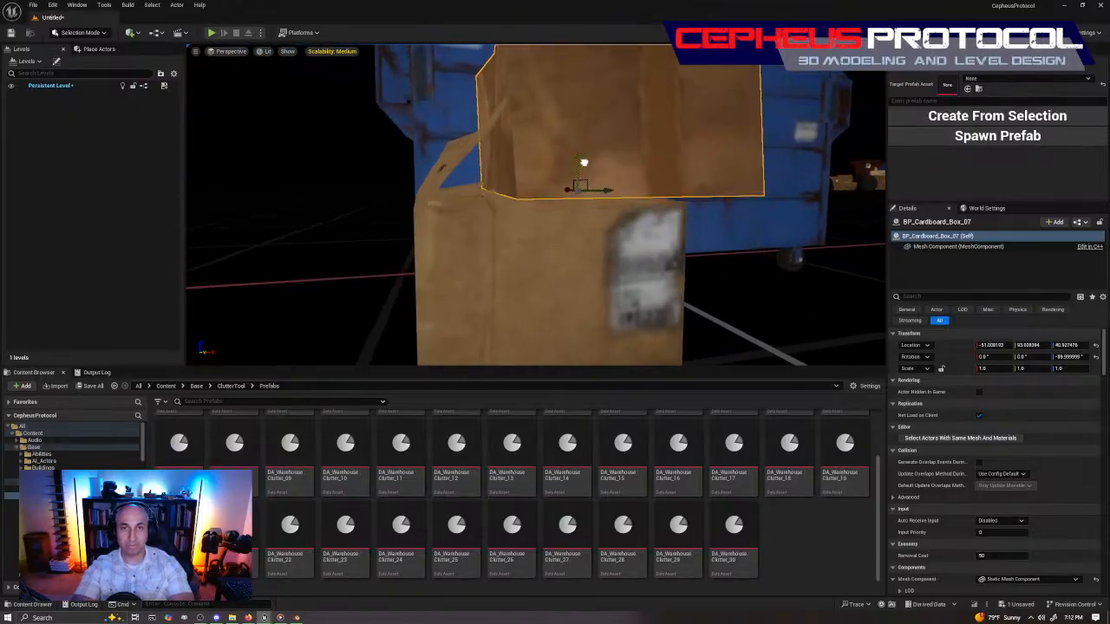
mouse_move(600, 174)
right_mouse_down()
mouse_move(650, 216)
mouse_move(628, 221)
mouse_move(693, 204)
mouse_move(668, 217)
mouse_move(642, 195)
mouse_move(654, 204)
mouse_move(599, 217)
mouse_move(624, 212)
mouse_move(612, 247)
mouse_move(555, 251)
mouse_move(486, 221)
mouse_move(538, 222)
mouse_move(551, 234)
mouse_move(529, 269)
mouse_move(606, 164)
right_mouse_up()
Bring BP_Cardboard_Box_08 in front of the dumpster, rotate it and place it beside the stacked boxes.
left_click(561, 208)
right_click_drag(562, 208, 589, 208)
right_click_drag(340, 251, 337, 259)
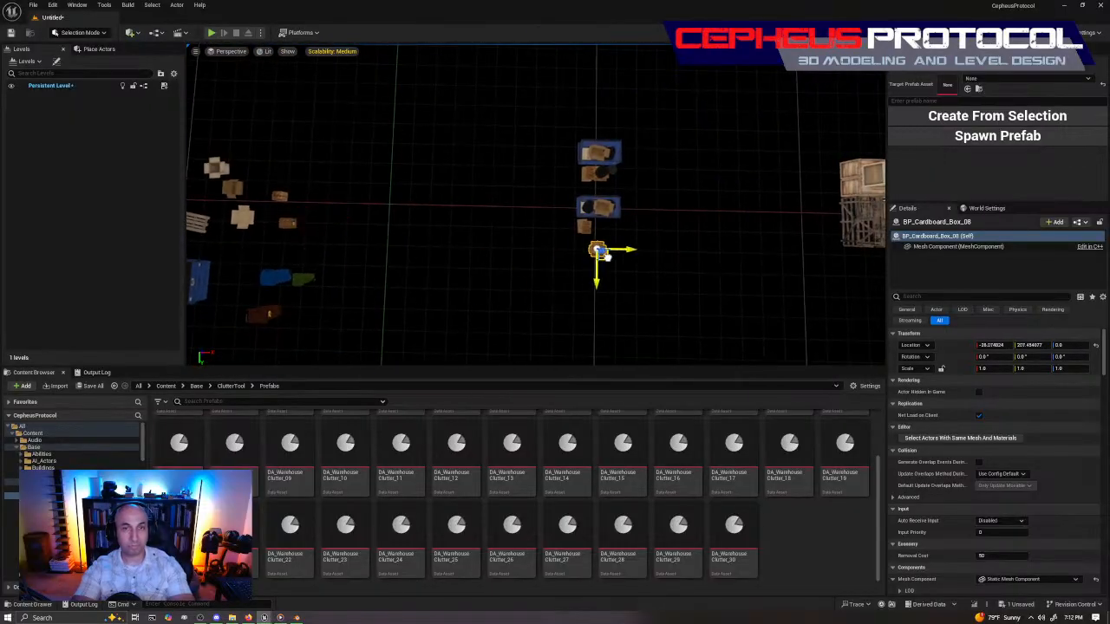
mouse_move(596, 218)
right_mouse_down()
mouse_move(615, 229)
mouse_move(596, 218)
right_mouse_up()
key("e")
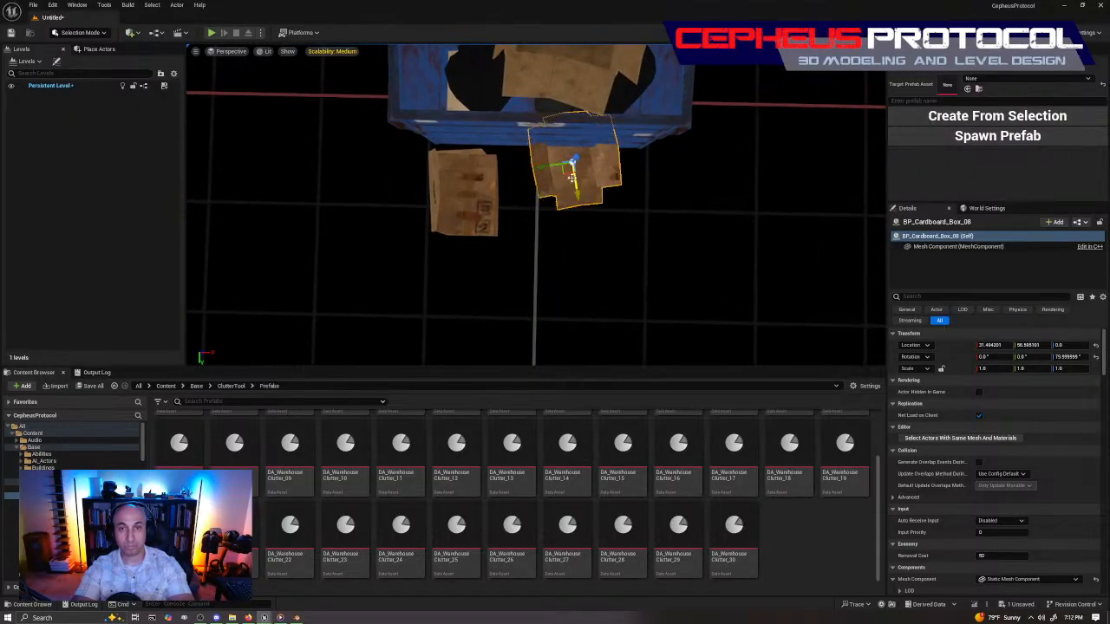
left_click_drag(566, 176, 538, 213)
Place BP_TrashBag_4 over BP_Cardboard_Box_08 and lower it to rest on the box.
right_click_drag(624, 237, 632, 280)
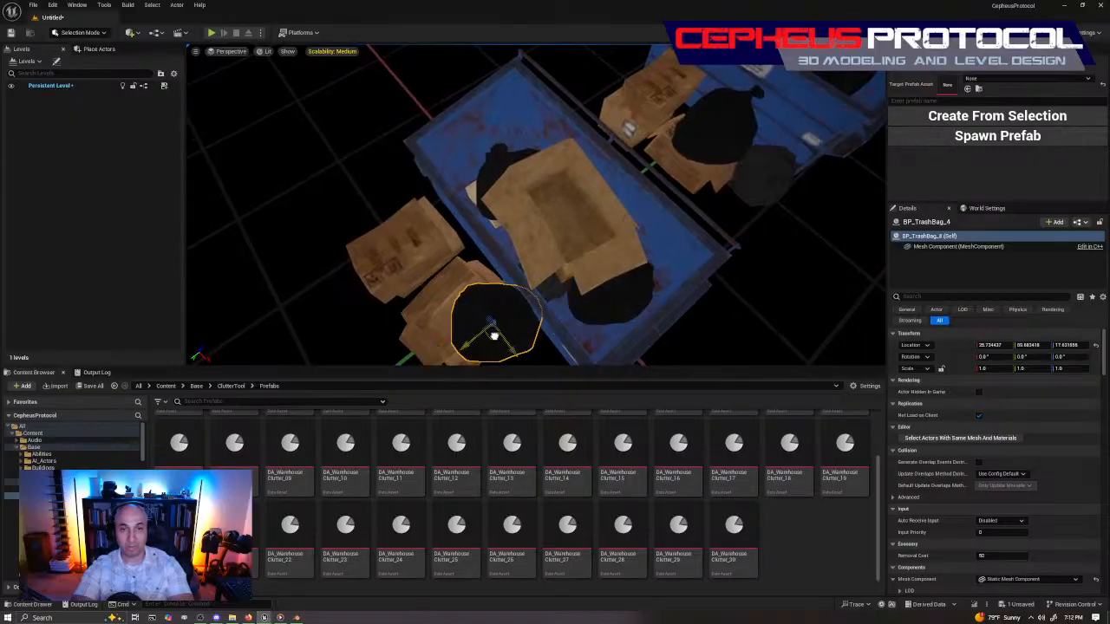
right_click_drag(538, 302, 516, 303)
right_click_drag(512, 260, 501, 226)
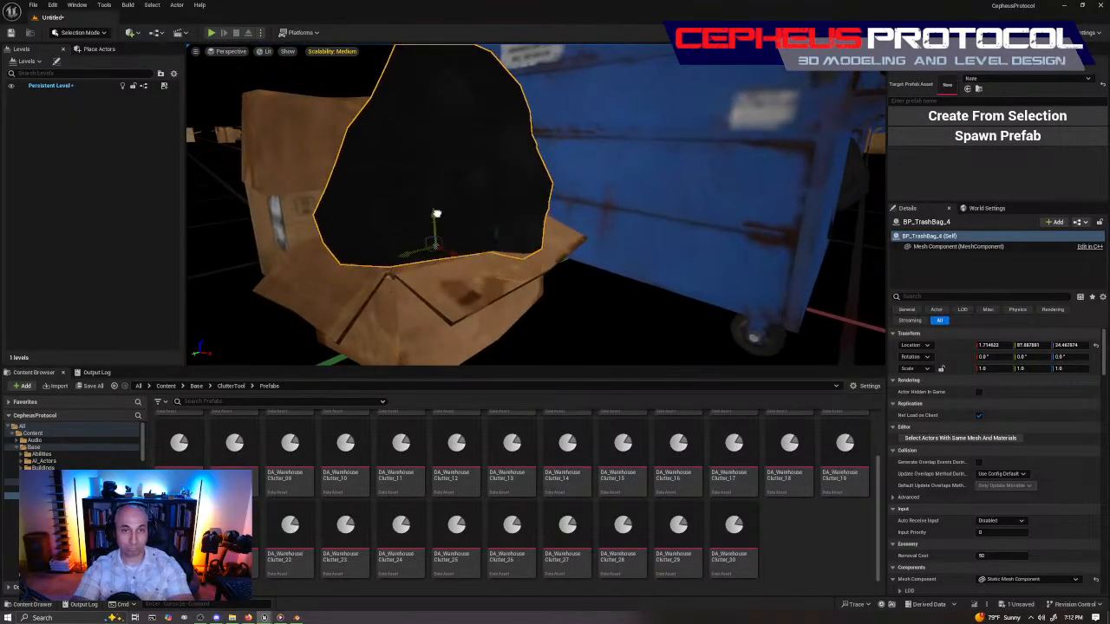
right_click_drag(434, 216, 412, 227)
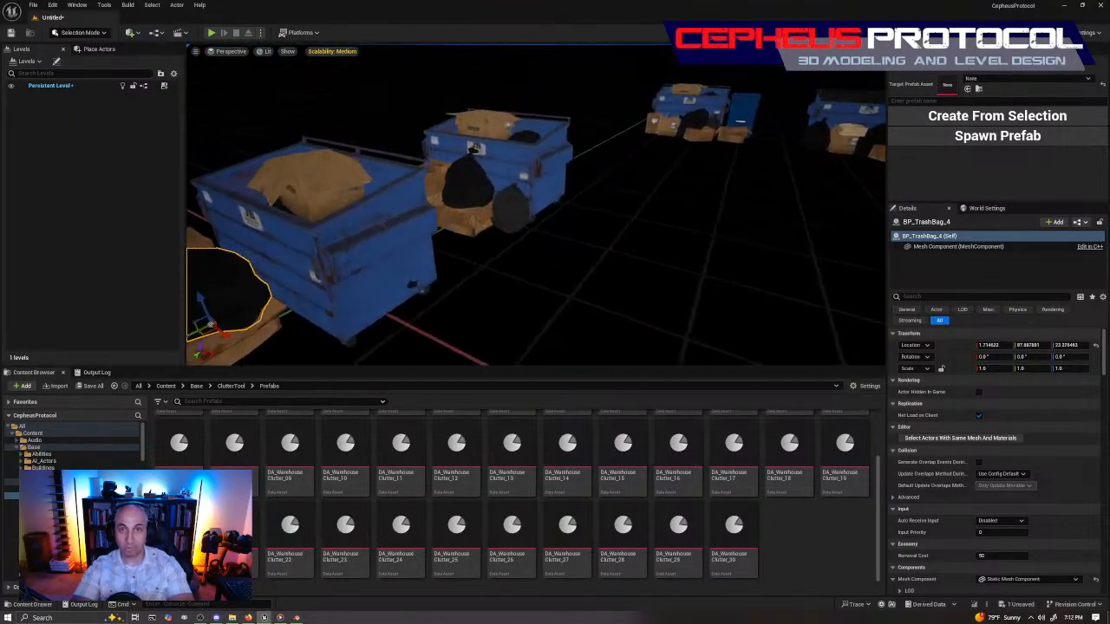
Place BP_Trash_Bag_2 beside the bagged box, set its Z location to 0 and position it against the dumpster's front.
mouse_move(535, 208)
right_mouse_down()
mouse_move(515, 215)
mouse_move(525, 212)
right_mouse_up()
right_click_drag(471, 292, 471, 292)
left_click(607, 278)
right_click_drag(608, 278, 603, 286)
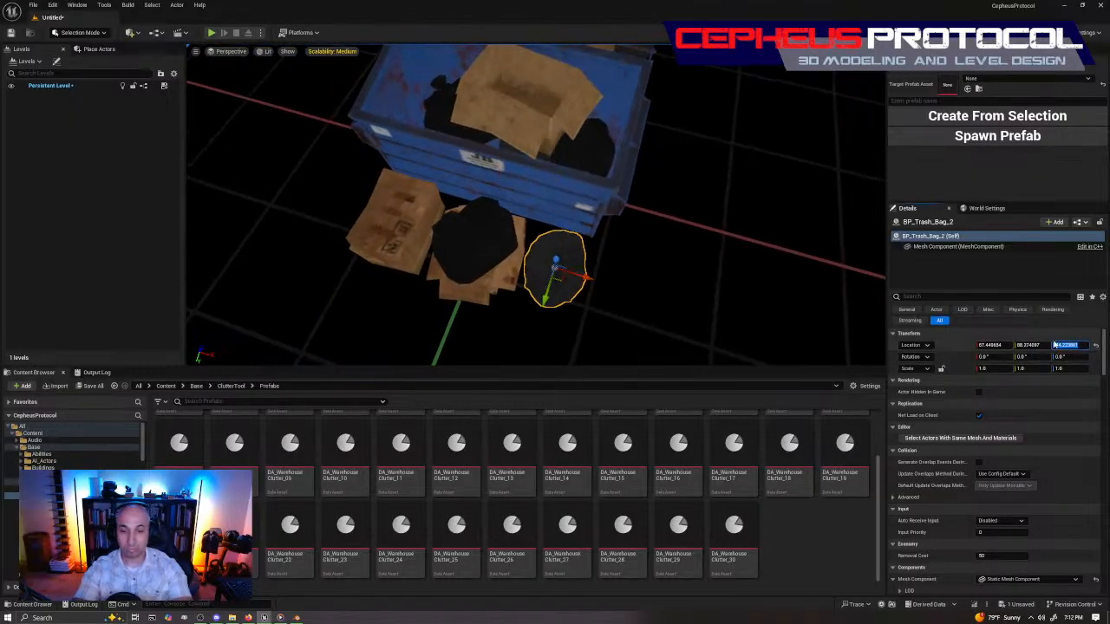
right_click_drag(729, 285, 729, 285)
right_click_drag(591, 299, 591, 299)
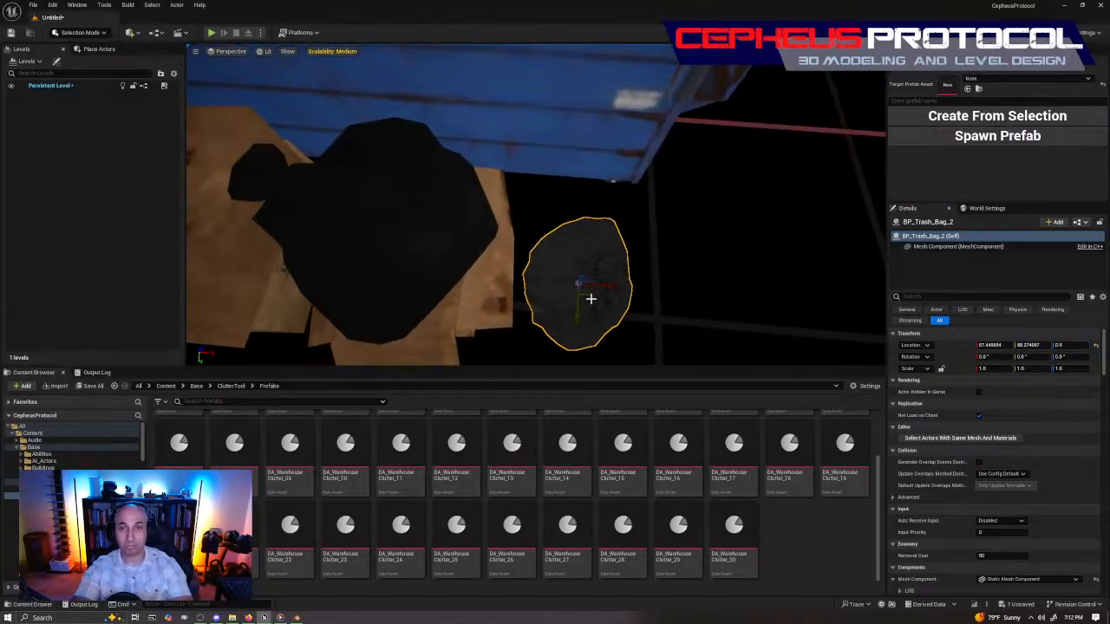
right_click_drag(611, 242, 611, 242)
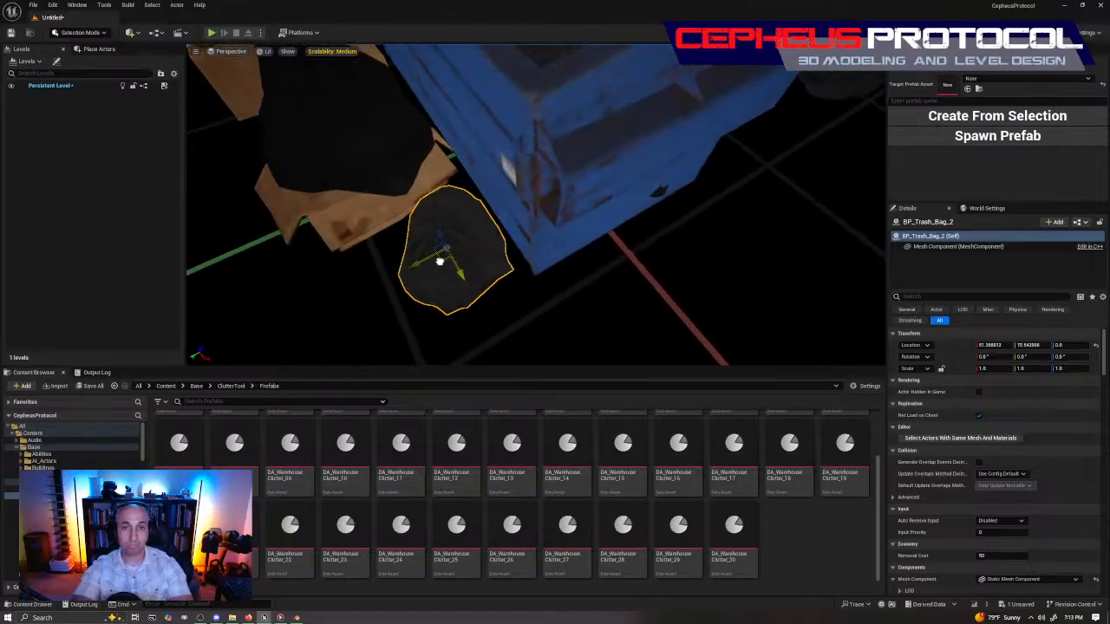
Fit BP_Trash_Bag_2 between the bagged box and the dumpster and raise it to a Z location of about 32.
right_click_drag(475, 238, 475, 239)
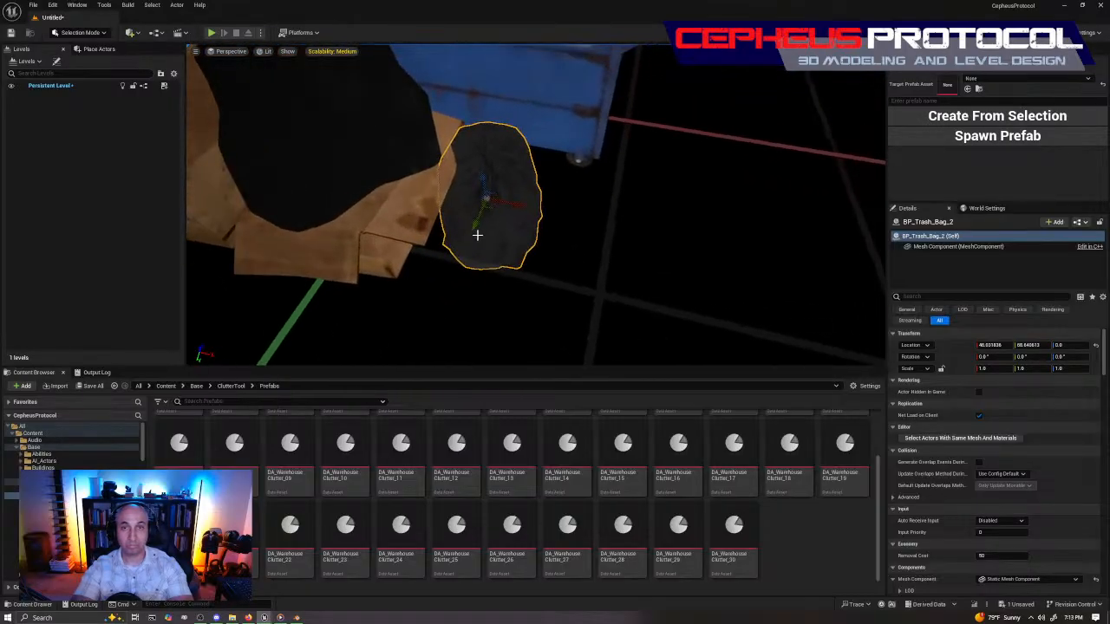
right_click_drag(536, 214, 537, 215)
right_click_drag(681, 207, 682, 207)
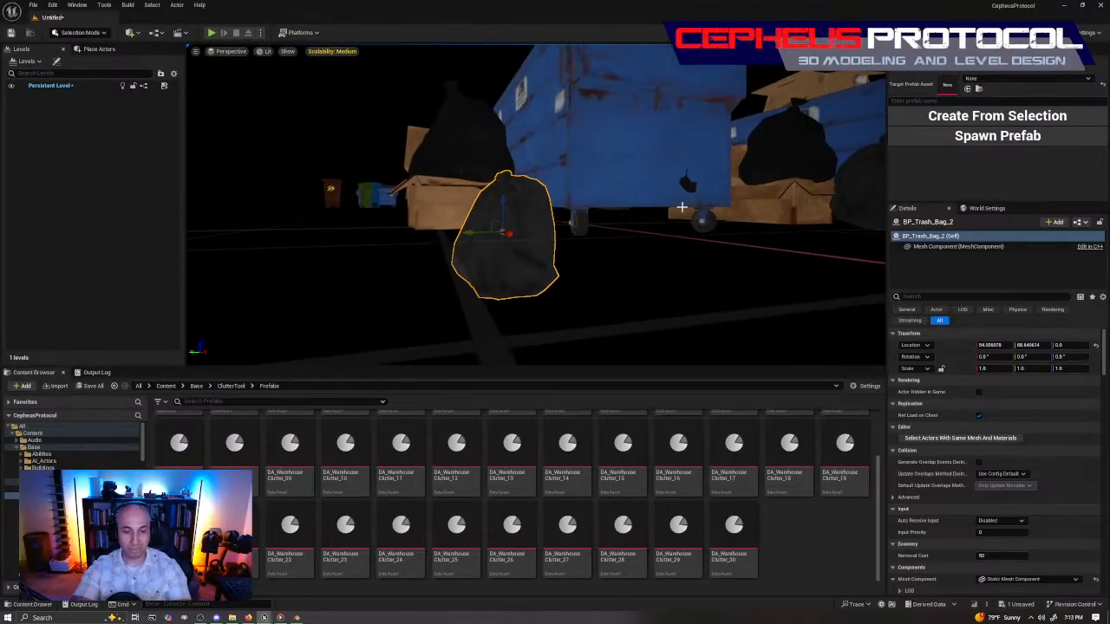
right_click_drag(761, 190, 768, 197)
key("alt+k")
right_click_drag(574, 176, 613, 244)
scroll(607, 234, "up", 8)
scroll(581, 215, "up", 4)
key("alt+j")
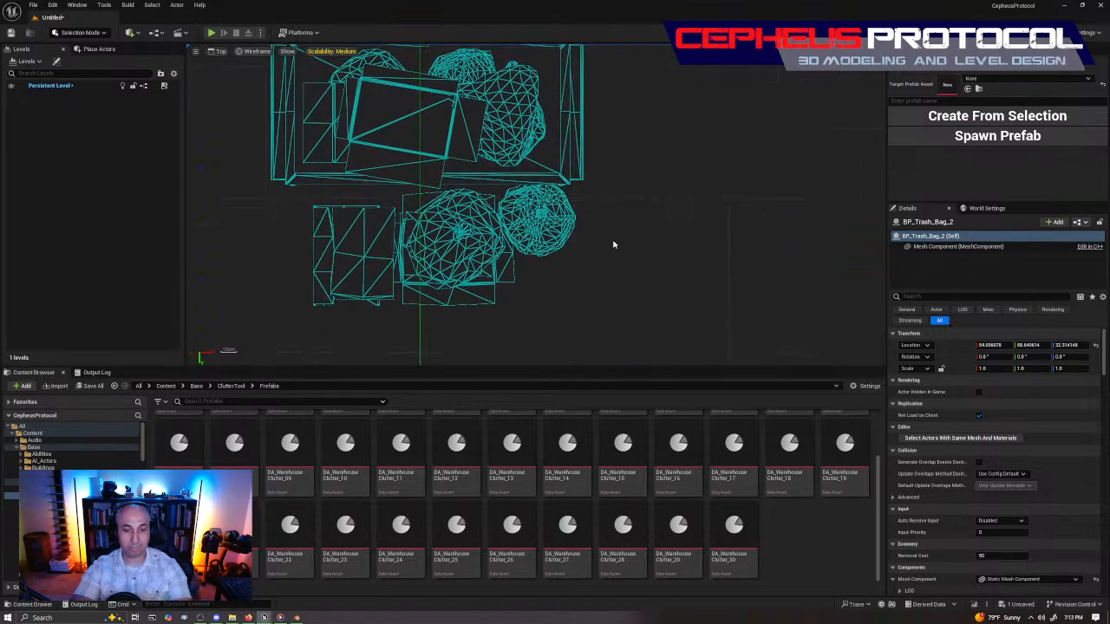
key("alt+g")
right_click_drag(631, 290, 521, 299)
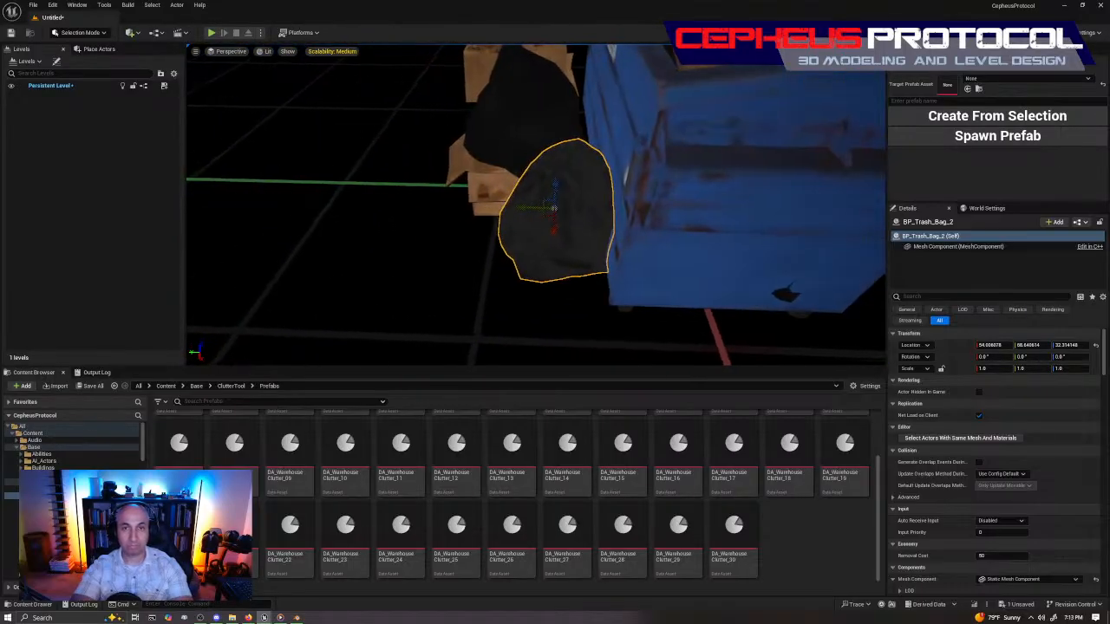
Select the filled dumpster together with all the cardboard boxes and trash bags inside it and in front of it.
left_click(633, 227)
mouse_move(633, 227)
right_mouse_down()
mouse_move(720, 299)
mouse_move(628, 228)
right_mouse_up()
left_click(593, 228, "ctrl")
right_click_drag(516, 235, 503, 226)
right_click_drag(550, 257, 553, 293)
left_click(582, 221, "ctrl")
mouse_move(582, 221)
right_mouse_down()
mouse_move(564, 247)
mouse_move(568, 230)
right_mouse_up()
left_click(546, 321, "ctrl")
right_click_drag(545, 322, 520, 282)
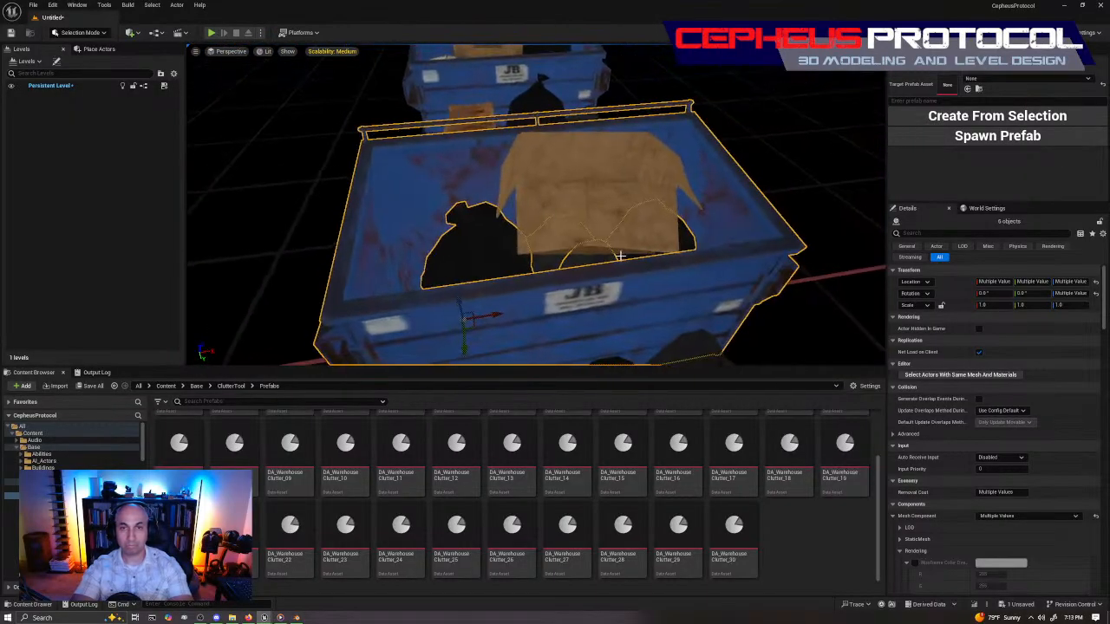
mouse_move(586, 239)
right_mouse_down()
mouse_move(572, 260)
mouse_move(586, 239)
right_mouse_up()
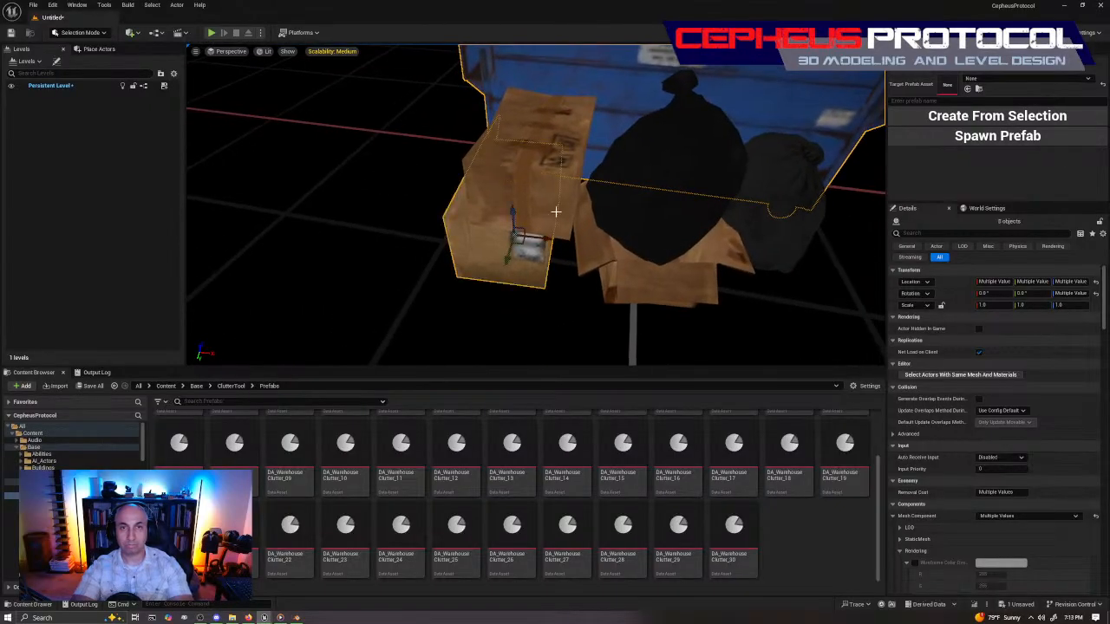
left_click(790, 252, "ctrl")
right_click_drag(790, 252, 647, 307)
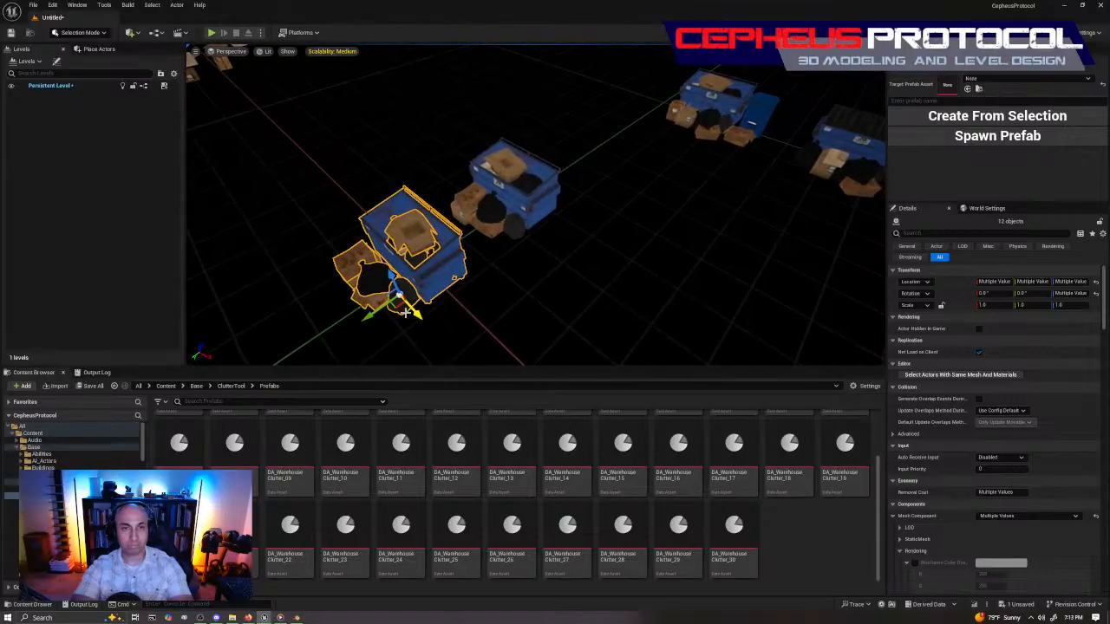
Create a prefab named DA_GarbageClutter_02 from the selected dumpster group, kept at its original position.
left_click_drag(414, 312, 495, 364)
key("ctrl+z")
right_click_drag(676, 239, 751, 269)
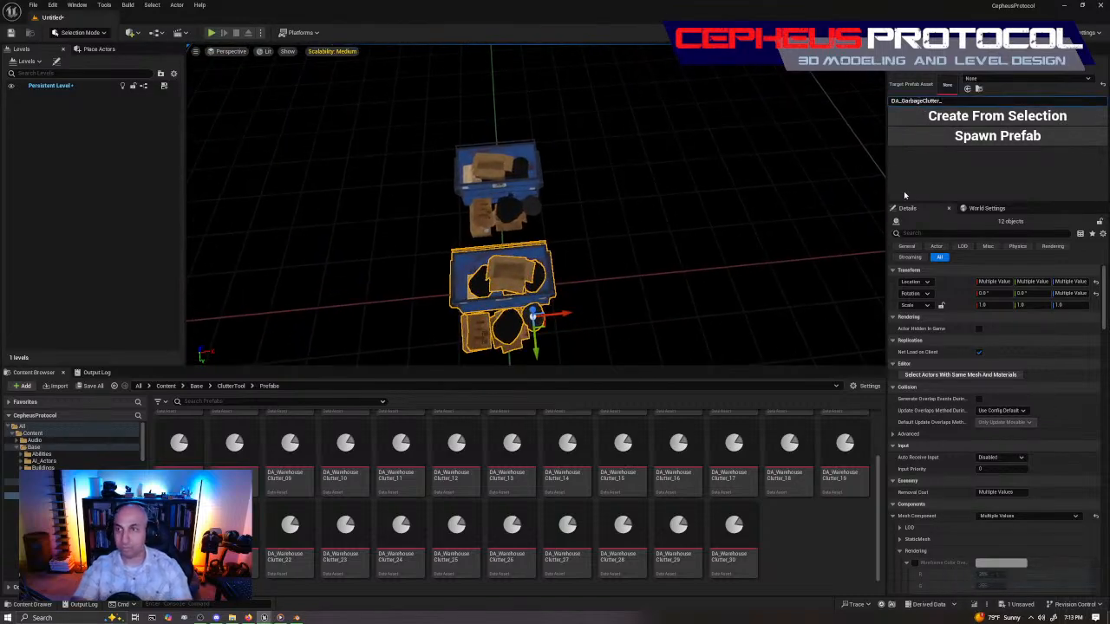
type("02")
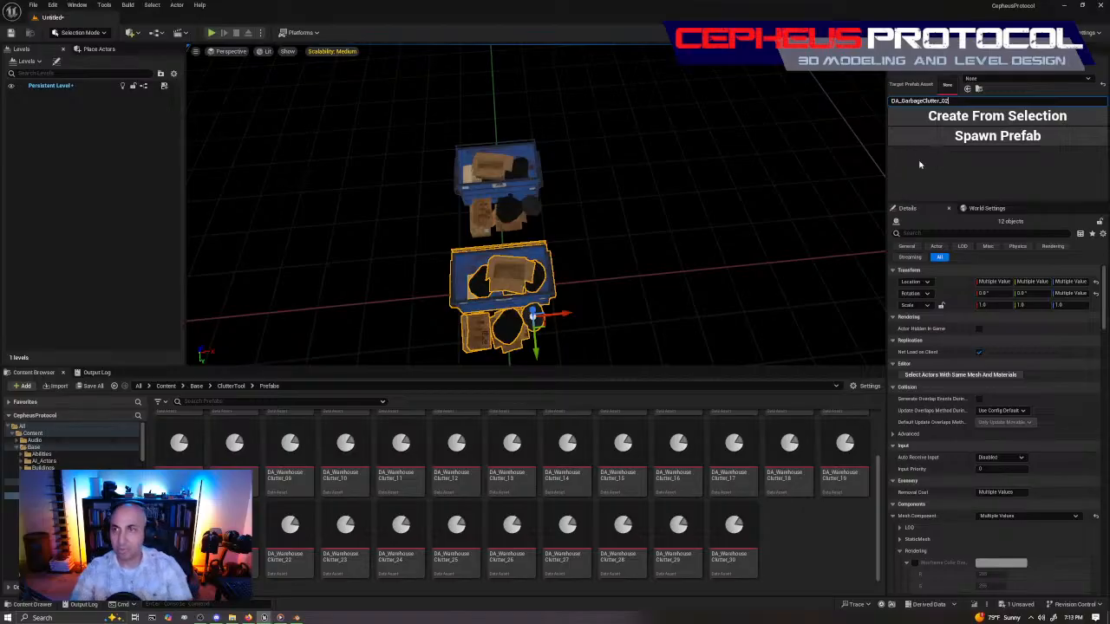
right_click_drag(696, 217, 668, 232)
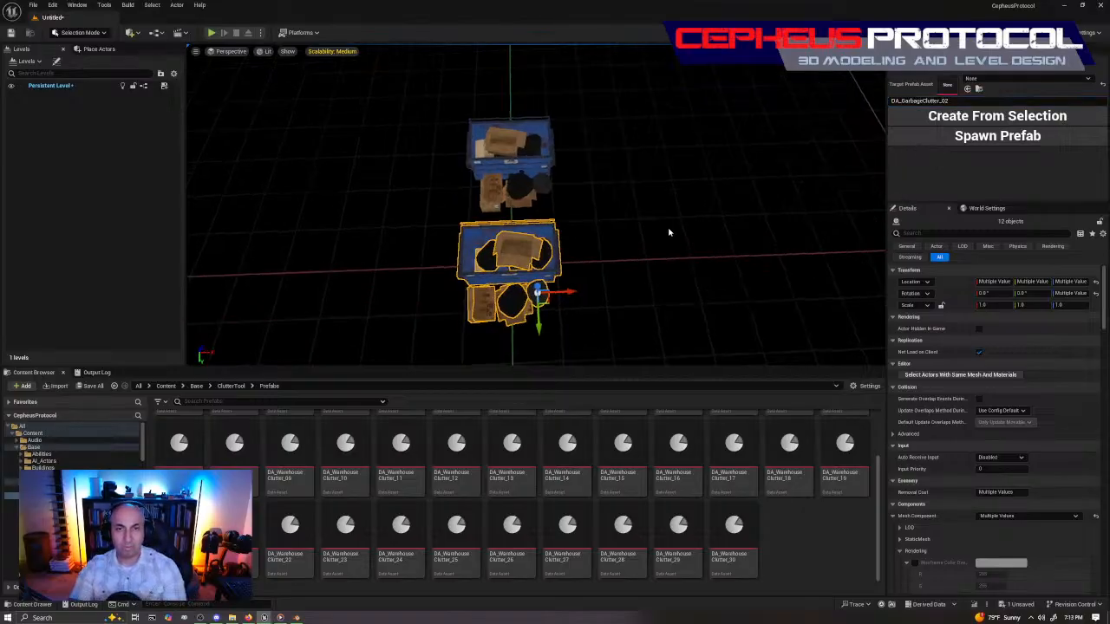
left_click(997, 116)
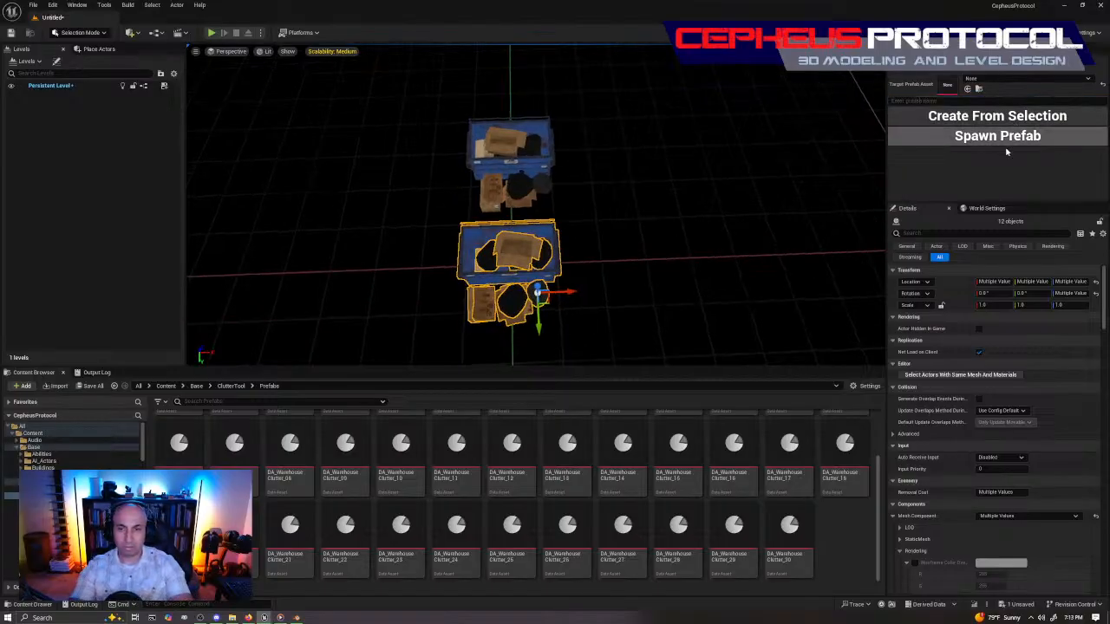
Delete the GarbageClutter_B reference mesh and place GarbageClutter_C directly behind the working dumpster as the new reference.
right_click_drag(644, 246, 685, 251)
left_click(544, 151)
key("Delete")
left_click(513, 162)
right_click_drag(508, 148, 575, 124)
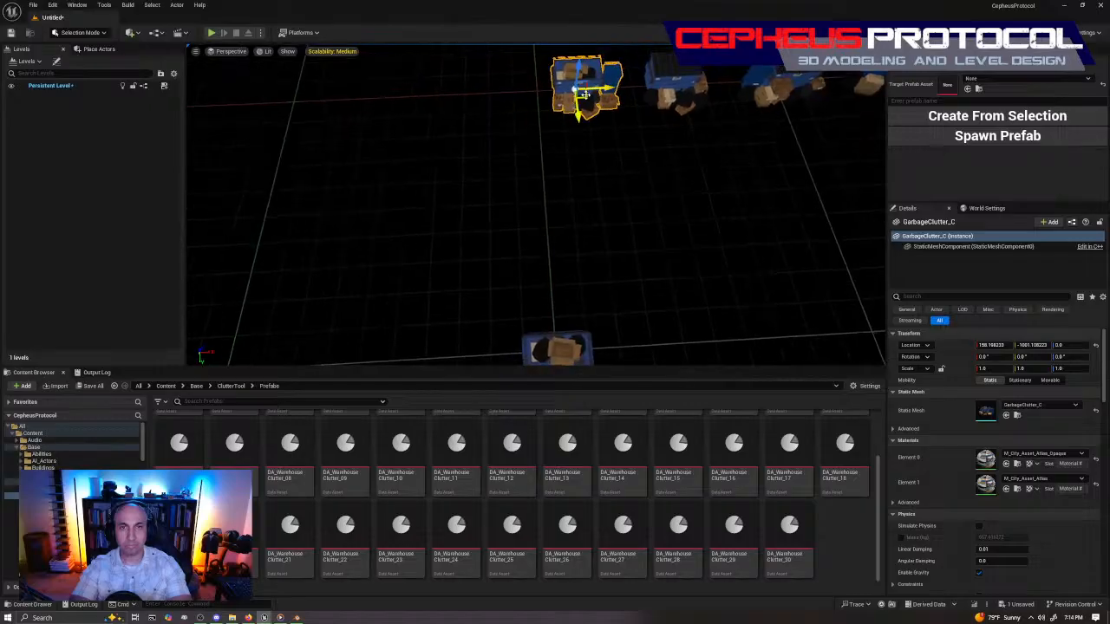
left_click_drag(578, 135, 559, 267)
right_click_drag(554, 280, 553, 342)
key("w")
key("a")
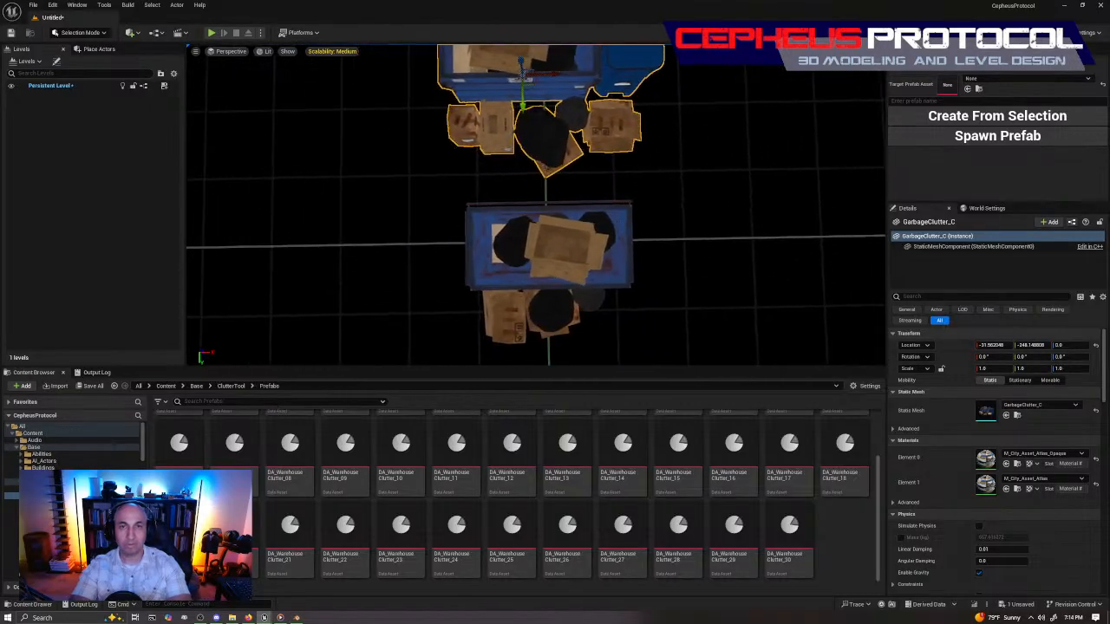
Try BP_Cardboard_Box_02 outside the dumpster and BP_Cardboard_Box_04 at the other end of it, and undo the latest moves.
left_click(510, 245)
right_click_drag(548, 247, 548, 226)
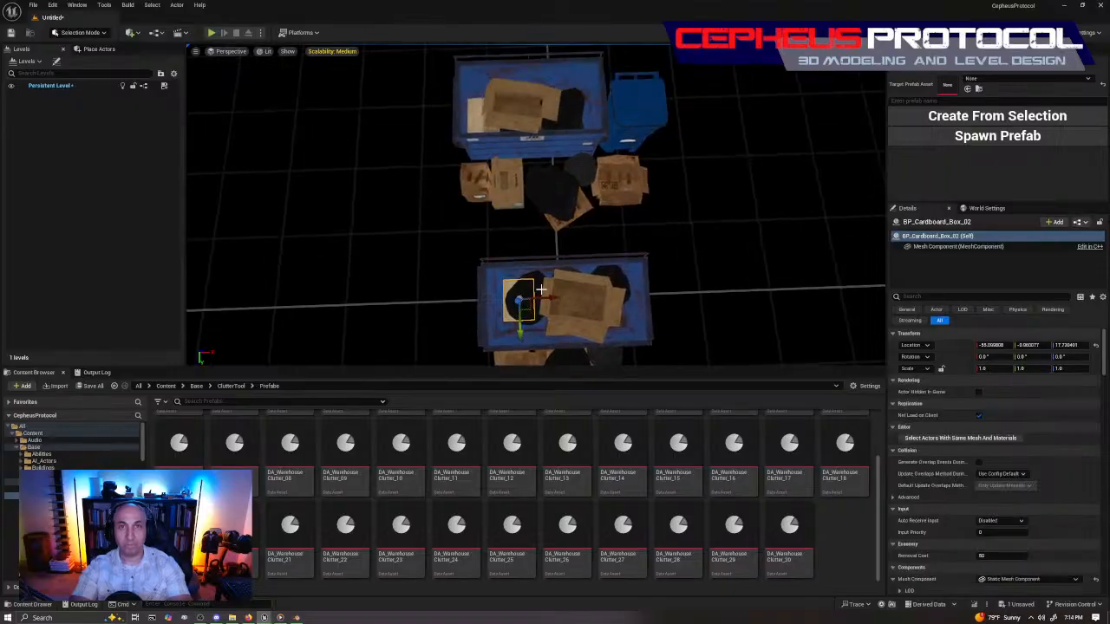
left_click_drag(655, 291, 679, 292)
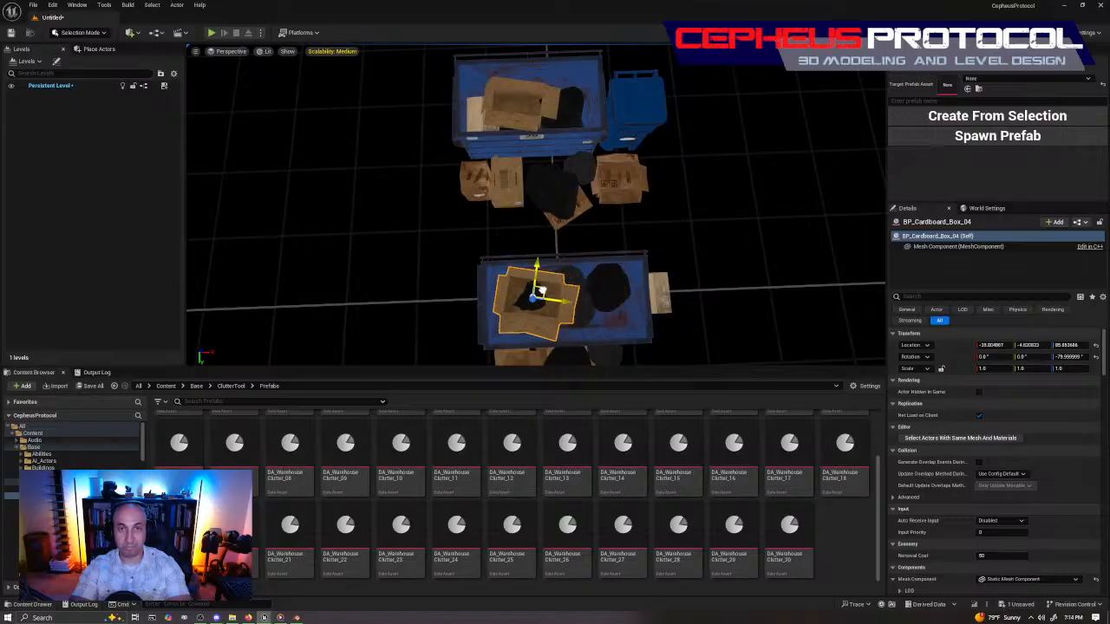
right_click_drag(538, 291, 667, 248)
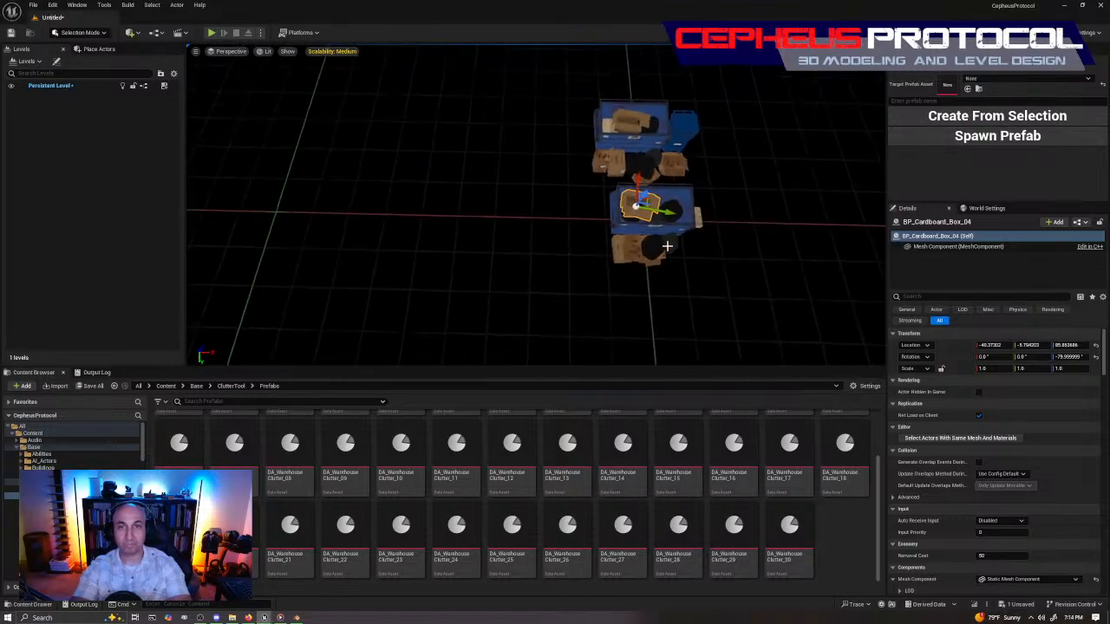
key("ctrl+z")
key("ctrl+z")
key("ctrl+z")
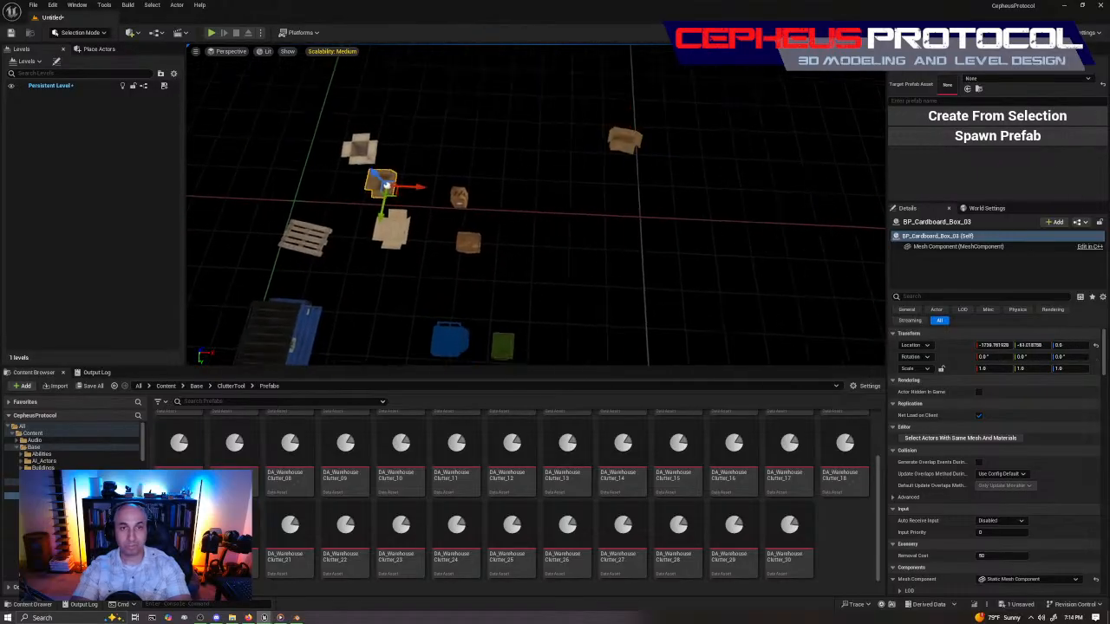
Take BP_TrashBag_3 out of the dumpster and set it aside on the ground next to it.
right_click_drag(666, 248, 598, 247)
right_click_drag(669, 296, 679, 296)
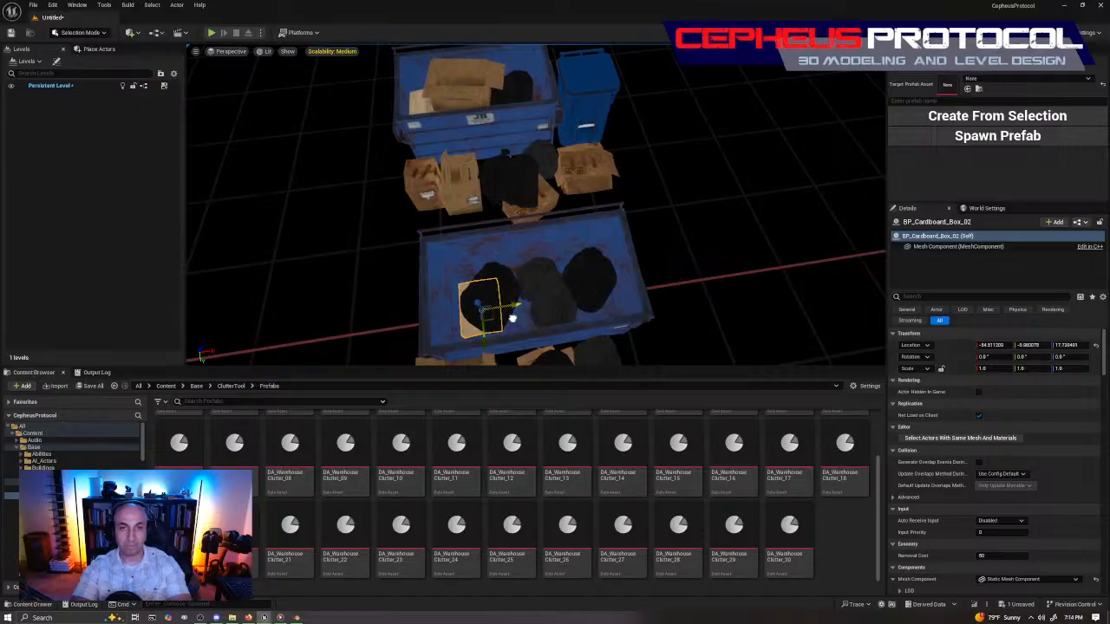
left_click_drag(613, 303, 766, 301)
right_click_drag(766, 301, 460, 319)
right_click_drag(546, 335, 546, 279)
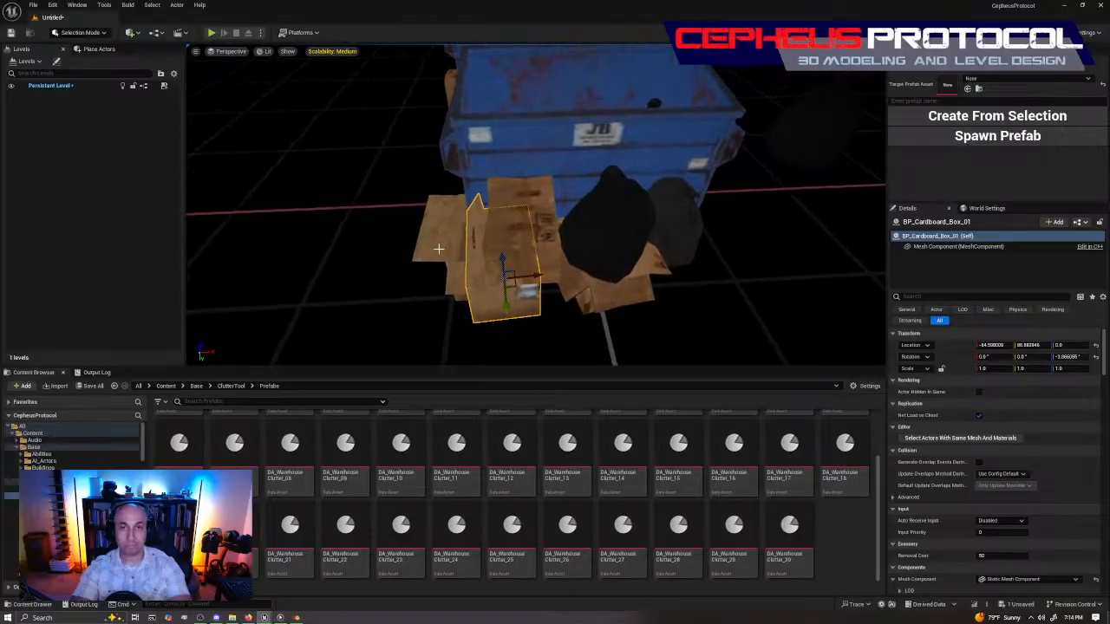
Rotate BP_Cardboard_Box_03 to about -90° in the dumpster, raise it to Z about 30, and adjust BP_TrashBag_02 near it.
mouse_move(555, 206)
right_mouse_down()
mouse_move(416, 208)
mouse_move(520, 186)
mouse_move(555, 217)
mouse_move(575, 209)
right_mouse_up()
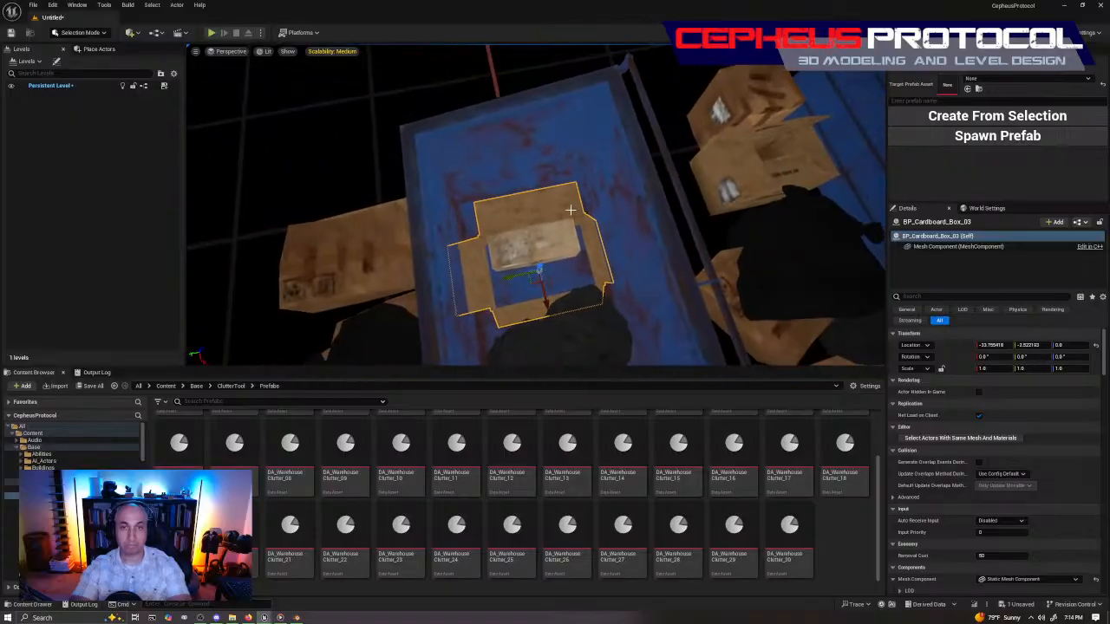
left_click_drag(538, 264, 546, 236)
right_click_drag(554, 245, 564, 203)
key("e")
right_click_drag(424, 181, 462, 107)
left_click_drag(451, 114, 477, 189)
right_click_drag(477, 190, 494, 221)
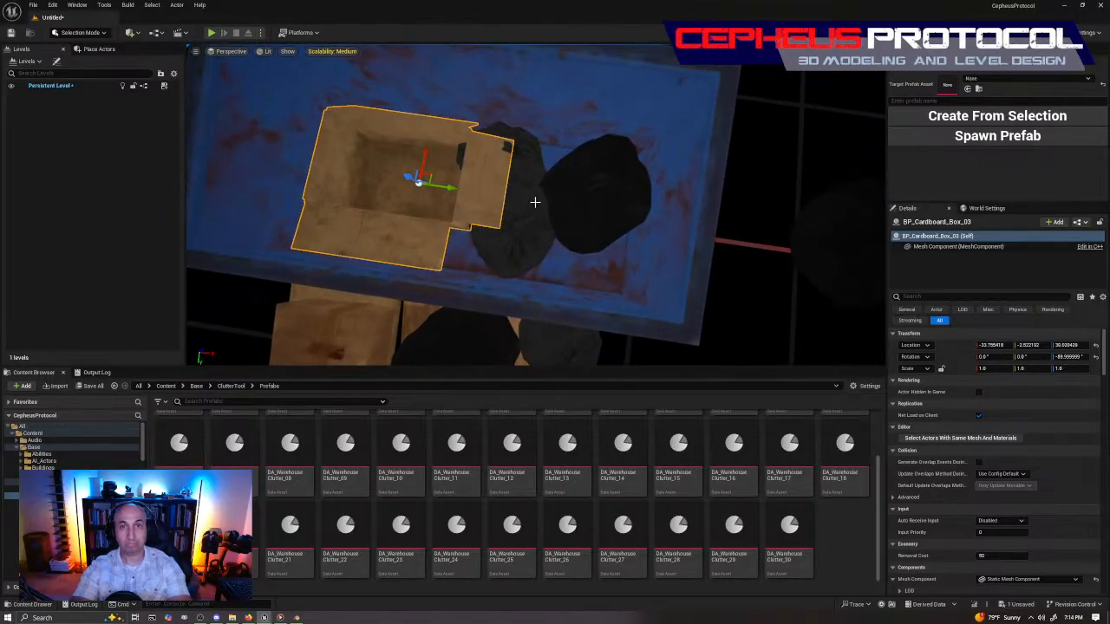
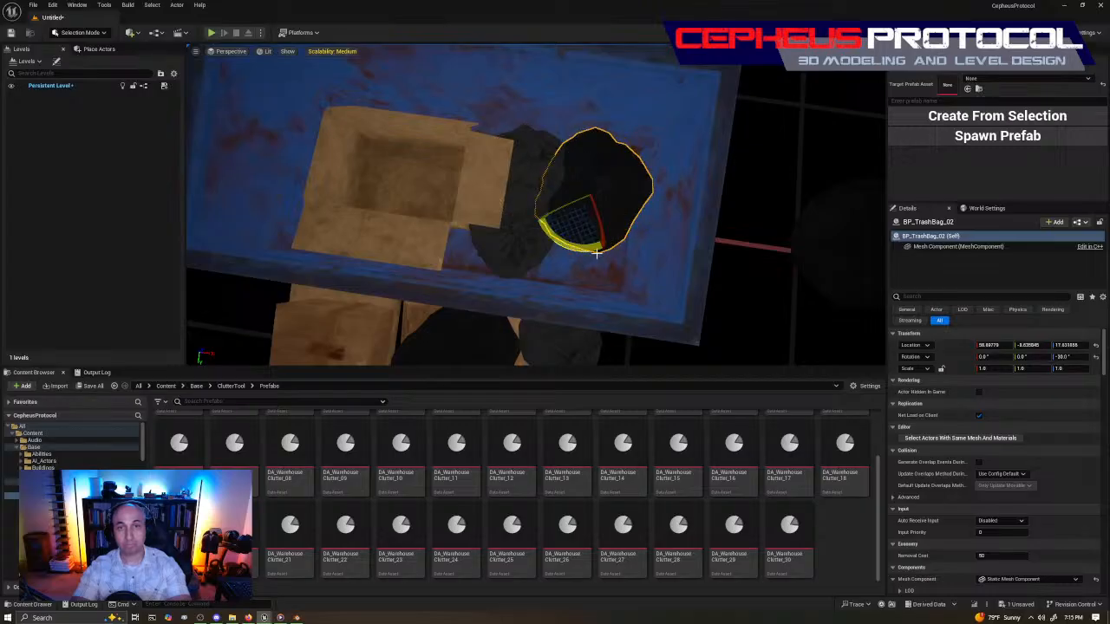
right_click_drag(617, 246, 575, 290)
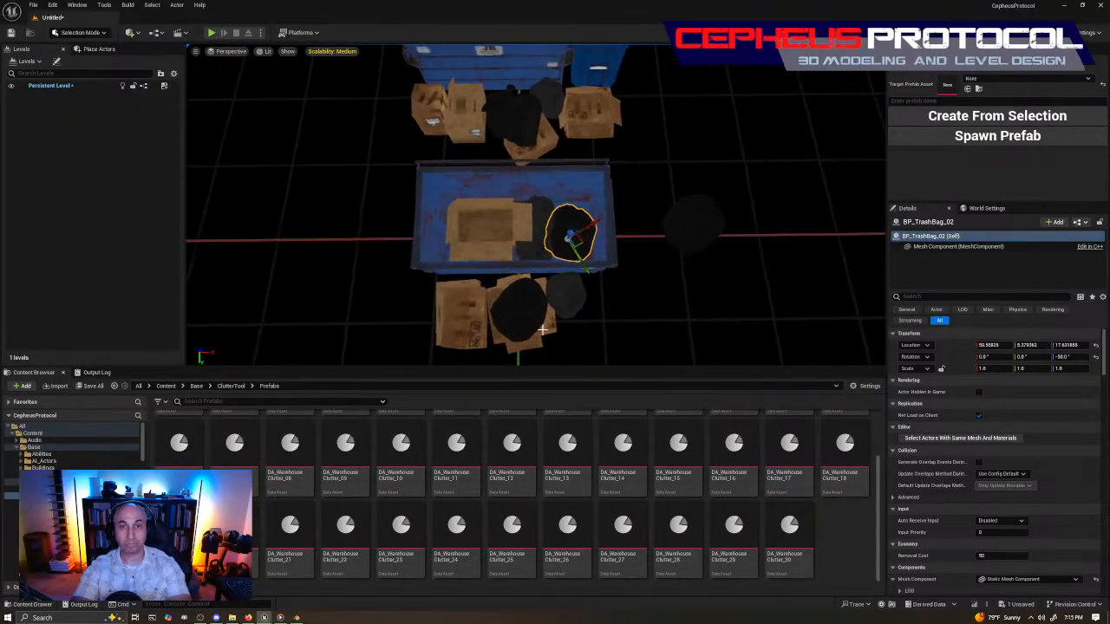
Move BP_Cardboard_Box_08 out from under the trash bag and return it towards the source props.
right_click_drag(542, 329, 599, 324)
scroll(579, 326, "down", 4)
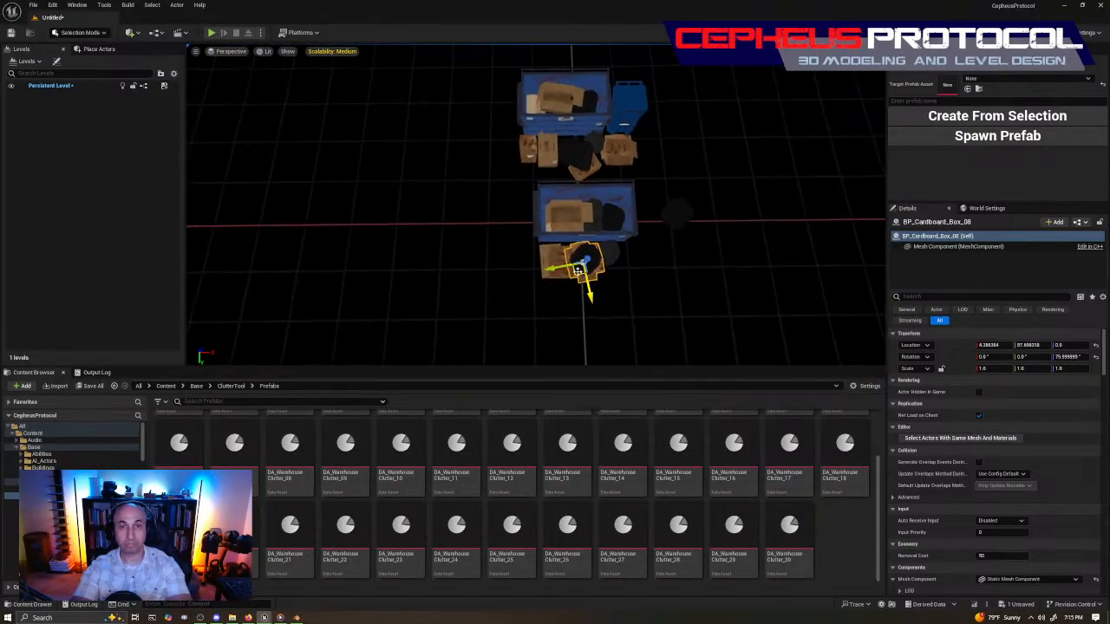
right_click_drag(211, 225, 184, 201)
right_click_drag(497, 225, 496, 225)
key("a")
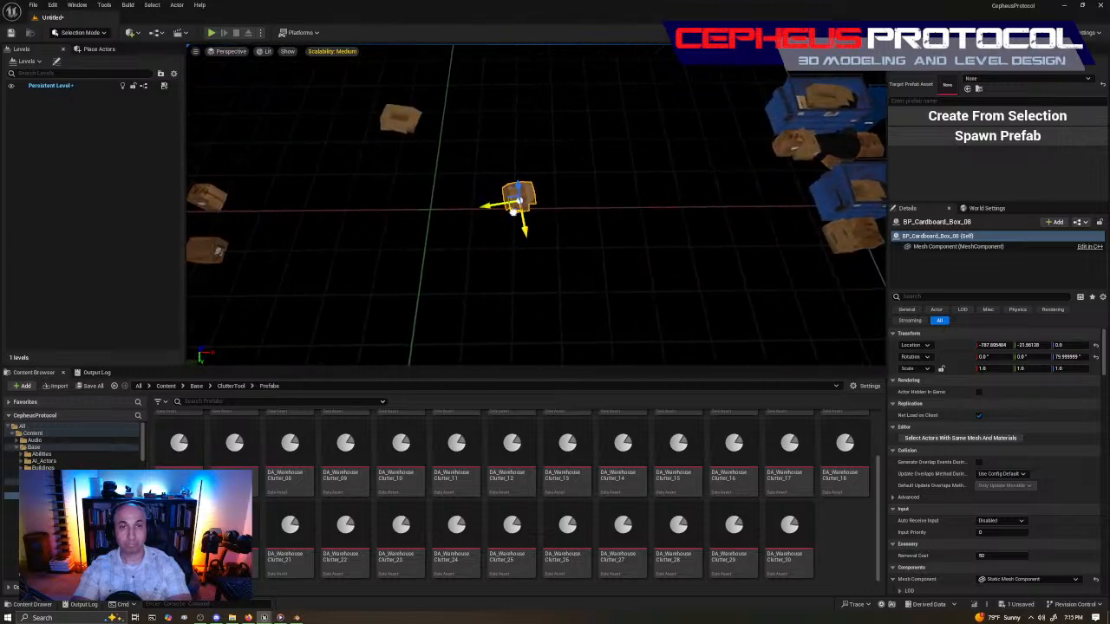
key("d")
right_click_drag(514, 261, 444, 295)
Take BP_Cardboard_Box_07 off BP_Cardboard_Box_01 and set it aside on the ground in front of the dumpster.
key("w")
key("d")
key("w")
key("w")
key("s")
key("a")
left_click_drag(496, 204, 695, 229)
mouse_move(494, 228)
right_mouse_down()
mouse_move(470, 192)
mouse_move(493, 228)
right_mouse_up()
key("s")
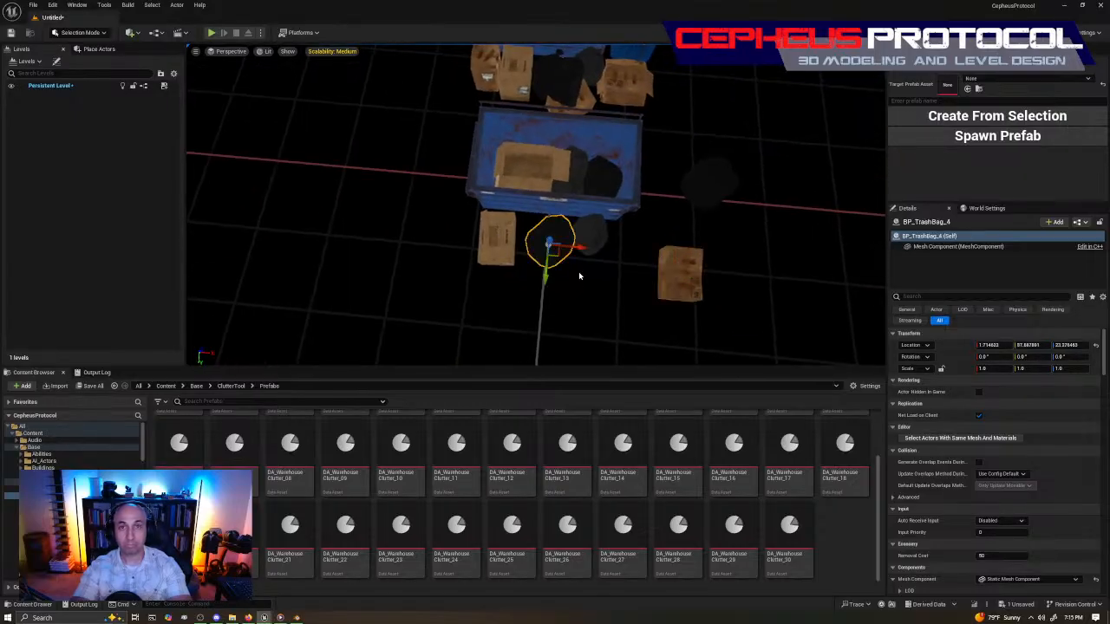
Set BP_TrashBag_4 aside and shift BP_Cardboard_Box_01 along the dumpster's front to an X location of about -32.
right_click_drag(487, 252, 496, 253)
left_click(496, 251)
left_click_drag(524, 239, 553, 247)
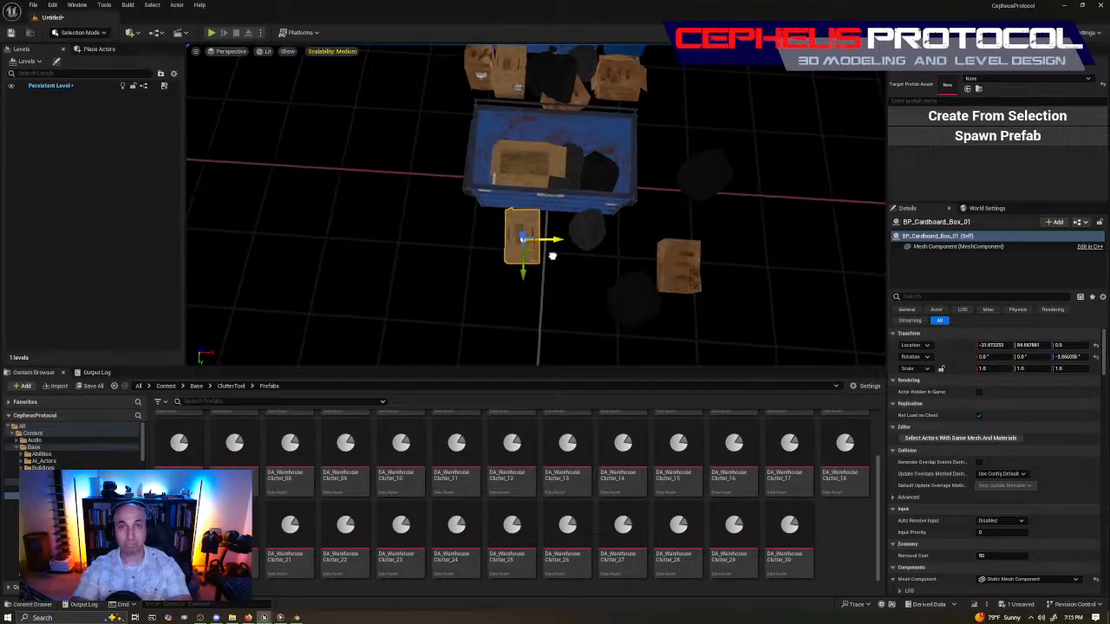
Bring Bin_01 over from the source props and stand it against the dumpster's short side.
right_click_drag(578, 199, 291, 322)
key("s")
key("s")
left_click(462, 299)
left_click_drag(676, 252, 619, 260)
right_click_drag(620, 260, 486, 265)
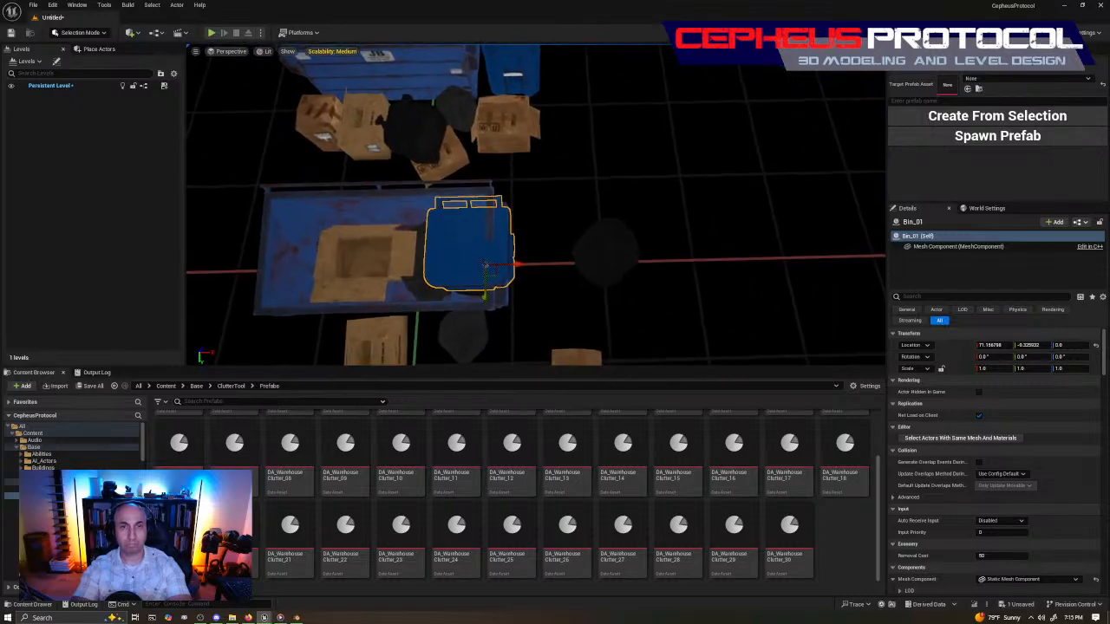
left_click_drag(525, 274, 582, 276)
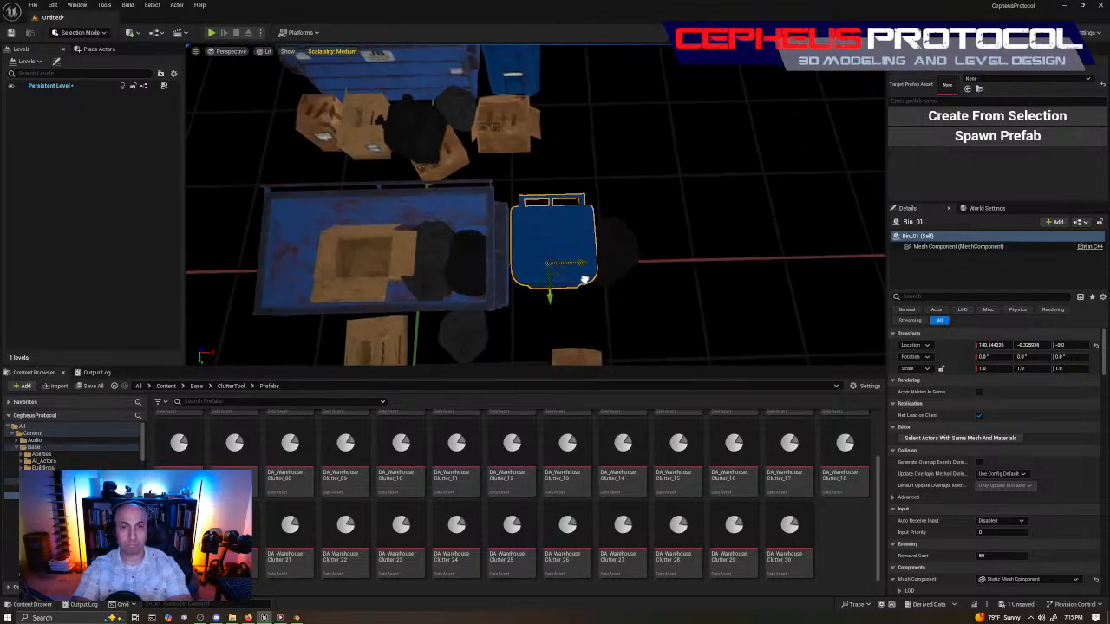
right_click_drag(549, 286, 655, 260)
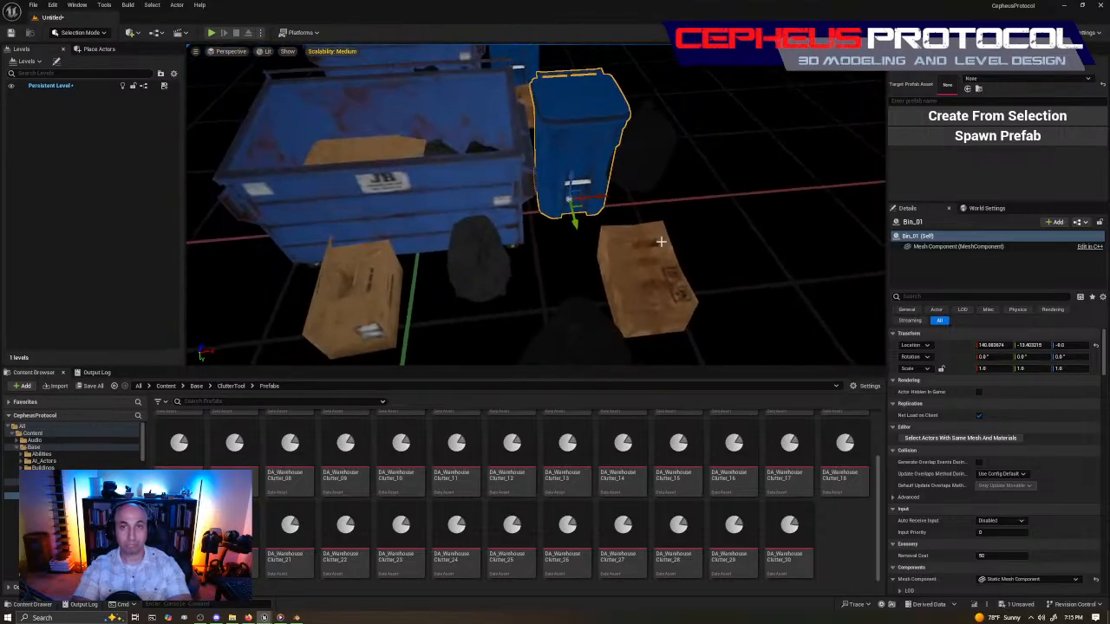
Place BP_TrashBag_3 in front of the dumpster and move BP_Trash_Bag_2 aside from that spot.
left_click(646, 180)
right_click_drag(646, 180, 639, 221)
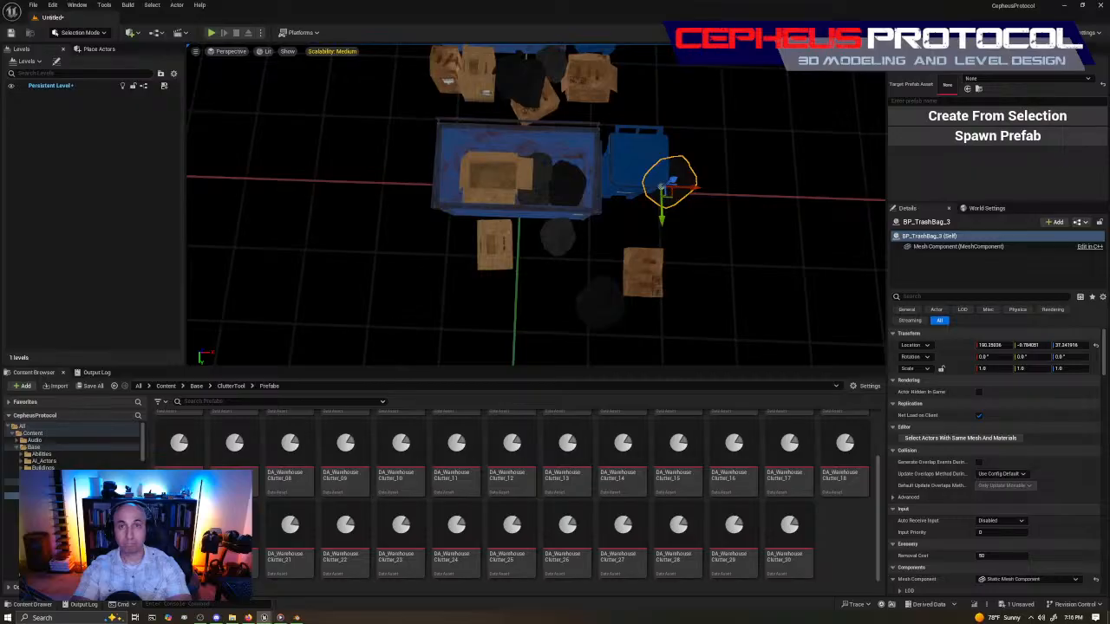
right_click_drag(640, 221, 745, 213)
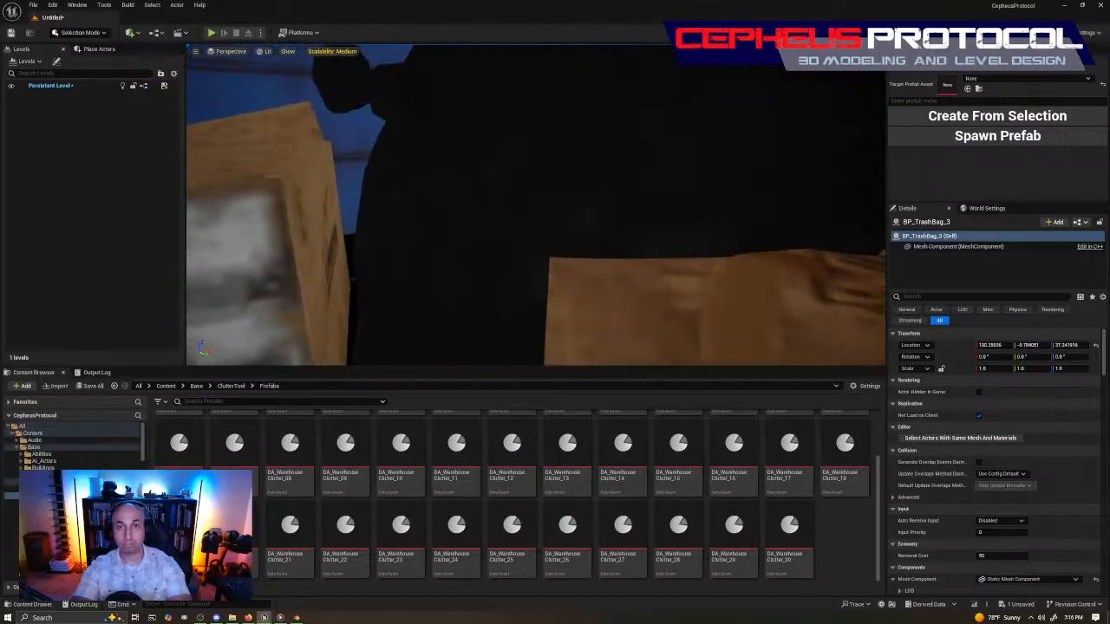
right_click_drag(536, 204, 549, 227)
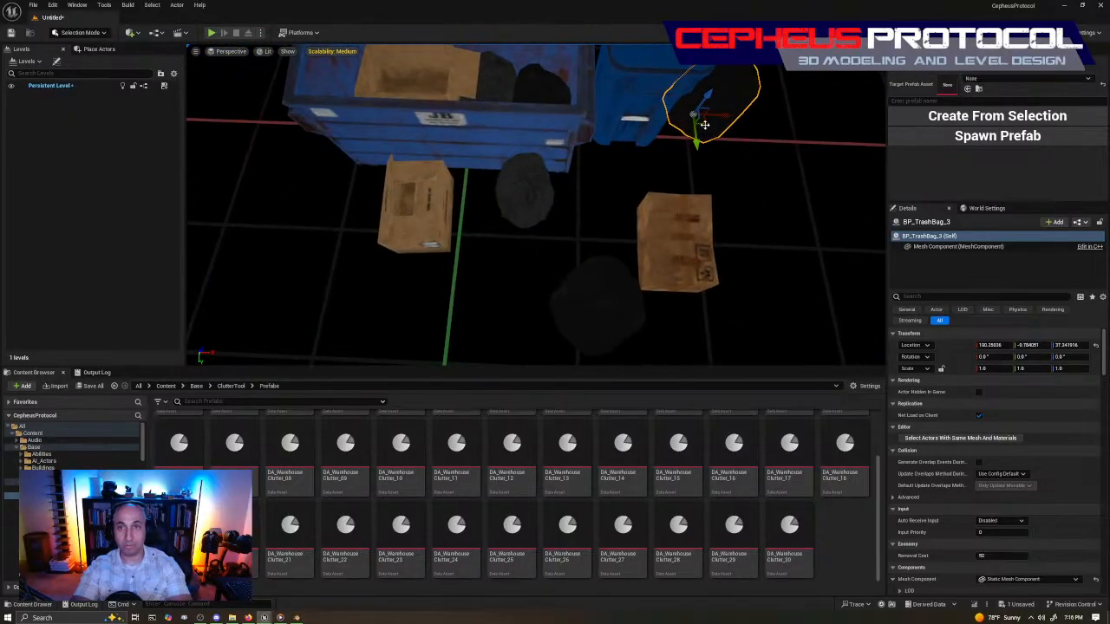
left_click_drag(669, 156, 514, 208)
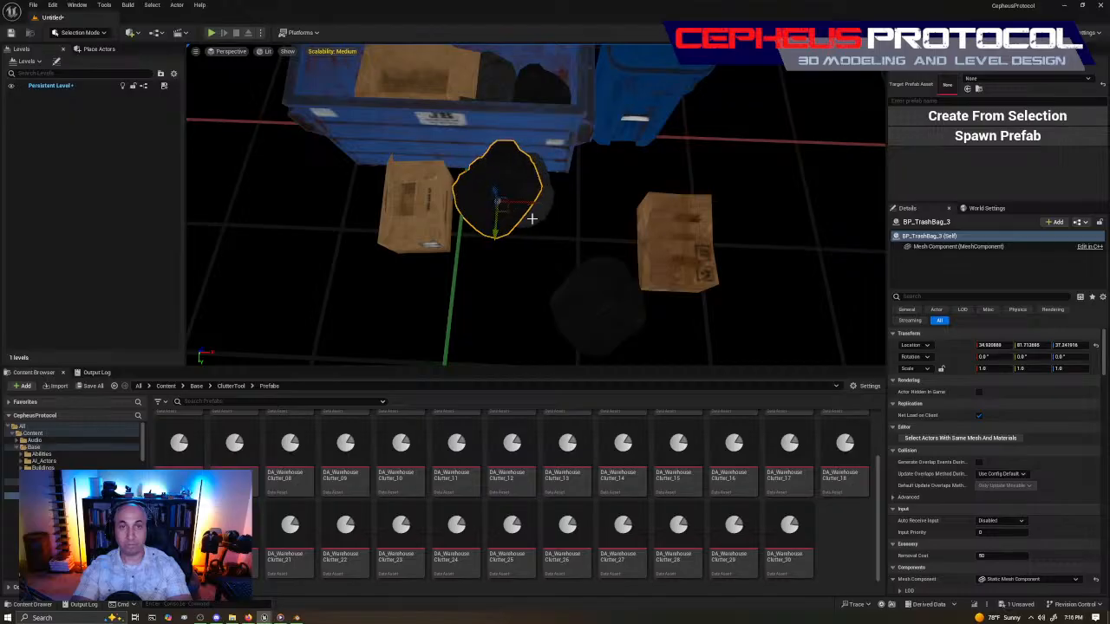
left_click(521, 206)
left_click_drag(780, 200, 782, 198)
Bring BP_Cardboard_Box_06 over from the source props and place it in front of the dumpster beside BP_Cardboard_Box_01.
right_click_drag(782, 198, 565, 196)
left_click(463, 195)
right_click_drag(463, 195, 367, 238)
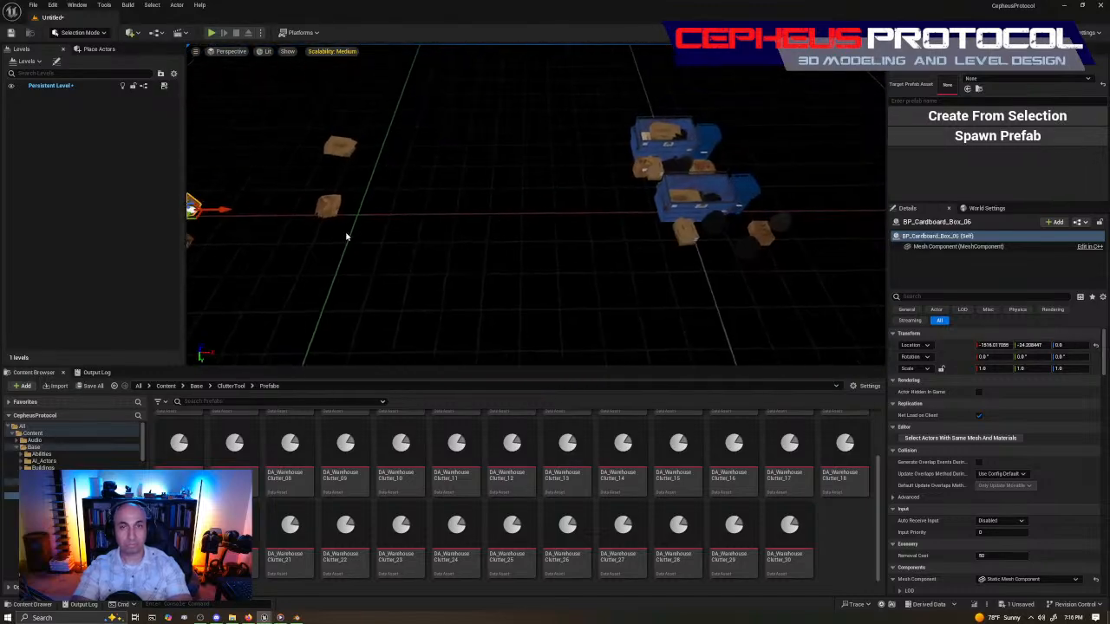
left_click_drag(662, 259, 669, 257)
right_click_drag(670, 257, 557, 295)
left_click_drag(468, 288, 510, 247)
Turn BP_Cardboard_Box_01 slightly and fit it next to BP_Cardboard_Box_06 along the dumpster's front.
left_click(567, 245)
left_click(568, 251)
right_click_drag(569, 250, 609, 220)
key("e")
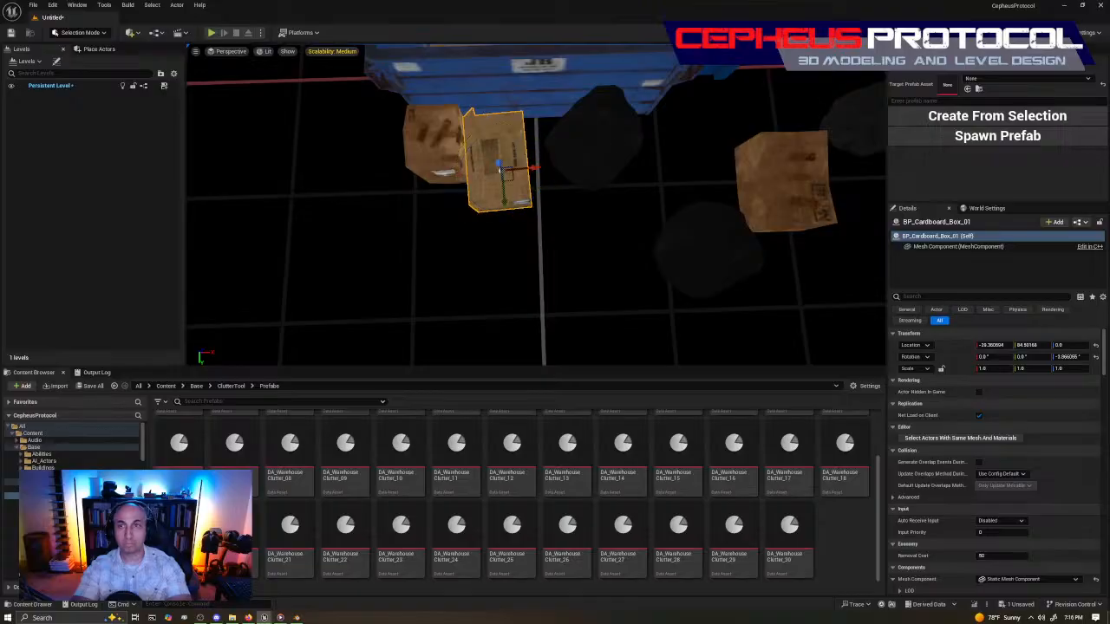
left_click_drag(532, 164, 539, 169)
Move BP_TrashBag_3 next to BP_Cardboard_Box_01, set its Z location to 0 and rotate it about -45 degrees around Z.
left_click(642, 147)
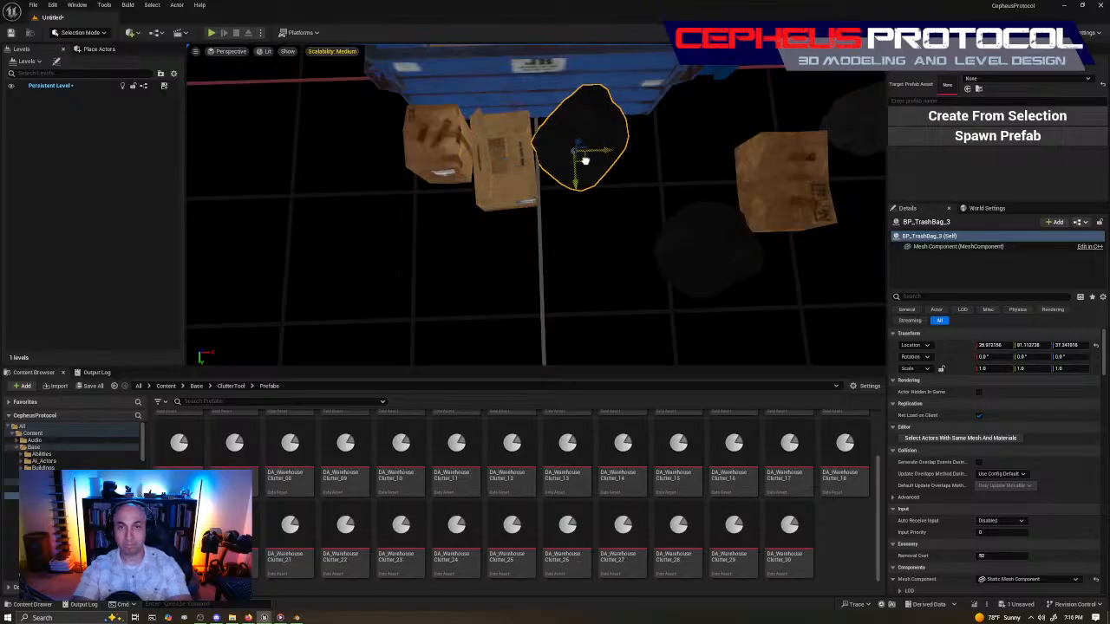
right_click_drag(595, 176, 451, 191)
key("f")
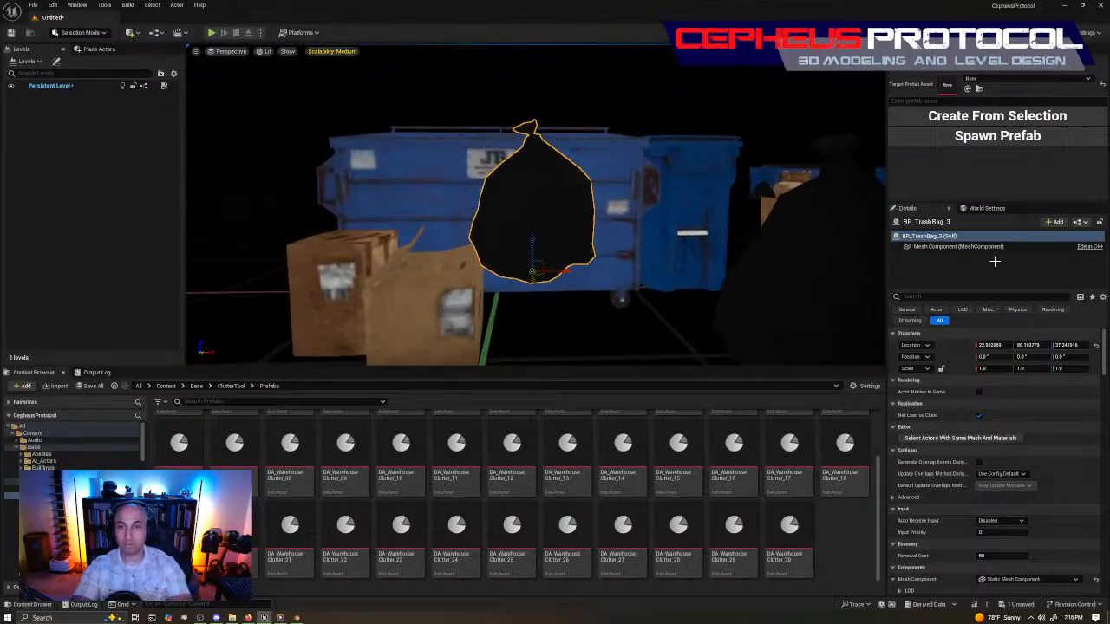
type("0")
key("Return")
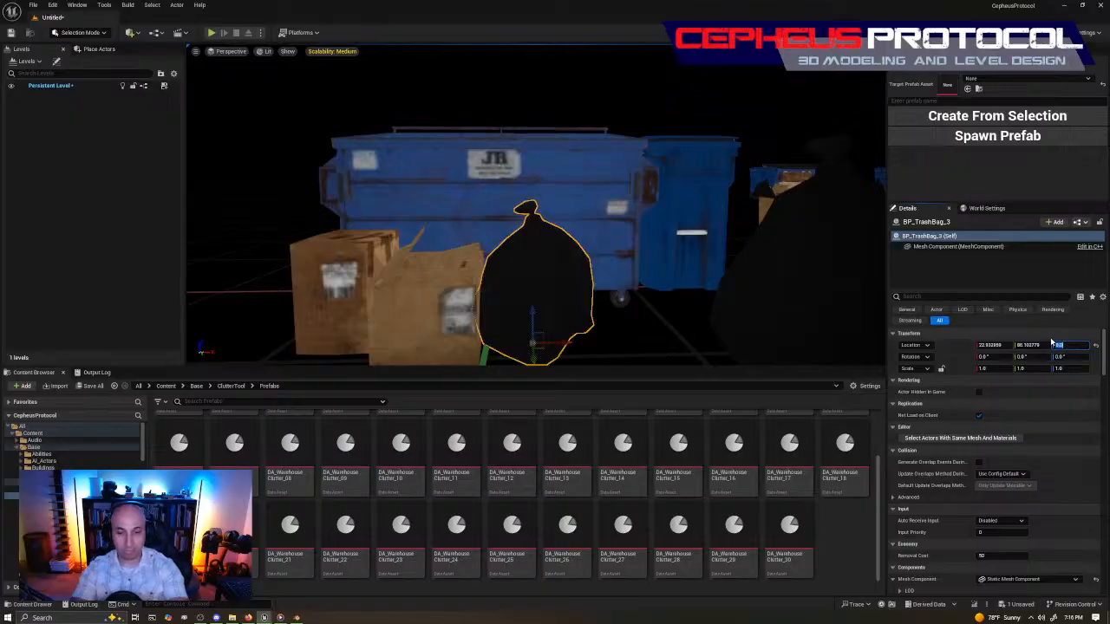
mouse_move(542, 271)
right_mouse_down()
mouse_move(512, 299)
mouse_move(529, 312)
mouse_move(529, 270)
right_mouse_up()
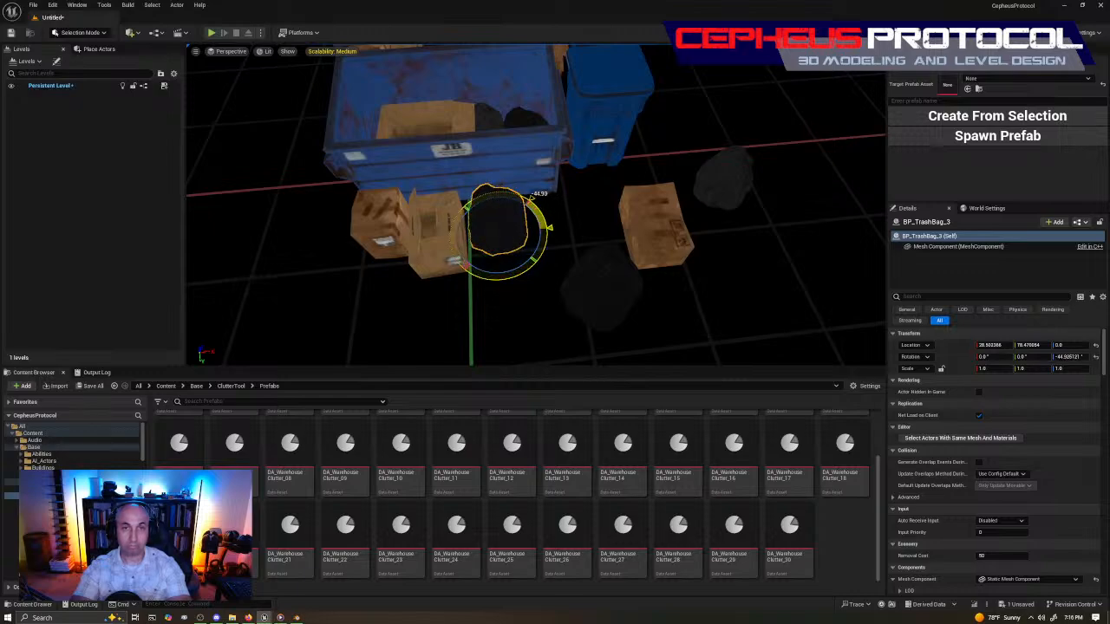
left_click_drag(507, 230, 506, 230)
Place BP_Cardboard_Box_07 against BP_TrashBag_3 in front of the dumpster, turned diagonally.
right_click_drag(506, 229, 580, 261)
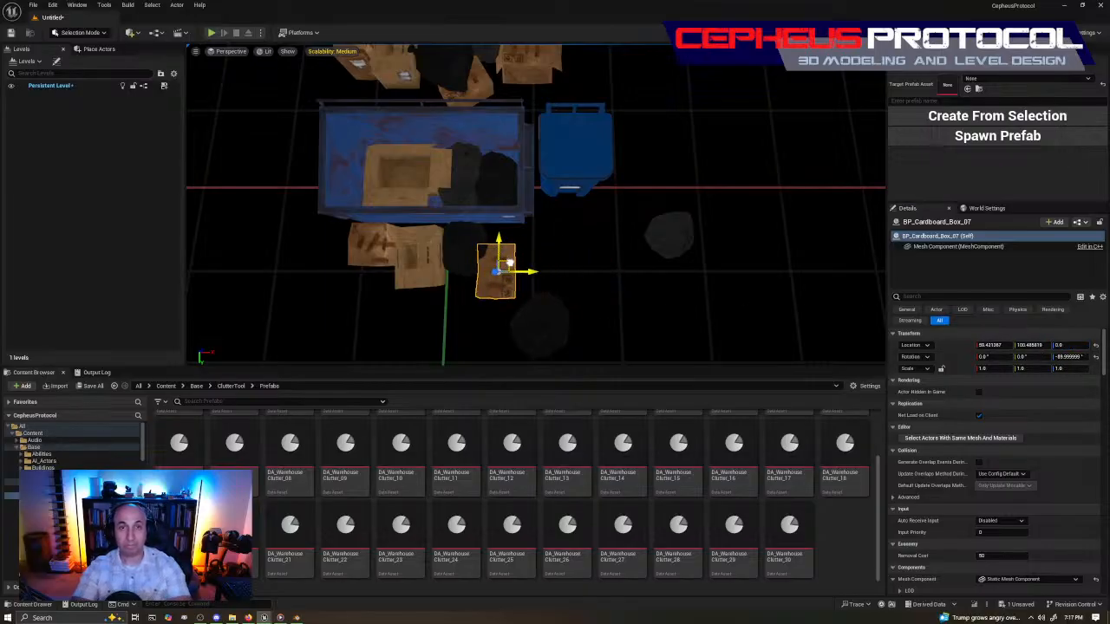
right_click_drag(630, 219, 560, 221)
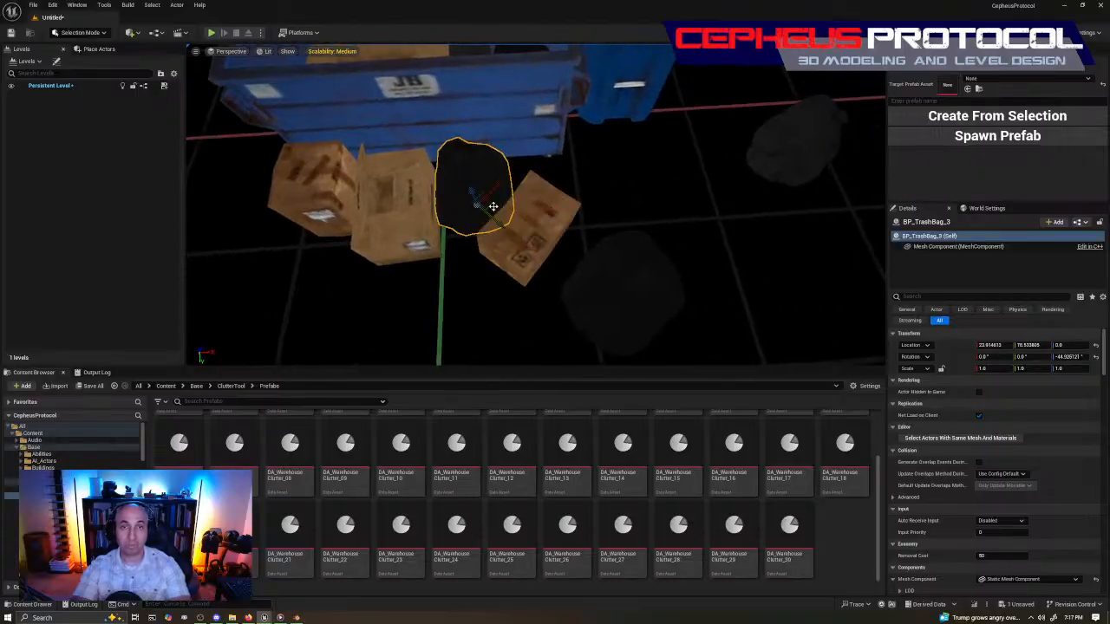
right_click_drag(551, 231, 591, 215)
Delete BP_TrashBag_4 and lay BP_TrashBag_5 on its side on top of BP_Cardboard_Box_07.
key("e")
left_click(652, 241)
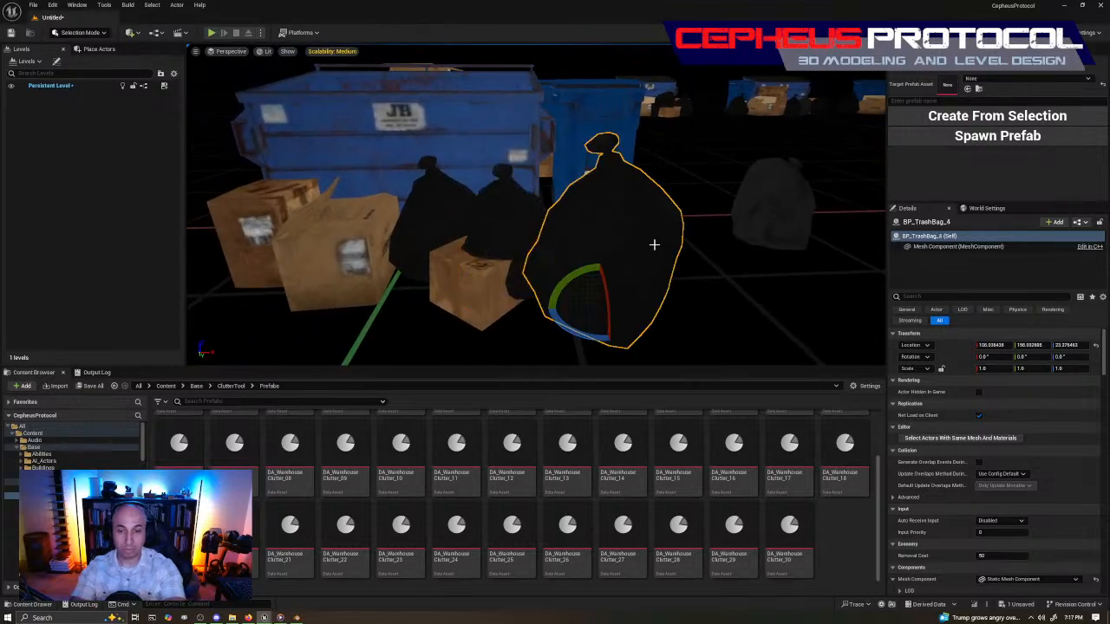
key("Delete")
left_click(539, 223)
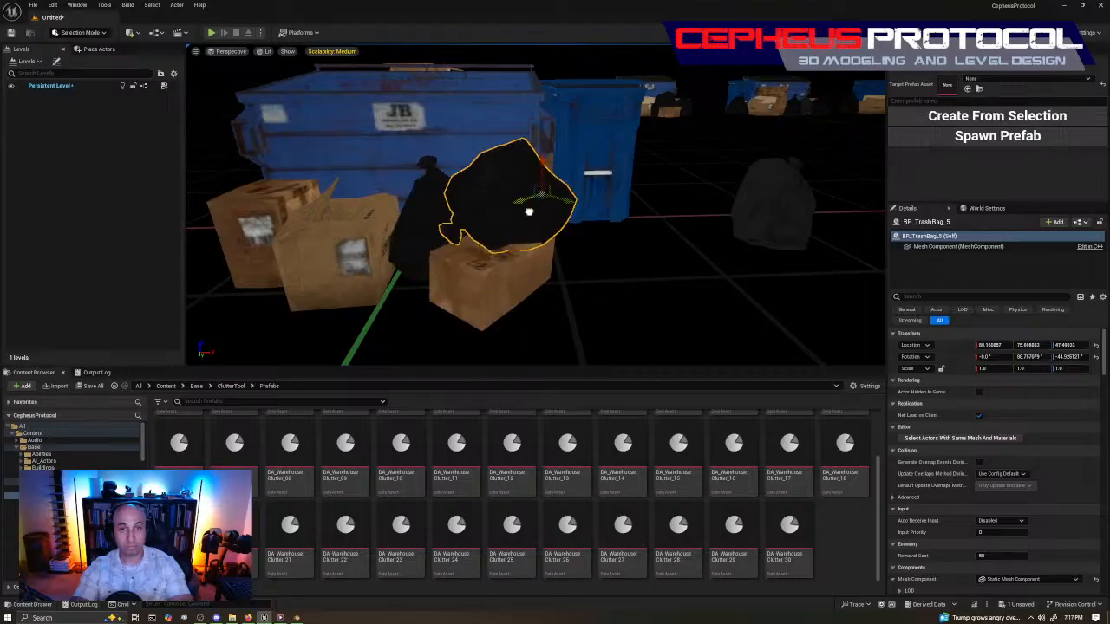
right_click_drag(525, 172, 472, 227)
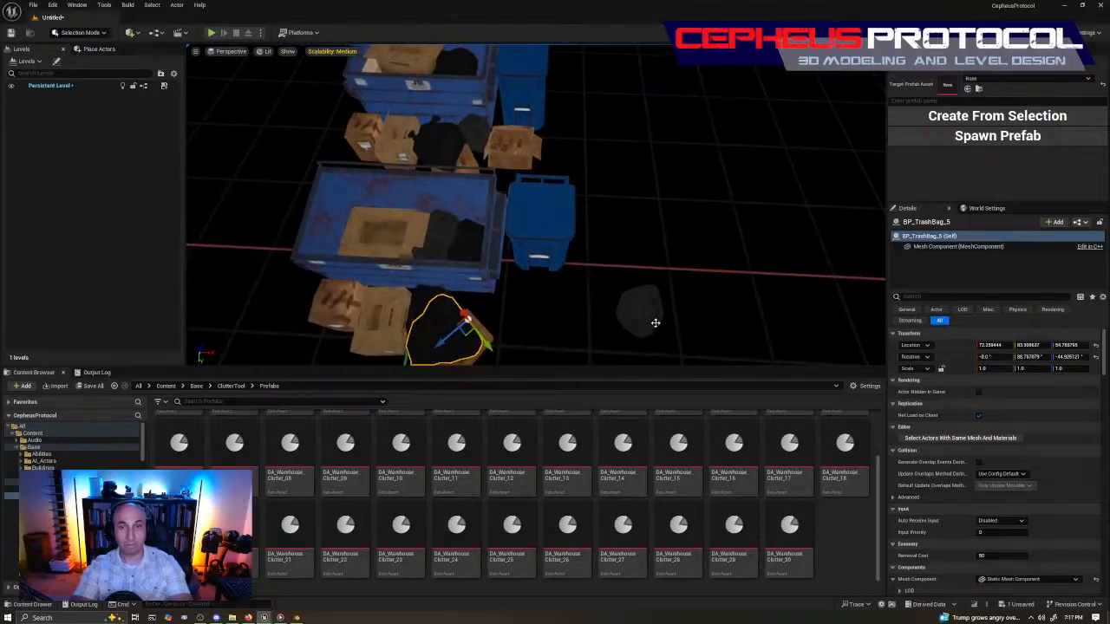
Move BP_Trash_Bag_2 beside BP_Cardboard_Box_07 and lower it onto the ground at a Z location of about 31.
left_click_drag(654, 319, 517, 322)
right_click_drag(517, 322, 639, 240)
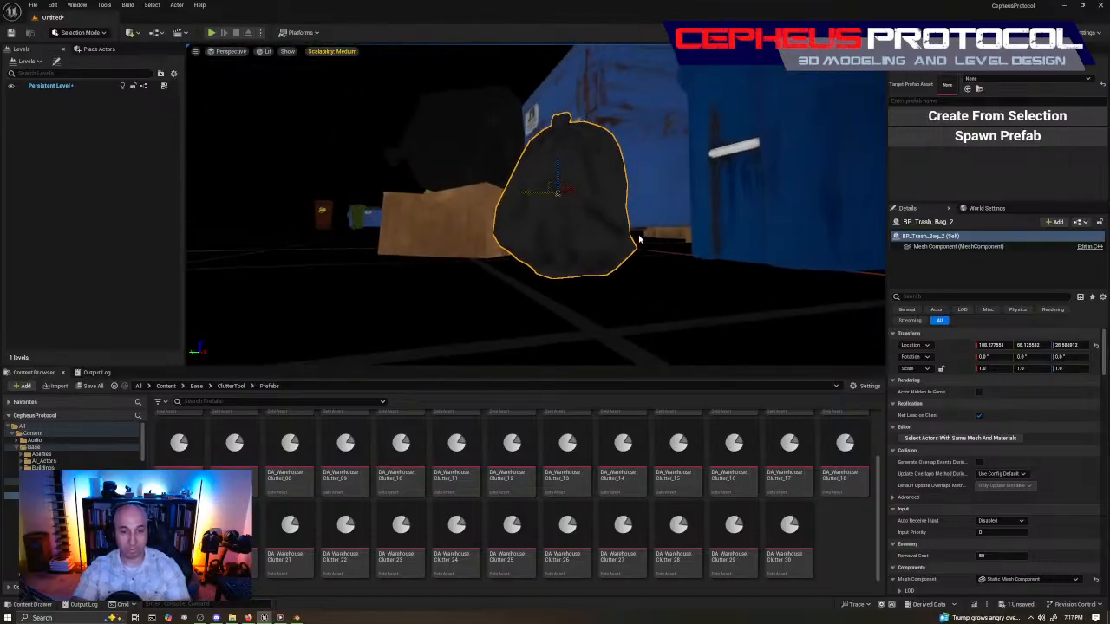
key("alt+k")
scroll(583, 230, "up", 4)
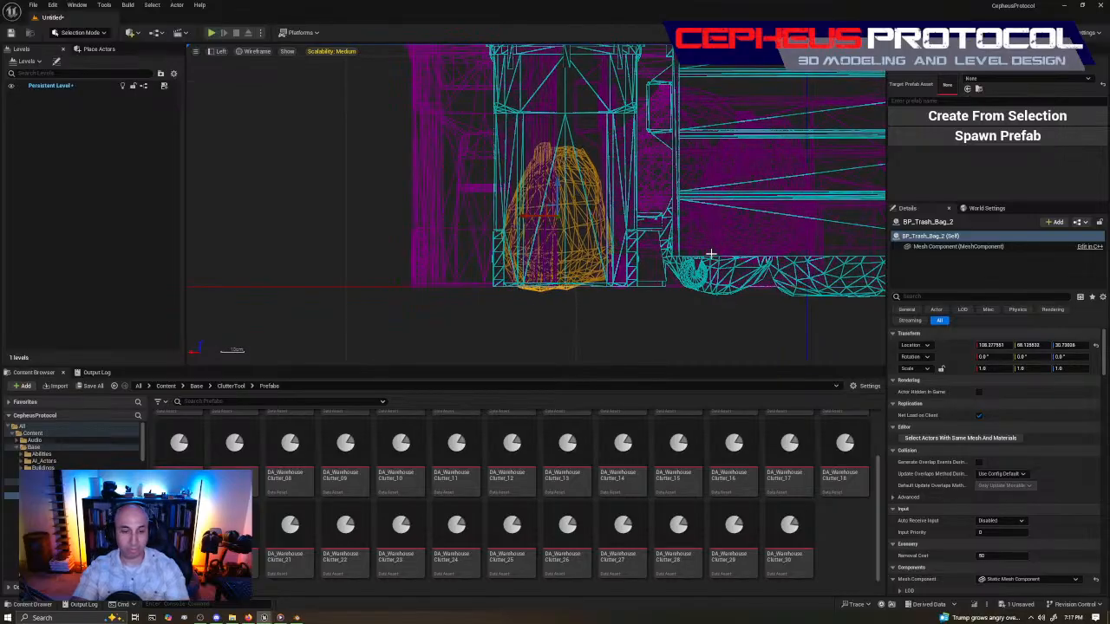
key("alt+g")
Bring BP_Cardboard_Box_08 over from the source props toward the dumpster group.
right_click_drag(716, 296, 754, 334)
right_click_drag(523, 215, 523, 215)
right_click_drag(572, 186, 571, 185)
left_click(498, 148)
right_click_drag(498, 148, 498, 148)
key("w")
right_click_drag(536, 204, 701, 212)
left_click(576, 247)
key("s")
right_click_drag(576, 247, 406, 238)
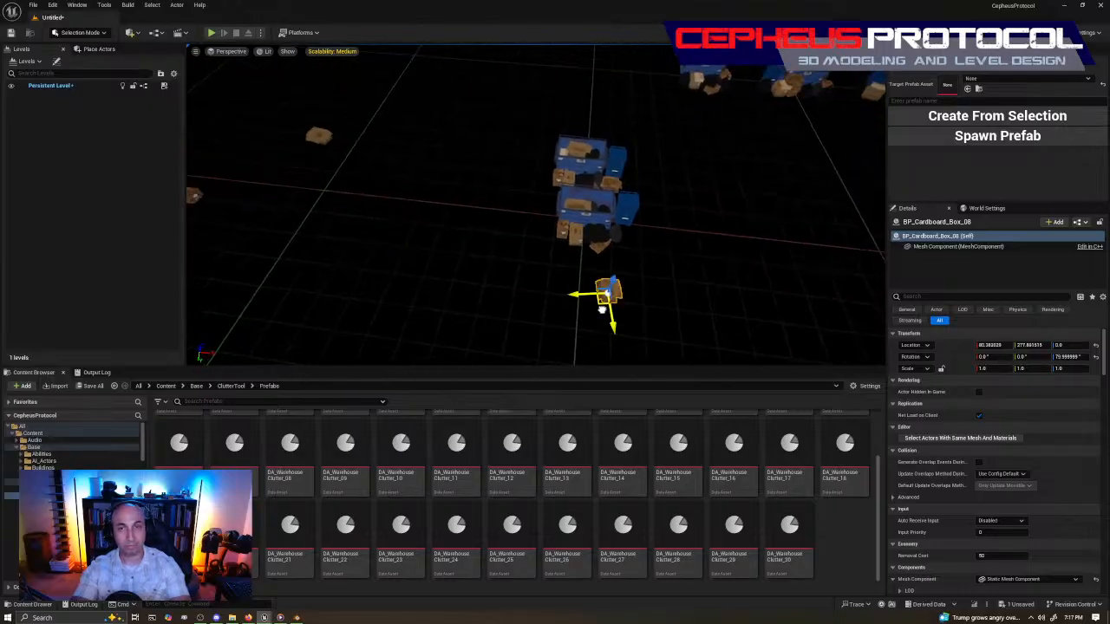
Place BP_Cardboard_Box_08 in front of Bin_01, rotated to about 1 degree around Z.
right_click_drag(630, 269, 781, 276)
key("w")
key("s")
key("w")
scroll(646, 235, "down", 2)
key("e")
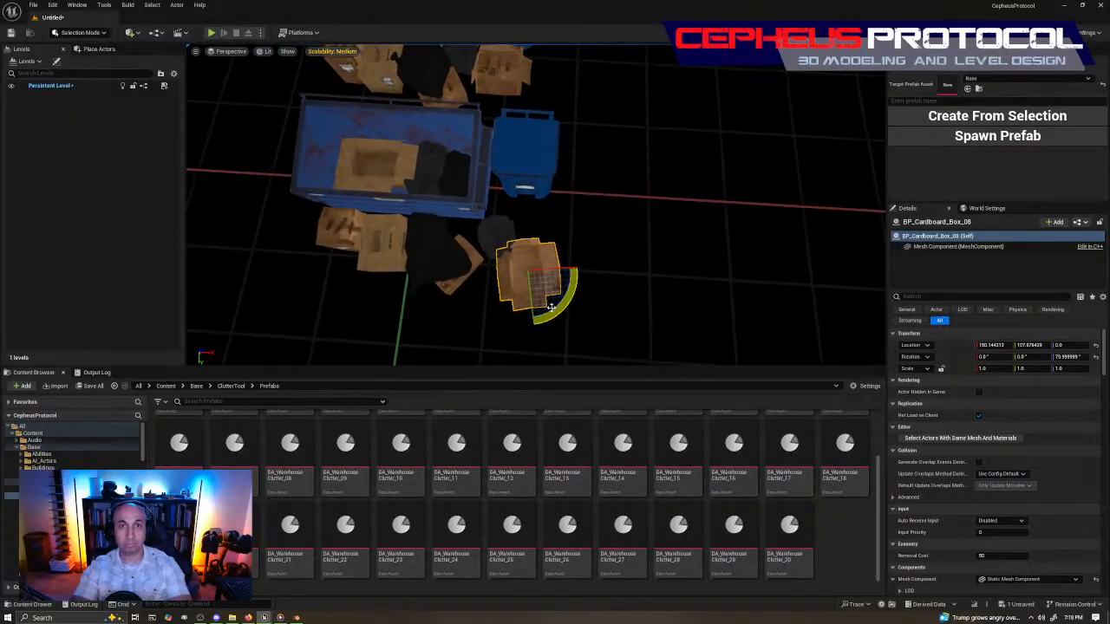
scroll(561, 320, "down", 1)
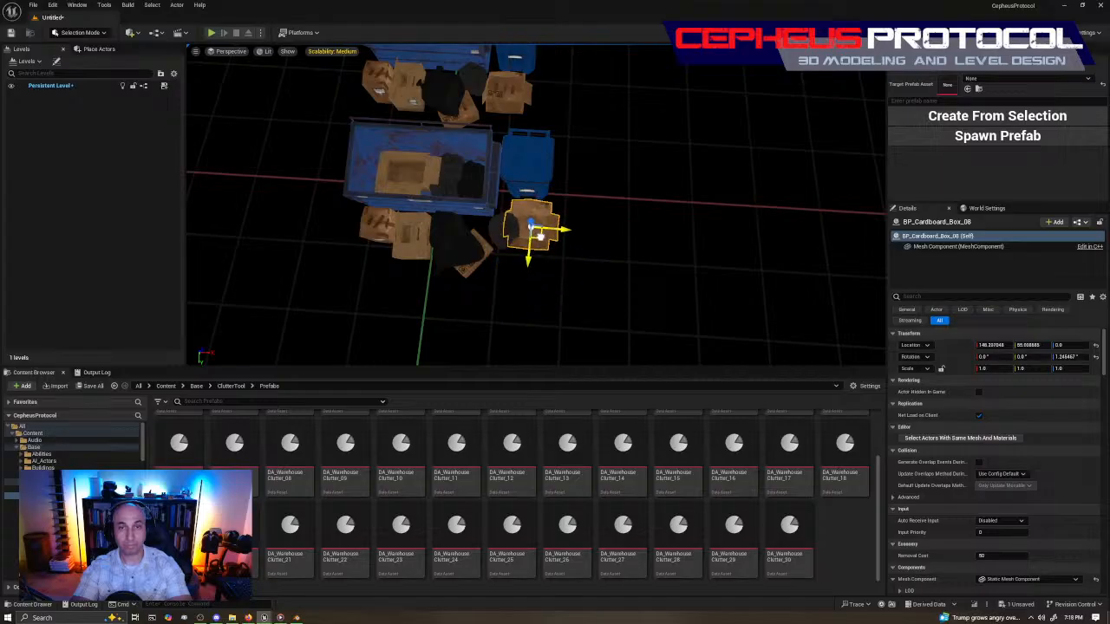
Shift BP_Trash_Bag_2 into the gap between BP_TrashBag_3 and BP_Cardboard_Box_08.
left_click(503, 231)
mouse_move(535, 264)
right_mouse_down()
mouse_move(529, 288)
mouse_move(535, 264)
right_mouse_up()
key("w")
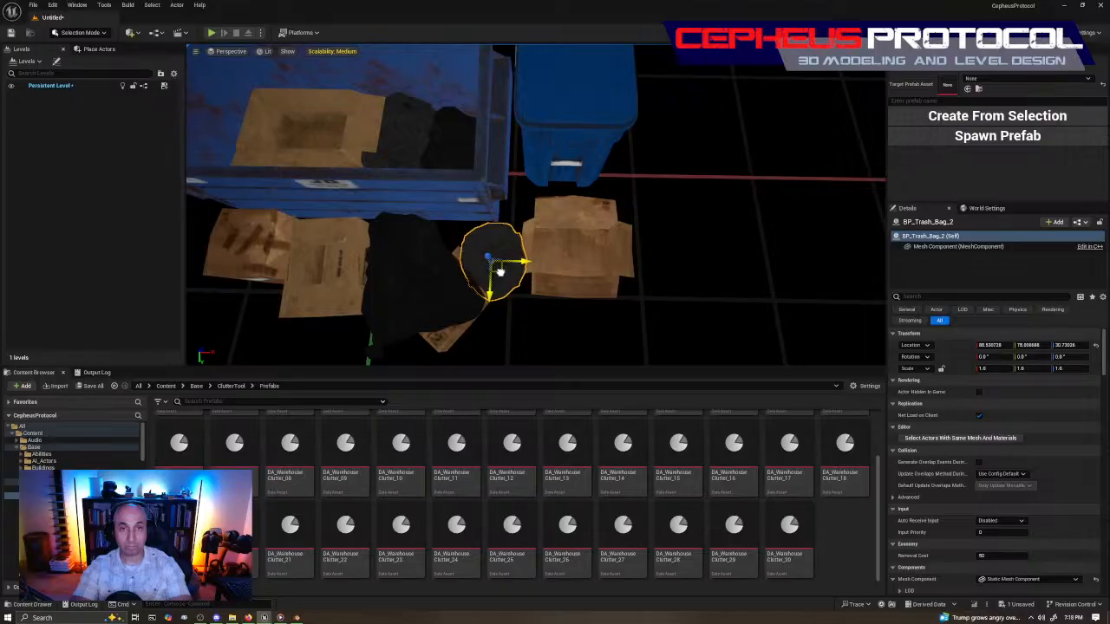
right_click_drag(535, 263, 508, 260)
Turn BP_Cardboard_Box_07 and BP_TrashBag_5 together to a box angle of about -34 degrees and shift them clear of BP_Trash_Bag_2.
left_click(562, 301)
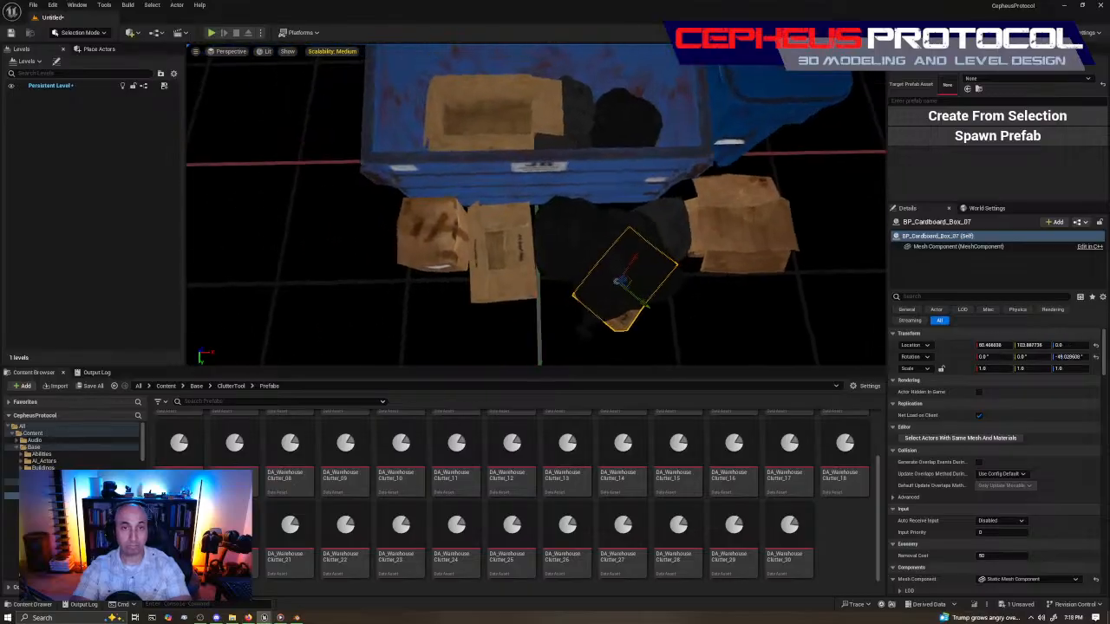
right_click_drag(560, 299, 582, 302)
left_click(546, 271, "ctrl")
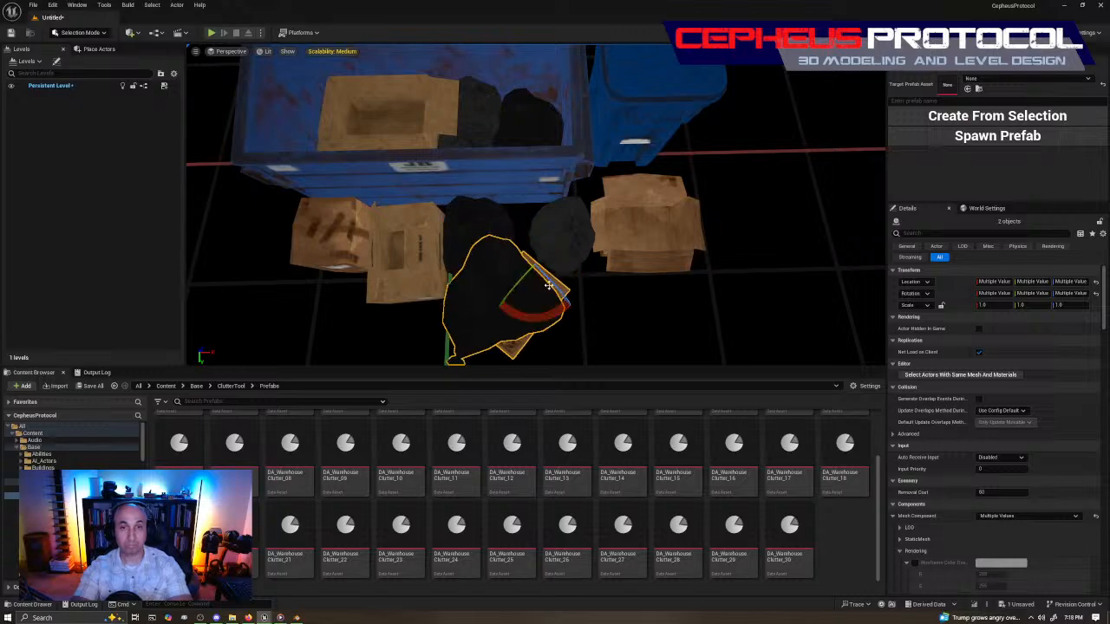
left_click_drag(490, 300, 491, 300)
key("w")
right_click_drag(492, 299, 519, 243)
Shift BP_Cardboard_Box_08 slightly in front of Bin_01 and look over the source cardboard boxes.
left_click(525, 263)
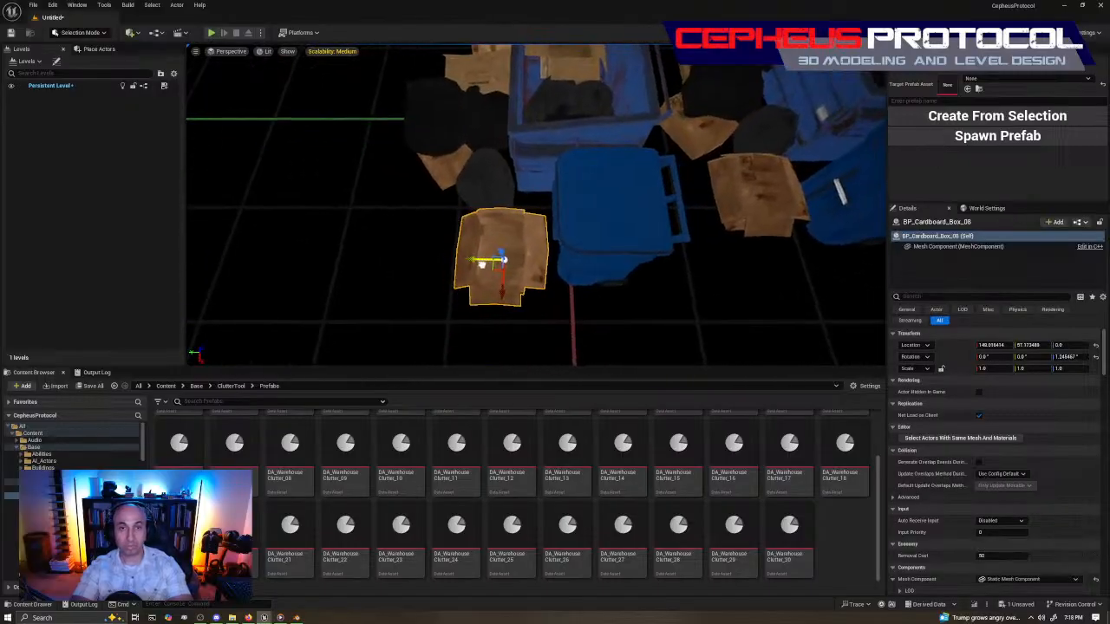
right_click_drag(737, 173, 806, 130)
mouse_move(557, 156)
right_mouse_down()
mouse_move(572, 160)
mouse_move(556, 156)
right_mouse_up()
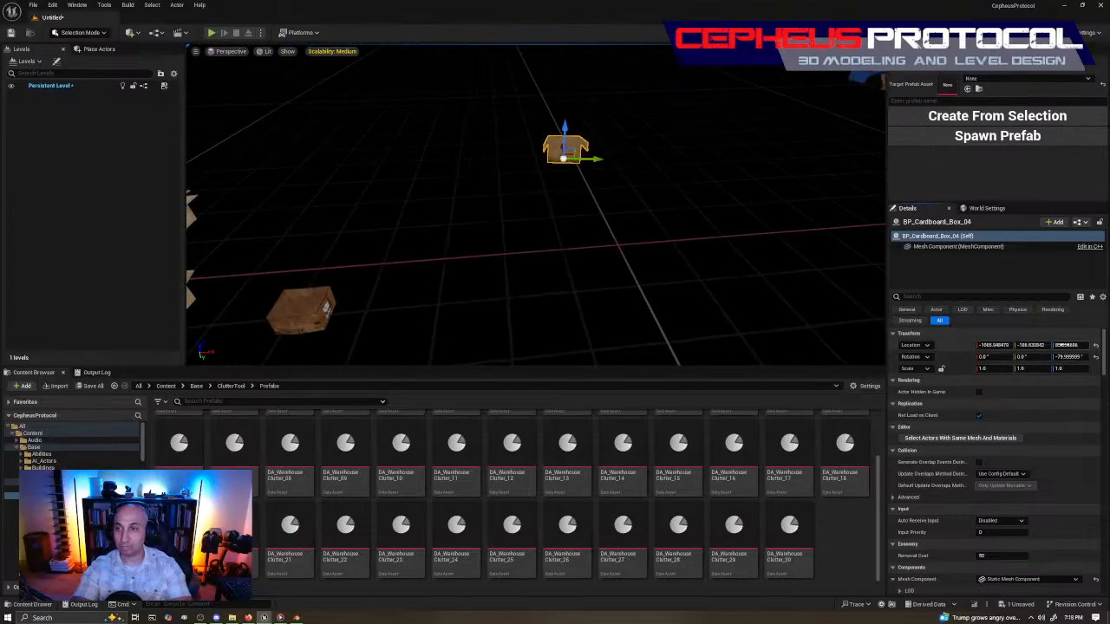
right_click_drag(737, 251, 685, 260)
Duplicate BP_Cardboard_Box_07, align the copy with BP_Cardboard_Box_08 and lift it on top of that box.
mouse_move(558, 291)
right_mouse_down()
mouse_move(520, 304)
mouse_move(554, 299)
mouse_move(564, 317)
mouse_move(557, 292)
right_mouse_up()
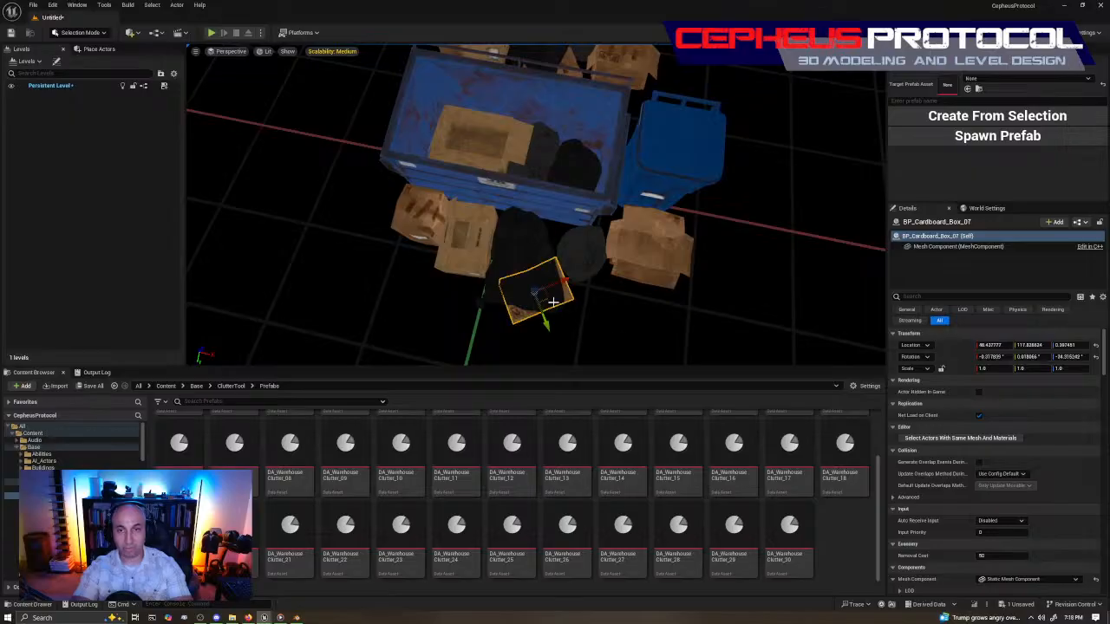
left_click_drag(550, 295, 662, 263, "alt")
right_click_drag(662, 263, 694, 293)
key("e")
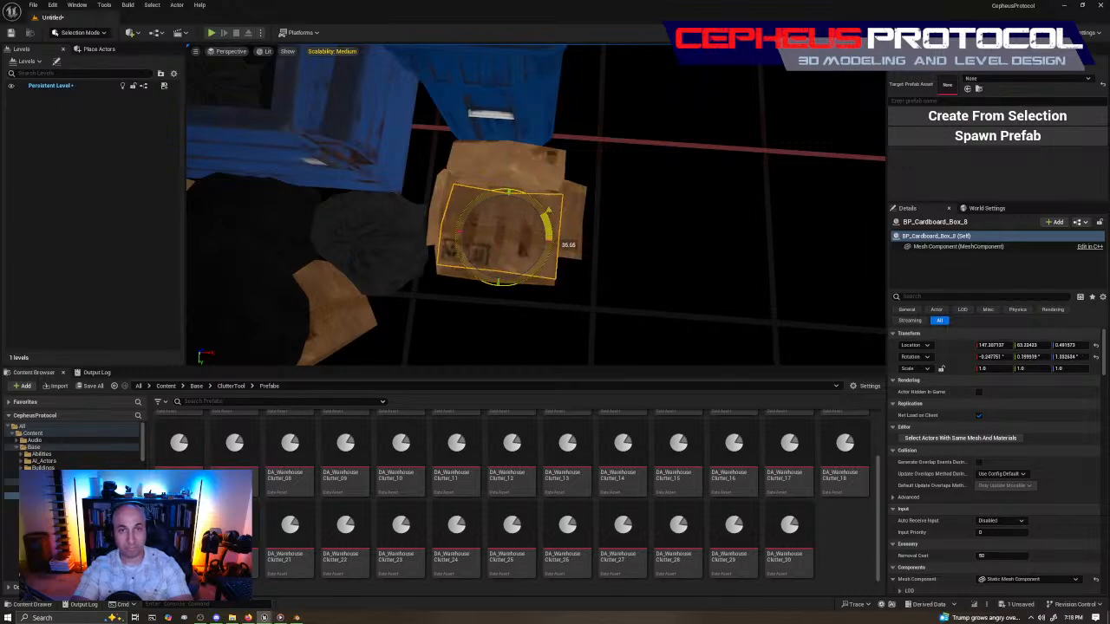
left_click_drag(505, 226, 507, 227)
right_click_drag(507, 227, 507, 169)
mouse_move(495, 262)
right_mouse_down()
mouse_move(485, 260)
mouse_move(495, 262)
right_mouse_up()
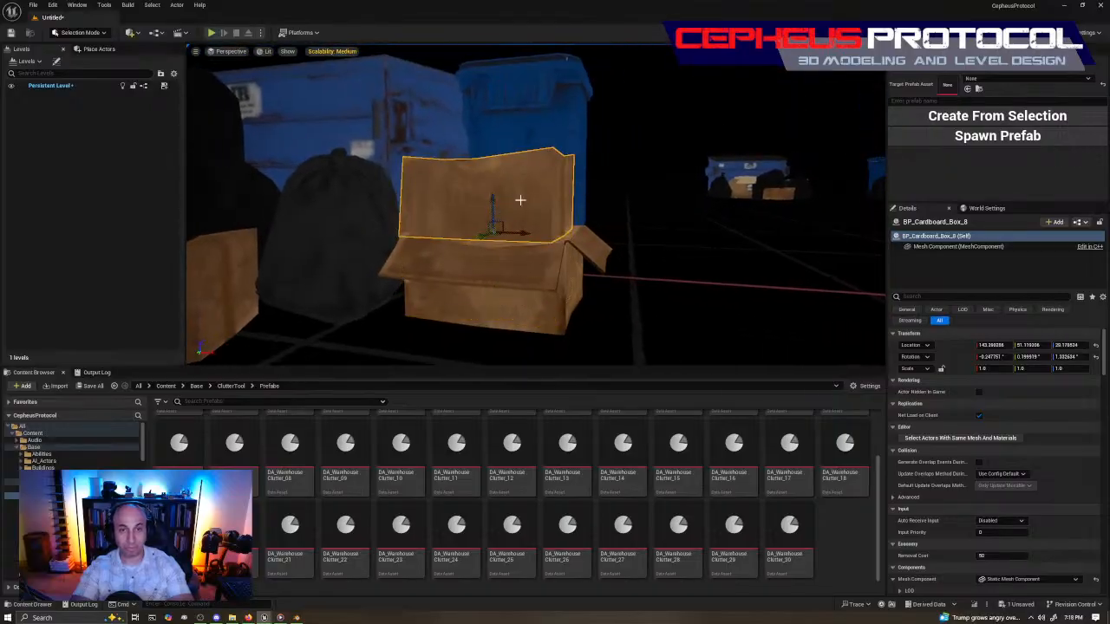
Rotate the stacked box copy to about -57 degrees around Z and raise it to a Z location of about 30.
left_click_drag(538, 232, 540, 232)
key("w")
mouse_move(609, 271)
right_mouse_down()
mouse_move(554, 339)
mouse_move(589, 321)
mouse_move(609, 271)
right_mouse_up()
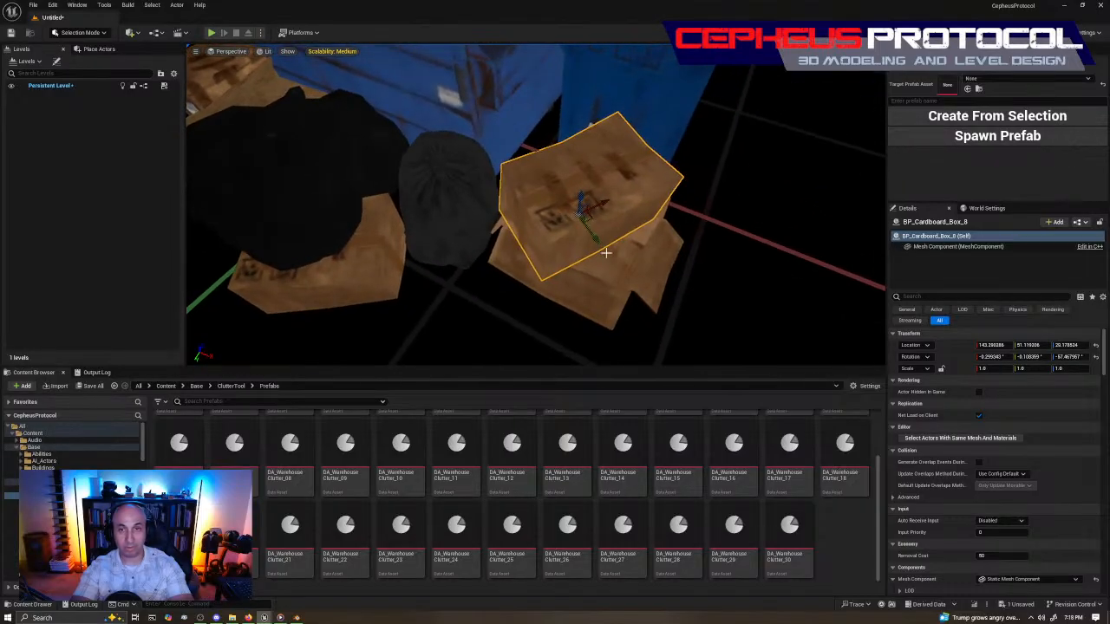
right_click_drag(621, 234, 585, 223)
key("s")
right_click_drag(667, 177, 667, 146)
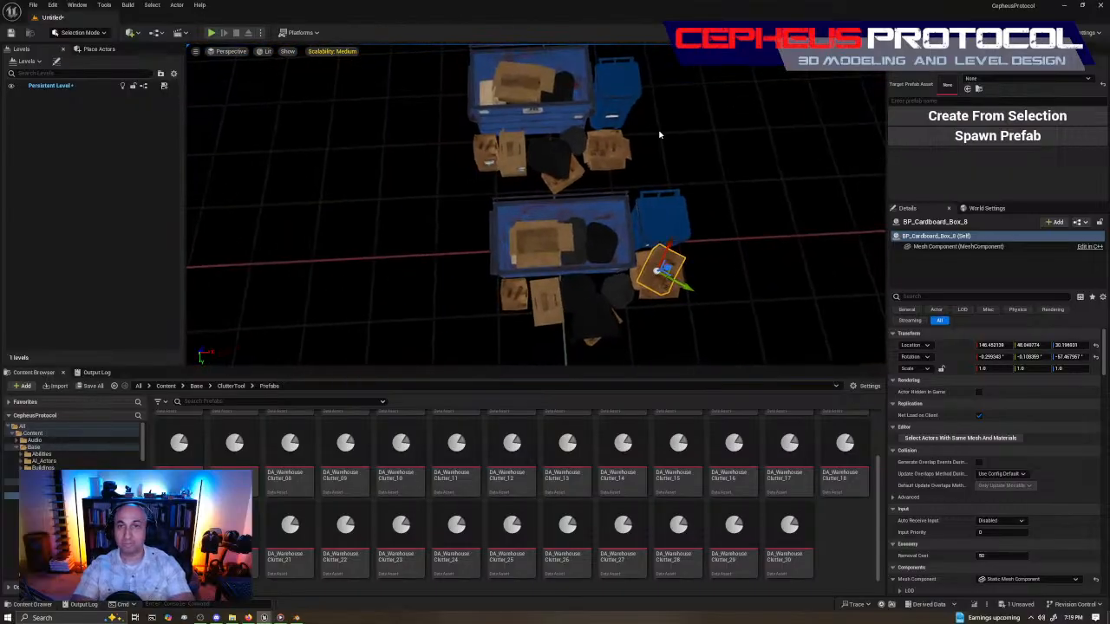
left_click(911, 50)
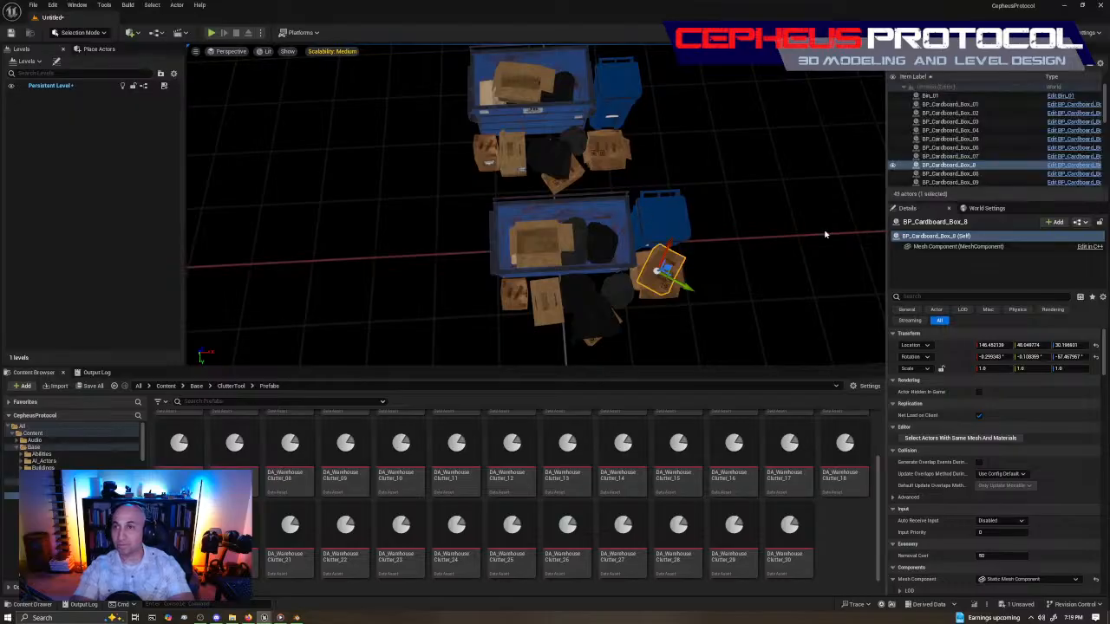
left_click(932, 95)
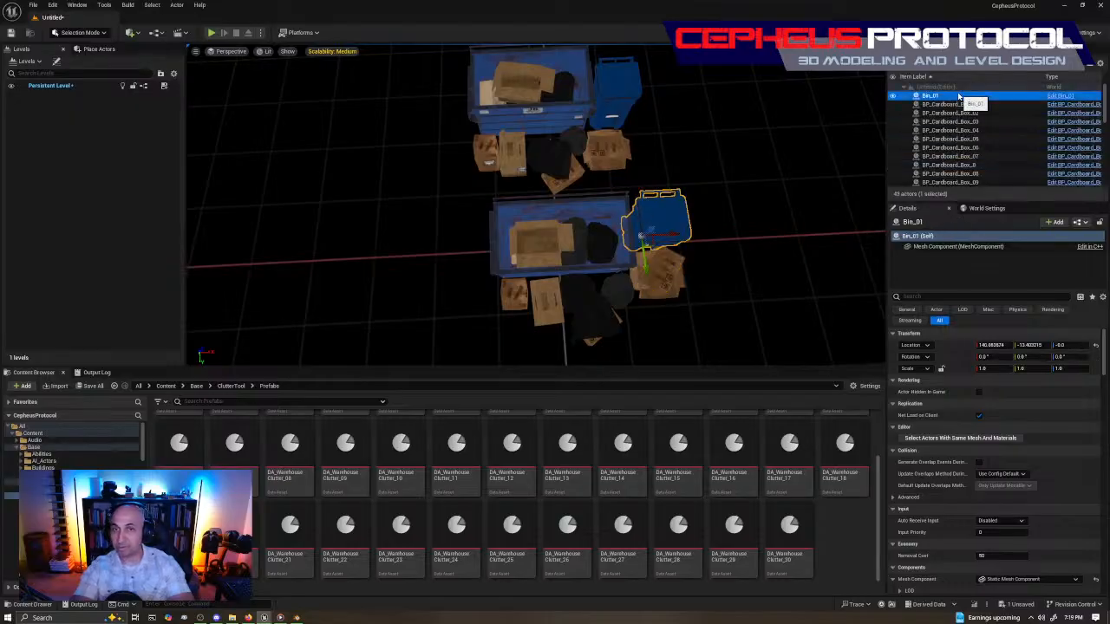
left_click(951, 104, "ctrl")
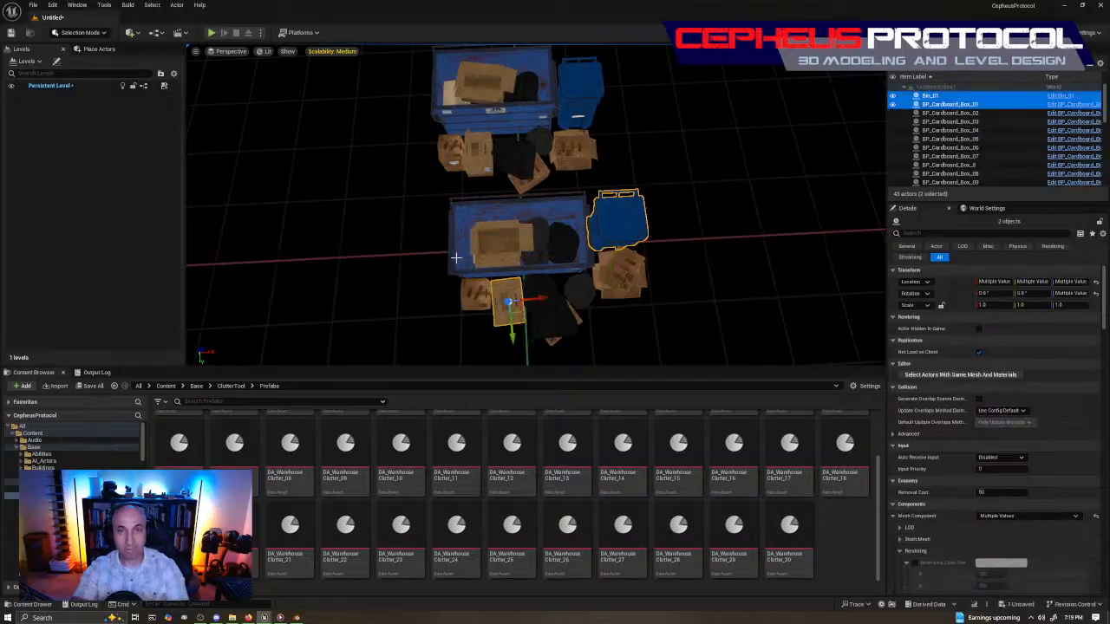
Select the dumpster together with the cardboard boxes and trash bags inside it.
left_click(534, 231)
key("w")
right_click_drag(534, 232, 619, 216)
left_click(619, 190, "ctrl")
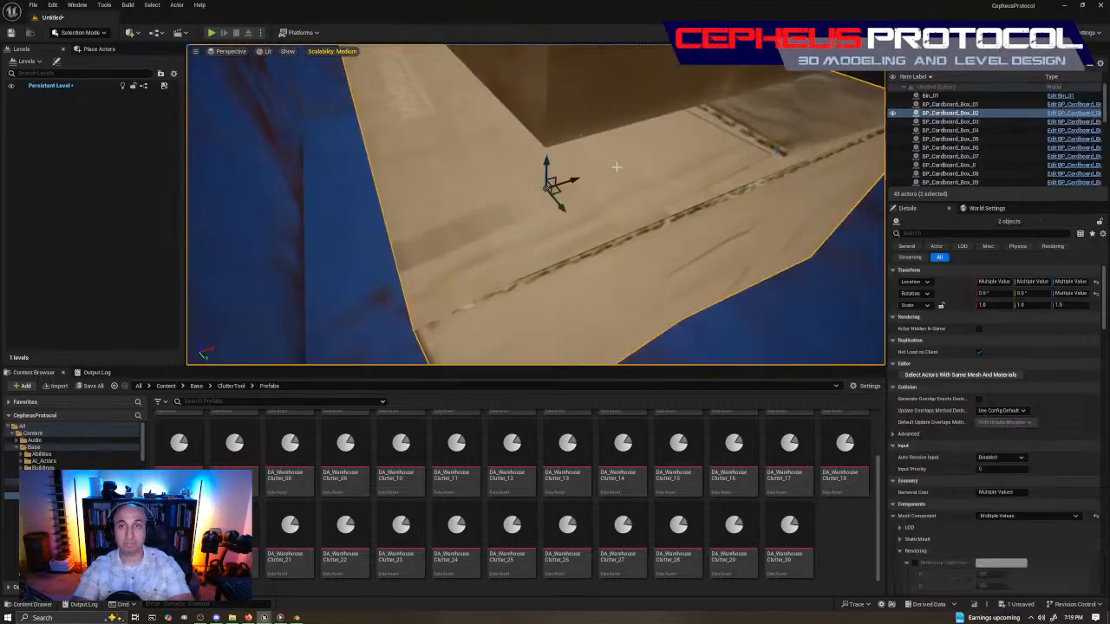
left_click(619, 105, "ctrl")
right_click_drag(619, 104, 676, 139)
right_click_drag(502, 241, 385, 227)
left_click(500, 240, "ctrl")
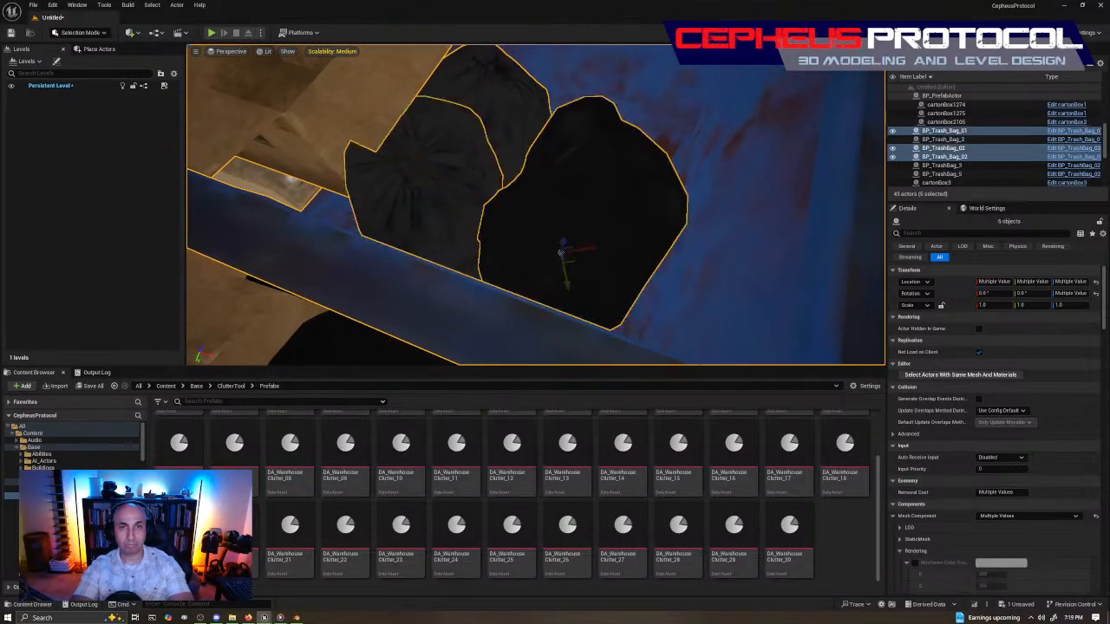
Add Bin_01, BP_Cardboard_Box_01 and BP_Cardboard_Box_06 to the selection.
key("f")
left_click(681, 200, "ctrl")
right_click_drag(681, 199, 641, 230)
left_click(598, 234, "ctrl")
left_click(711, 257, "ctrl")
right_click_drag(711, 257, 610, 219)
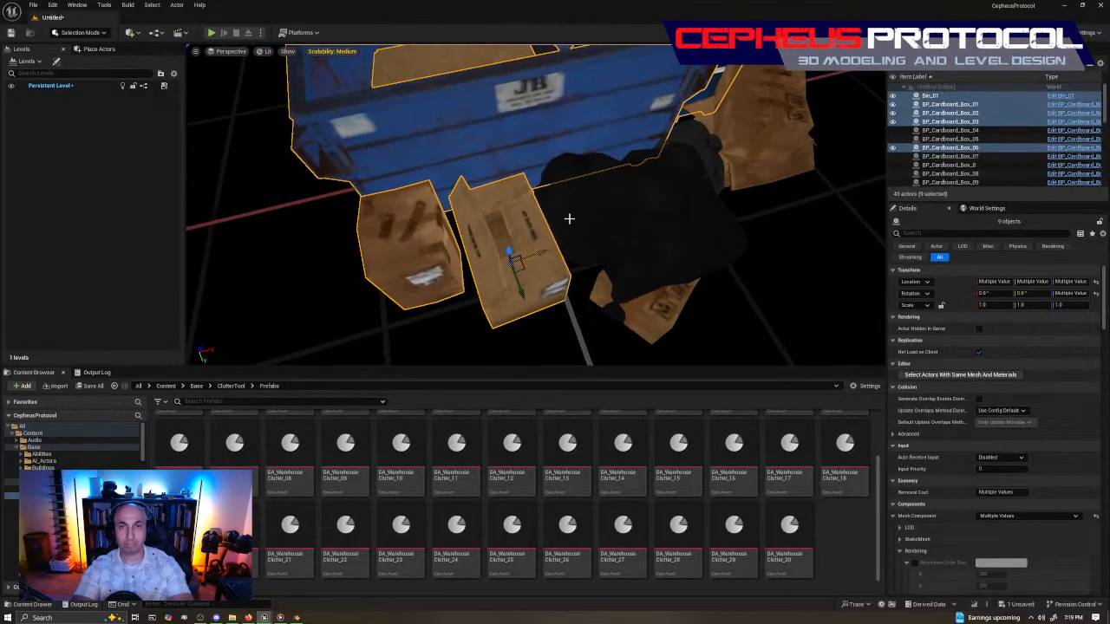
Add the remaining trash bags and cardboard boxes in front of the dumpster and bin to the selection.
left_click(563, 215, "ctrl")
left_click(668, 307, "ctrl")
left_click(682, 193, "ctrl")
right_click_drag(682, 194, 520, 199)
left_click(460, 239, "ctrl")
left_click(562, 261, "ctrl")
left_click(537, 213, "ctrl")
key("s")
right_click_drag(681, 258, 609, 246)
In the top view, shift the whole selected dumpster group along X until it is centred on the world's Y axis.
key("alt+k")
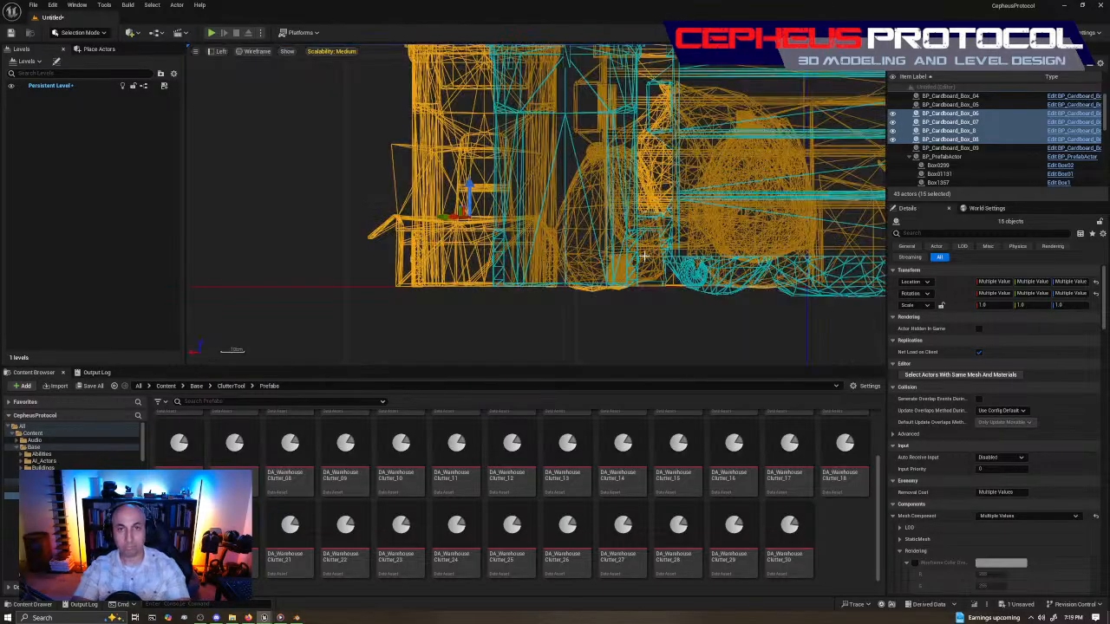
key("alt+j")
scroll(673, 186, "down", 8)
scroll(657, 240, "up", 4)
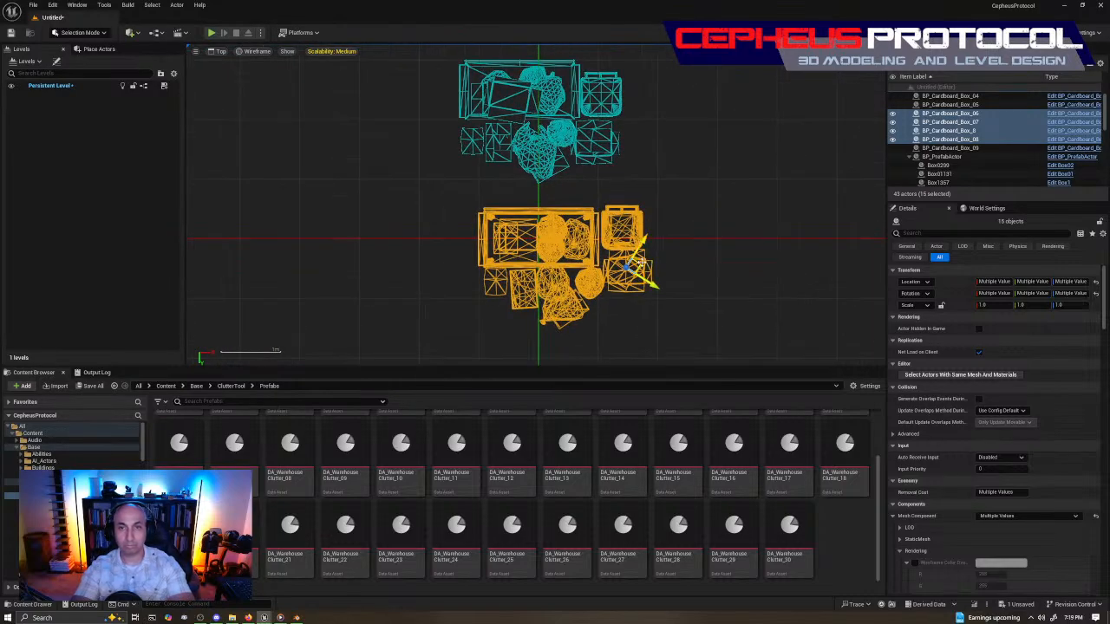
left_click_drag(641, 262, 617, 261)
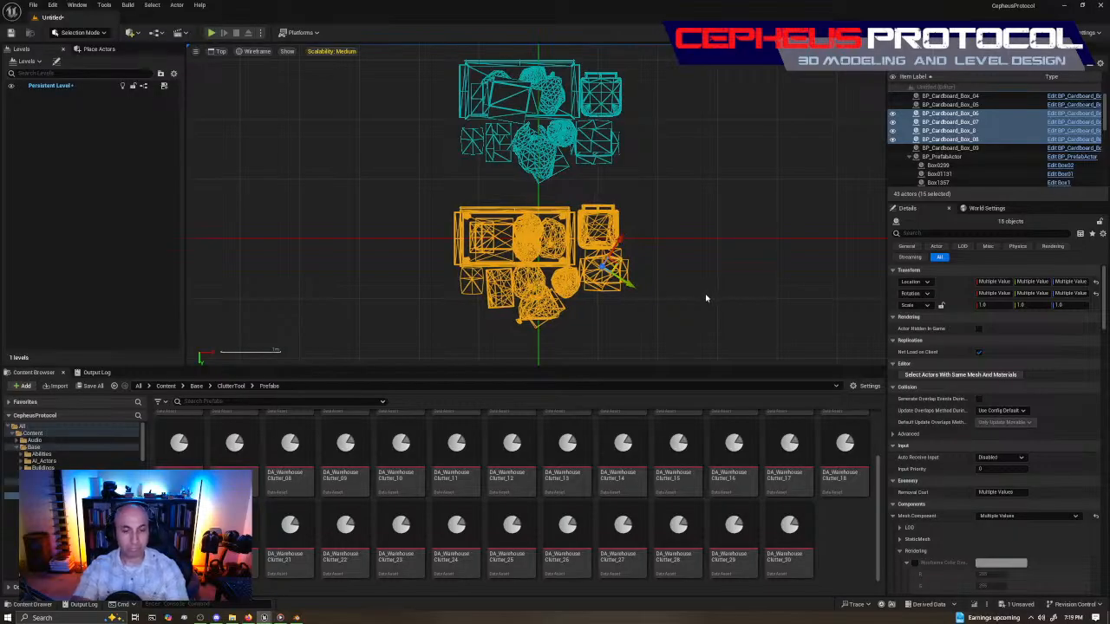
Create a new prefab asset named DA_GarbageClutter_03 from the selected dumpster group.
key("alt+k")
scroll(598, 251, "up", 2)
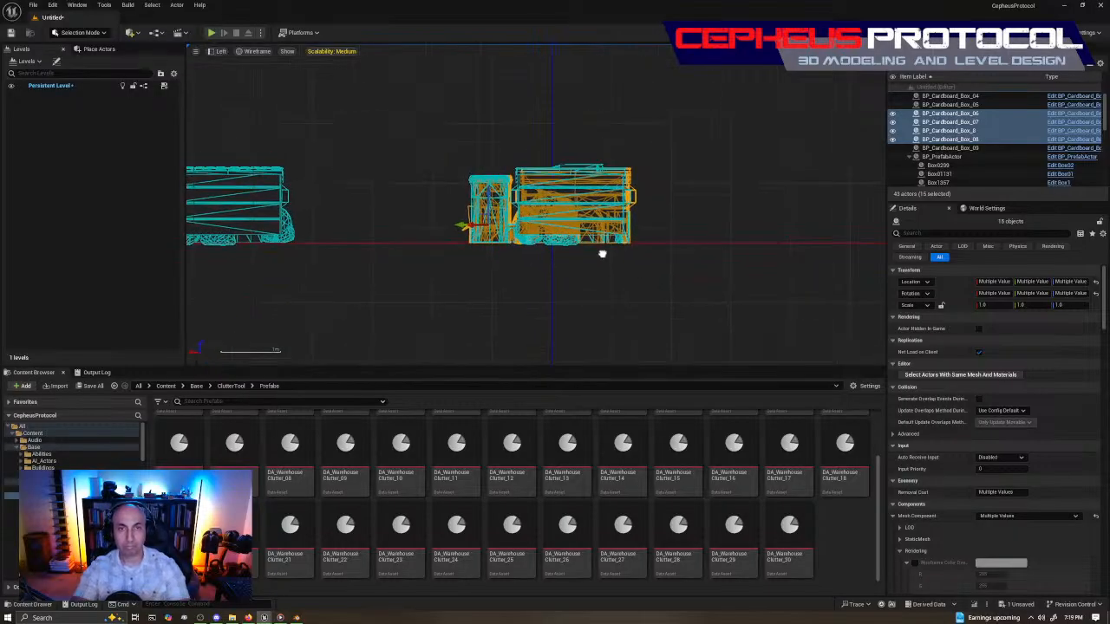
key("alt+g")
right_click_drag(644, 156, 733, 160)
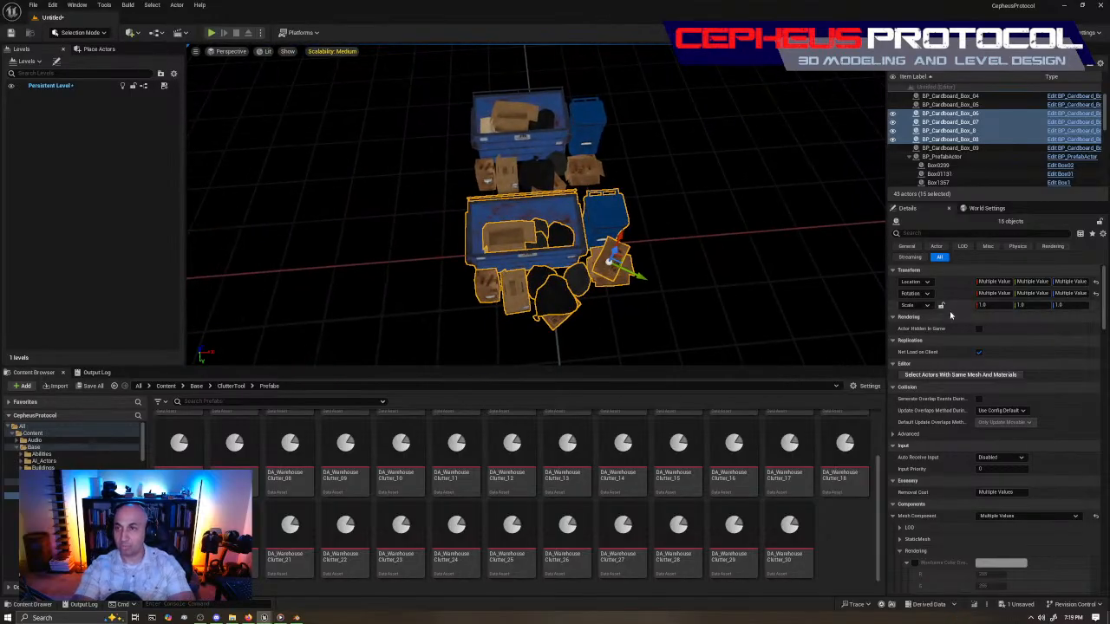
left_click(978, 49)
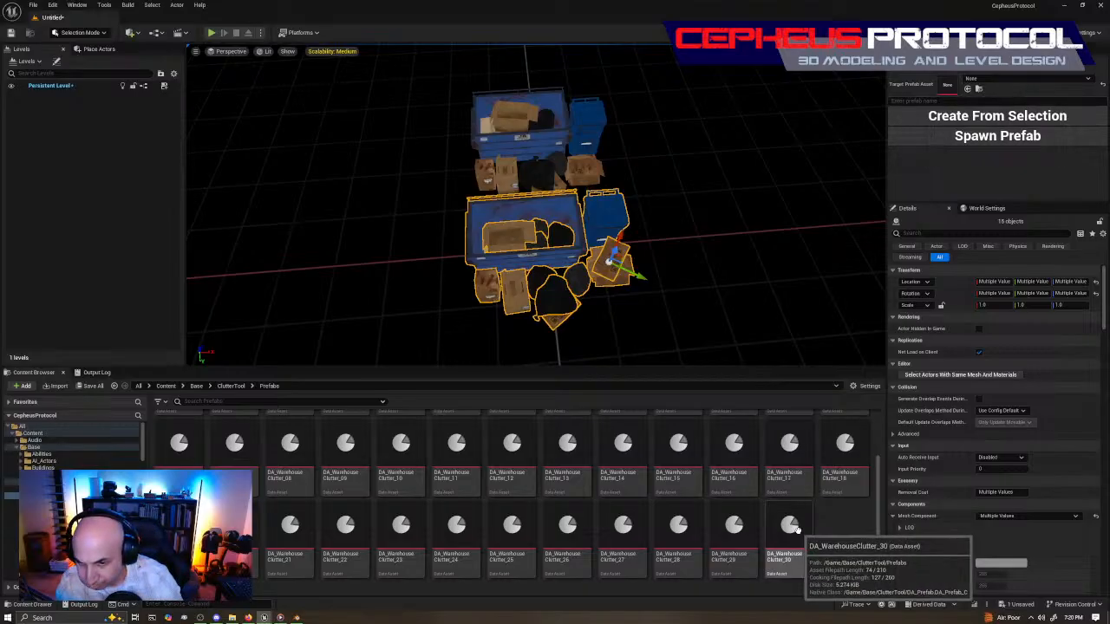
scroll(543, 477, "up", 2)
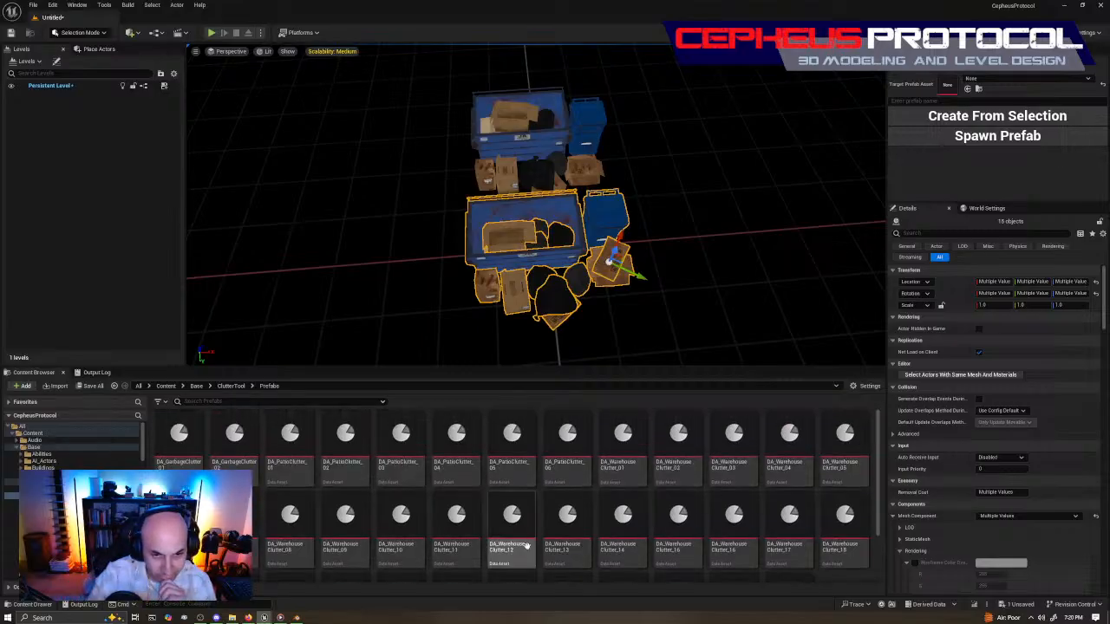
scroll(846, 464, "down", 1)
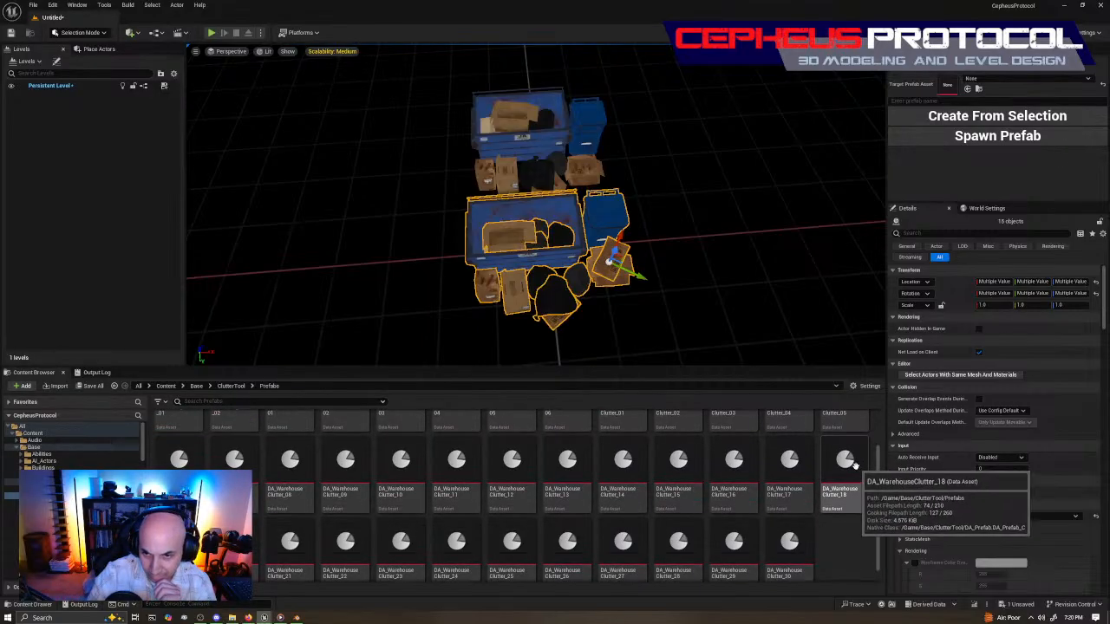
scroll(846, 464, "down", 1)
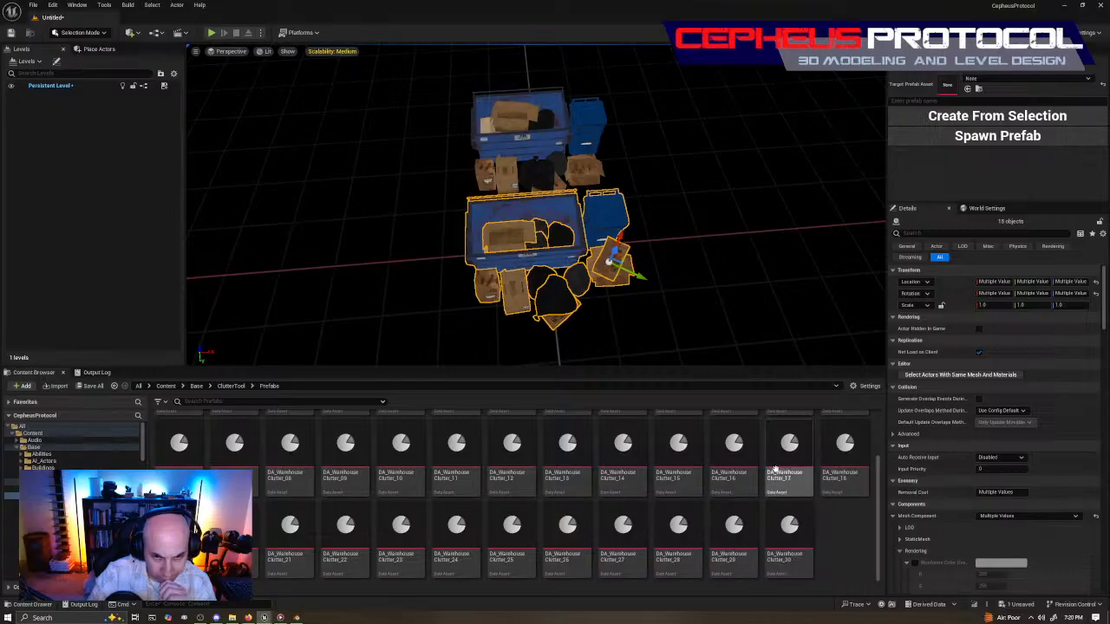
scroll(774, 472, "up", 1)
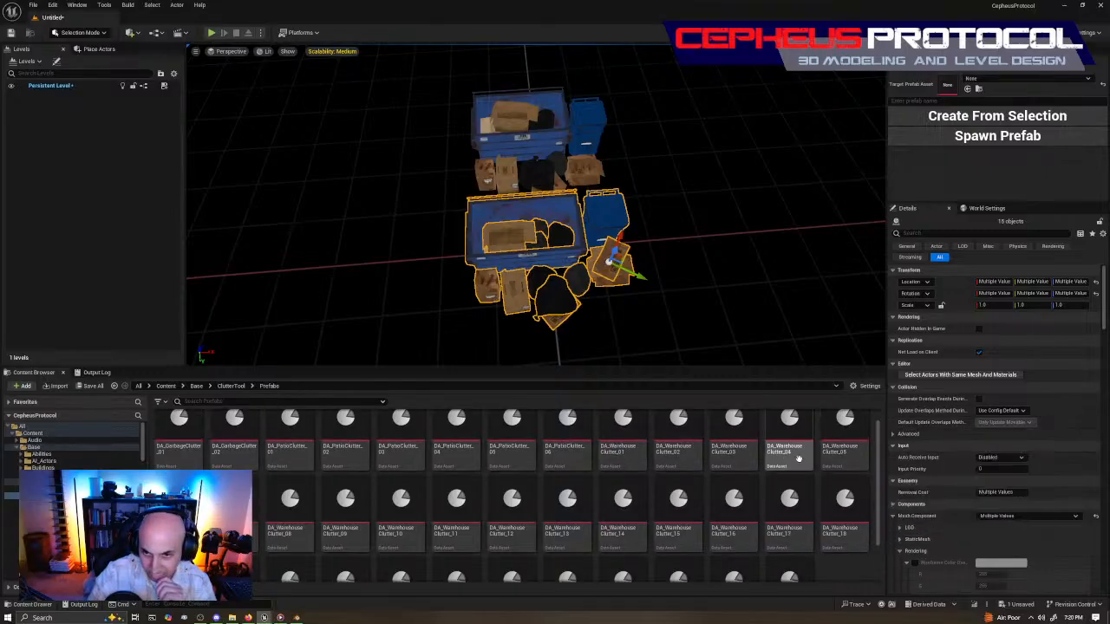
scroll(796, 459, "up", 1)
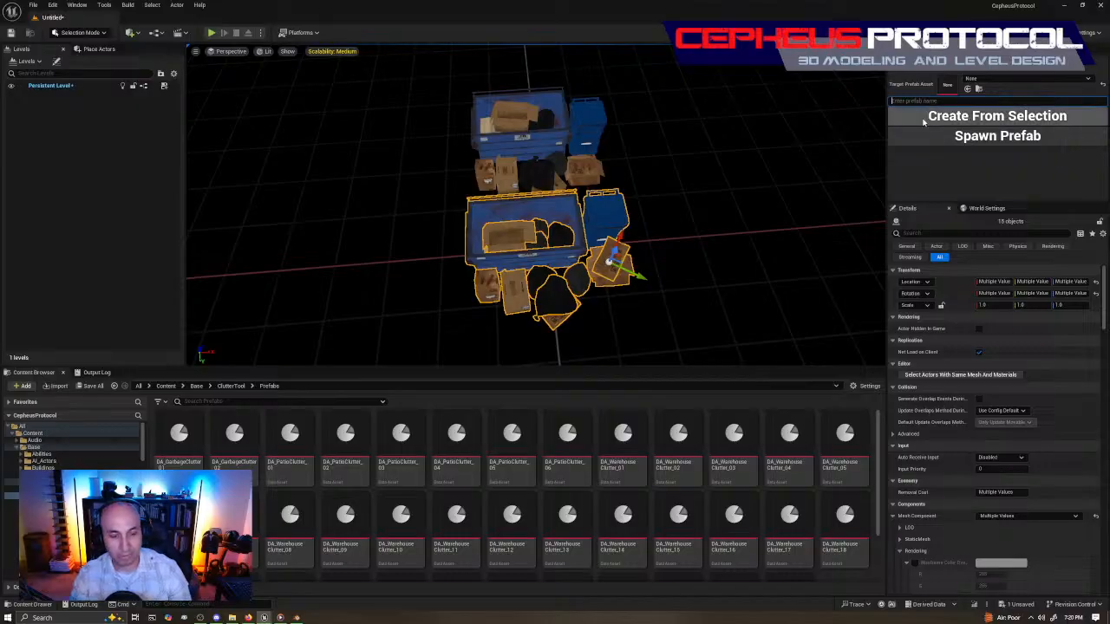
type("DA_GarbageClutter_")
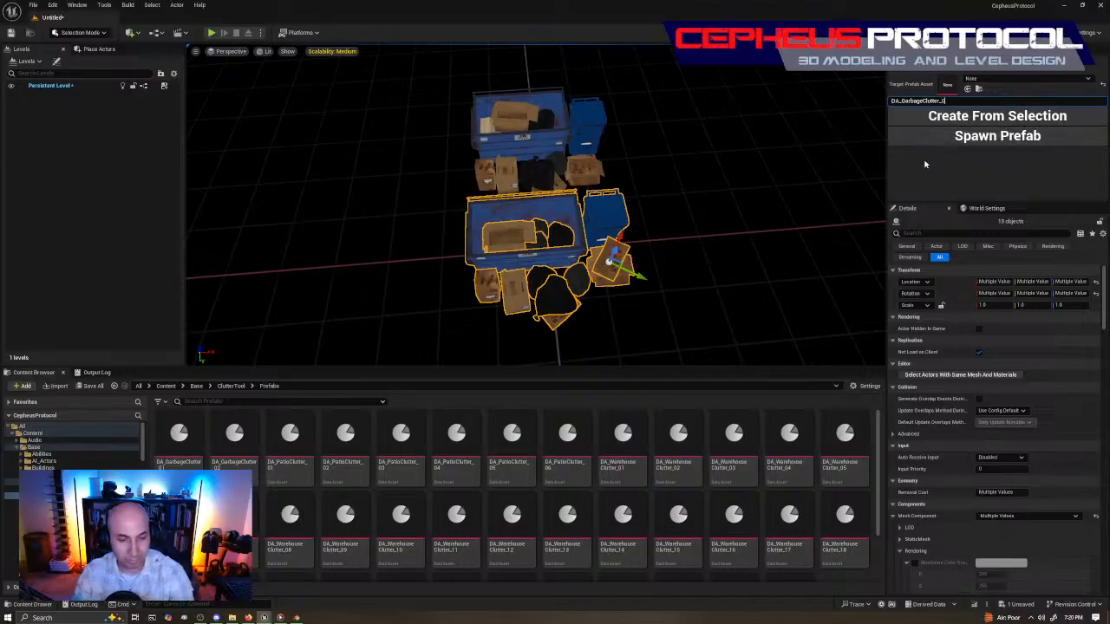
right_click_drag(775, 189, 762, 203)
left_click(954, 115)
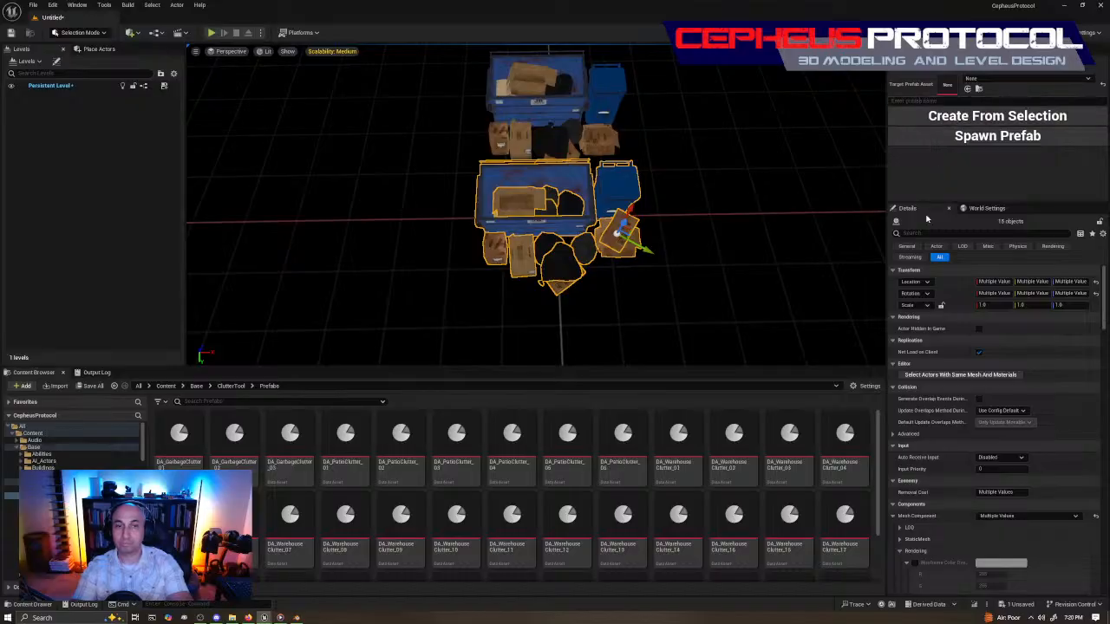
Delete the finished reference mesh behind the dumpster group and place GarbageClutter_D there, at about X -39, Y -234.
right_click_drag(708, 134, 607, 217)
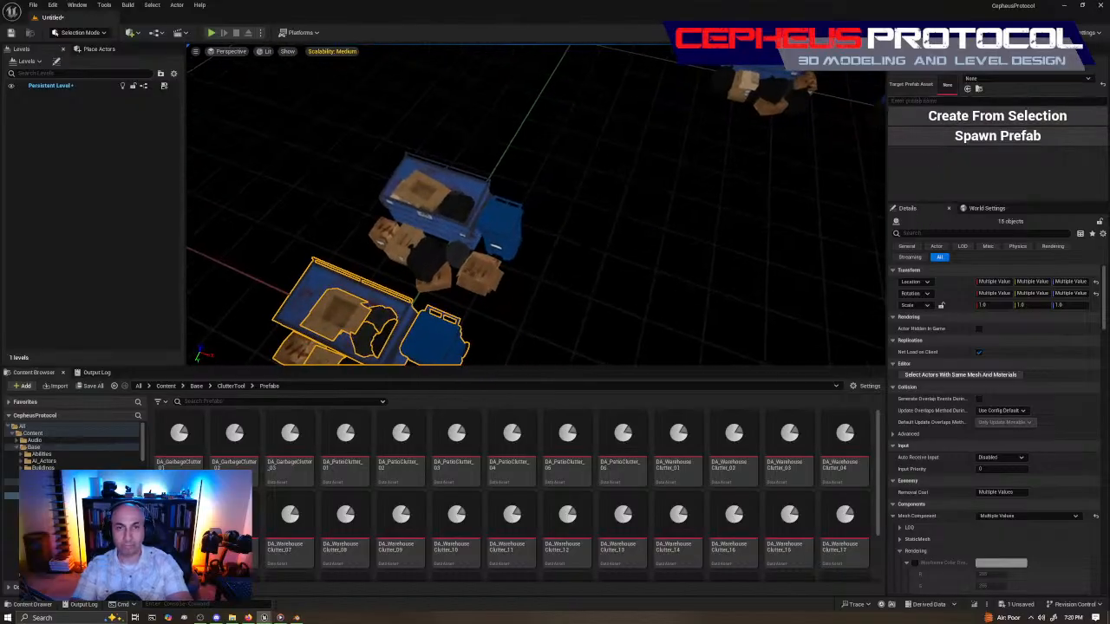
key("Delete")
right_click_drag(563, 250, 575, 203)
left_click(559, 172)
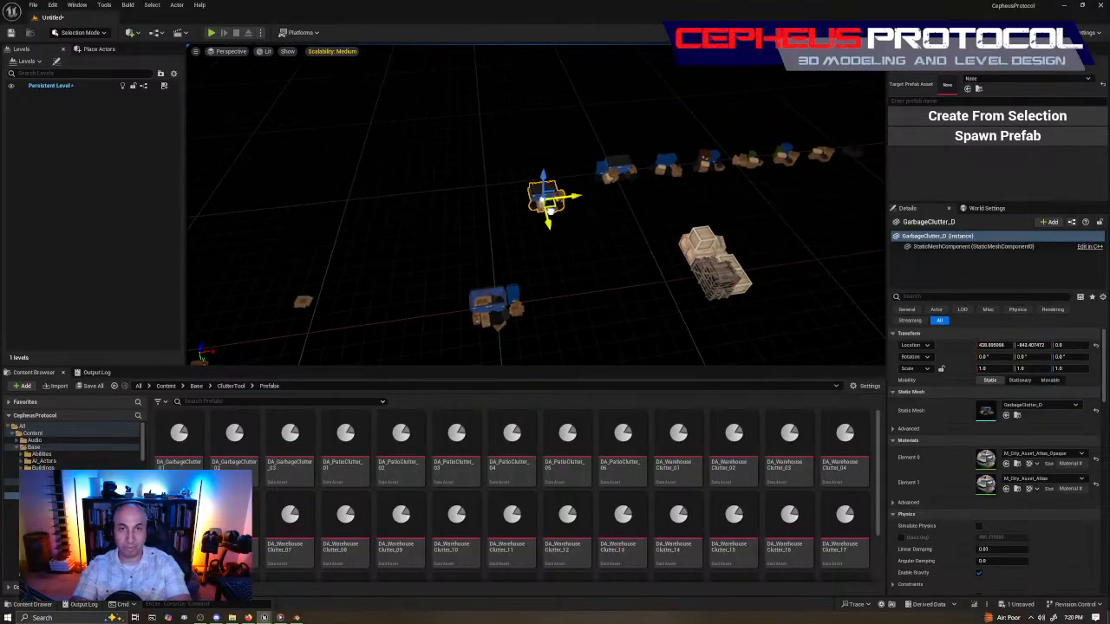
key("alt+j")
right_click_drag(527, 278, 532, 329)
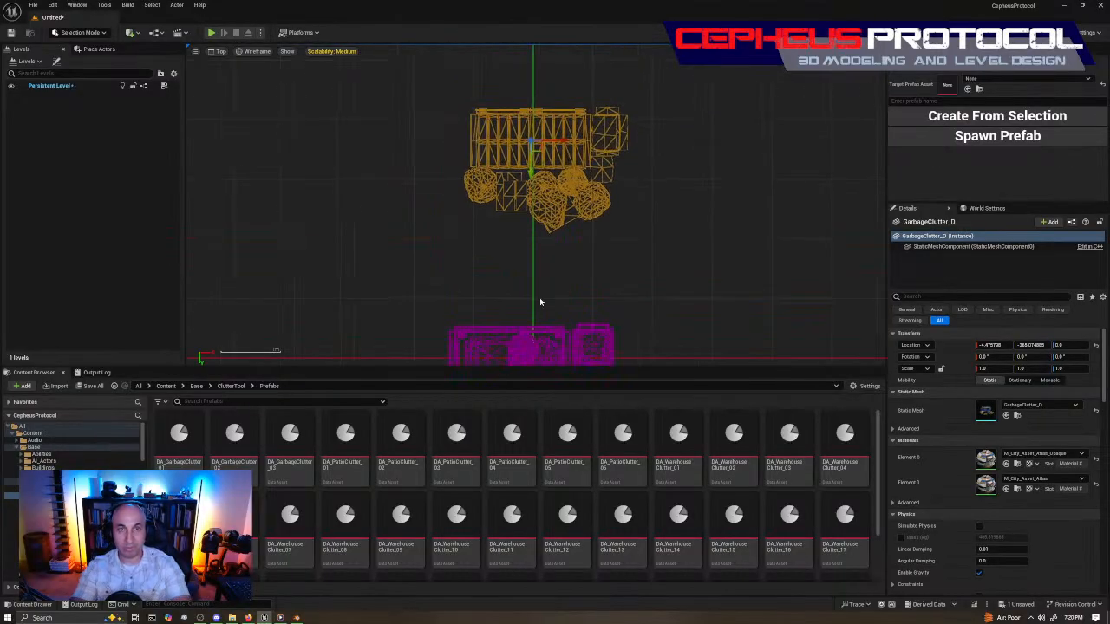
left_click_drag(539, 150, 526, 229)
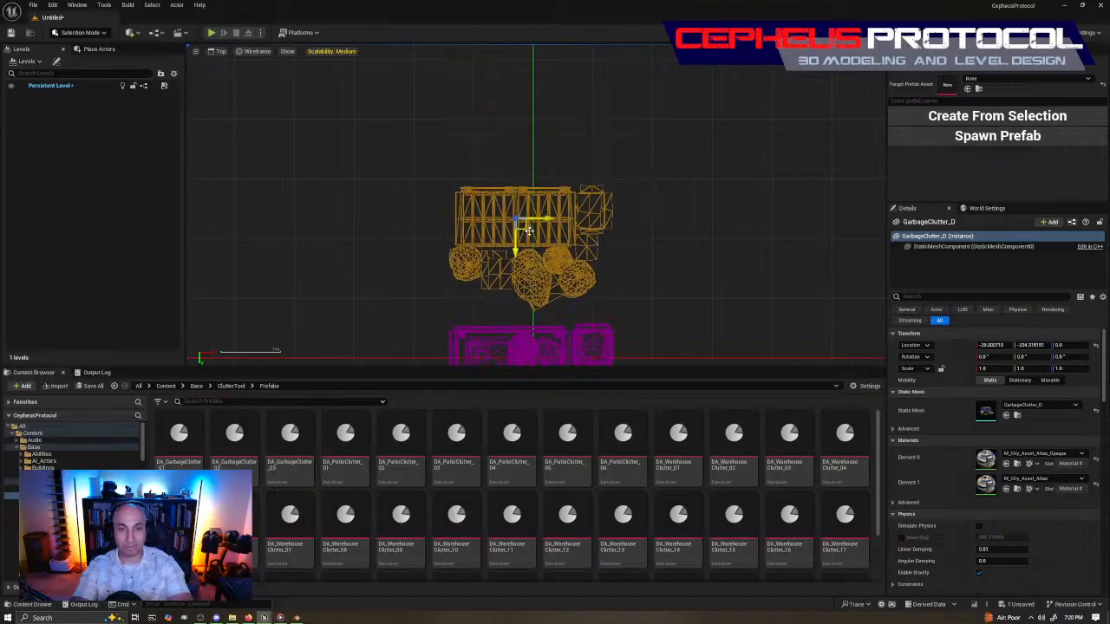
Move BP_Cardboard_Box_03 out of the dumpster along X to about -1282 and set its Z location to 0.
key("alt+g")
right_click_drag(577, 289, 559, 340)
right_click_drag(525, 234, 403, 217)
left_click(525, 234)
right_click_drag(577, 255, 625, 261)
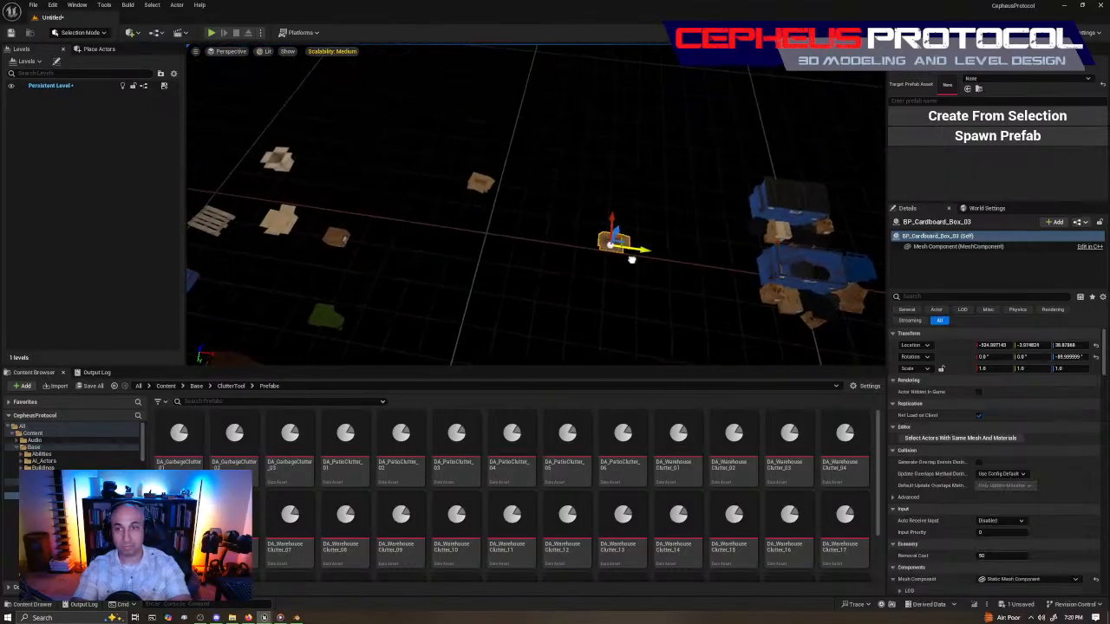
right_click_drag(414, 236, 537, 262)
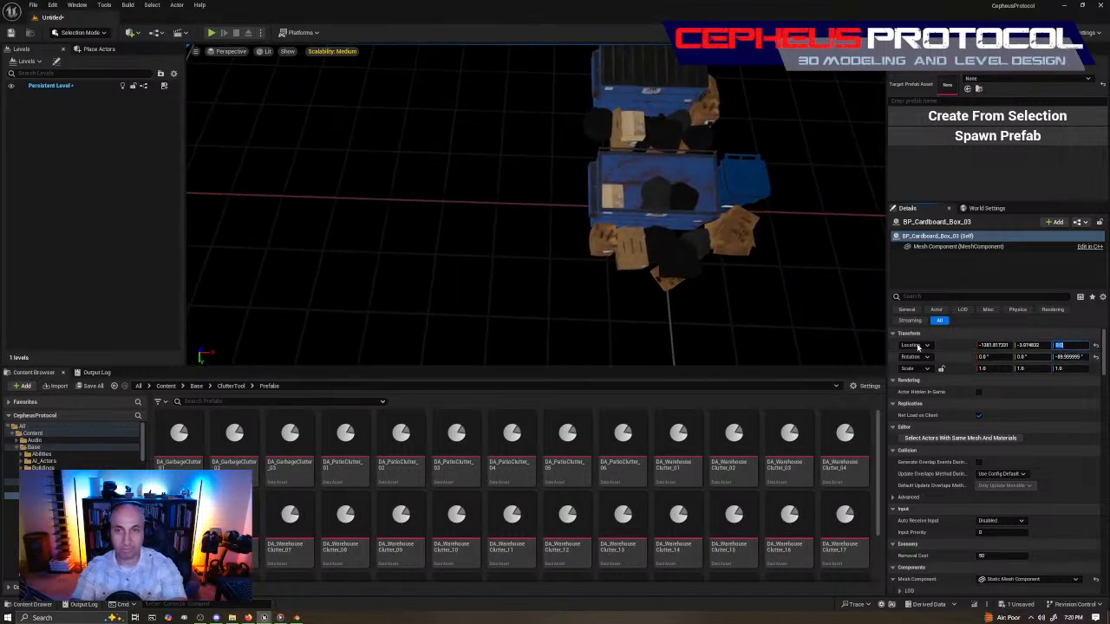
Delete one trash bag from inside the dumpster and move the other two bags out towards the spare props.
left_click(601, 243)
right_click_drag(589, 242, 642, 244)
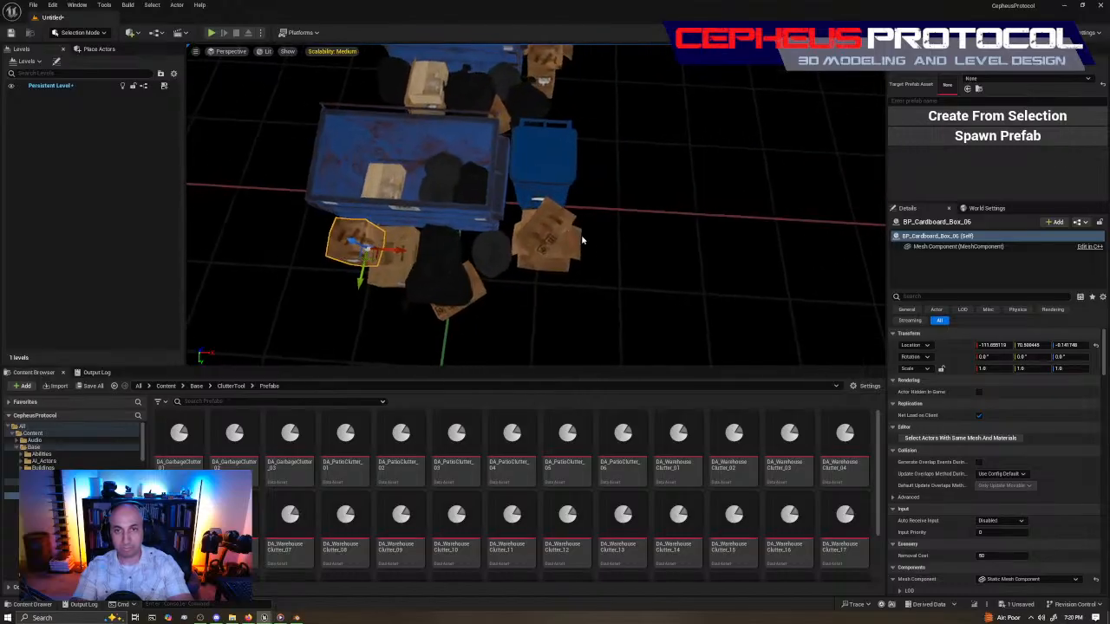
right_click_drag(548, 226, 506, 207)
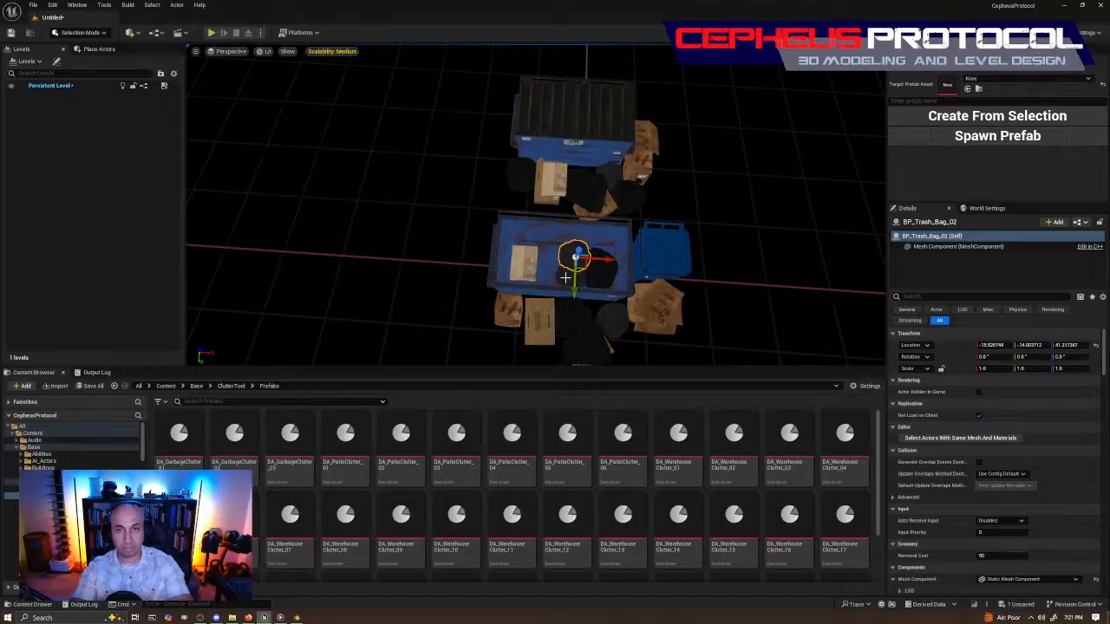
left_click(595, 273, "ctrl")
left_click(572, 274)
key("Delete")
left_click(574, 252)
left_click(600, 269, "ctrl")
right_click_drag(600, 269, 662, 236)
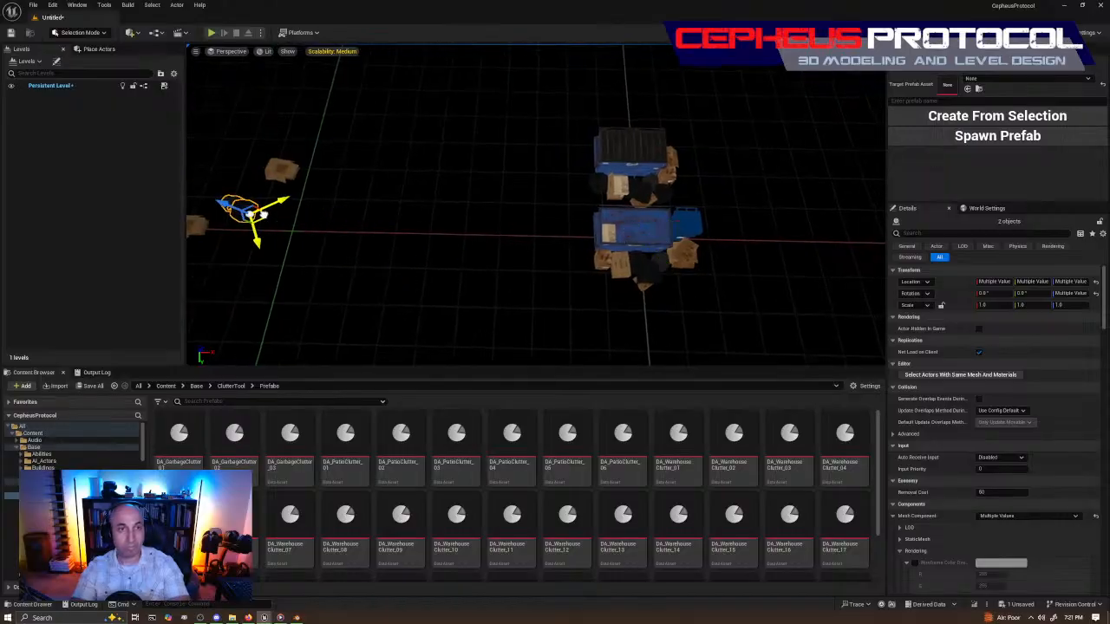
Move BP_Cardboard_Box_02 out of the dumpster along X to about -513.
right_click_drag(576, 233, 603, 236)
left_click(479, 236)
right_click_drag(479, 236, 460, 234)
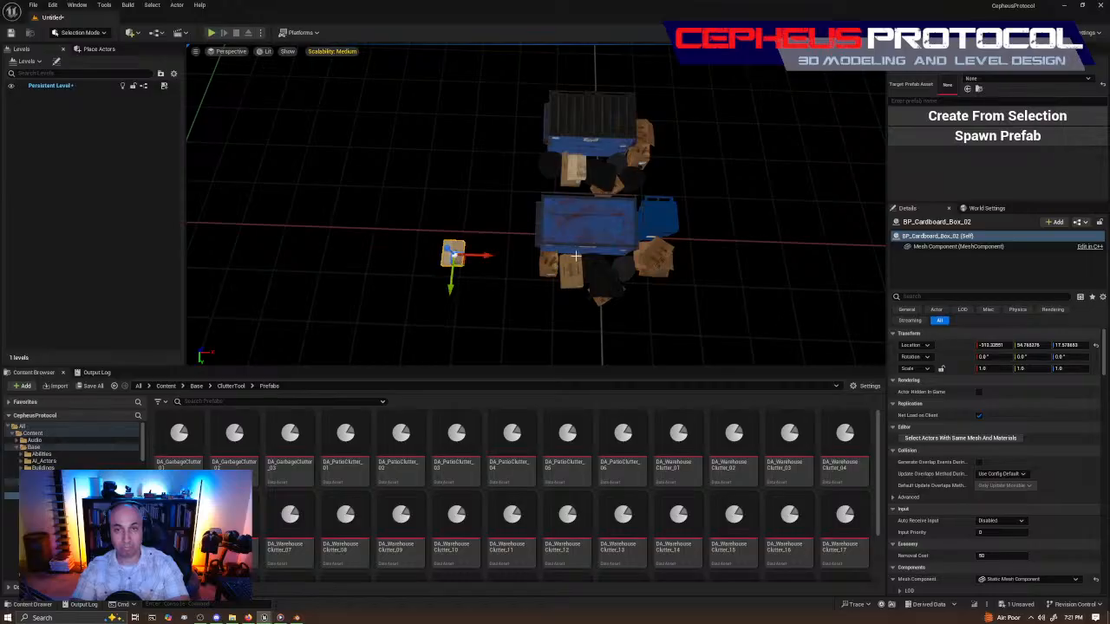
Move the open dumpster out of the group along negative X to the spare props.
right_click_drag(682, 250, 703, 251)
key("a")
key("s")
right_click_drag(738, 226, 728, 226)
left_click_drag(756, 218, 319, 214)
Set the X and Y location of the closed dumpster Dumpster_01 to 0.
left_click(390, 291)
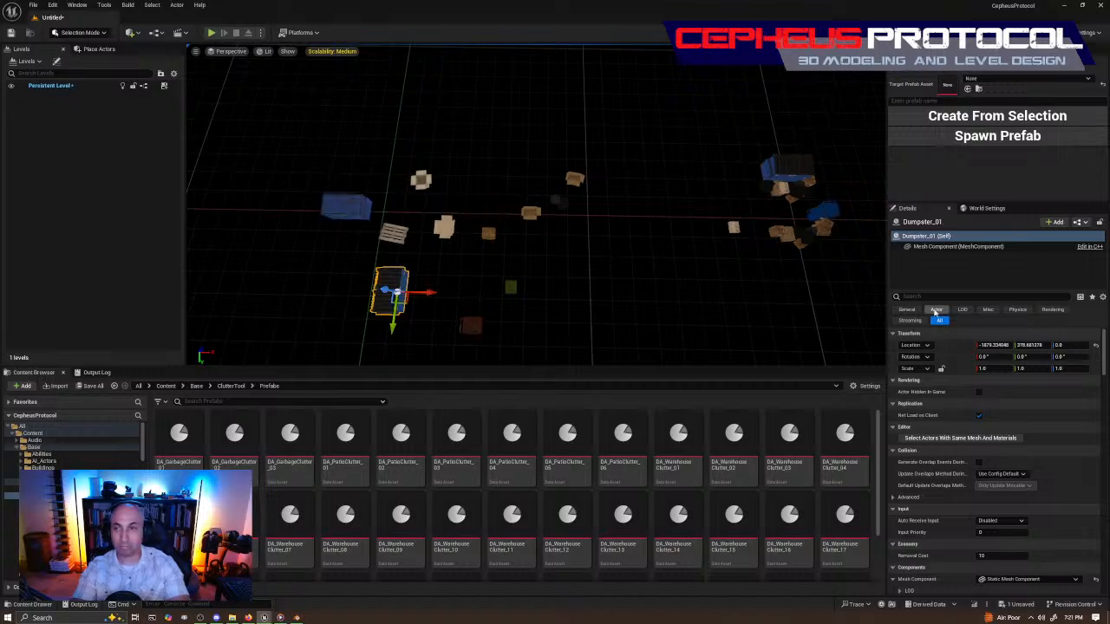
left_click(1028, 346)
left_click(996, 346)
type("0")
Rotate Dumpster_01 a quarter turn about Z so its long side runs along the X axis behind the boxes and bags.
right_click_drag(815, 260, 815, 295)
key("d")
key("w")
right_click_drag(644, 295, 621, 267)
key("e")
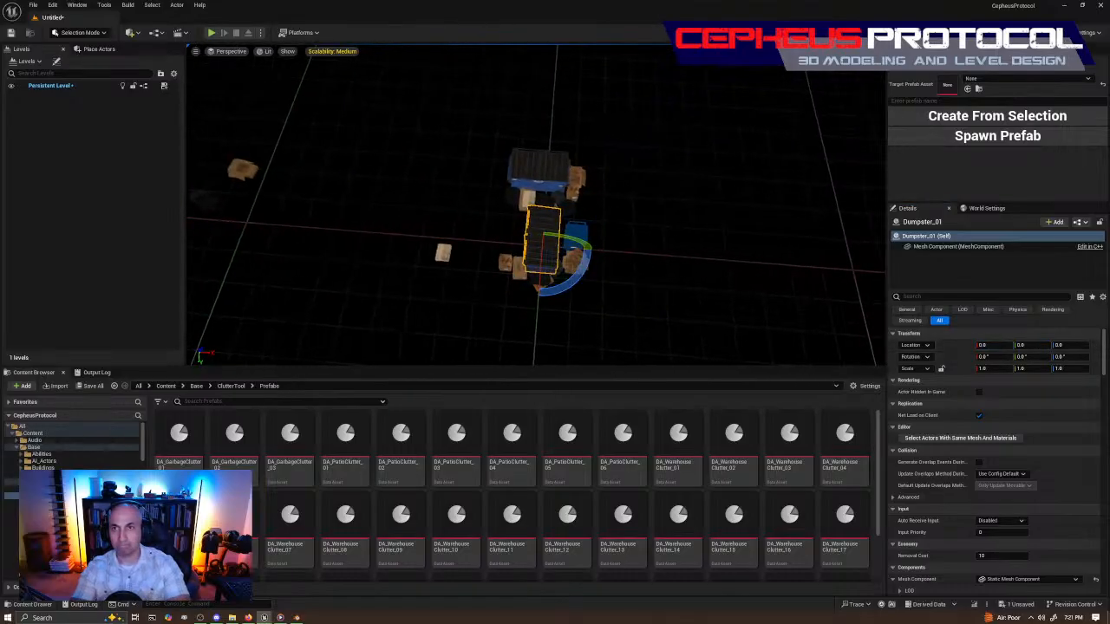
left_click_drag(560, 290, 485, 300)
key("w")
key("w")
right_click_drag(487, 300, 524, 312)
key("s")
Move Bin_01 away from the group along X to about -1515, among the spare props.
left_click(564, 231)
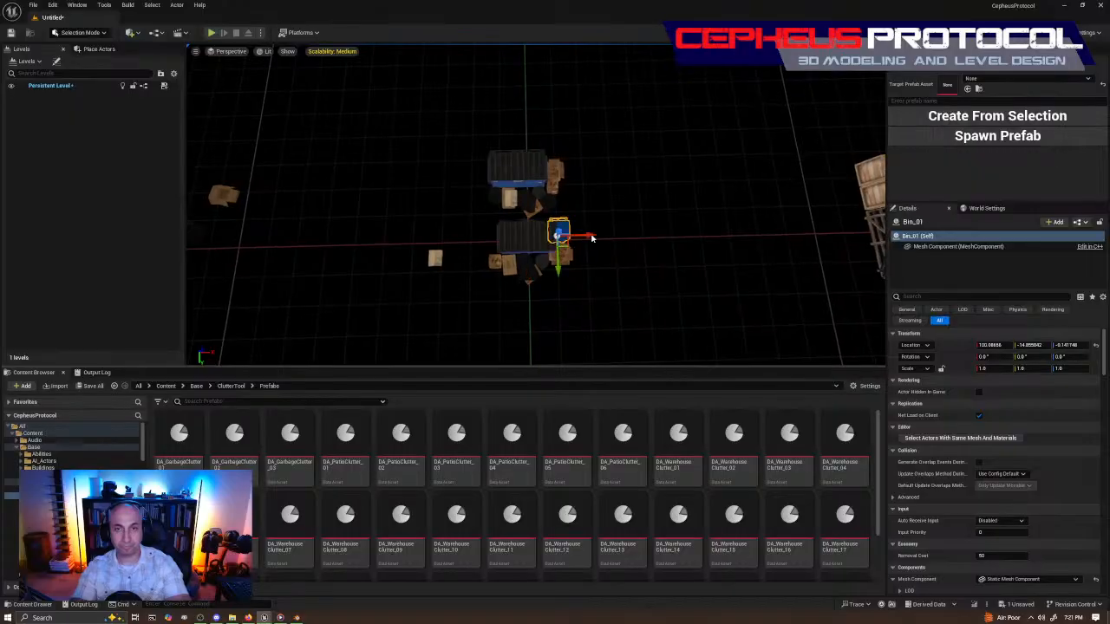
left_click_drag(585, 235, 289, 229)
key("s")
right_click_drag(289, 224, 240, 227)
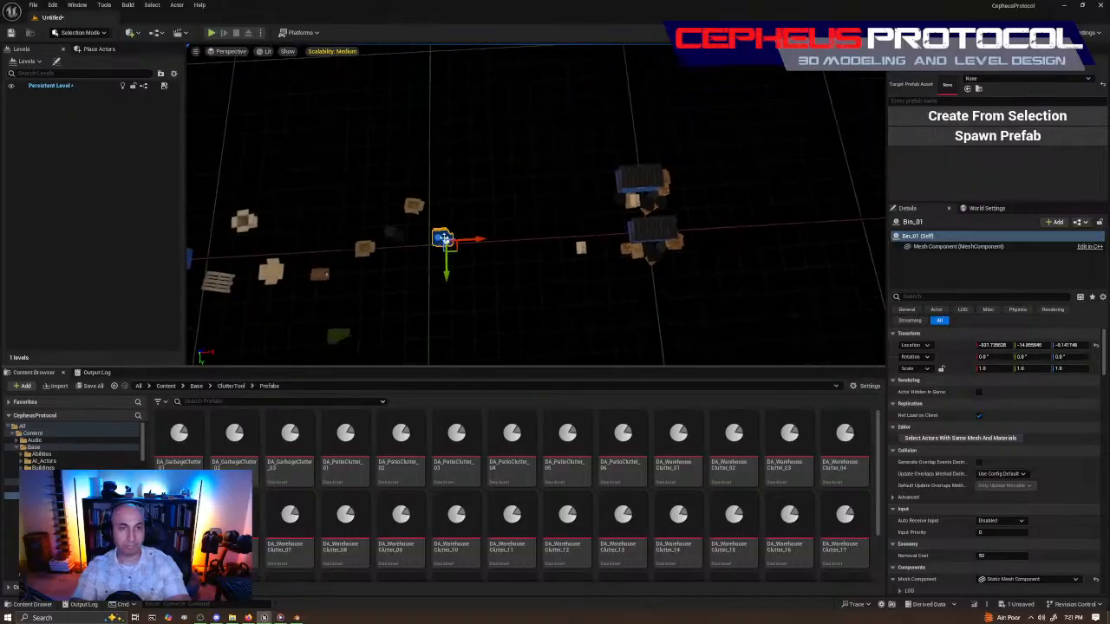
left_click_drag(481, 235, 483, 236)
mouse_move(478, 251)
right_mouse_down()
mouse_move(442, 248)
mouse_move(478, 251)
right_mouse_up()
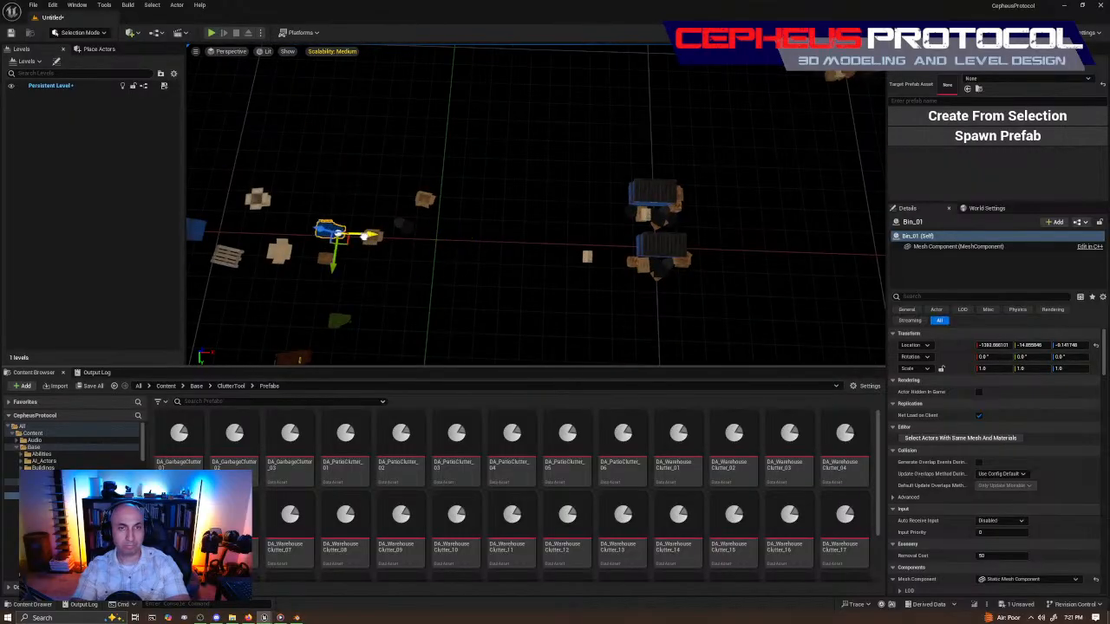
left_click_drag(345, 236, 351, 237)
Compare the trash bags and cardboard boxes around the closed dumpster with the GarbageClutter_D reference from several angles.
right_click_drag(351, 237, 243, 205)
key("w")
key("w")
key("s")
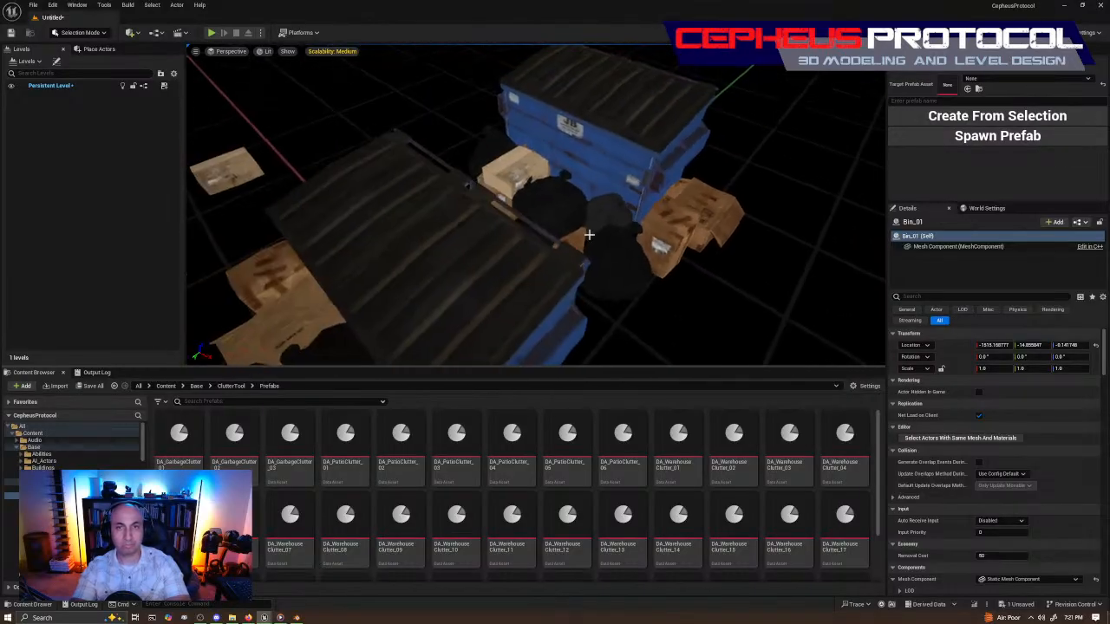
left_click(658, 163)
right_click_drag(658, 163, 719, 156)
key("s")
key("a")
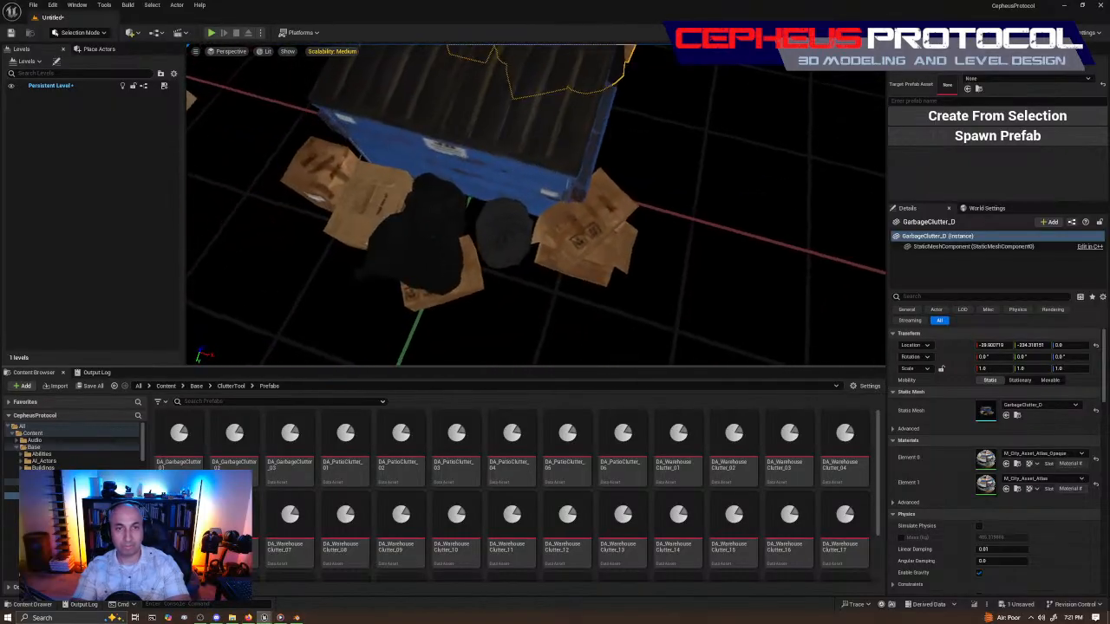
left_click(457, 213)
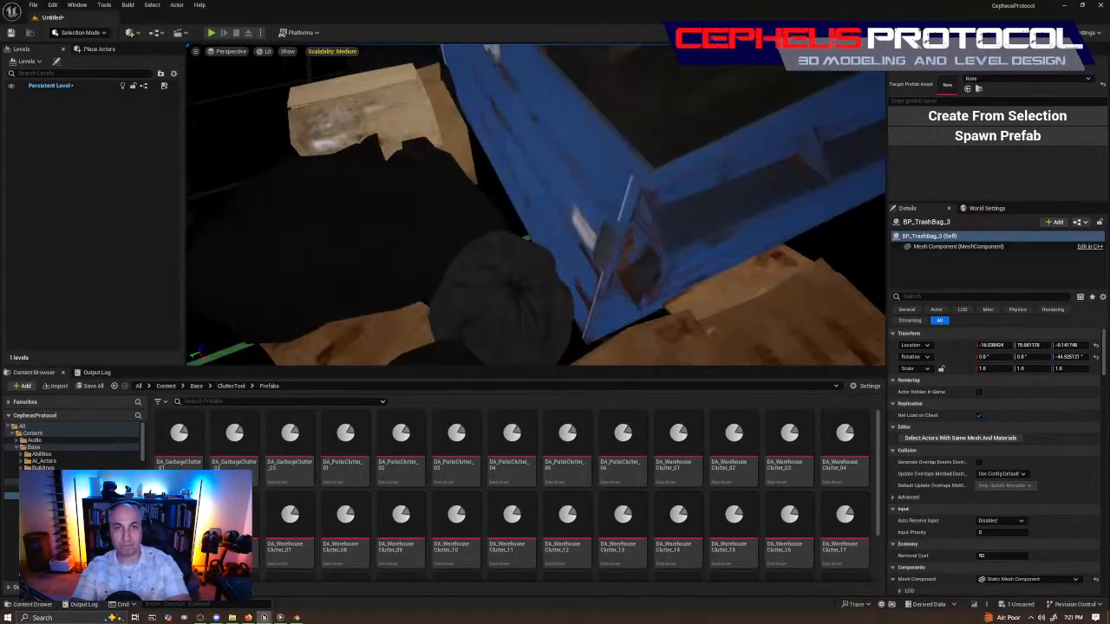
right_click_drag(457, 213, 443, 251)
key("s")
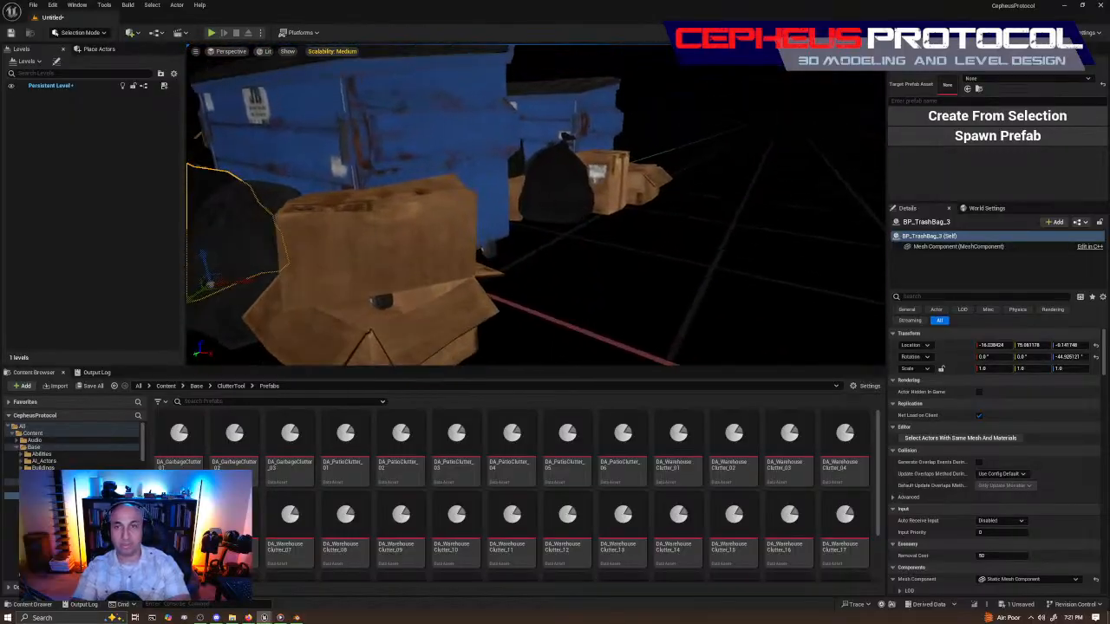
key("s")
right_click_drag(535, 205, 494, 205)
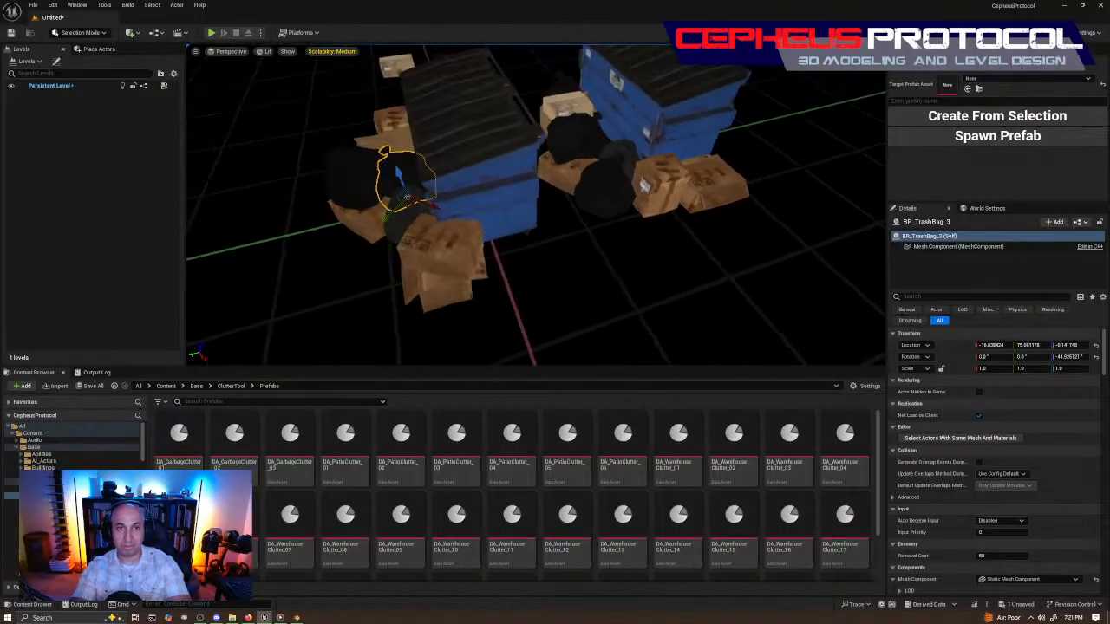
Move the two stacked cardboard boxes from the dumpster's front corner to beside its positive X end.
left_click(469, 278, "ctrl")
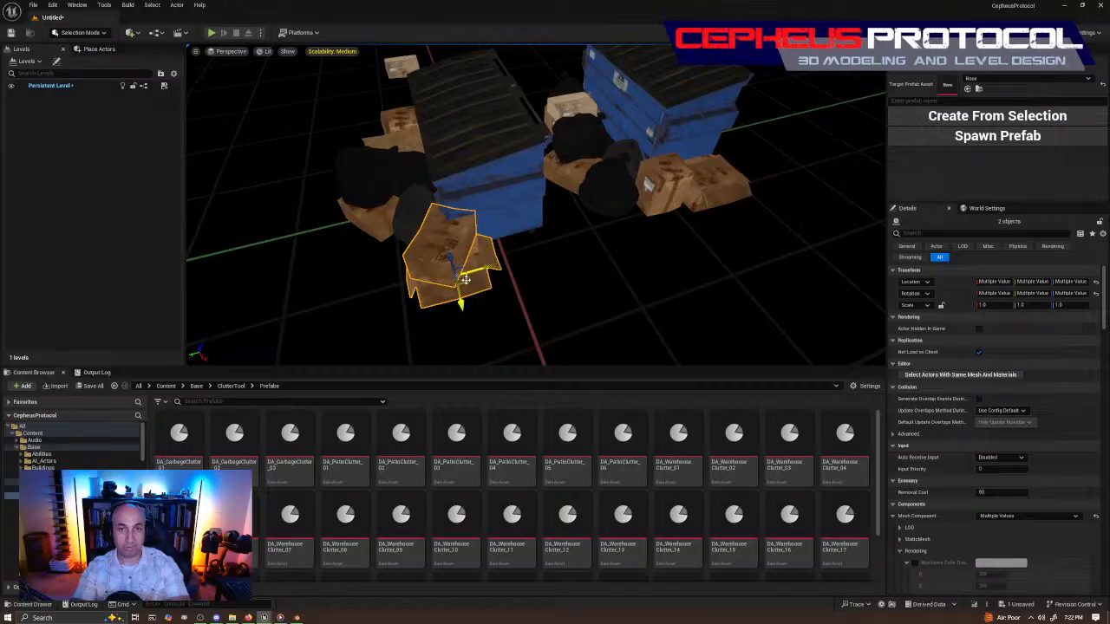
right_click_drag(551, 274, 632, 268)
key("a")
key("w")
key("s")
Move BP_Cardboard_Box_06 to the dumpster's front corner beside the stacked boxes, at about X 117, Y 41.
left_click(414, 240)
right_click_drag(415, 239, 359, 244)
key("w")
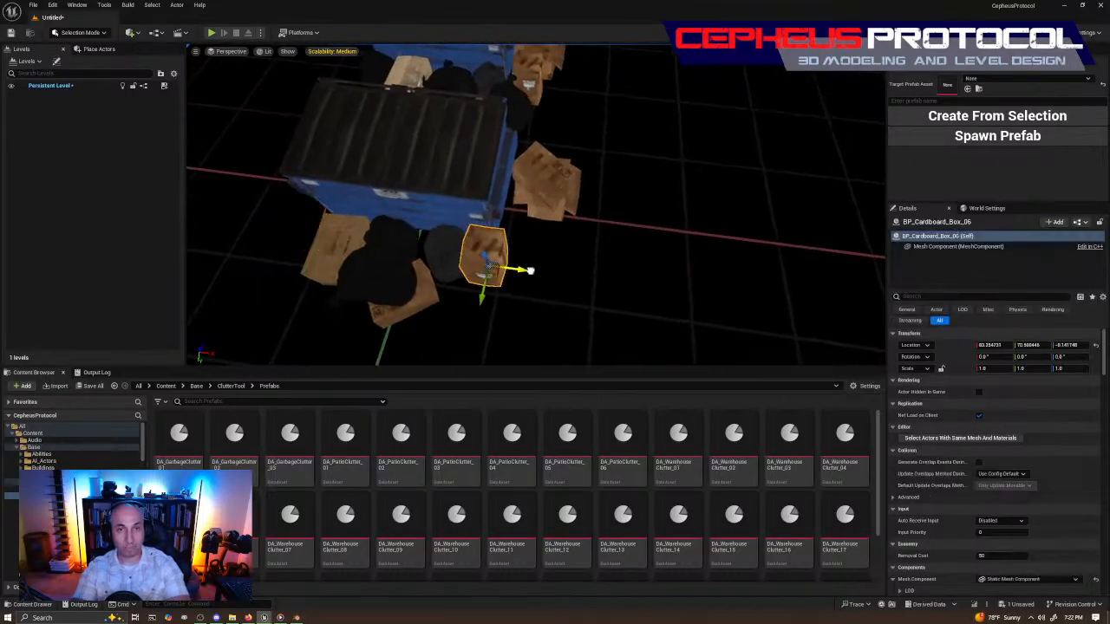
right_click_drag(524, 245, 477, 238)
key("w")
key("s")
right_click_drag(476, 291, 513, 305)
key("d")
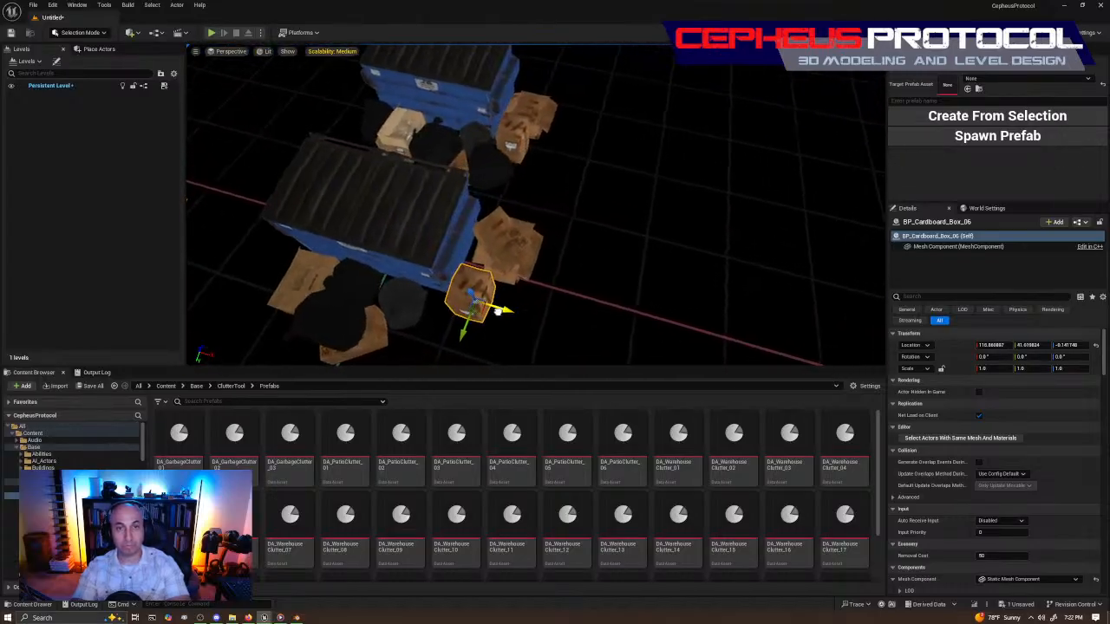
Bring BP_Cardboard_Box_02 from the spare props over toward the closed-dumpster group.
right_click_drag(536, 225, 442, 221)
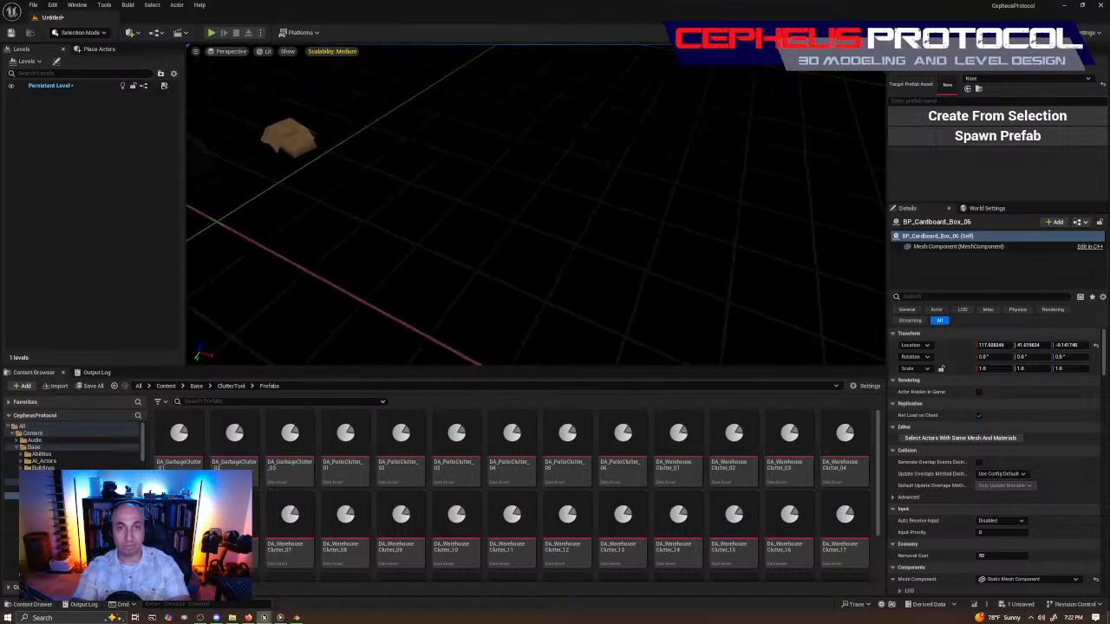
right_click_drag(520, 208, 472, 260)
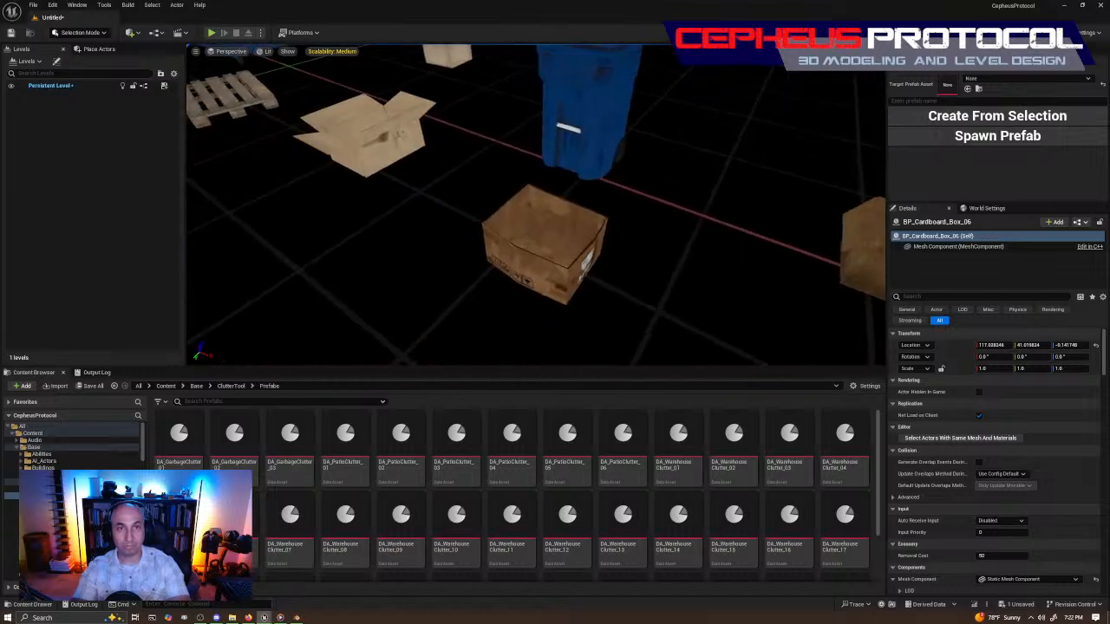
right_click_drag(520, 225, 433, 187)
right_click_drag(520, 208, 668, 234)
right_click_drag(520, 209, 460, 273)
left_click(384, 268)
right_click_drag(384, 268, 399, 321)
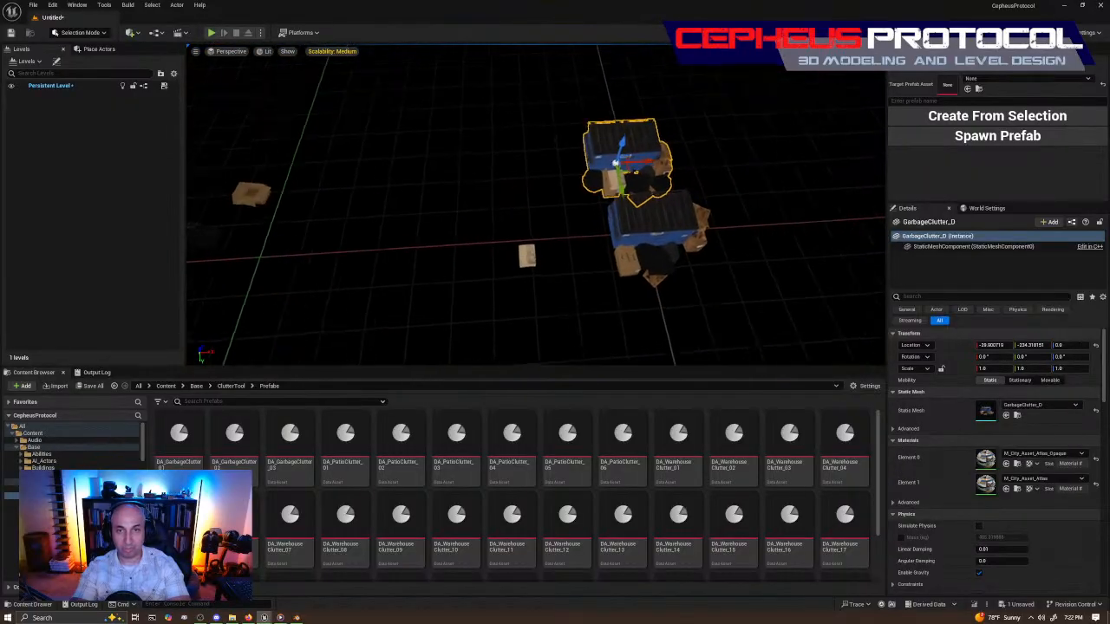
mouse_move(451, 174)
right_mouse_down()
mouse_move(468, 208)
mouse_move(416, 182)
mouse_move(453, 157)
right_mouse_up()
Stack BP_Cardboard_Box_02 on the front-corner cardboard box at about X -50, Y 63, Z 40, and rotate it to about -4°.
left_click(453, 157)
right_click_drag(602, 229, 544, 163)
left_click_drag(545, 163, 545, 172)
right_click_drag(549, 169, 630, 175)
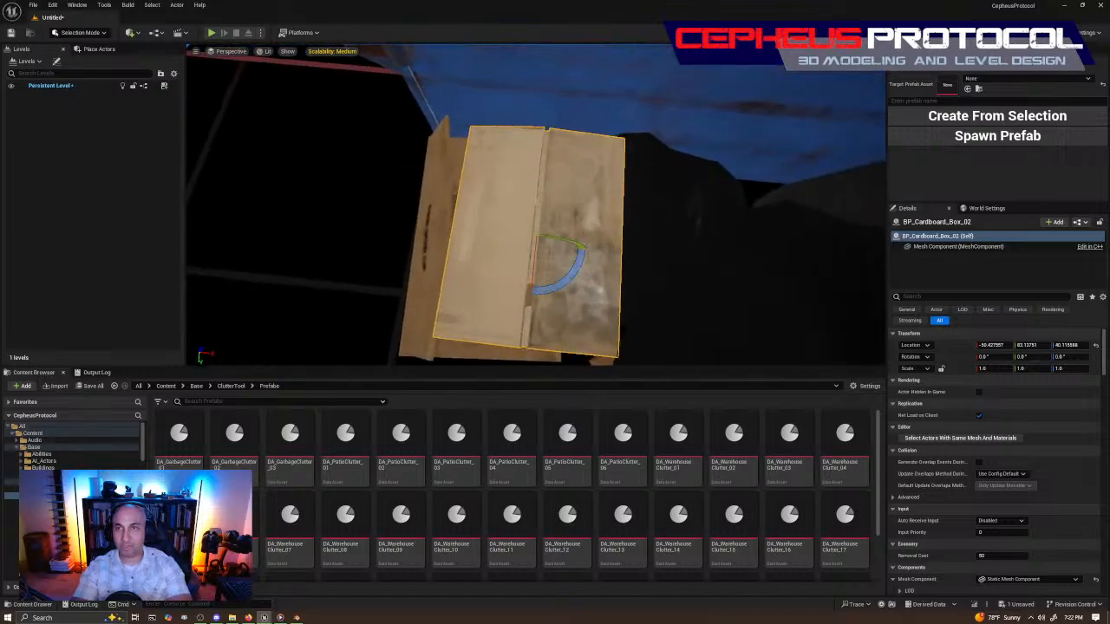
left_click_drag(565, 280, 587, 248)
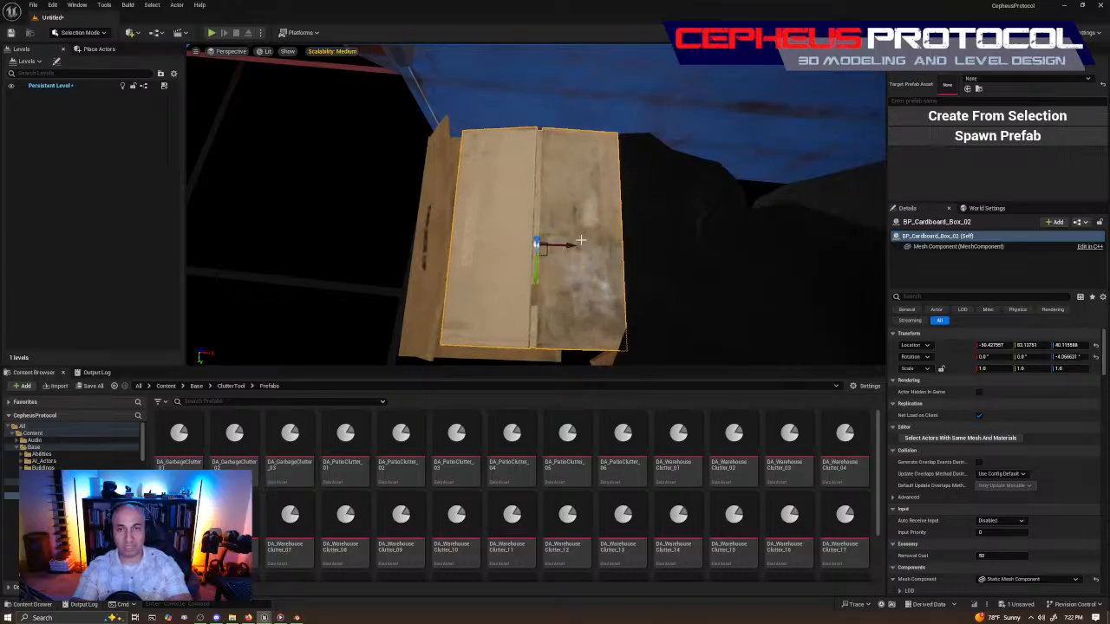
left_click_drag(570, 244, 566, 248)
Duplicate BP_TrashBag_3 and place the copy at the dumpster's front, beside the corner cardboard box at the positive X end.
left_click(673, 252)
right_click_drag(673, 252, 503, 131)
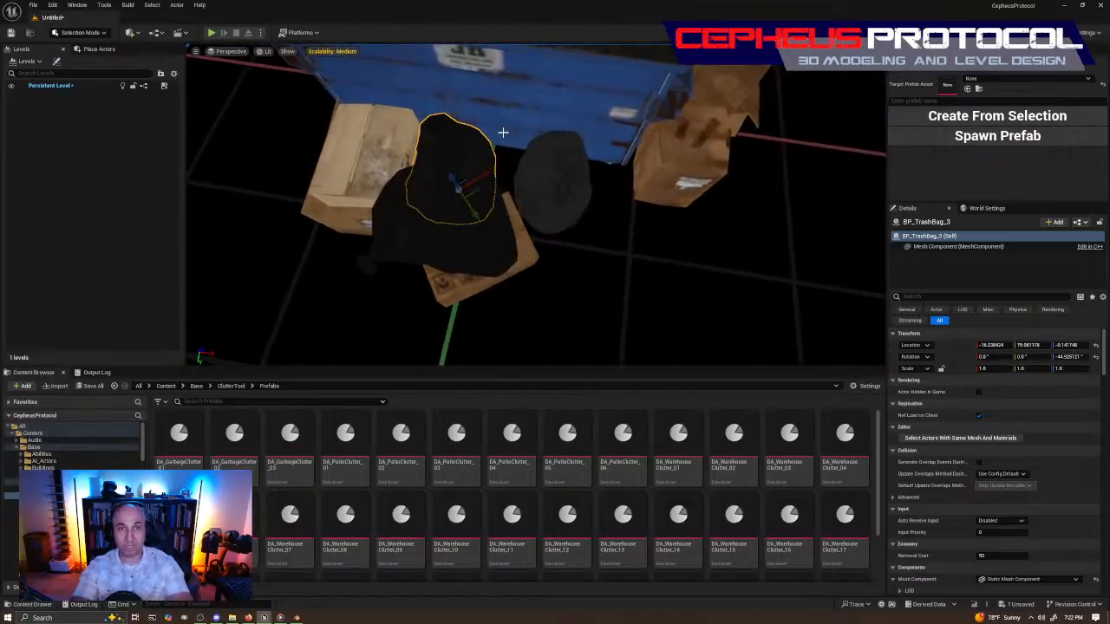
left_click_drag(472, 192, 639, 241, "alt")
right_click_drag(639, 240, 683, 227)
key("e")
key("w")
left_click_drag(576, 249, 572, 249)
right_click_drag(572, 249, 688, 181)
key("s")
key("a")
Move the GarbageClutter_D reference farther behind the dumpster group, to about X 46, Y -287.
left_click(560, 199)
scroll(559, 200, "down", 5)
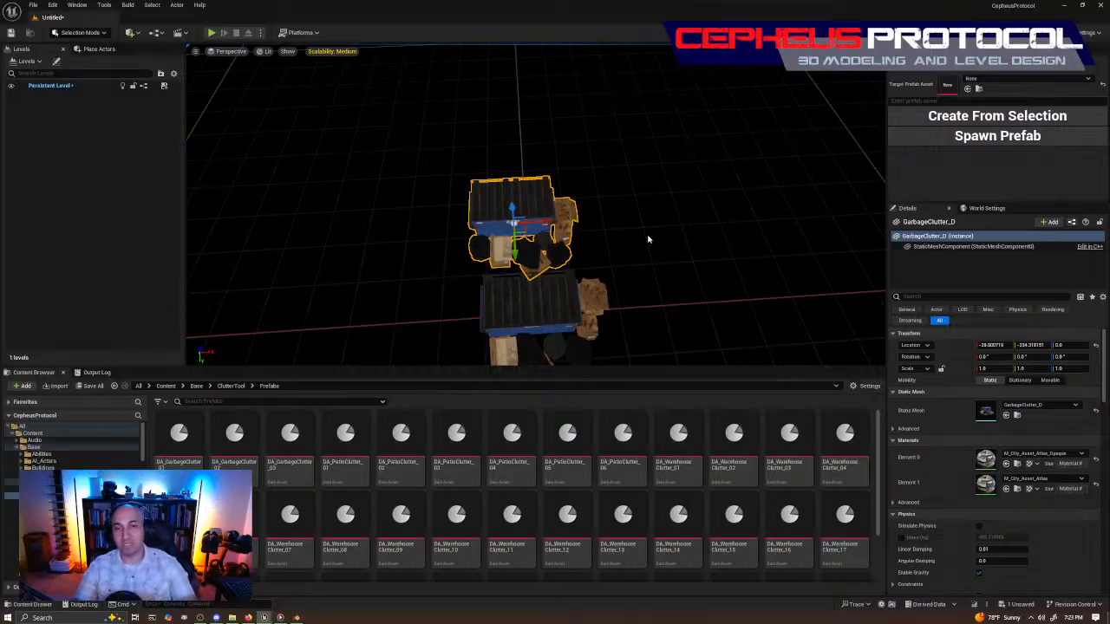
left_click_drag(527, 233, 482, 205)
key("e")
left_click_drag(570, 176, 587, 205)
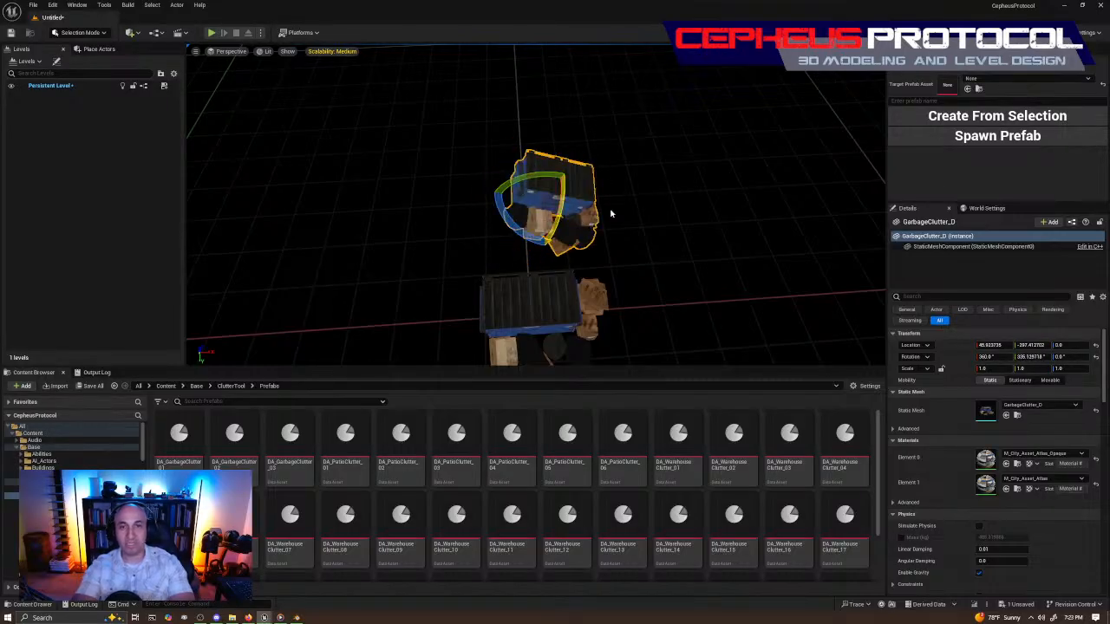
key("ctrl+z")
Compare the finished closed-dumpster group with the GarbageClutter_D reference and the remaining garbage references.
right_click_drag(587, 208, 538, 213)
key("w")
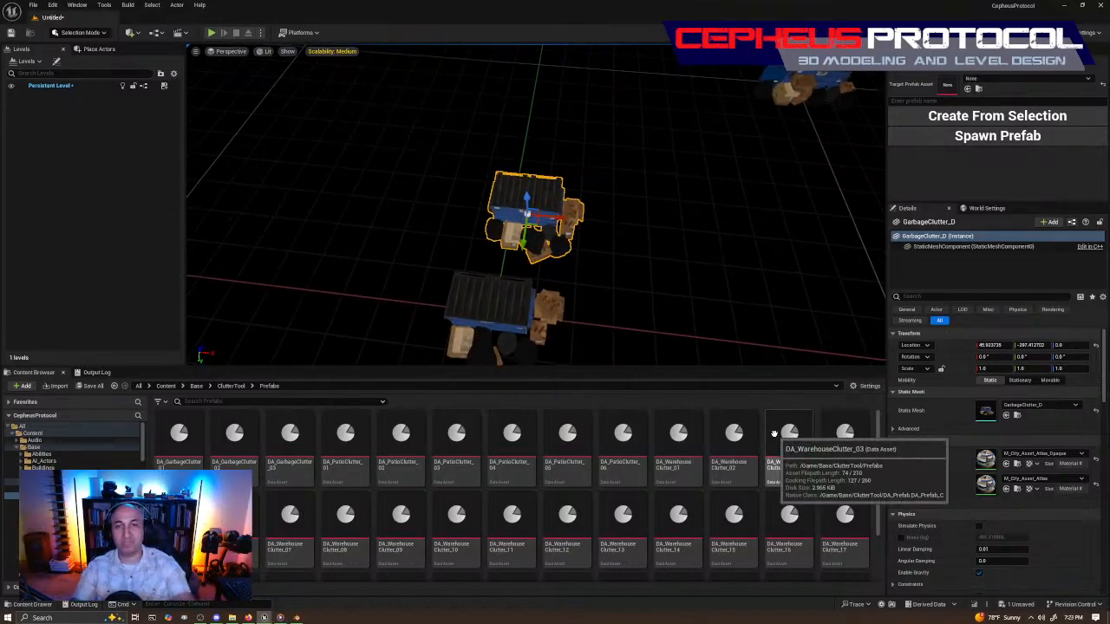
mouse_move(612, 221)
right_mouse_down()
mouse_move(637, 227)
mouse_move(605, 225)
right_mouse_up()
key("w")
left_click(598, 290)
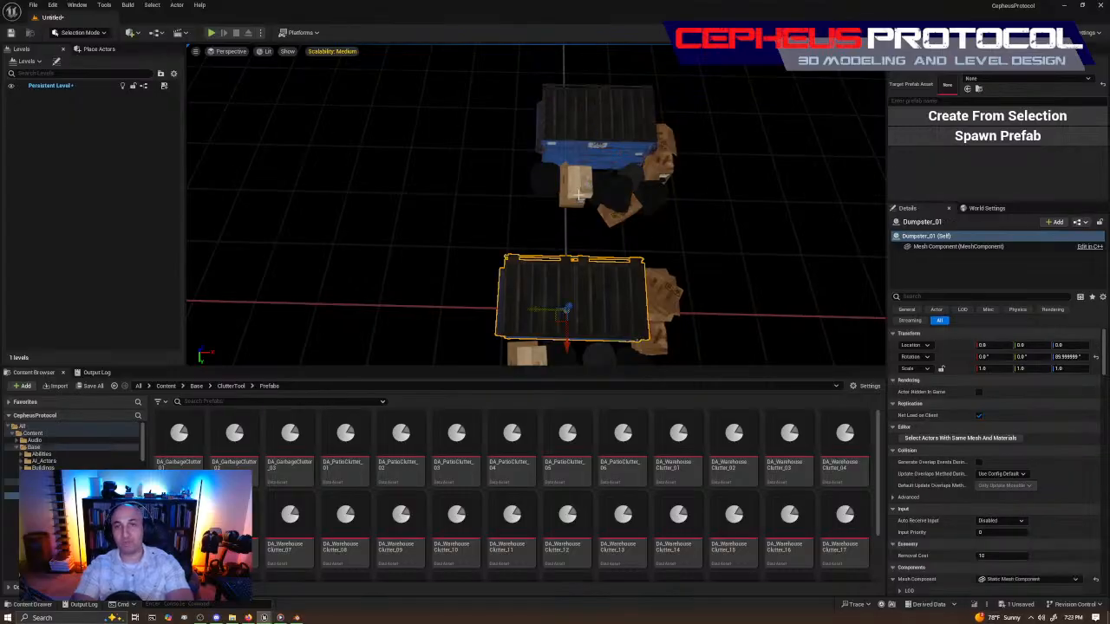
left_click(617, 203)
right_click_drag(617, 204, 576, 208)
key("s")
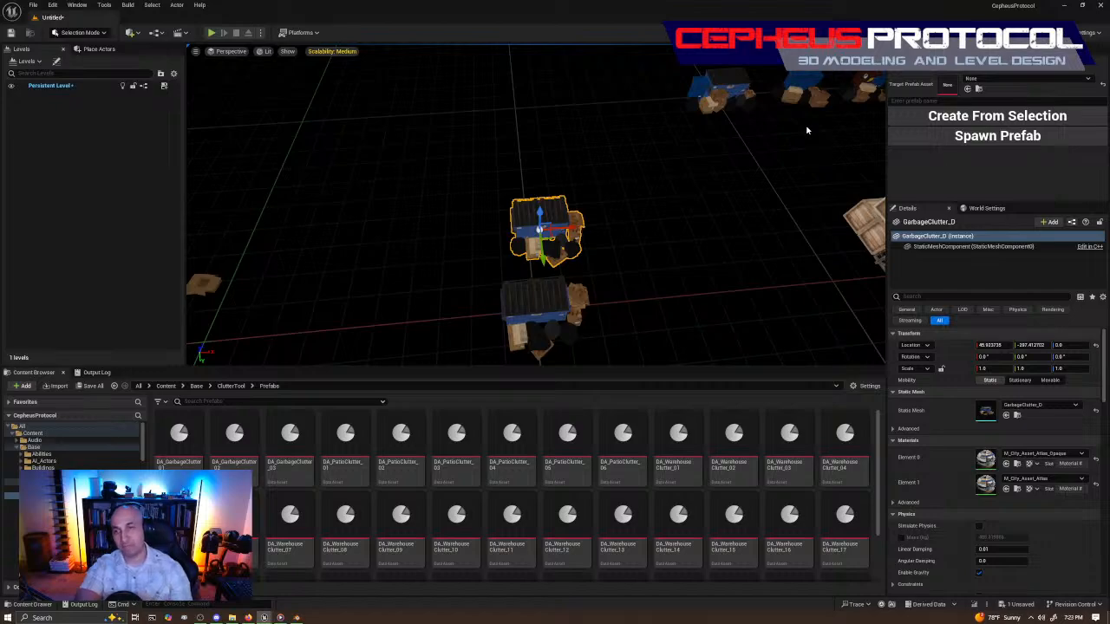
right_click_drag(827, 175, 715, 218)
key("w")
key("s")
Select Dumpster_01 together with all the cardboard boxes and trash bags around it, and undo a trial move of the group.
left_click(514, 213)
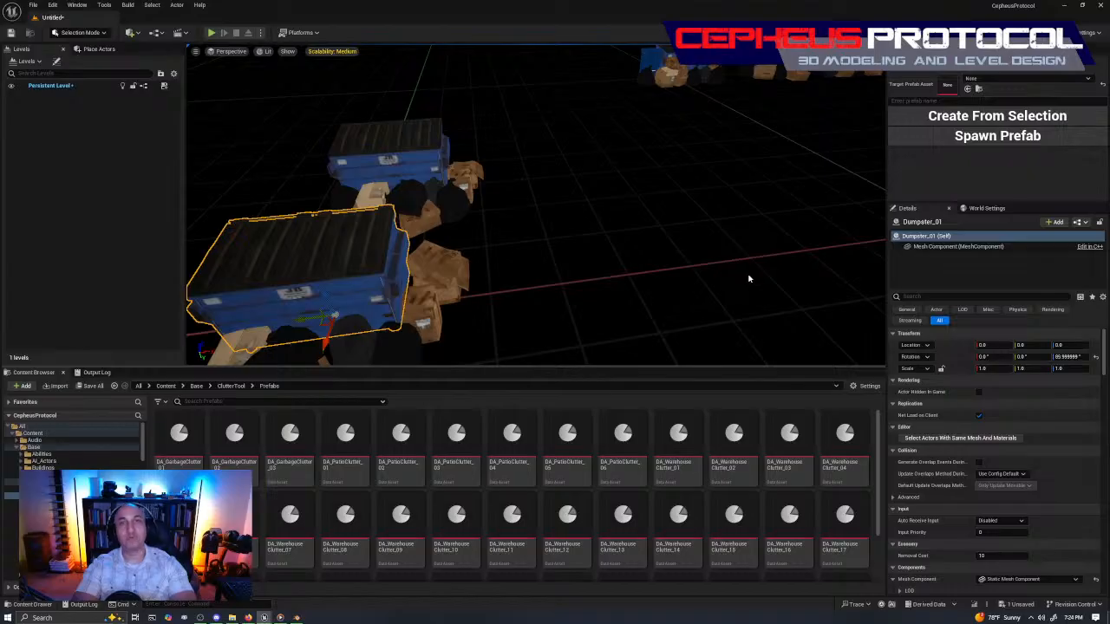
right_click_drag(633, 185, 447, 253)
left_click(511, 179, "ctrl")
left_click(551, 78)
right_click_drag(551, 78, 494, 99)
left_click(491, 241, "ctrl")
left_click(572, 294, "ctrl")
left_click(654, 157, "ctrl")
right_click_drag(654, 157, 555, 252)
left_click(479, 176, "ctrl")
left_click(650, 226, "ctrl")
left_click(451, 260, "ctrl")
left_click(512, 195, "ctrl")
right_click_drag(511, 195, 425, 195)
right_click_drag(638, 211, 573, 245)
left_click(630, 252, "ctrl")
left_click(594, 199, "ctrl")
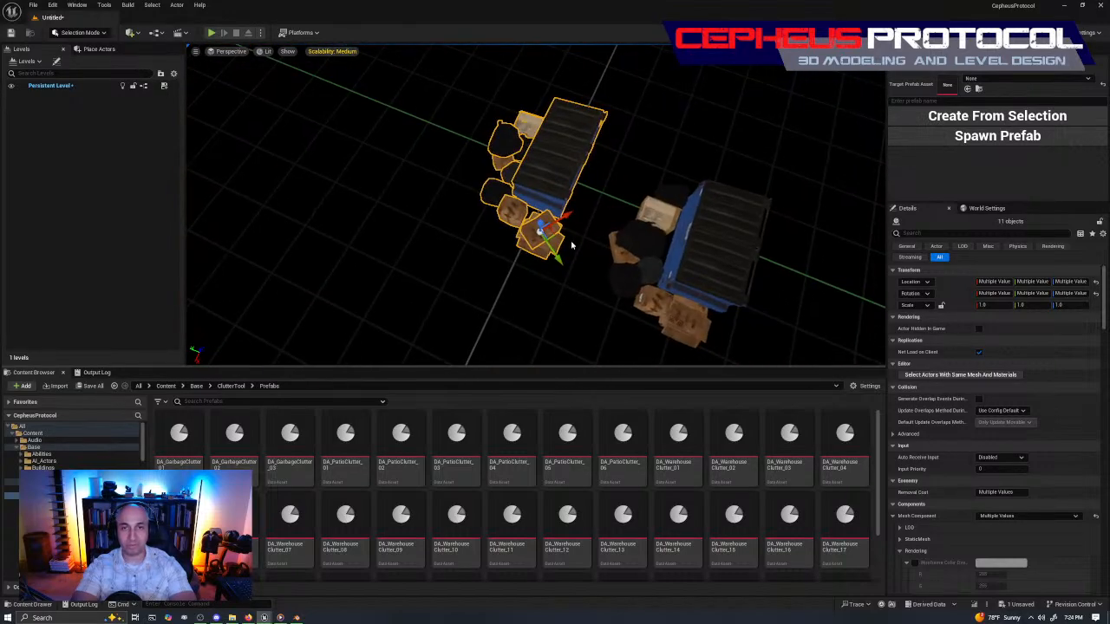
left_click_drag(553, 230, 485, 218)
key("ctrl+z")
Create a prefab from the selected dumpster group with the name DA_GarbageClutter_04.
right_click_drag(590, 230, 681, 286)
key("f")
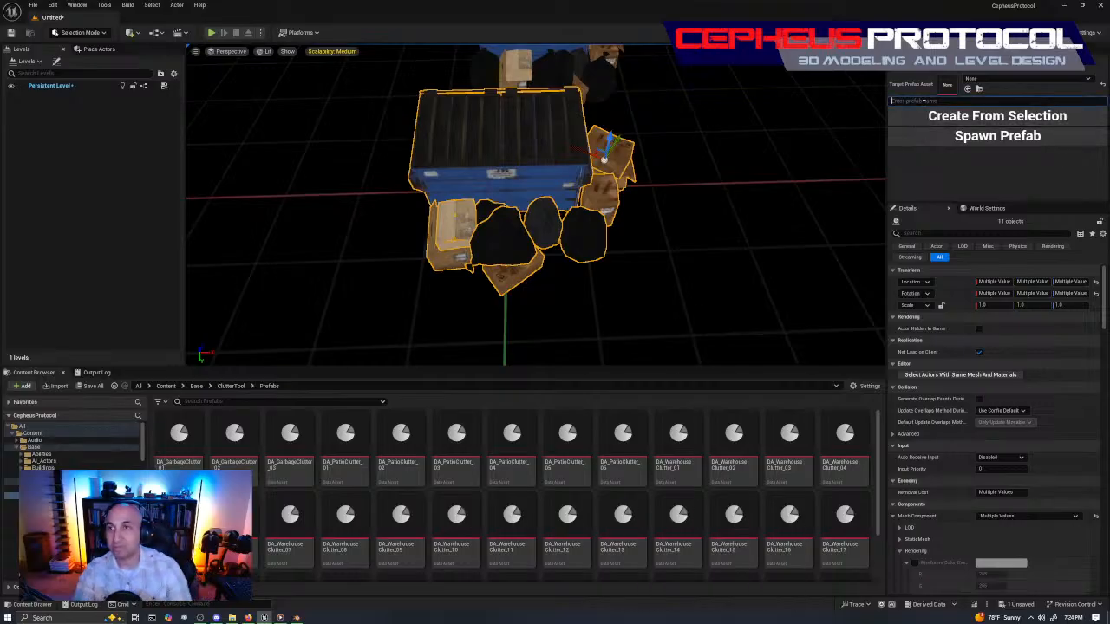
type("04")
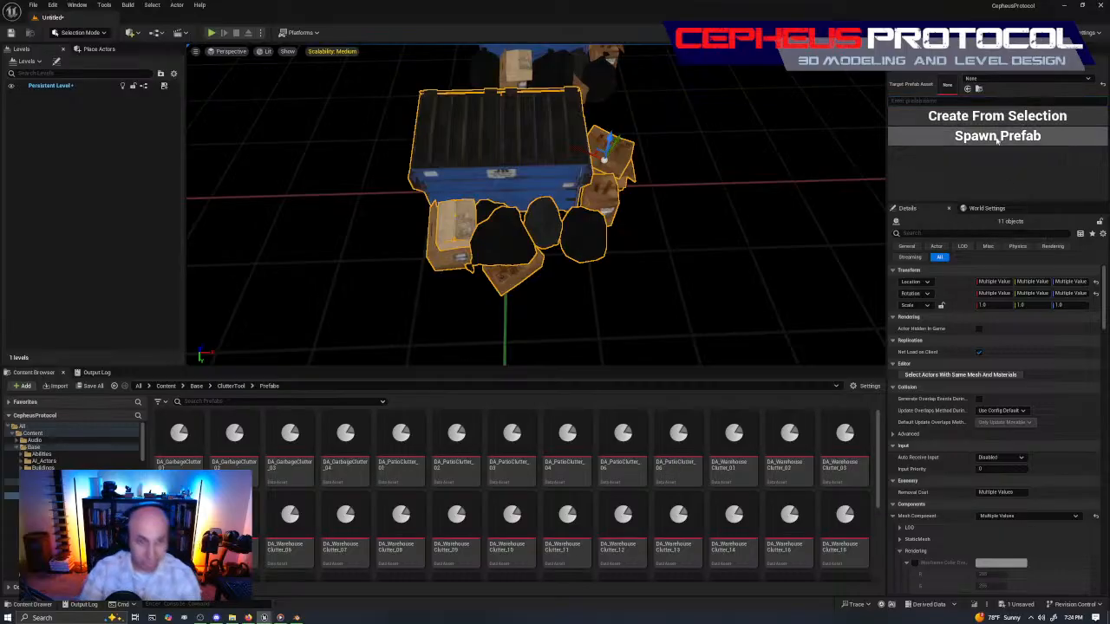
Delete the GarbageClutter_D reference mesh behind the dumpster group.
right_click_drag(662, 227, 512, 212)
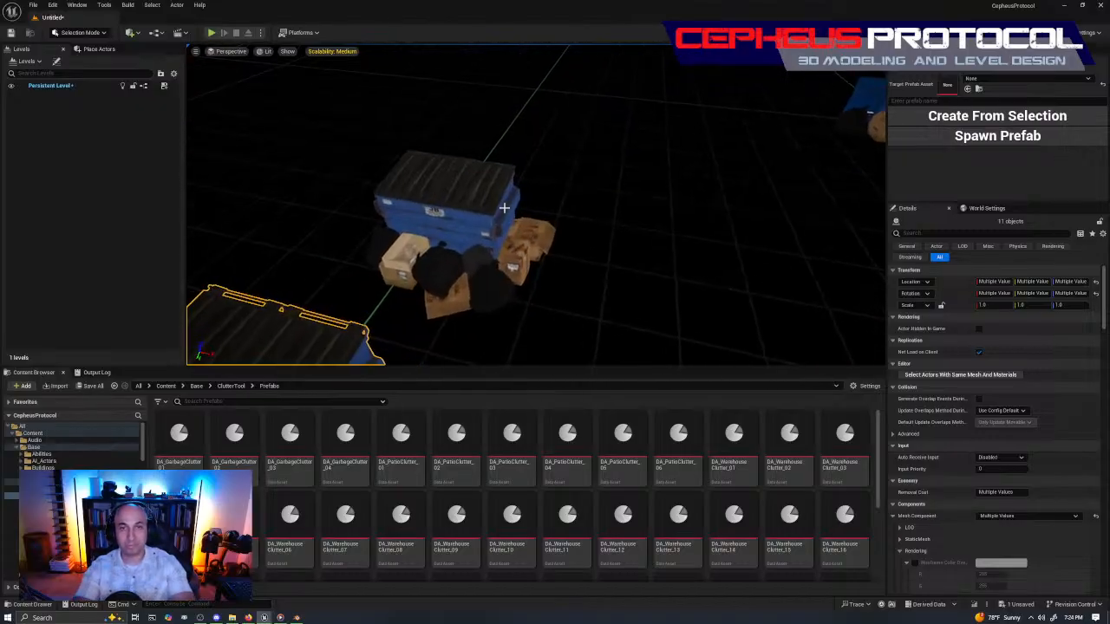
left_click(513, 212)
right_click_drag(649, 197, 706, 184)
key("Delete")
Move the GarbageClutter_E reference directly behind the dumpster group, to X 0 and about Y -273.
left_click(617, 154)
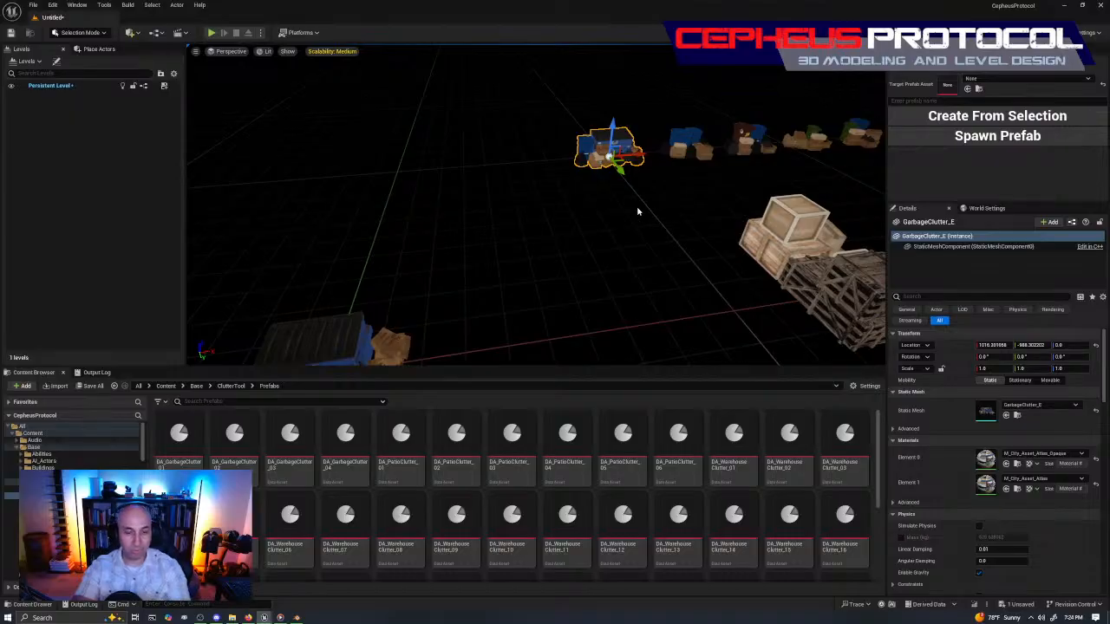
key("alt+j")
scroll(632, 162, "down", 5)
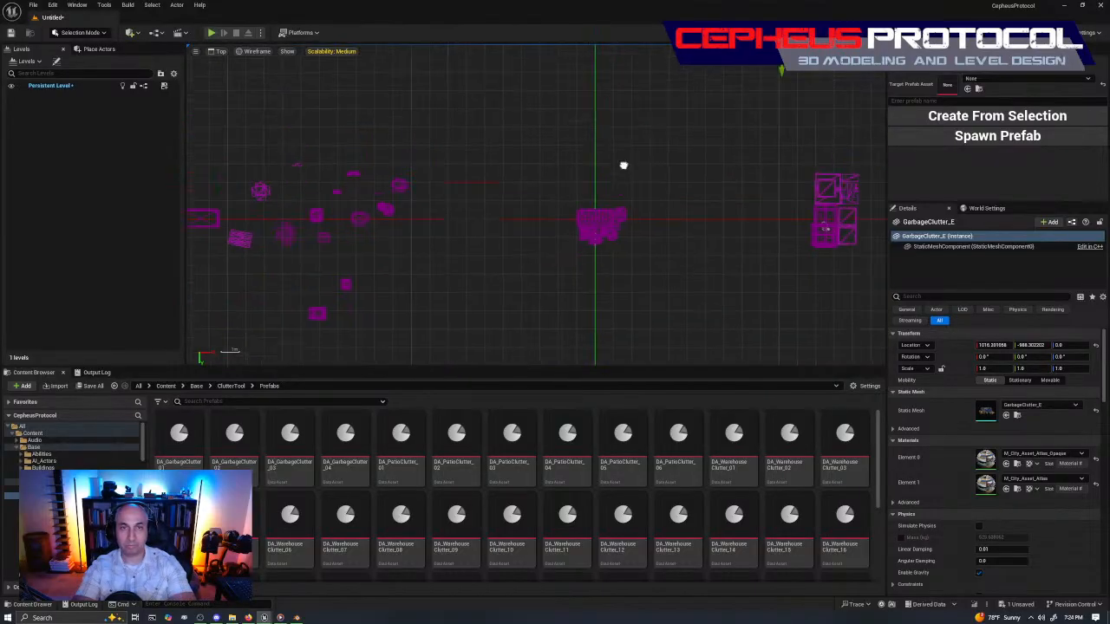
right_click_drag(641, 137, 526, 291)
left_click_drag(691, 185, 522, 274)
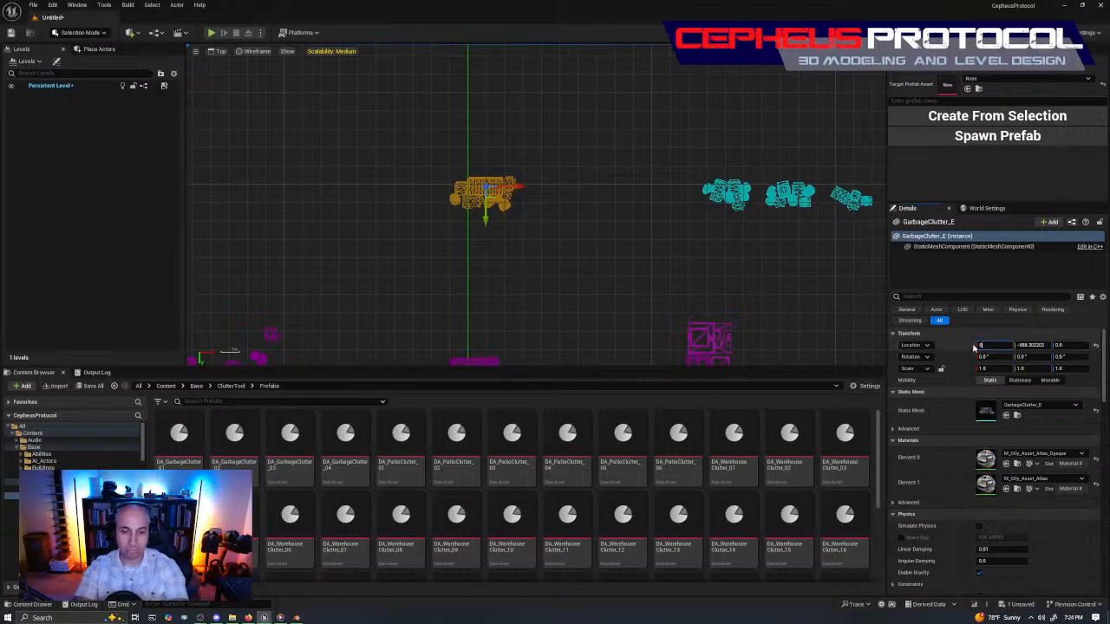
key("Return")
left_click_drag(468, 215, 468, 340)
scroll(590, 198, "up", 5)
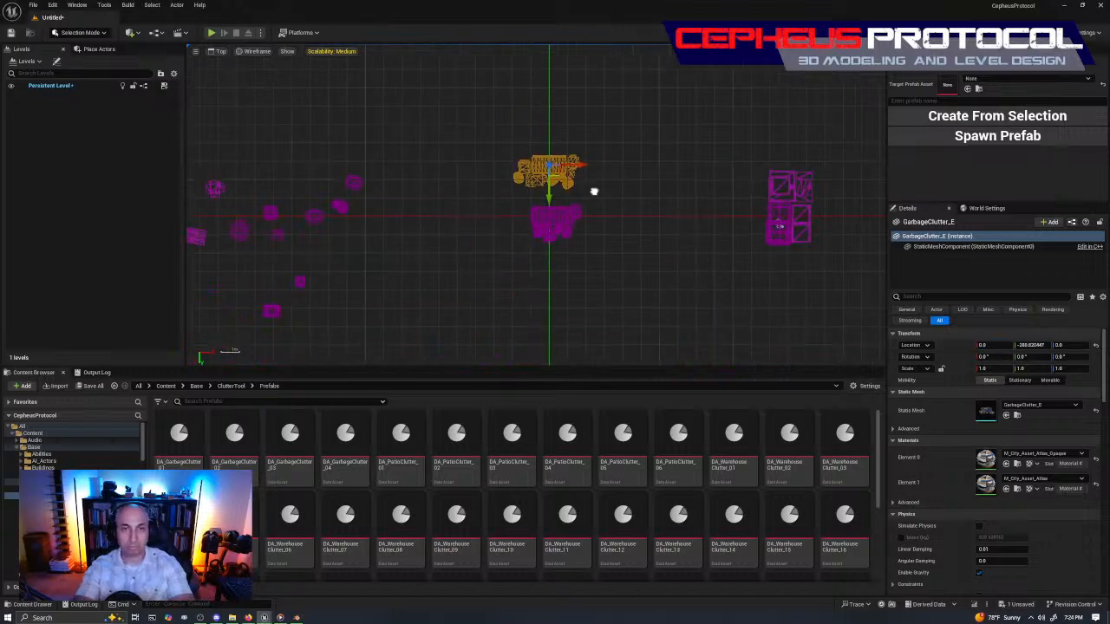
left_click_drag(524, 163, 524, 166)
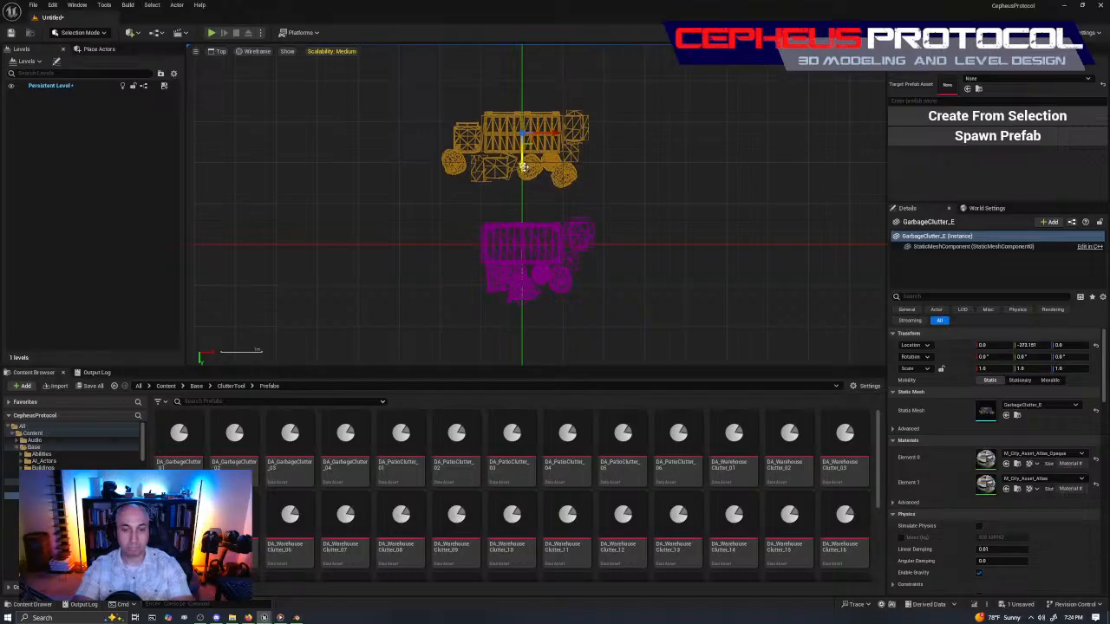
Move Bin_01 from the spare props to beside the dumpster's negative X end.
key("alt+g")
right_click_drag(530, 172, 515, 217)
key("w")
key("a")
key("s")
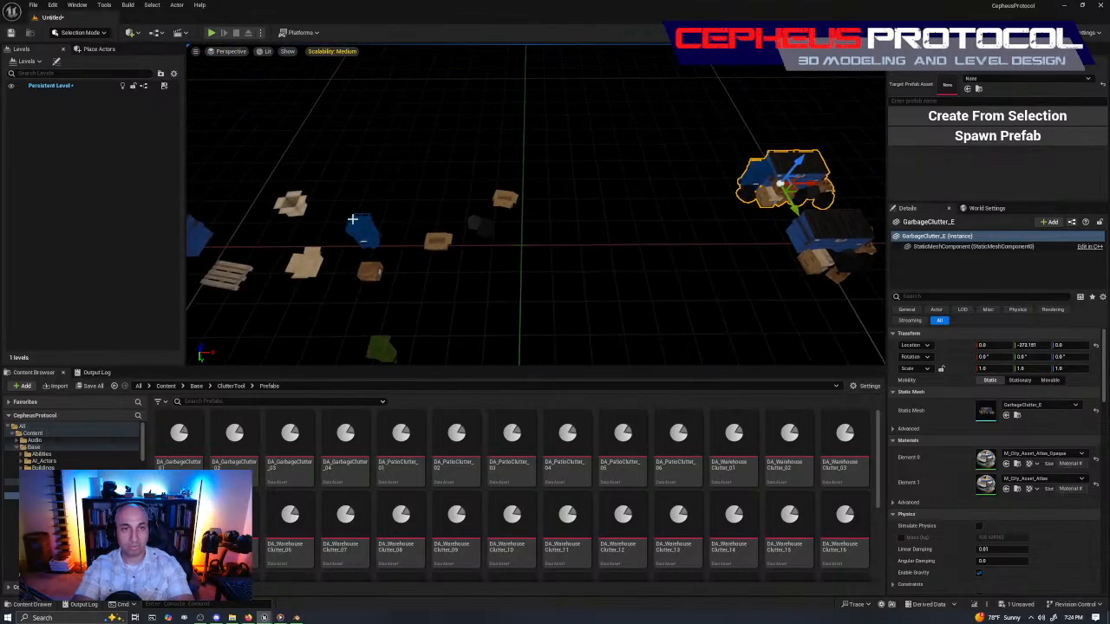
left_click(365, 230)
left_click_drag(679, 282, 830, 335)
key("d")
key("w")
mouse_move(568, 195)
right_mouse_down()
mouse_move(583, 197)
mouse_move(567, 195)
right_mouse_up()
key("s")
left_click_drag(482, 223, 520, 263)
key("a")
Move the two stacked cardboard boxes away from the dumpster's front, to the open floor in front of Bin_01.
right_click_drag(534, 268, 577, 168)
key("w")
key("w")
key("w")
key("s")
key("w")
key("s")
key("w")
key("s")
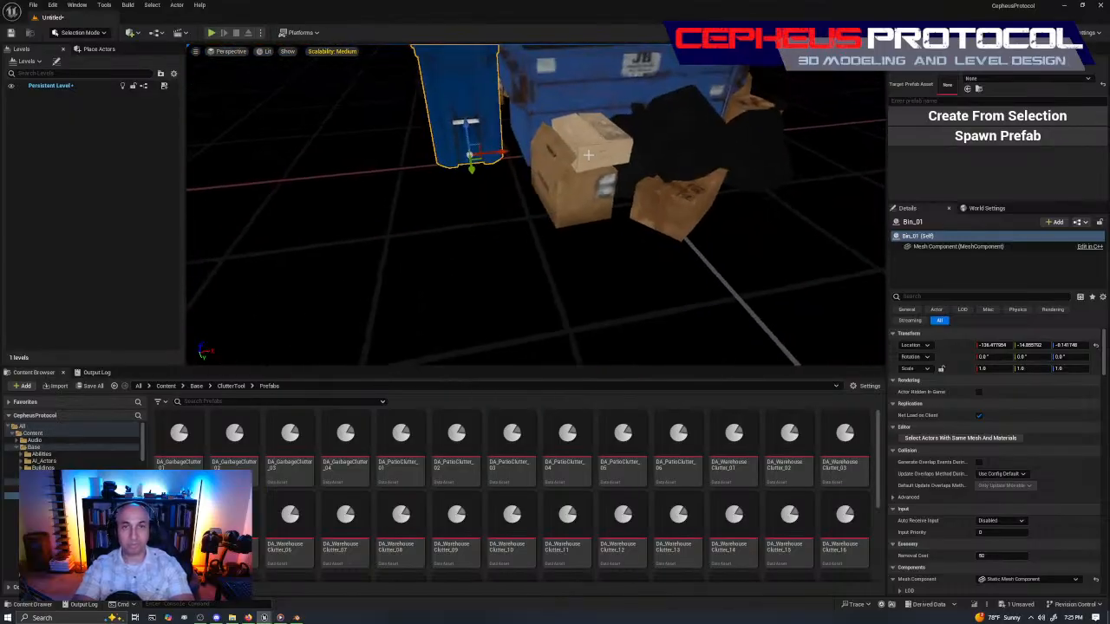
left_click(588, 203, "ctrl")
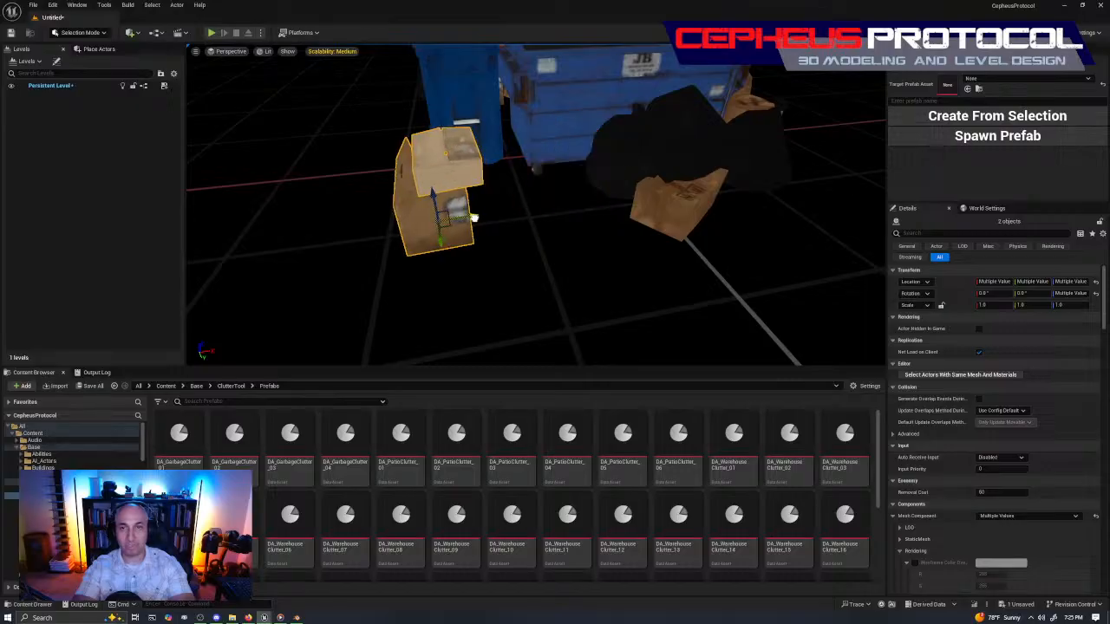
Move BP_Cardboard_Box_07 out from under the trash bags to the dumpster's front corner, at about X -78, Y 87.
left_click(679, 206)
right_click_drag(679, 207, 665, 251)
key("s")
key("w")
key("s")
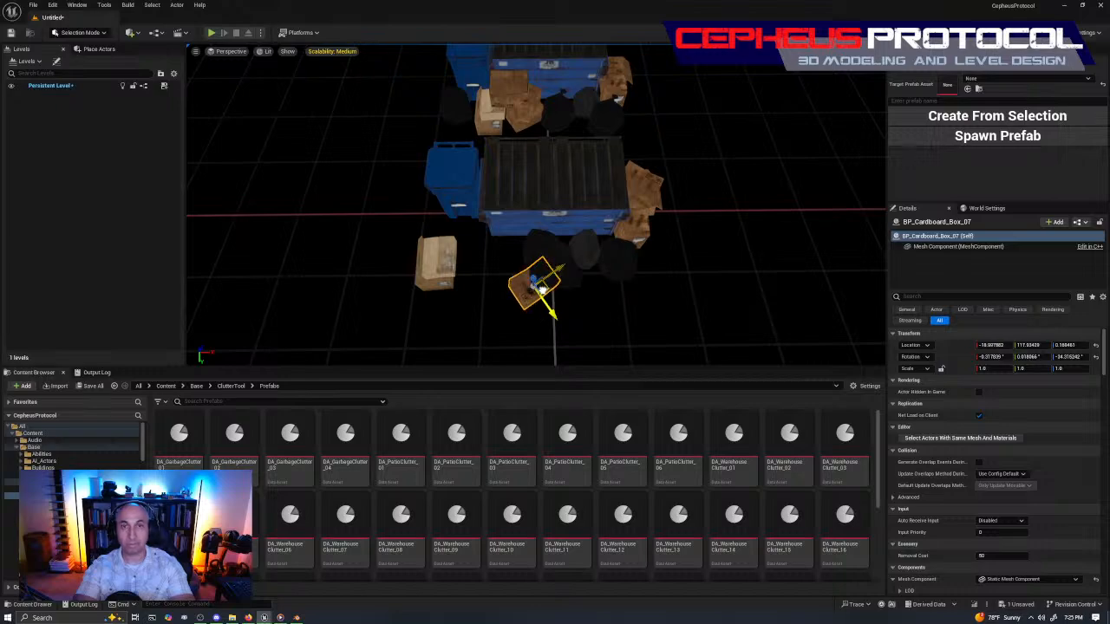
key("w")
right_click_drag(508, 268, 477, 218)
key("s")
key("w")
key("s")
right_click_drag(601, 205, 654, 208)
Rotate BP_Cardboard_Box_07 to about -101° around Z and shift it to about X -70, Y 86.
key("w")
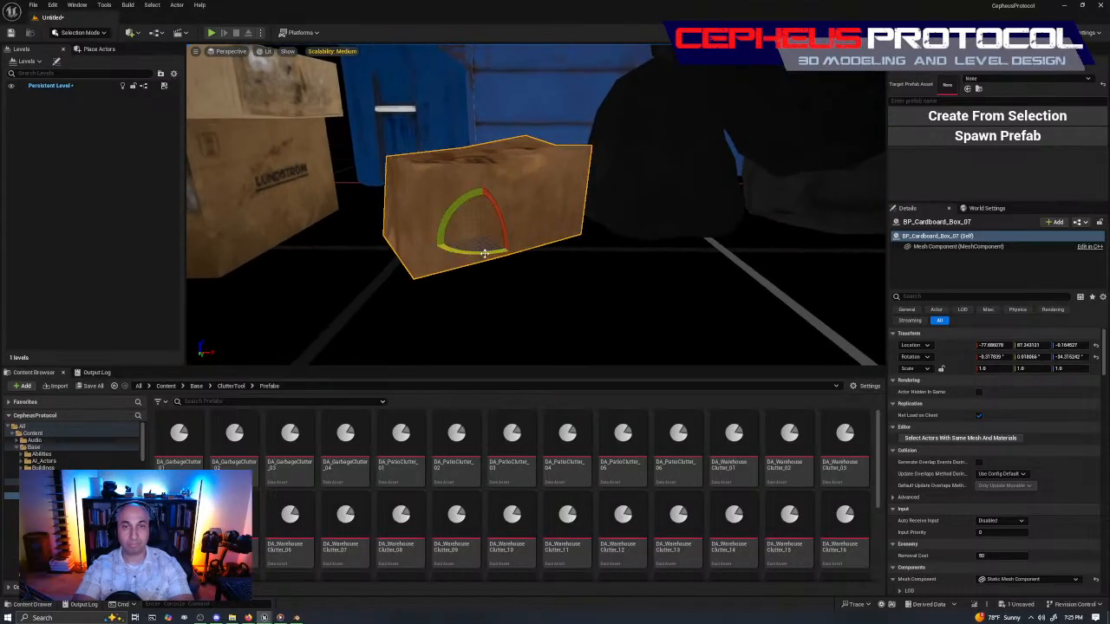
key("w")
right_click_drag(515, 250, 515, 288)
key("s")
key("w")
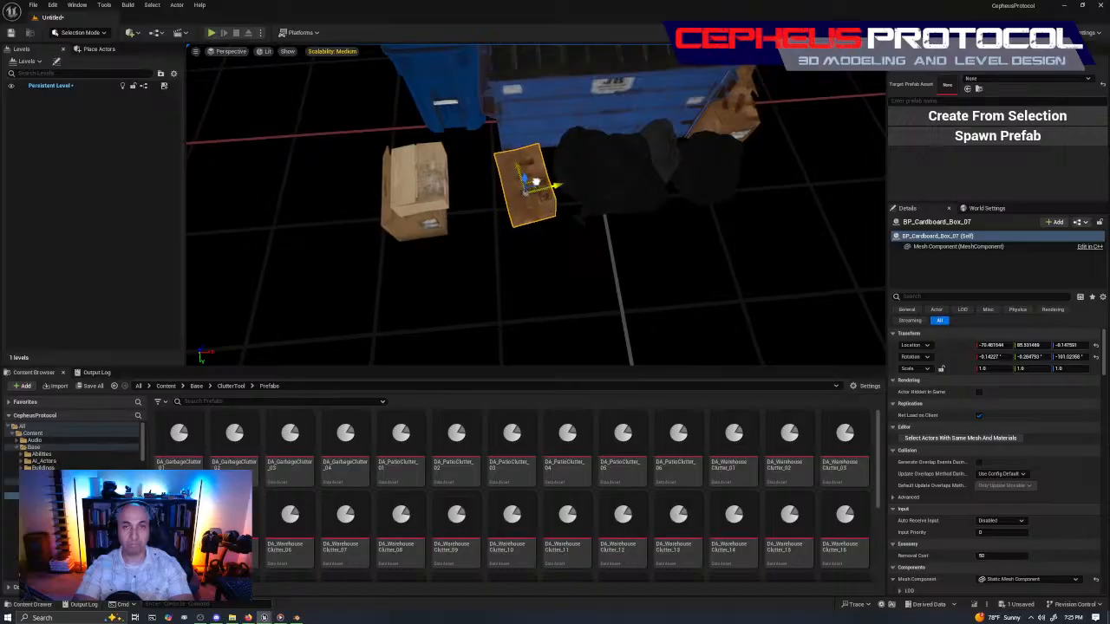
left_click_drag(539, 180, 542, 181)
Duplicate BP_Cardboard_Box_07 and stack the copy on top of it, at about Z 32.
key("w")
right_click_drag(542, 181, 534, 225)
key("s")
key("w")
mouse_move(586, 169)
right_mouse_down()
mouse_move(607, 178)
mouse_move(586, 169)
right_mouse_up()
key("s")
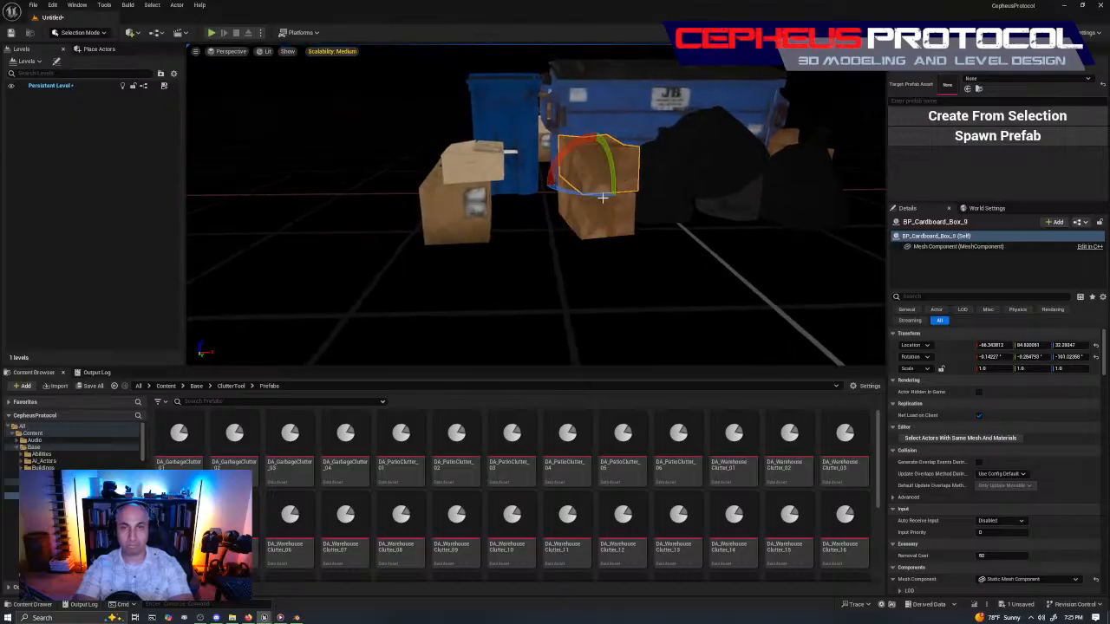
Rotate the upper cardboard box copy to about -67° around Z and lower it onto the box beneath.
left_click_drag(598, 173, 600, 172)
key("w")
right_click_drag(600, 173, 624, 165)
key("w")
key("s")
right_click_drag(555, 164, 506, 165)
key("d")
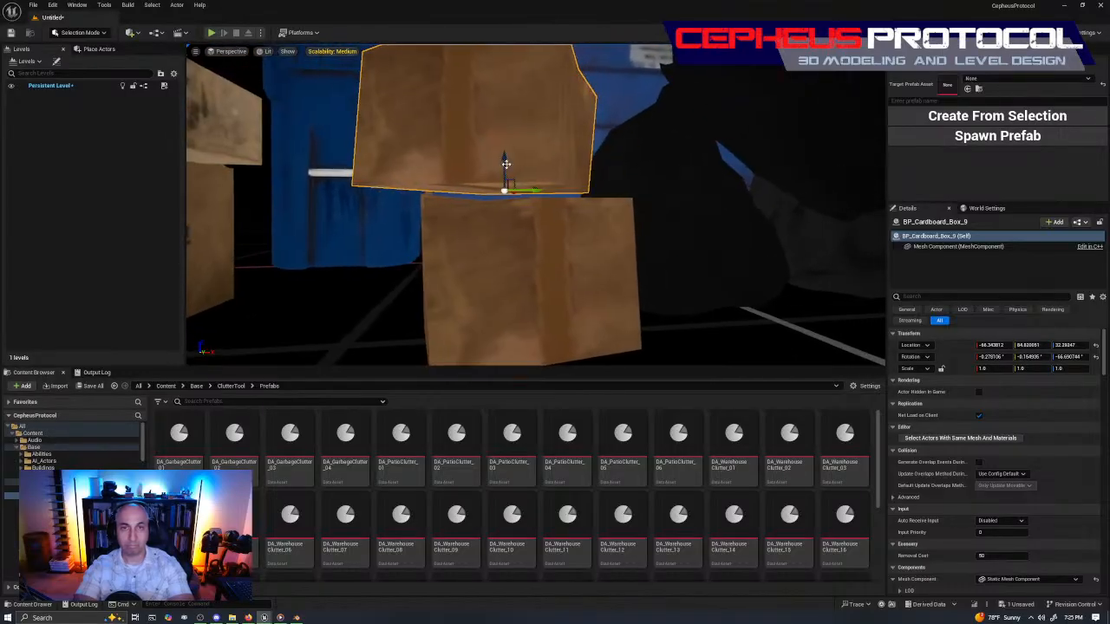
left_click_drag(507, 174, 507, 176)
Move BP_Cardboard_Box_09 from the spare props to the open floor in front of the dumpster group.
right_click_drag(507, 176, 485, 227)
key("s")
key("w")
key("s")
key("a")
key("s")
key("w")
left_click(416, 263)
key("s")
right_click_drag(416, 263, 477, 257)
key("d")
right_click_drag(308, 280, 312, 280)
key("s")
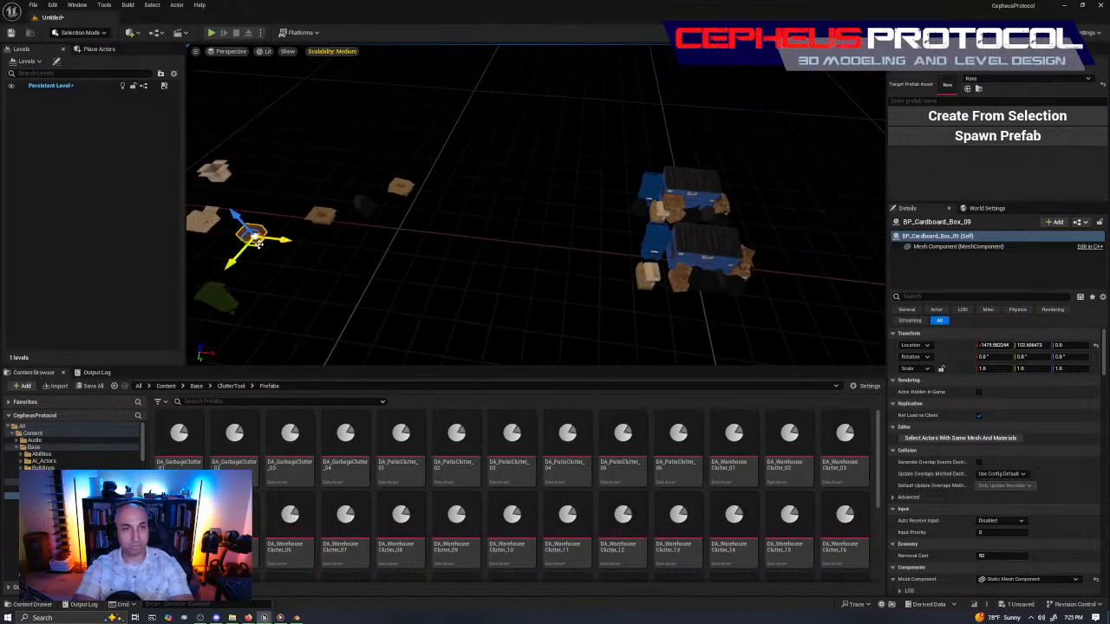
key("w")
right_click_drag(685, 323, 737, 332)
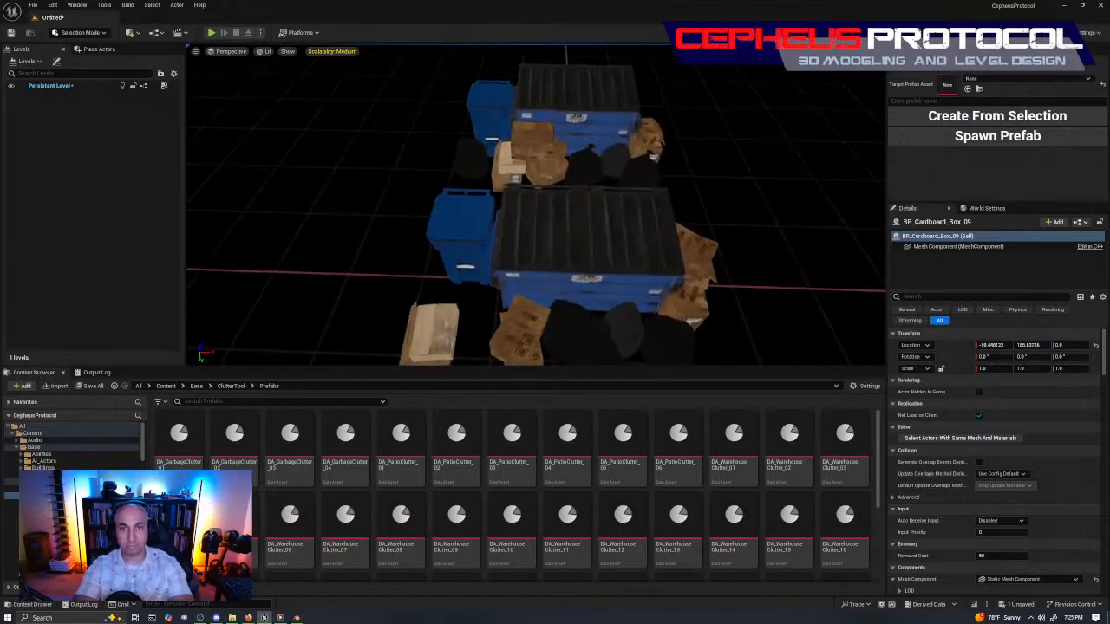
Move the two light stacked cardboard boxes closer to the newly stacked pair, in front of Bin_01.
left_click(439, 319)
right_click_drag(479, 315, 454, 328)
left_click(548, 293, "ctrl")
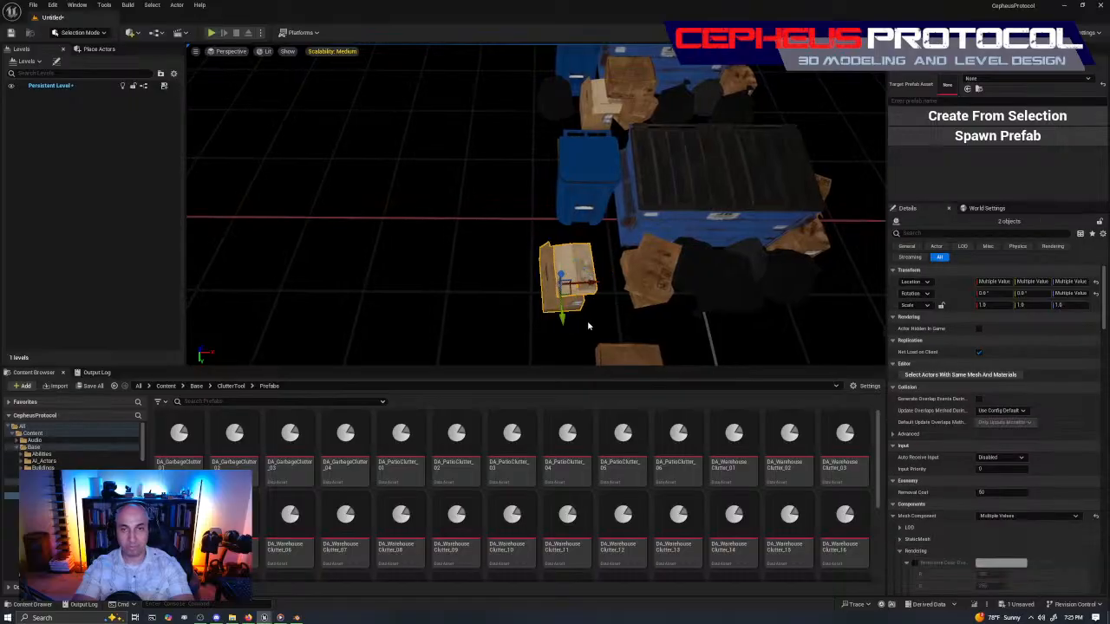
left_click_drag(569, 294, 604, 287)
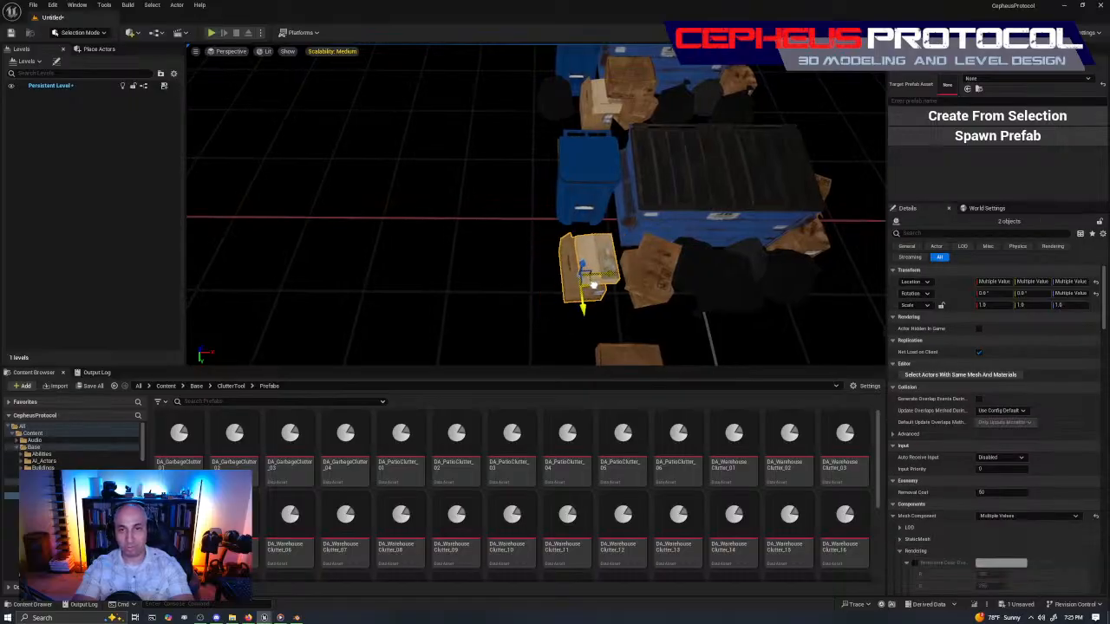
key("f")
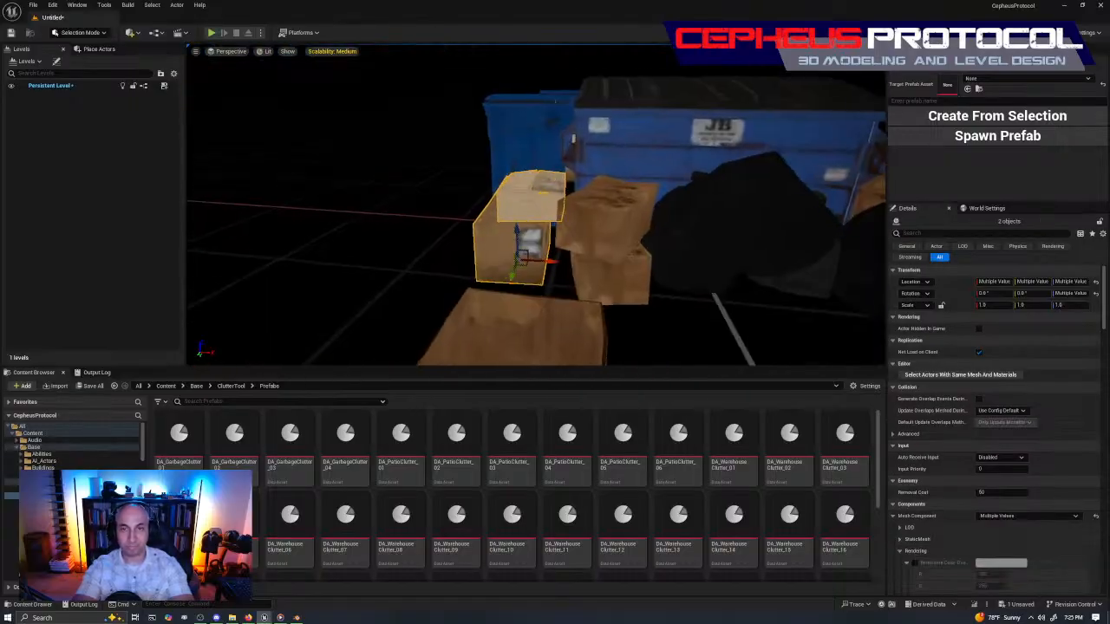
right_click_drag(520, 234, 520, 276)
key("s")
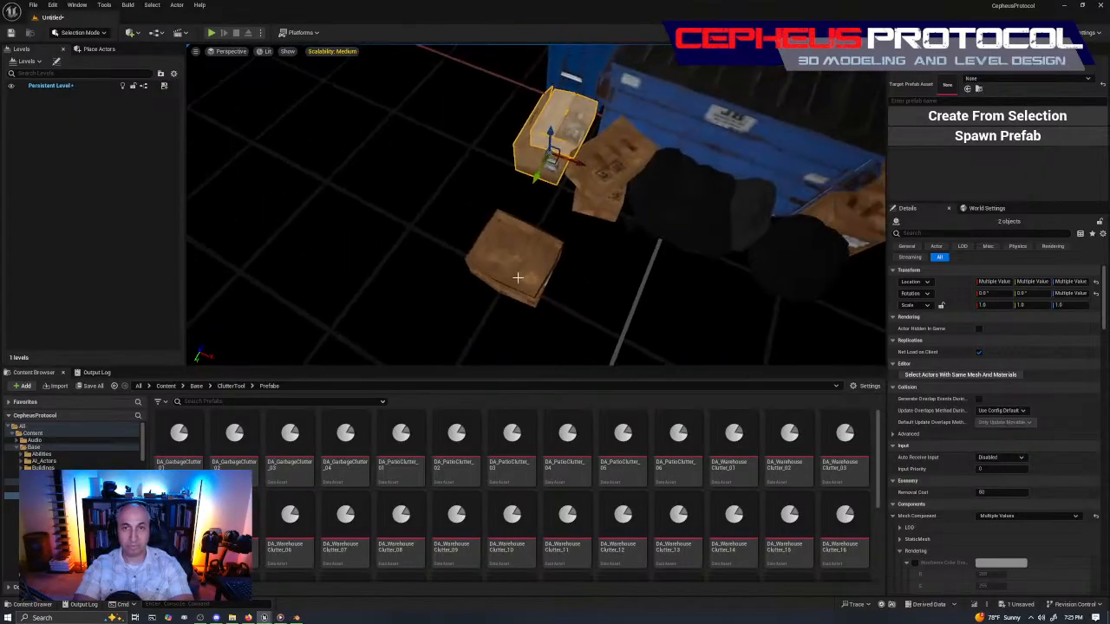
Move BP_Cardboard_Box_09 to the dumpster's front corner and raise it onto the stacked cardboard boxes.
left_click(528, 282)
left_click_drag(522, 278, 569, 188)
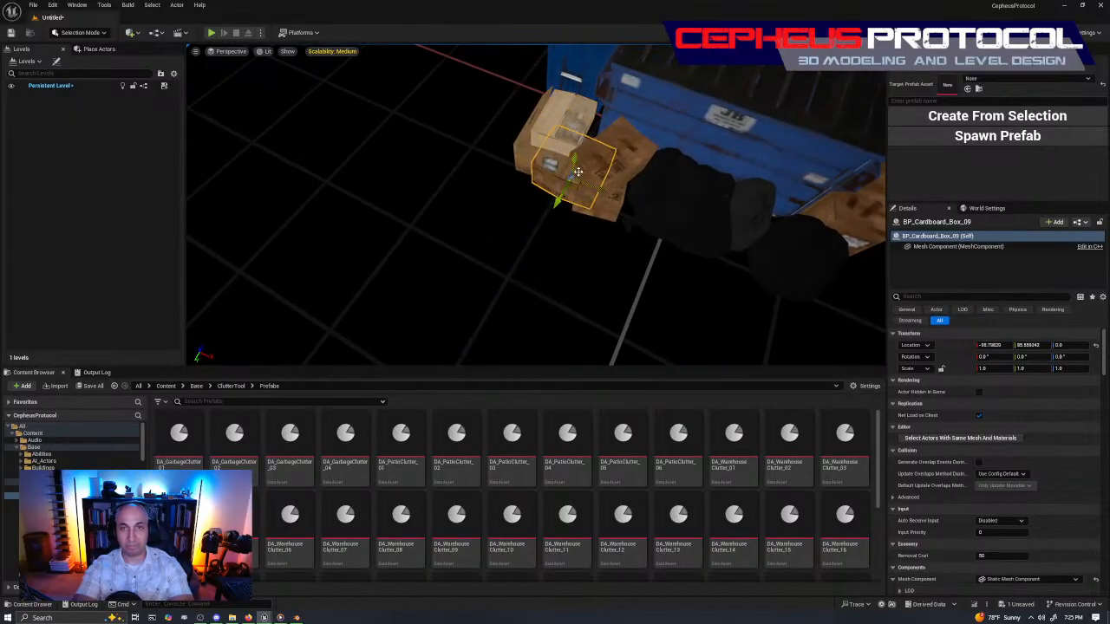
key("w")
right_click_drag(592, 105, 588, 78)
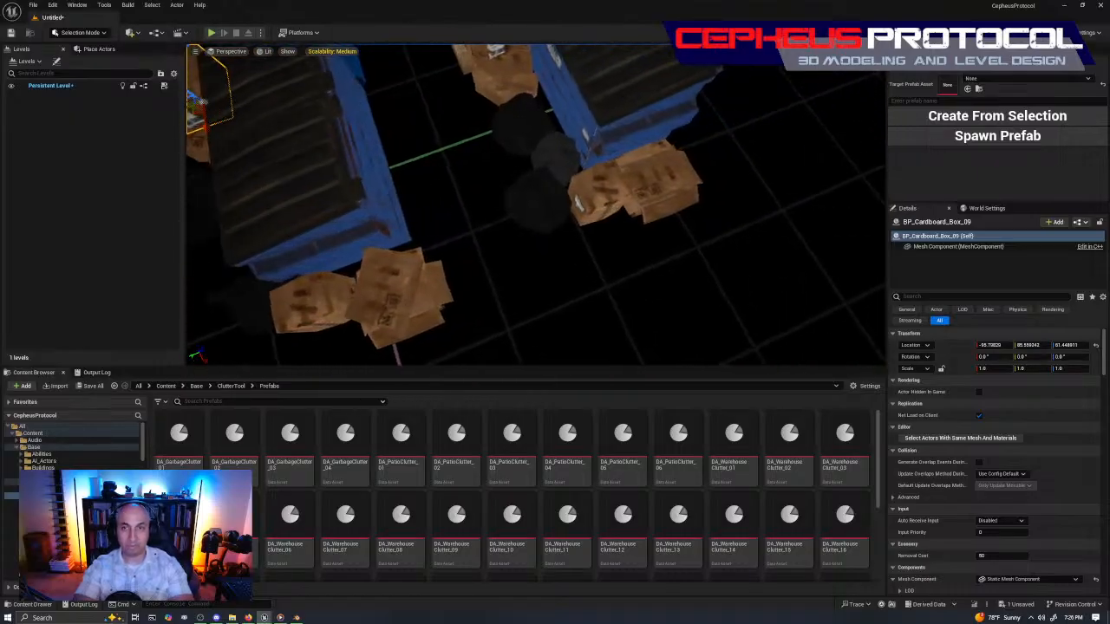
mouse_move(588, 78)
right_mouse_down()
mouse_move(580, 87)
mouse_move(566, 76)
mouse_move(572, 90)
right_mouse_up()
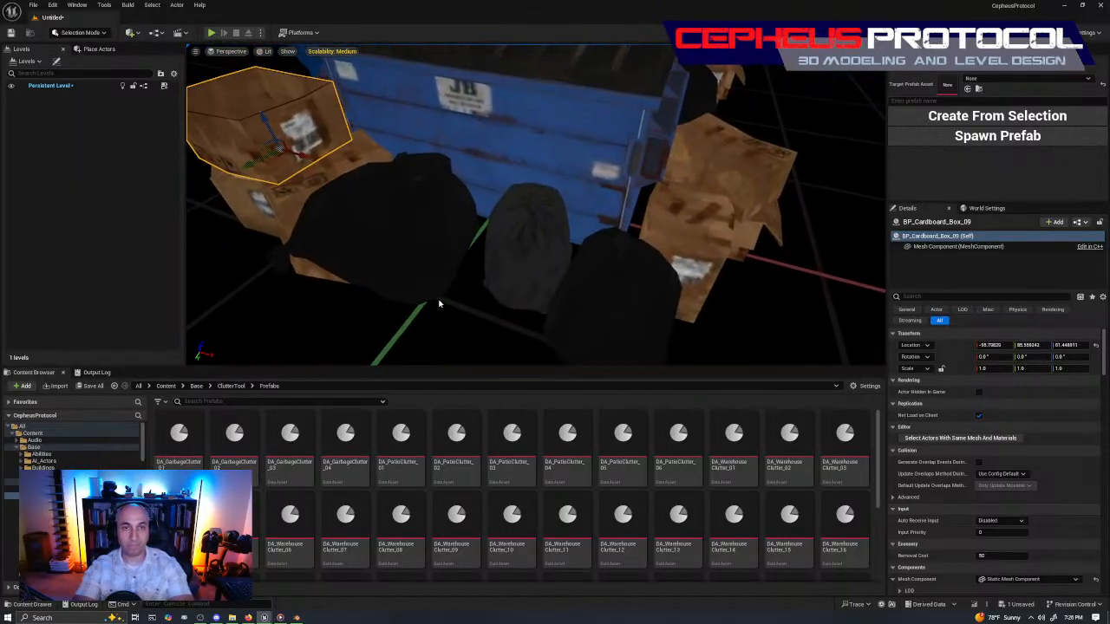
key("Escape")
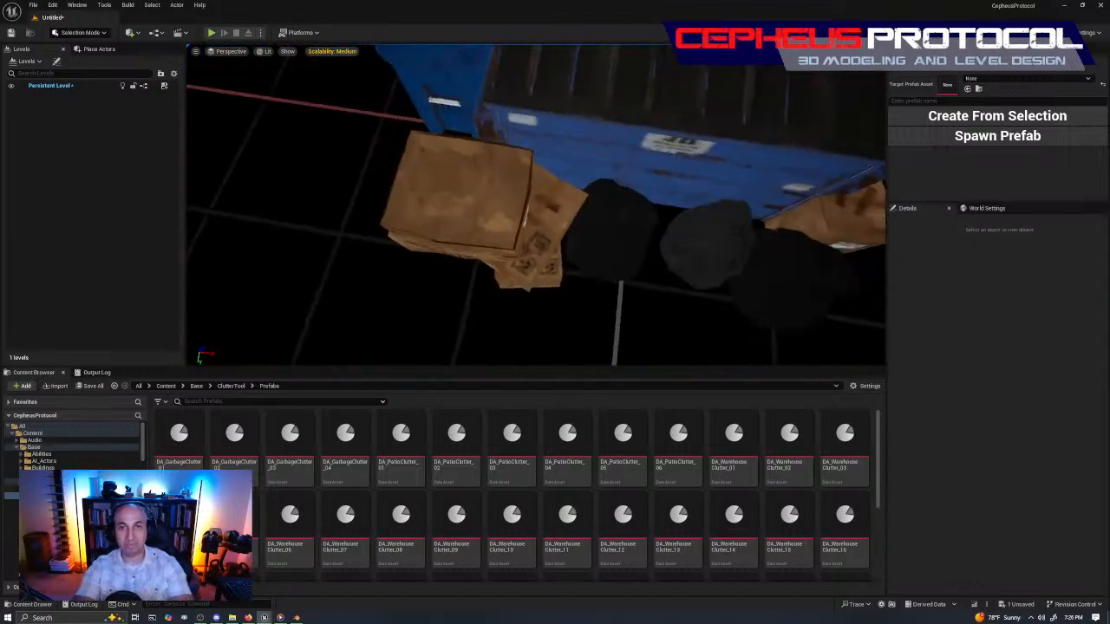
Adjust the positions of BP_TrashBag_3 and BP_TrashBag_4 in front of the dumpster.
left_click(486, 208)
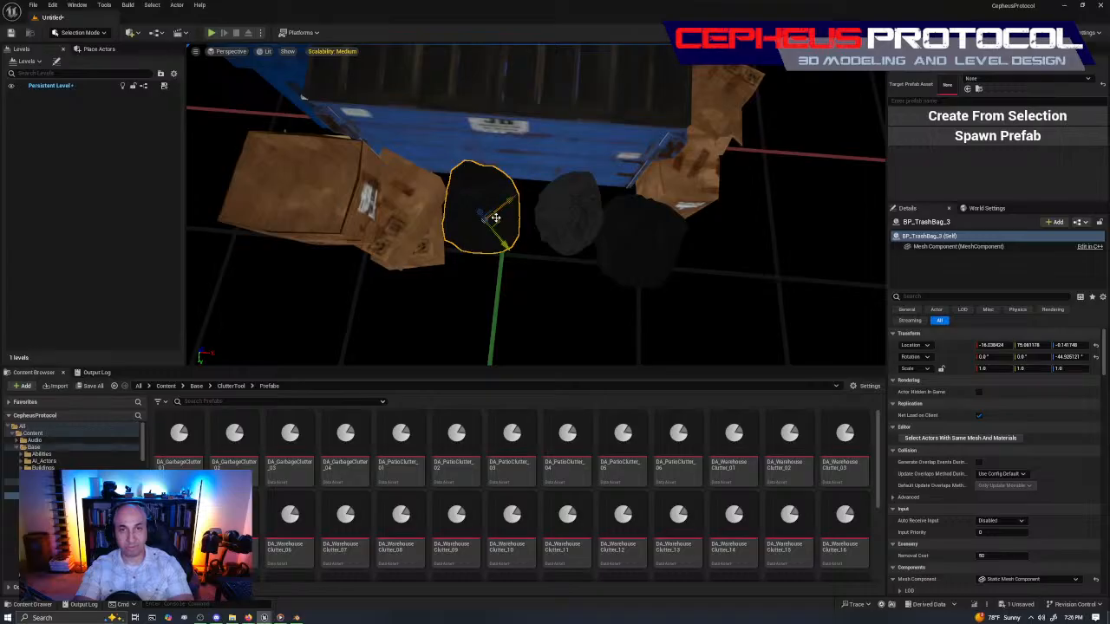
key("d")
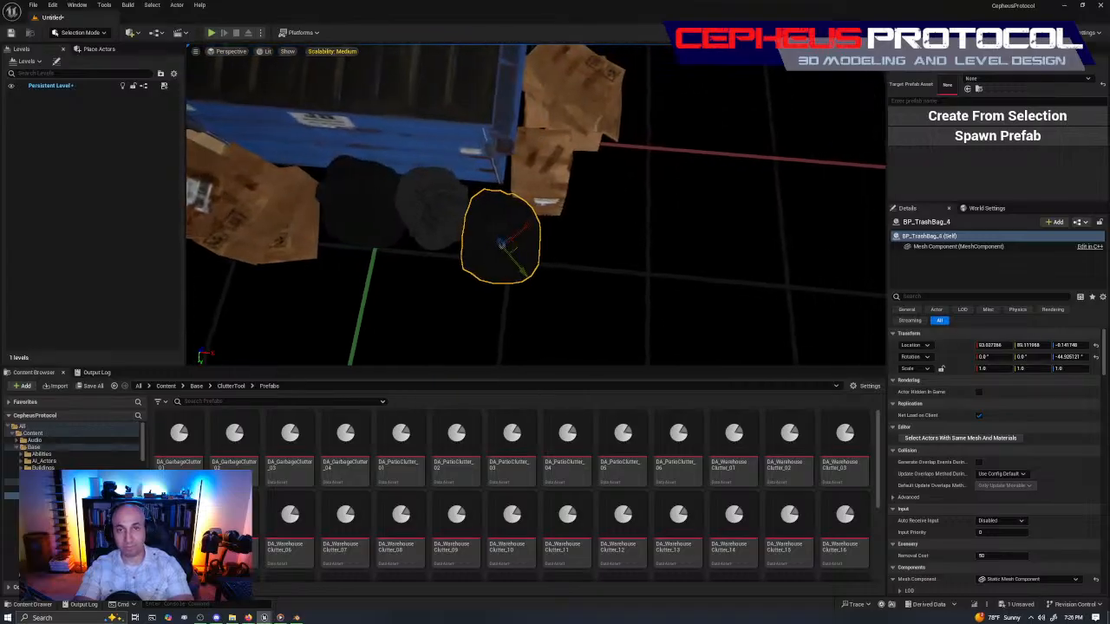
key("d")
Nudge BP_Cardboard_Box_06 at the dumpster's front corner to about Y 39.
mouse_move(684, 270)
right_mouse_down()
mouse_move(637, 263)
mouse_move(684, 270)
right_mouse_up()
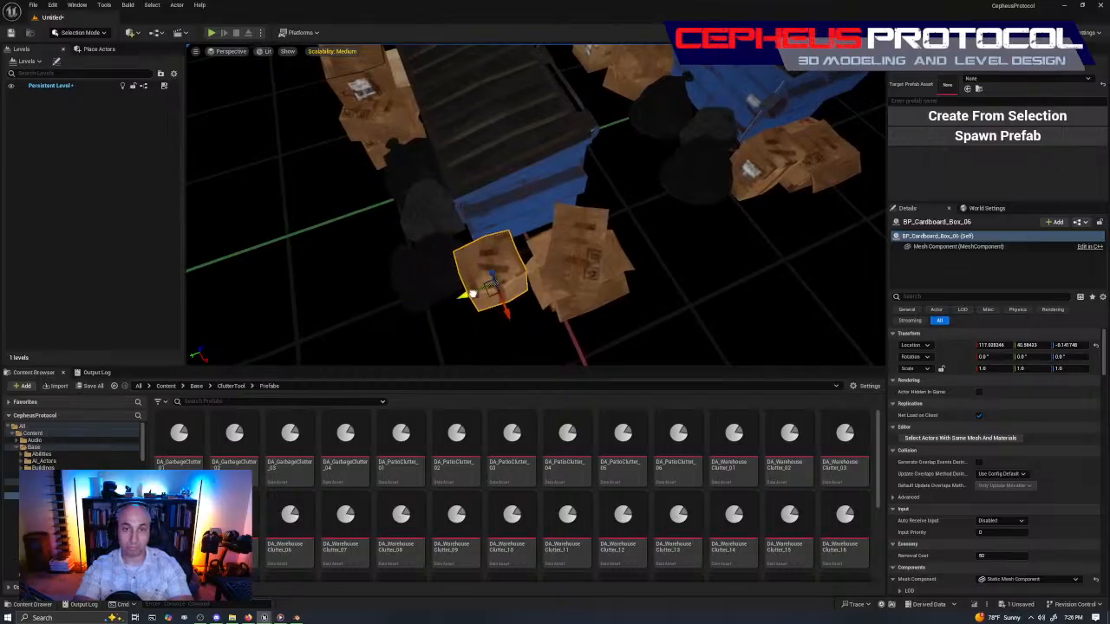
key("a")
right_click_drag(475, 295, 555, 287)
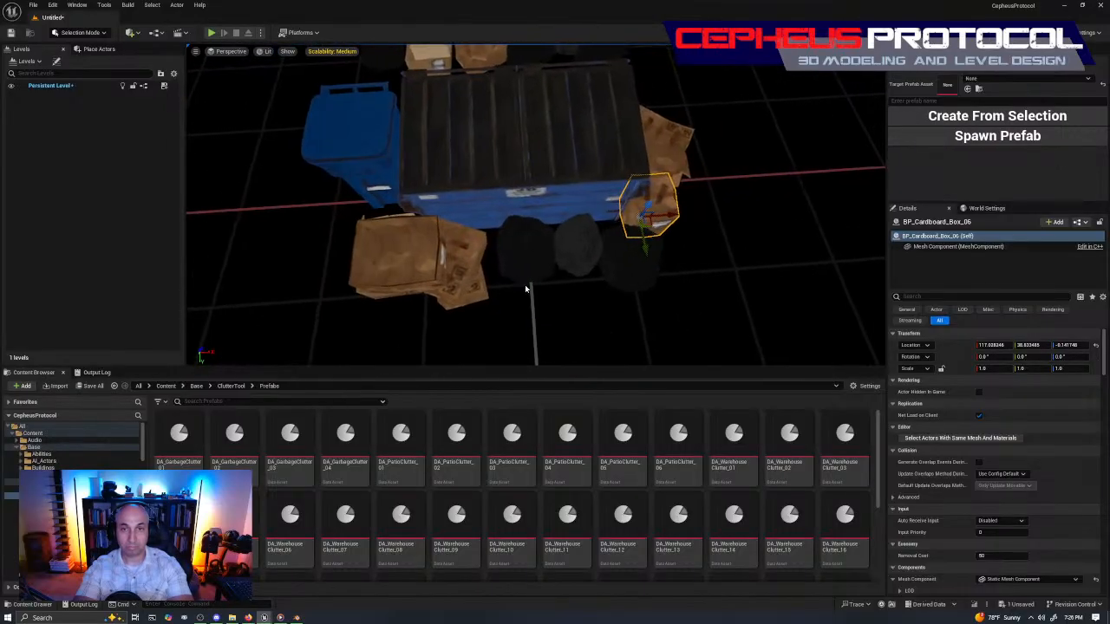
Tighten the trash bag row by adjusting BP_Trash_Bag_2 and moving BP_TrashBag_4 closer to the dumpster.
right_click_drag(472, 291, 502, 267)
key("w")
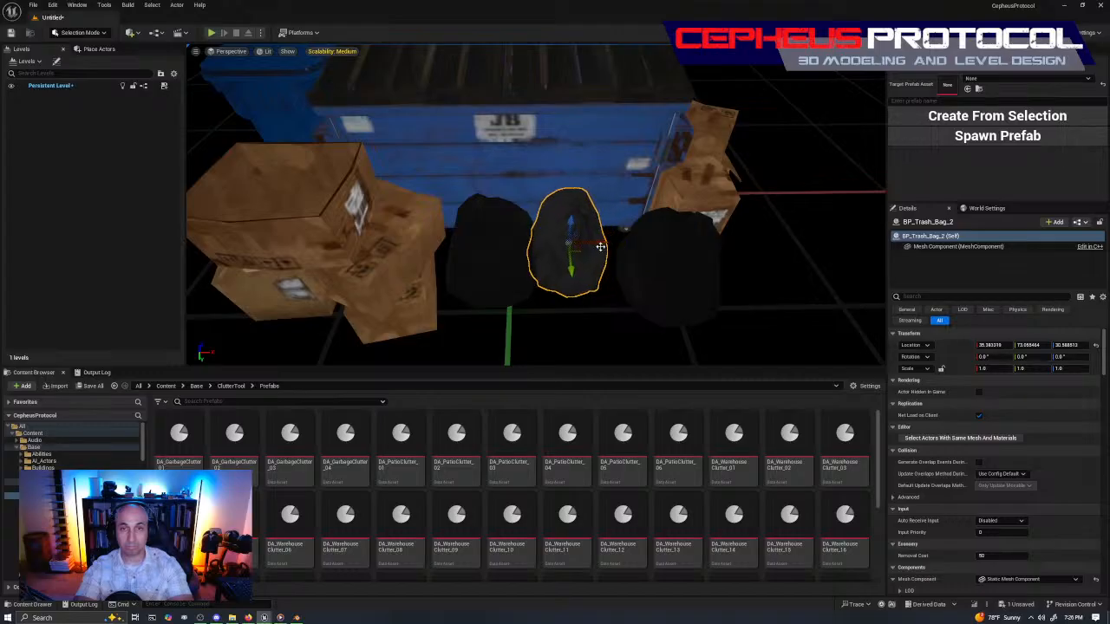
mouse_move(613, 242)
right_mouse_down()
mouse_move(563, 291)
mouse_move(600, 269)
mouse_move(613, 242)
right_mouse_up()
left_click_drag(533, 222, 528, 207)
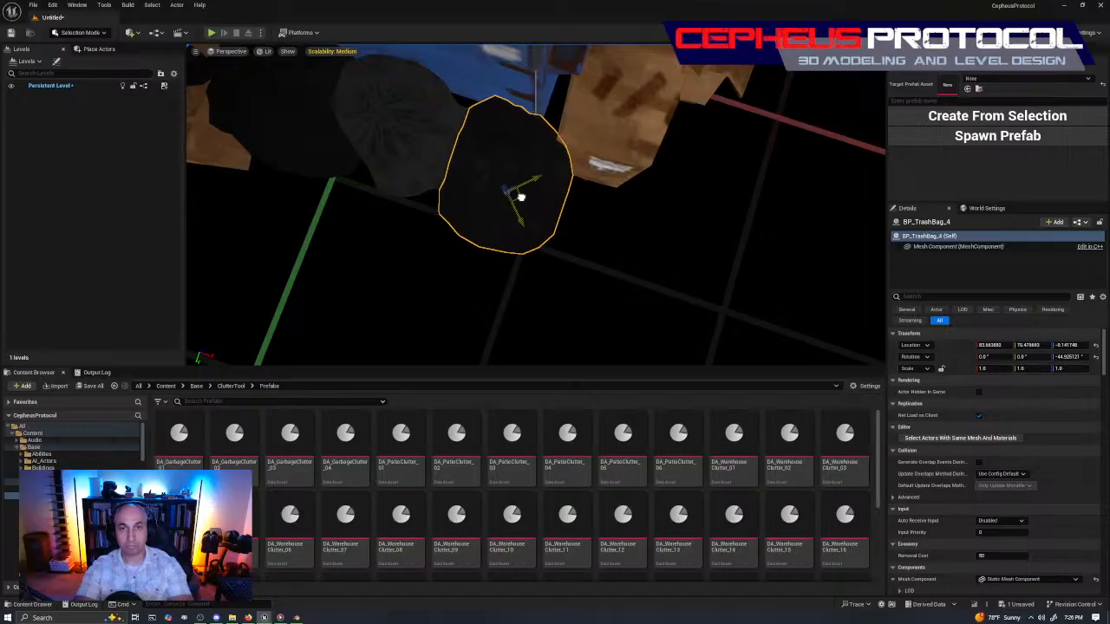
right_click_drag(516, 200, 632, 193)
Select the dumpster, bin, cardboard boxes and trash bags that make up the rebuilt dumpster group.
left_click(542, 247)
right_click_drag(542, 247, 540, 269)
left_click(426, 230, "ctrl")
right_click_drag(426, 230, 369, 269)
right_click_drag(447, 300, 446, 227)
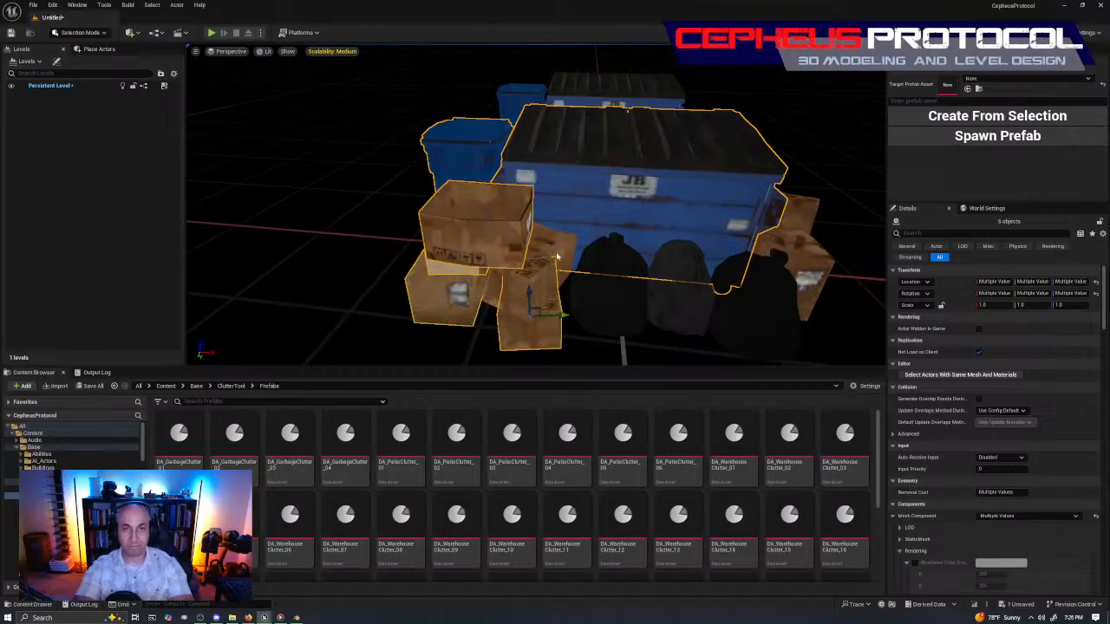
left_click(696, 308, "ctrl")
left_click(793, 299, "ctrl")
left_click(817, 288, "ctrl")
right_click_drag(818, 288, 715, 288)
right_click_drag(498, 260, 575, 305)
Undo the accidental move and create a prefab named DA_GarbageClutter_05 from the selected dumpster group.
left_click_drag(527, 199, 704, 132)
key("ctrl+z")
right_click_drag(832, 147, 796, 117)
key("d")
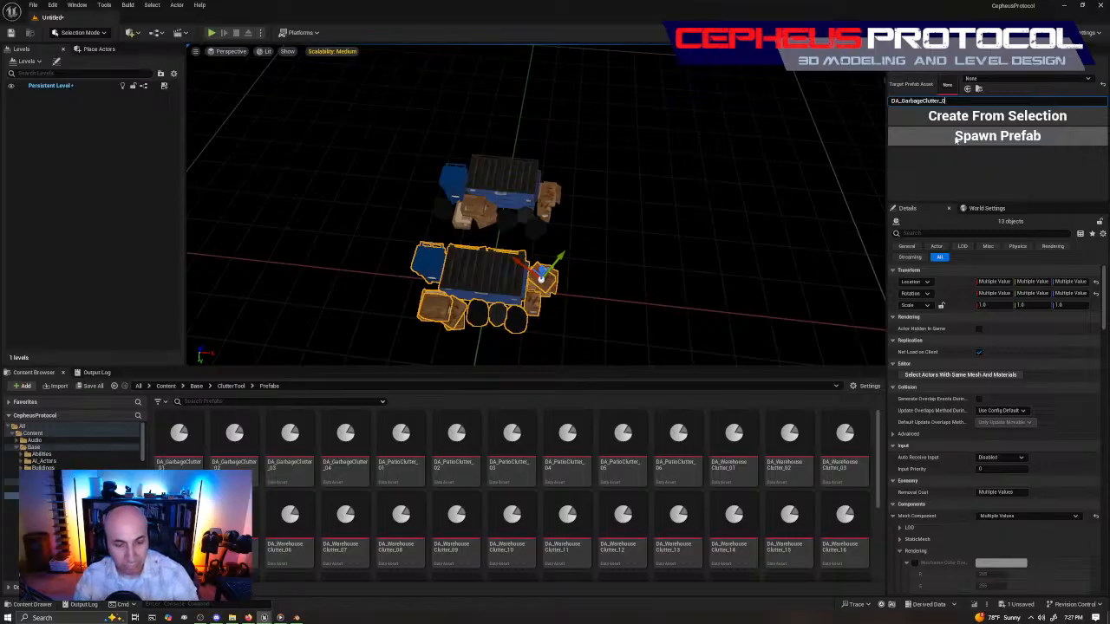
type("5")
mouse_move(760, 185)
right_mouse_down()
mouse_move(756, 194)
mouse_move(768, 191)
right_mouse_up()
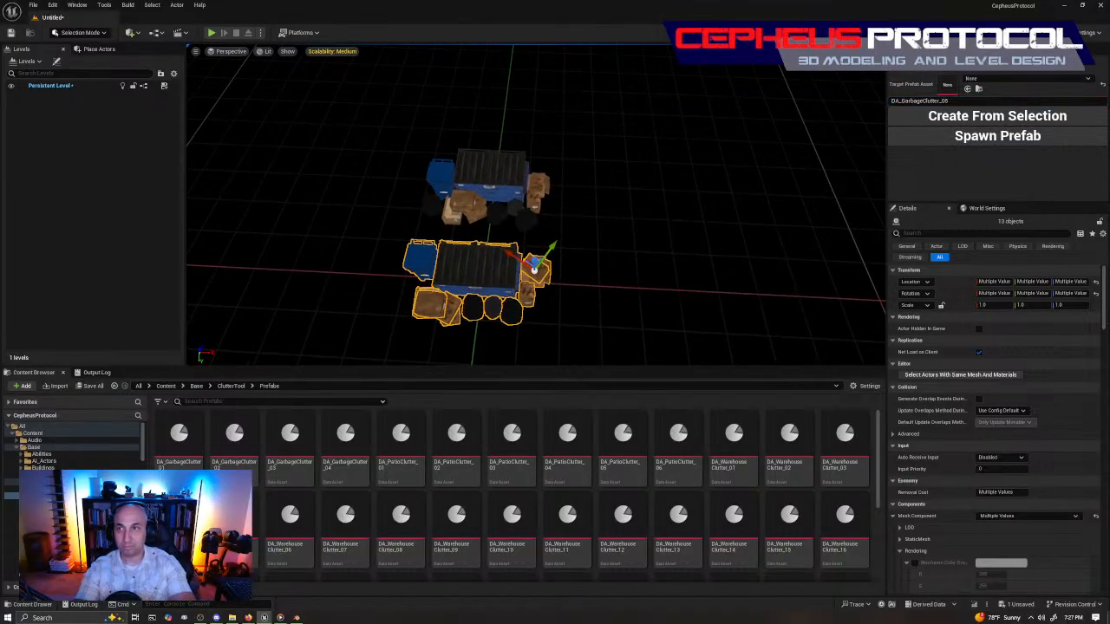
left_click(985, 115)
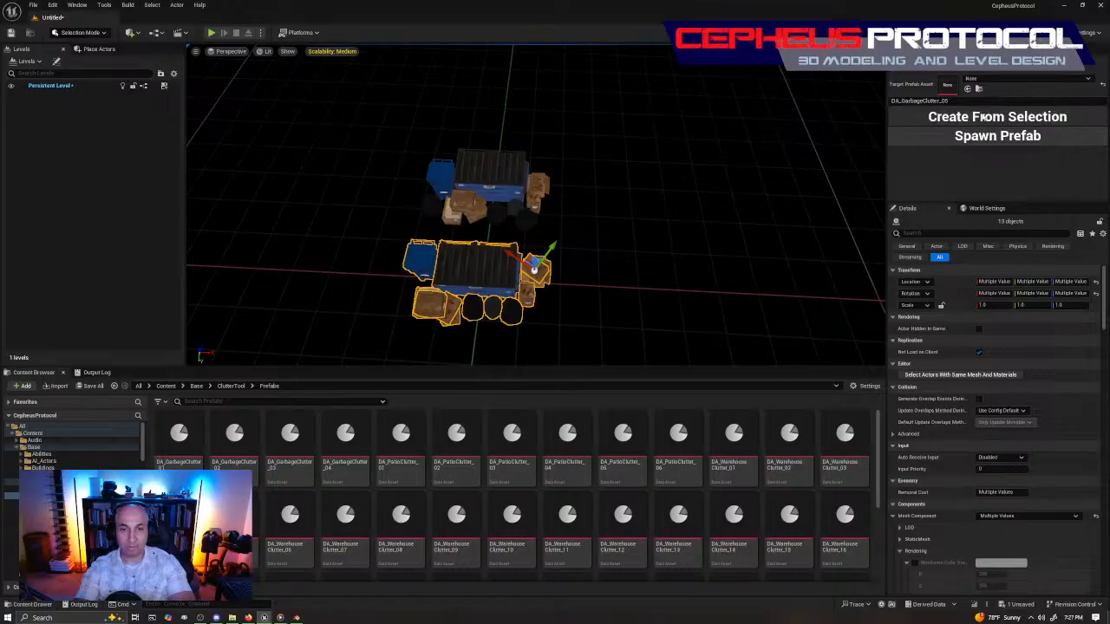
Delete the GarbageClutter_E reference mesh behind the dumpster group.
right_click_drag(449, 259, 414, 270)
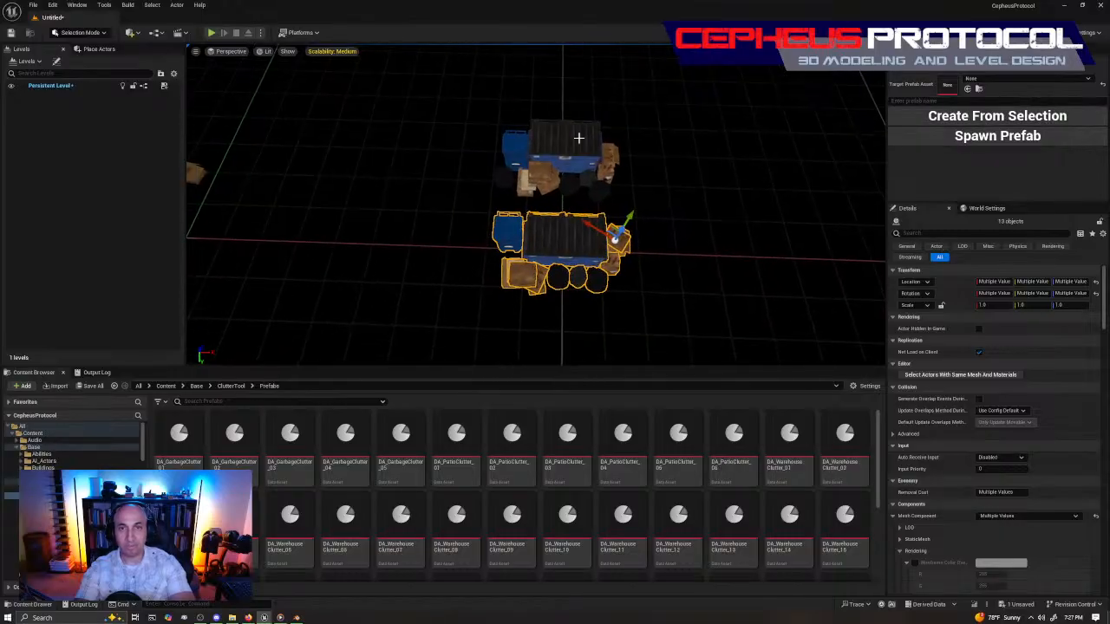
left_click(580, 136)
key("Delete")
Move the GarbageClutter_F reference mesh in top view to X 0, just behind the dumpster group.
right_click_drag(712, 161, 600, 192)
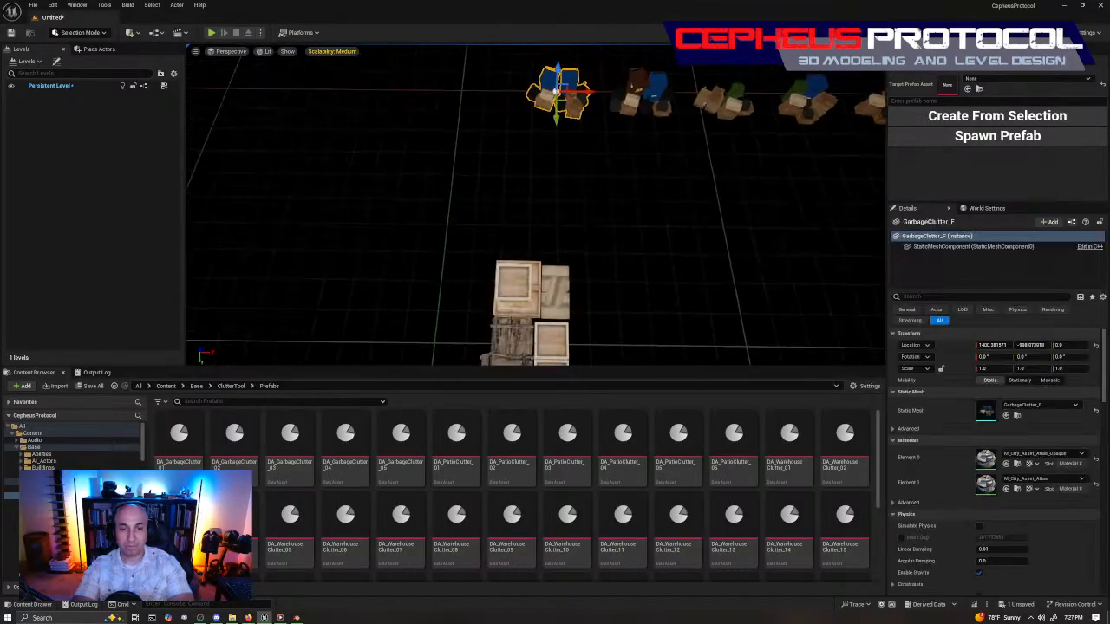
right_click_drag(651, 171, 651, 181)
key("alt+j")
right_click_drag(531, 144, 751, 153)
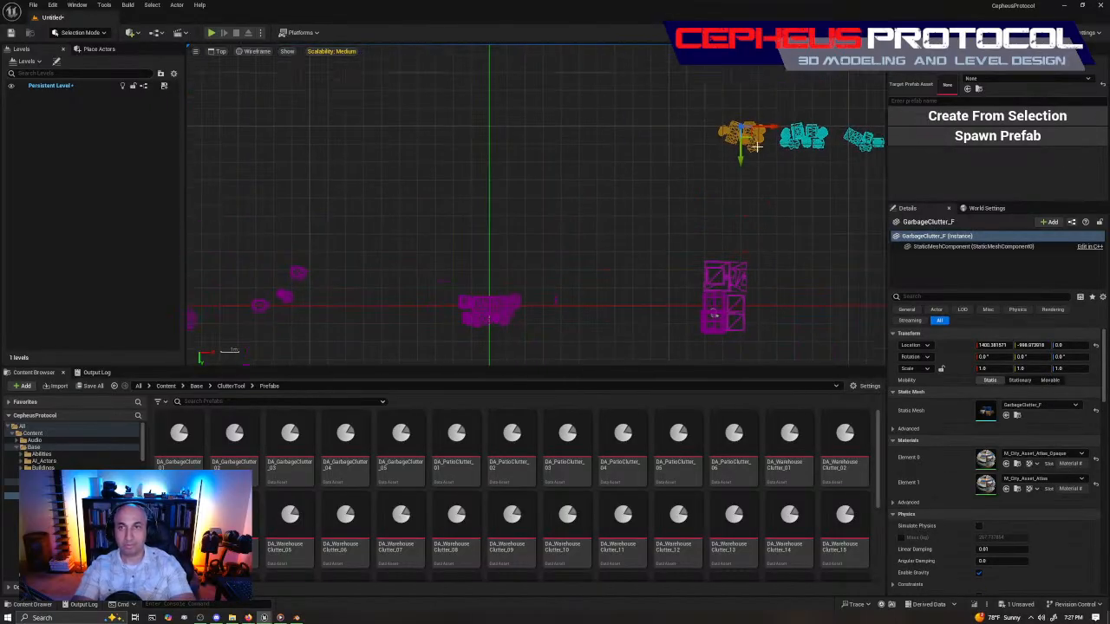
left_click_drag(774, 125, 491, 292)
scroll(548, 194, "up", 5)
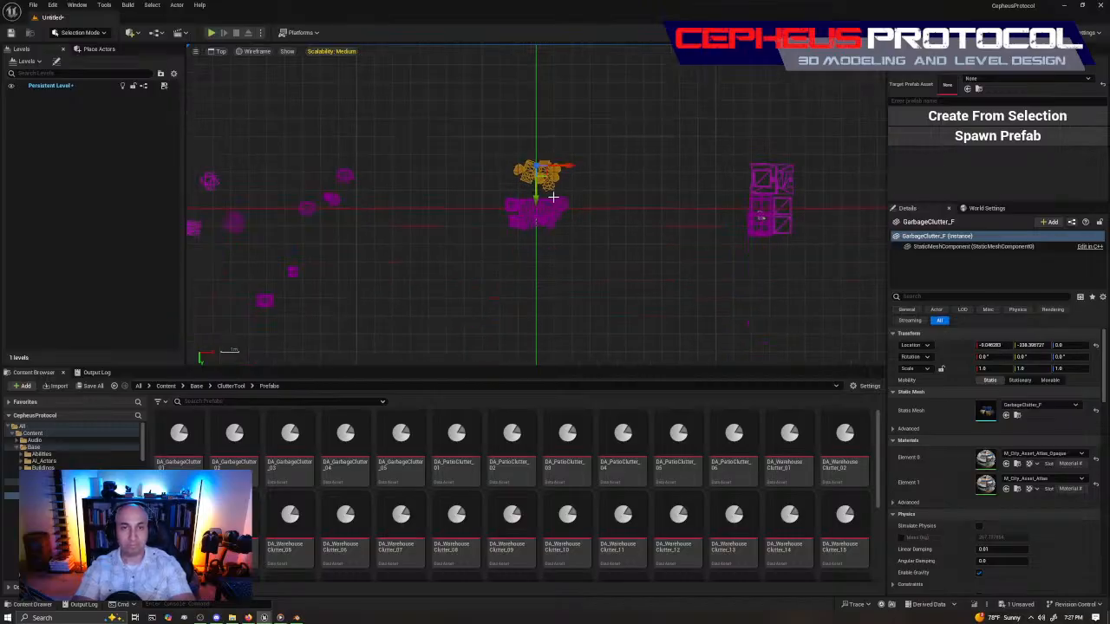
scroll(515, 171, "up", 2)
Shift GarbageClutter_F farther back along Y to leave more room behind the dumpster group.
left_click(512, 139)
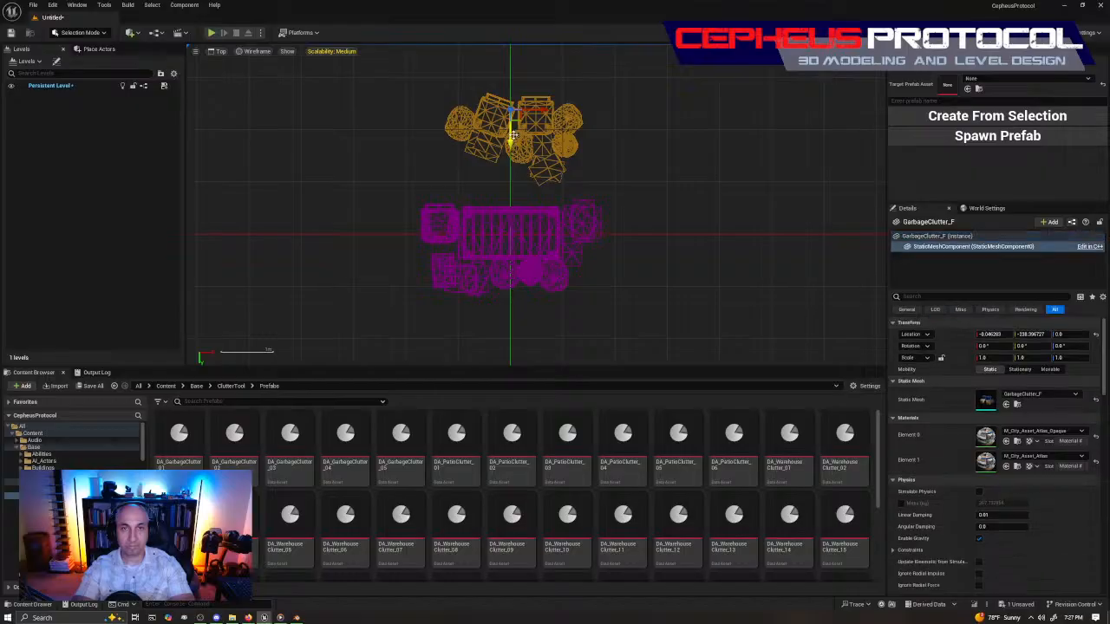
left_click(535, 140)
left_click(551, 128)
left_click_drag(514, 145, 515, 87)
Move Dumpster_01 out of the group along the X axis, past the spare props, to about X -2403.
left_click(537, 245)
right_click_drag(556, 228, 668, 187)
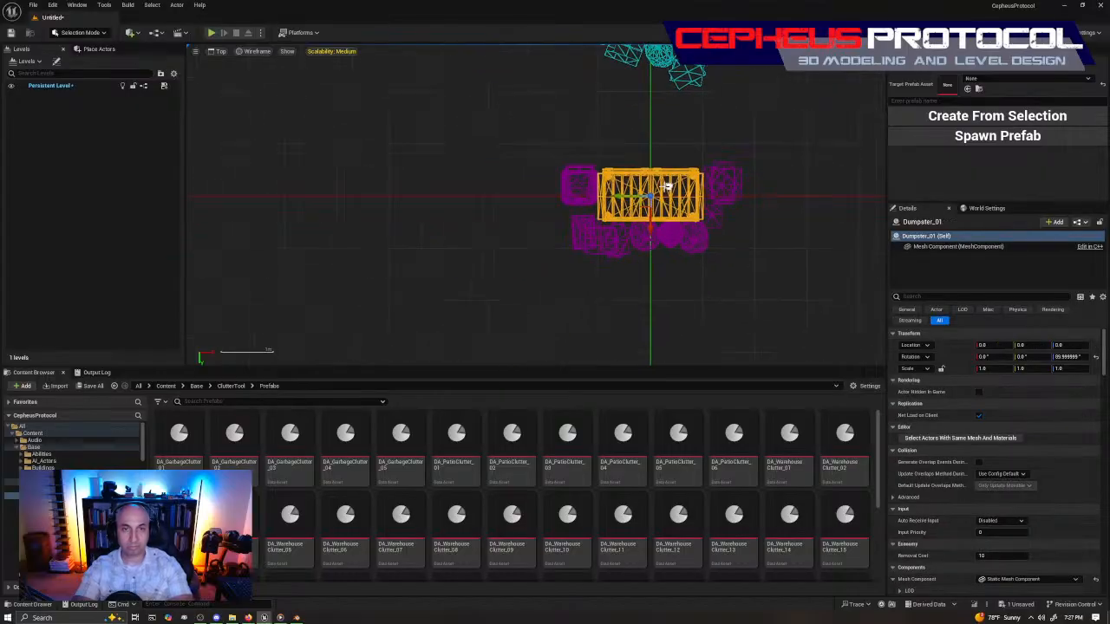
left_click_drag(616, 195, 336, 195)
right_click_drag(336, 195, 617, 184)
scroll(611, 191, "down", 2)
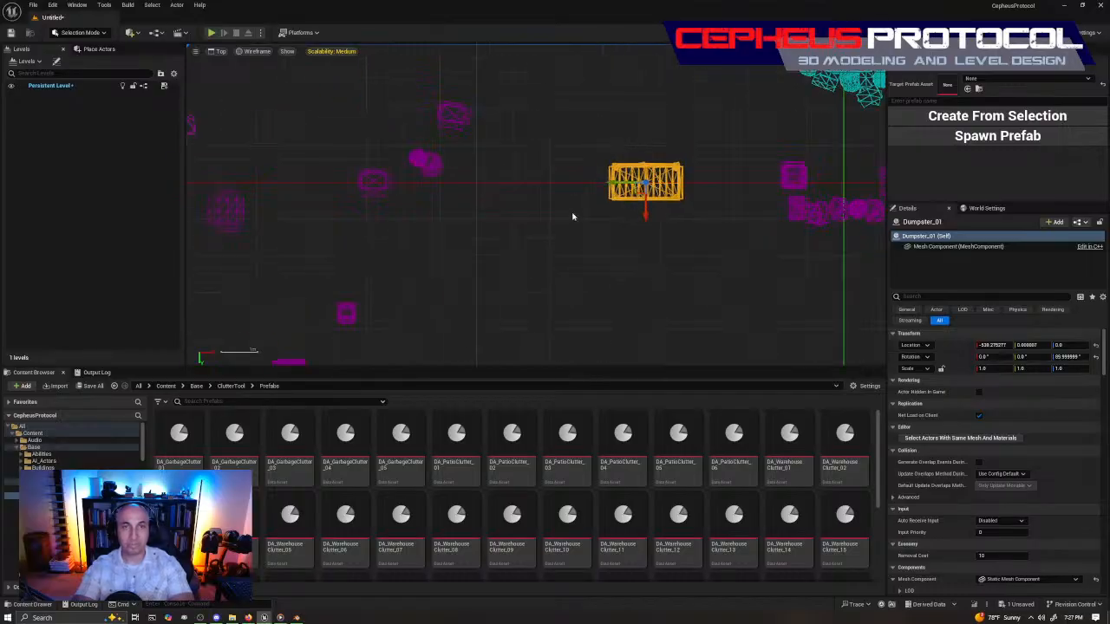
left_click_drag(611, 181, 279, 202)
right_click_drag(278, 188, 597, 196)
left_click_drag(600, 191, 251, 202)
right_click_drag(614, 193, 514, 200)
scroll(683, 212, "down", 1)
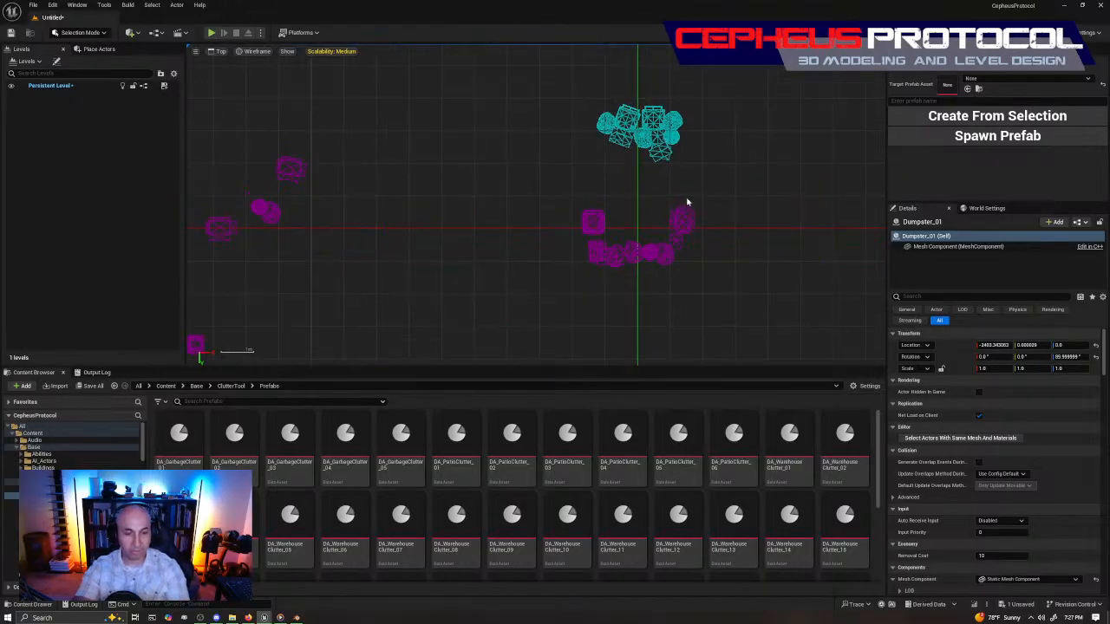
Place Bin_2 beside the other blue bin, rotated about 23° around Z, and undo the last stray change.
key("alt+g")
right_click_drag(694, 197, 815, 191)
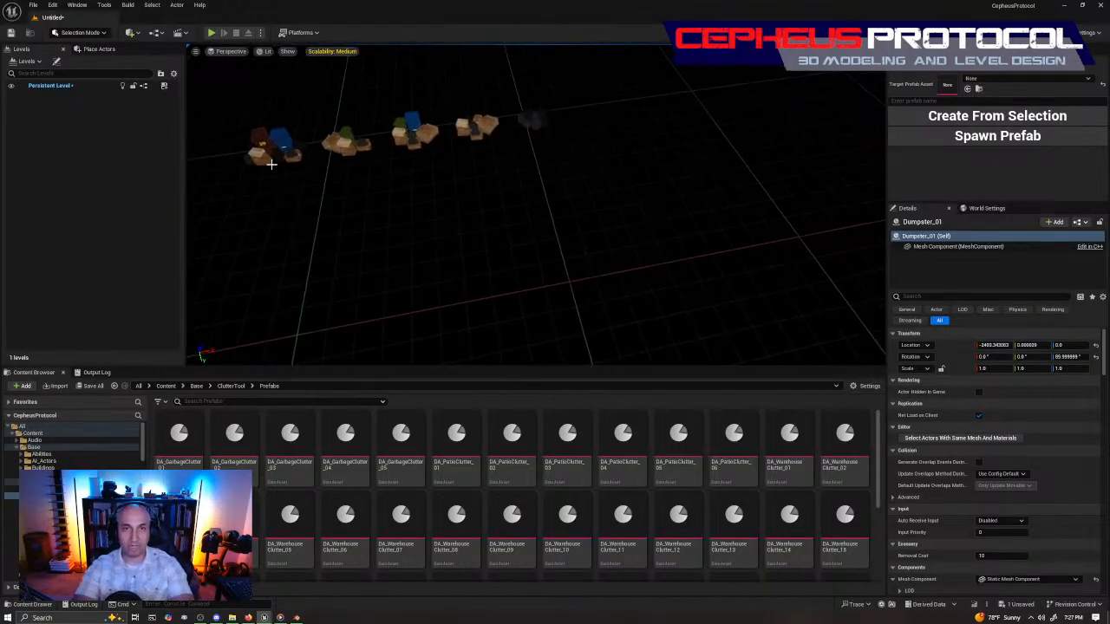
mouse_move(407, 148)
right_mouse_down()
mouse_move(434, 152)
mouse_move(372, 143)
mouse_move(419, 153)
right_mouse_up()
right_click_drag(594, 171, 626, 172)
right_click_drag(493, 222, 521, 260)
left_click(493, 223)
left_click_drag(503, 253, 528, 242)
key("ctrl+z")
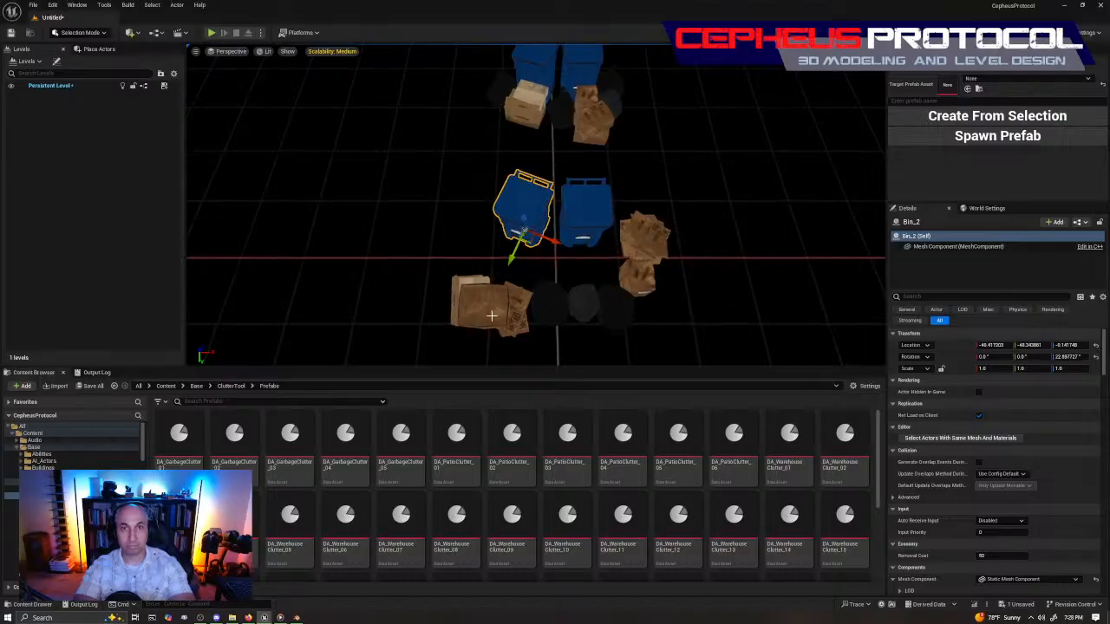
Move BP_Cardboard_Box_09 out to the spare props and delete the rotated cardboard box copy beneath it.
left_click(499, 317)
left_click_drag(498, 316, 222, 128)
left_click(515, 322)
key("s")
mouse_move(602, 272)
right_mouse_down()
mouse_move(555, 273)
mouse_move(602, 272)
right_mouse_up()
key("Delete")
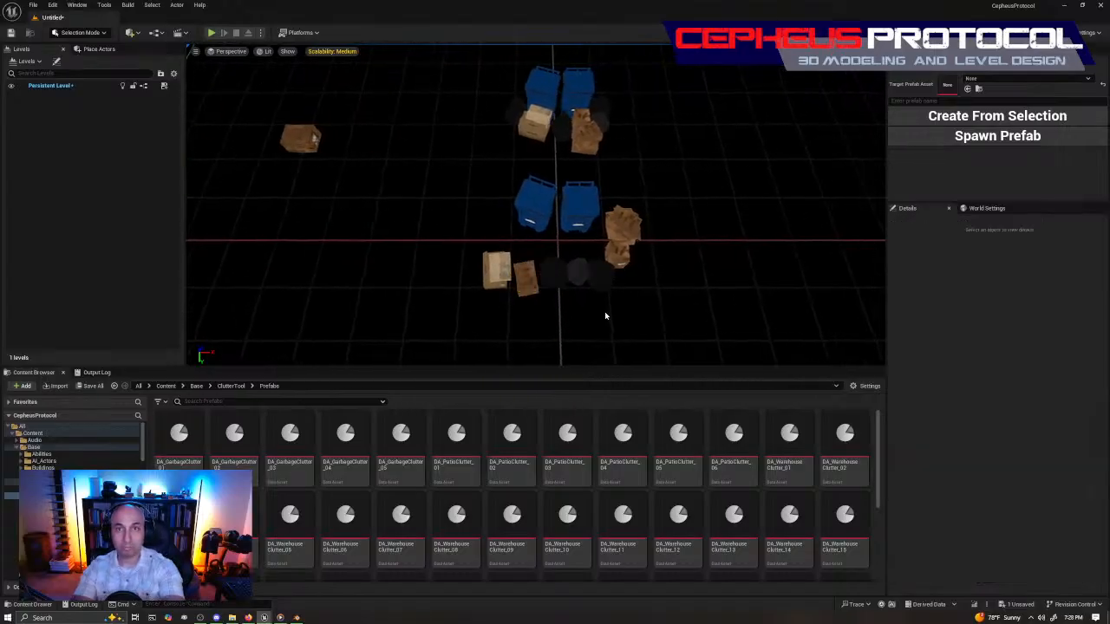
Move the remaining marked cardboard box beside the light stacked boxes out to the spare props.
left_click(530, 281)
left_click_drag(536, 270, 254, 219)
right_click_drag(253, 220, 191, 217)
Rotate the two light stacked cardboard boxes together and move them toward the front of Bin_2.
key("w")
key("s")
mouse_move(528, 216)
right_mouse_down()
mouse_move(485, 217)
mouse_move(459, 234)
mouse_move(529, 216)
right_mouse_up()
key("w")
left_click(512, 254, "ctrl")
key("e")
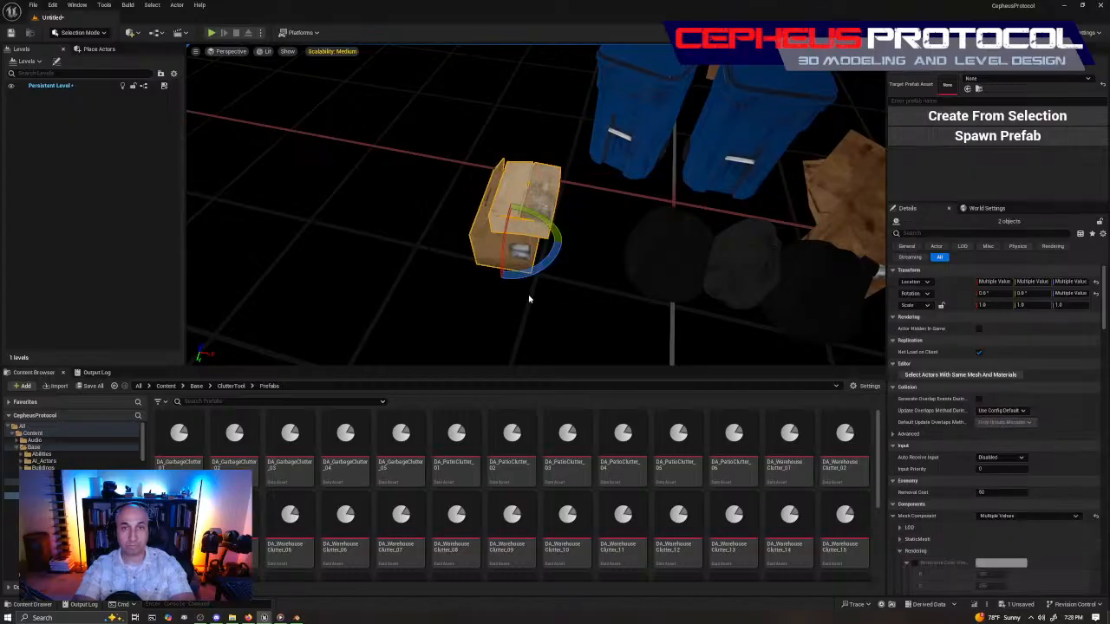
left_click_drag(540, 271, 486, 265)
left_click_drag(527, 229, 604, 193)
Fine-tune the rotation and position of the light box stack so it sits against the front of Bin_2.
key("d")
right_click_drag(604, 193, 472, 202)
key("w")
key("e")
left_click_drag(472, 251, 496, 248)
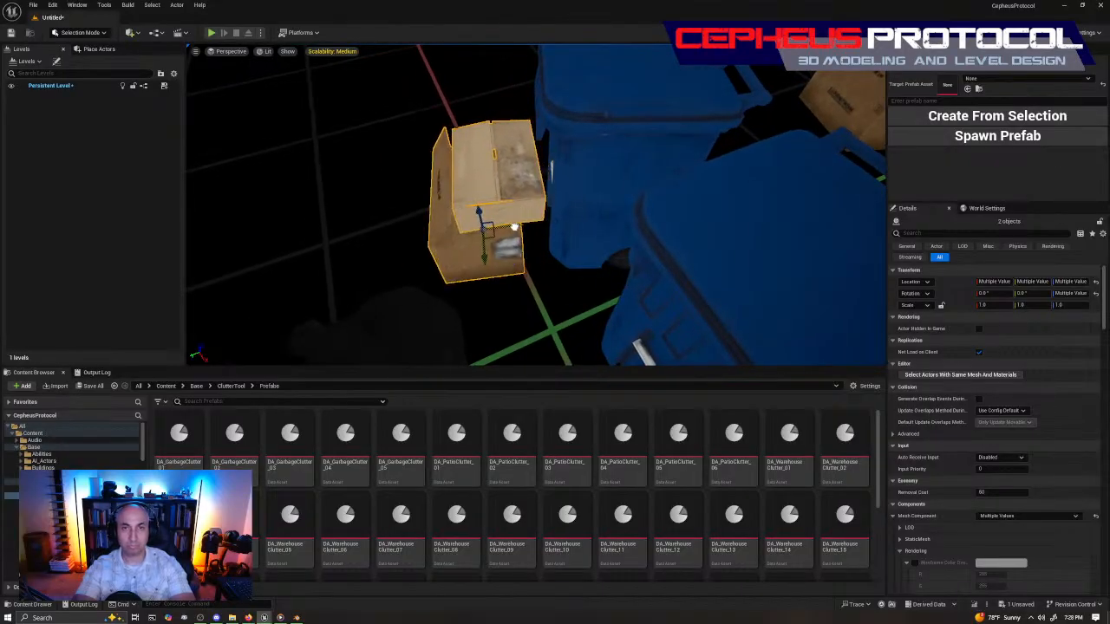
key("w")
mouse_move(521, 262)
right_mouse_down()
mouse_move(542, 258)
mouse_move(530, 276)
mouse_move(539, 265)
mouse_move(521, 262)
right_mouse_up()
key("s")
left_click_drag(480, 287, 493, 297)
Move BP_TrashBag_3 in front of the bins, next to the light stacked cardboard boxes.
key("s")
right_click_drag(493, 298, 530, 301)
key("s")
key("d")
left_click(529, 301)
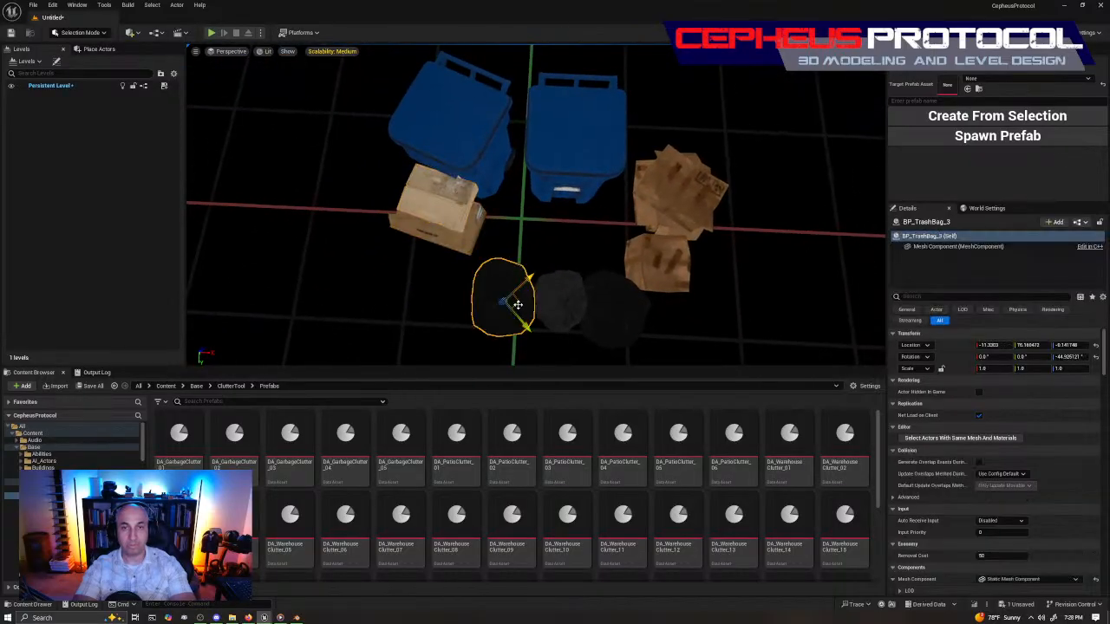
right_click_drag(526, 230, 530, 257)
key("d")
Move BP_Cardboard_Box_06 in front of the straight blue bin beside the trash bag, to about X 42, Y 7.
key("w")
key("s")
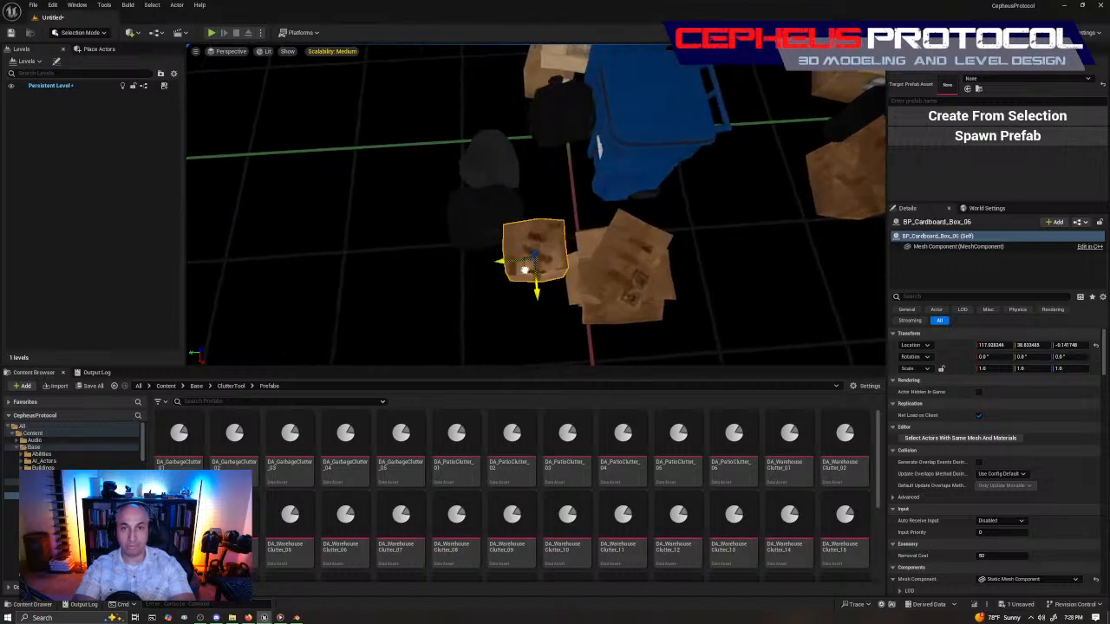
left_click_drag(551, 192, 552, 186)
key("w")
right_click_drag(553, 185, 532, 255)
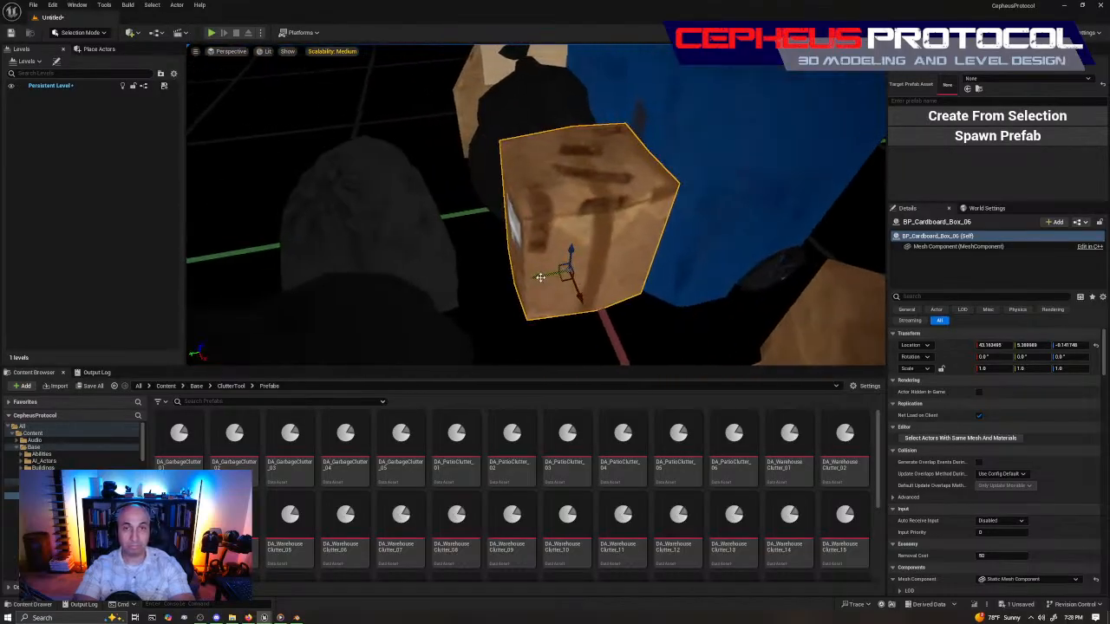
left_click_drag(535, 278, 529, 279)
key("s")
right_click_drag(528, 279, 543, 289)
key("w")
key("s")
right_click_drag(643, 197, 653, 214)
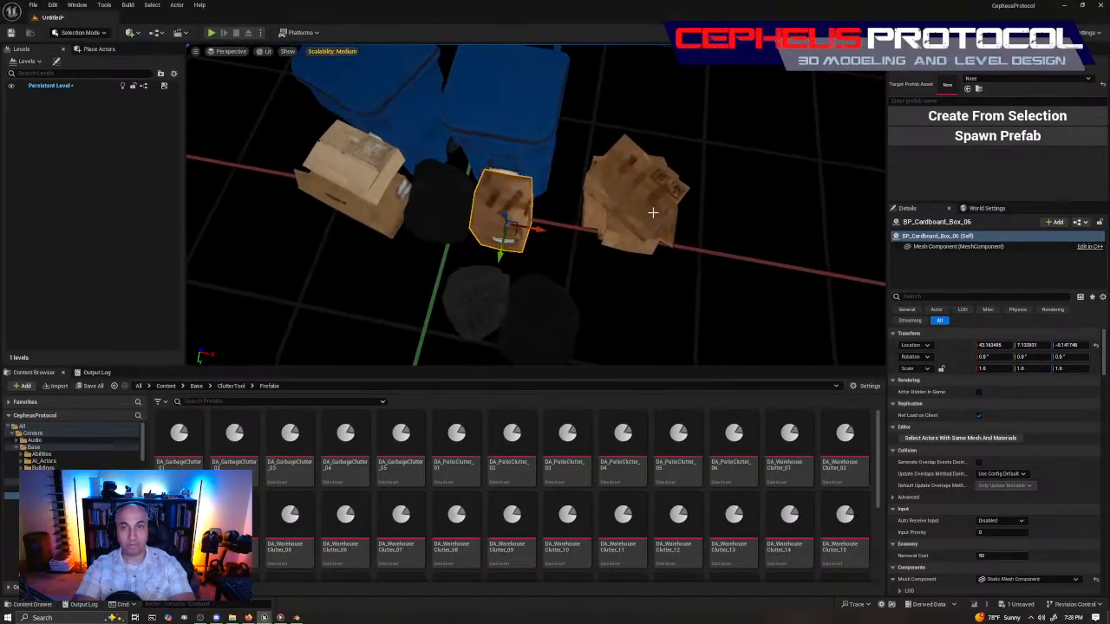
Move BP_Trash_Bag_2 and the dark trash bag beside it together to the open floor beyond the bins.
left_click(483, 278)
right_click_drag(483, 278, 485, 276)
key("s")
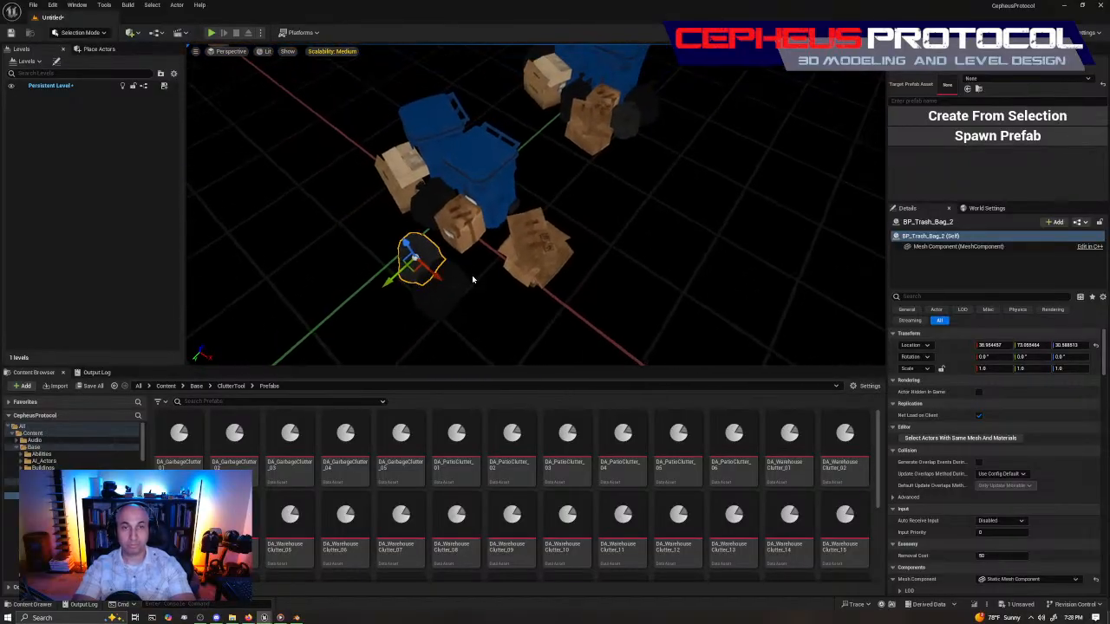
left_click(451, 304, "shift")
left_click_drag(451, 302, 721, 286)
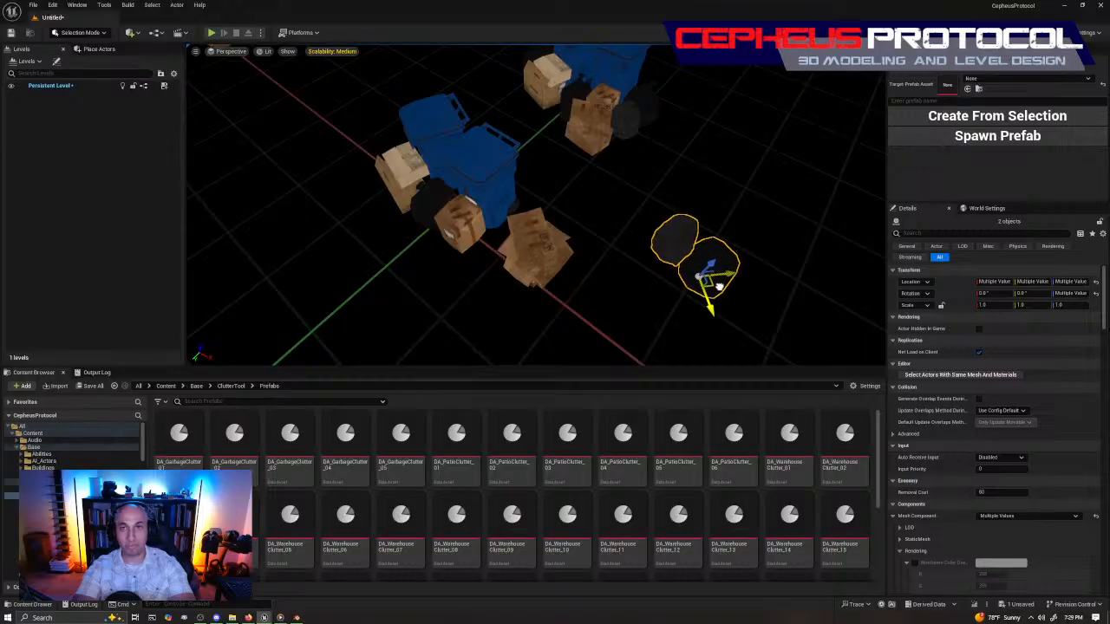
Move BP_Cardboard_Box_08 from beside the bins out toward the spare props.
left_click(546, 244)
right_click_drag(559, 251, 532, 206)
key("w")
key("s")
right_click_drag(637, 227, 719, 199)
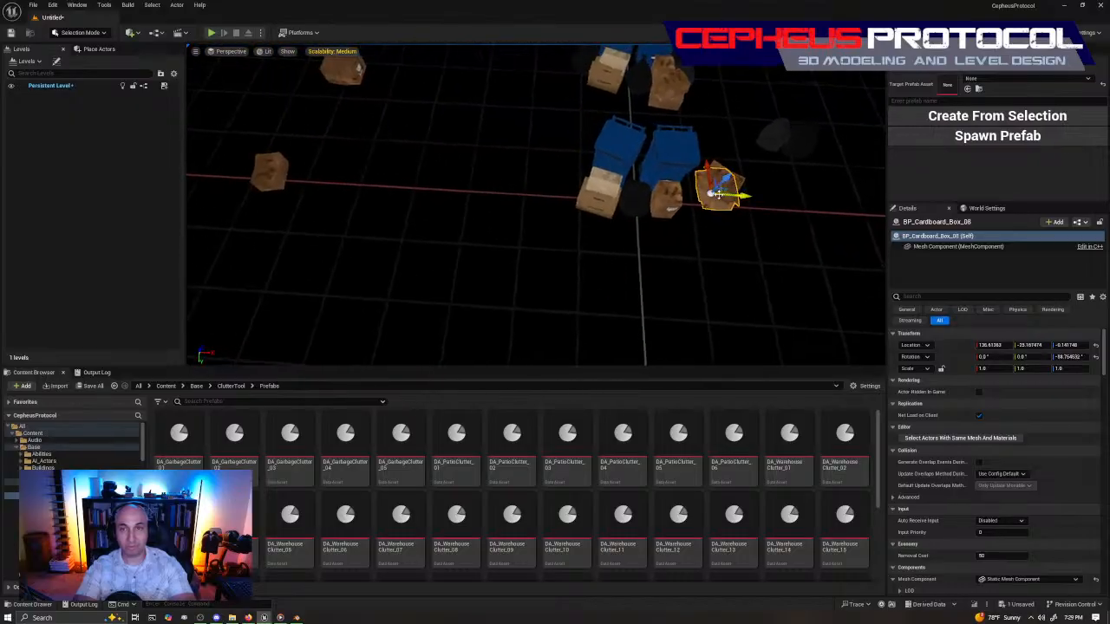
left_click_drag(718, 193, 245, 112, "alt")
Bring the marked cardboard box back from the spare props to the bin group and rotate it.
left_click(272, 170)
left_click_drag(284, 167, 699, 201)
right_click_drag(699, 201, 561, 325)
key("e")
mouse_move(561, 326)
left_mouse_down()
mouse_move(521, 286)
mouse_move(572, 318)
left_mouse_up()
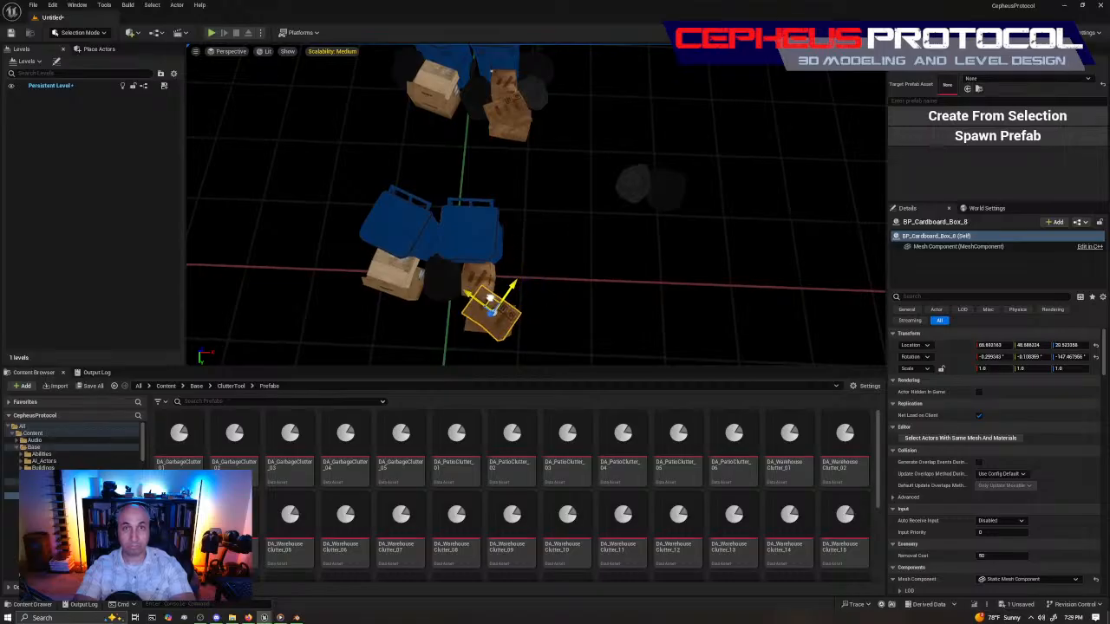
Rotate BP_Cardboard_Box_8 to about -221° around Z so it lies nearly level on the box below.
right_click_drag(536, 318, 568, 319)
left_click_drag(518, 237, 571, 215)
key("w")
right_click_drag(571, 214, 547, 180)
left_click_drag(551, 185, 553, 184)
mouse_move(515, 203)
right_mouse_down()
mouse_move(559, 198)
mouse_move(590, 165)
mouse_move(573, 174)
mouse_move(607, 165)
mouse_move(590, 200)
mouse_move(528, 193)
right_mouse_up()
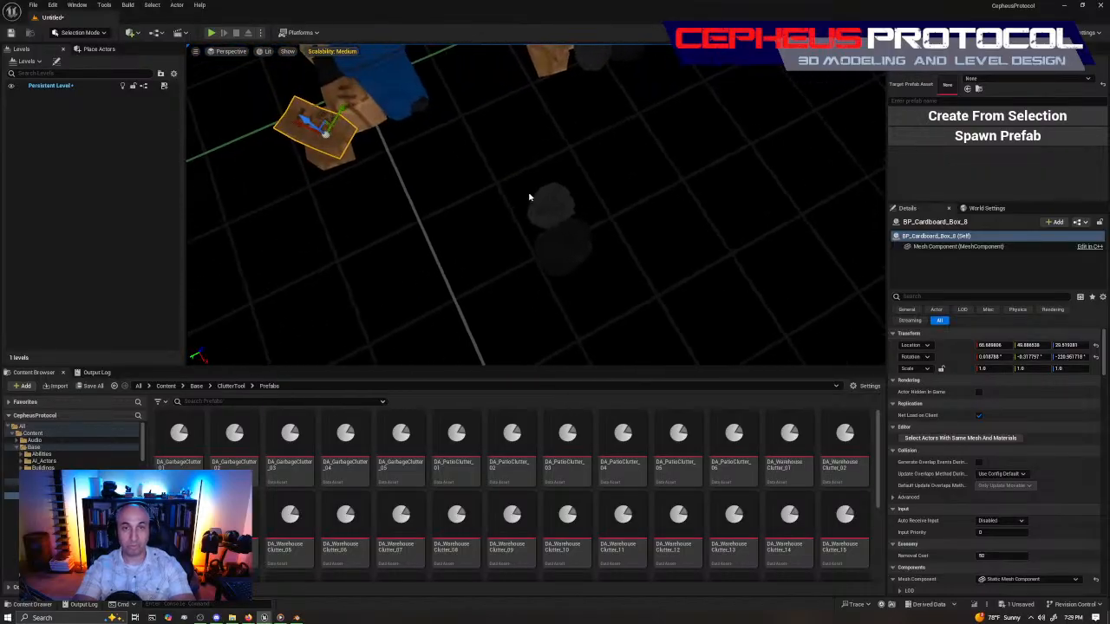
Move the two spare dark trash bags together from the open floor to the outer side of the straight blue bin.
left_click(550, 213)
left_click(571, 260, "ctrl")
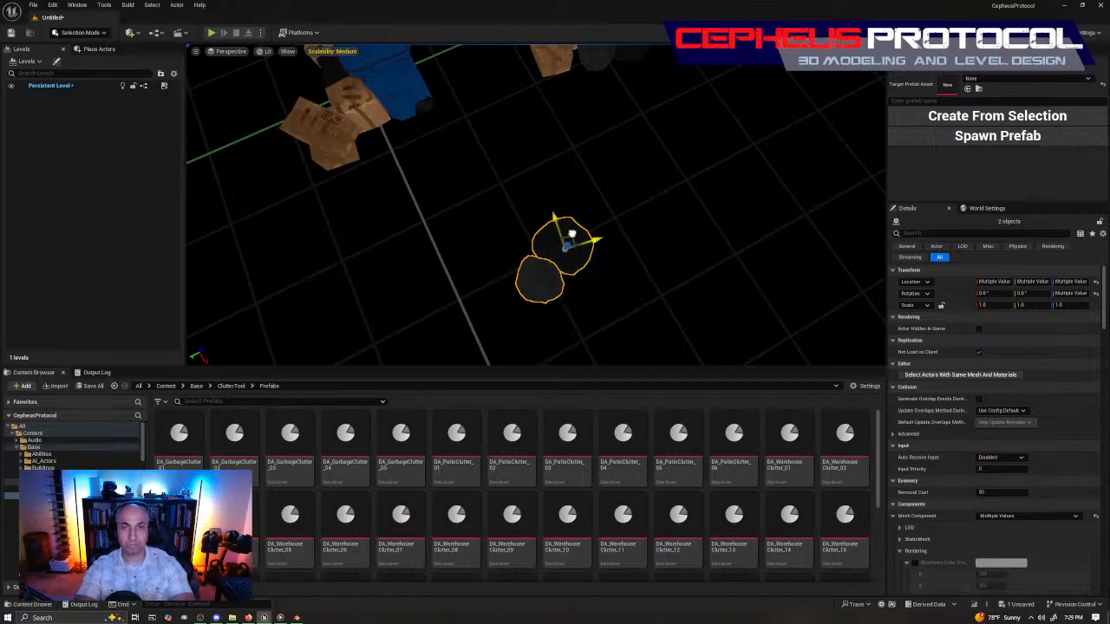
left_click_drag(454, 148, 438, 130)
right_click_drag(438, 130, 479, 128)
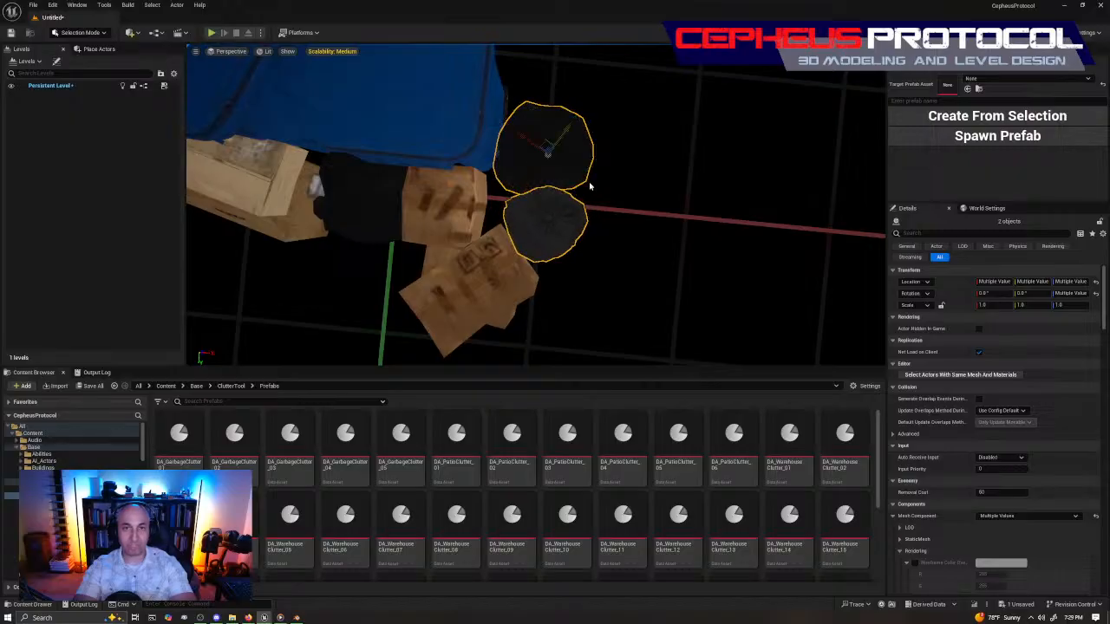
key("f")
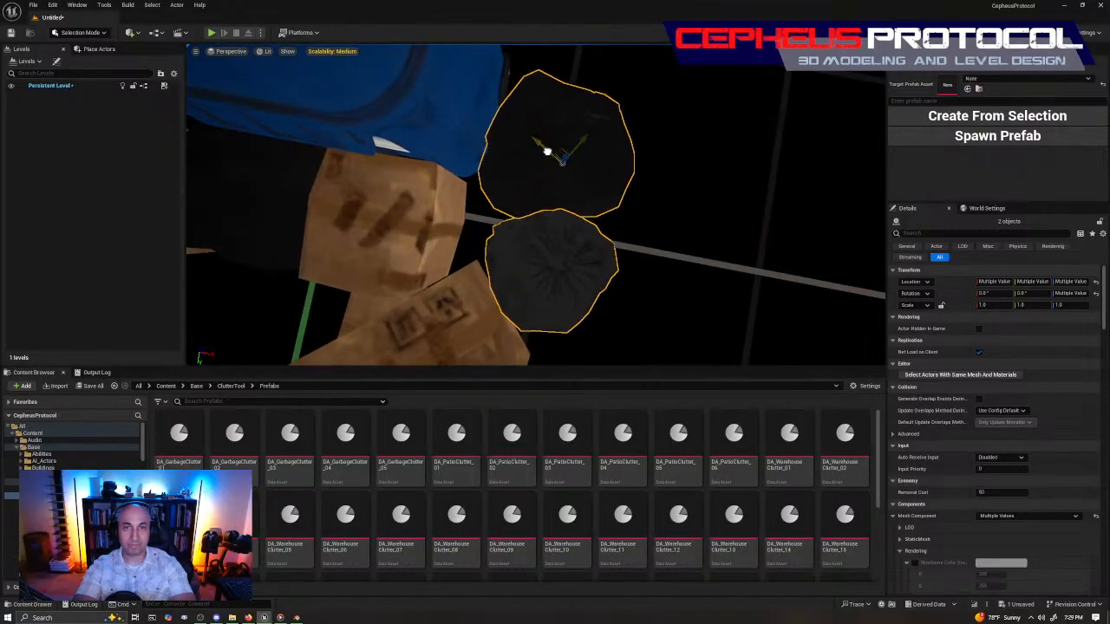
mouse_move(607, 172)
right_mouse_down()
mouse_move(607, 113)
mouse_move(607, 151)
mouse_move(646, 178)
mouse_move(601, 168)
right_mouse_up()
key("ctrl+s")
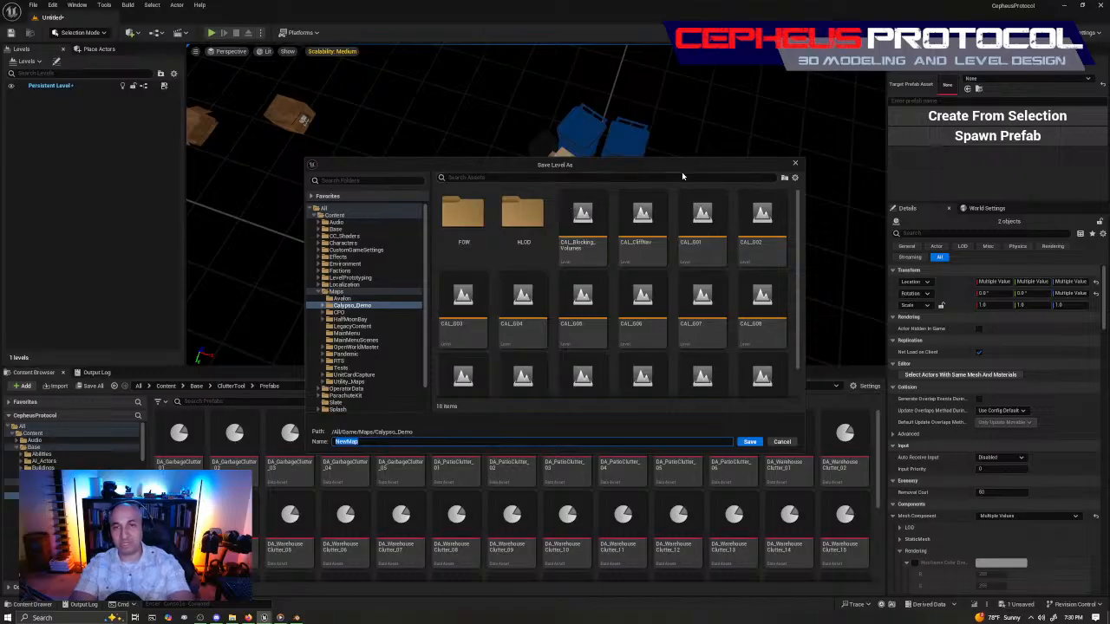
left_click_drag(688, 166, 596, 151)
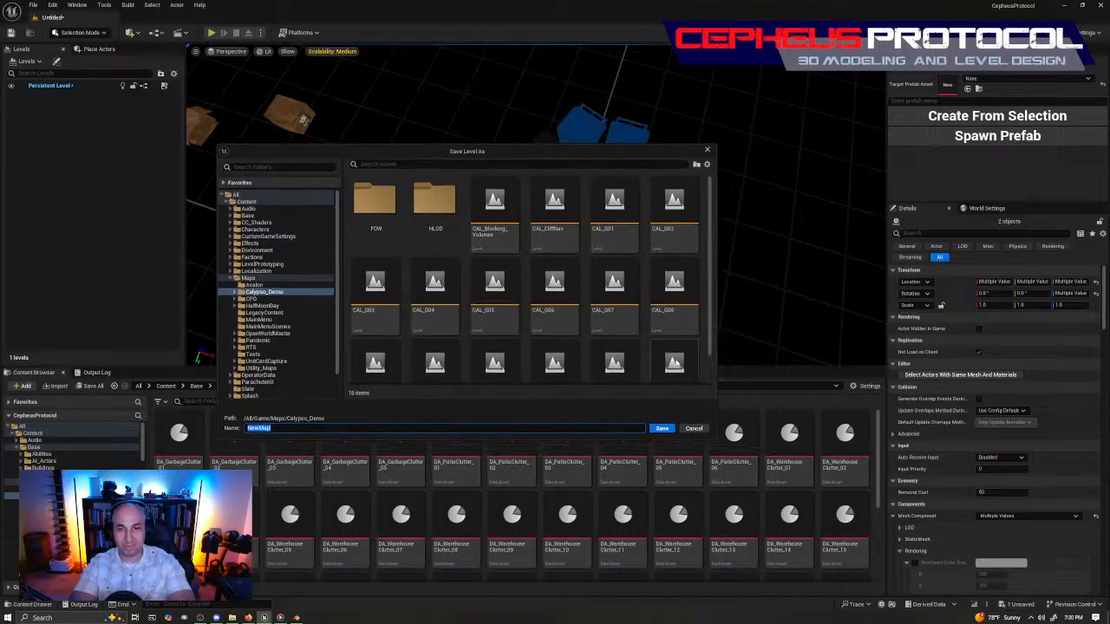
left_click(693, 430)
Rotate the two selected trash bags together beside the straight blue bin.
right_click_drag(620, 287, 573, 234)
key("w")
key("e")
left_click_drag(573, 234, 560, 160)
key("w")
right_click_drag(560, 160, 577, 178)
key("s")
key("w")
key("s")
key("e")
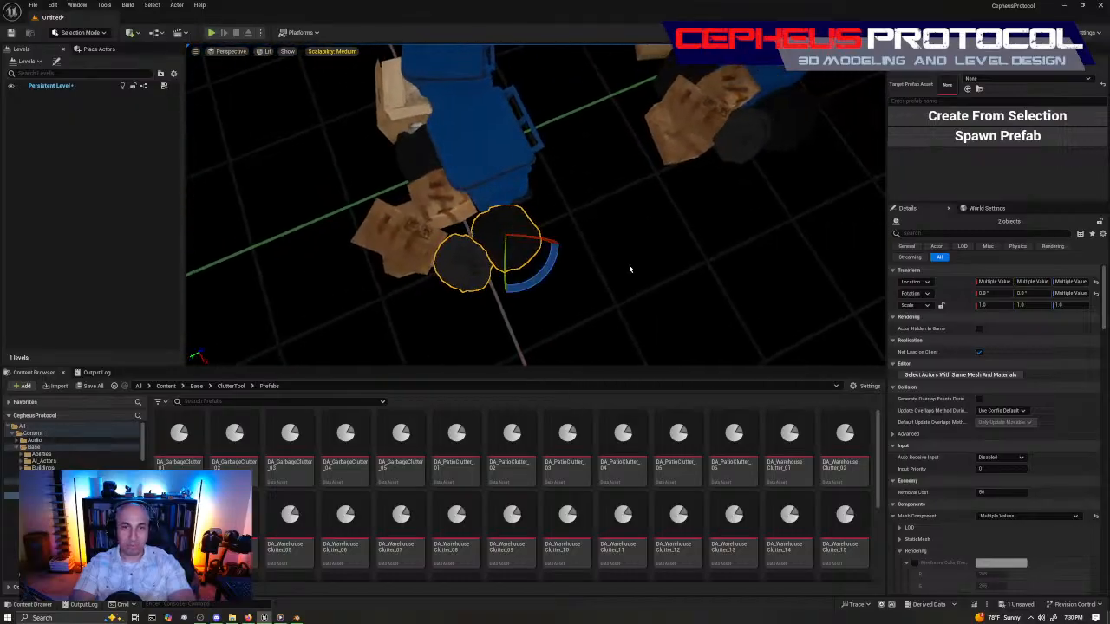
Nudge the two trash bags in against the straight bin's side and the cardboard boxes in front of it.
key("w")
right_click_drag(594, 265, 574, 268)
key("w")
left_click_drag(580, 262, 598, 256)
key("a")
right_click_drag(598, 256, 543, 262)
key("s")
key("w")
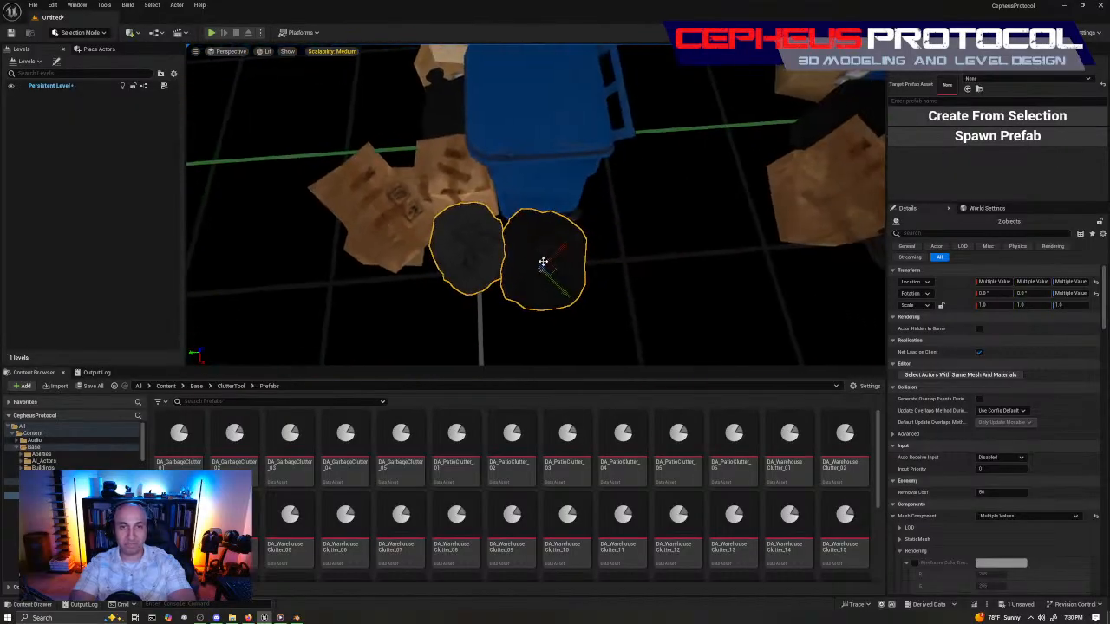
right_click_drag(673, 242, 712, 223)
key("s")
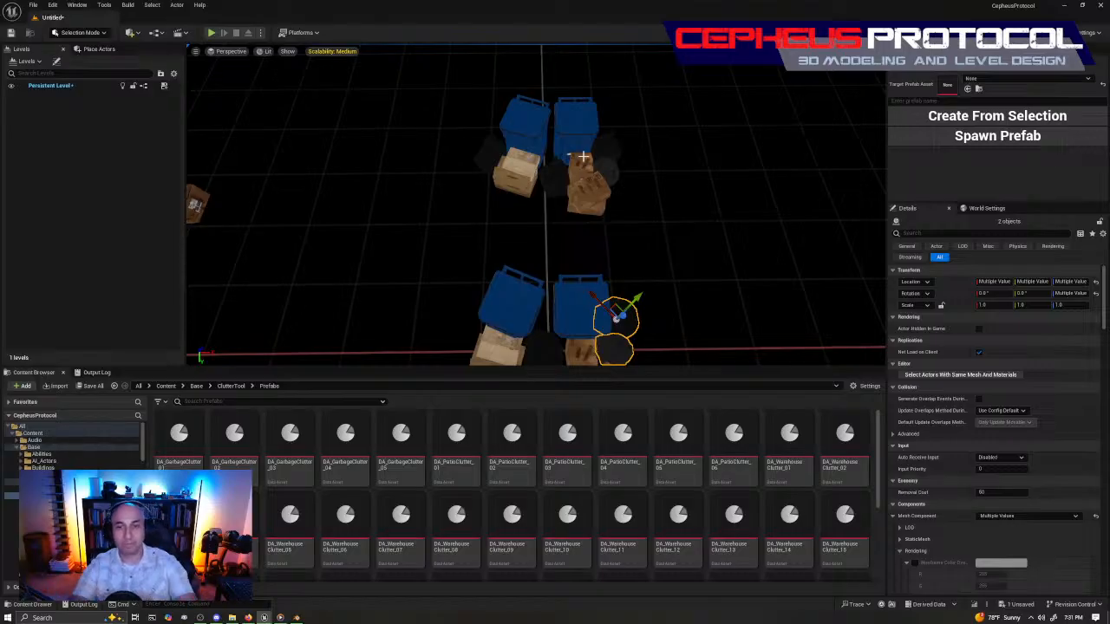
mouse_move(622, 212)
right_mouse_down()
mouse_move(598, 204)
mouse_move(615, 226)
mouse_move(624, 216)
mouse_move(607, 208)
mouse_move(633, 217)
mouse_move(624, 213)
right_mouse_up()
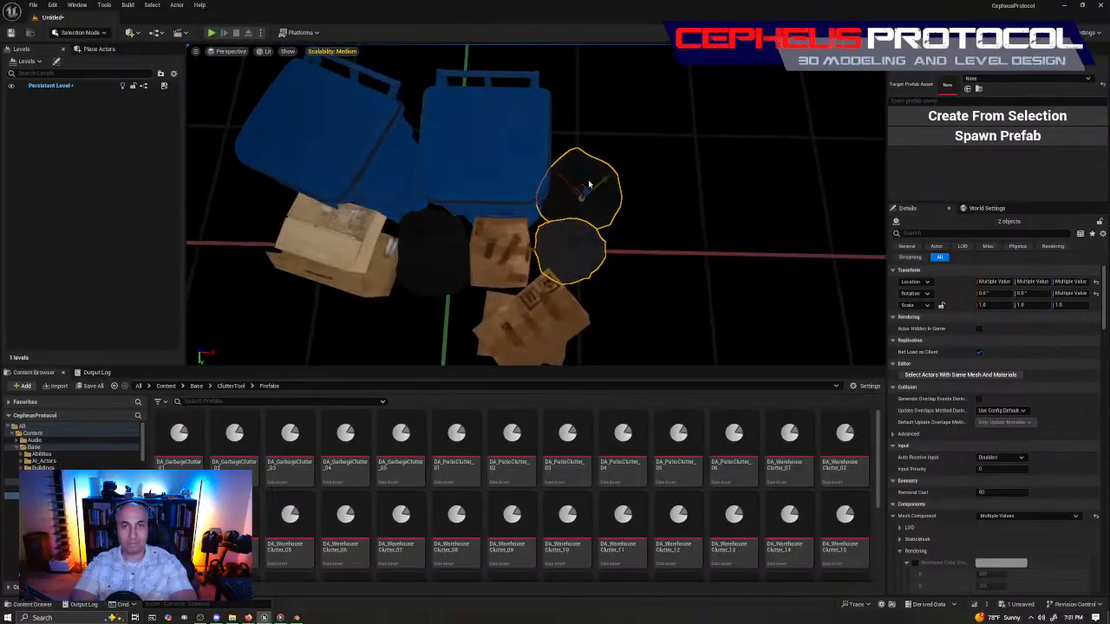
Select all bins, boxes and trash bags of the new arrangement together, and undo a trial move of the group.
left_click(405, 139)
right_click_drag(478, 148, 502, 150)
right_click_drag(495, 259, 447, 230)
left_click(503, 254, "shift")
left_click(492, 197, "shift")
left_click(447, 230, "shift")
left_click(630, 173, "shift")
right_click_drag(629, 173, 626, 178)
right_click_drag(637, 248, 716, 208)
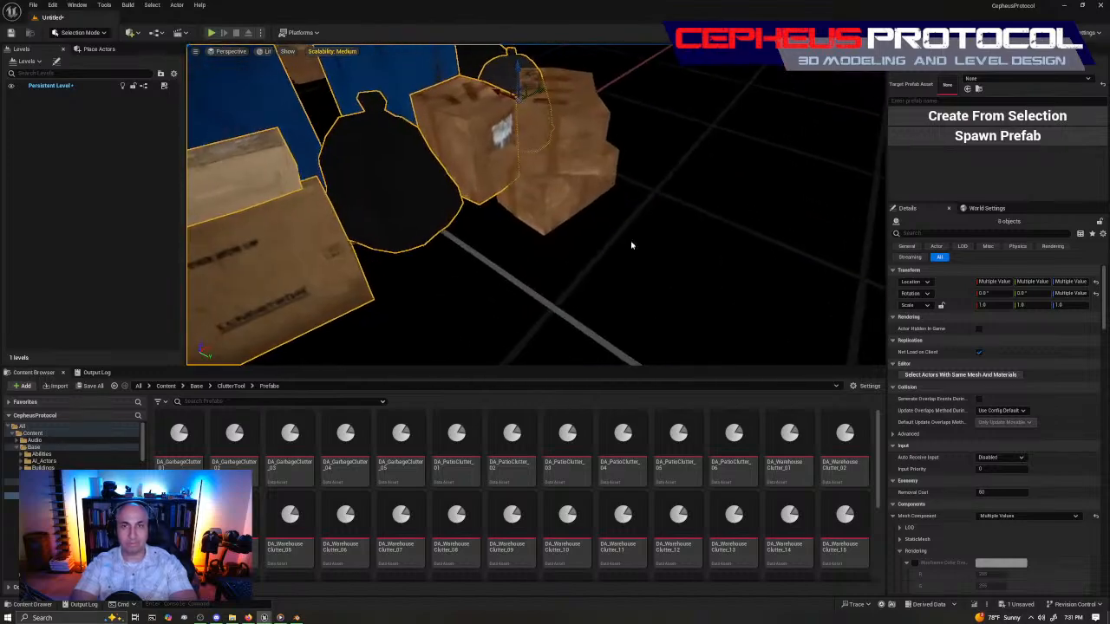
right_click_drag(488, 181, 475, 161)
right_click_drag(581, 208, 587, 226)
left_click(594, 230, "shift")
left_click(643, 187, "shift")
right_click_drag(643, 186, 609, 233)
left_click_drag(496, 224, 645, 227)
key("ctrl+z")
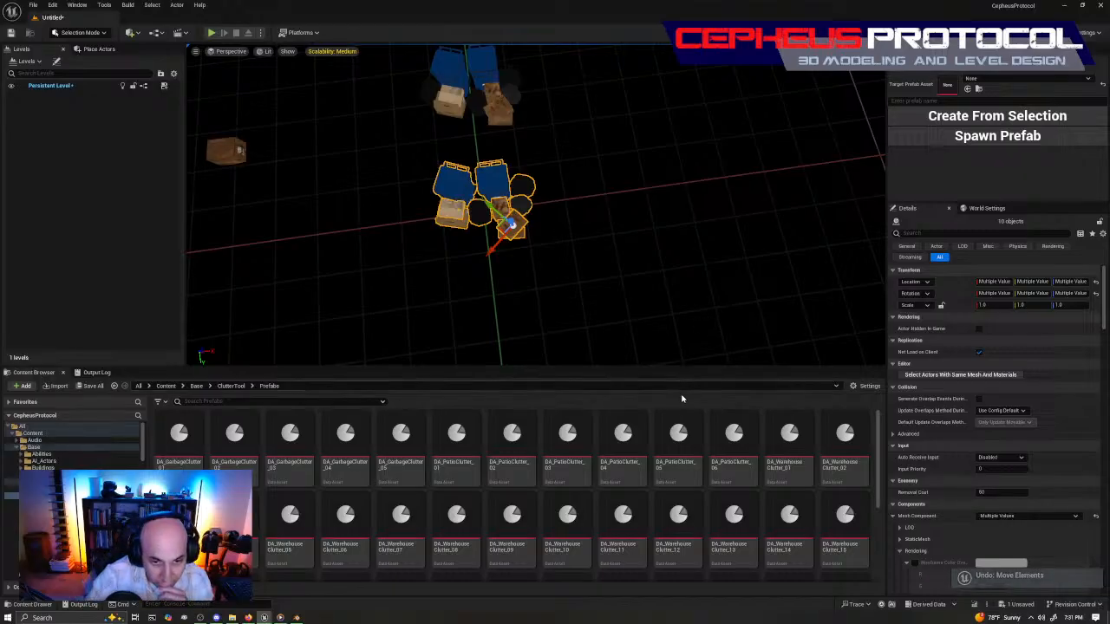
Create a prefab named DA_GarbageClutter_06 from the selected props.
left_click(939, 101)
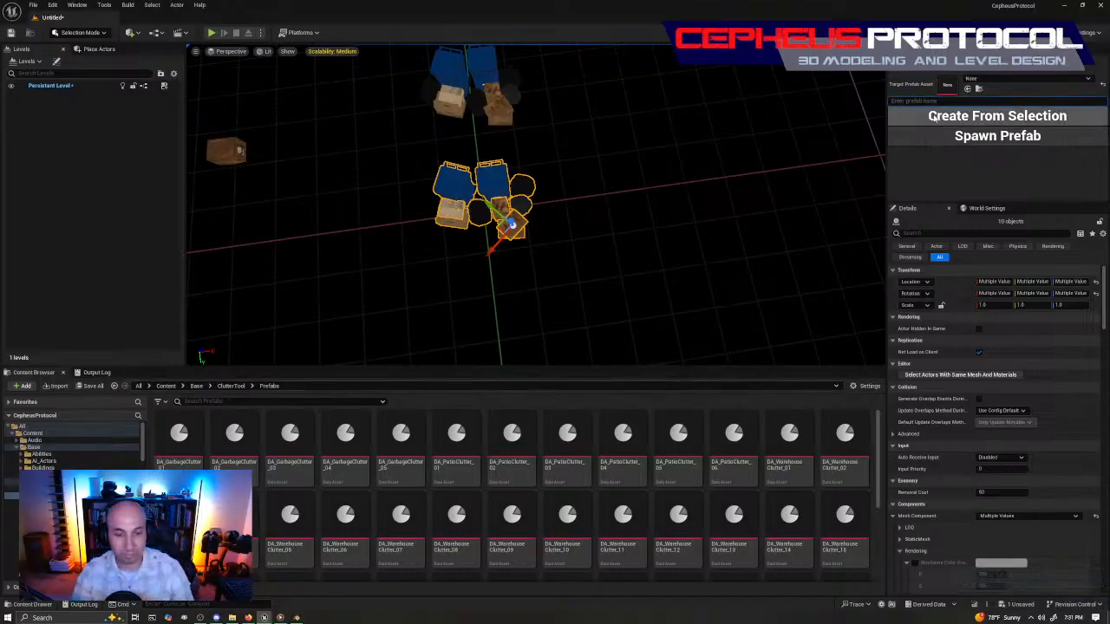
type("DA_GarbageClutter_0")
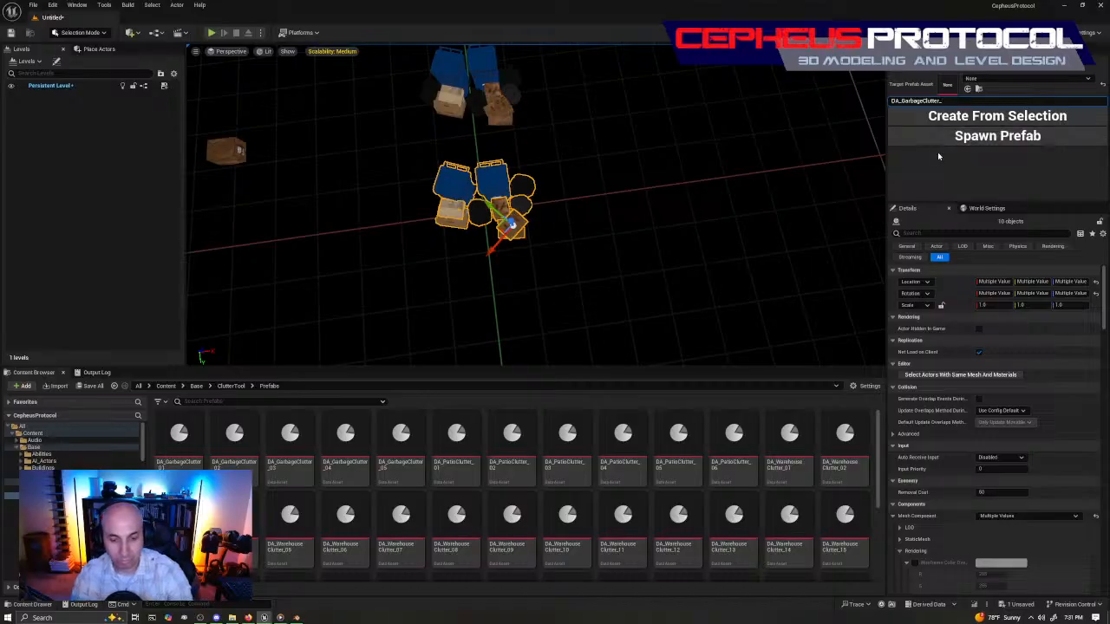
right_click_drag(778, 202, 781, 209)
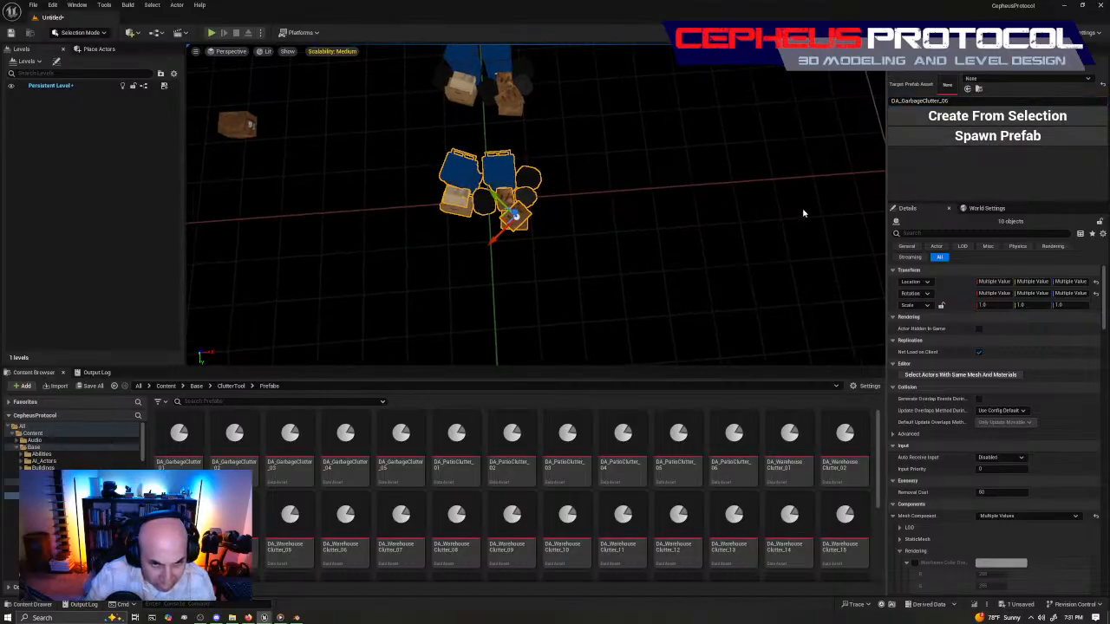
left_click(944, 122)
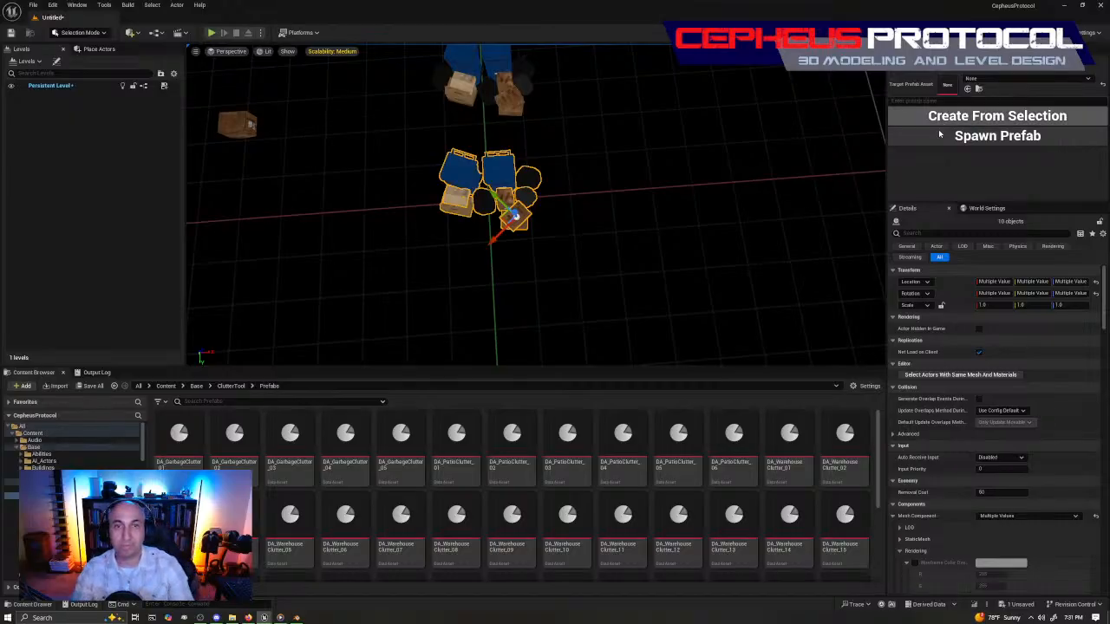
Delete the GarbageClutter_F reference group behind the bin arrangement.
right_click_drag(570, 248, 568, 108)
left_click(527, 186)
key("Delete")
In the top view, move GarbageClutter_G out of the reference row along X to about 4.8.
left_click(783, 123)
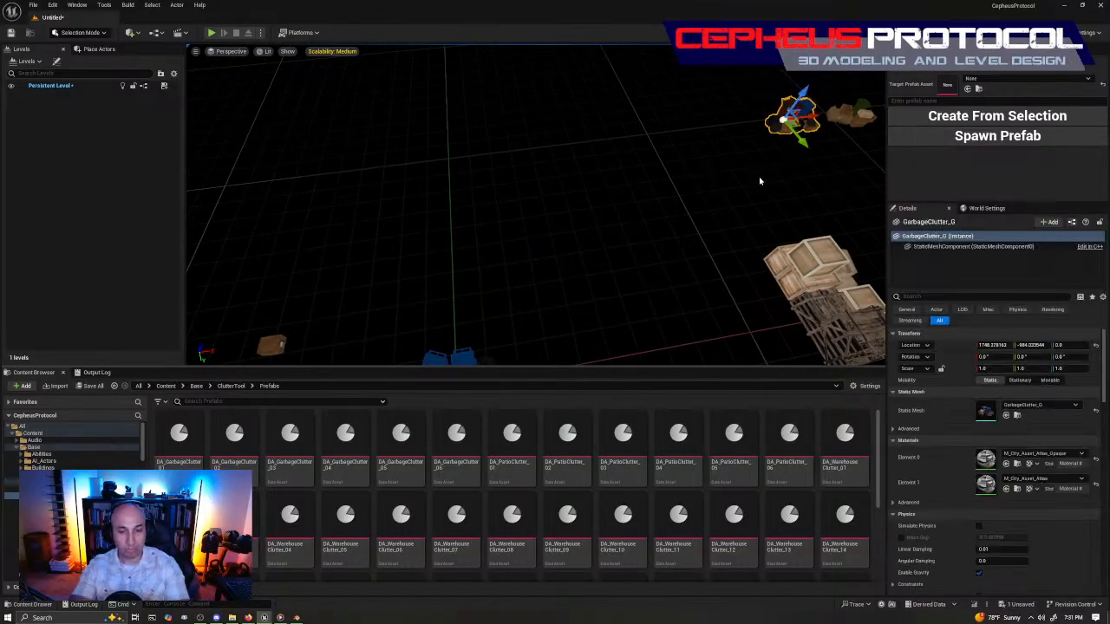
key("alt+j")
right_click_drag(586, 222, 706, 213)
scroll(706, 214, "down", 10)
right_click_drag(724, 156, 515, 253)
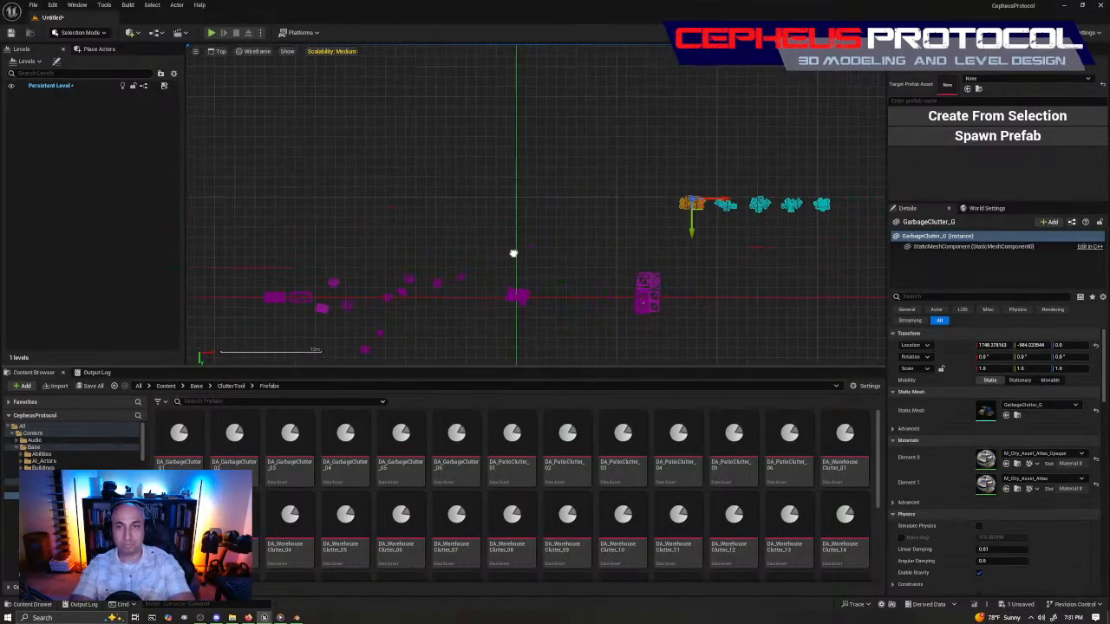
left_click_drag(709, 207, 547, 286)
Move GarbageClutter_G along Y to about -347, just behind the bin arrangement, and return to the perspective view.
right_click_drag(535, 260, 587, 200)
scroll(587, 199, "up", 2)
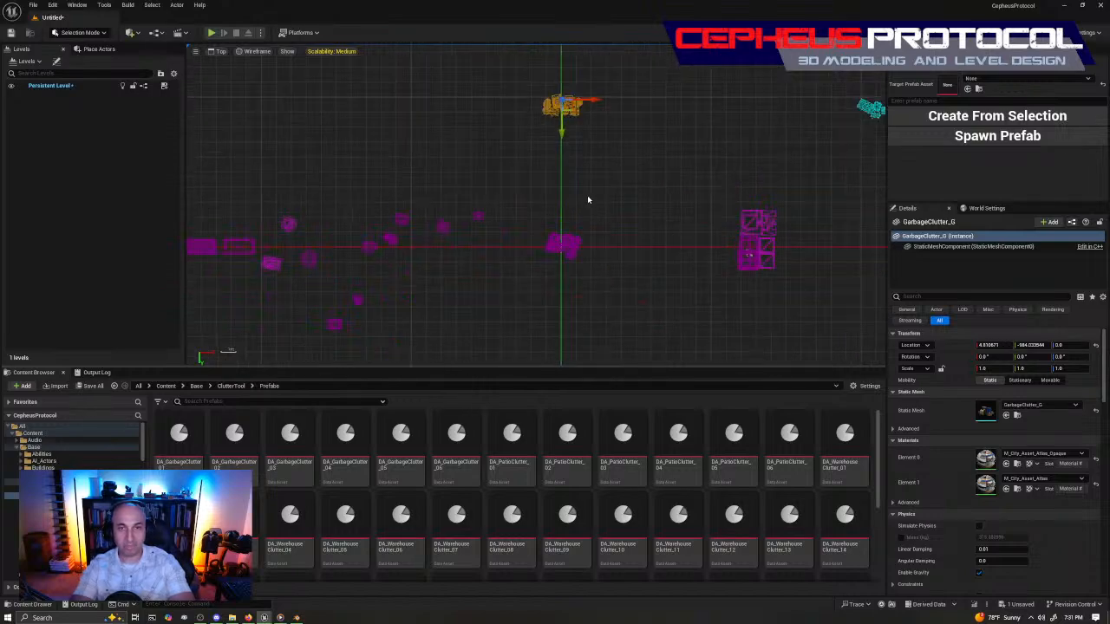
scroll(587, 199, "up", 1)
left_click_drag(549, 99, 555, 248)
scroll(563, 288, "up", 1)
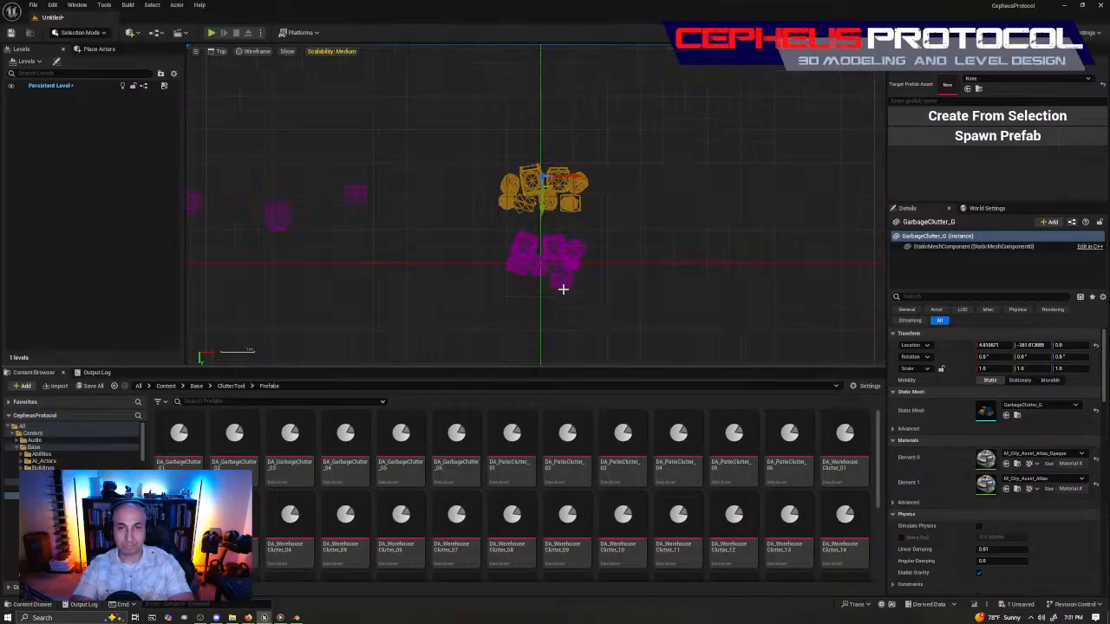
right_click_drag(573, 260, 587, 244)
left_click_drag(557, 190, 558, 161)
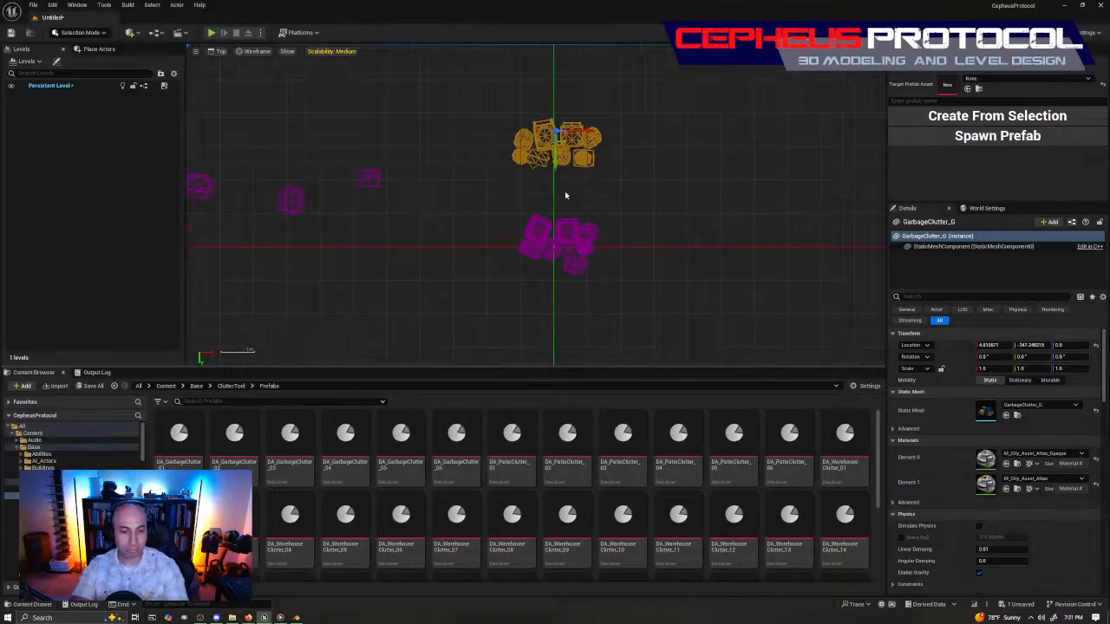
key("alt+g")
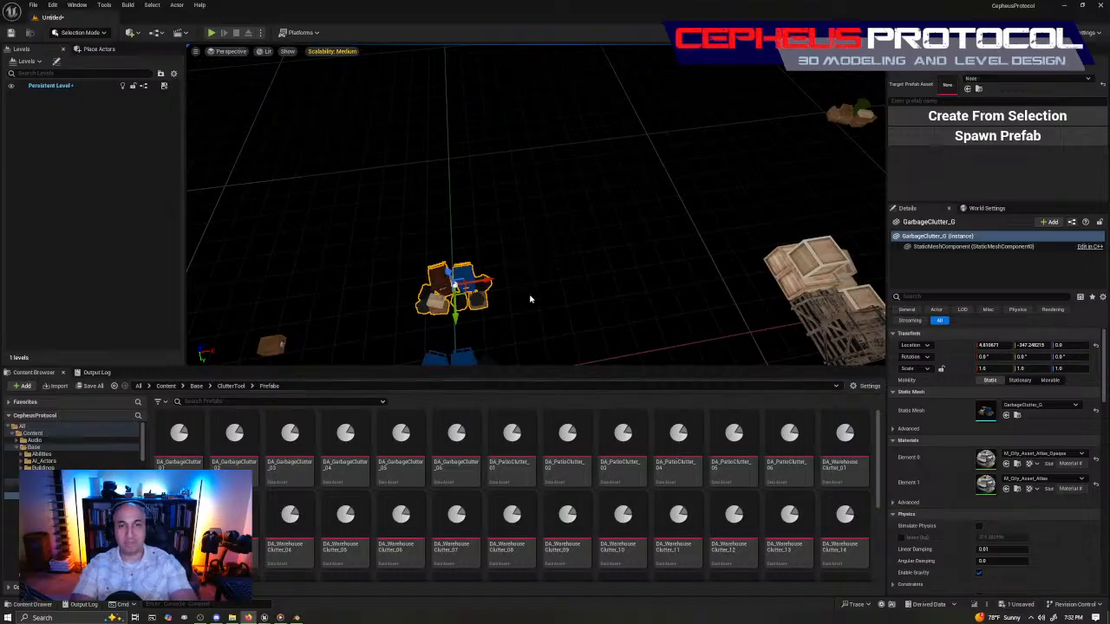
Compare GarbageClutter_G with the existing arrangement, and open the Base/Landscaping/Physics asset folder.
right_click_drag(650, 147, 667, 152)
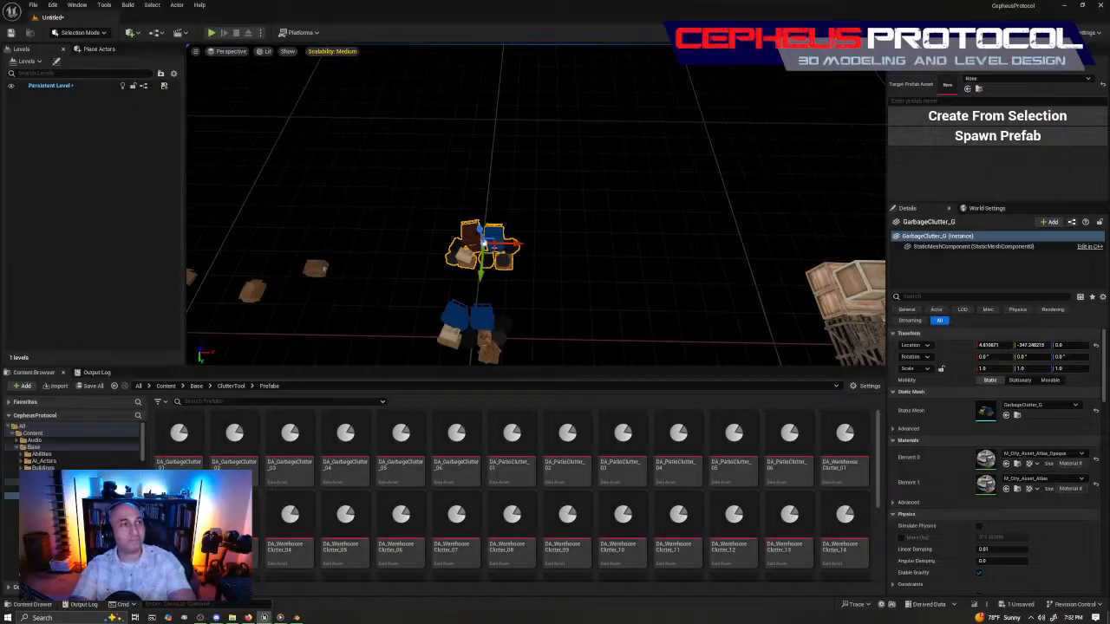
right_click_drag(661, 233, 607, 227)
key("w")
key("d")
key("w")
key("s")
scroll(73, 447, "down", 5)
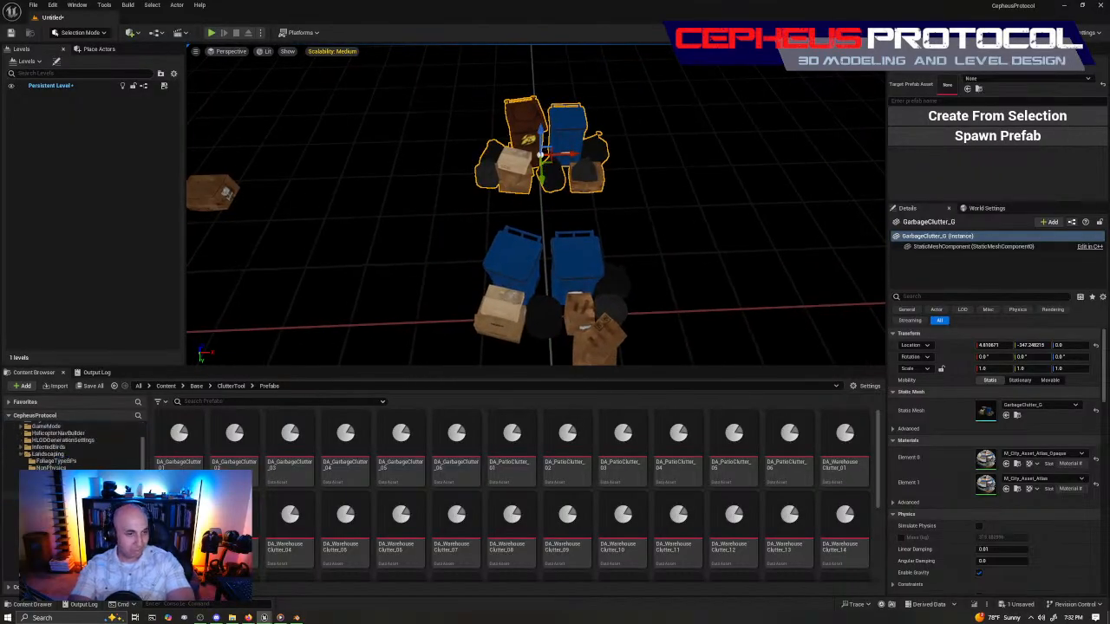
scroll(74, 444, "down", 4)
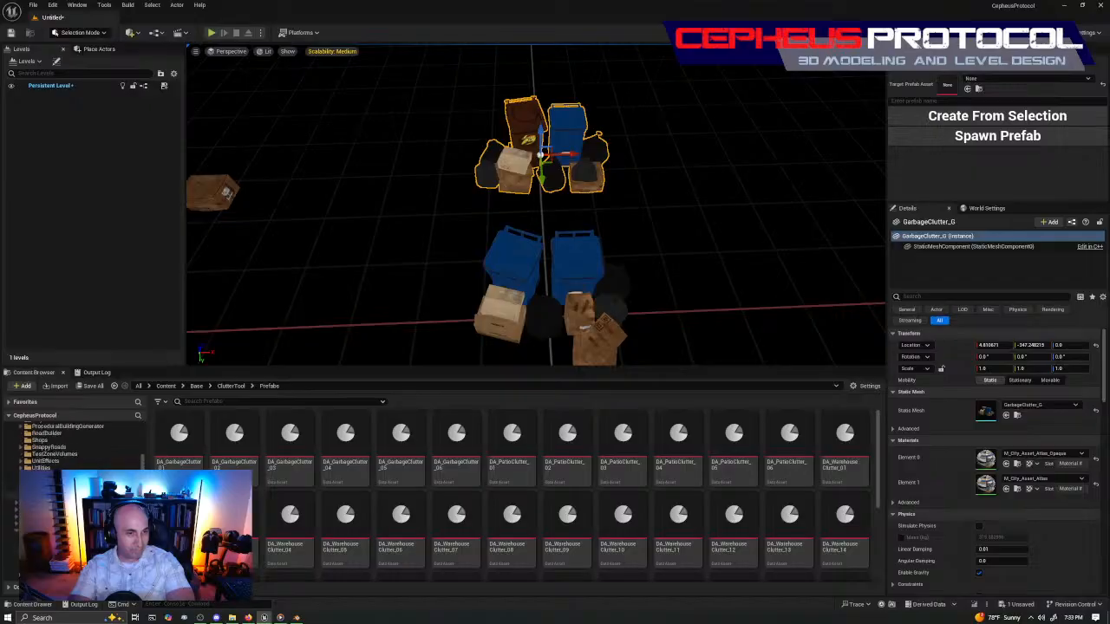
left_click(54, 482)
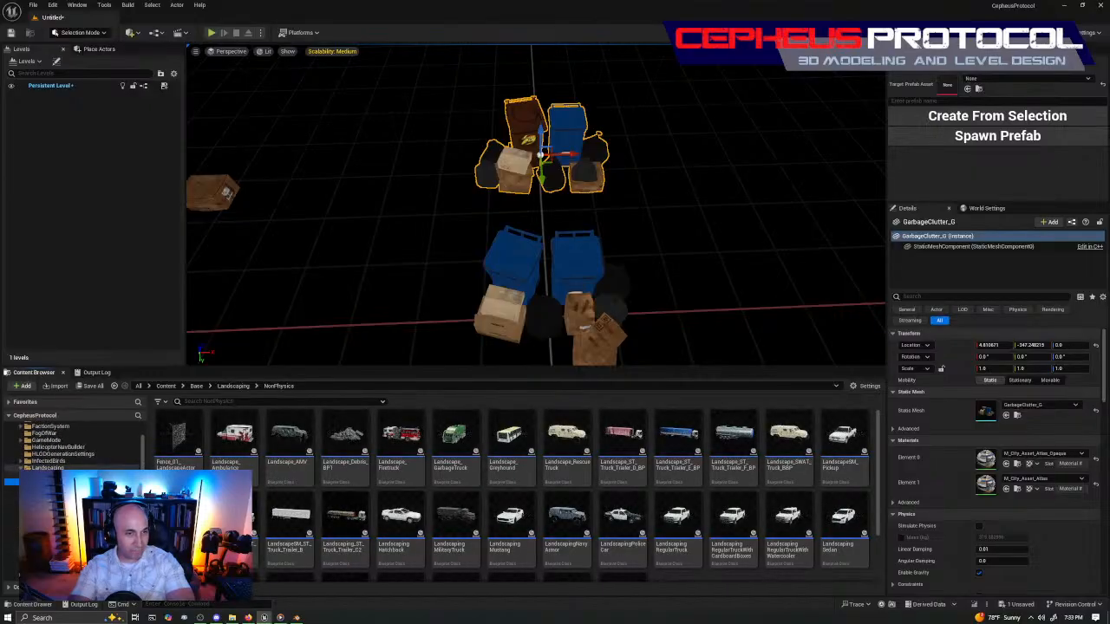
left_click(56, 475)
left_click(56, 489)
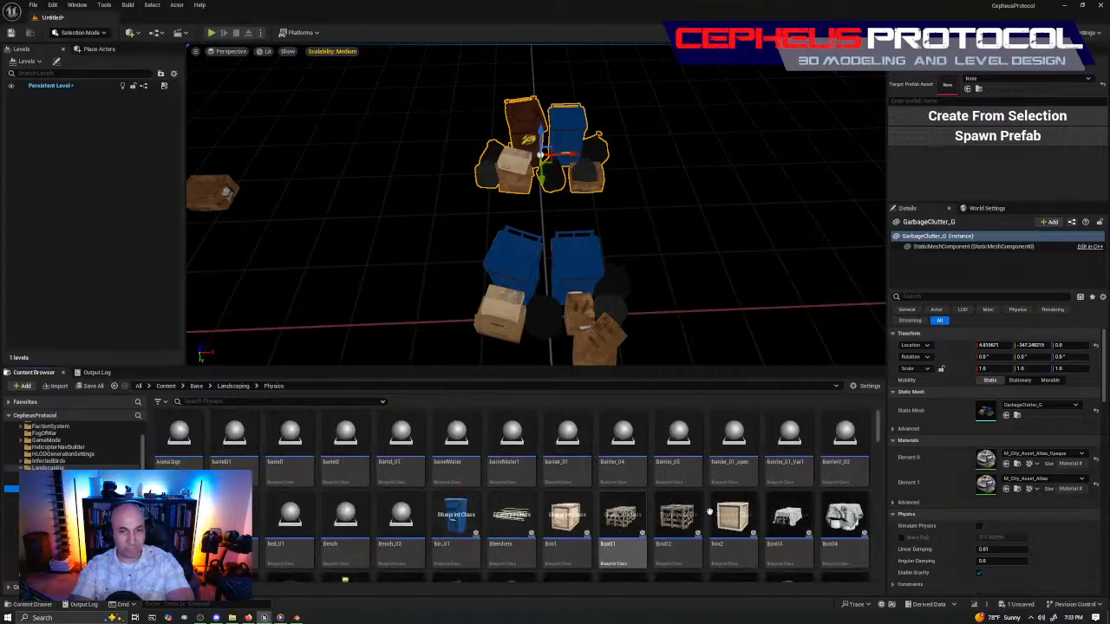
Look through the Base/Landscaping/Physics assets for props matching the bins, boxes and trash bags in GarbageClutter_G.
scroll(796, 490, "down", 4)
scroll(796, 490, "down", 3)
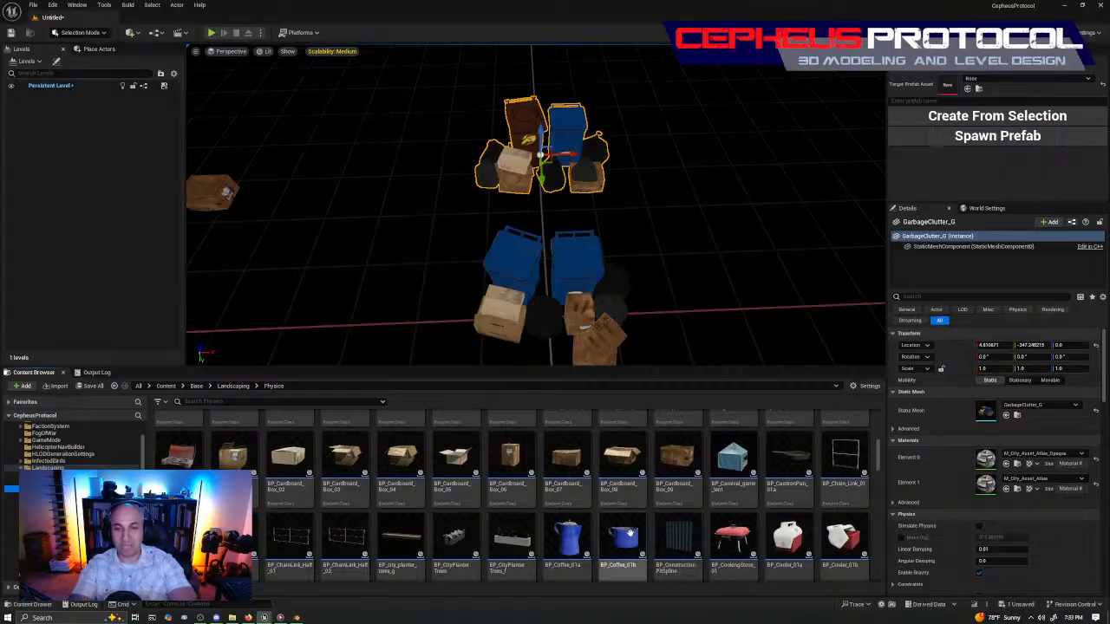
scroll(605, 522, "down", 2)
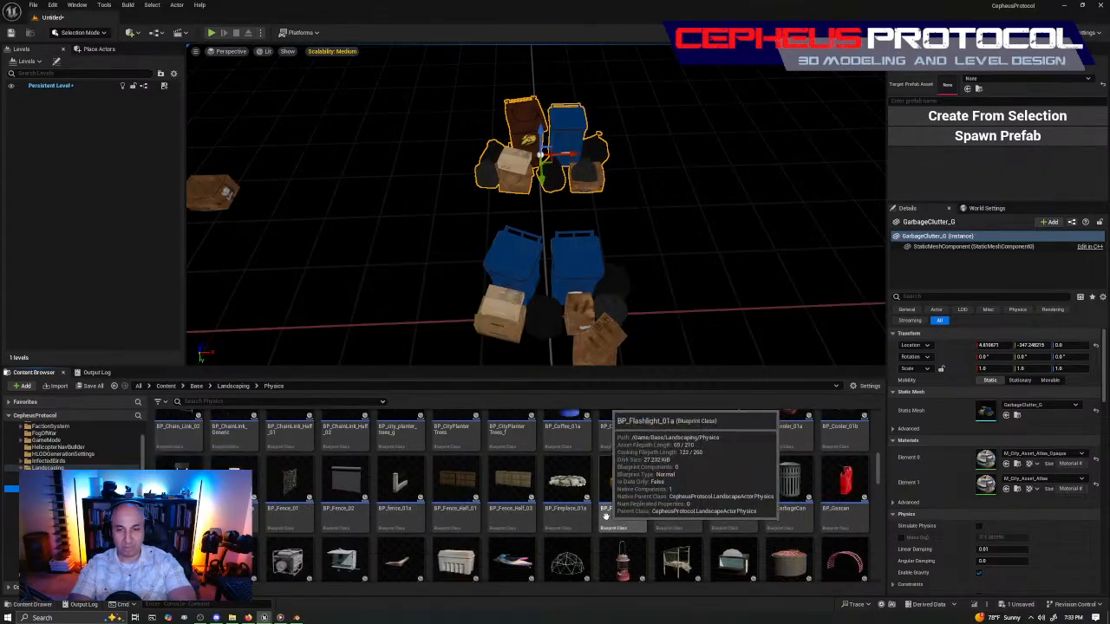
scroll(612, 518, "up", 1)
left_click(639, 501)
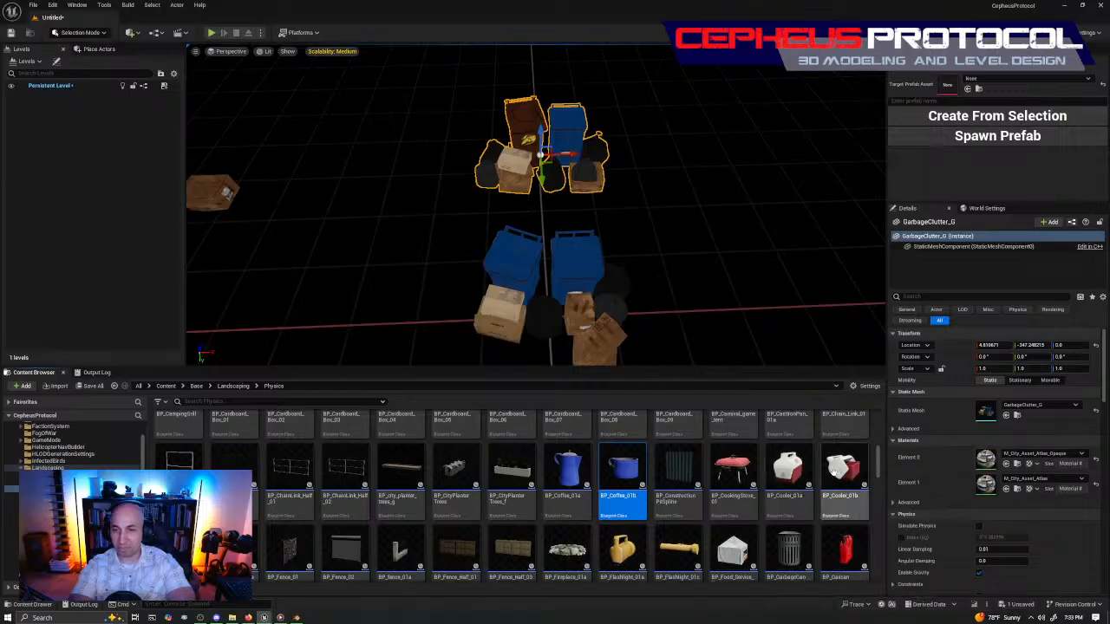
scroll(750, 499, "down", 1)
scroll(753, 503, "down", 1)
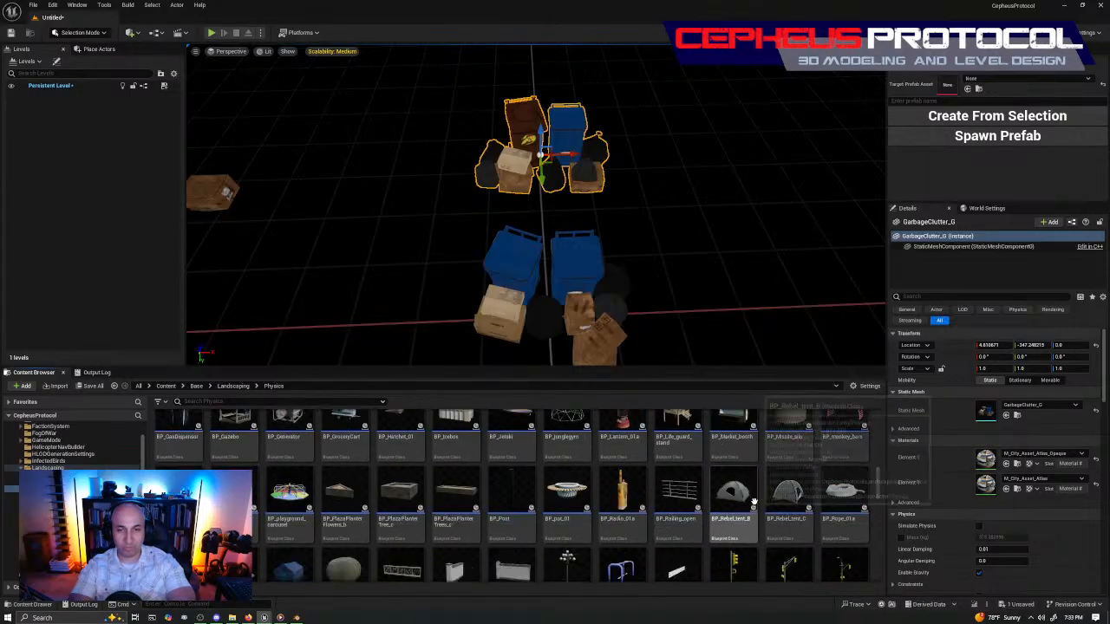
left_click(565, 474)
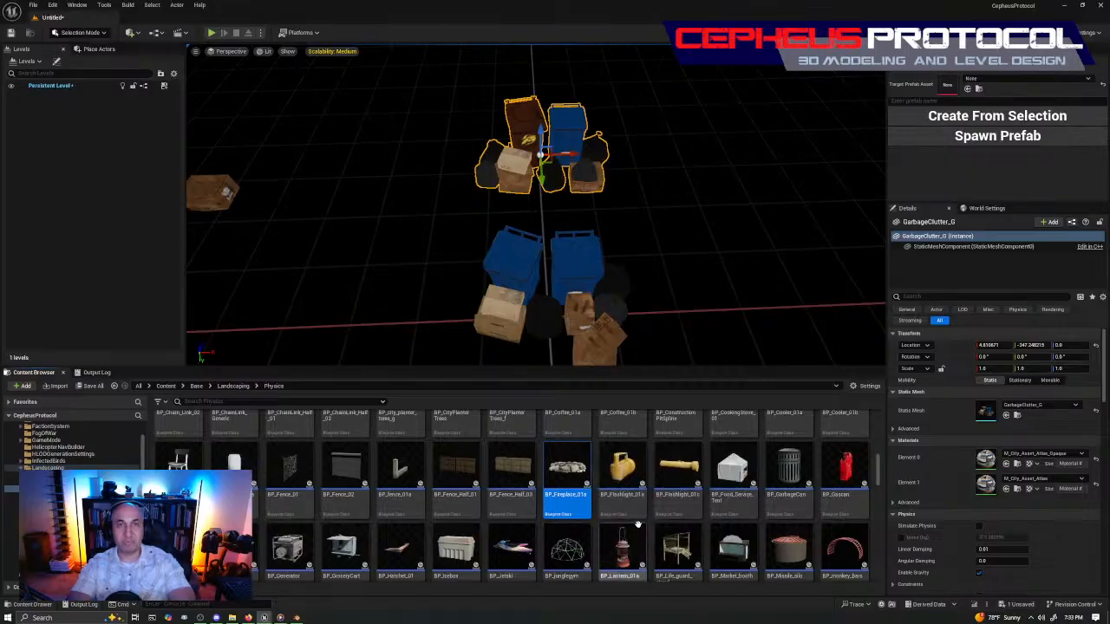
scroll(583, 552, "down", 2)
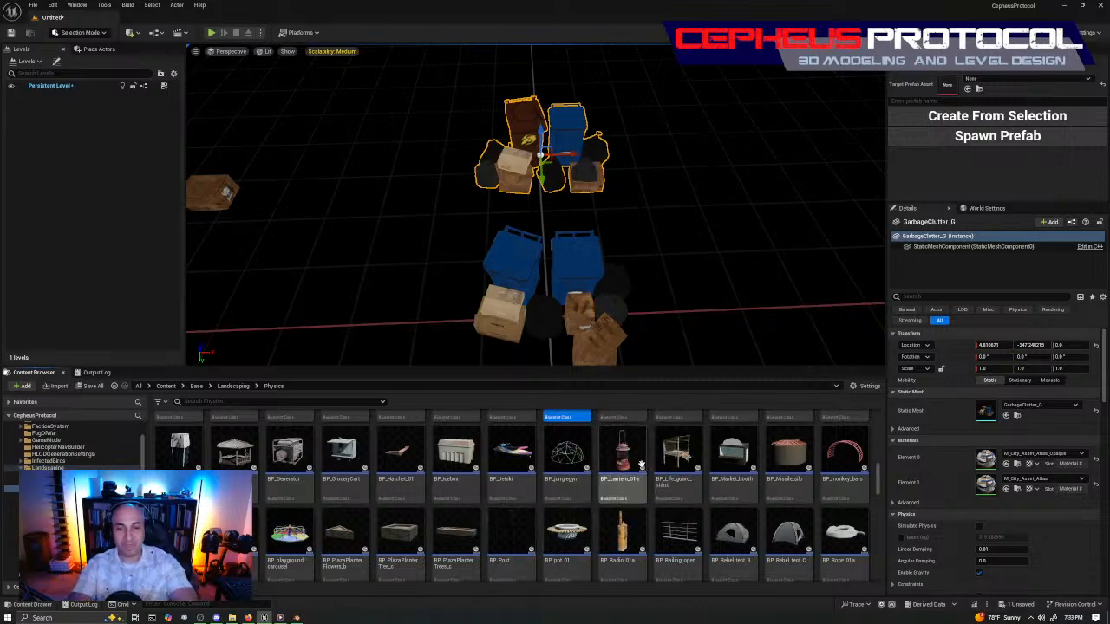
scroll(625, 468, "down", 2)
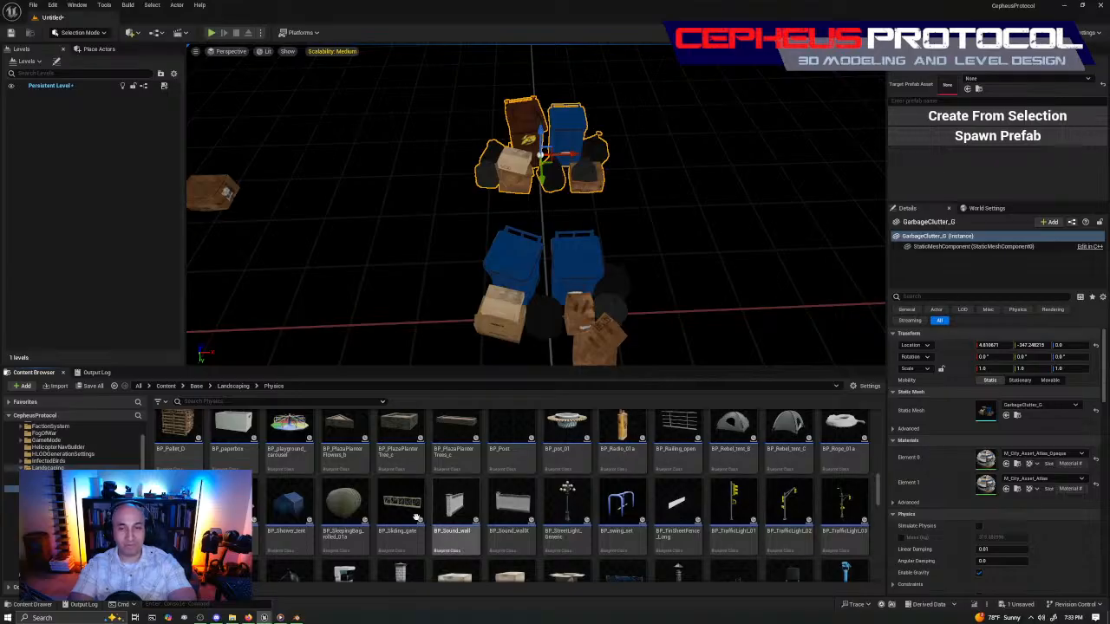
right_click_drag(536, 205, 304, 268)
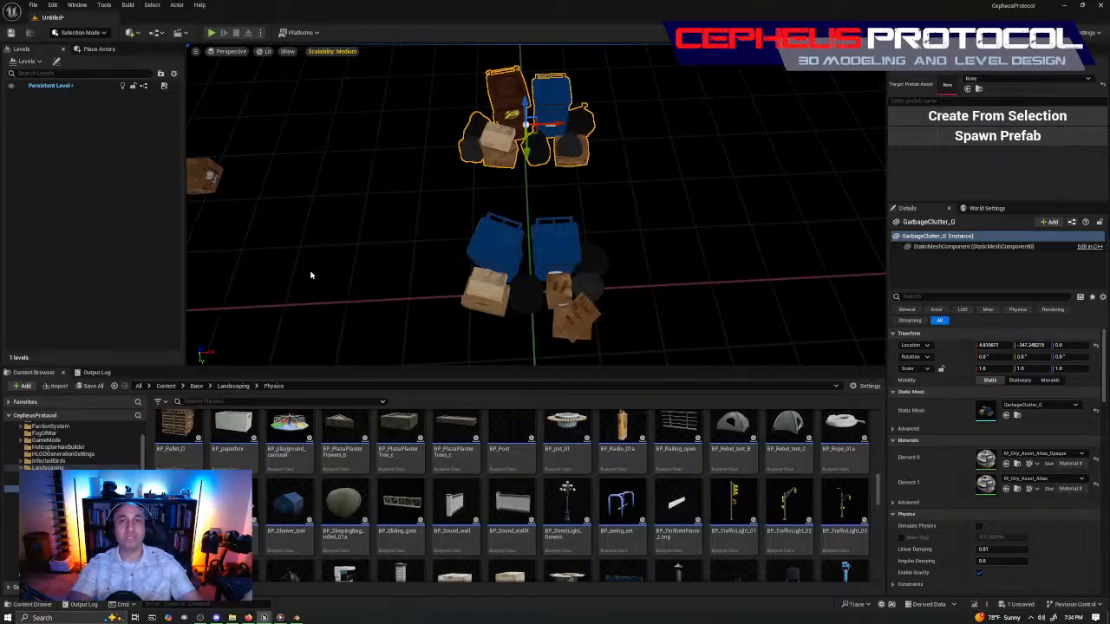
scroll(642, 468, "down", 2)
scroll(641, 469, "down", 1)
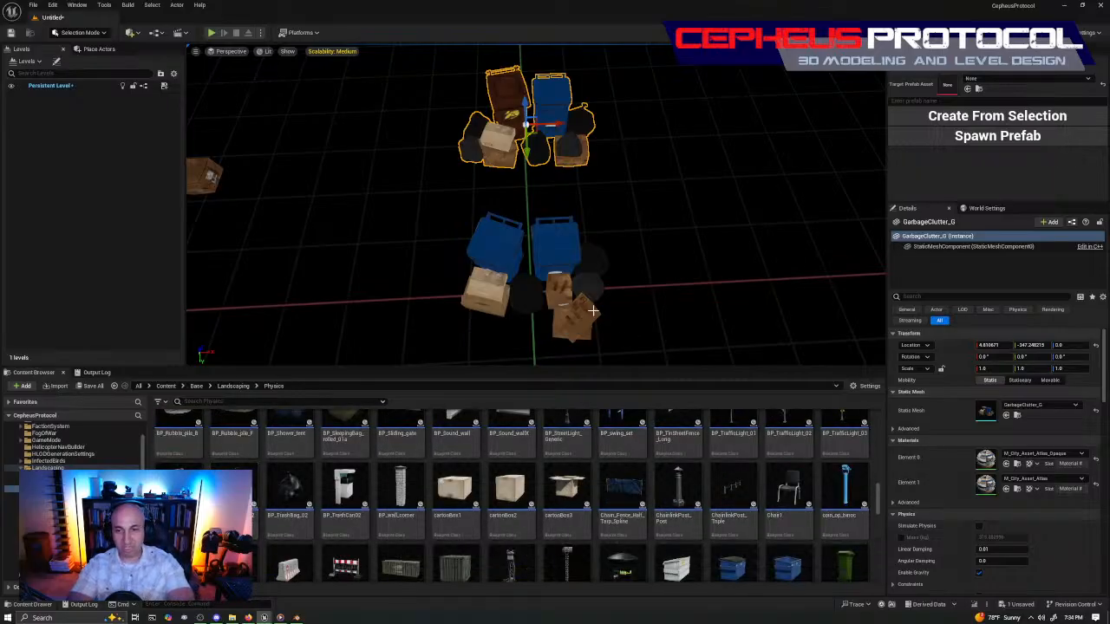
right_click_drag(537, 208, 664, 217)
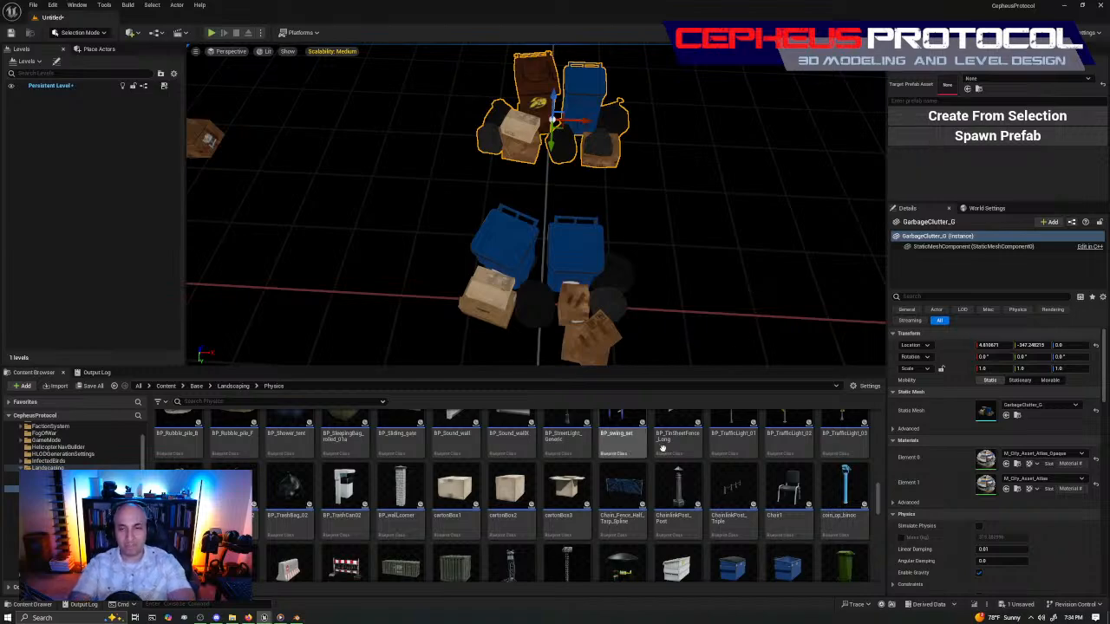
scroll(698, 412, "down", 3)
right_click_drag(689, 321, 754, 299)
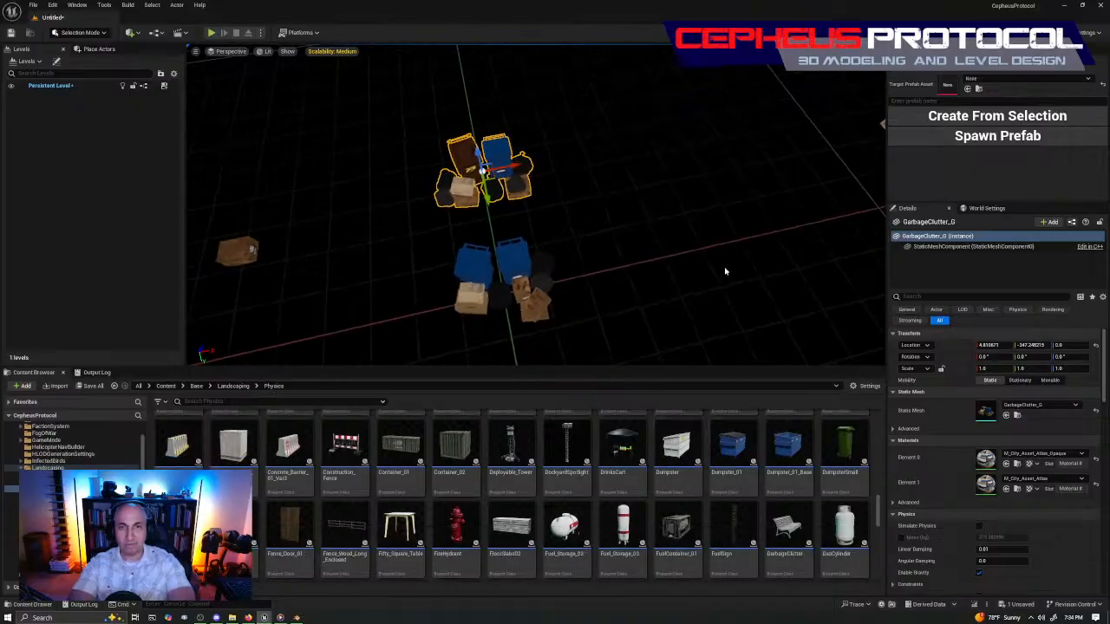
Inspect the angled blue bin in the copied arrangement and examine the Physics assets for a replacement matching GarbageClutter_G's brown bin.
left_click(558, 239)
left_click(473, 264)
mouse_move(578, 255)
right_mouse_down()
mouse_move(529, 251)
mouse_move(576, 251)
right_mouse_up()
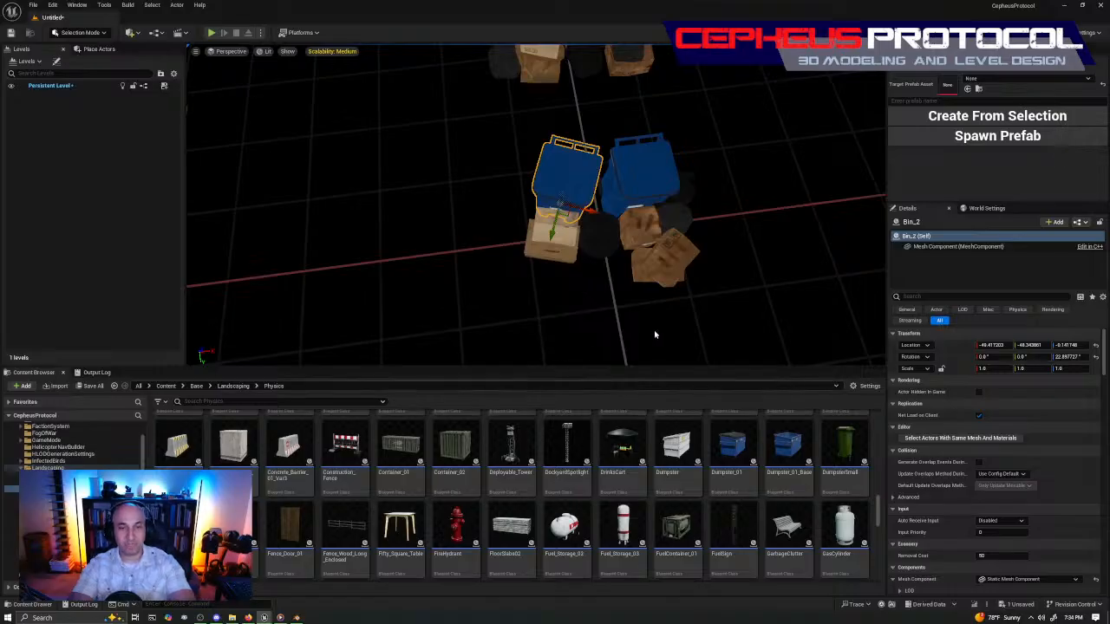
mouse_move(292, 307)
right_mouse_down()
mouse_move(326, 306)
mouse_move(292, 307)
right_mouse_up()
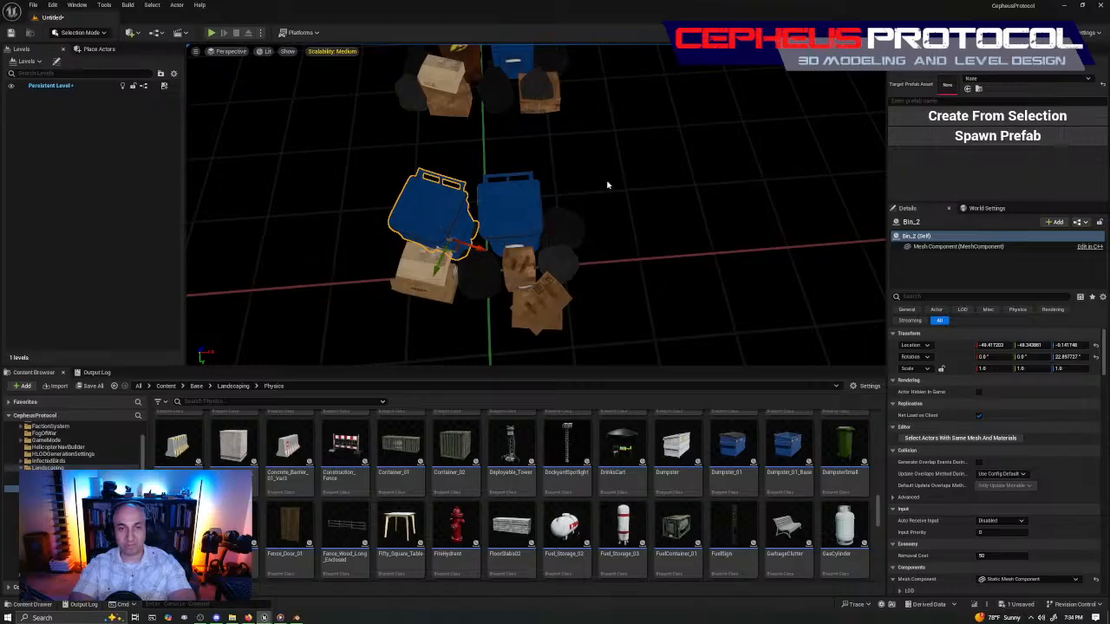
left_click(401, 447)
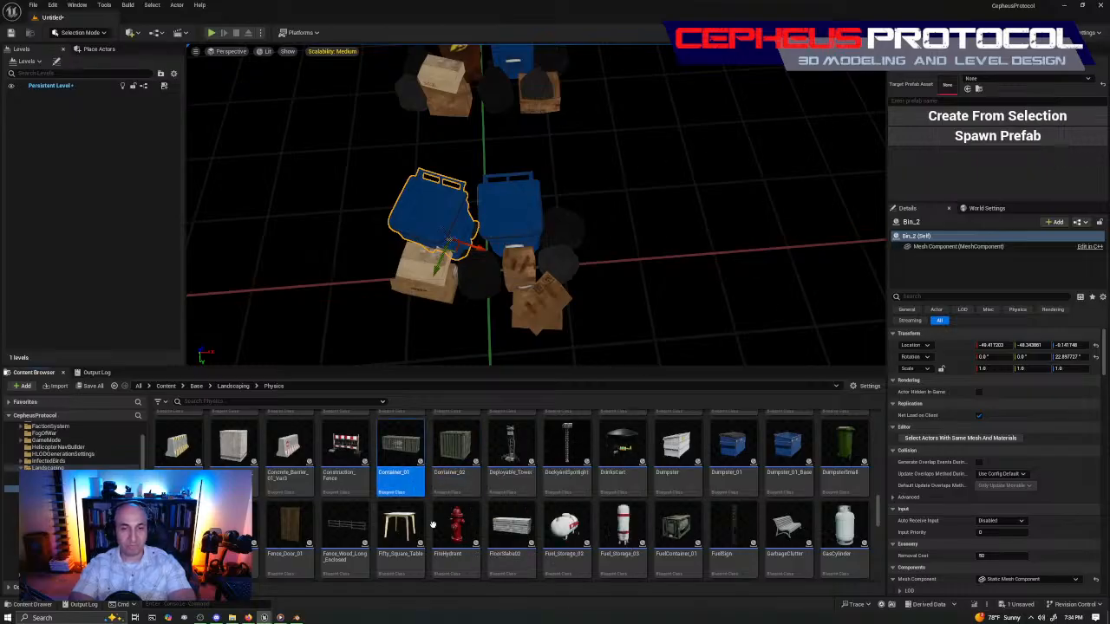
left_click(444, 448)
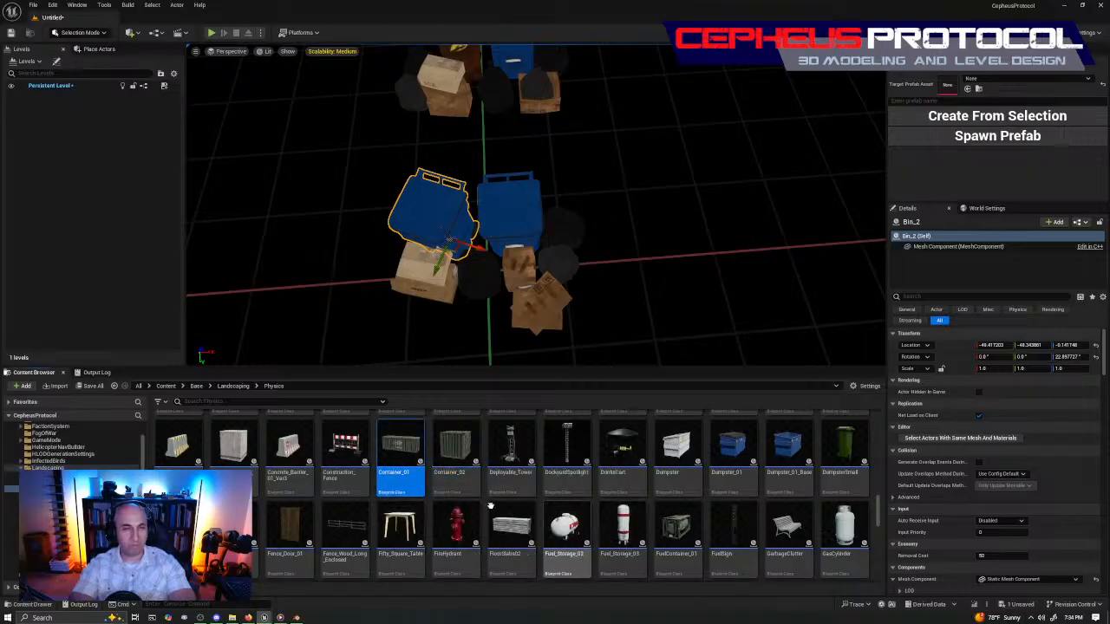
scroll(711, 471, "down", 3)
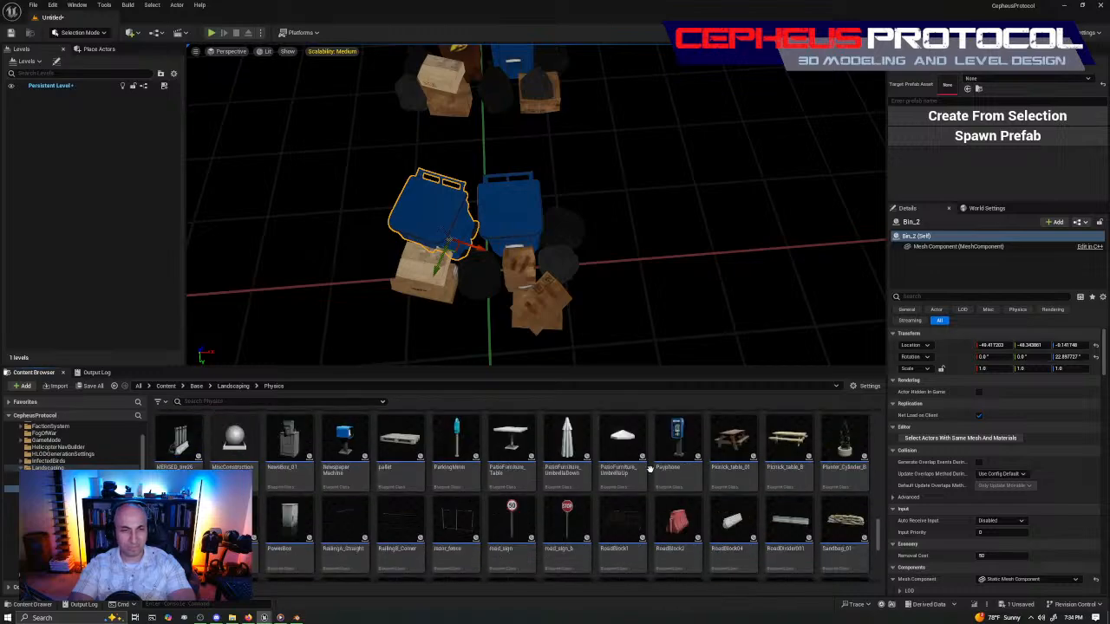
left_click(344, 485)
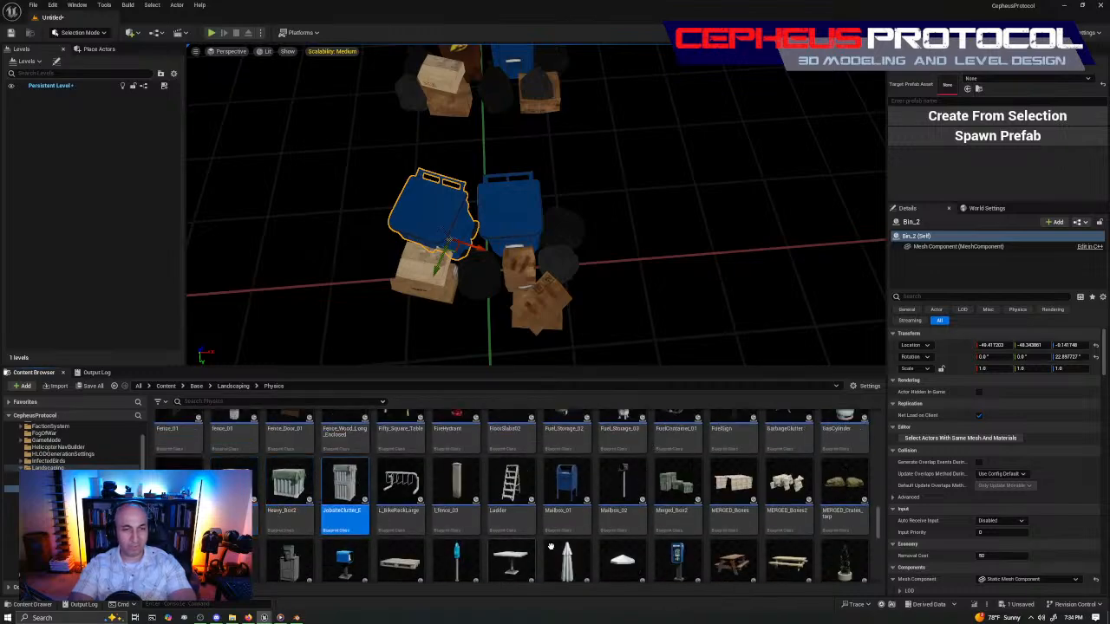
scroll(568, 490, "down", 2)
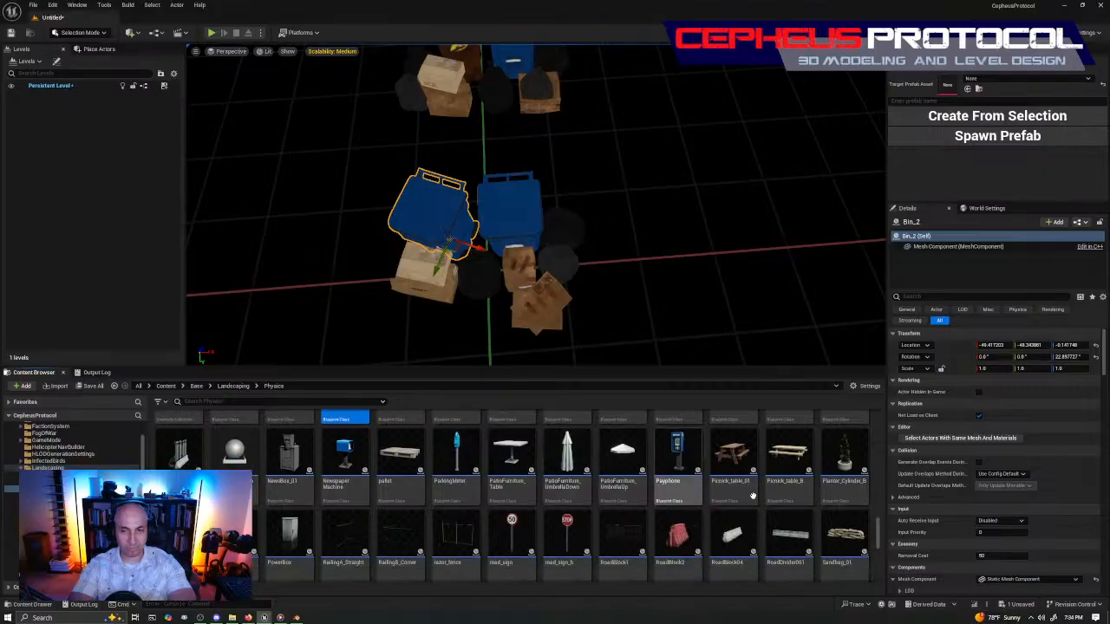
left_click(719, 487)
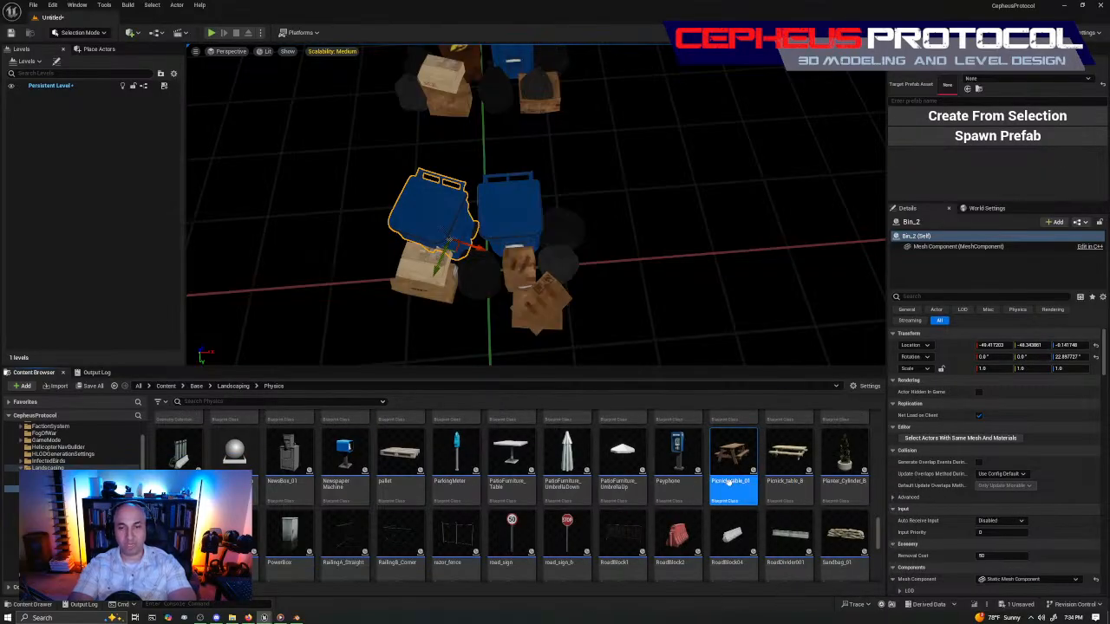
scroll(731, 483, "up", 3)
scroll(628, 421, "up", 3)
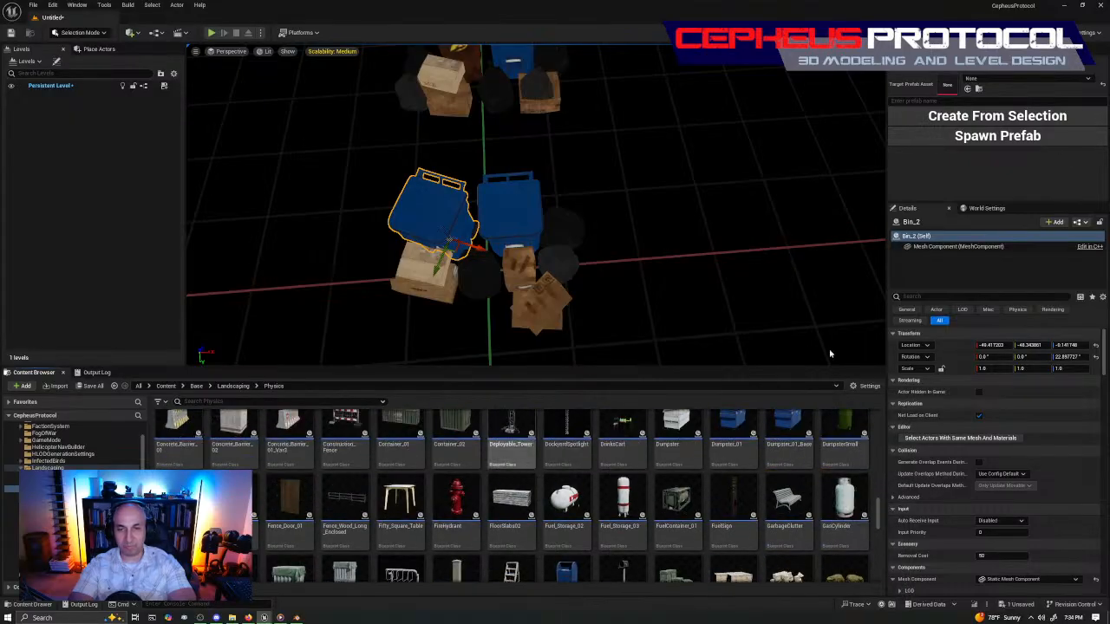
scroll(434, 486, "down", 5)
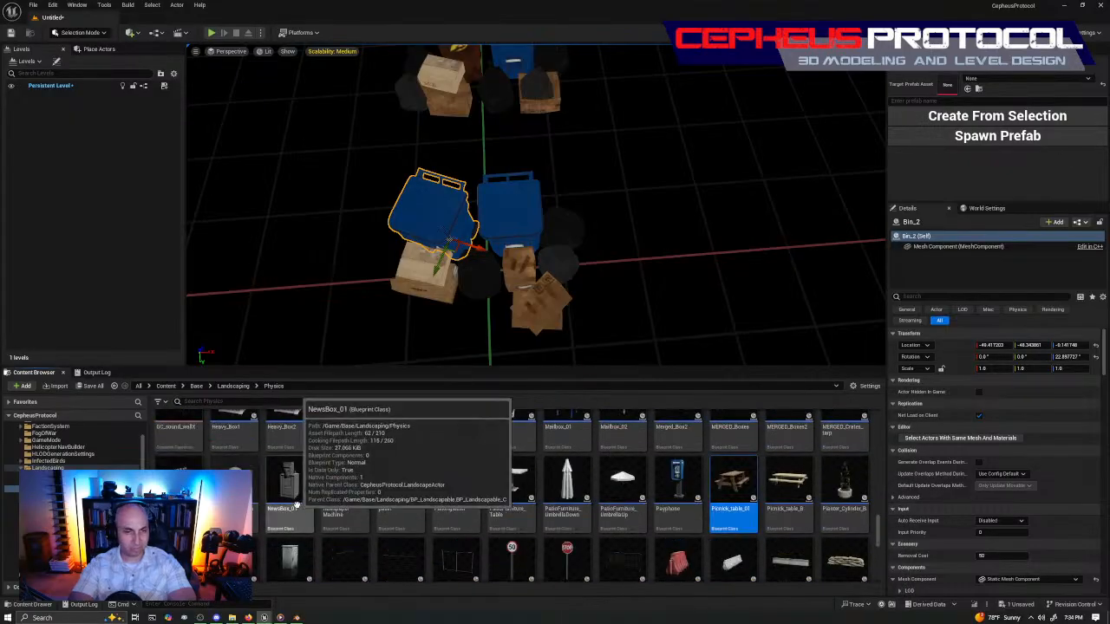
scroll(295, 503, "down", 6)
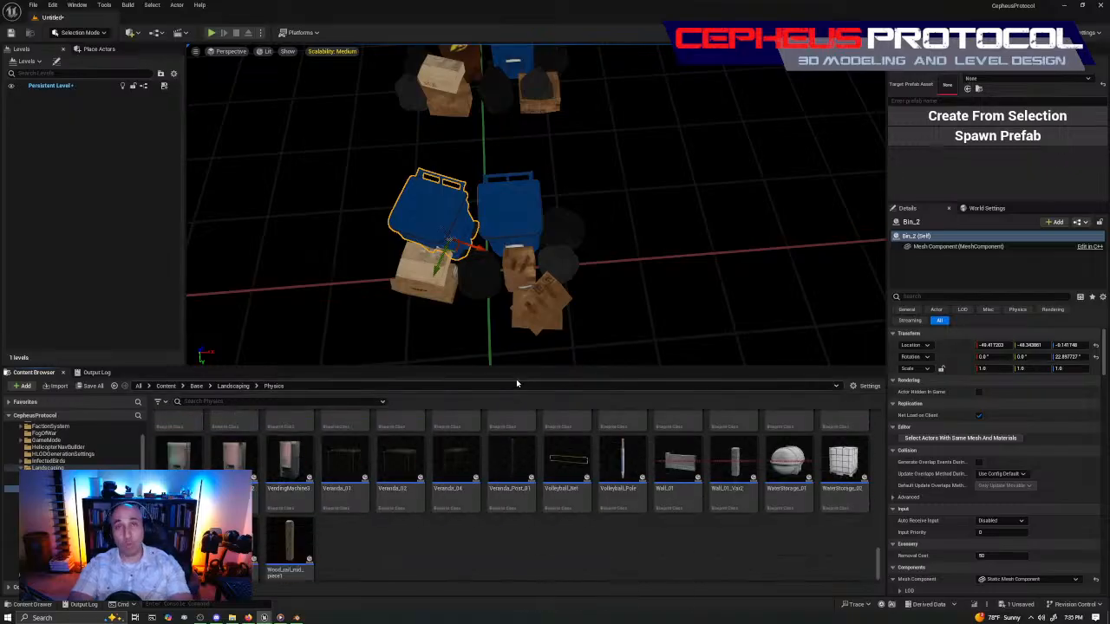
scroll(763, 468, "up", 2)
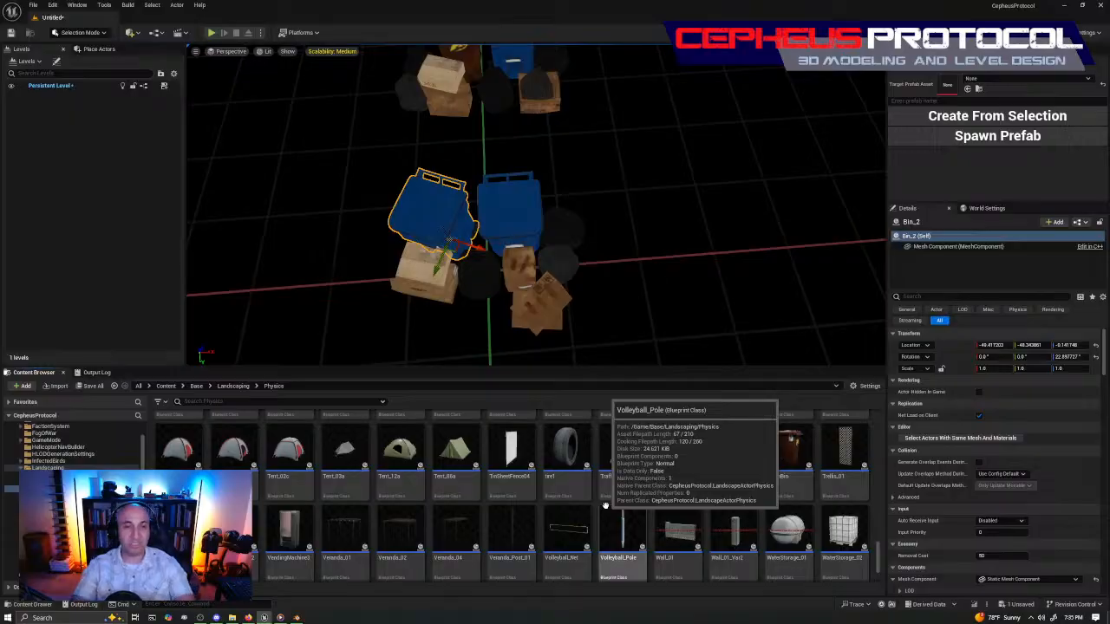
scroll(742, 481, "up", 10)
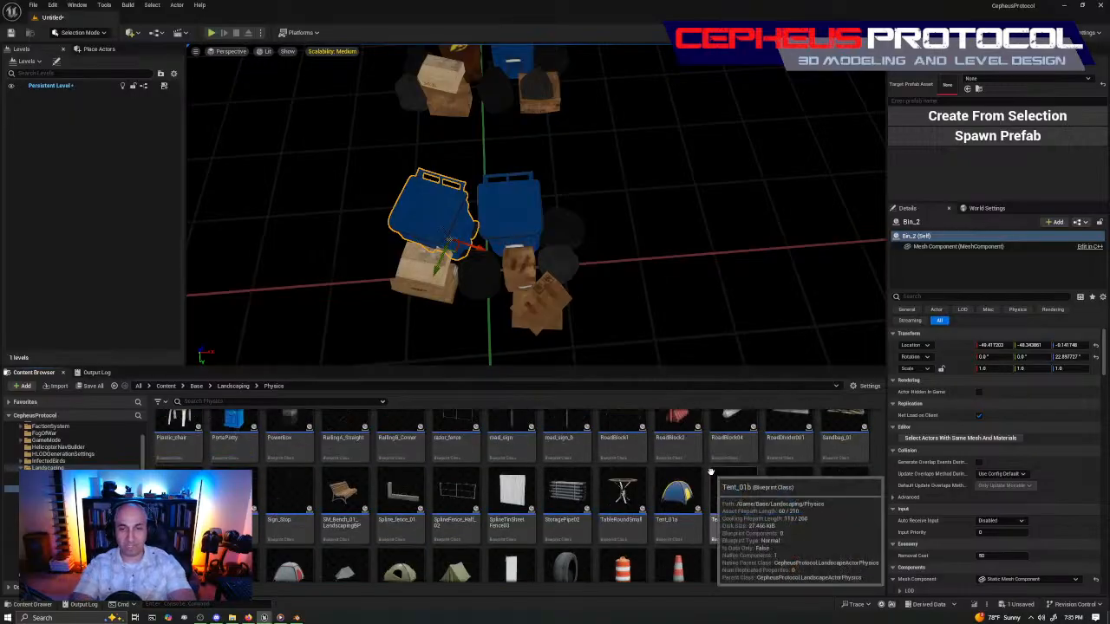
scroll(741, 482, "up", 10)
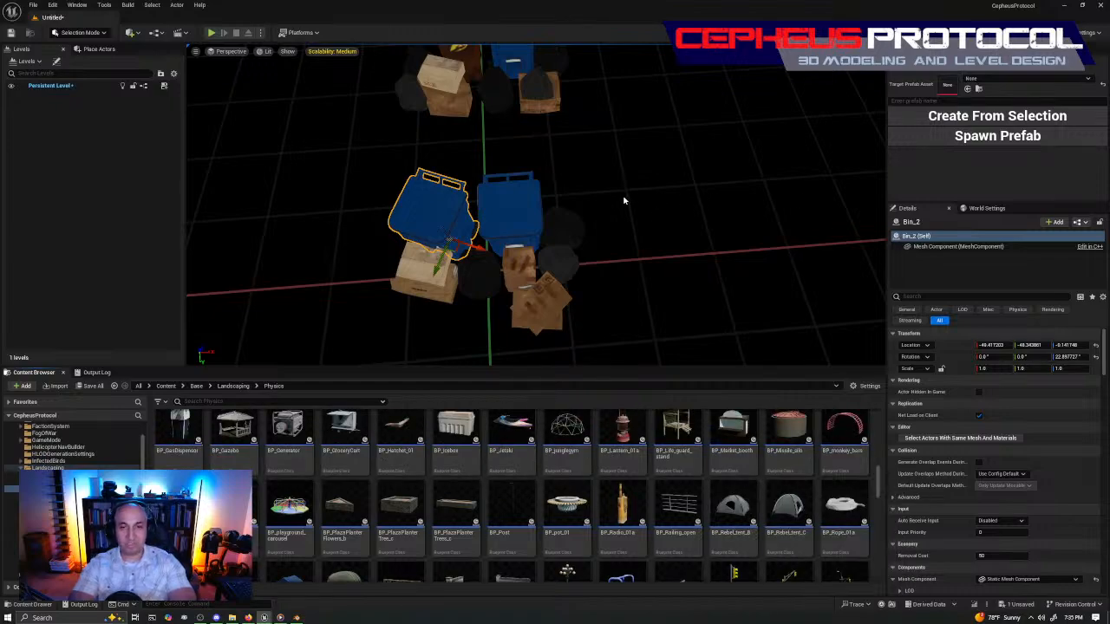
mouse_move(637, 216)
right_mouse_down()
mouse_move(607, 216)
mouse_move(654, 239)
mouse_move(599, 217)
mouse_move(624, 221)
right_mouse_up()
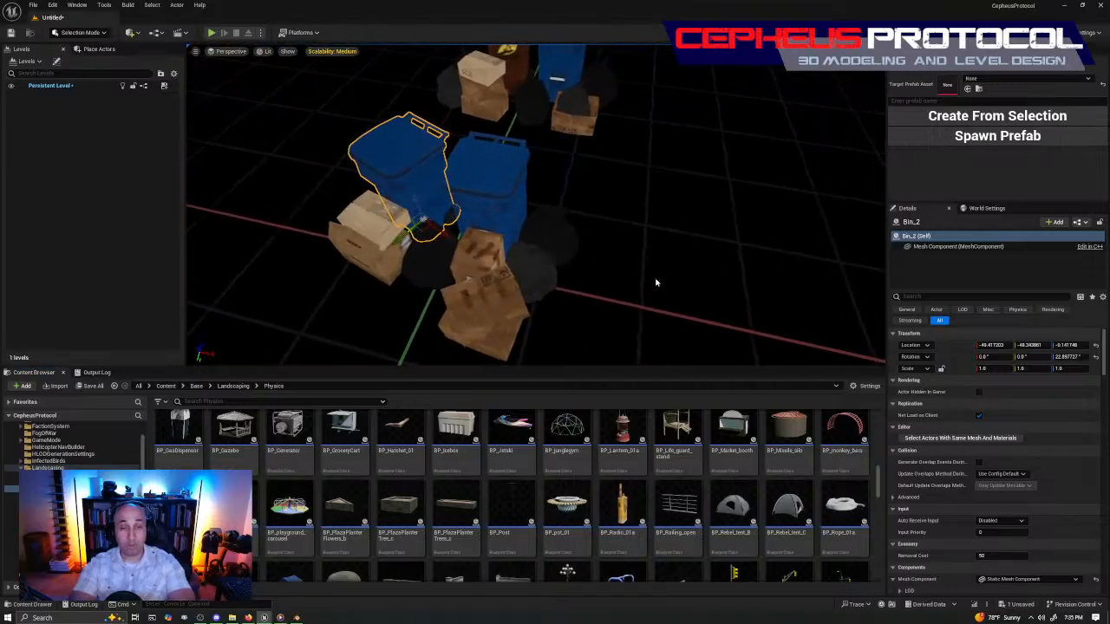
scroll(759, 503, "up", 3)
scroll(759, 503, "up", 3)
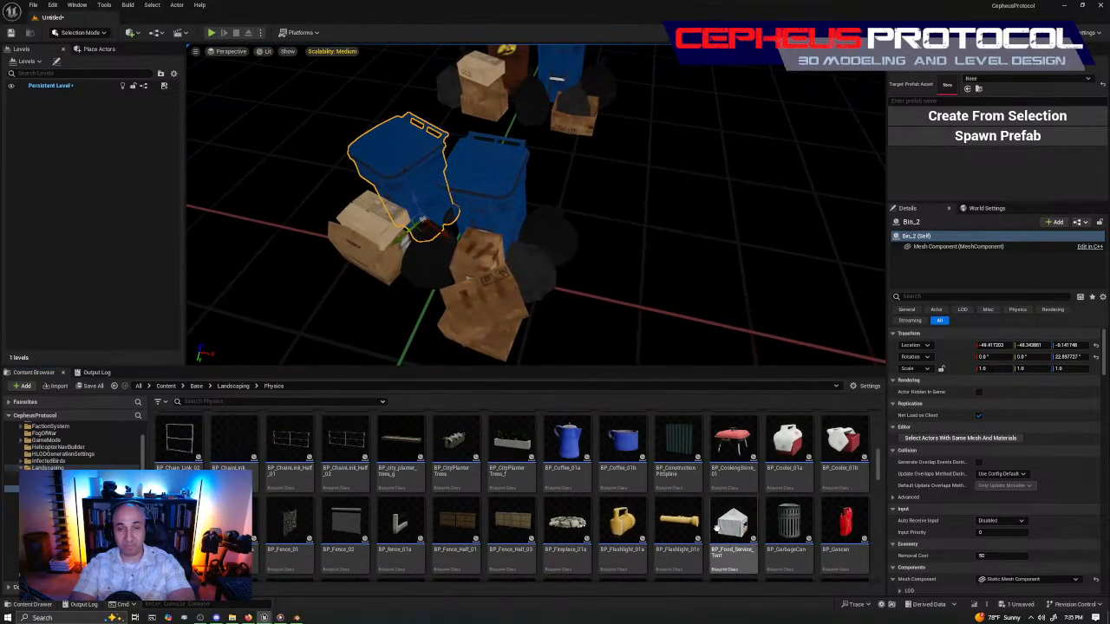
scroll(711, 495, "up", 2)
right_click_drag(691, 201, 564, 206)
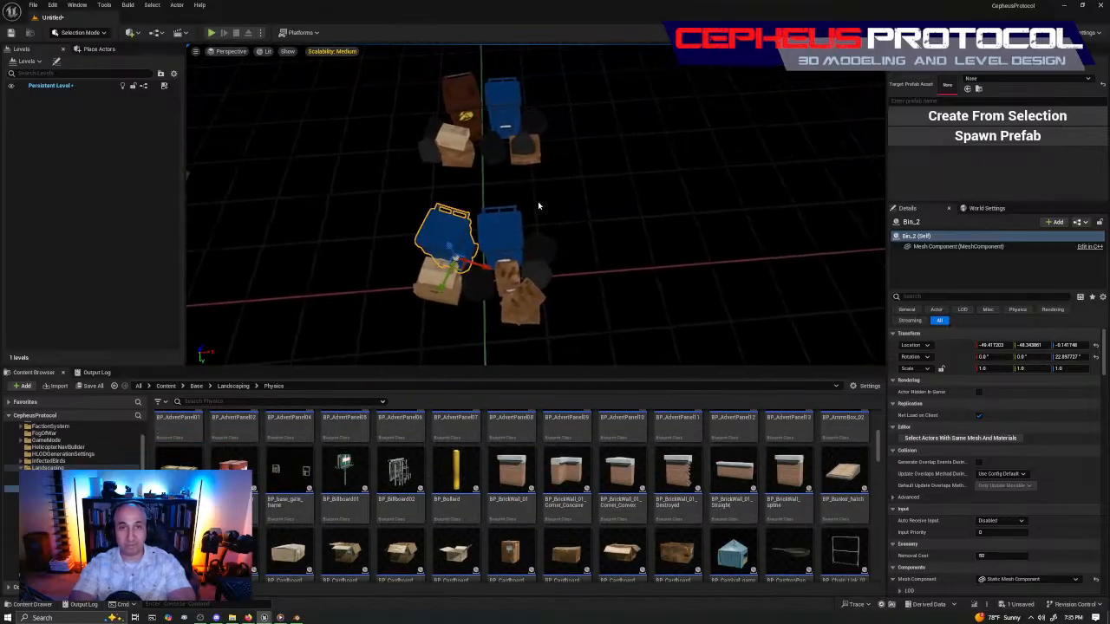
Move the angled blue bin Bin_2 out of the arrangement and over to the spare props.
right_click_drag(451, 232, 757, 233)
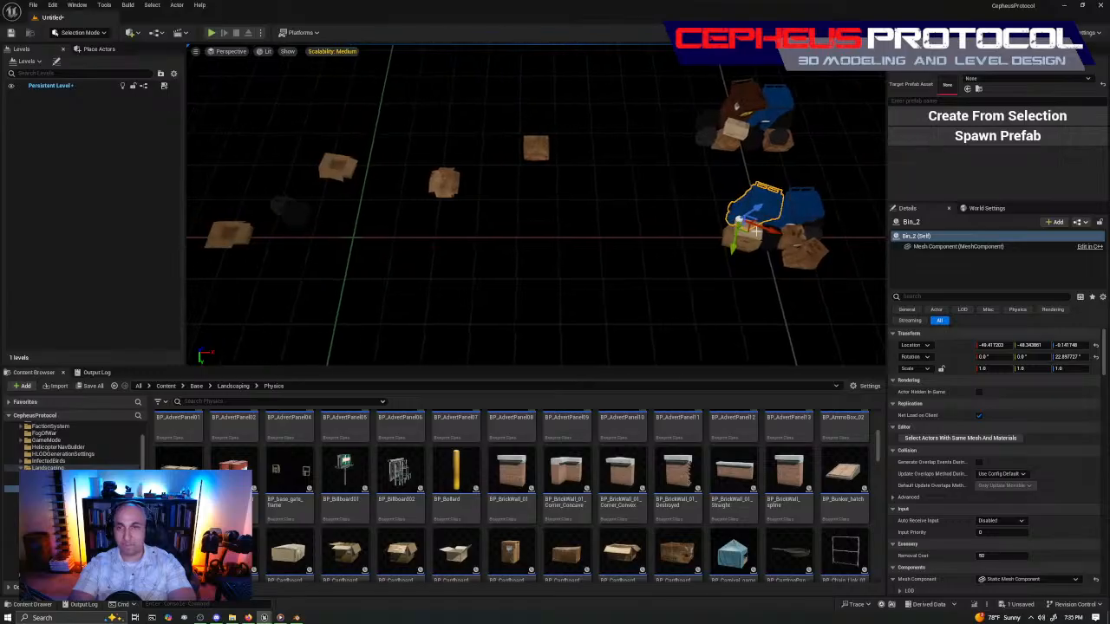
left_click_drag(748, 229, 277, 173)
mouse_move(277, 173)
right_mouse_down()
mouse_move(208, 181)
mouse_move(291, 177)
mouse_move(273, 184)
right_mouse_up()
Bring the brown TrashBin from the spare props to the vacated place beside the blue bin and turn it to face the boxes.
right_click_drag(428, 233, 458, 221)
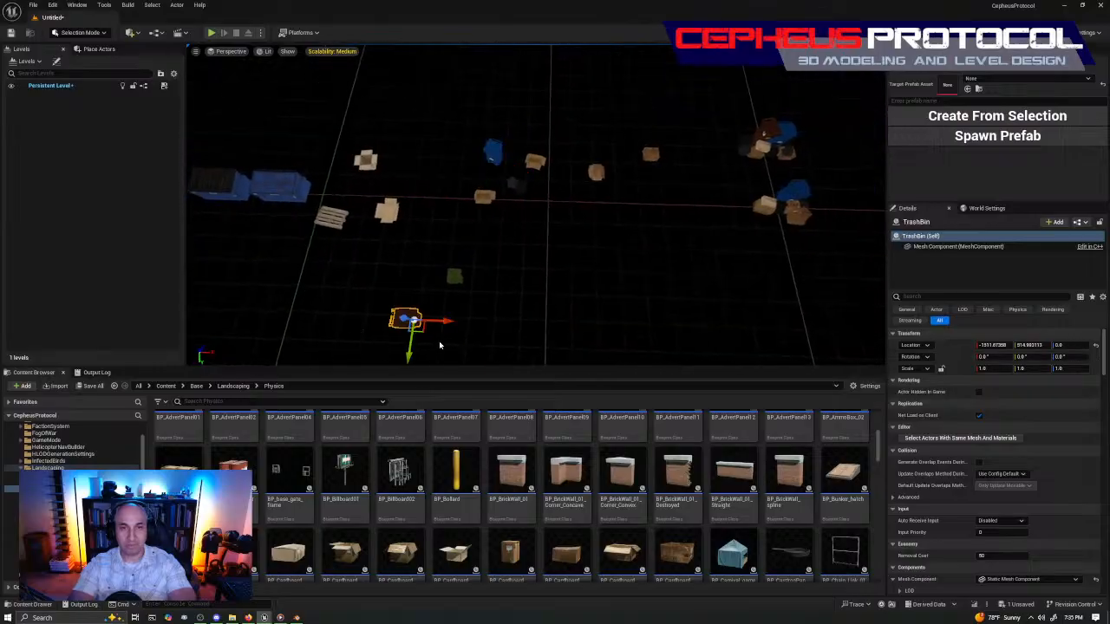
left_click_drag(711, 219, 761, 202)
right_click_drag(760, 202, 826, 244)
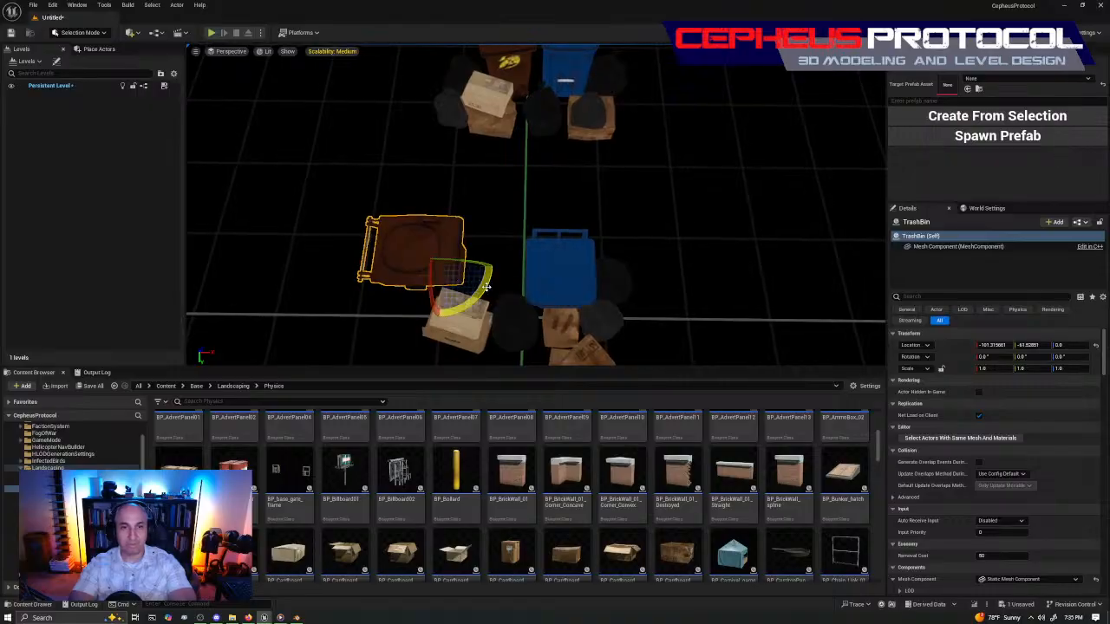
right_click_drag(484, 293, 443, 250)
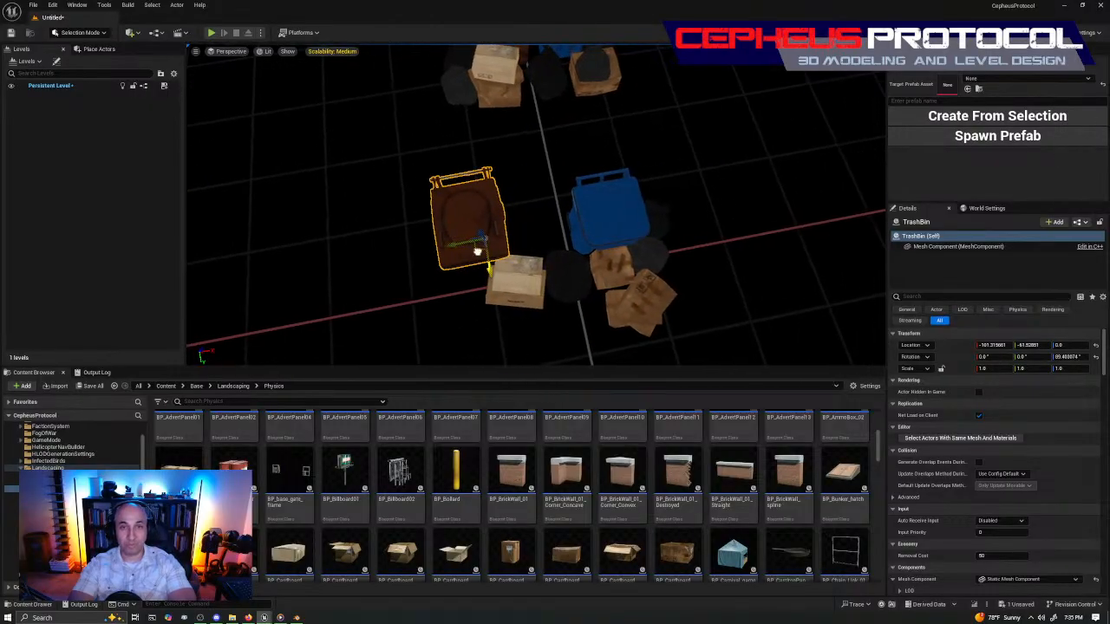
mouse_move(519, 241)
right_mouse_down()
mouse_move(508, 233)
mouse_move(529, 223)
mouse_move(513, 217)
mouse_move(529, 257)
right_mouse_up()
Move the two boxes and trash bag in front of the brown bin forward, clear of both bins.
left_click(530, 257)
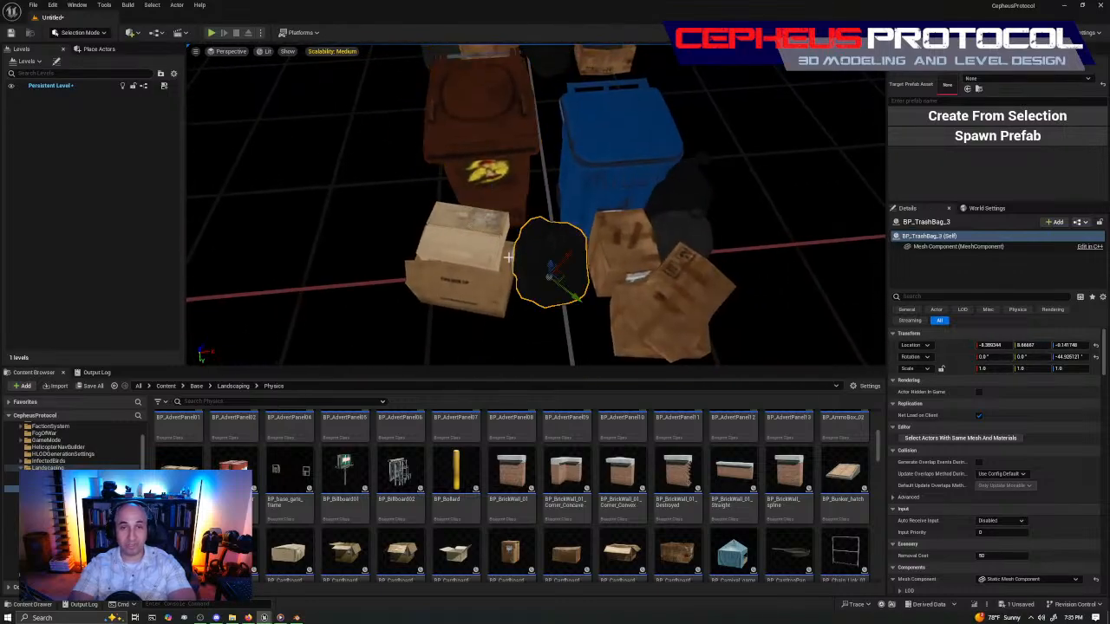
left_click(483, 269, "ctrl")
key("f")
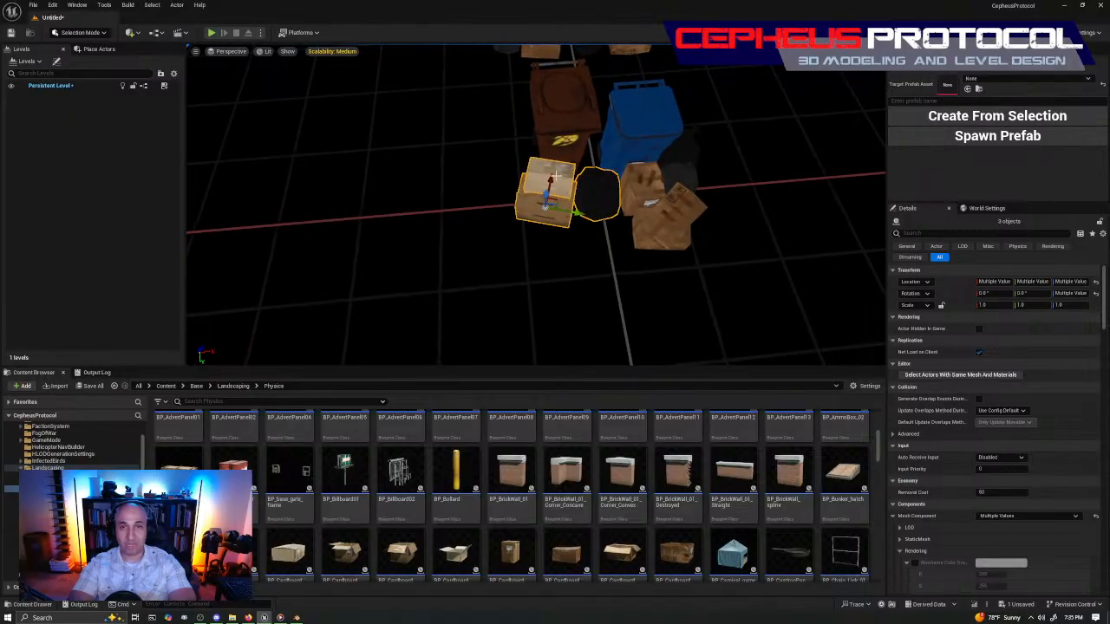
Turn the brown TrashBin to about 100.5° and move it up against the blue bin.
left_click(574, 131)
right_click_drag(574, 131, 516, 163)
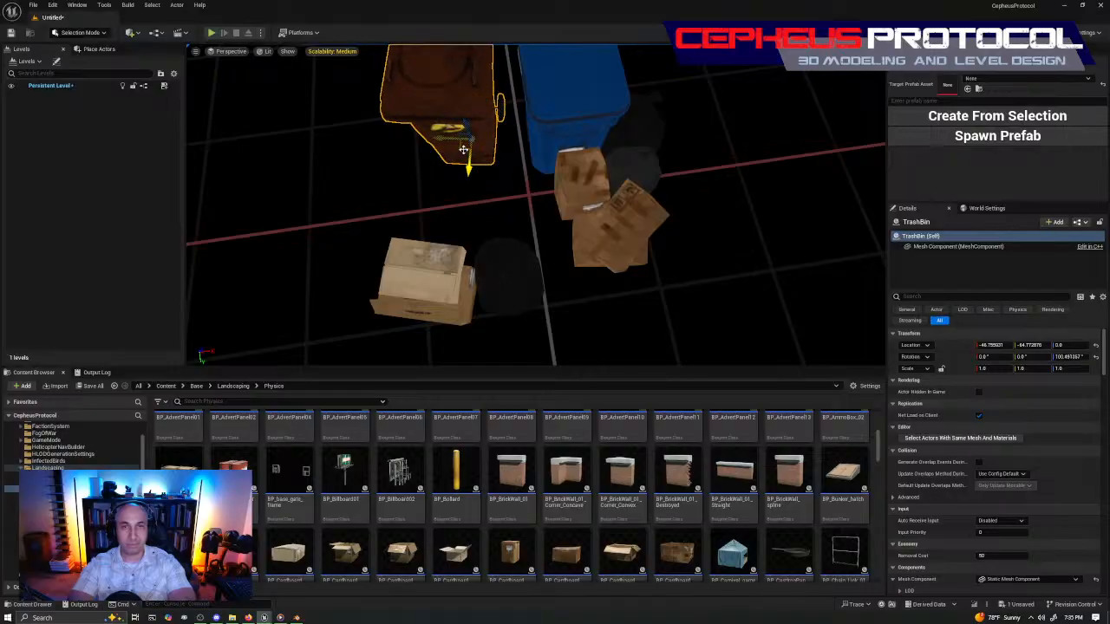
right_click_drag(520, 209, 455, 173)
right_click_drag(541, 163, 549, 228)
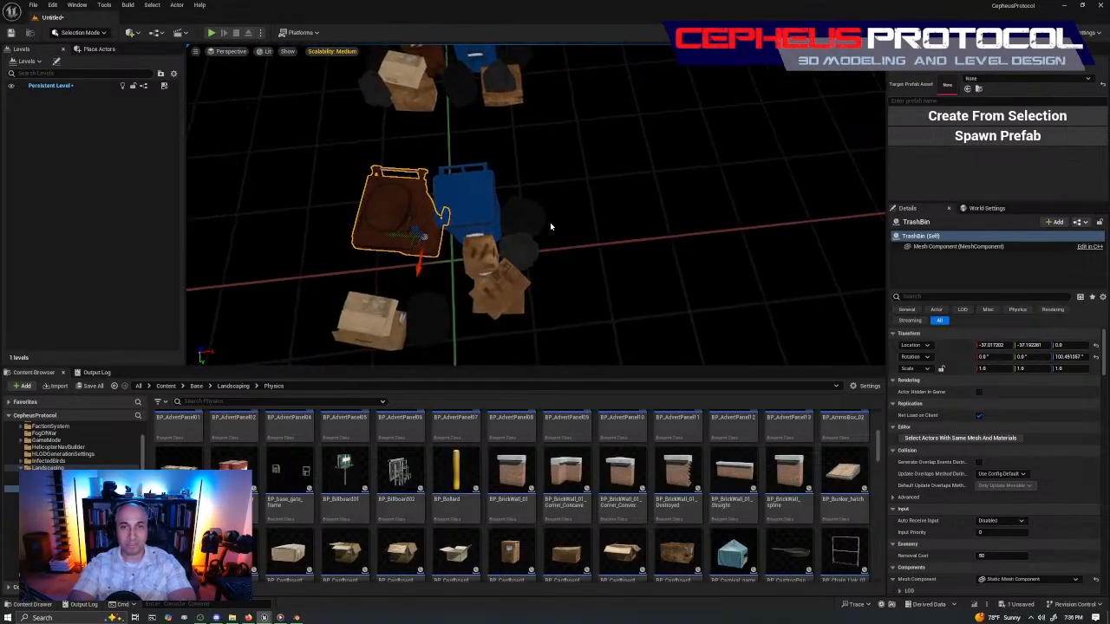
Duplicate the two trash bags beside the blue bin and place the rotated copies along the outer side of the brown bin.
left_click(527, 251, "shift")
right_click_drag(627, 225, 640, 214)
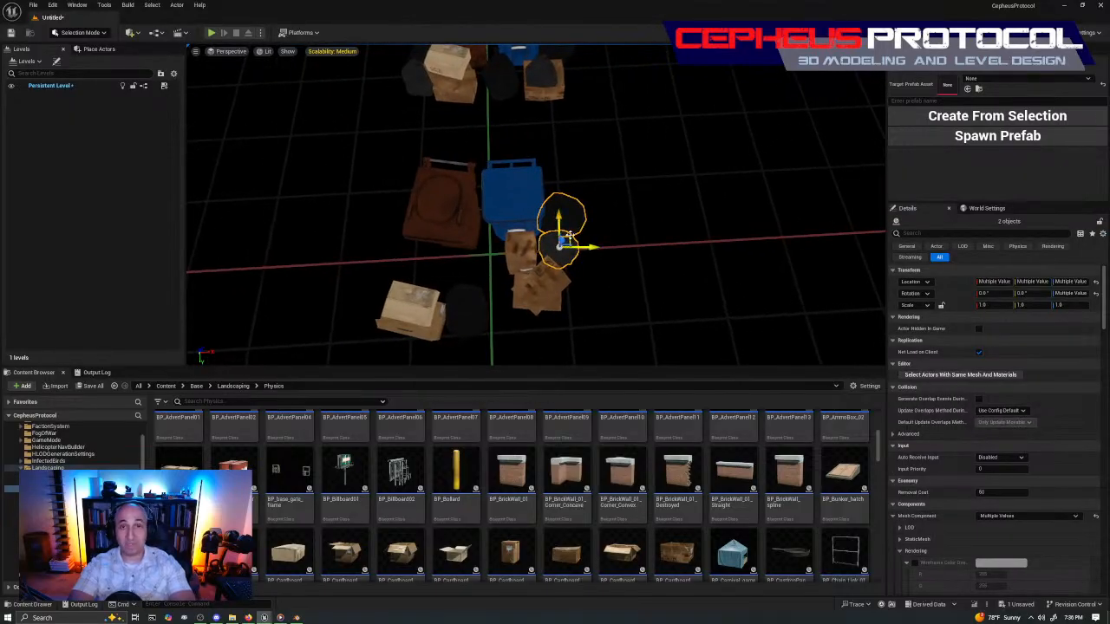
mouse_move(422, 216)
right_mouse_down()
mouse_move(399, 204)
mouse_move(401, 213)
right_mouse_up()
right_click_drag(538, 216, 548, 221)
key("e")
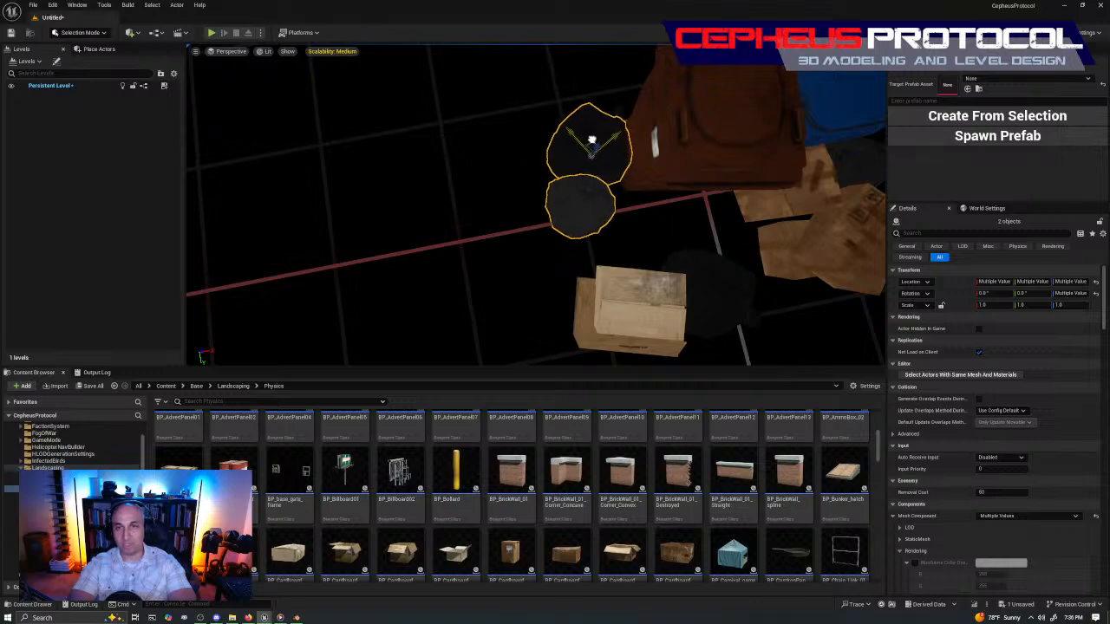
mouse_move(537, 208)
right_mouse_down()
mouse_move(511, 191)
mouse_move(536, 210)
mouse_move(520, 221)
mouse_move(542, 212)
mouse_move(525, 215)
mouse_move(529, 227)
mouse_move(531, 208)
right_mouse_up()
mouse_move(596, 266)
right_mouse_down()
mouse_move(583, 252)
mouse_move(596, 266)
right_mouse_up()
Move BP_Cardboard_Box_02 off its stack to the open area away from the bins.
left_click(503, 201)
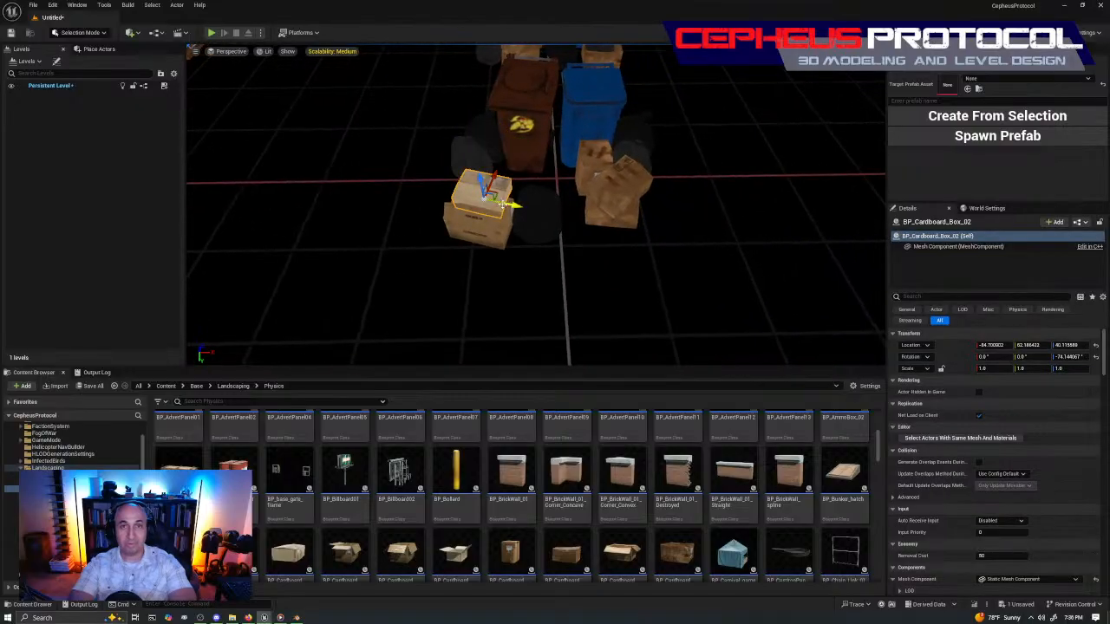
left_click_drag(674, 228, 796, 251)
right_click_drag(796, 251, 734, 199)
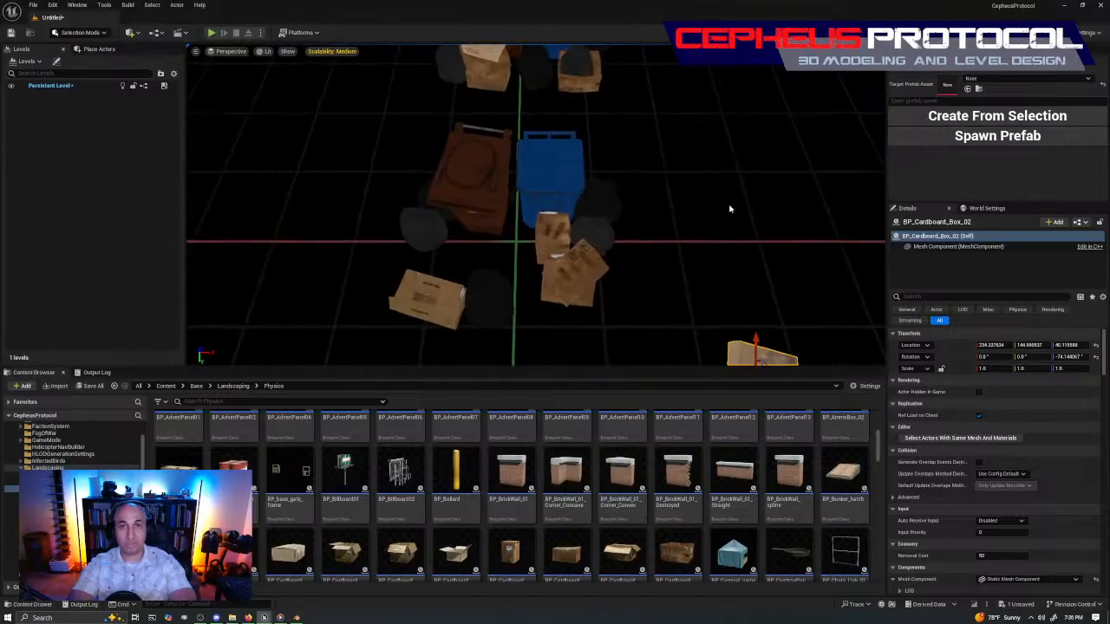
Move the two overlapping boxes in front of the brown bin and place BP_TrashBag_3 between them and the remaining box.
left_click(560, 272, "ctrl")
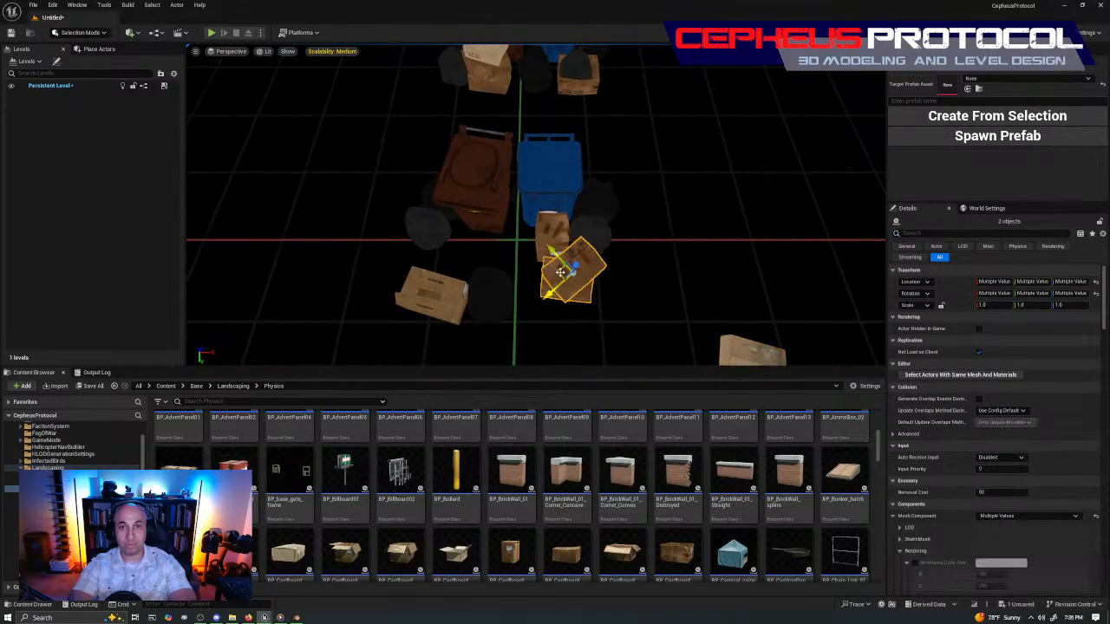
right_click_drag(455, 244, 537, 258)
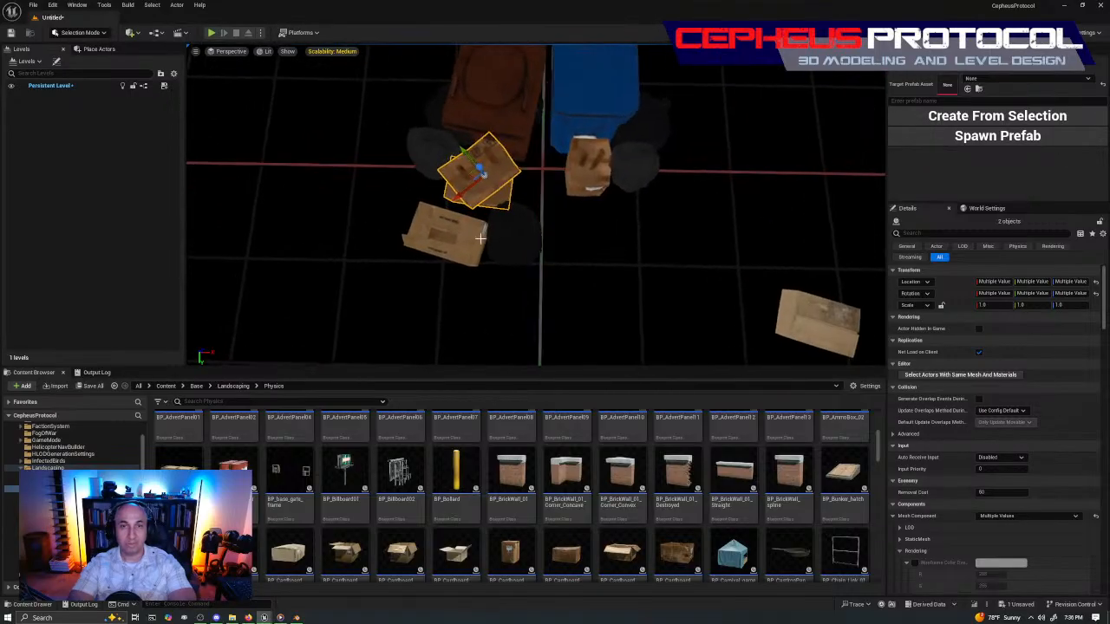
left_click(537, 258)
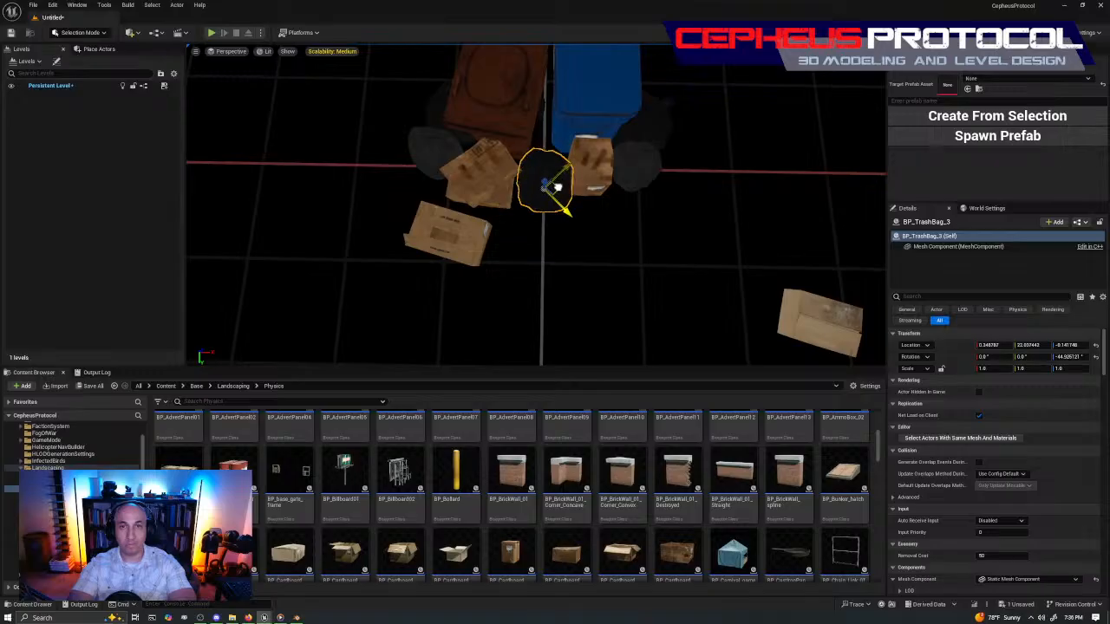
scroll(572, 198, "up", 3)
Move BP_Cardboard_Box_06 from the front of the blue bin out of the arrangement.
left_click(511, 174)
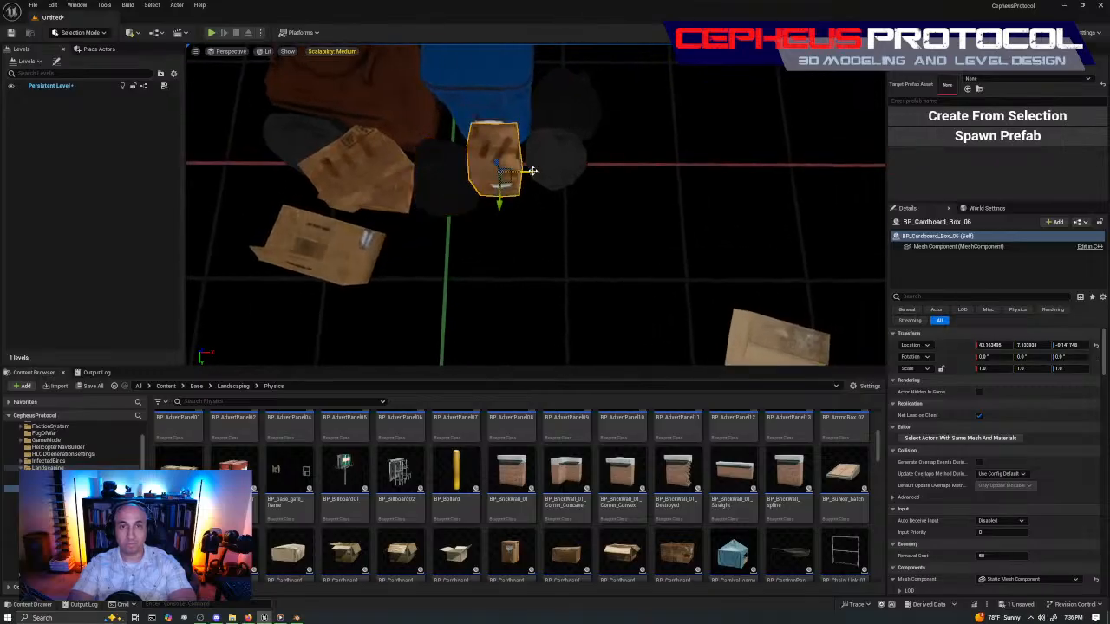
right_click_drag(542, 176, 517, 296)
left_click_drag(564, 277, 744, 230)
right_click_drag(744, 230, 615, 214)
Bring BP_Trash_Bag_2 forward, in front of the blue bin.
left_click(532, 176)
right_click_drag(532, 176, 613, 233)
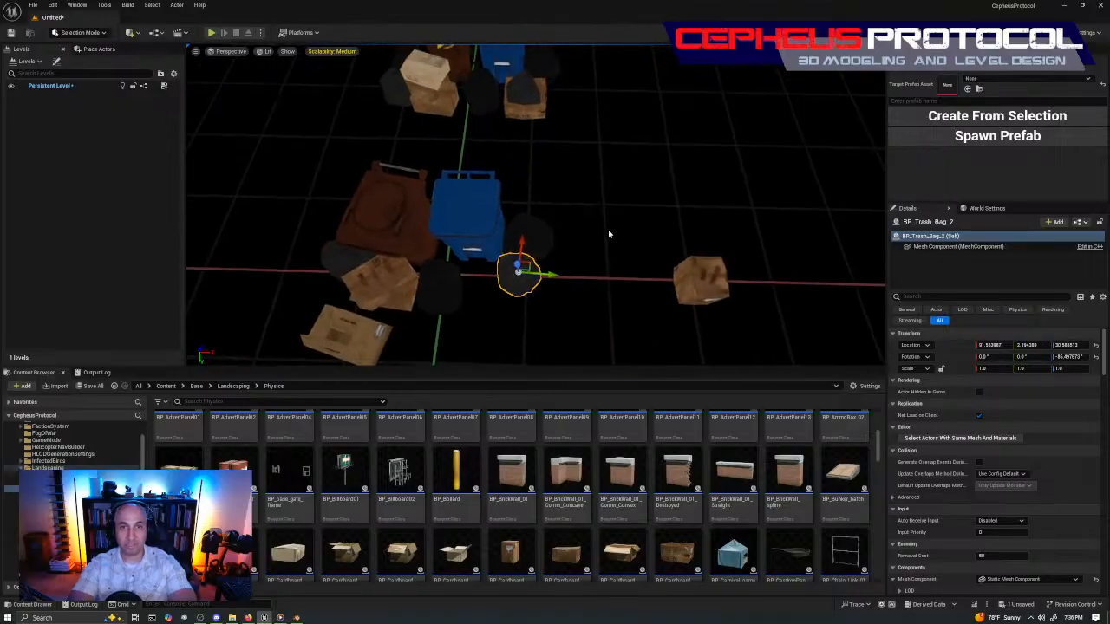
right_click_drag(536, 205, 608, 214)
Bring BP_Cardboard_Box_02 back over the boxes in front of the brown bin.
left_click(698, 185)
left_click_drag(707, 200, 404, 199)
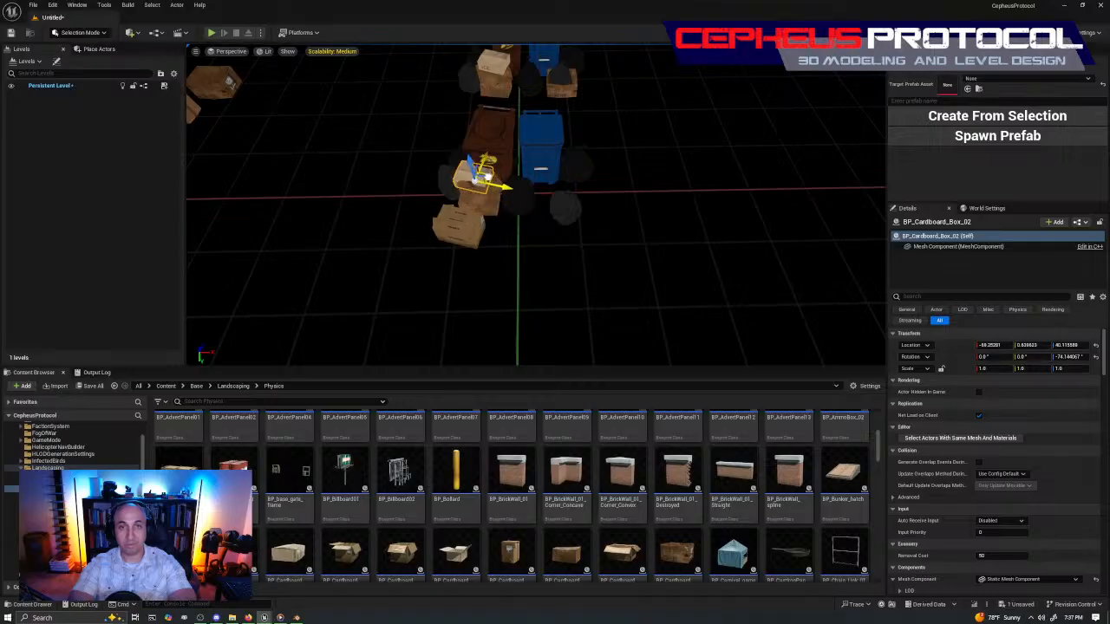
right_click_drag(494, 184, 510, 193)
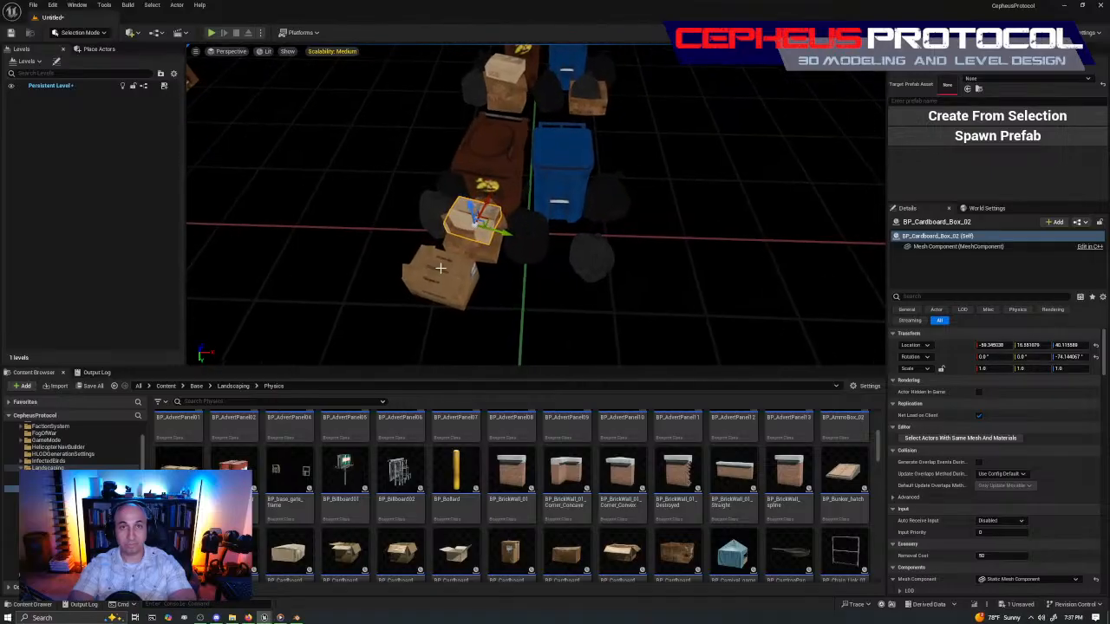
Move the loose open-flapped box in front of the stack over to the spare props.
left_click(441, 271)
right_click_drag(447, 278, 659, 282)
left_click_drag(368, 223, 347, 221)
right_click_drag(508, 193, 511, 186)
Raise BP_Cardboard_Box_02 and shift it to rest on top of the brown box, dismissing the level save.
left_click(491, 238)
left_click_drag(470, 195, 470, 149)
right_click_drag(471, 149, 498, 173)
left_click_drag(534, 211, 551, 210)
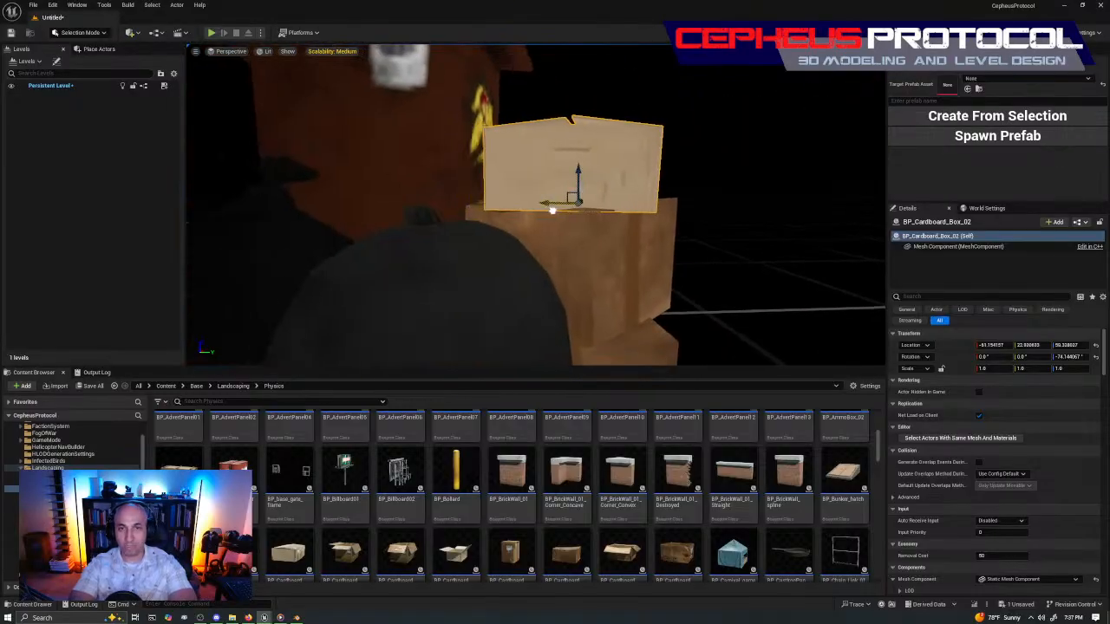
mouse_move(583, 166)
right_mouse_down()
mouse_move(564, 195)
mouse_move(560, 180)
mouse_move(599, 178)
right_mouse_up()
right_click_drag(706, 215, 685, 218)
key("ctrl+s")
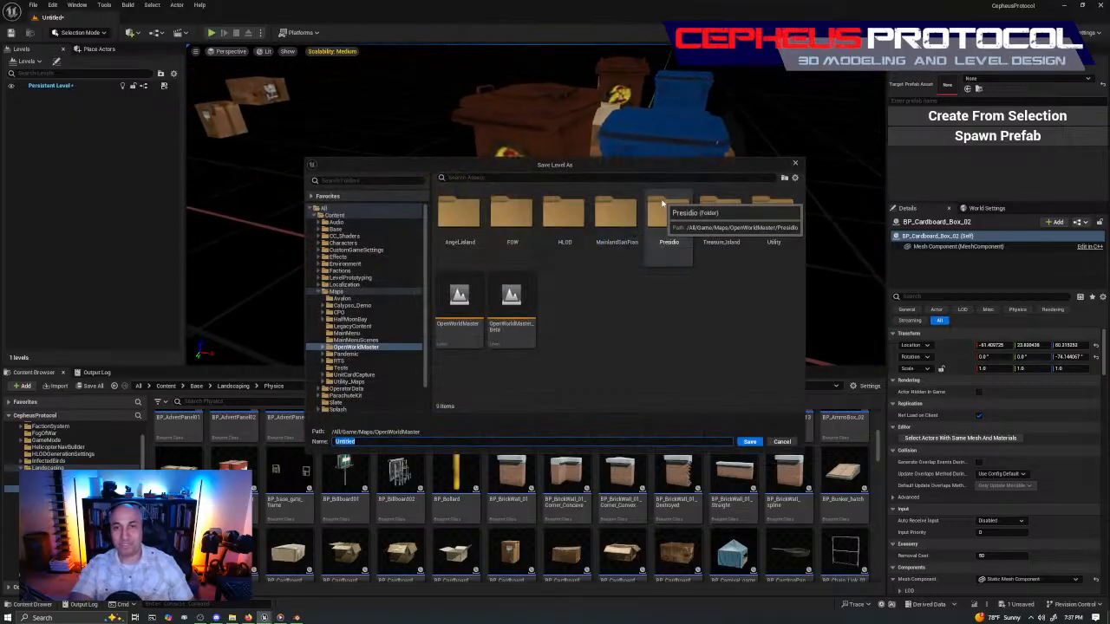
left_click(782, 443)
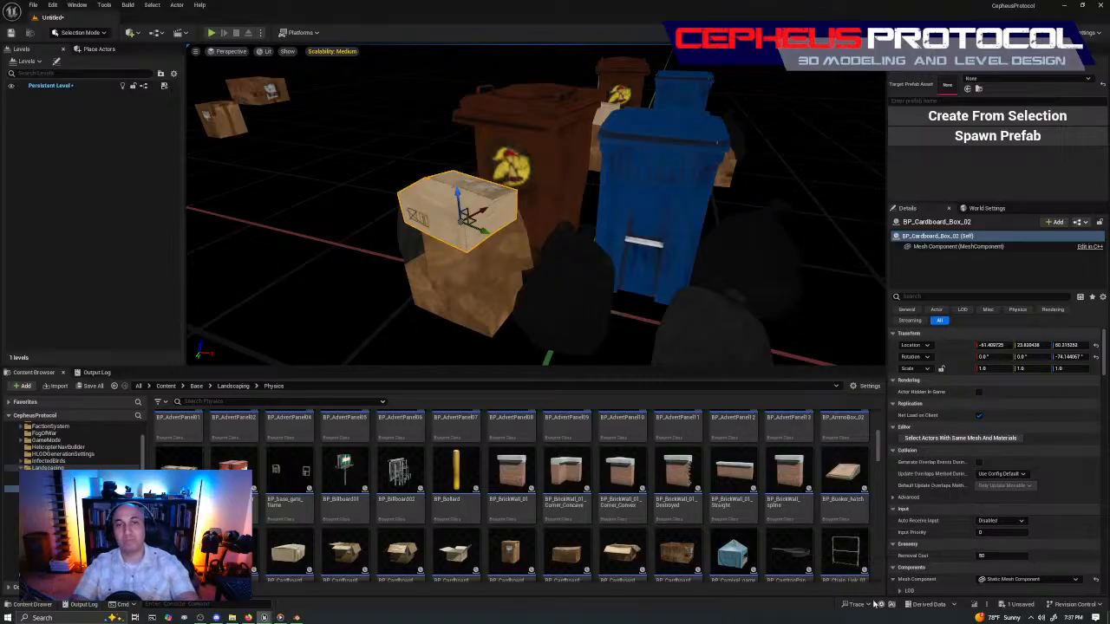
Rotate BP_Cardboard_Box_02 to about -85° and center it over the box beneath.
right_click_drag(700, 287, 733, 303)
key("f")
key("e")
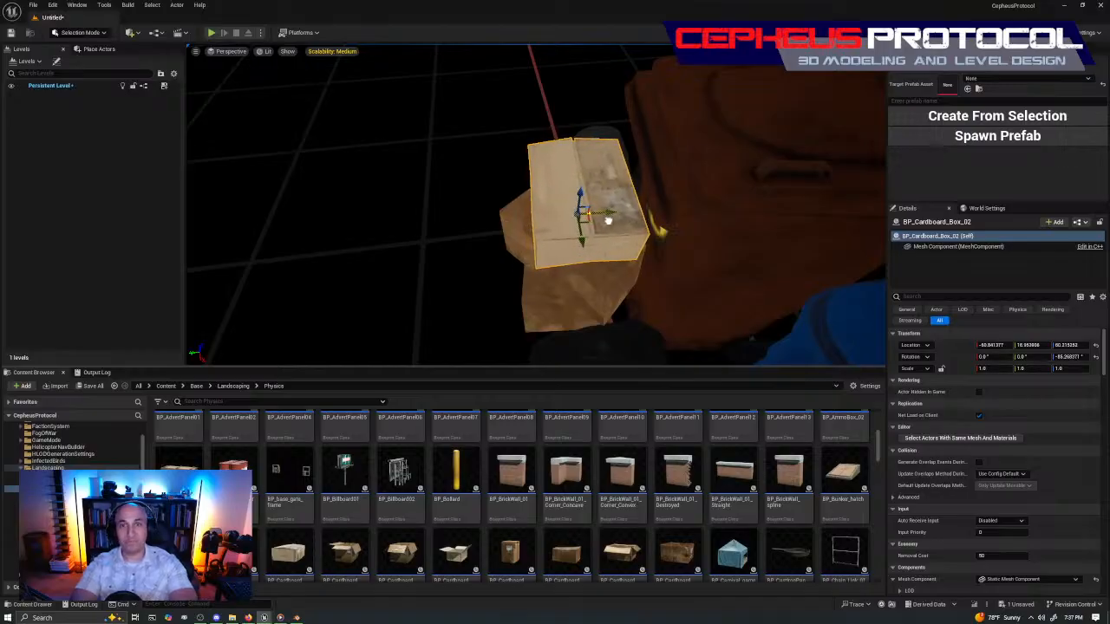
right_click_drag(576, 249, 746, 212)
right_click_drag(529, 174, 544, 174)
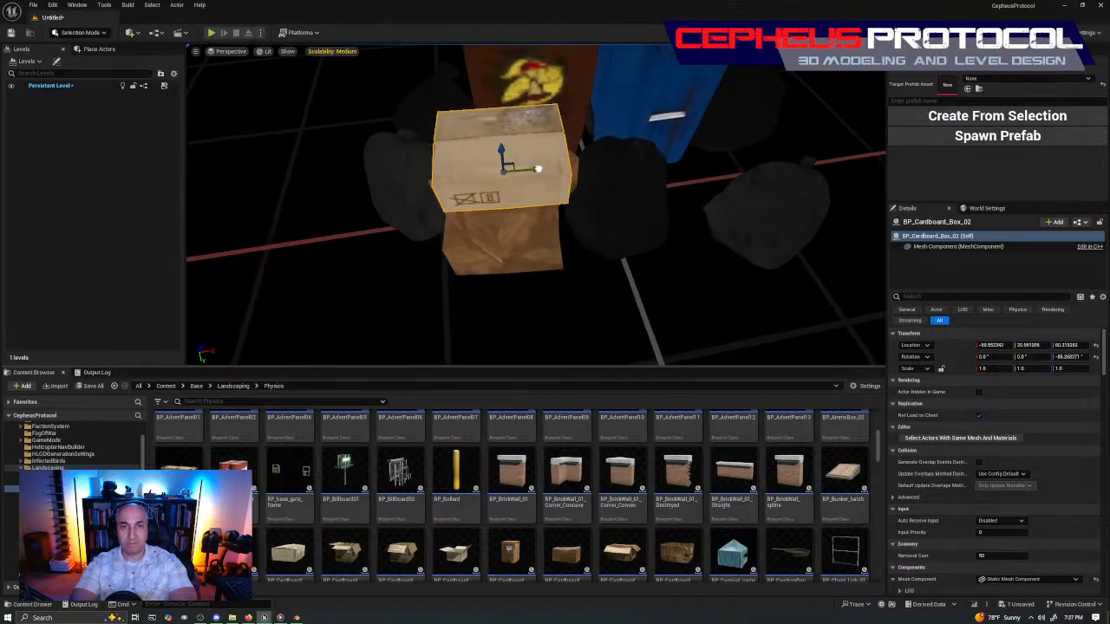
right_click_drag(677, 224, 771, 218)
right_click_drag(453, 102, 637, 227)
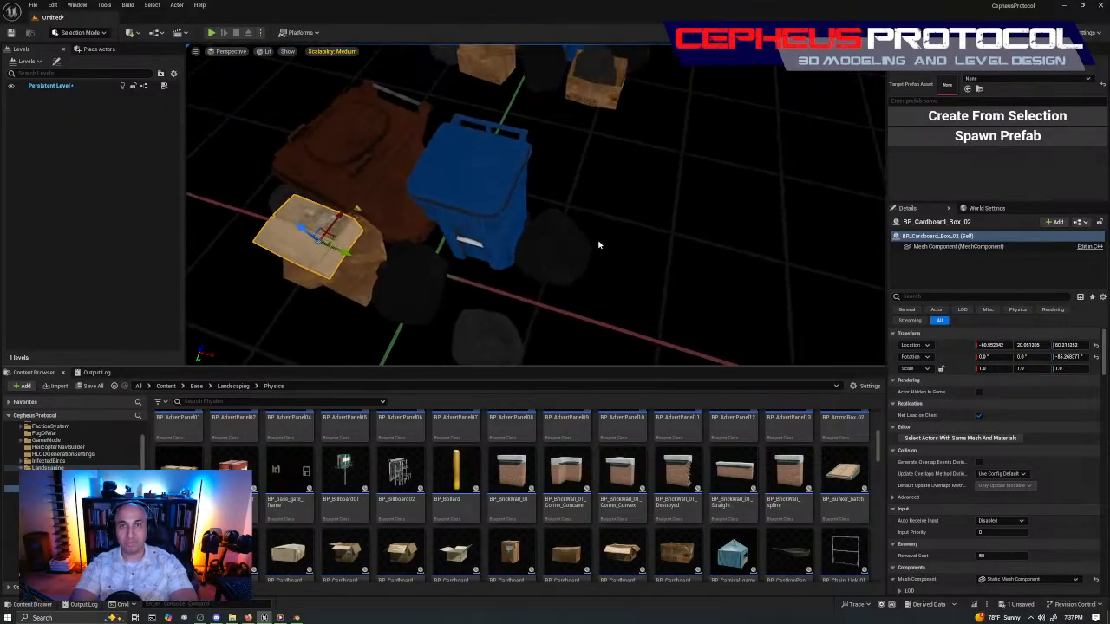
Move BP_Trash_Bag_2 sideways to clear the space in front of the blue bin.
left_click(486, 336)
right_click_drag(486, 337, 548, 276)
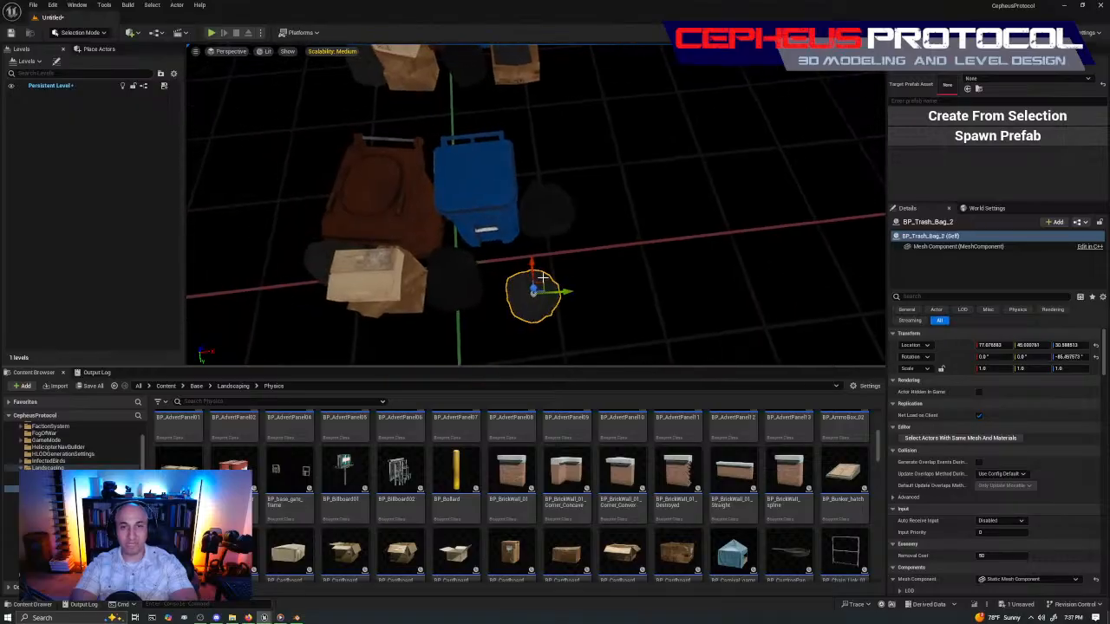
left_click_drag(562, 282, 634, 276)
right_click_drag(635, 275, 611, 234)
Place BP_Cardboard_Box_09 in front of the blue bin and set its Z location to 0.
left_click(550, 173)
right_click_drag(550, 173, 654, 177)
left_click_drag(536, 279, 536, 277)
left_click(1067, 345)
type("0")
key("Return")
right_click_drag(560, 332, 582, 292)
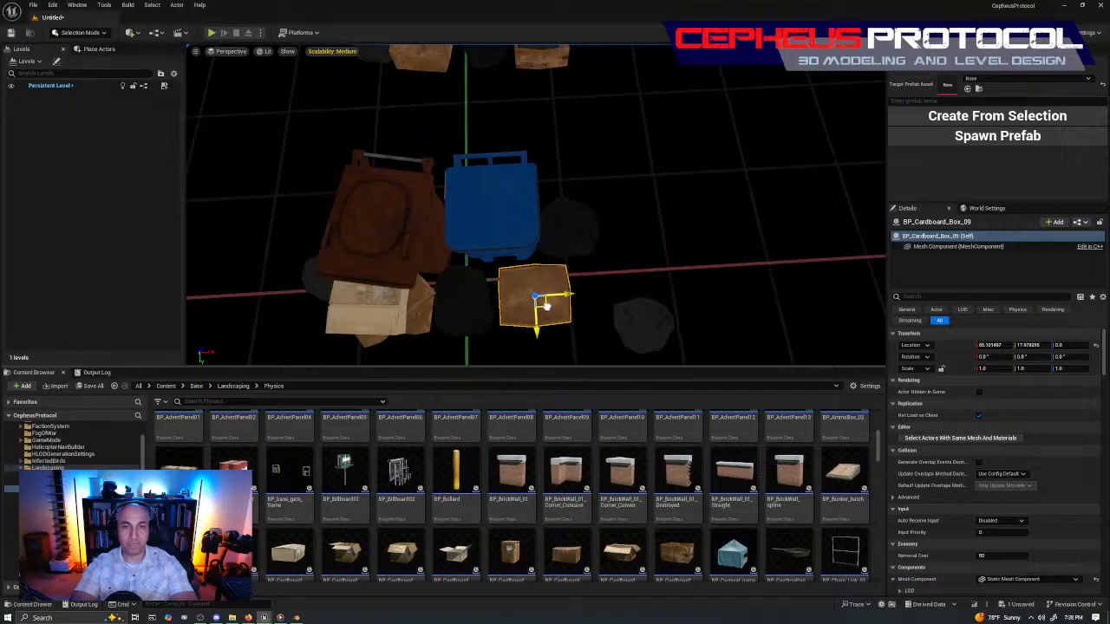
Move BP_Trash_Bag_2 onto the box in front of the blue bin and adjust its height to about 33.
left_click(655, 327)
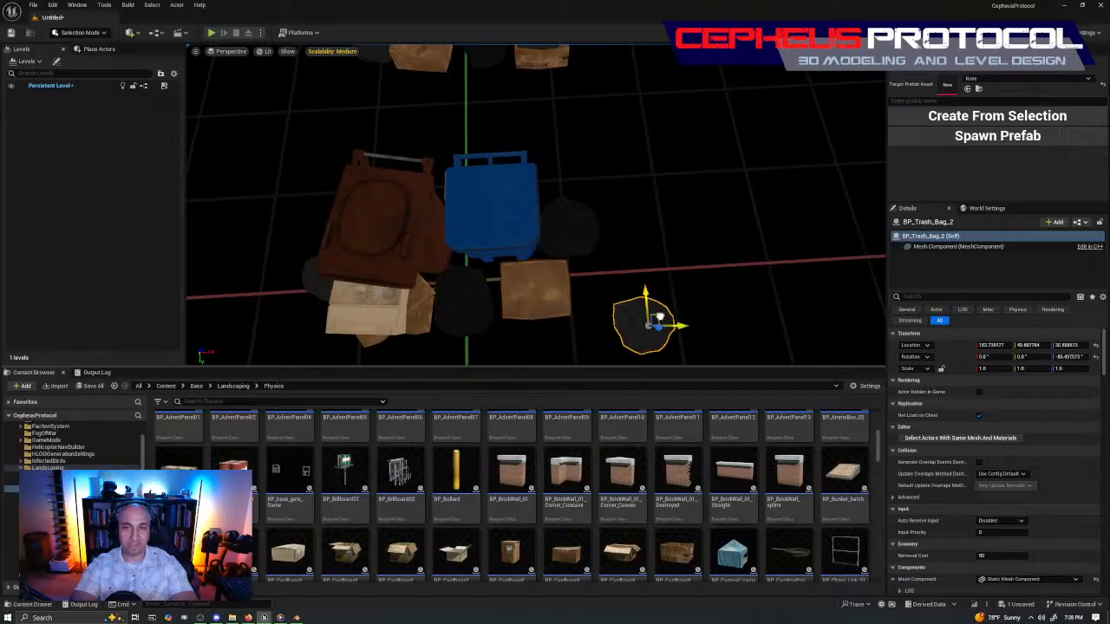
right_click_drag(551, 280, 596, 281)
left_click_drag(582, 111, 609, 95)
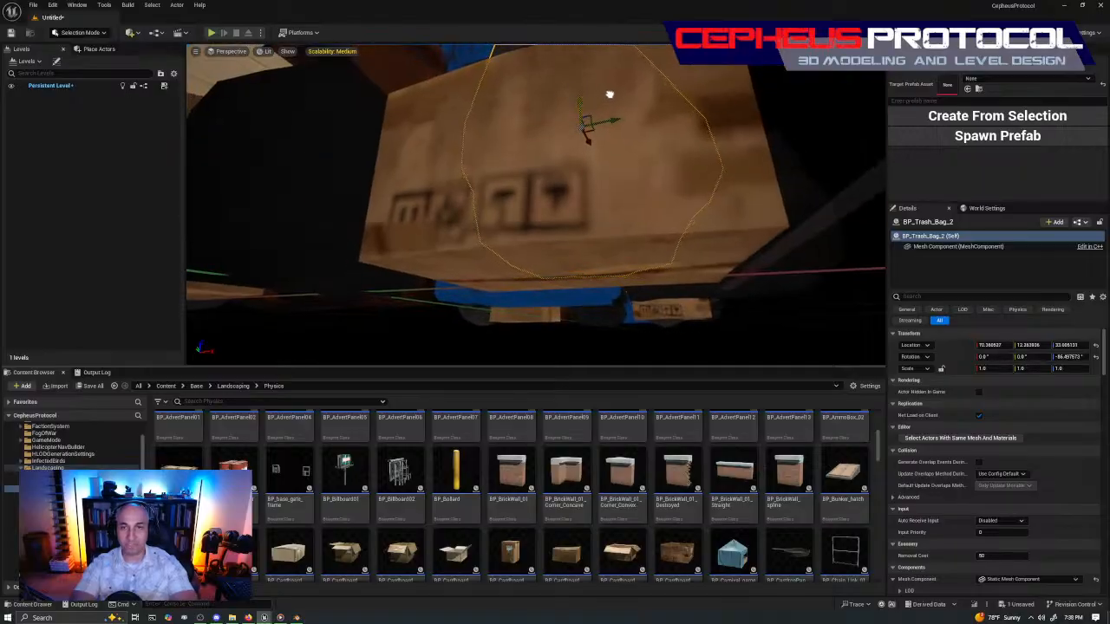
right_click_drag(610, 94, 738, 176)
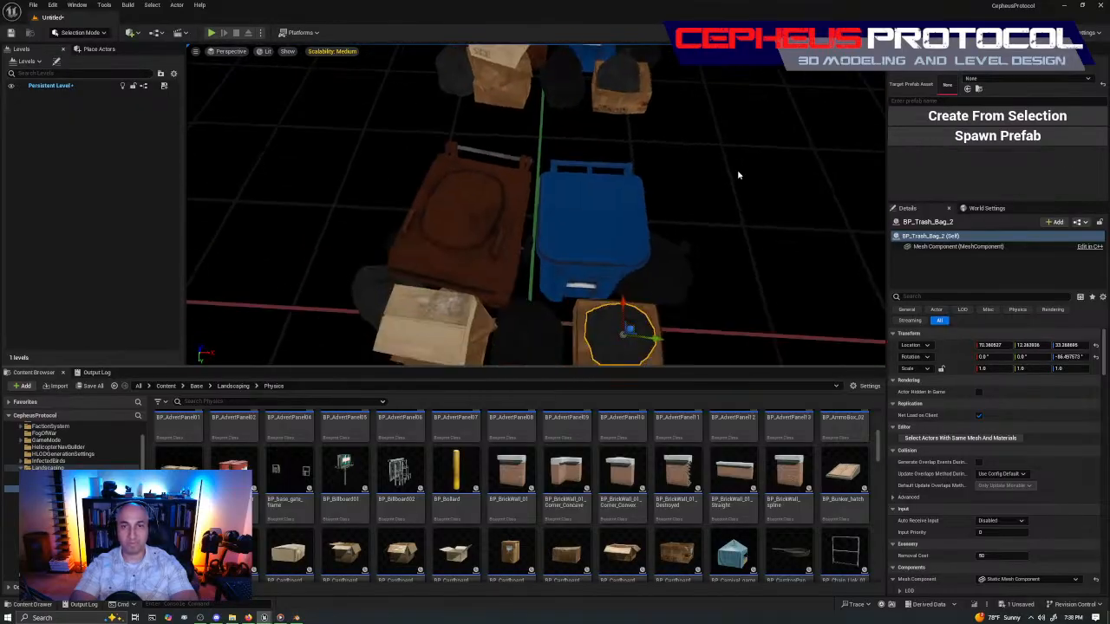
Select both bins, the box in front of the blue bin and all the trash bags around them together.
left_click(587, 206)
left_click(488, 210, "ctrl")
right_click_drag(488, 210, 564, 230)
left_click(585, 246, "ctrl")
left_click(571, 317, "ctrl")
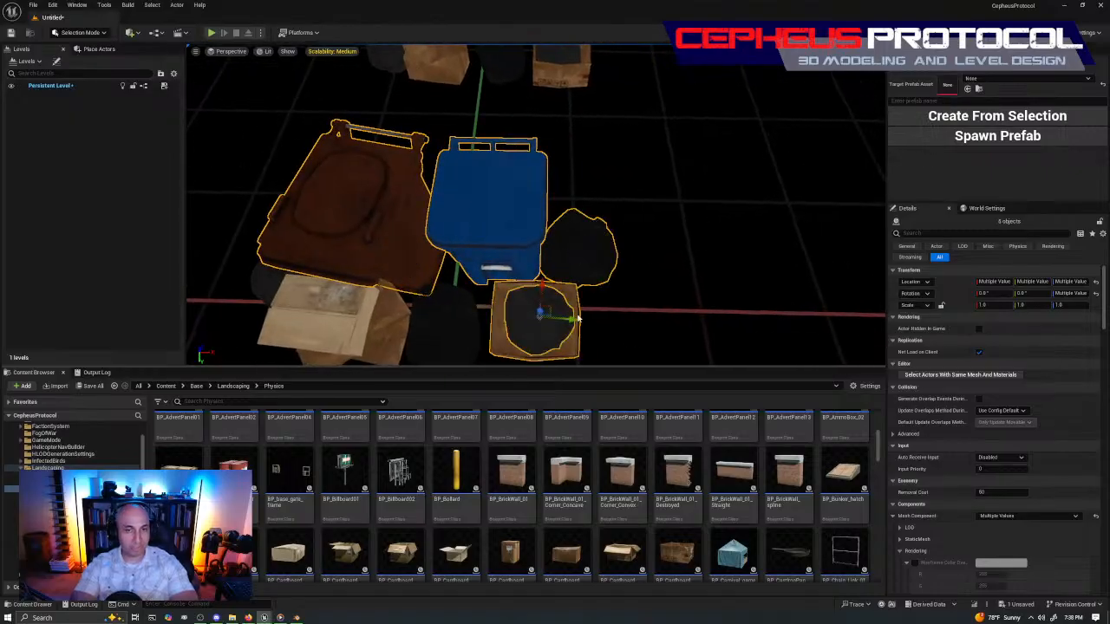
right_click_drag(531, 257, 477, 256)
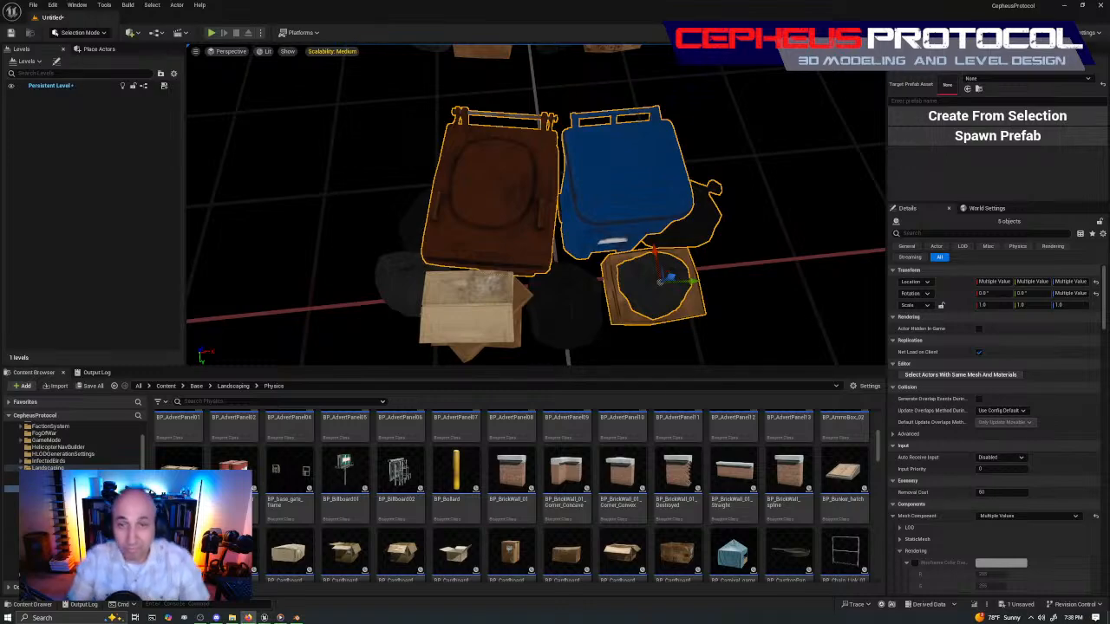
left_click(576, 319, "ctrl")
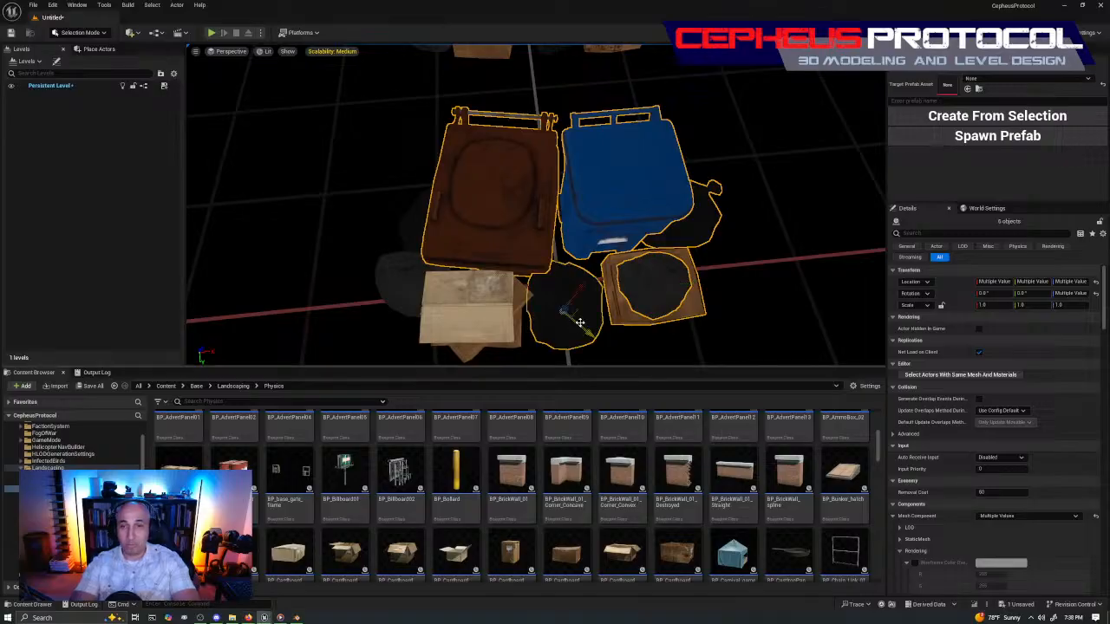
right_click_drag(643, 296, 572, 303)
left_click(535, 311, "ctrl")
left_click(535, 312, "ctrl")
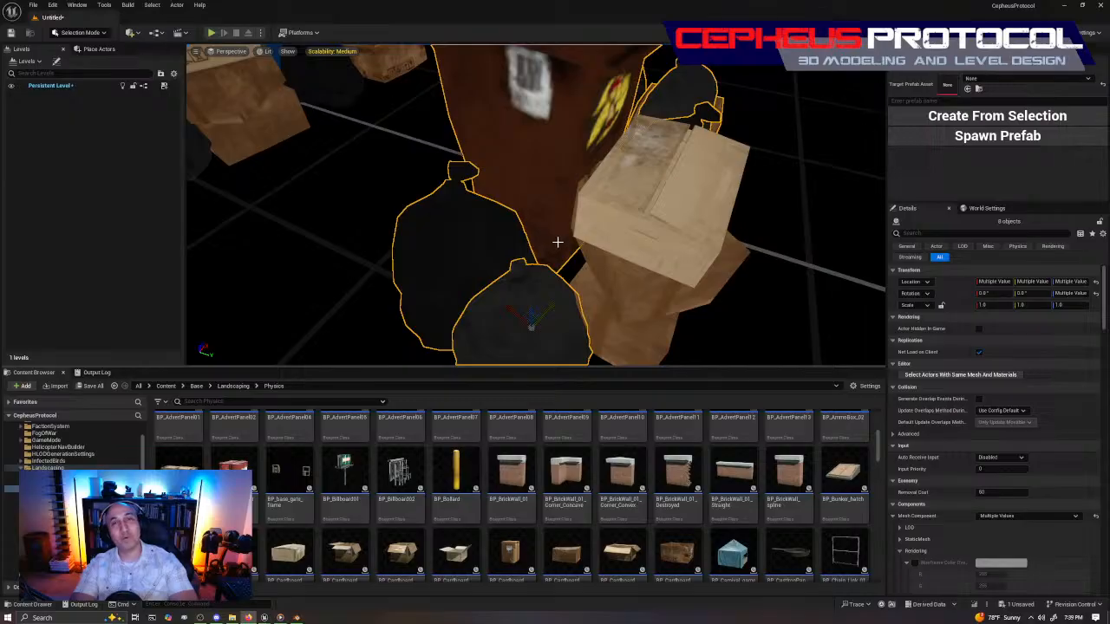
key("d")
right_click_drag(687, 184, 520, 183)
key("s")
key("w")
left_click_drag(513, 182, 564, 310)
key("ctrl+z")
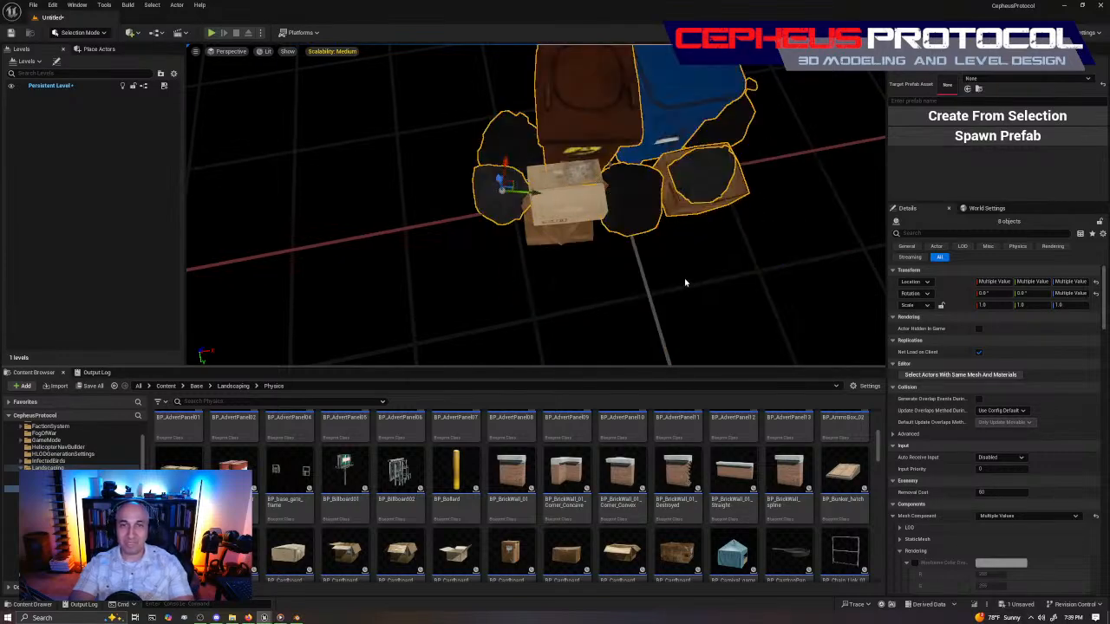
Add the stacked cardboard boxes in front of the brown bin to the selection, completing the arrangement.
left_click(575, 235, "ctrl")
right_click_drag(574, 235, 625, 187)
key("w")
left_click(570, 185, "ctrl")
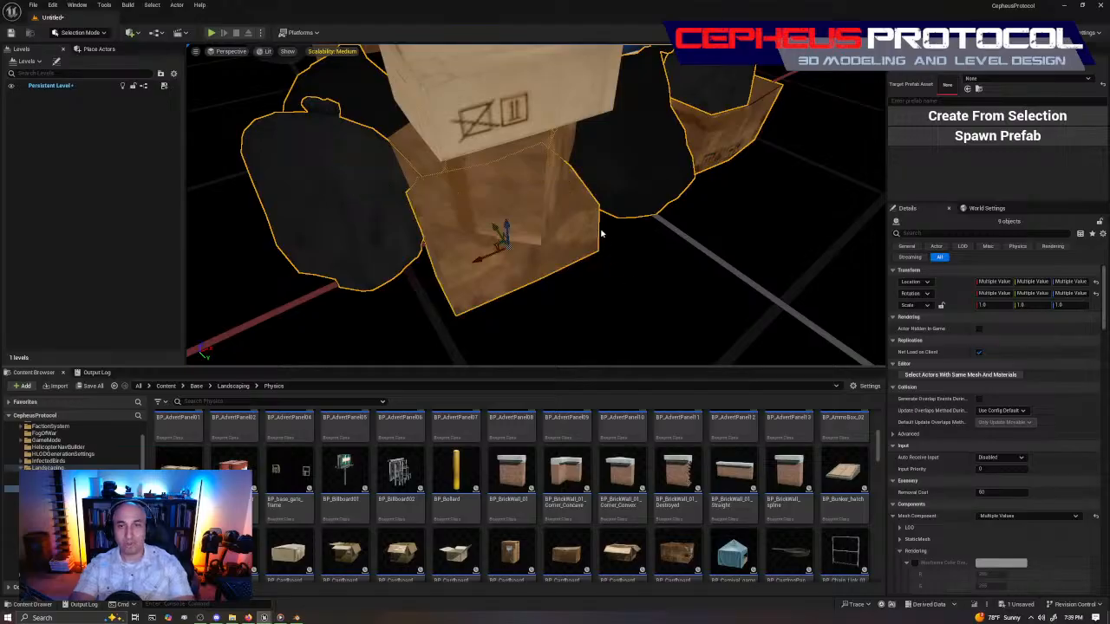
key("ctrl+z")
left_click(518, 177, "ctrl")
left_click(542, 109, "ctrl")
right_click_drag(653, 180, 540, 223)
key("s")
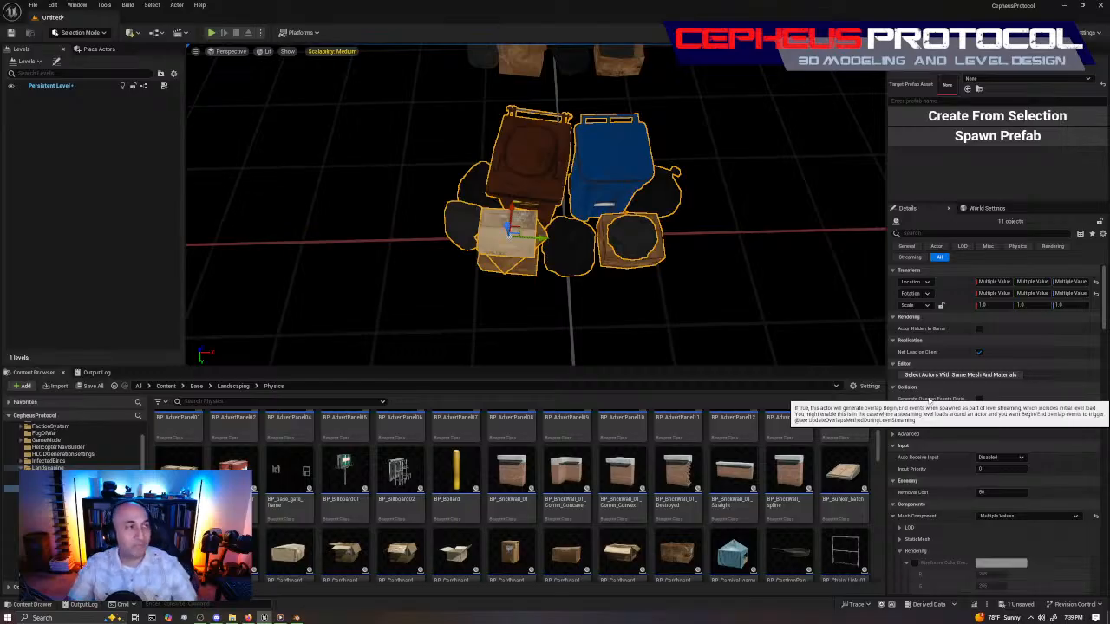
Try moving the whole selected arrangement sideways toward the spare props, and undo the move.
key("w")
right_click_drag(681, 148, 547, 225)
key("s")
key("w")
key("w")
key("s")
key("w")
key("s")
key("s")
mouse_move(506, 257)
right_mouse_down()
mouse_move(408, 255)
mouse_move(507, 256)
right_mouse_up()
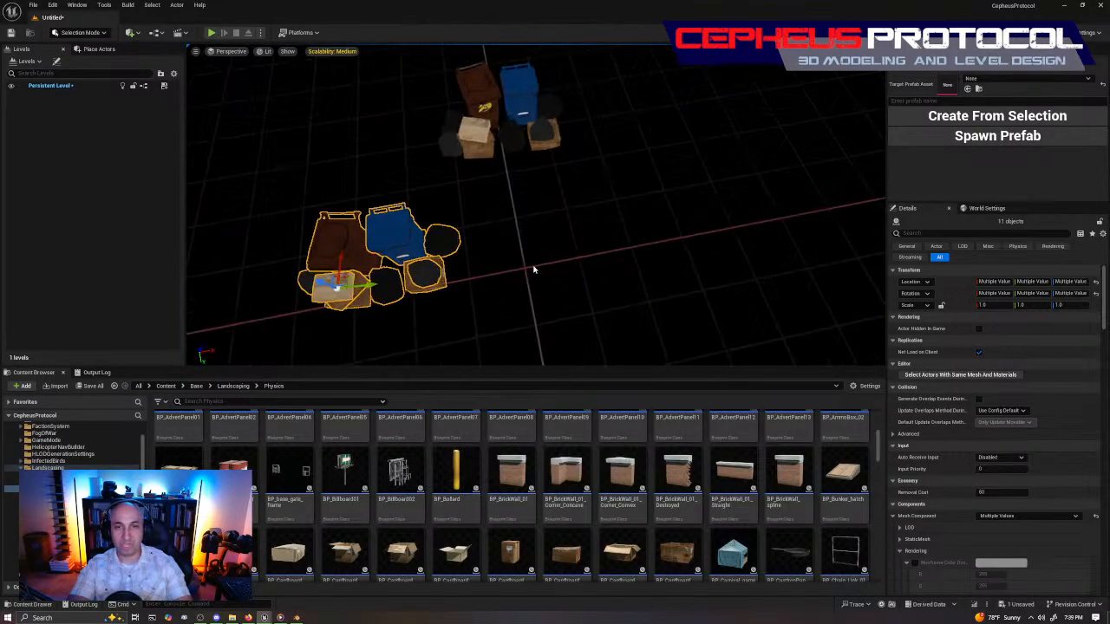
key("ctrl+z")
right_click_drag(610, 173, 524, 107)
key("s")
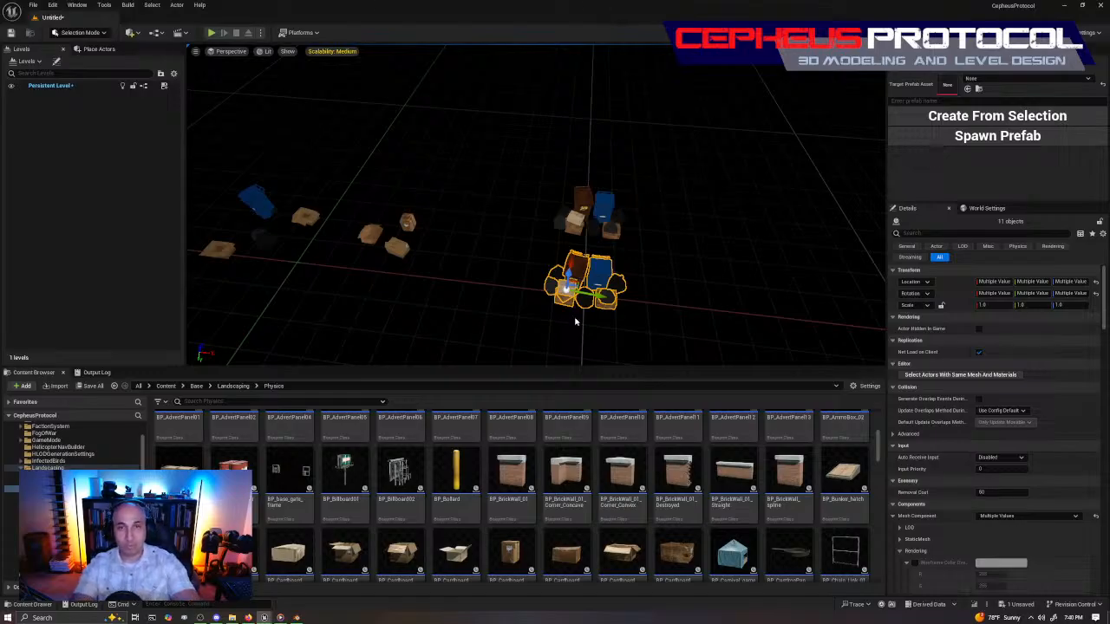
Examine the selected bin, box and trash bag arrangement against the matching clutter group behind it from several viewpoints.
right_click_drag(676, 232, 581, 256)
key("d")
key("w")
key("w")
key("s")
key("w")
key("s")
right_click_drag(597, 180, 534, 228)
key("s")
key("d")
Browse the ClutterTool Categories and Prefabs folders for the existing clutter assets, and inspect both bin arrangements from the side.
scroll(78, 520, "up", 5)
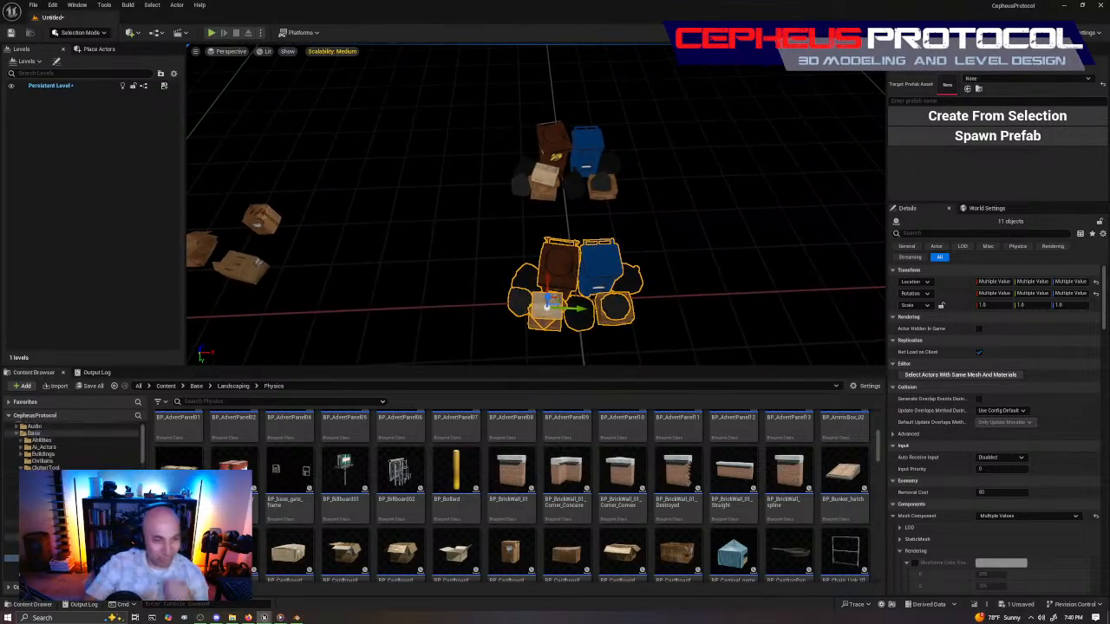
left_click(52, 495)
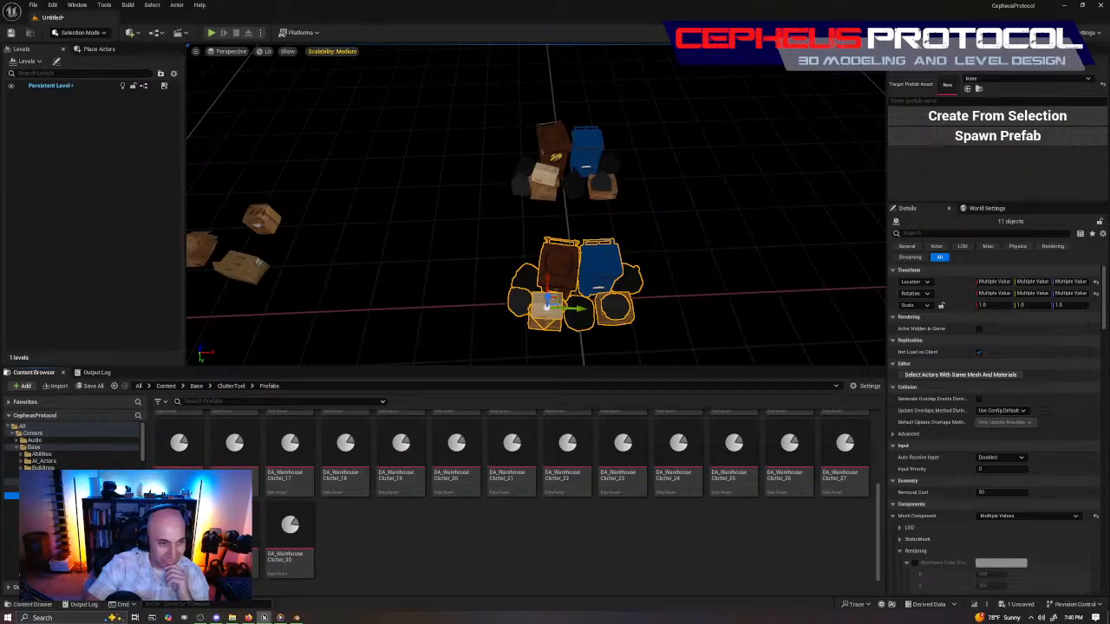
left_click(52, 488)
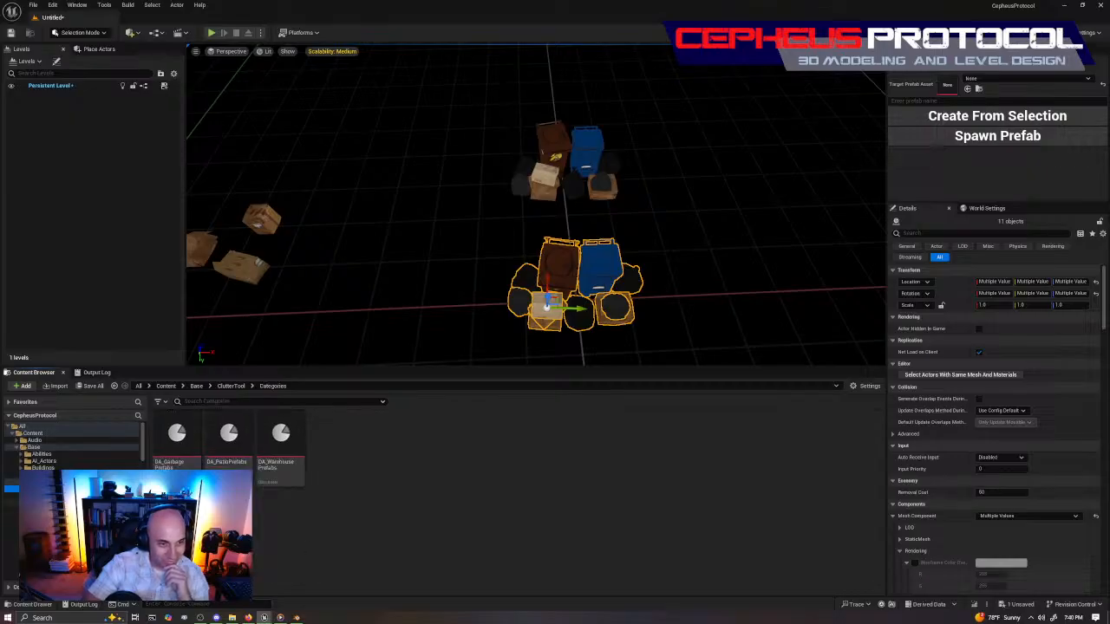
left_click(52, 495)
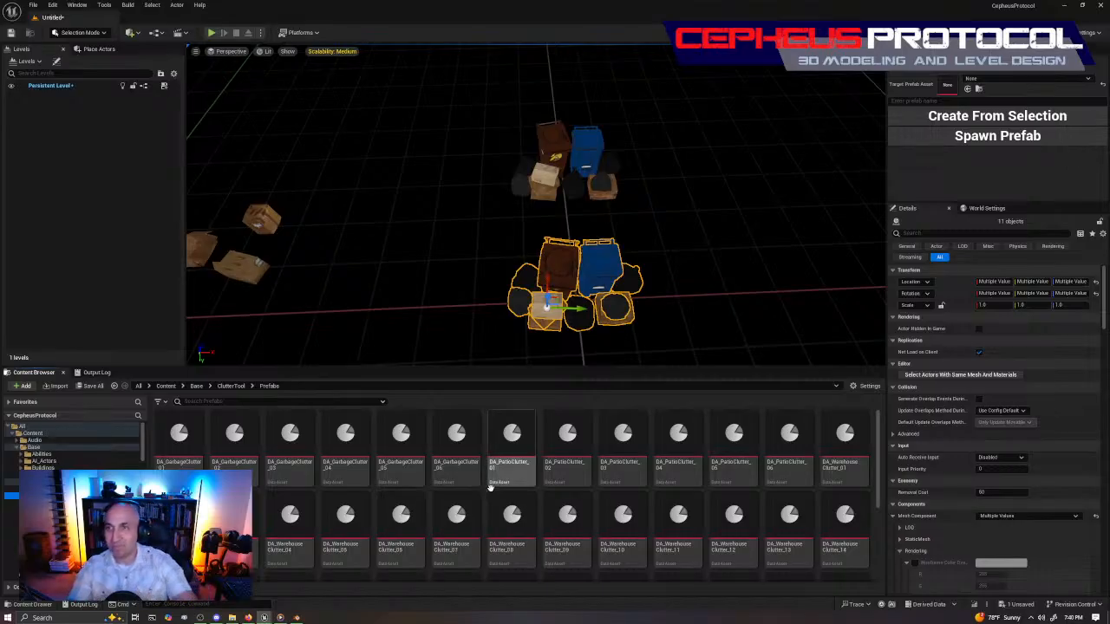
scroll(754, 325, "down", 2)
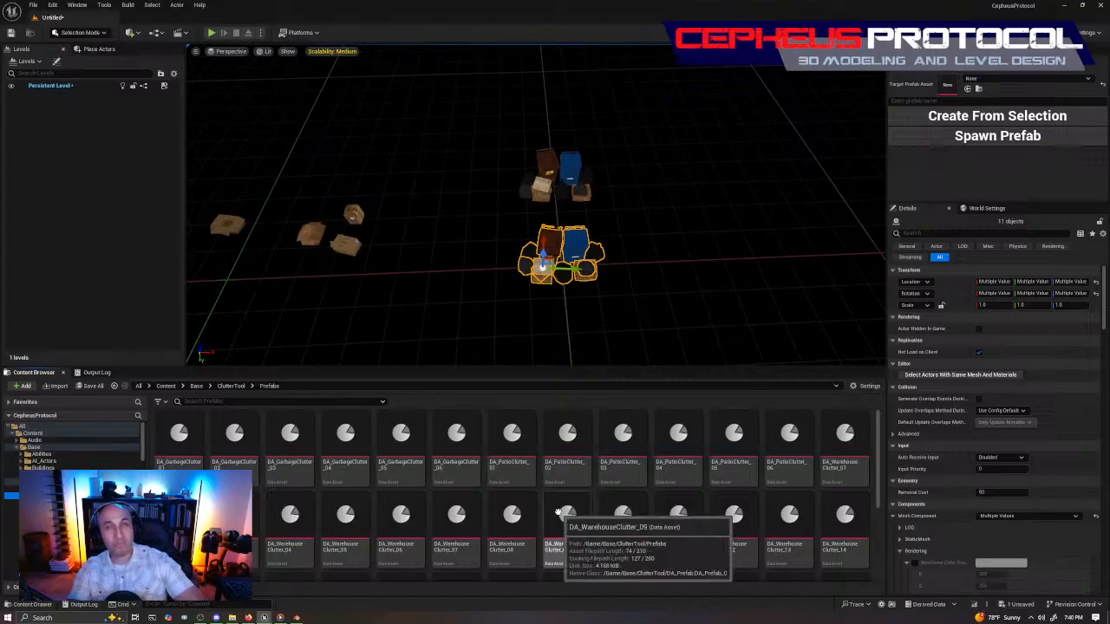
right_click_drag(601, 223, 633, 225)
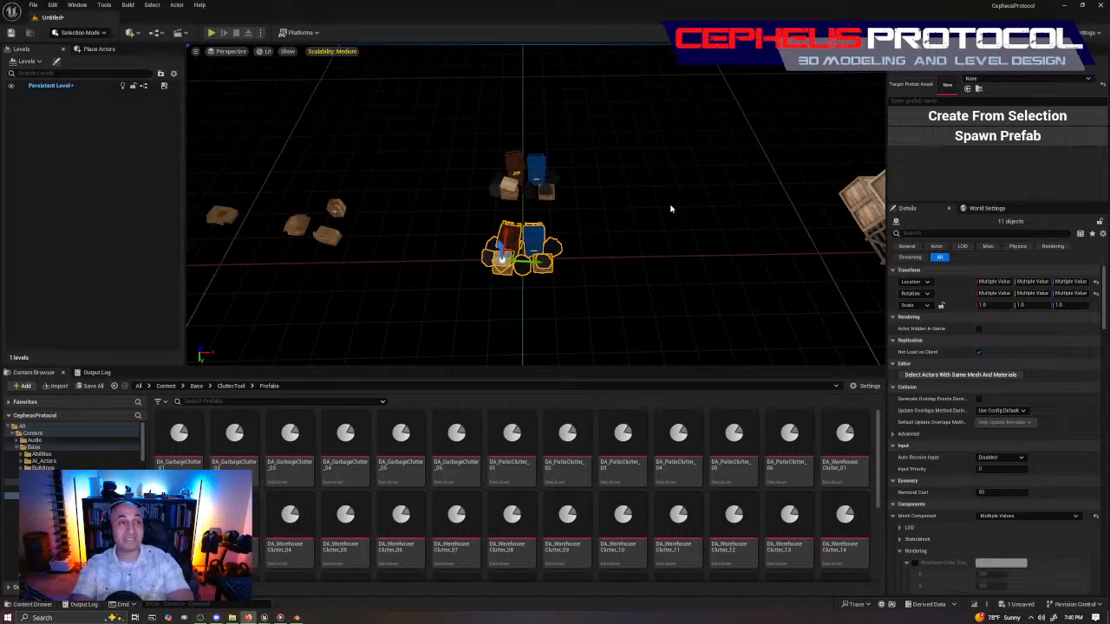
right_click_drag(599, 144, 456, 165)
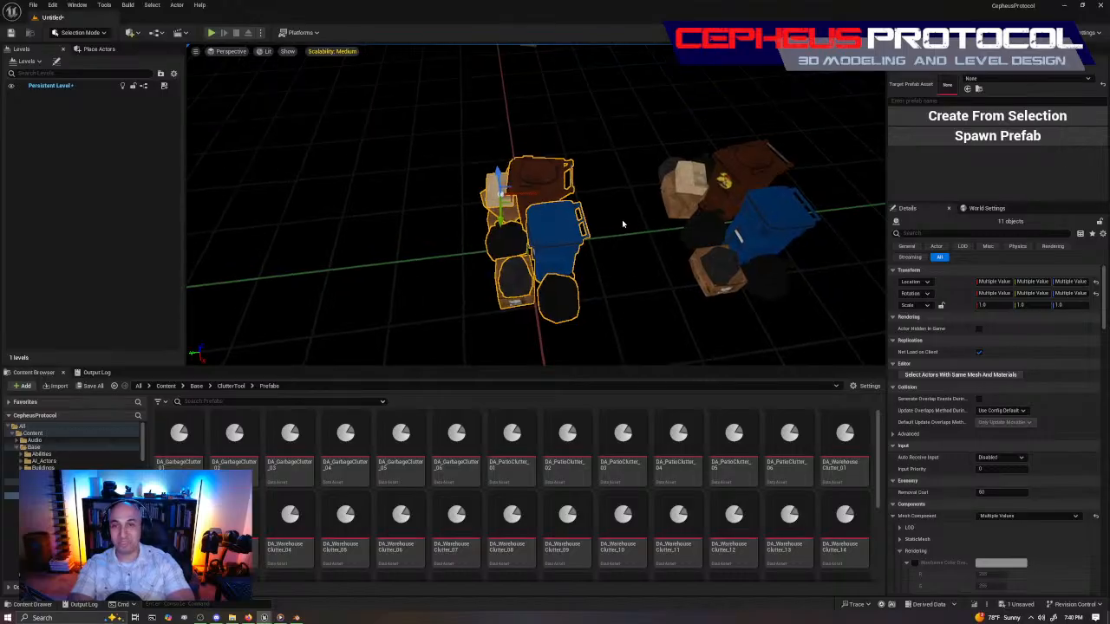